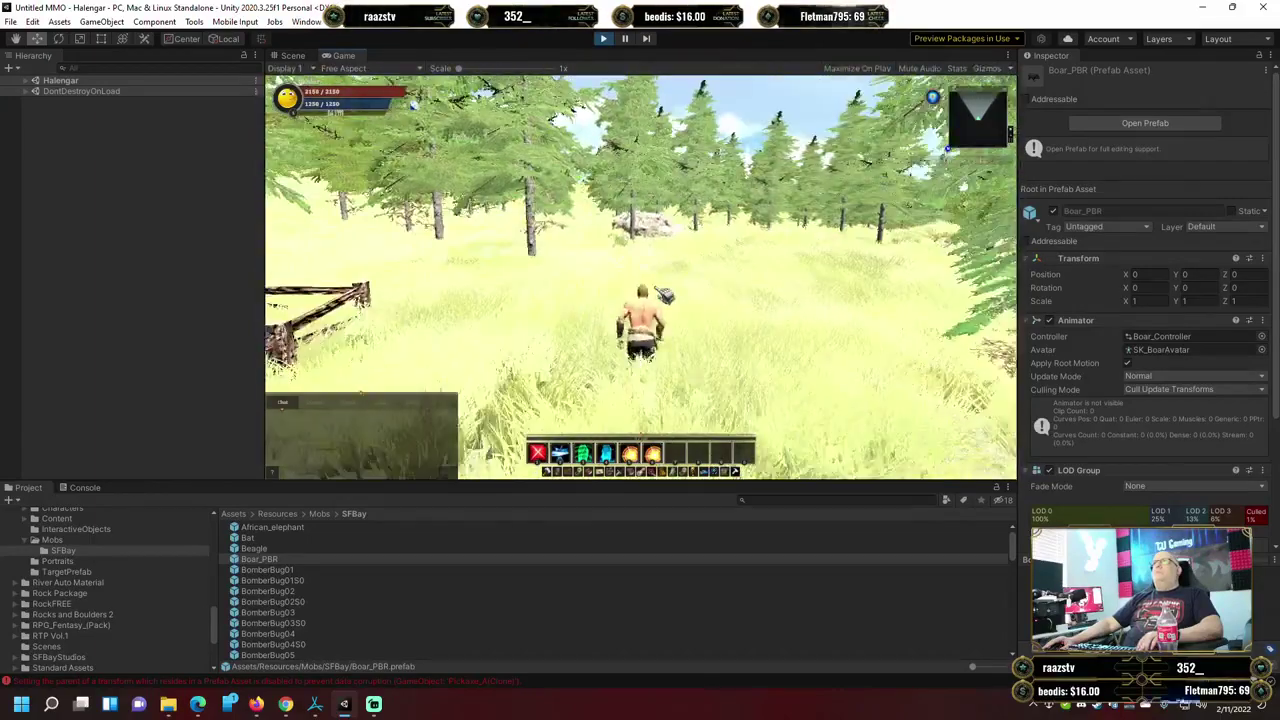
Clear the Console's error messages, return to the SFBay project assets, and reopen the pause menu.
key(Escape)
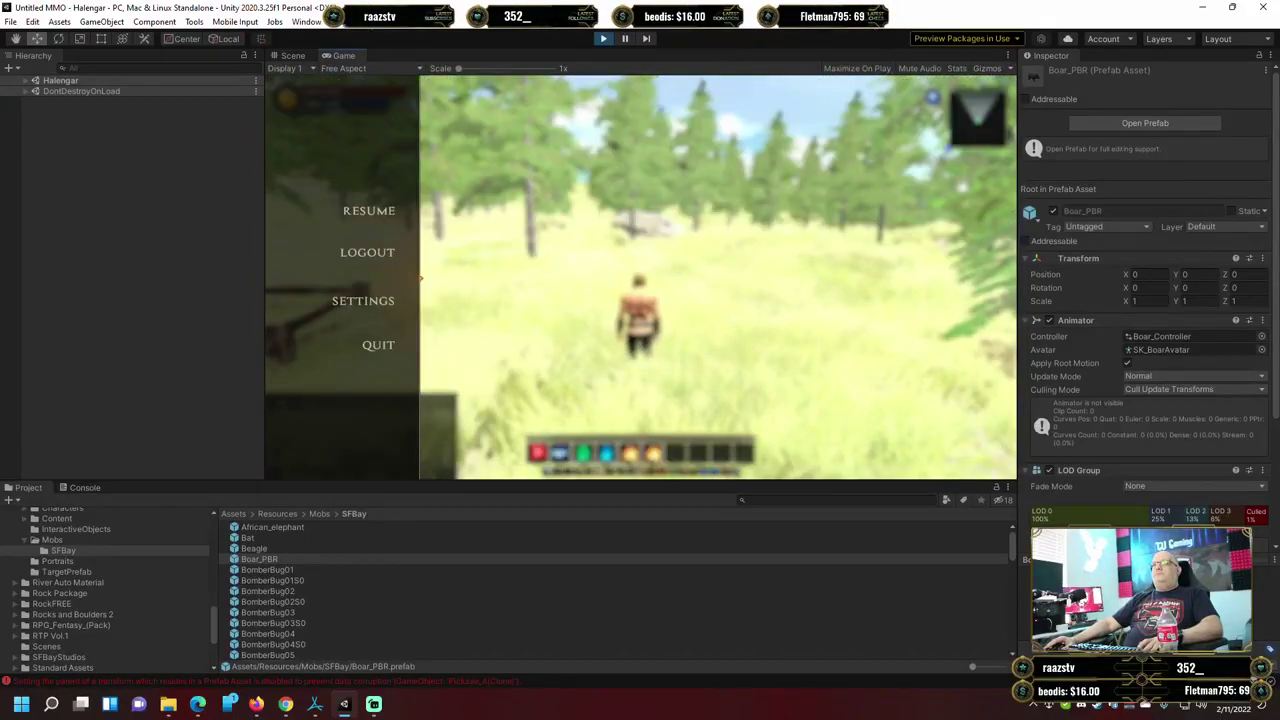
click(88, 489)
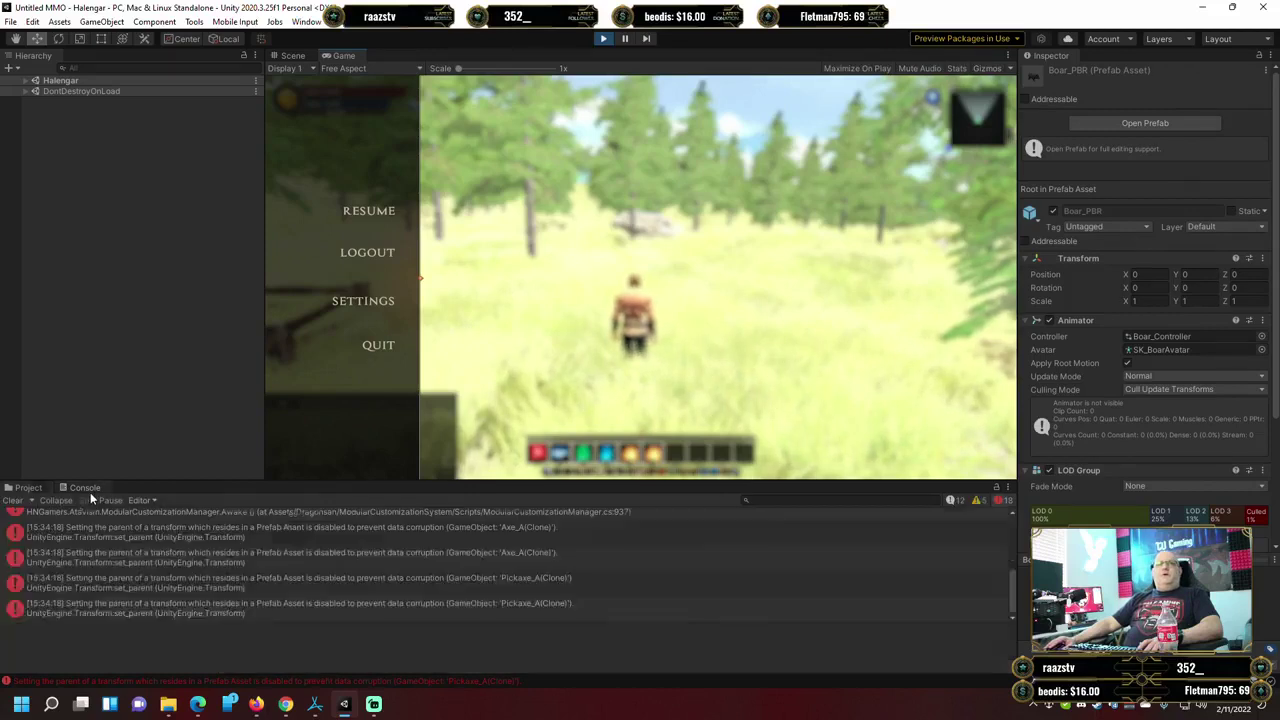
click(12, 500)
click(27, 488)
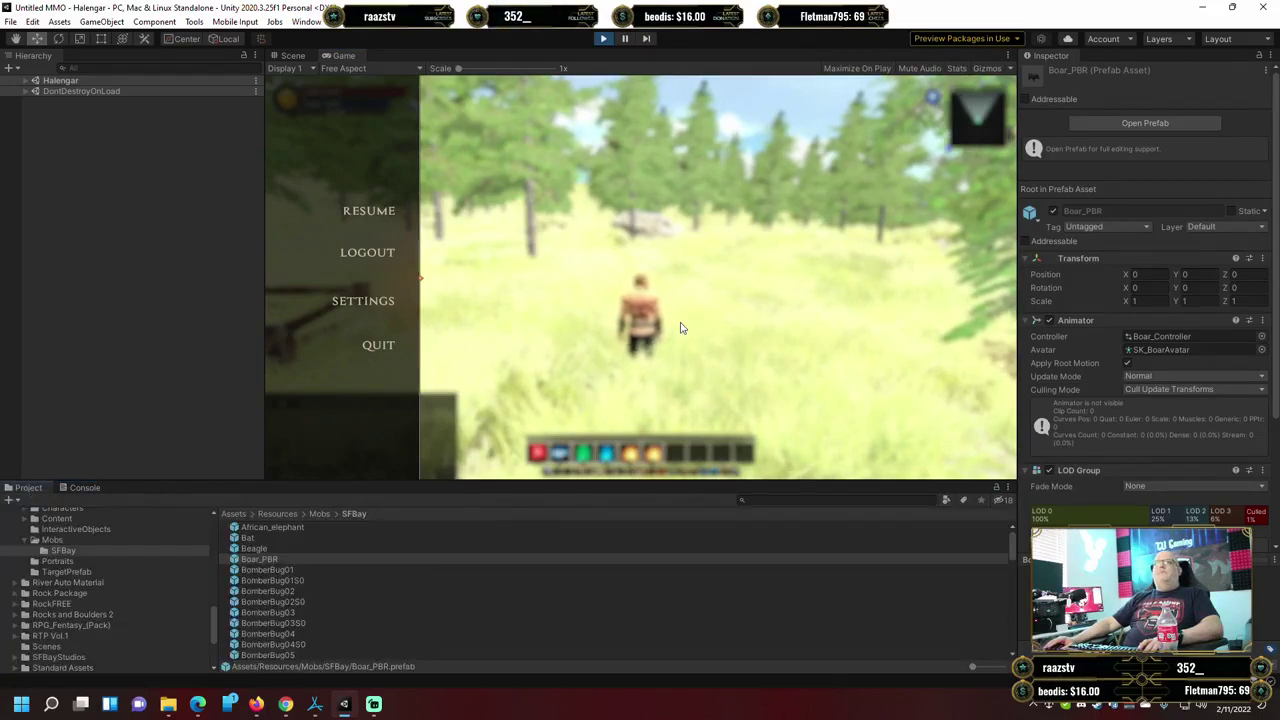
key(Escape)
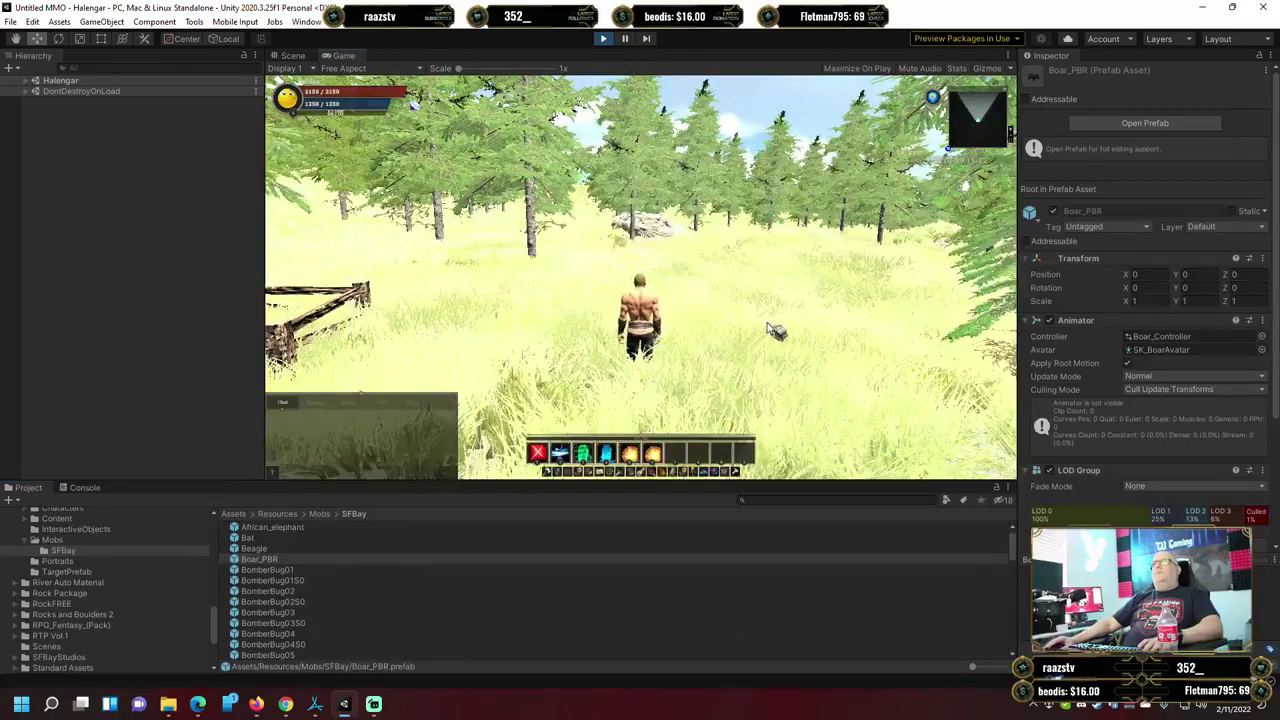
key(Escape)
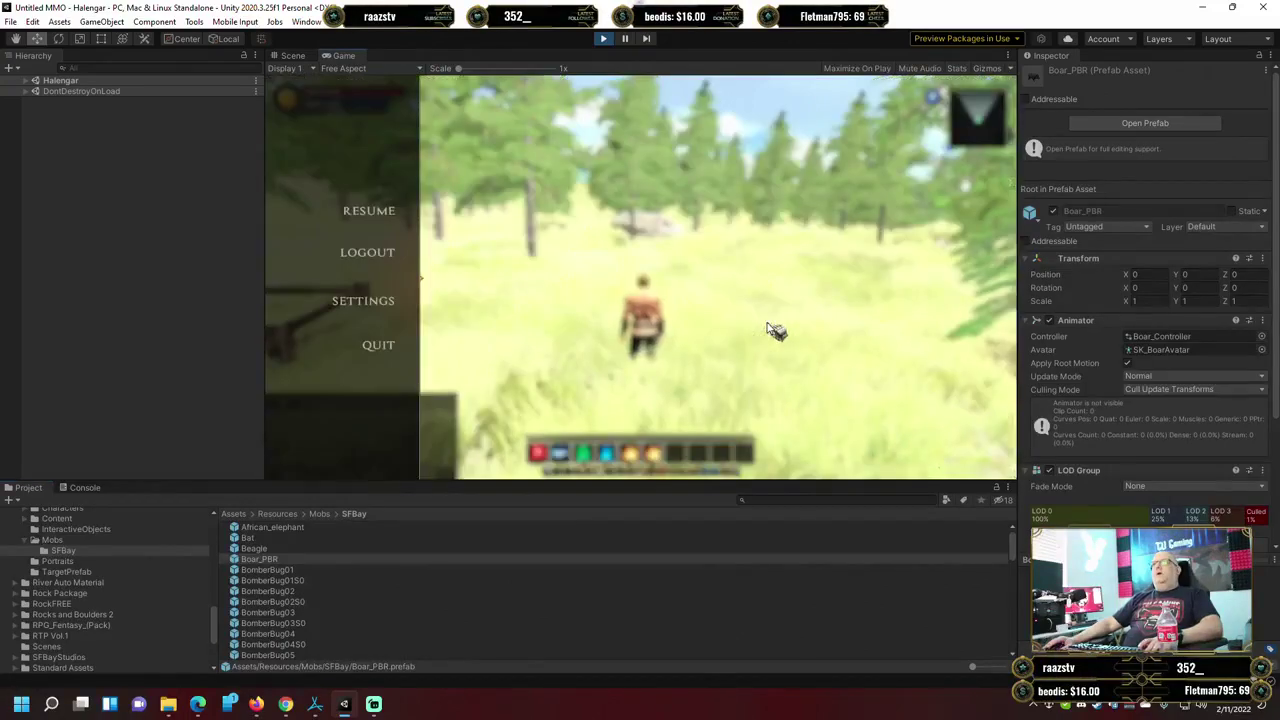
Log out to the CharacterSelection screen, then clear the new Console errors.
click(386, 252)
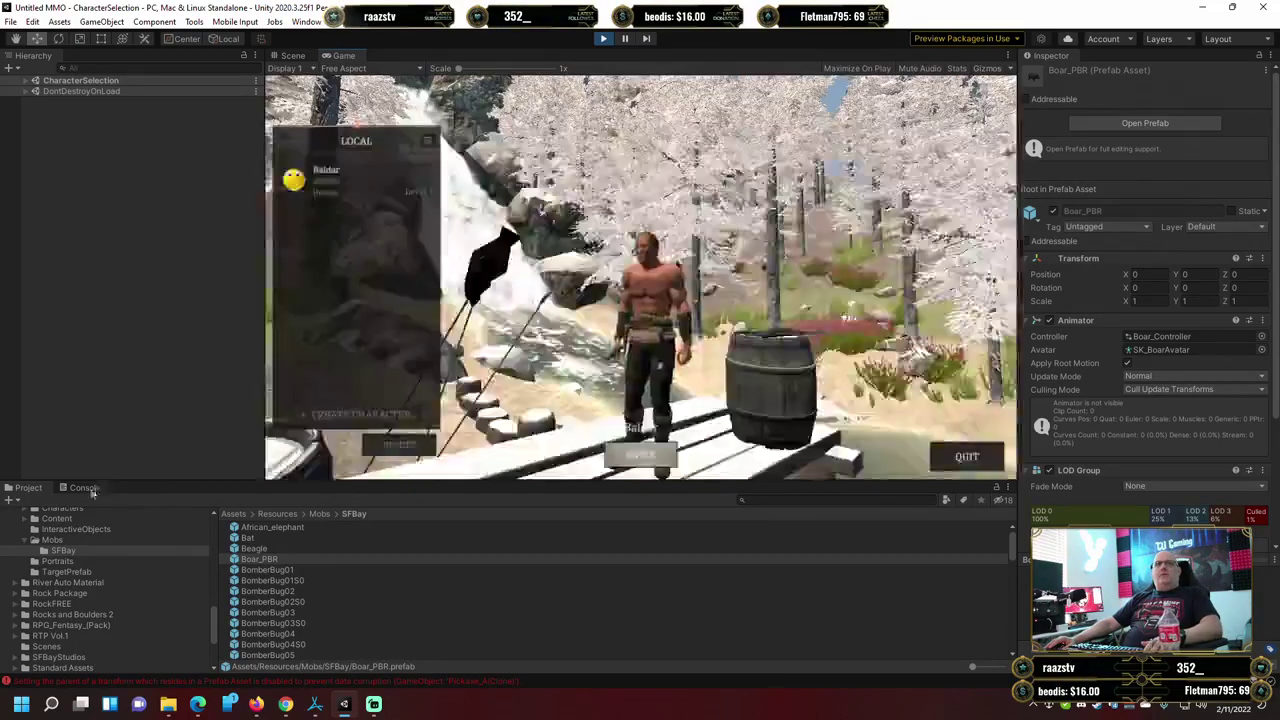
click(85, 487)
click(12, 500)
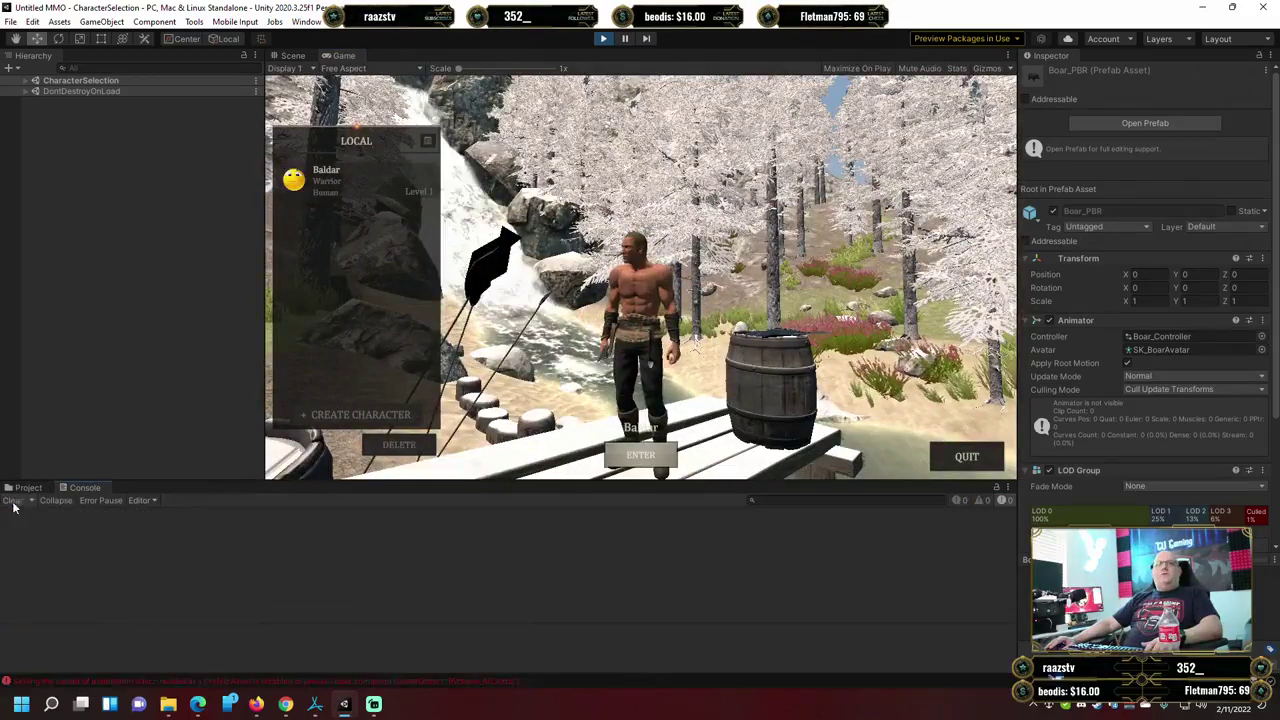
click(28, 487)
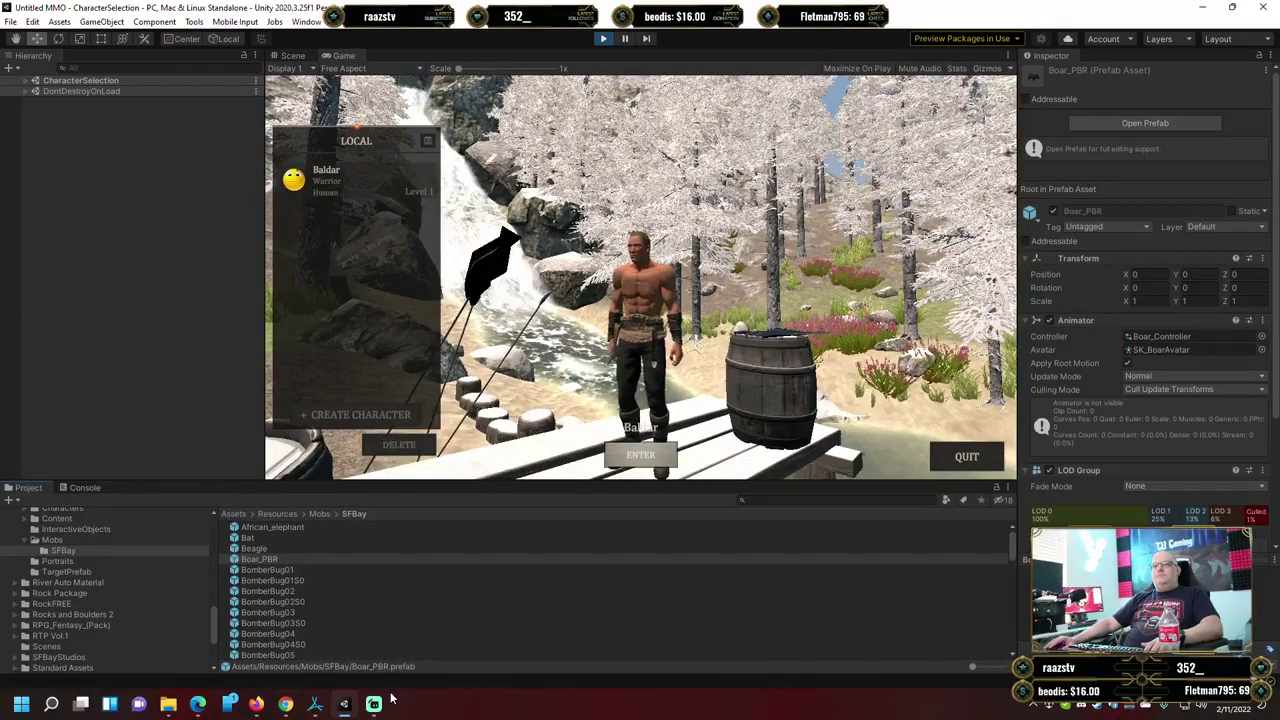
Bring Atavism Editor to the front and briefly open the Accounts page.
mouse_move(315, 703)
click(306, 628)
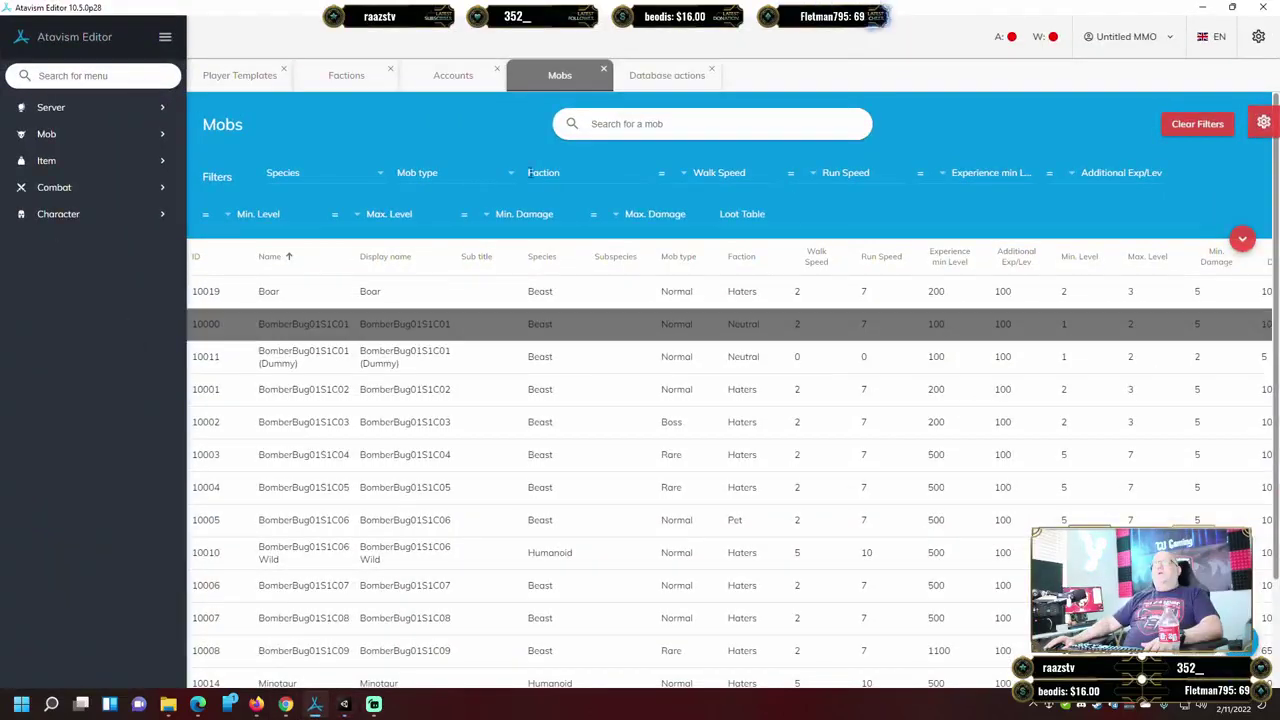
click(456, 84)
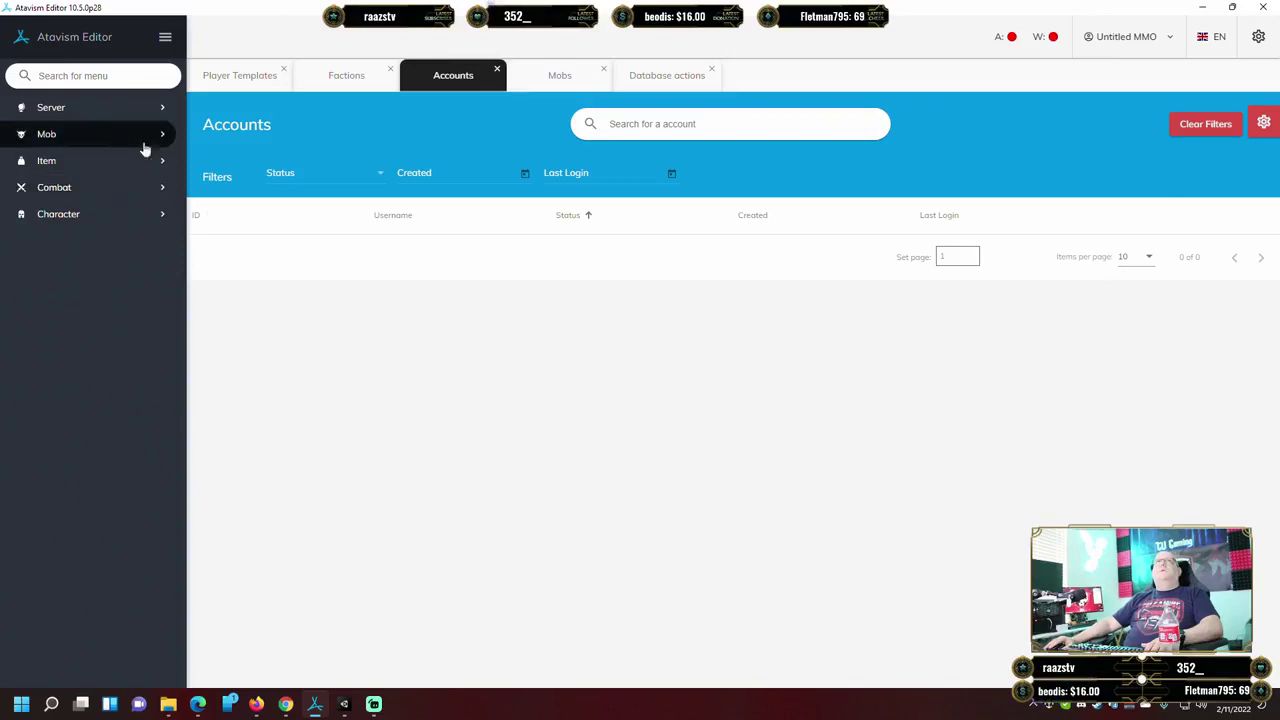
click(497, 70)
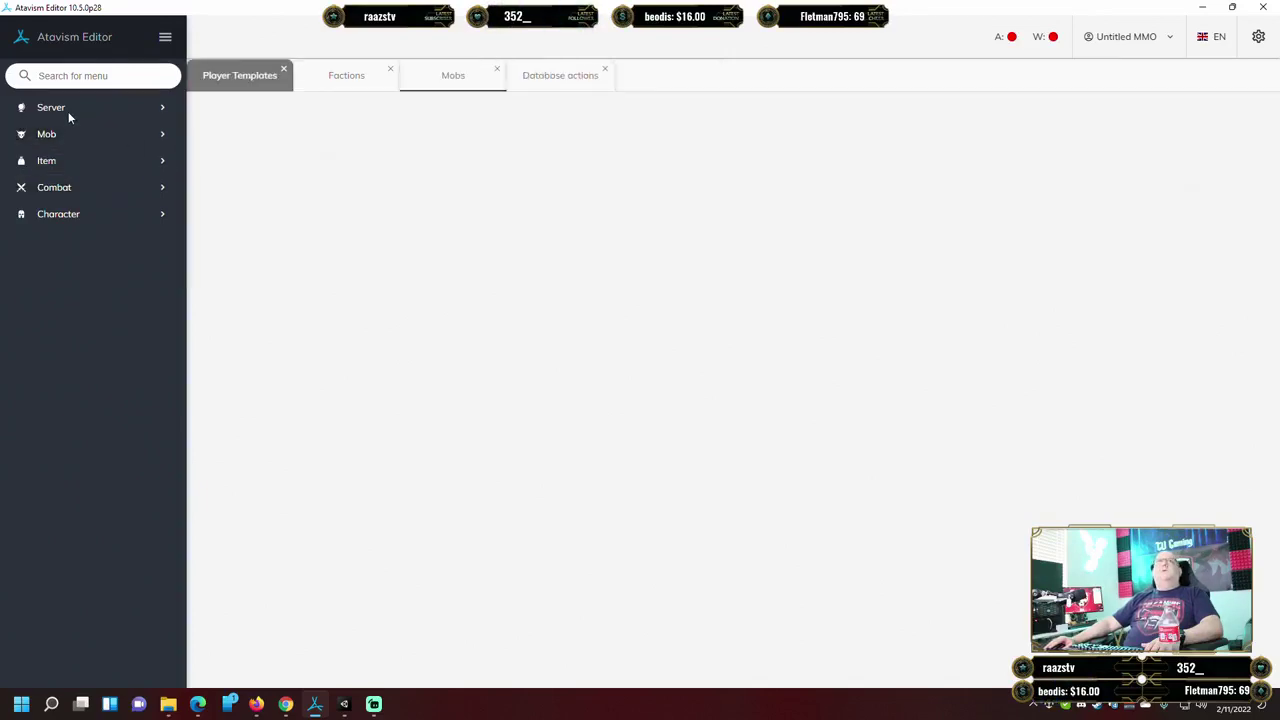
Edit the lone player account to Admin status, save it, and show the Factions list.
click(72, 112)
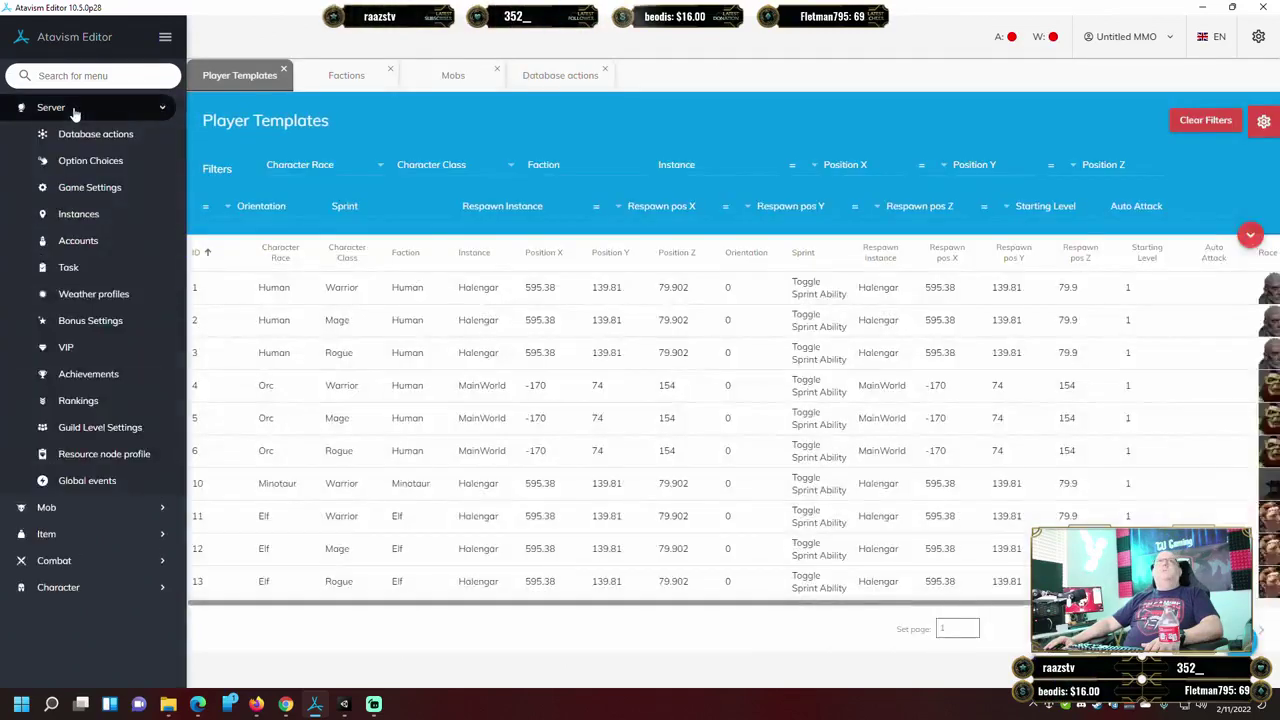
click(80, 241)
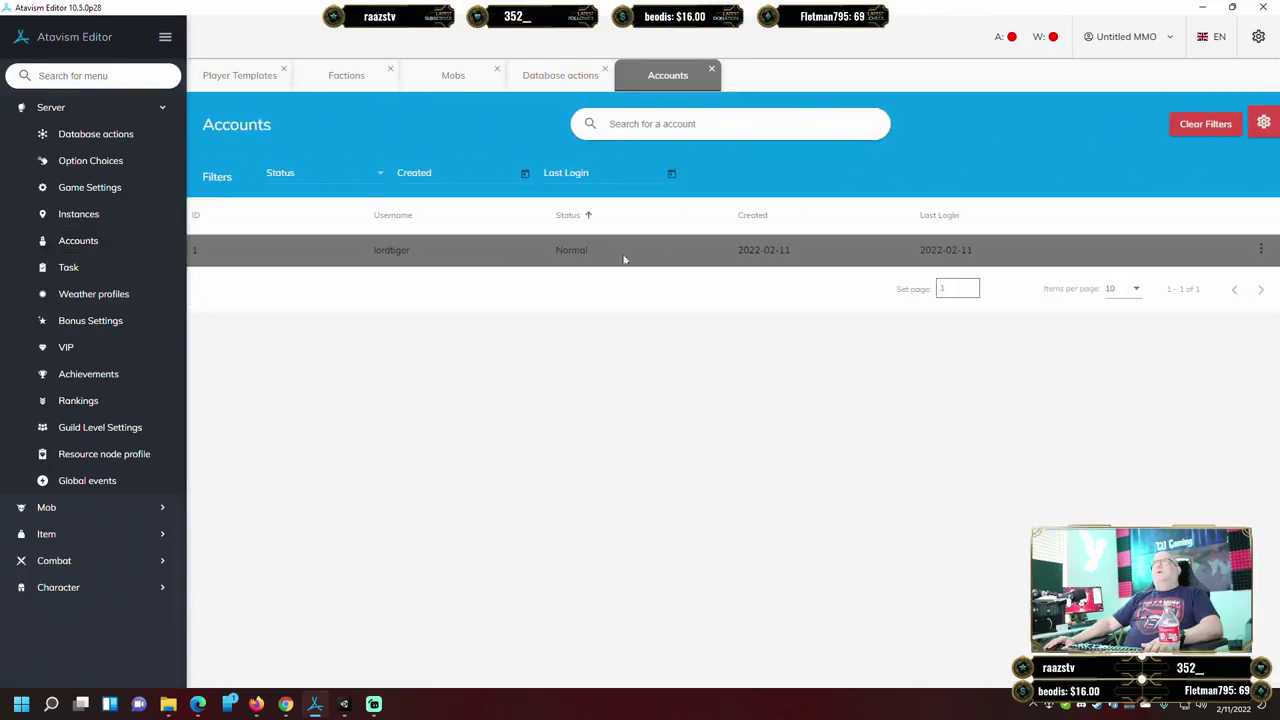
click(588, 250)
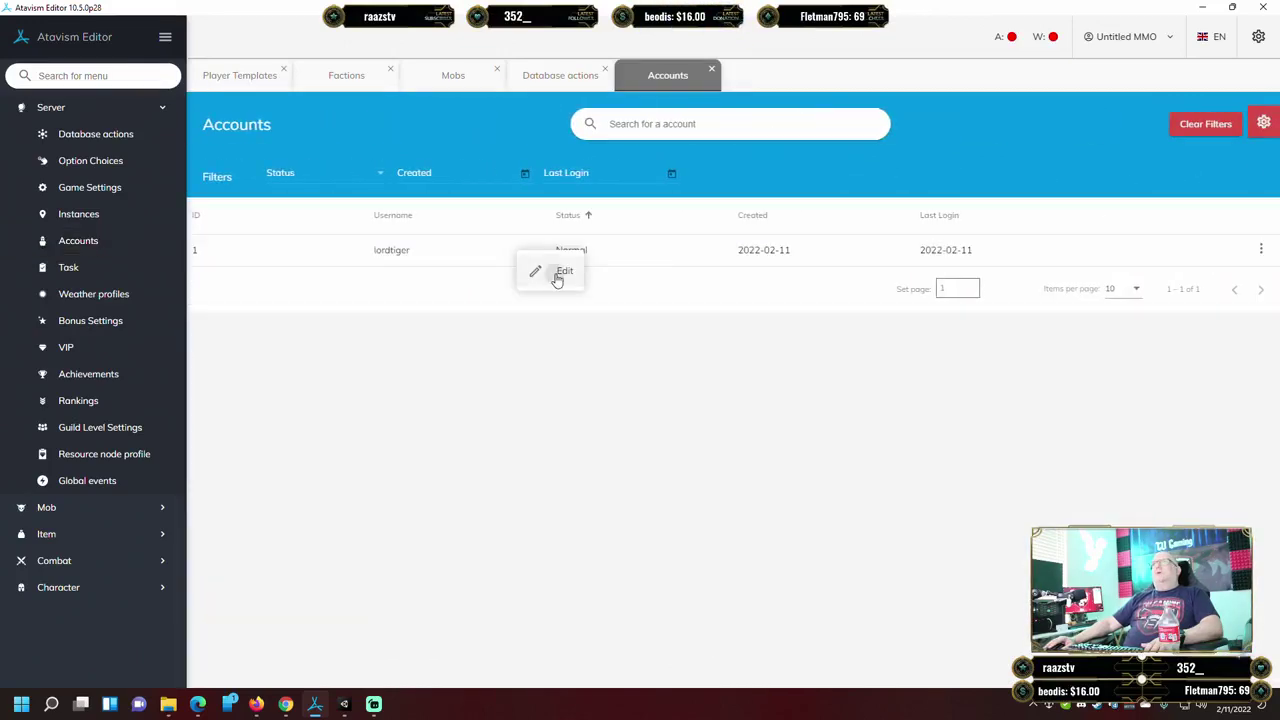
click(560, 272)
click(629, 349)
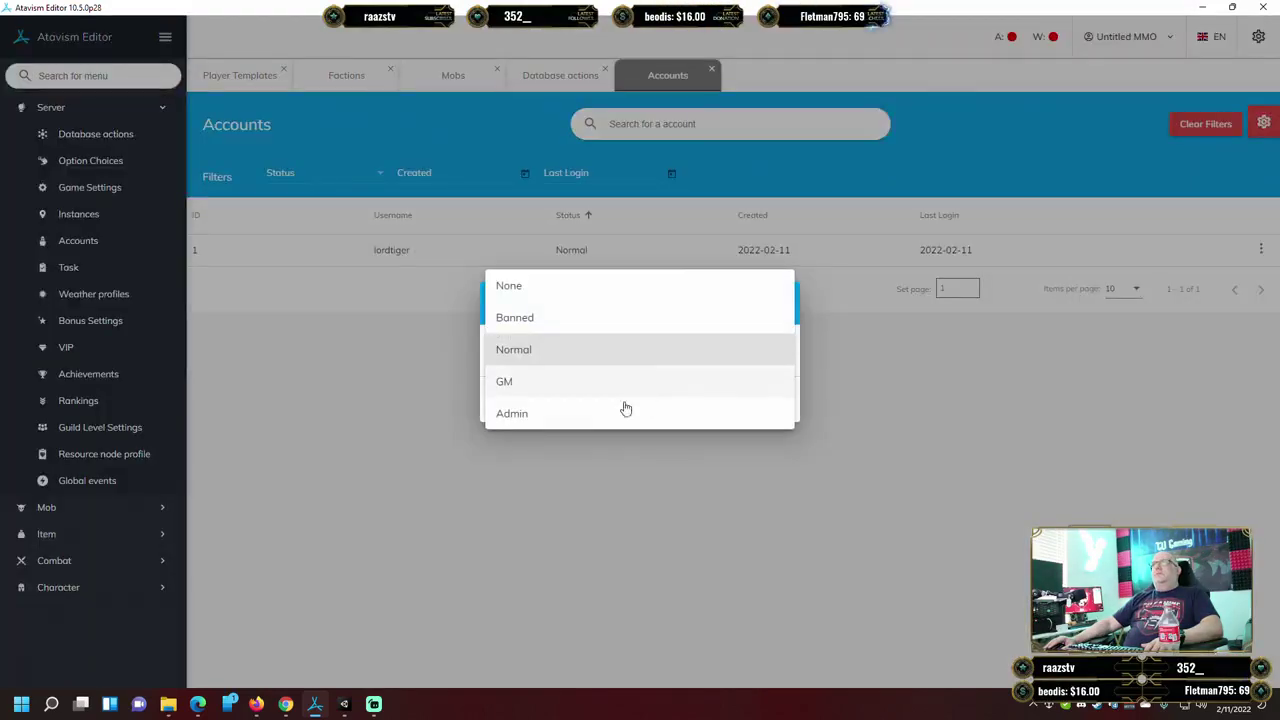
click(576, 414)
click(707, 400)
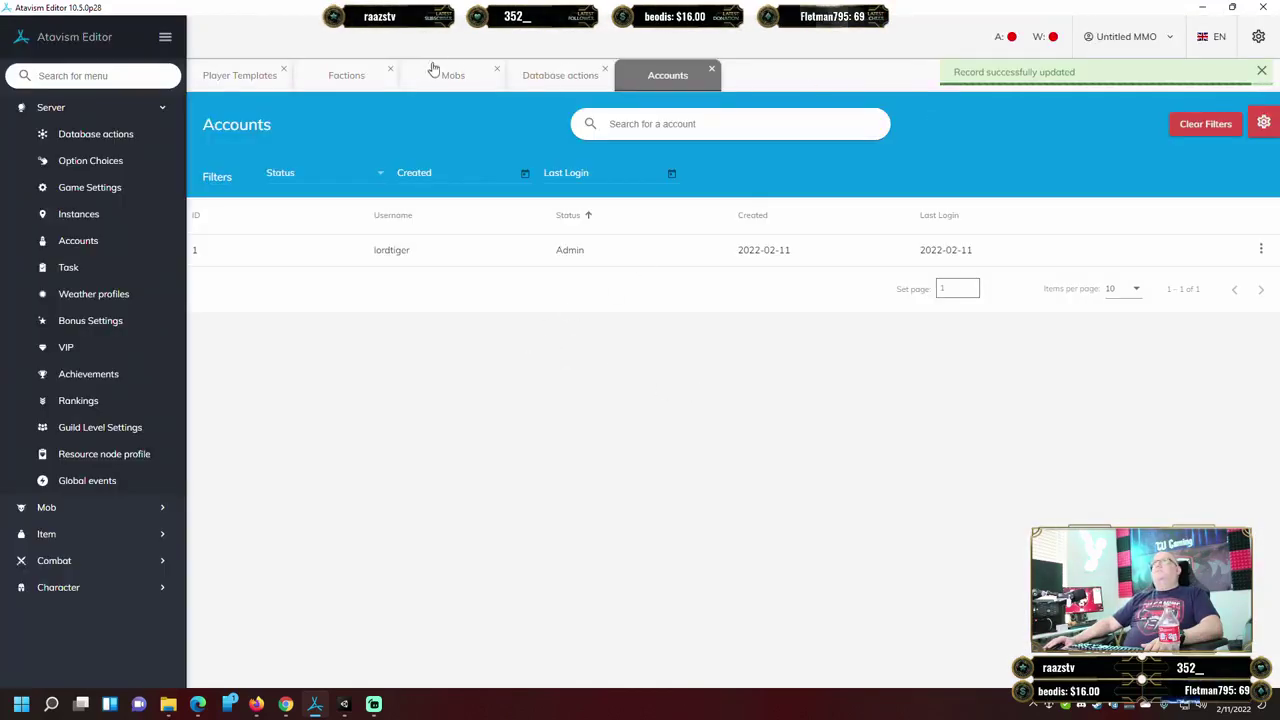
click(346, 76)
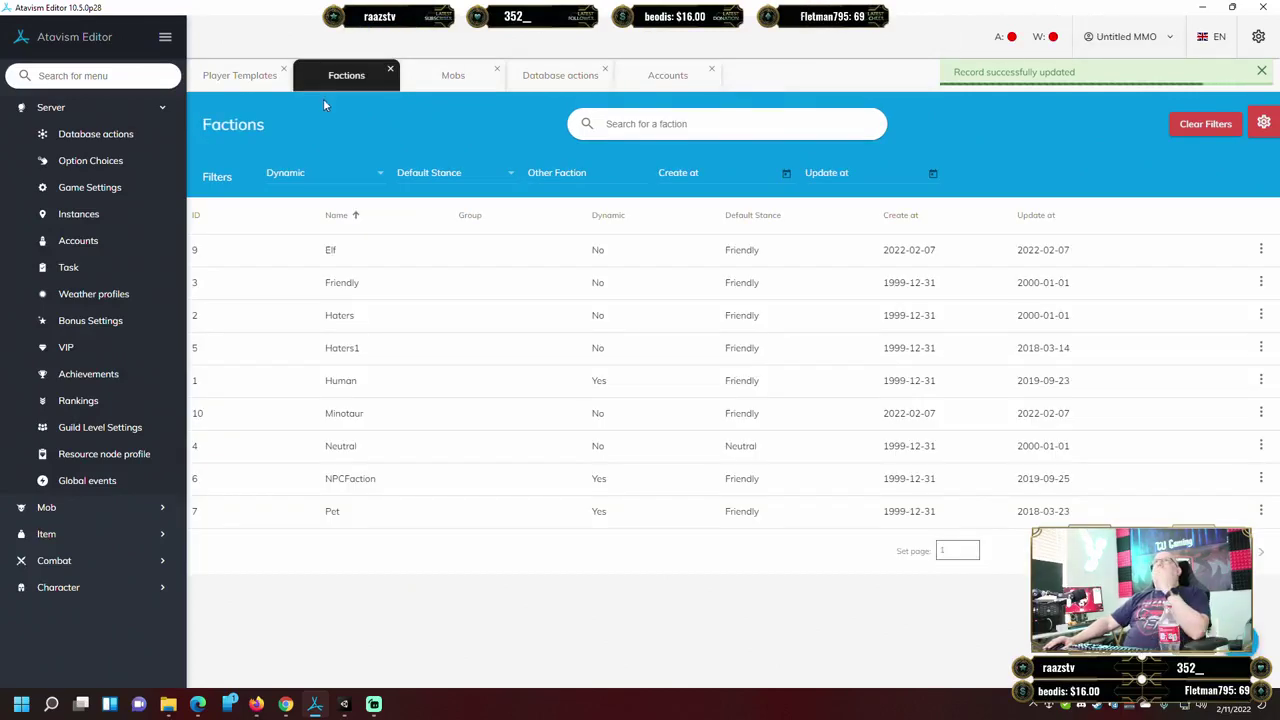
Minimize Atavism Editor, enter the Halengar world, and check the Console for errors.
click(1203, 9)
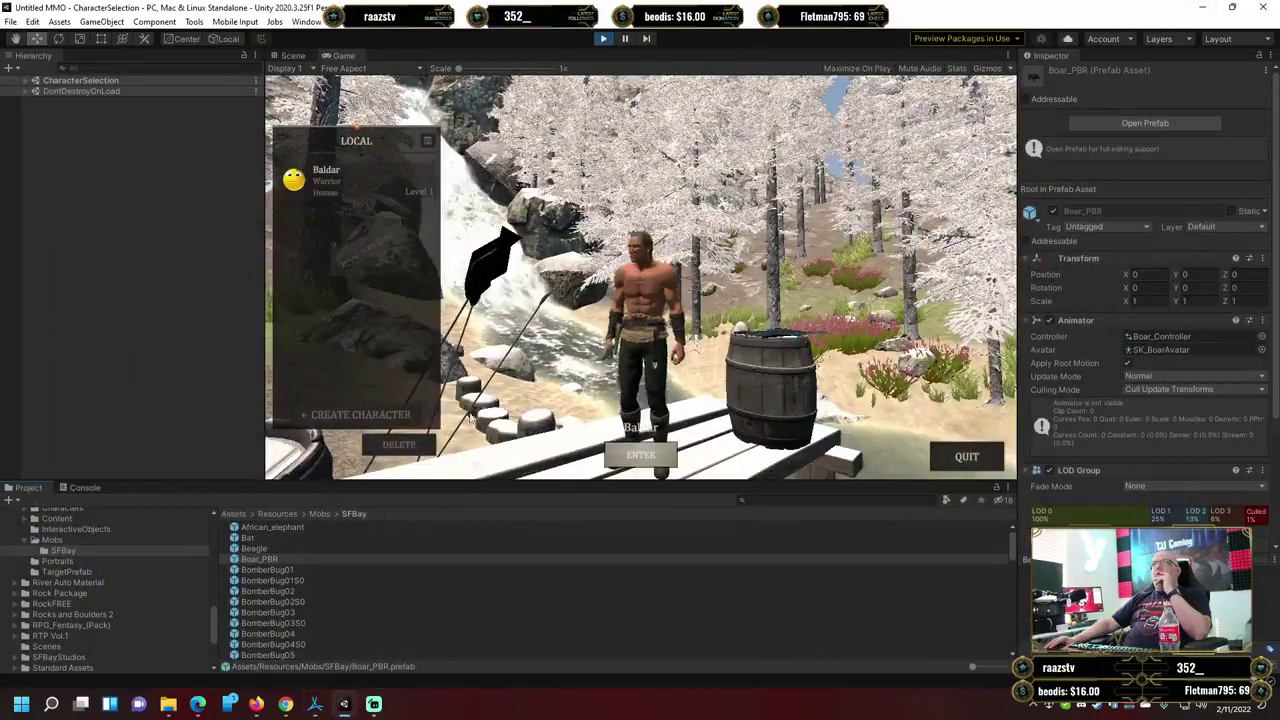
click(645, 457)
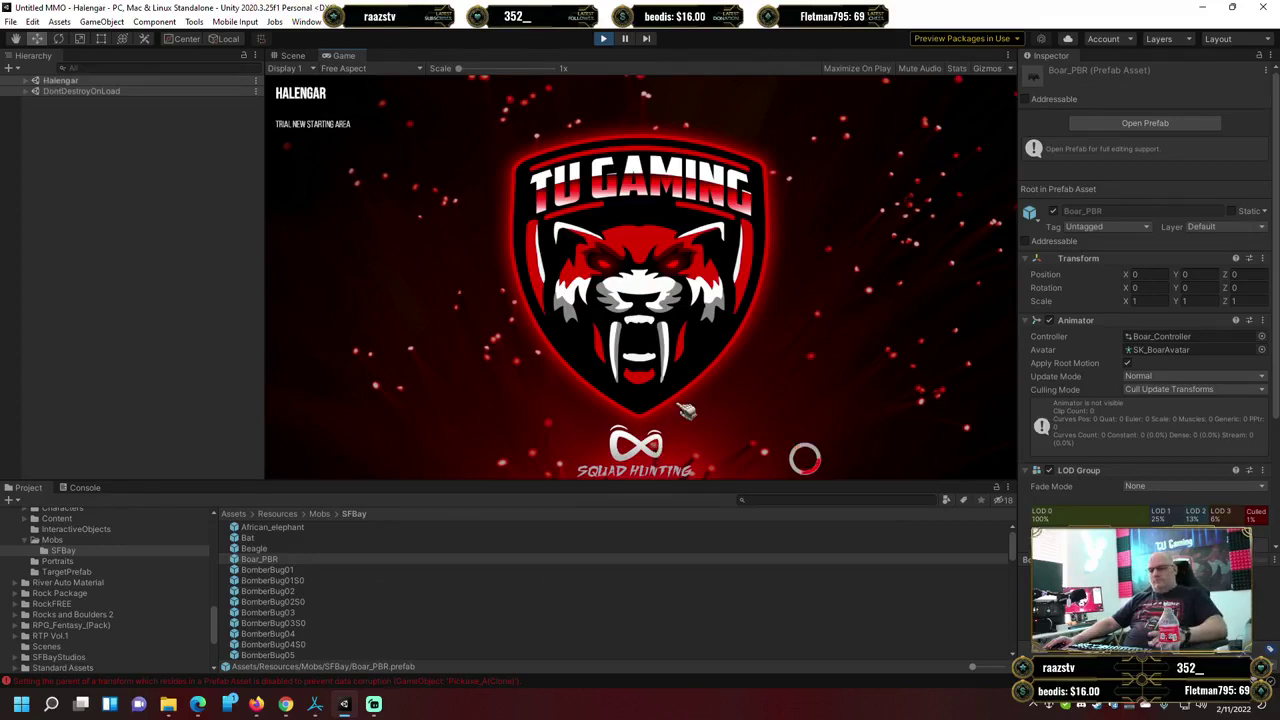
click(85, 488)
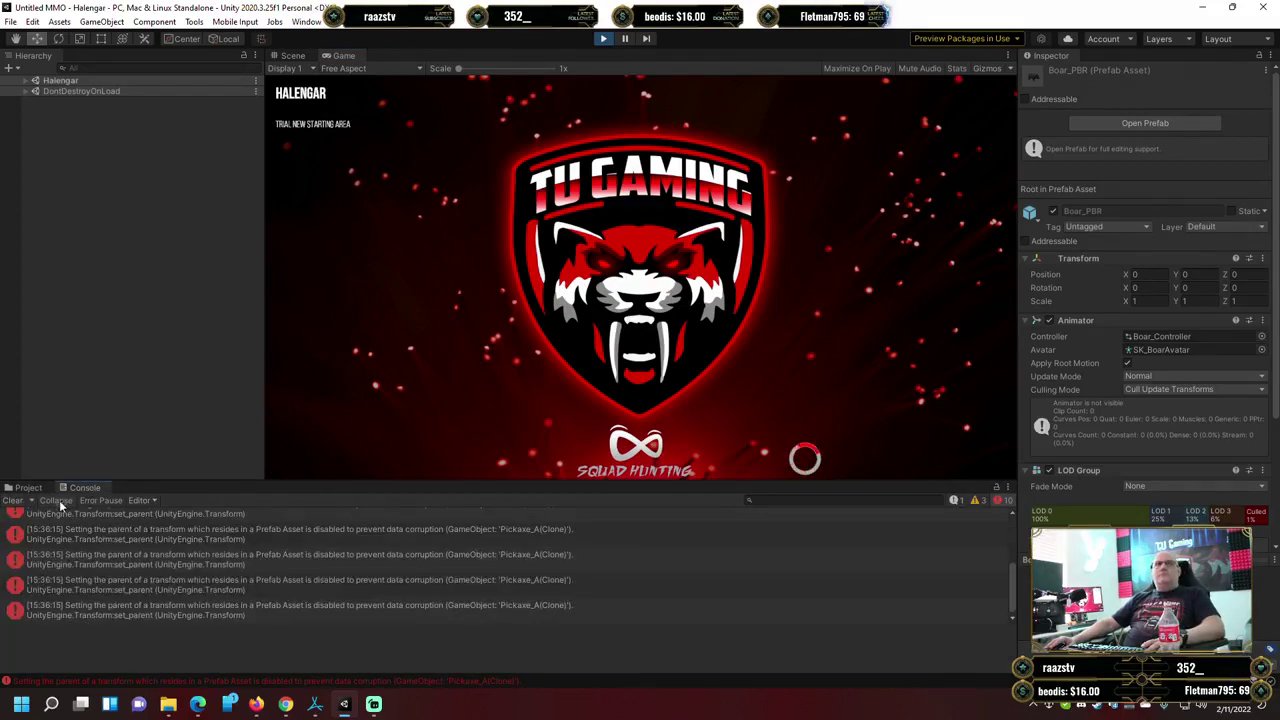
click(28, 488)
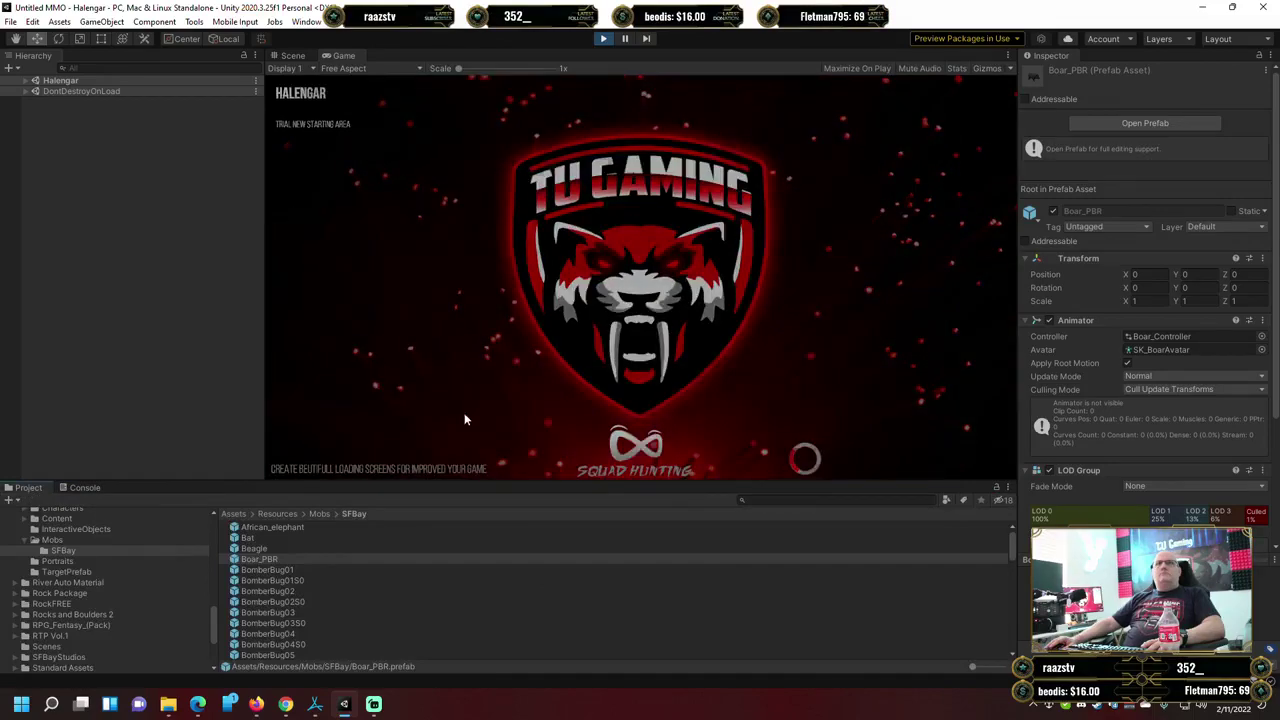
Resume play, turn the character left and right, and open the Admin Panel with F1.
key(Escape)
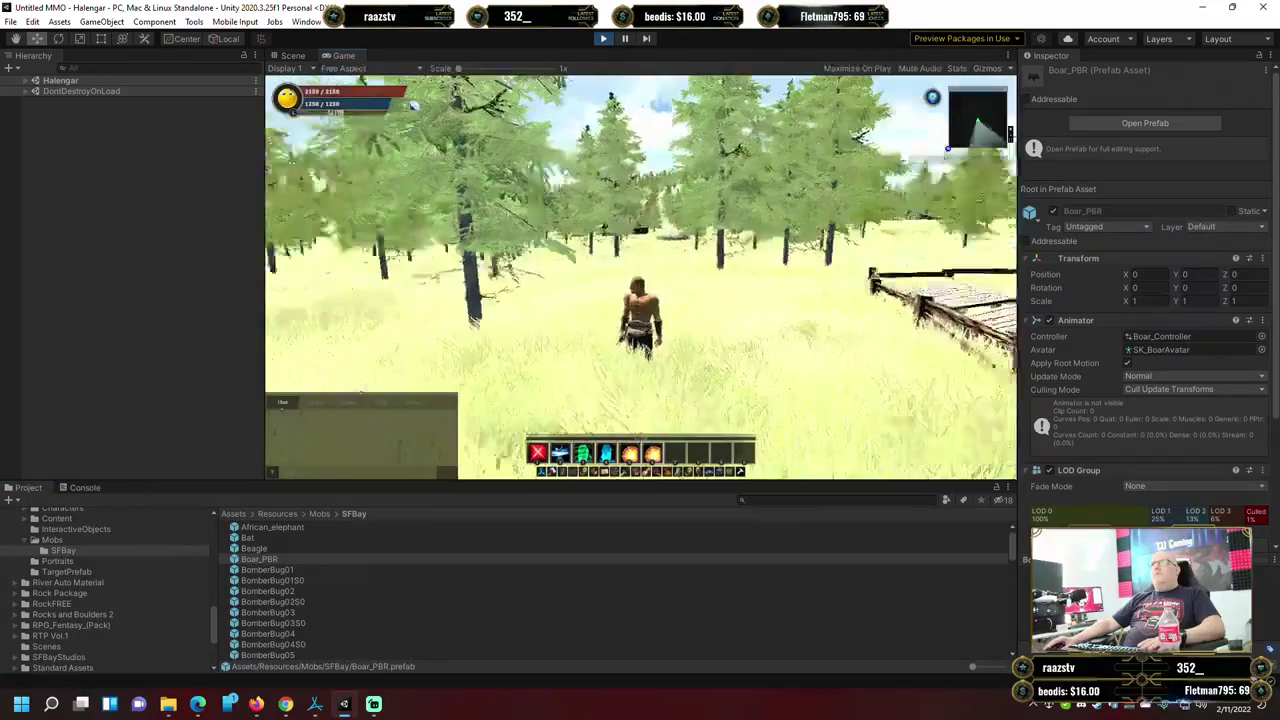
key(a)
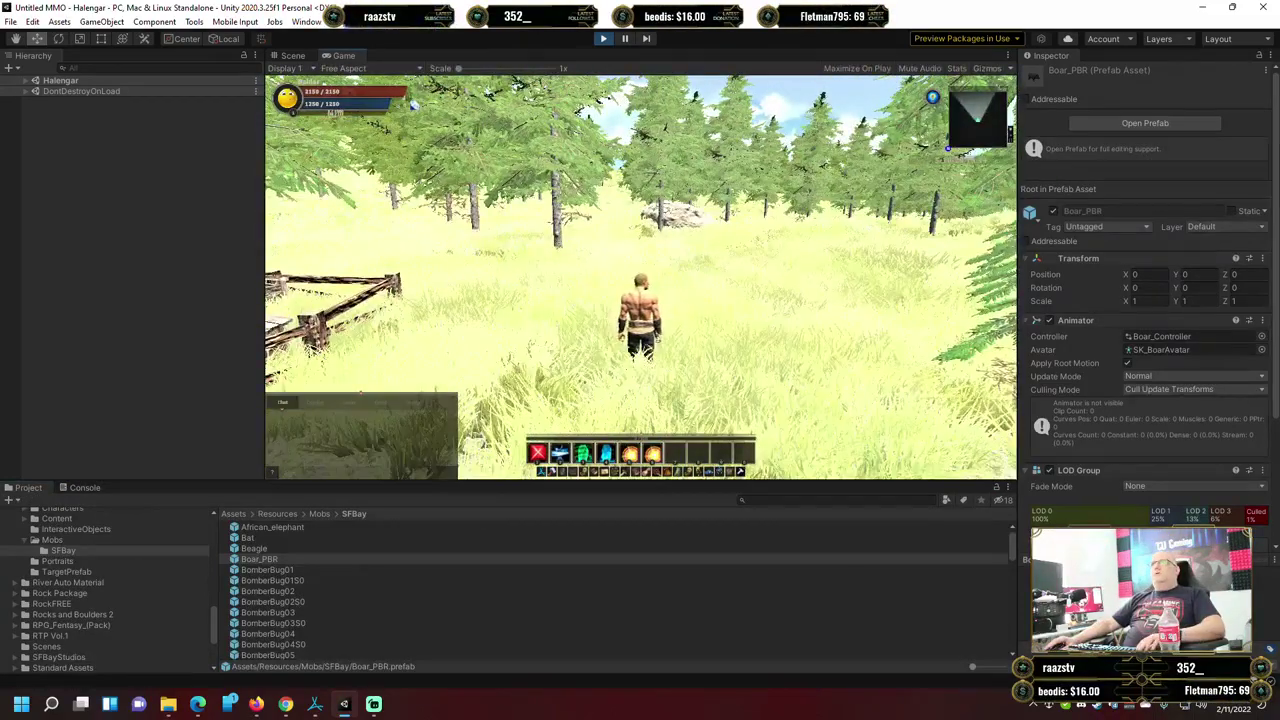
key(d)
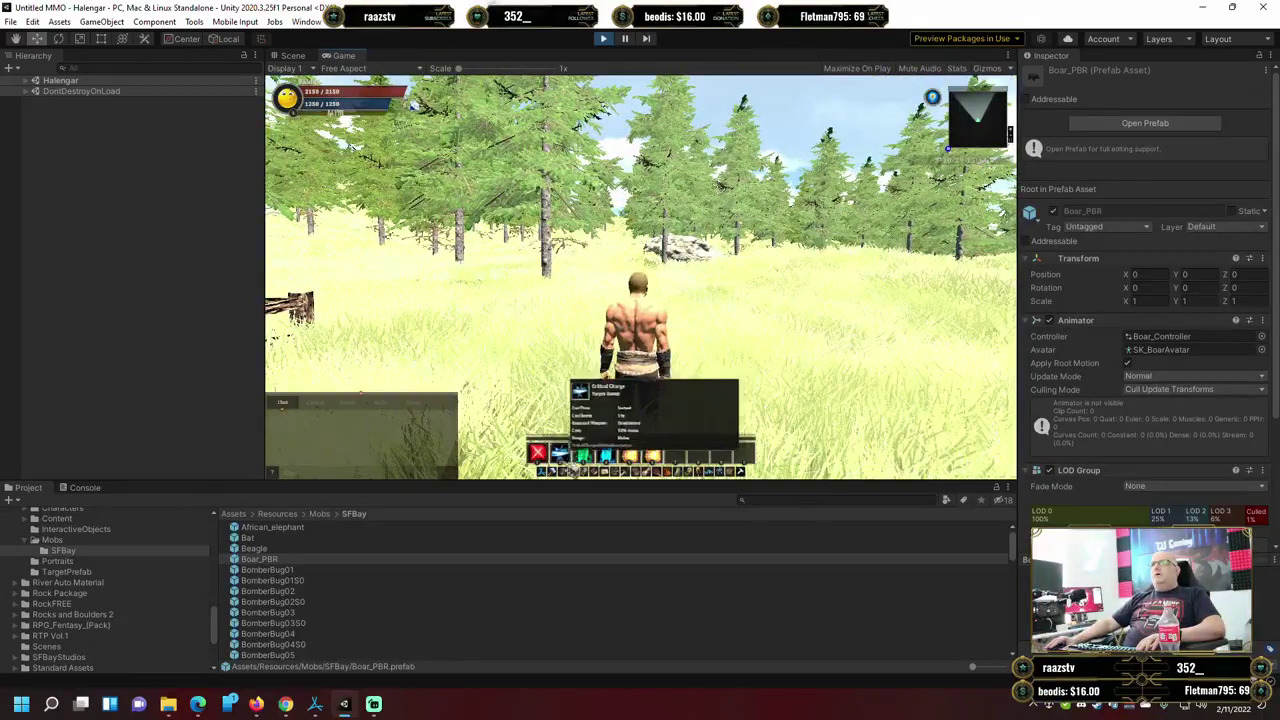
key(F1)
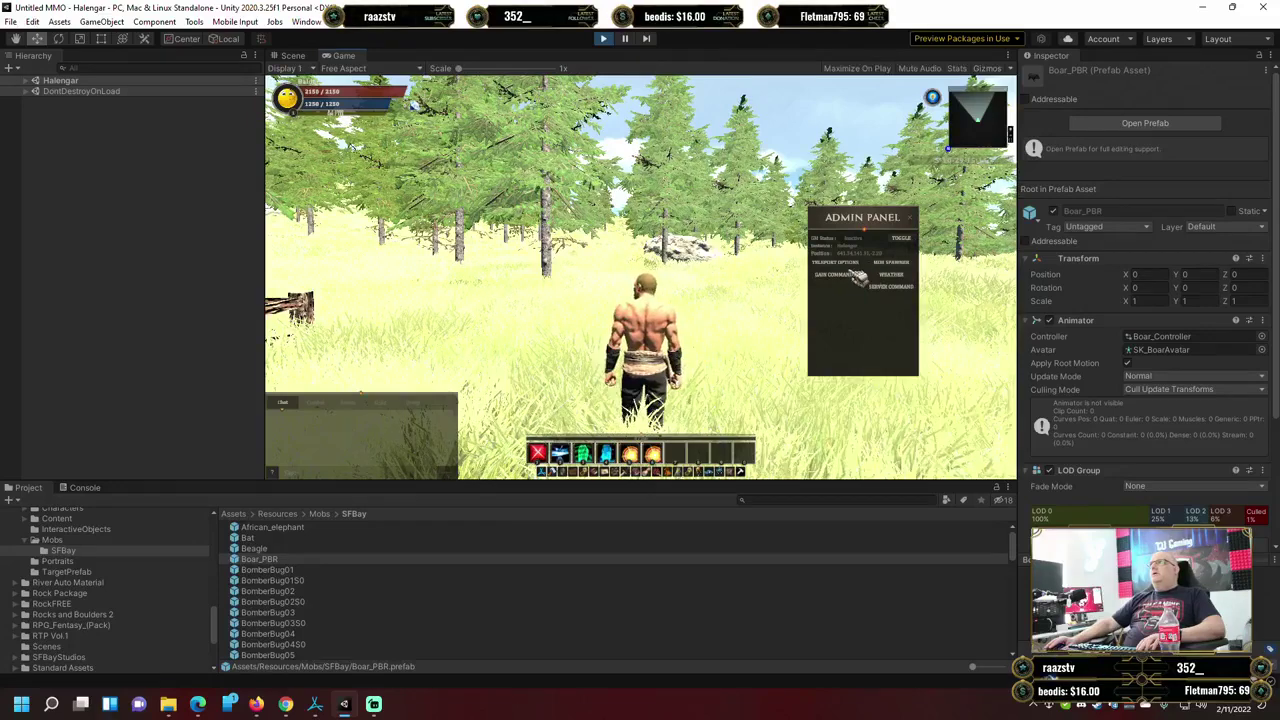
In the Spawner, create a new spawn from the Boar template at the character.
click(895, 263)
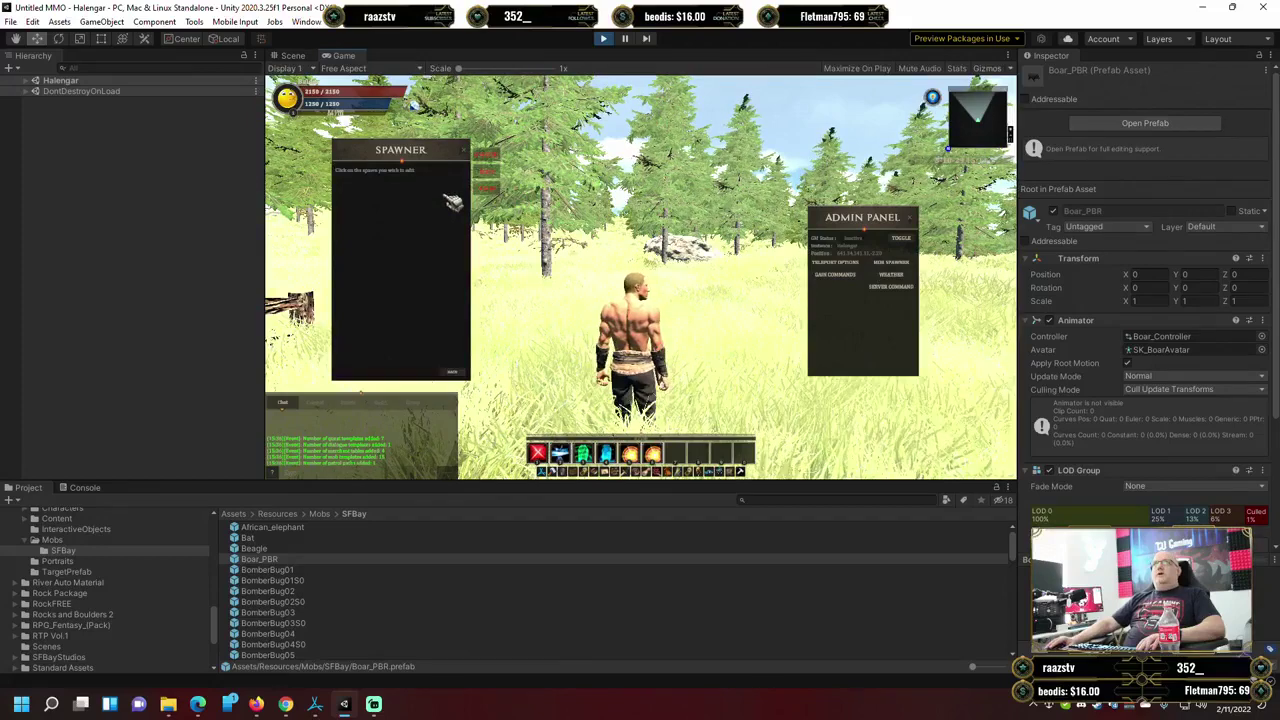
click(456, 375)
click(364, 189)
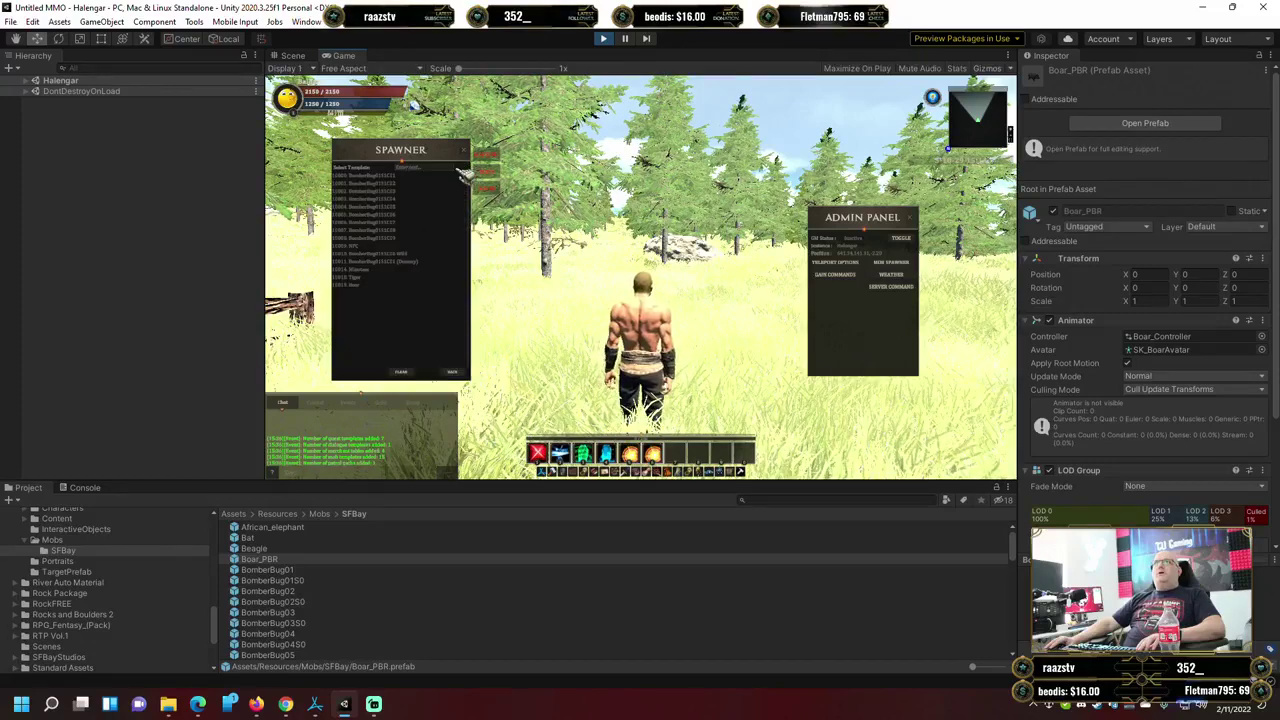
click(457, 168)
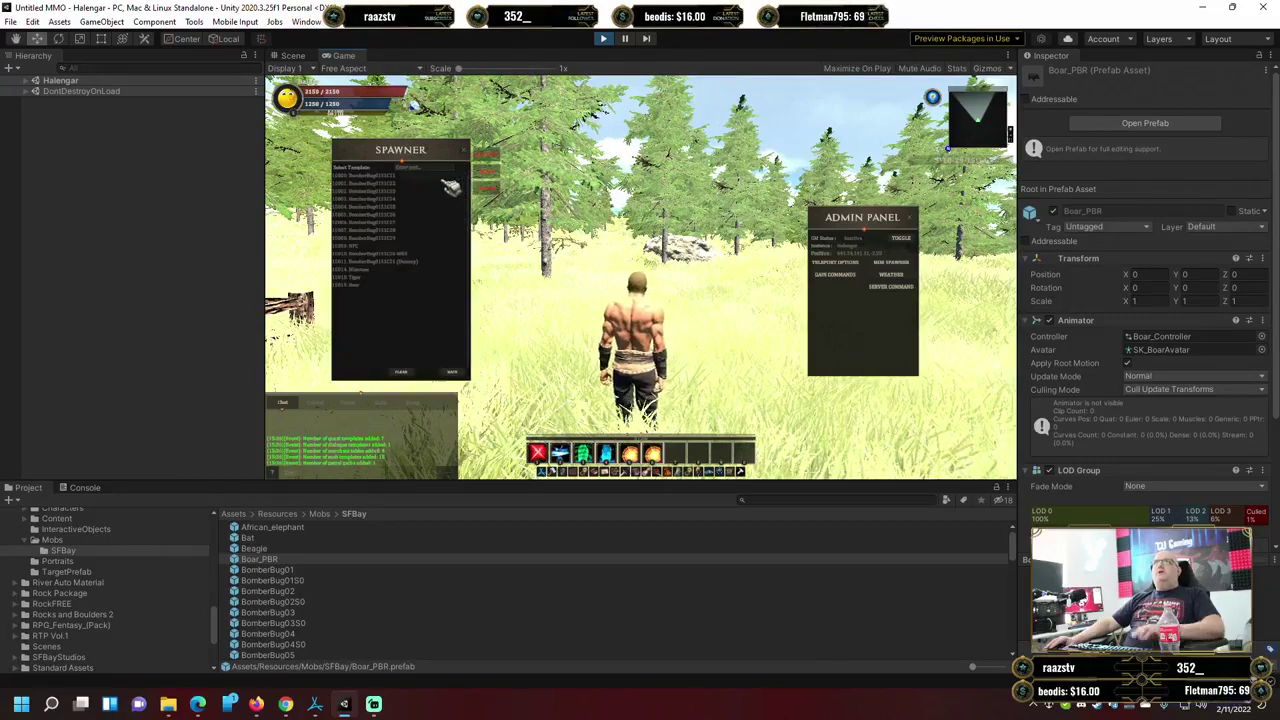
click(366, 286)
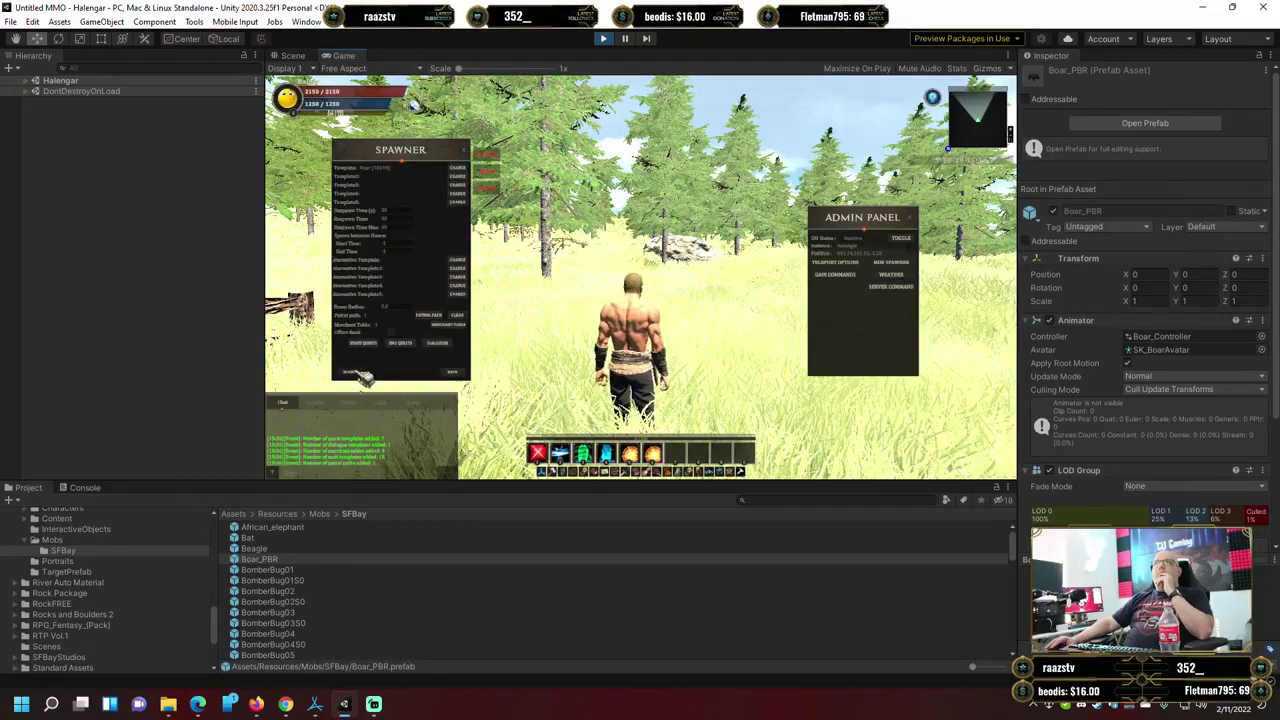
click(358, 372)
Toggle the pause menu, go back to the Spawner menu, and close the Admin Panel with F1.
key(Escape)
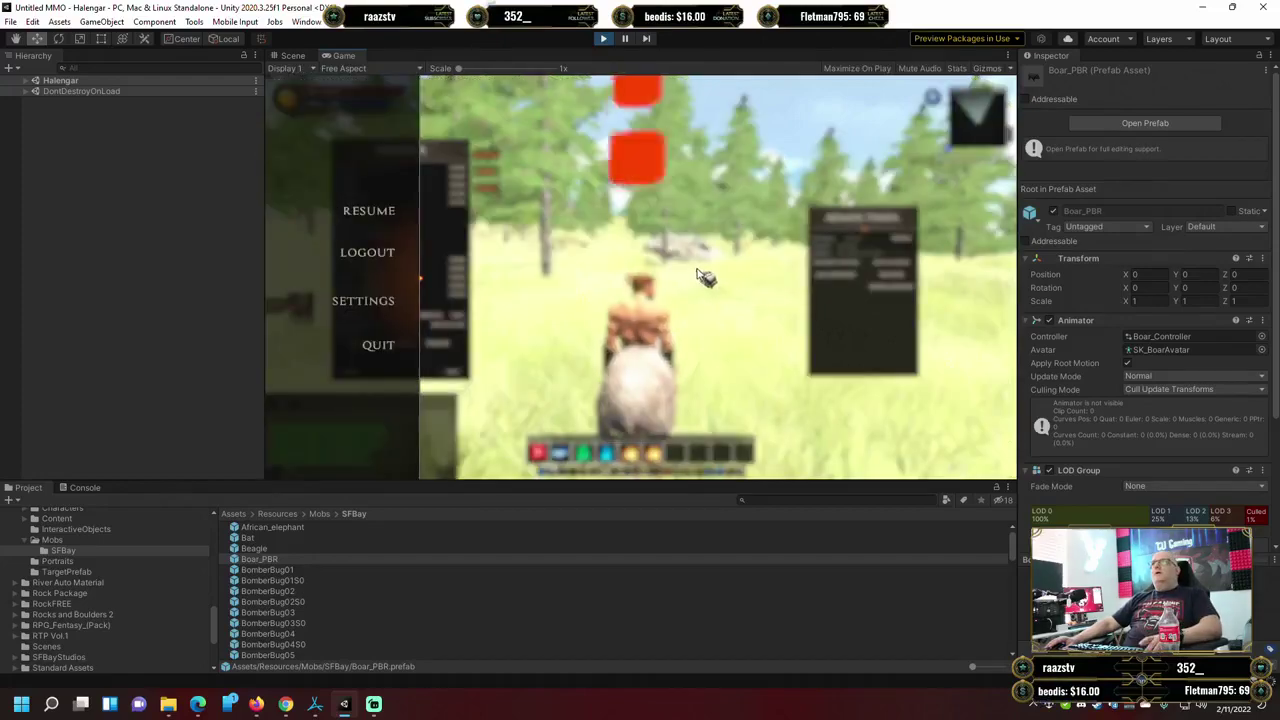
key(Escape)
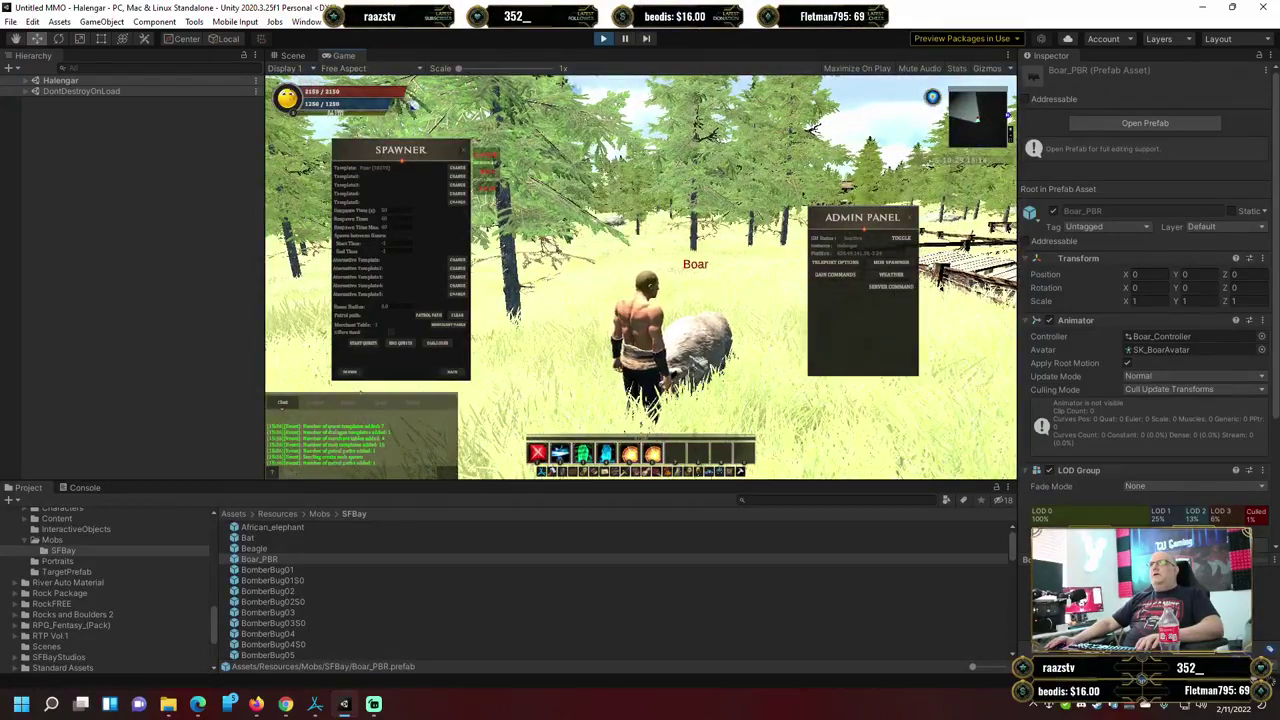
key(Escape)
key(Escape)
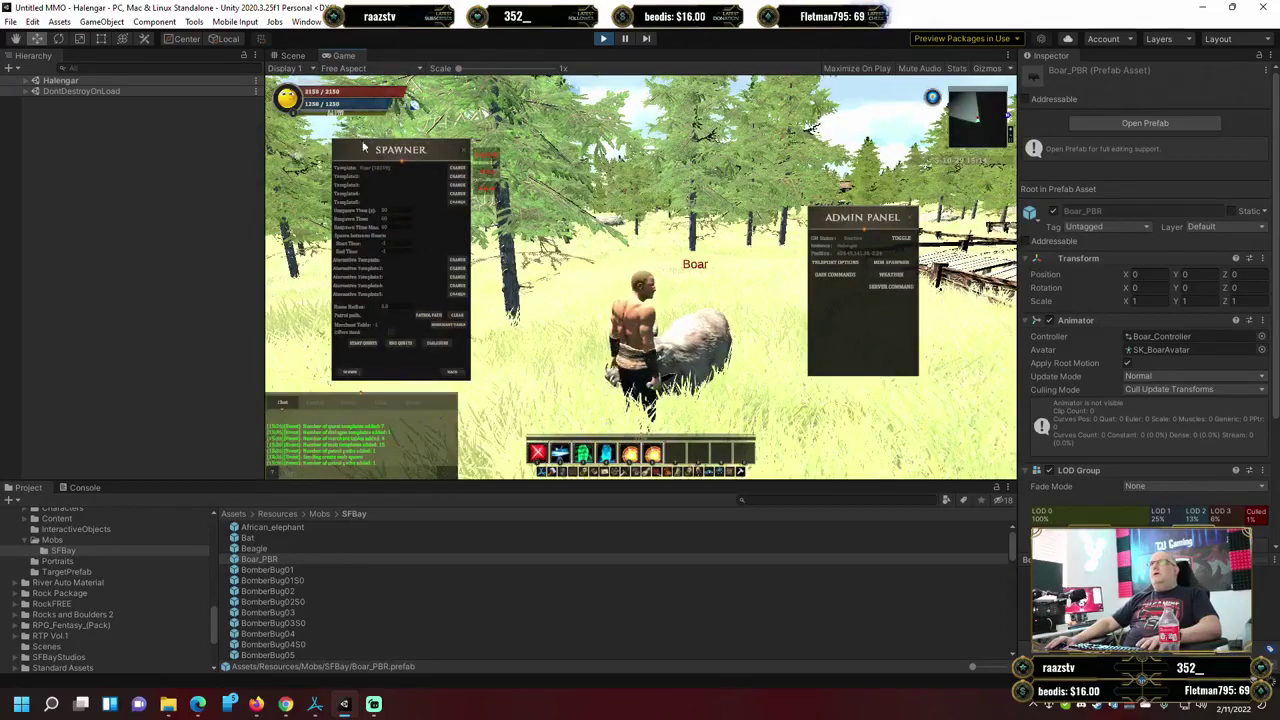
click(458, 372)
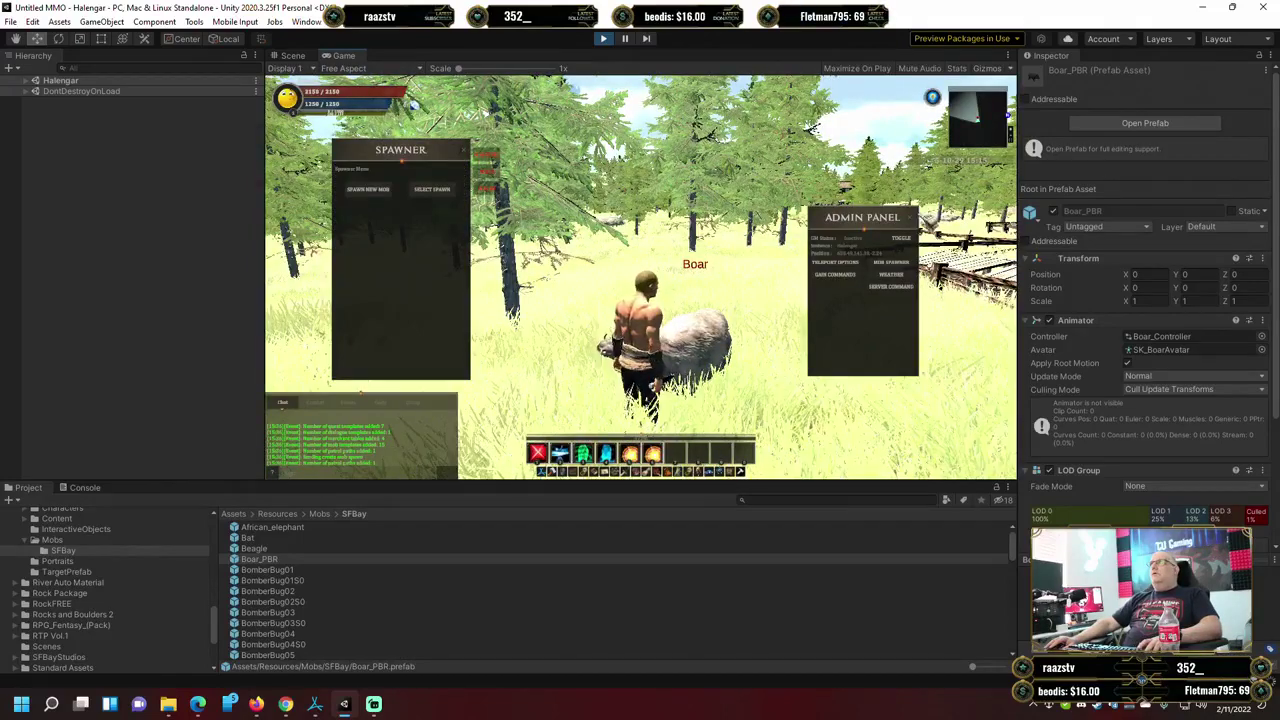
key(F1)
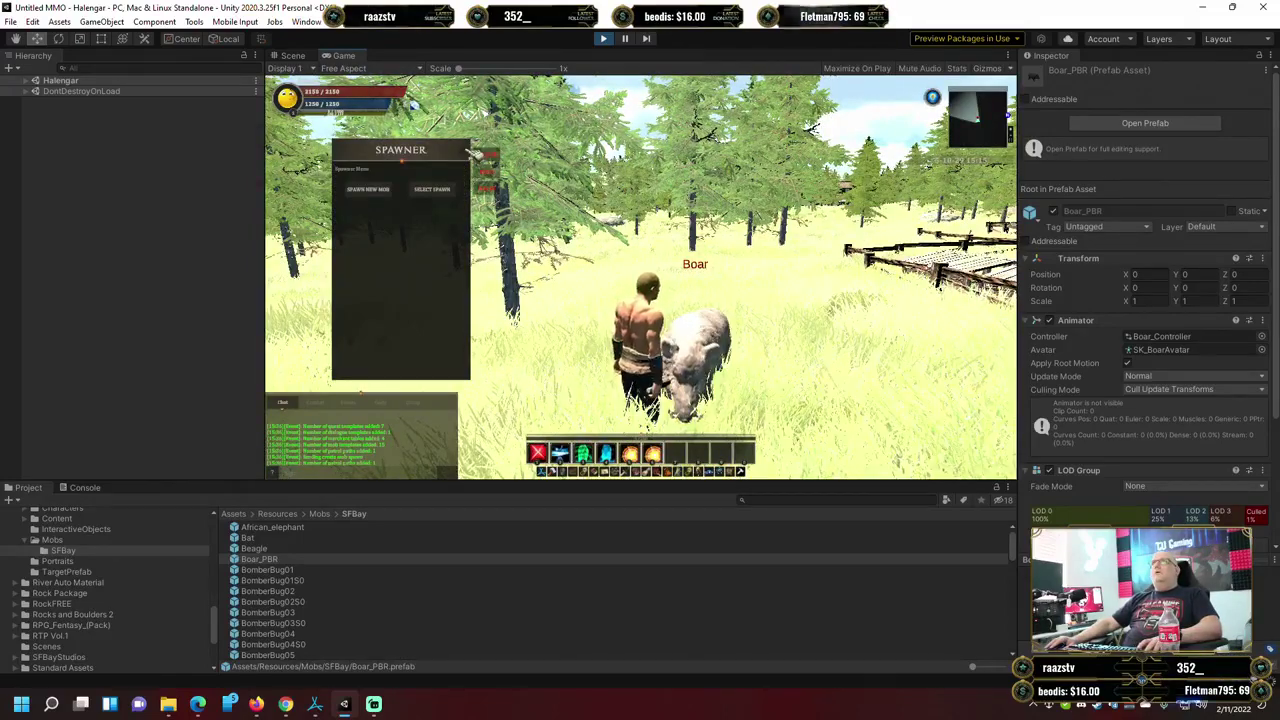
Close the spawner with F2, check the inventory, and reopen the Admin Panel beside the boar.
key(F2)
key(a)
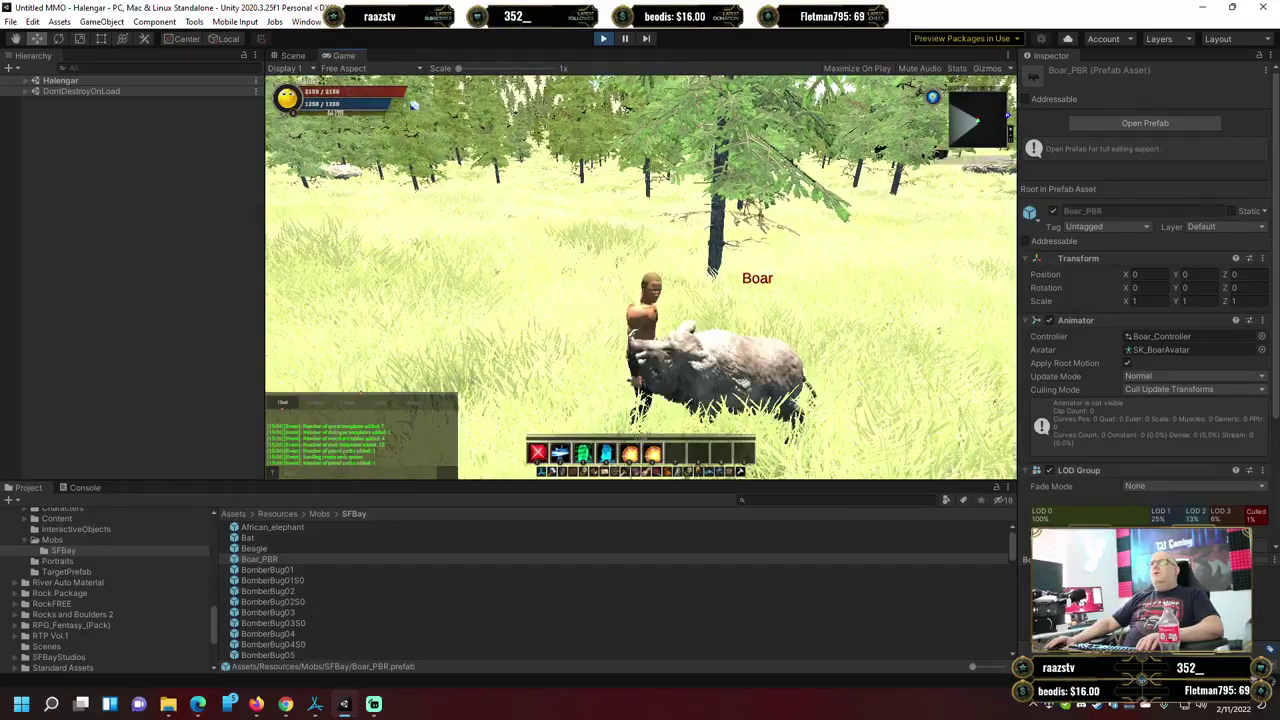
key(i)
key(i)
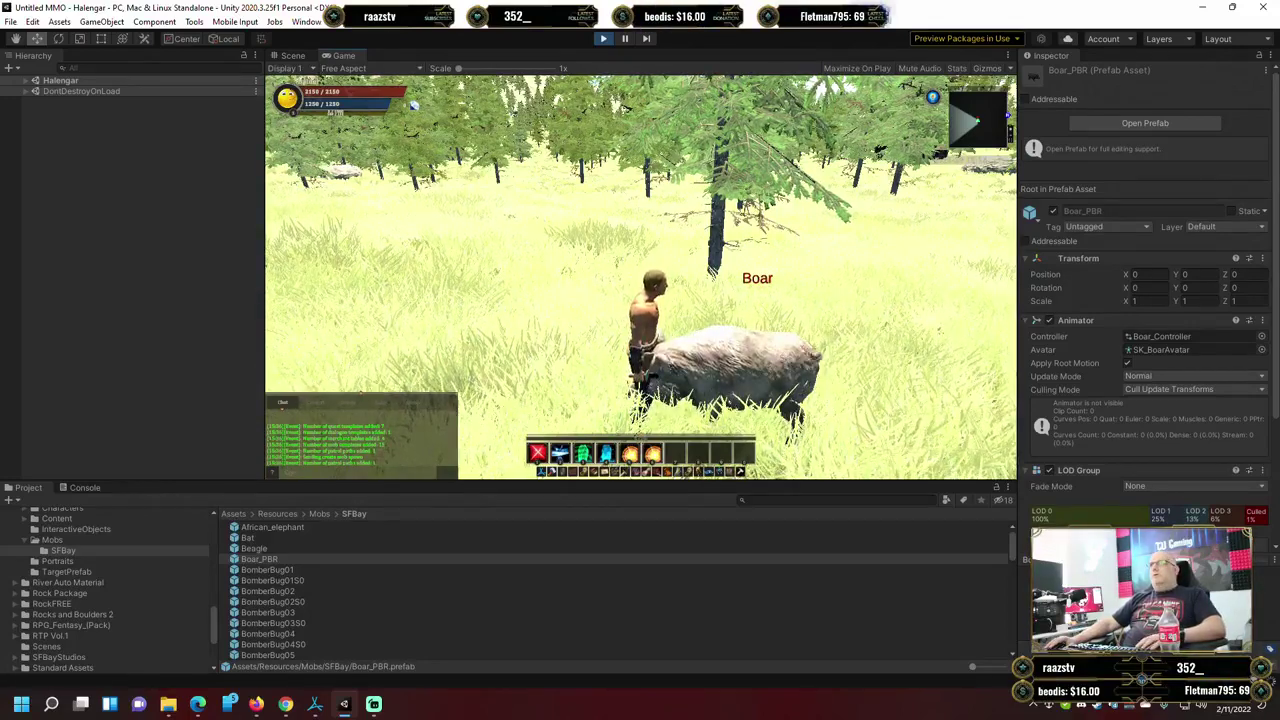
key(Escape)
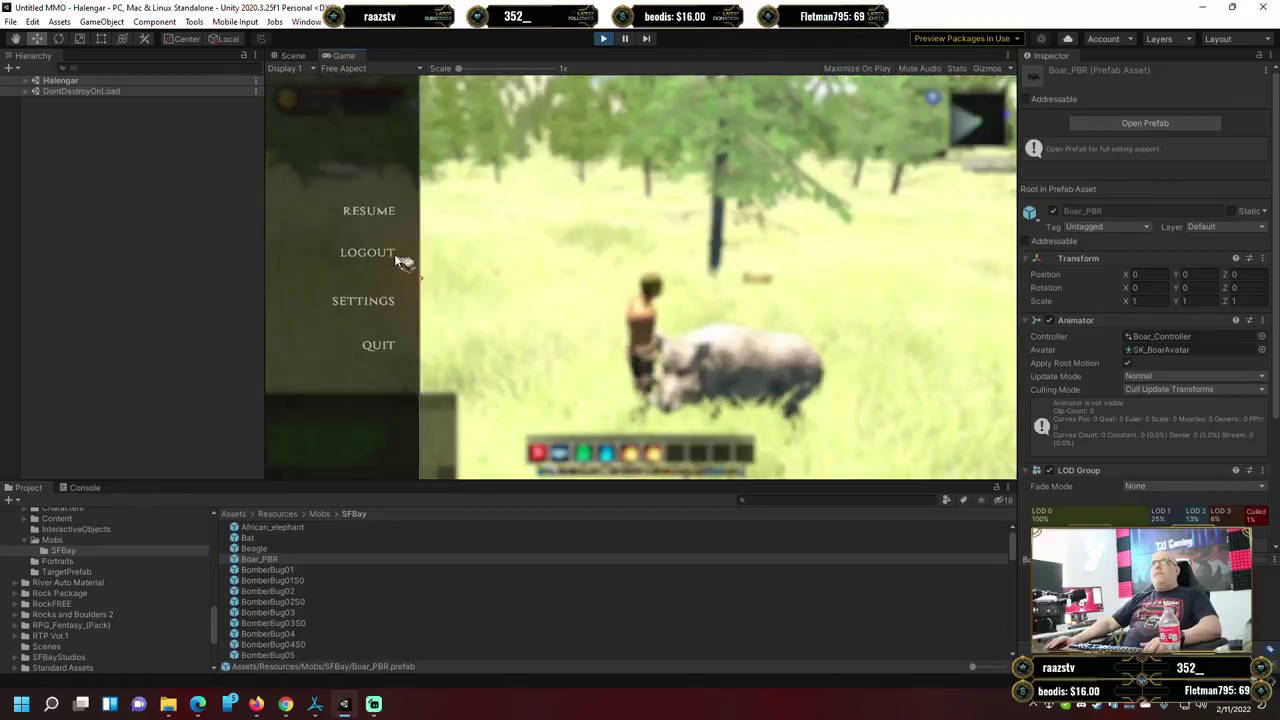
key(Escape)
key(F1)
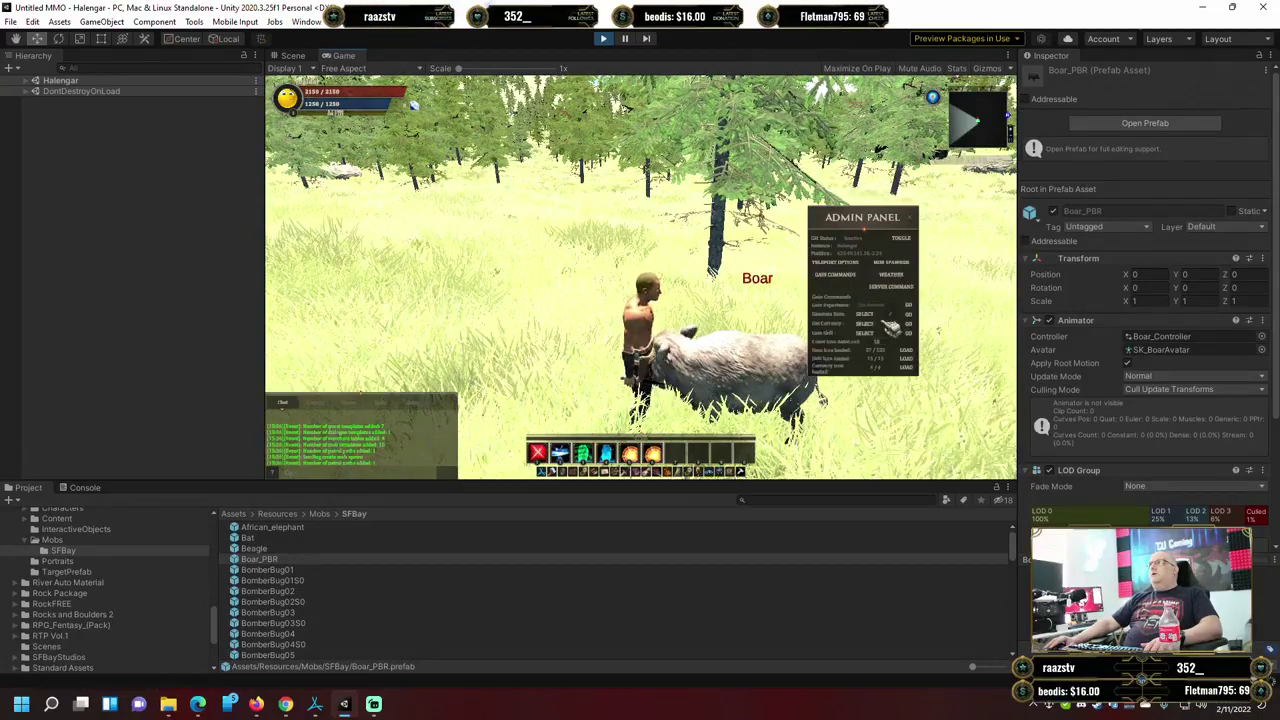
Generate an item from the Admin Panel's Choose Item list for the character.
click(866, 314)
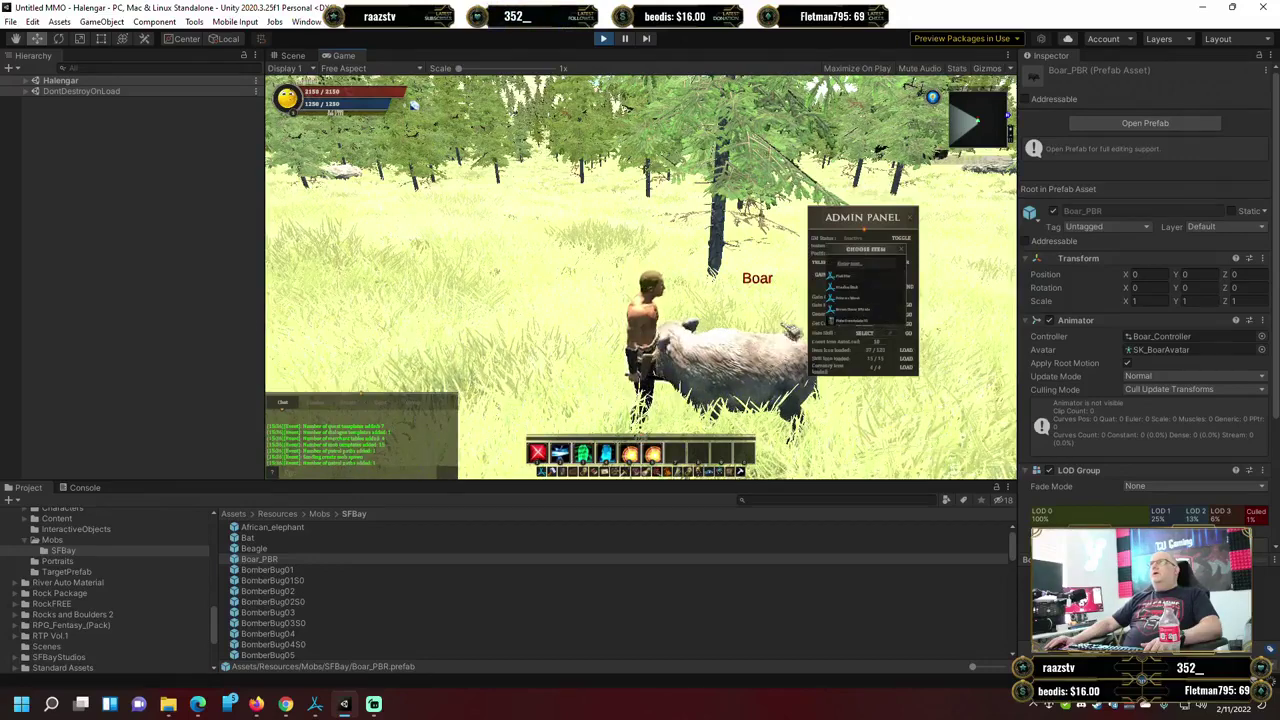
scroll(882, 288, down, 1)
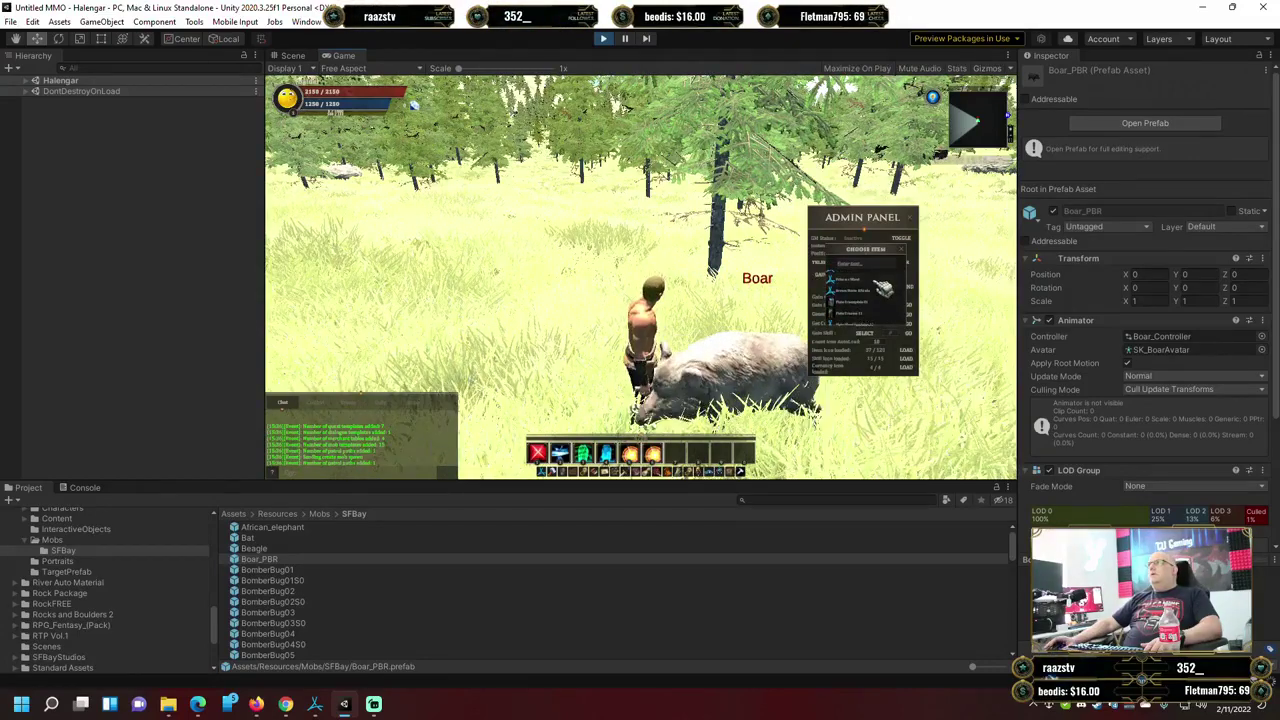
scroll(882, 288, down, 3)
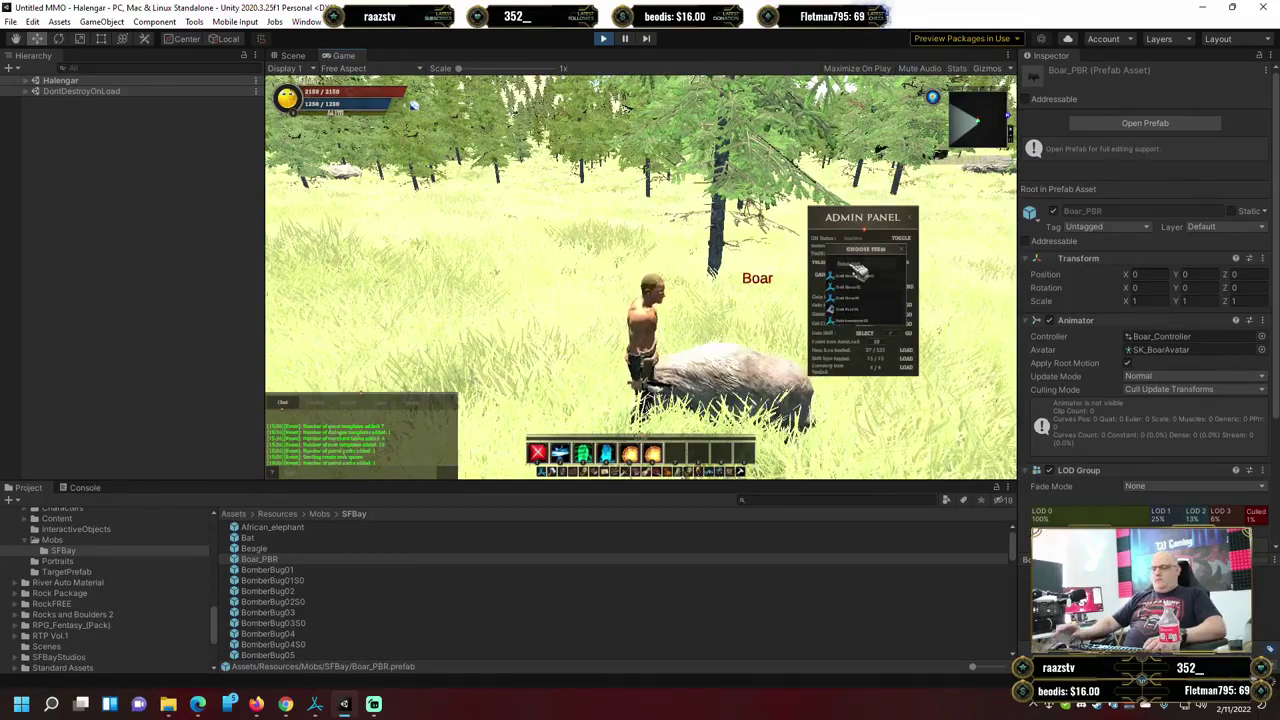
scroll(859, 271, up, 2)
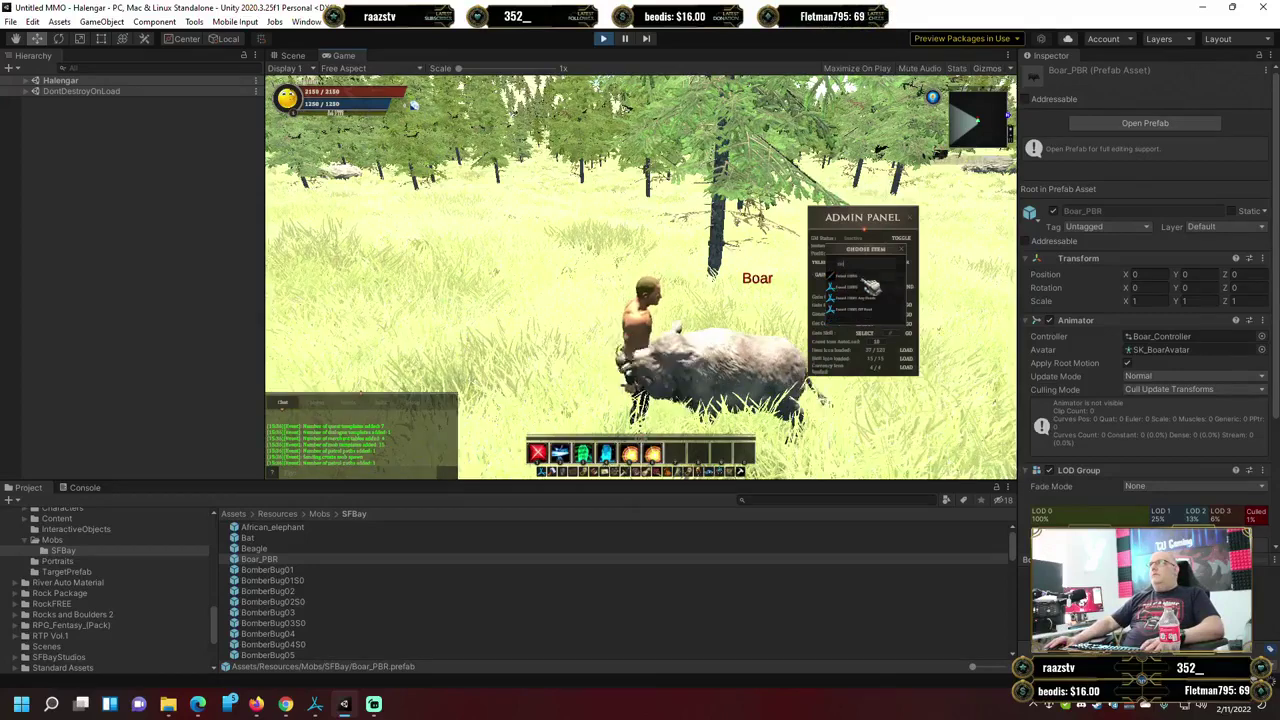
click(876, 282)
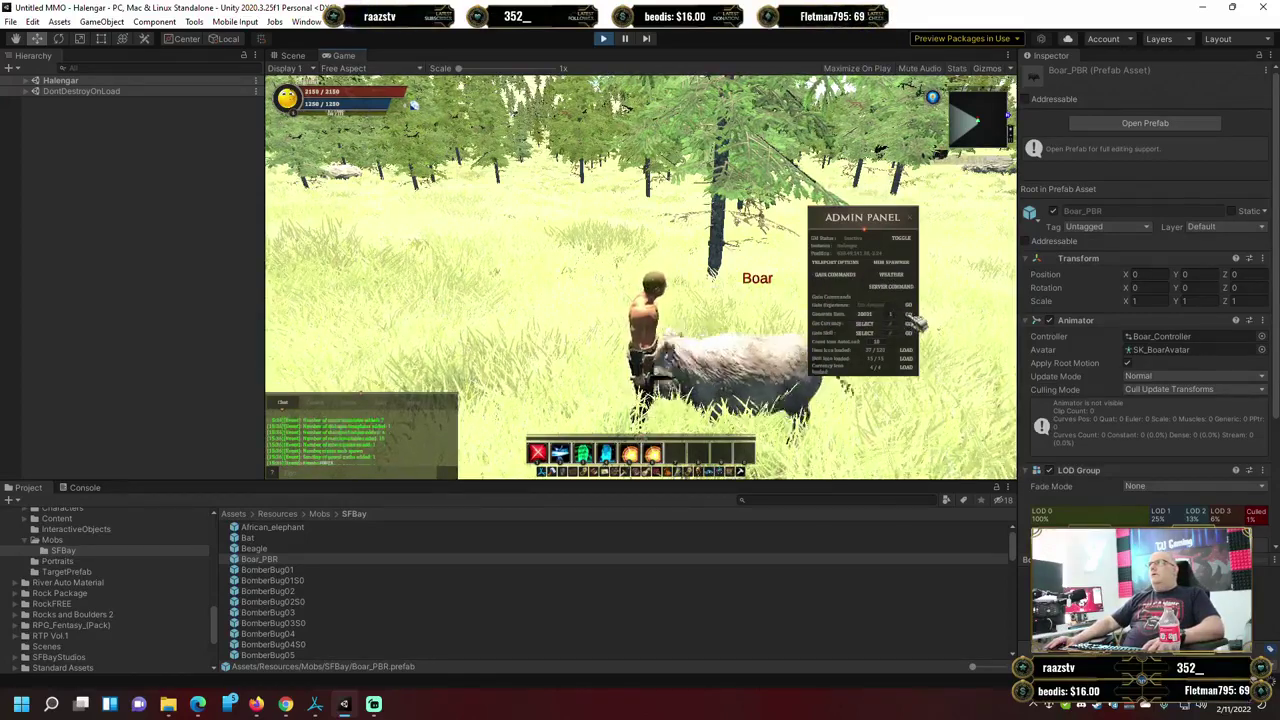
Close the Admin Panel and check the new item in the inventory.
click(914, 222)
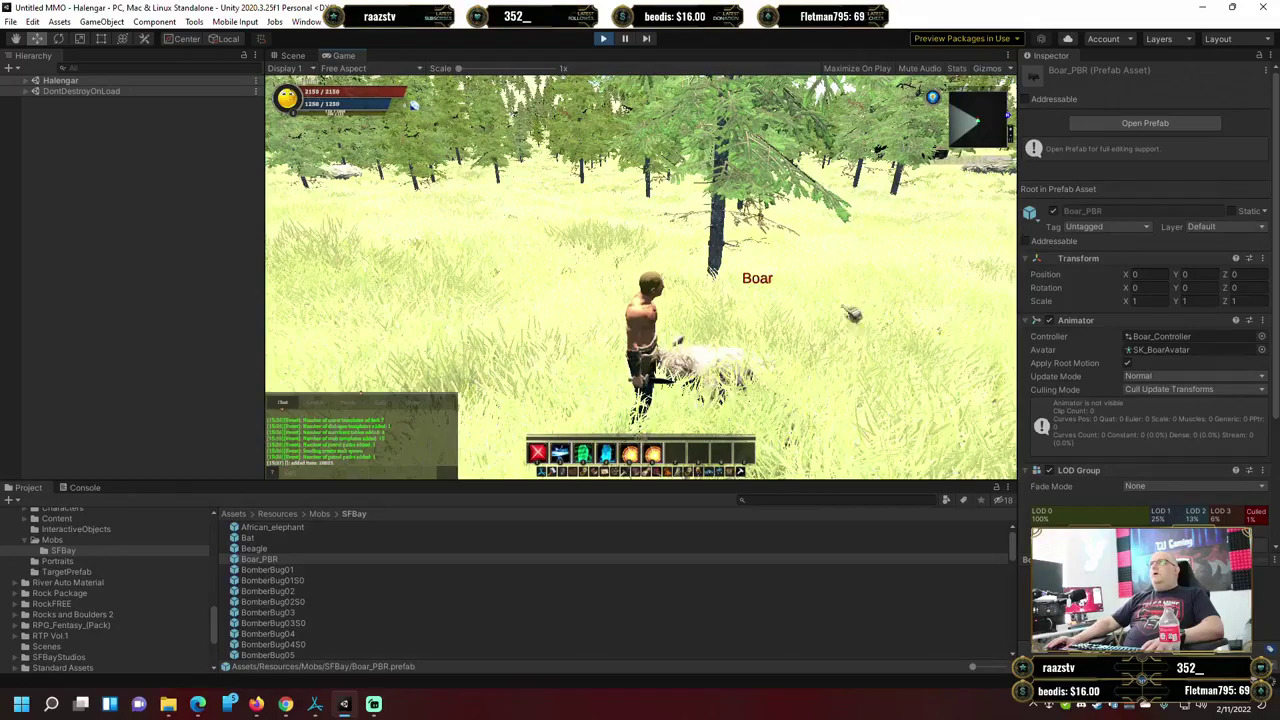
key(i)
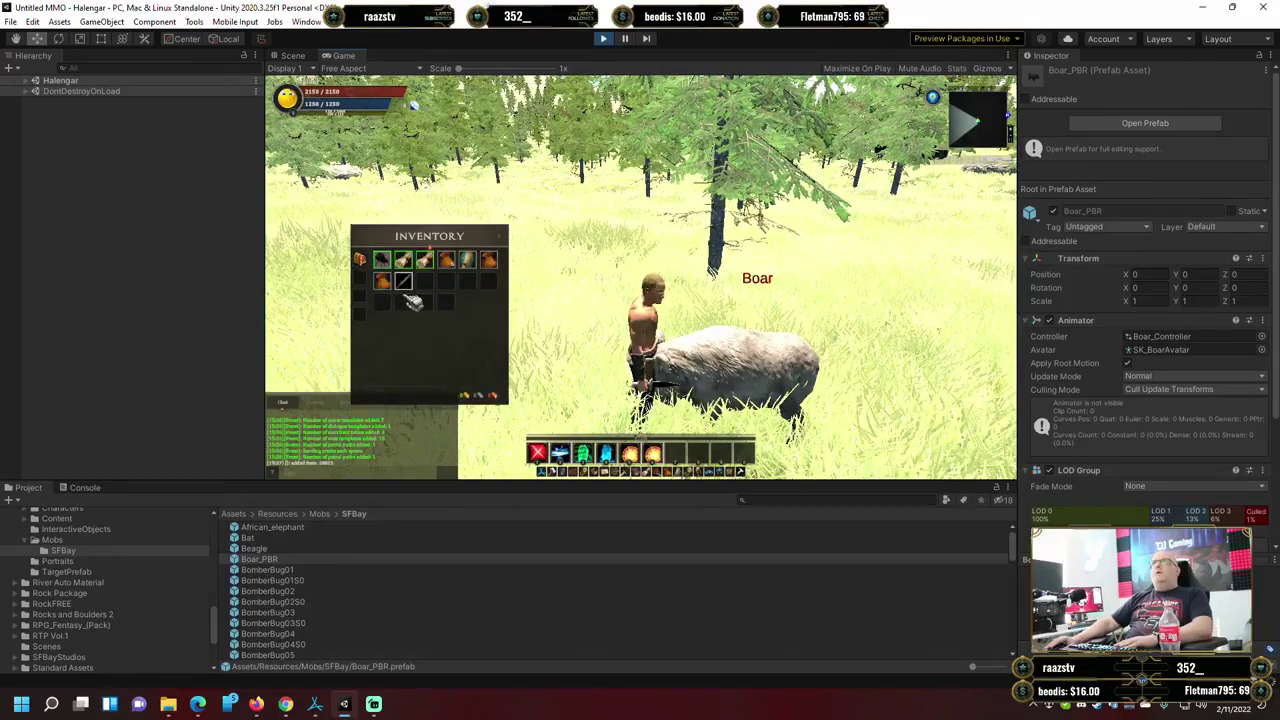
mouse_move(412, 292)
key(i)
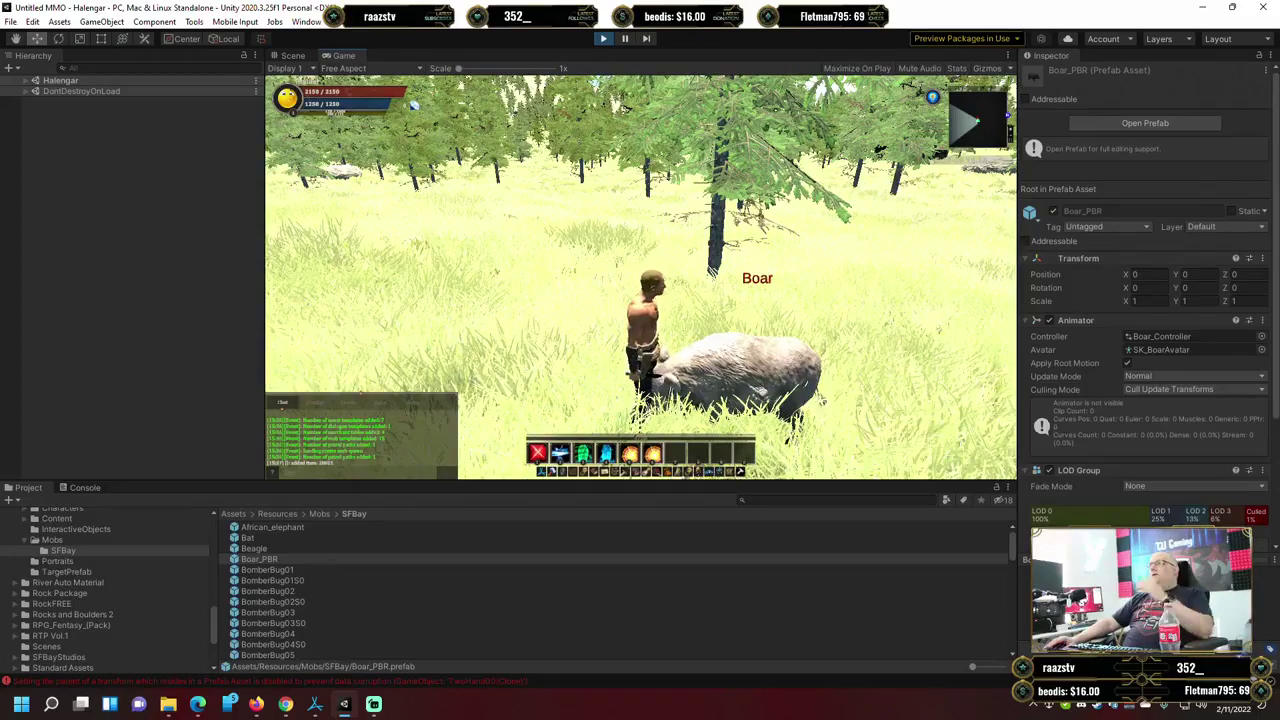
Pause the game and expand the boar prefab's Click To Move Targetable Object component.
key(Escape)
scroll(1172, 369, down, 3)
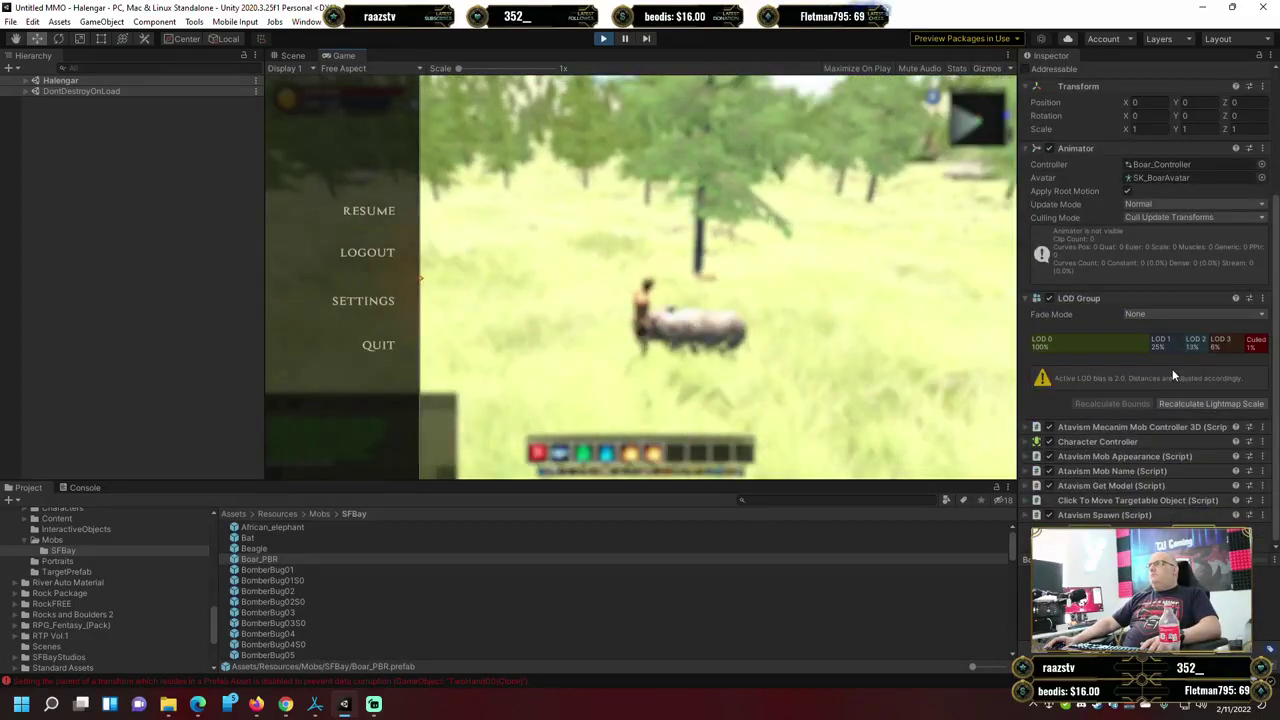
scroll(1172, 369, up, 3)
scroll(1172, 369, down, 3)
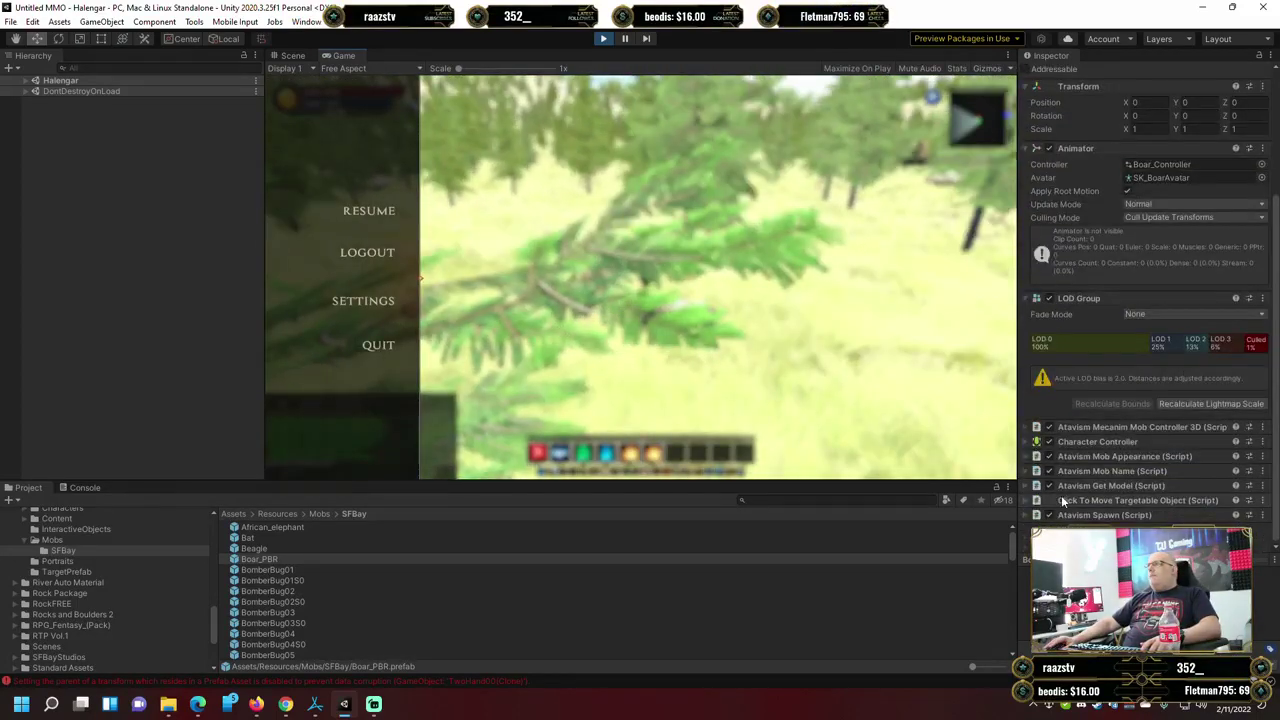
click(1027, 500)
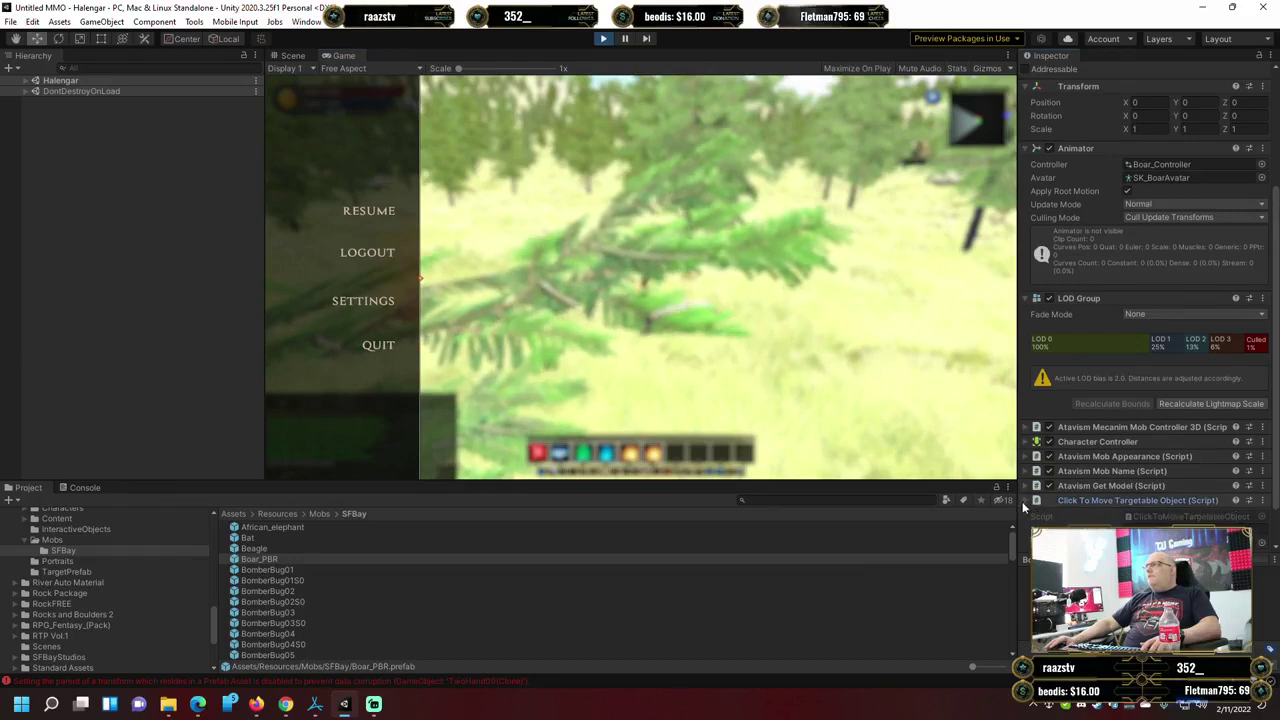
Inspect the Activate Target picker, leave it as None, and resume the game.
scroll(1094, 498, down, 2)
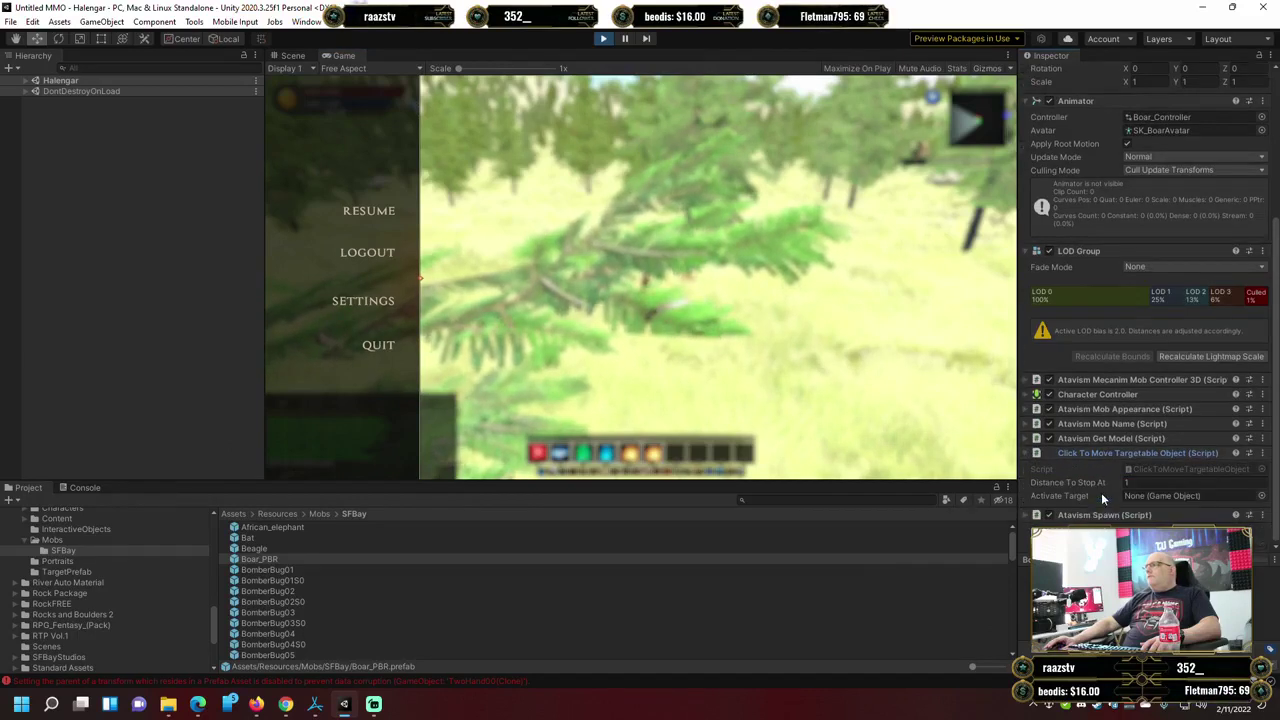
click(1261, 497)
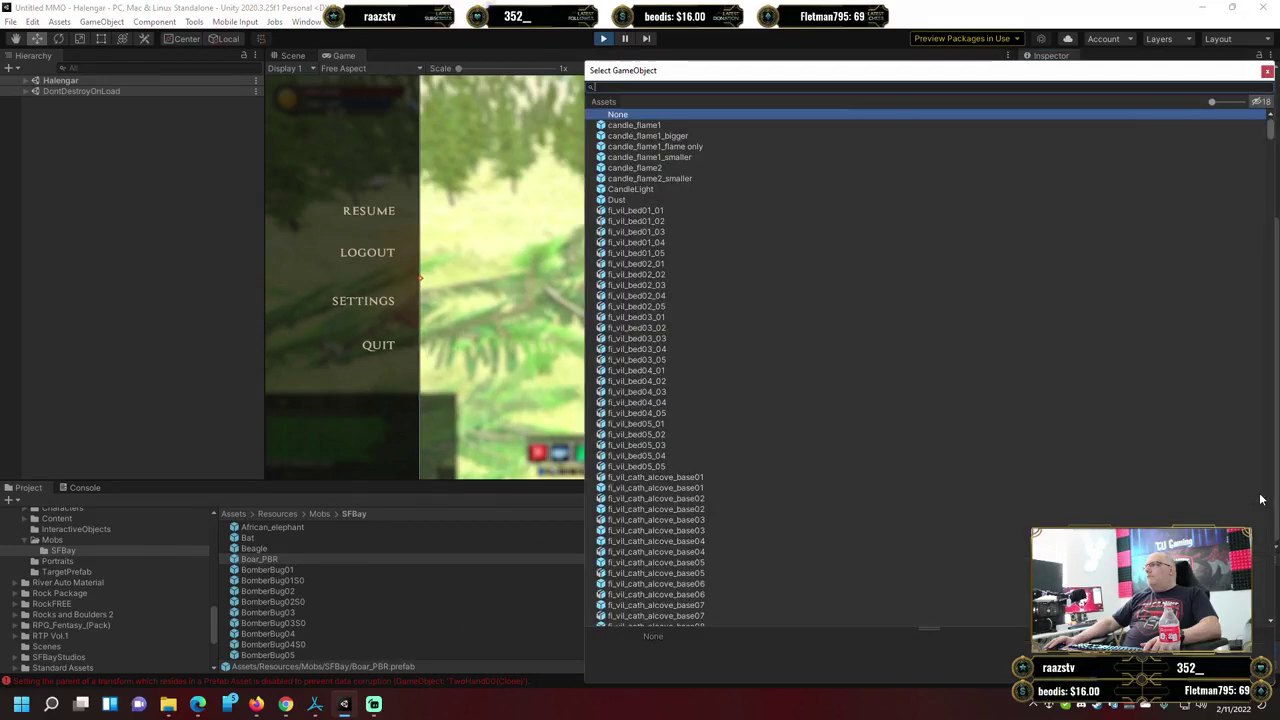
click(1267, 73)
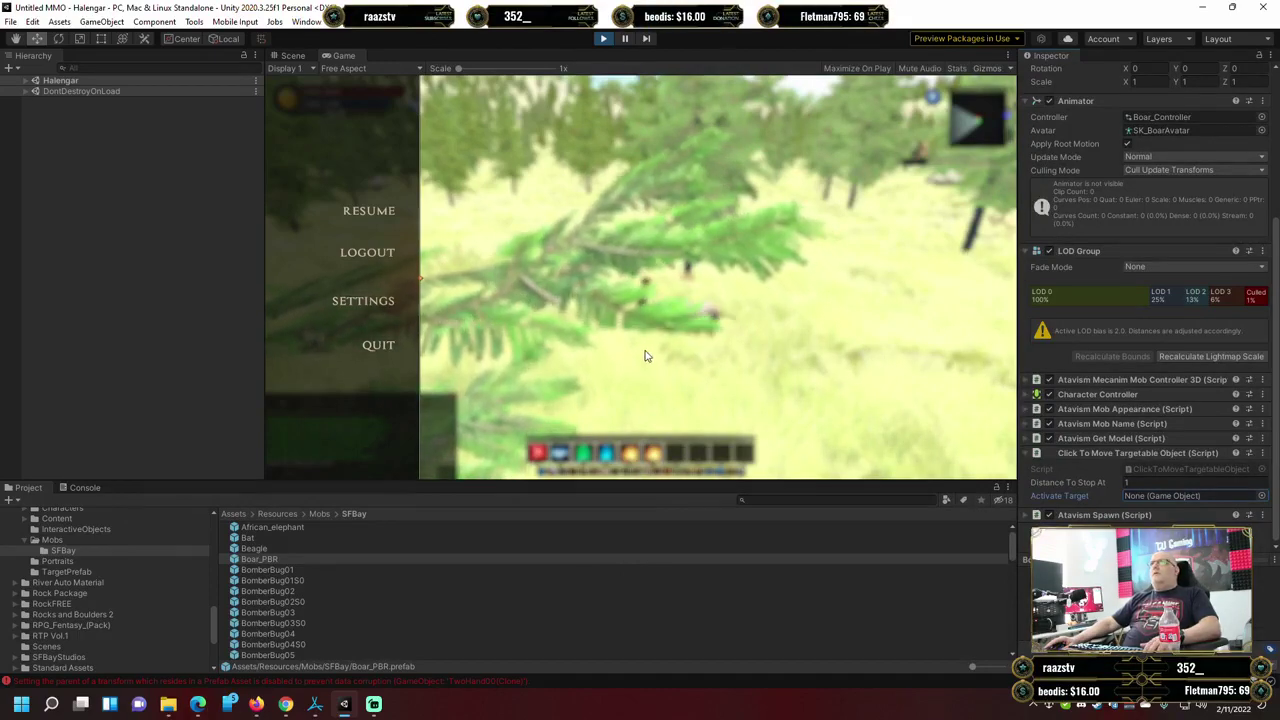
click(677, 330)
Resume play, turn toward the wooden buildings, and open the Admin Panel with F1.
key(Escape)
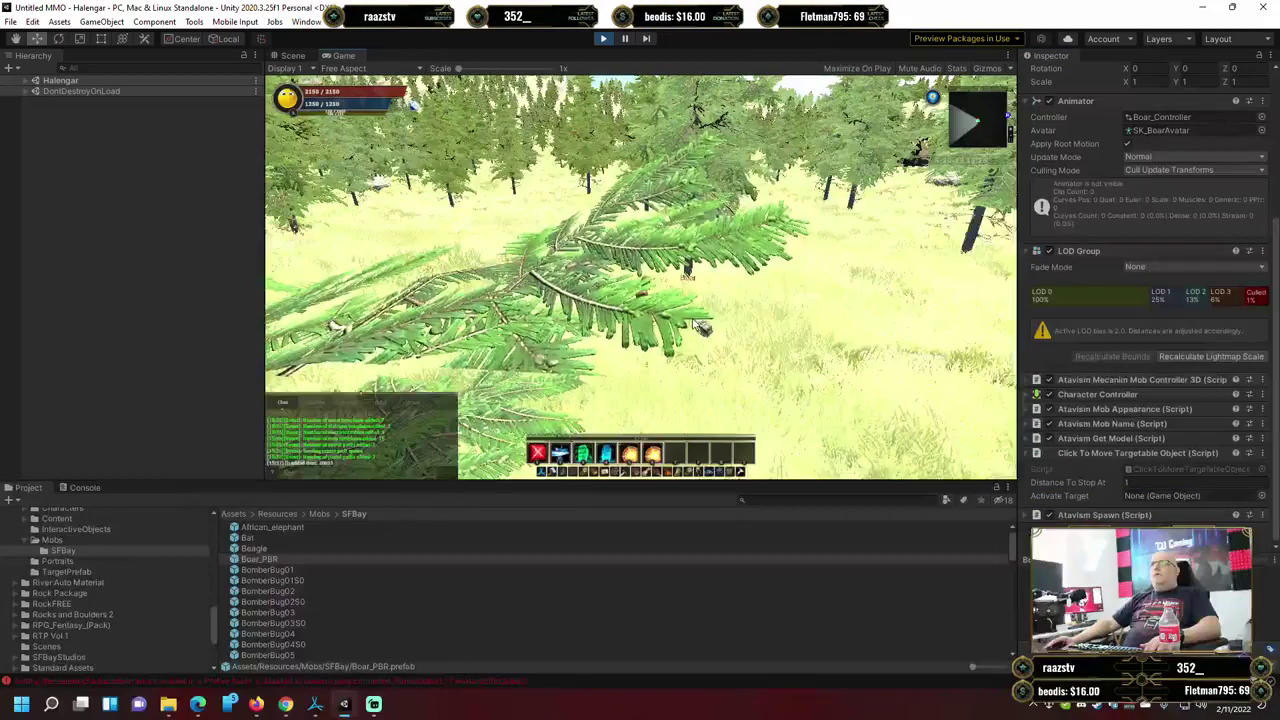
key(d)
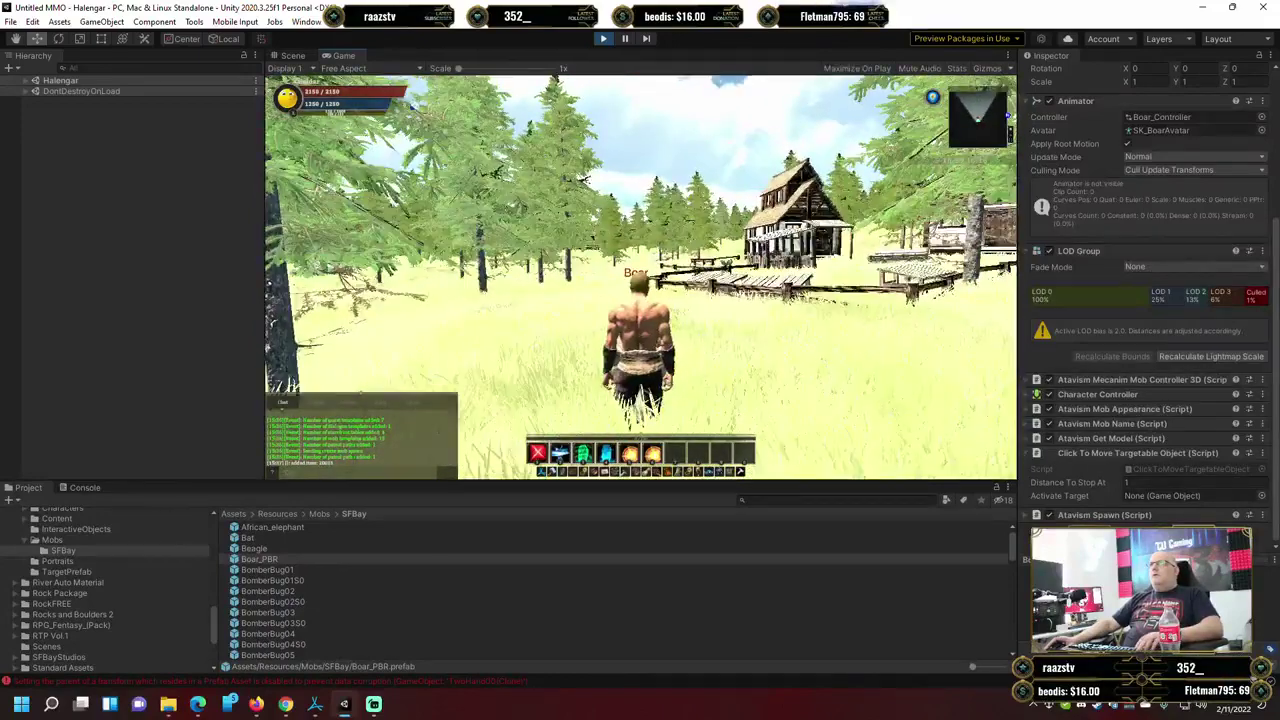
key(Escape)
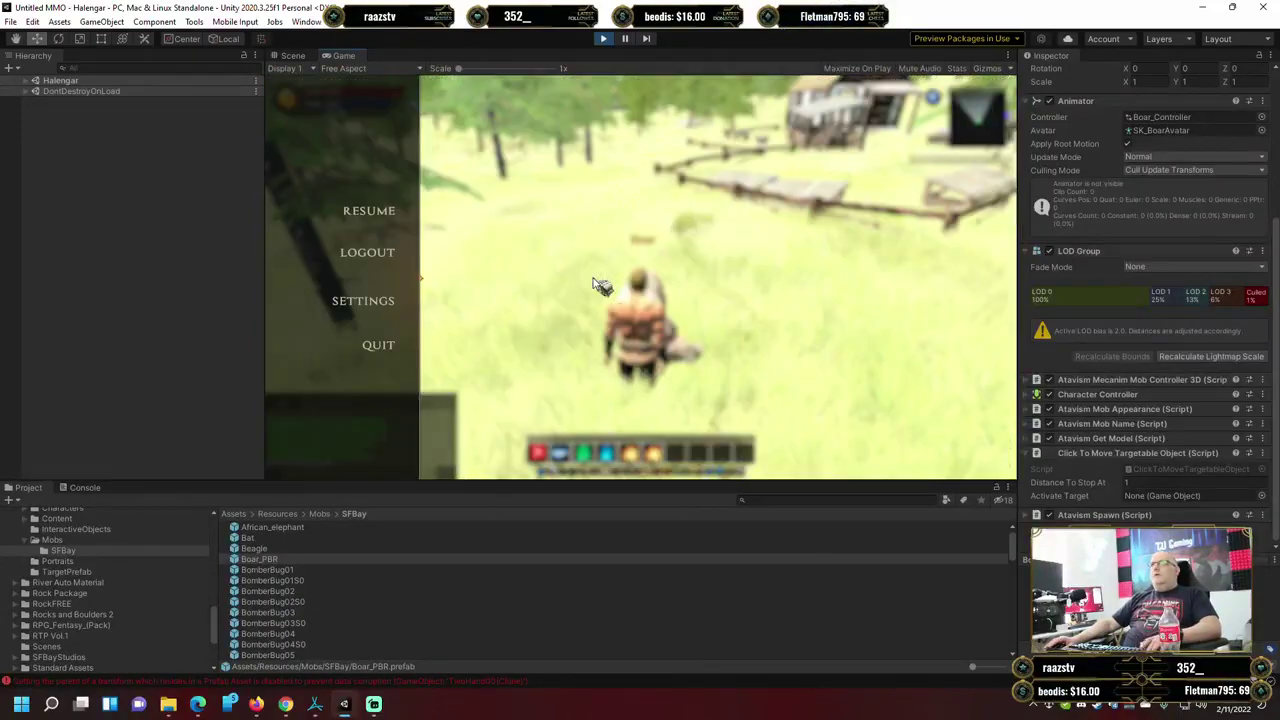
key(Escape)
key(F1)
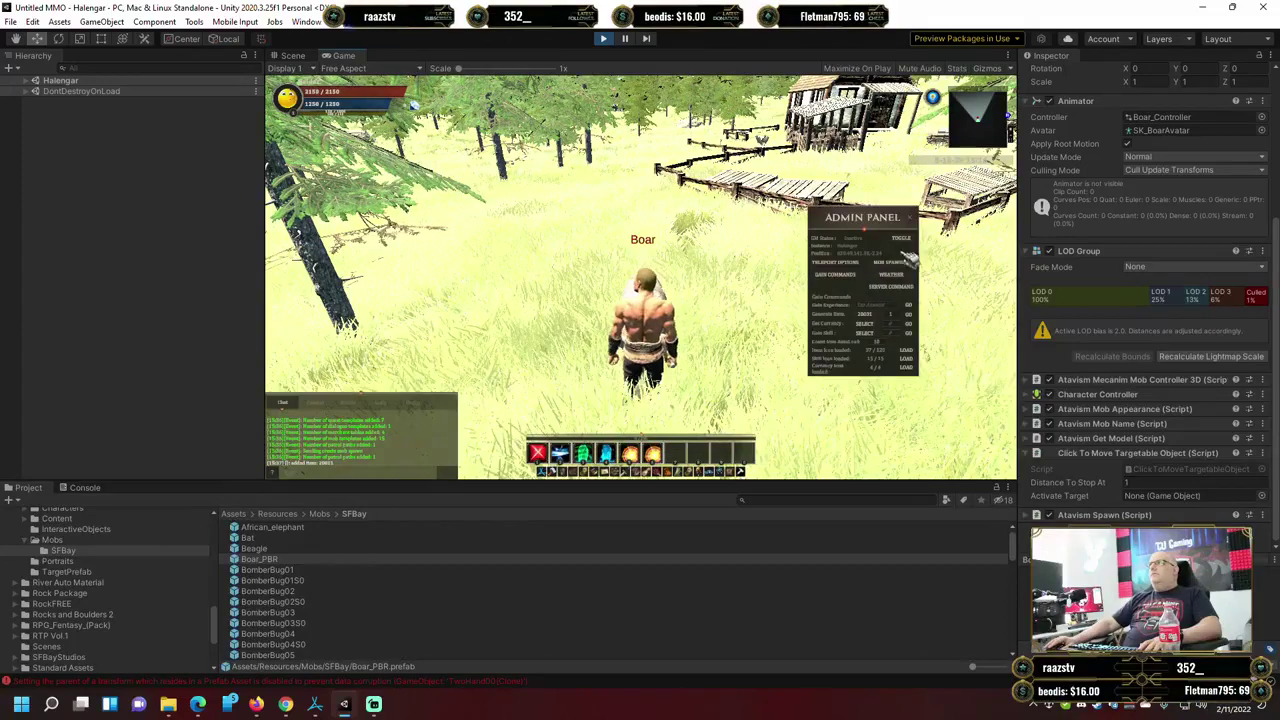
Review a new spawn in the mob Spawner, then close the Spawner and the Admin Panel.
click(897, 264)
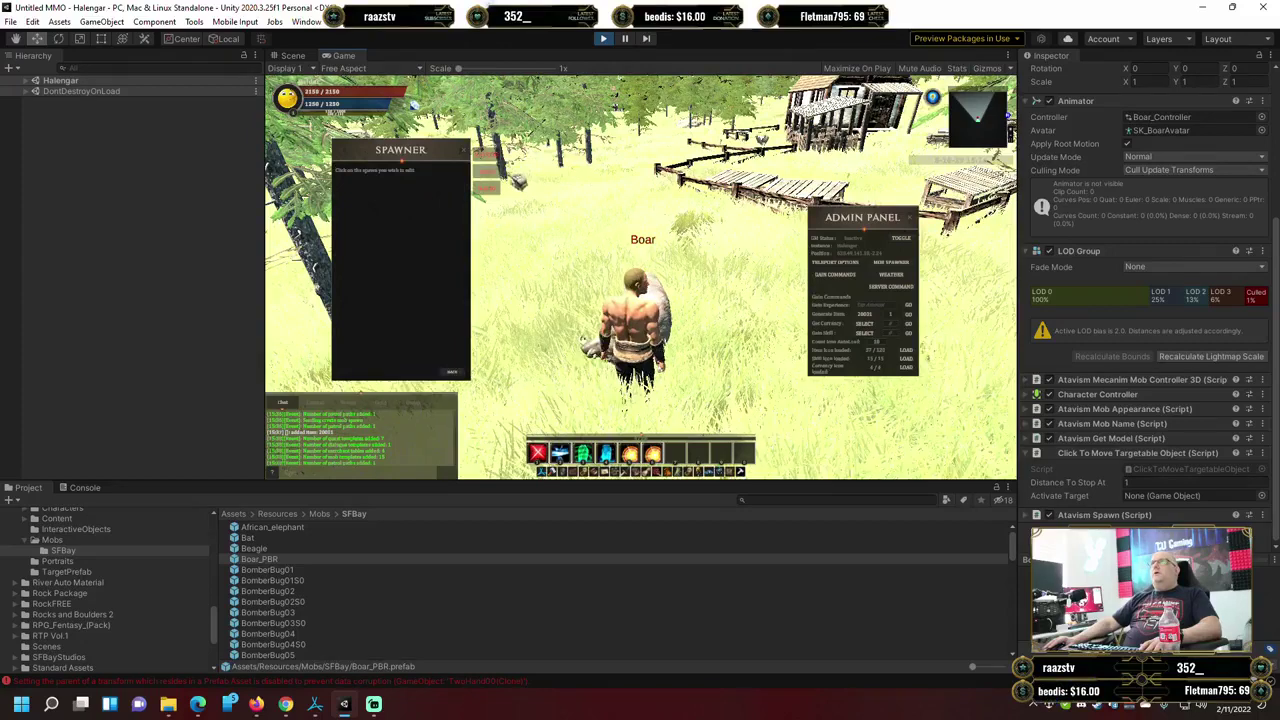
click(487, 157)
click(673, 228)
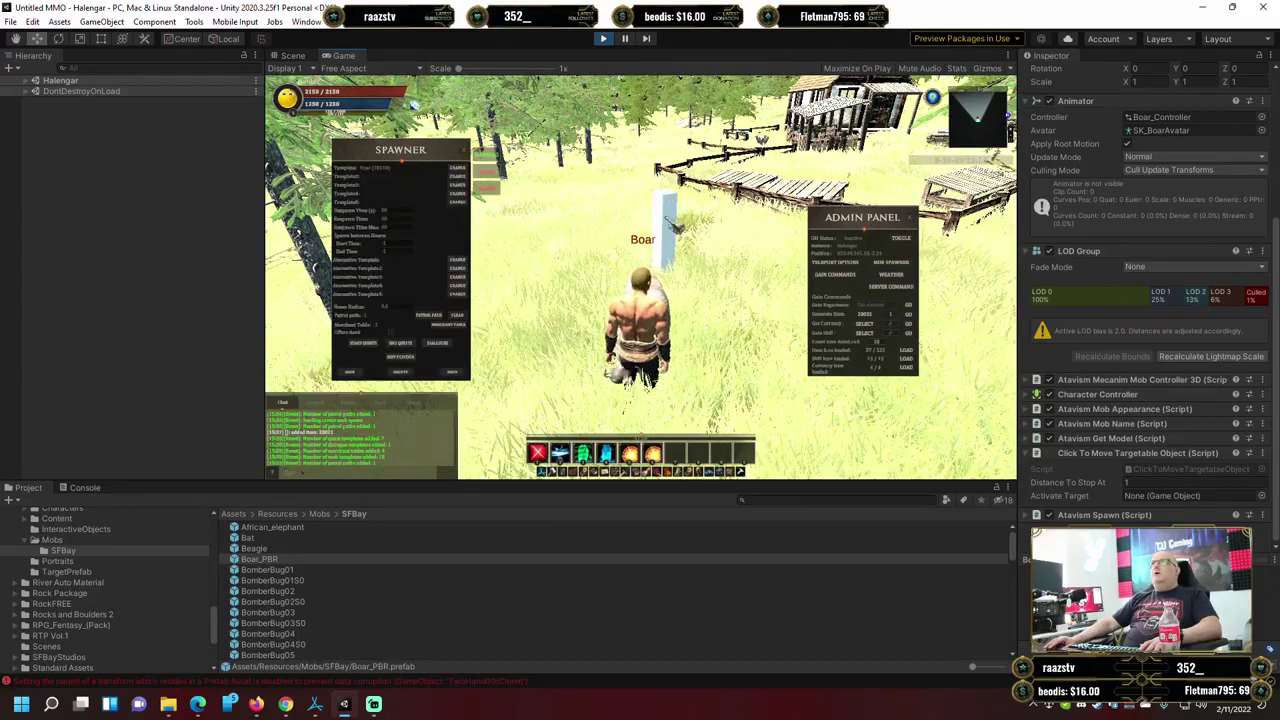
click(405, 373)
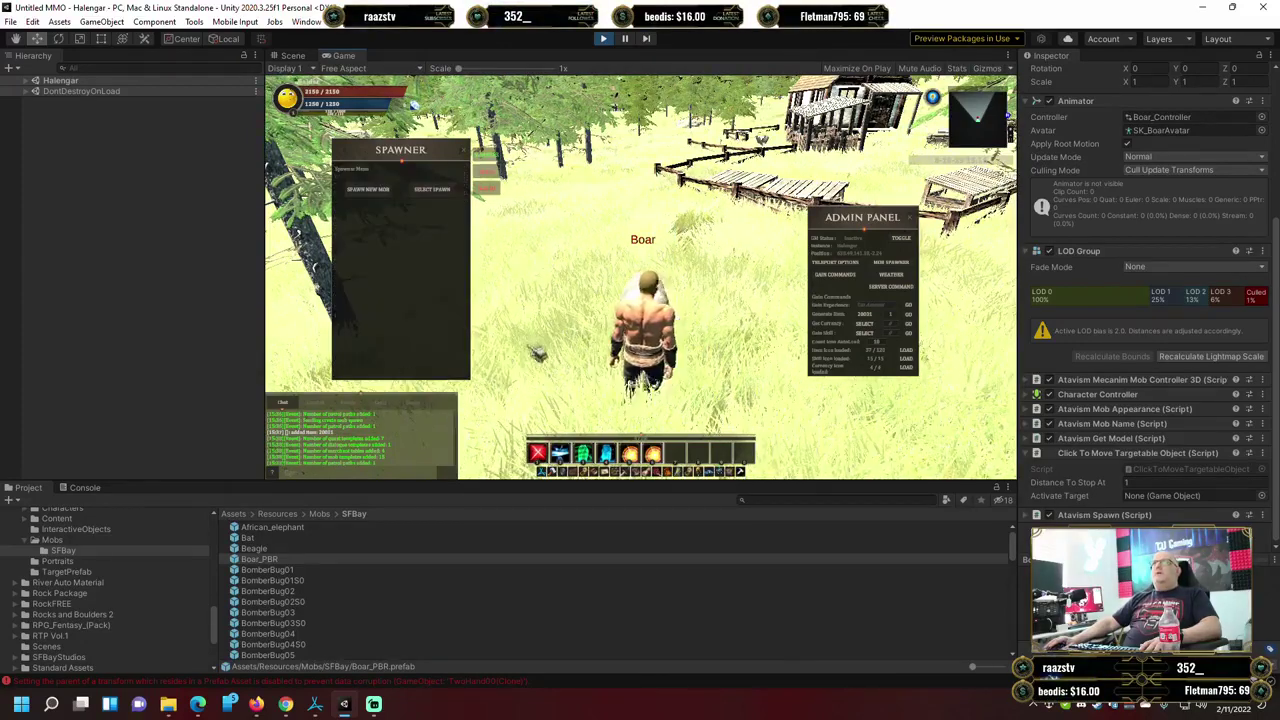
click(480, 158)
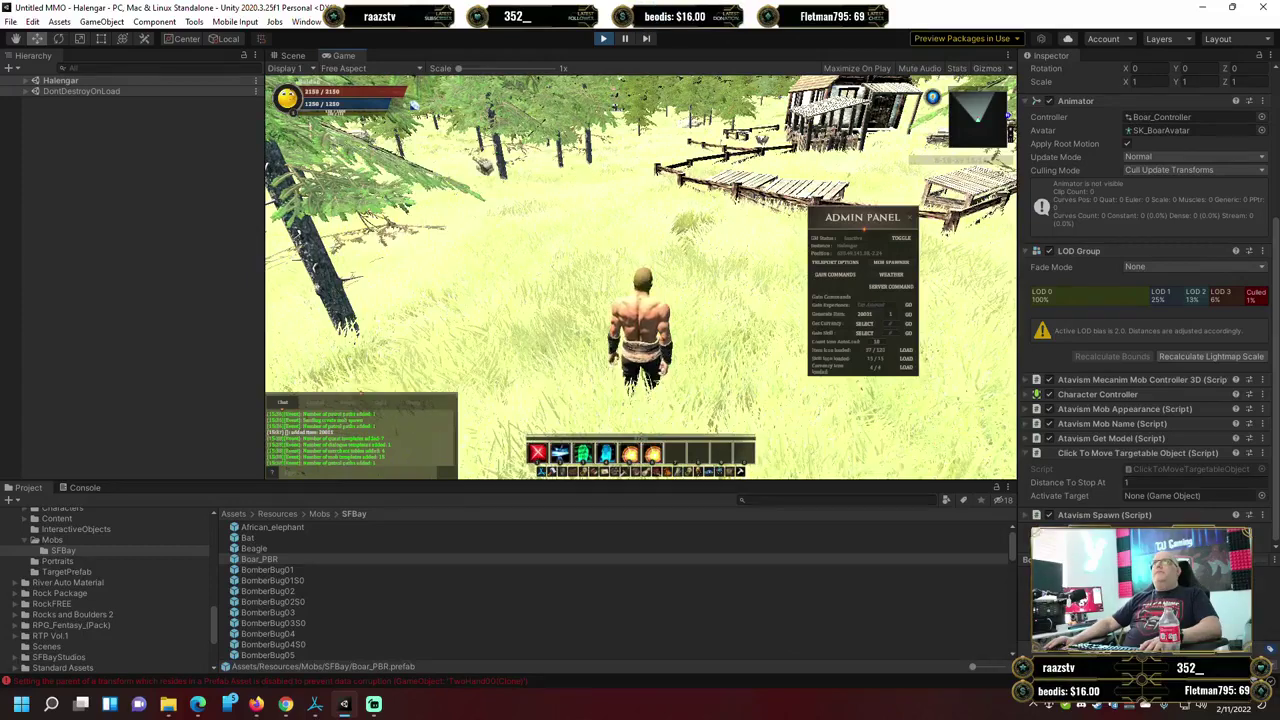
click(910, 217)
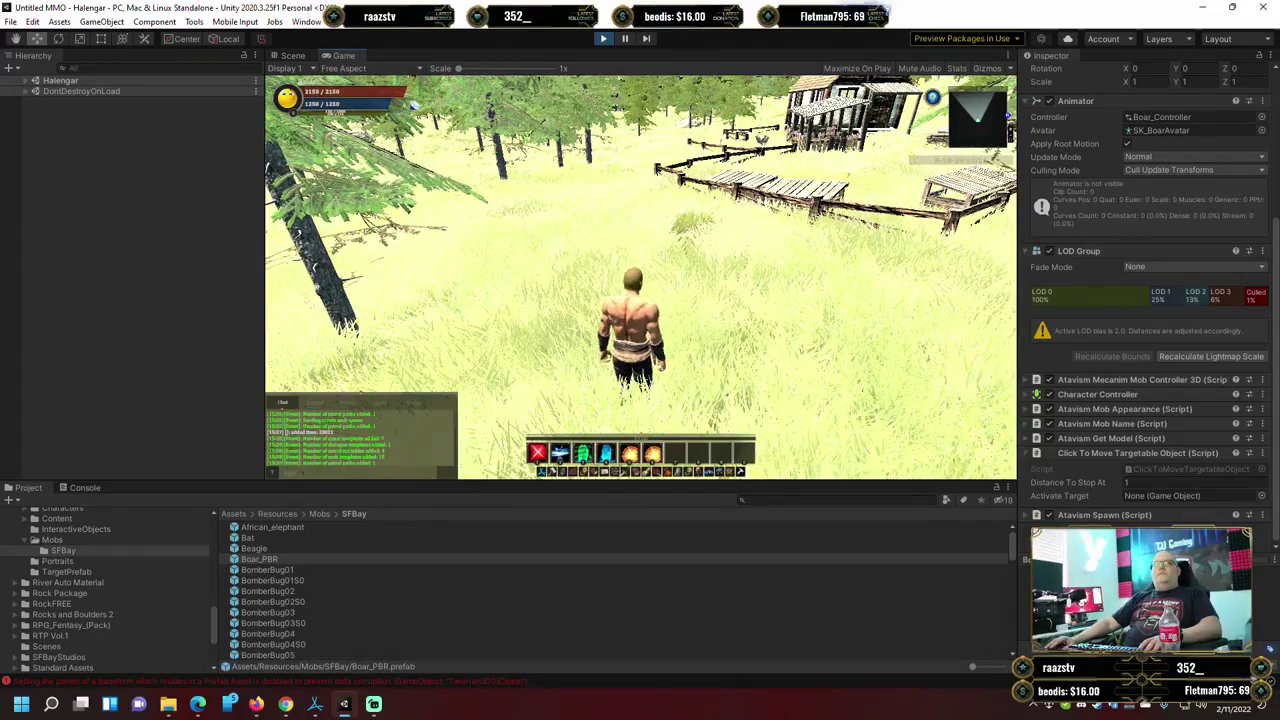
Check the Console, return to the SFBay mob assets, and bring up the Resume/Logout/Settings/Quit menu.
key(Escape)
click(84, 488)
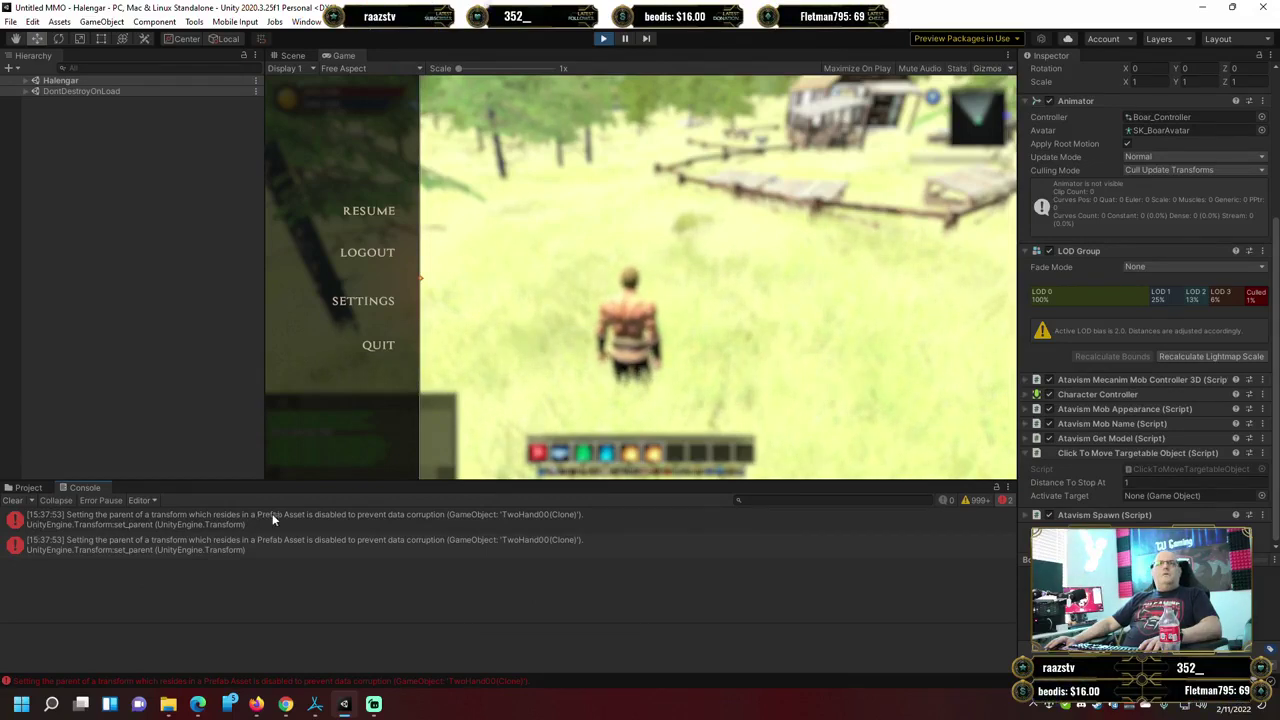
click(28, 488)
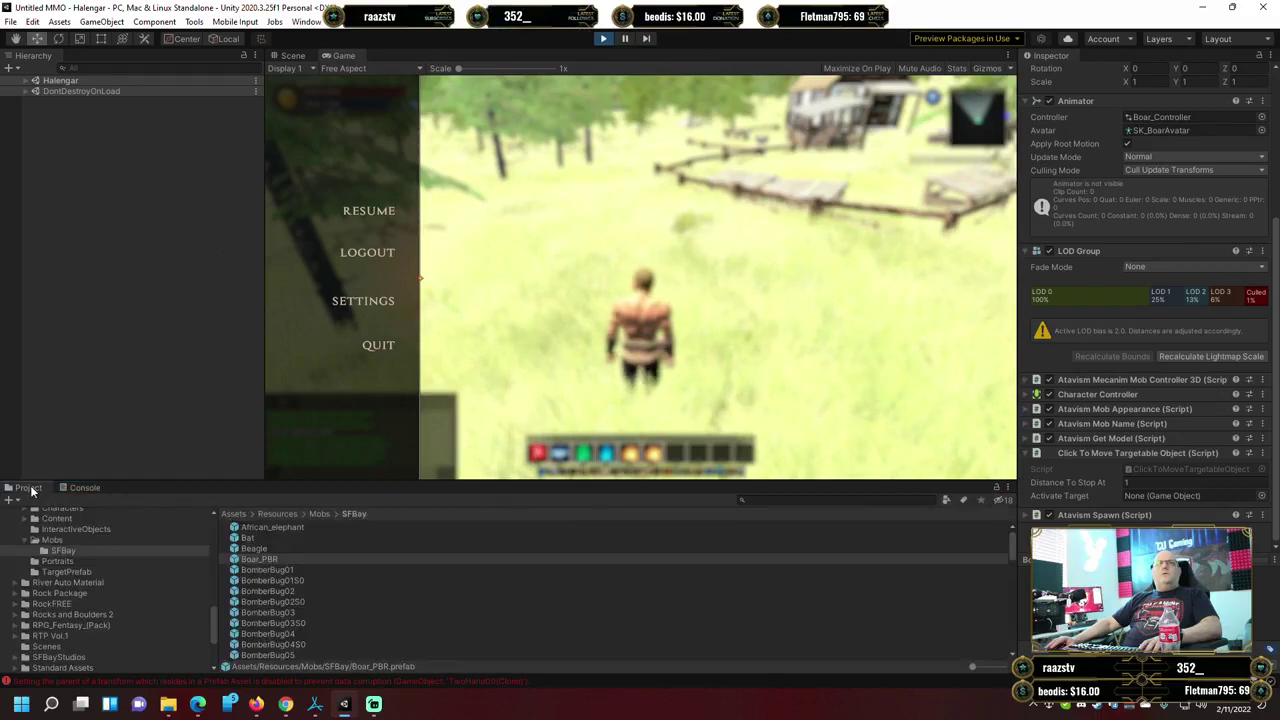
key(ctrl+shift+c)
click(42, 489)
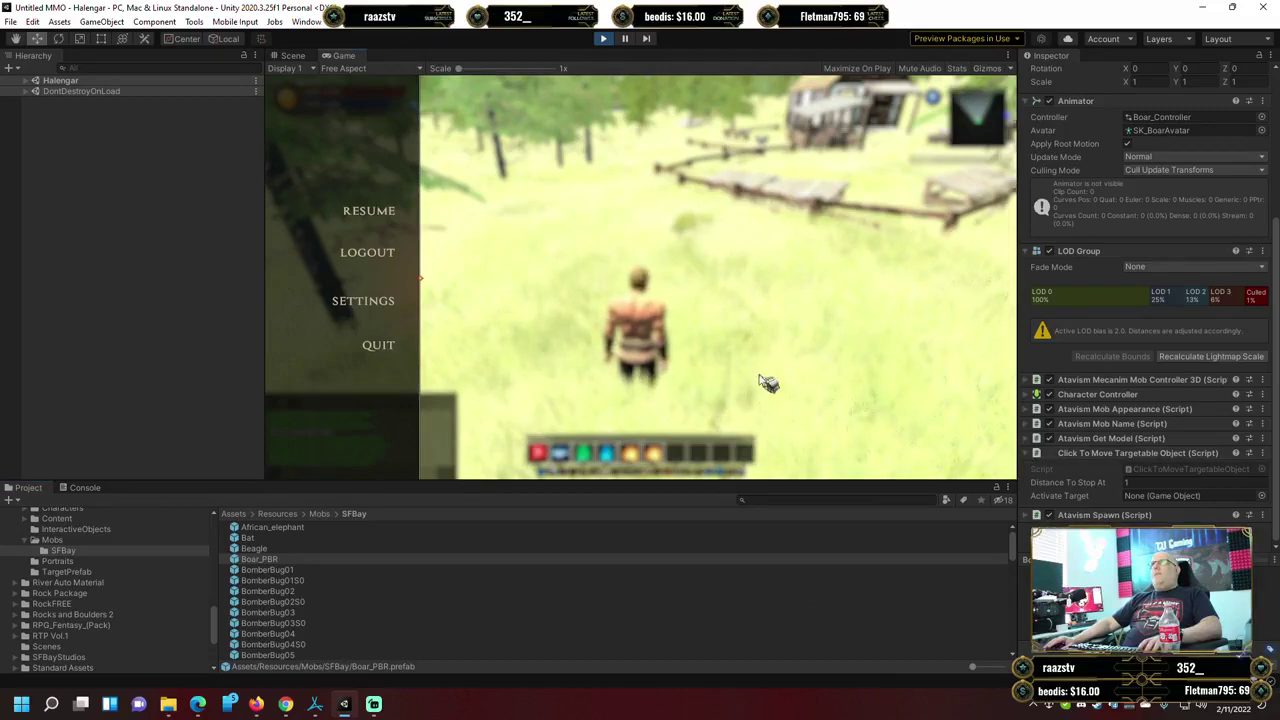
key(Escape)
key(Escape)
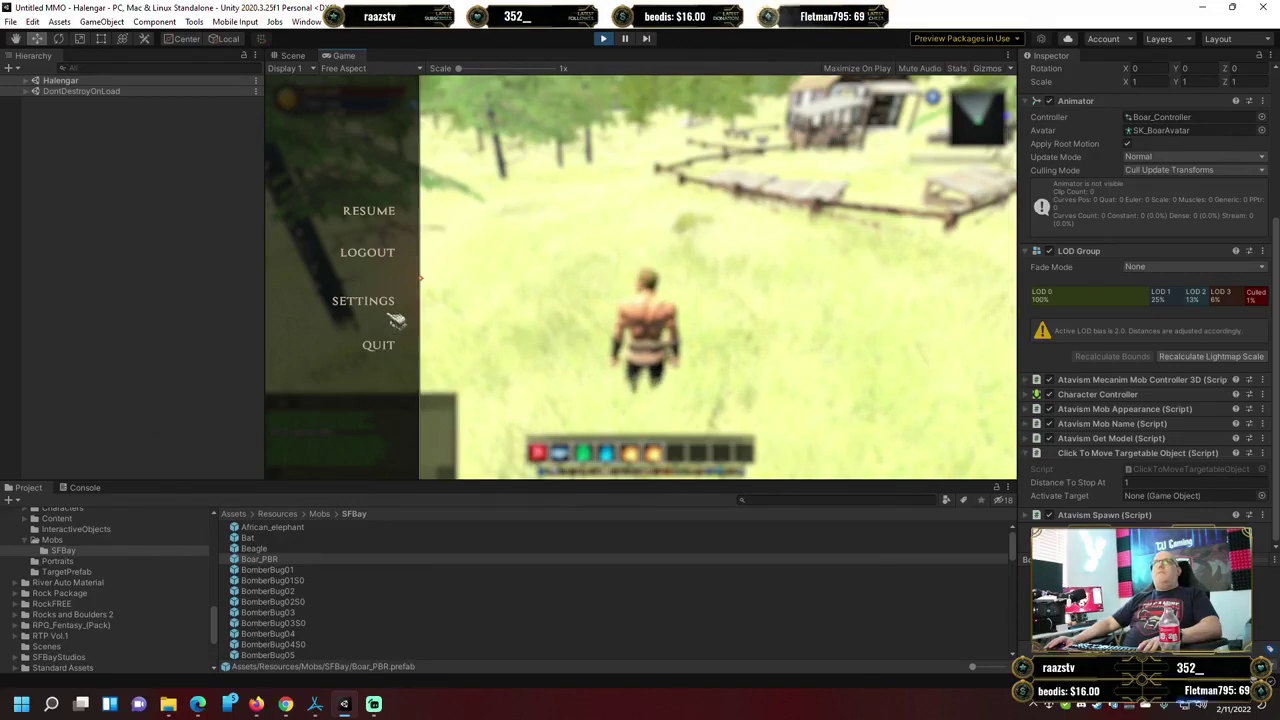
Quit the game from the pause menu, stop play mode, and minimize the Unity editor.
click(368, 253)
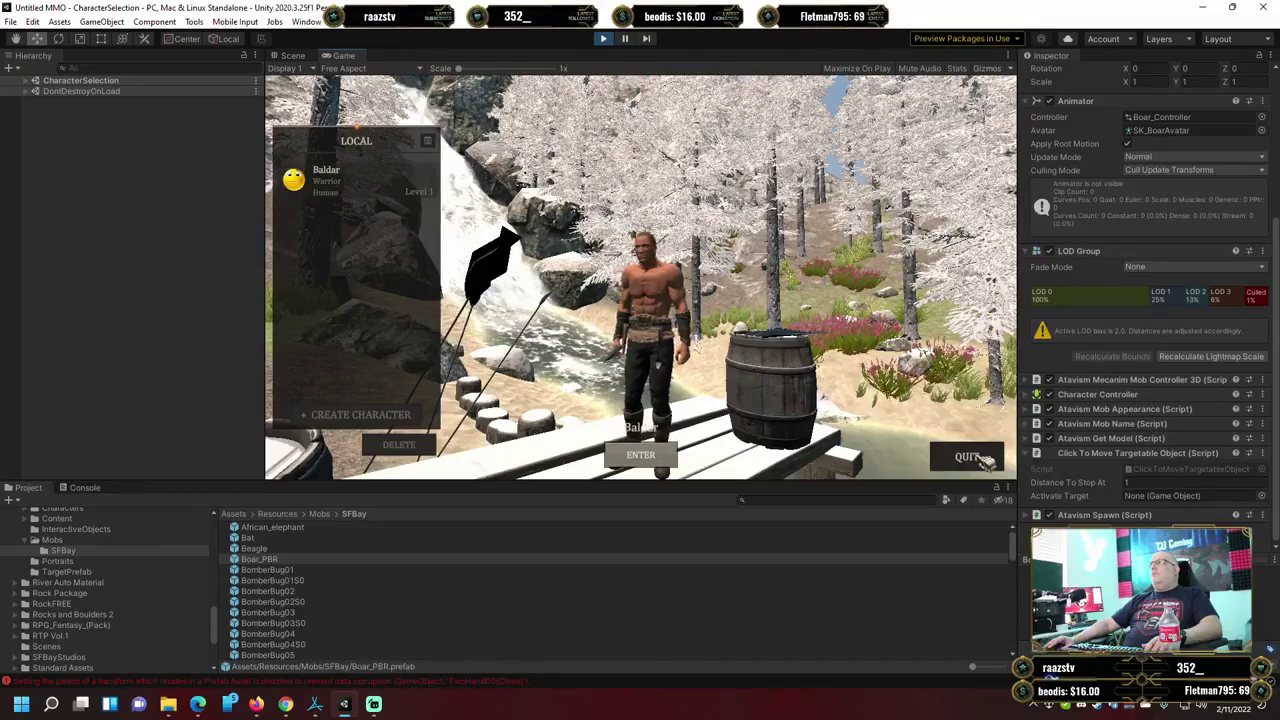
click(604, 38)
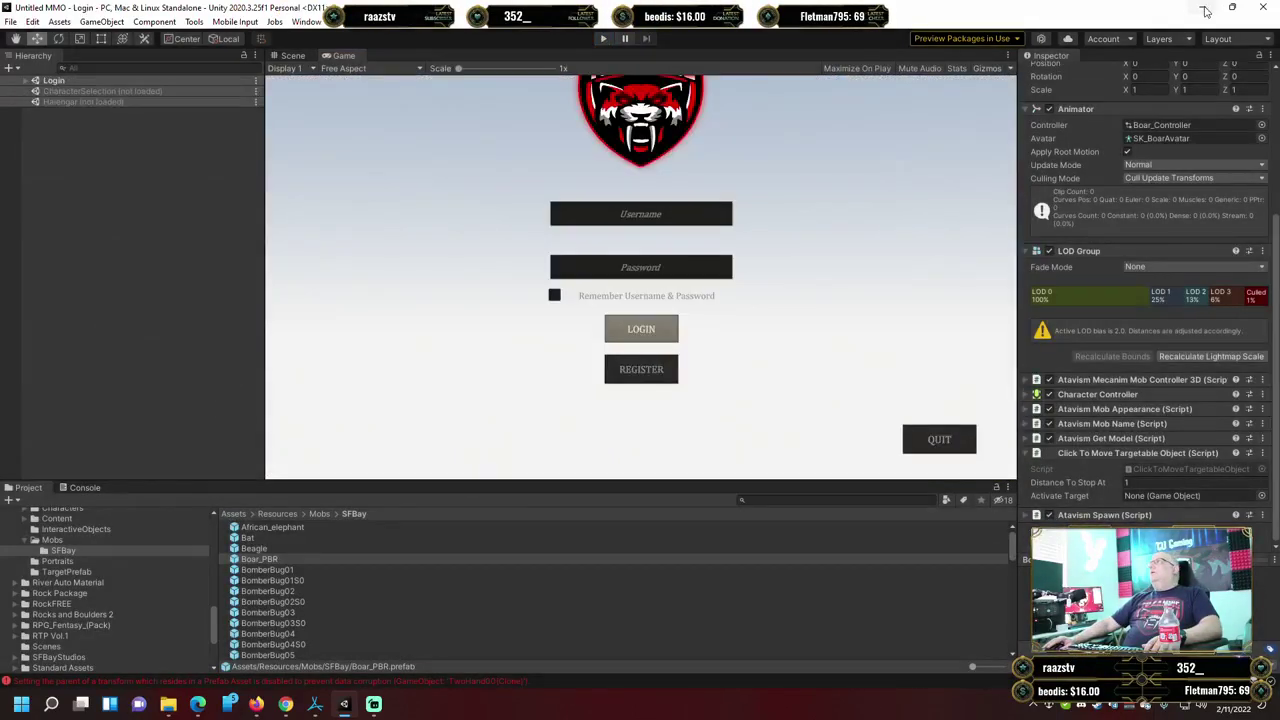
click(1204, 9)
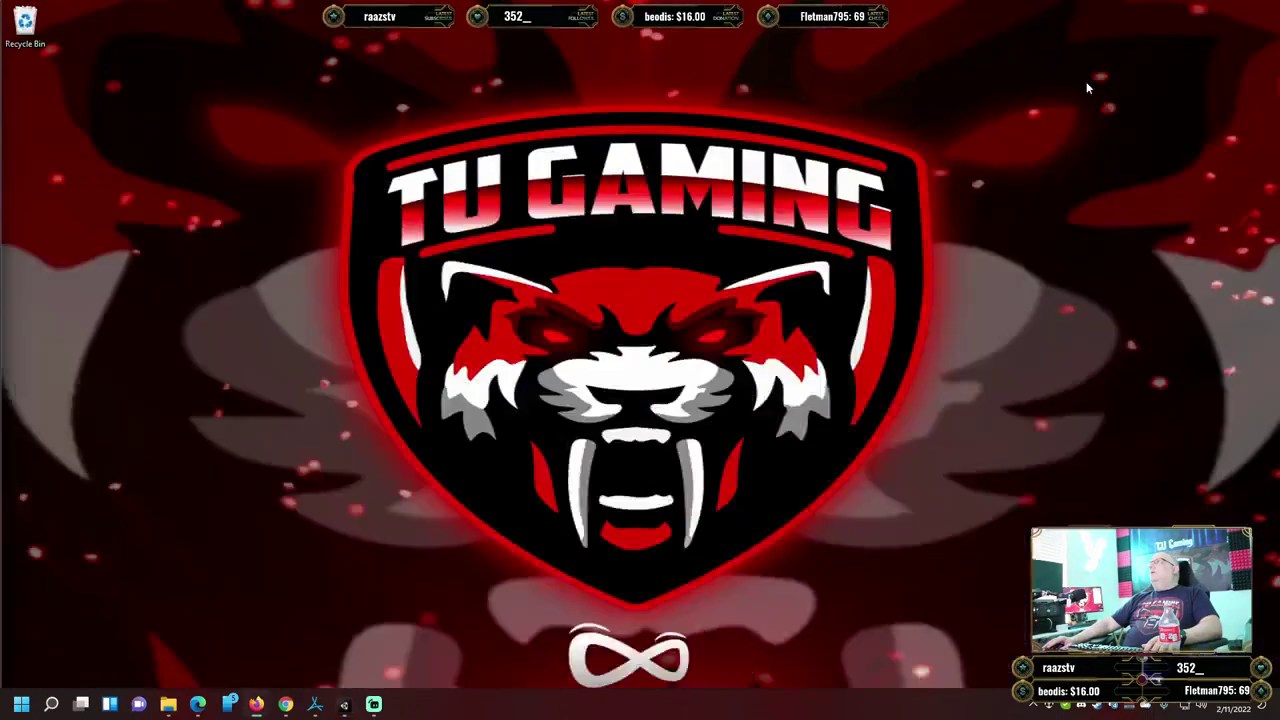
Bring up Discord and go from TUGaming's #broadcasting channel to the Atavism server's atavism-cloud-service channel.
click(1086, 707)
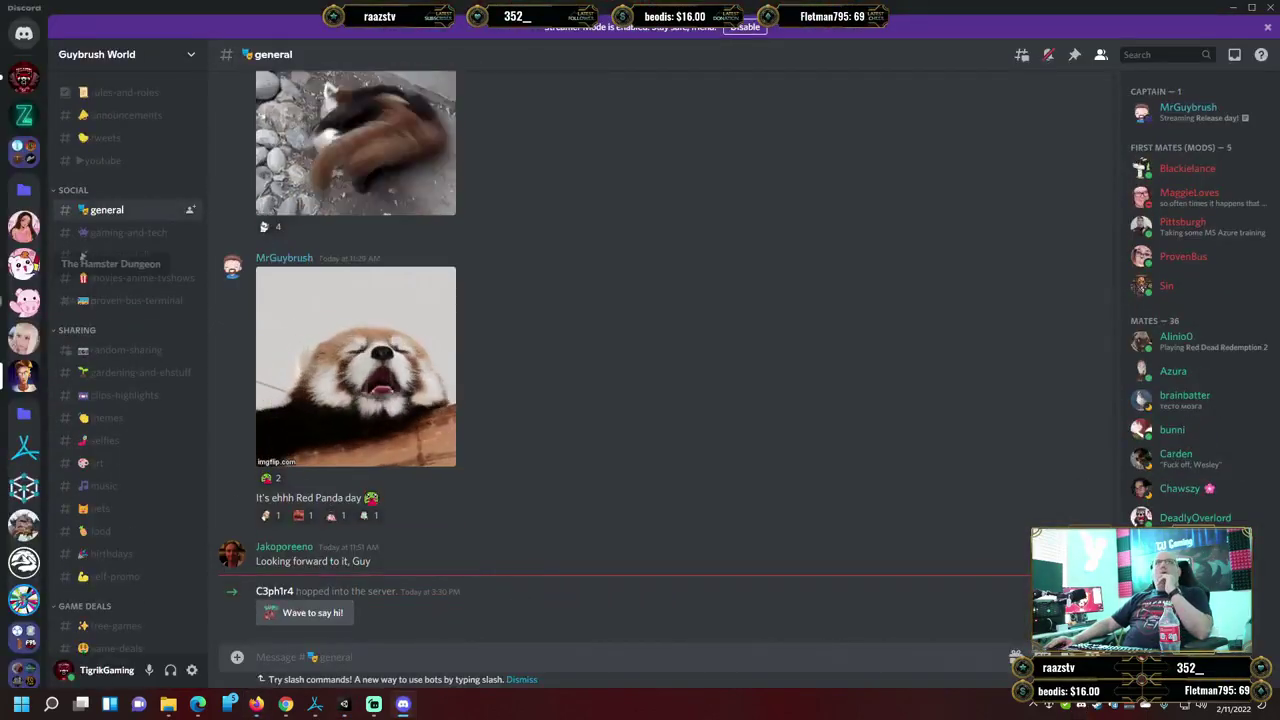
click(24, 77)
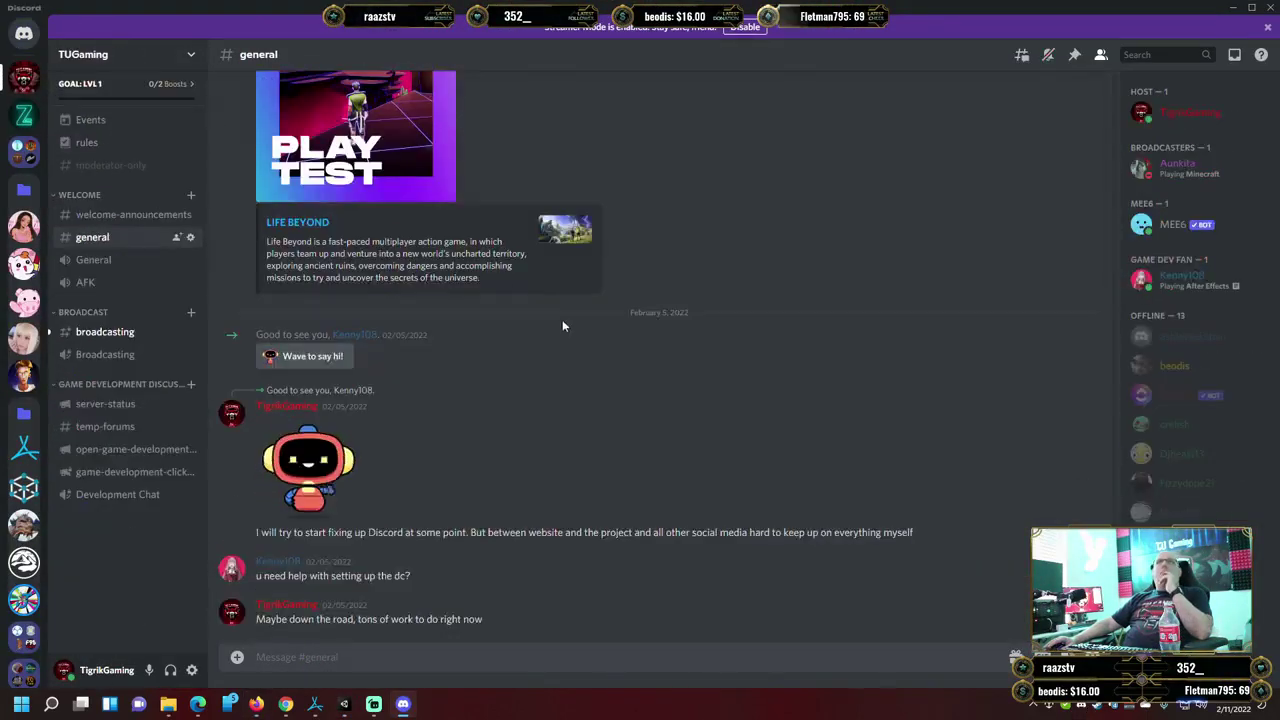
click(90, 331)
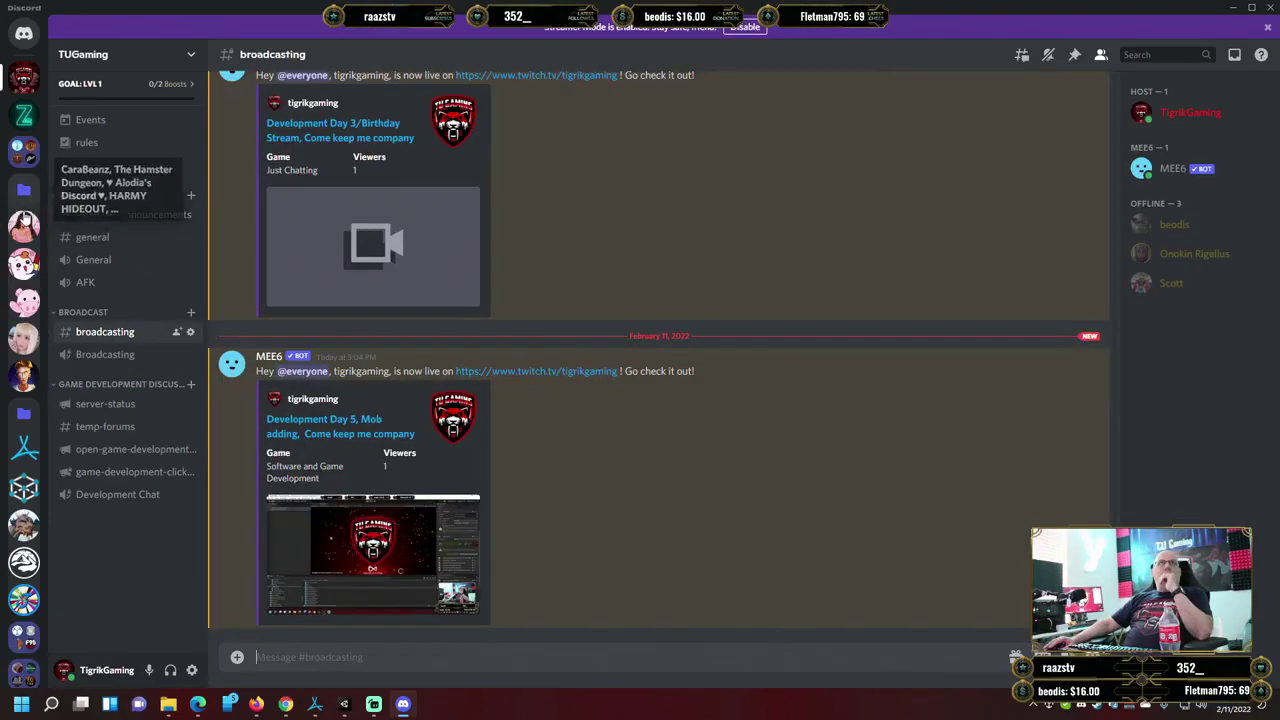
click(30, 449)
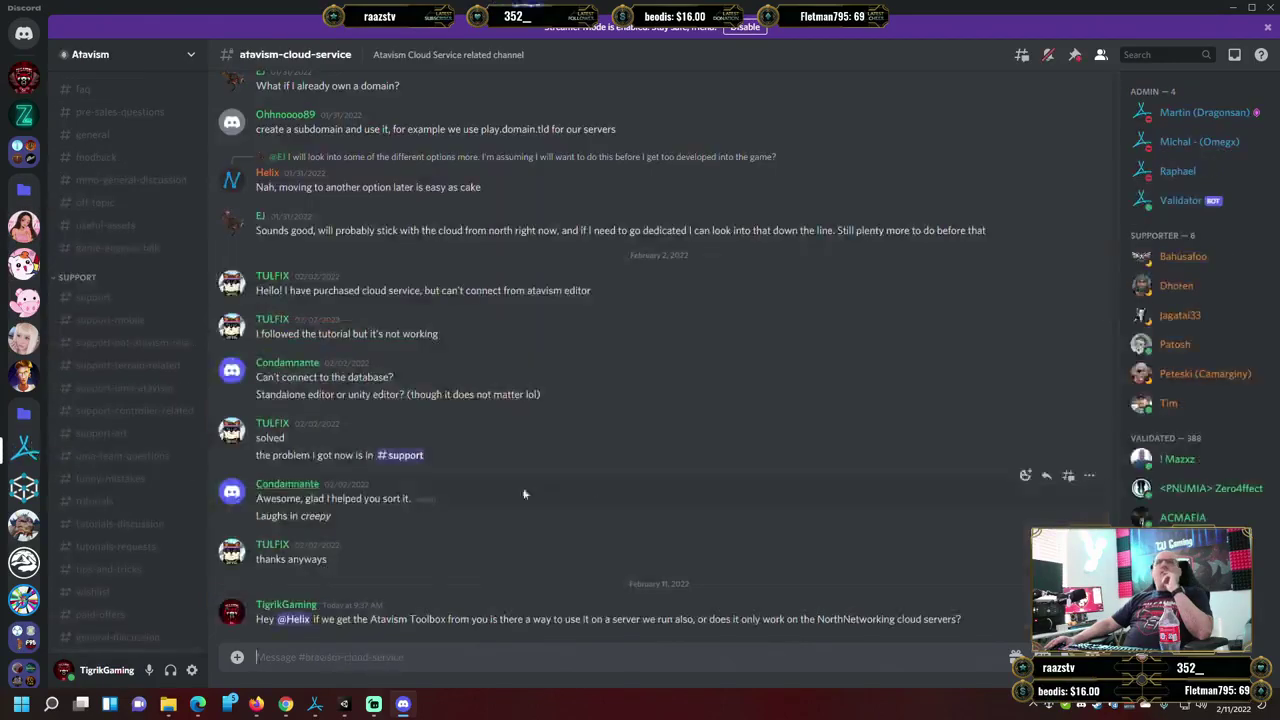
Ask in Atavism #support why placed mobs can't be clicked after following the tutorial, then minimize Discord.
click(100, 299)
scroll(625, 393, down, 15)
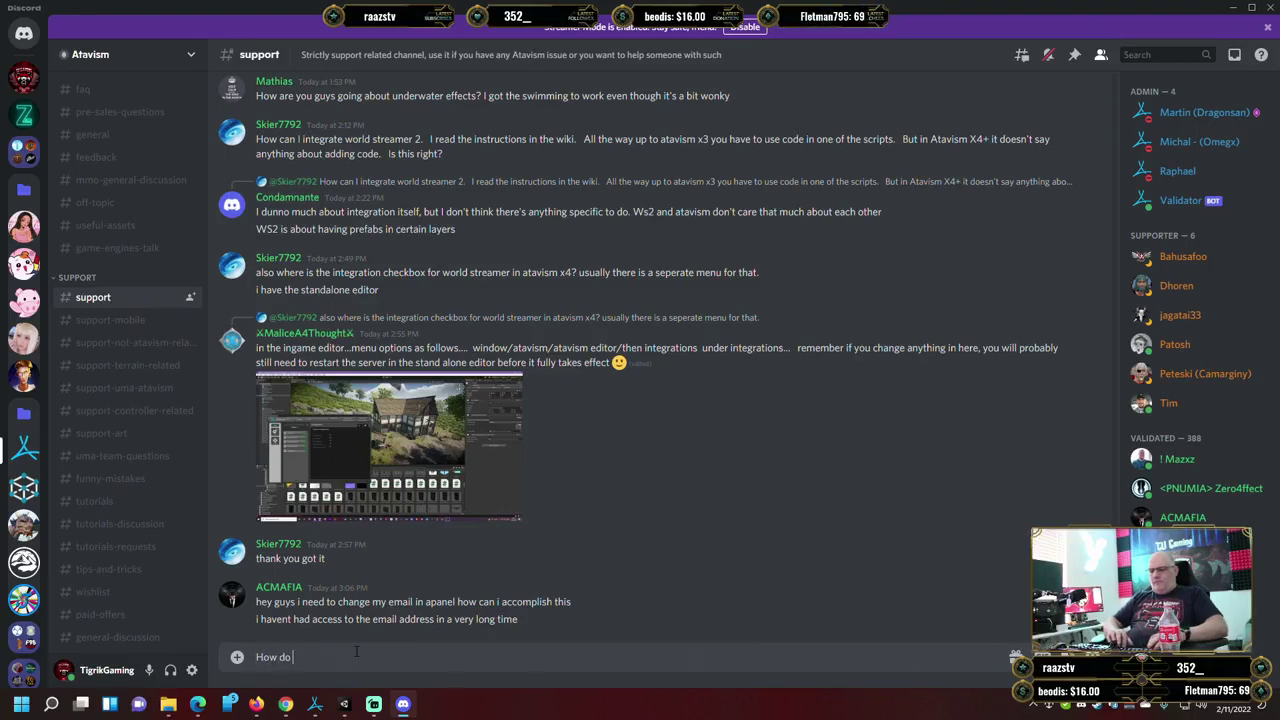
text(it so my mob in targetable)
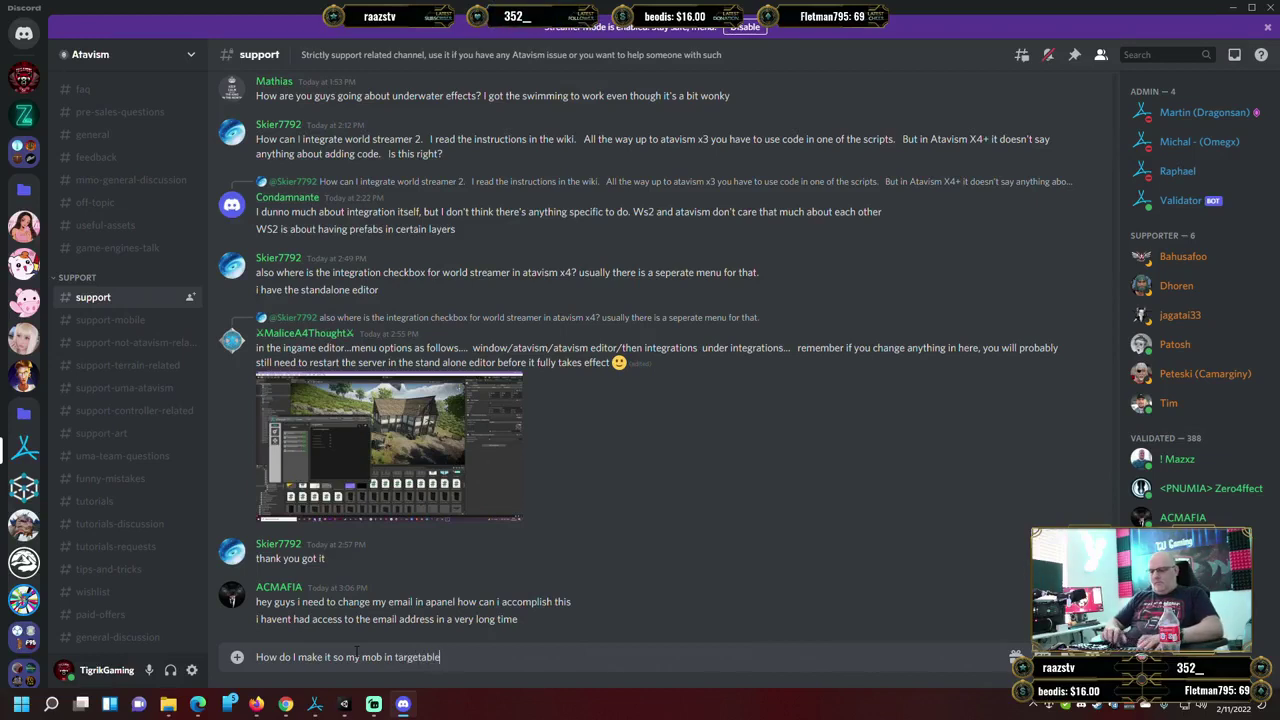
text(. I)
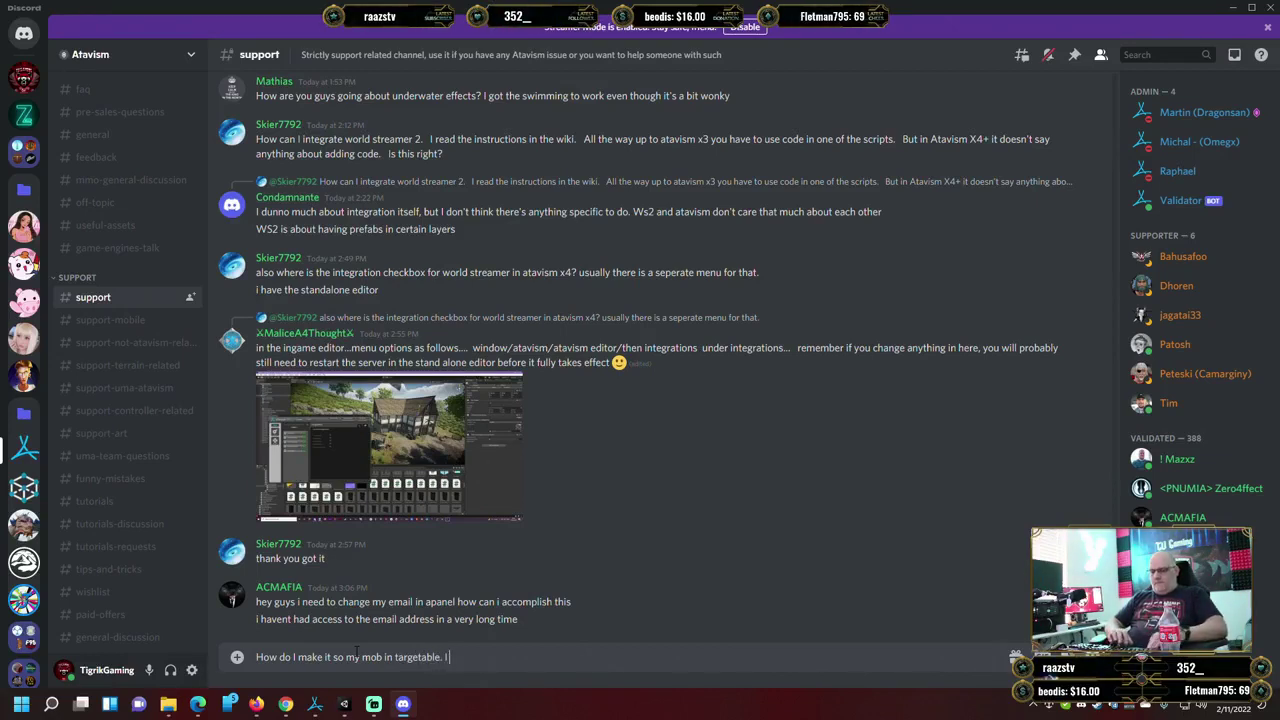
text( followed the tuto)
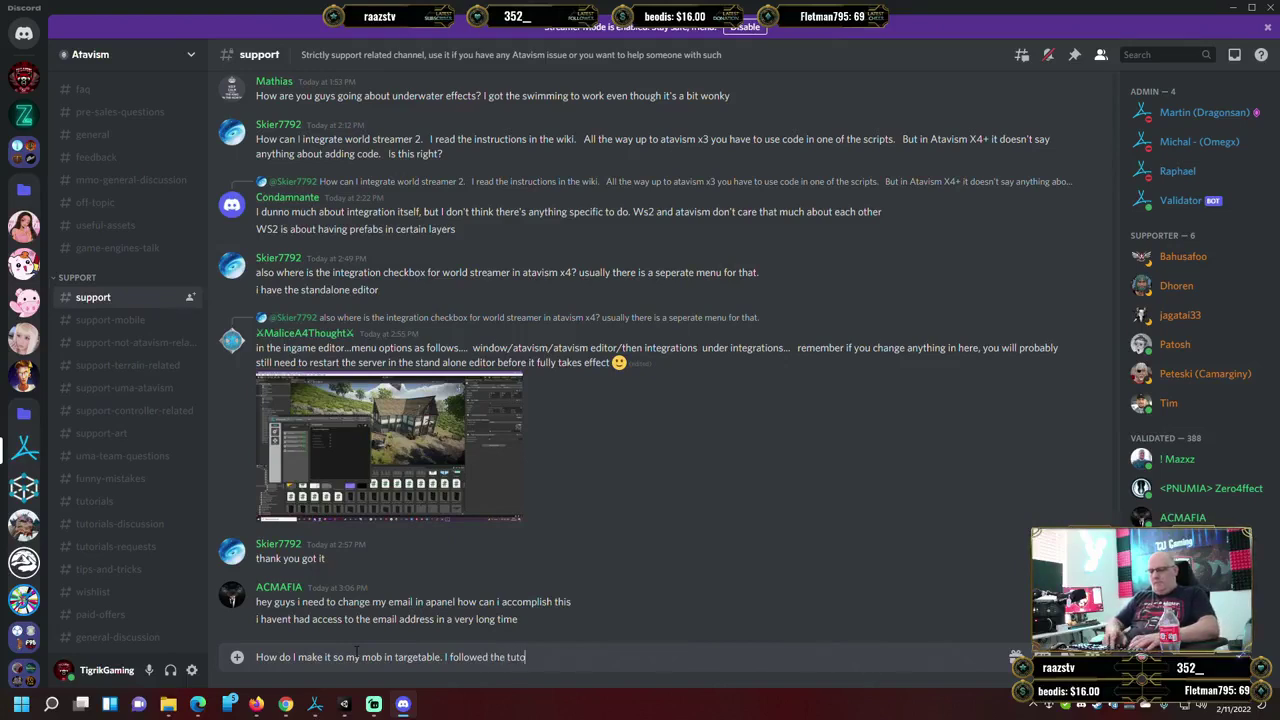
text(rial bu)
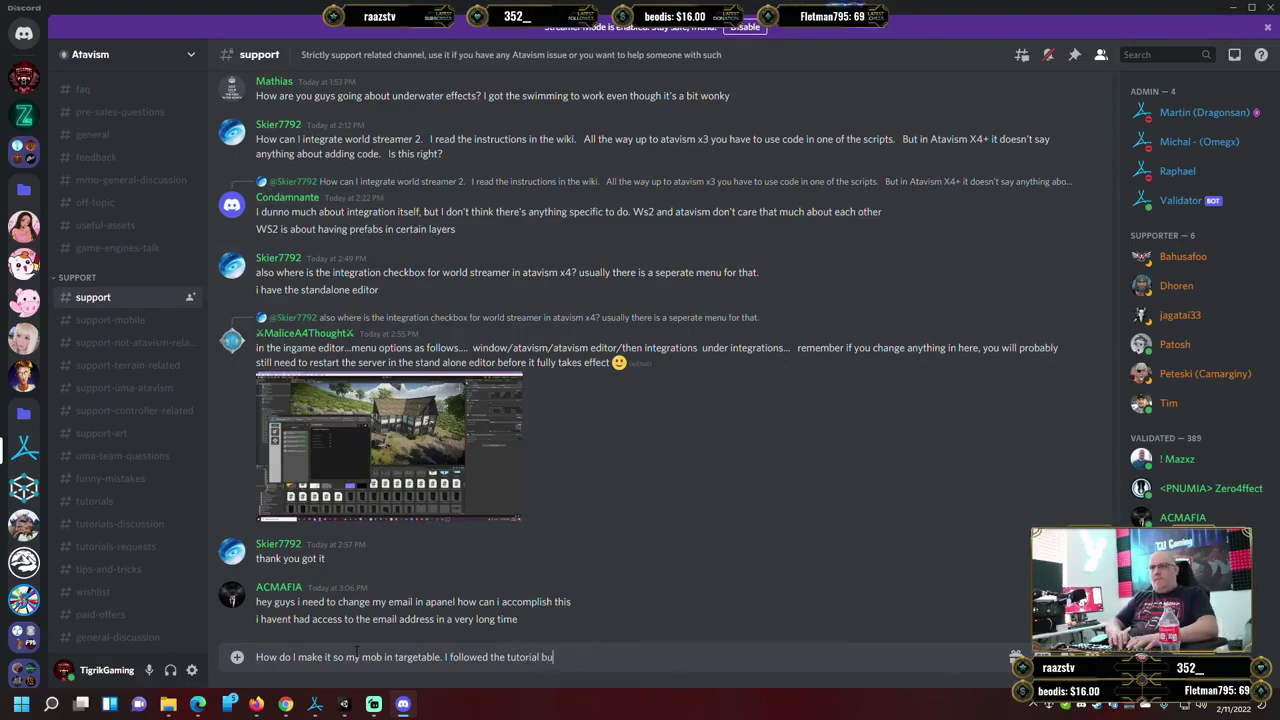
text(t I can)
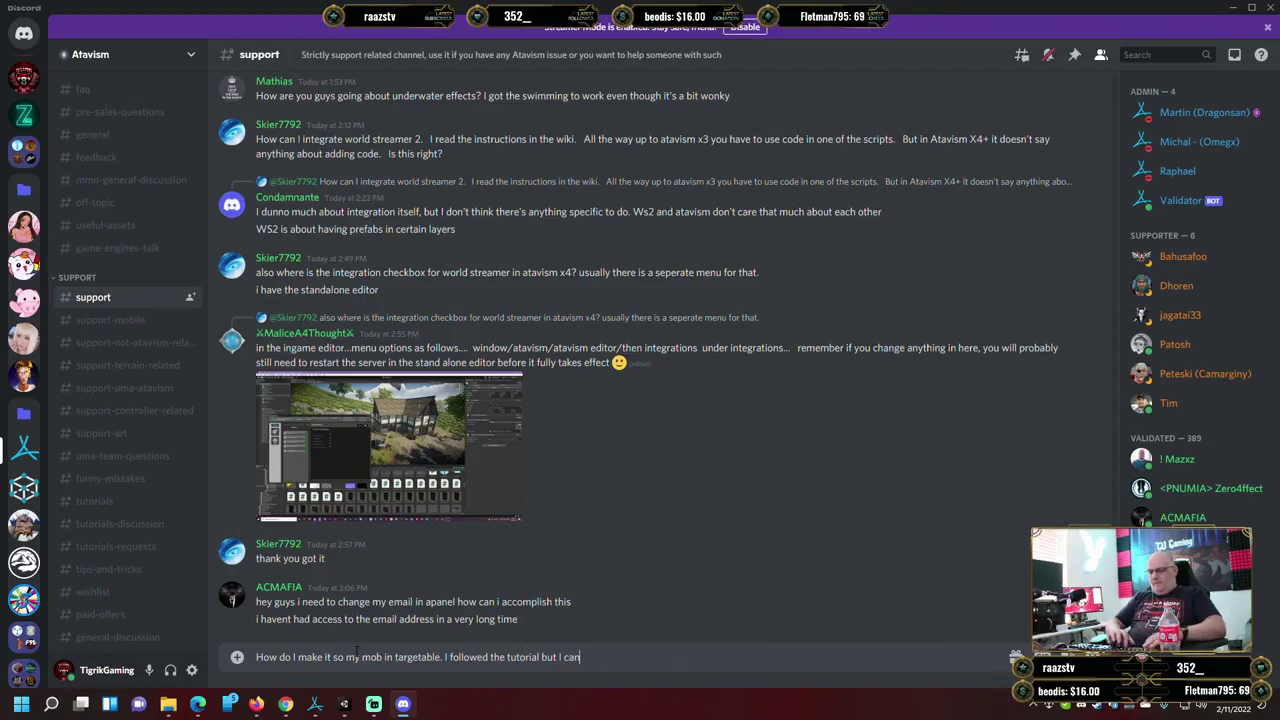
text('t clic)
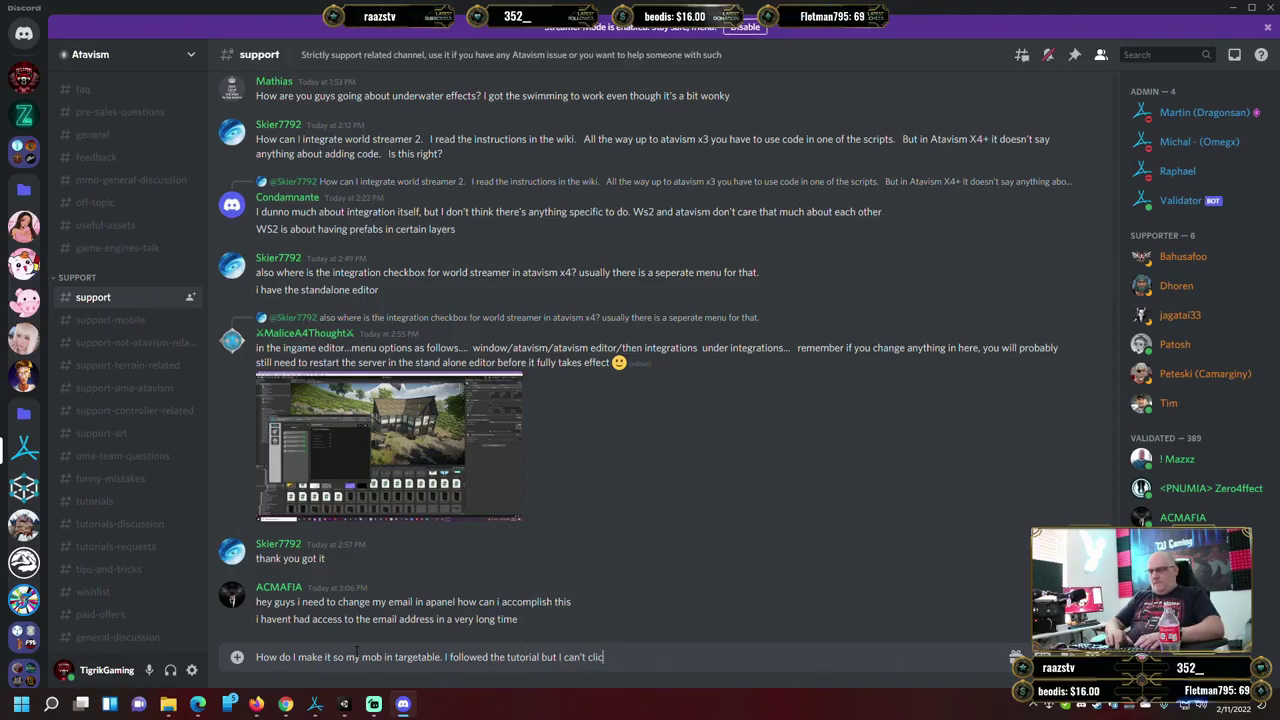
text(k any of them that I put in)
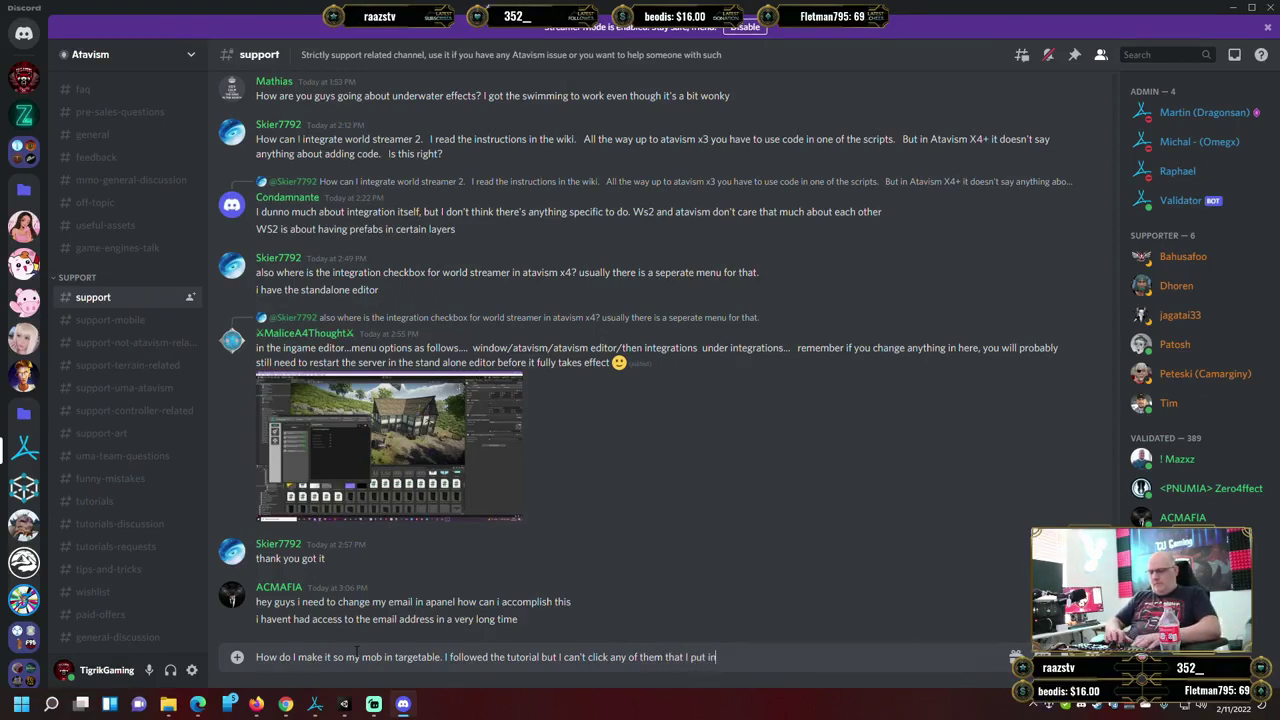
key(Return)
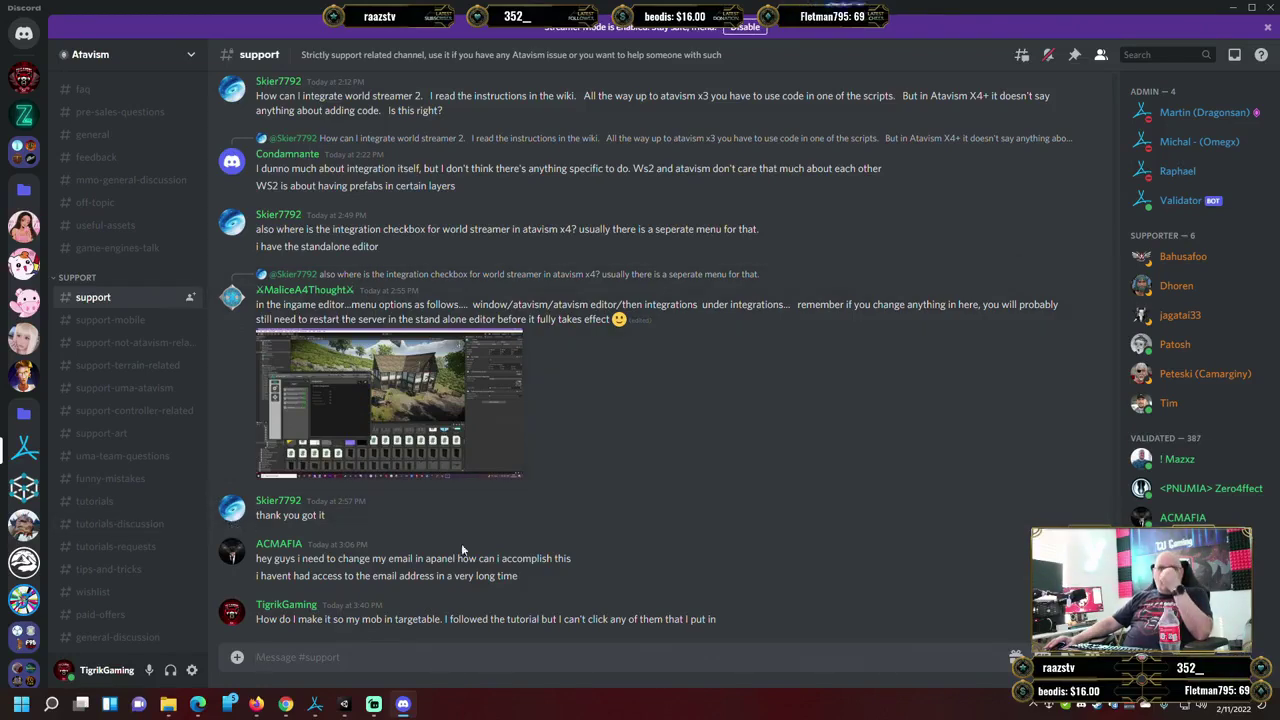
click(405, 705)
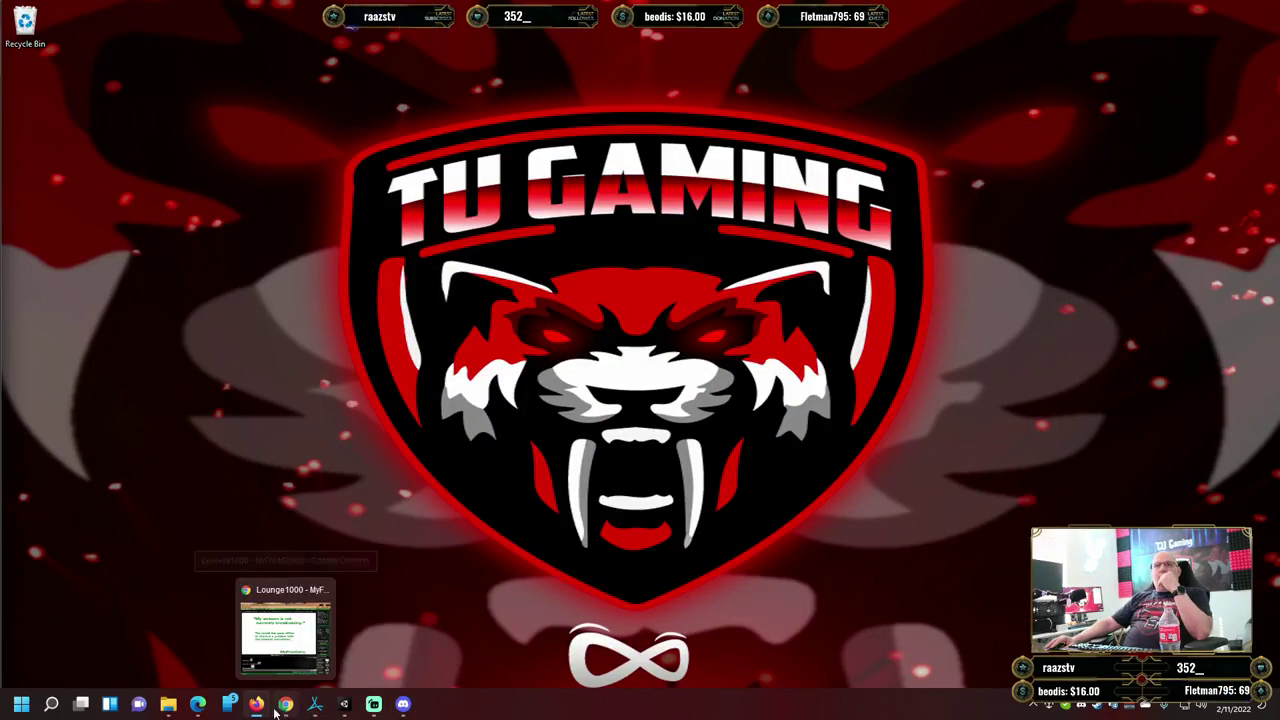
mouse_move(256, 705)
mouse_move(198, 705)
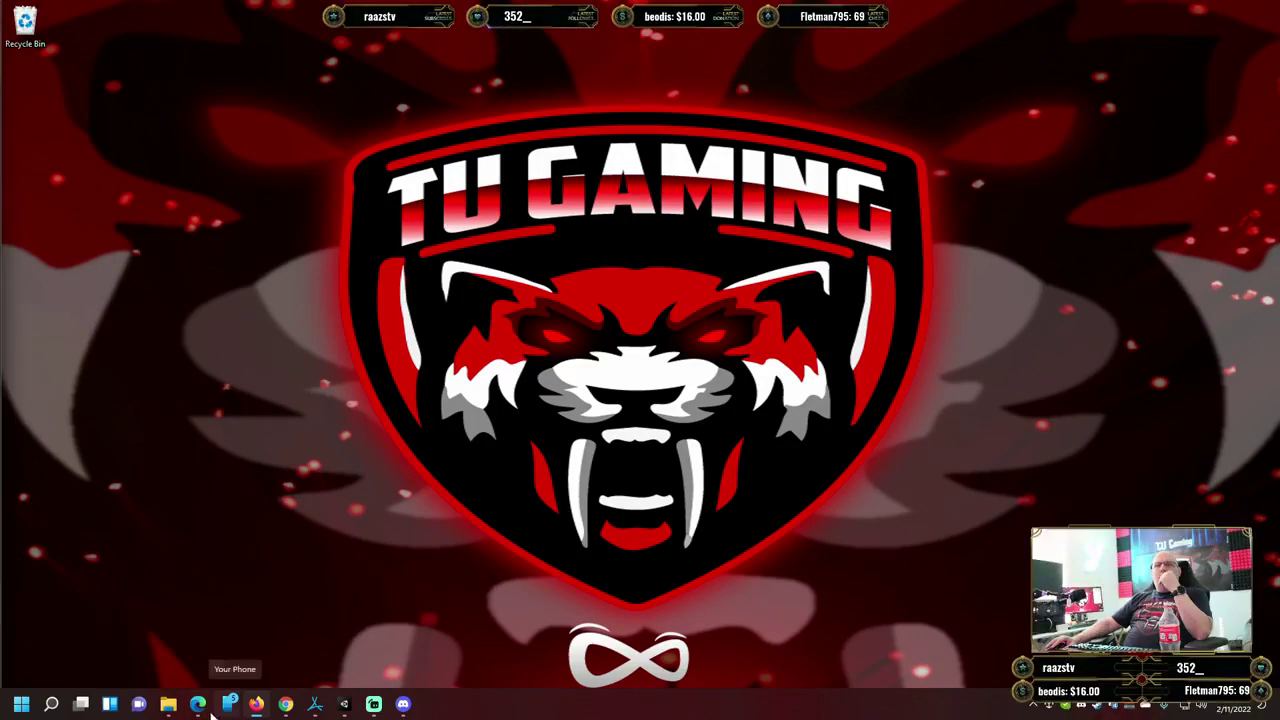
mouse_move(205, 708)
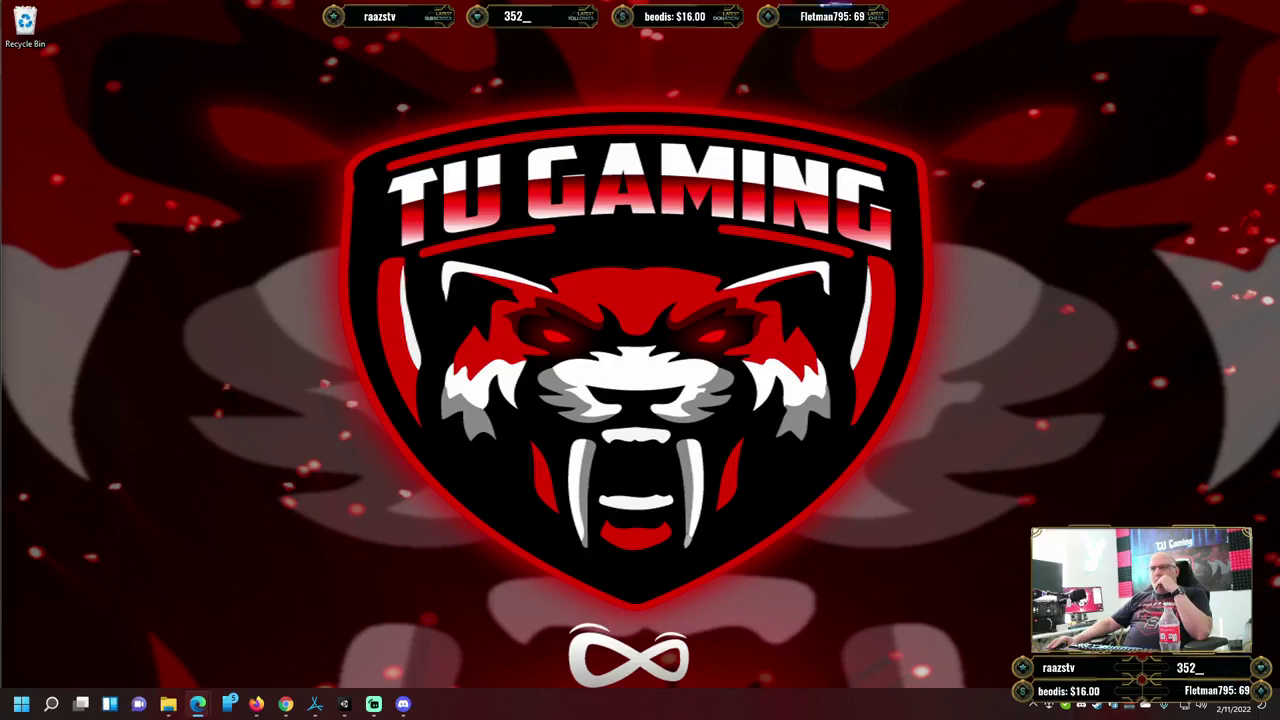
Return to the Mobs Plugin wiki, expand the Atavism 10.2.0+ section and view the Update Mob screenshot.
key(alt+Tab)
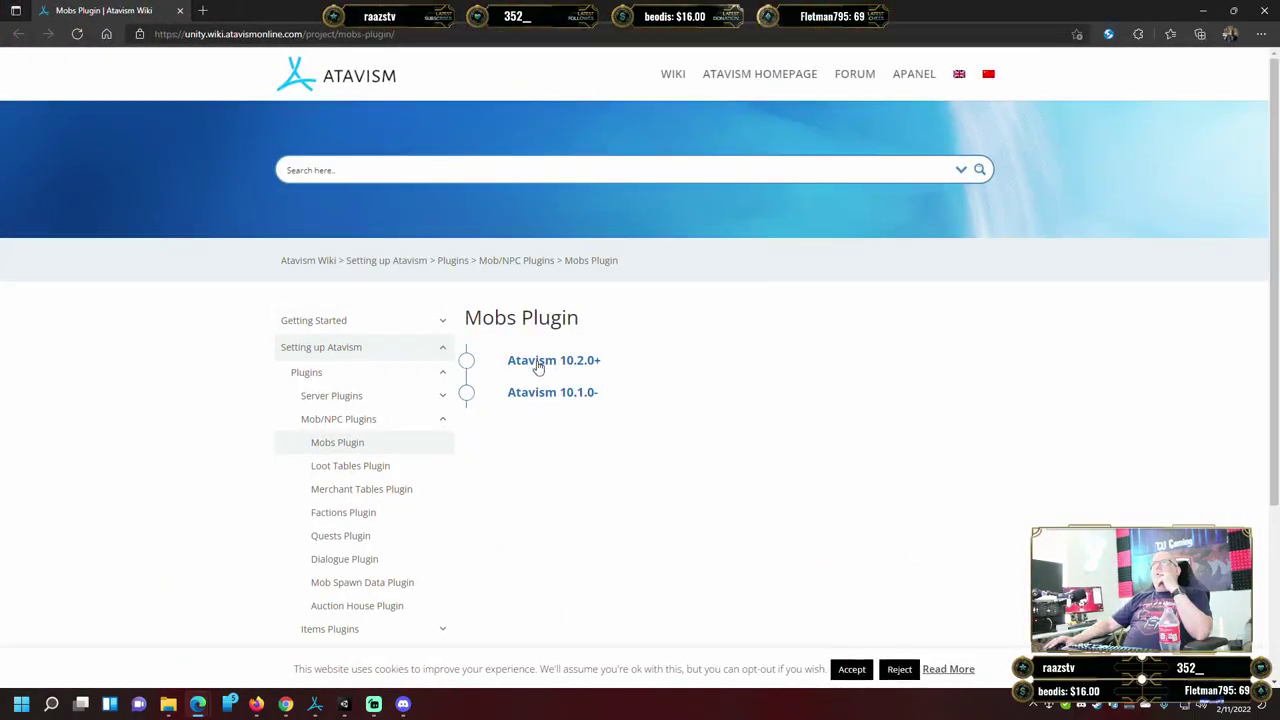
click(537, 362)
scroll(1028, 340, down, 2)
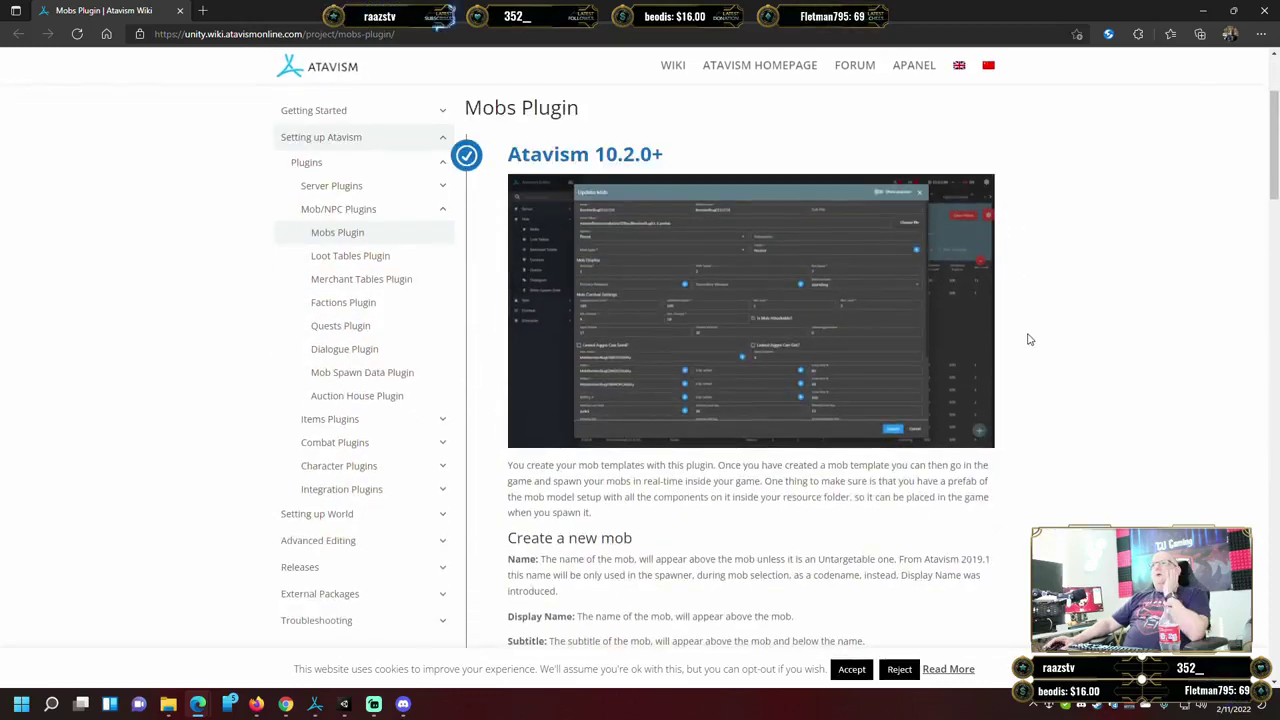
click(717, 329)
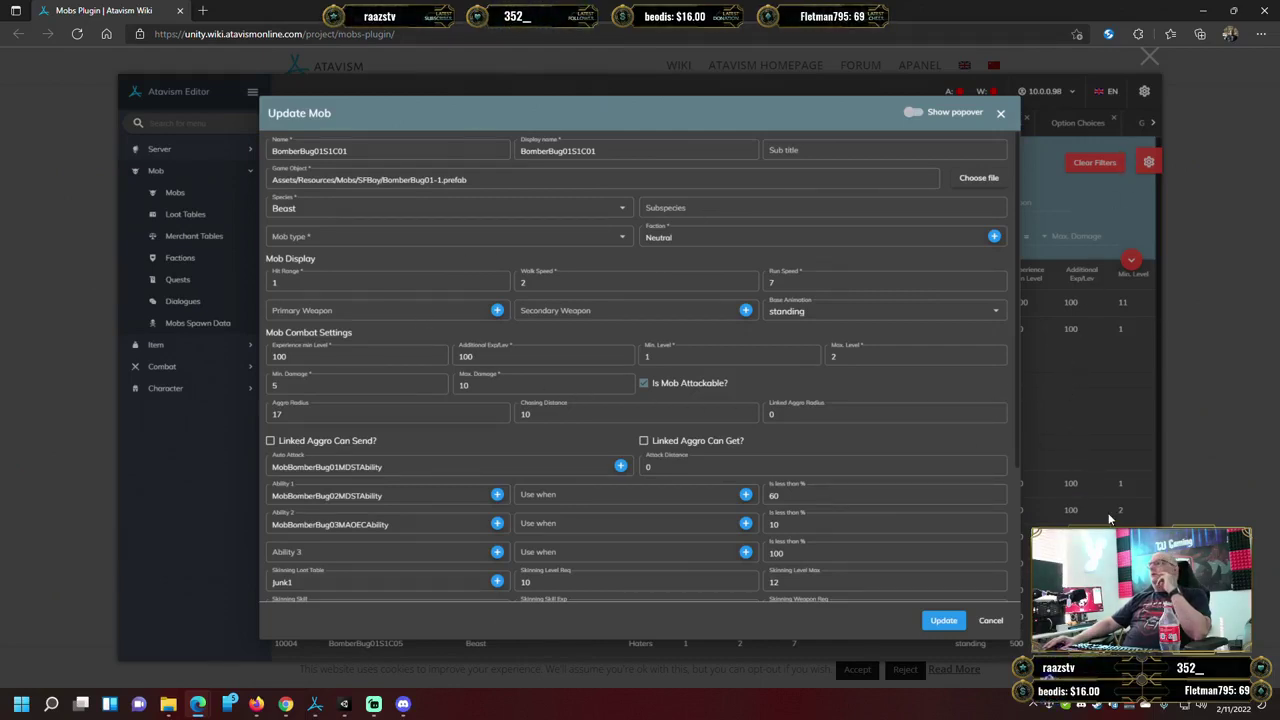
click(1216, 432)
Scroll past Mob Display and Mob Combat Settings to Configuration and Creating Mob Templates.
scroll(908, 443, down, 3)
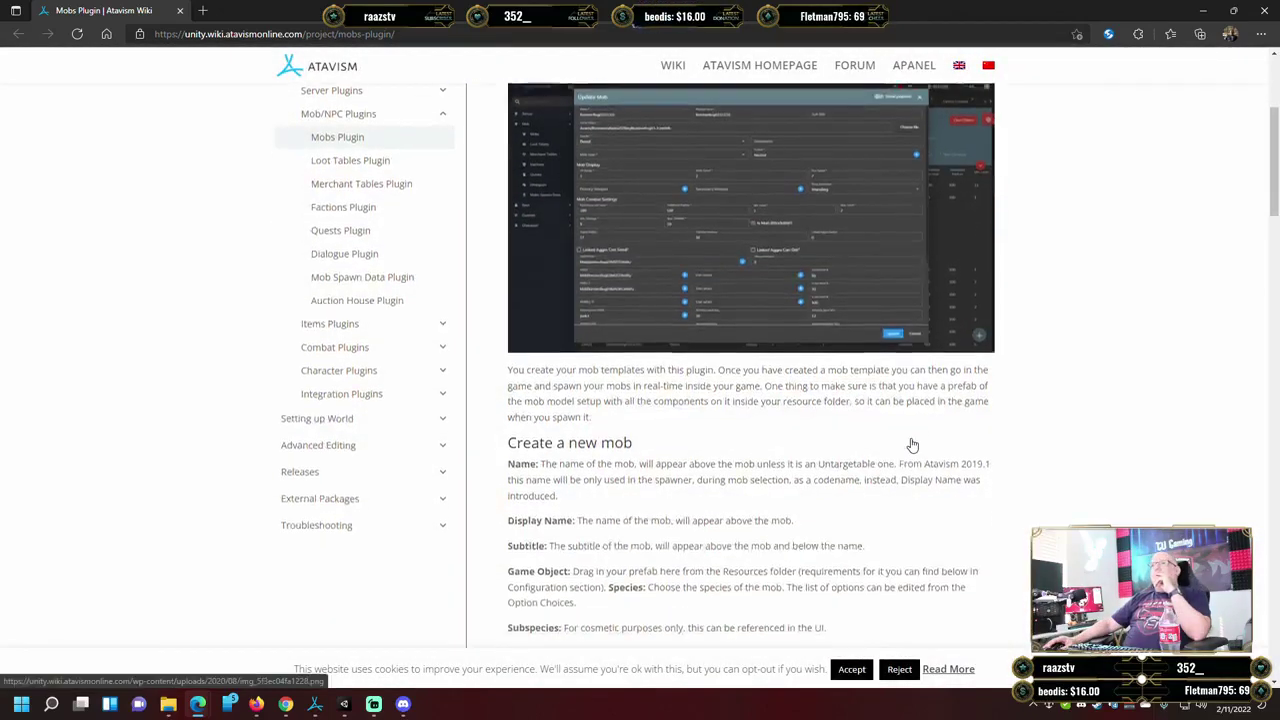
scroll(912, 445, down, 1)
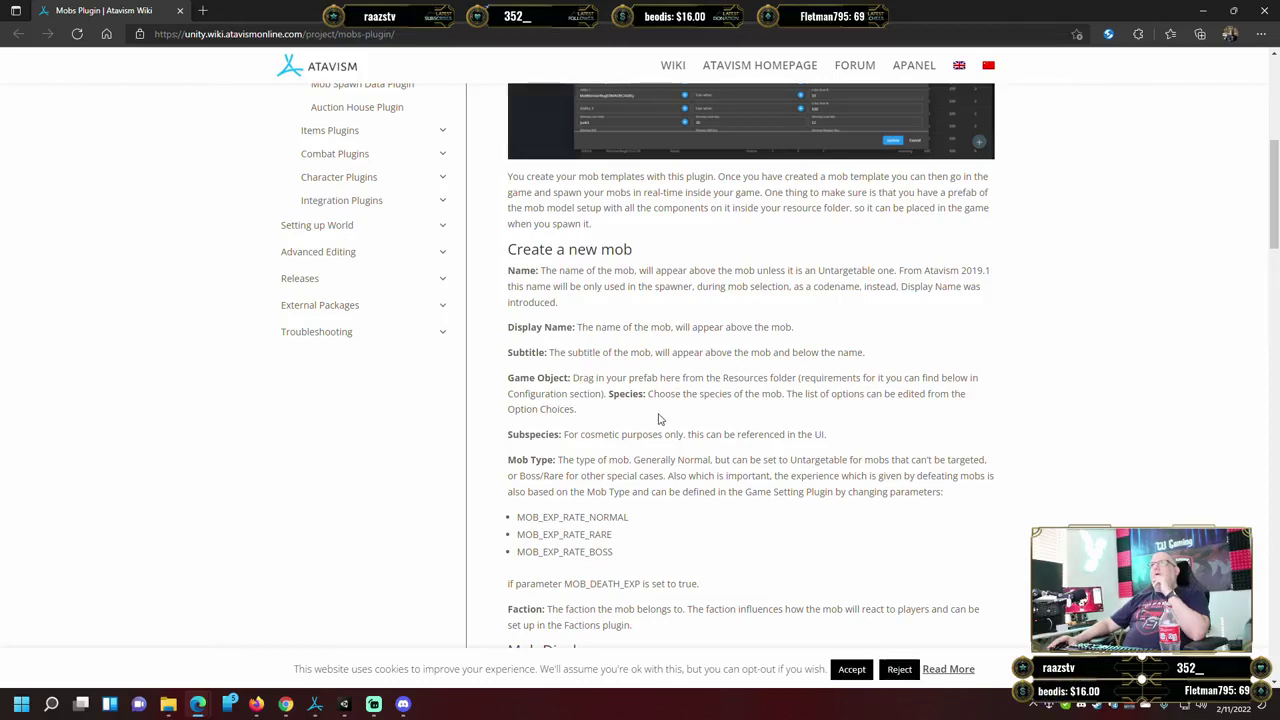
scroll(658, 419, down, 5)
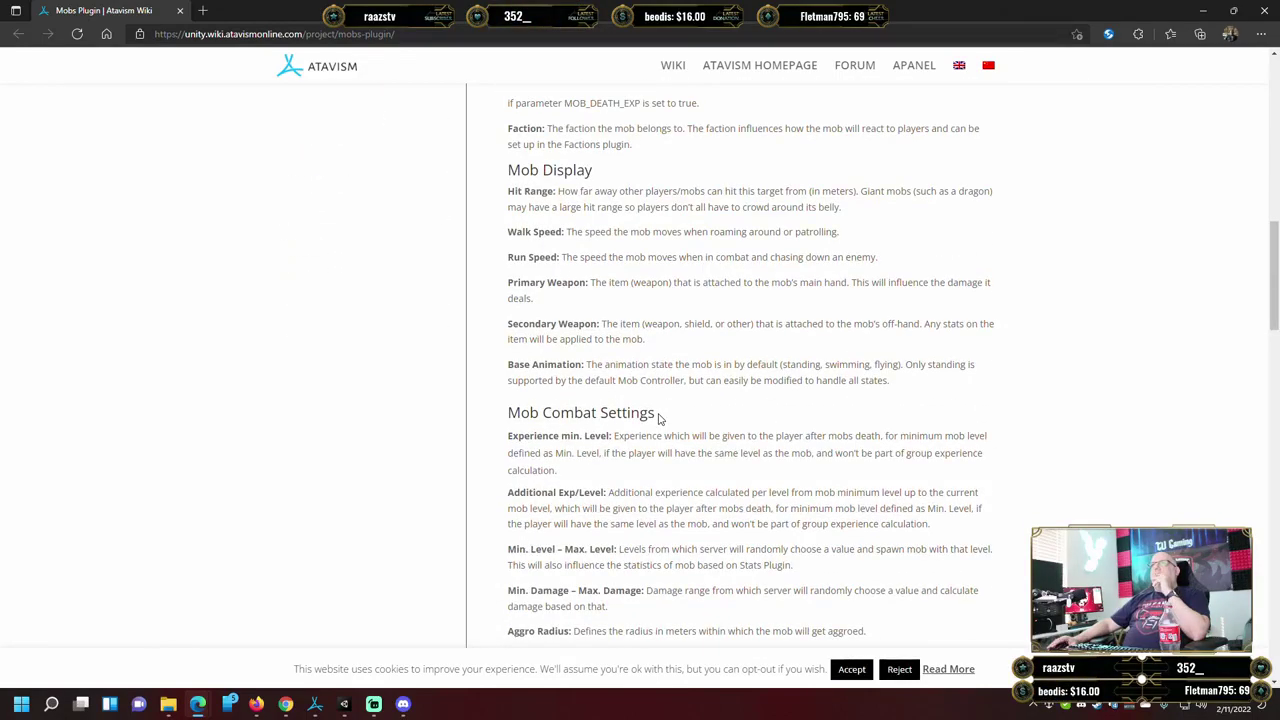
scroll(658, 419, down, 7)
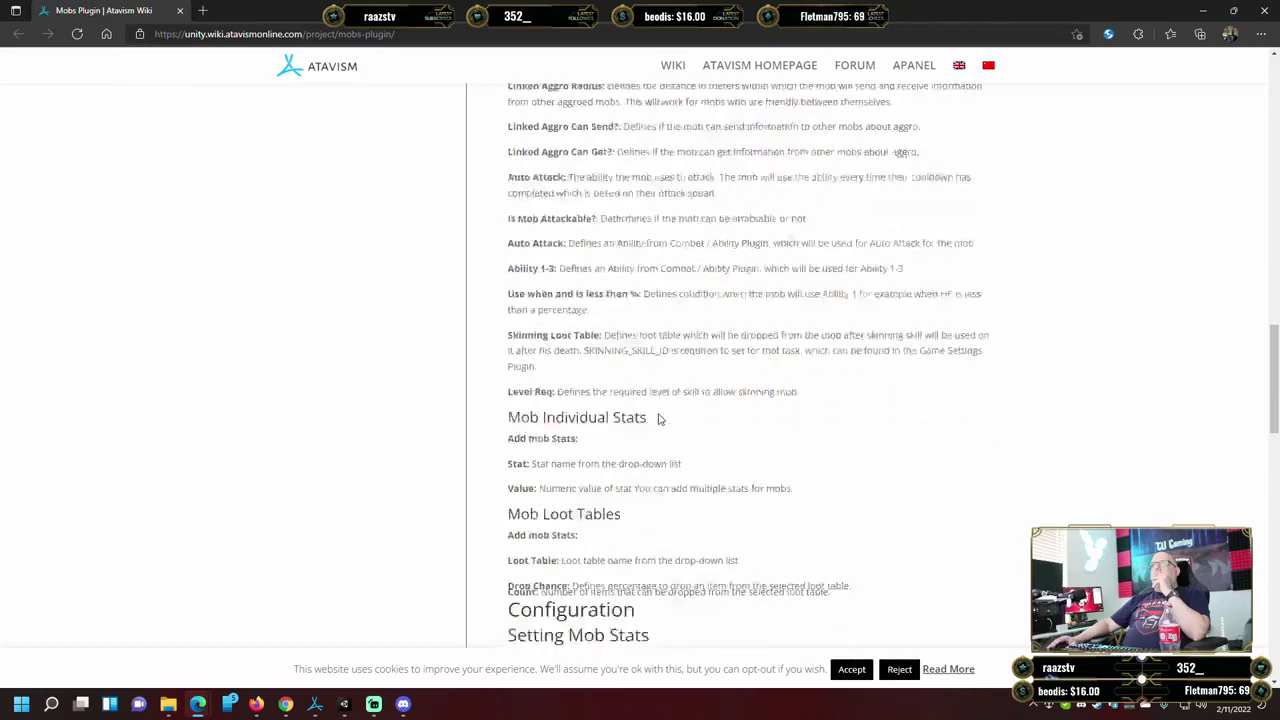
scroll(658, 419, down, 4)
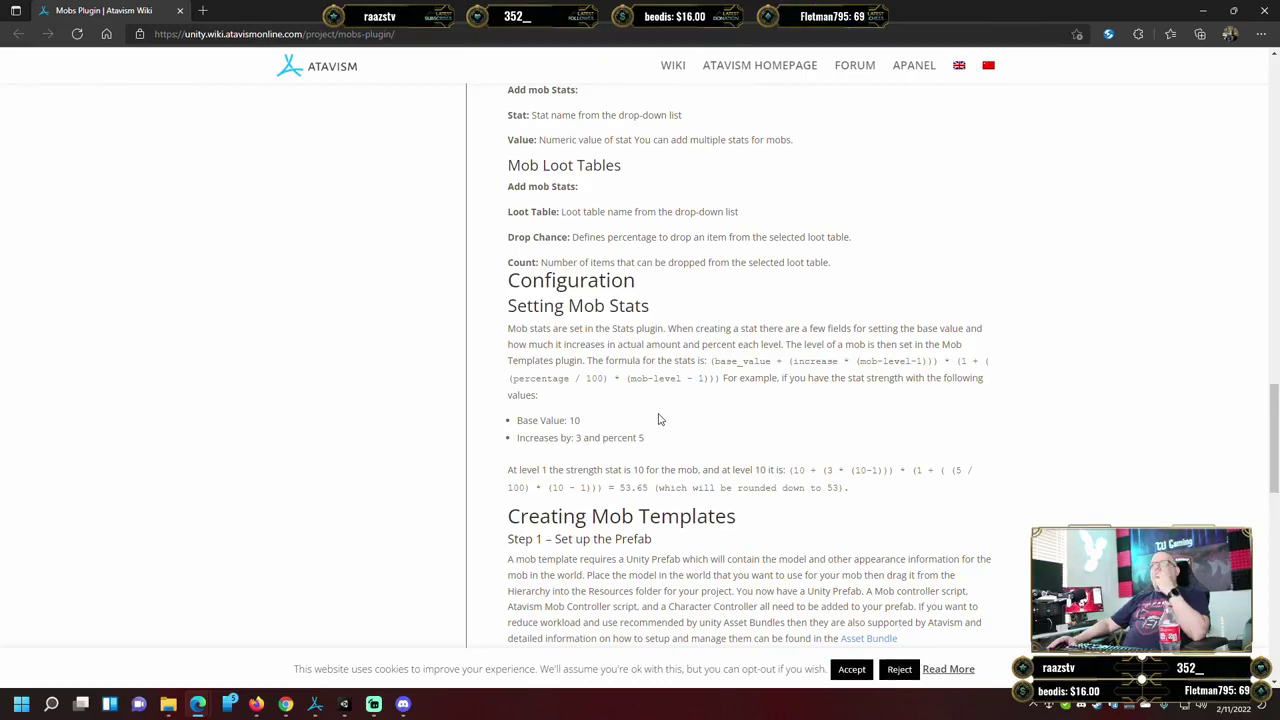
Scroll to the Creating Mob Templates steps and dismiss the Edge window previews.
scroll(659, 419, down, 4)
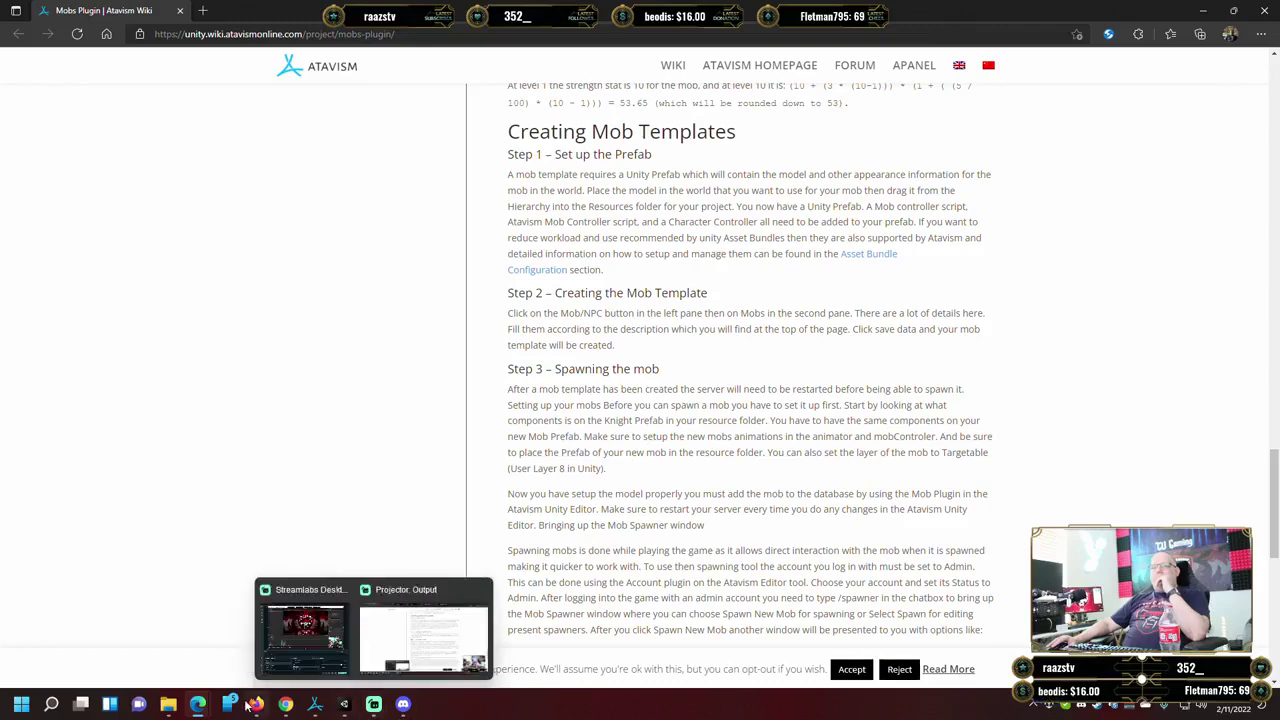
mouse_move(198, 704)
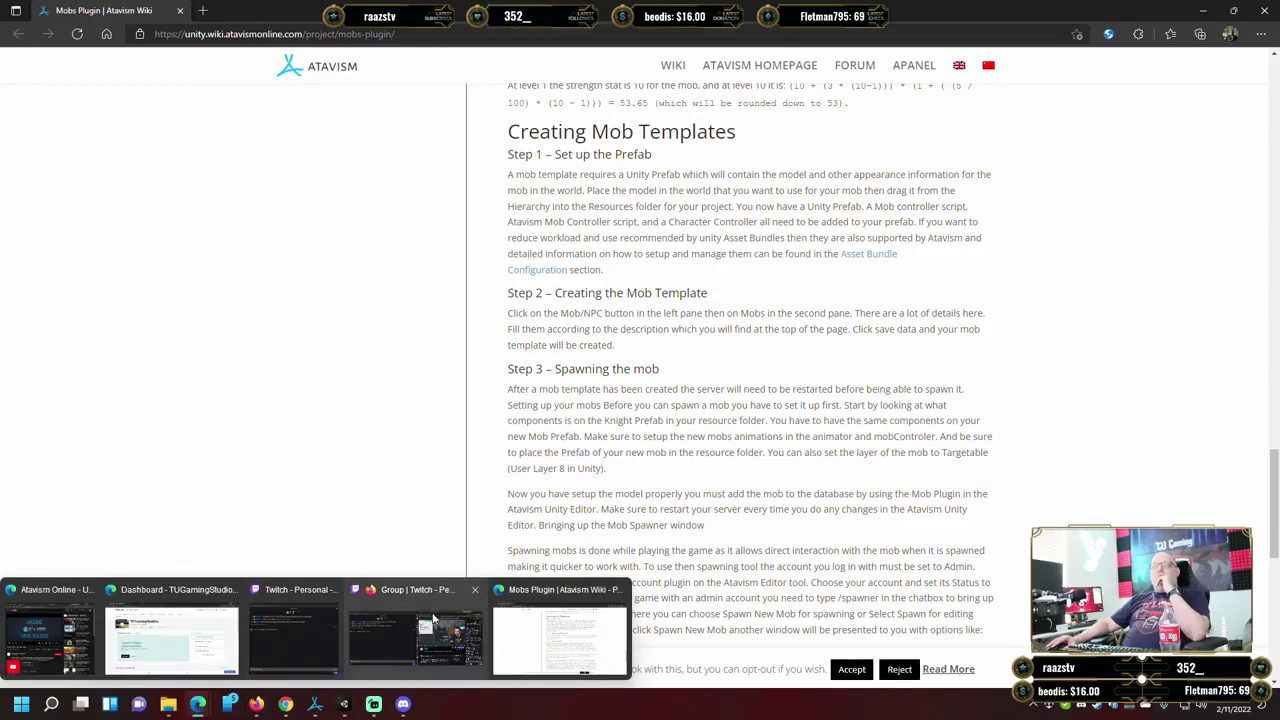
click(87, 591)
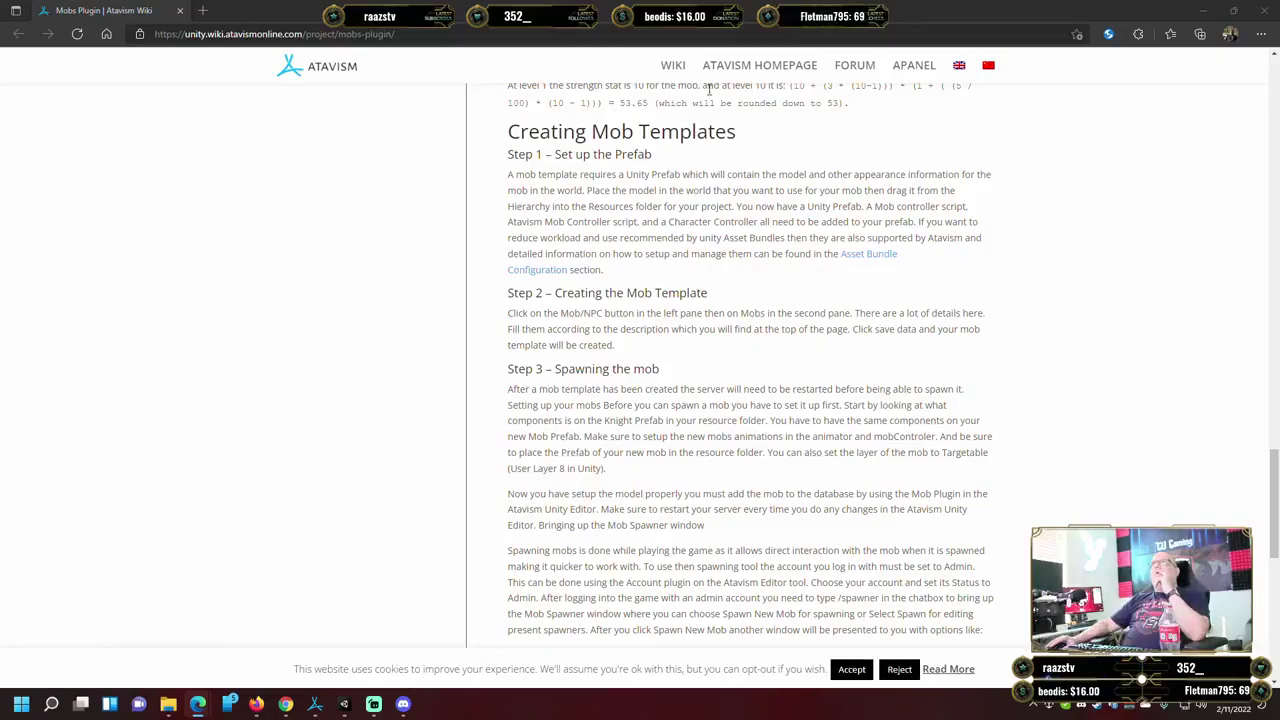
Read the Asset Bundle Implementation page down to the Princess prefab screenshot.
mouse_move(200, 705)
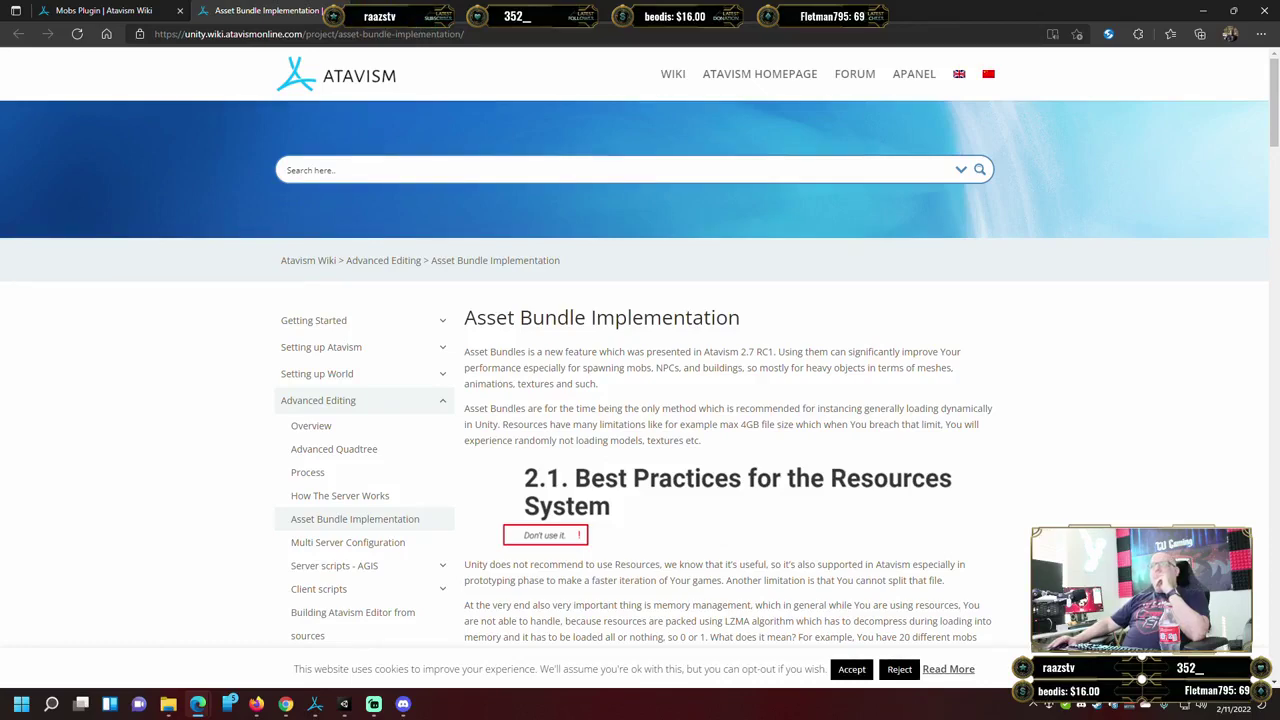
scroll(1052, 416, down, 2)
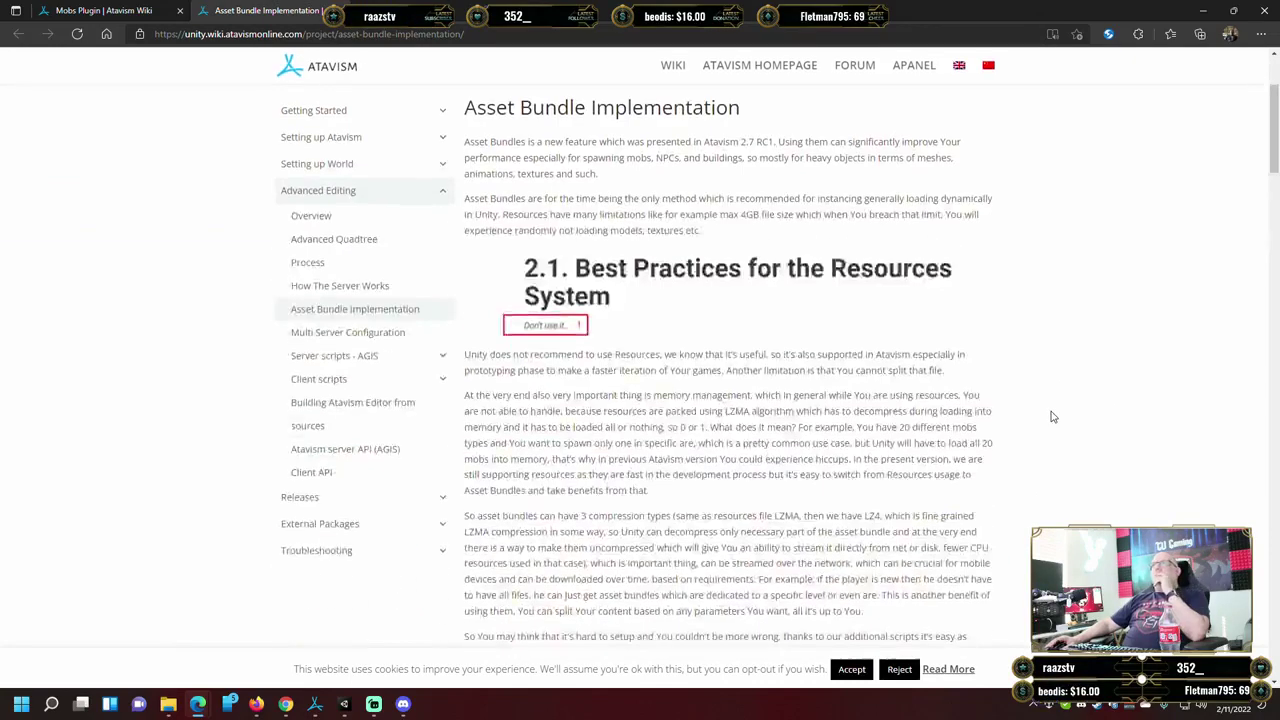
scroll(1052, 416, down, 4)
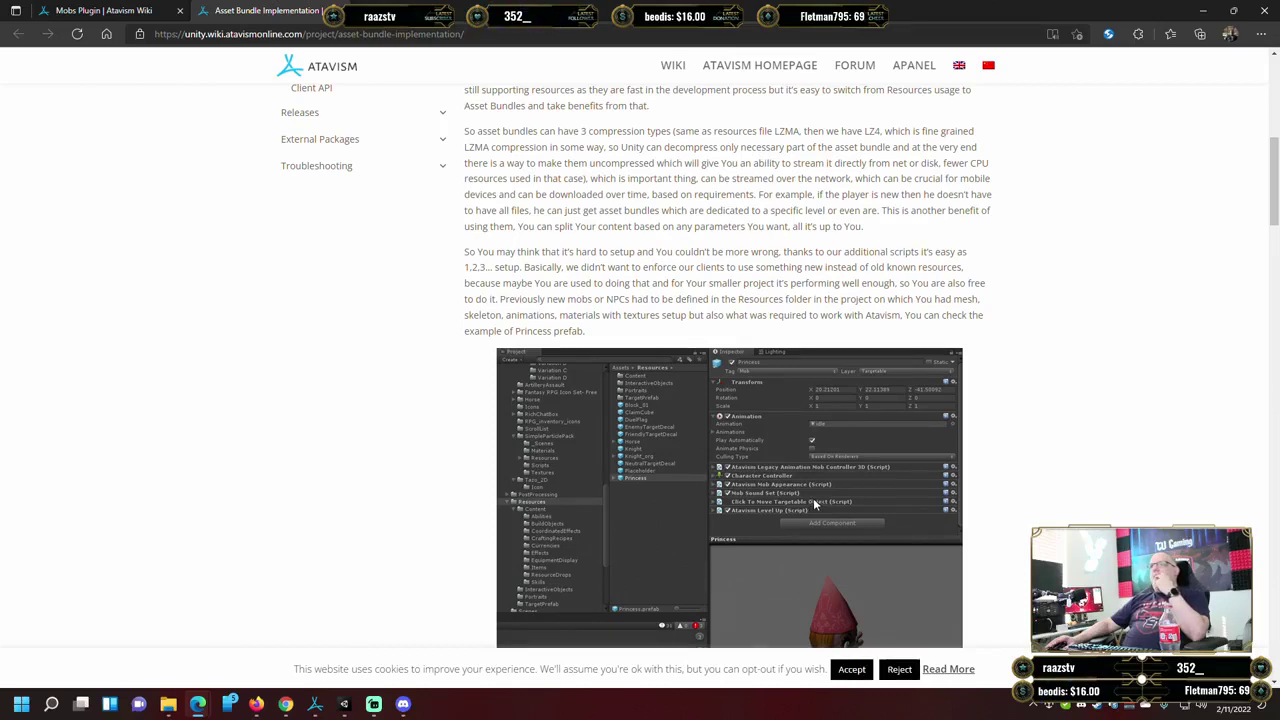
scroll(813, 498, down, 1)
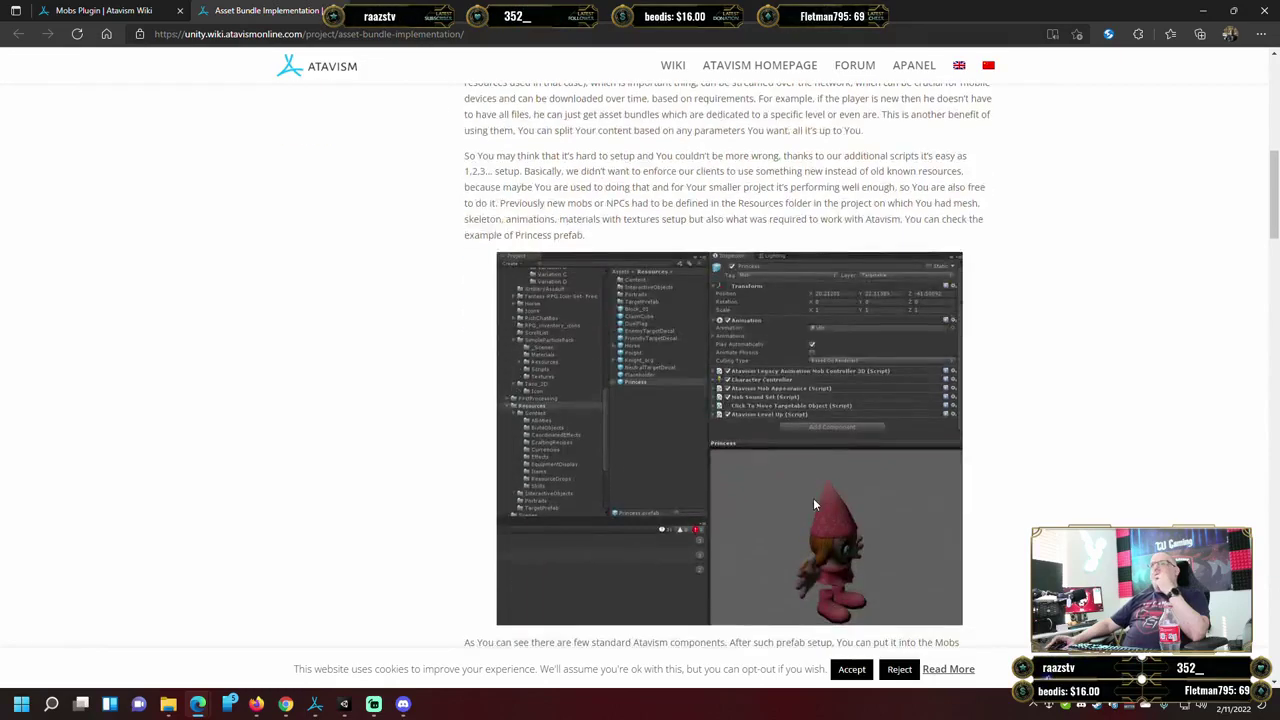
scroll(813, 498, up, 3)
scroll(1109, 480, down, 2)
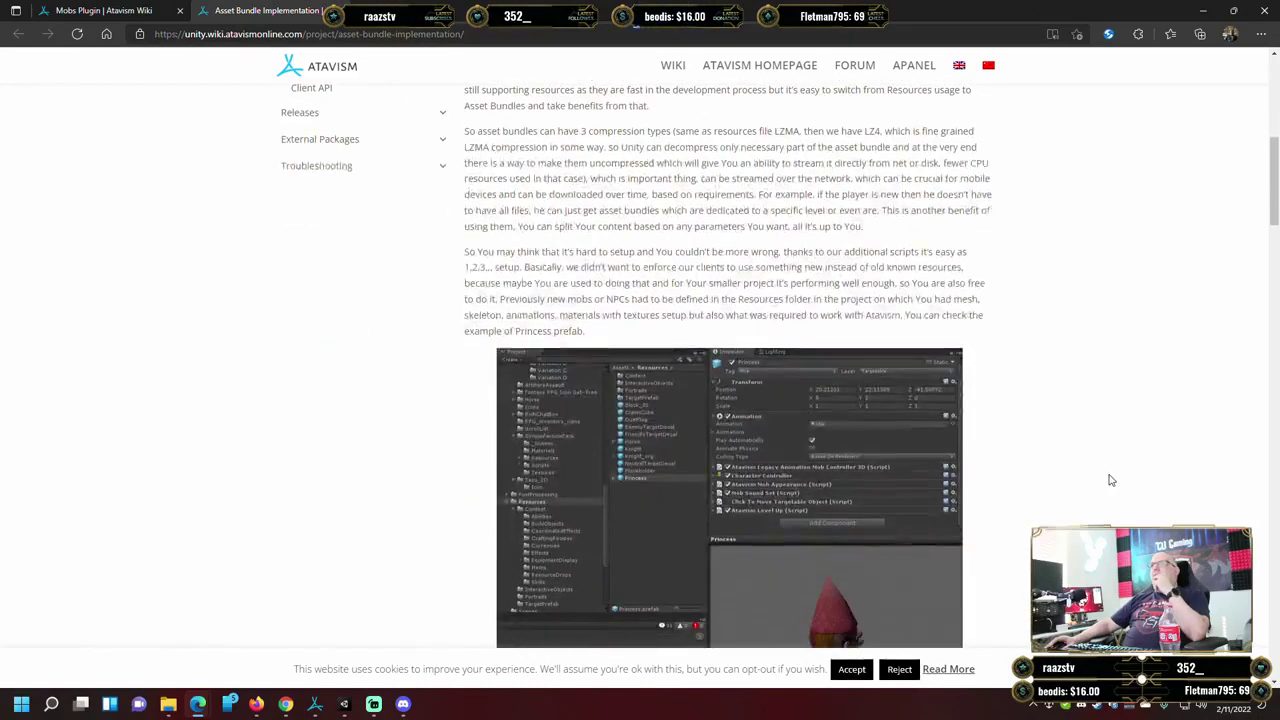
scroll(1109, 480, down, 1)
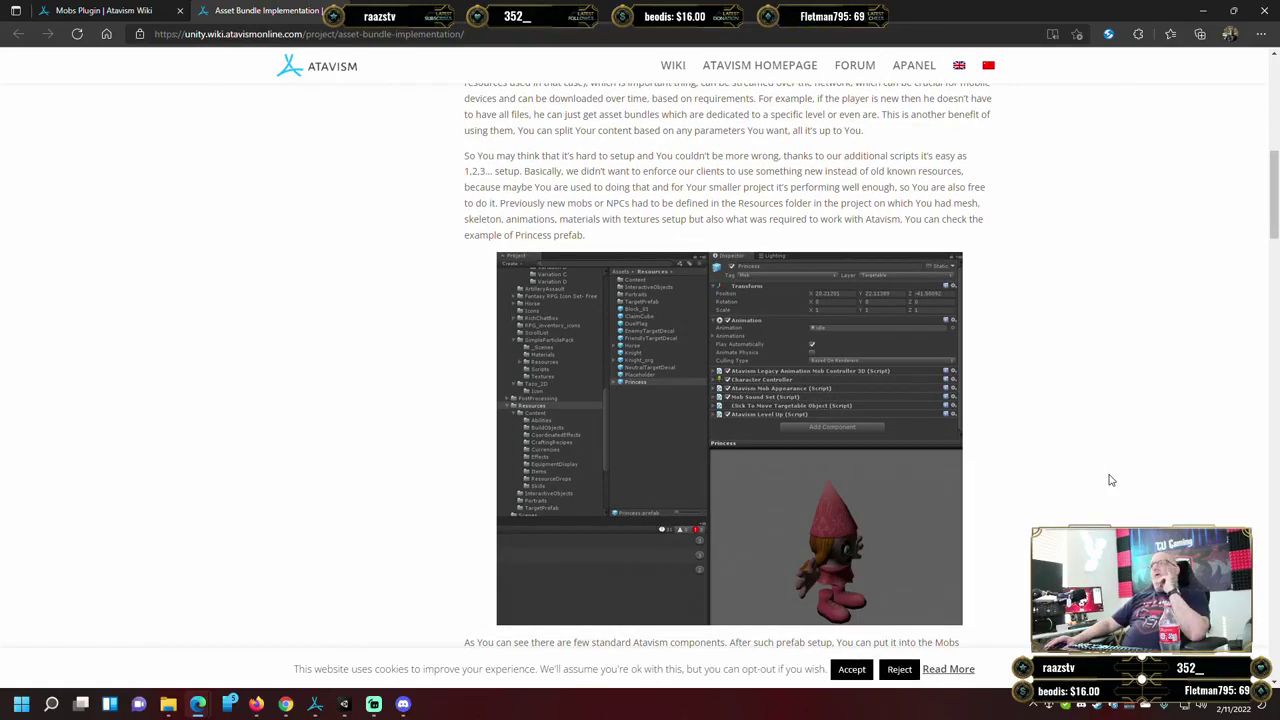
scroll(1109, 480, down, 1)
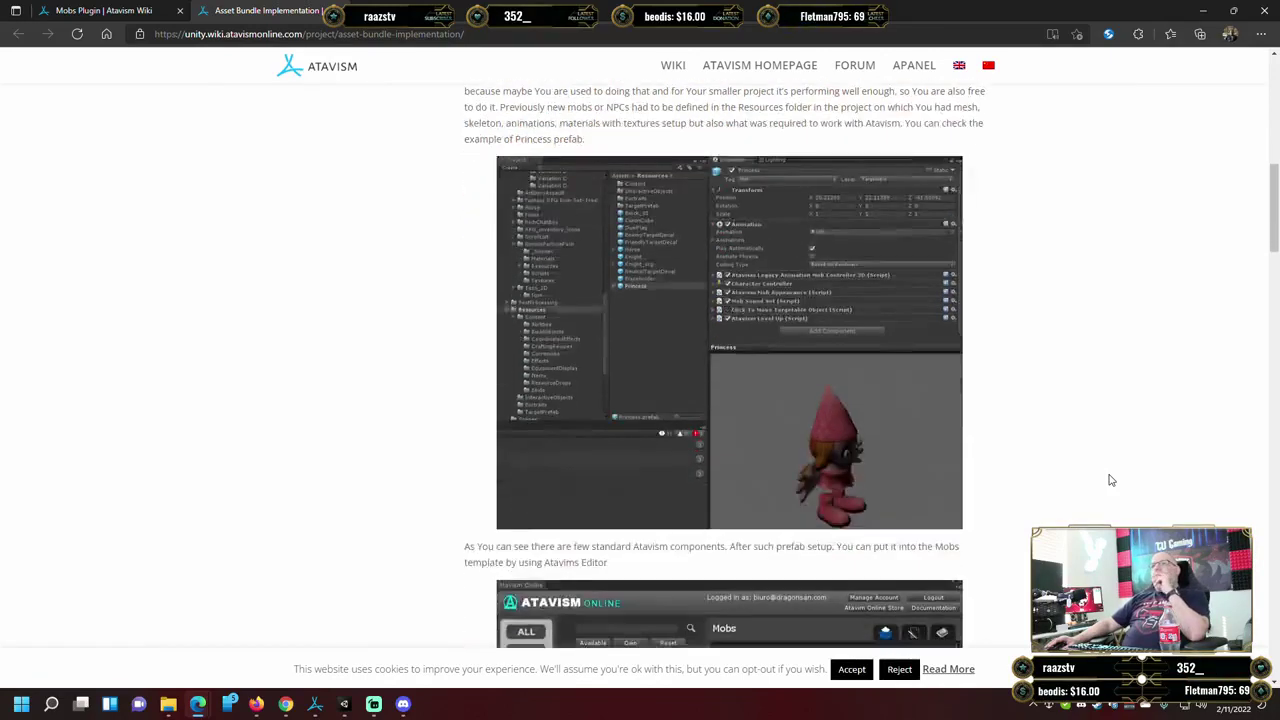
Accept the wiki's cookie notice and scroll down the Asset Bundle Implementation page.
click(852, 669)
scroll(1080, 470, down, 2)
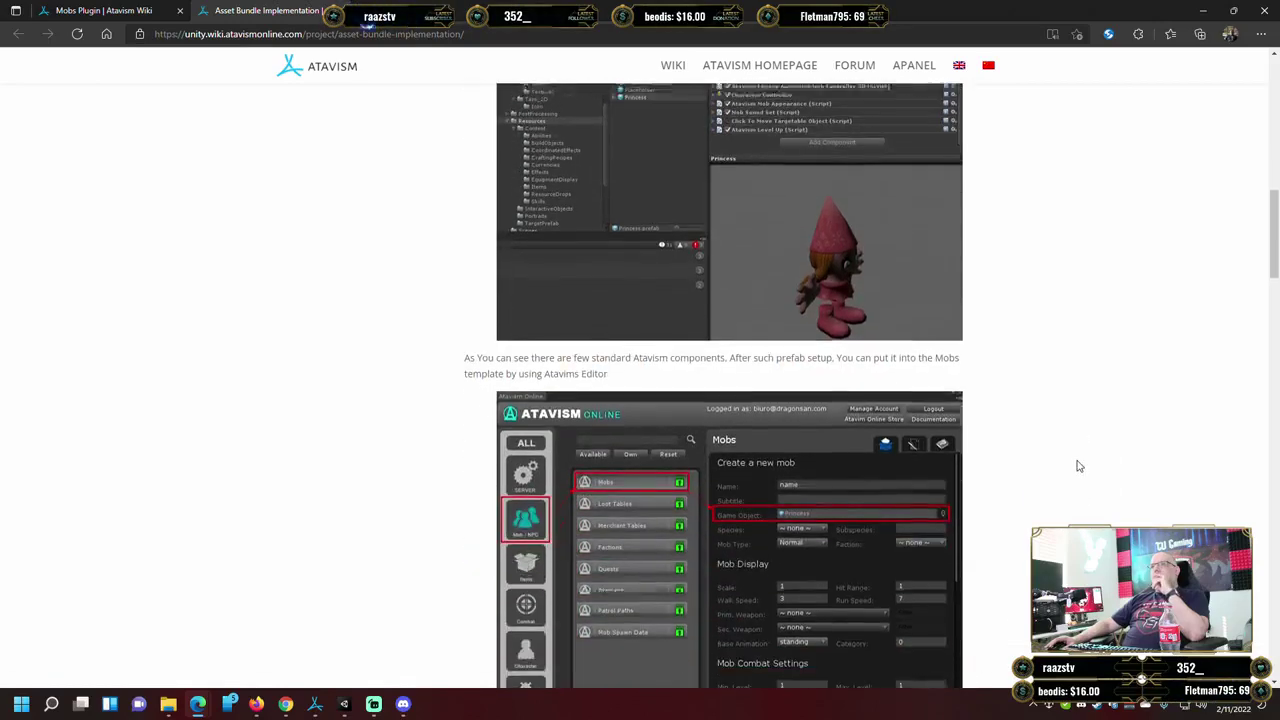
scroll(1078, 466, down, 2)
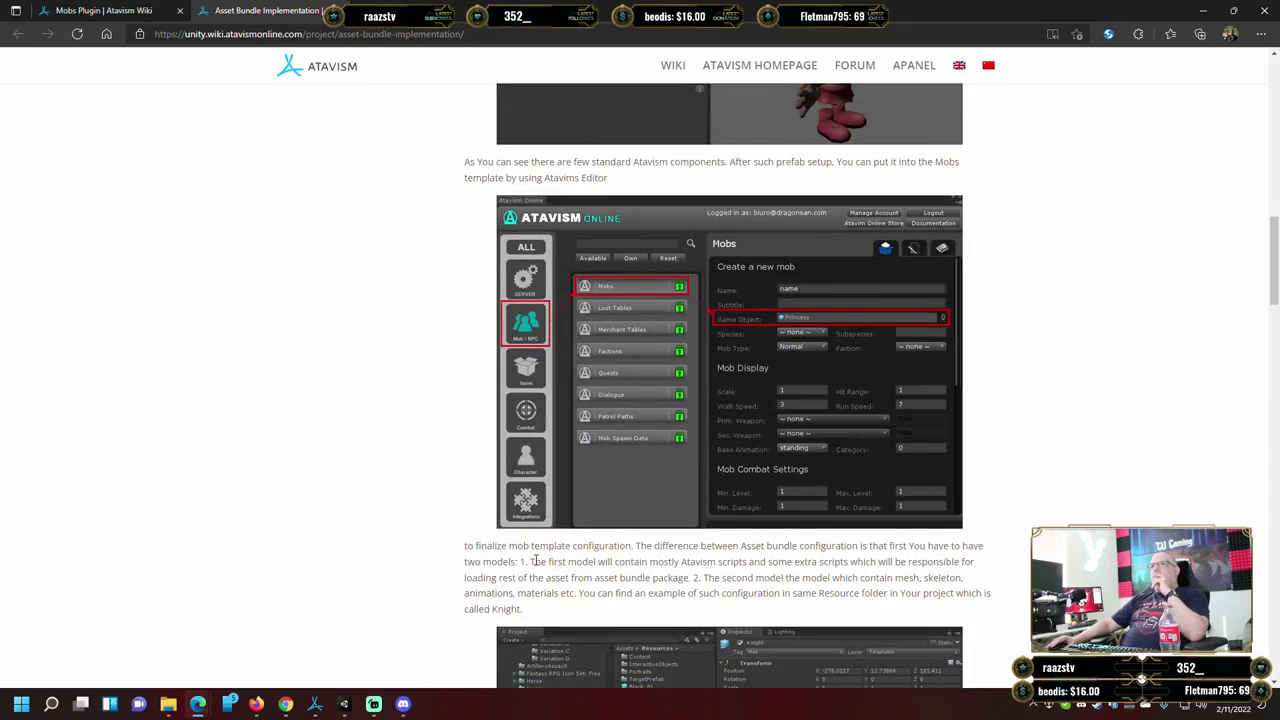
scroll(1037, 497, down, 2)
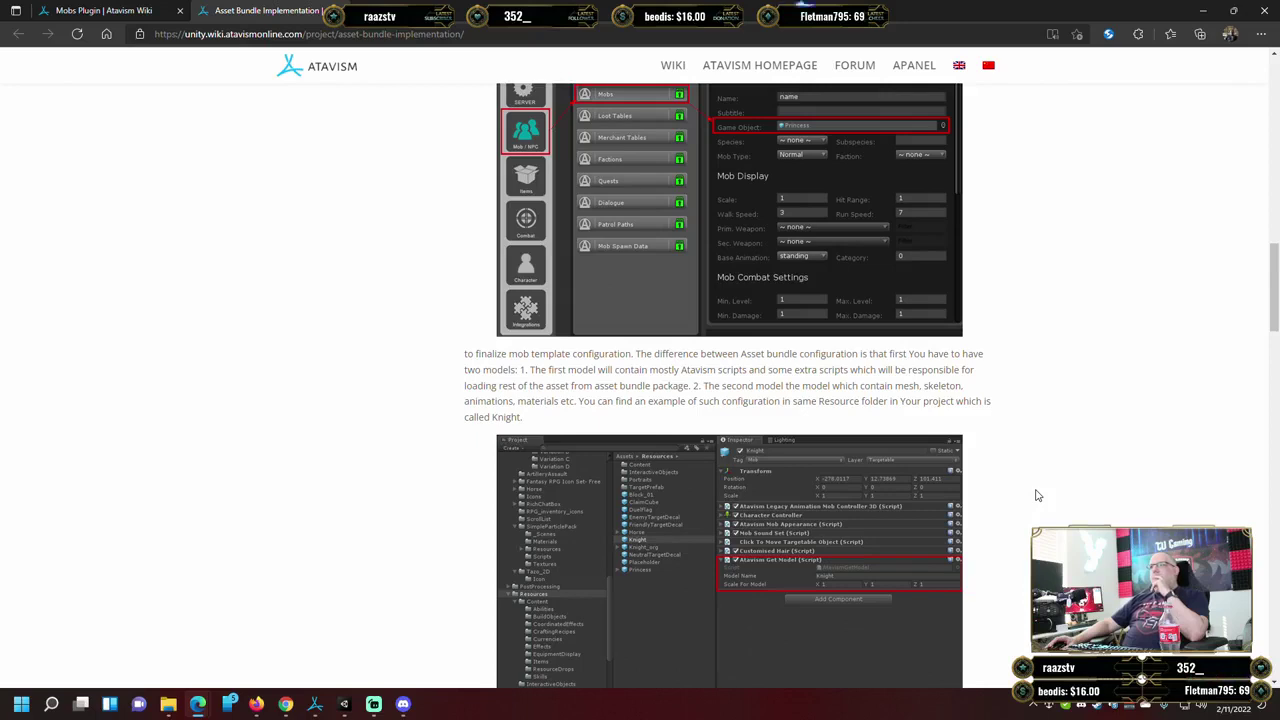
Review the Mobs editor screenshot, then scroll to the Knight two-model asset bundle example.
scroll(1037, 495, up, 3)
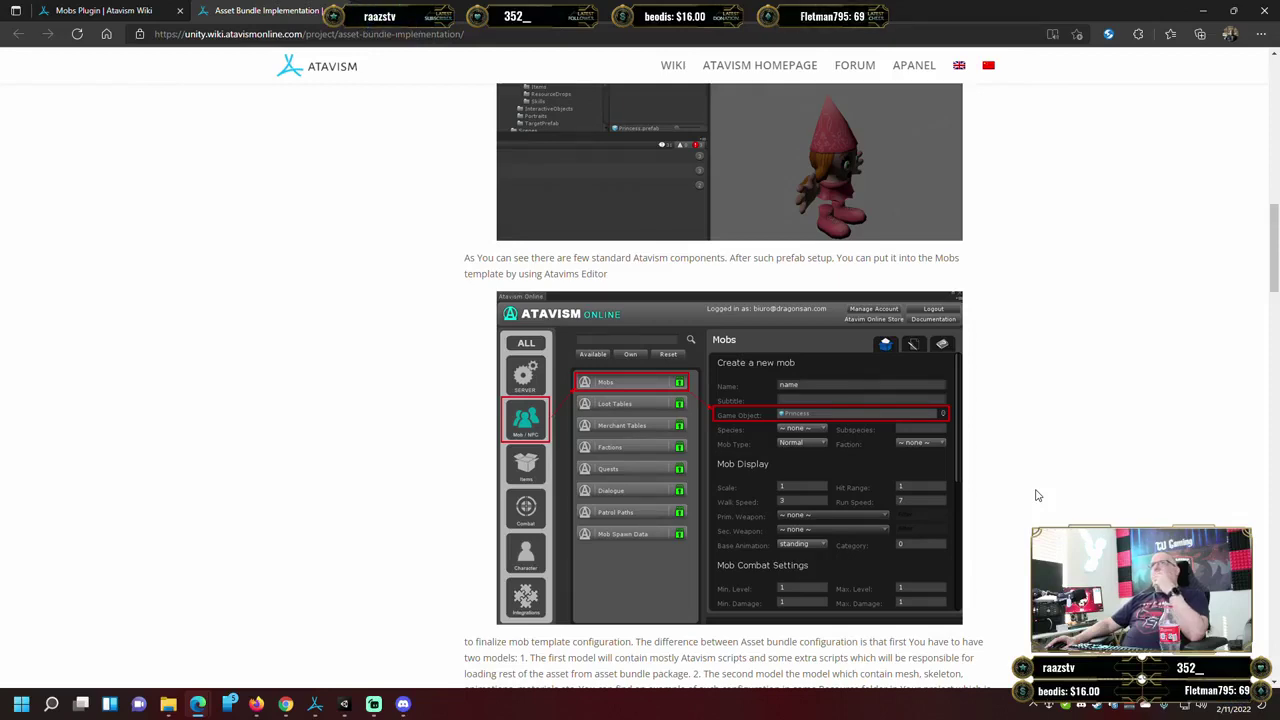
scroll(1037, 495, up, 4)
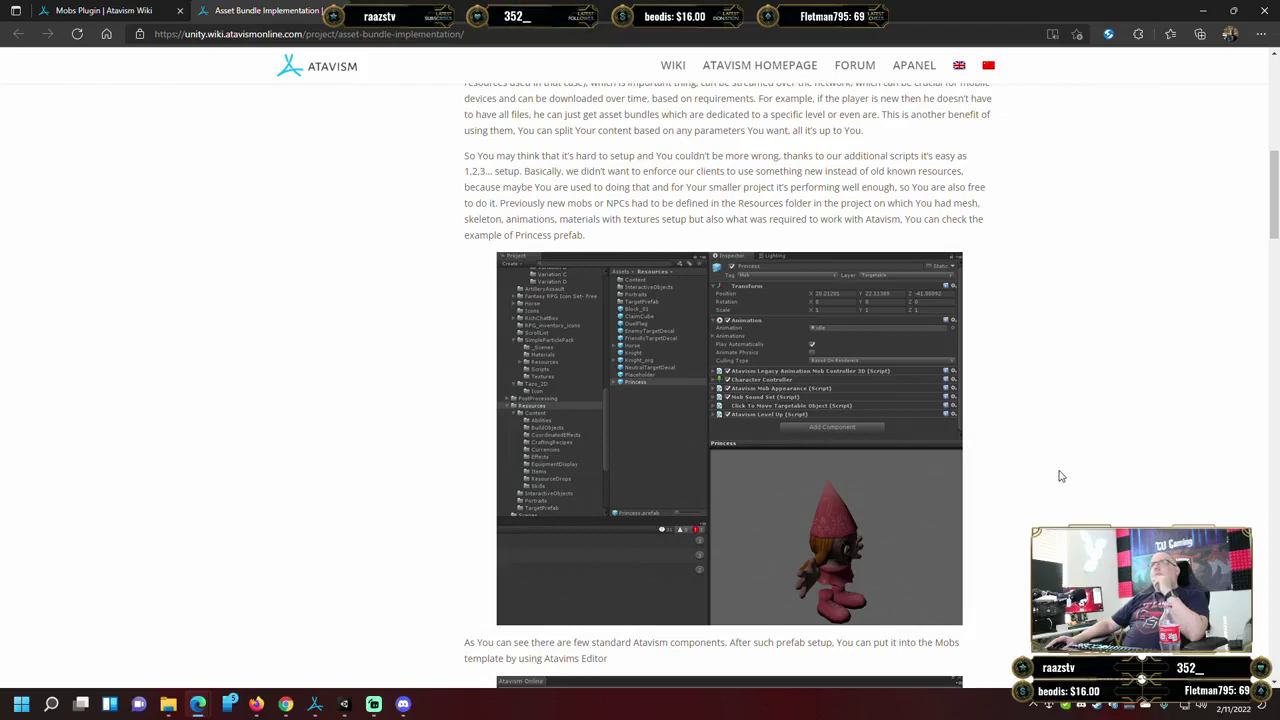
scroll(1061, 476, up, 1)
scroll(1061, 476, up, 1)
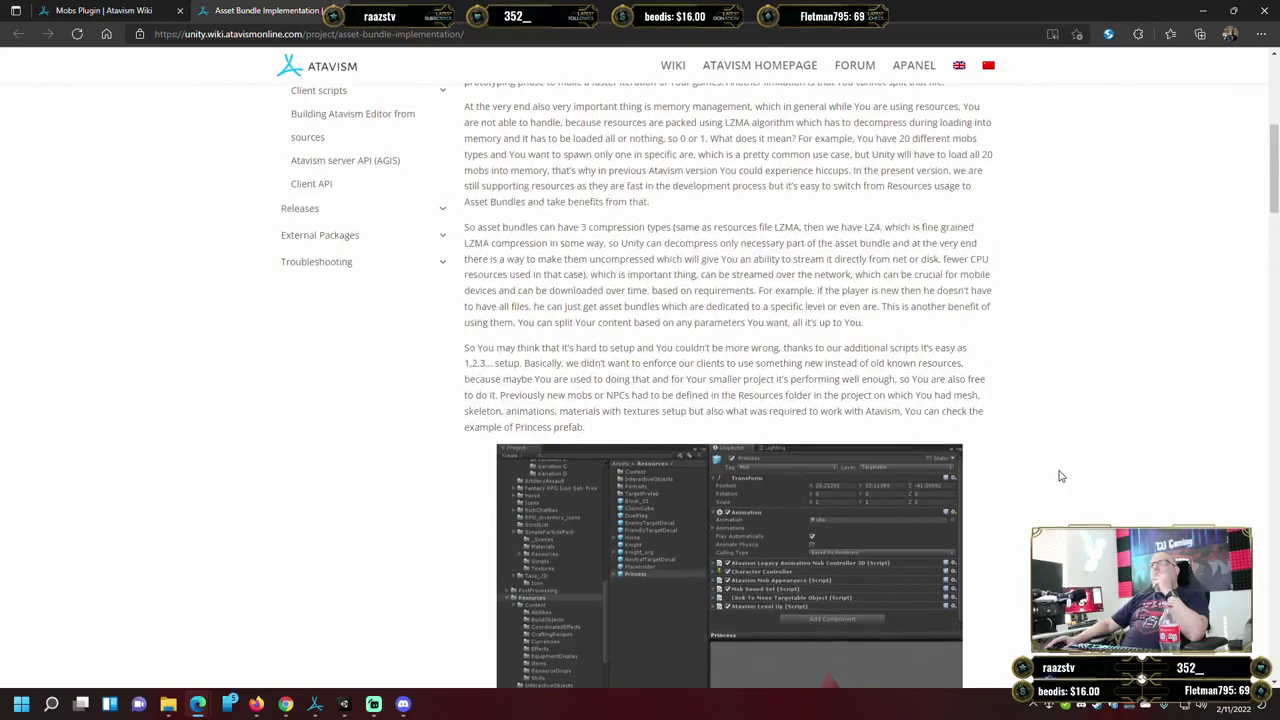
scroll(1061, 476, down, 1)
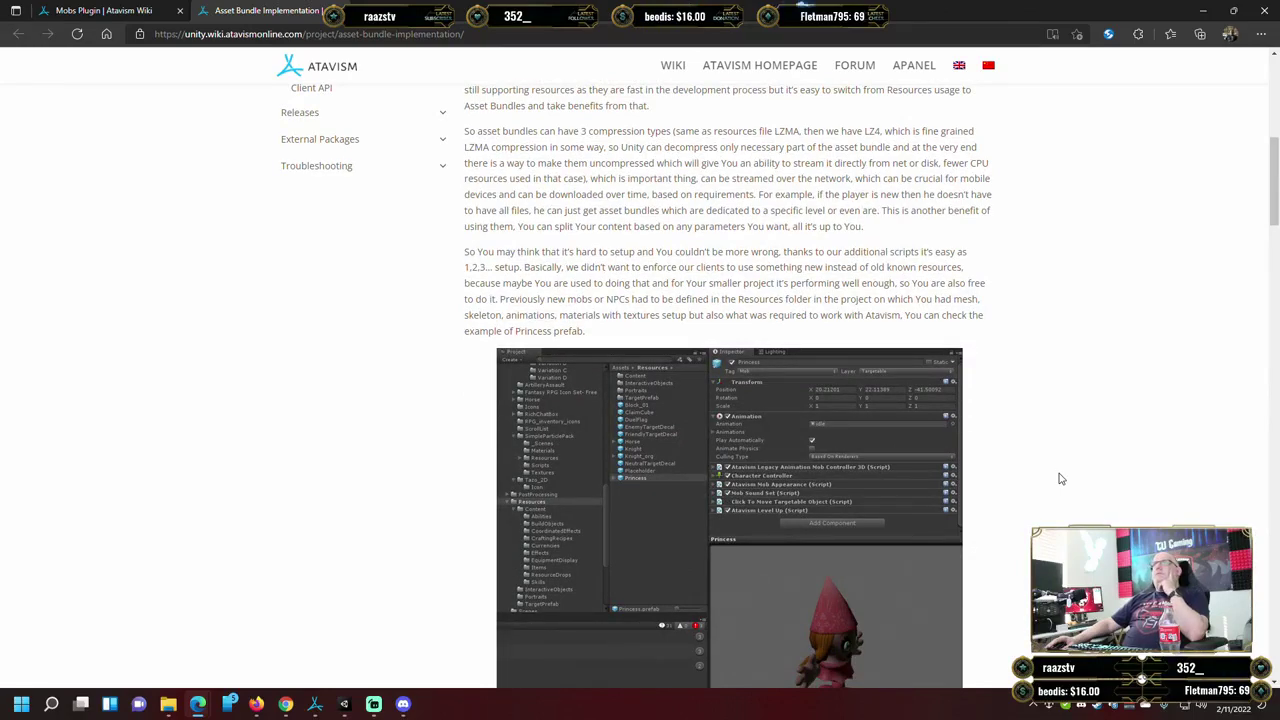
scroll(1061, 479, down, 4)
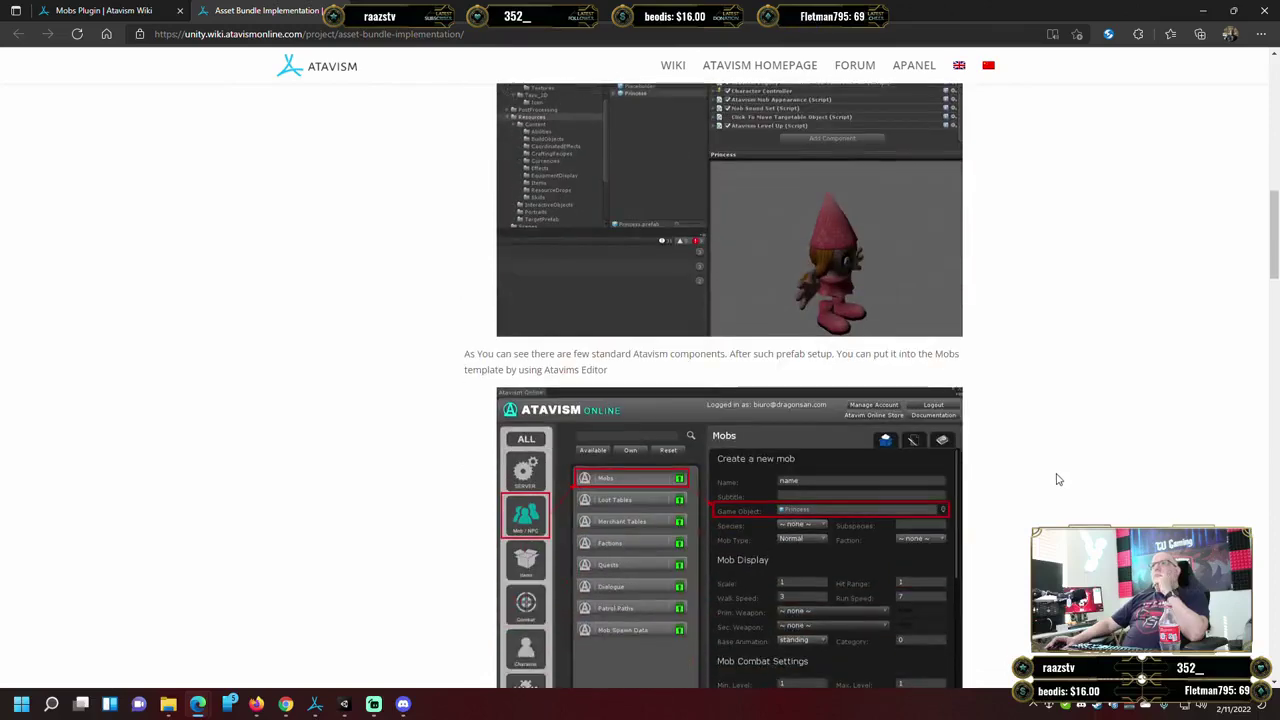
scroll(1059, 479, down, 2)
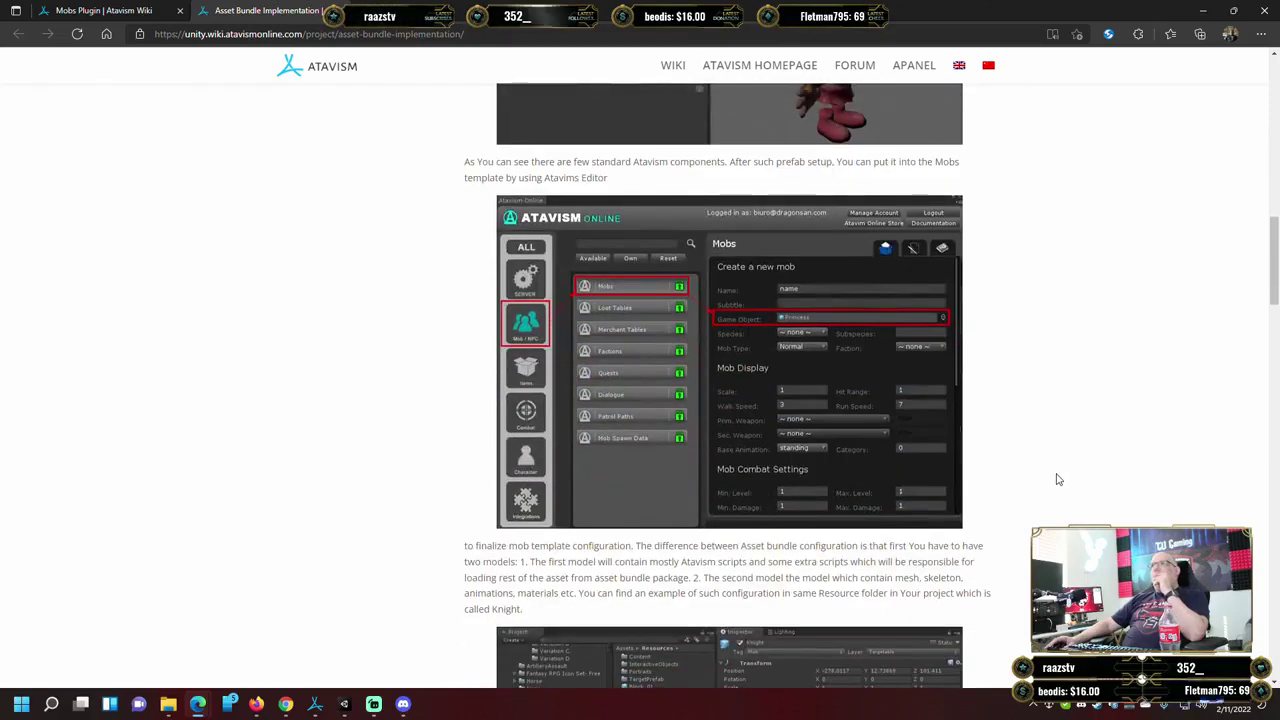
scroll(1059, 479, down, 2)
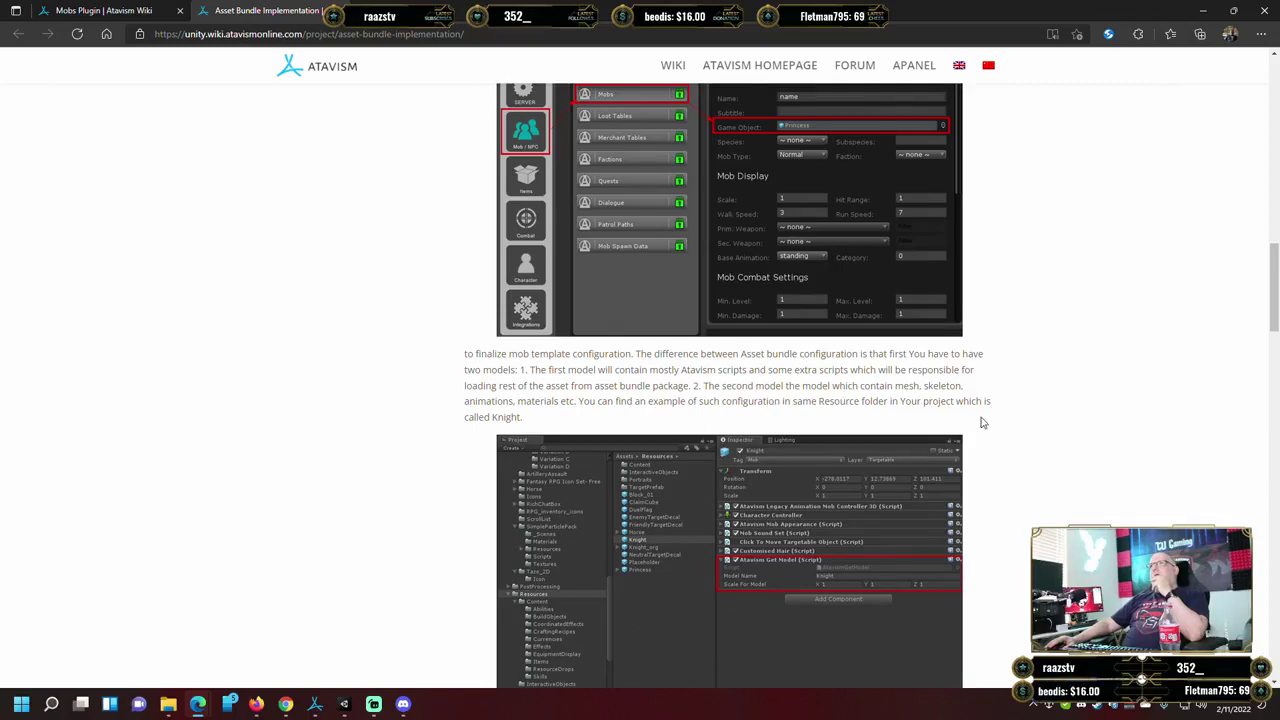
Scroll through building bundles, copying to StreamingAssets and registering the name, to the further-reading links.
scroll(1095, 442, down, 3)
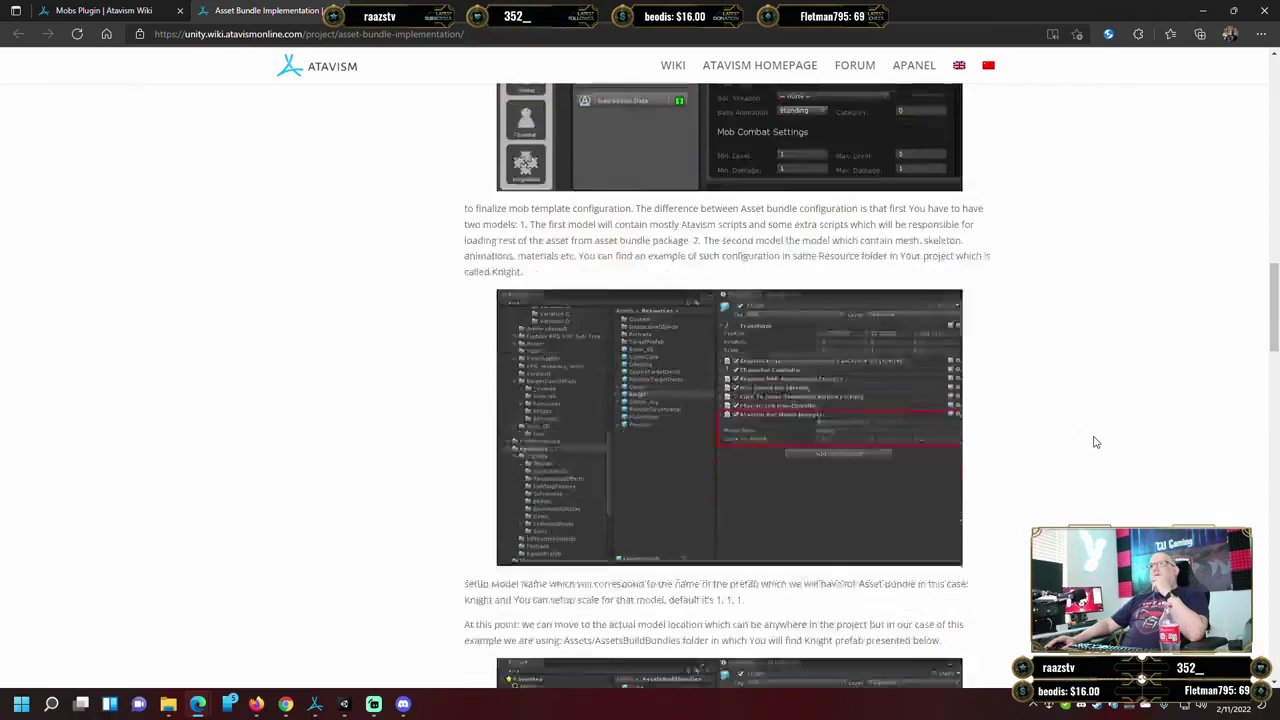
scroll(1095, 442, down, 3)
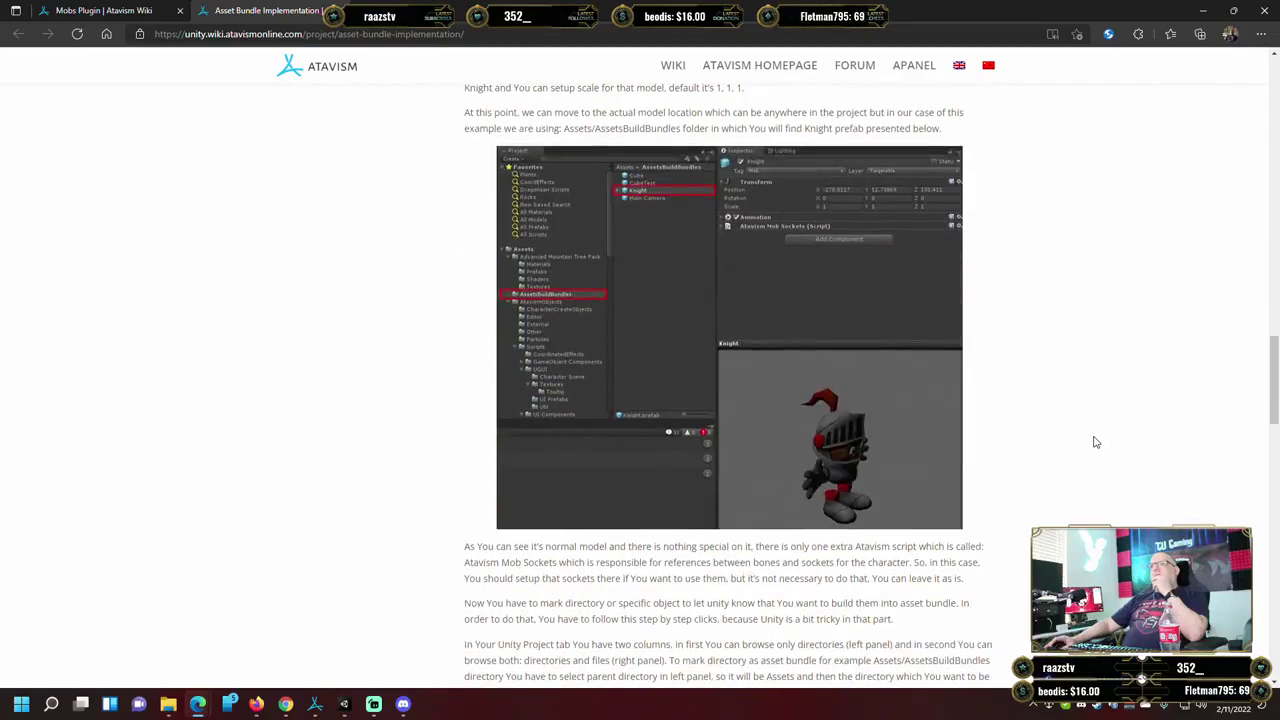
scroll(1095, 442, down, 2)
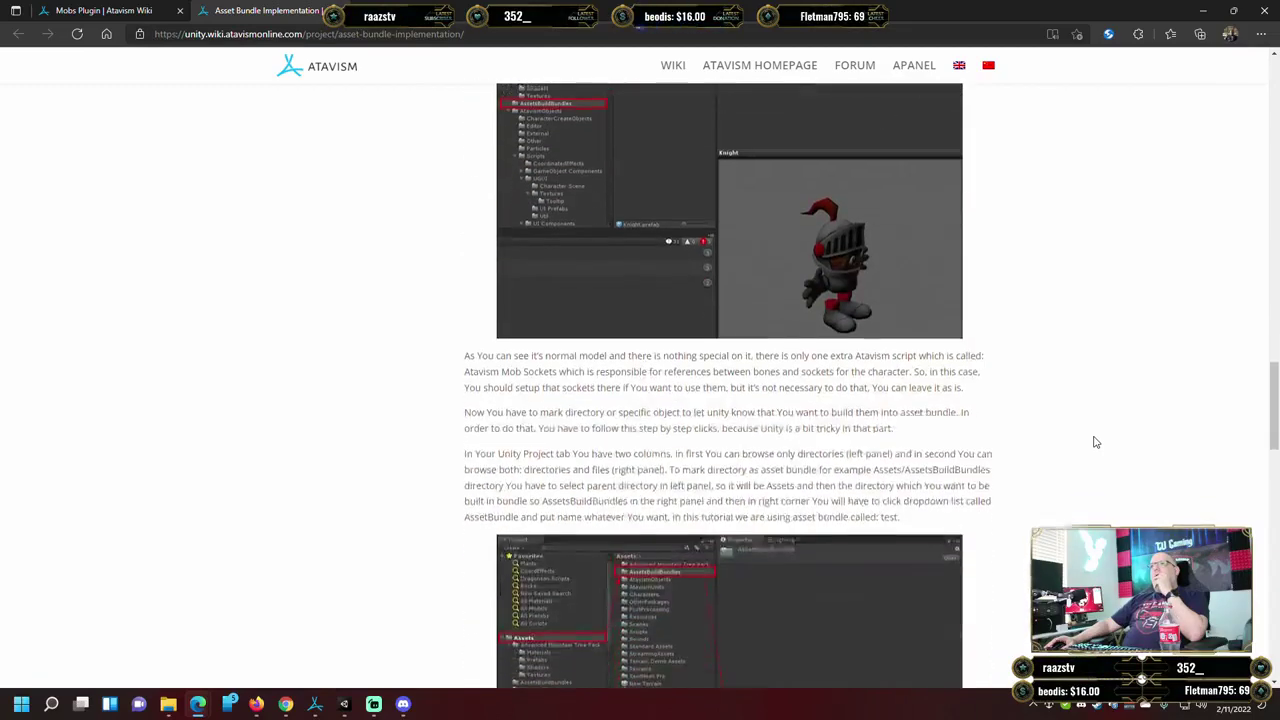
scroll(1095, 442, down, 1)
scroll(1095, 442, down, 3)
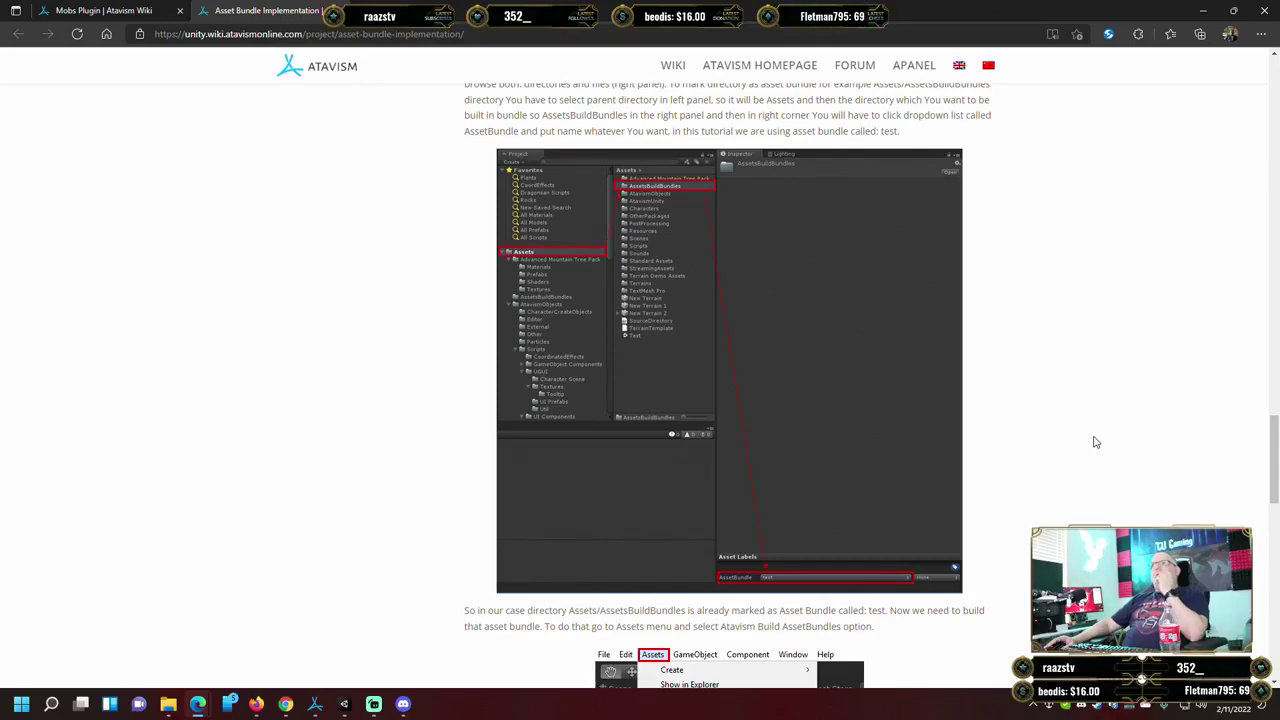
scroll(1095, 442, down, 4)
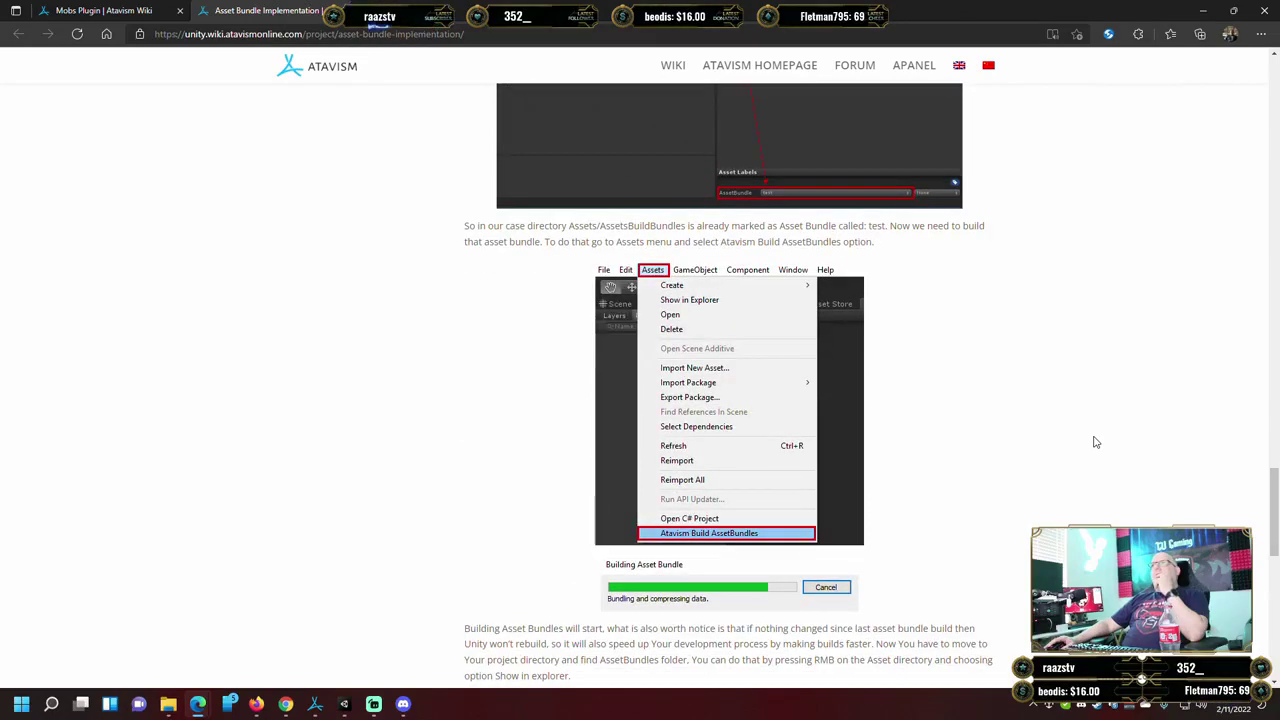
scroll(1095, 442, down, 3)
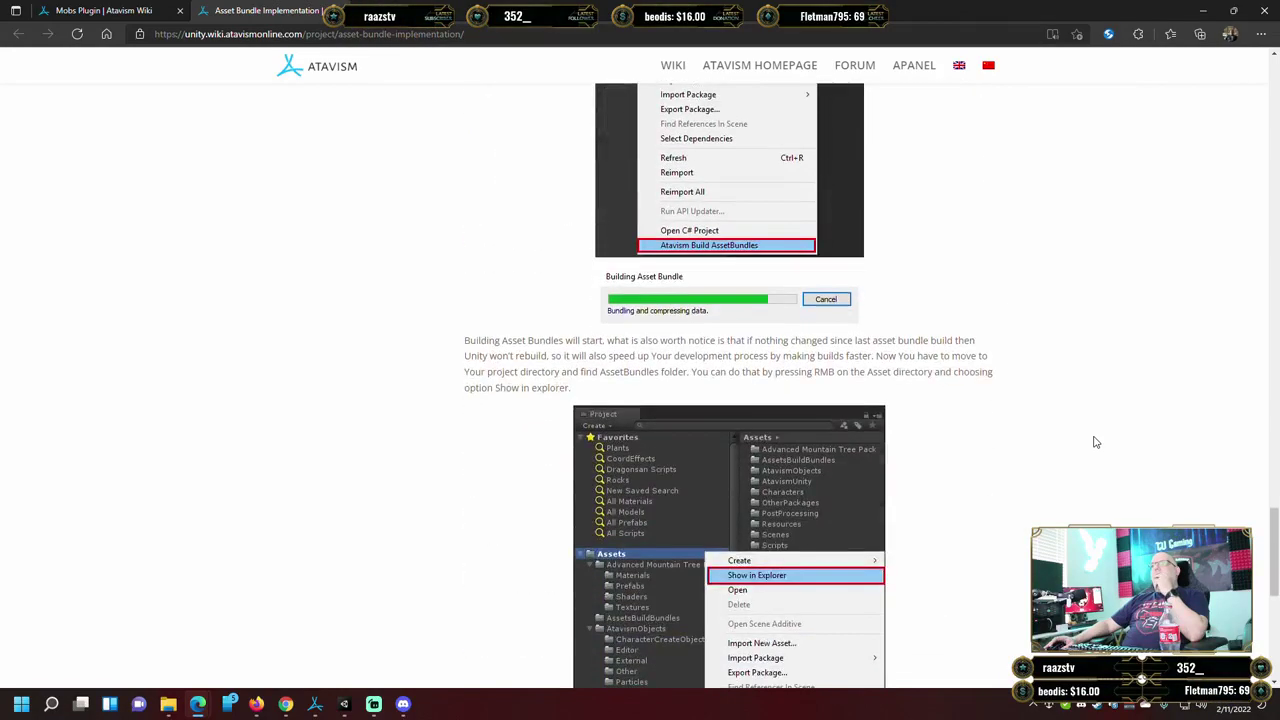
scroll(1095, 442, down, 6)
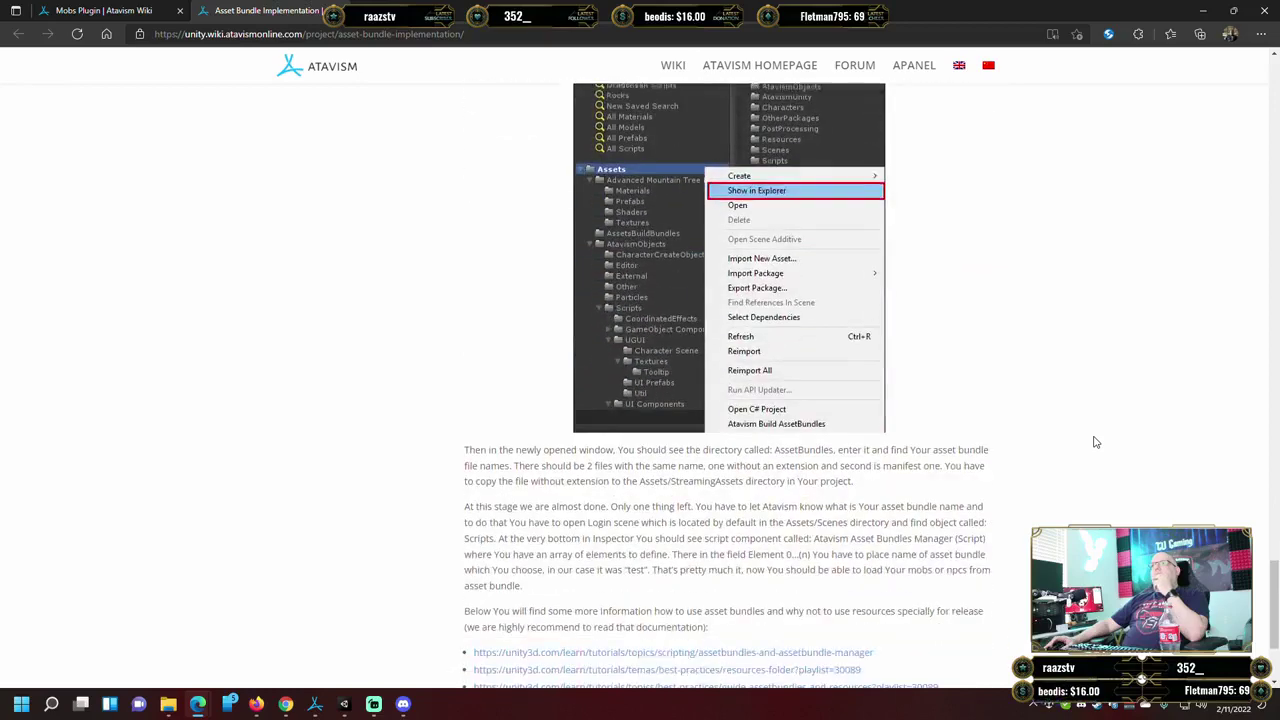
scroll(1095, 442, down, 1)
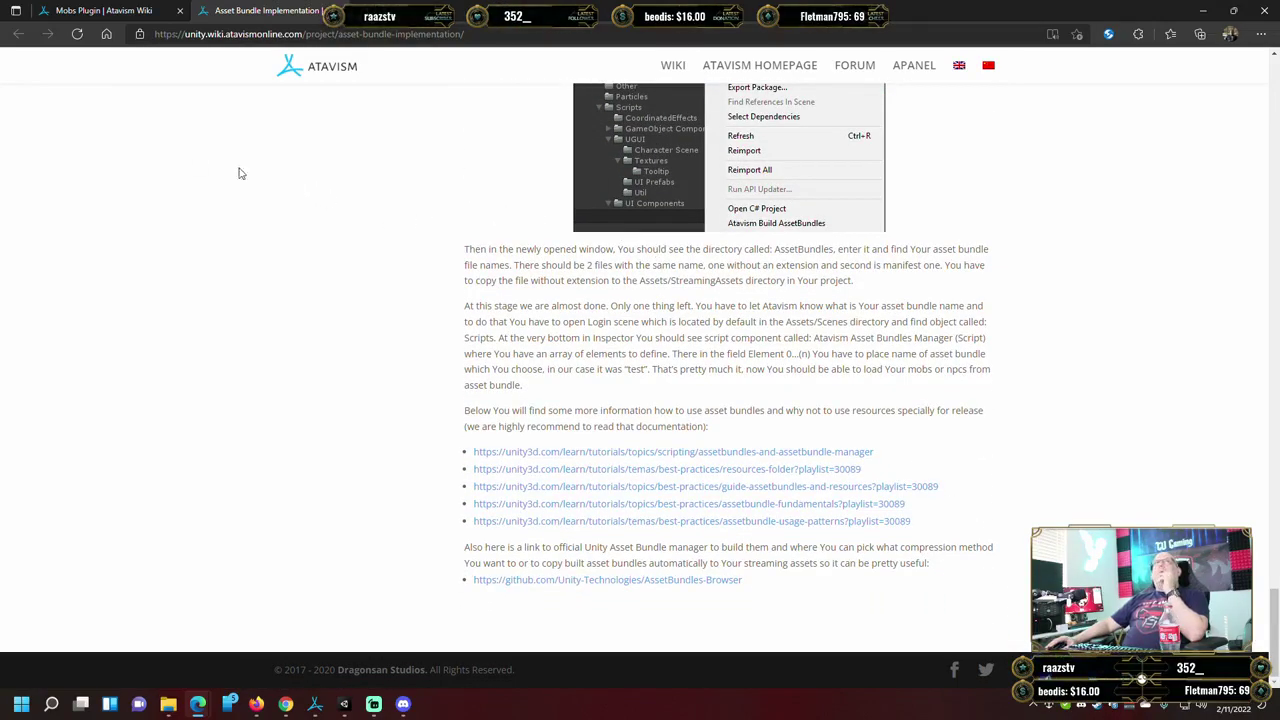
Switch back to the Mobs Plugin tab, skim the page, then minimize the browser.
click(115, 10)
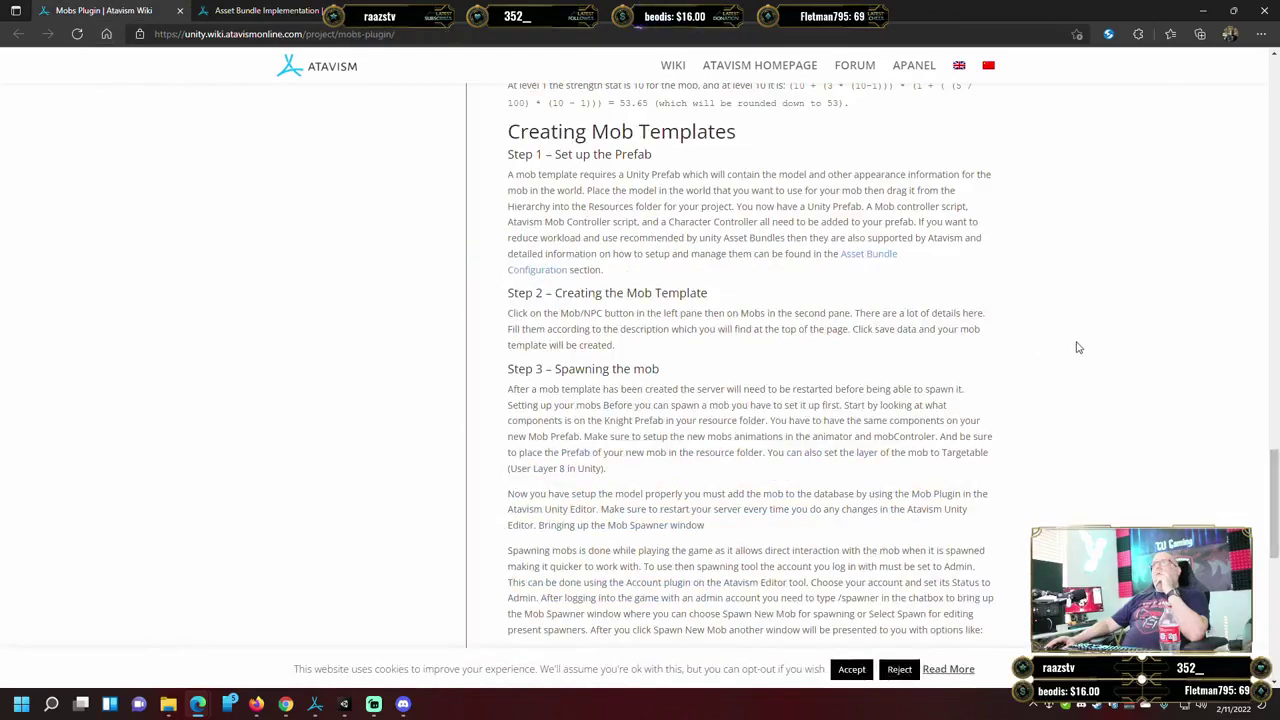
scroll(1078, 347, down, 3)
scroll(1078, 347, down, 4)
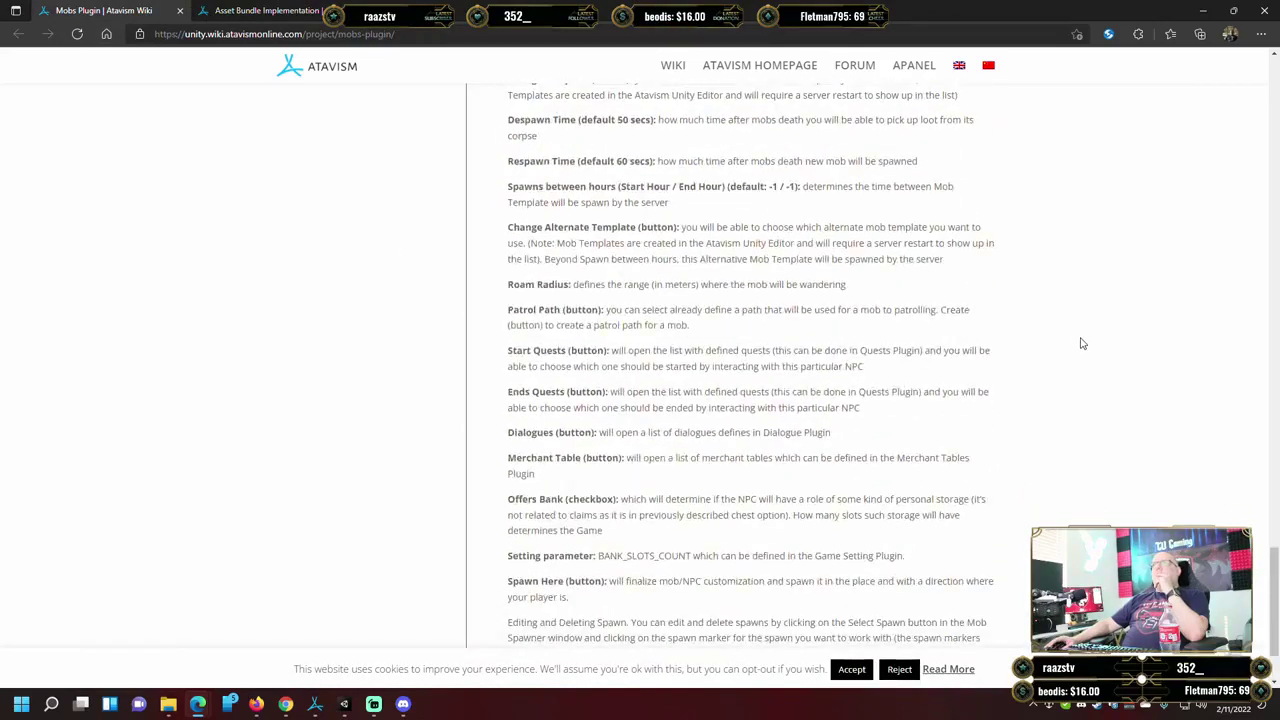
scroll(1078, 345, up, 15)
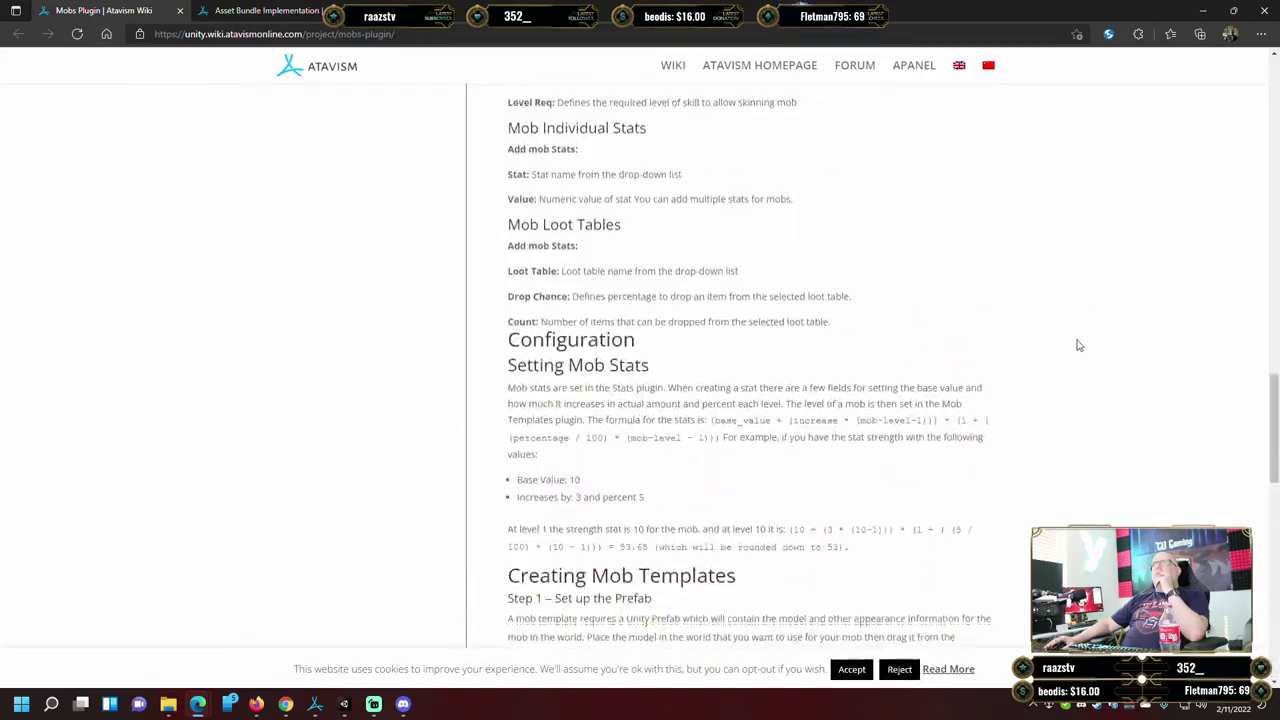
scroll(1074, 347, up, 10)
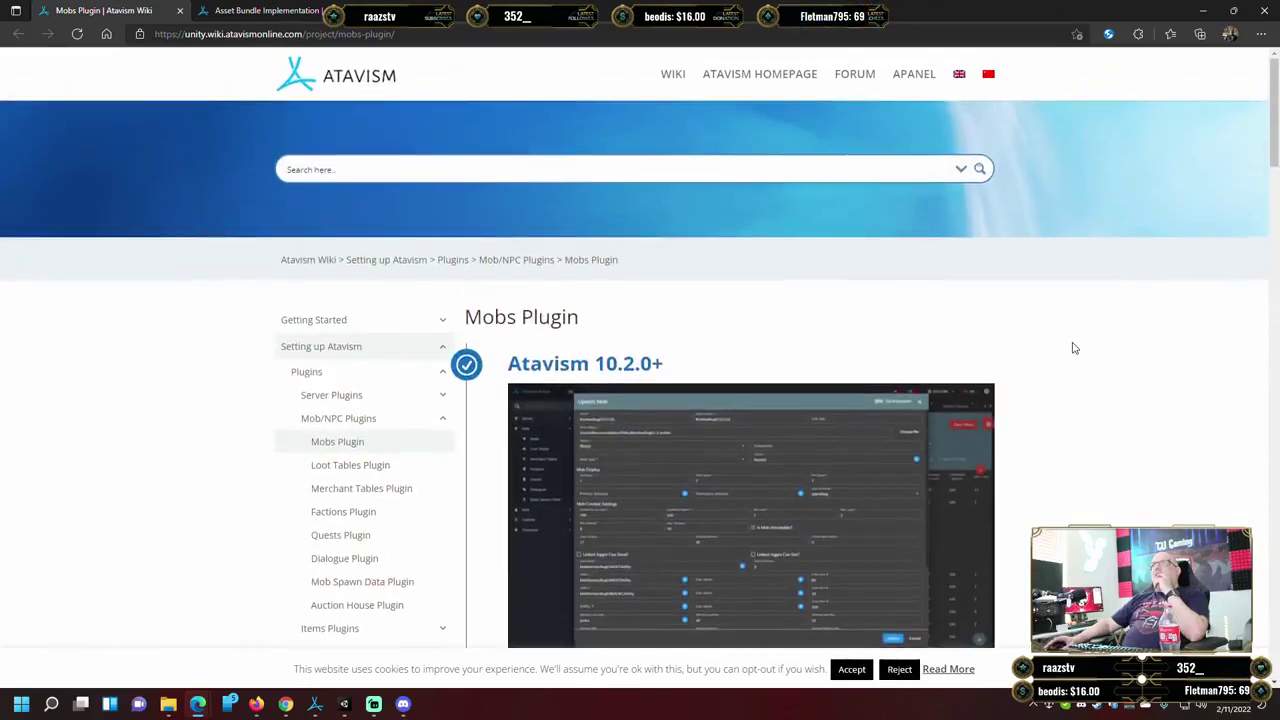
click(1203, 10)
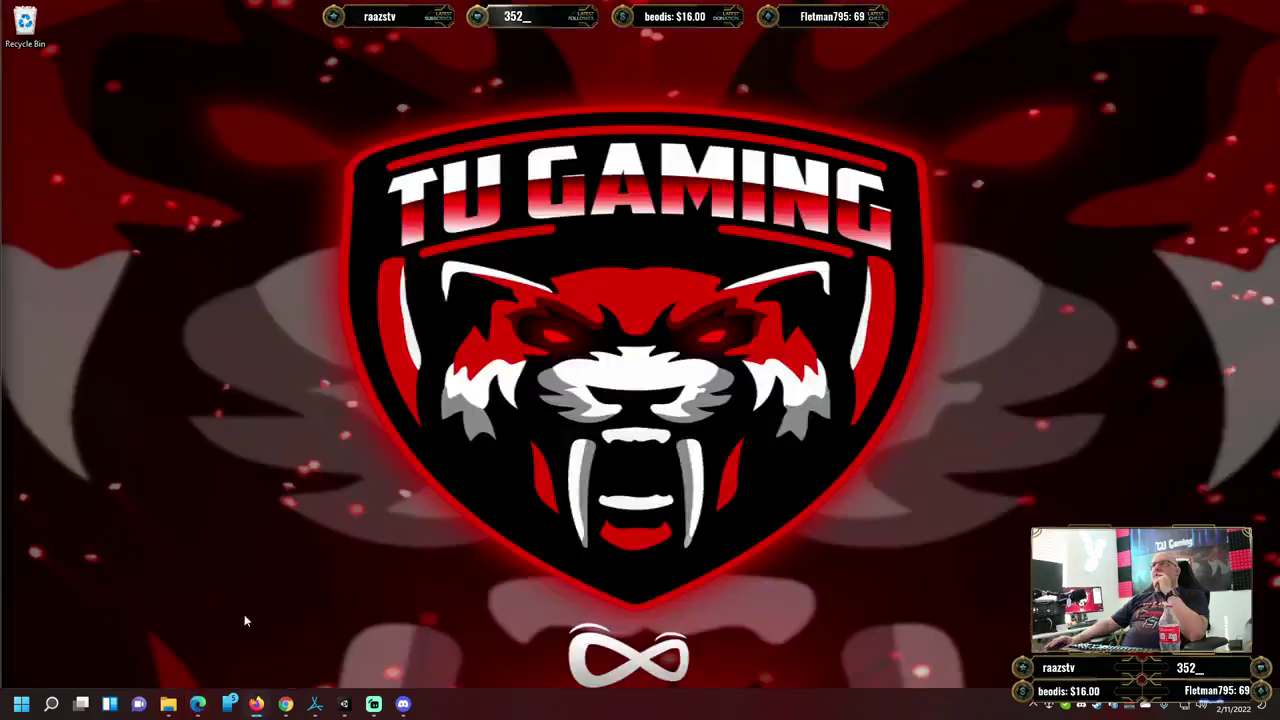
Restore Unity, clear the Console errors, go back to the Project tab, and dismiss Discord.
click(343, 706)
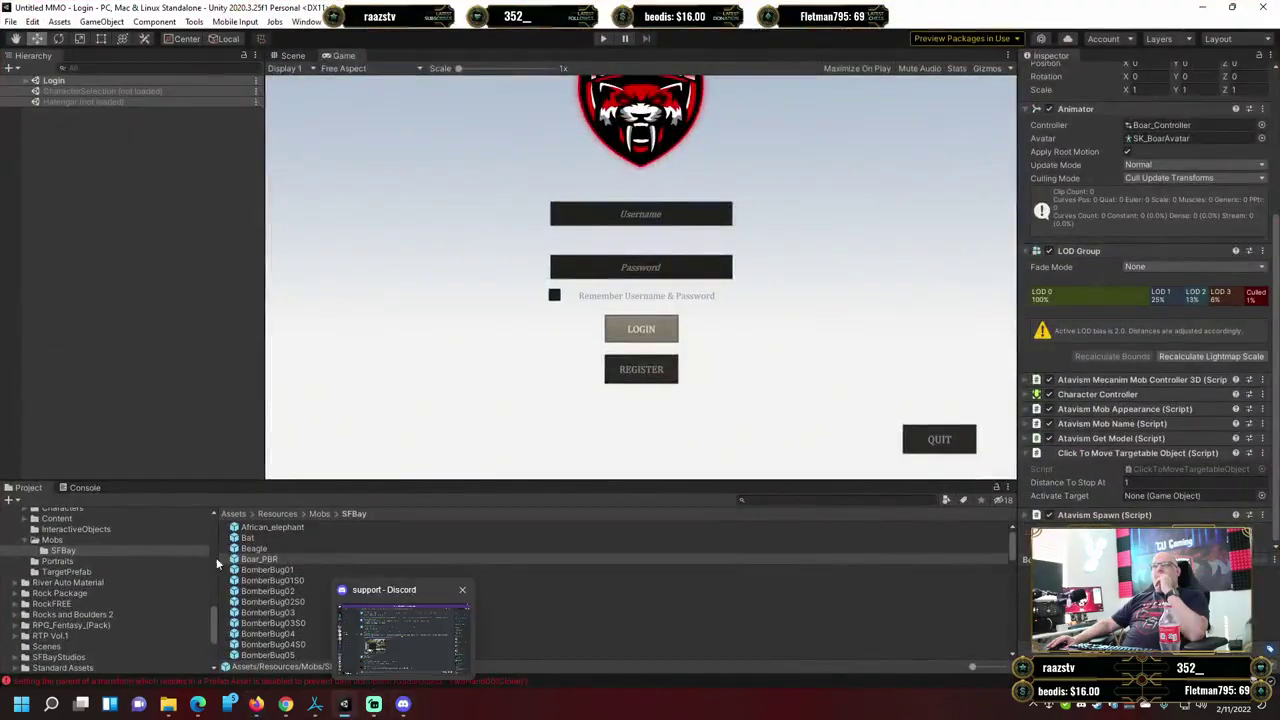
click(80, 488)
click(13, 500)
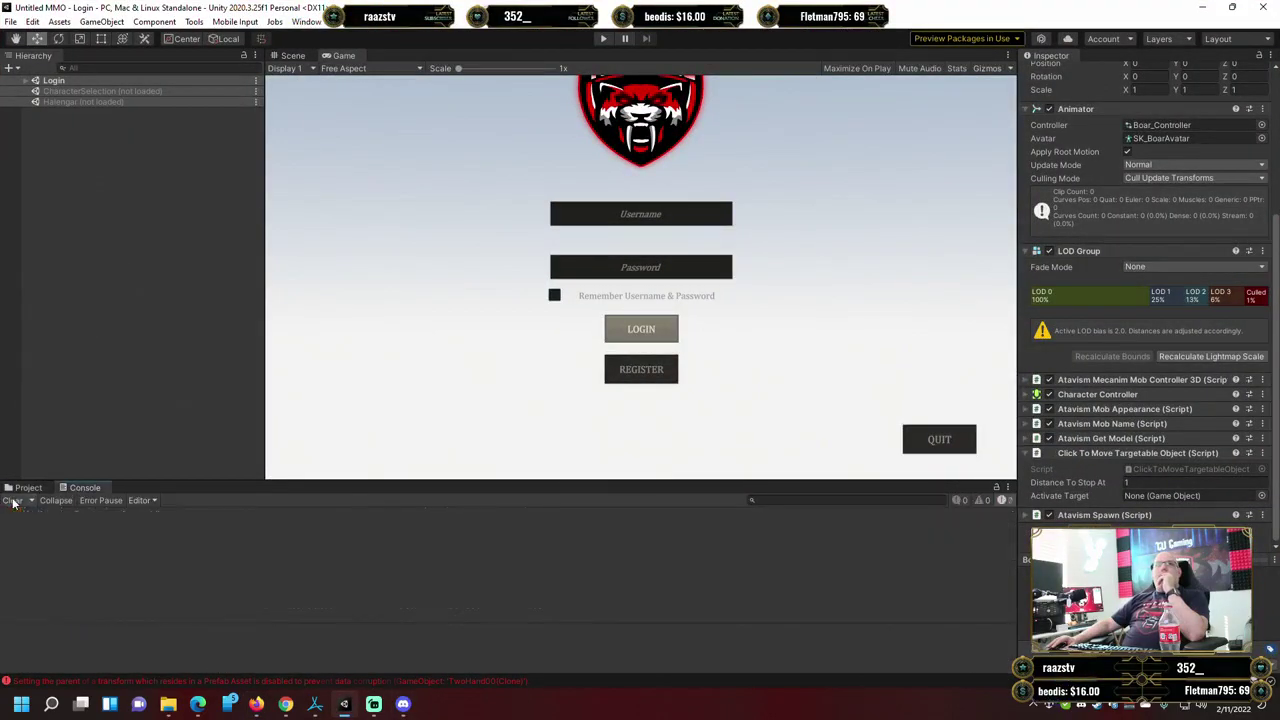
click(28, 488)
click(403, 704)
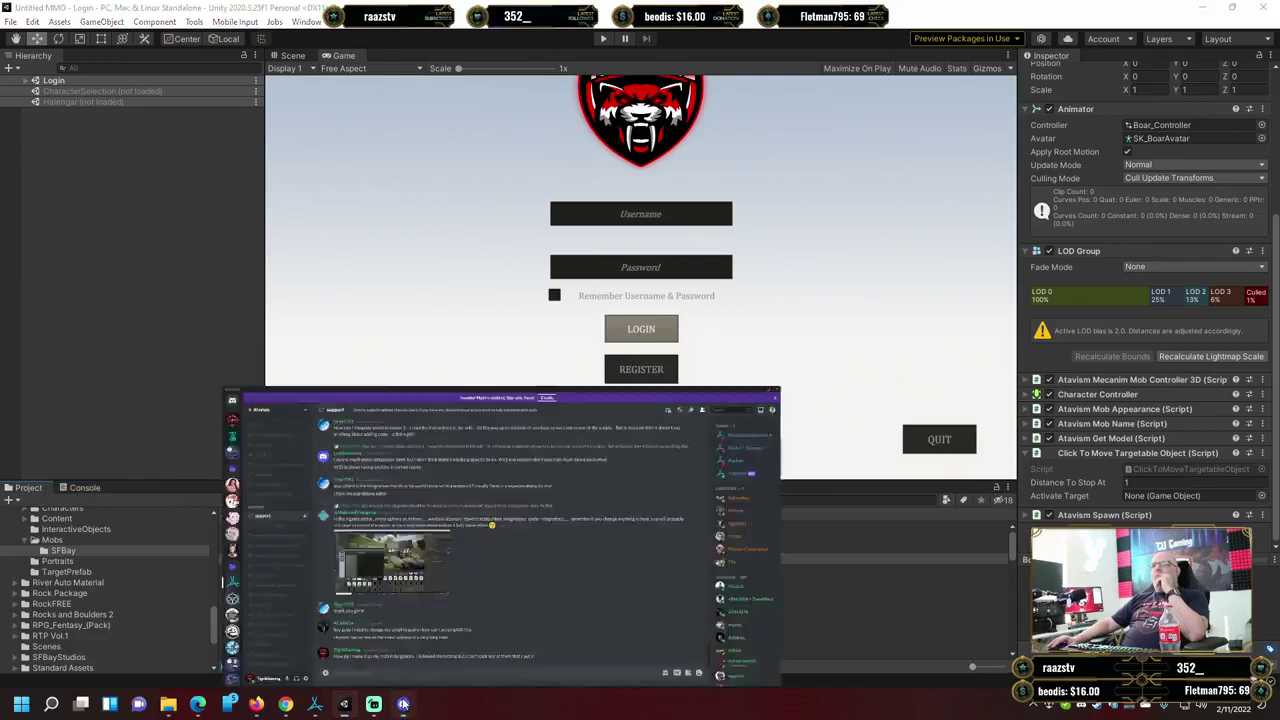
click(403, 704)
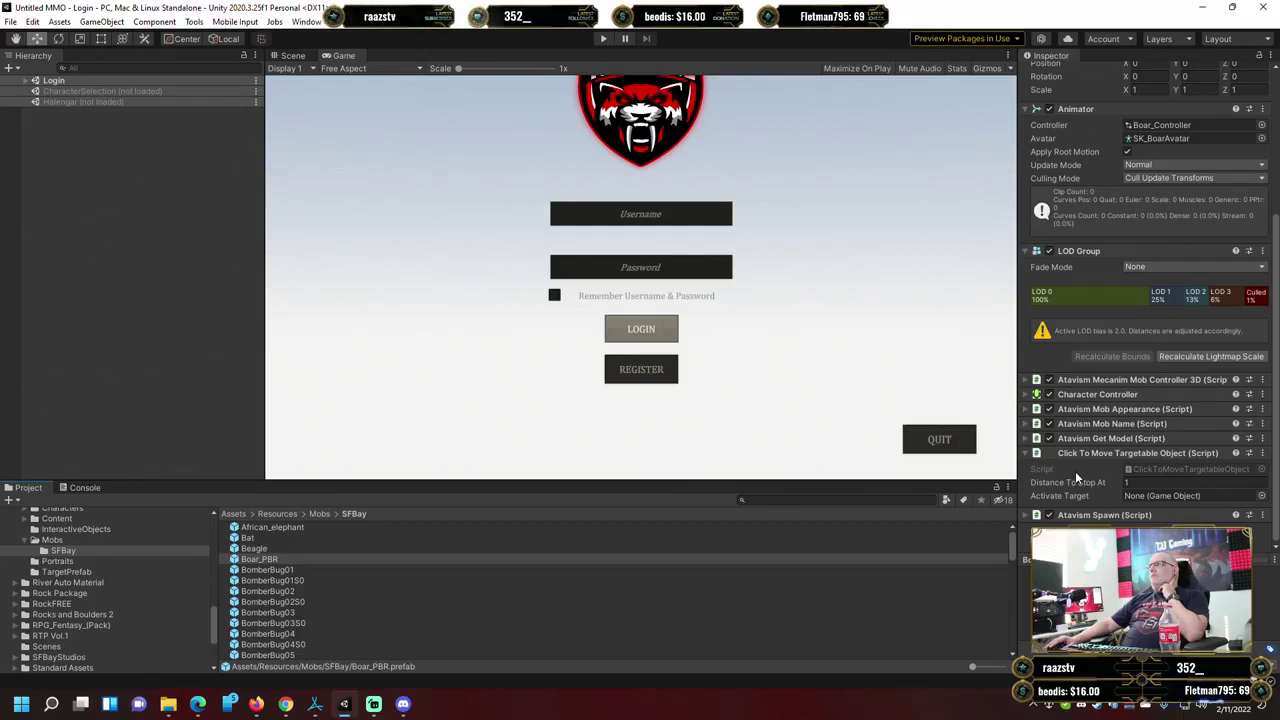
click(1025, 381)
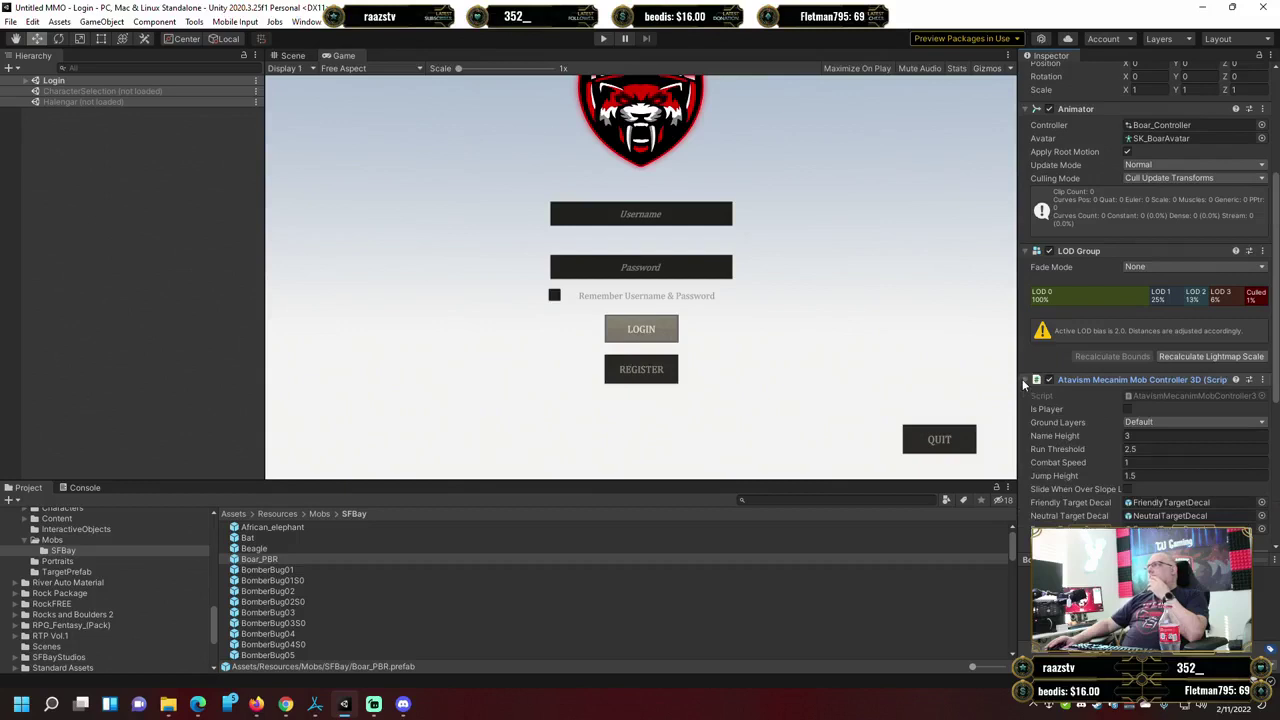
scroll(1040, 424, down, 3)
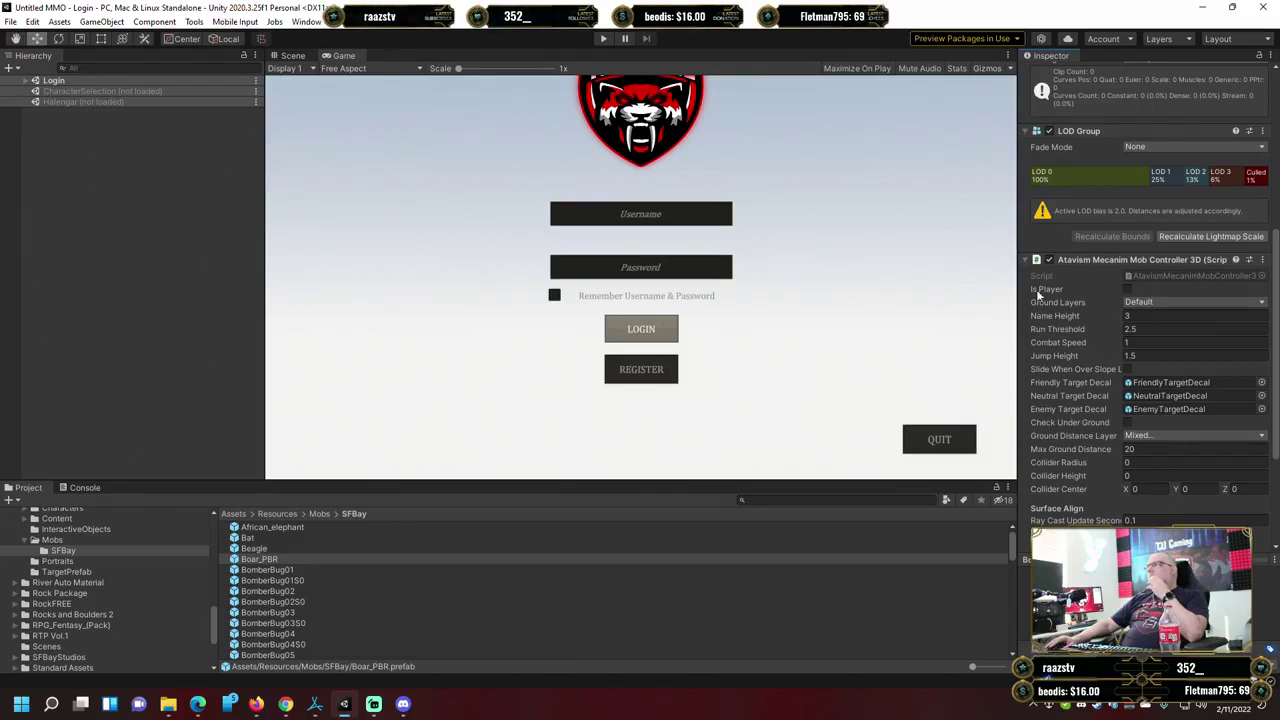
click(1029, 261)
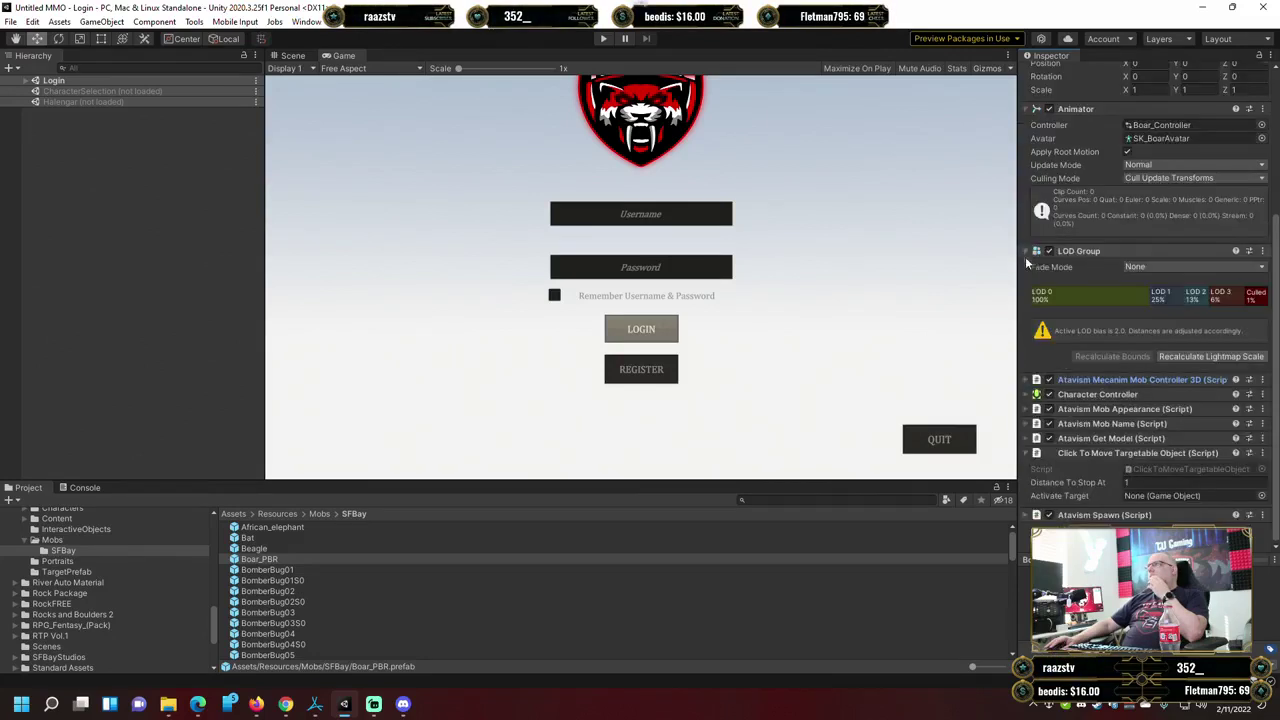
click(1025, 396)
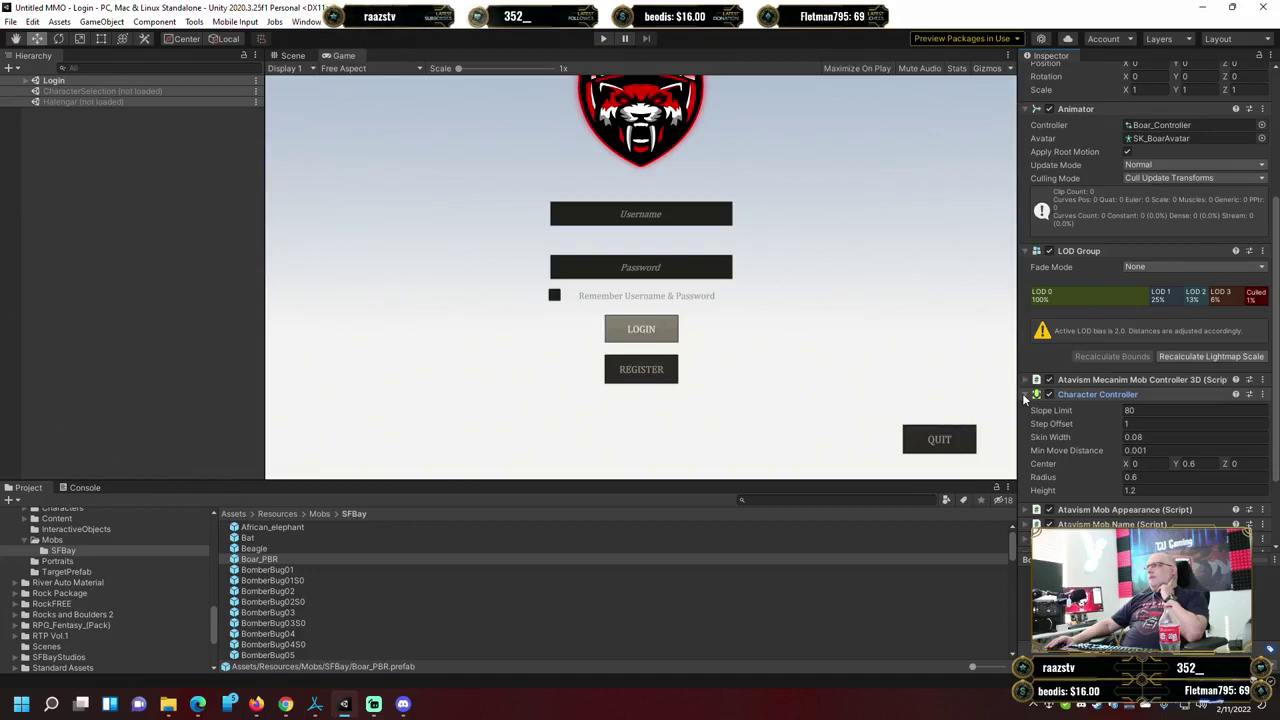
click(1025, 396)
click(1025, 409)
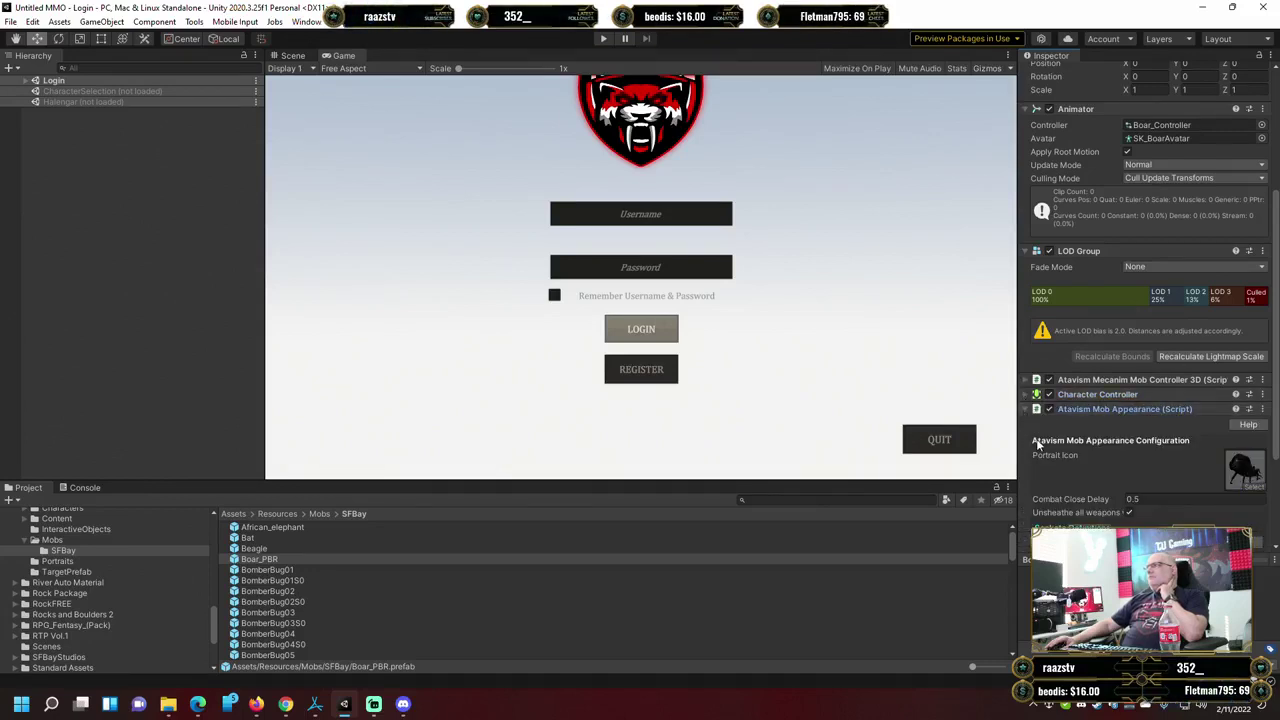
scroll(1037, 445, down, 3)
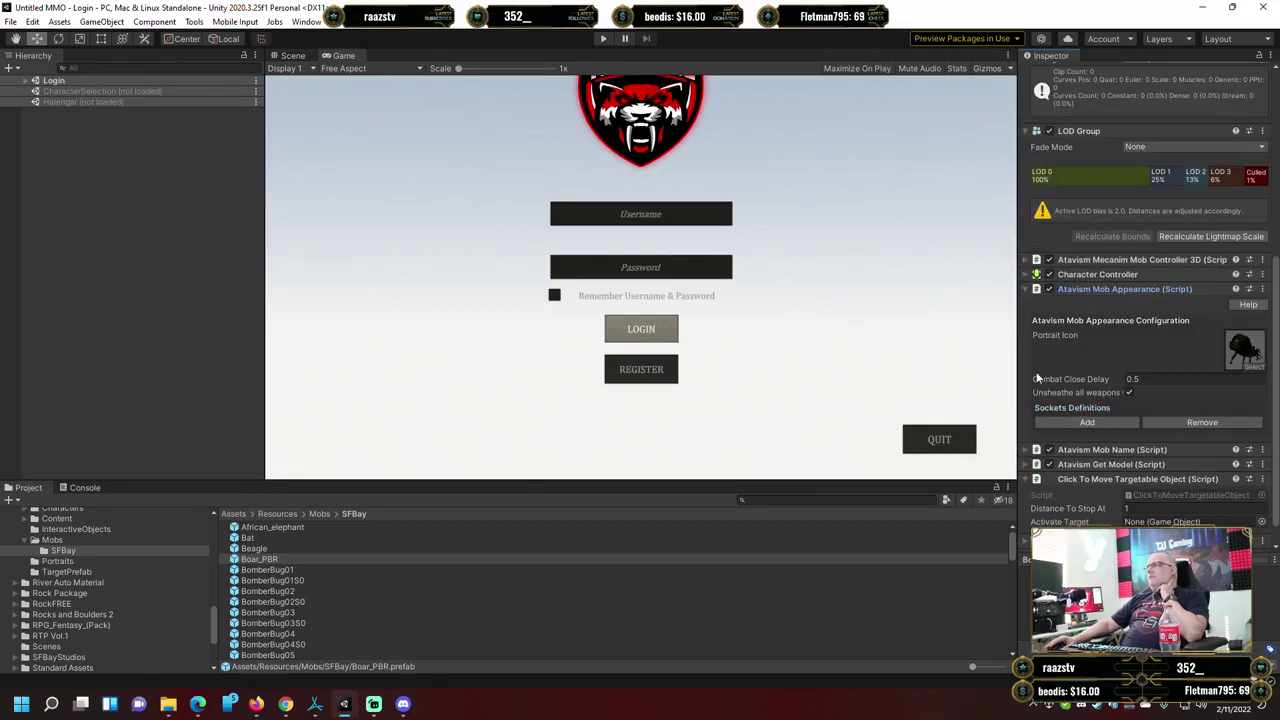
click(1025, 289)
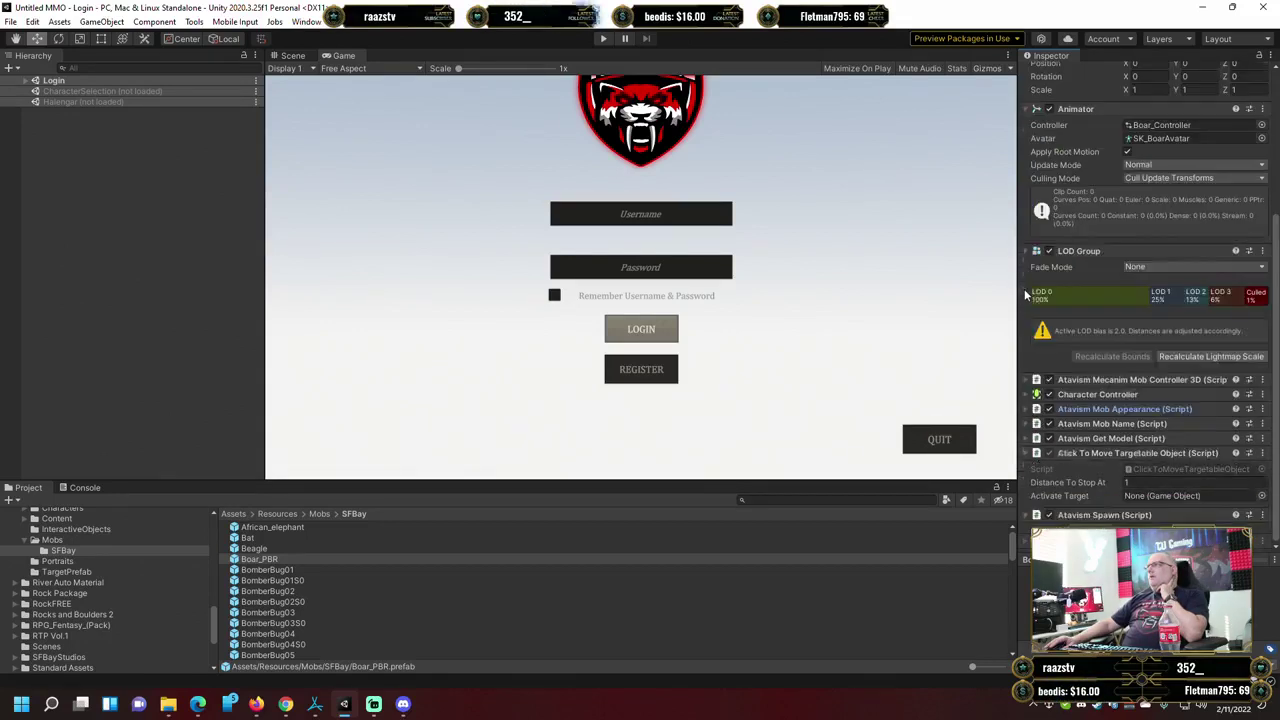
click(1025, 424)
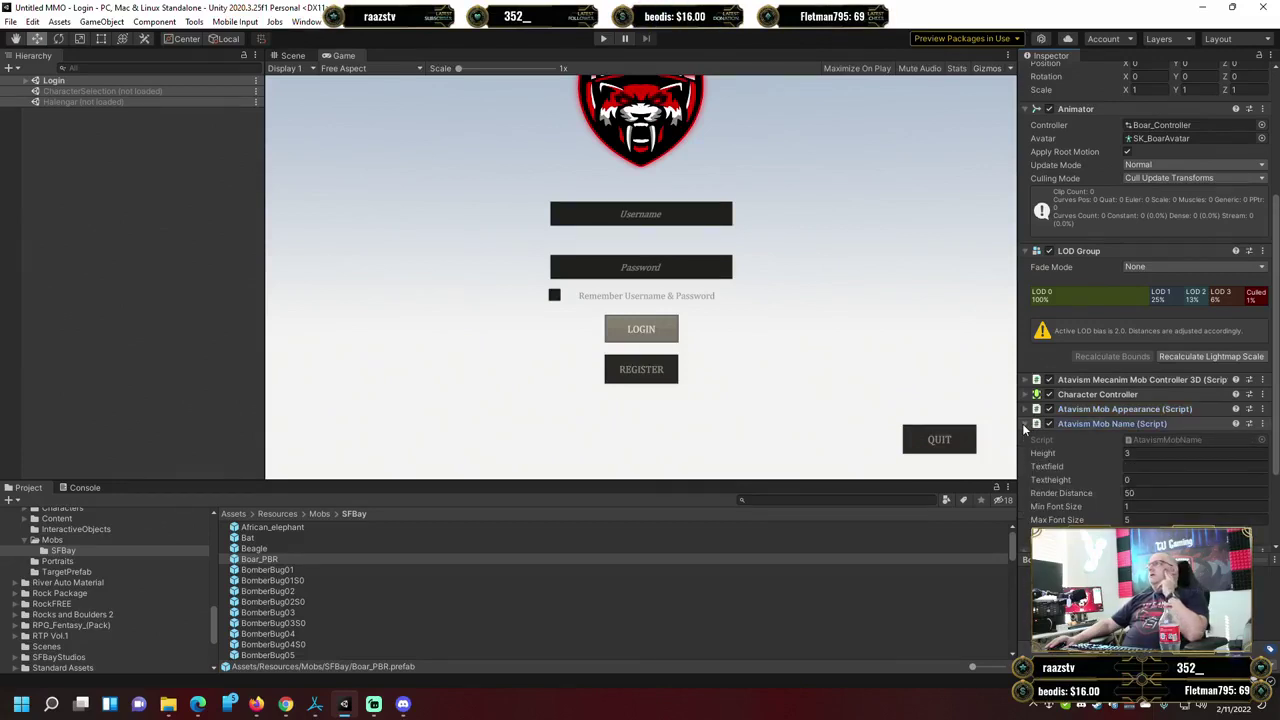
scroll(1033, 452, down, 3)
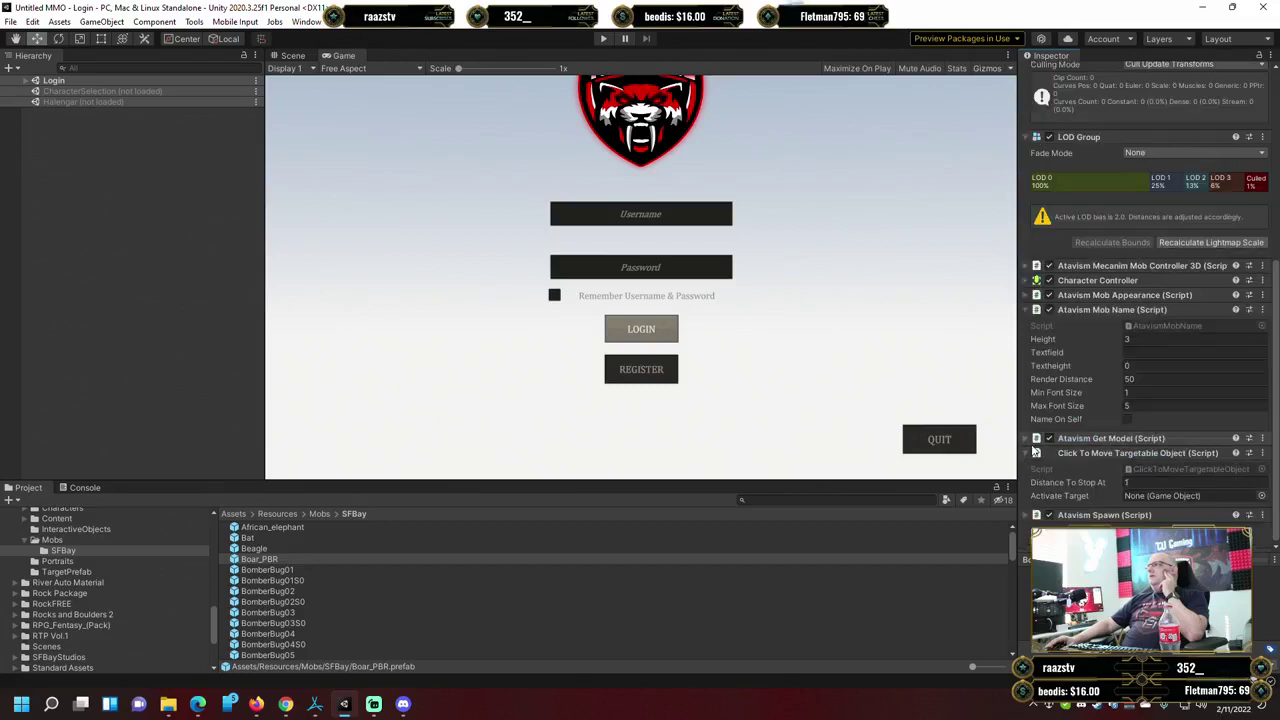
click(1028, 316)
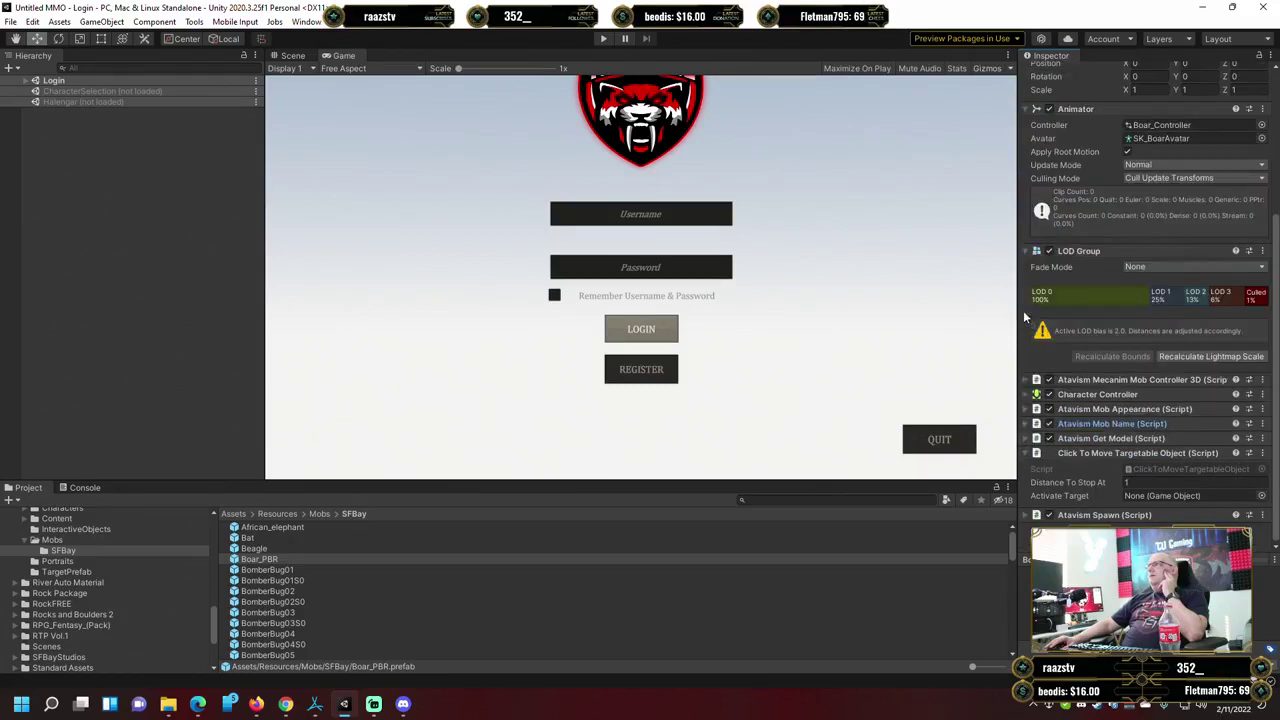
click(1029, 439)
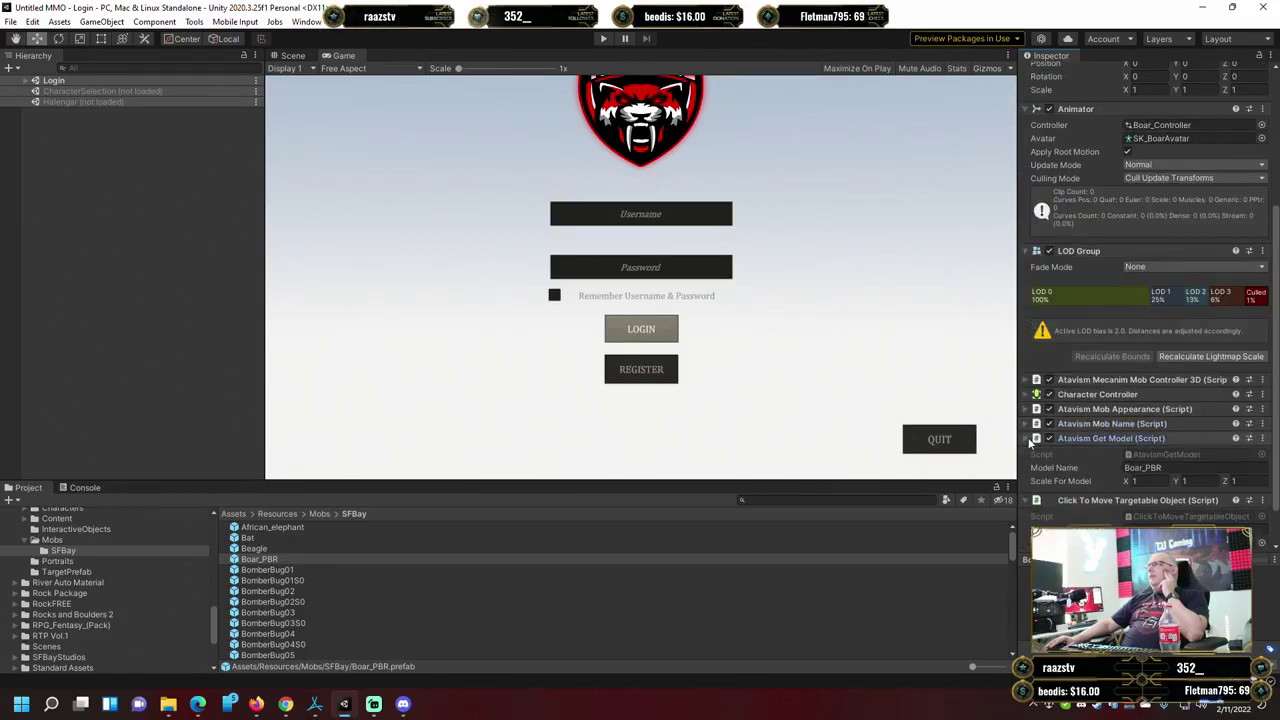
click(1030, 441)
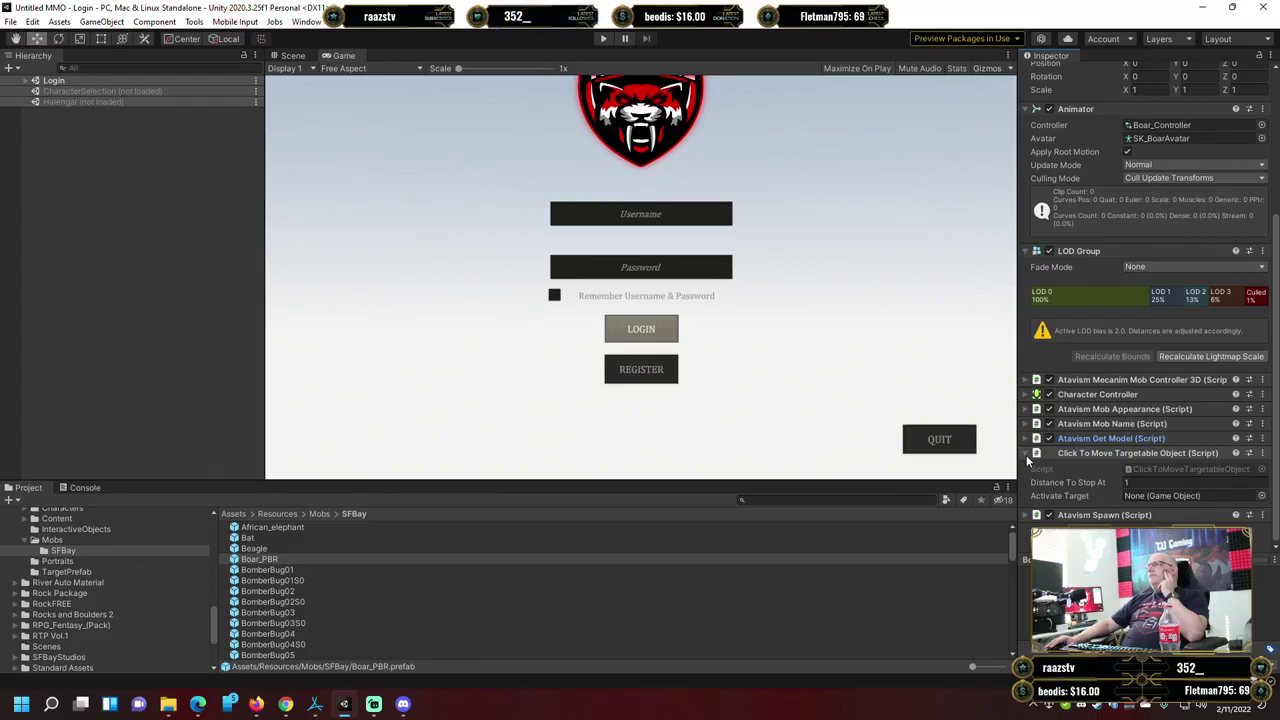
click(1027, 455)
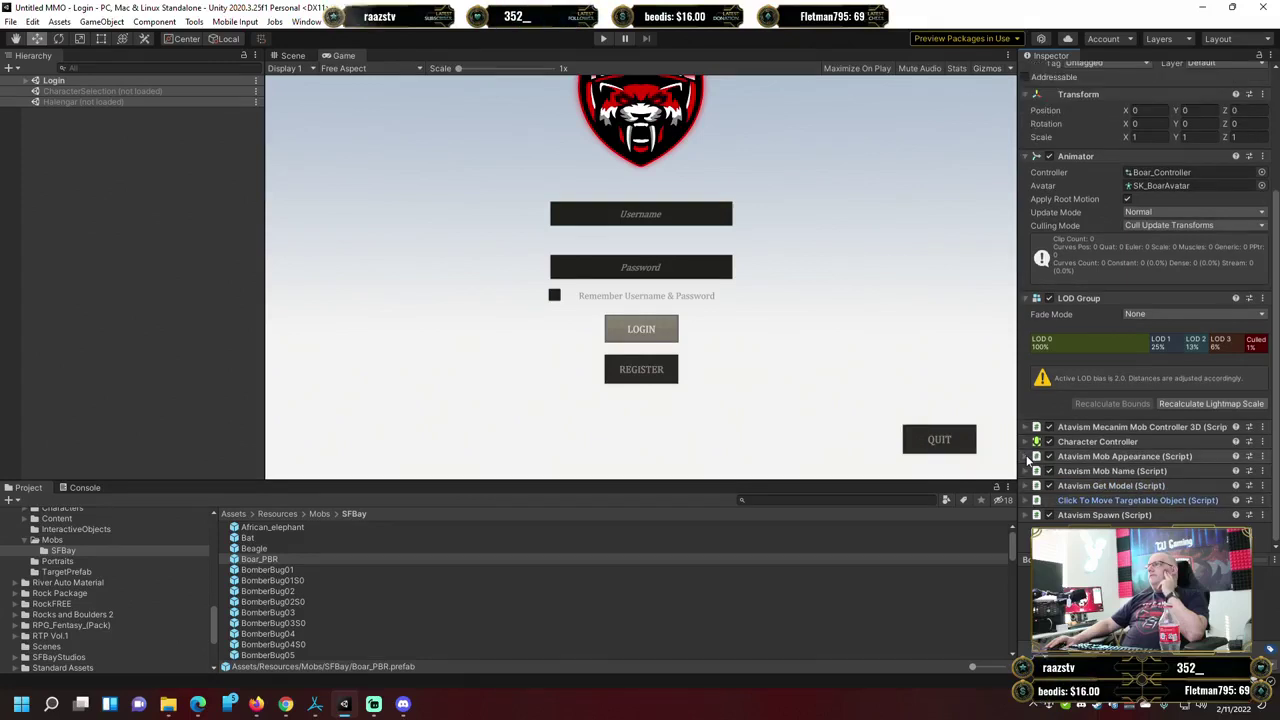
Expand Boar_PBR's Atavism Spawn settings and browse its tag list, leaving it Untagged.
click(1031, 514)
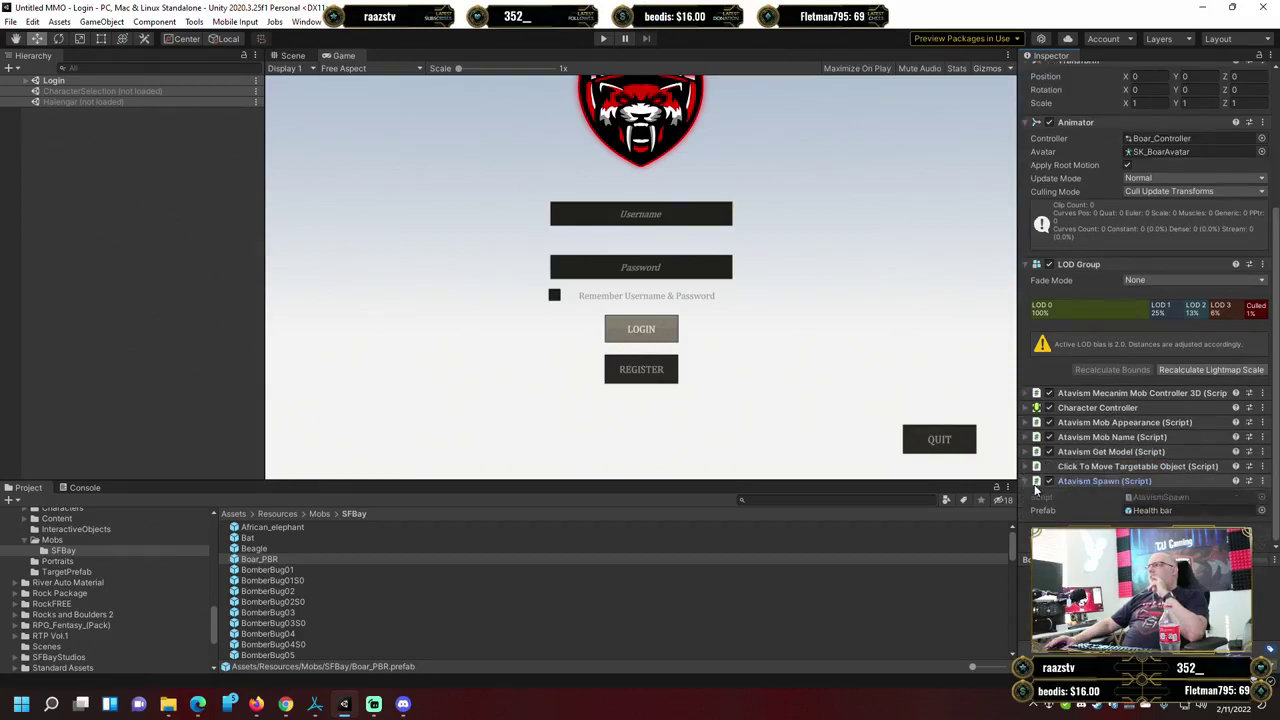
scroll(1118, 467, up, 3)
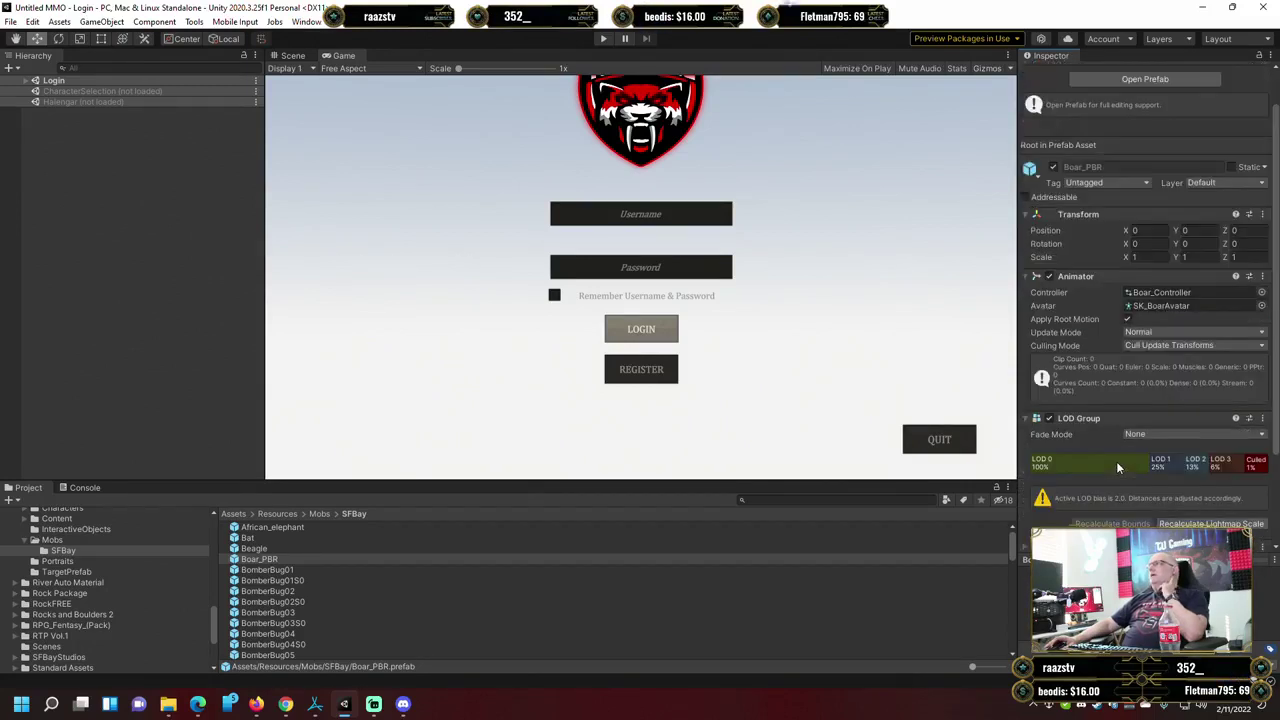
scroll(1116, 461, up, 1)
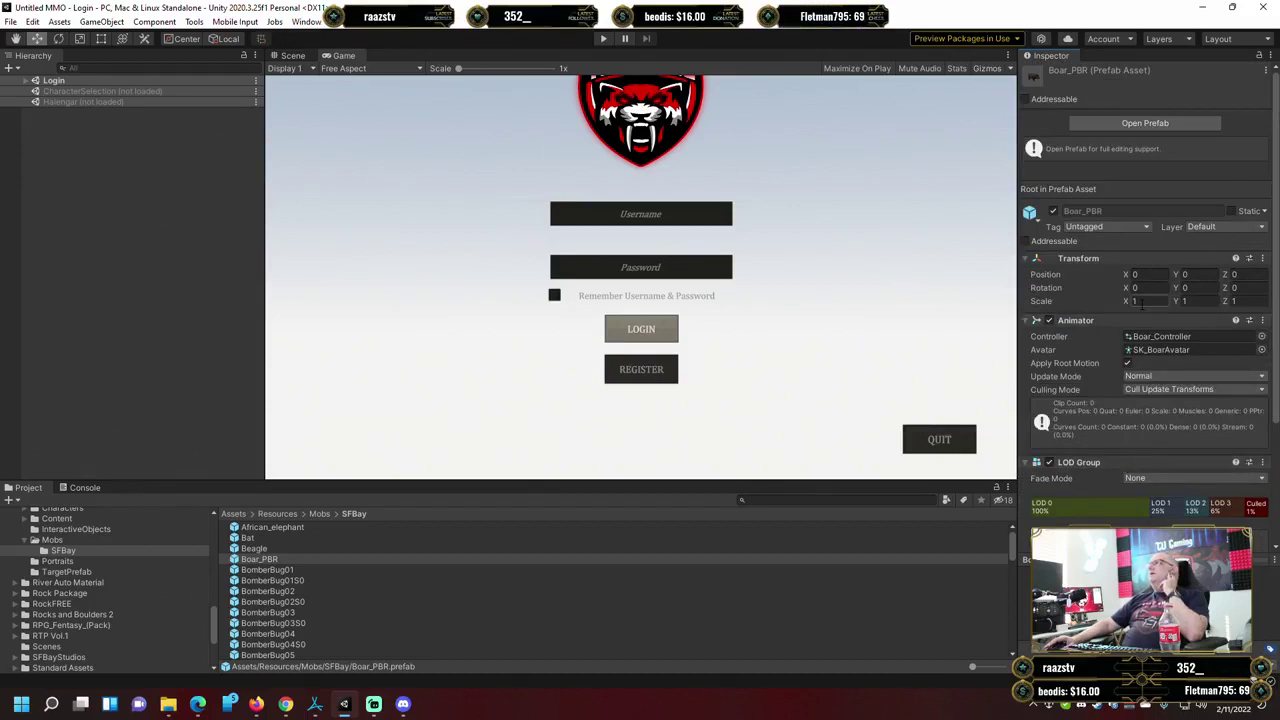
click(1116, 228)
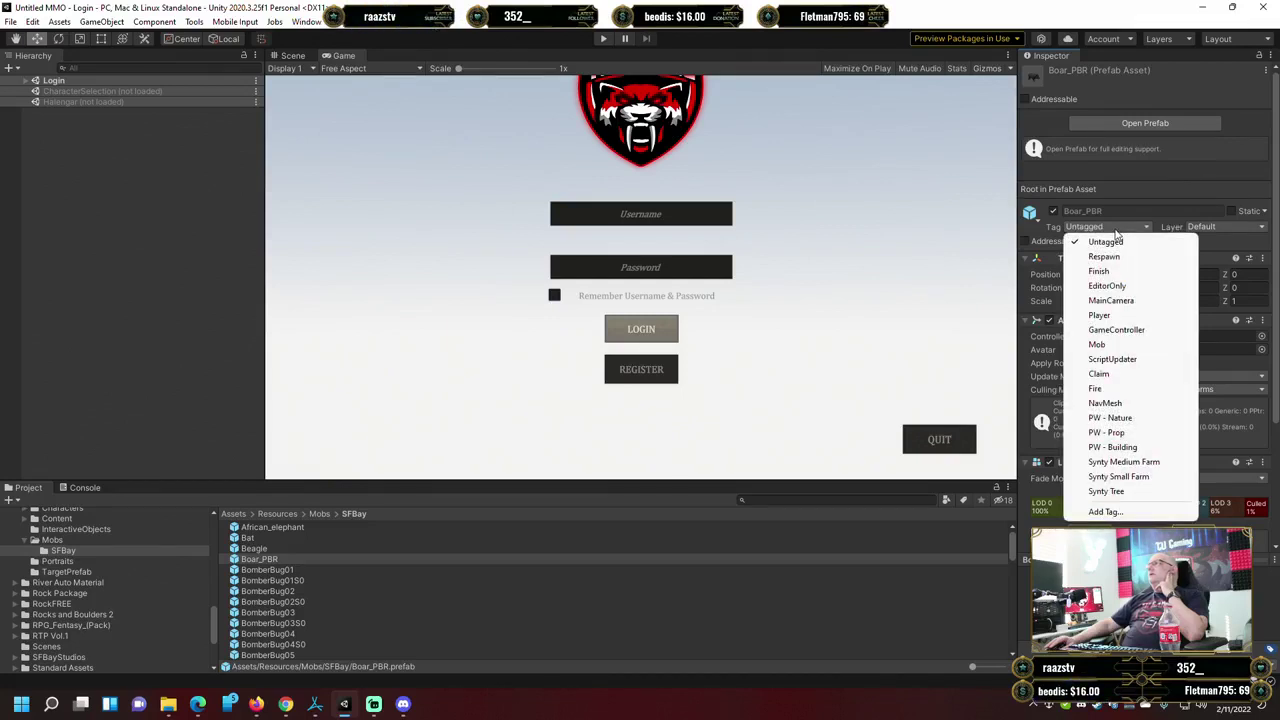
click(1193, 180)
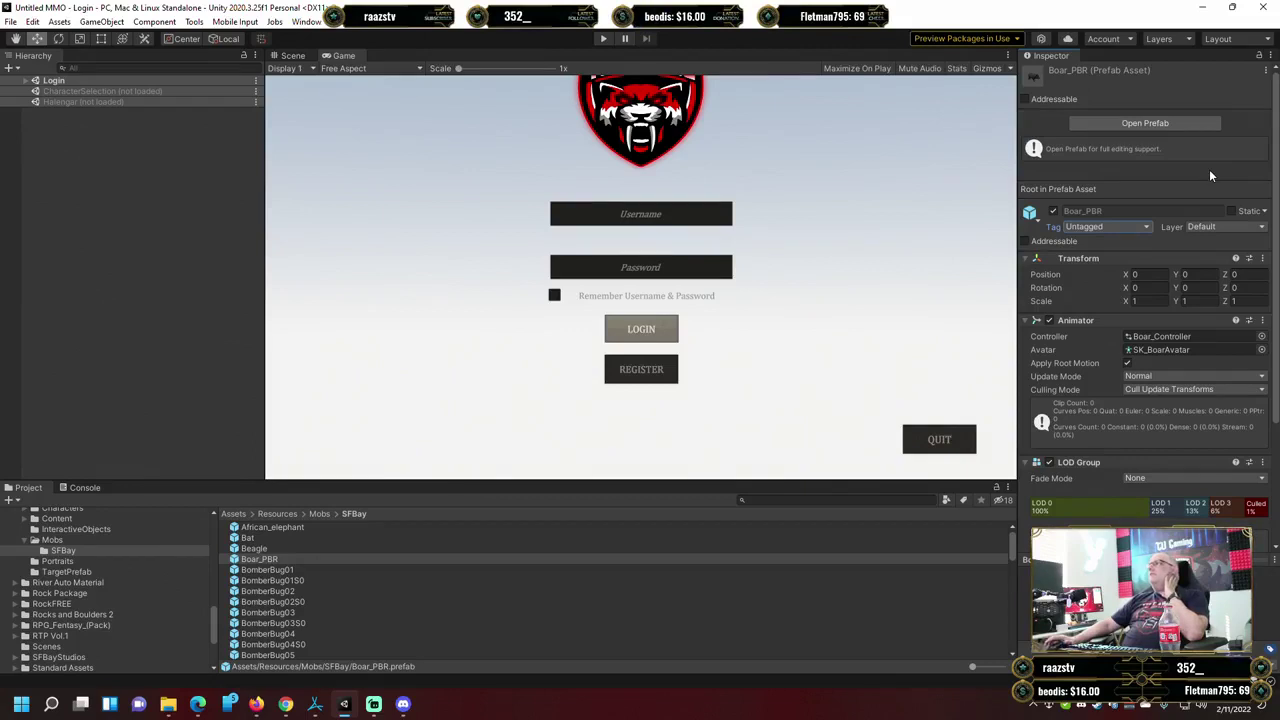
Put Boar_PBR and all its children on the Targetable layer and tag it Mob.
click(1116, 228)
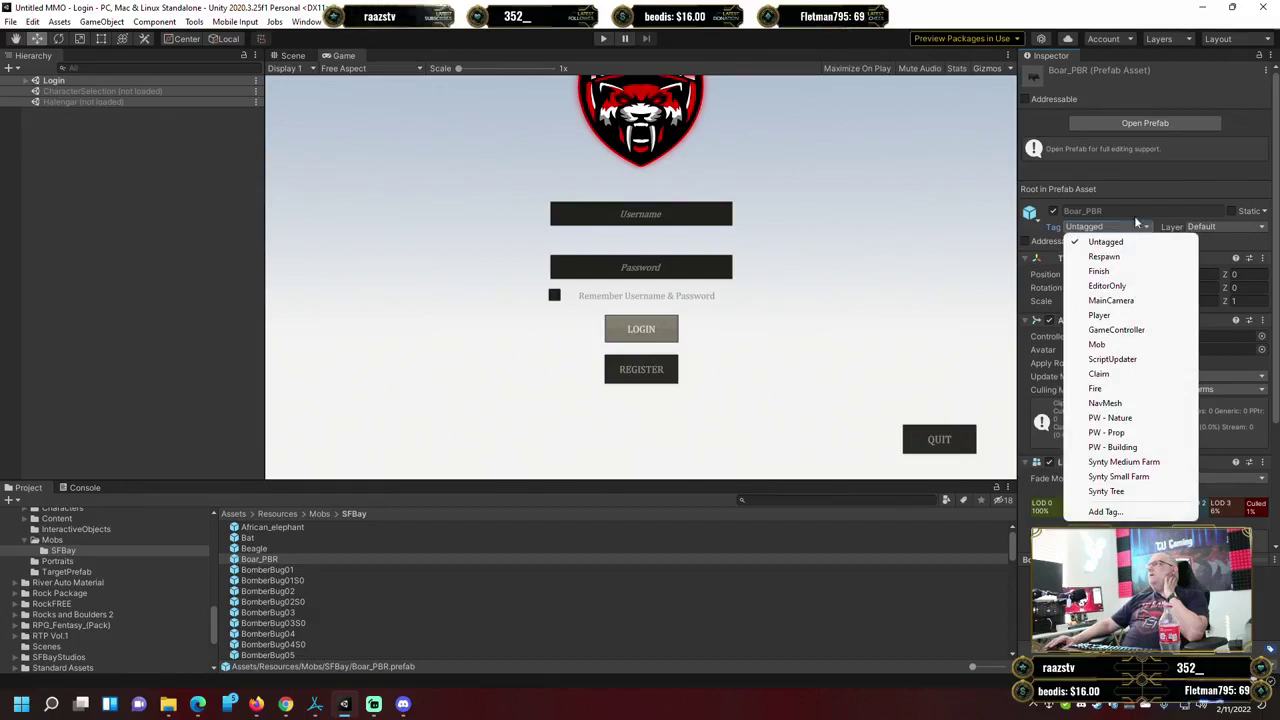
click(1218, 224)
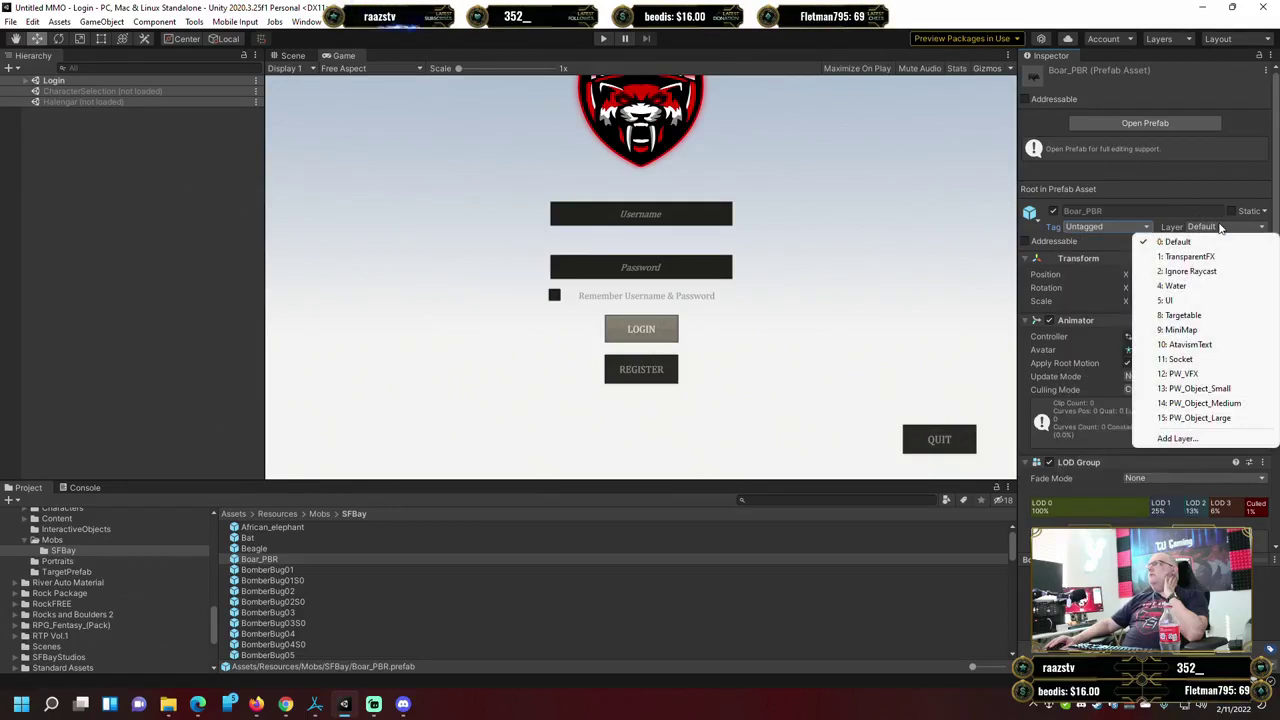
click(1200, 315)
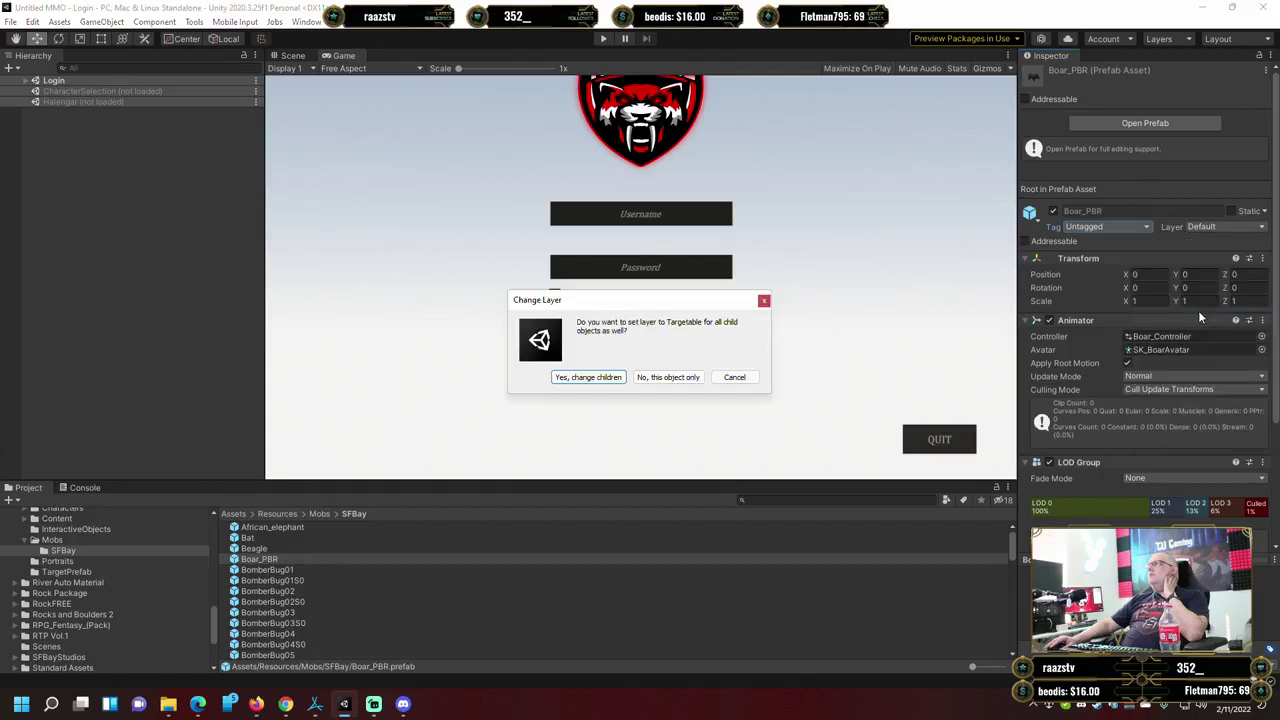
click(602, 377)
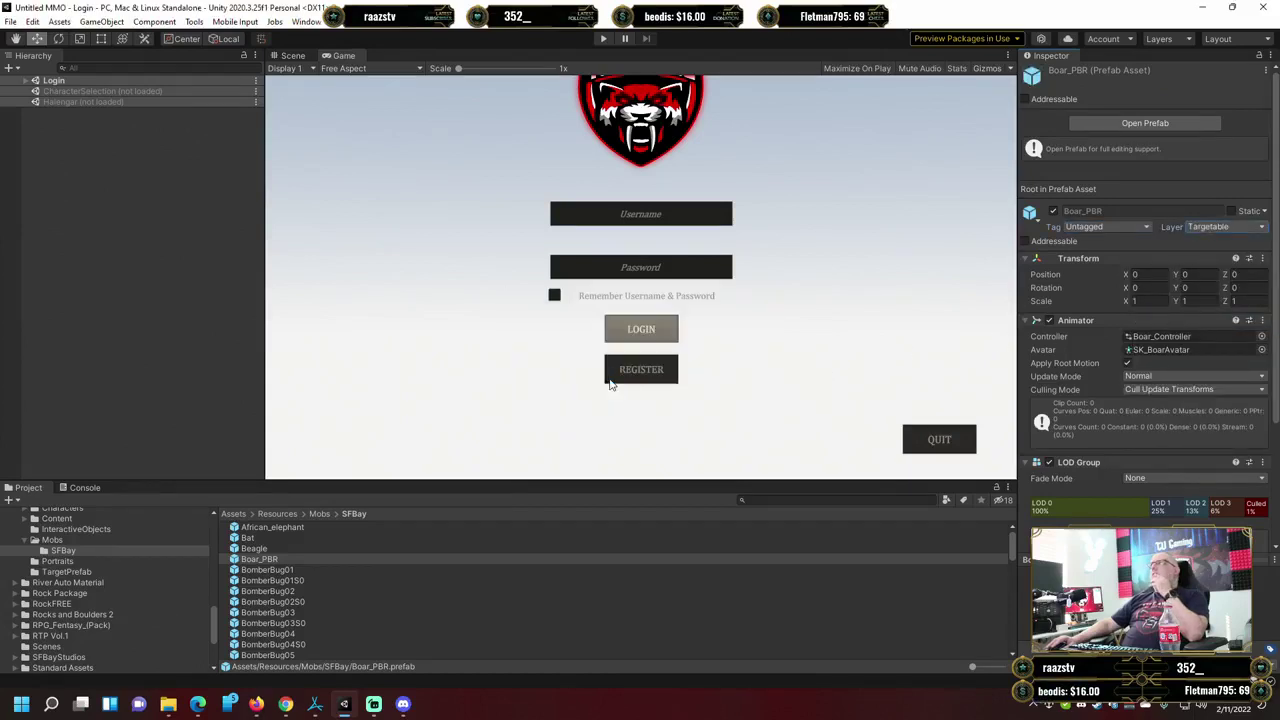
click(1103, 224)
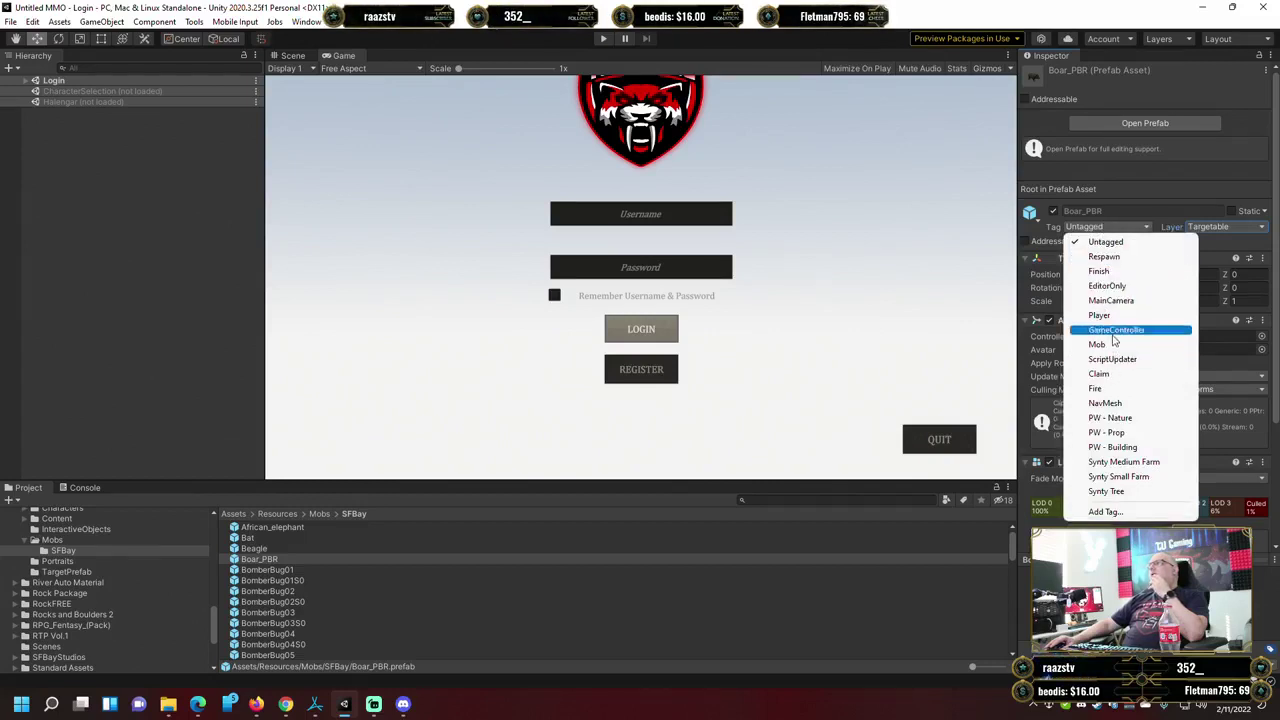
click(1108, 344)
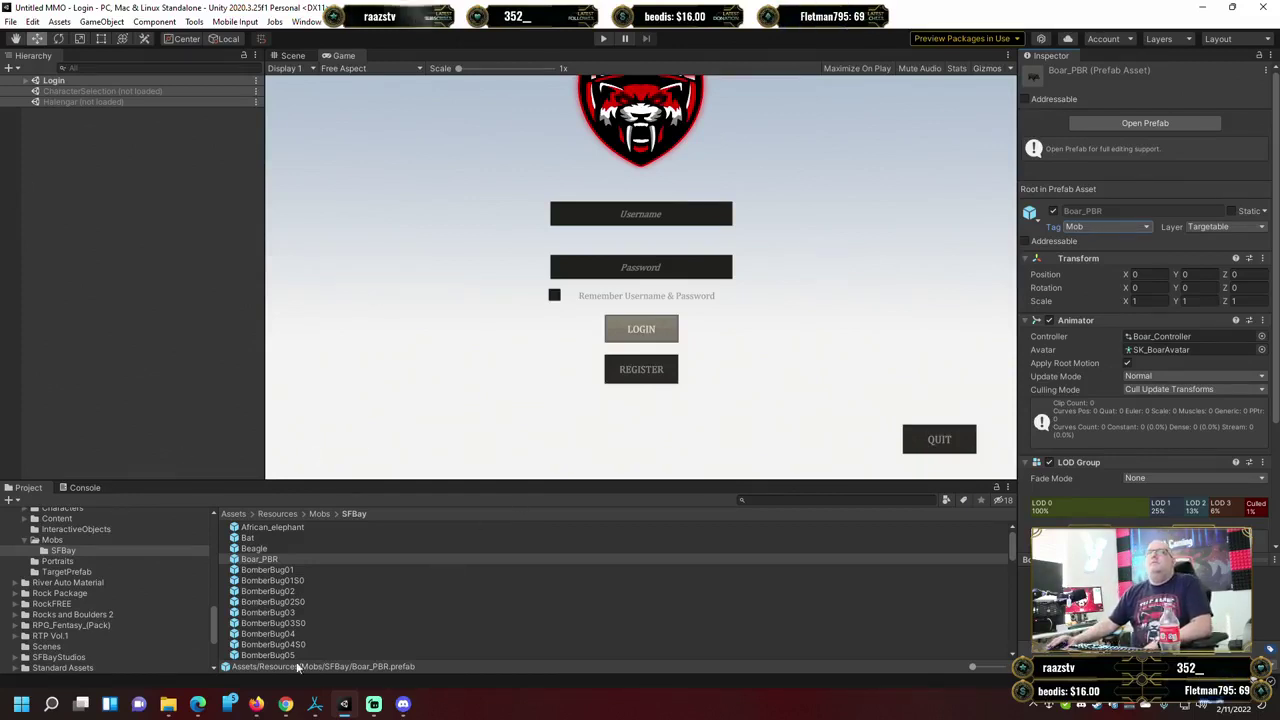
click(238, 705)
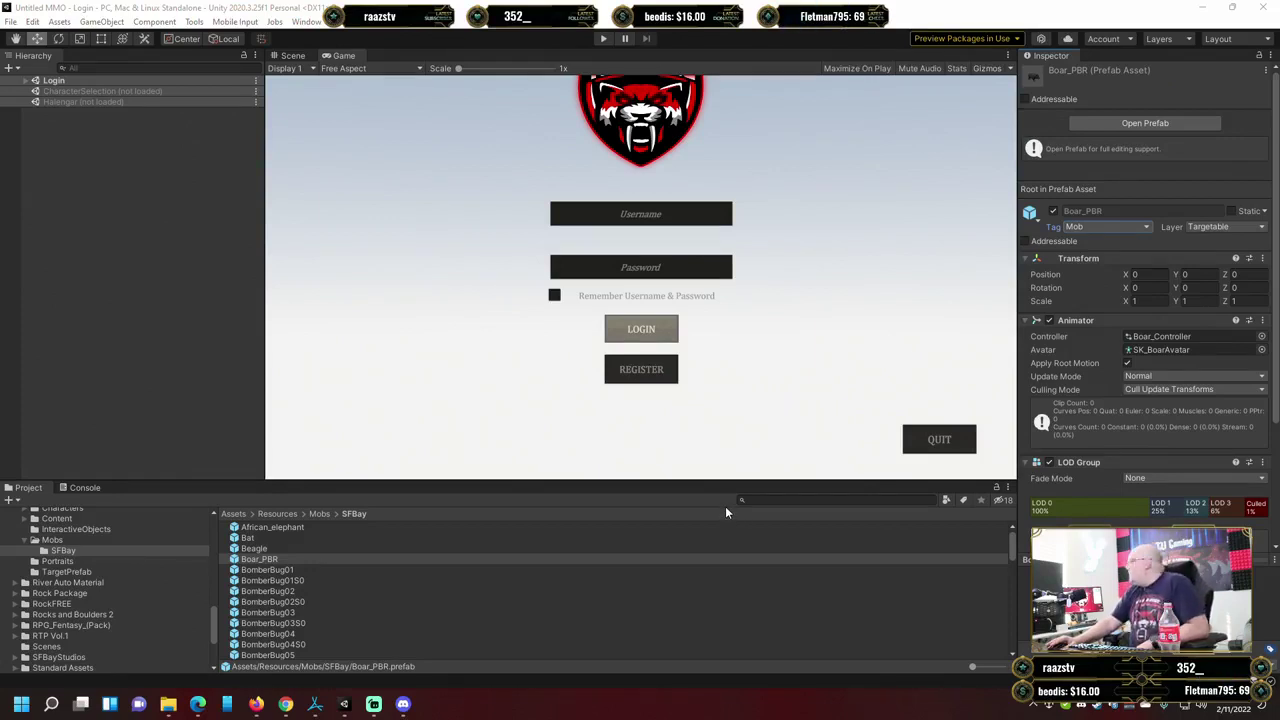
Play the game, log in with the account username, and enter Halengar with the warrior.
click(603, 39)
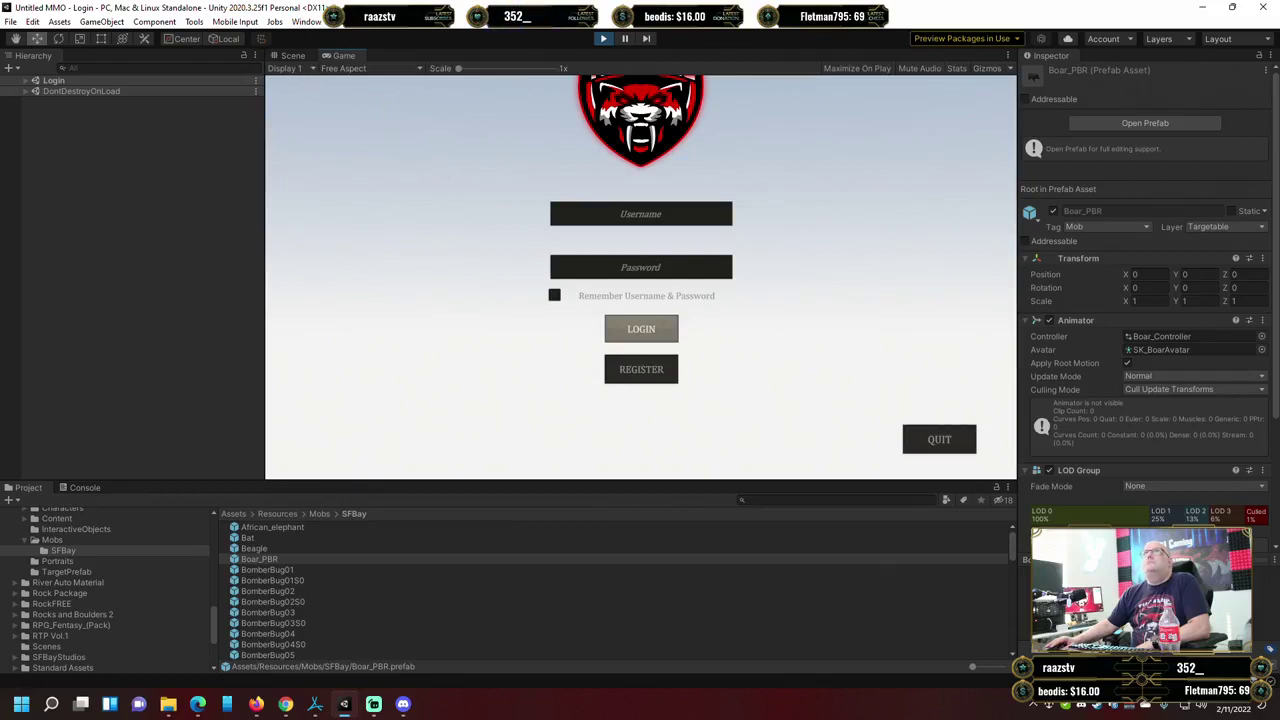
click(655, 216)
text(lordt)
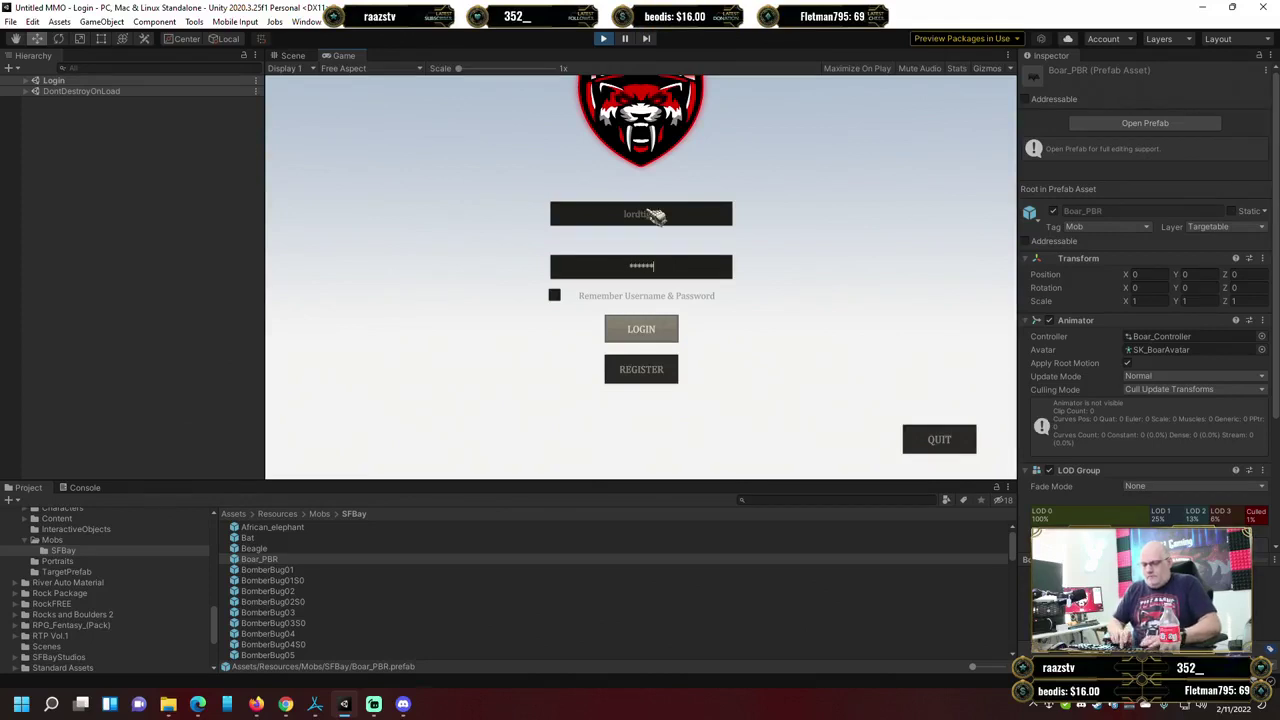
key(Return)
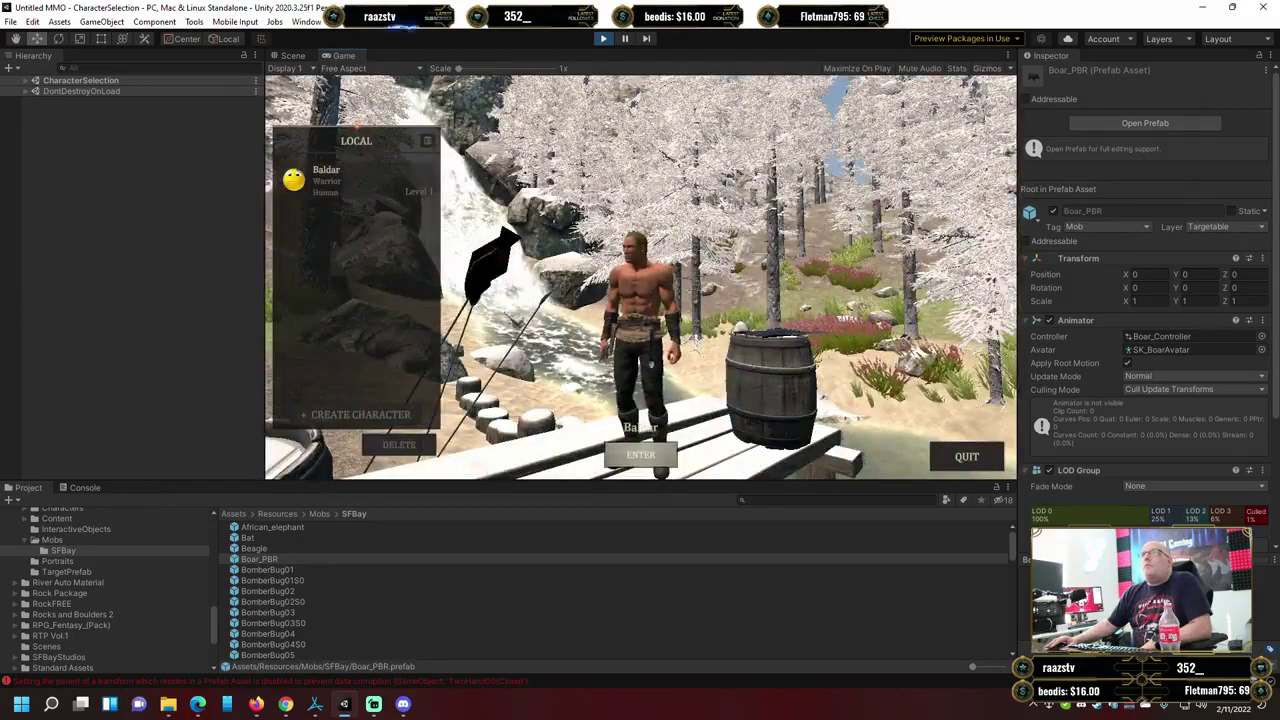
click(661, 465)
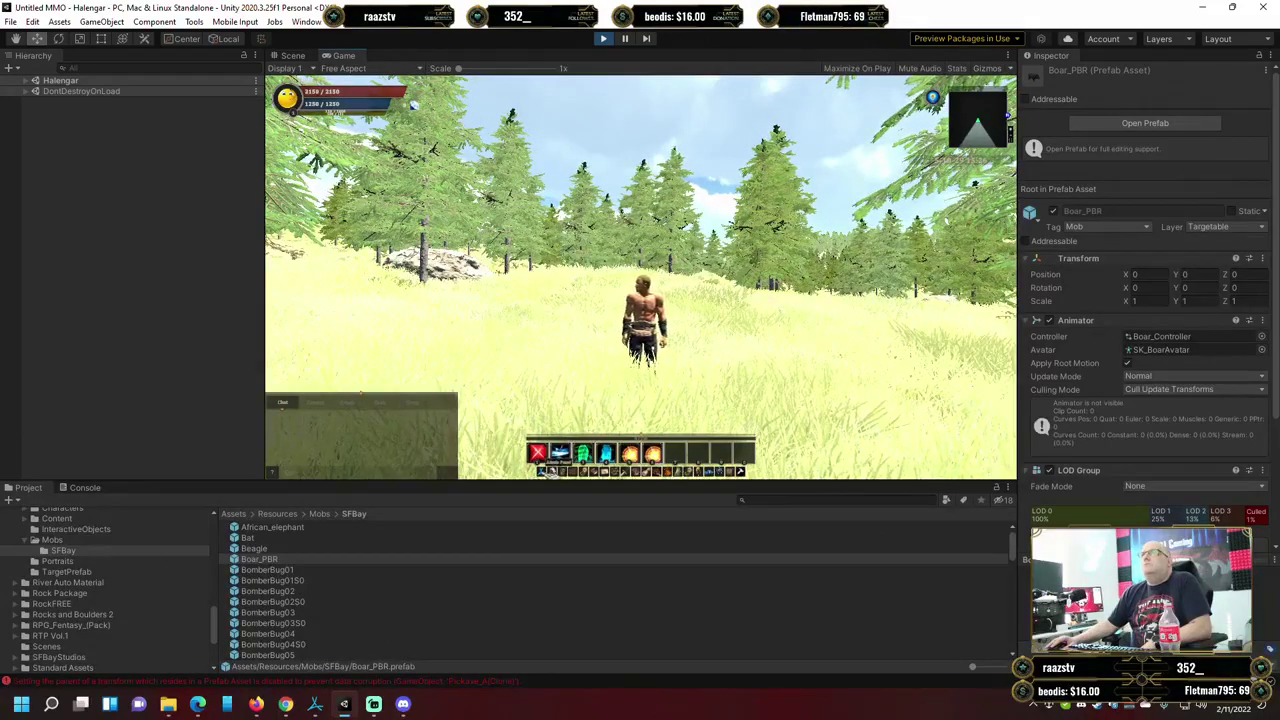
Use the Admin Panel's Mob Spawning to spawn a Boar template mob, then close the Spawner.
key(F1)
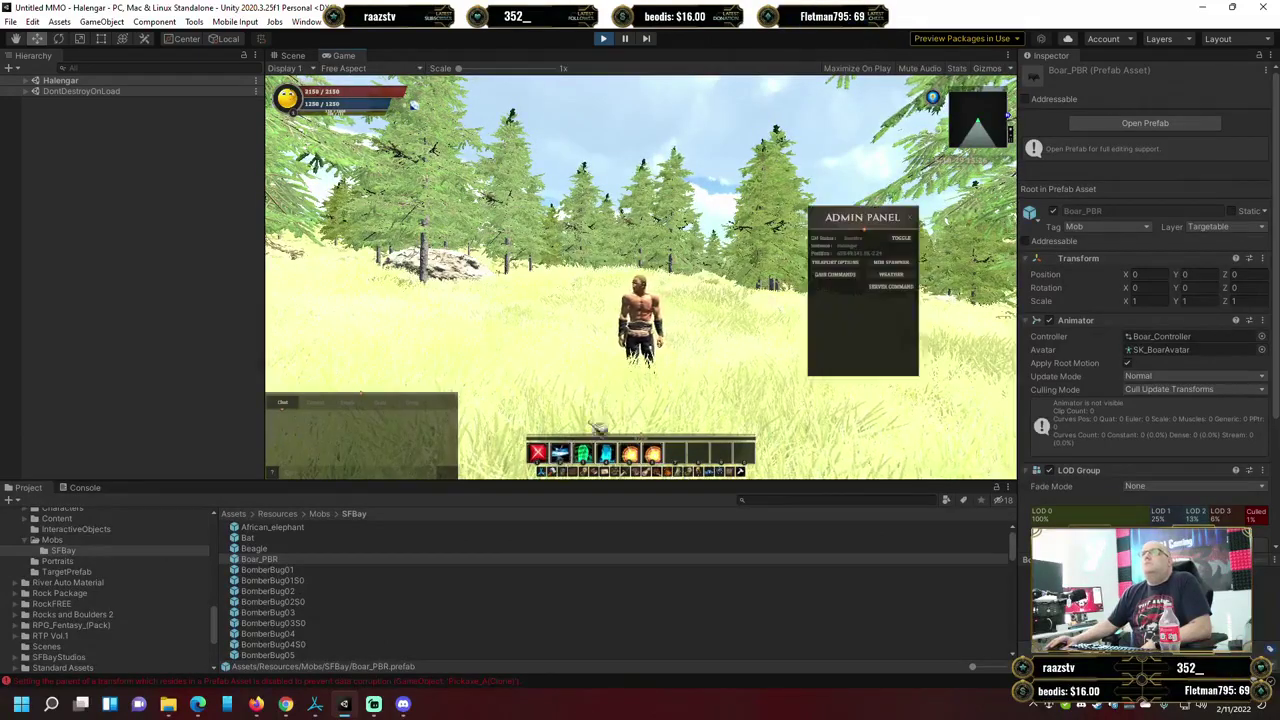
click(889, 264)
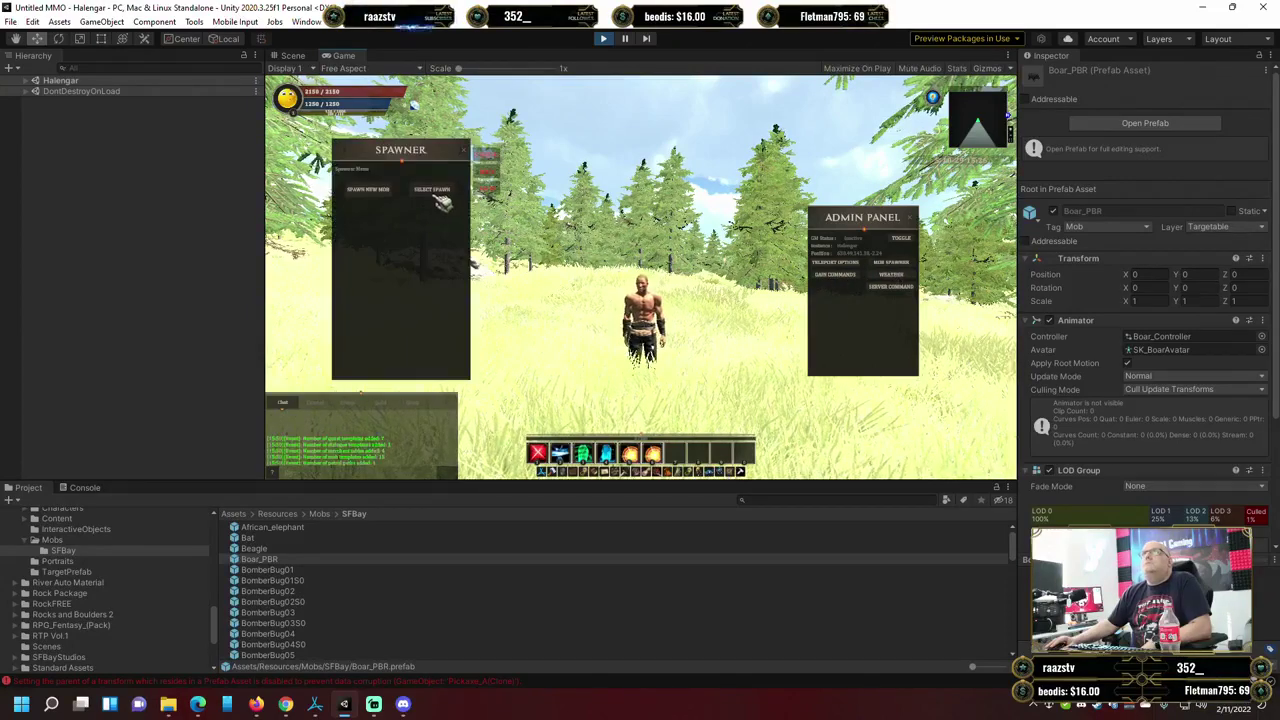
click(381, 196)
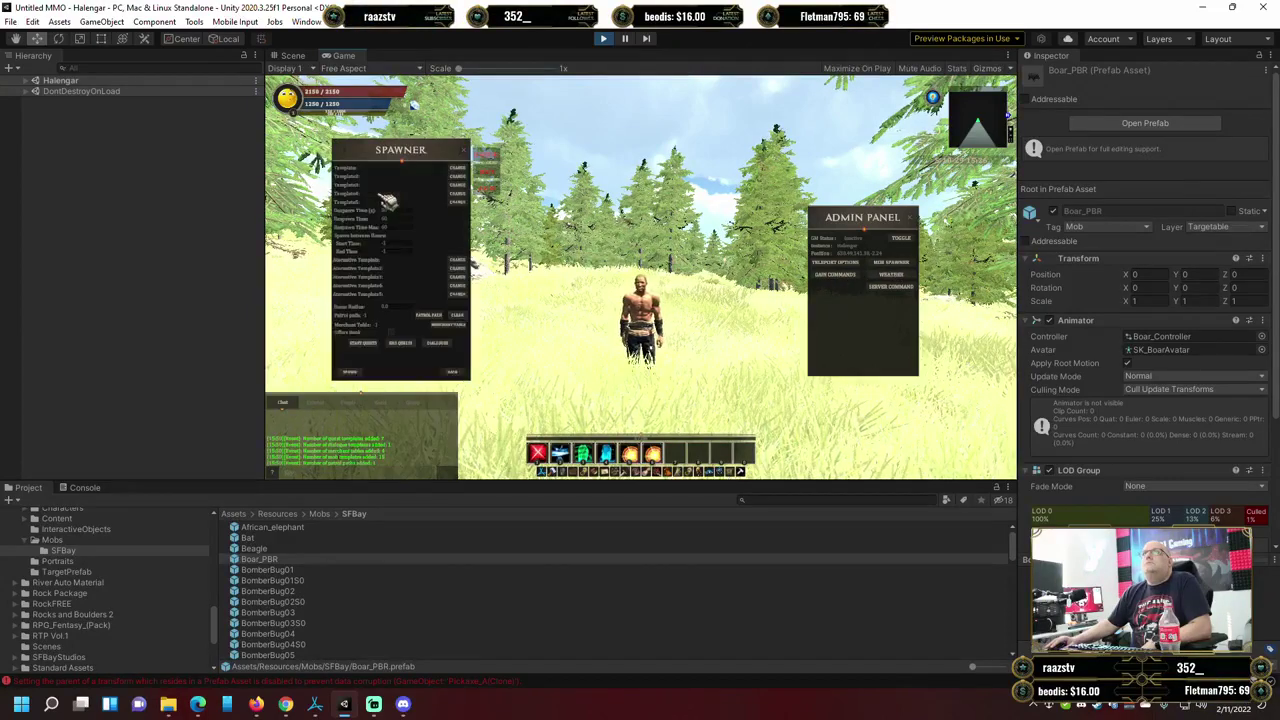
click(458, 169)
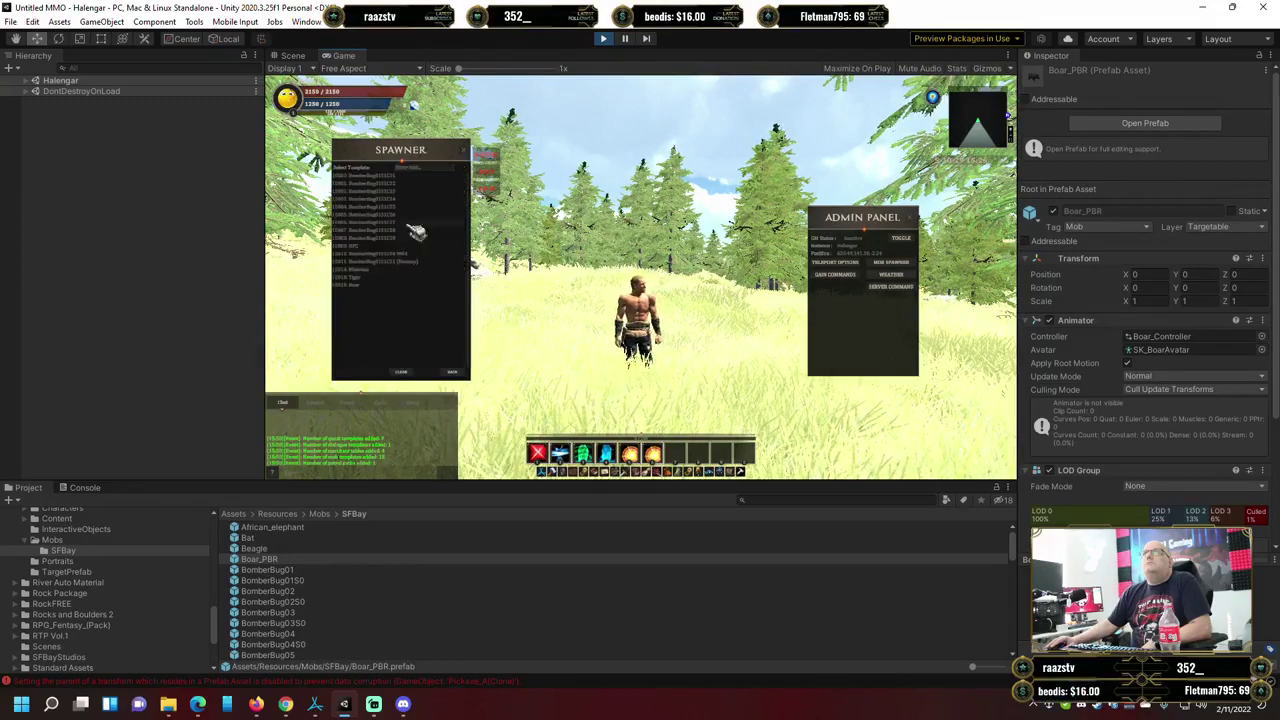
click(372, 287)
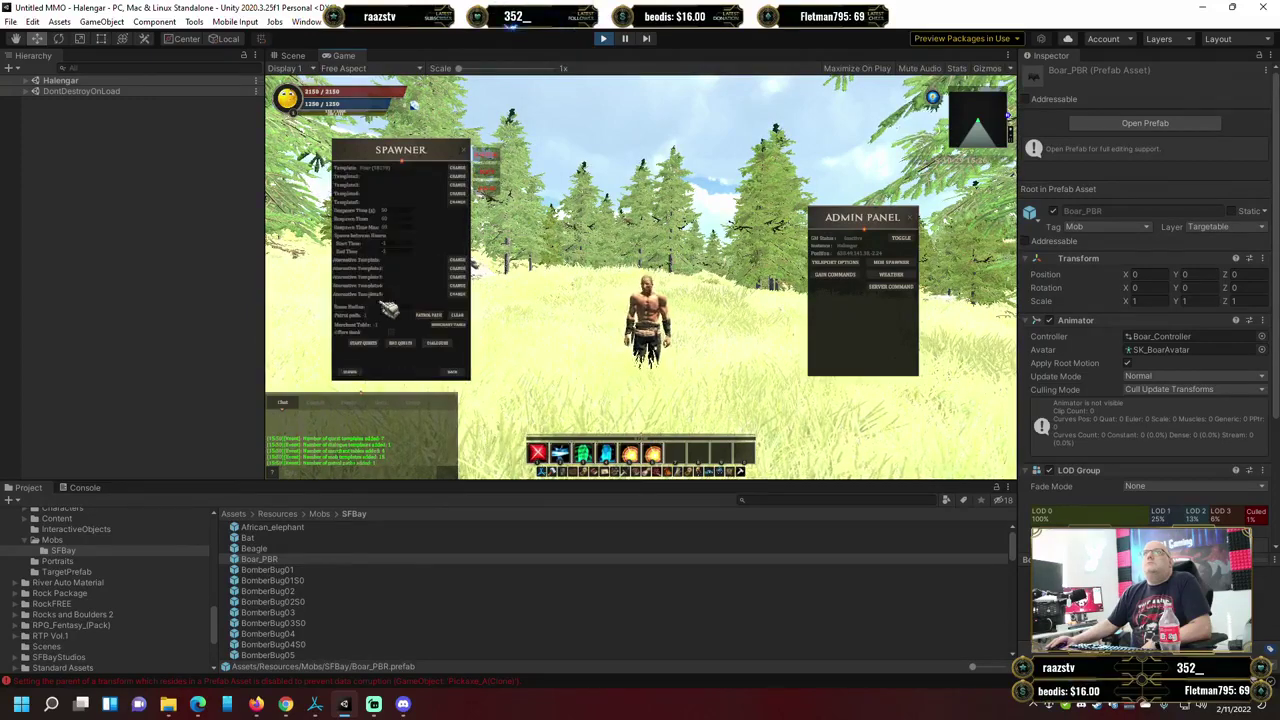
click(365, 370)
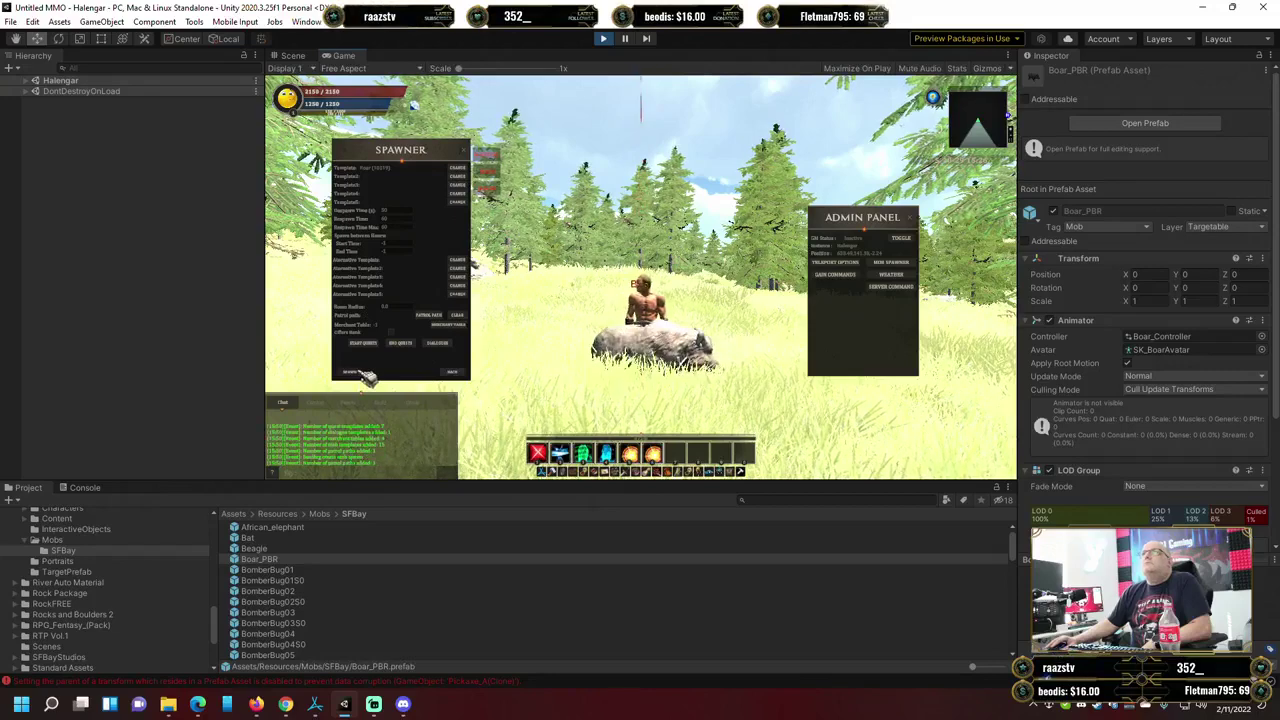
key(Tab)
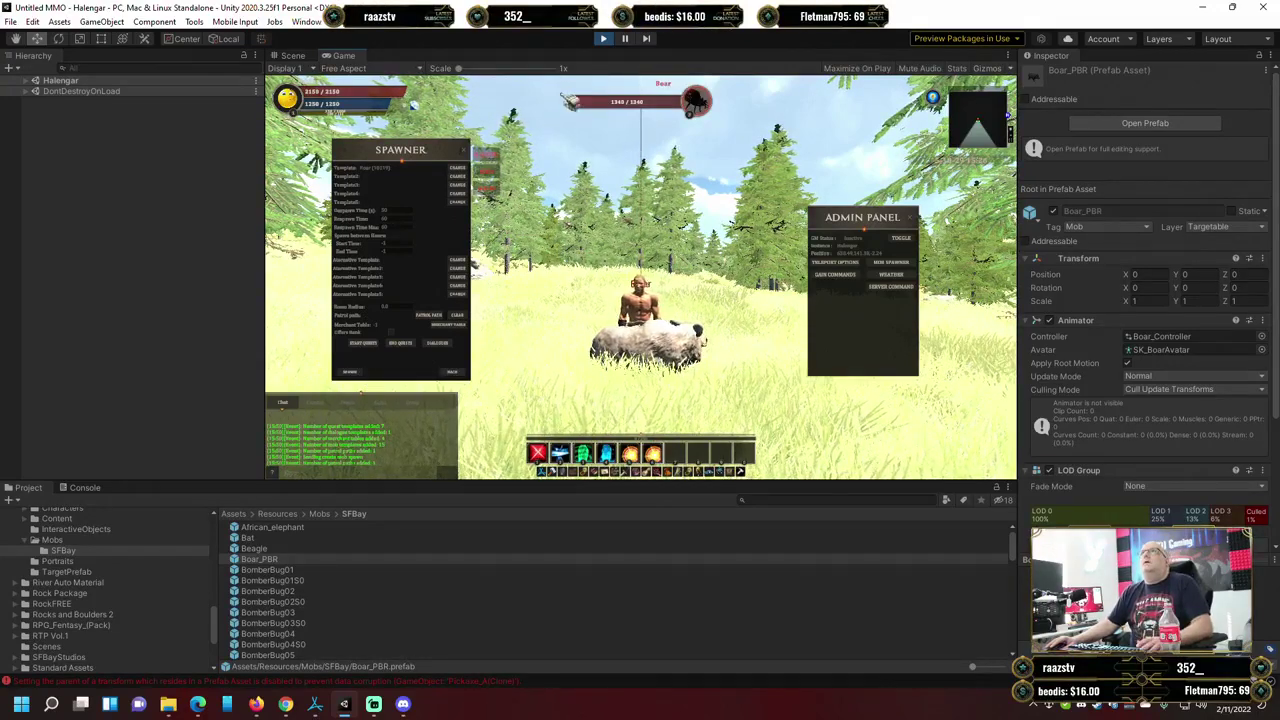
key(Escape)
key(Escape)
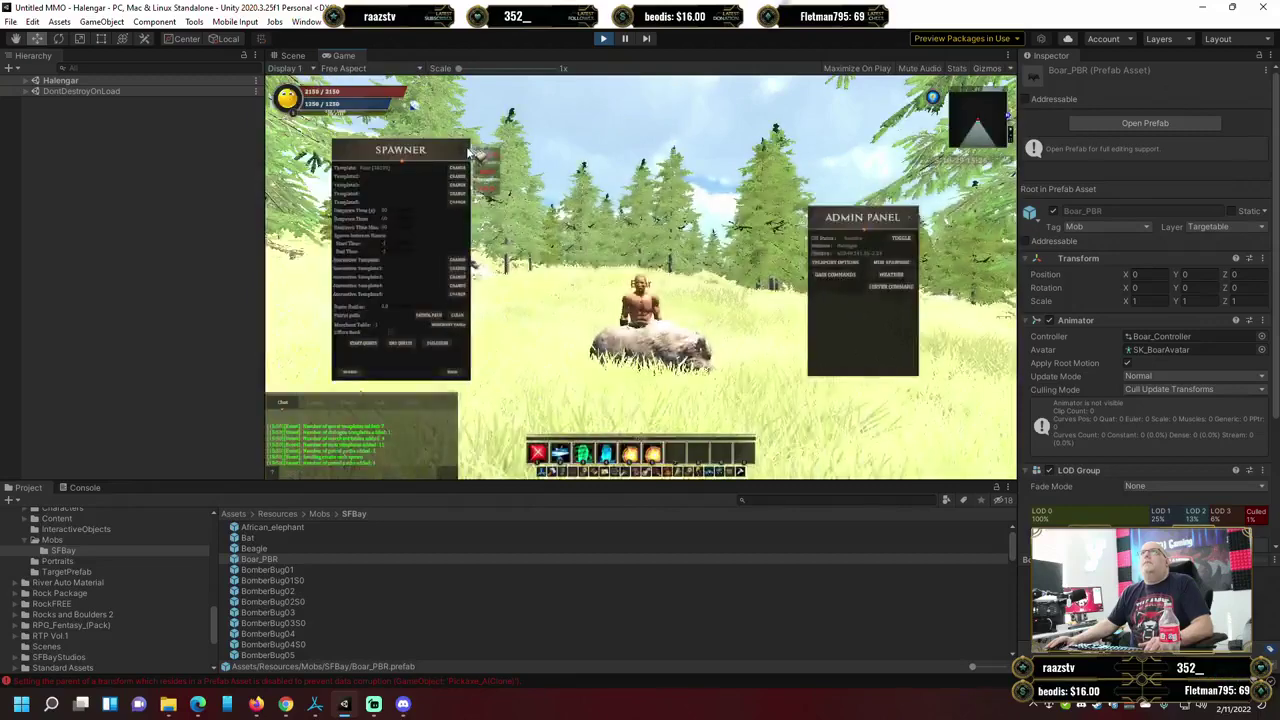
click(468, 157)
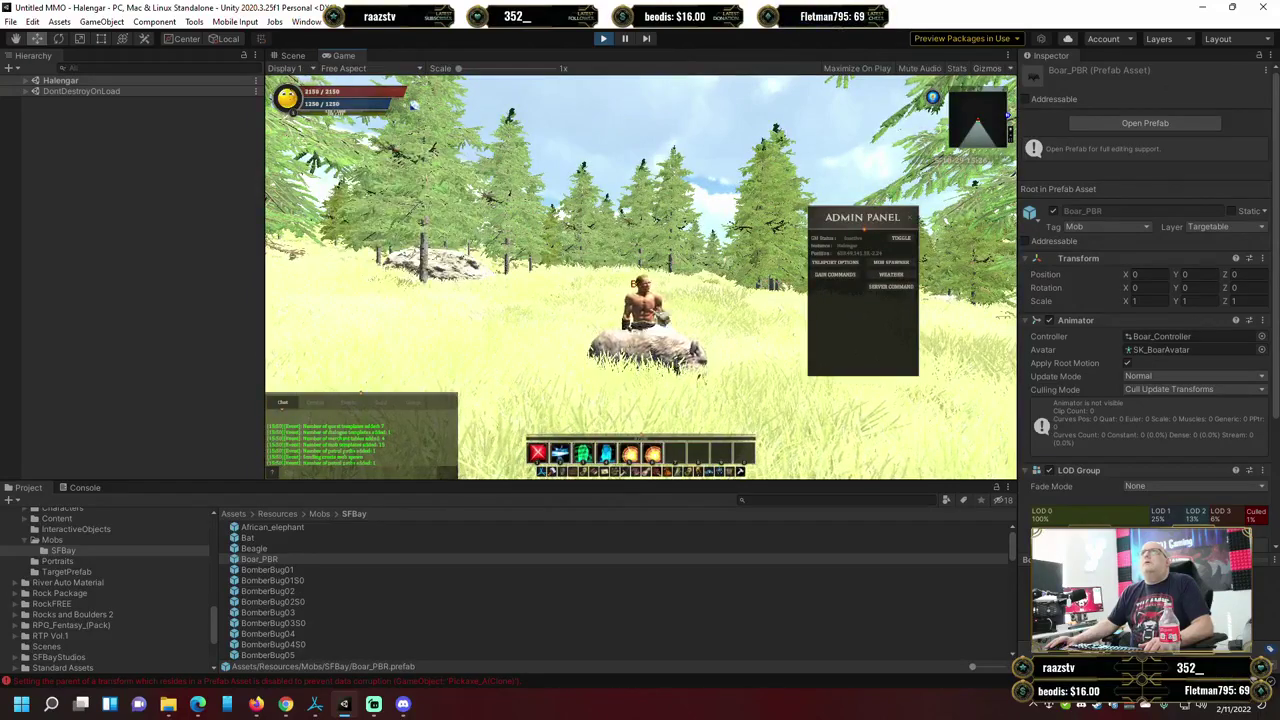
Target the boar and alternate hotbar skills 1 and 2 until it dies, then pause.
click(918, 221)
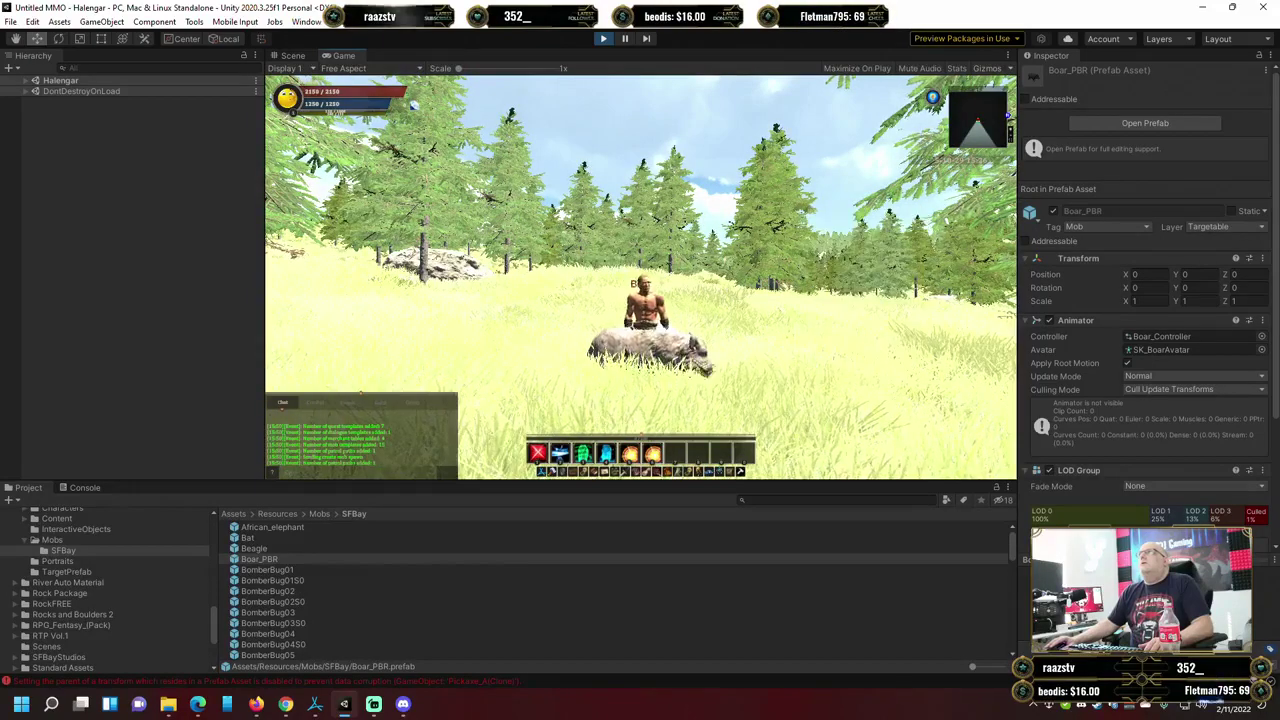
key(Tab)
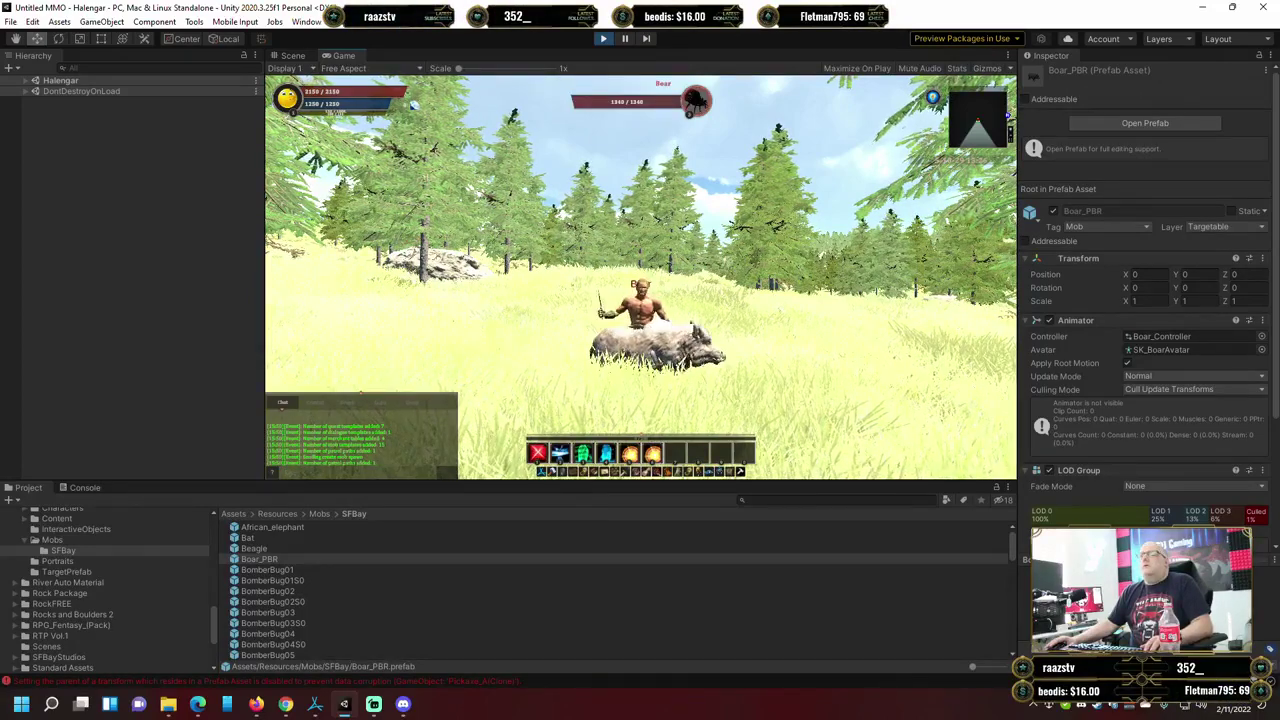
key(1)
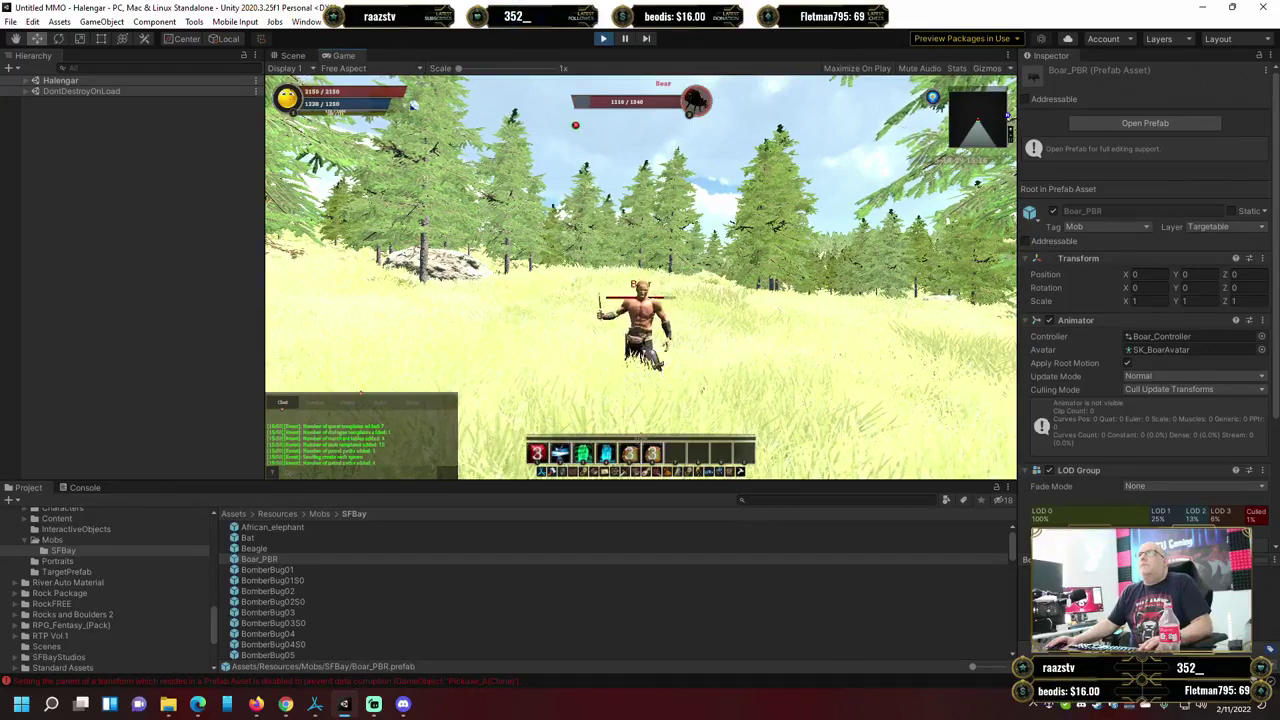
key(2)
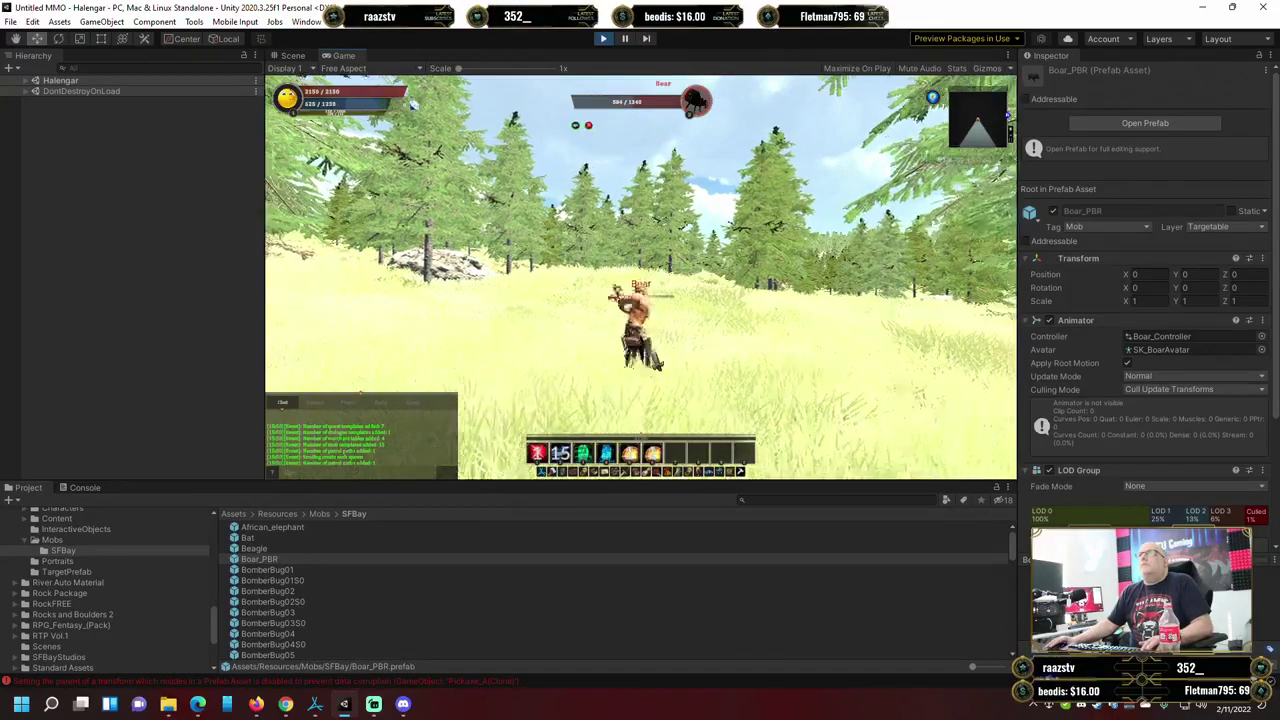
key(1)
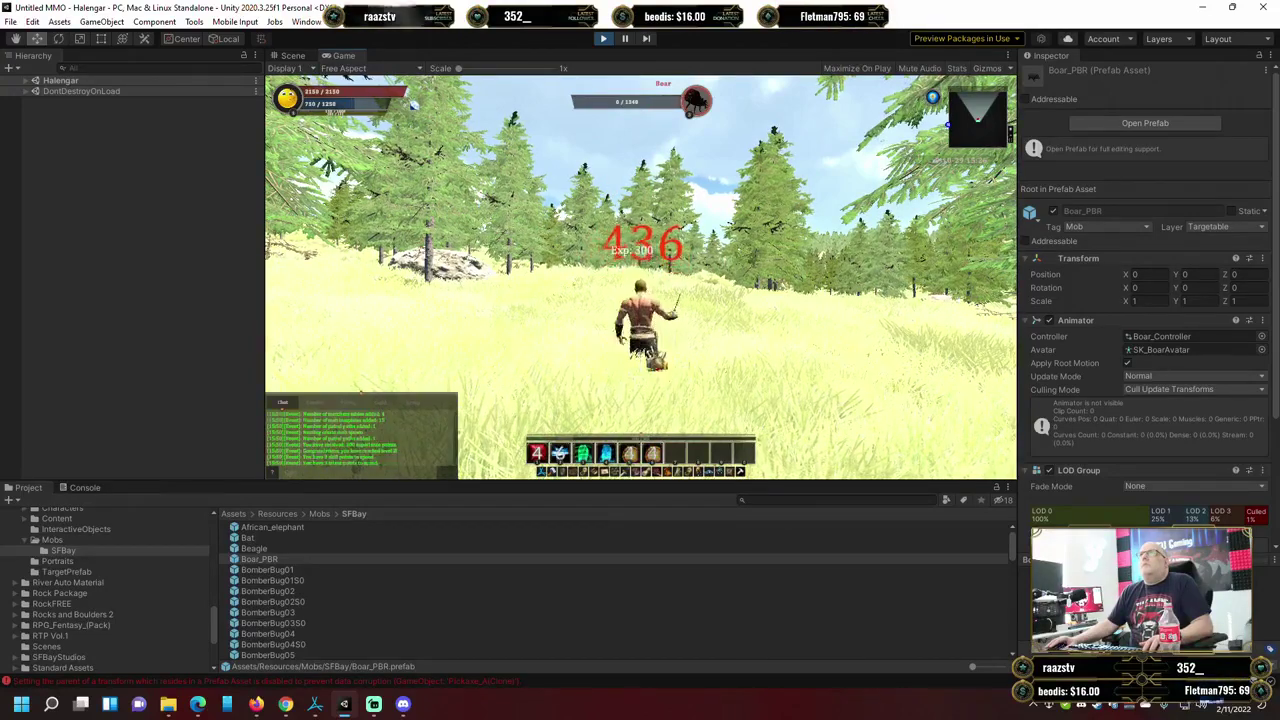
key(2)
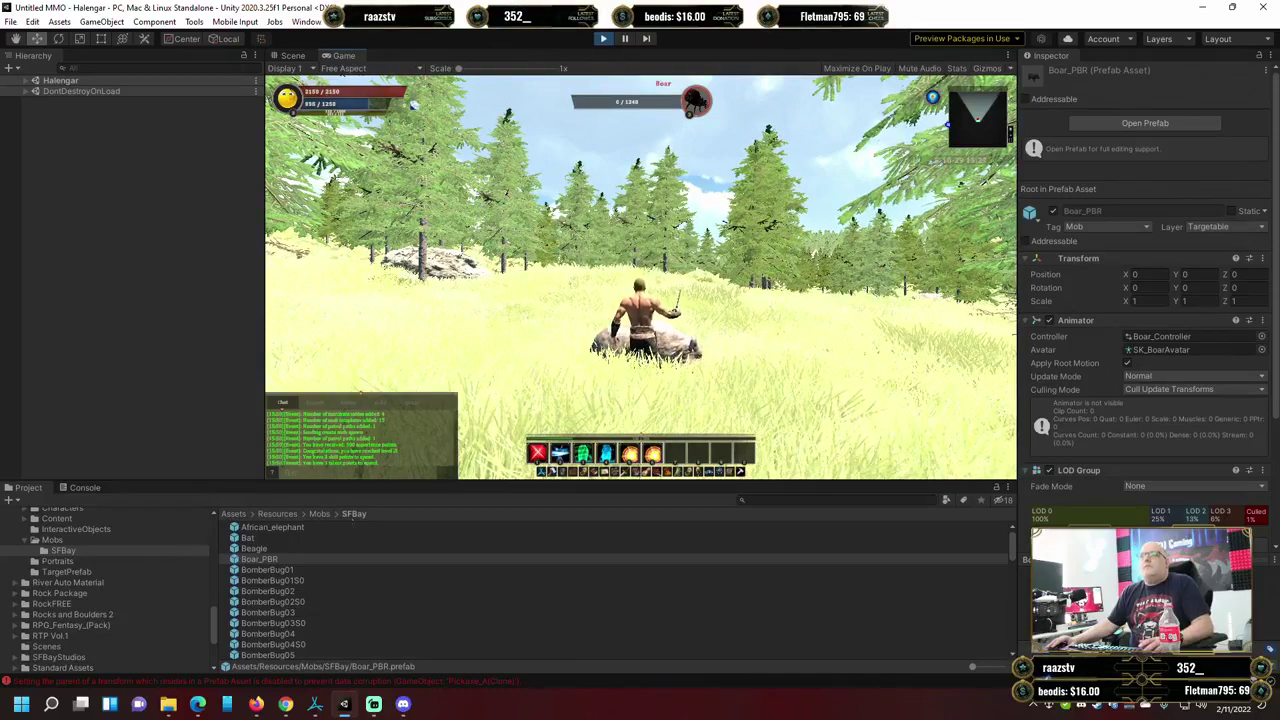
key(Escape)
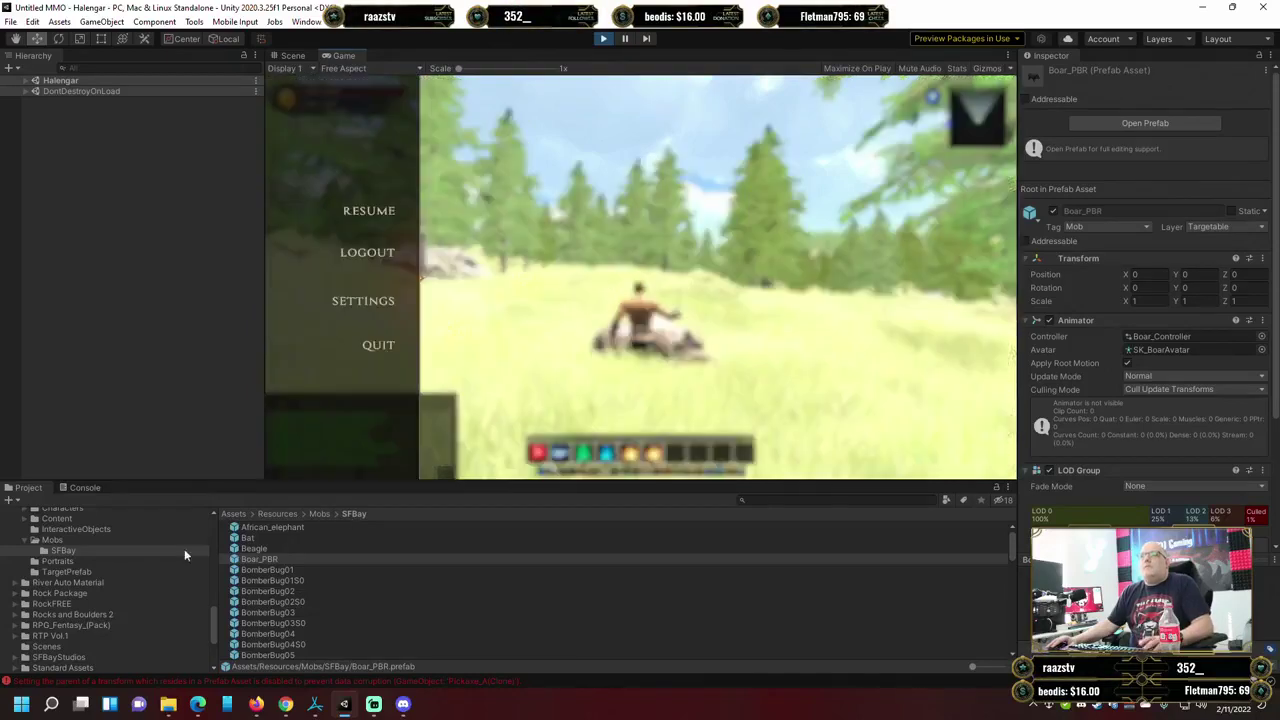
Show the Console and select the last prefab-parenting error to read its stack trace.
click(86, 487)
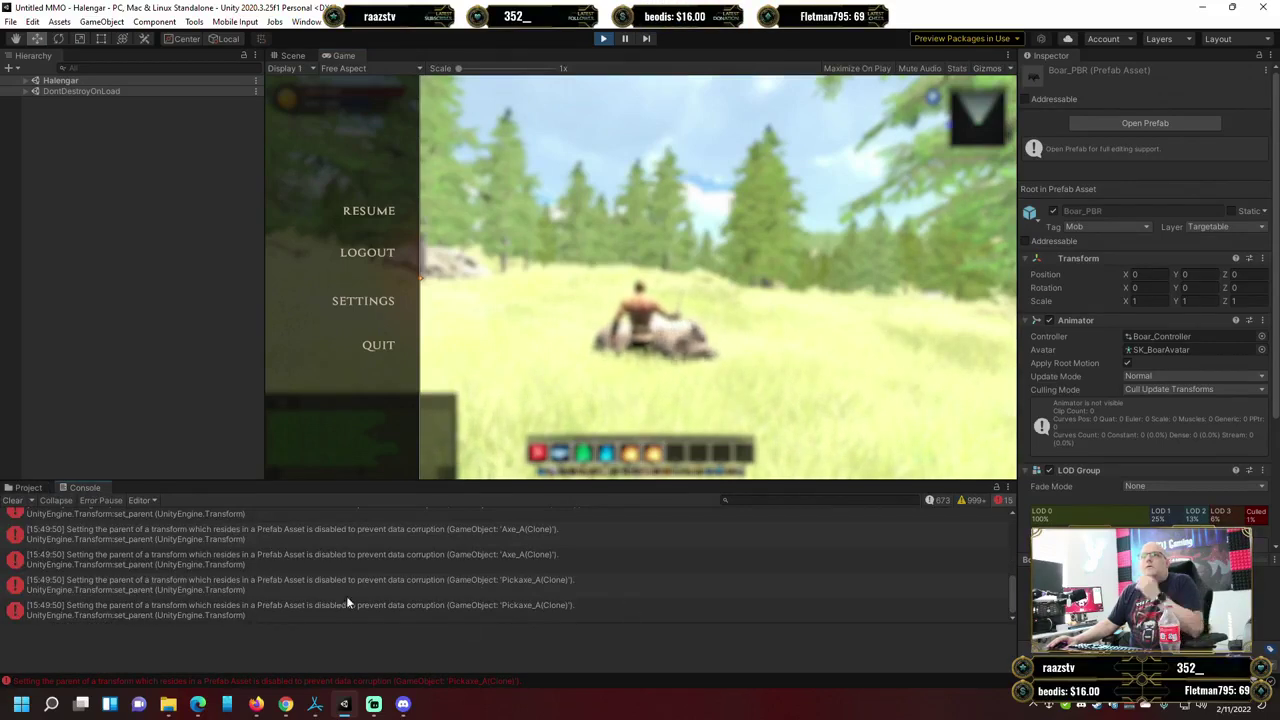
click(295, 613)
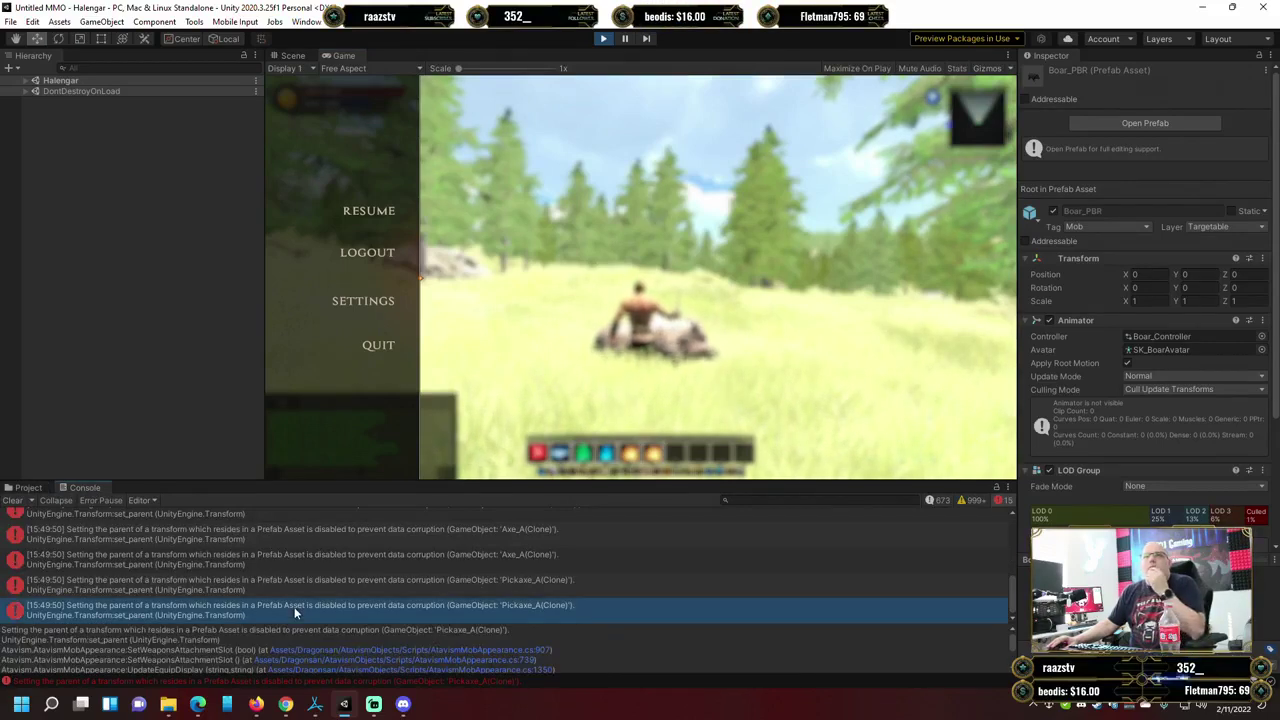
click(29, 488)
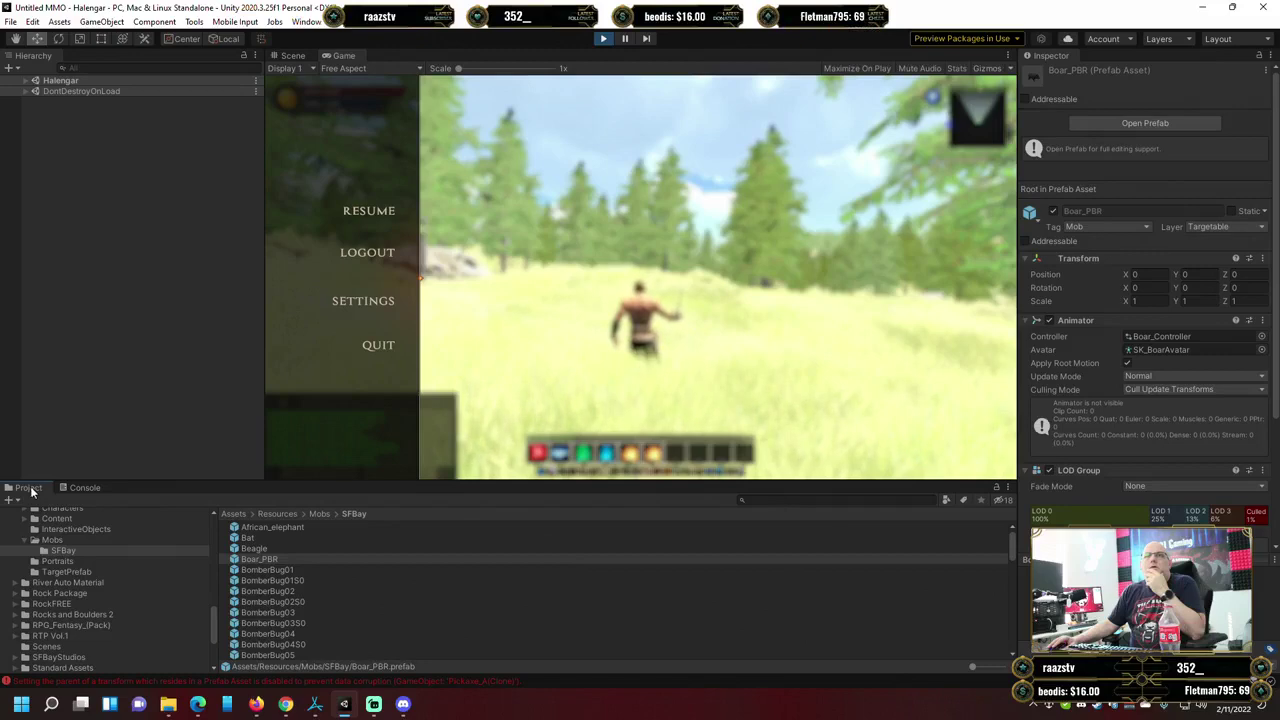
click(76, 487)
Open AtavismMobAppearance.cs from the error and scroll through its attachment socket code.
double_click(336, 611)
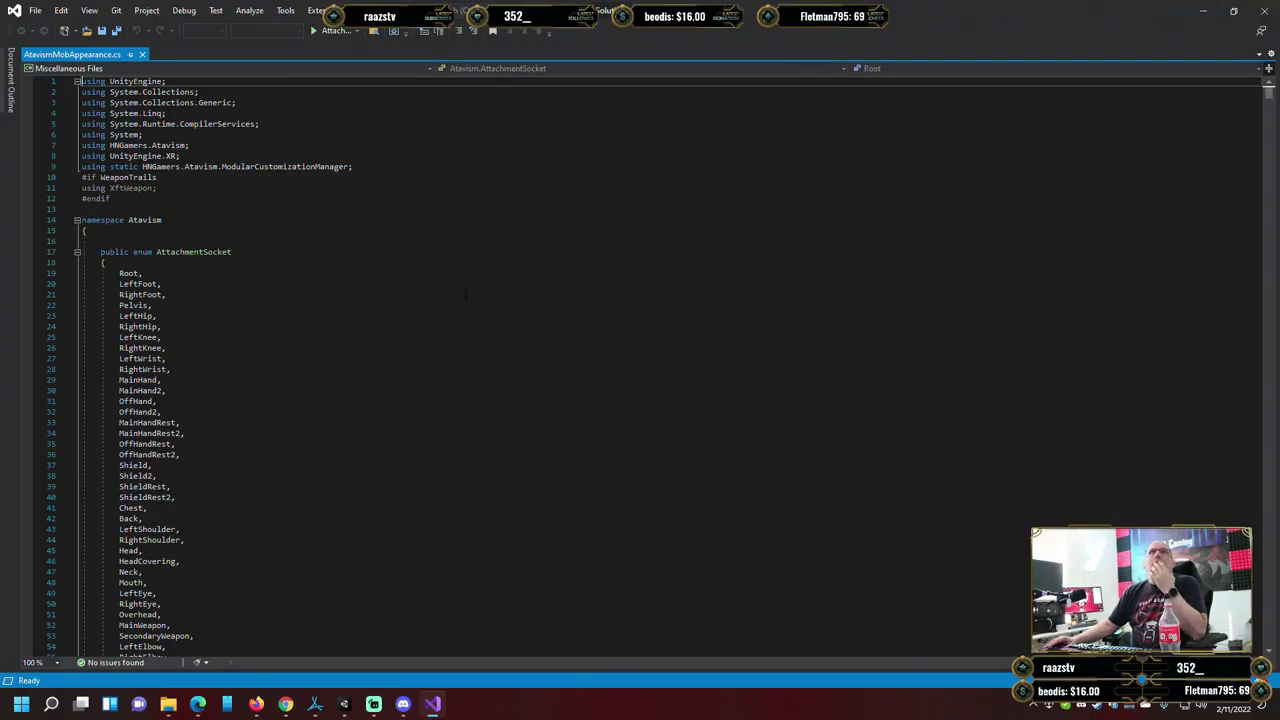
scroll(466, 294, down, 8)
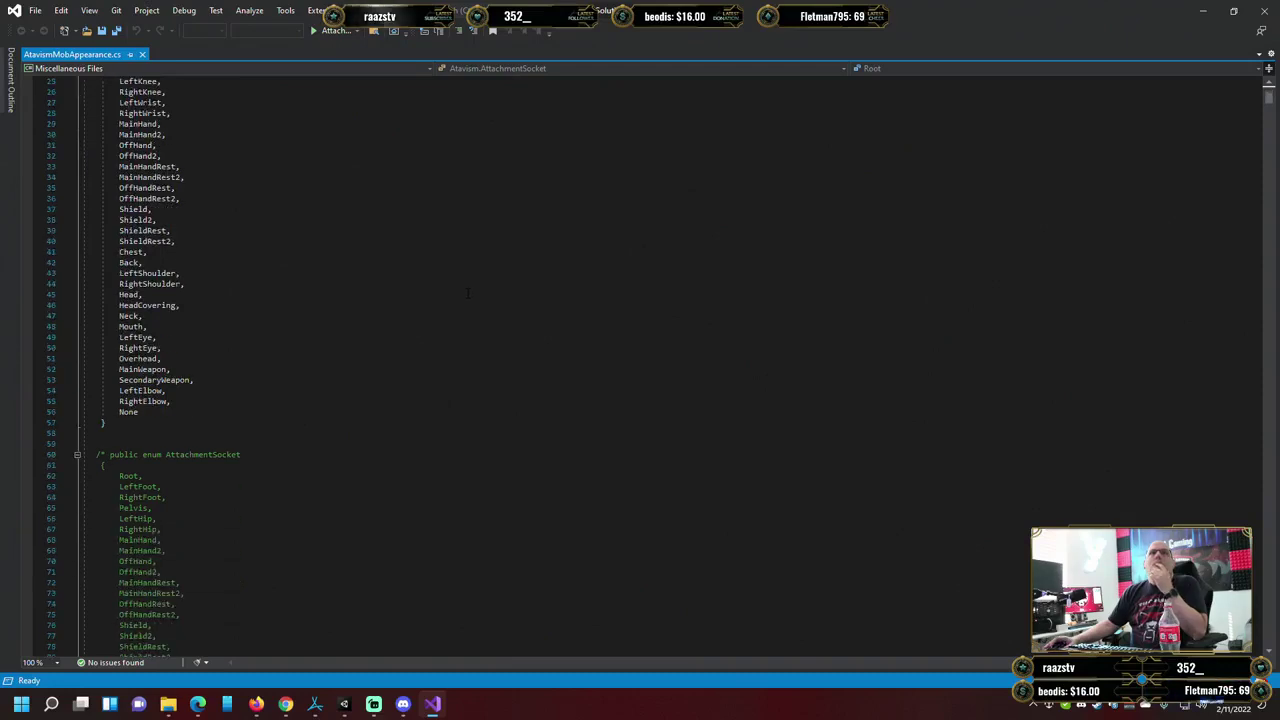
scroll(466, 294, down, 10)
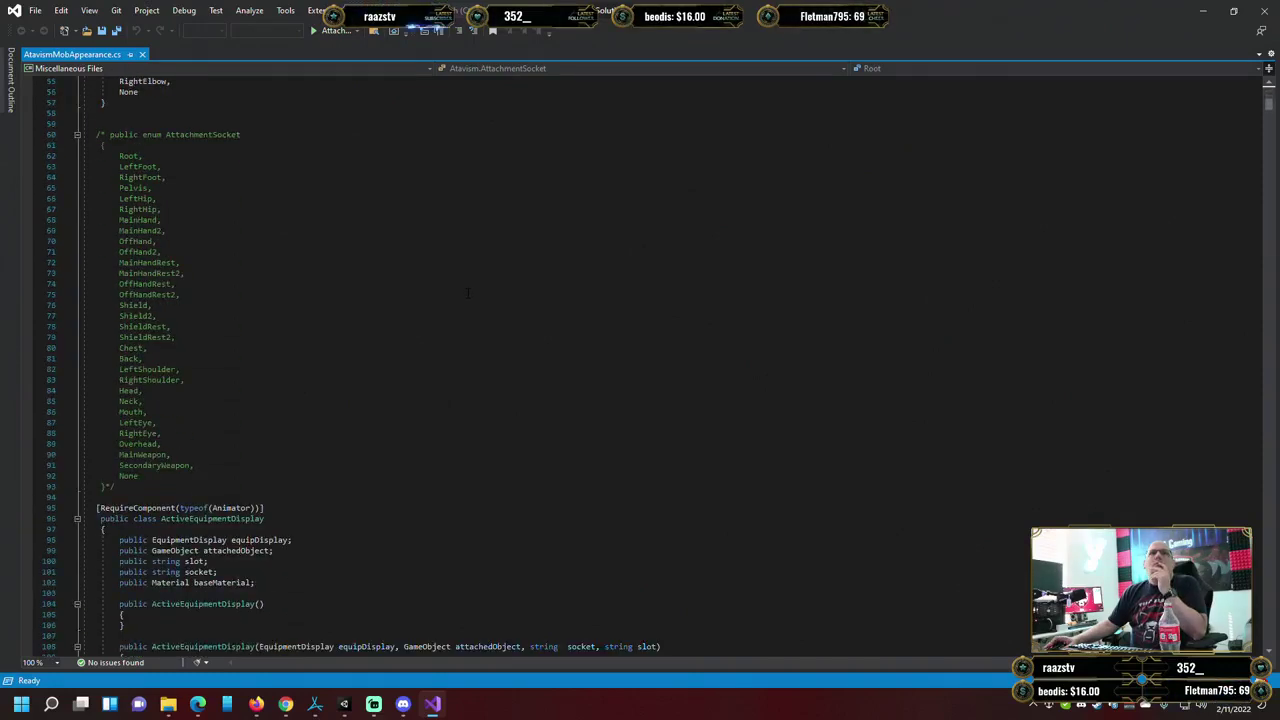
scroll(466, 294, down, 9)
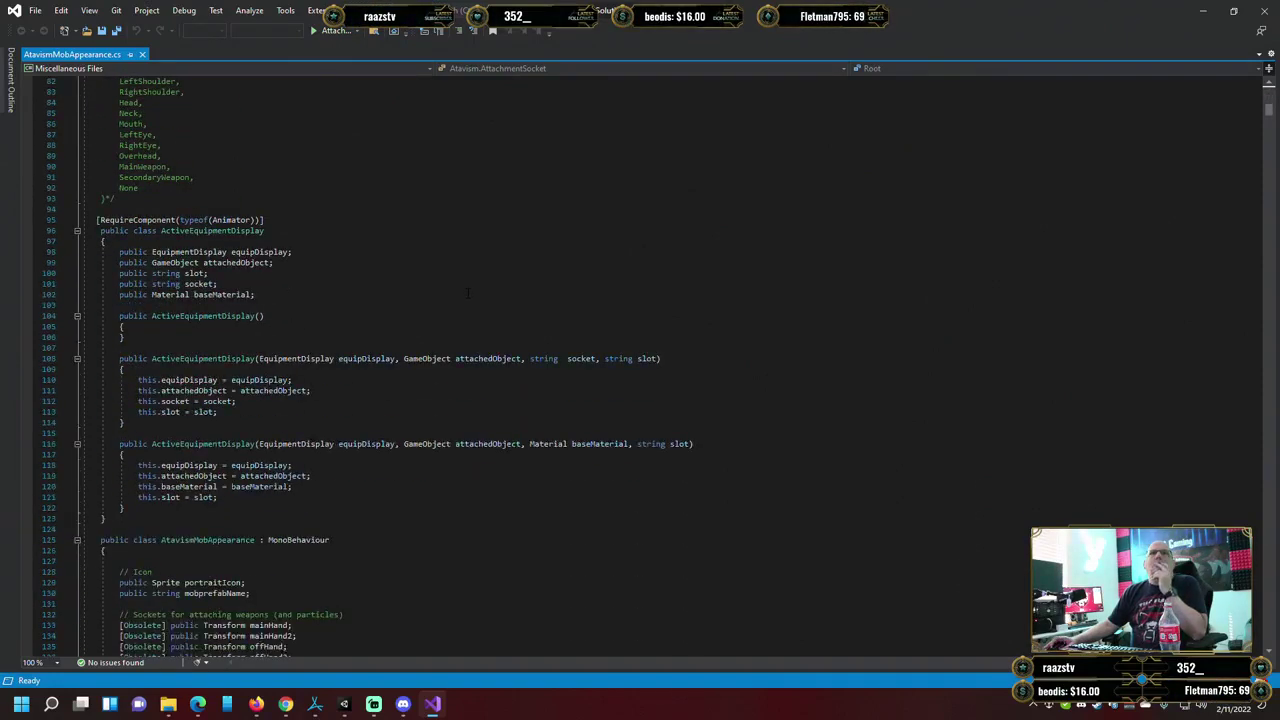
scroll(466, 294, down, 5)
scroll(466, 294, down, 11)
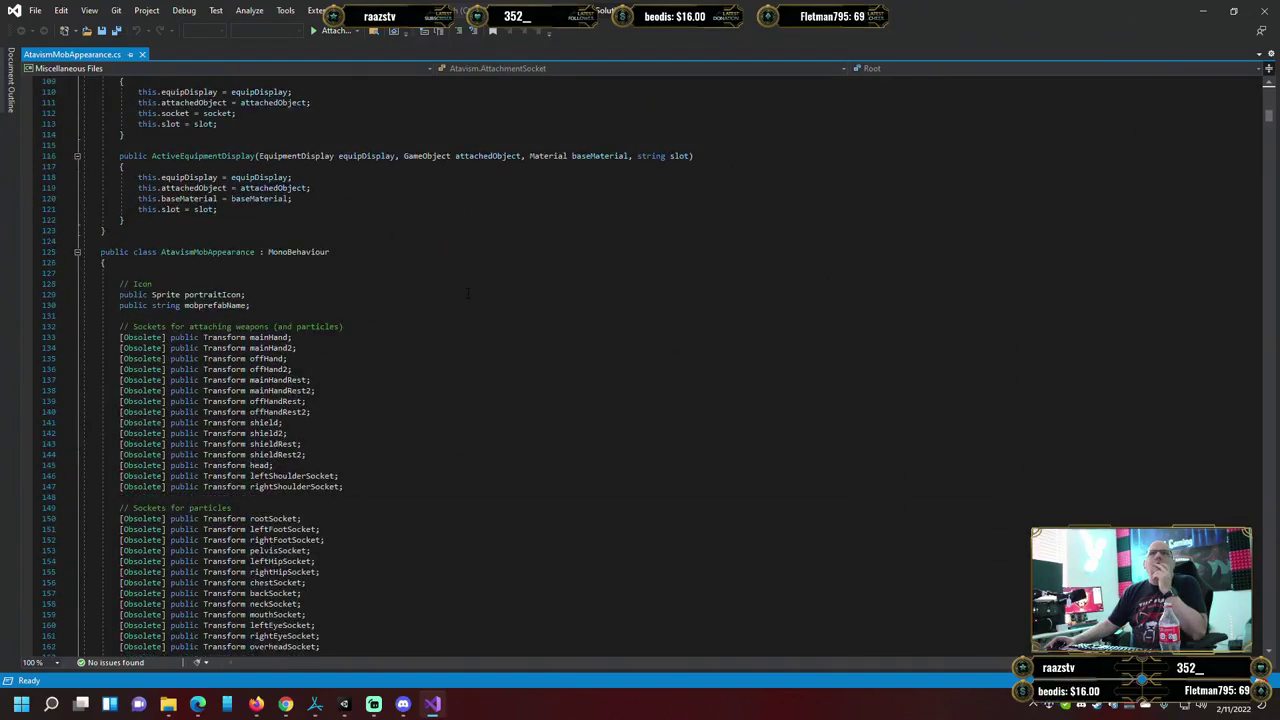
scroll(494, 270, down, 20)
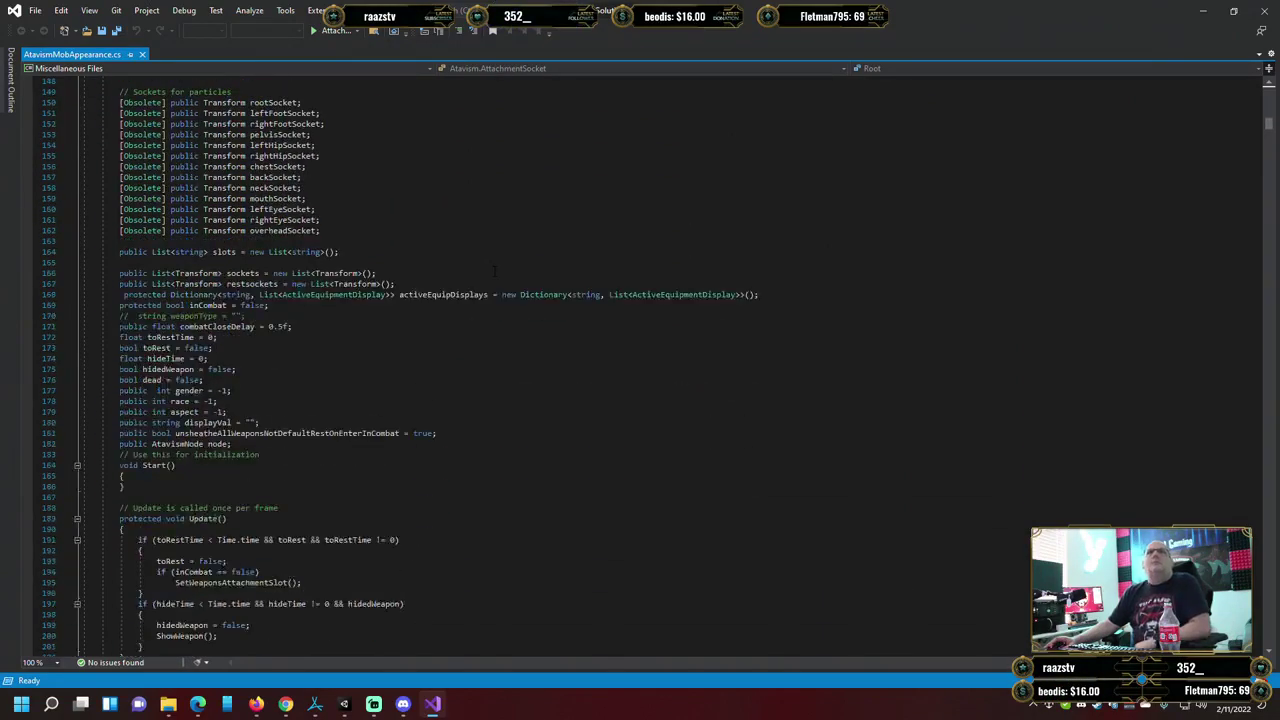
scroll(494, 270, down, 11)
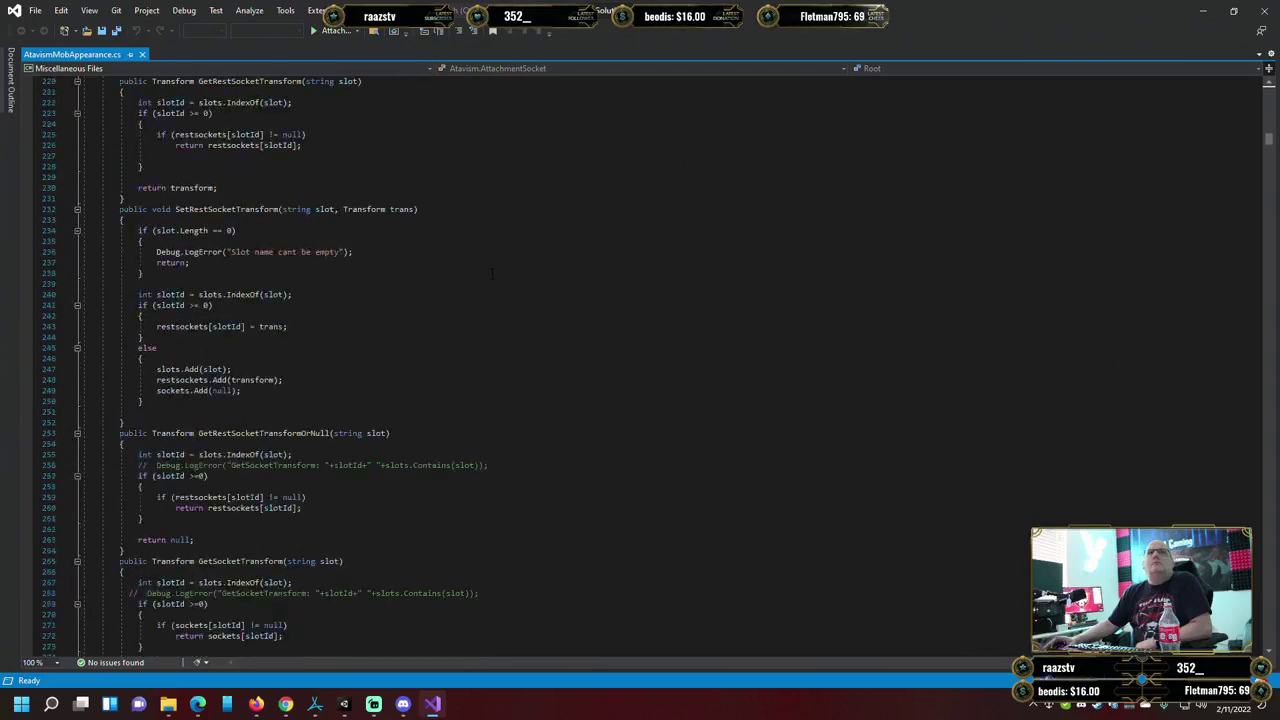
Back in Unity, resume the game from its pause menu and clear the Console errors.
key(alt+Tab)
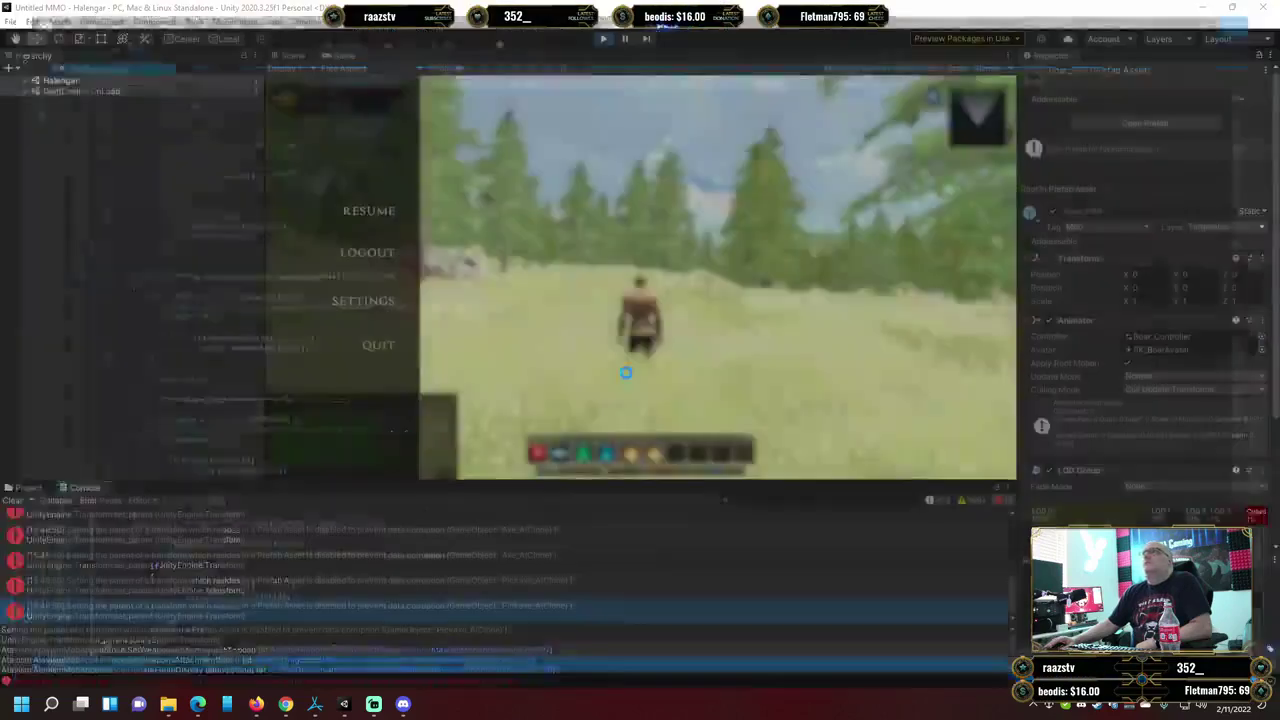
key(Escape)
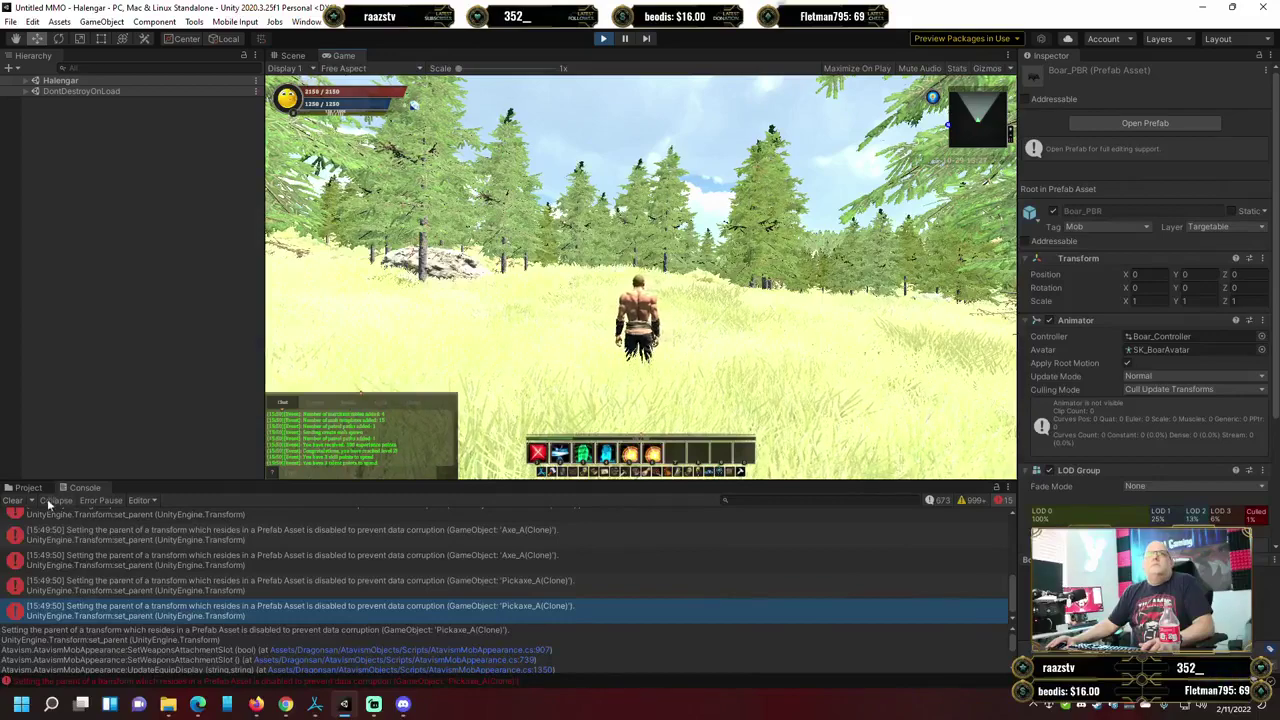
click(12, 501)
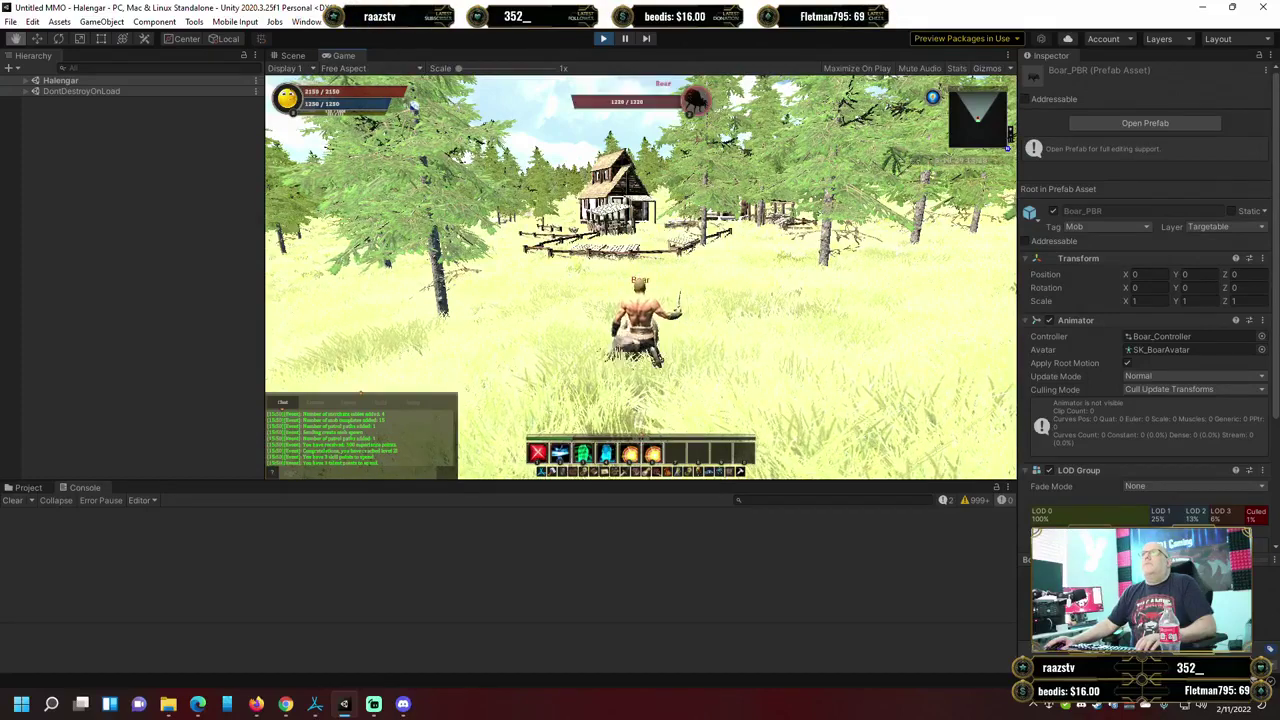
Kill the targeted boar with hotbar skills 1 and 2.
key(1)
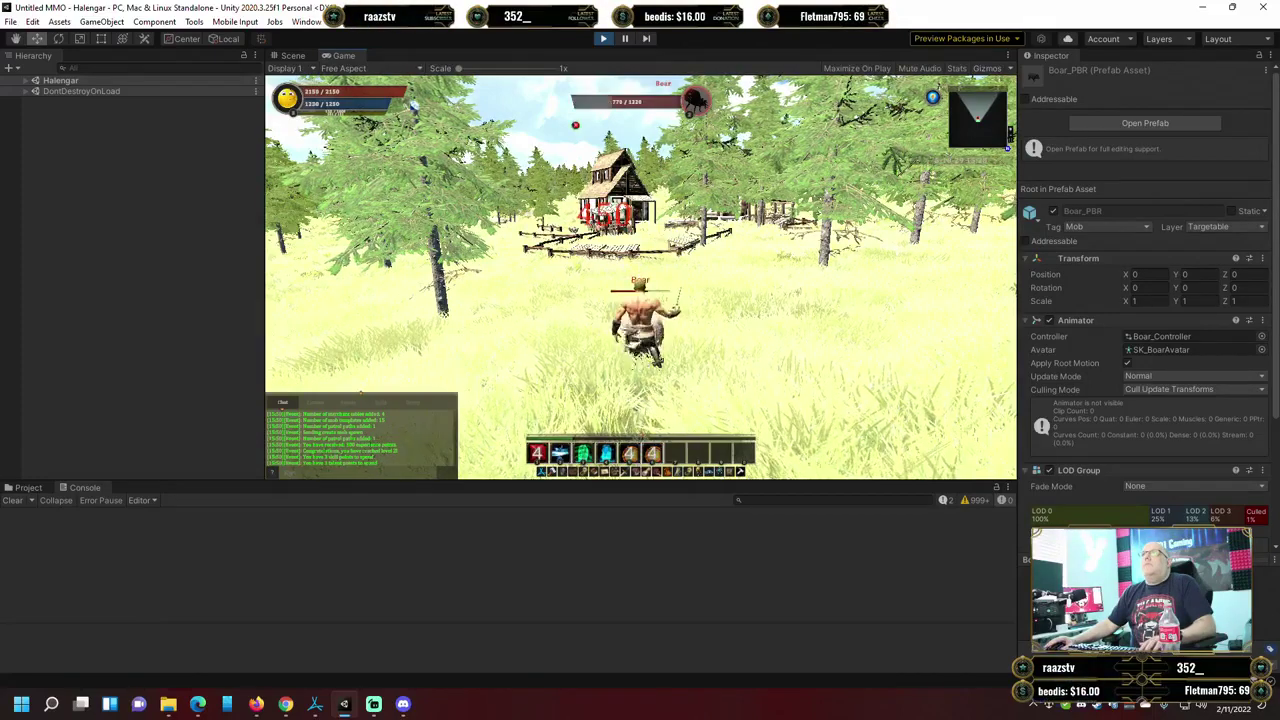
key(2)
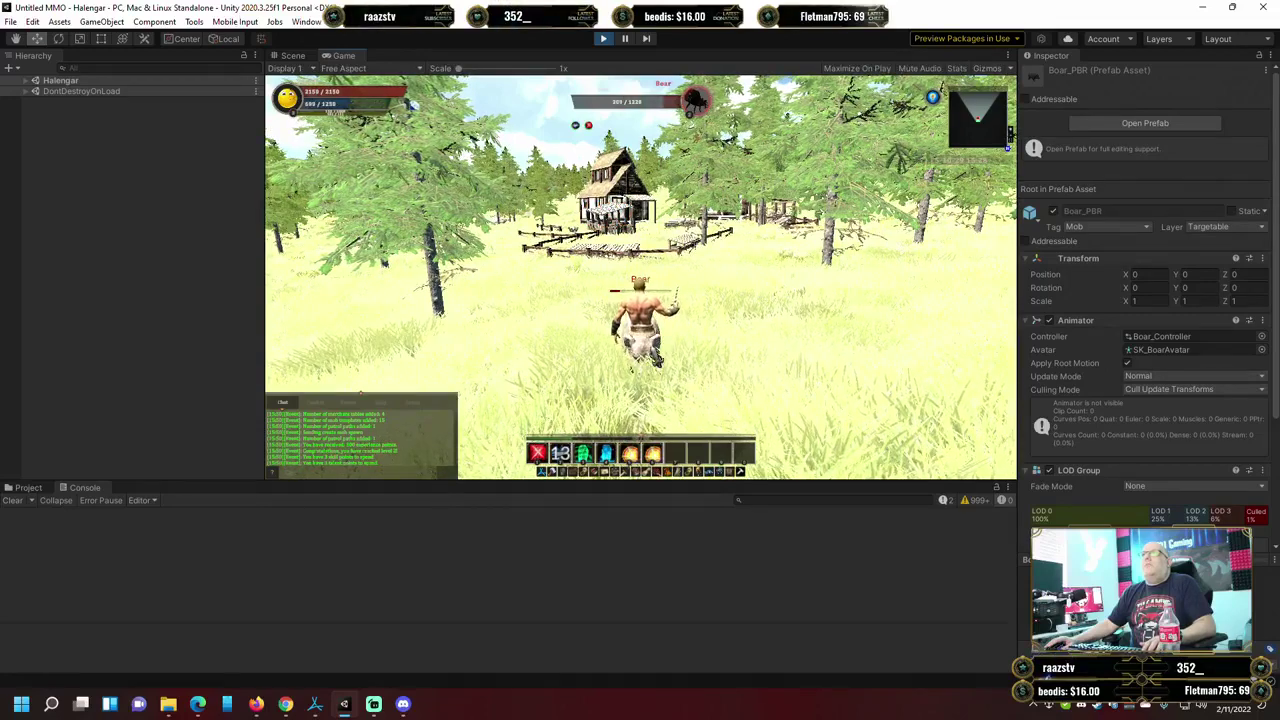
key(1)
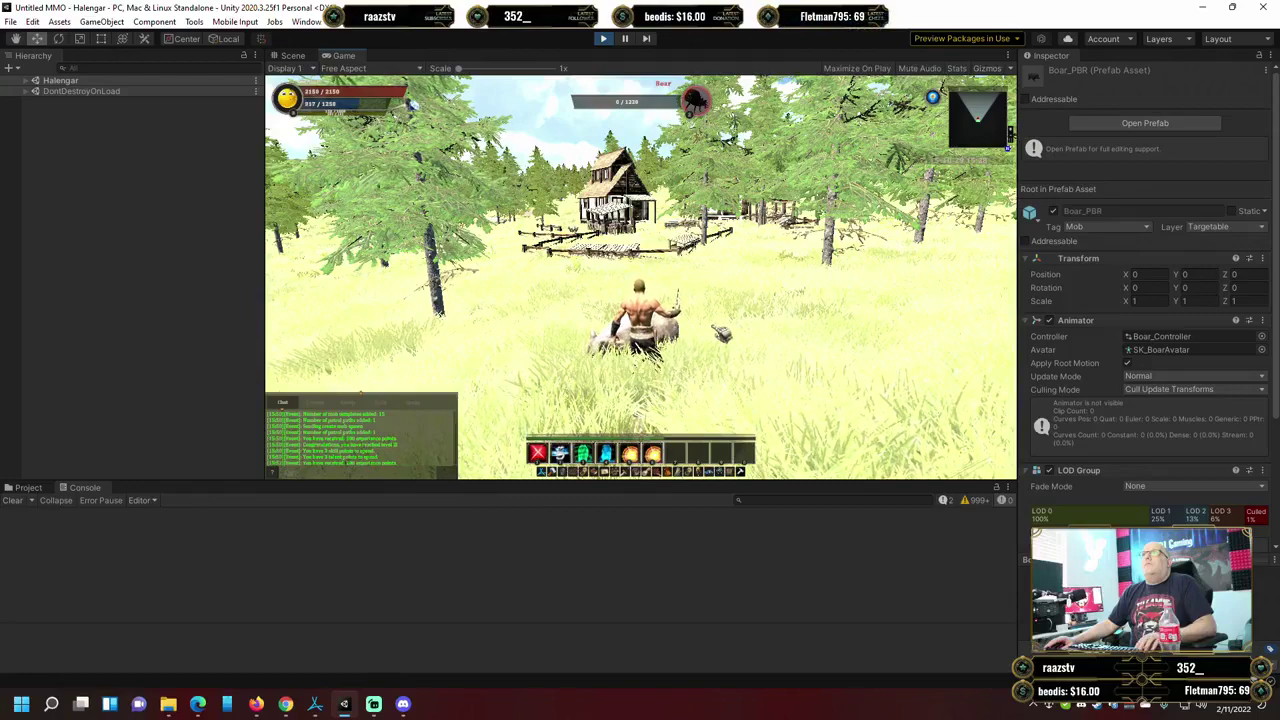
Look around the field, then run up beside the boar.
key(d)
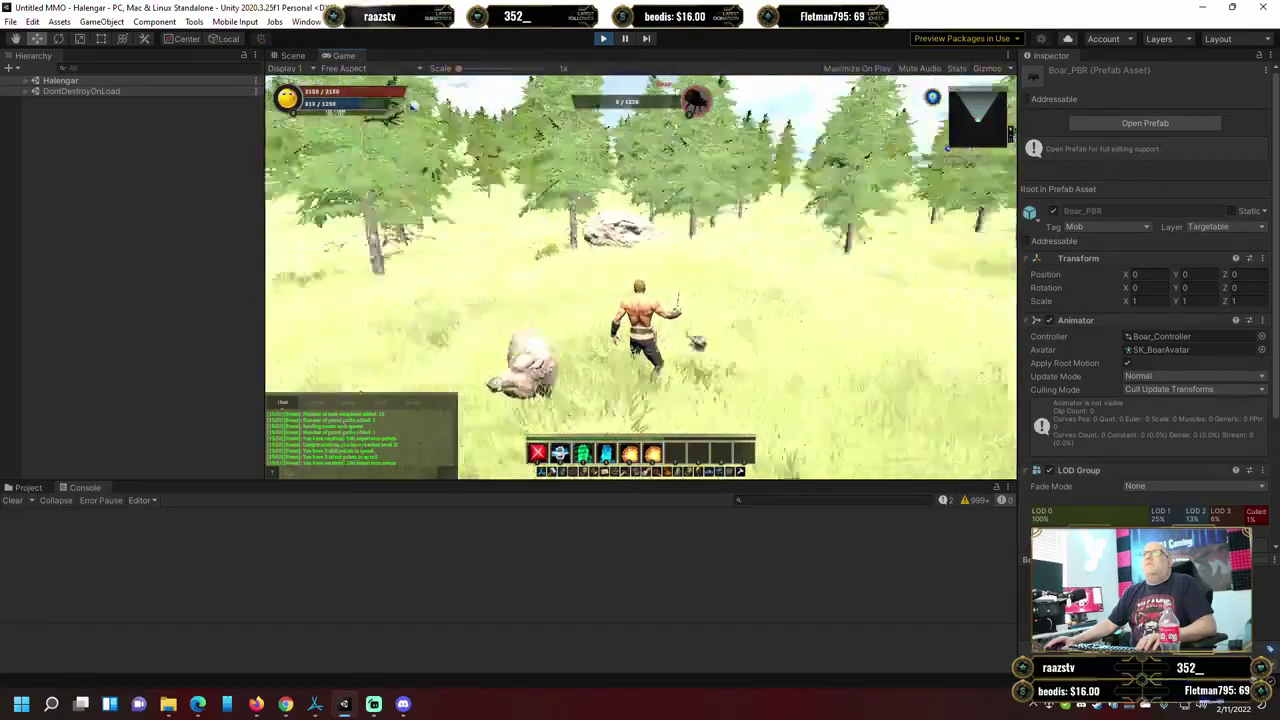
key(d)
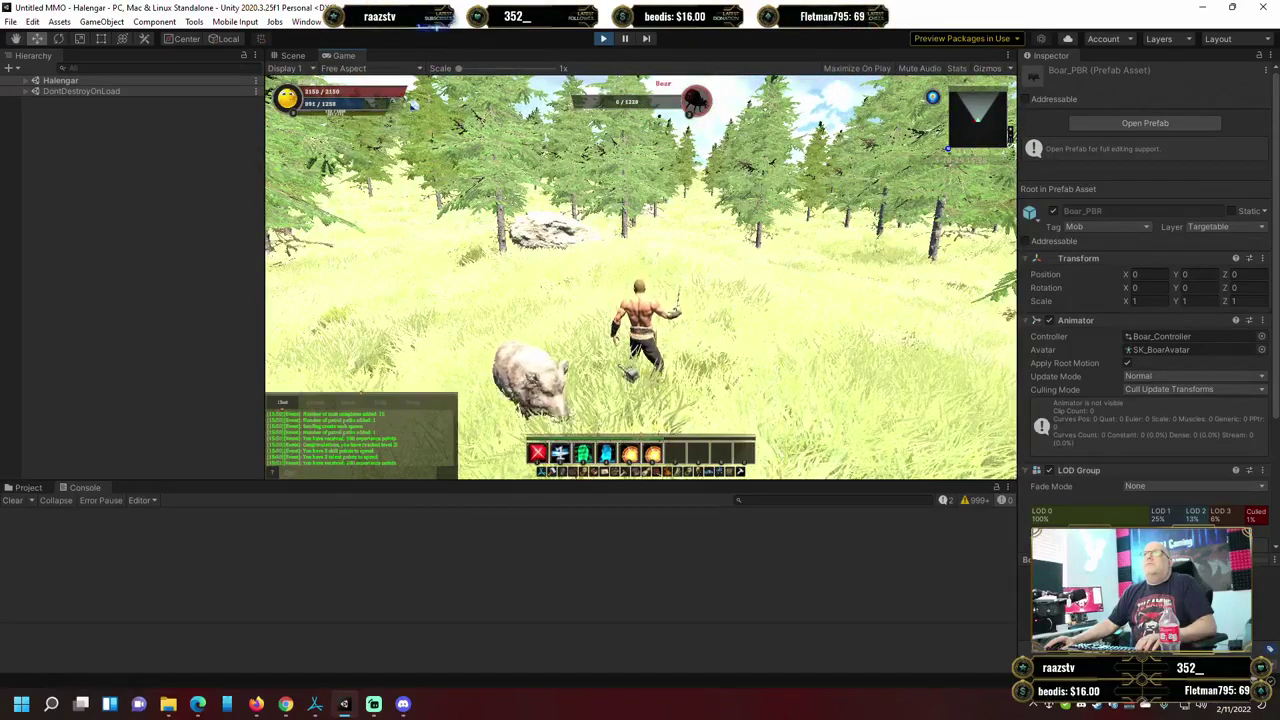
key(a)
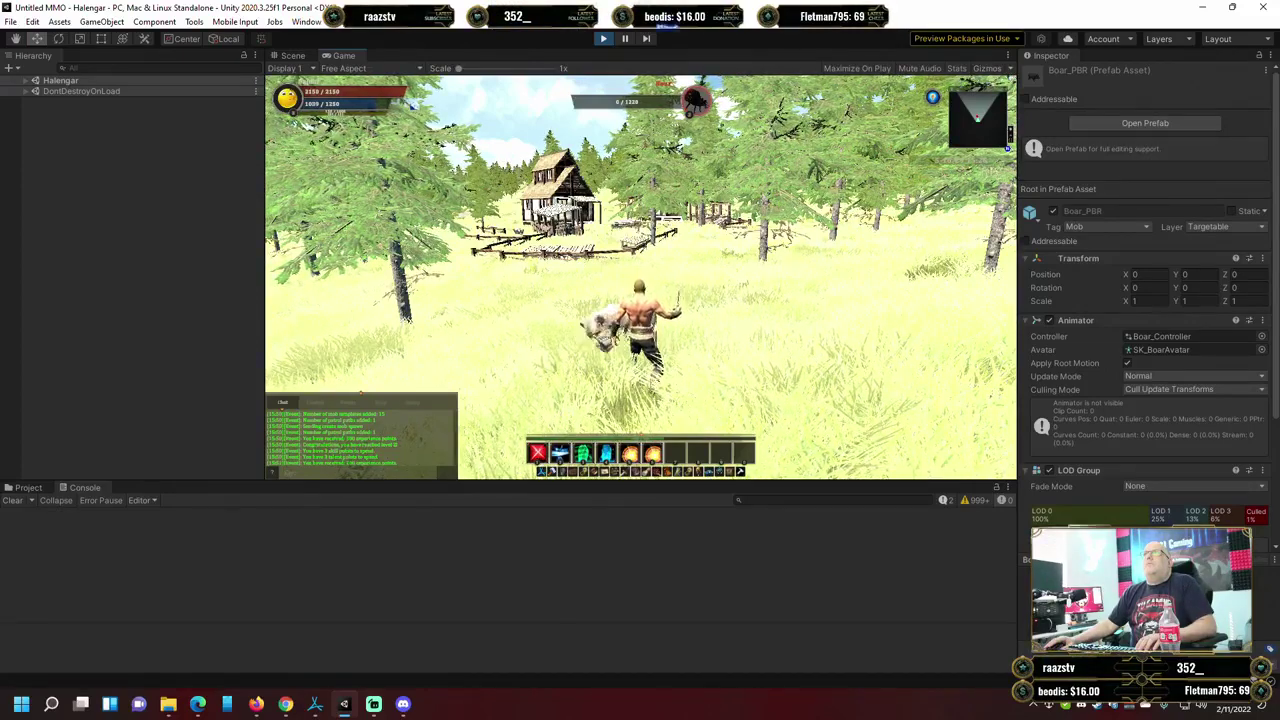
key(d)
key(d)
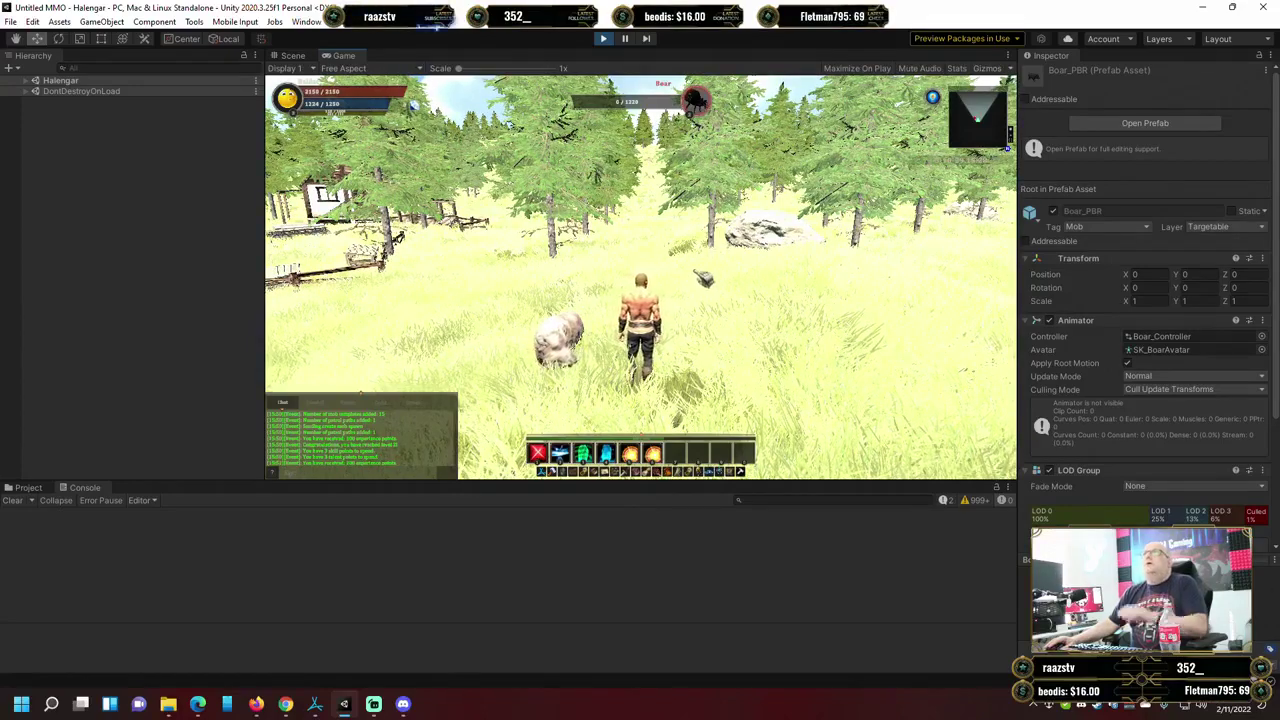
key(w)
key(a)
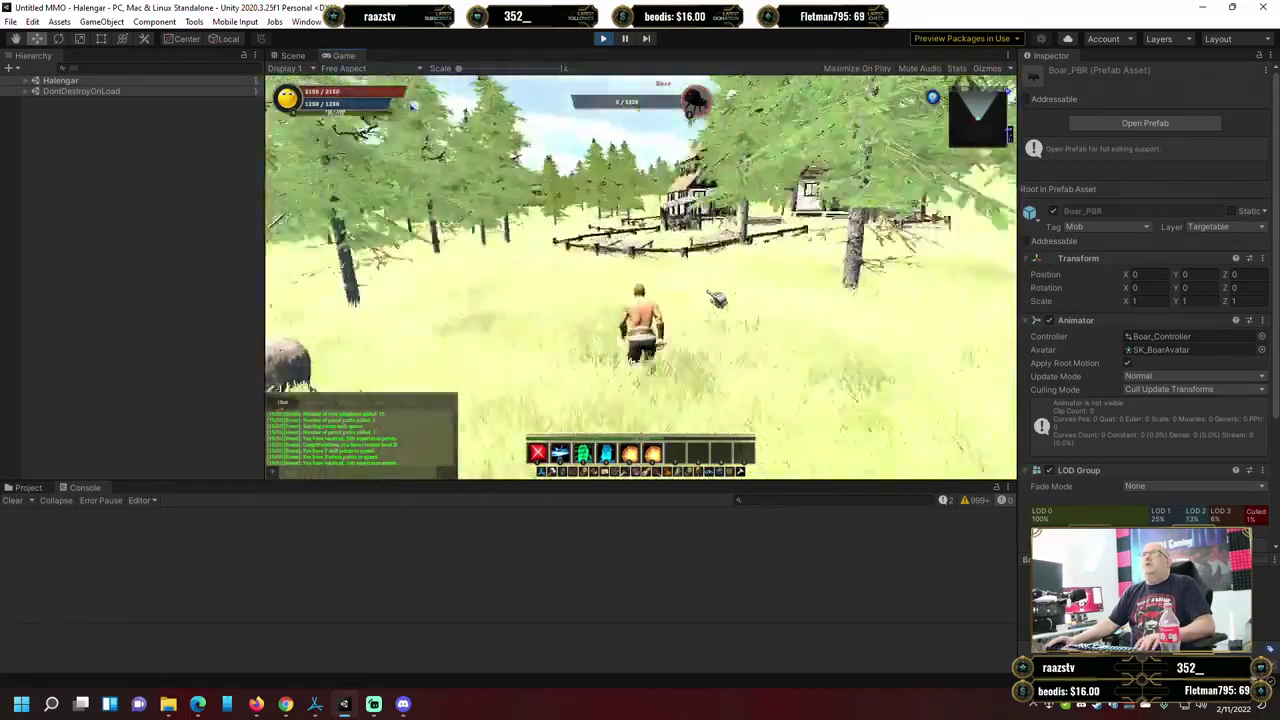
key(a)
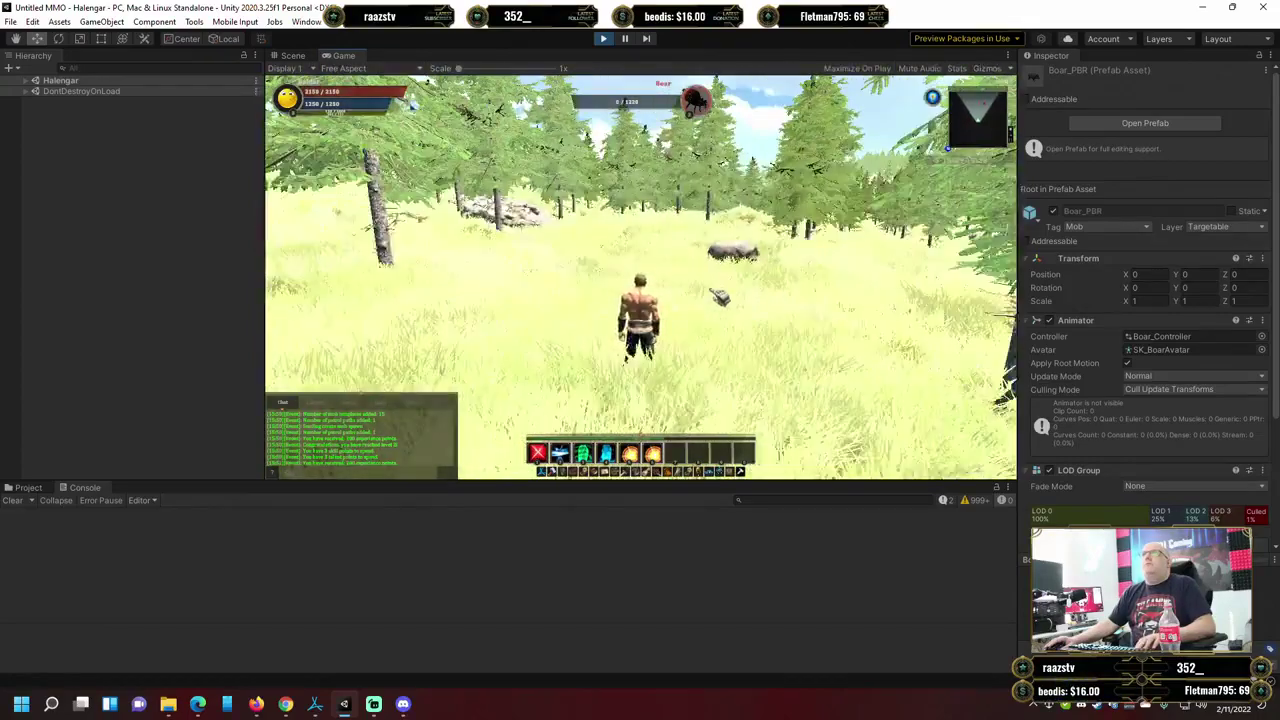
key(w)
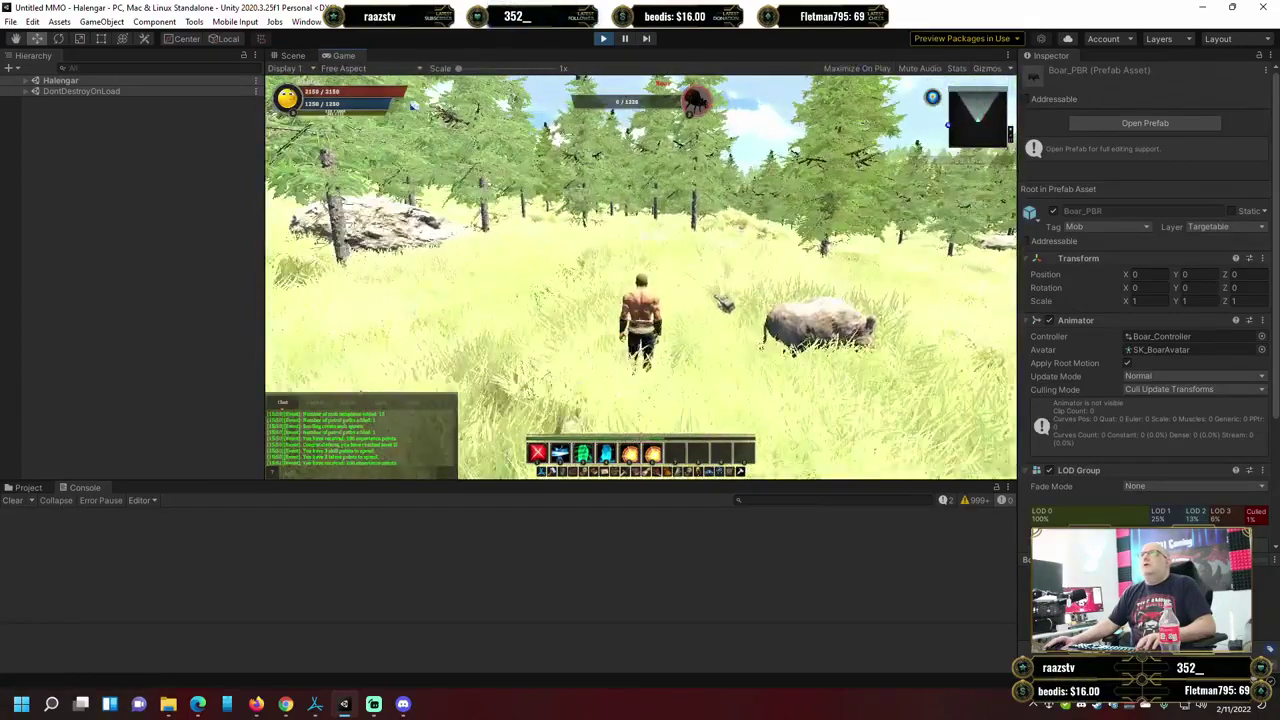
key(d)
key(w)
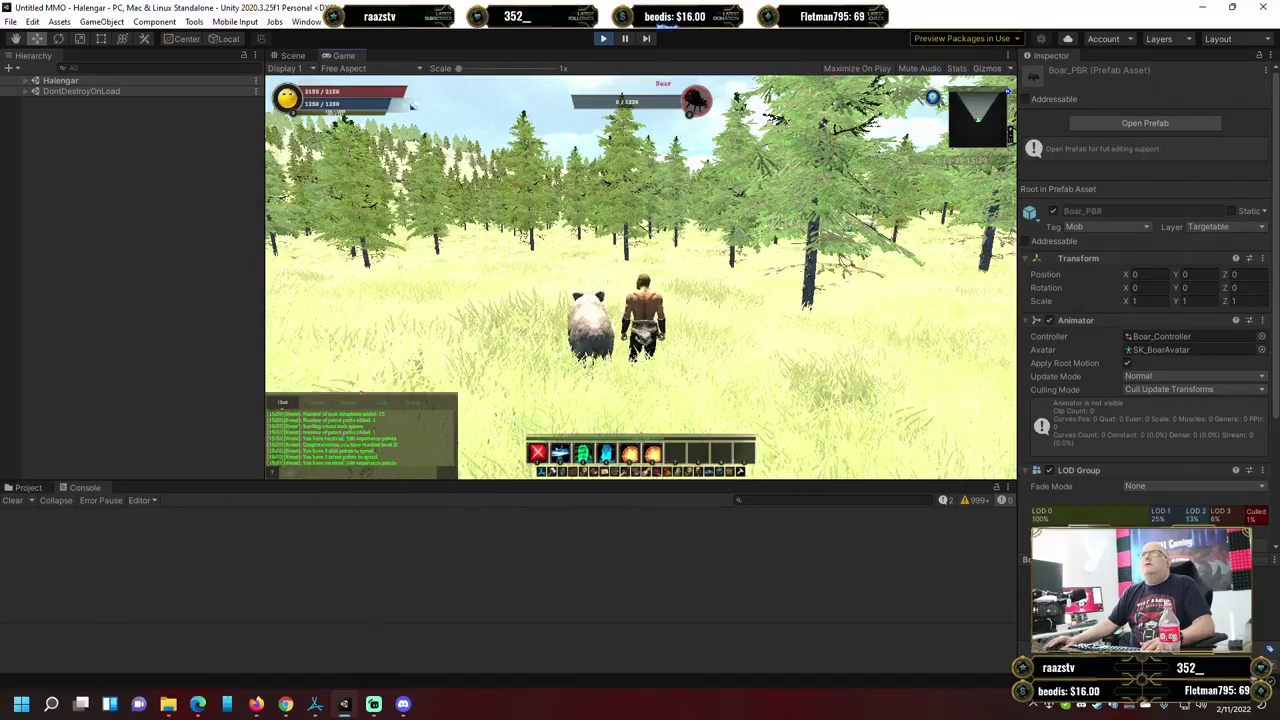
Run through the forest up to the cabin, then bring up the pause menu.
key(Escape)
key(Escape)
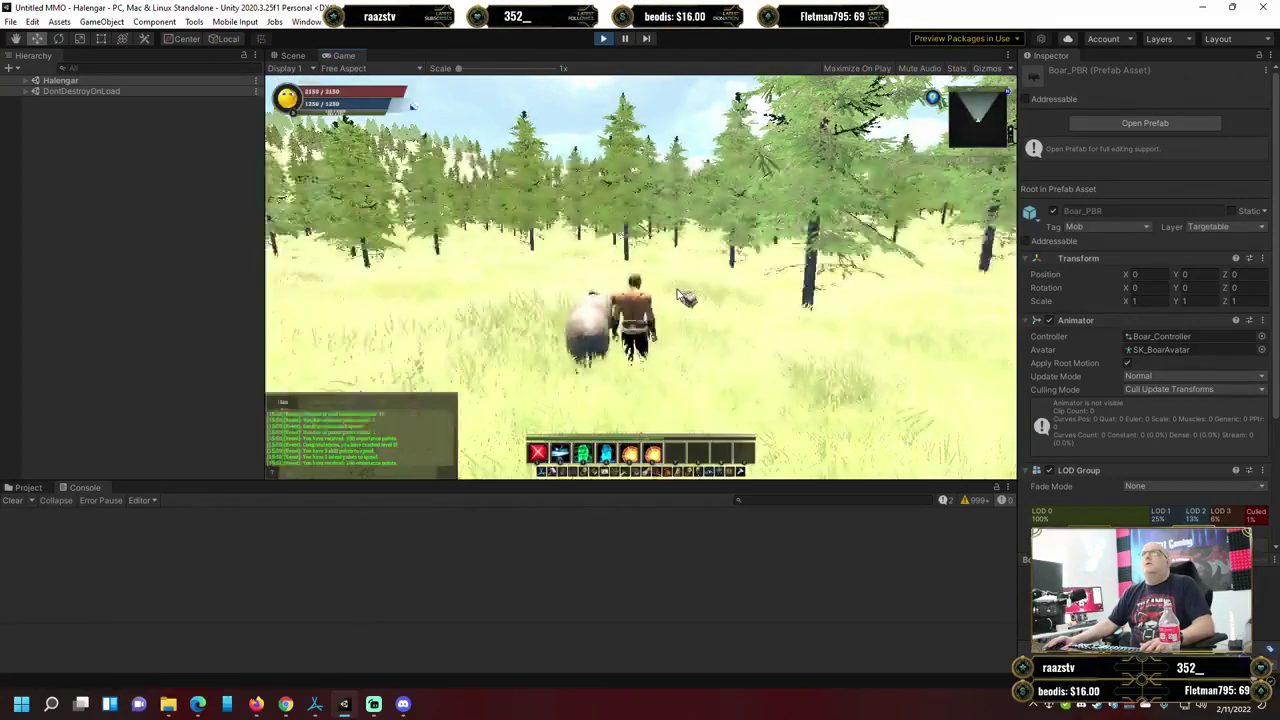
key(w)
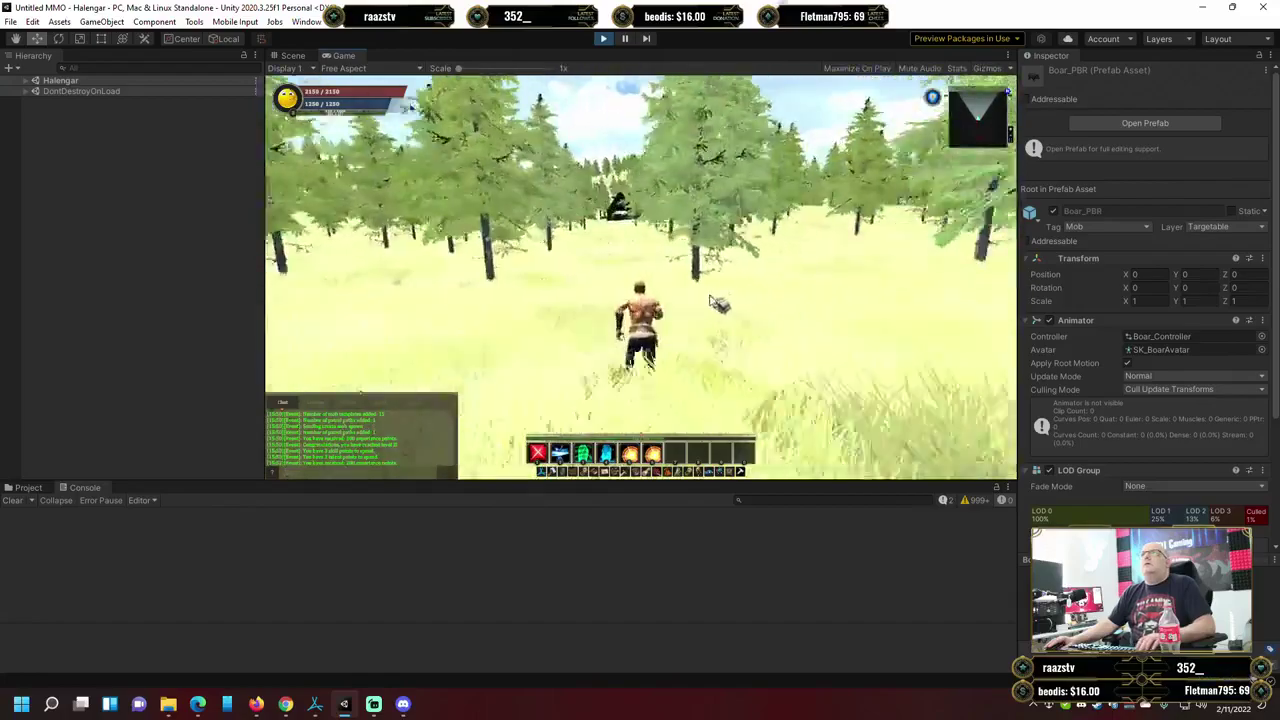
key(w)
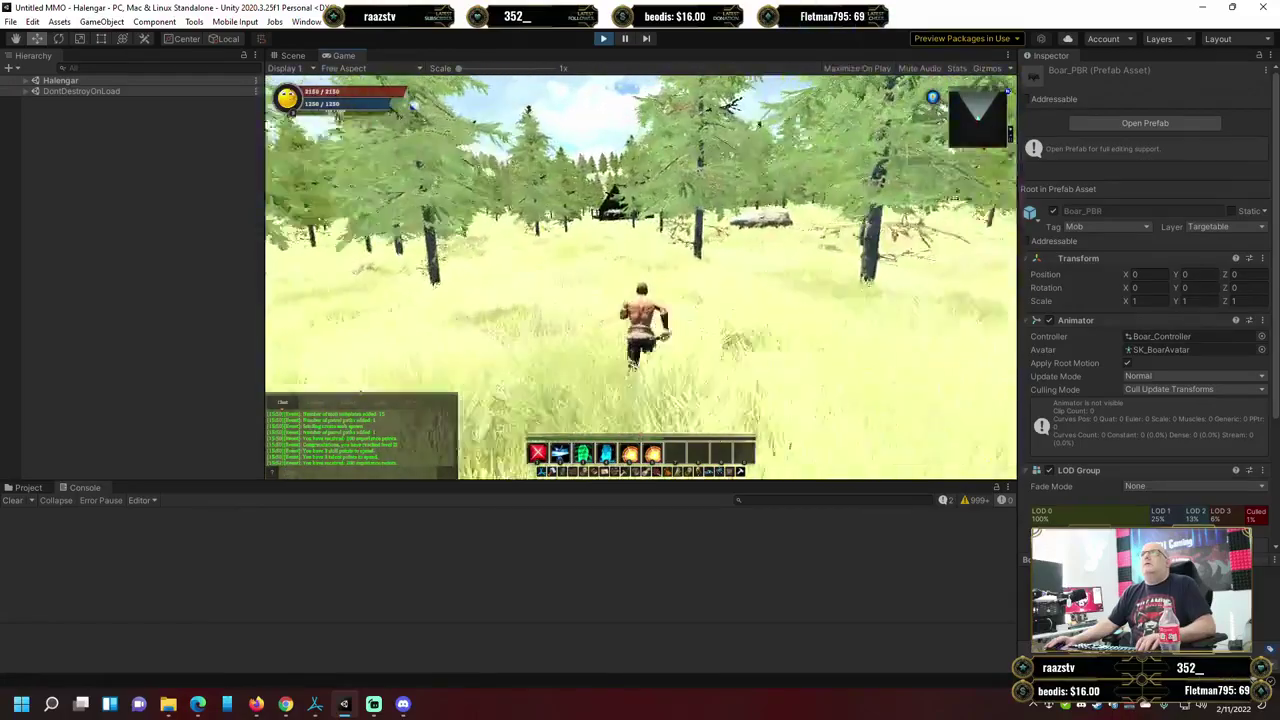
key(w)
key(w)
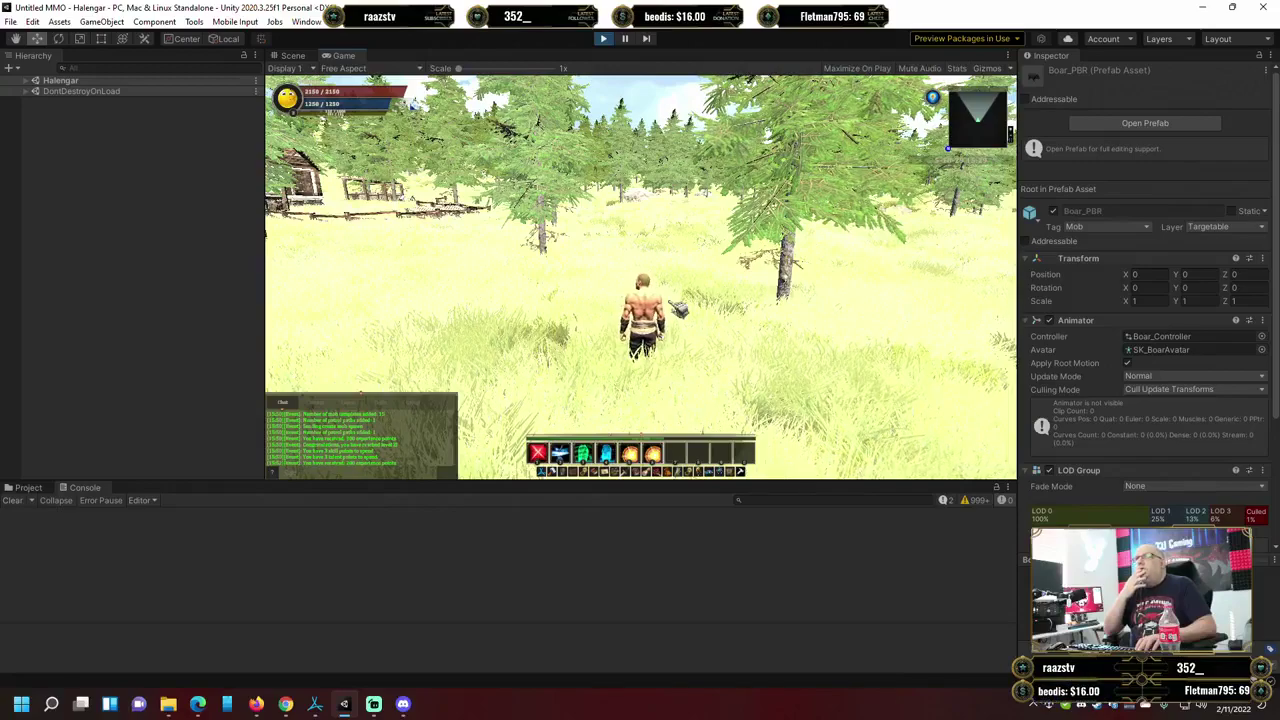
key(w)
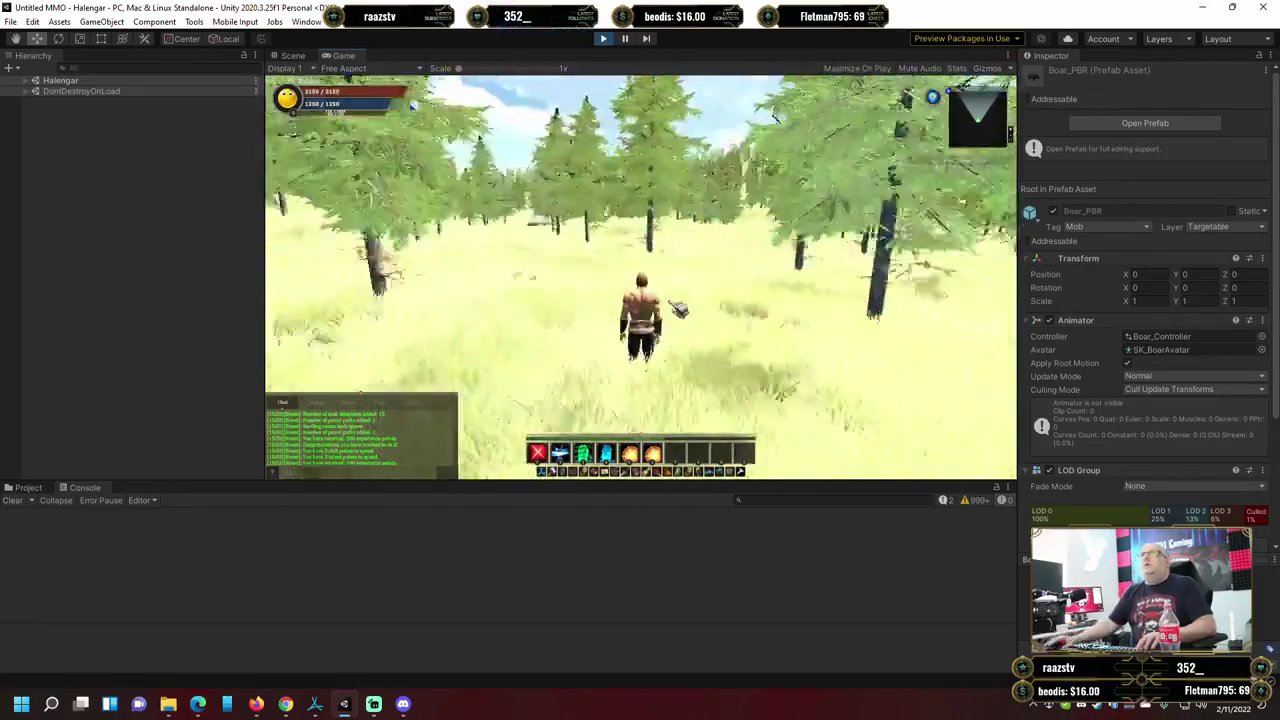
key(w)
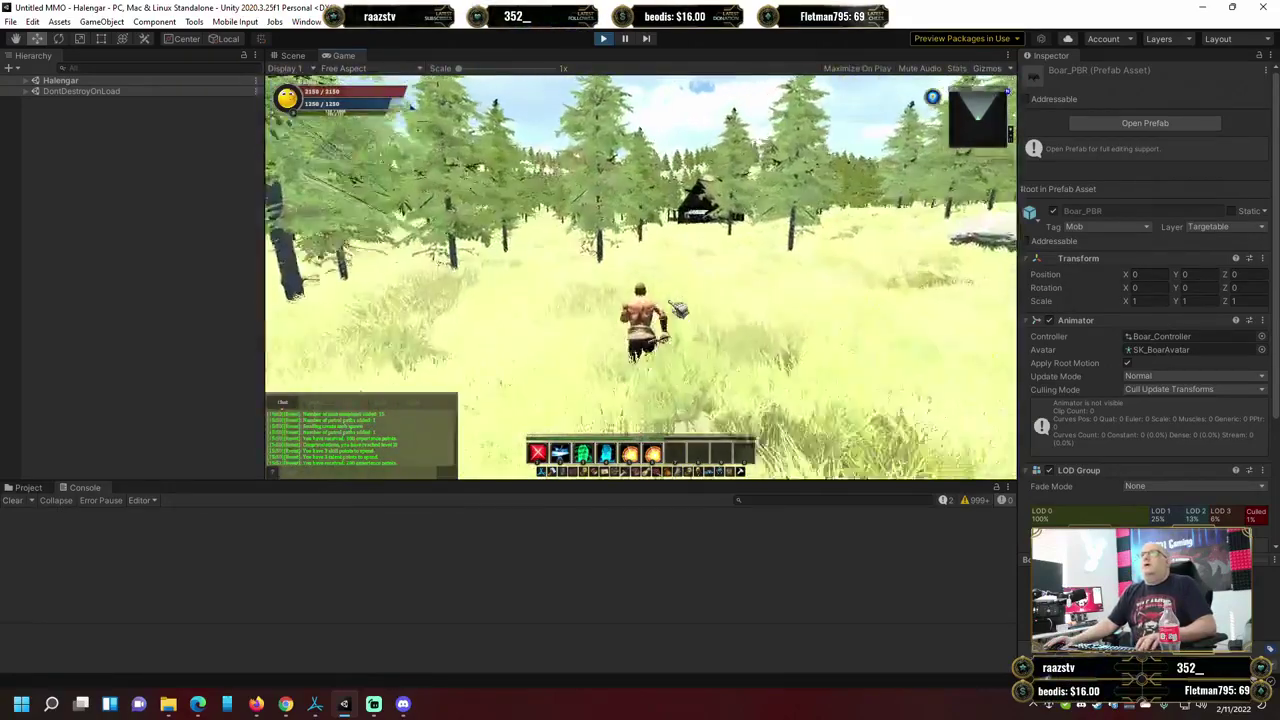
key(w)
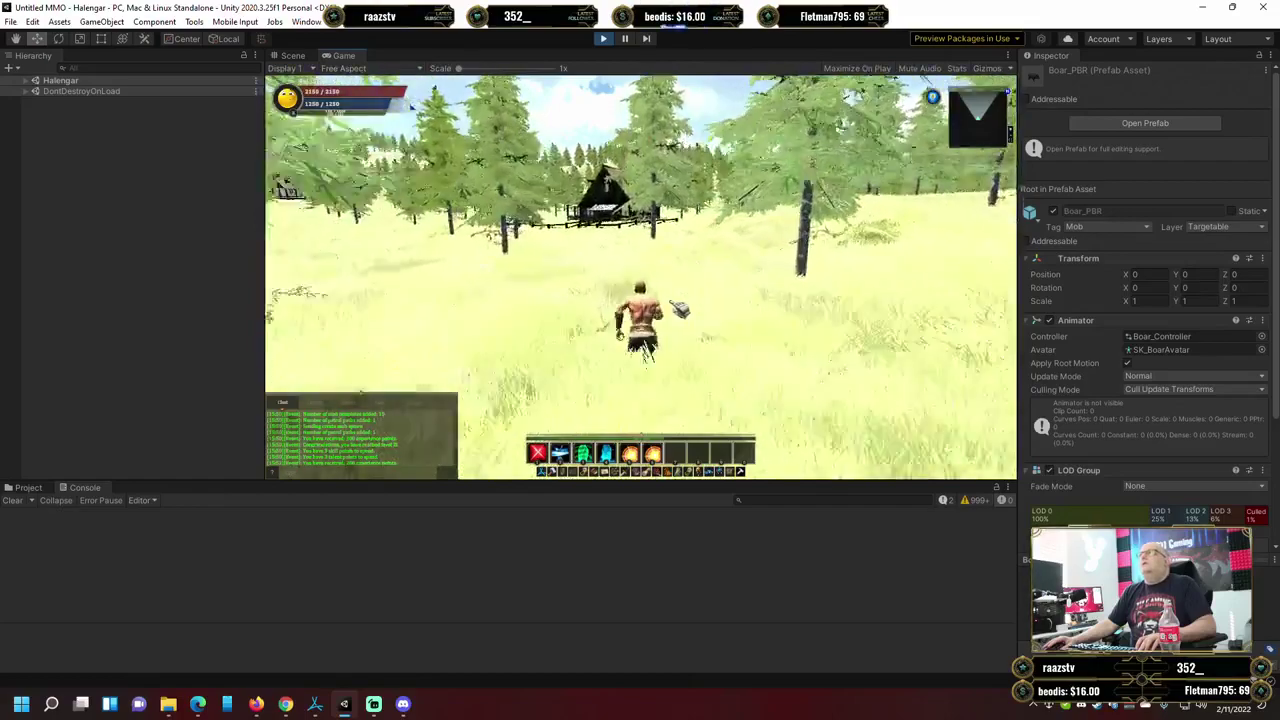
key(w)
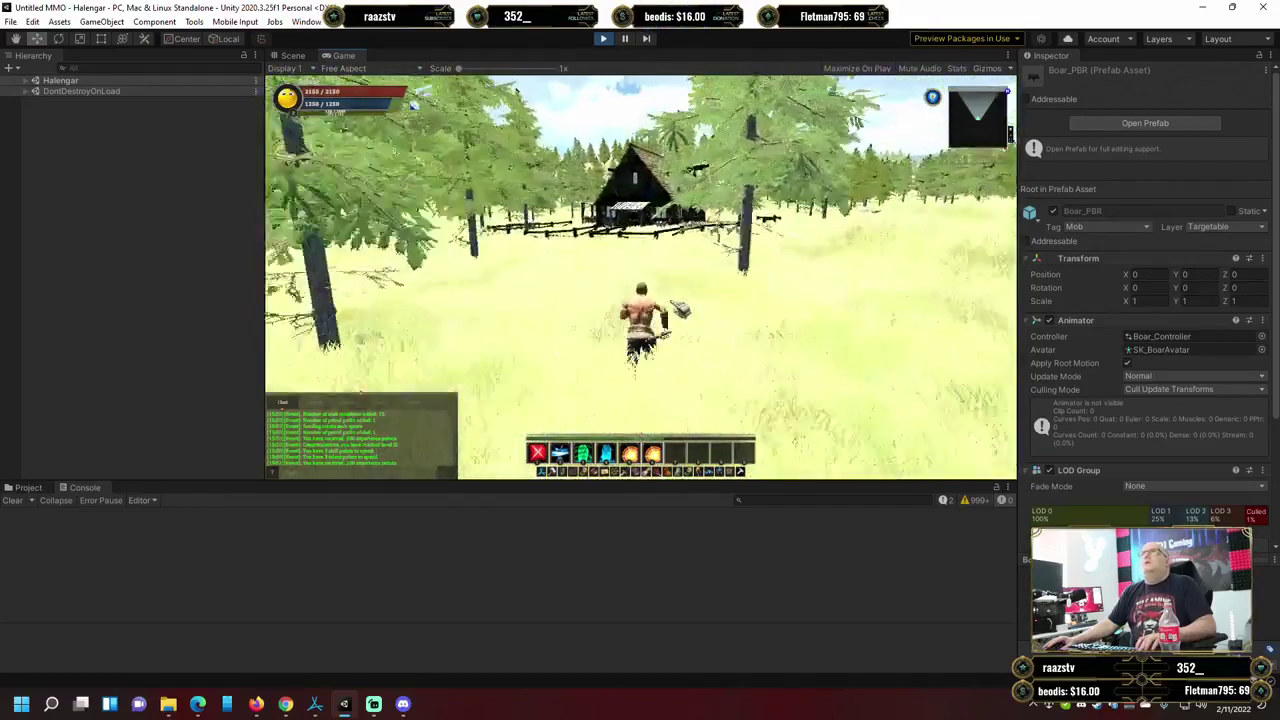
key(w)
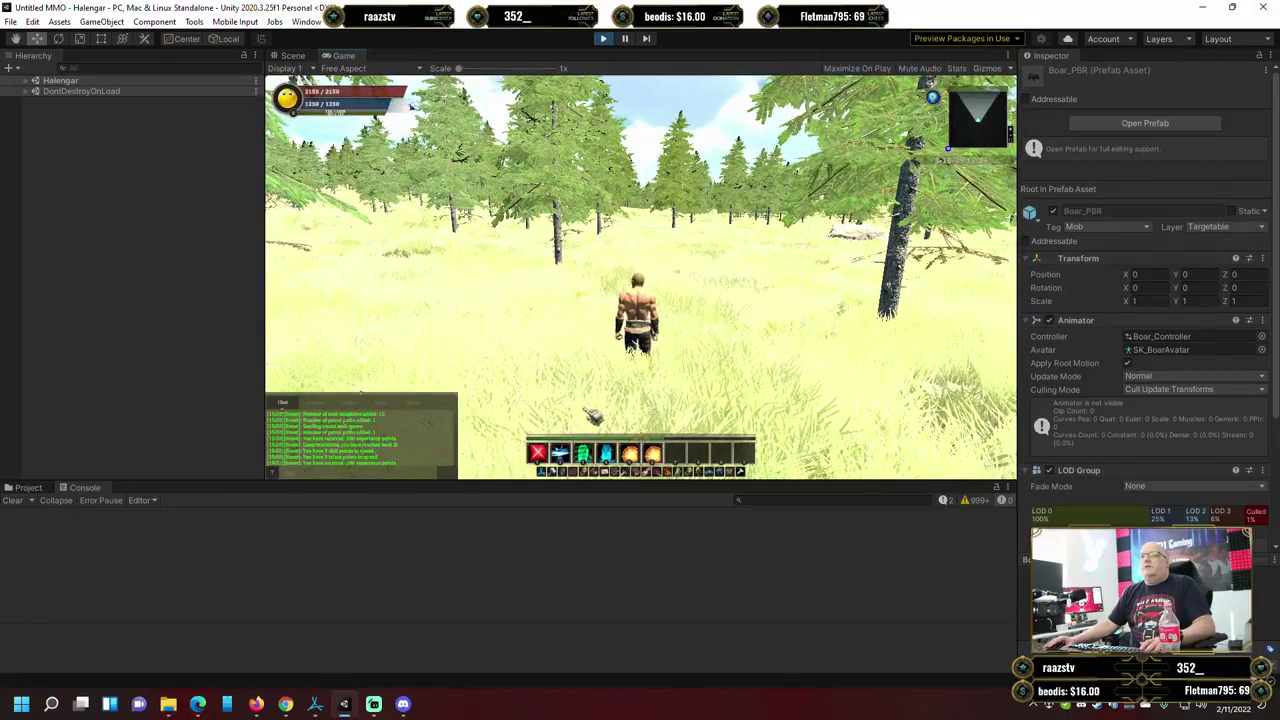
key(Escape)
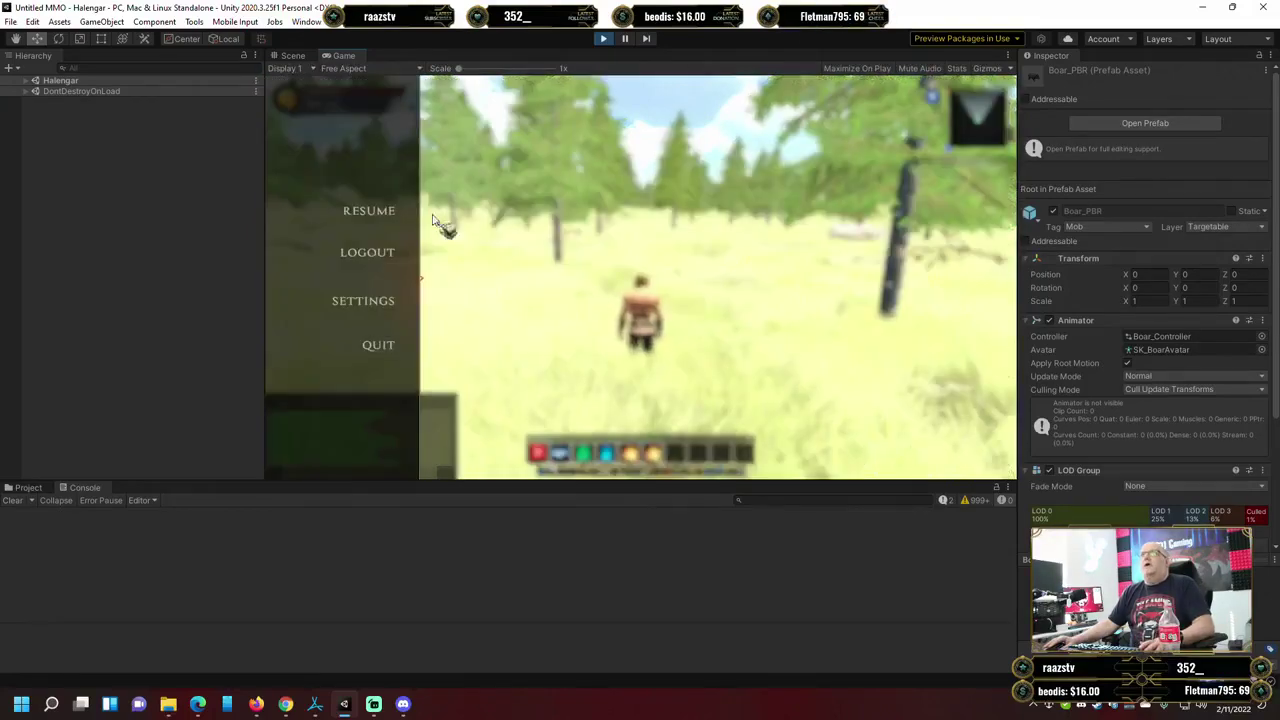
Stop play mode, show the Scene view, and list the SFBay mob assets in Project.
click(600, 39)
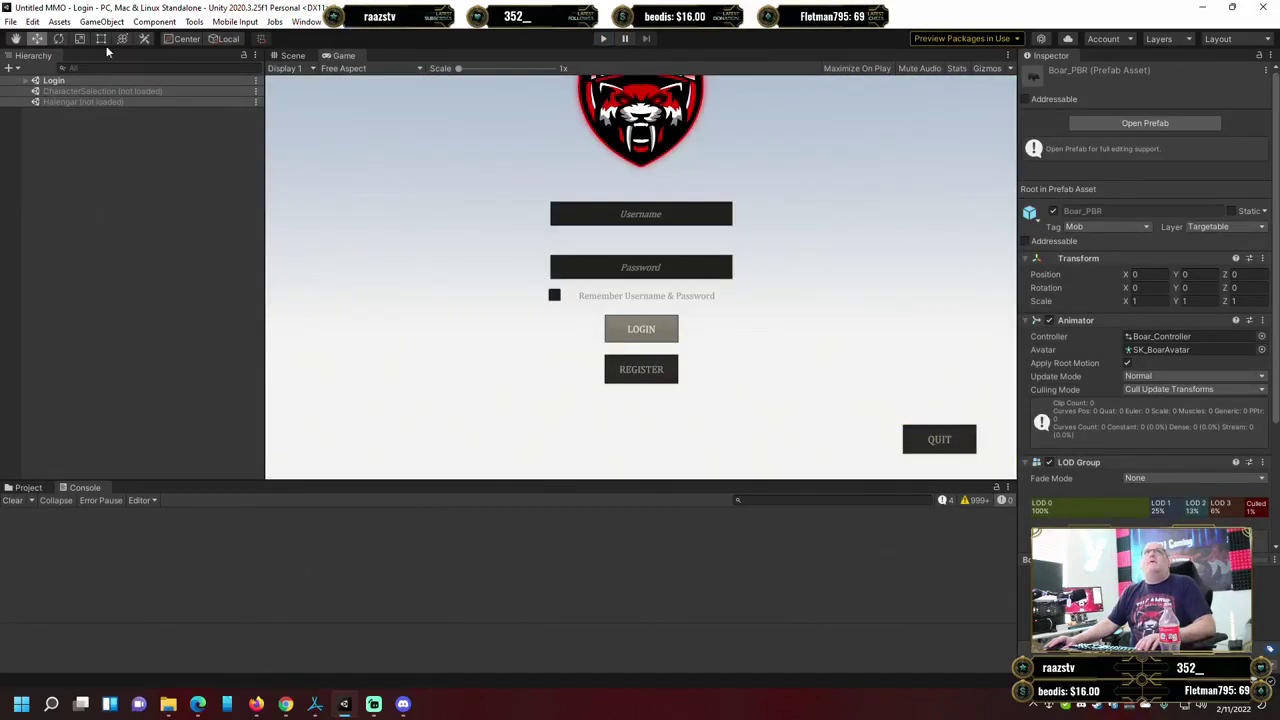
click(293, 56)
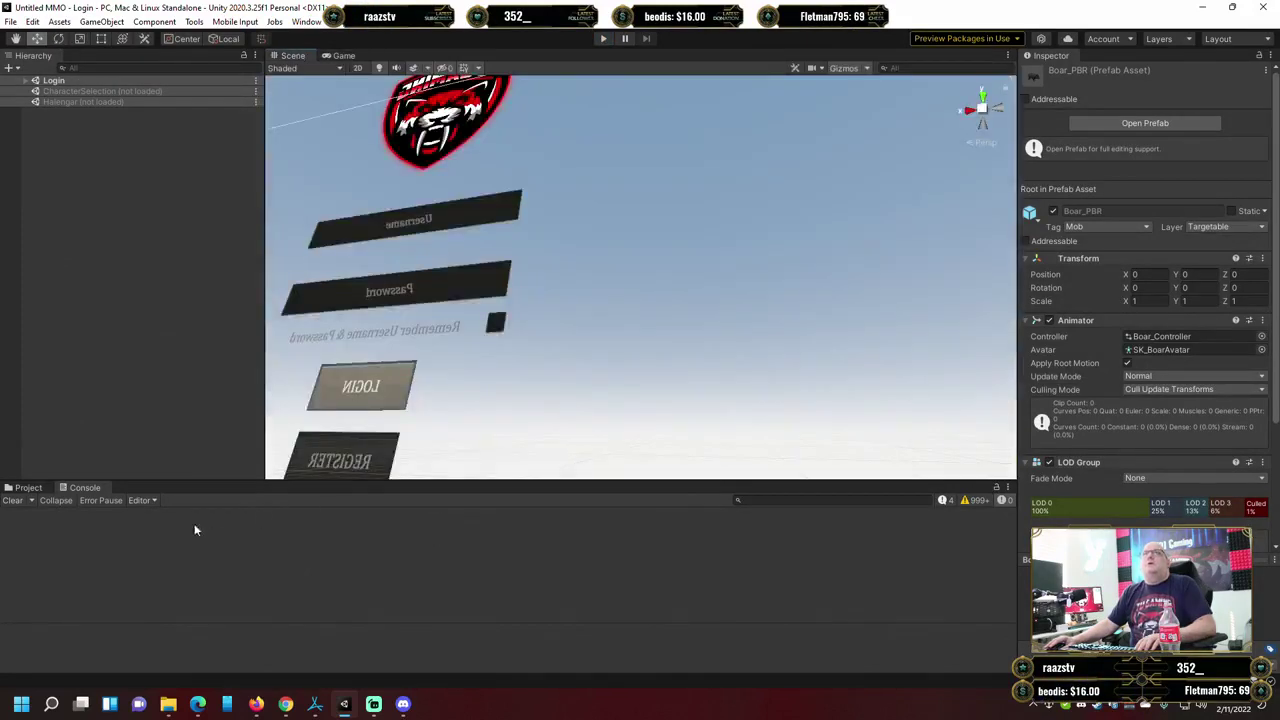
click(28, 488)
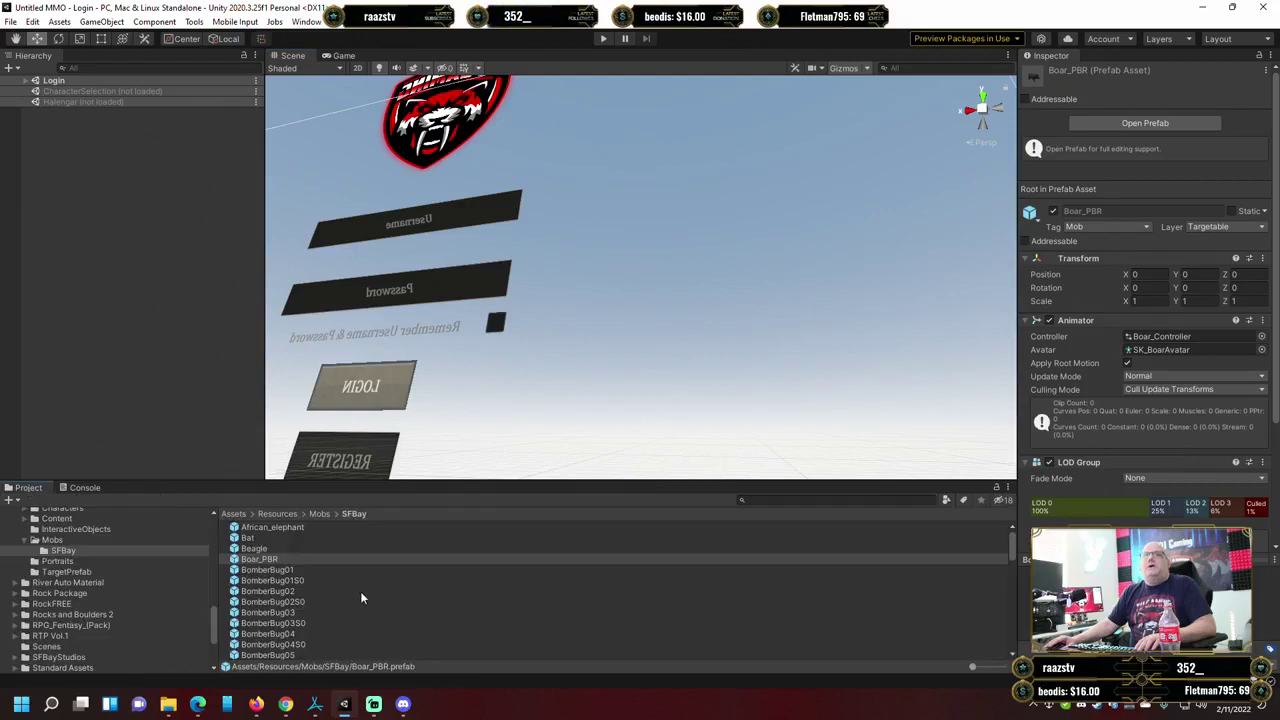
scroll(362, 597, down, 10)
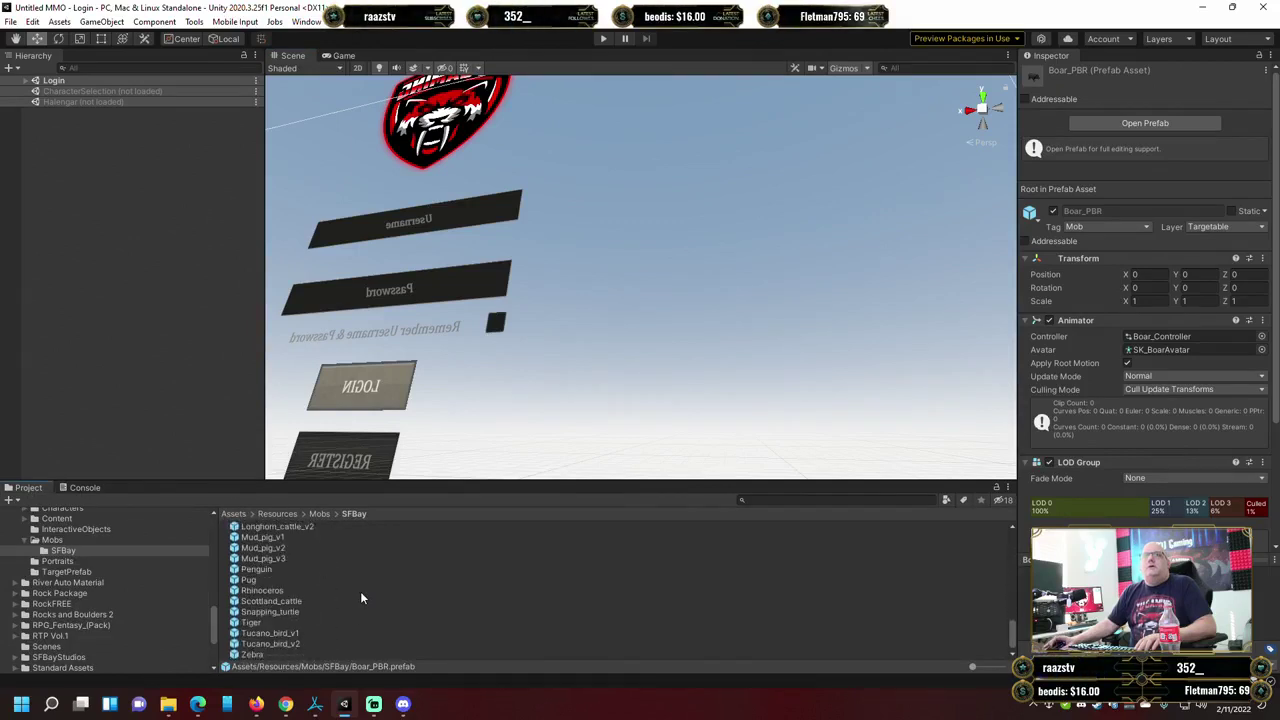
Tag the Tiger prefab Mob and put it and its children on the Targetable layer.
click(262, 623)
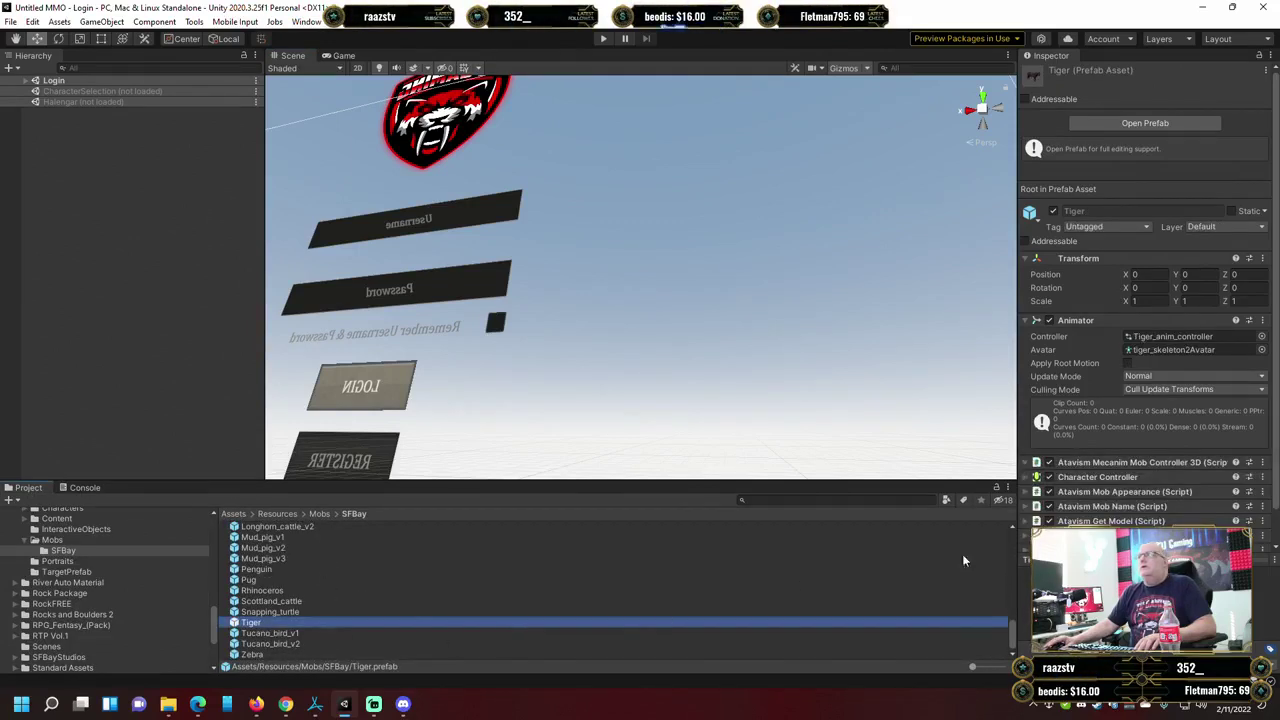
click(1117, 227)
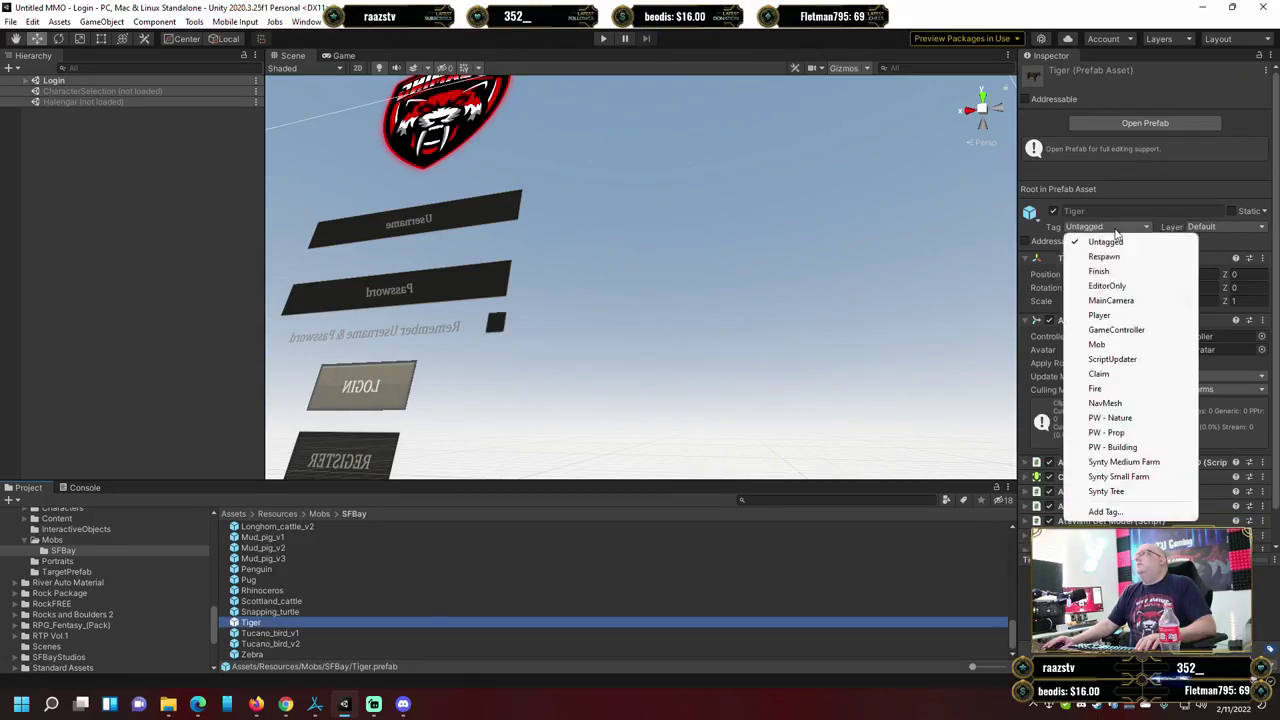
click(1115, 345)
click(1205, 228)
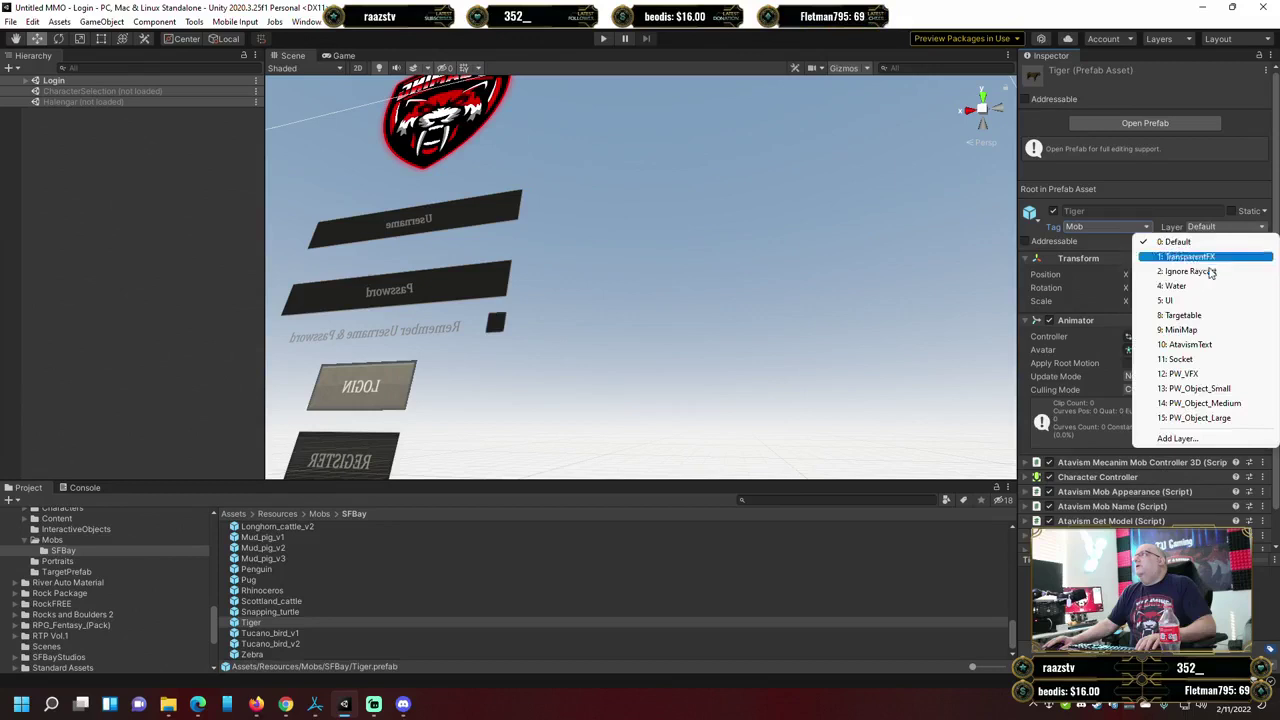
click(1196, 315)
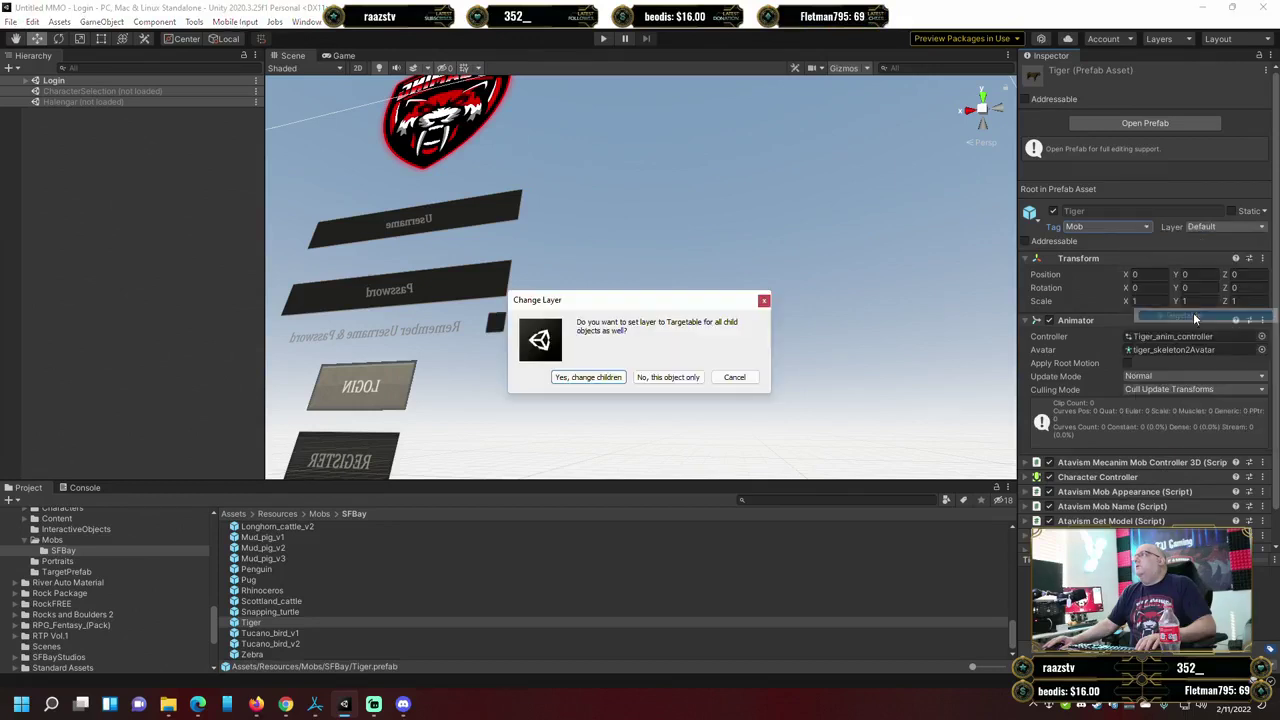
click(590, 377)
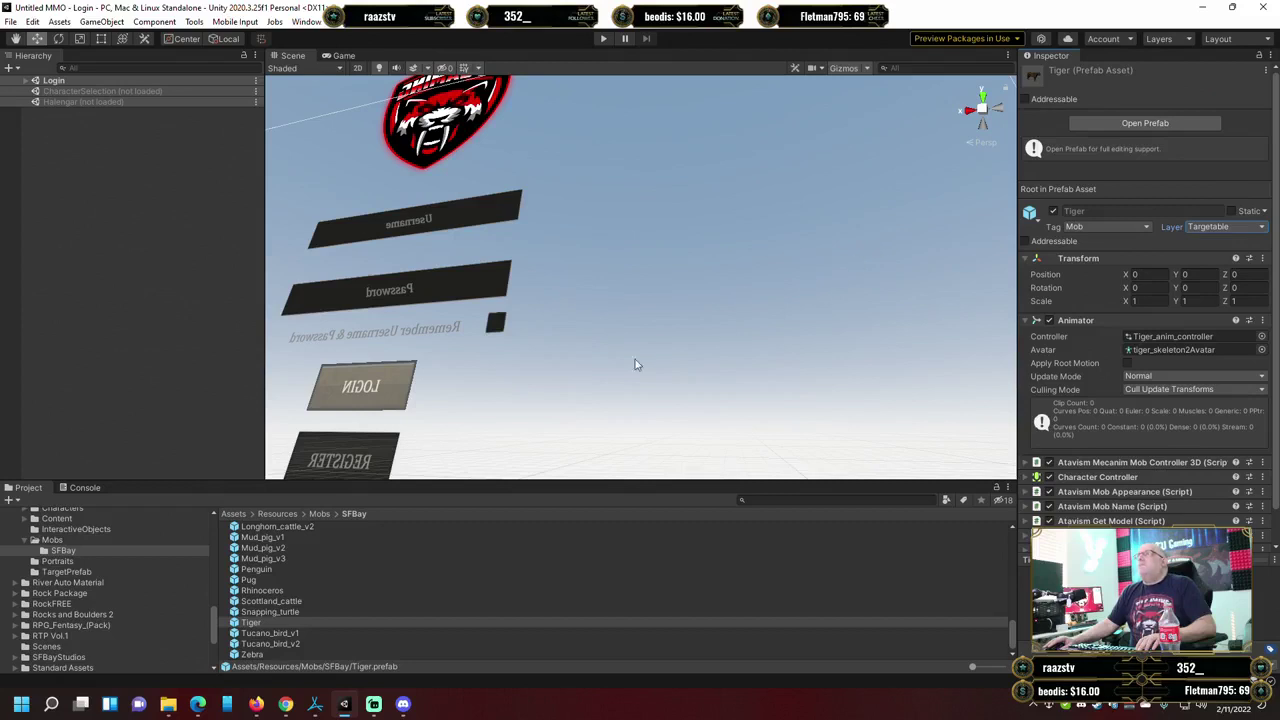
scroll(425, 590, up, 15)
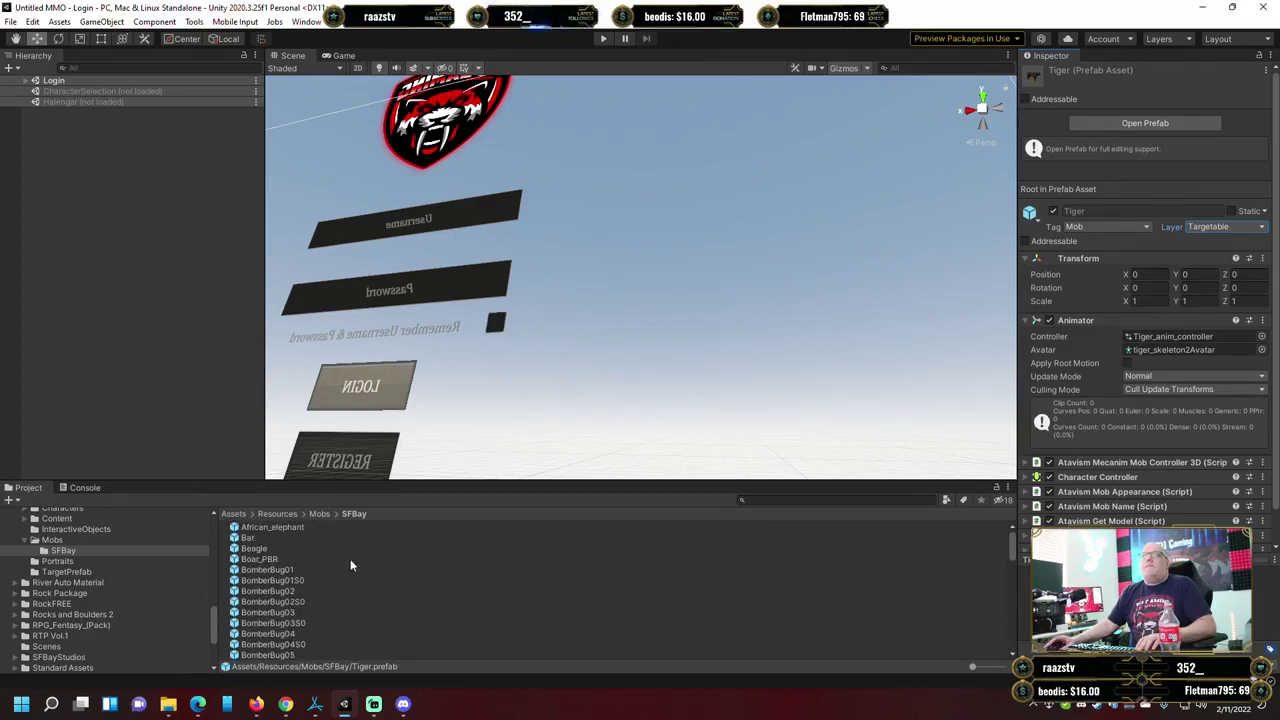
Select African_elephant through Beagle and set Tag to Mob and Layer to Targetable, children included.
click(290, 527)
shift+click(281, 546)
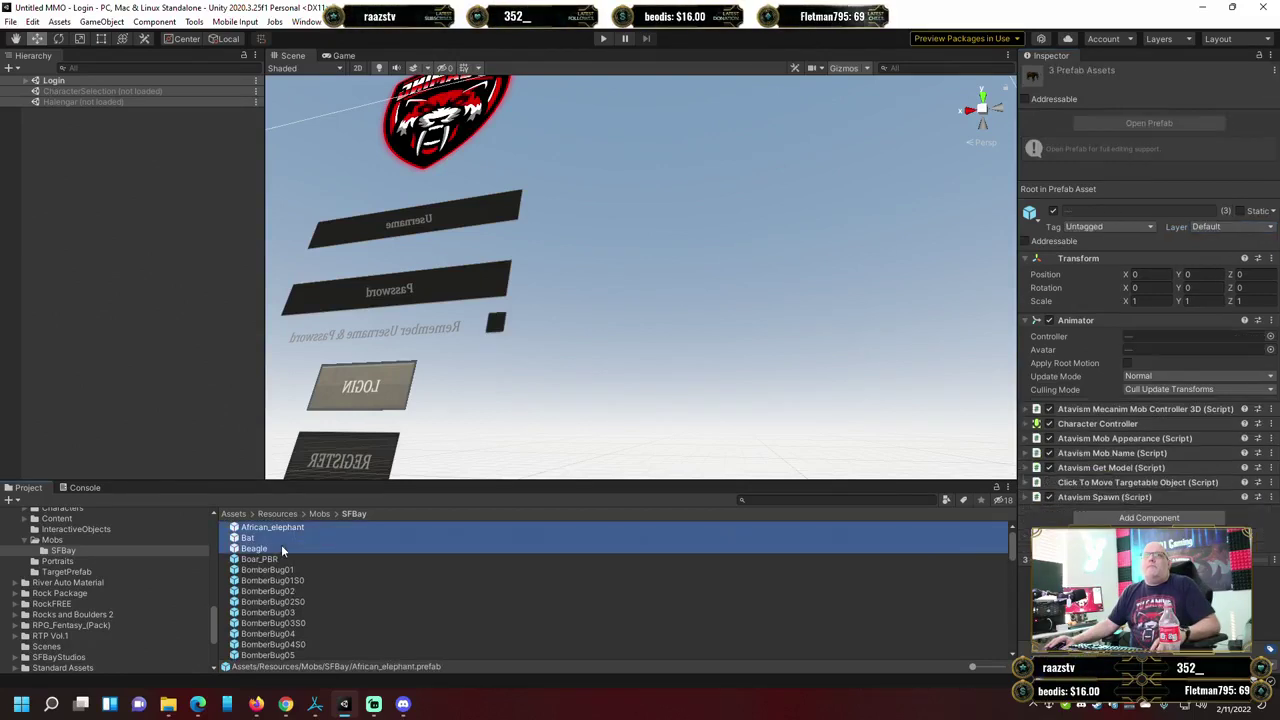
click(1117, 226)
click(1107, 345)
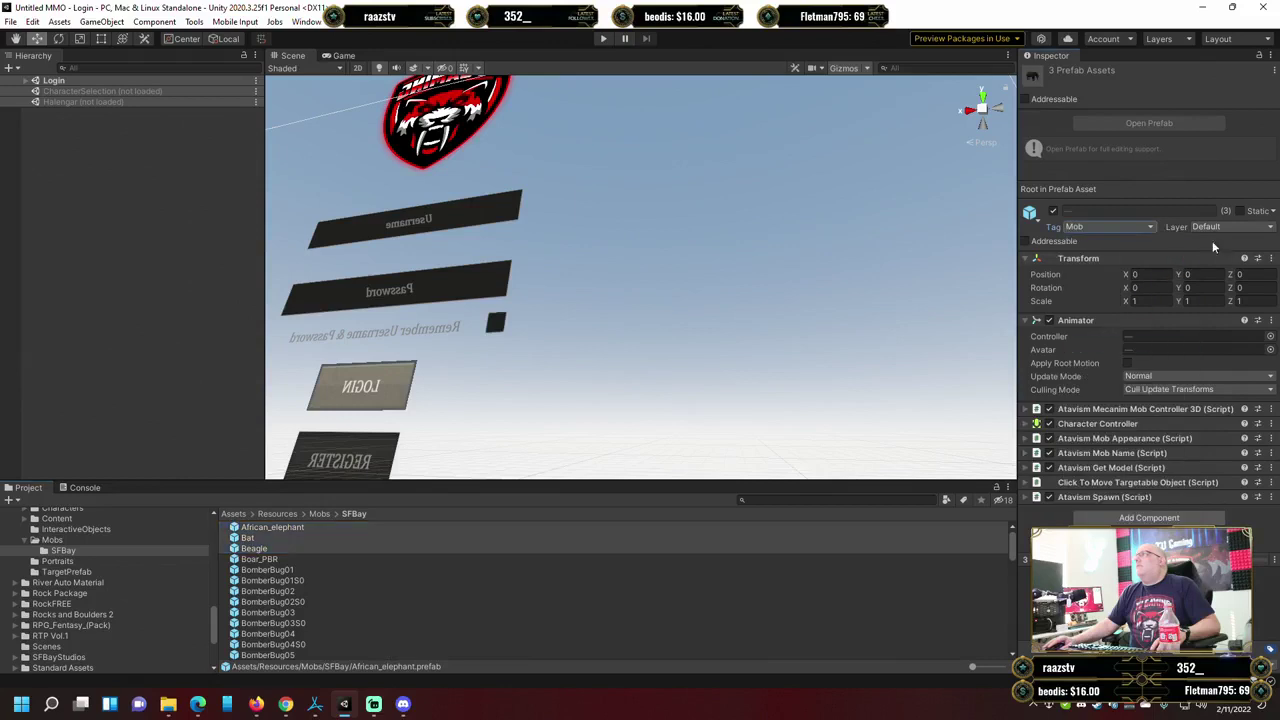
click(1232, 228)
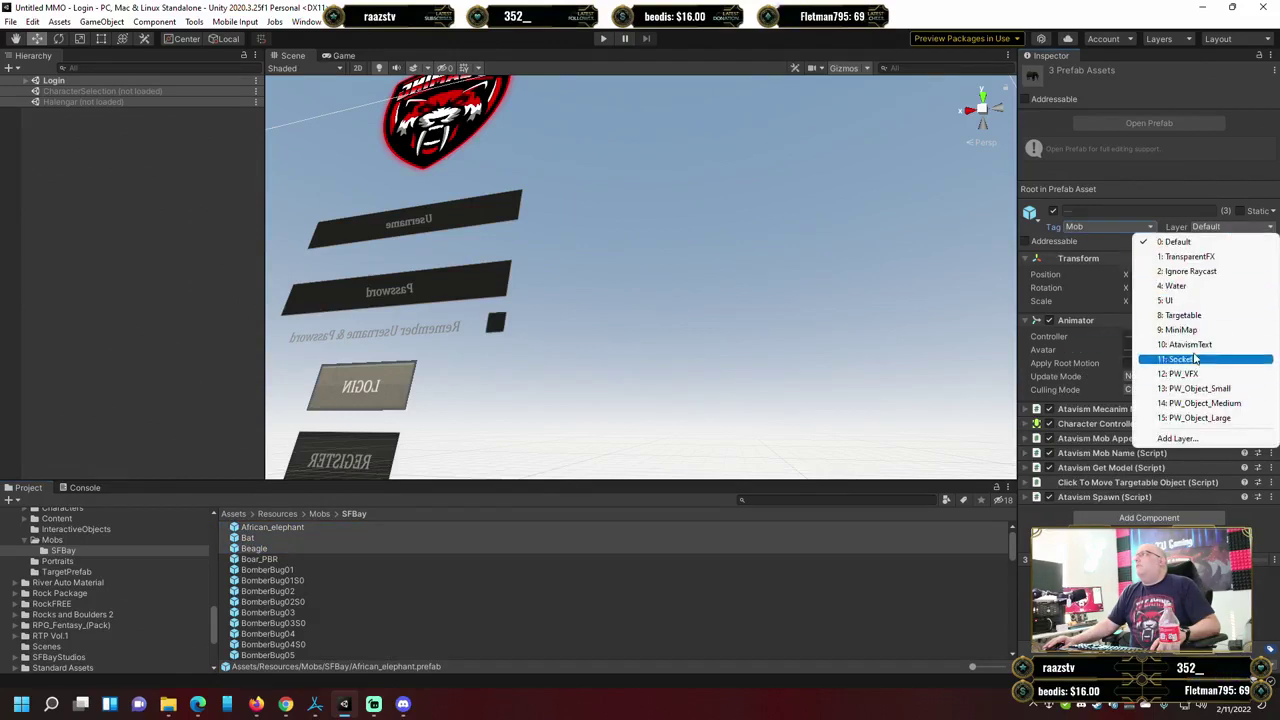
click(1183, 315)
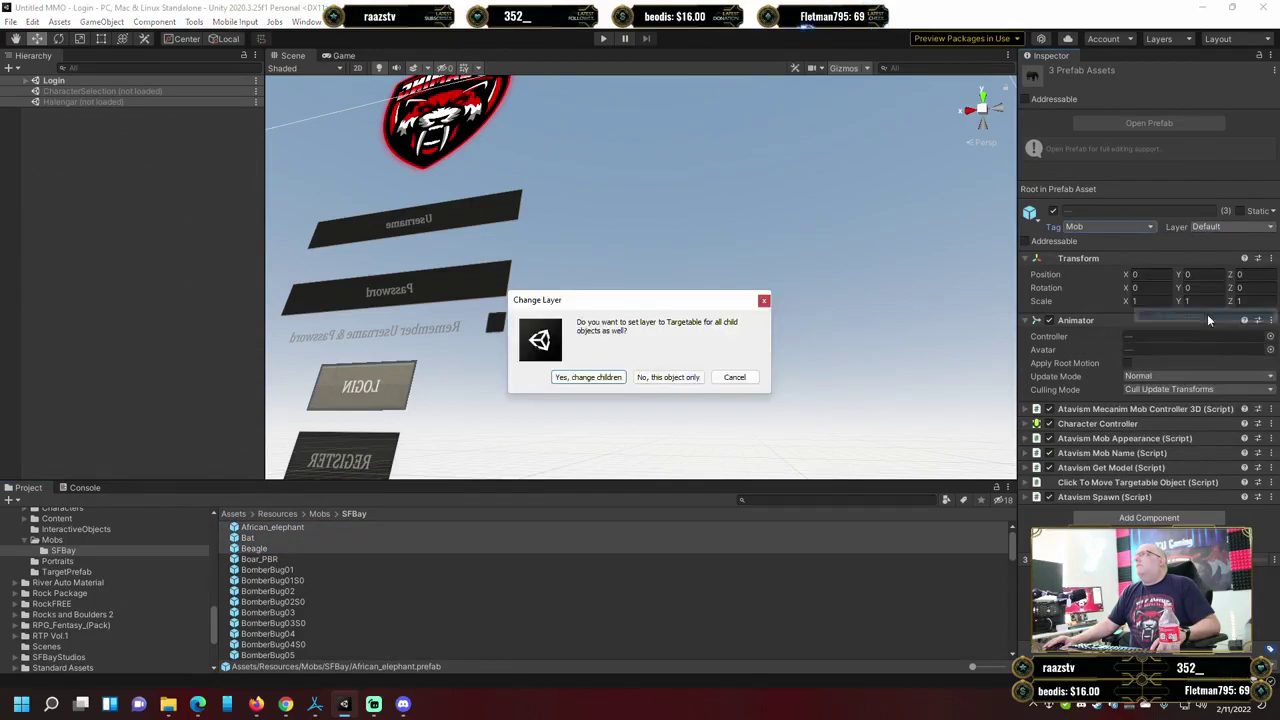
click(589, 378)
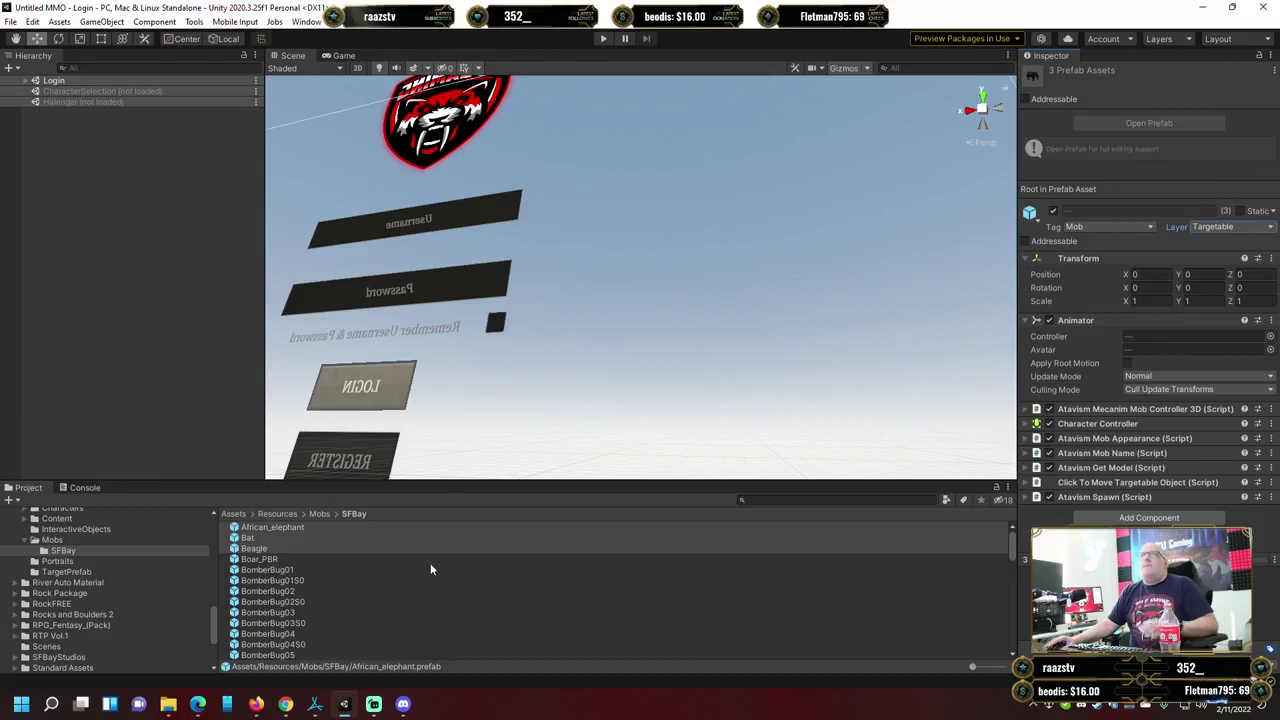
scroll(429, 566, down, 3)
scroll(429, 566, down, 4)
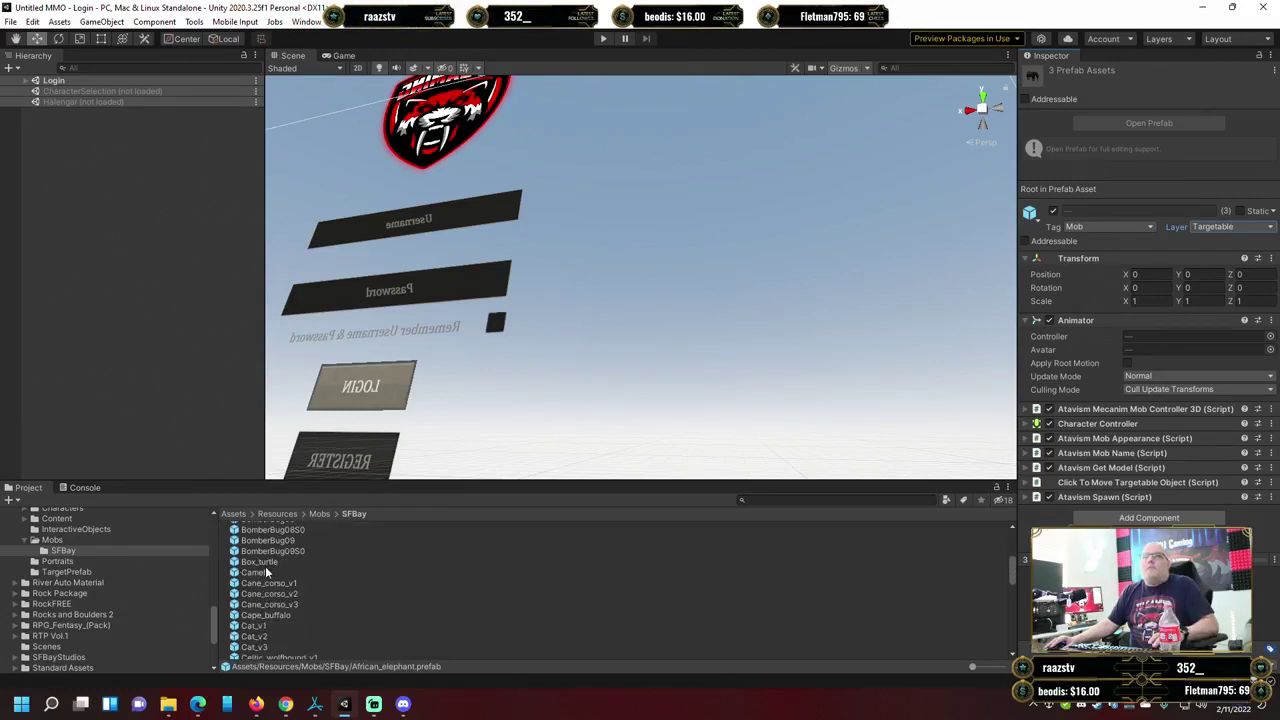
Select the 29 SFBay prefabs from Box_turtle through Horse_v6.
click(267, 563)
scroll(297, 590, down, 3)
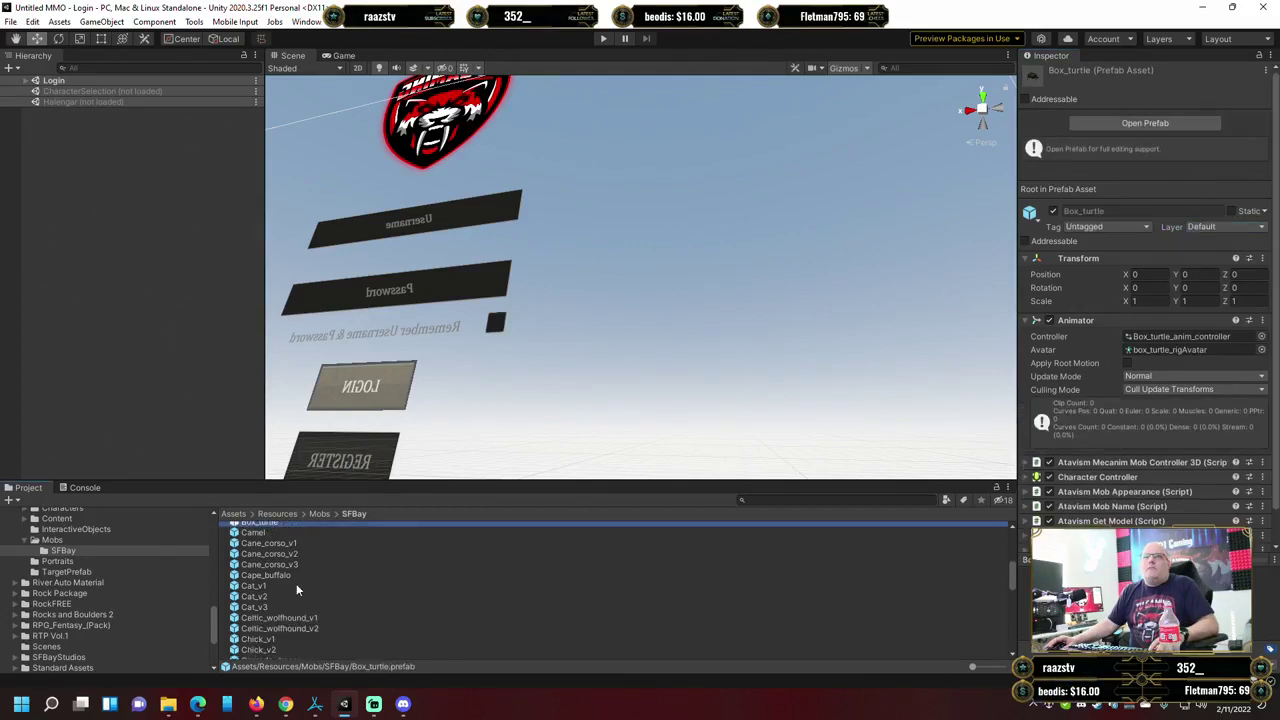
scroll(297, 590, down, 2)
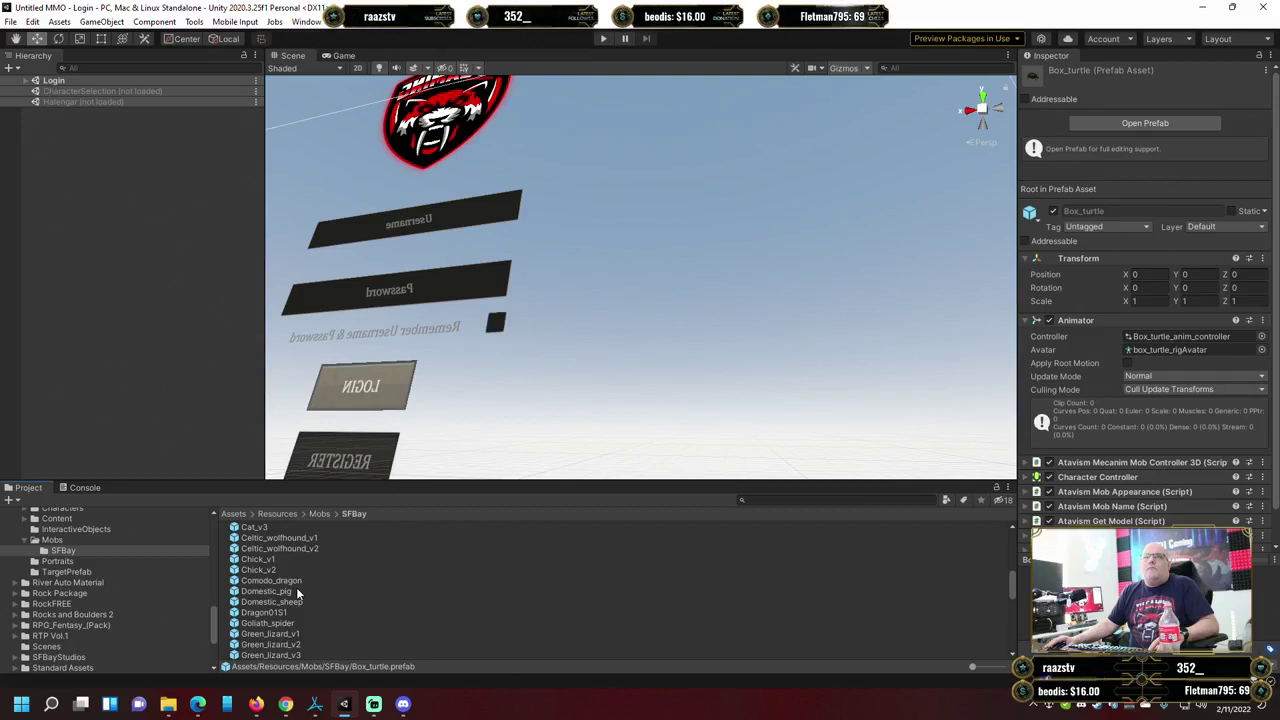
scroll(297, 594, down, 2)
scroll(296, 594, down, 2)
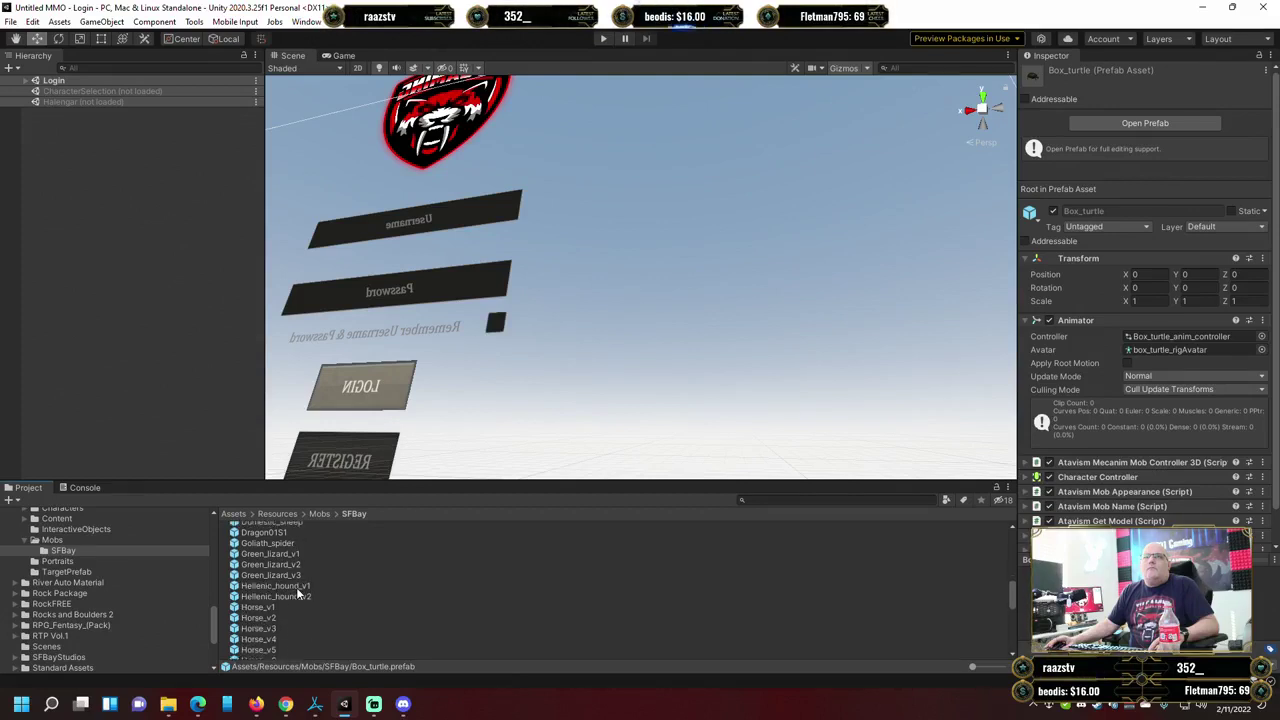
scroll(292, 607, down, 2)
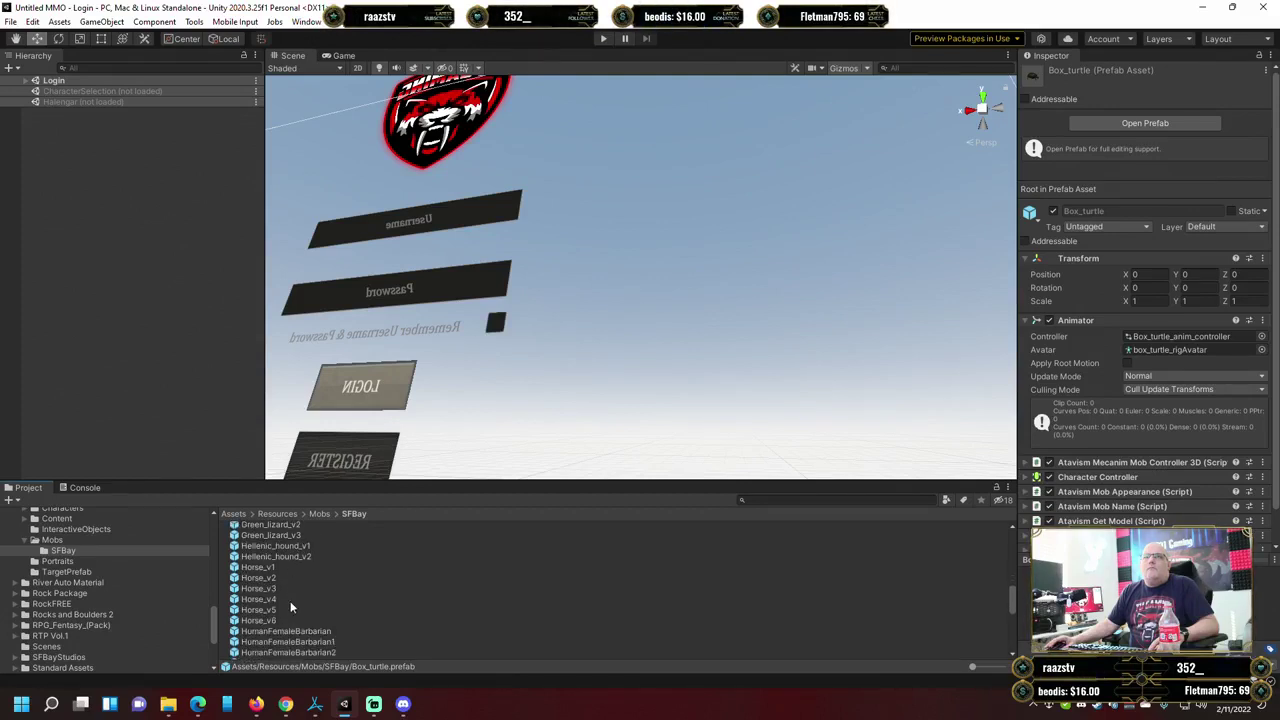
click(269, 621)
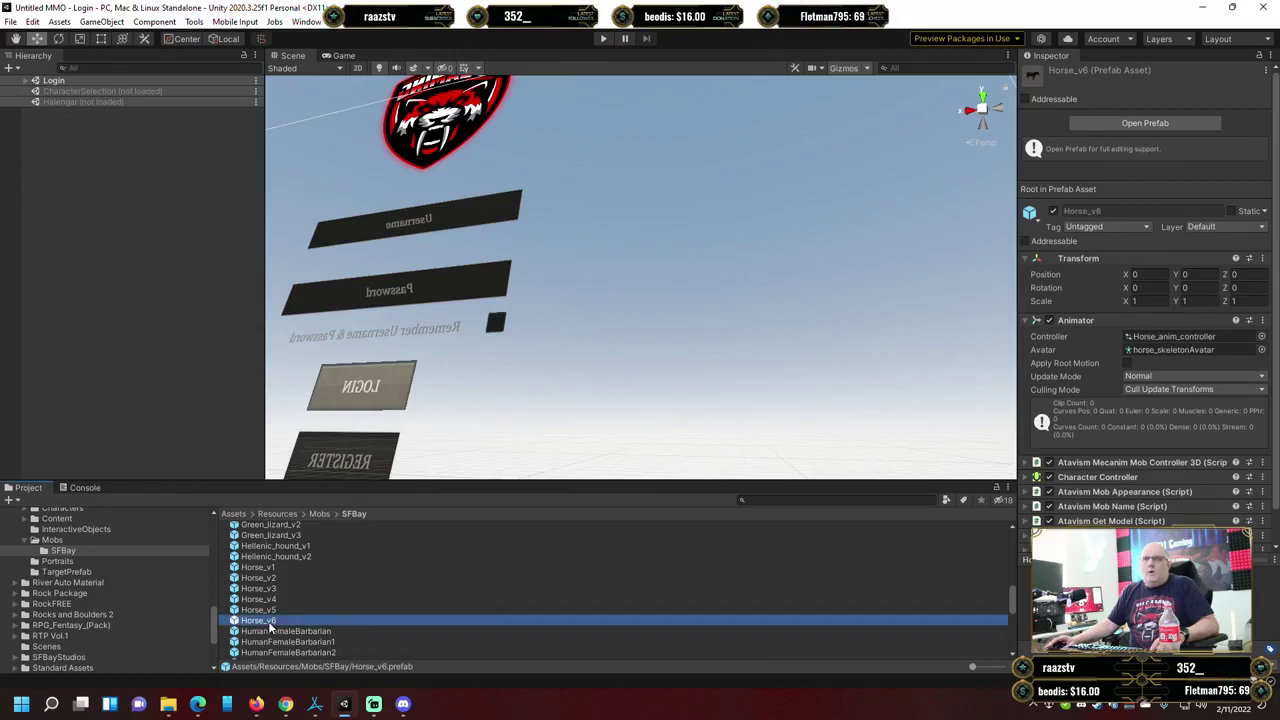
scroll(283, 605, up, 15)
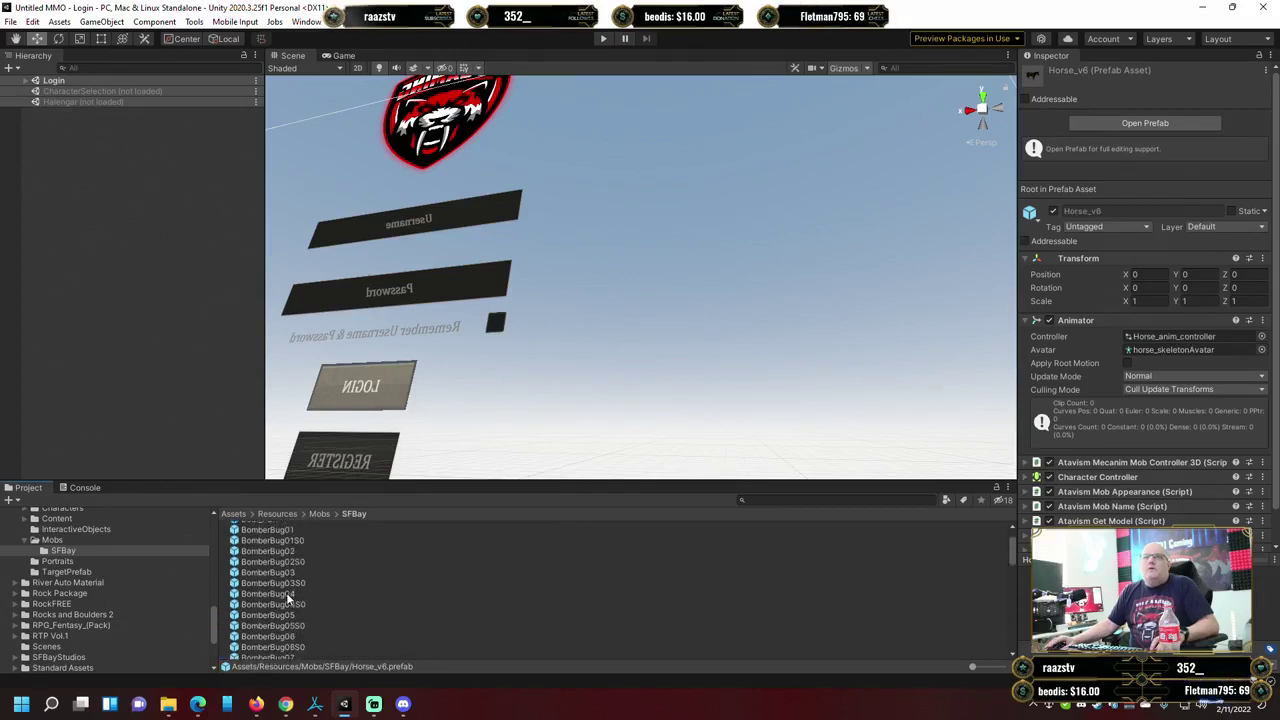
shift+click(272, 601)
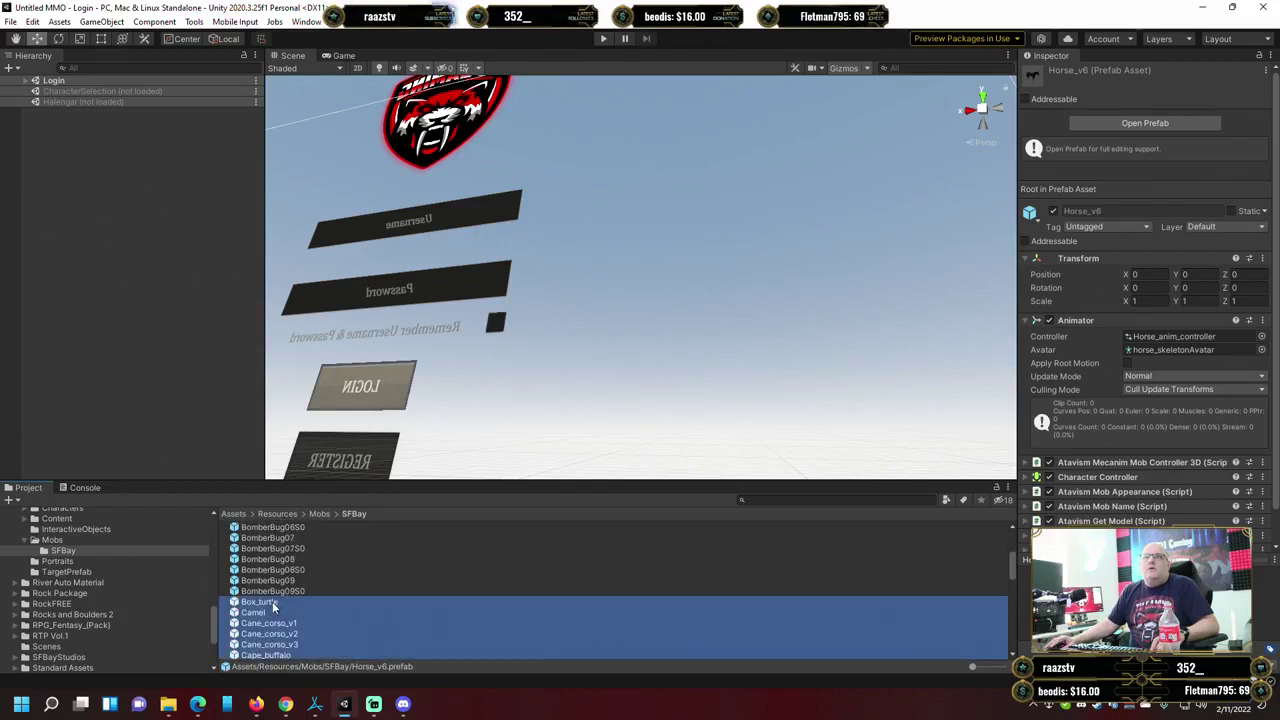
Give the 29 prefabs the Mob tag and Targetable layer, children included.
click(1128, 229)
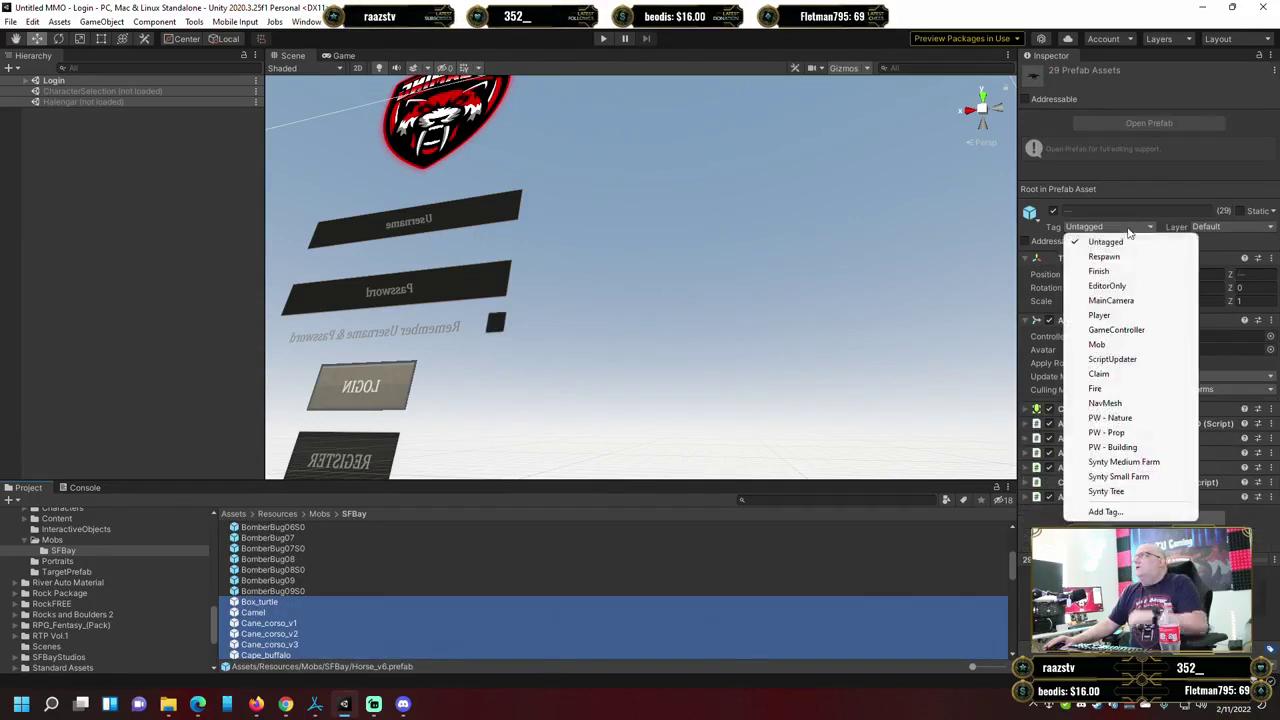
click(1098, 344)
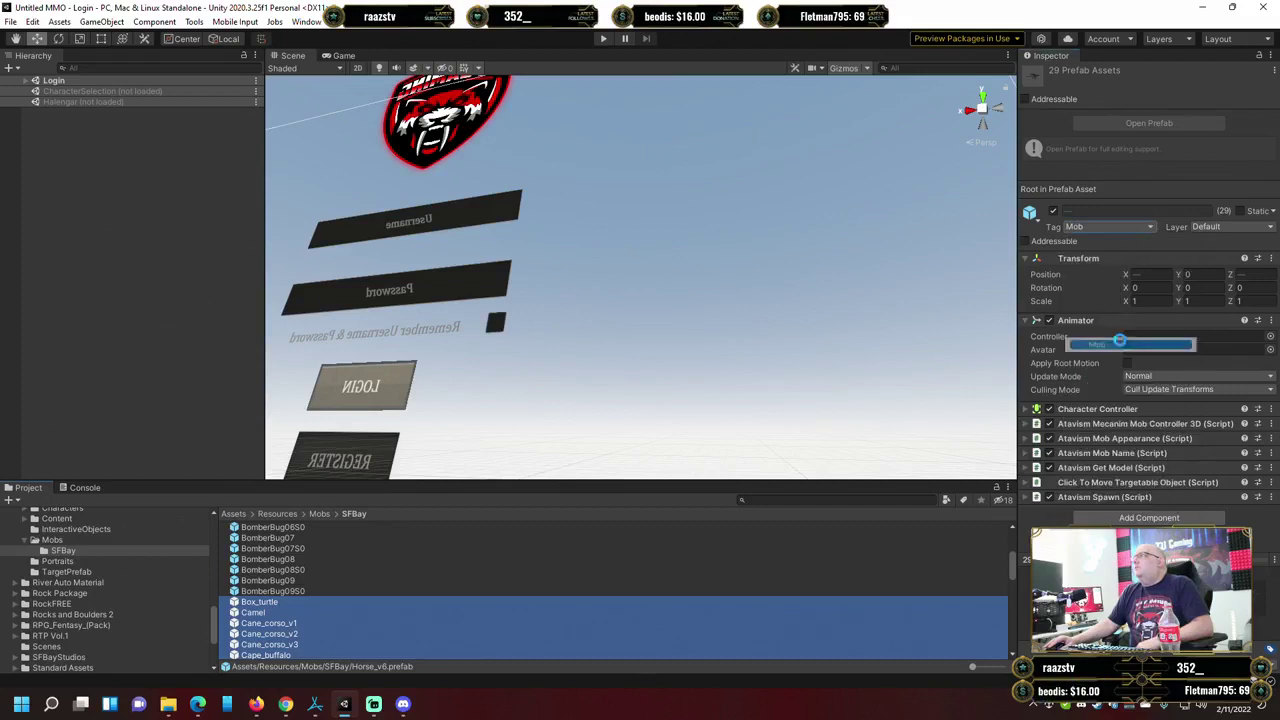
click(1236, 229)
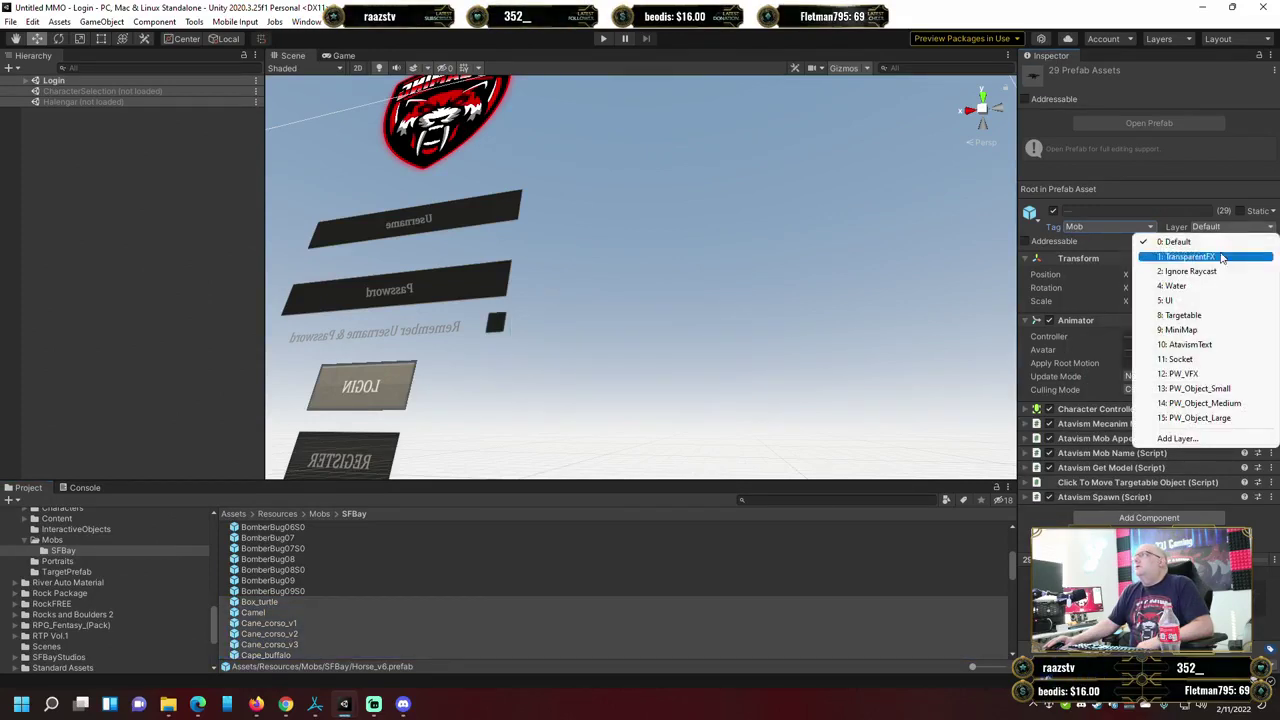
click(1191, 316)
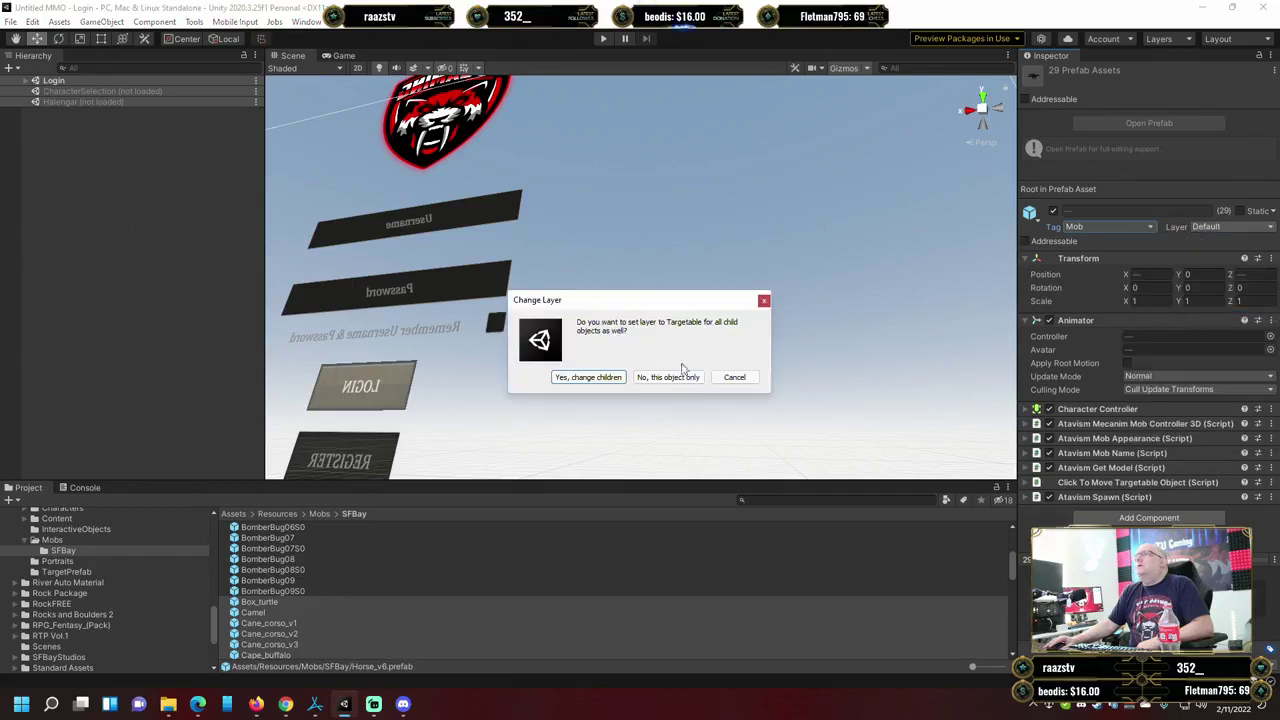
click(588, 377)
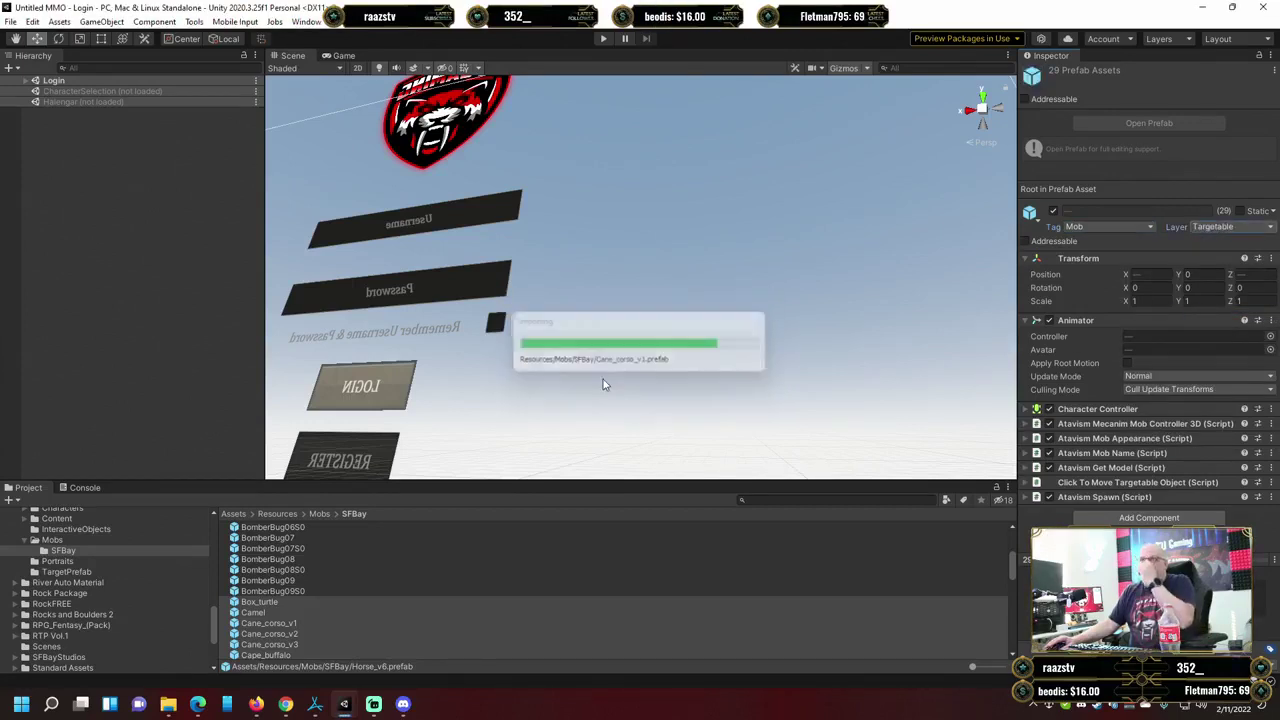
Select the SFBay prefabs from Indian_elephant through Snapping_turtle.
scroll(352, 577, down, 10)
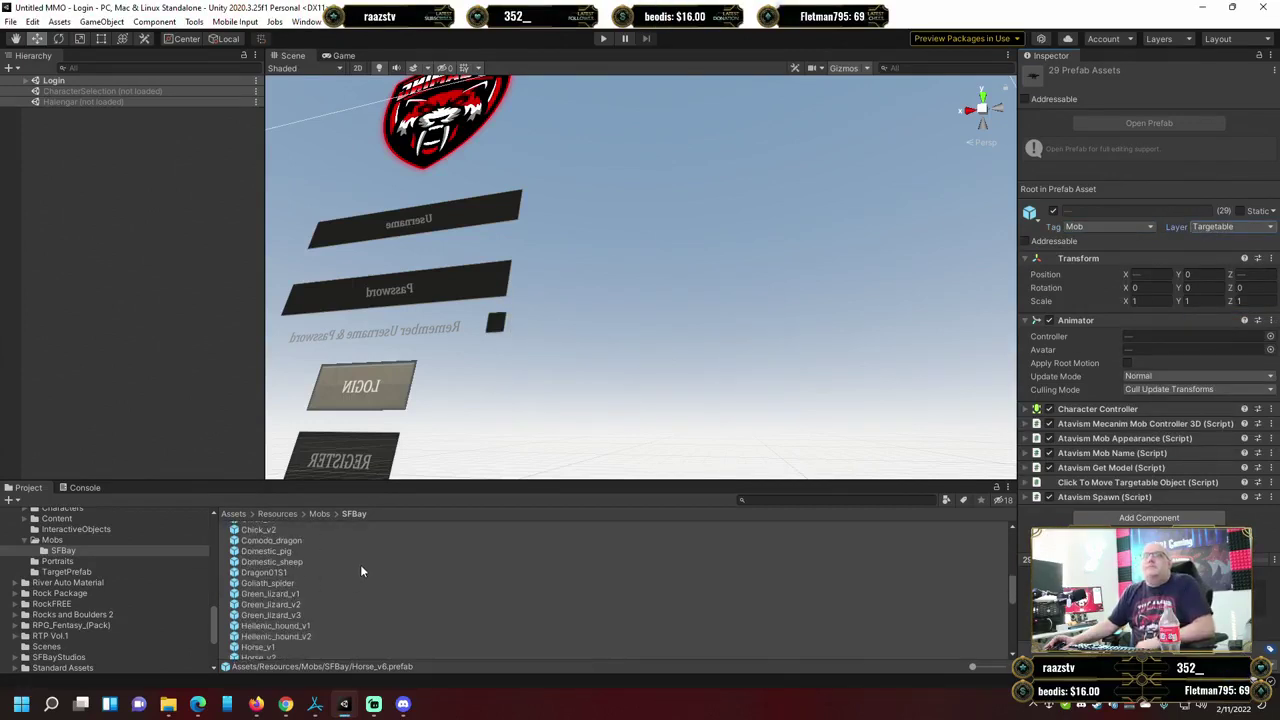
scroll(361, 564, down, 5)
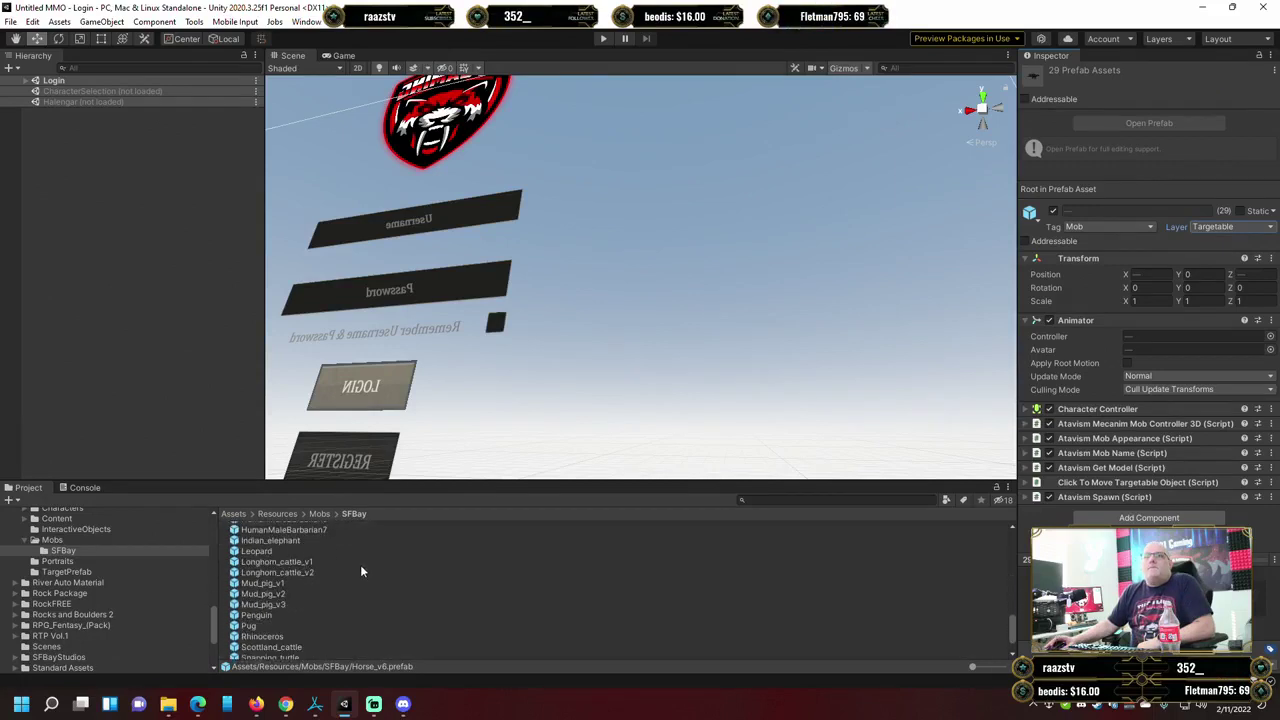
click(283, 541)
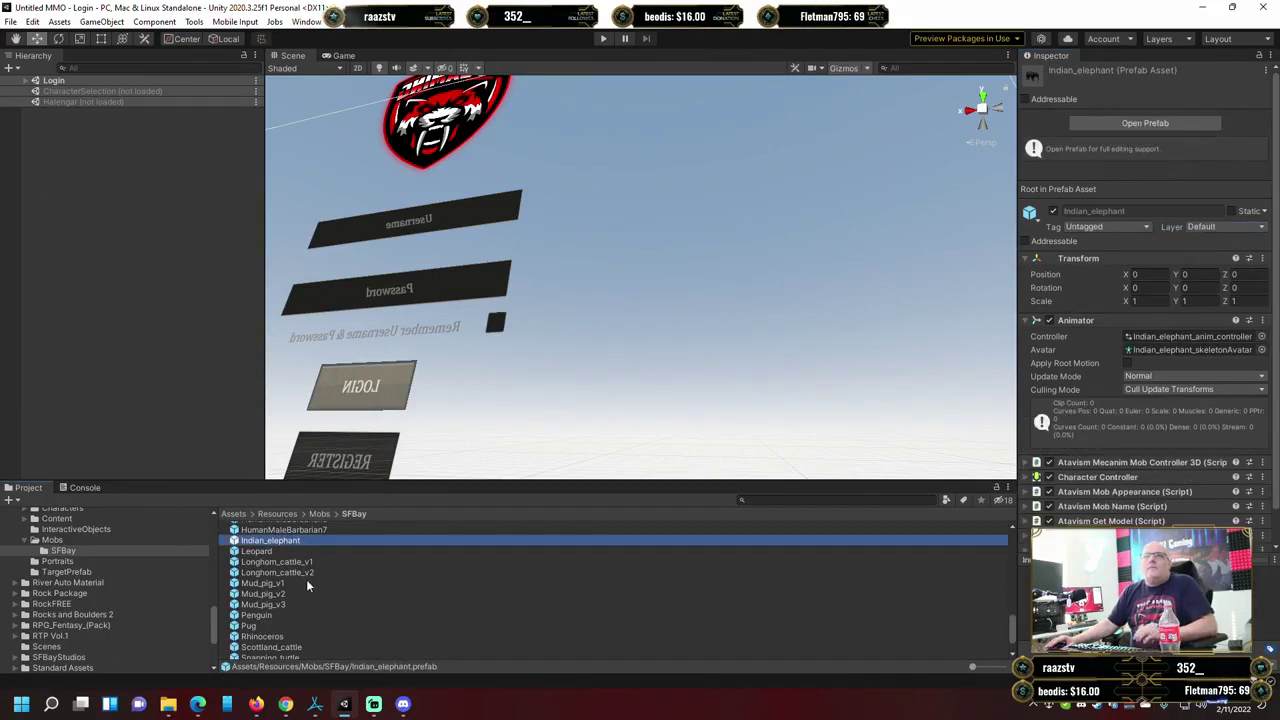
scroll(306, 579, down, 2)
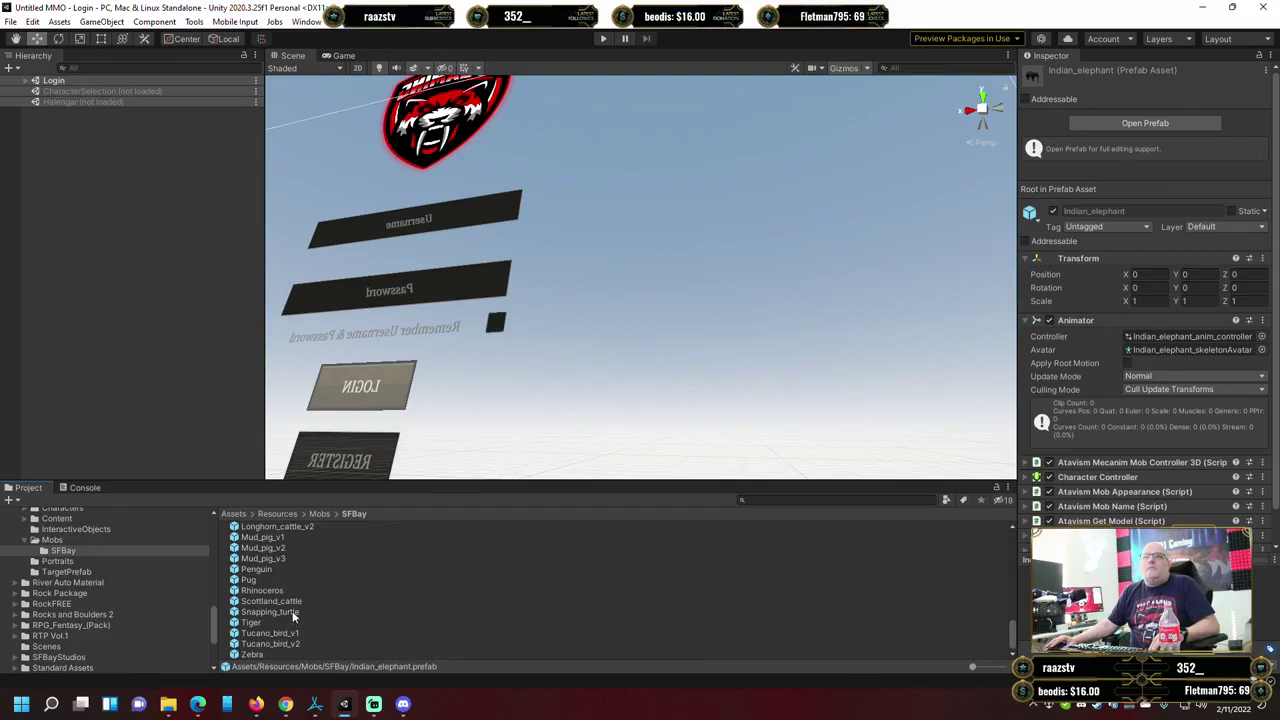
shift+click(293, 613)
Tag the twelve selected prefabs as Mob on layer 8: Targetable, children included.
click(1128, 228)
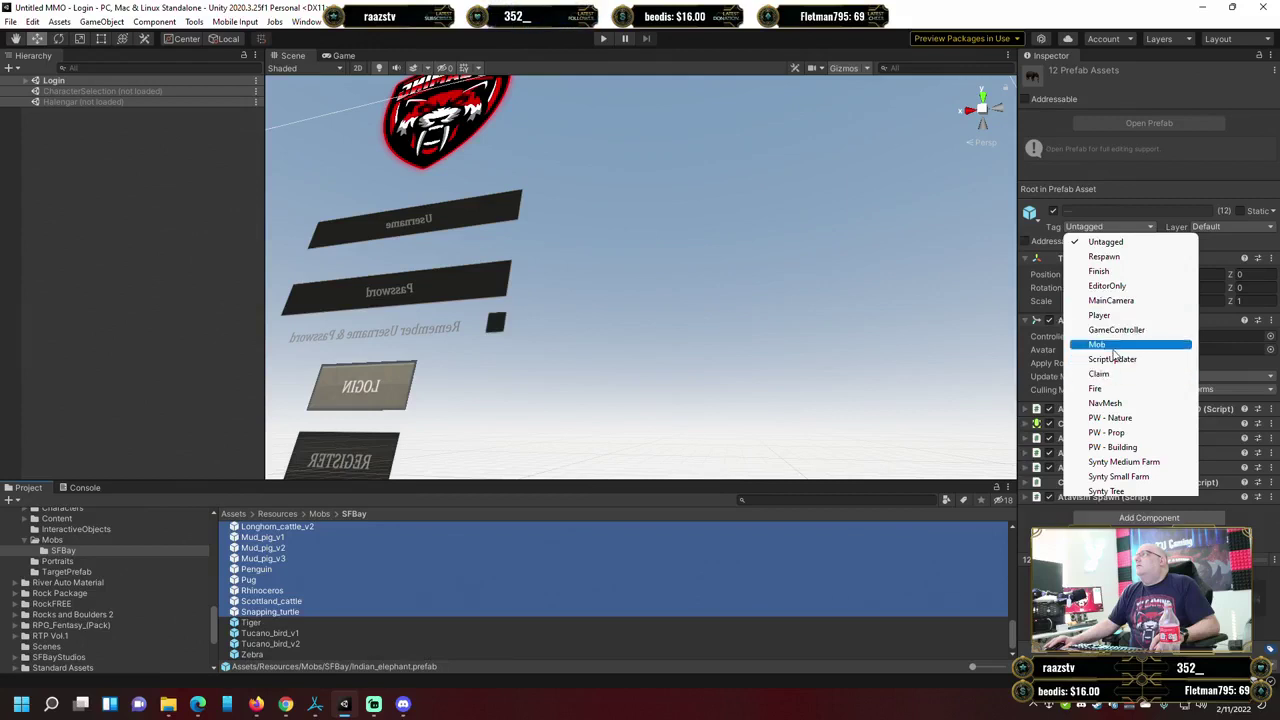
click(1110, 345)
click(1220, 227)
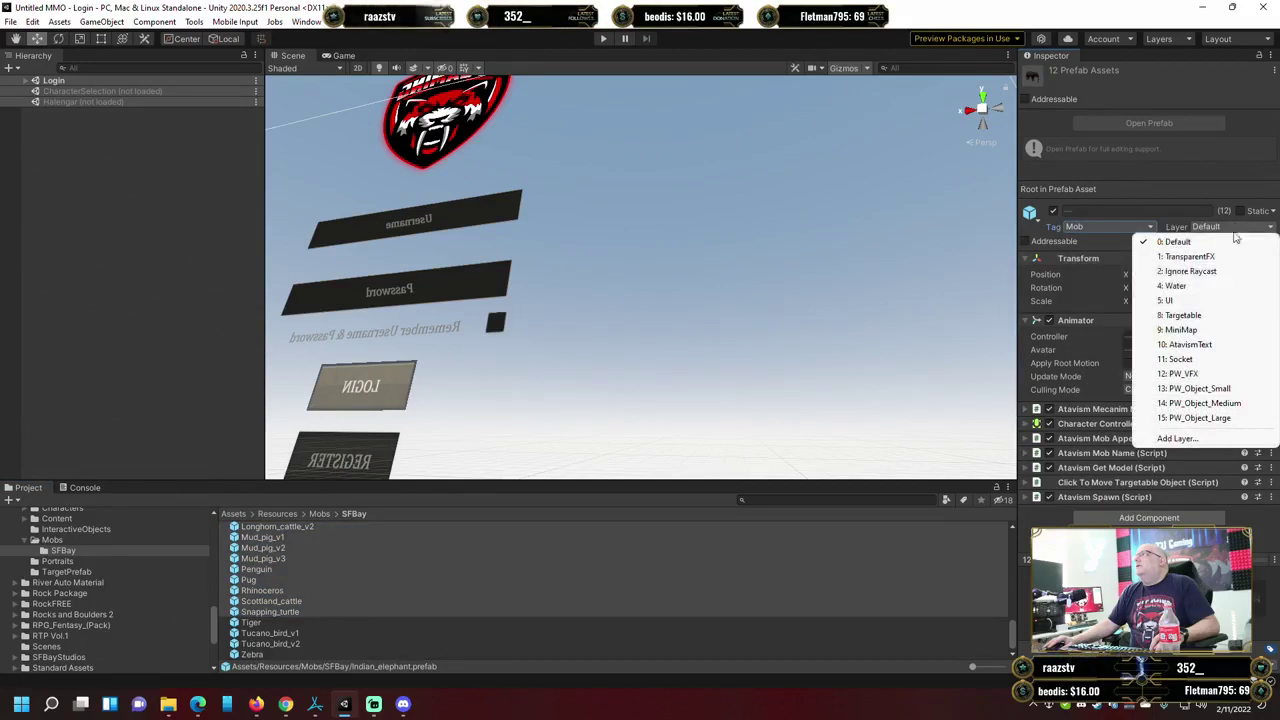
click(1185, 315)
click(573, 376)
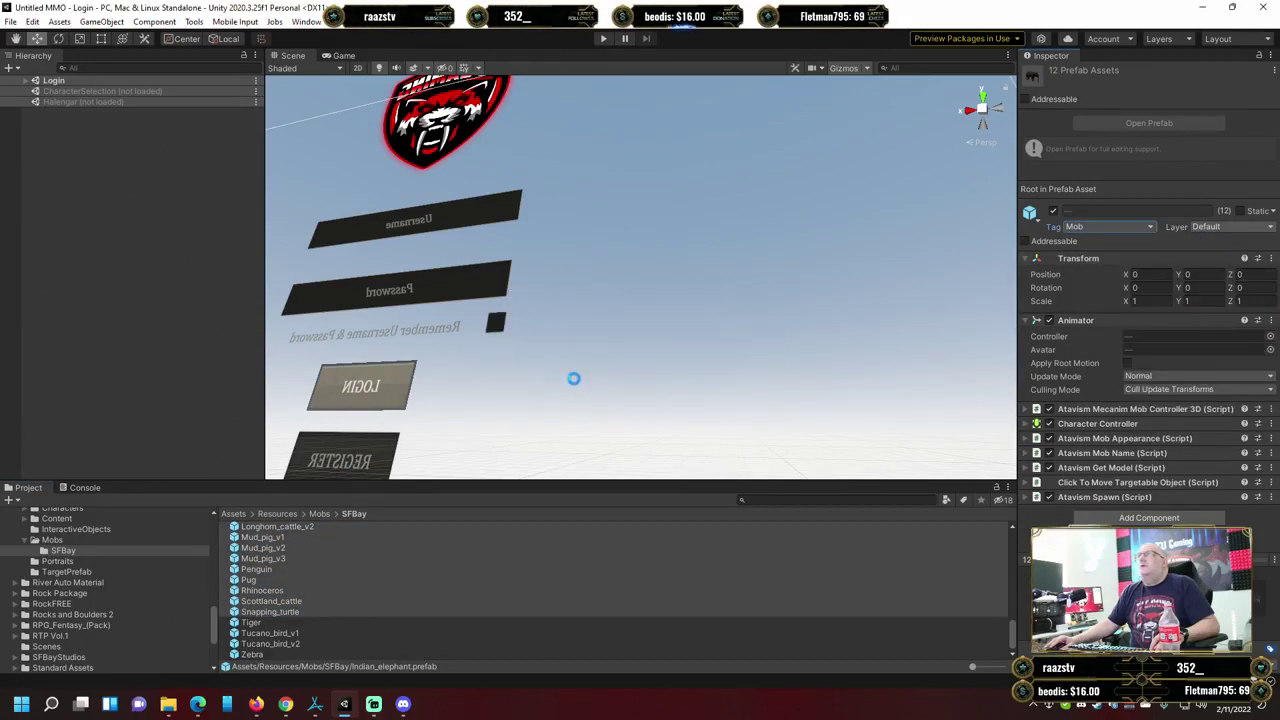
click(258, 634)
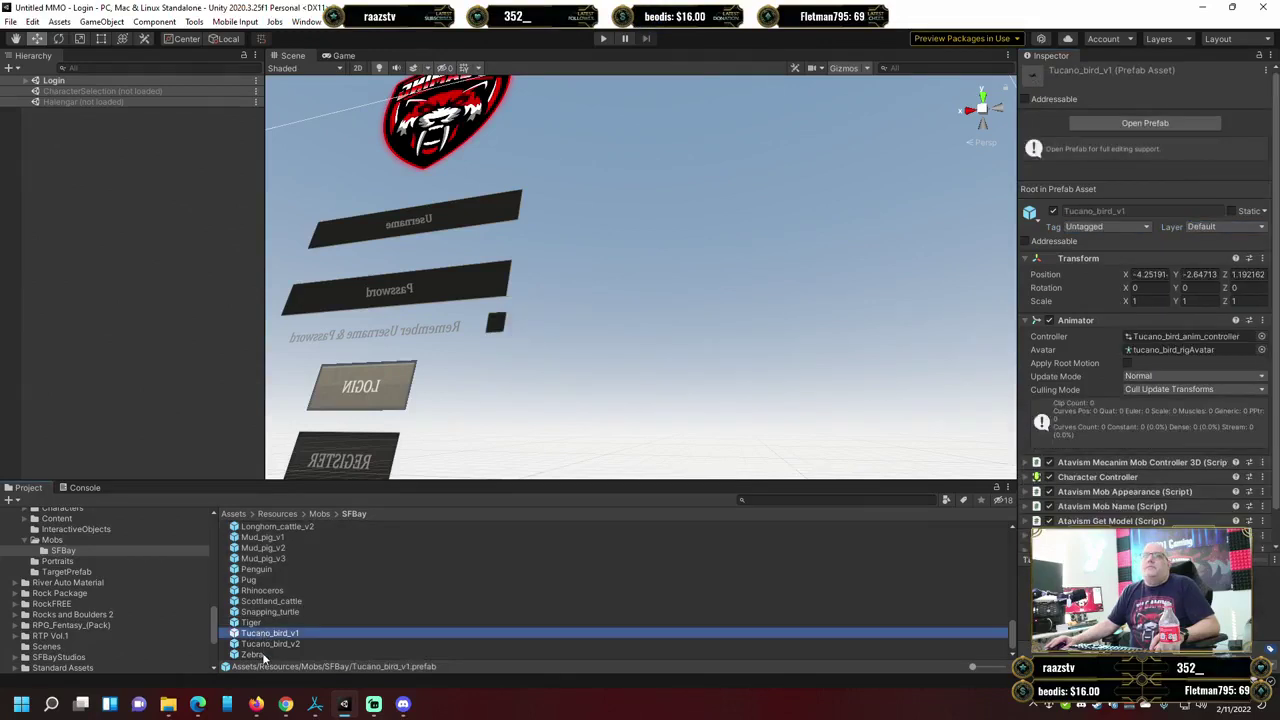
Select Tucano_bird_v1 through Zebra and set Tag Mob and Layer Targetable, children included.
shift+click(260, 655)
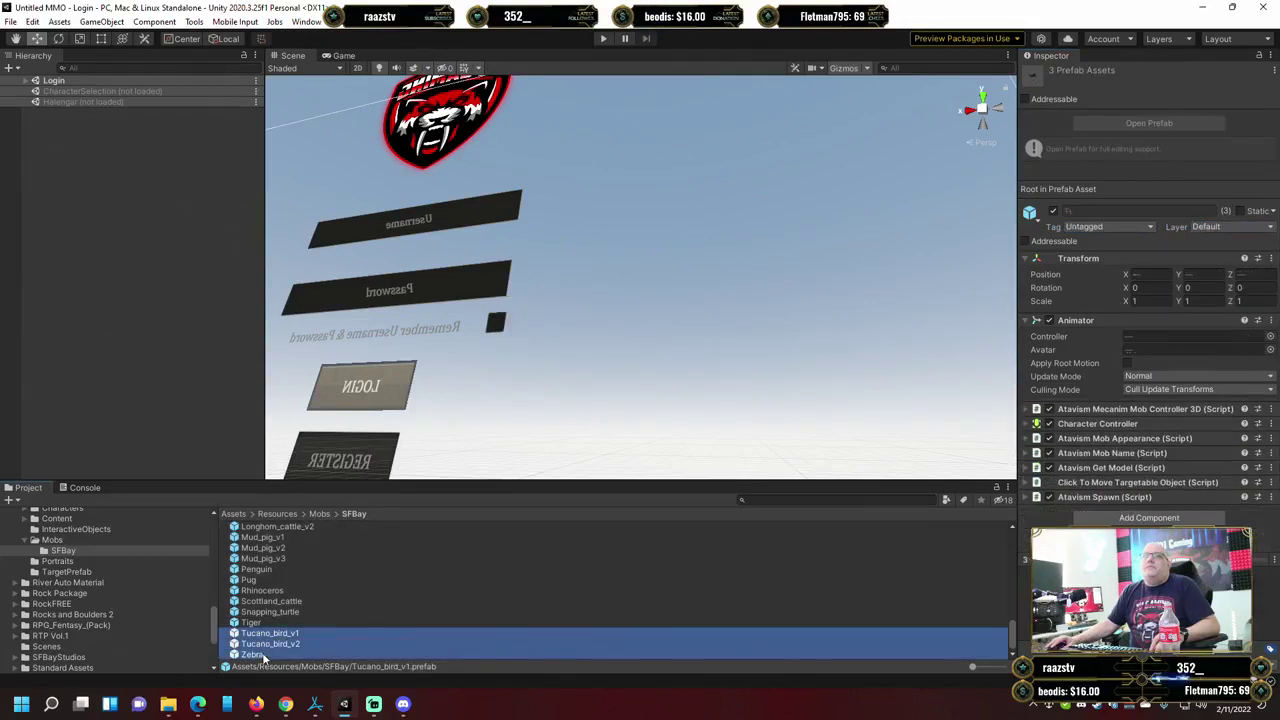
click(1122, 229)
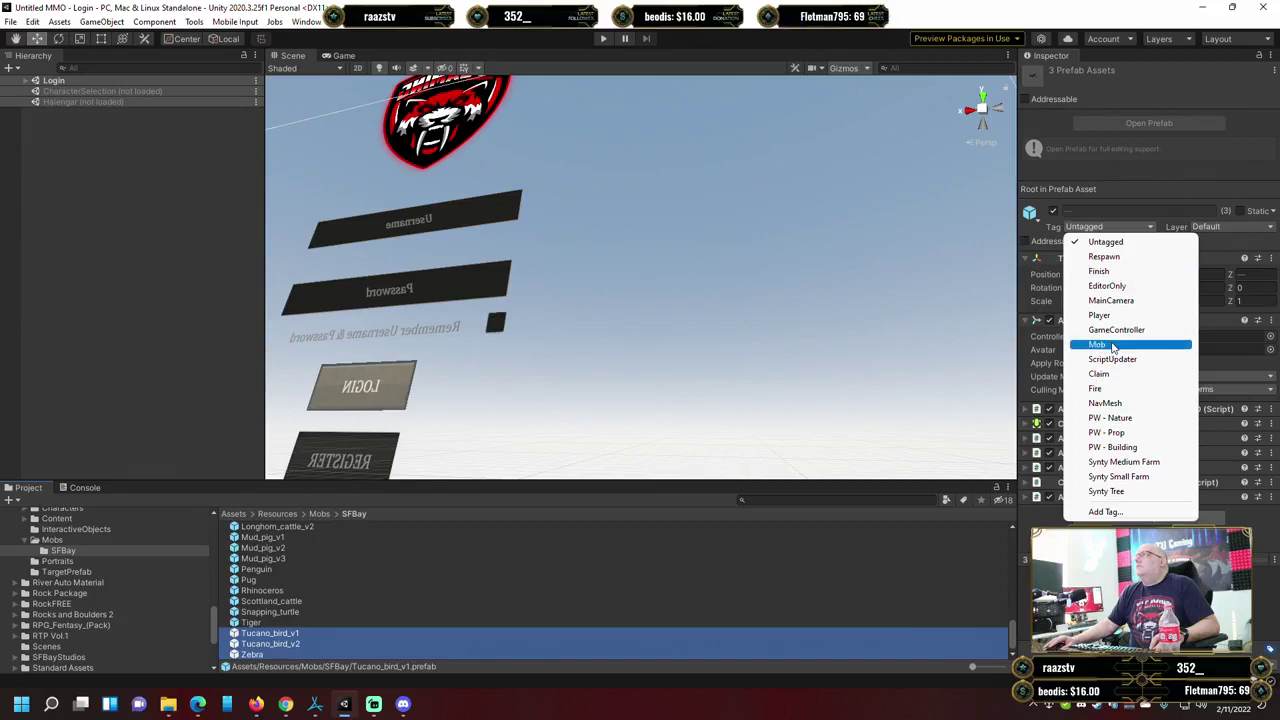
click(1097, 344)
click(1227, 228)
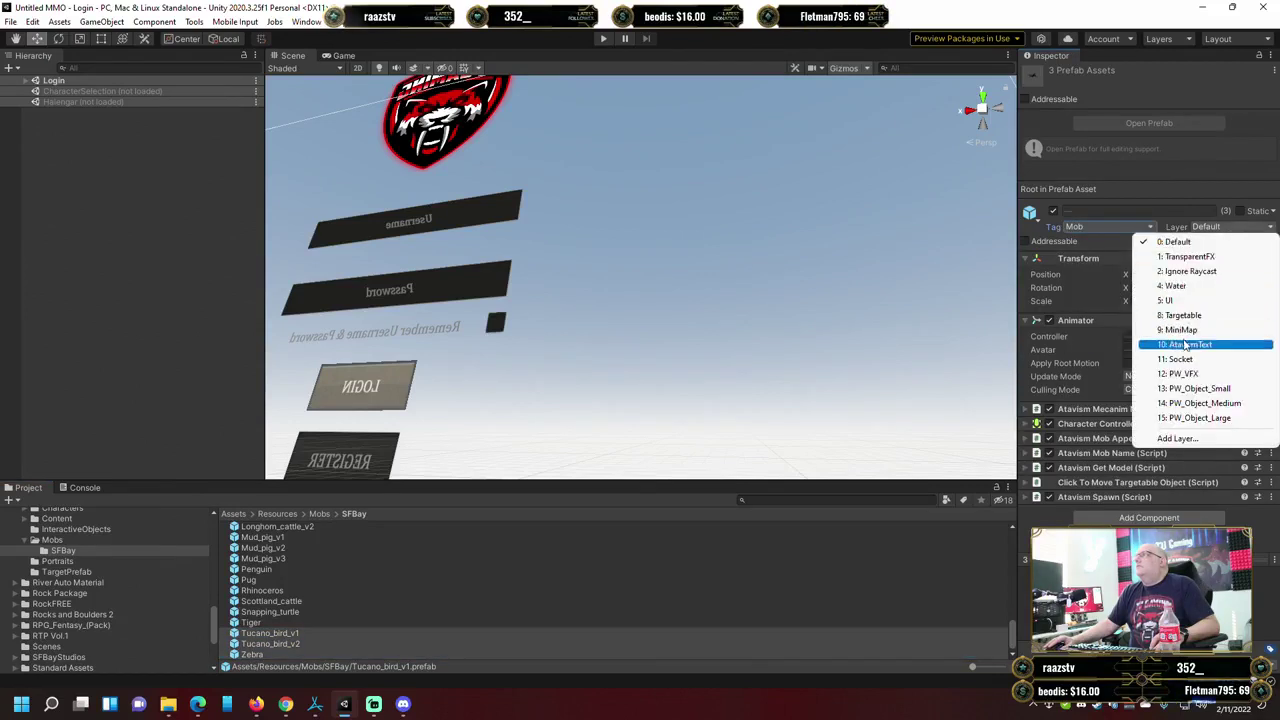
click(1190, 315)
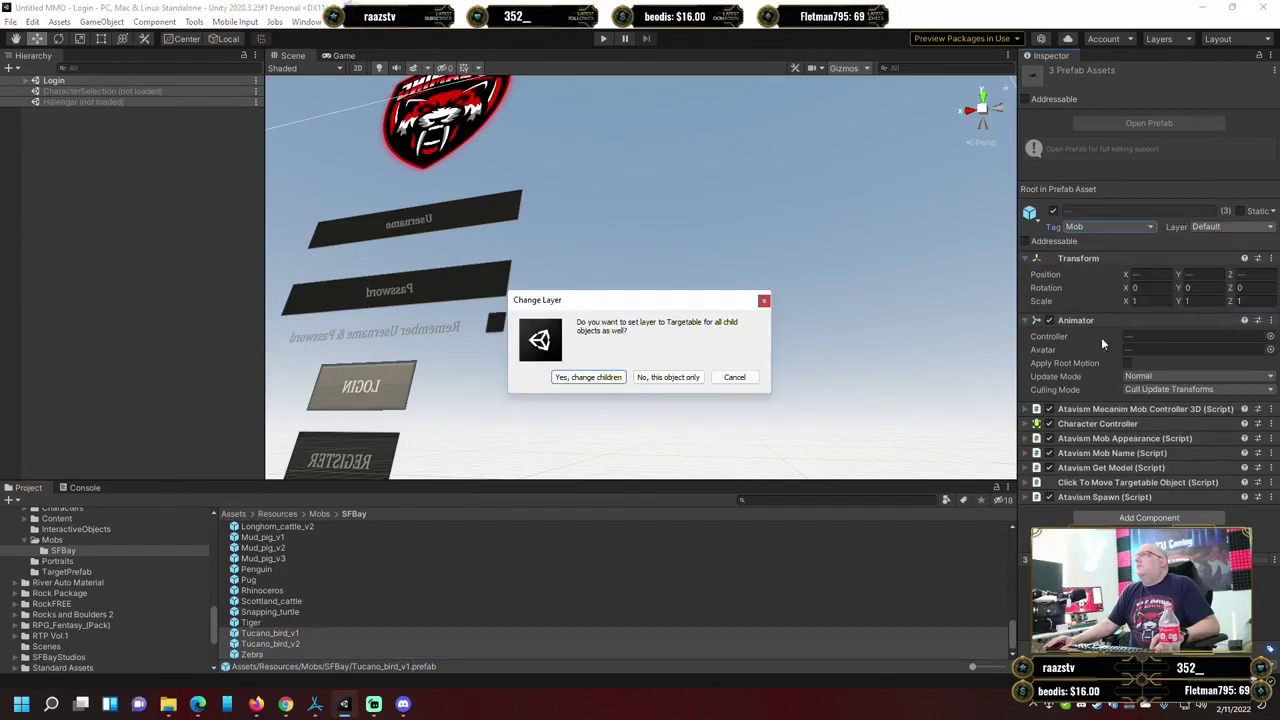
click(588, 377)
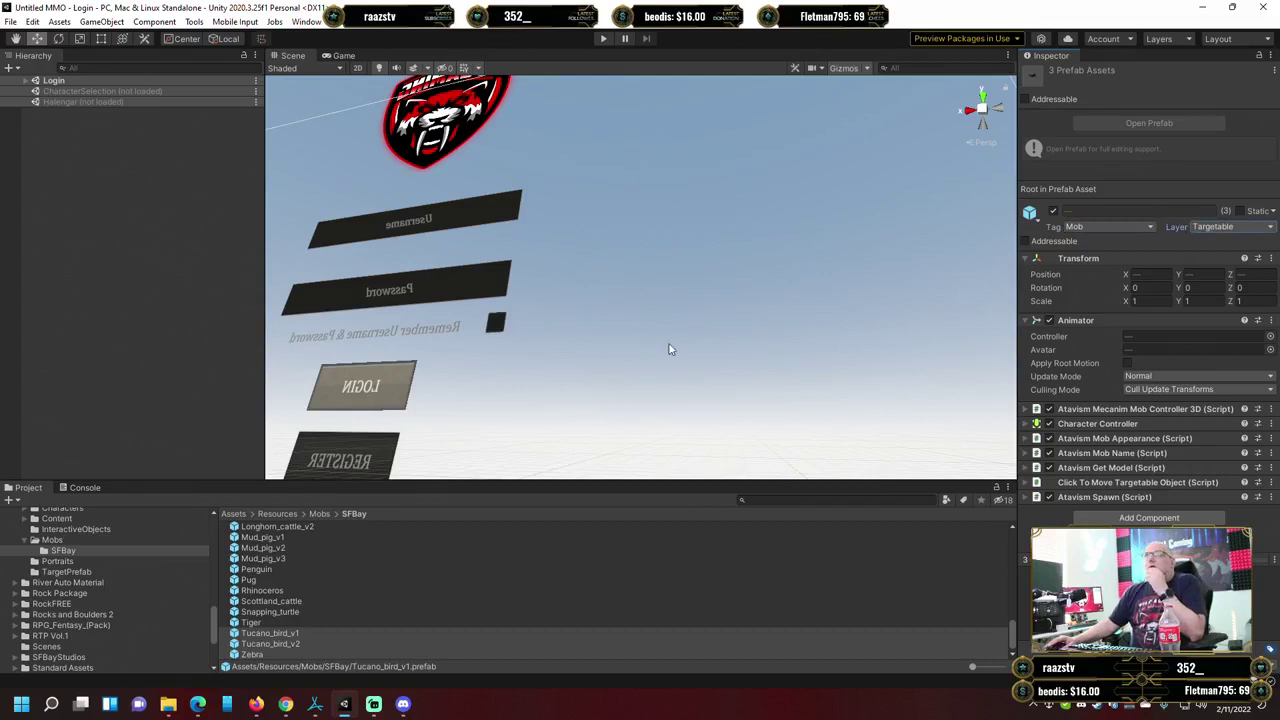
scroll(408, 608, up, 10)
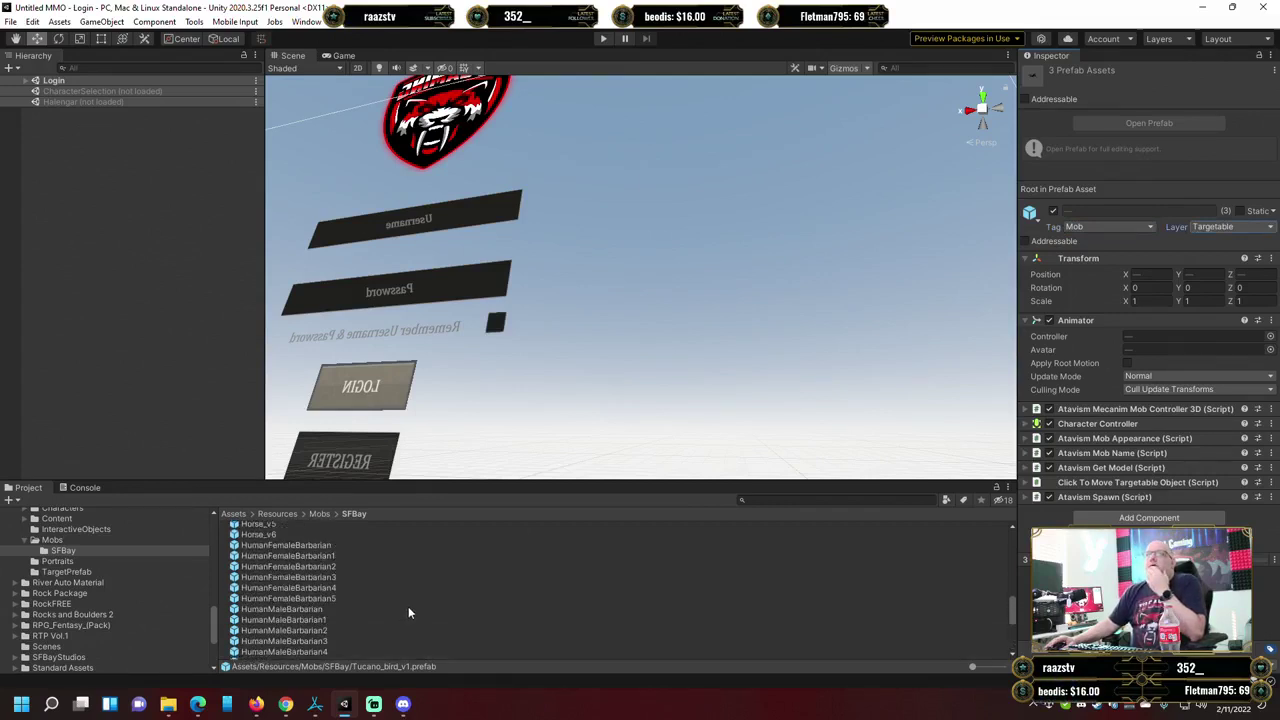
scroll(427, 588, up, 5)
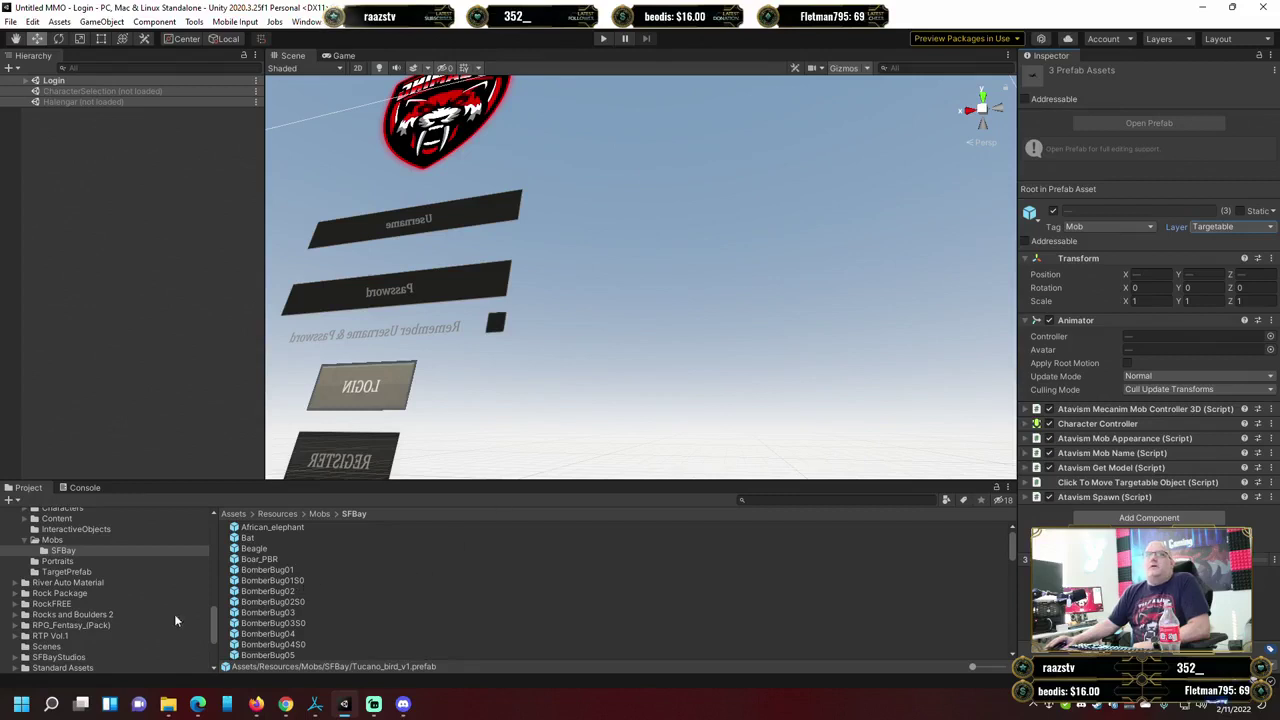
Open Resources/Characters/Humans and select the HumanMaleBarbarian prefab.
scroll(90, 568, up, 4)
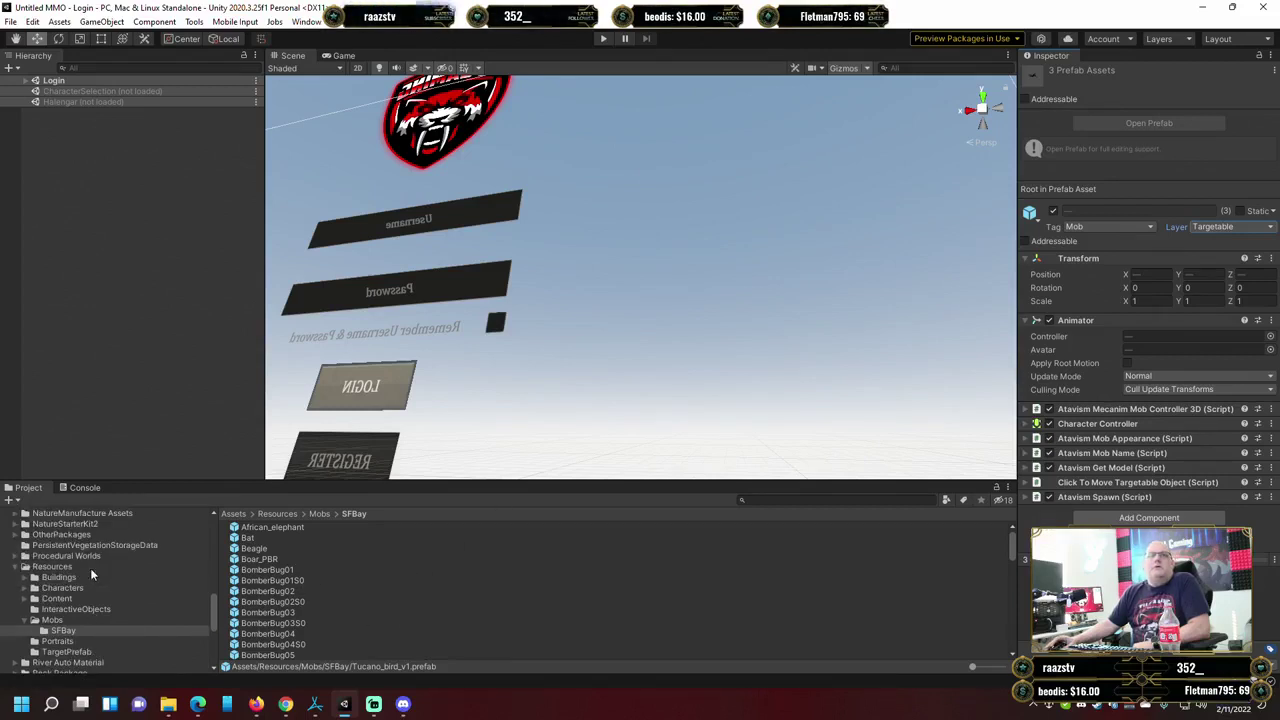
scroll(90, 568, down, 1)
click(26, 588)
click(66, 609)
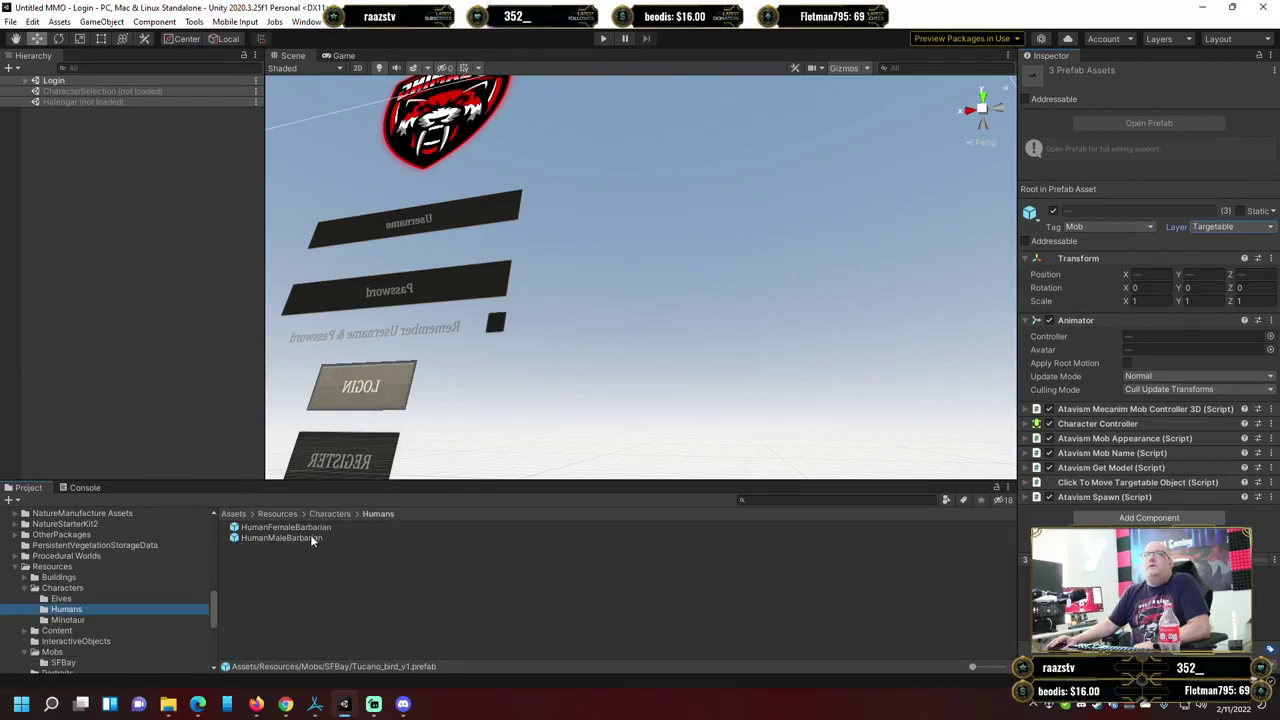
click(310, 537)
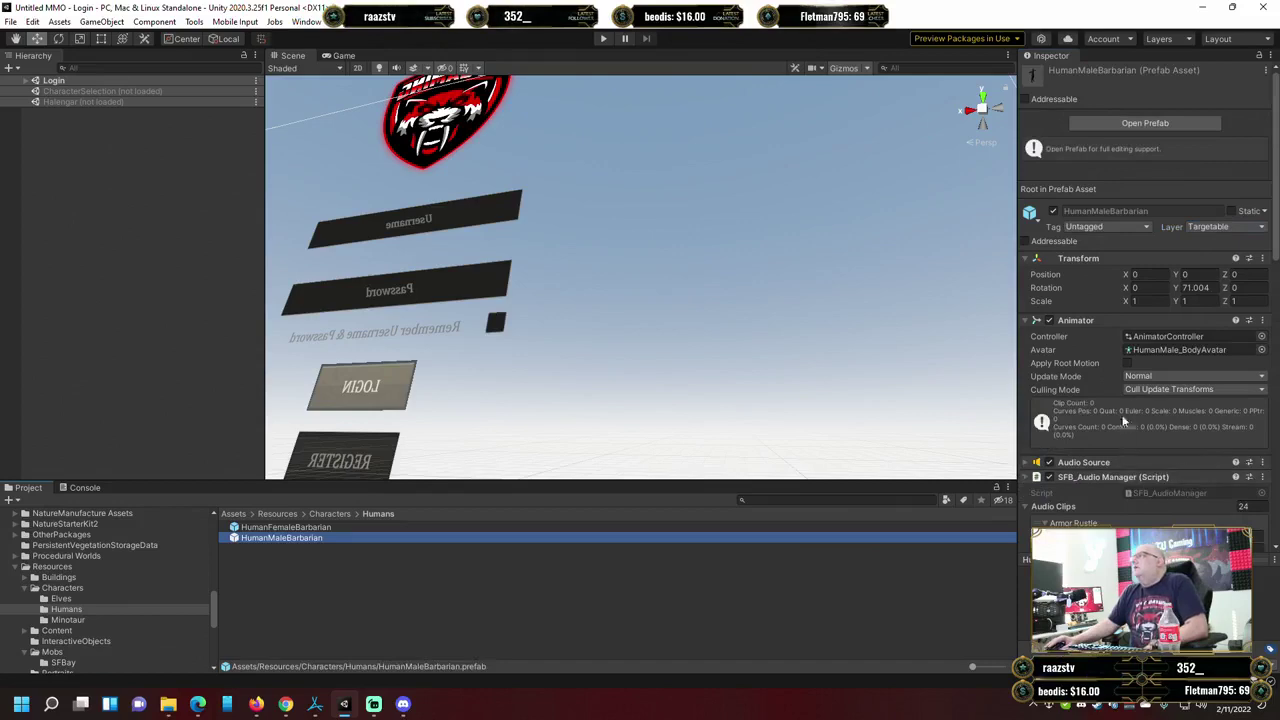
Expand the SFB_Human Demo Model and Atavism Audio Play components in the Inspector.
scroll(1130, 395, down, 4)
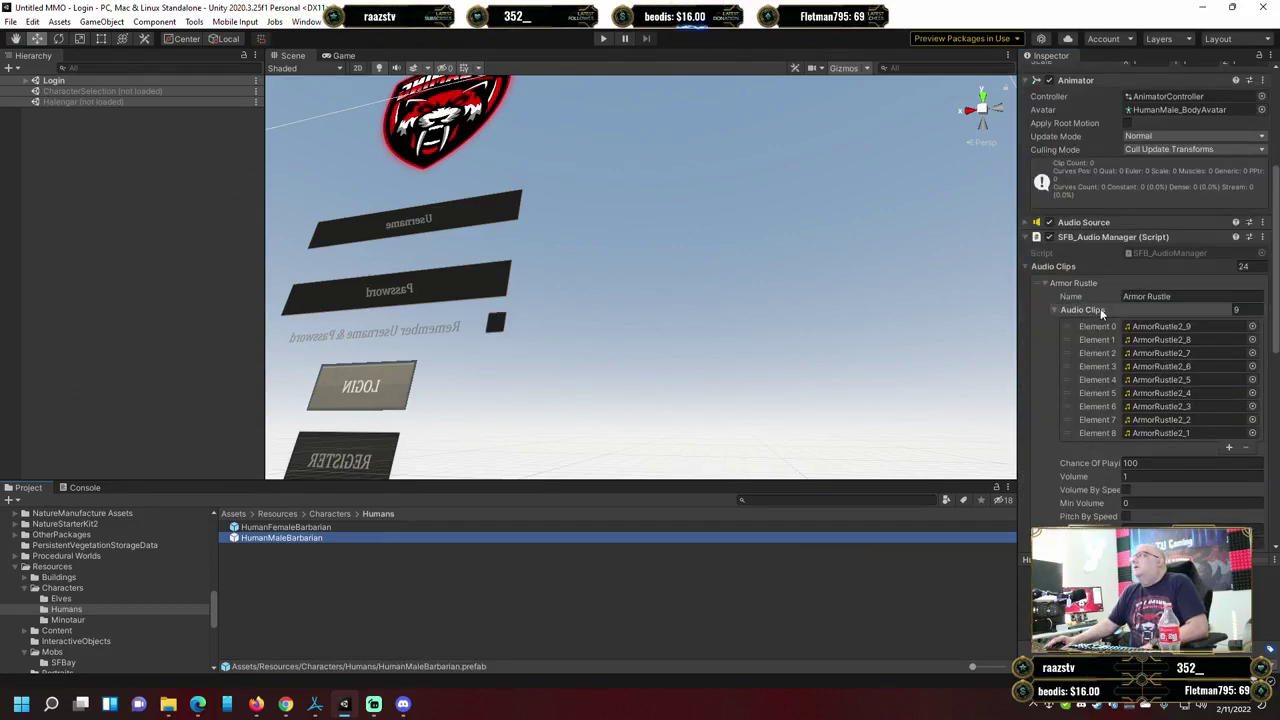
scroll(1100, 308, down, 3)
scroll(1100, 310, down, 9)
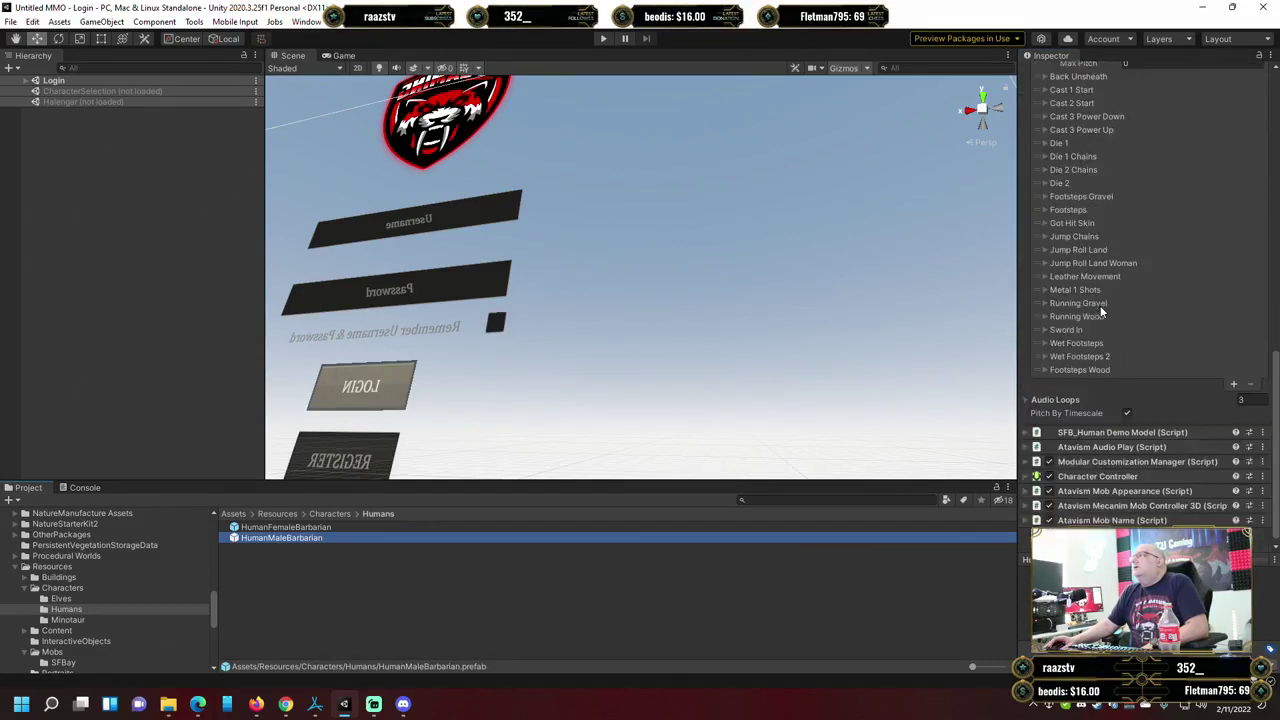
click(1026, 435)
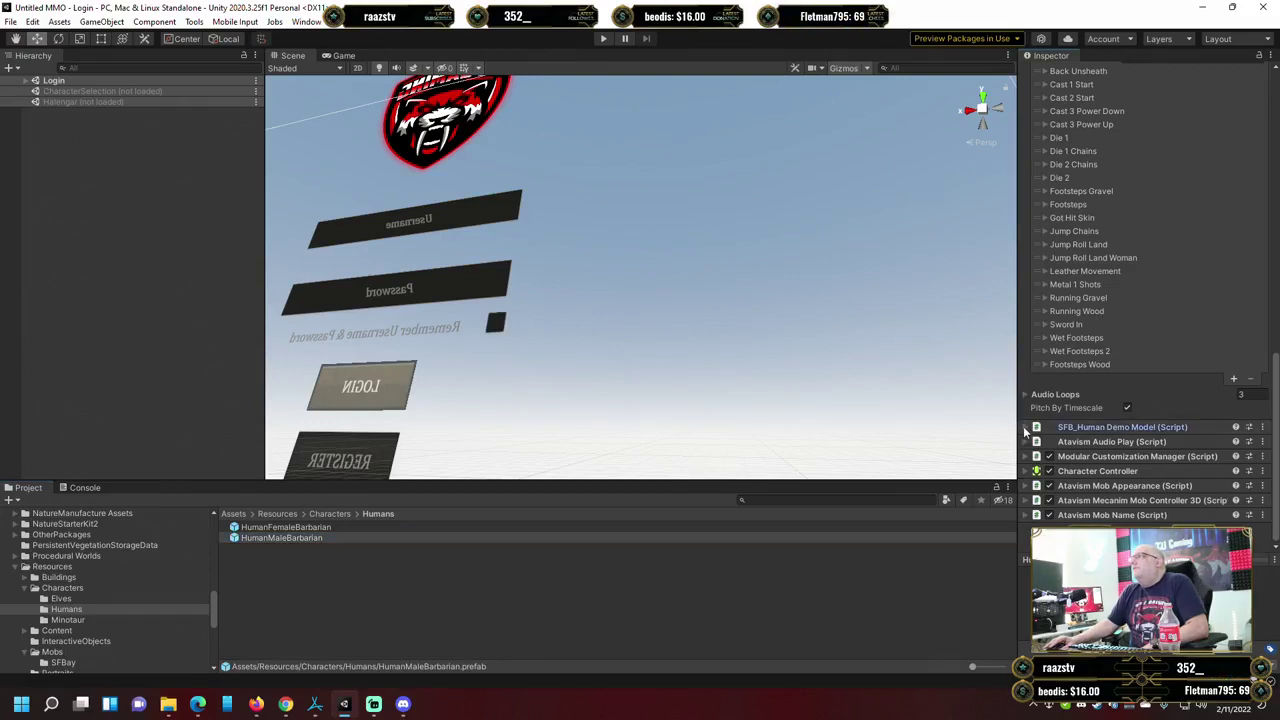
click(1025, 428)
scroll(1118, 347, down, 3)
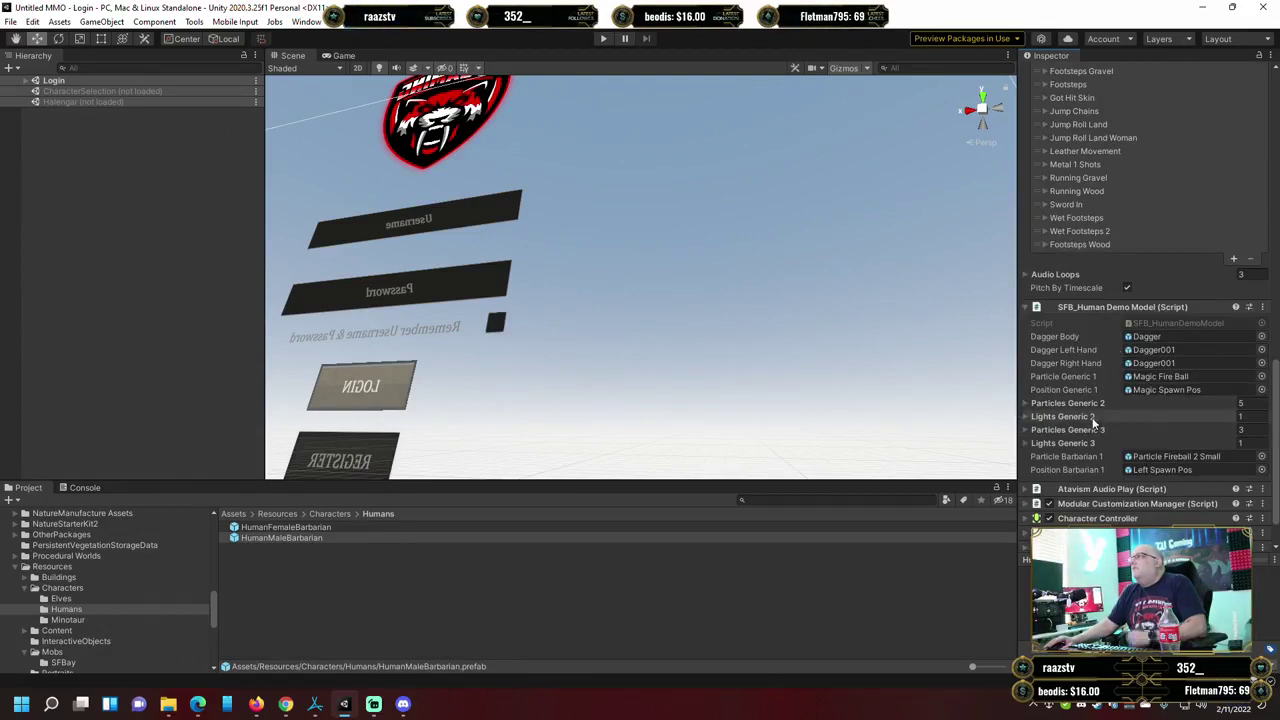
scroll(1092, 418, down, 1)
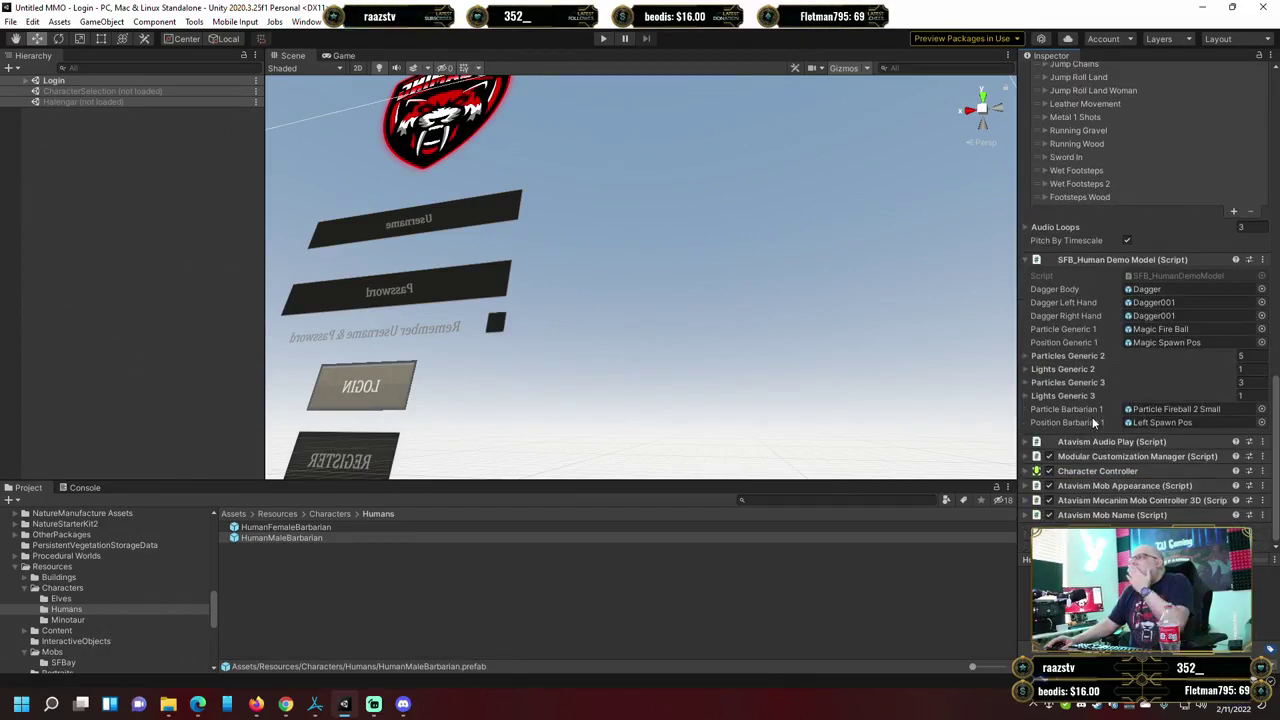
click(1027, 442)
Ping the Body Mat material challenger_fingers in the Challenger materials folder.
scroll(1103, 373, down, 1)
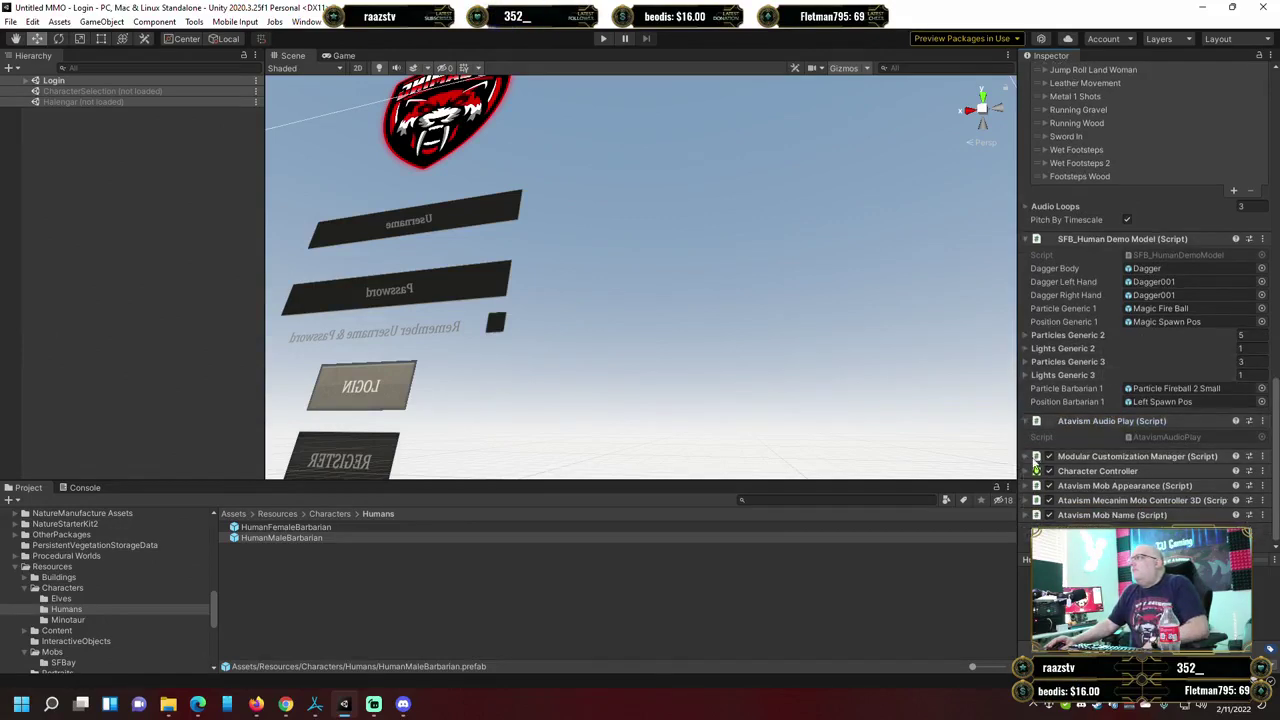
scroll(1092, 375, down, 5)
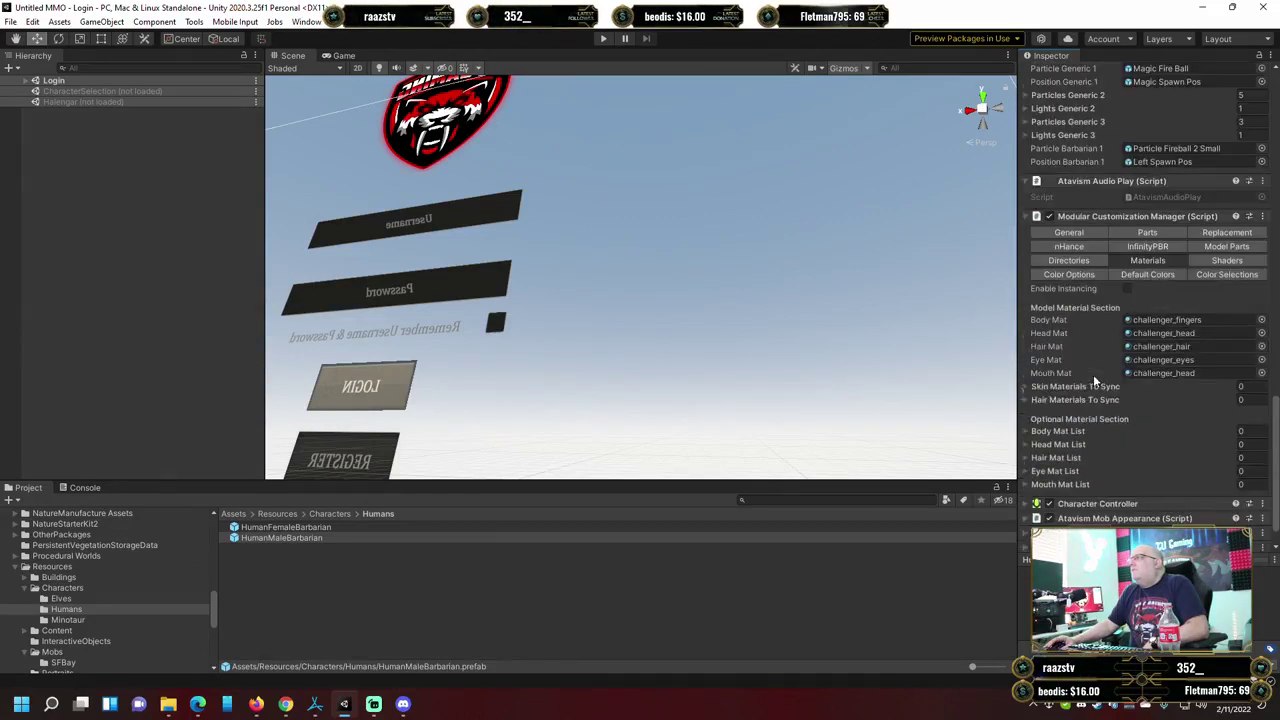
click(1150, 319)
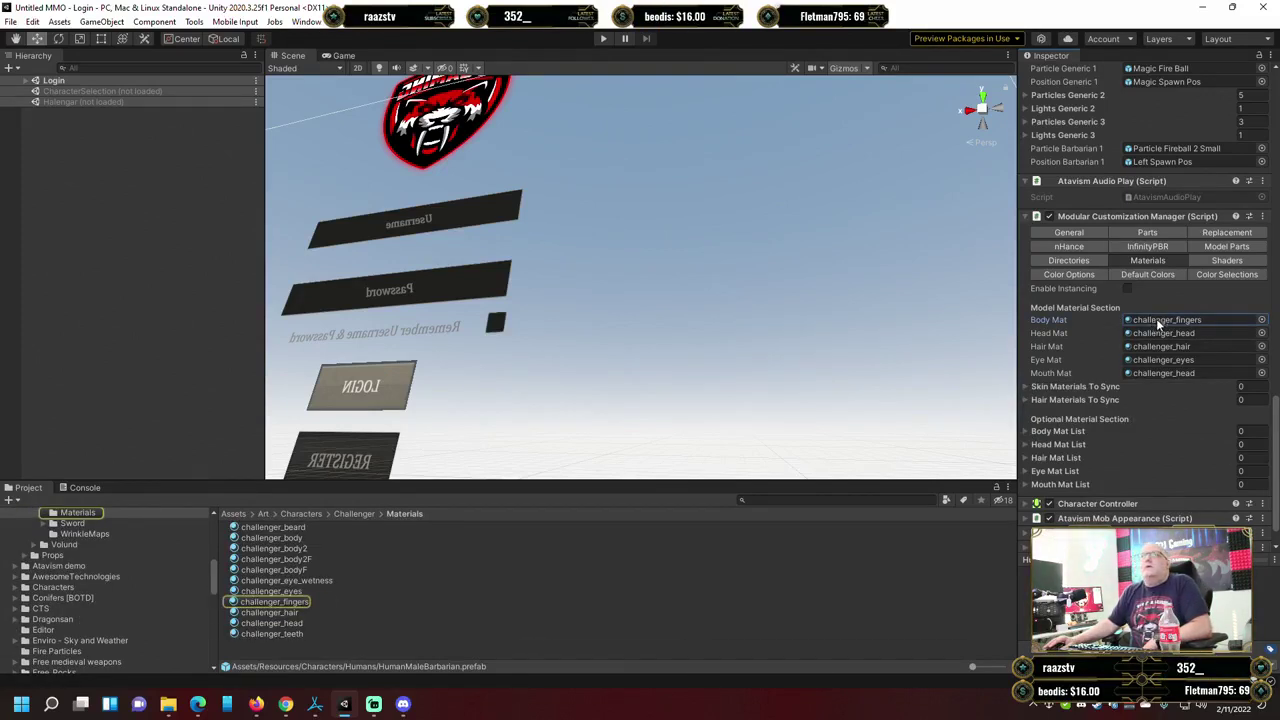
click(1262, 320)
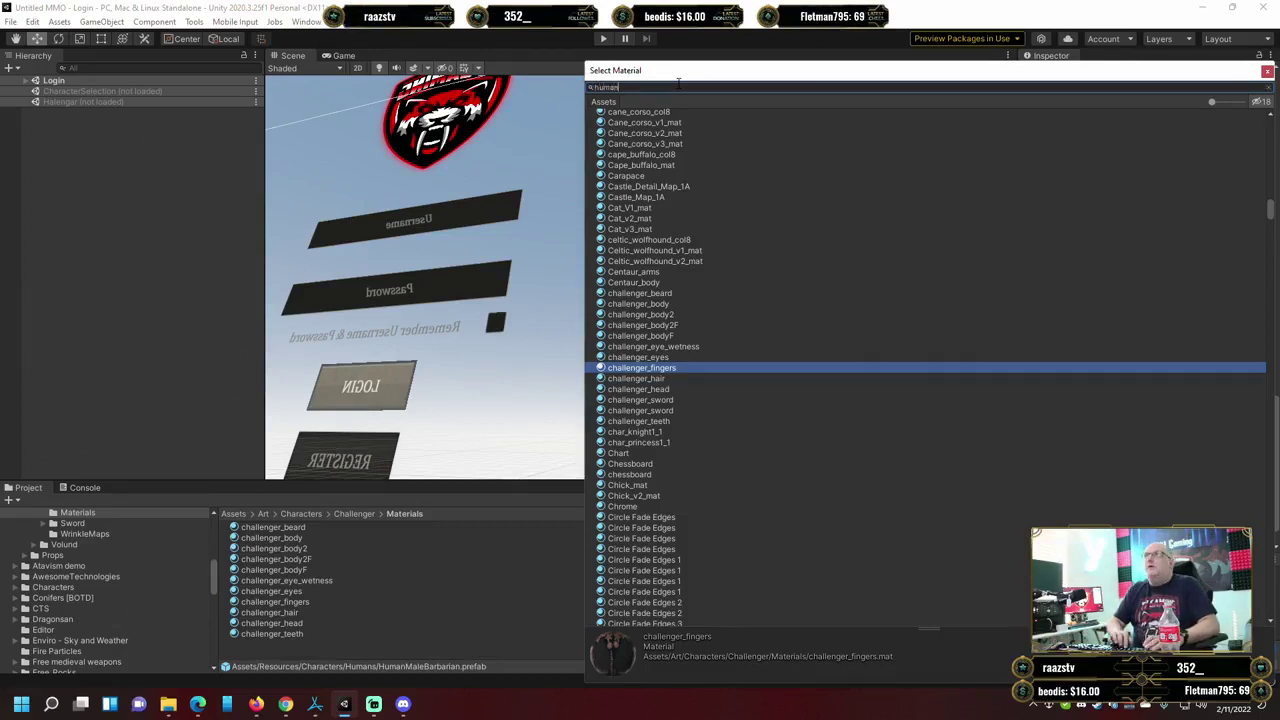
text(human)
key(BackSpace)
key(BackSpace)
key(BackSpace)
key(BackSpace)
key(BackSpace)
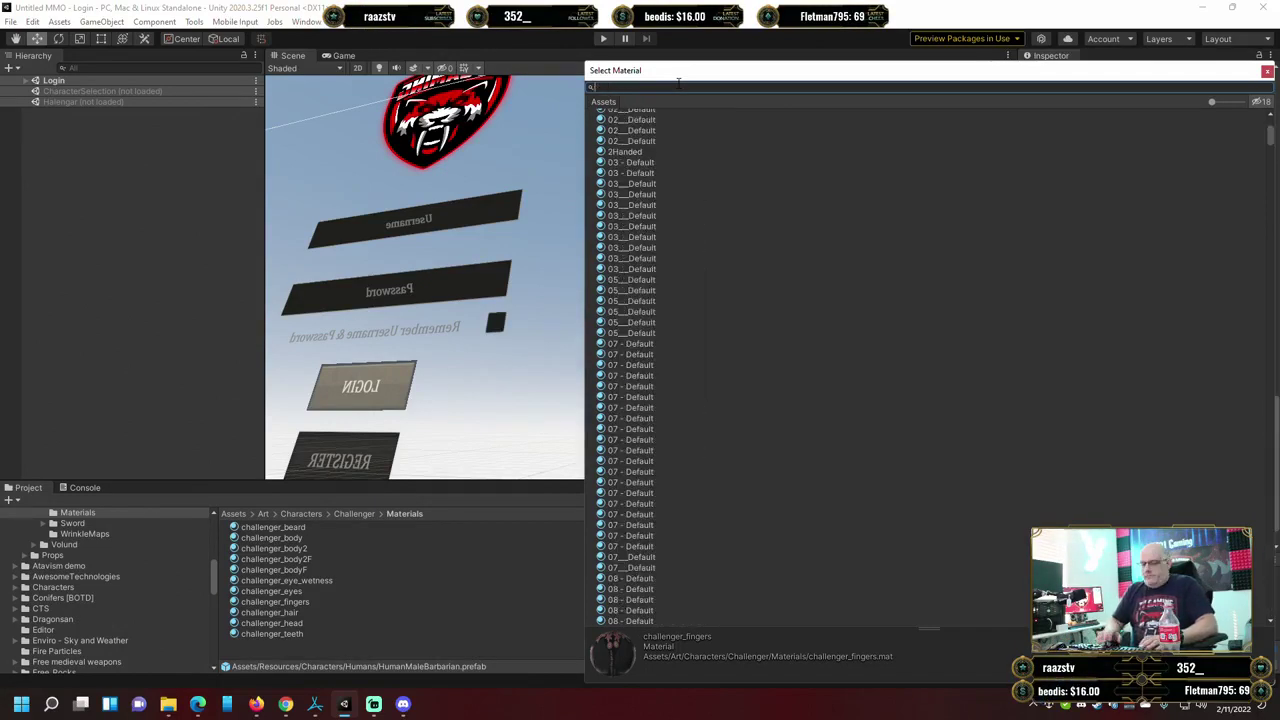
text(fingers)
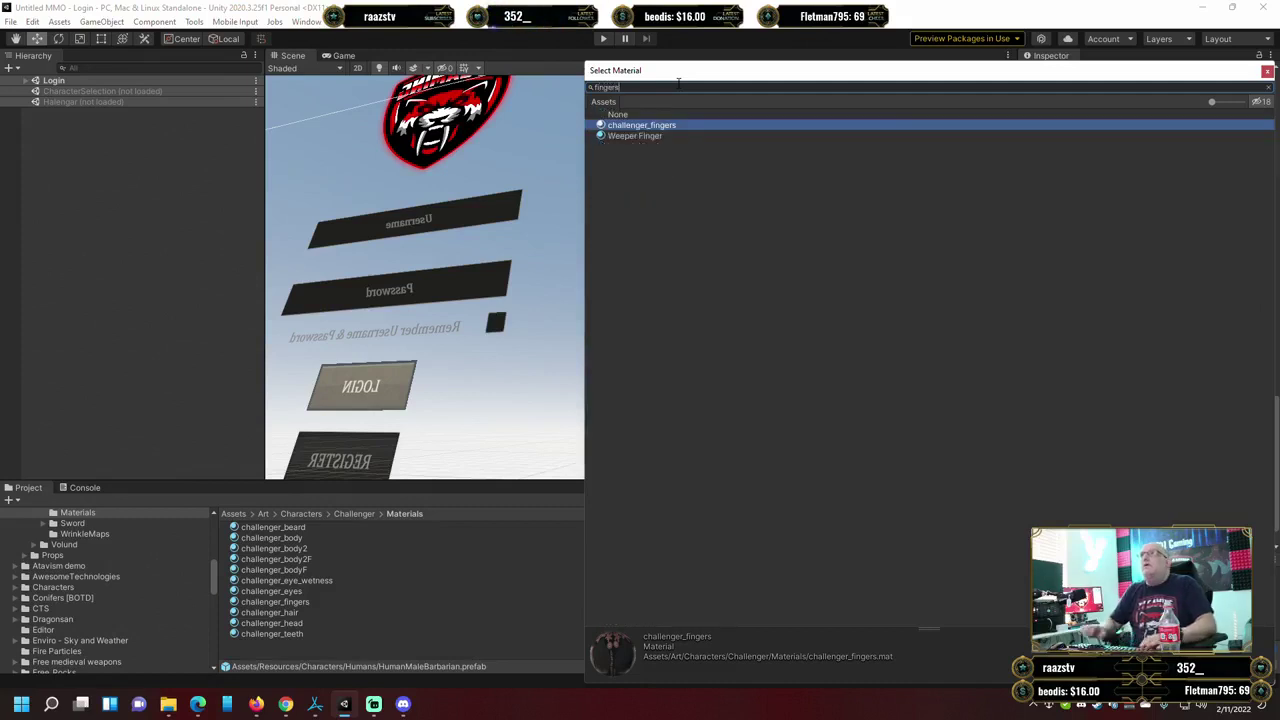
key(BackSpace)
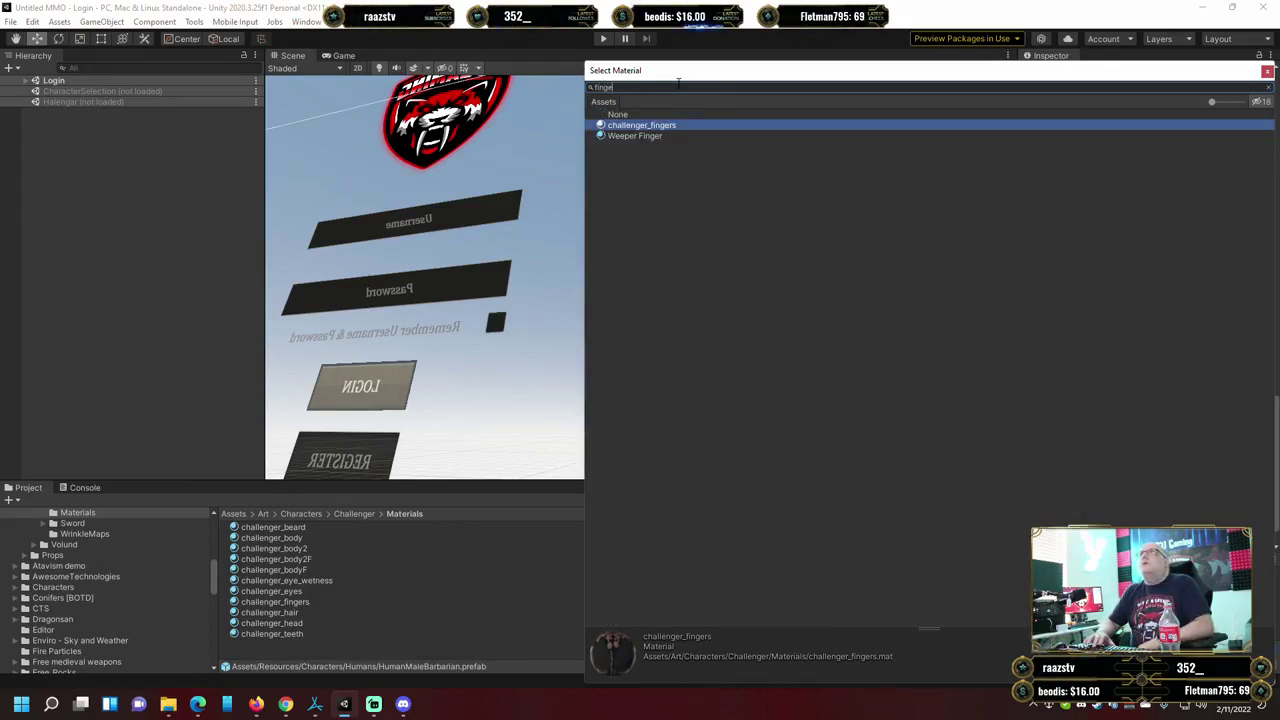
key(BackSpace)
key(BackSpace)
key(BackSpace)
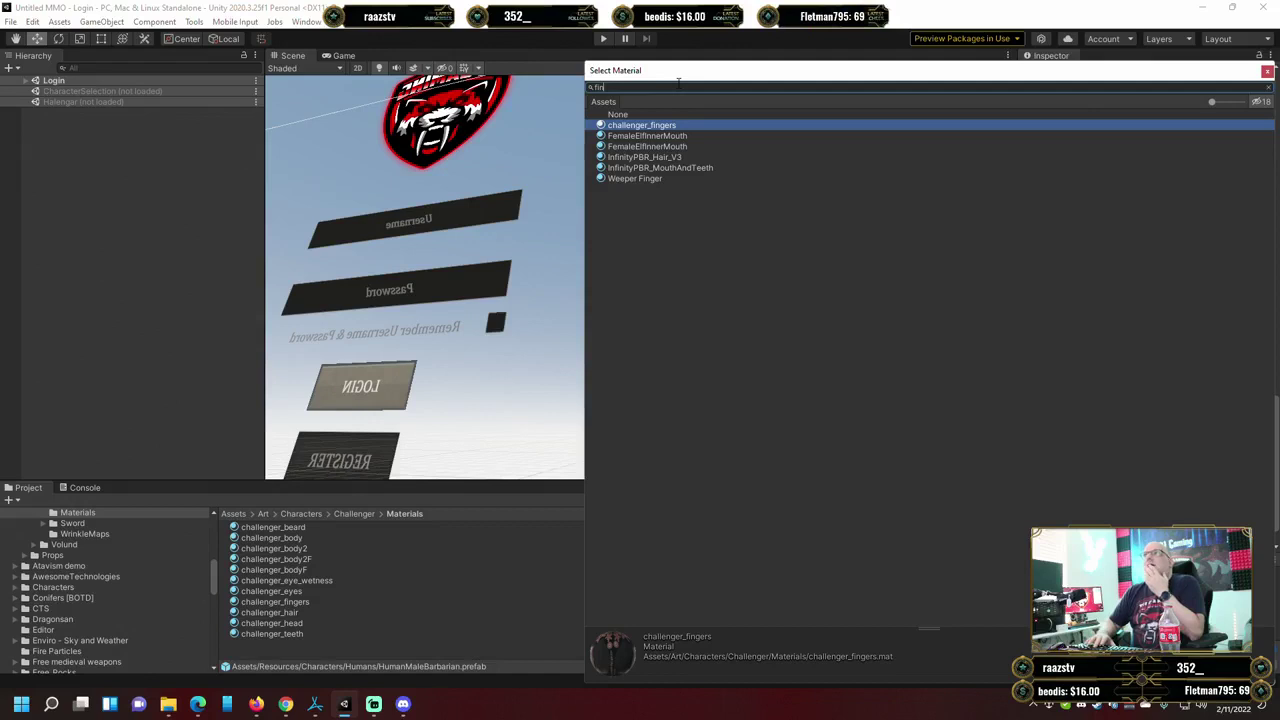
key(BackSpace)
key(BackSpace)
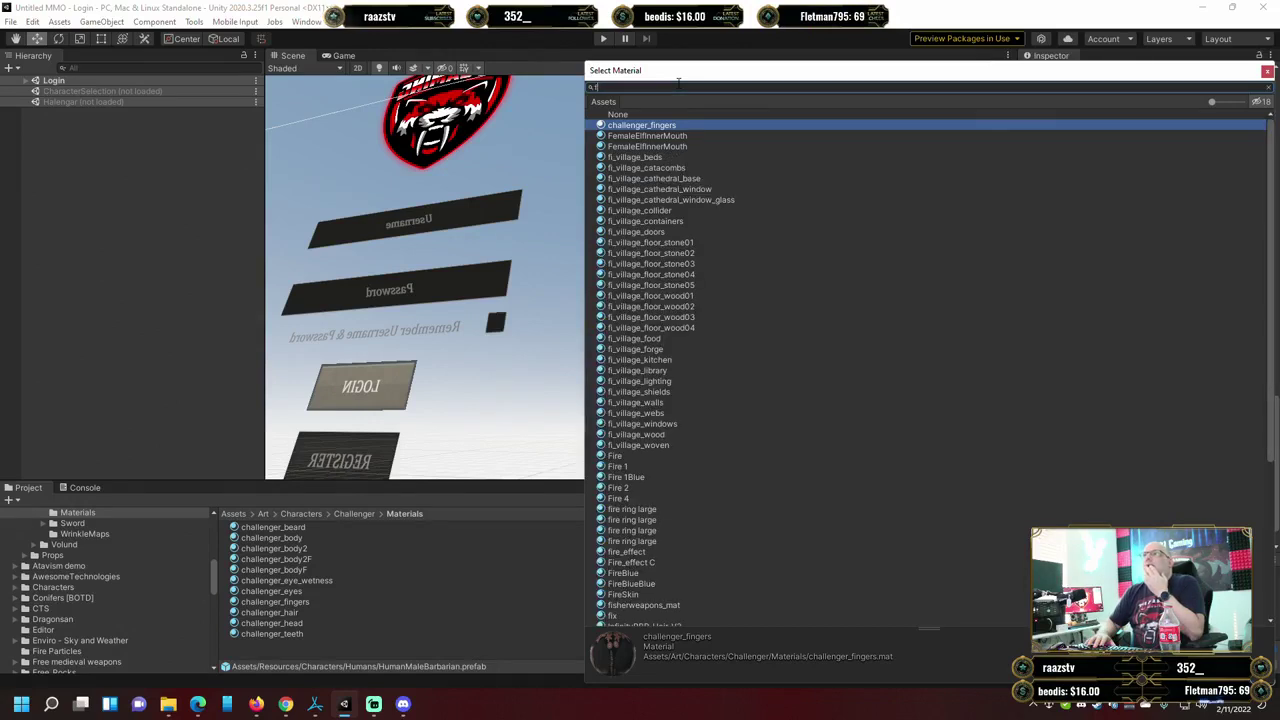
key(BackSpace)
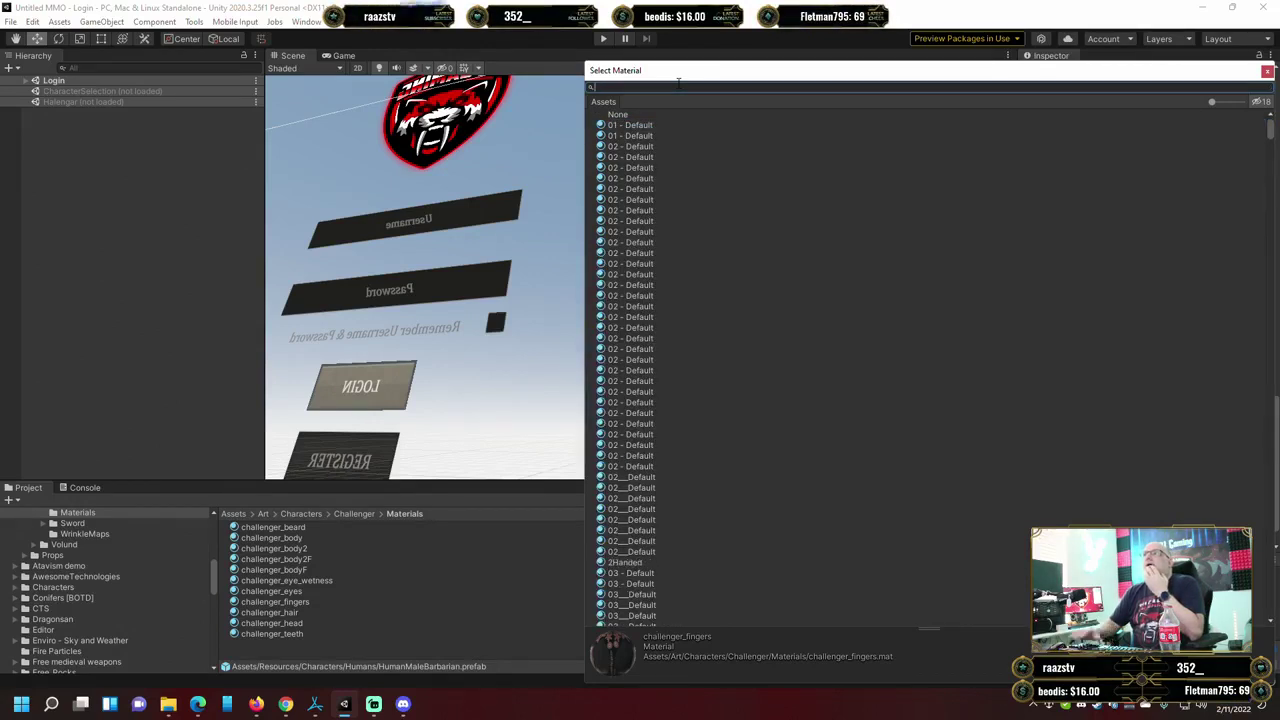
click(1267, 72)
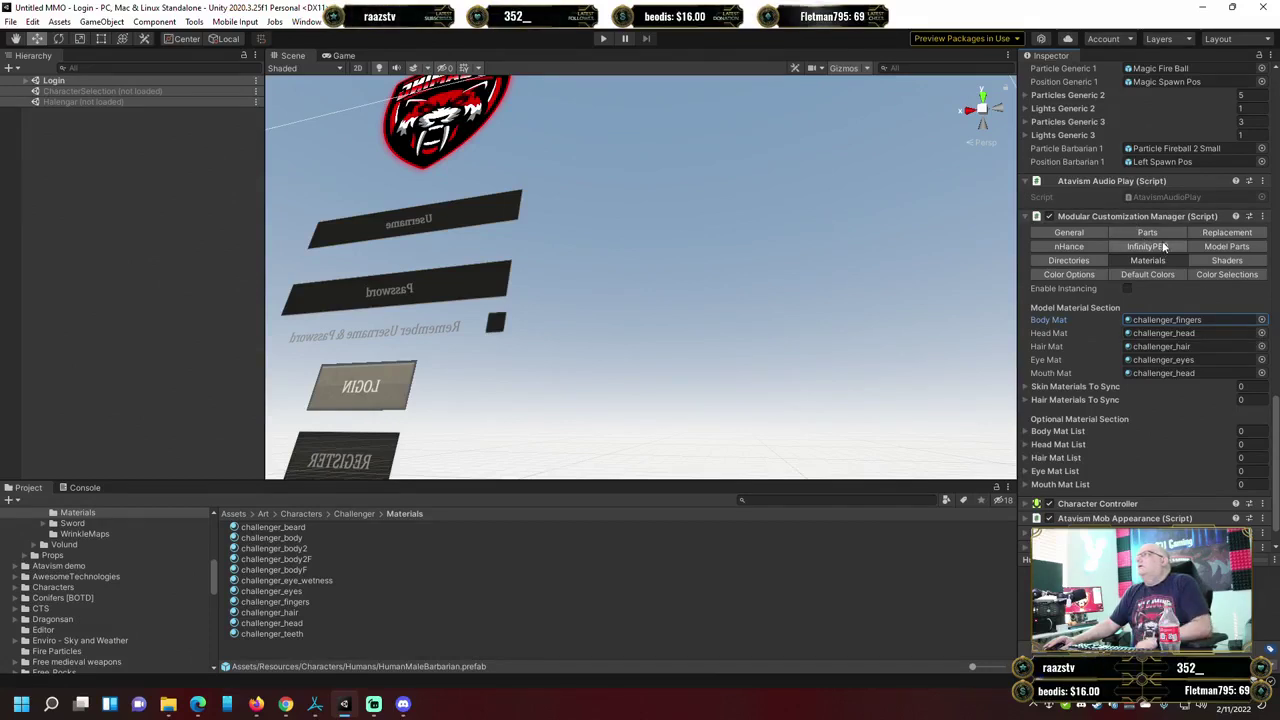
Collapse the SFB_Human Demo Model and SFB_Audio Manager components.
scroll(1141, 245, up, 4)
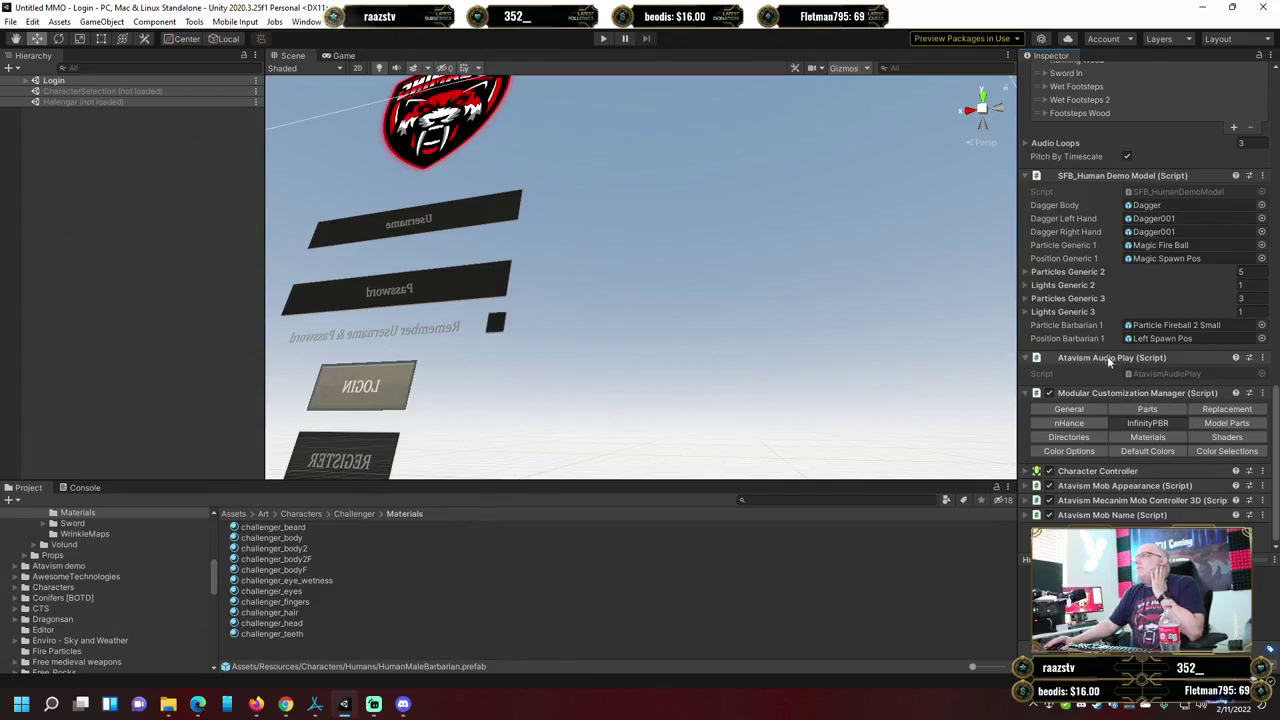
click(1025, 175)
scroll(1037, 209, up, 10)
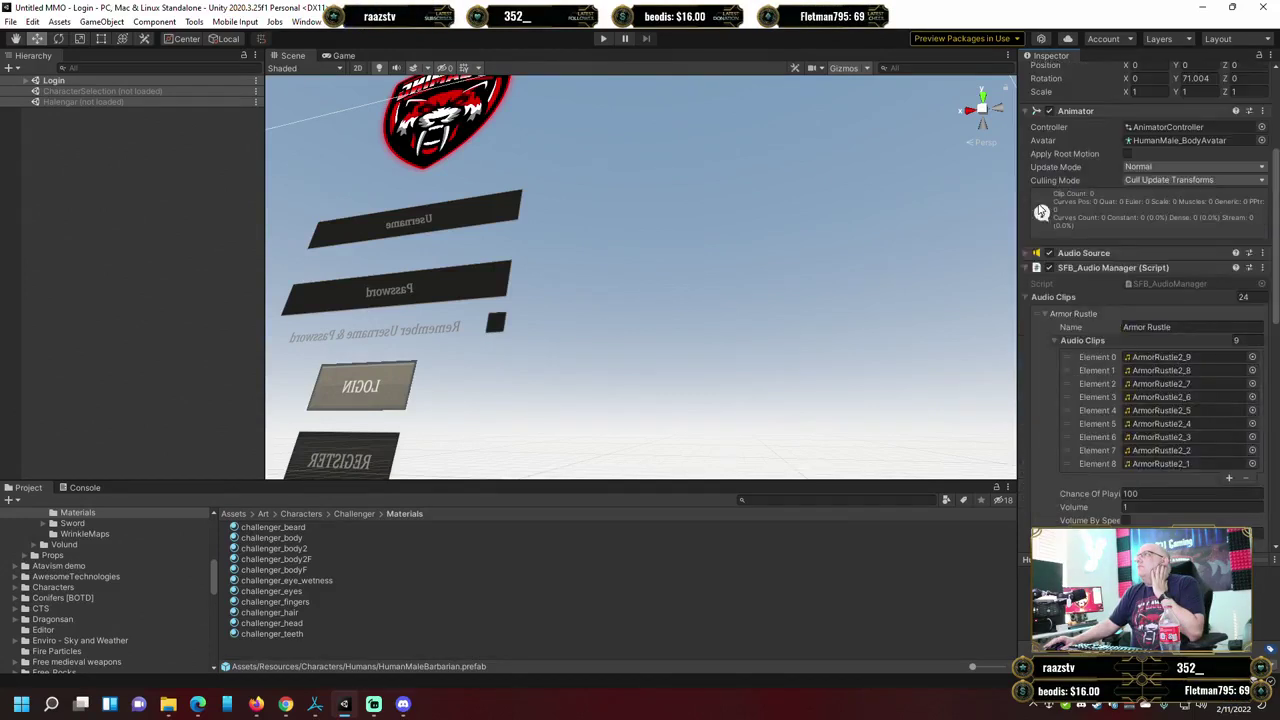
click(1028, 268)
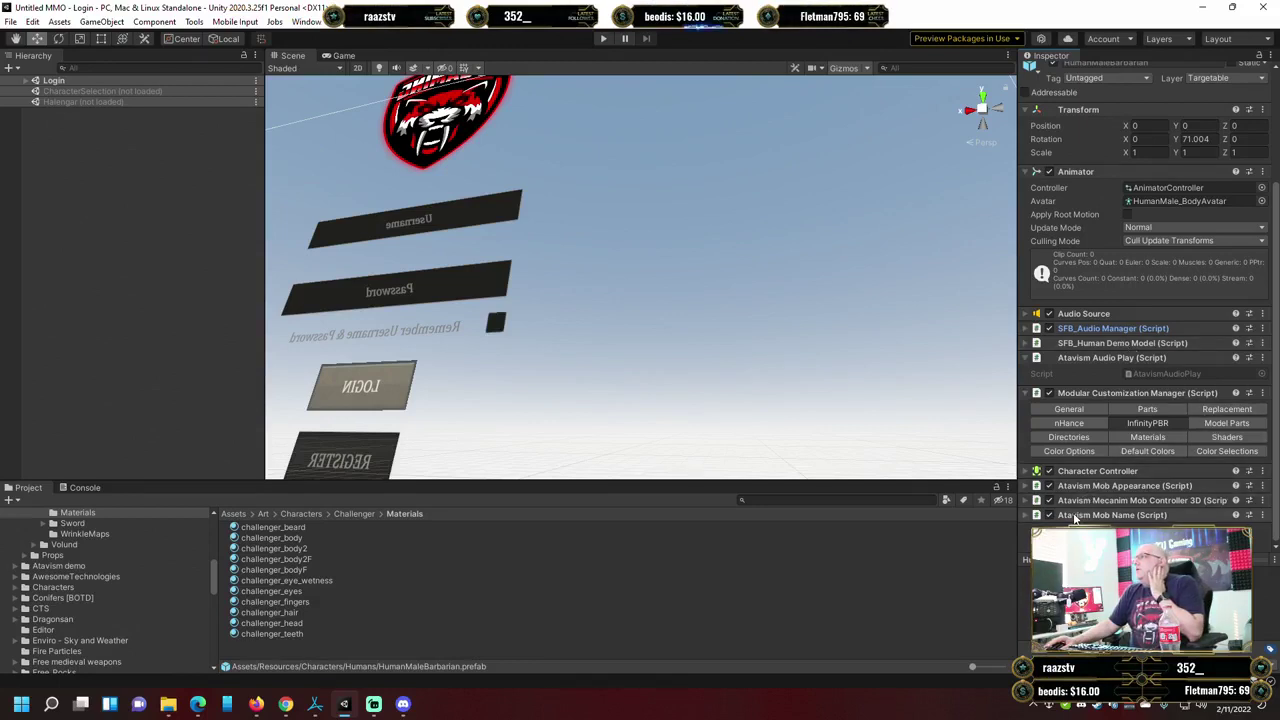
Browse the male default part names, replacement items, part model lists and general settings.
click(1227, 424)
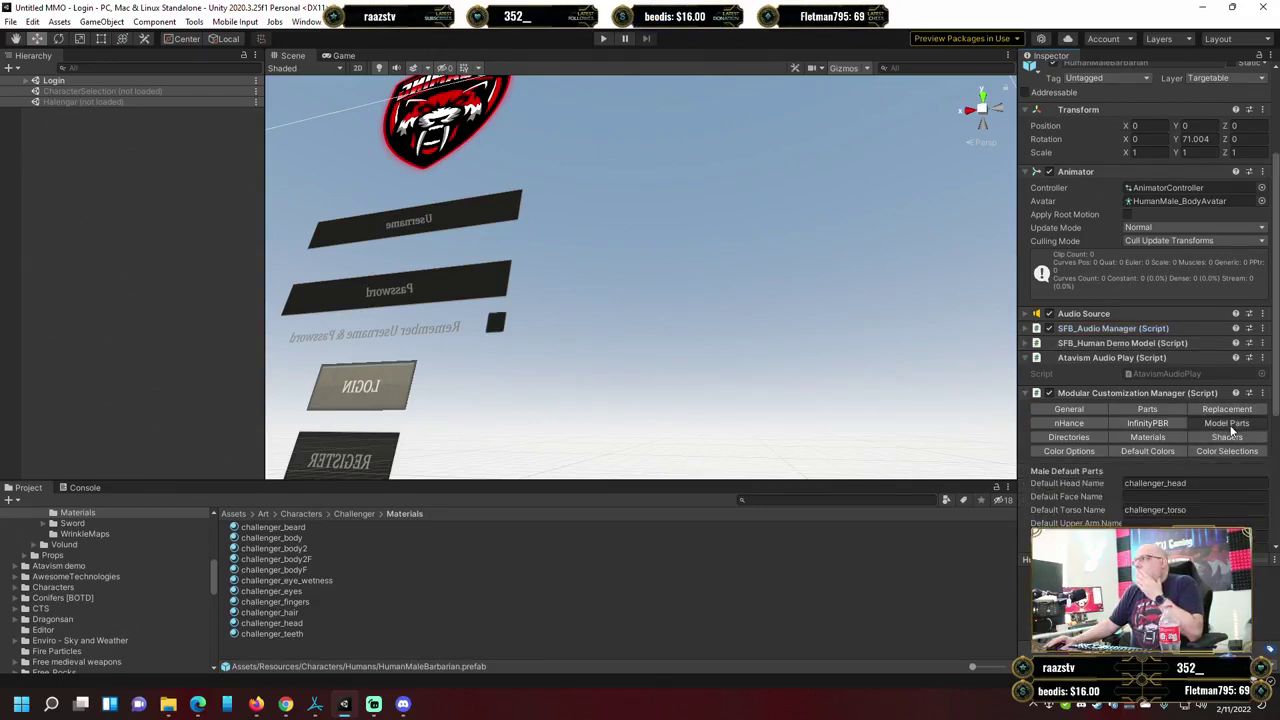
scroll(1199, 496, down, 3)
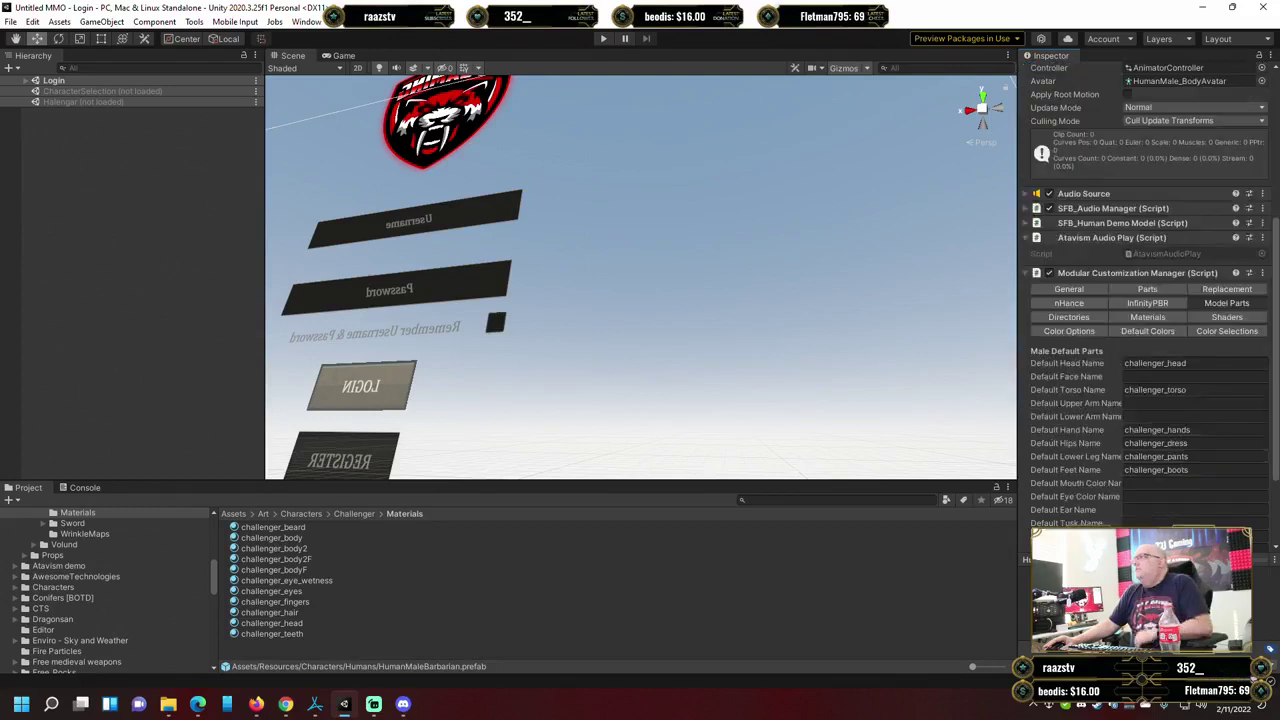
click(1209, 363)
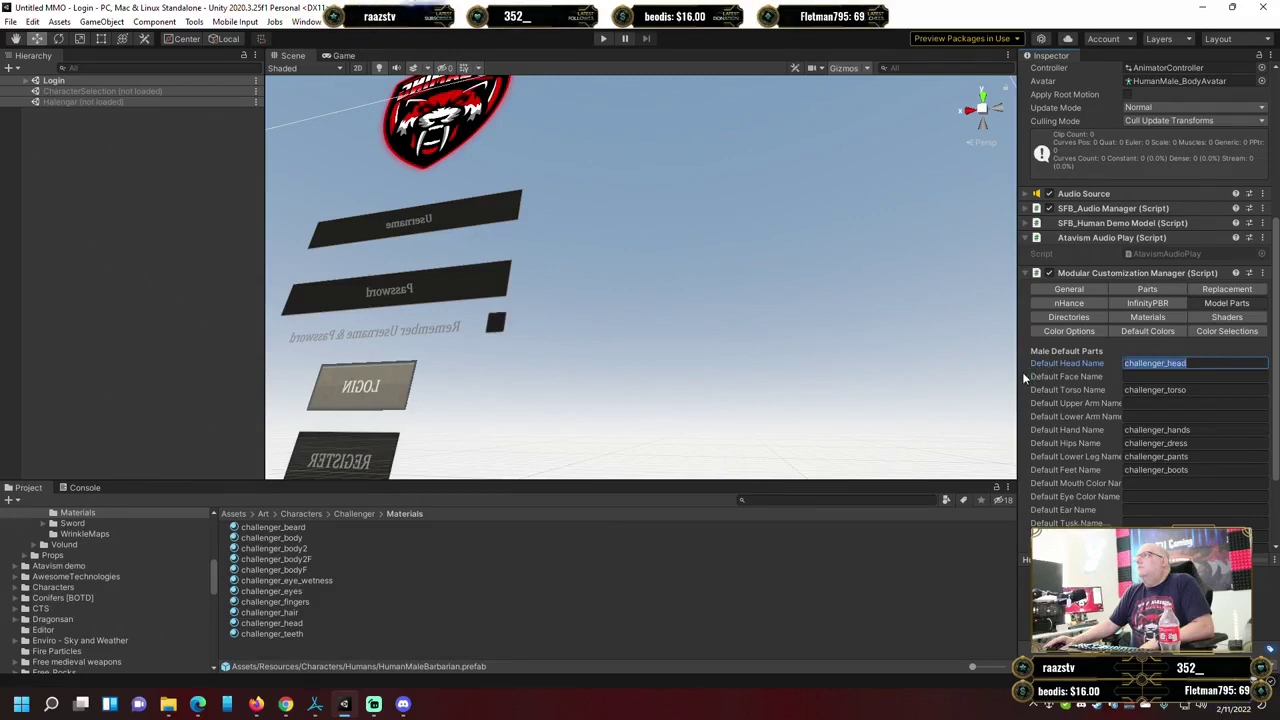
click(1231, 290)
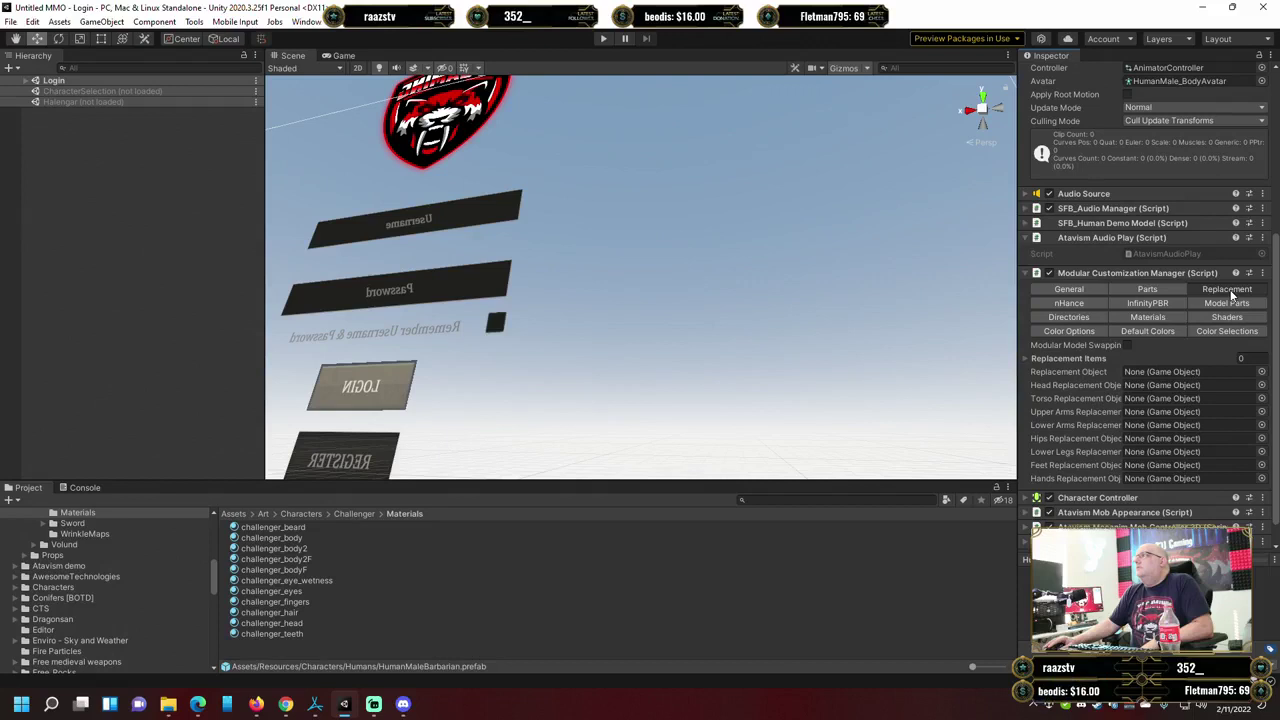
scroll(1148, 387, down, 1)
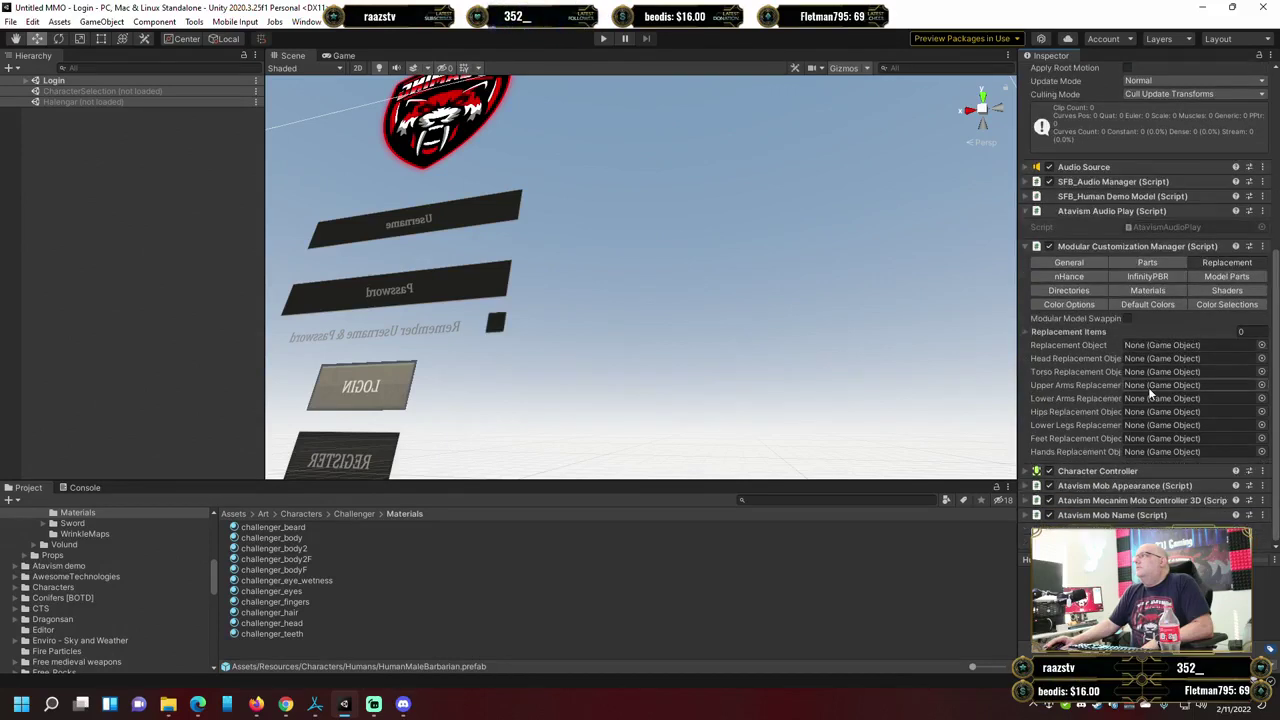
click(1163, 264)
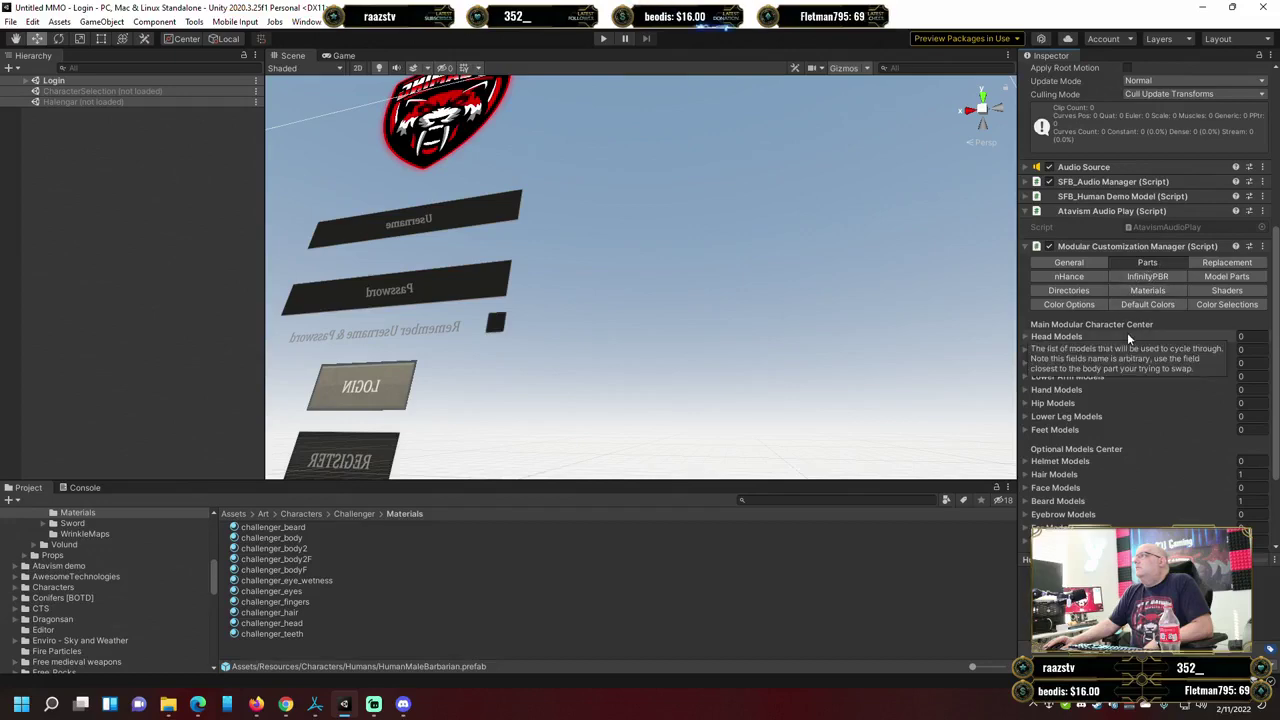
click(1084, 261)
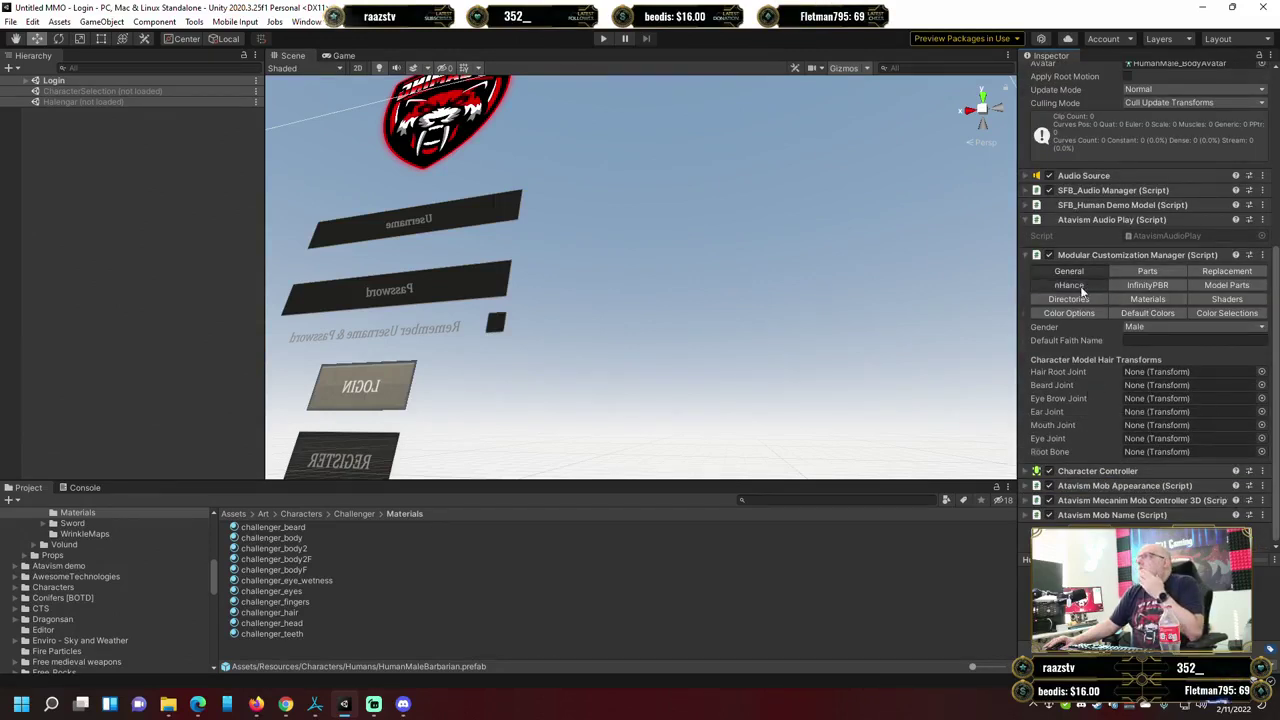
scroll(1108, 341, up, 3)
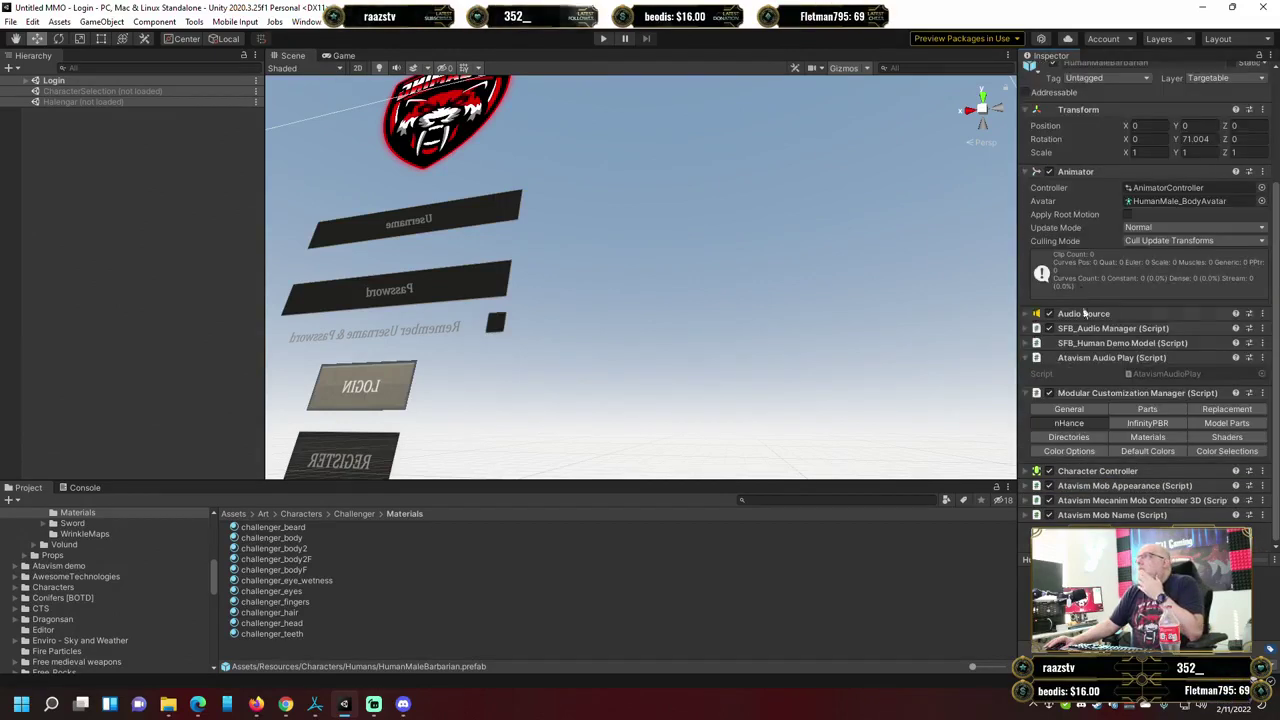
View the resource directories, male default part names and InfinityPBR settings.
click(1077, 436)
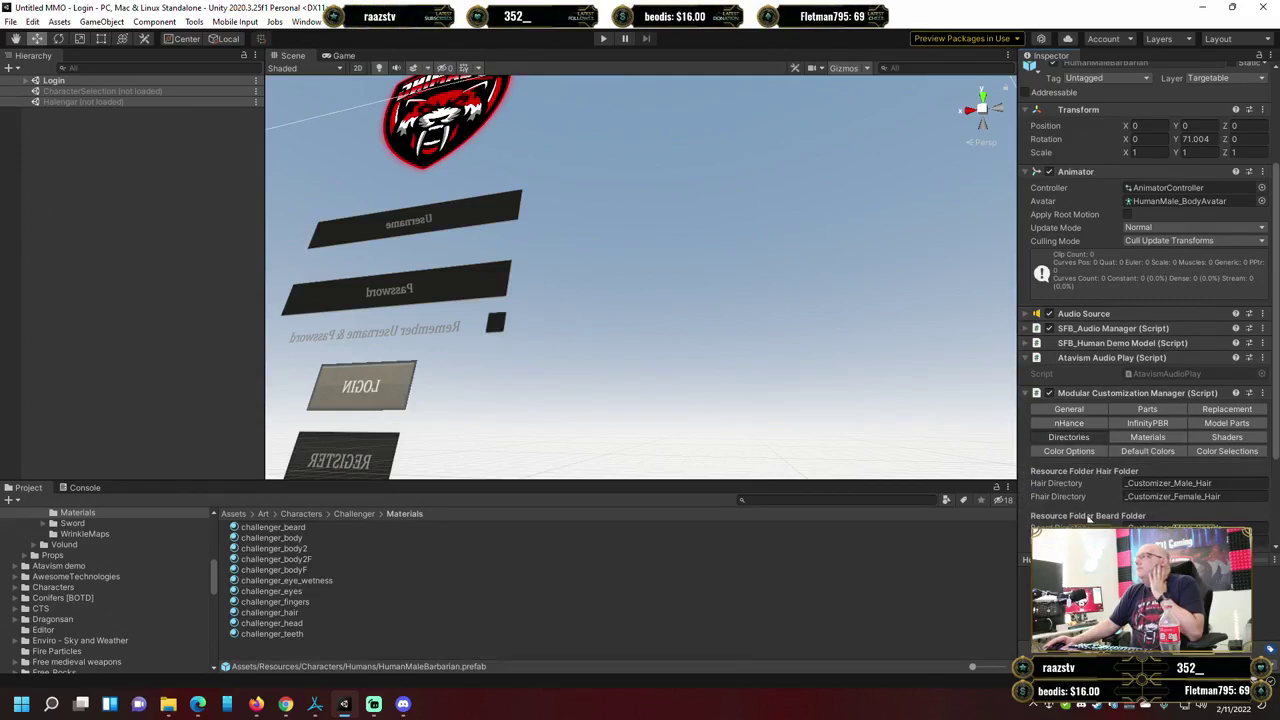
click(1232, 424)
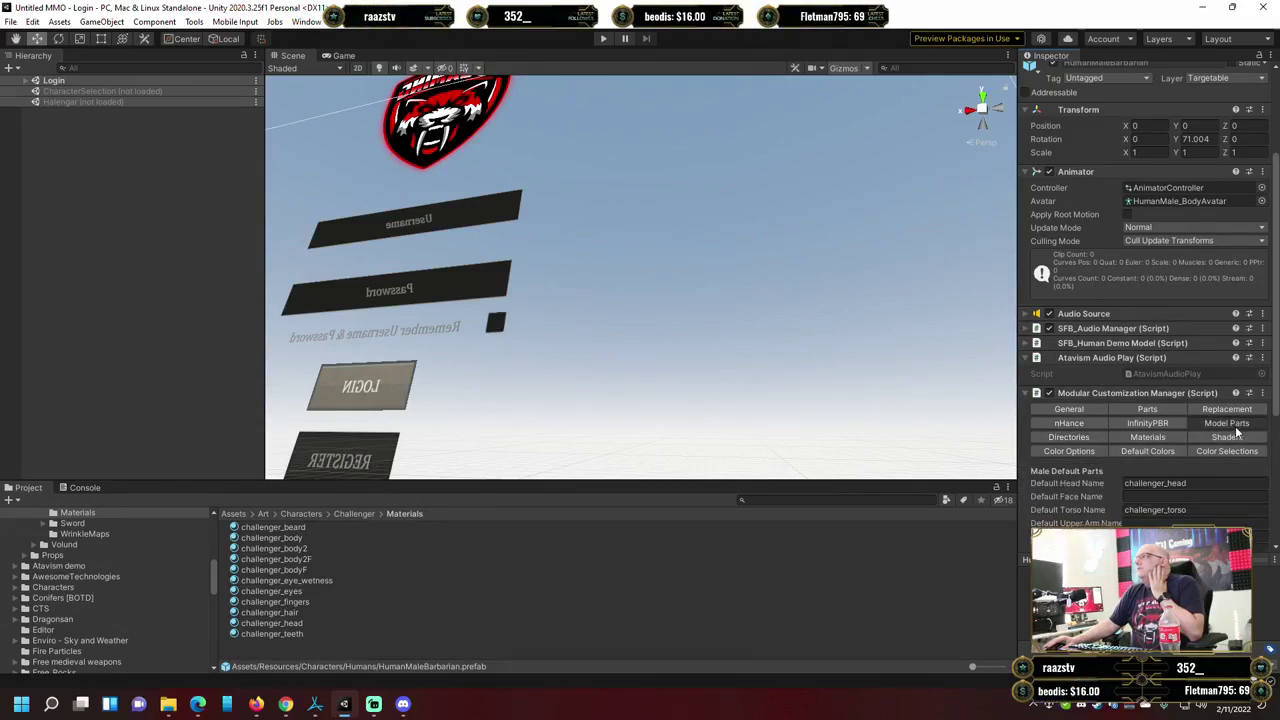
scroll(1060, 485, down, 3)
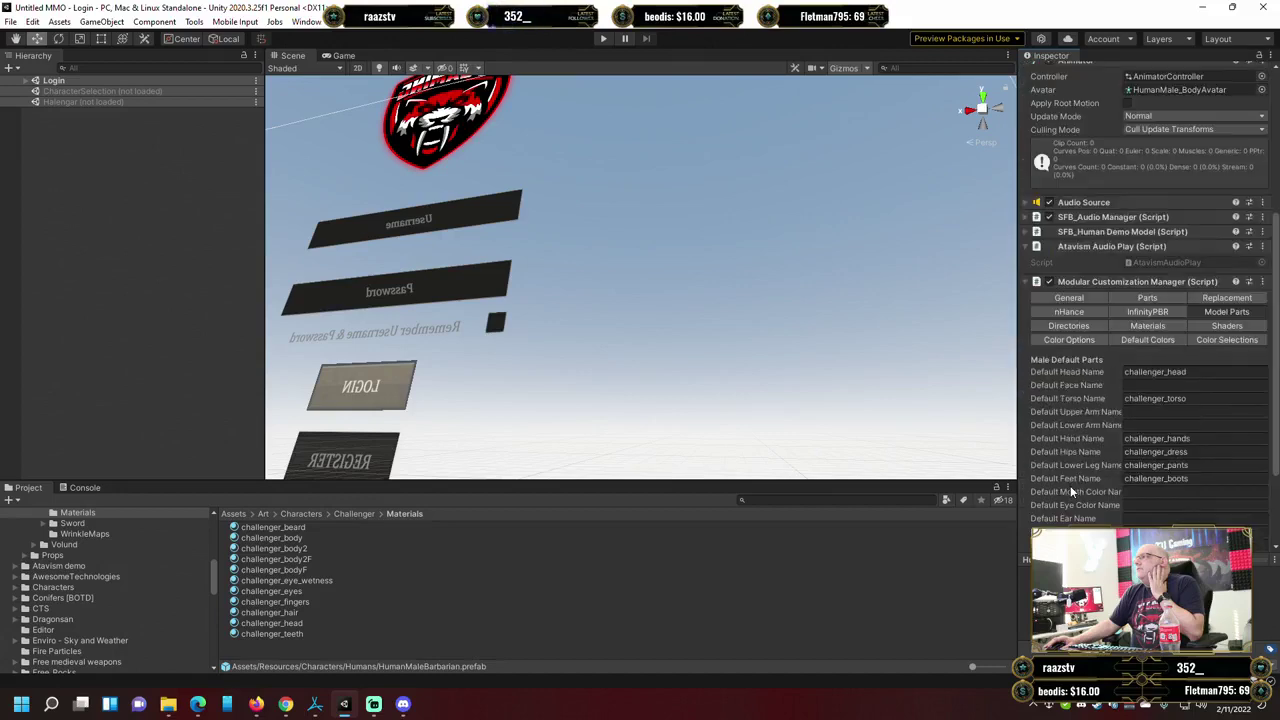
click(1172, 313)
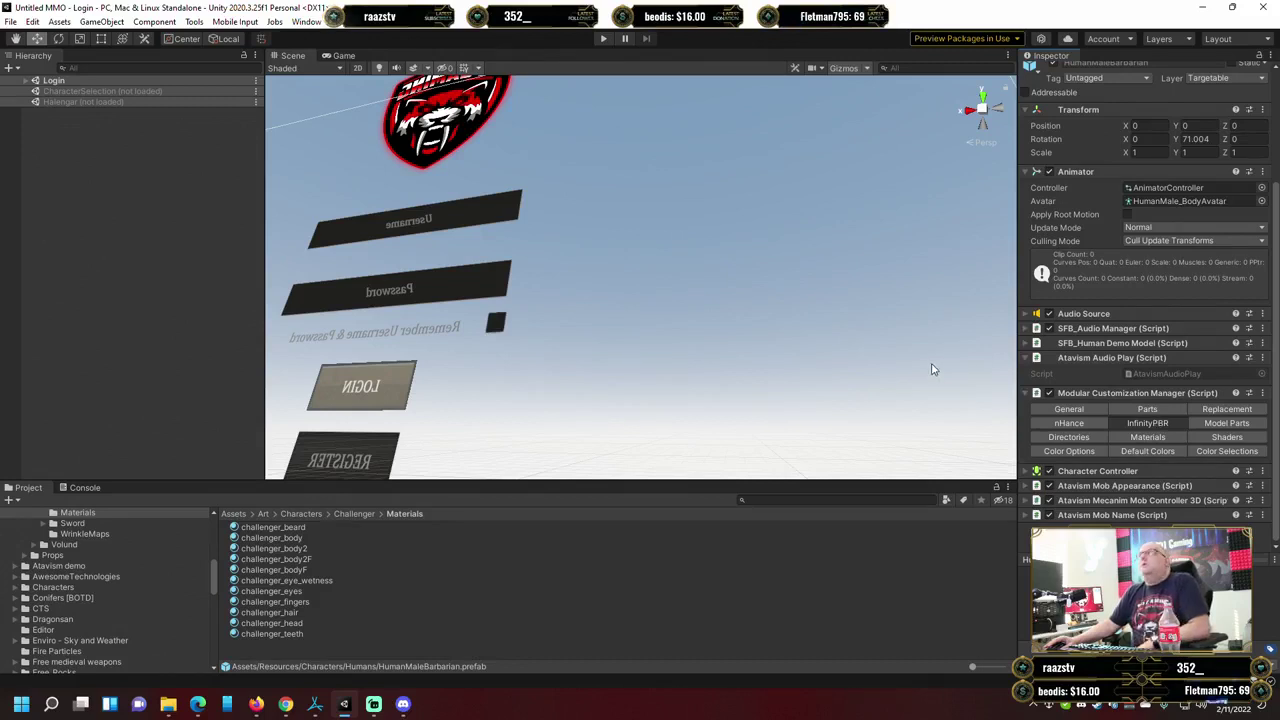
Return to the part model lists and check that Head Models is empty.
click(1148, 410)
scroll(1158, 523, down, 4)
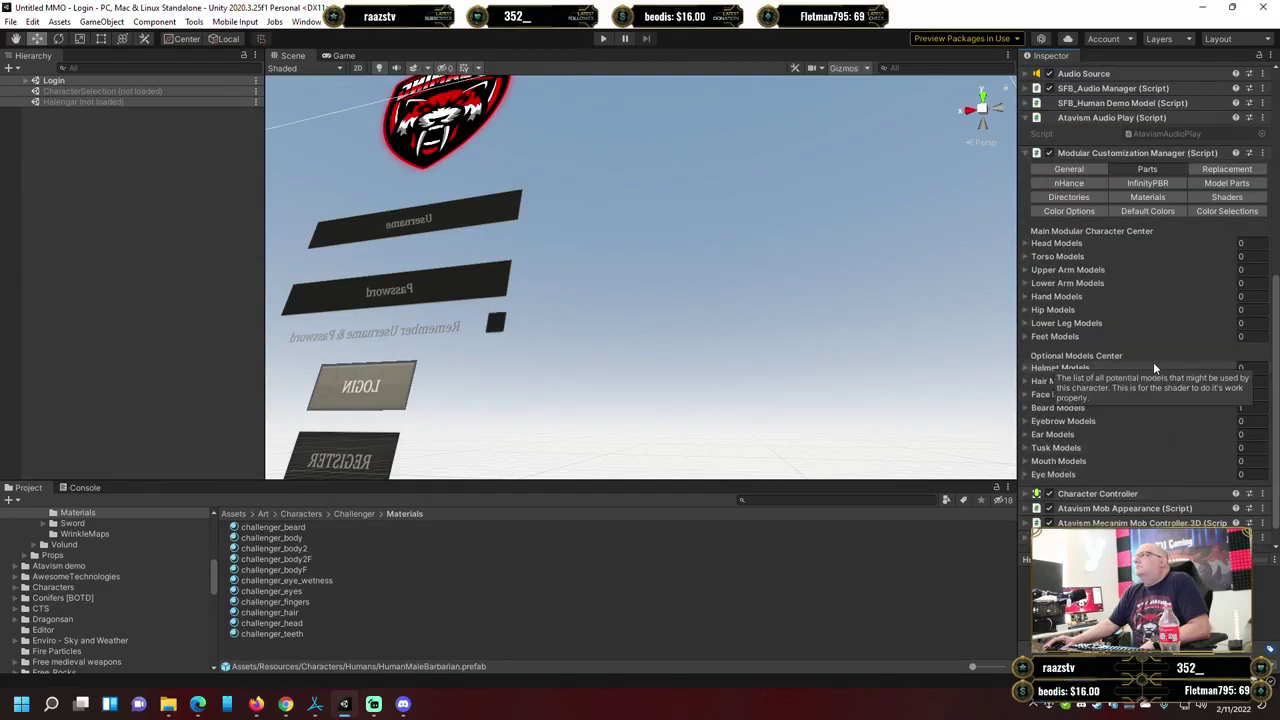
scroll(1153, 362, up, 2)
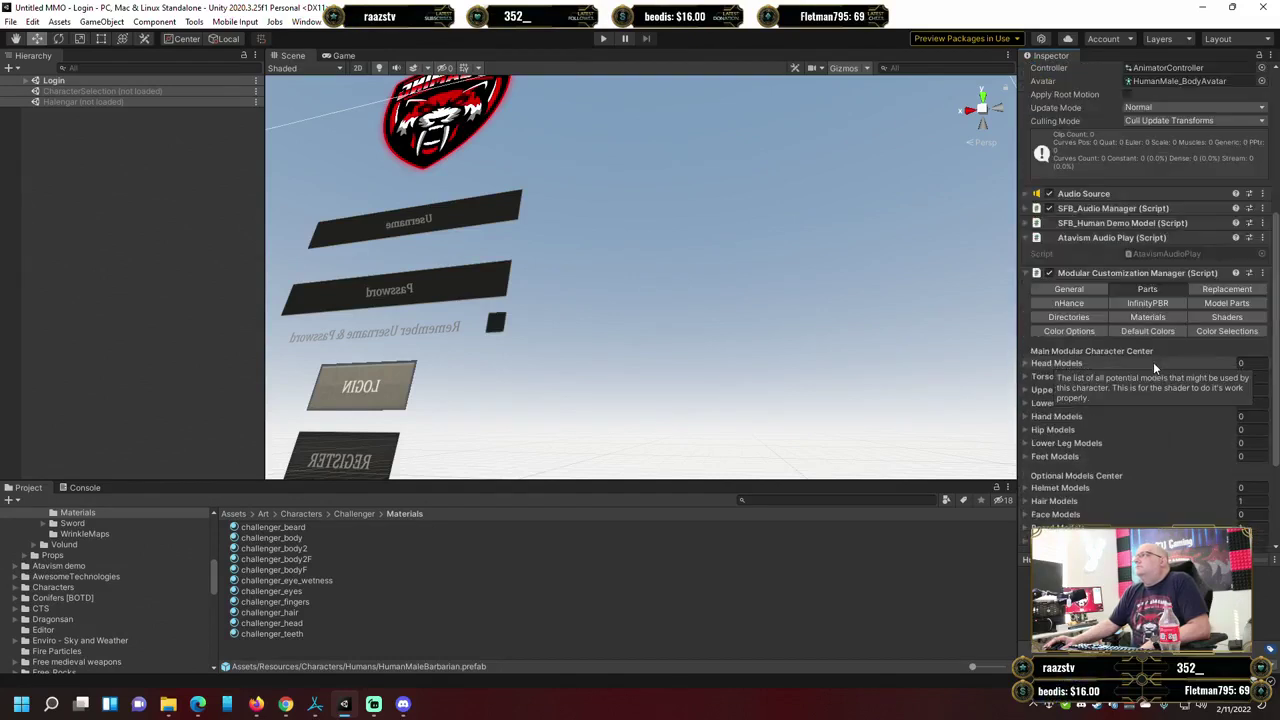
click(1036, 366)
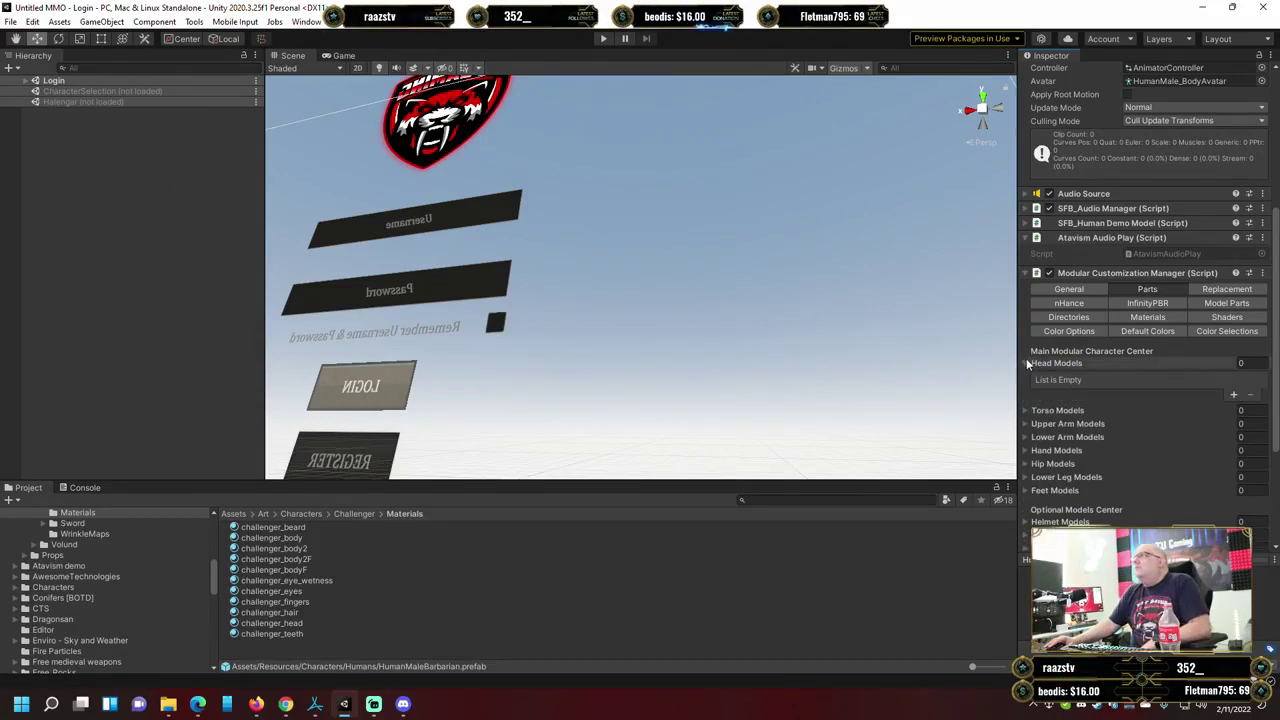
click(1028, 365)
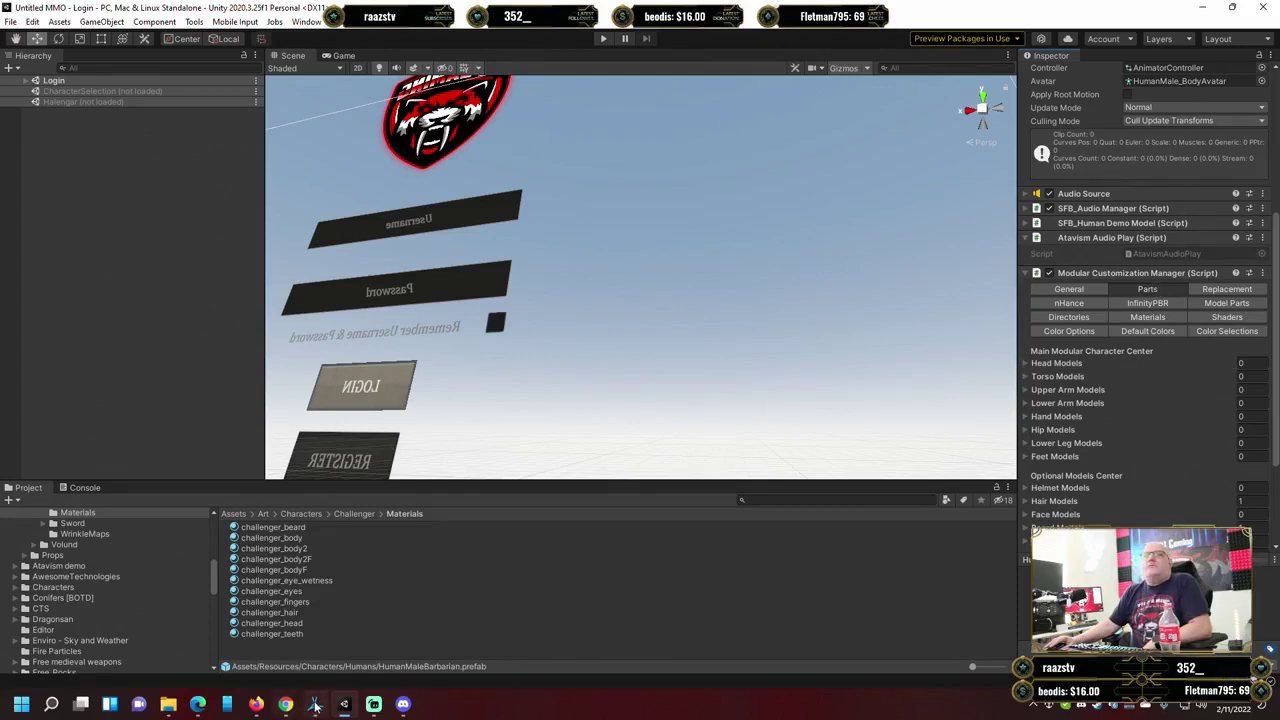
mouse_move(314, 705)
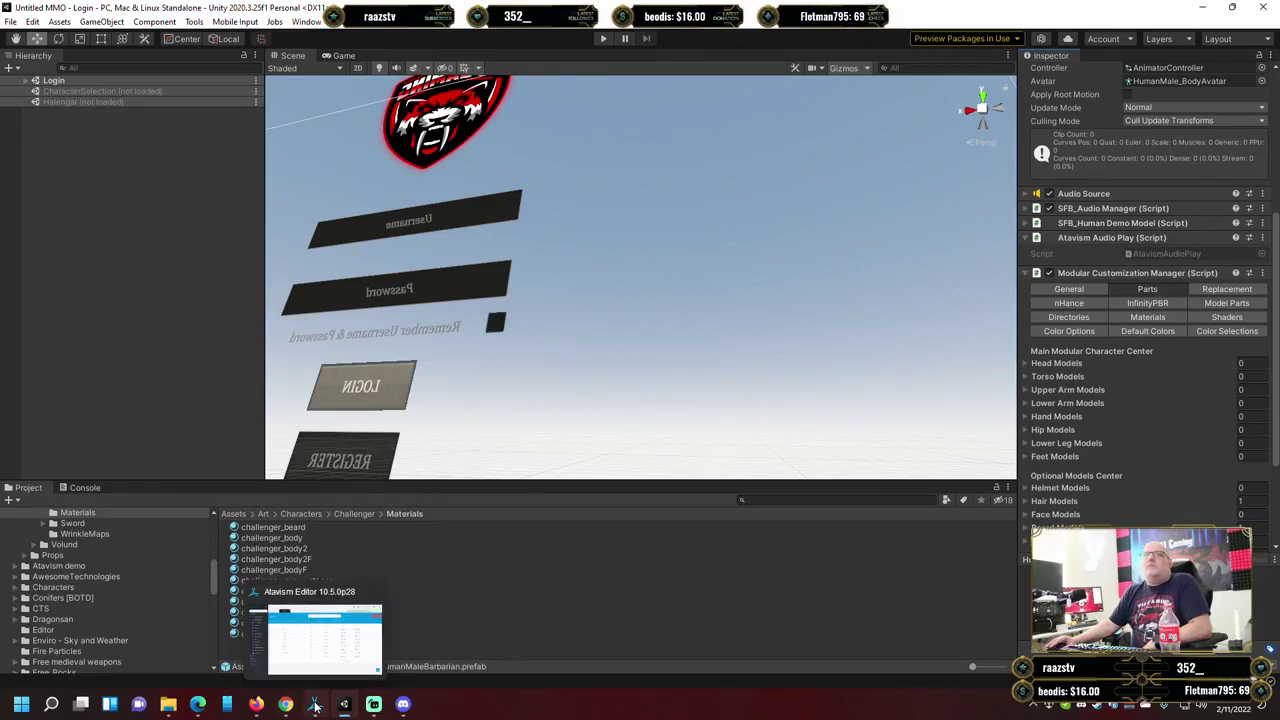
Switch to Atavism Editor's Mobs page and scroll through mobs from Boar to Tiger.
click(314, 705)
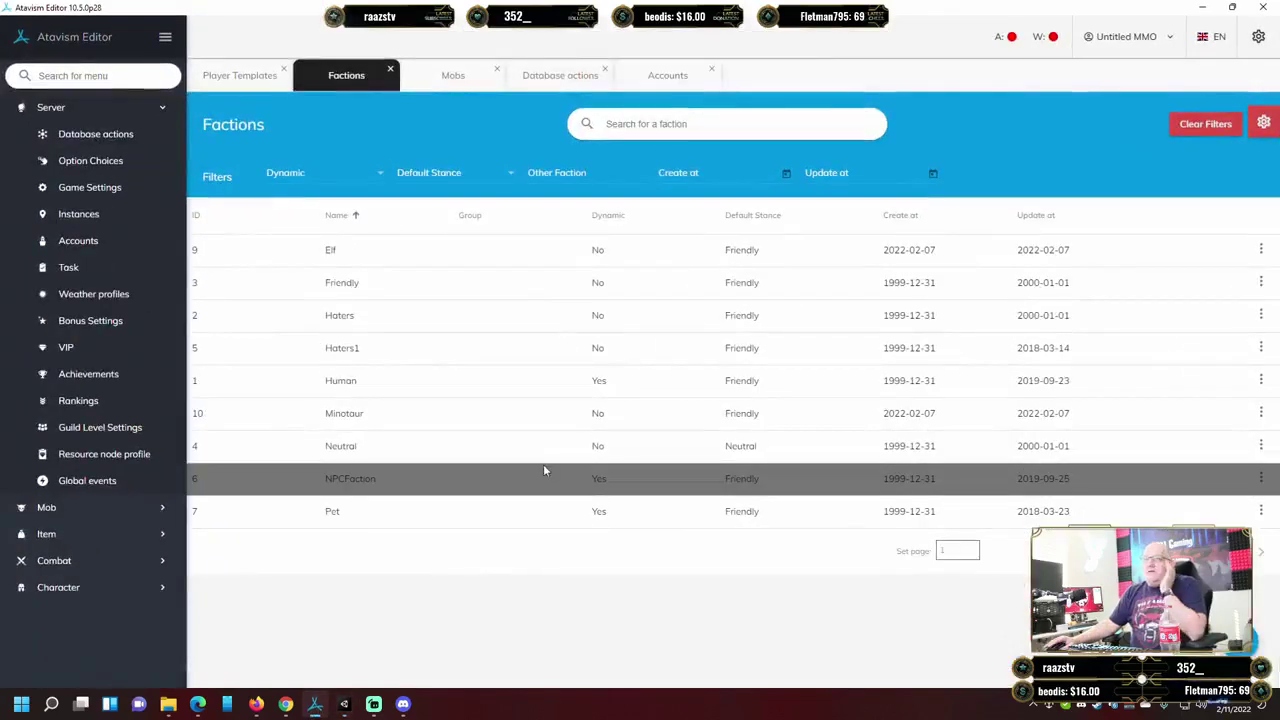
click(470, 80)
scroll(694, 317, down, 2)
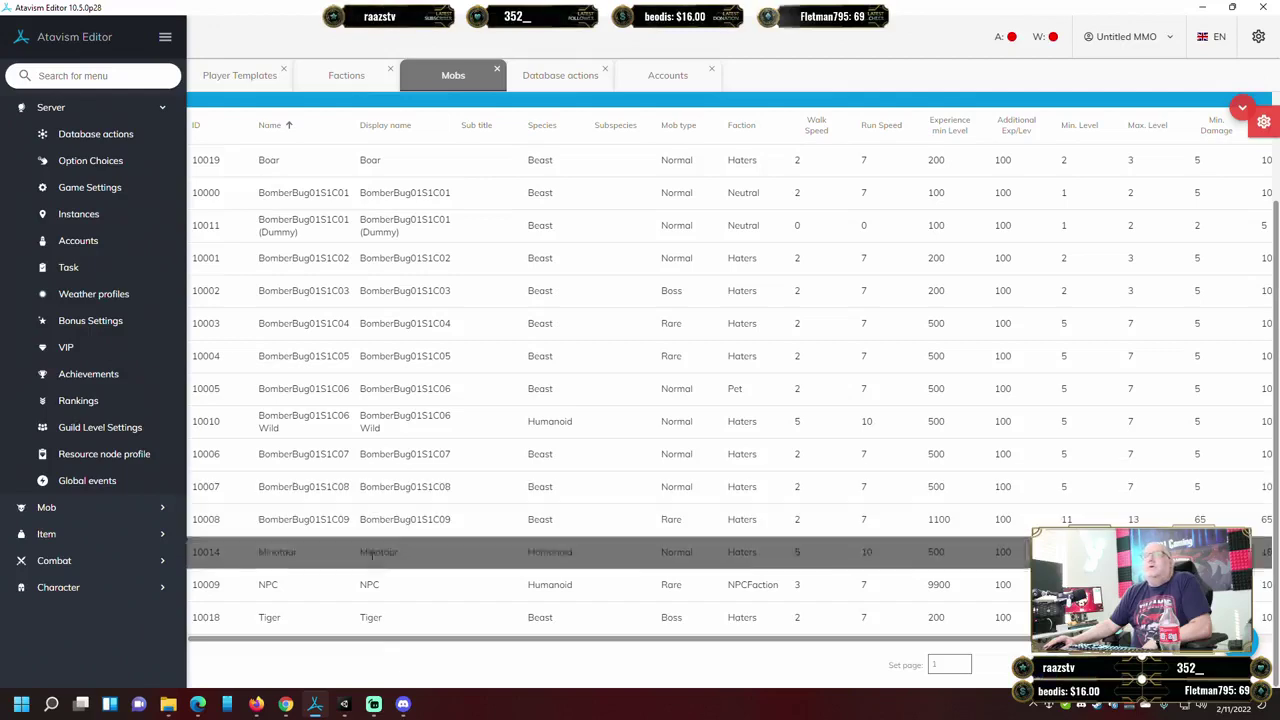
scroll(418, 535, up, 2)
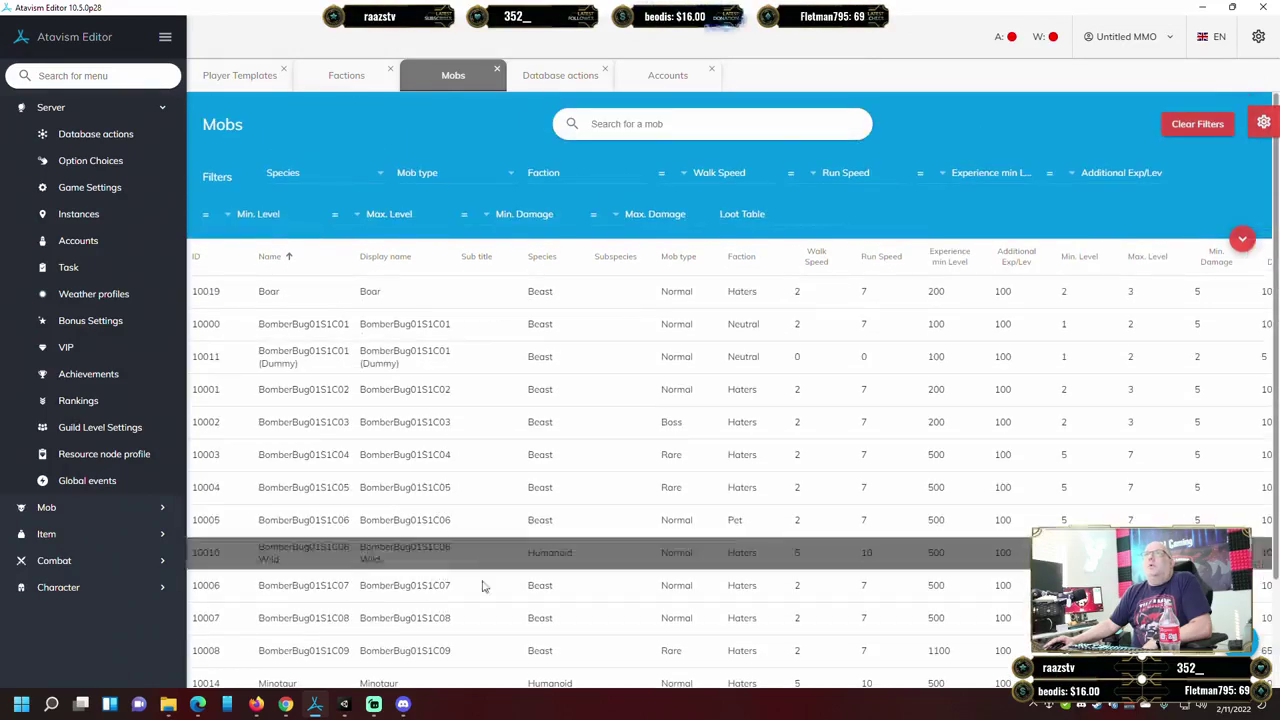
scroll(620, 500, down, 2)
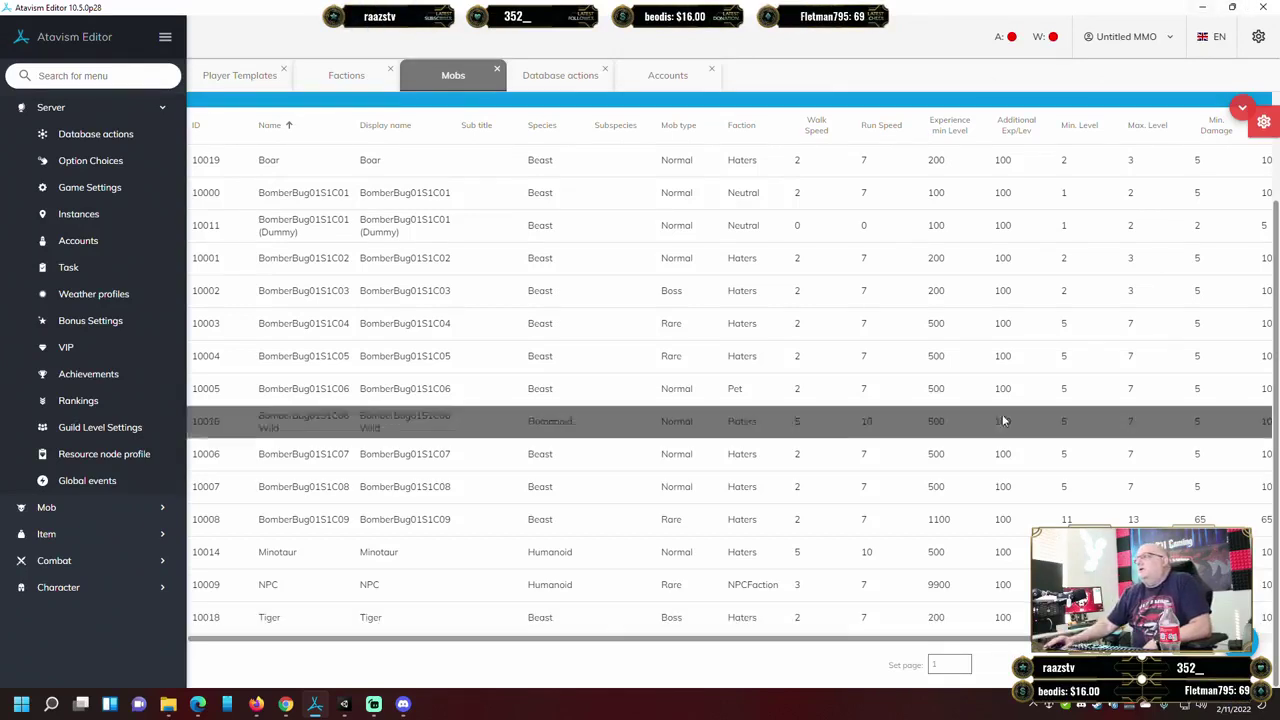
click(1118, 703)
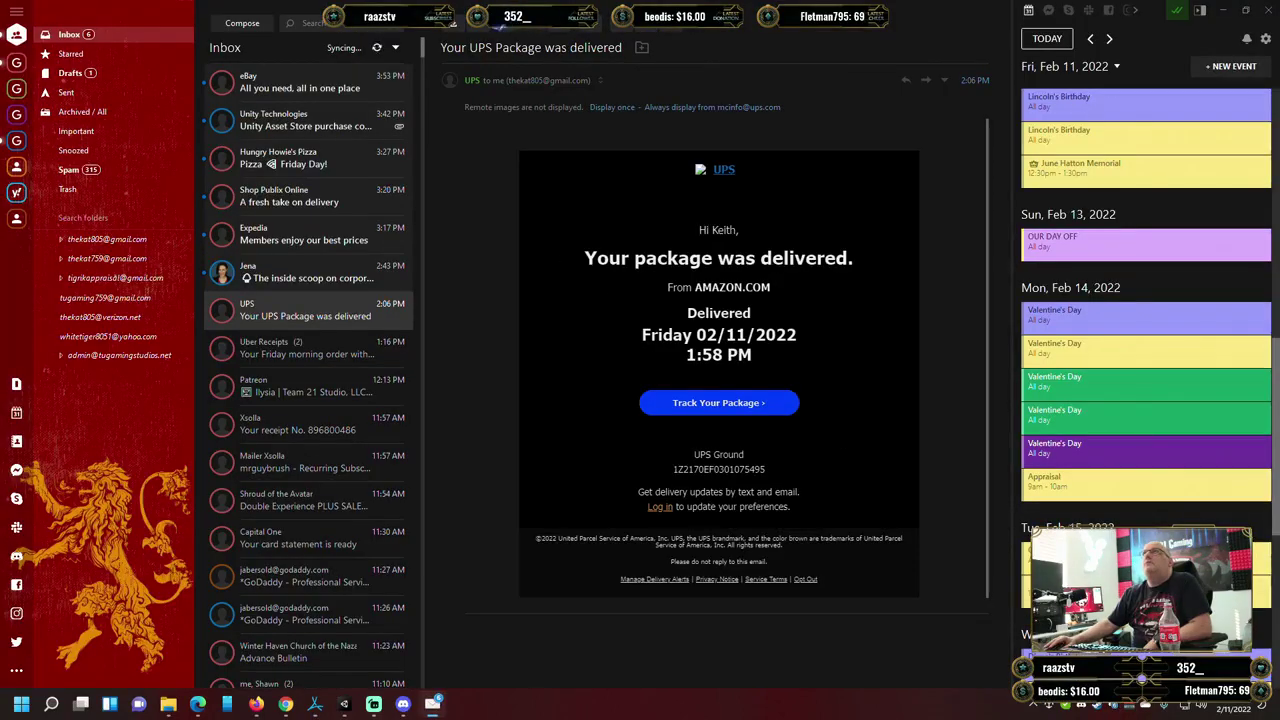
key(alt+Tab)
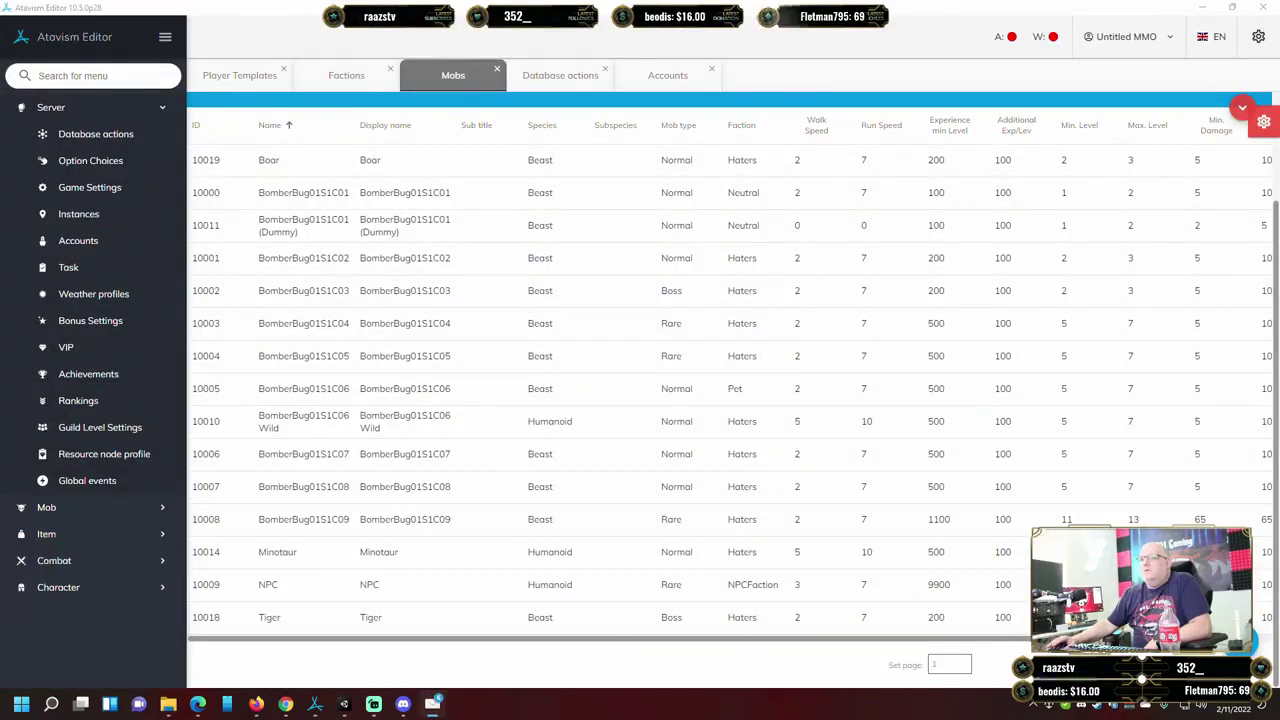
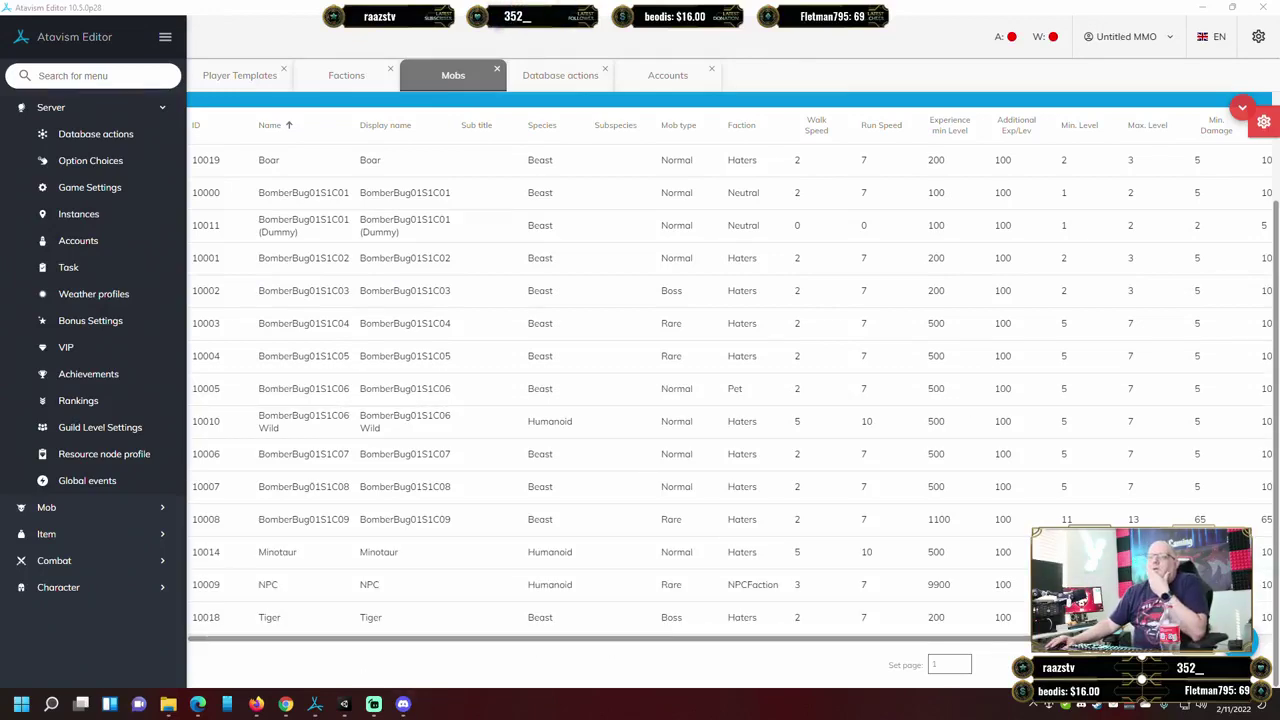
Delete your unanswered #support question about targetable mobs in Discord, then minimize Discord.
click(405, 705)
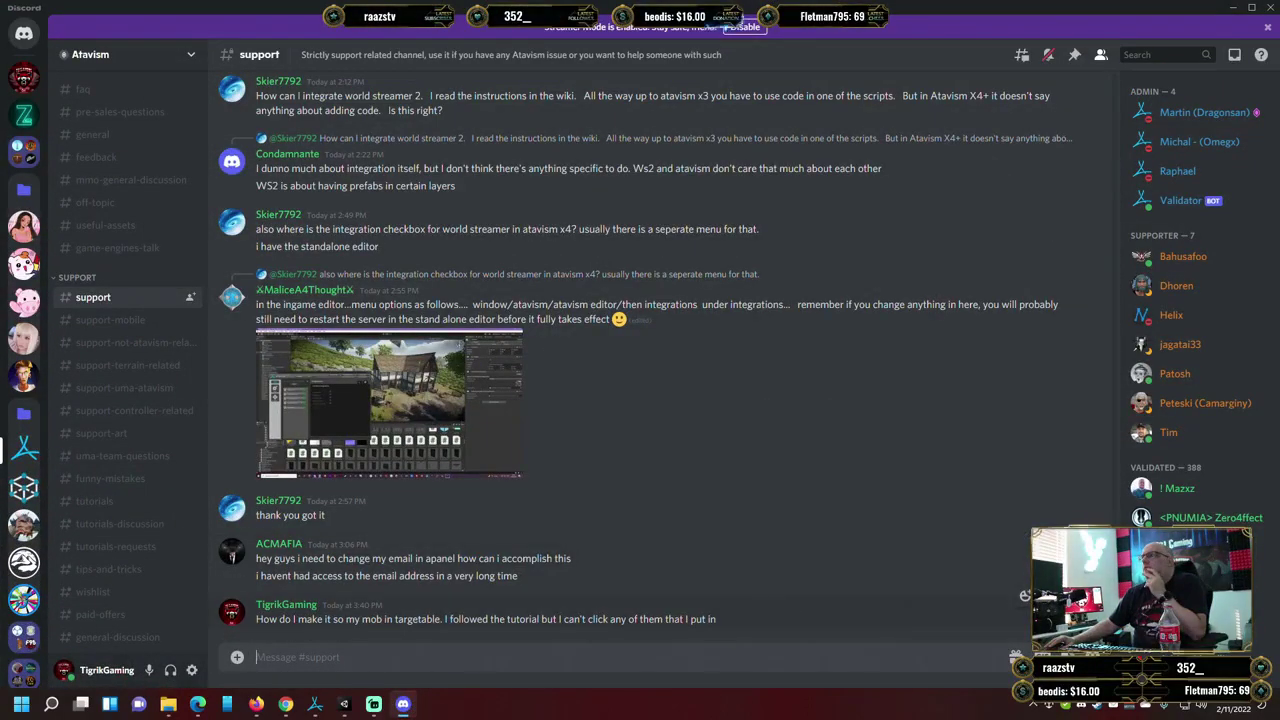
key(Up)
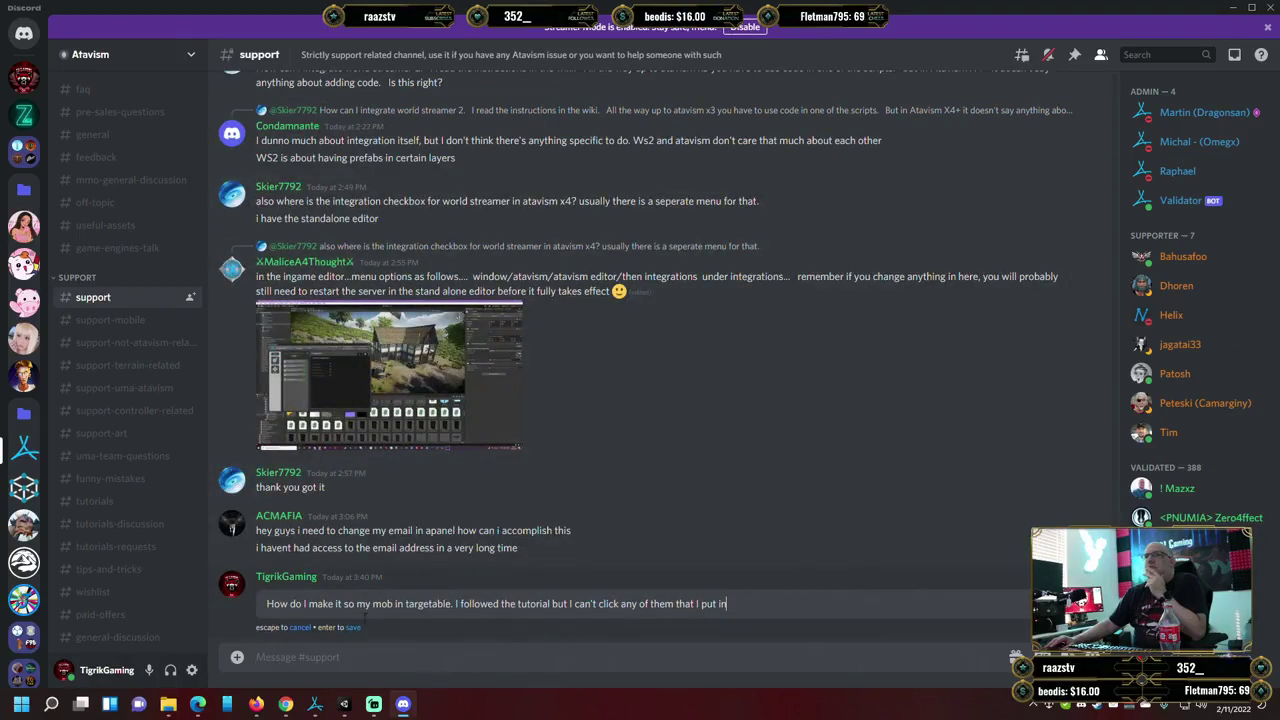
key(Escape)
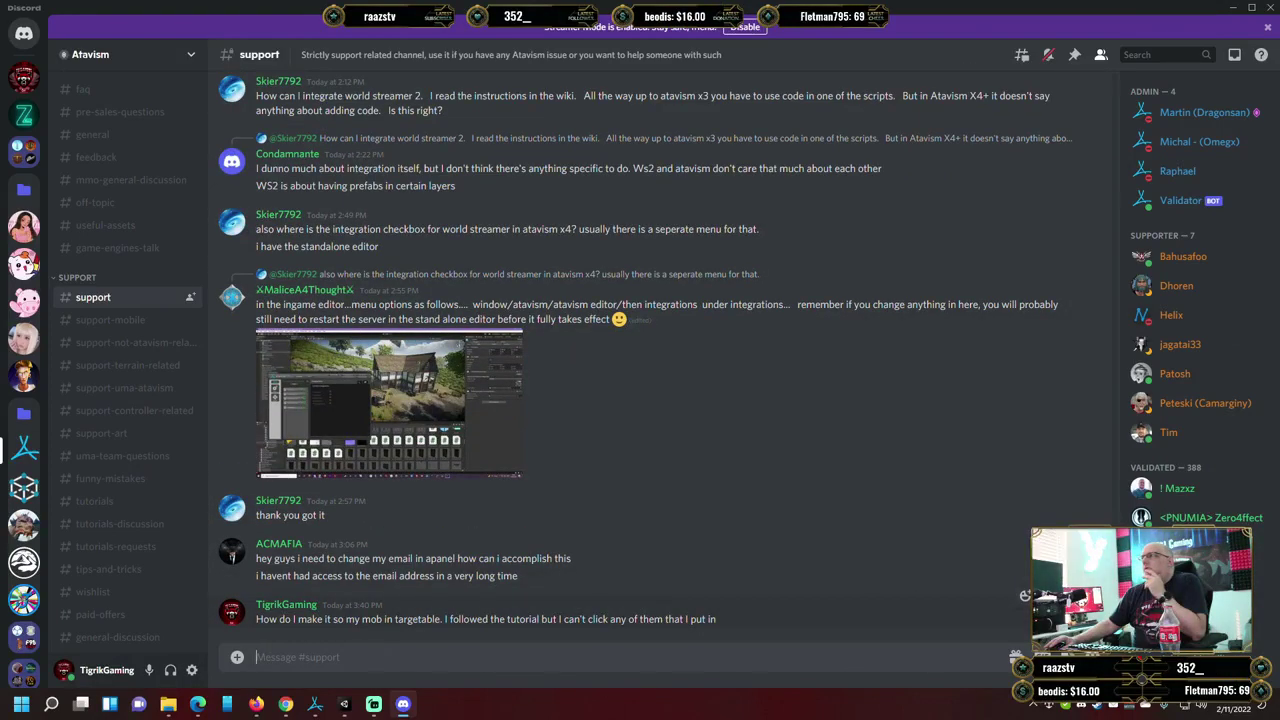
right_click(950, 618)
click(985, 640)
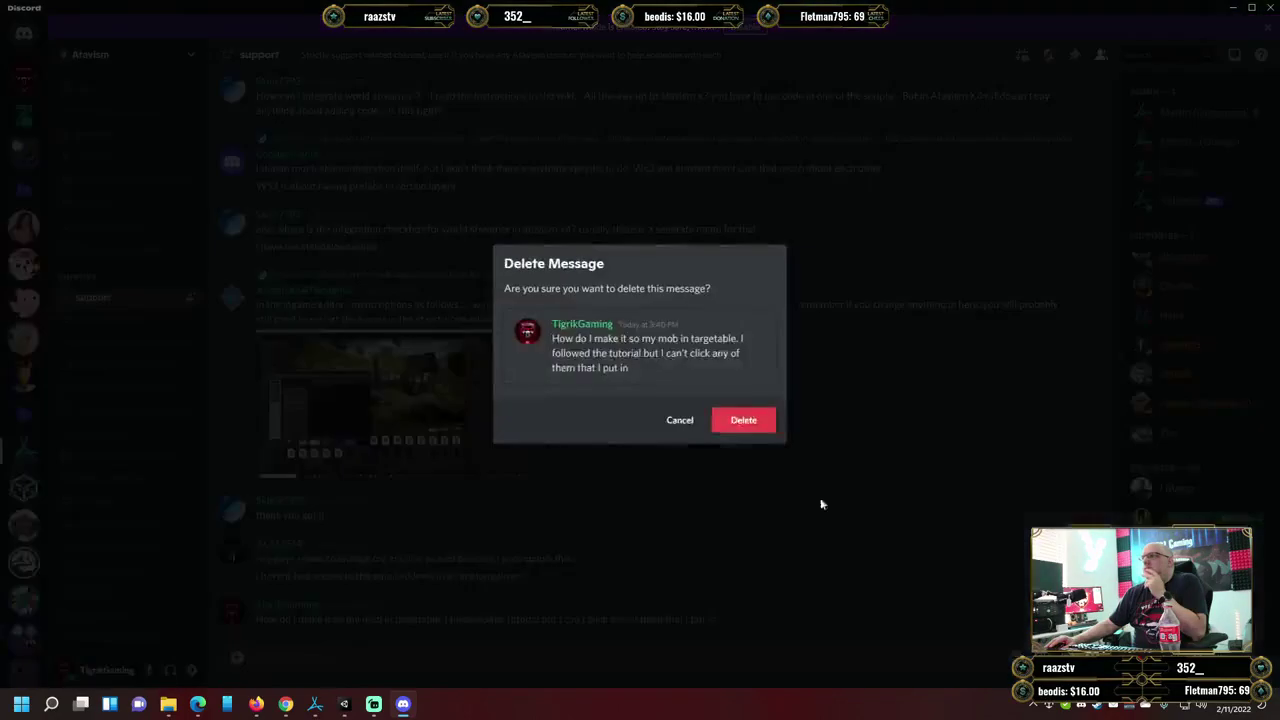
click(744, 420)
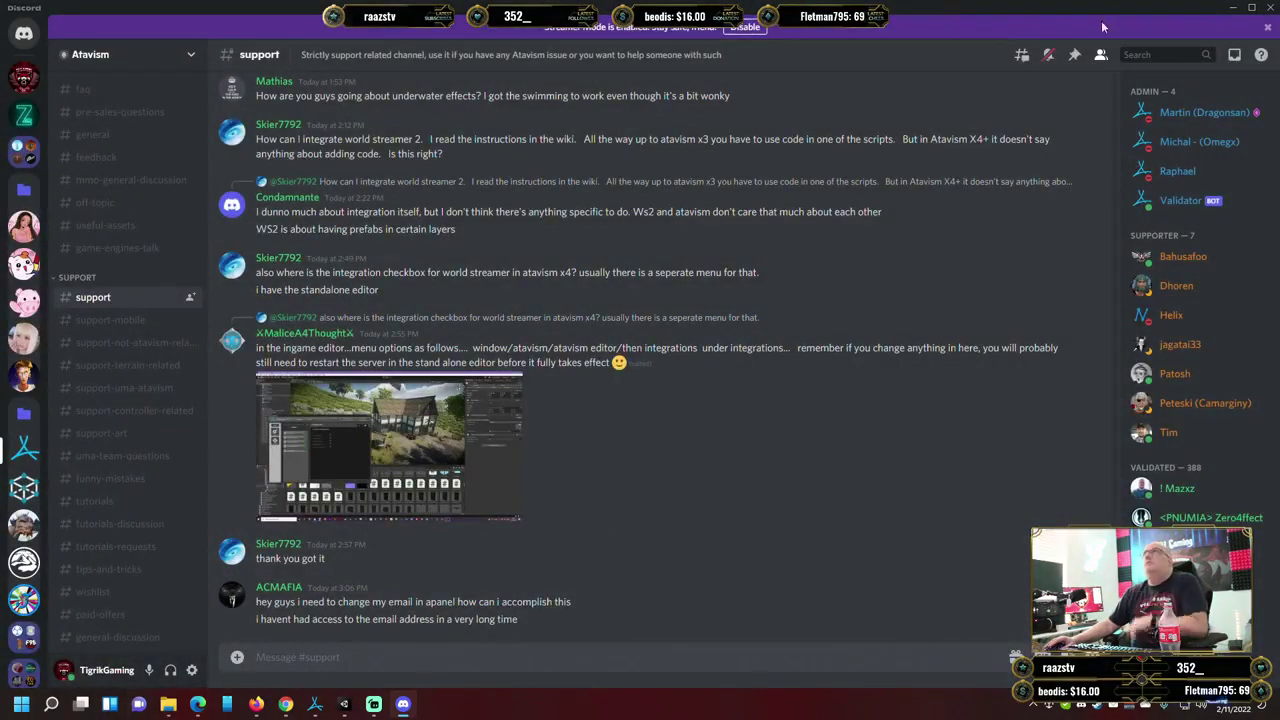
click(1233, 7)
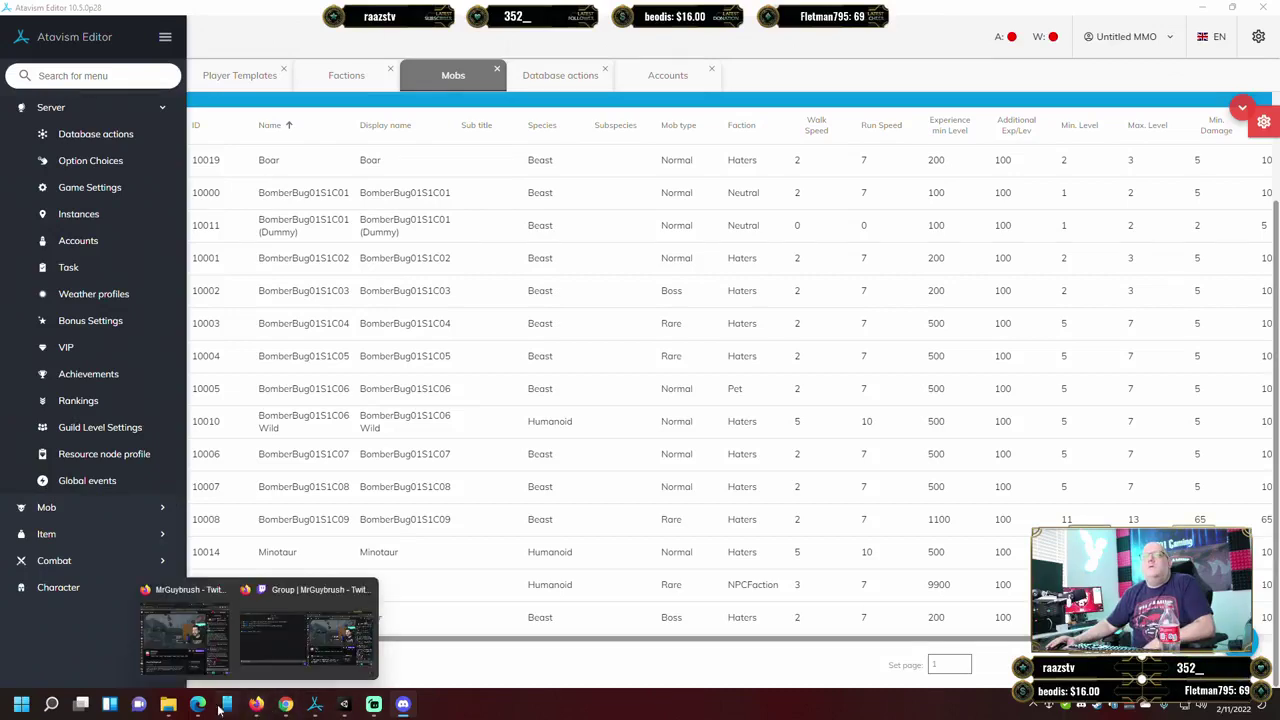
Bring up the browser's Live Feed page, reload it and close the announcement popup.
mouse_move(198, 704)
click(177, 645)
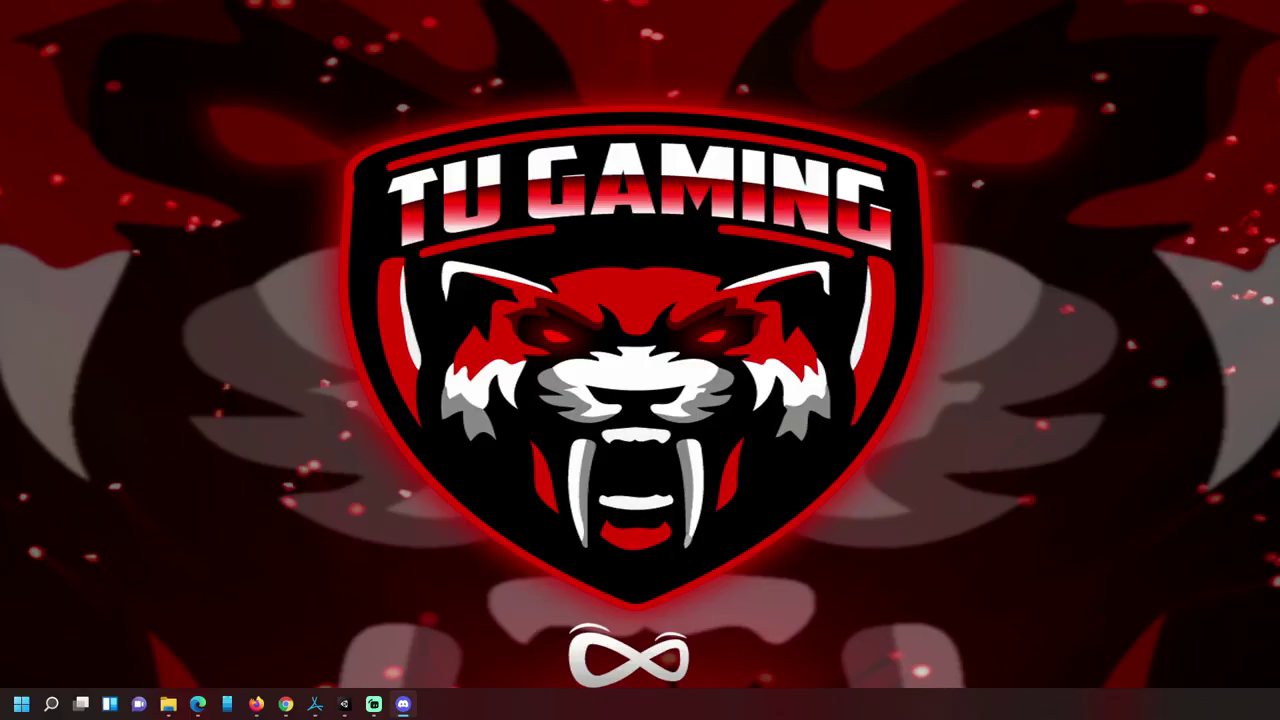
click(330, 8)
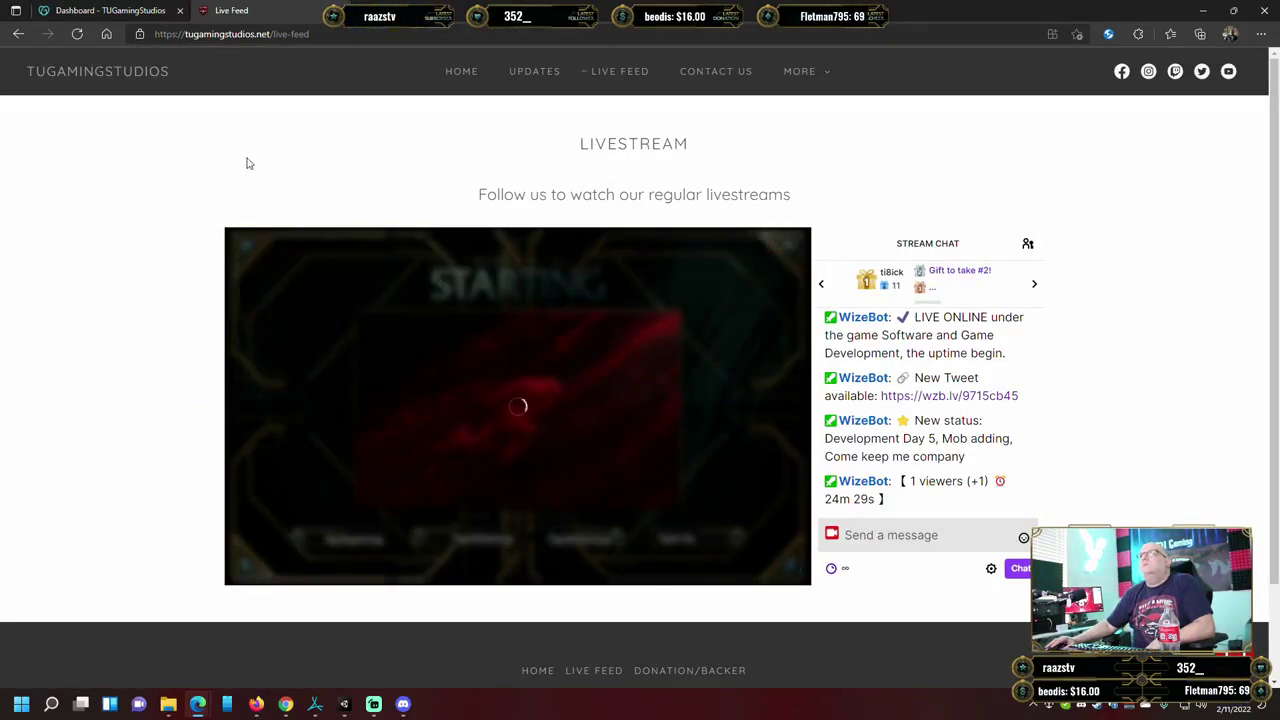
click(77, 35)
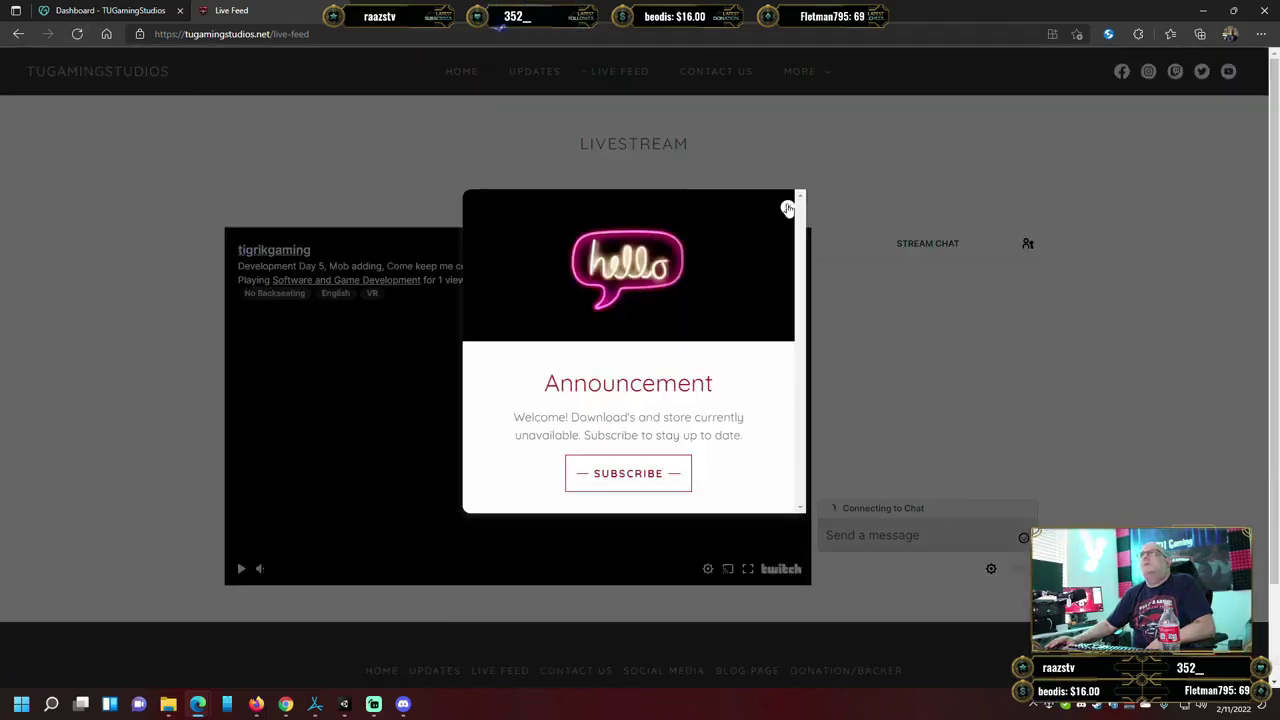
click(788, 208)
Play the livestream muted at 1080p60 (Source) quality, then minimize the browser.
click(530, 402)
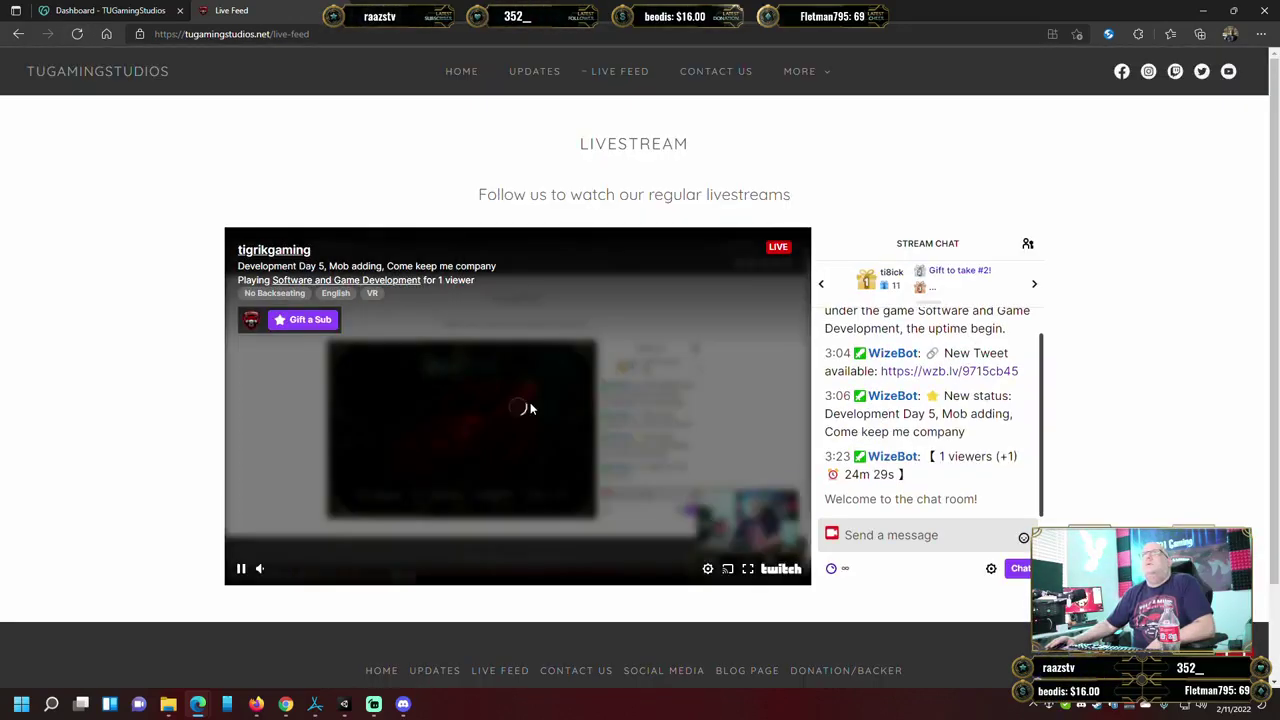
click(259, 574)
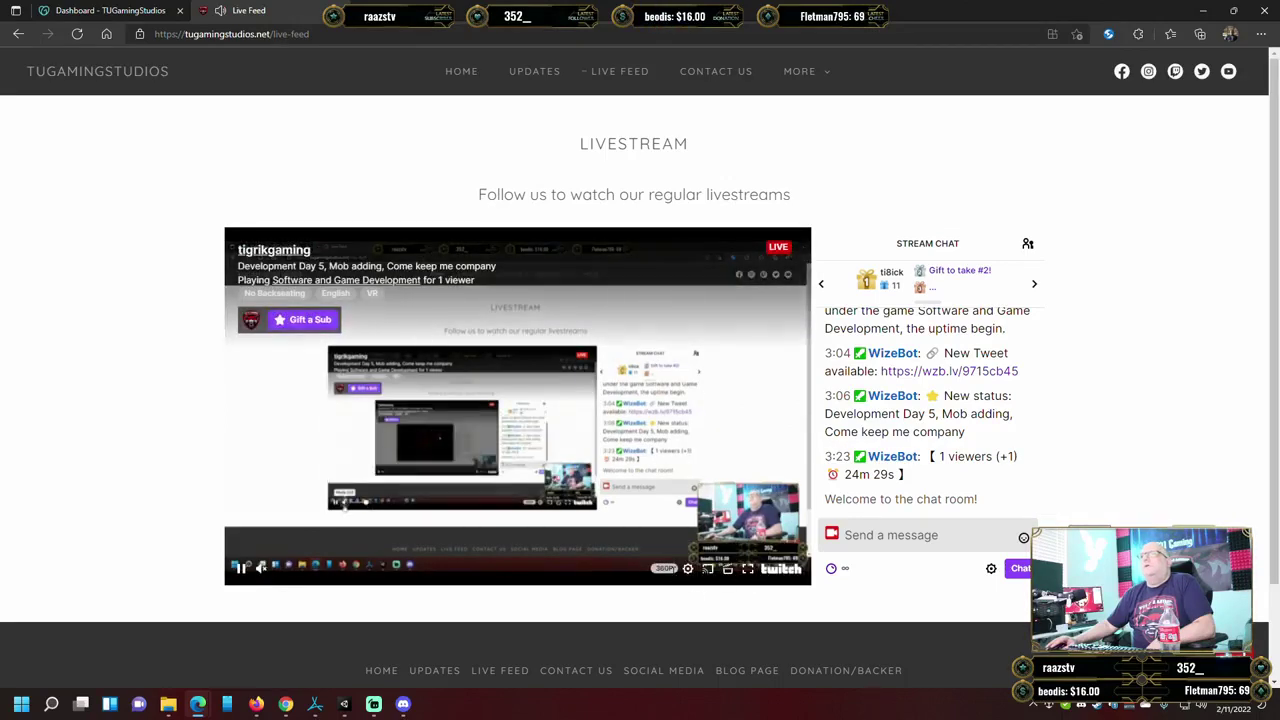
click(688, 569)
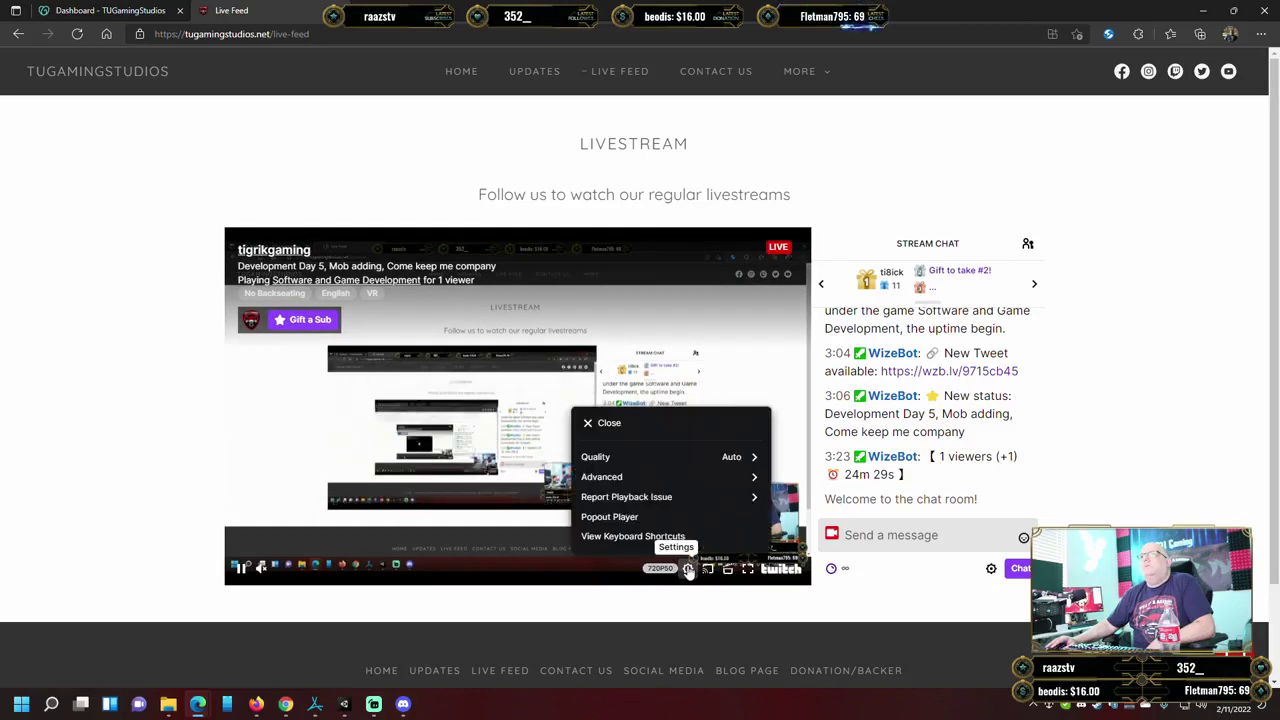
click(735, 458)
click(673, 457)
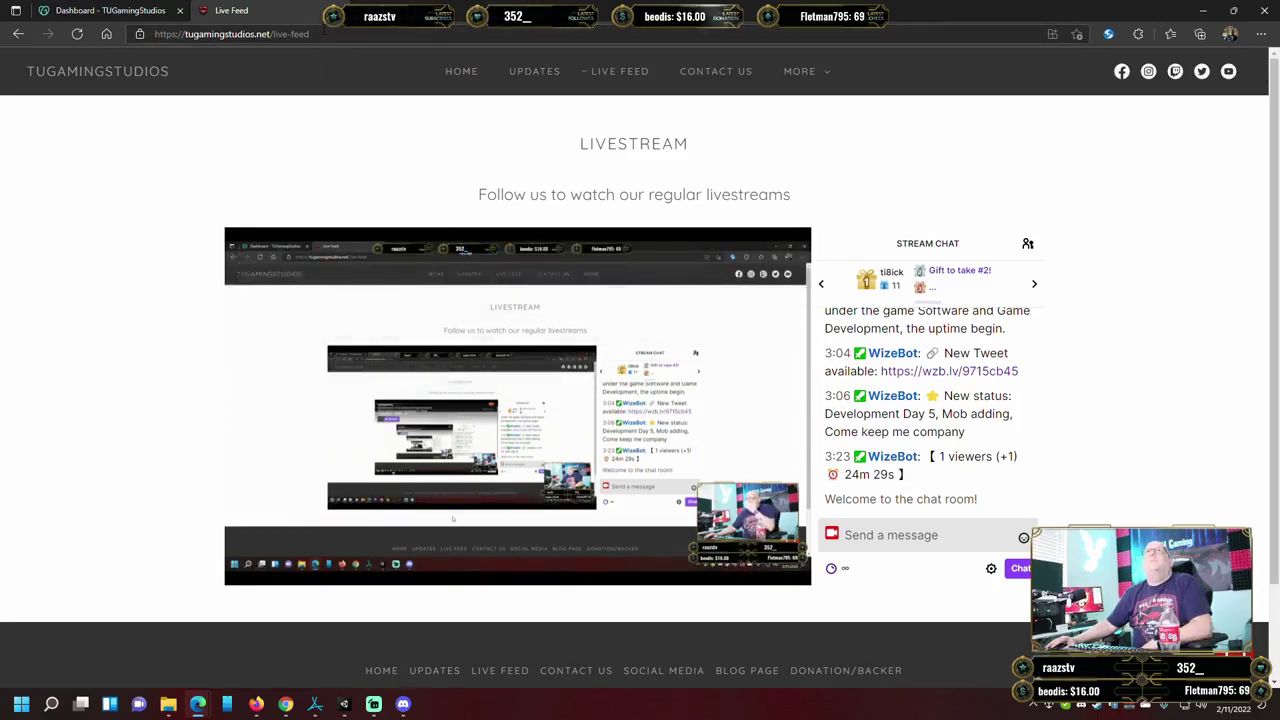
click(1205, 10)
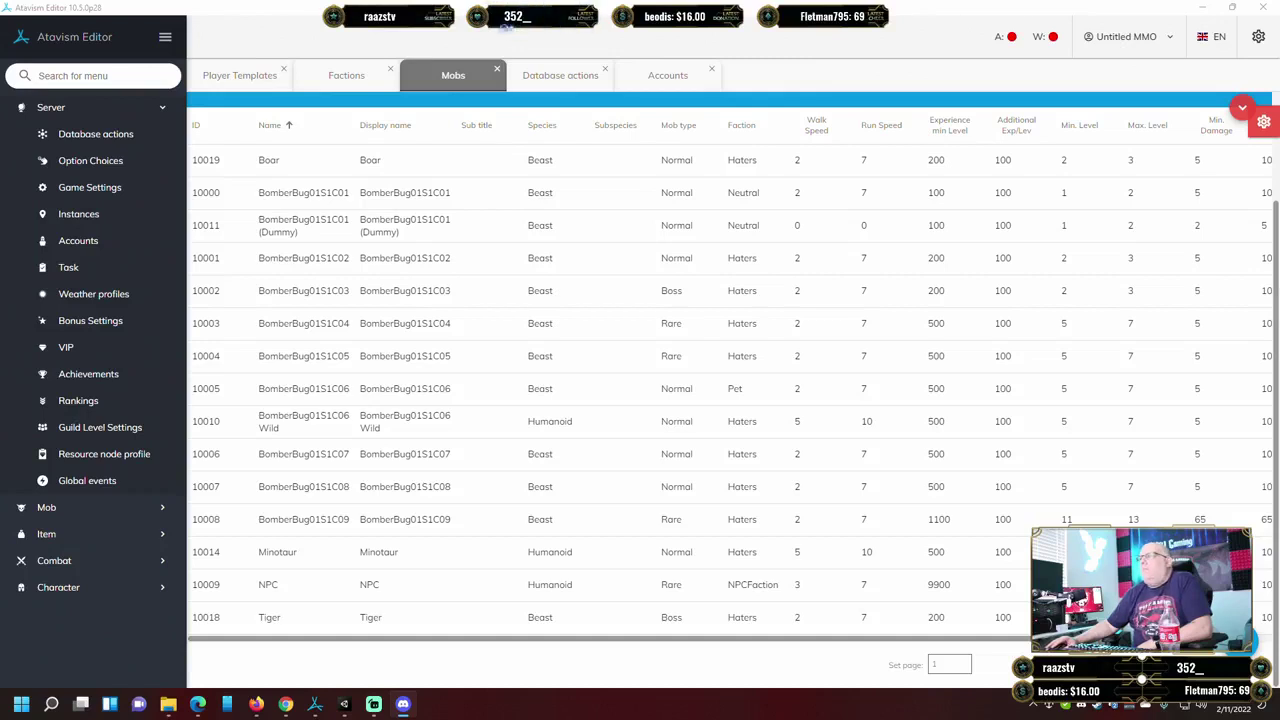
click(145, 287)
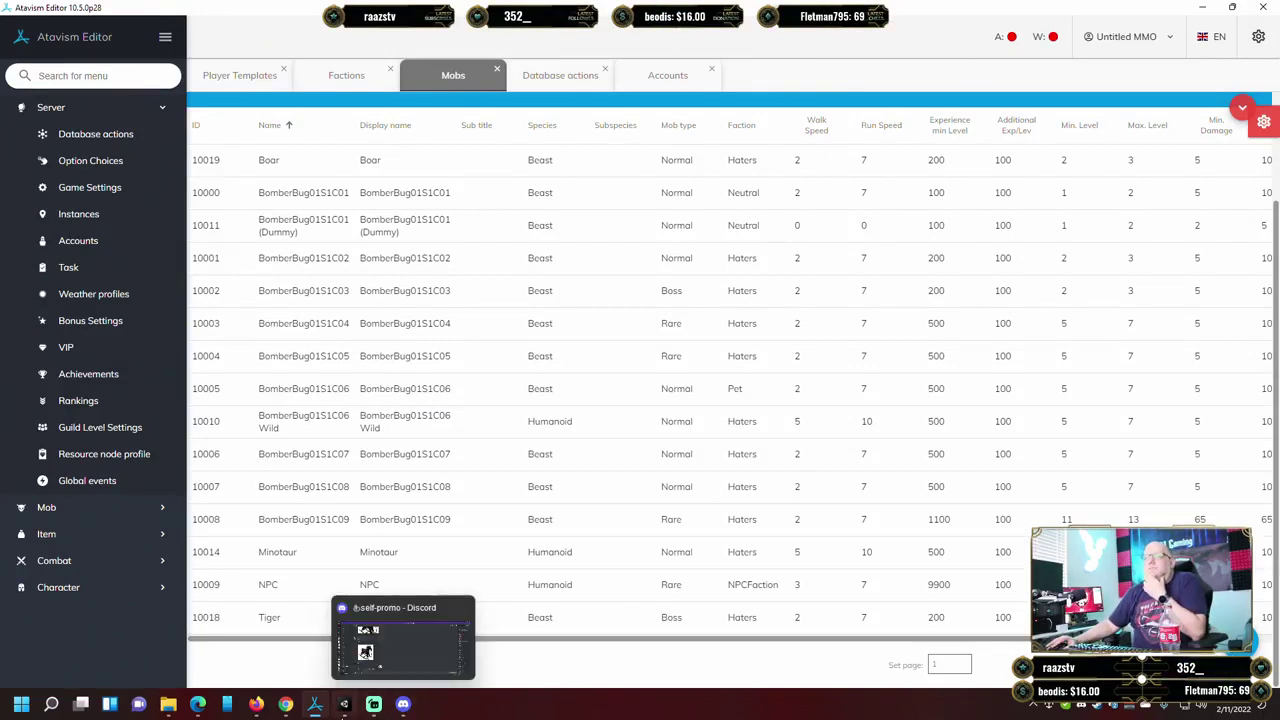
mouse_move(249, 712)
mouse_move(187, 706)
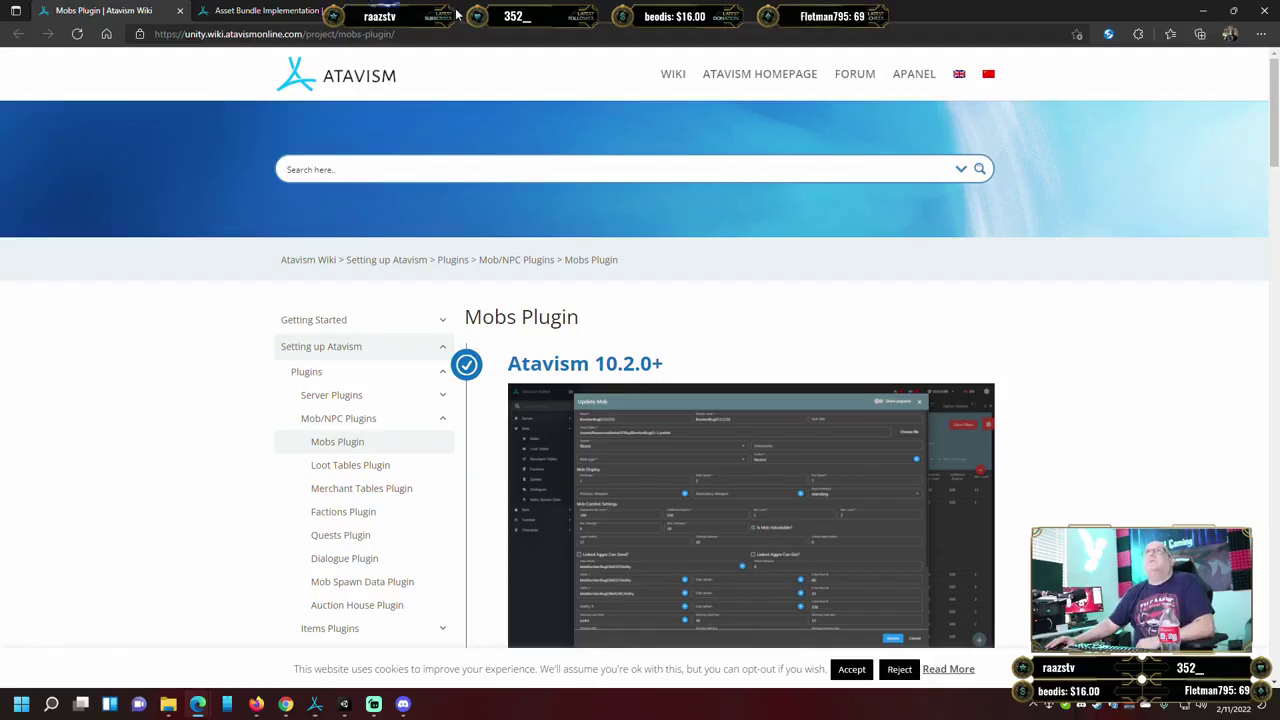
drag(640, 10, 428, 275)
click(777, 262)
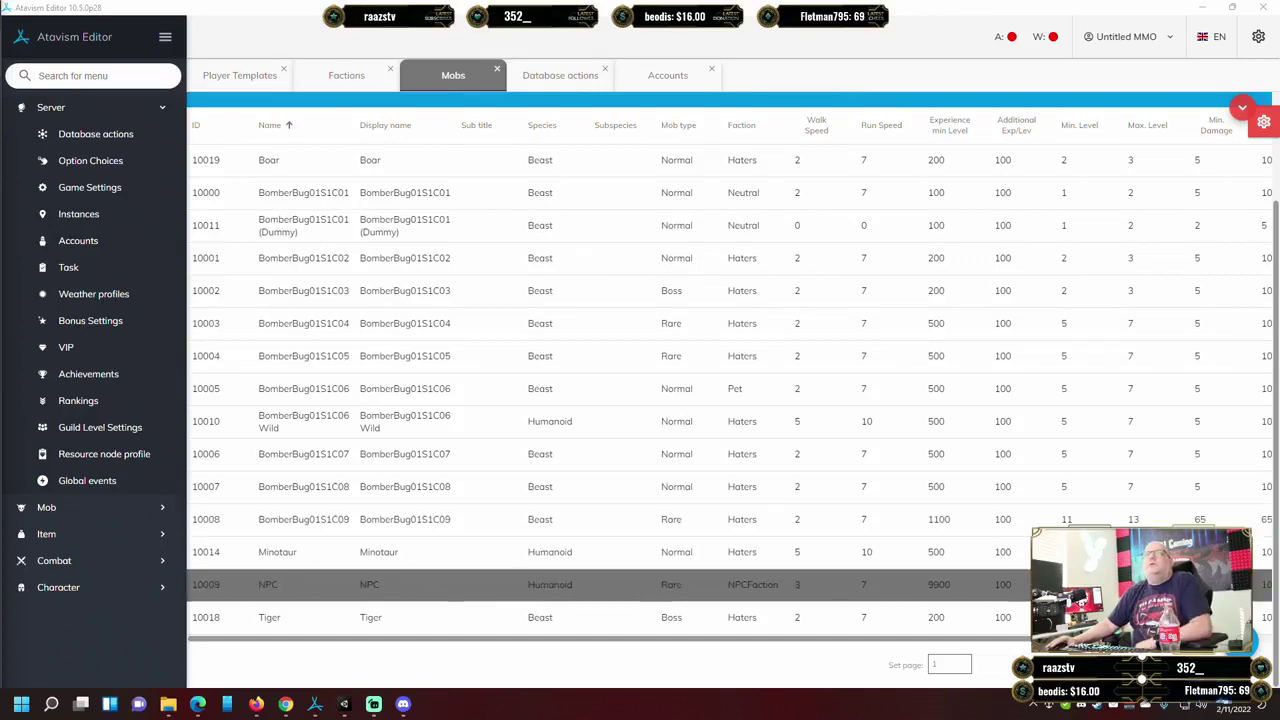
Minimize the Atavism Editor so Unity's Login scene is in front.
scroll(580, 408, up, 2)
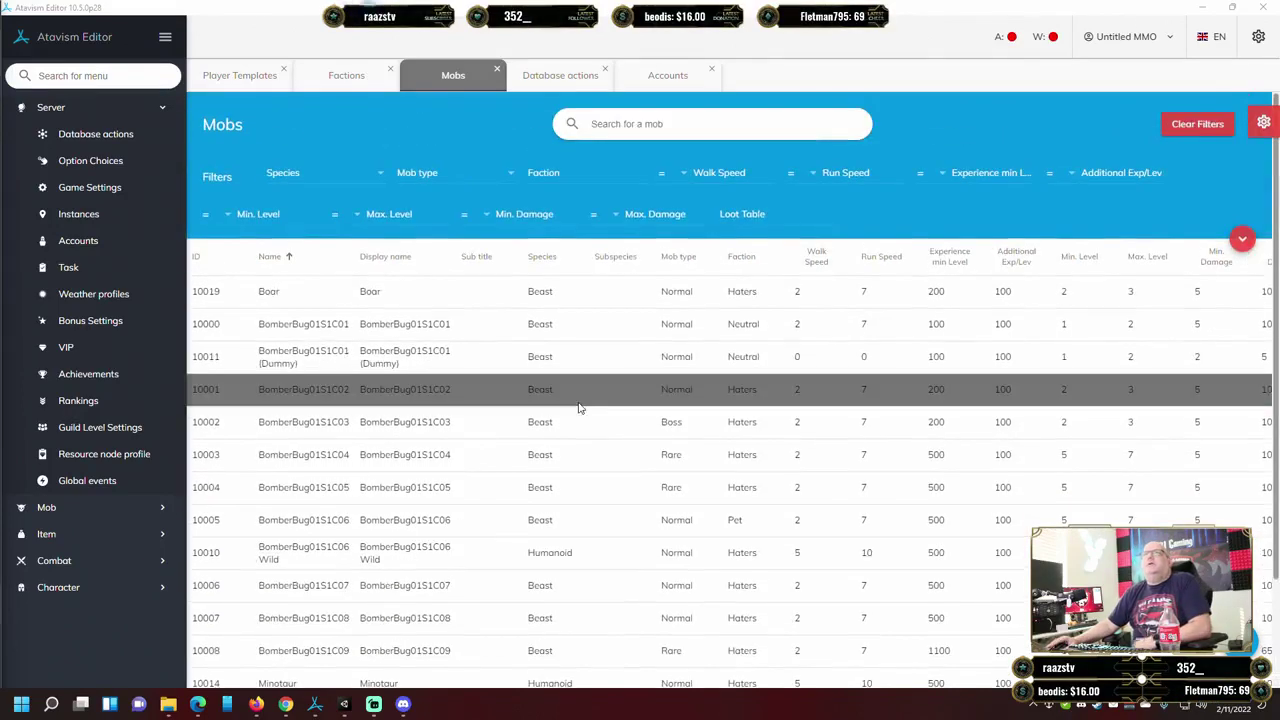
scroll(578, 405, down, 2)
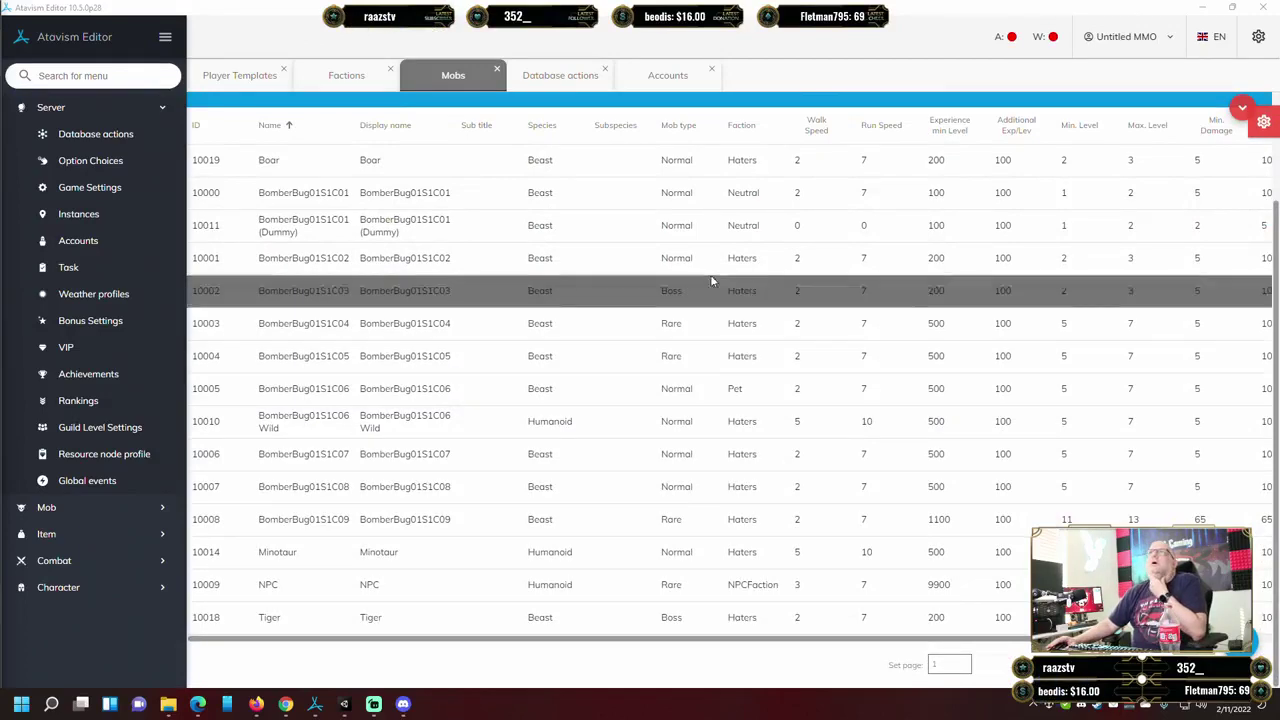
click(1203, 7)
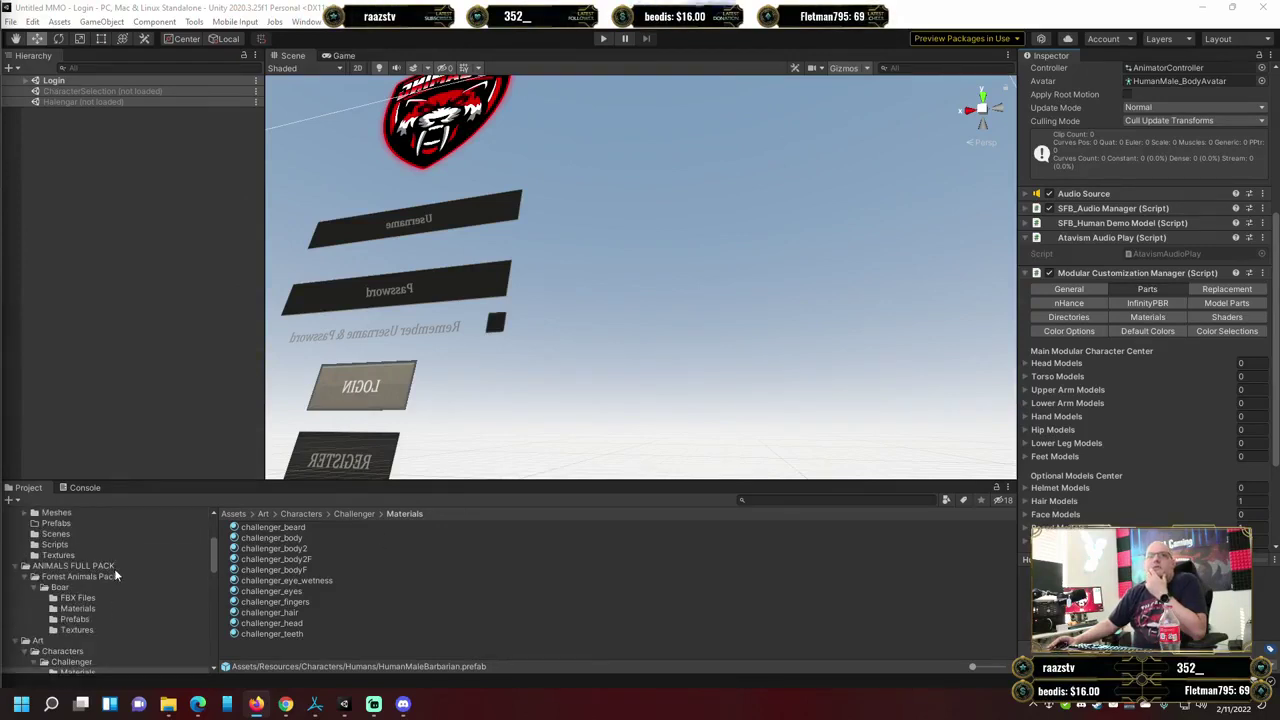
Collapse the ANIMALS FULL PACK and Animal pack deluxe v2 folders in the Project tree.
scroll(114, 576, up, 4)
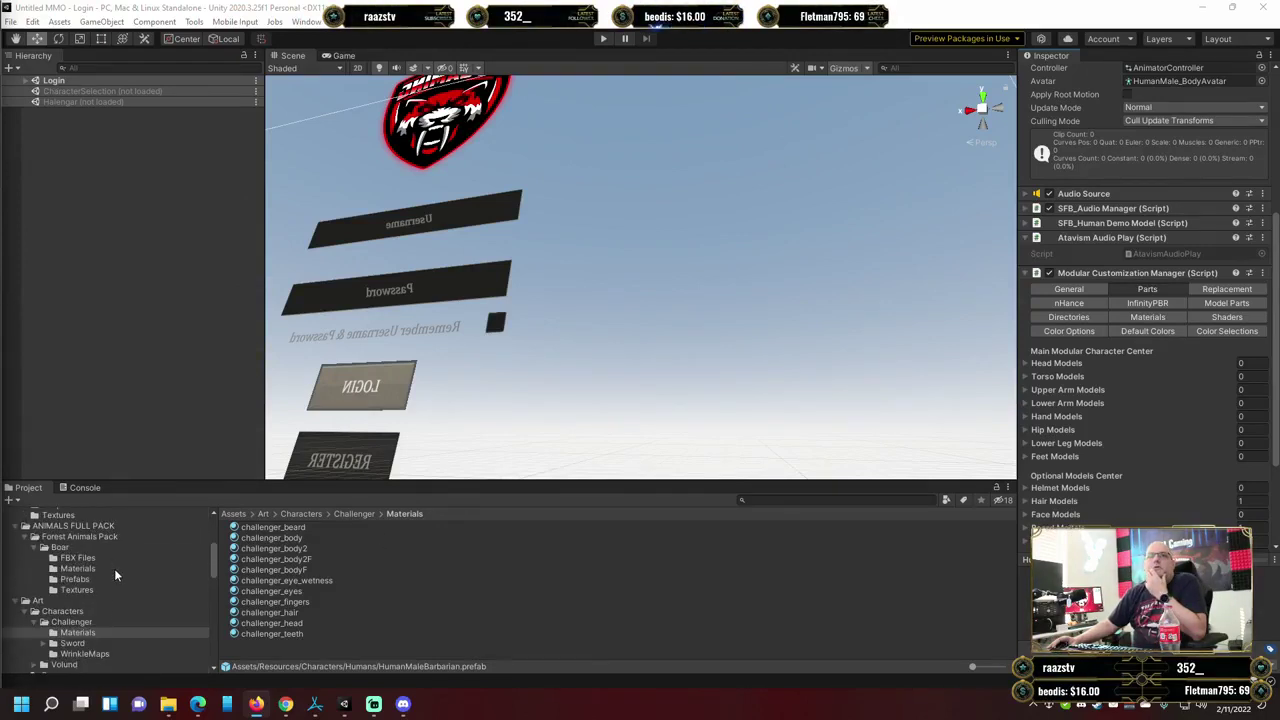
click(25, 526)
scroll(28, 562, up, 5)
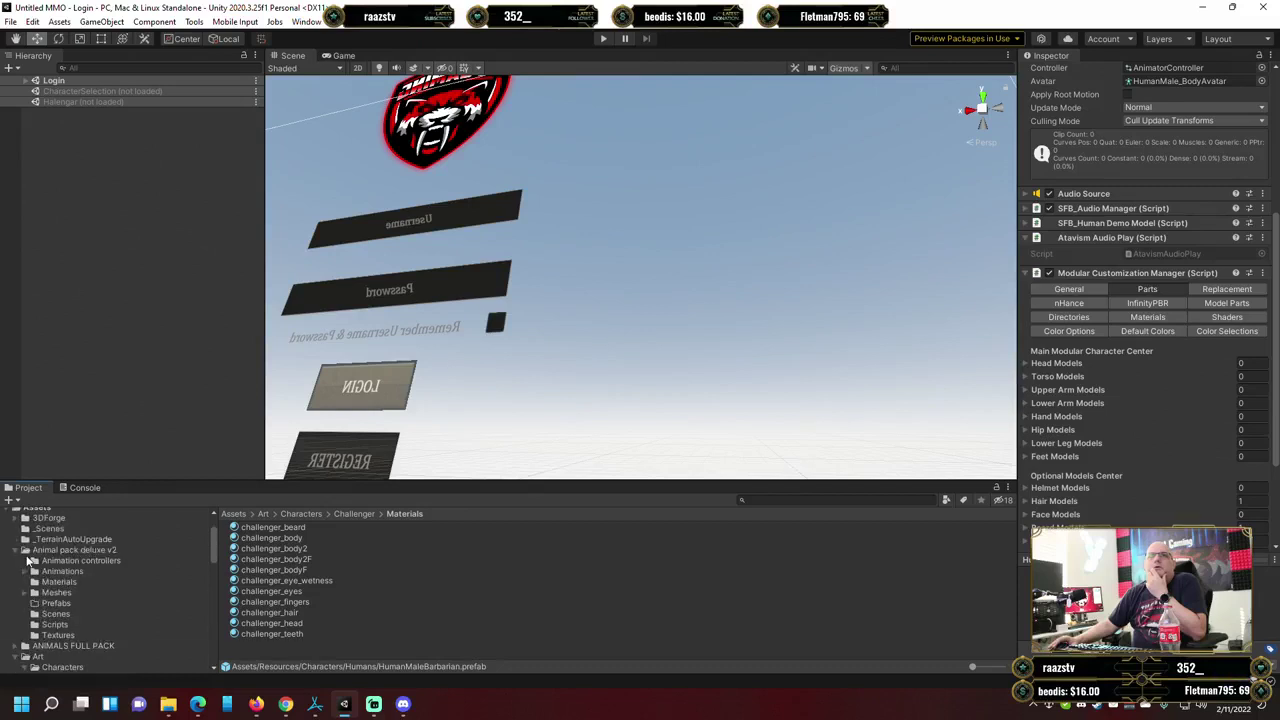
click(23, 551)
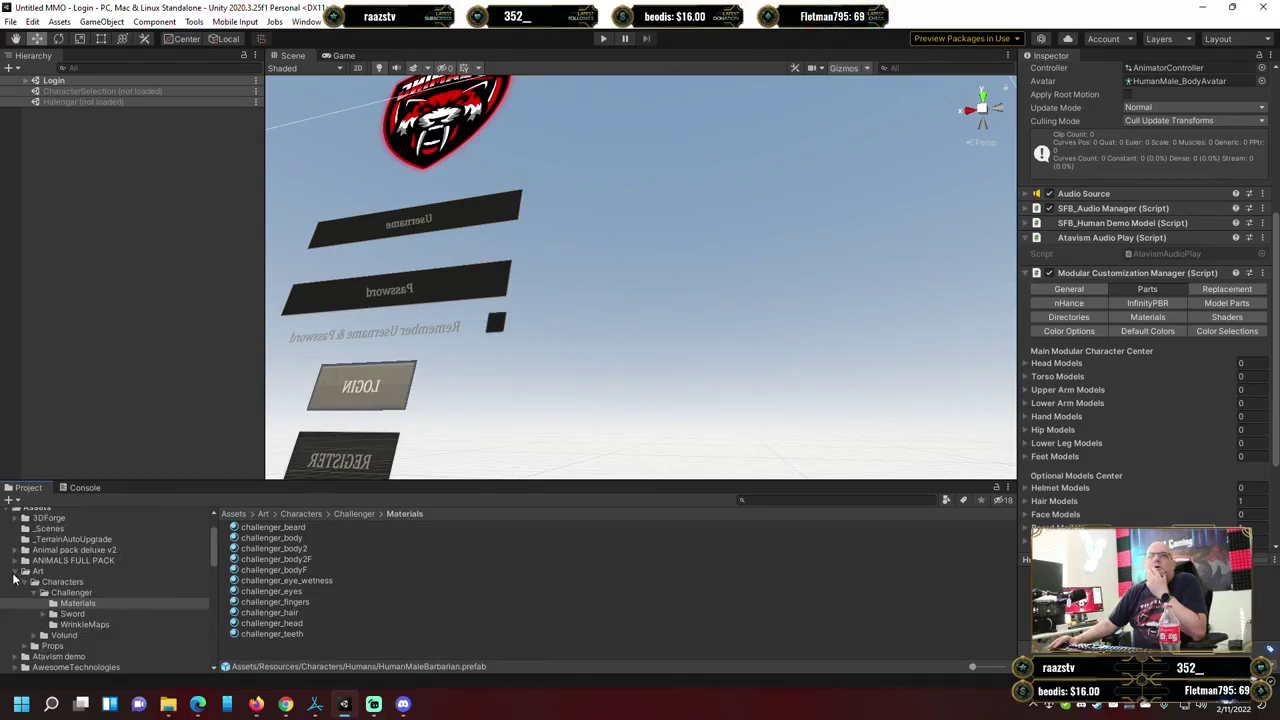
scroll(93, 600, down, 10)
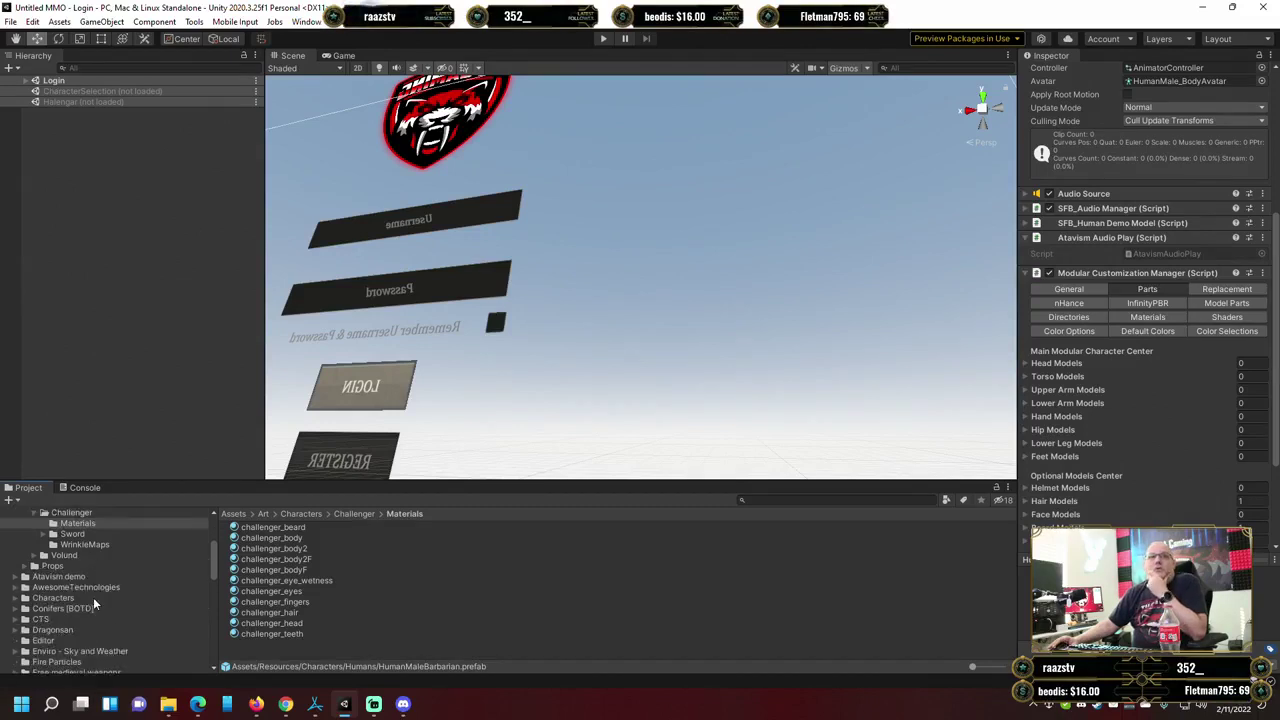
scroll(93, 597, down, 3)
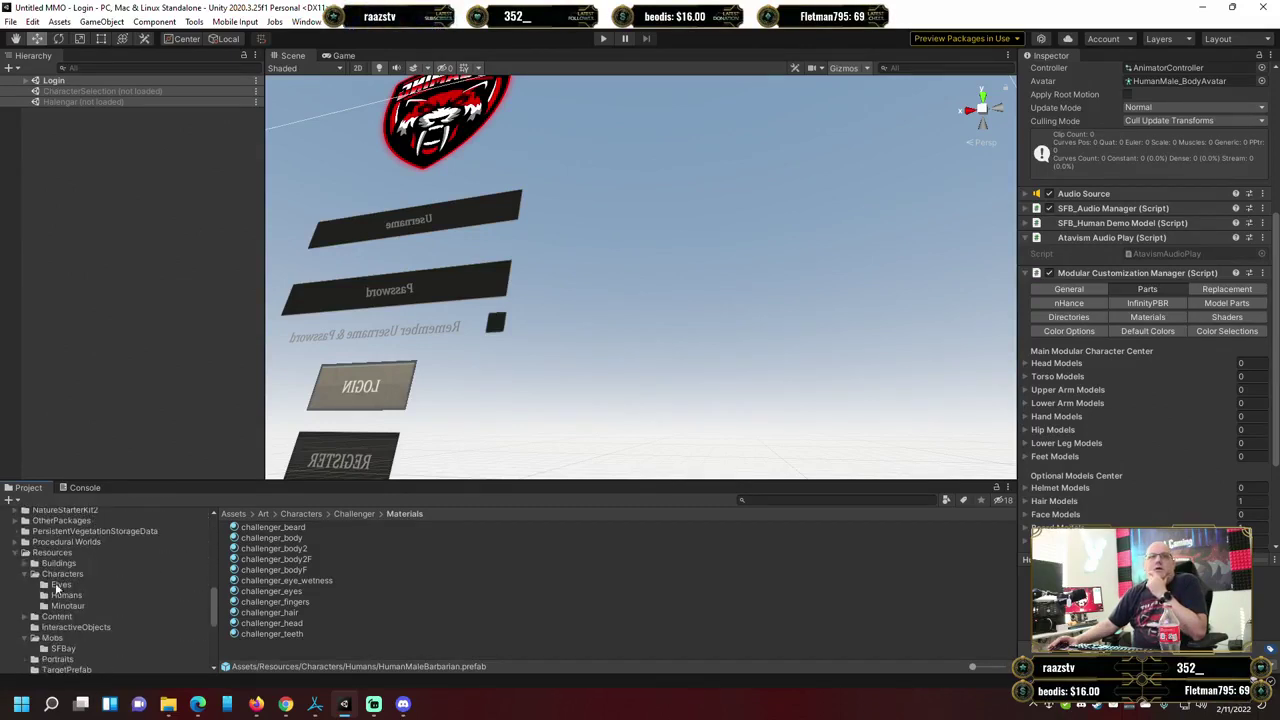
scroll(60, 600, down, 4)
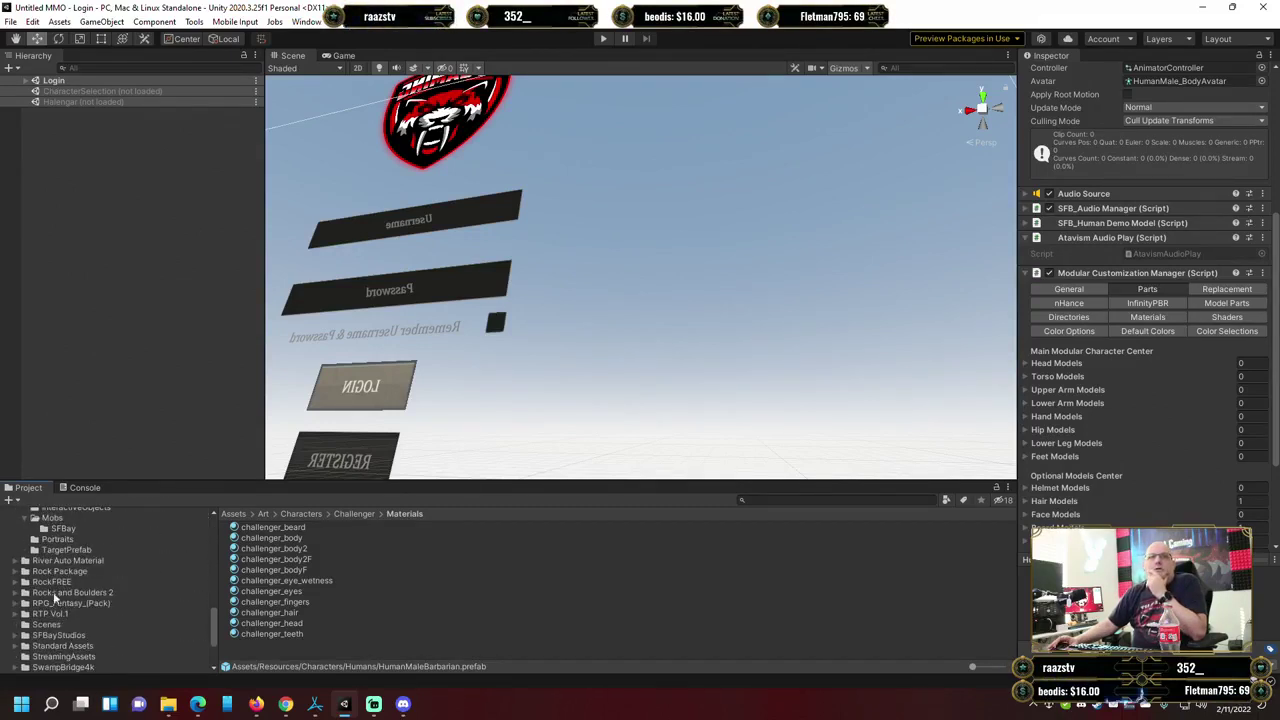
Select the SFBay folder and browse its mob prefabs, from African_elephant to HumanMaleBarbarian.
click(62, 529)
scroll(518, 626, down, 5)
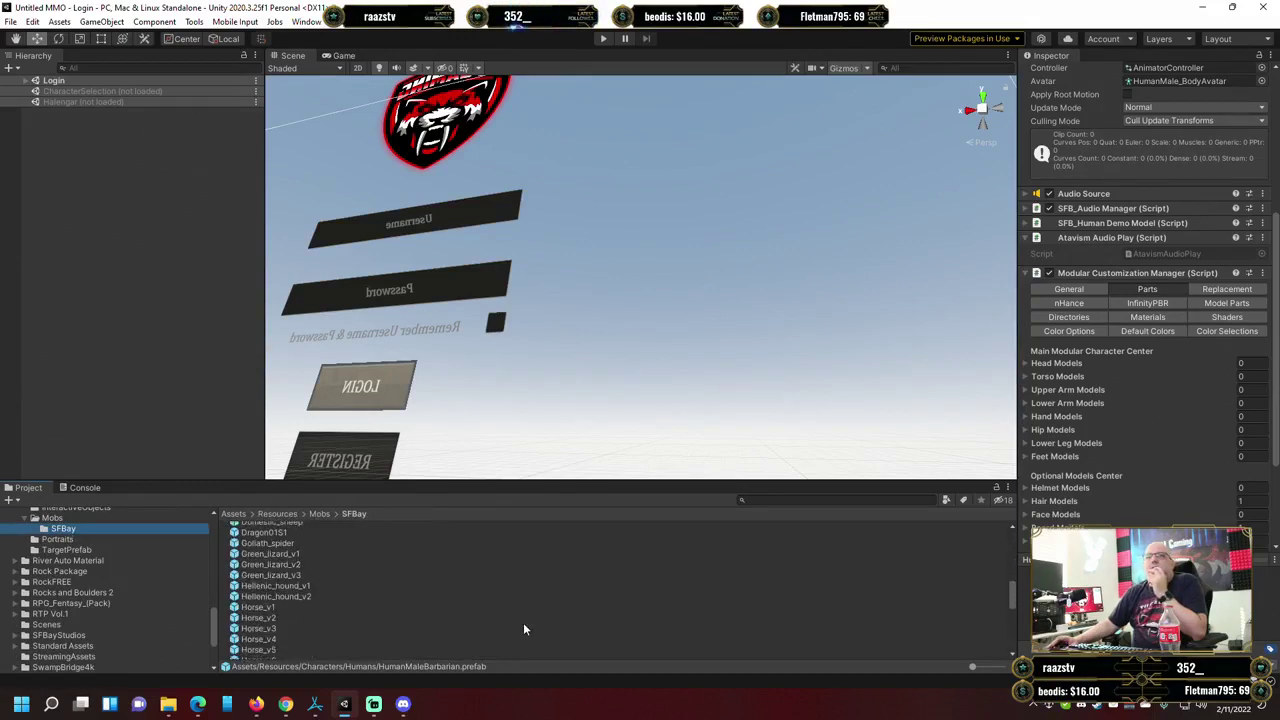
scroll(523, 629, down, 8)
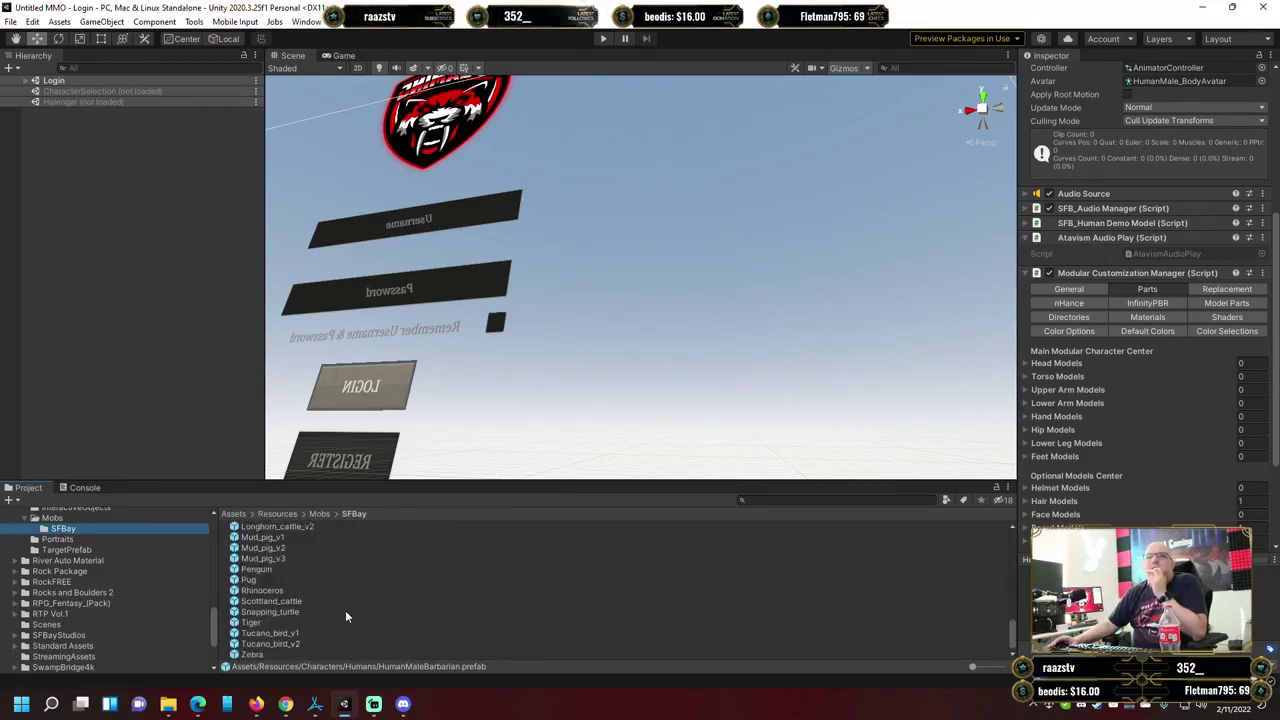
scroll(346, 612, up, 3)
scroll(392, 595, up, 3)
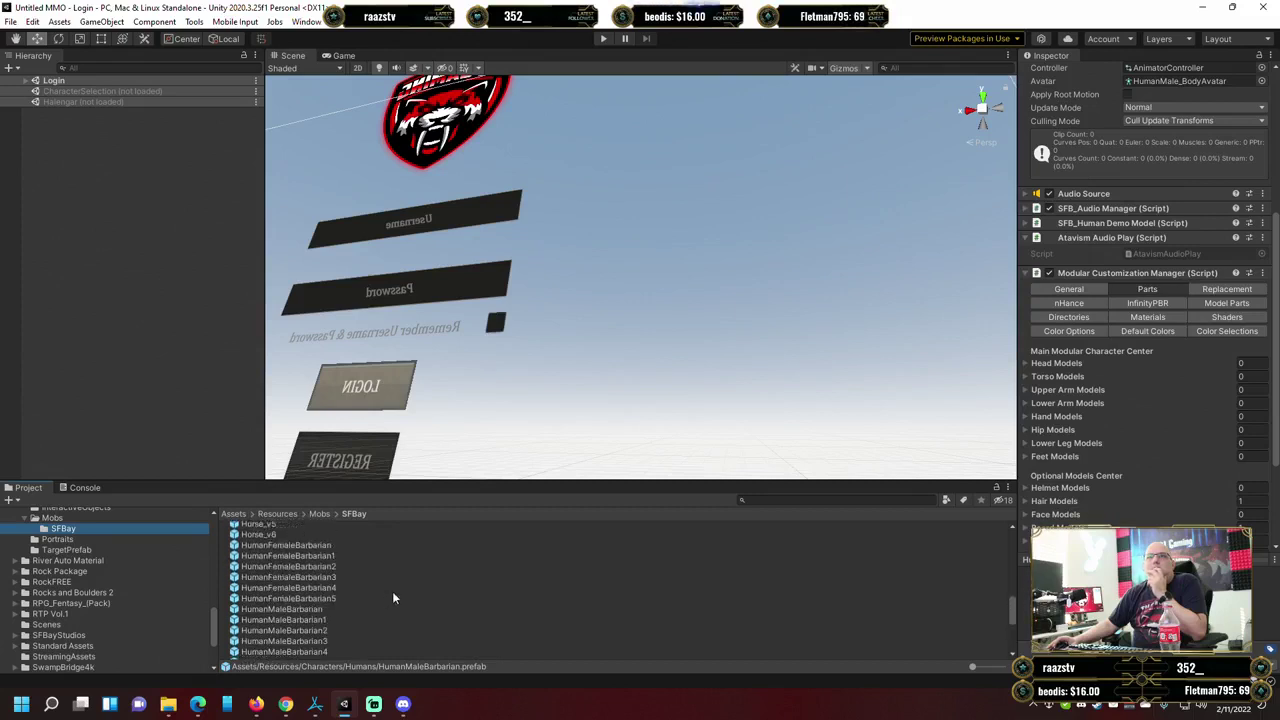
scroll(393, 598, up, 3)
scroll(393, 598, up, 3)
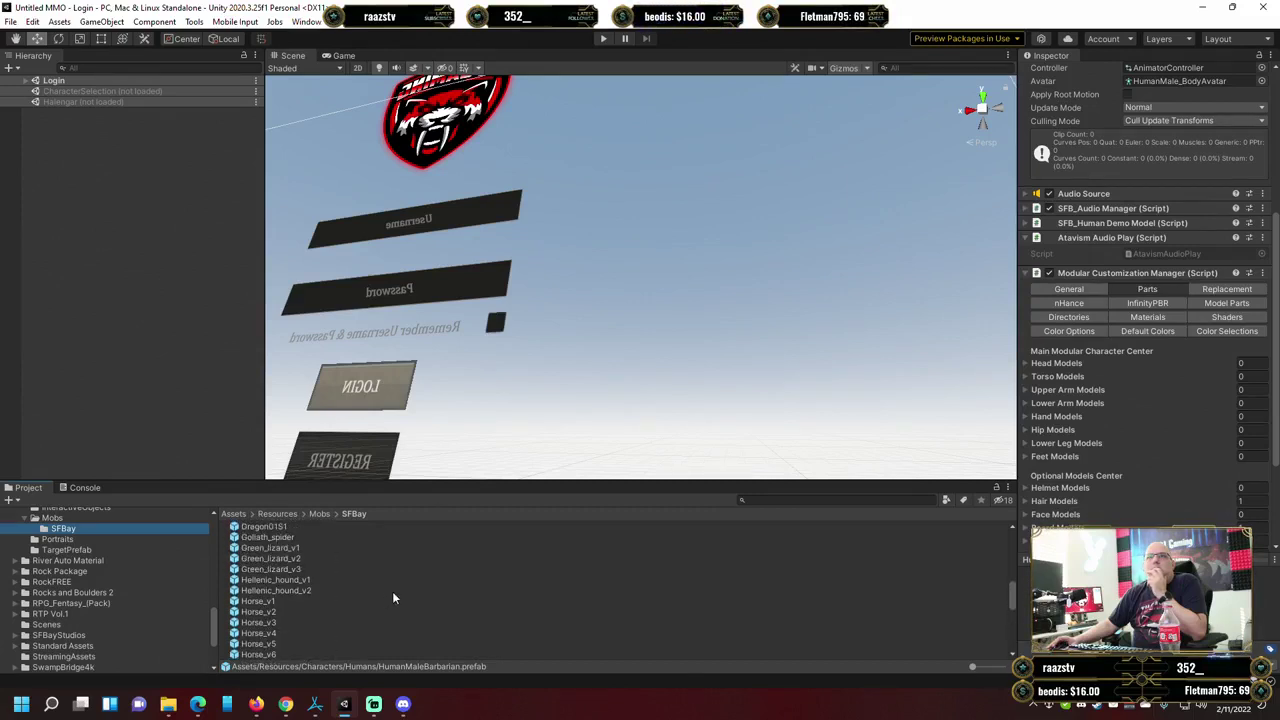
scroll(393, 598, up, 6)
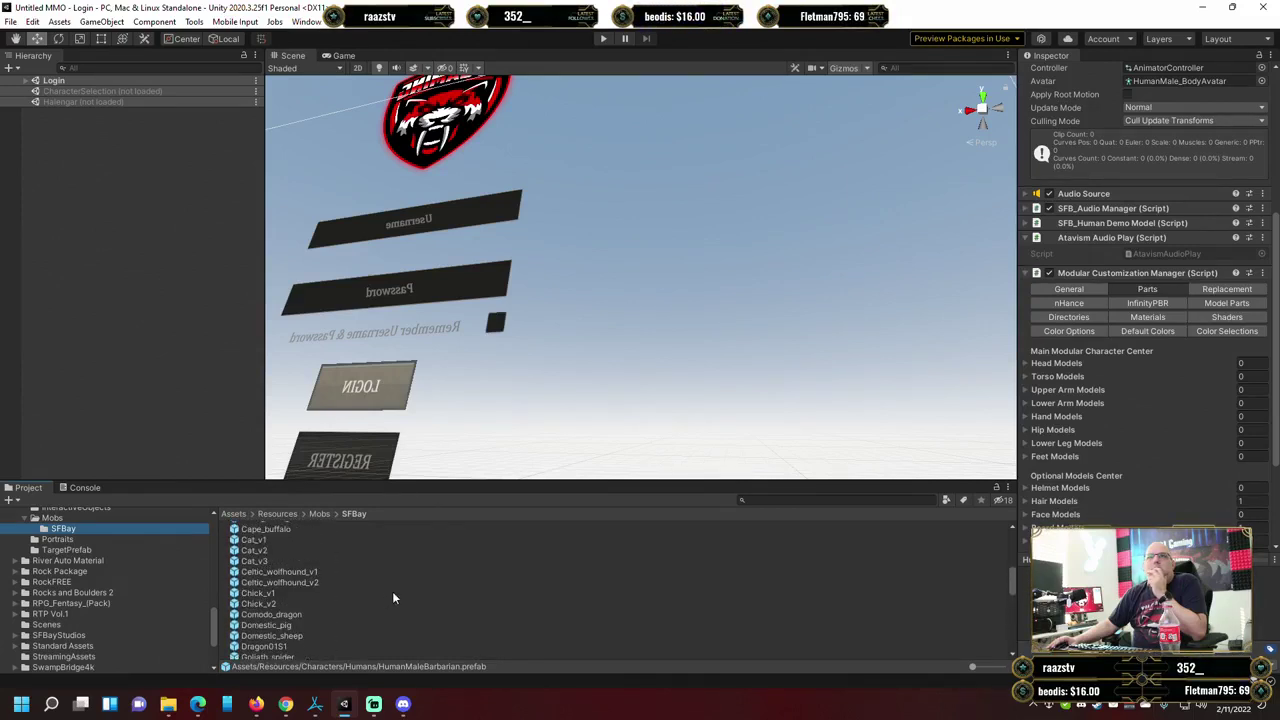
scroll(393, 598, up, 9)
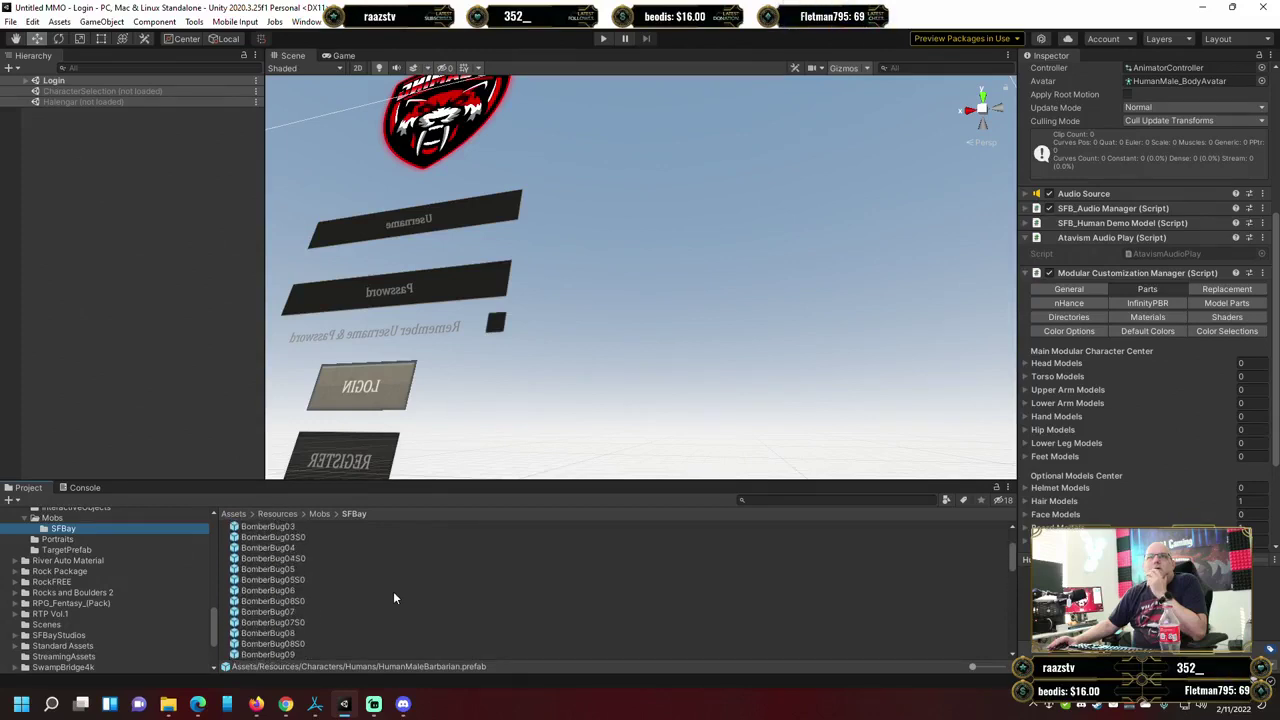
scroll(393, 598, up, 2)
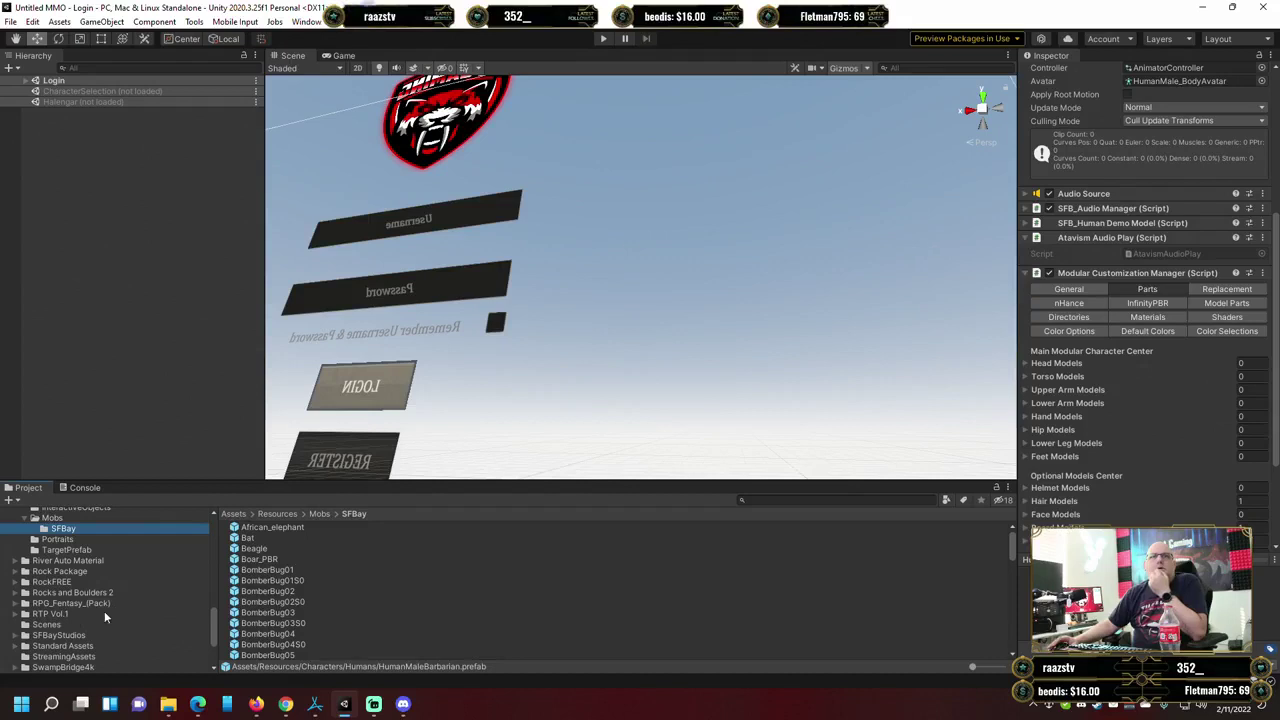
scroll(106, 614, up, 2)
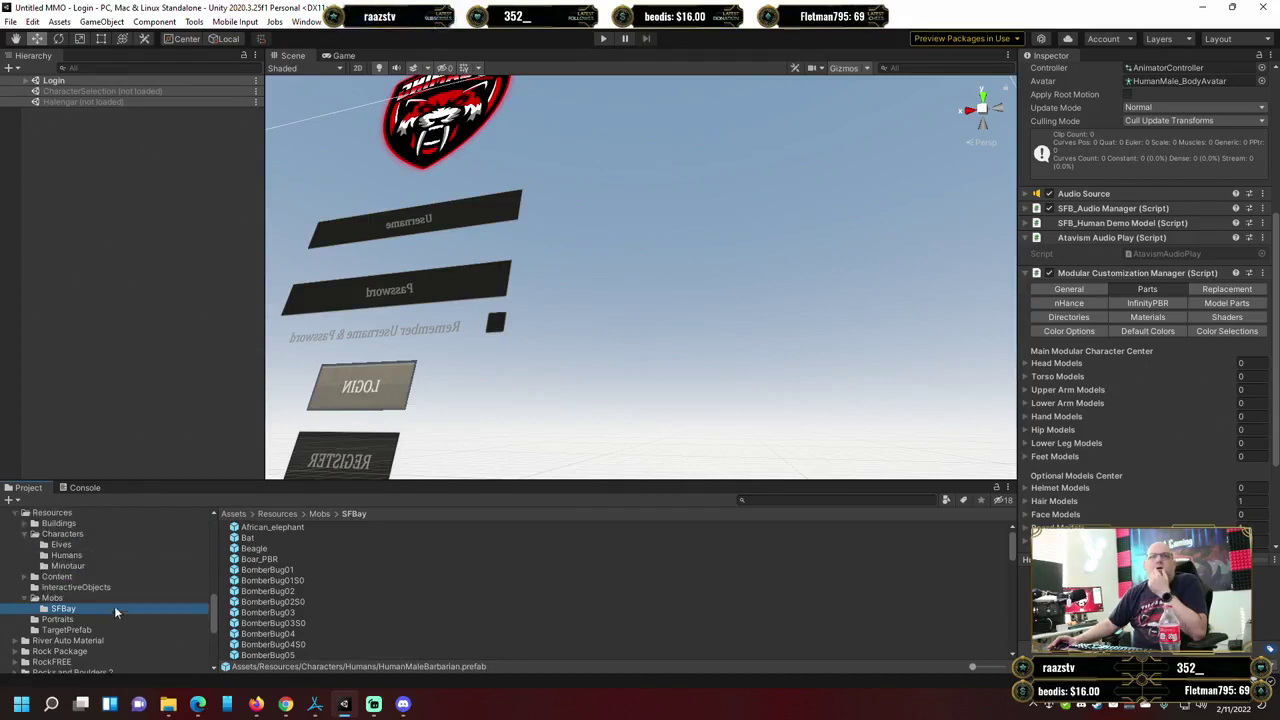
scroll(59, 574, up, 5)
Search Assets for 'goblin' and select the InfinityPBR Goblins prefab to view its components.
scroll(59, 574, up, 5)
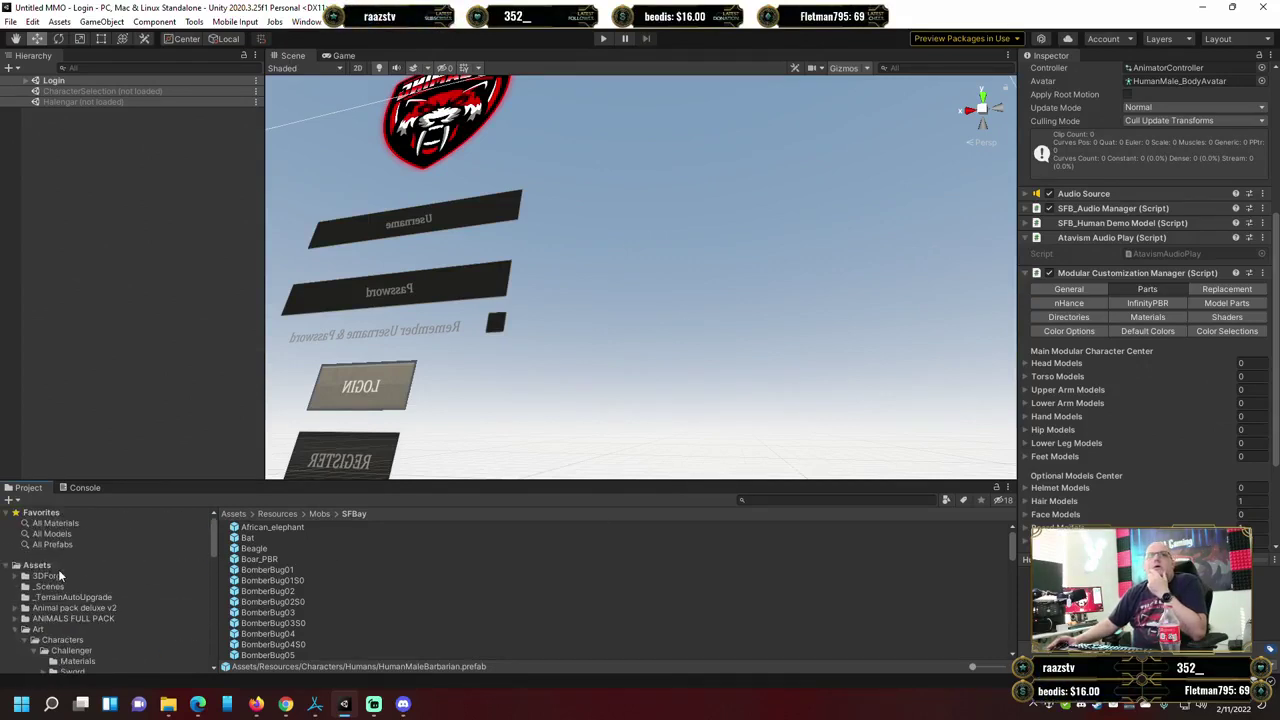
click(36, 566)
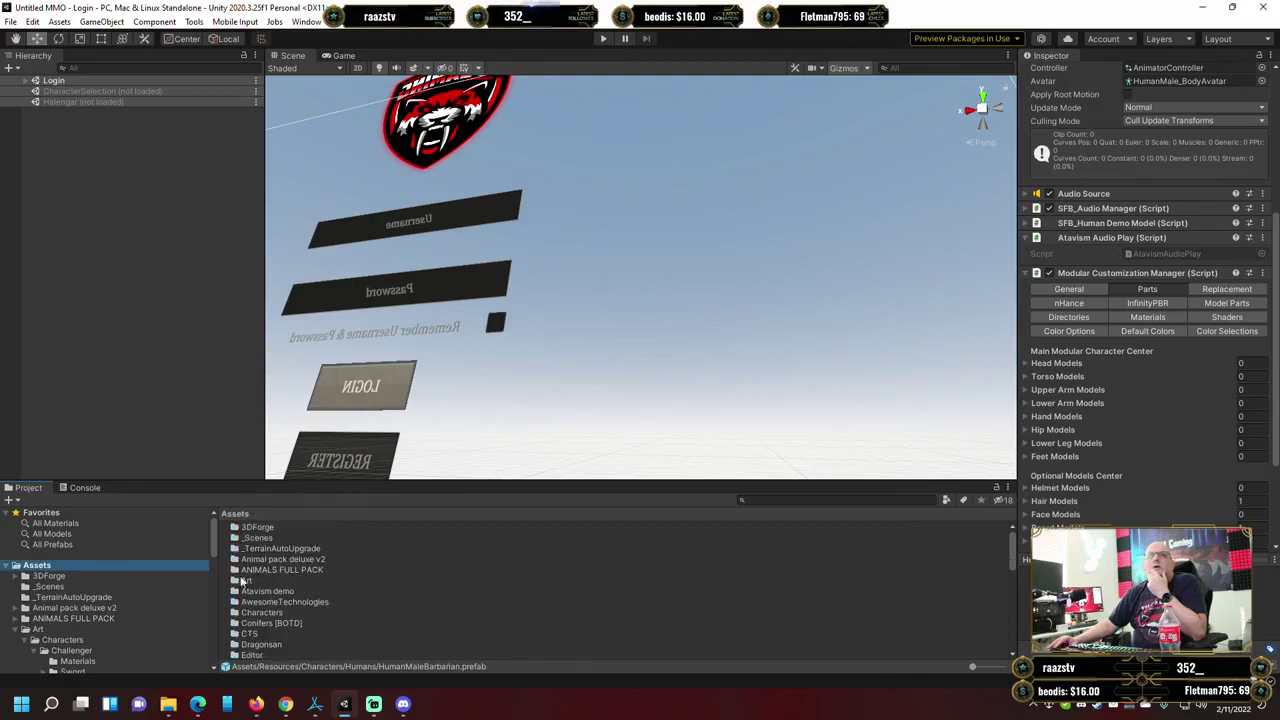
click(779, 502)
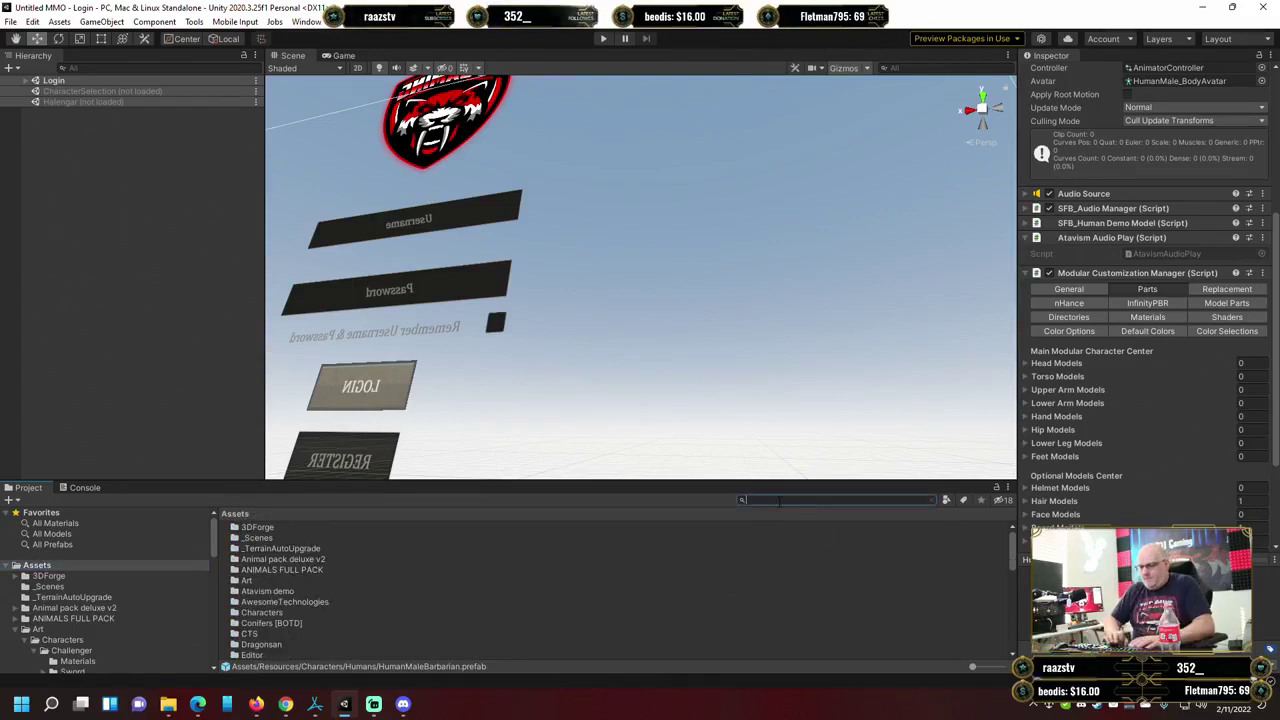
text(goblin)
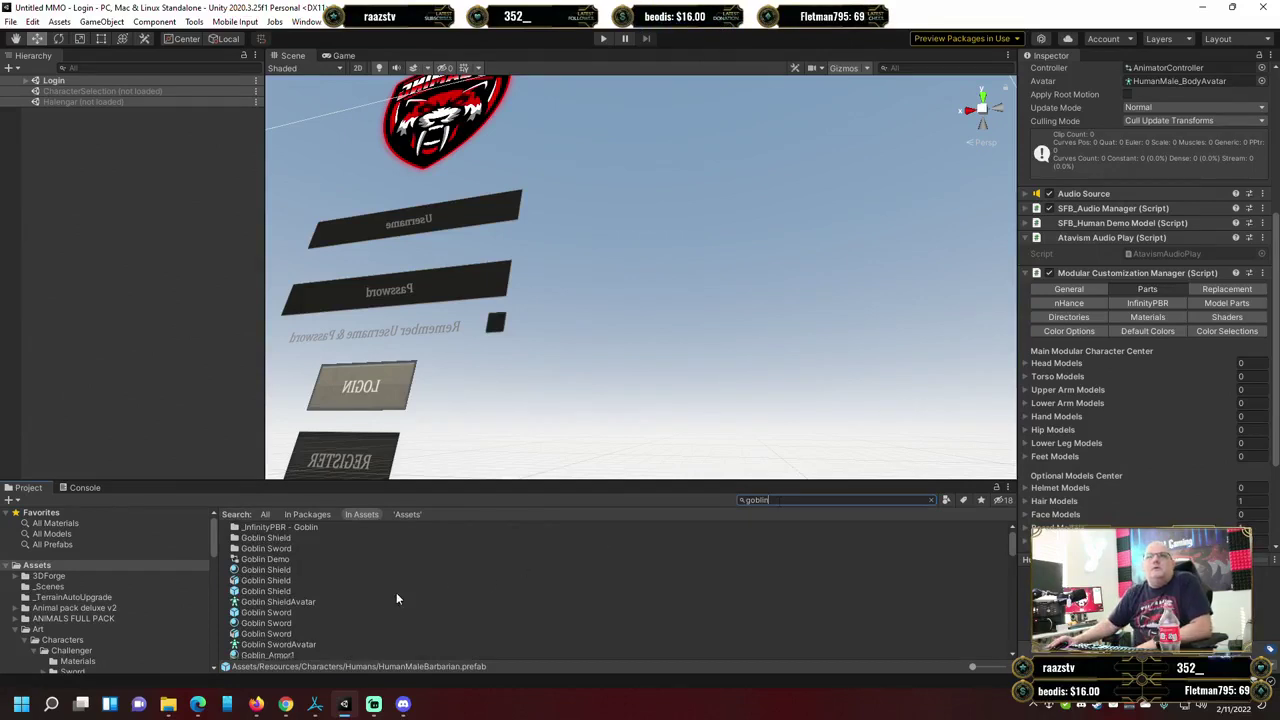
scroll(396, 598, down, 3)
scroll(396, 598, down, 1)
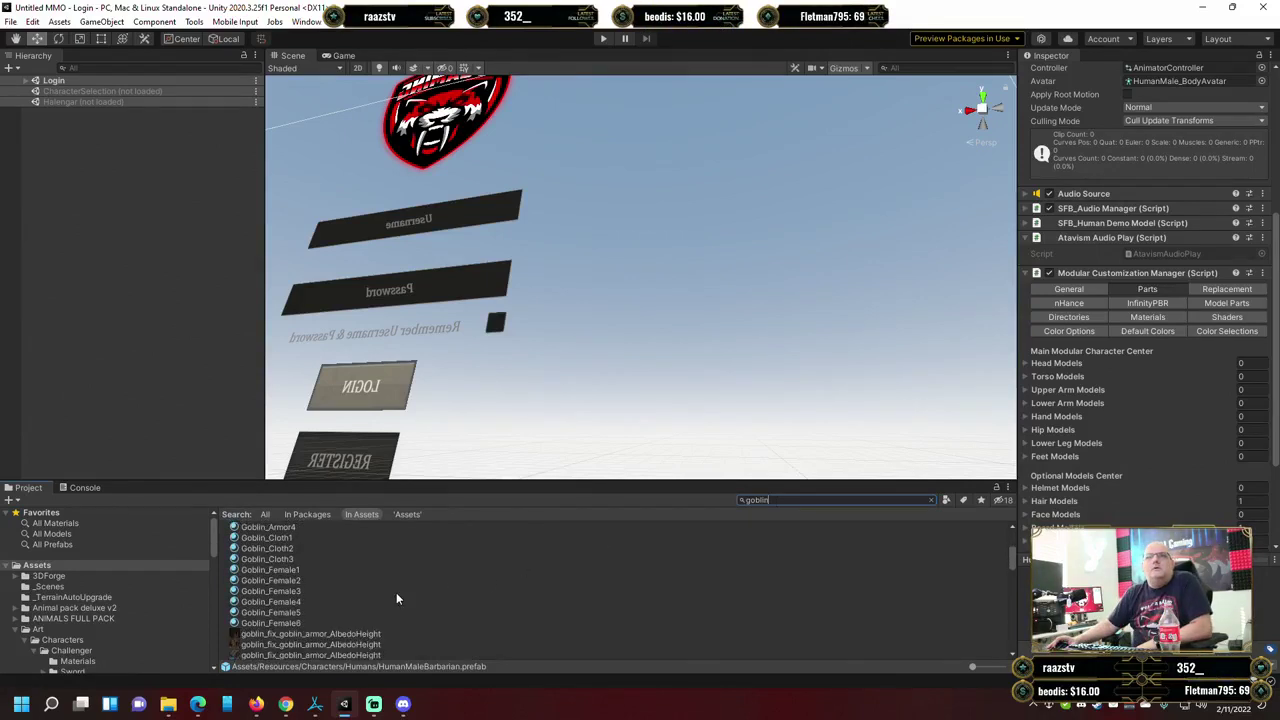
scroll(396, 598, down, 6)
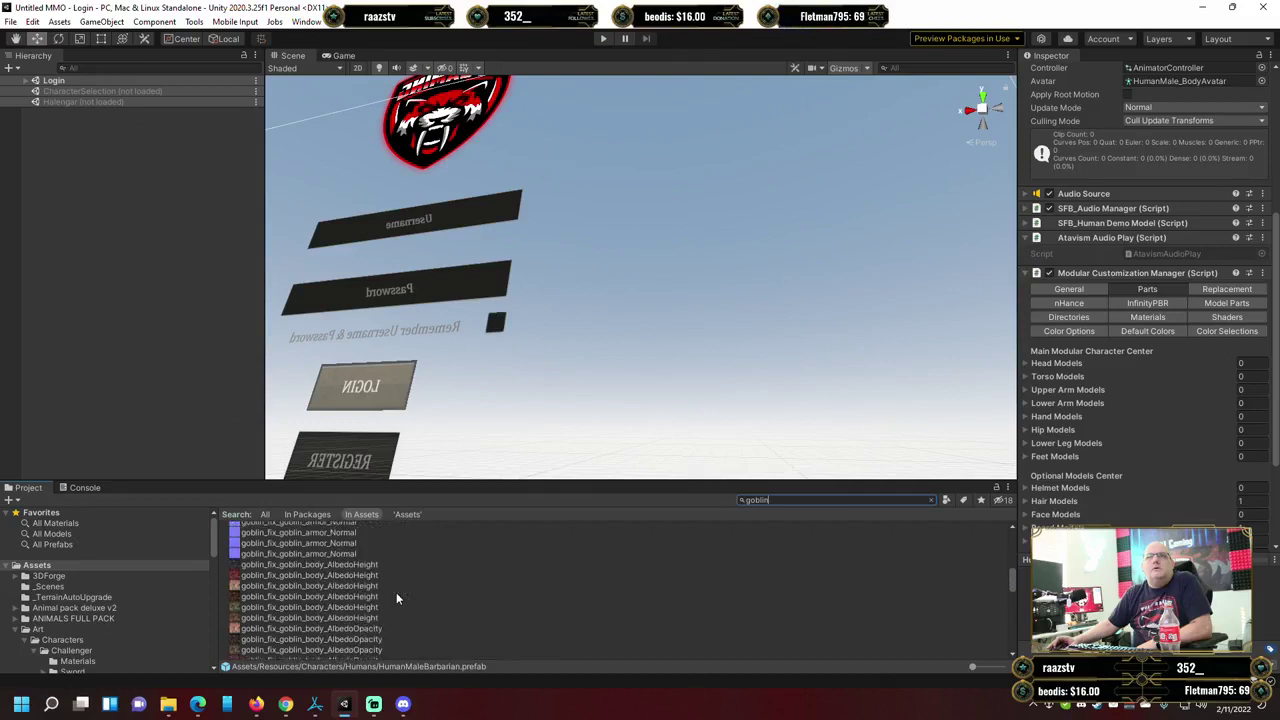
scroll(397, 598, down, 5)
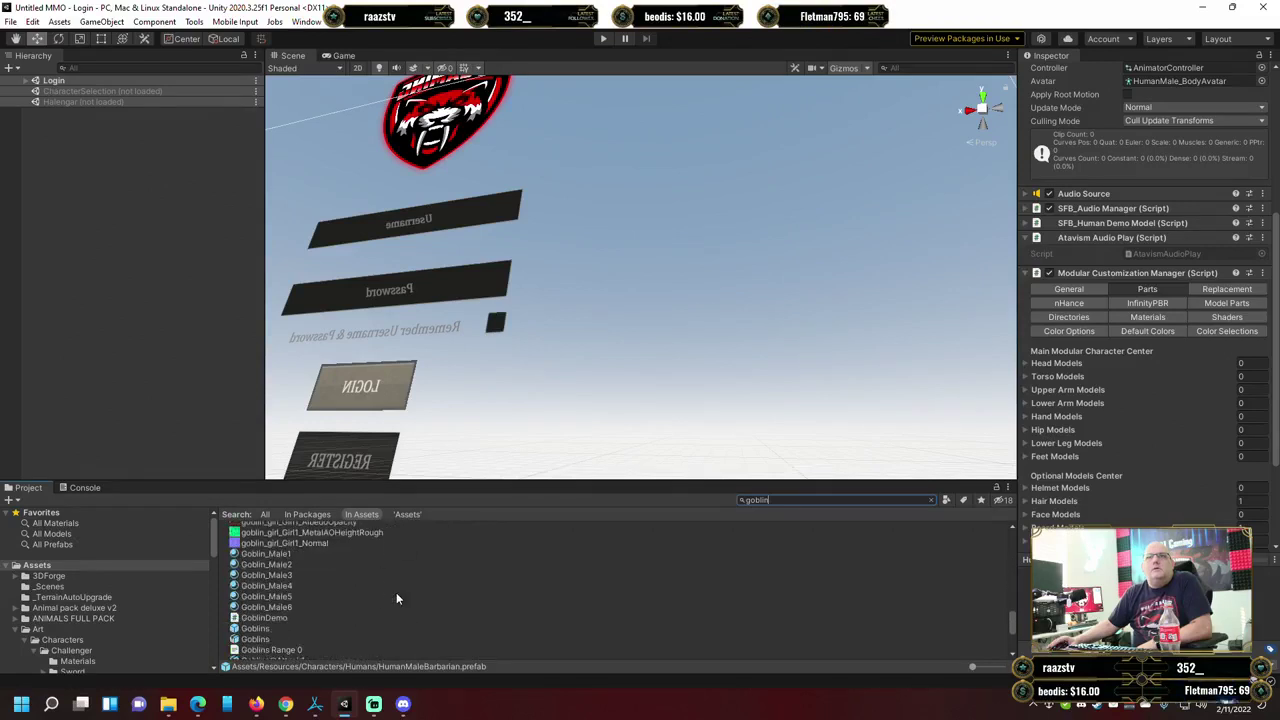
scroll(396, 598, down, 1)
click(460, 589)
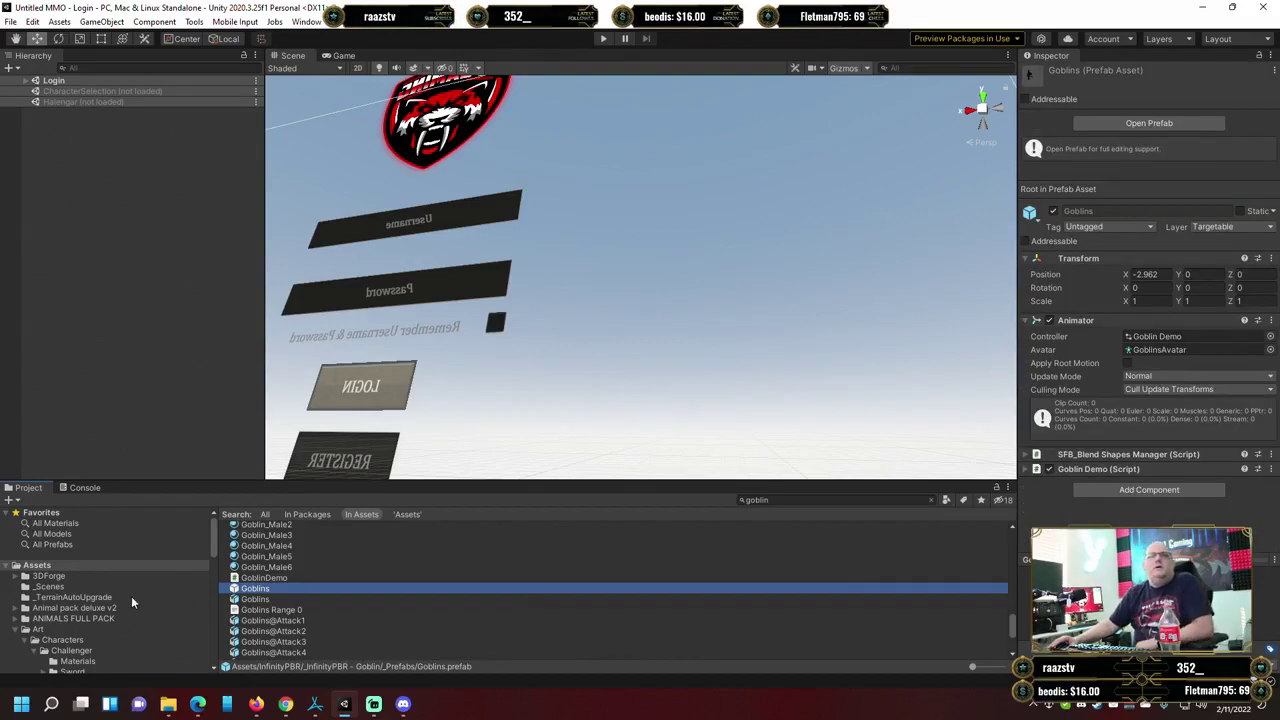
scroll(83, 615, down, 5)
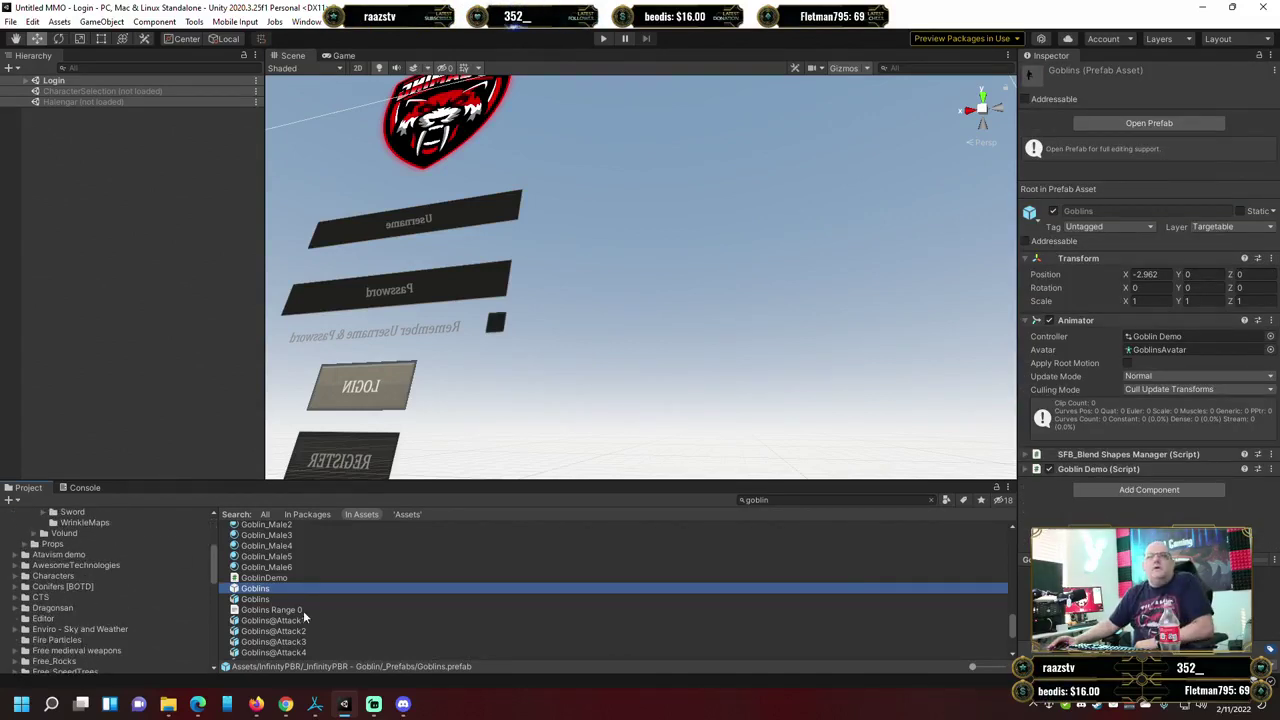
Launch the Atavism mob Prepare window on the Goblins prefab, then dismiss it with Escape.
right_click(448, 592)
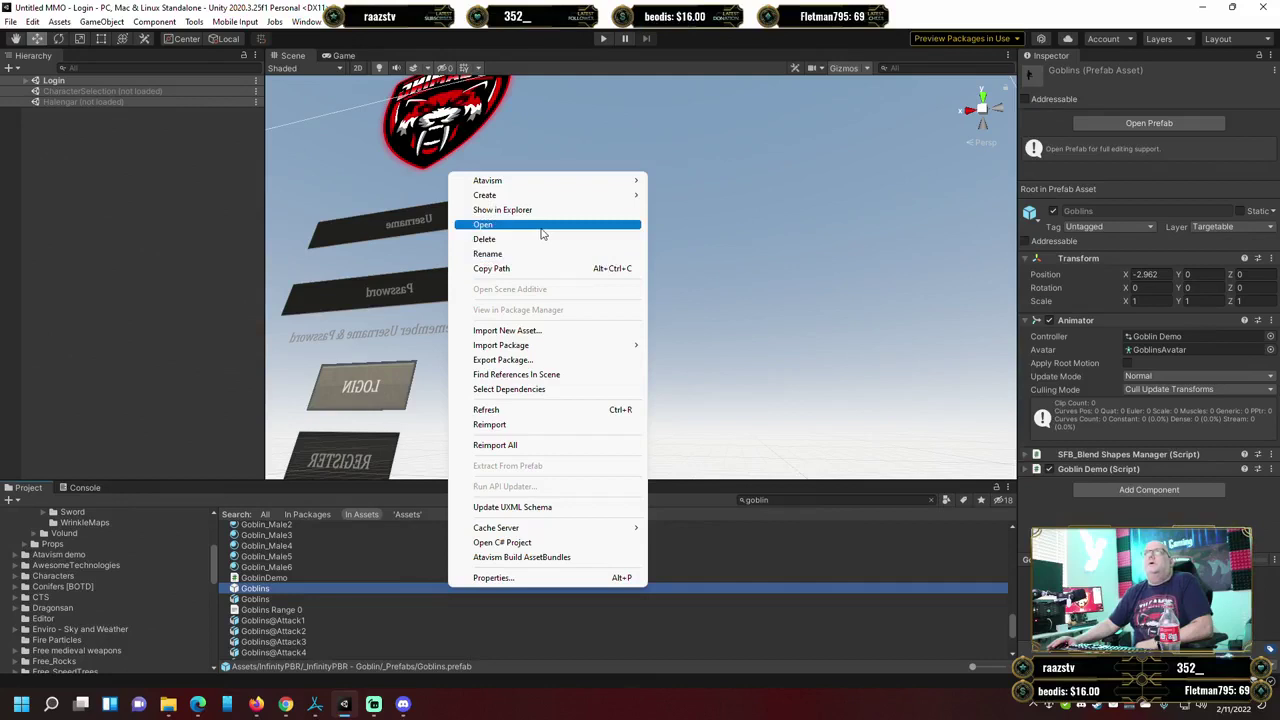
mouse_move(555, 200)
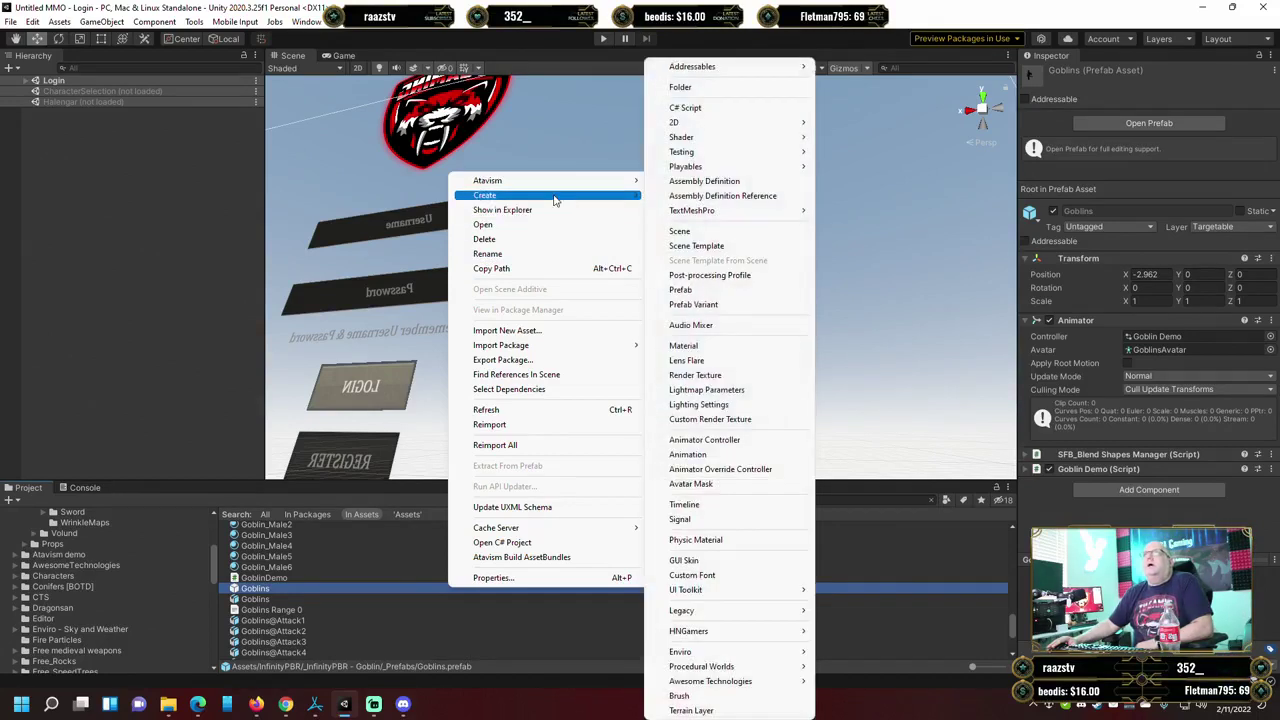
click(720, 182)
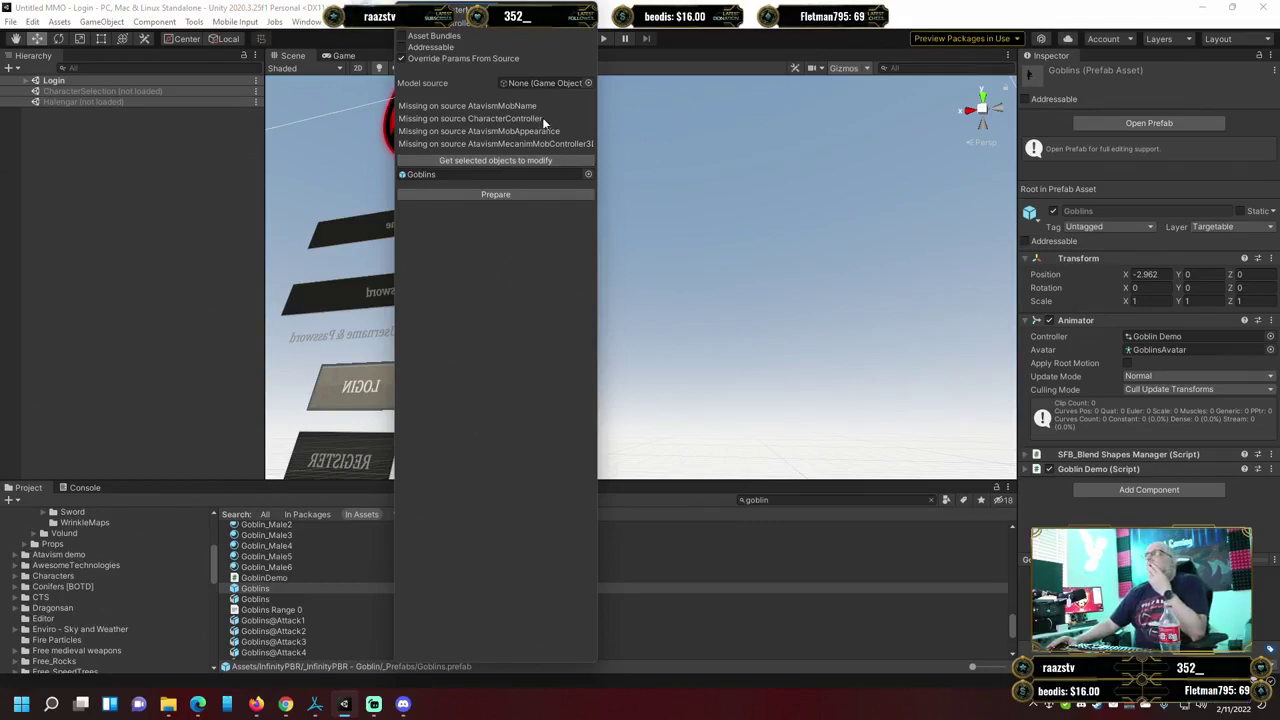
key(Escape)
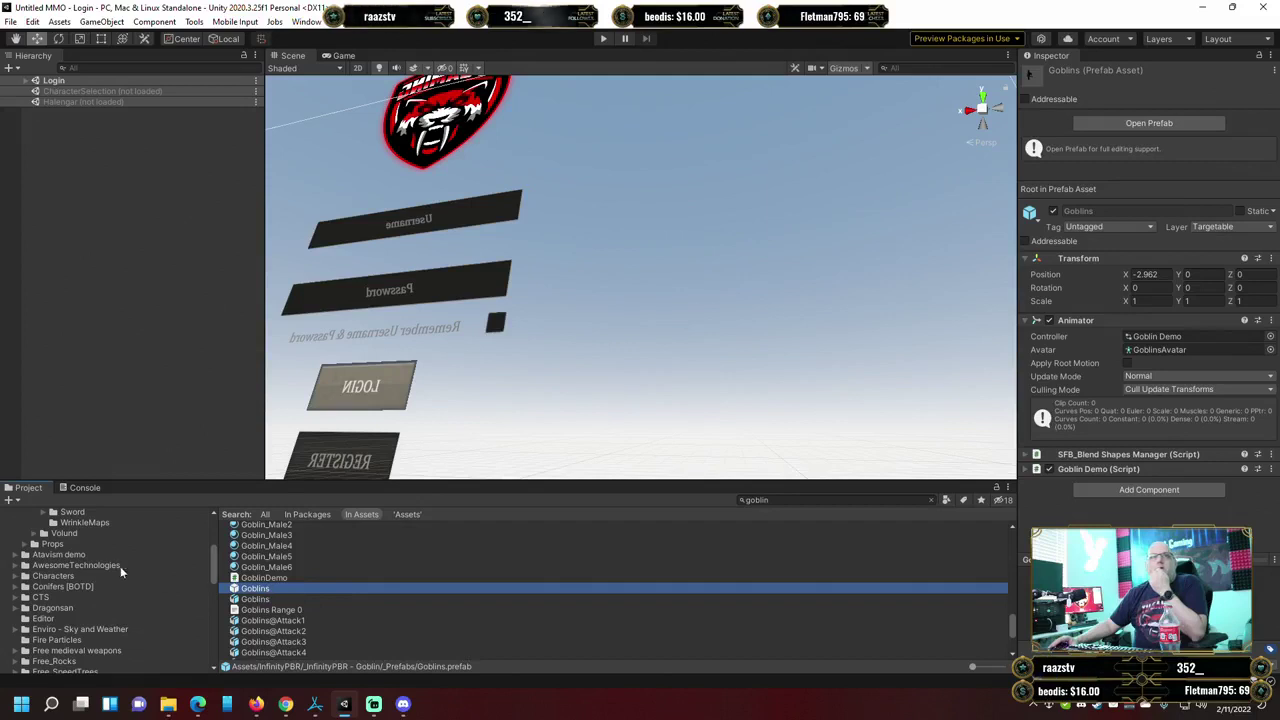
Place Goblins in the scene, save it as an Original Prefab in SFBay, then delete the scene copy.
scroll(113, 570, up, 5)
scroll(113, 570, down, 10)
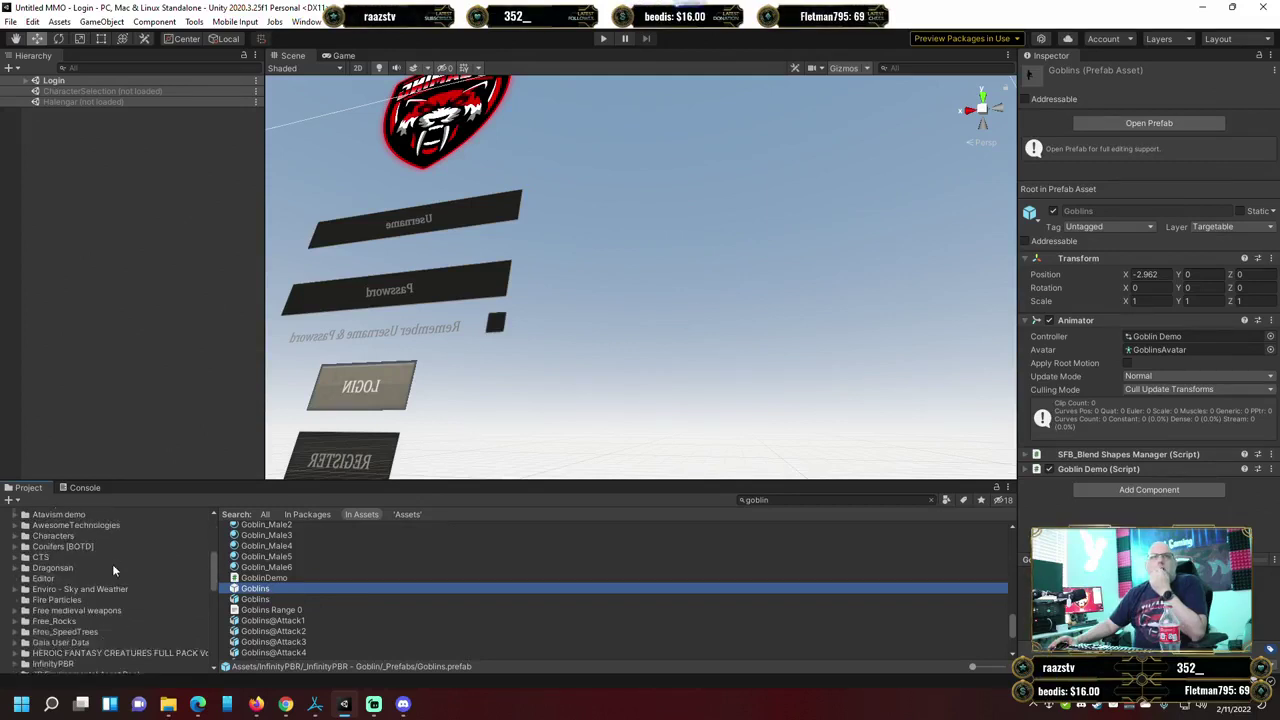
scroll(112, 564, down, 2)
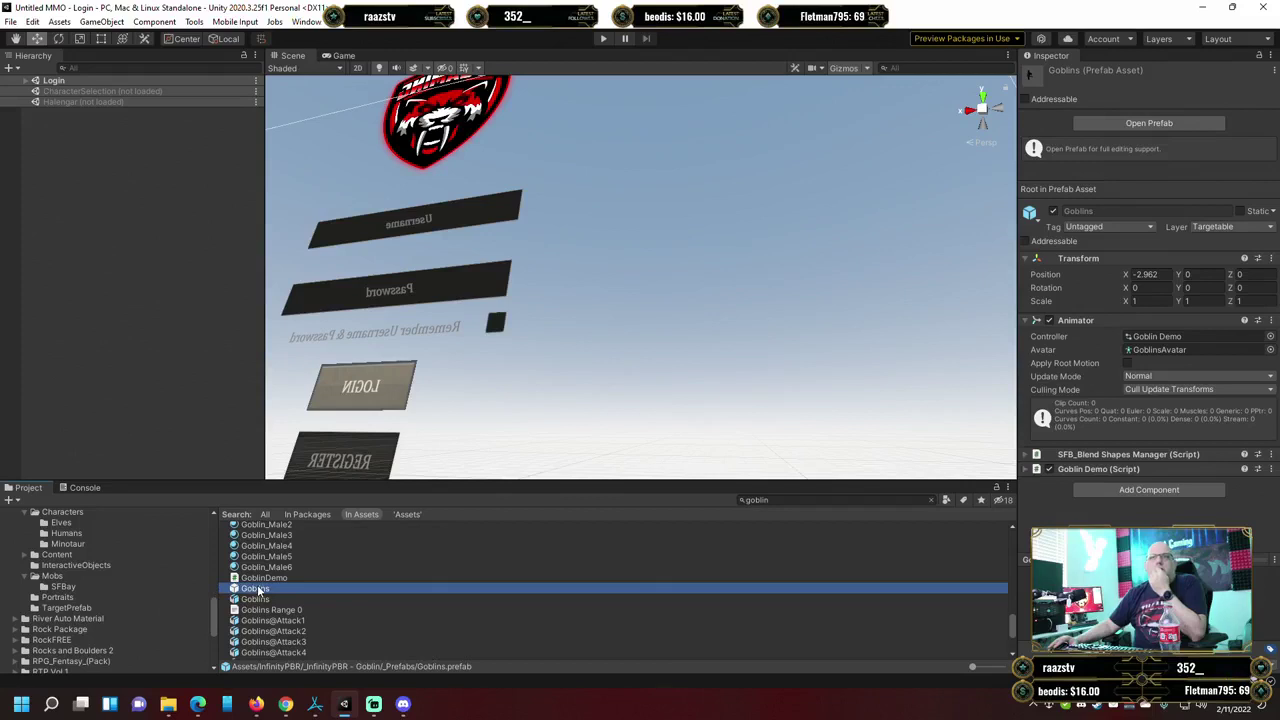
drag(590, 397, 589, 393)
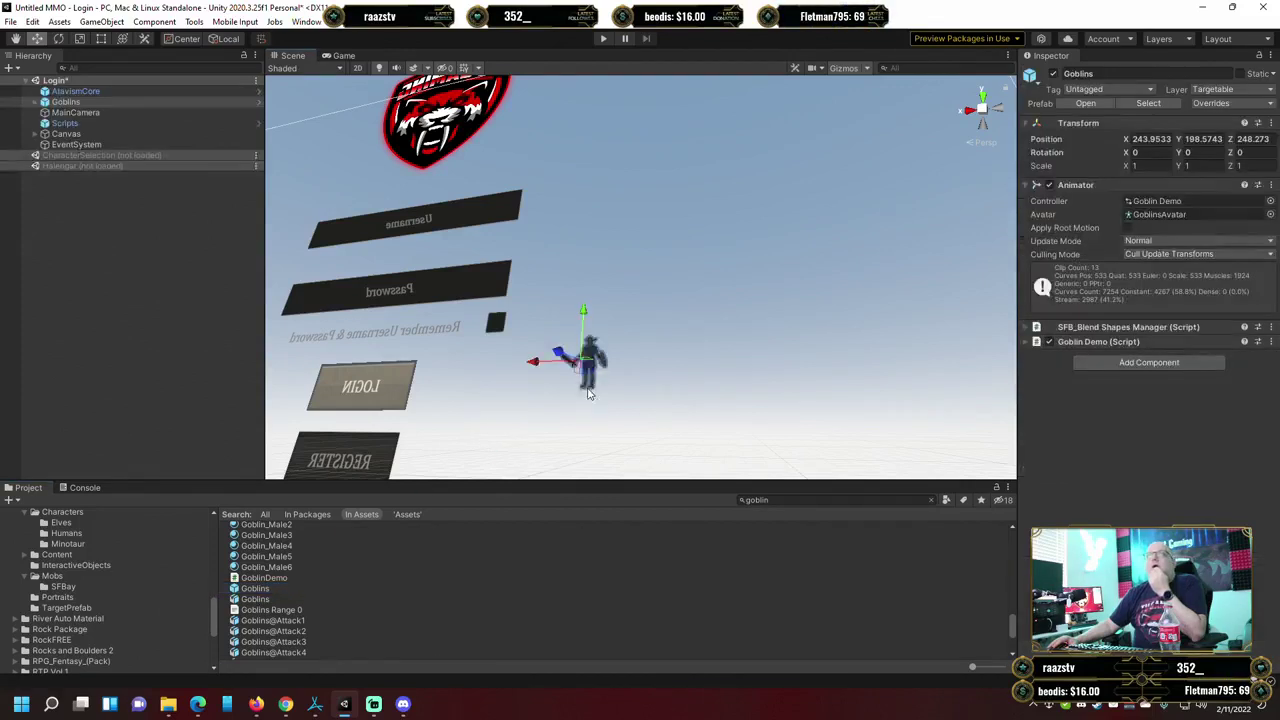
click(83, 104)
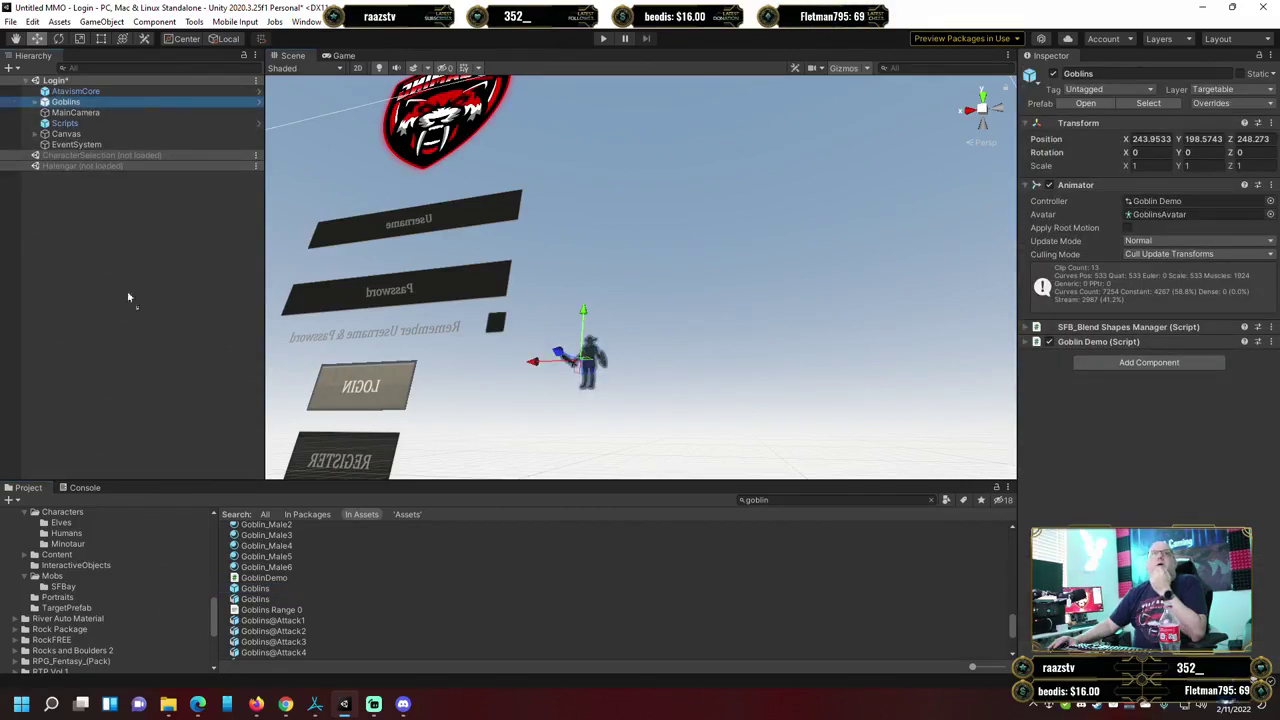
drag(128, 297, 92, 598)
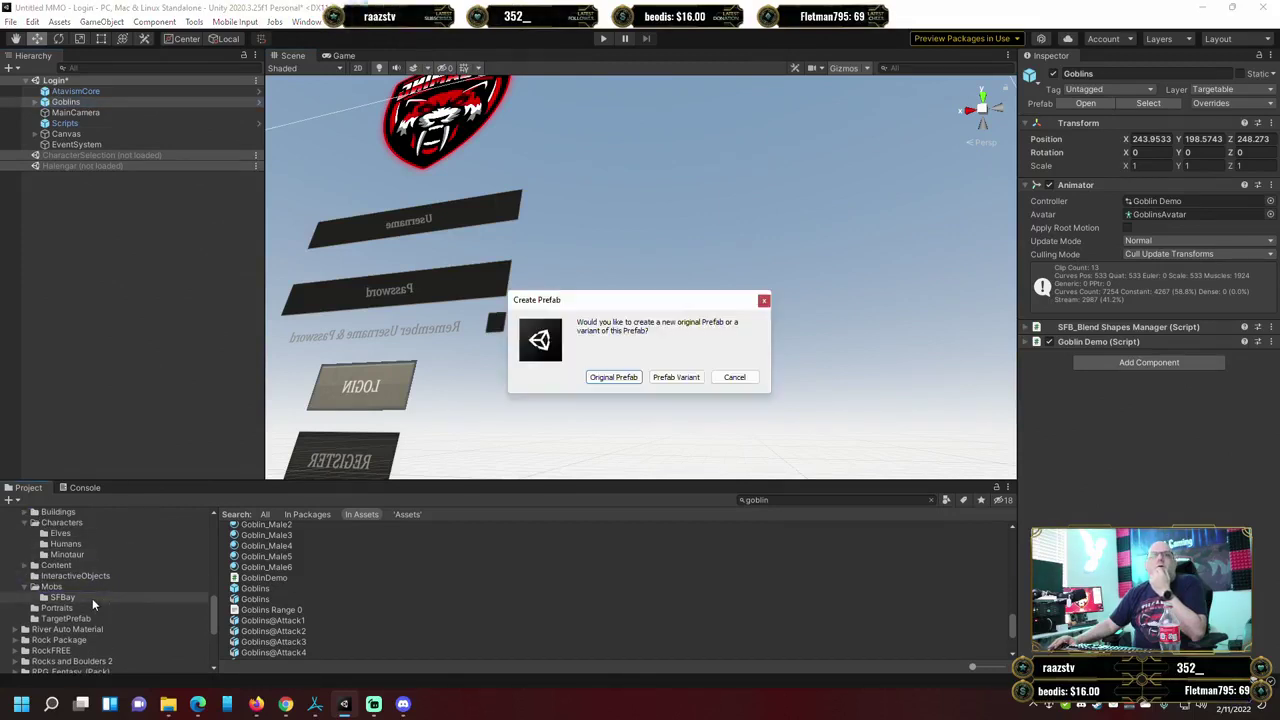
click(613, 377)
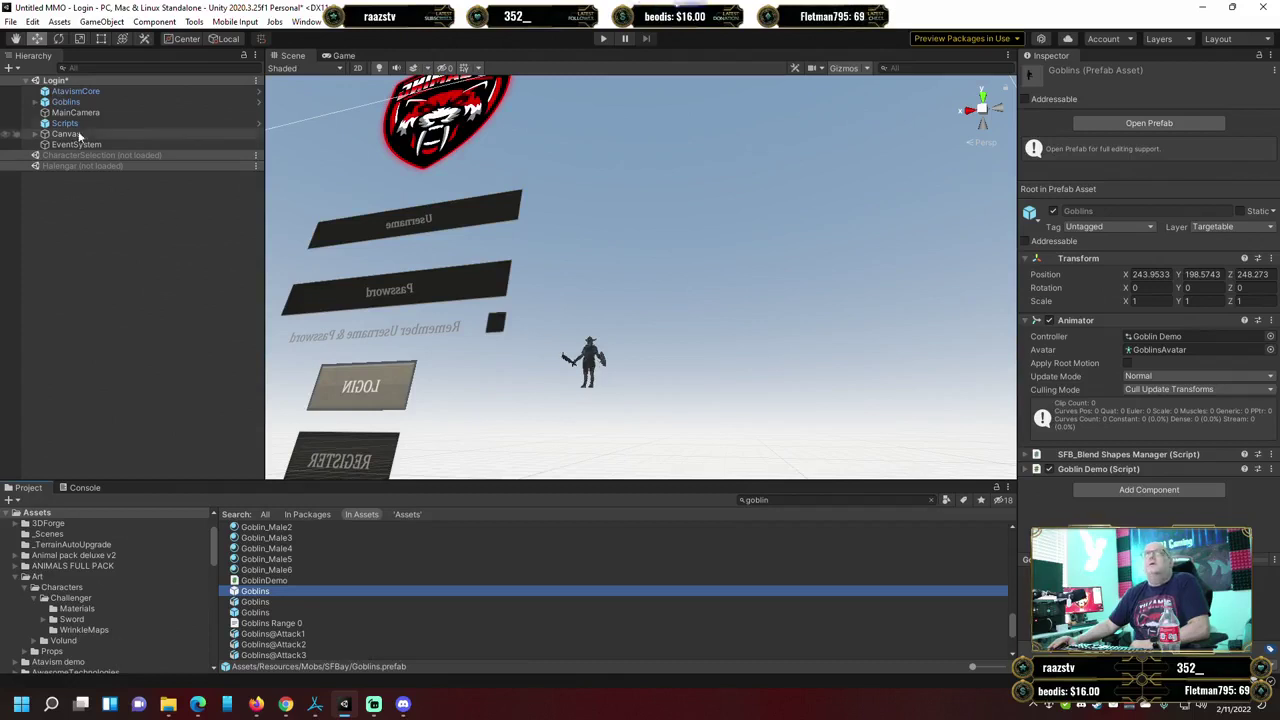
right_click(93, 104)
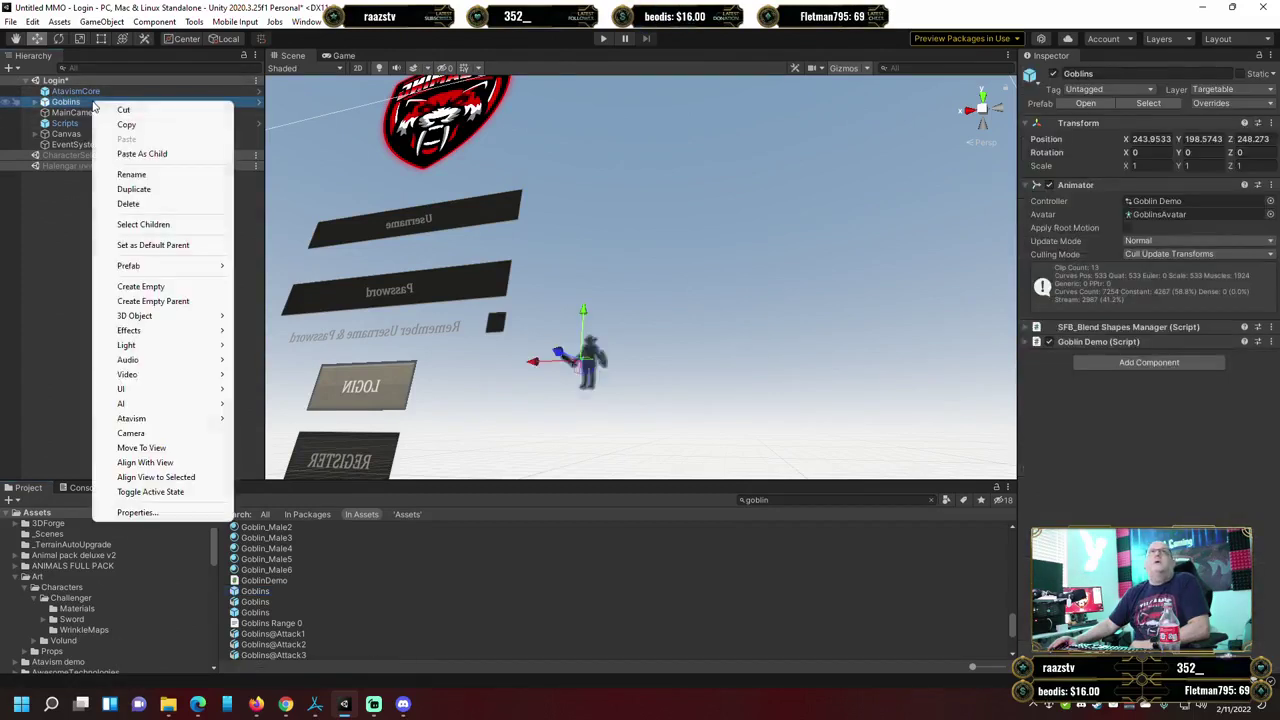
click(156, 204)
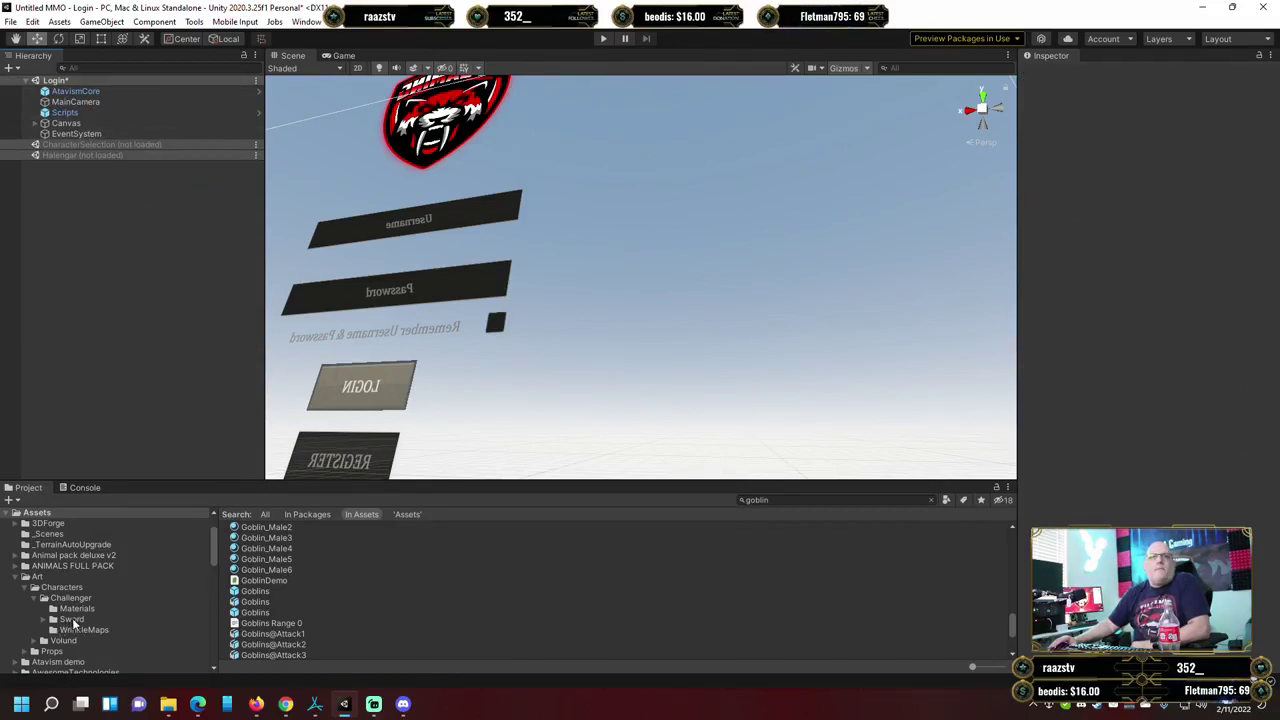
Open the SFBay folder and select the Dragon01S1 prefab as the component reference.
scroll(72, 618, down, 5)
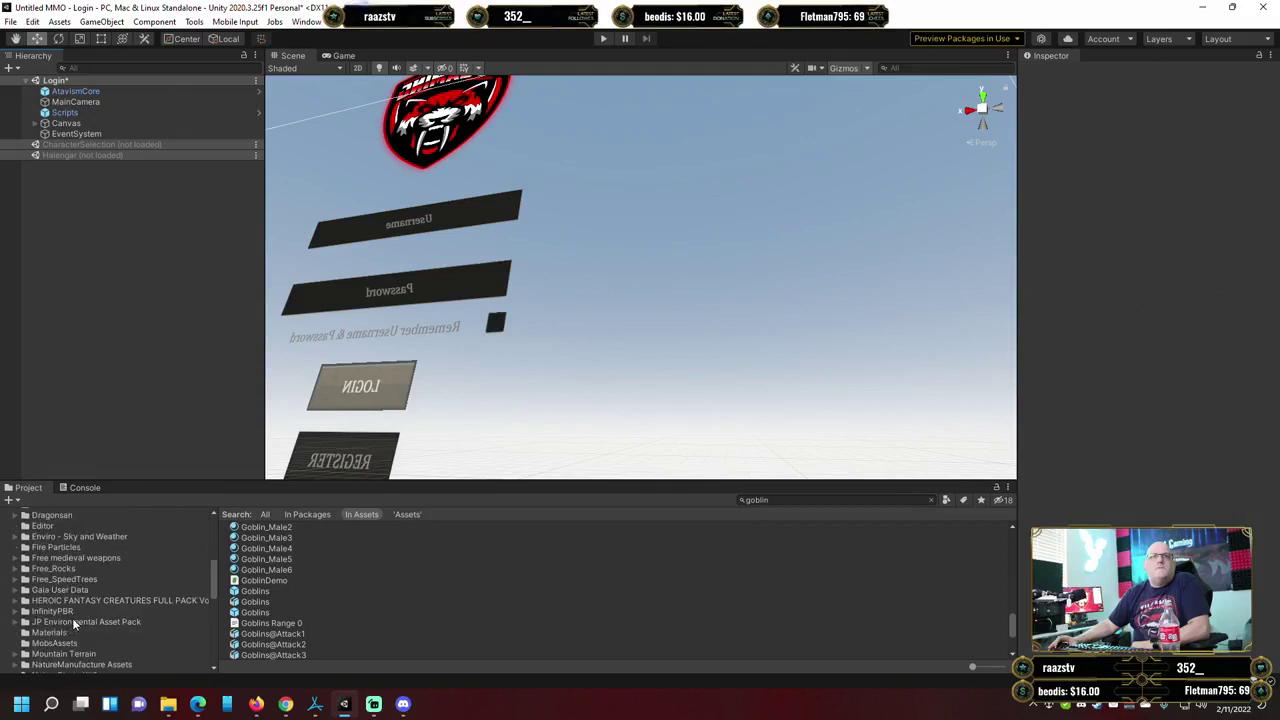
scroll(72, 618, down, 5)
click(76, 614)
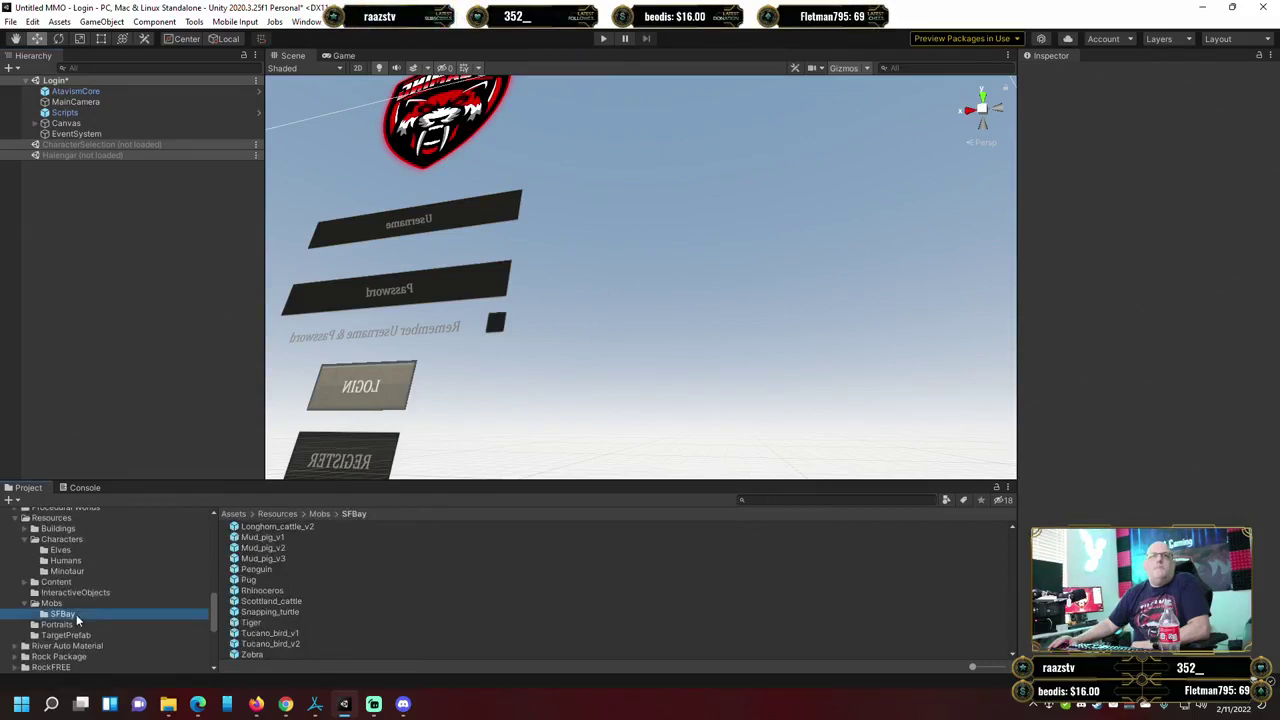
scroll(364, 604, up, 10)
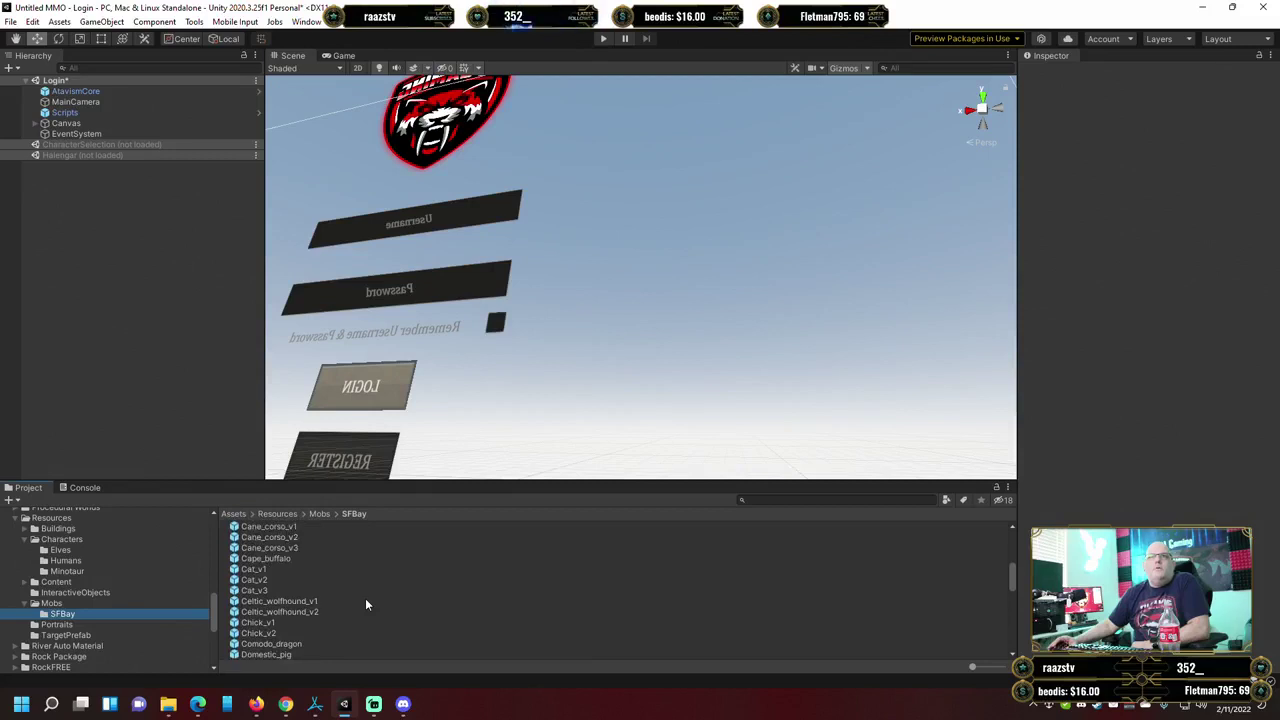
scroll(365, 604, down, 3)
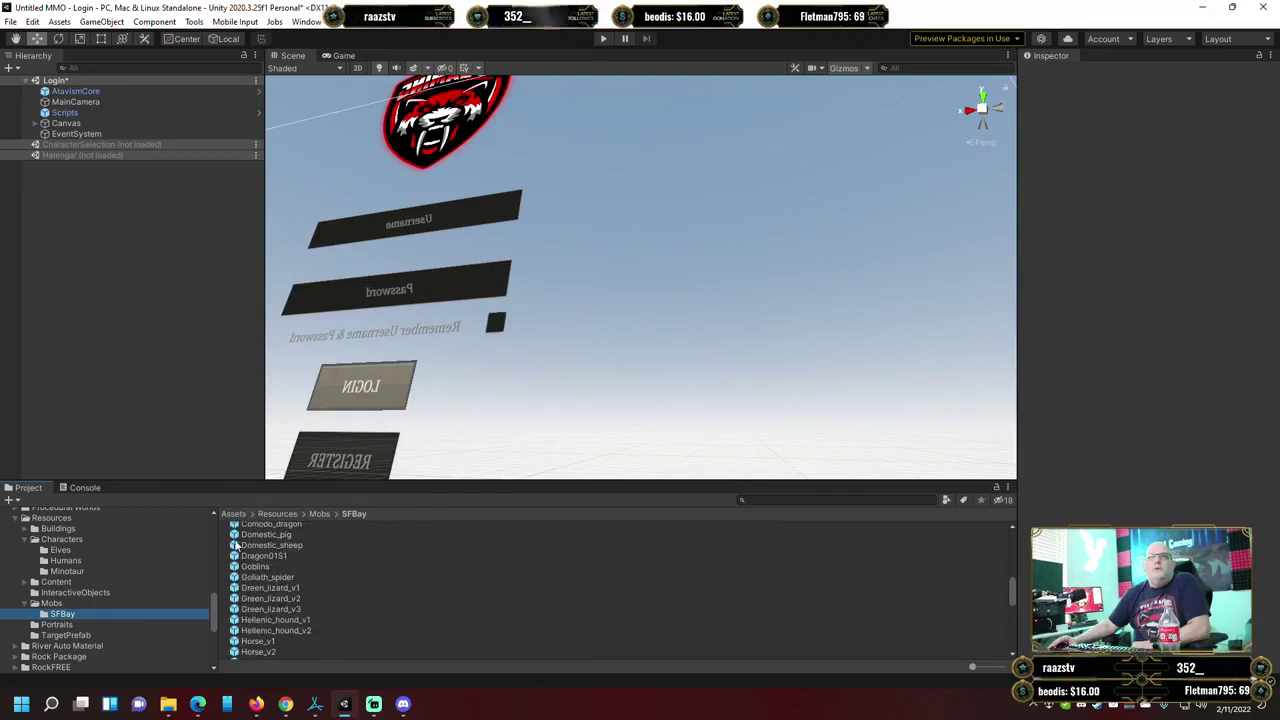
click(279, 558)
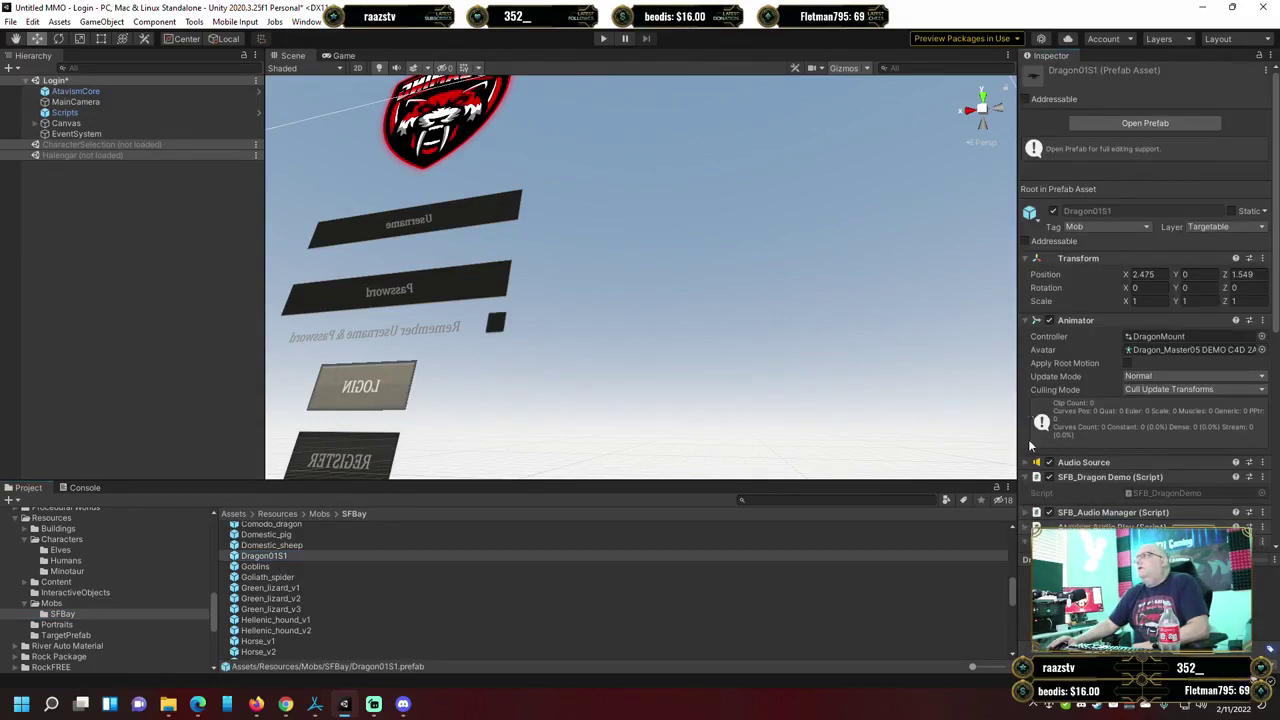
Collapse Dragon01S1's Animator, Transform and Atavism Mount components and copy its Atavism Audio Play component.
click(1024, 320)
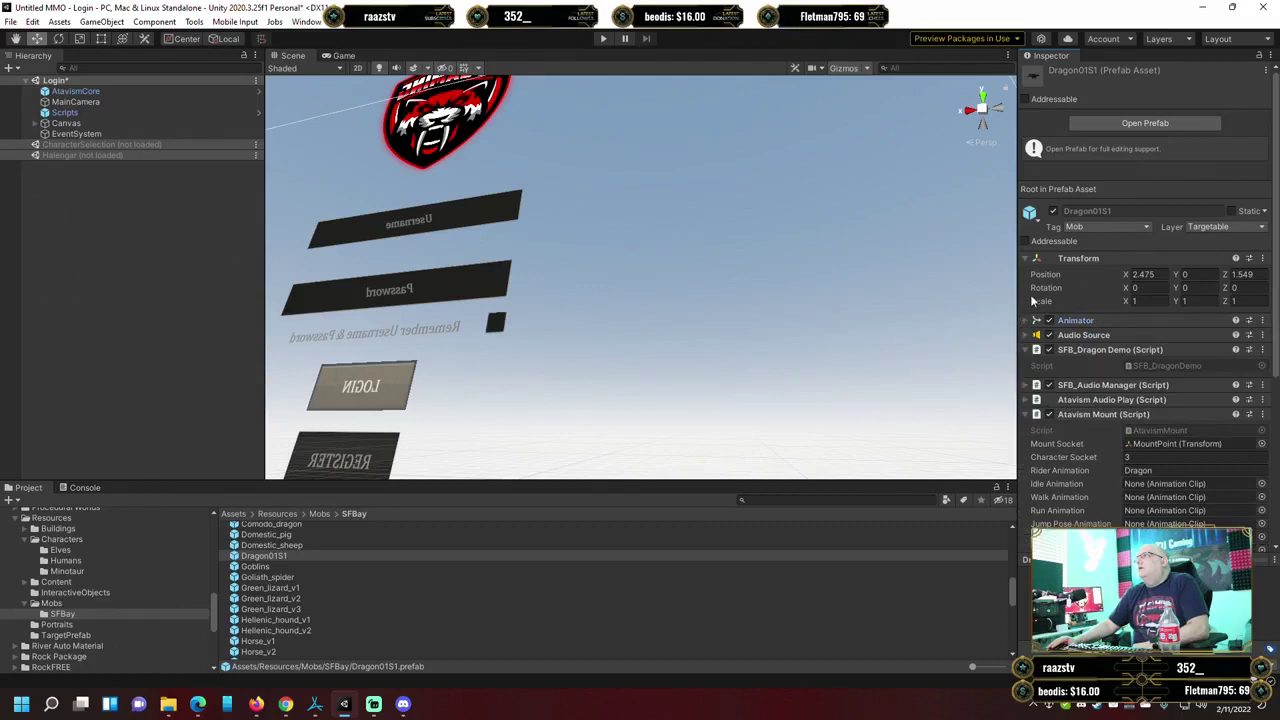
click(1024, 259)
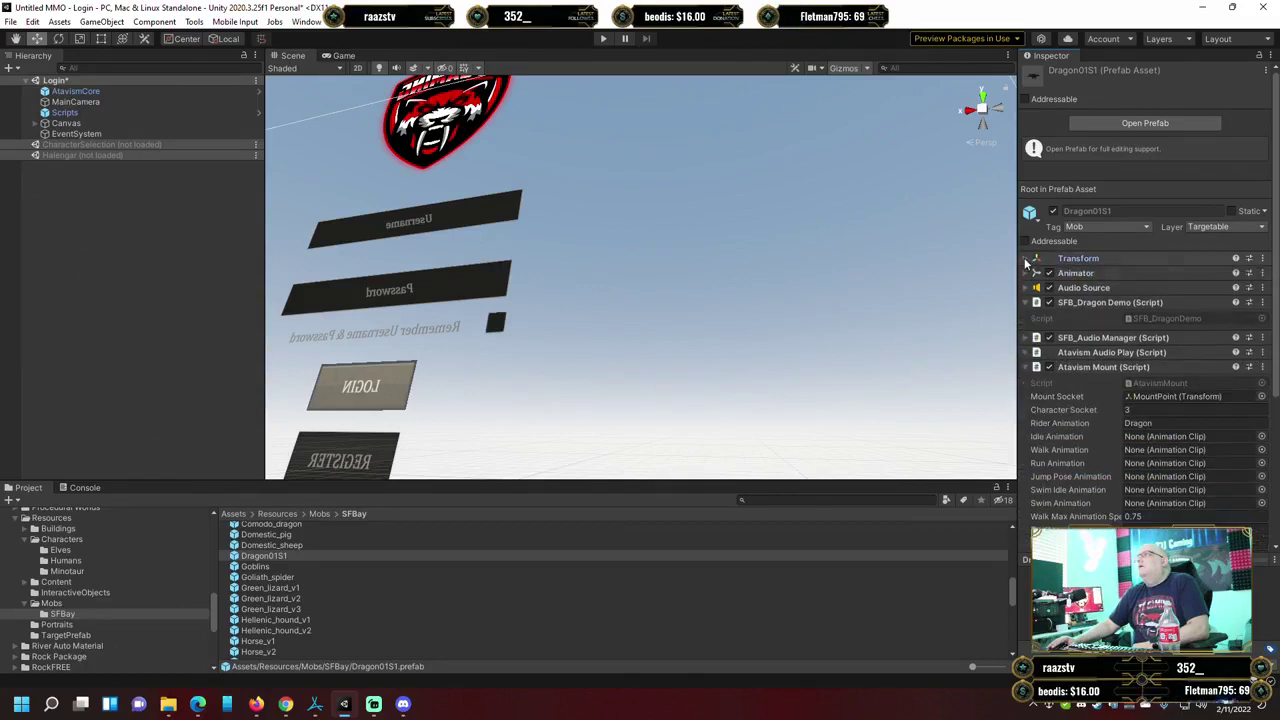
click(1024, 367)
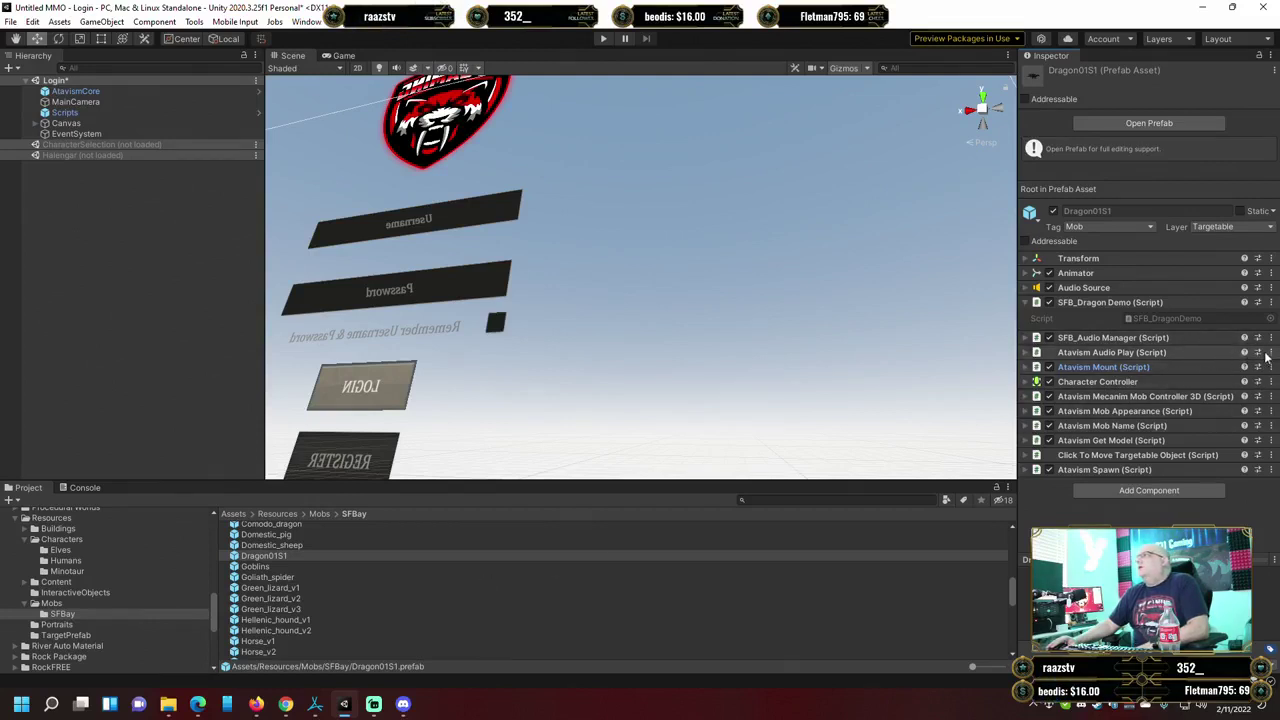
click(1271, 353)
click(1185, 434)
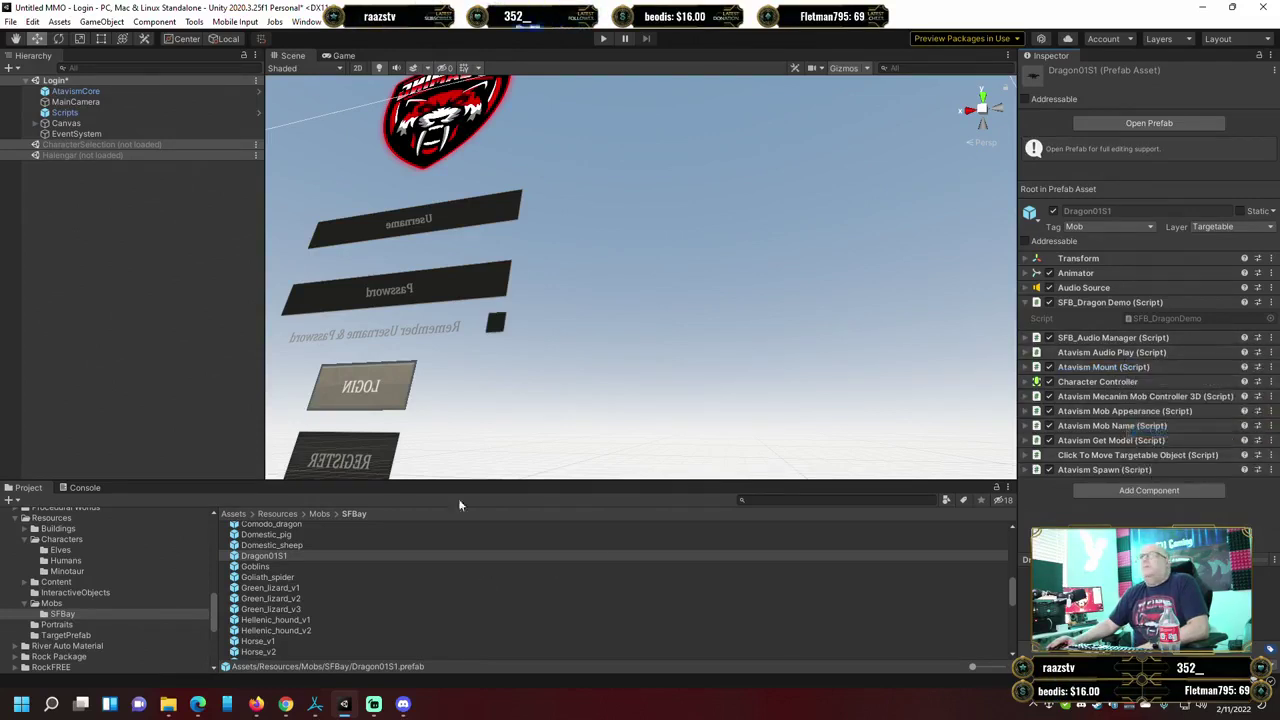
Select the Goblins prefab and paste Atavism Audio Play onto it as a new component.
click(276, 559)
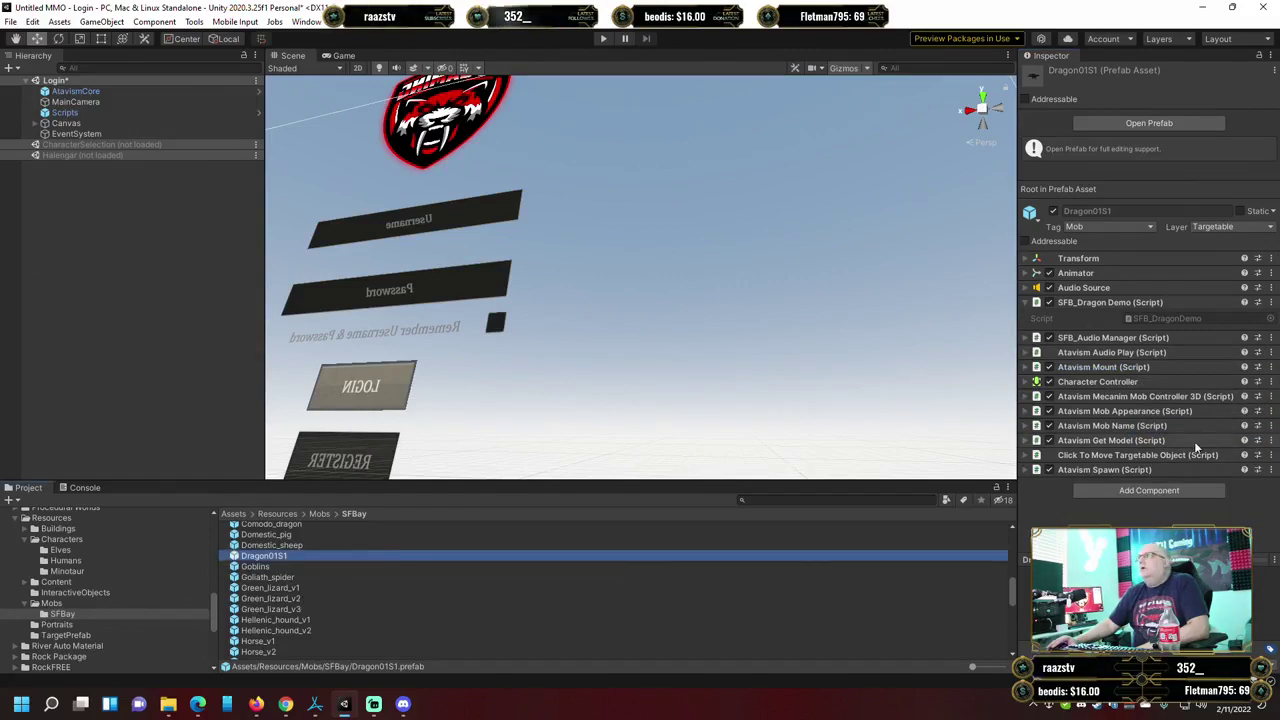
click(297, 569)
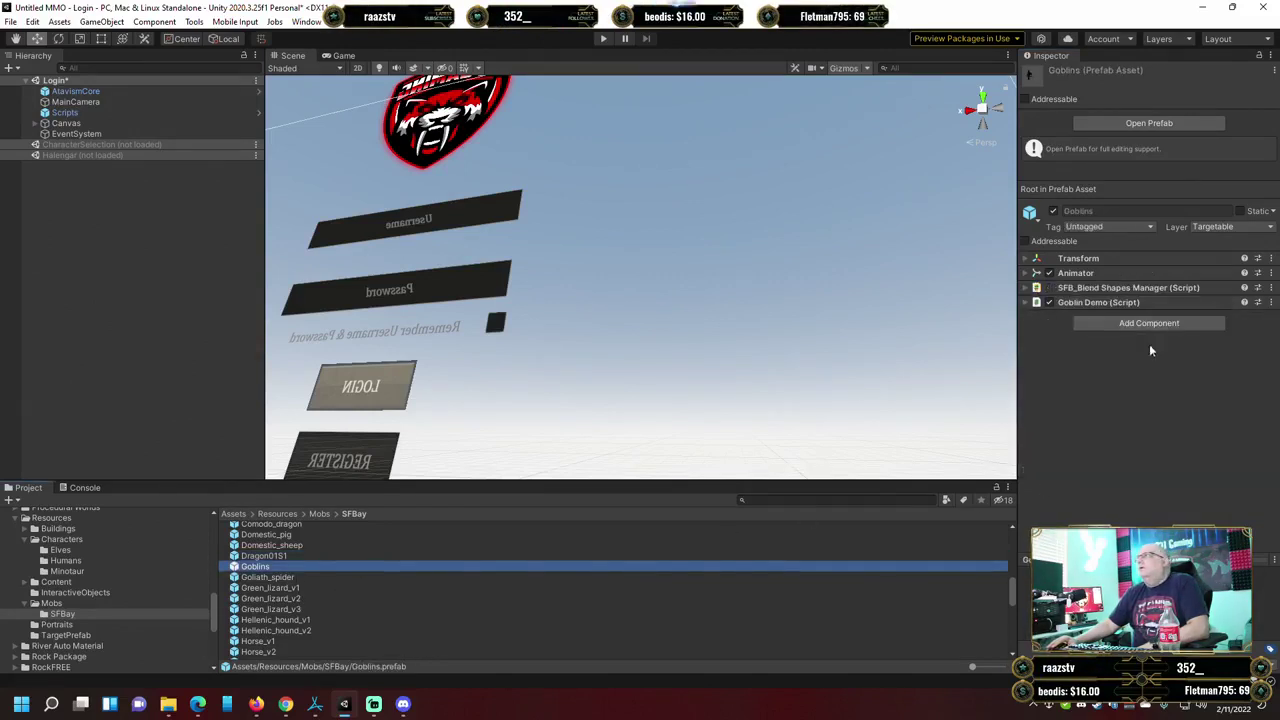
click(1271, 302)
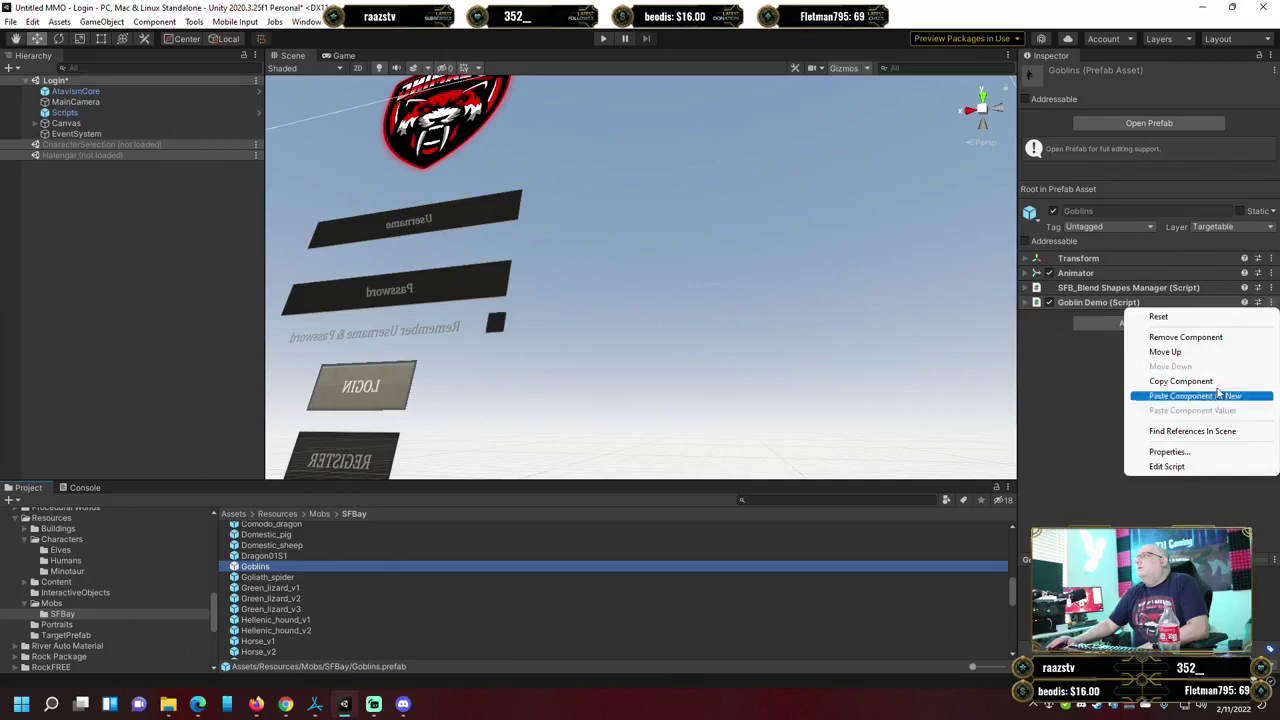
click(1214, 395)
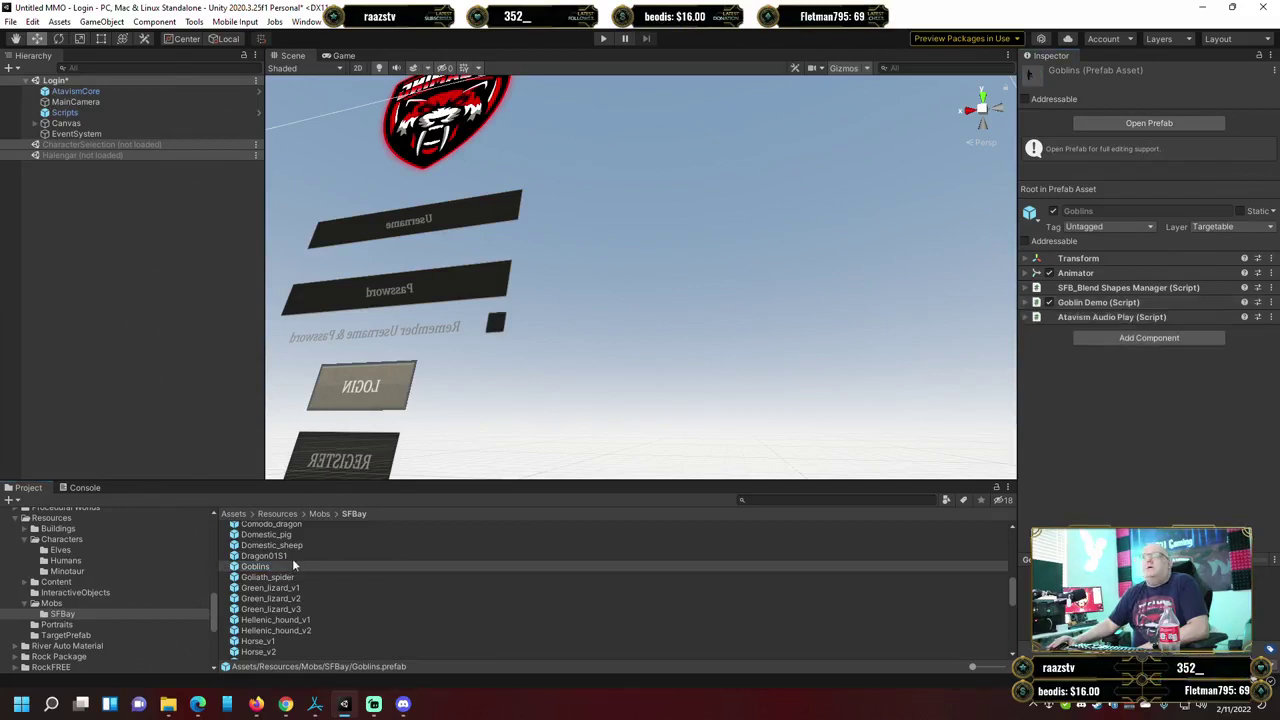
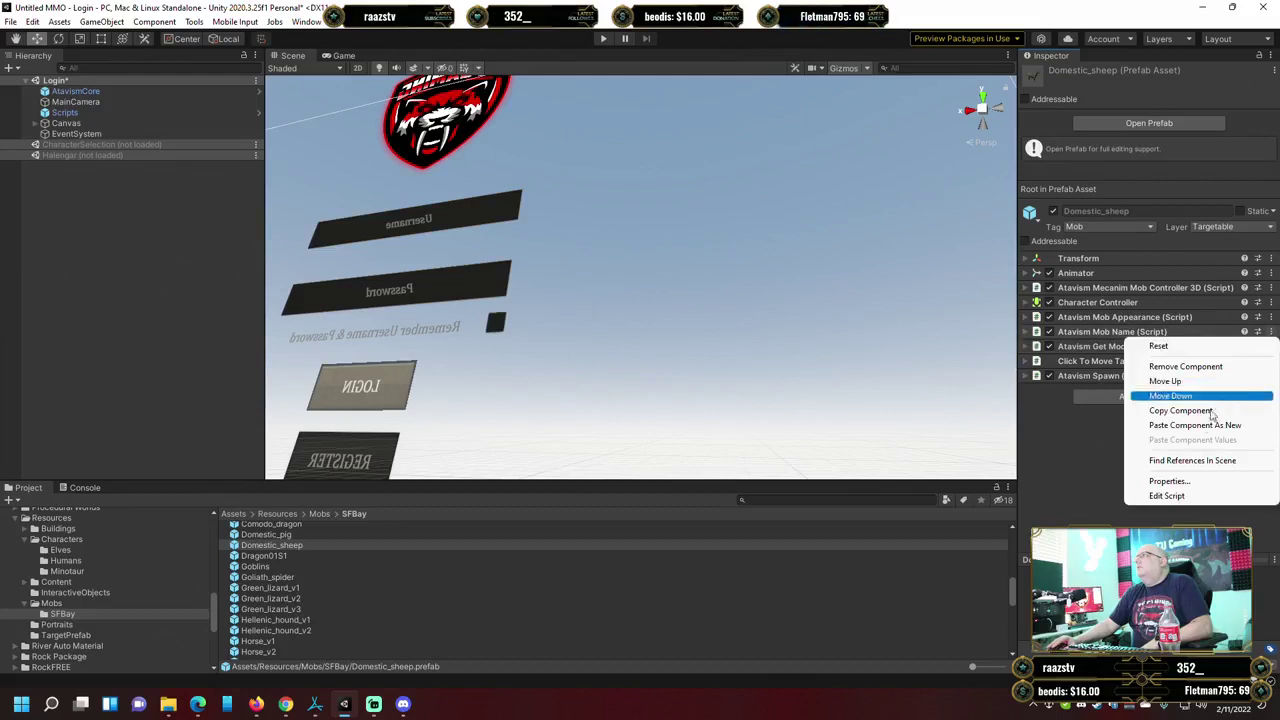
Copy Atavism Mob Name and Atavism Get Model from Domestic_sheep onto the Goblins prefab as new components.
click(1180, 410)
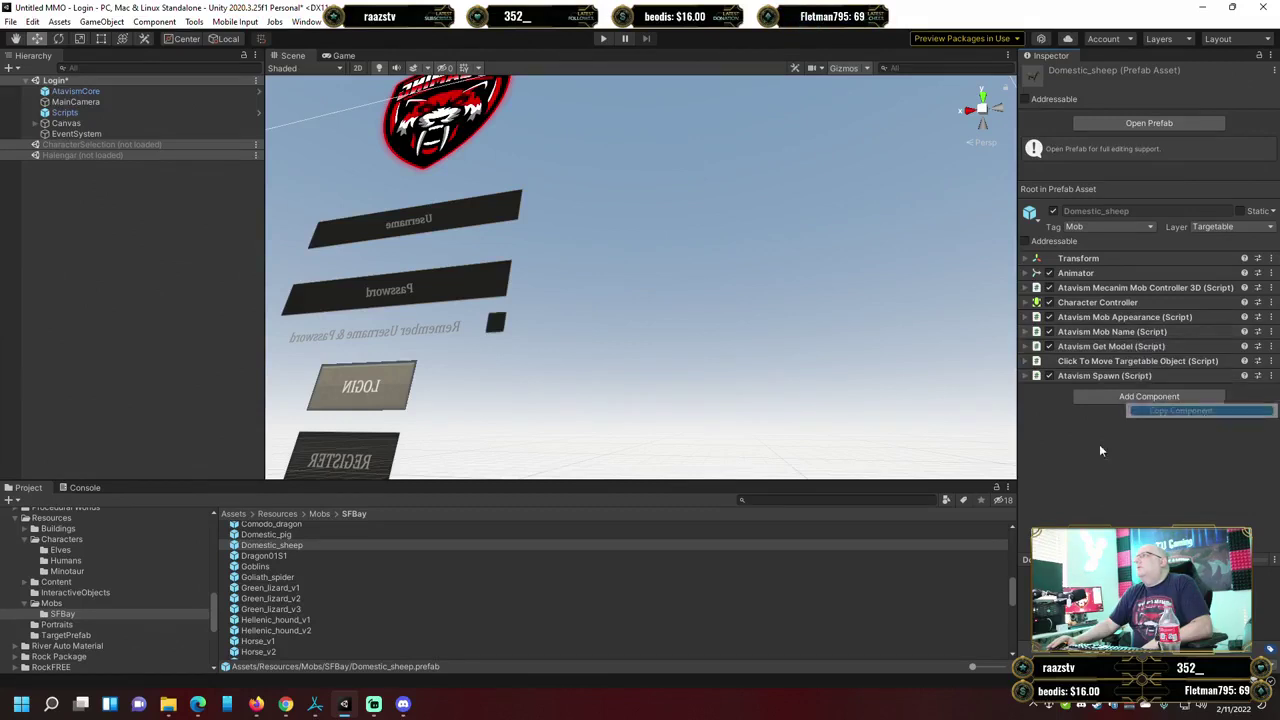
click(279, 566)
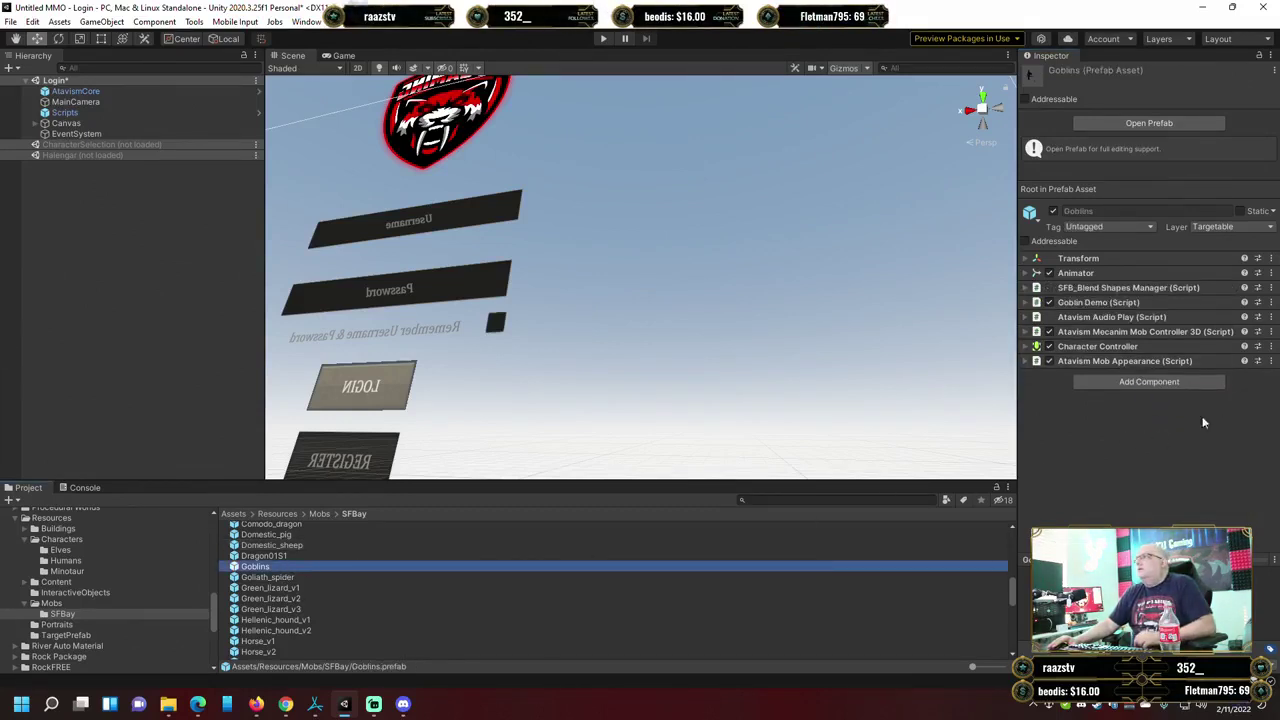
click(1271, 361)
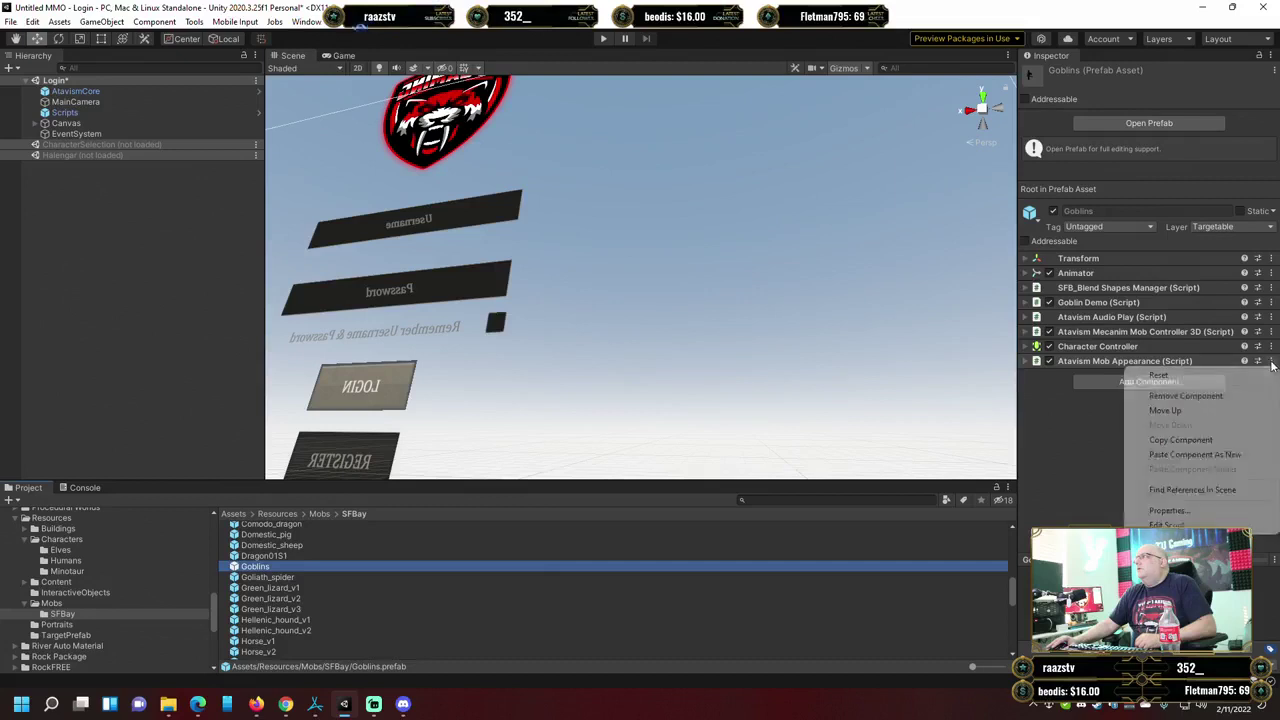
click(1196, 454)
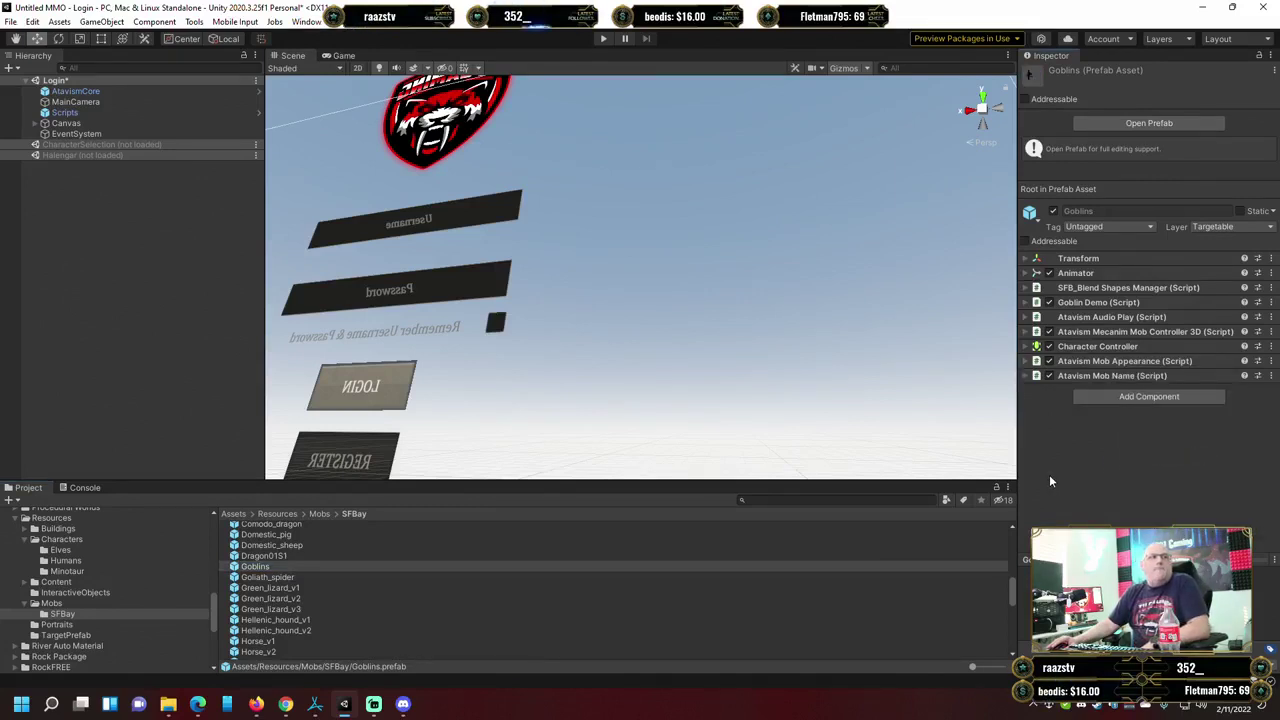
click(285, 546)
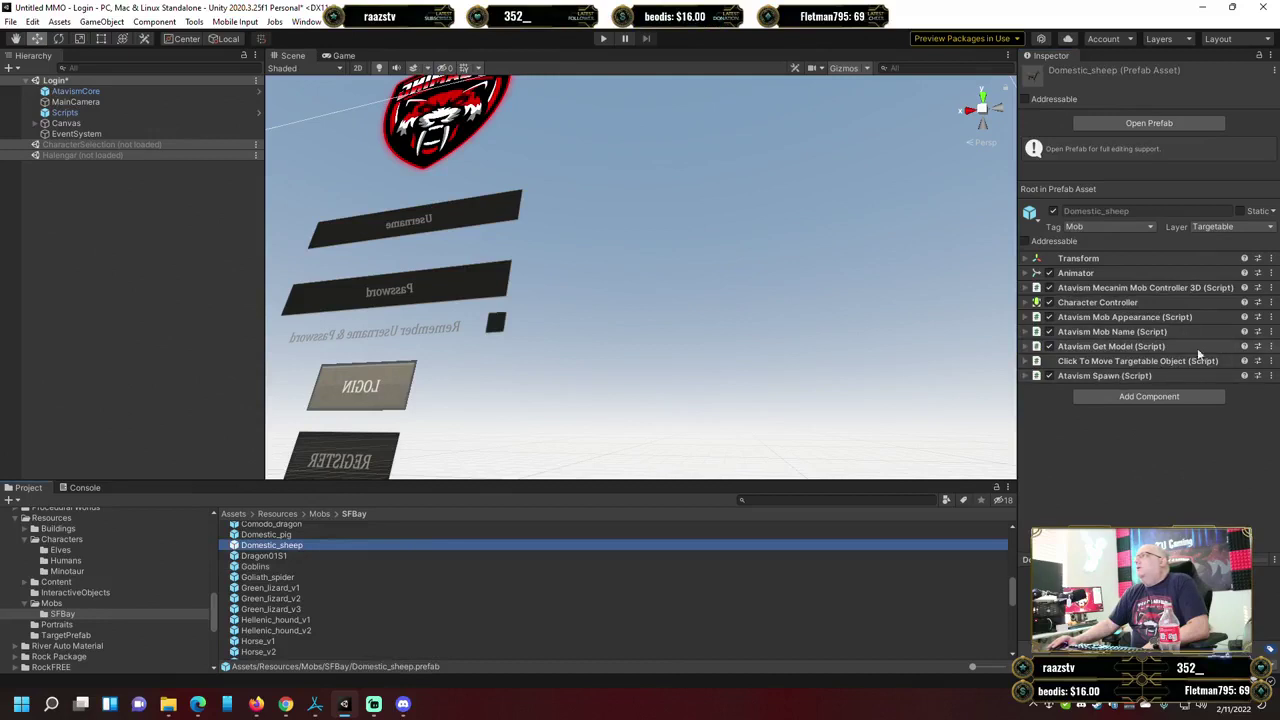
click(1271, 347)
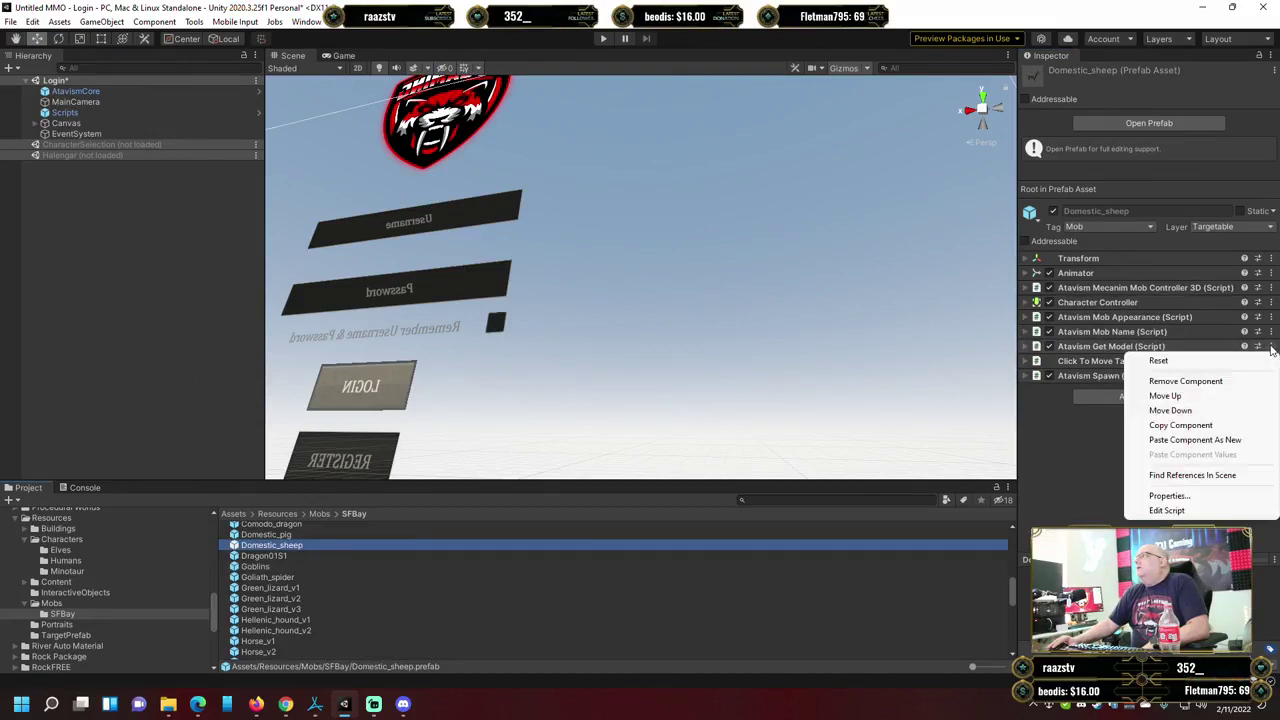
click(1175, 427)
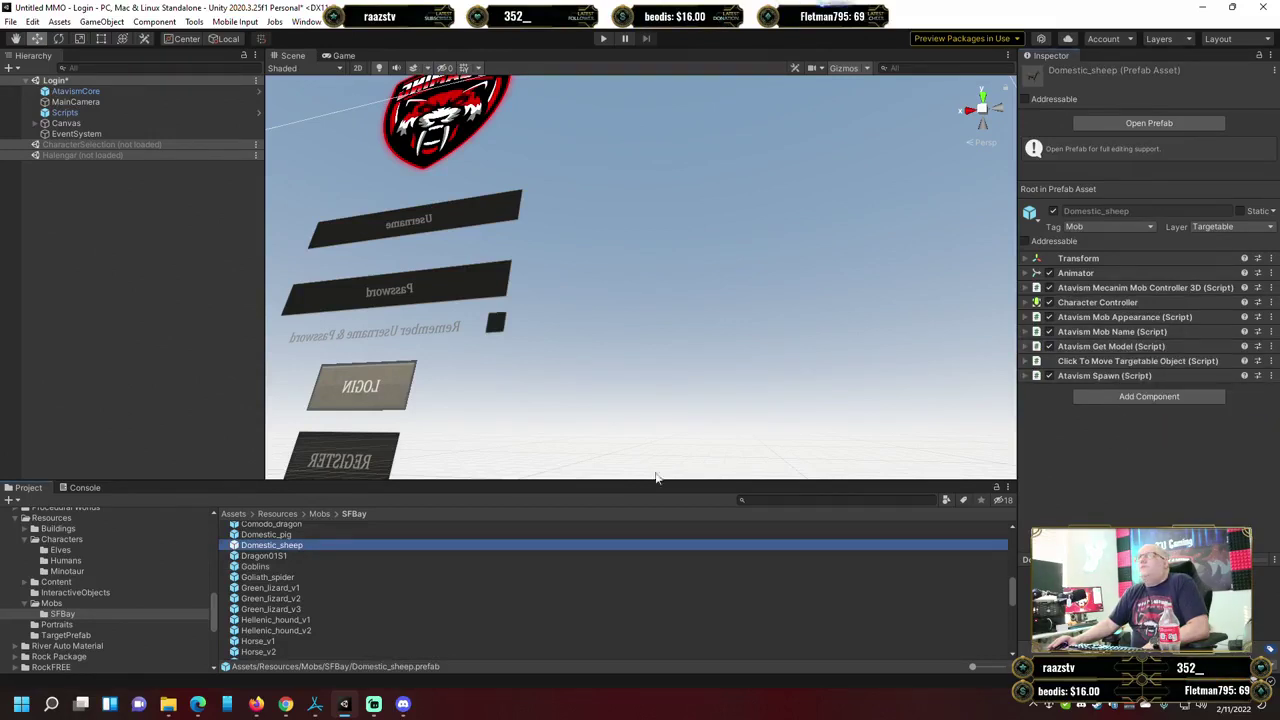
click(274, 566)
click(1271, 377)
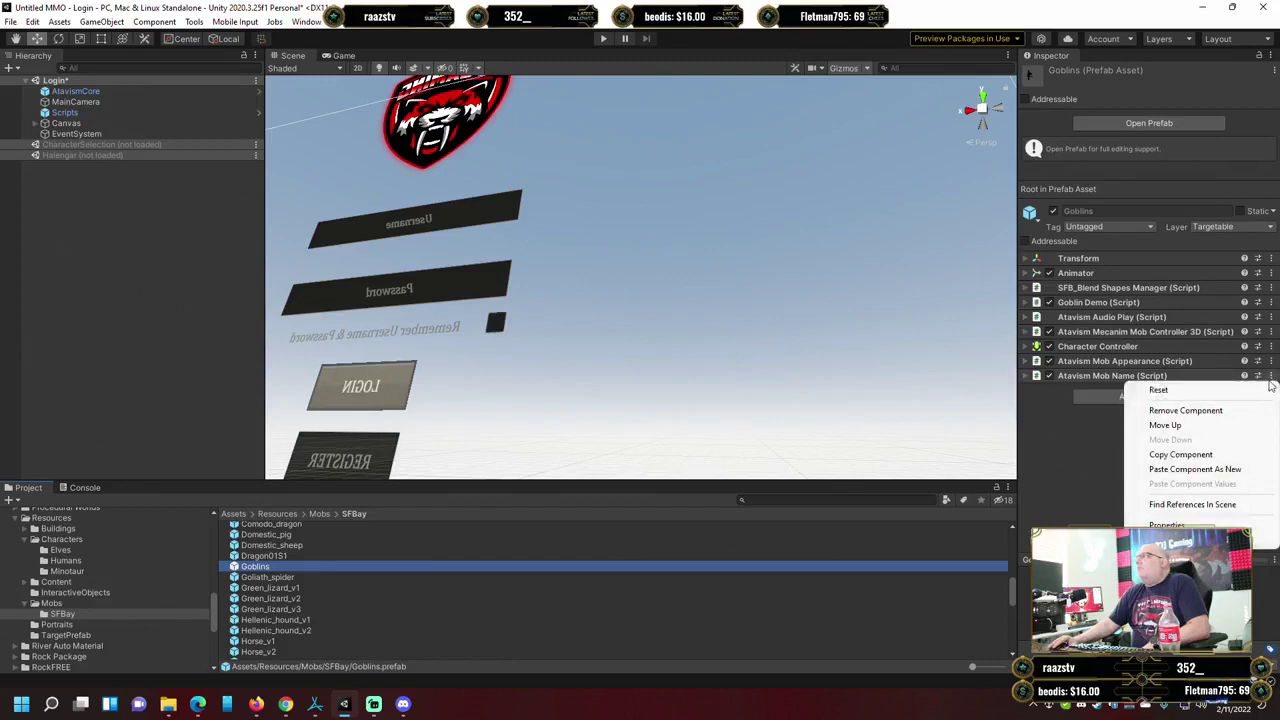
click(1191, 470)
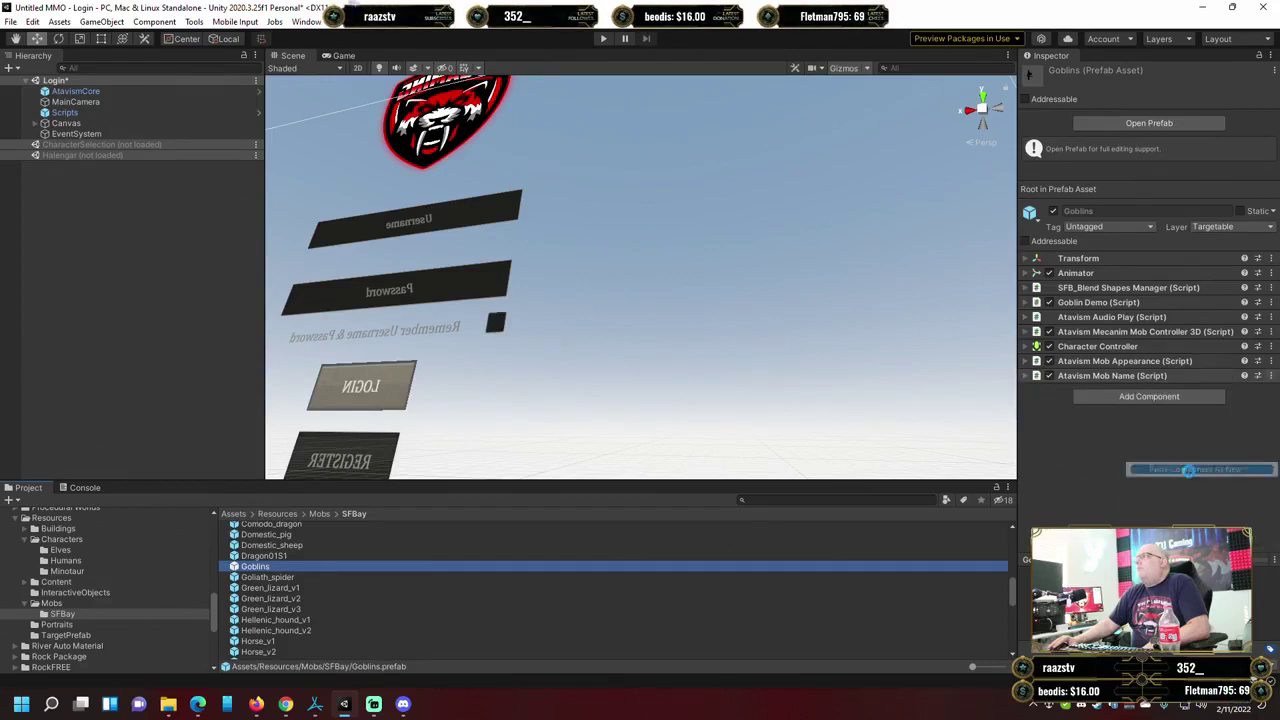
Copy Click To Move Targetable Object and Atavism Spawn from Domestic_sheep onto Goblins as new components.
click(284, 547)
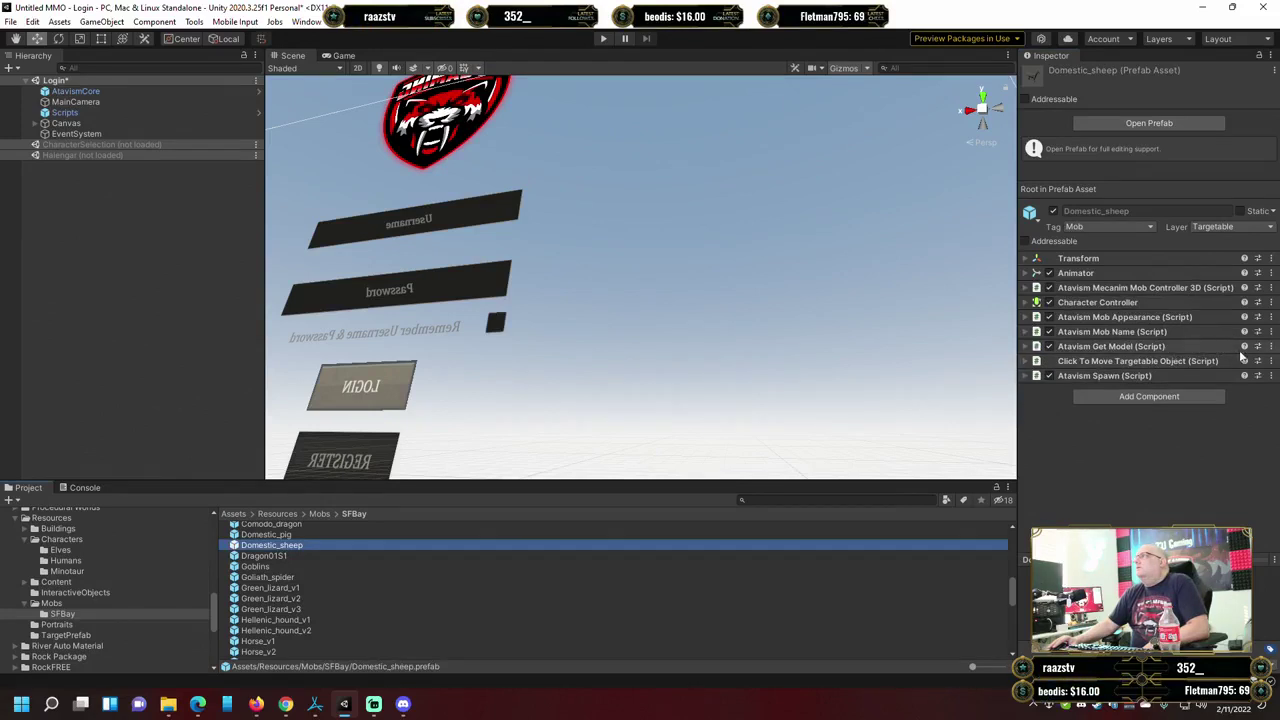
click(1271, 361)
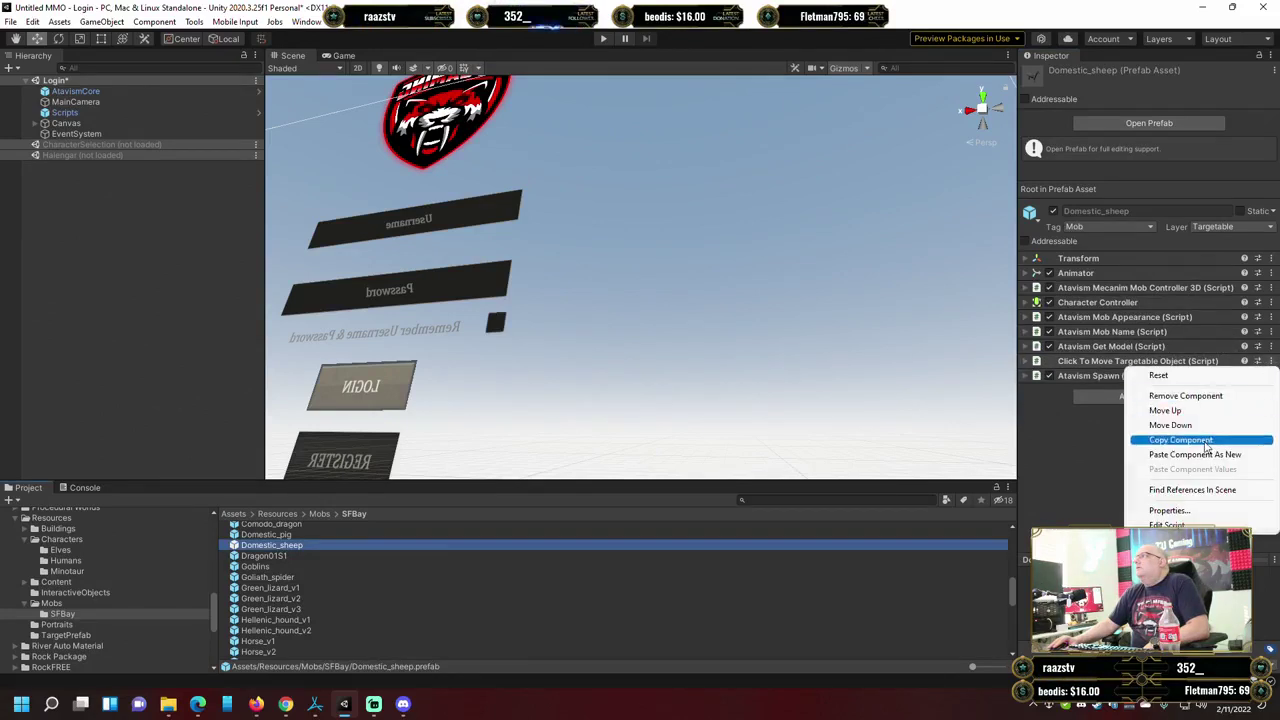
click(1170, 438)
click(256, 566)
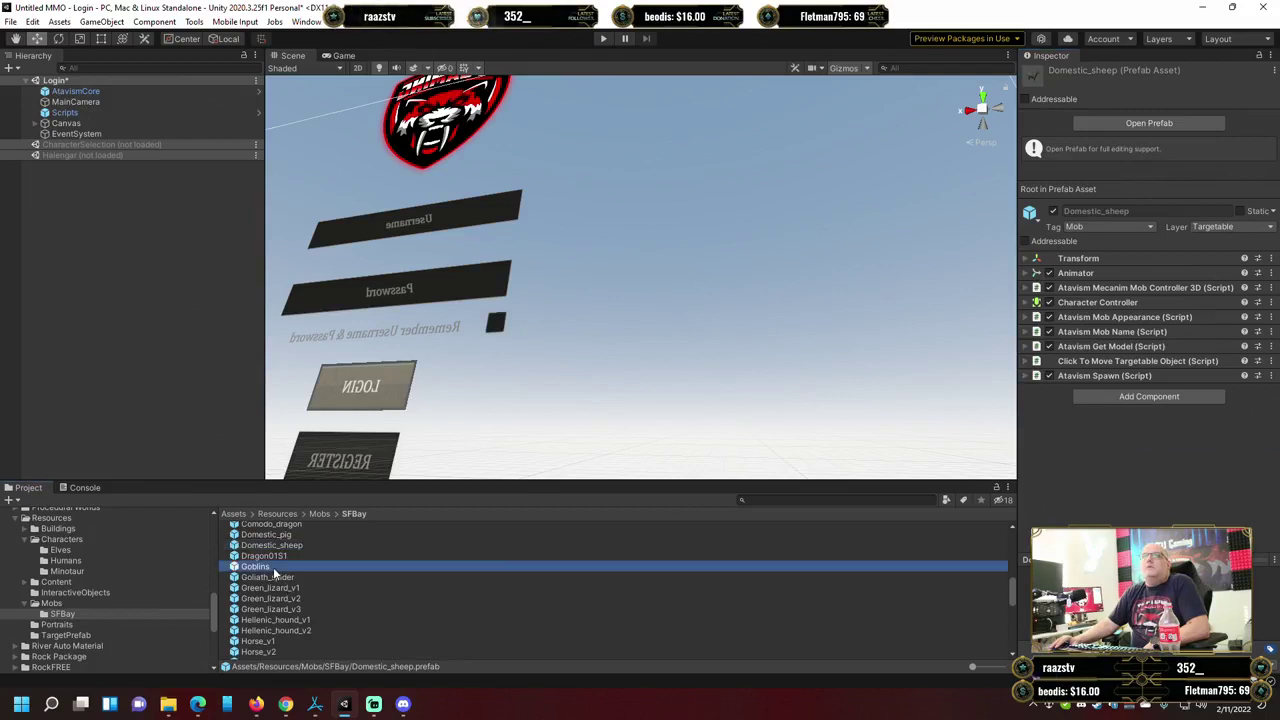
click(1271, 392)
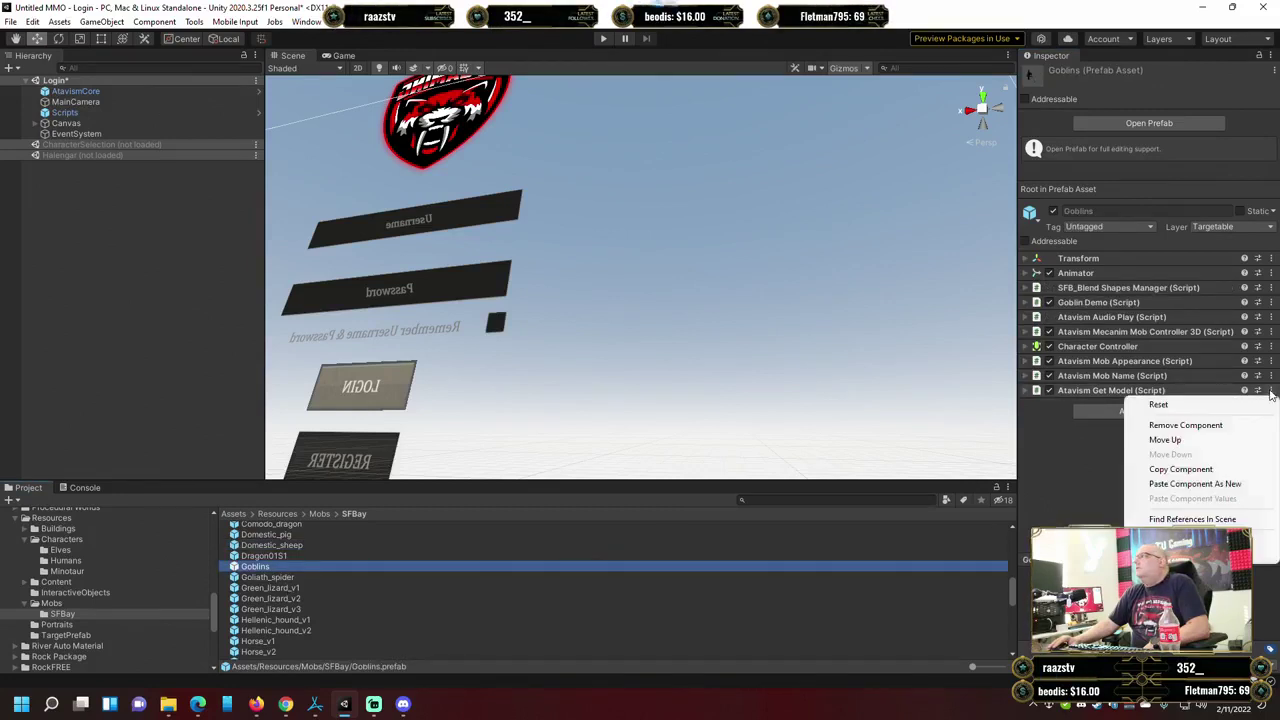
click(1183, 481)
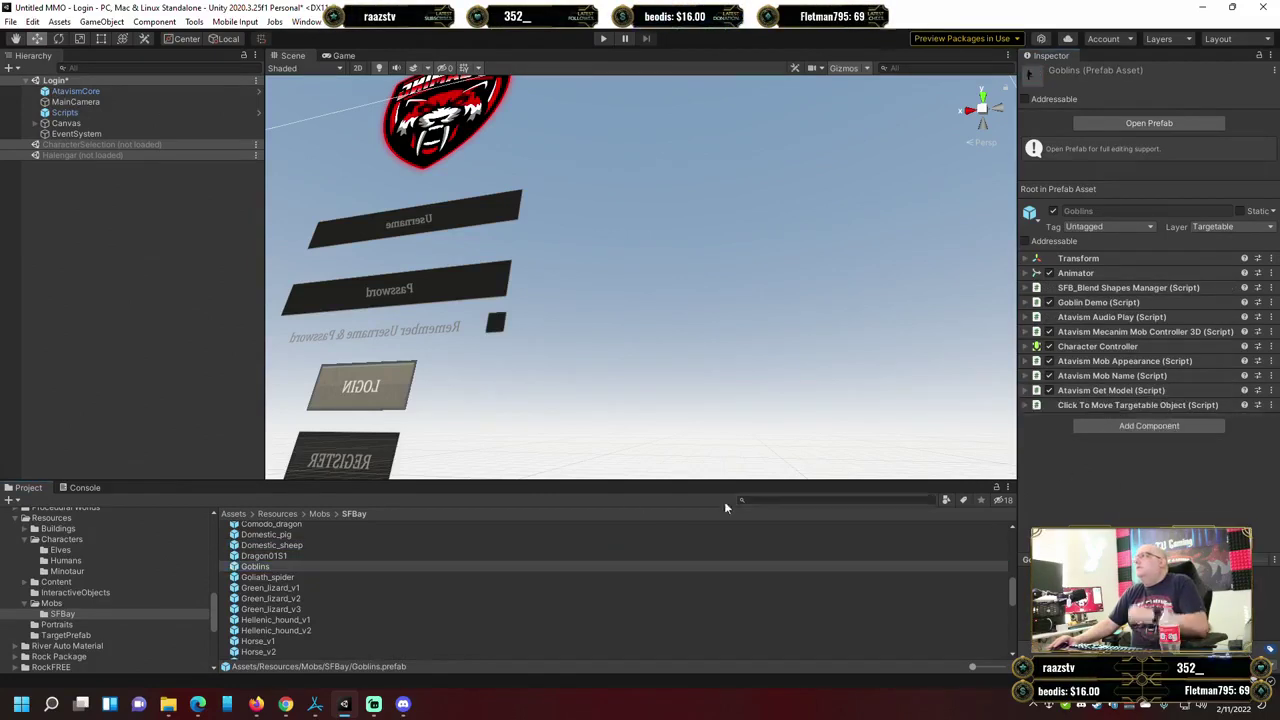
click(283, 546)
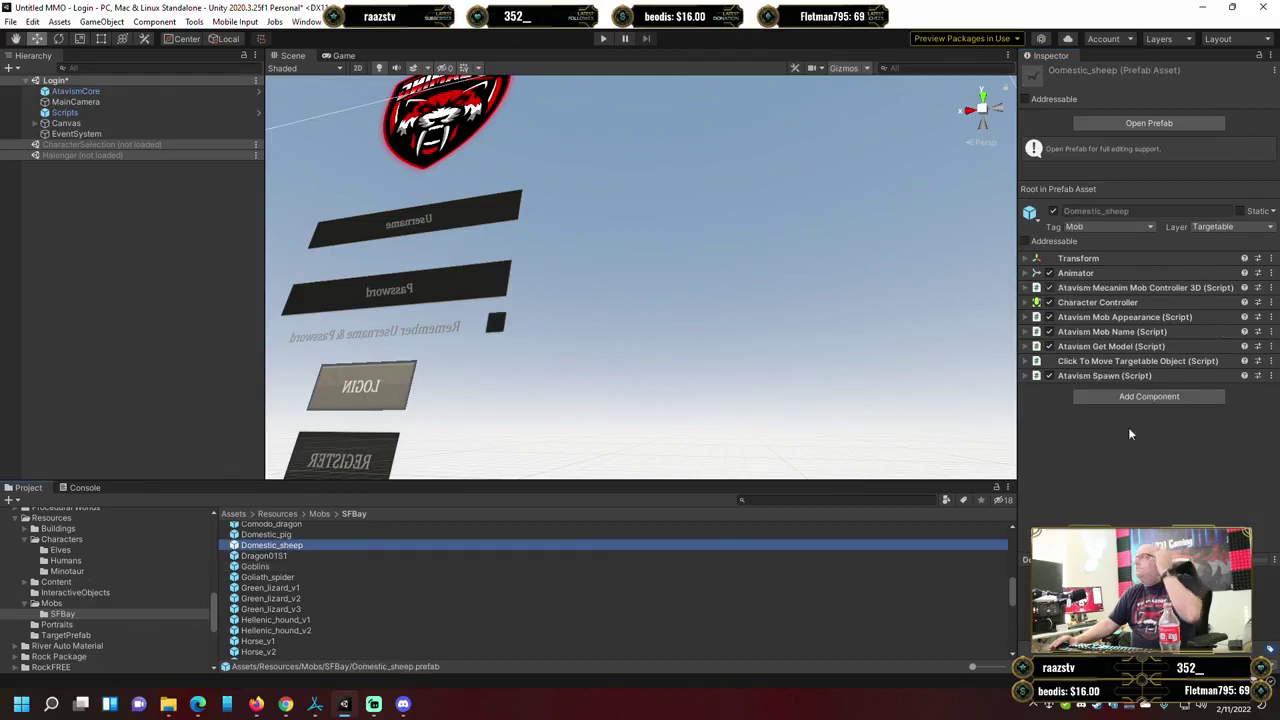
click(1271, 375)
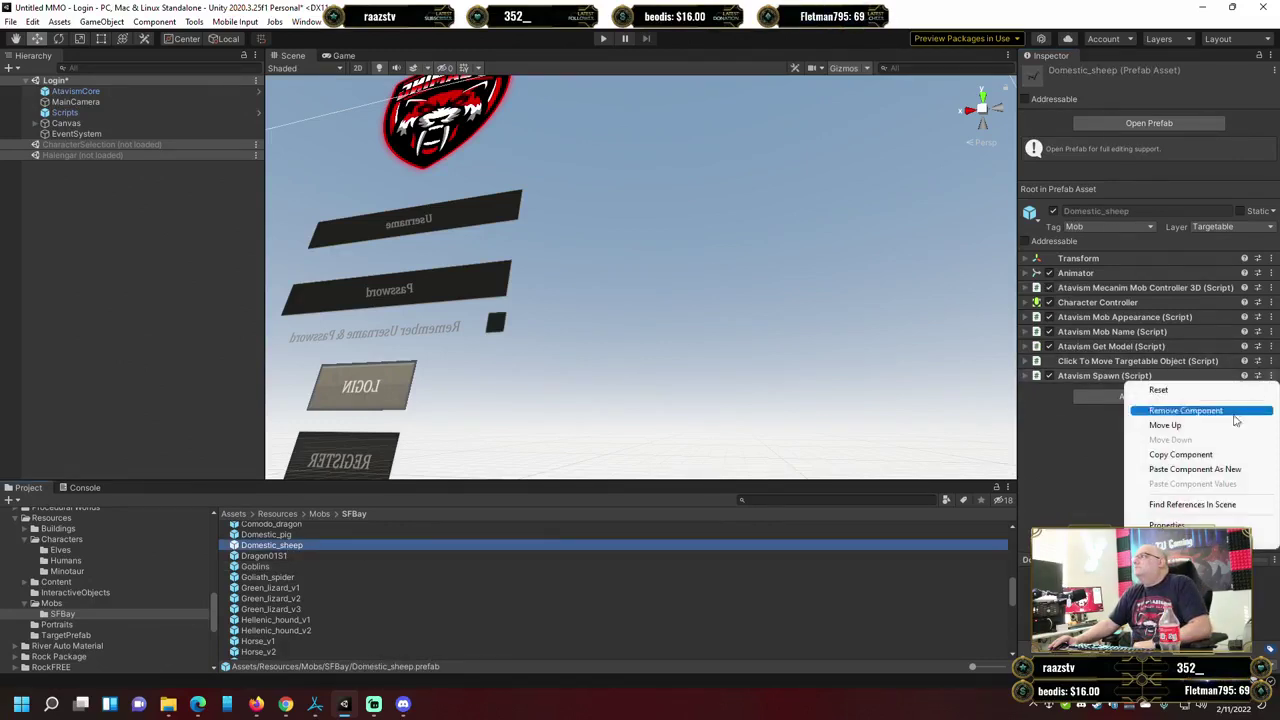
click(1190, 458)
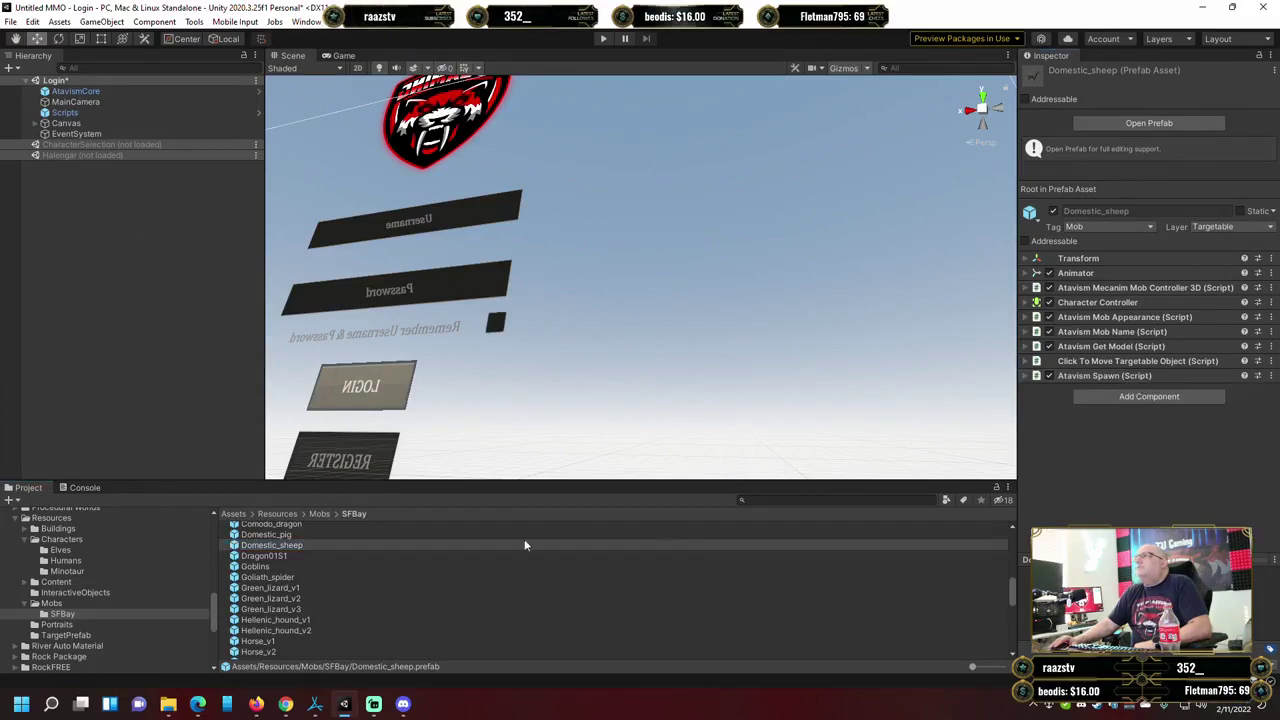
click(282, 566)
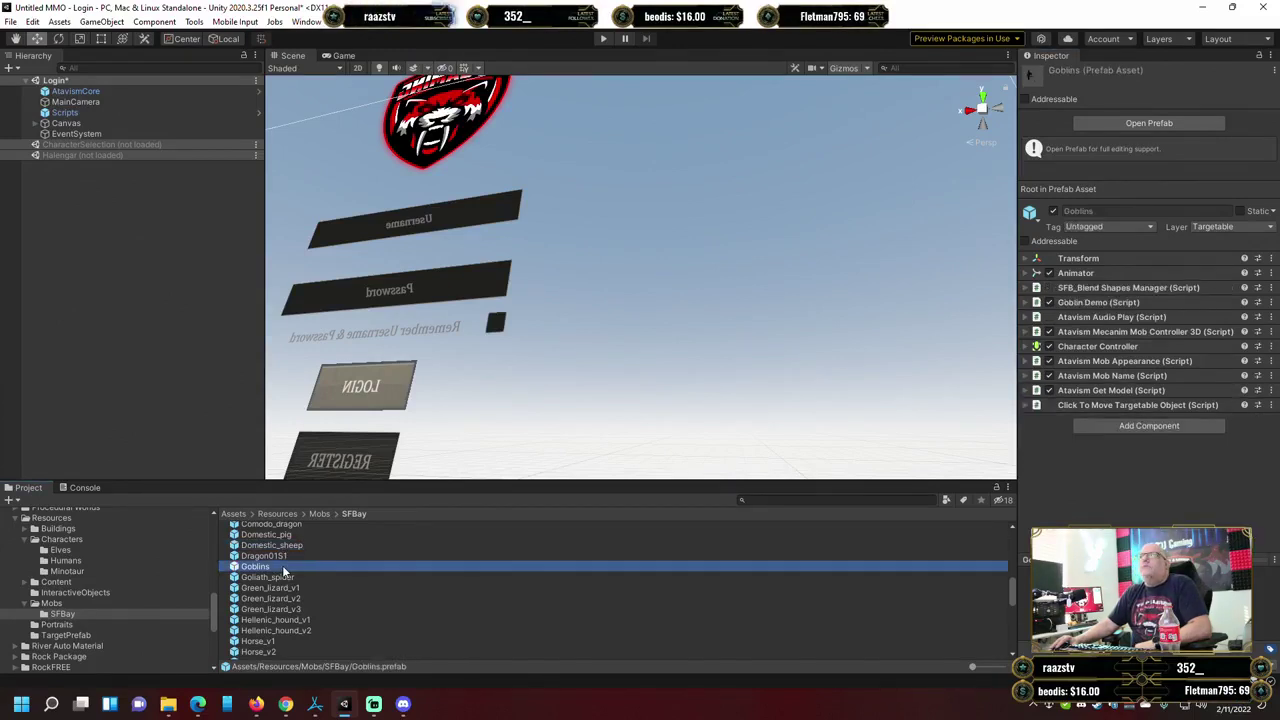
click(1271, 410)
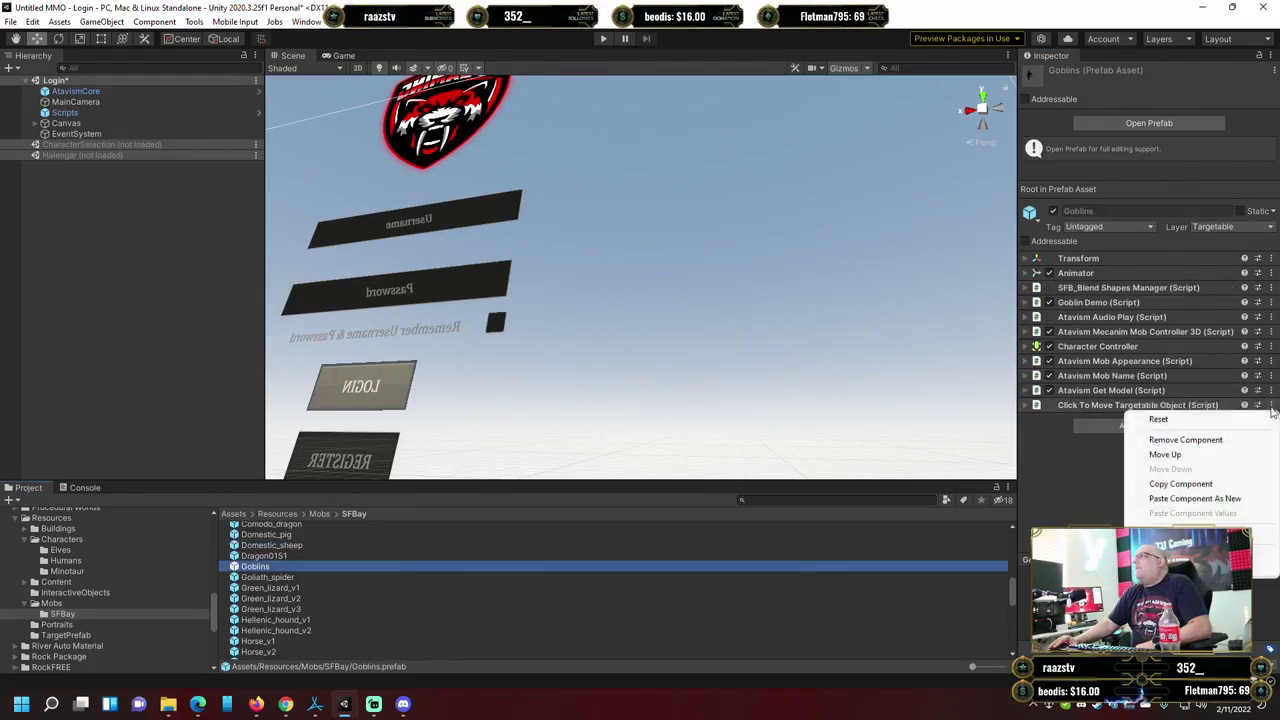
click(1190, 497)
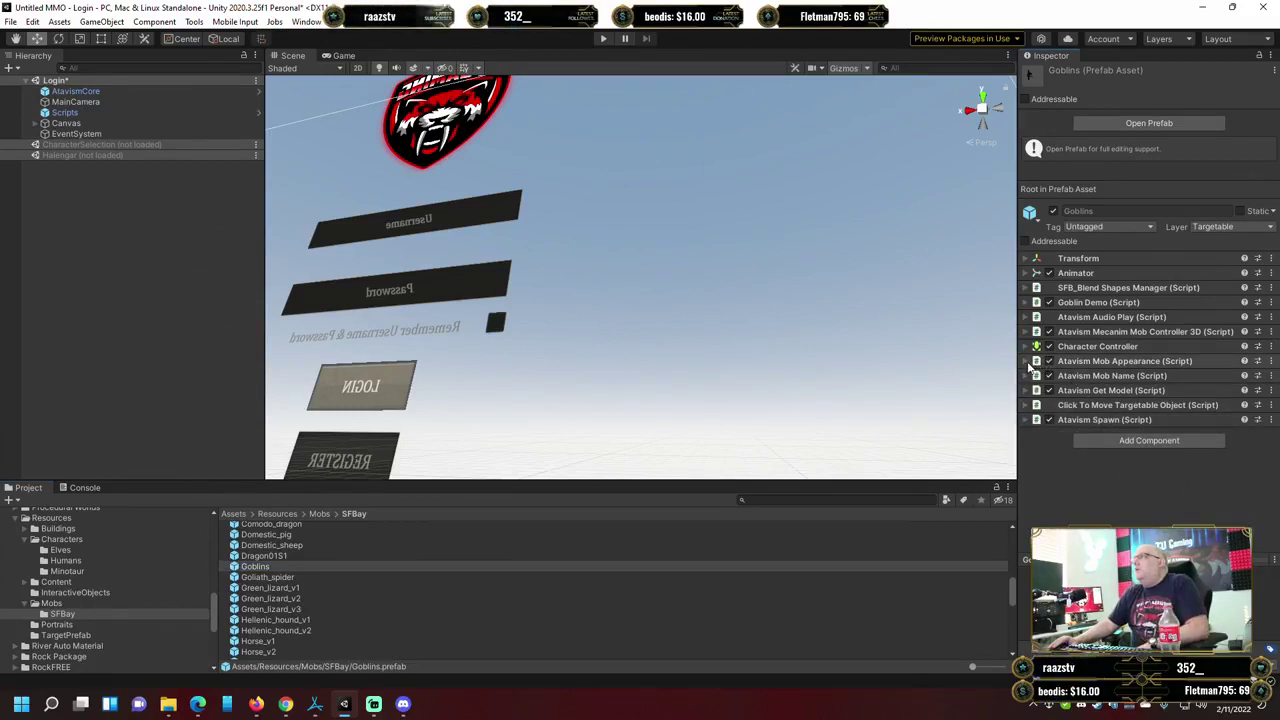
Change the Atavism Get Model model name from Domestic_sheep to Goblins.
click(1029, 364)
click(1029, 362)
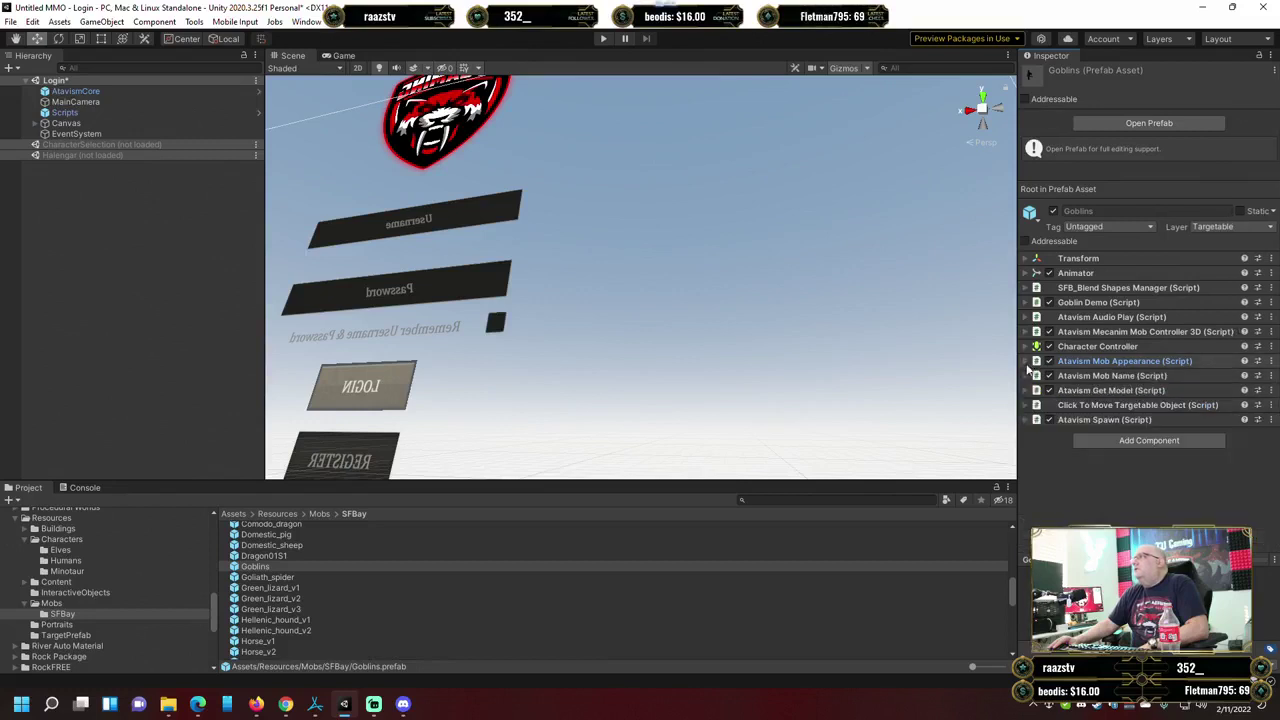
click(1025, 376)
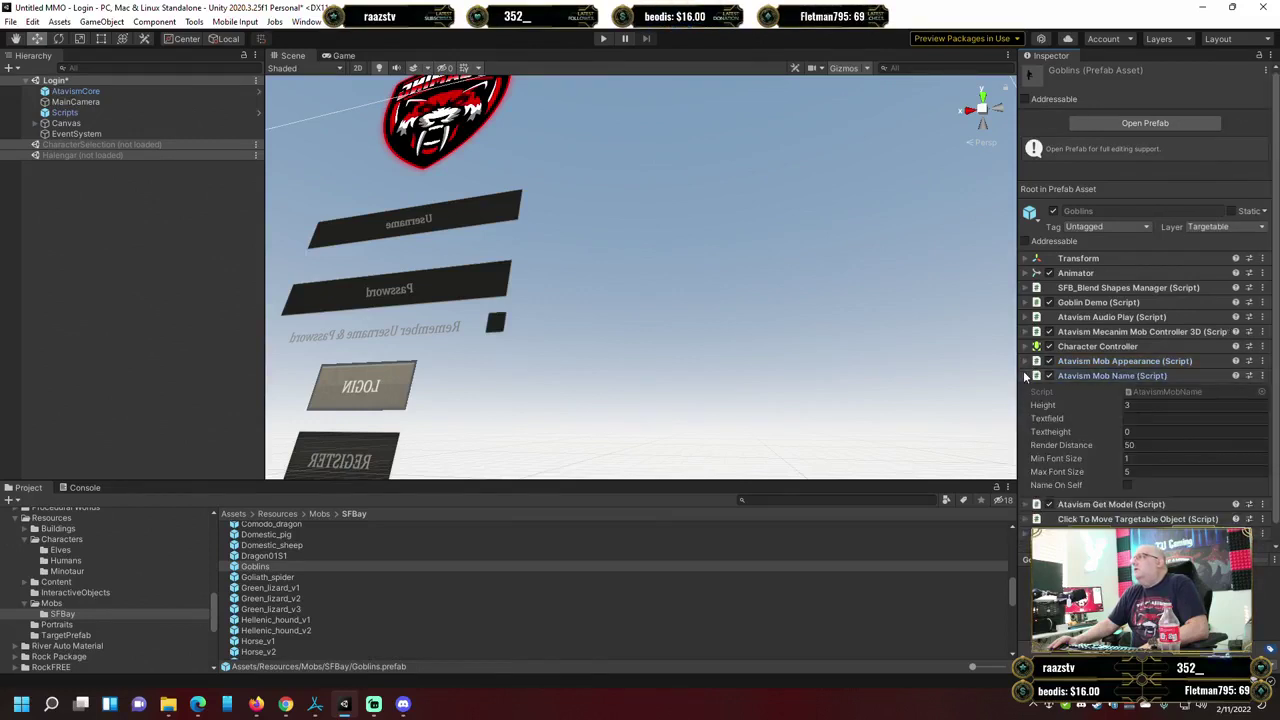
click(1025, 376)
click(1028, 391)
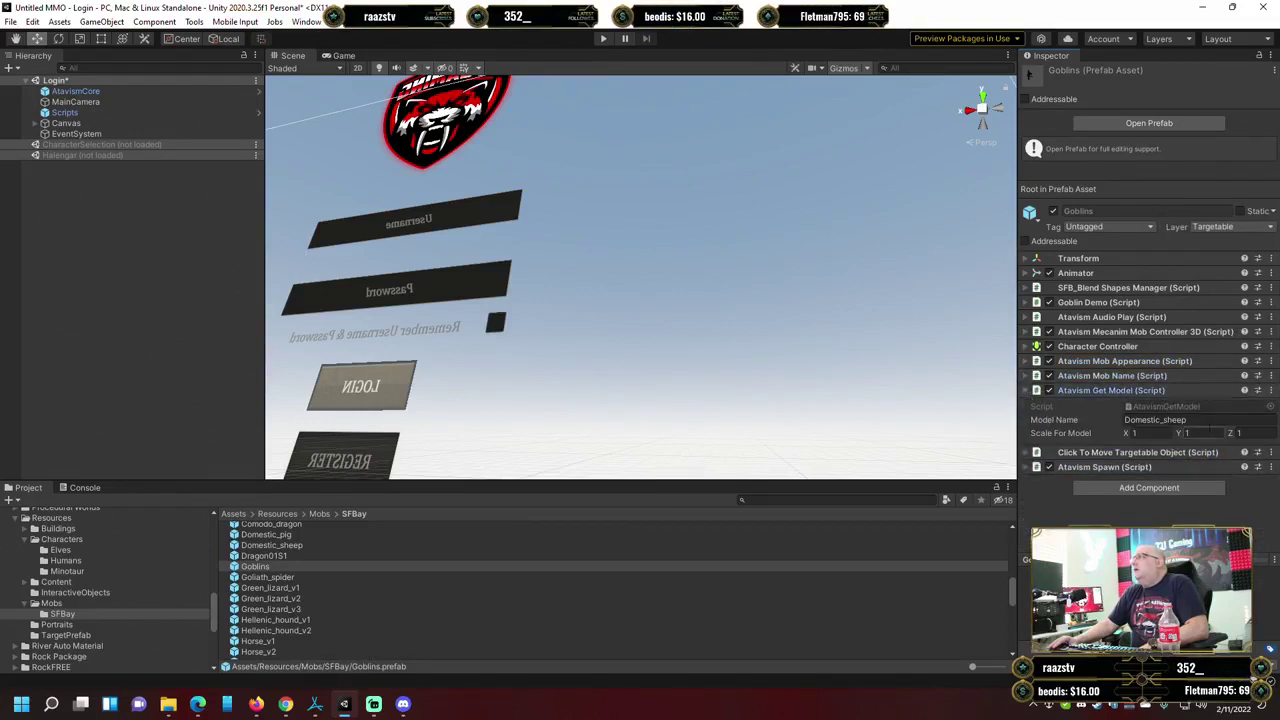
click(1155, 419)
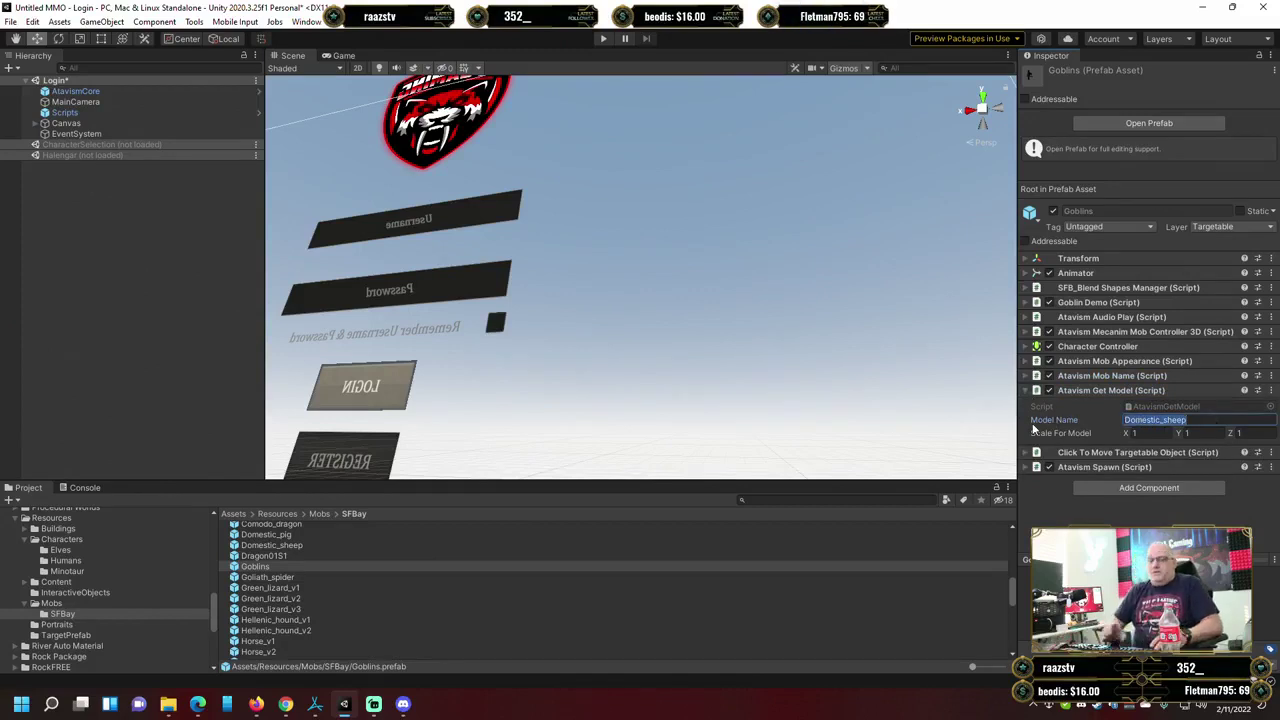
text(Gobl)
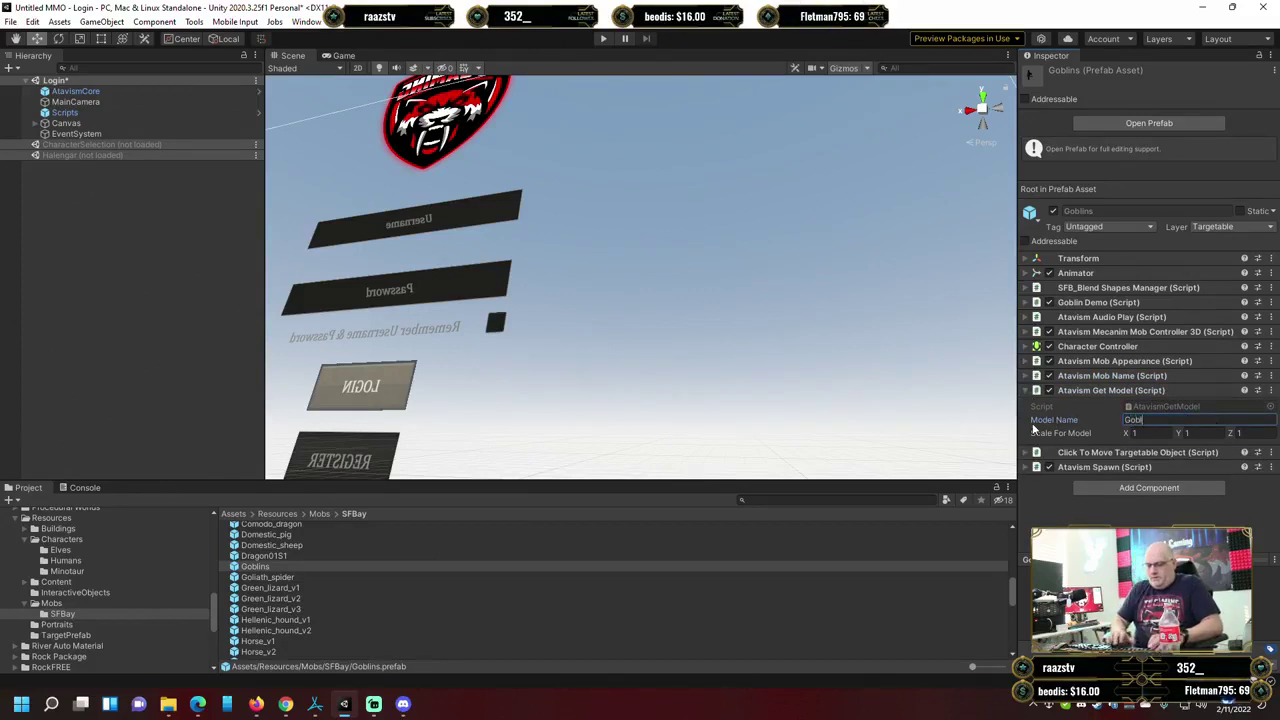
text(ins)
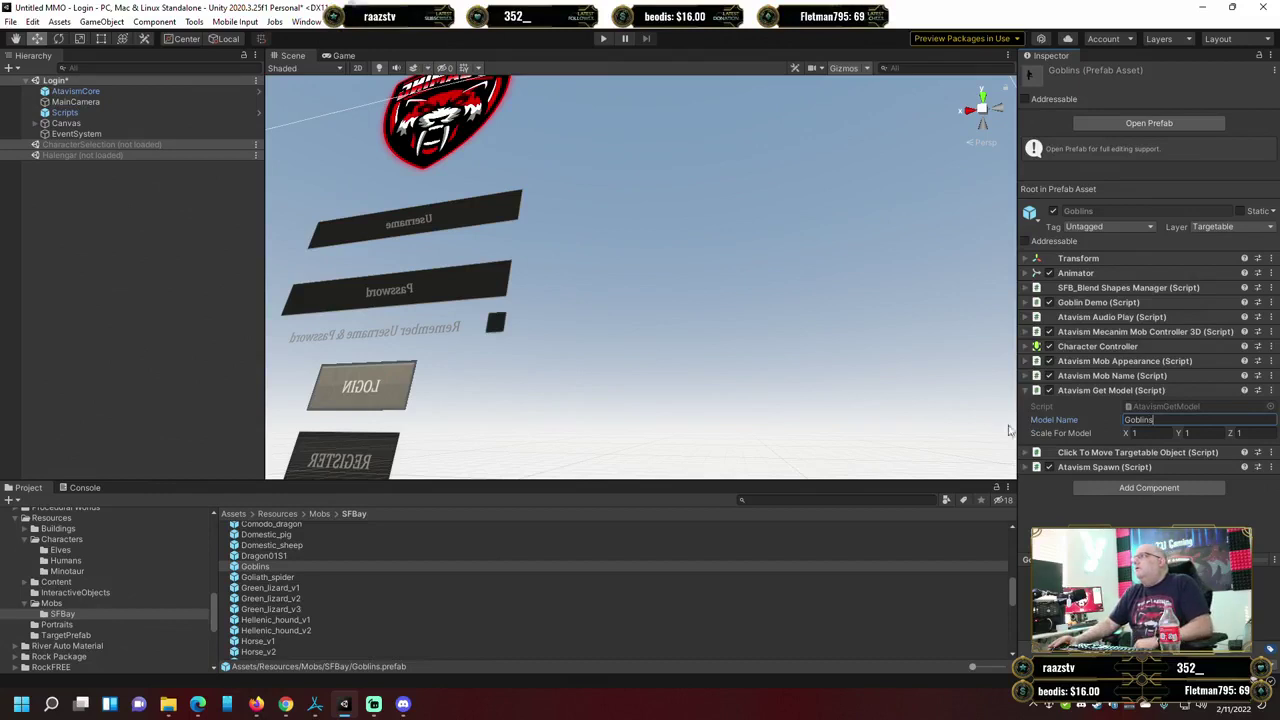
key(Return)
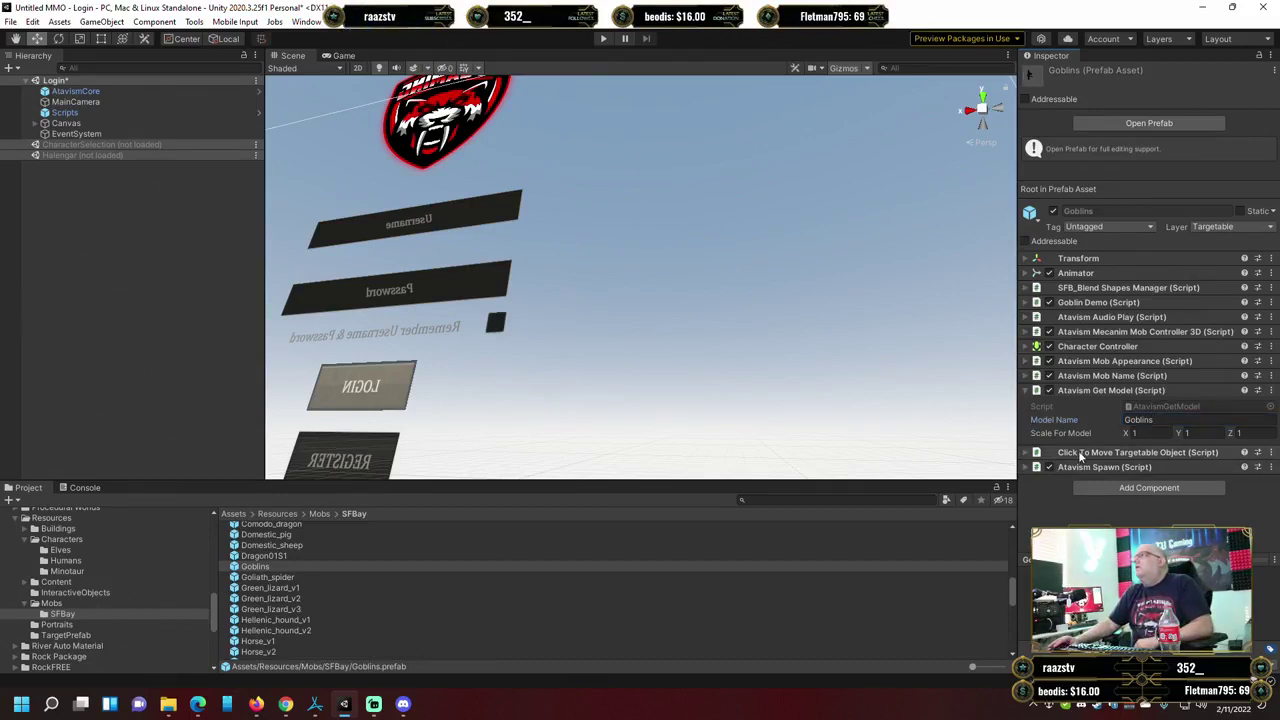
Set the Goblins prefab's tag to Mob.
click(1150, 390)
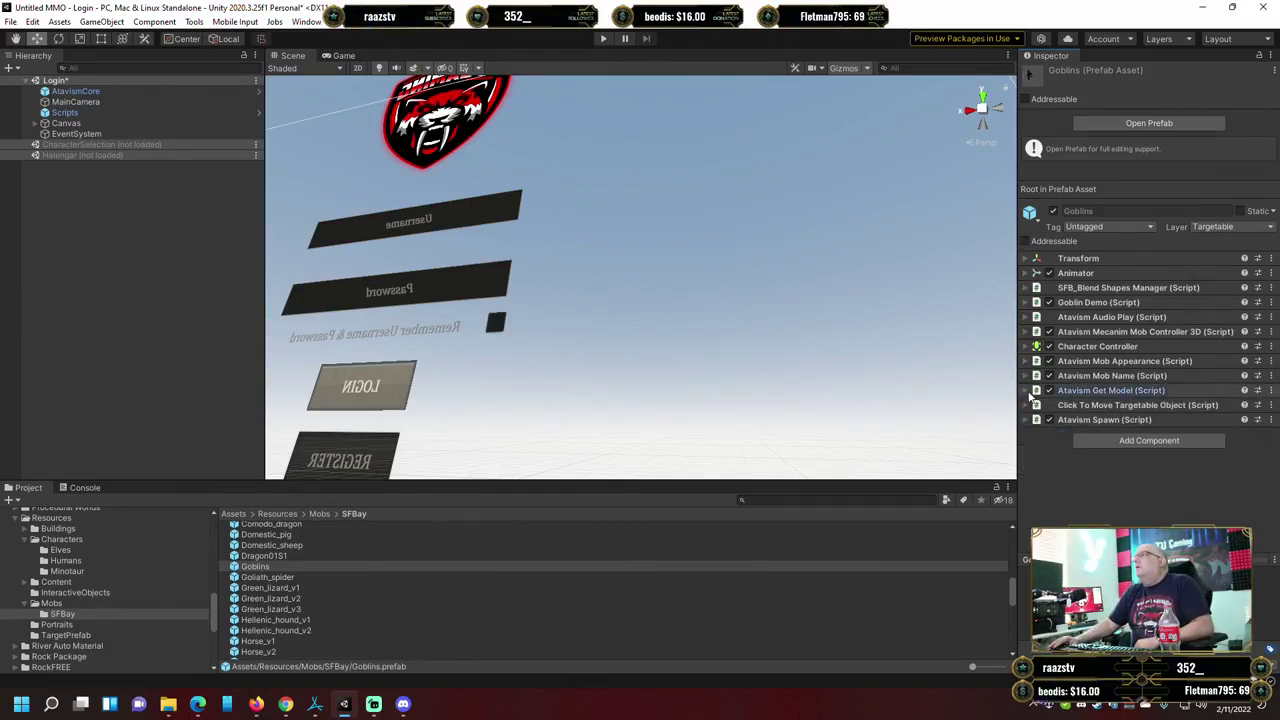
click(1126, 234)
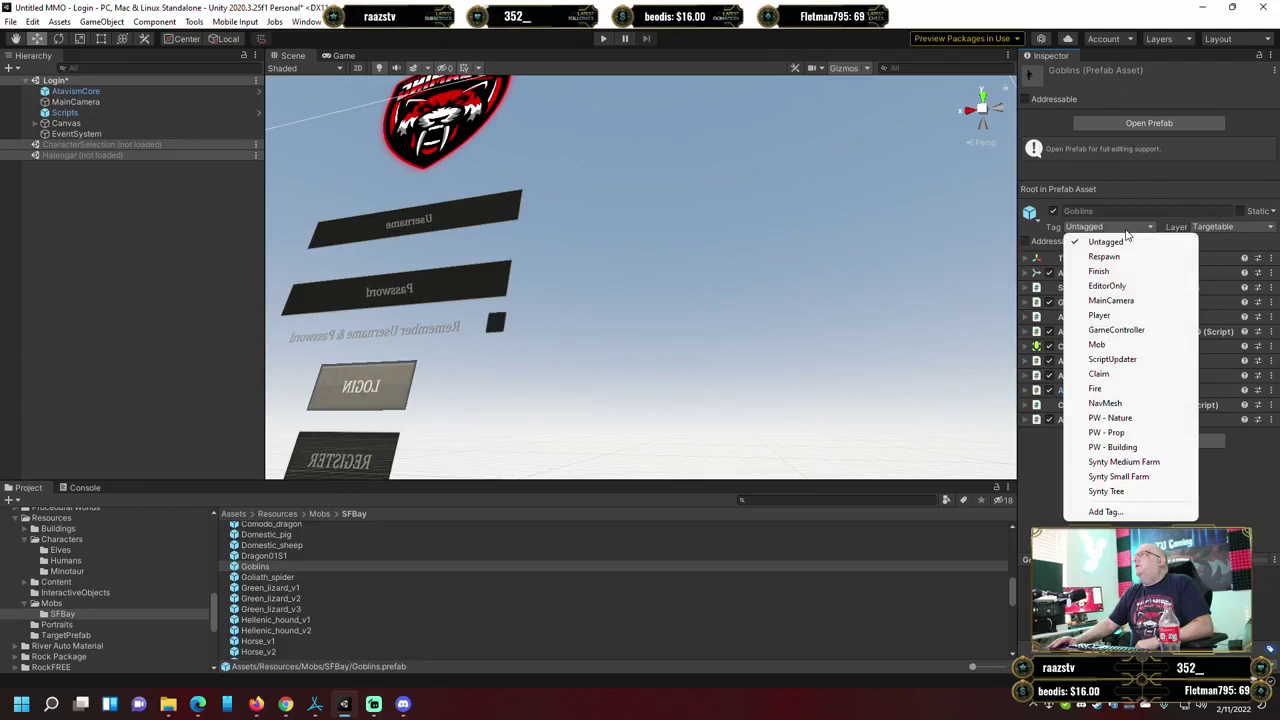
click(1101, 344)
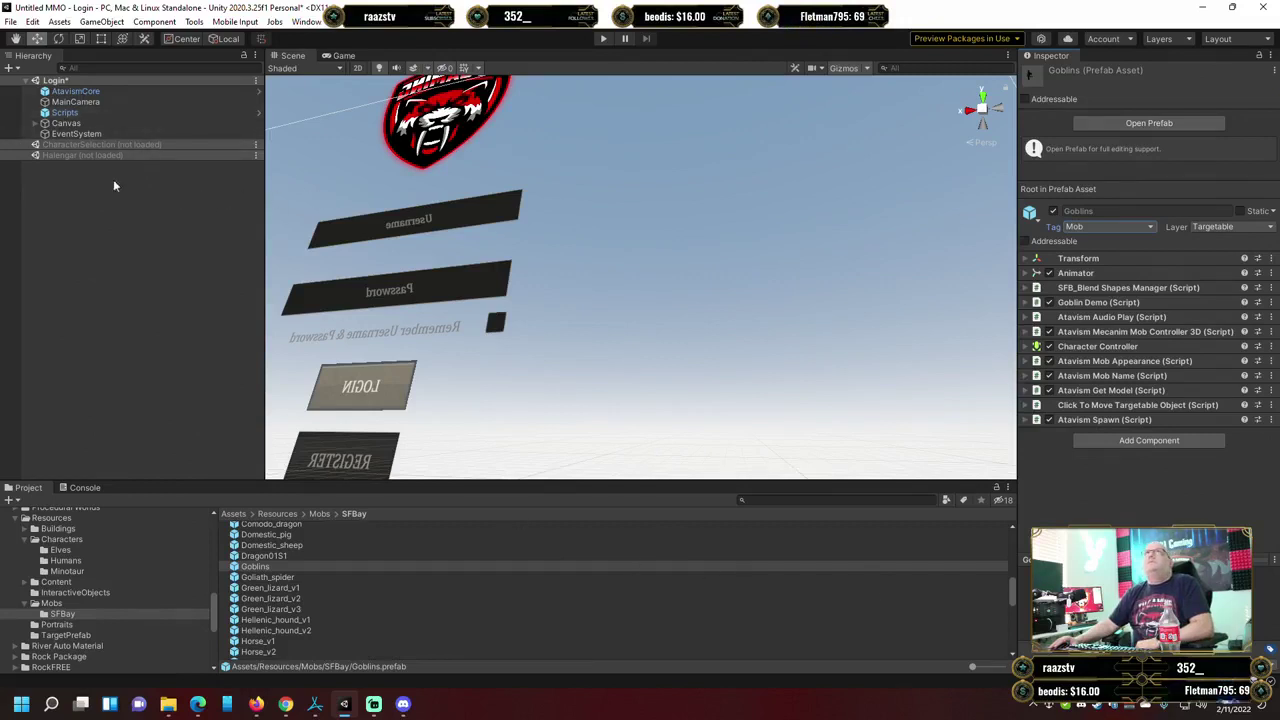
Load the Halengar scene, then unload Login without saving its changes.
right_click(90, 155)
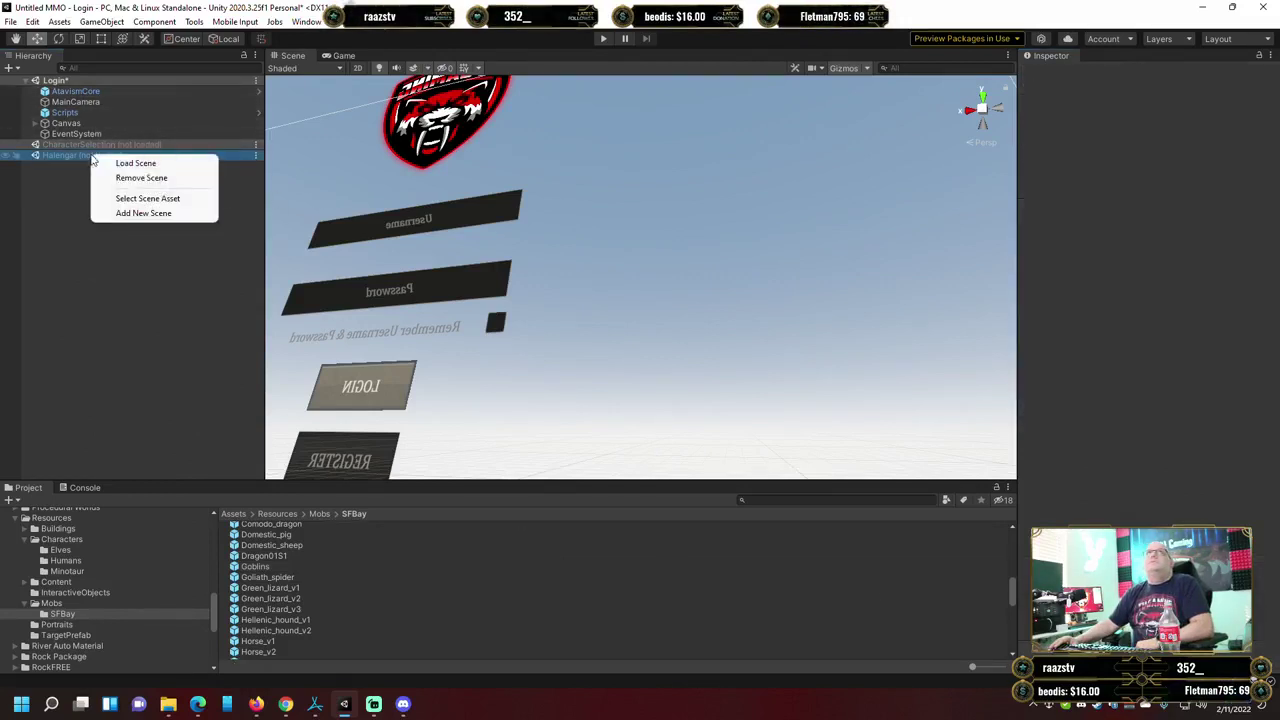
click(112, 163)
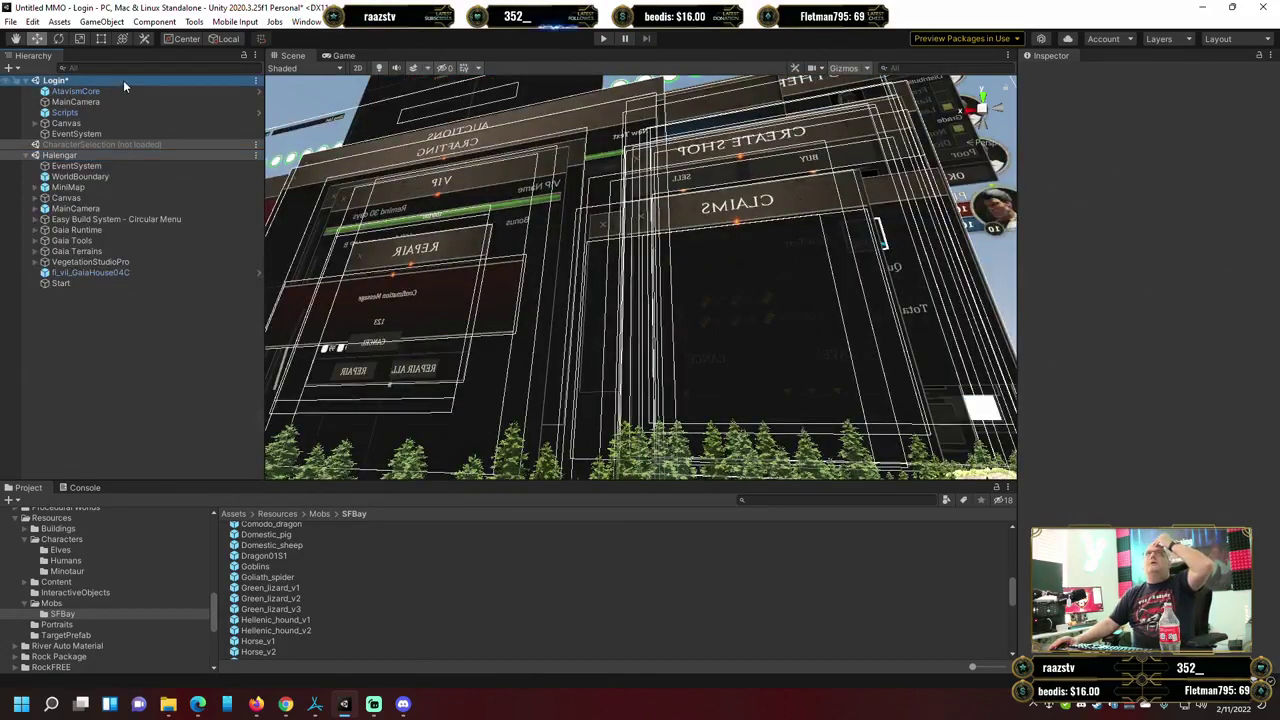
right_click(123, 80)
click(175, 161)
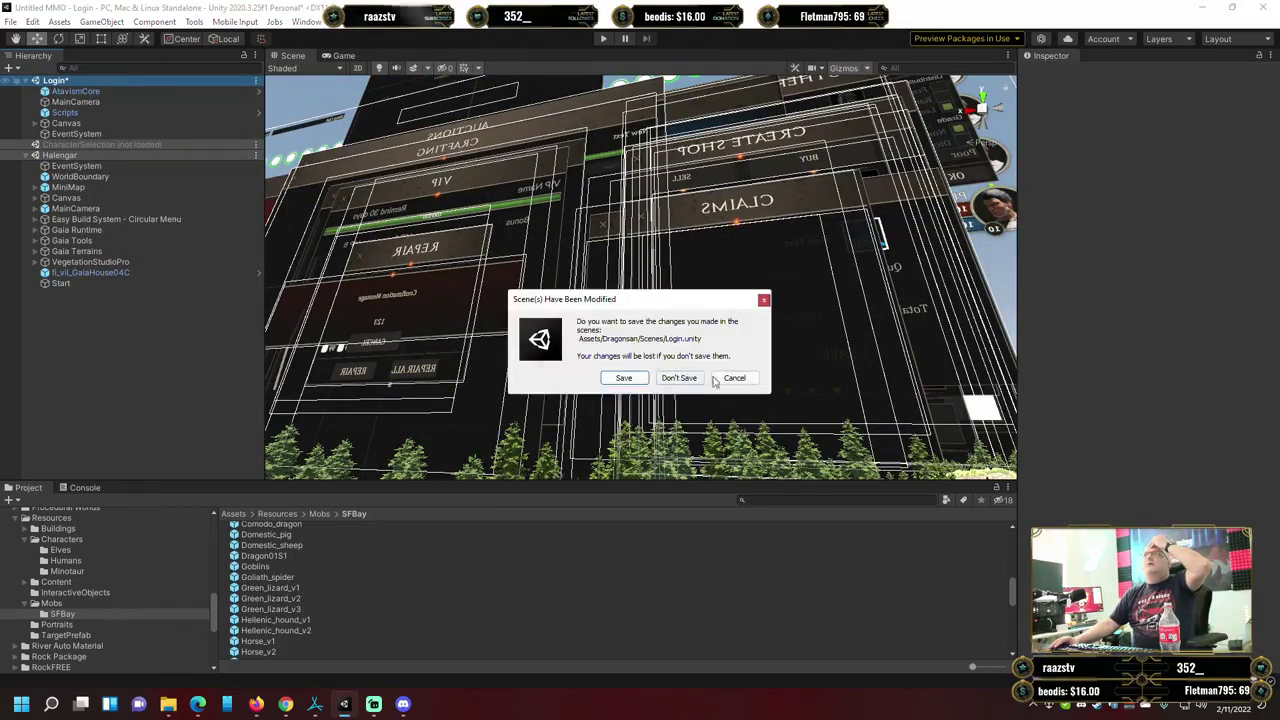
click(679, 377)
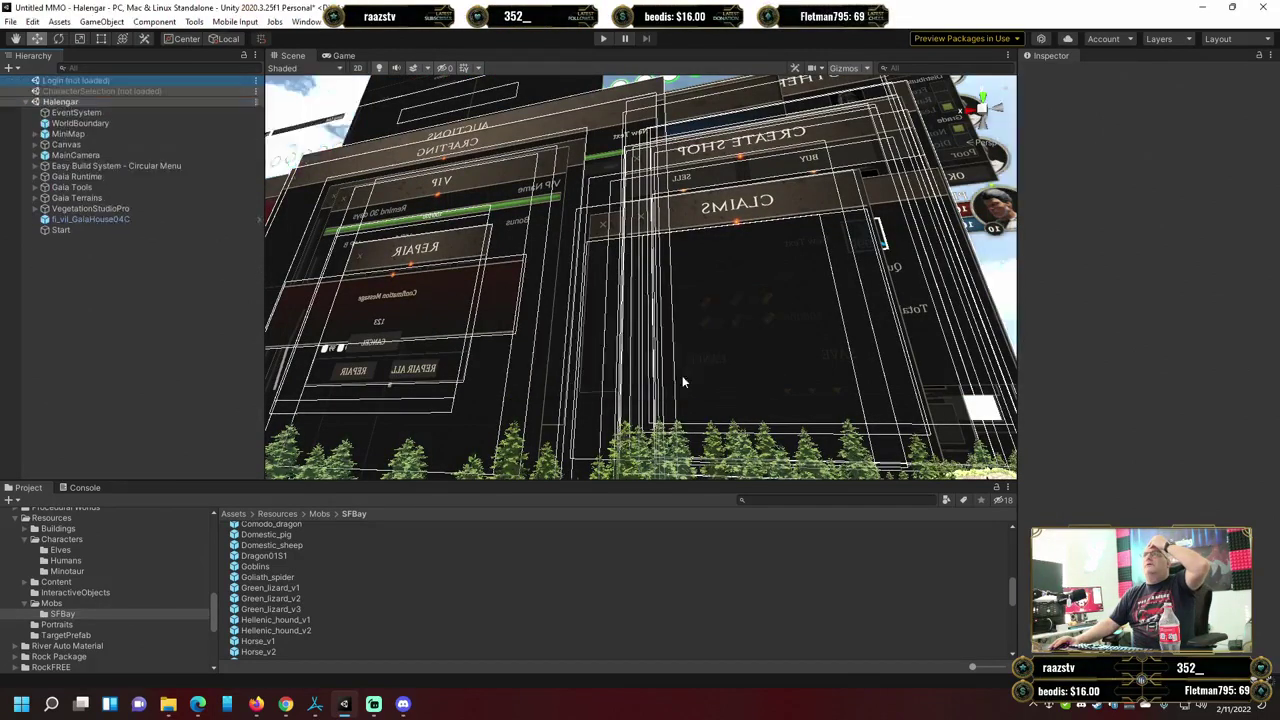
Reload the Login scene and unload Halengar.
right_click(97, 101)
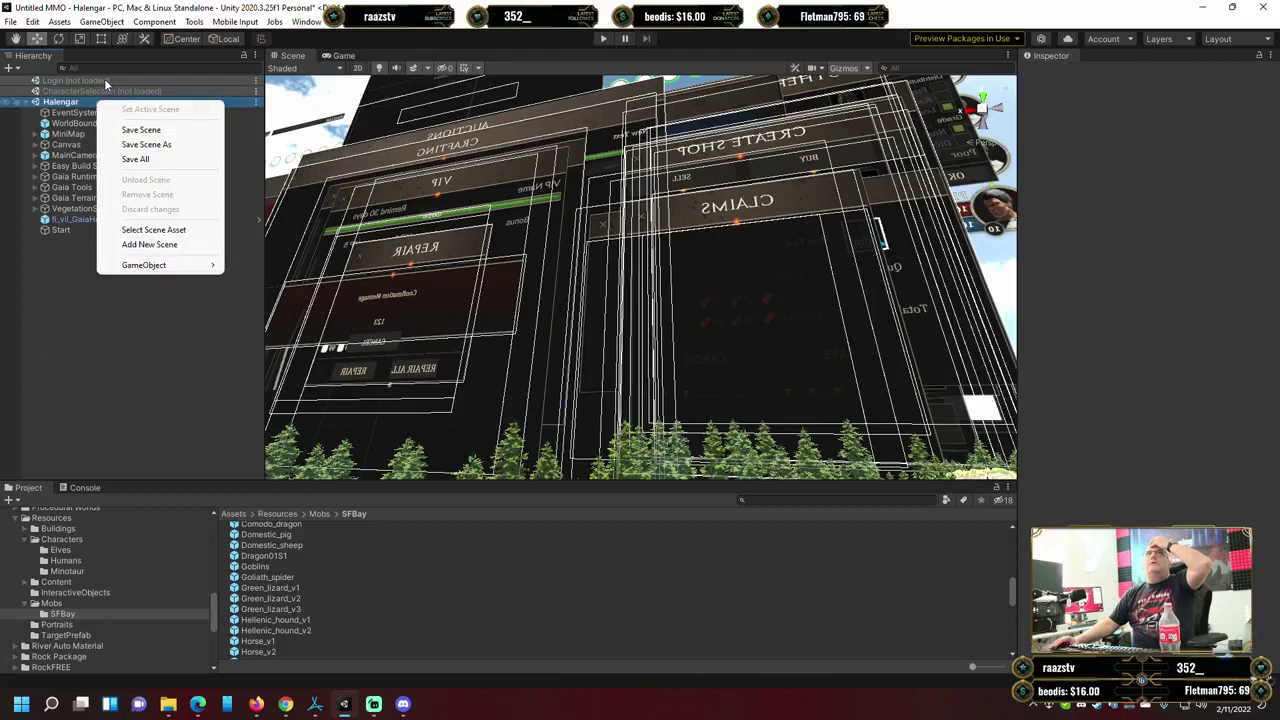
right_click(105, 82)
click(147, 90)
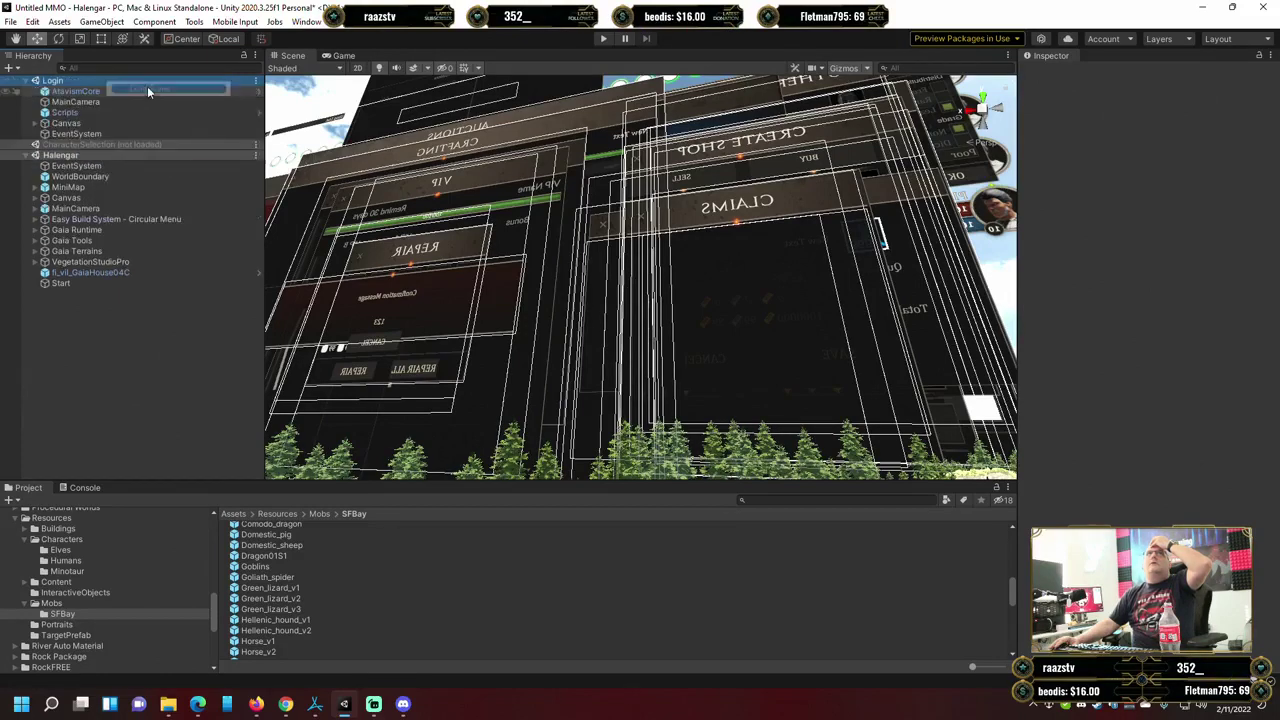
right_click(92, 155)
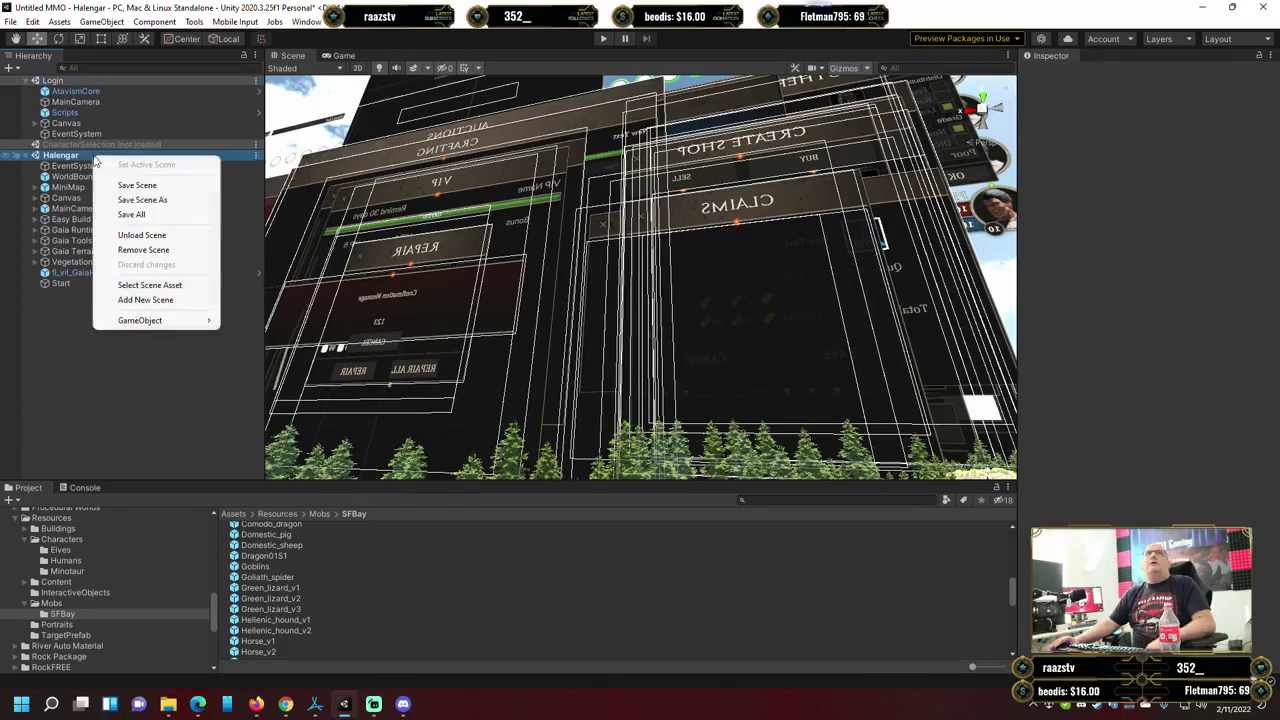
click(141, 236)
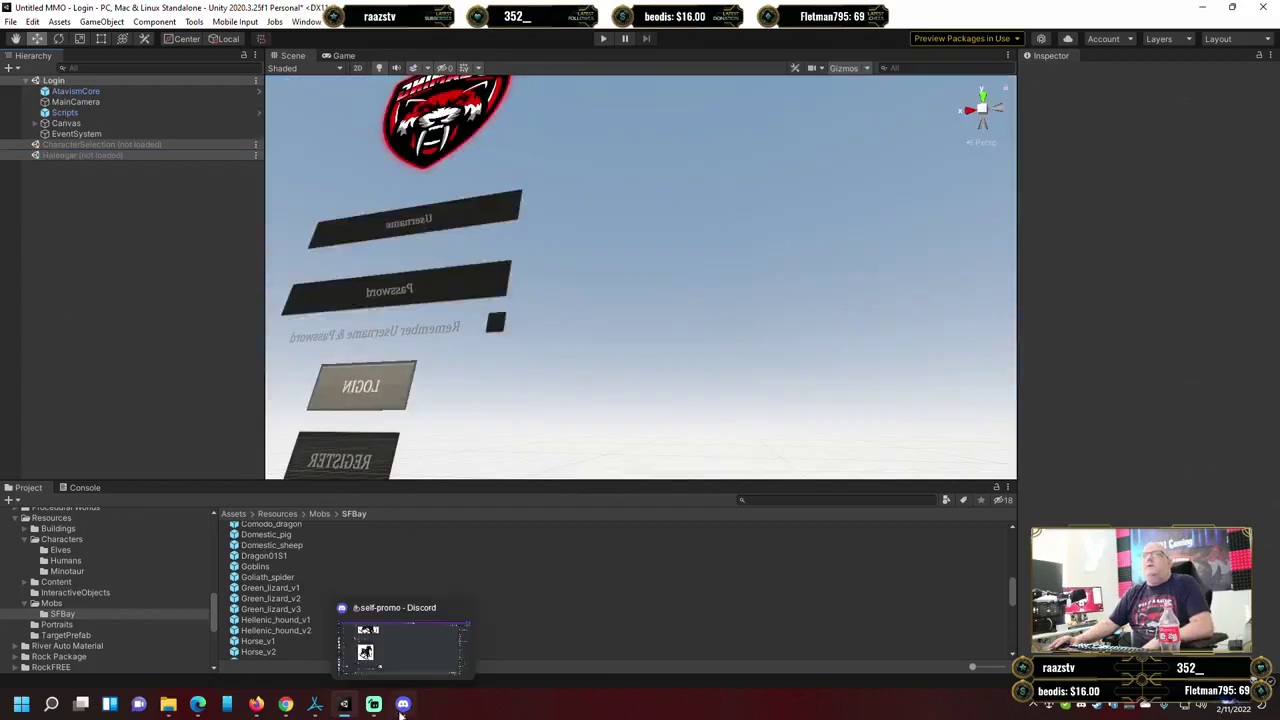
Start a new mob named Goblin in Atavism Editor, then close the form without saving.
click(318, 706)
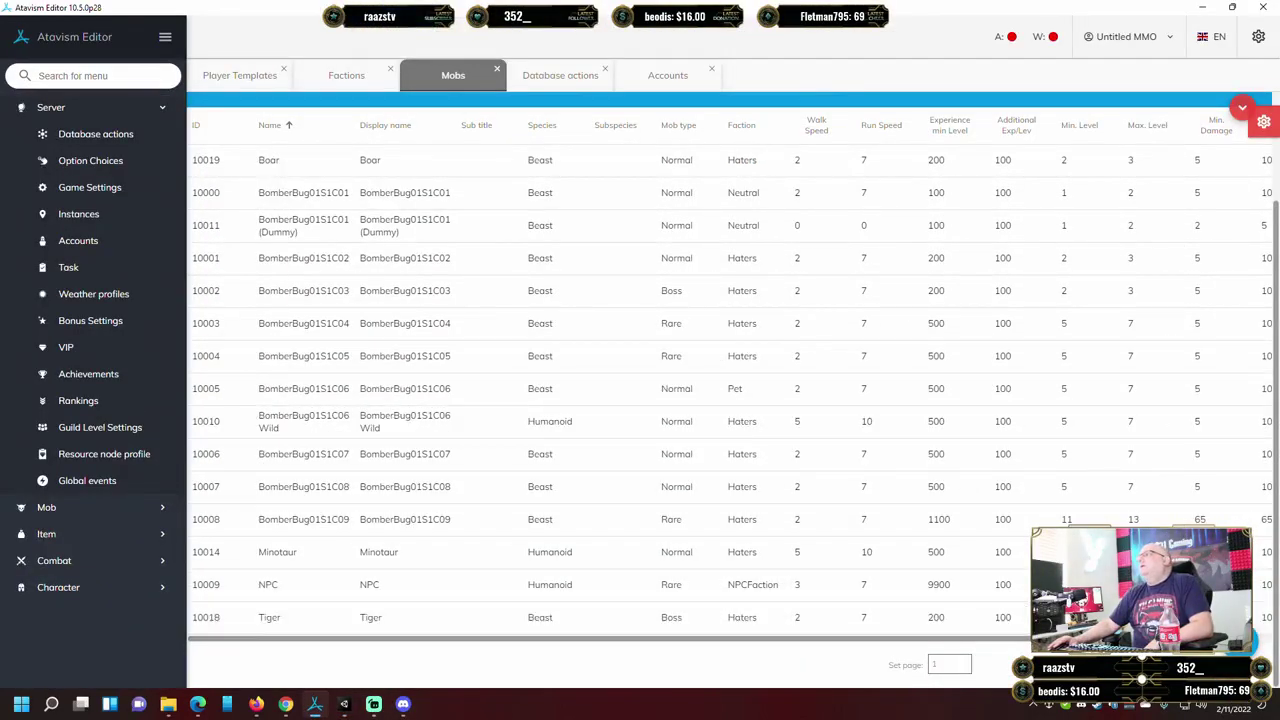
click(1252, 648)
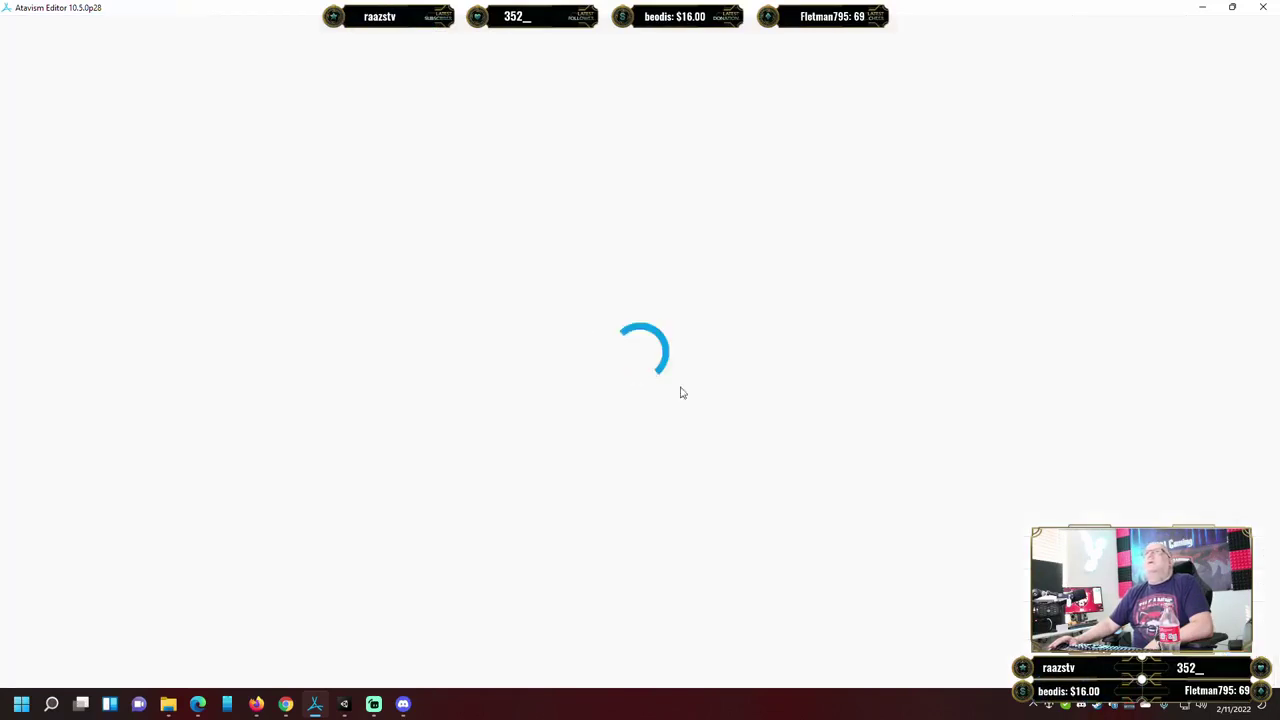
click(308, 97)
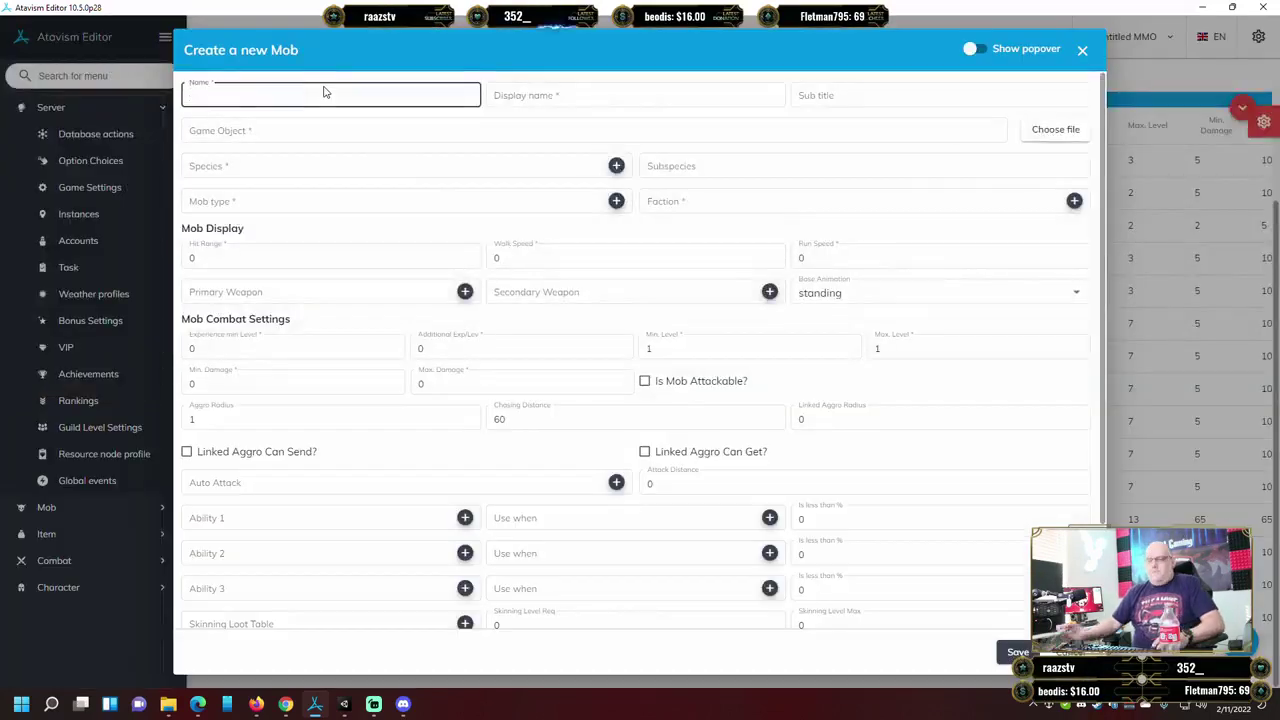
text(Goblin)
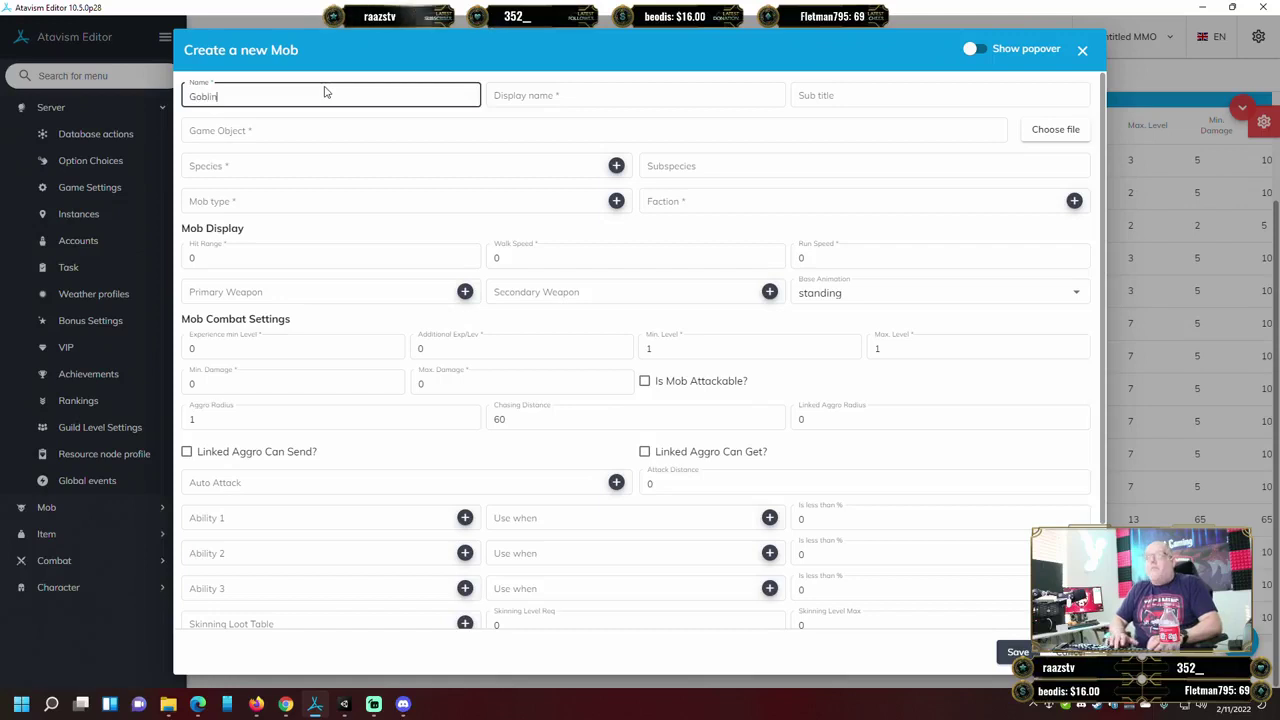
click(564, 97)
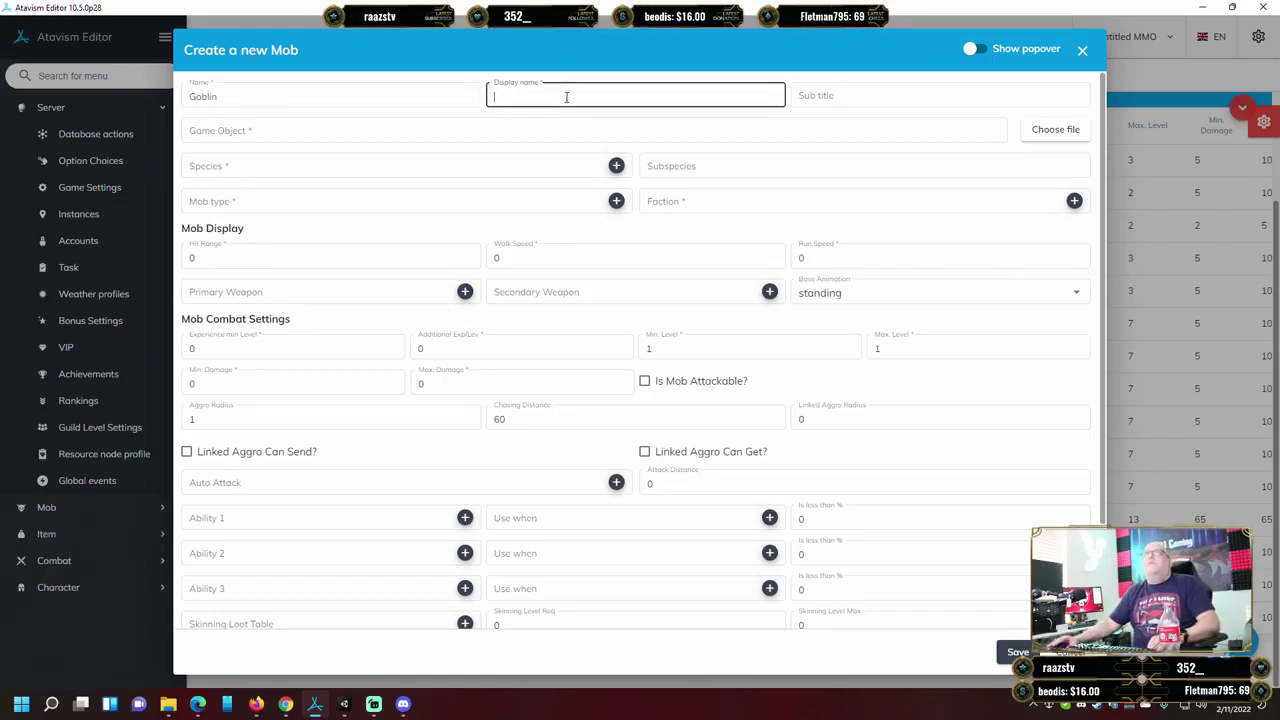
click(1082, 50)
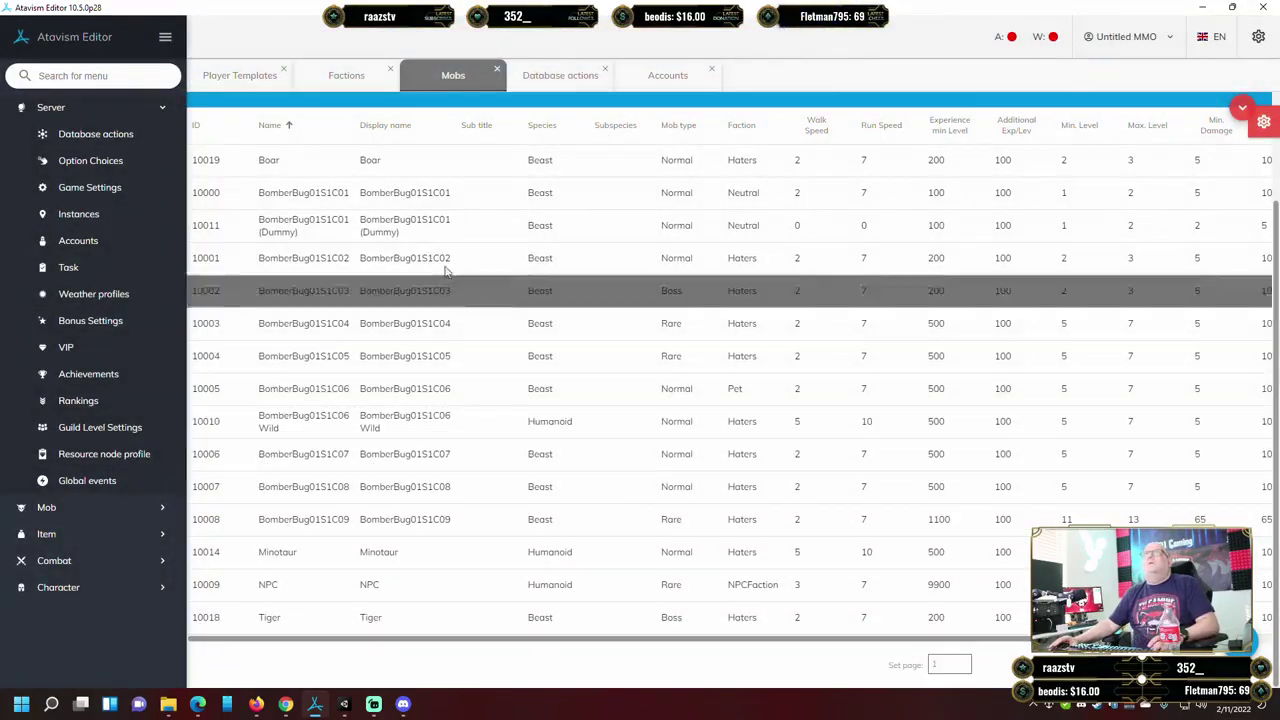
scroll(505, 335, up, 3)
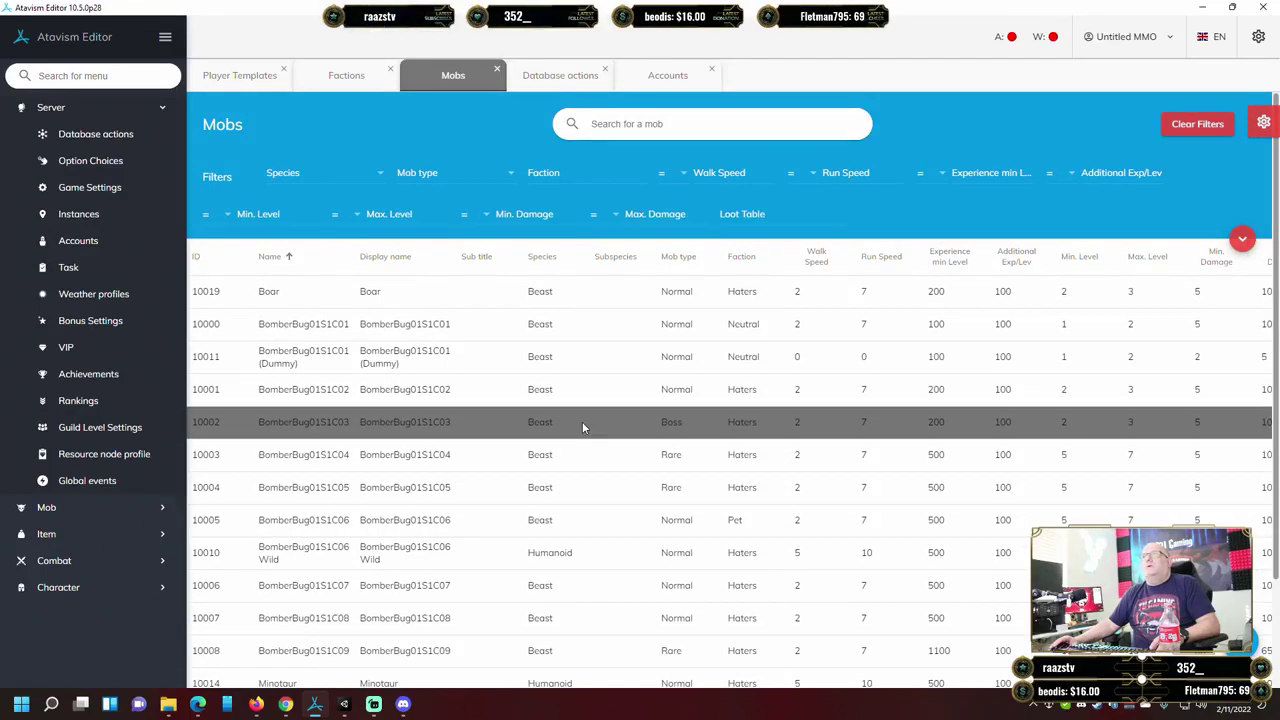
Duplicate the BomberBug01S1C03 mob and rename its name and display name to Goblin.
right_click(582, 423)
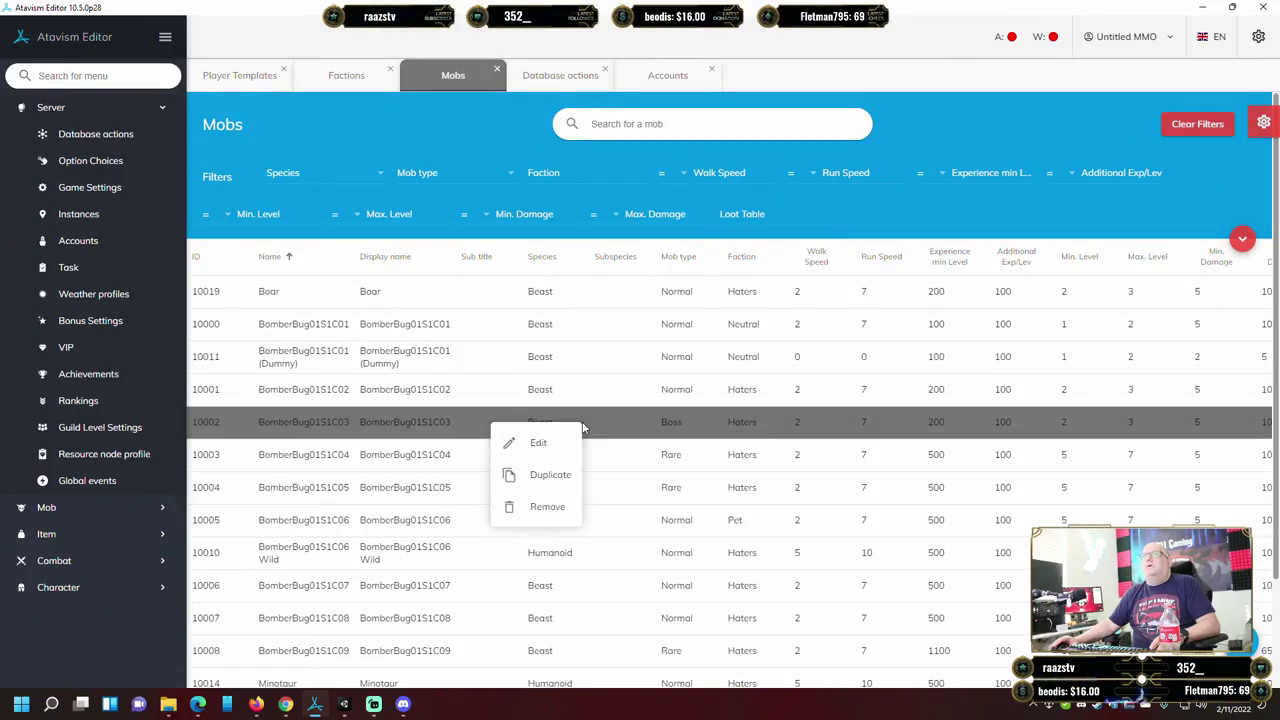
click(562, 477)
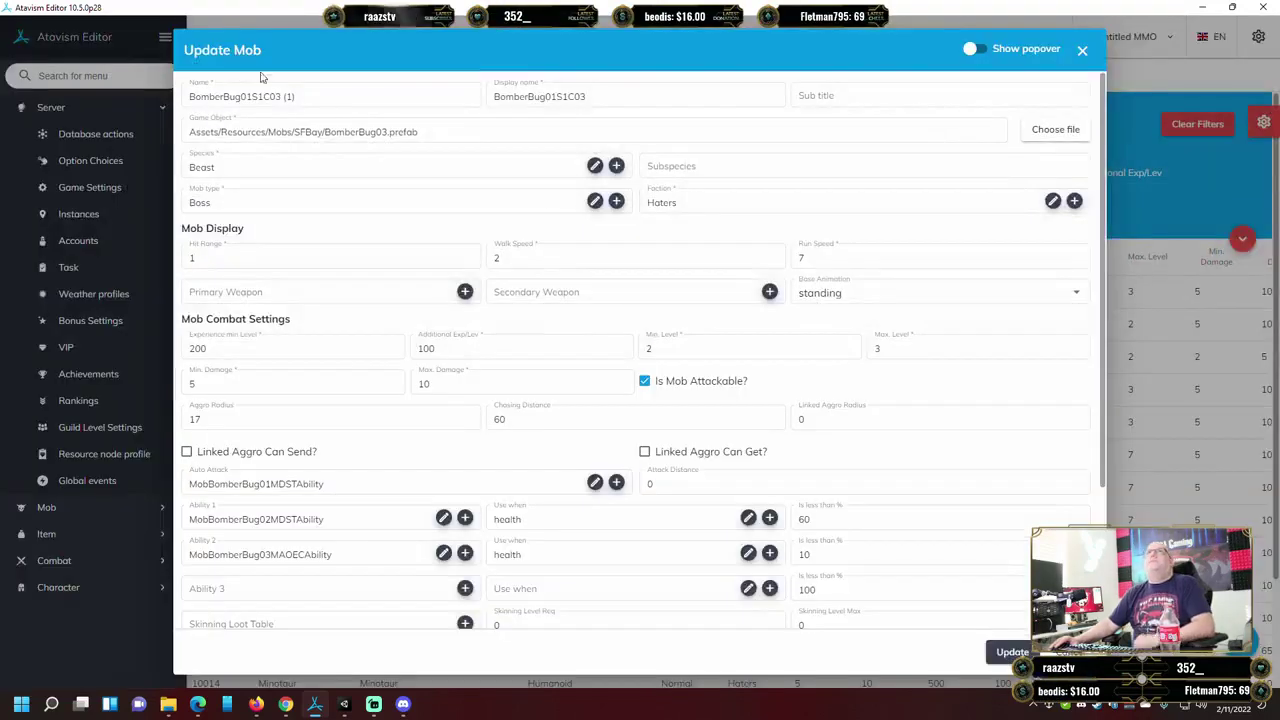
drag(296, 96, 109, 92)
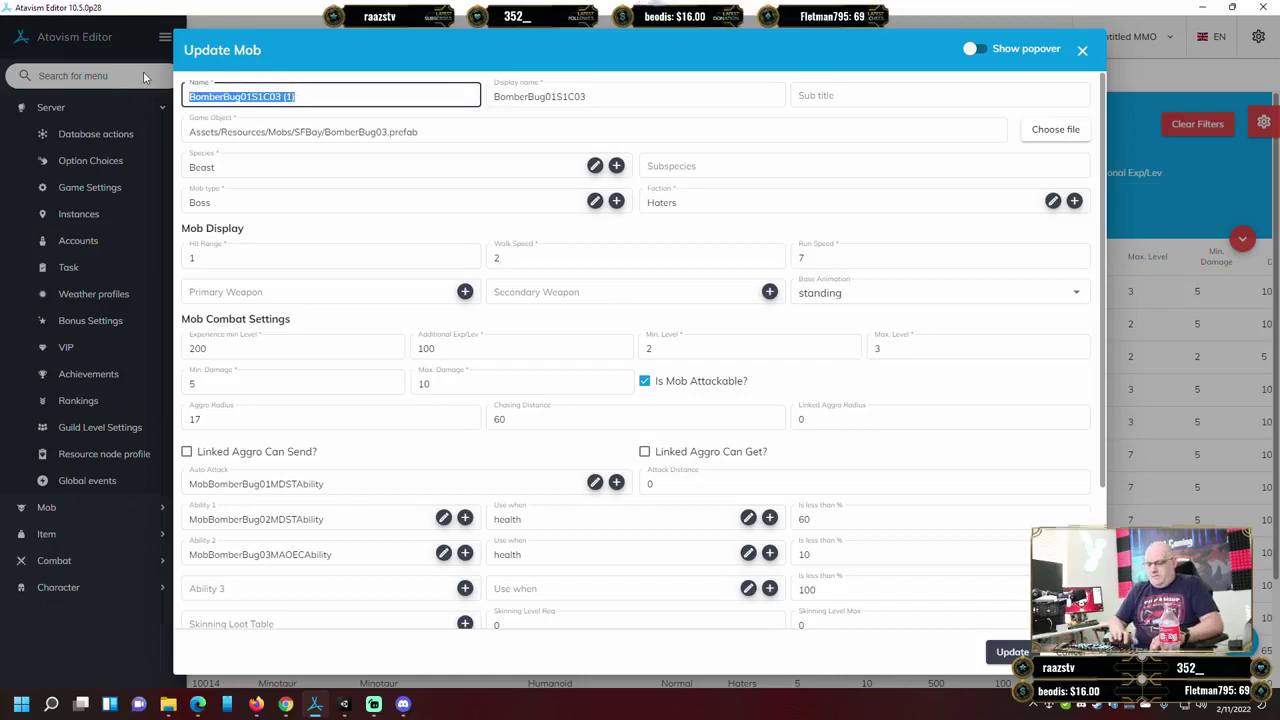
text(Goblin)
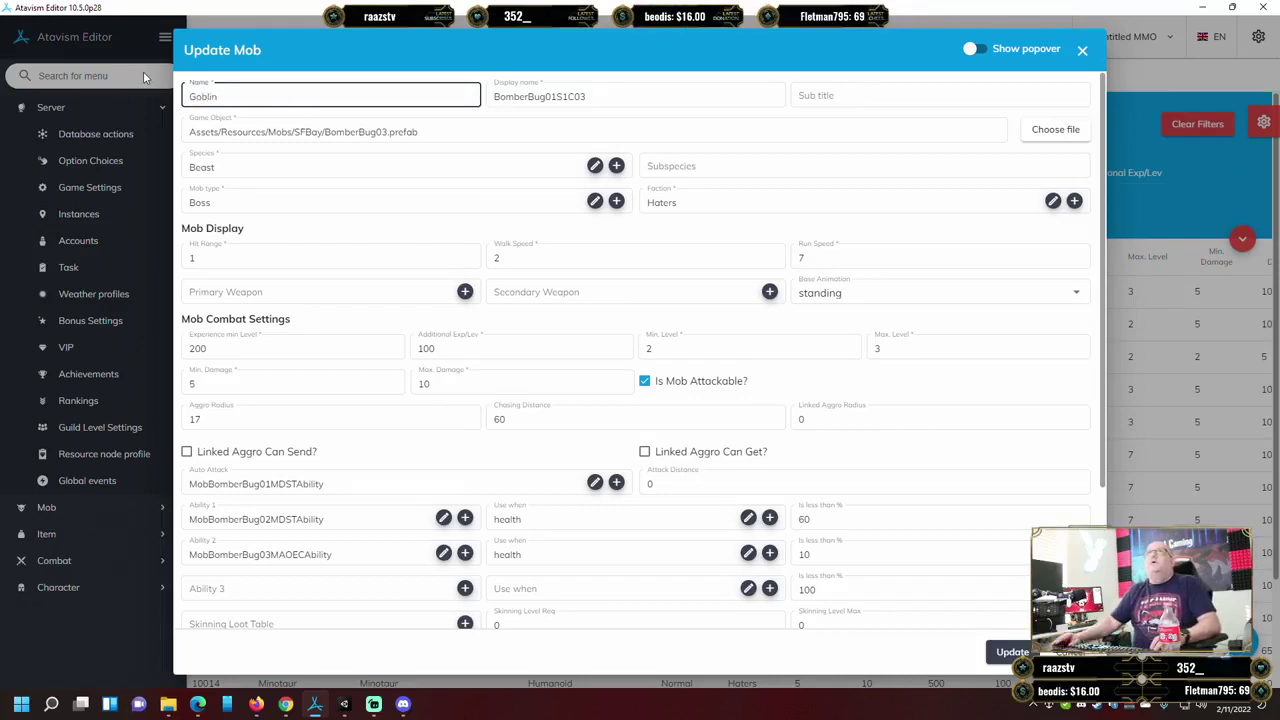
click(596, 97)
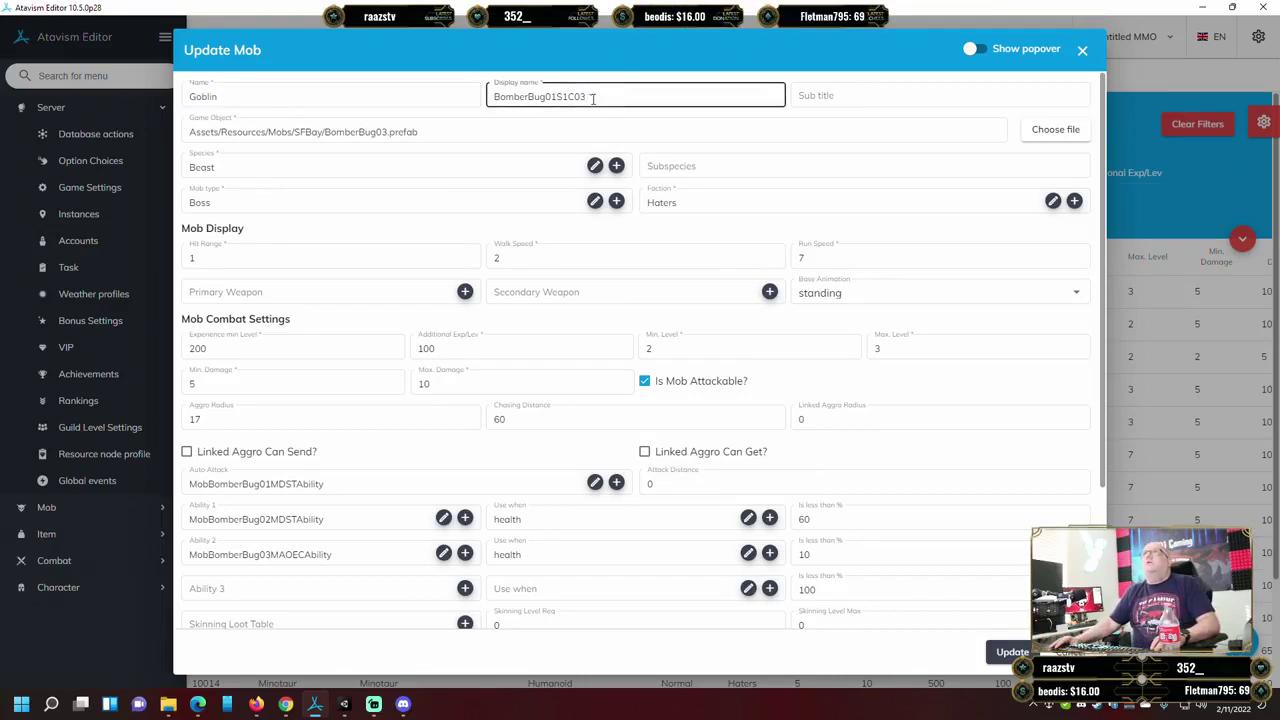
drag(593, 97, 470, 94)
text(Goblin)
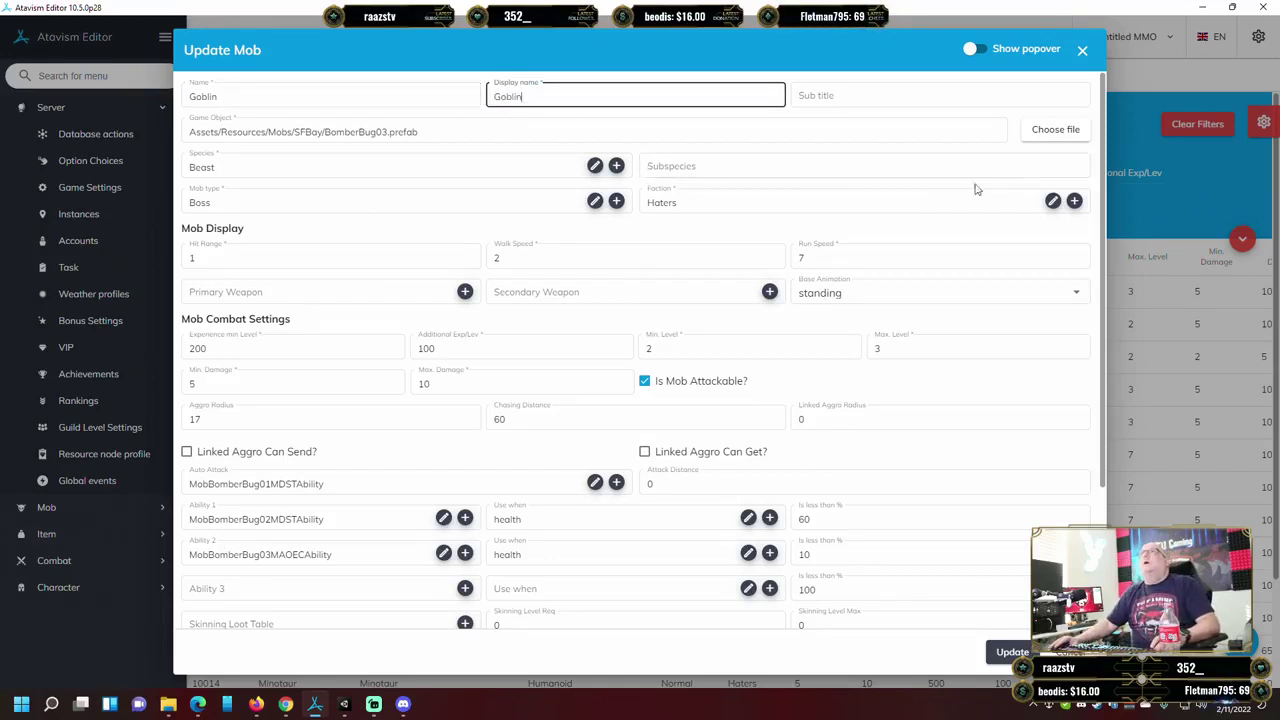
Pick Goblins.prefab from Resources/Mobs/SFBay as the mob's game object.
click(1056, 130)
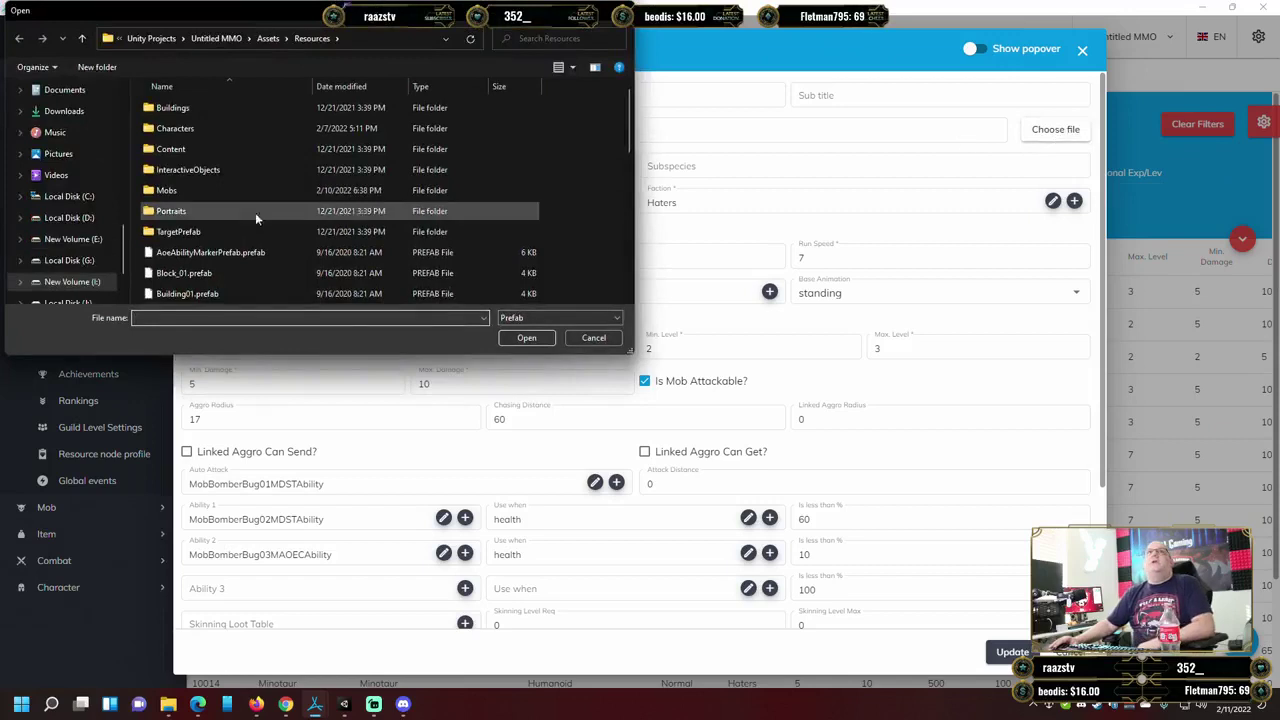
scroll(331, 210, down, 10)
scroll(333, 206, up, 10)
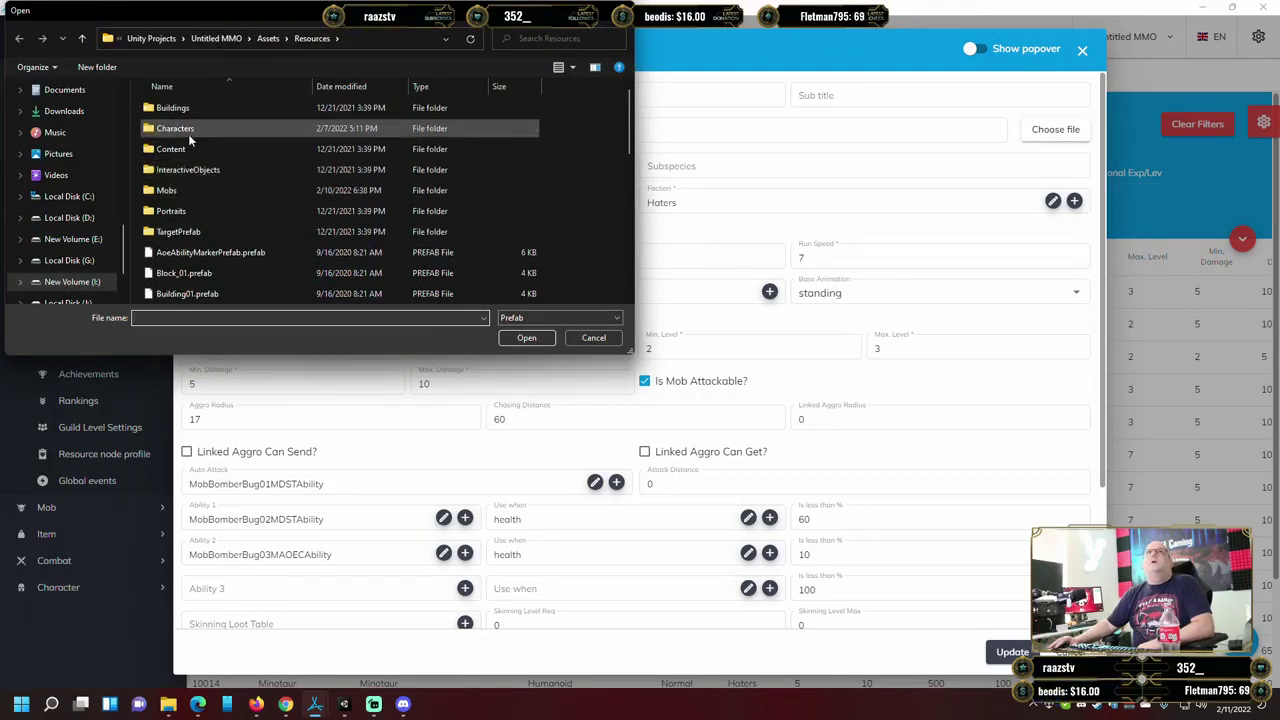
double_click(168, 190)
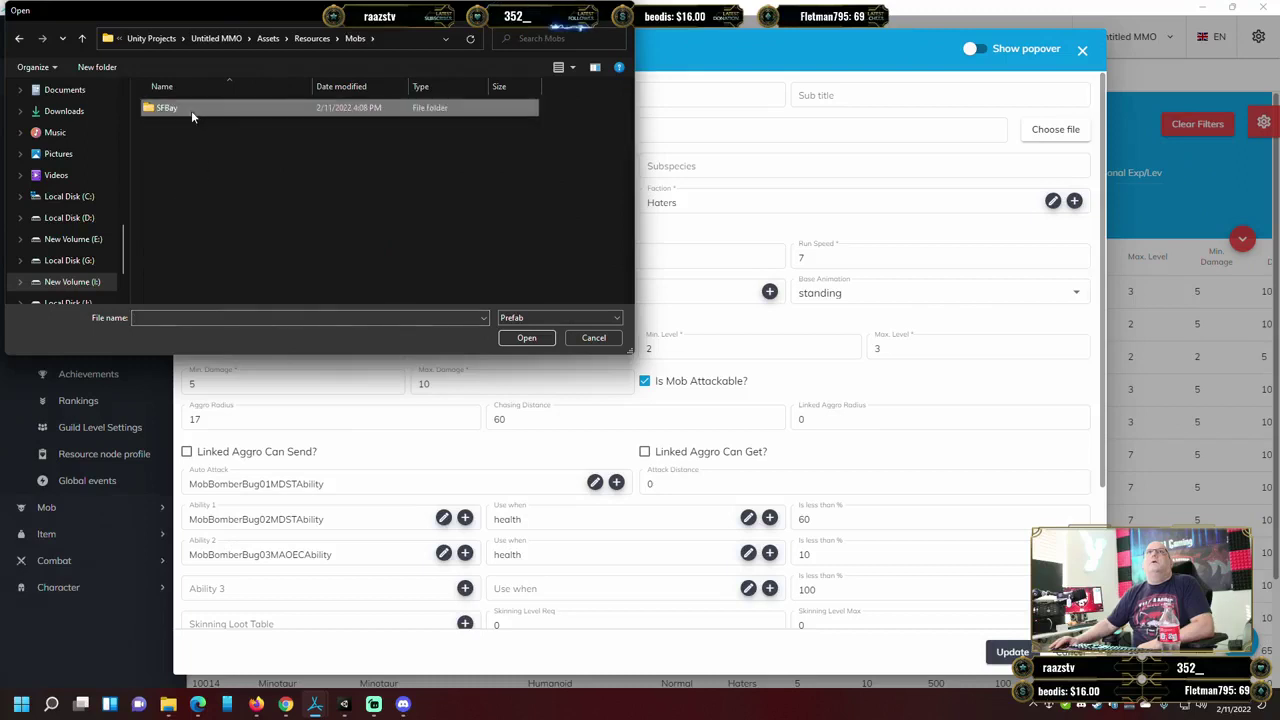
double_click(191, 110)
scroll(261, 198, down, 3)
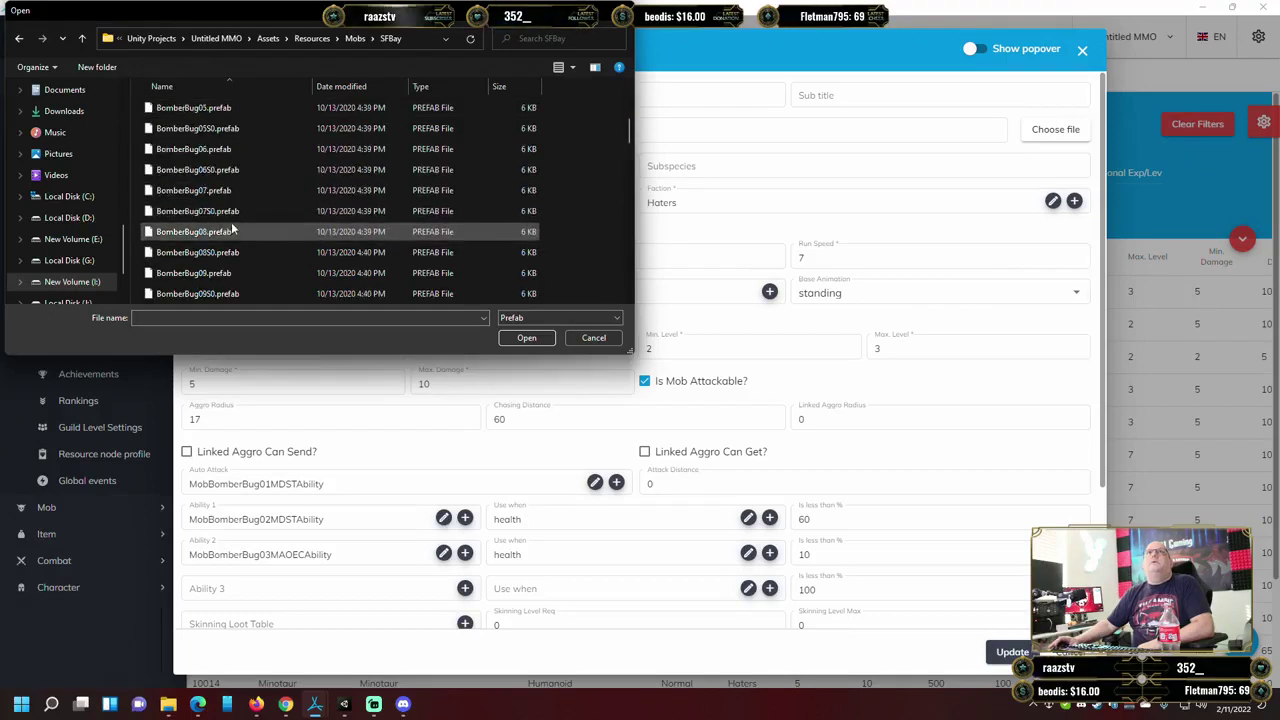
scroll(232, 226, down, 5)
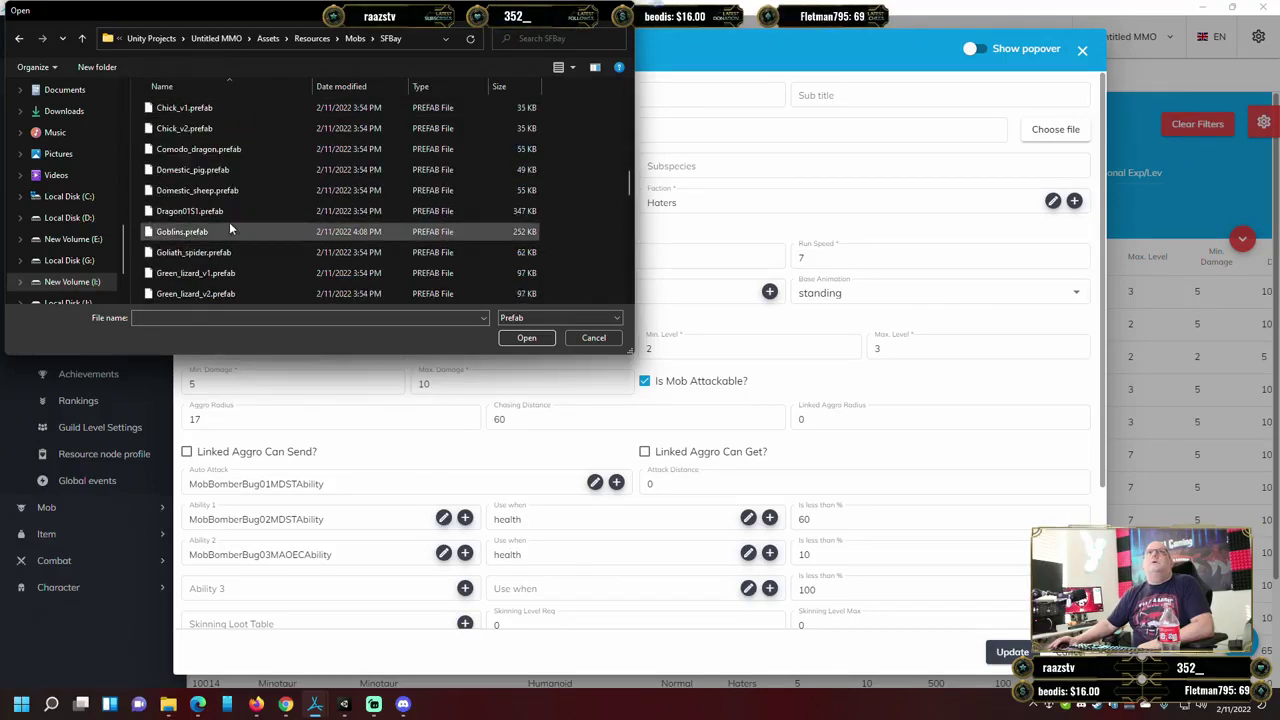
click(230, 226)
Set Auto Attack, Ability 1 and Ability 2 to None and save the Goblin mob as 10020.
click(527, 338)
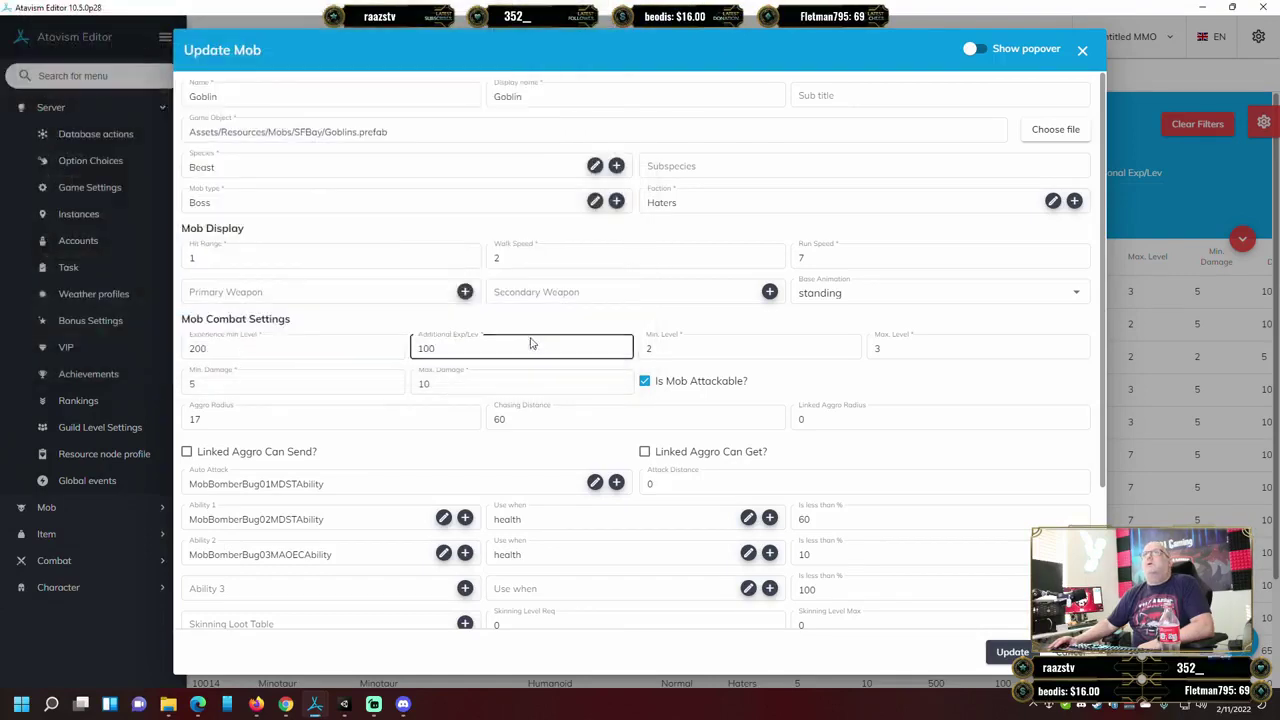
click(513, 483)
click(397, 520)
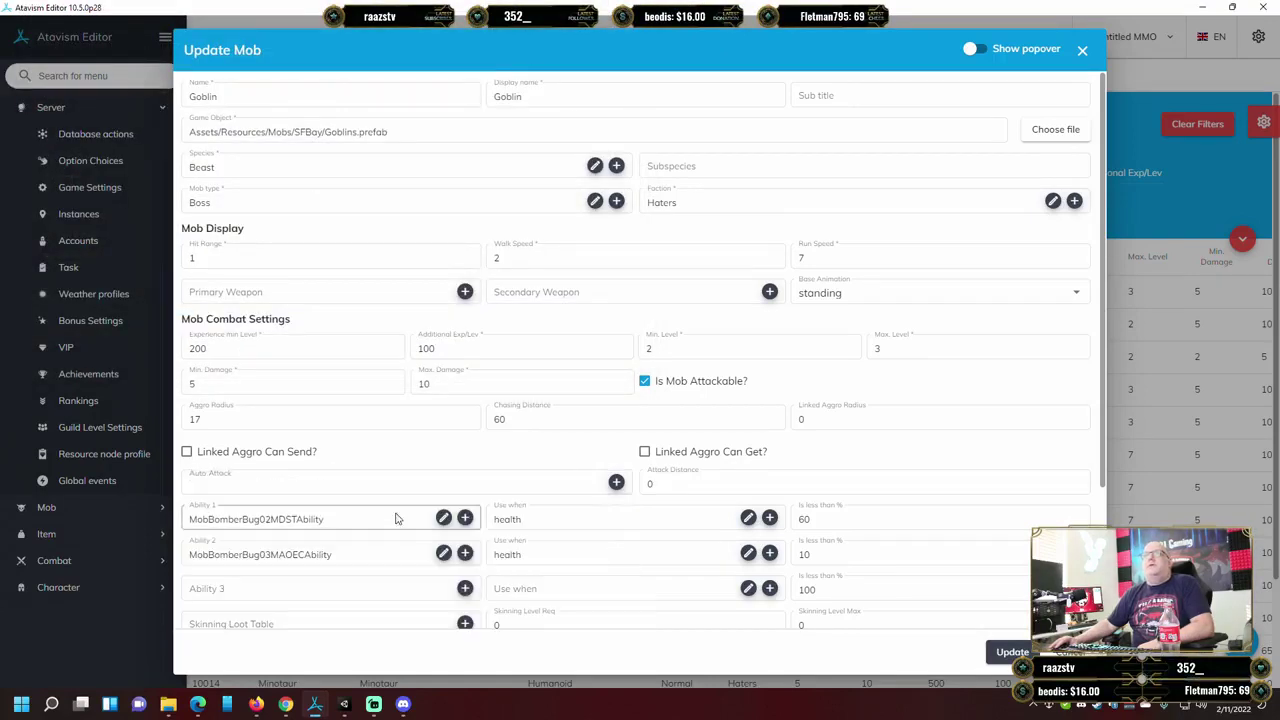
click(343, 519)
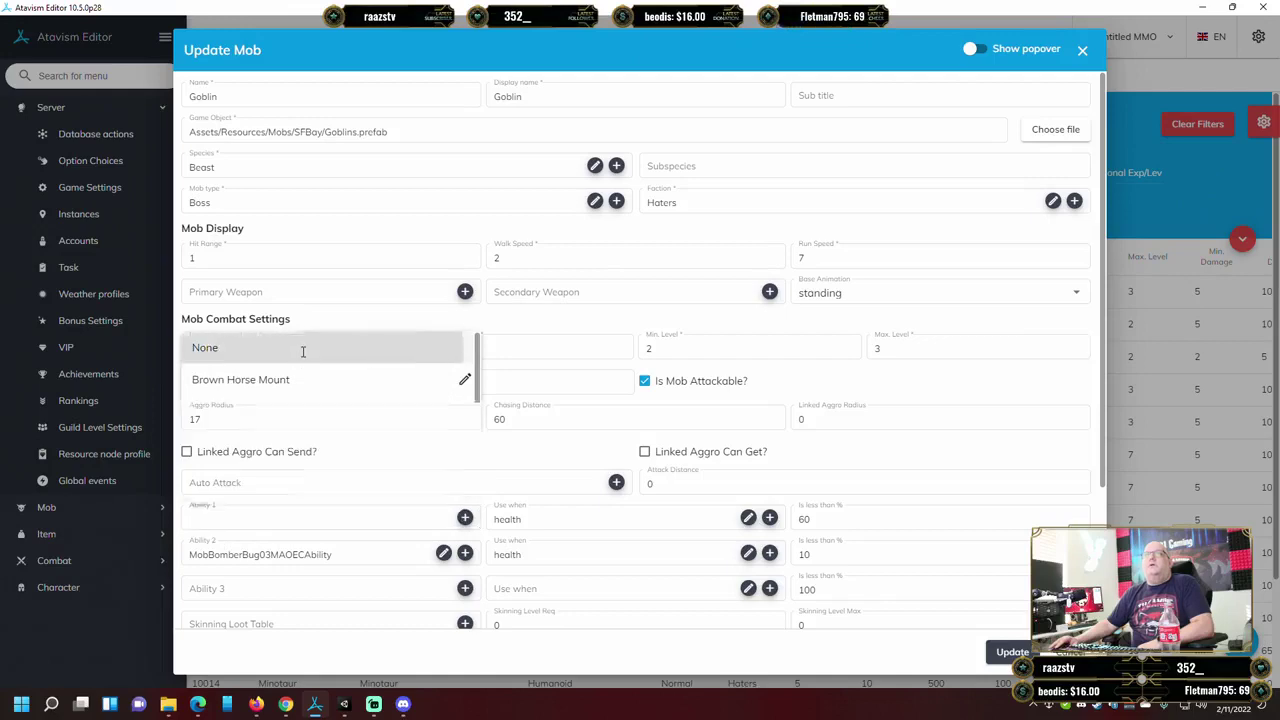
click(306, 348)
click(341, 554)
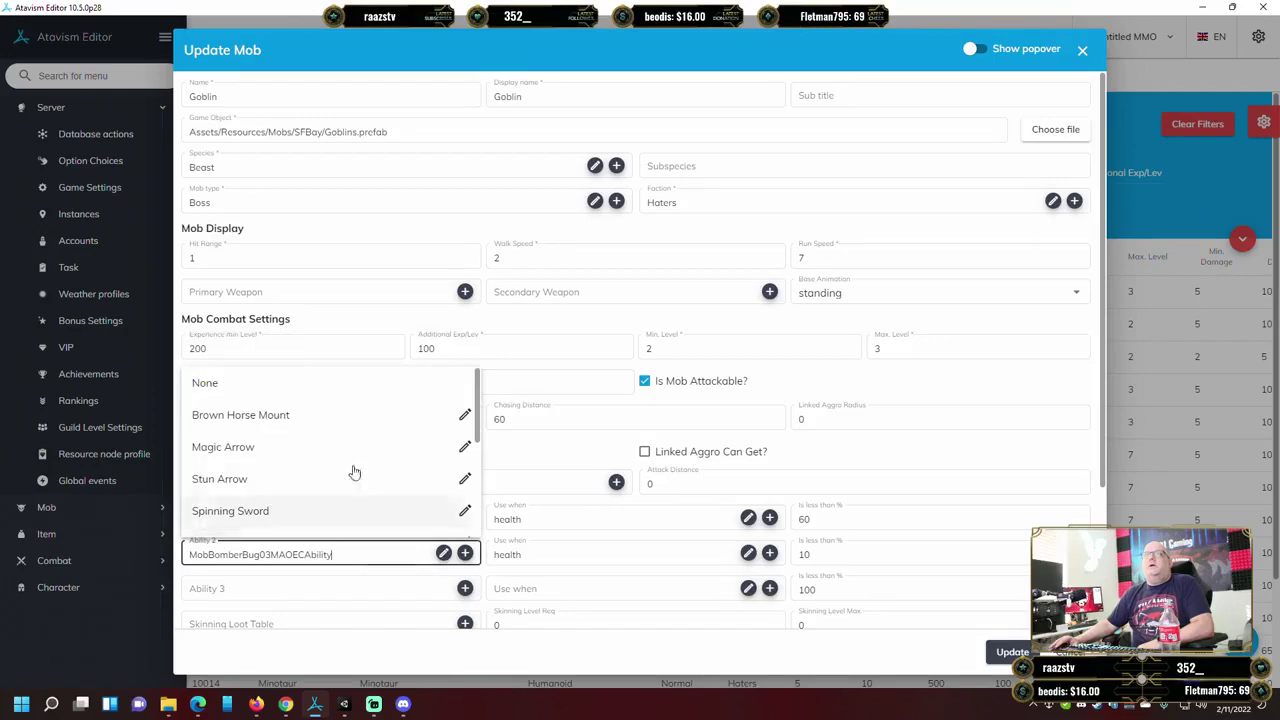
click(338, 388)
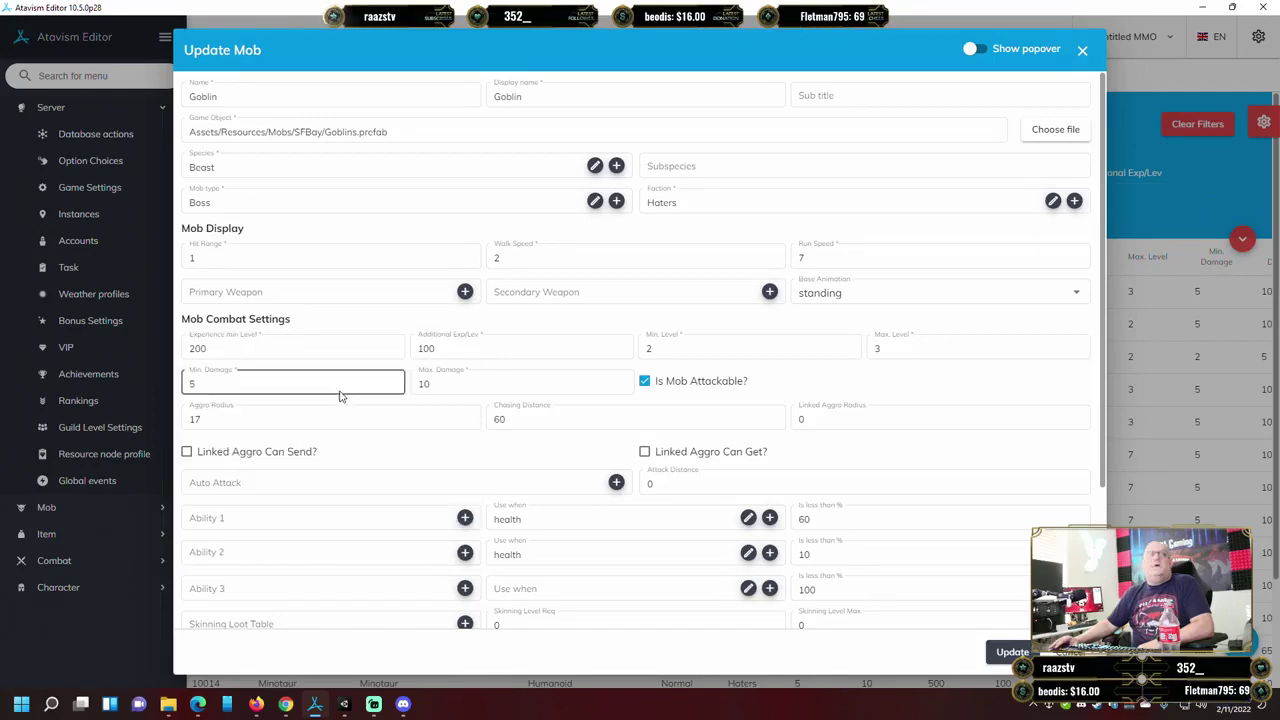
click(994, 651)
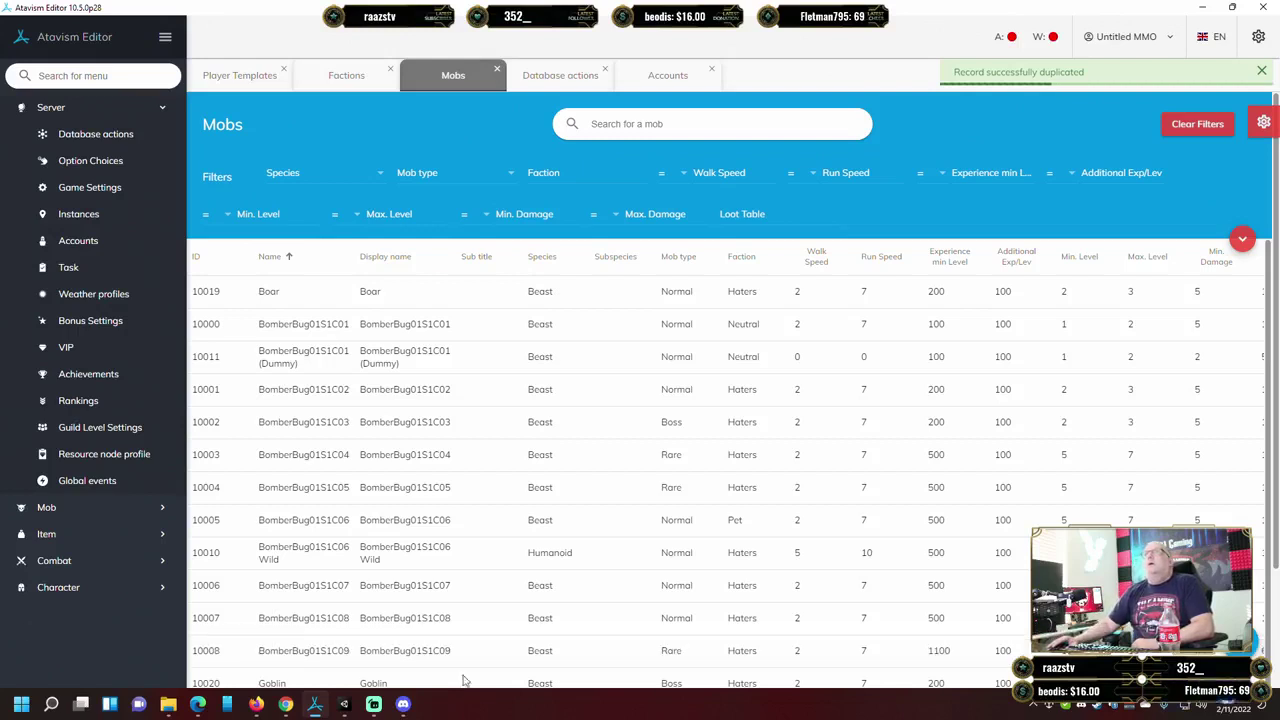
scroll(817, 447, down, 1)
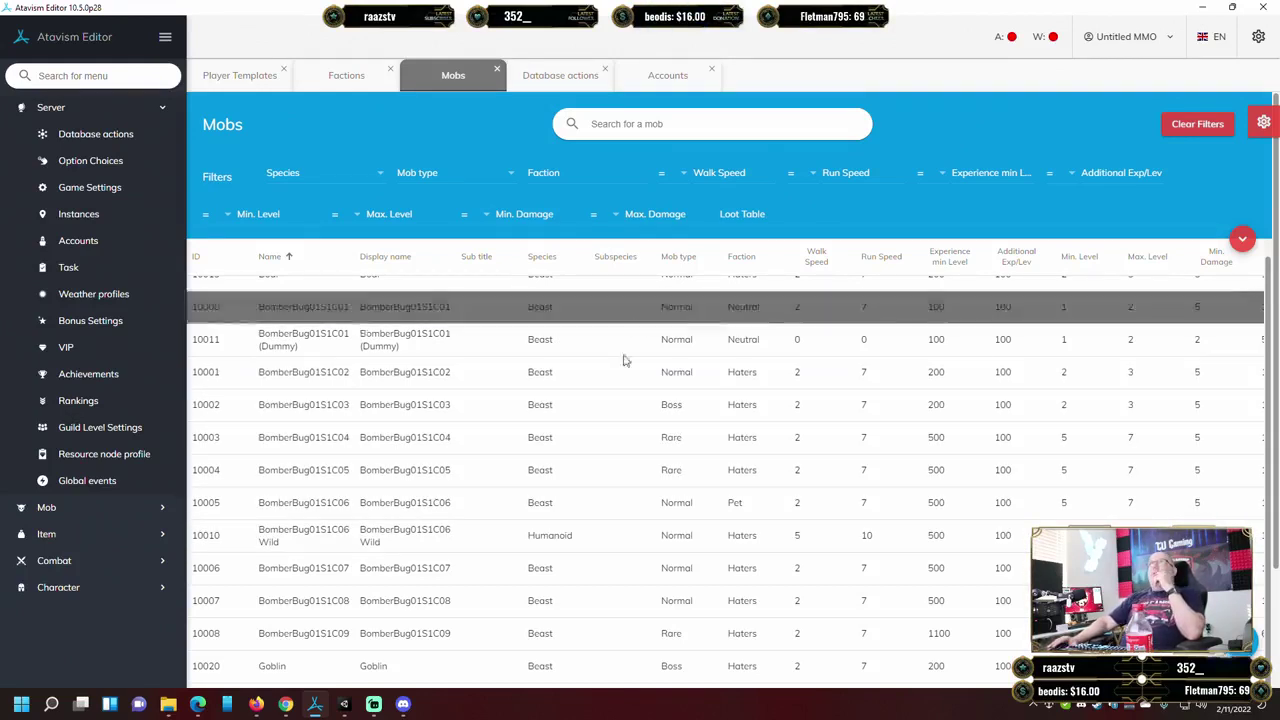
Start play mode in Unity and submit the account login.
click(344, 704)
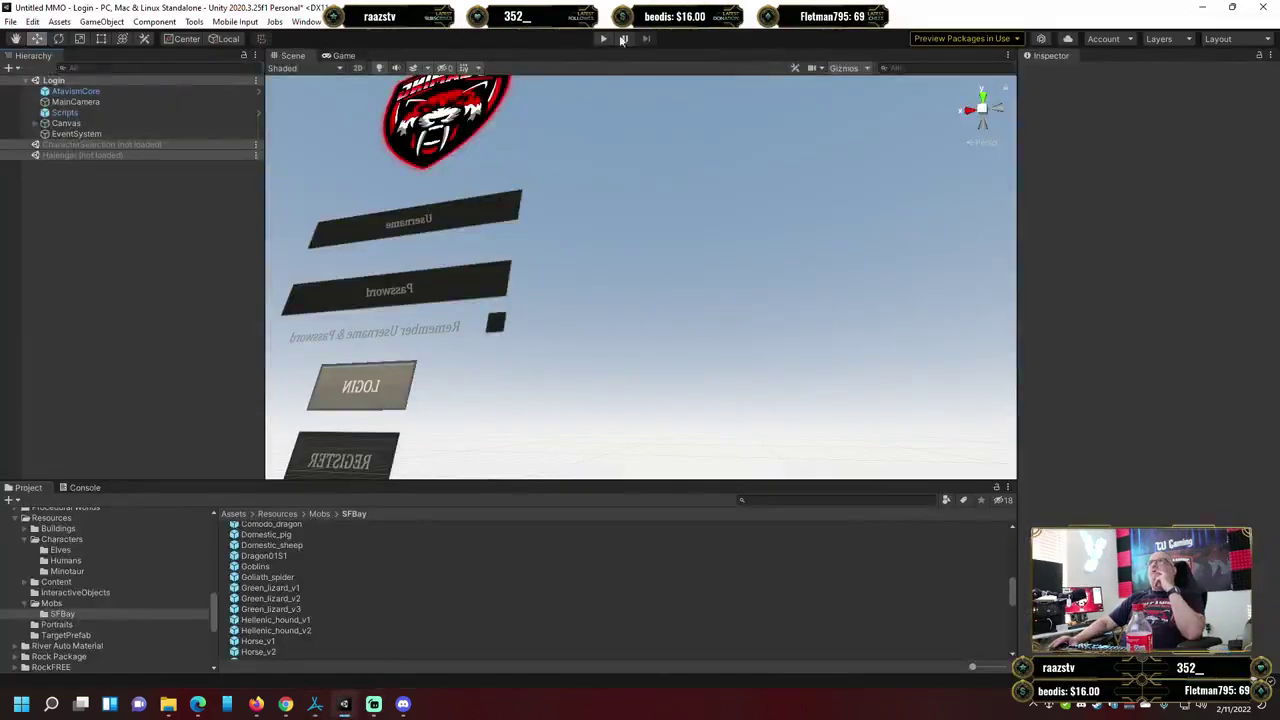
click(605, 39)
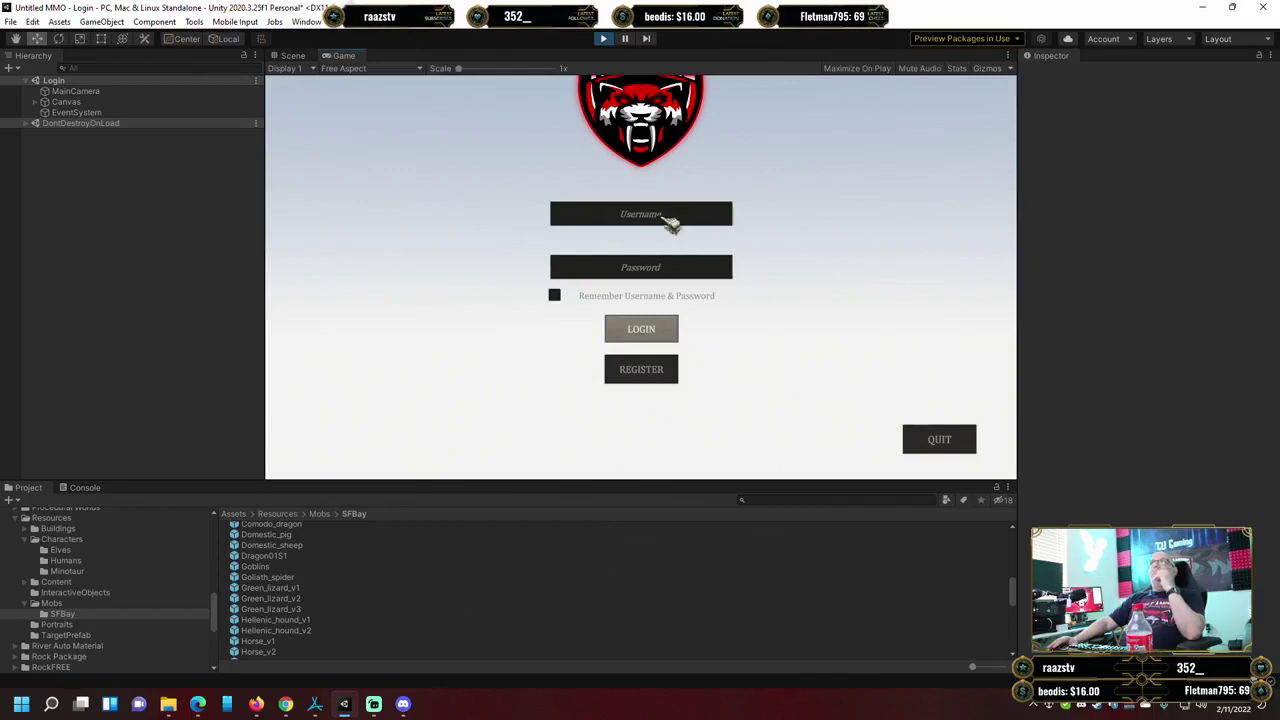
click(668, 215)
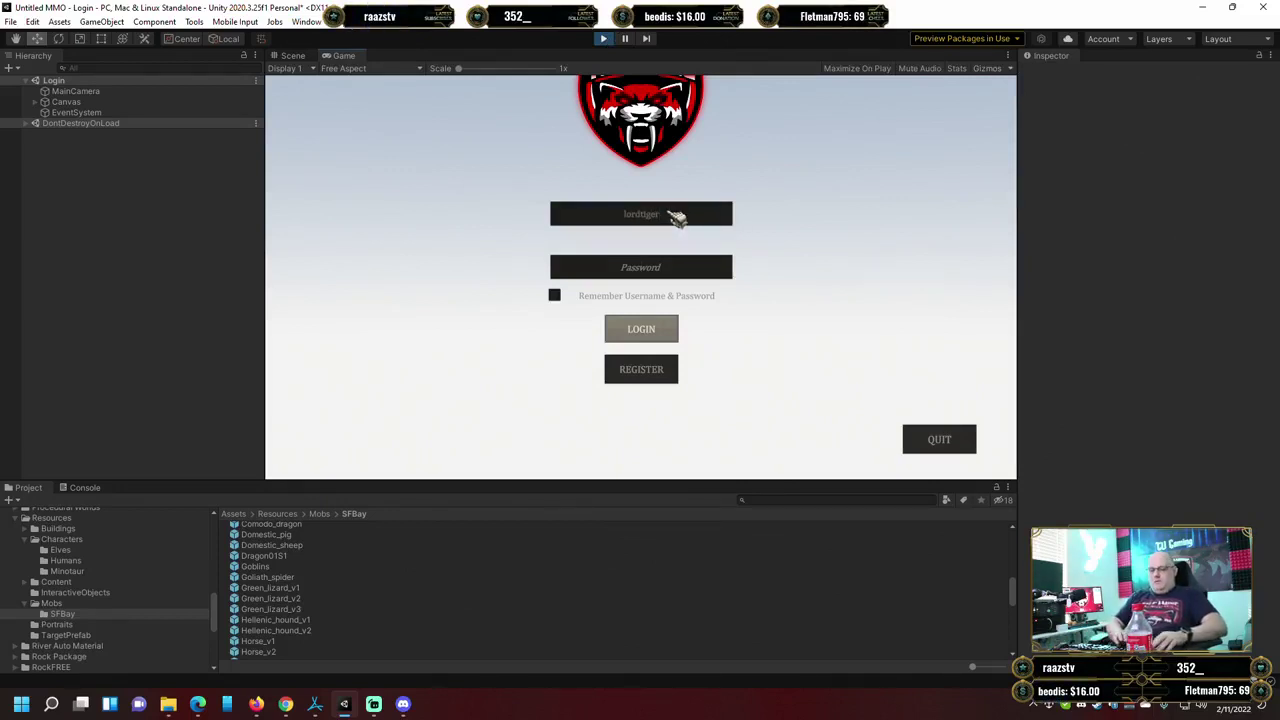
text(••)
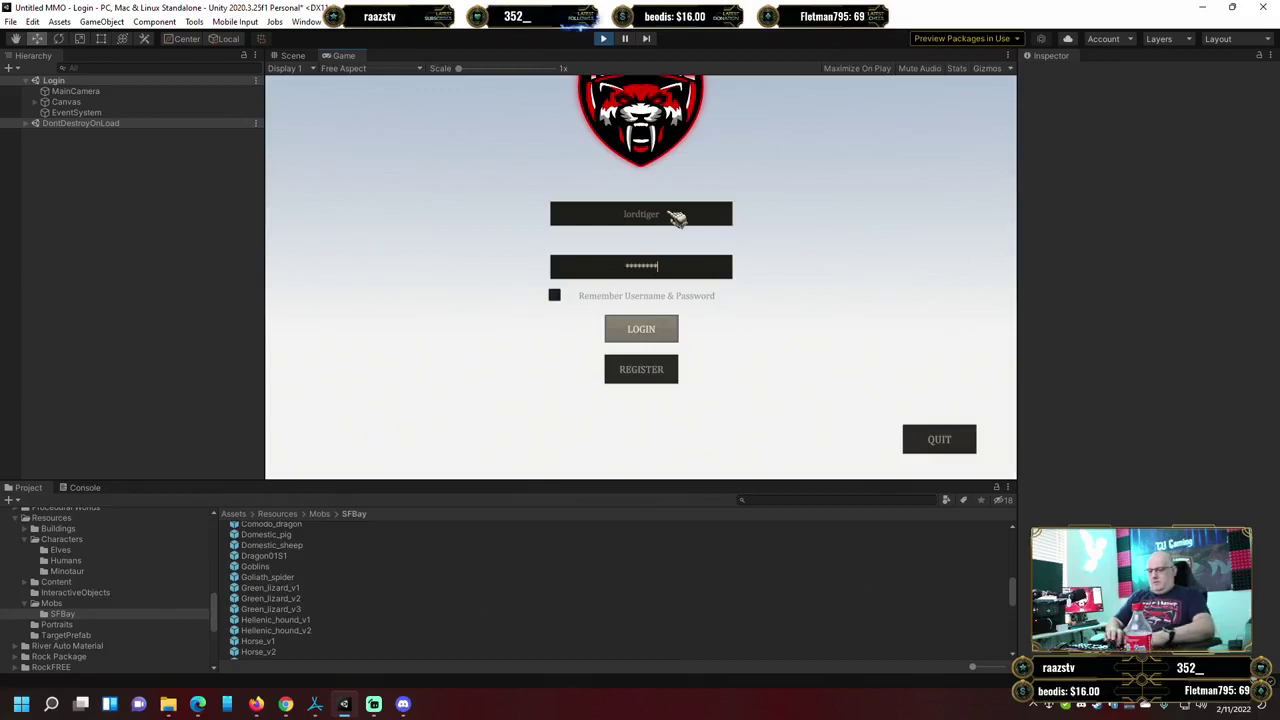
key(Return)
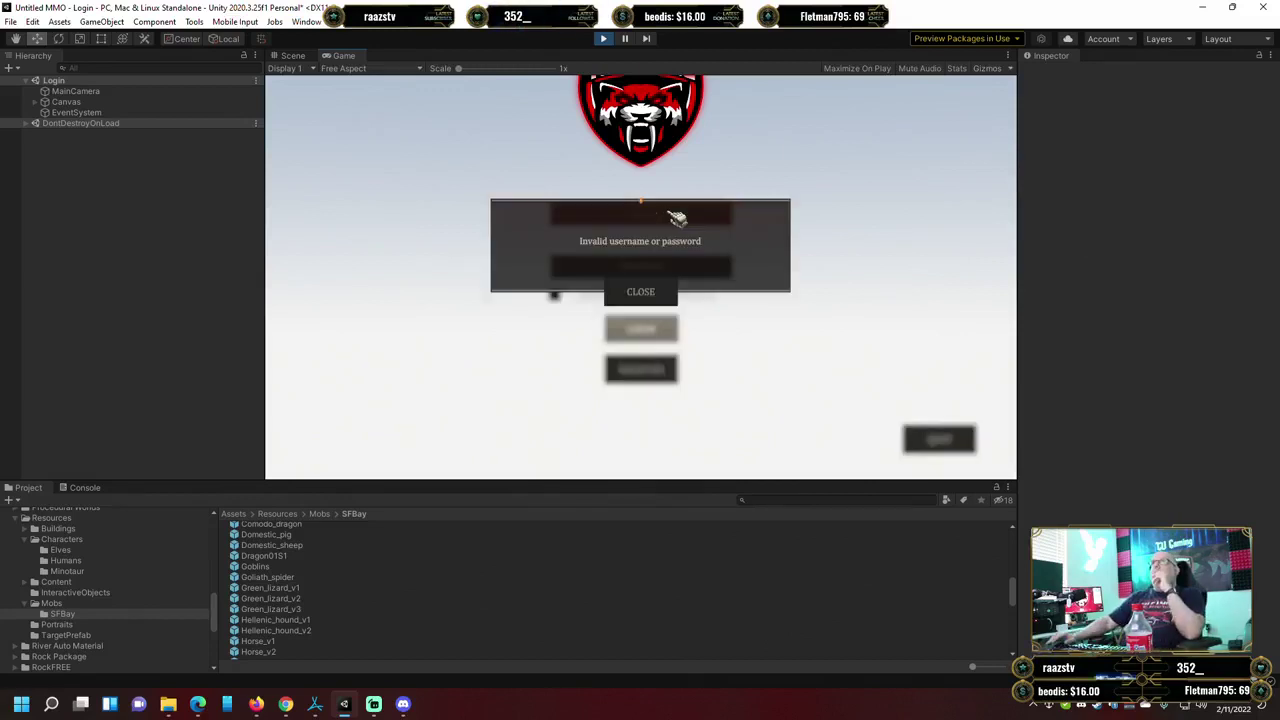
Dismiss the invalid-login error, re-enter the password, and enter the world with the existing character.
click(625, 290)
click(676, 272)
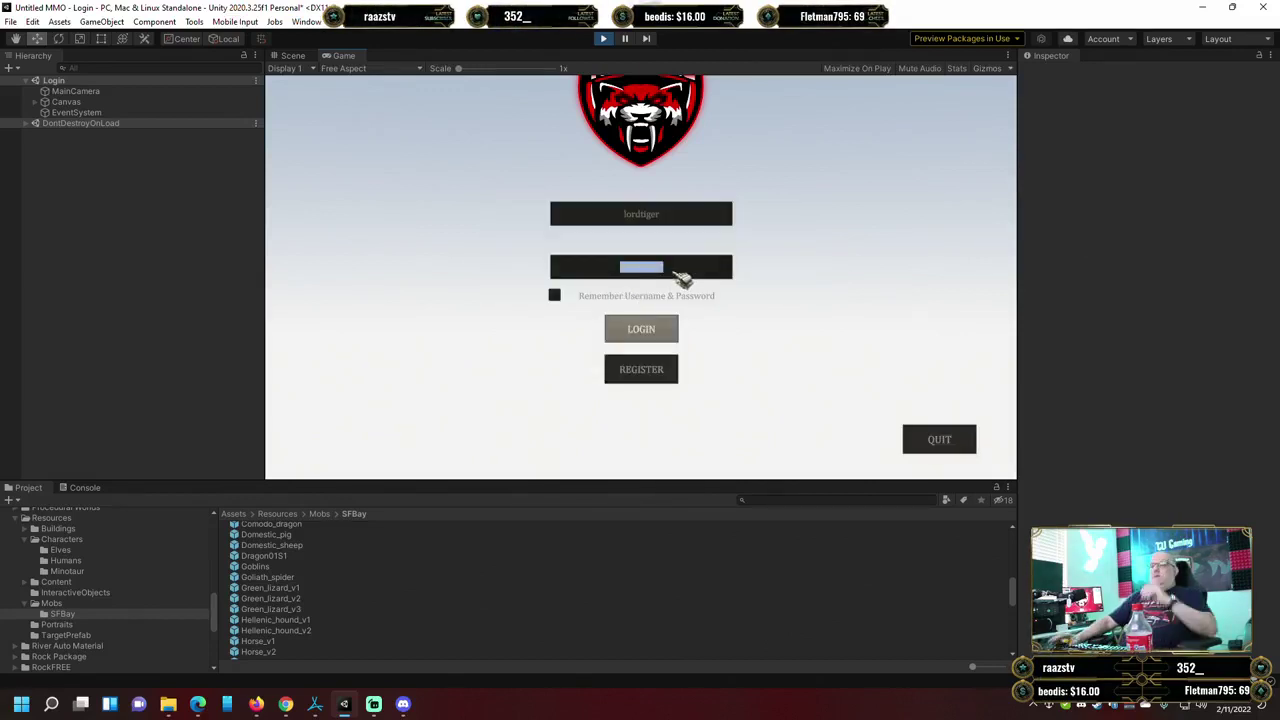
text(••••)
key(Return)
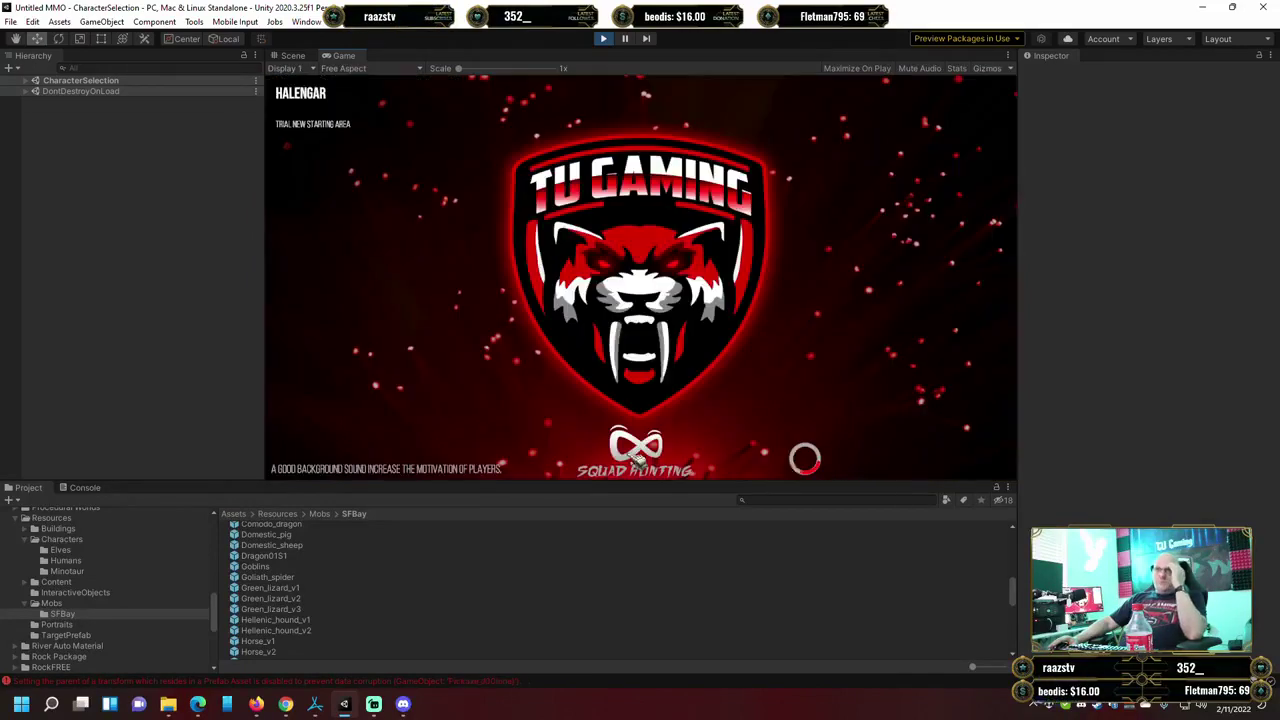
click(628, 454)
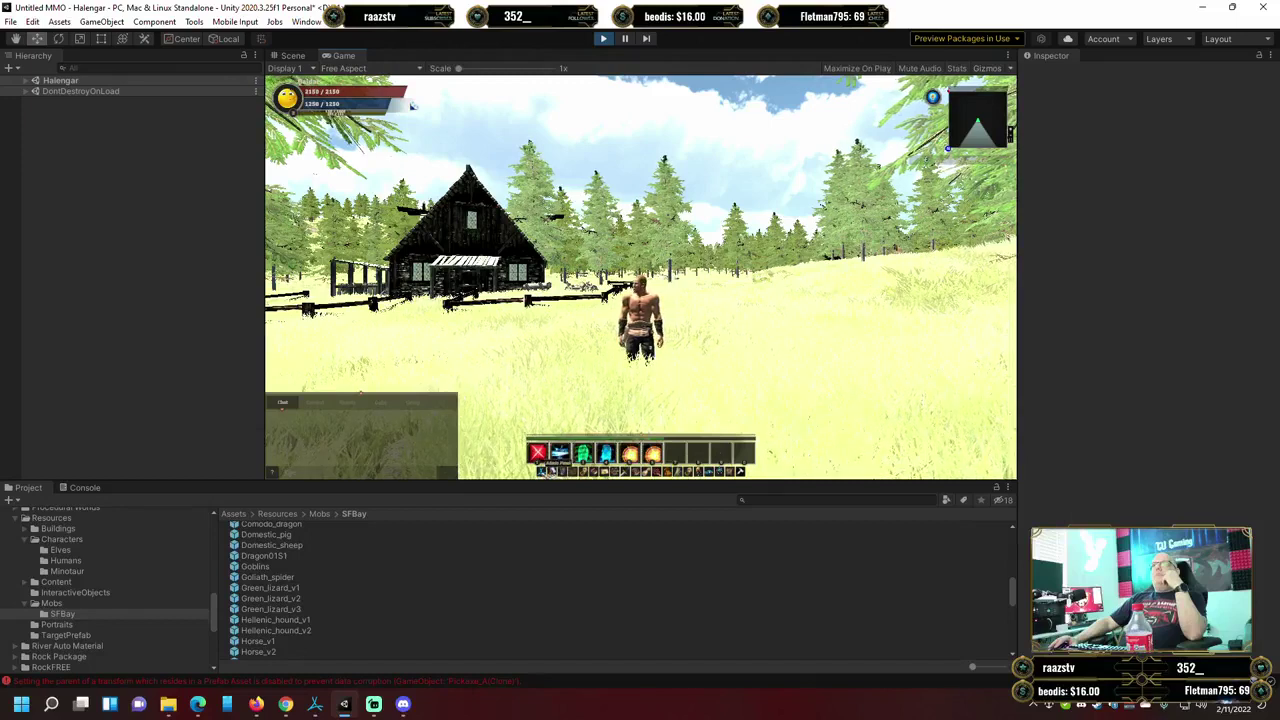
Spawn a Goblin mob beside the player through the Admin Panel's Mob Spawner, then close the panels.
key(F1)
click(893, 263)
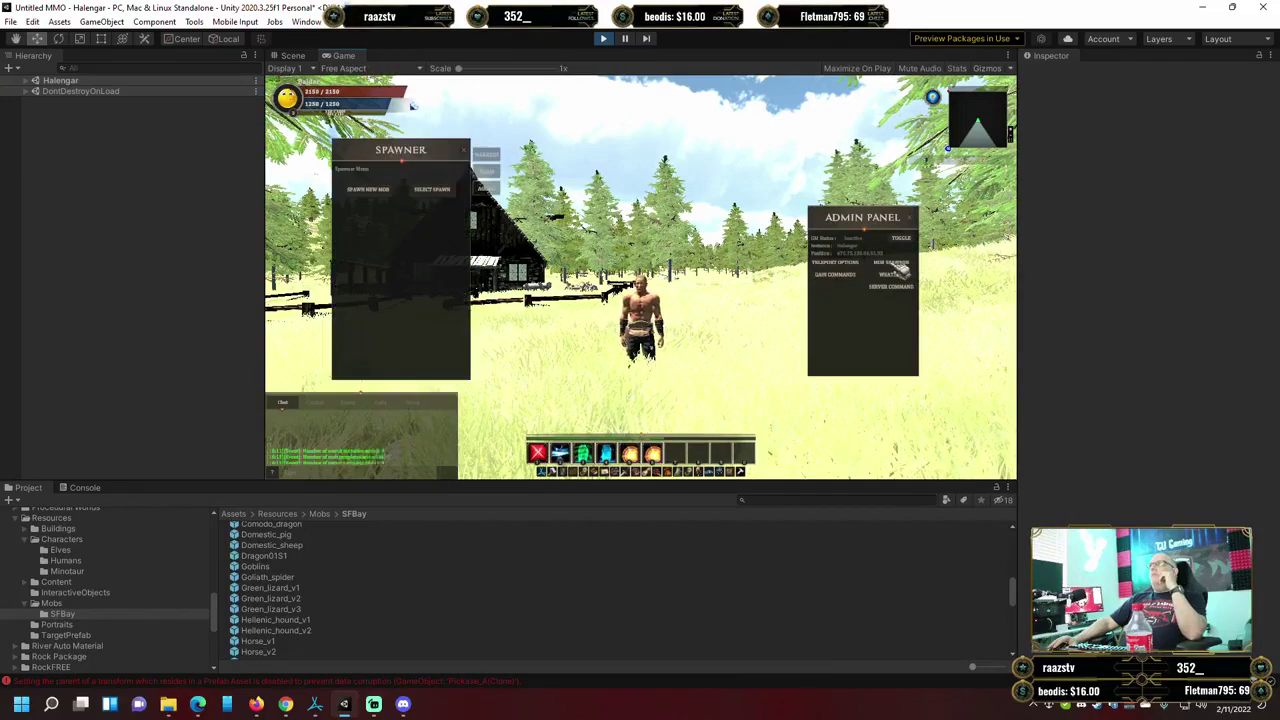
click(370, 190)
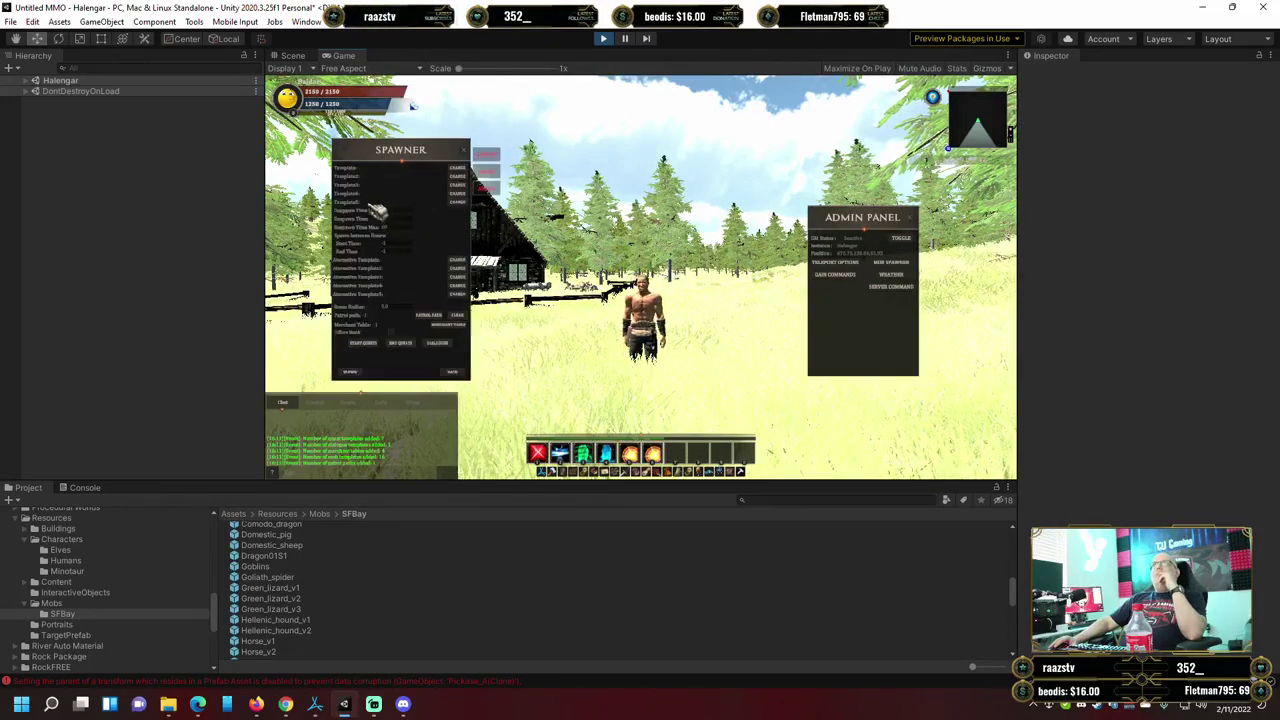
click(459, 169)
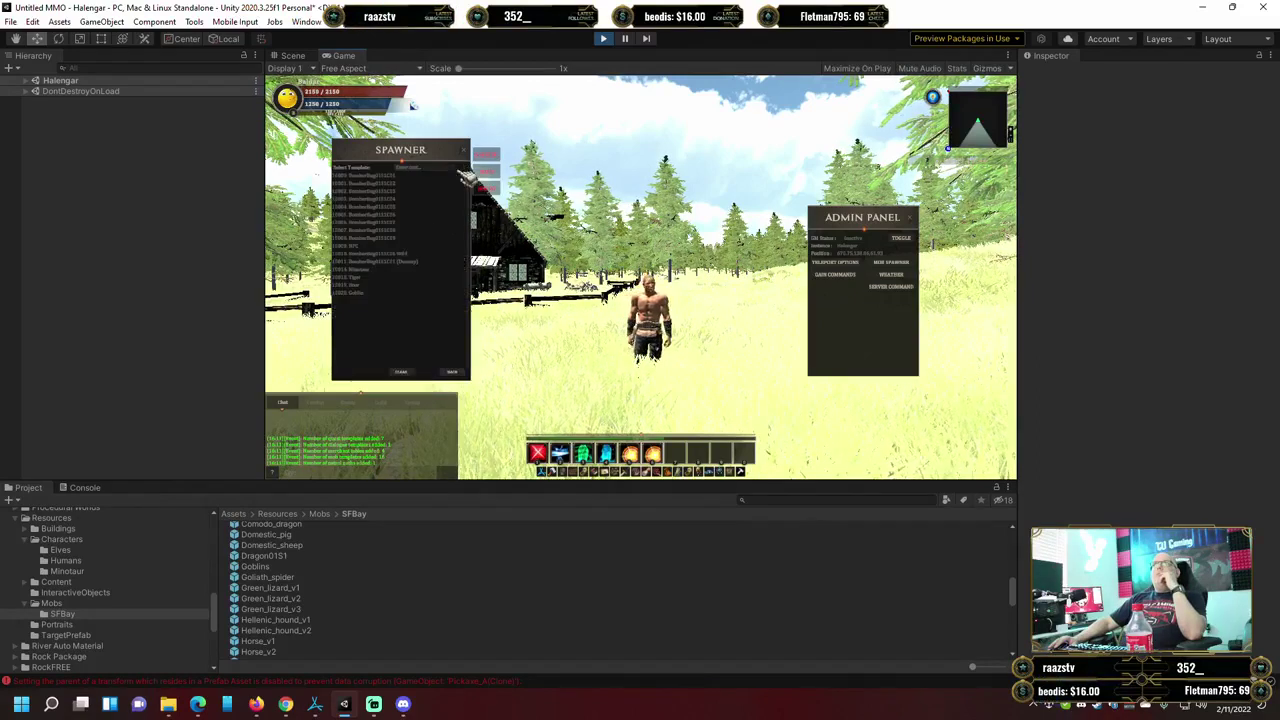
click(378, 293)
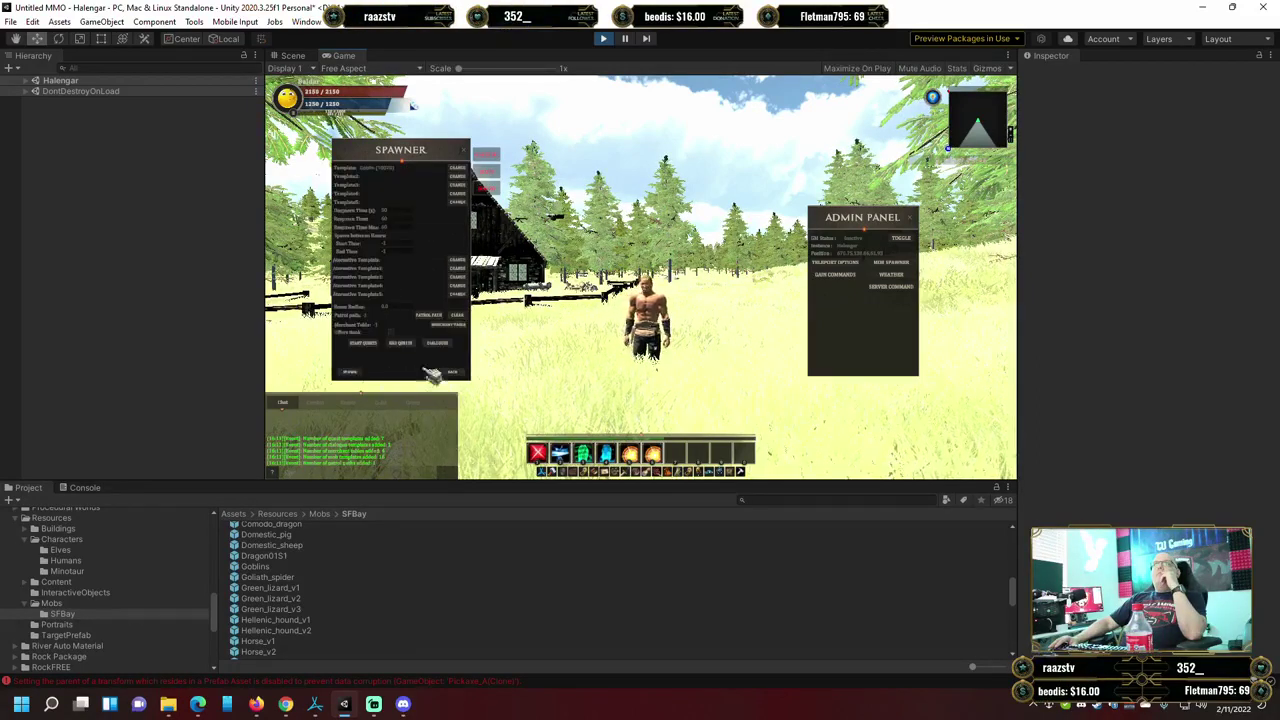
click(351, 373)
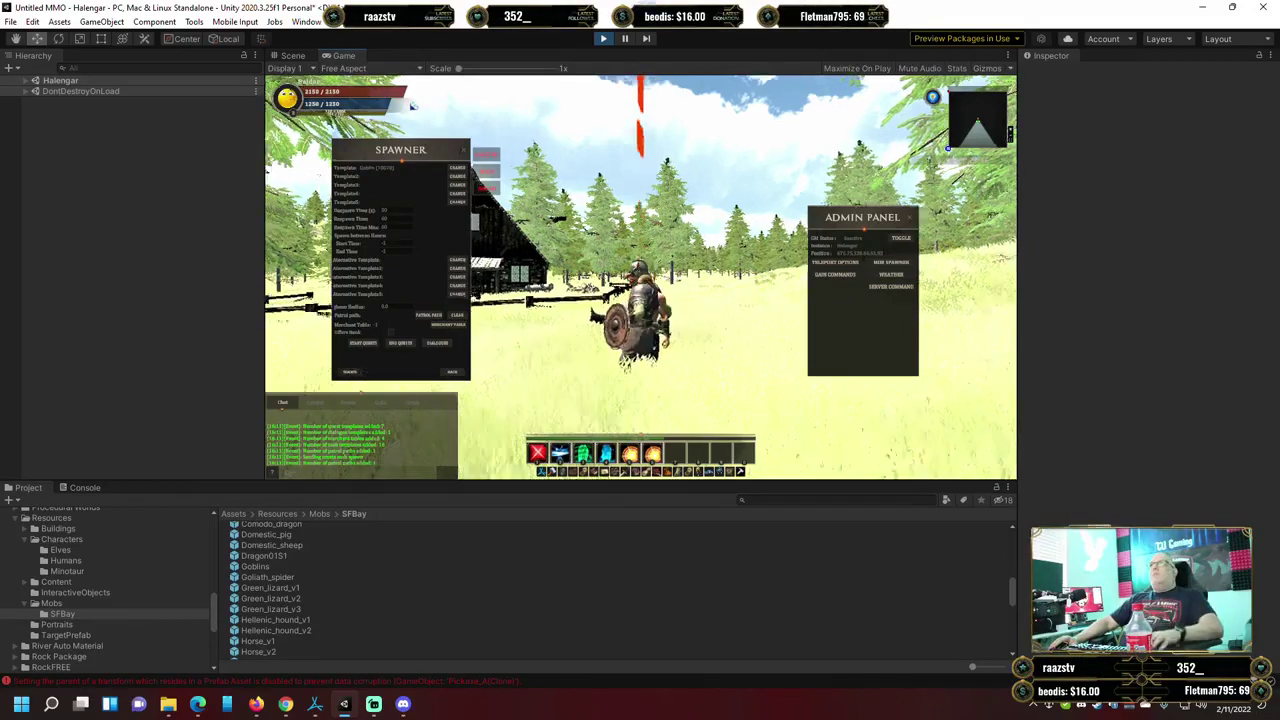
key(Escape)
key(Escape)
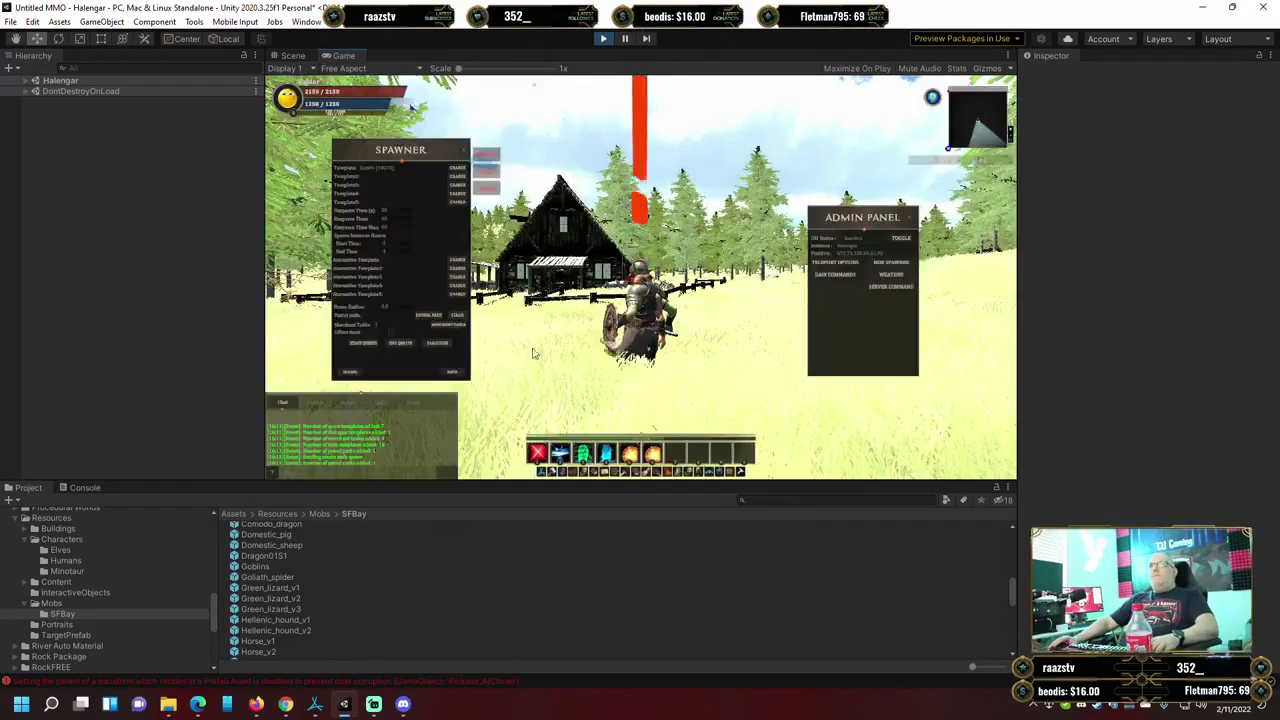
click(451, 371)
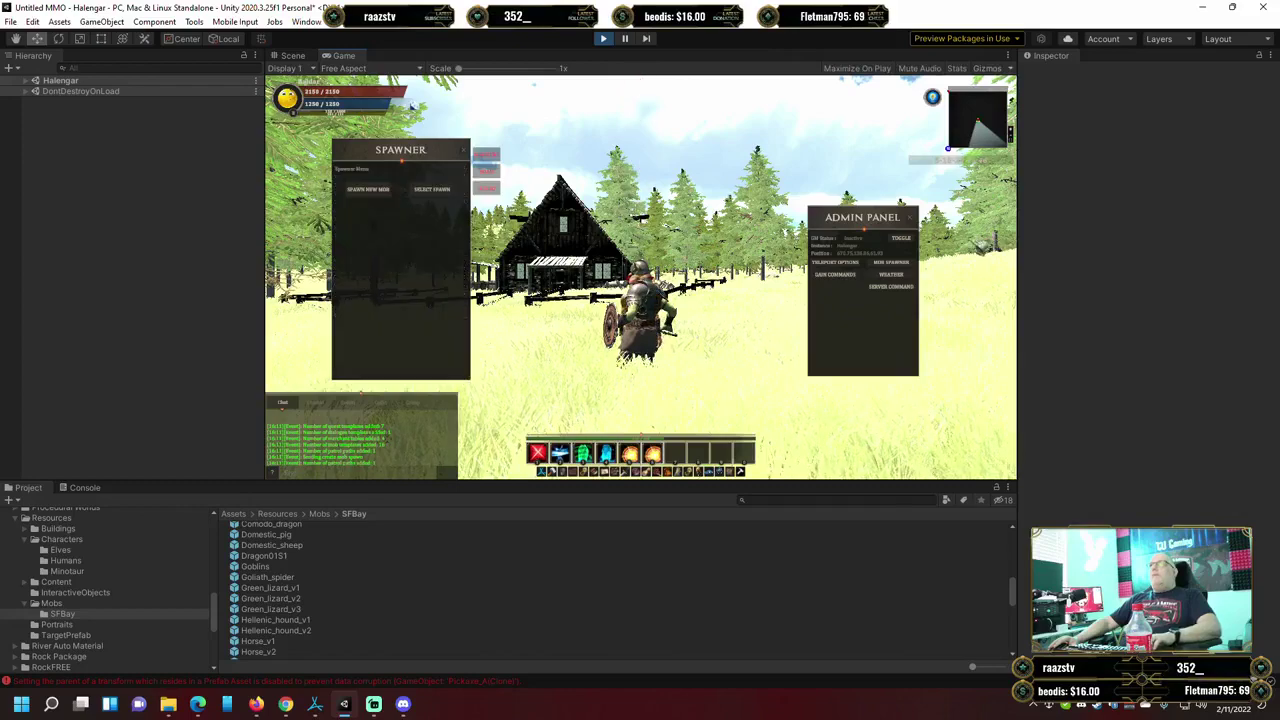
click(923, 220)
Close the spawner and walk the character across the meadow to the Goblin.
click(488, 187)
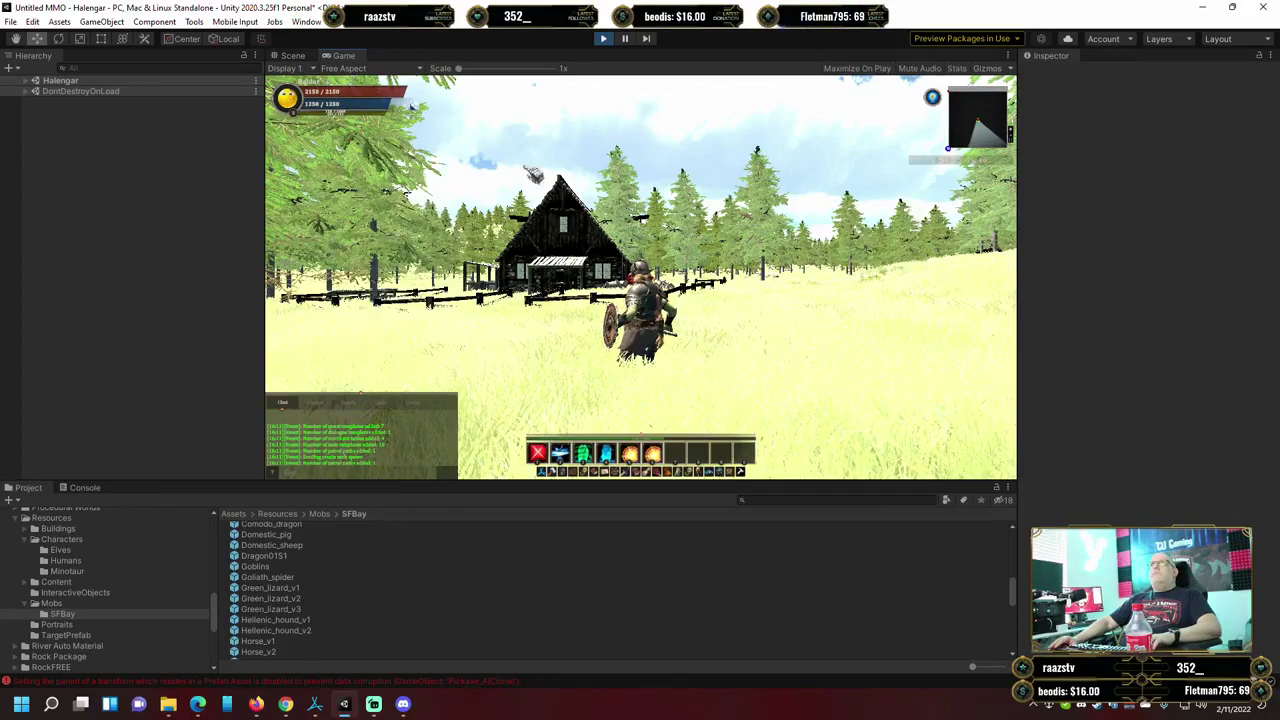
right_drag(488, 187, 411, 105)
key(w)
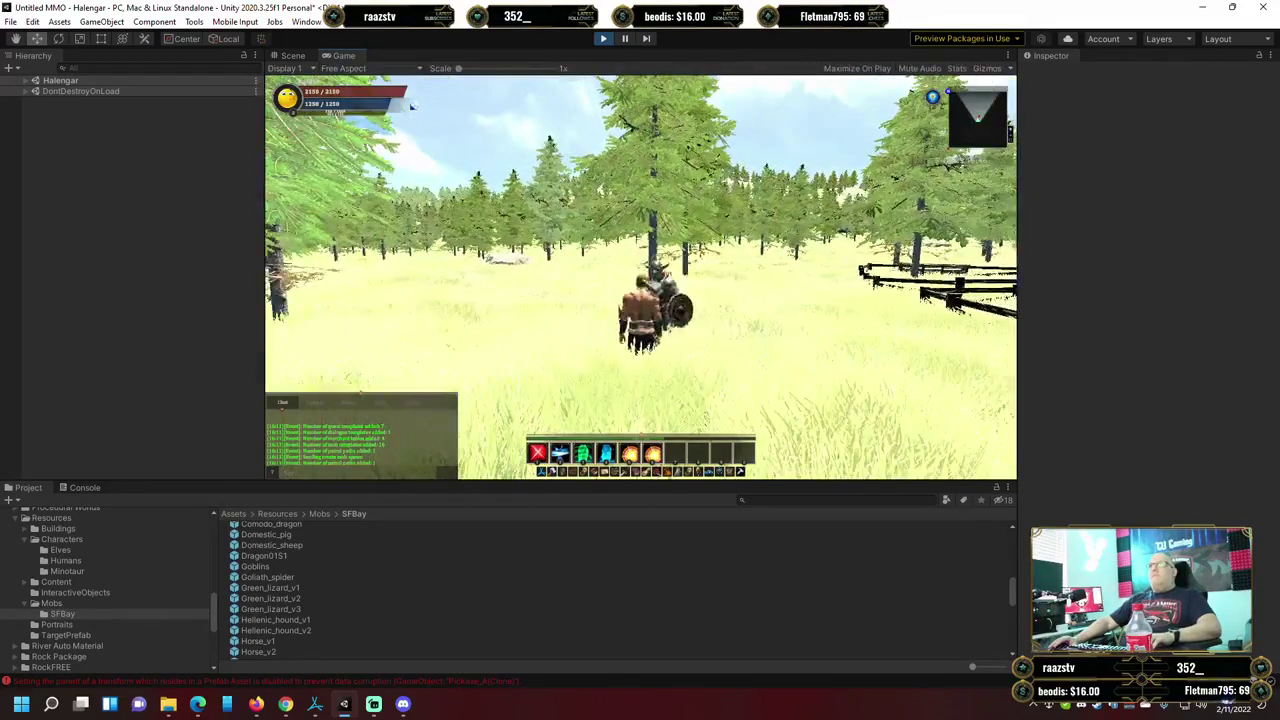
key(d)
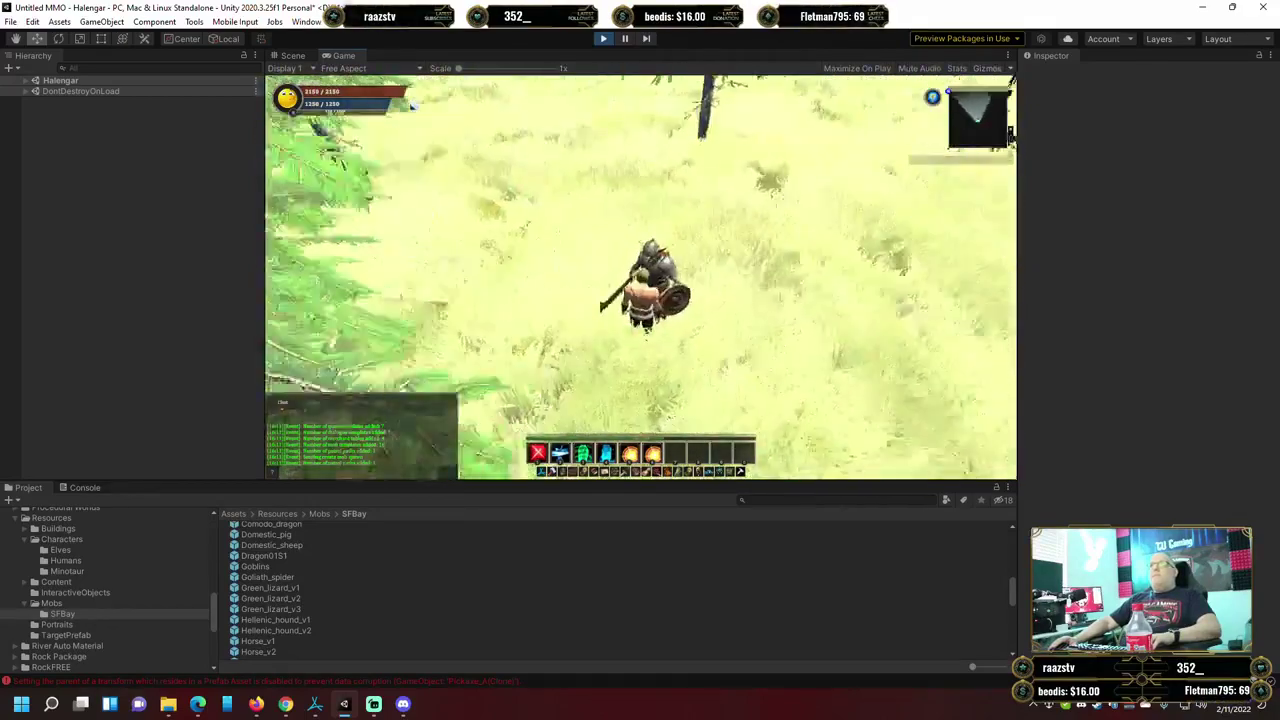
key(w)
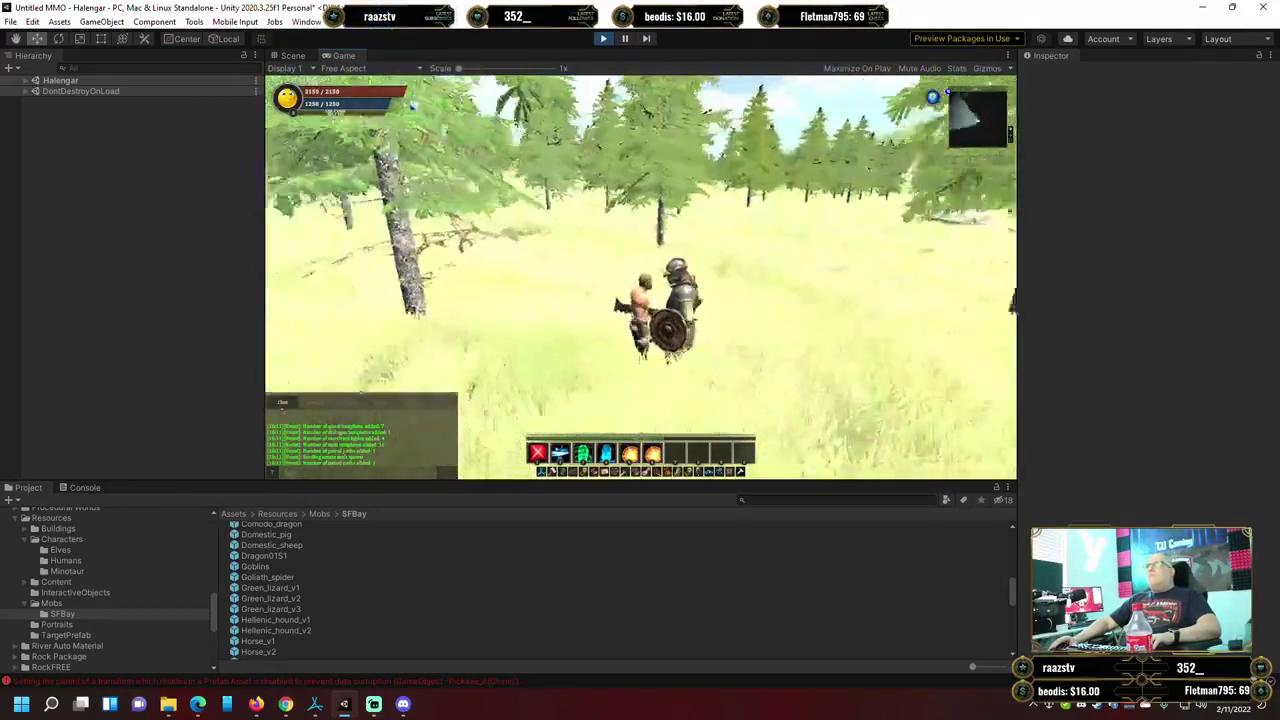
key(w)
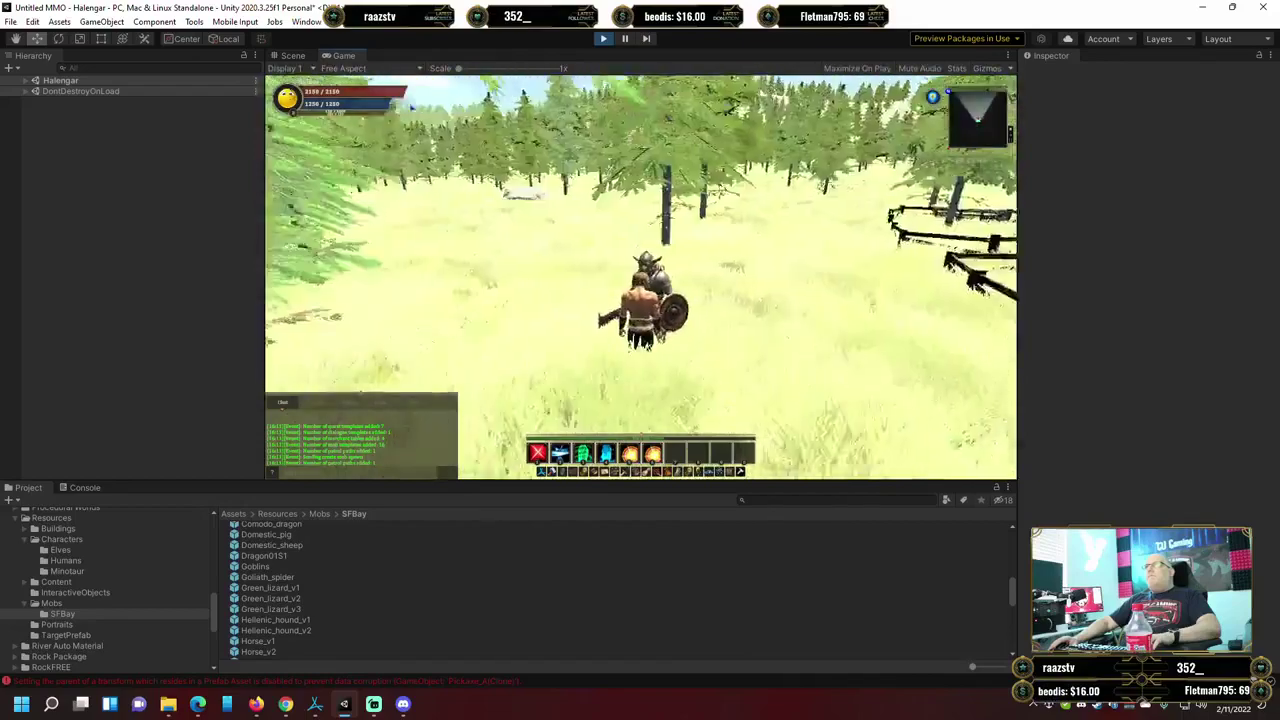
key(w)
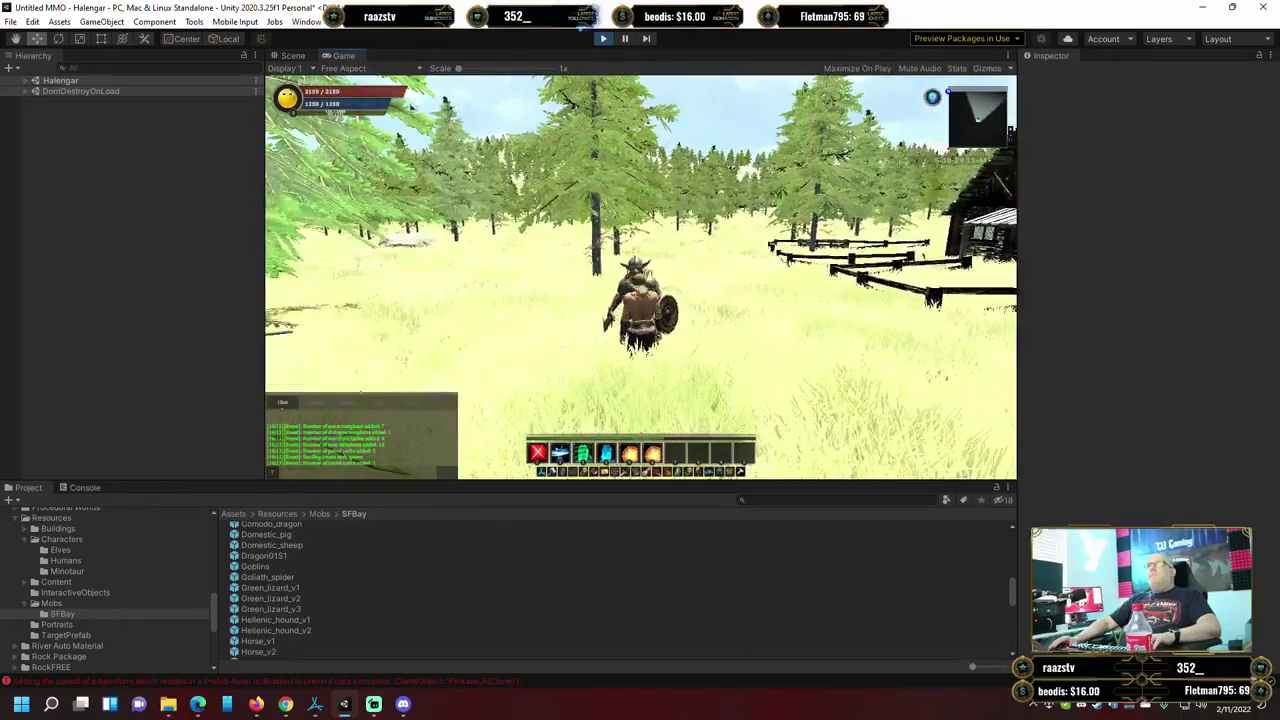
key(a)
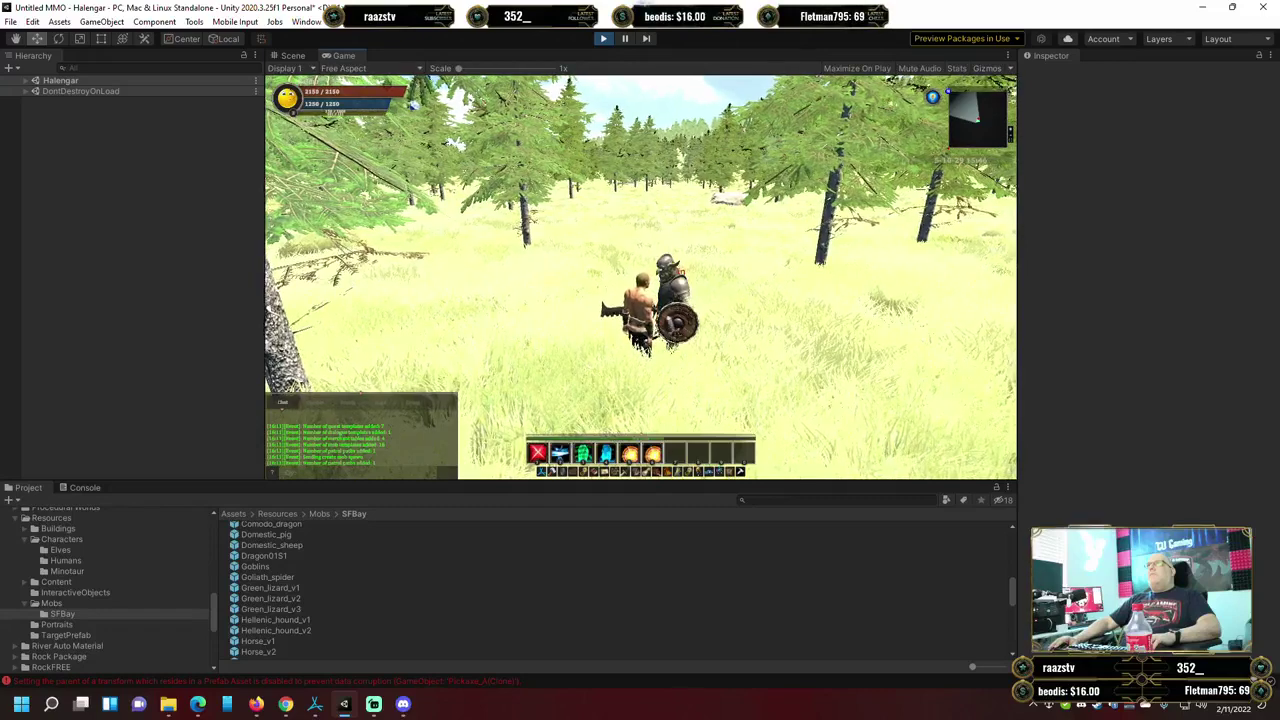
Target the Goblin and attack it with hotbar abilities 2 and 1.
key(Tab)
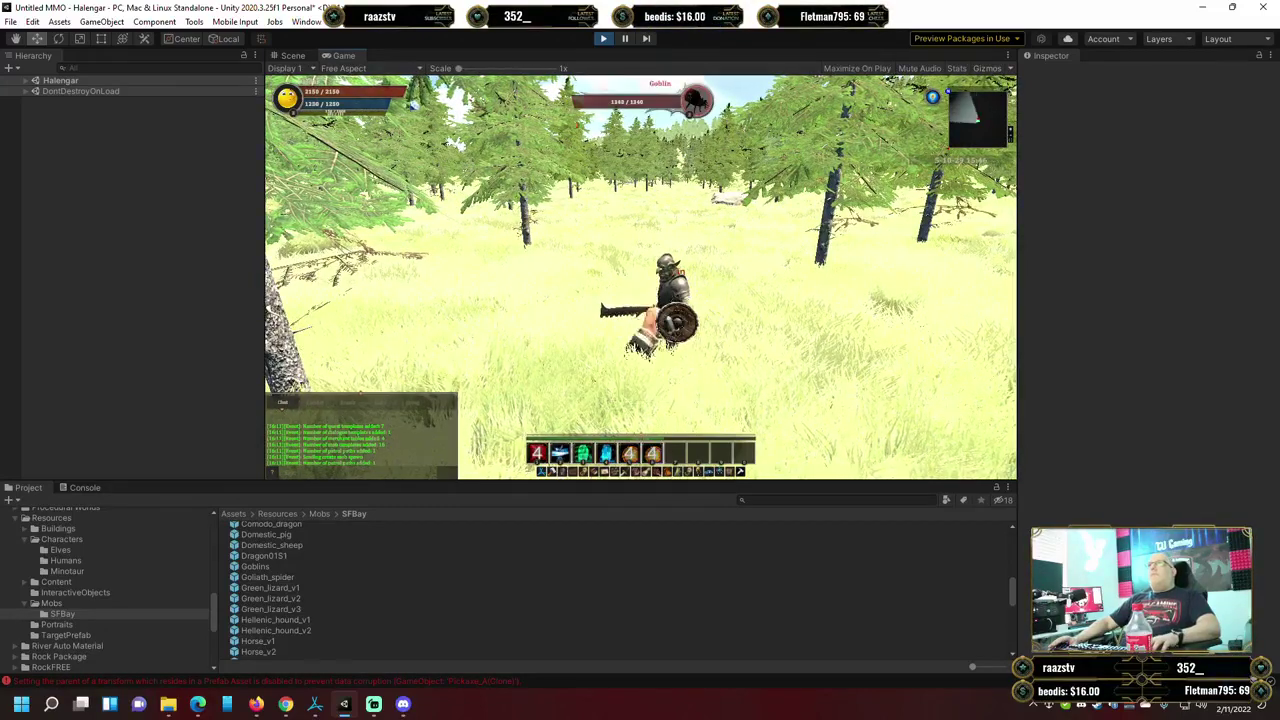
key(2)
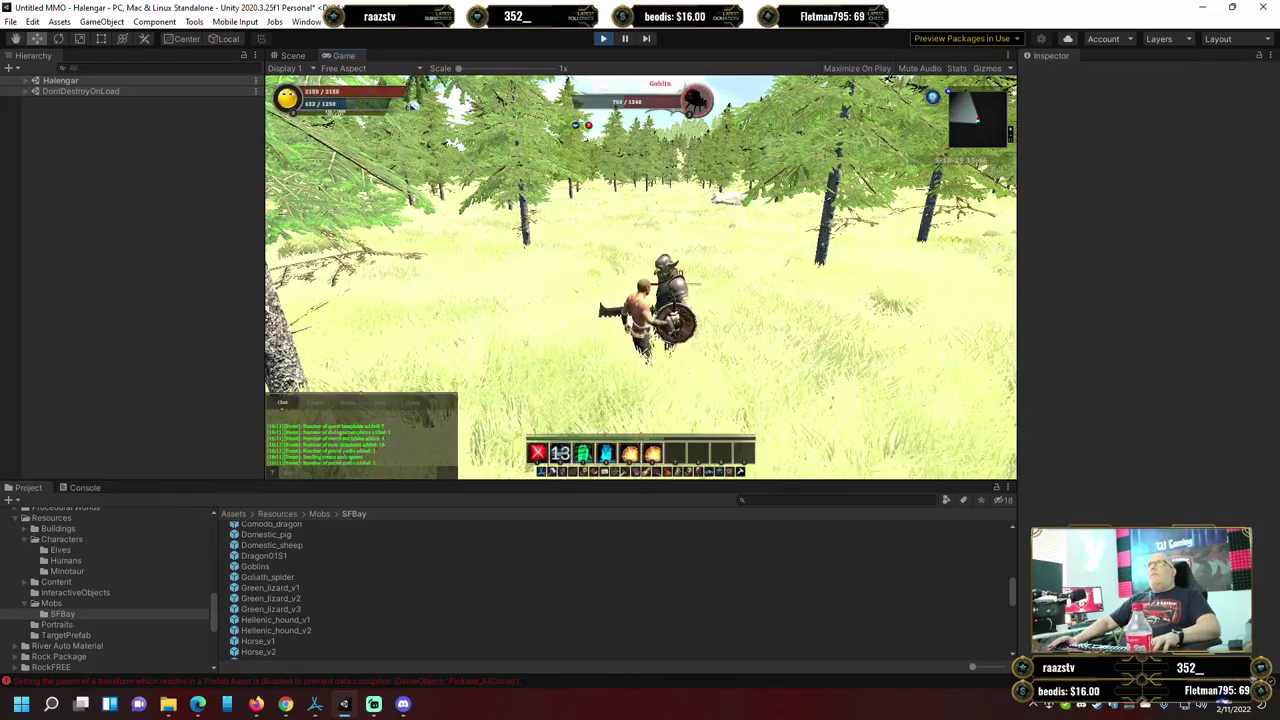
key(1)
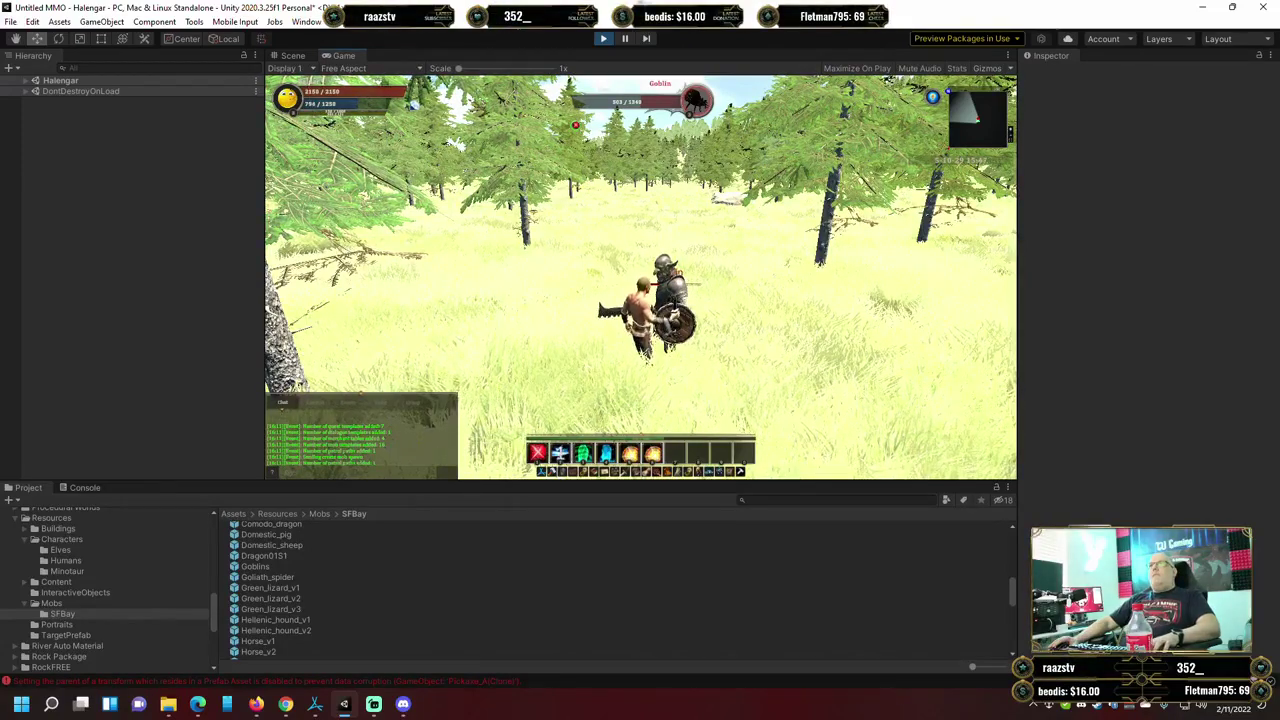
key(1)
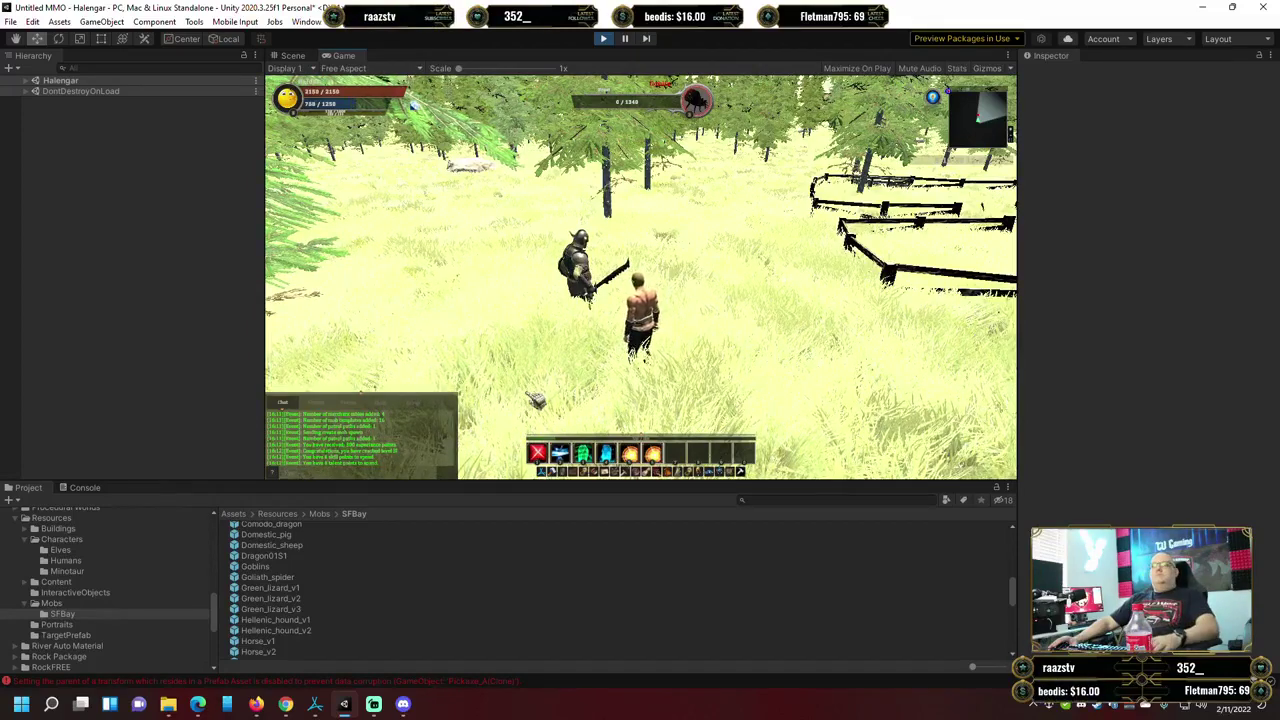
Pause the game and review the NullReferenceException errors in the Console.
key(Escape)
click(88, 487)
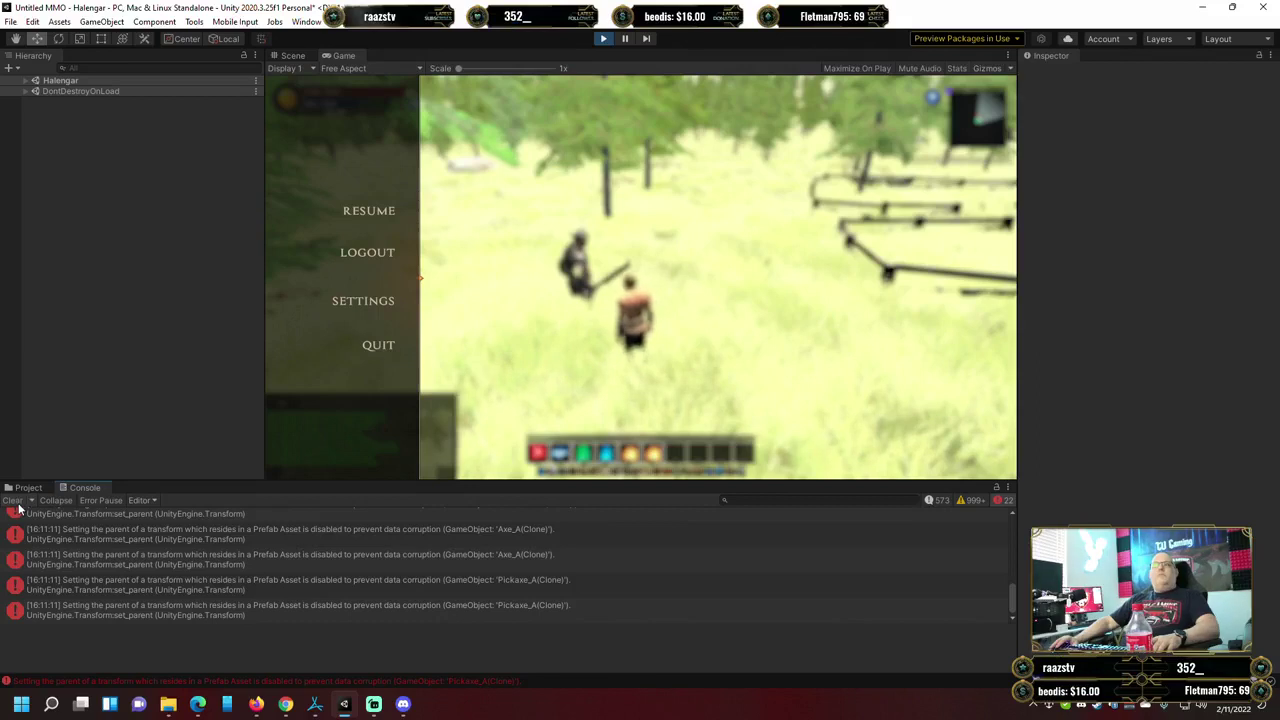
scroll(380, 609, up, 3)
click(381, 604)
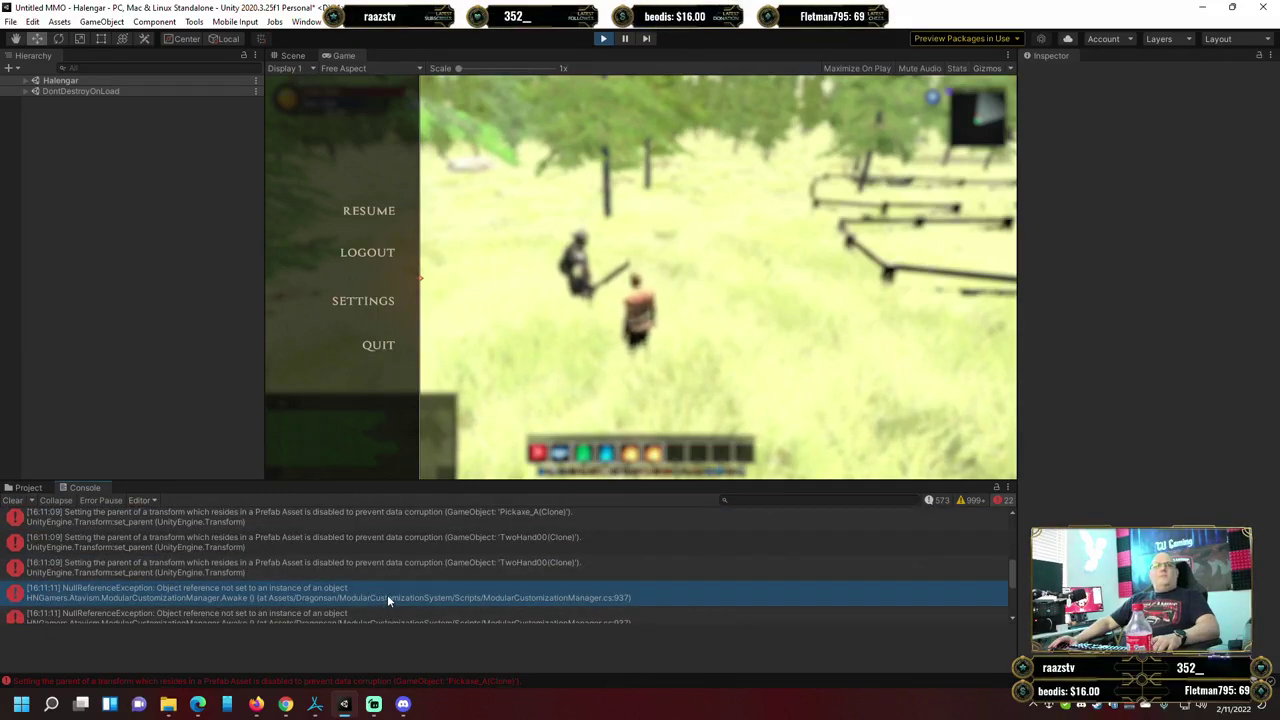
scroll(388, 599, down, 2)
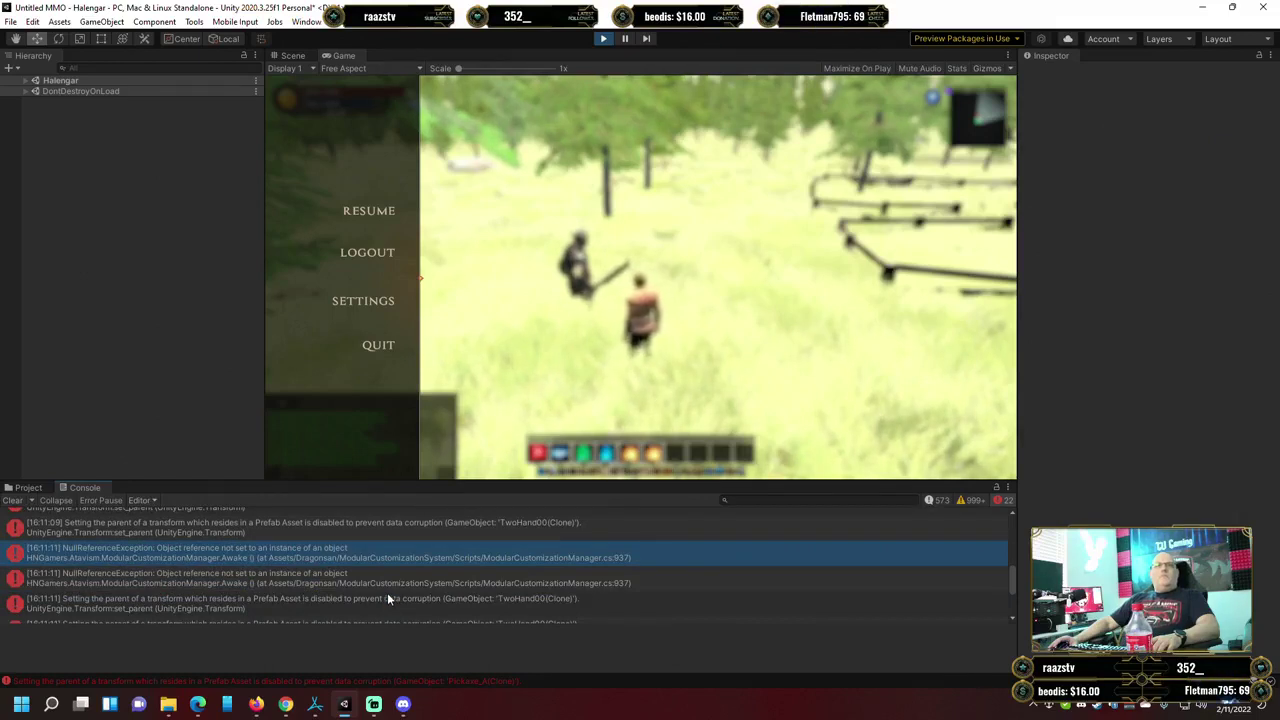
scroll(388, 596, up, 6)
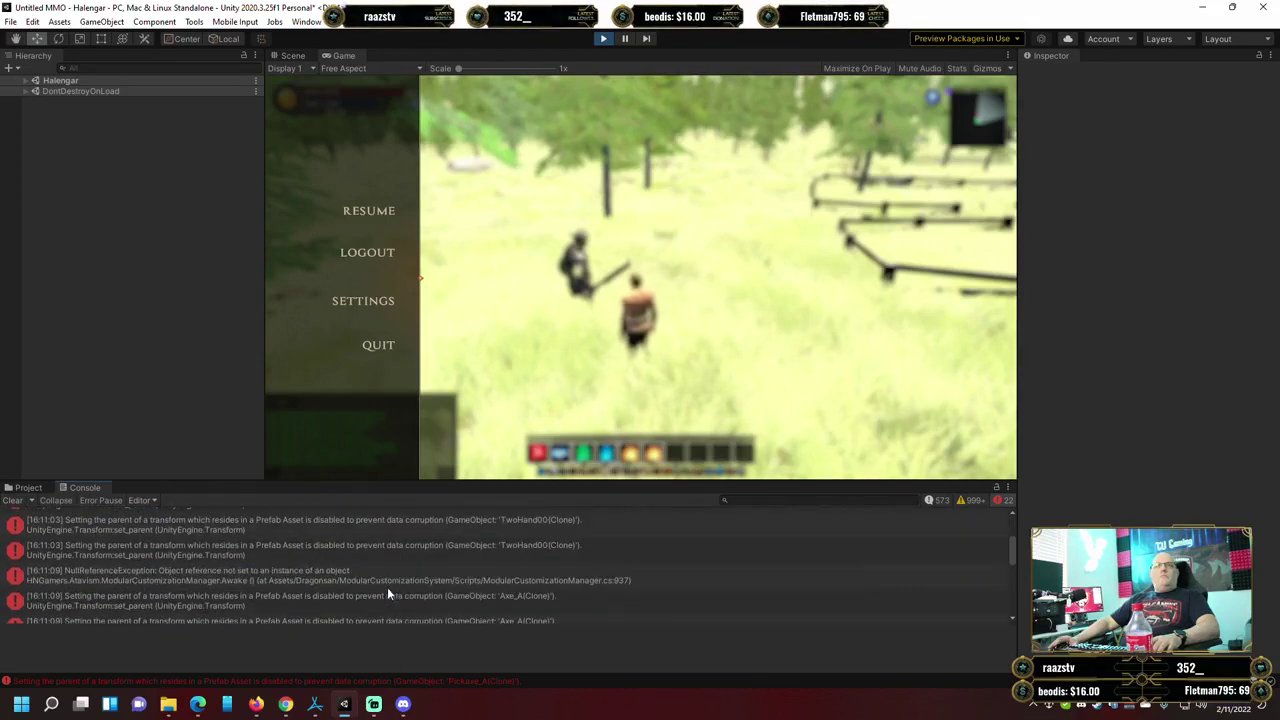
scroll(388, 593, up, 5)
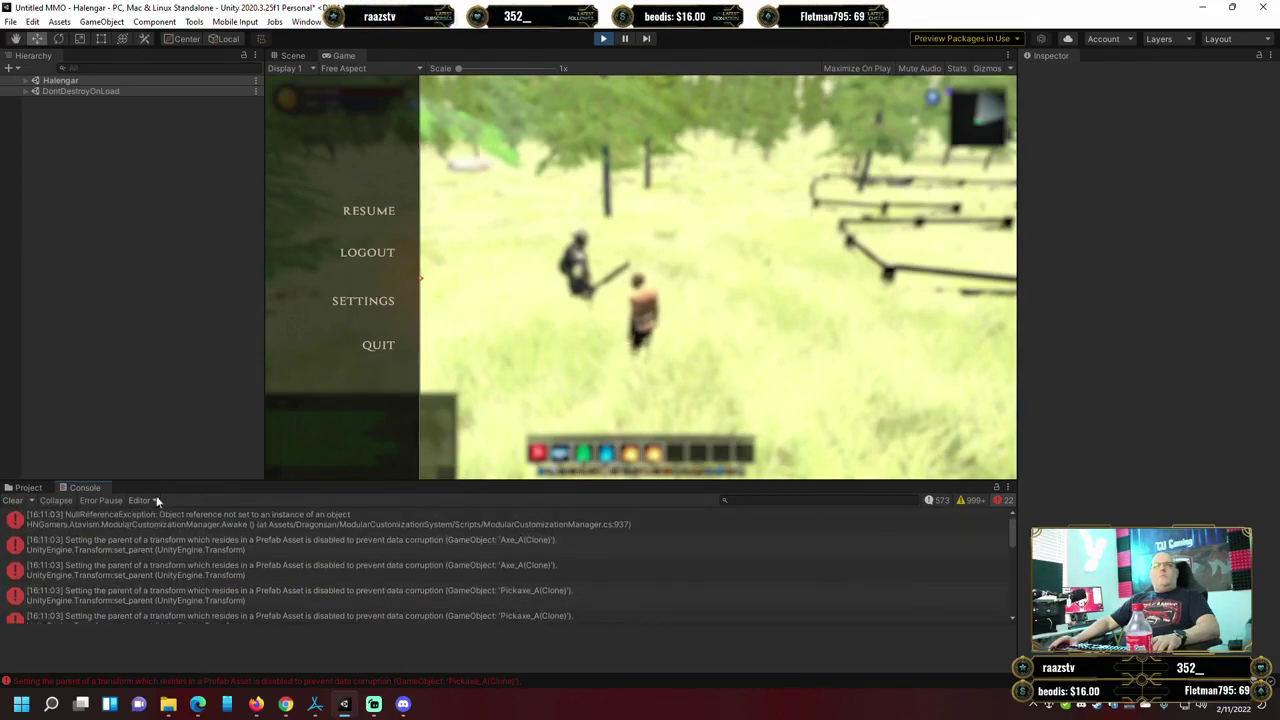
Clear the console errors and return to the Project assets.
click(30, 488)
click(82, 488)
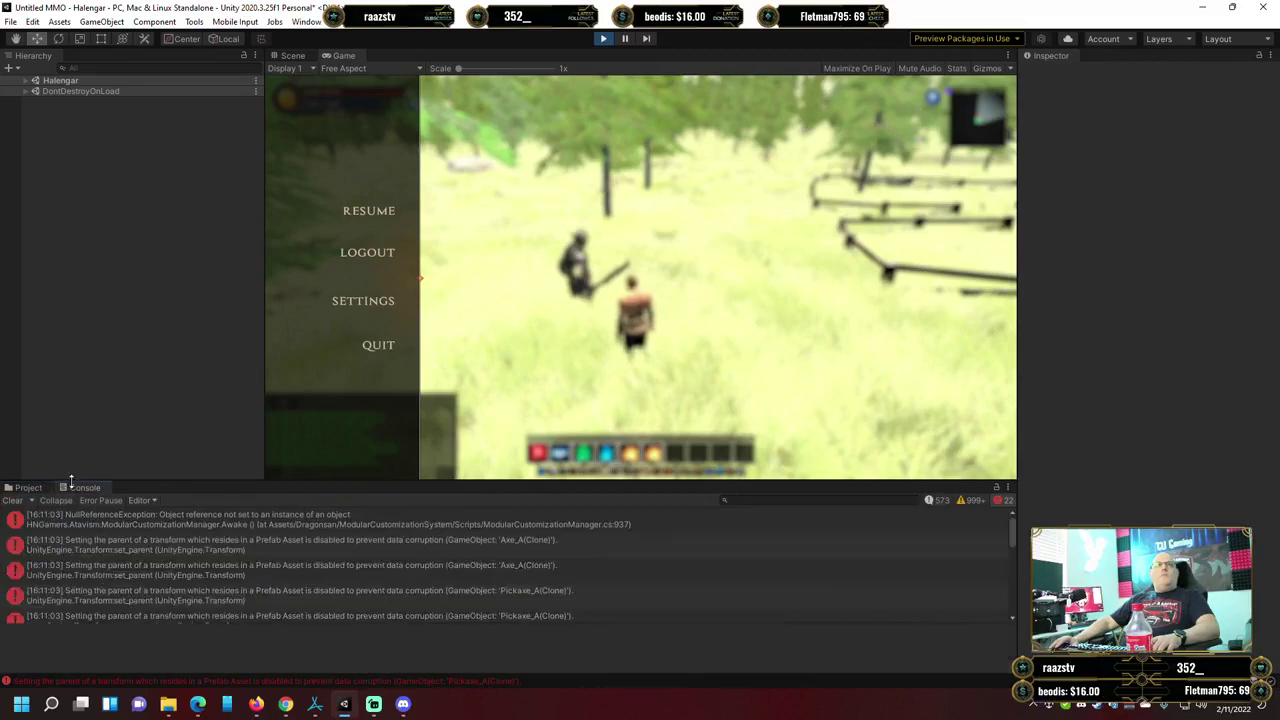
click(14, 501)
click(29, 487)
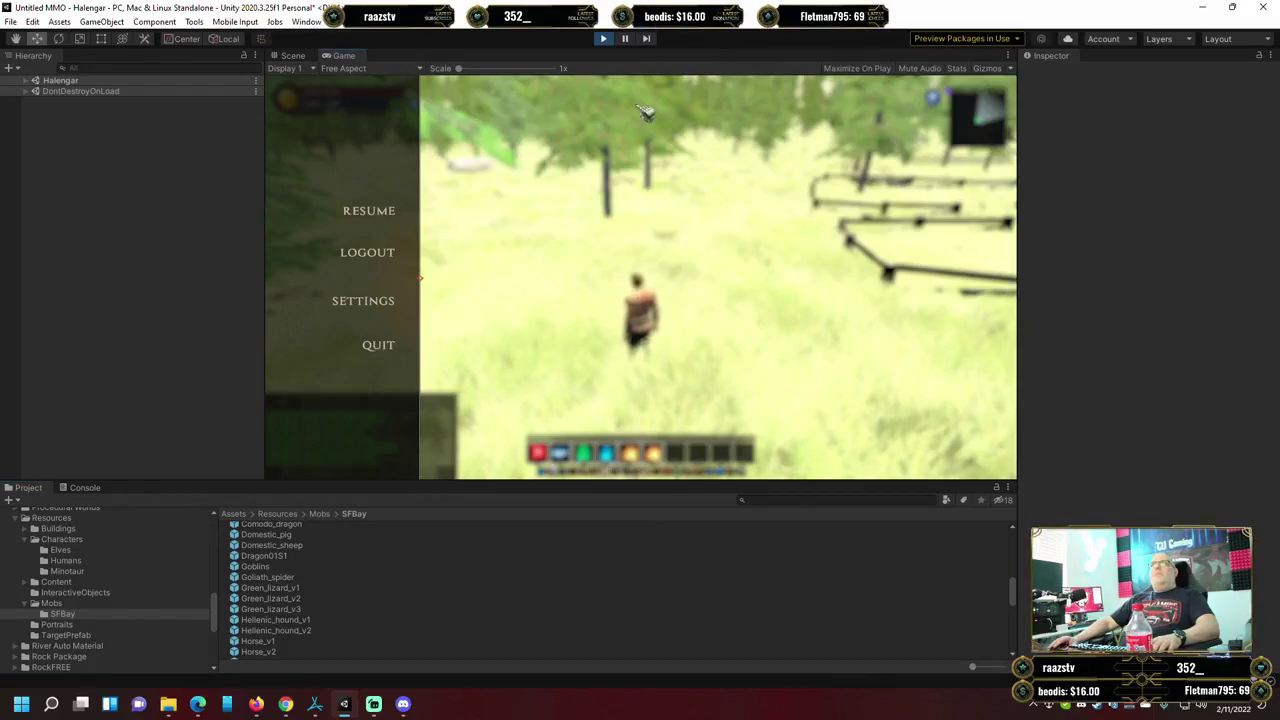
Resume the game, turn the camera toward the Goblin and target it.
click(380, 212)
right_drag(392, 216, 470, 216)
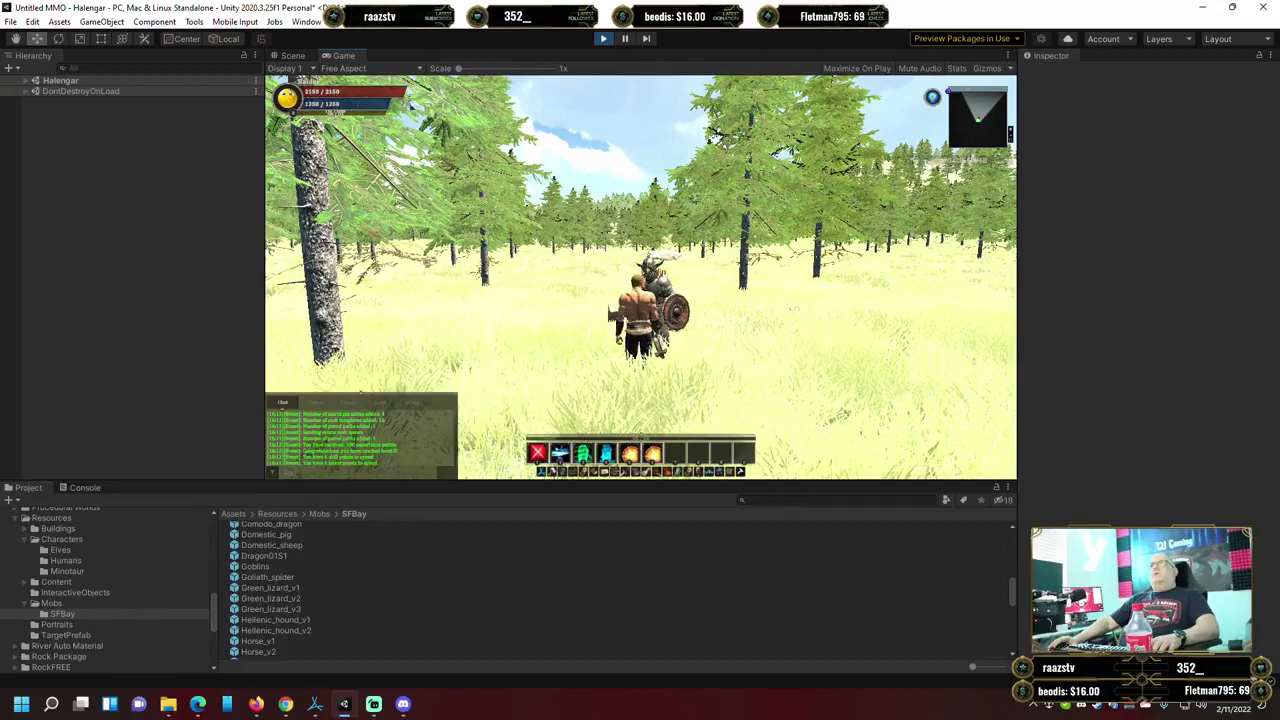
key(Tab)
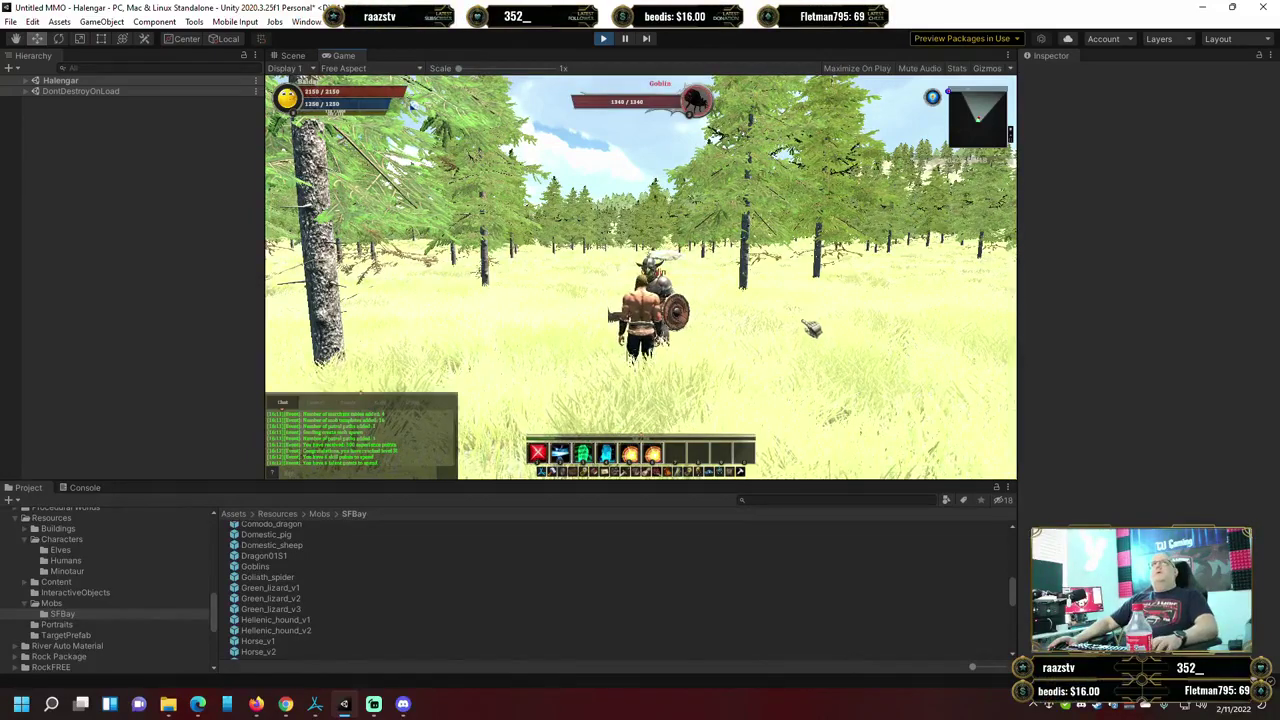
Stop play mode, check the Console for new messages, then return to the Project assets.
key(Escape)
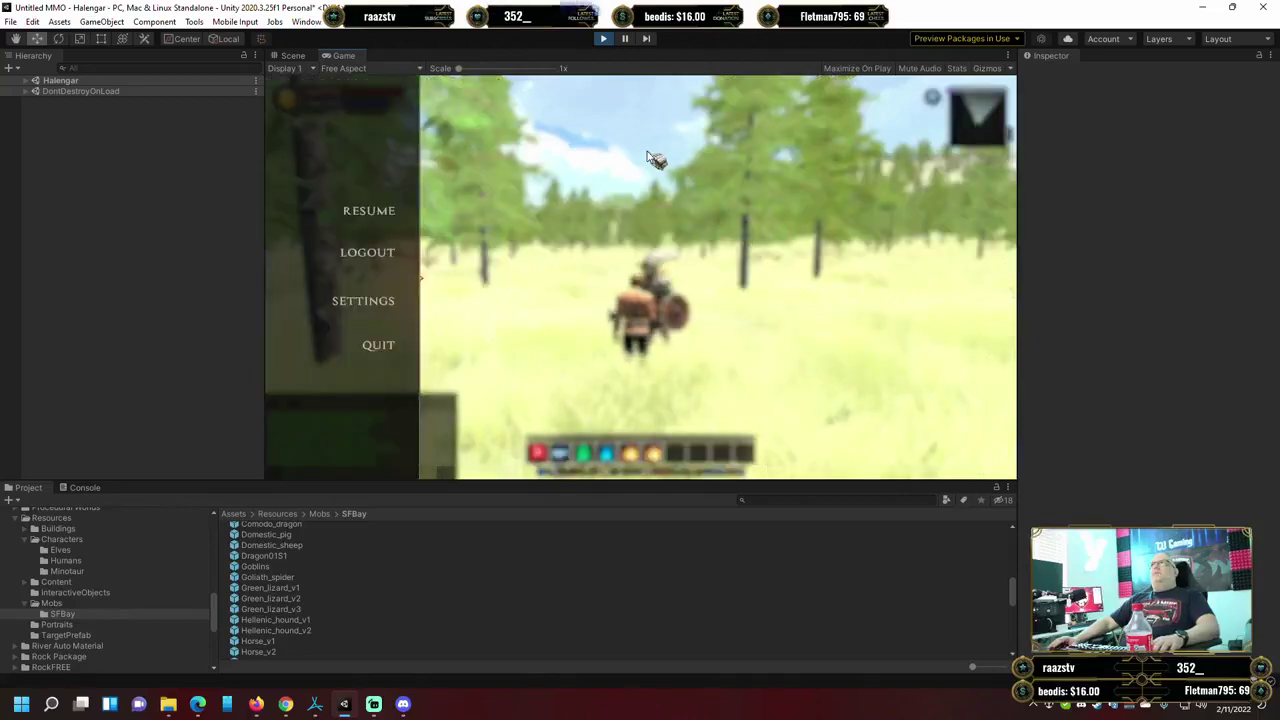
key(Escape)
key(Escape)
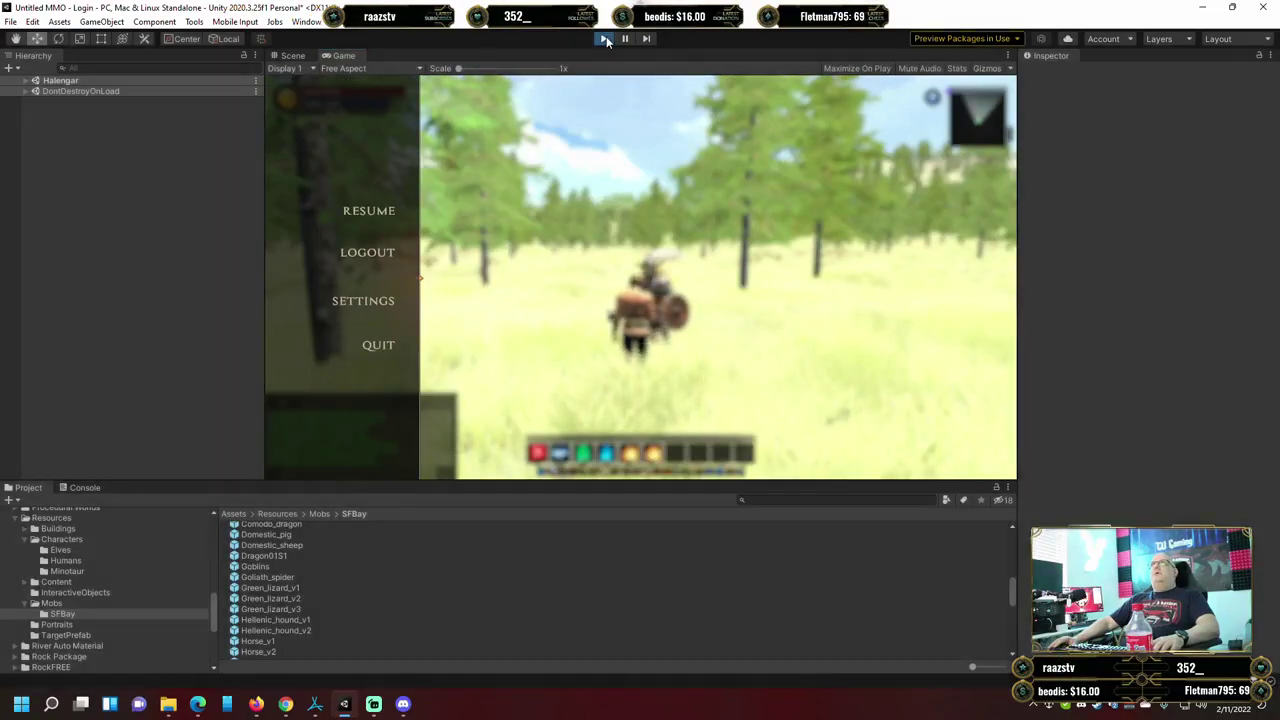
click(604, 38)
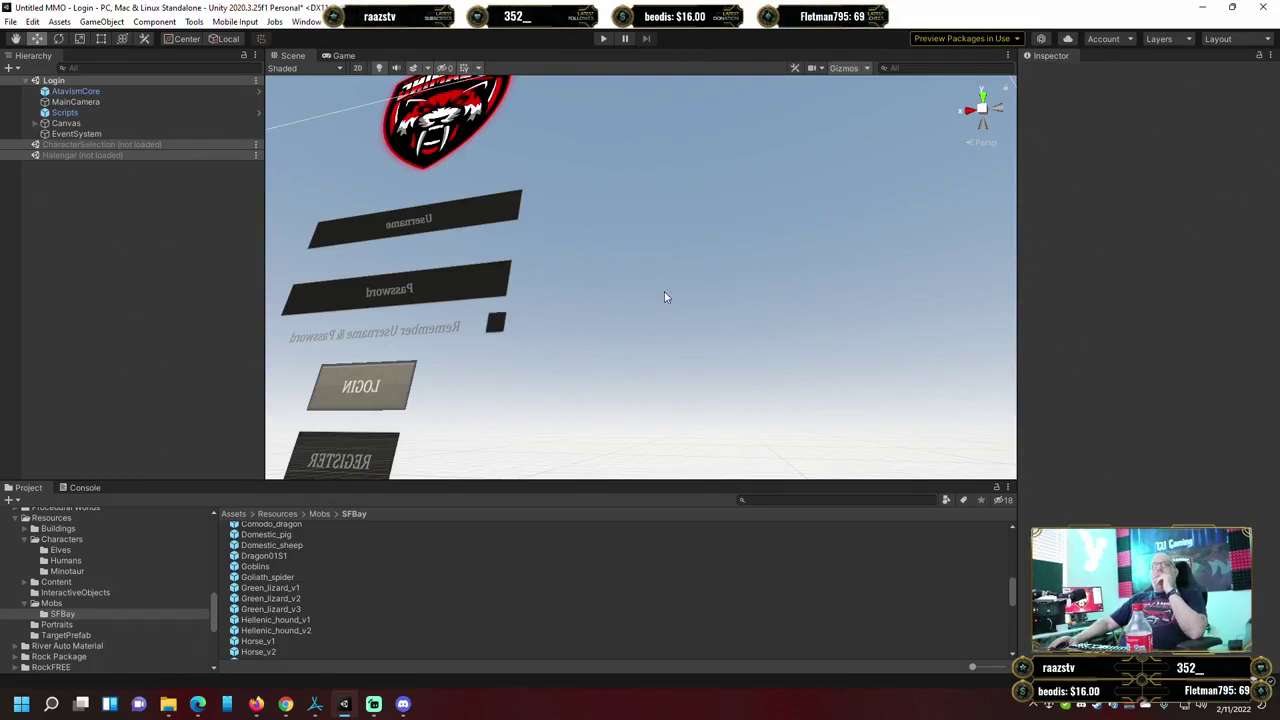
click(100, 487)
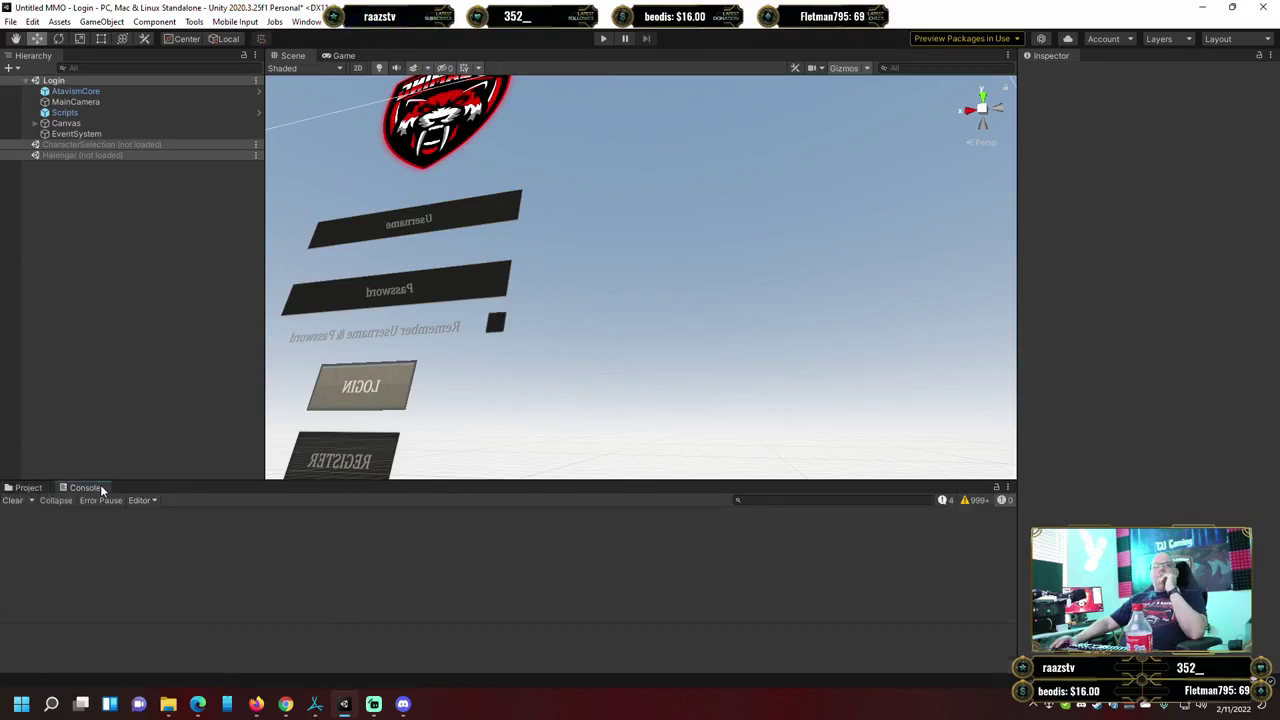
click(33, 490)
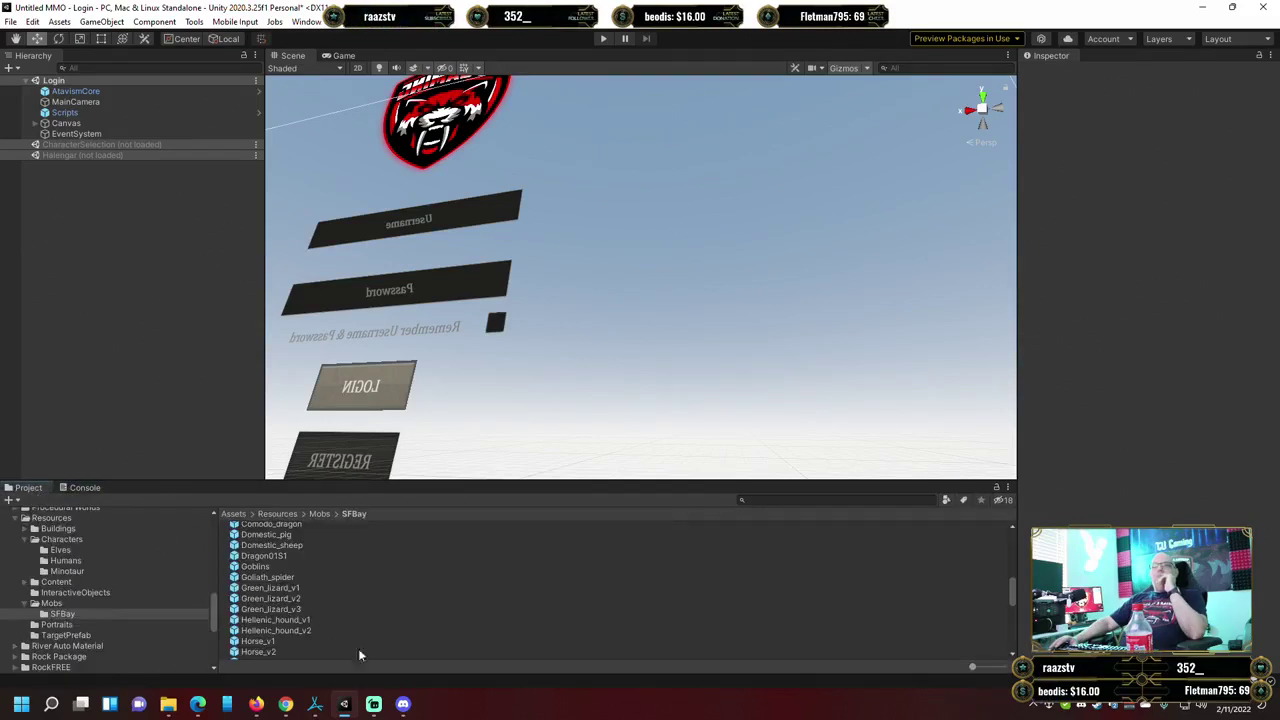
click(403, 705)
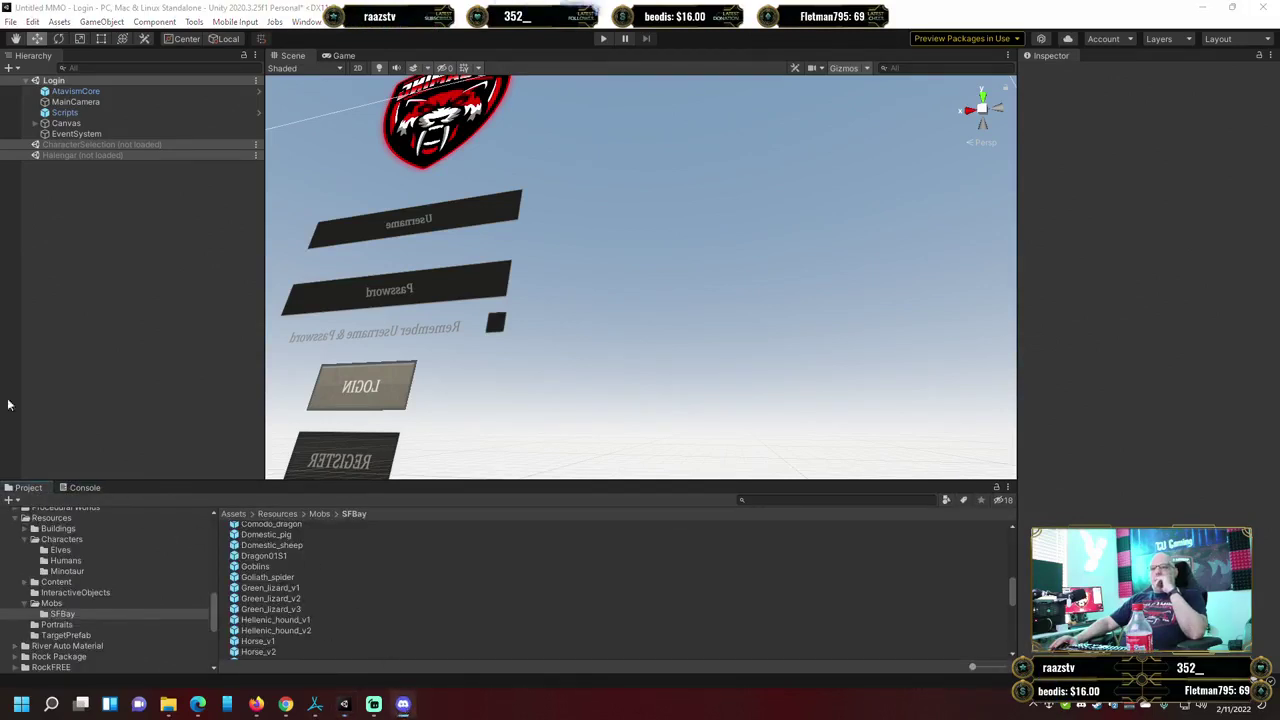
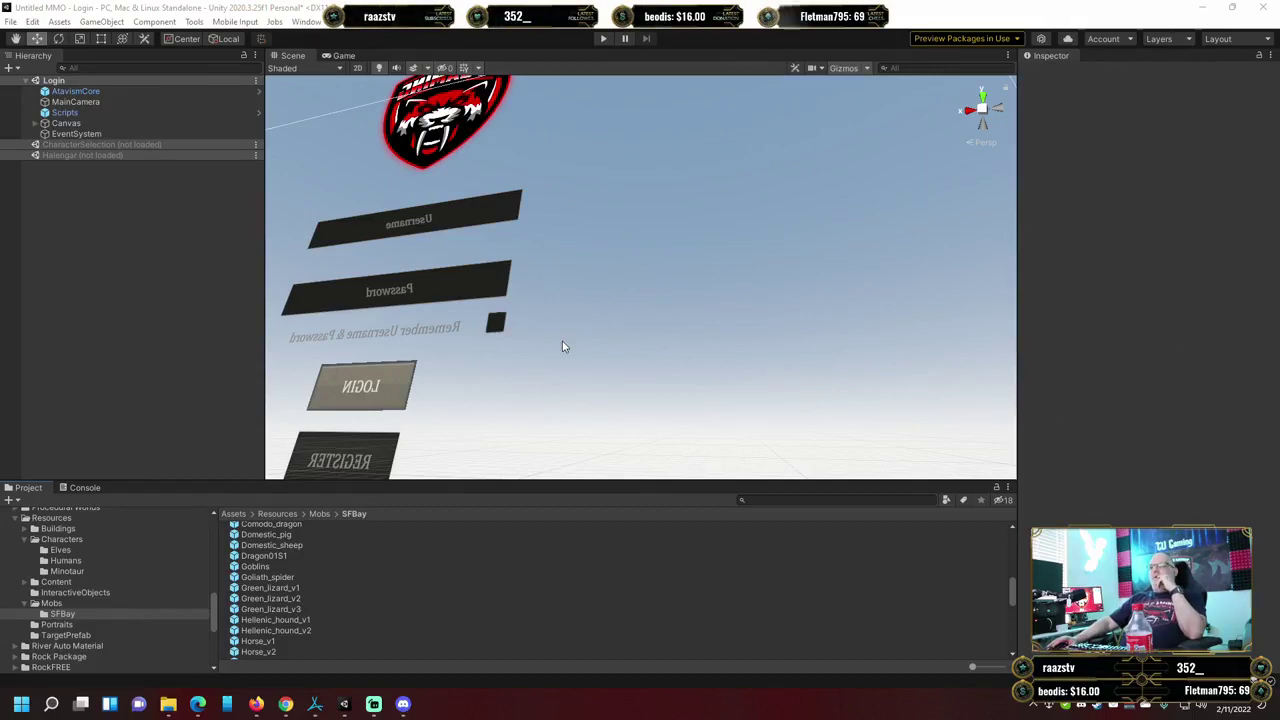
Open File Explorer and navigate to New Volume (I:) > Unity Projects > Builds.
click(163, 704)
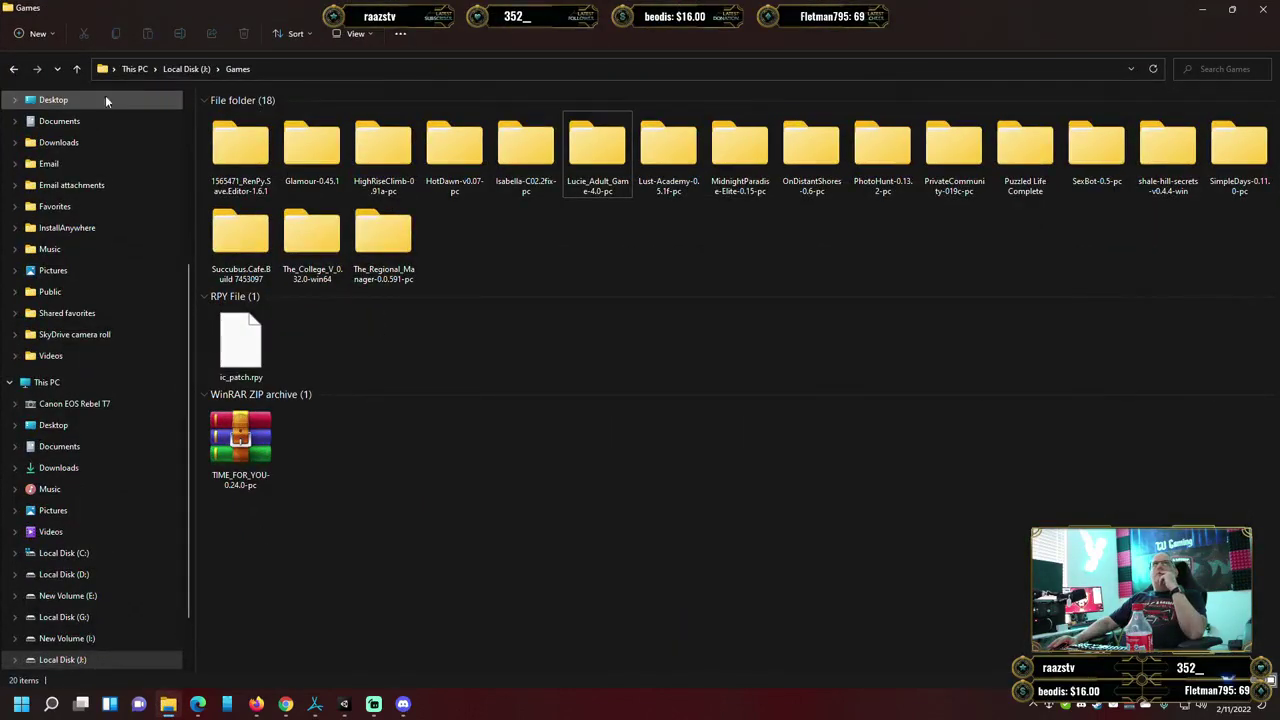
click(74, 99)
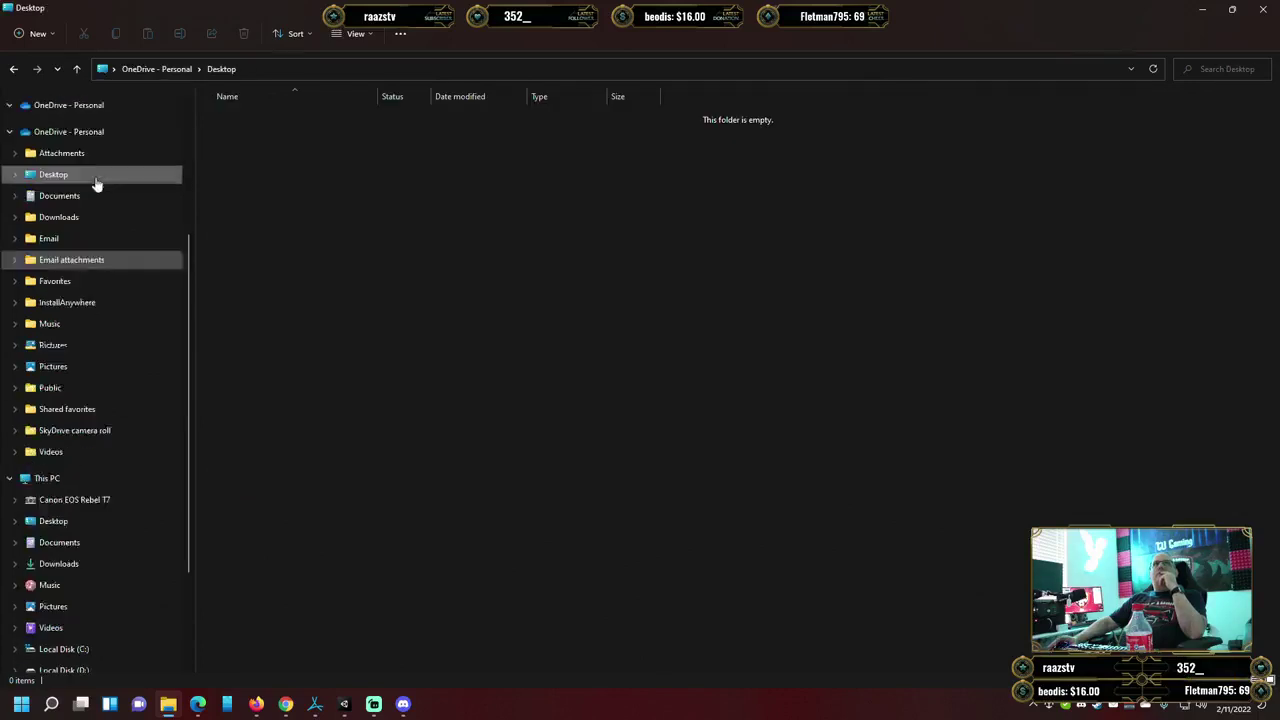
scroll(95, 180, up, 2)
scroll(93, 180, up, 1)
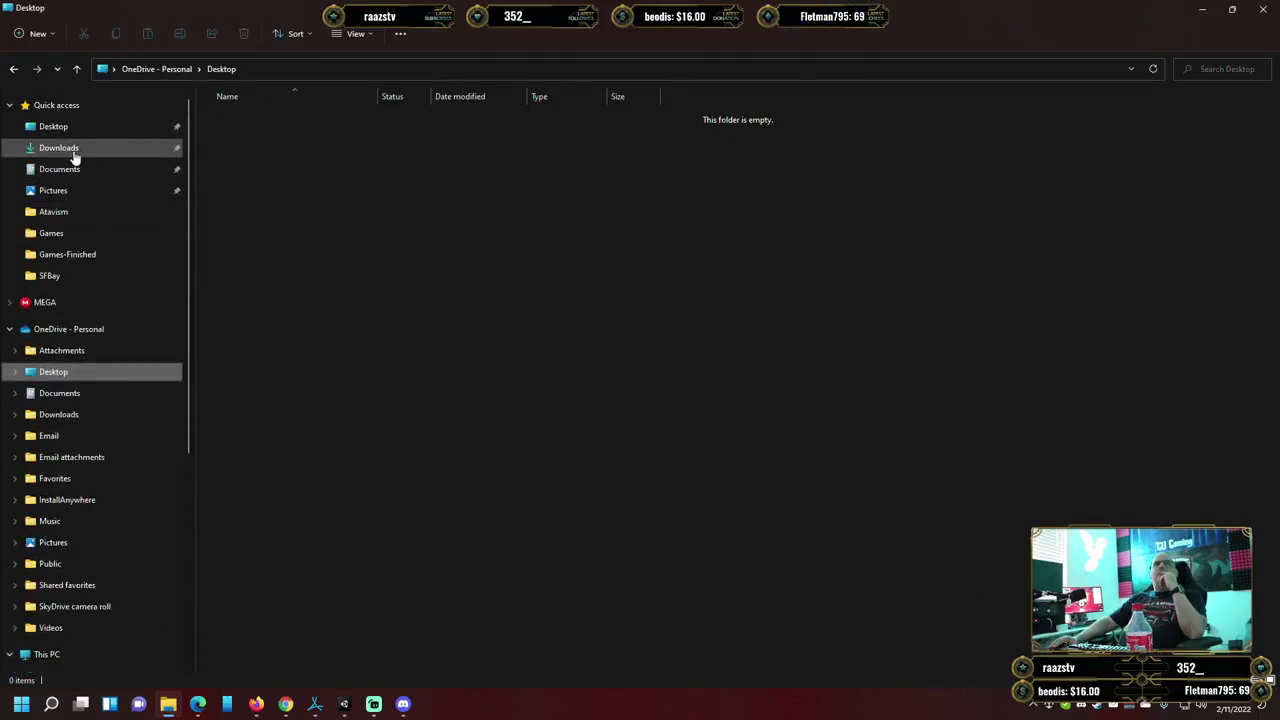
scroll(108, 429, down, 6)
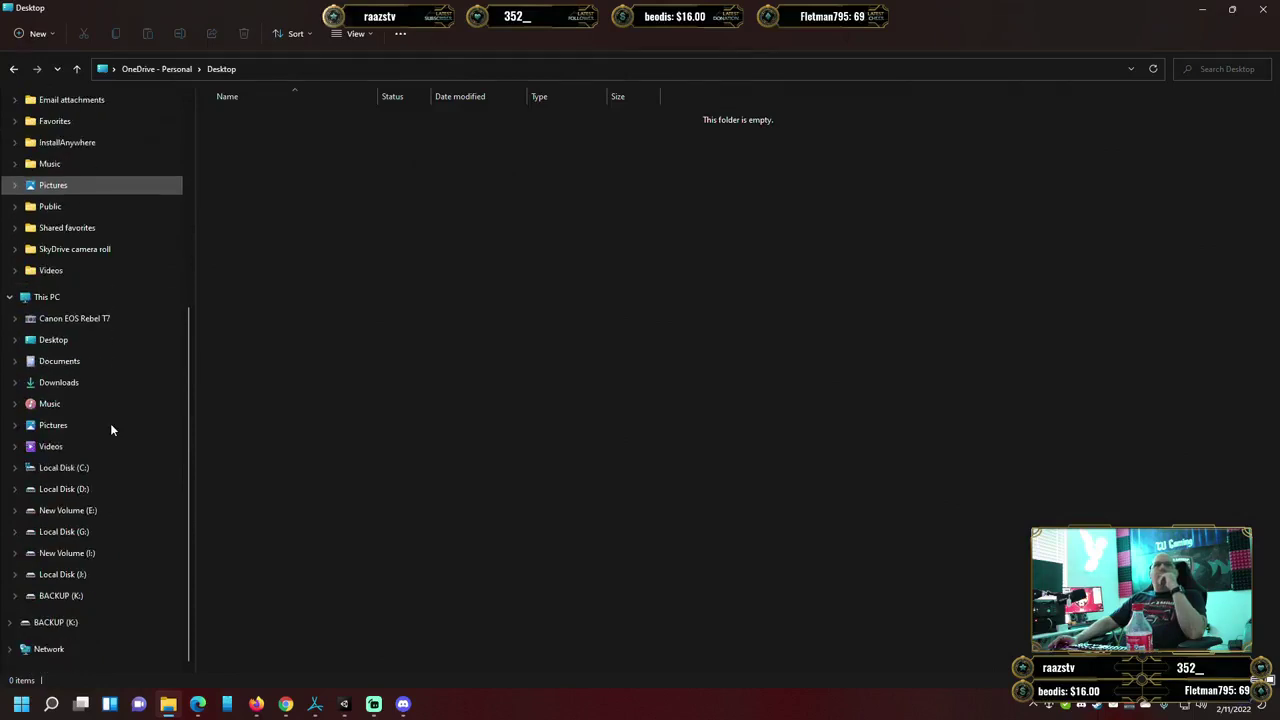
click(82, 553)
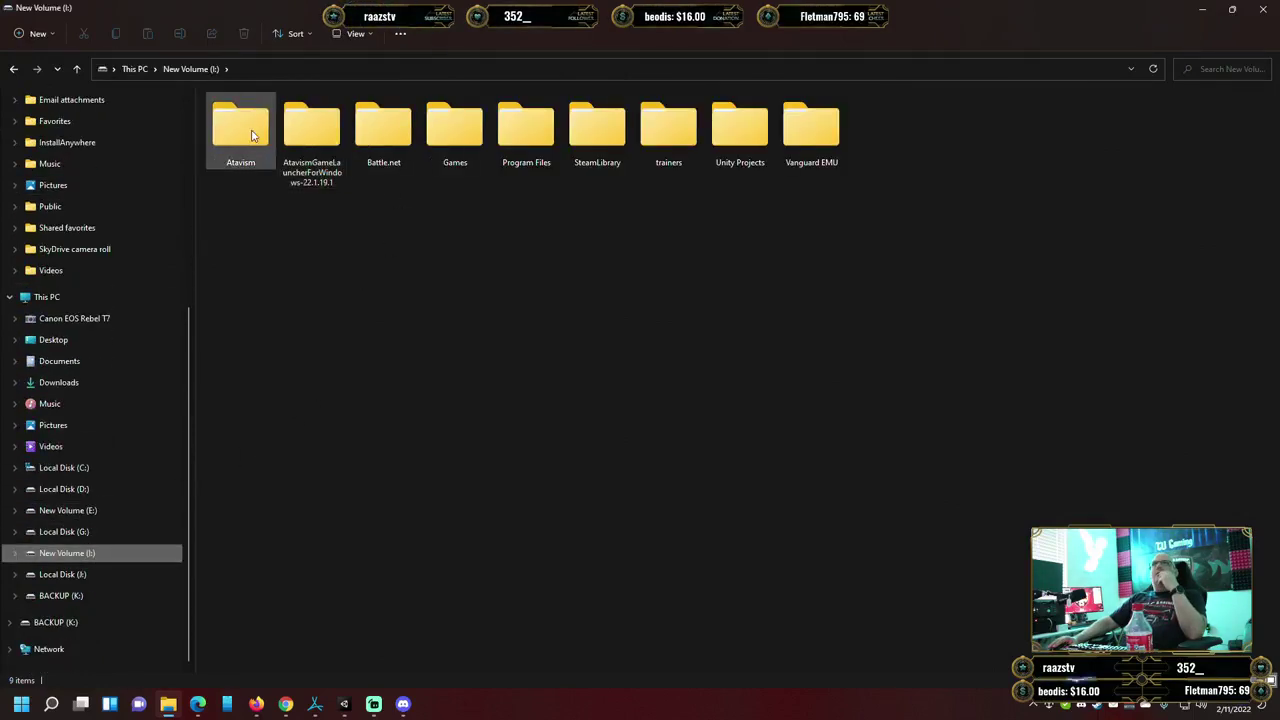
mouse_move(252, 135)
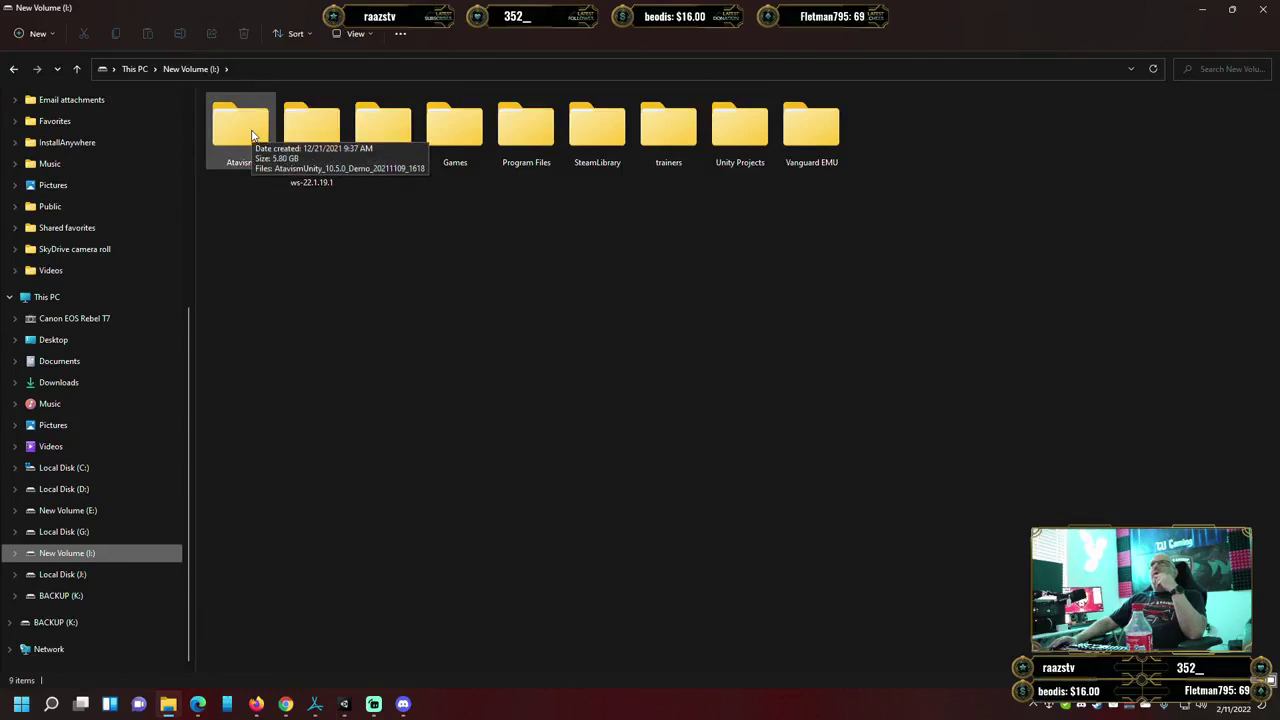
double_click(735, 128)
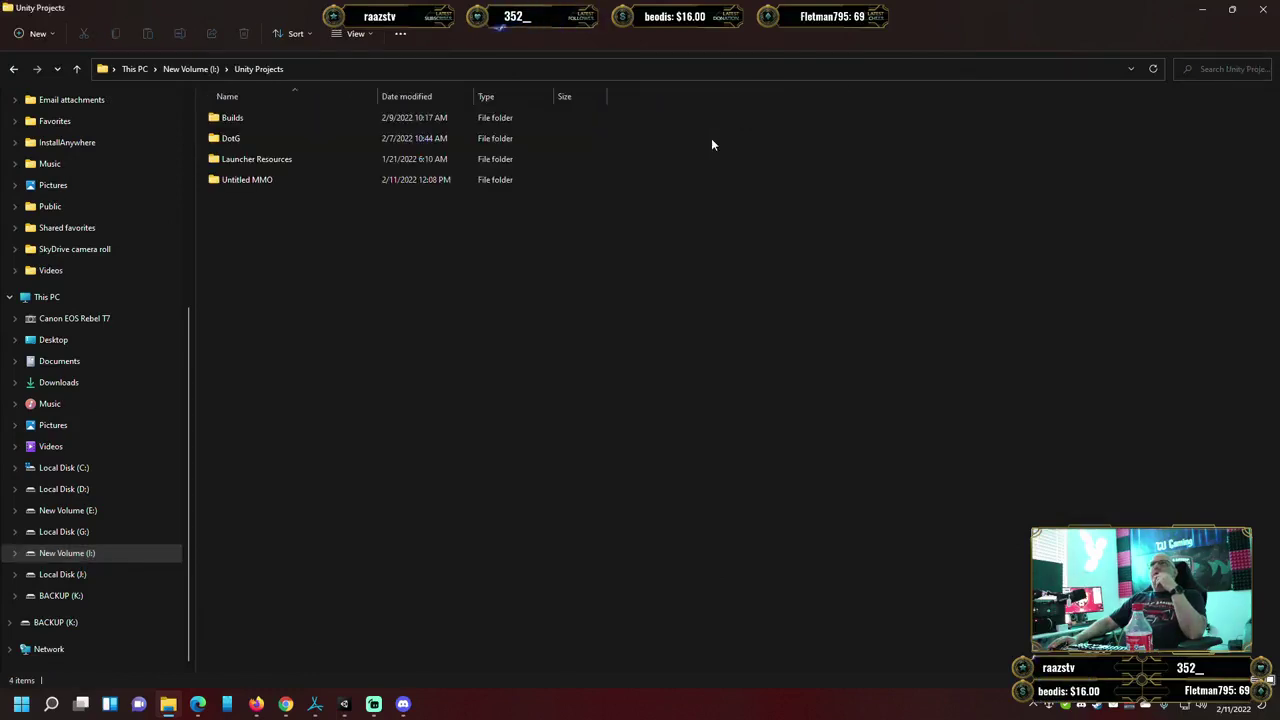
double_click(305, 120)
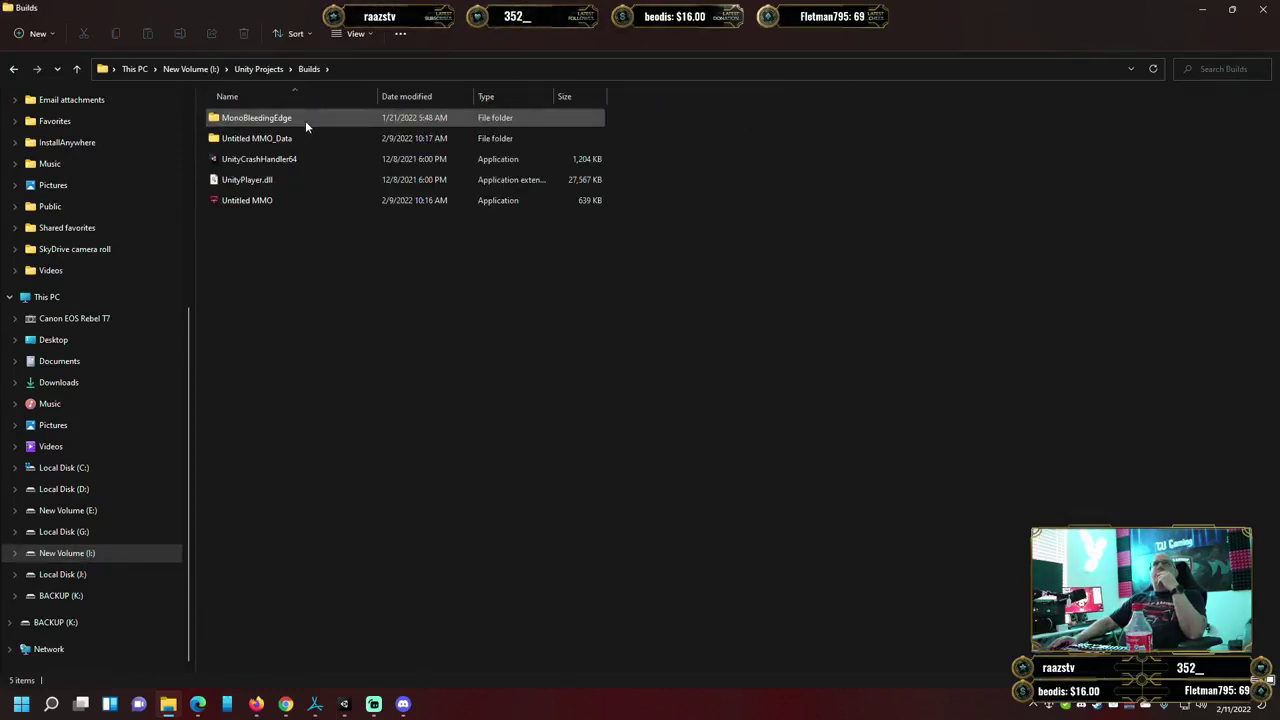
Delete all five old build items in Builds, then minimize the window.
click(285, 119)
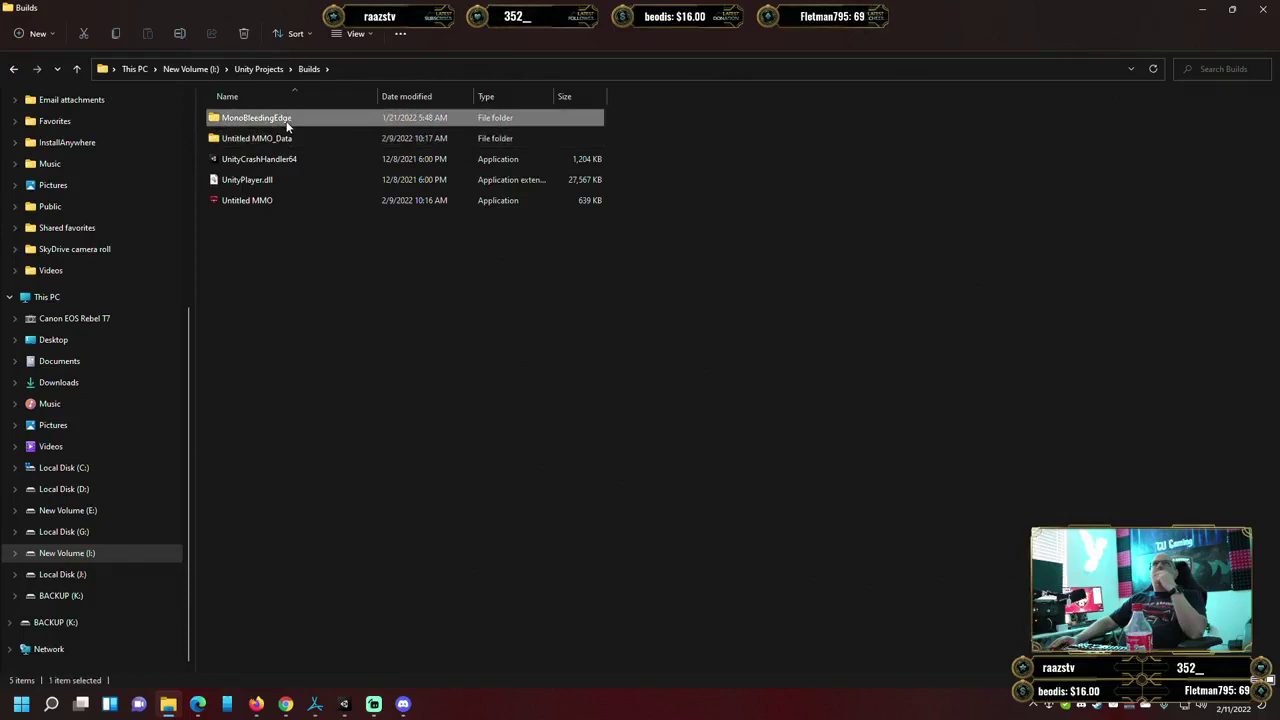
shift+click(285, 199)
key(Delete)
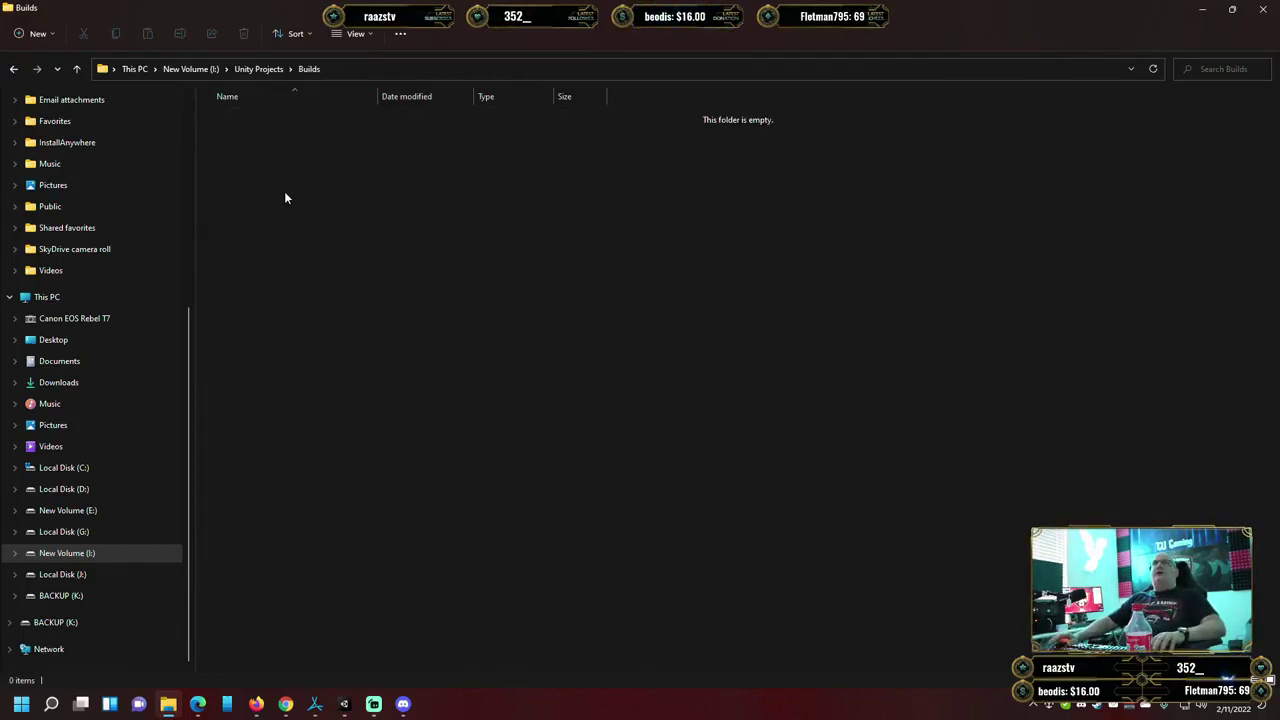
click(1202, 9)
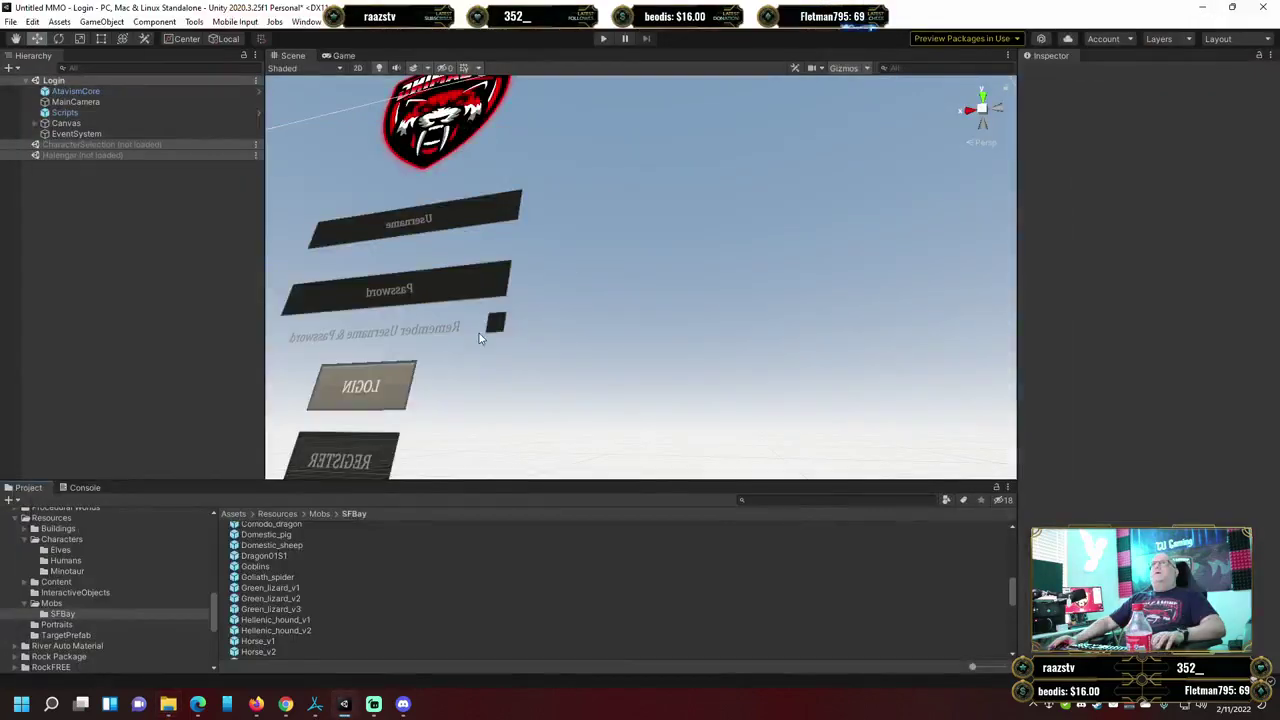
Build the Windows player from Build Settings into the Unity Projects\Builds folder.
click(12, 22)
click(55, 187)
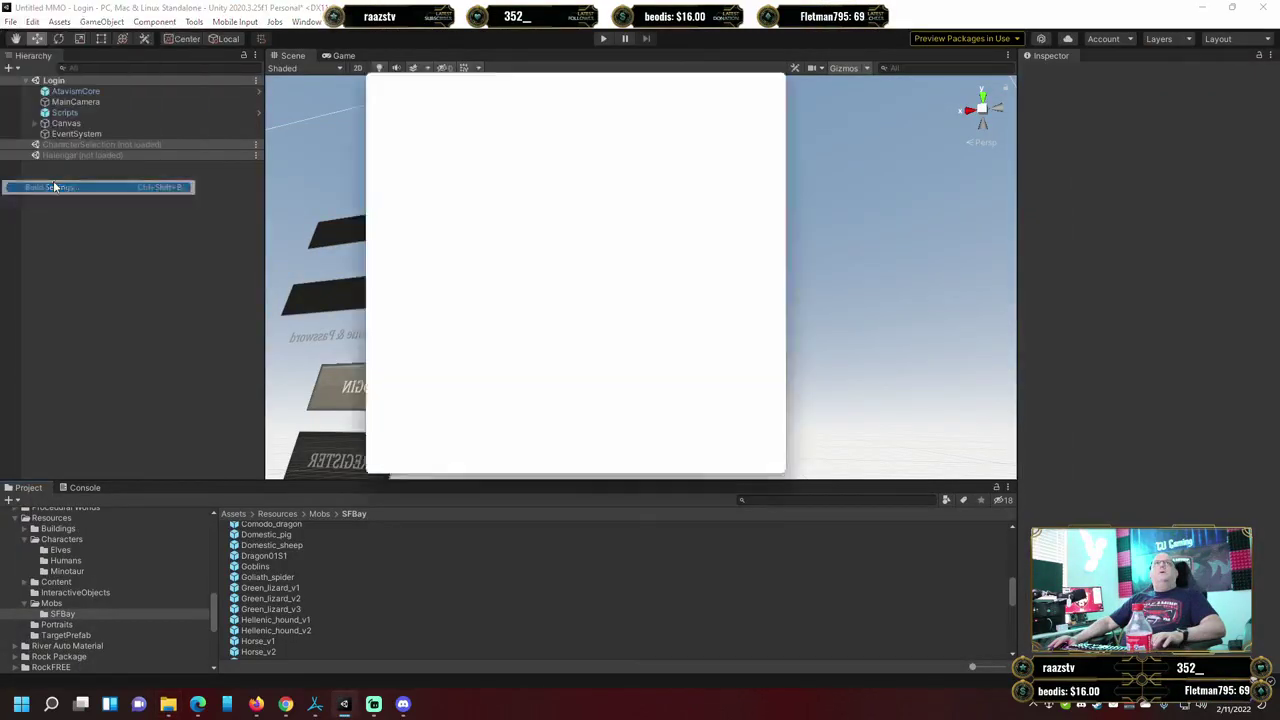
click(664, 459)
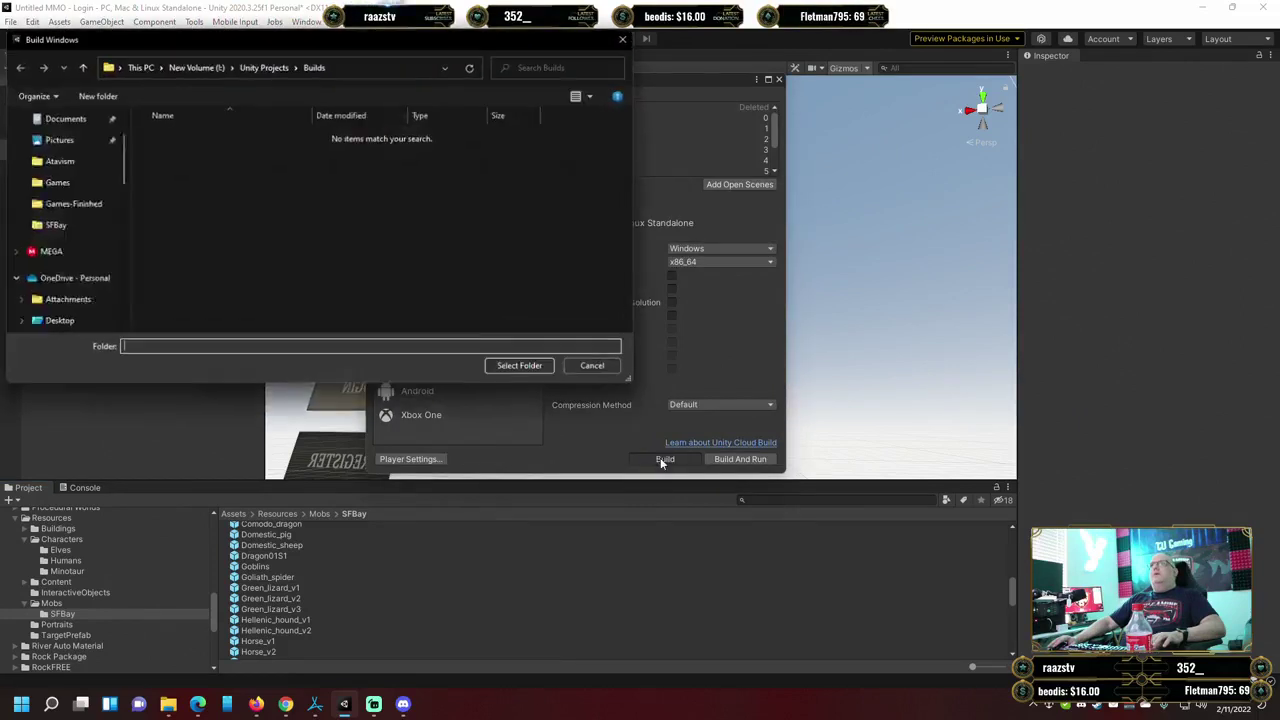
click(520, 366)
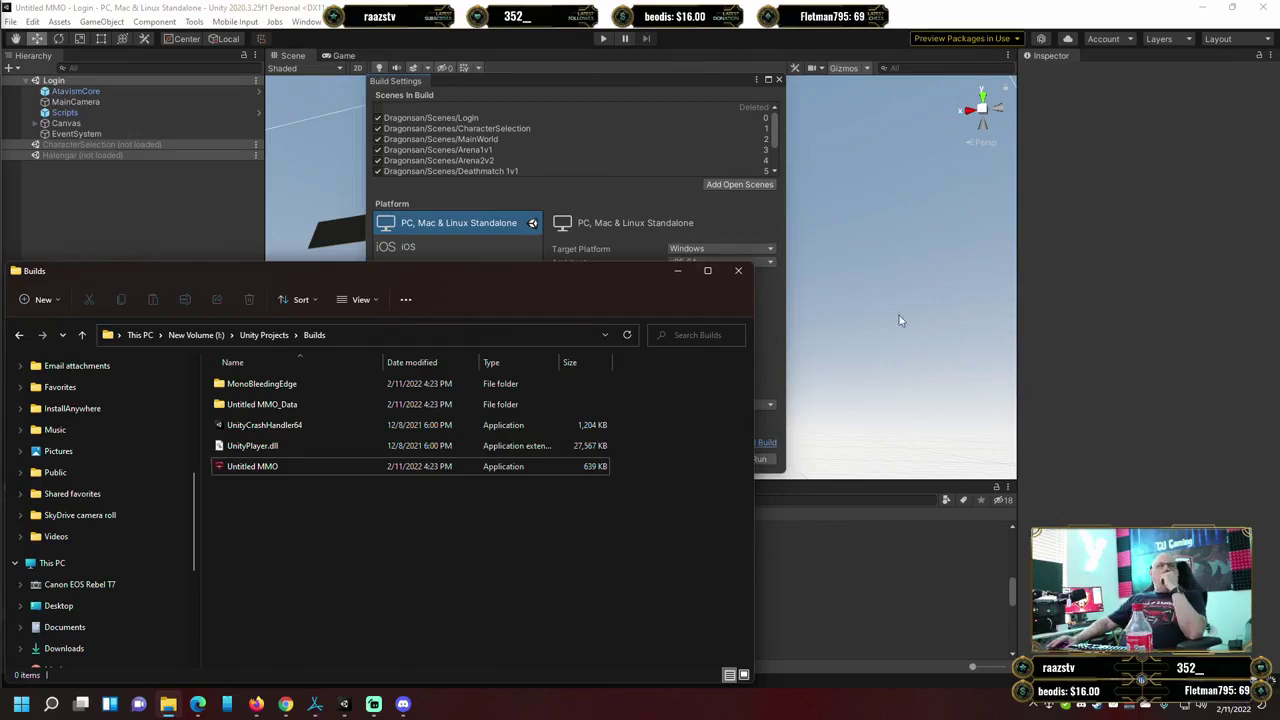
Close Build Settings and select the built Untitled MMO application in the Builds folder.
click(787, 321)
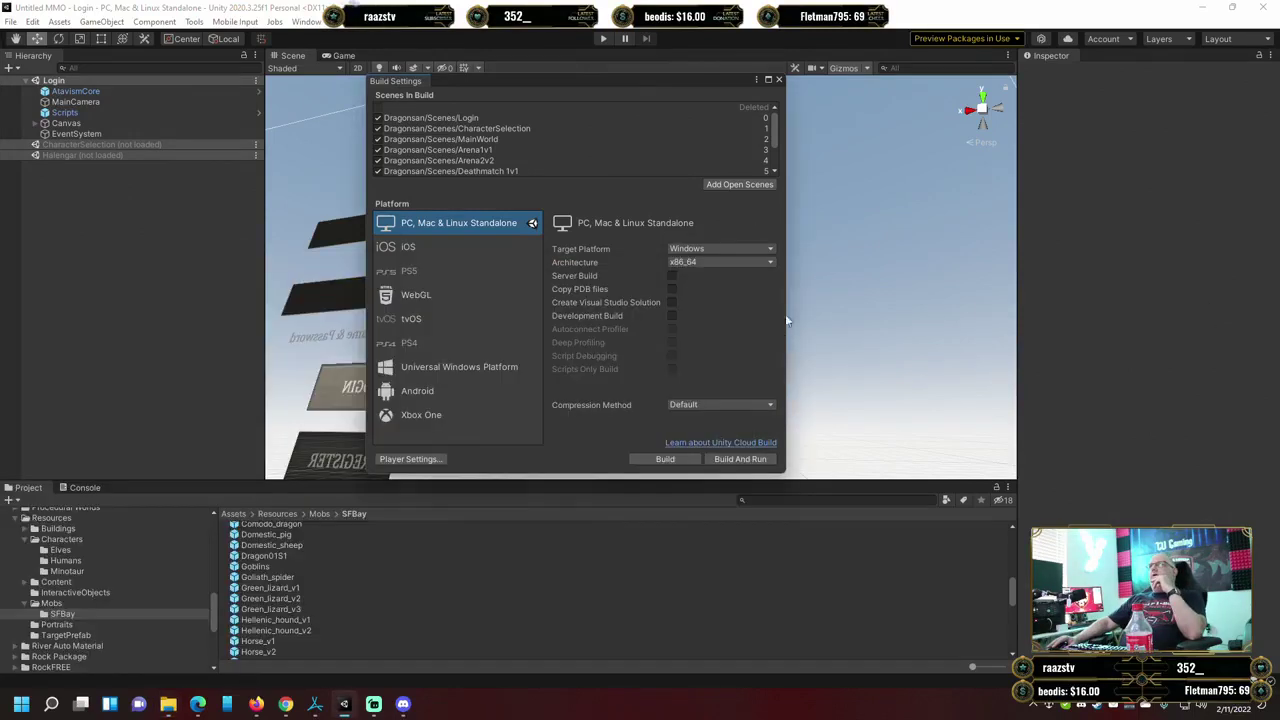
click(779, 80)
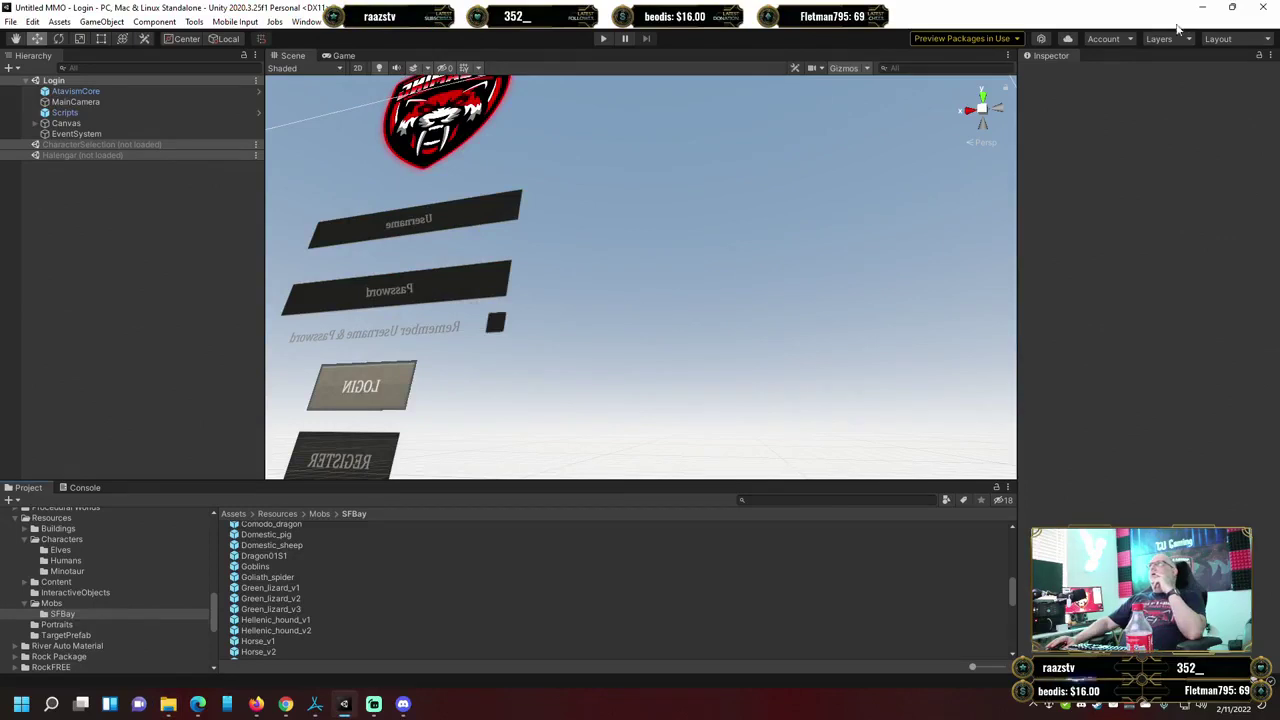
click(168, 704)
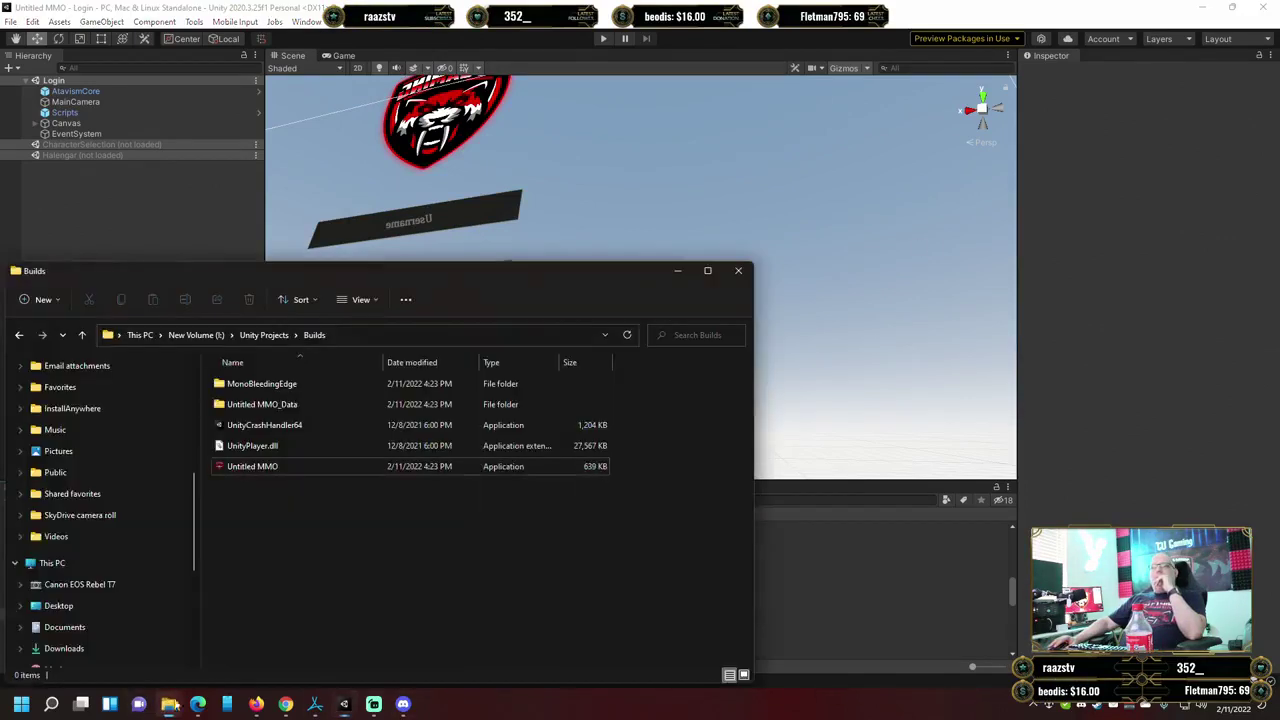
click(276, 467)
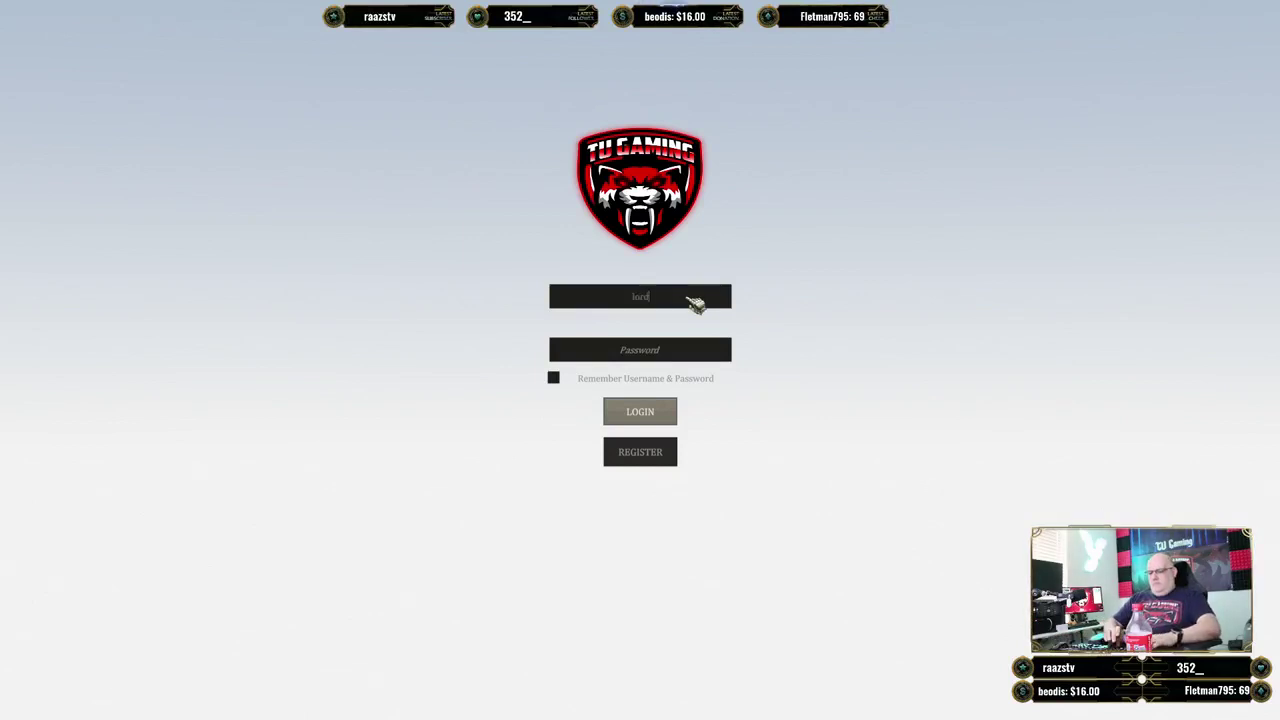
Log in with the account username and password.
text(tu)
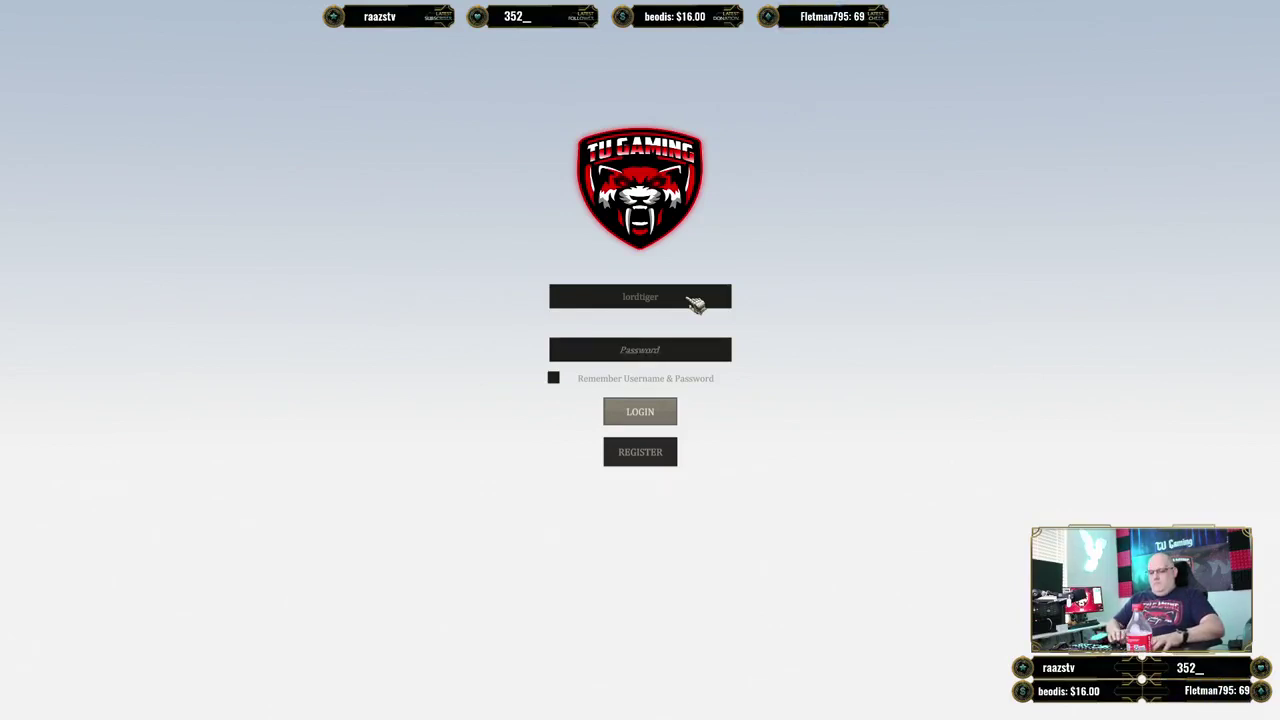
text(********)
key(Return)
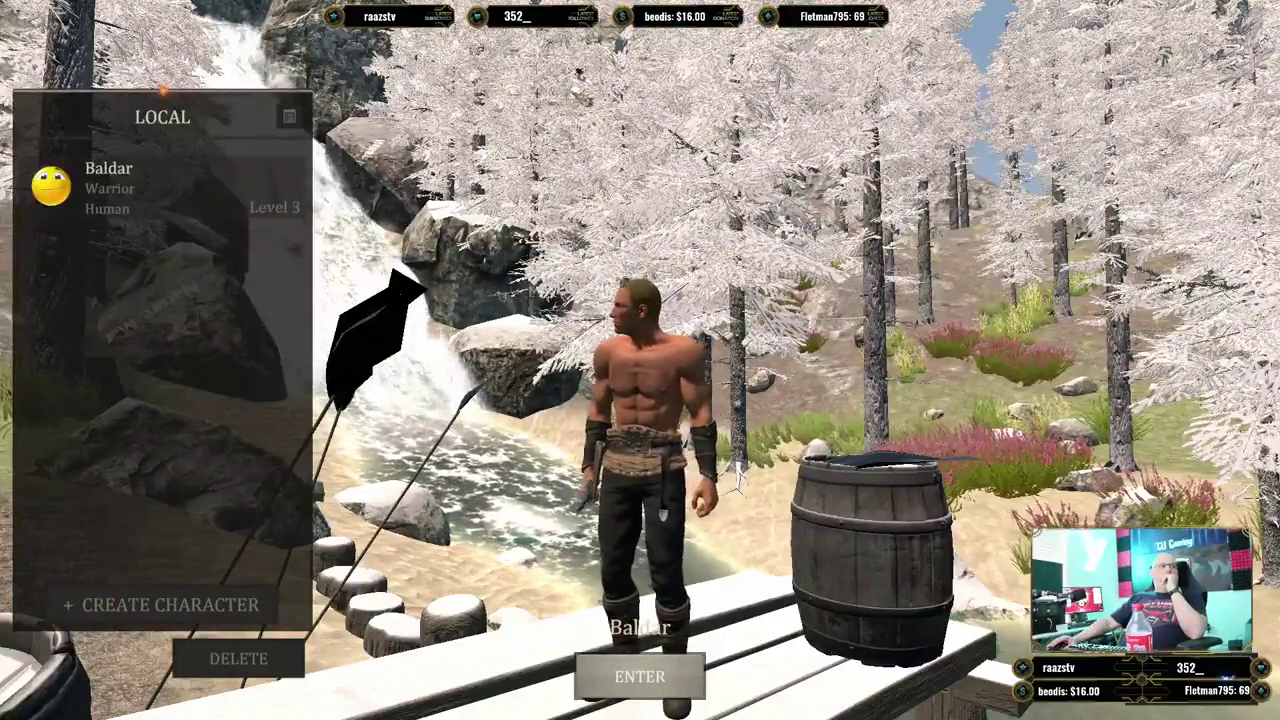
Create a Minotaur character named Sulstan.
click(228, 606)
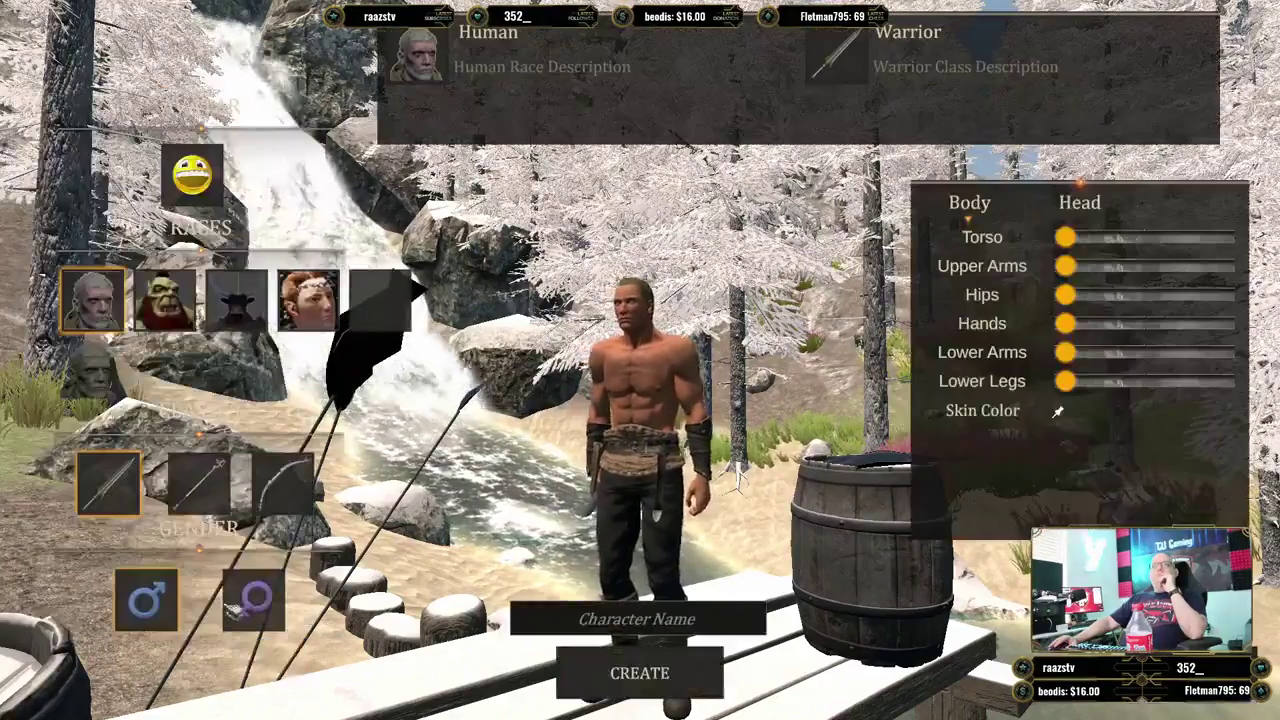
click(236, 300)
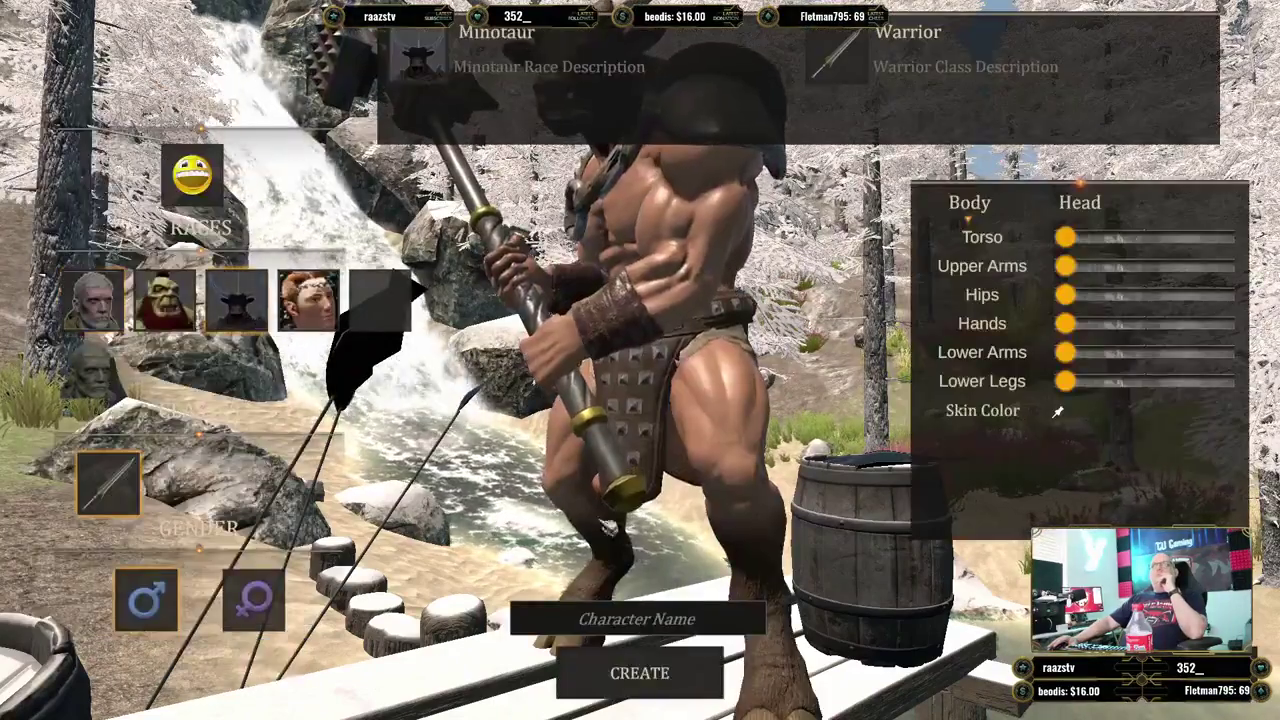
click(637, 619)
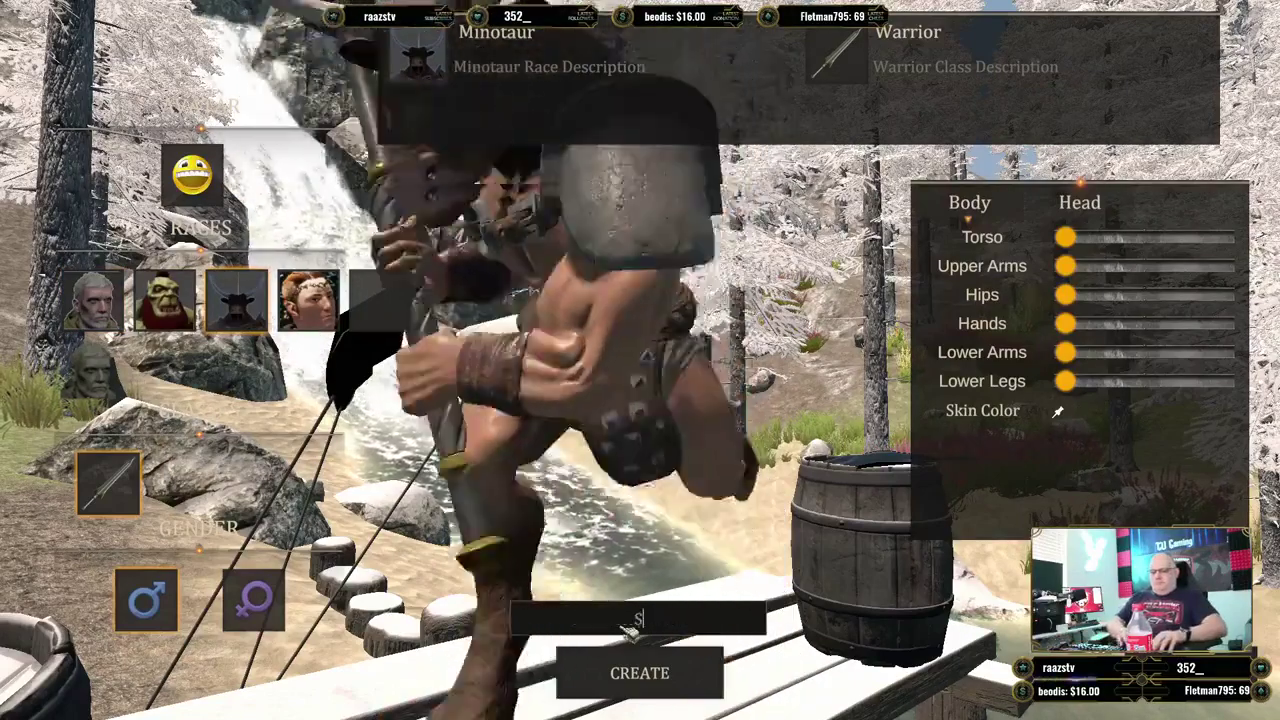
text(Sulstan)
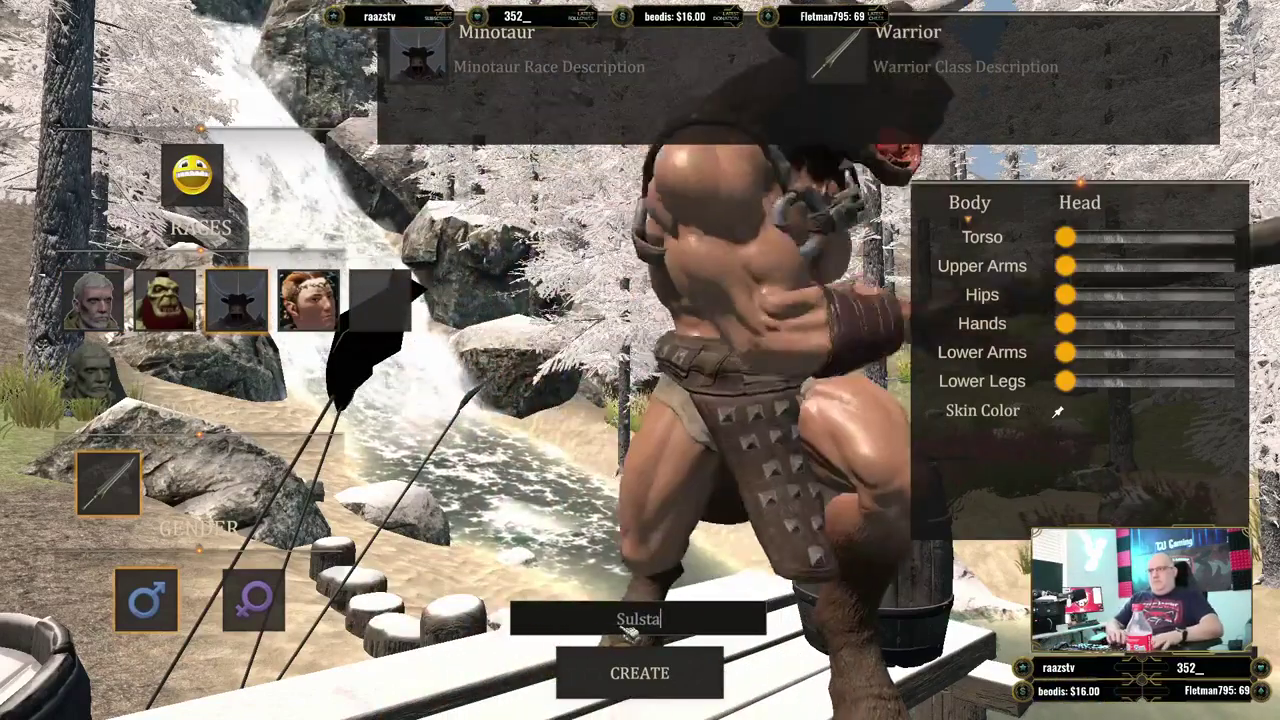
click(700, 675)
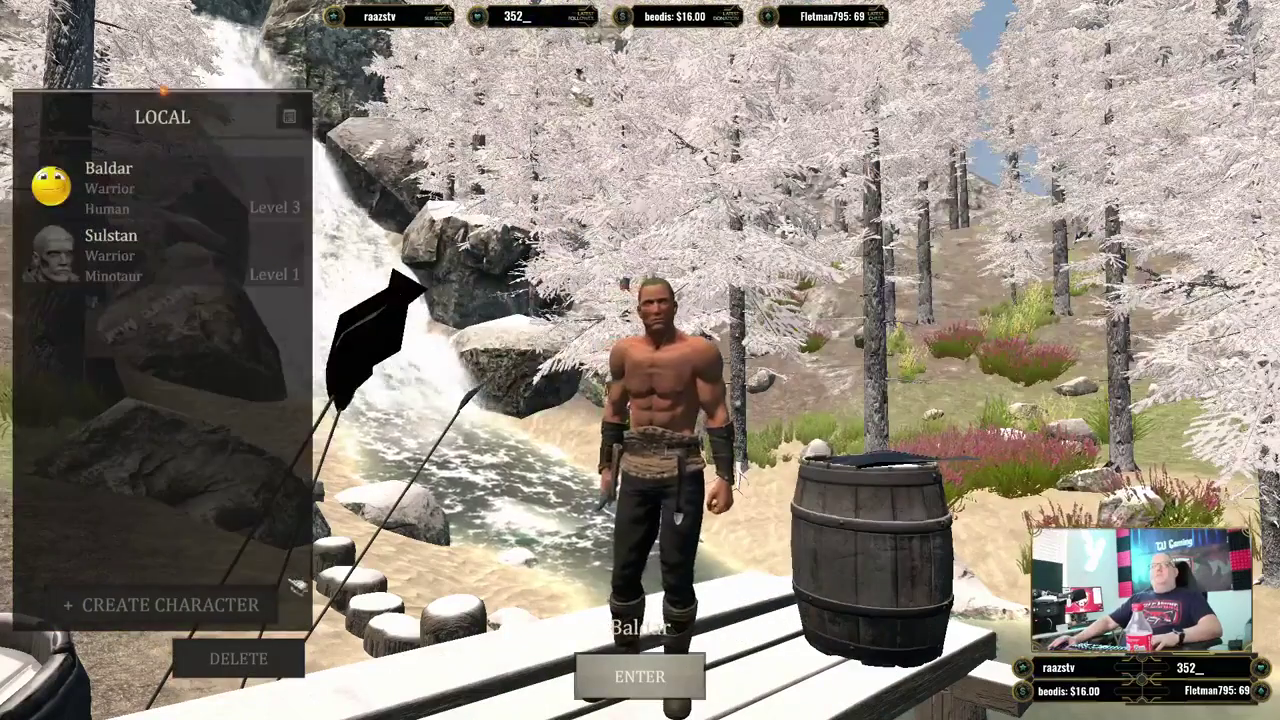
Create an Elf Rogue named Jennik, then select Sulstan in the character list.
click(240, 605)
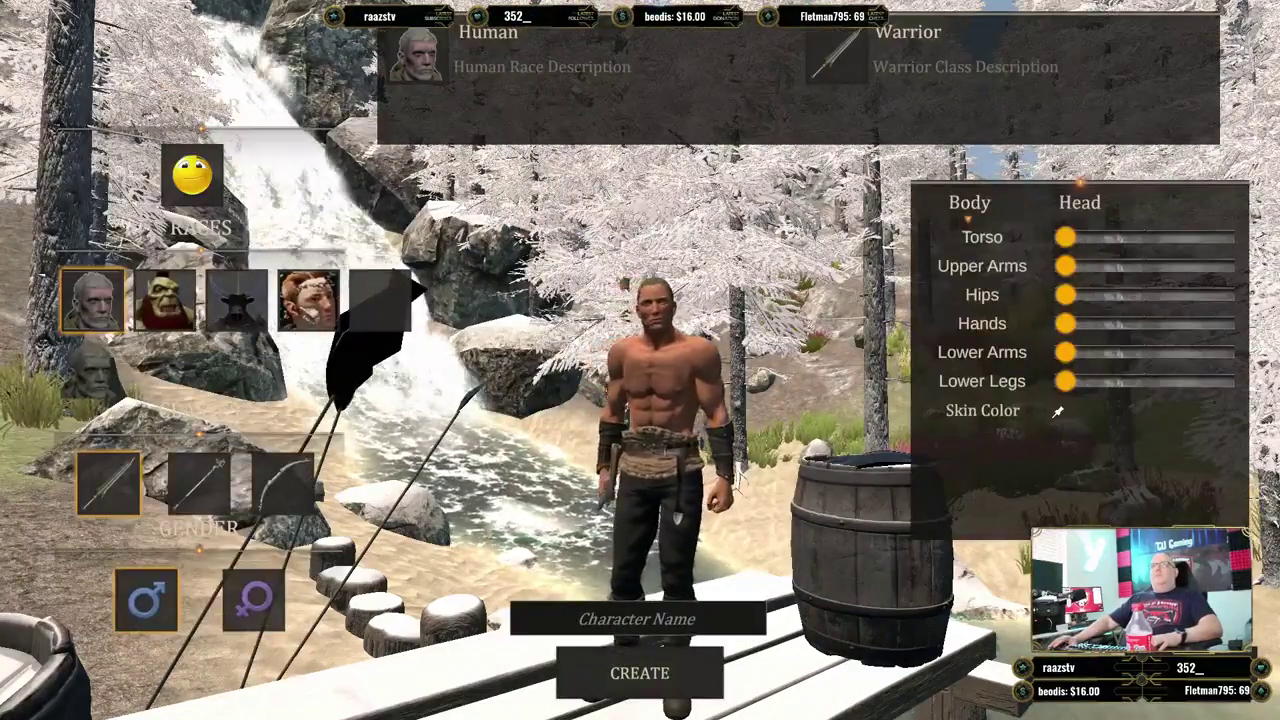
click(308, 300)
click(283, 483)
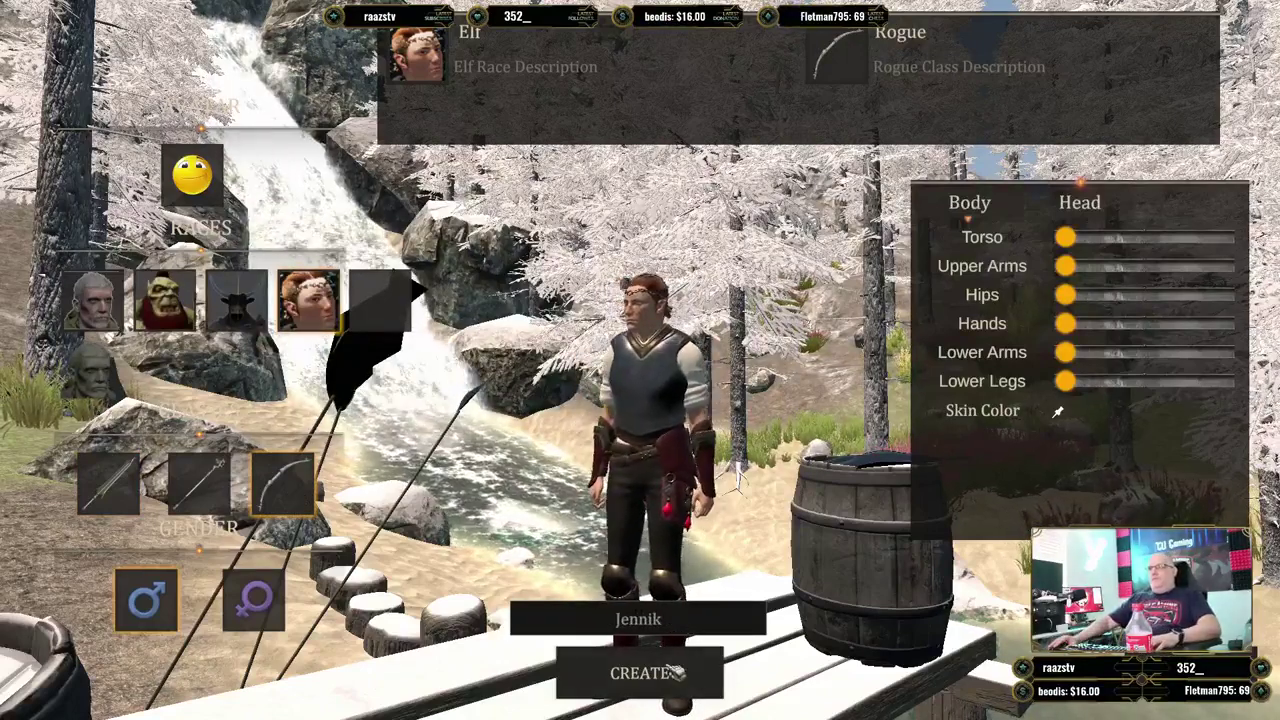
click(648, 673)
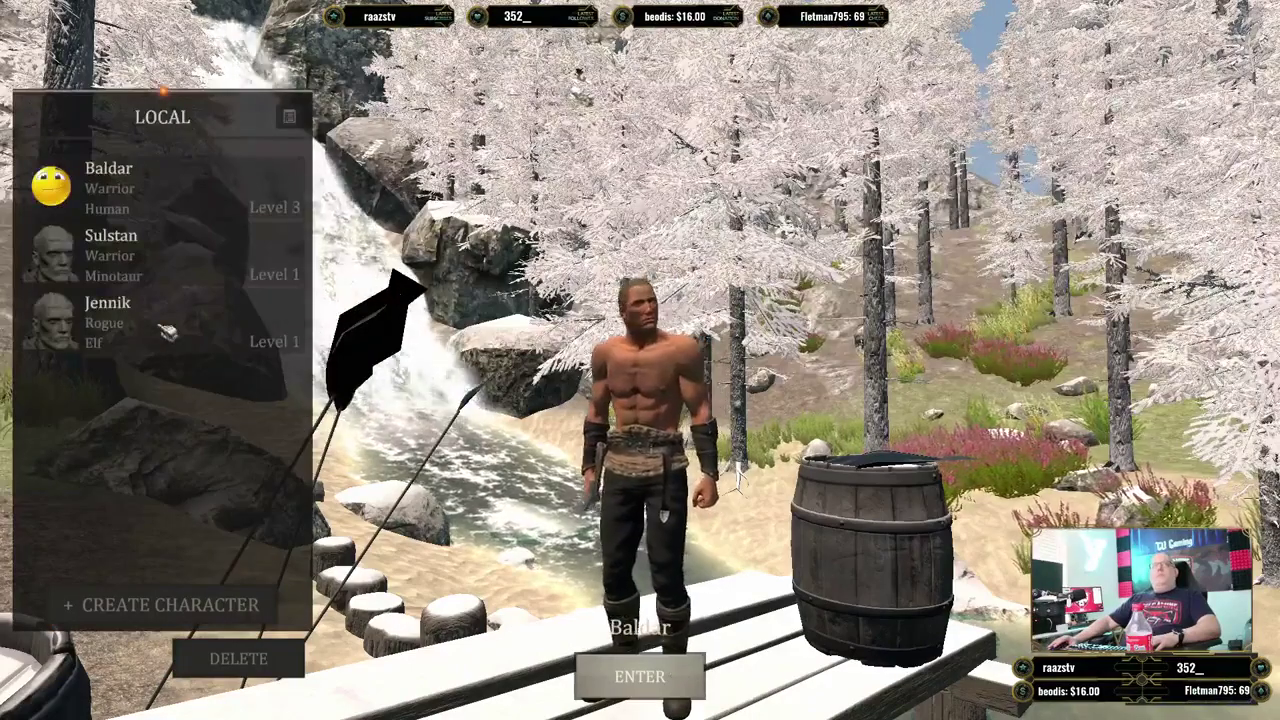
click(110, 250)
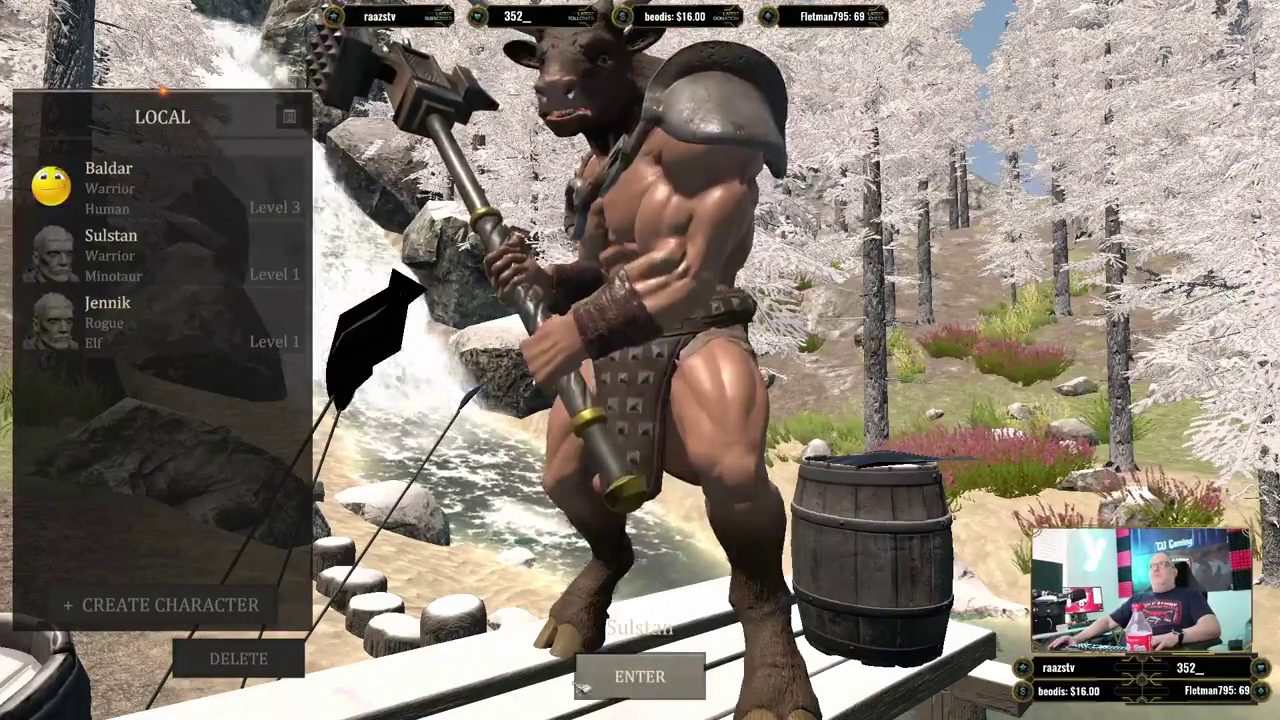
Enter the world as Sulstan, then start a logout from the pause menu and cancel it.
click(630, 684)
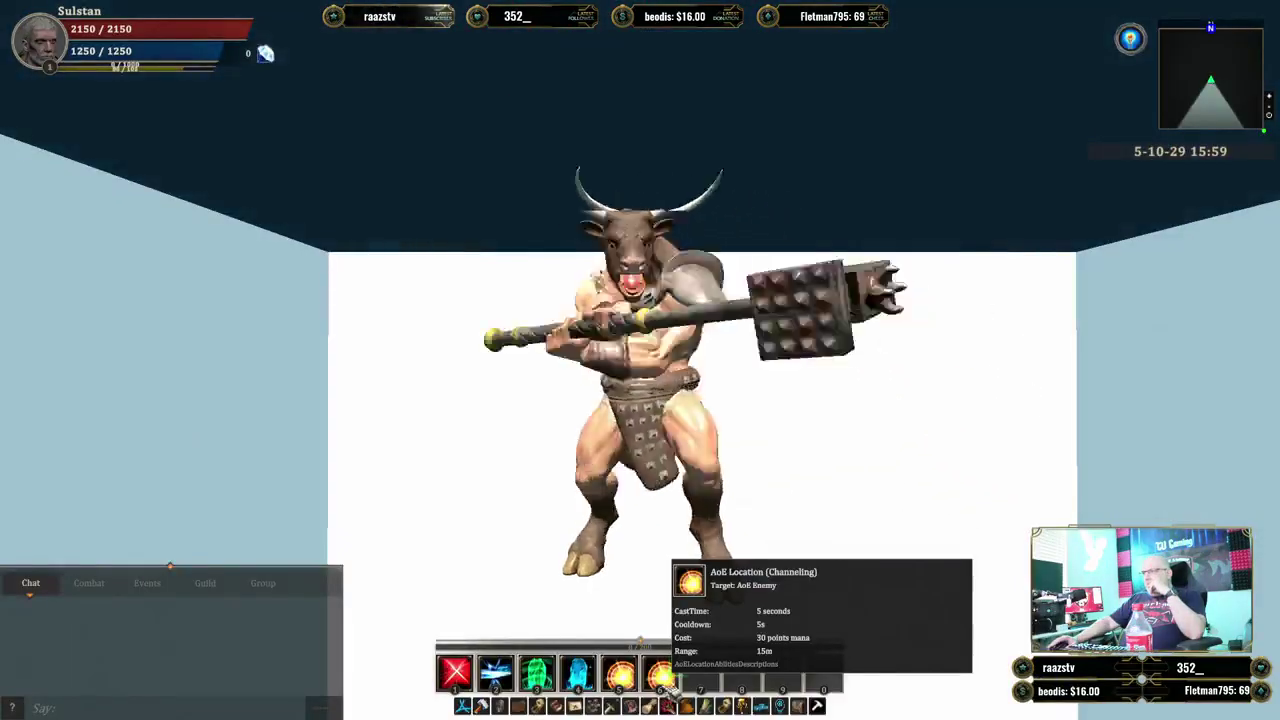
right_drag(872, 437, 872, 470)
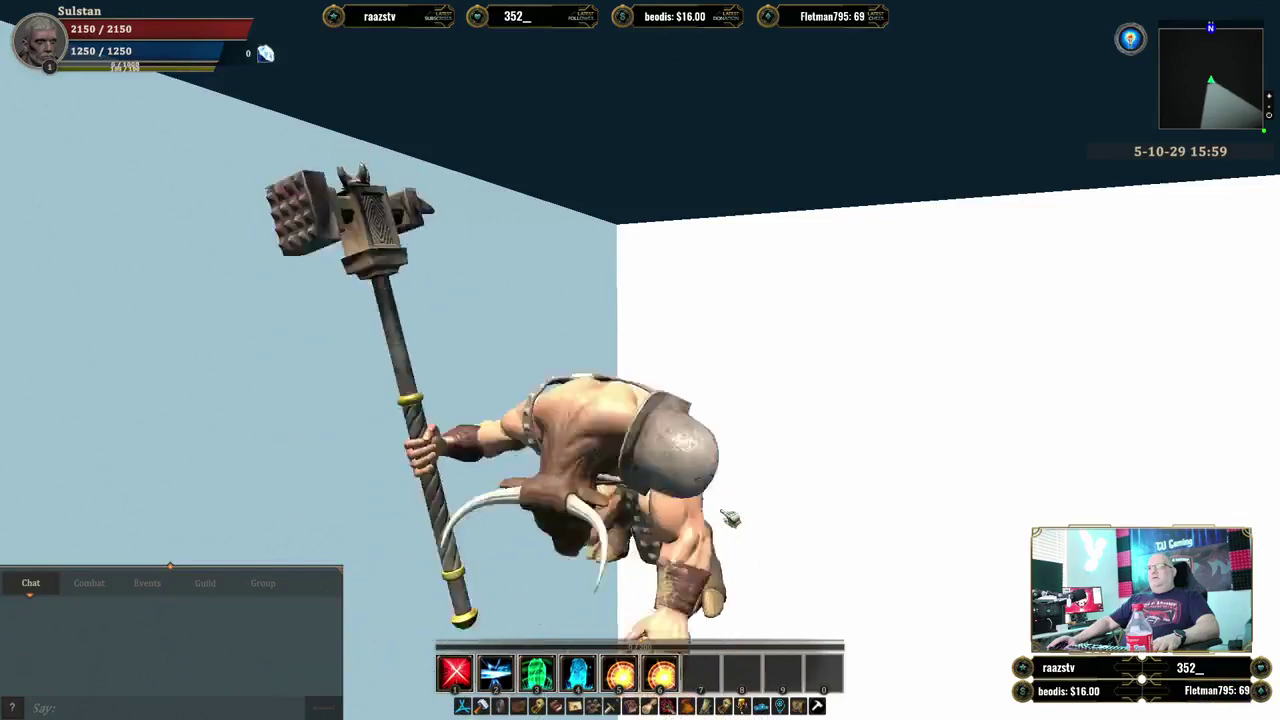
key(Escape)
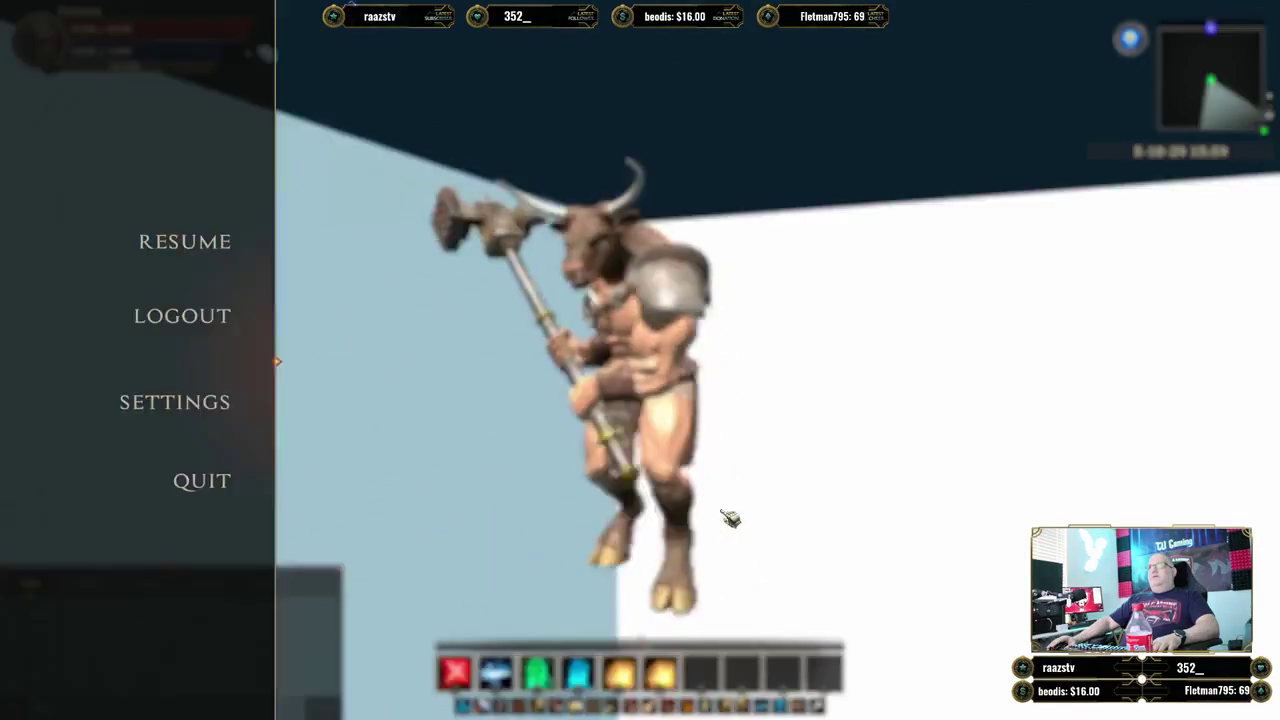
click(206, 315)
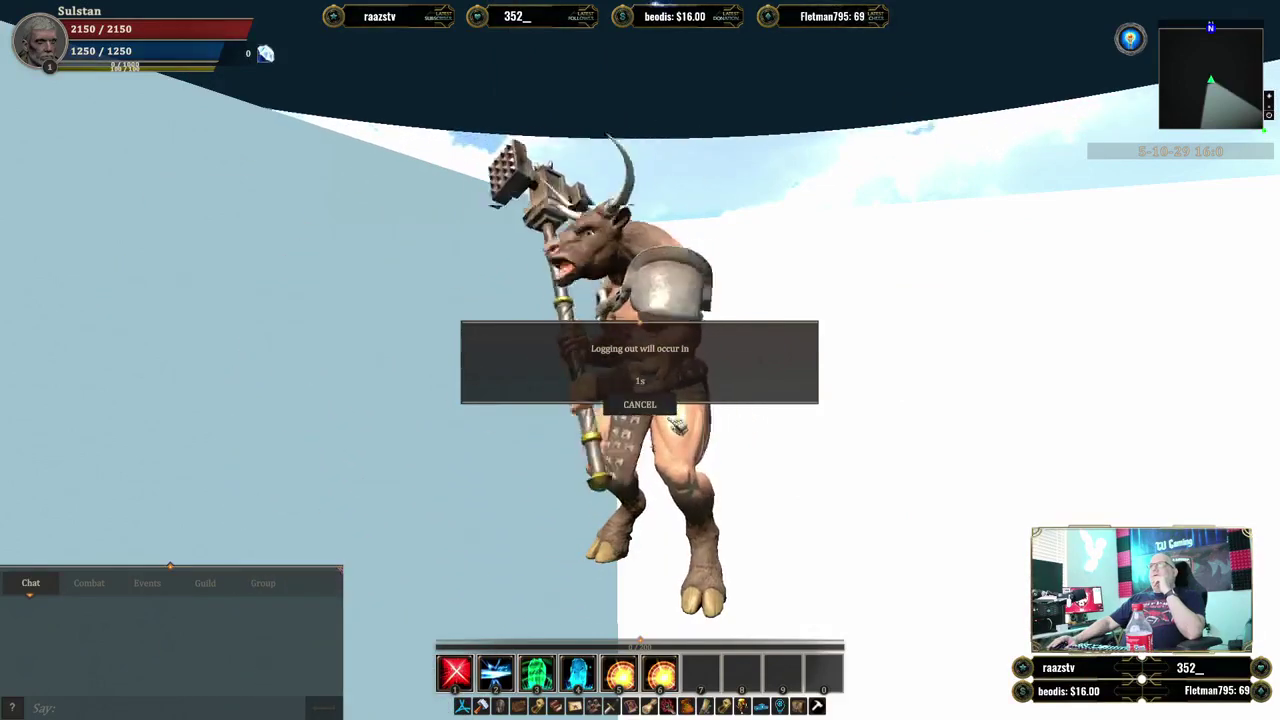
click(658, 408)
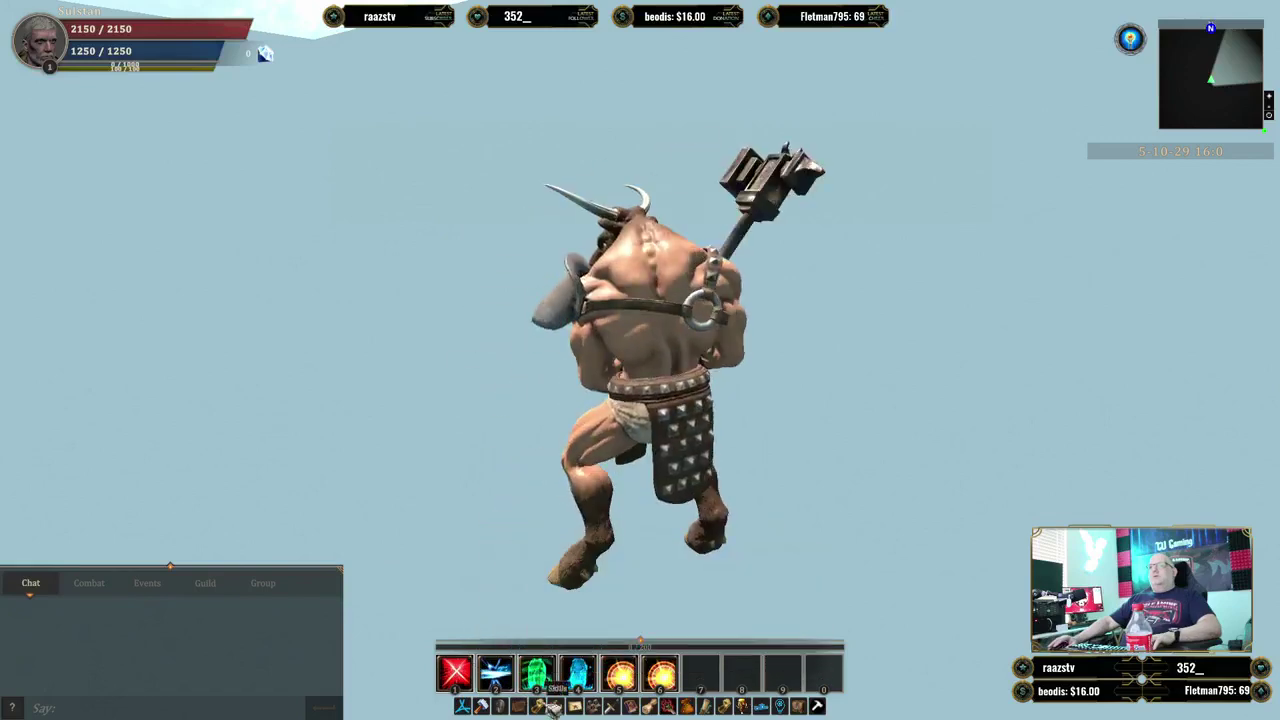
Use the Black Dragon Whistle from the inventory and open the Admin Panel.
key(i)
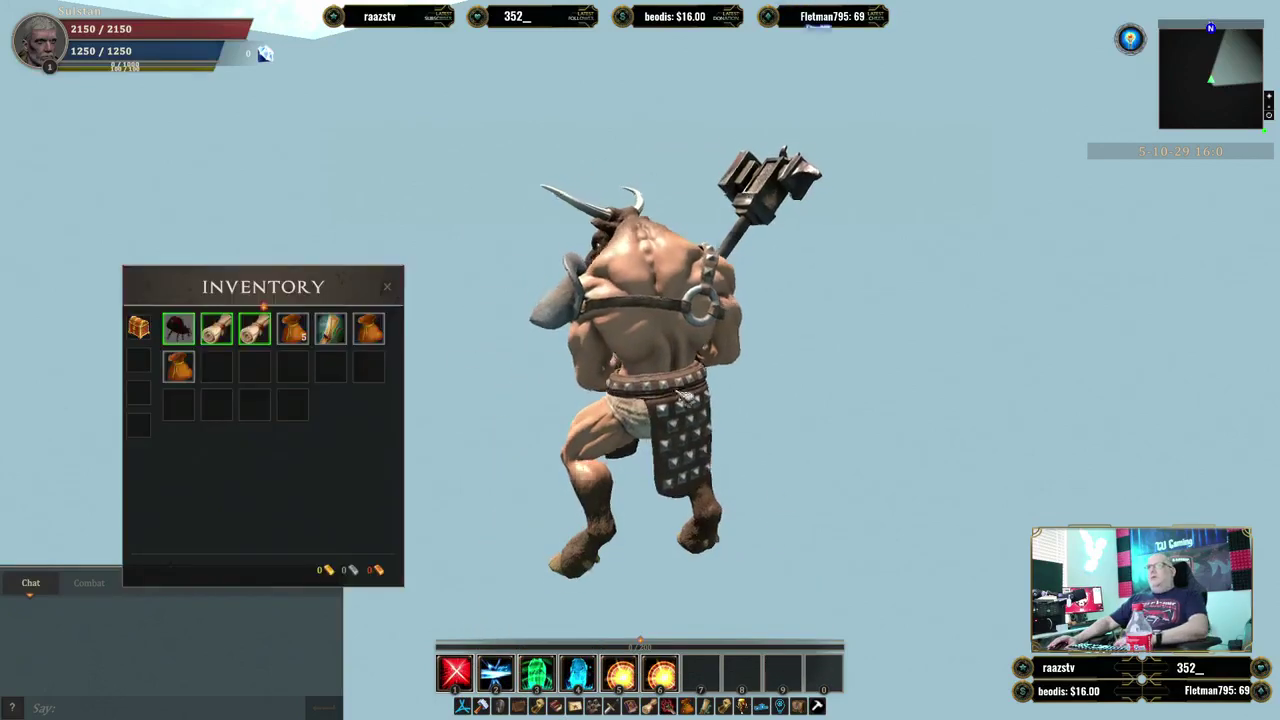
right_click(340, 337)
key(i)
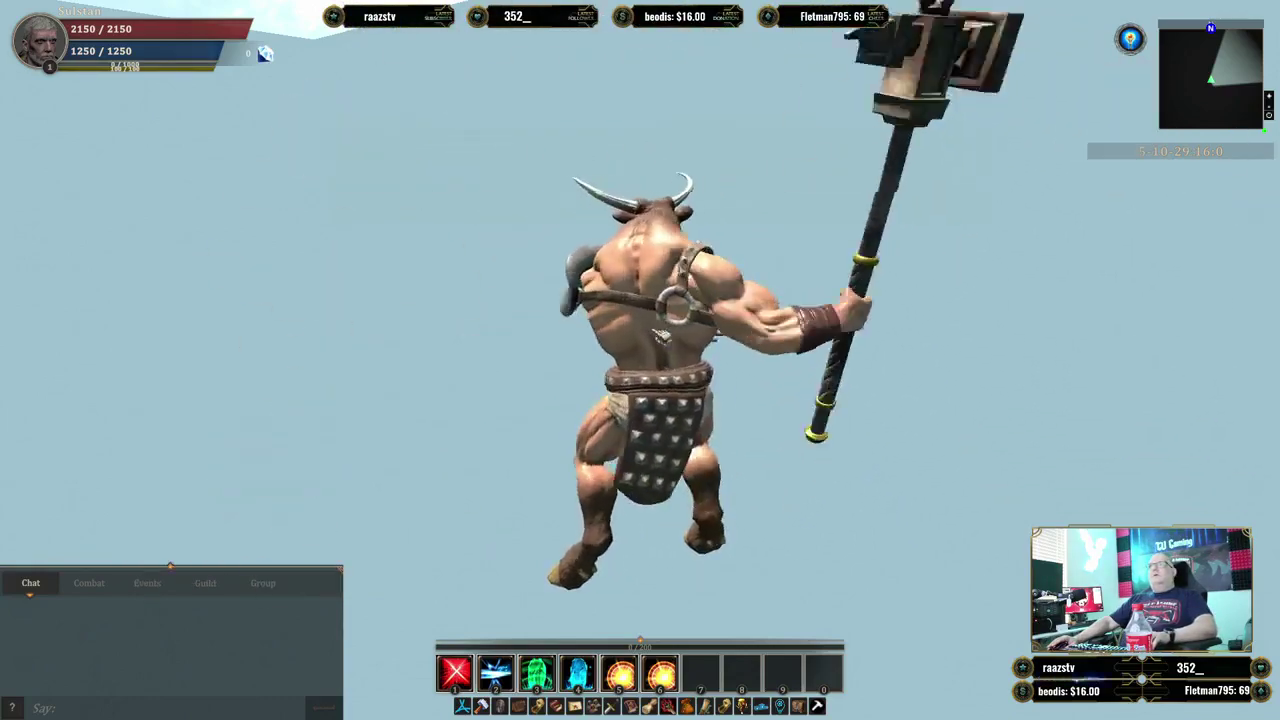
click(478, 706)
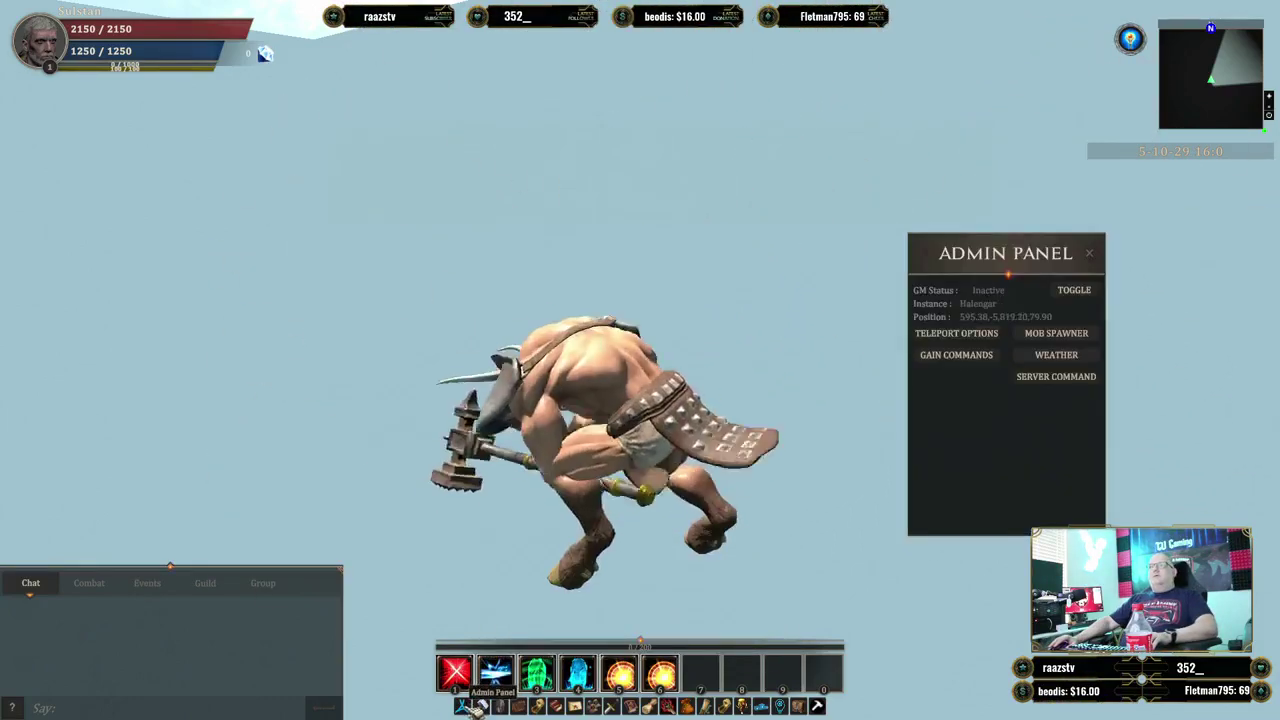
Teleport to position 595.38 / 20 / 79.9 using the admin Teleport Options.
click(985, 339)
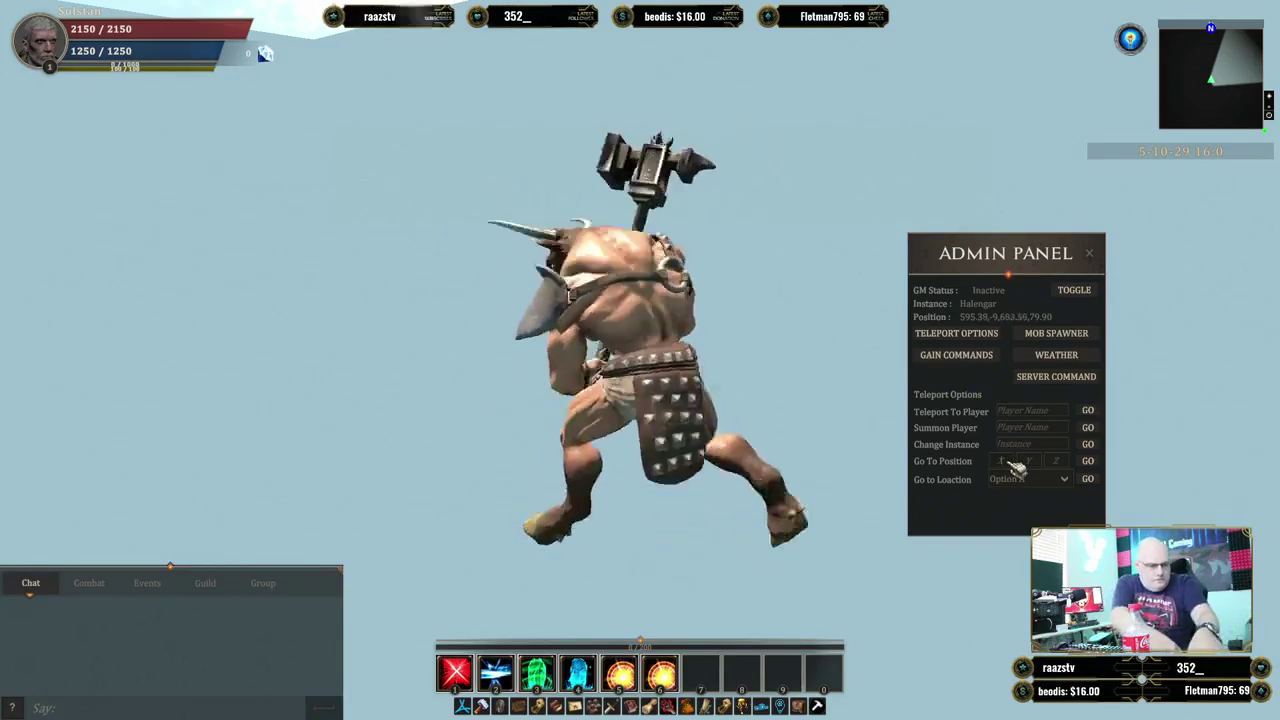
text(595)
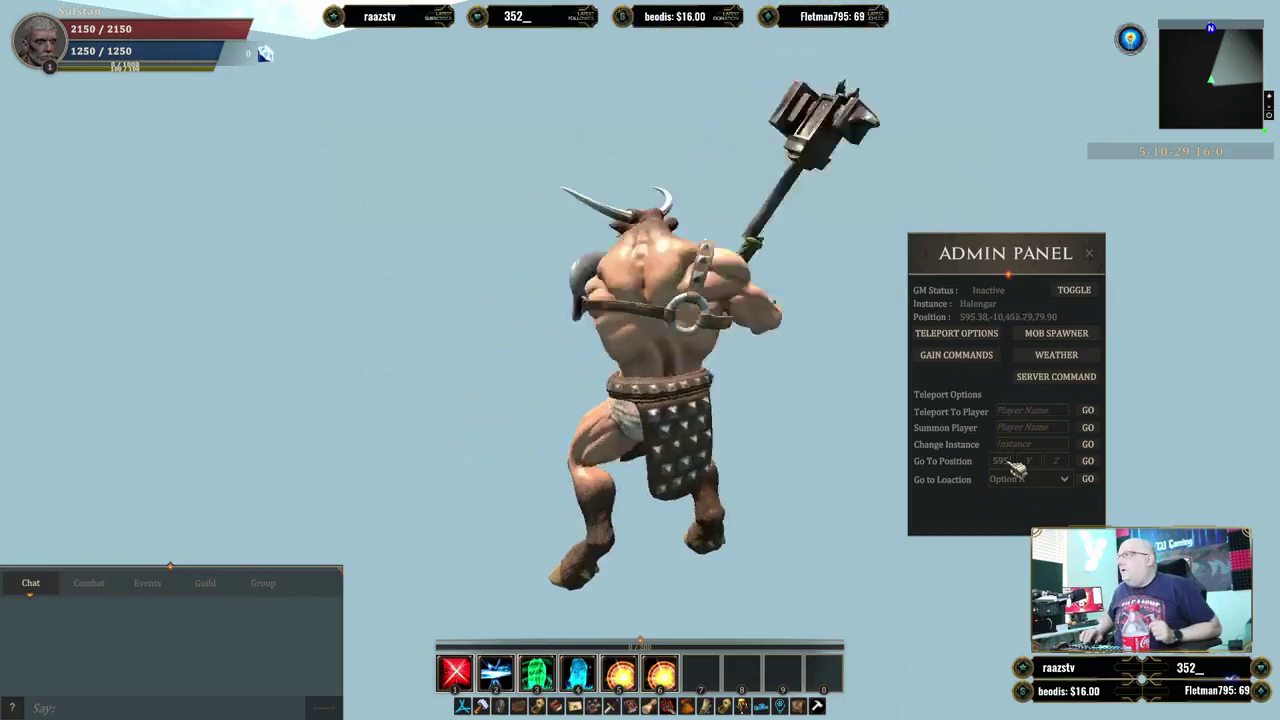
text(.38)
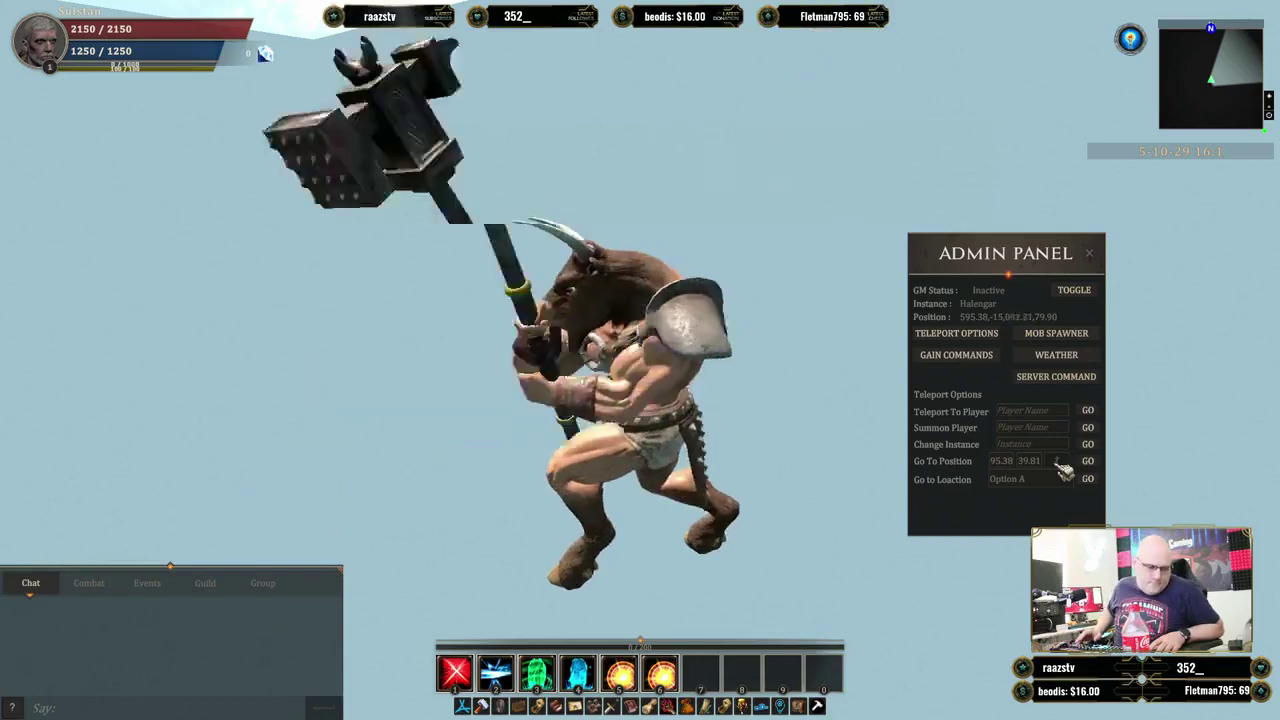
text(20)
key(BackSpace)
key(BackSpace)
text(79.9)
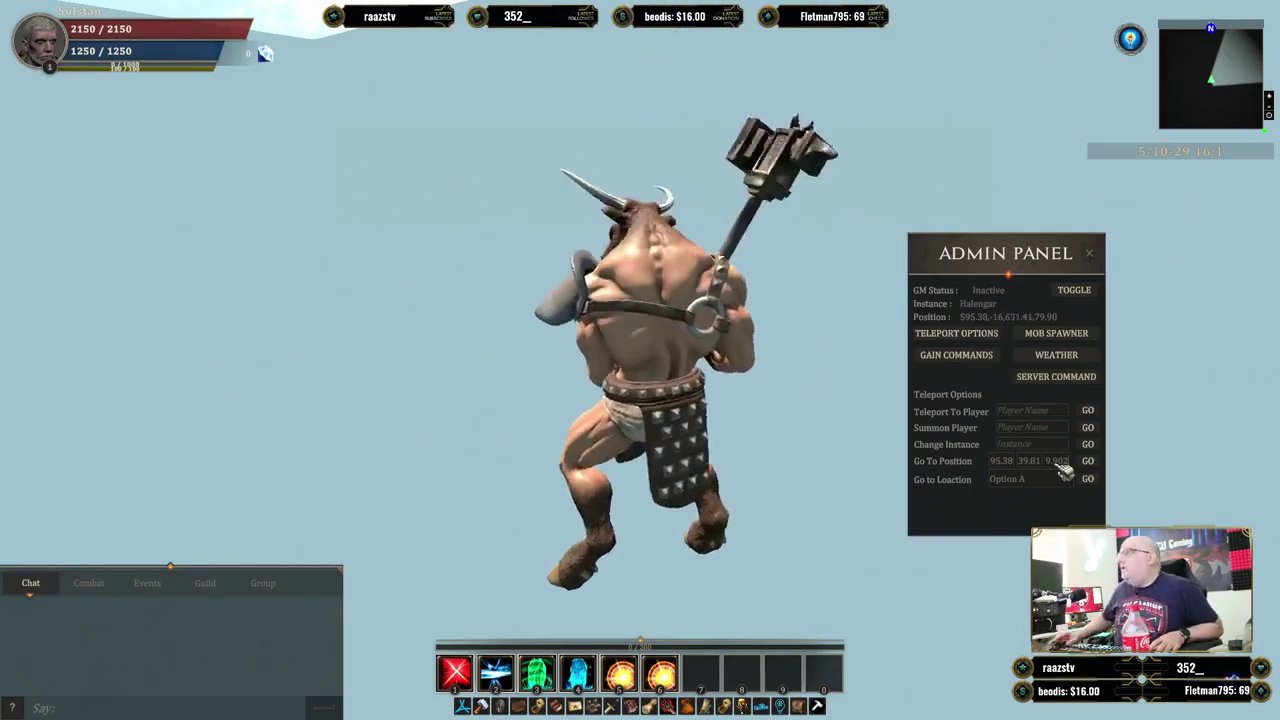
click(1088, 461)
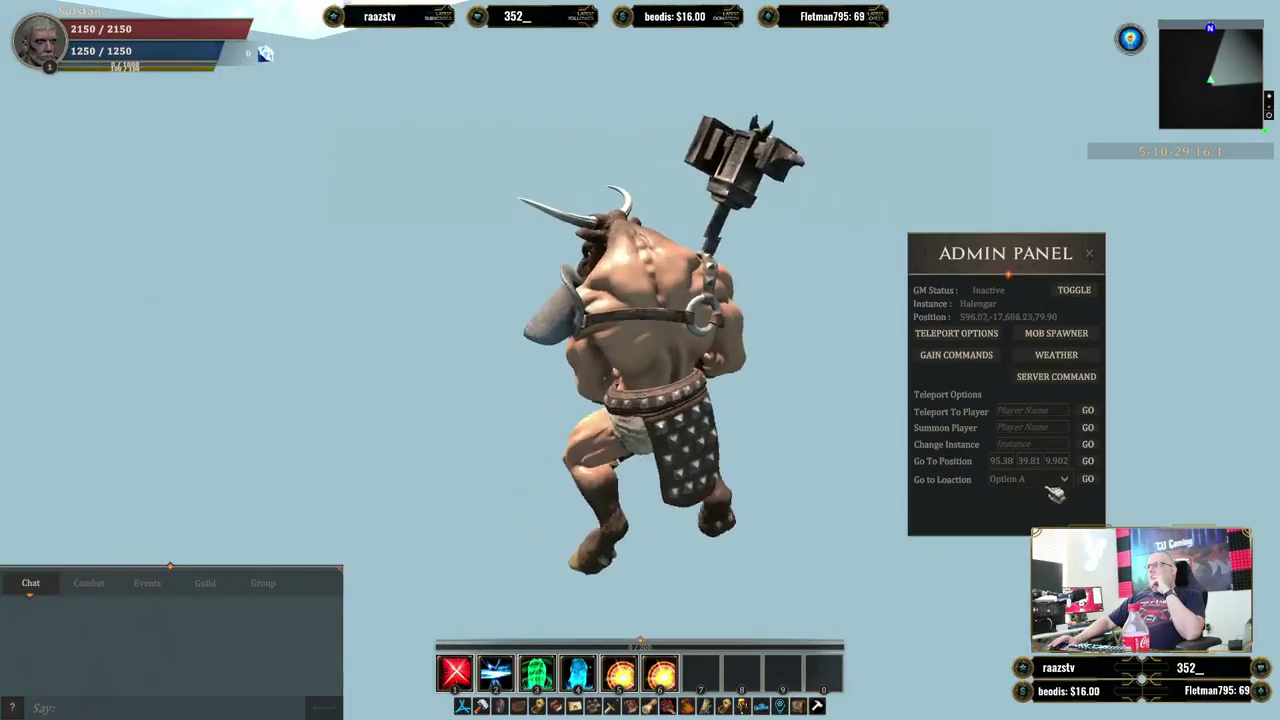
Try Go to Location options B and C, then teleport to Option A.
click(1018, 510)
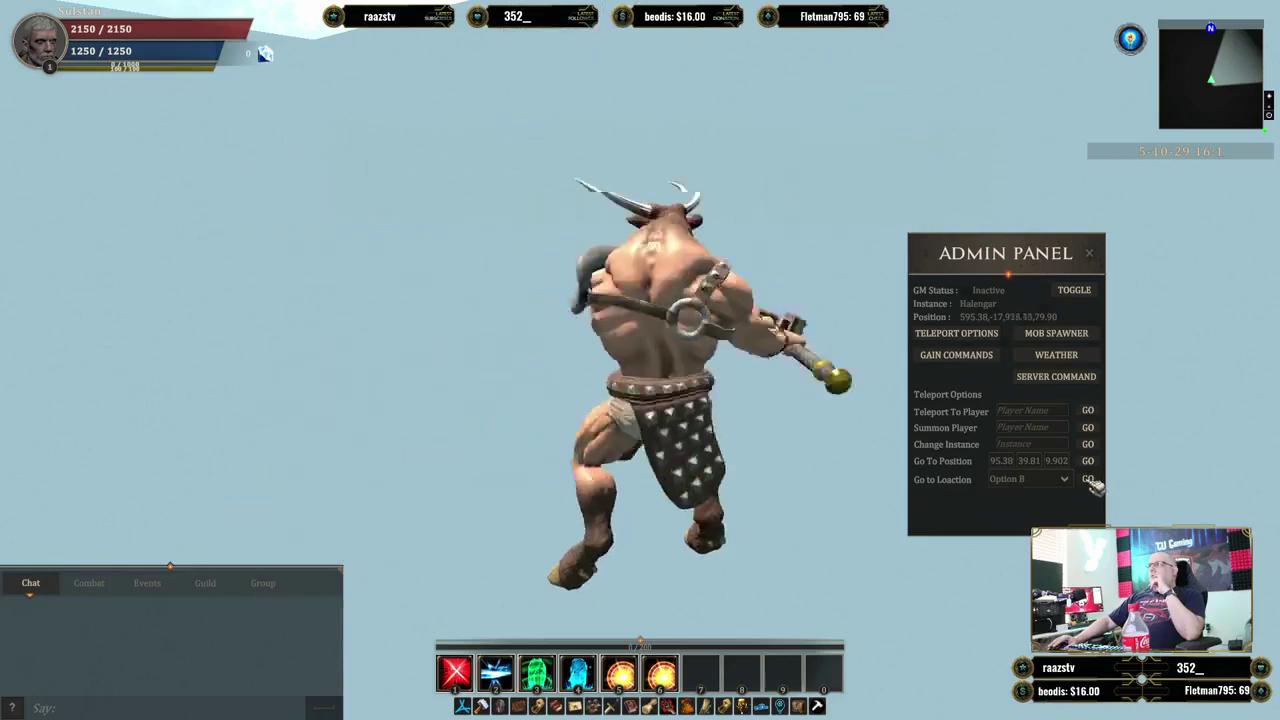
click(1030, 479)
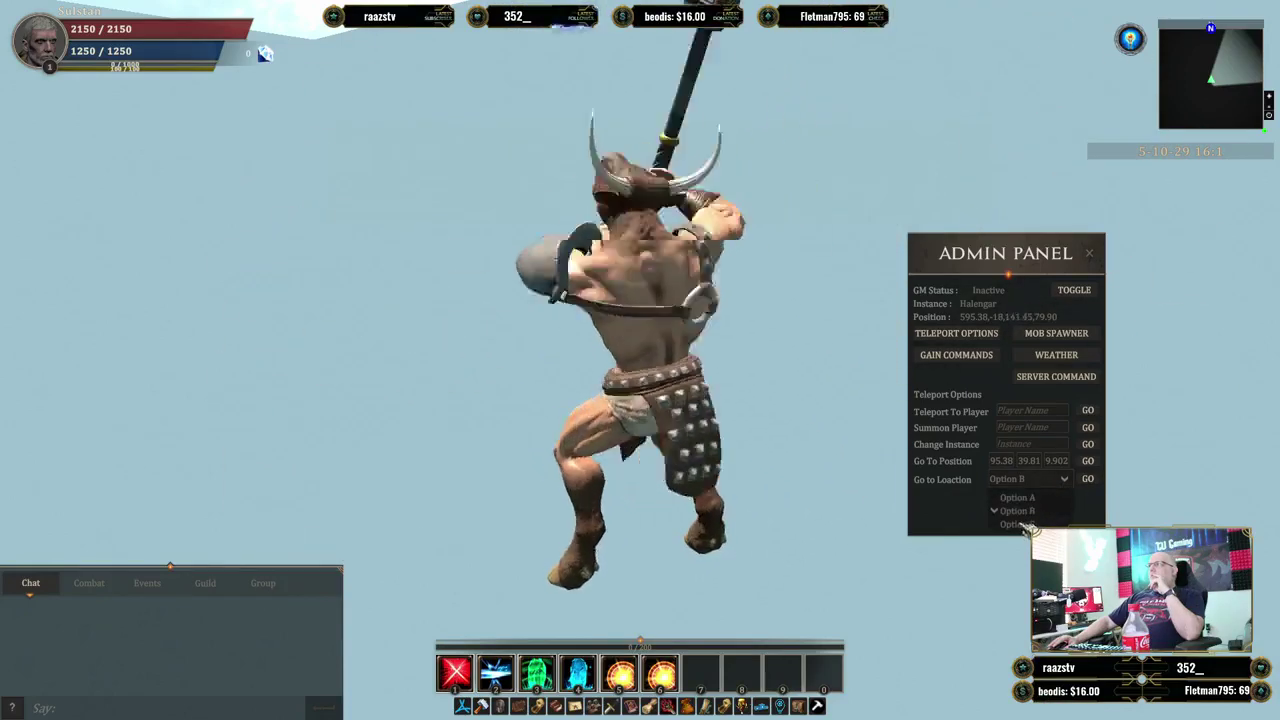
click(1025, 522)
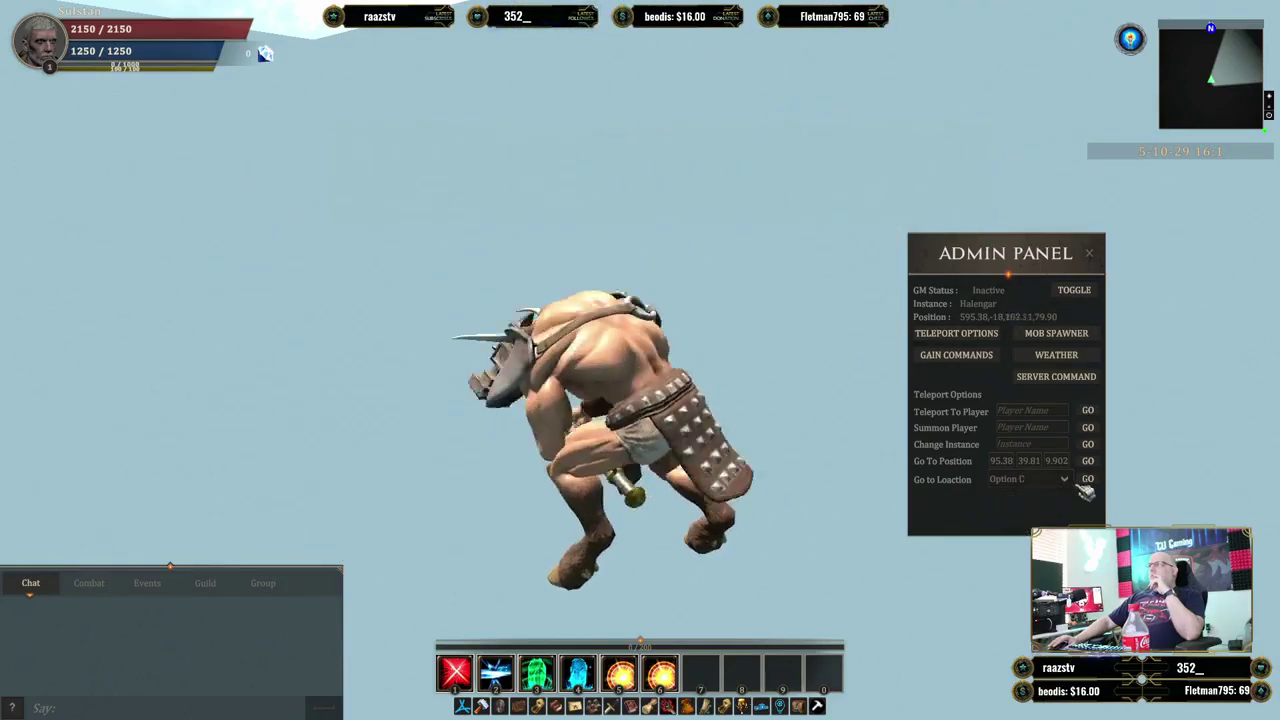
click(1030, 481)
click(1015, 497)
click(1088, 479)
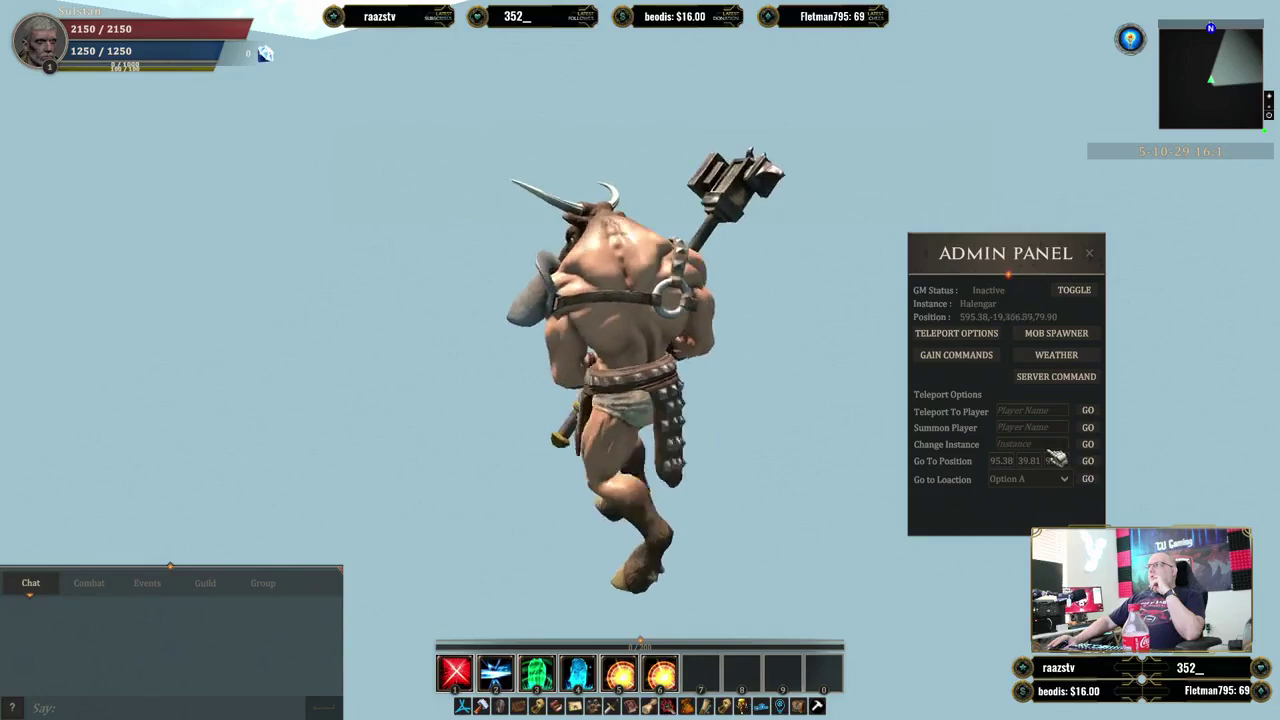
Change instance to Halengar, then bring up the pause menu.
text(H)
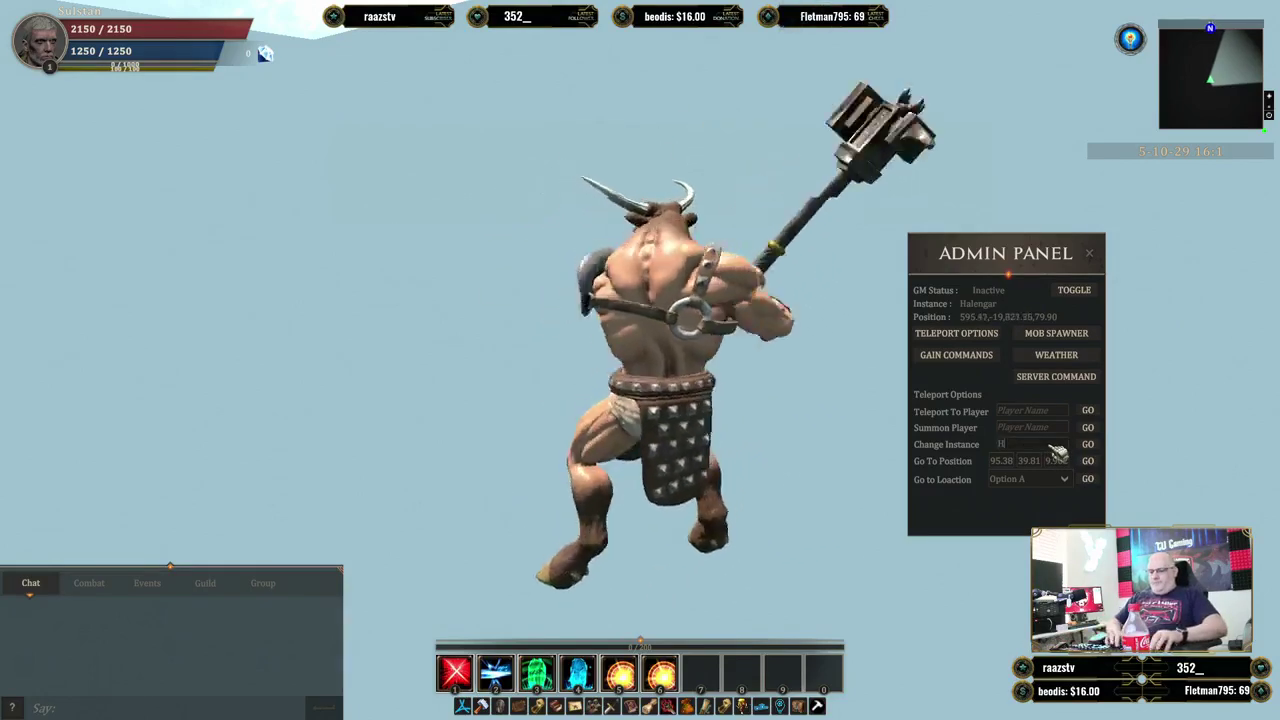
text(alengar)
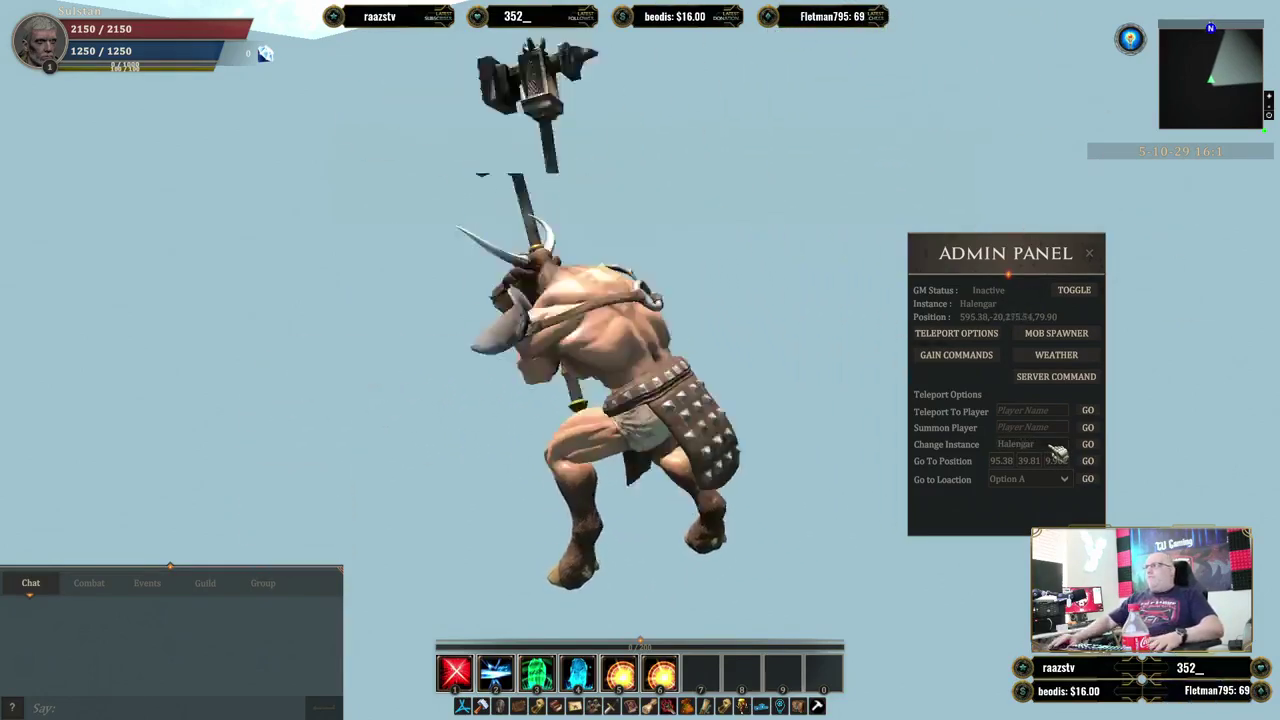
click(1090, 444)
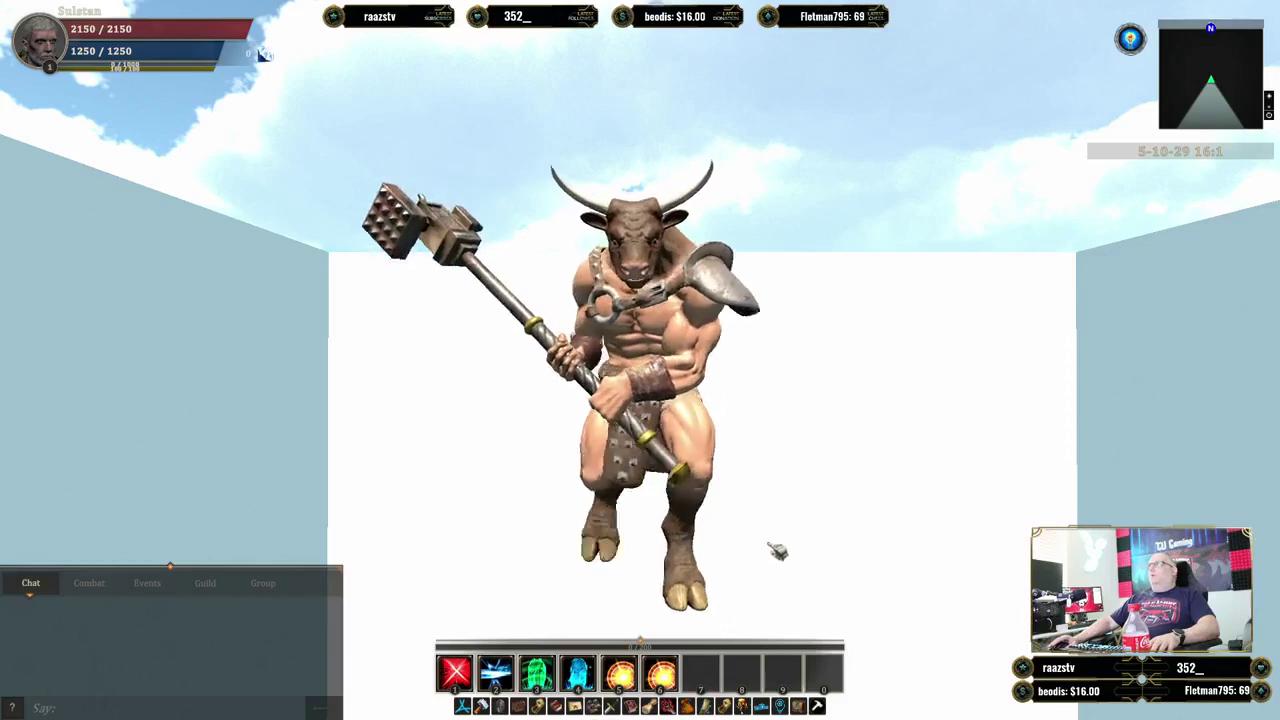
key(Escape)
Log out to character selection and enter the world as Jennik.
click(185, 316)
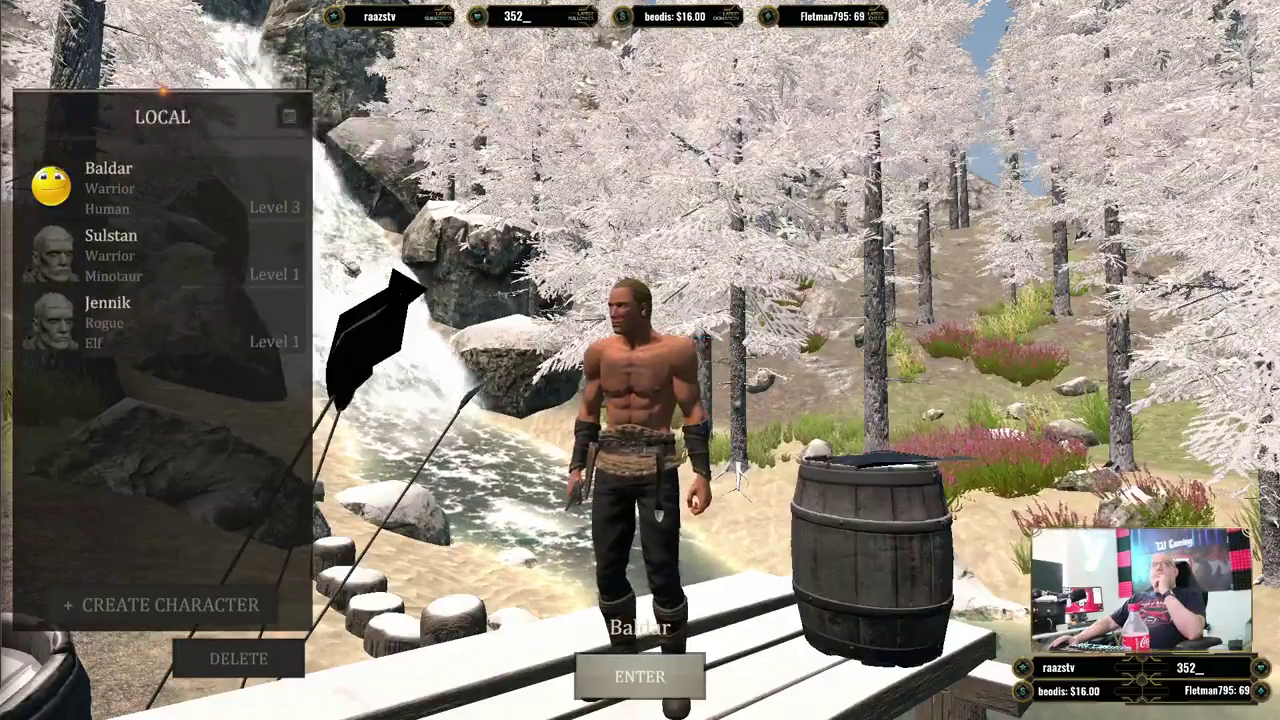
key(Down)
key(Down)
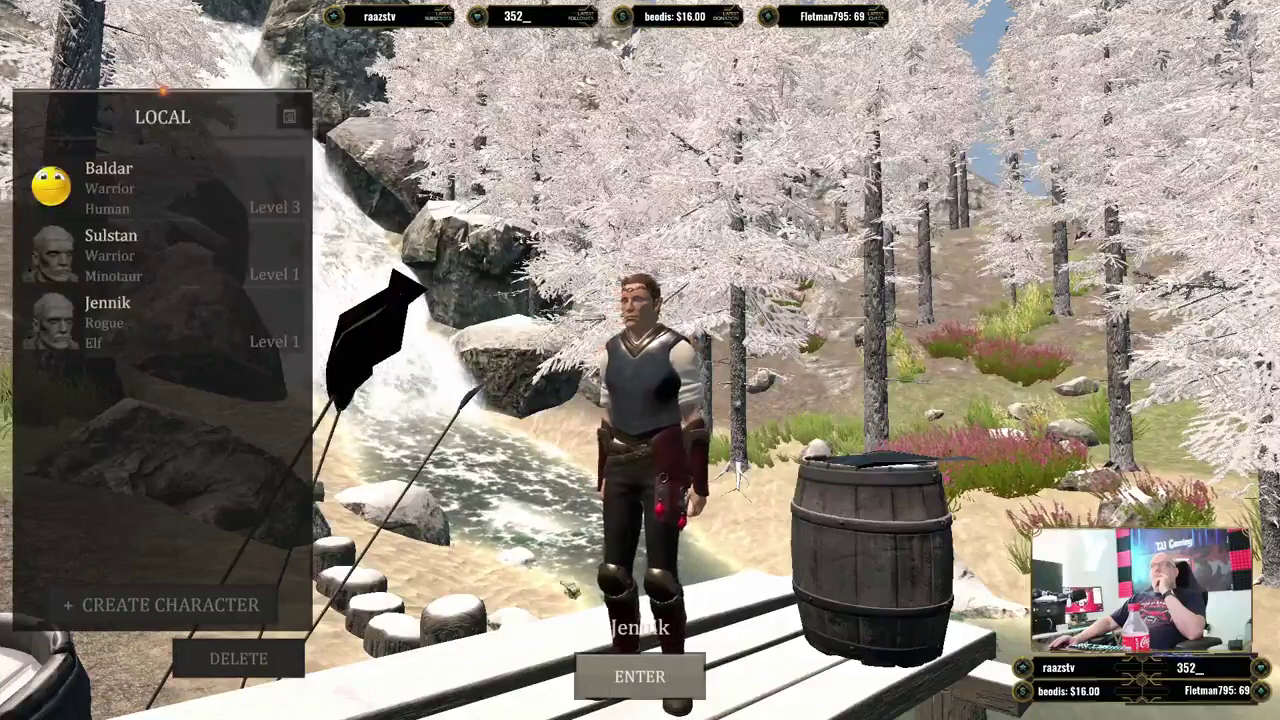
click(640, 678)
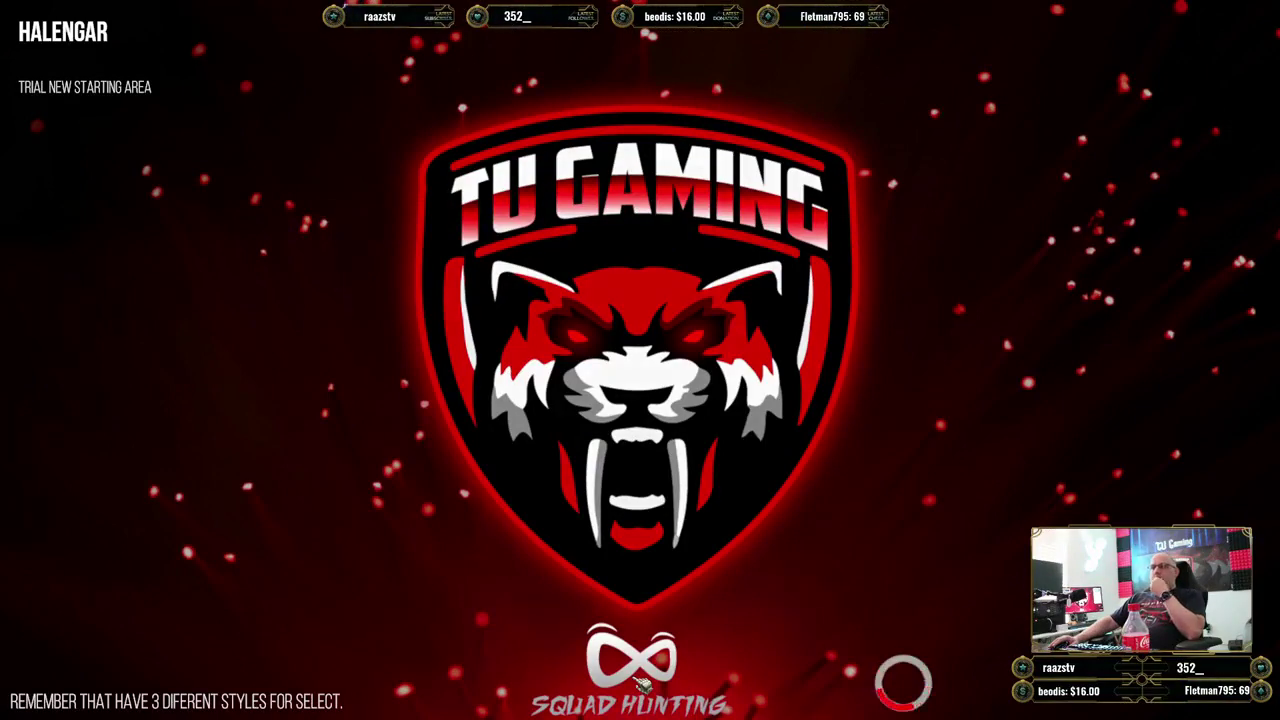
Run Jennik forward across the meadow toward the trees, then open the Admin Panel.
key(w)
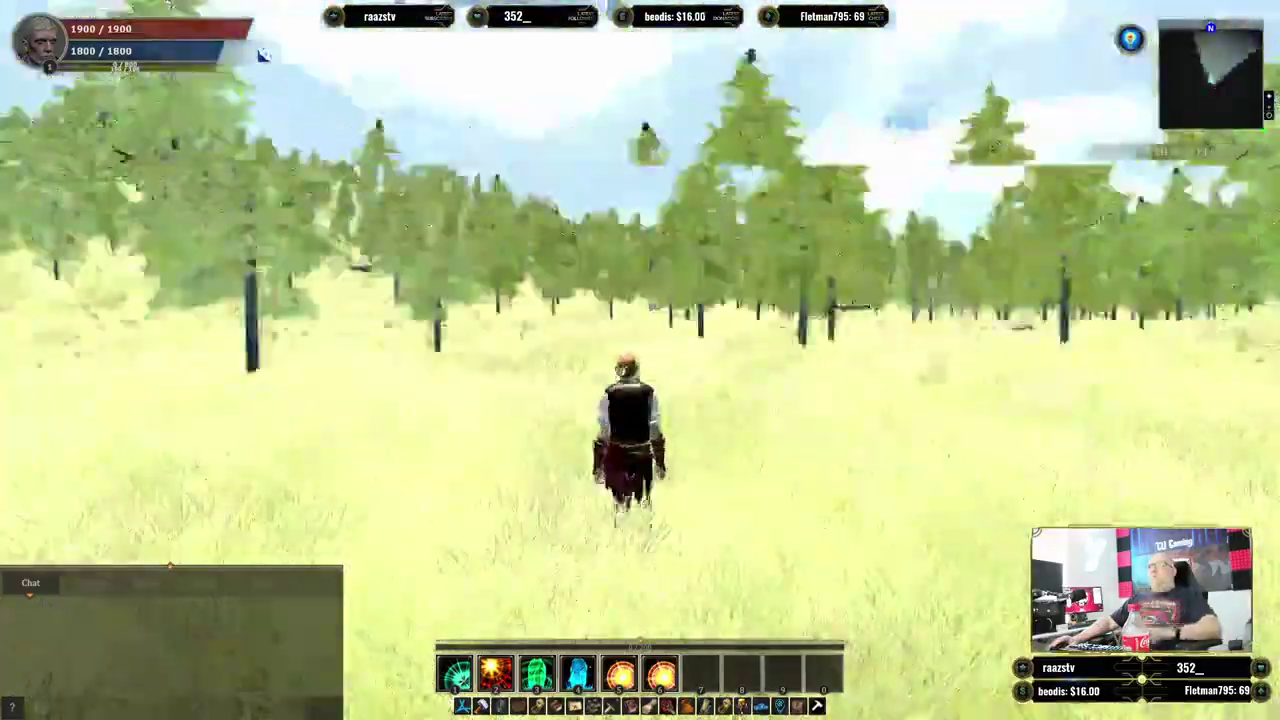
key(w)
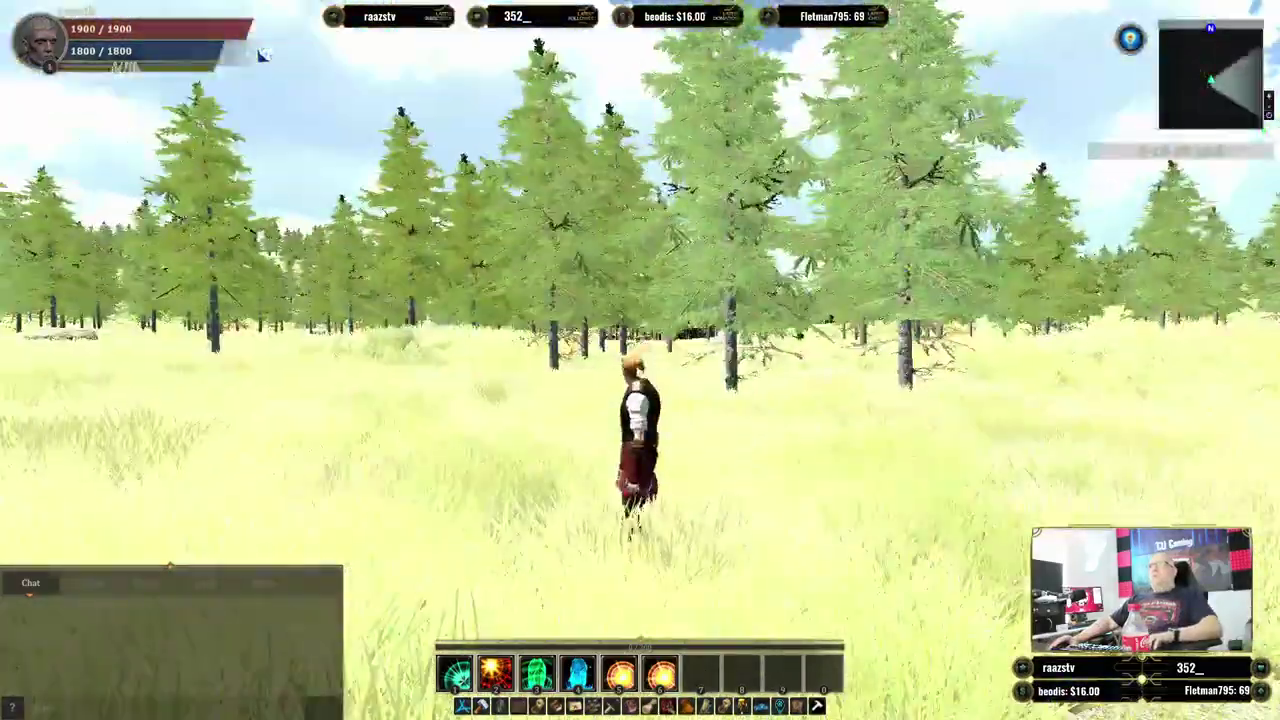
key(w)
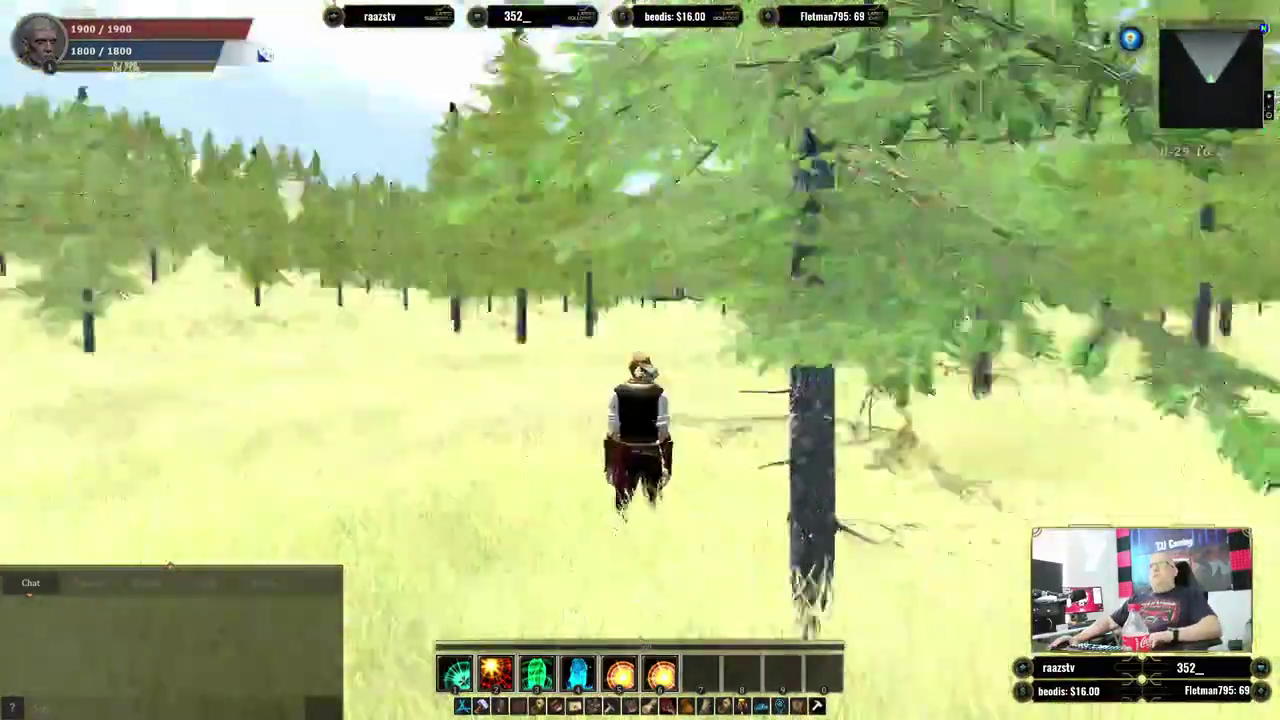
key(w)
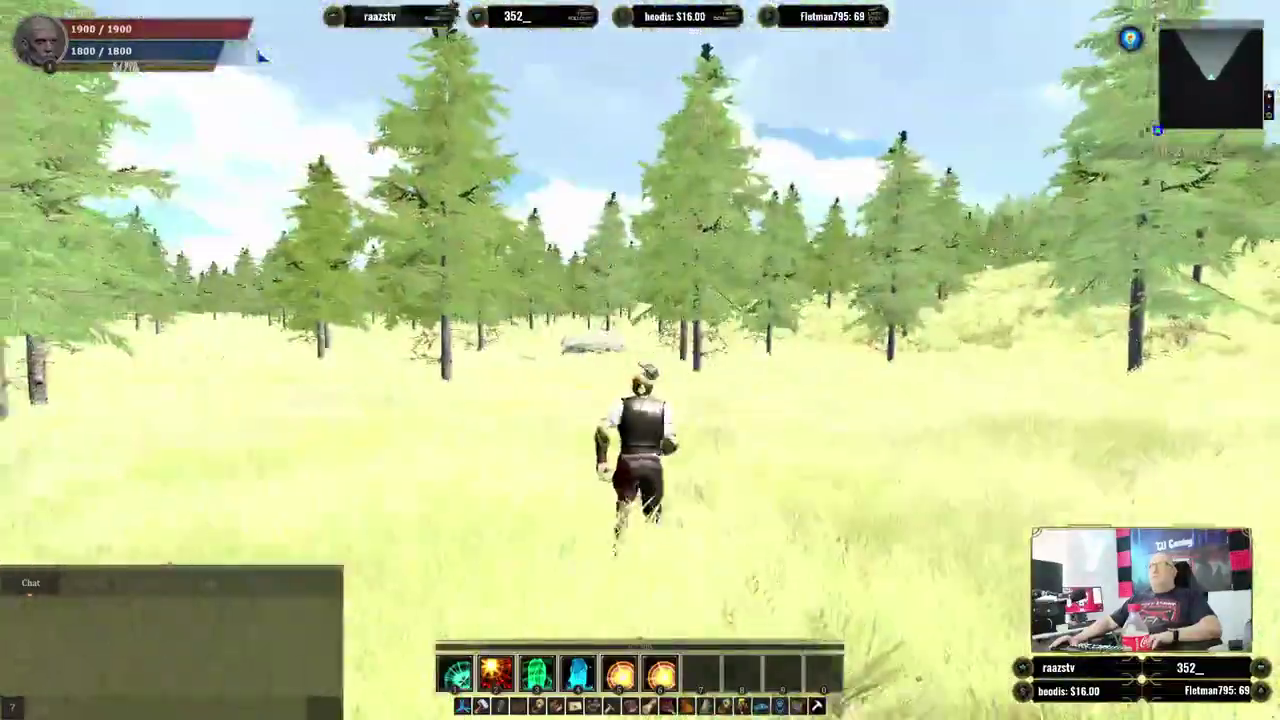
key(w)
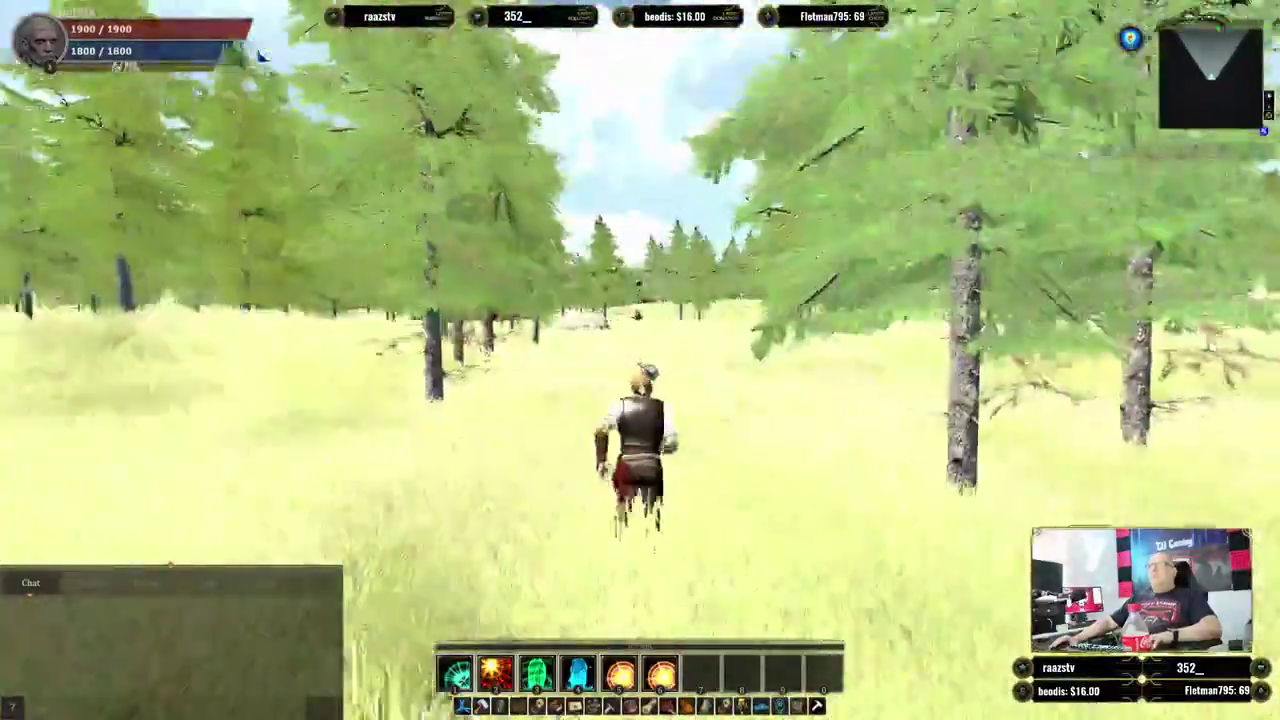
key(w)
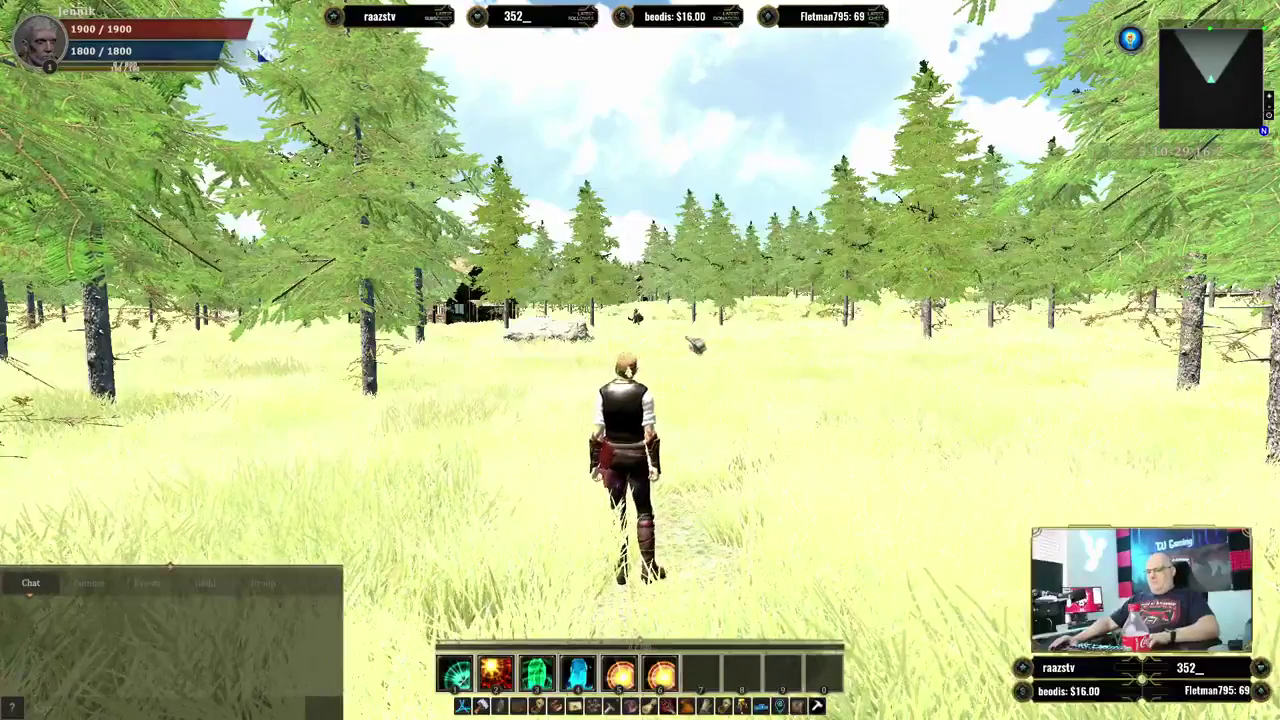
click(463, 706)
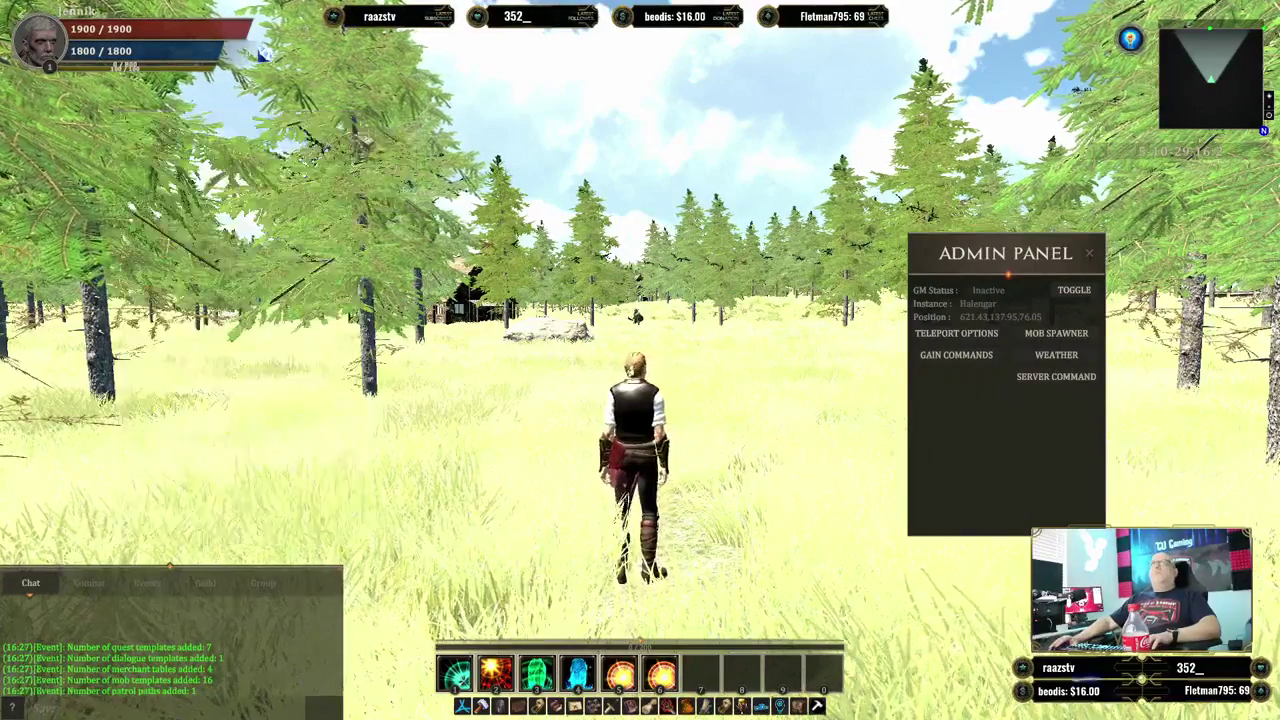
Generate the bow item 20002 from the admin gain commands, then close the Admin Panel and inventory.
click(955, 357)
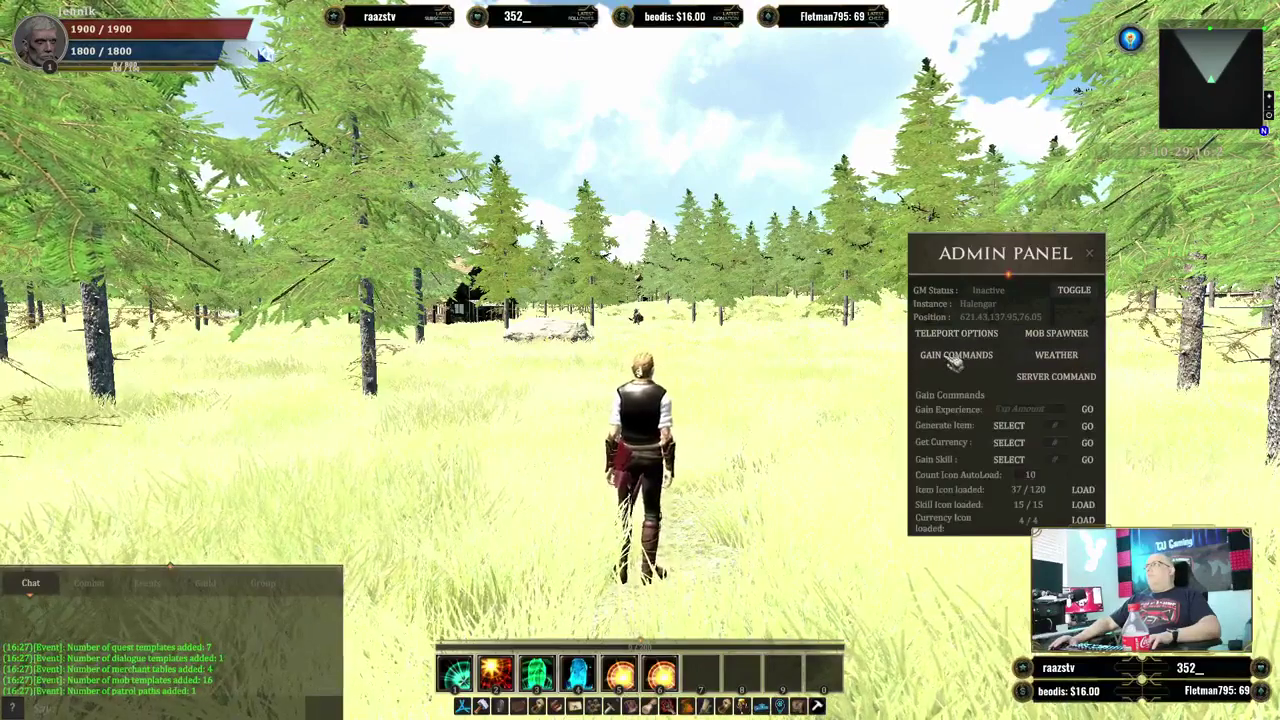
click(1020, 426)
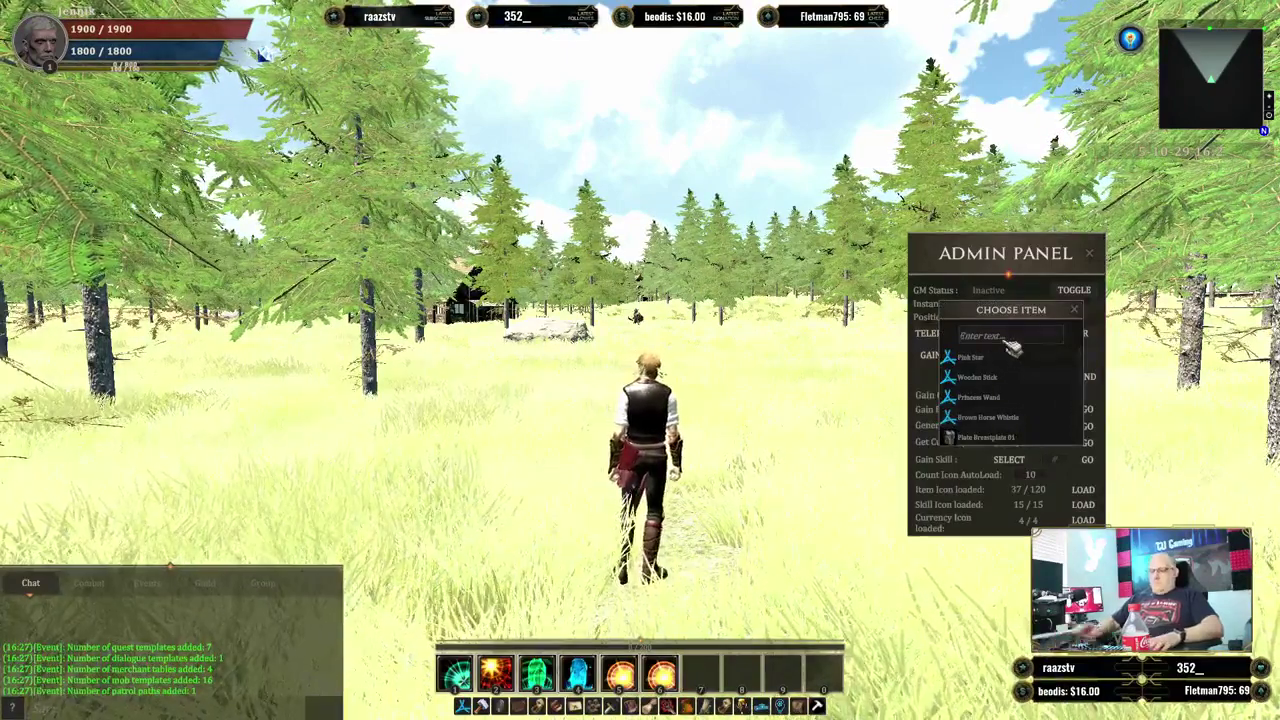
text(bow)
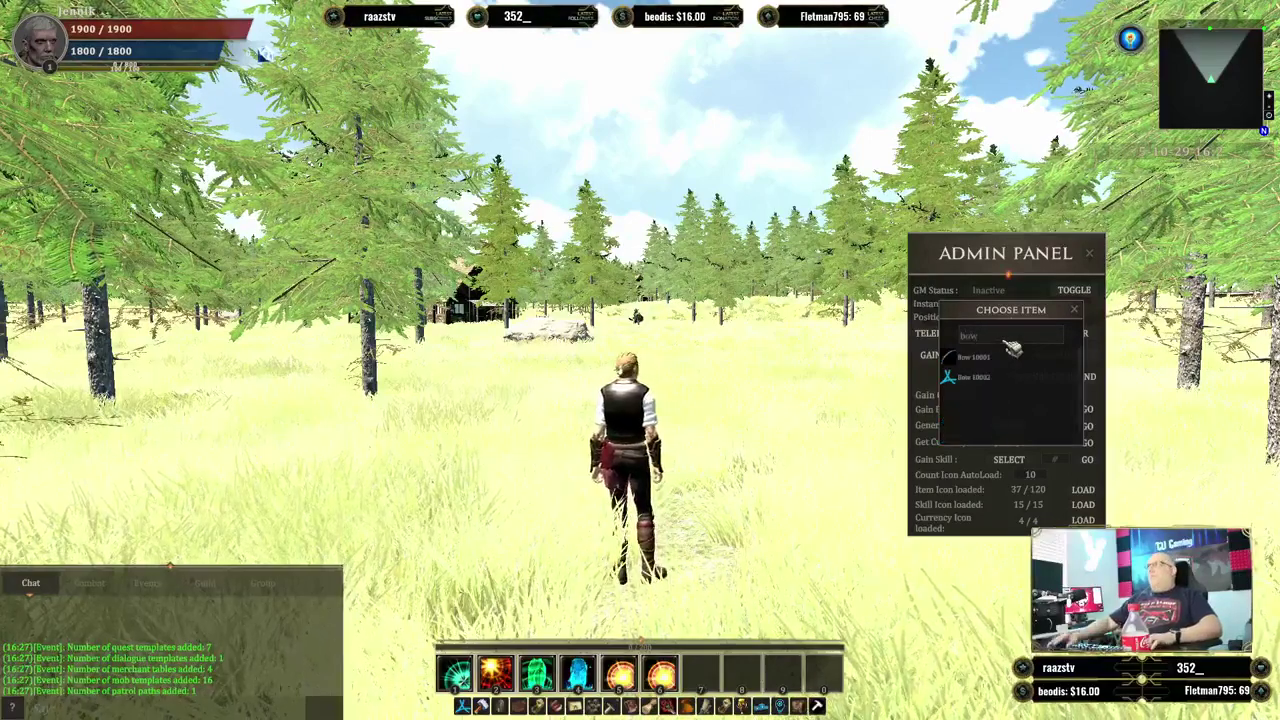
click(997, 363)
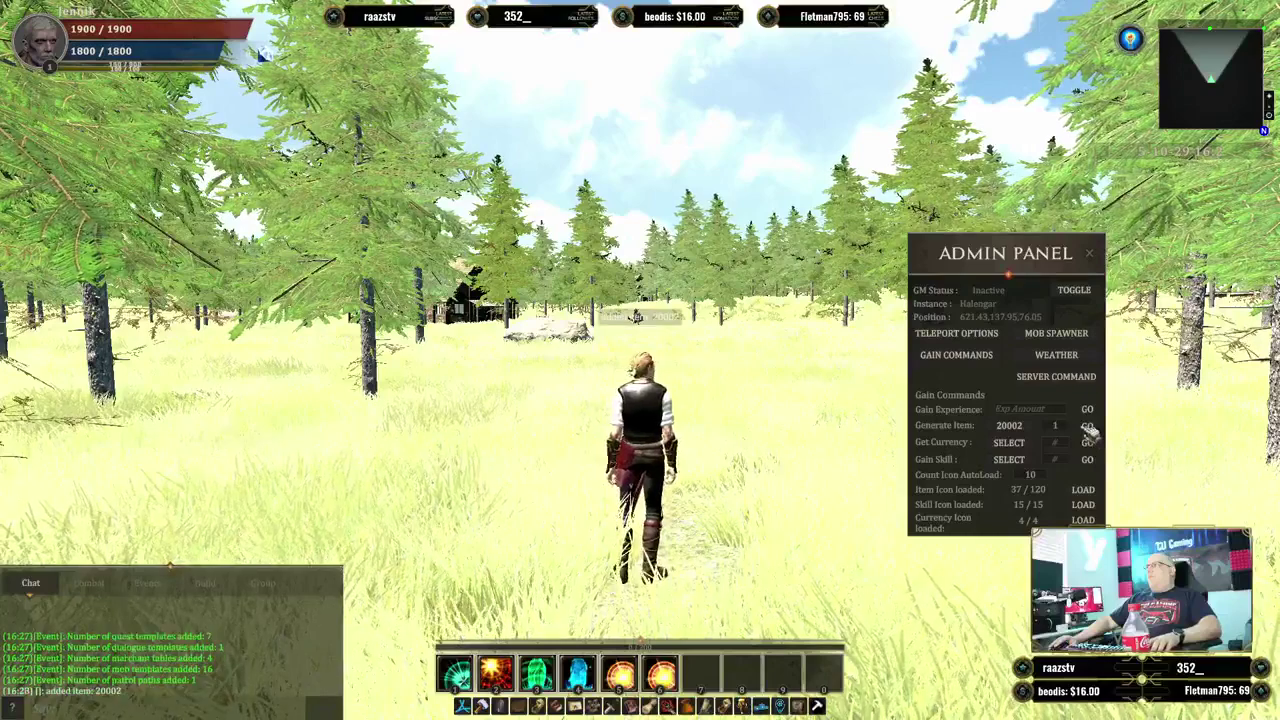
click(1105, 262)
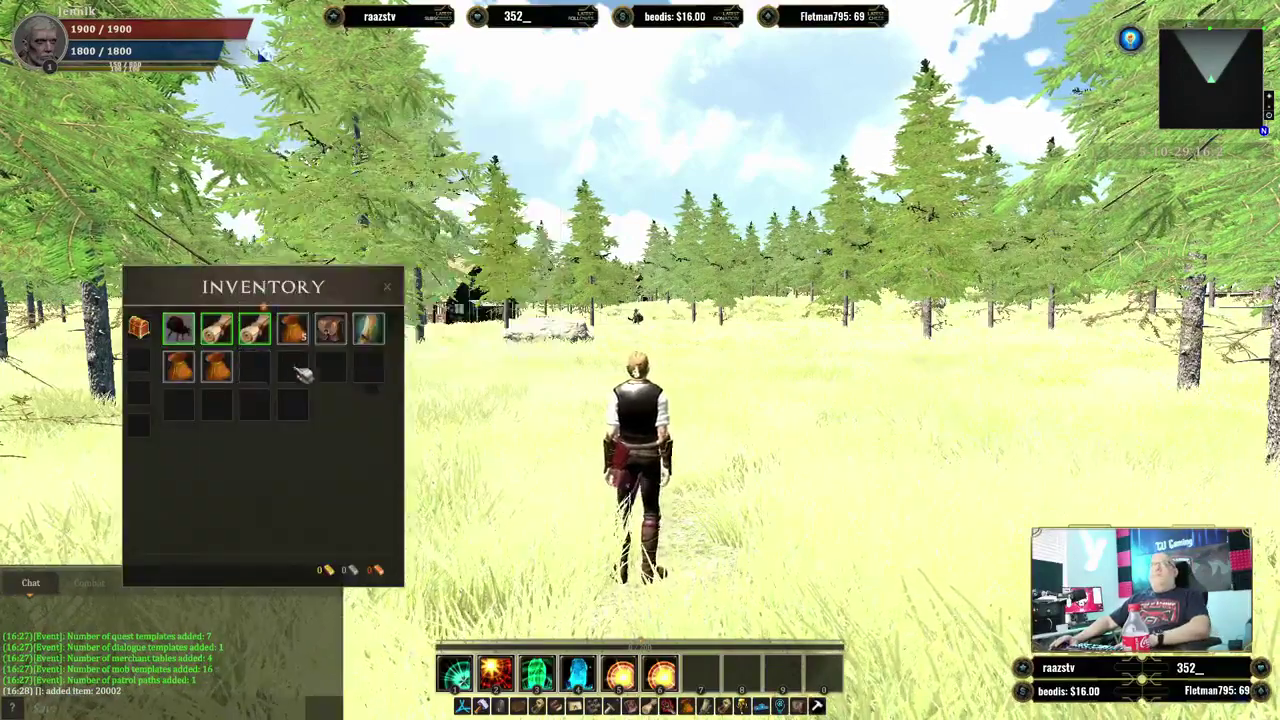
key(i)
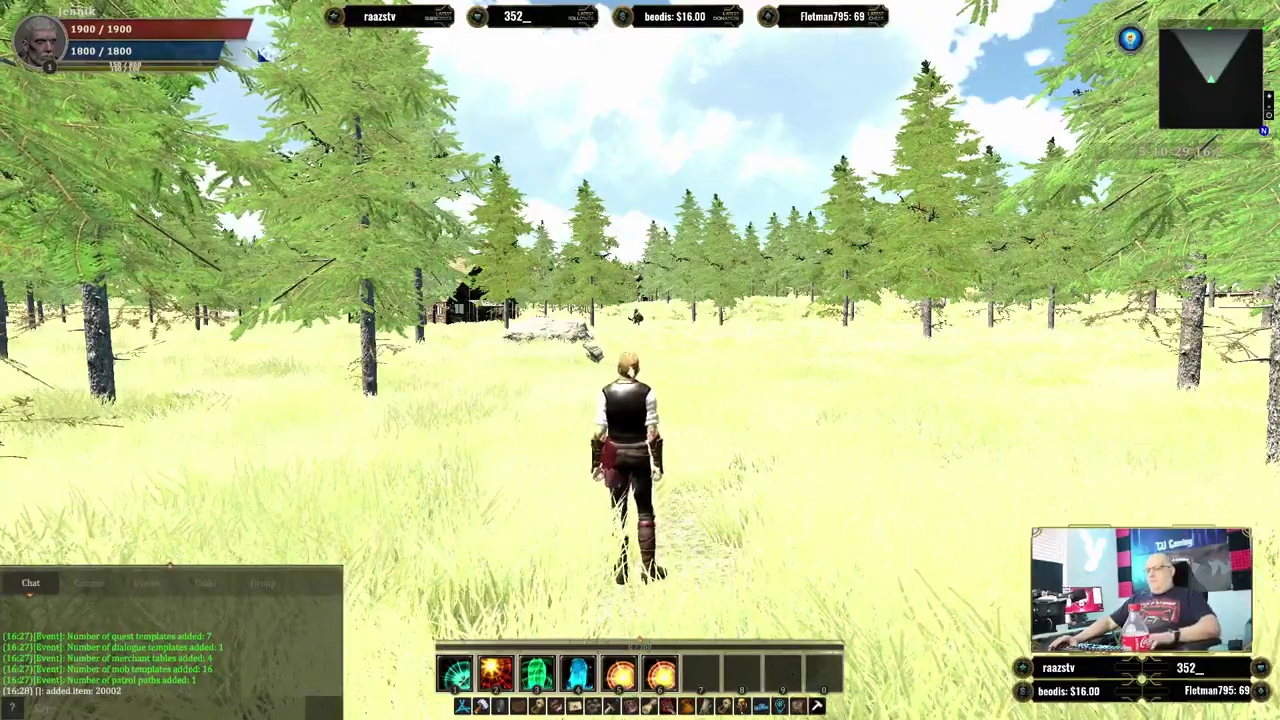
key(w)
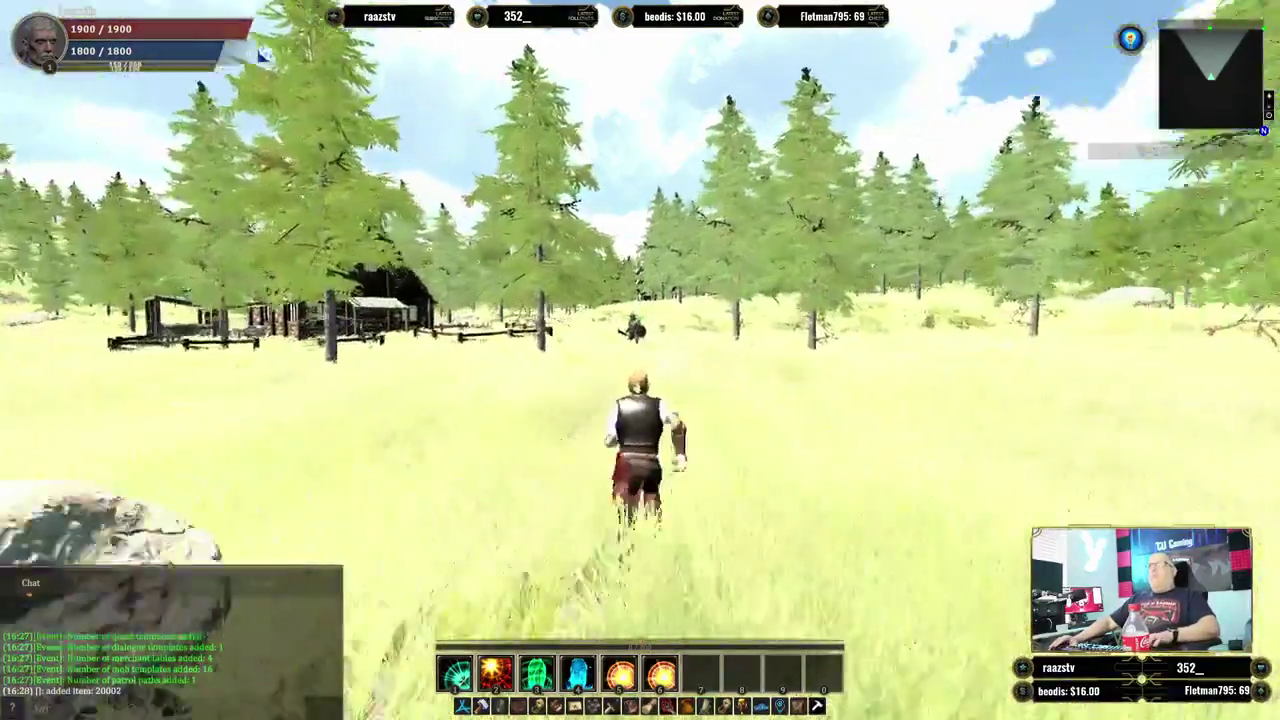
Run Jennik toward the cabin, turning right and left around it near the goblin.
key(Tab)
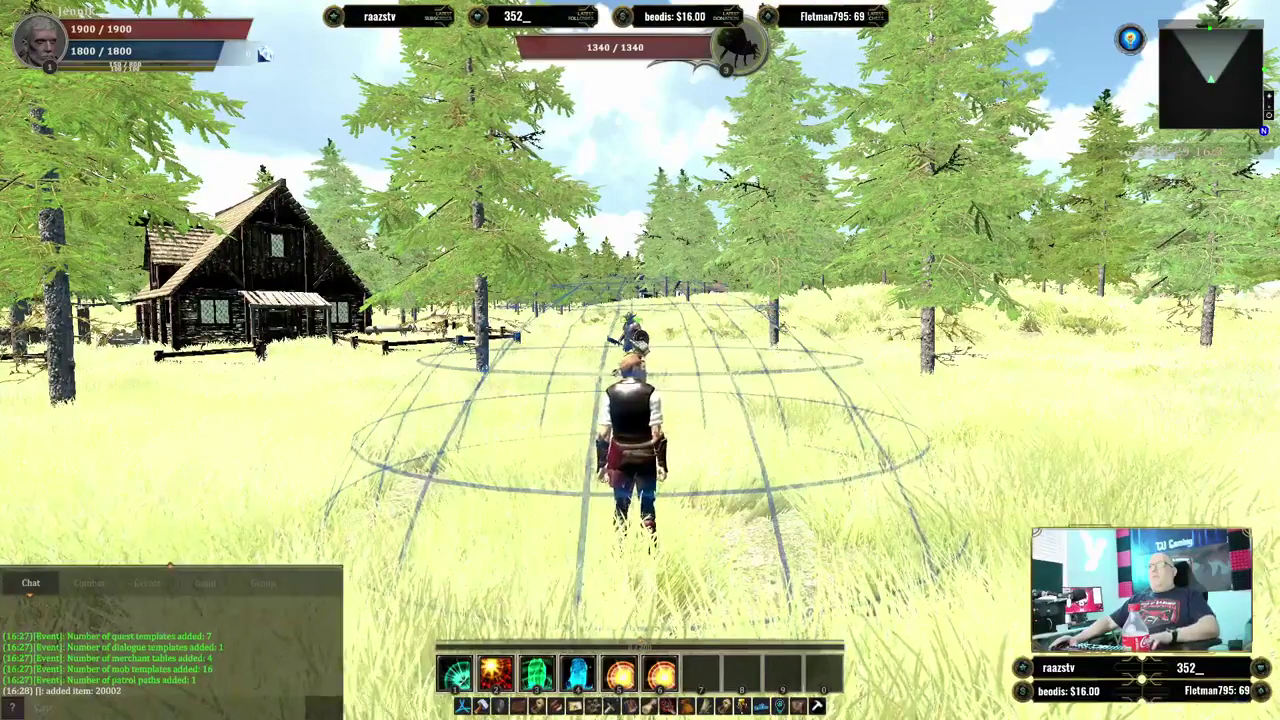
key(d)
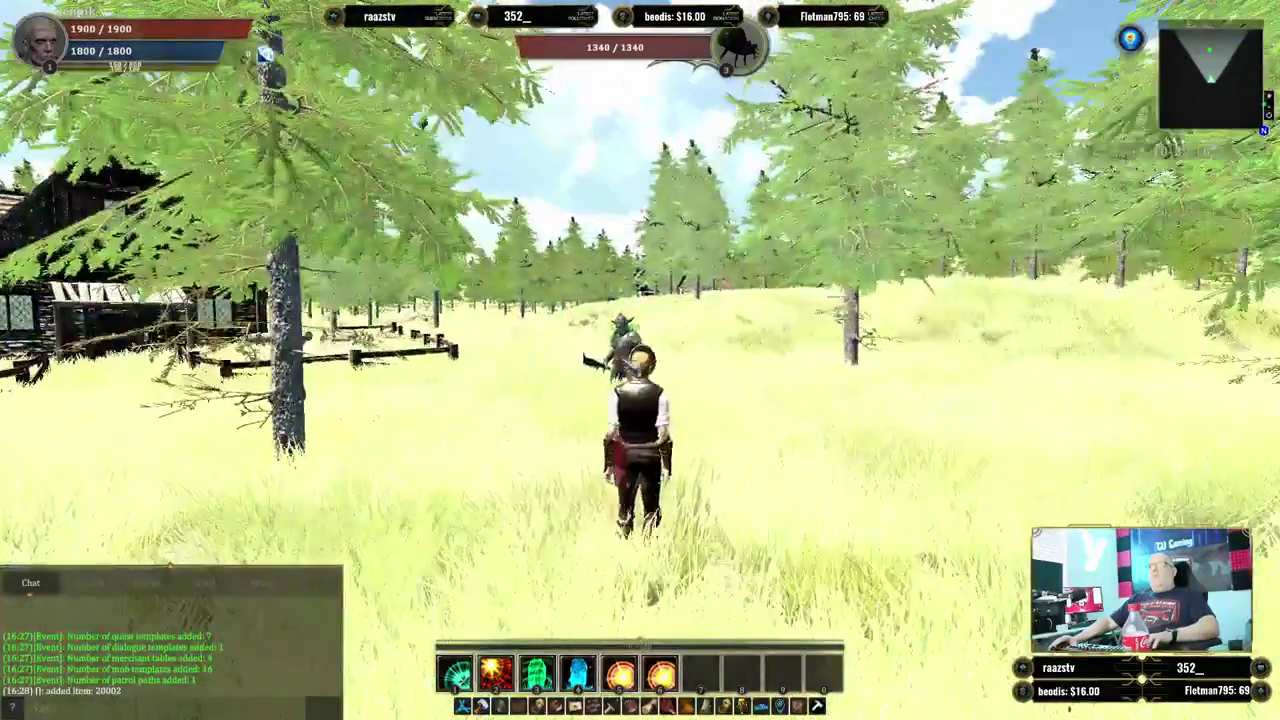
key(a)
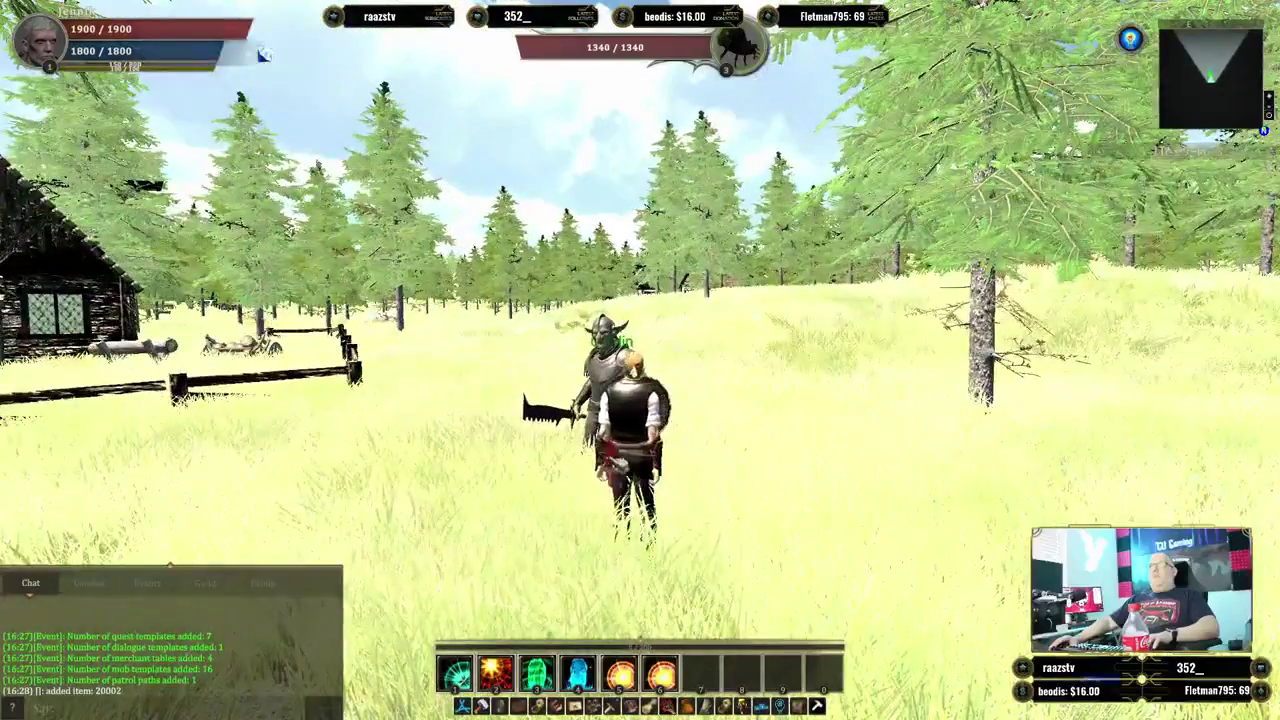
key(a)
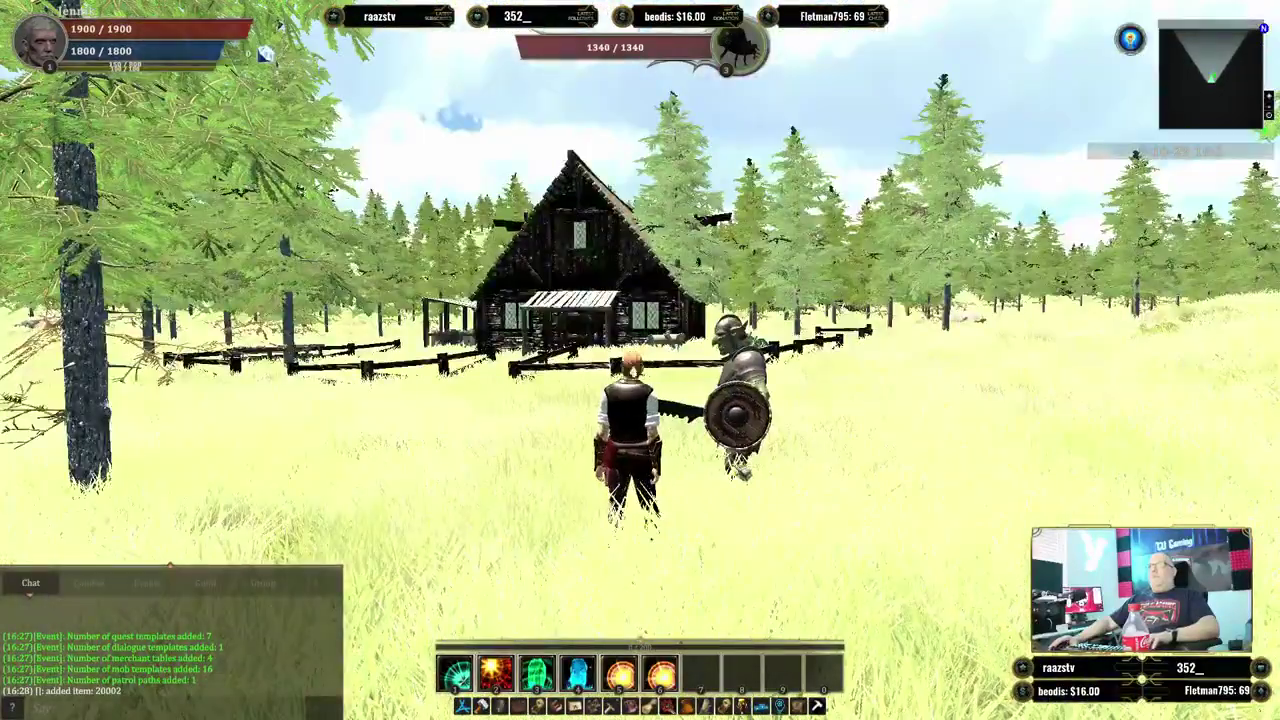
key(a)
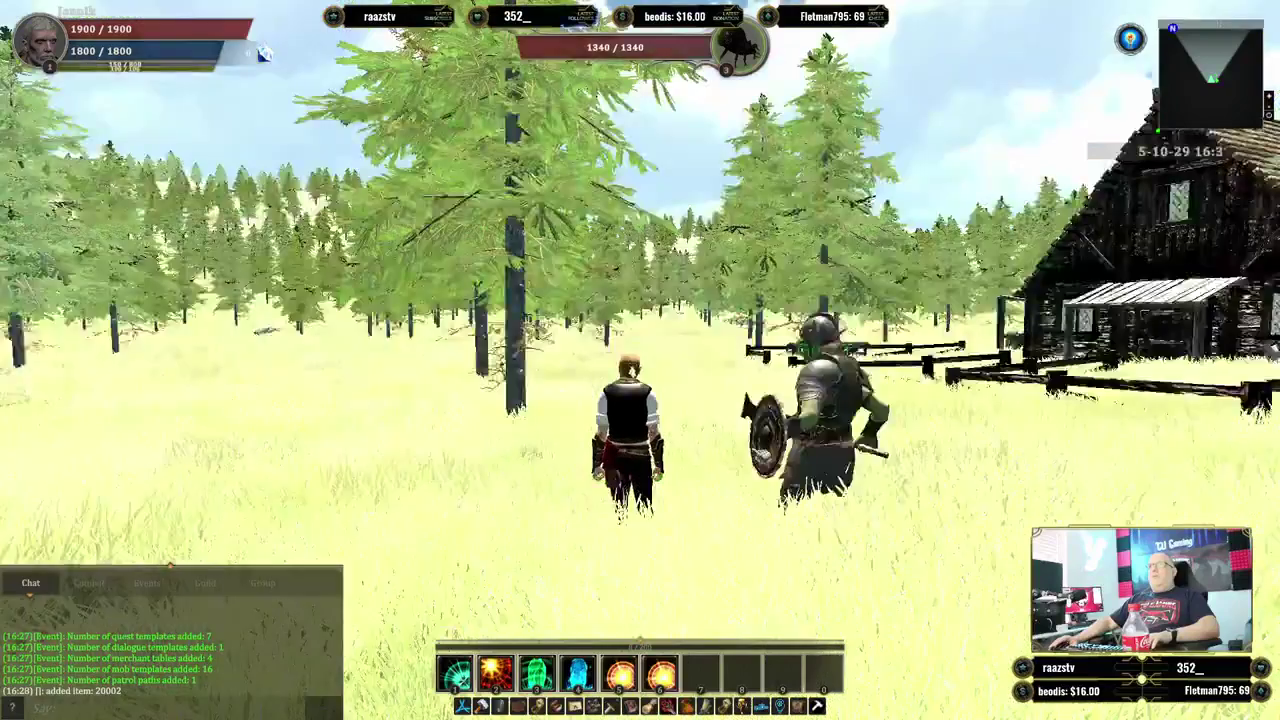
Run across the meadow toward the wireframe dome by the rock, then bring up the pause menu.
key(w)
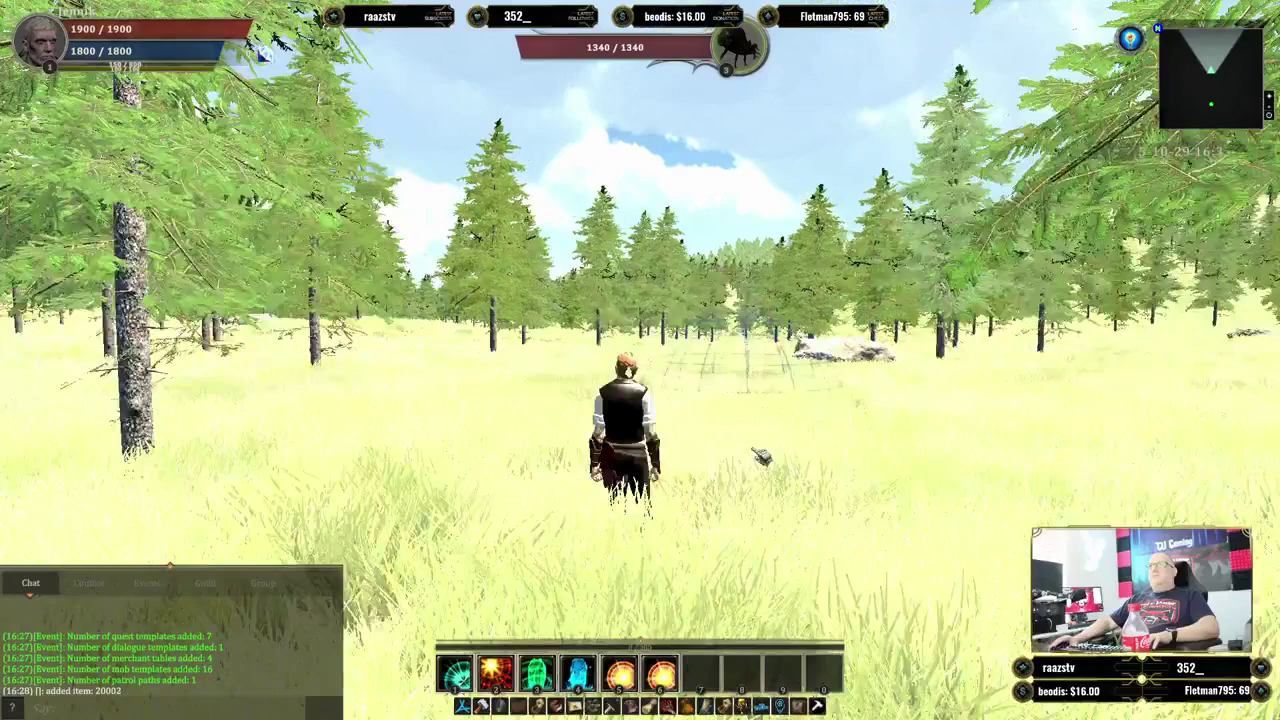
key(w)
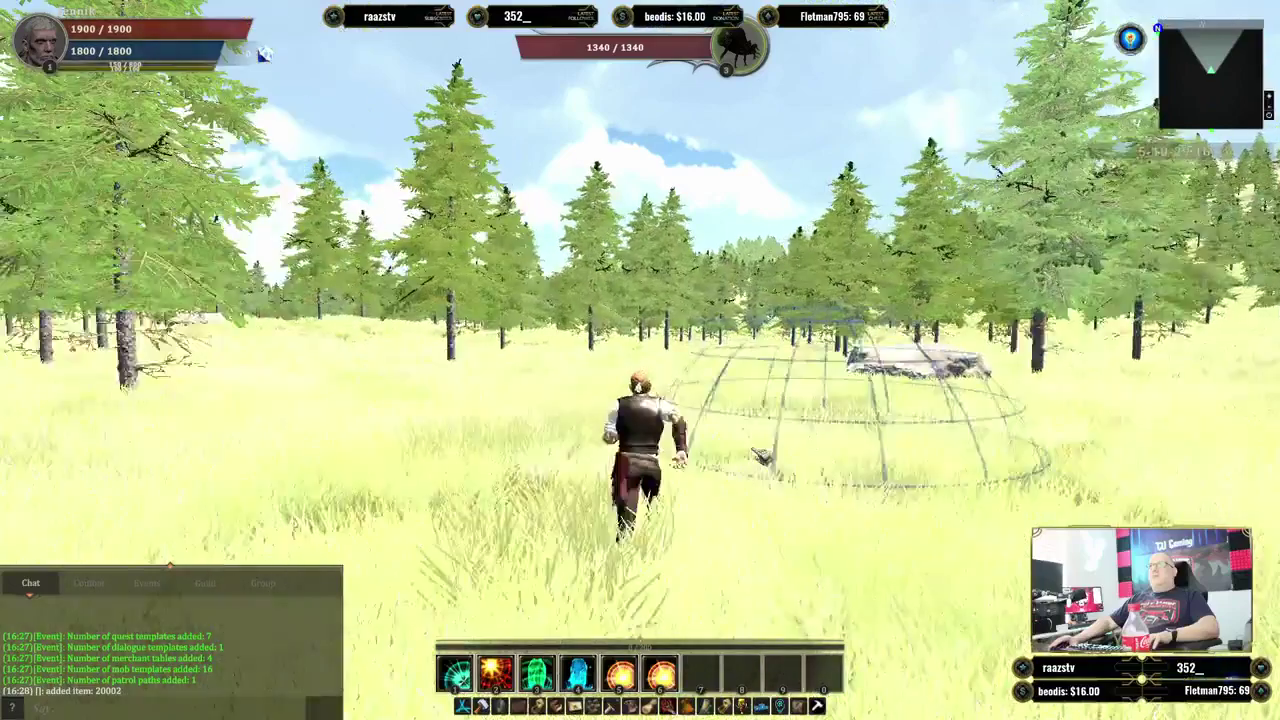
key(w)
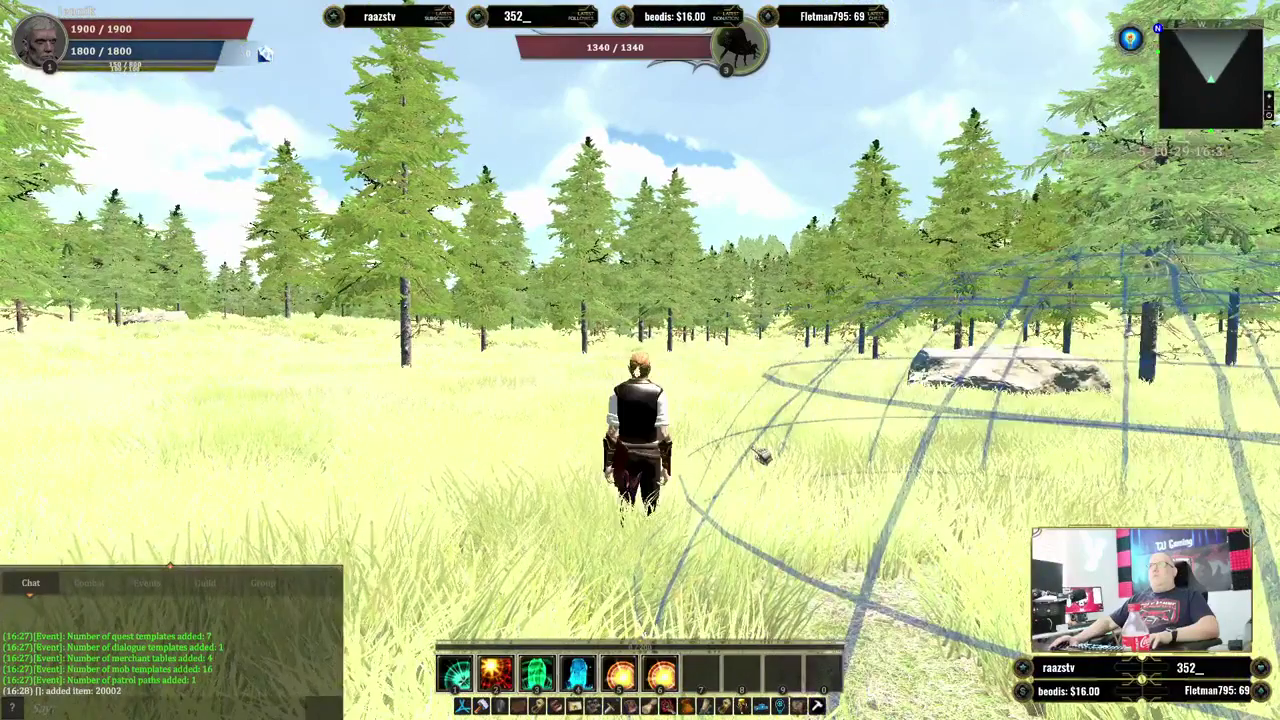
key(d)
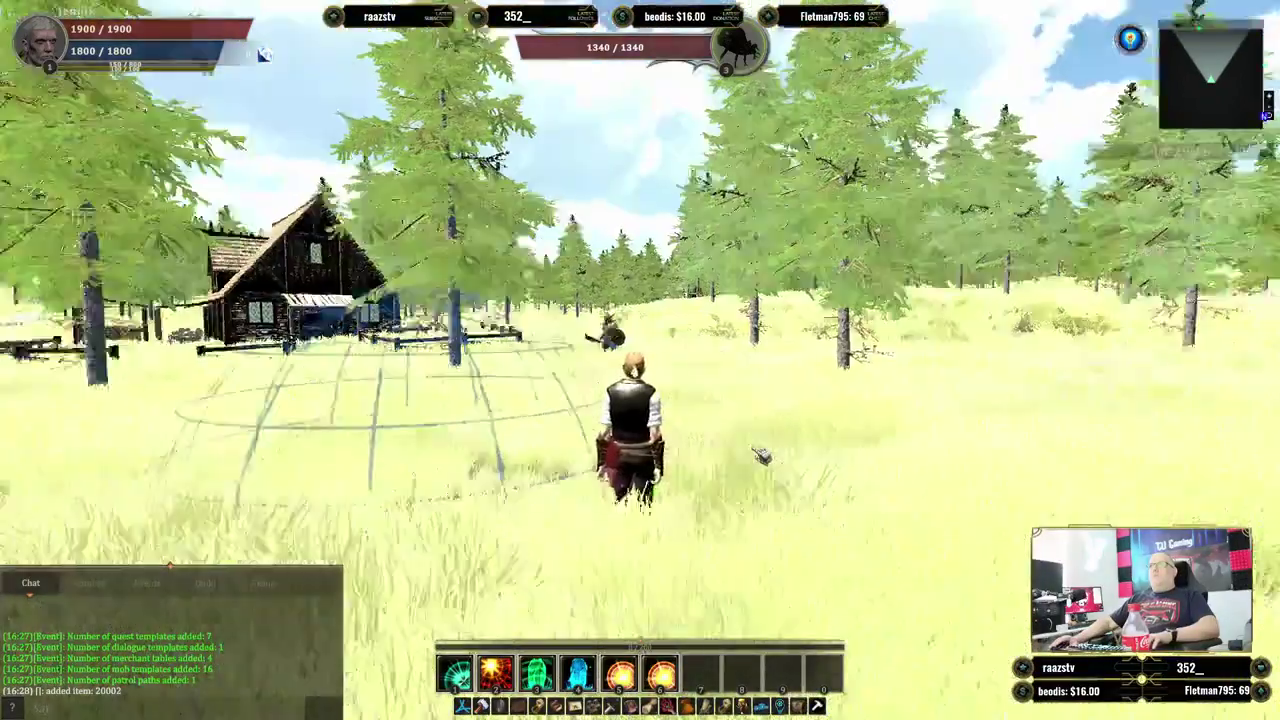
key(a)
key(d)
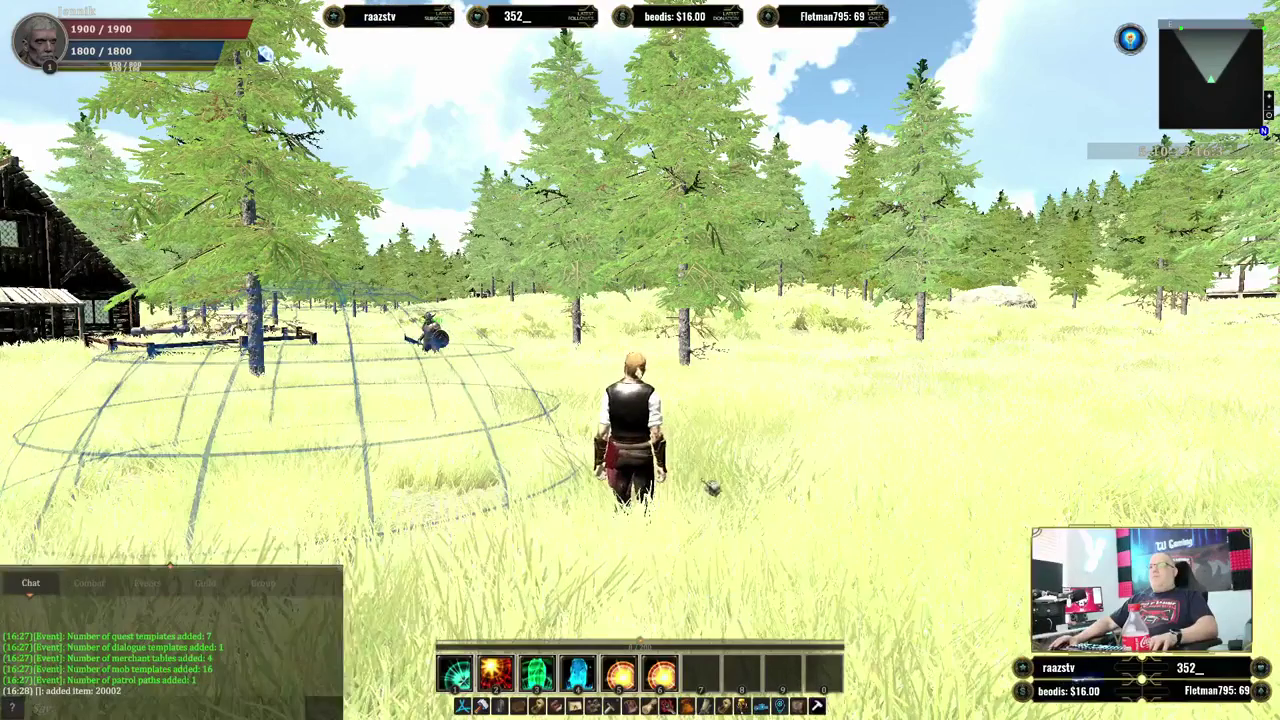
key(Escape)
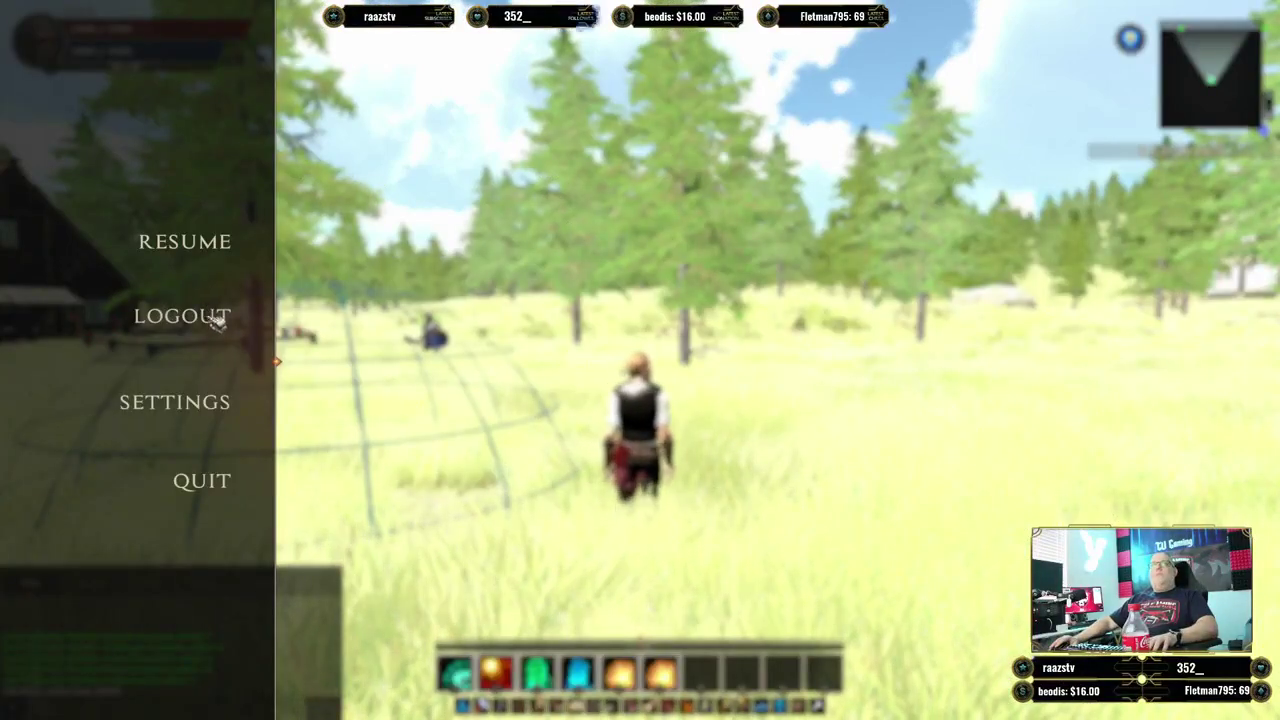
Glance at the game settings, then run forward and target the armed goblin.
click(201, 402)
key(Escape)
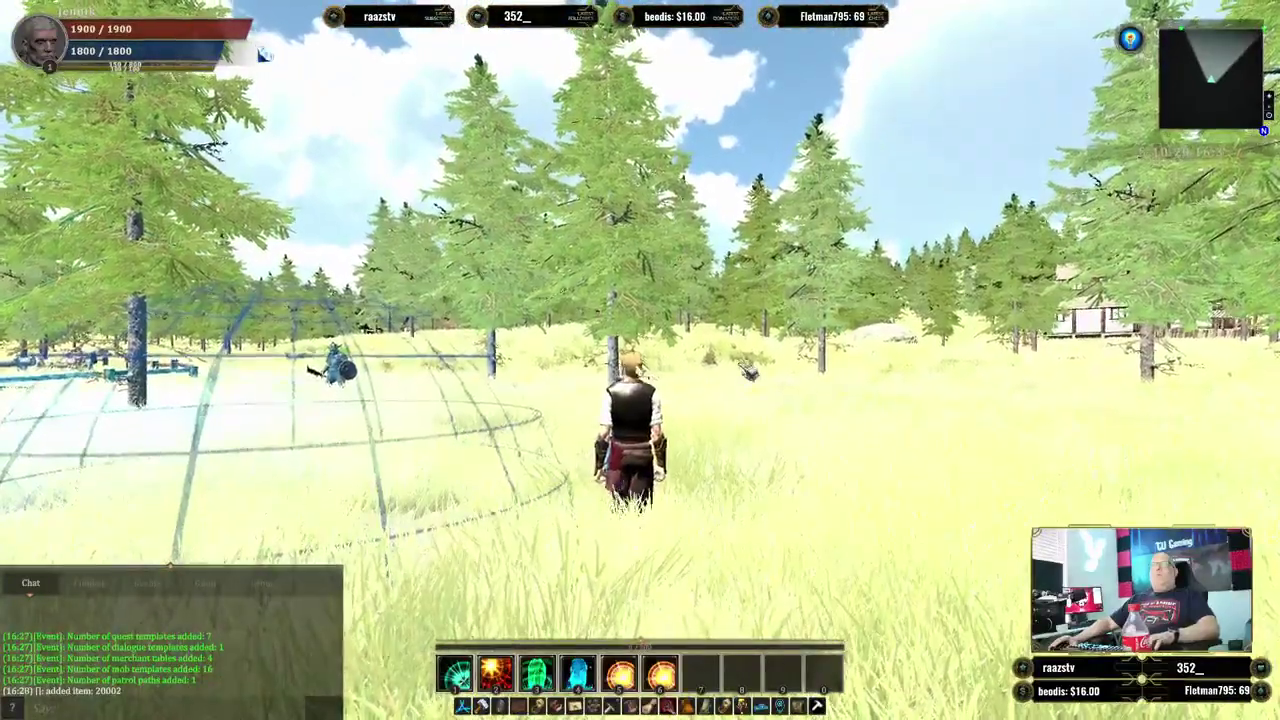
key(w)
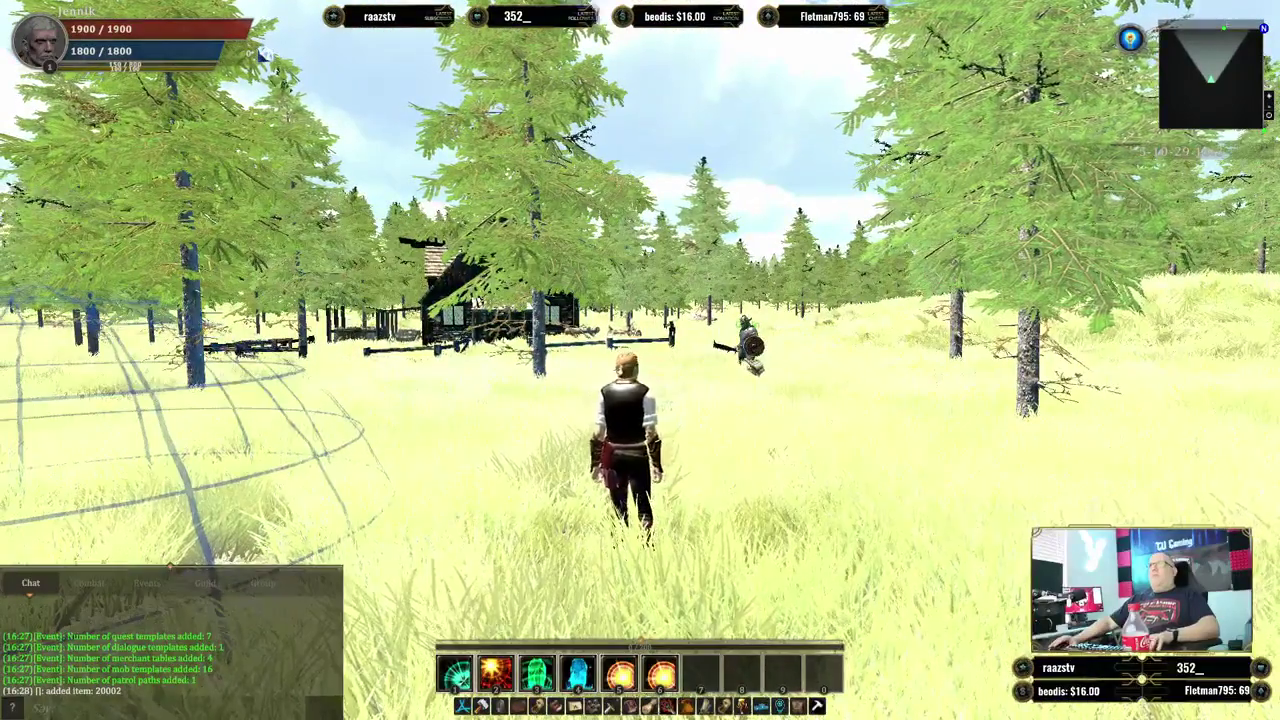
key(Tab)
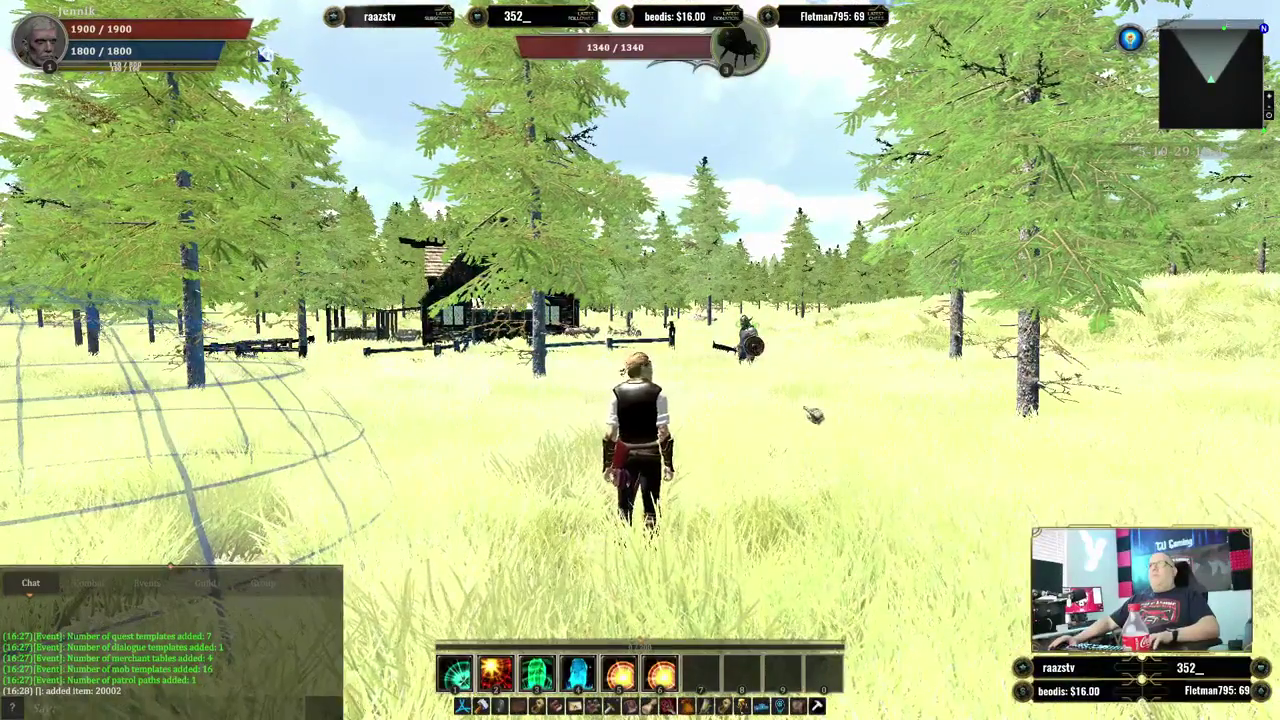
Clear the target and quit Untitled MMO from the pause menu.
key(Escape)
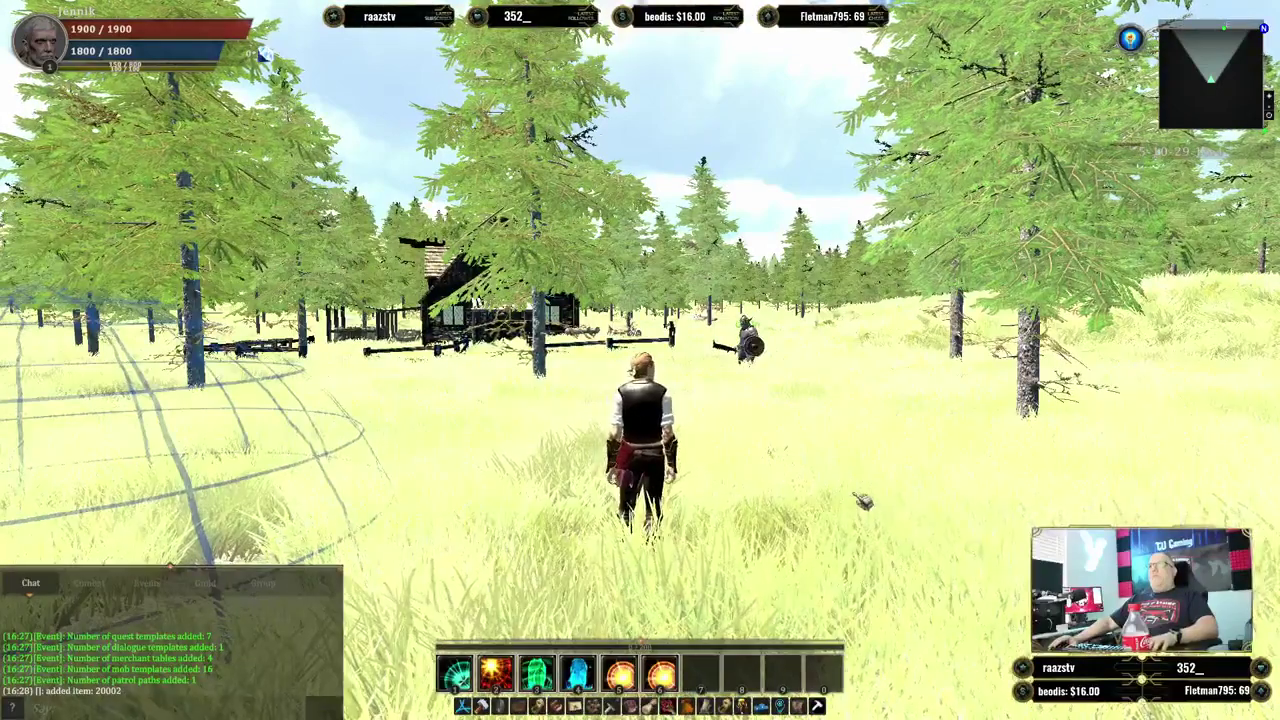
key(Escape)
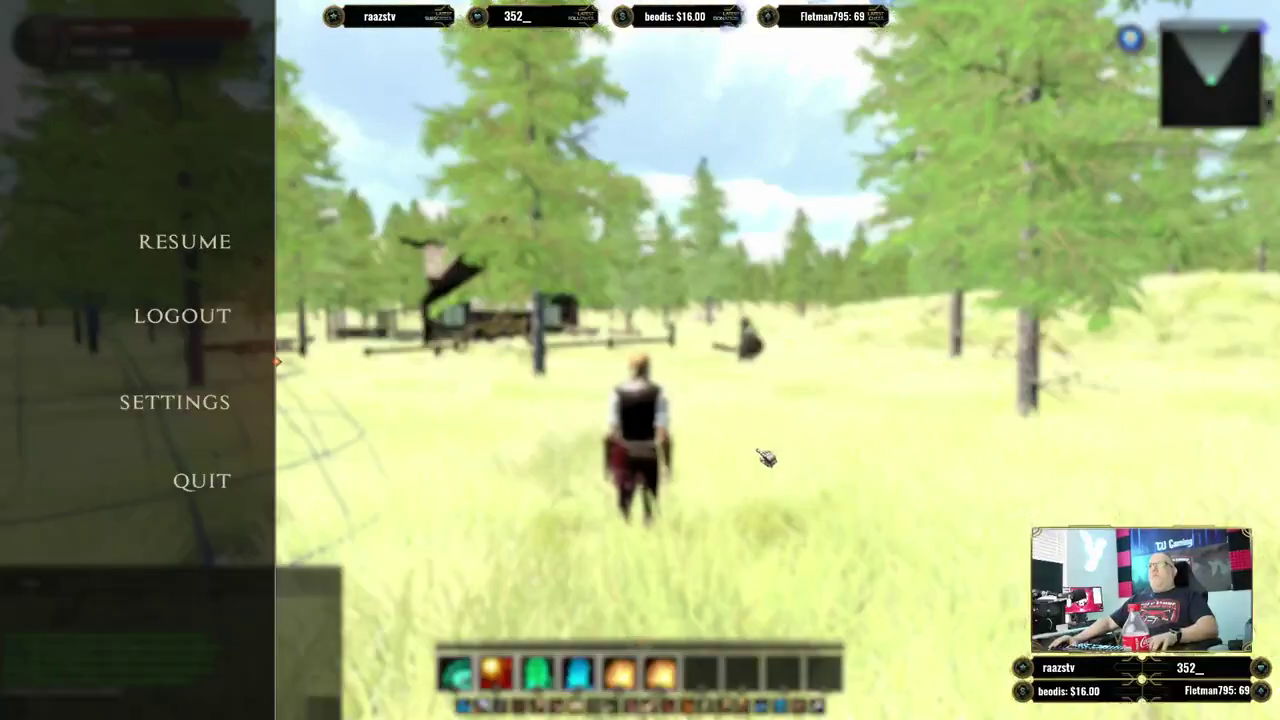
click(213, 483)
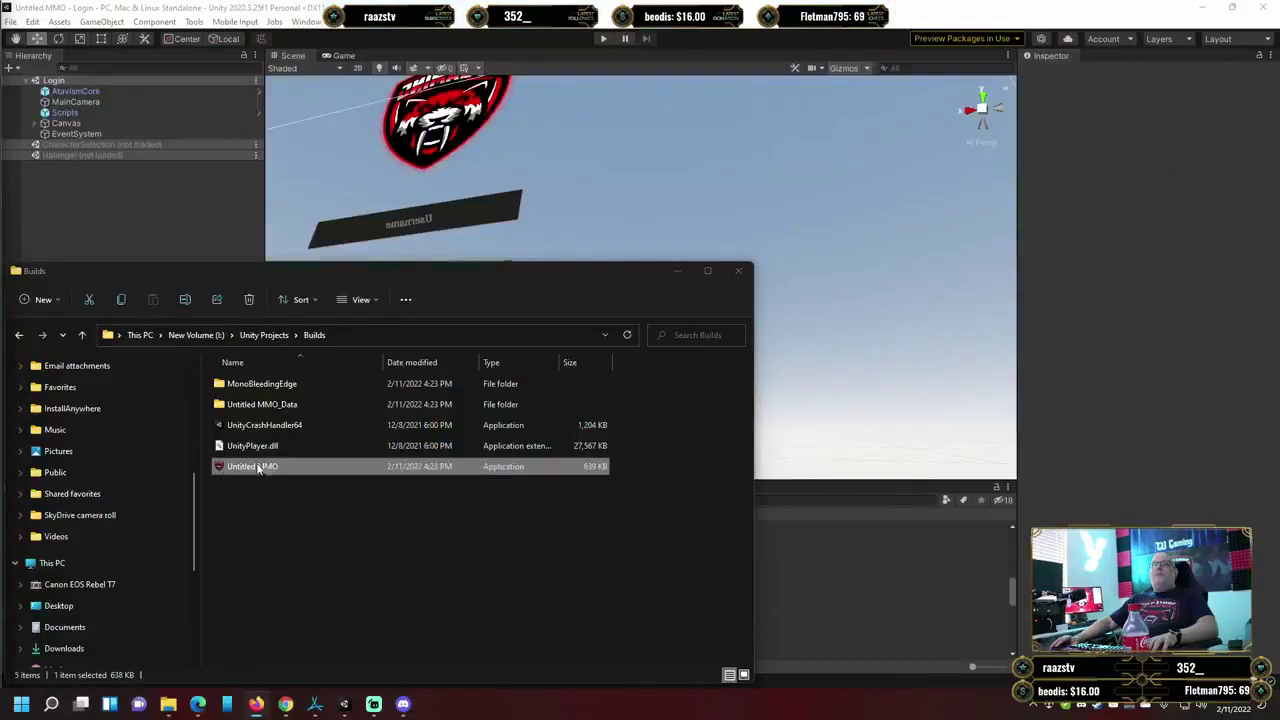
Close the Builds folder window and remove the unloaded Halengar scene from the Hierarchy.
click(737, 272)
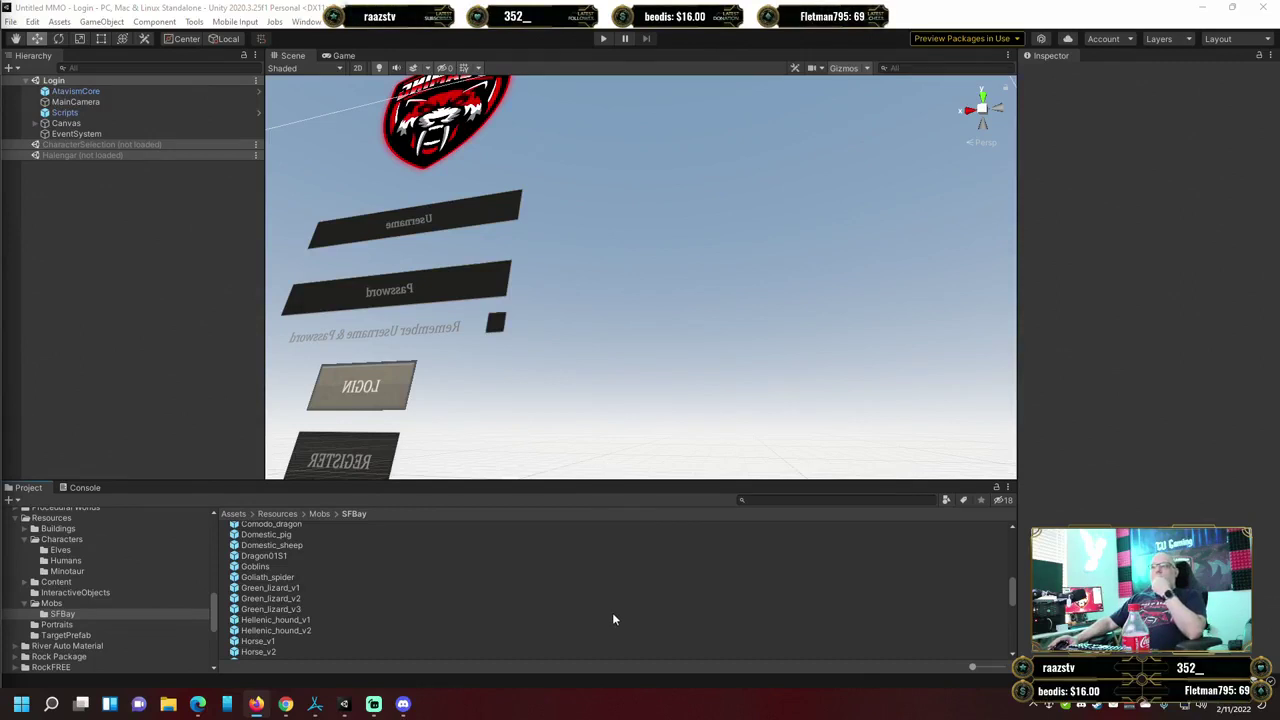
scroll(614, 620, up, 10)
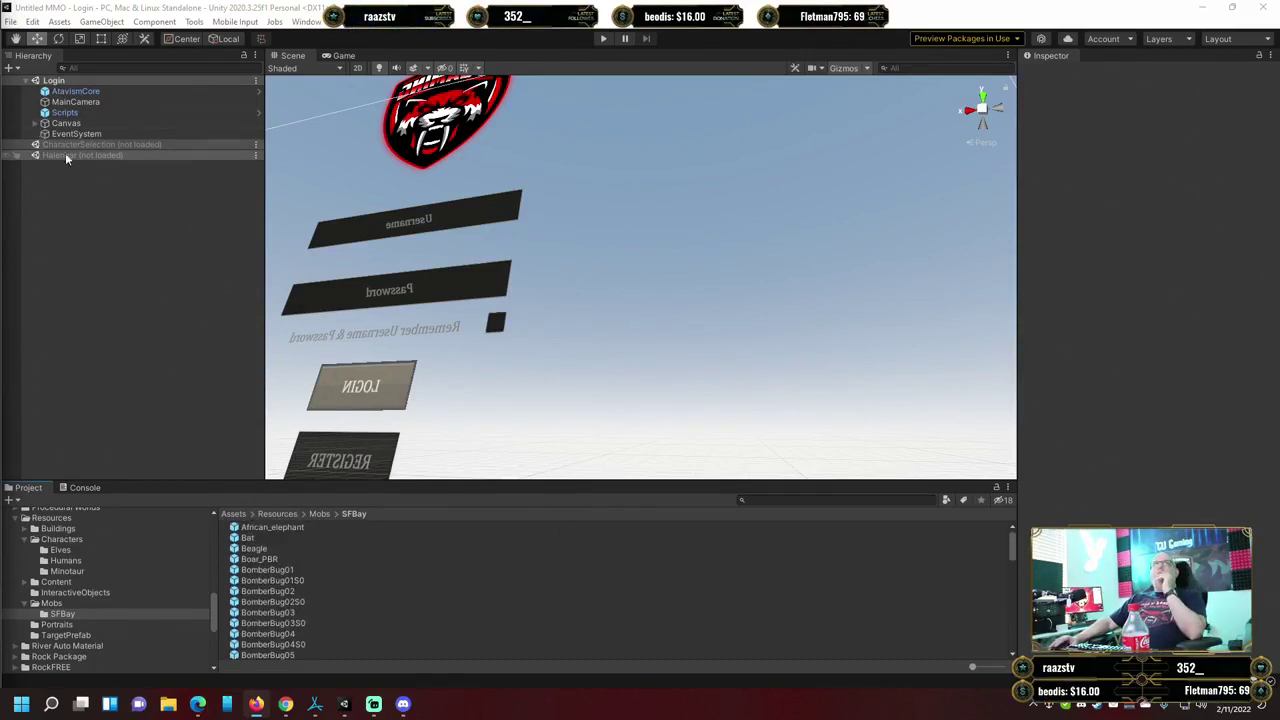
right_click(102, 156)
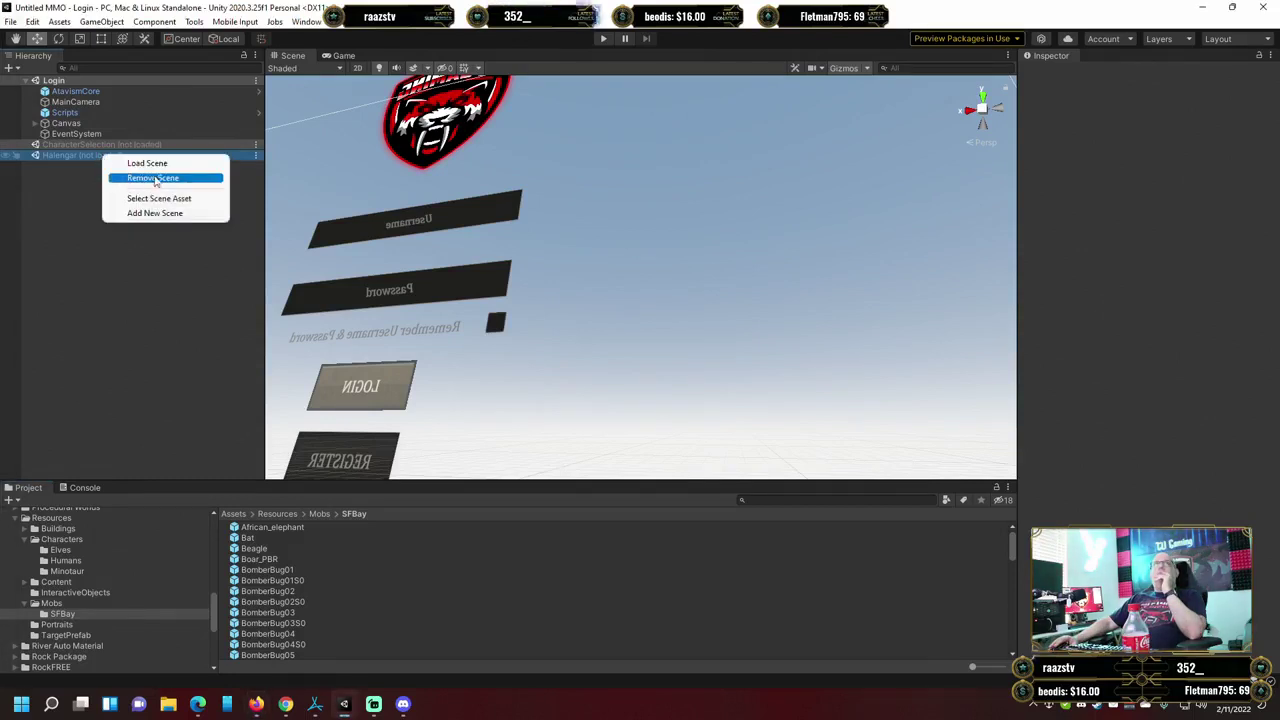
click(156, 179)
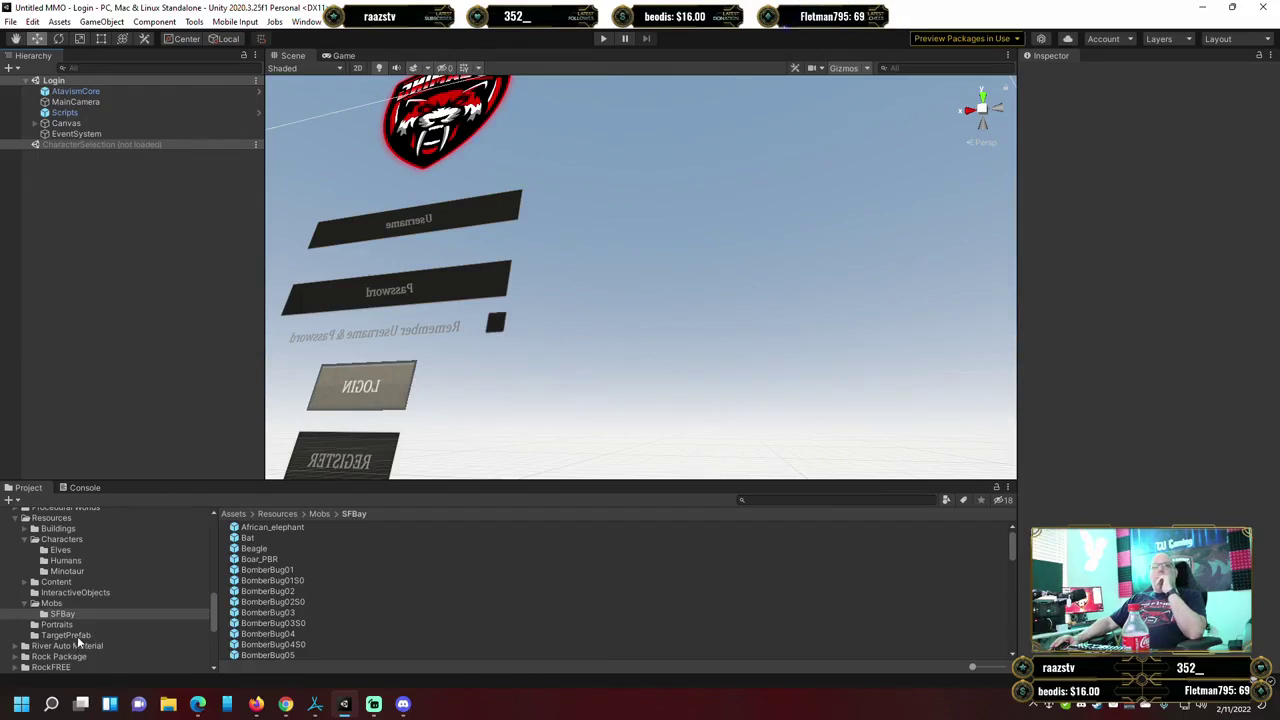
Switch over to the Atavism Editor window from the taskbar.
scroll(77, 635, down, 5)
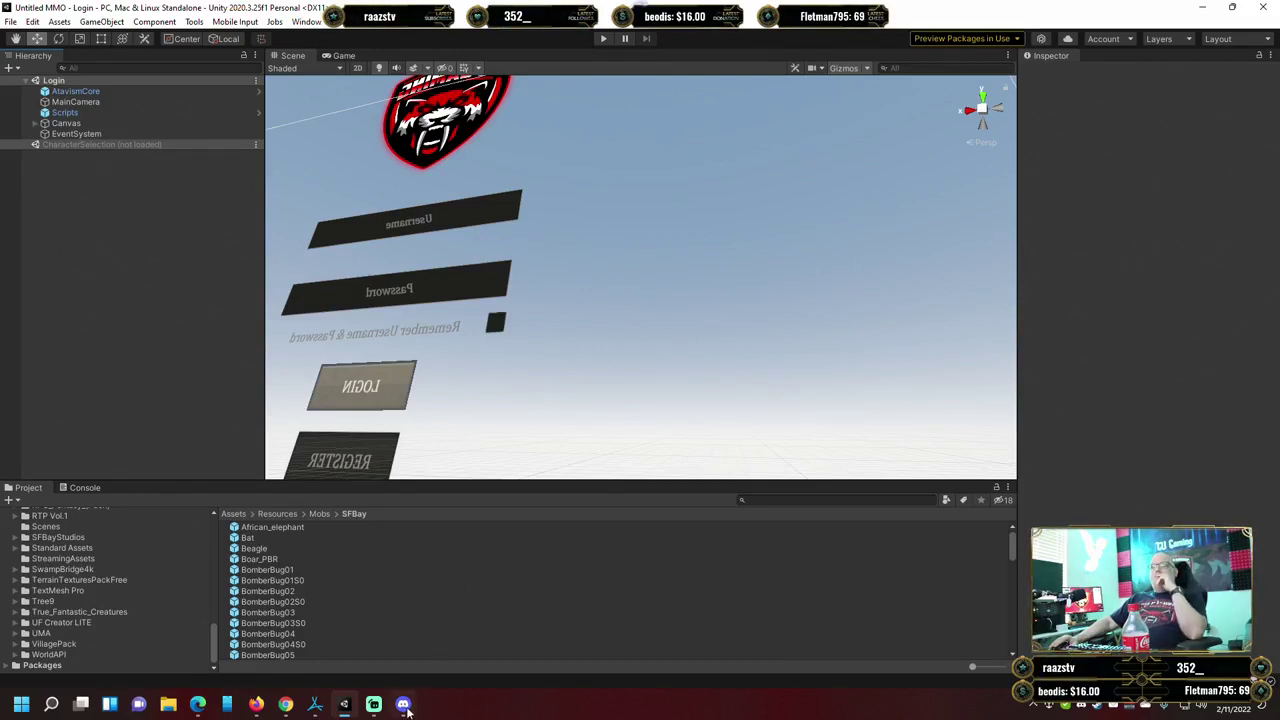
mouse_move(405, 707)
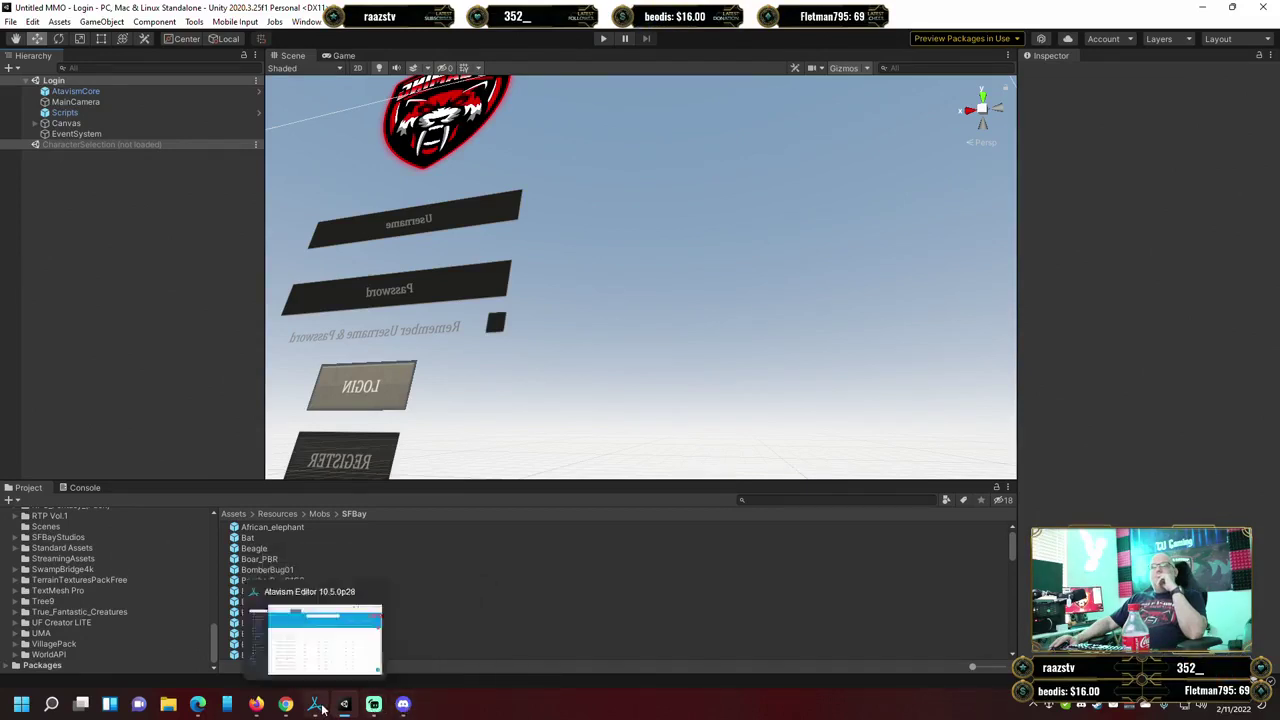
click(315, 704)
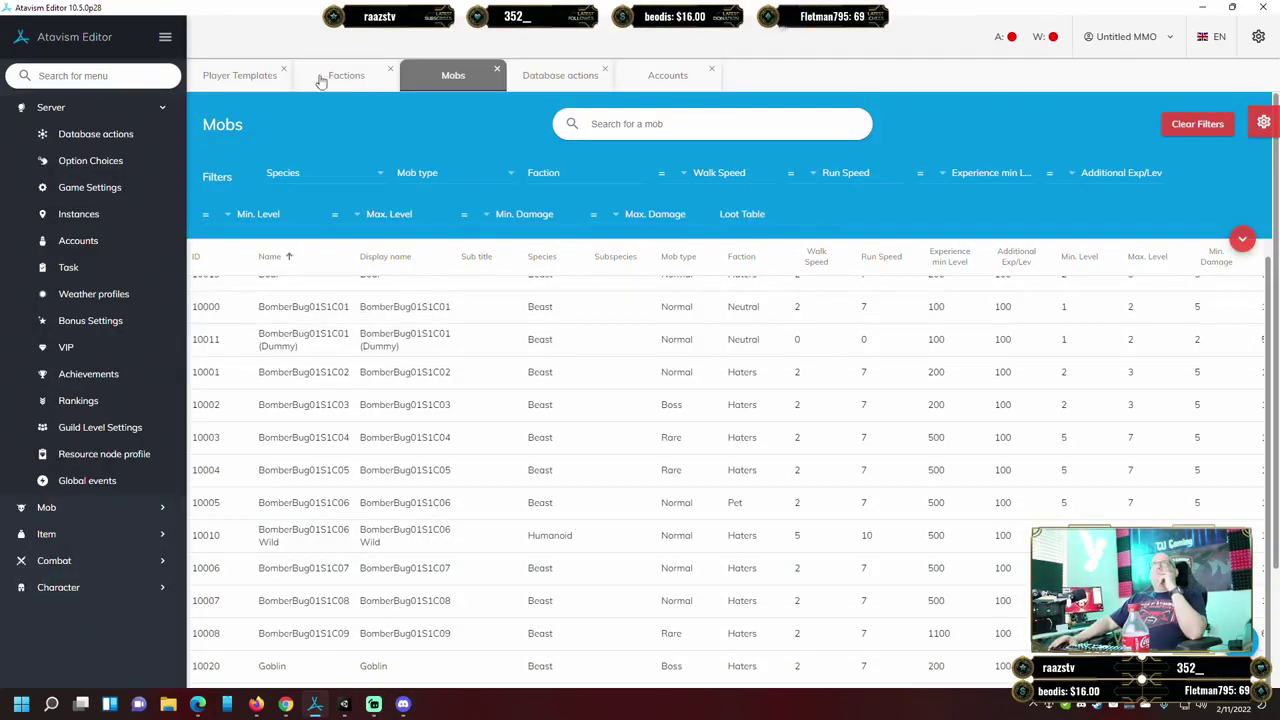
Show the Player Templates list of Human, Orc, Minotaur and Elf templates and right-click Human Warrior.
click(258, 78)
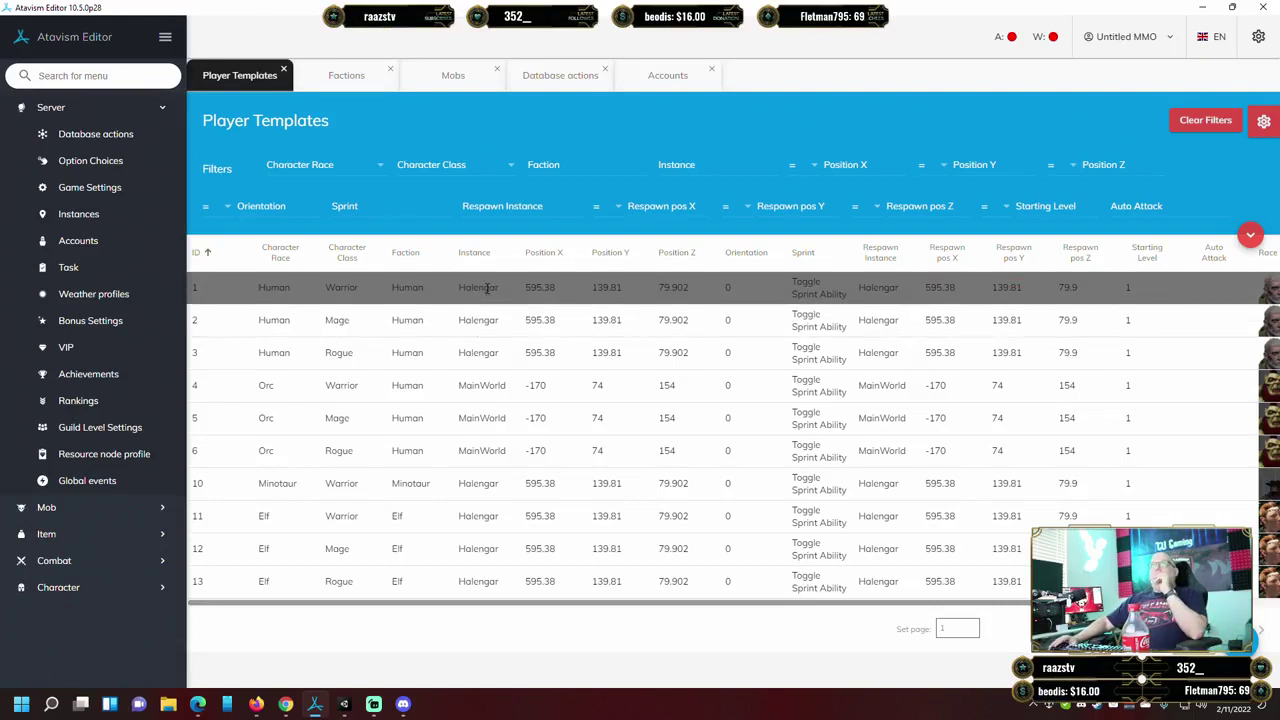
right_click(486, 288)
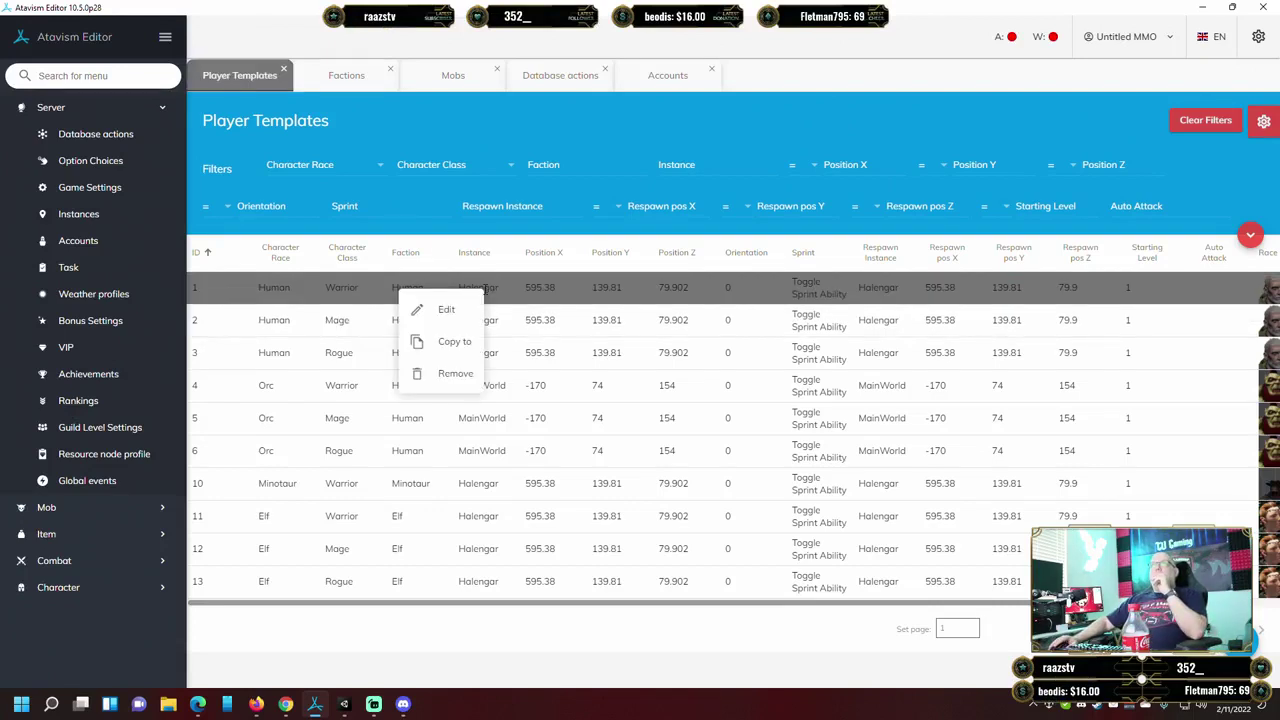
Edit Human Warrior so it starts in MainWorld at position -170, 74, 154.
click(471, 308)
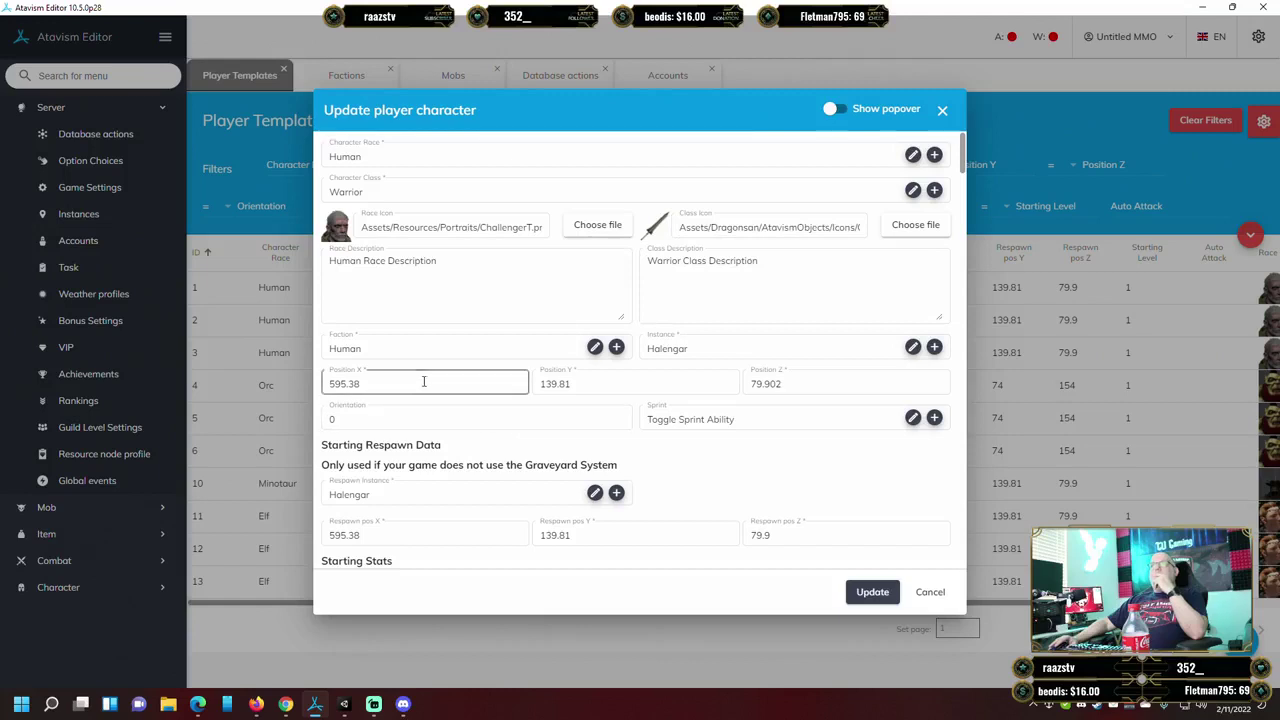
click(751, 349)
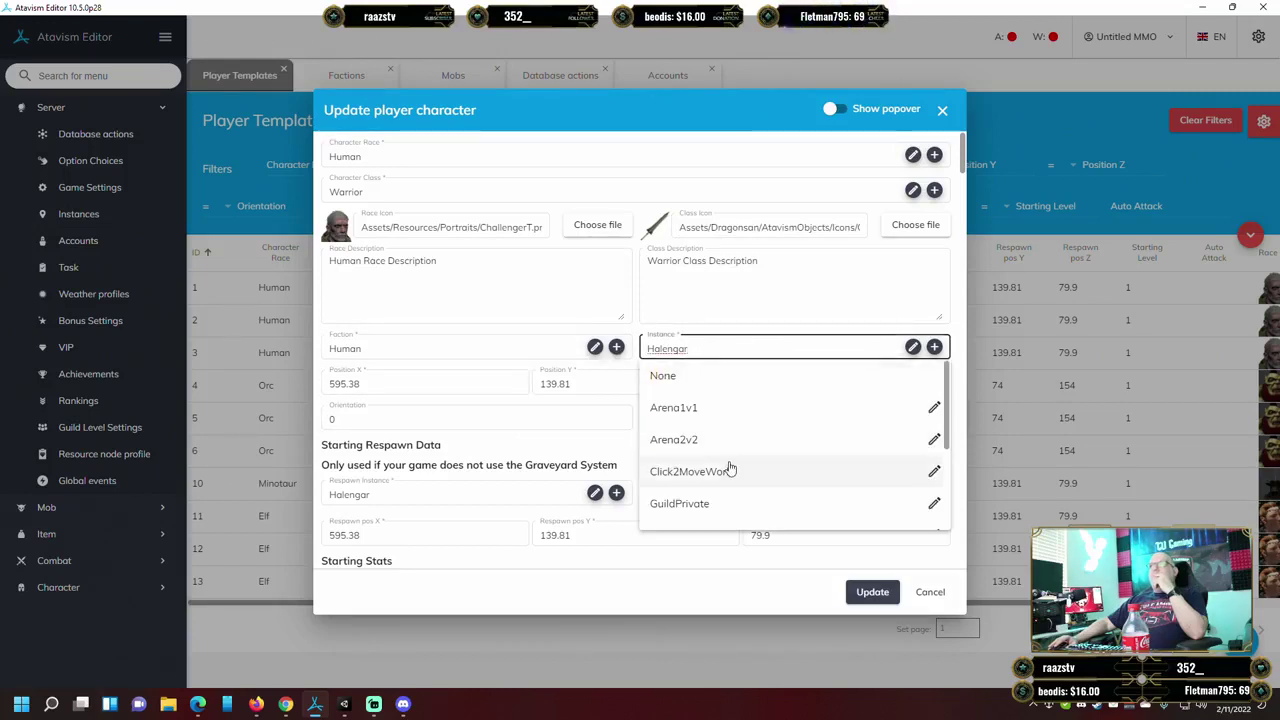
scroll(730, 469, down, 3)
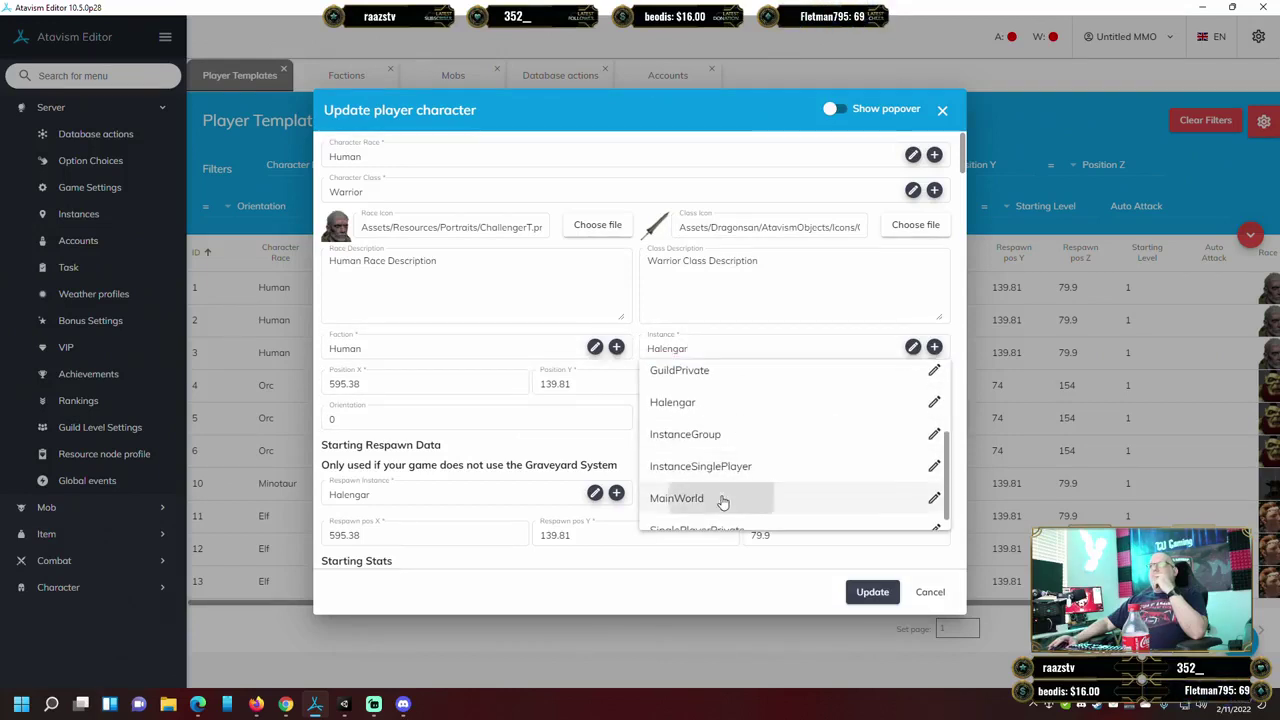
click(722, 500)
drag(500, 393, 257, 371)
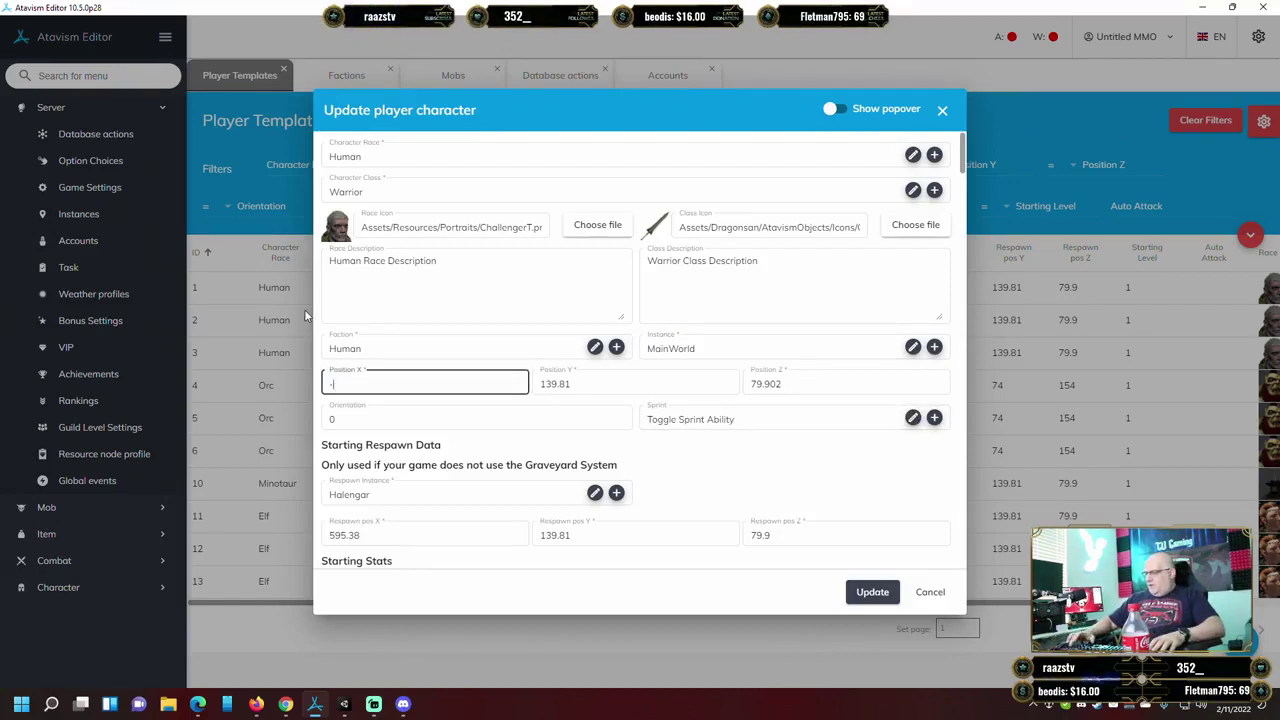
key(Tab)
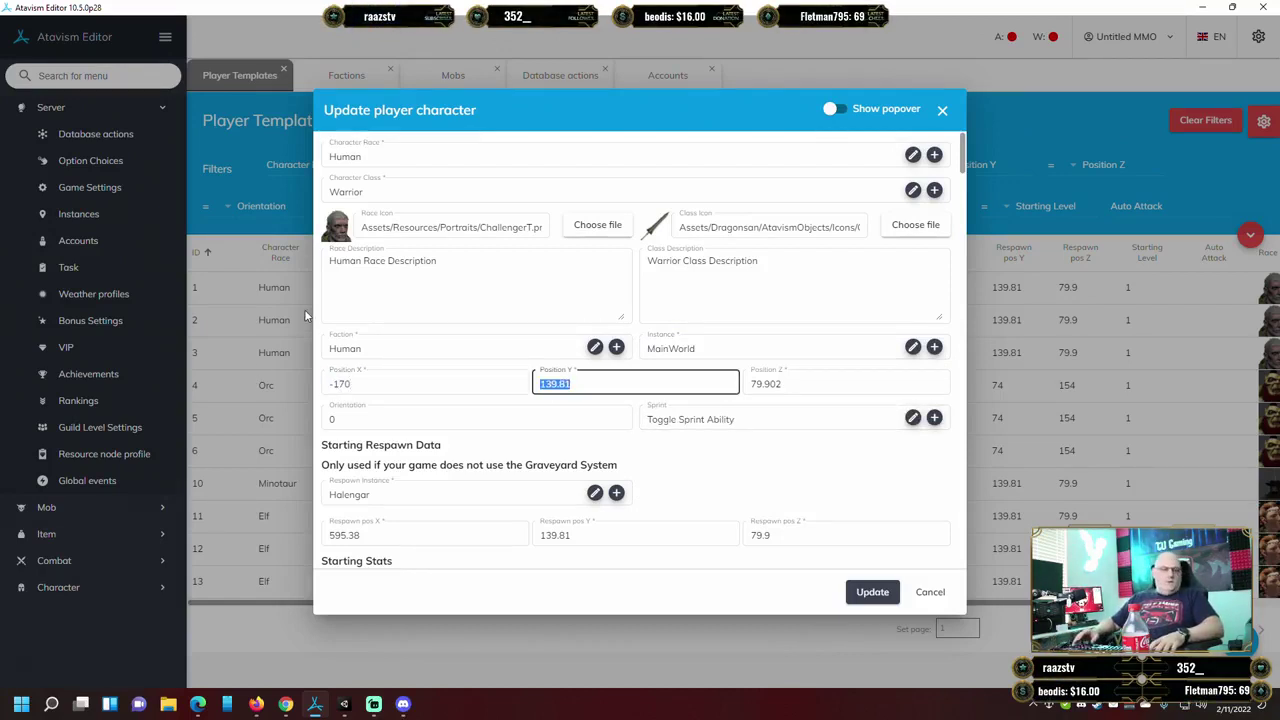
text(74)
key(Tab)
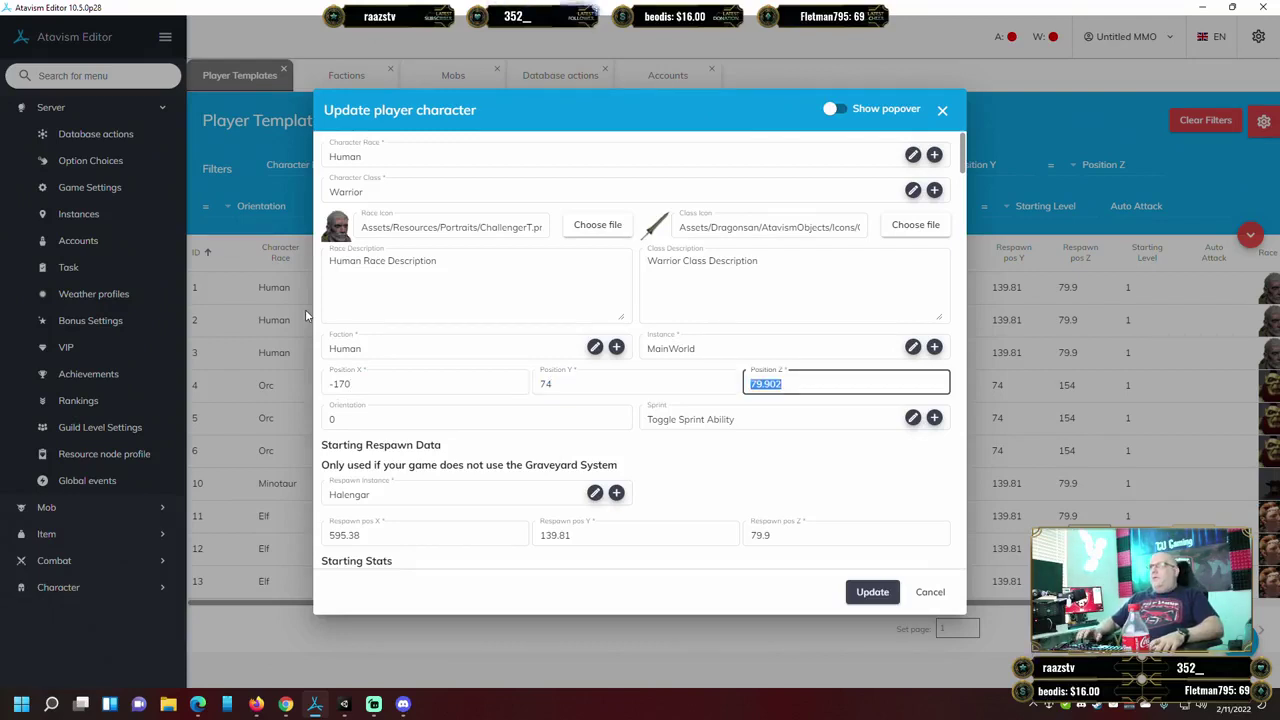
text(154)
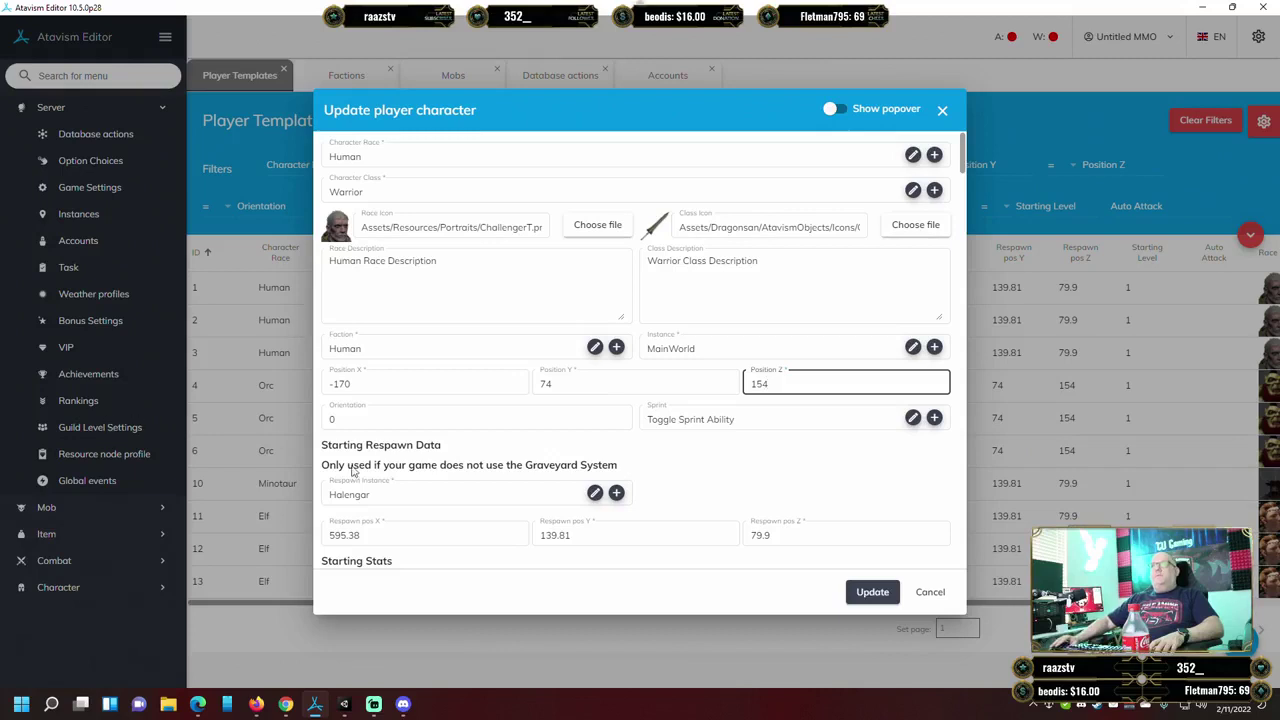
Set the Human Warrior respawn to MainWorld at -170, 74, 154 and save the template.
click(414, 496)
scroll(411, 588, down, 3)
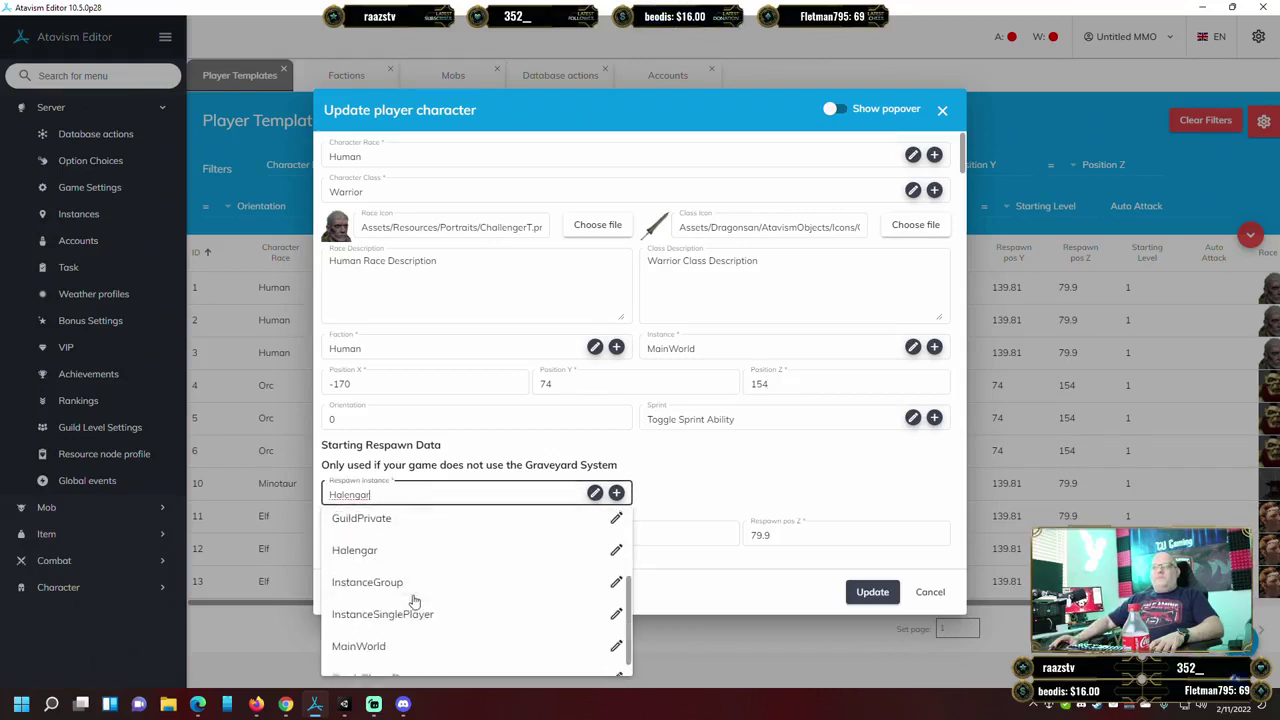
click(393, 644)
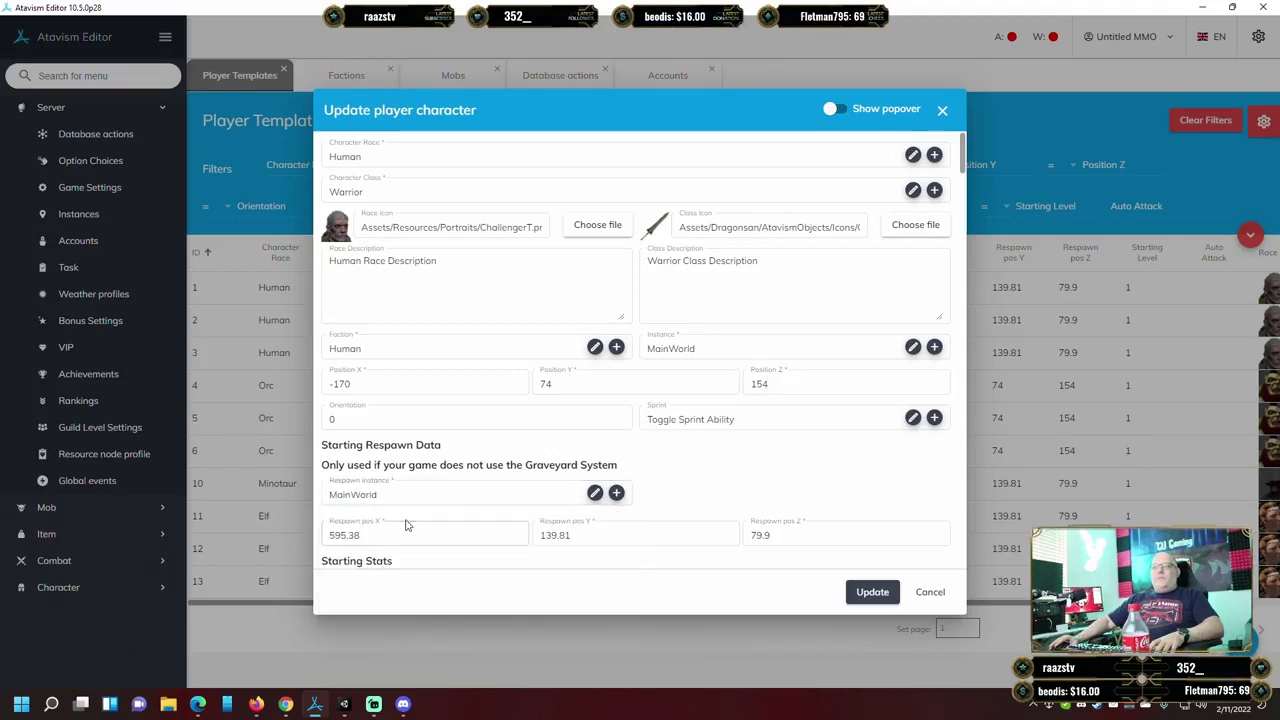
drag(406, 527, 314, 534)
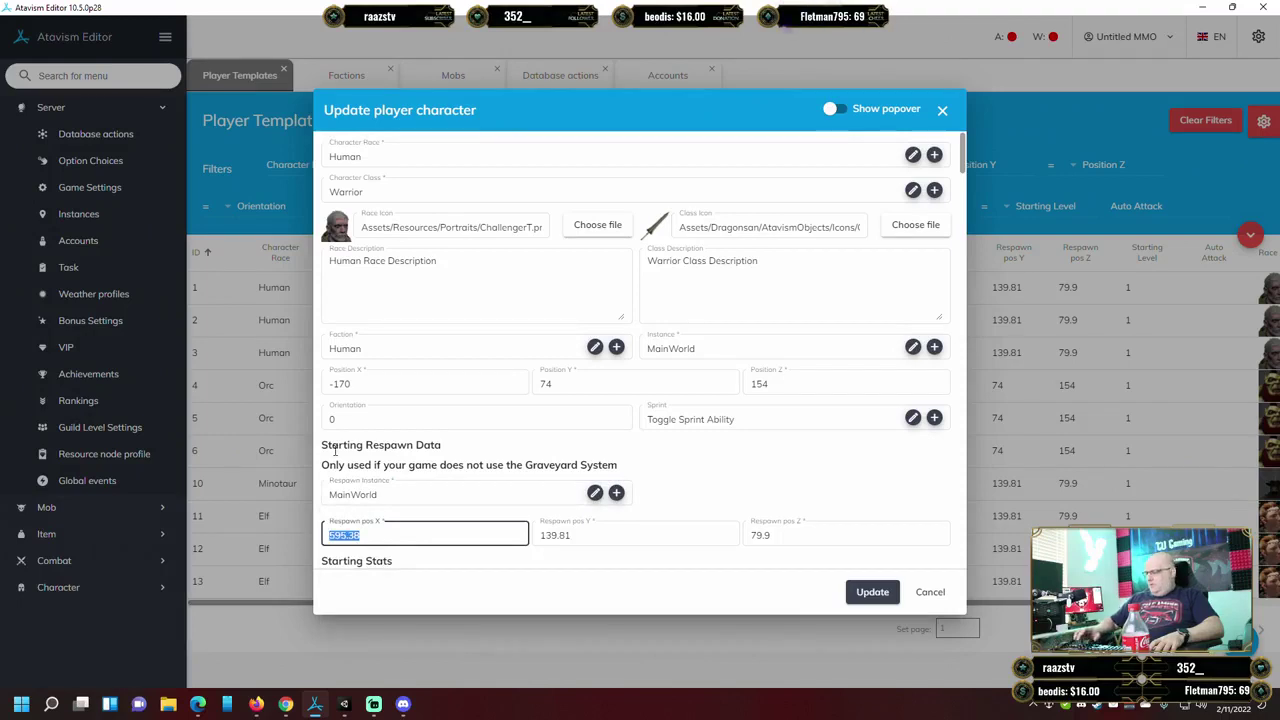
text(-170)
key(Tab)
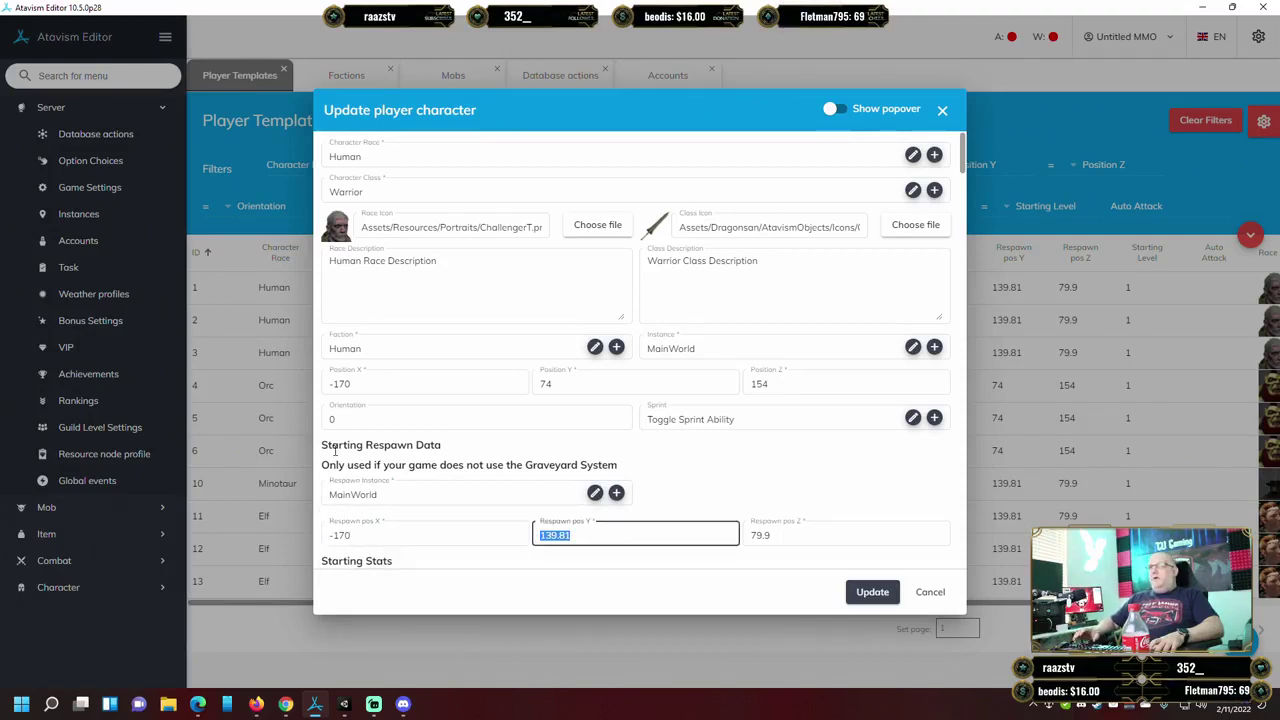
text(74)
key(Tab)
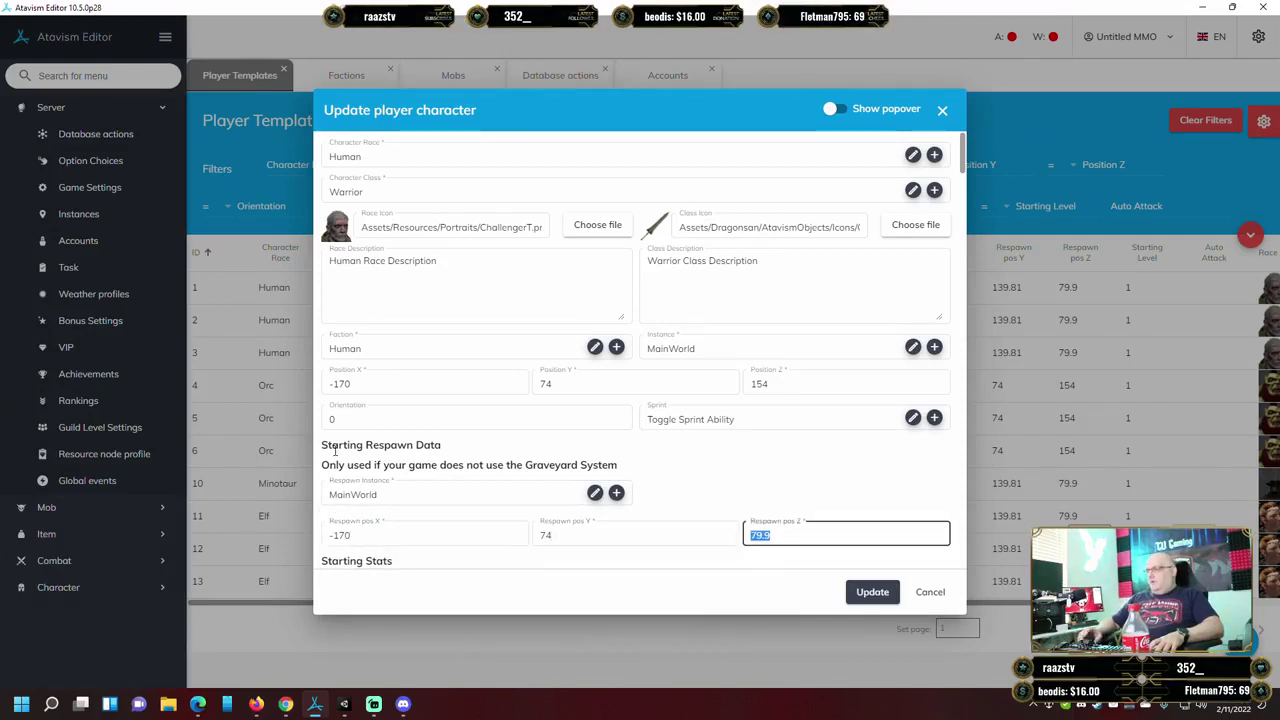
text(154)
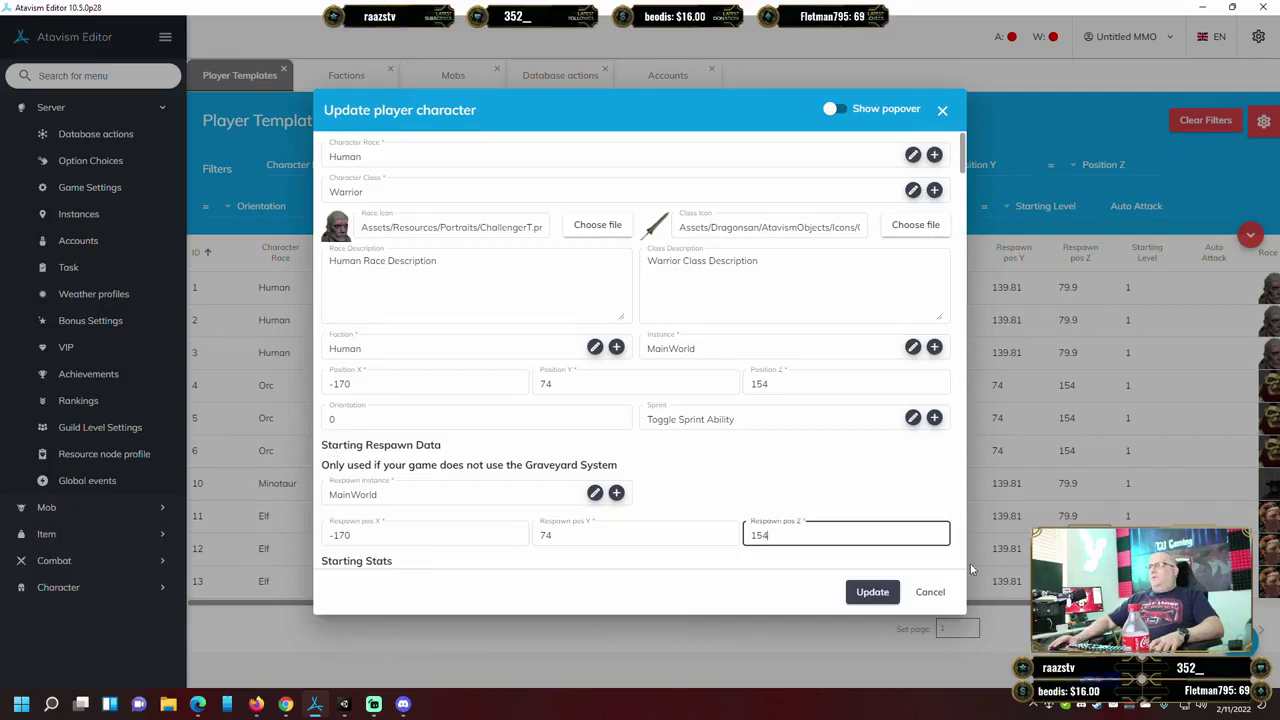
click(890, 598)
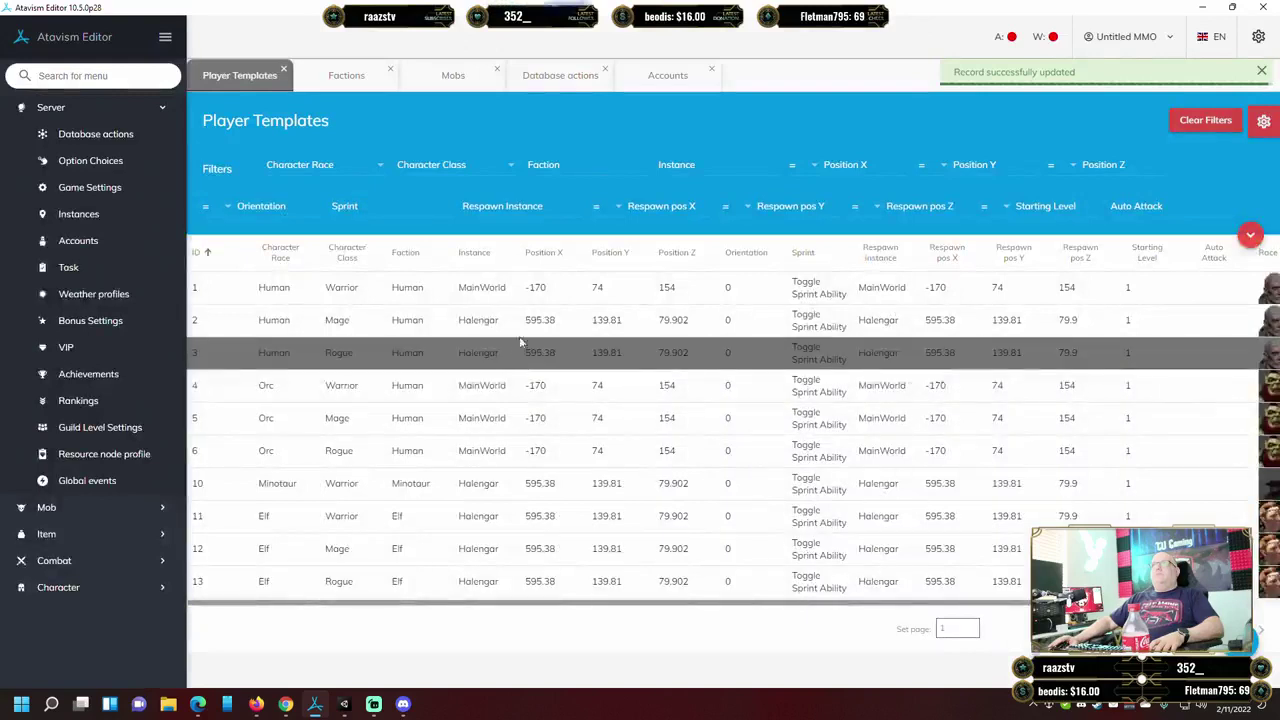
right_click(505, 345)
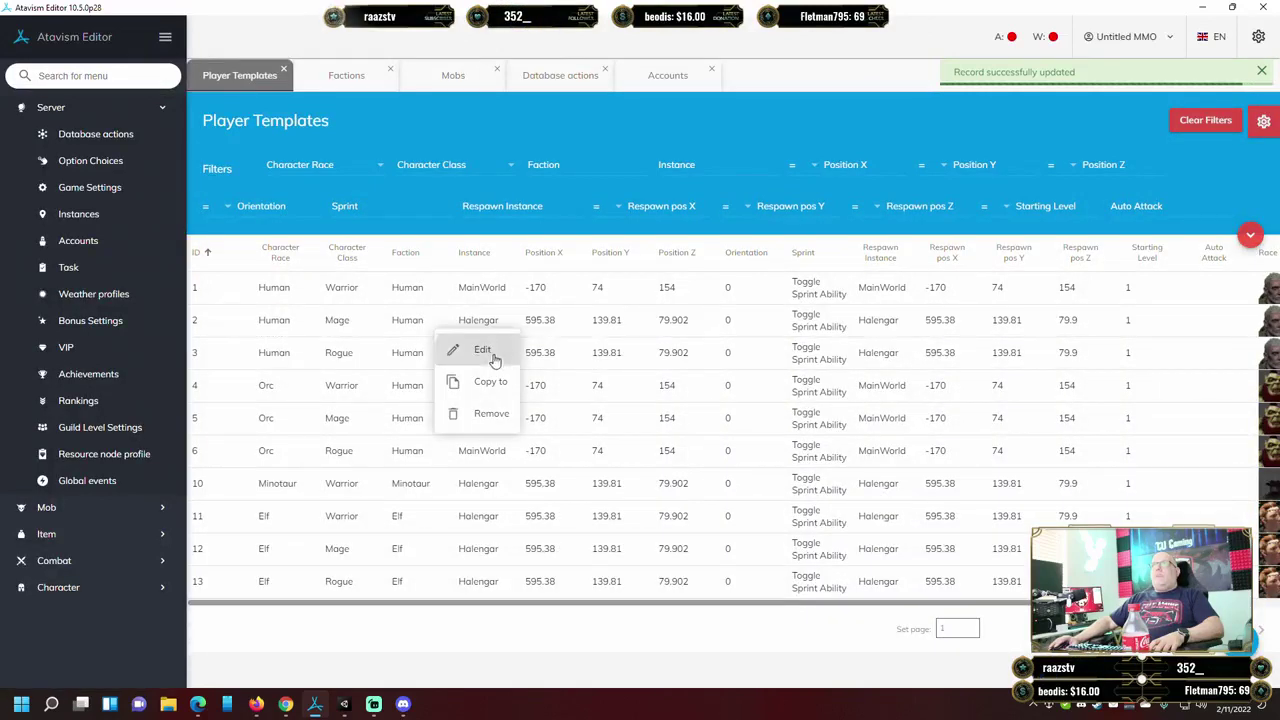
Edit Human Mage so it starts in MainWorld at position -170, 74, 154.
click(490, 352)
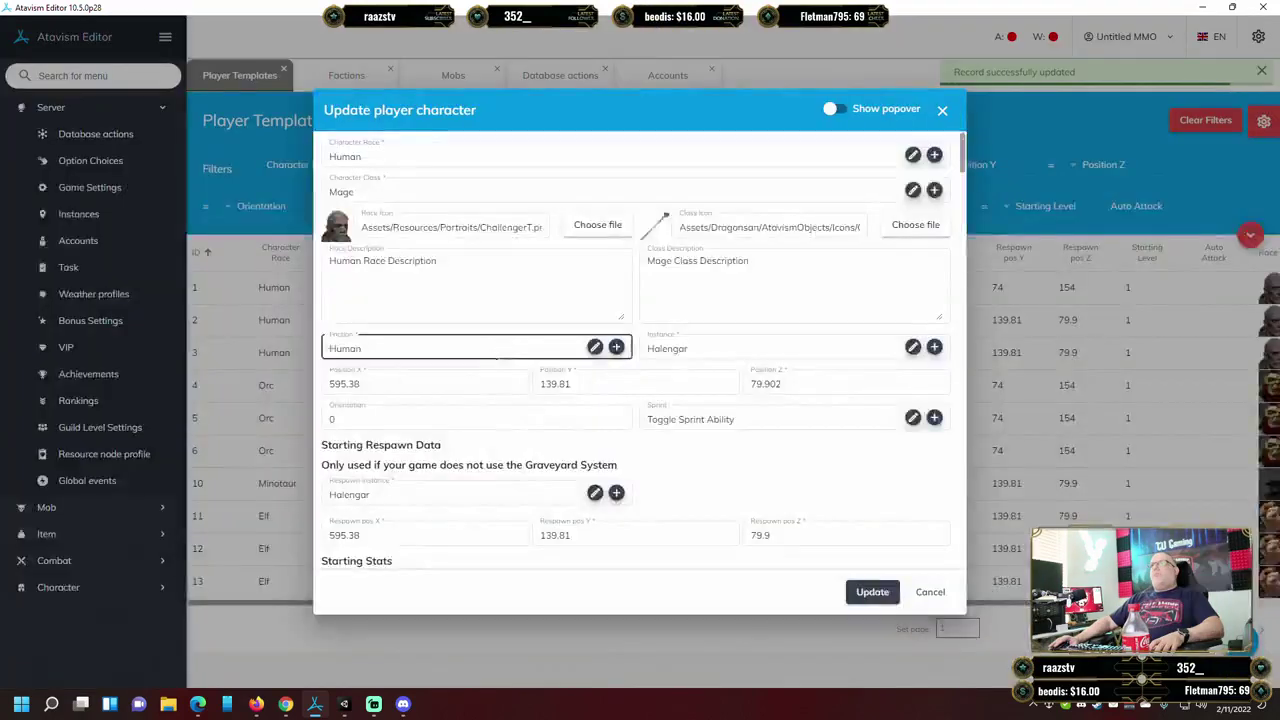
click(768, 348)
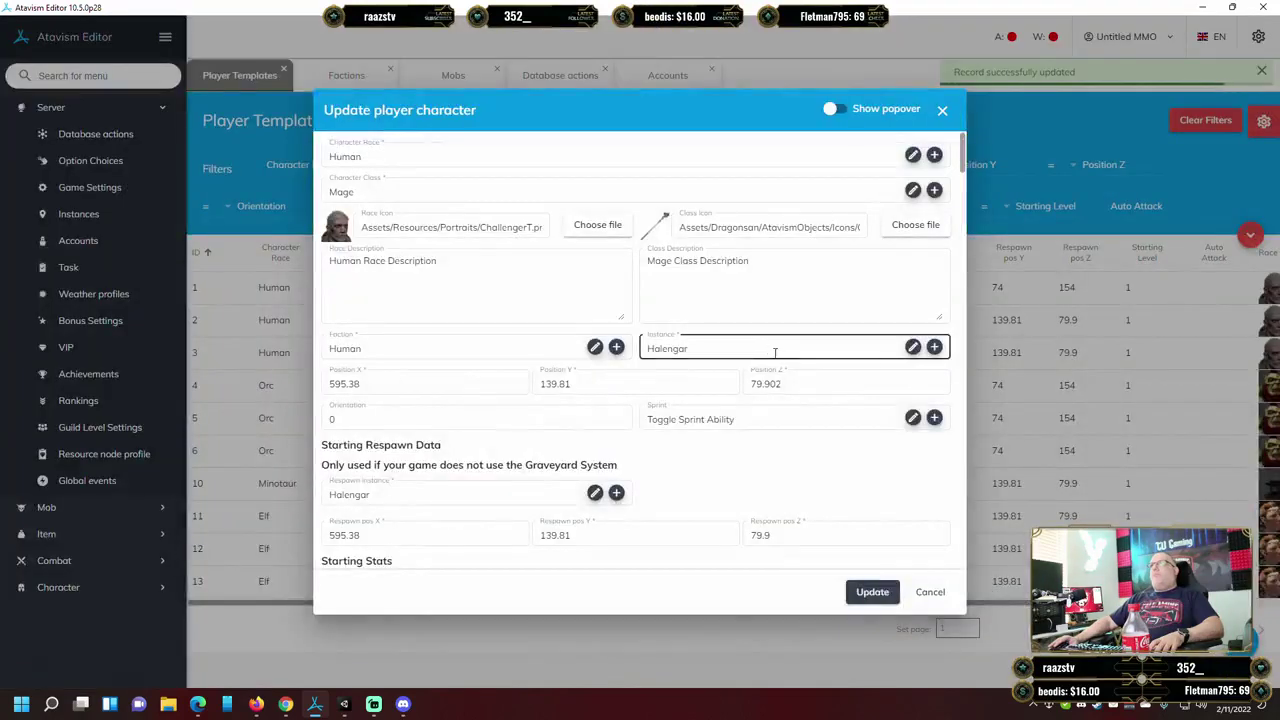
scroll(722, 440, down, 3)
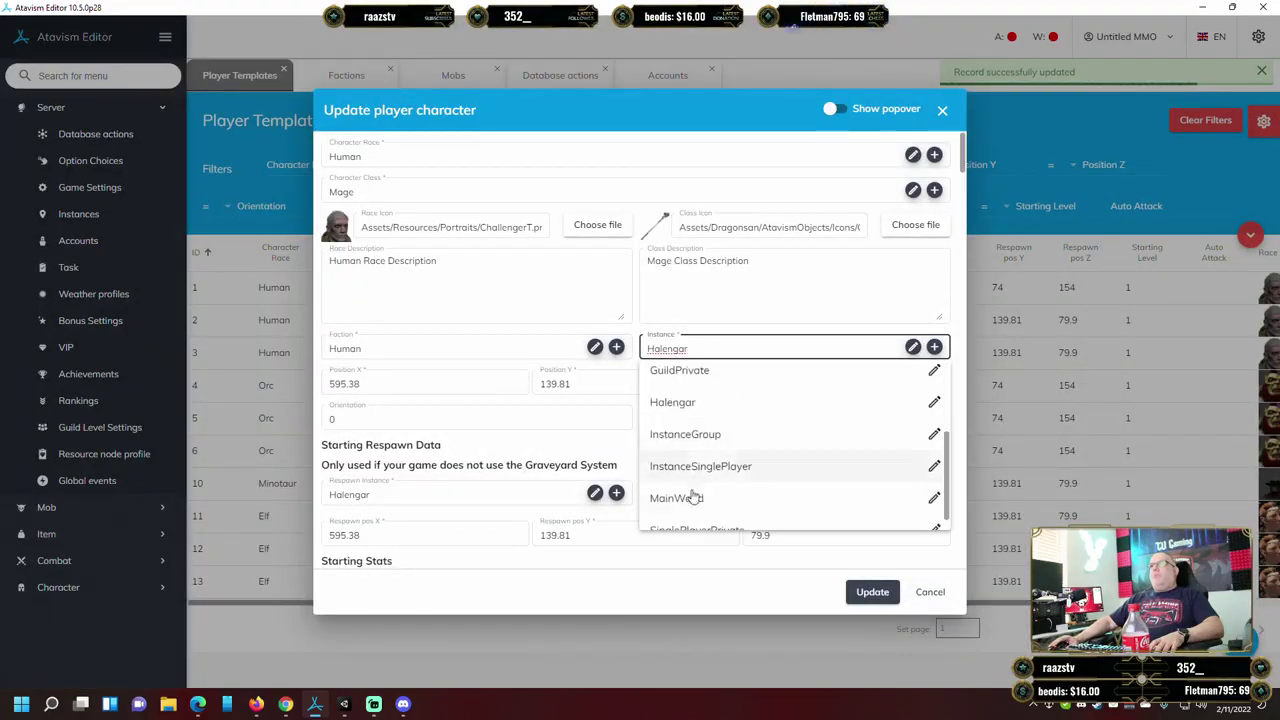
click(695, 498)
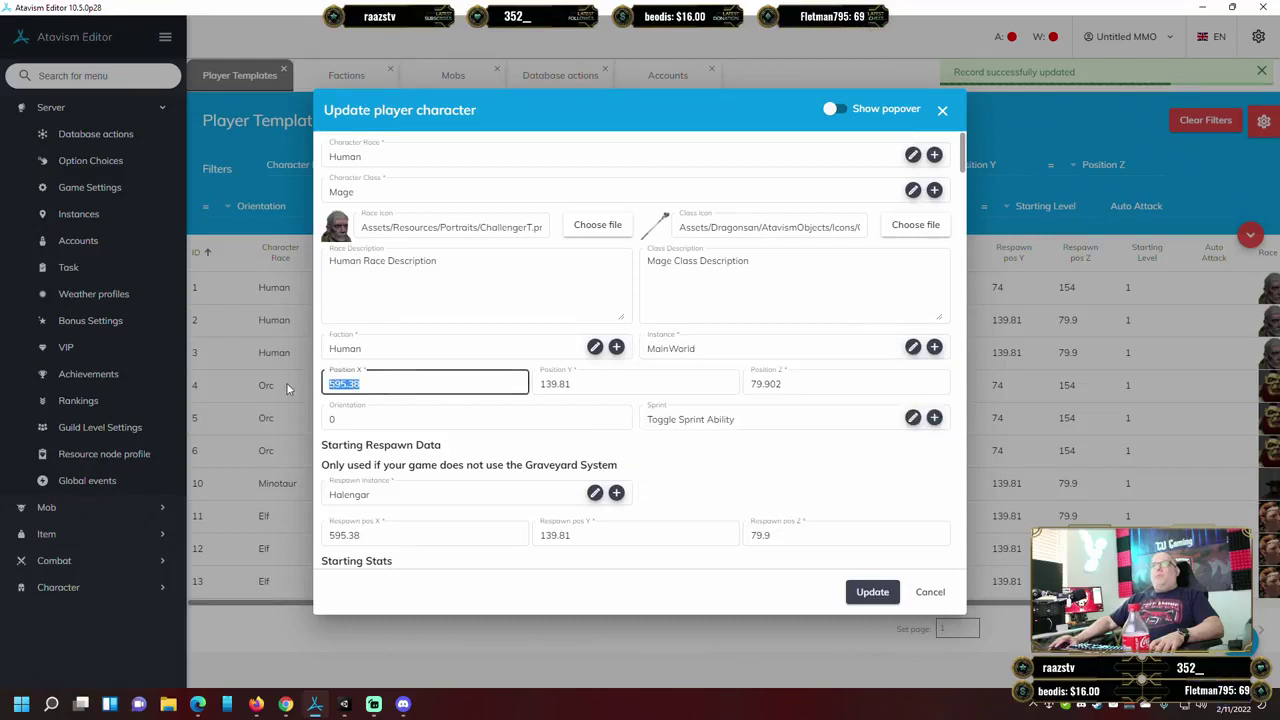
text(-170)
key(Tab)
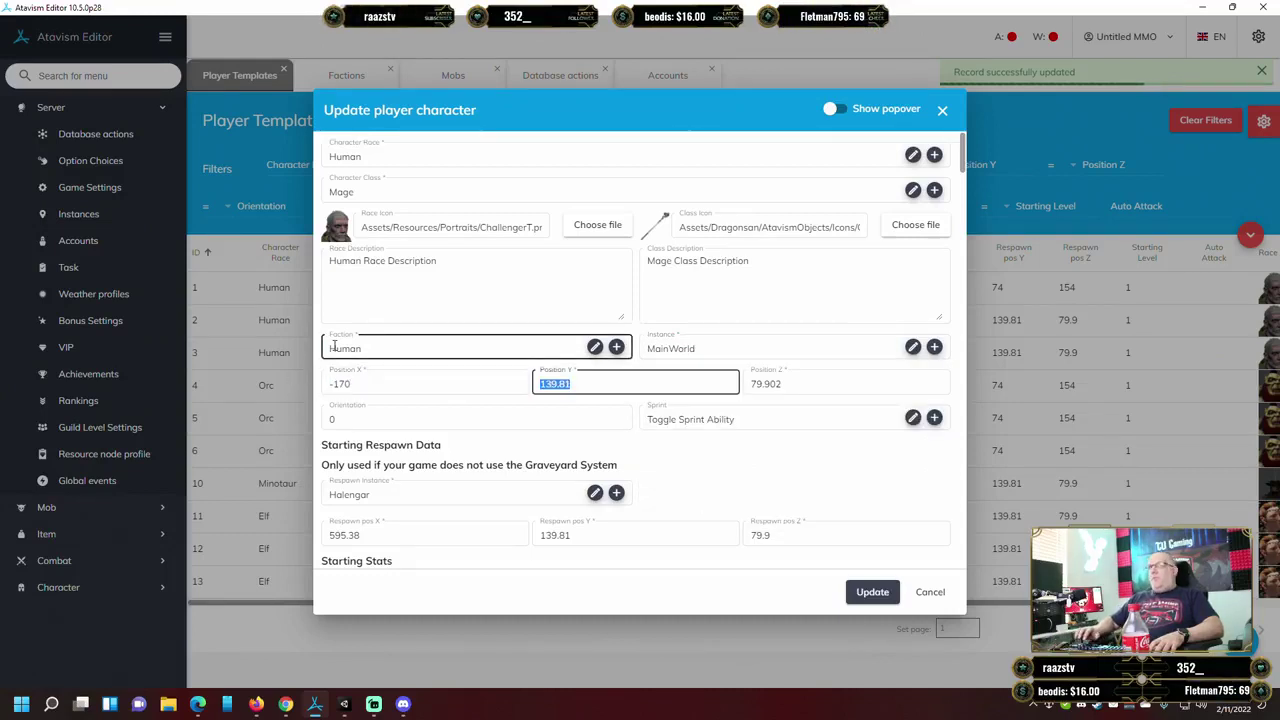
text(74)
key(Tab)
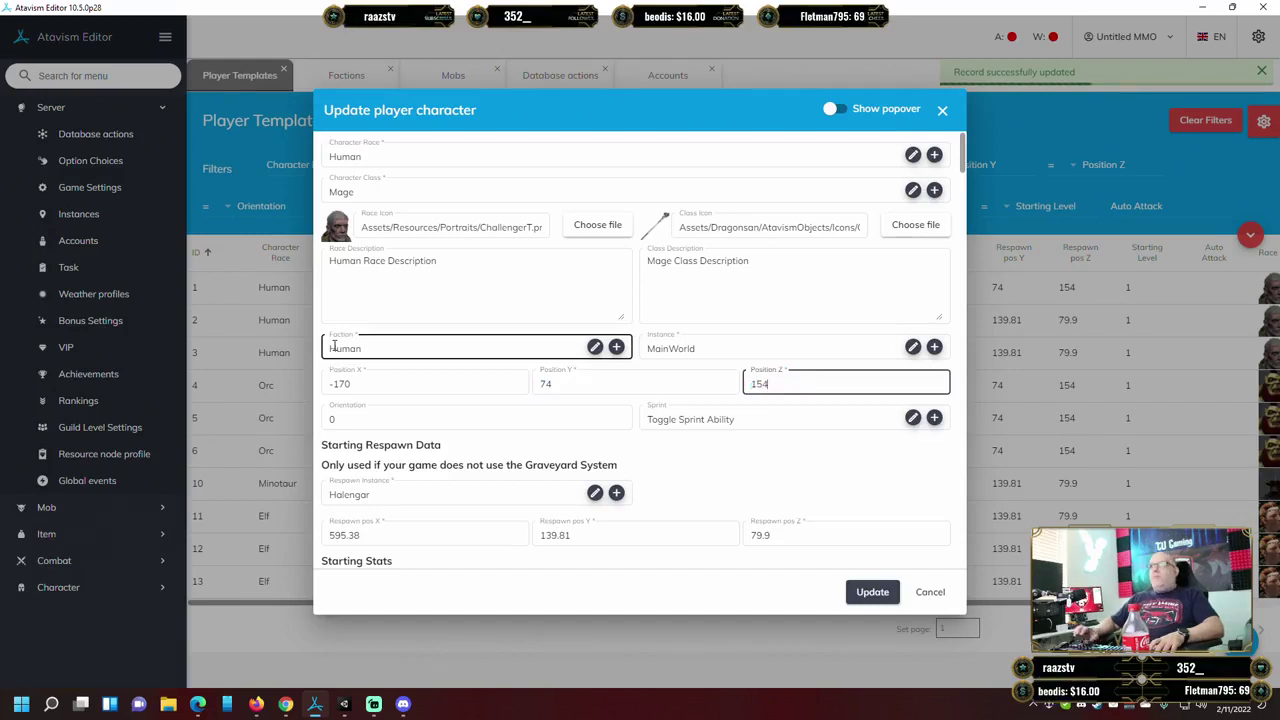
Set the Human Mage respawn to MainWorld at -170, 74, 154 and save the template.
click(390, 496)
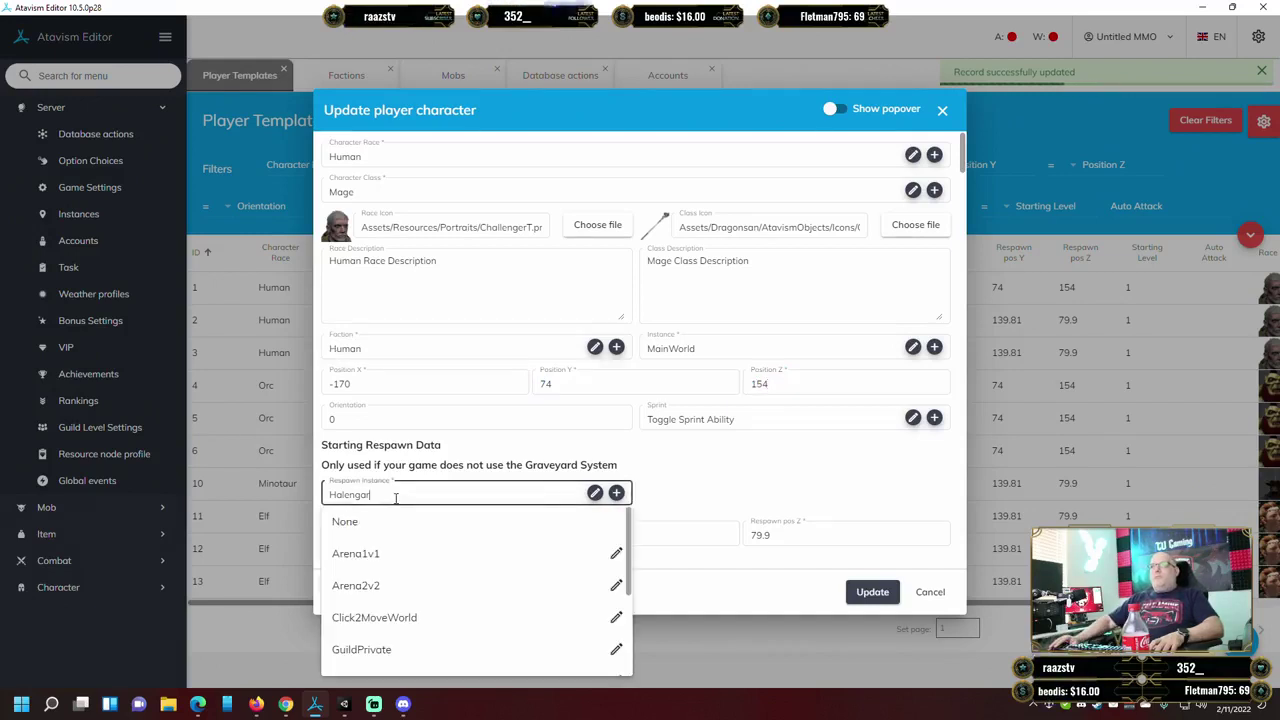
scroll(397, 617, down, 3)
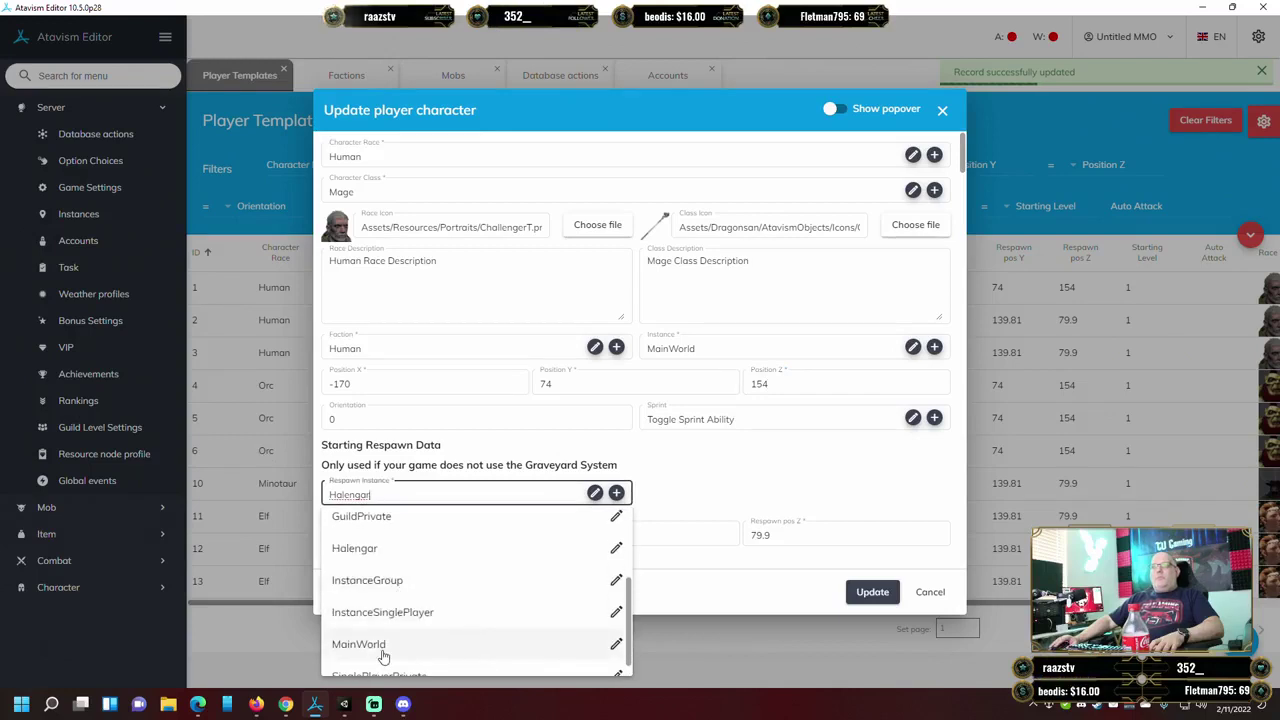
click(386, 648)
click(404, 537)
double_click(343, 535)
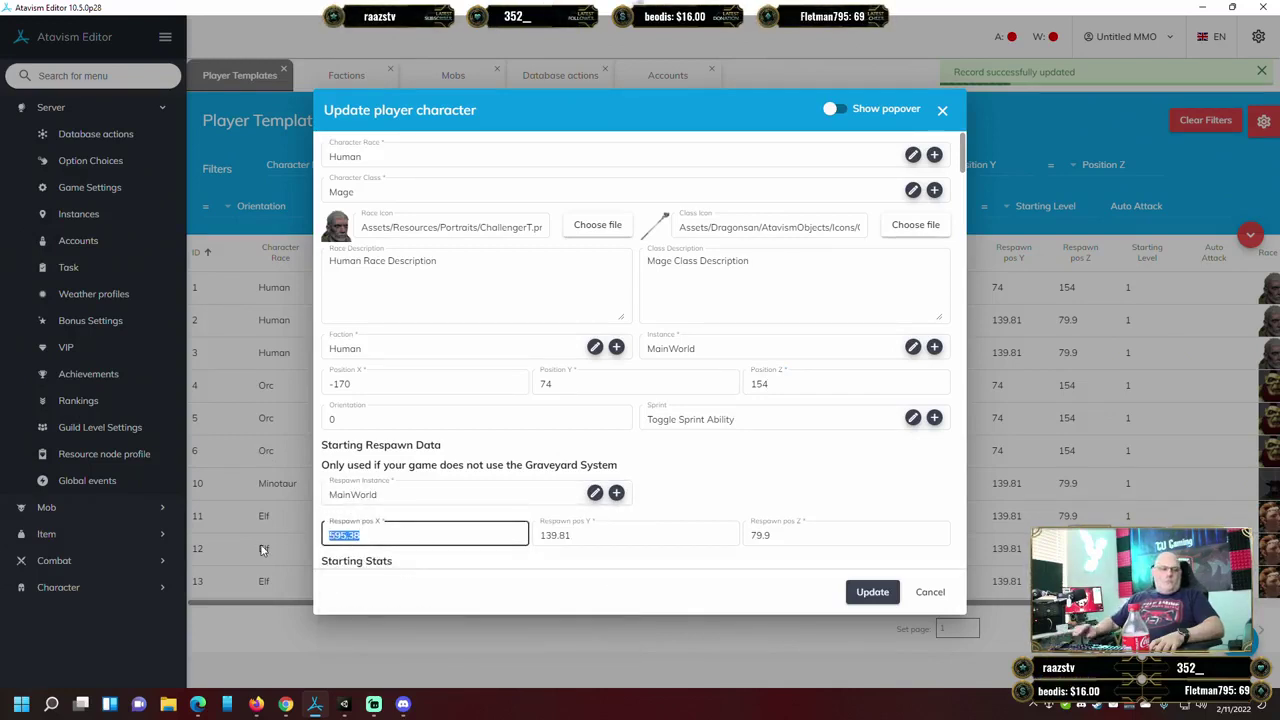
text(-1)
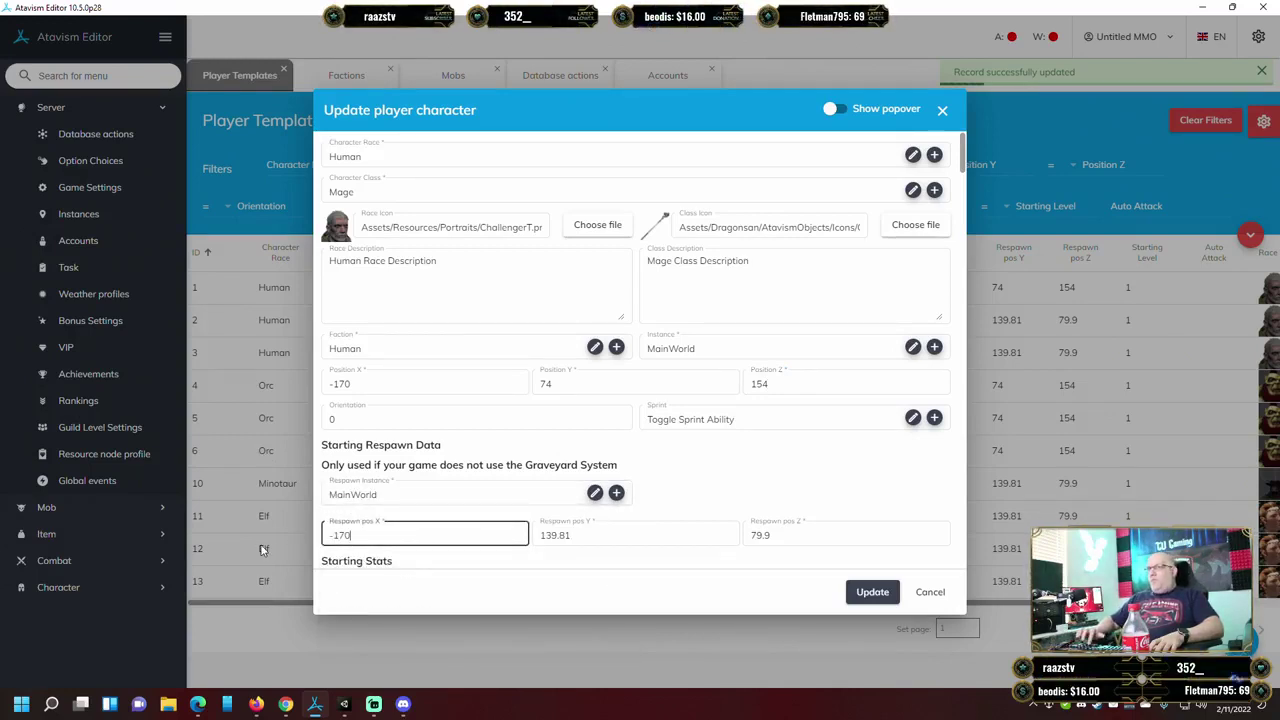
text(70)
key(Tab)
text(74)
key(Tab)
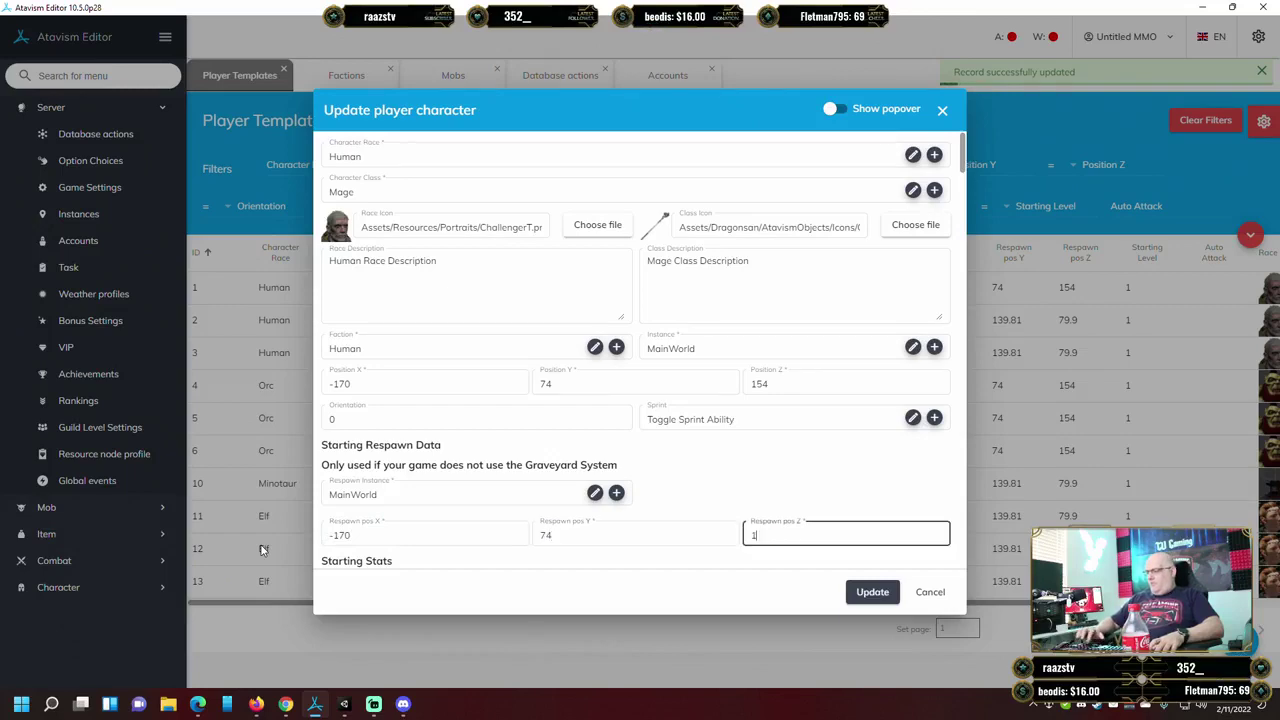
text(154)
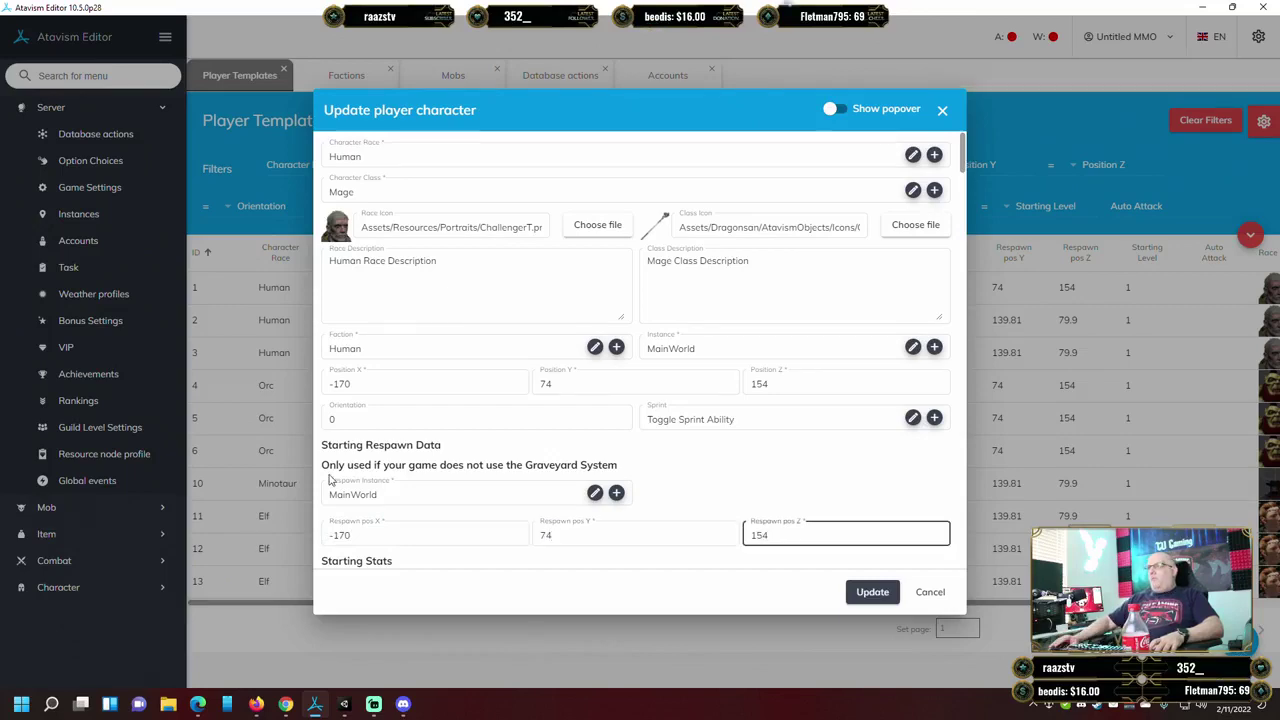
click(872, 592)
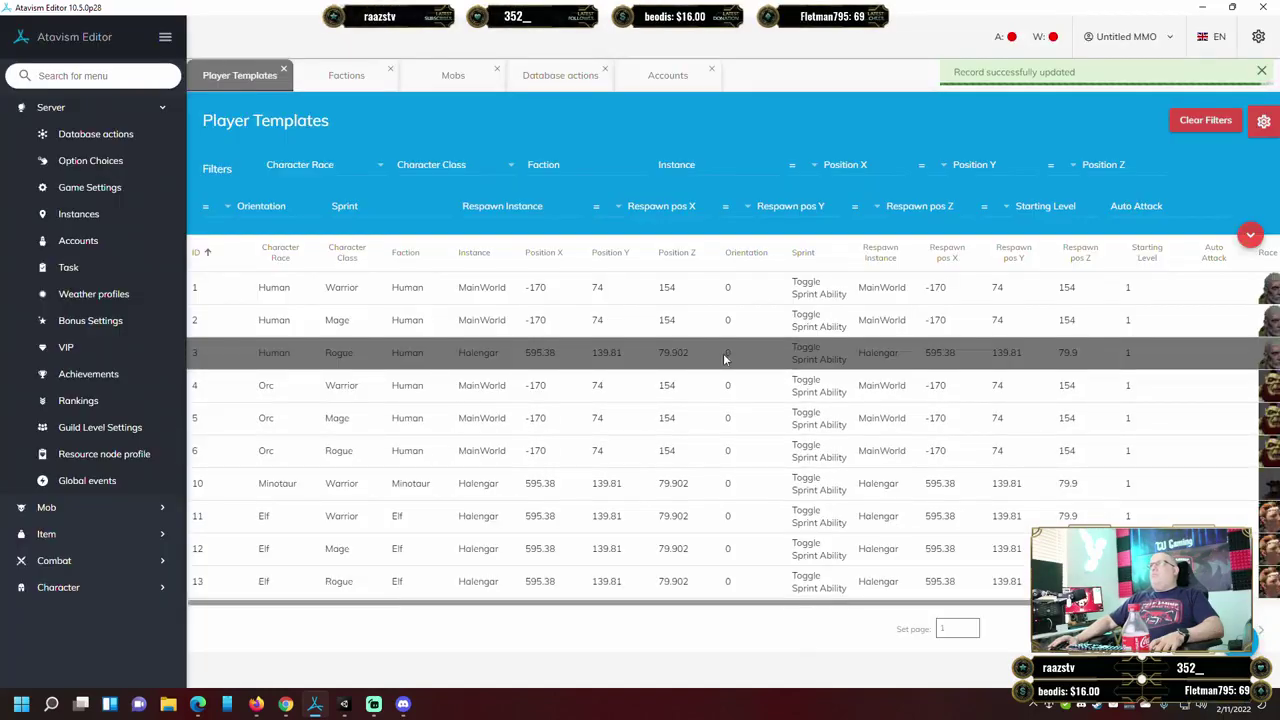
right_click(669, 358)
Edit Human Rogue so it starts in MainWorld at position -170, 74, 154.
click(625, 388)
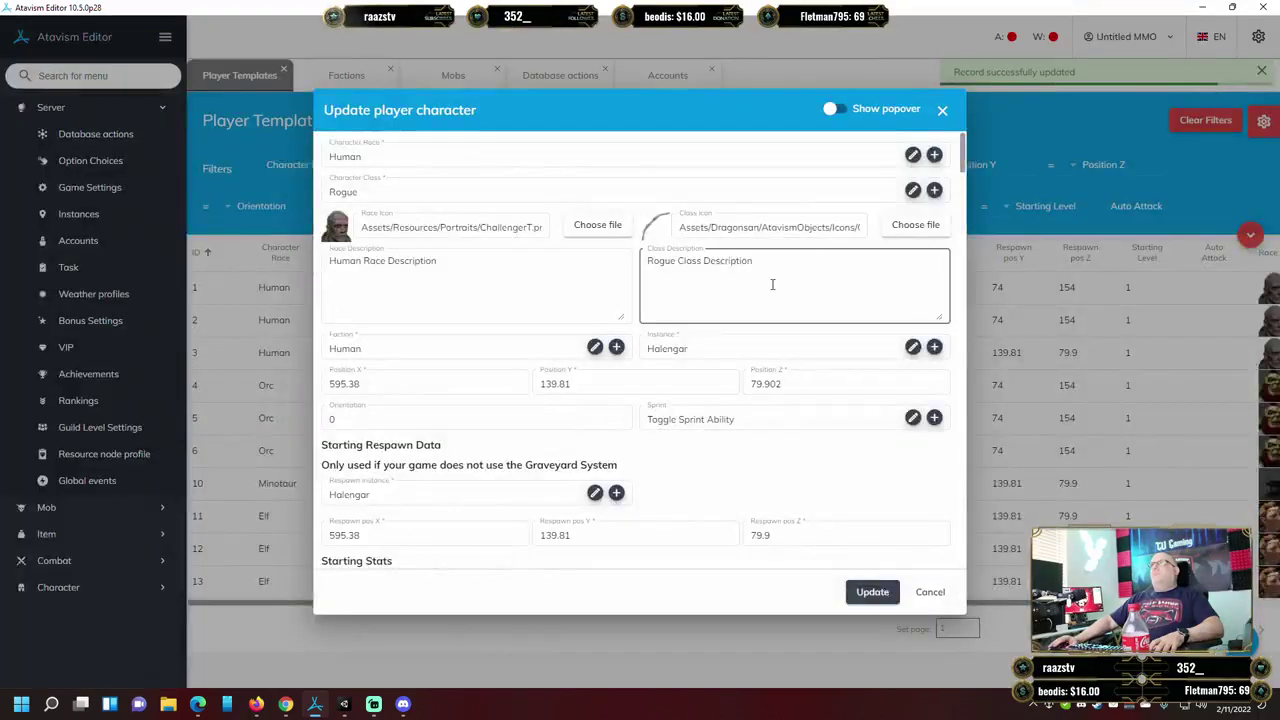
click(746, 349)
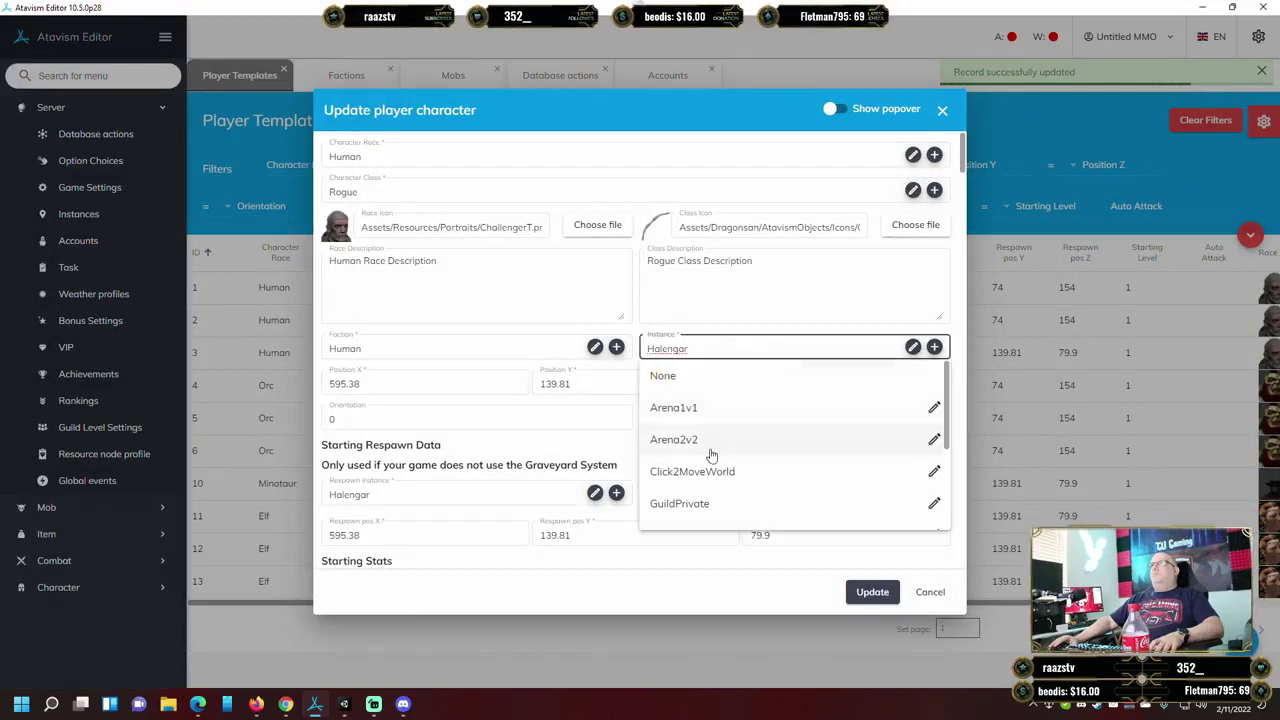
scroll(708, 500, down, 3)
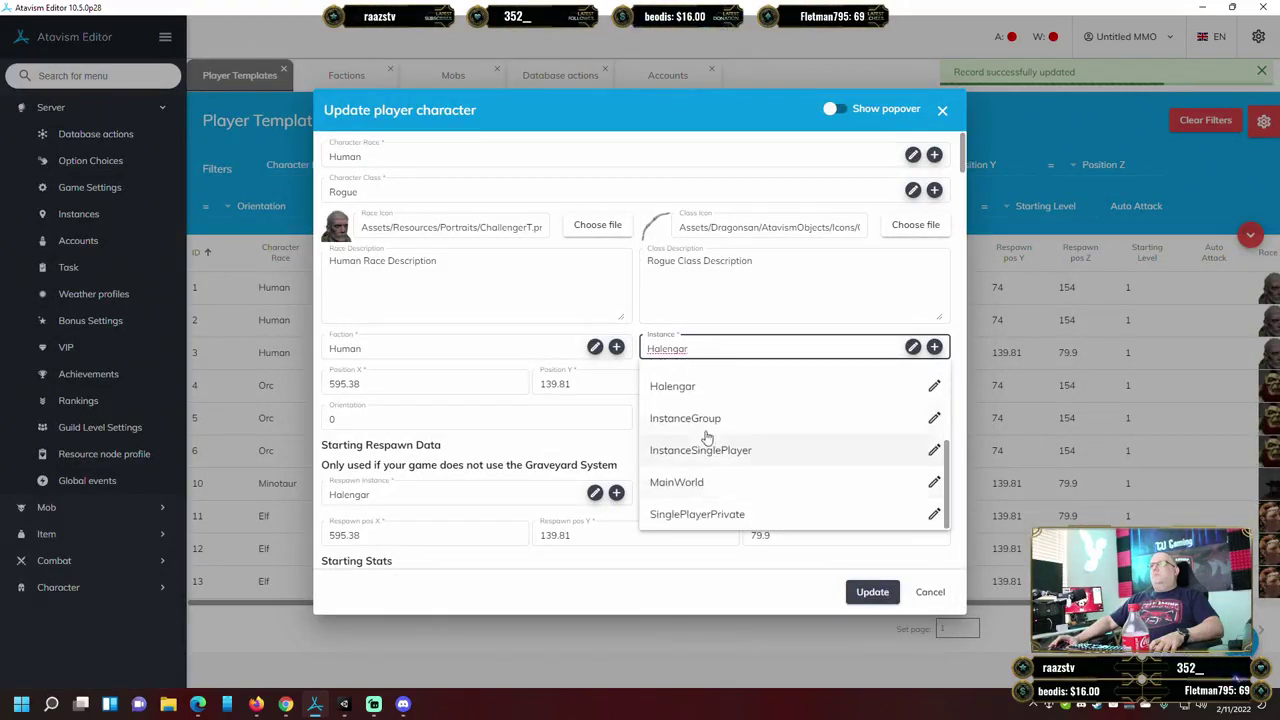
click(670, 482)
click(380, 384)
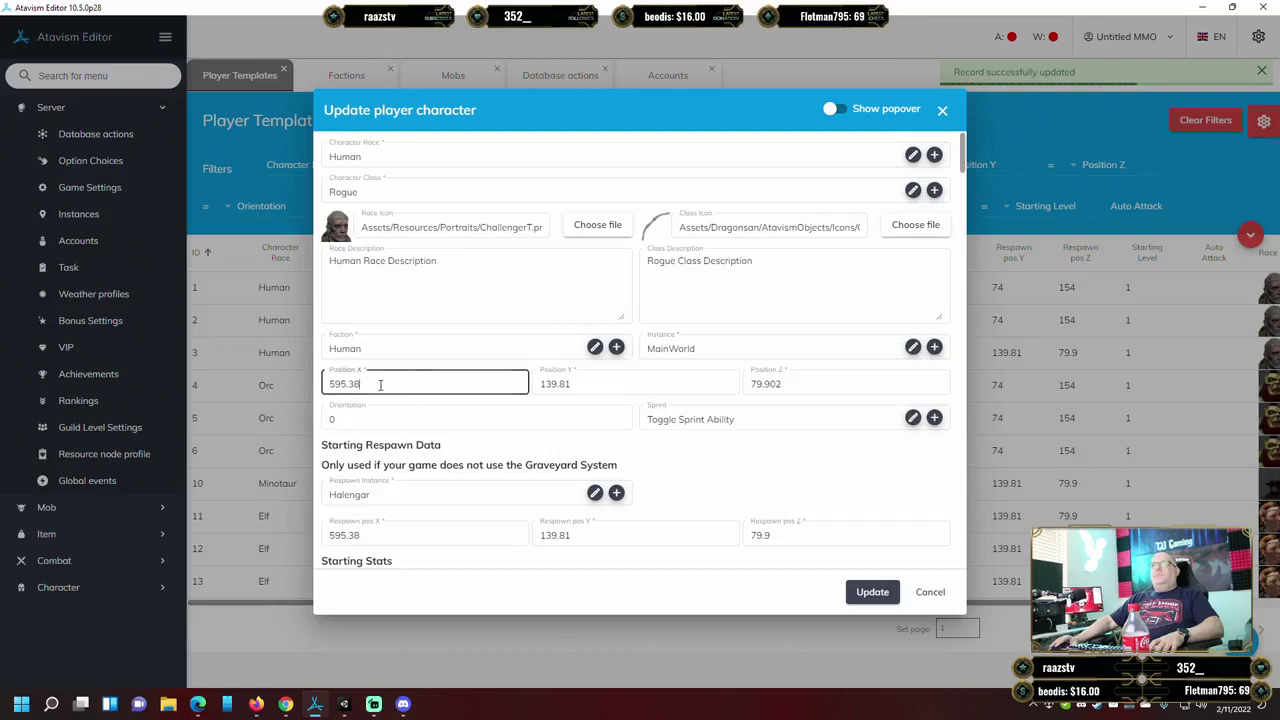
double_click(380, 384)
text(-170)
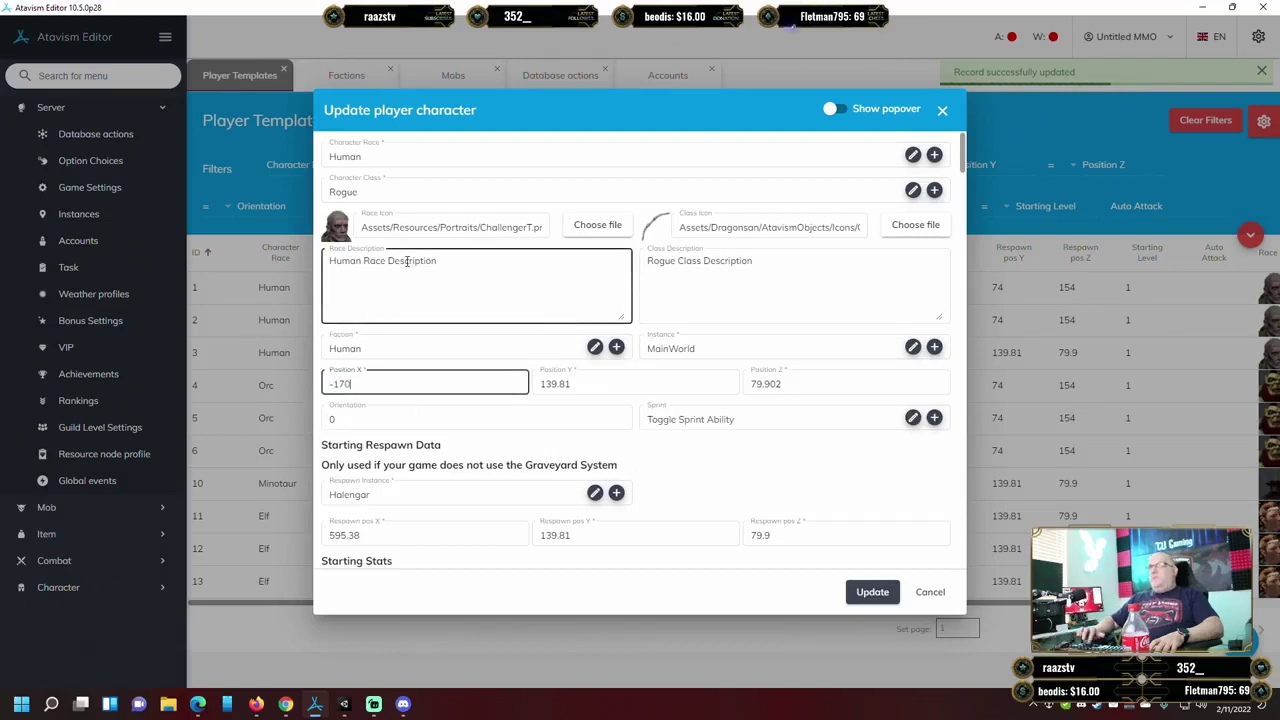
key(Tab)
text(7)
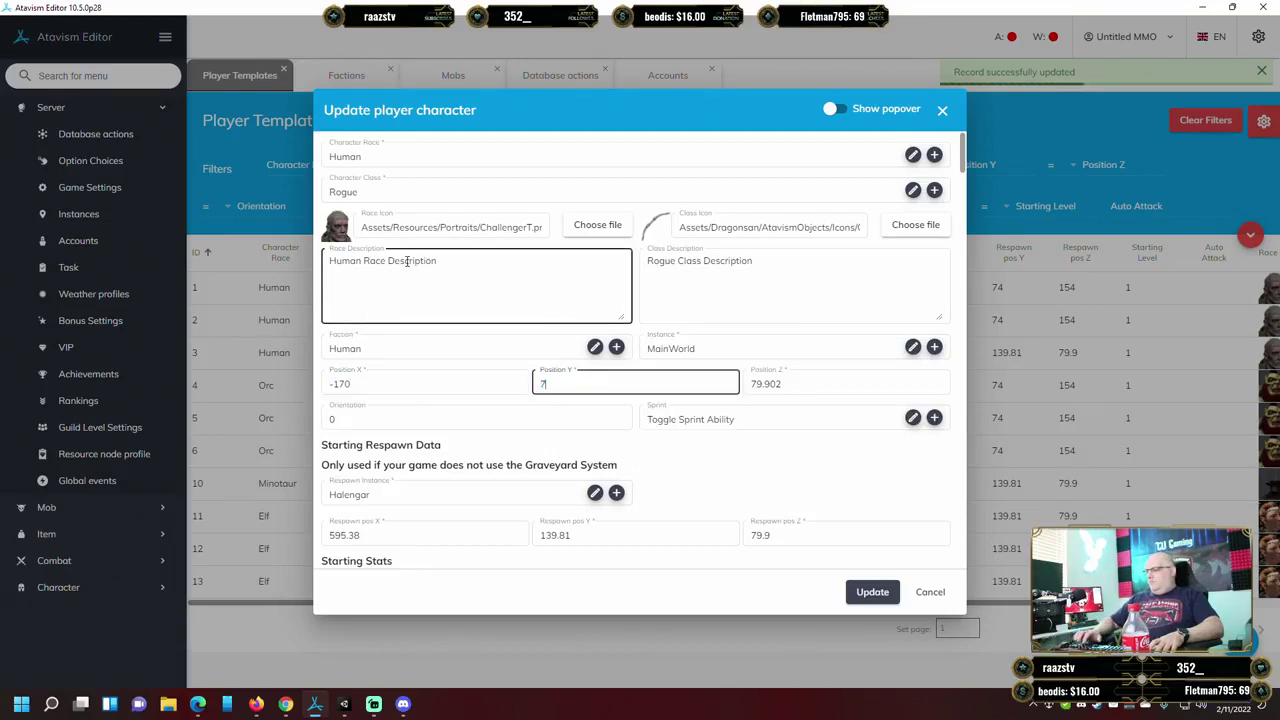
text(4)
key(Tab)
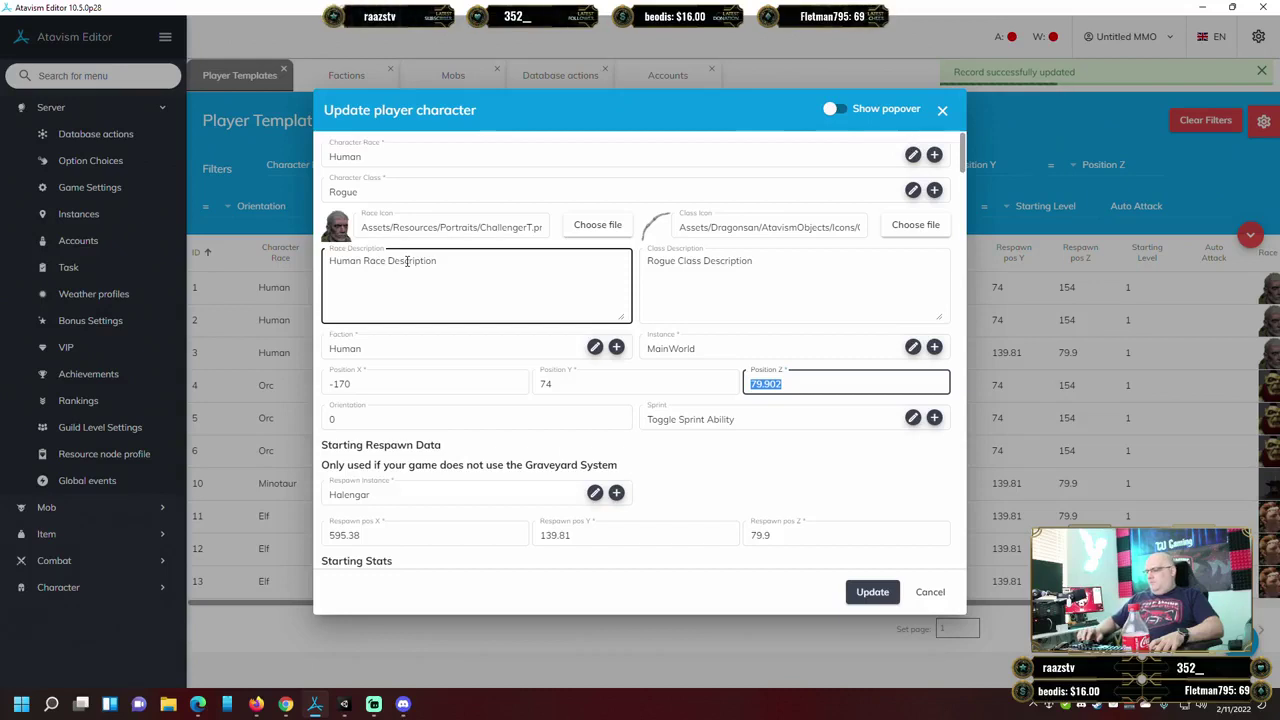
text(154)
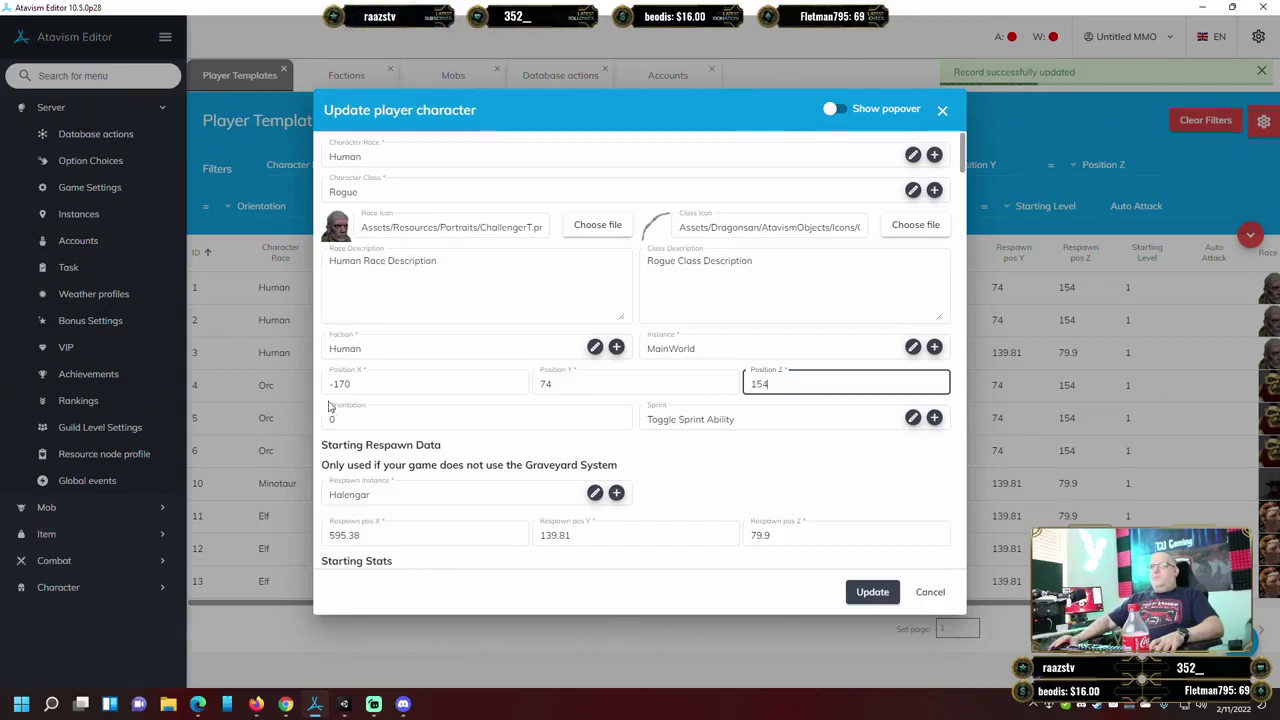
Set the Human Rogue respawn to MainWorld at -170, 74, 154, fixing mistyped values, and save.
click(409, 493)
scroll(423, 606, down, 3)
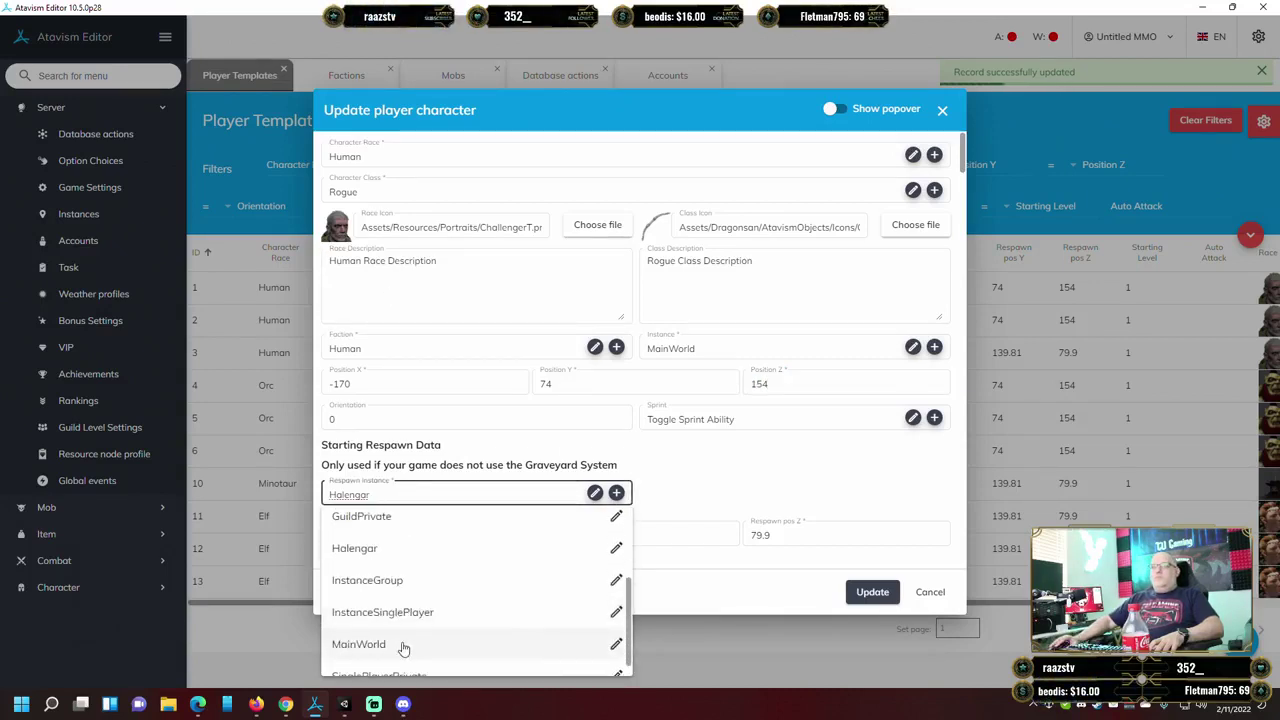
click(403, 646)
click(385, 532)
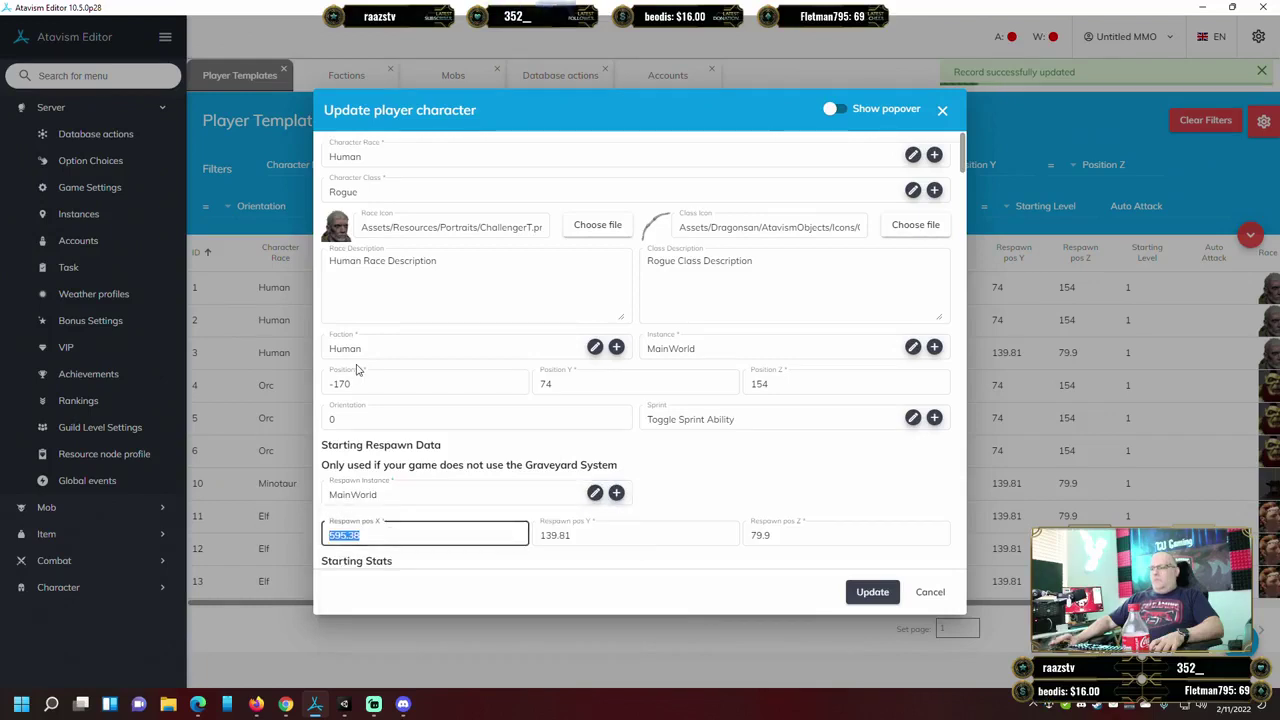
text(-174)
key(Tab)
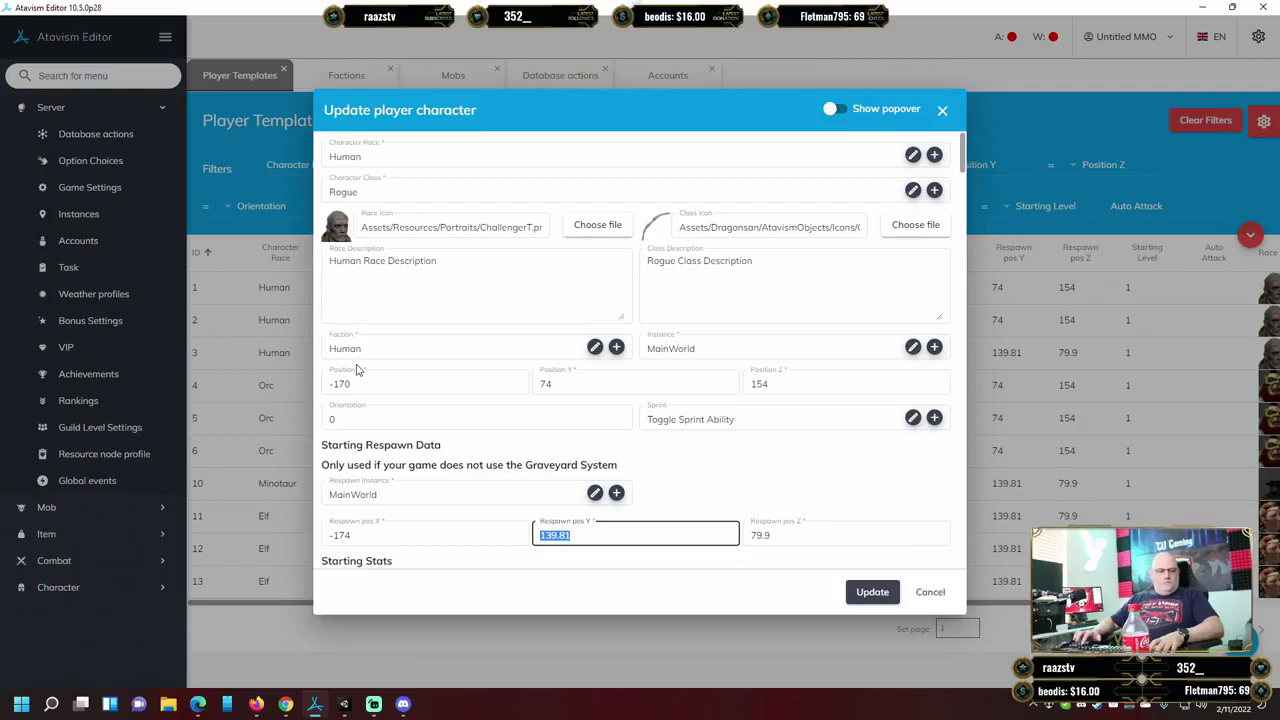
click(403, 535)
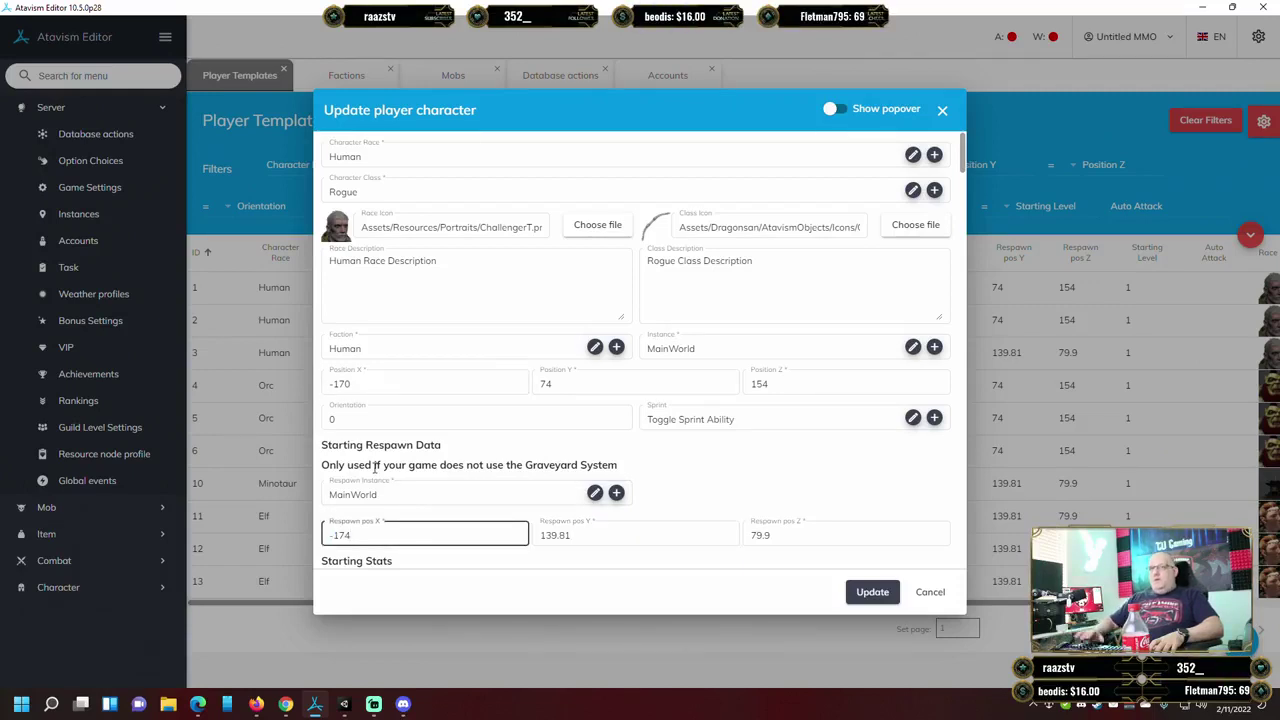
text(0)
key(Tab)
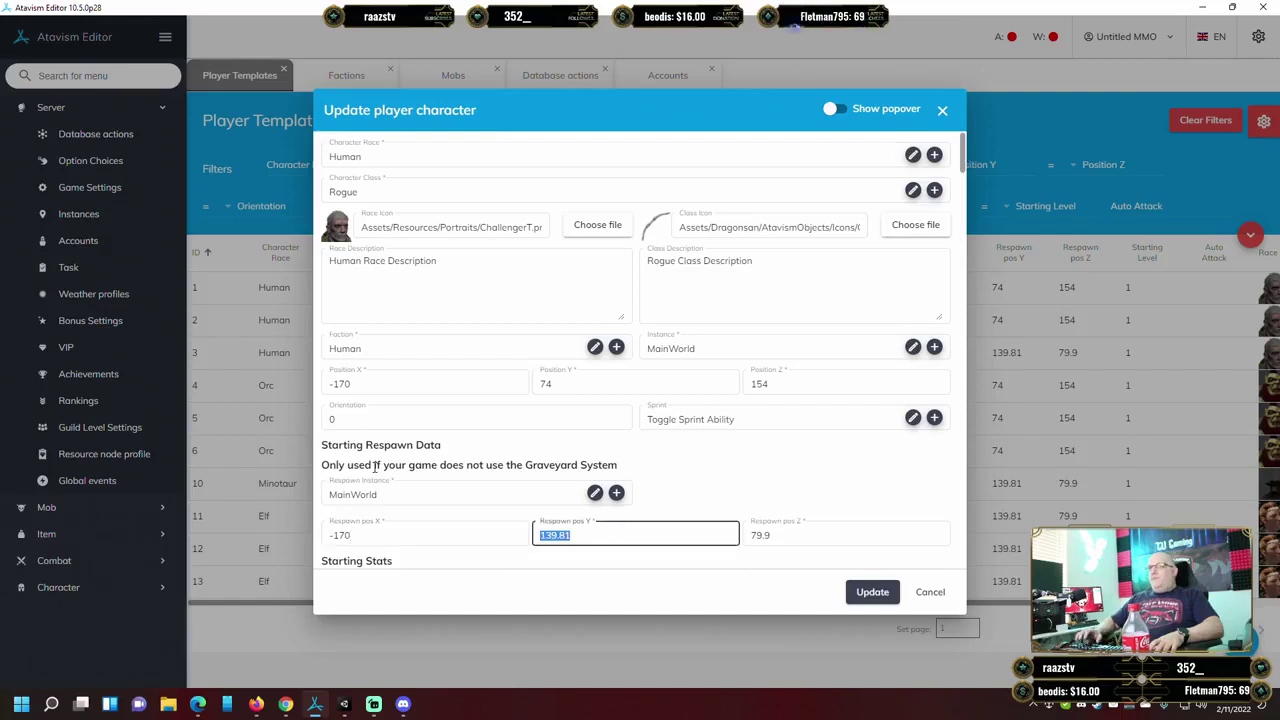
text(54)
key(Tab)
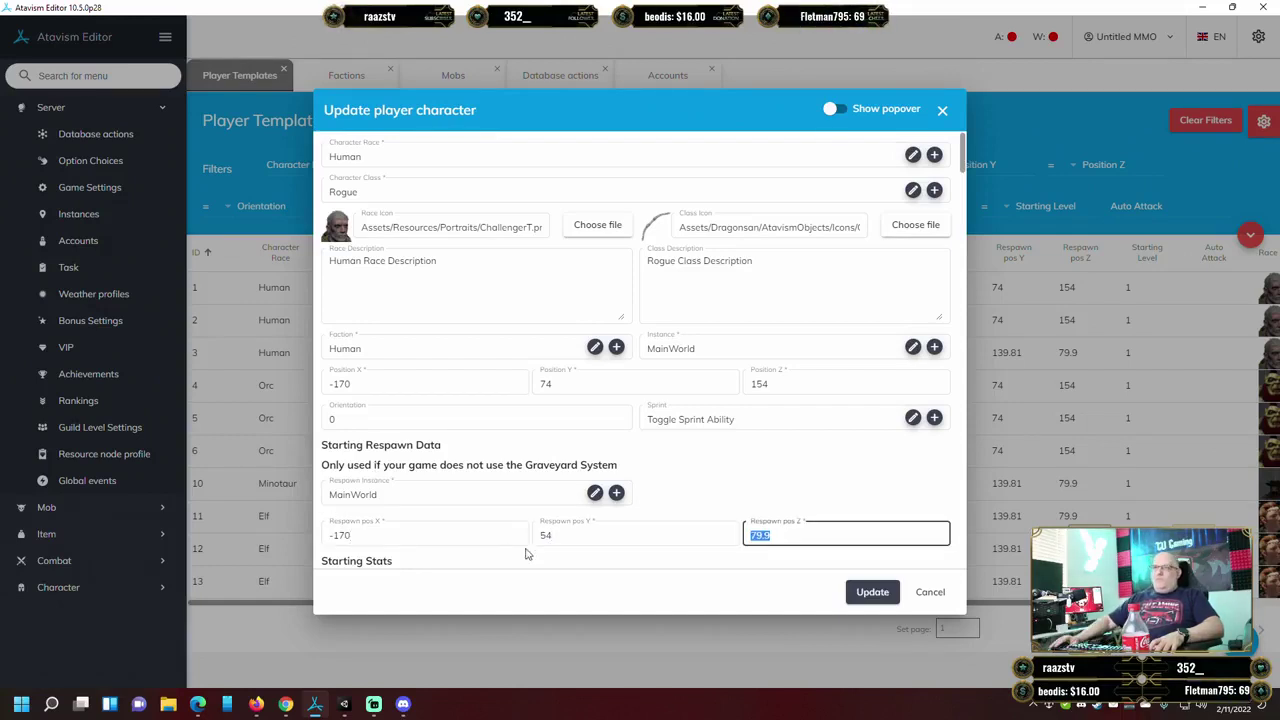
click(556, 537)
drag(556, 537, 524, 532)
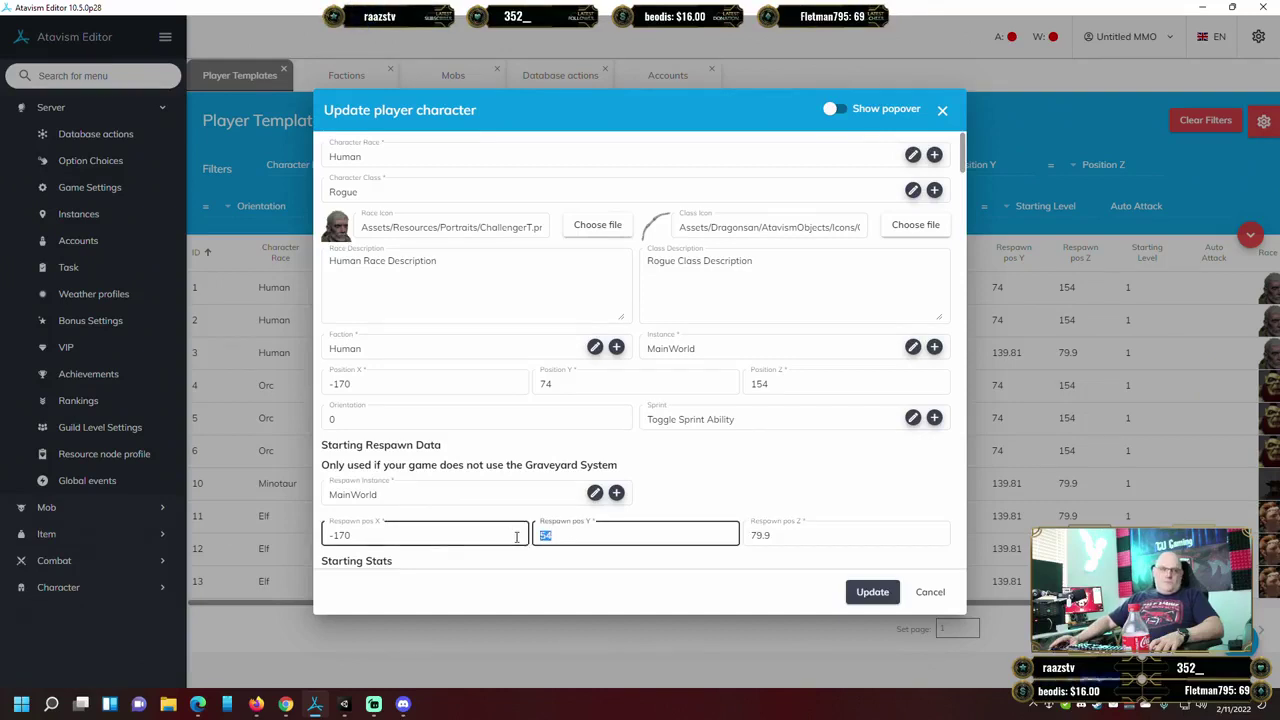
text(74)
key(Tab)
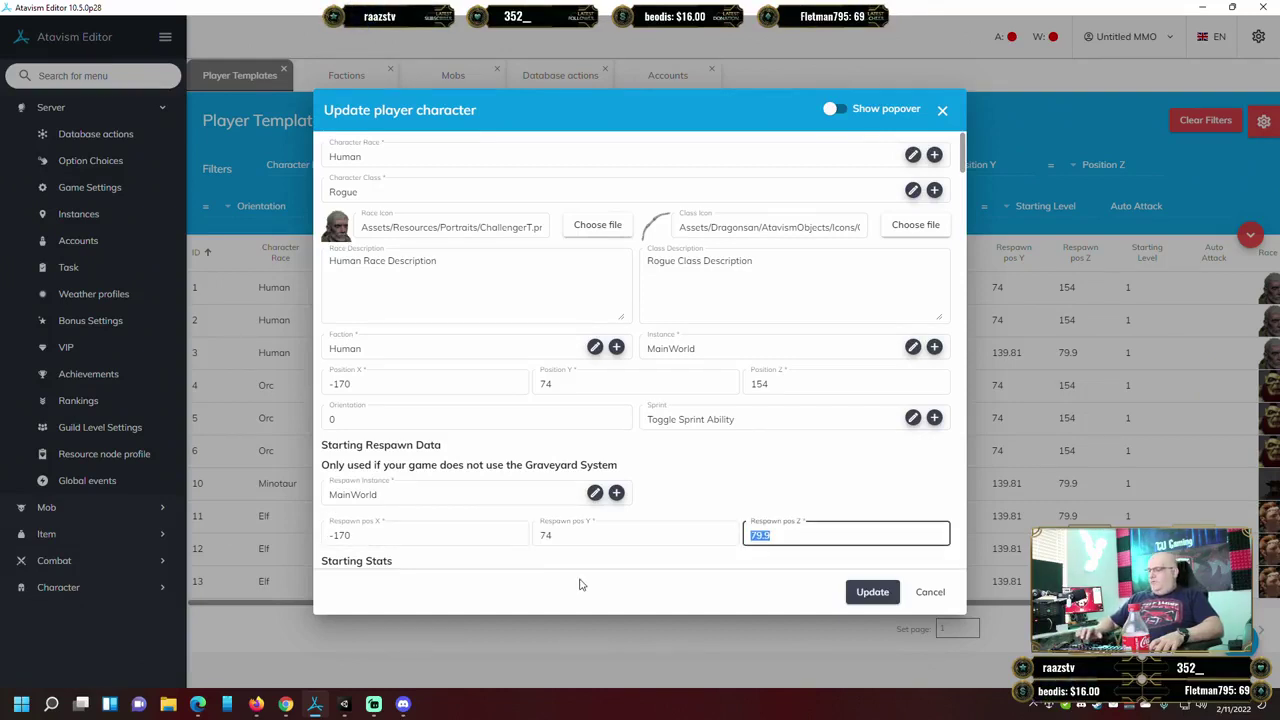
click(872, 592)
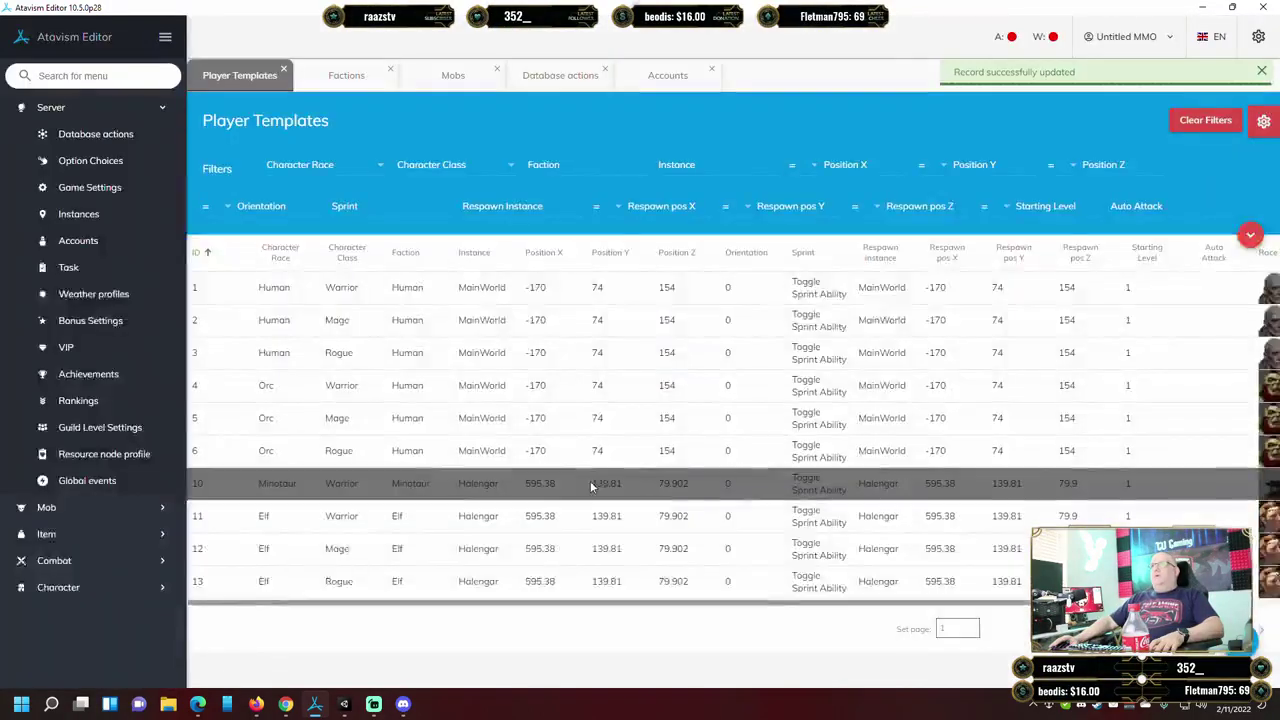
right_click(503, 489)
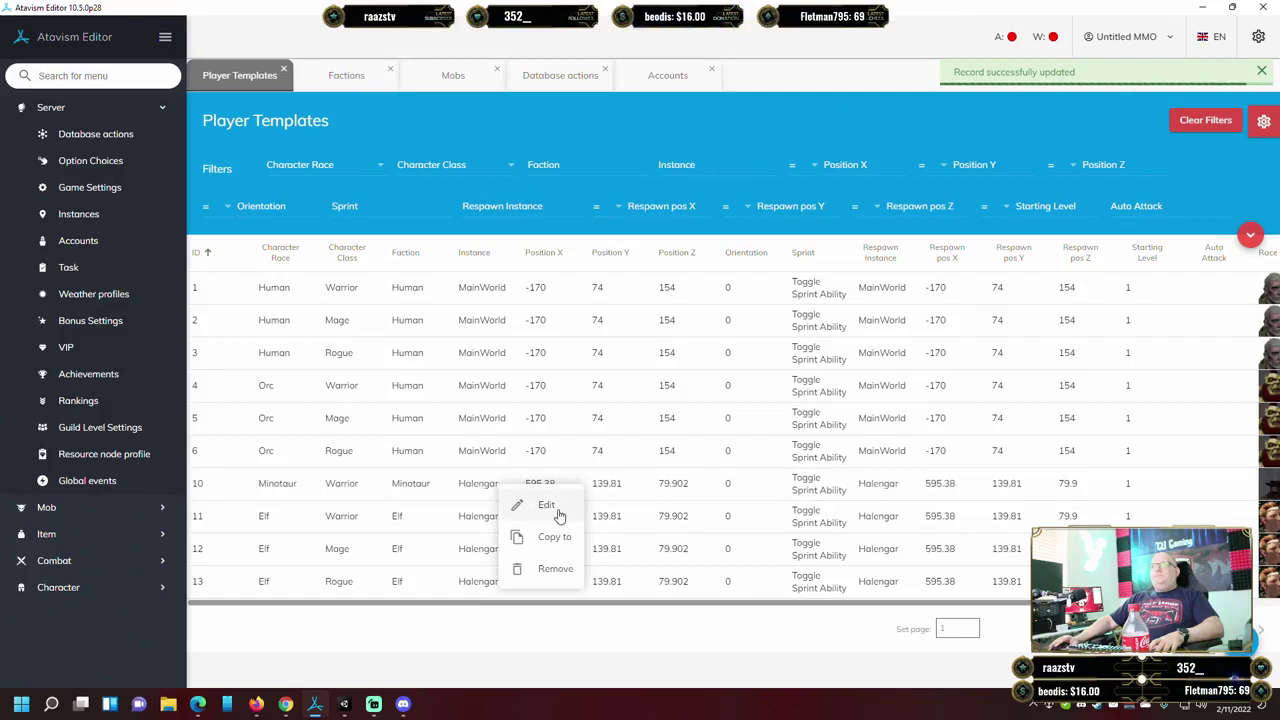
Edit Minotaur Warrior so it starts in MainWorld at position -170, 74, 154.
click(558, 512)
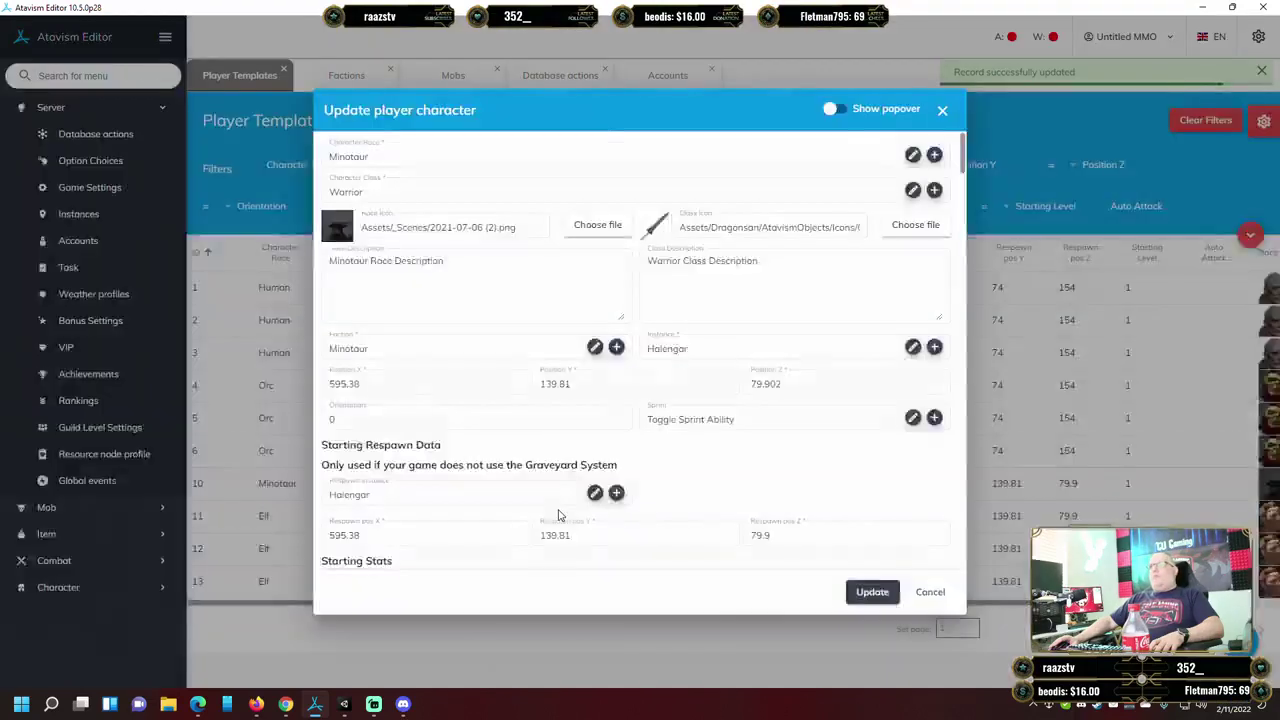
click(723, 349)
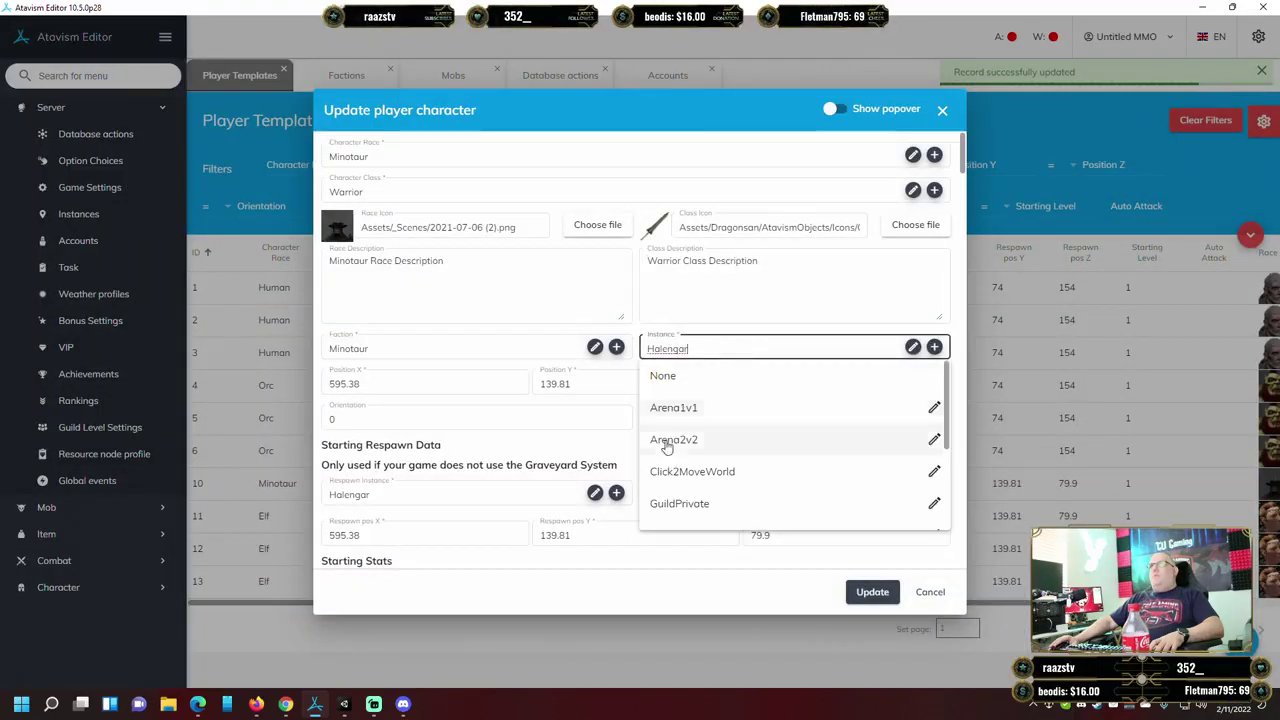
scroll(713, 449, down, 3)
scroll(713, 449, down, 2)
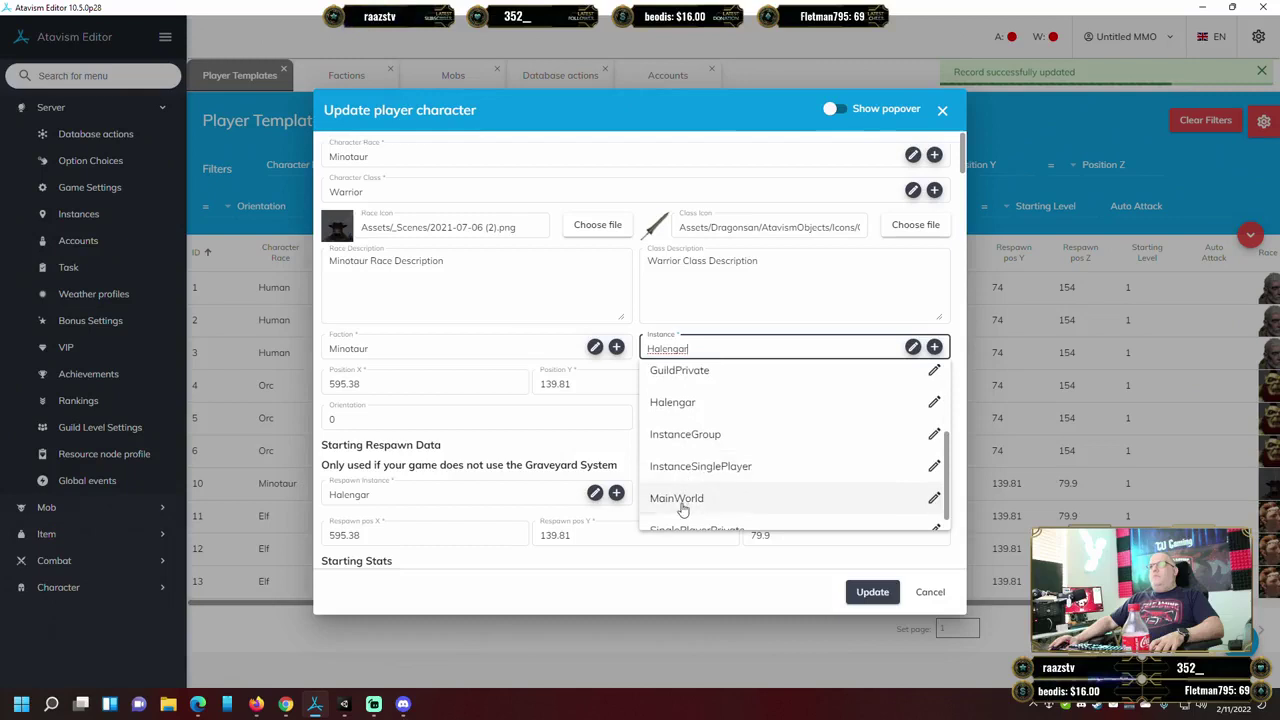
click(720, 500)
click(428, 383)
key(ctrl+a)
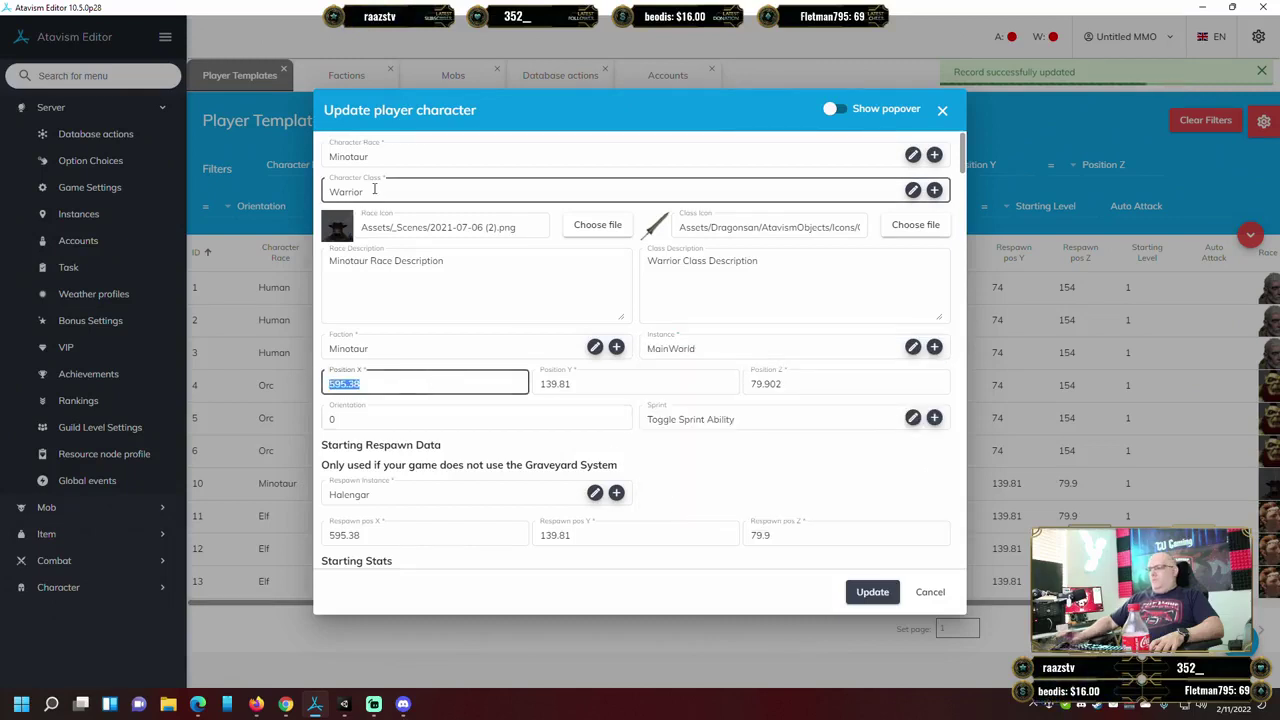
text(-1)
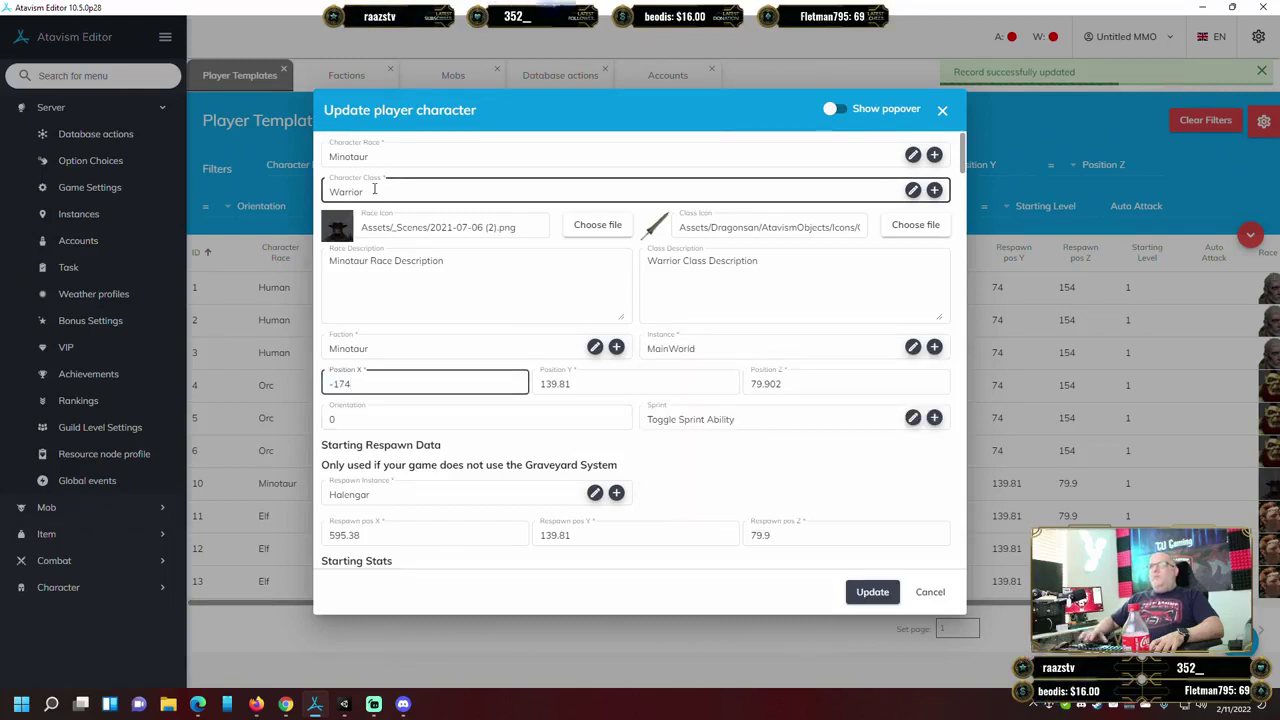
text(70)
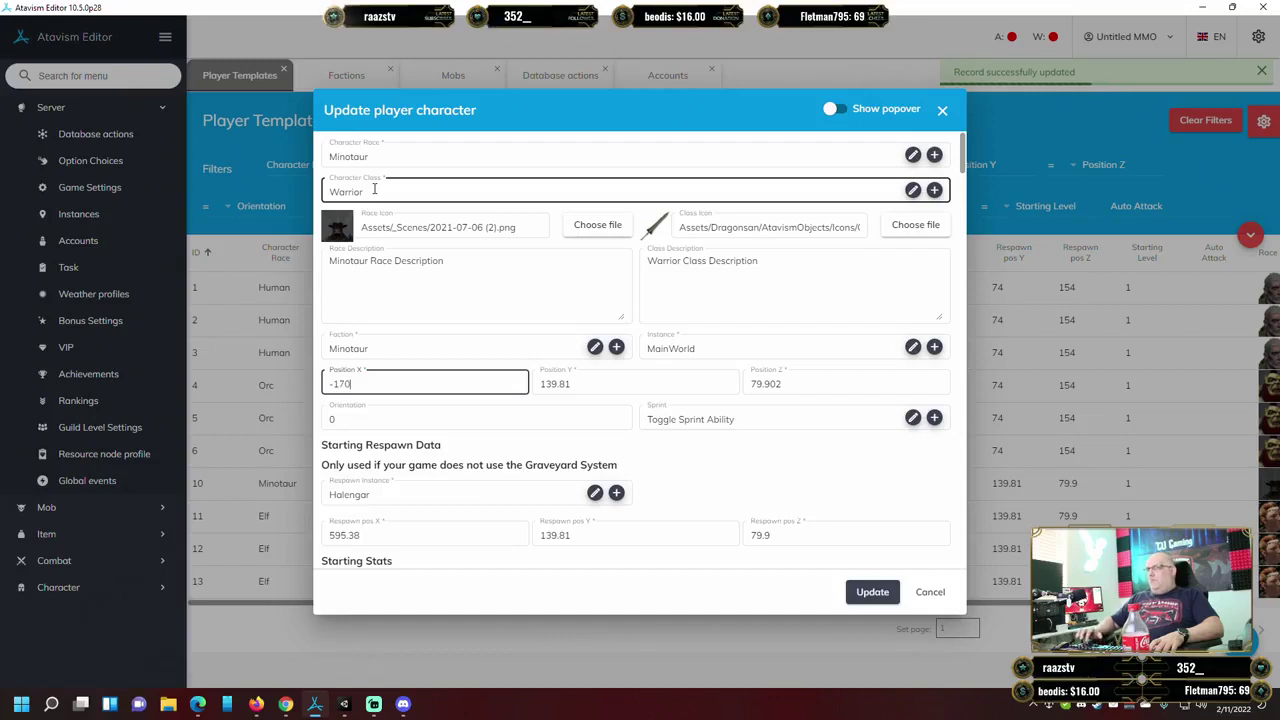
key(Tab)
text(74)
key(Tab)
text(1)
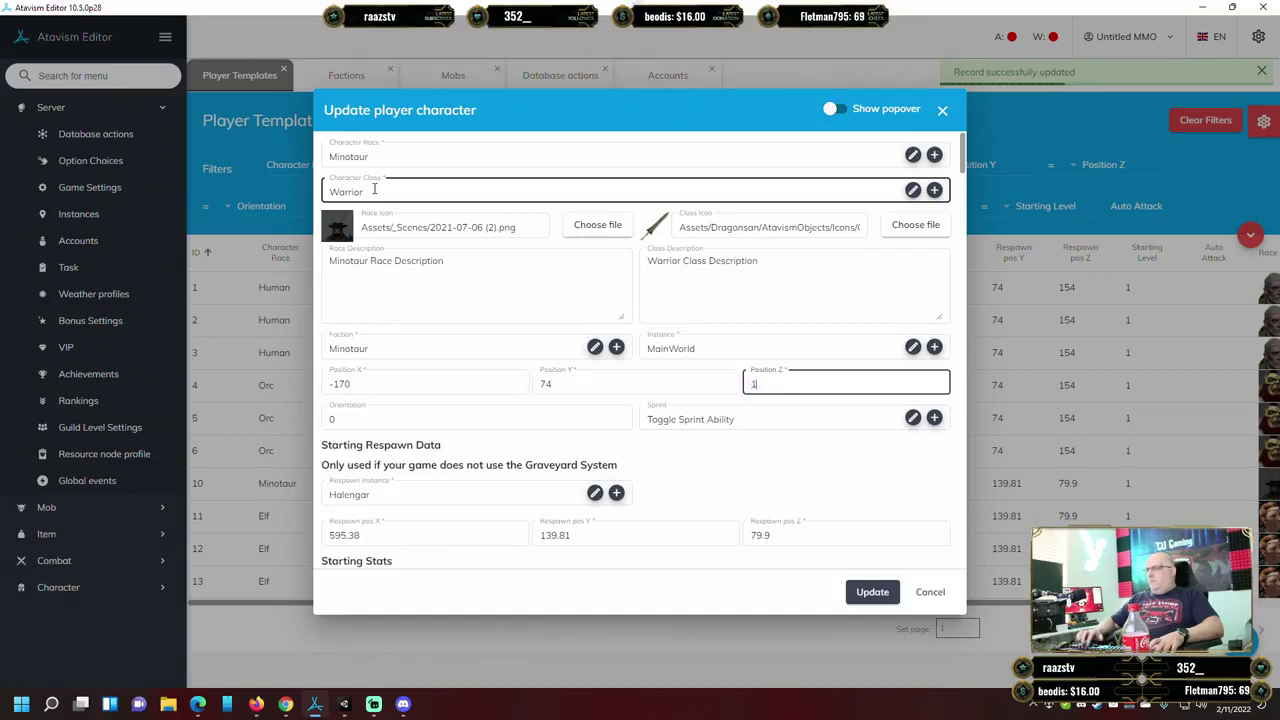
text(54)
Set the Minotaur Warrior respawn to MainWorld at -170, 74, 154 and save the template.
click(409, 490)
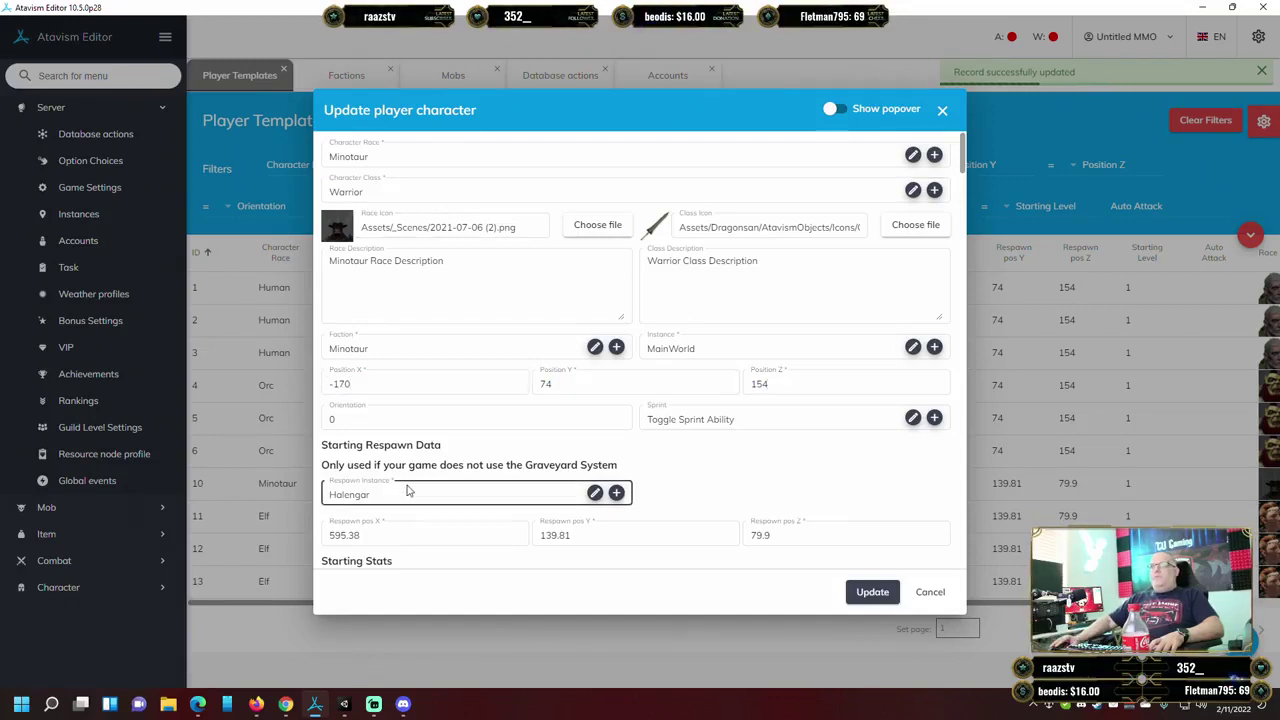
scroll(395, 612, down, 2)
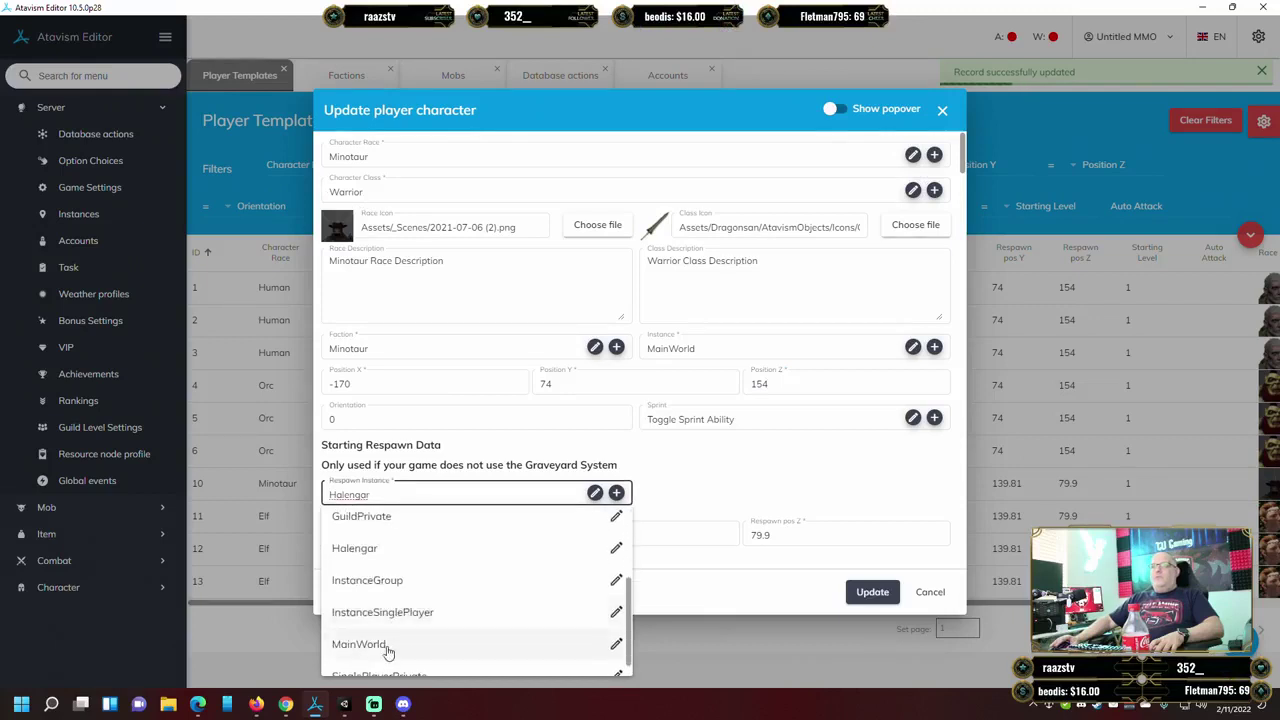
click(388, 645)
drag(345, 535, 287, 526)
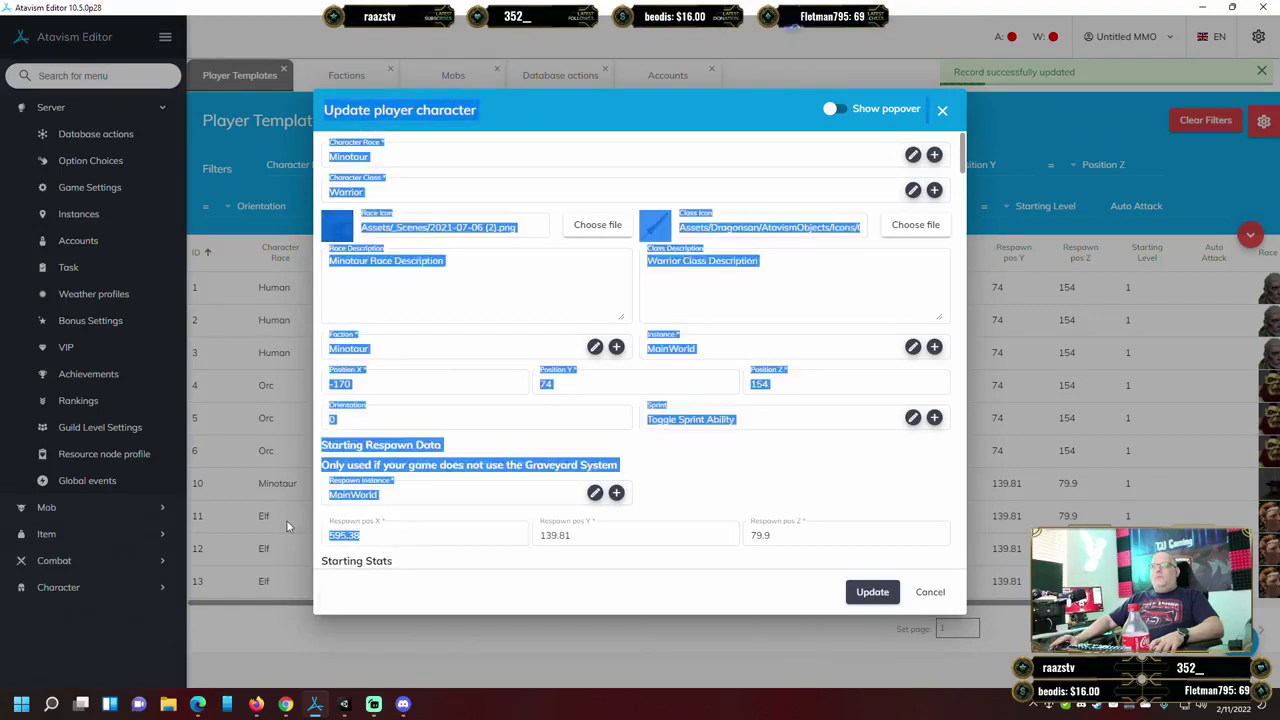
click(371, 533)
double_click(371, 533)
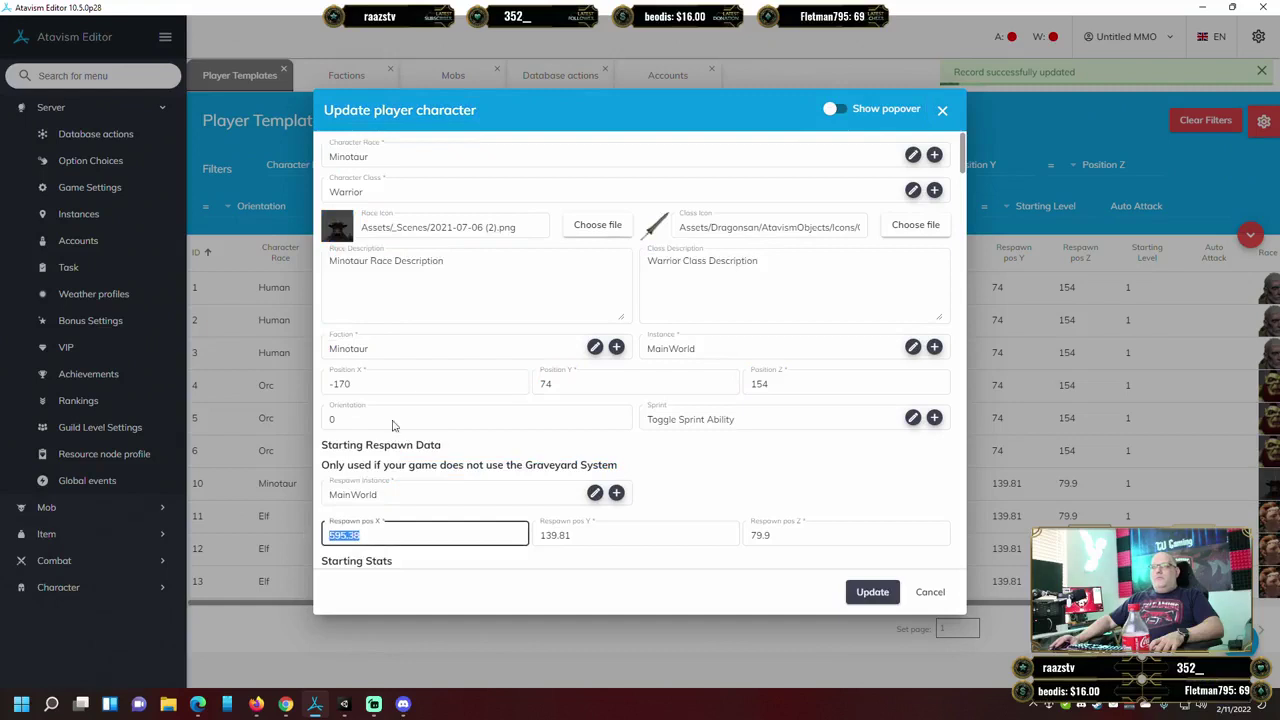
text(-170)
key(Tab)
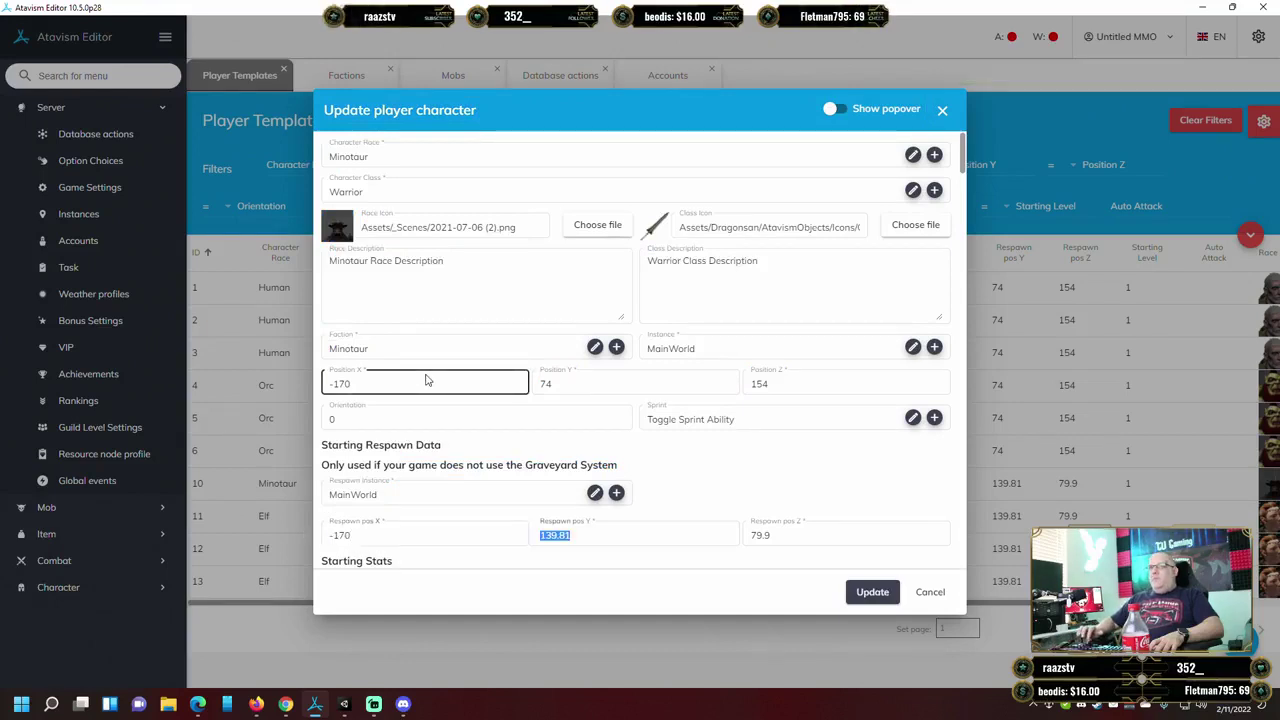
text(74)
key(Tab)
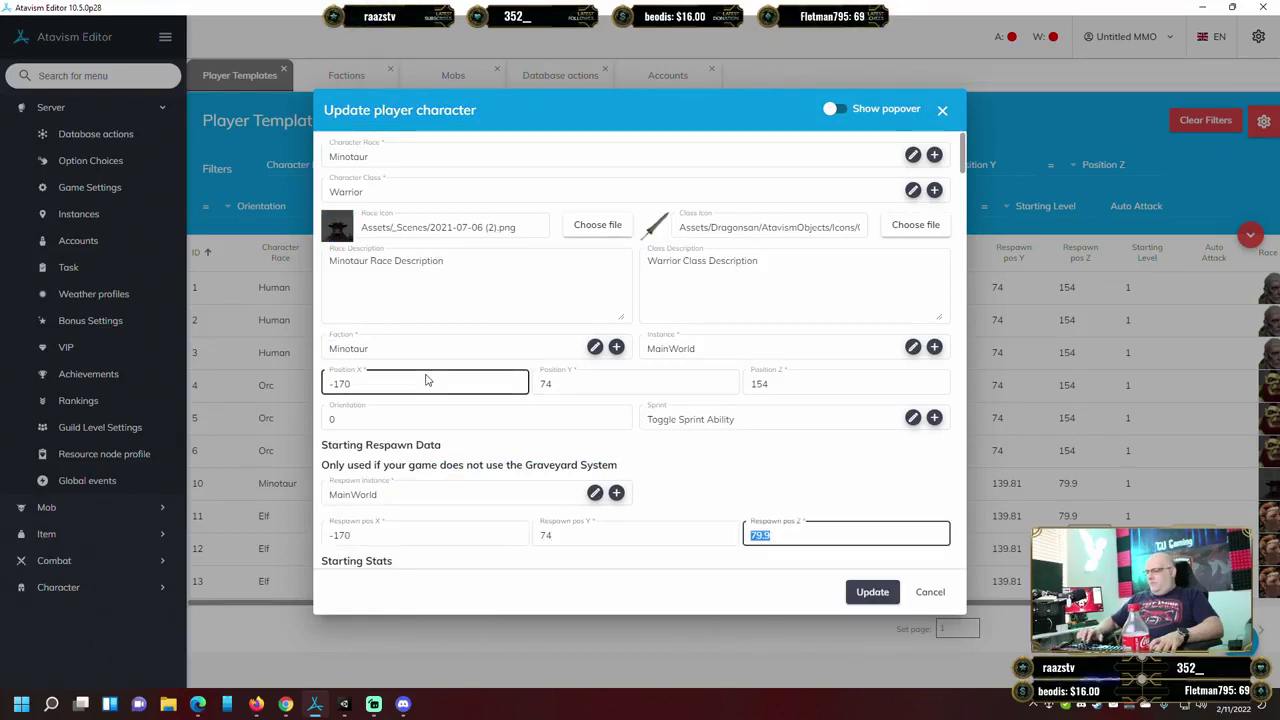
text(154)
click(875, 593)
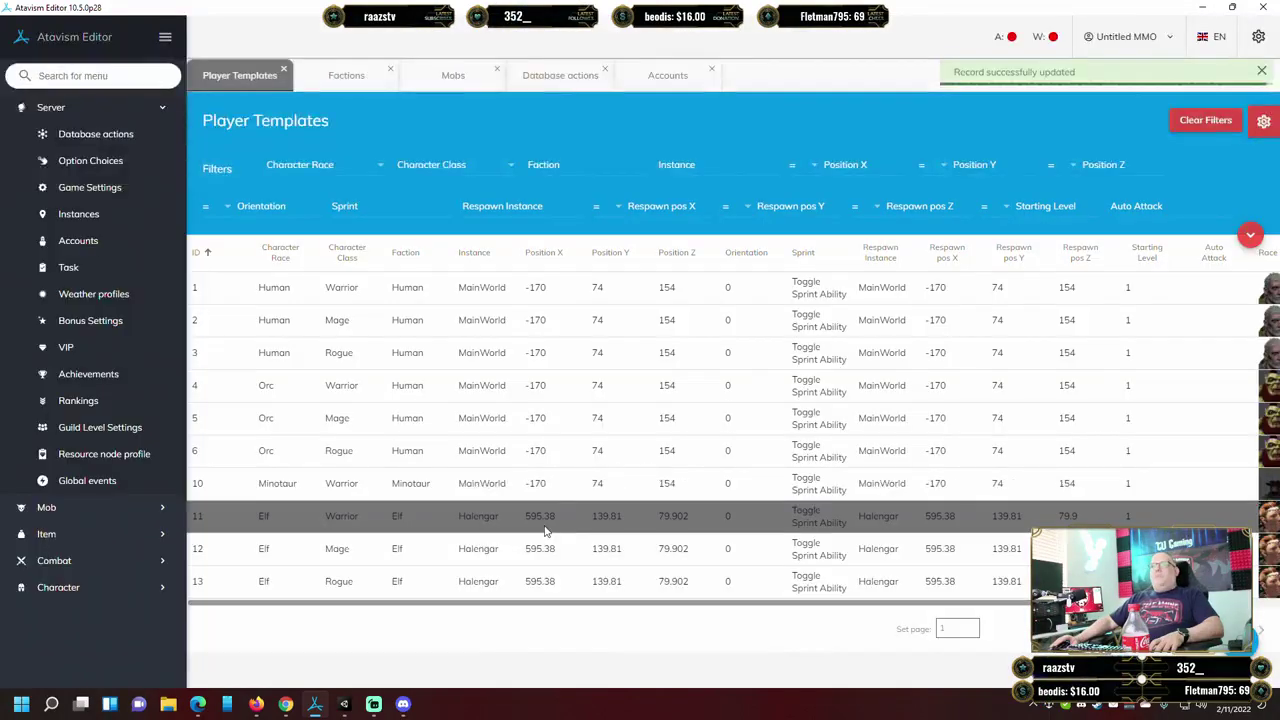
right_click(545, 531)
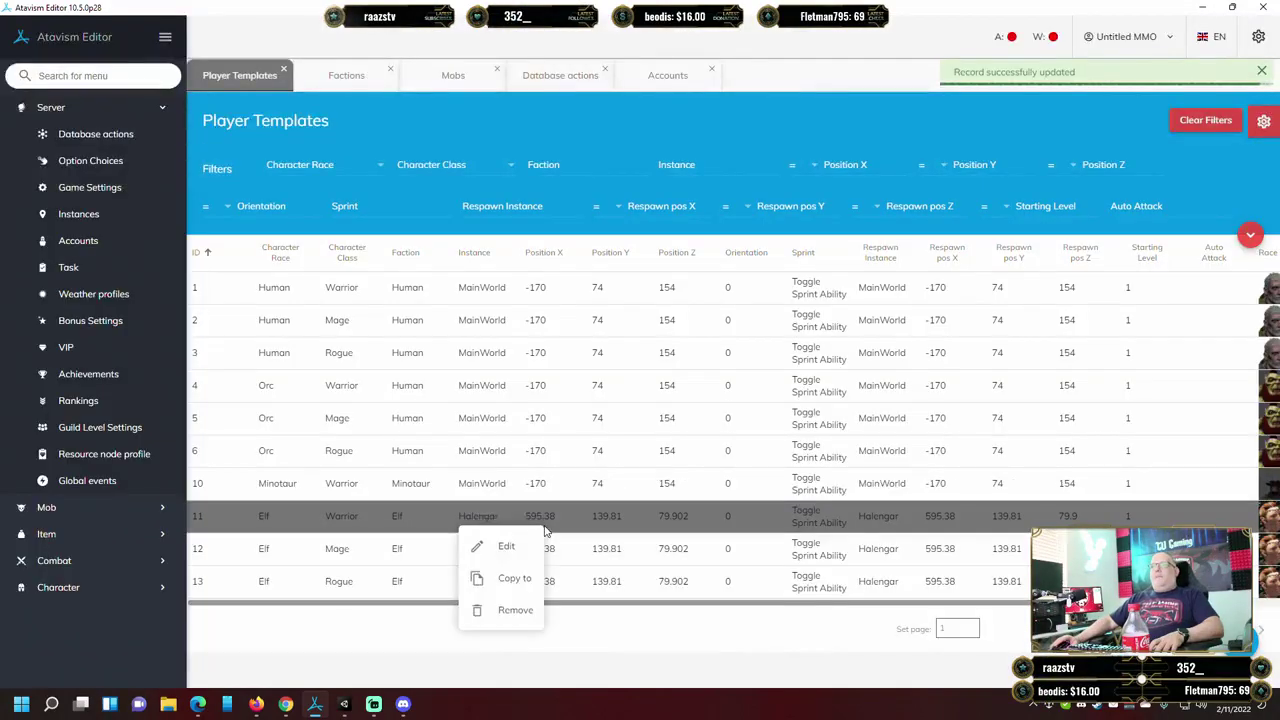
Edit Elf Warrior so it spawns in MainWorld at position -170, 74, 154.
click(518, 545)
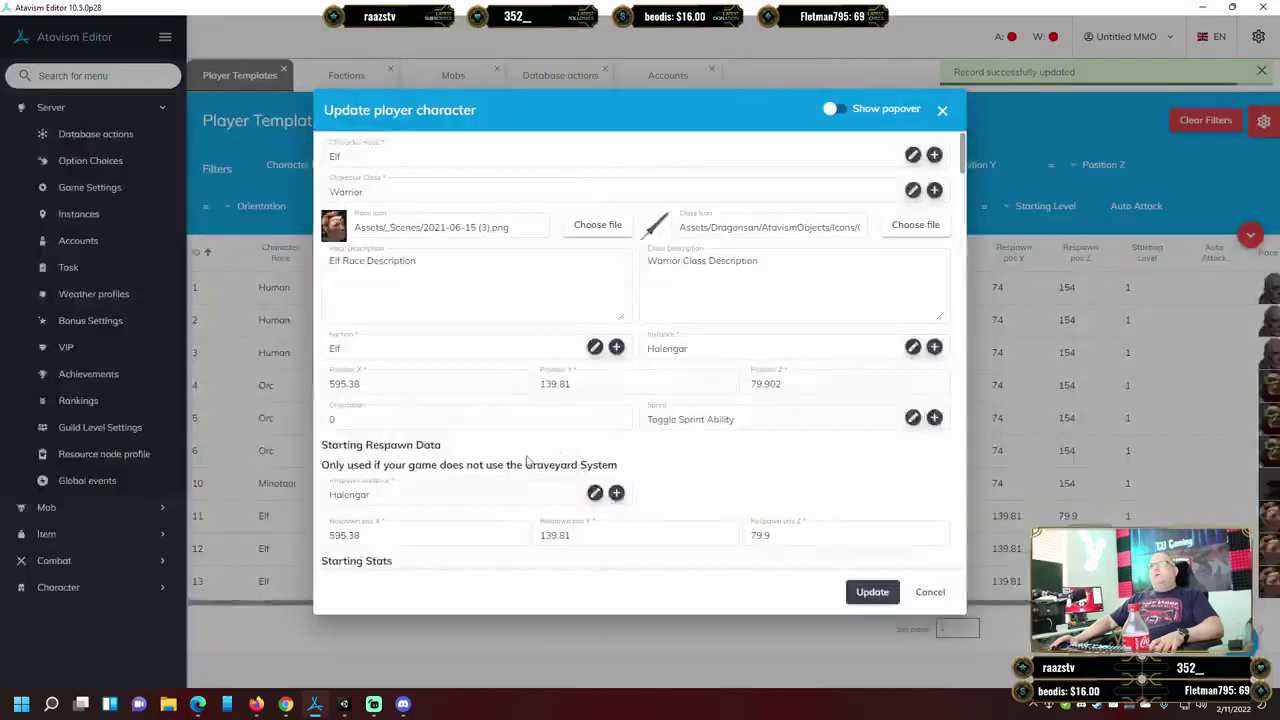
click(713, 349)
scroll(728, 471, down, 2)
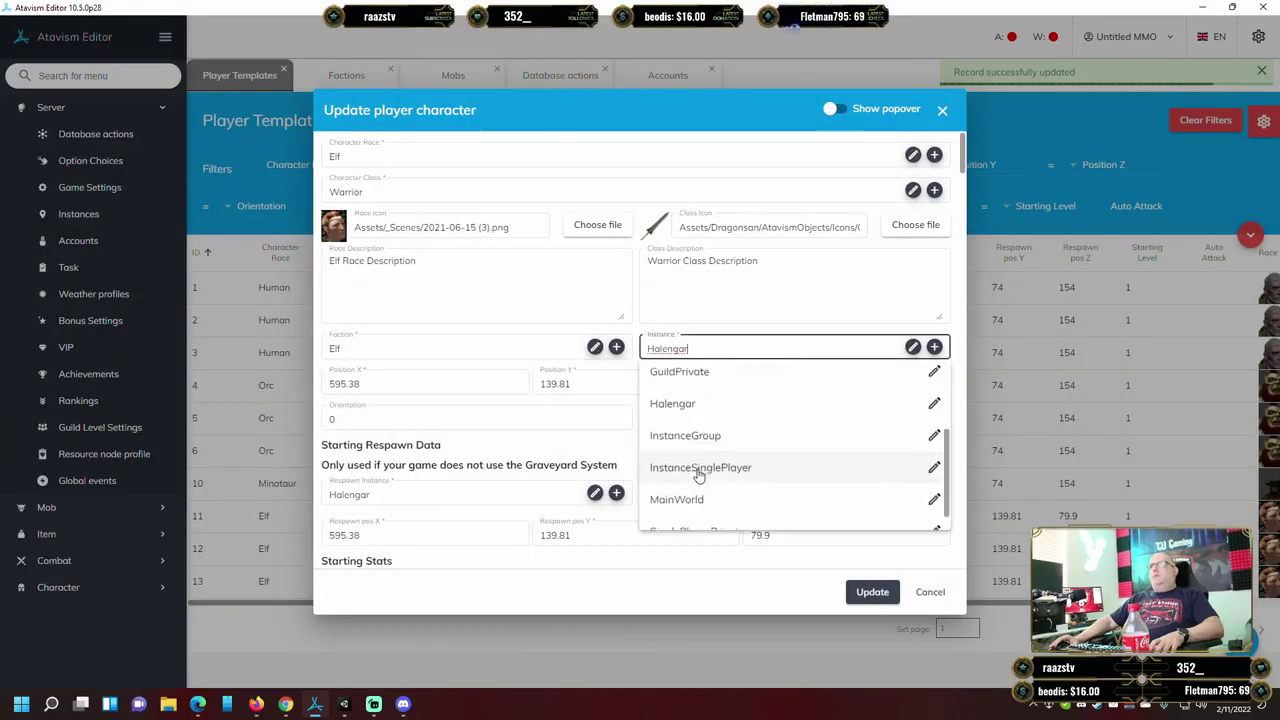
click(694, 494)
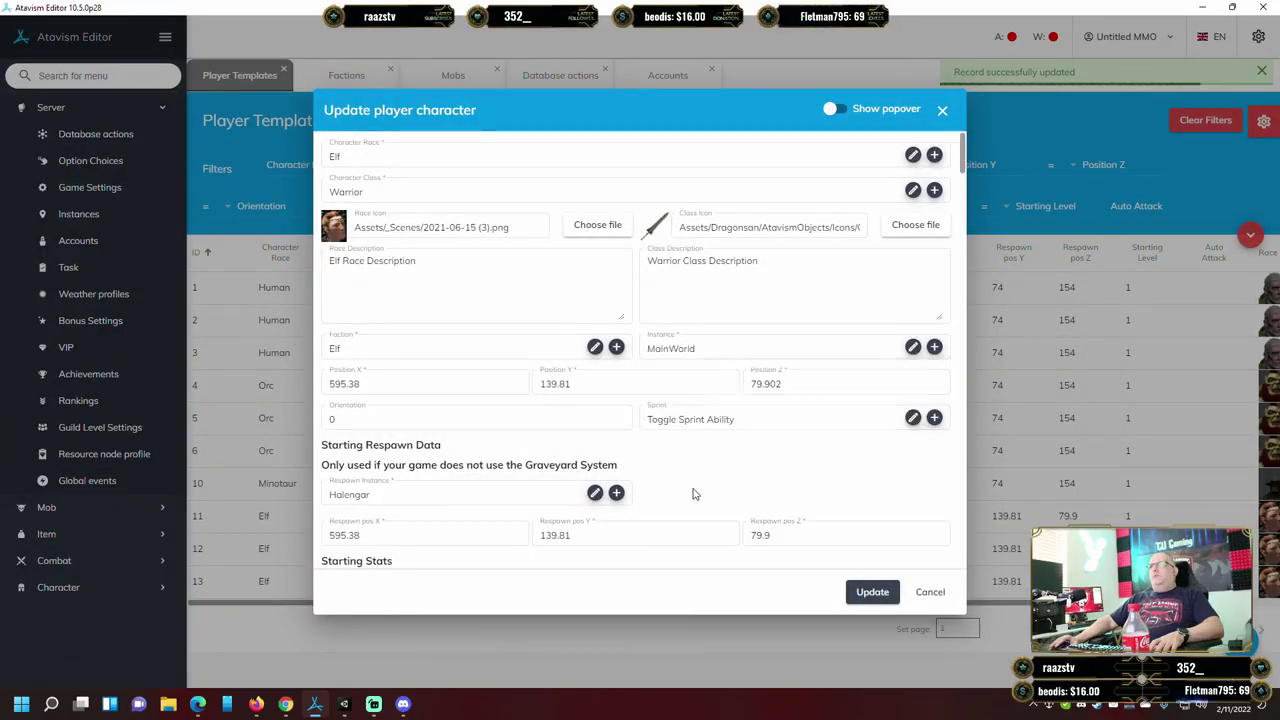
double_click(449, 383)
text(-)
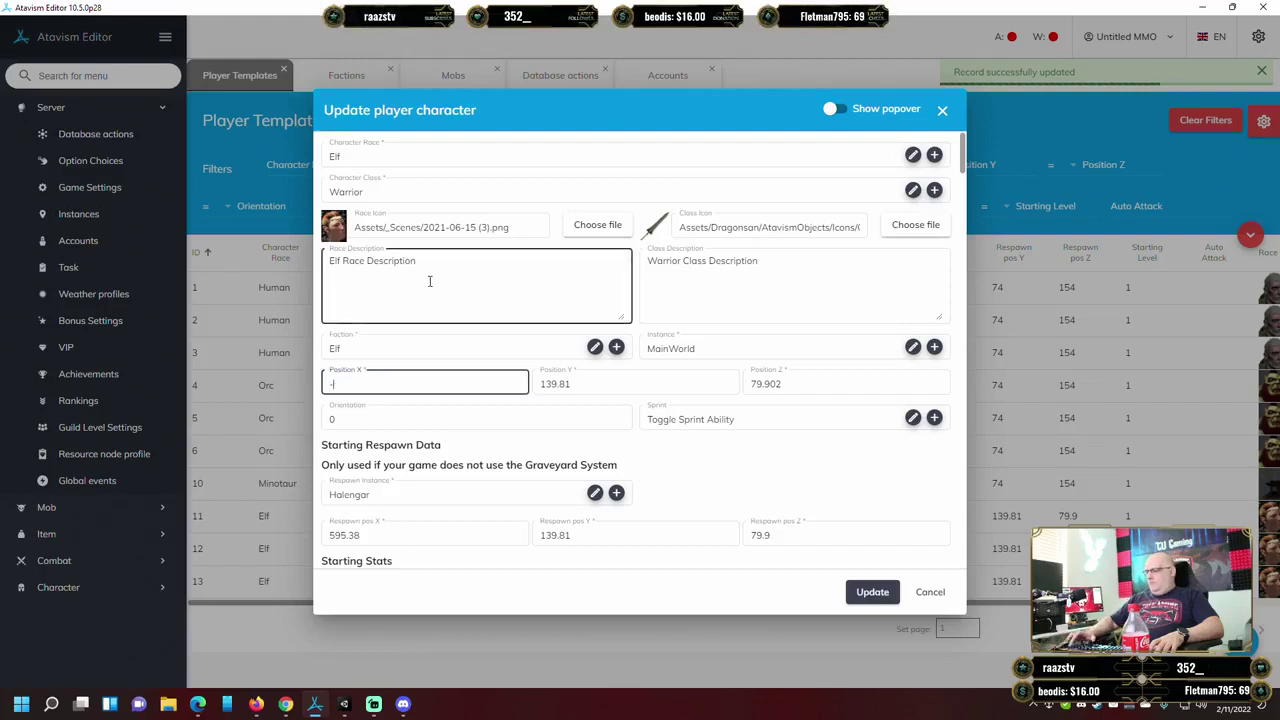
text(170)
key(Tab)
text(74)
key(Tab)
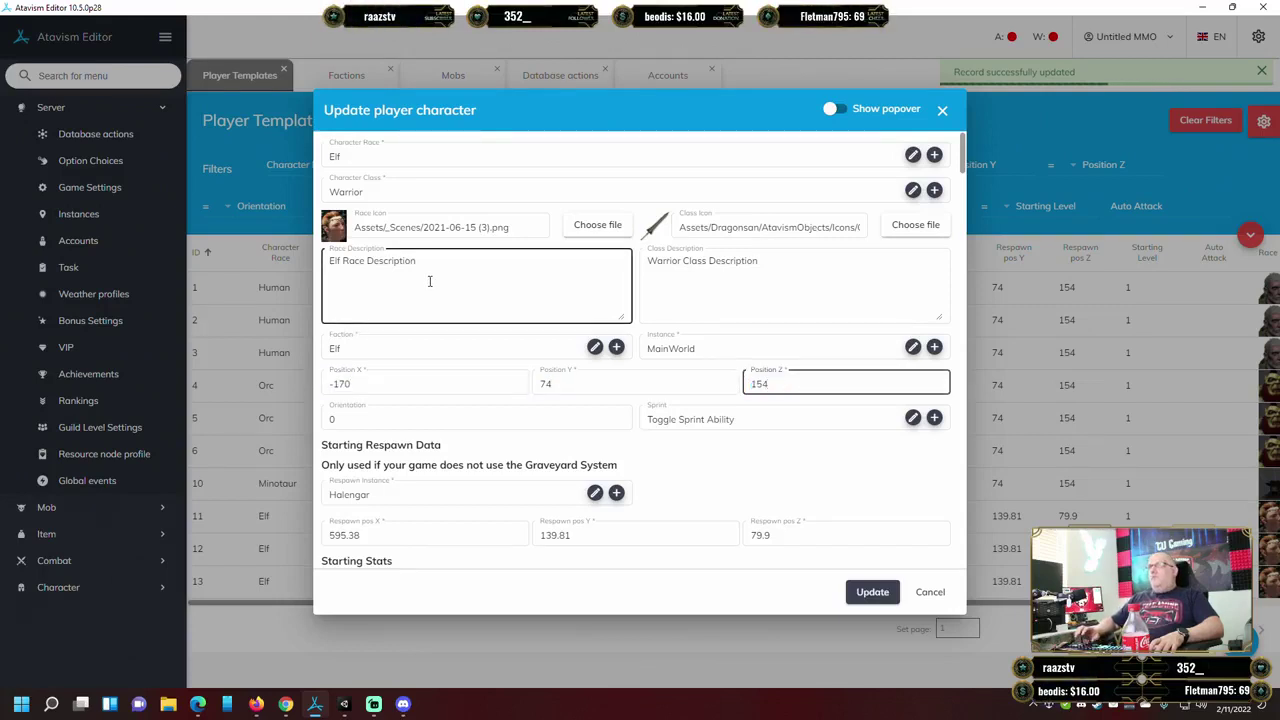
Set the Elf Warrior respawn to MainWorld at -170, 74, 154 and save the template.
click(434, 492)
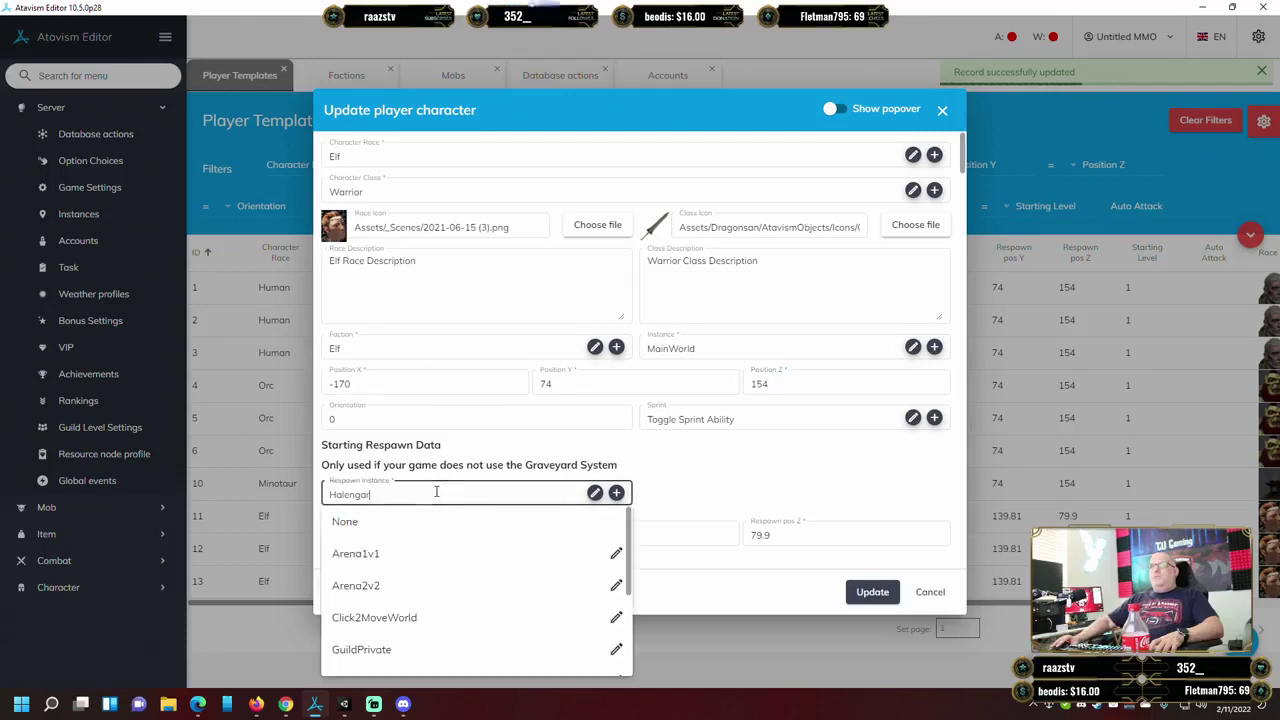
scroll(433, 585, down, 2)
click(414, 627)
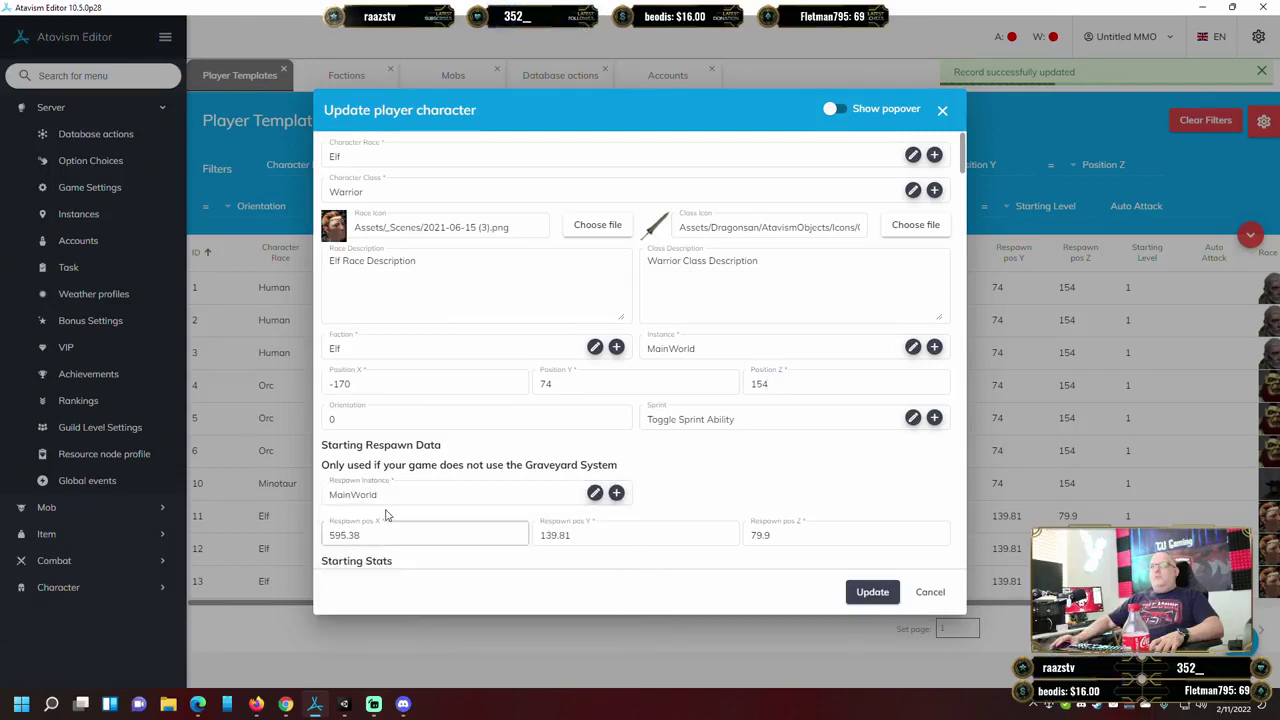
key(Tab)
text(-1)
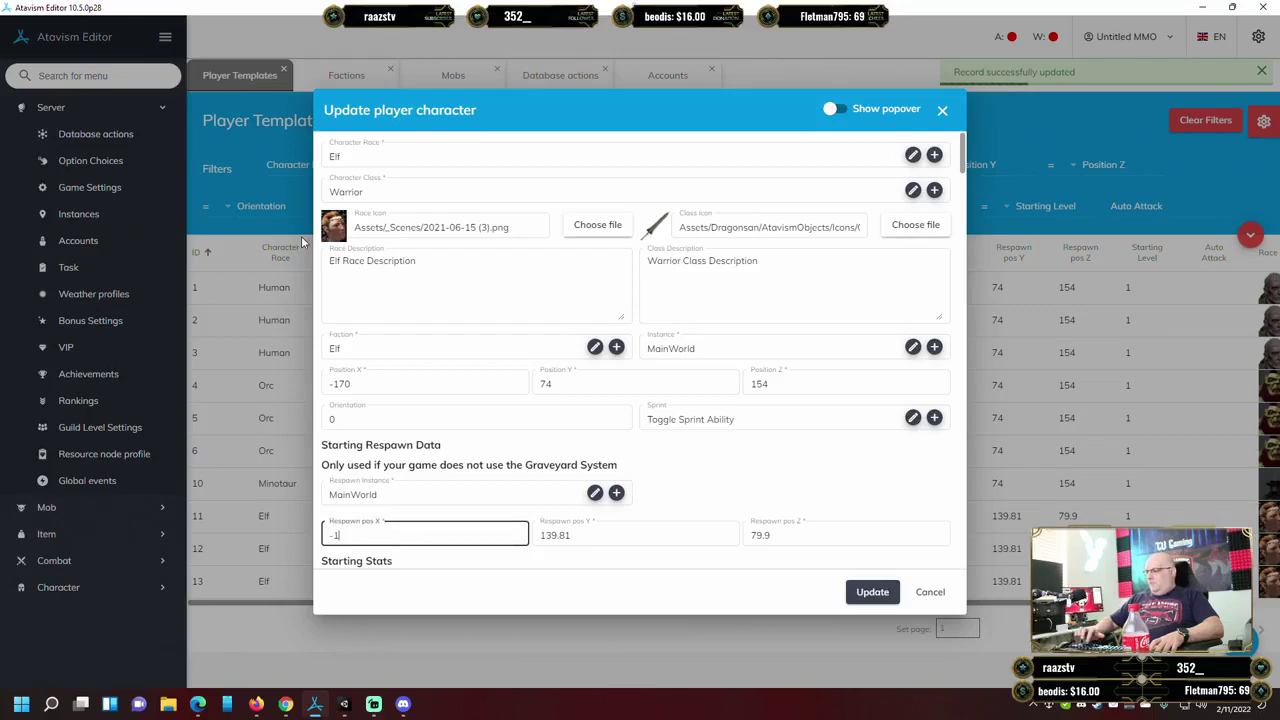
key(Tab)
text(74)
key(Tab)
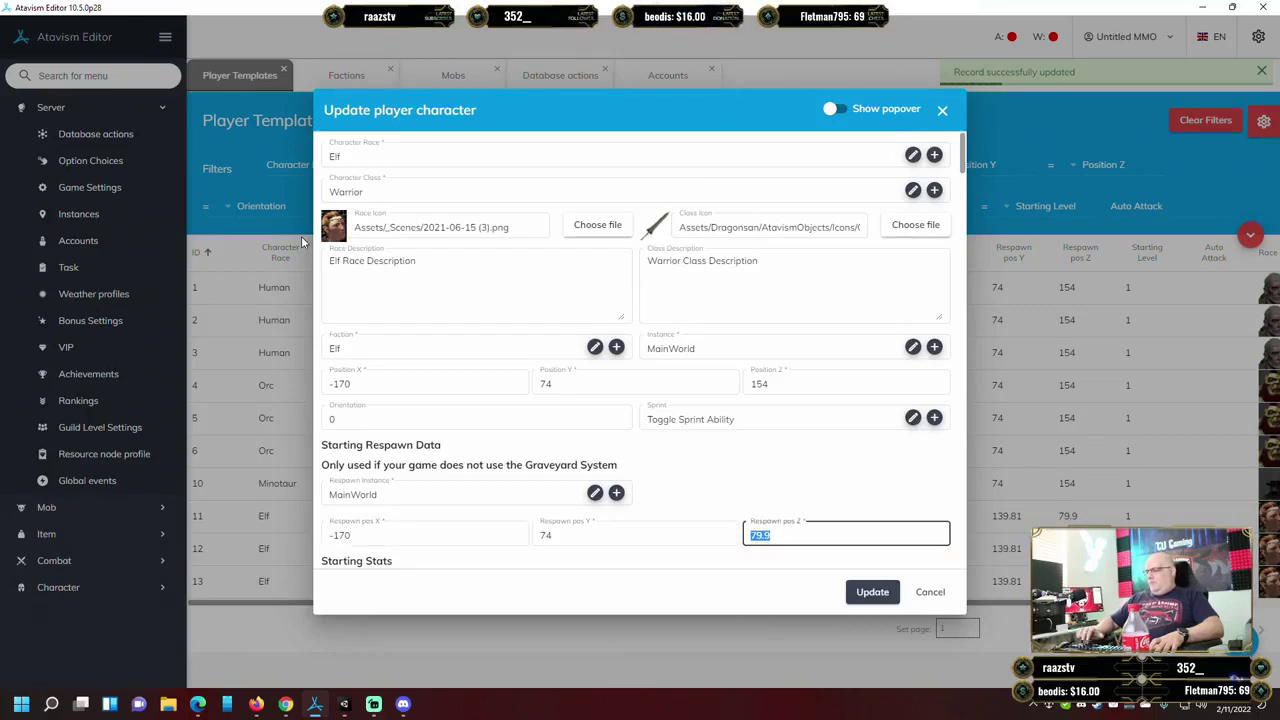
click(866, 592)
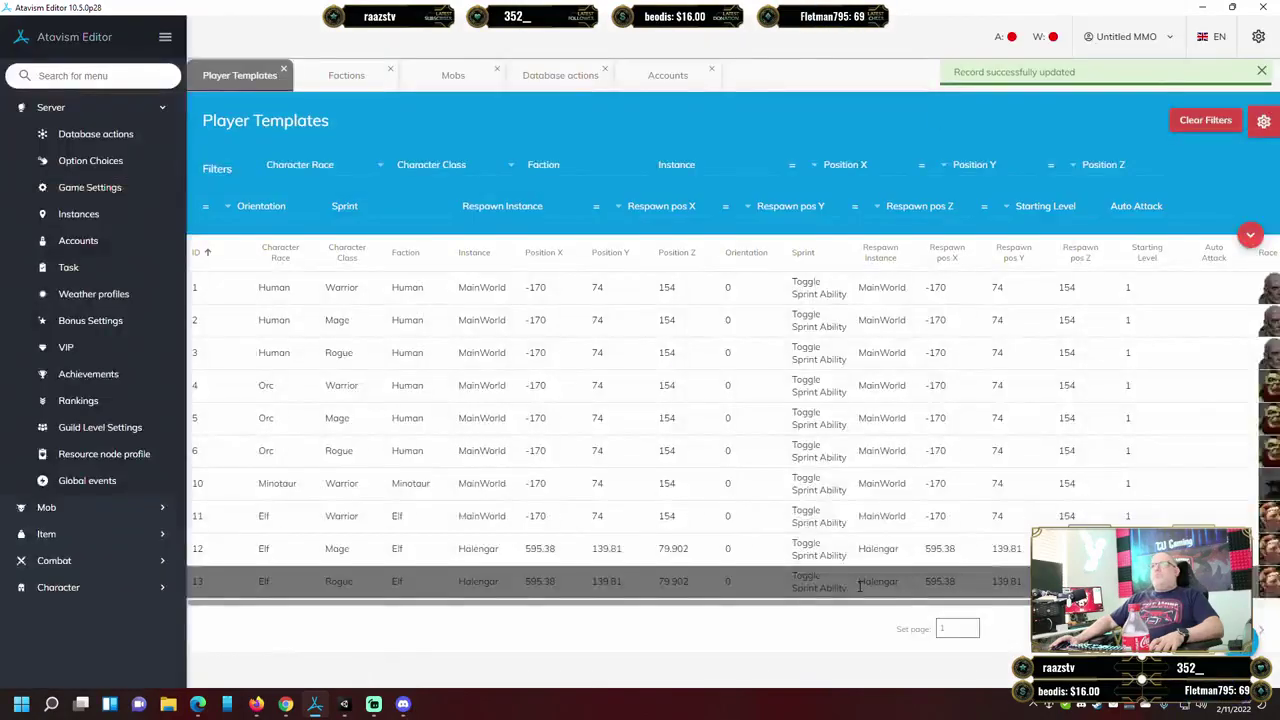
right_click(427, 556)
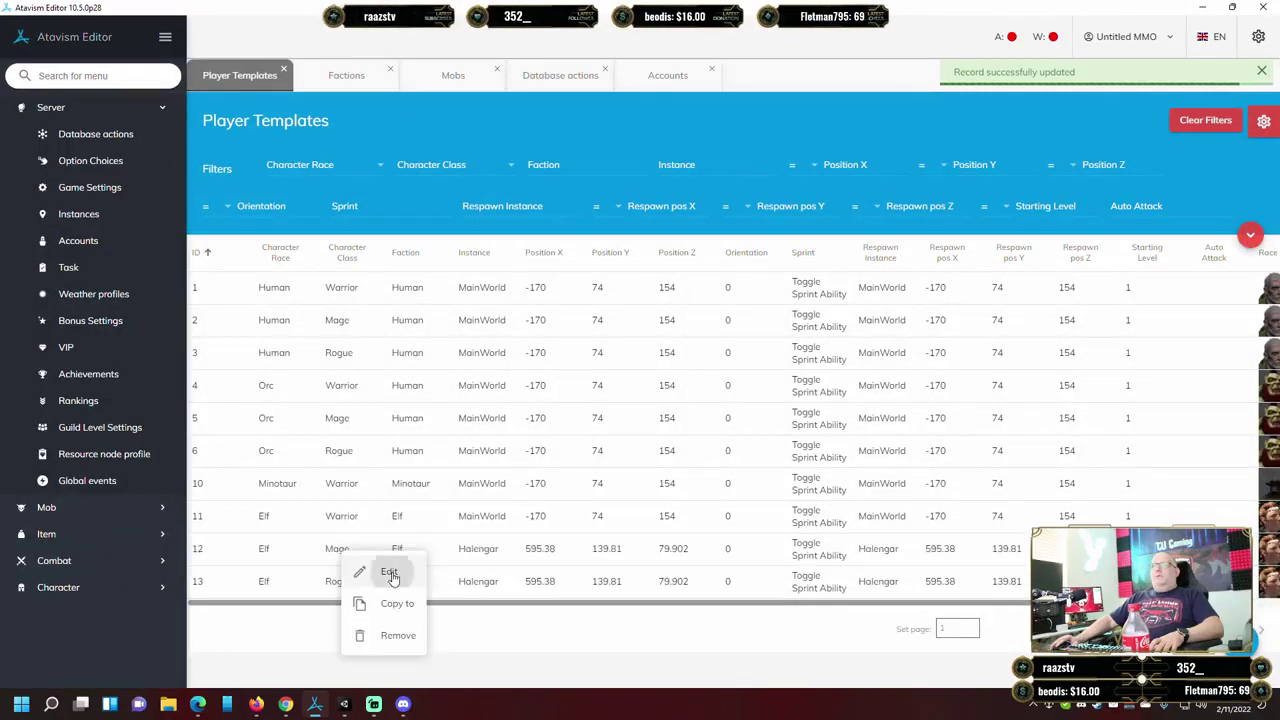
Edit the Elf Mage template, setting its spawn instance to MainWorld at position -170, 74, 154.
click(430, 582)
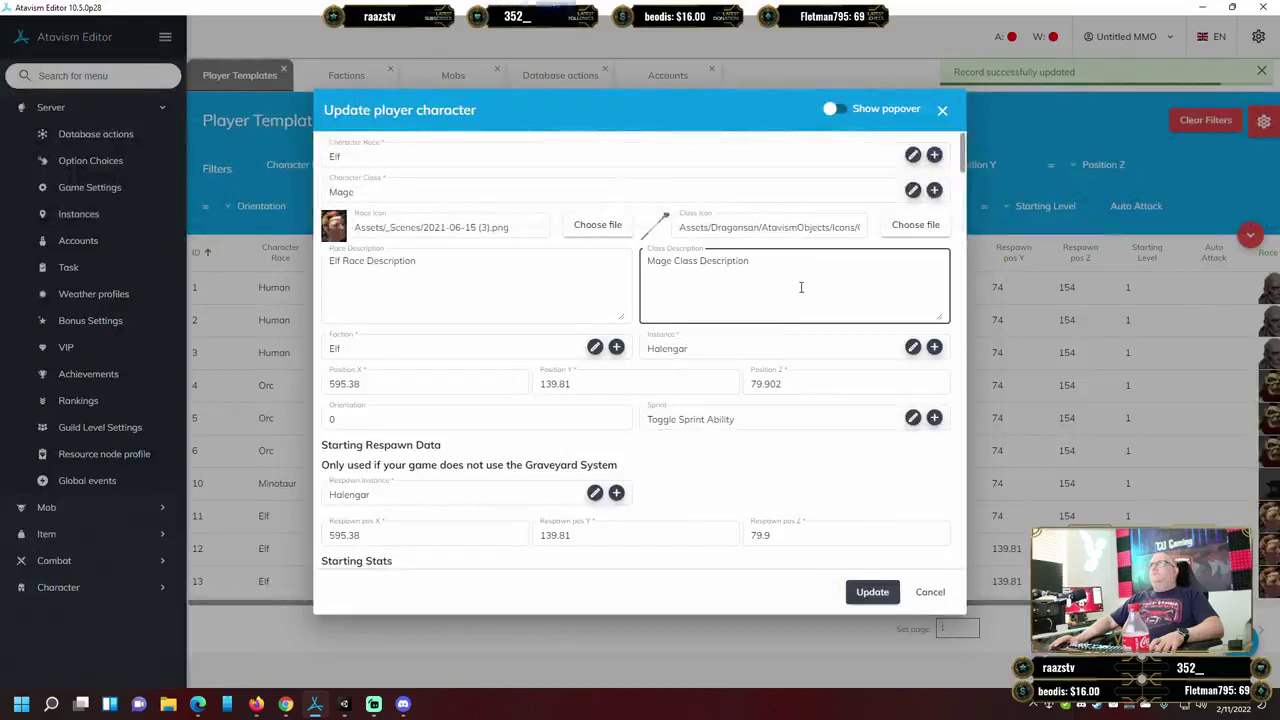
click(706, 346)
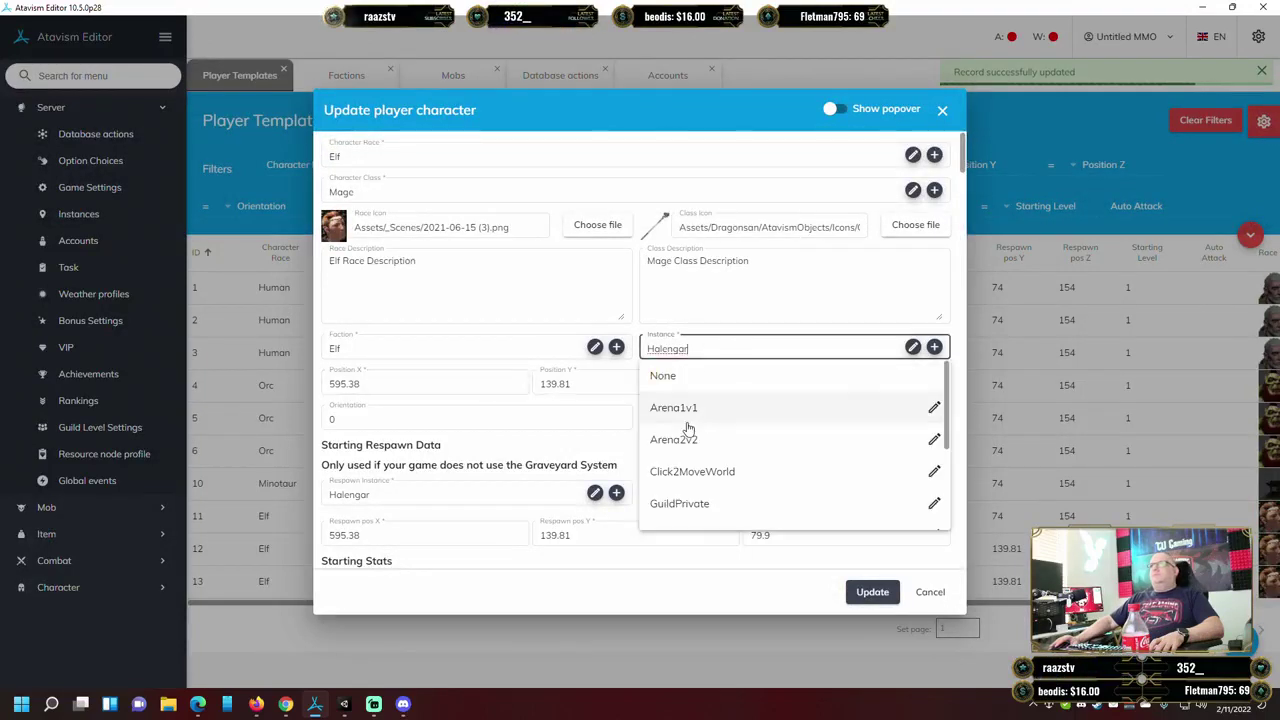
scroll(700, 463, down, 2)
click(737, 507)
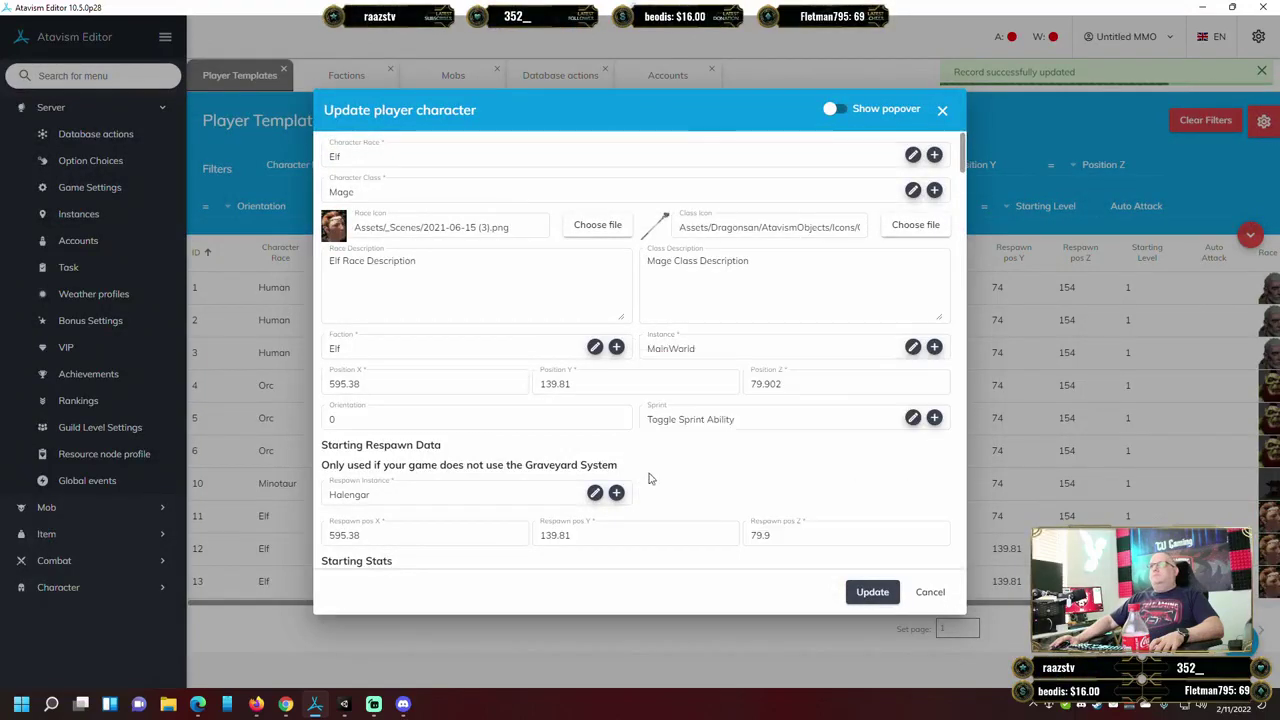
drag(413, 380, 252, 385)
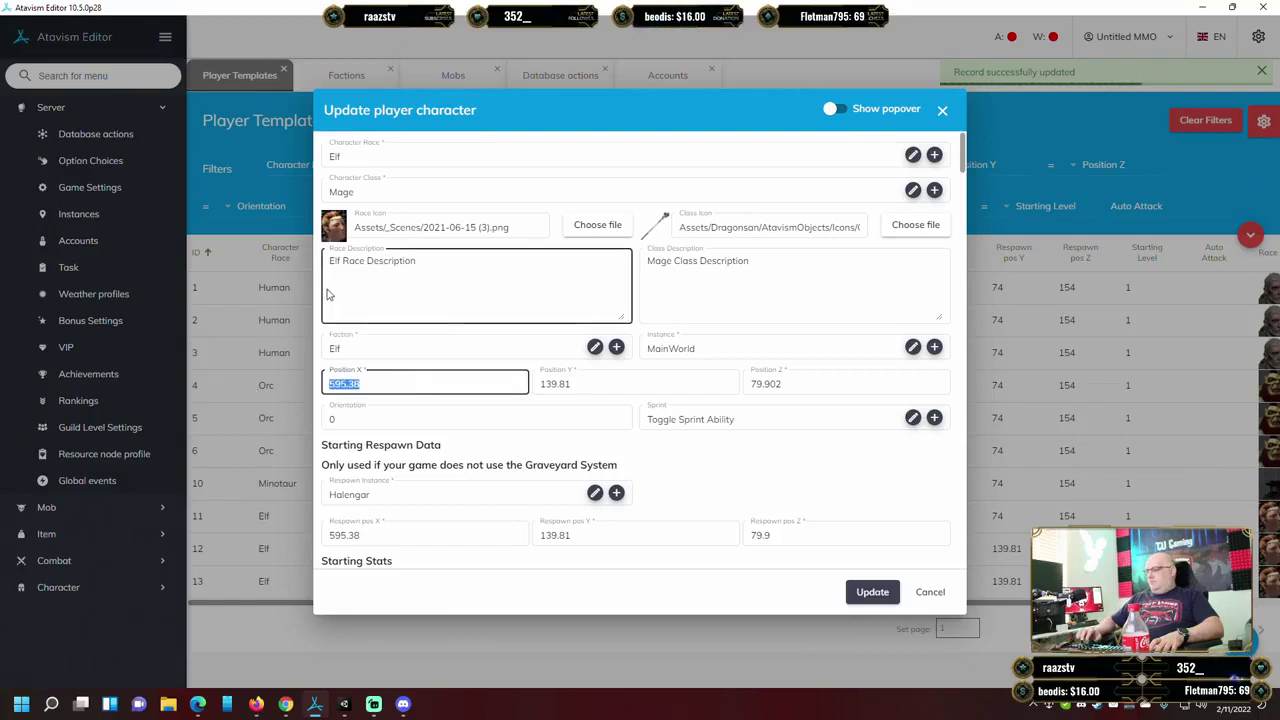
text(1)
key(BackSpace)
text(-)
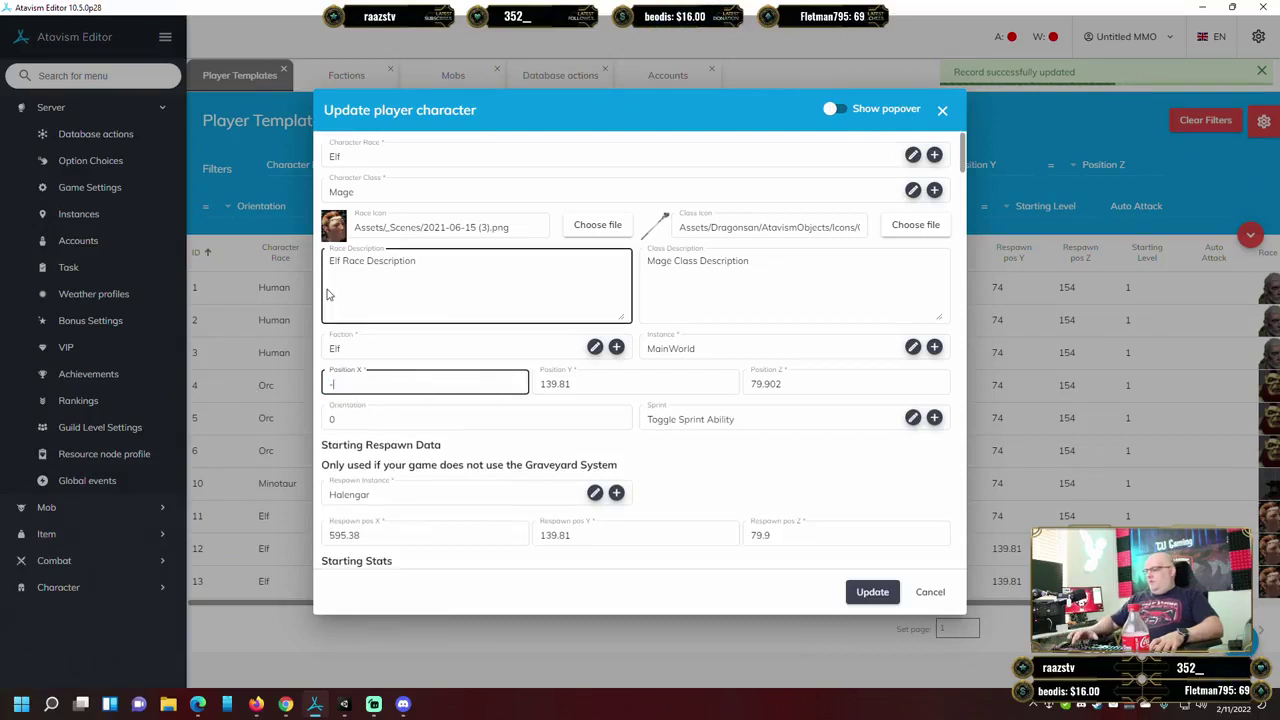
text(170)
key(Tab)
text(74)
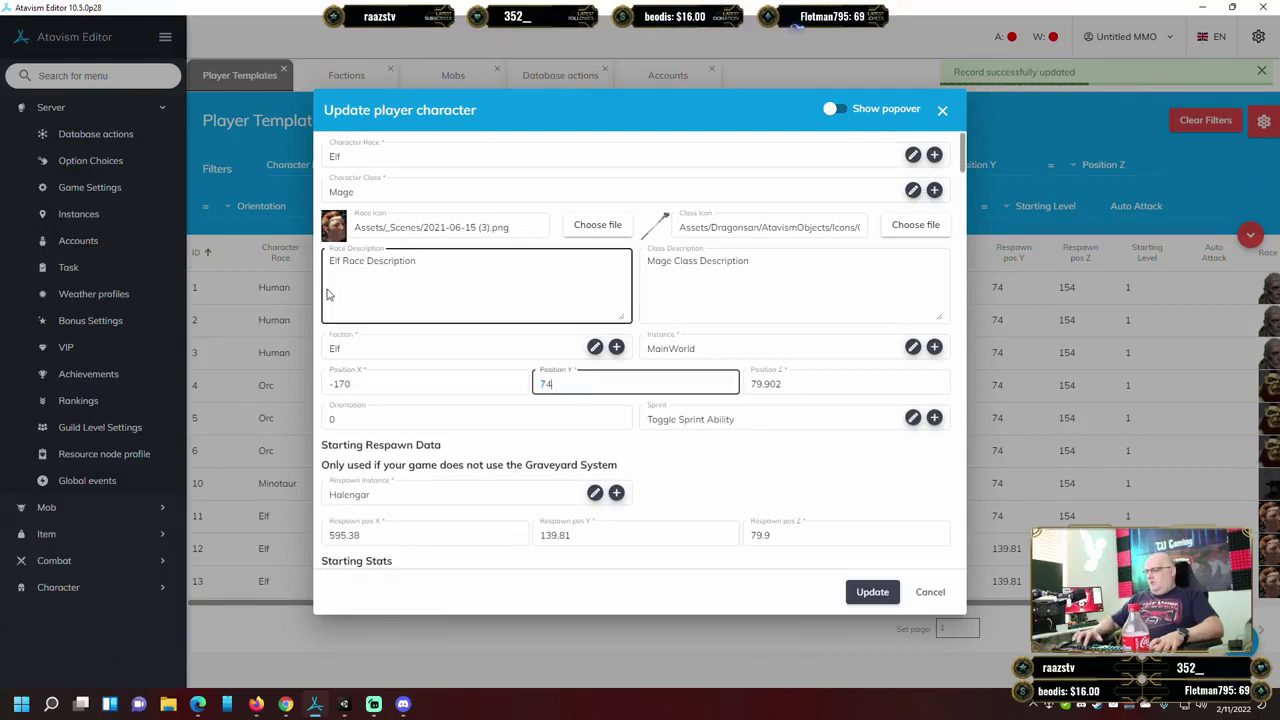
key(Tab)
text(15)
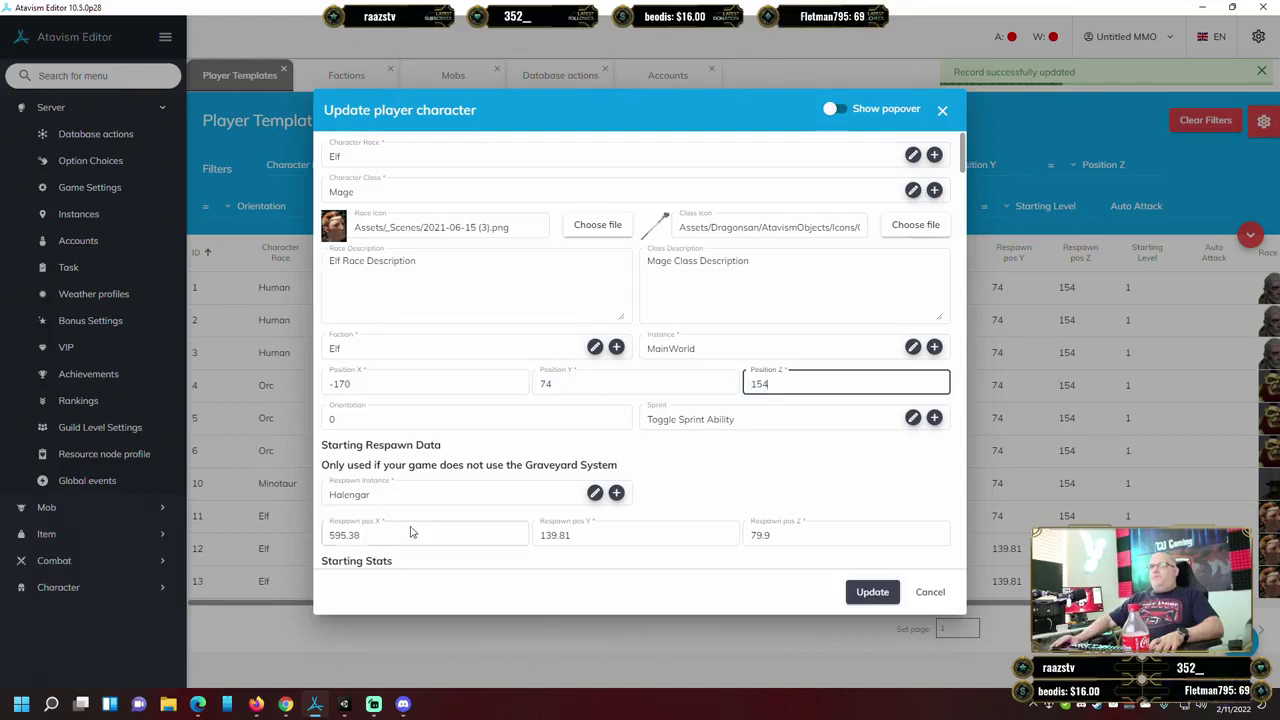
Set the Elf Mage respawn instance to MainWorld at -170, 74, 154 and save the template.
click(430, 497)
scroll(408, 605, down, 3)
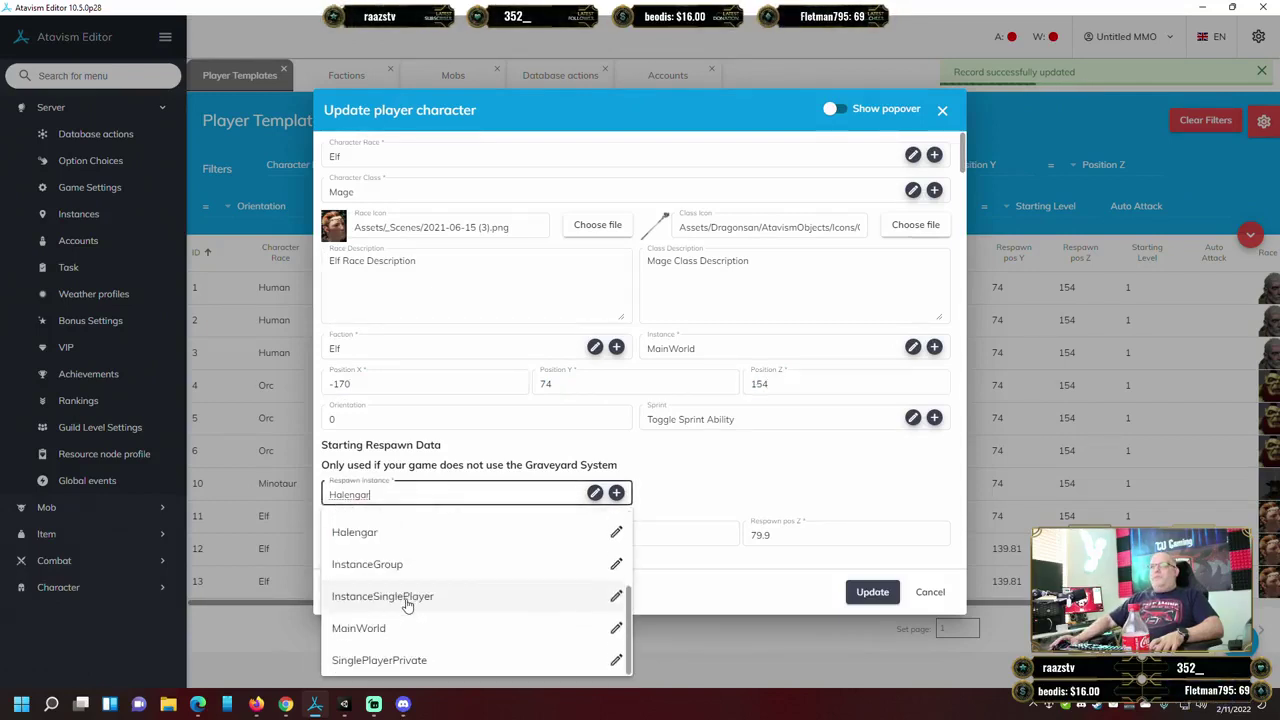
click(403, 626)
click(404, 536)
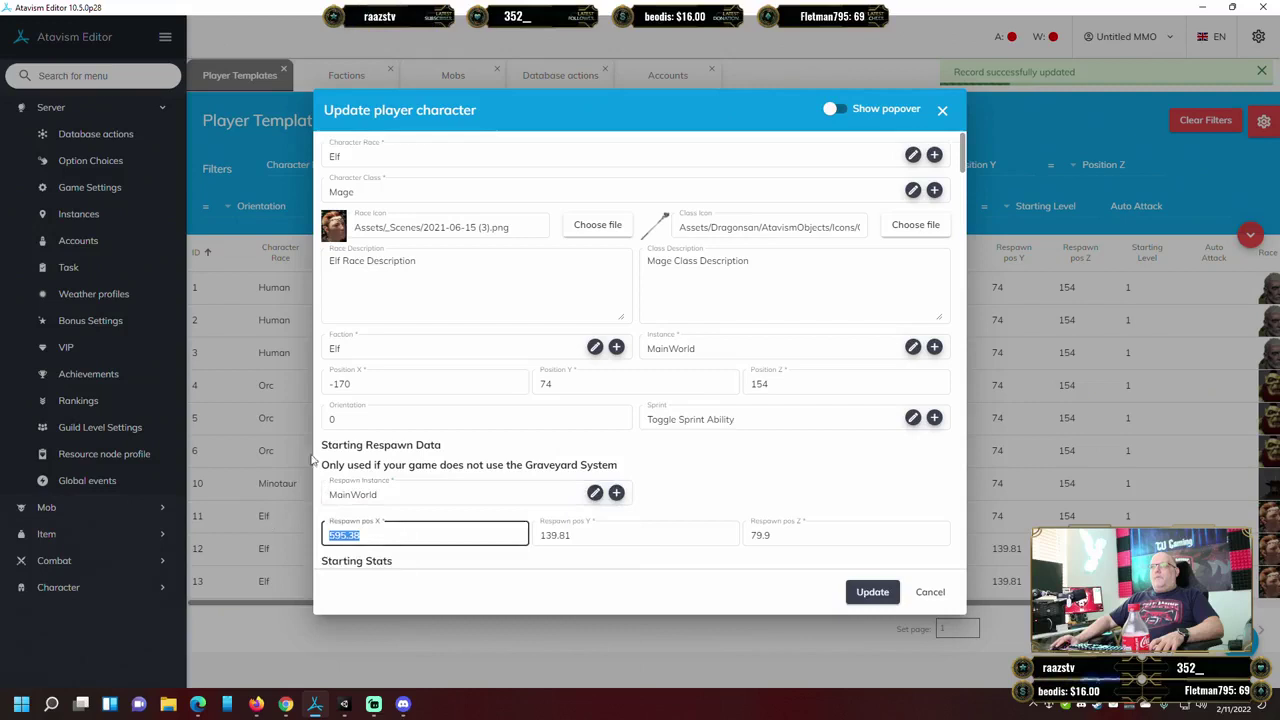
text(-170)
key(Tab)
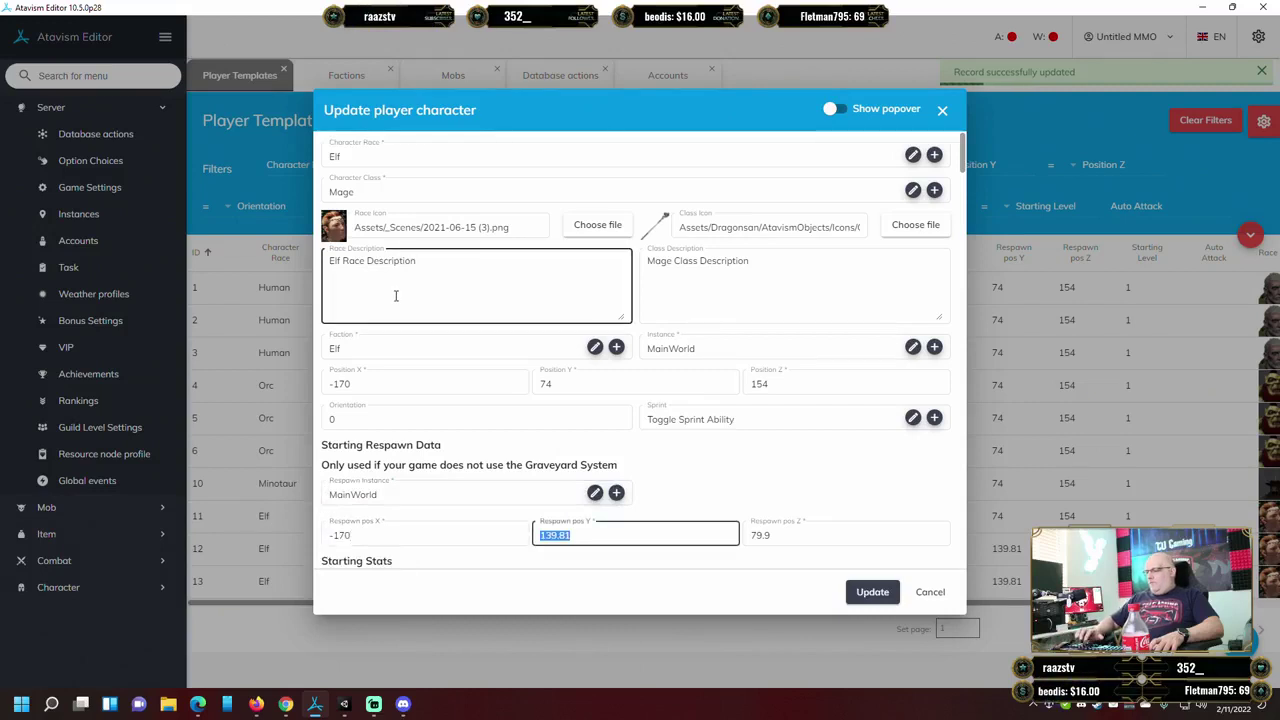
key(Tab)
text(1)
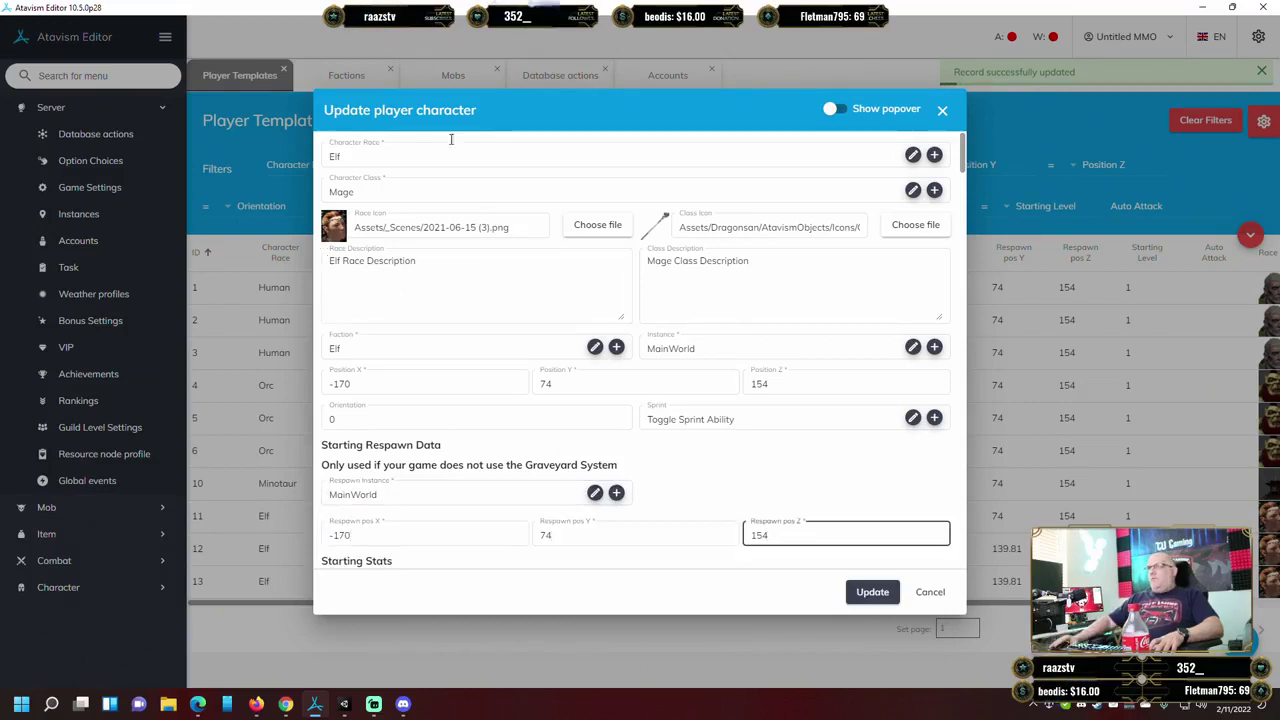
click(872, 592)
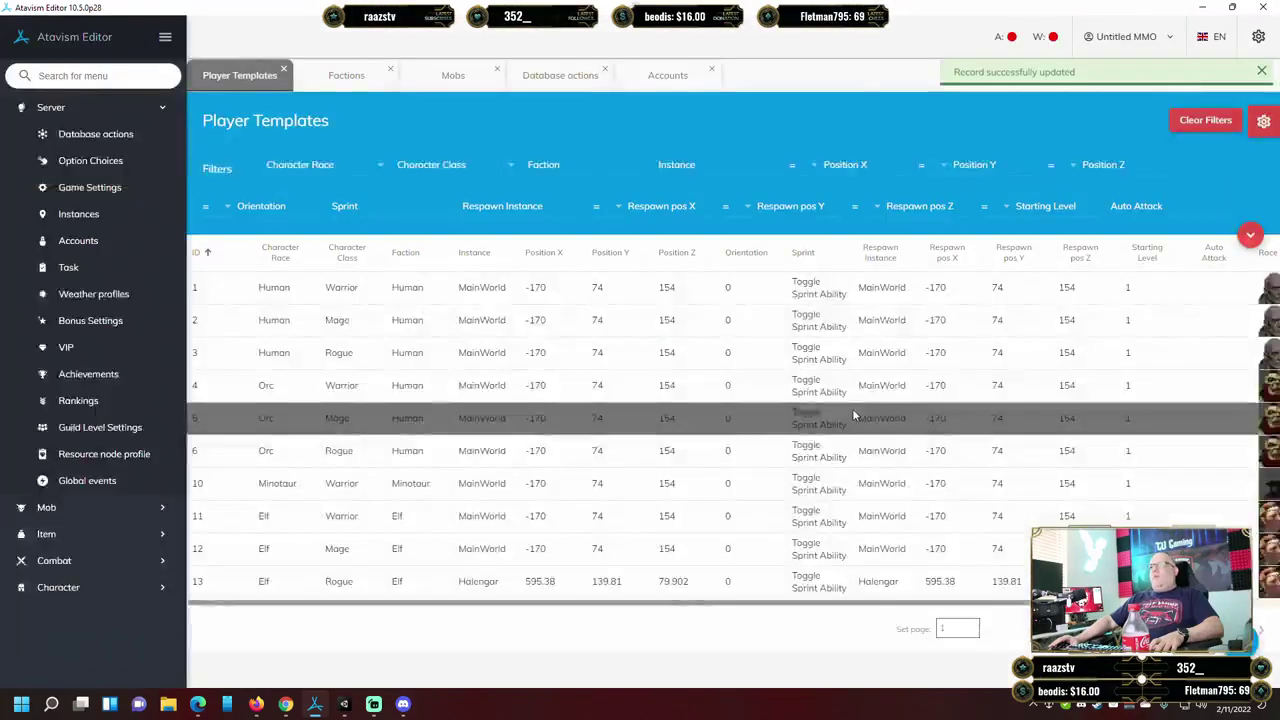
Edit the Elf Rogue template, setting its spawn instance to MainWorld at position -170, 74, 154.
right_click(484, 577)
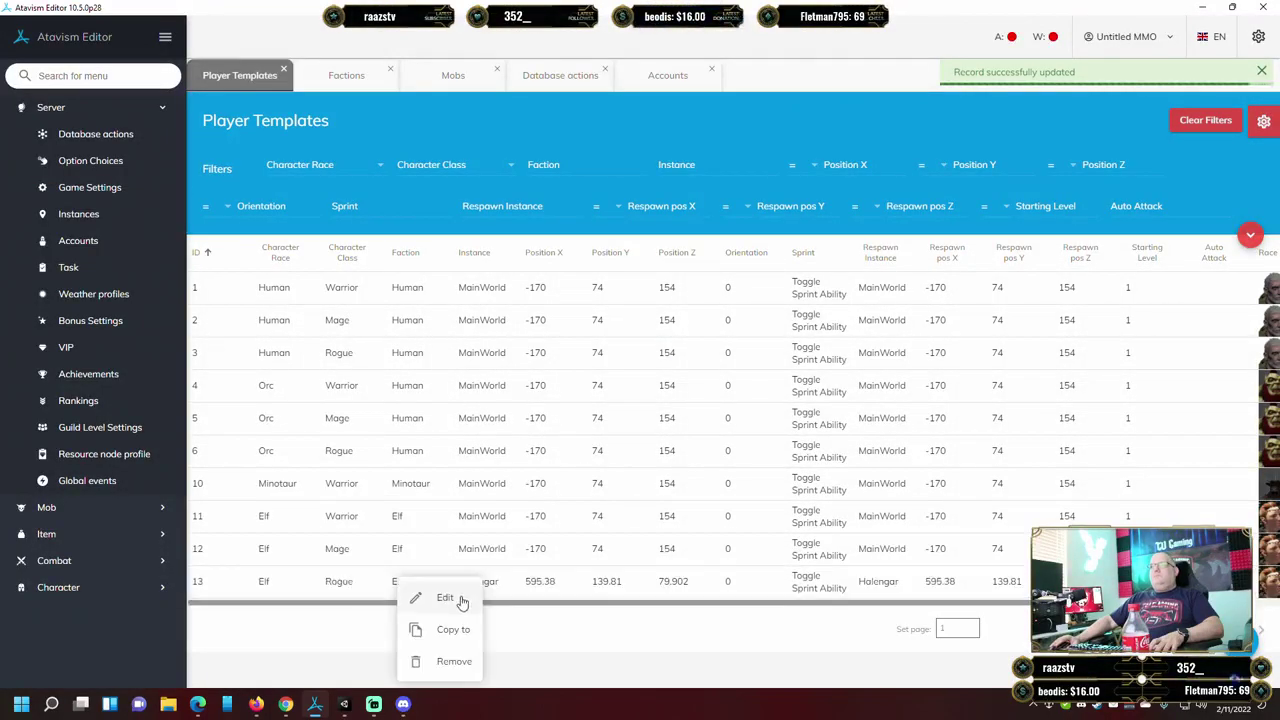
click(460, 600)
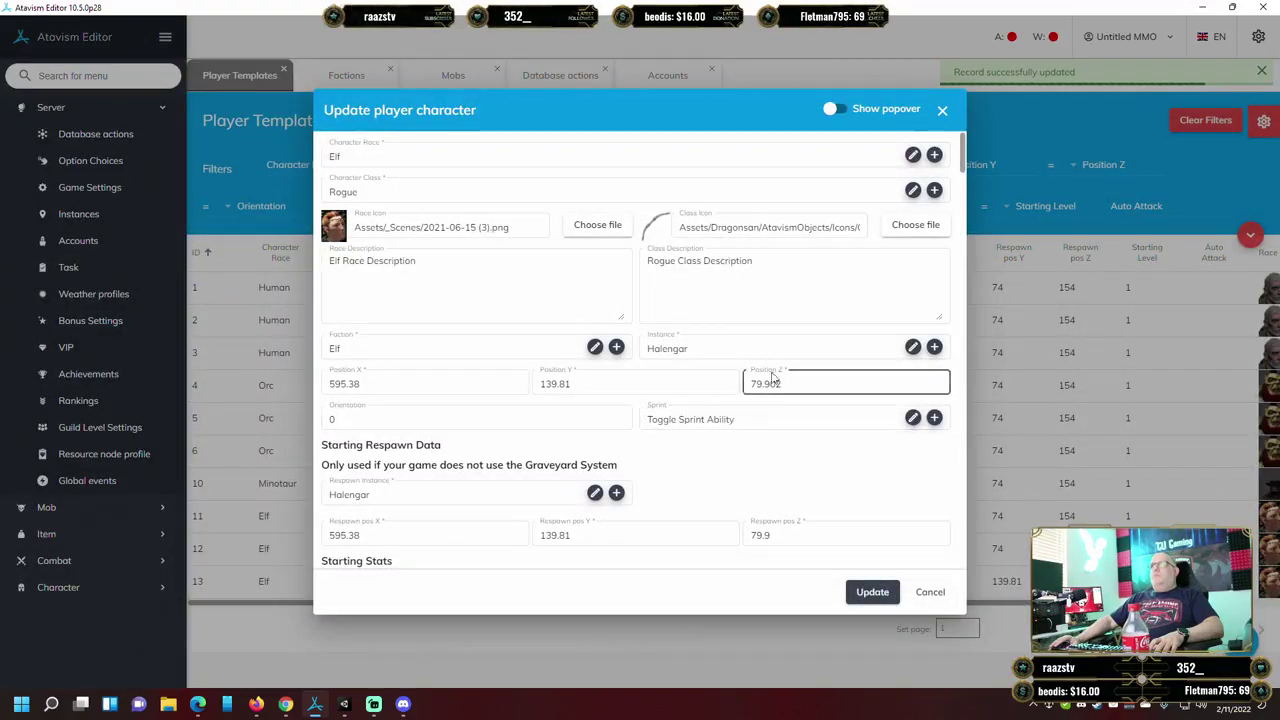
click(742, 348)
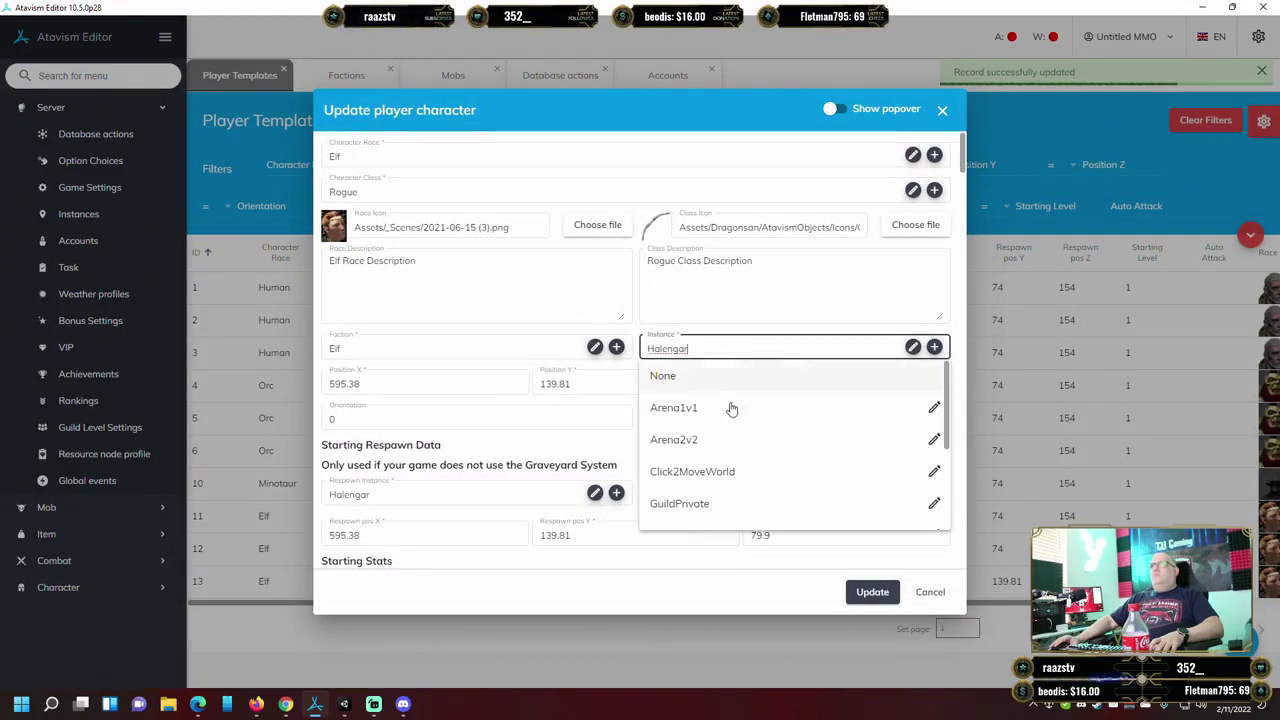
scroll(731, 434, down, 3)
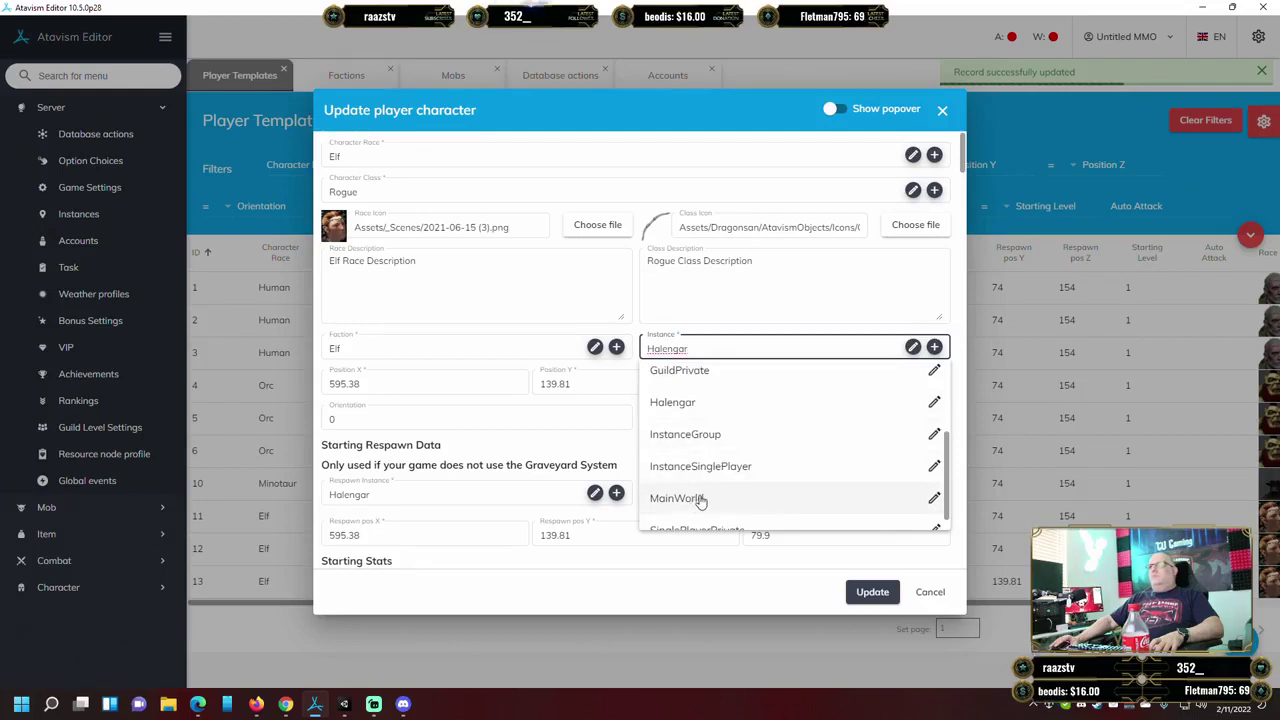
click(701, 500)
click(432, 389)
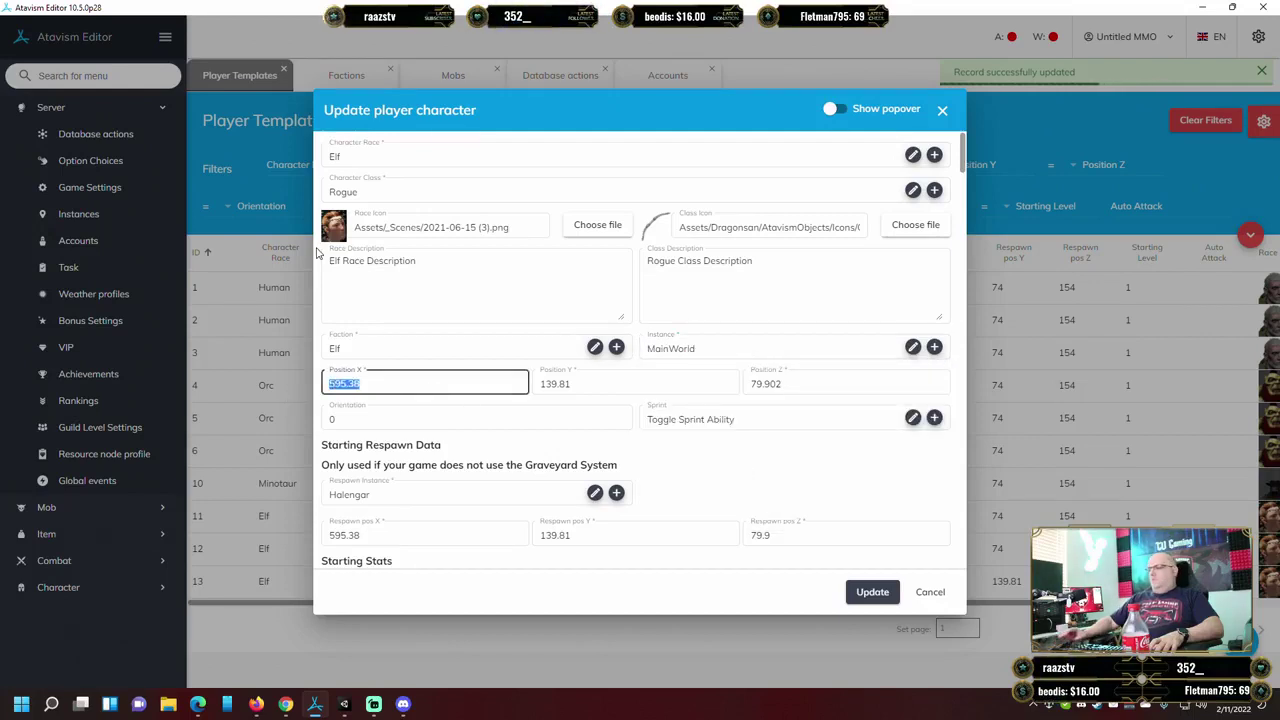
text(-170)
key(Tab)
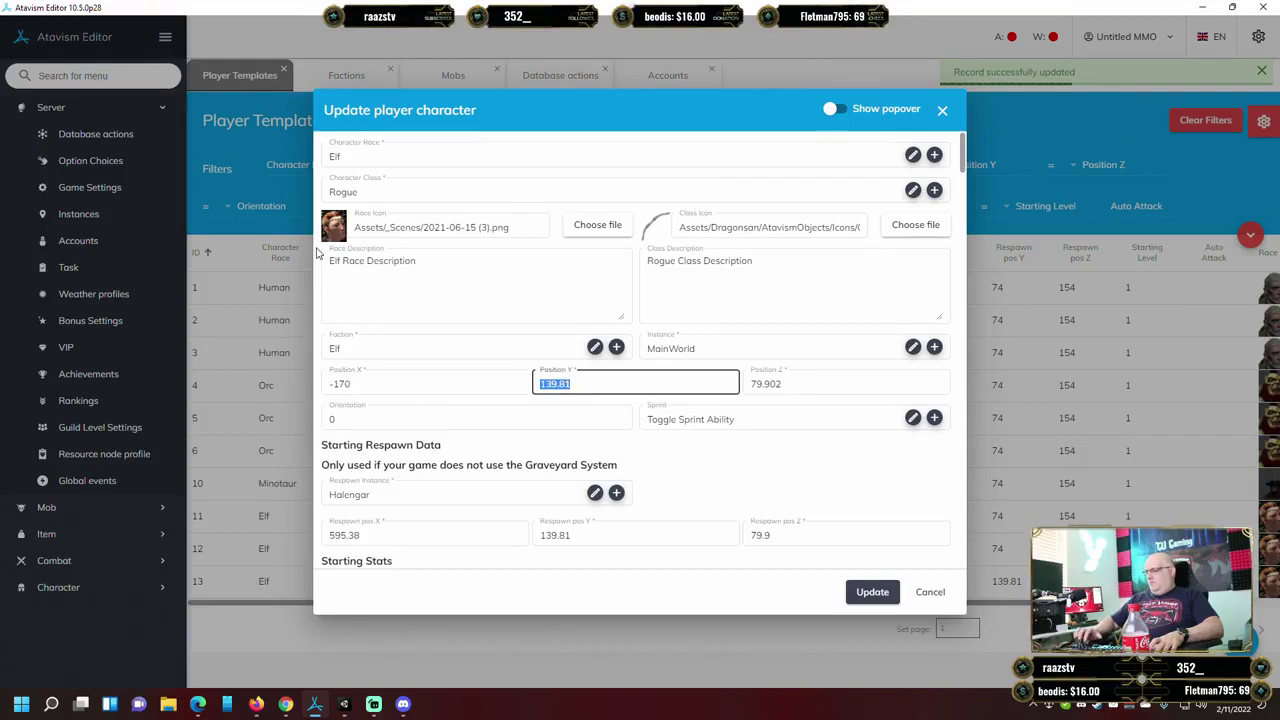
text(74)
key(Tab)
text(15)
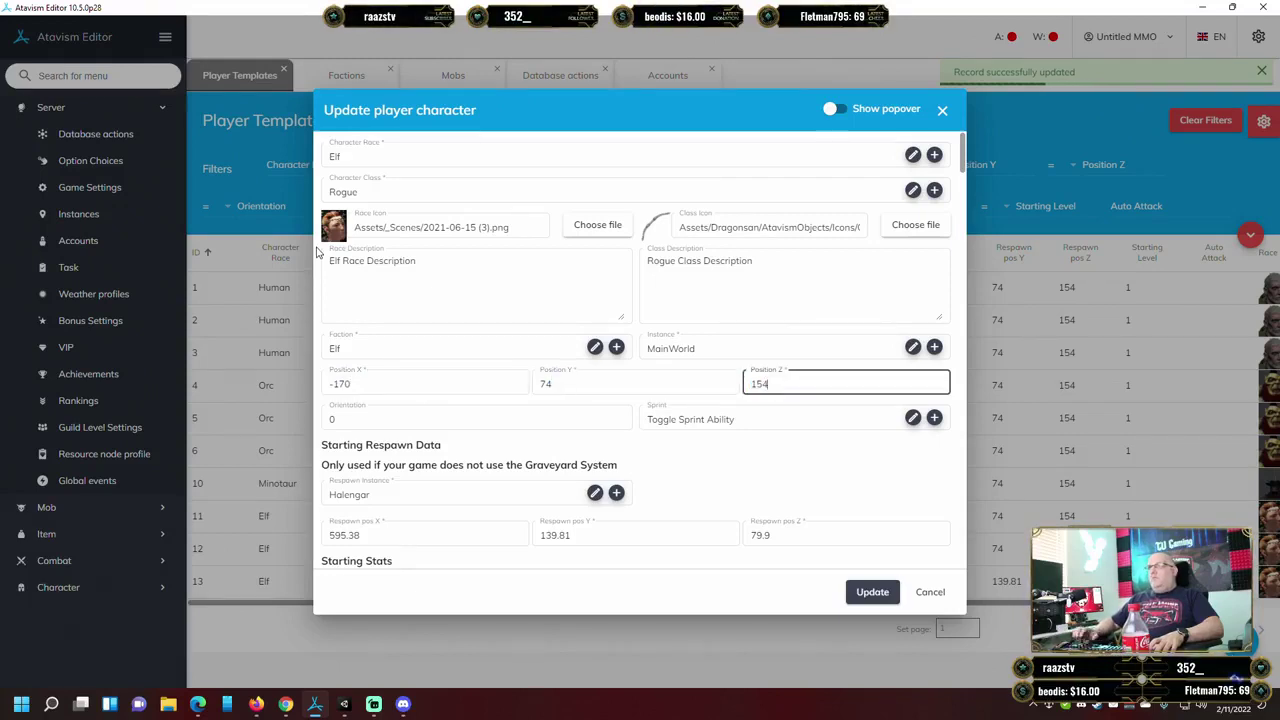
Set the Elf Rogue respawn instance to MainWorld at -170, 74, 154 and update the template.
click(430, 494)
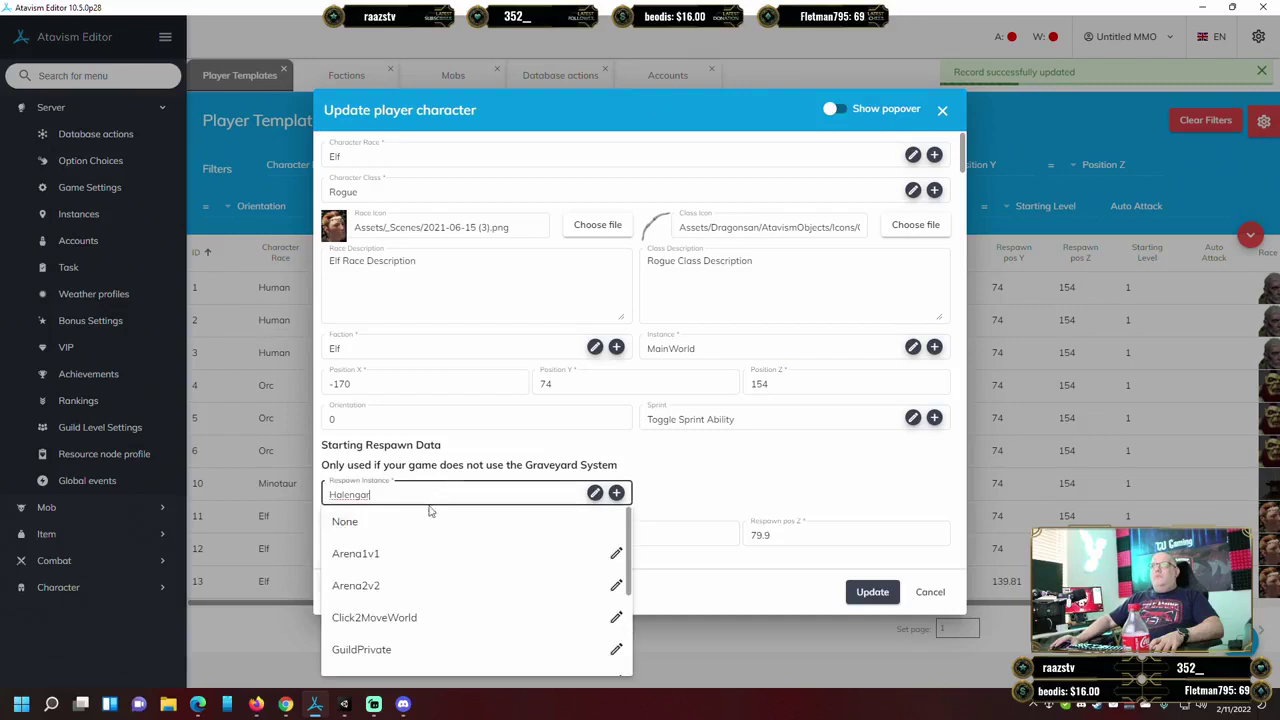
scroll(409, 597, down, 2)
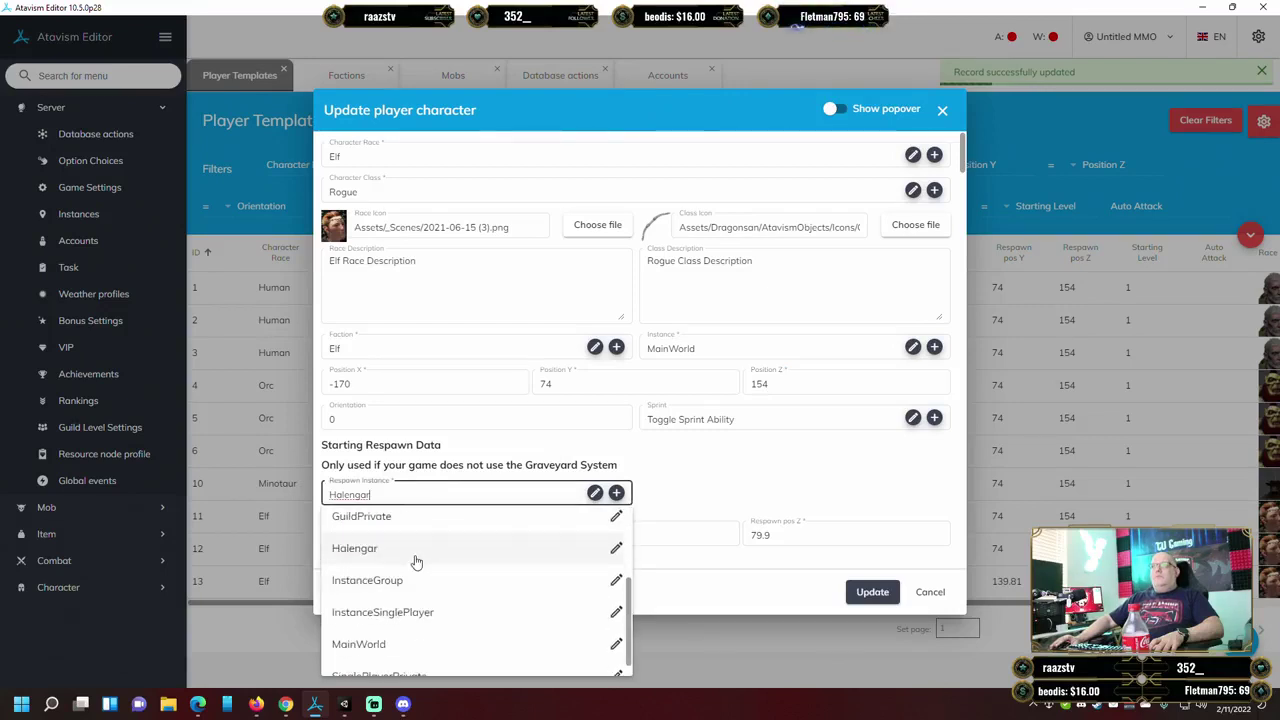
click(392, 644)
click(392, 535)
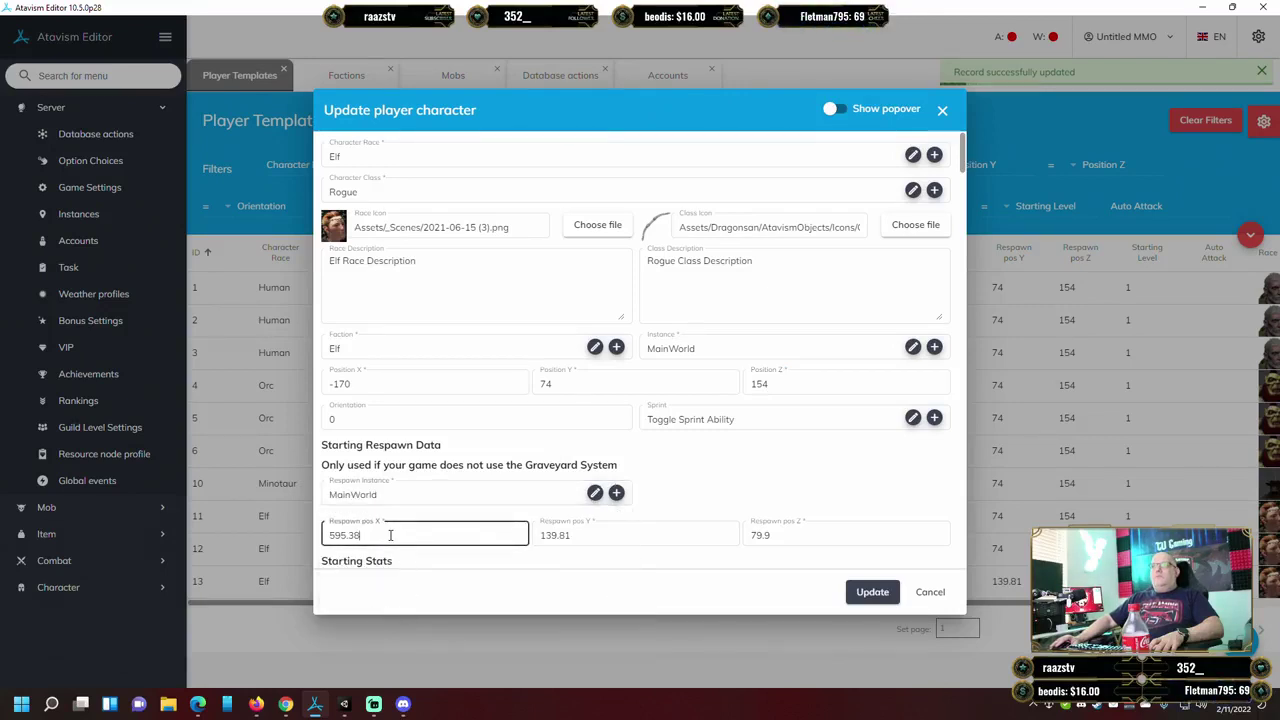
text(-170)
key(Tab)
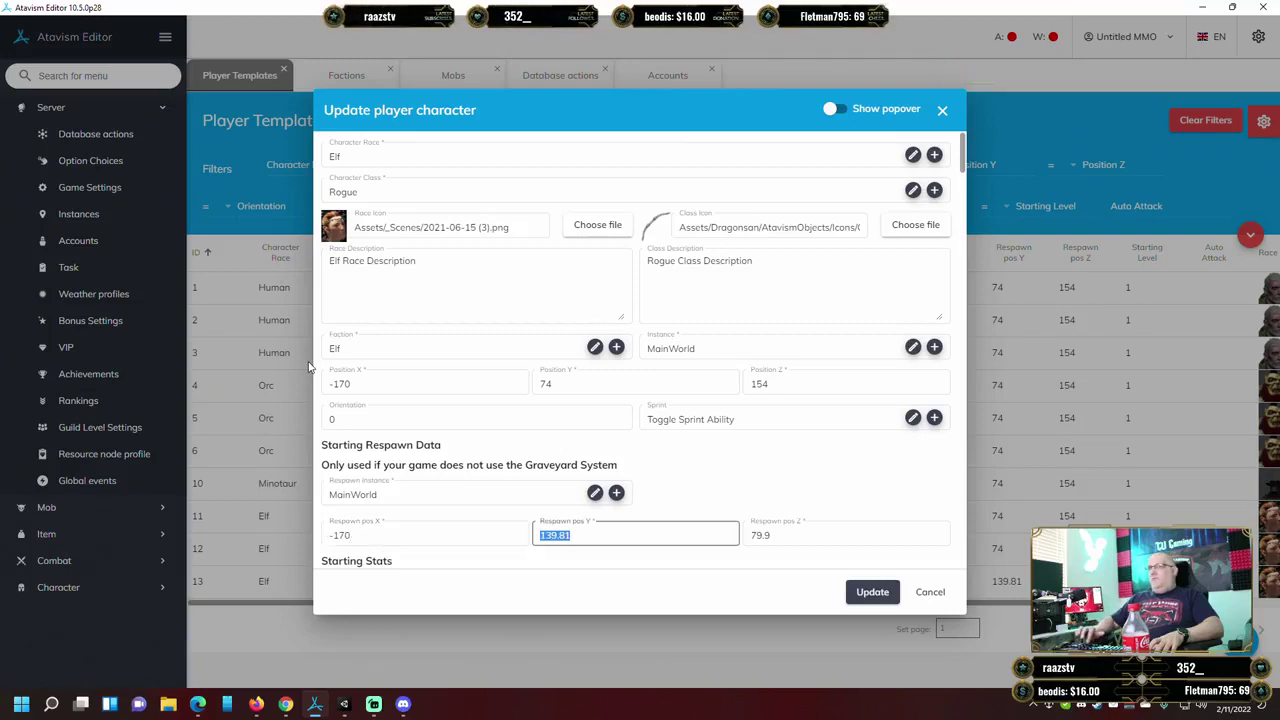
text(74)
key(Tab)
text(1)
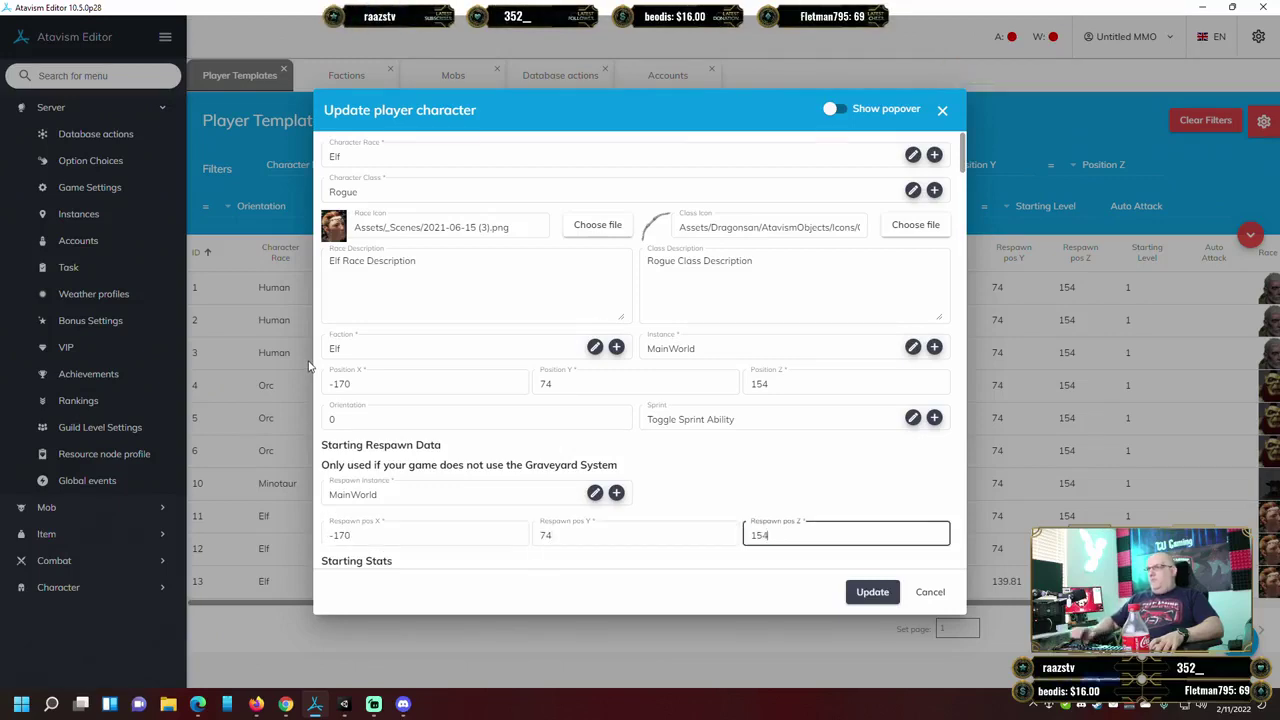
text(54)
click(869, 594)
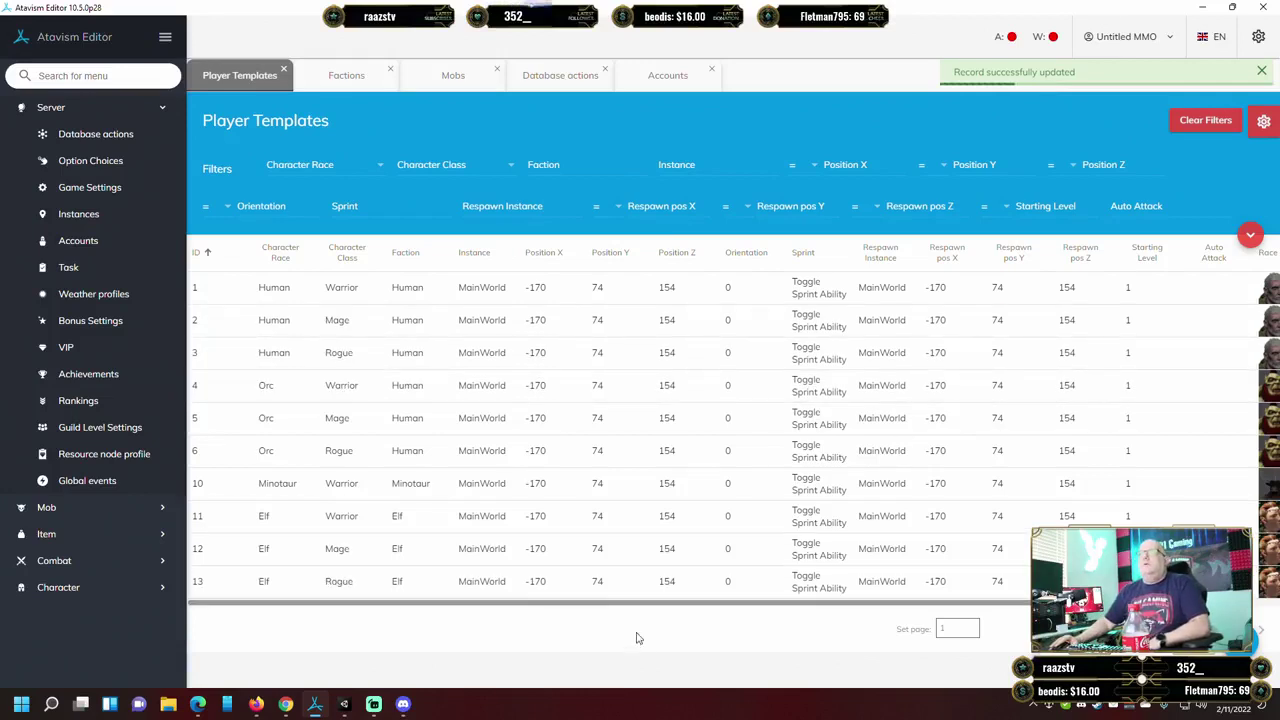
Return to Atavism Editor from Unity and show the accounts list.
click(344, 704)
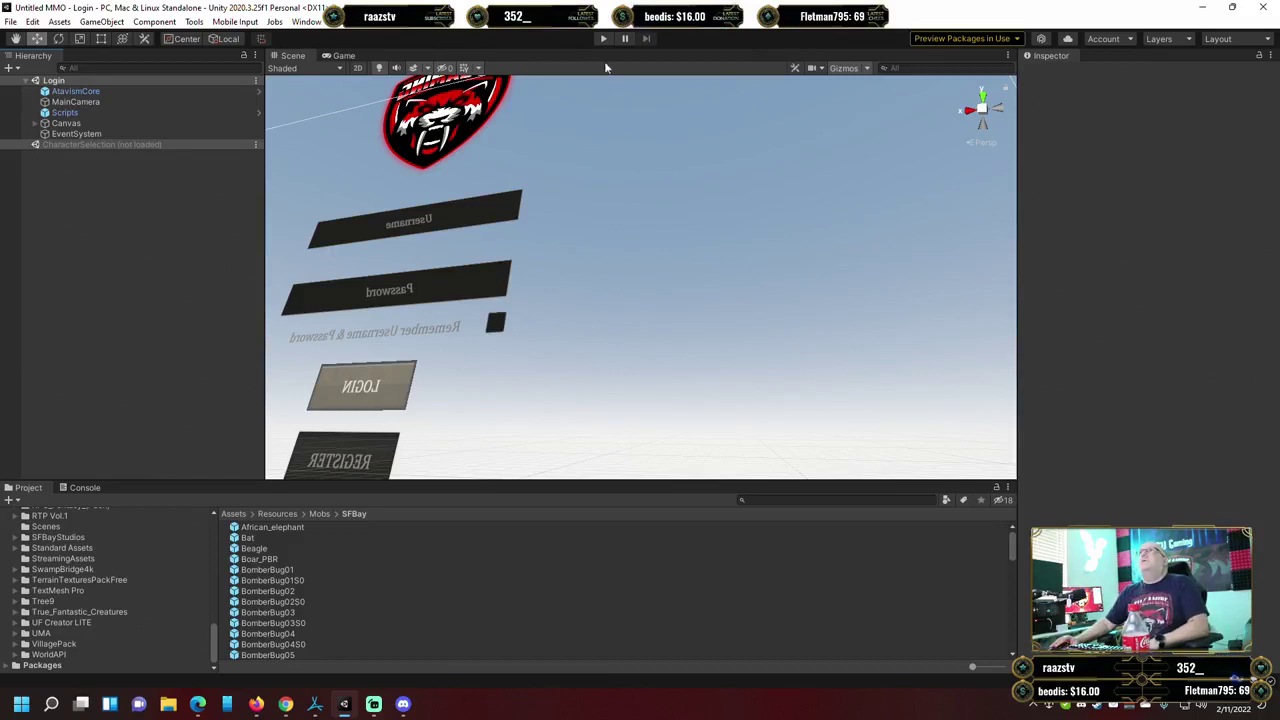
mouse_move(392, 708)
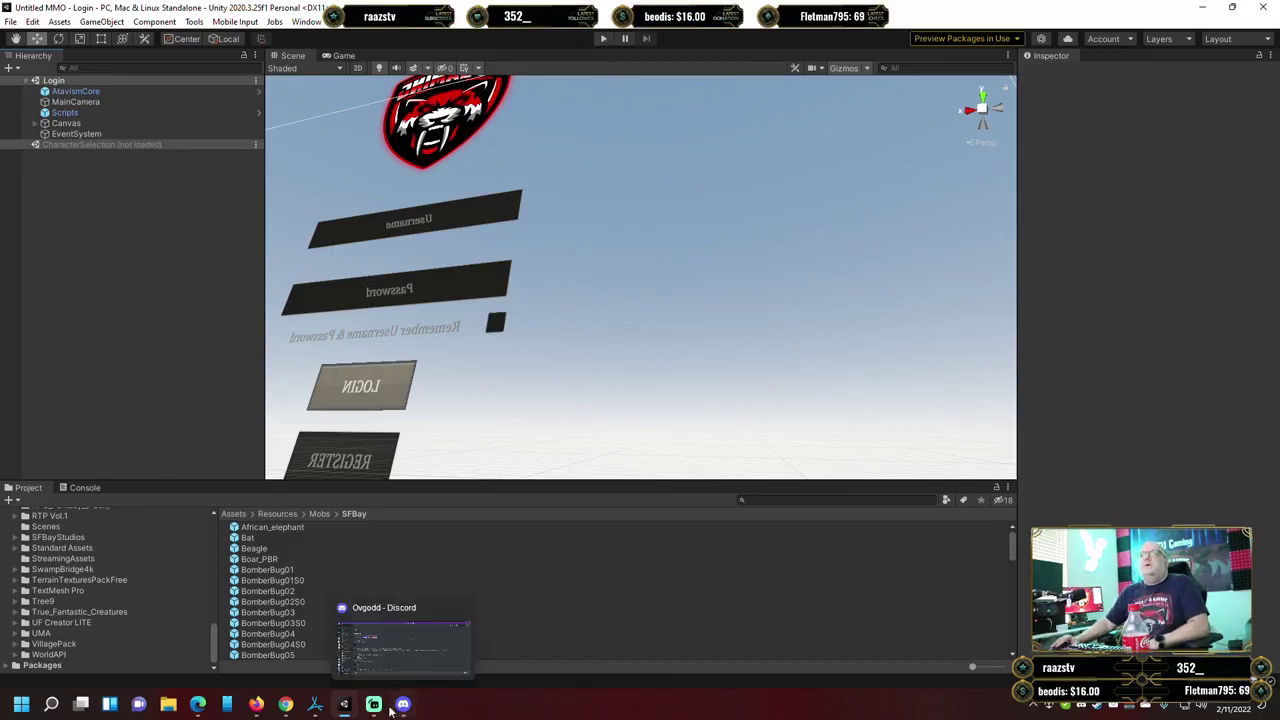
click(315, 704)
click(655, 76)
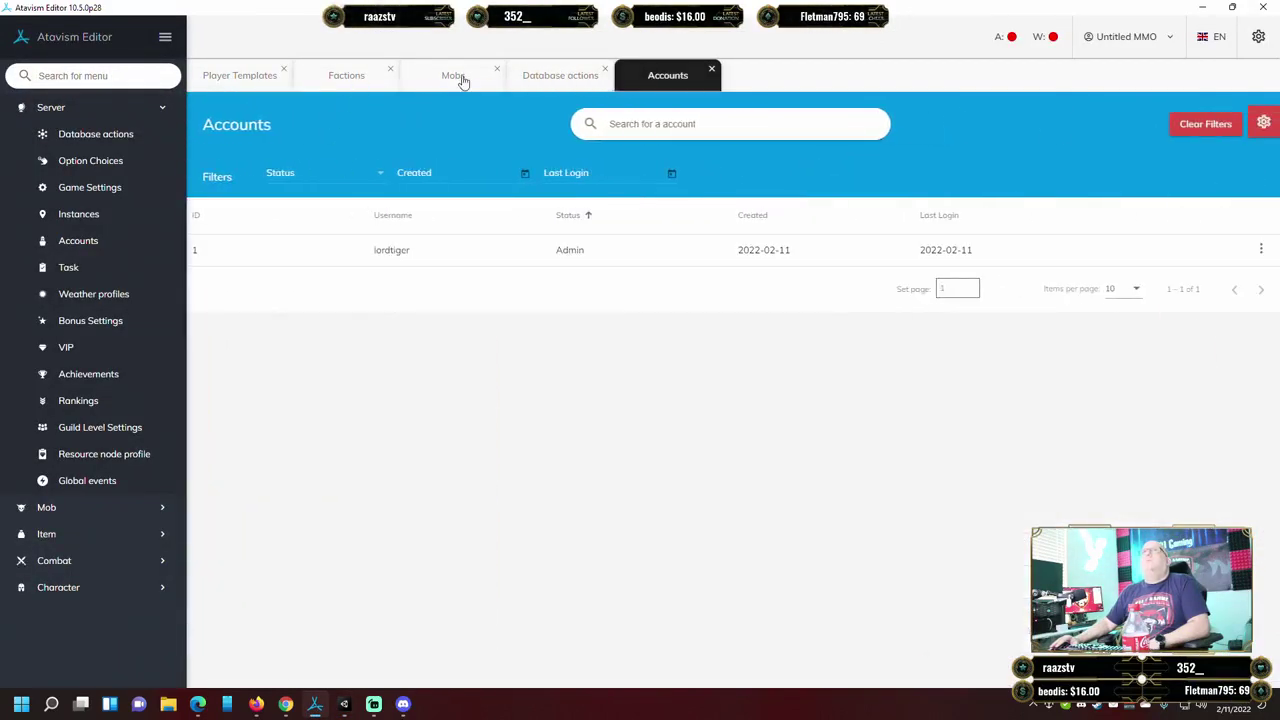
Run and confirm Wipe Characters under Database actions, then minimize Atavism Editor.
click(106, 139)
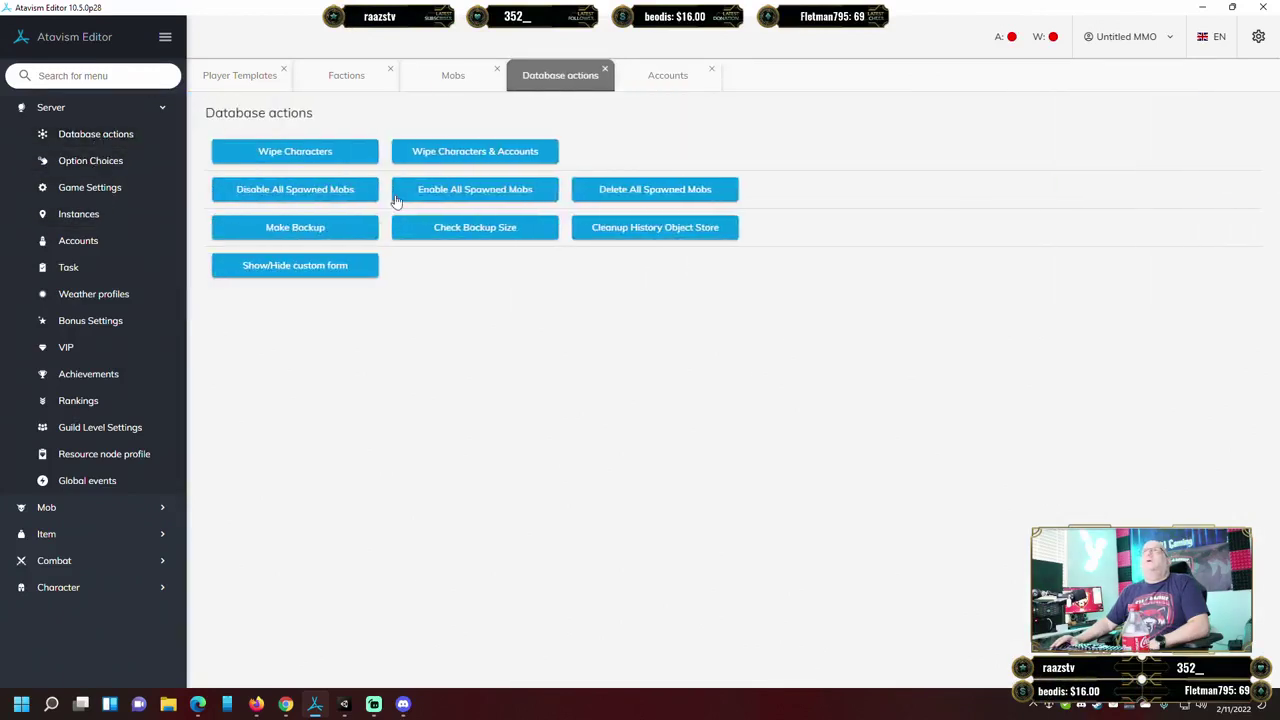
click(316, 162)
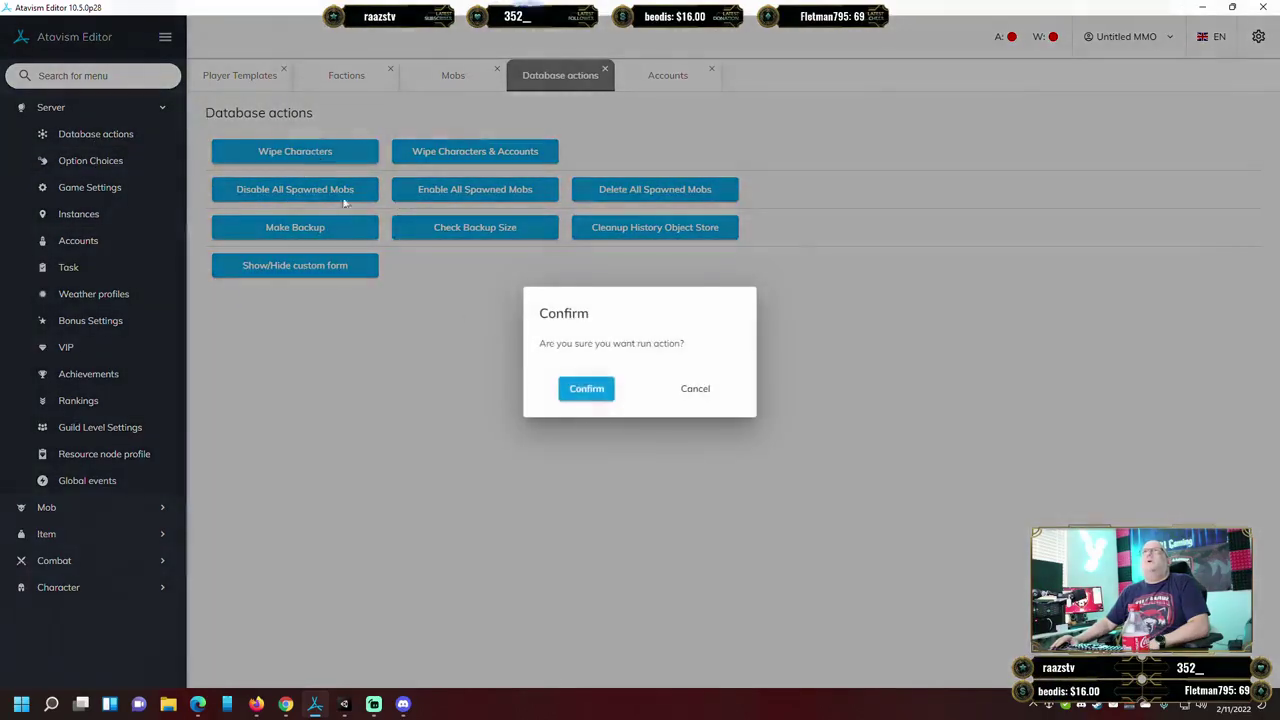
click(587, 389)
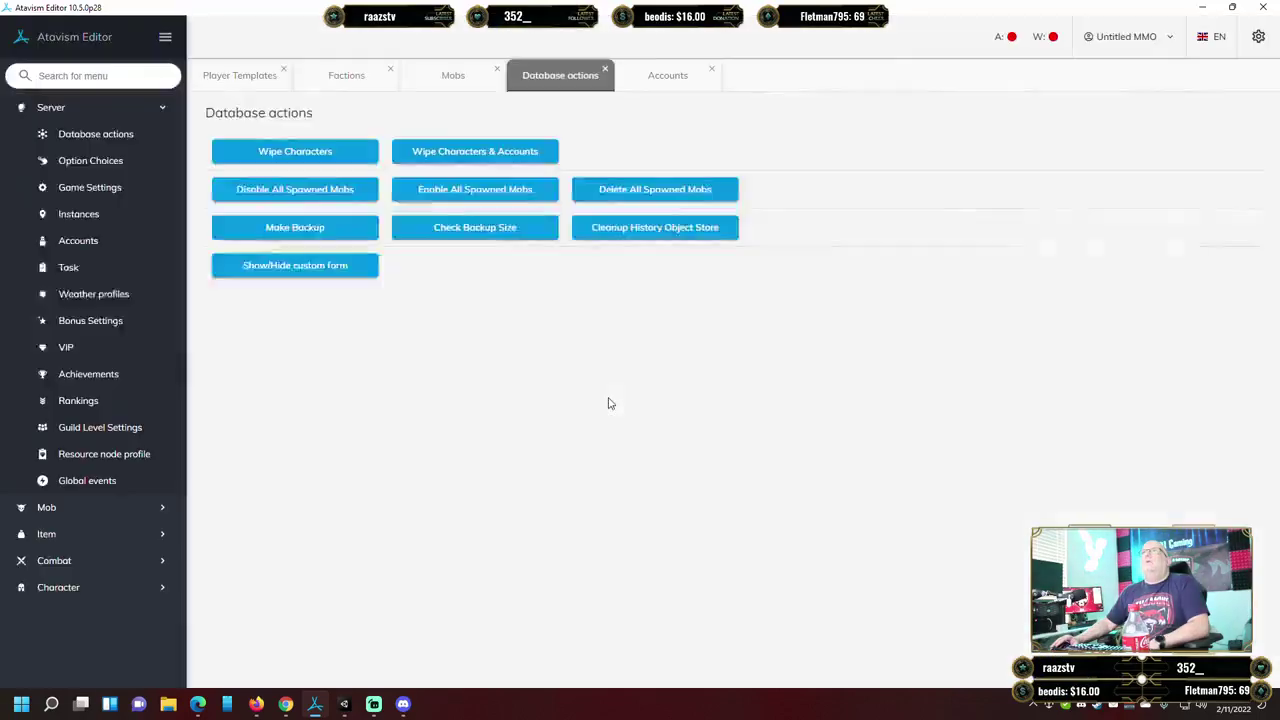
click(1202, 8)
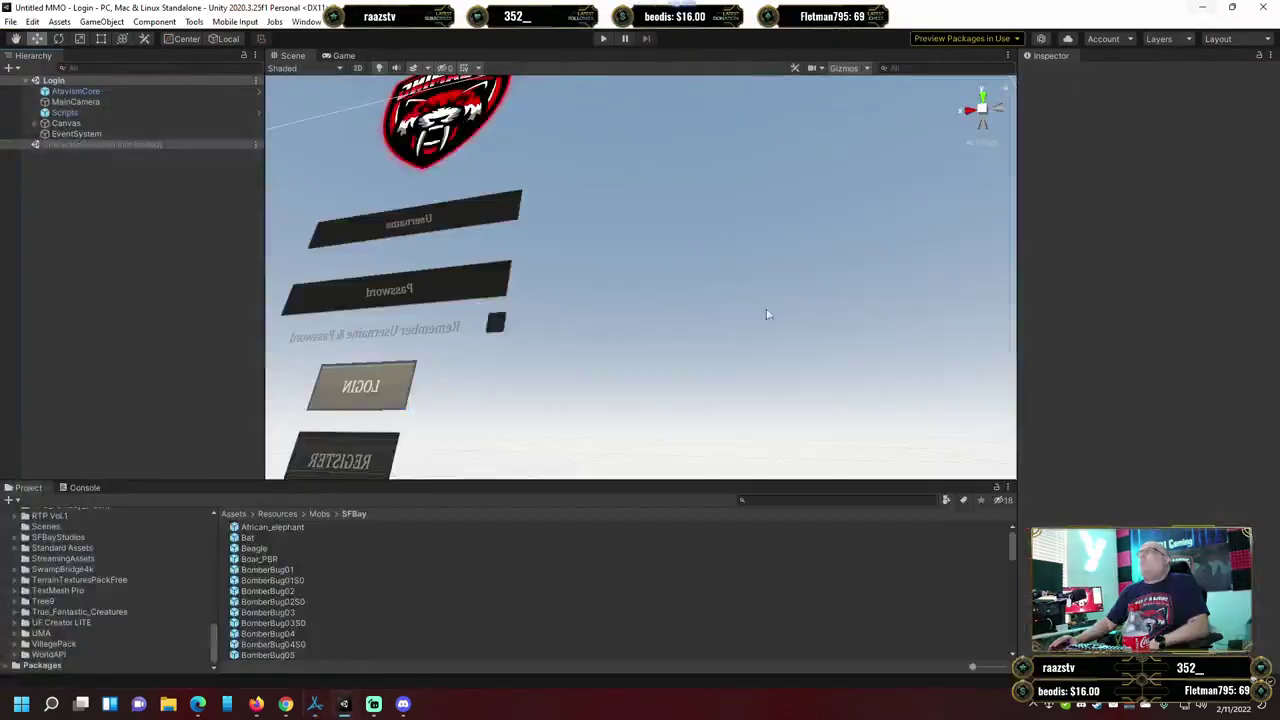
Start Play mode and log in with the admin account's username and password.
click(603, 39)
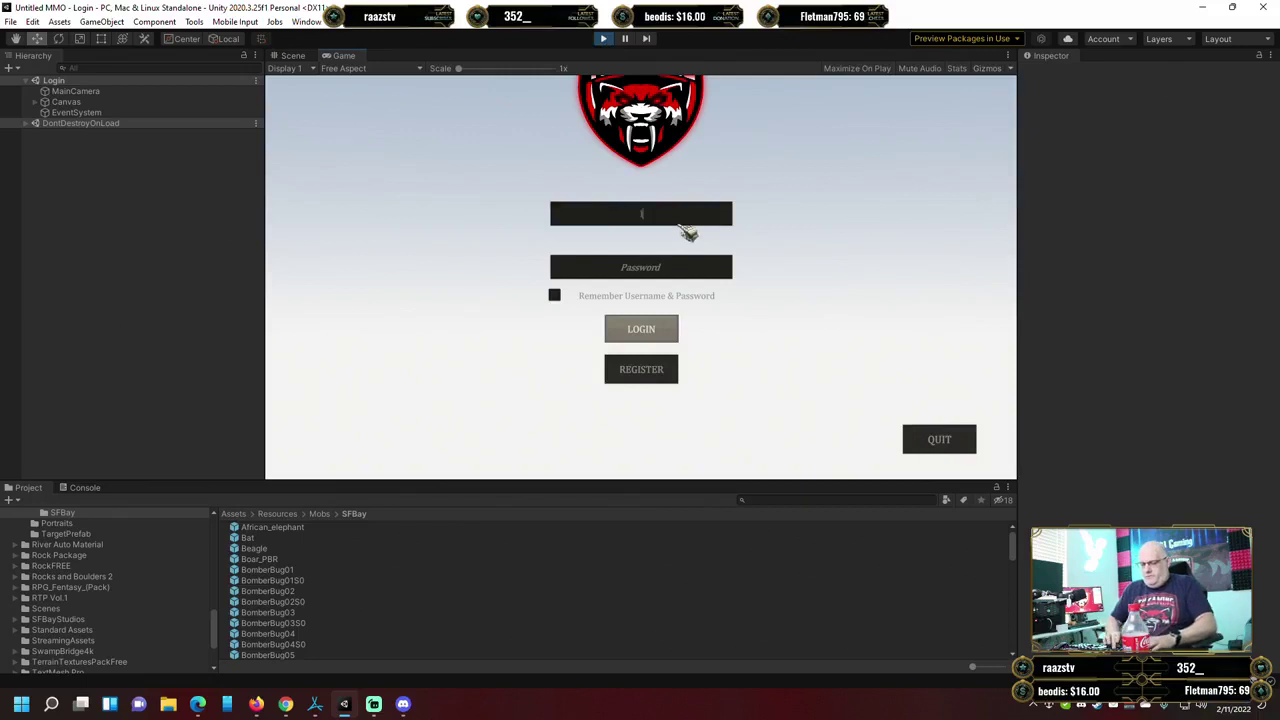
text(lordtiger)
key(Tab)
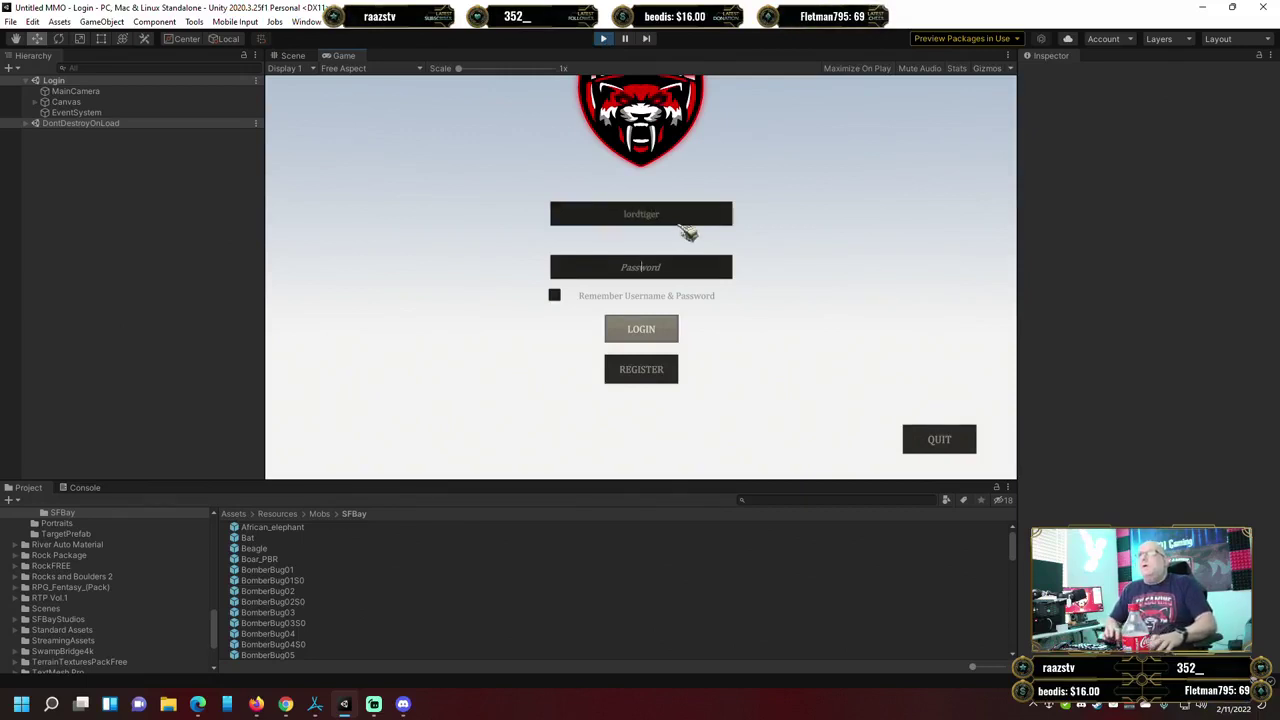
text(**)
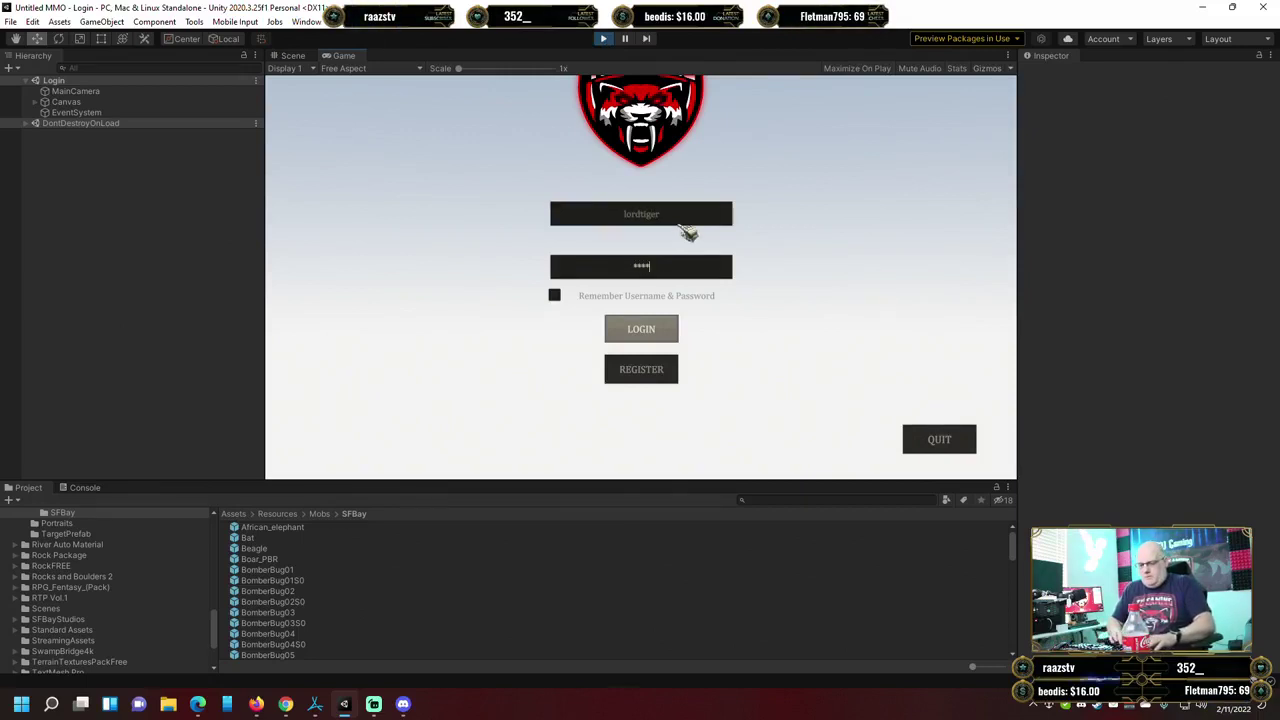
key(Return)
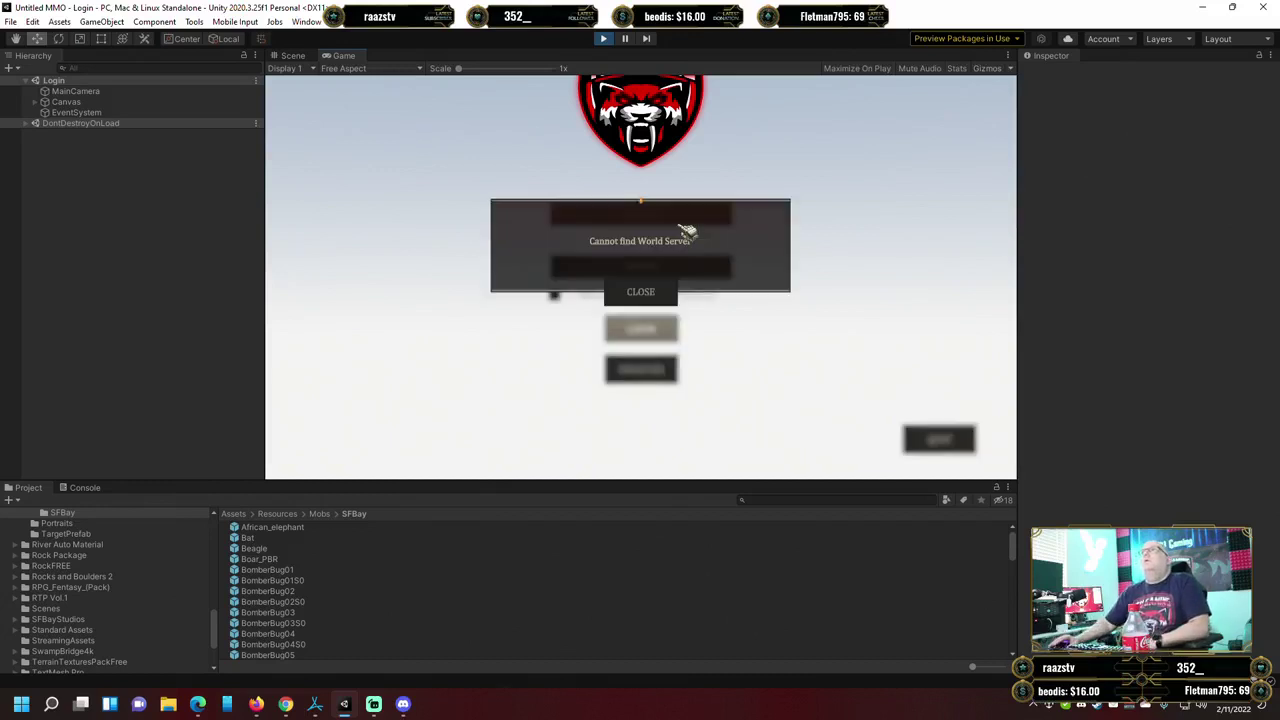
Dismiss the Cannot find World Server error and retry the login twice.
click(665, 292)
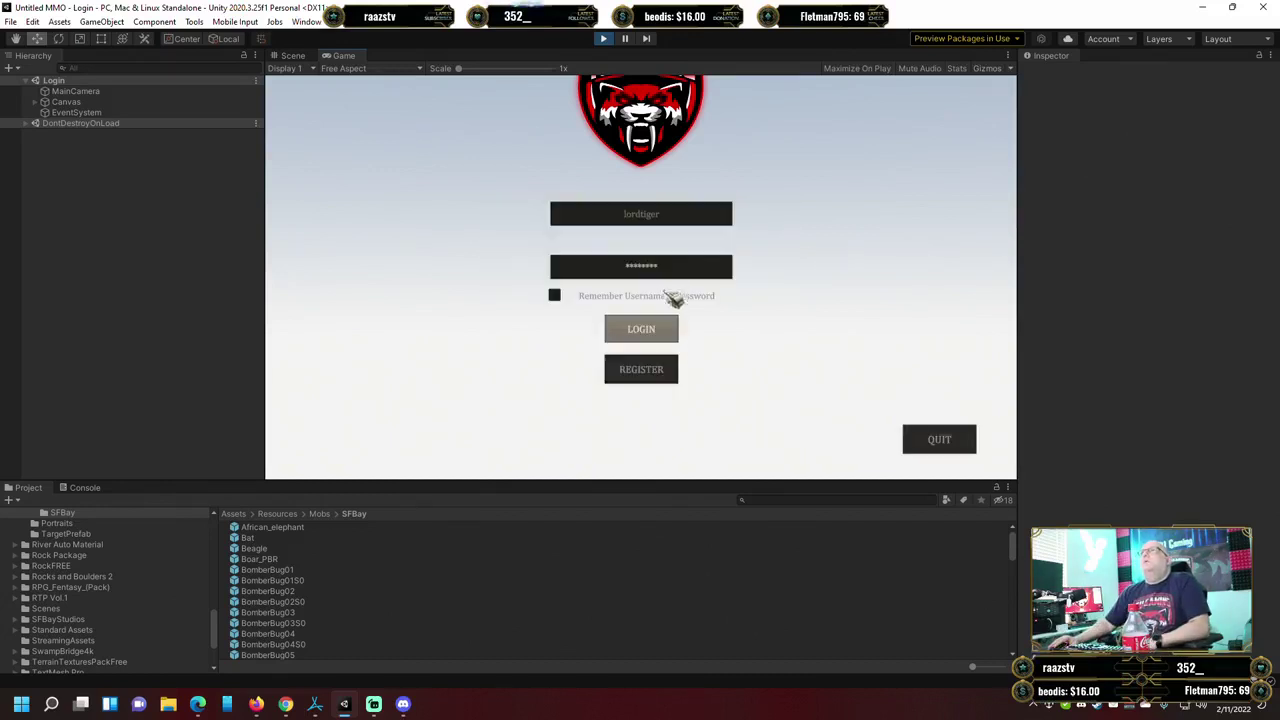
click(662, 336)
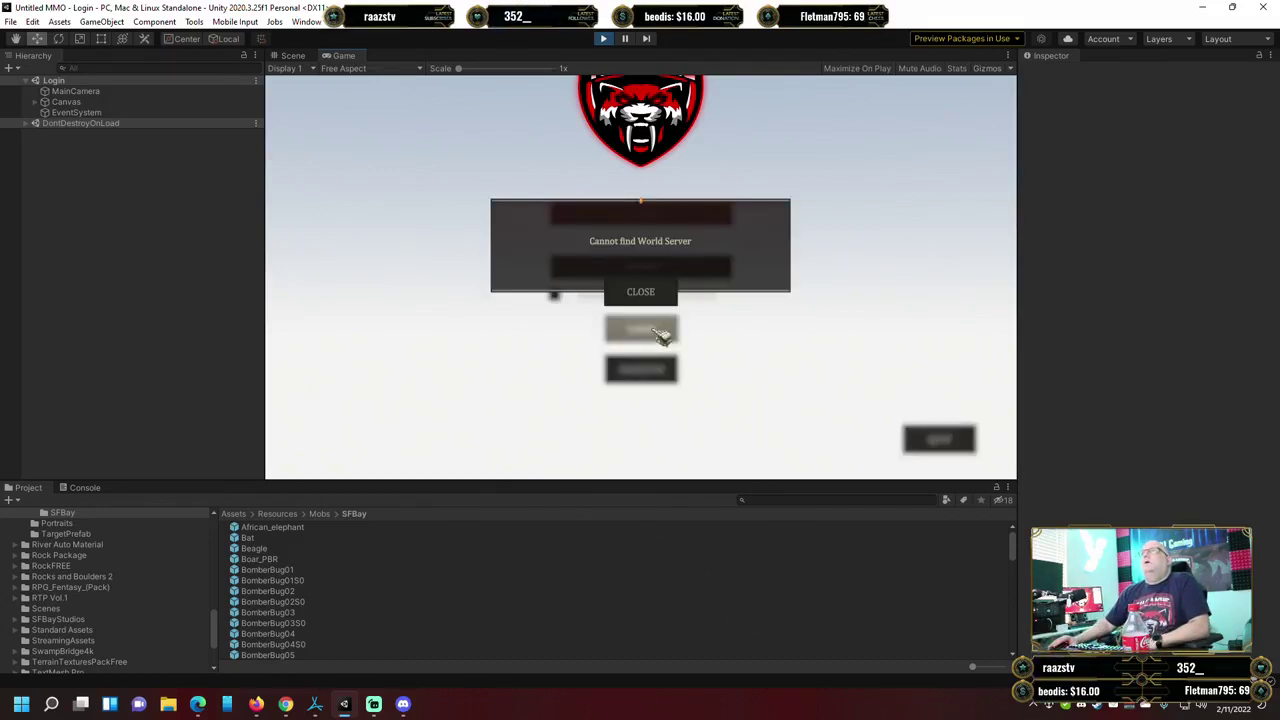
click(663, 300)
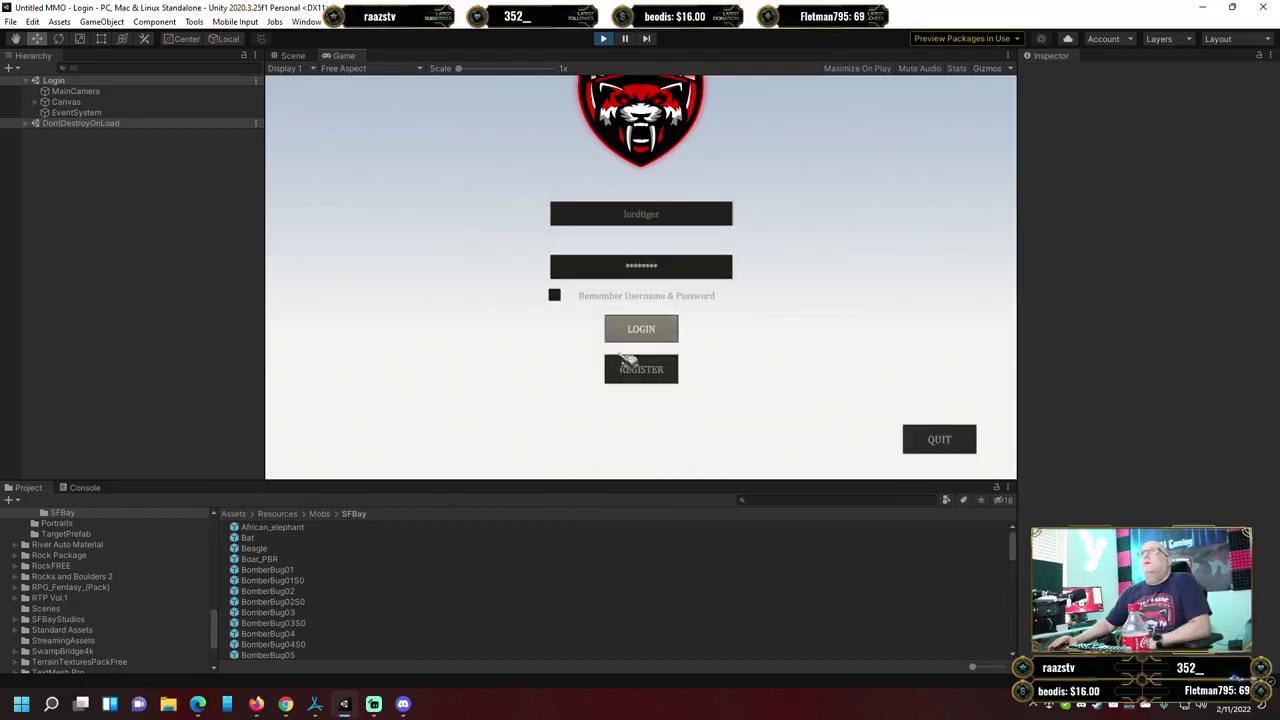
click(662, 337)
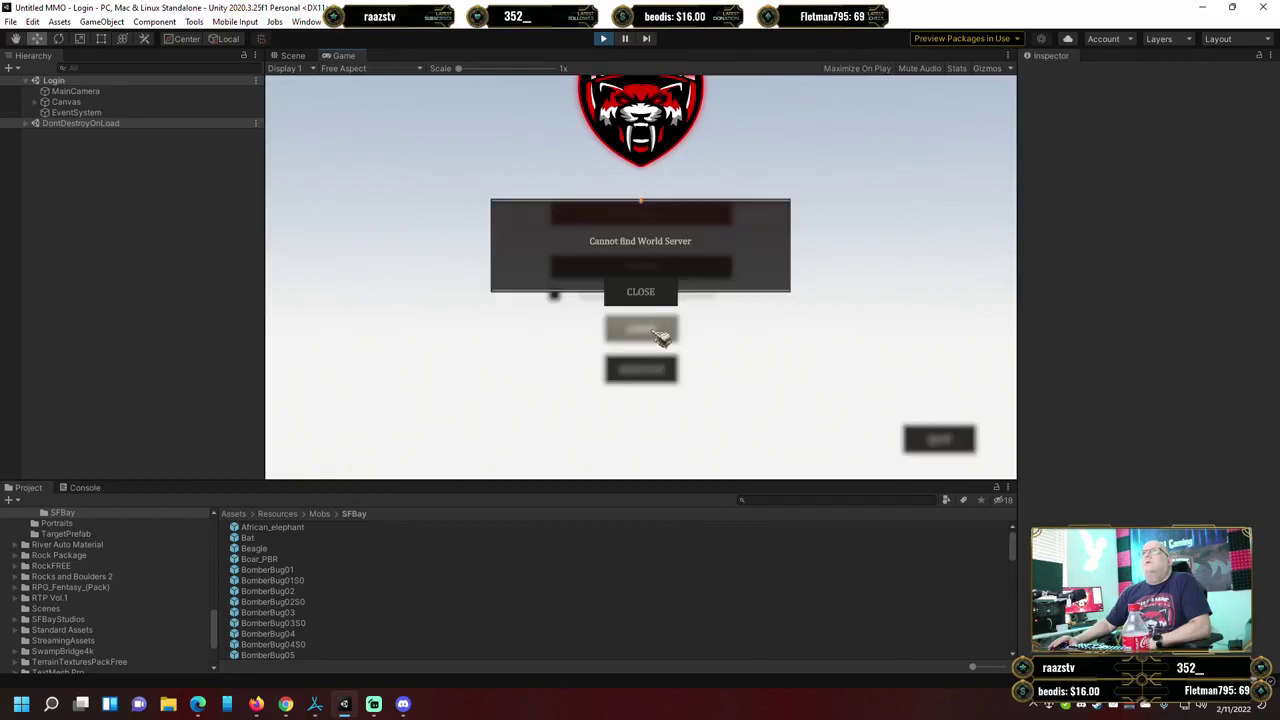
click(655, 293)
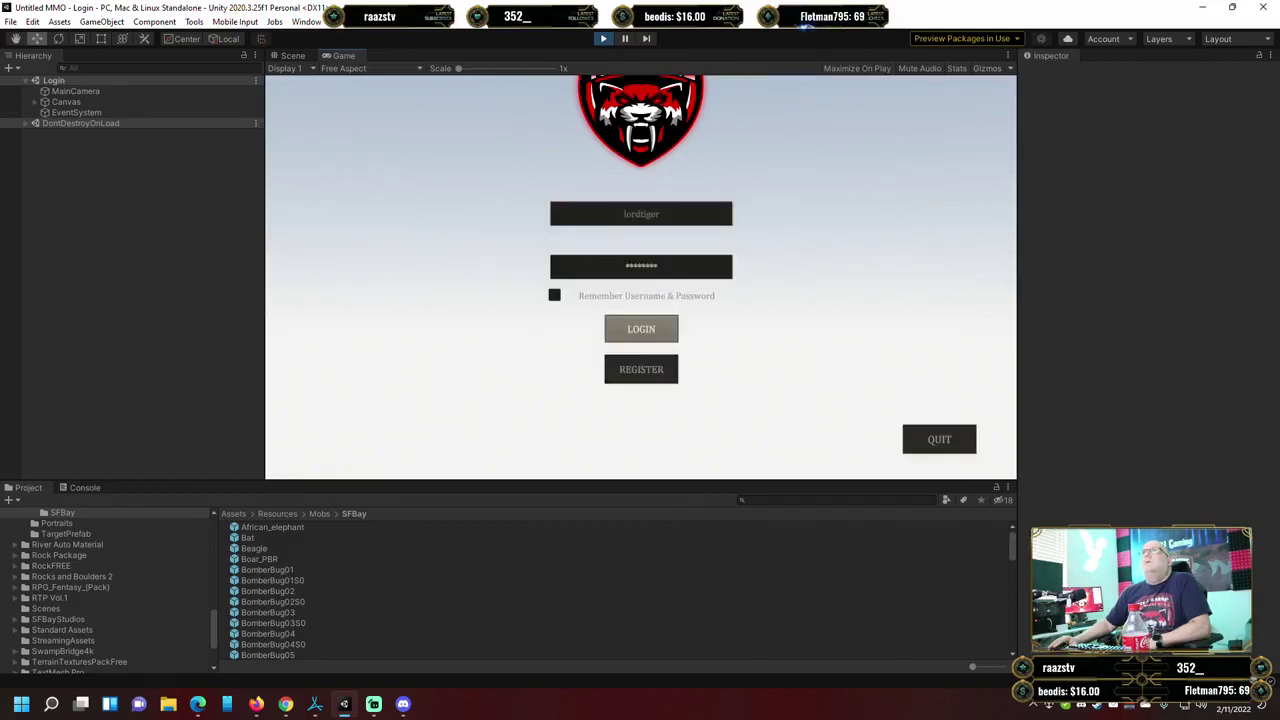
Stop and restart the Unity play test, then open Windows search.
click(604, 40)
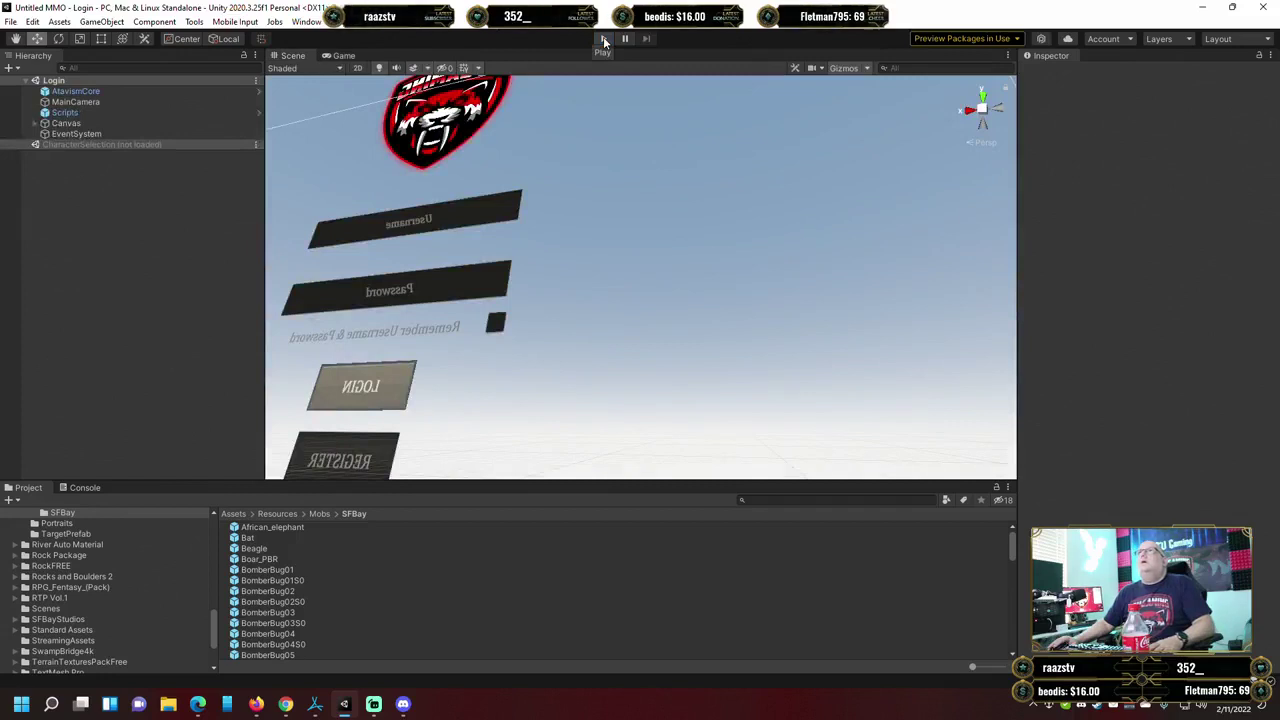
click(604, 40)
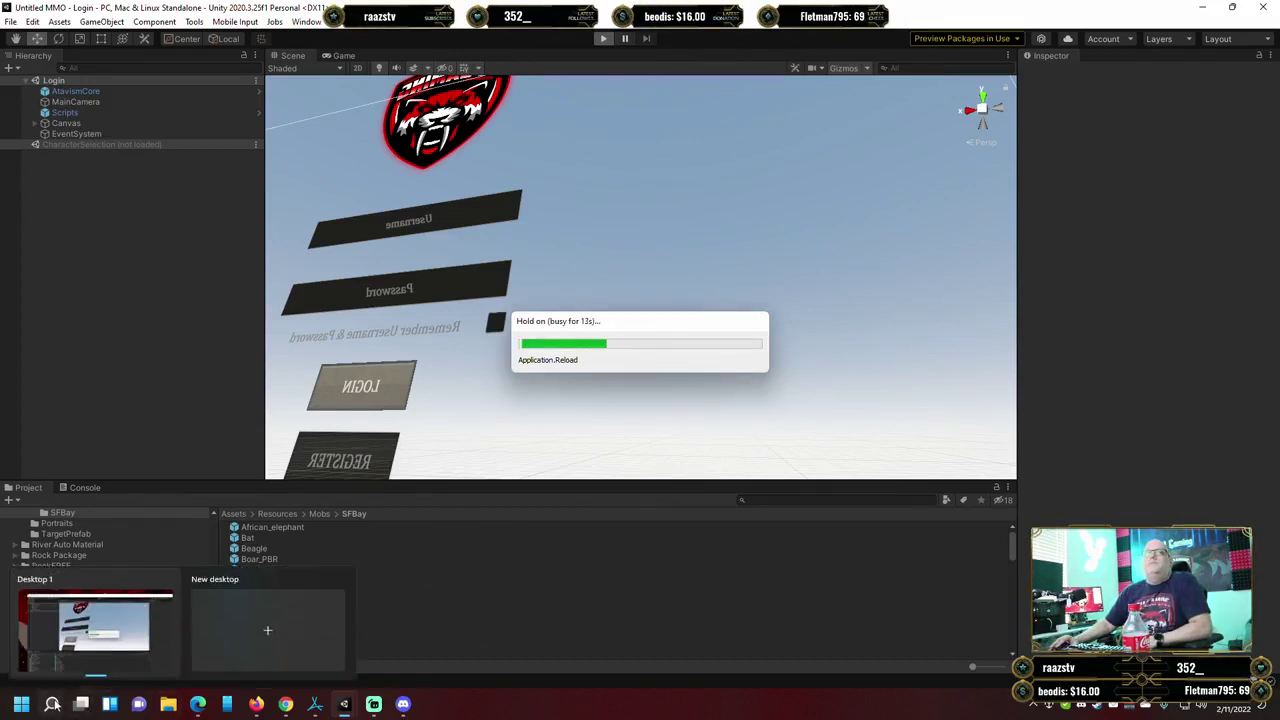
click(51, 704)
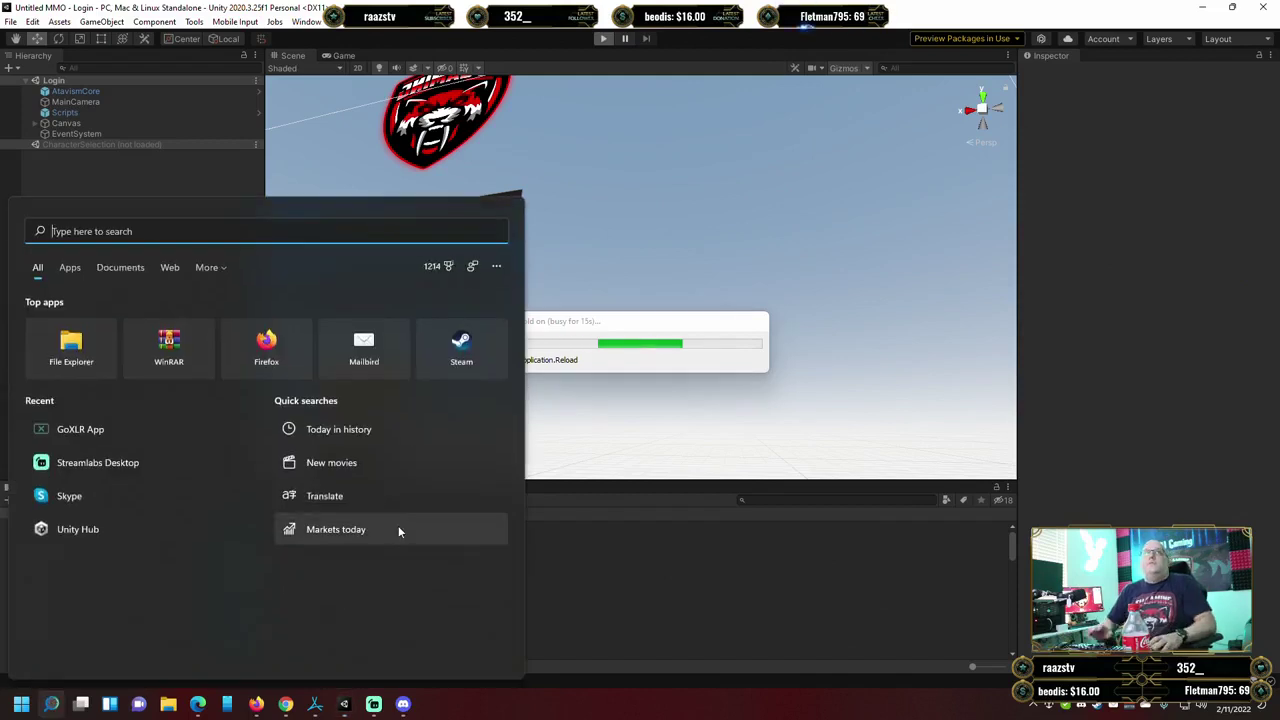
Launch Task Manager from search and end the Unity Editor task.
text(task)
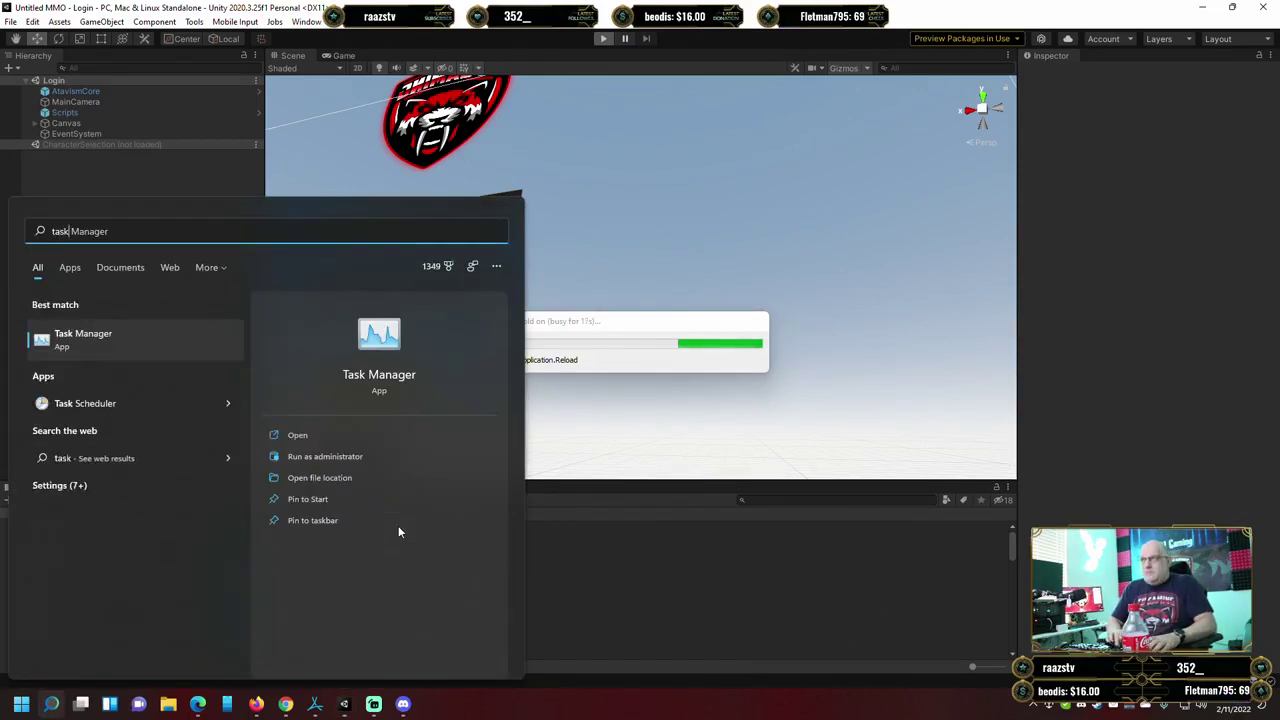
key(Return)
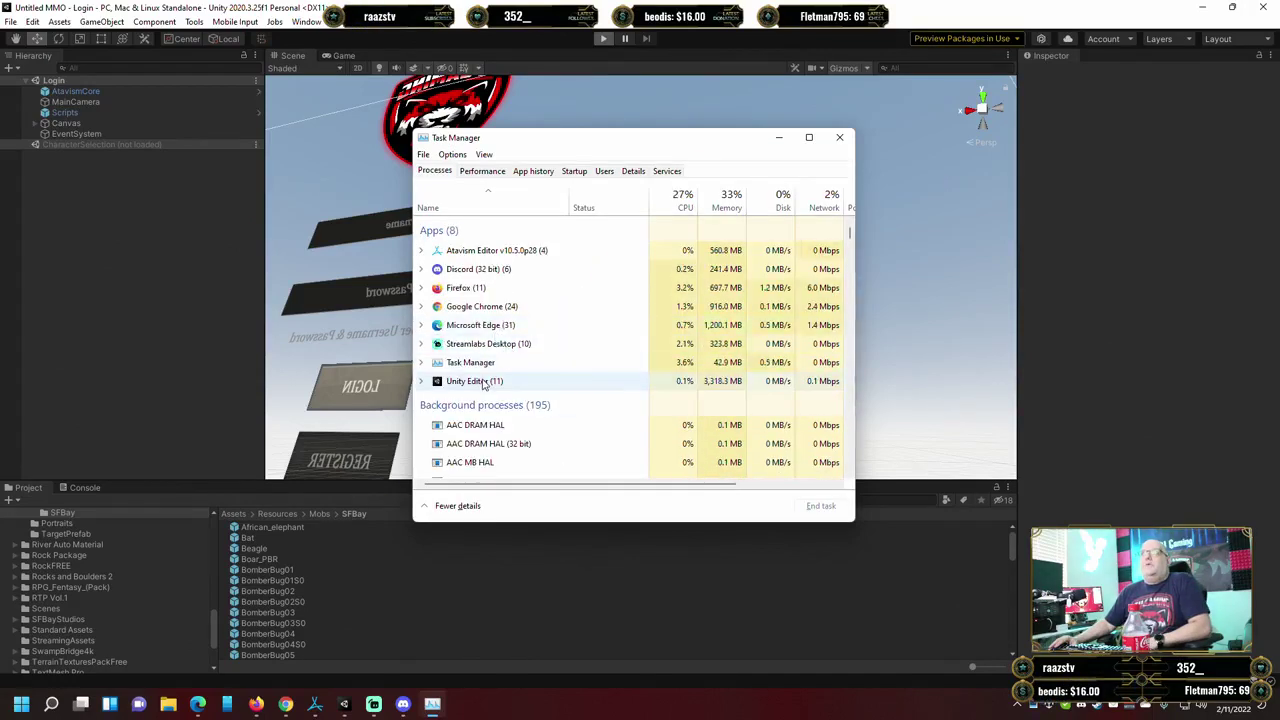
click(485, 383)
click(818, 507)
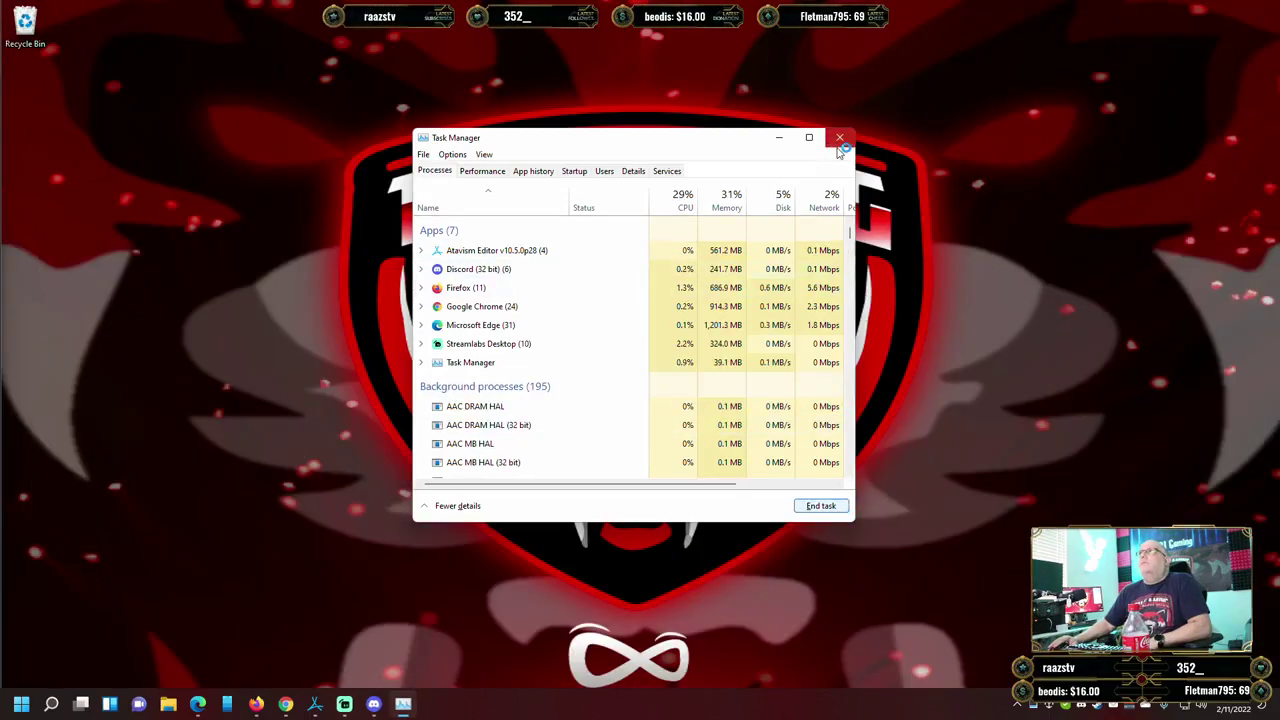
Close Task Manager, relaunch Untitled MMO from the Unity Hub tray icon, and close the Hub.
click(840, 139)
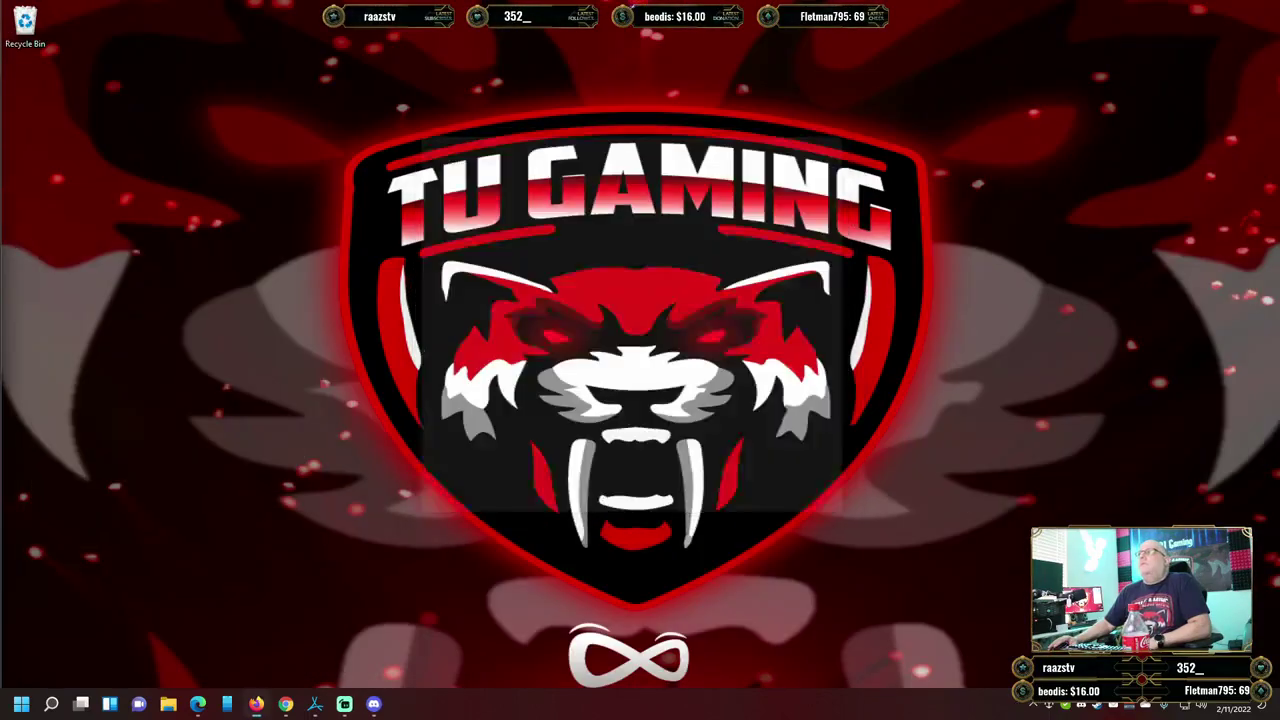
click(1050, 706)
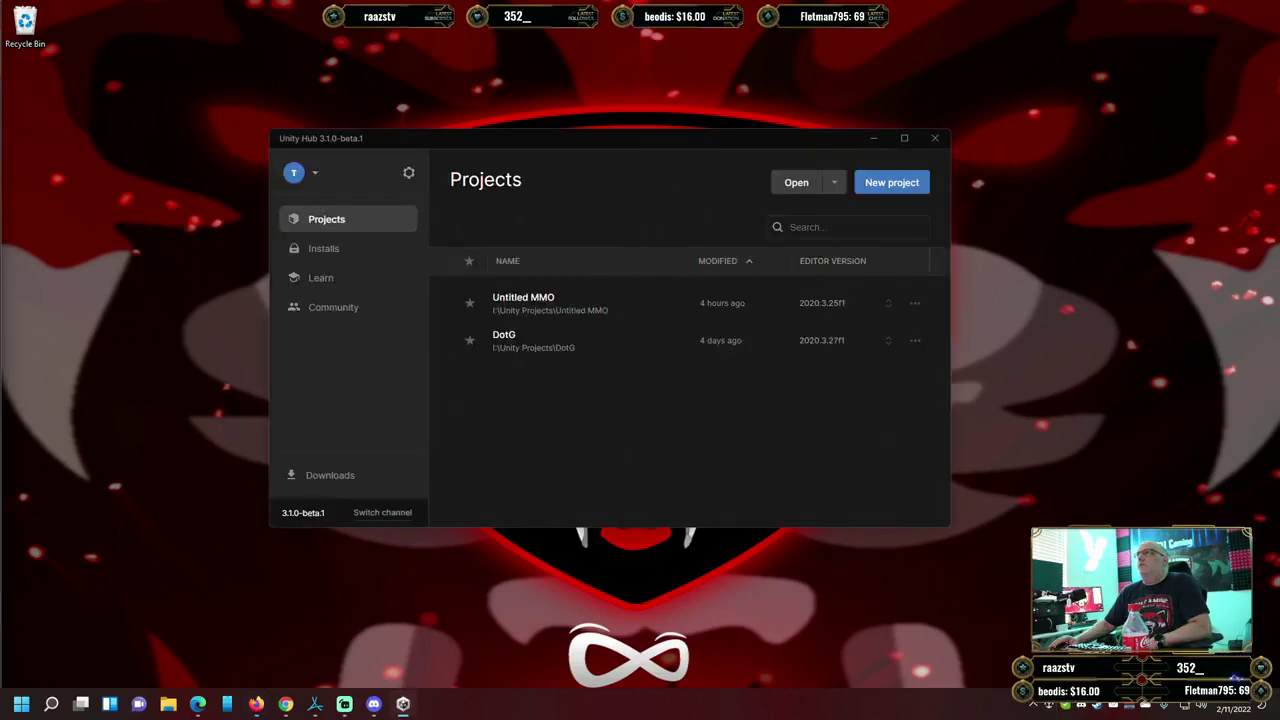
click(601, 307)
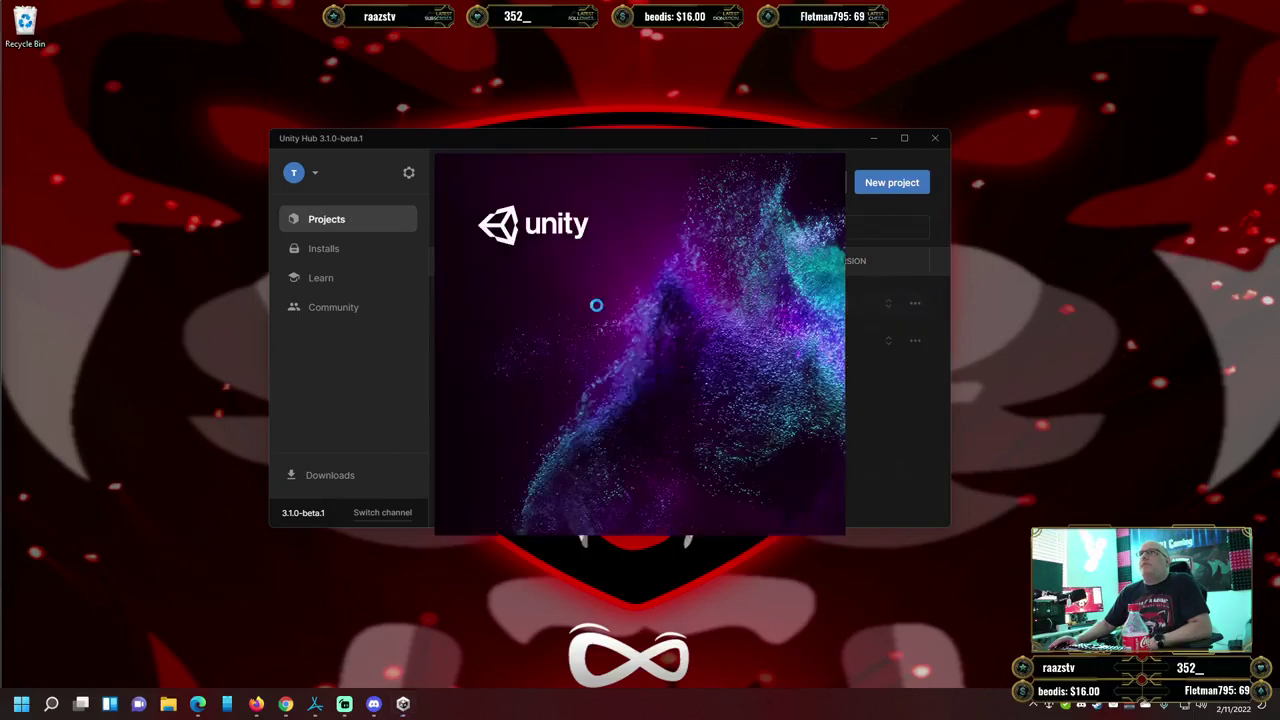
click(935, 139)
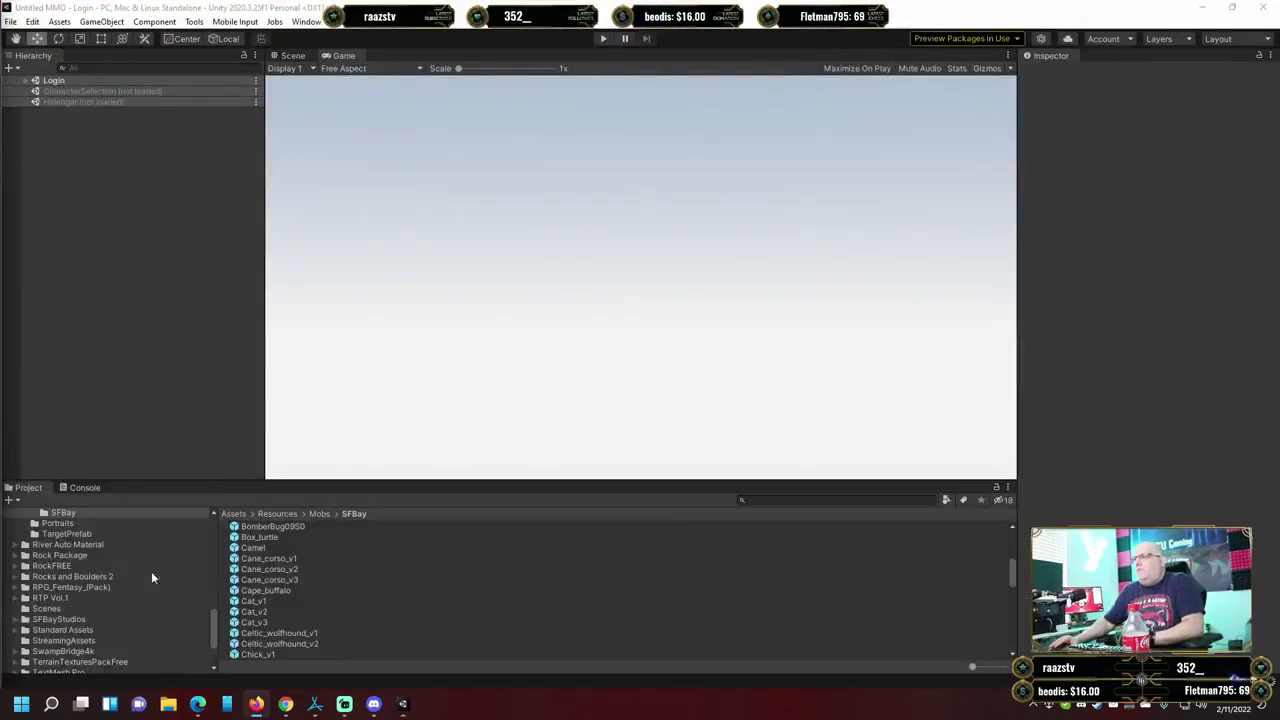
Start Play mode, enter the account's username and password, and close the World Server error.
click(598, 39)
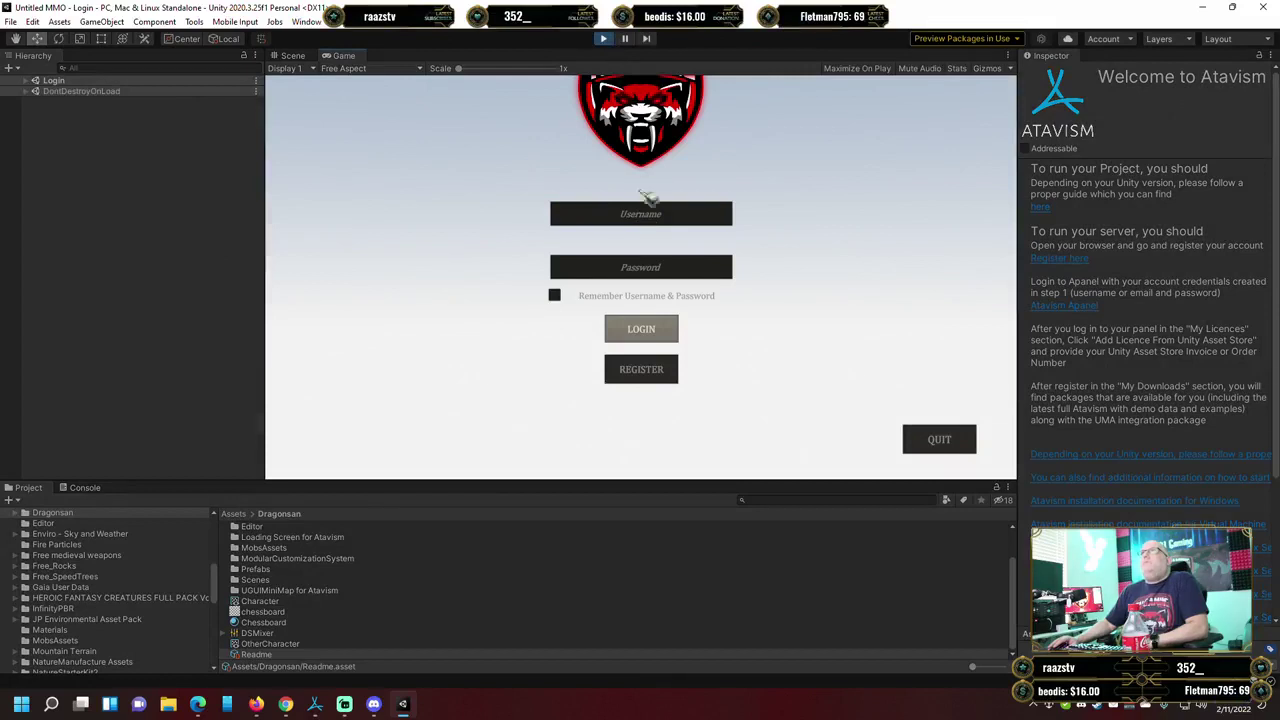
click(645, 215)
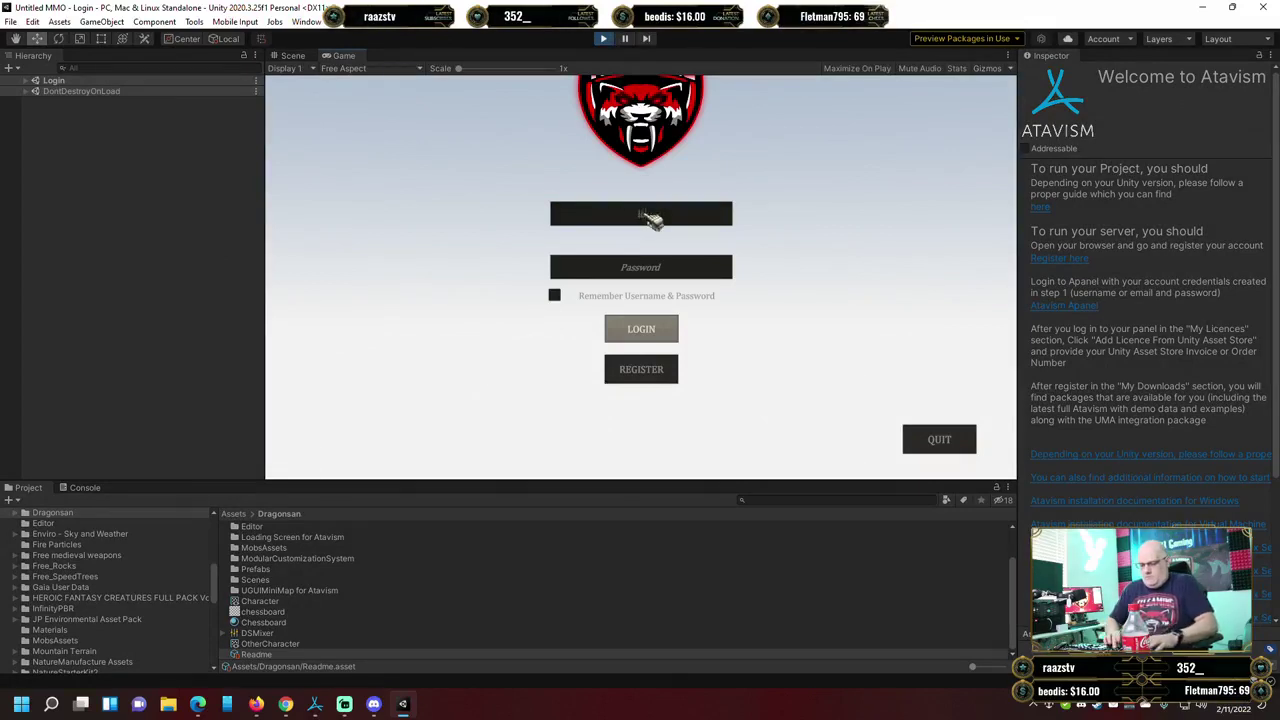
text(lordis)
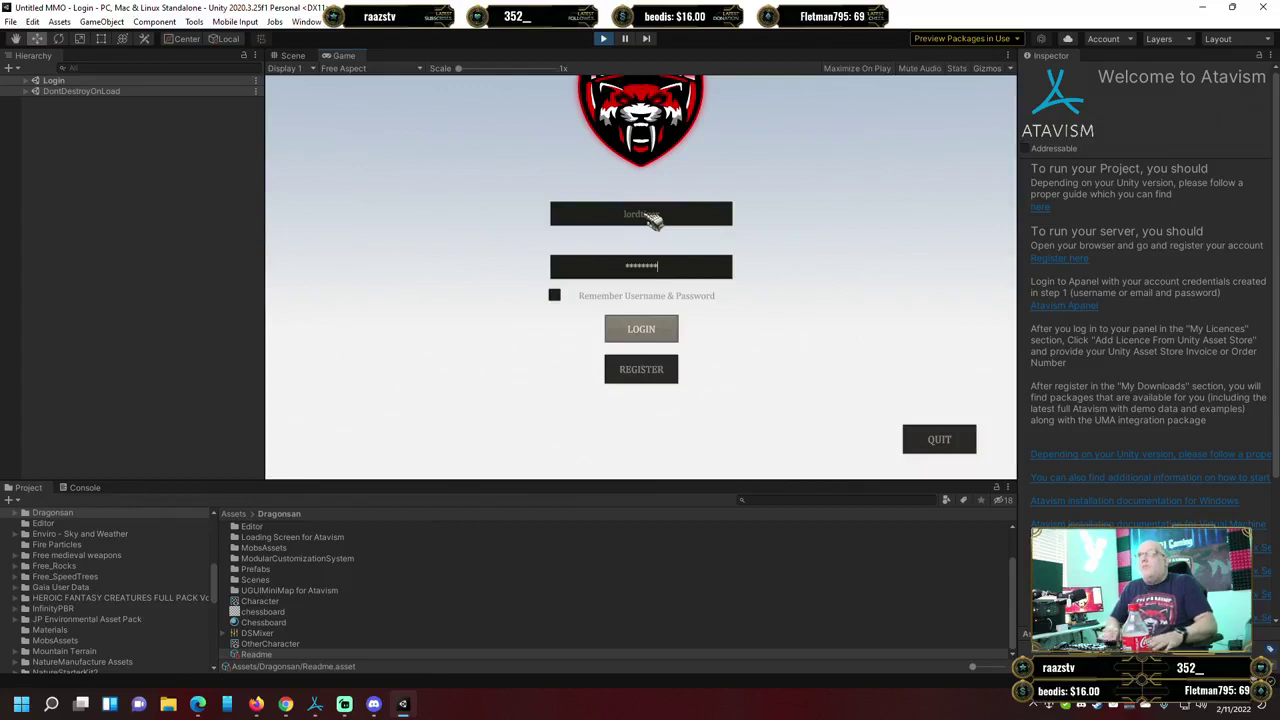
key(Return)
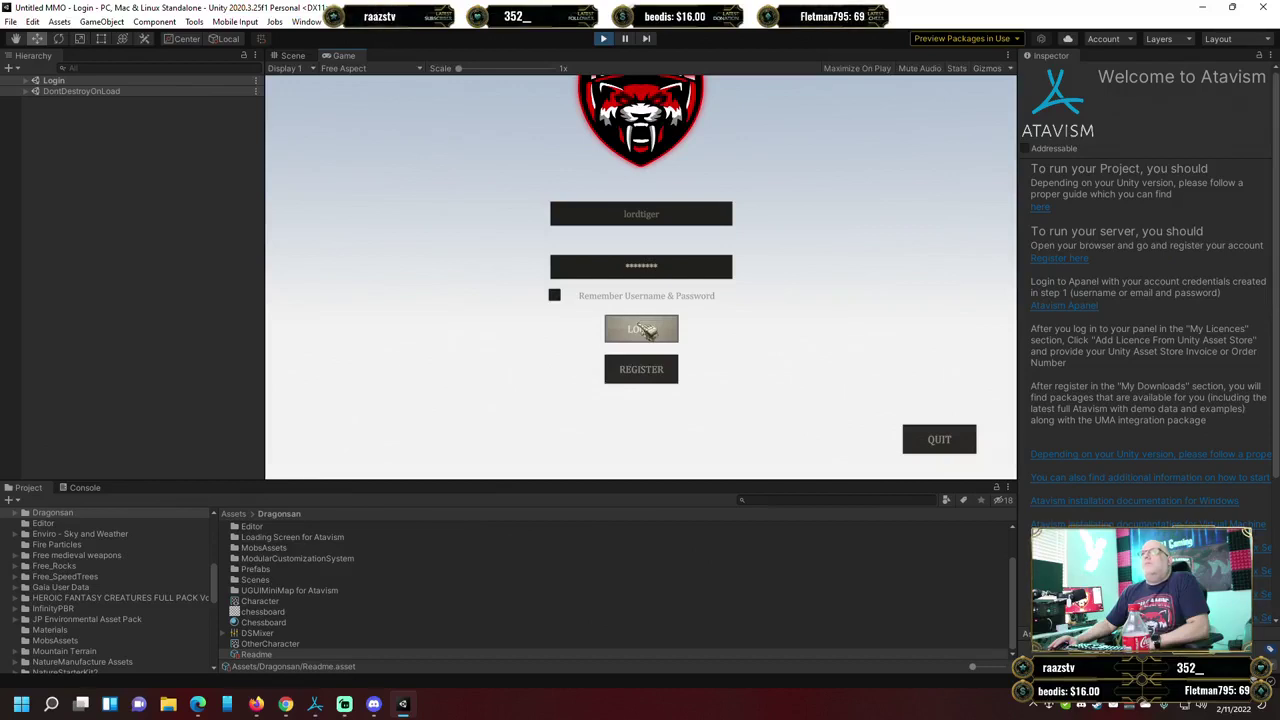
click(645, 329)
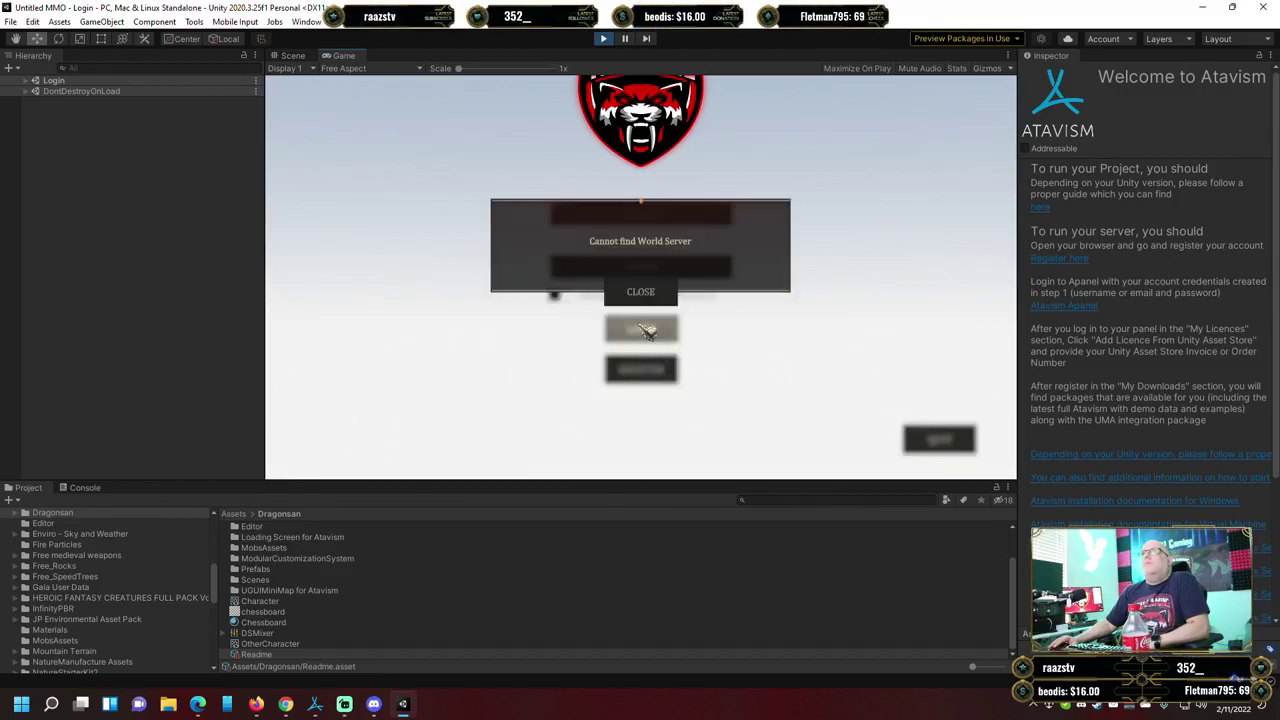
click(641, 292)
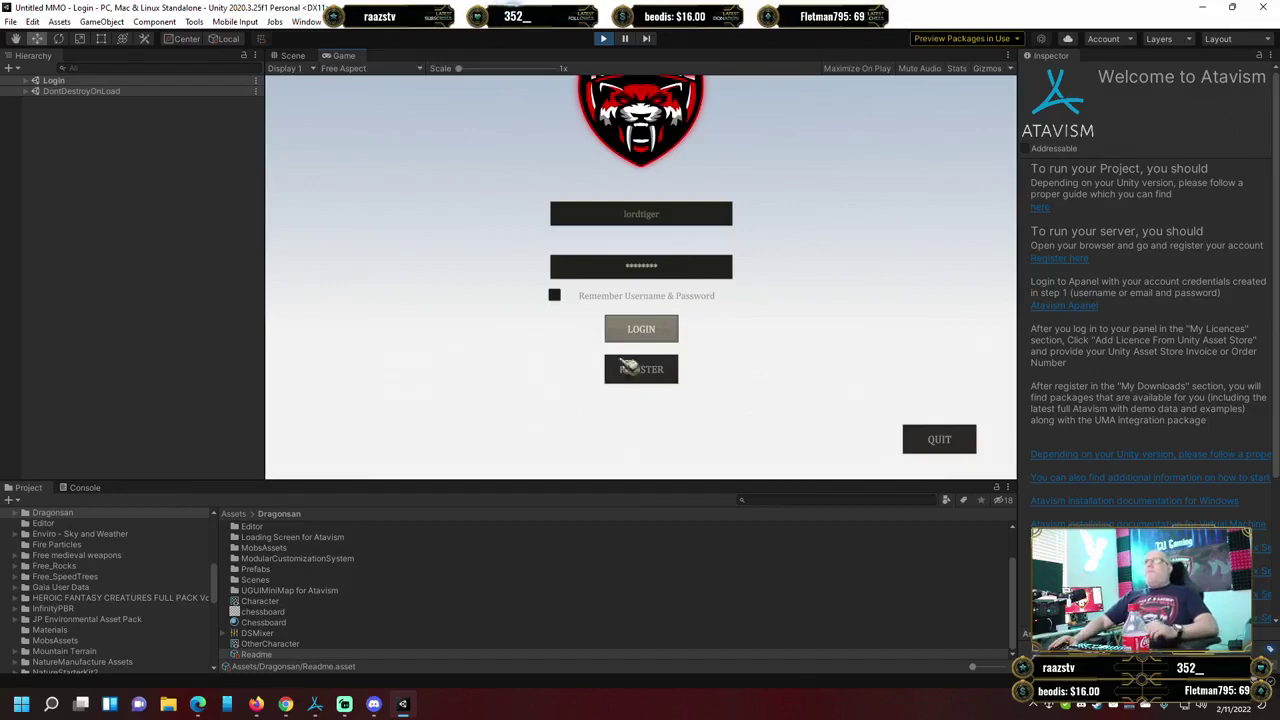
Log in and create a Human Warrior character named Baldar.
click(672, 330)
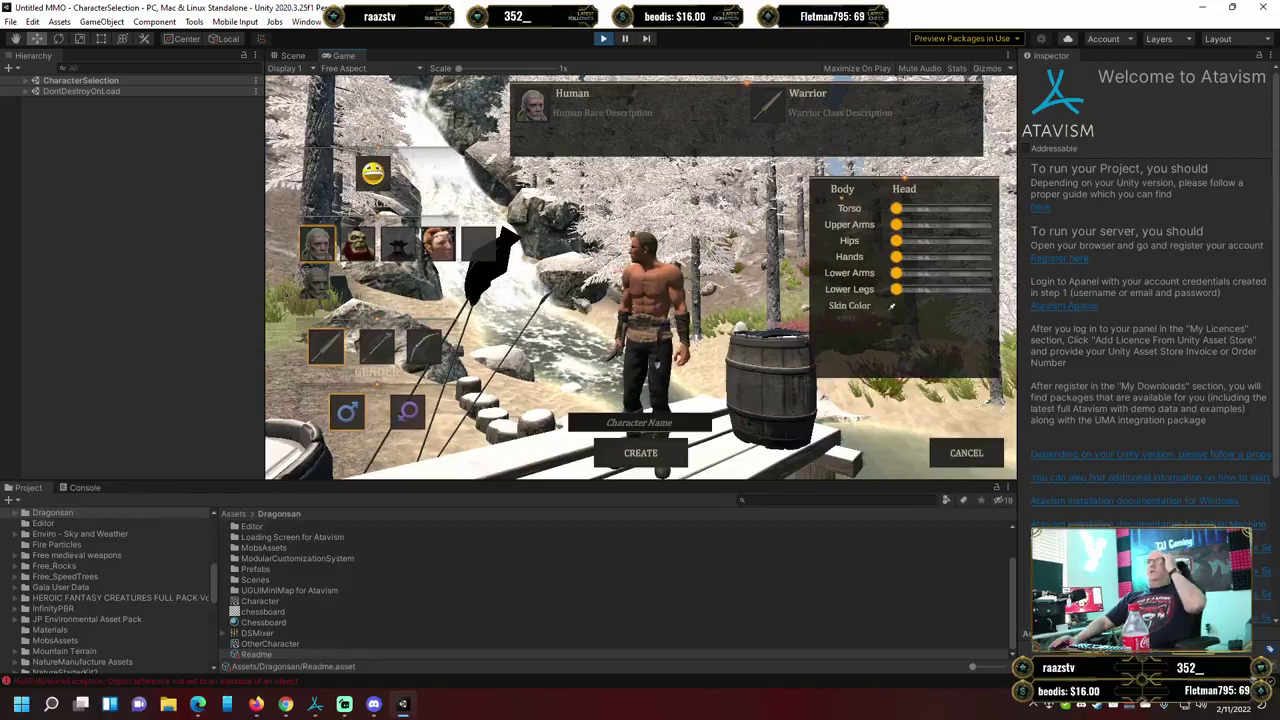
click(645, 427)
text(Baldar)
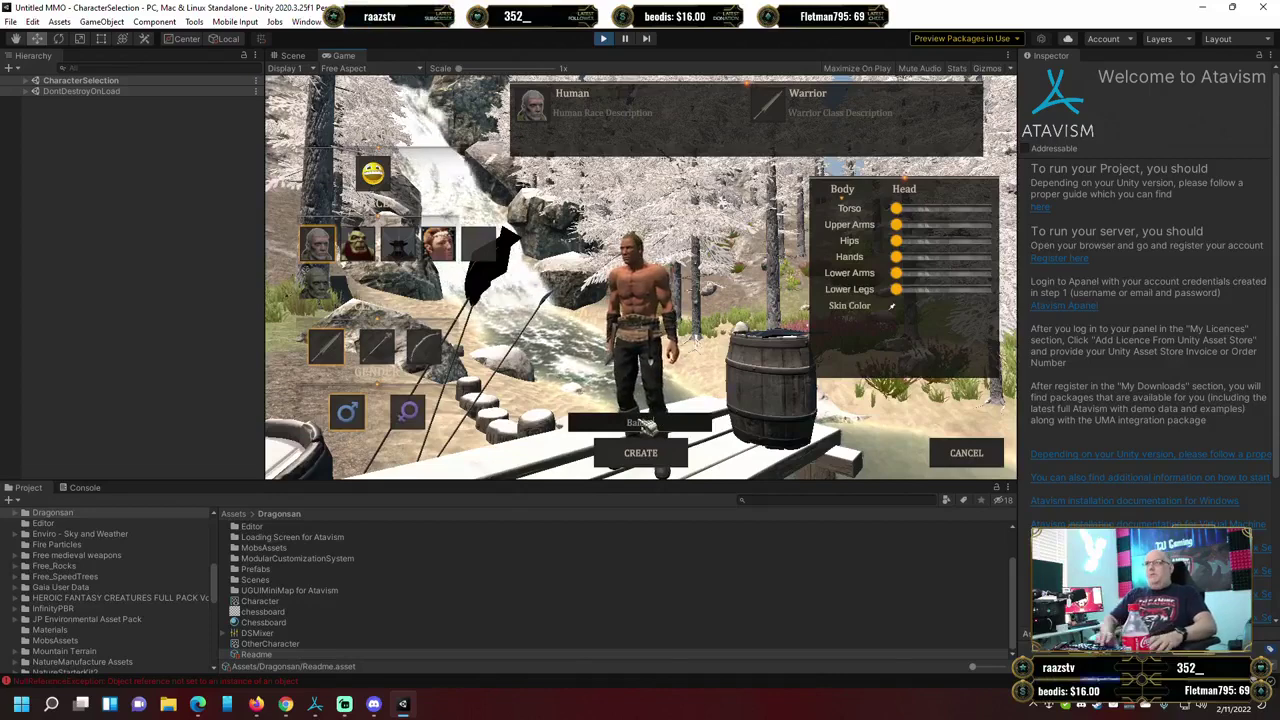
click(675, 462)
Create a Minotaur Warrior character named Sulston.
click(398, 422)
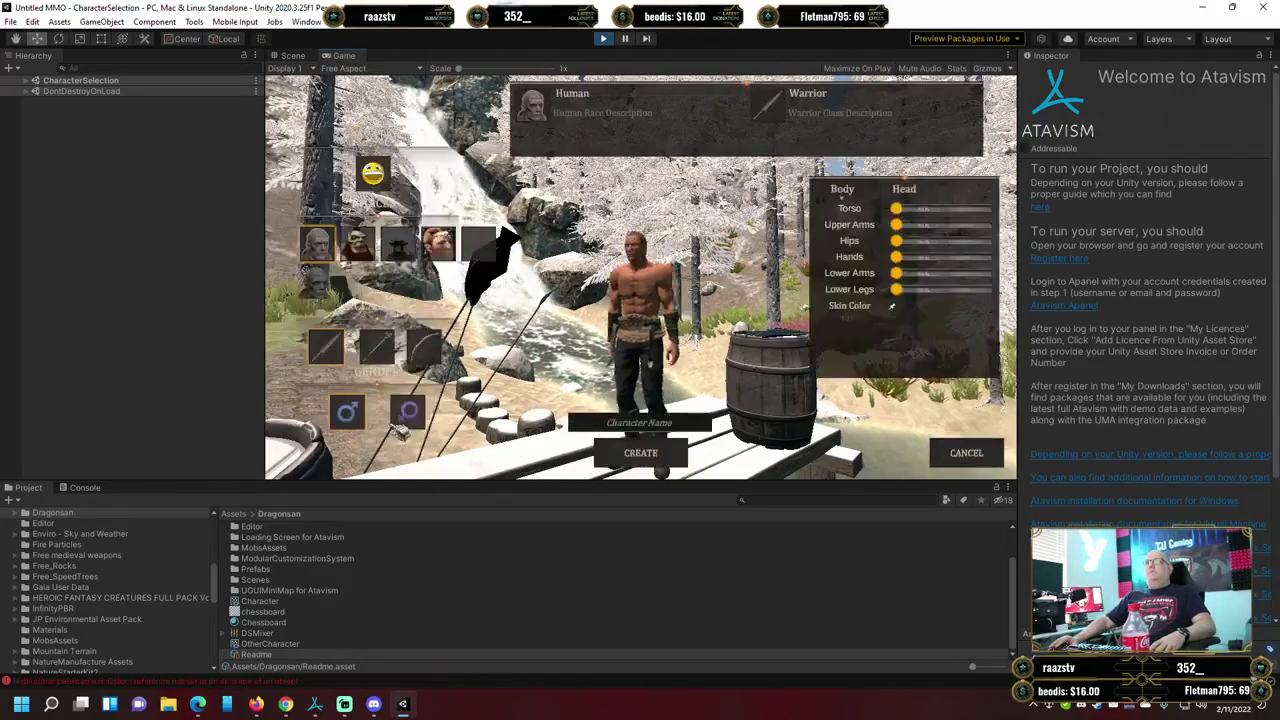
click(398, 244)
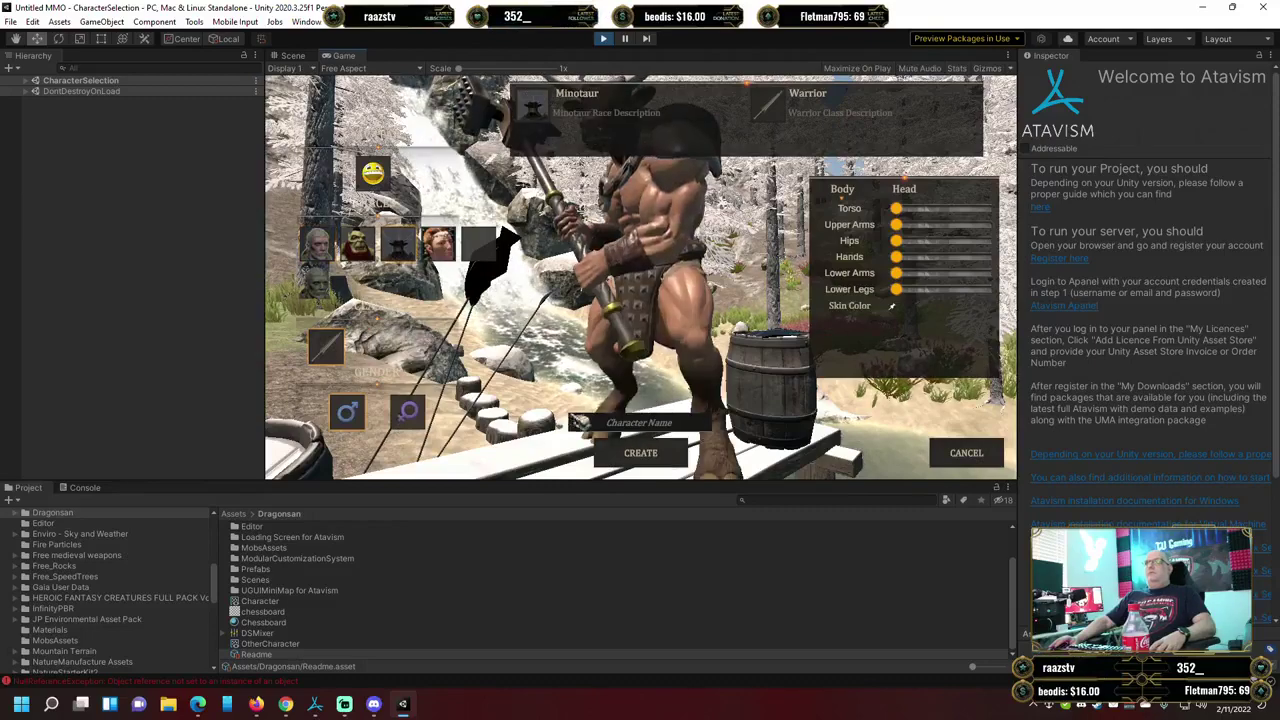
click(614, 428)
text(Sulston)
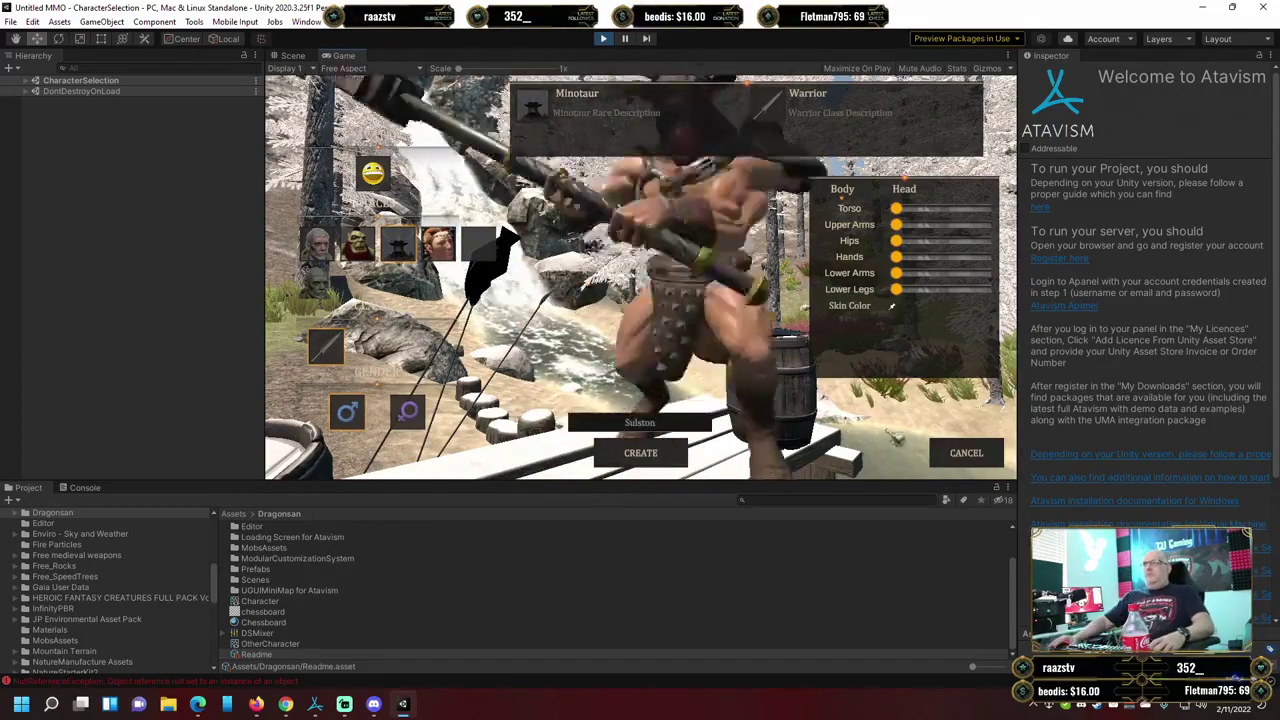
click(640, 453)
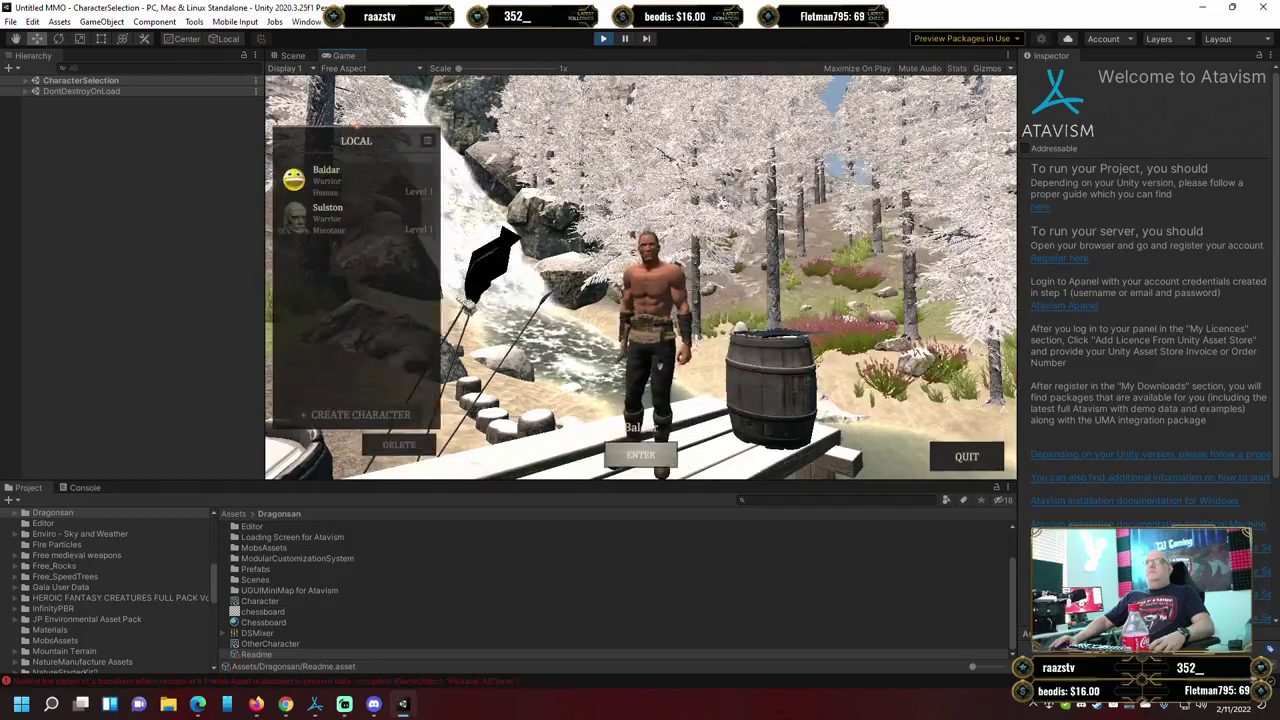
Create an Elf Rogue named Jennik, then enter the world as Baldar.
click(370, 415)
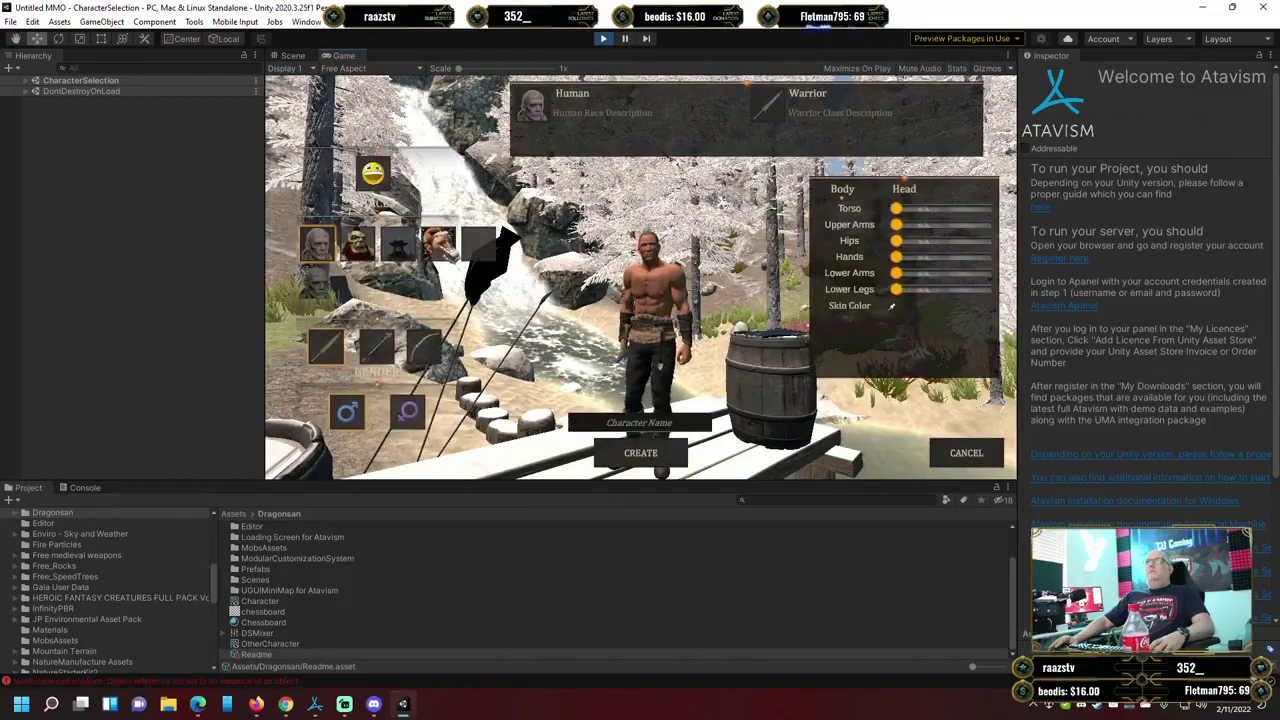
click(438, 243)
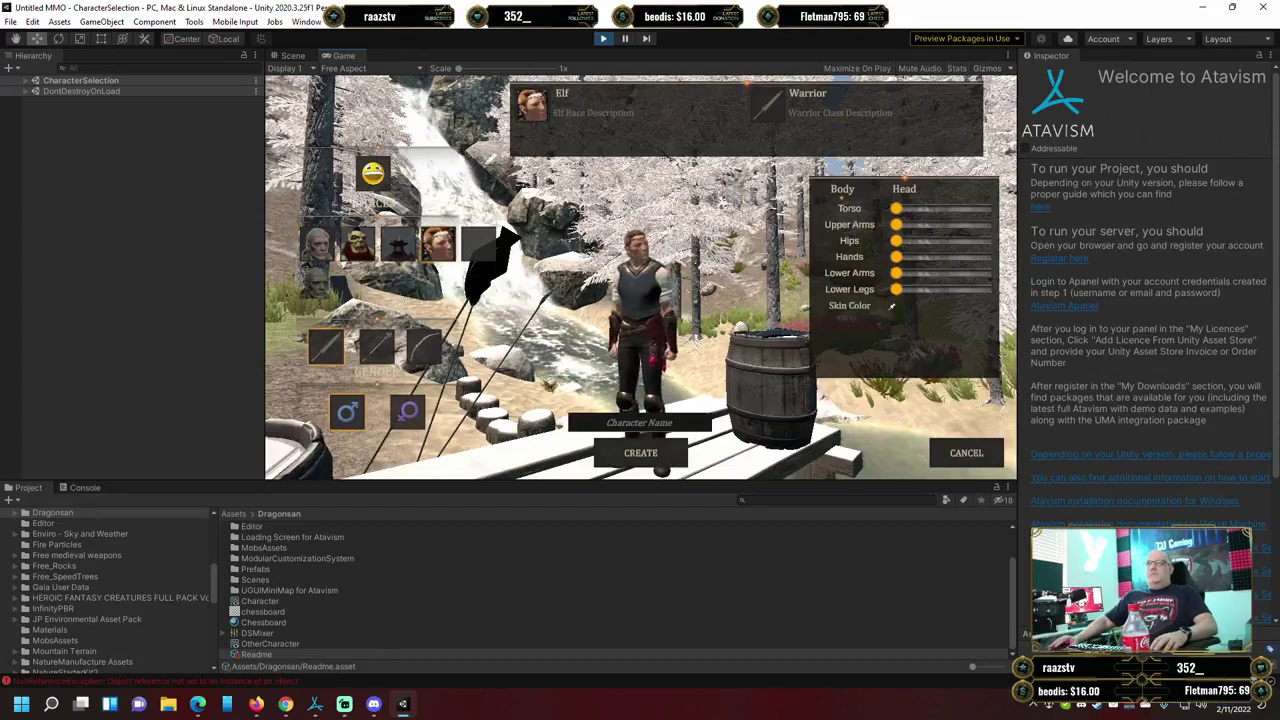
click(424, 346)
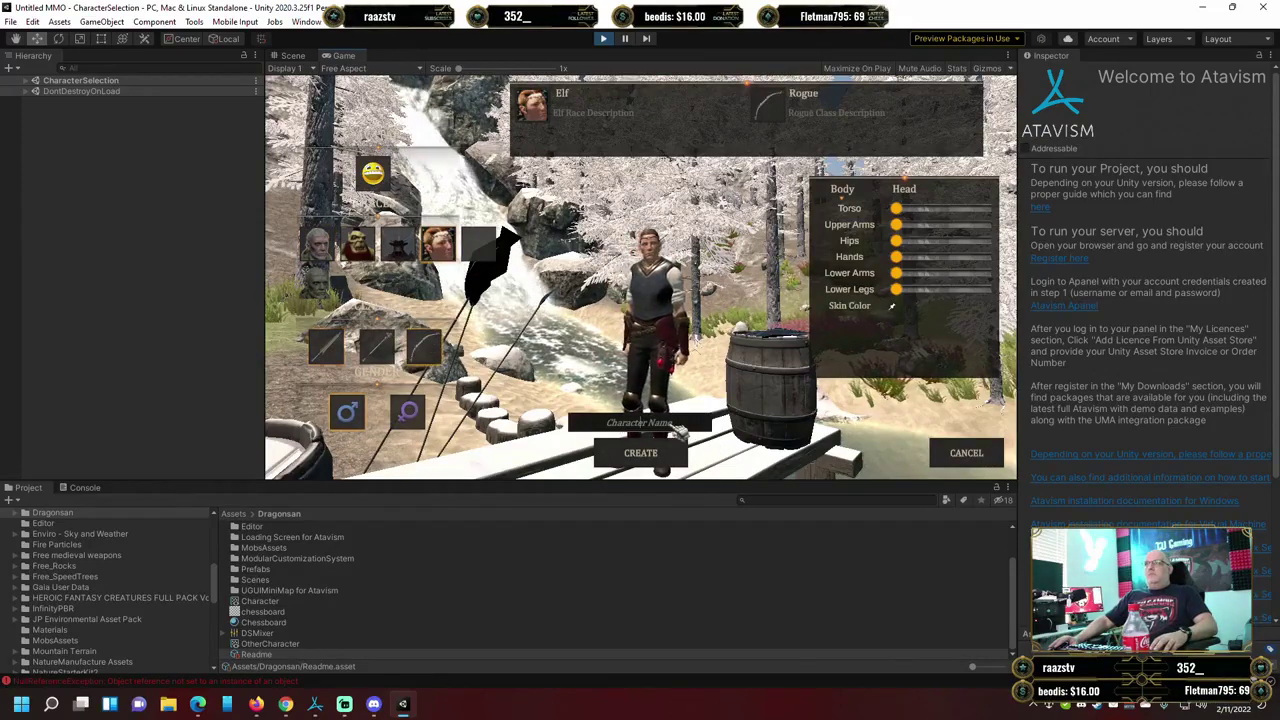
click(677, 424)
text(Jennik)
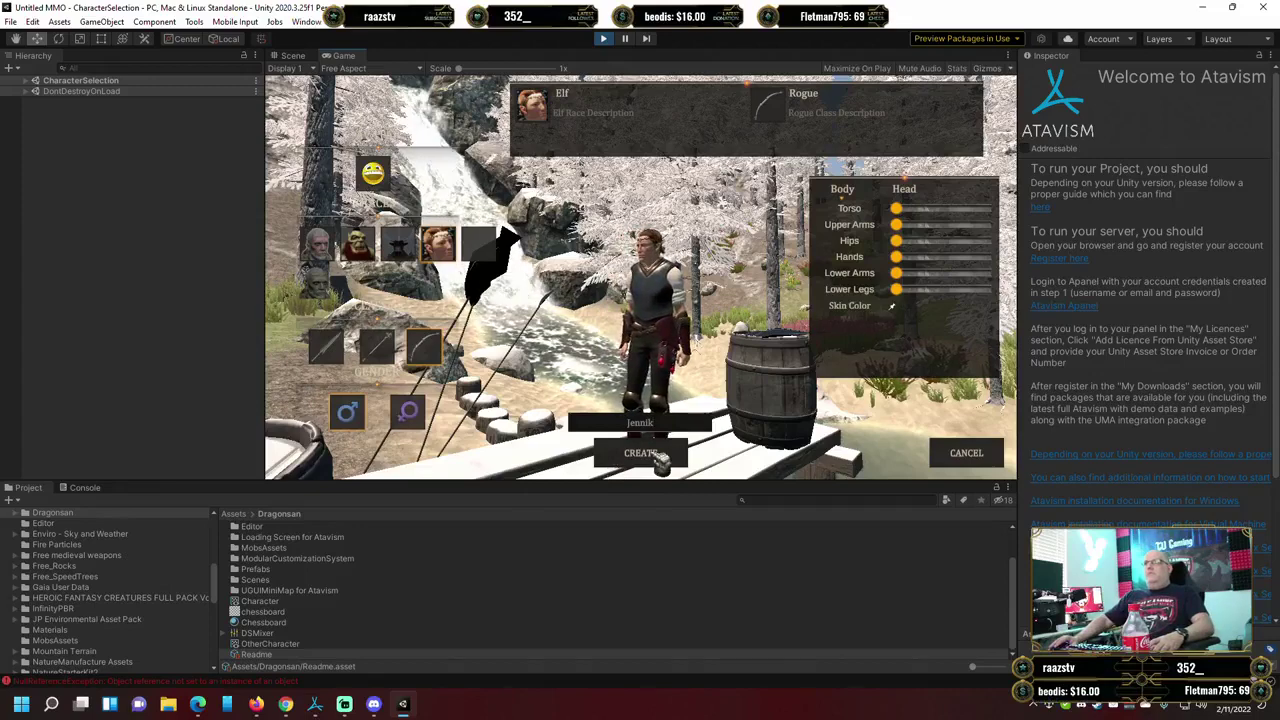
click(658, 458)
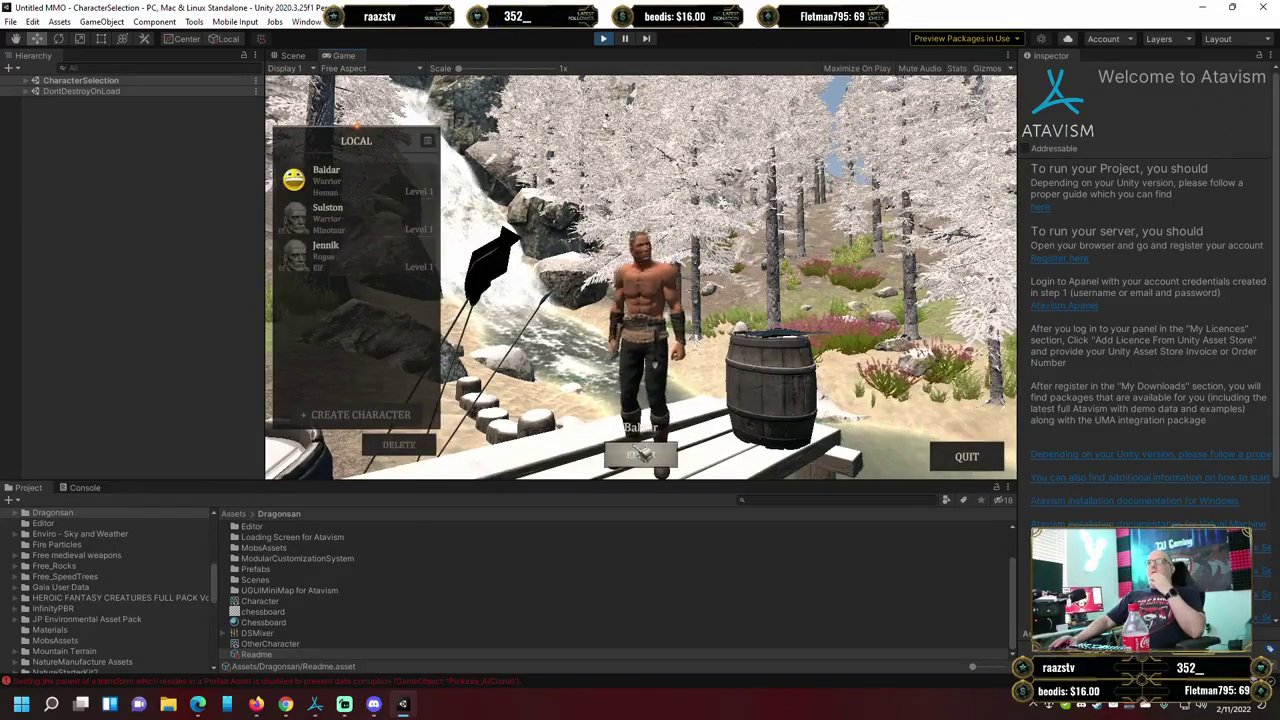
click(640, 454)
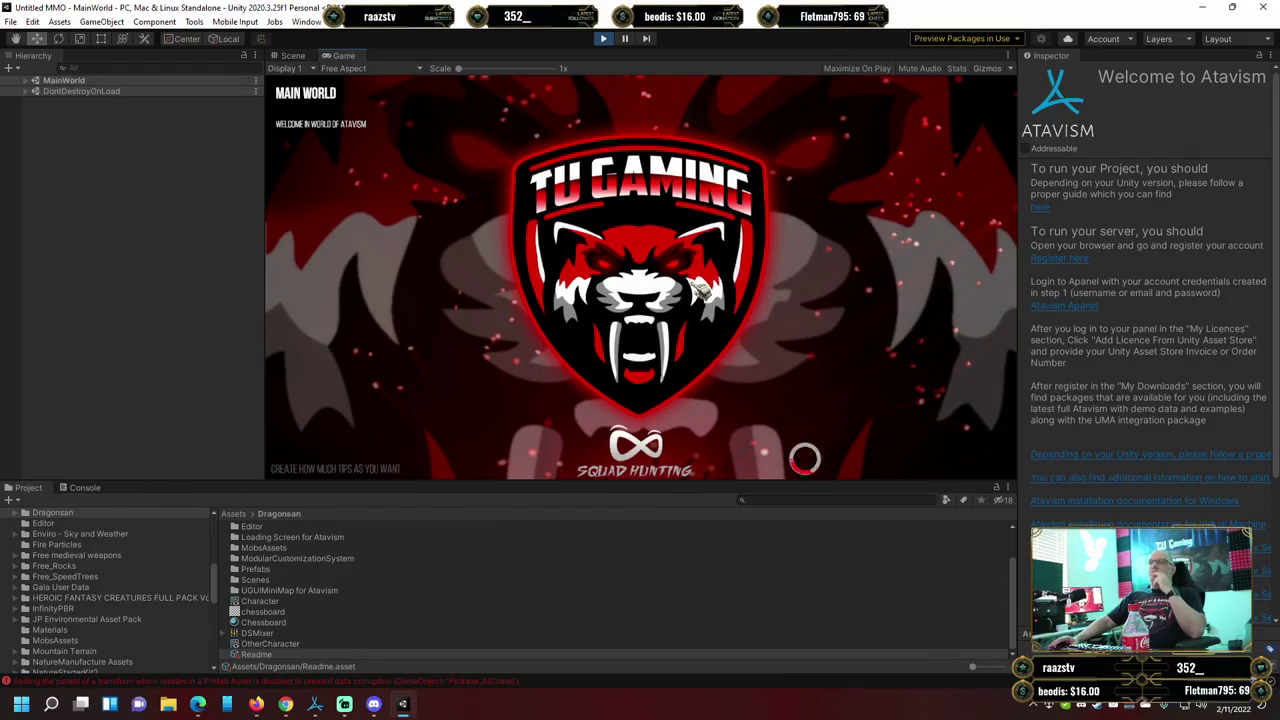
Run Baldar through the village around the glowing portal stone and down the path.
key(w)
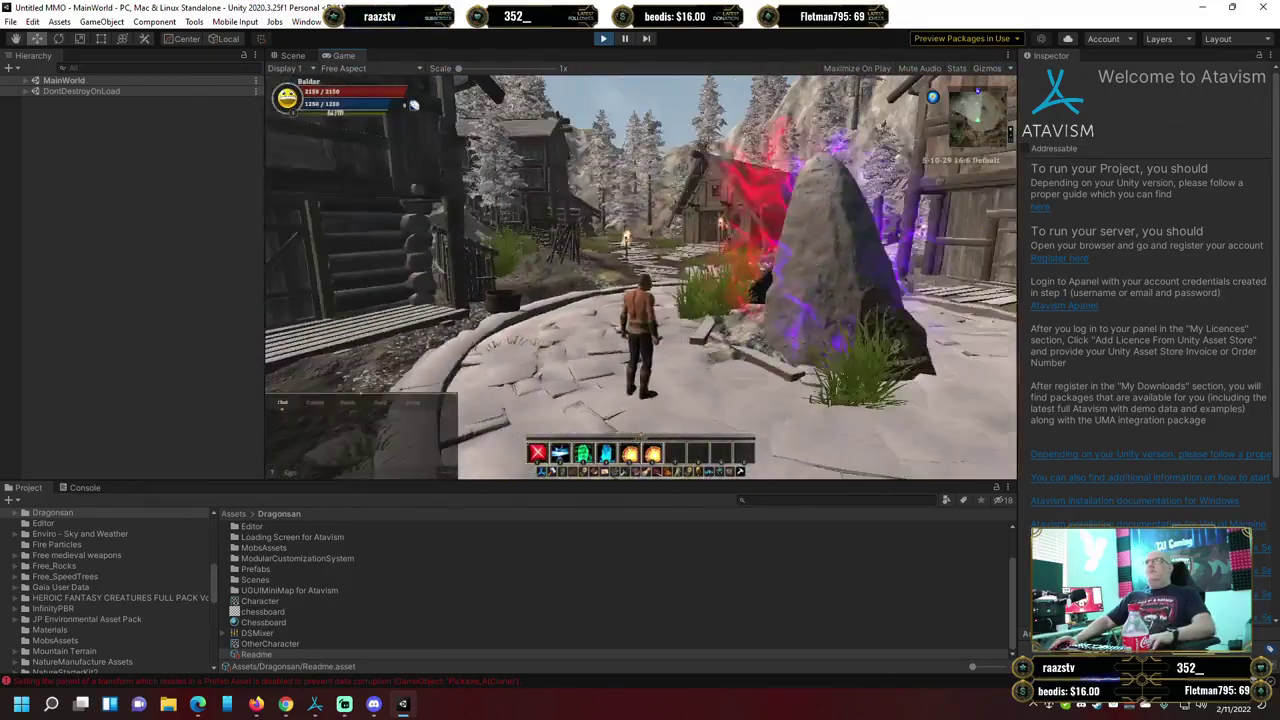
key(a)
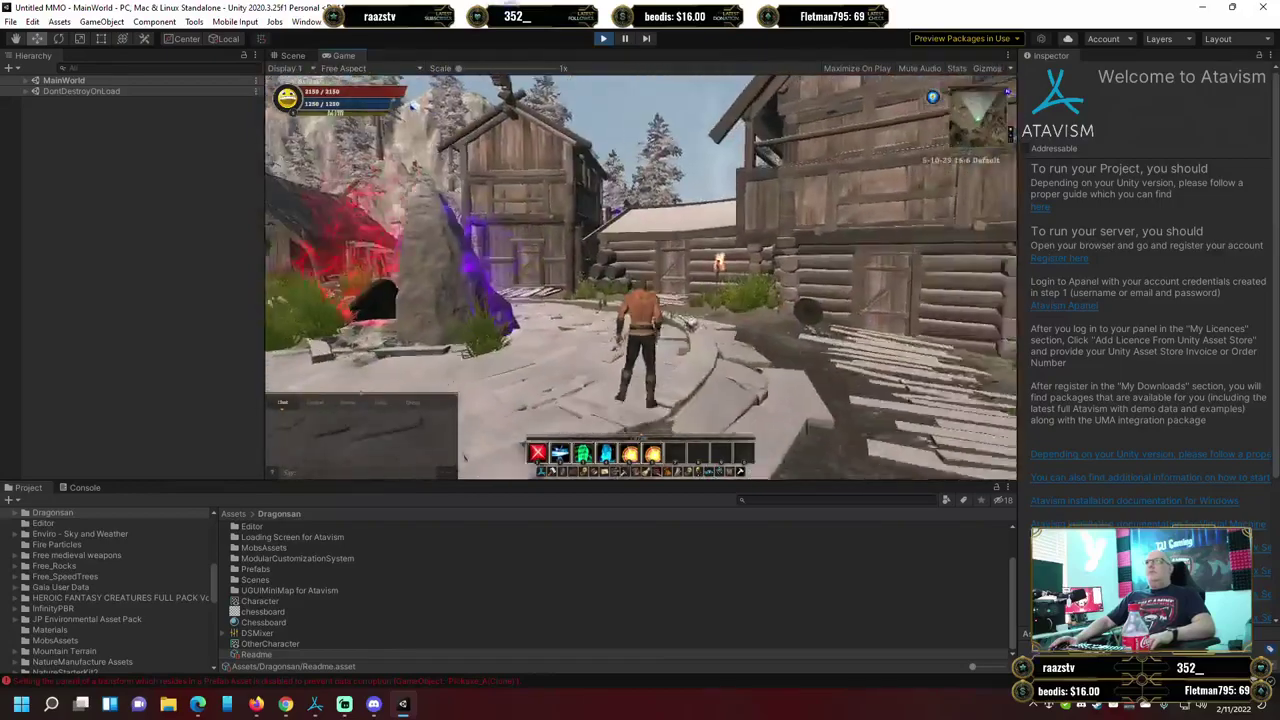
key(a)
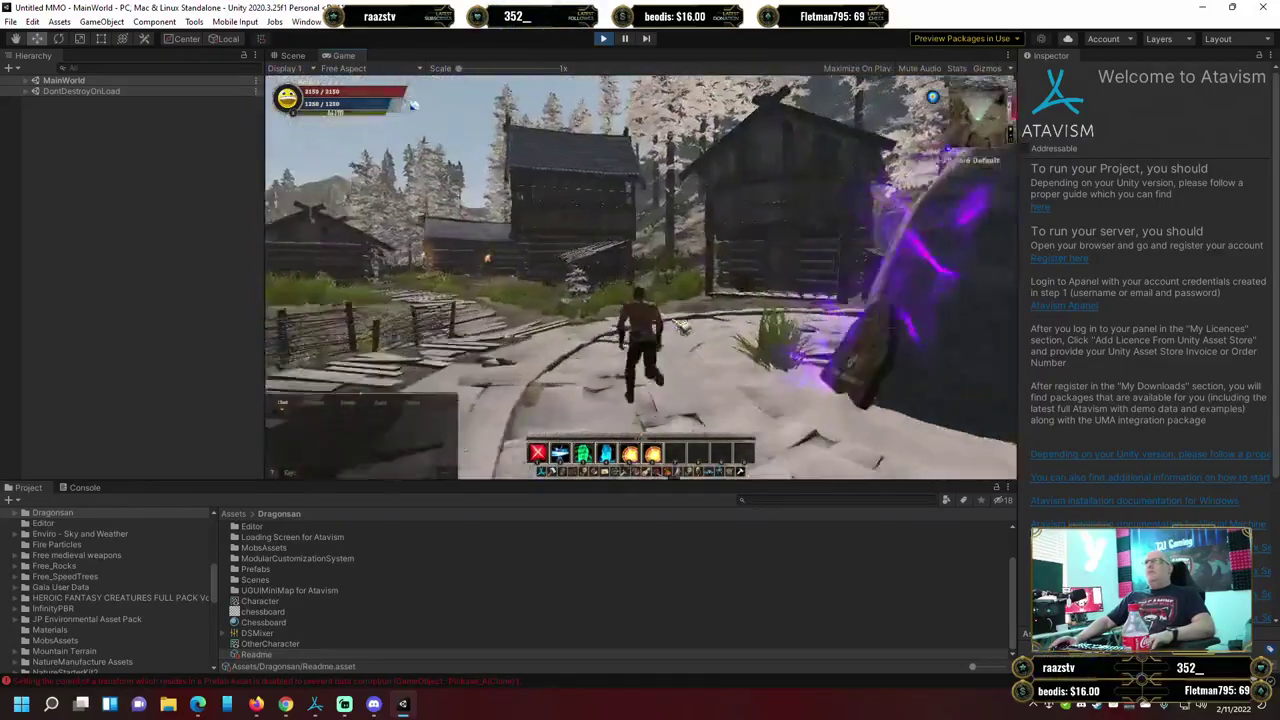
key(w)
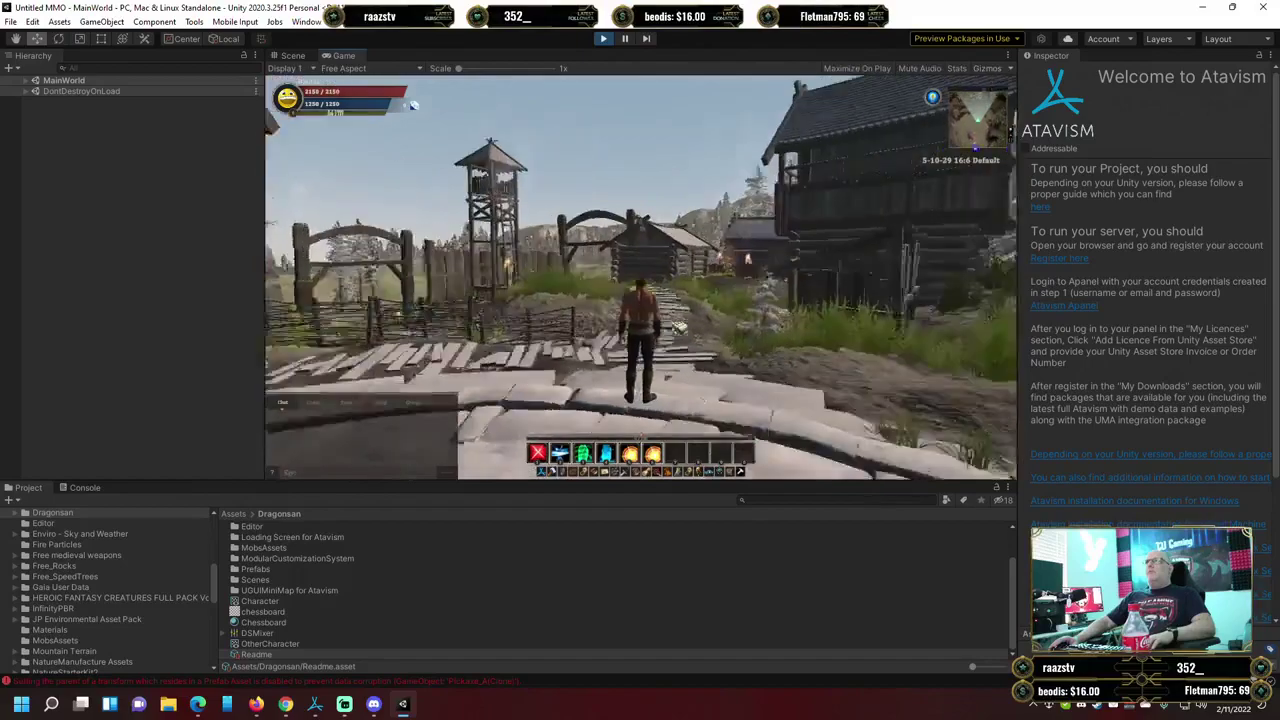
key(a)
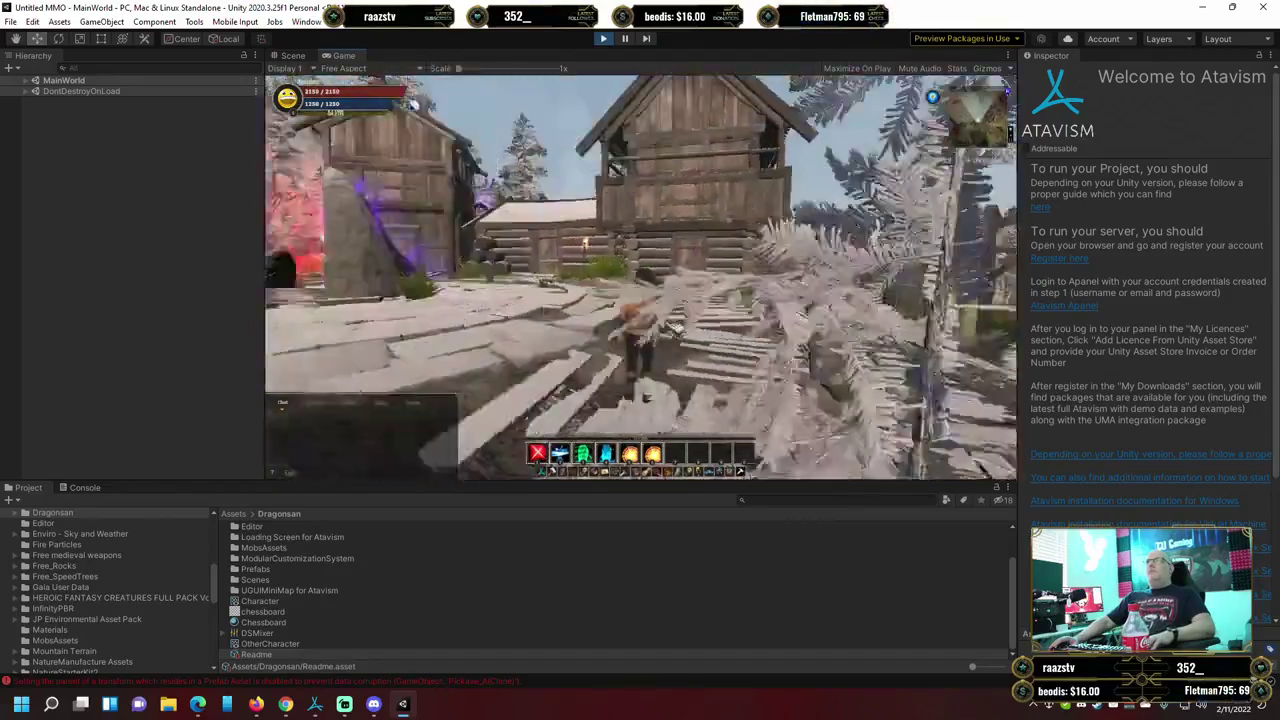
key(w)
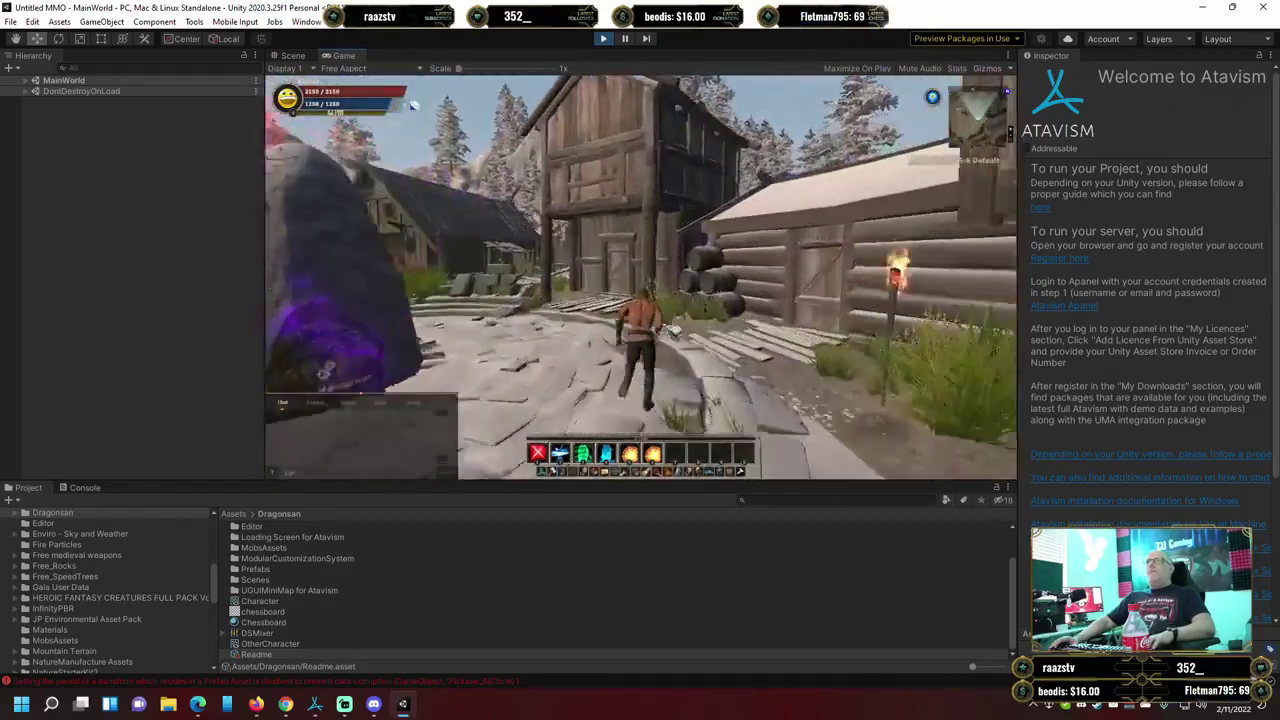
key(a)
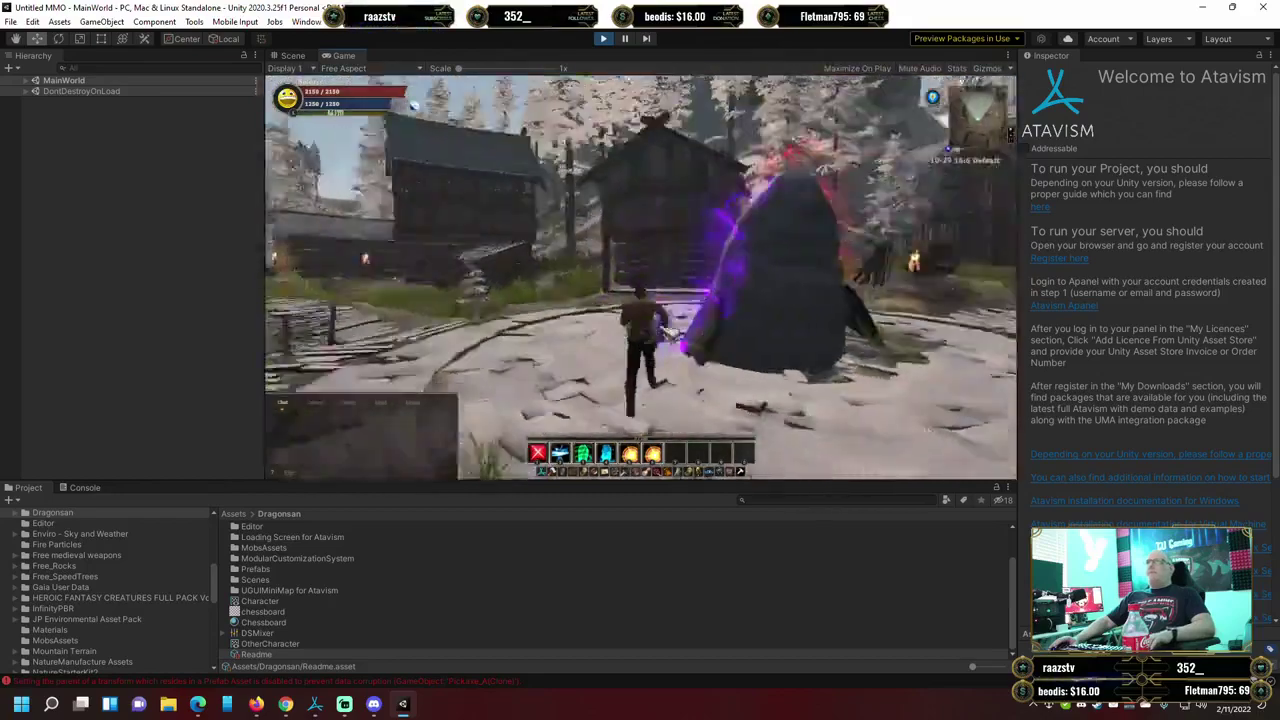
key(d)
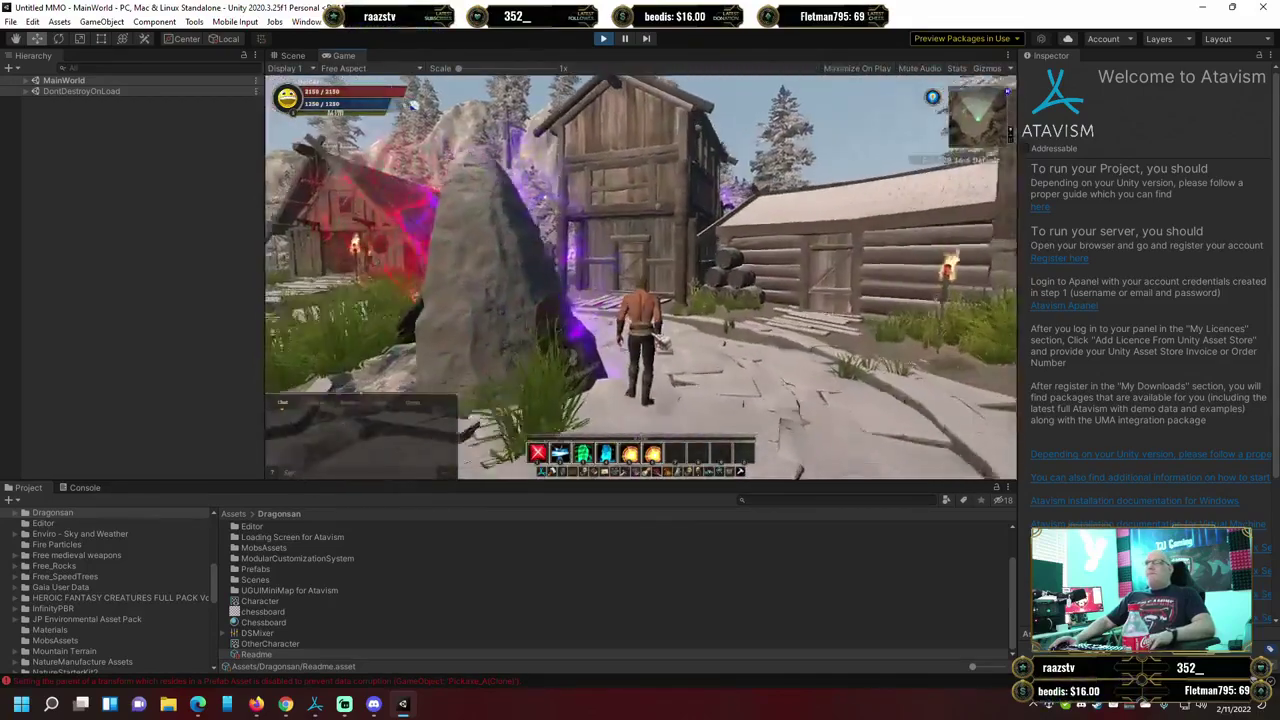
key(w)
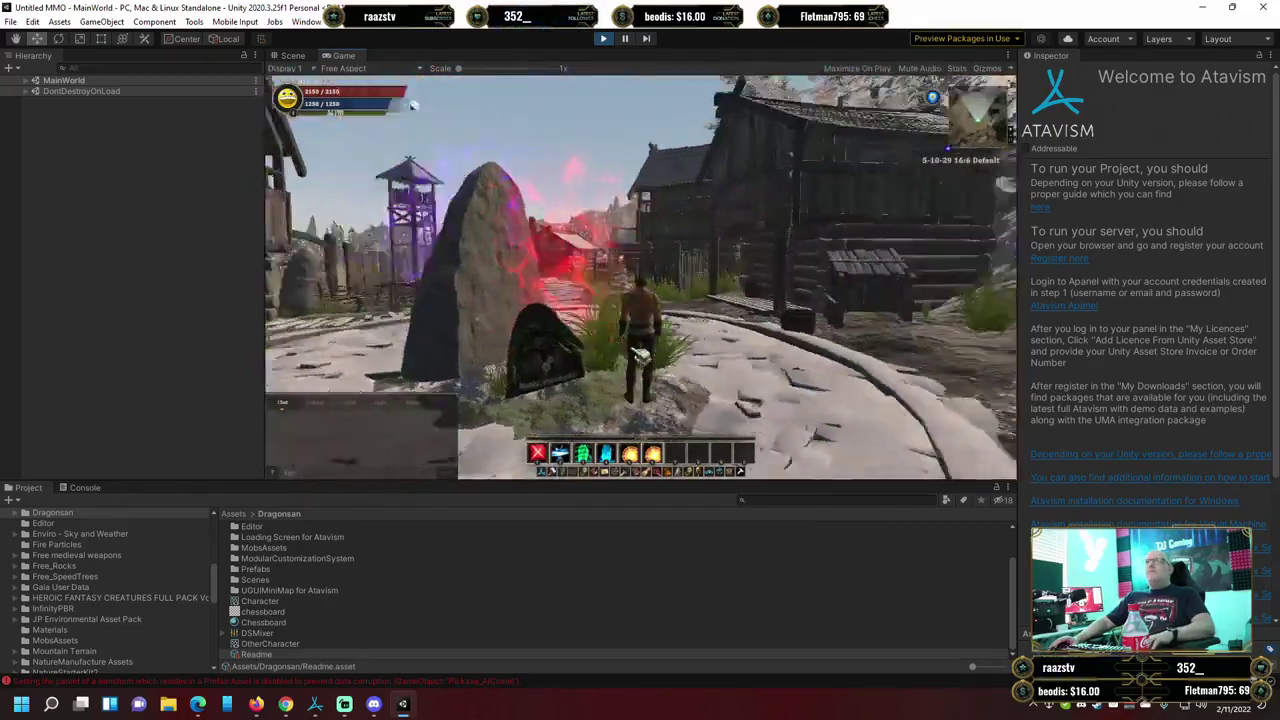
key(w)
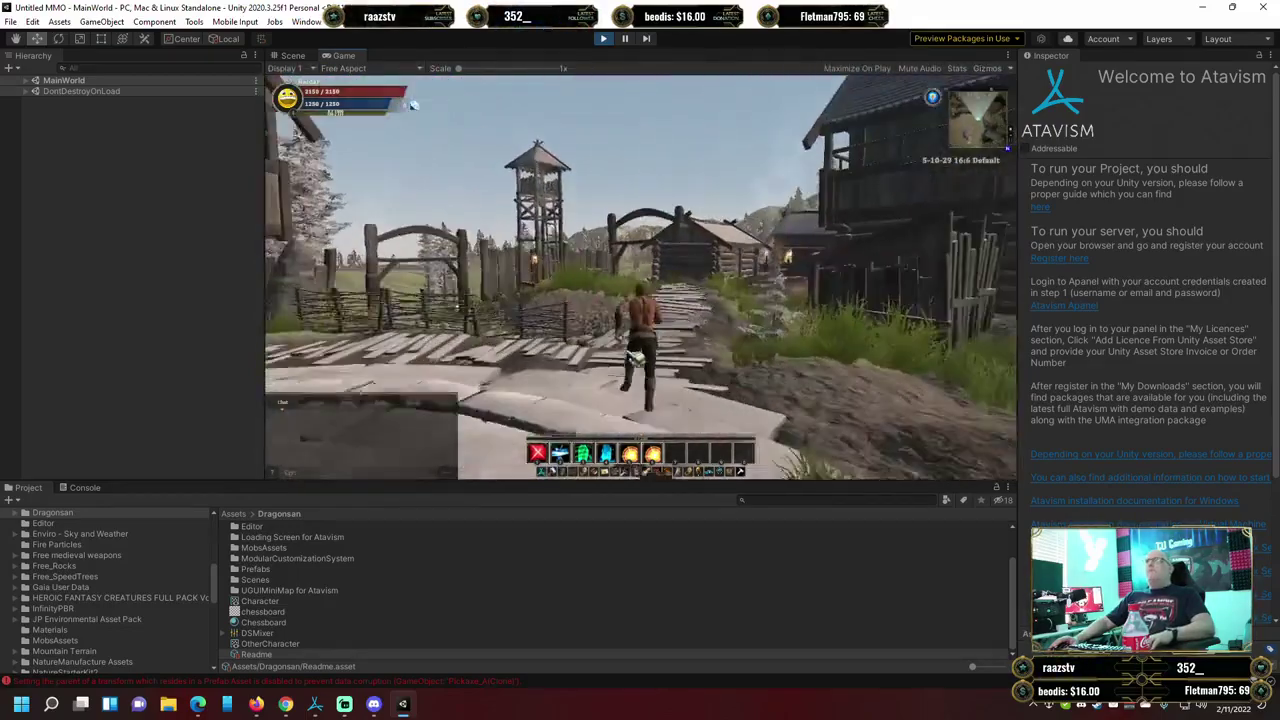
Run Baldar out through the village gate and across the grassland toward the pine-covered hills.
key(w)
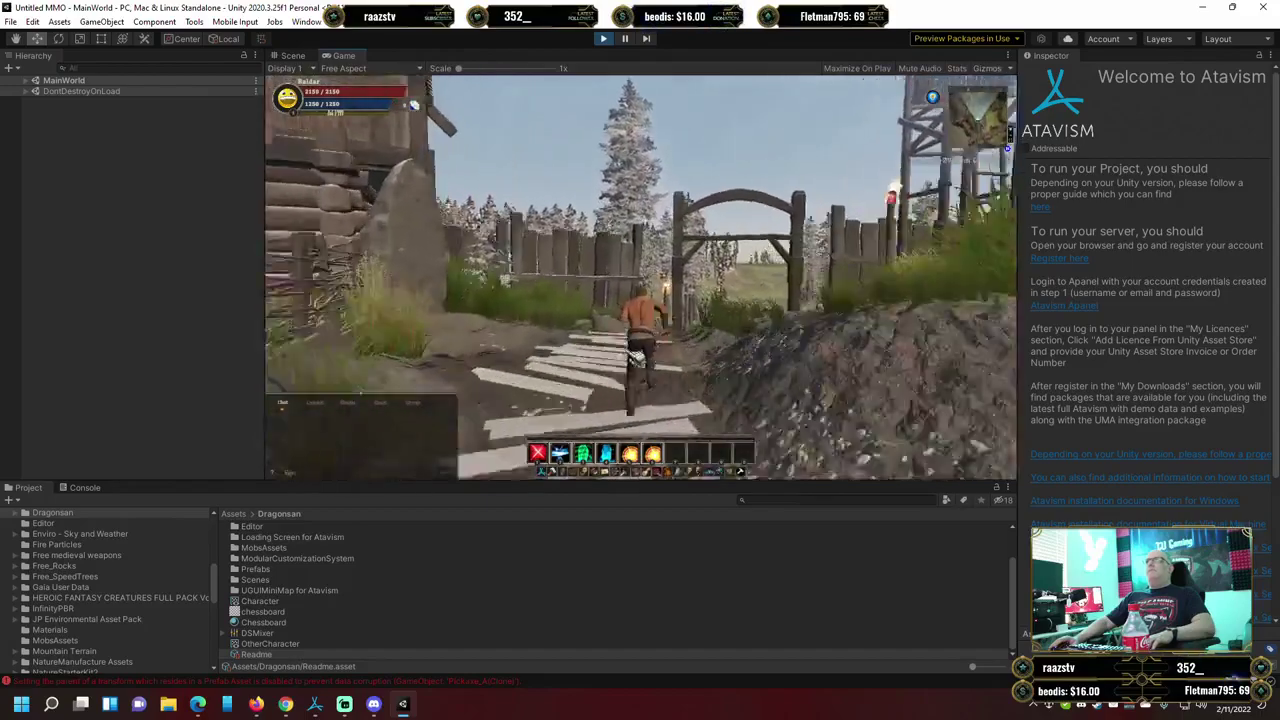
key(w)
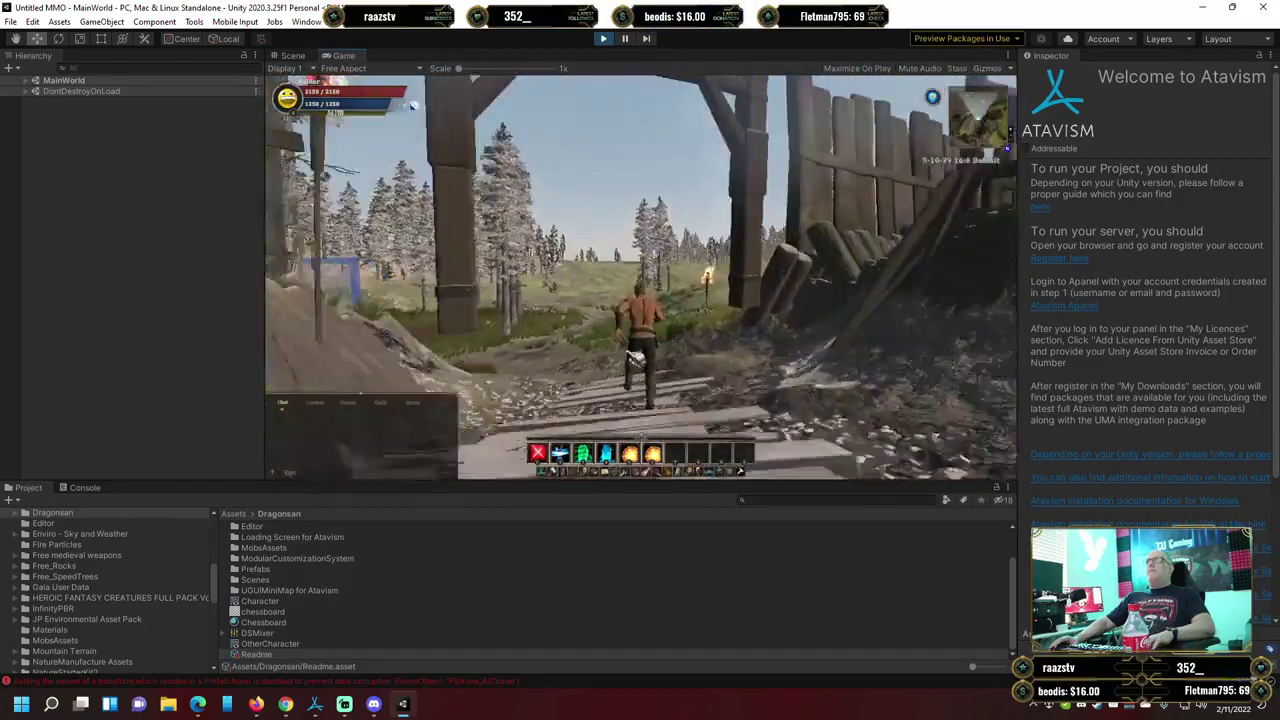
key(w)
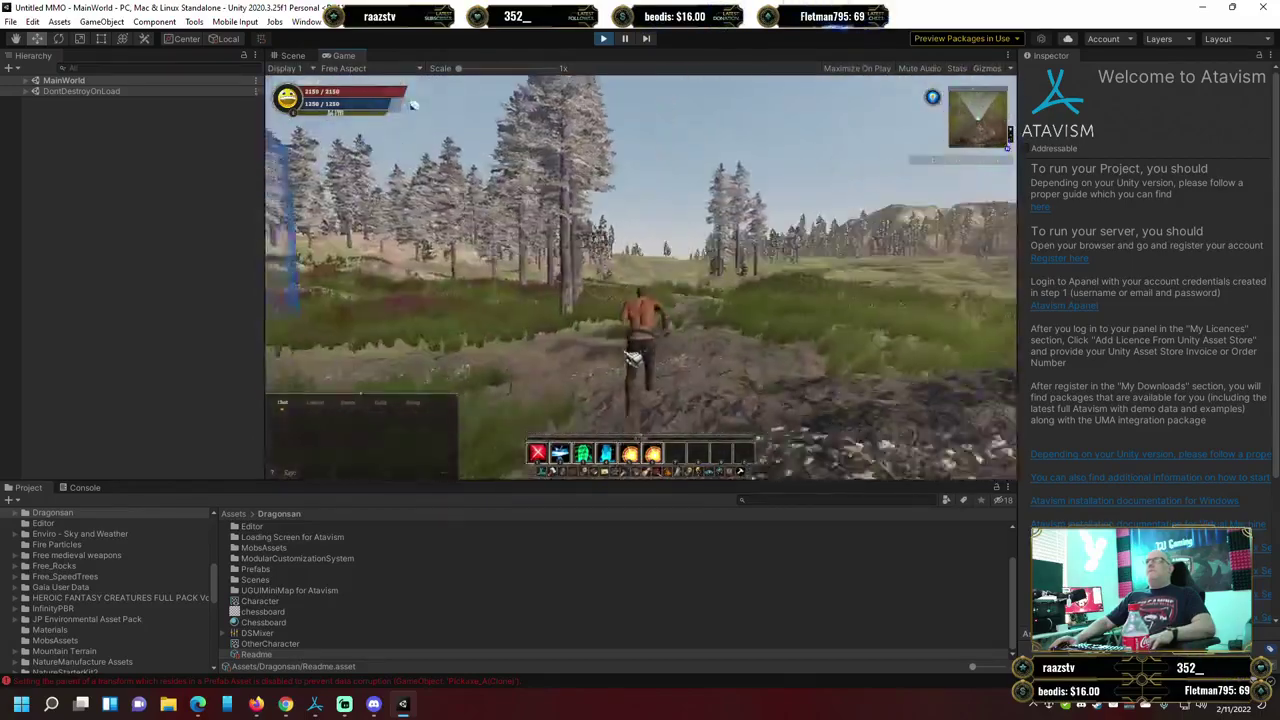
key(w)
key(w)
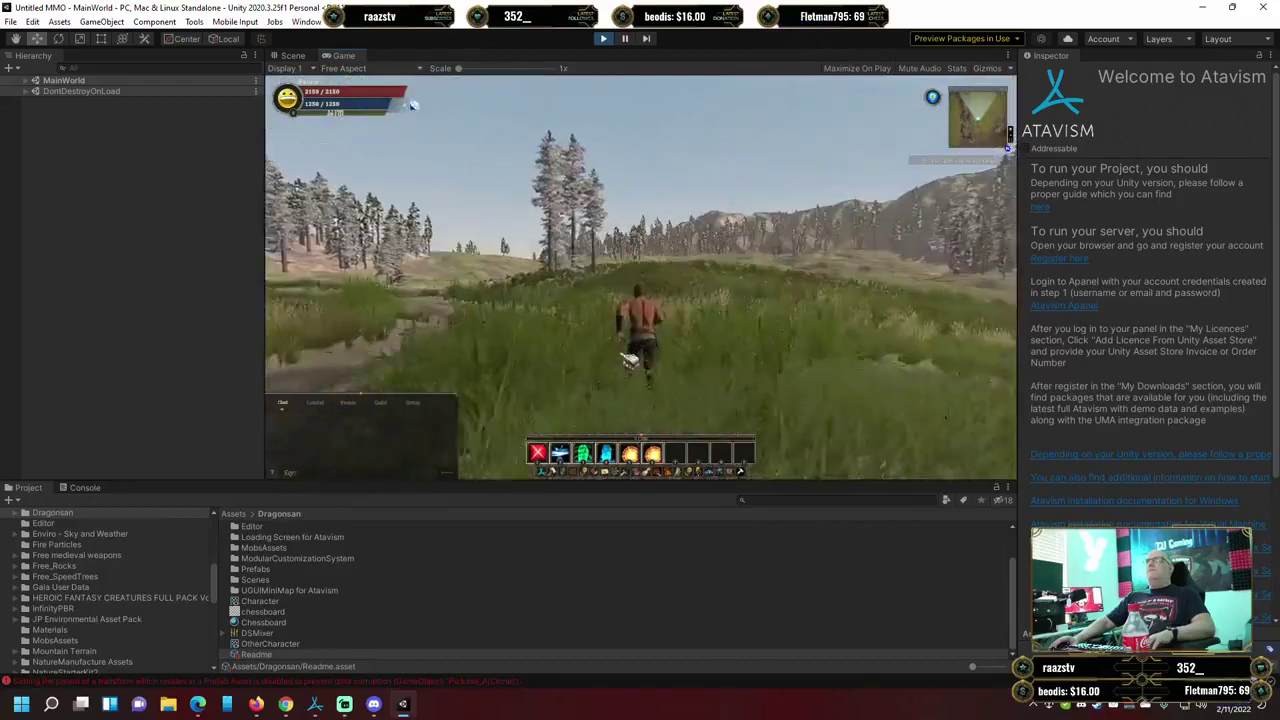
key(w)
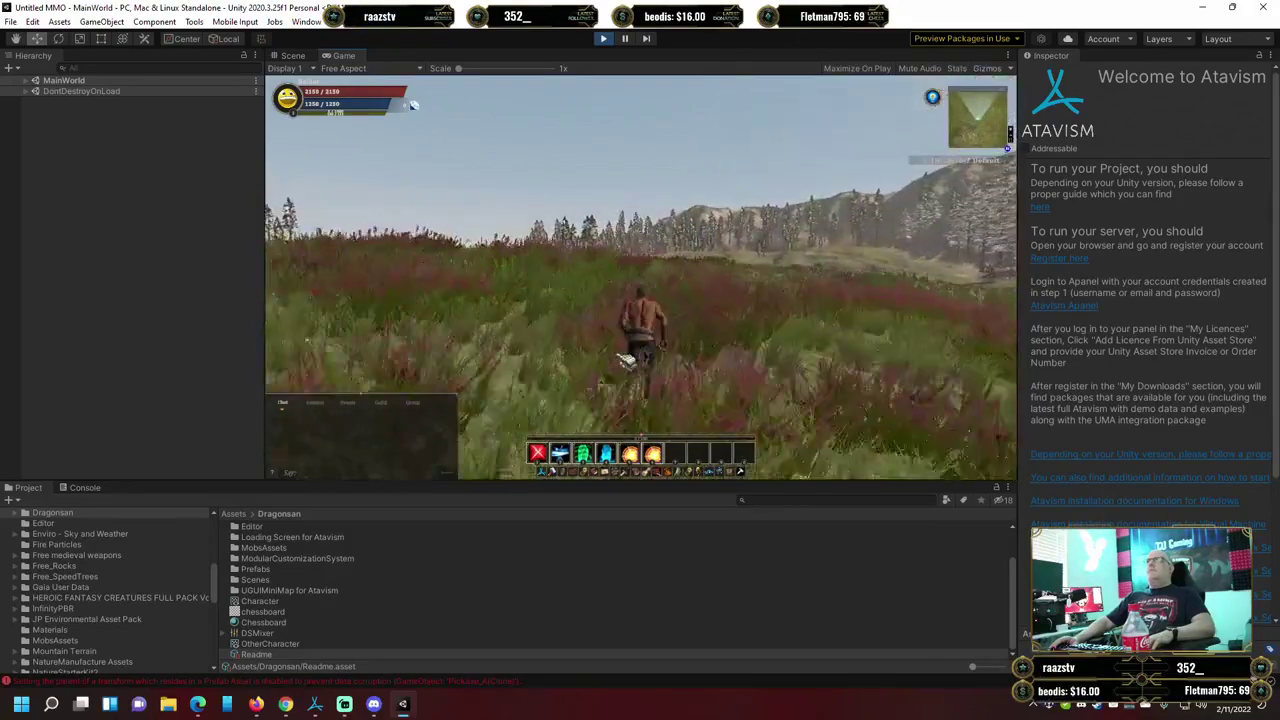
key(w)
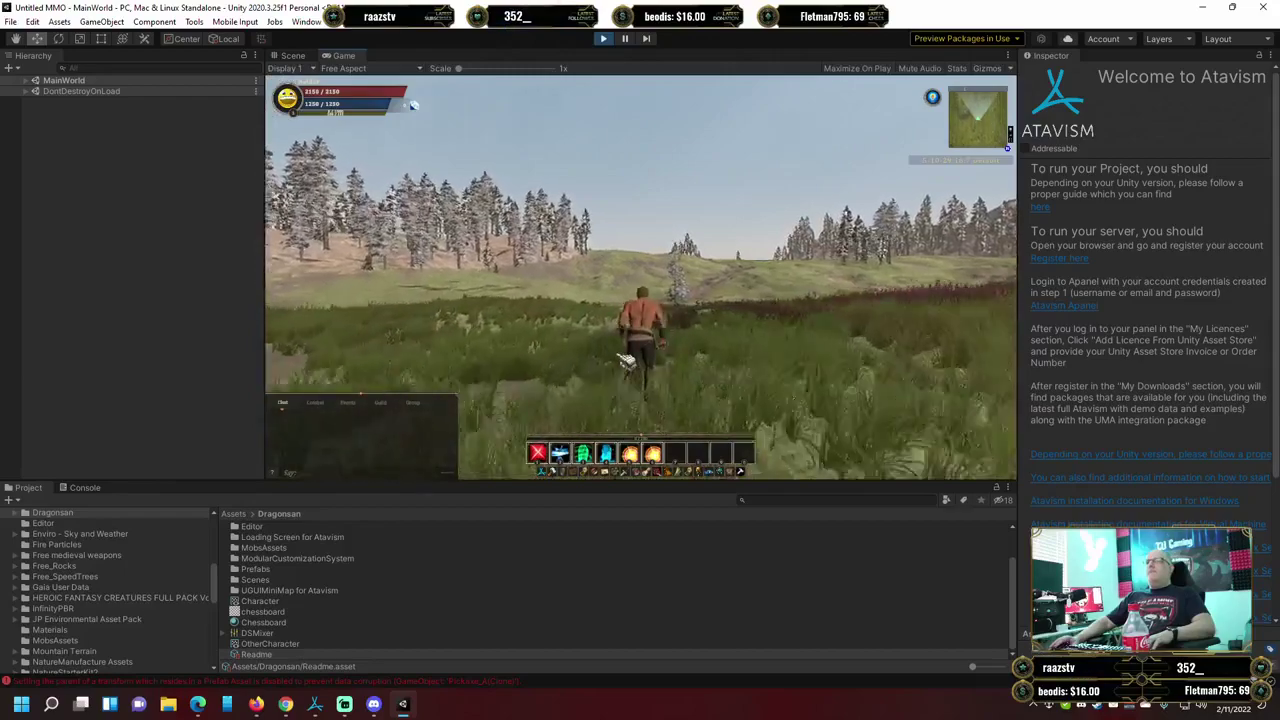
key(w)
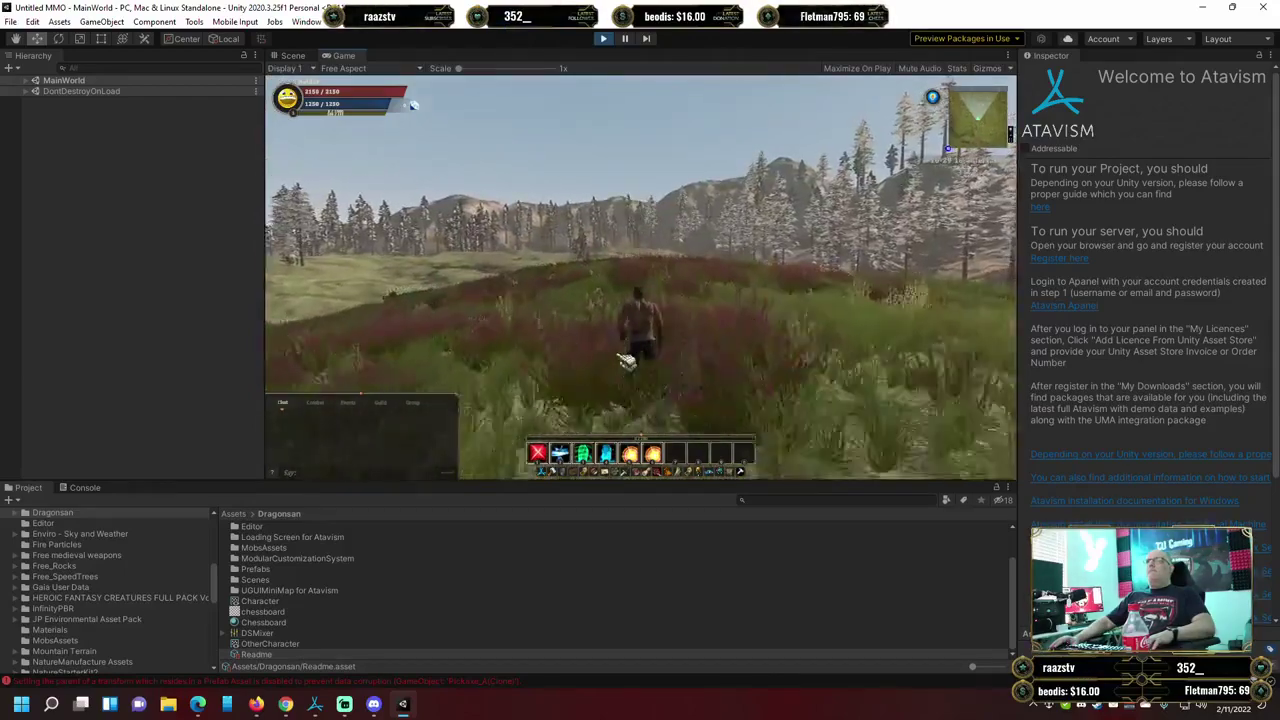
key(w)
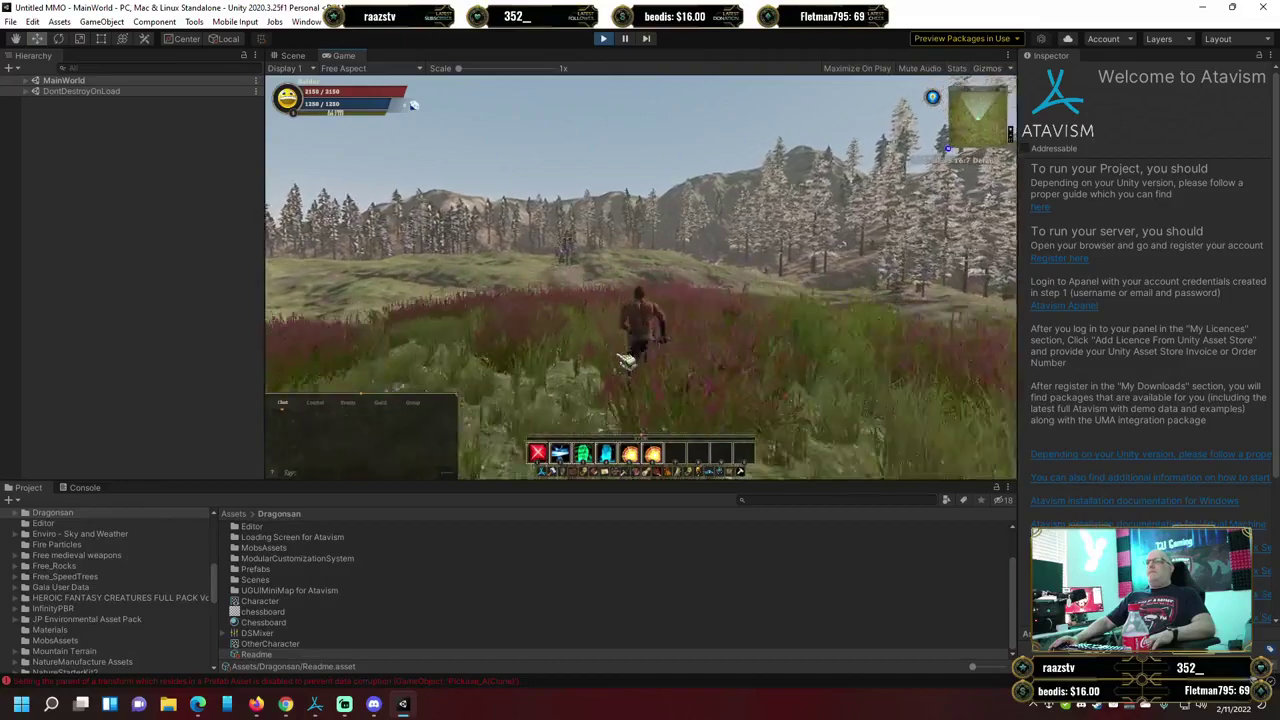
key(w)
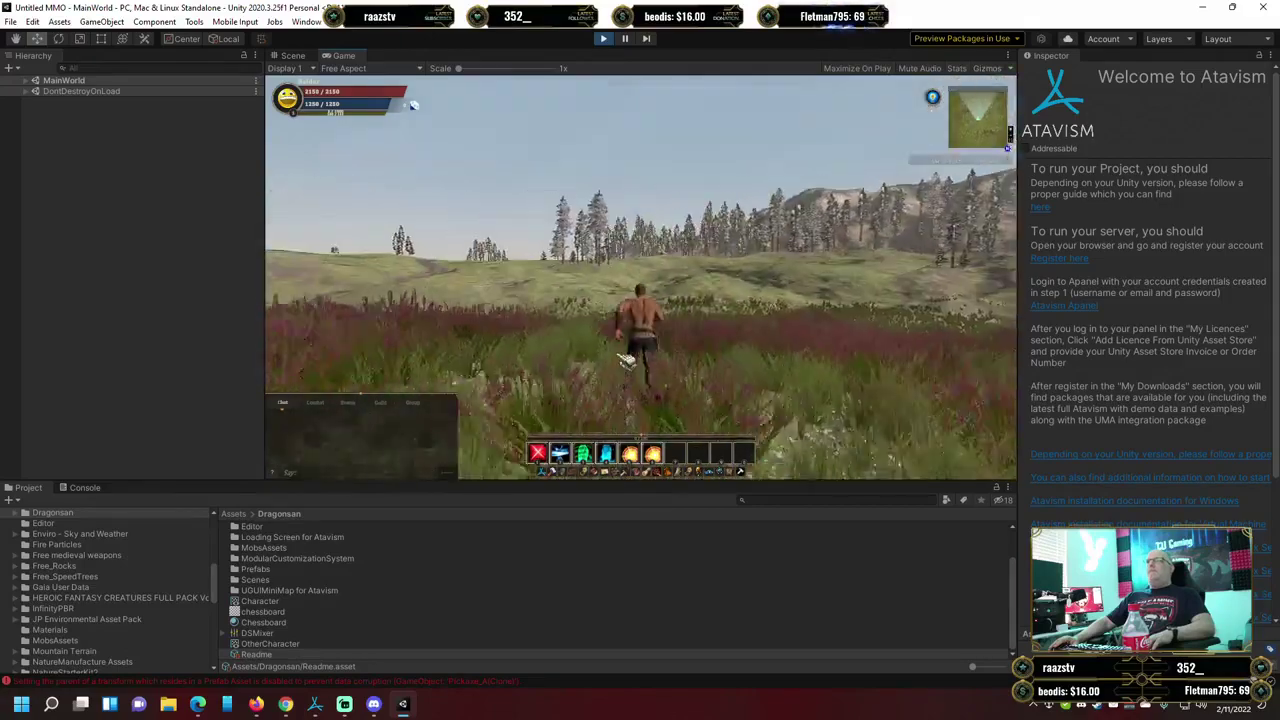
key(w)
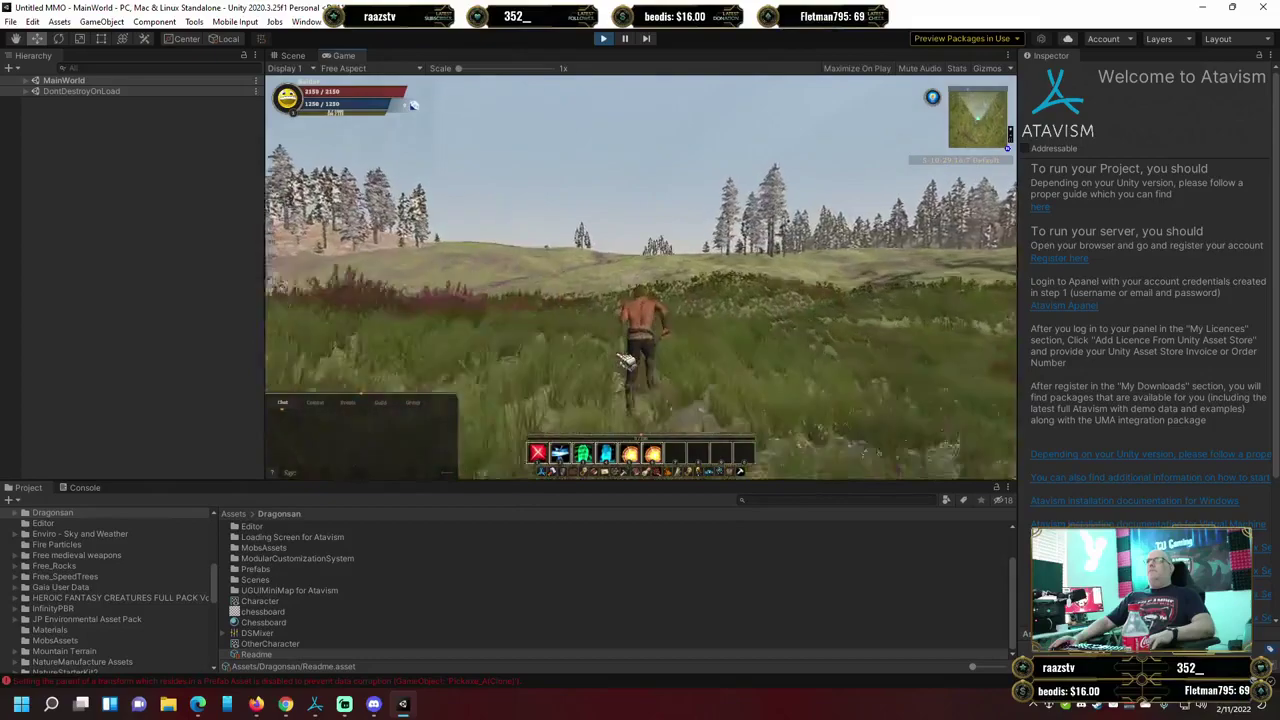
key(w)
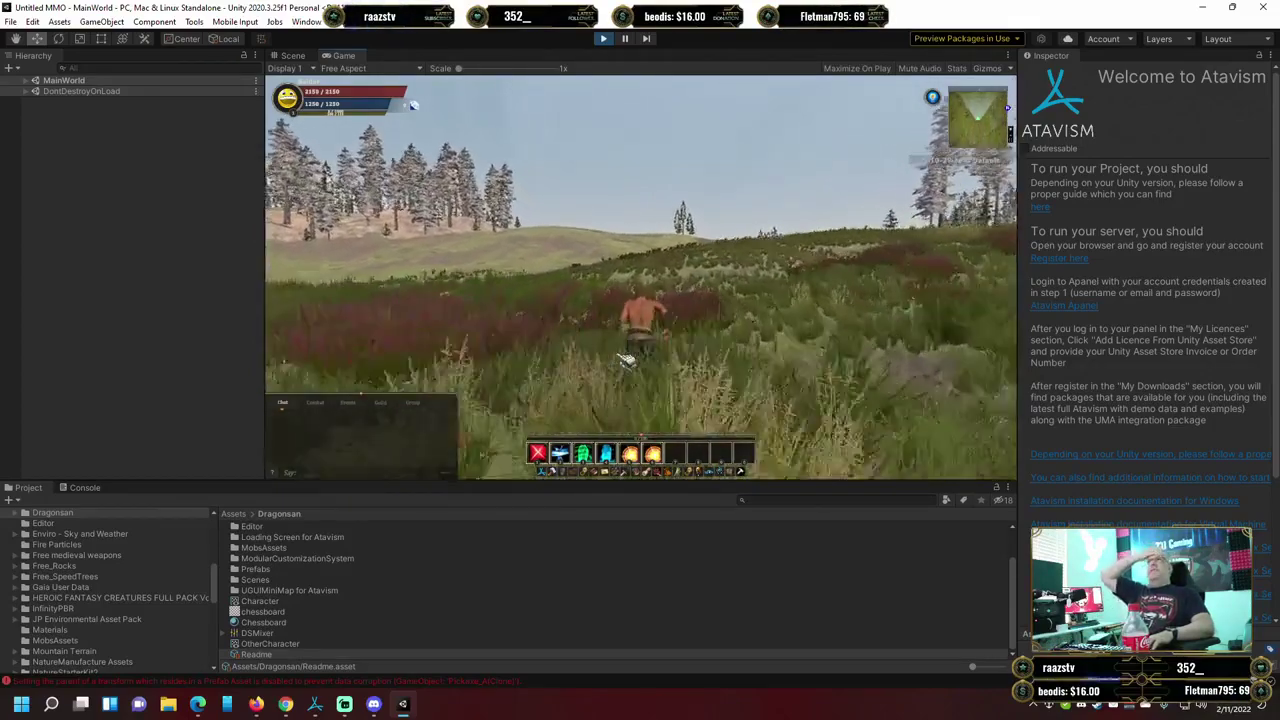
key(w)
key(w)
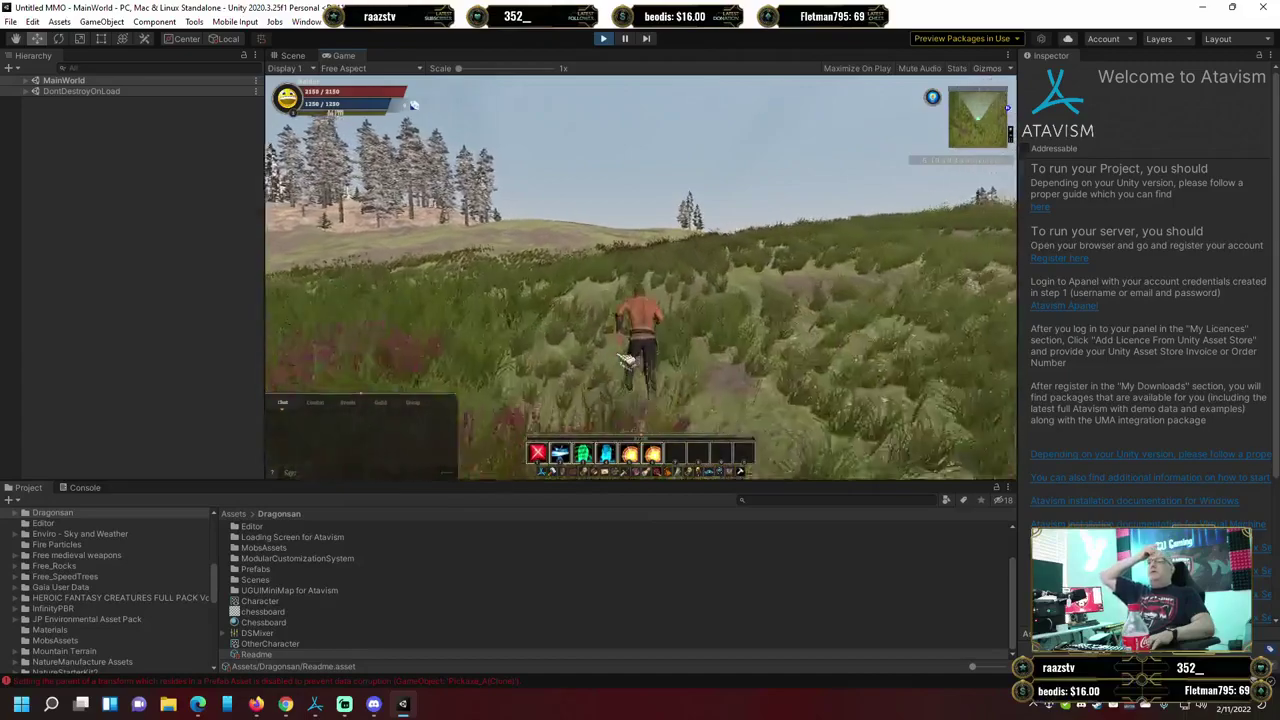
key(w)
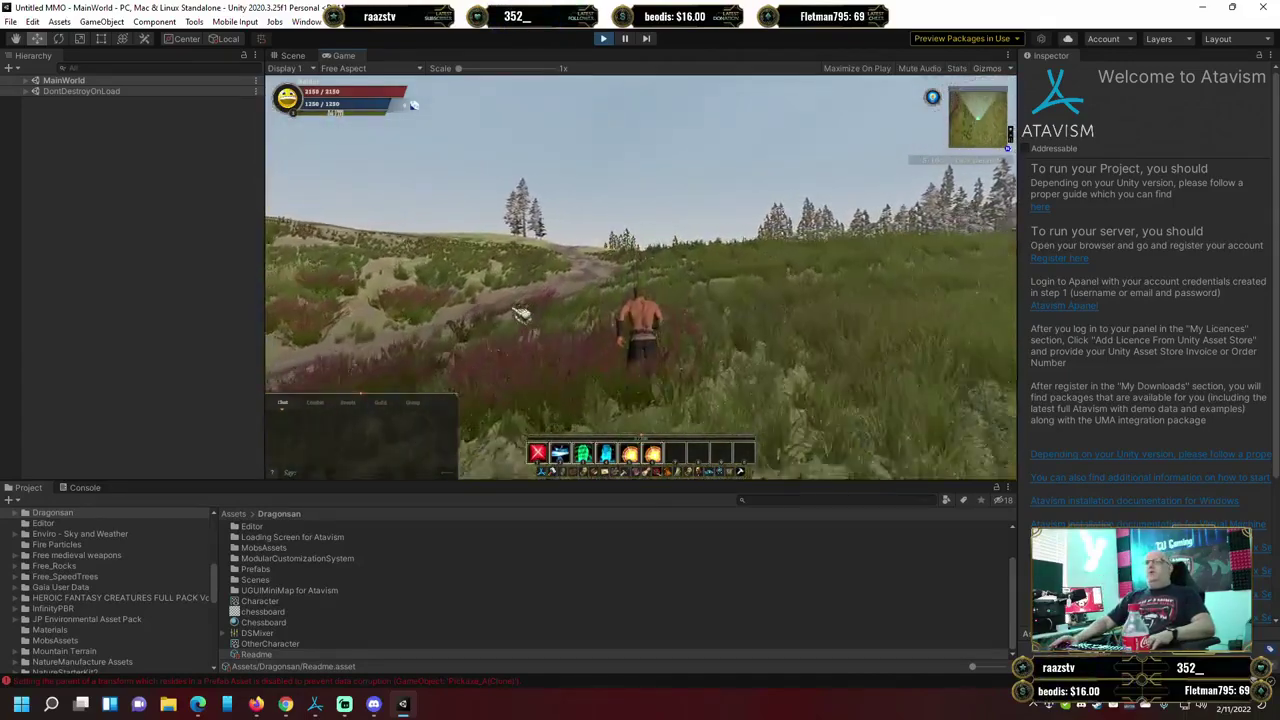
Follow the dirt path over the hill to the purple portal gate and run into it.
key(w)
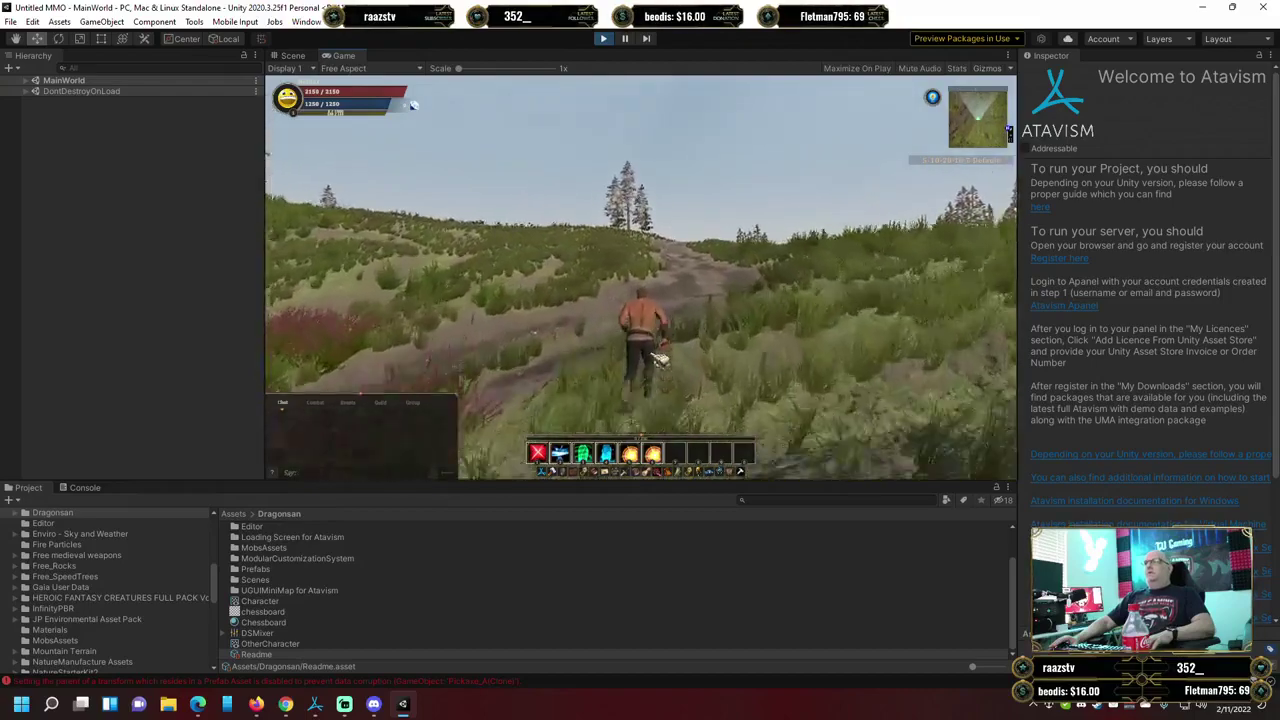
key(w)
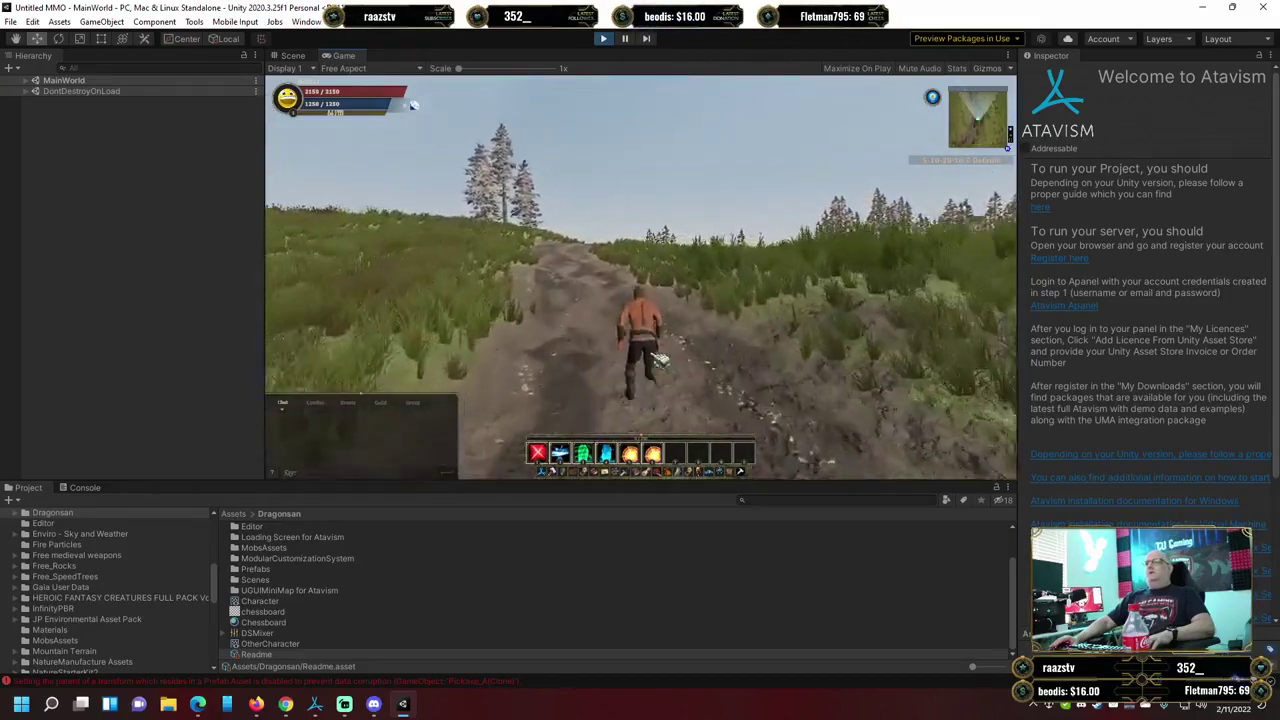
key(w)
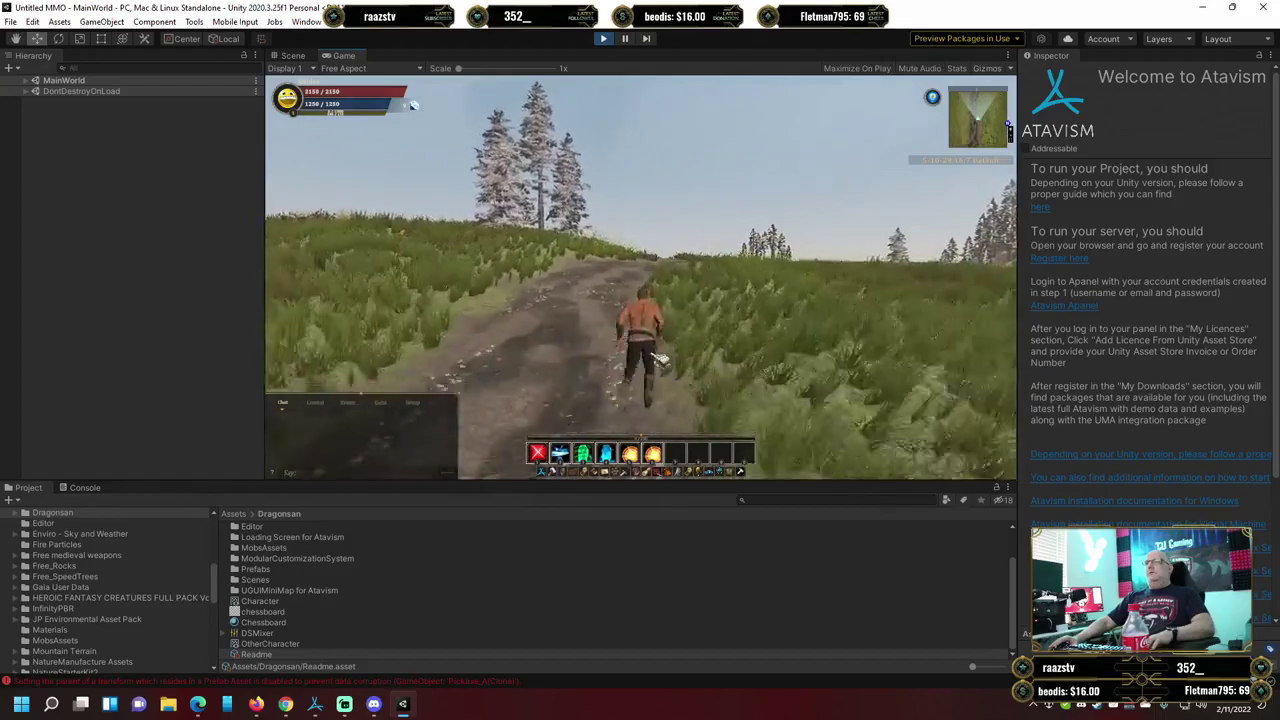
key(w)
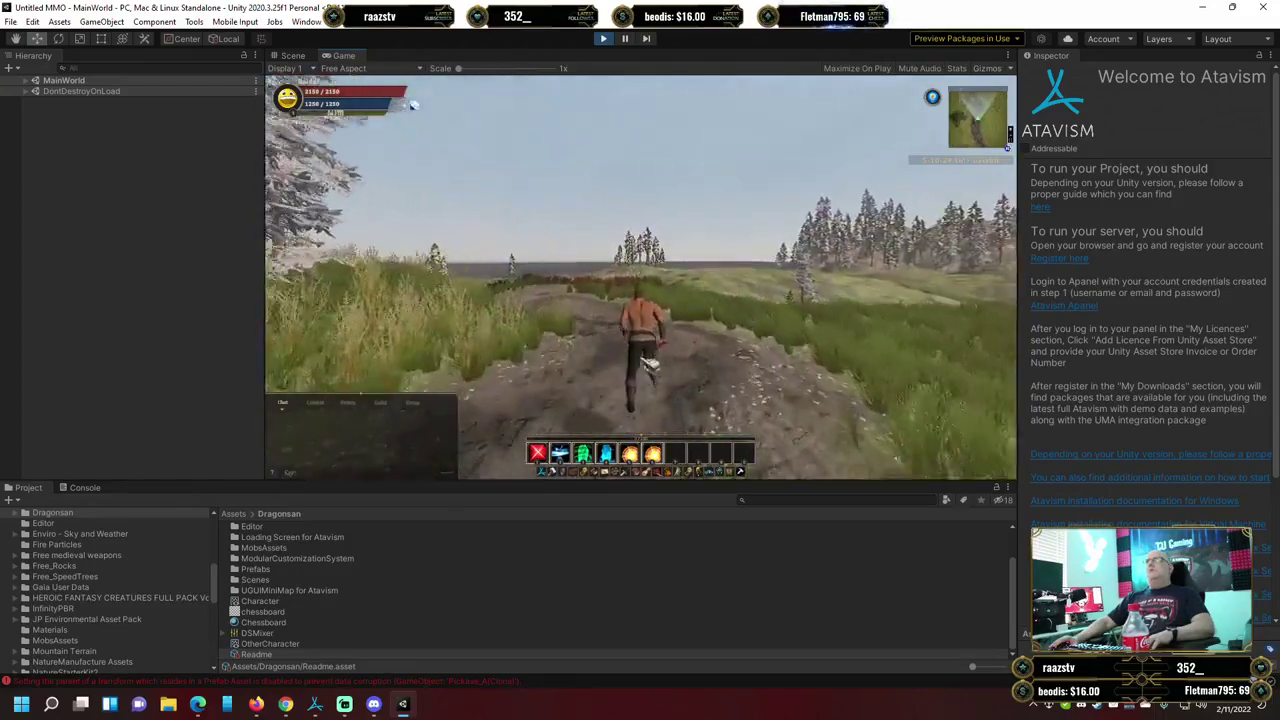
key(w)
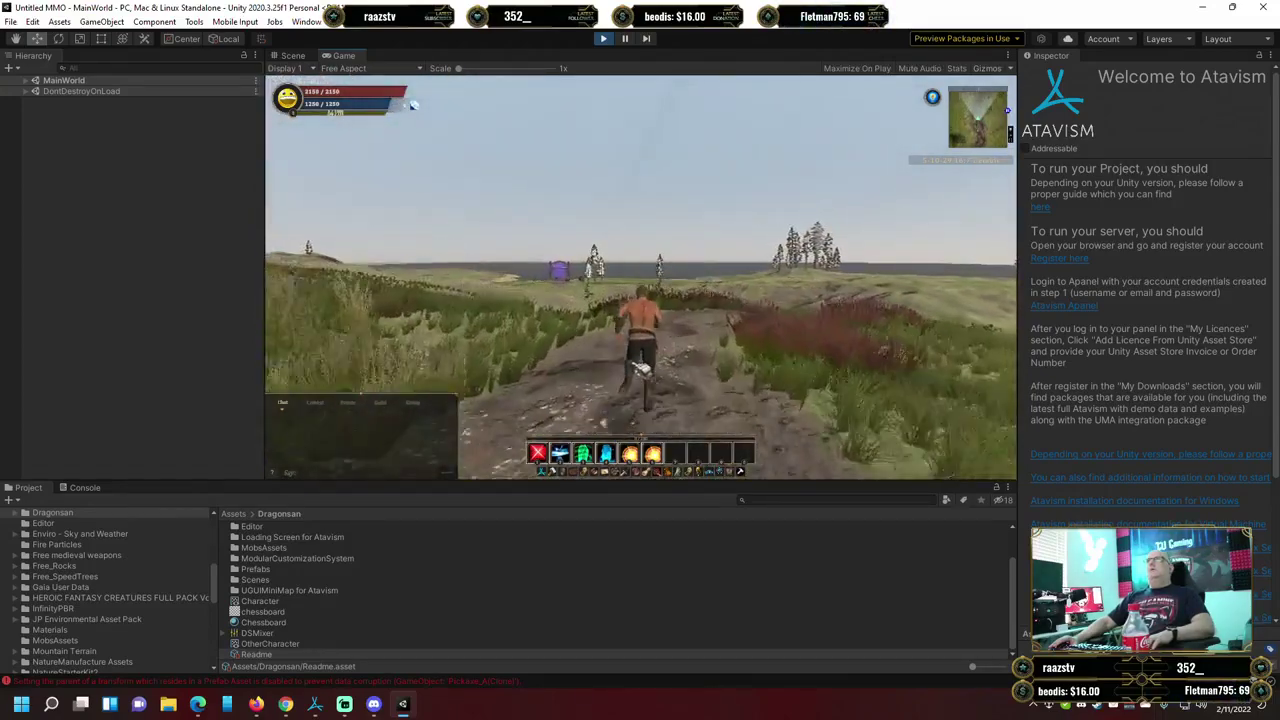
key(w)
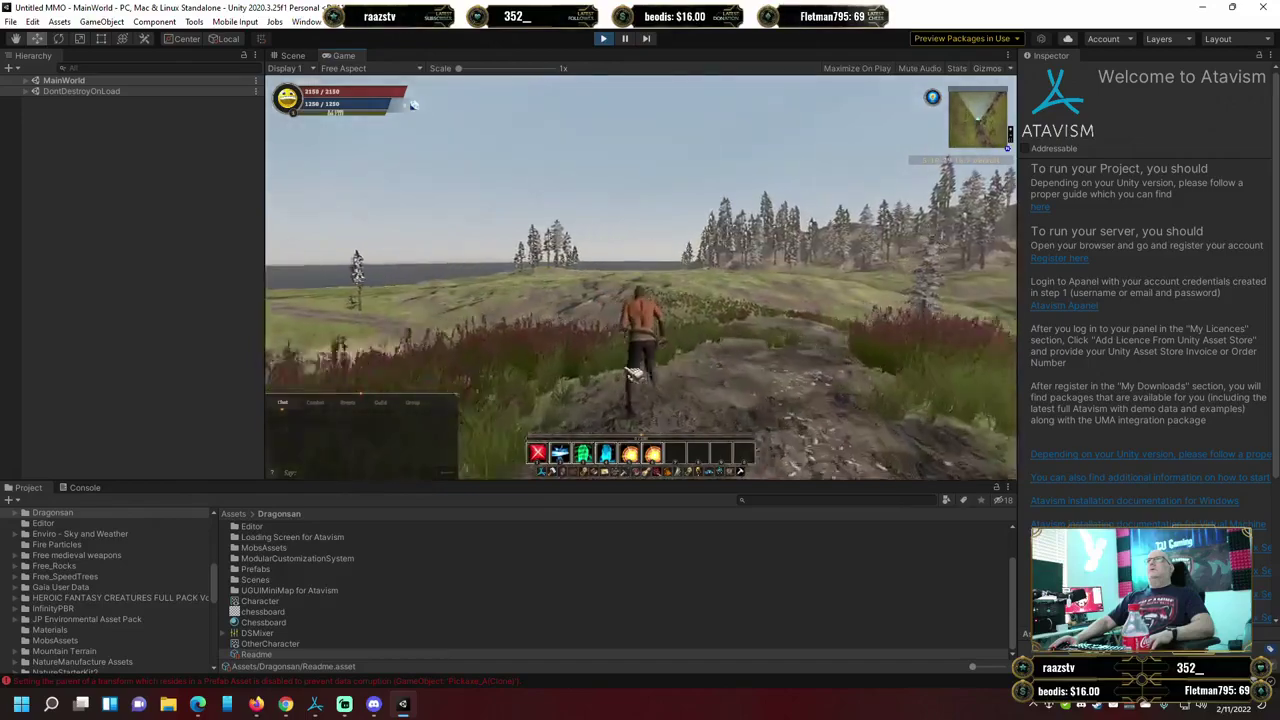
key(w)
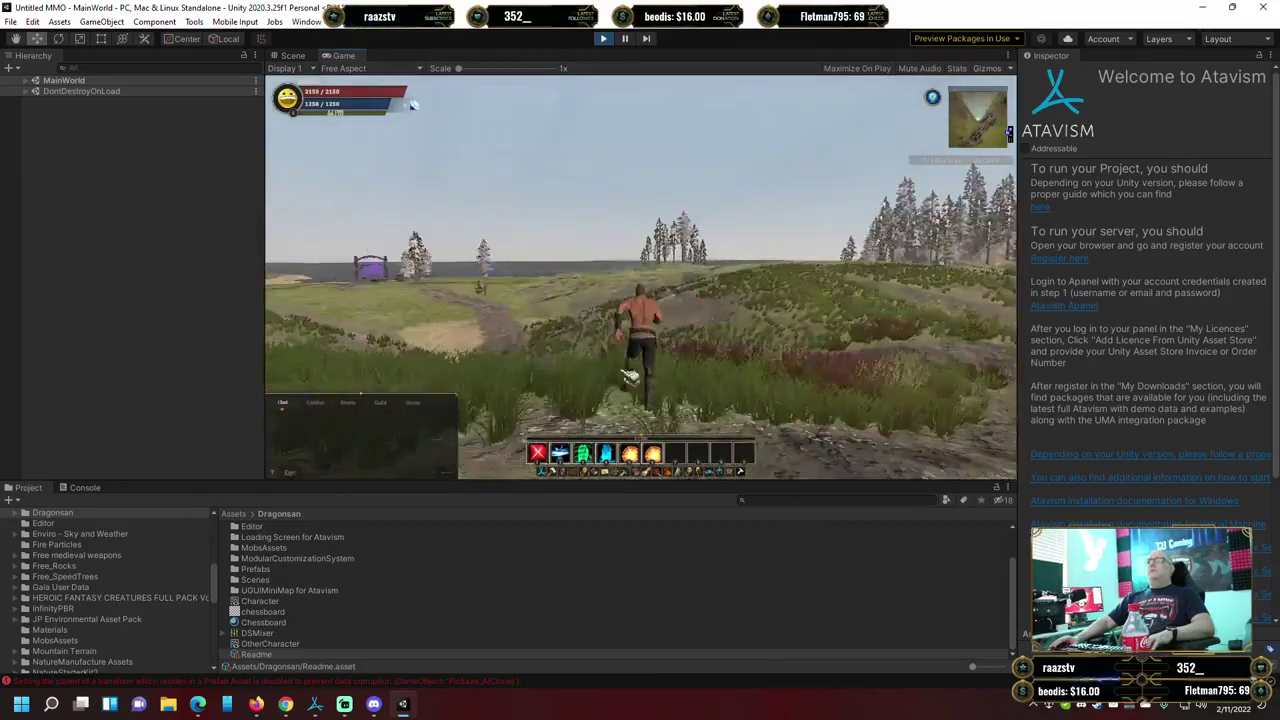
key(w)
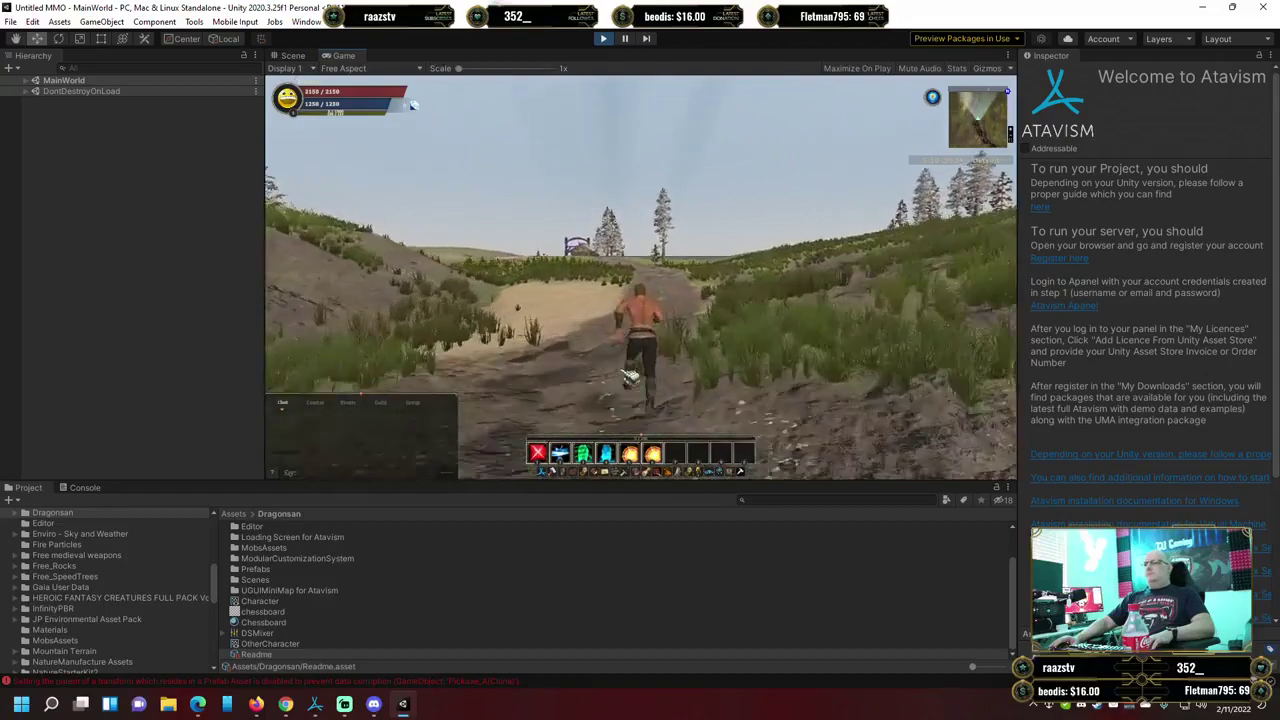
key(w)
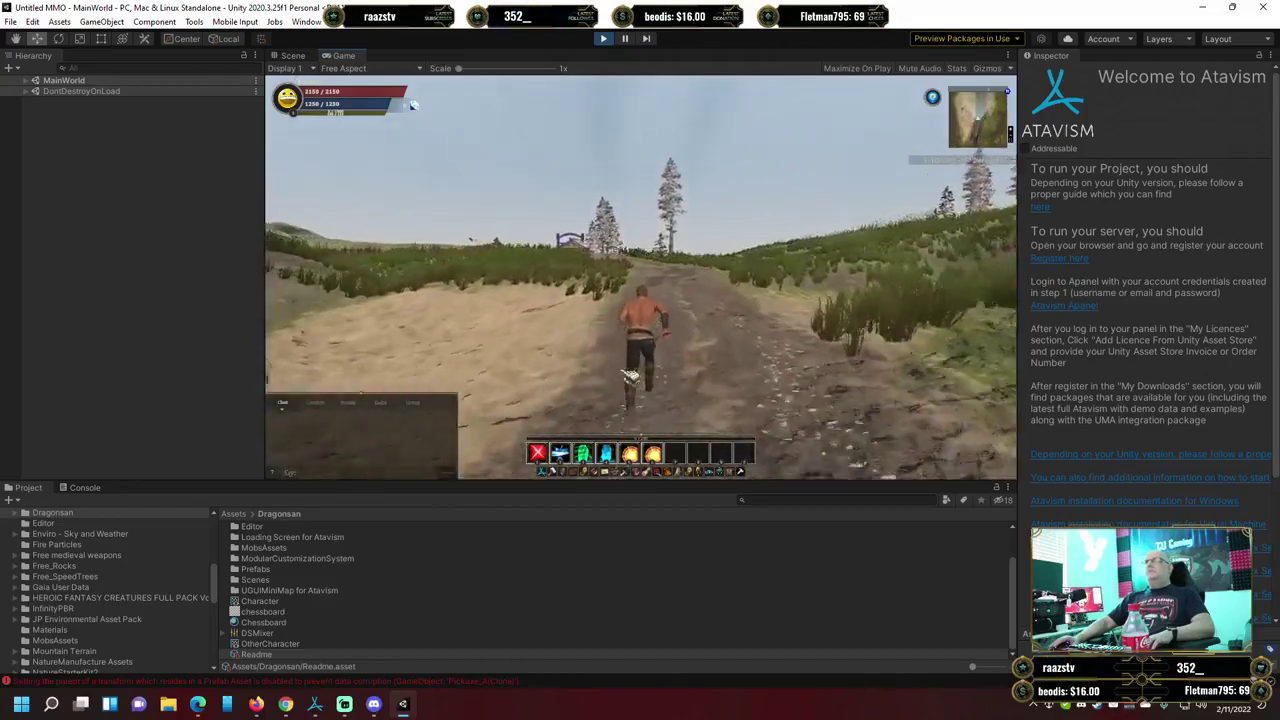
key(w)
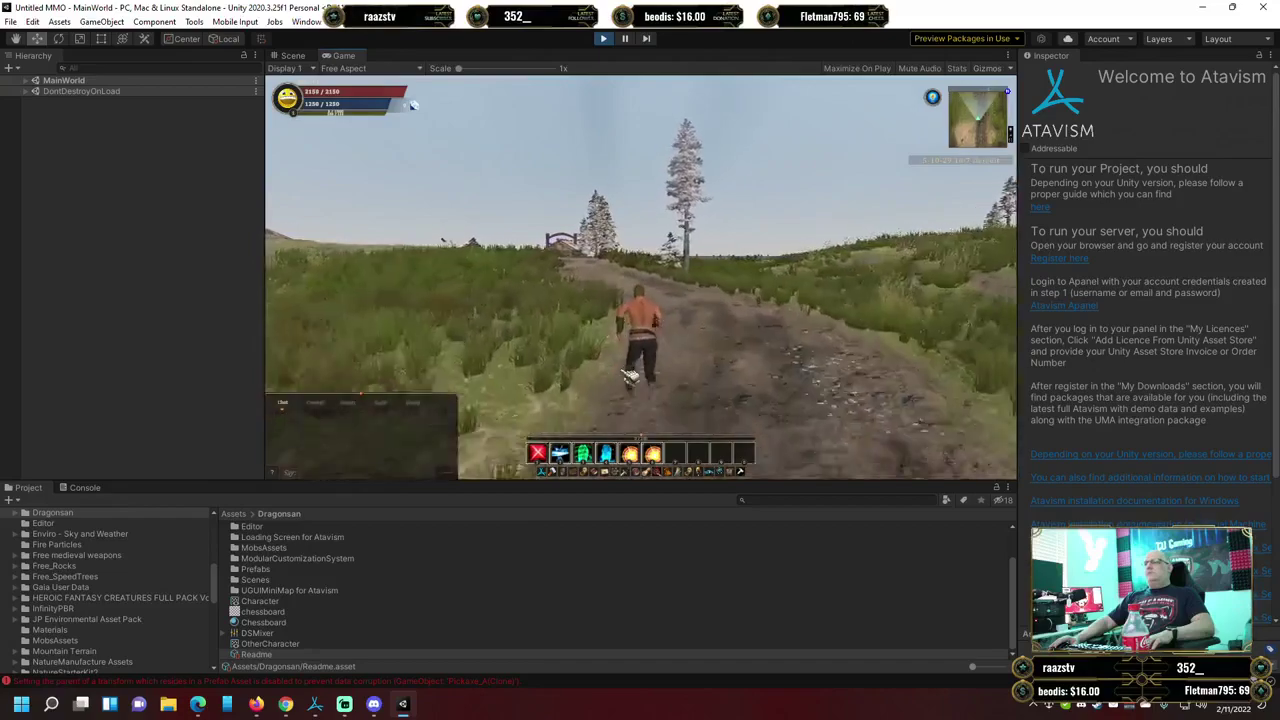
key(w)
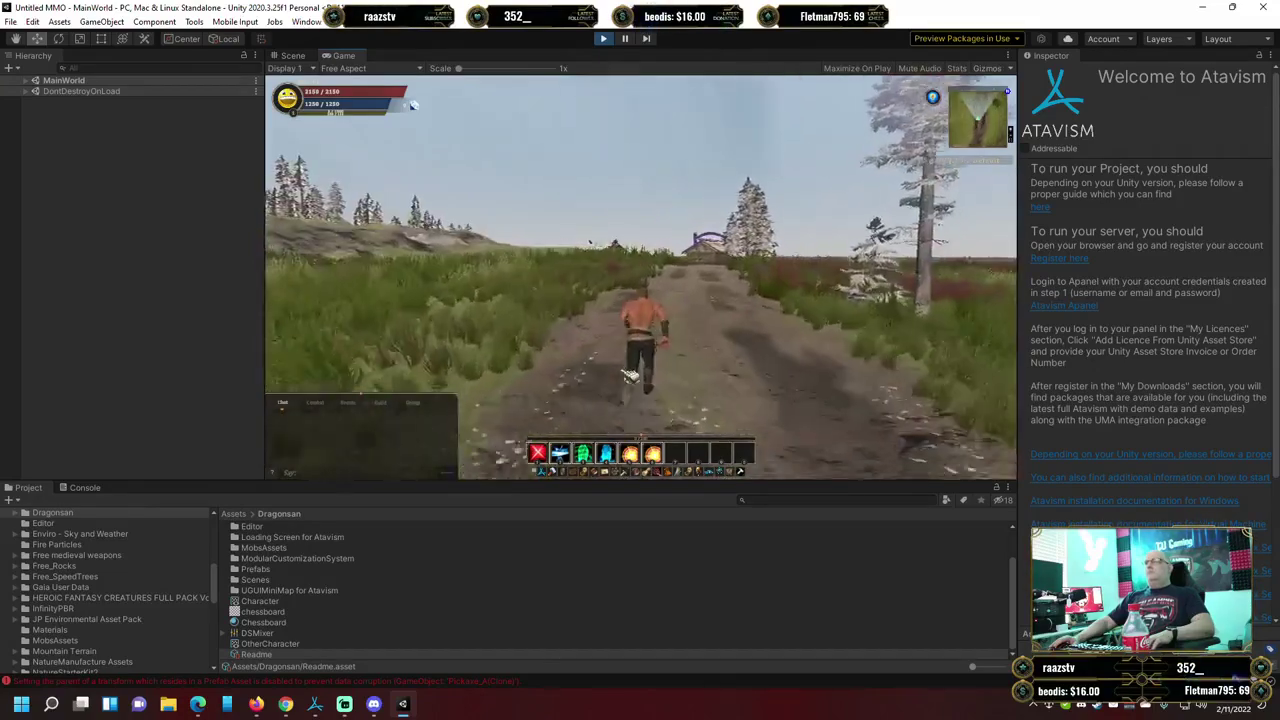
key(w)
key(w)
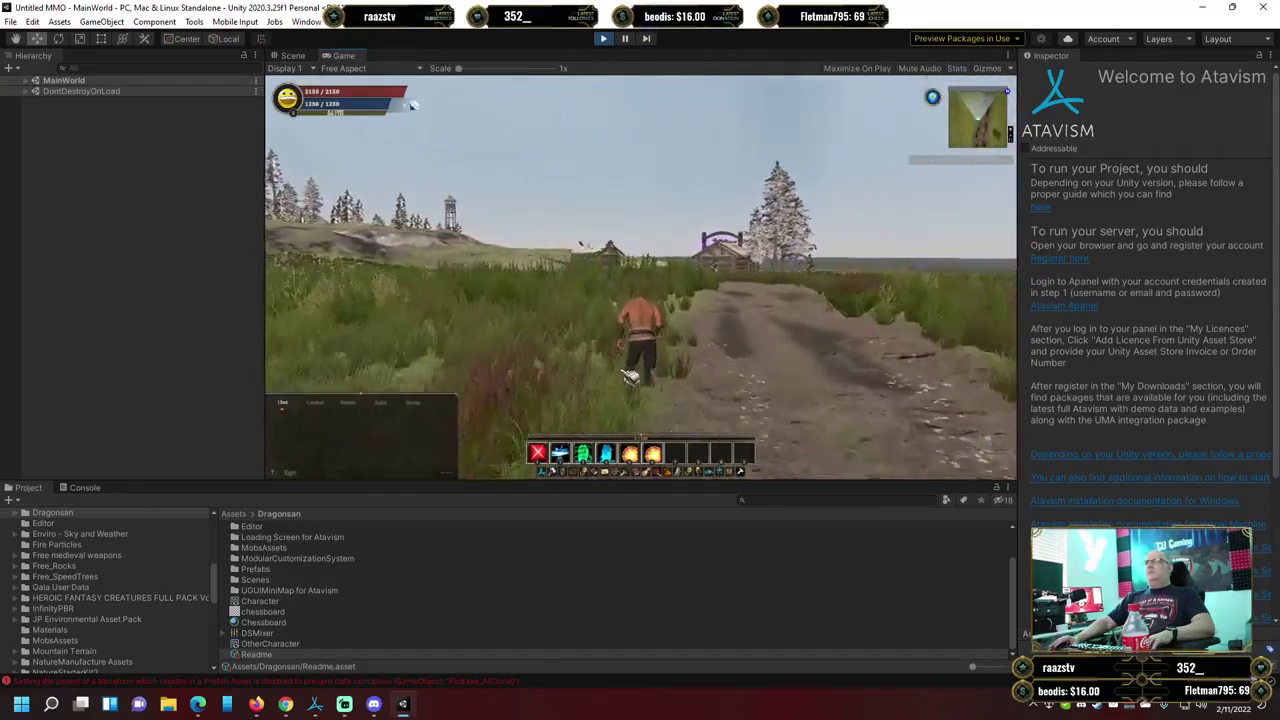
key(w)
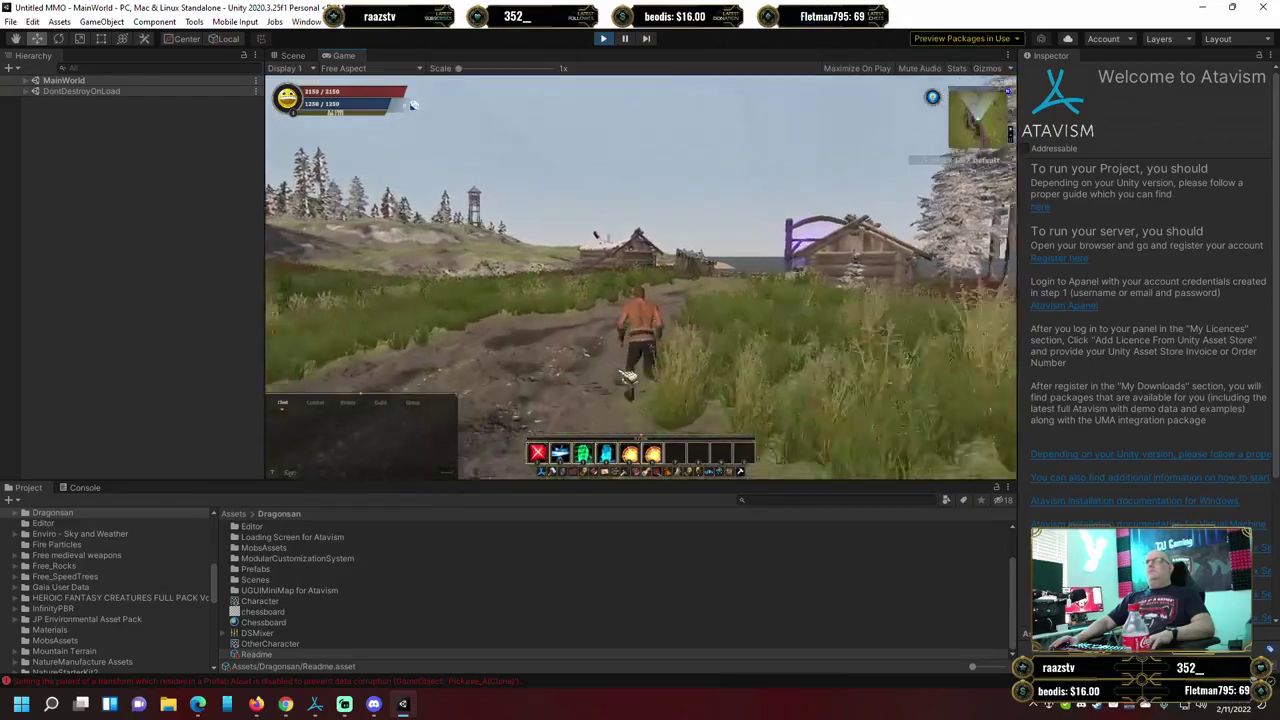
key(w)
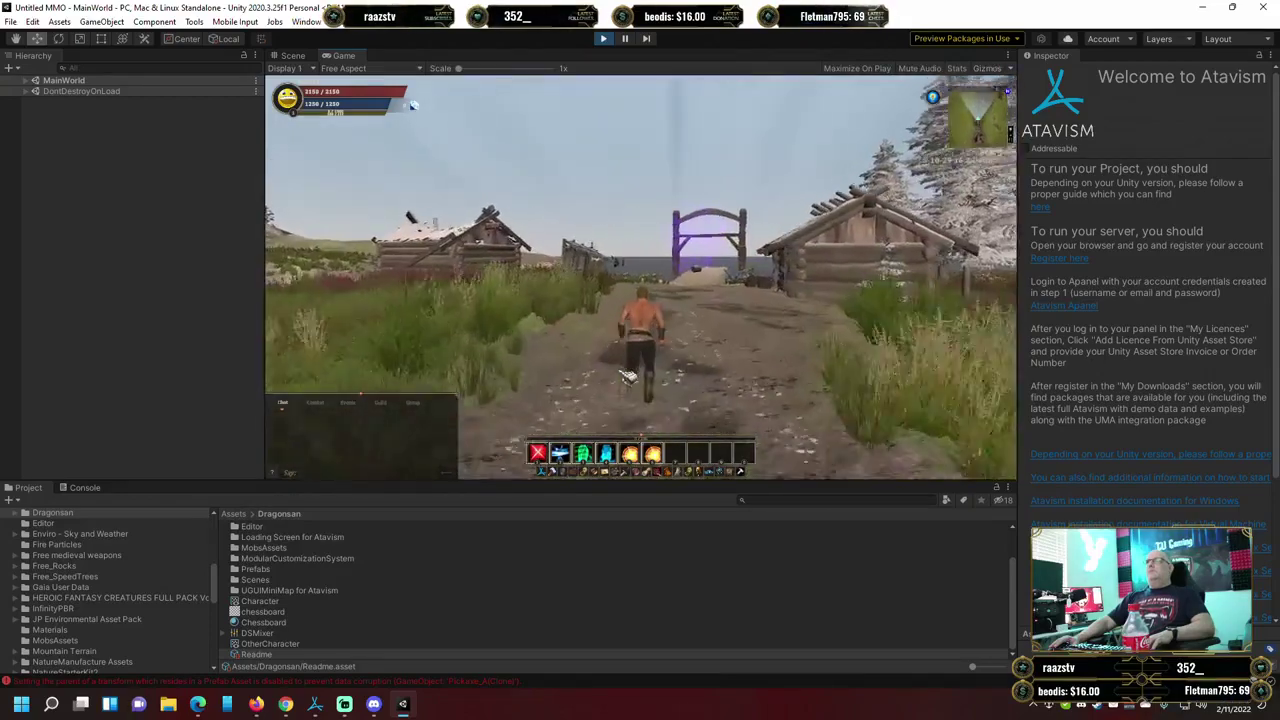
key(w)
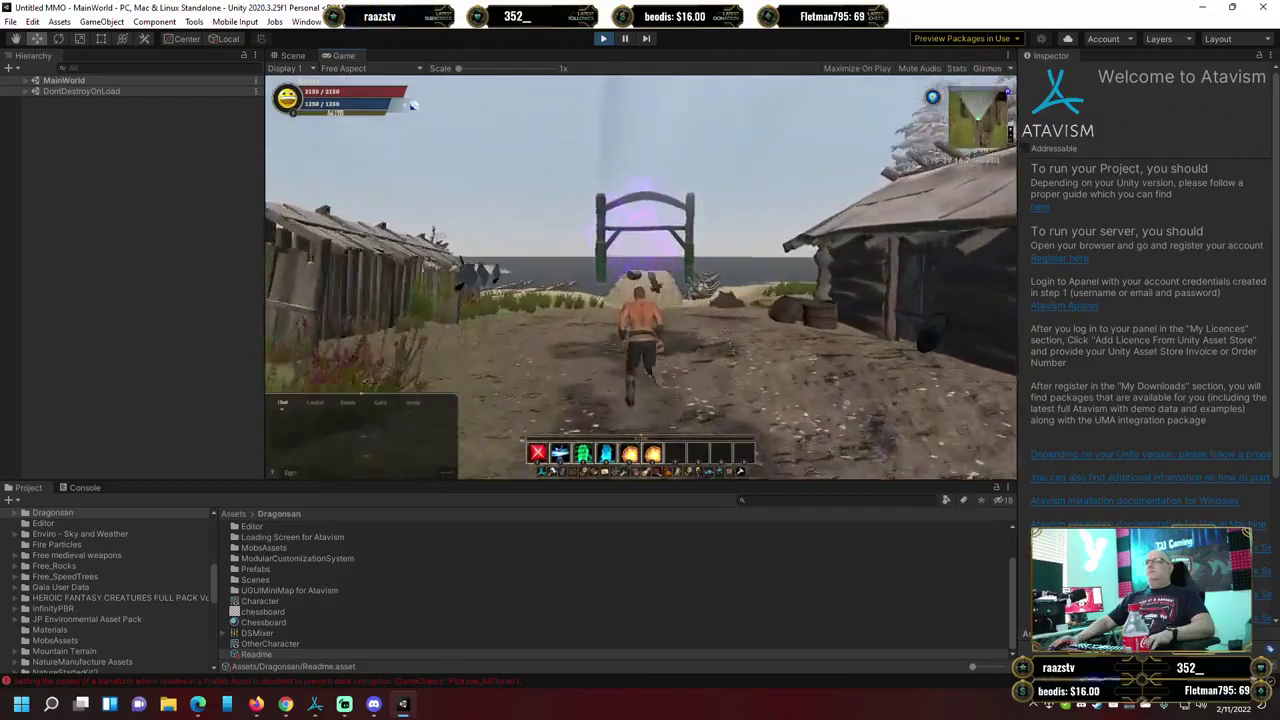
key(w)
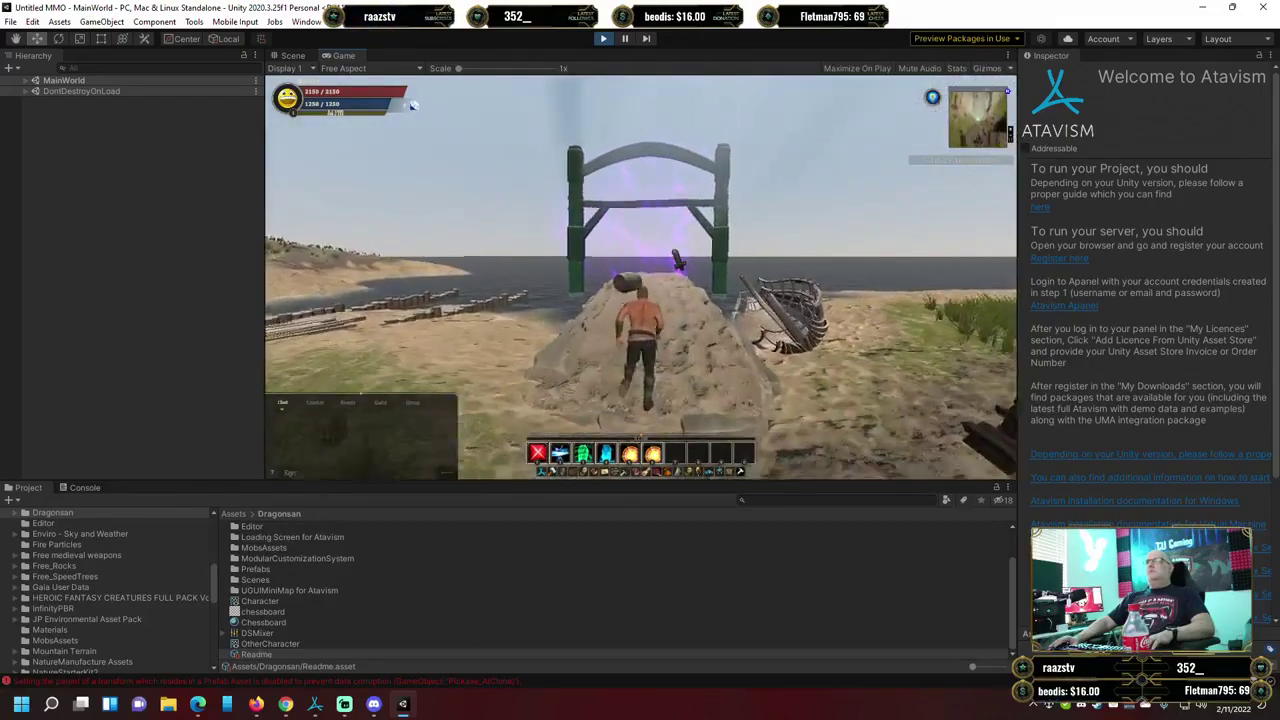
Run along the wooden village path out into the grassland and stop there.
key(w)
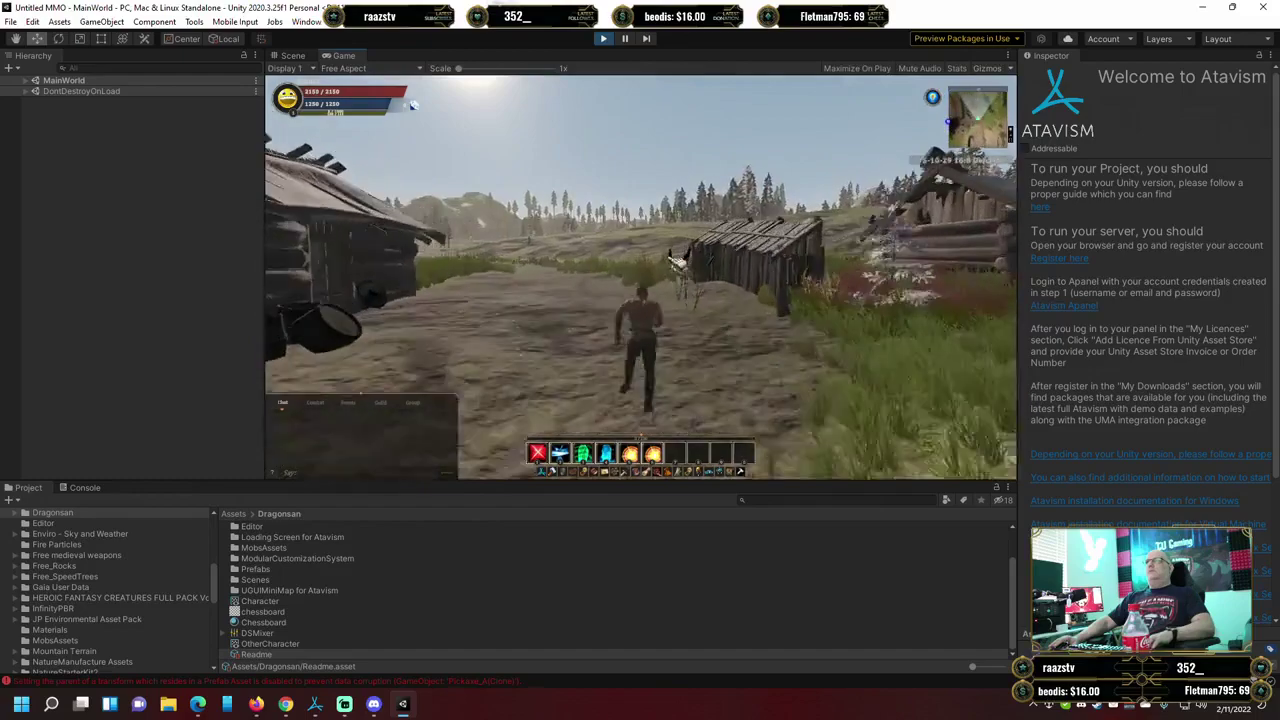
key(w)
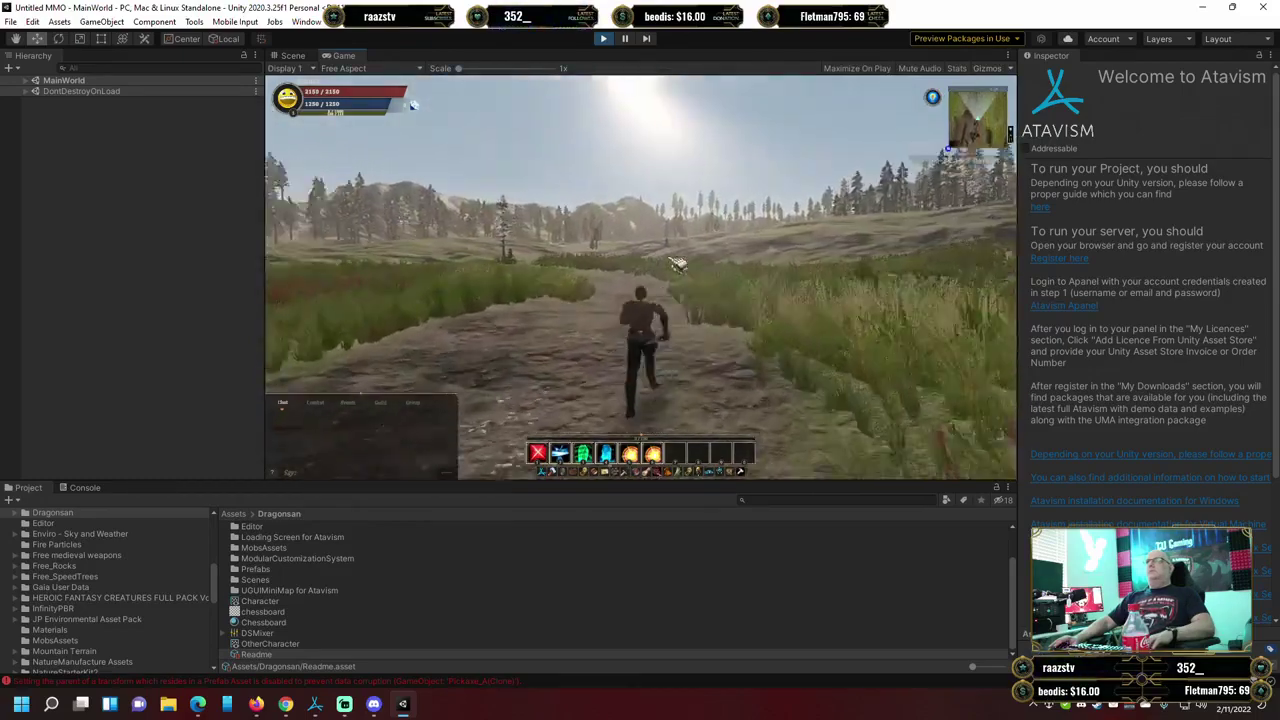
key(w)
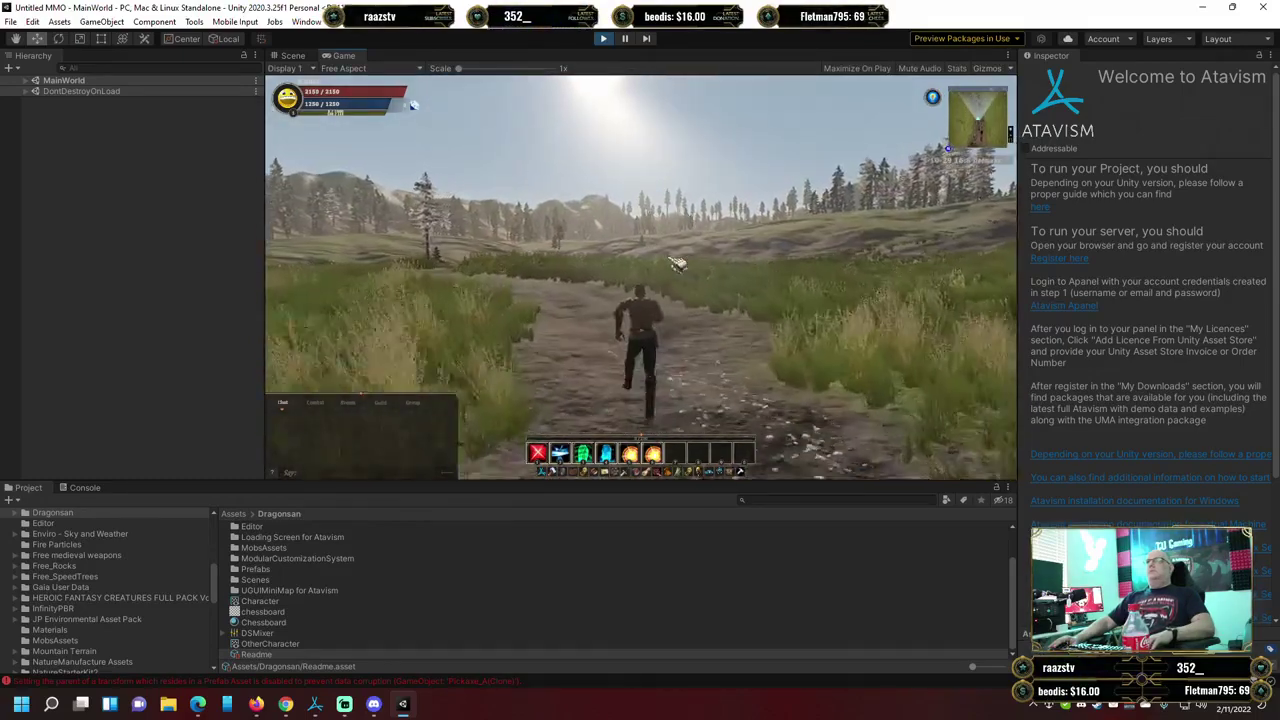
key(w)
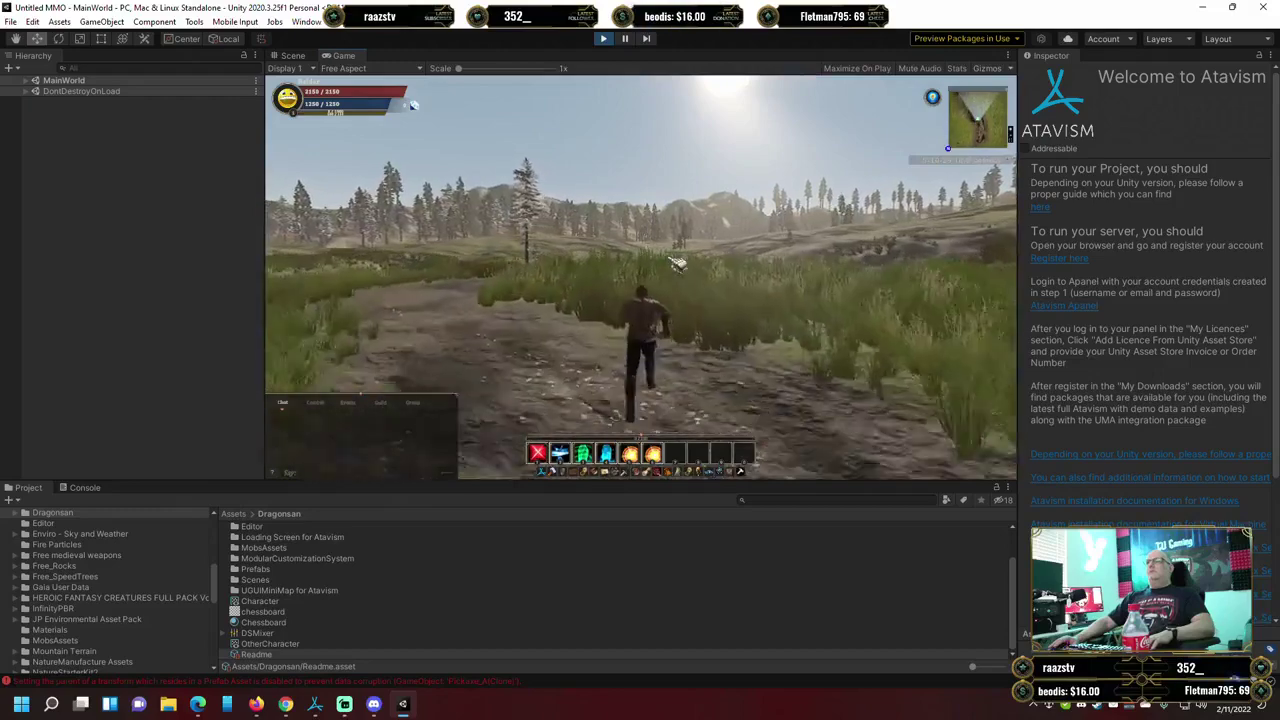
key(d)
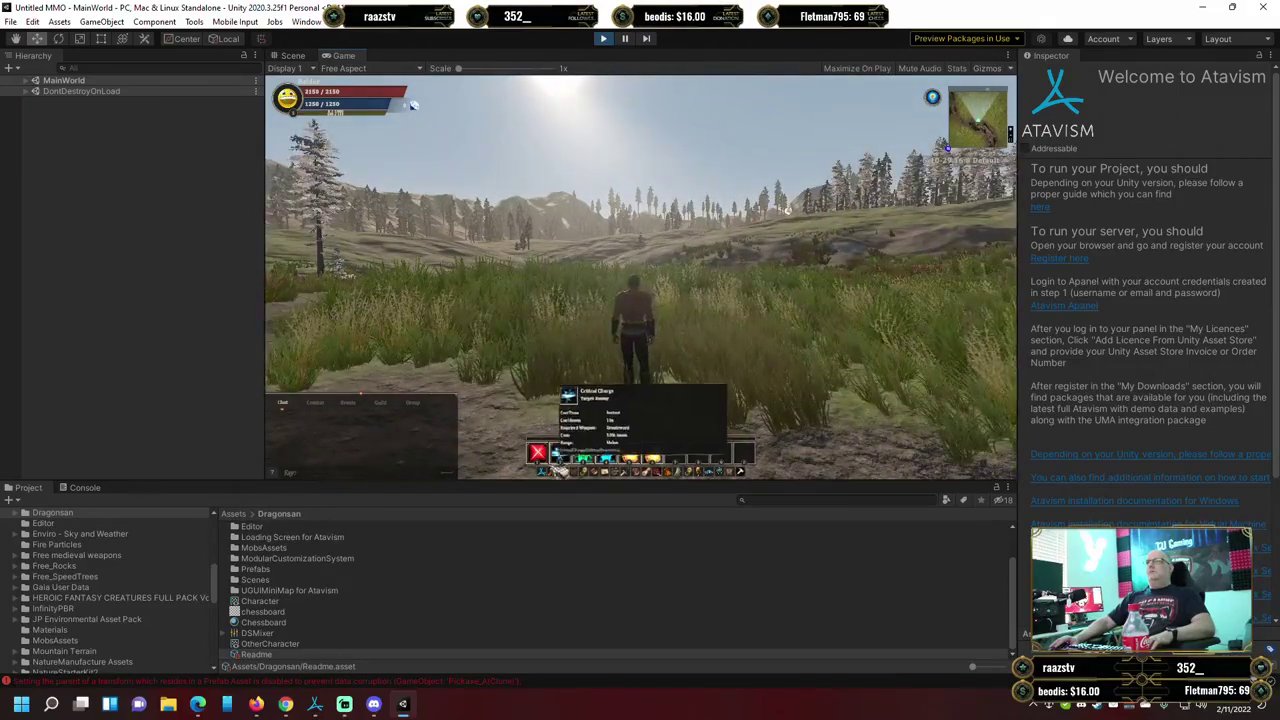
Spawn a Goblin (template 10026) via the Admin Panel's Mob Spawning, then close the Spawner and Admin Panel.
click(548, 471)
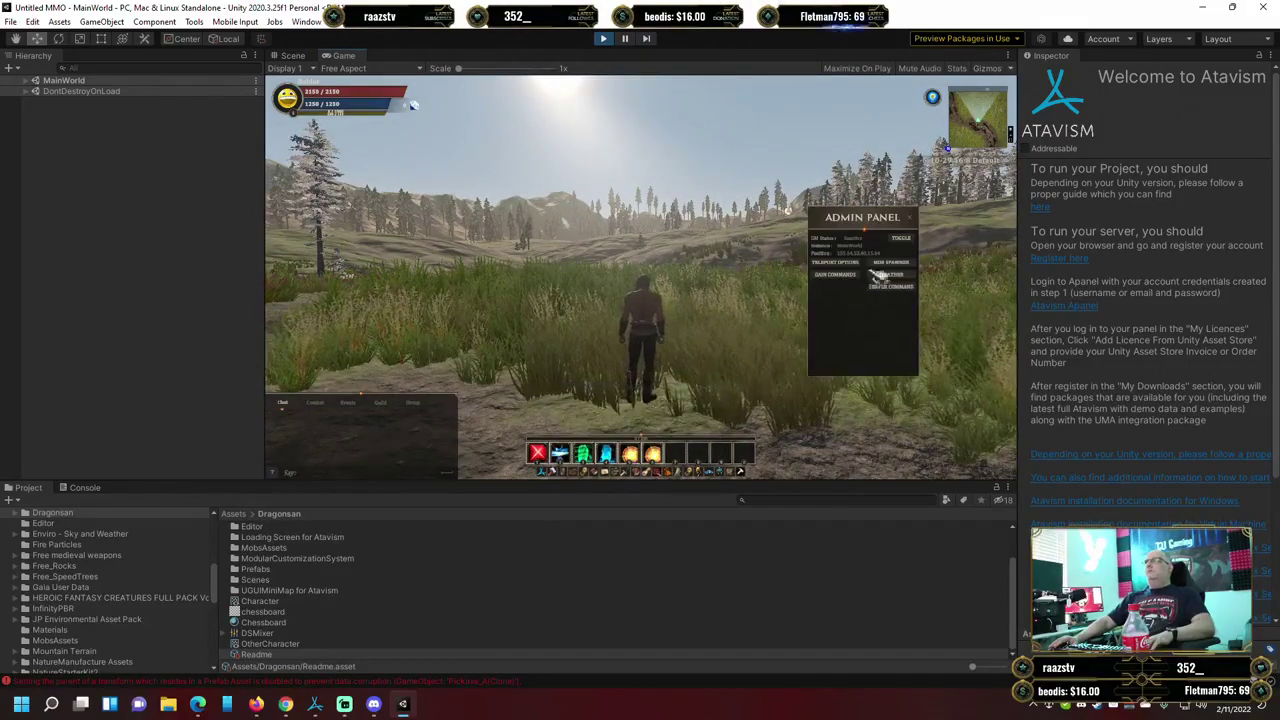
click(901, 265)
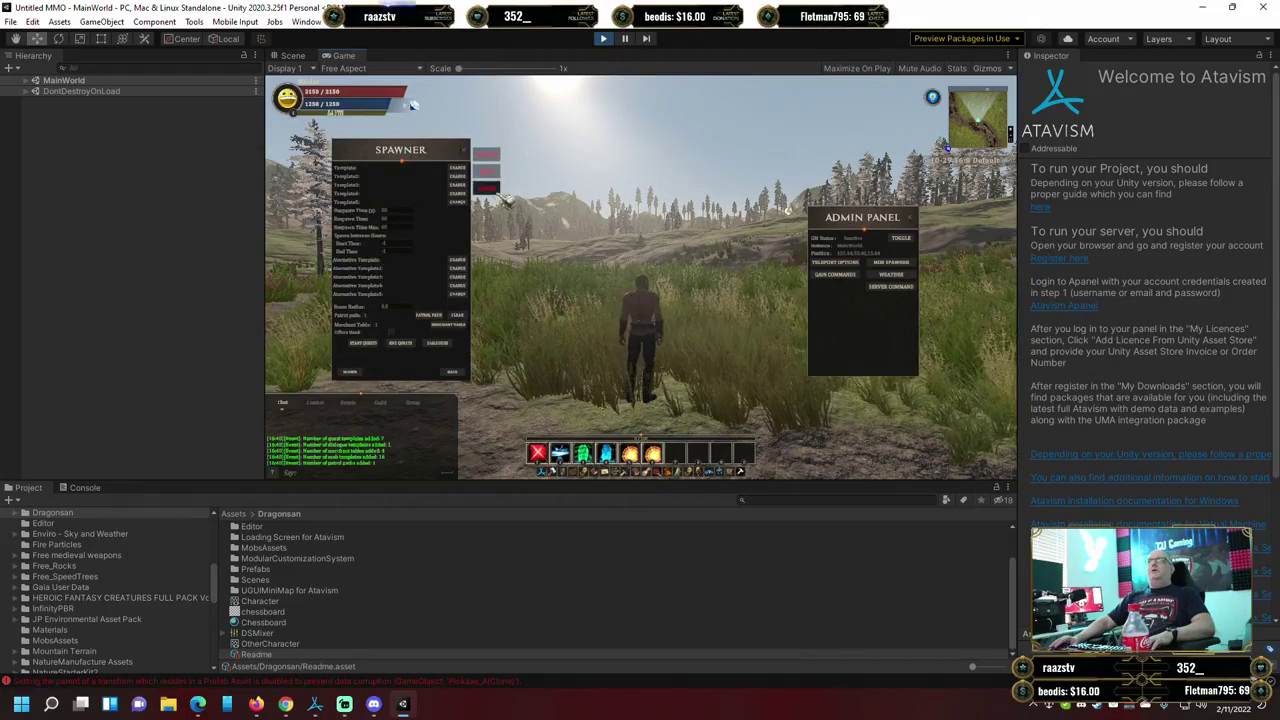
click(460, 168)
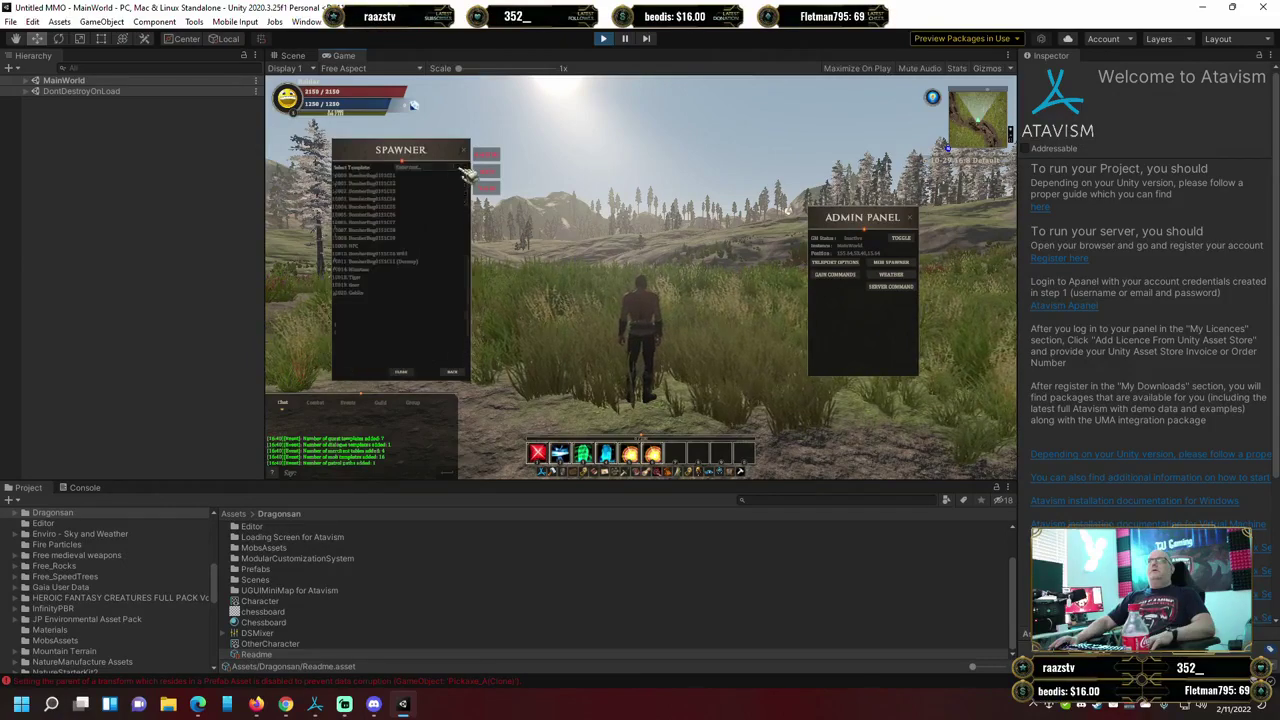
click(380, 294)
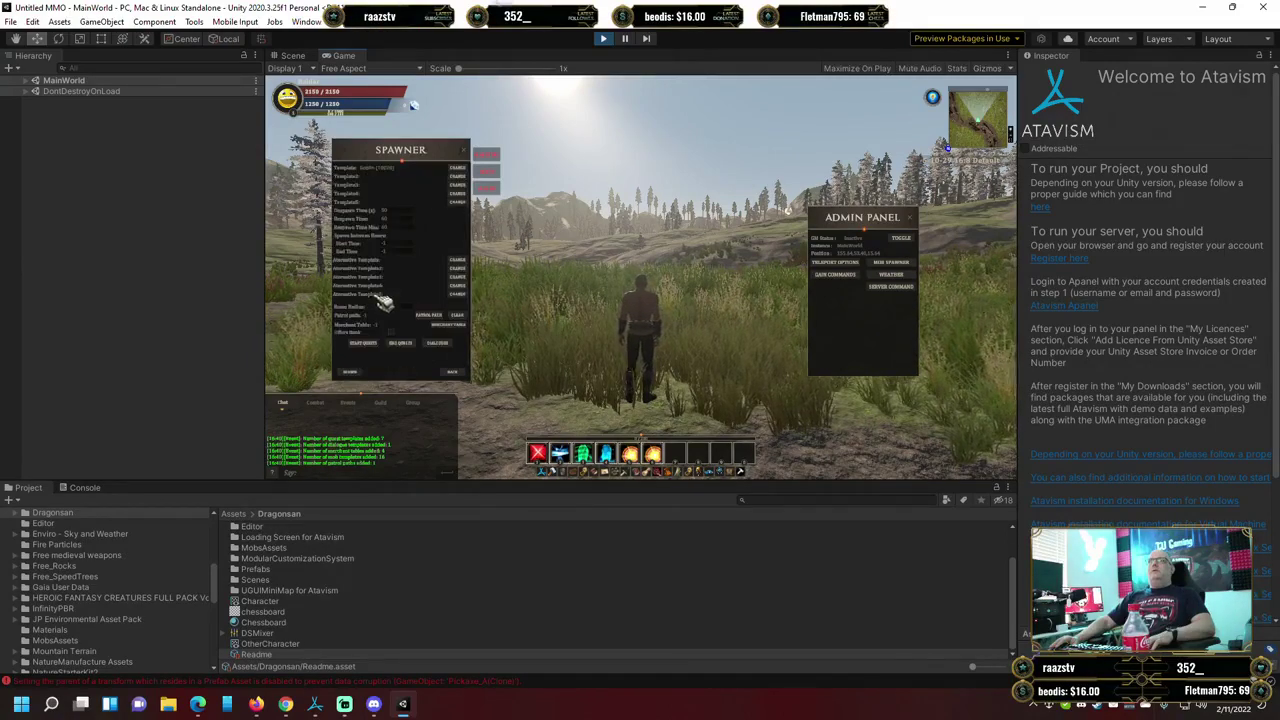
key(w)
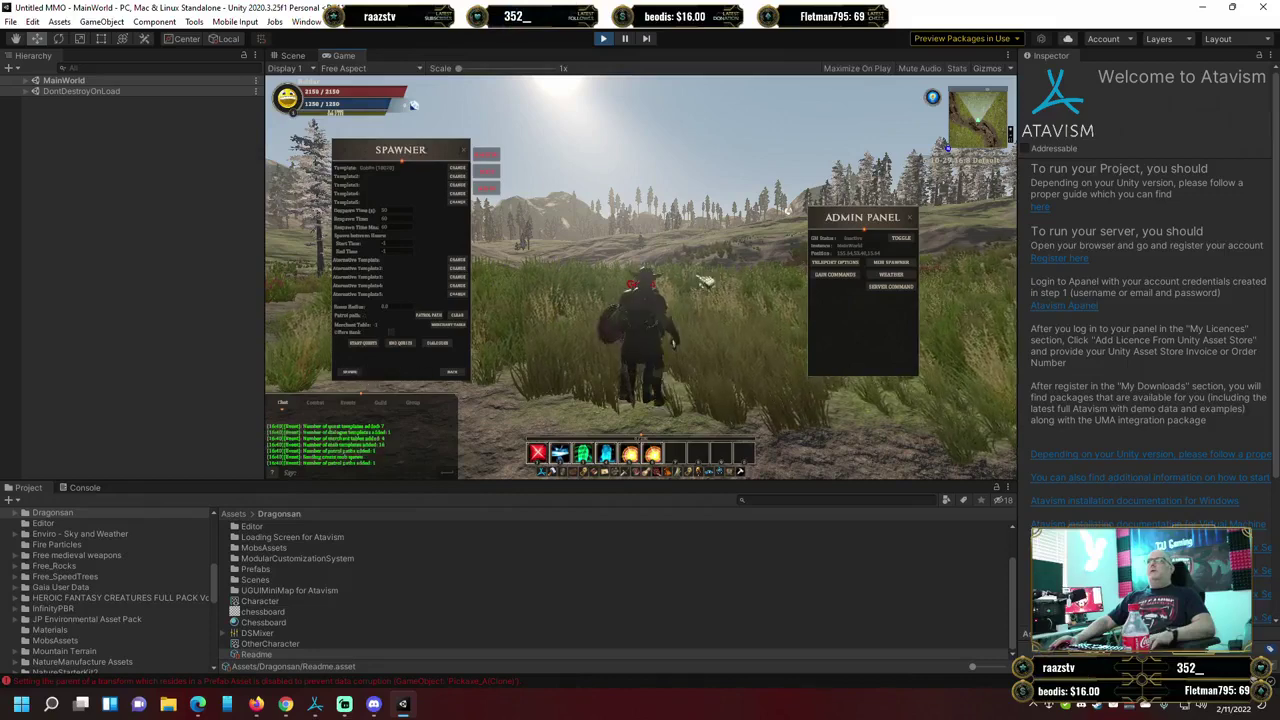
click(466, 152)
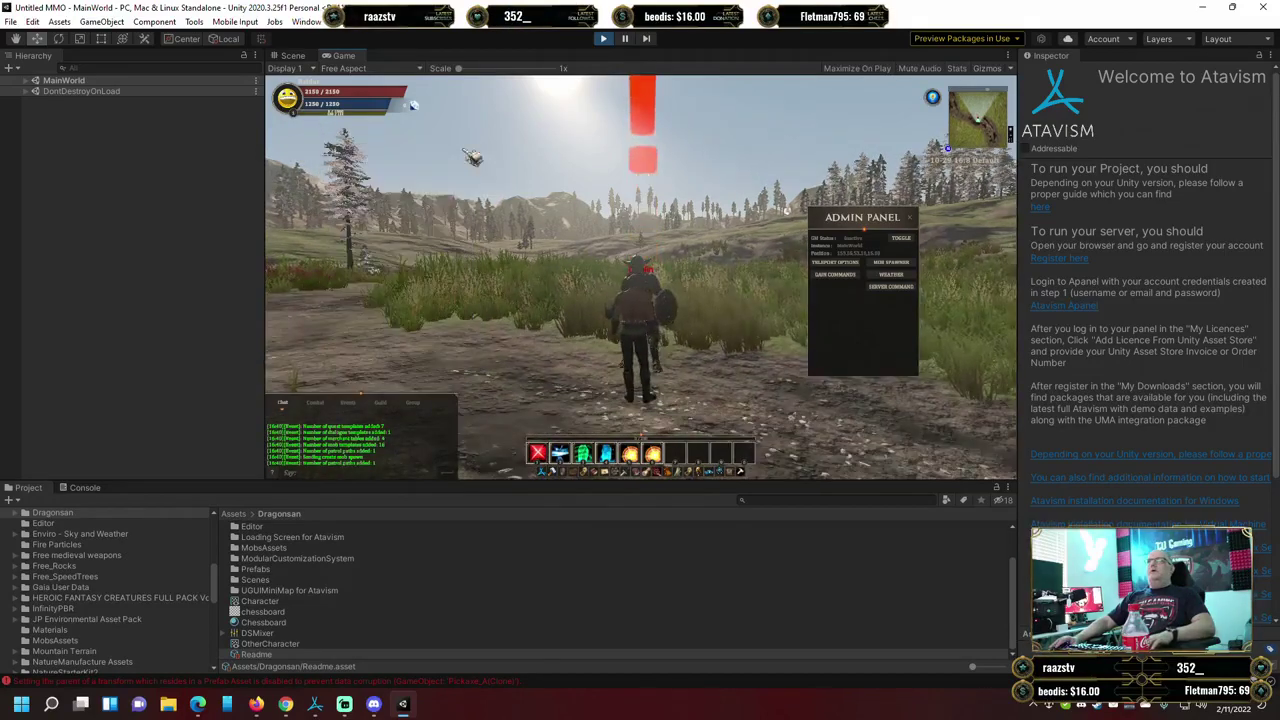
click(919, 224)
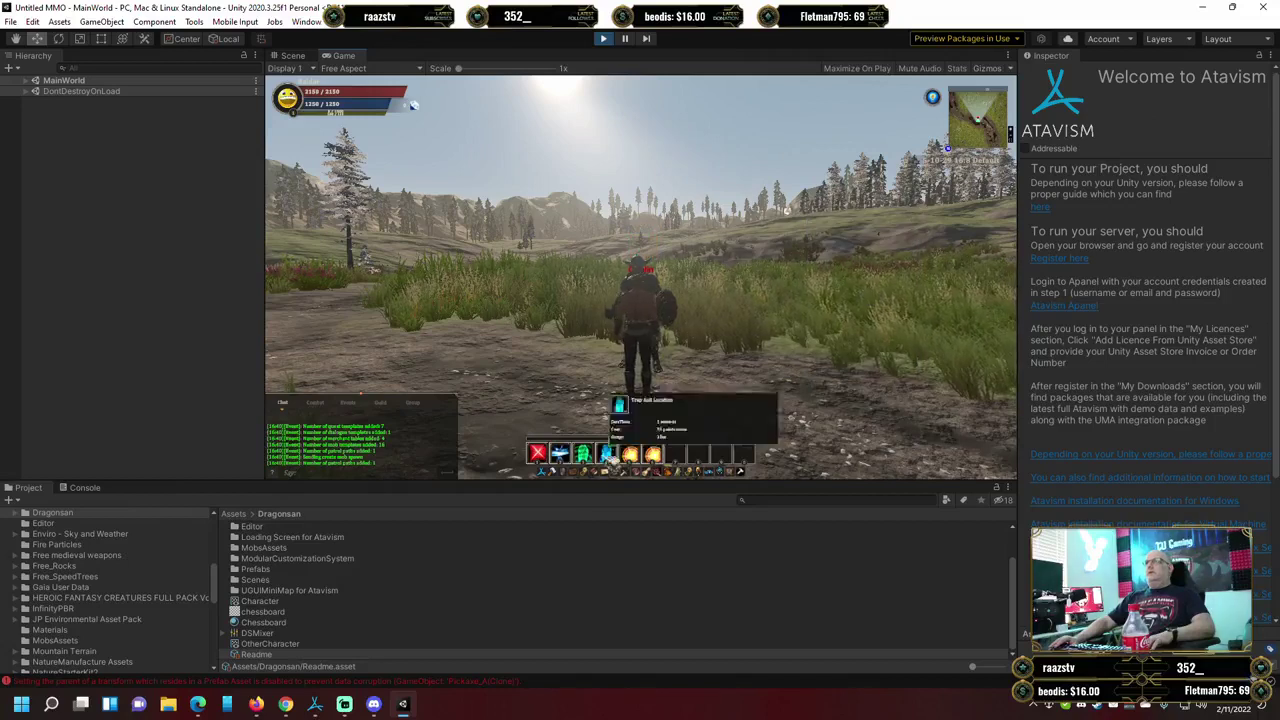
Generate the sword item 20001 for Baldar through the Admin Panel's Gain Commands.
key(ctrl+a)
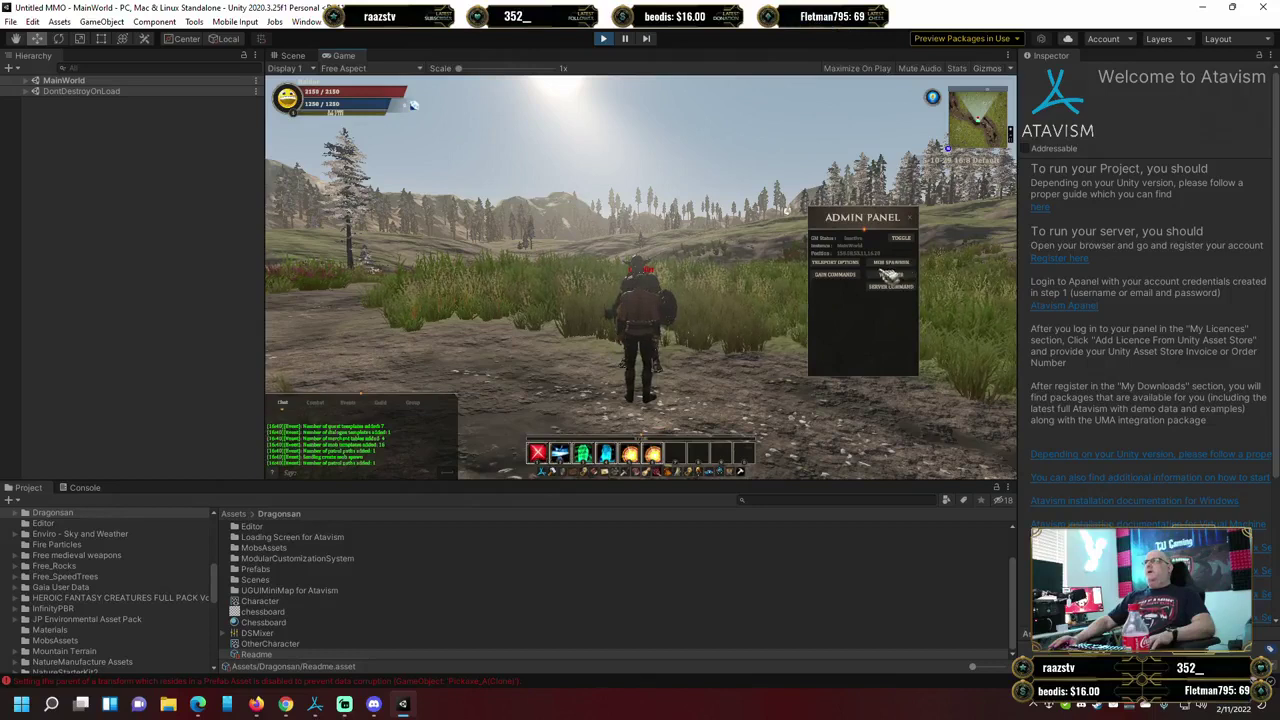
click(852, 276)
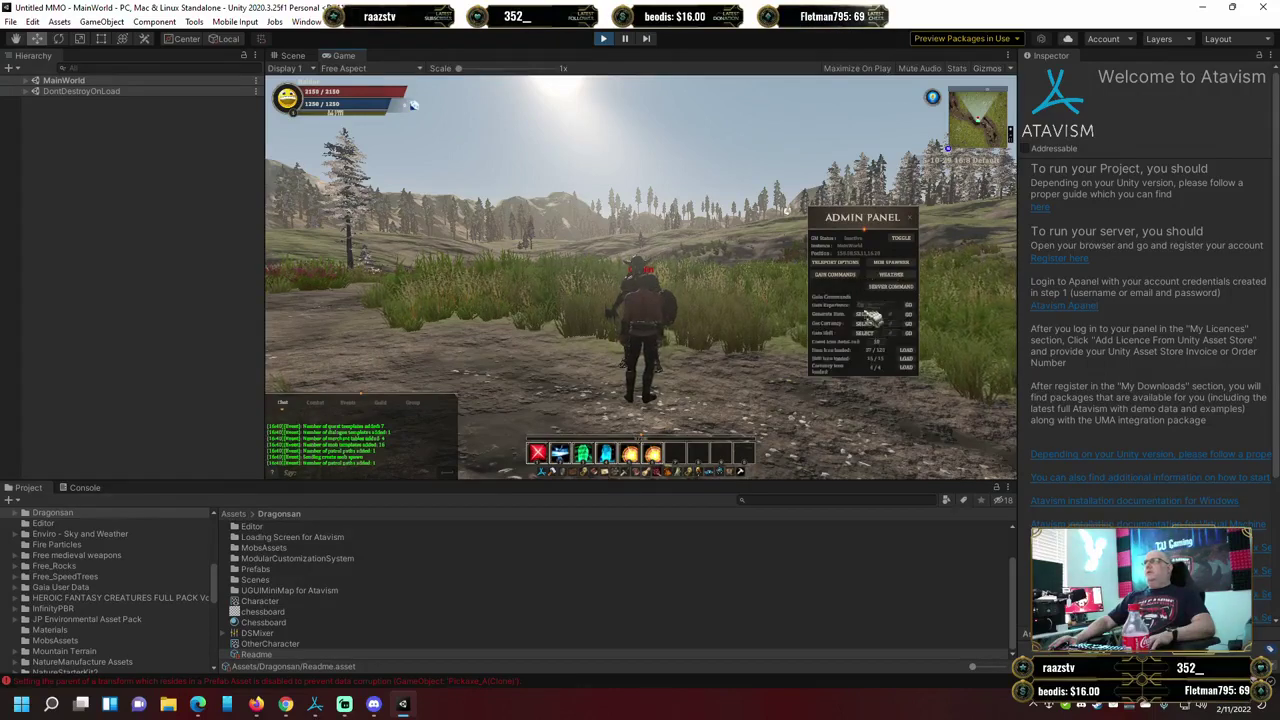
click(866, 315)
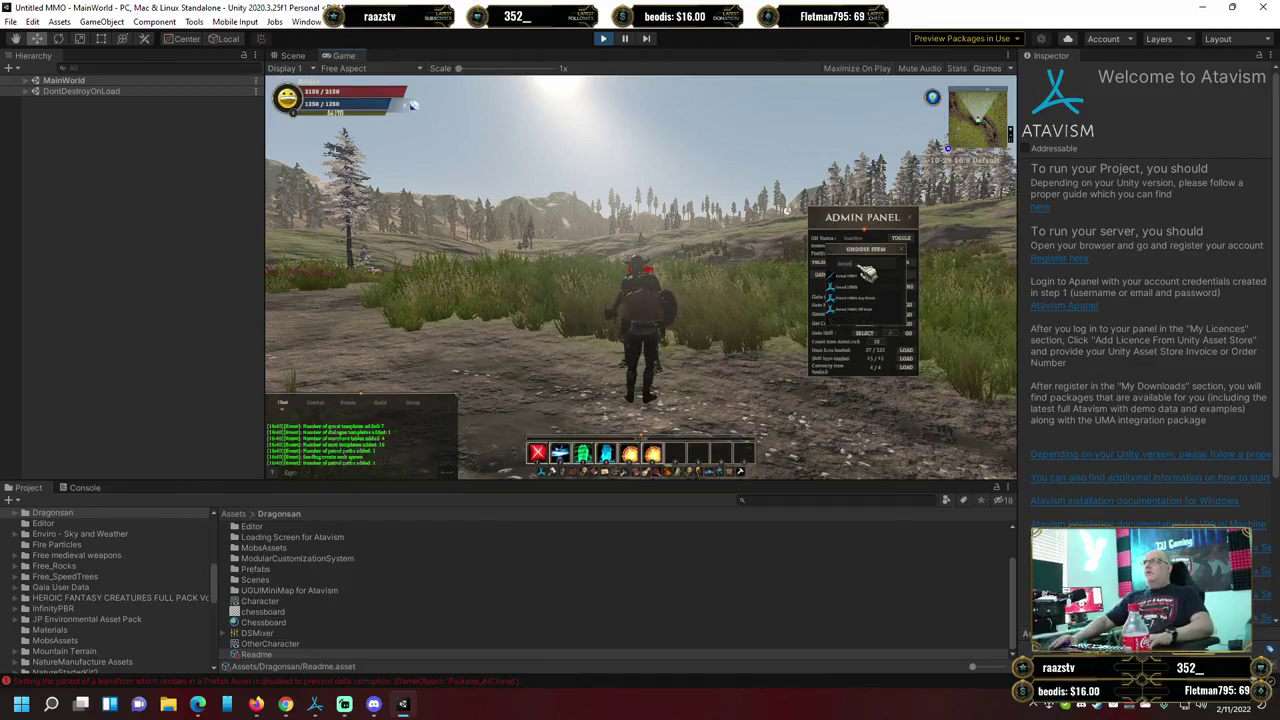
click(847, 282)
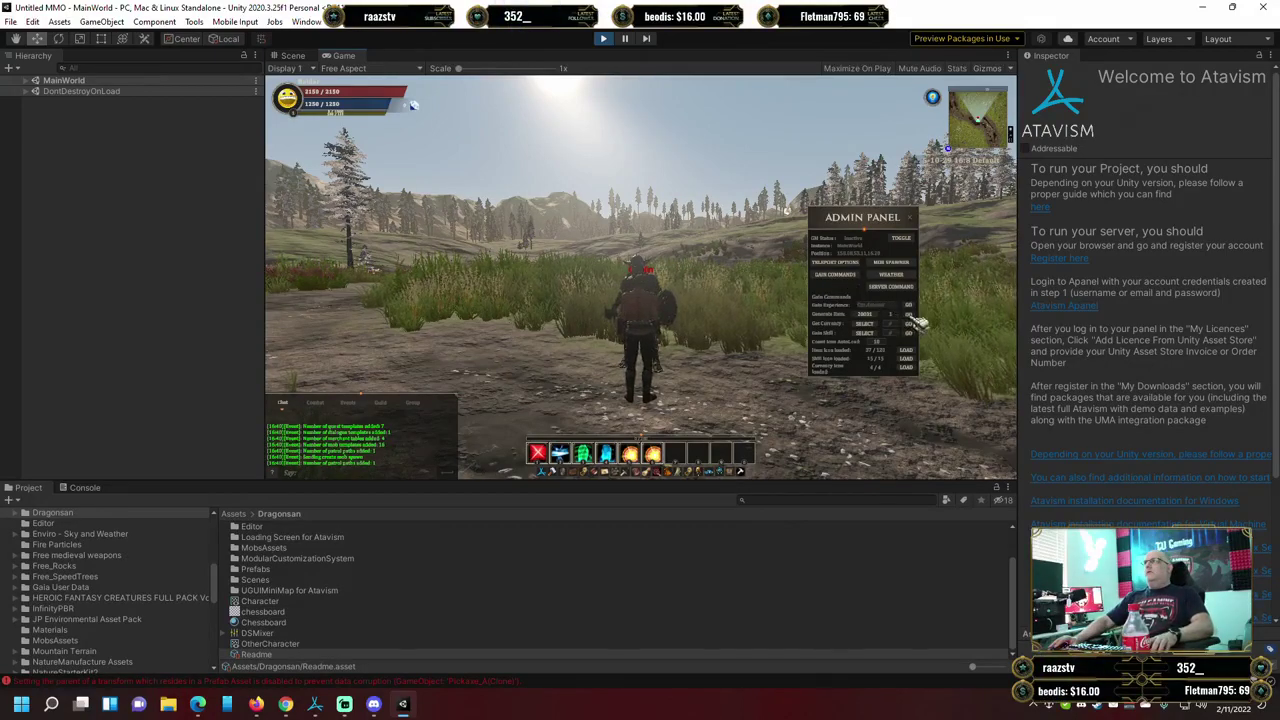
click(909, 314)
key(Escape)
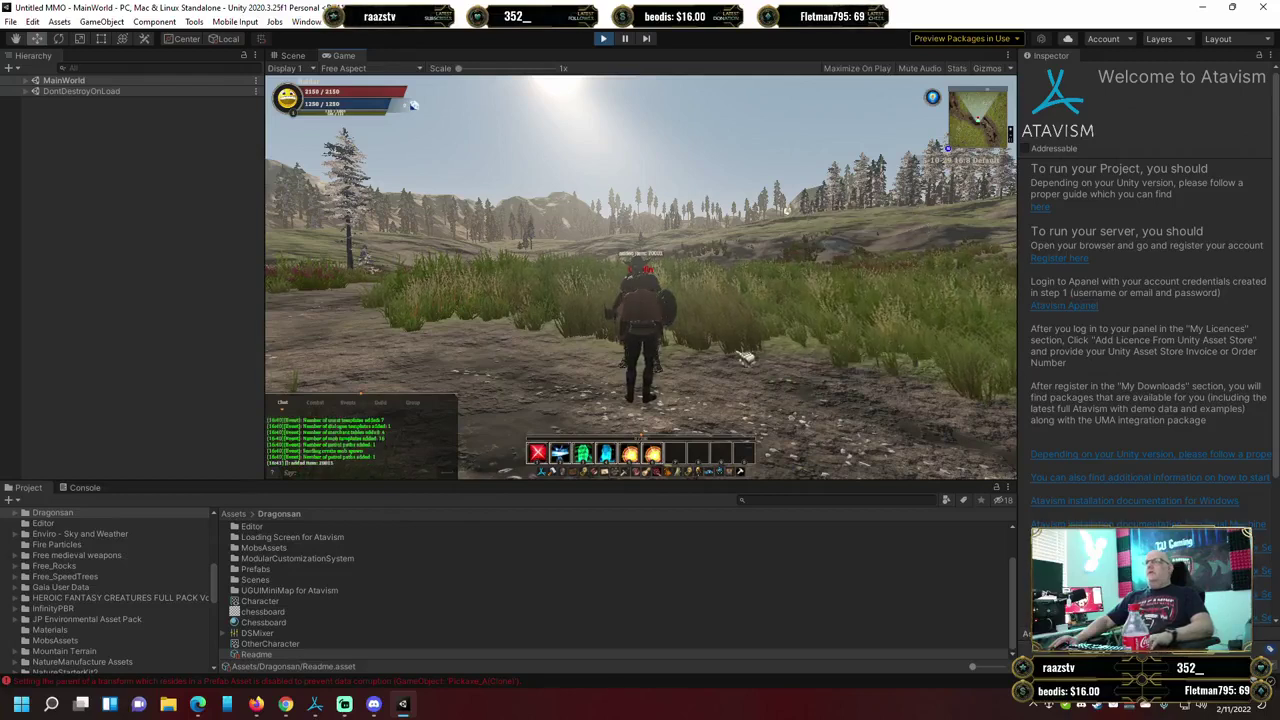
Confirm the sword is in the inventory, then target the nearby Goblin.
key(i)
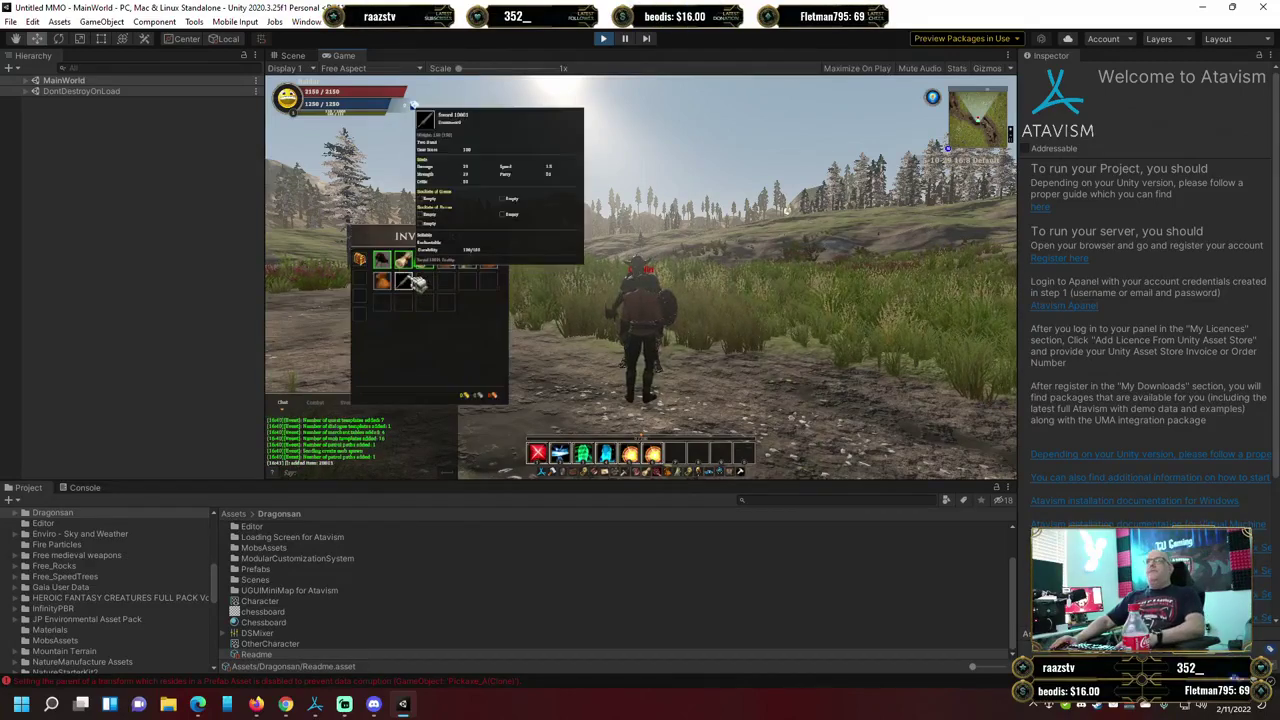
key(i)
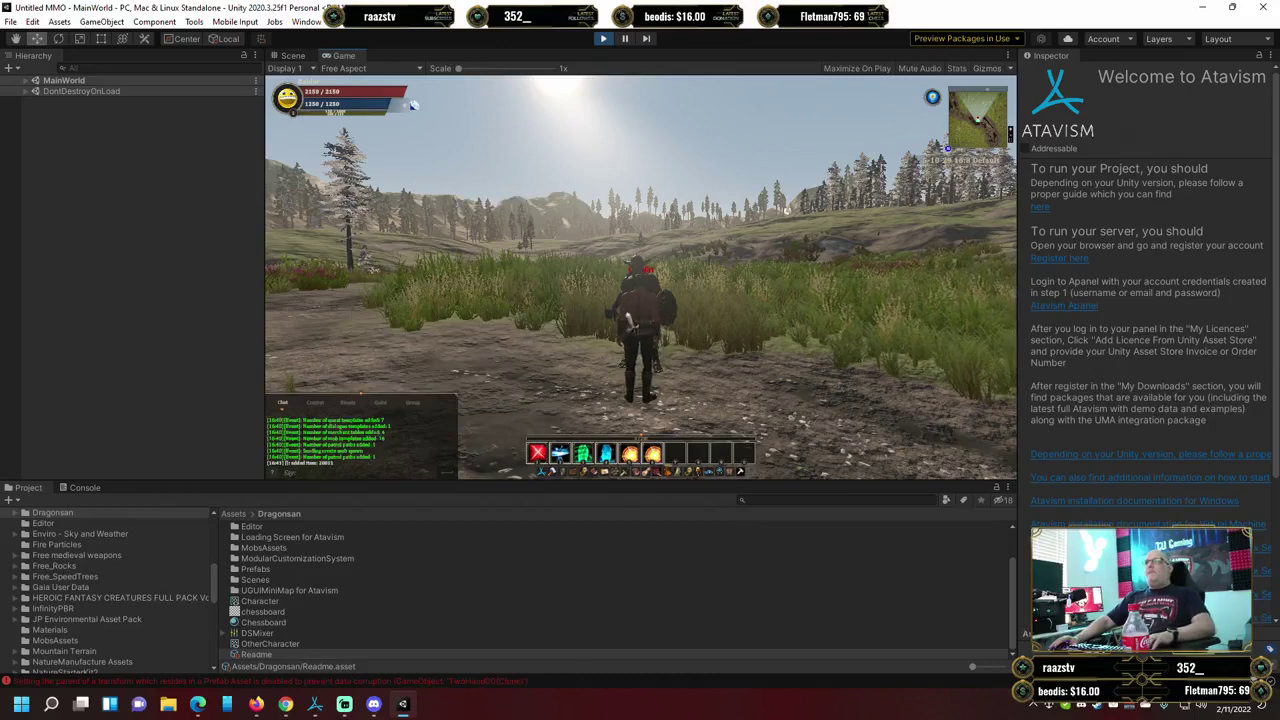
key(Tab)
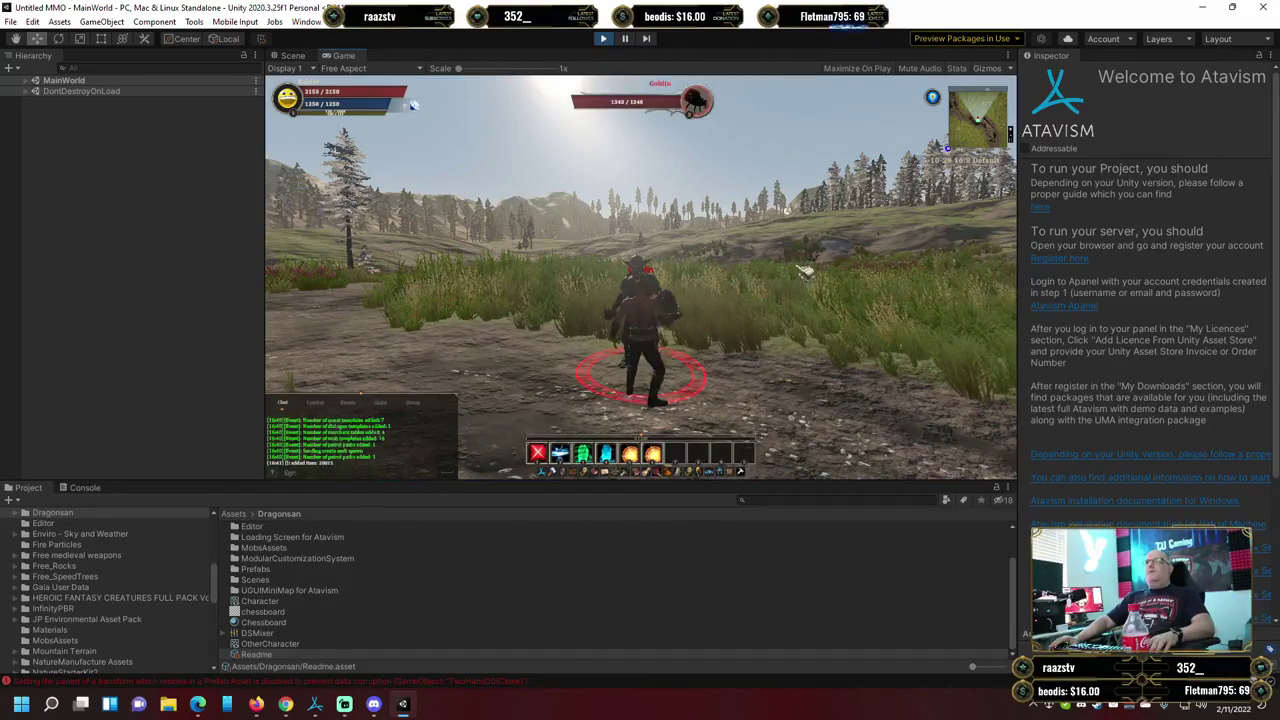
Attack the Goblin with abilities 1 and 2, cutting its health to 229 of 1348.
key(1)
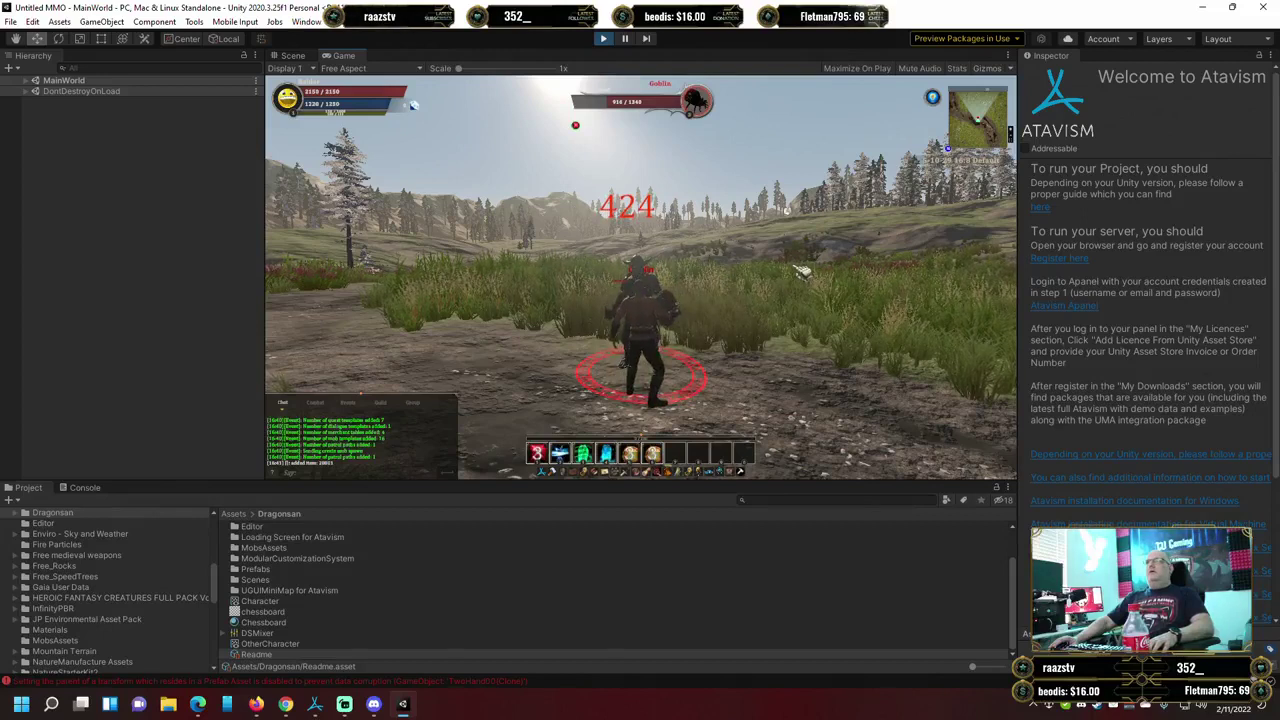
key(2)
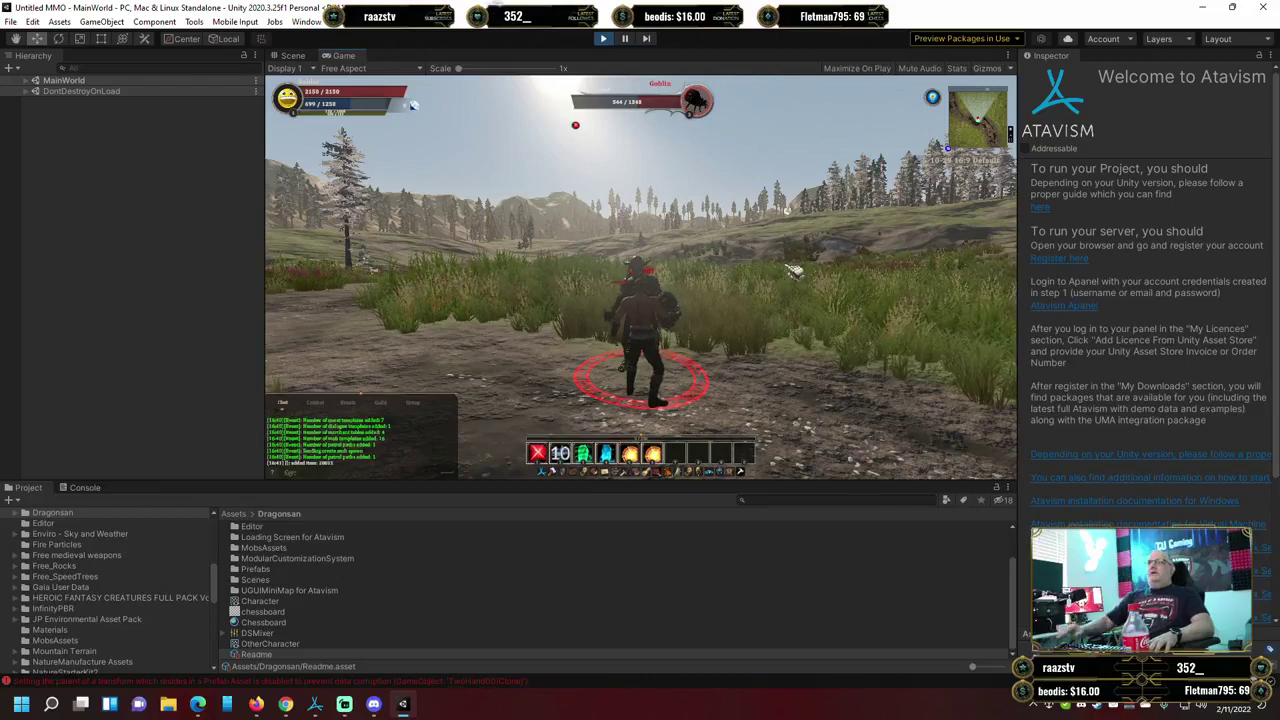
key(1)
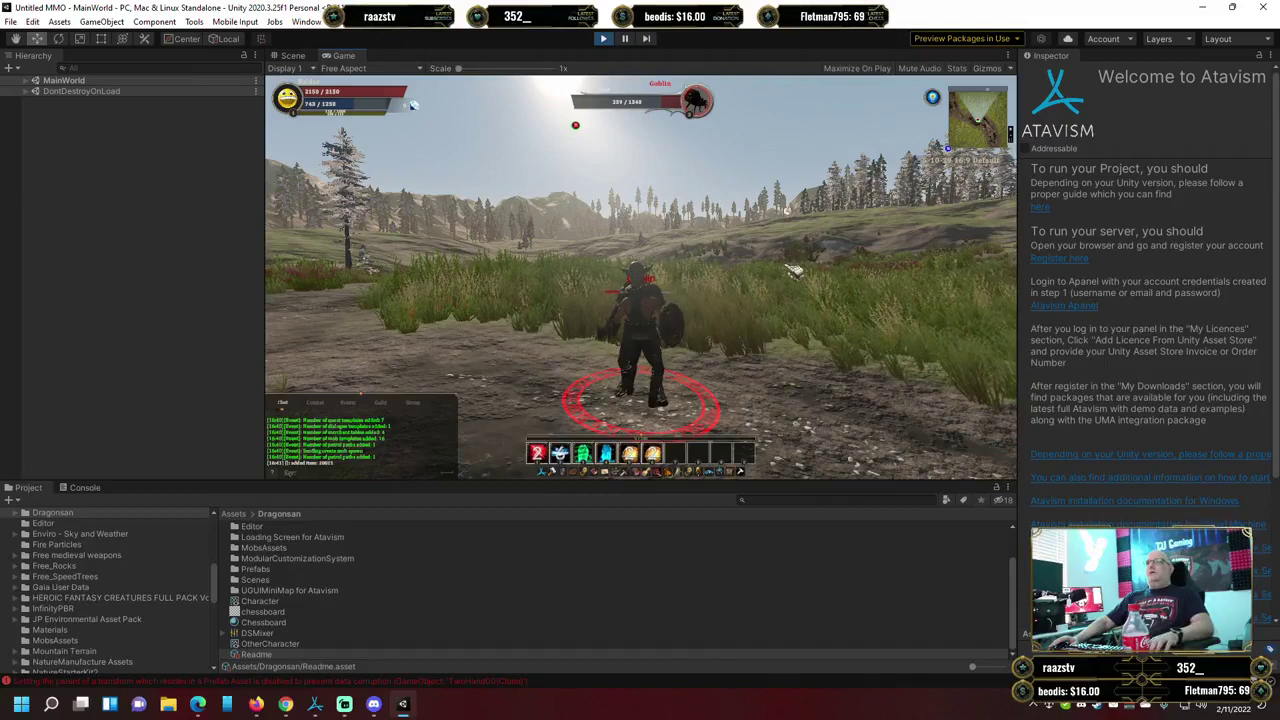
key(1)
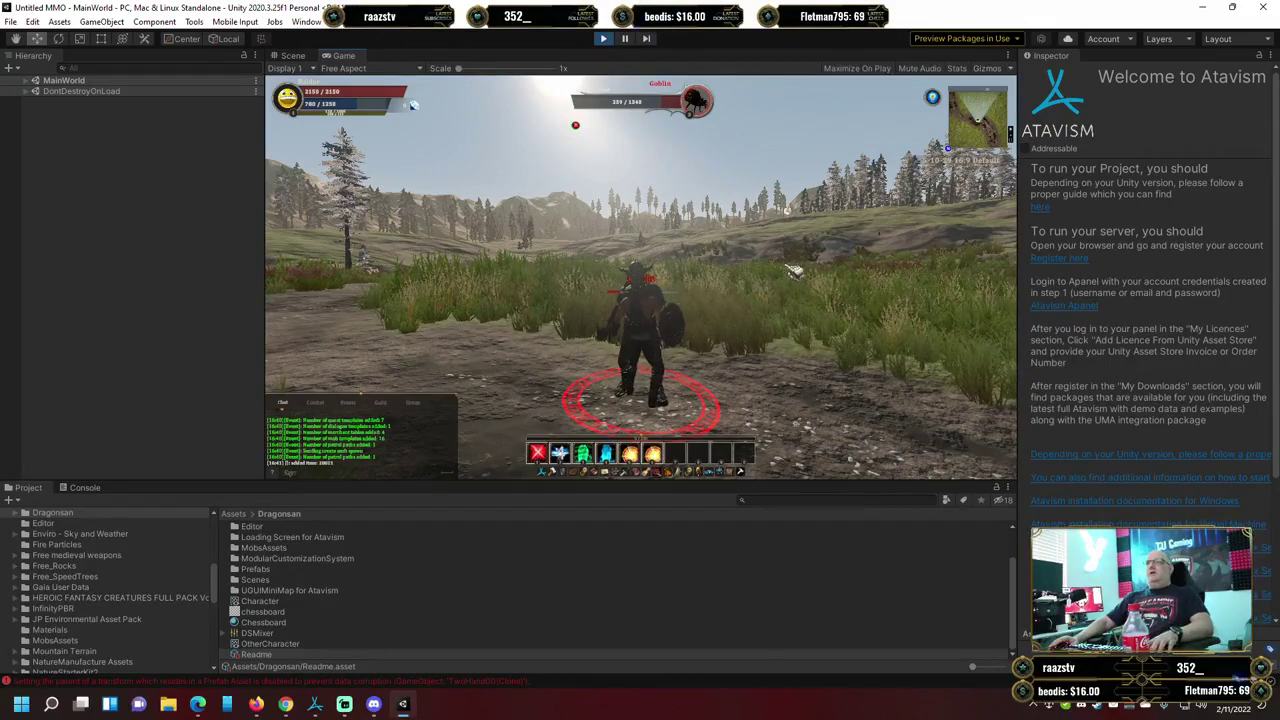
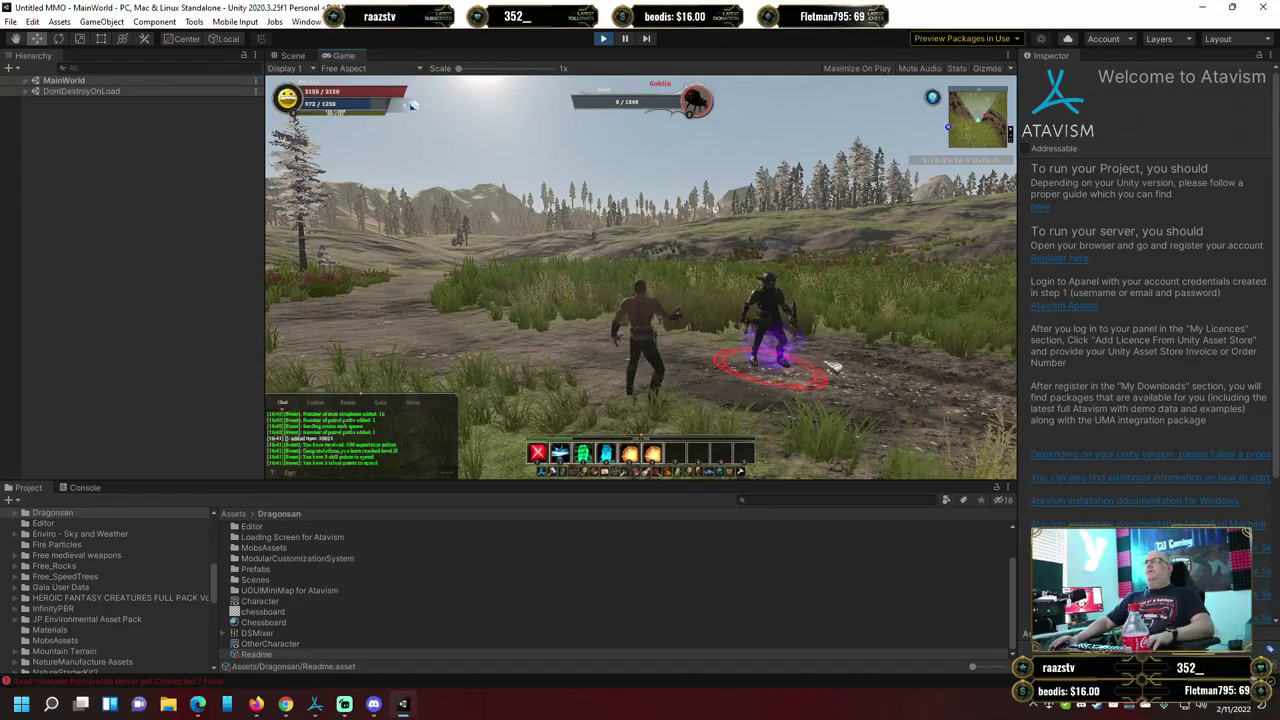
Turn the game camera, then clear the logged error messages in the Console.
key(a)
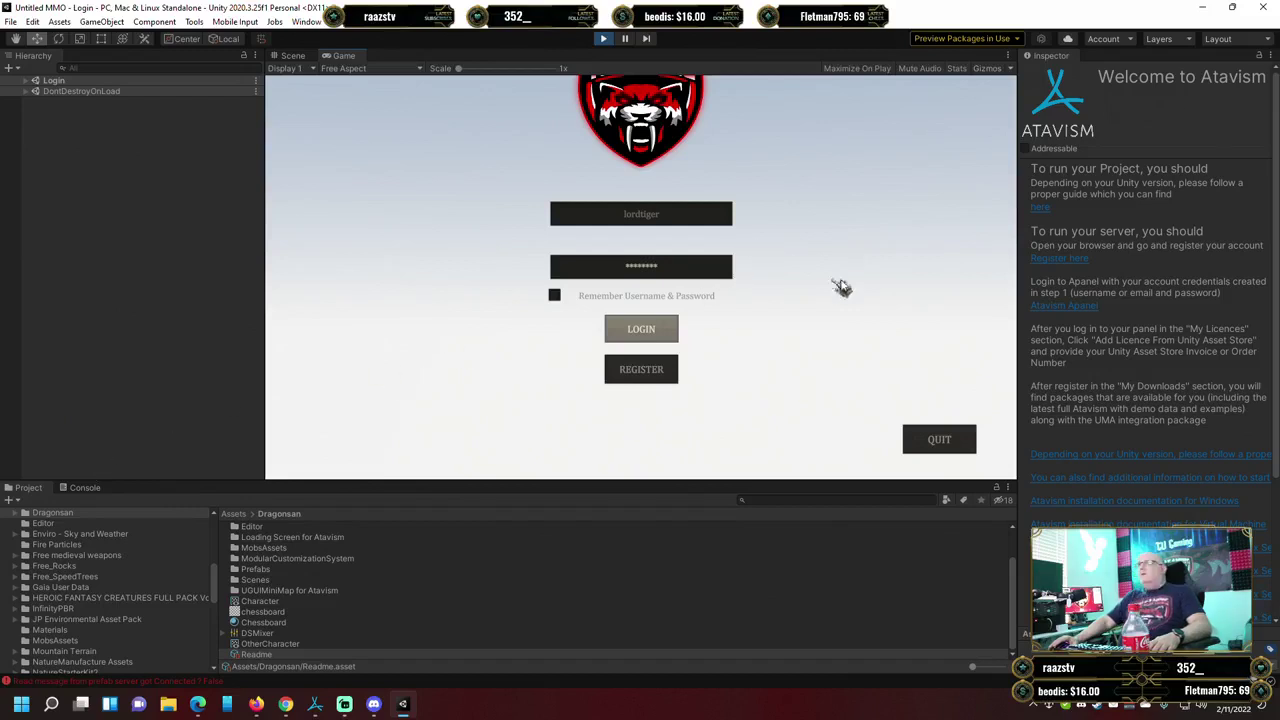
click(89, 490)
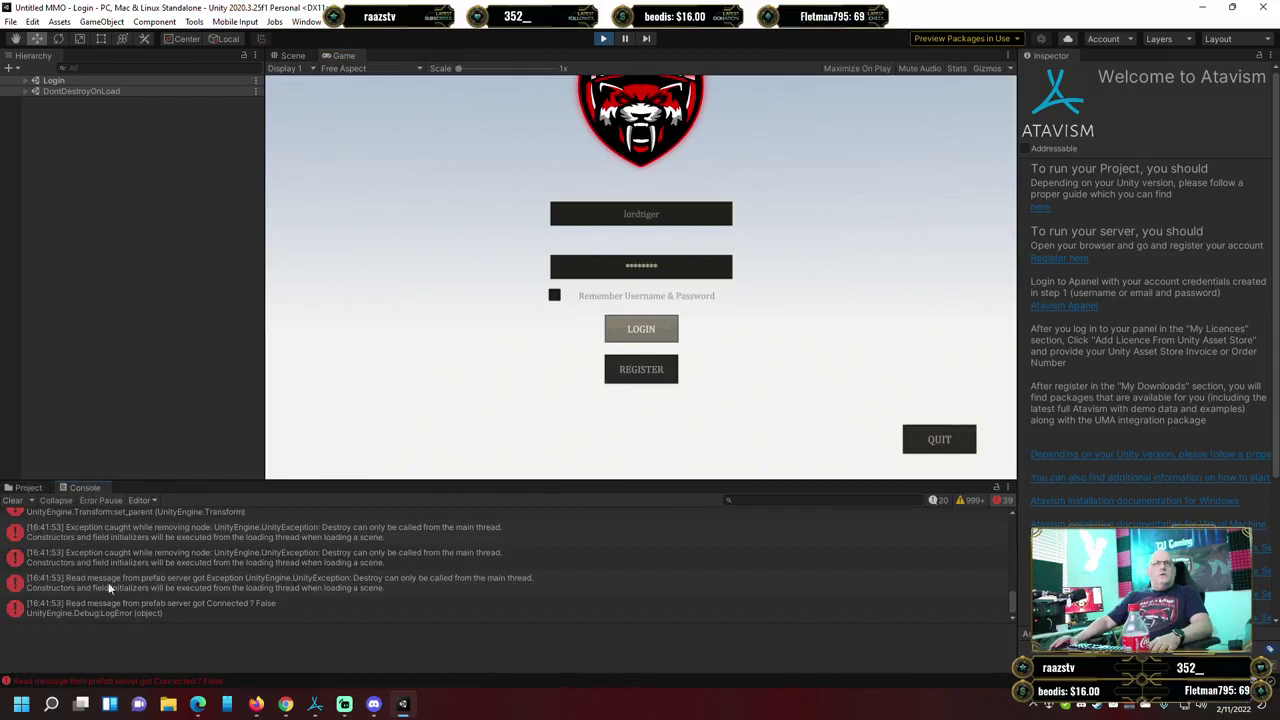
click(13, 500)
click(26, 487)
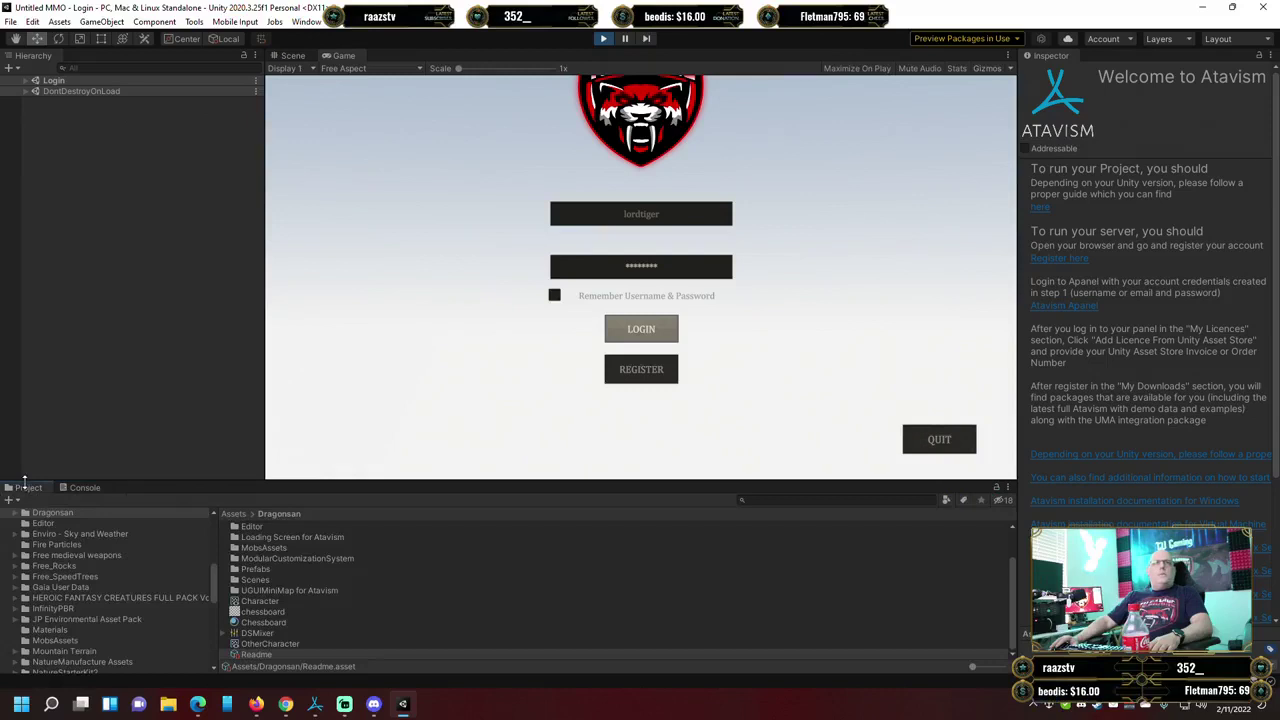
Try logging in twice, dismiss both 'Cannot find World Server' errors, and exit Play mode.
click(660, 334)
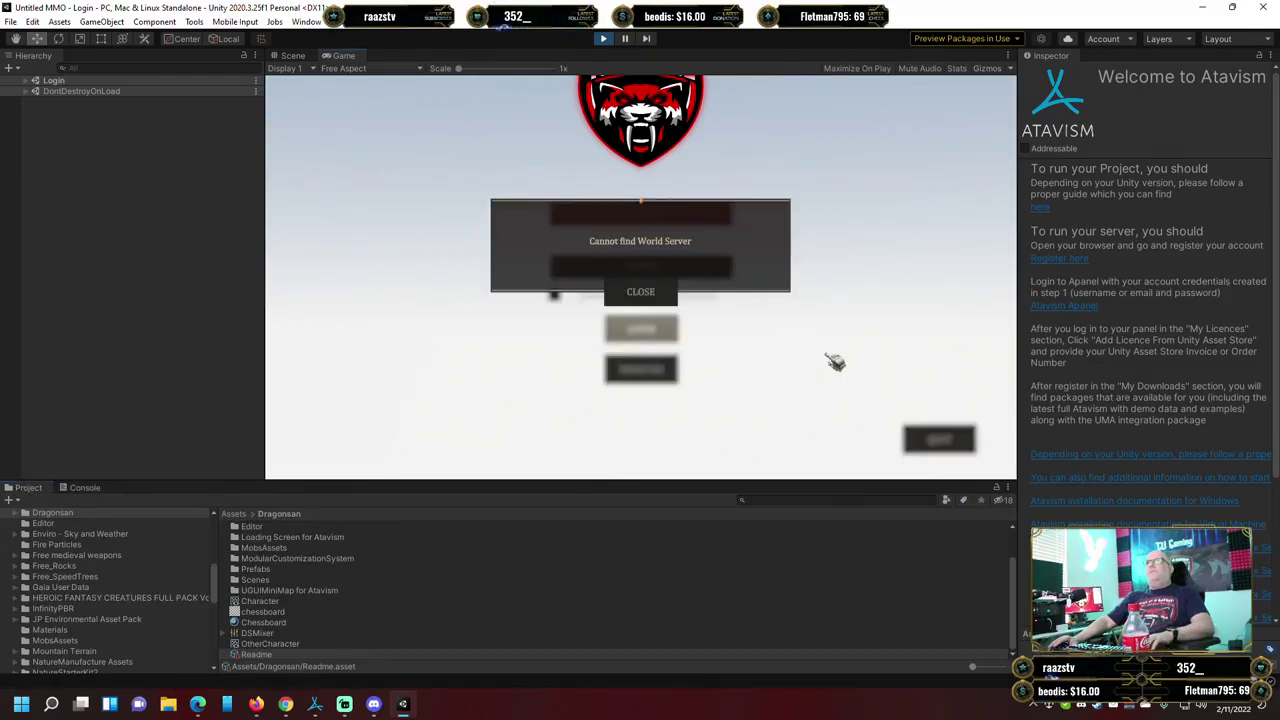
click(655, 292)
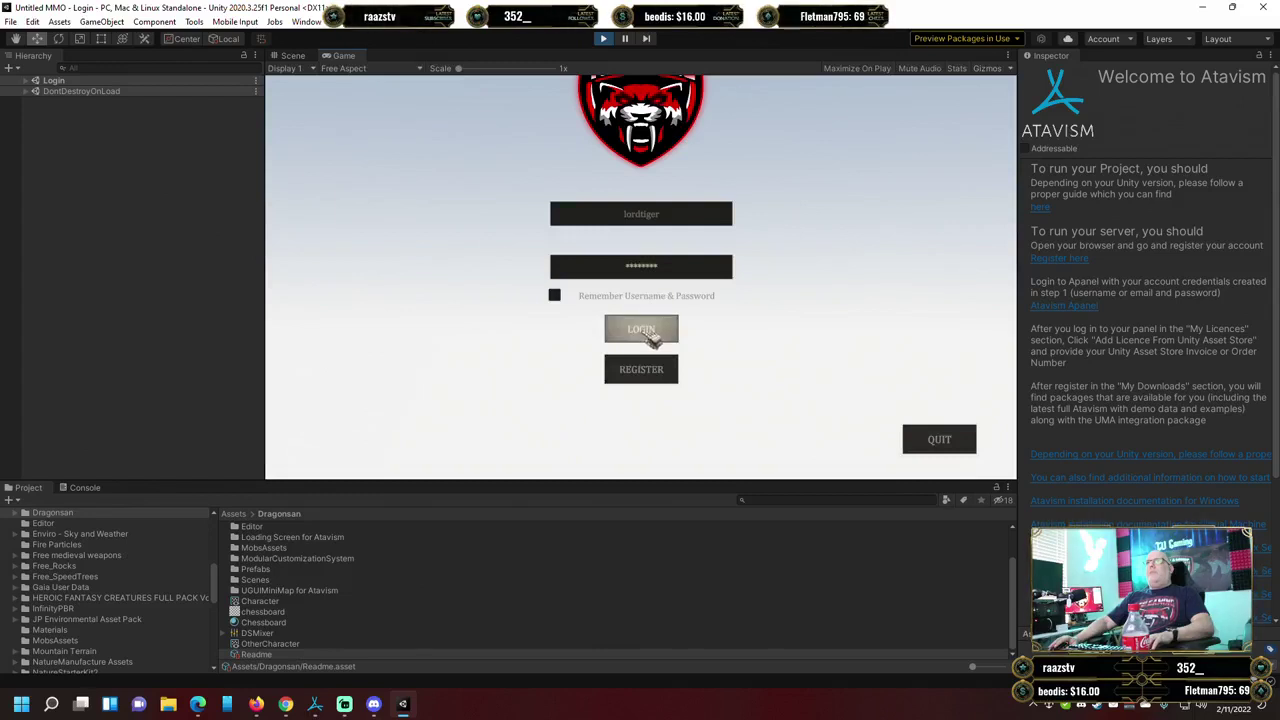
click(651, 339)
click(656, 297)
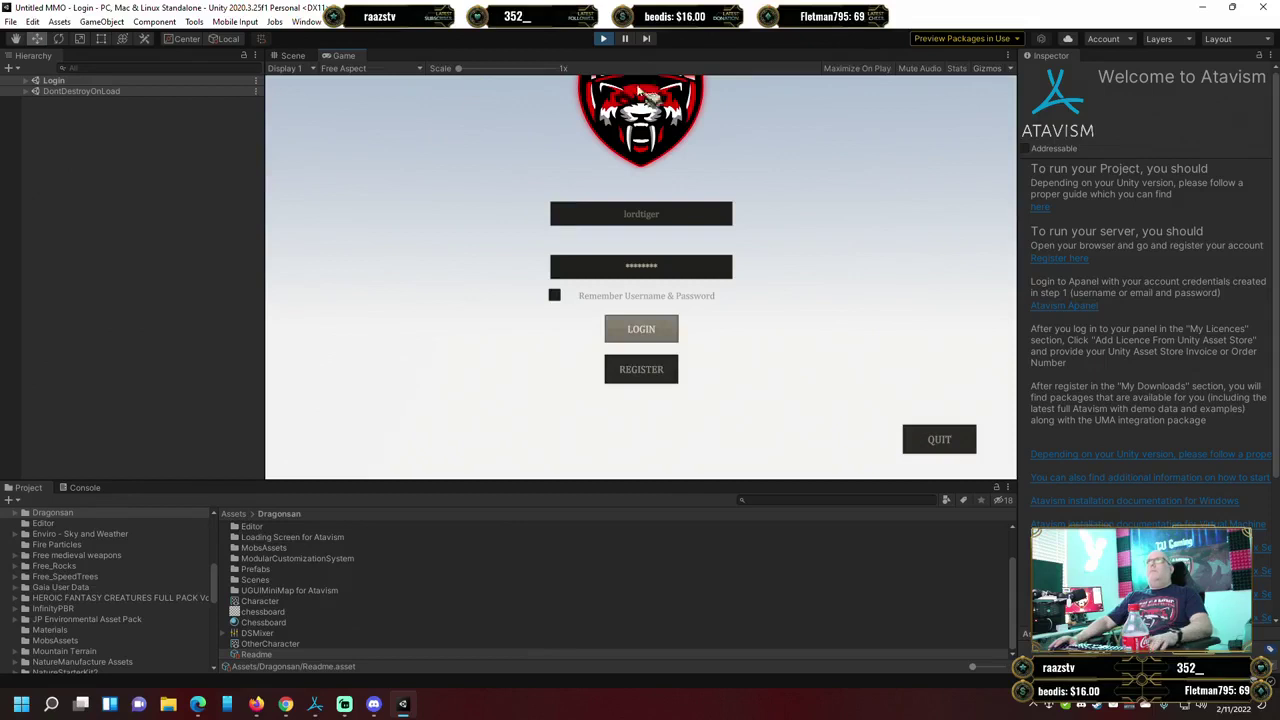
click(606, 38)
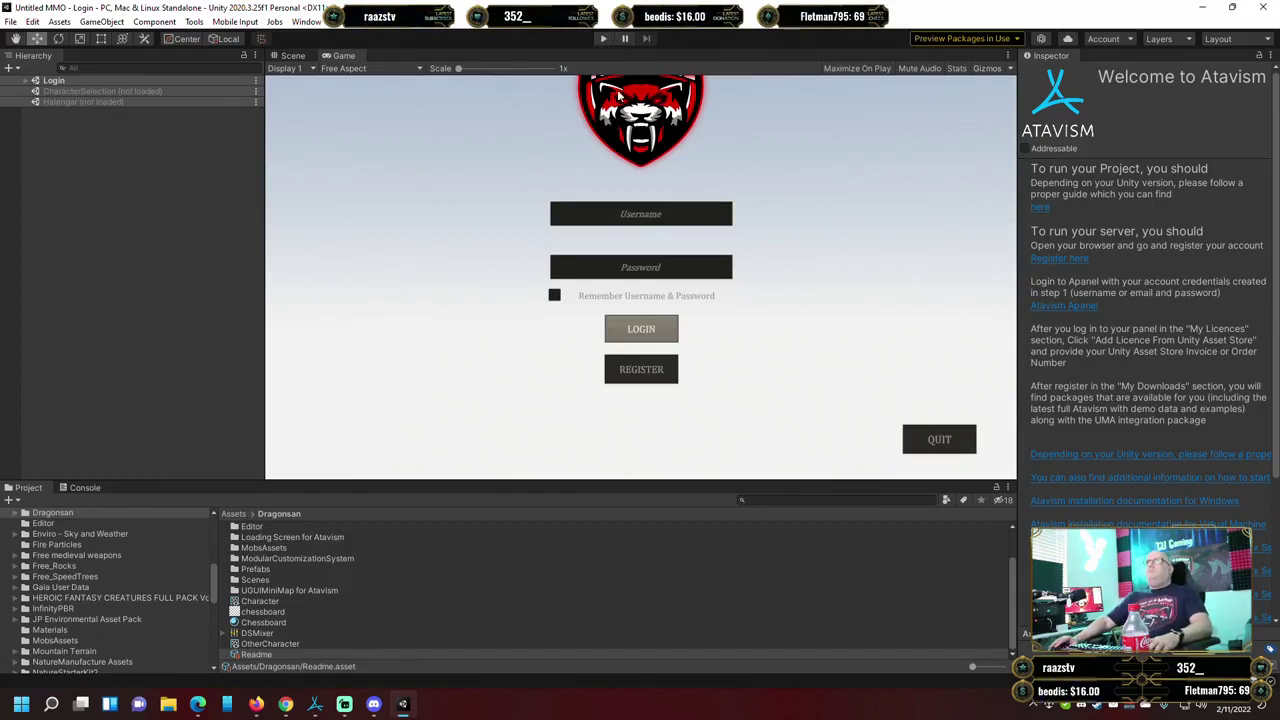
Start Play mode and log in with the account username.
click(605, 39)
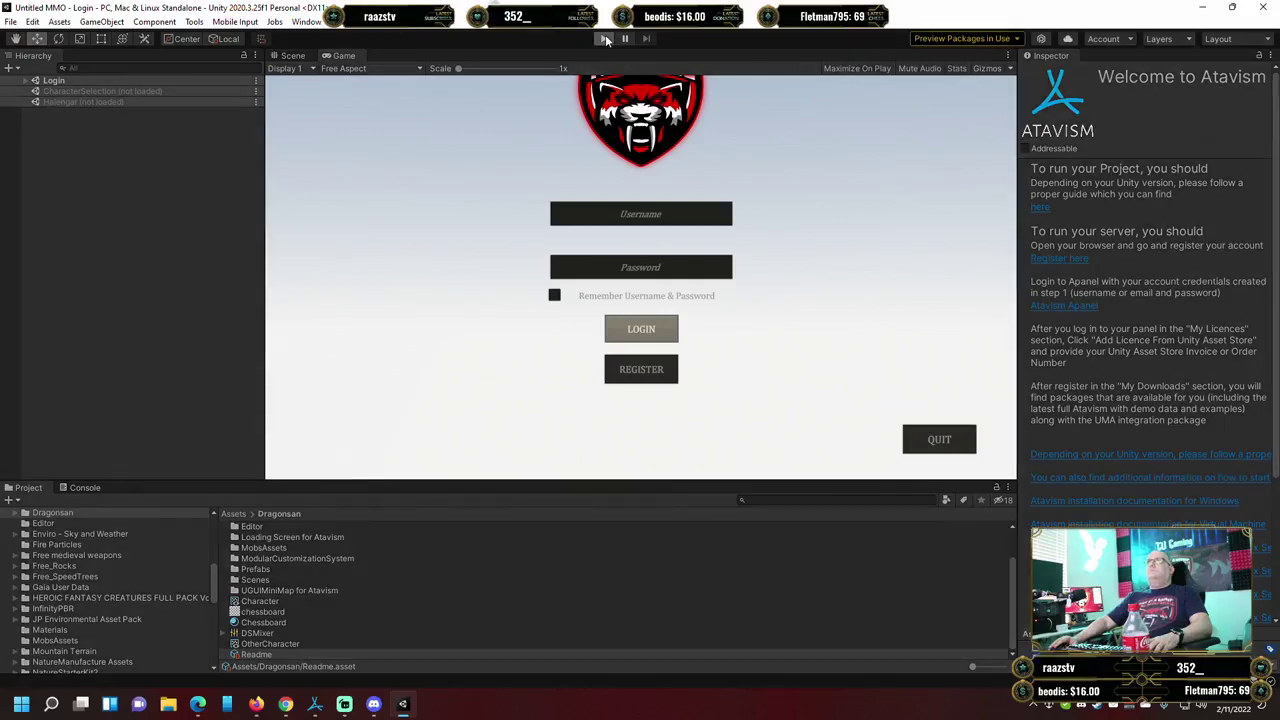
click(655, 218)
text(lordtiger)
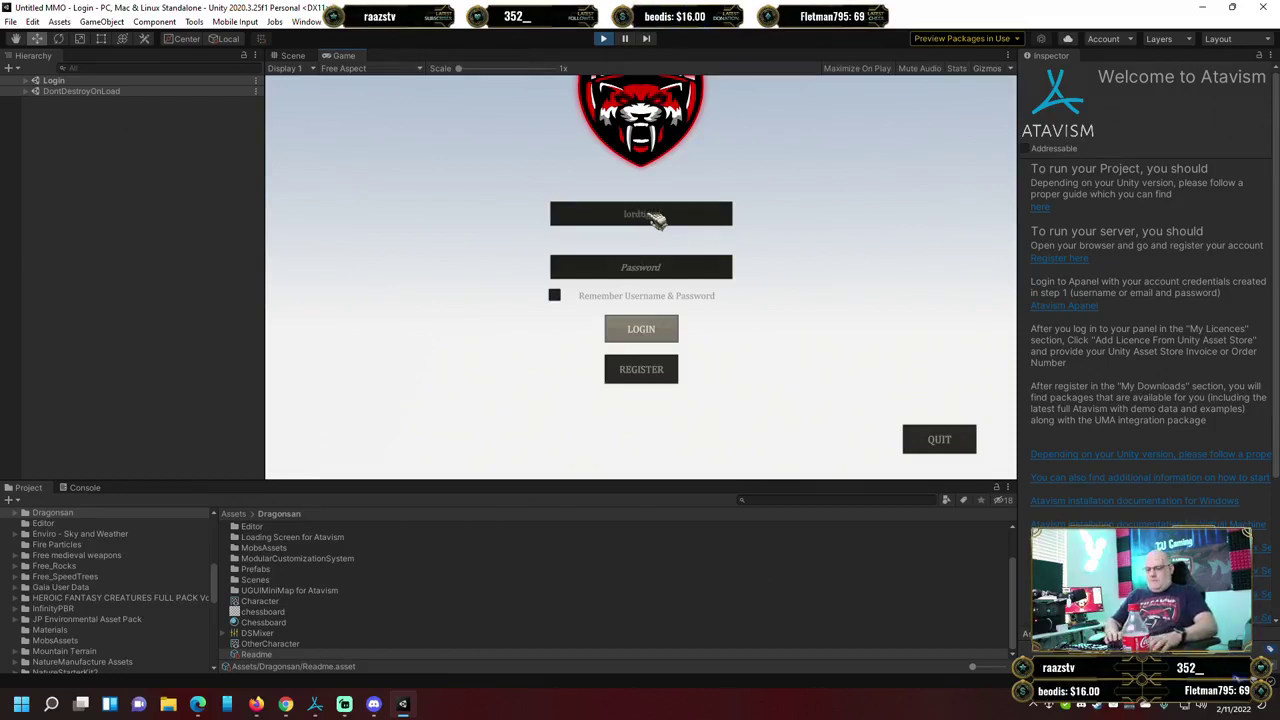
click(660, 338)
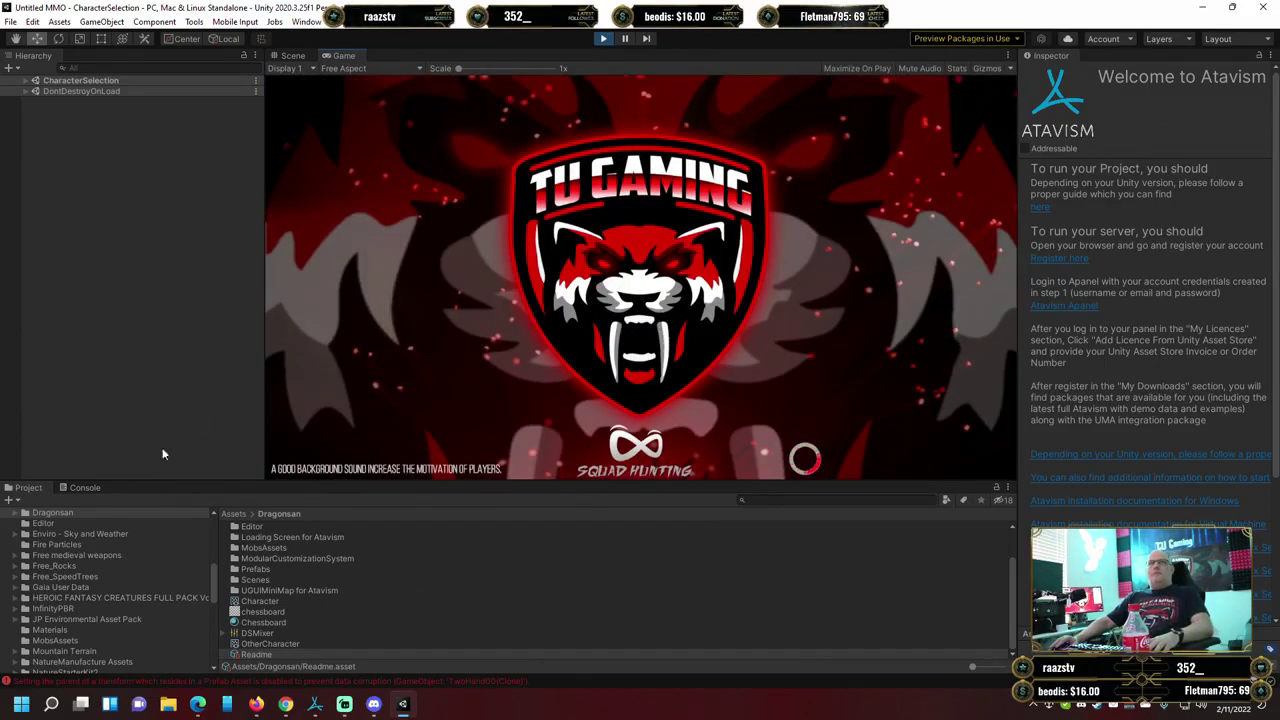
Clear the Console and enter the main world with the warrior character.
click(80, 488)
click(13, 500)
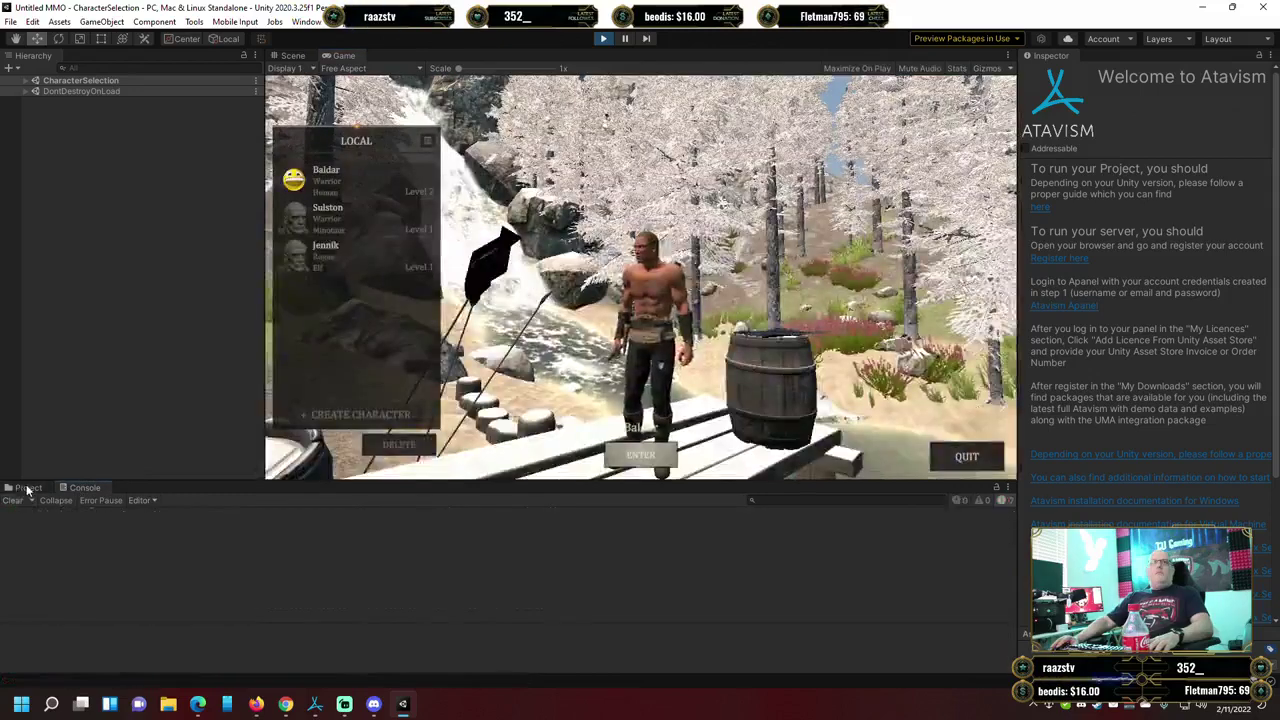
click(28, 488)
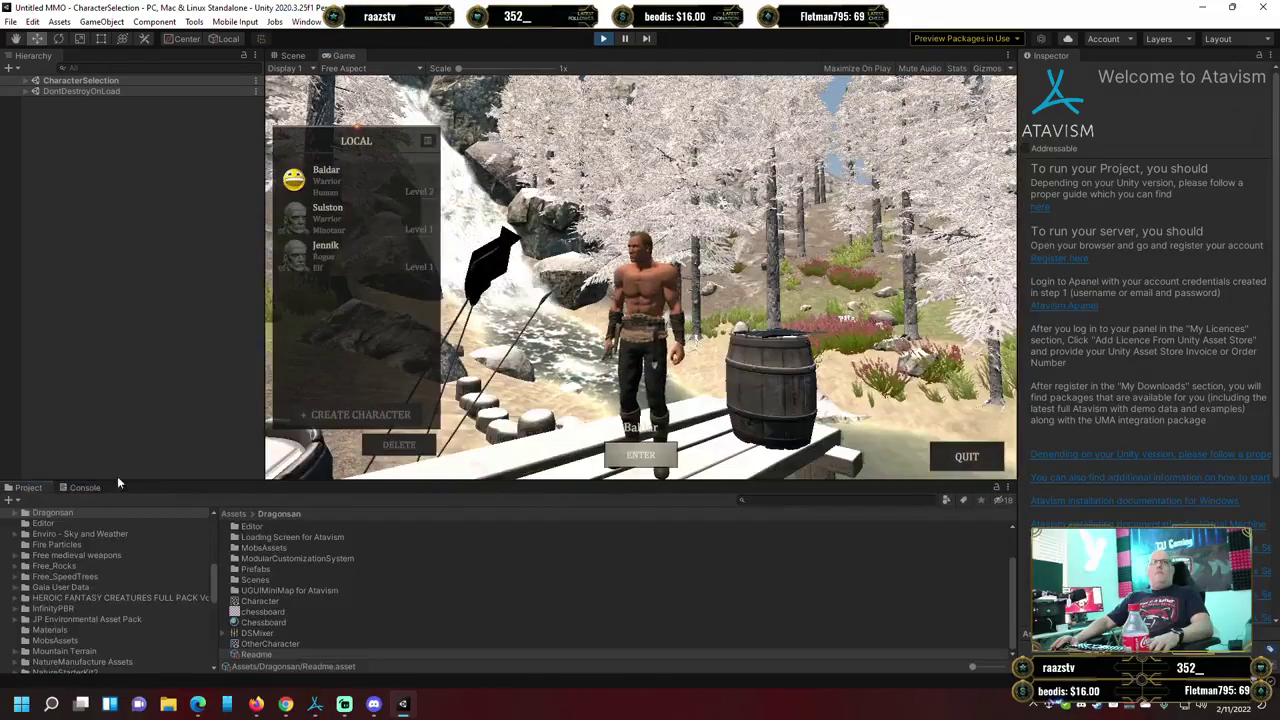
click(646, 462)
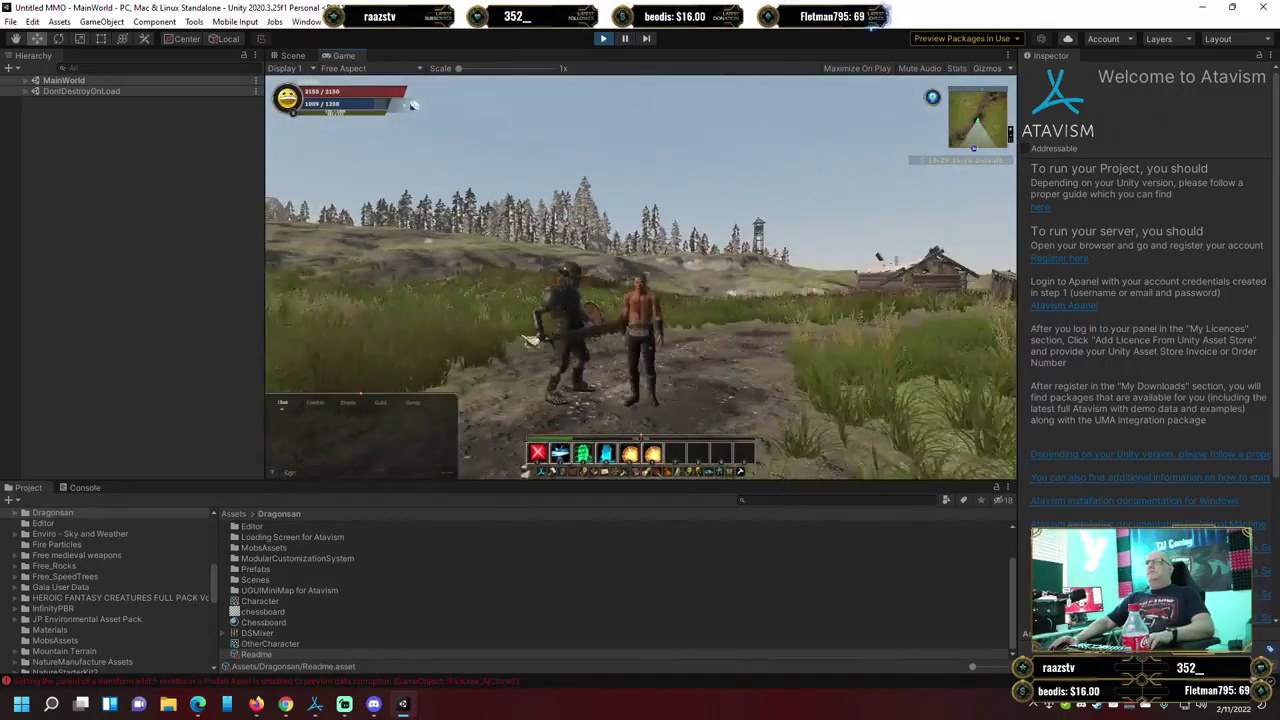
Kill the goblin with hotbar spells 2, 2 and 1, then Loot All from its corpse.
key(2)
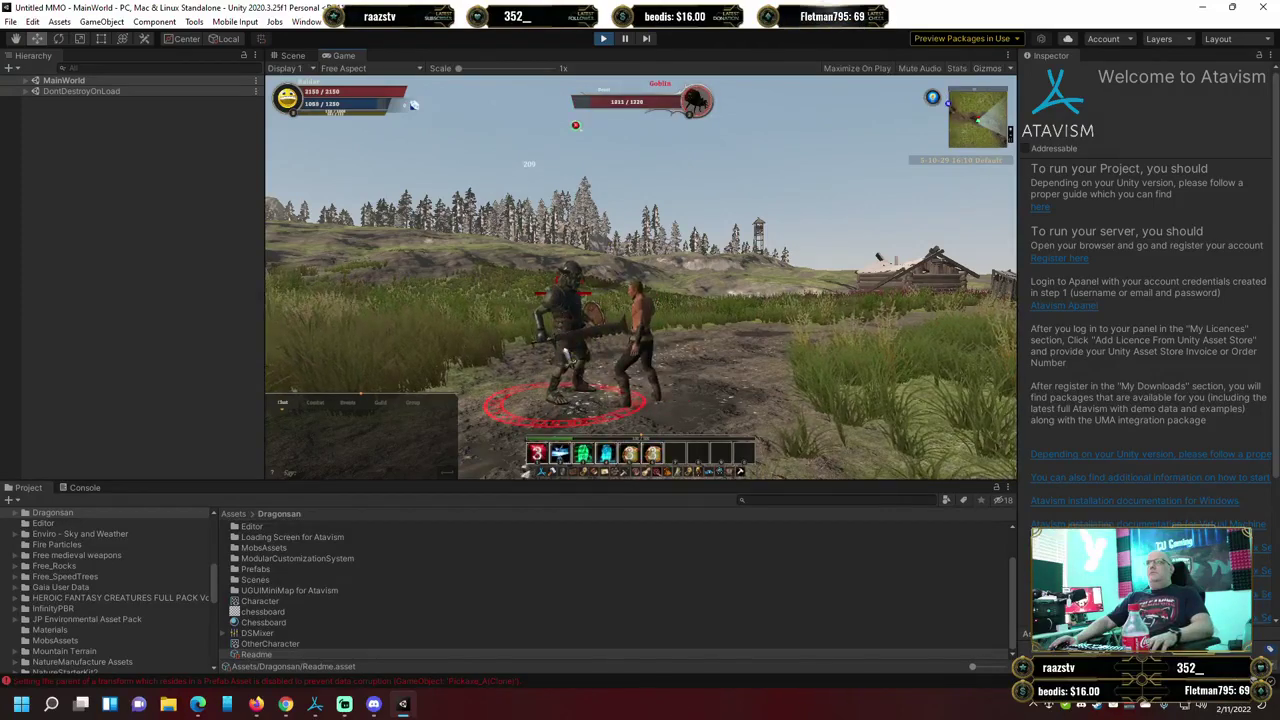
key(2)
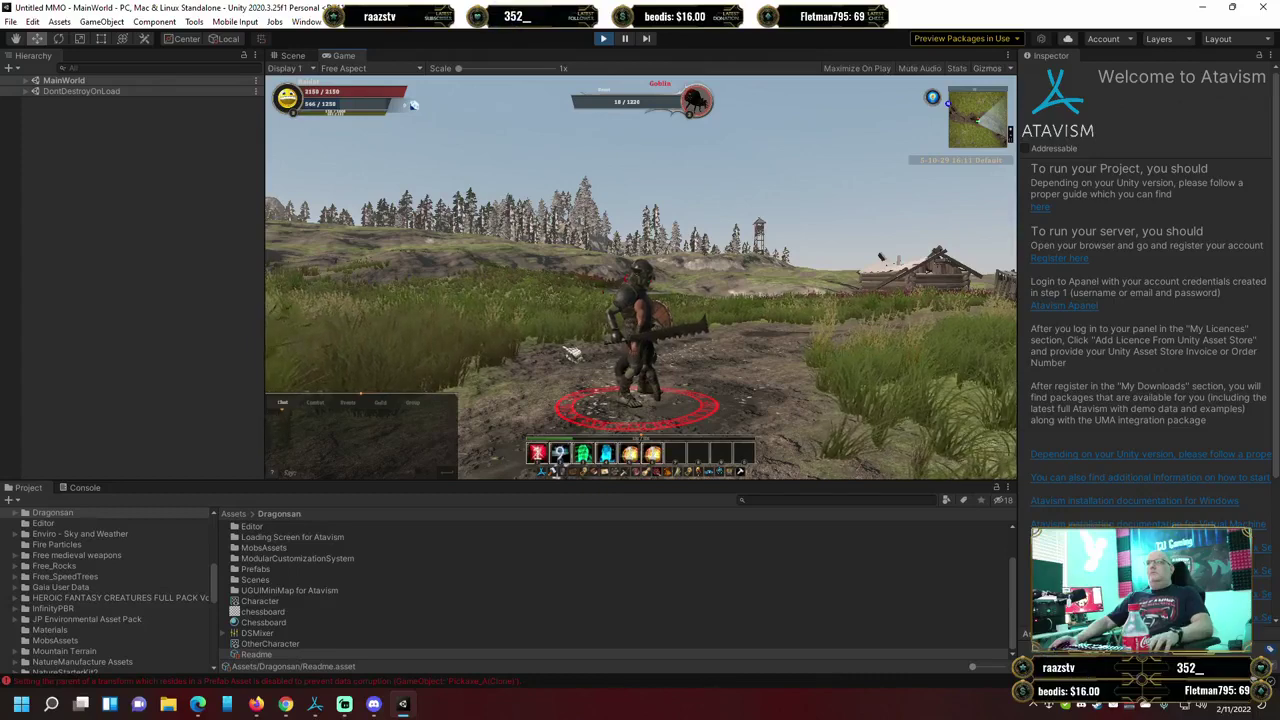
key(1)
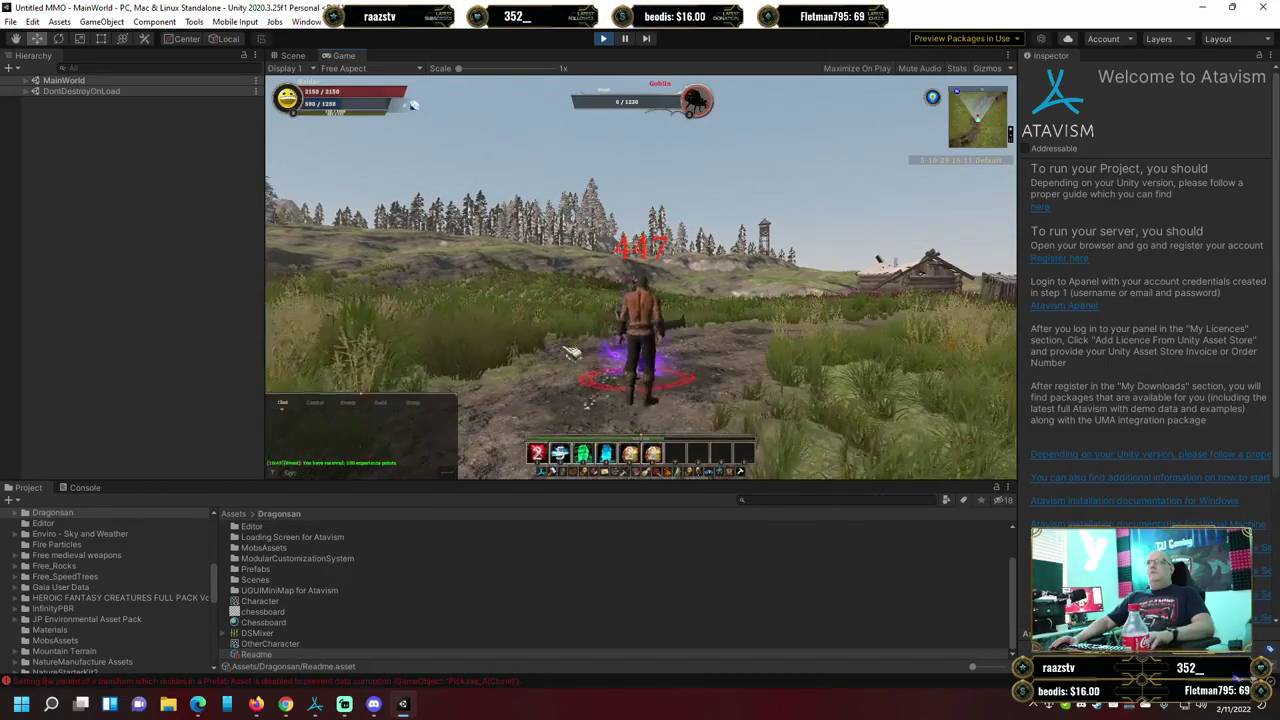
right_click(570, 352)
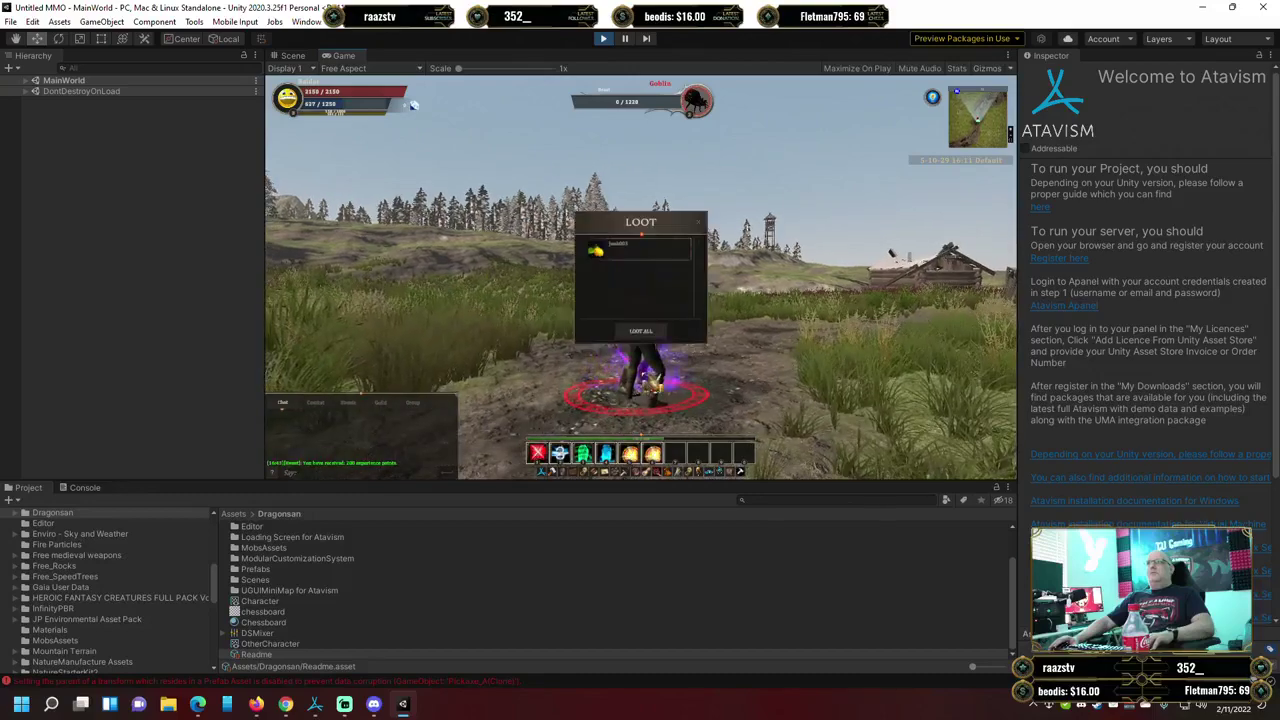
click(641, 331)
Run along the dirt path, pause to glance at the Console, then resume play.
key(w)
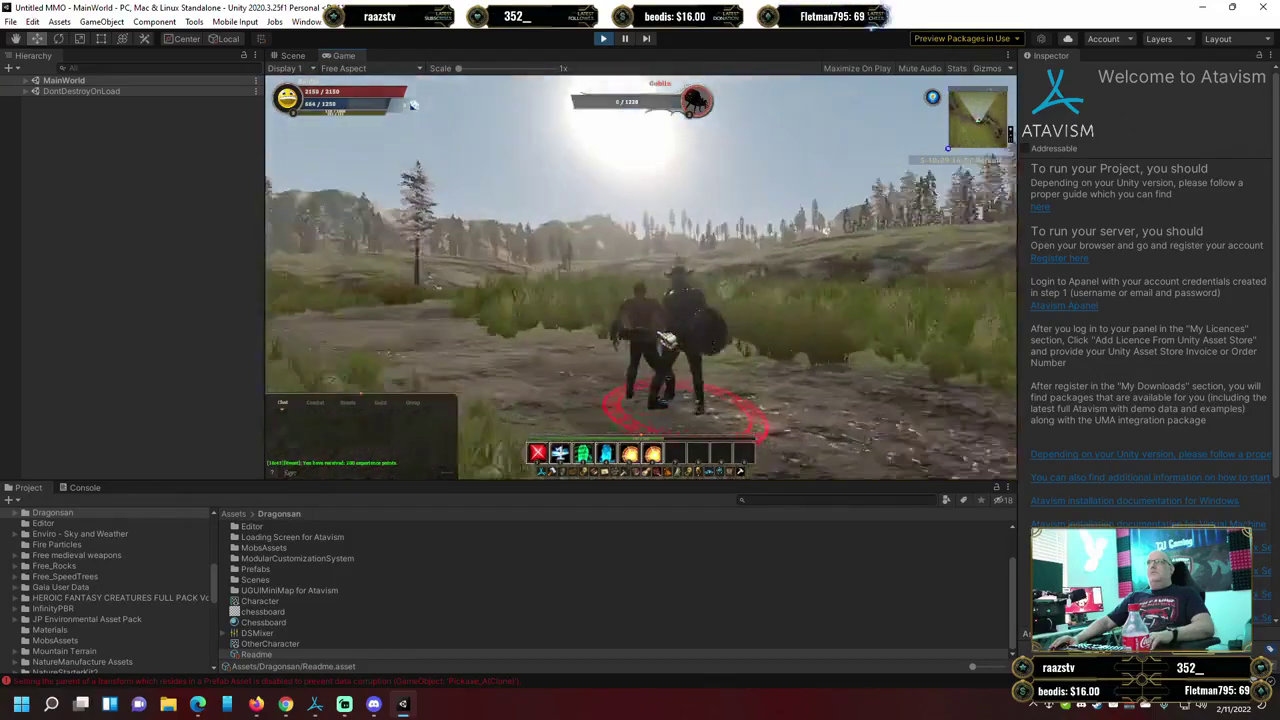
key(w)
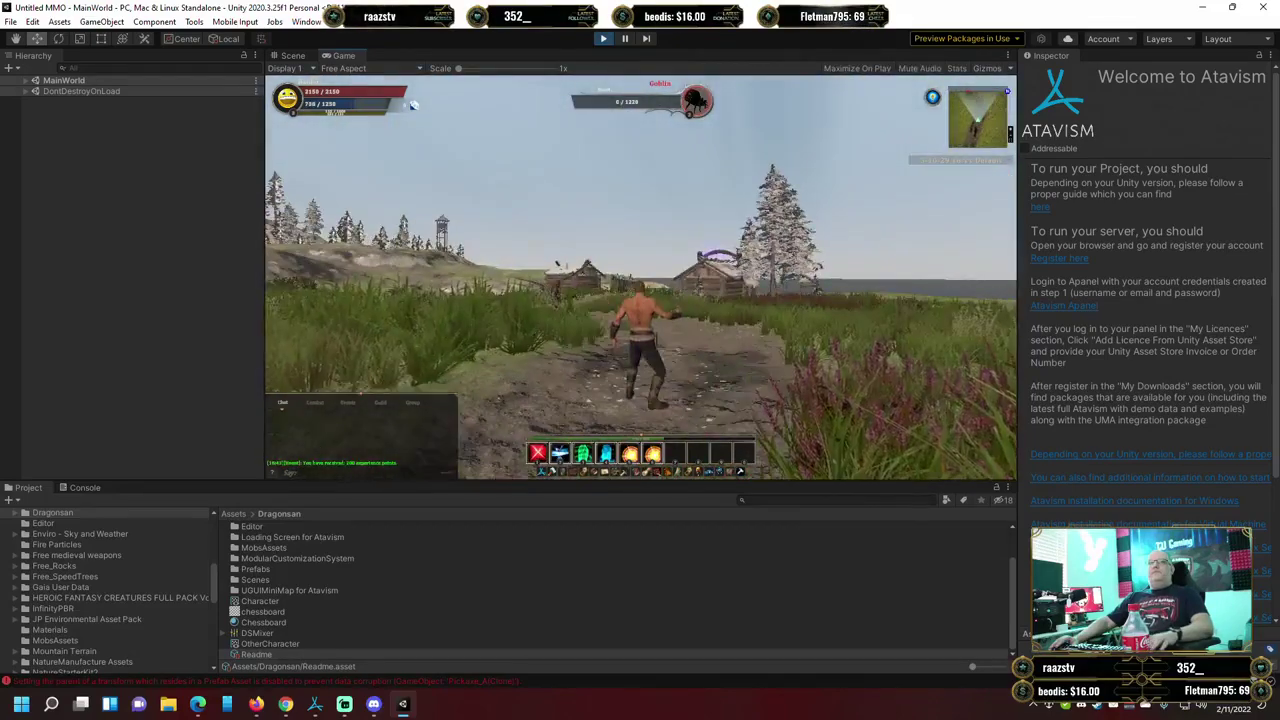
key(Escape)
click(80, 488)
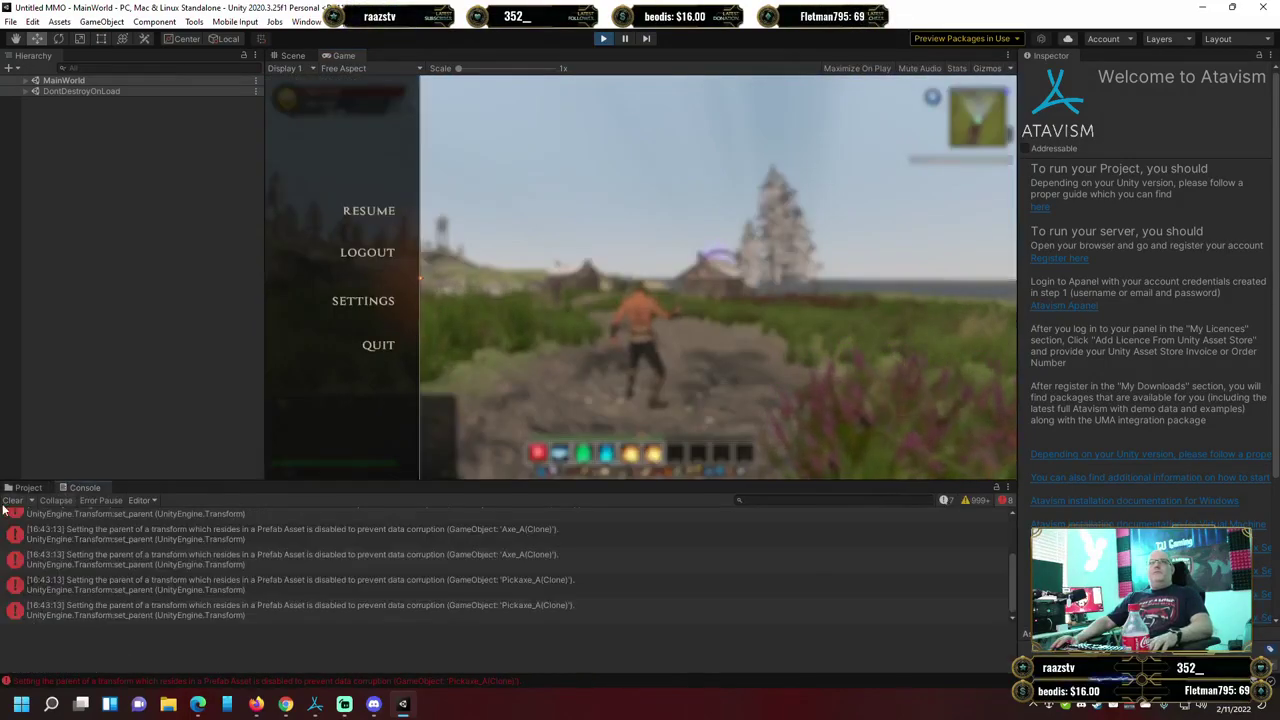
click(28, 487)
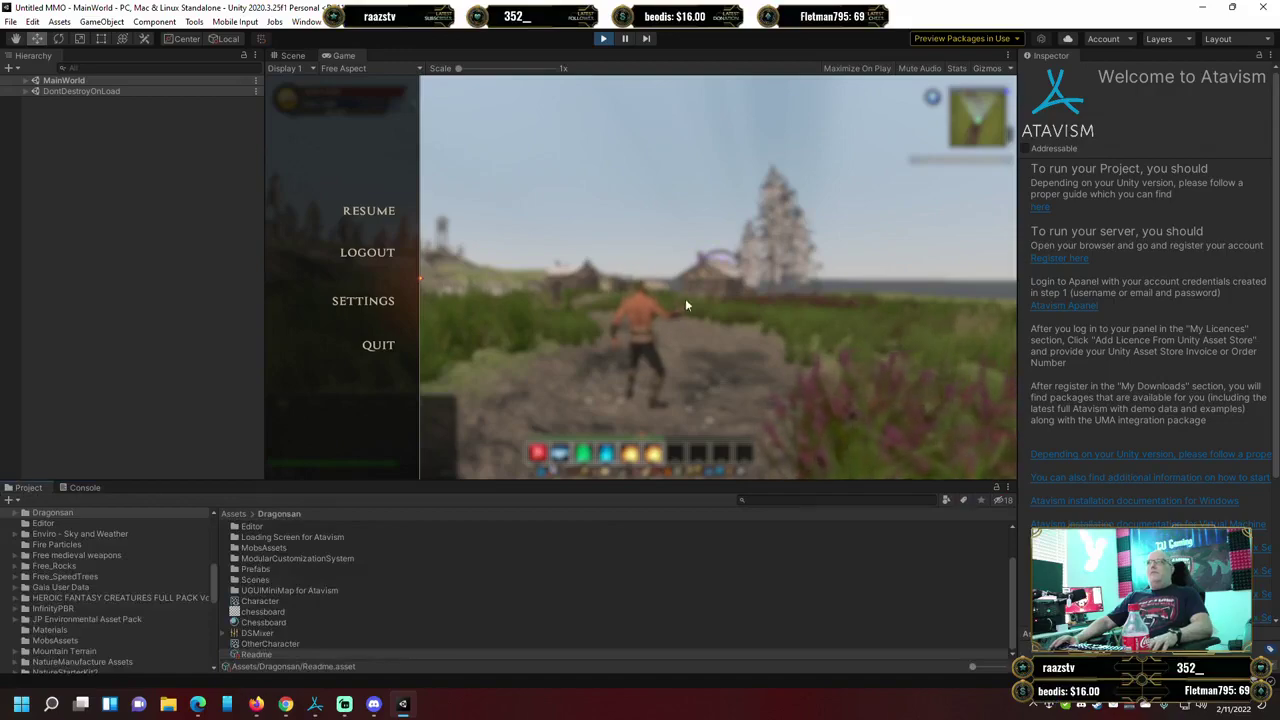
key(Escape)
Run toward the village, then pause and stop the Play mode test.
key(w)
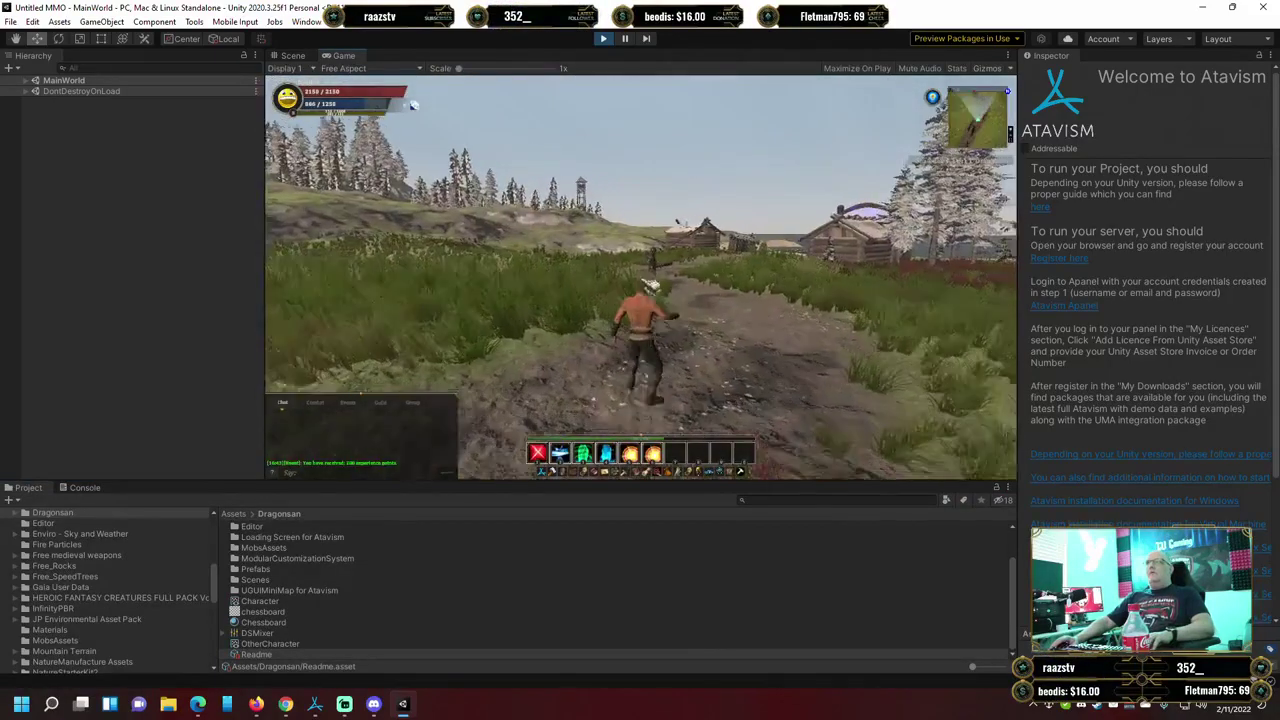
key(a)
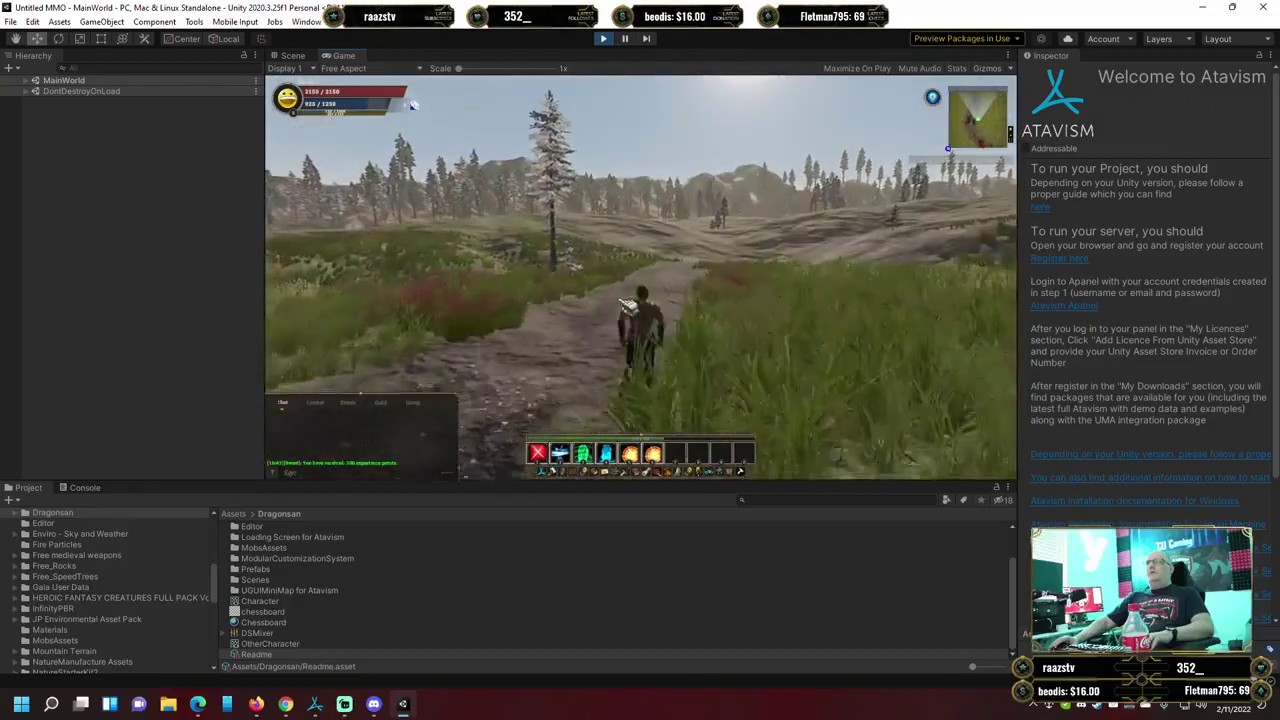
key(d)
key(d)
key(w)
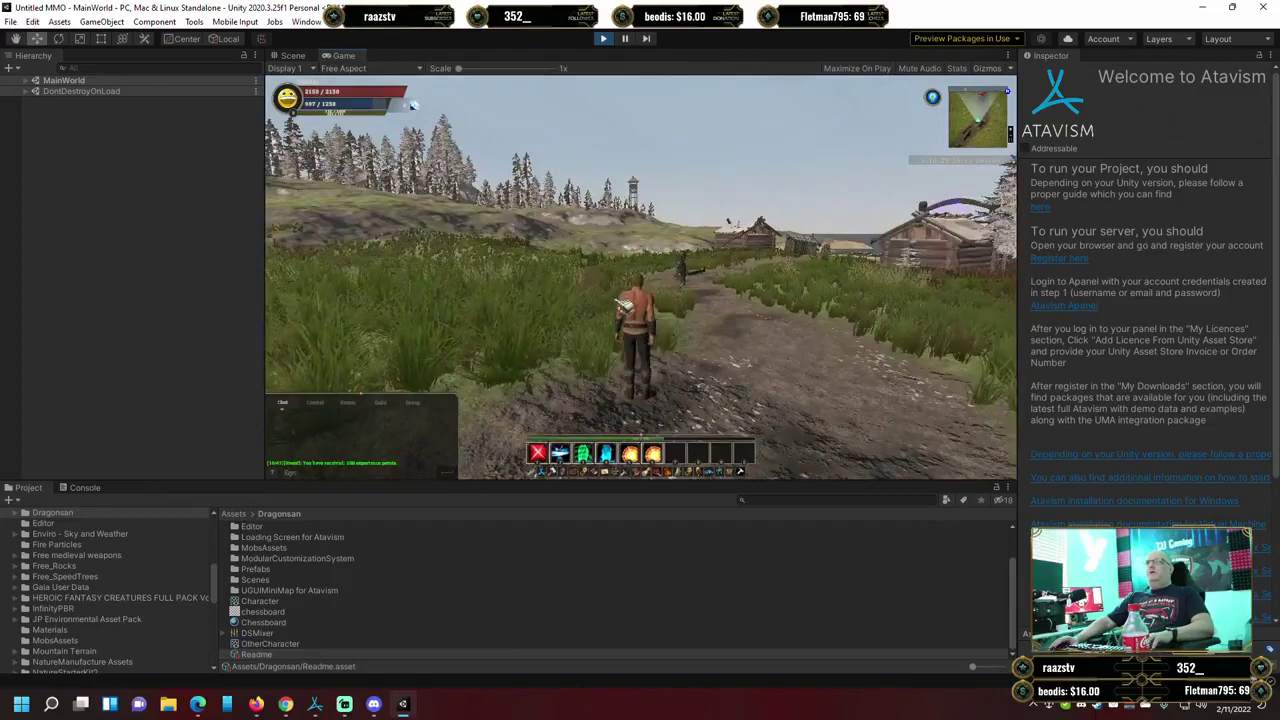
key(a)
key(w)
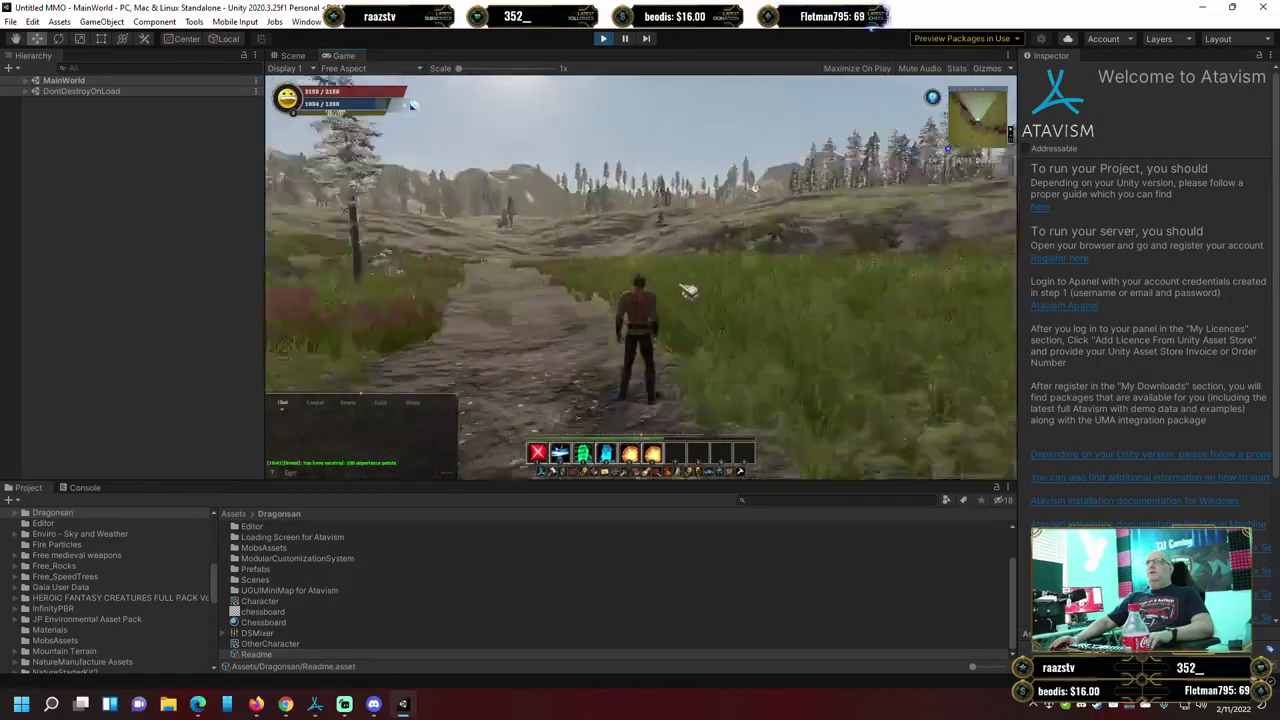
key(Escape)
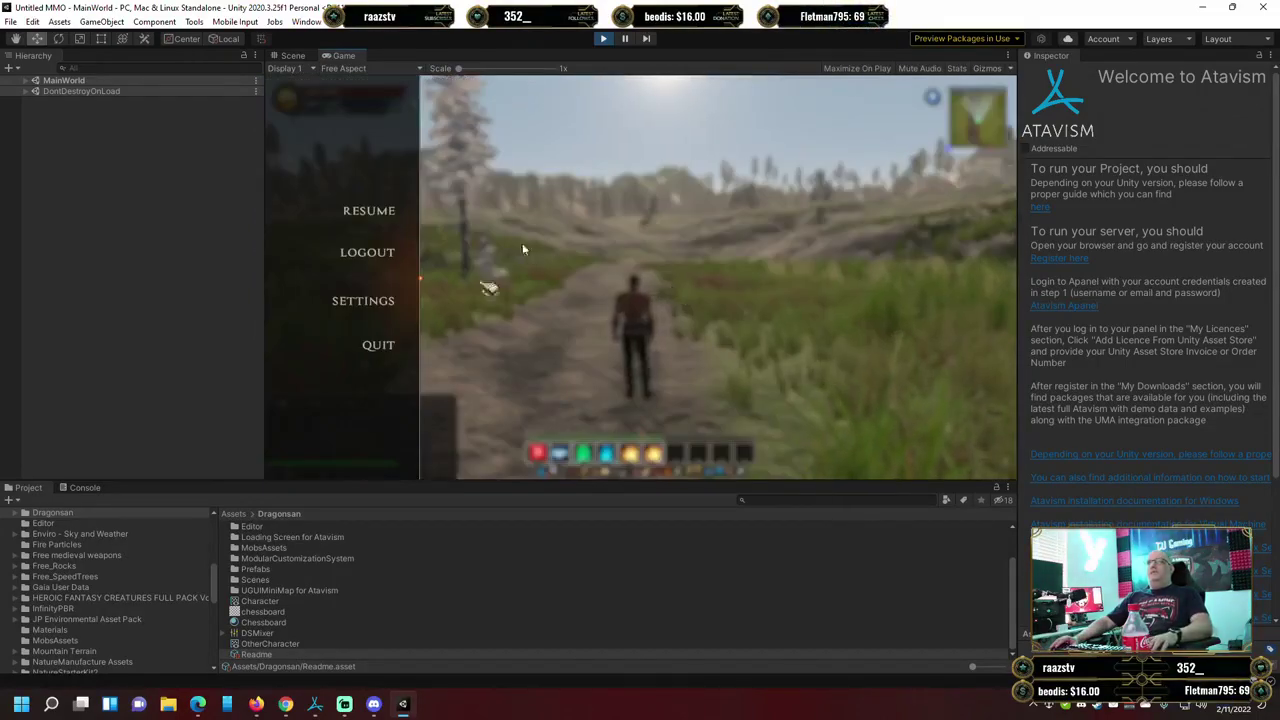
click(603, 38)
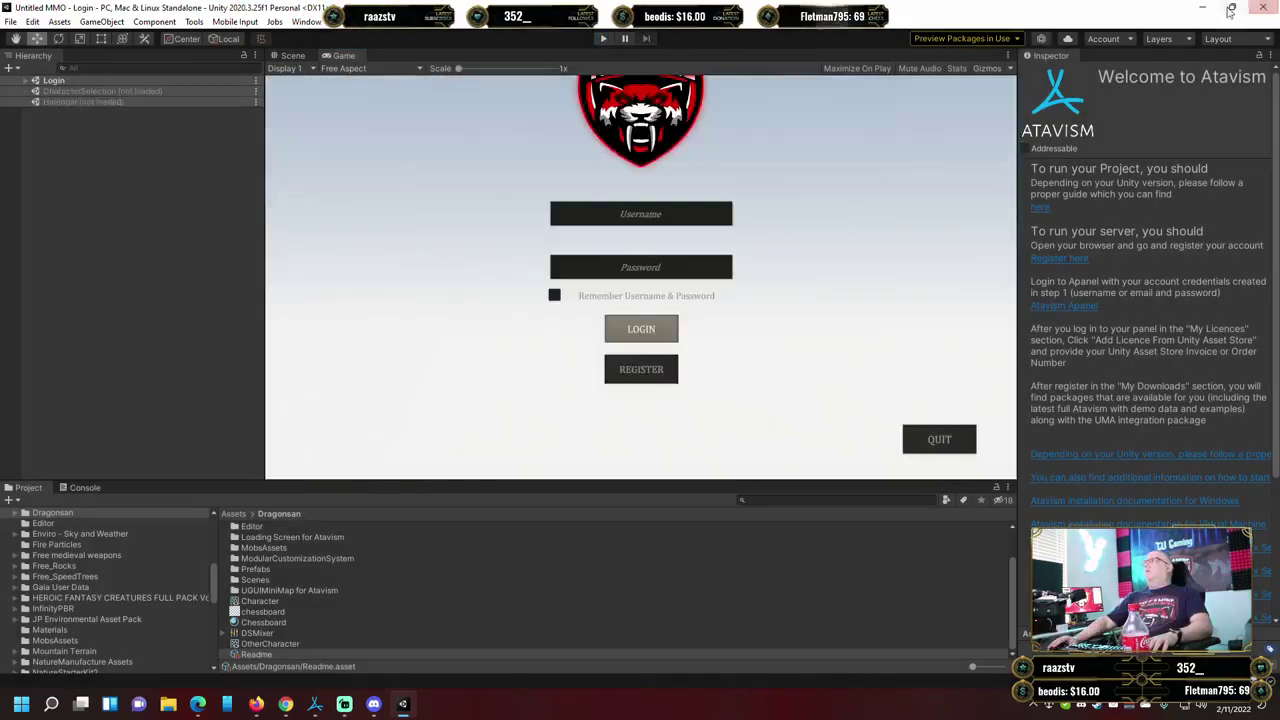
Minimize Unity and open File Explorer, scrolling down to the drives.
click(1204, 8)
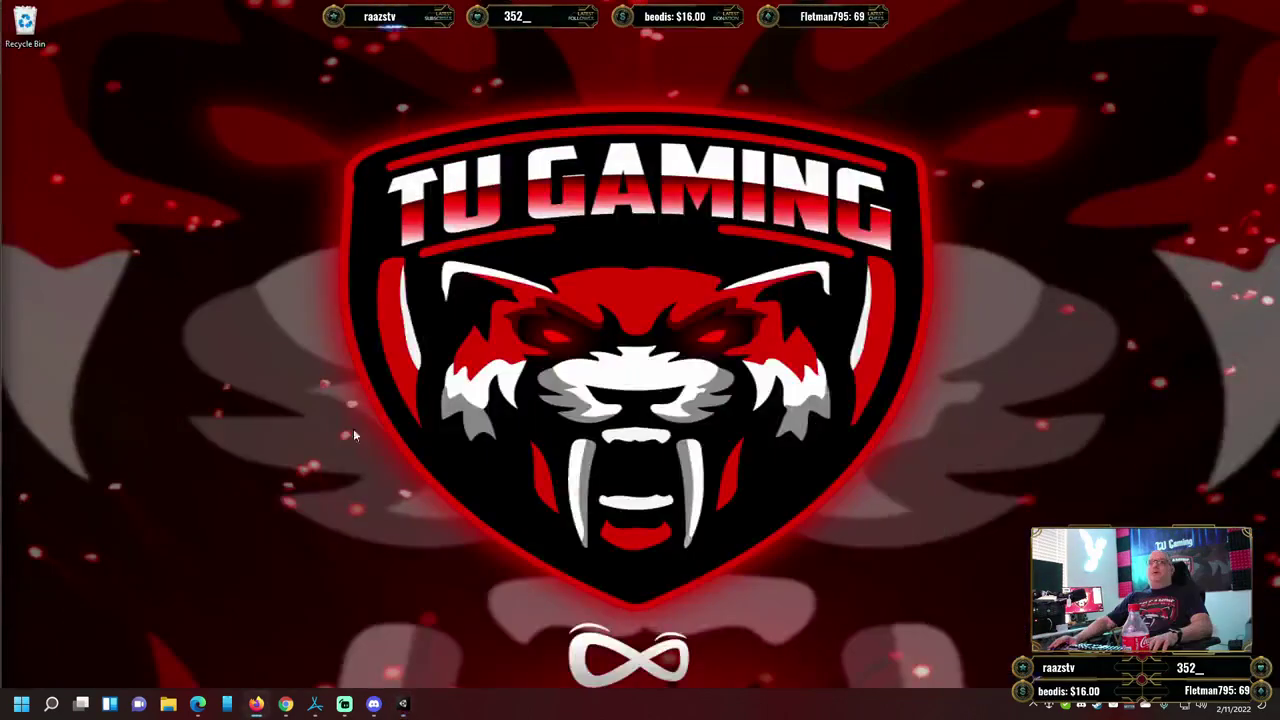
click(172, 704)
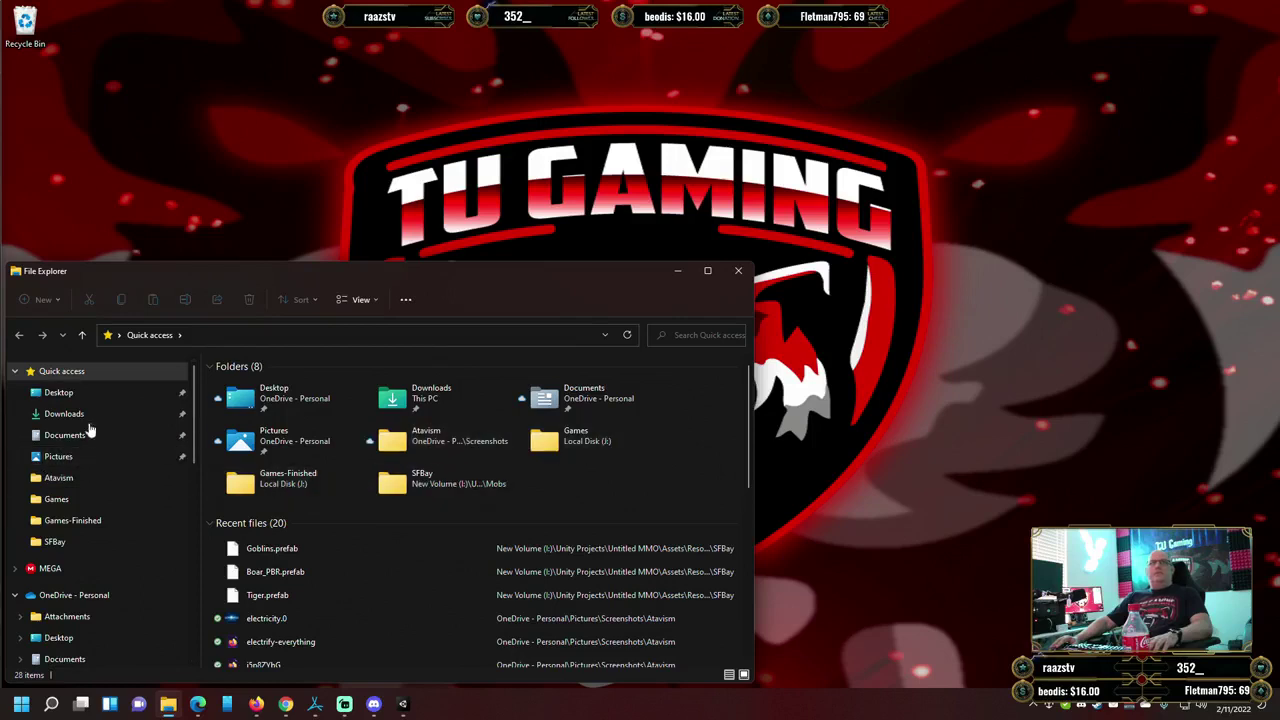
scroll(88, 595, down, 1)
scroll(95, 568, down, 6)
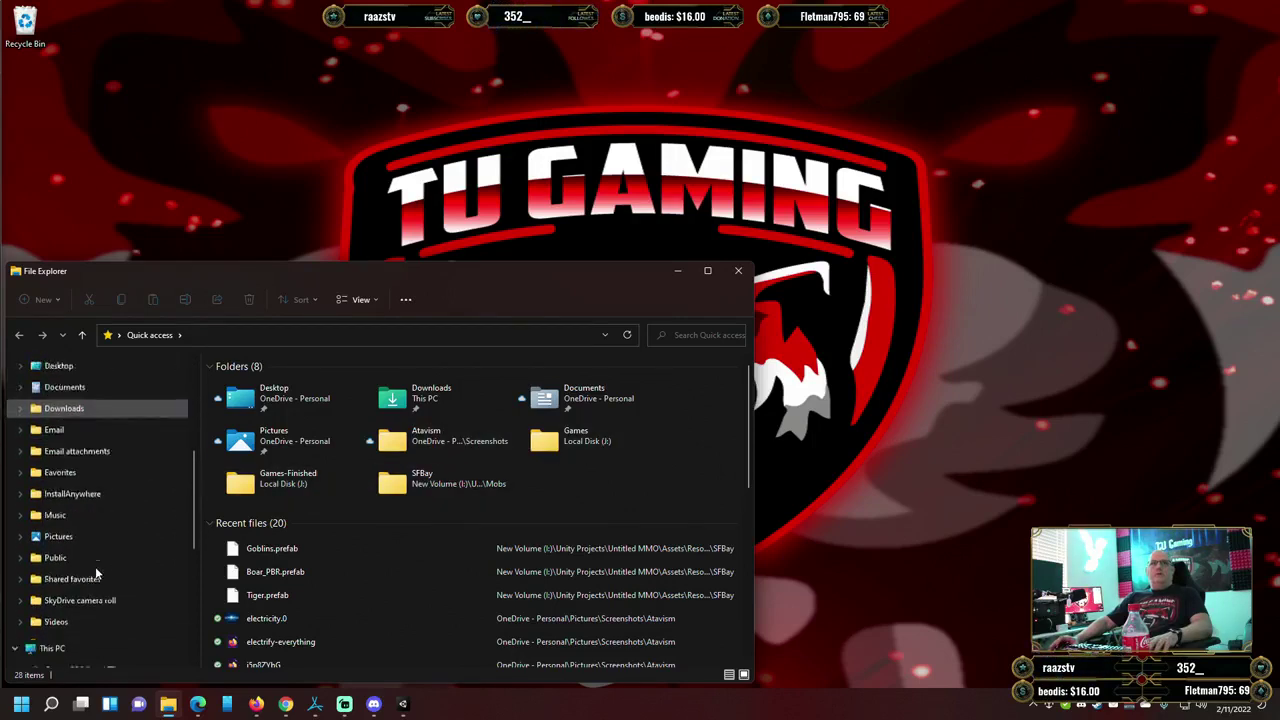
scroll(95, 566, down, 4)
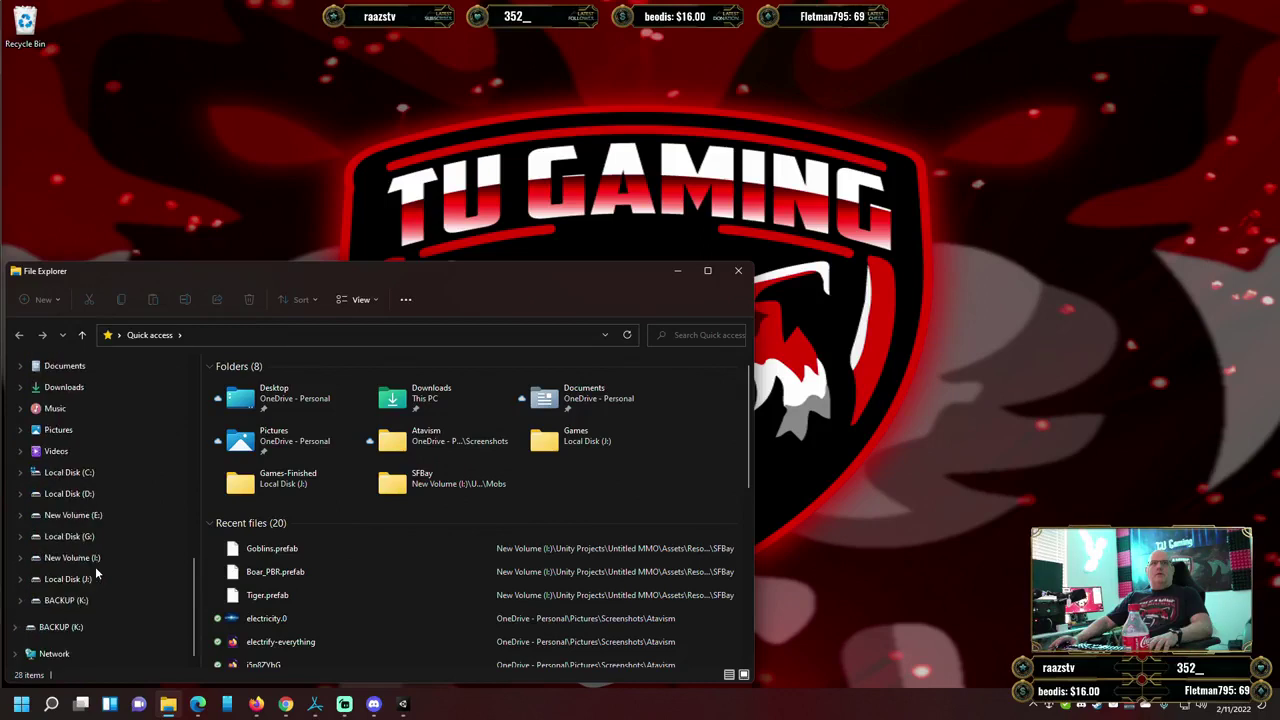
Launch the Untitled MMO application from I:\Unity Projects\Builds.
click(95, 557)
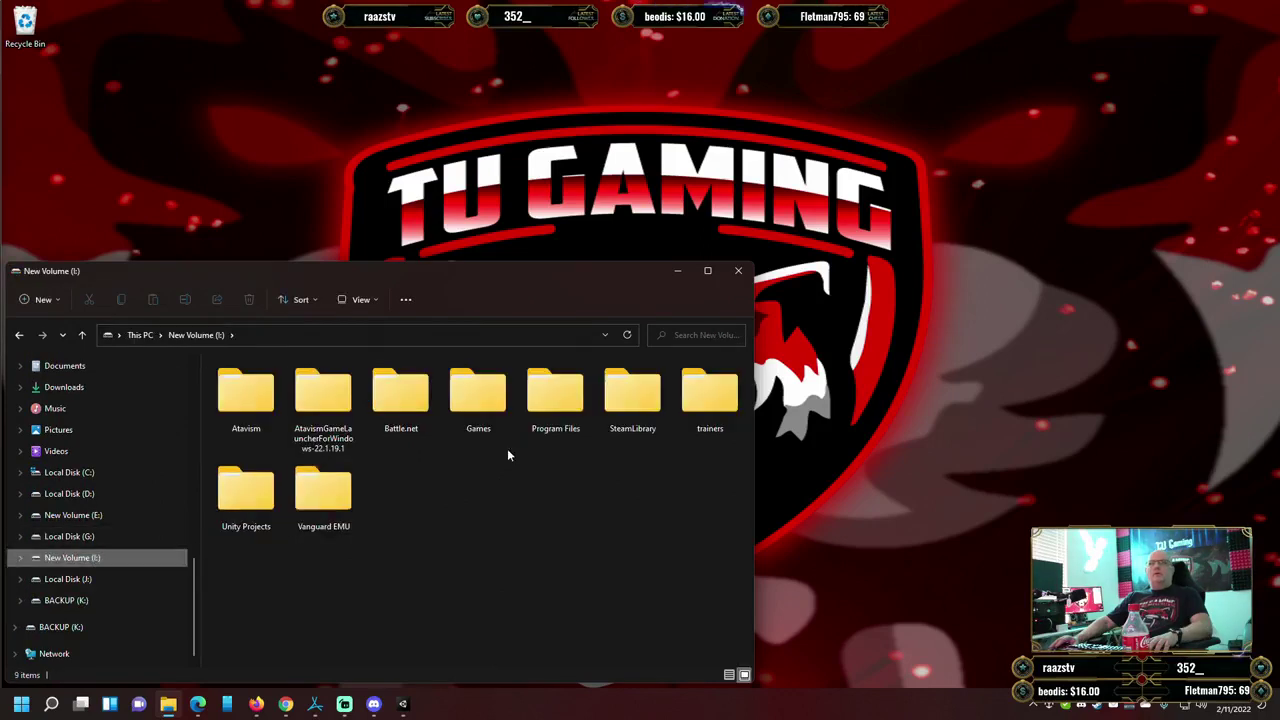
double_click(245, 495)
double_click(290, 385)
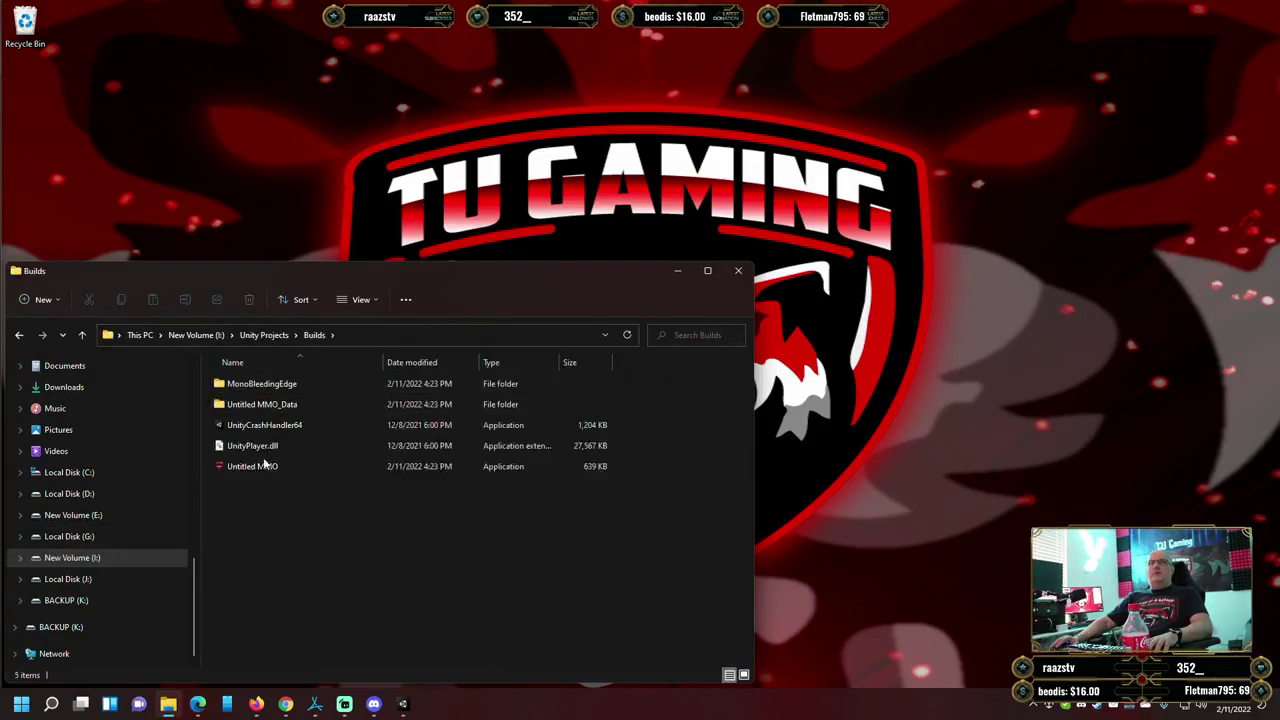
click(261, 468)
double_click(261, 468)
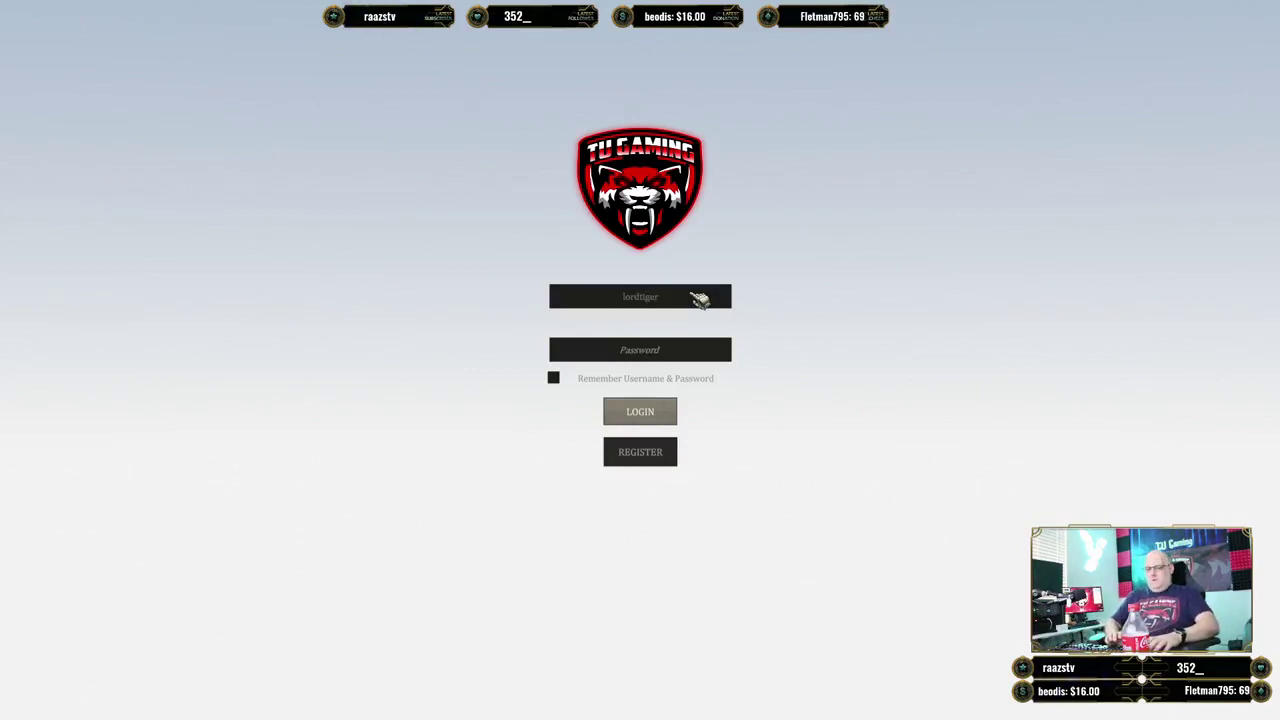
Log in and enter the game world as the minotaur Sulston.
key(Return)
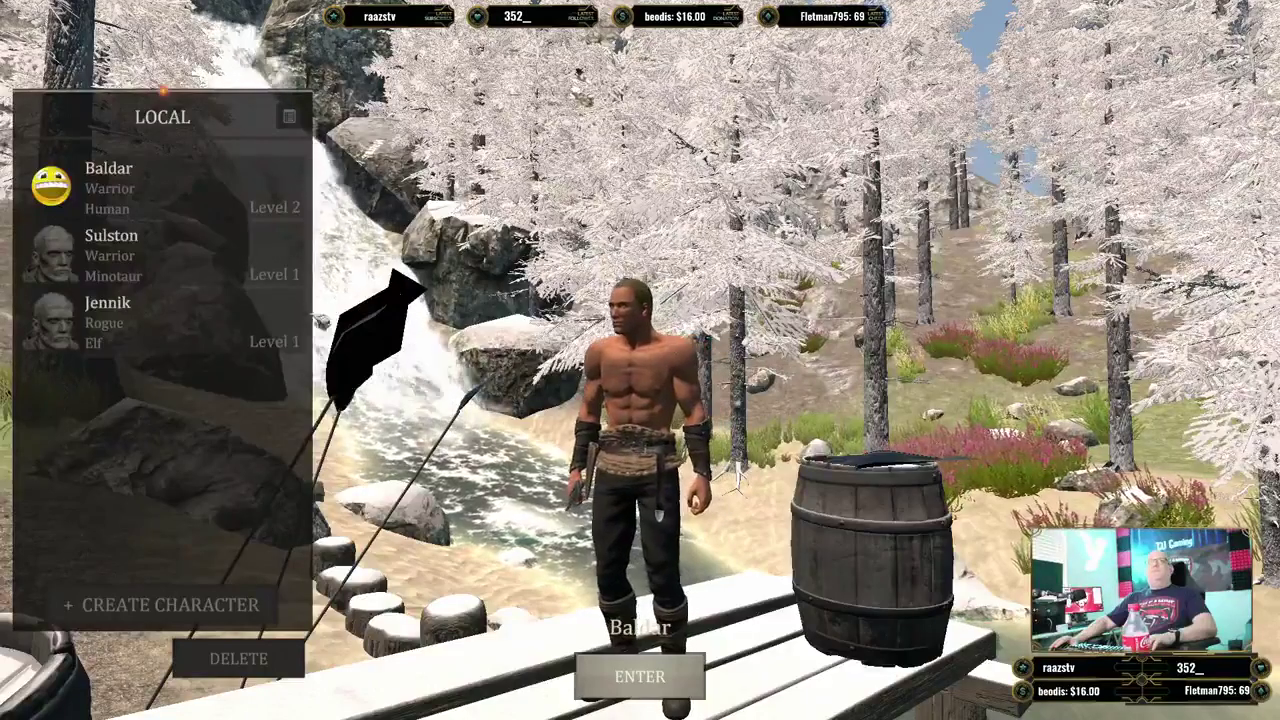
click(111, 250)
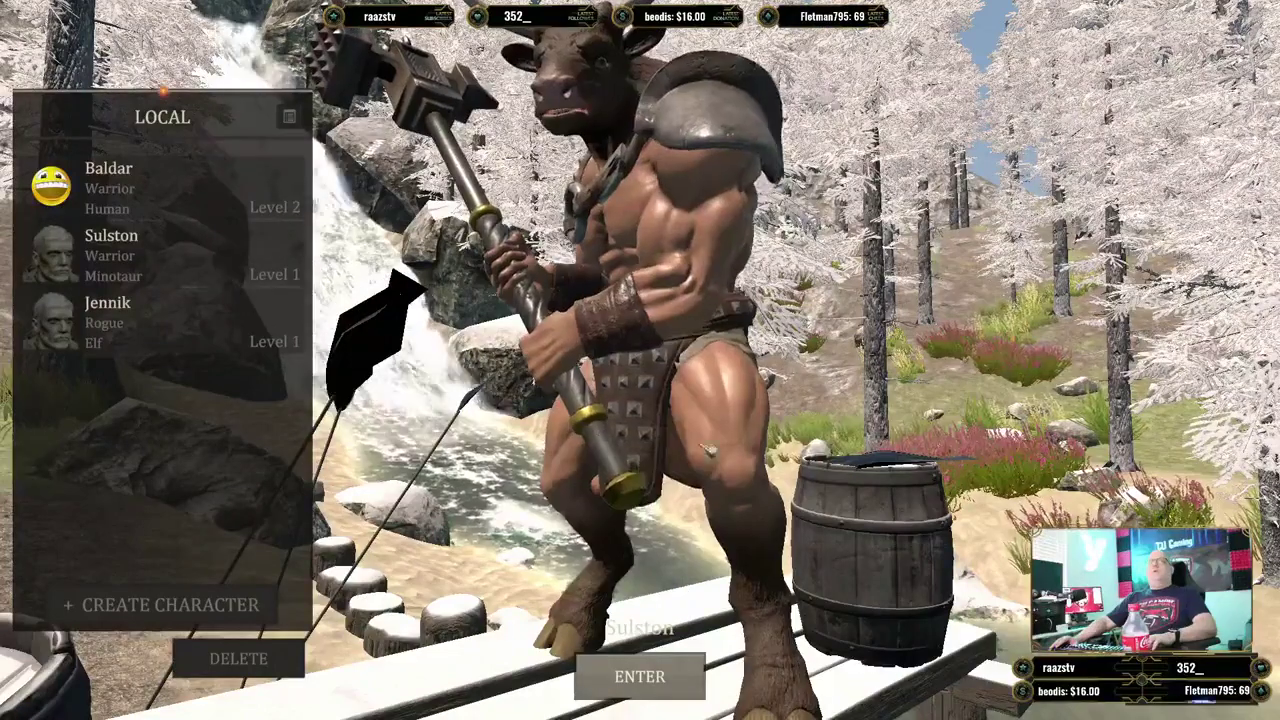
click(645, 677)
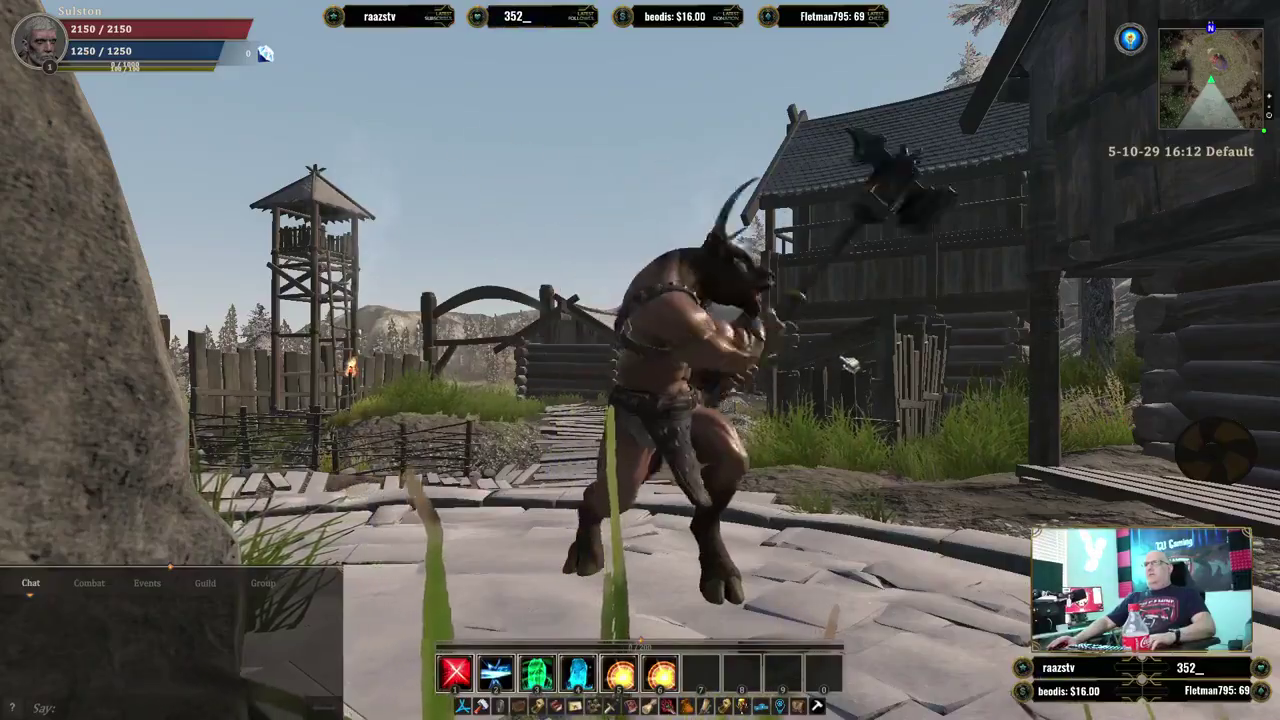
Walk Sulston out through the wooden gate into the field and open the pause menu.
key(w)
key(w)
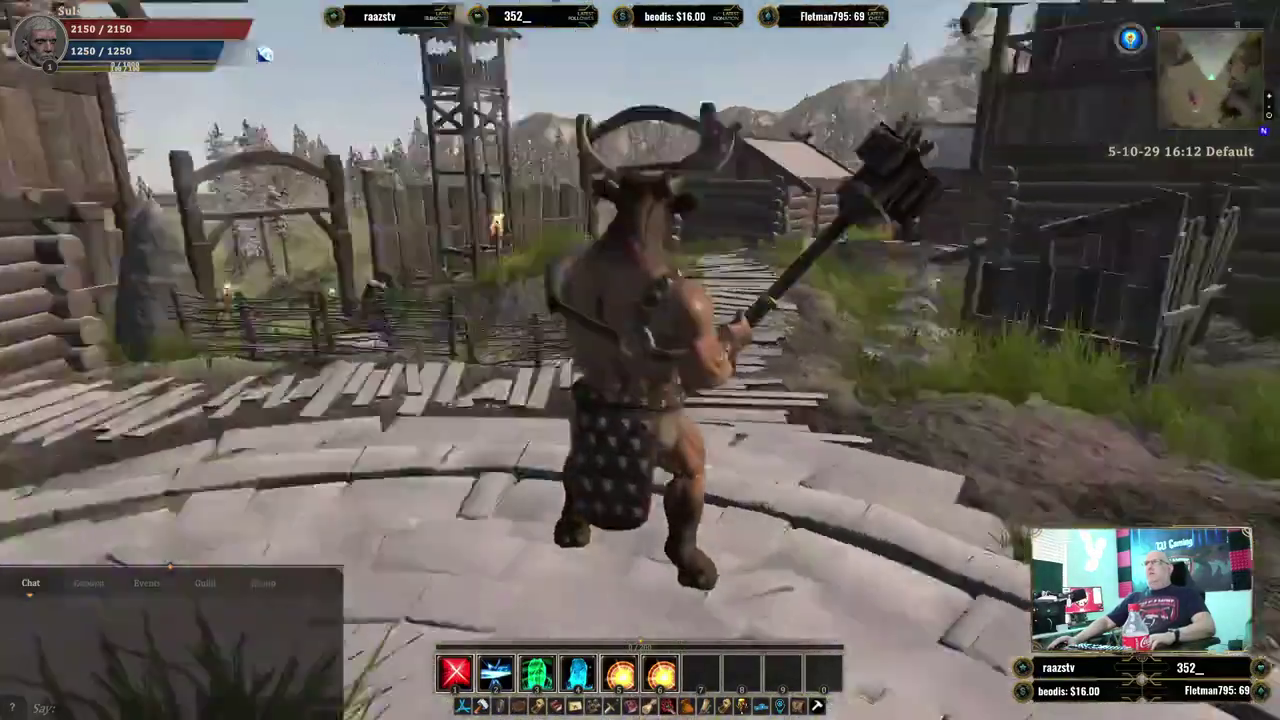
key(w)
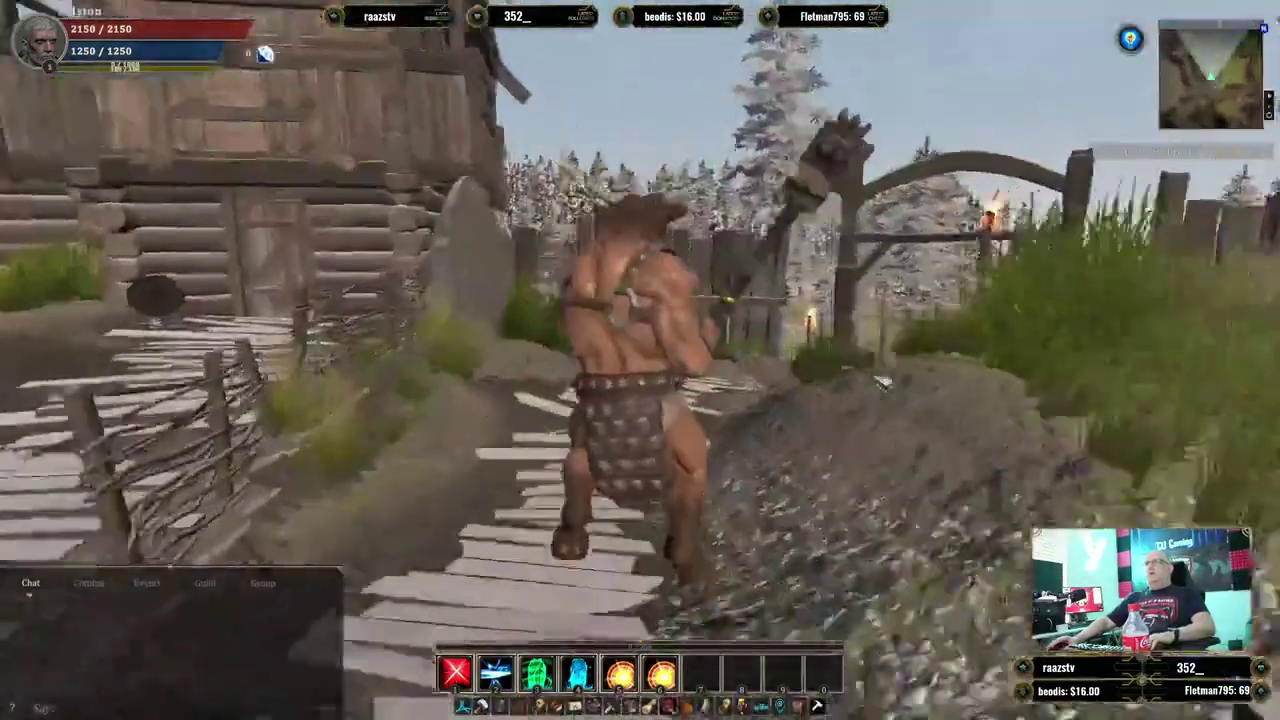
key(w)
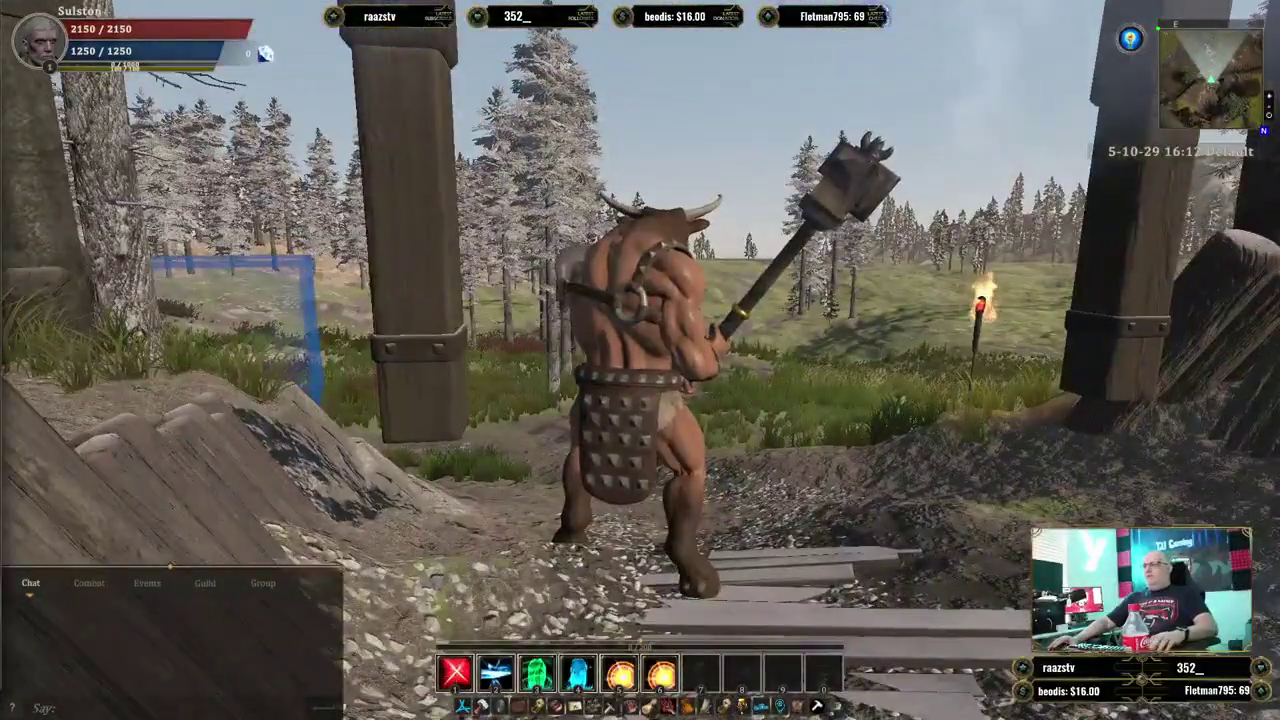
key(s)
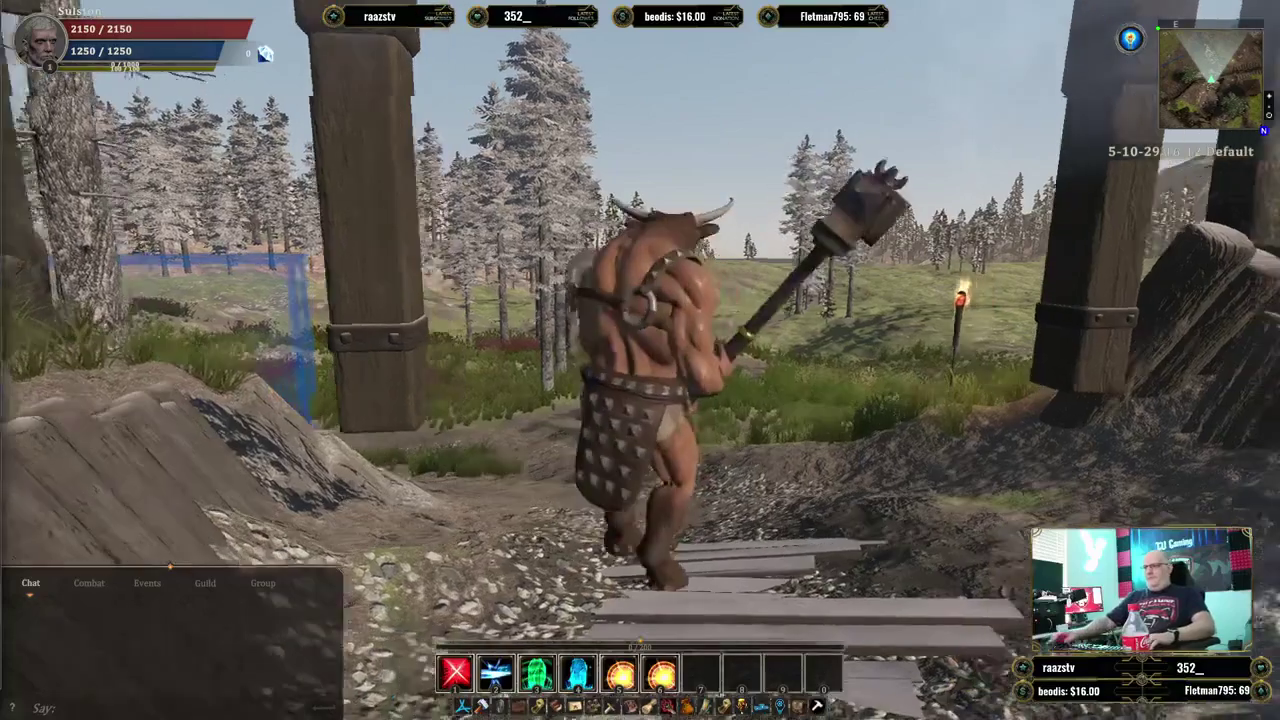
key(w)
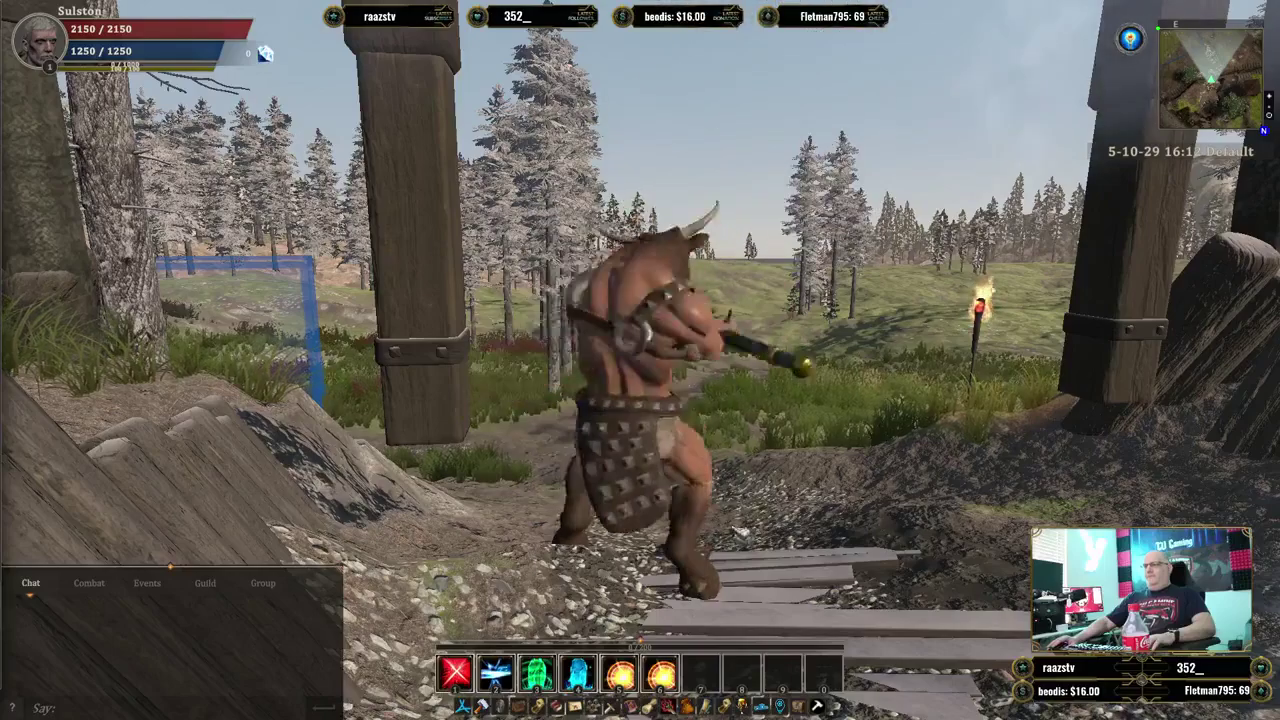
key(w)
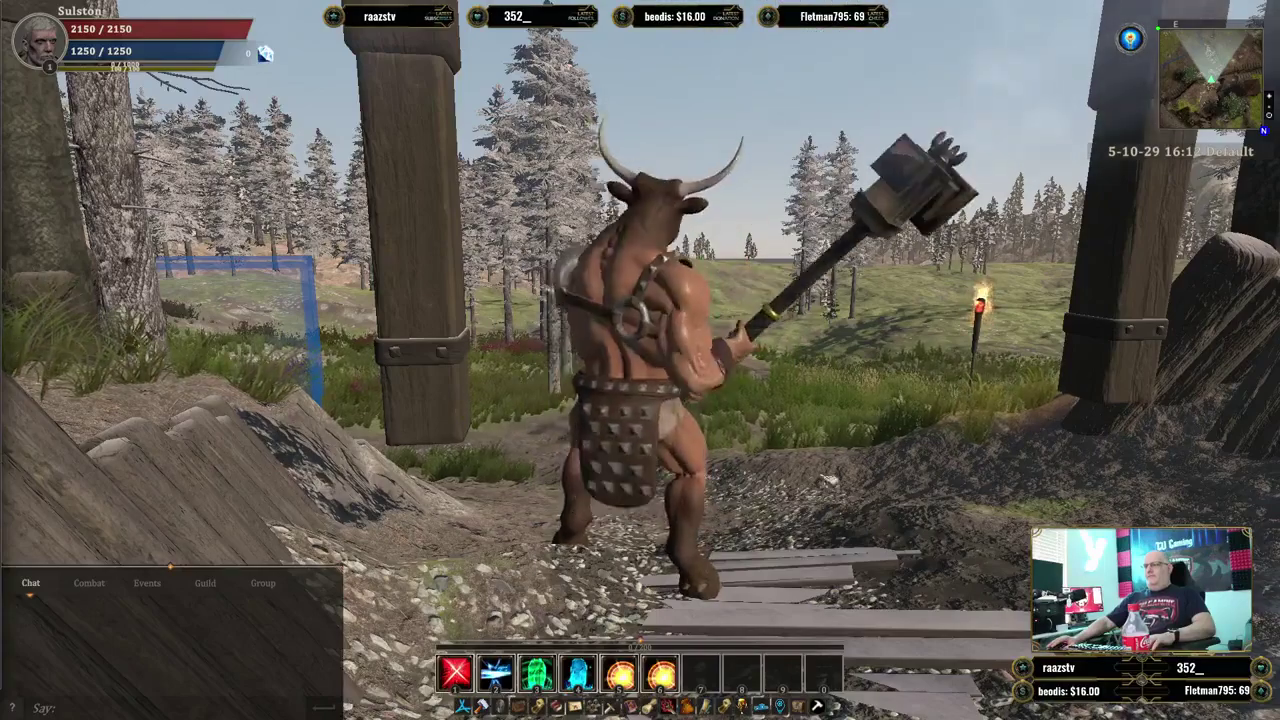
key(w)
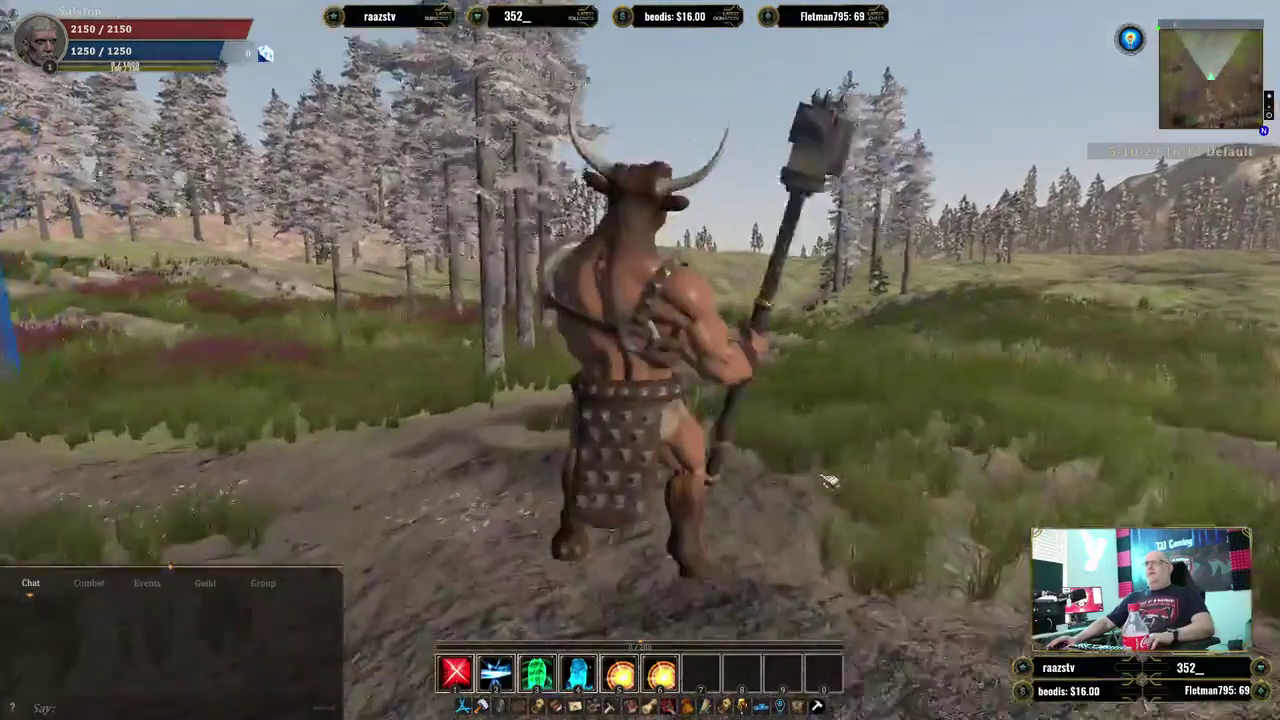
key(w)
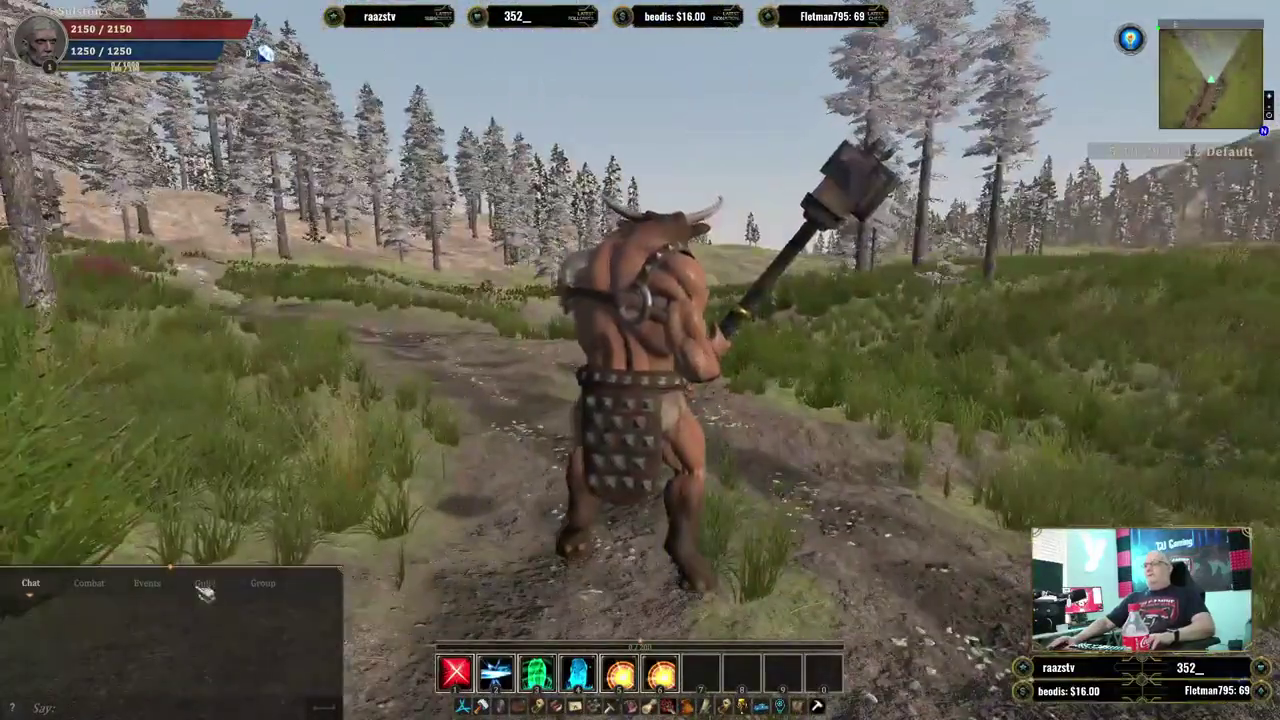
key(w)
key(Escape)
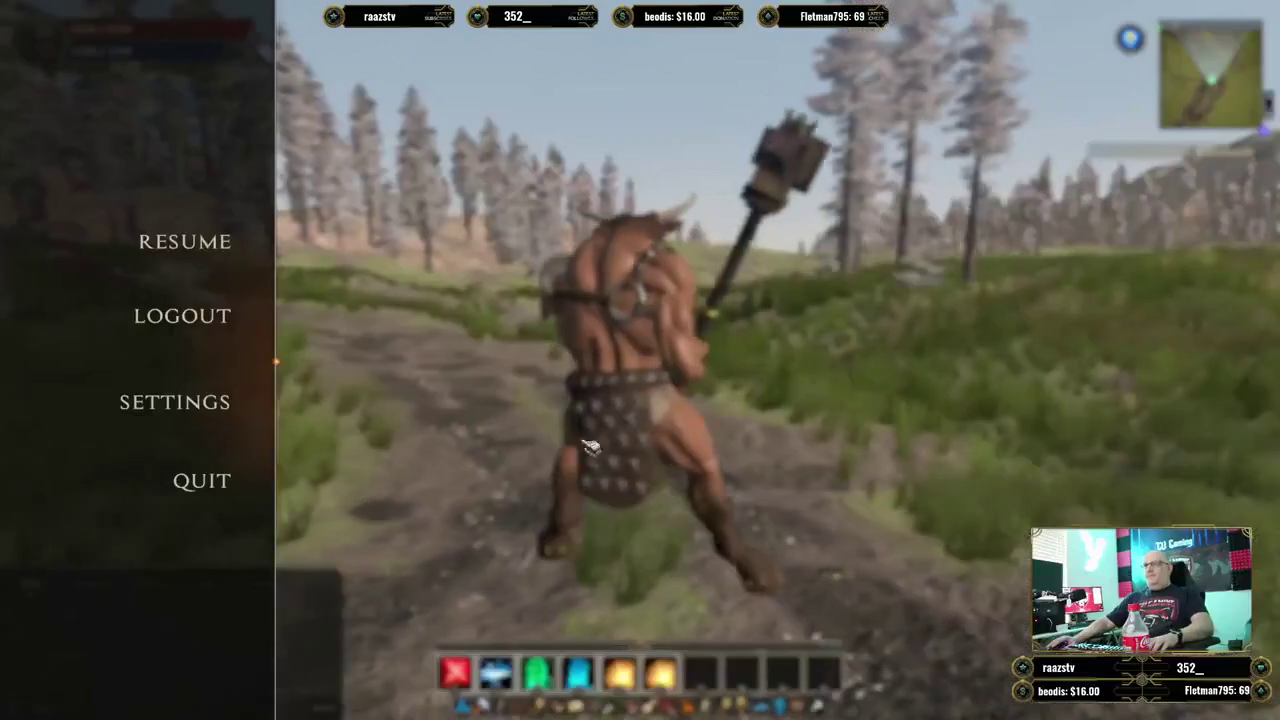
Log out and re-enter the world as the elf rogue Jennik.
click(190, 316)
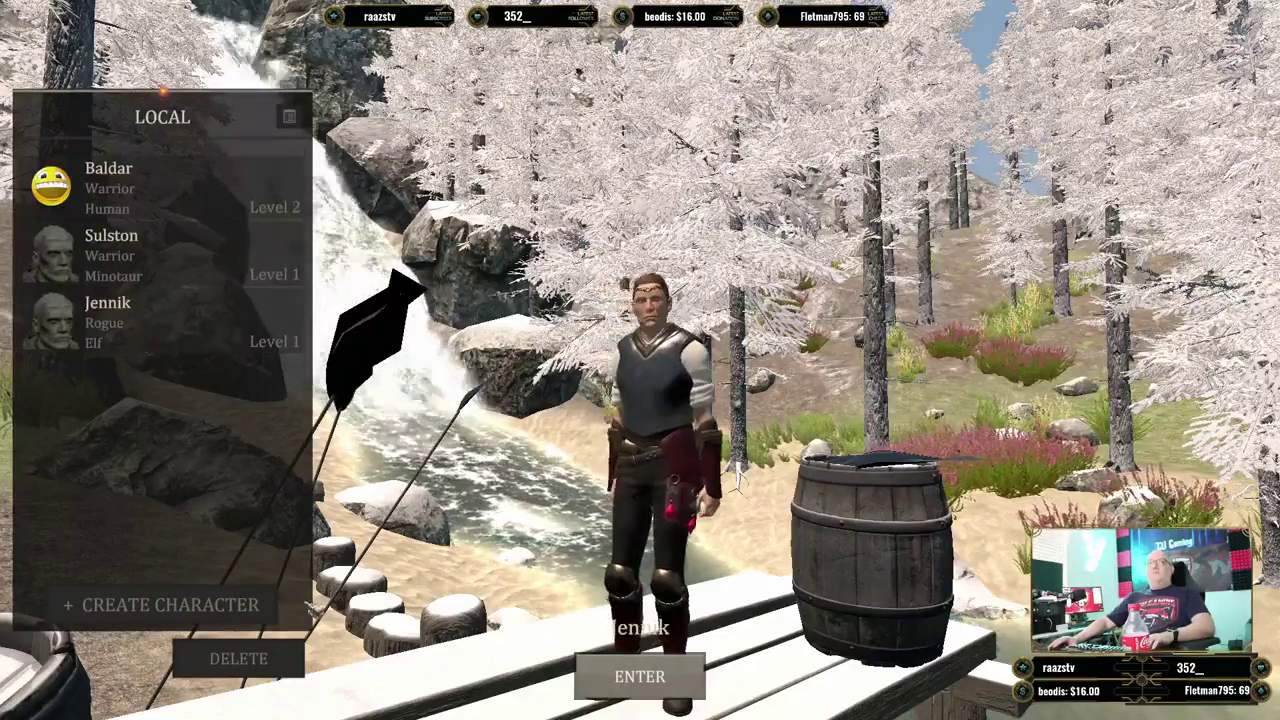
click(660, 677)
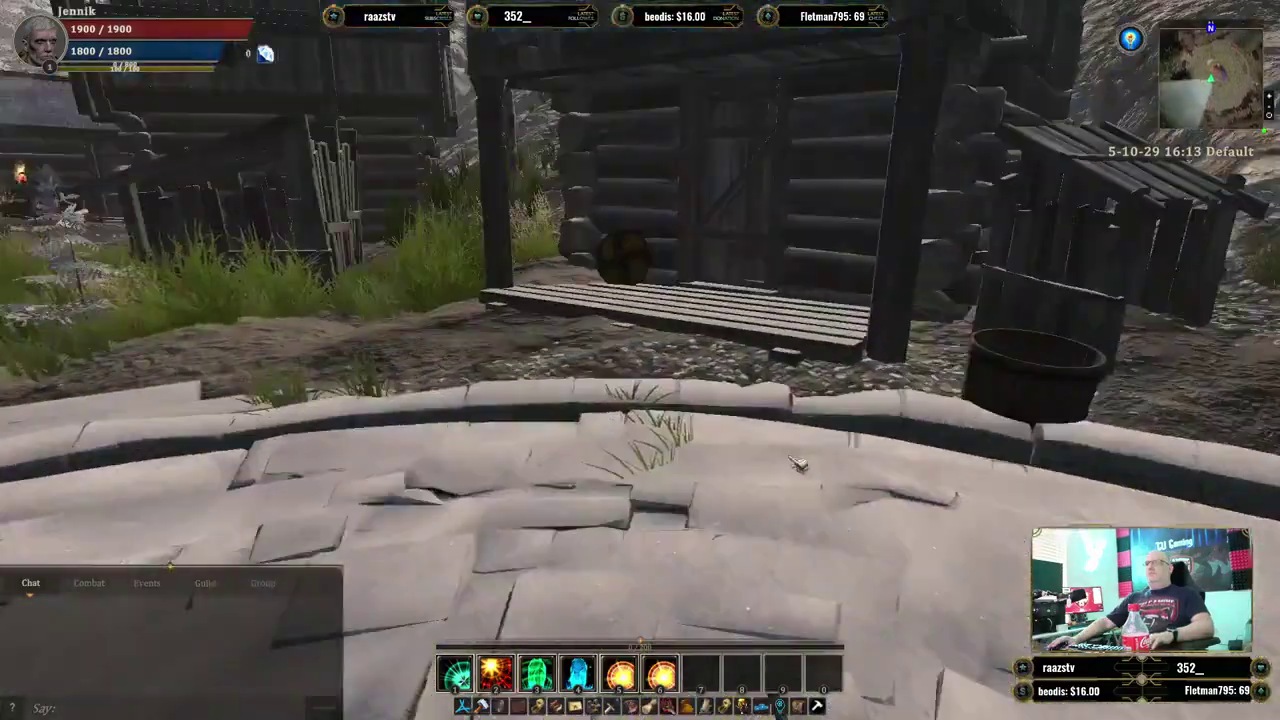
key(w)
key(w)
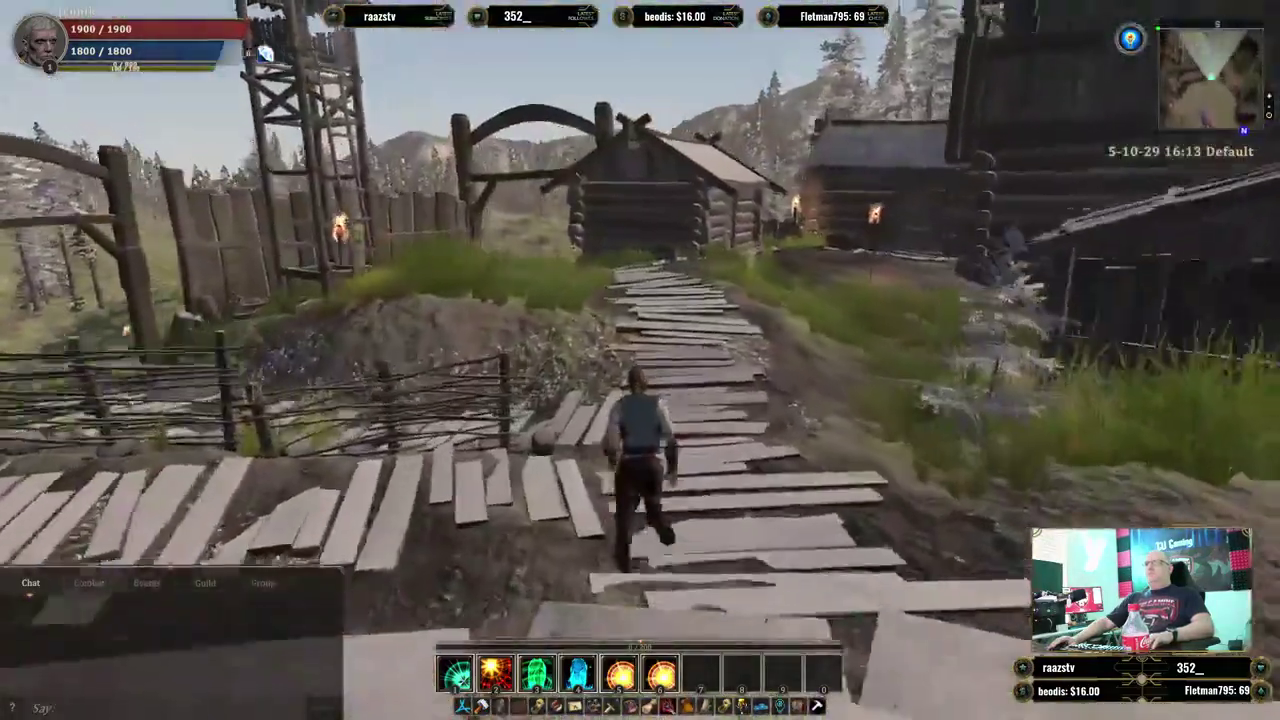
Run Jennik through the gate into the meadow grass and open the Admin Panel.
key(w)
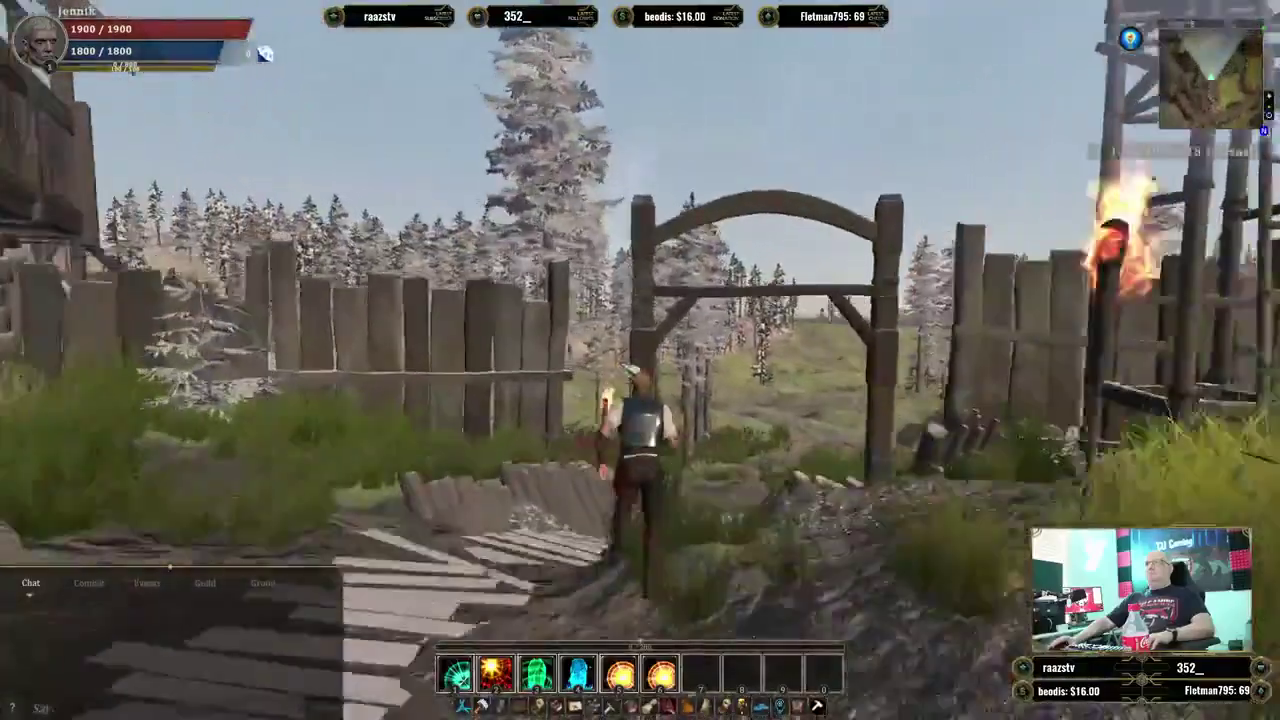
key(w)
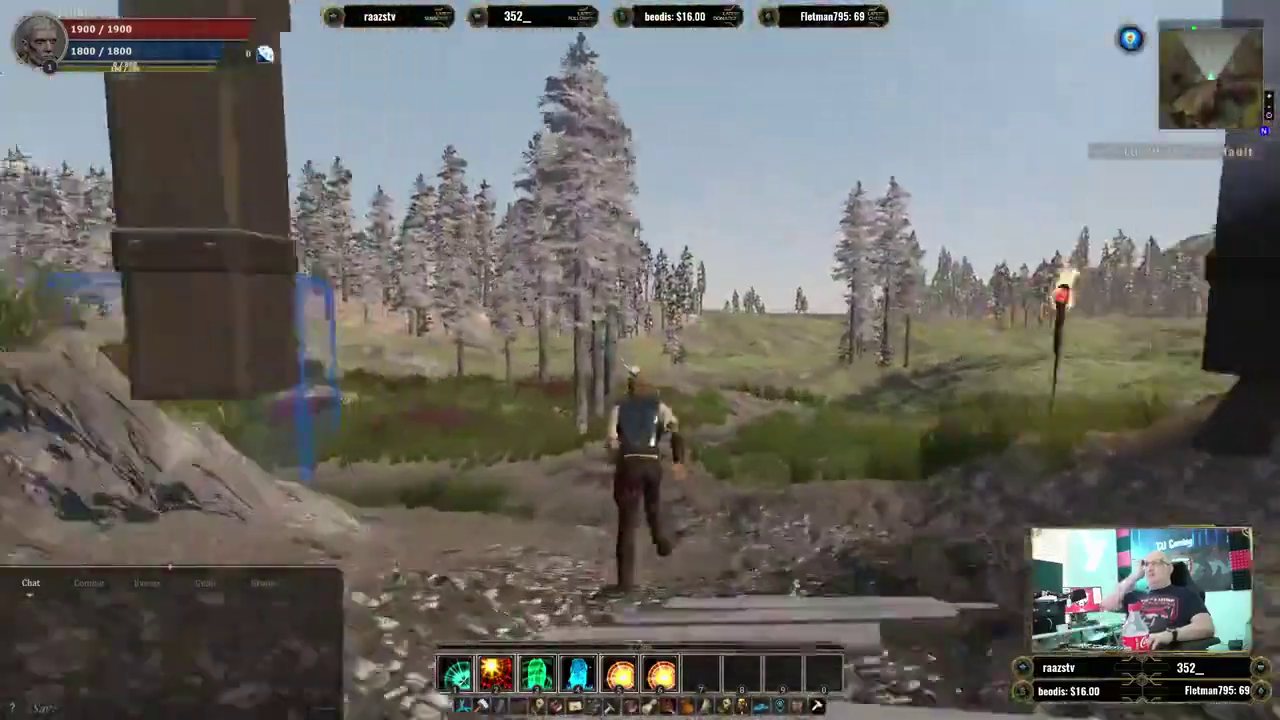
key(w)
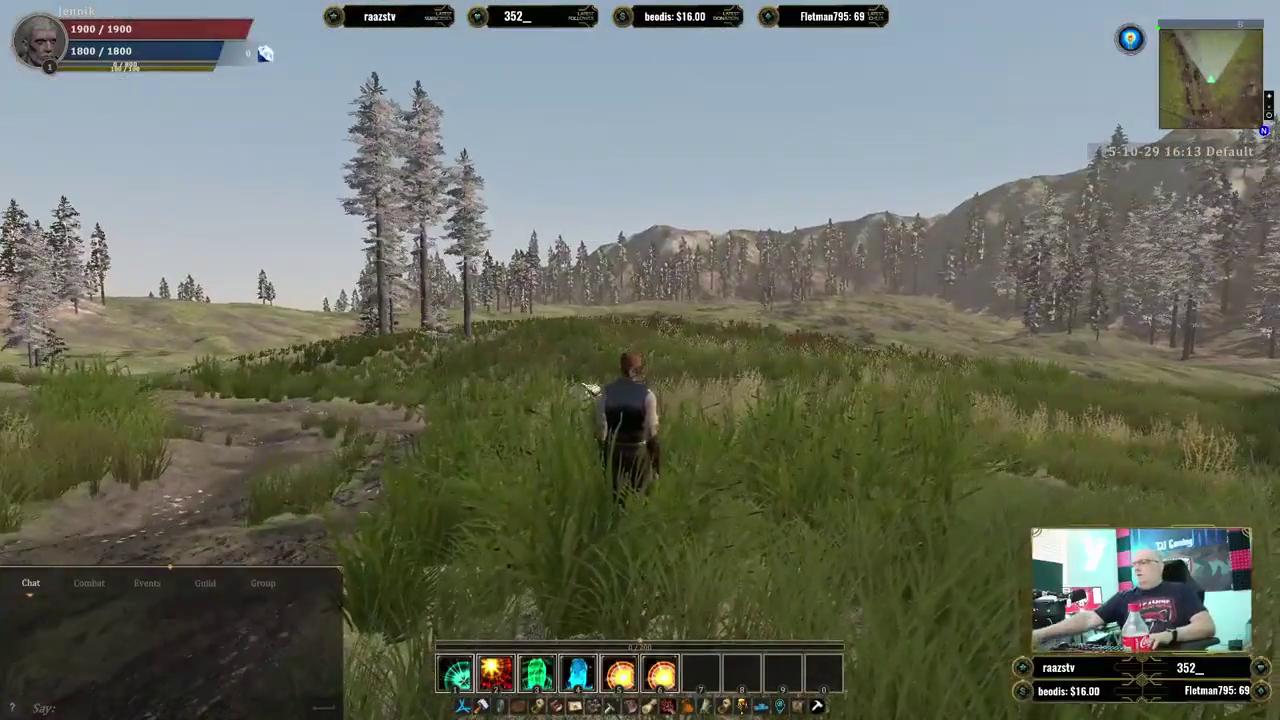
key(w)
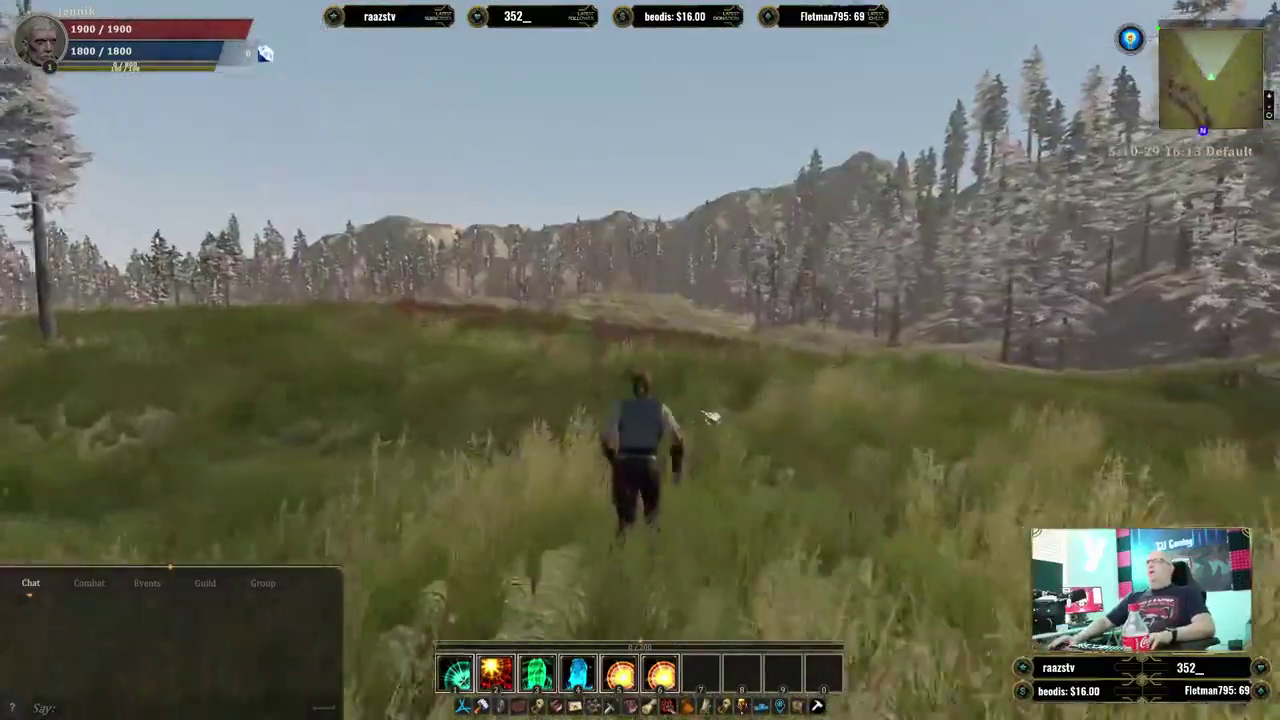
key(w)
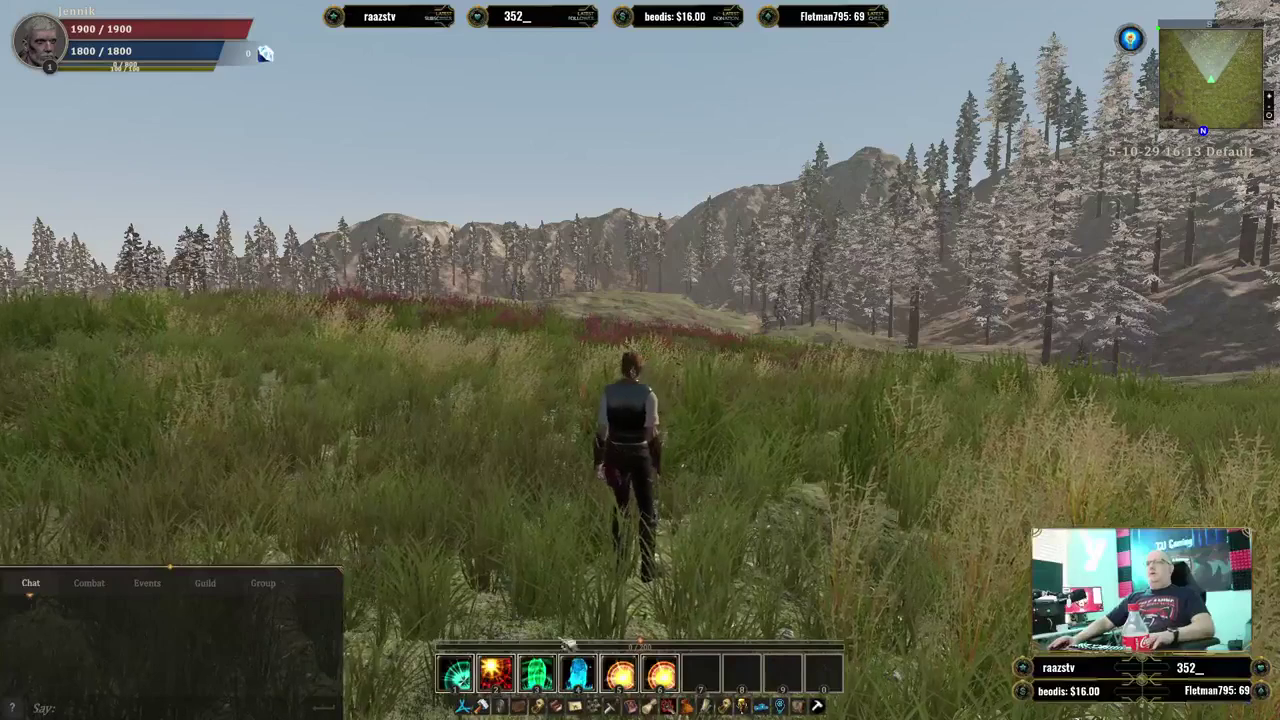
click(466, 706)
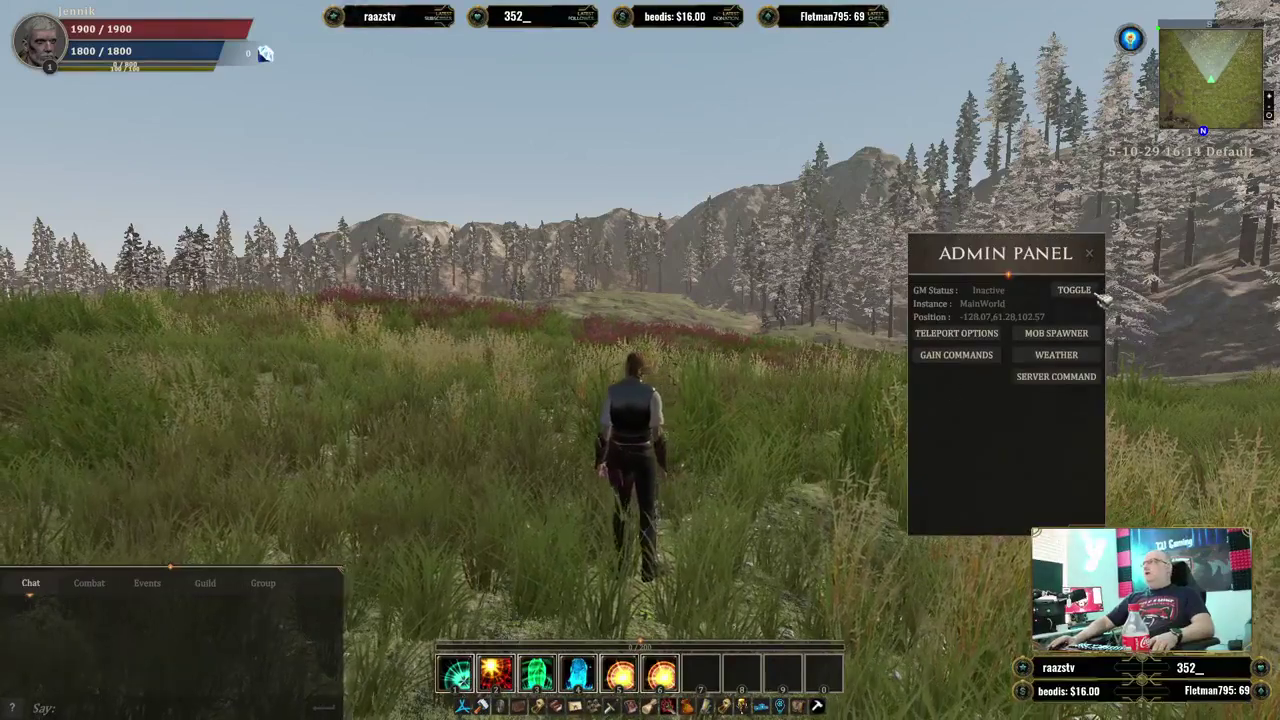
Spawn a Boar mob near the character using the mob spawner's template list.
click(1060, 333)
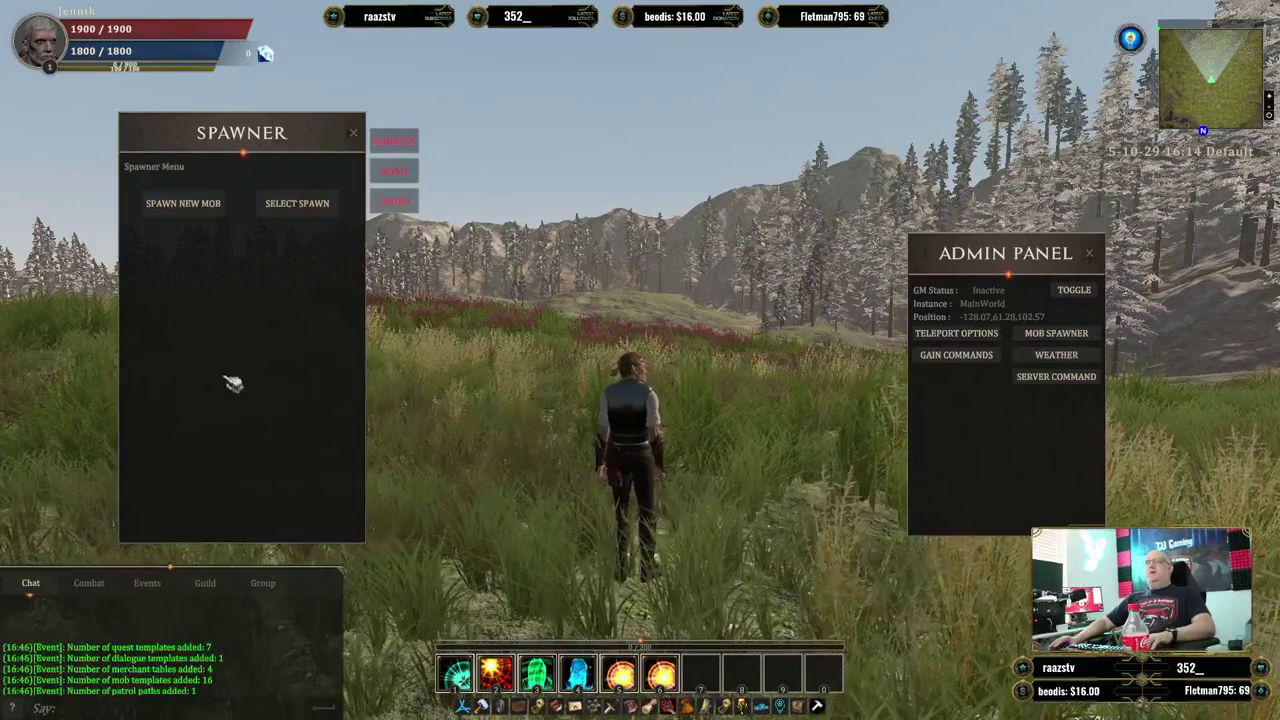
click(186, 204)
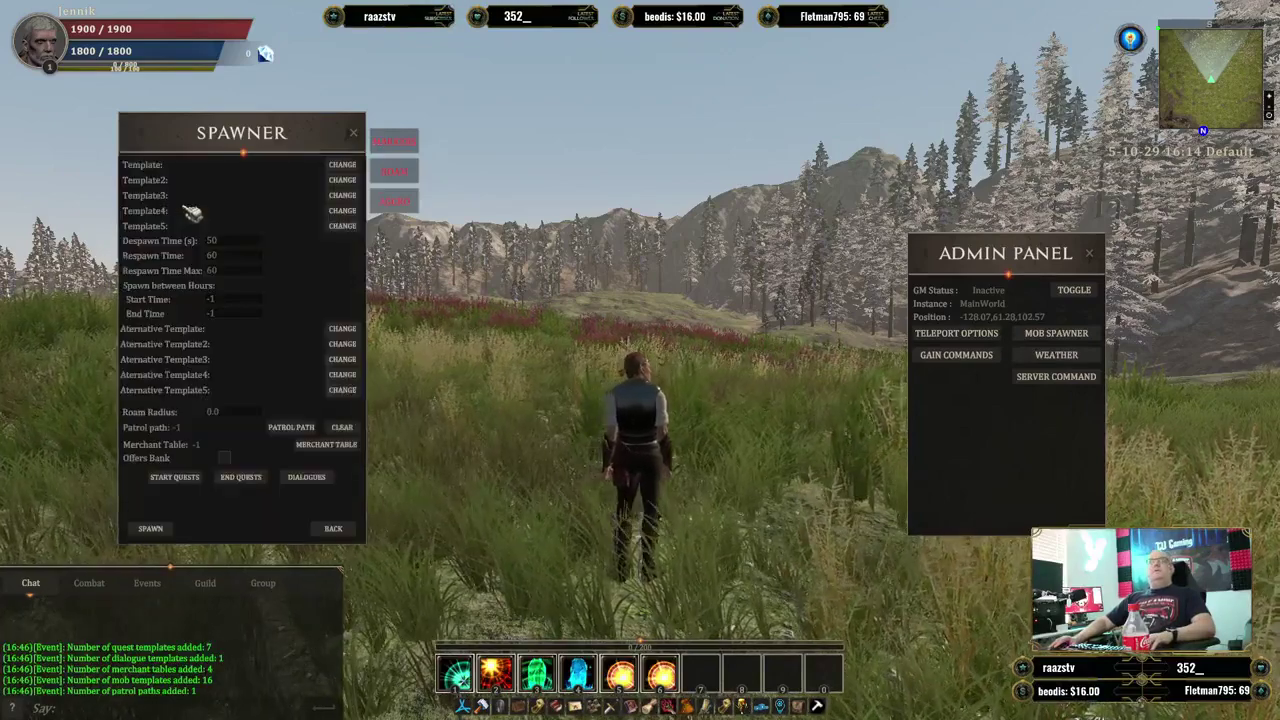
click(342, 166)
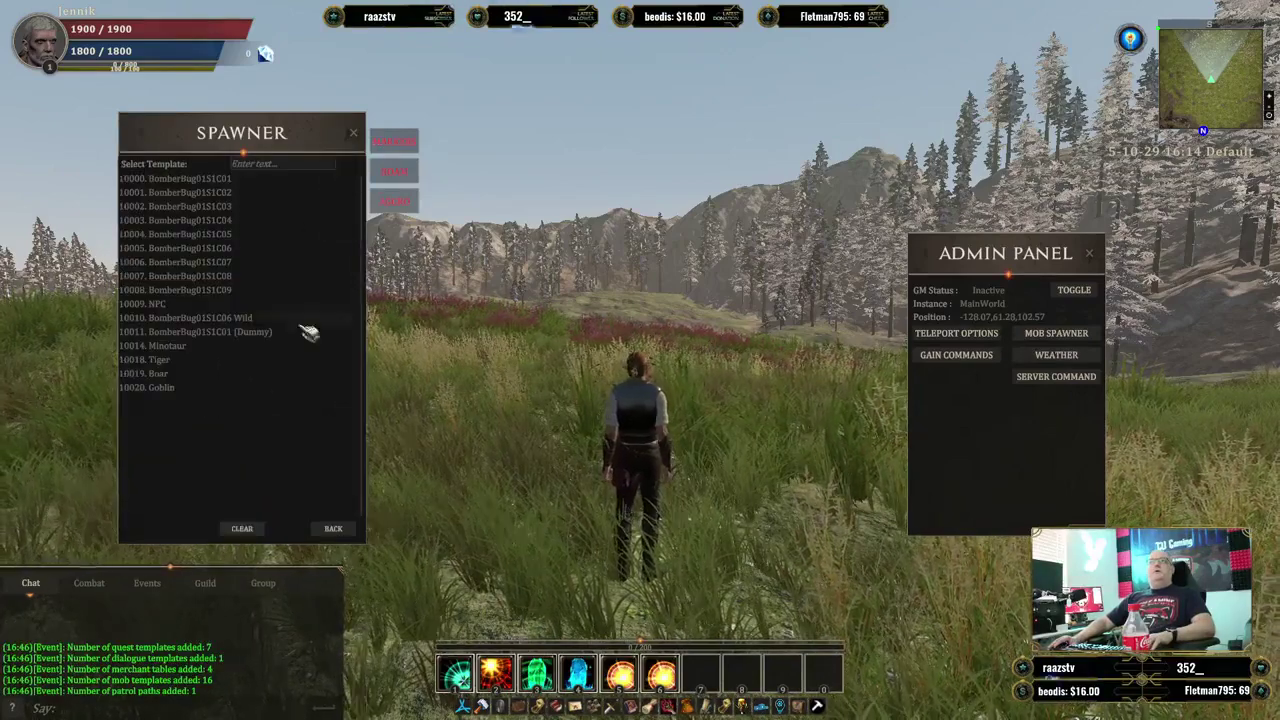
click(190, 376)
click(151, 529)
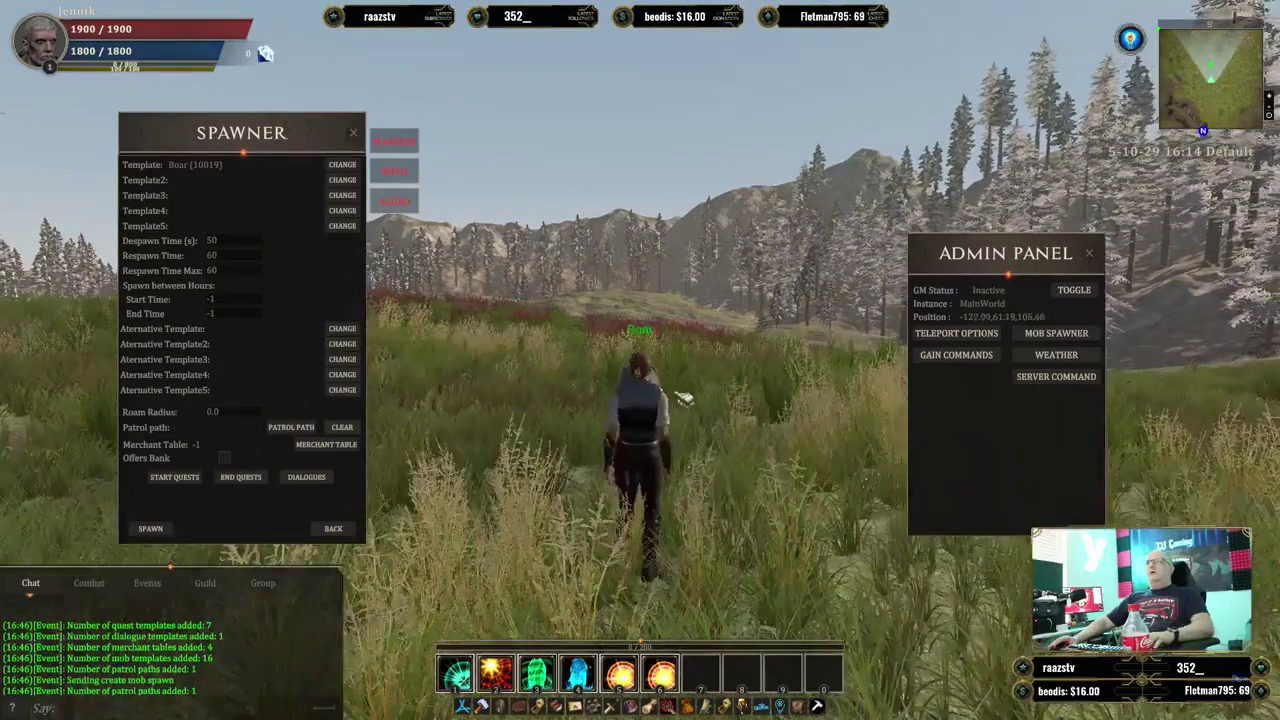
Close the spawner and admin windows and turn the camera toward the boar.
key(Escape)
key(Escape)
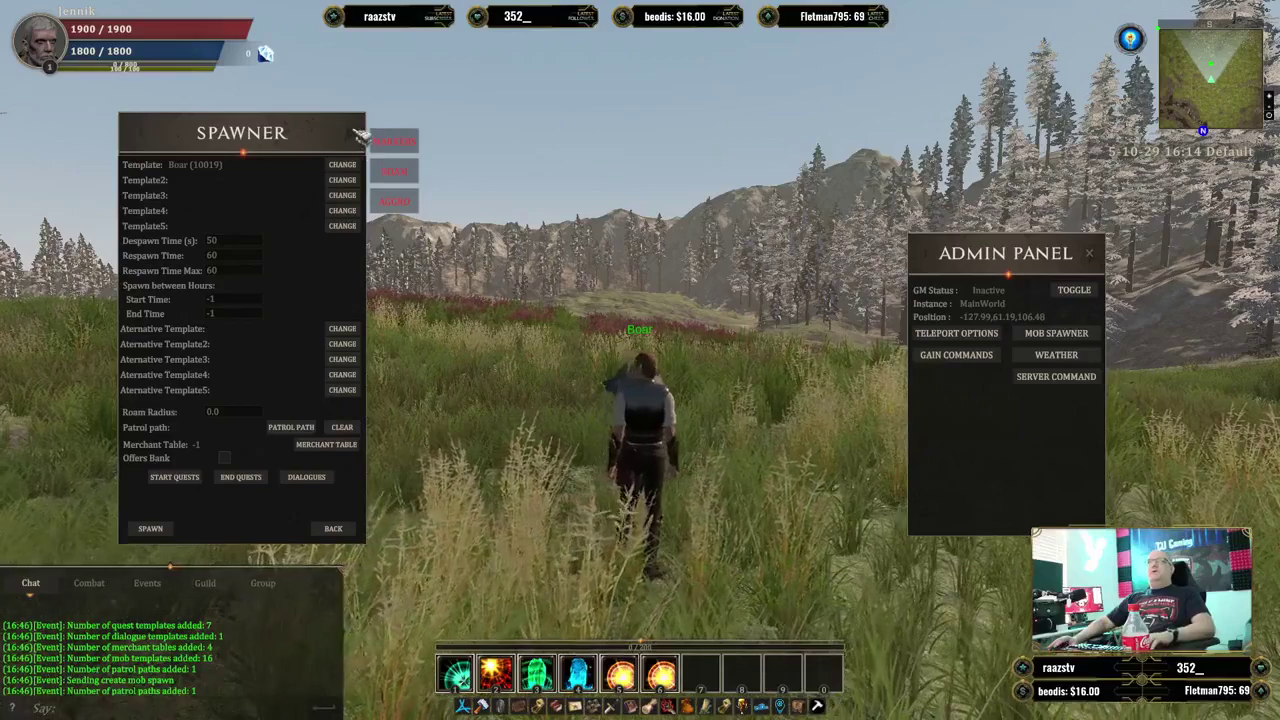
click(360, 135)
click(1097, 258)
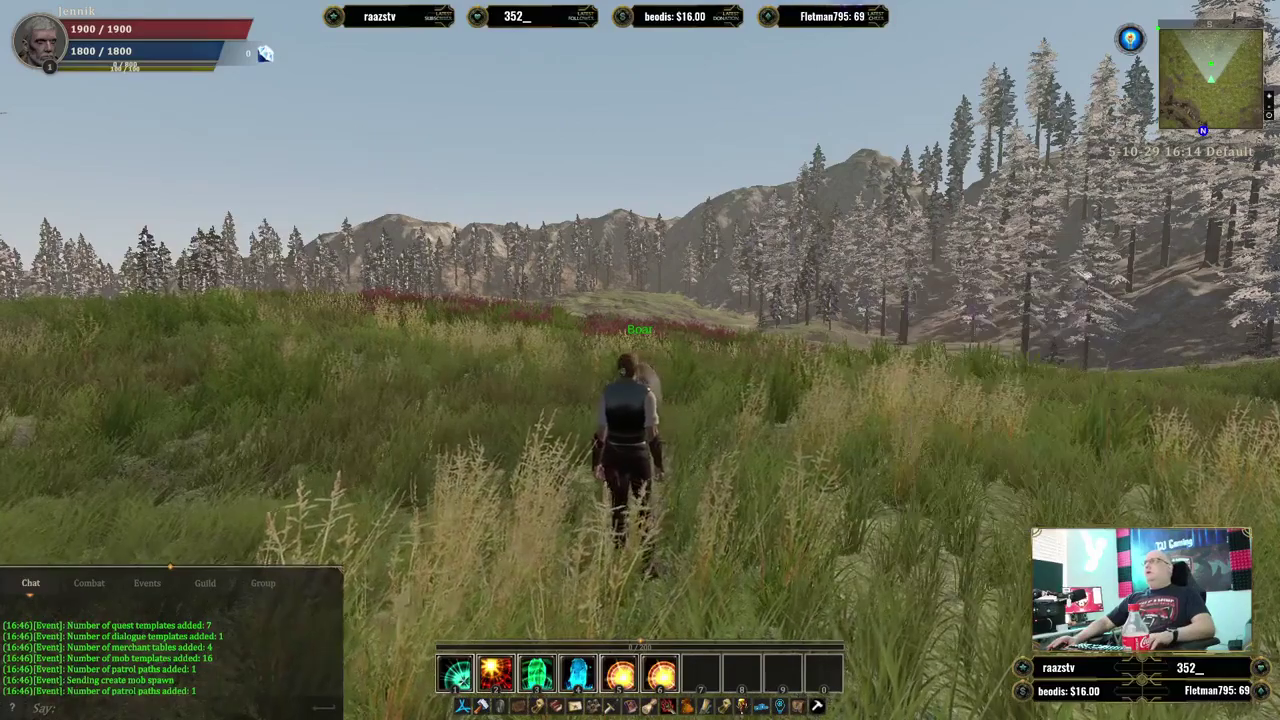
right_drag(1000, 300, 750, 375)
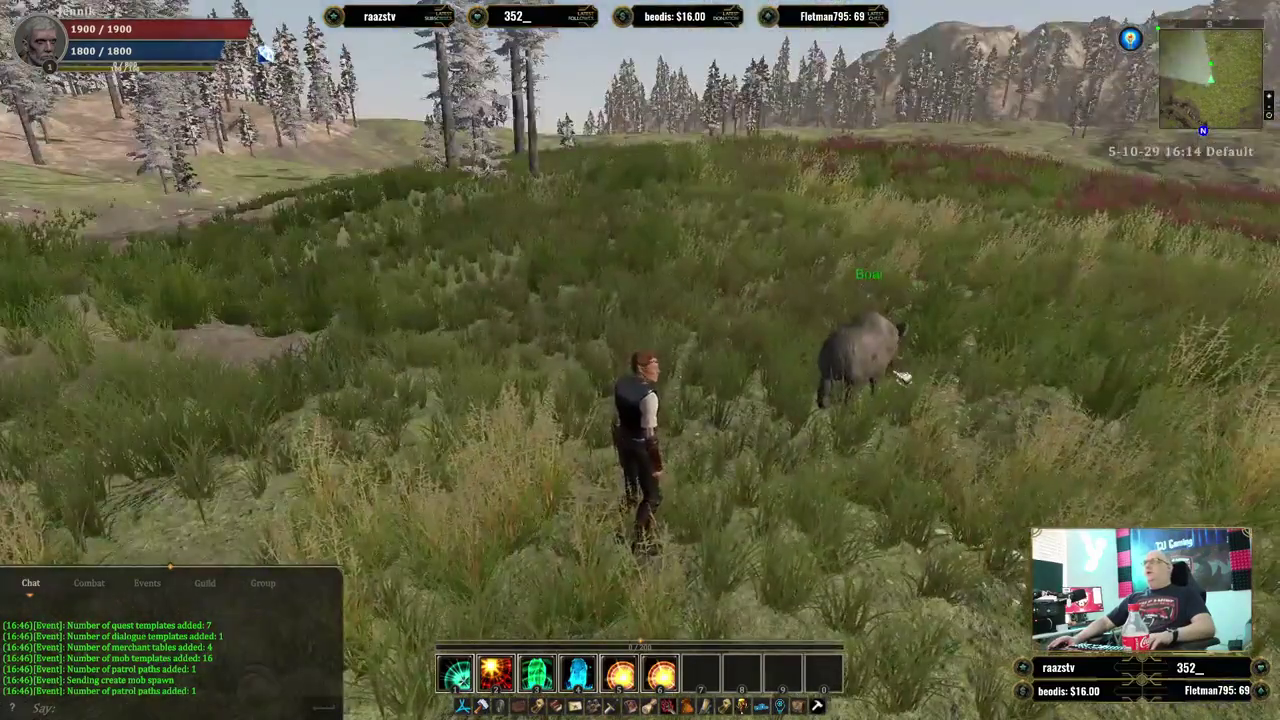
Target the boar and move around it, swinging the camera back toward it.
click(855, 400)
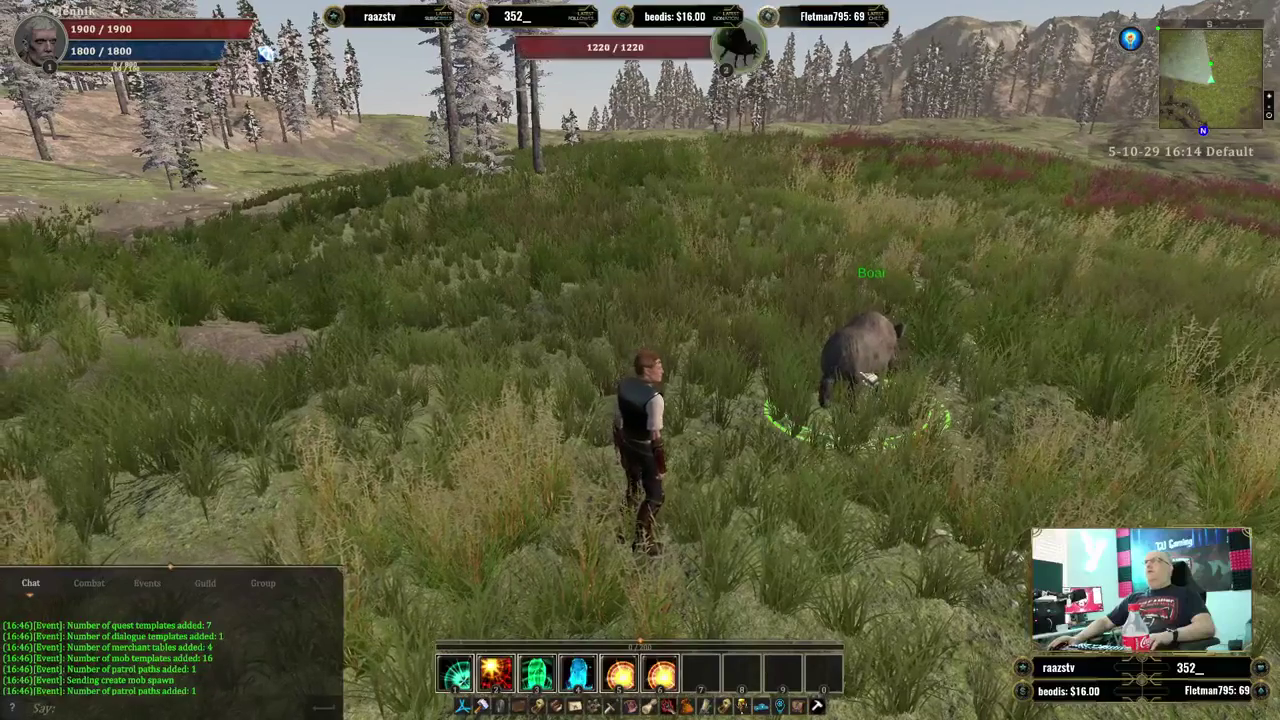
key(w)
key(d)
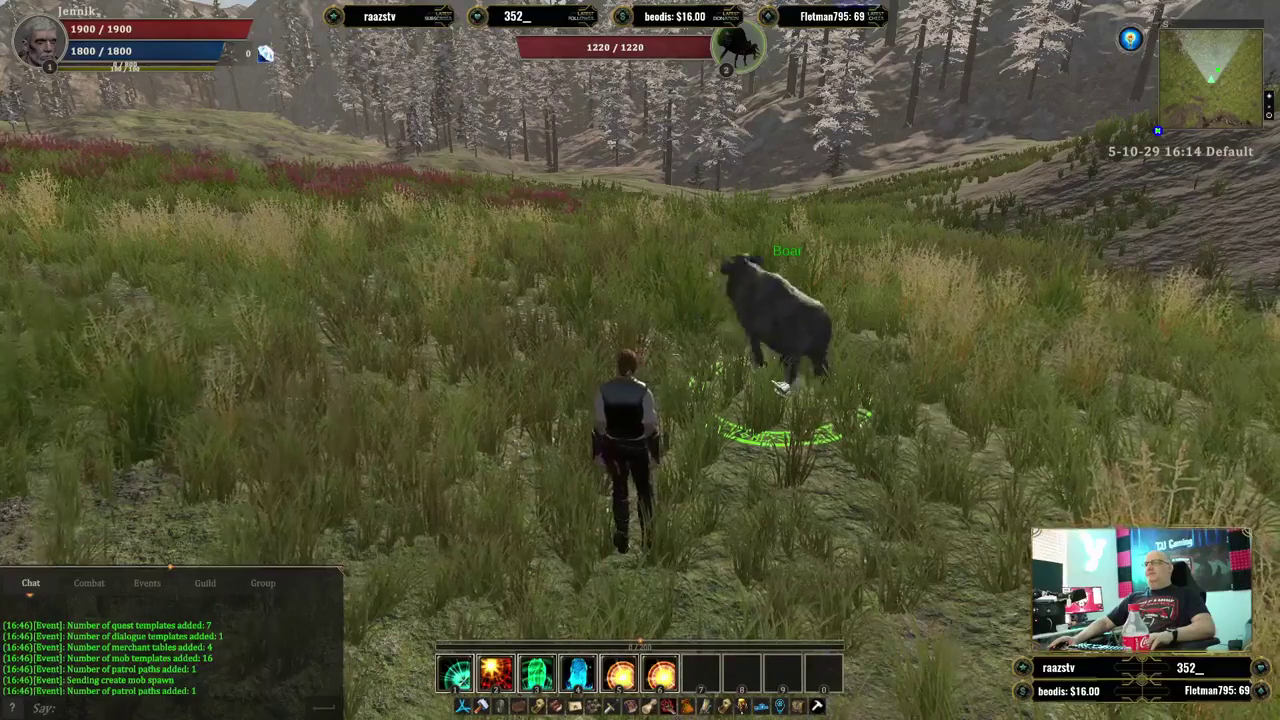
drag(779, 386, 716, 414)
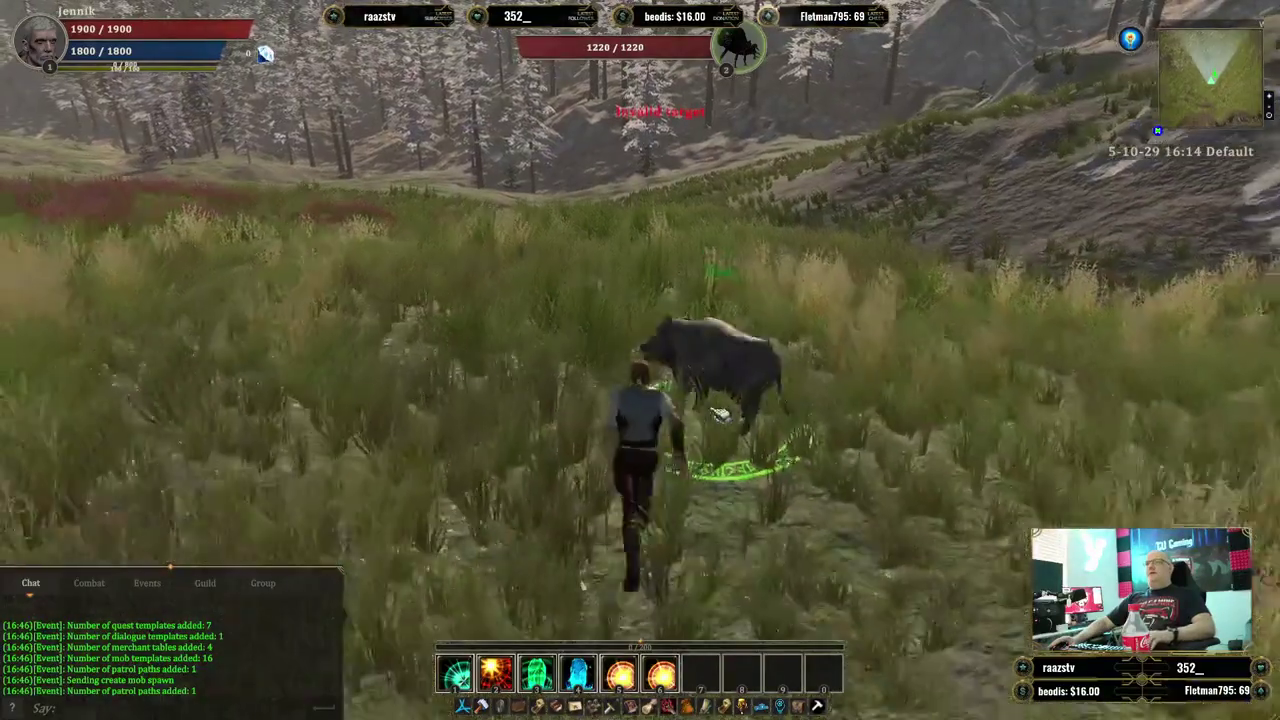
key(i)
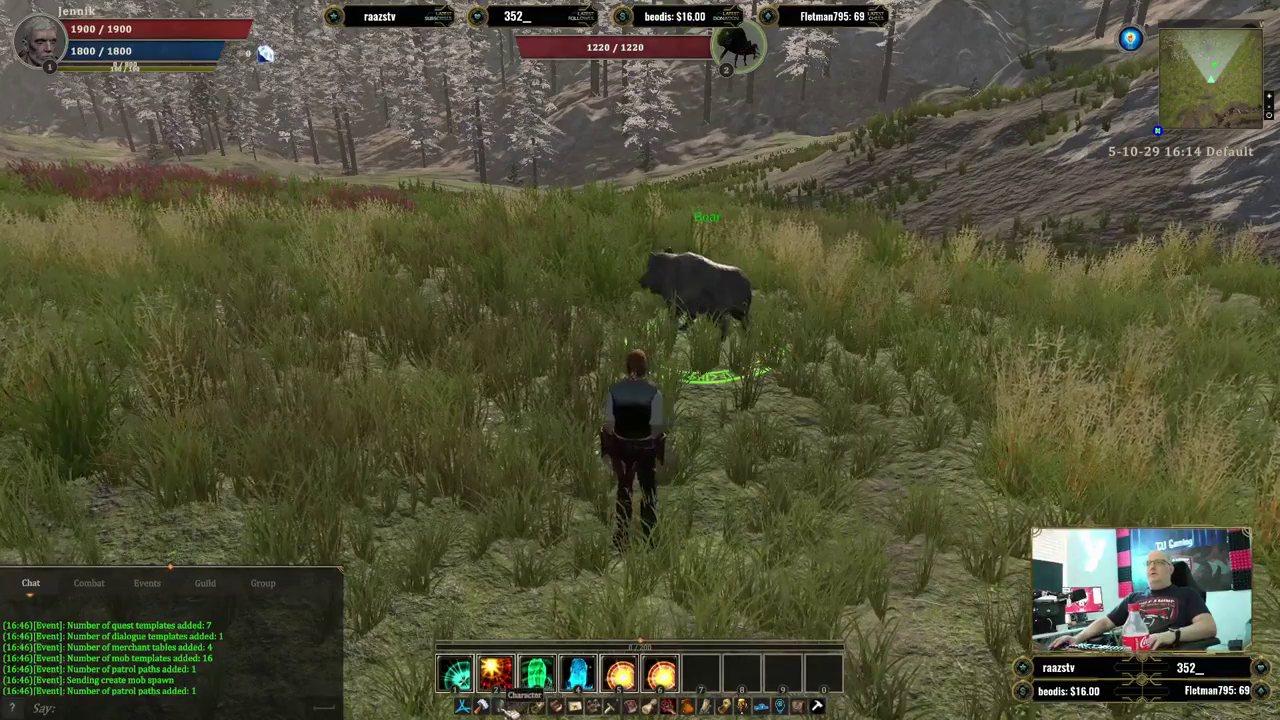
Look over the Character equipment and stats window, close it, and press F12 for admin tools.
click(514, 707)
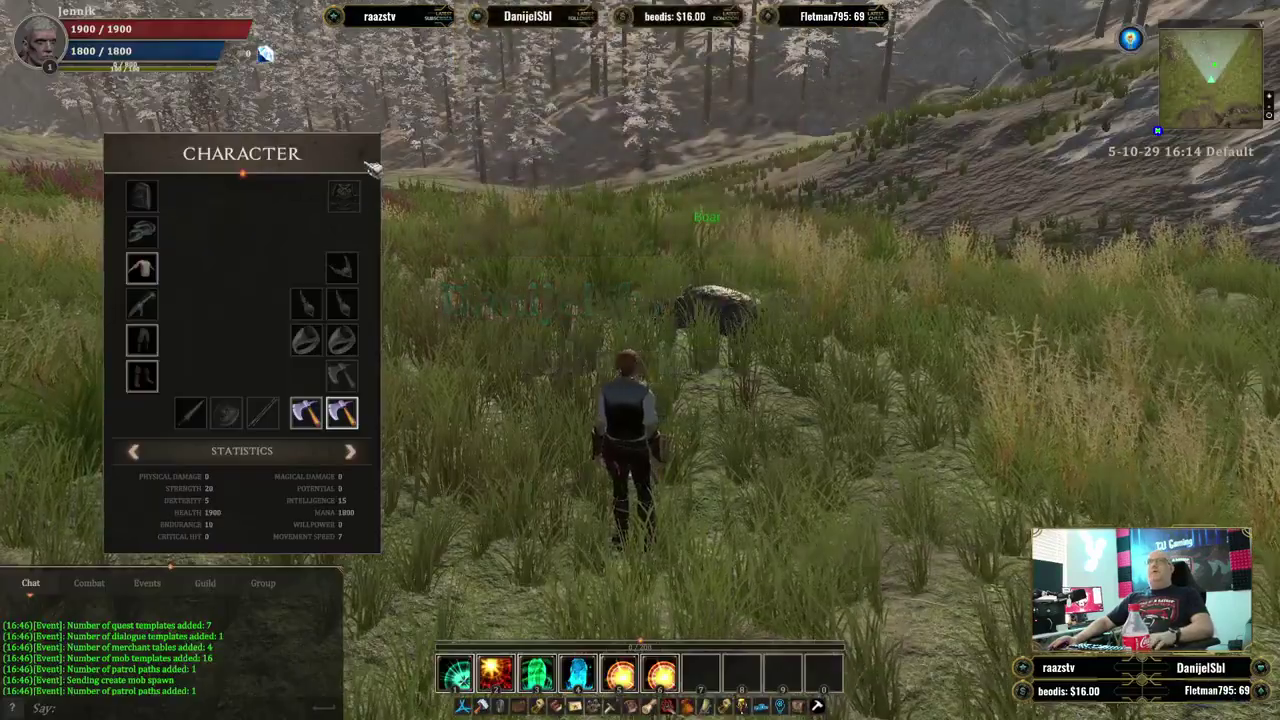
click(370, 163)
key(F12)
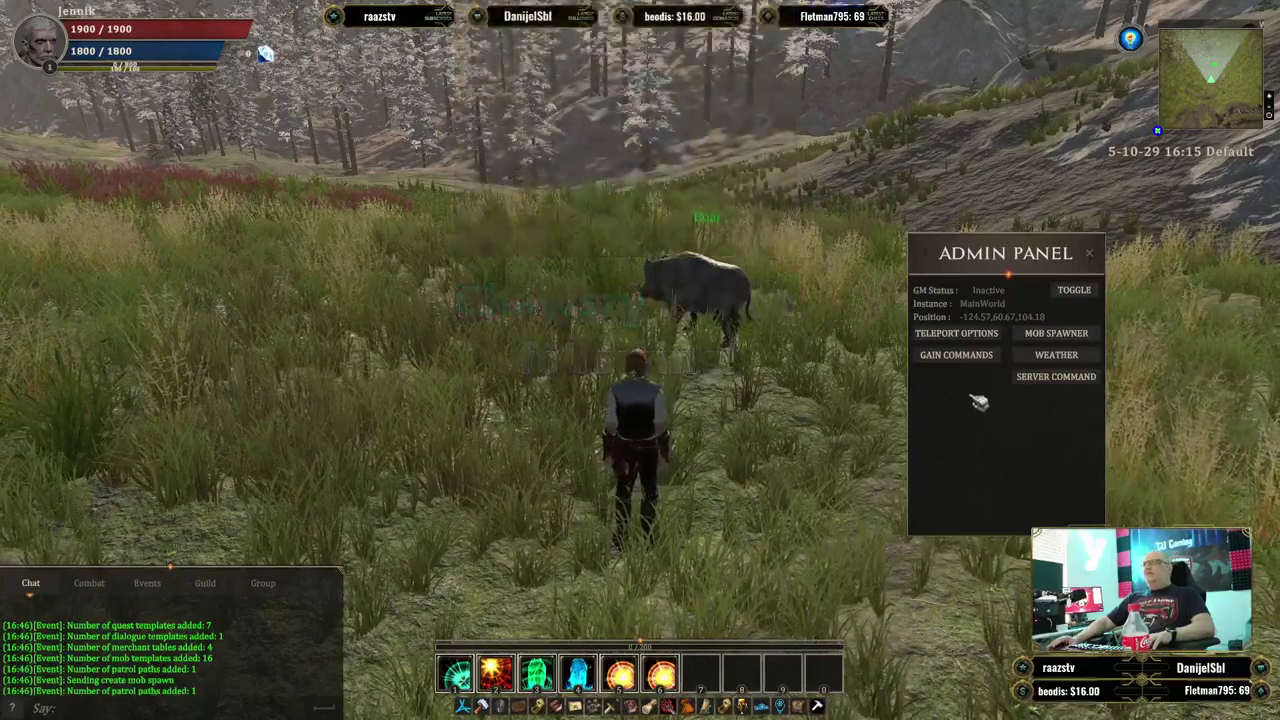
Generate Bow 10002 (item 20002) via Gain Commands, searching the item list for 'bow'.
click(965, 357)
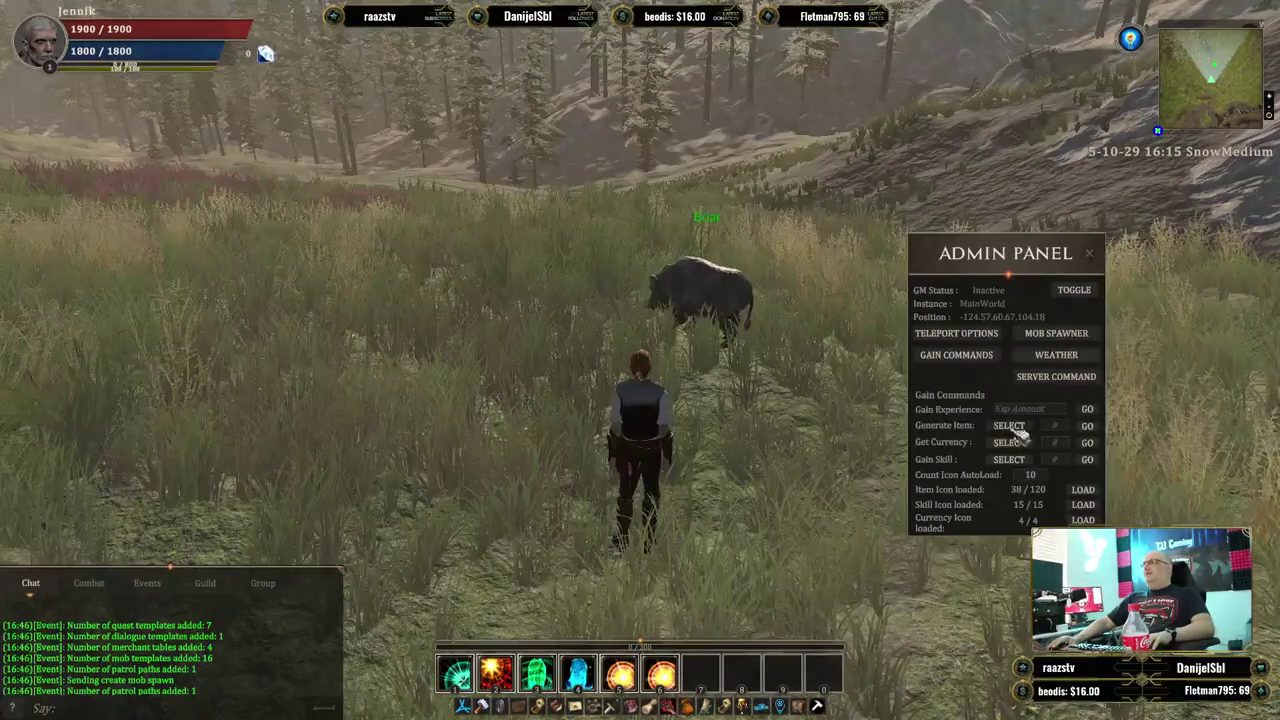
click(1010, 425)
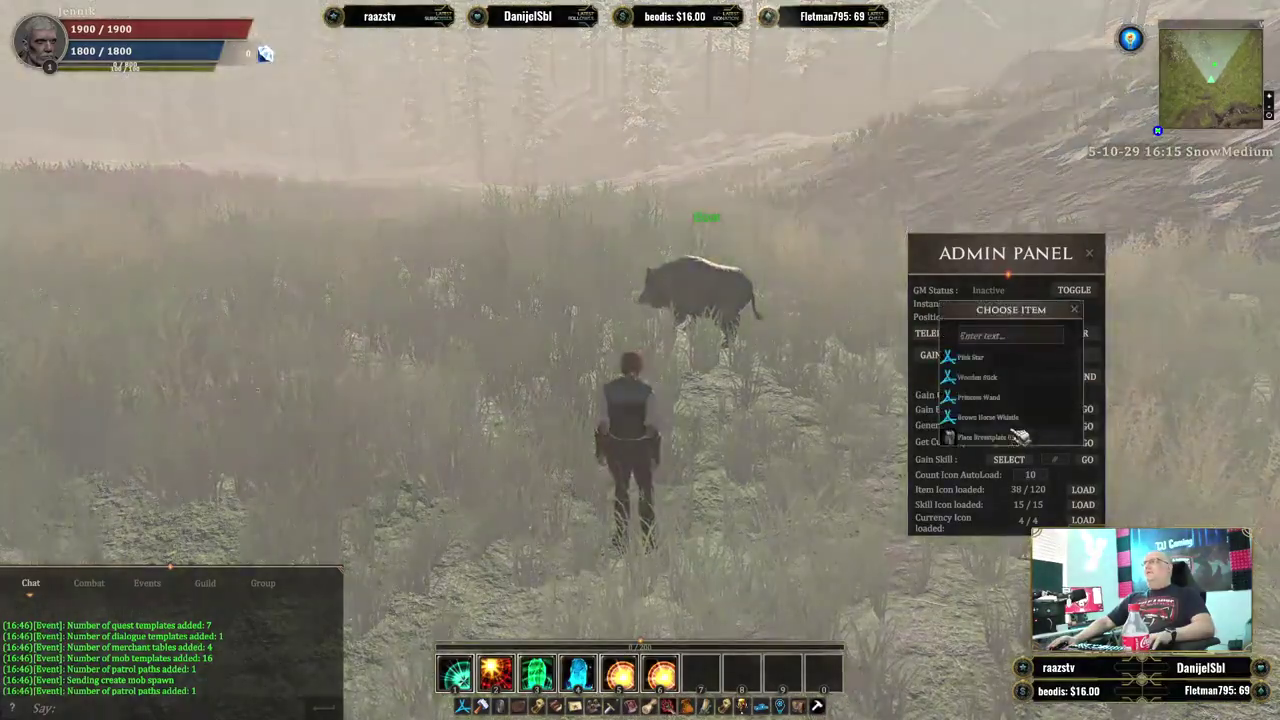
click(1000, 336)
text(bow)
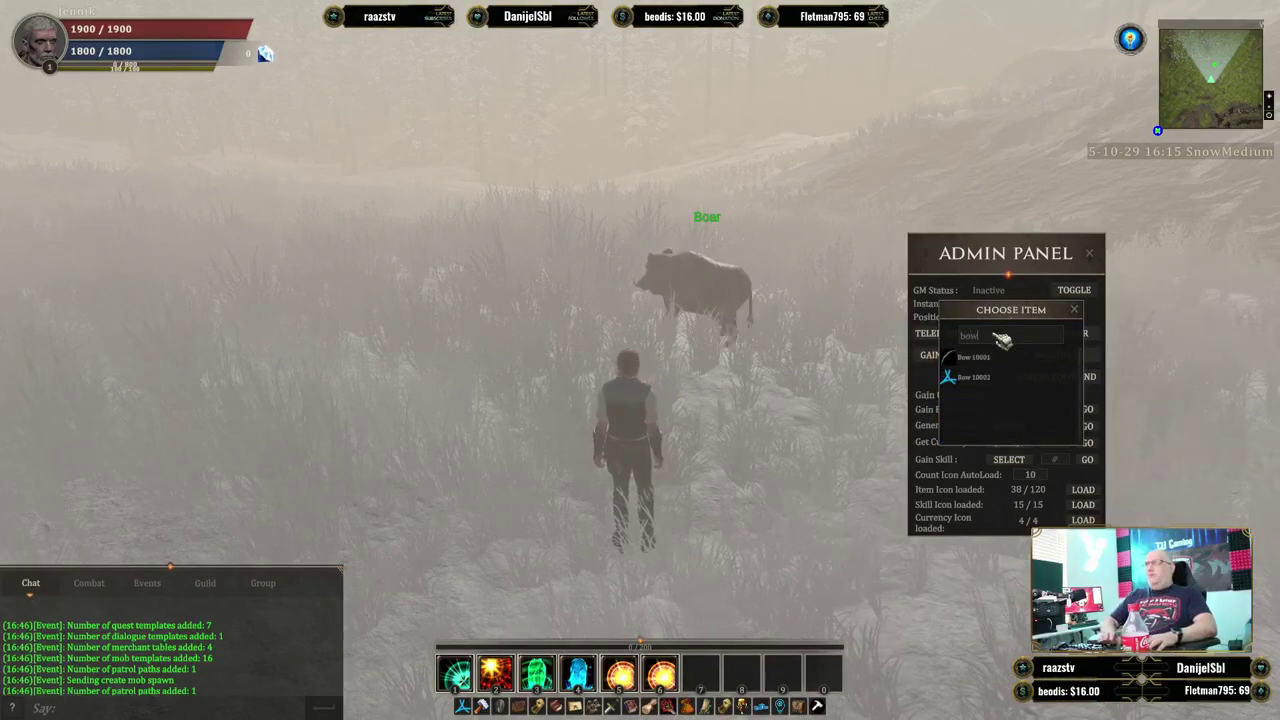
click(997, 372)
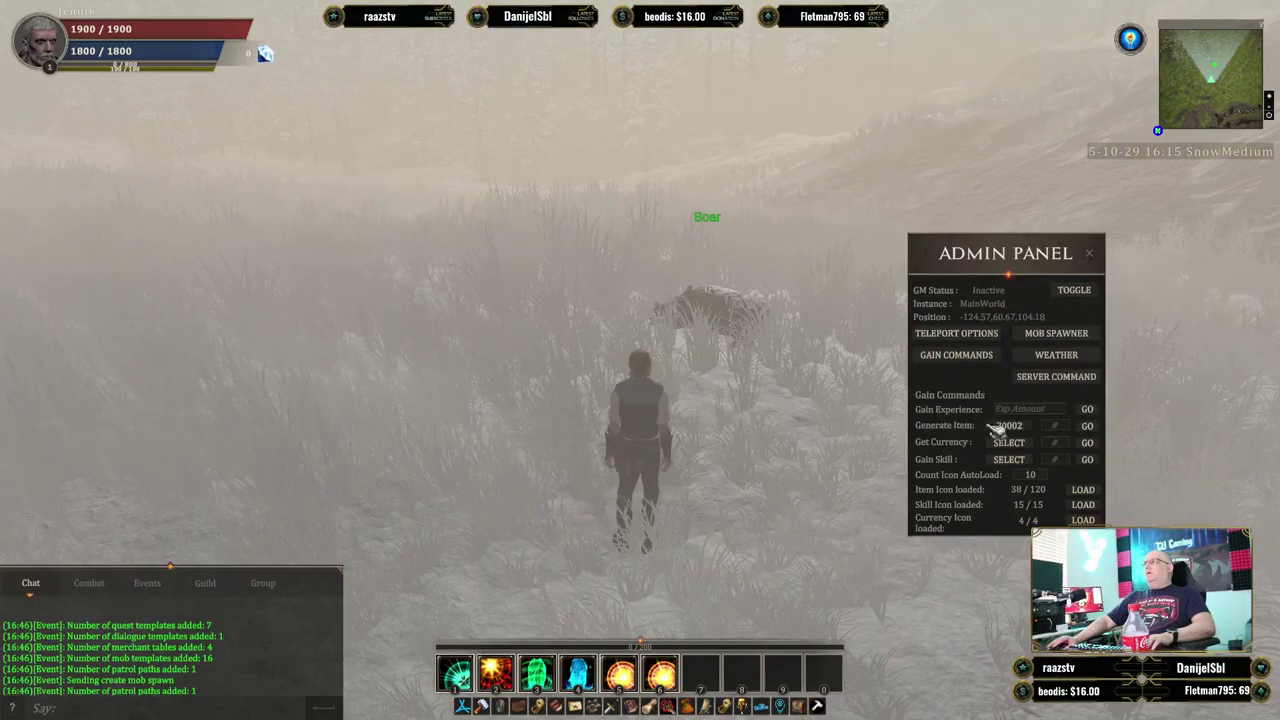
click(1087, 426)
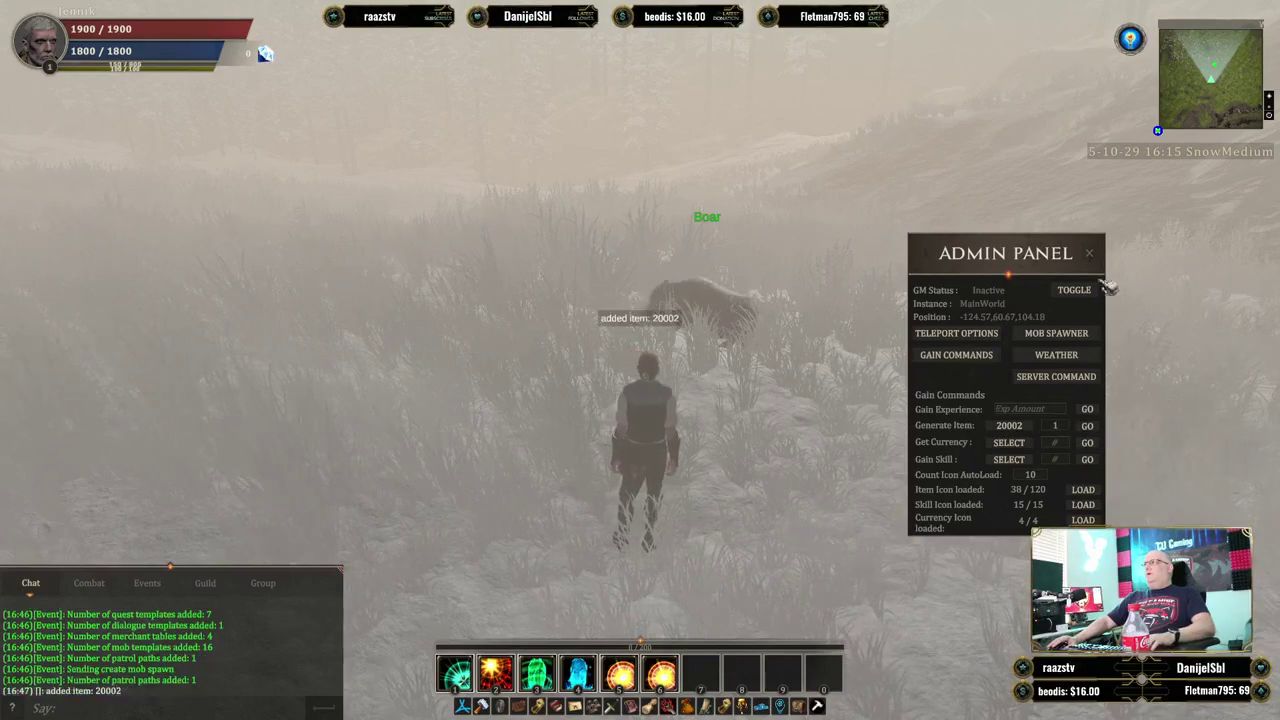
Close the Admin Panel, check the bow in the inventory, and target the boar.
click(1089, 253)
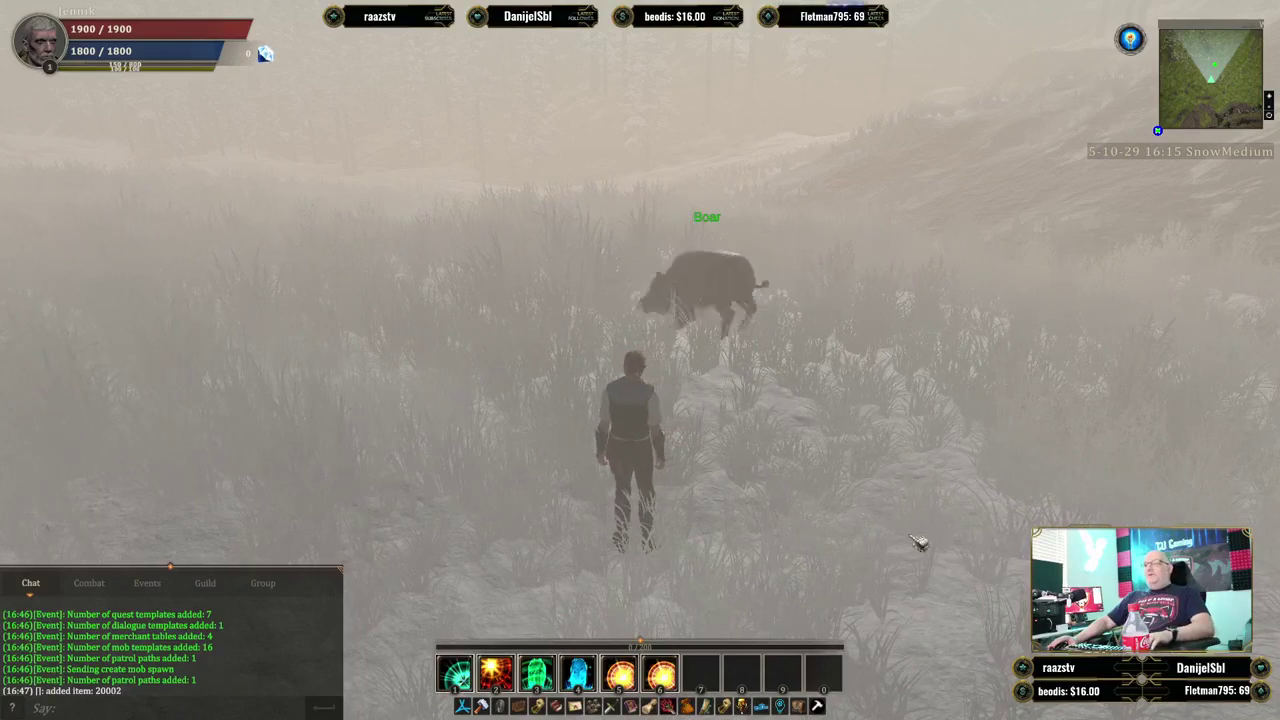
key(i)
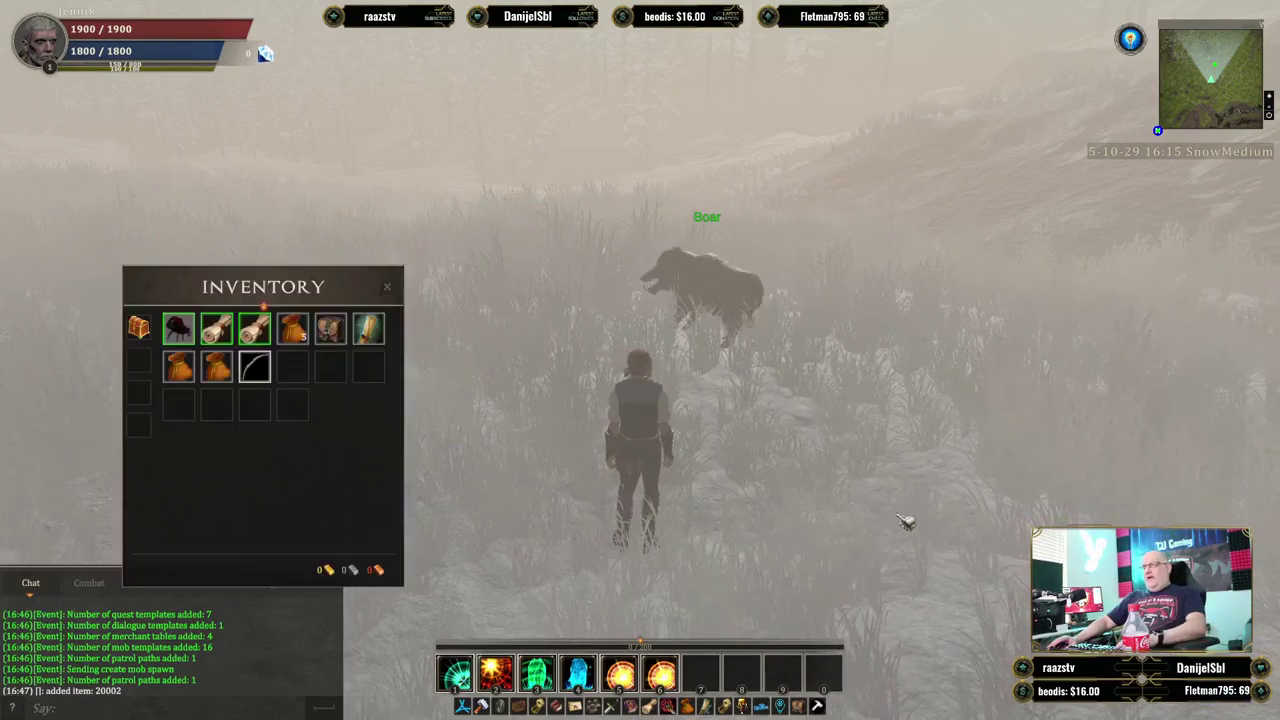
key(i)
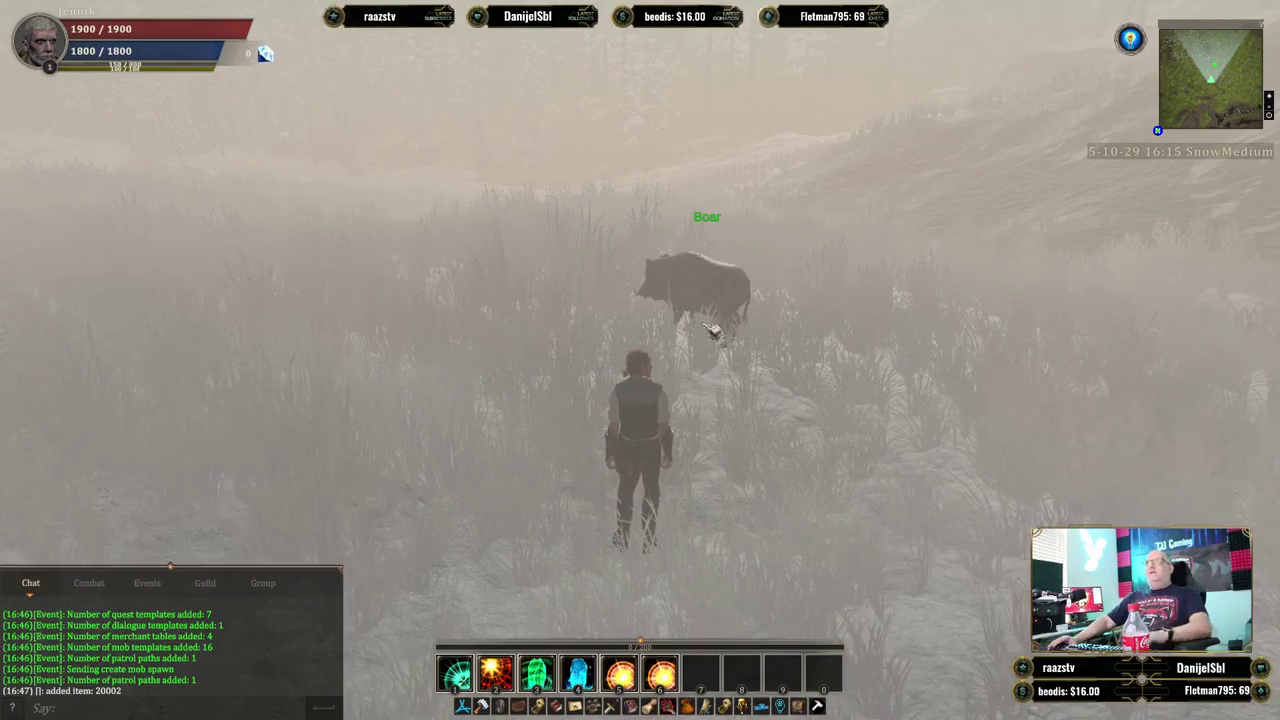
click(710, 300)
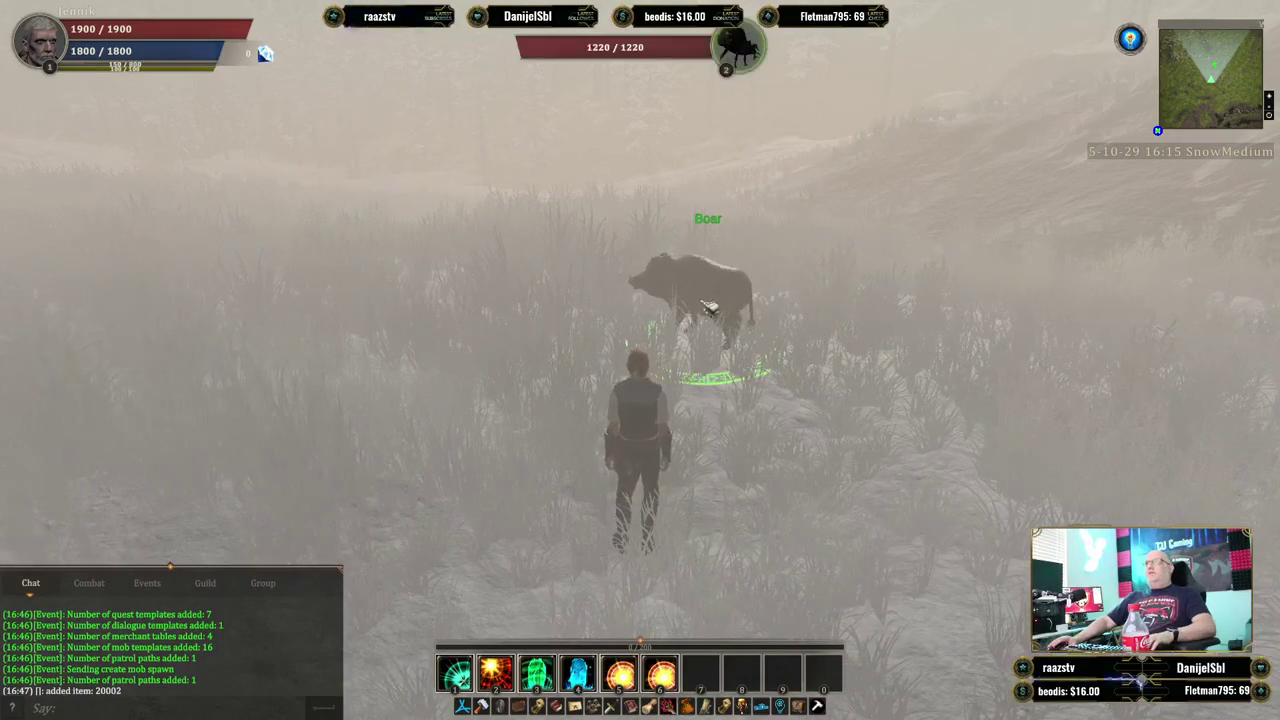
Attack the boar, run toward it, and check the inventory.
key(1)
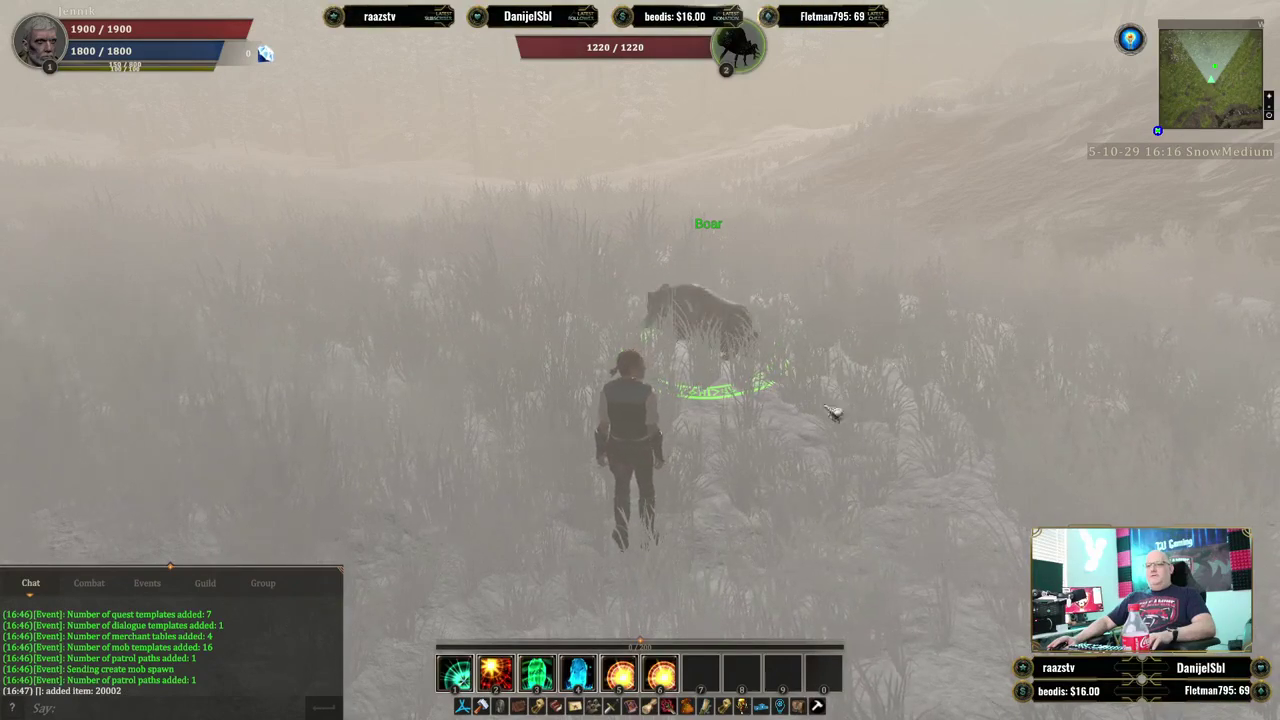
key(w)
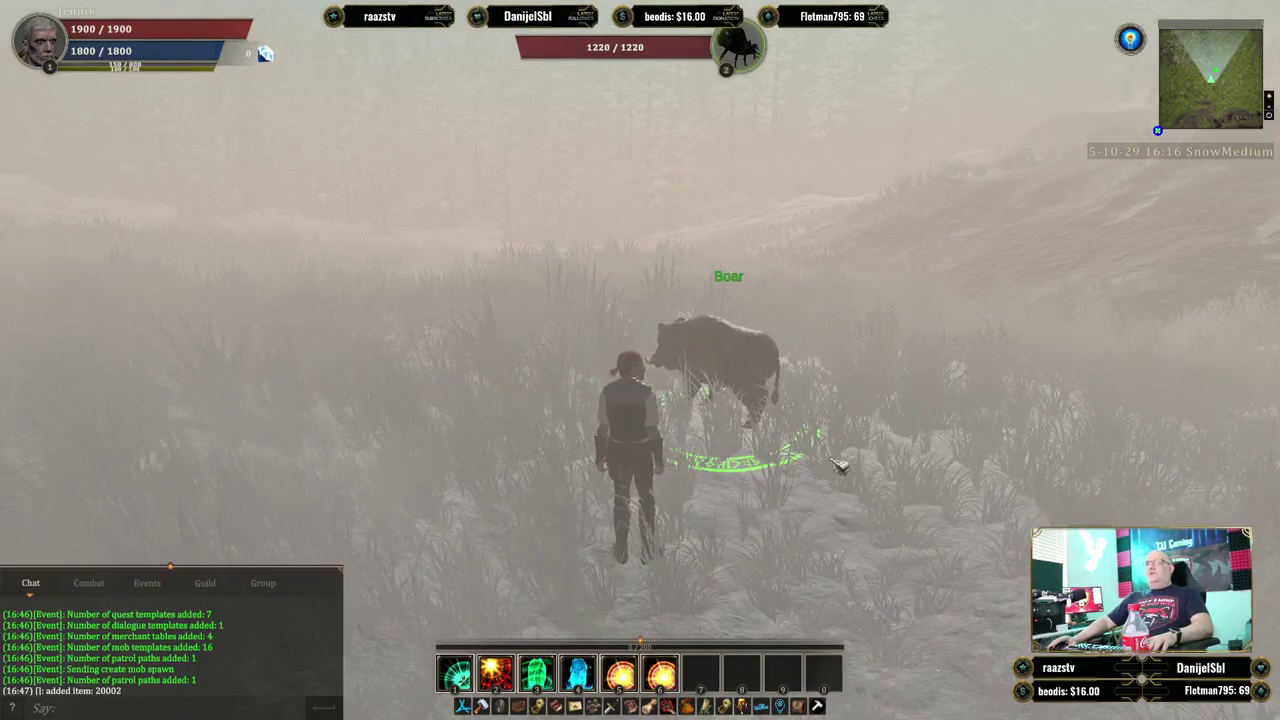
key(i)
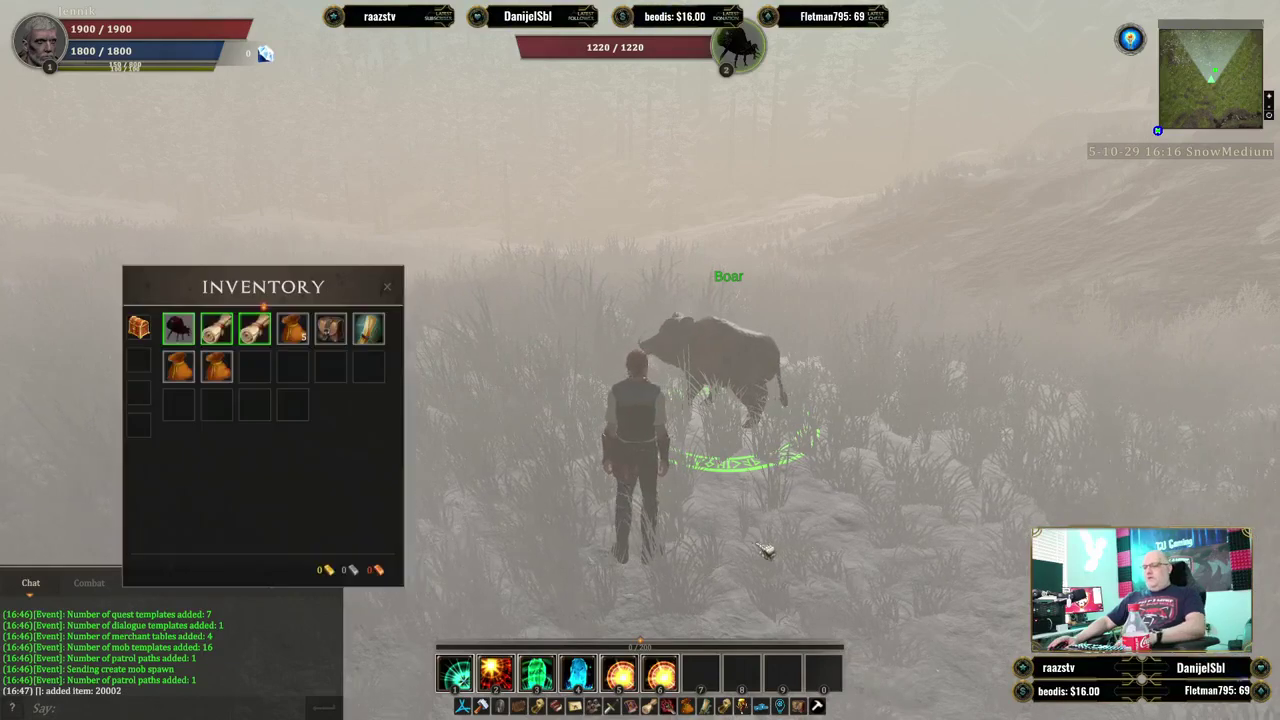
key(i)
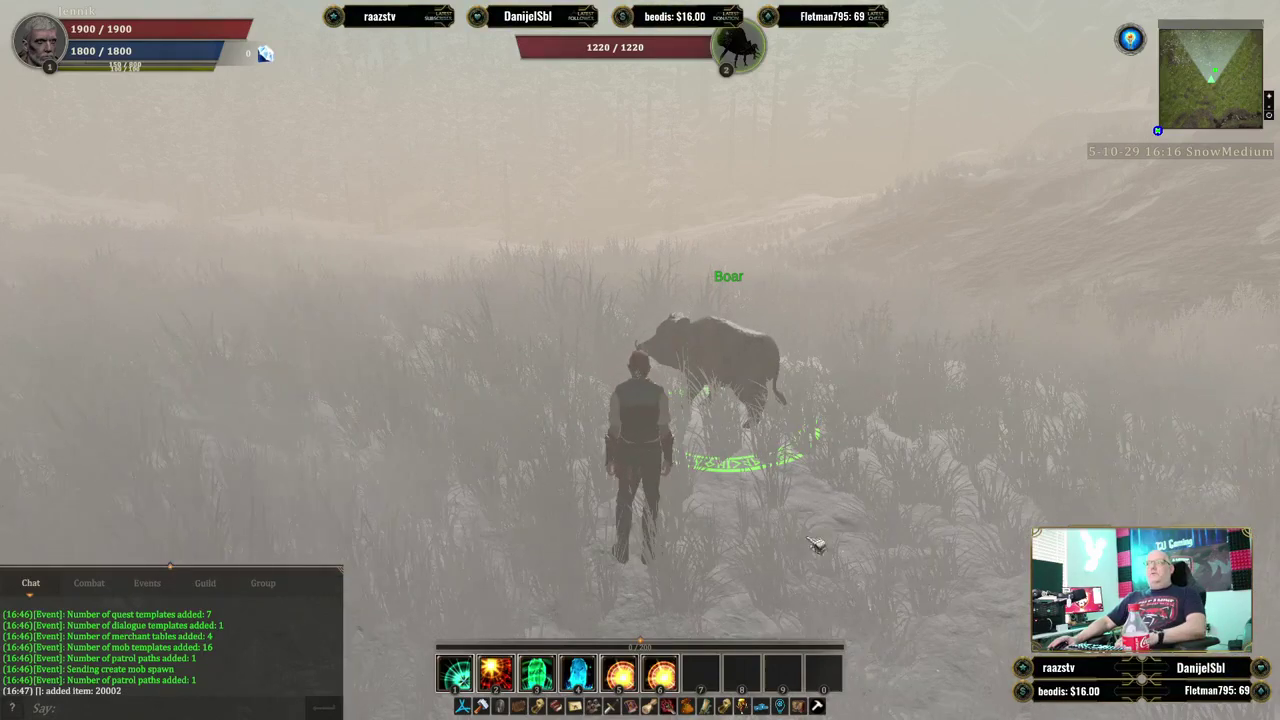
Generate Sword 10001 (item 20001) by searching 'sword' in the Admin Panel.
click(463, 706)
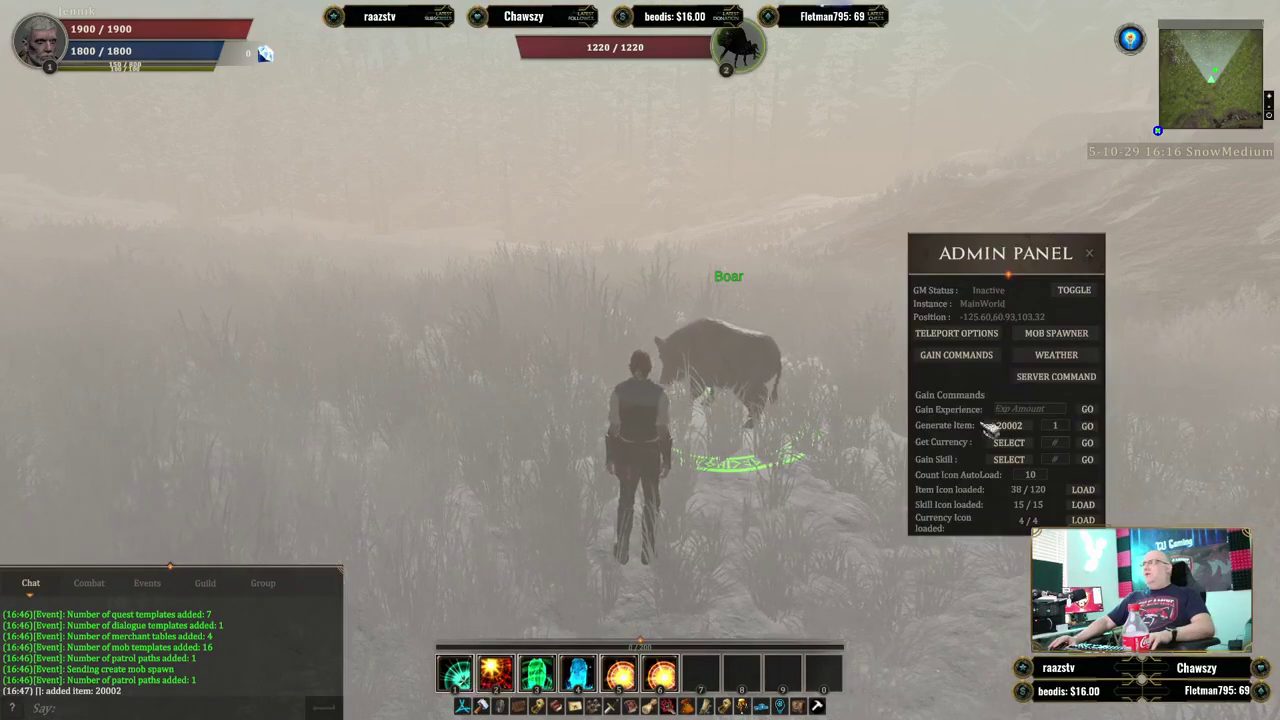
click(1020, 427)
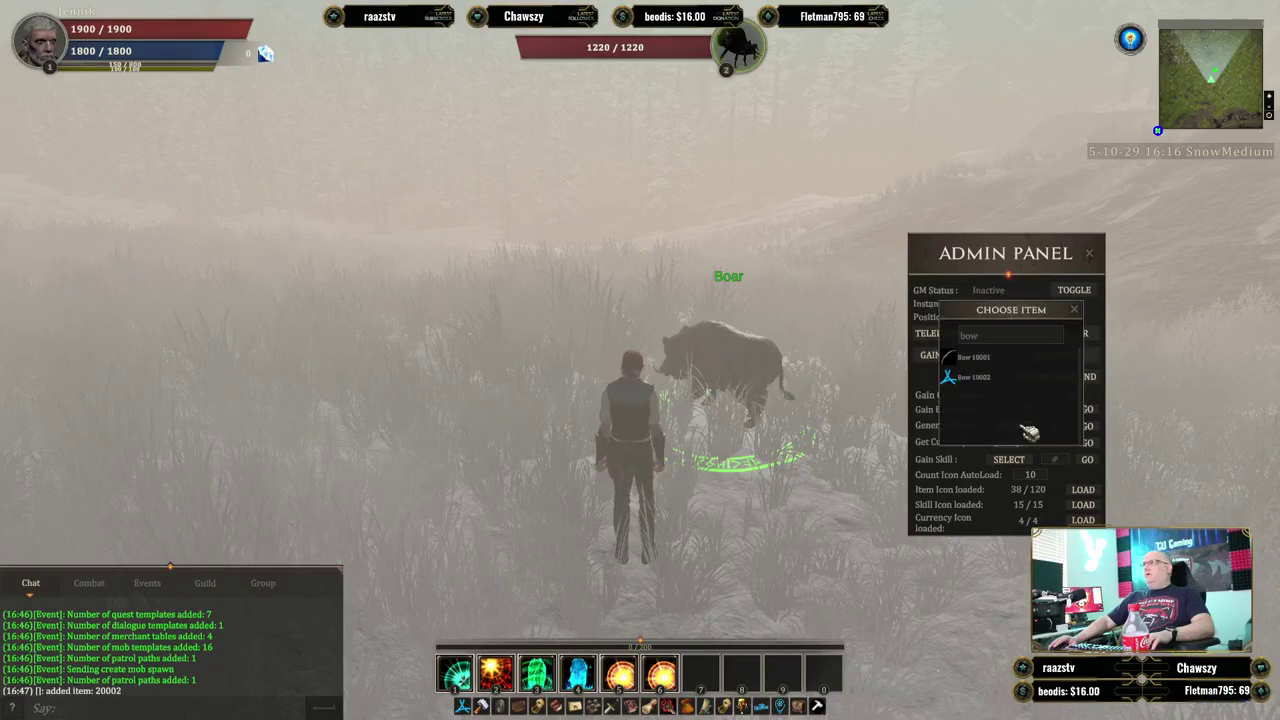
click(1008, 340)
key(BackSpace)
key(BackSpace)
key(BackSpace)
text(swor)
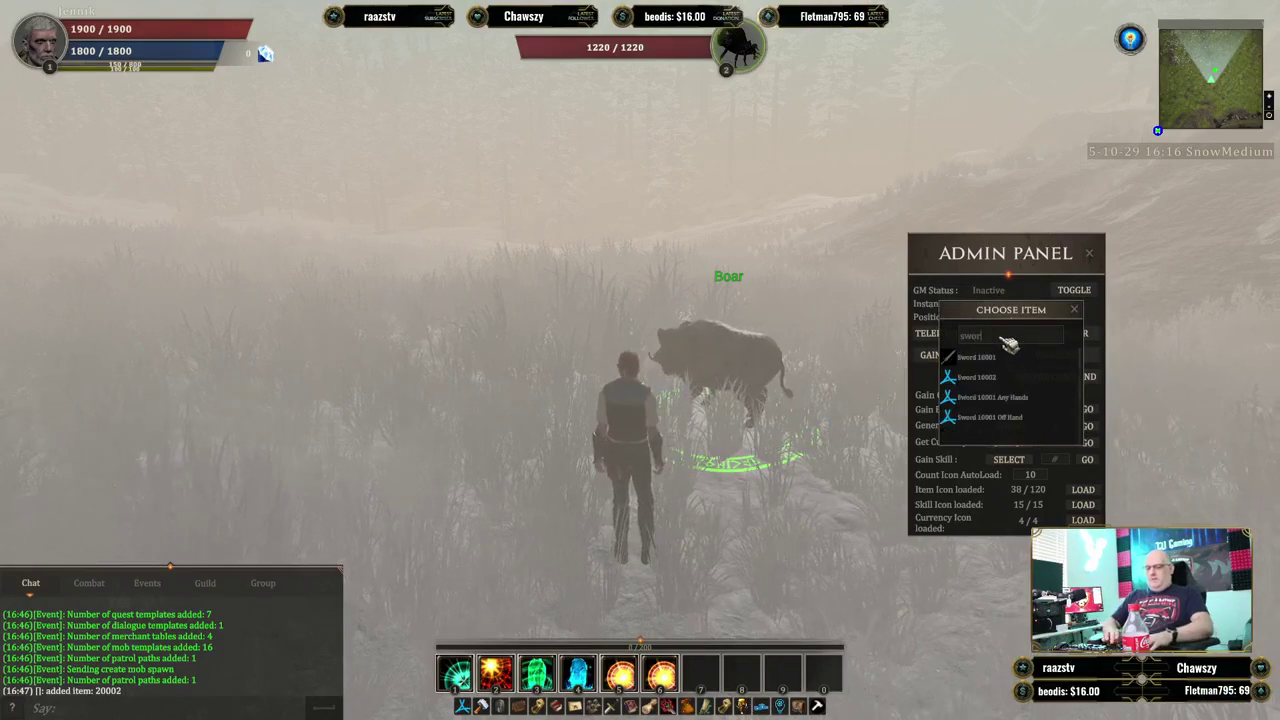
text(d)
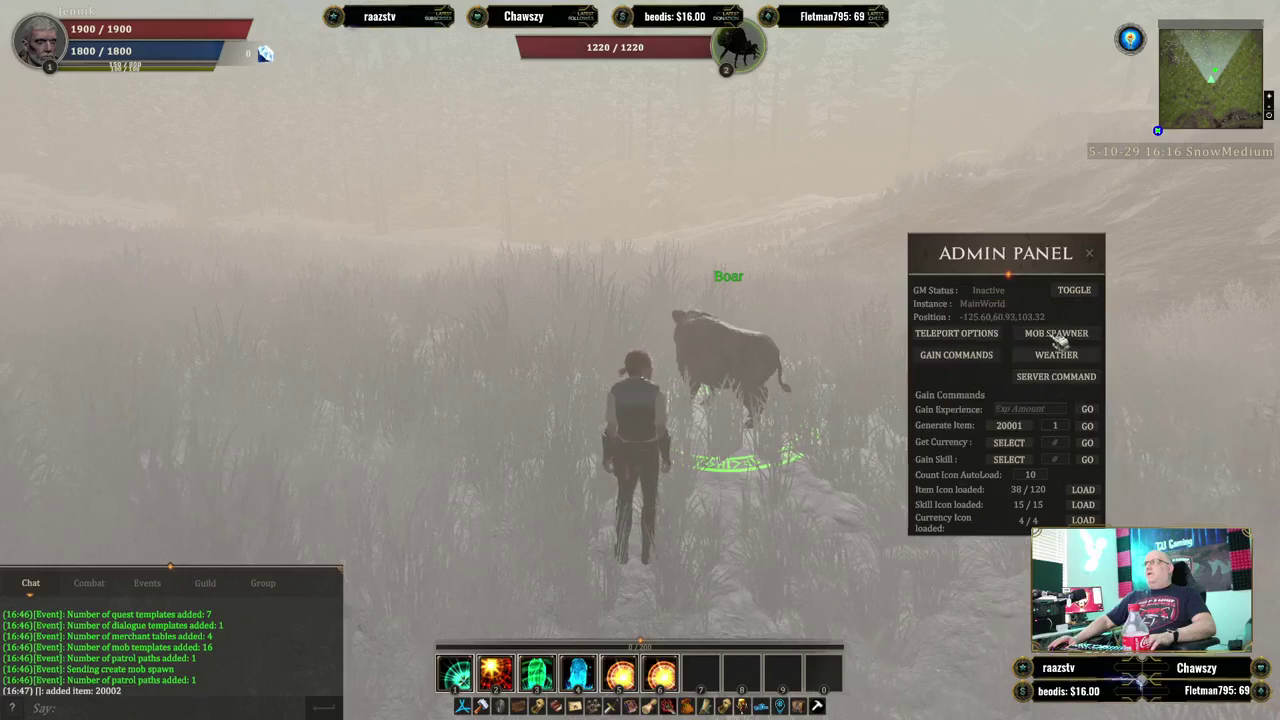
click(1088, 426)
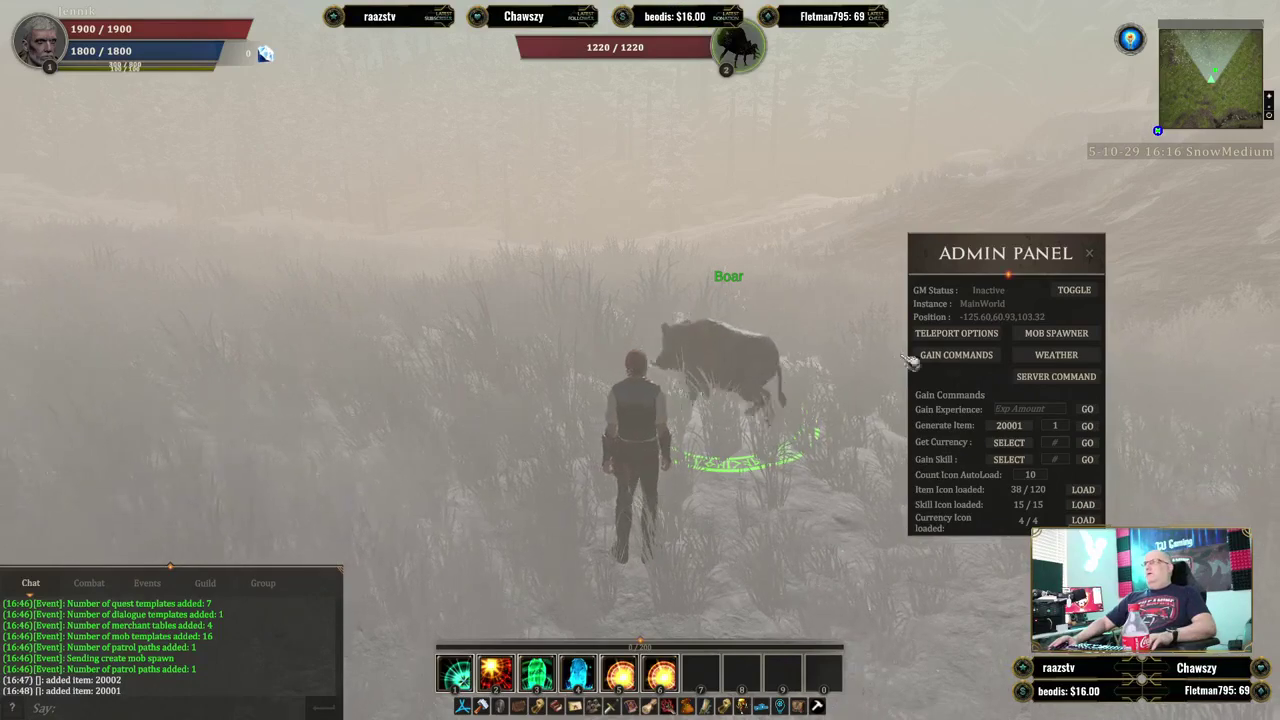
Switch the weather profile from SnowMedium to Default to clear the snowy fog around the boar.
click(1057, 364)
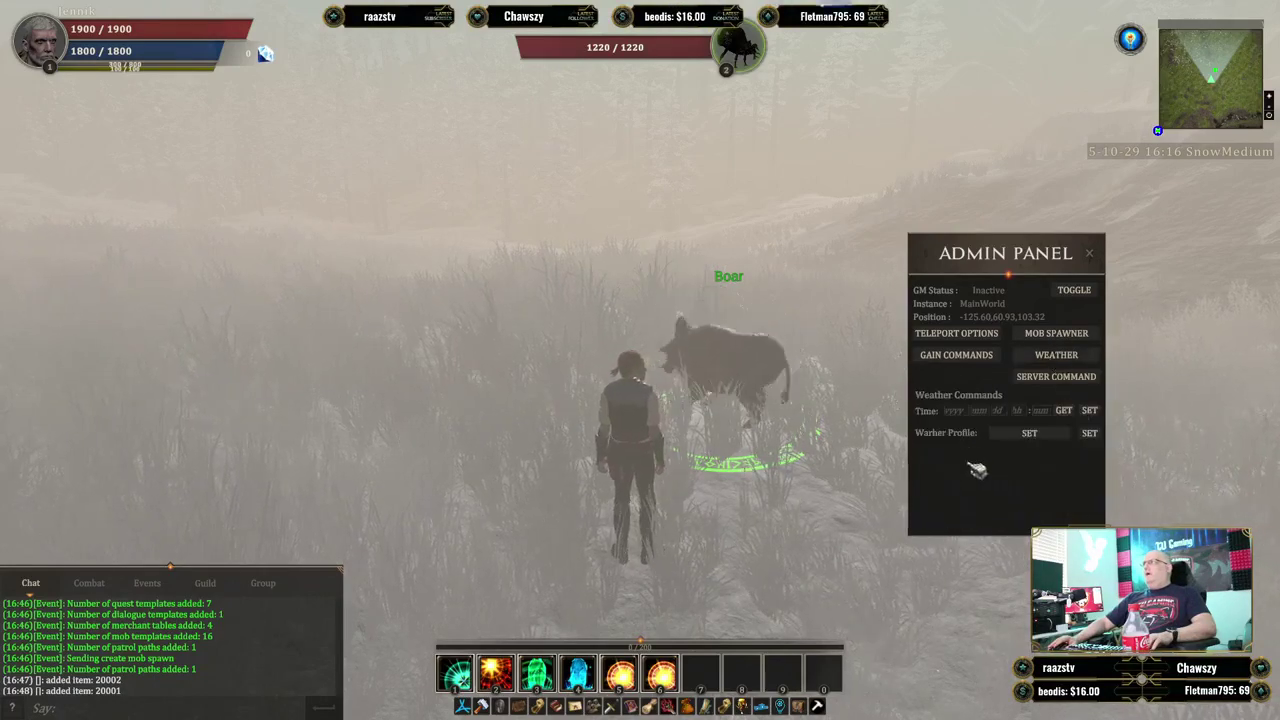
click(1033, 434)
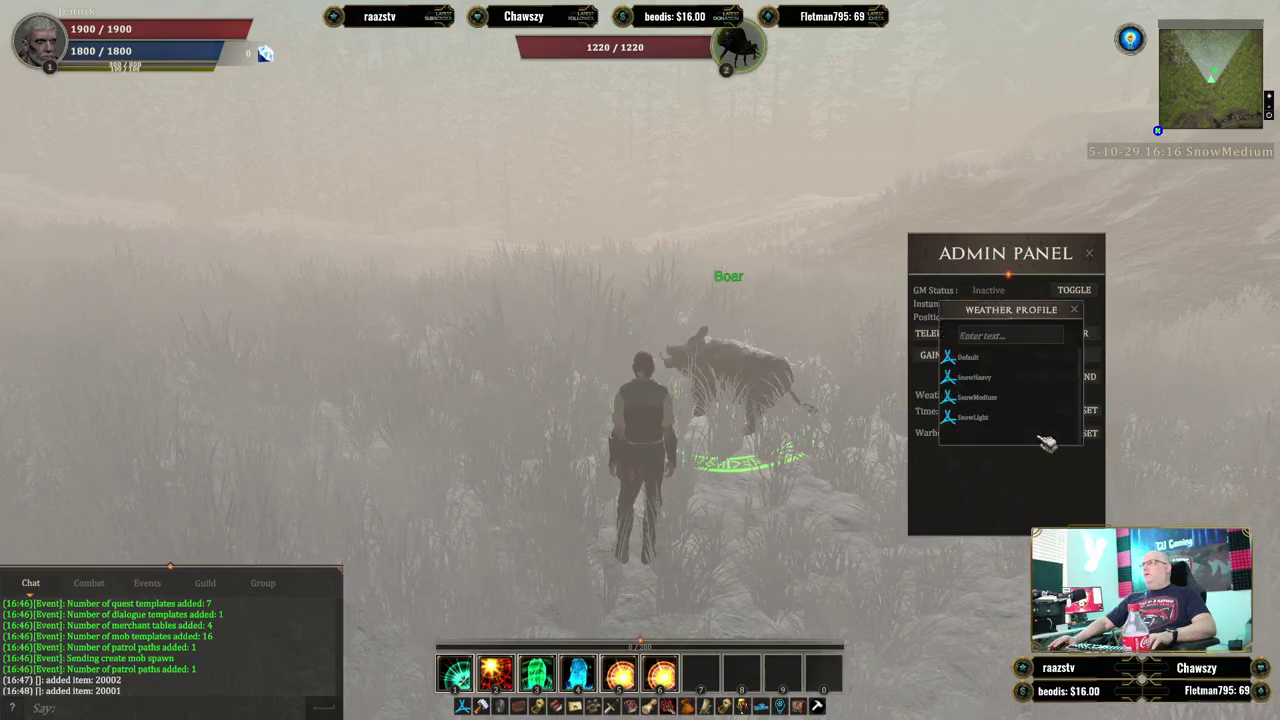
click(999, 359)
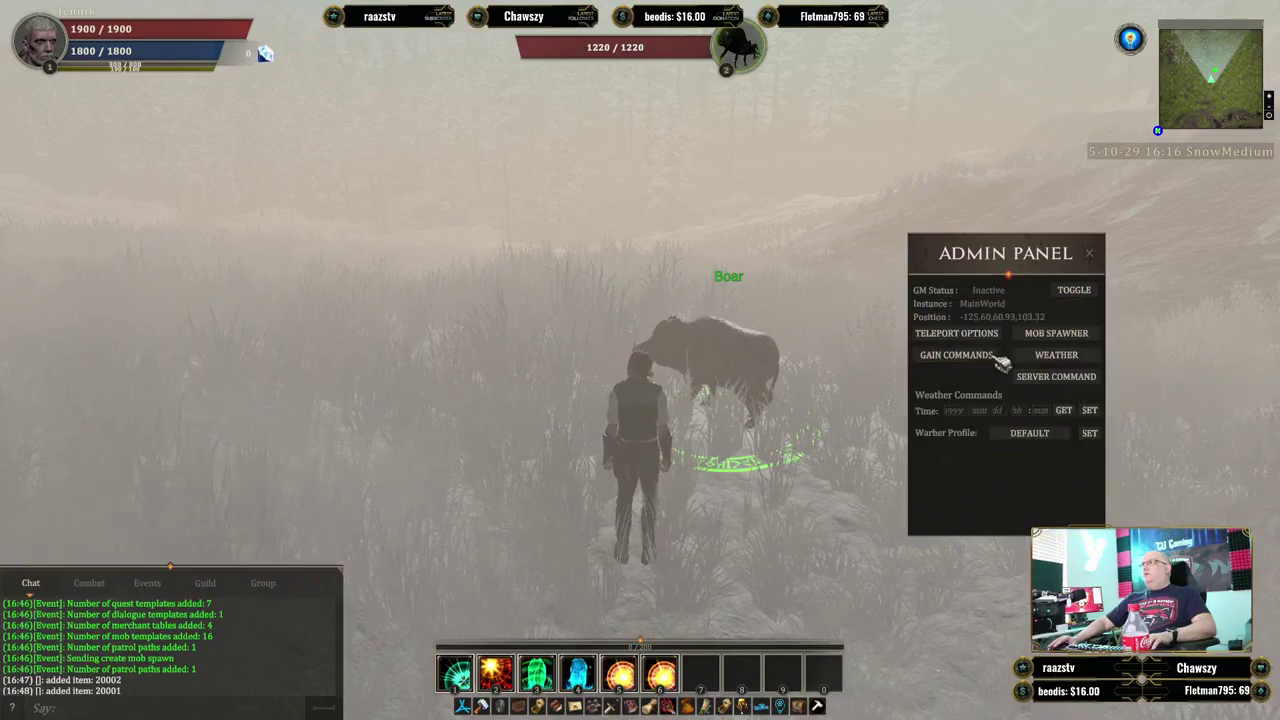
click(1090, 433)
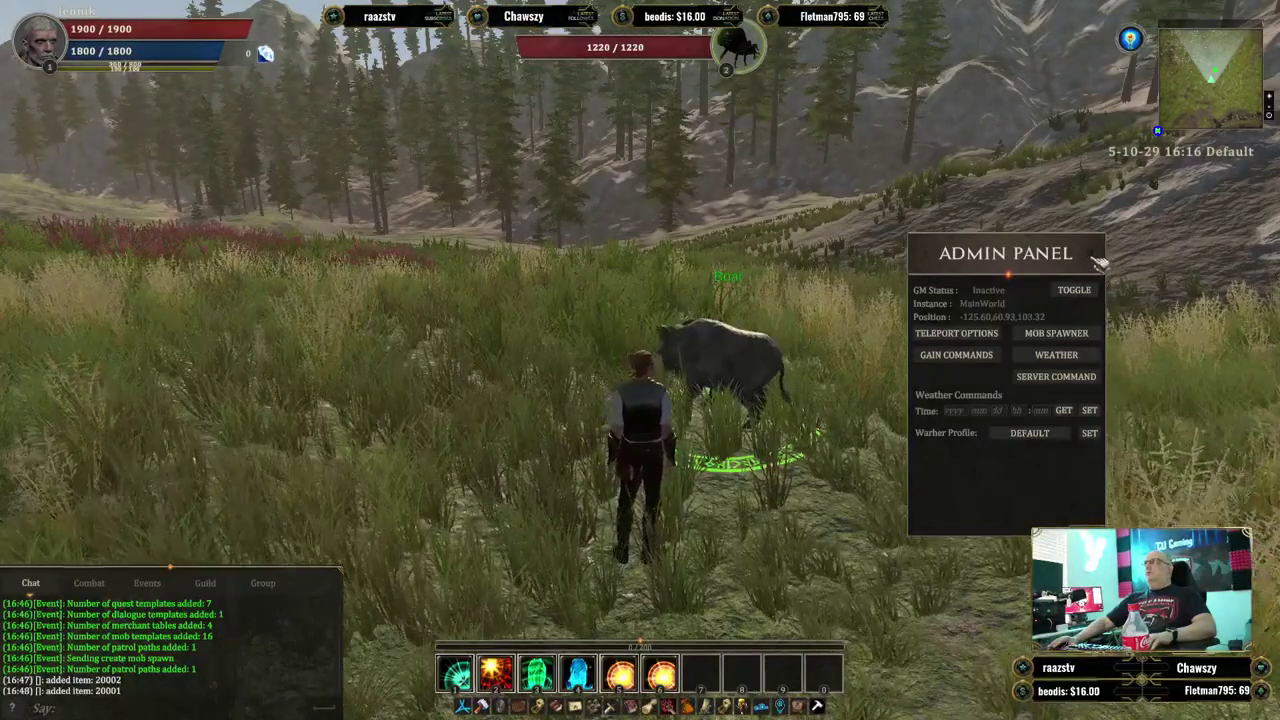
Close the Admin Panel and briefly check Jennik's inventory.
click(1098, 261)
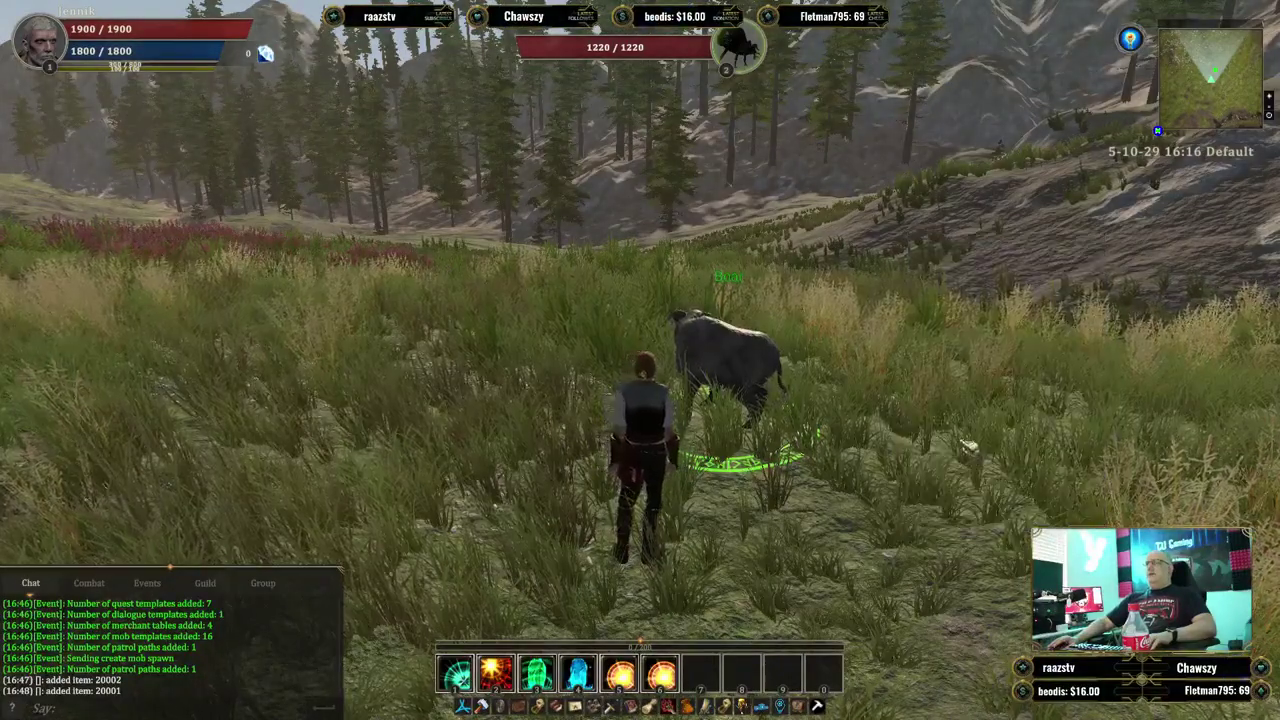
key(d)
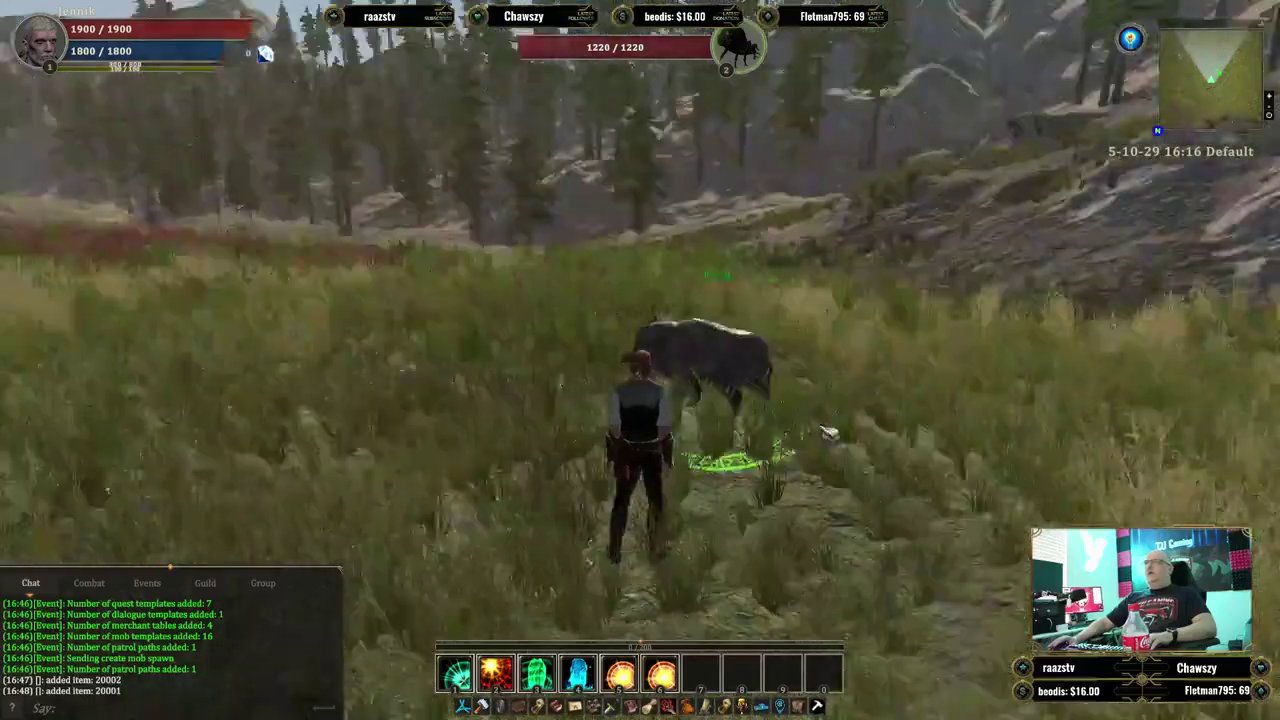
key(i)
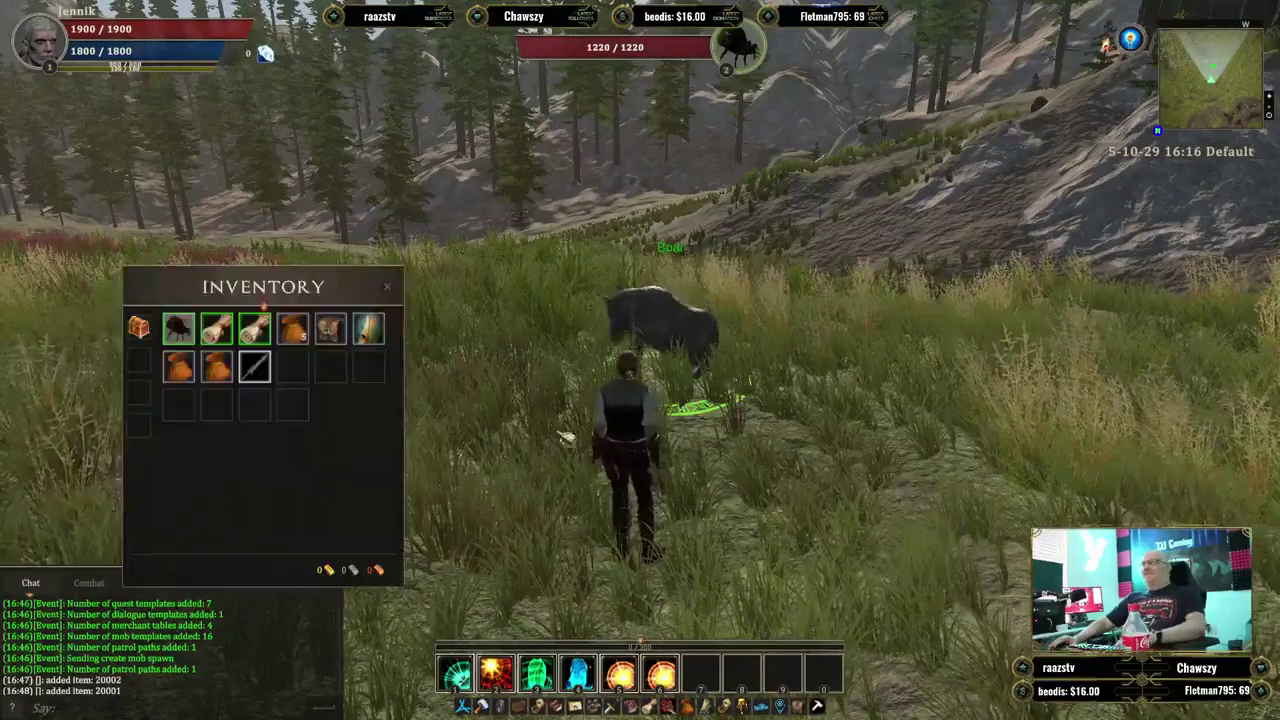
mouse_move(262, 368)
key(i)
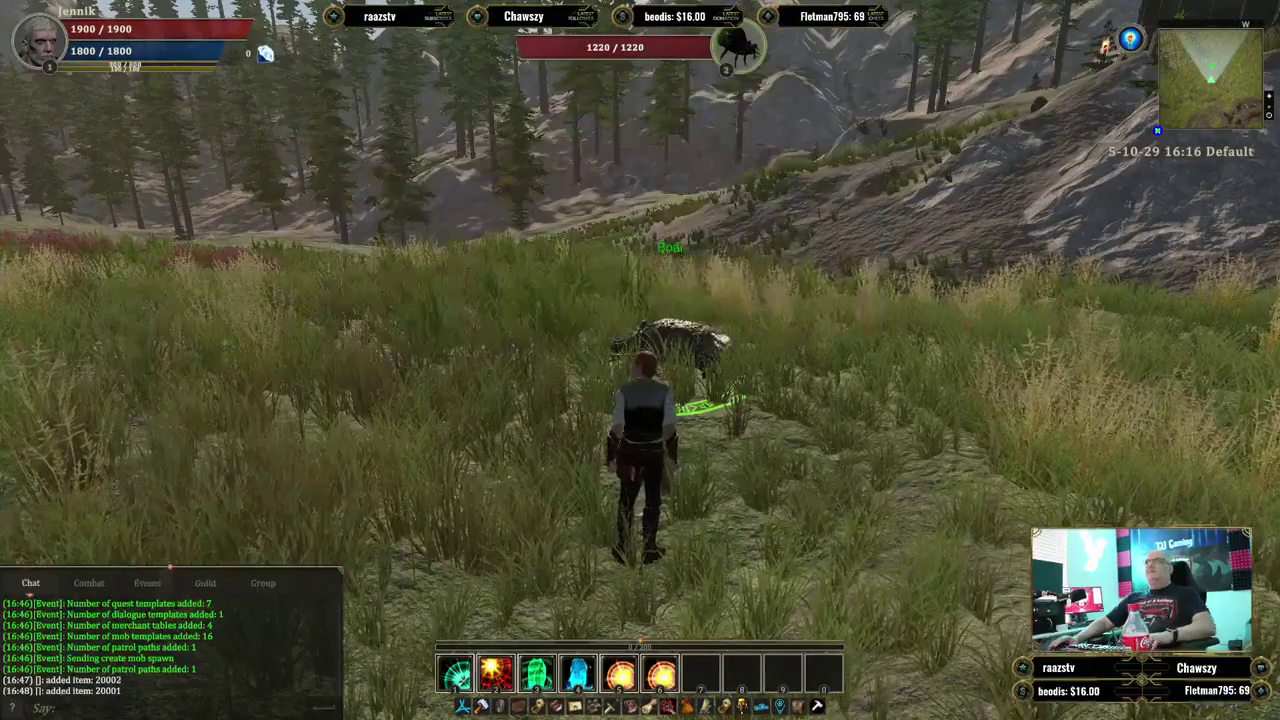
Run away from the boar toward the open hills and reopen the Admin Panel with F10.
key(d)
key(1)
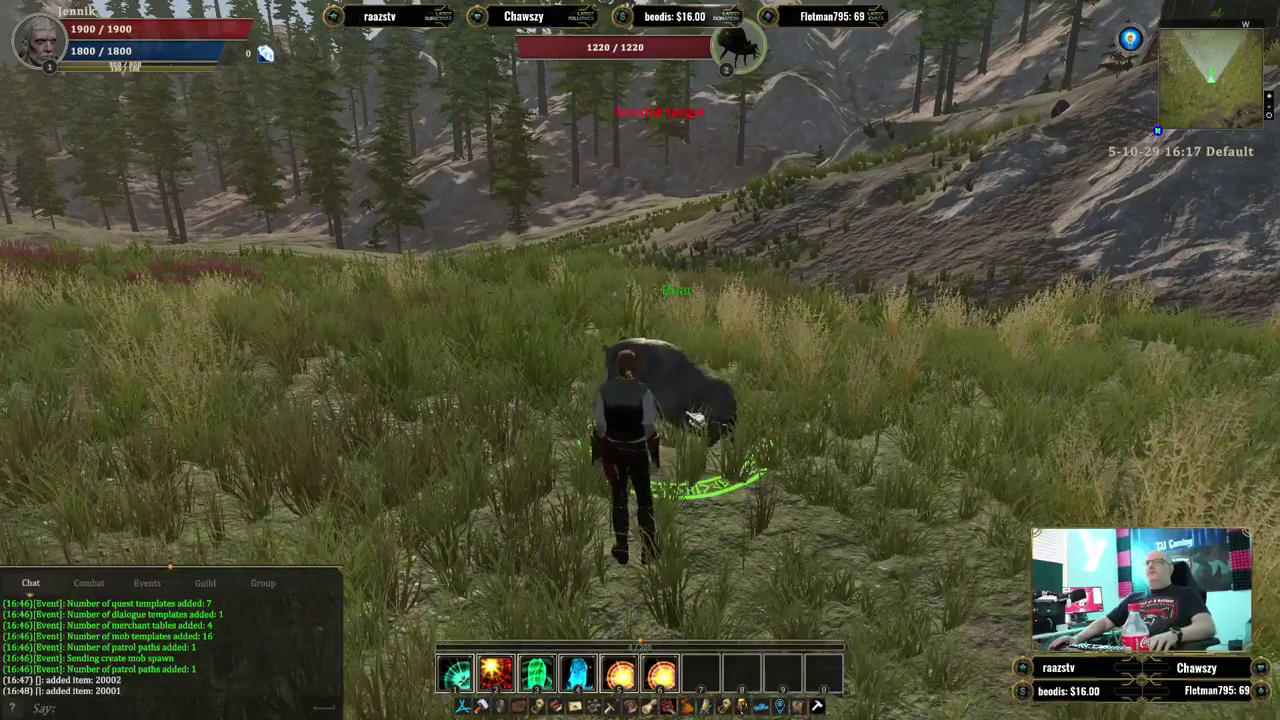
key(d)
key(a)
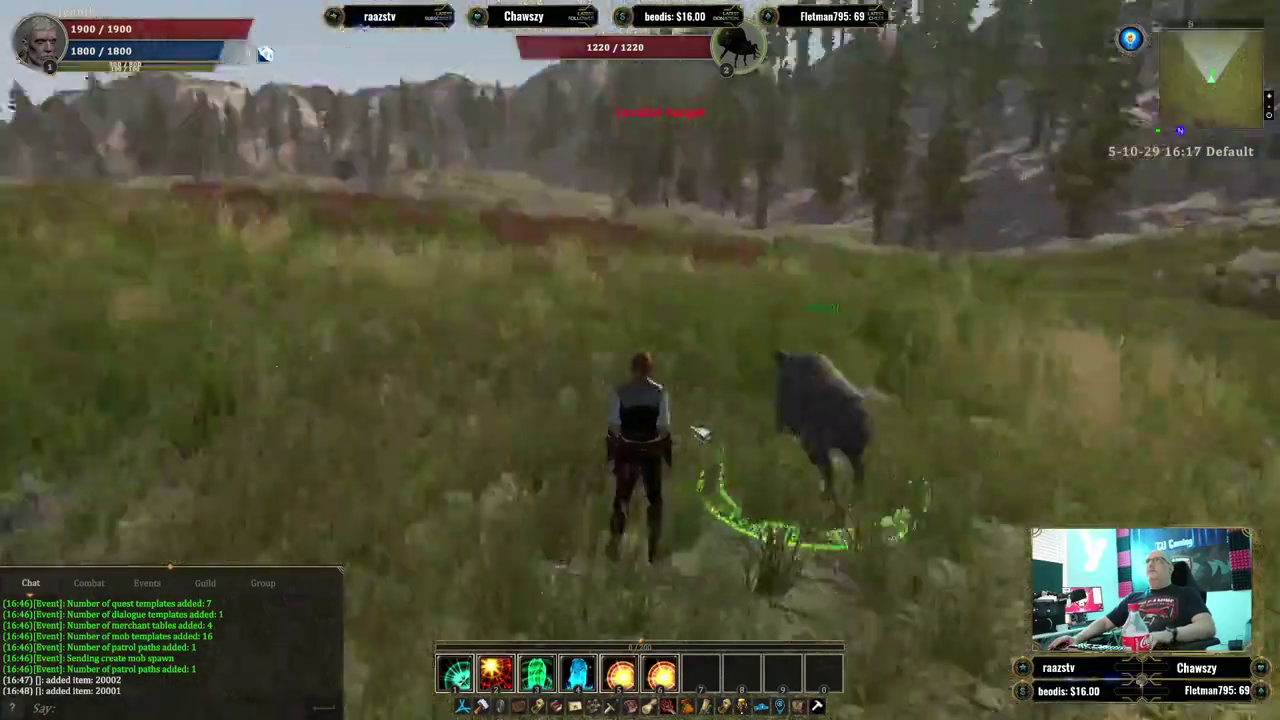
key(w)
key(d)
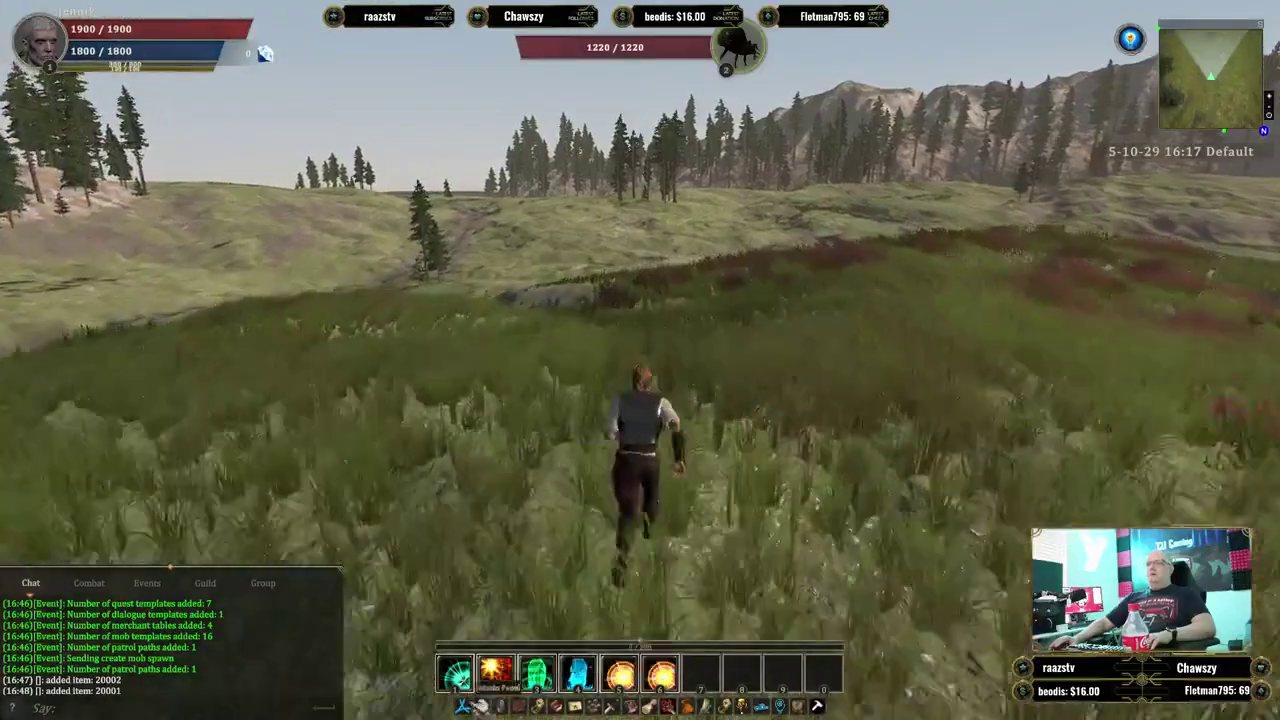
key(F10)
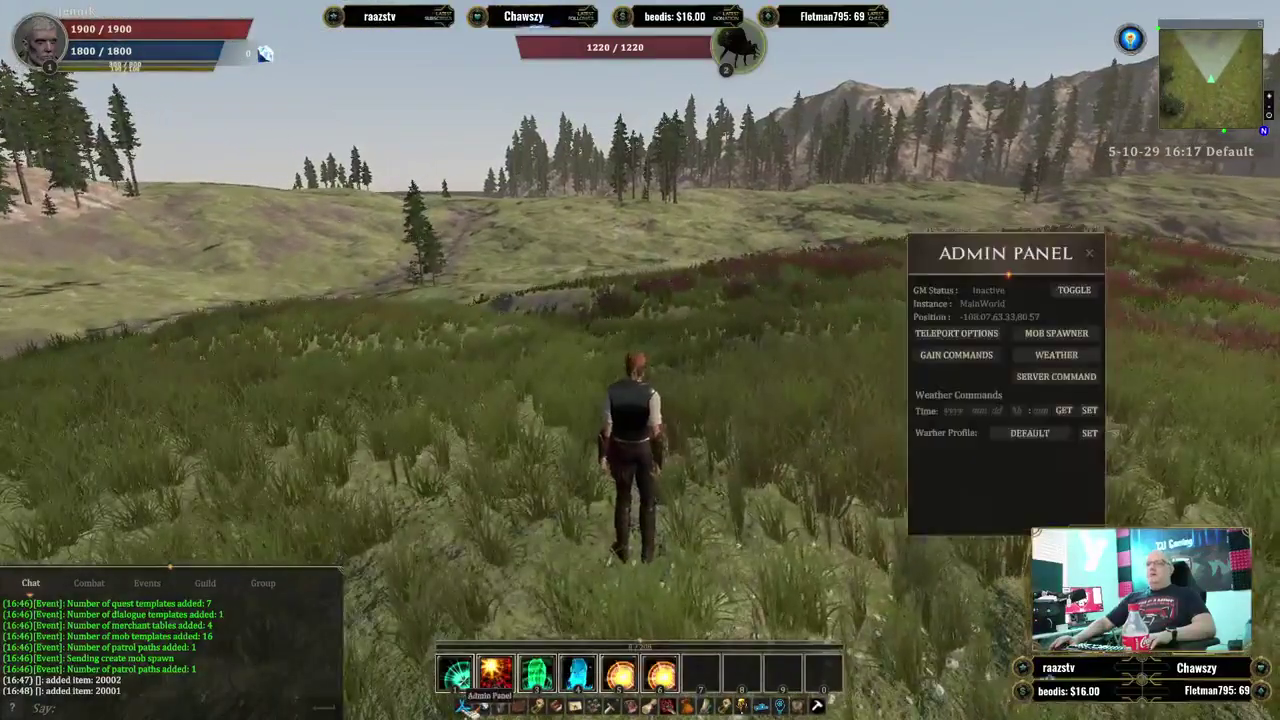
Spawn a Tiger mob from template 10018 in the meadow and turn spawn markers on.
click(1056, 336)
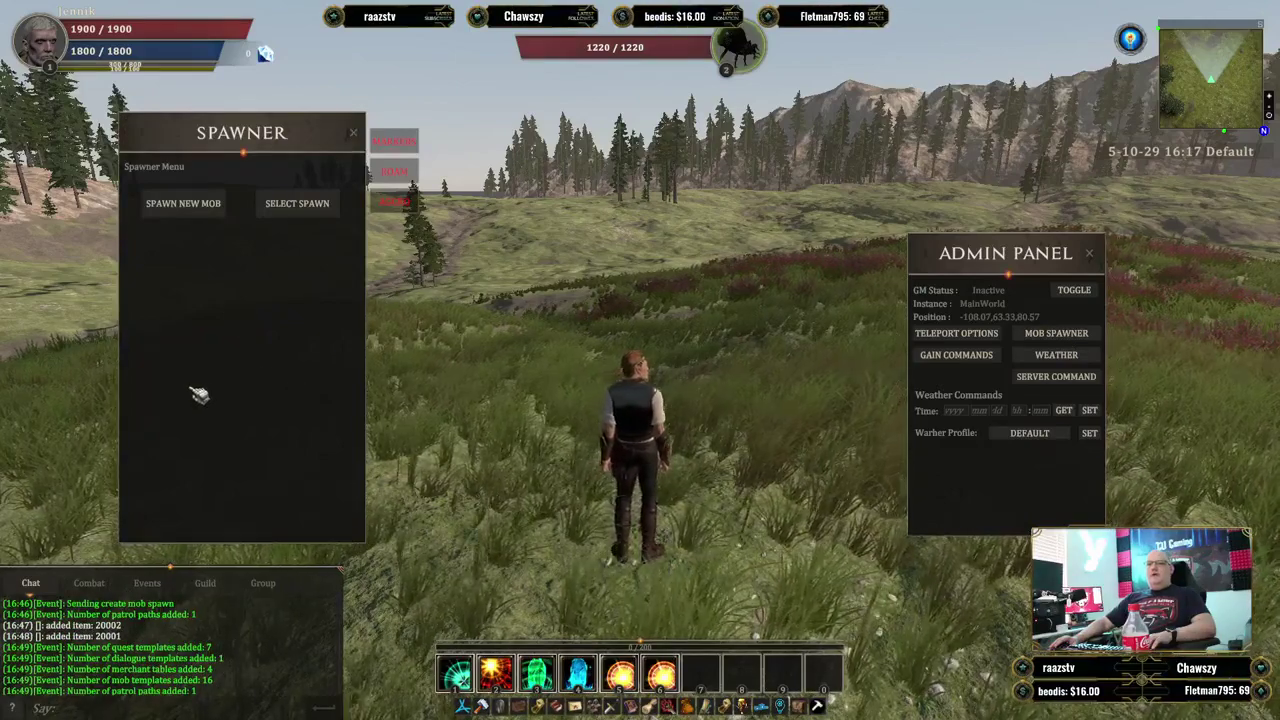
click(175, 203)
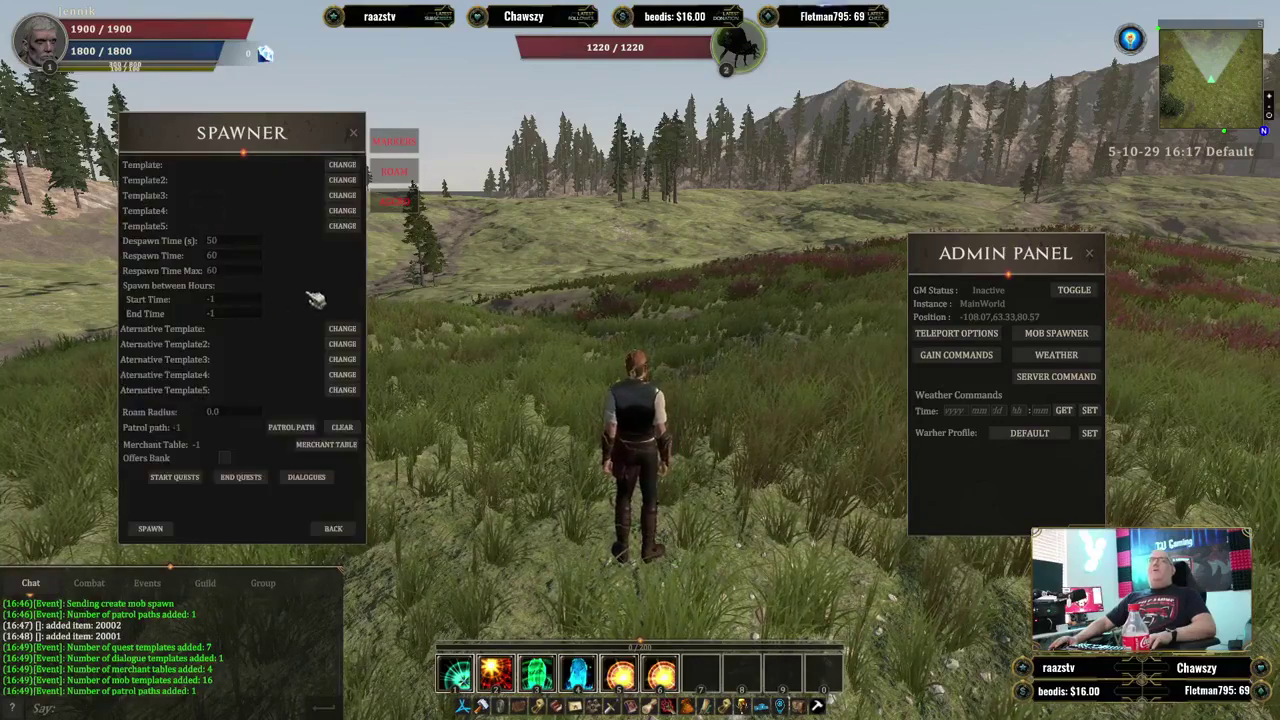
click(343, 165)
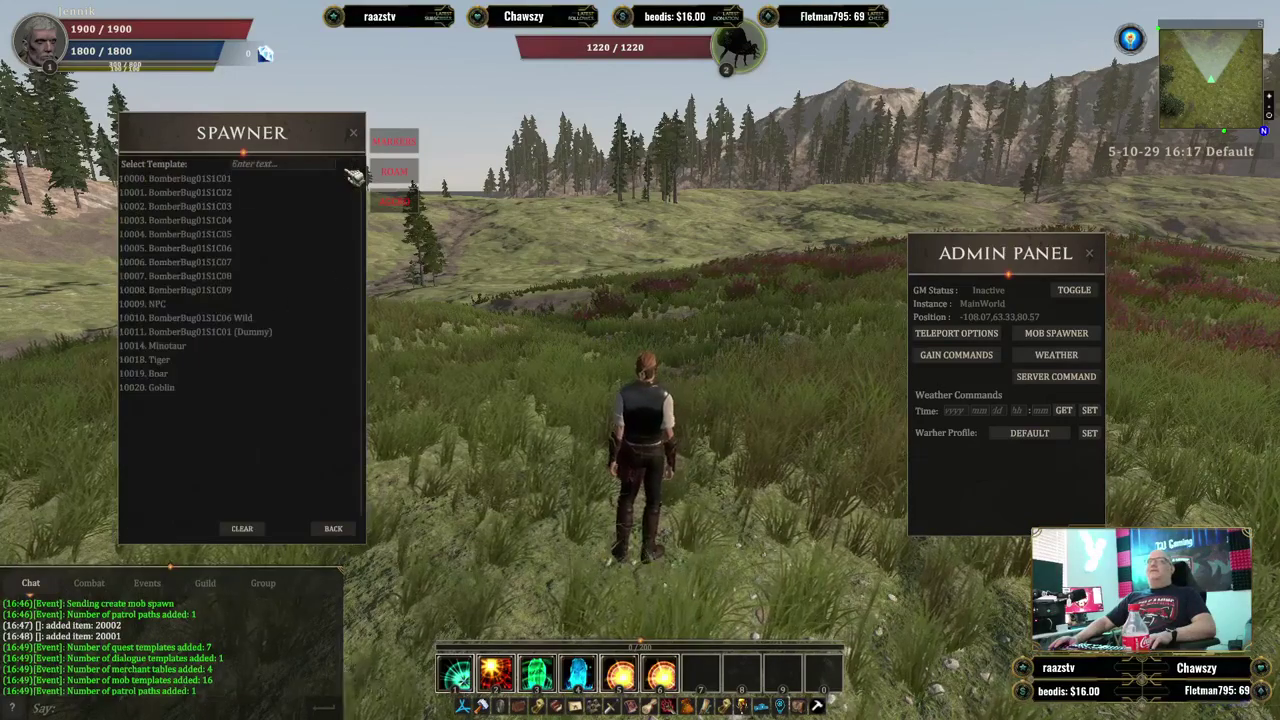
click(165, 359)
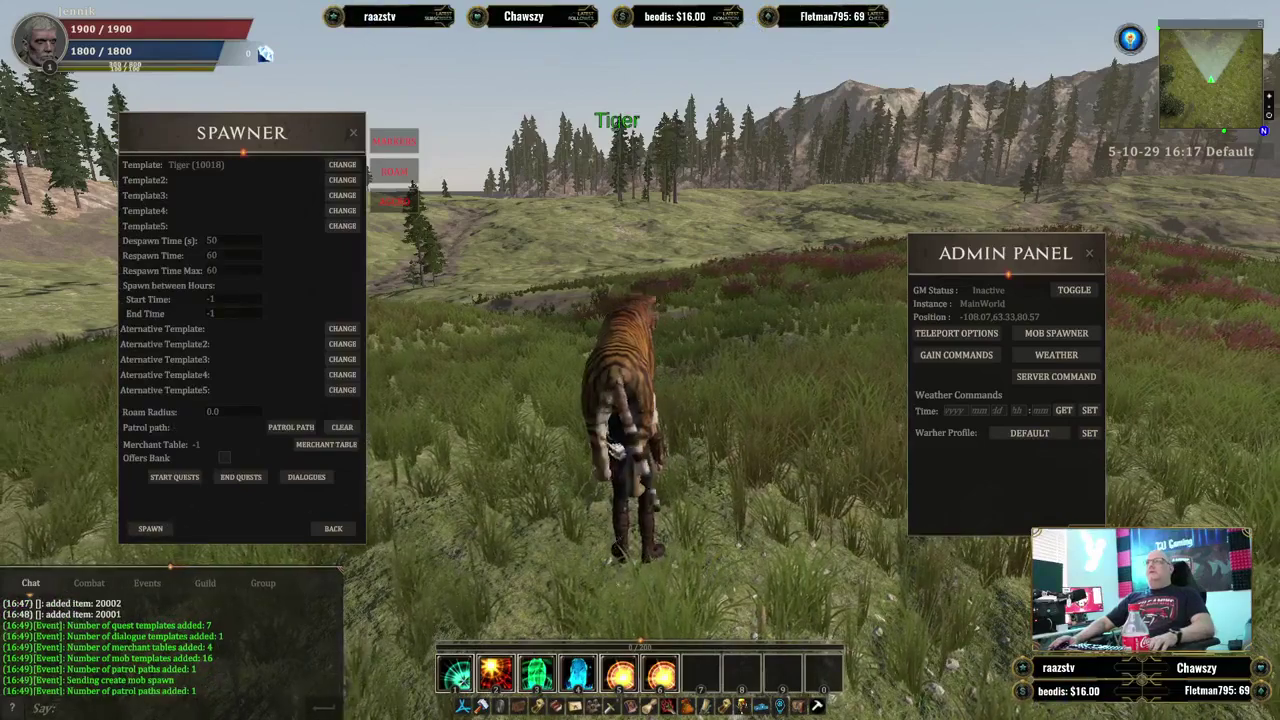
key(w)
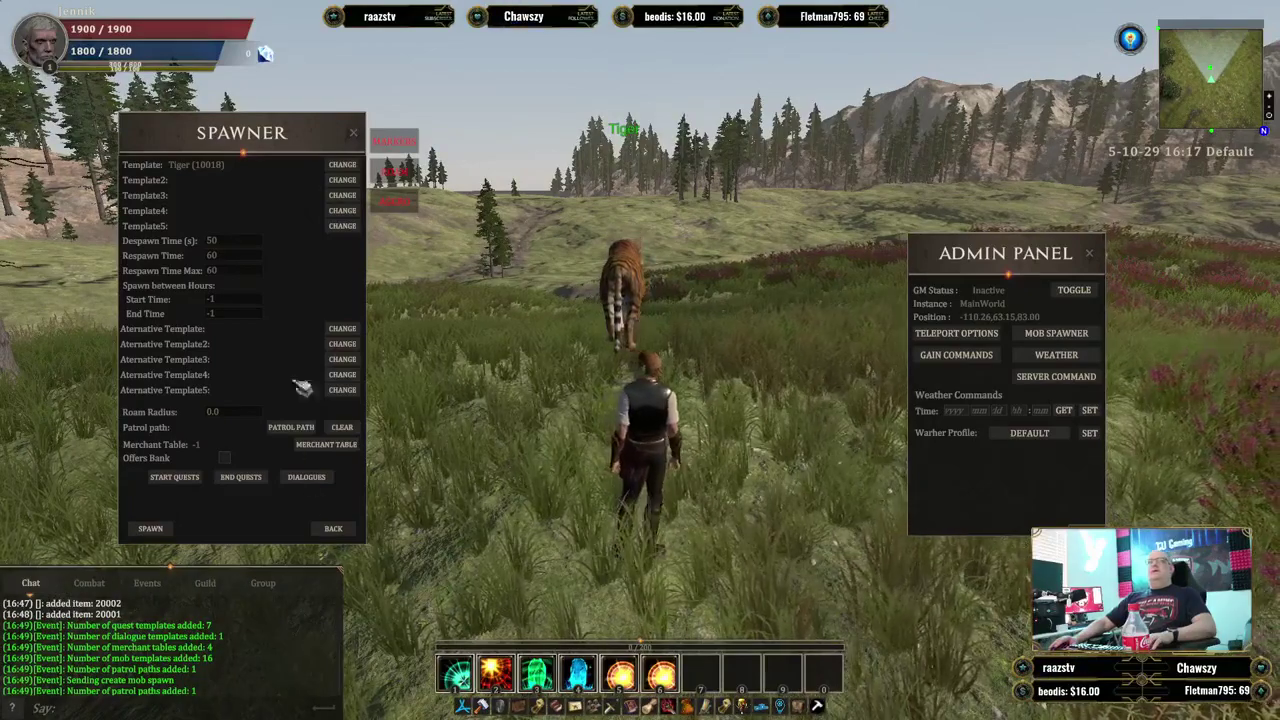
click(405, 141)
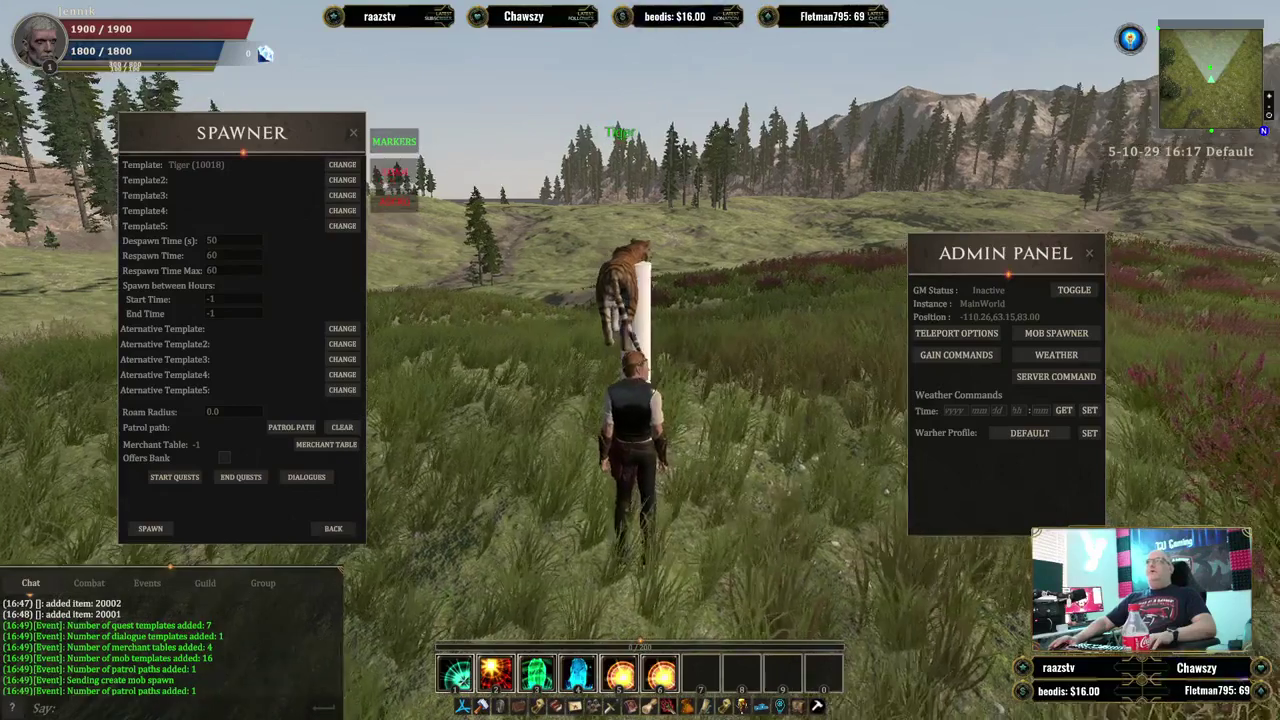
Select the Tiger's spawn marker and delete the Tiger spawn.
click(655, 383)
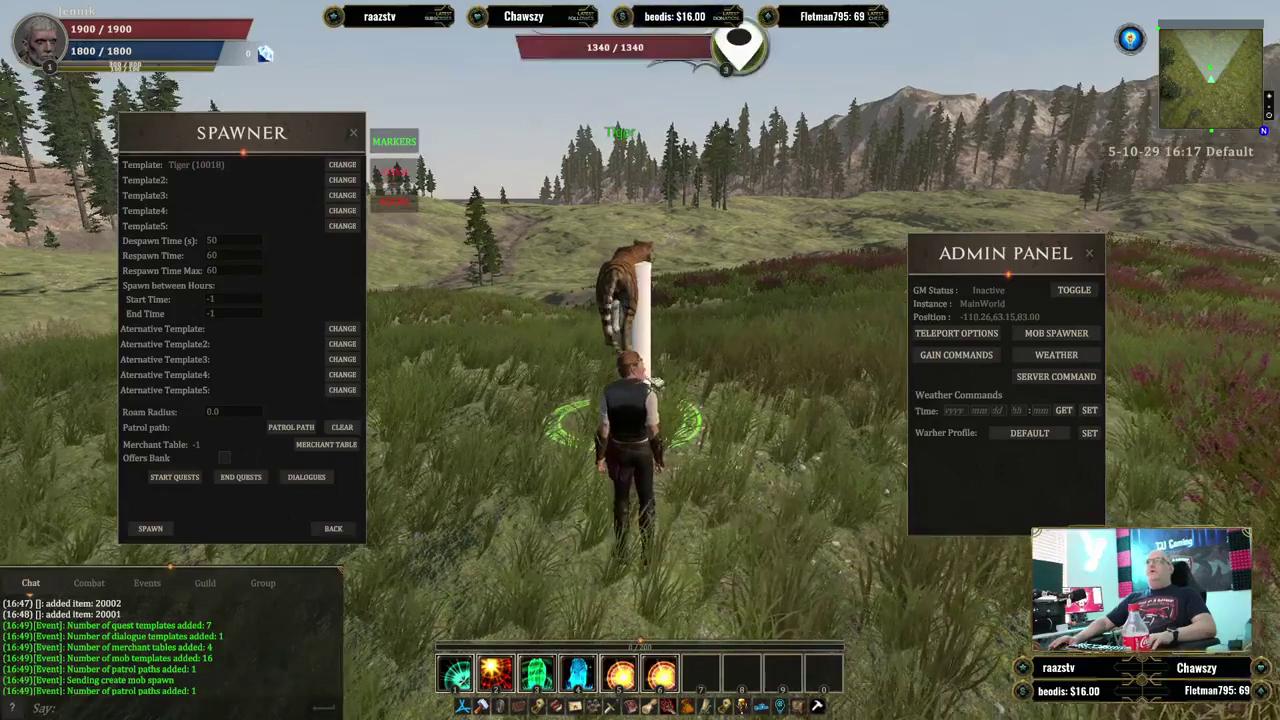
click(335, 529)
click(310, 210)
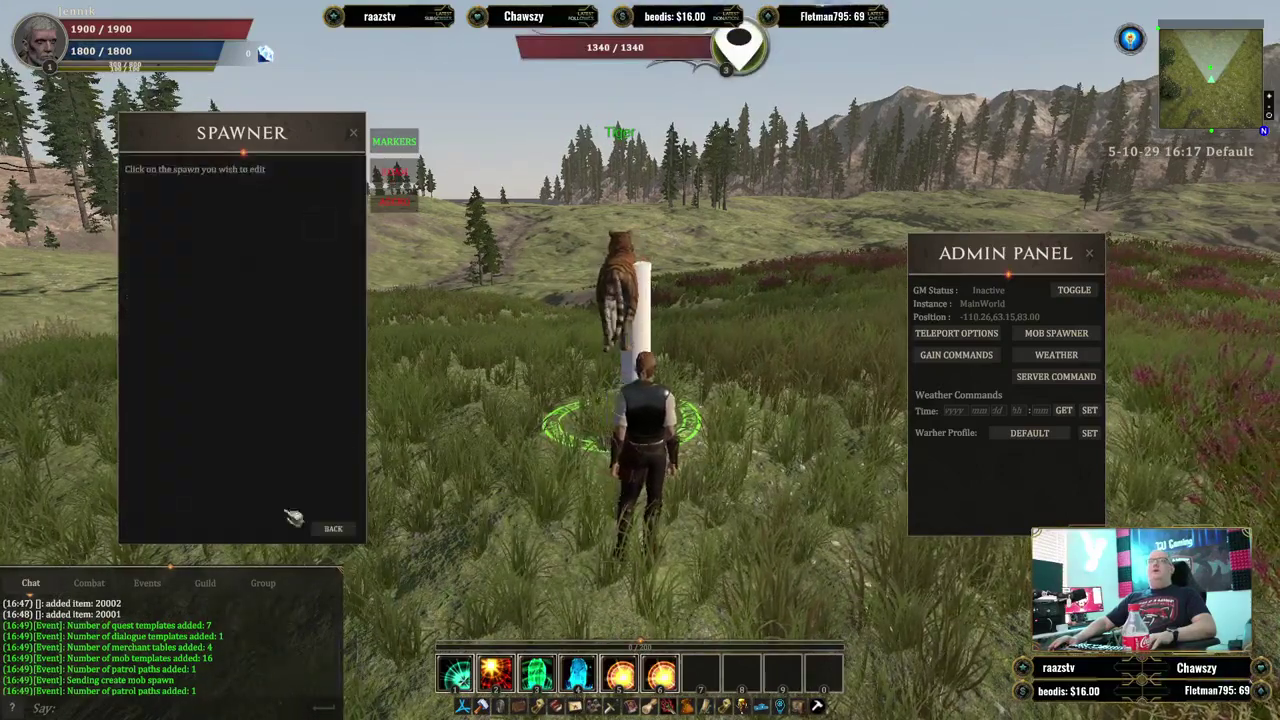
click(652, 424)
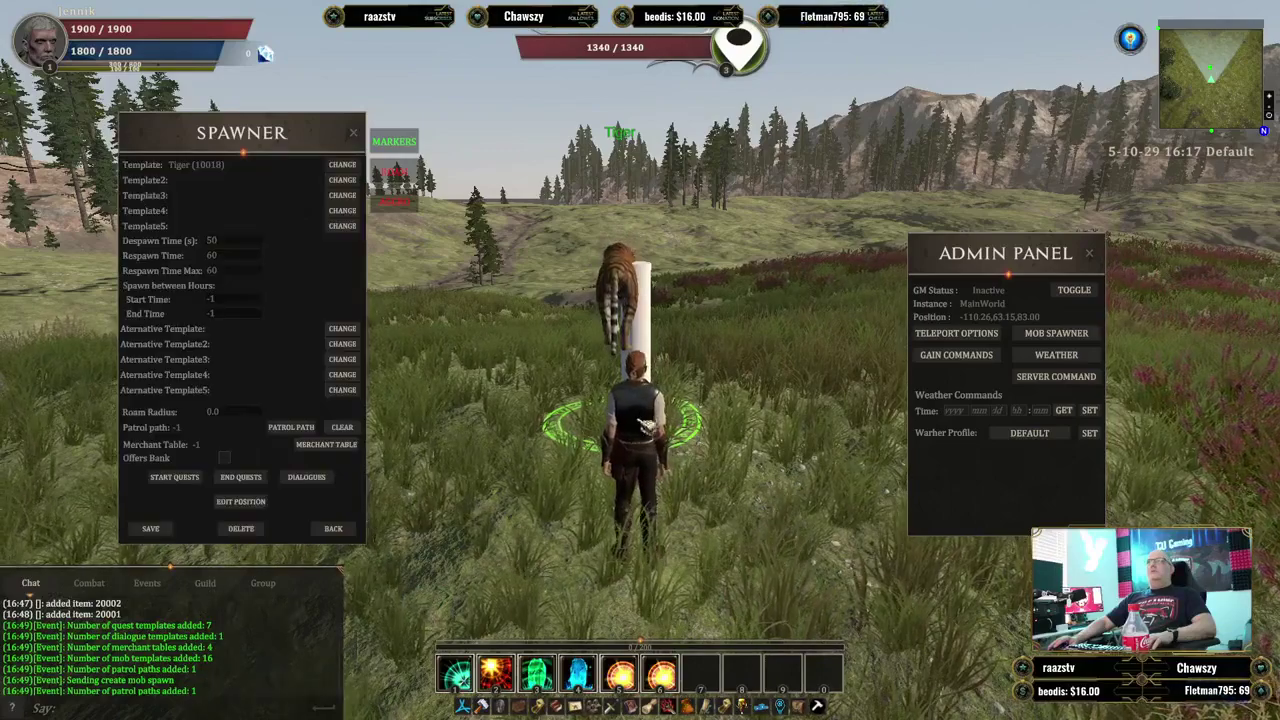
click(241, 528)
Run to the boar's marker, select the Boar (10019) spawn and delete it.
key(w)
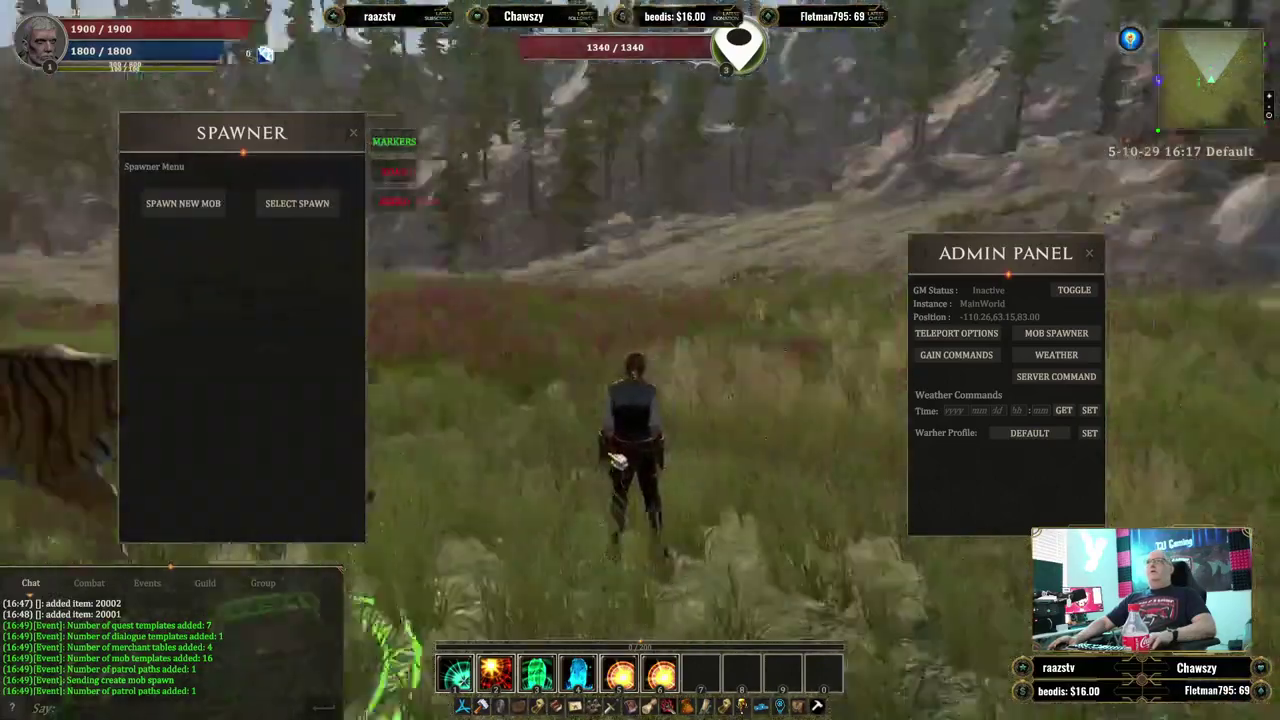
key(a)
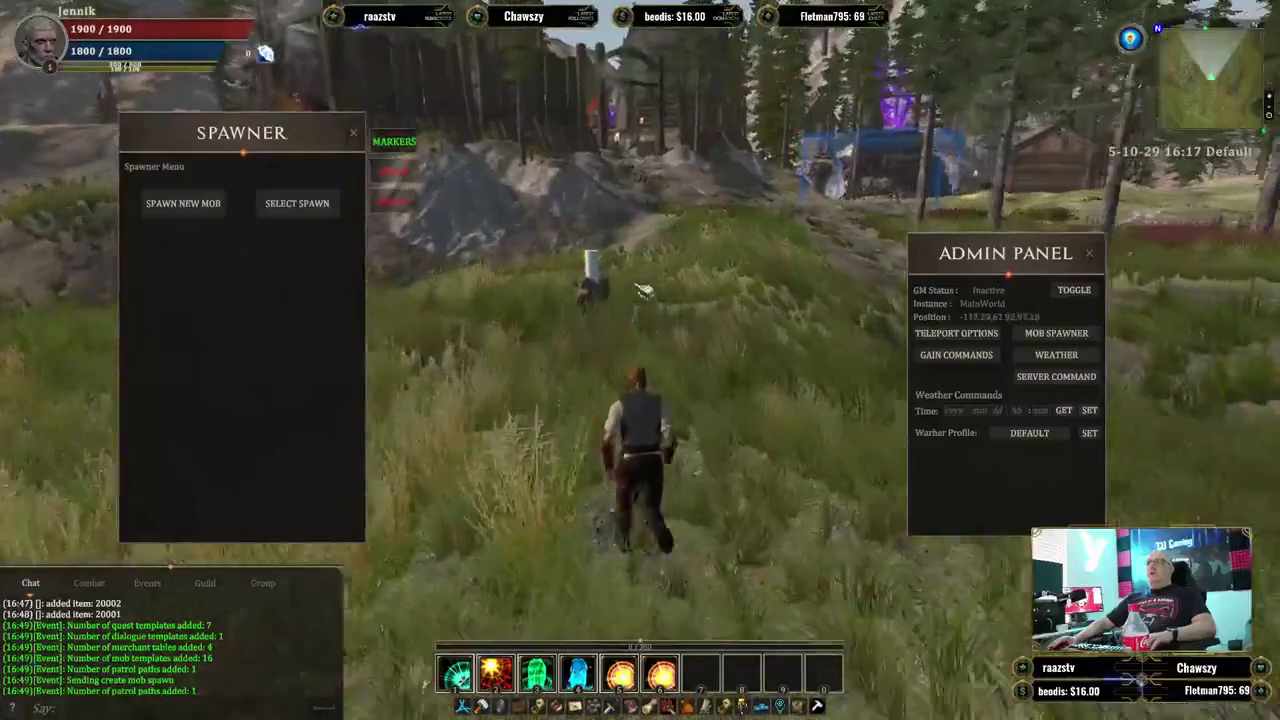
key(w)
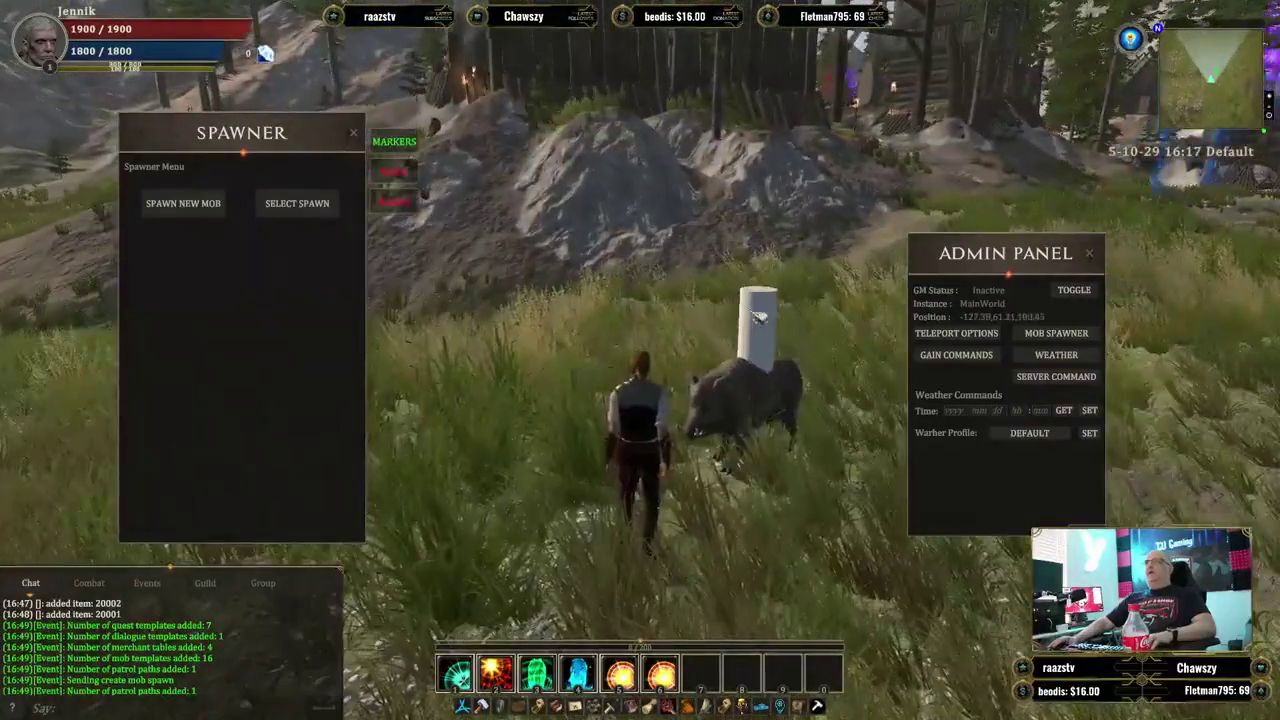
right_drag(763, 318, 740, 318)
click(751, 455)
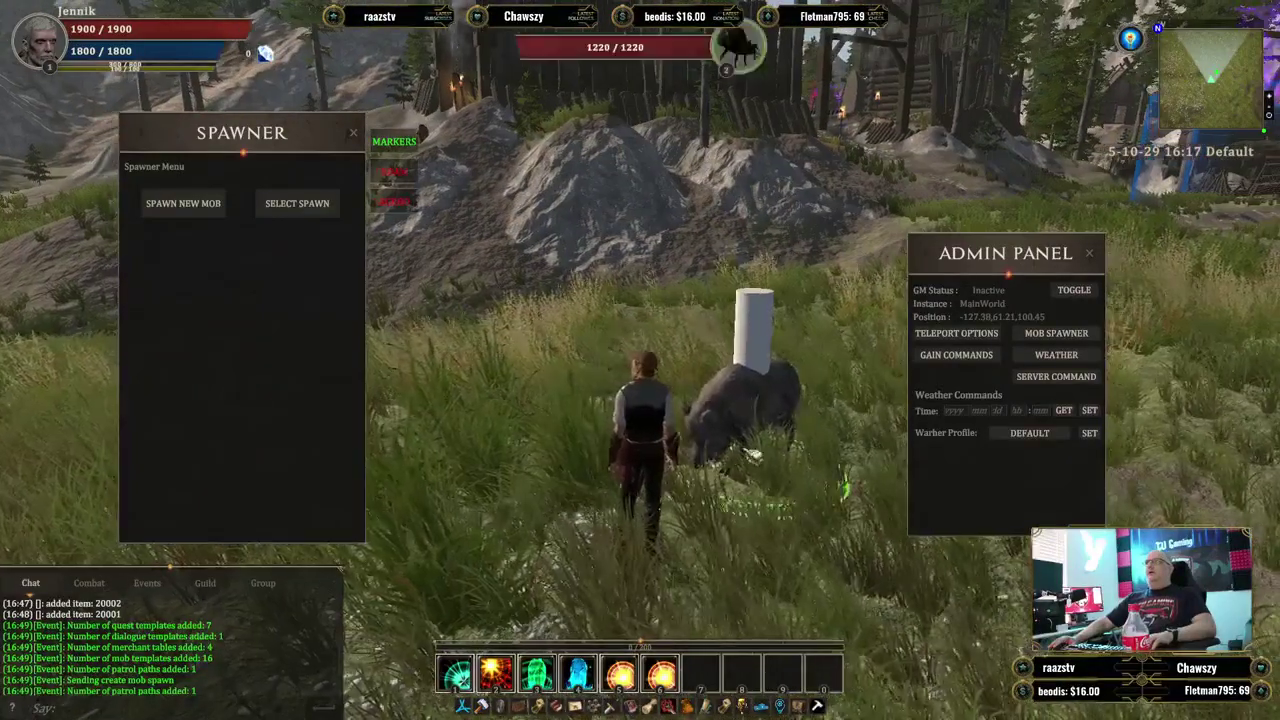
click(318, 206)
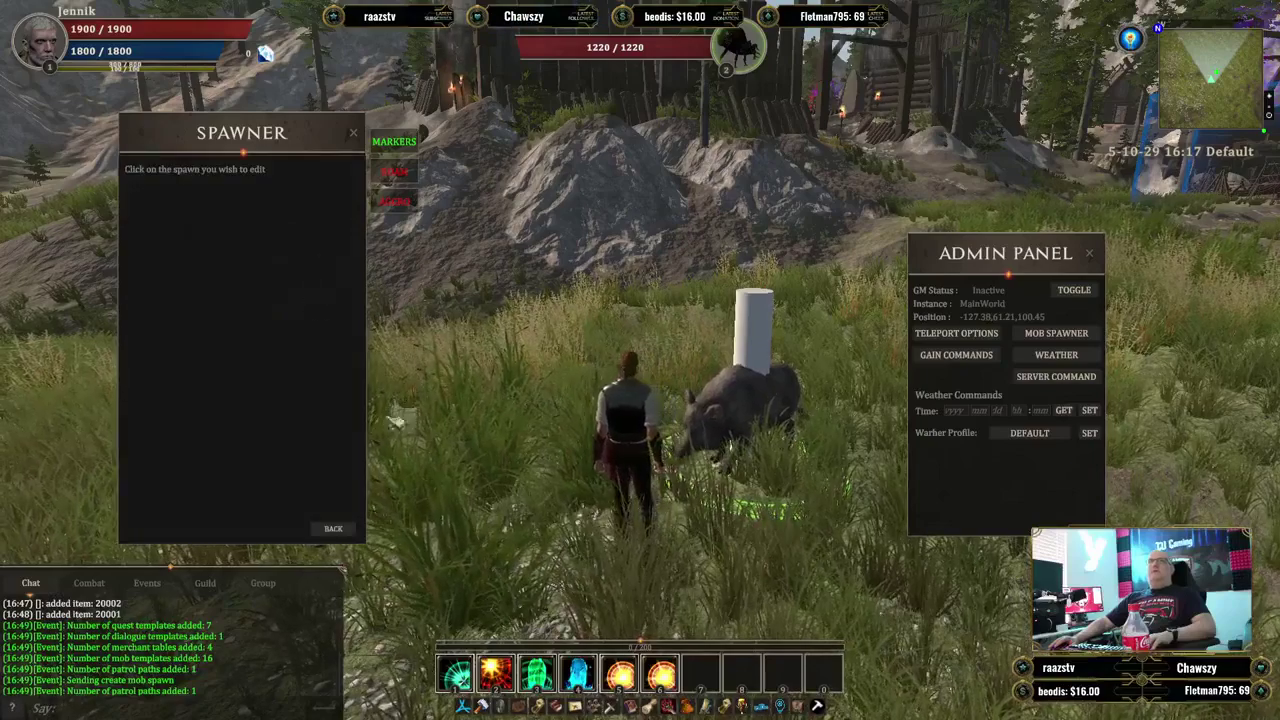
click(754, 330)
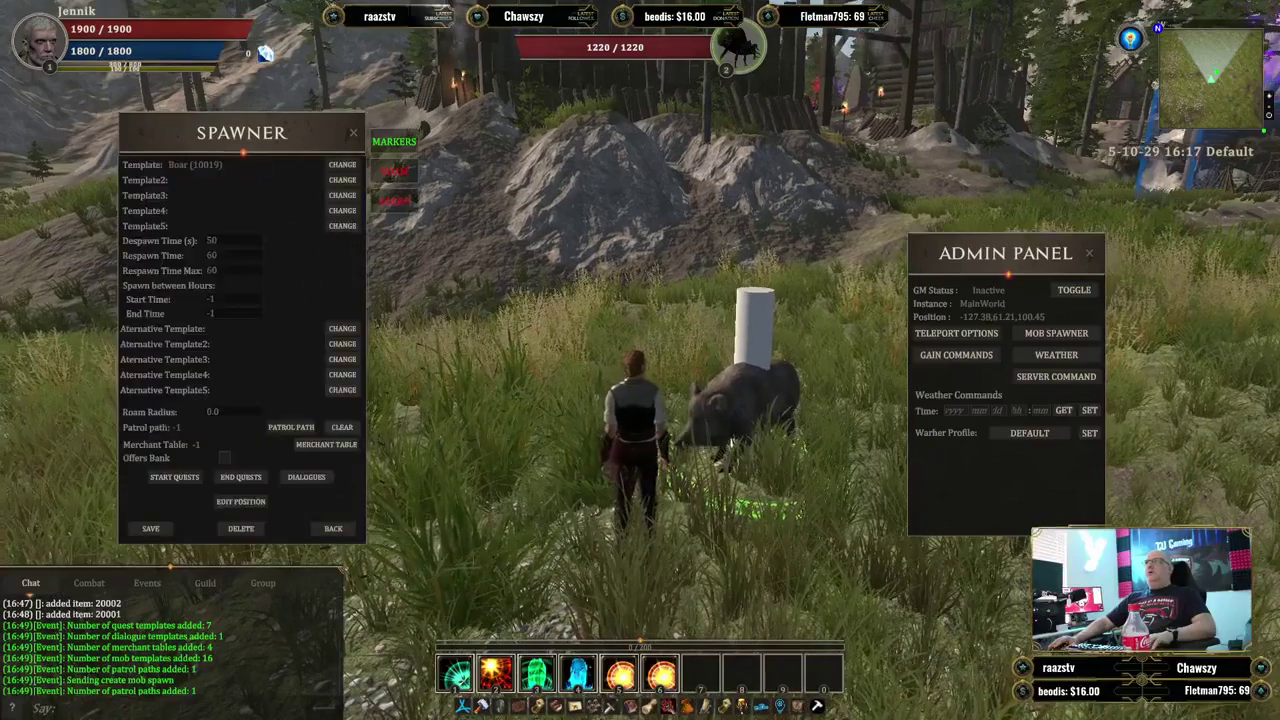
click(246, 528)
right_drag(493, 468, 370, 143)
Spawn a Goblin mob from template 10020 right beside Jennik, then close the spawner.
key(w)
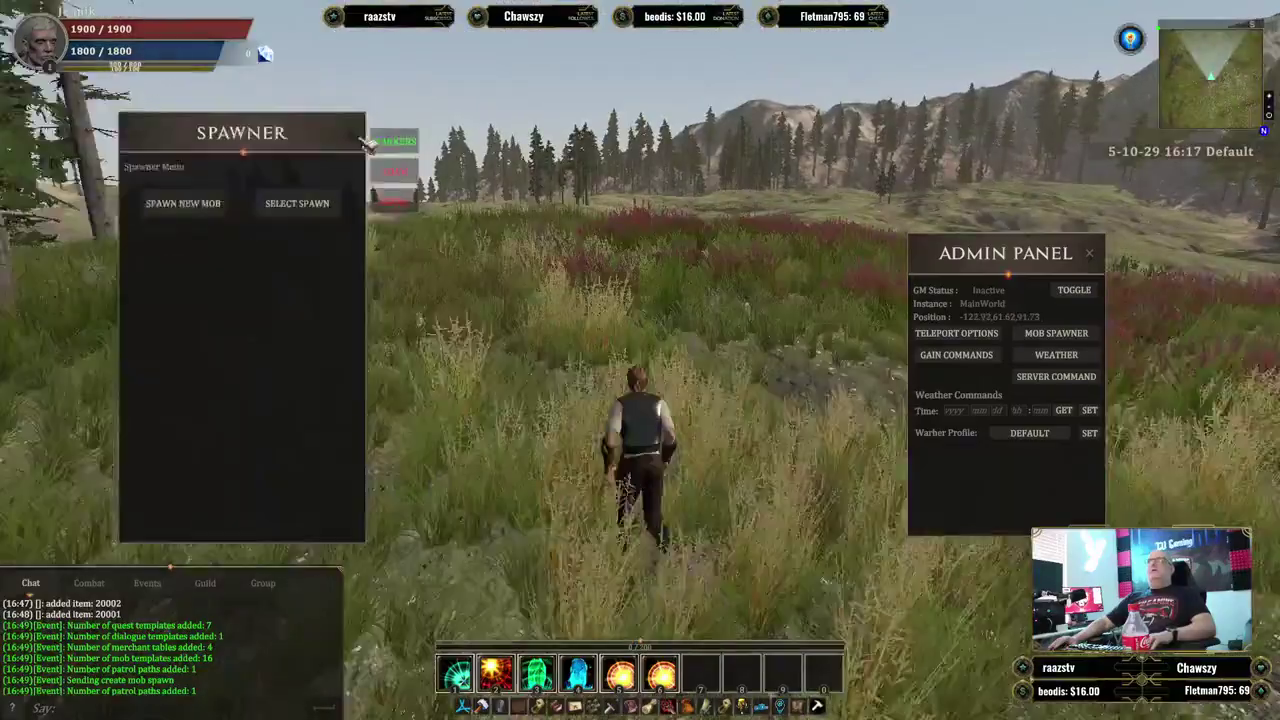
click(366, 141)
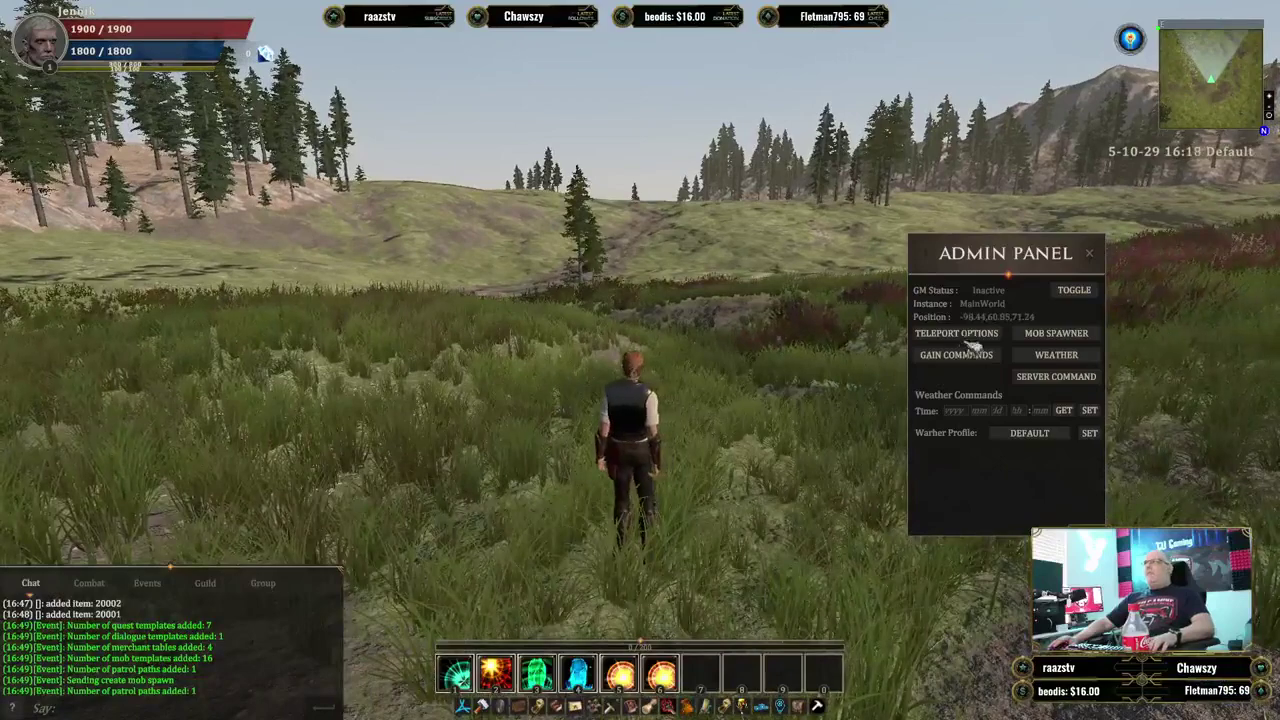
click(1030, 334)
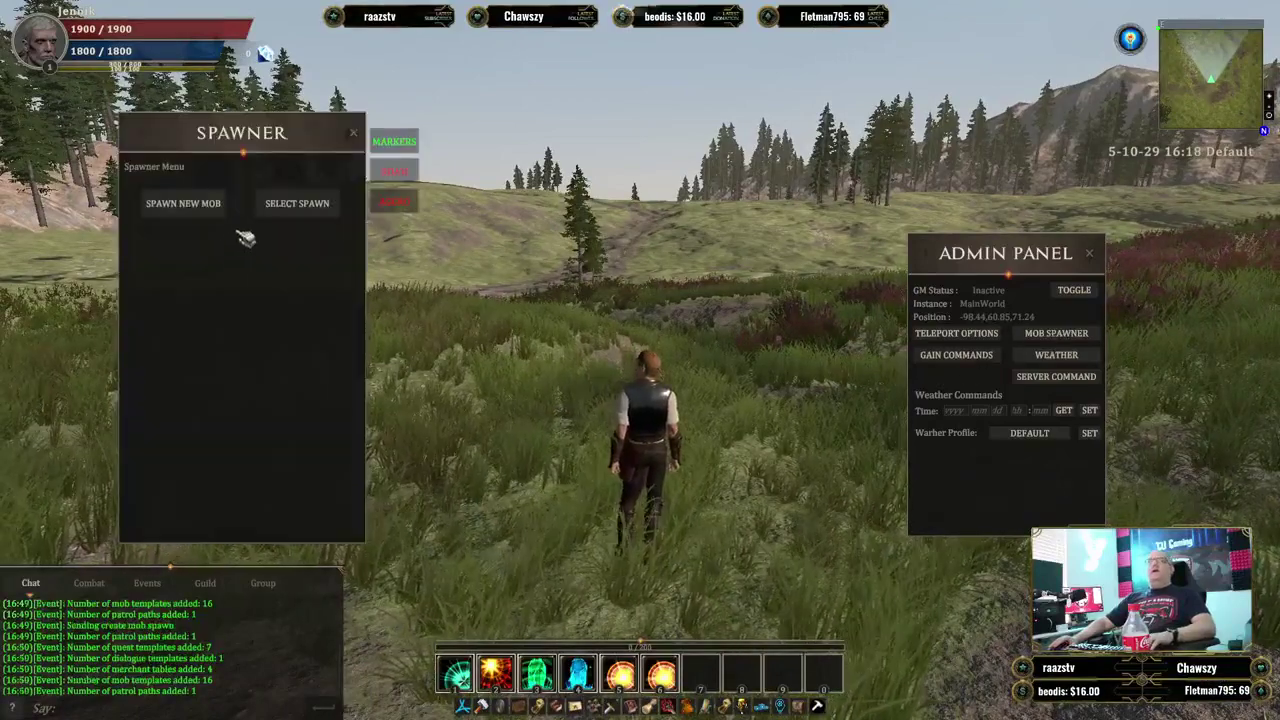
click(214, 205)
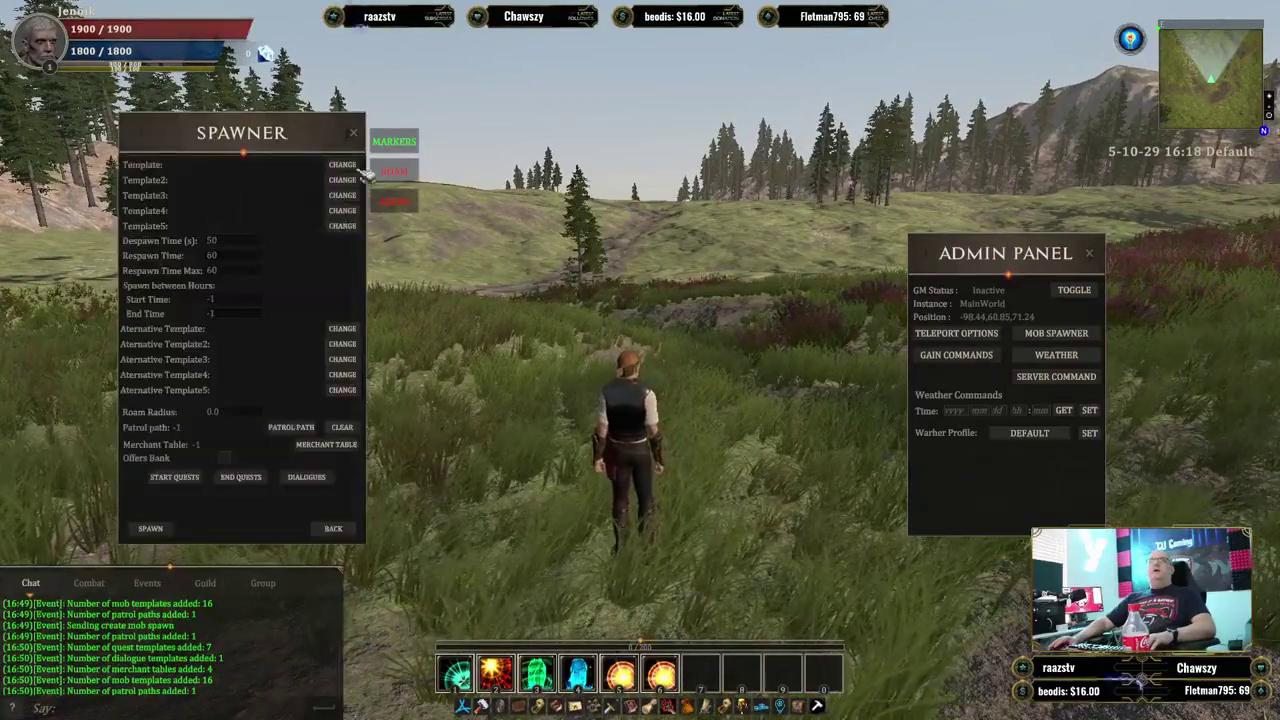
click(343, 165)
click(160, 388)
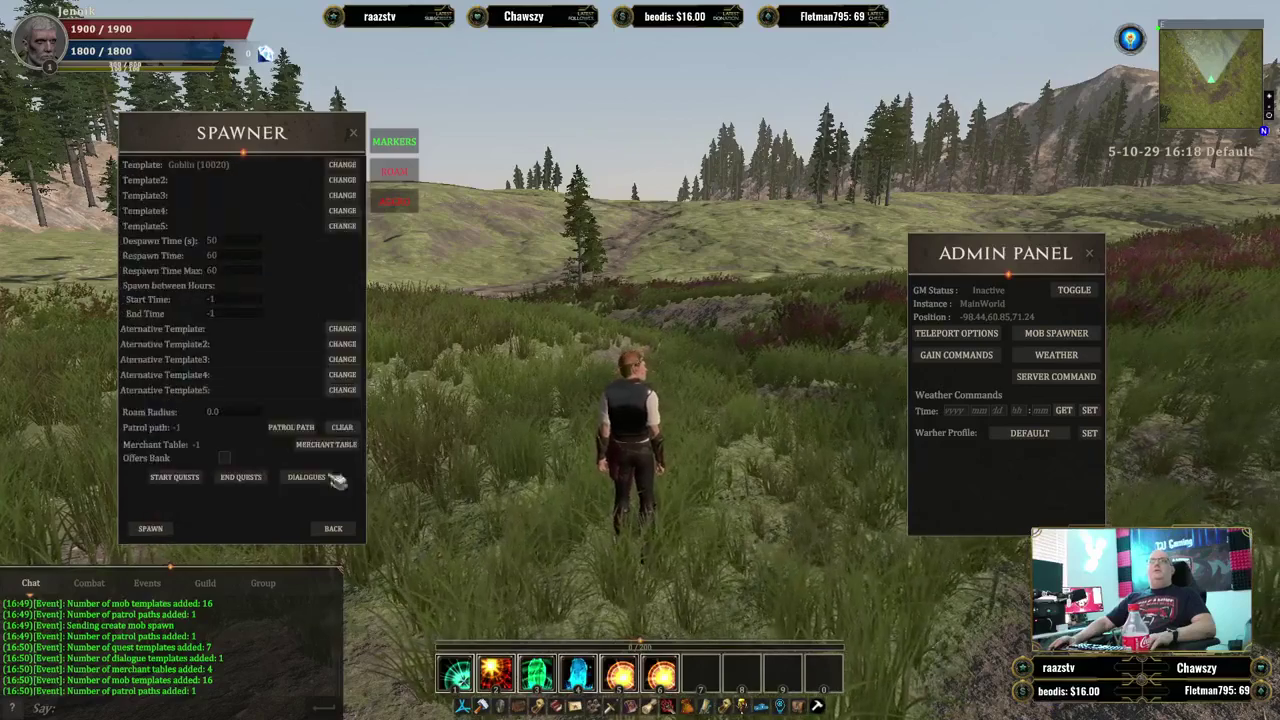
key(s)
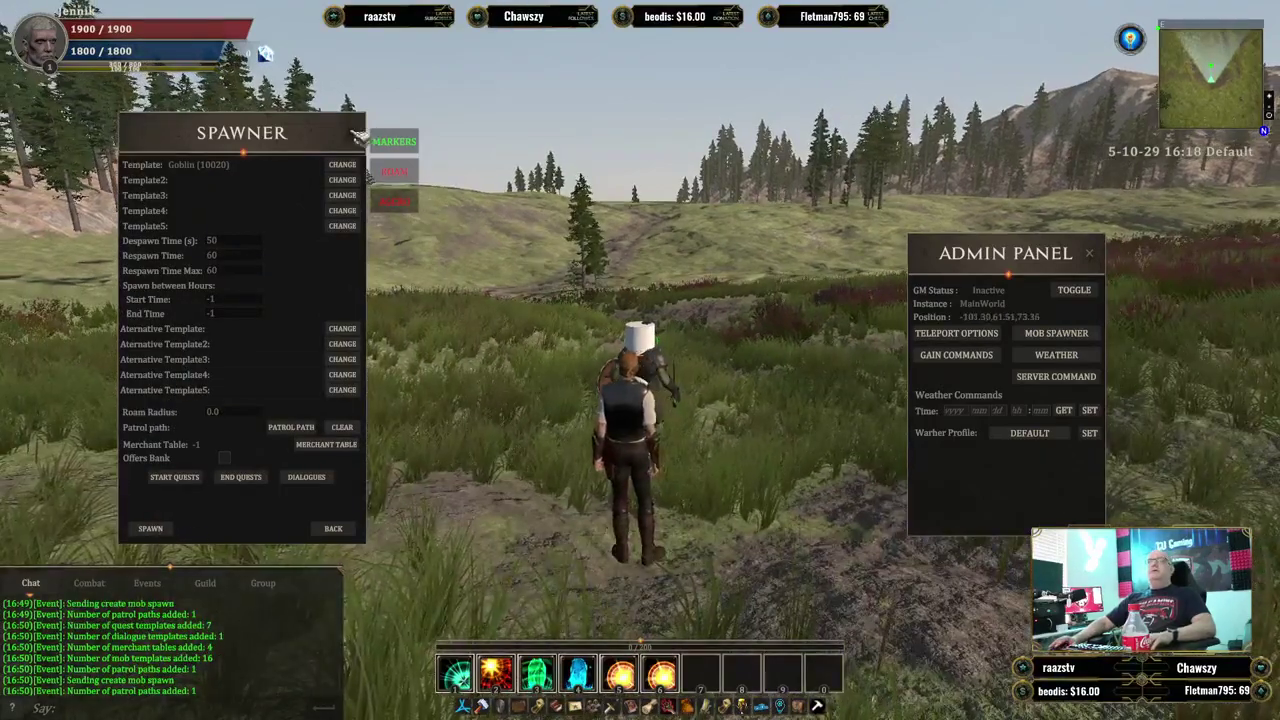
click(358, 136)
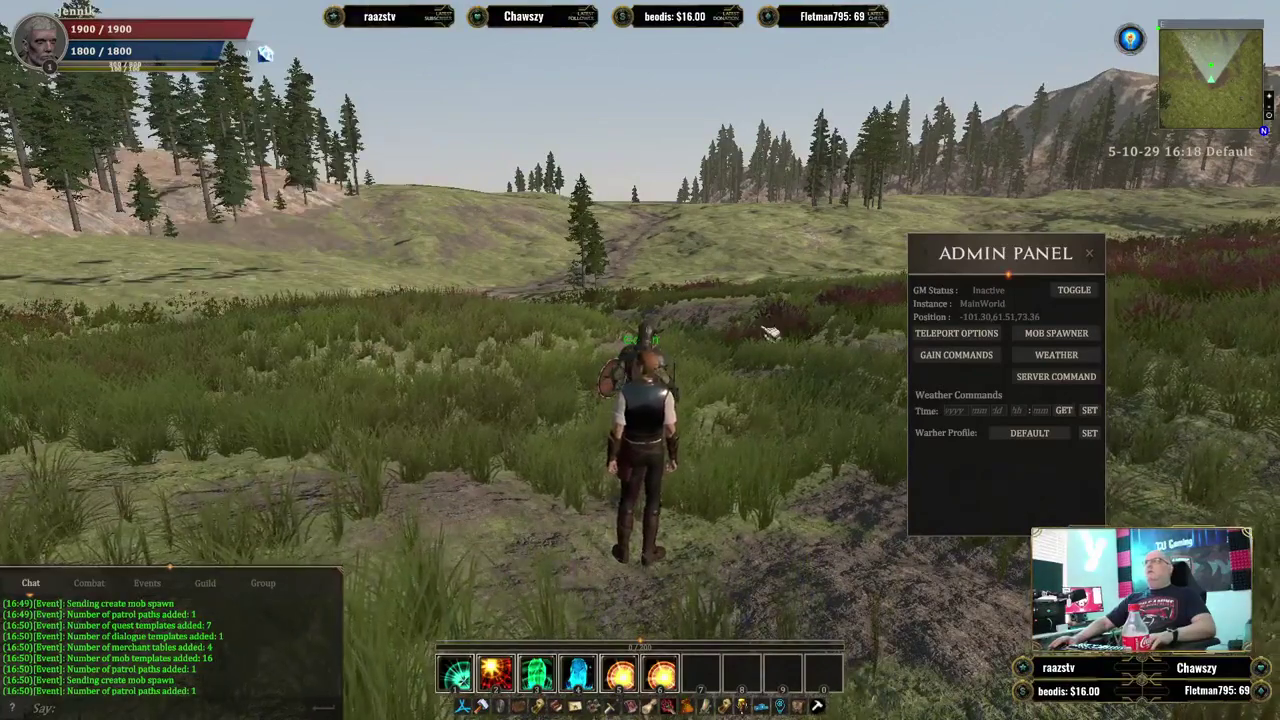
Turn off GM mode so mobs can attack, and face the open hills.
click(1075, 290)
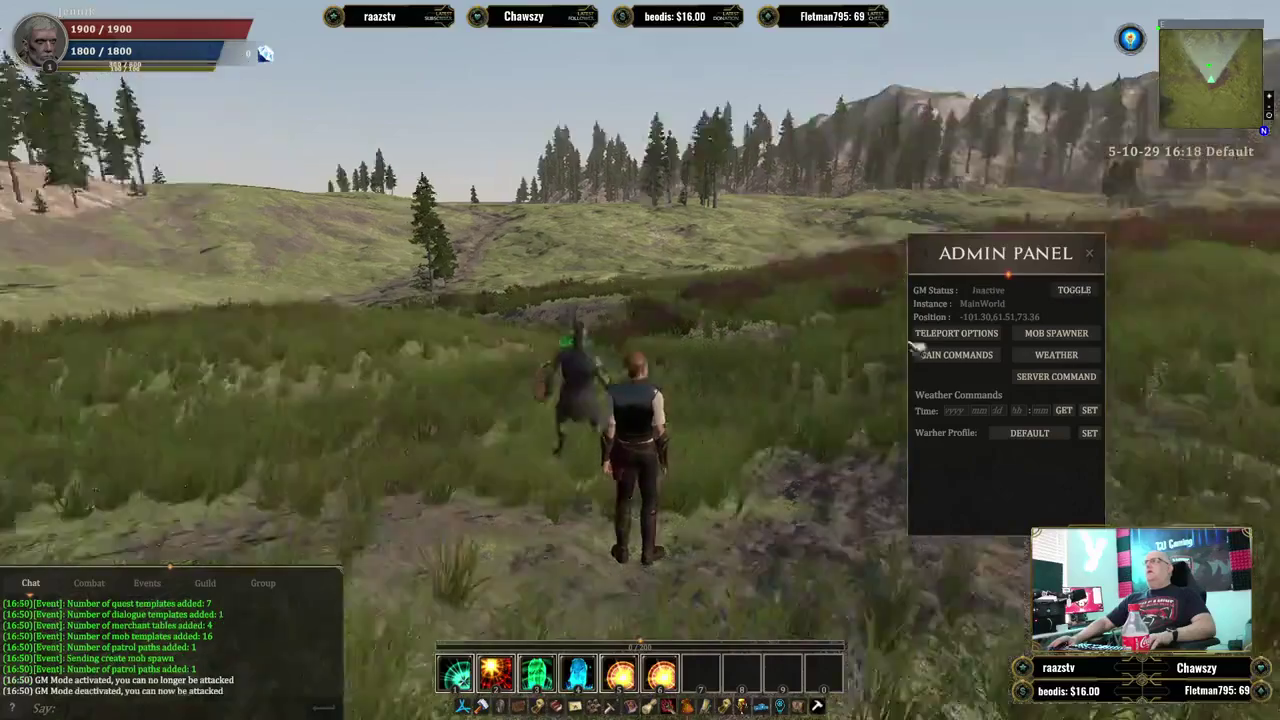
key(a)
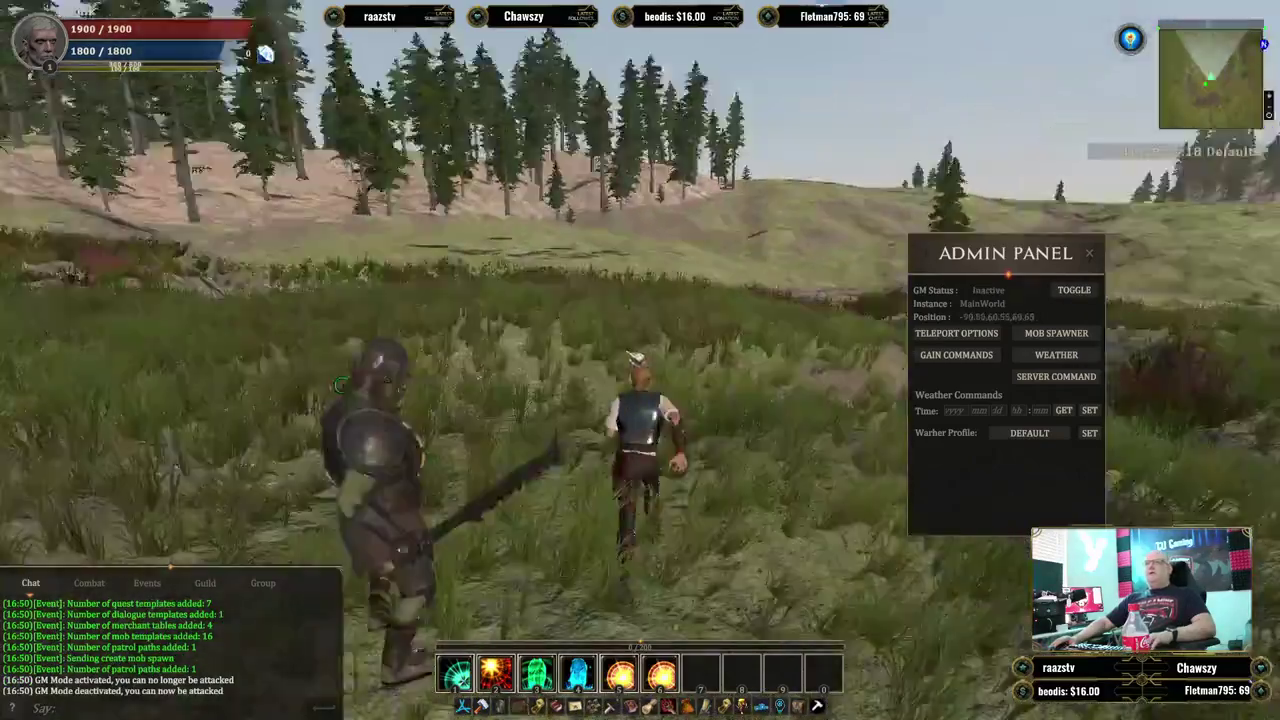
key(a)
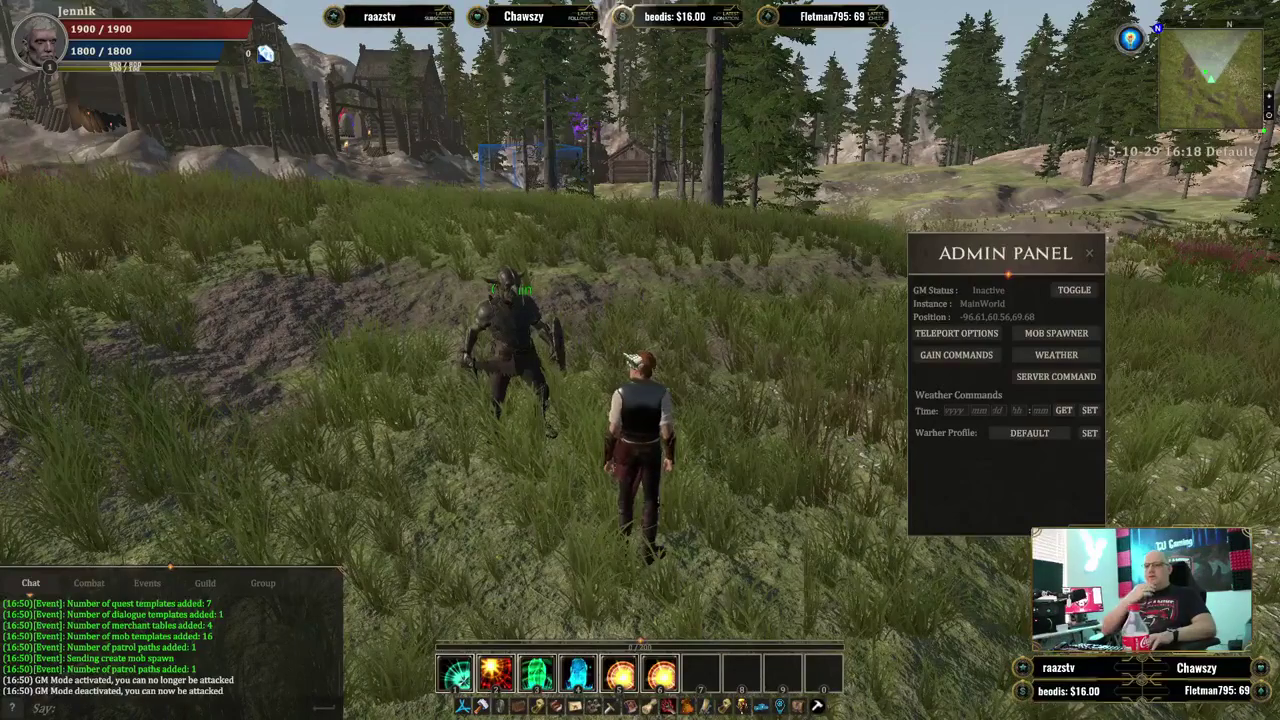
key(d)
key(d)
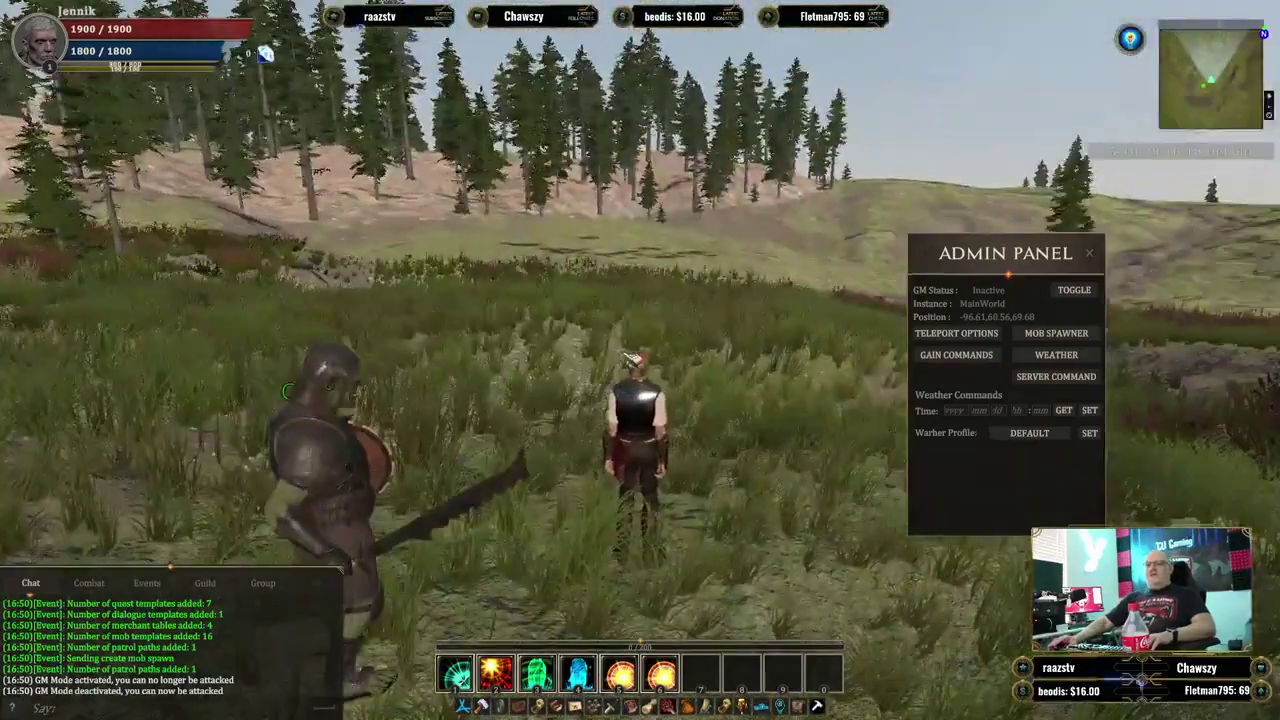
key(d)
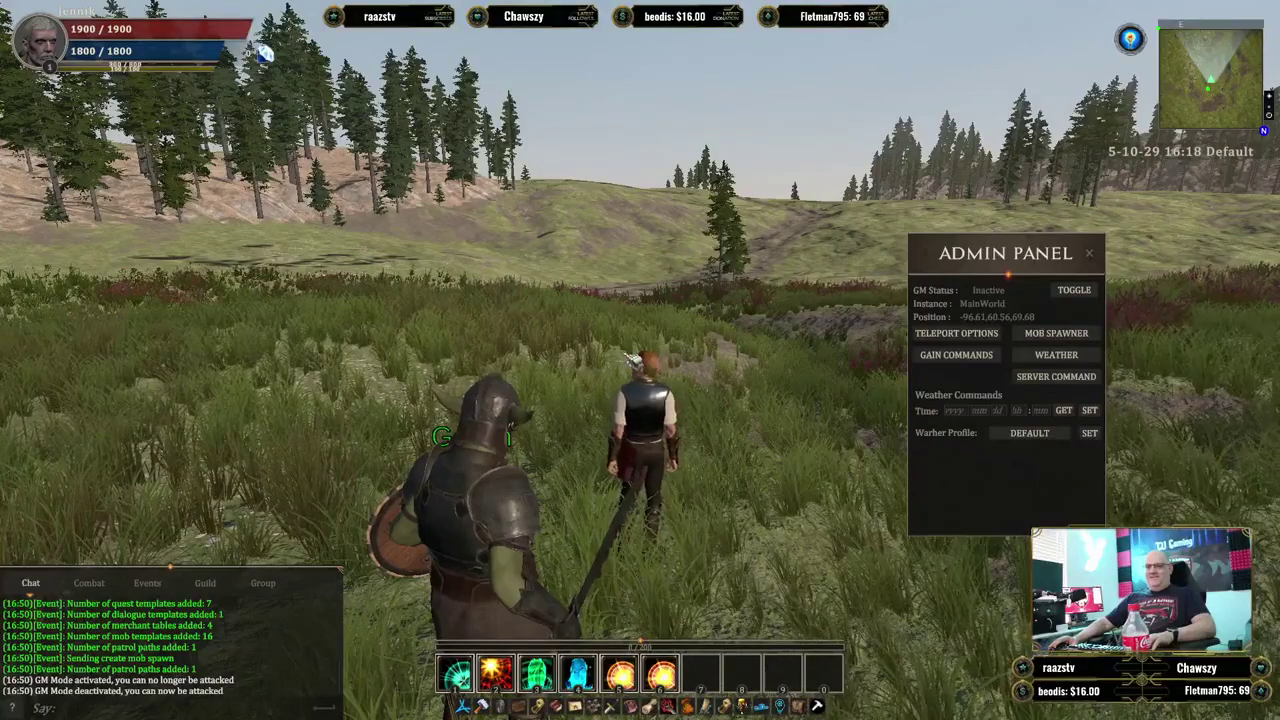
Run forward across the field along the path, hiding the Admin Panel.
key(w)
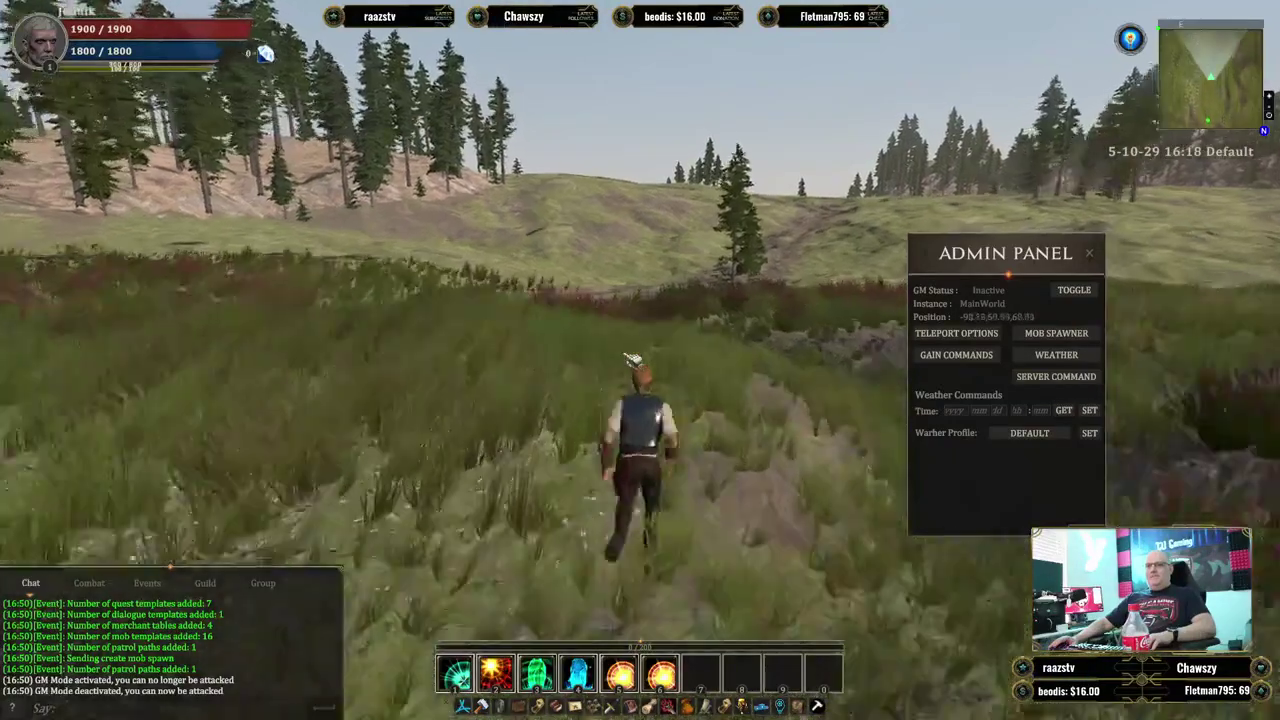
key(w)
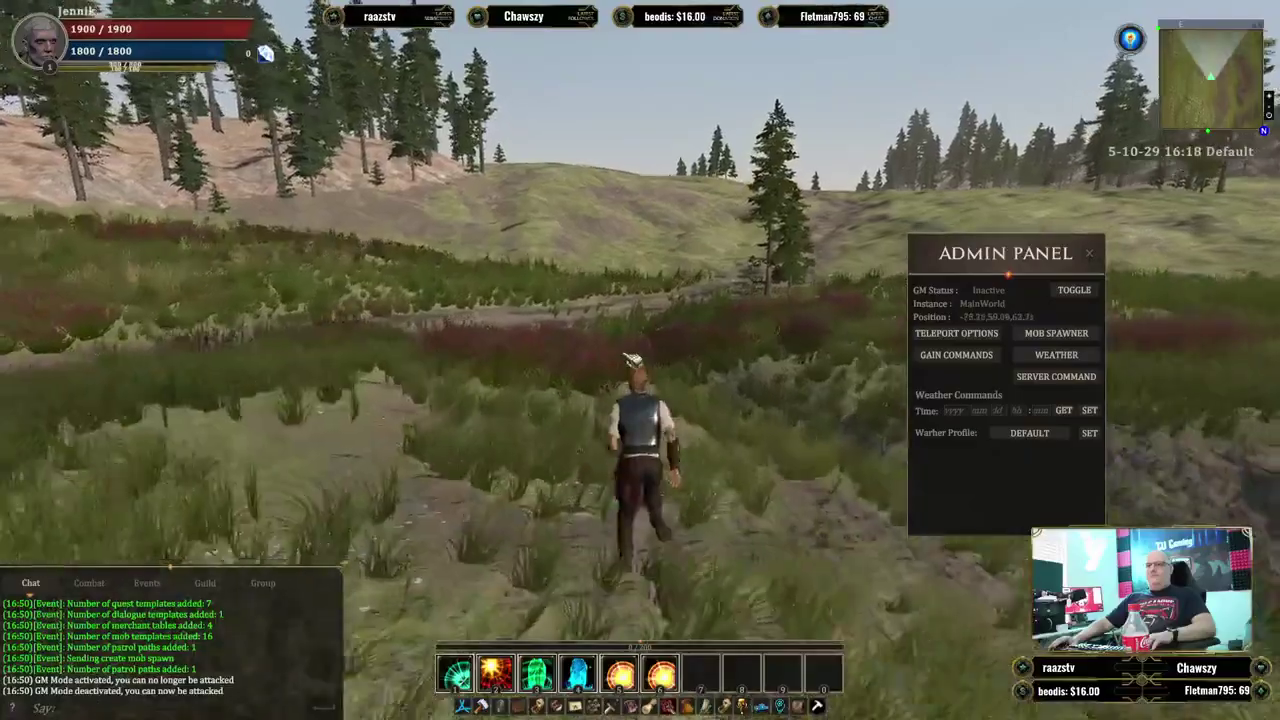
key(w)
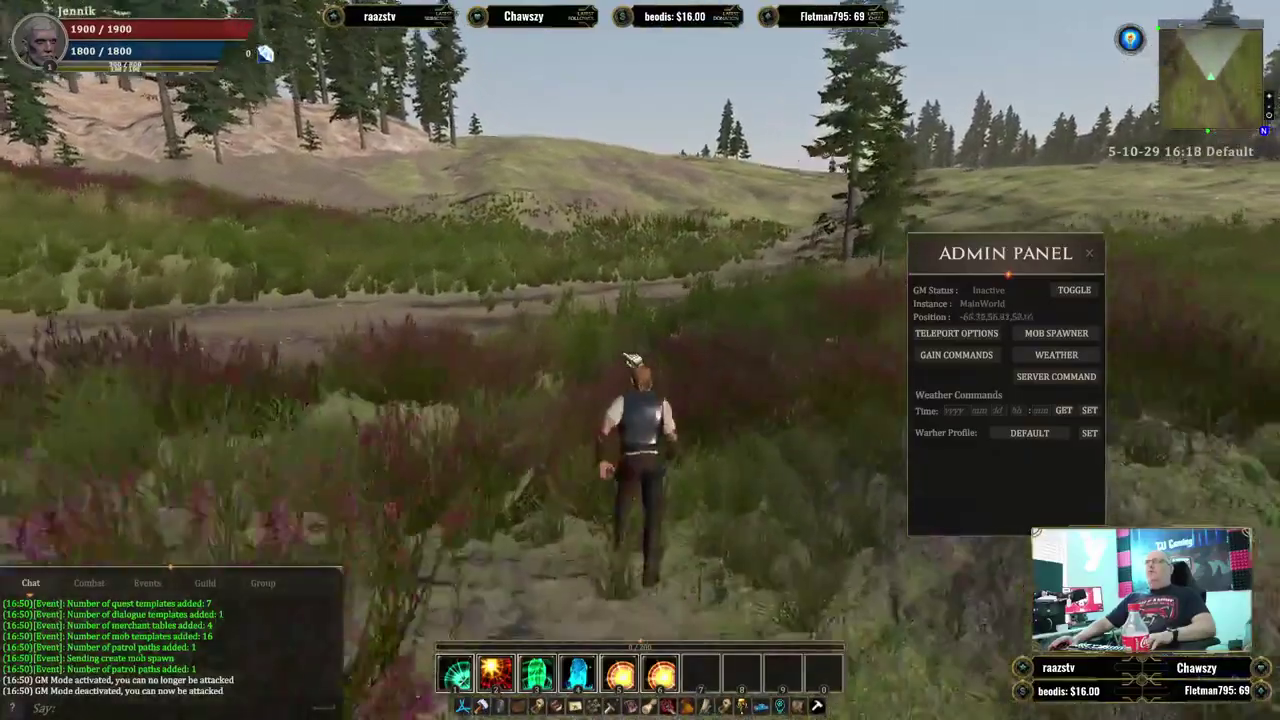
key(w)
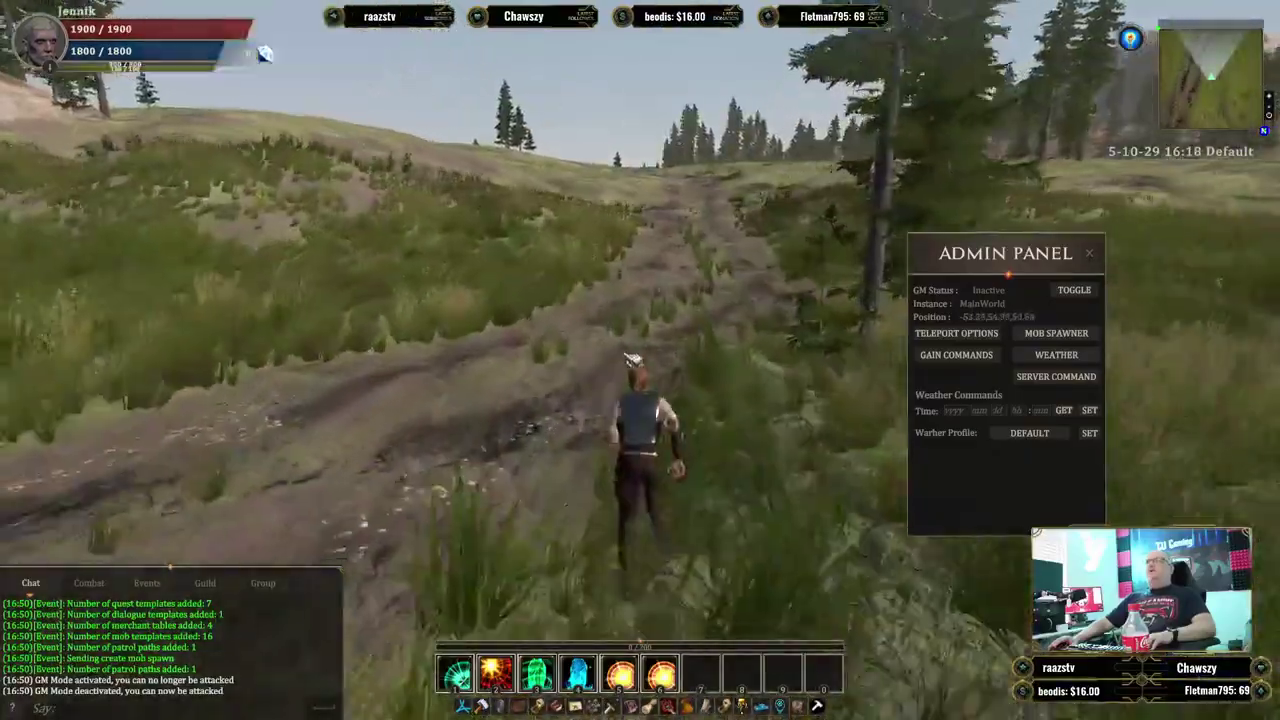
key(w)
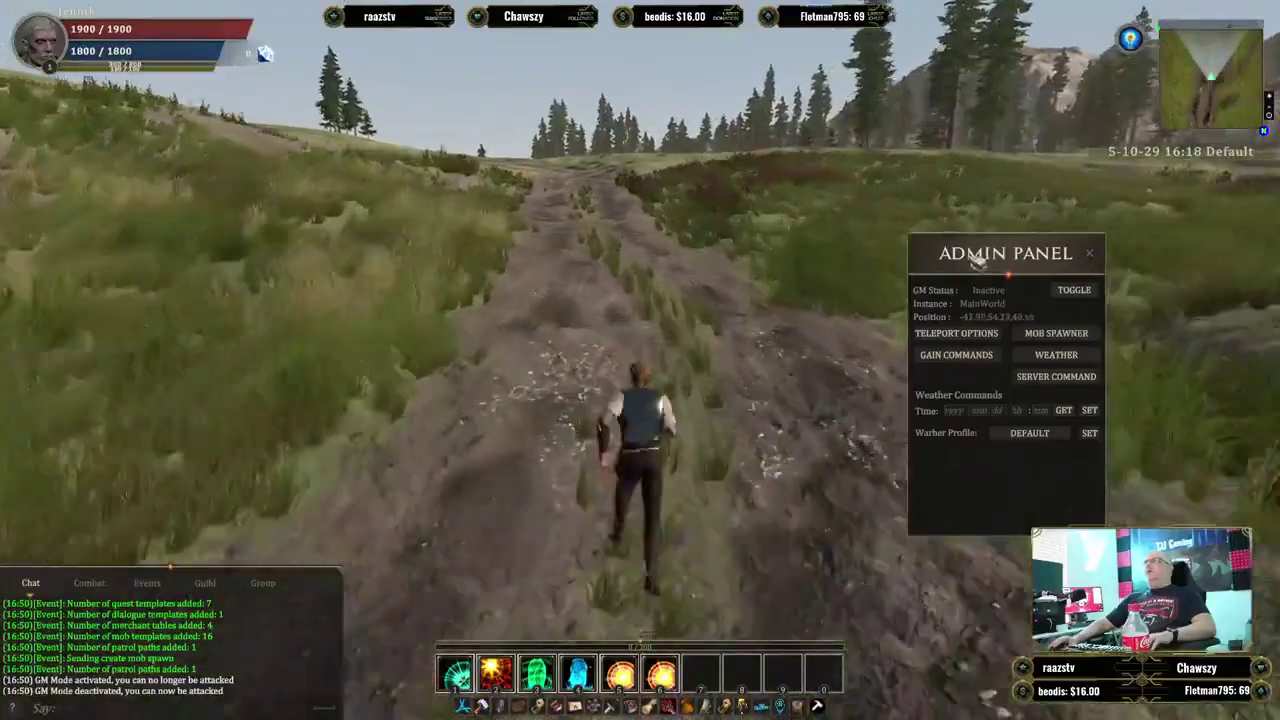
key(w)
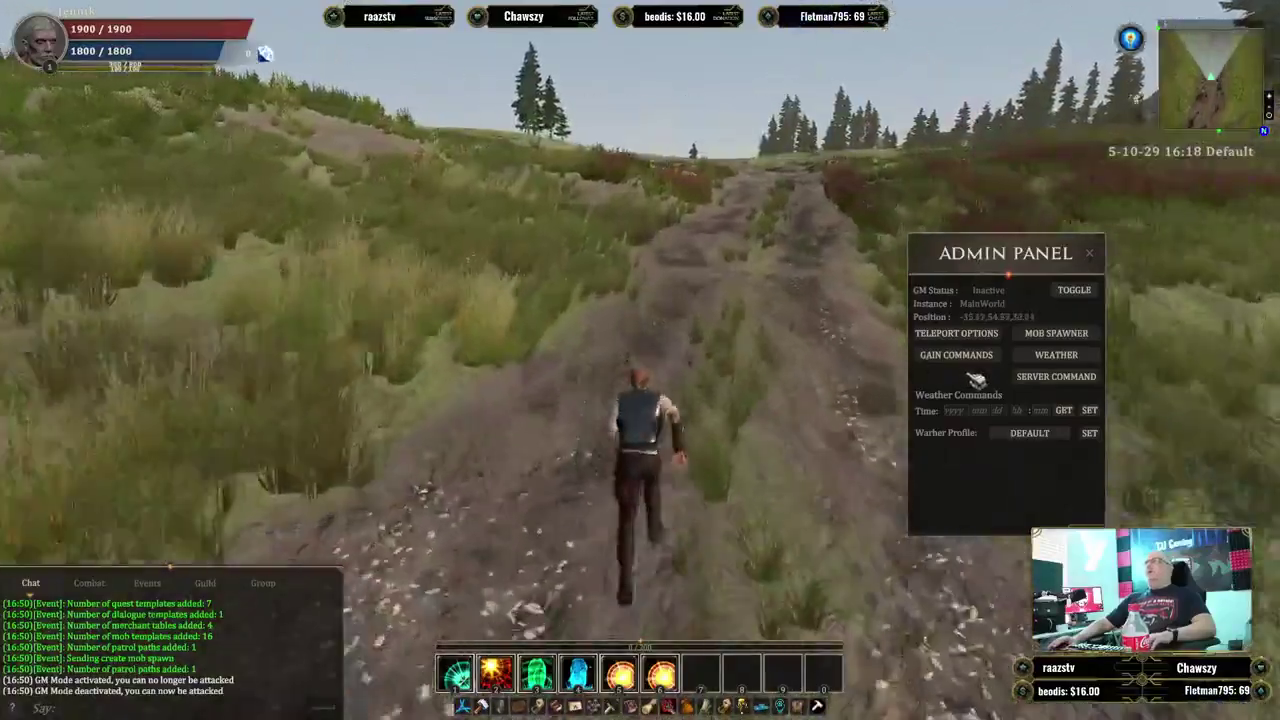
key(w)
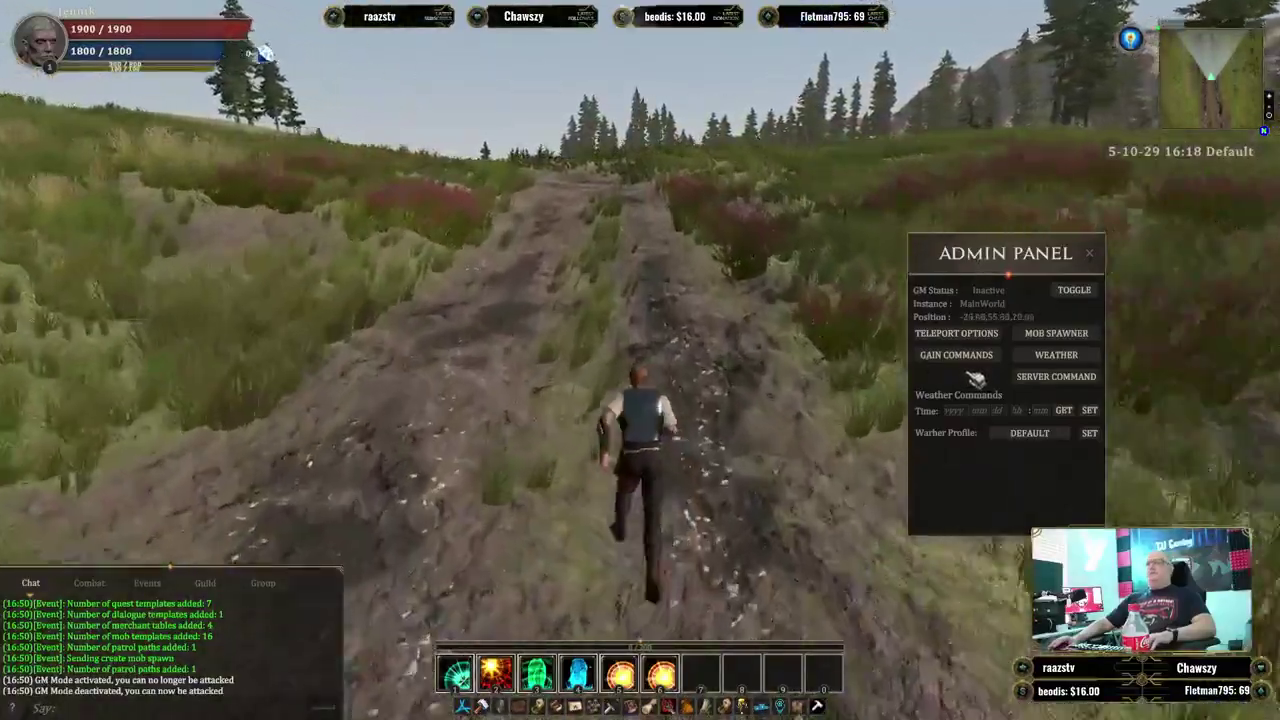
key(w)
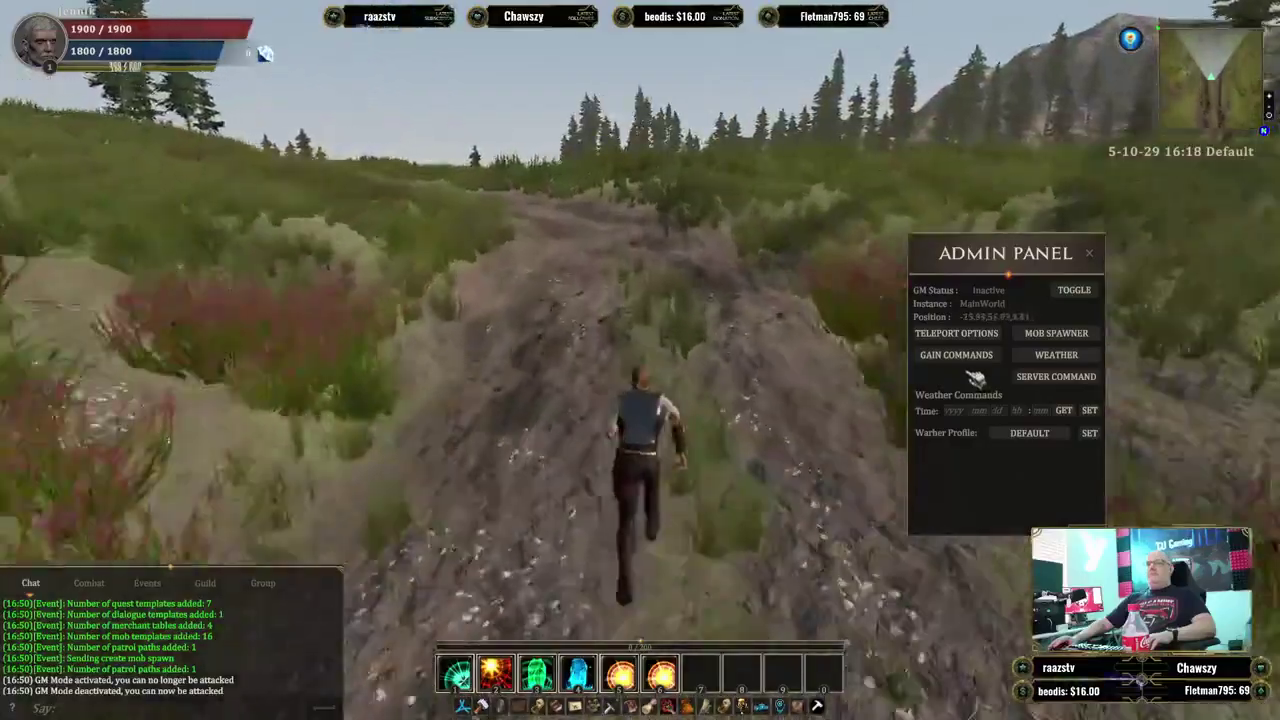
key(w)
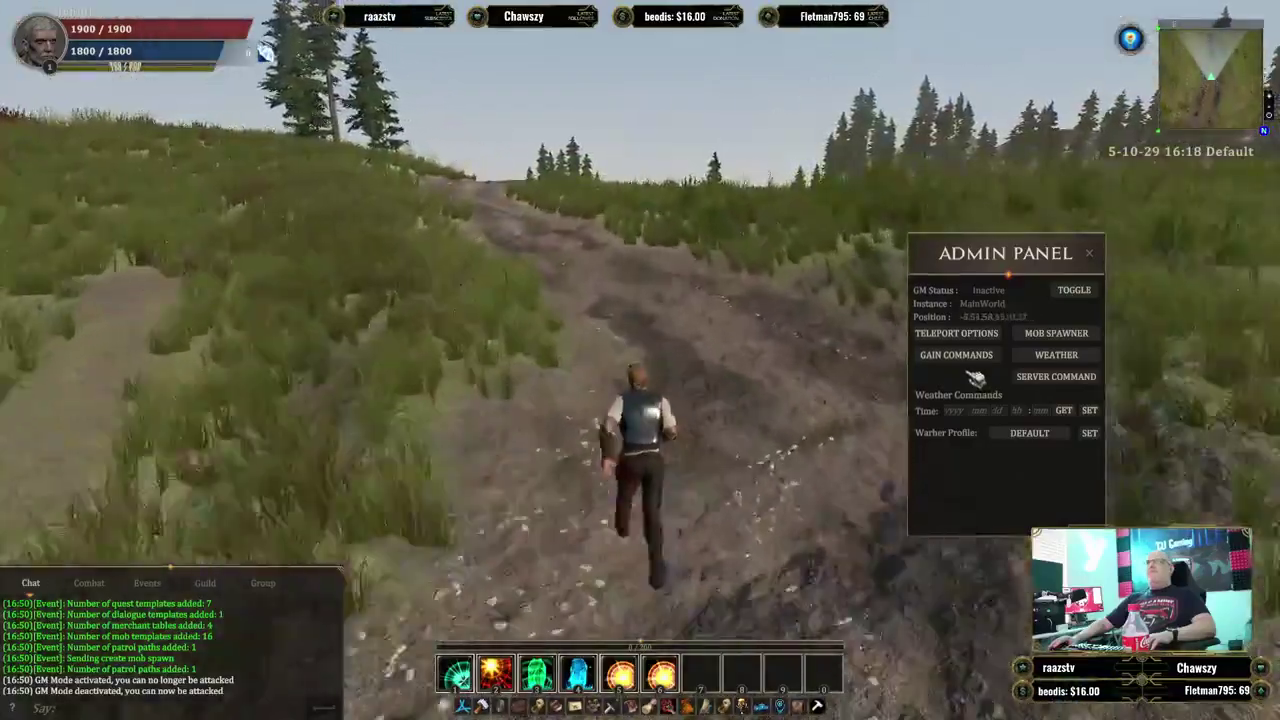
key(w)
key(Escape)
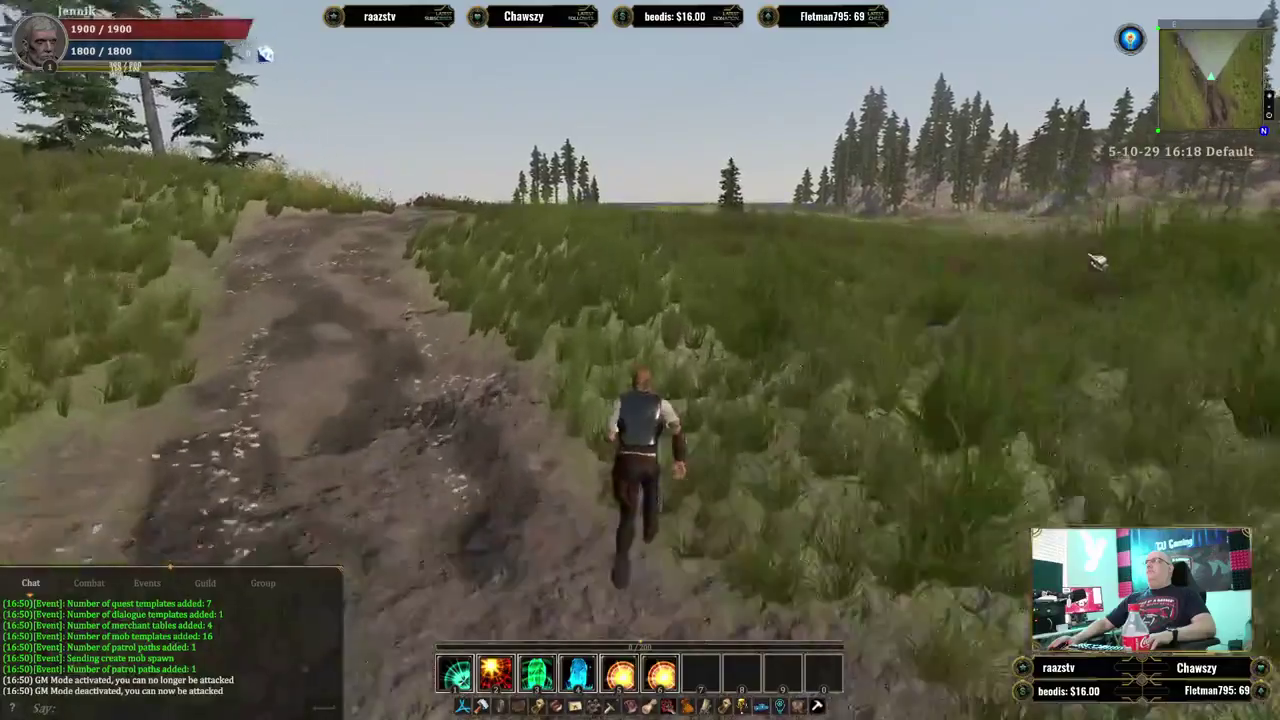
Keep running along the dirt path and over the grassy hill toward the portal.
key(w)
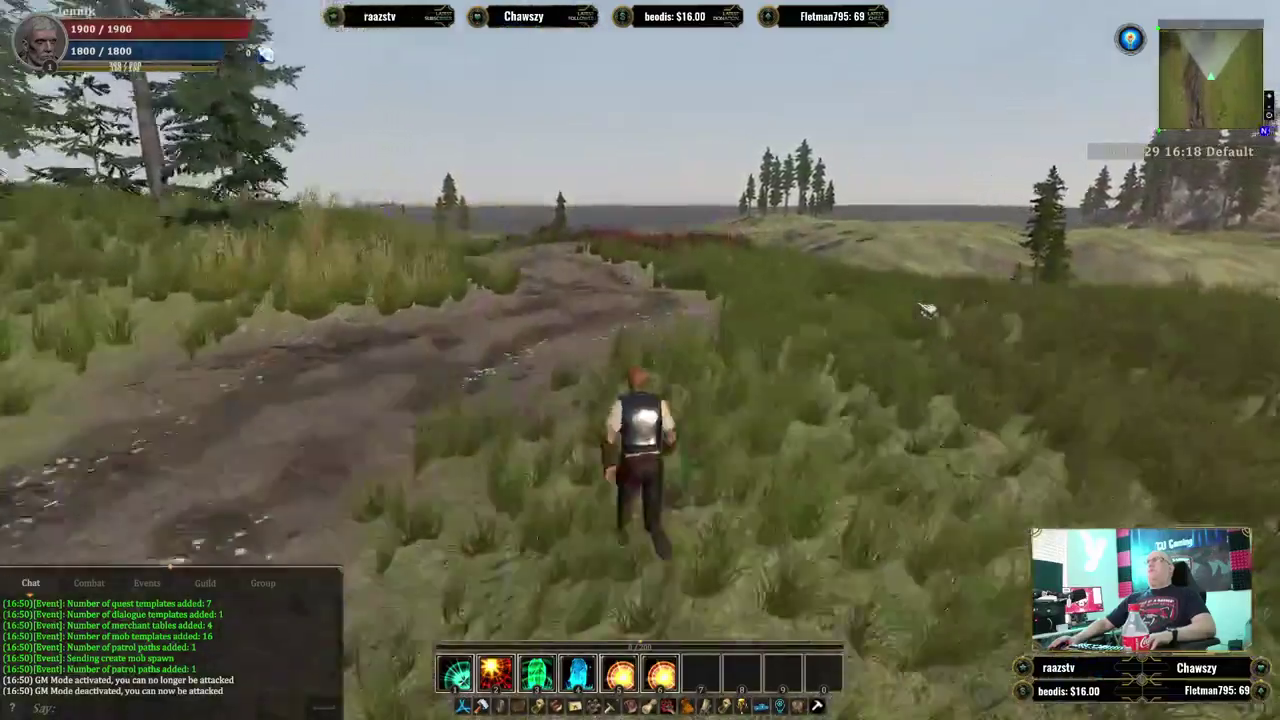
key(w)
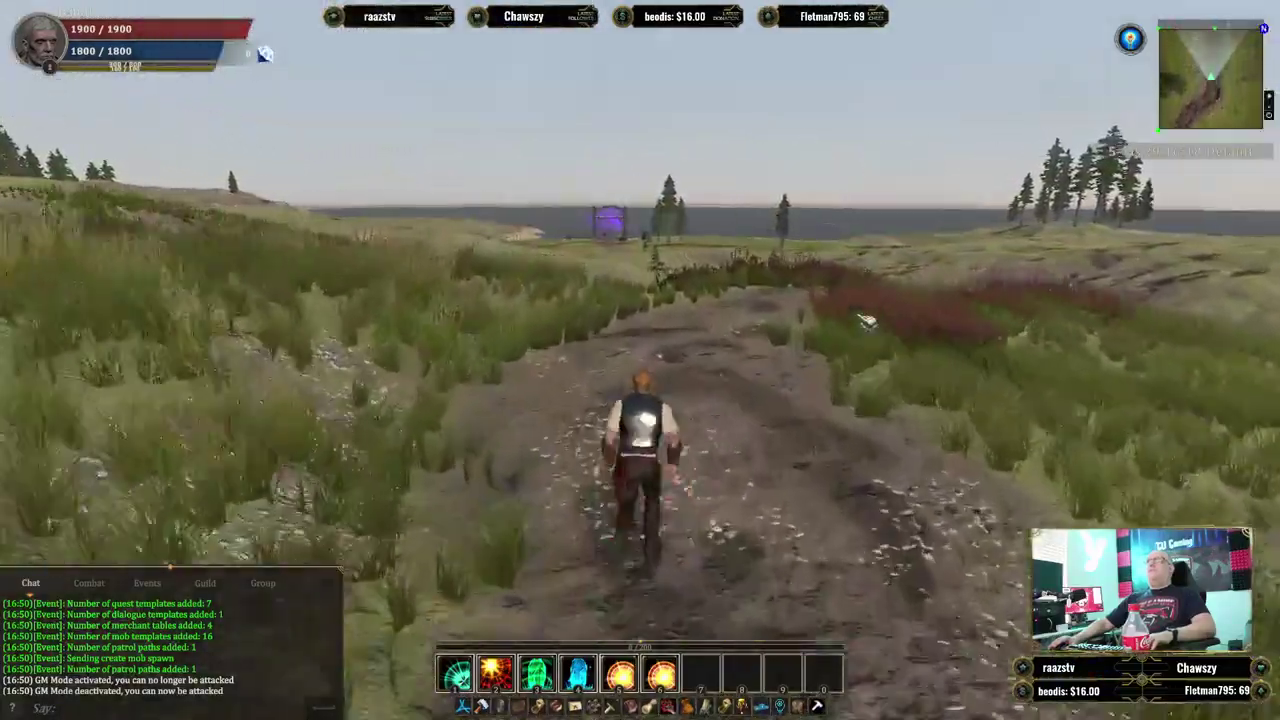
key(w)
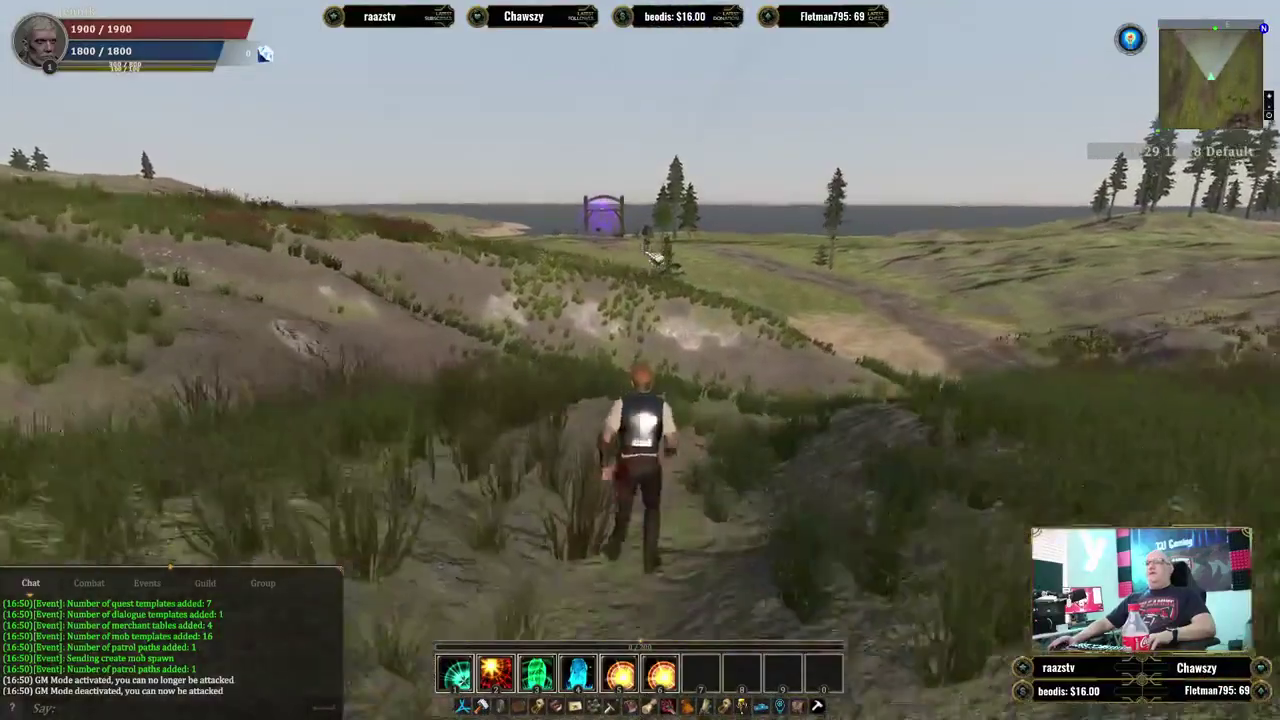
key(w)
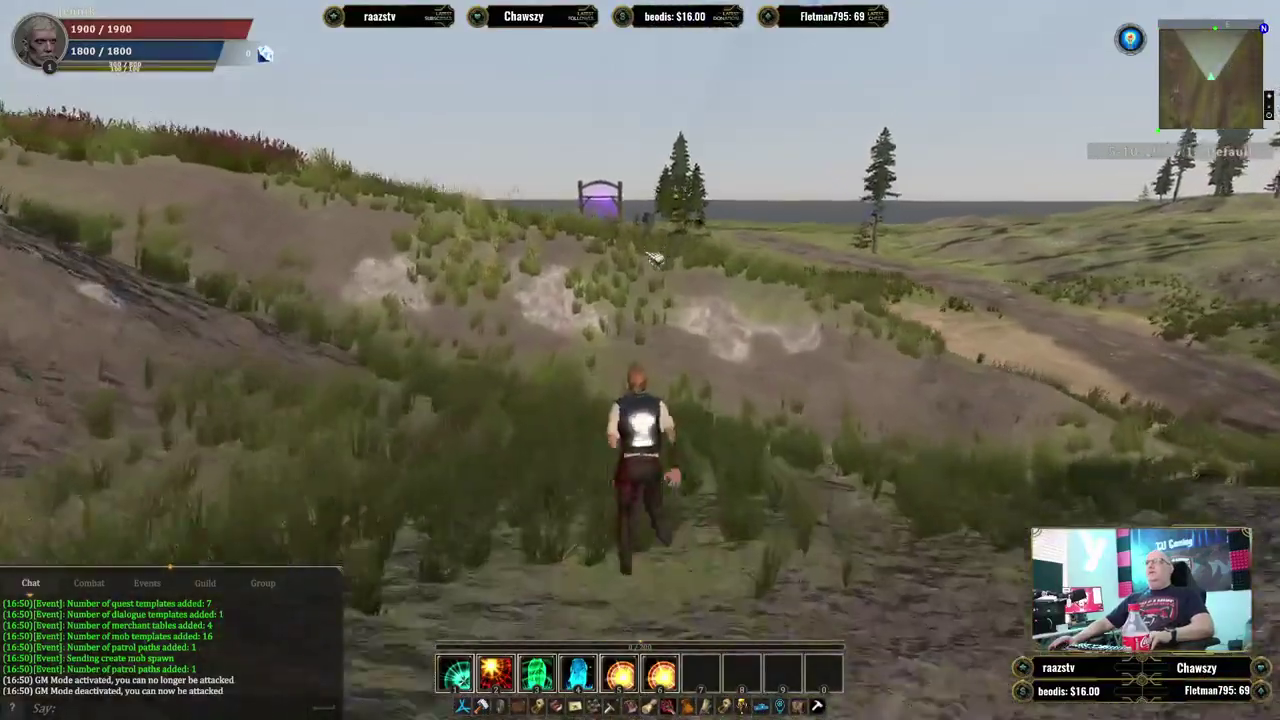
key(w)
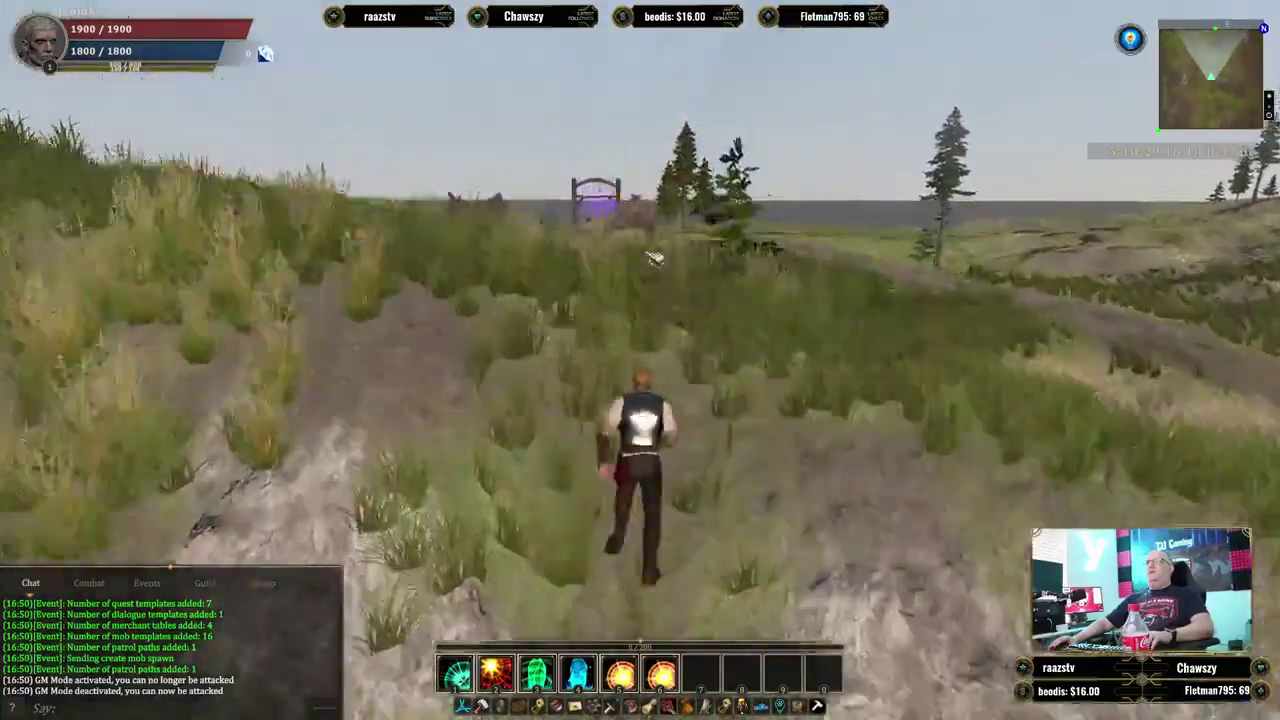
key(w)
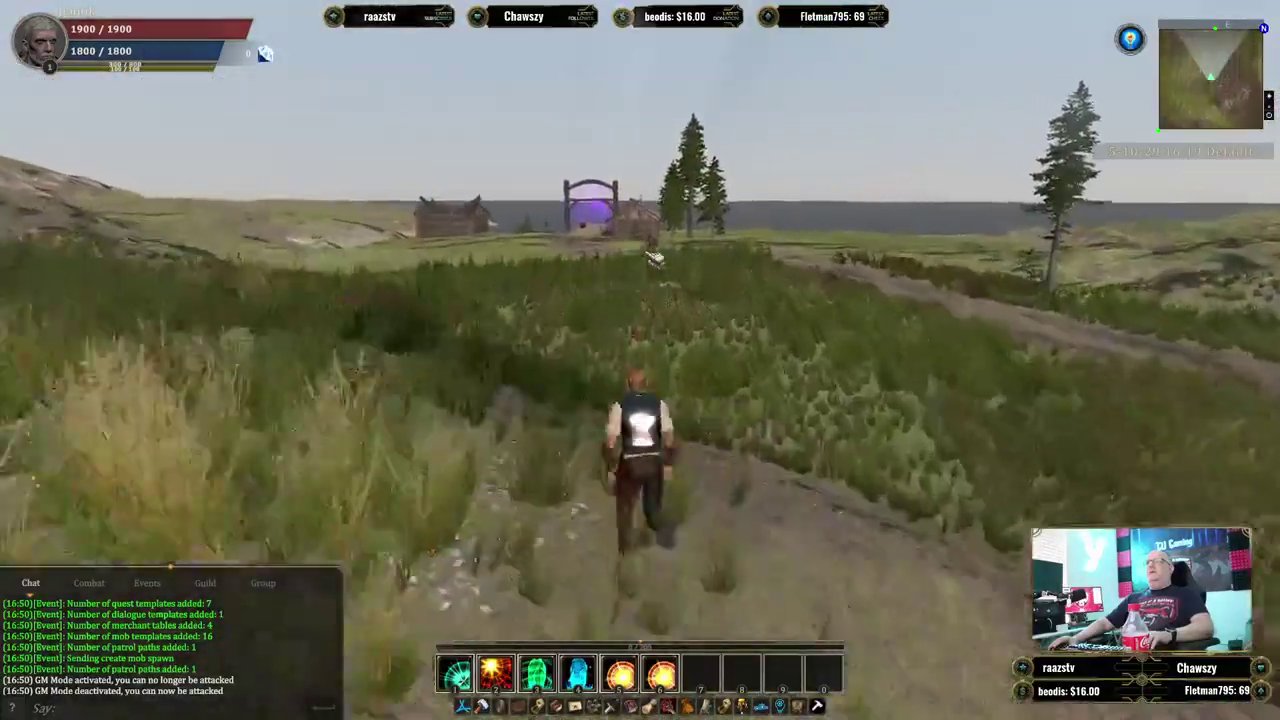
key(space)
key(w)
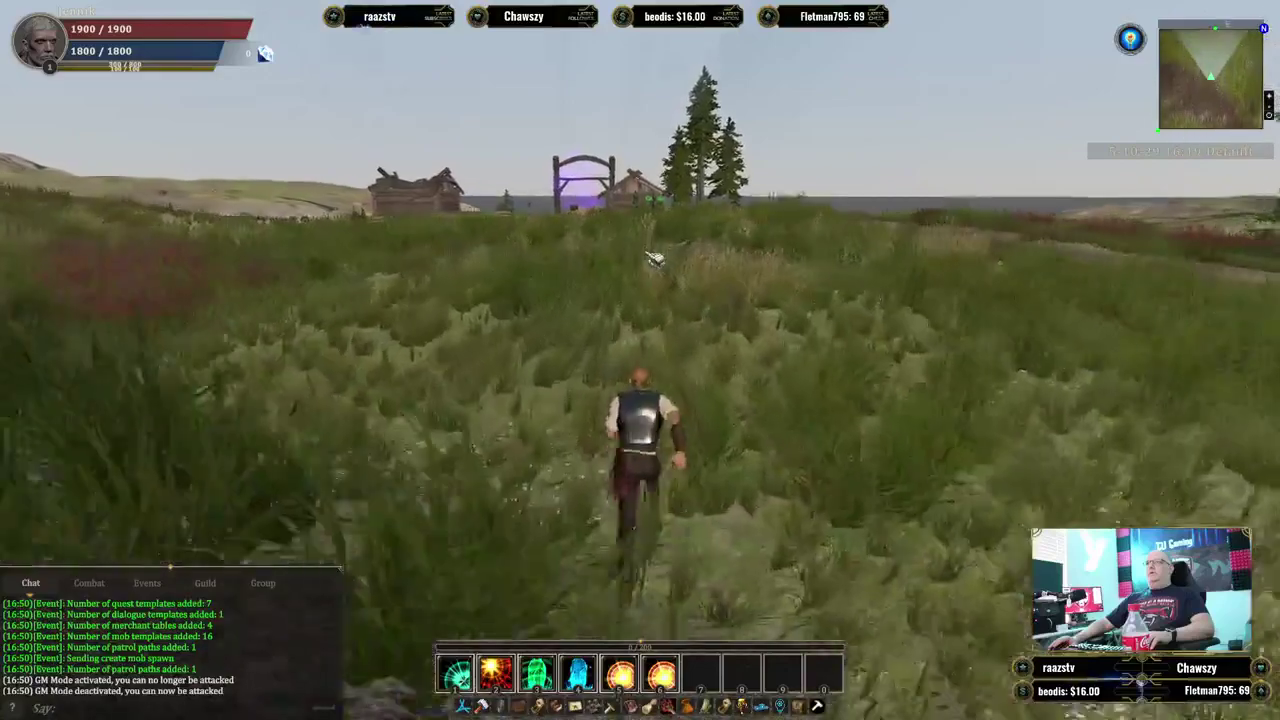
key(w)
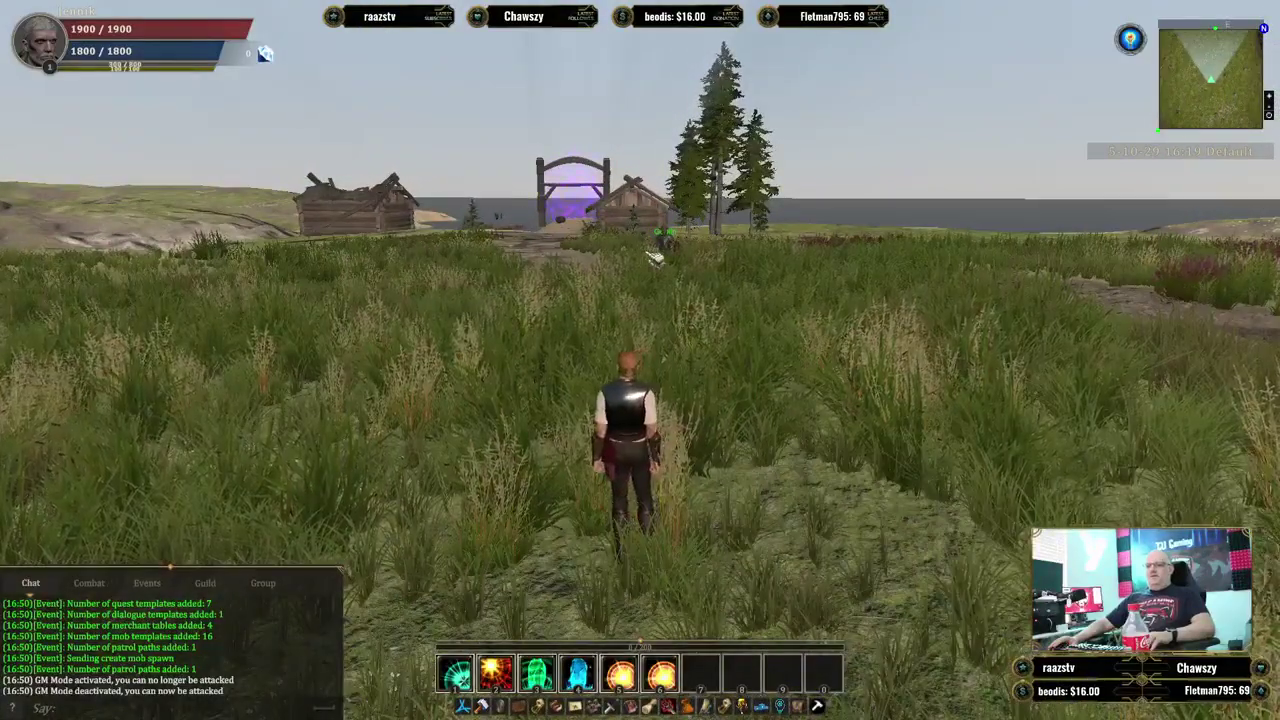
key(w)
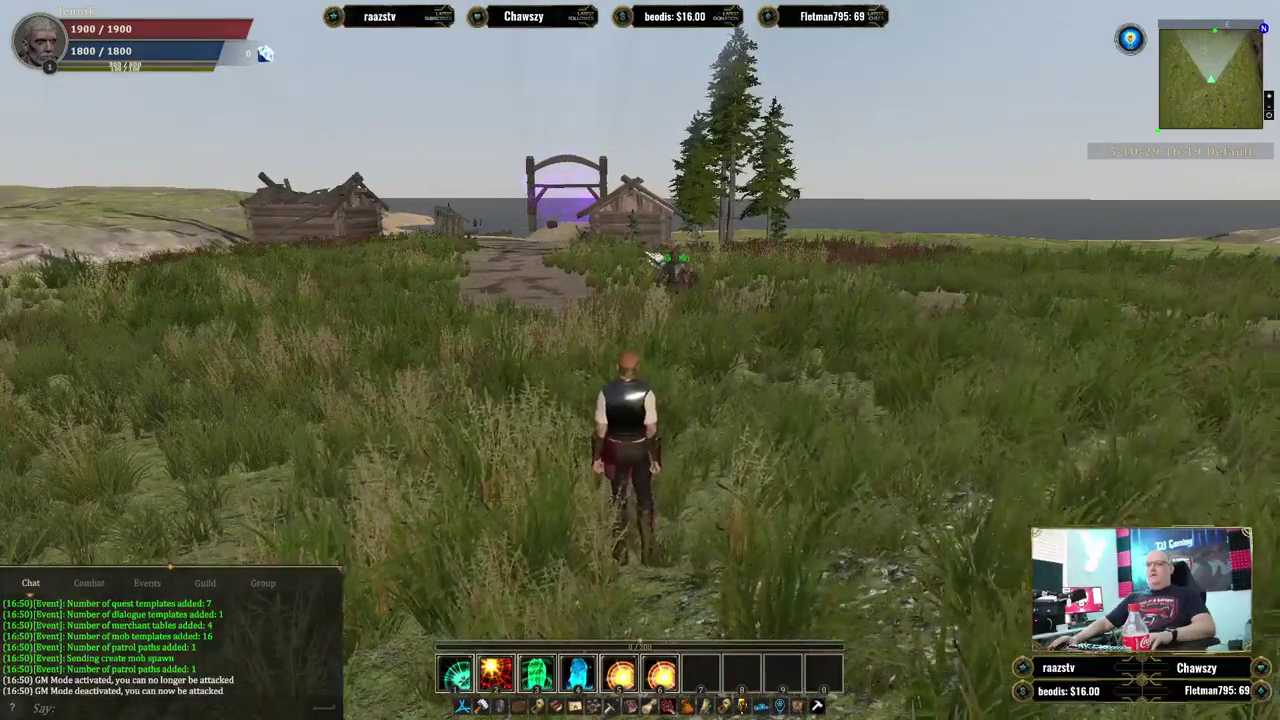
key(w)
Target the armoured Goblin before the village gate, then open the game menu.
key(Tab)
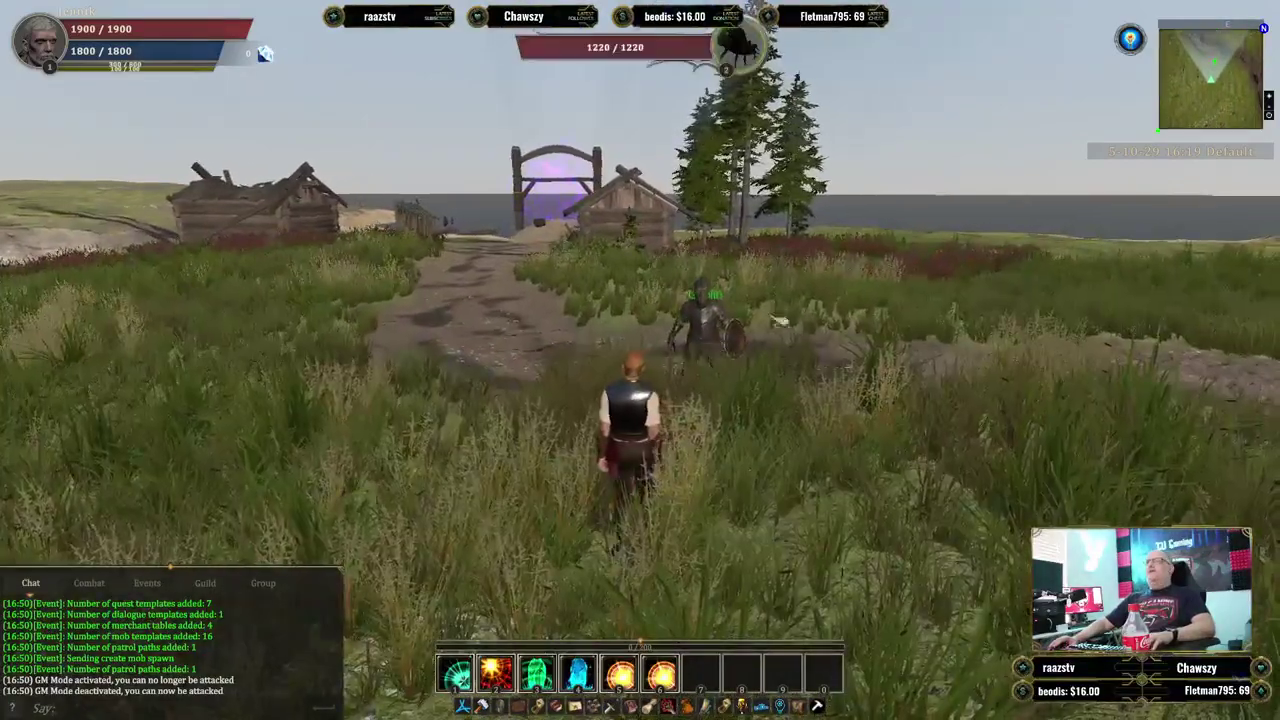
key(Escape)
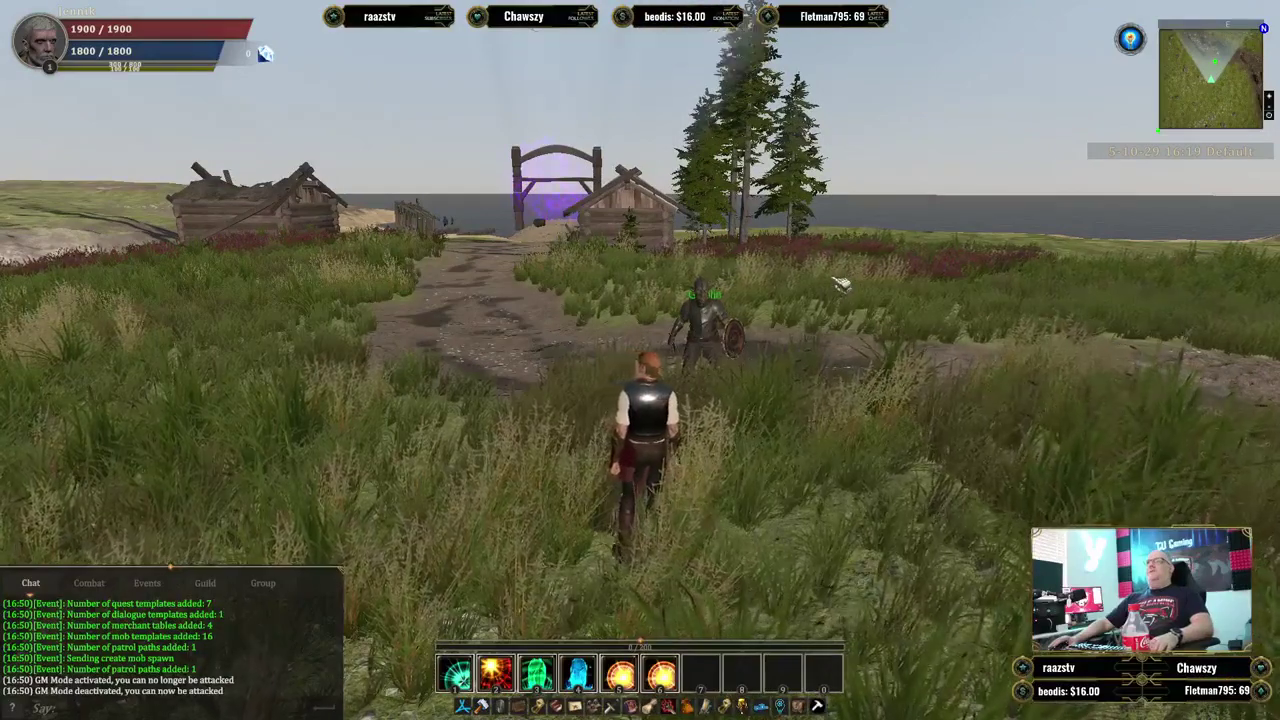
key(Escape)
Log out of Jennik and enter the world as the level 2 warrior Baldar.
click(176, 317)
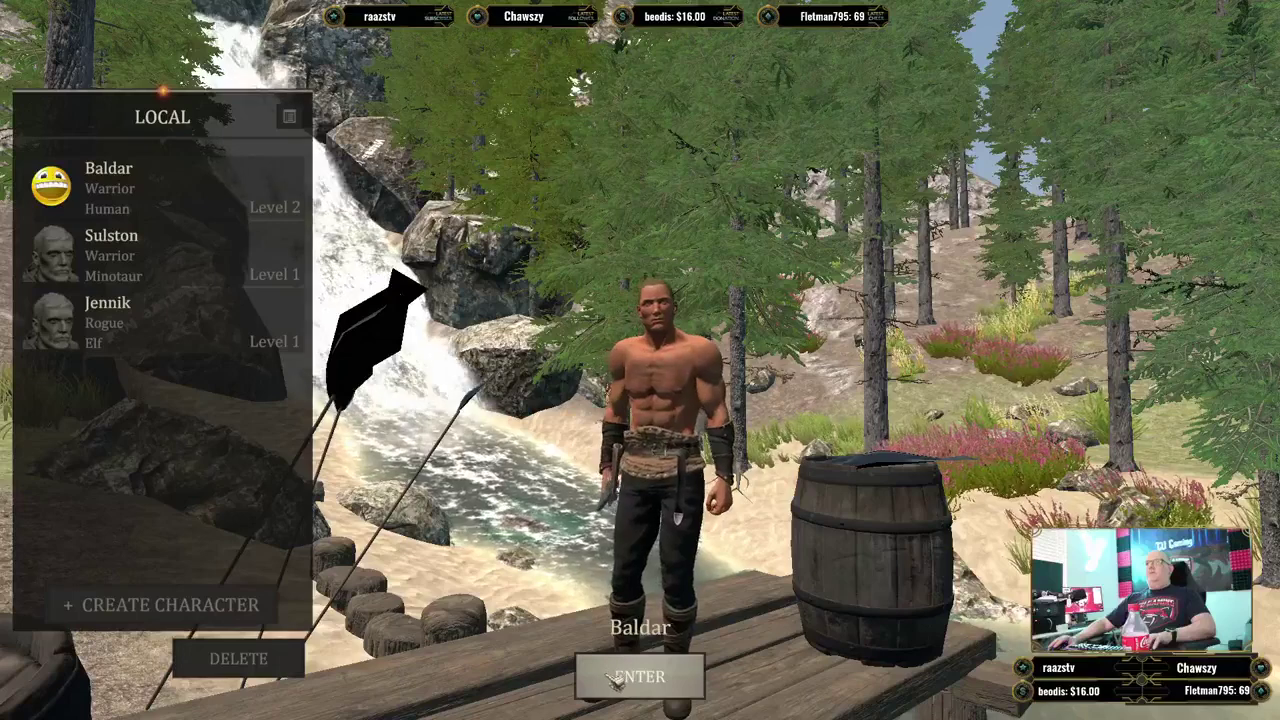
key(Return)
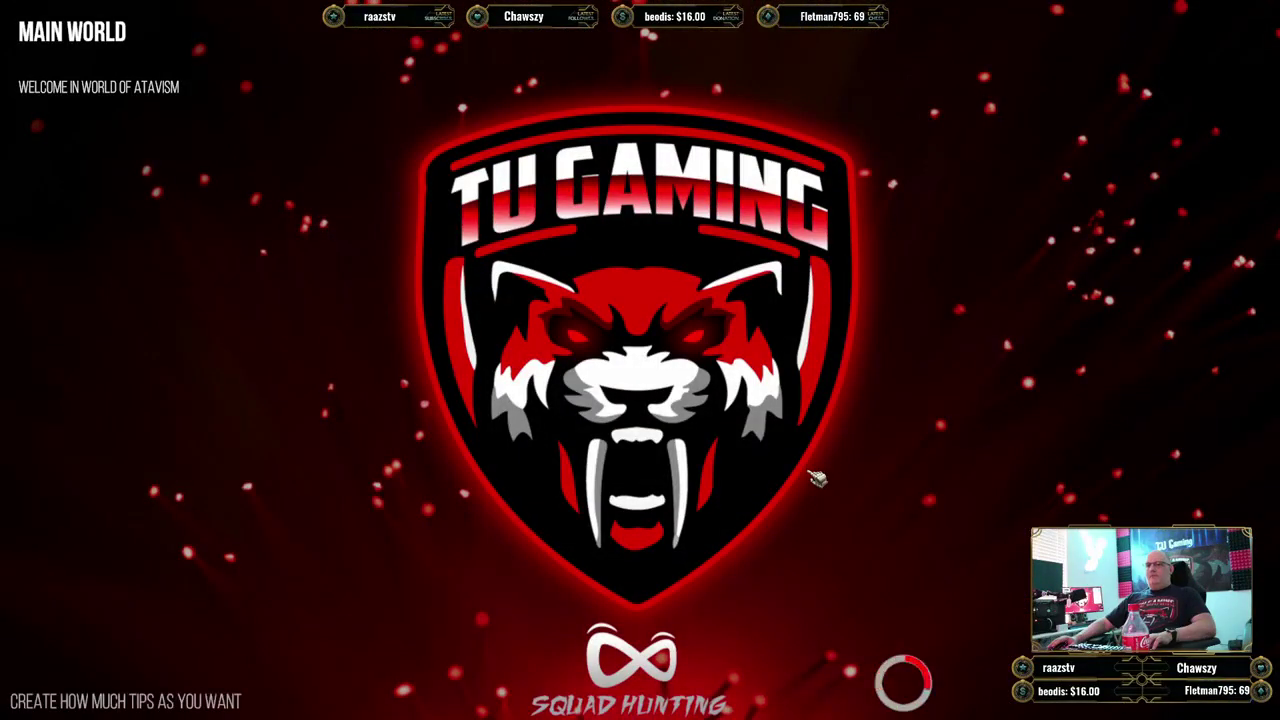
Run down the dirt path, target the Goblin, cast spell 2 at it twice, and loot all.
key(w)
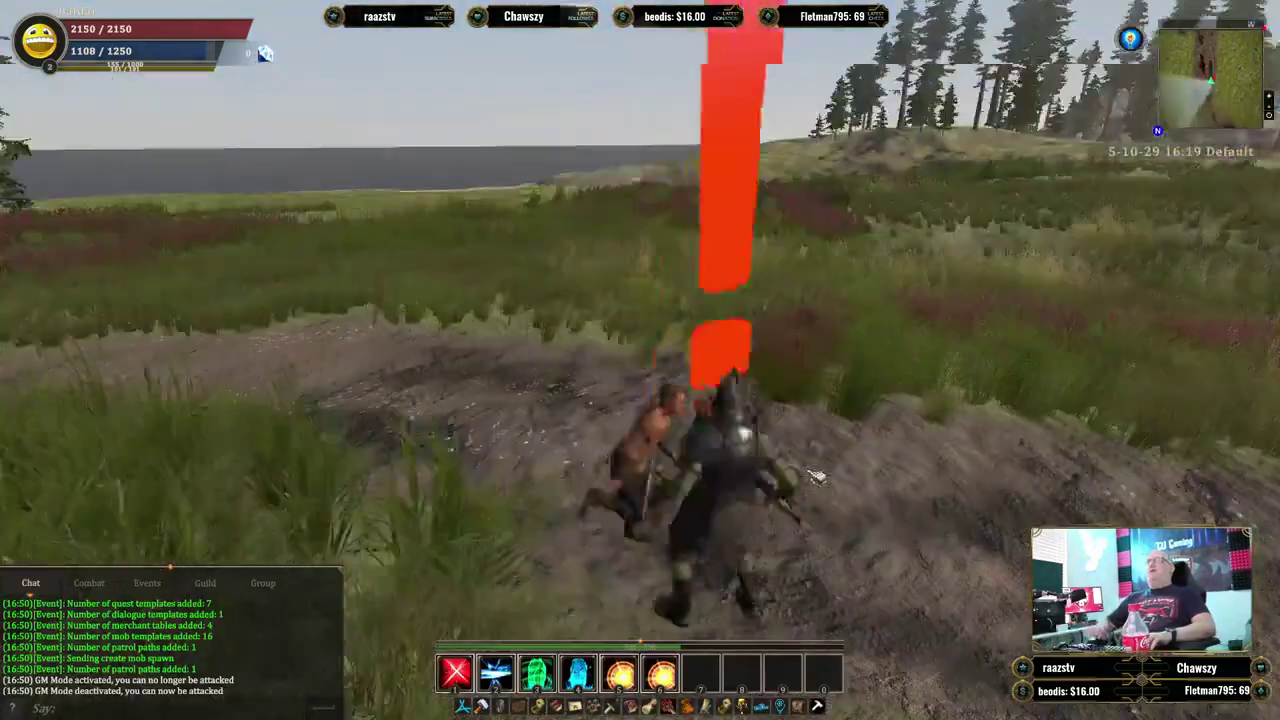
key(a)
key(w)
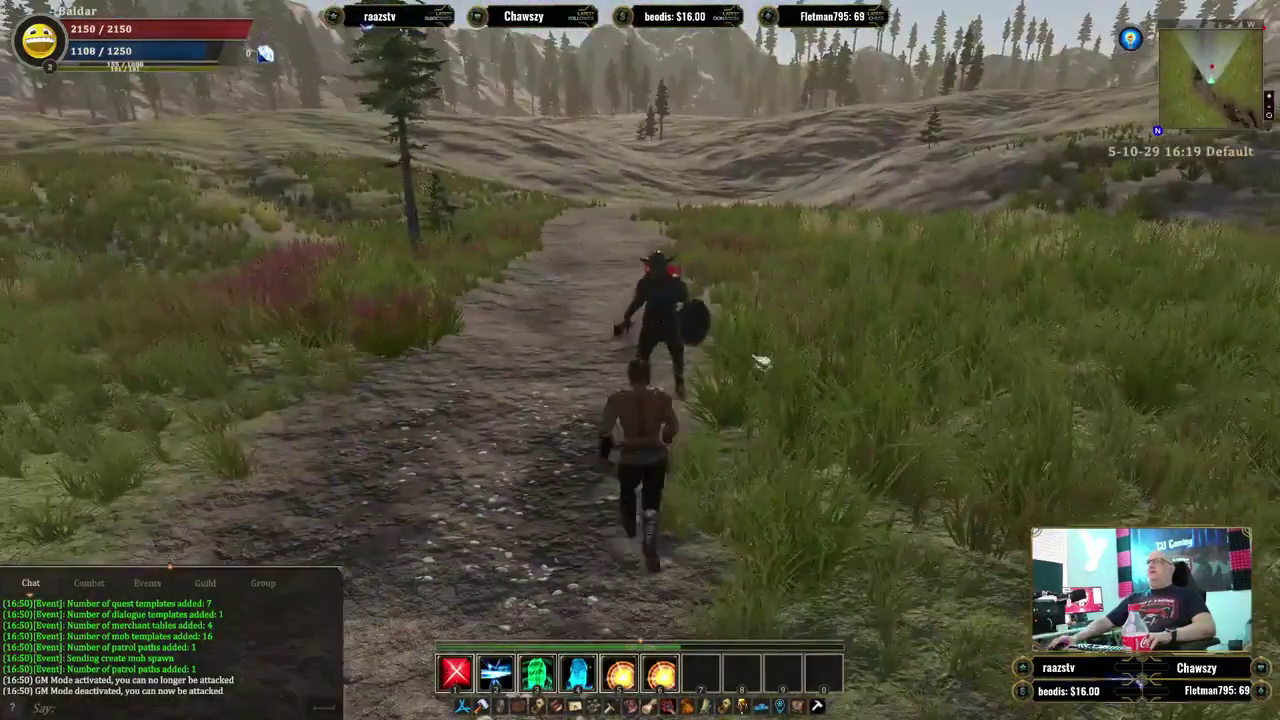
click(674, 362)
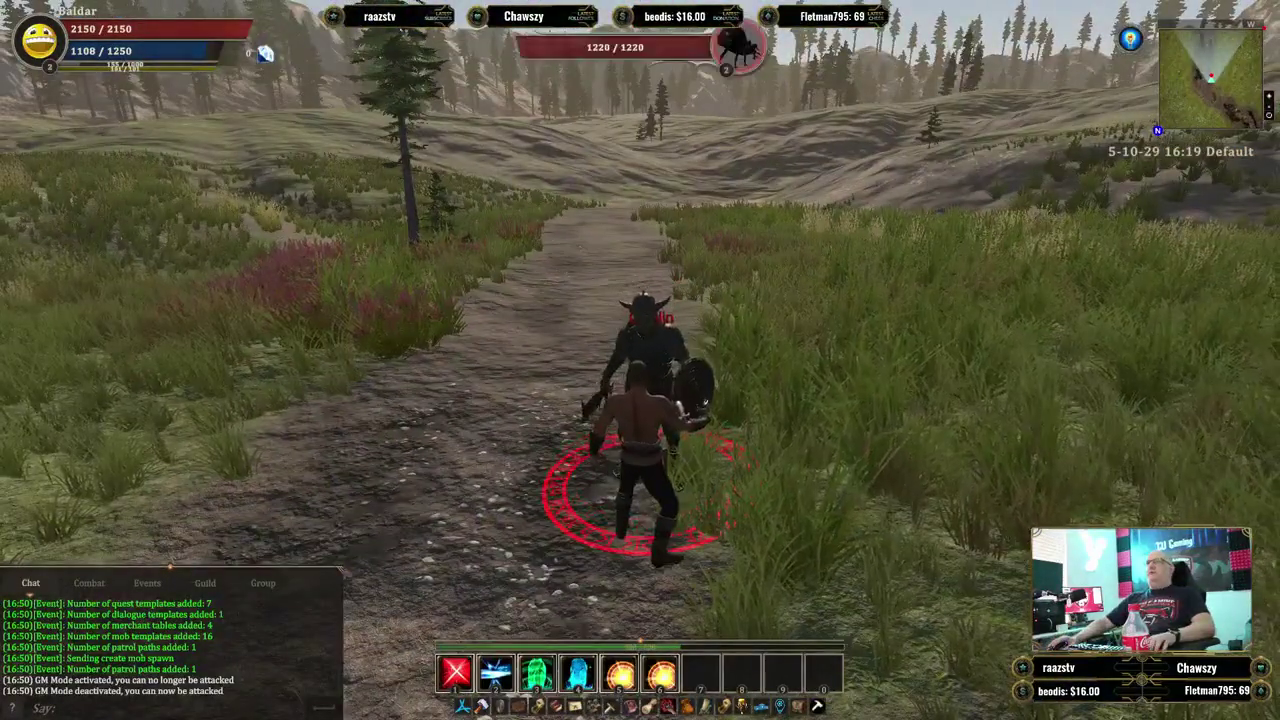
key(2)
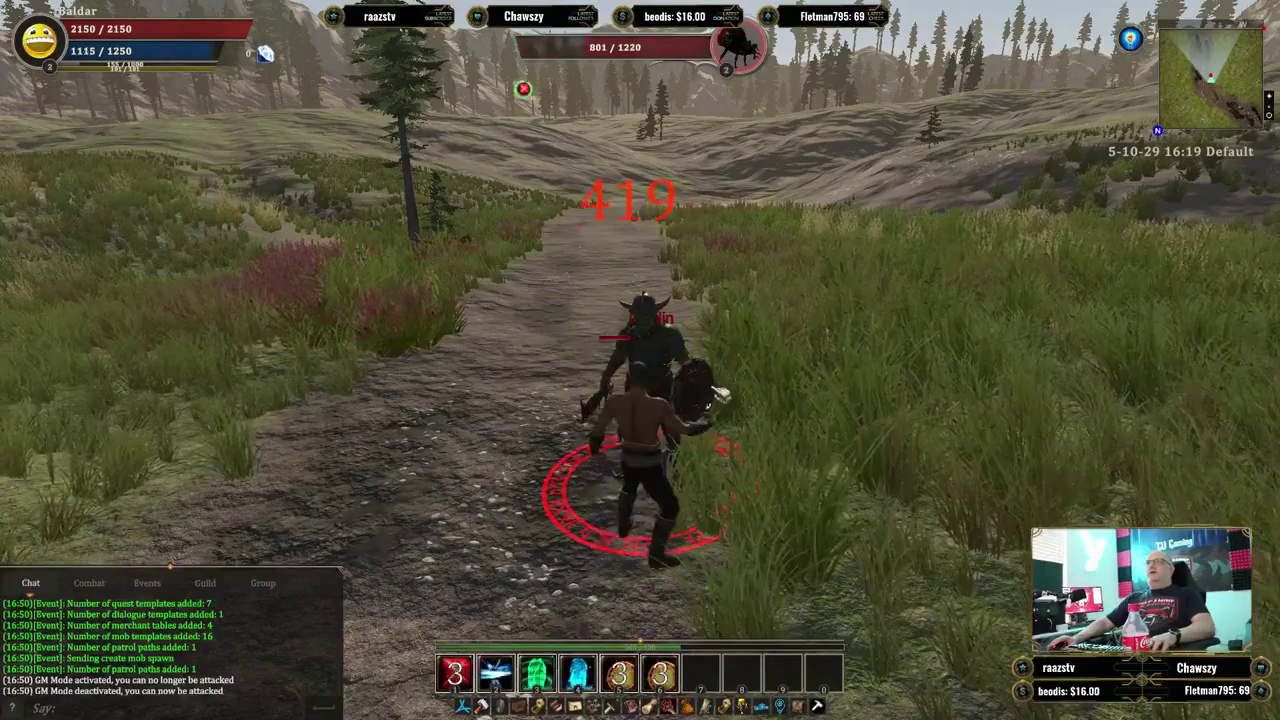
key(2)
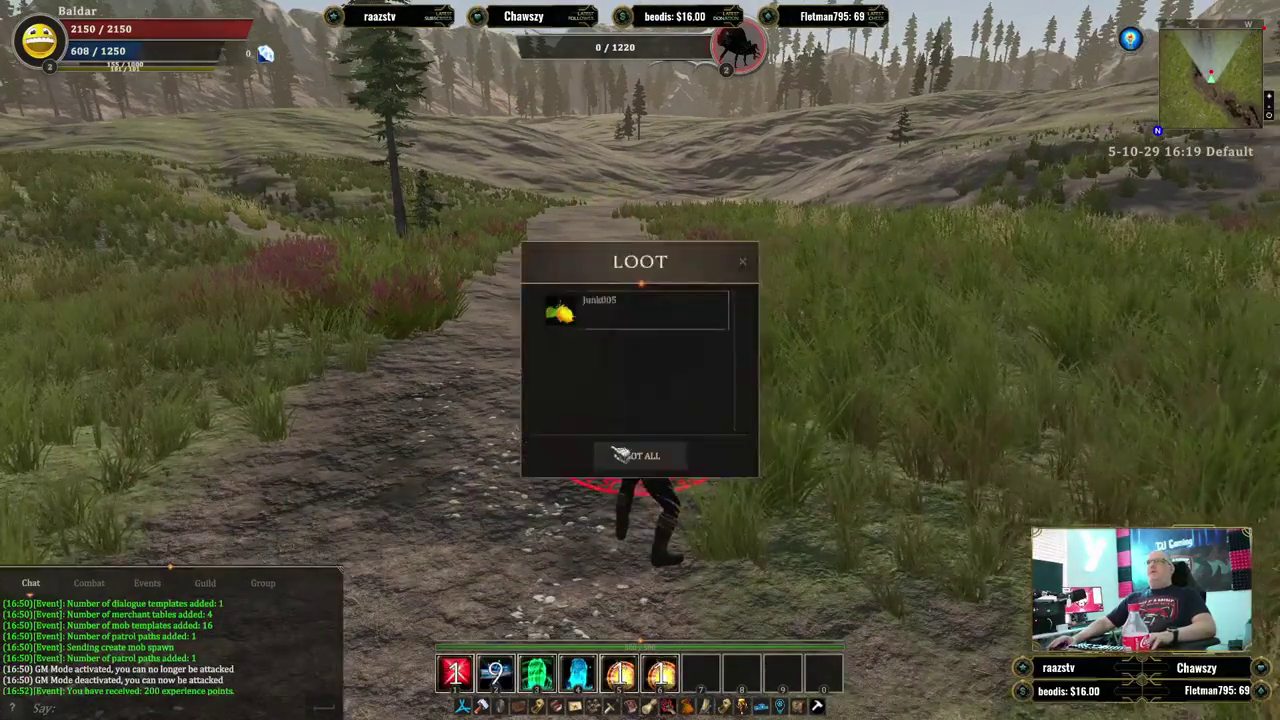
click(639, 456)
key(w)
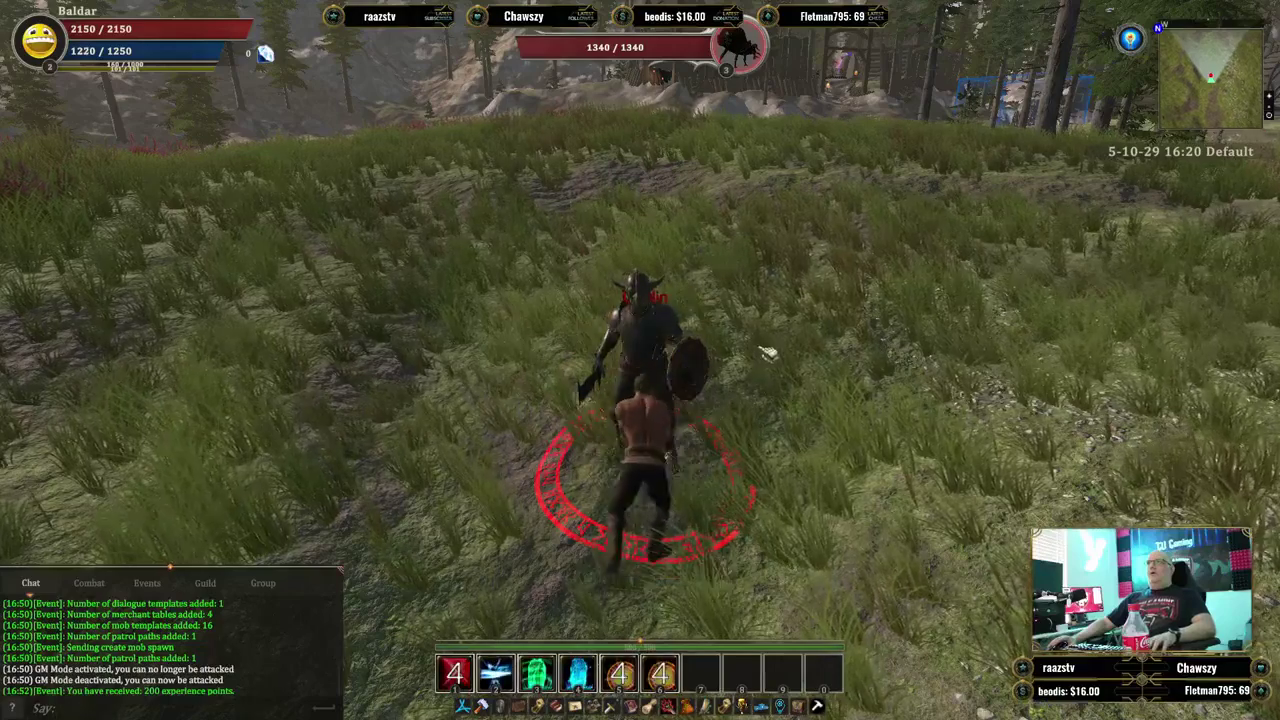
Finish the 1340 HP Goblin with spell 2 and open its loot of Junk005 and Junk007.
key(2)
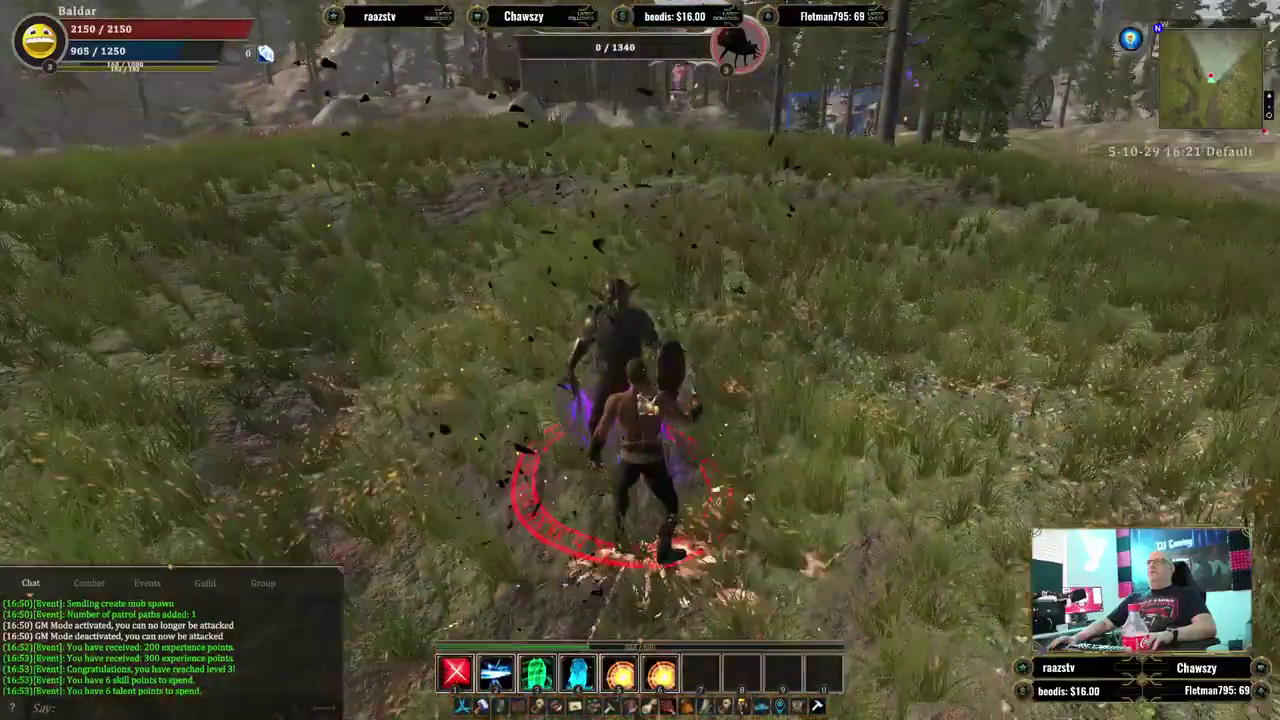
right_click(630, 428)
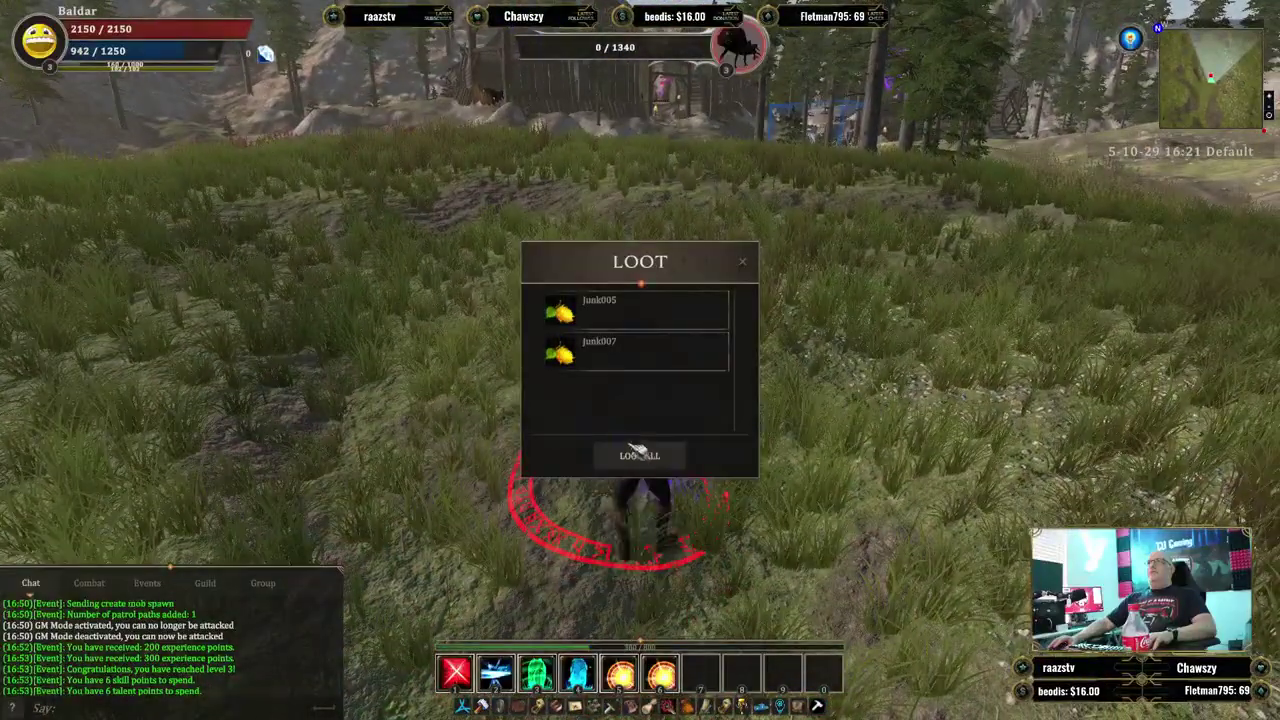
Take Junk005 and Junk007, then run through the grass up the path toward the log cabin.
click(640, 456)
key(w)
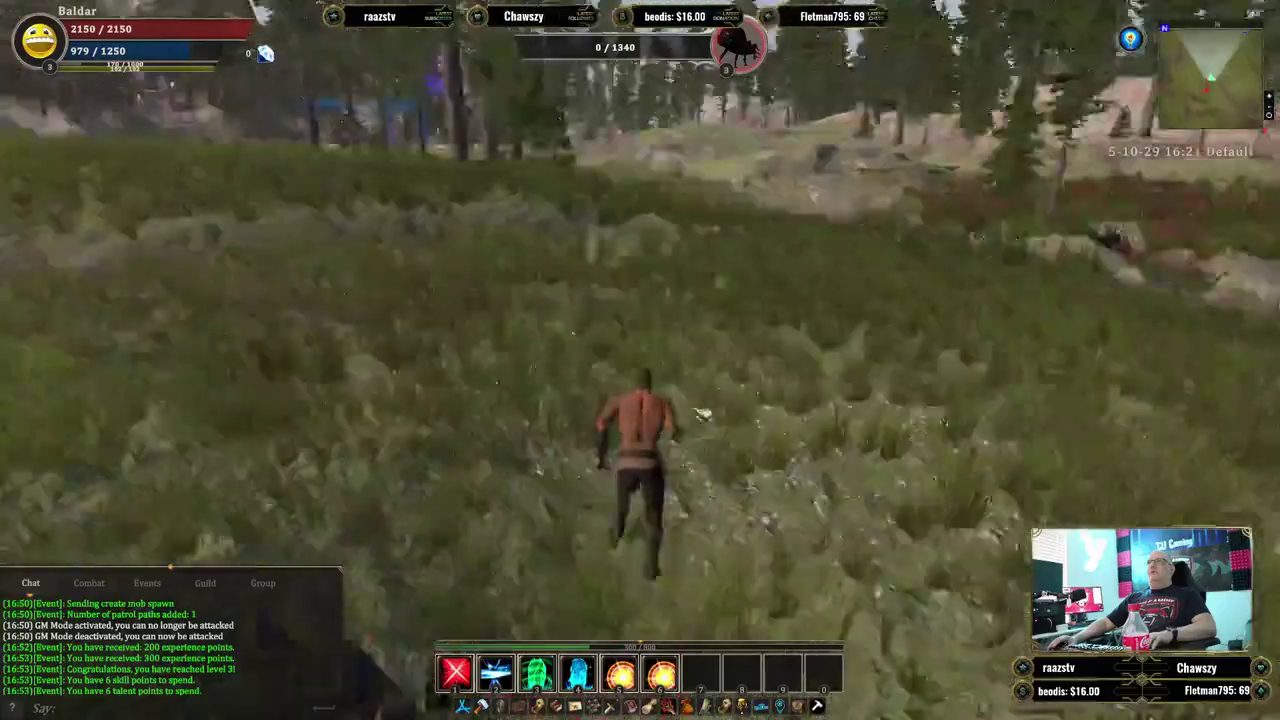
key(w)
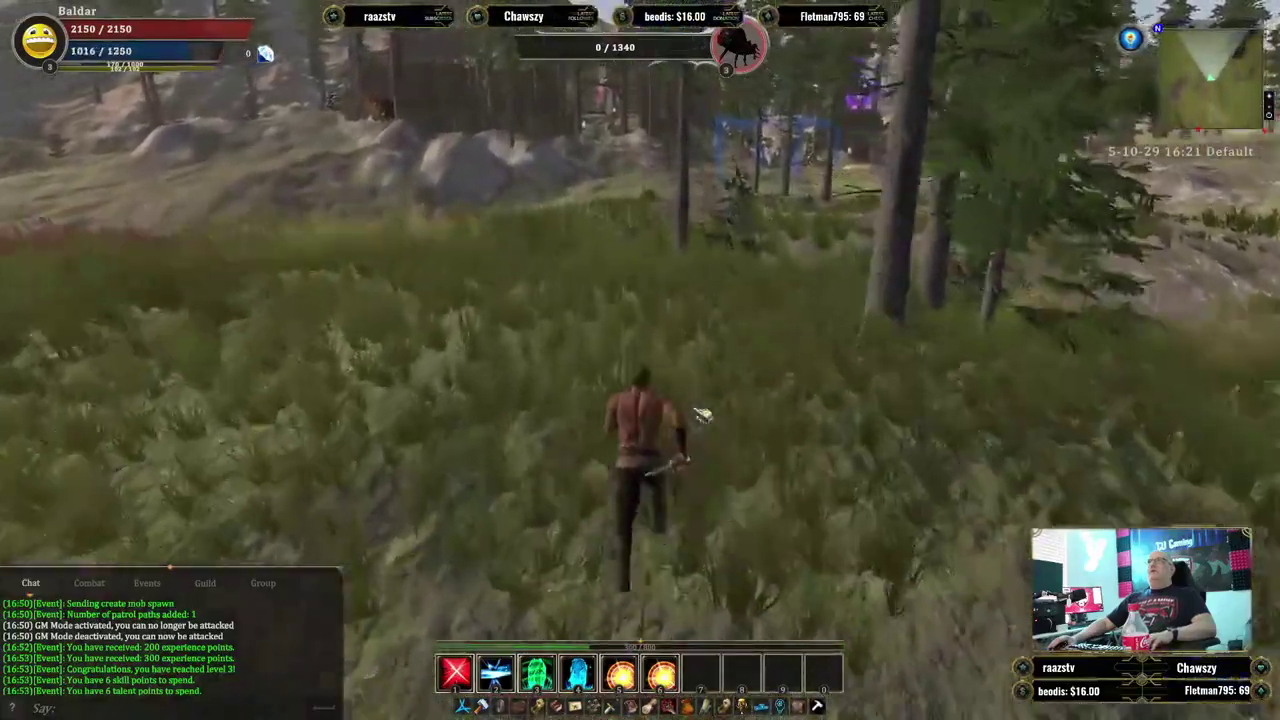
key(w)
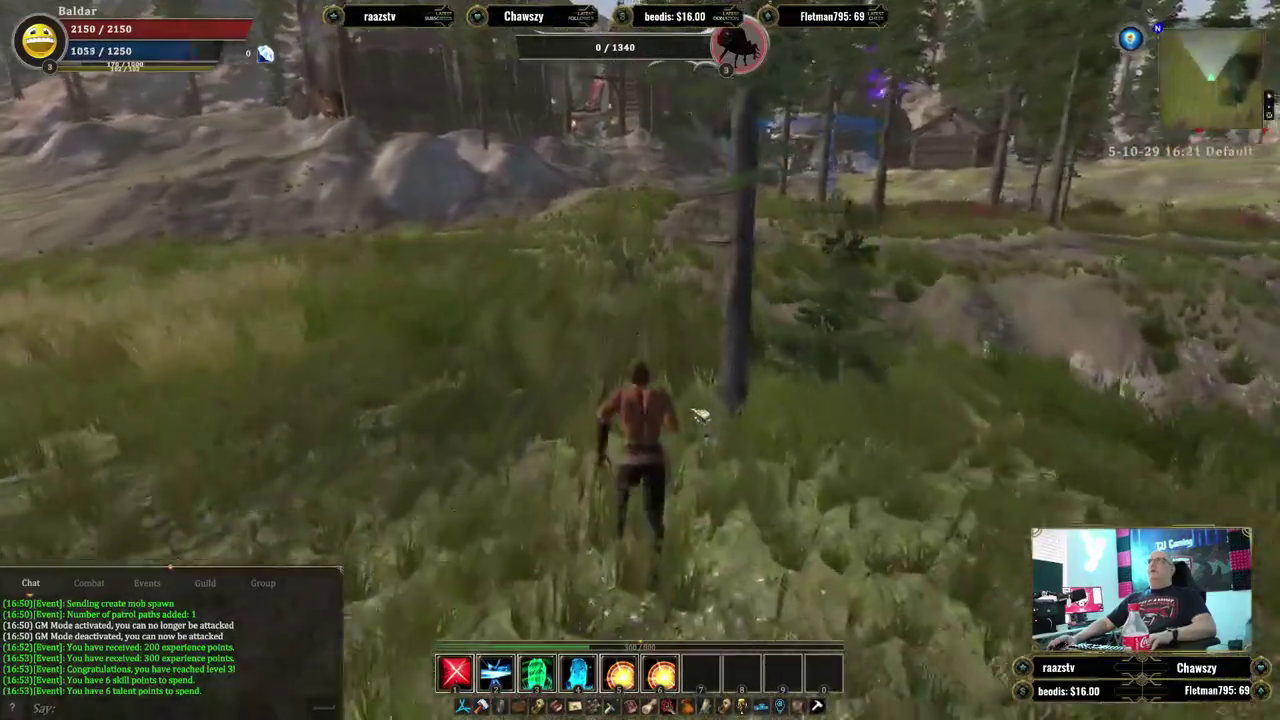
key(w)
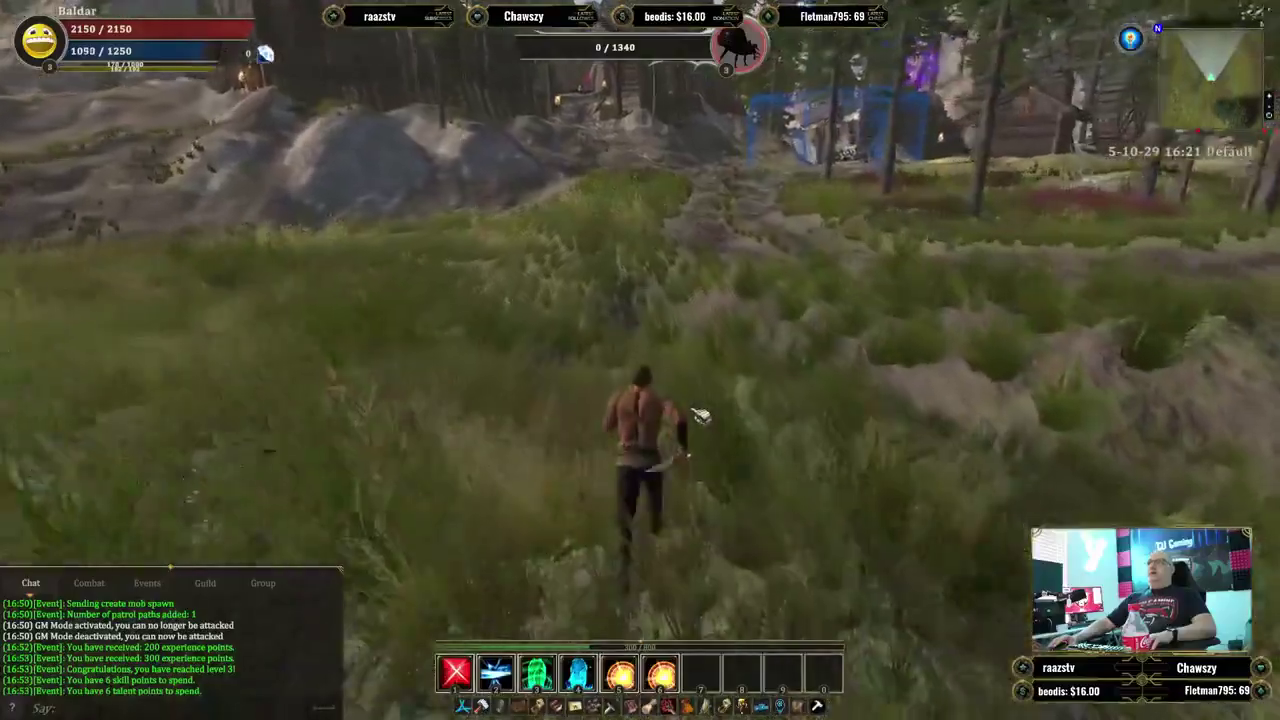
key(w)
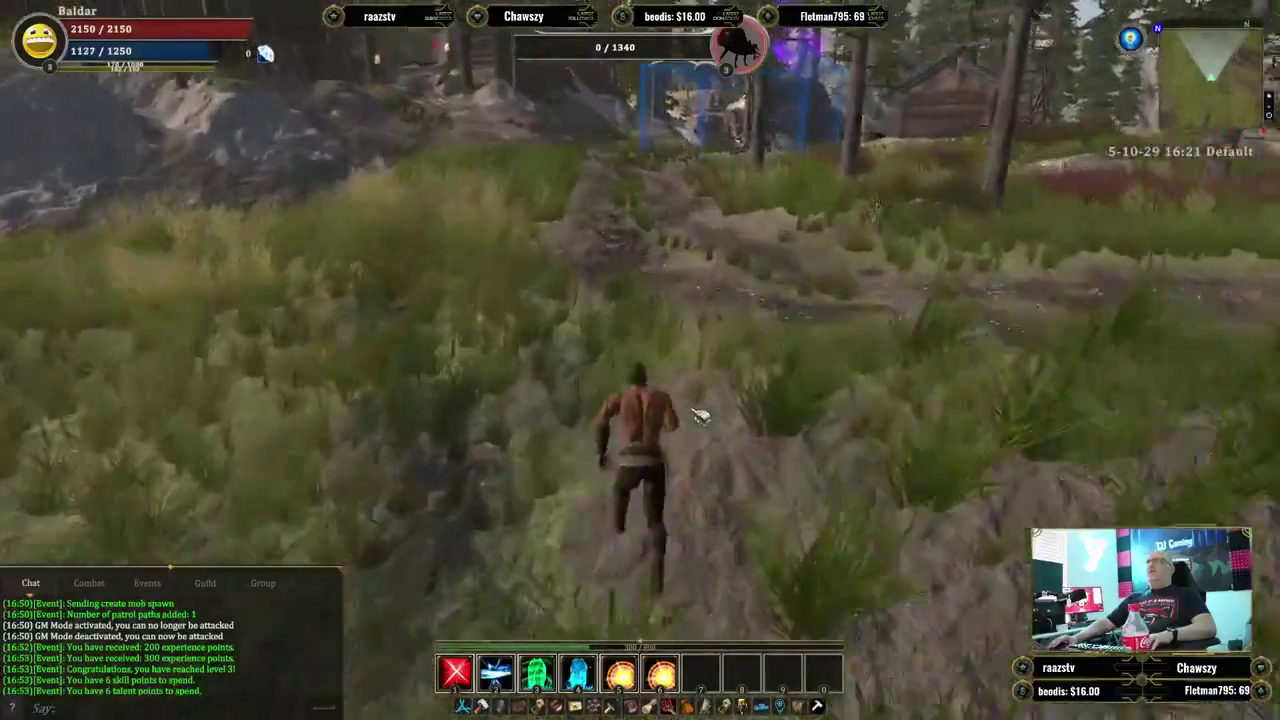
key(w)
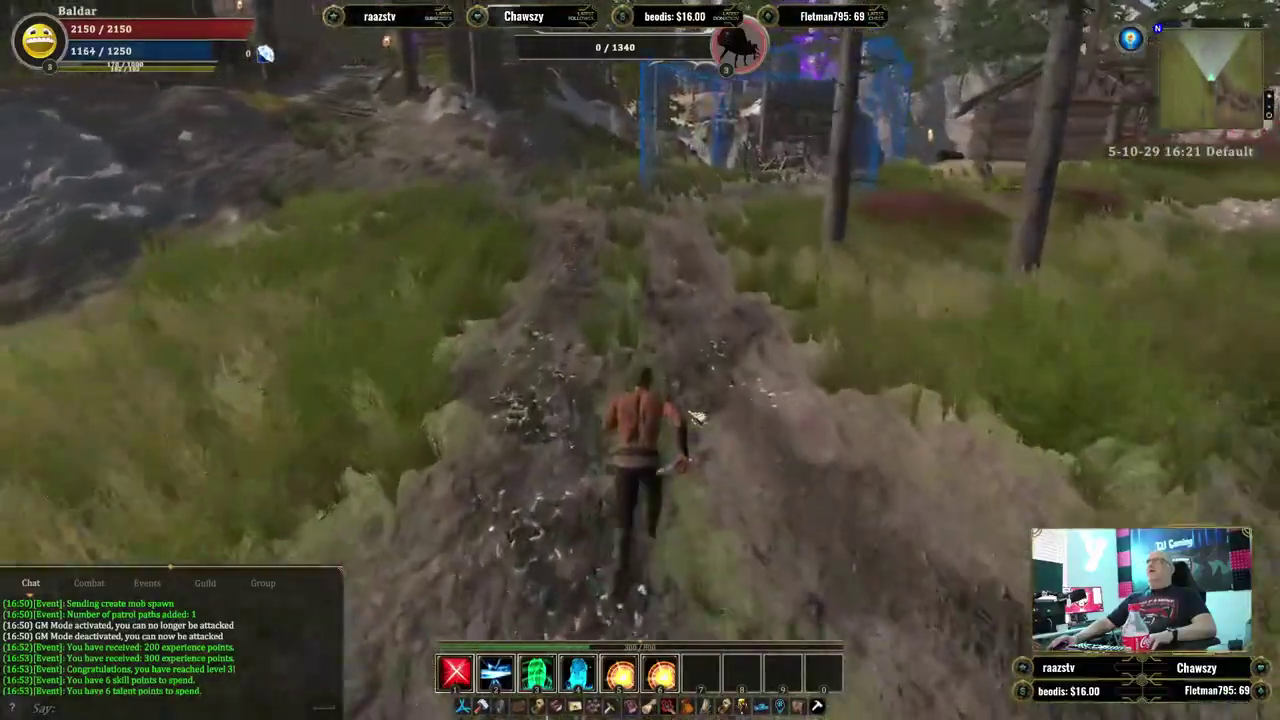
key(w)
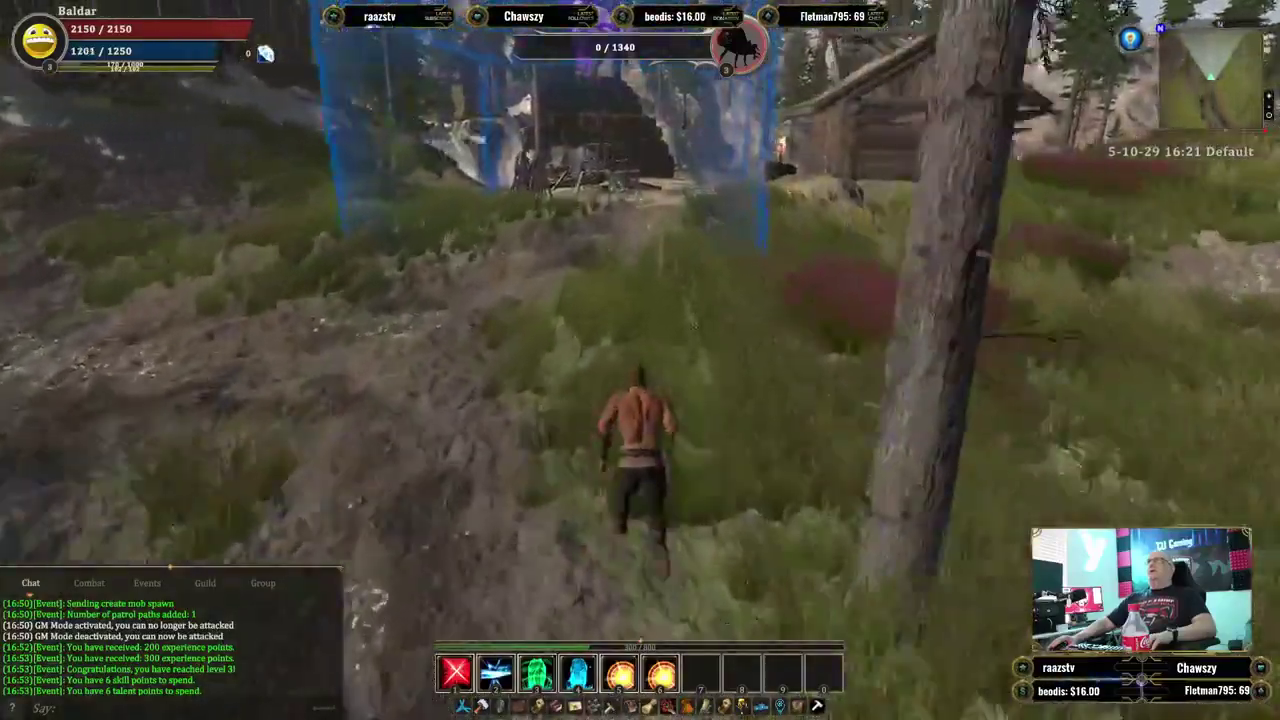
key(w)
key(w)
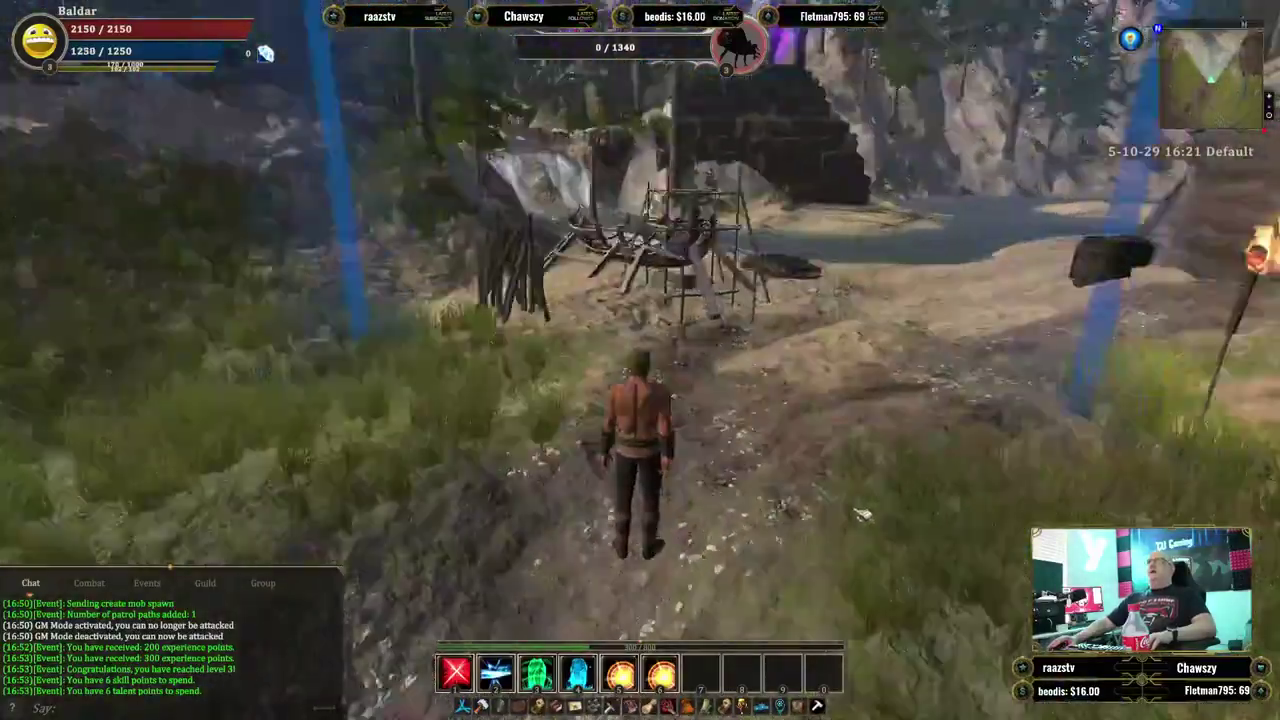
Turn west, open the inventory, and run down to the riverbank by the wooden hut.
right_drag(862, 514, 826, 393)
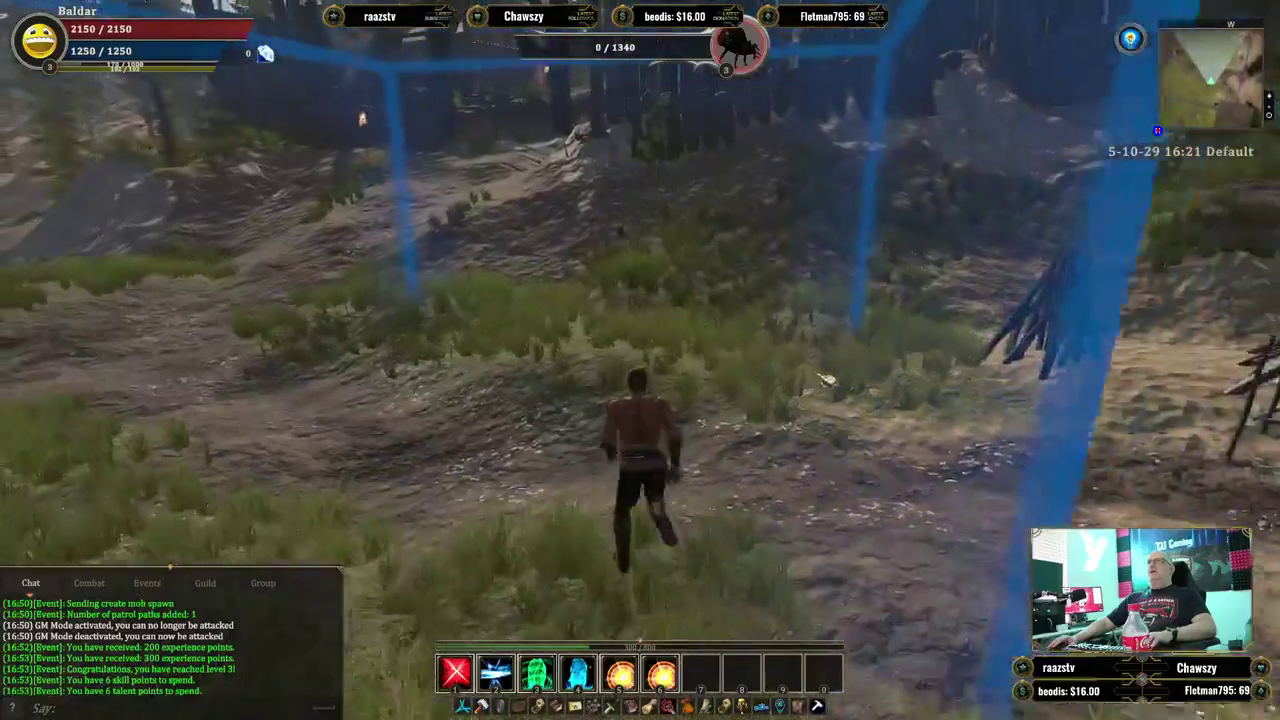
key(w)
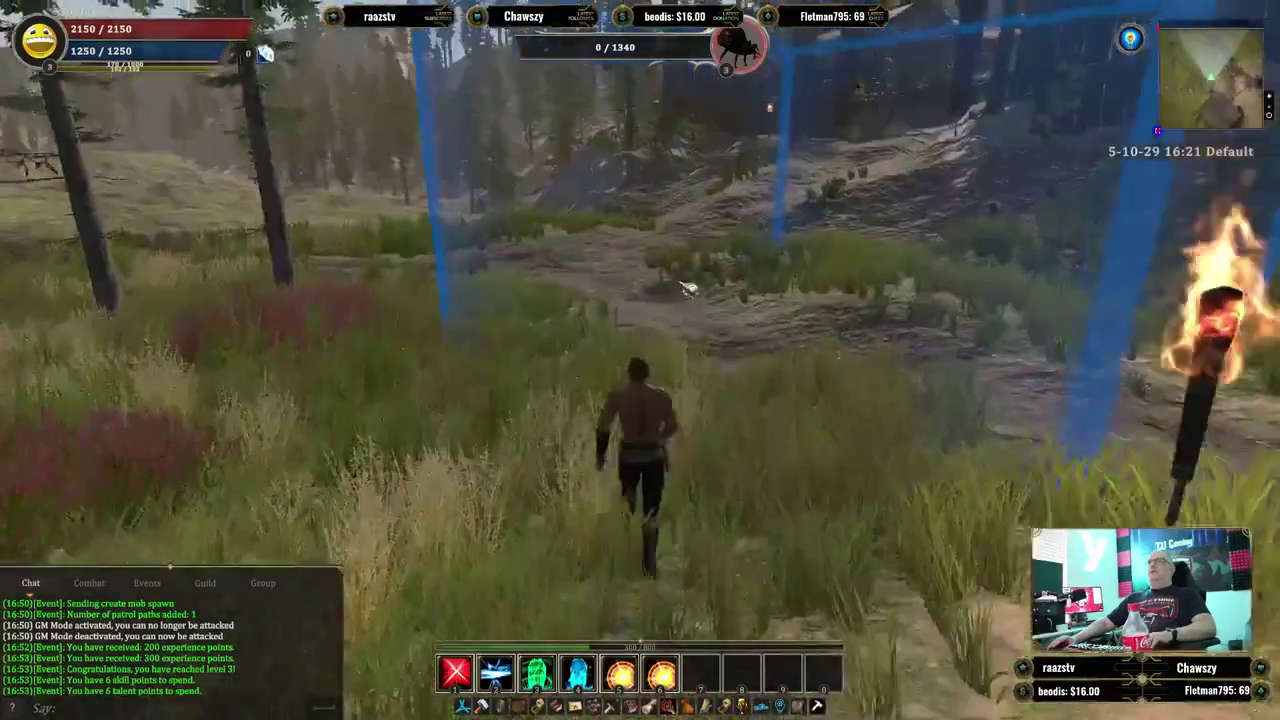
key(w)
key(i)
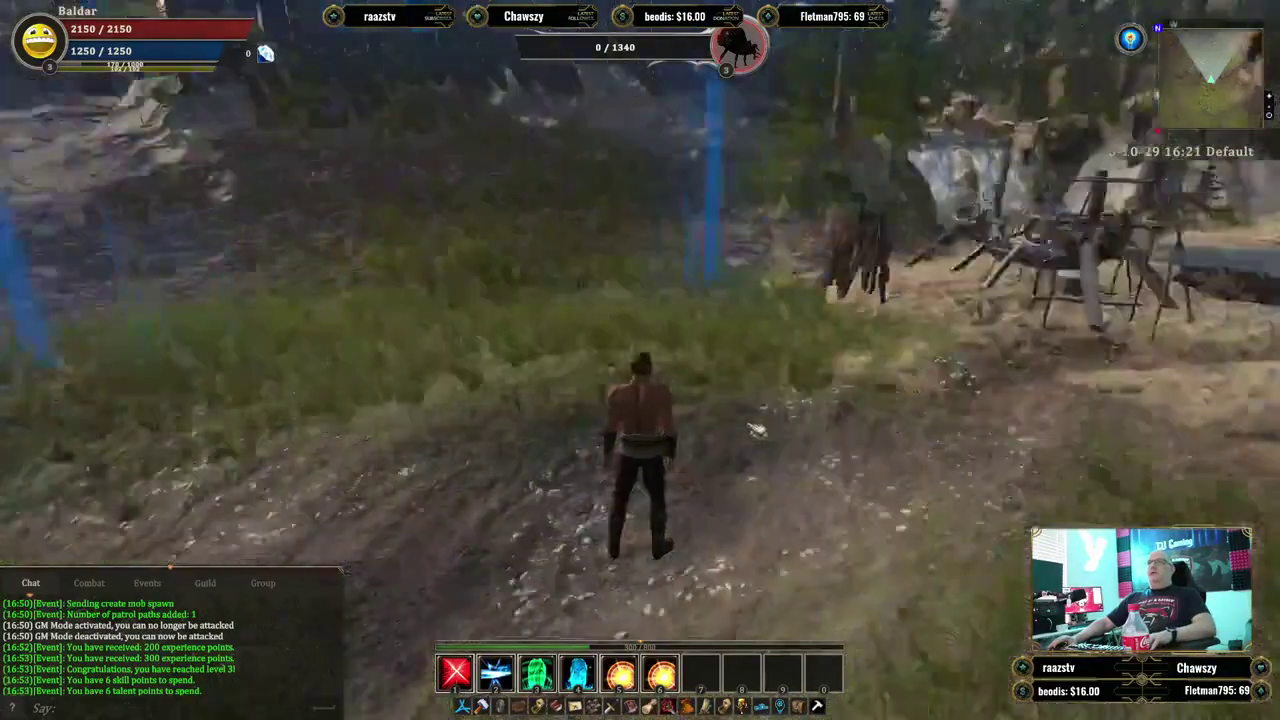
key(w)
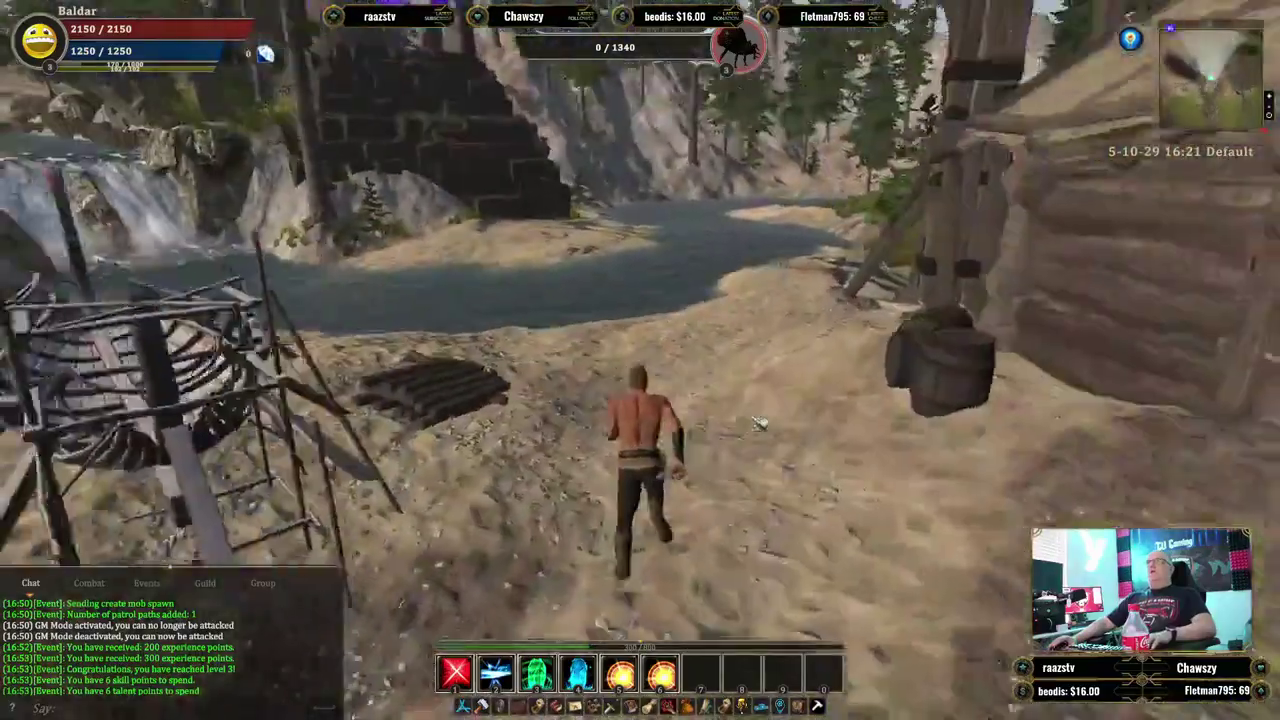
key(w)
key(d)
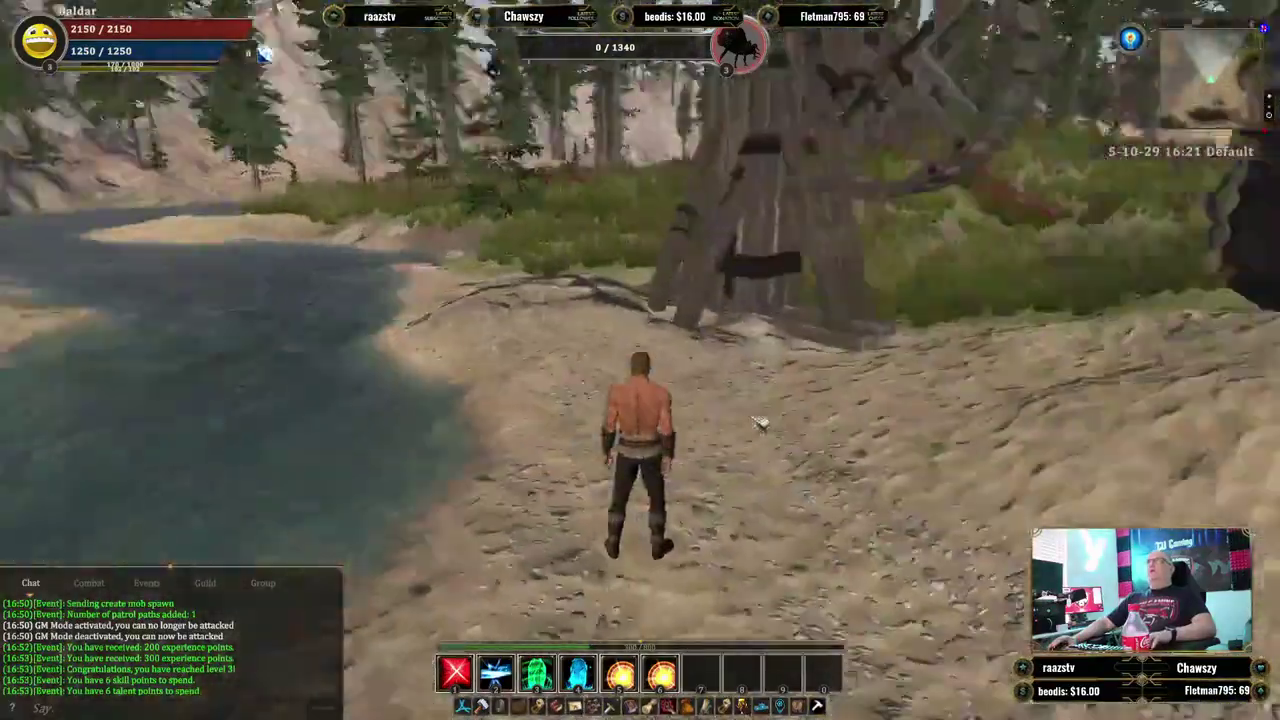
key(w)
key(a)
key(a)
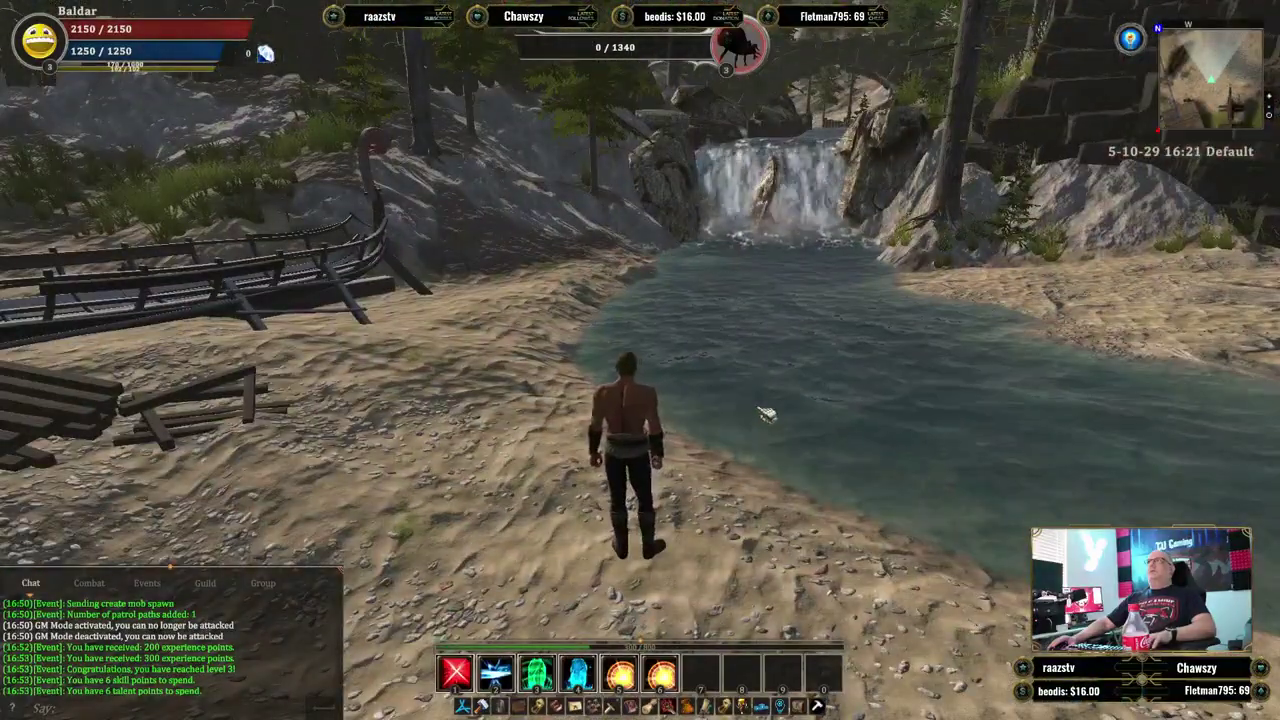
Turn back from the waterfall pool and climb the hill path and wooden stairs into the village.
key(d)
key(w)
key(a)
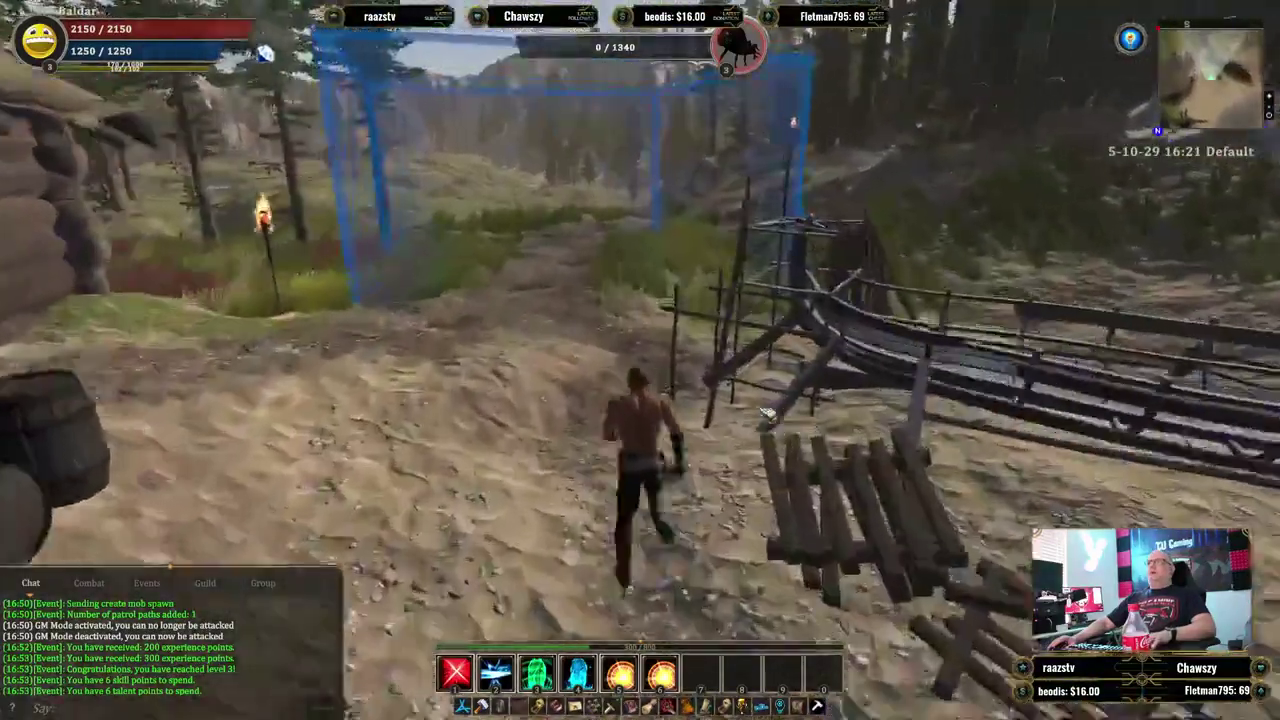
key(w)
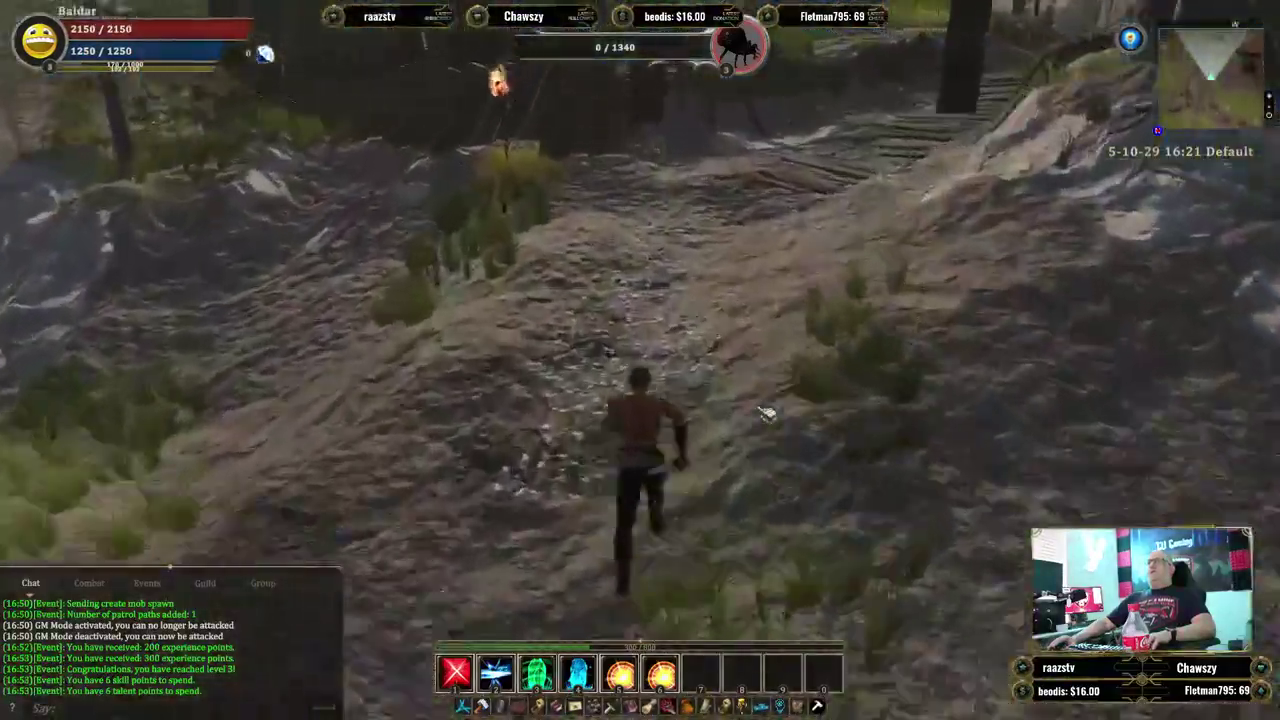
key(w)
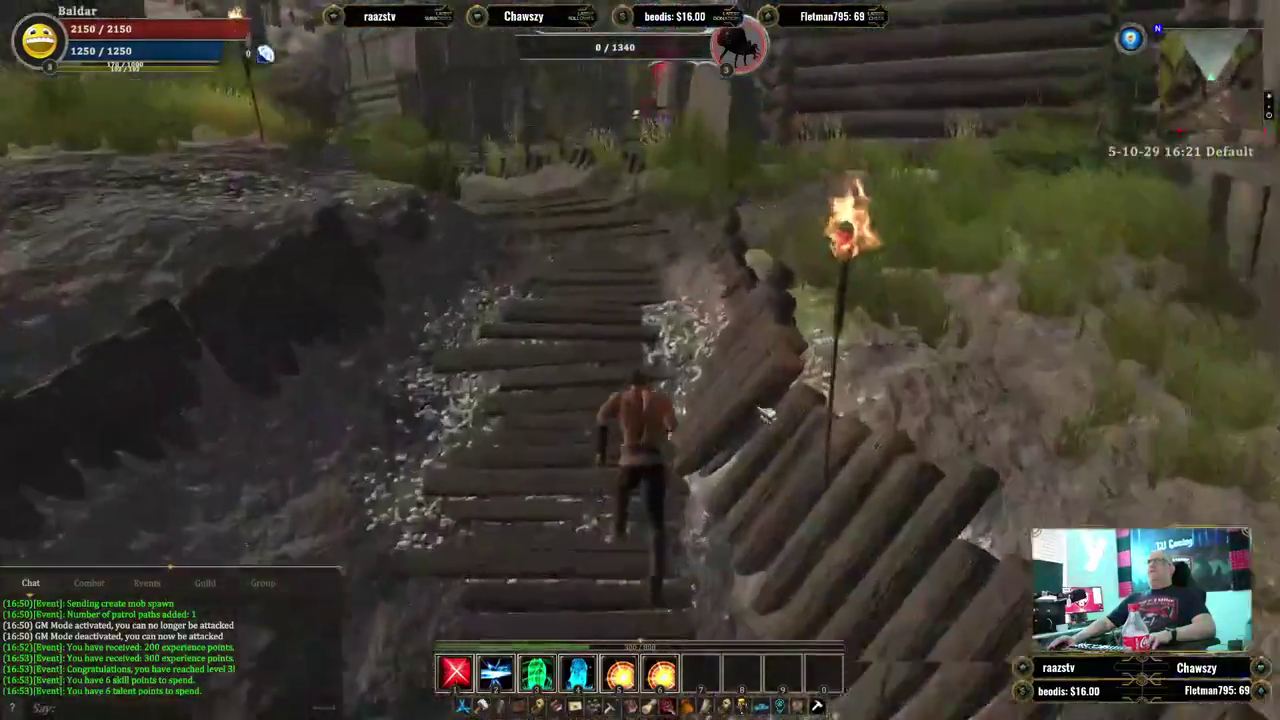
key(w)
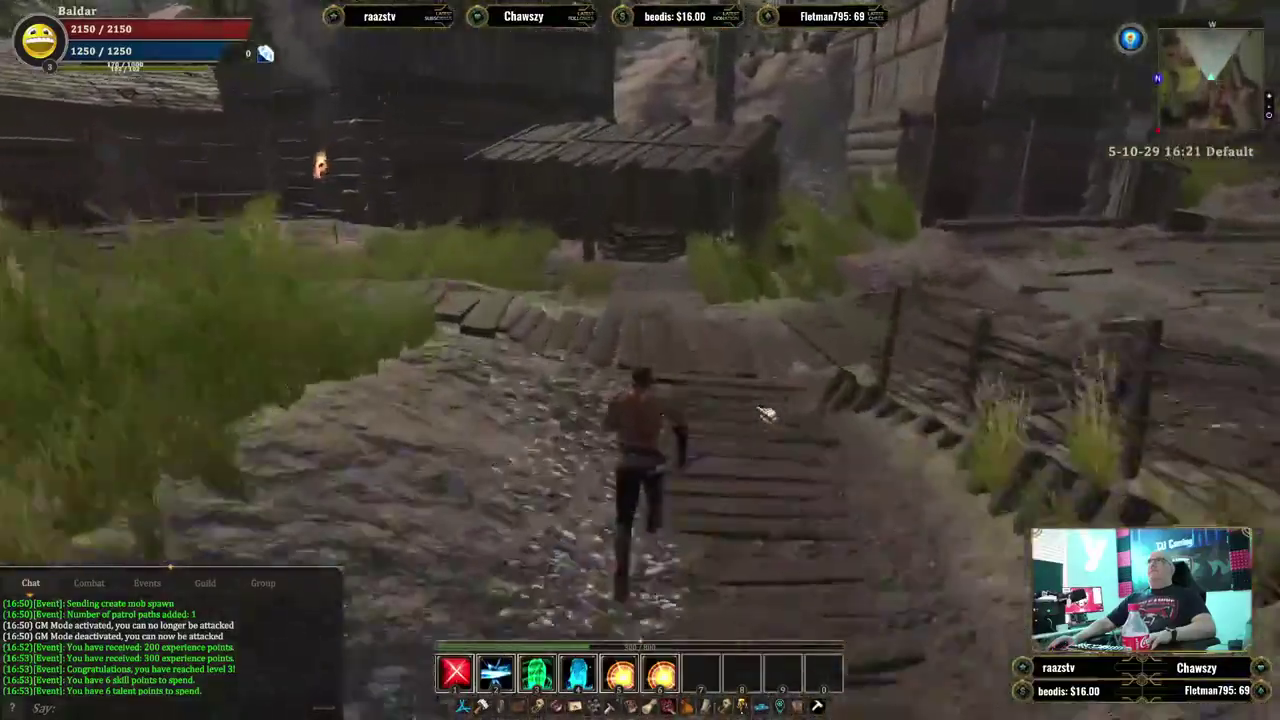
key(w)
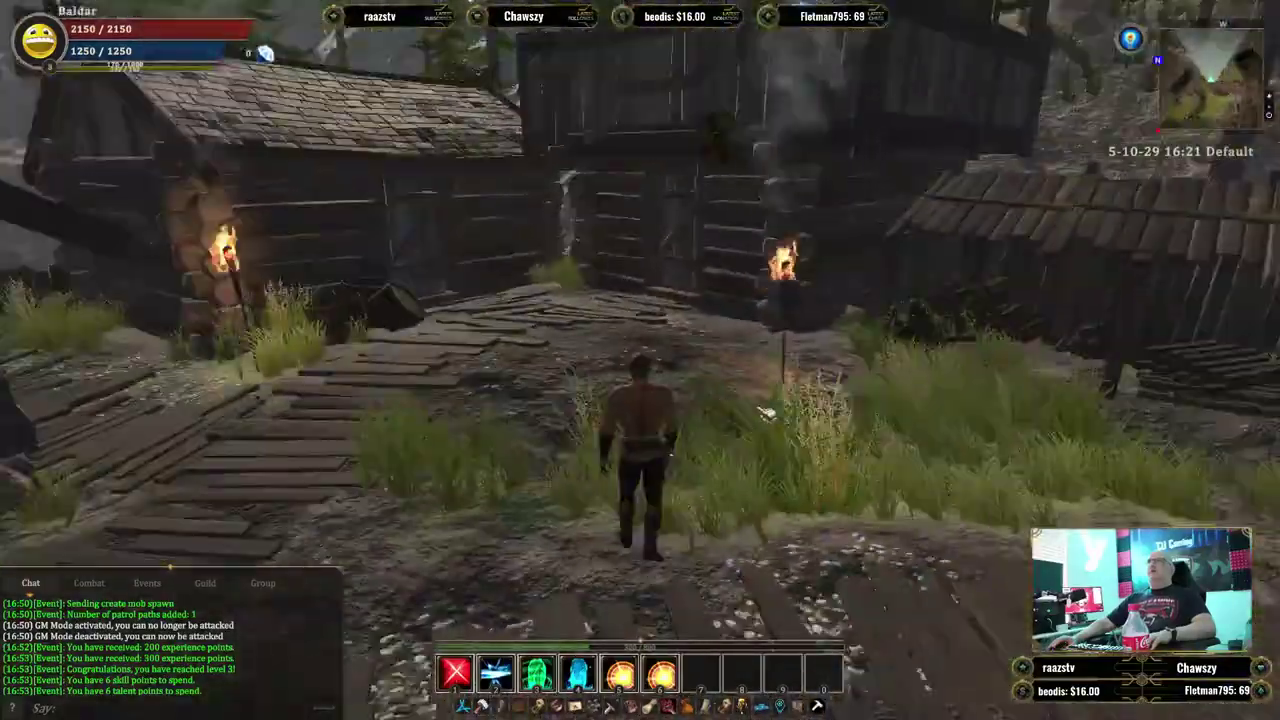
Run through the village past the red rune stone and open the pause menu.
key(w)
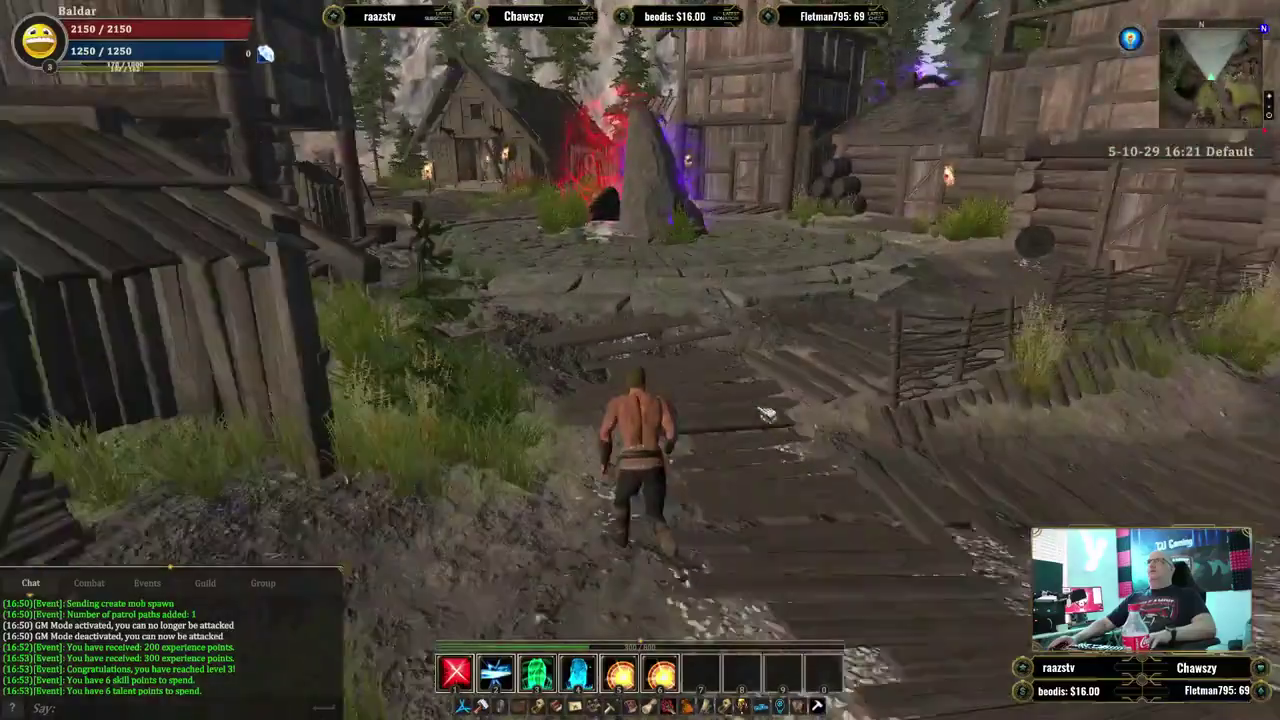
key(w)
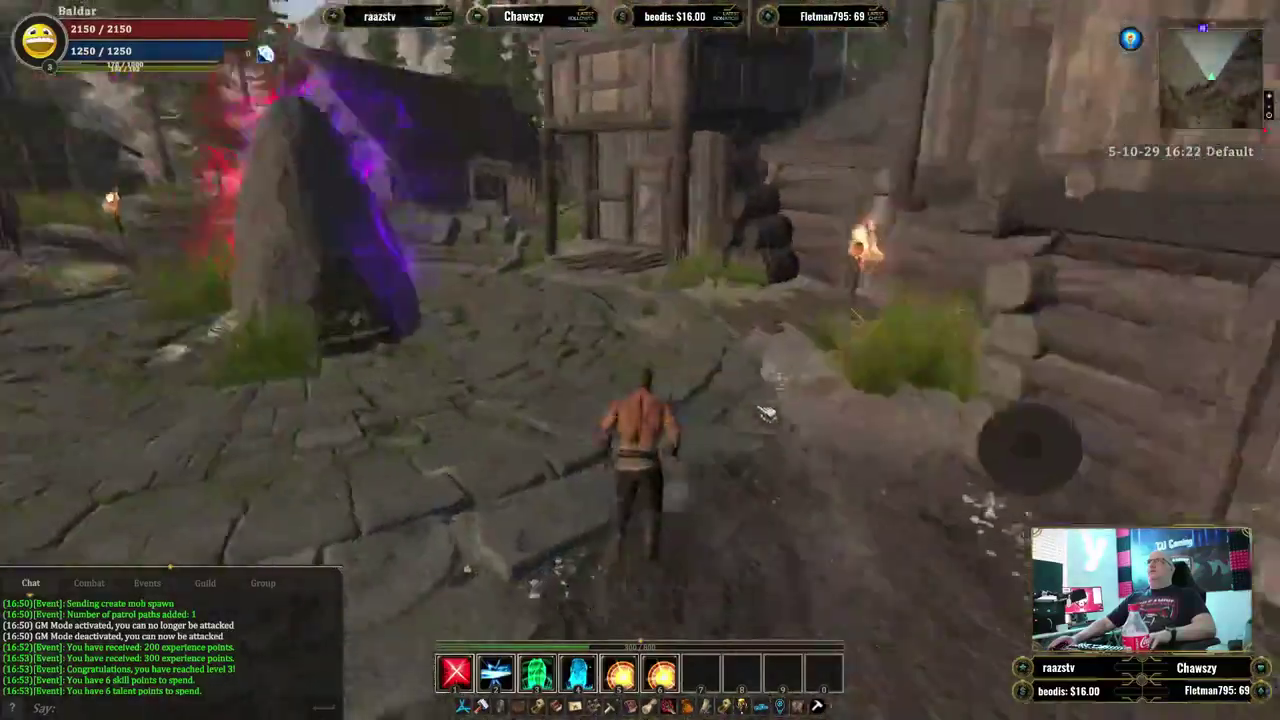
key(w)
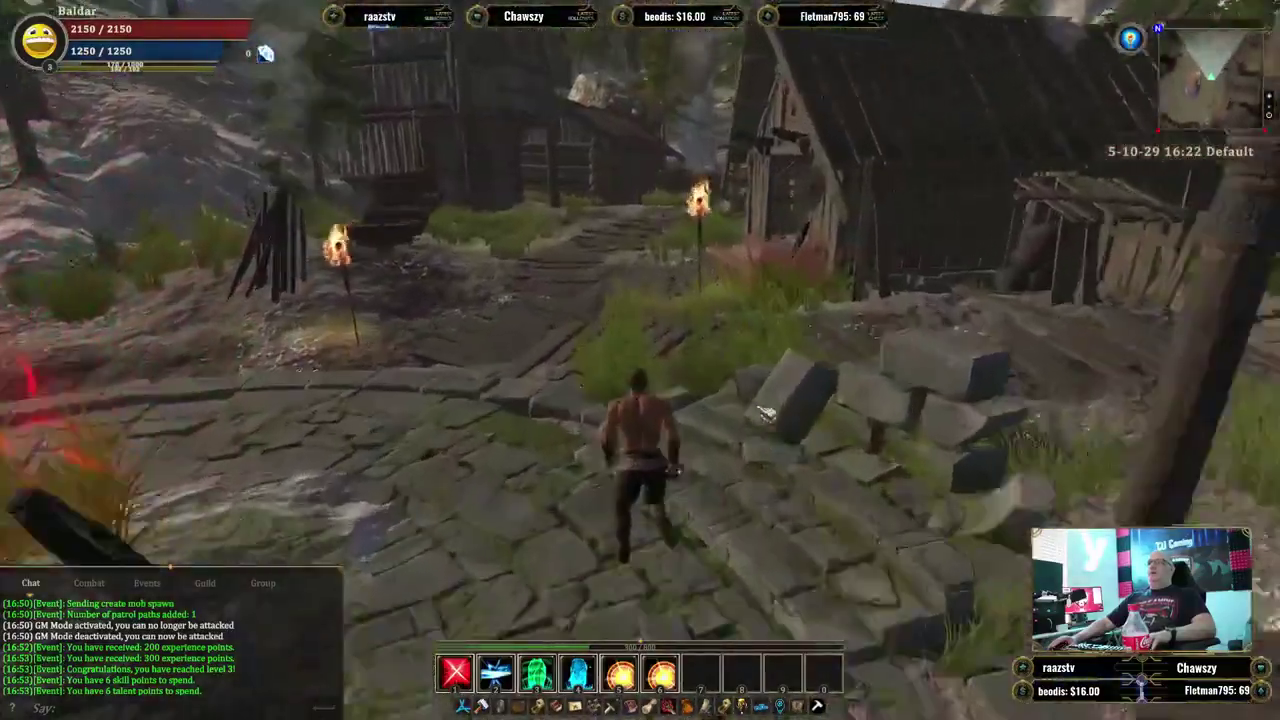
key(w)
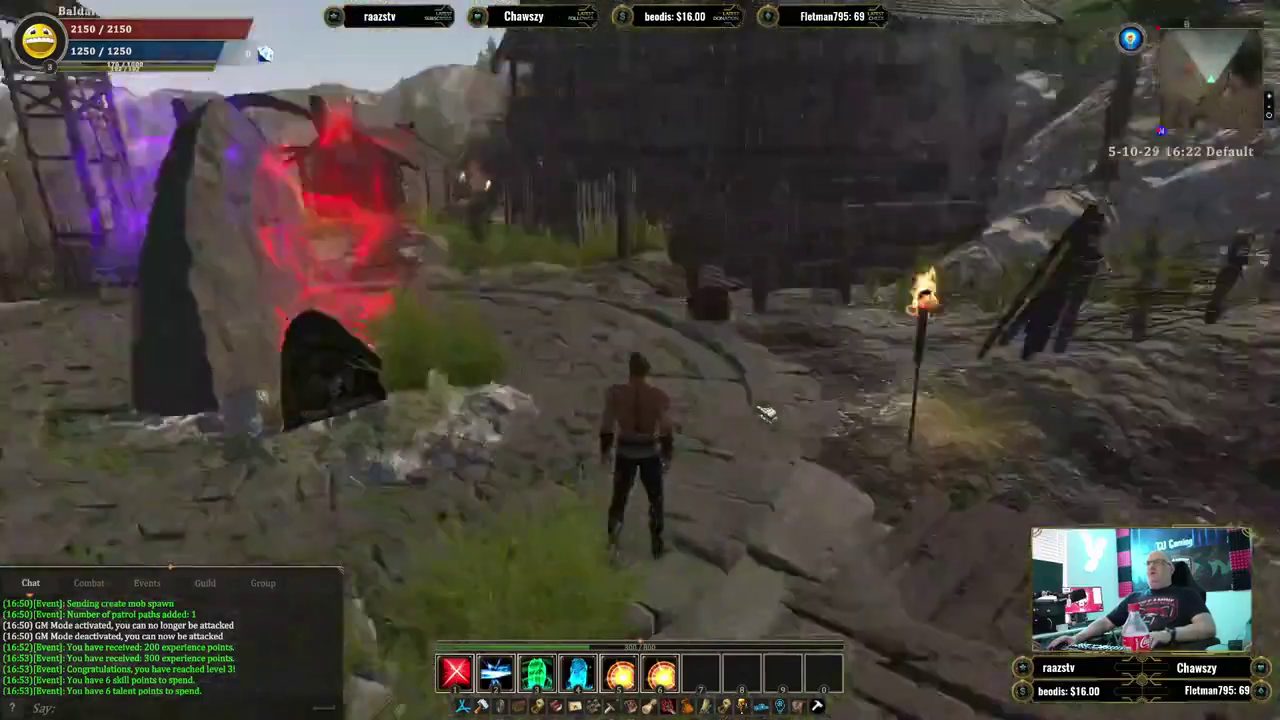
key(w)
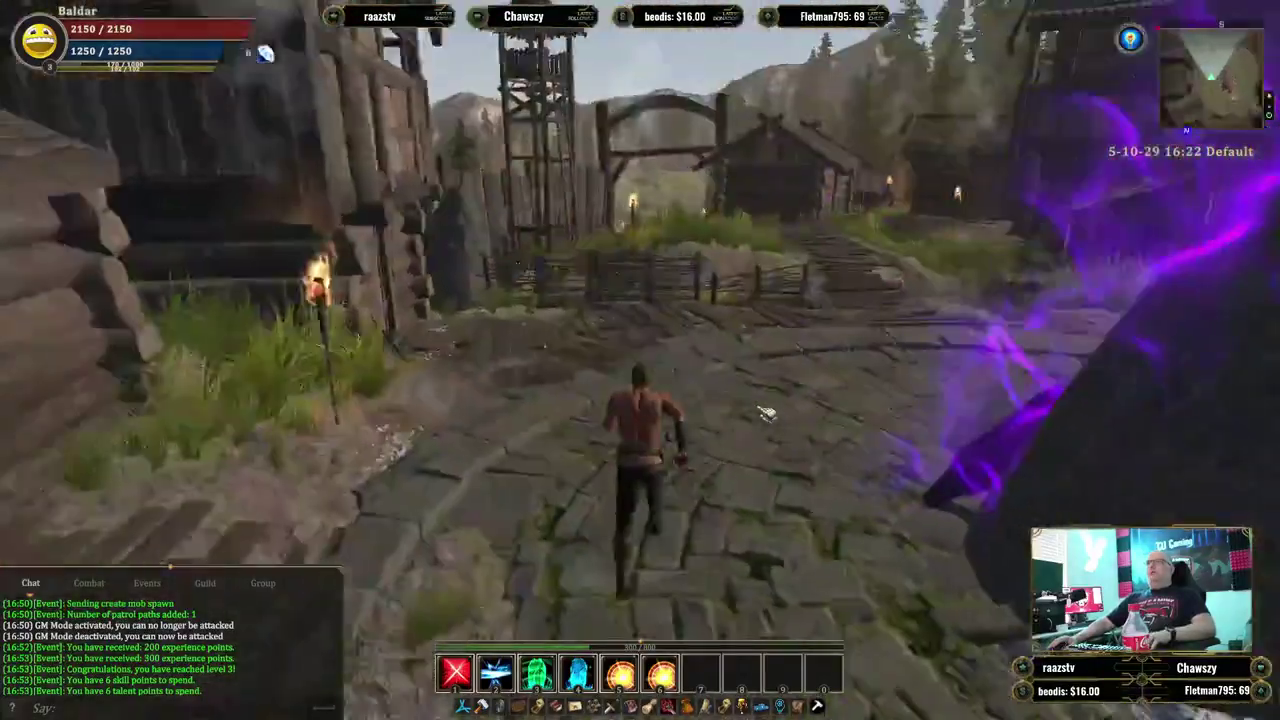
key(Escape)
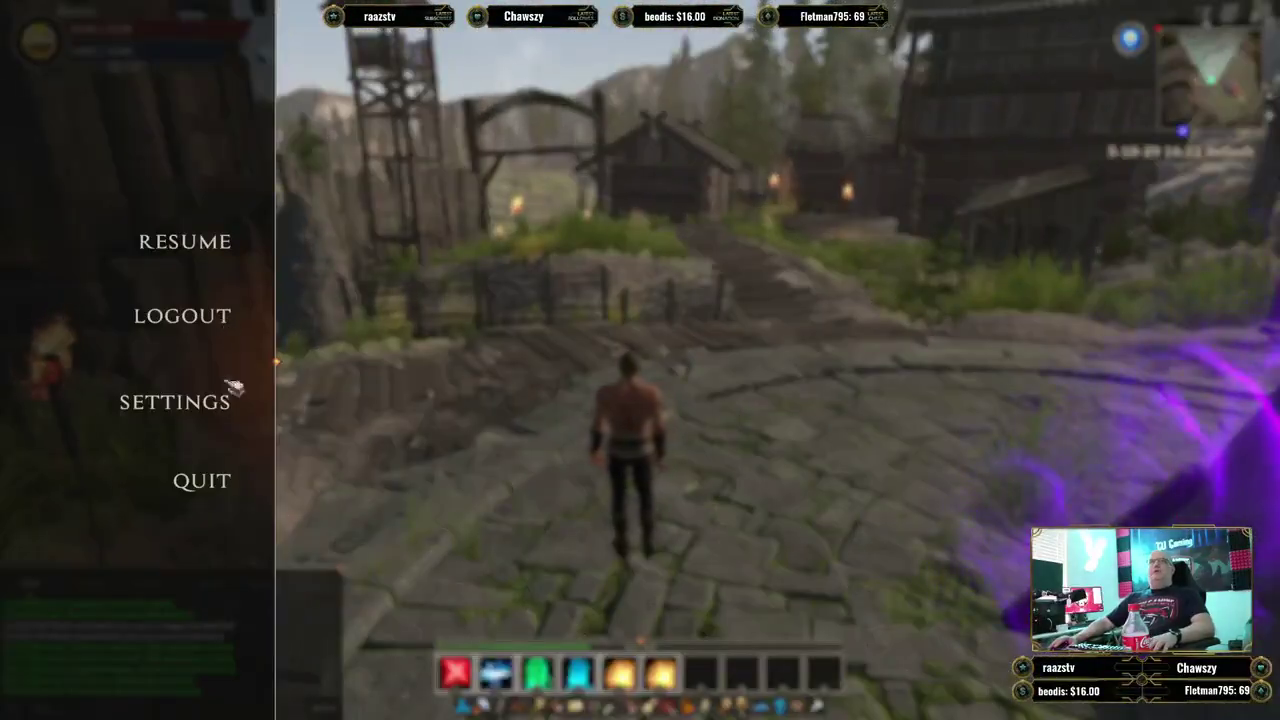
Quit the Untitled MMO build and switch from Unity back to the Atavism Editor.
click(203, 482)
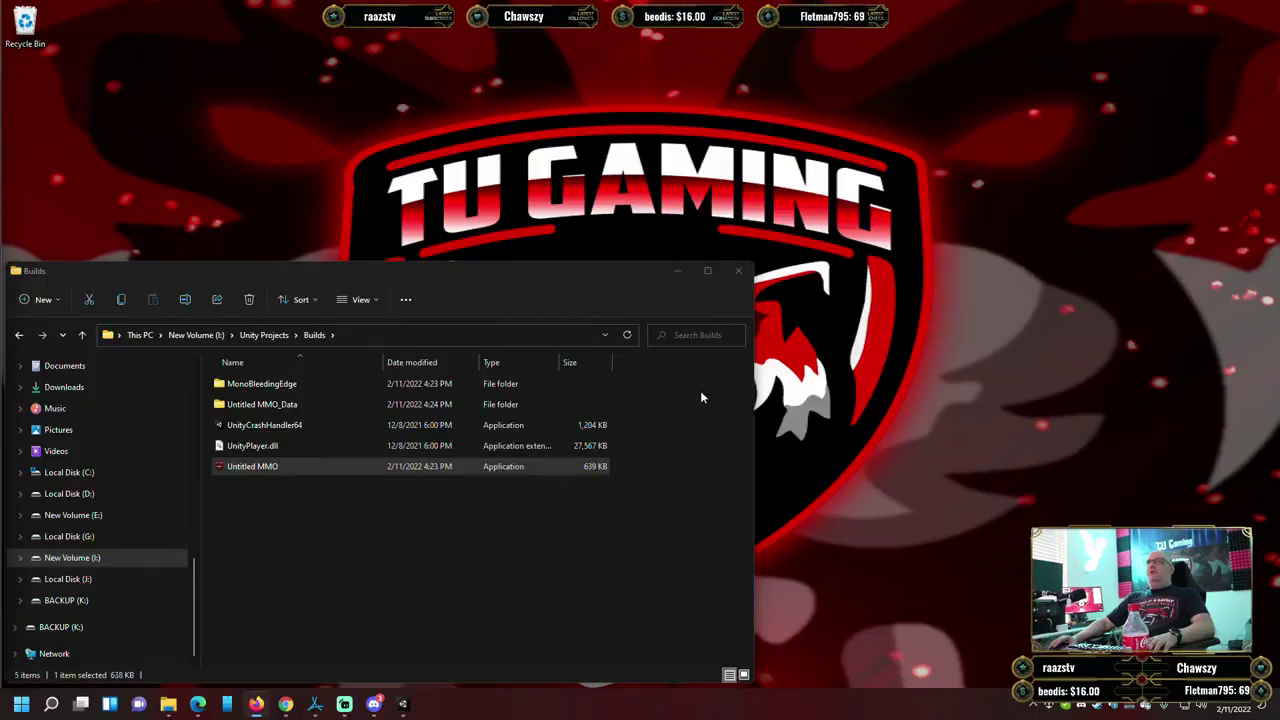
click(677, 271)
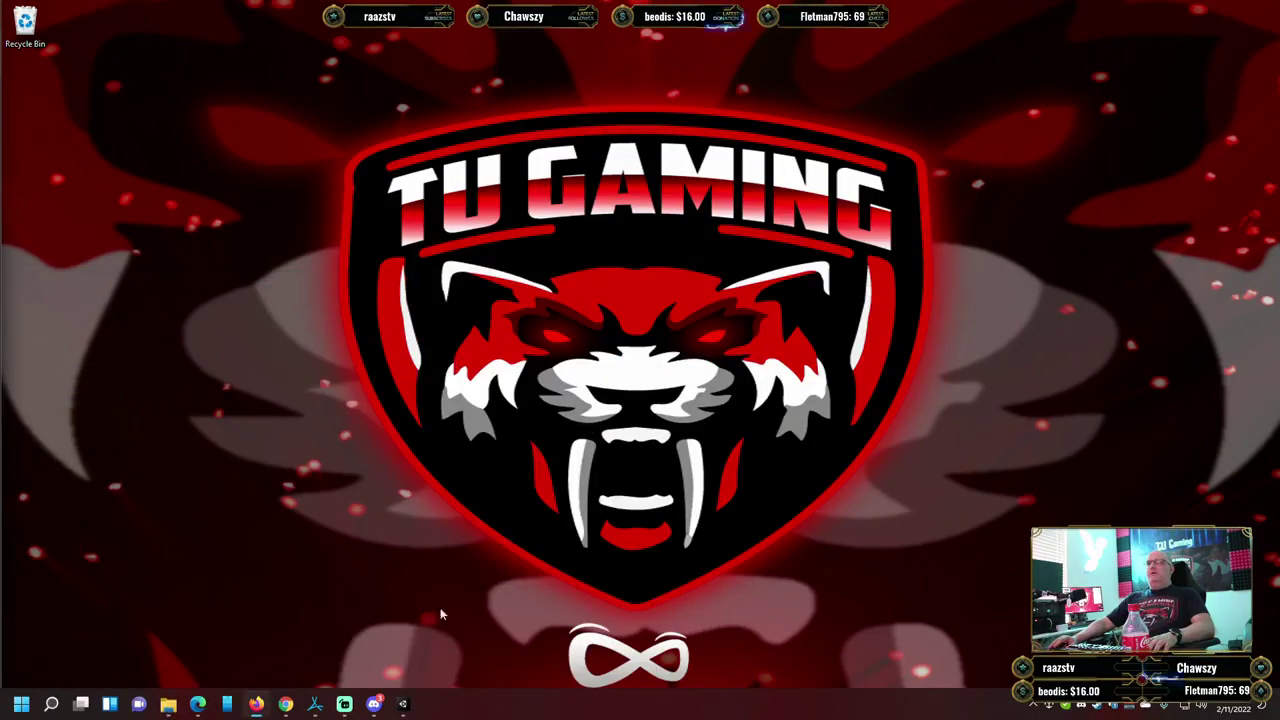
click(404, 704)
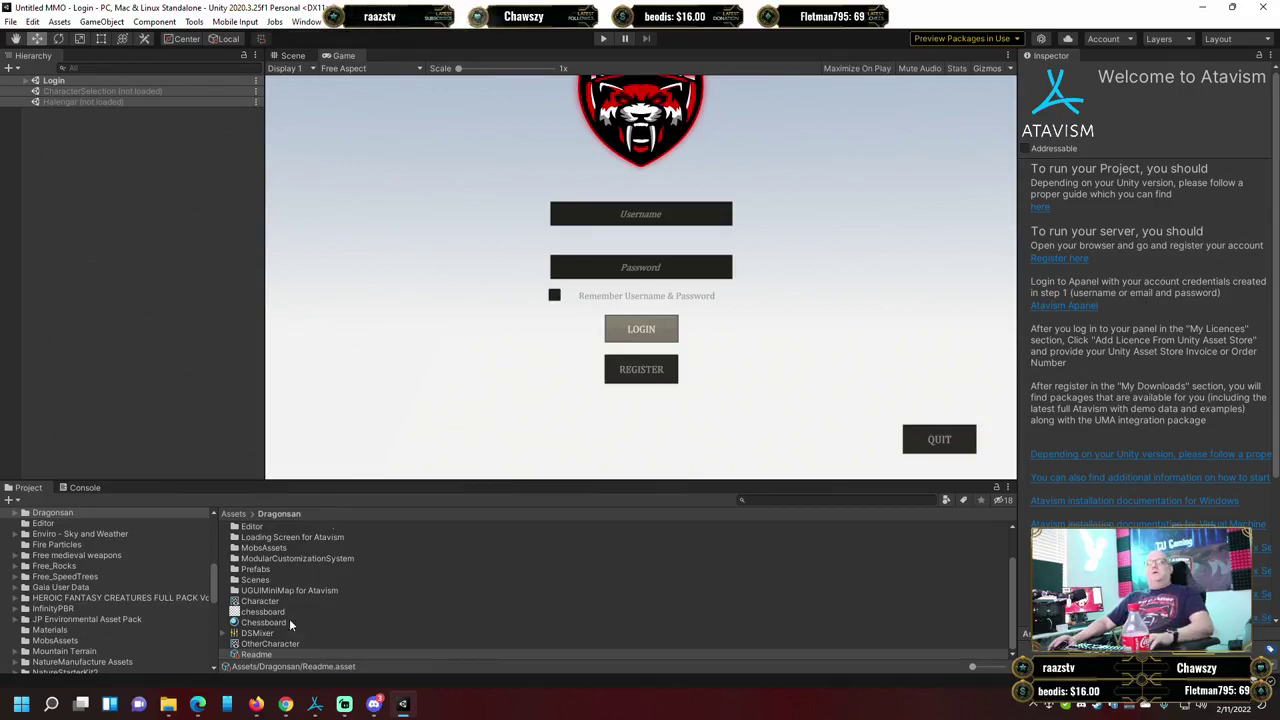
click(315, 704)
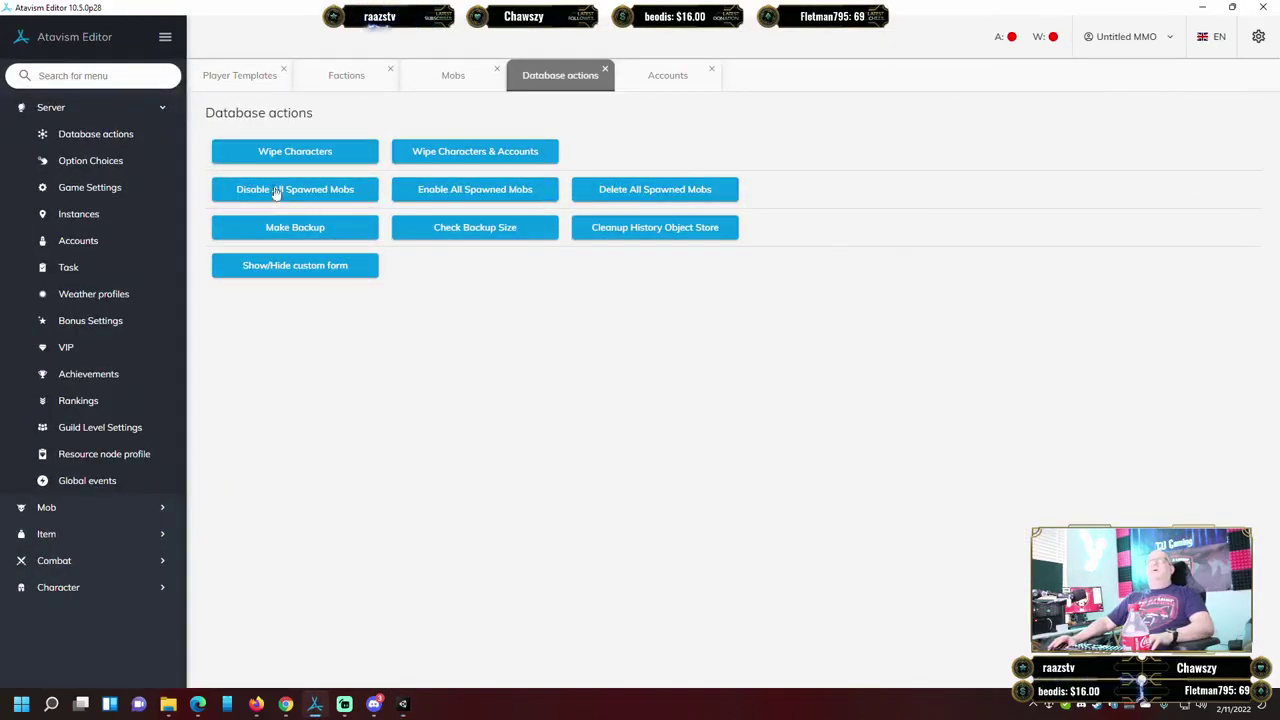
In the Factions table, mark the Elf faction as Dynamic and save it.
click(360, 74)
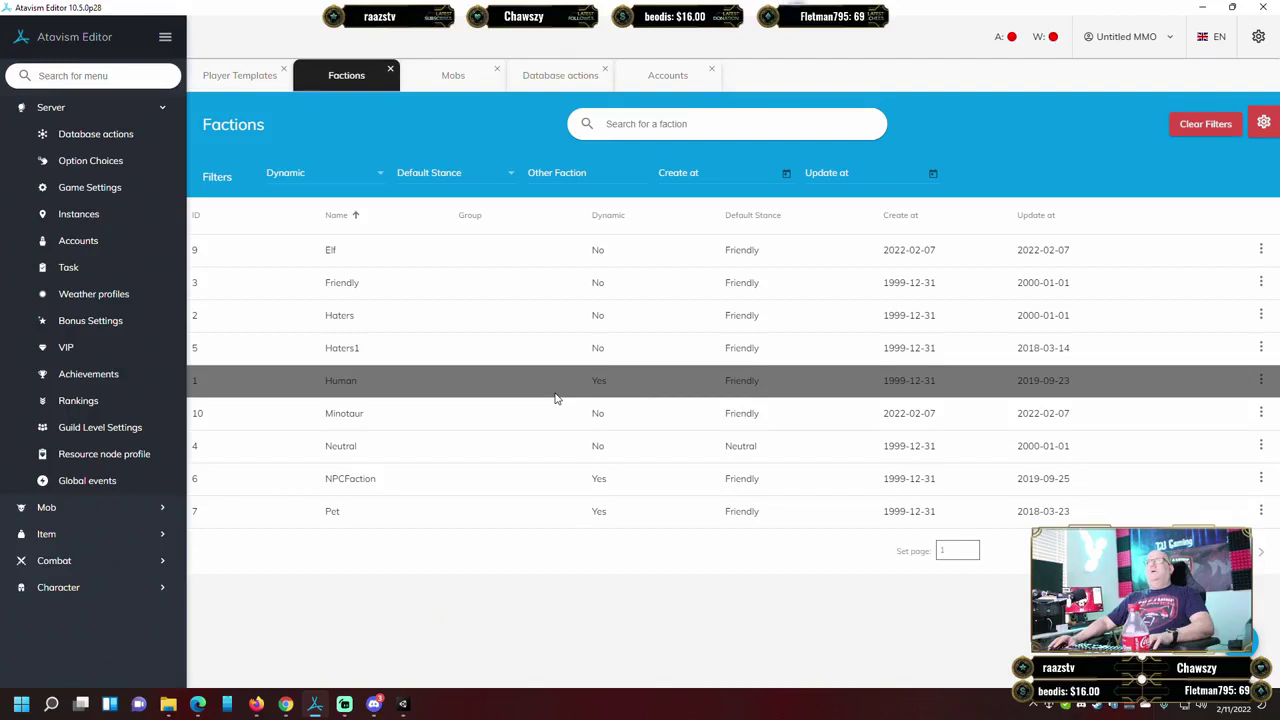
right_click(592, 249)
click(566, 277)
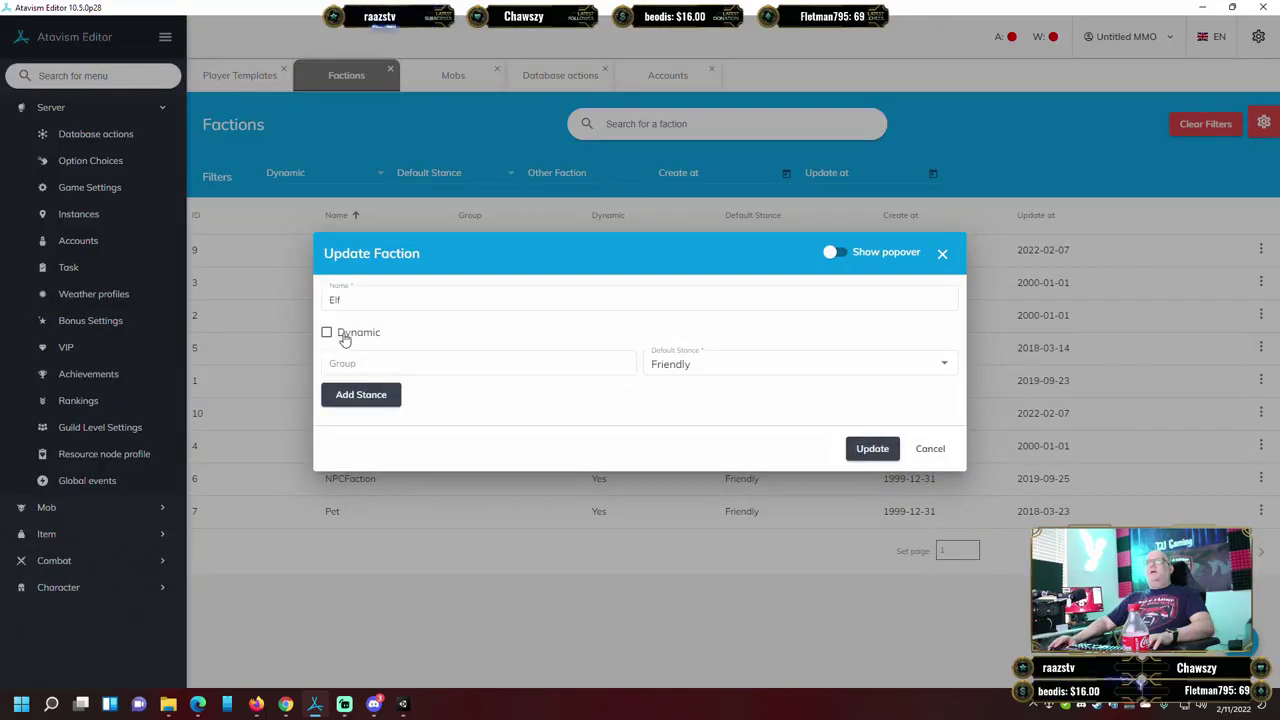
click(345, 338)
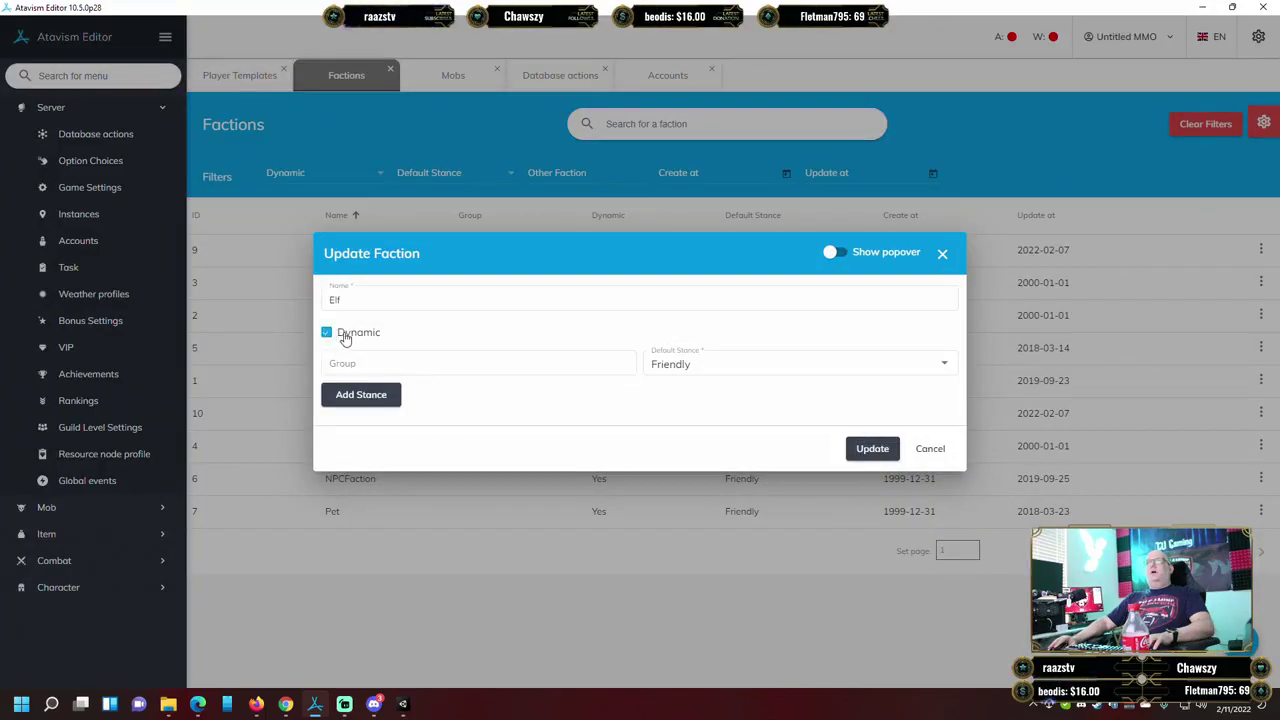
click(868, 449)
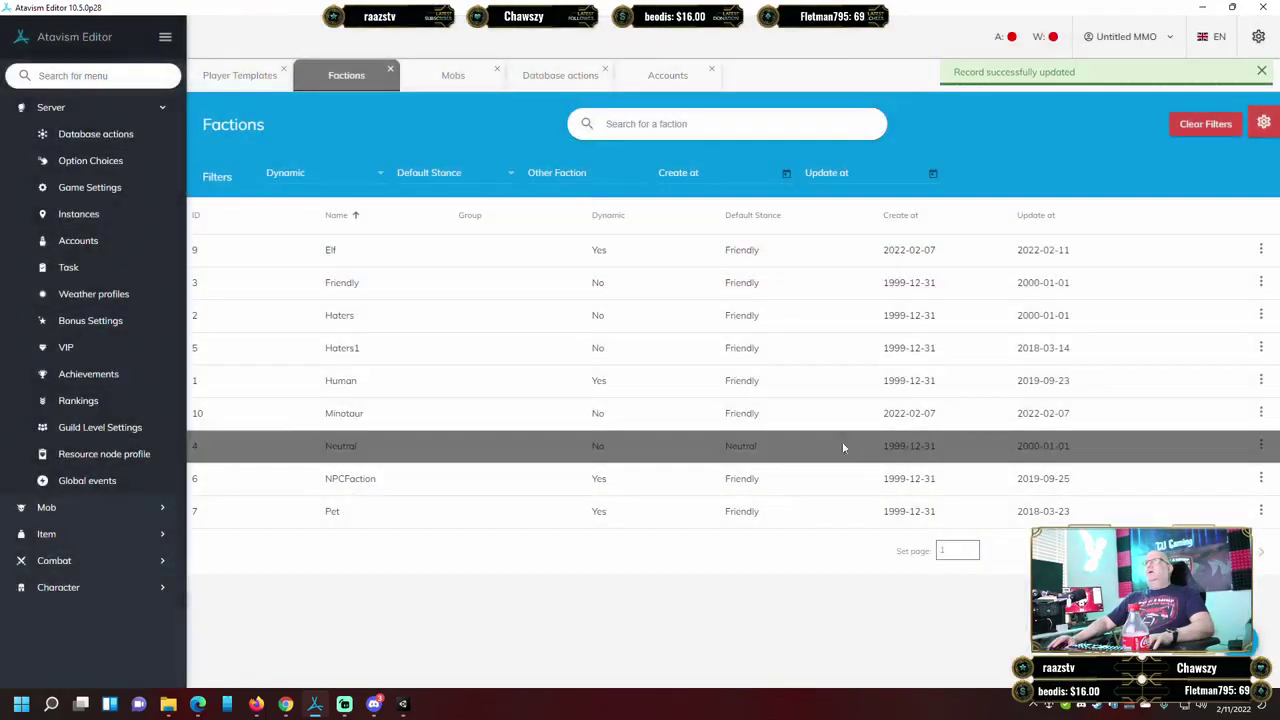
Review the Human faction's stances for reference and close it unchanged.
right_click(562, 390)
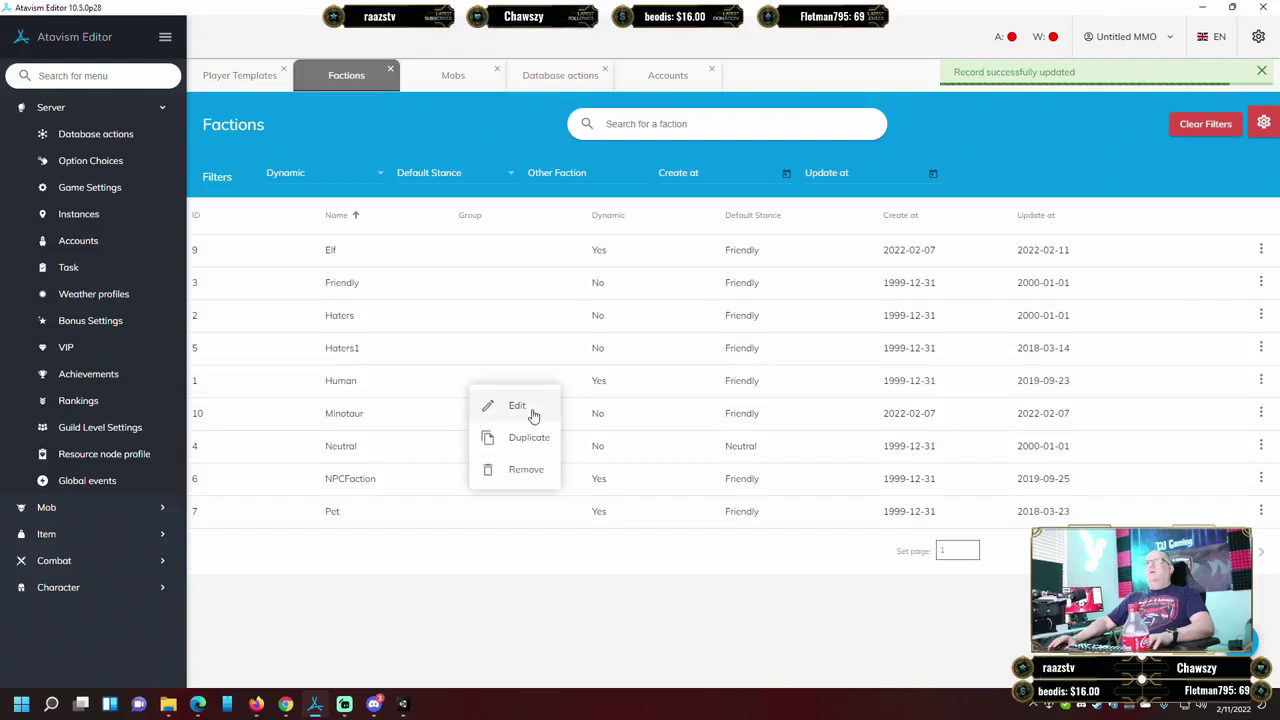
click(520, 406)
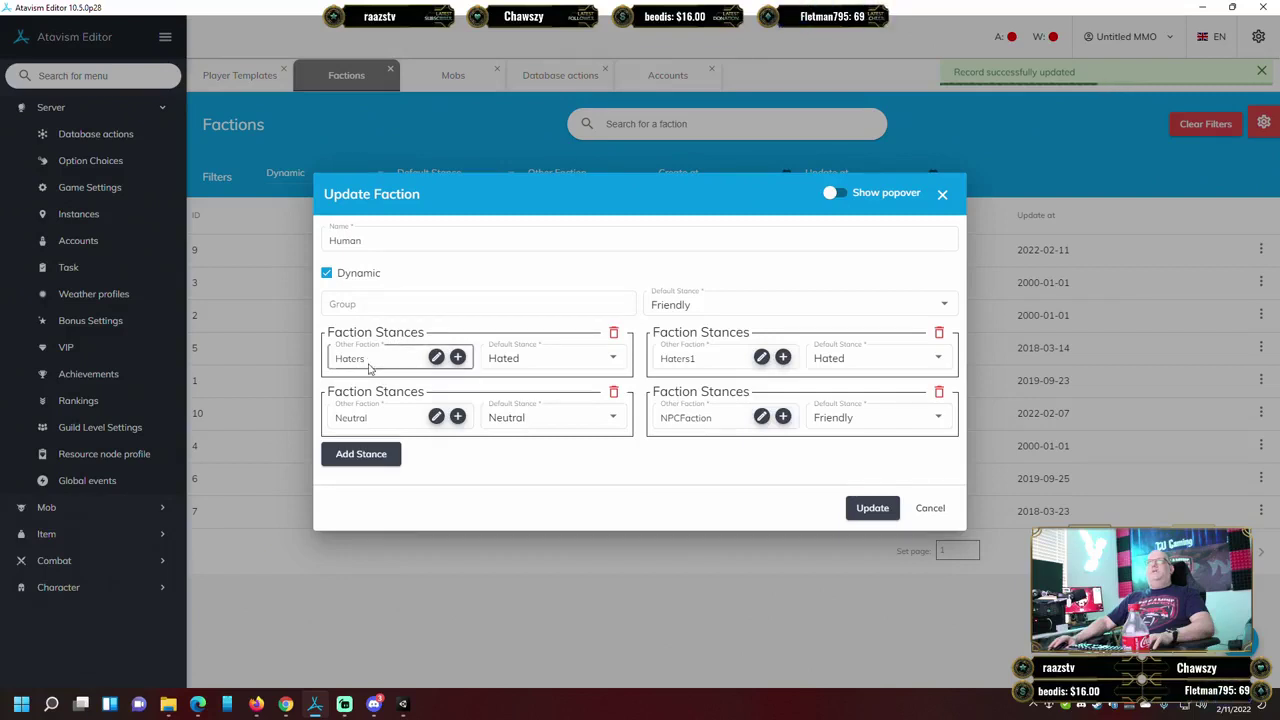
click(930, 508)
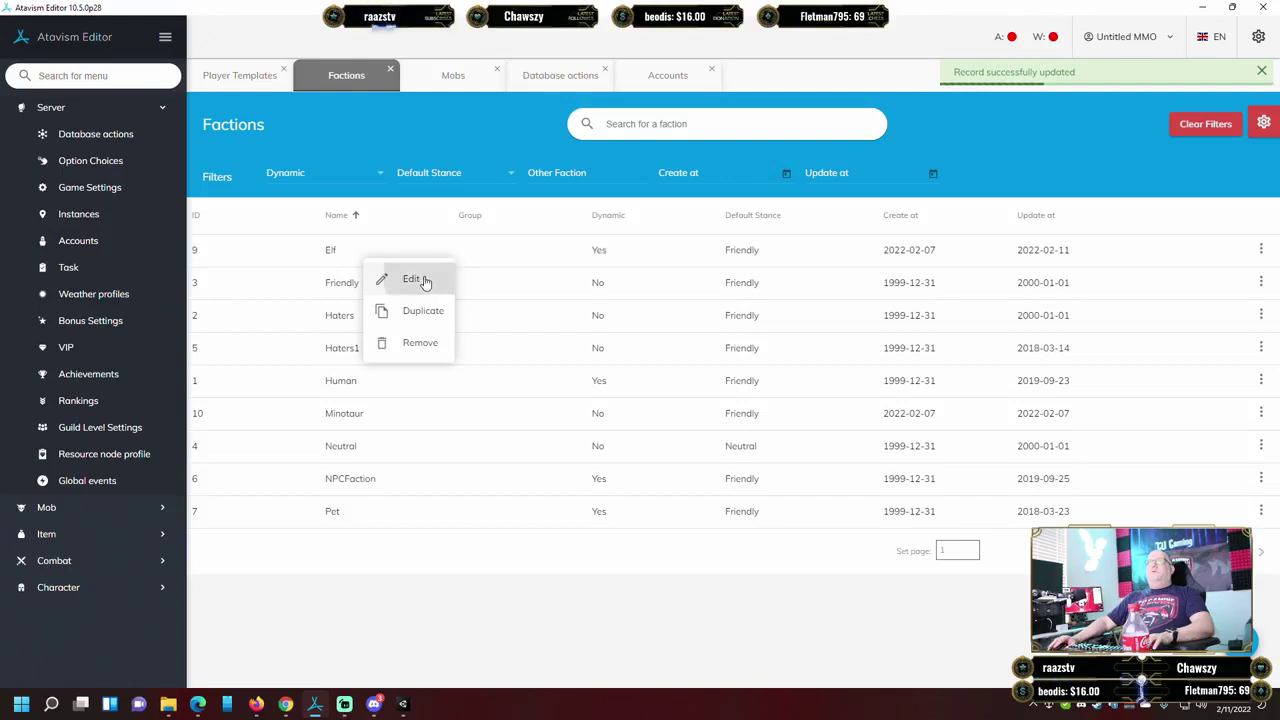
Add a Hated stance toward Haters to the Elf faction and save.
click(420, 278)
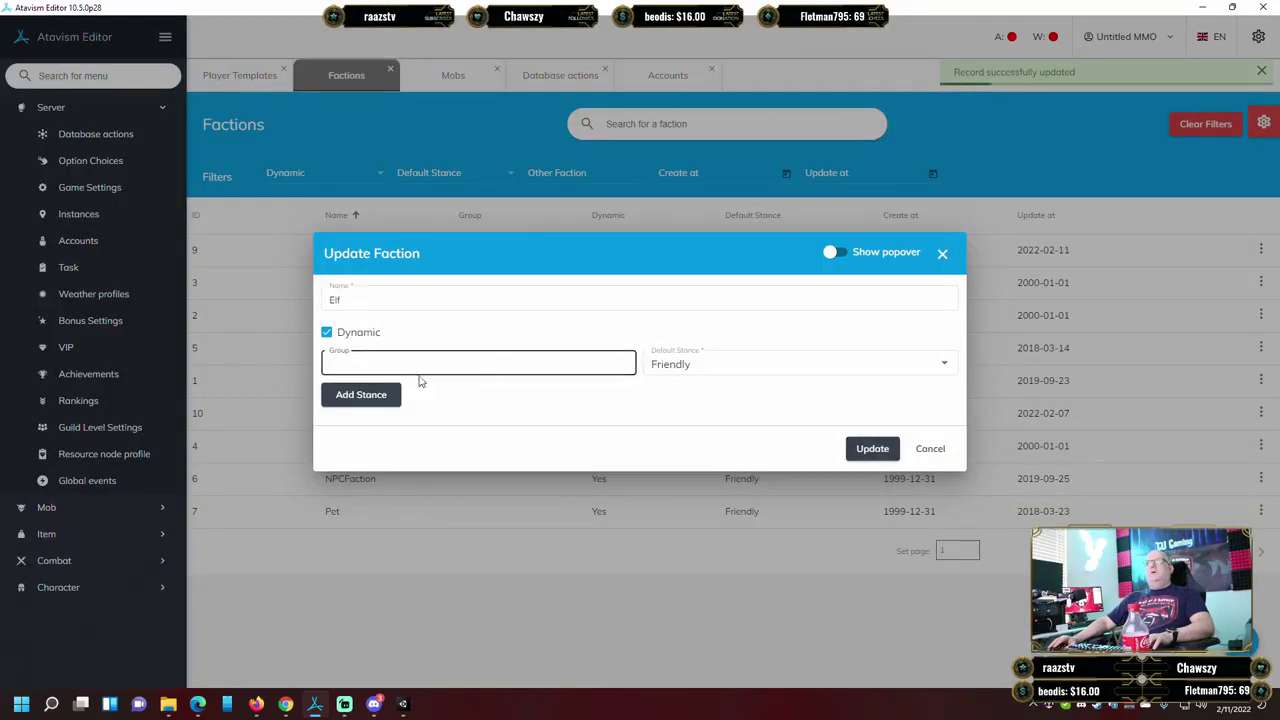
click(372, 395)
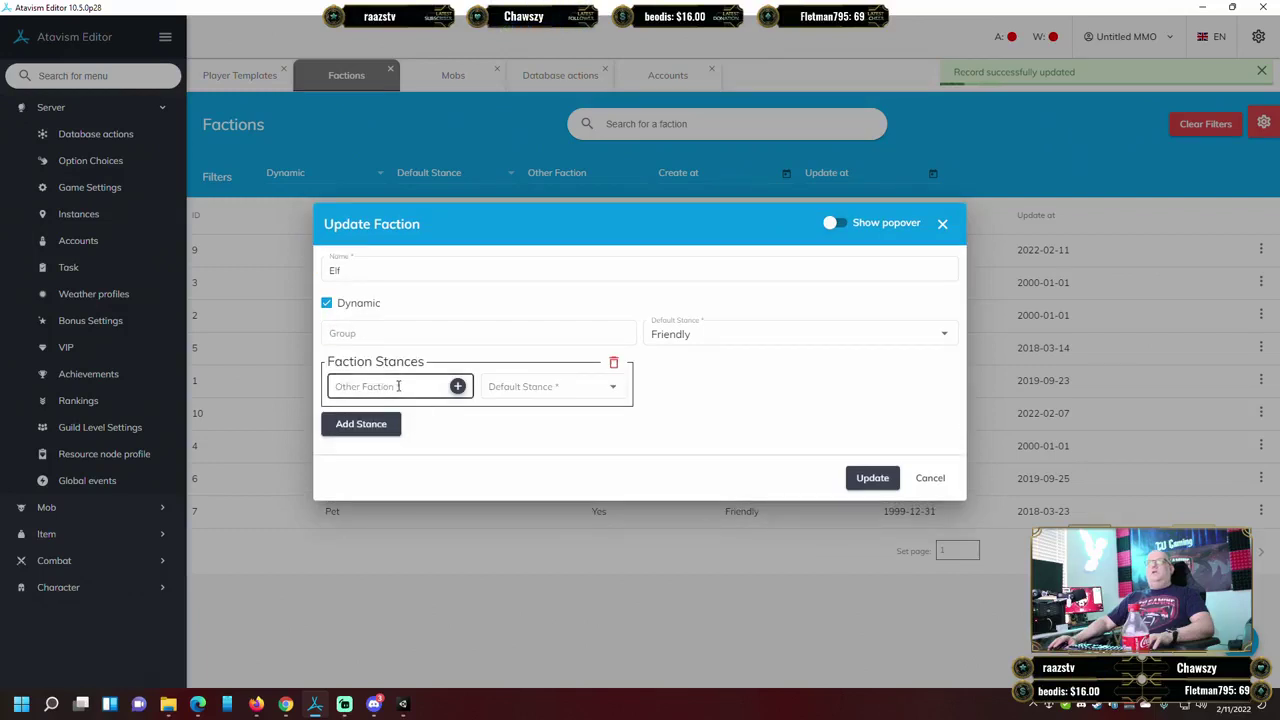
click(398, 386)
click(372, 480)
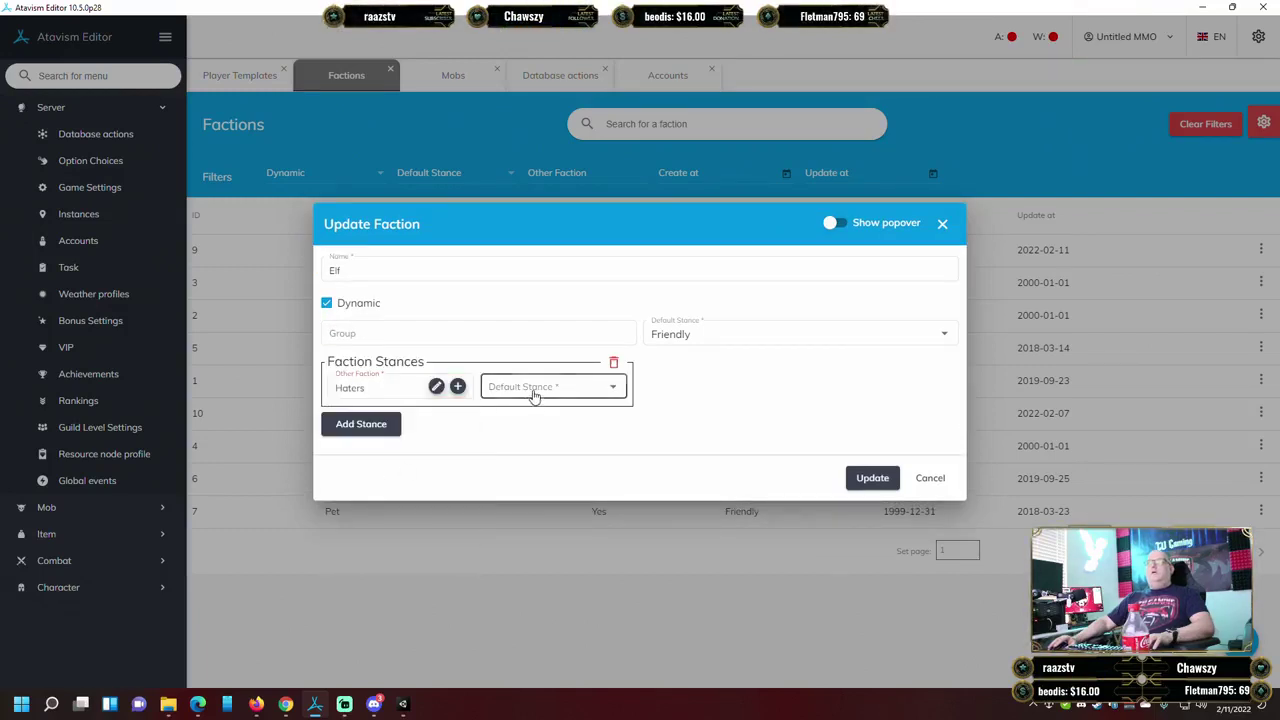
click(535, 390)
click(534, 432)
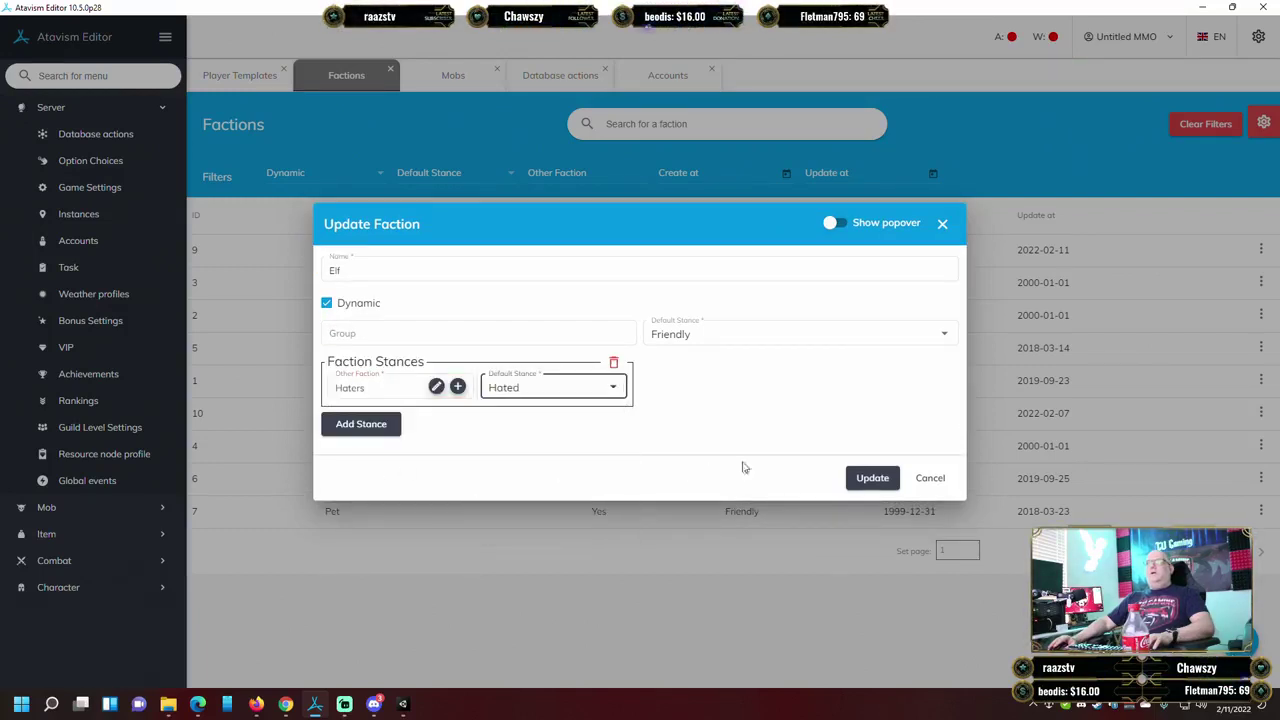
click(872, 478)
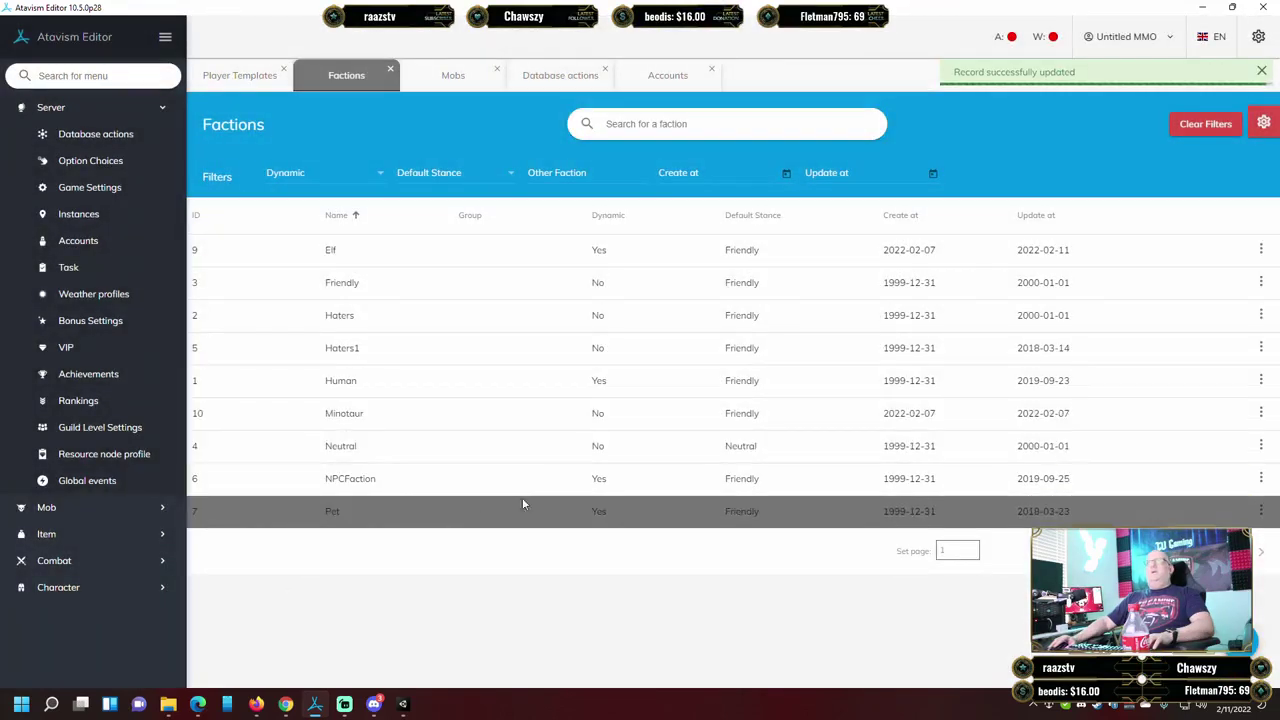
Check the Human faction's stances again and close without saving.
right_click(417, 379)
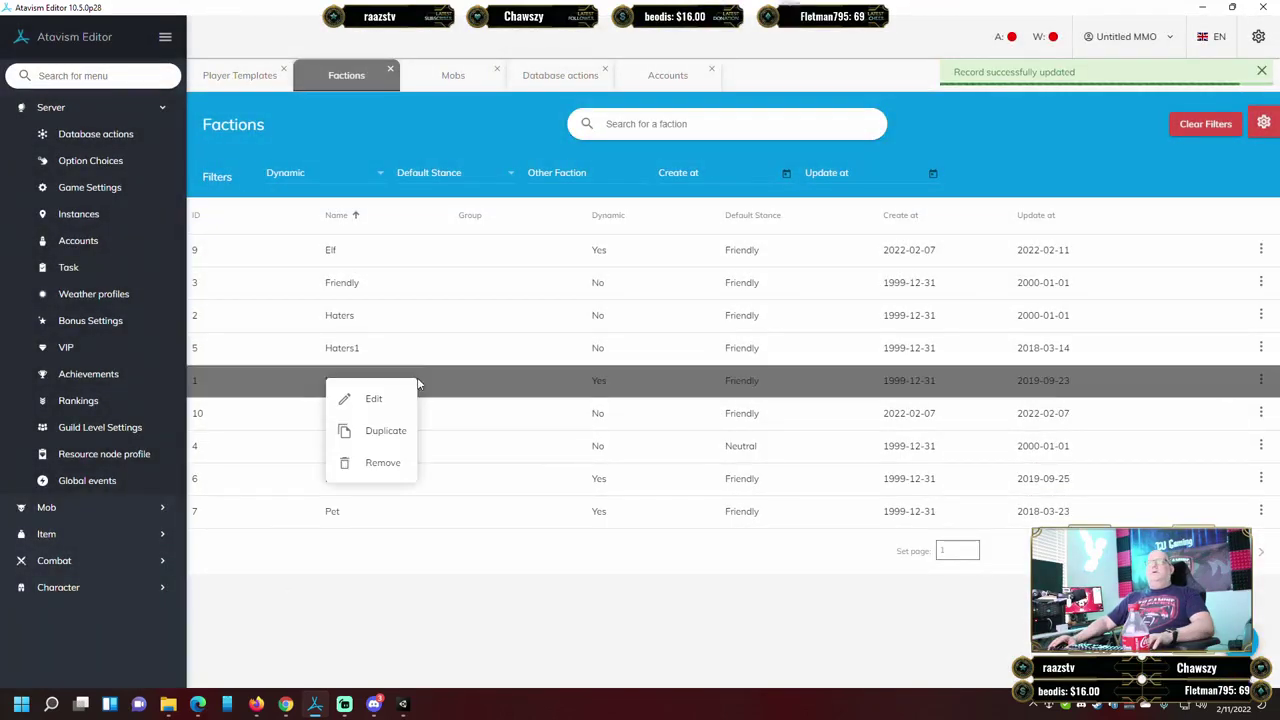
click(374, 401)
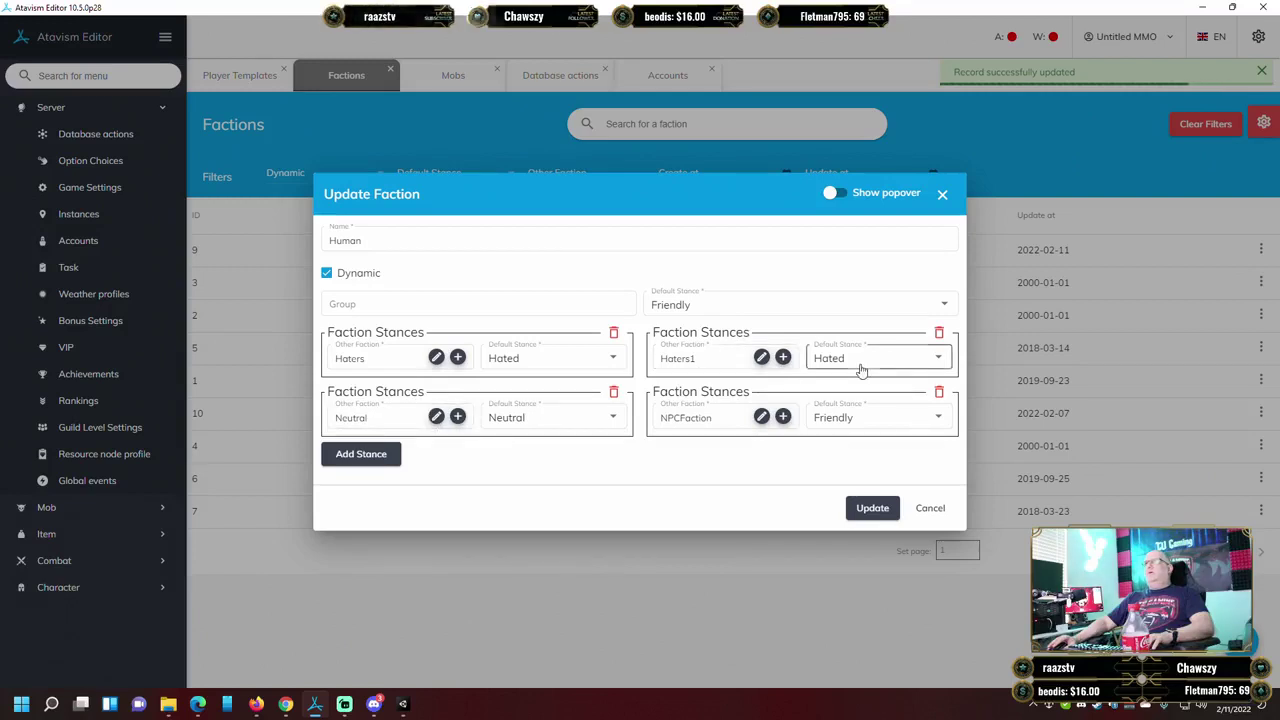
click(929, 508)
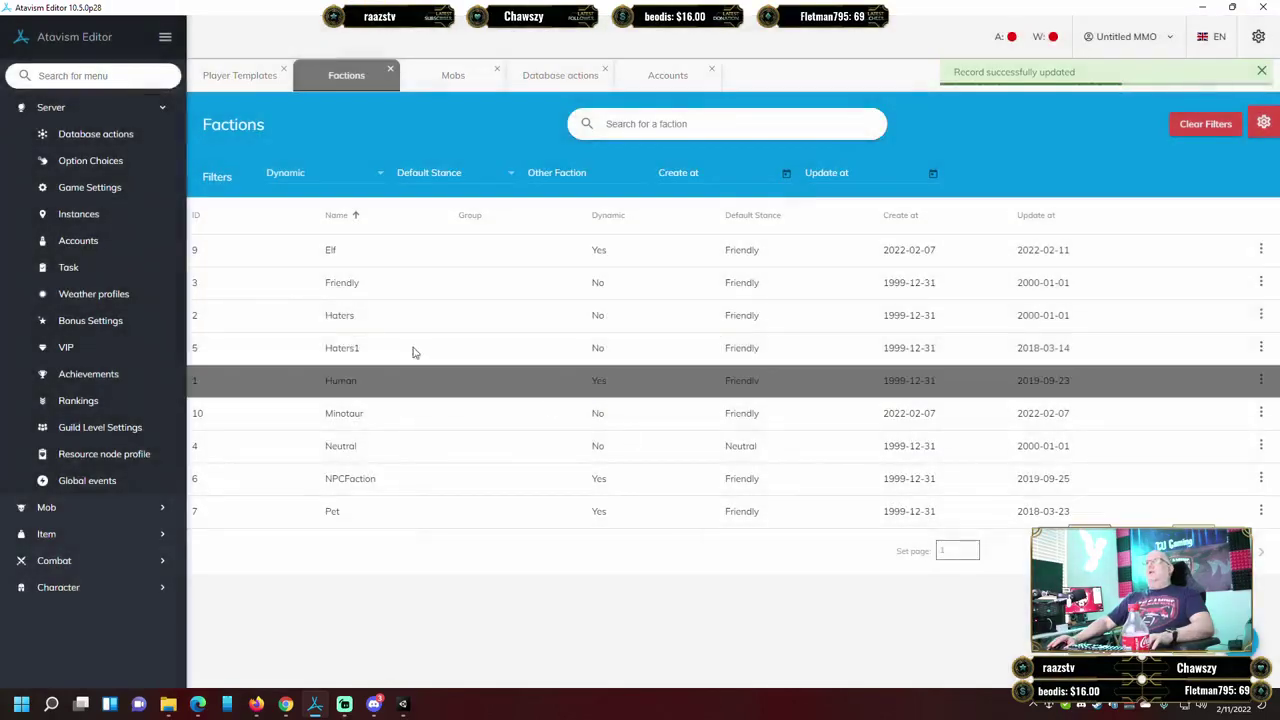
Add a Hated stance toward Haters1 to the Elf faction and save.
right_click(443, 270)
click(408, 285)
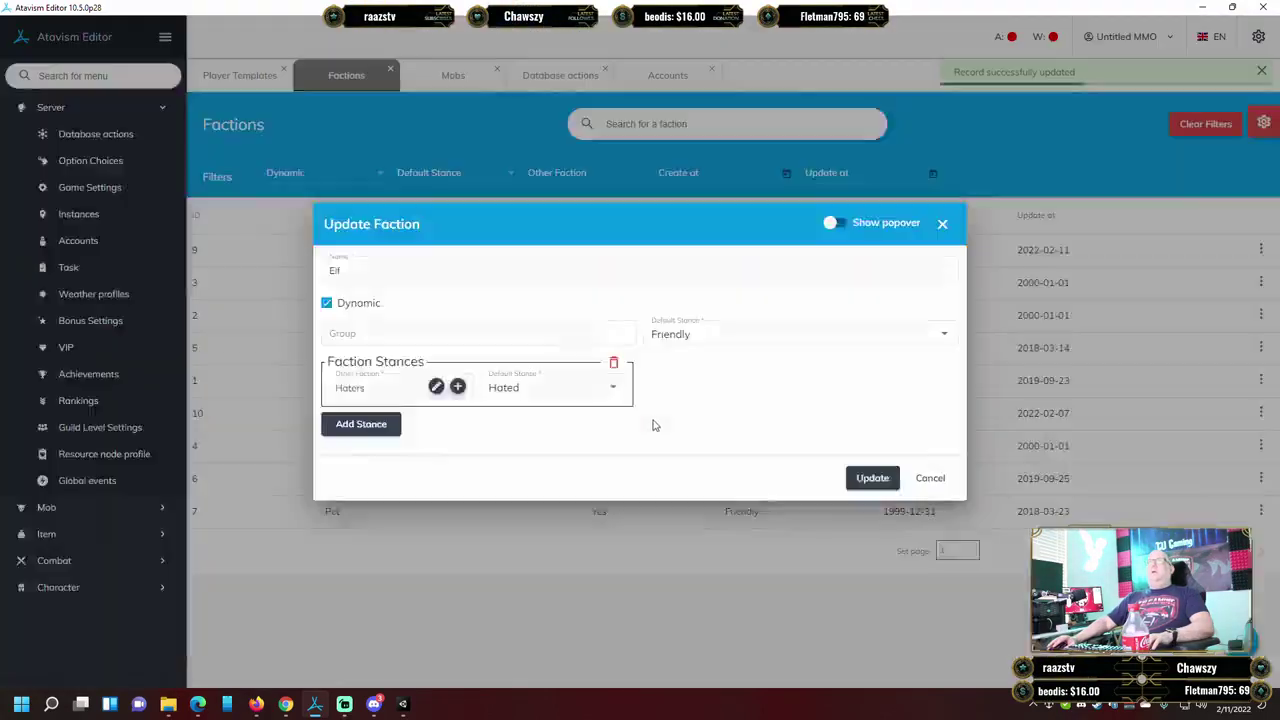
click(361, 424)
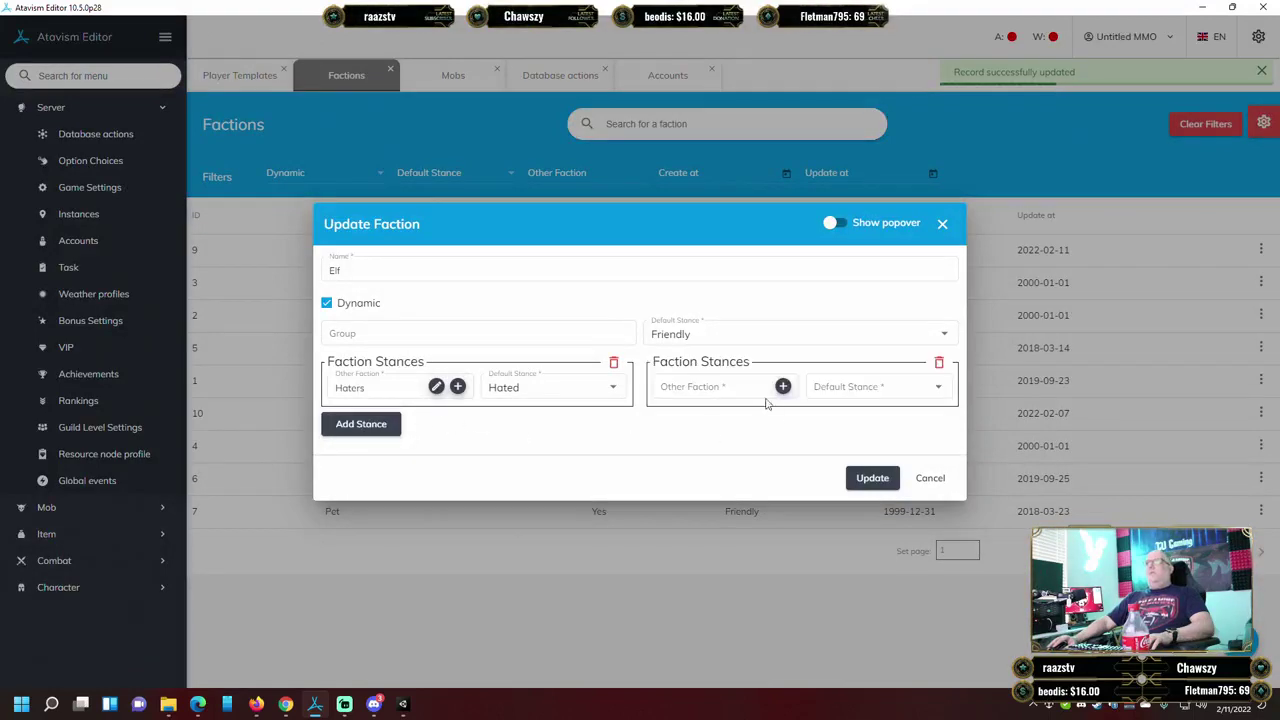
click(728, 395)
scroll(700, 512, down, 1)
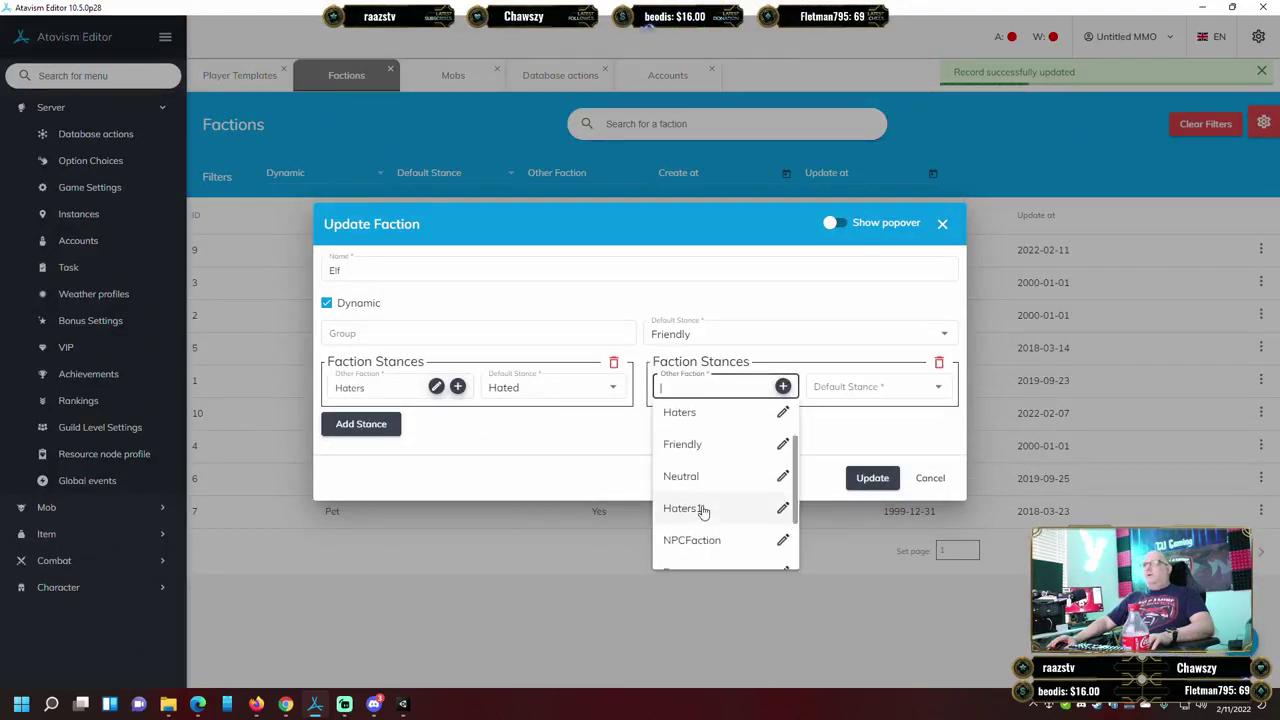
click(700, 510)
click(866, 389)
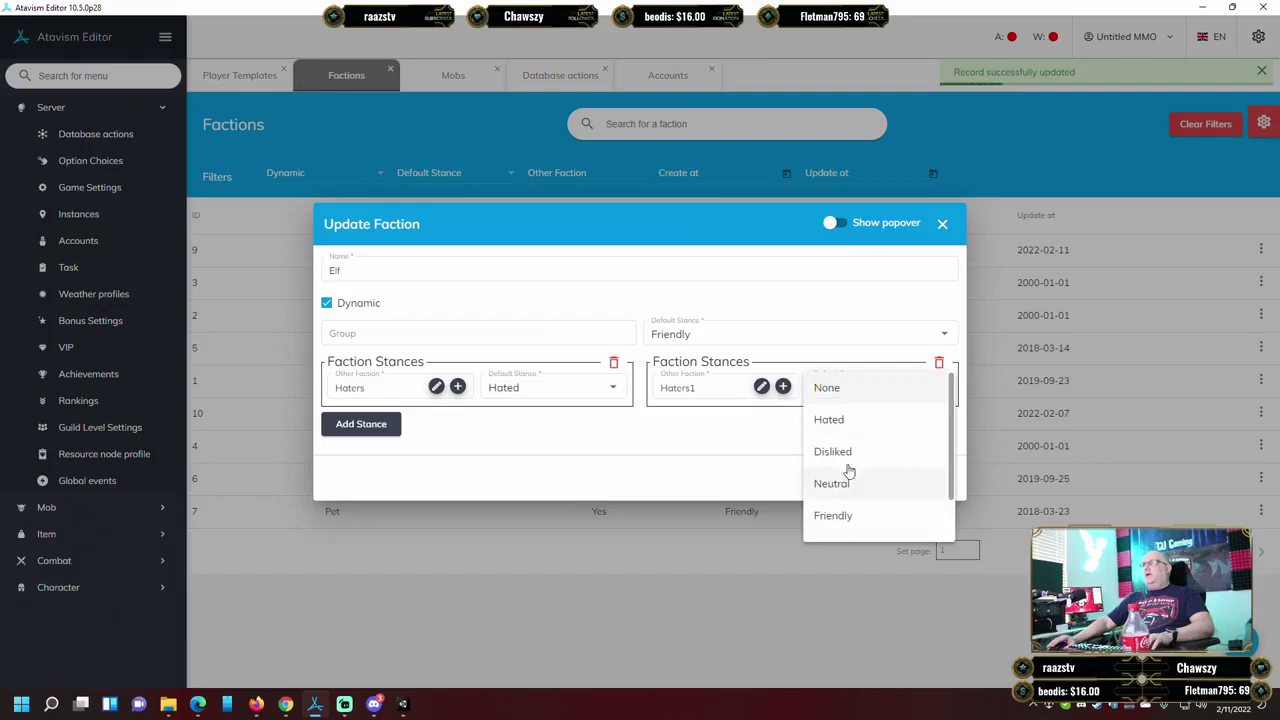
click(858, 434)
click(869, 478)
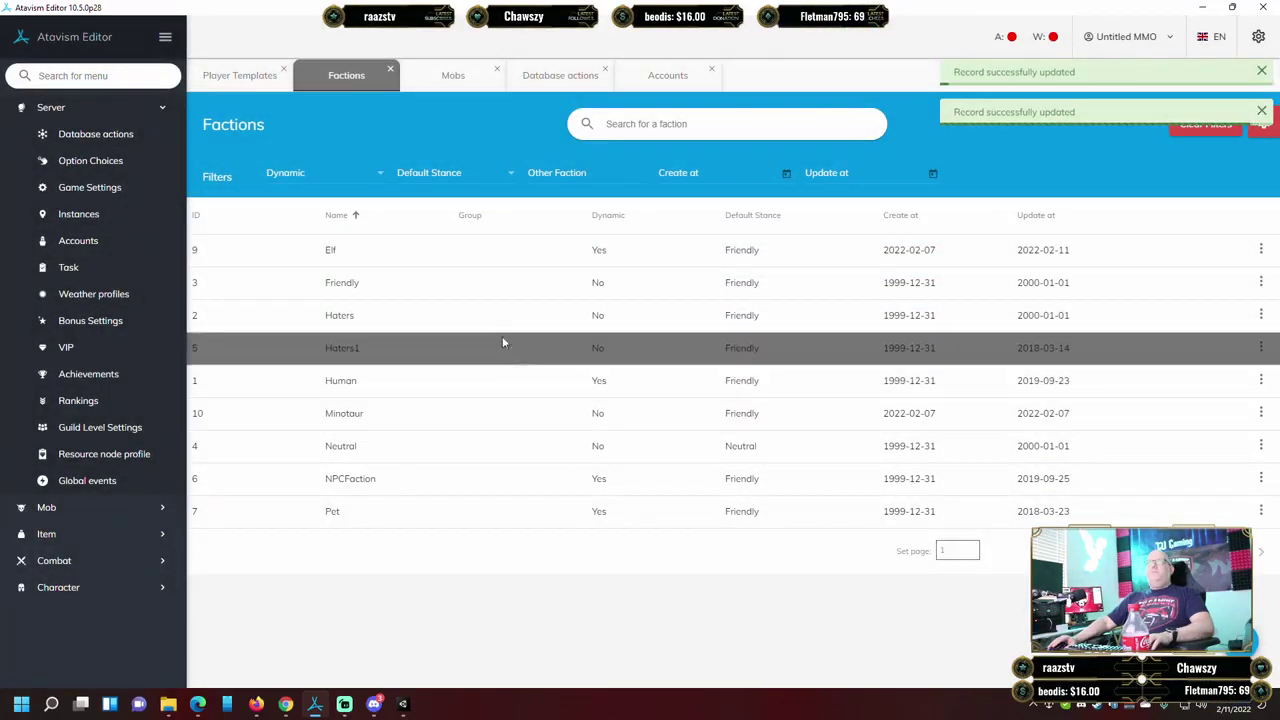
Compare against the Human faction's stances and close it unchanged.
right_click(478, 377)
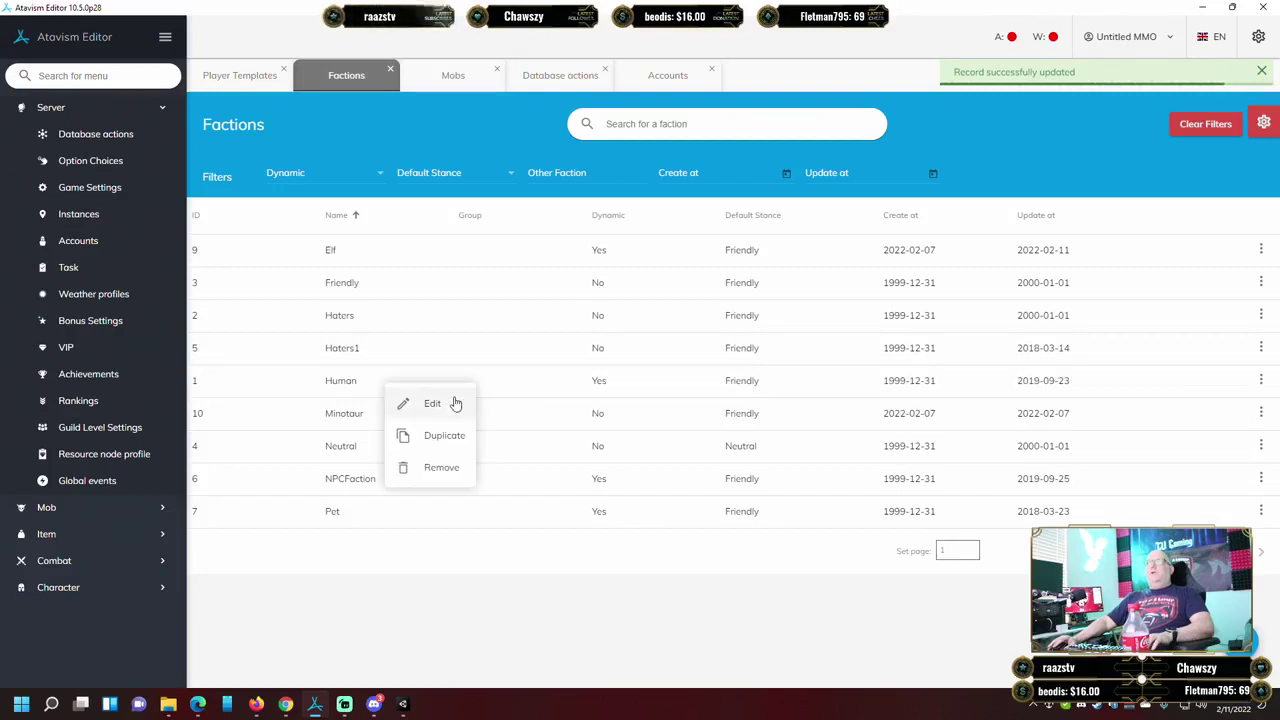
click(455, 403)
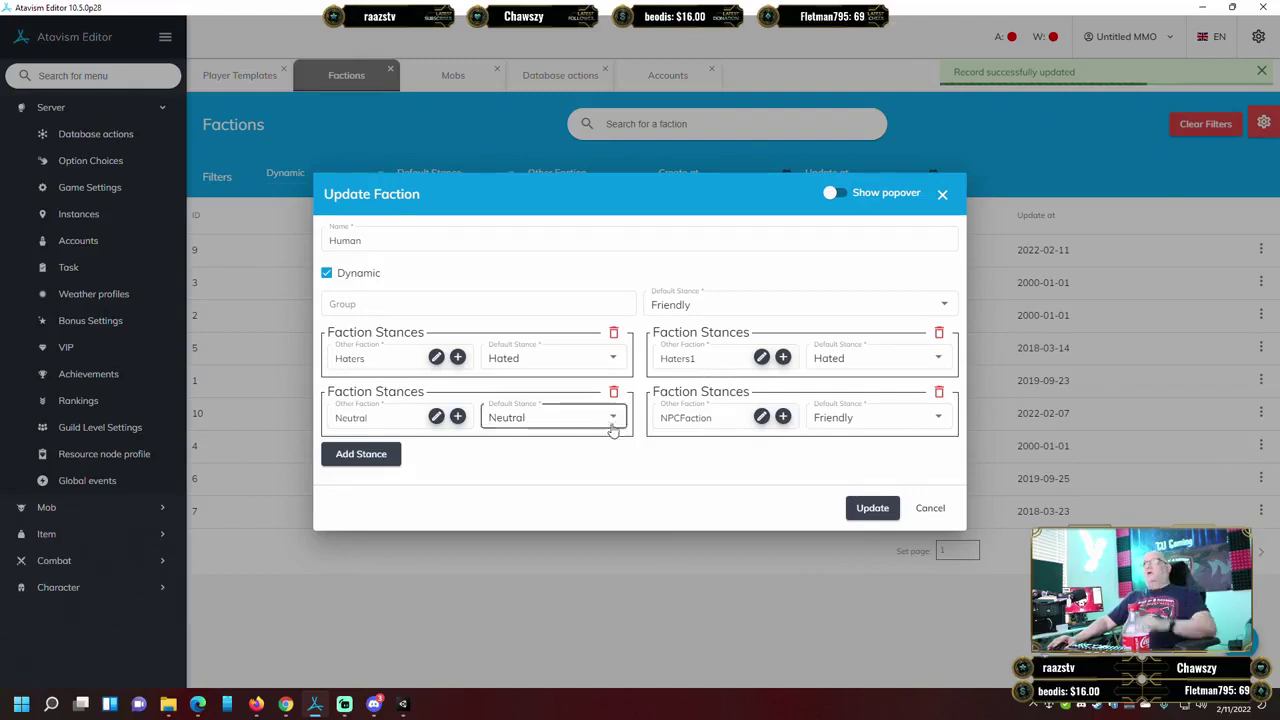
click(945, 516)
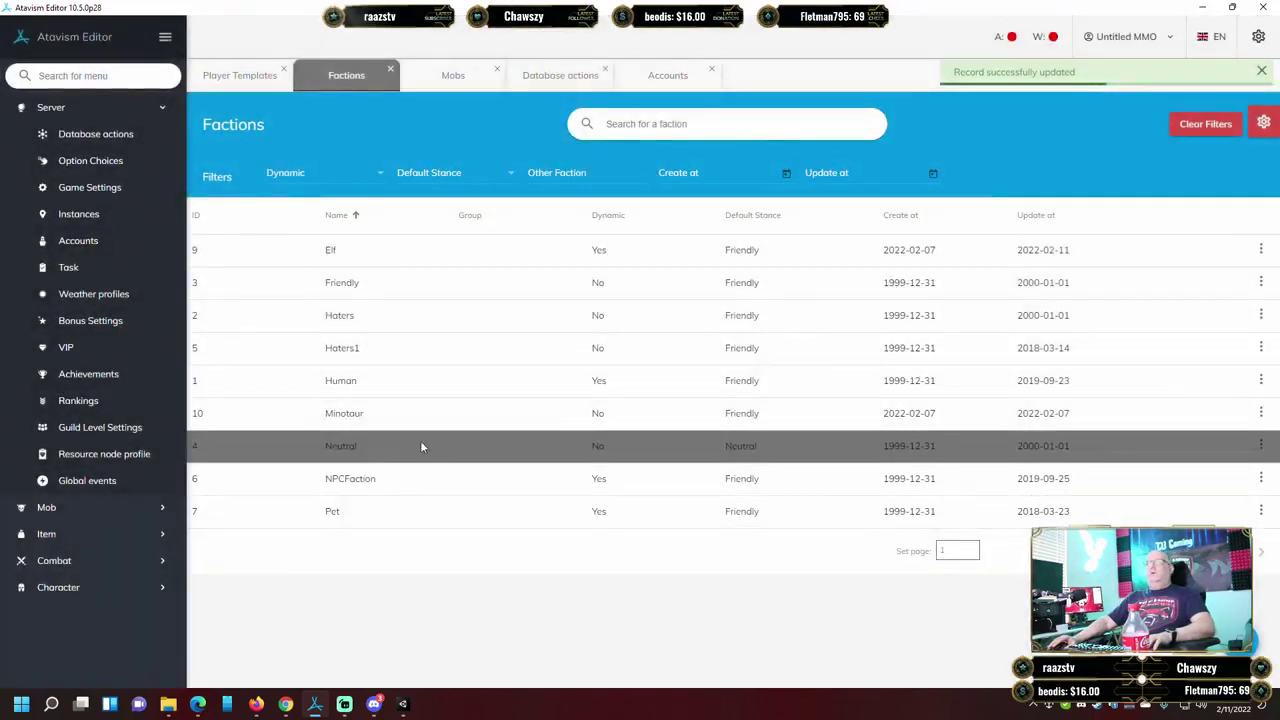
Add a Neutral stance toward the Neutral faction to Elf and save.
right_click(452, 254)
click(409, 269)
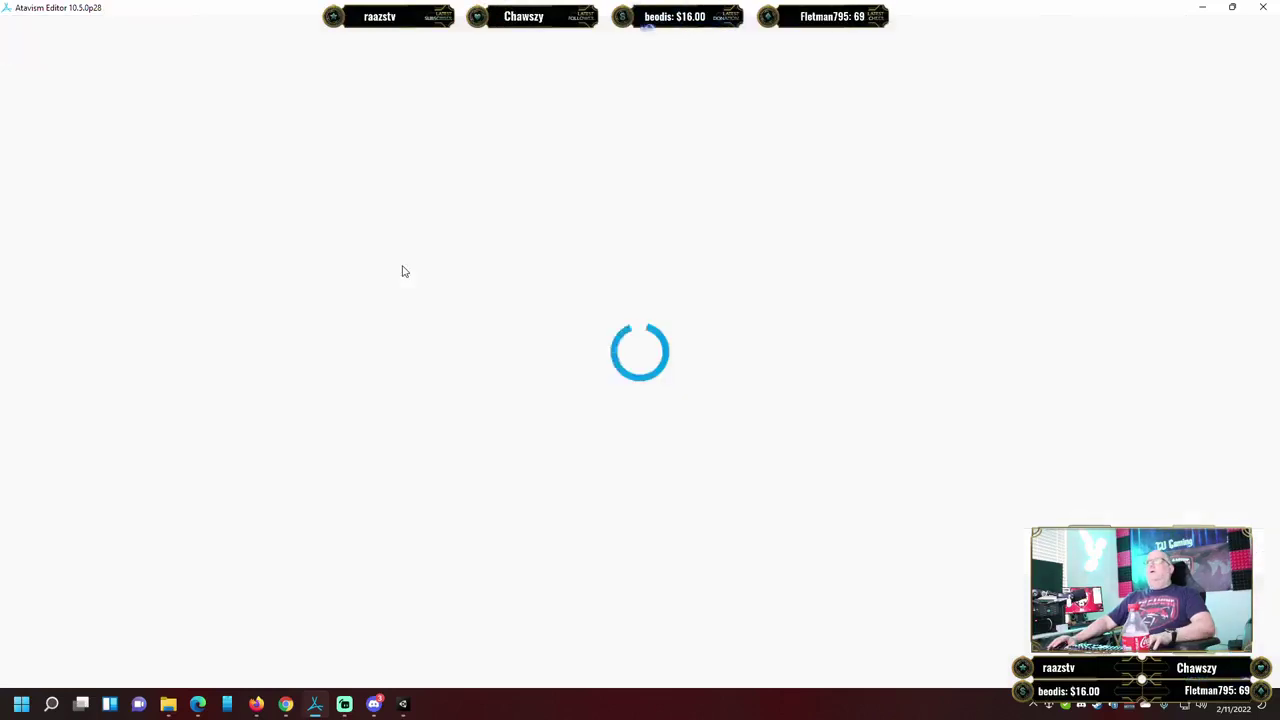
click(361, 424)
click(396, 418)
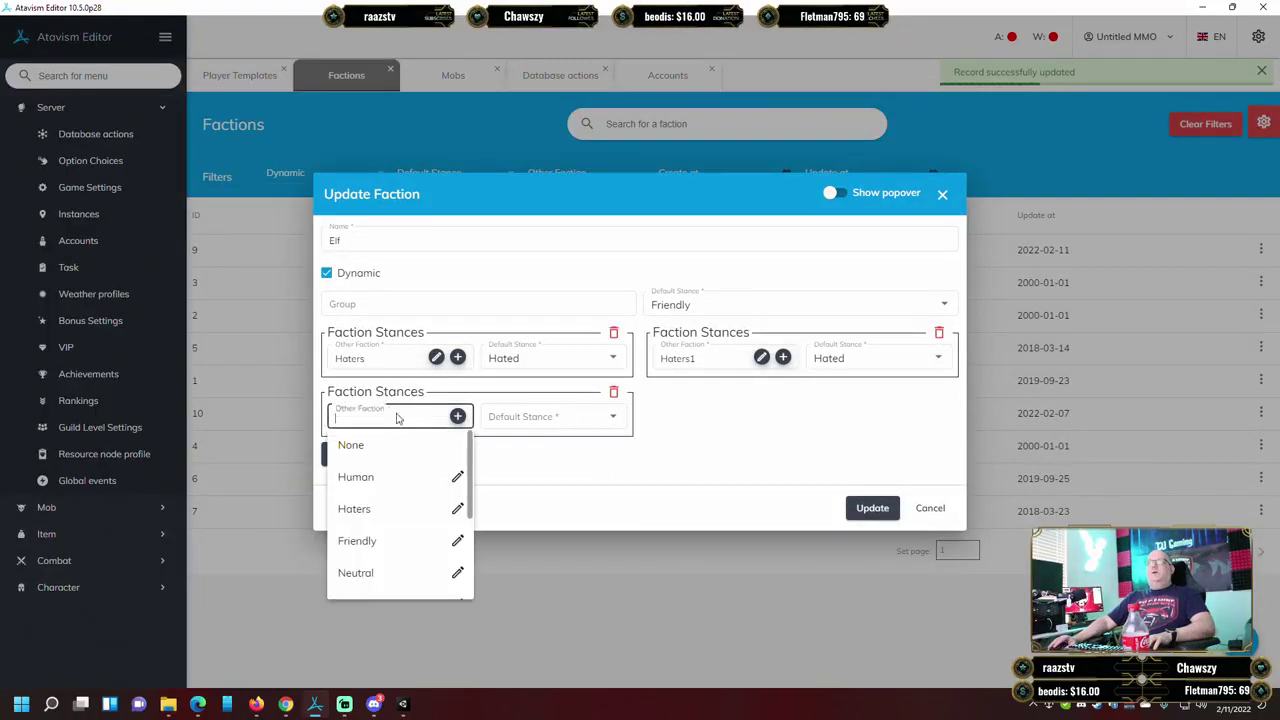
click(366, 575)
click(521, 417)
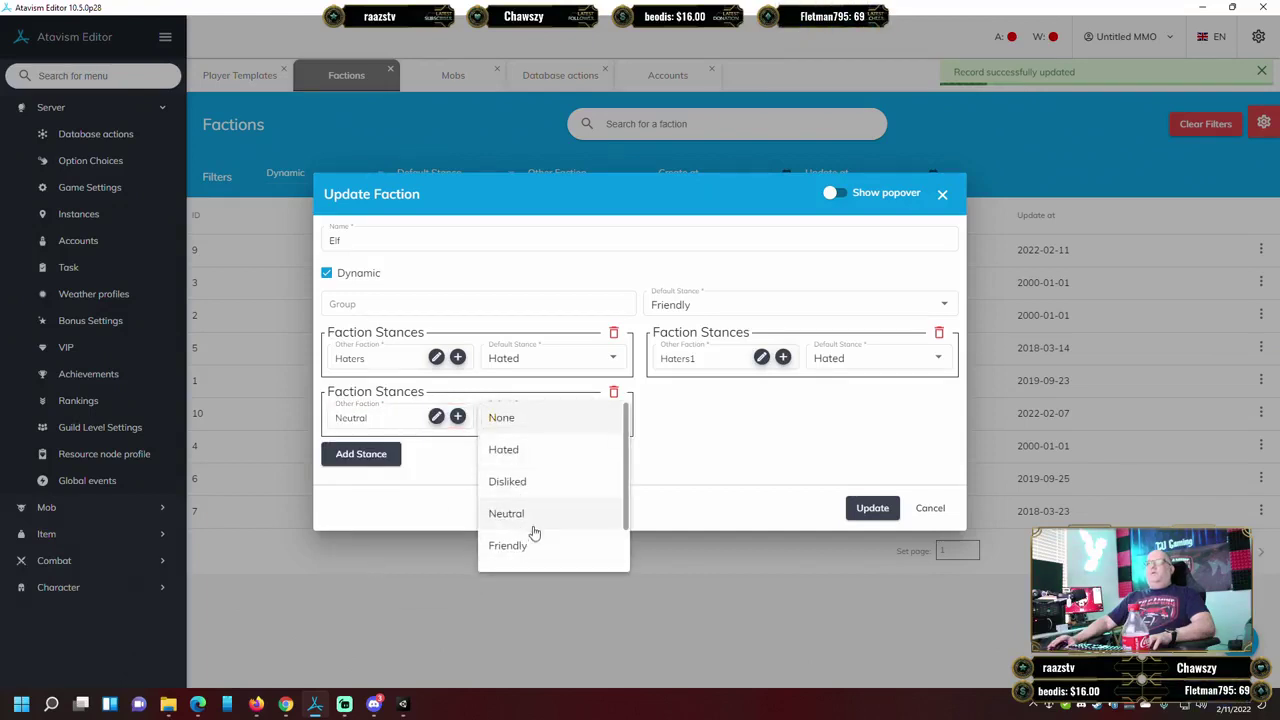
click(535, 516)
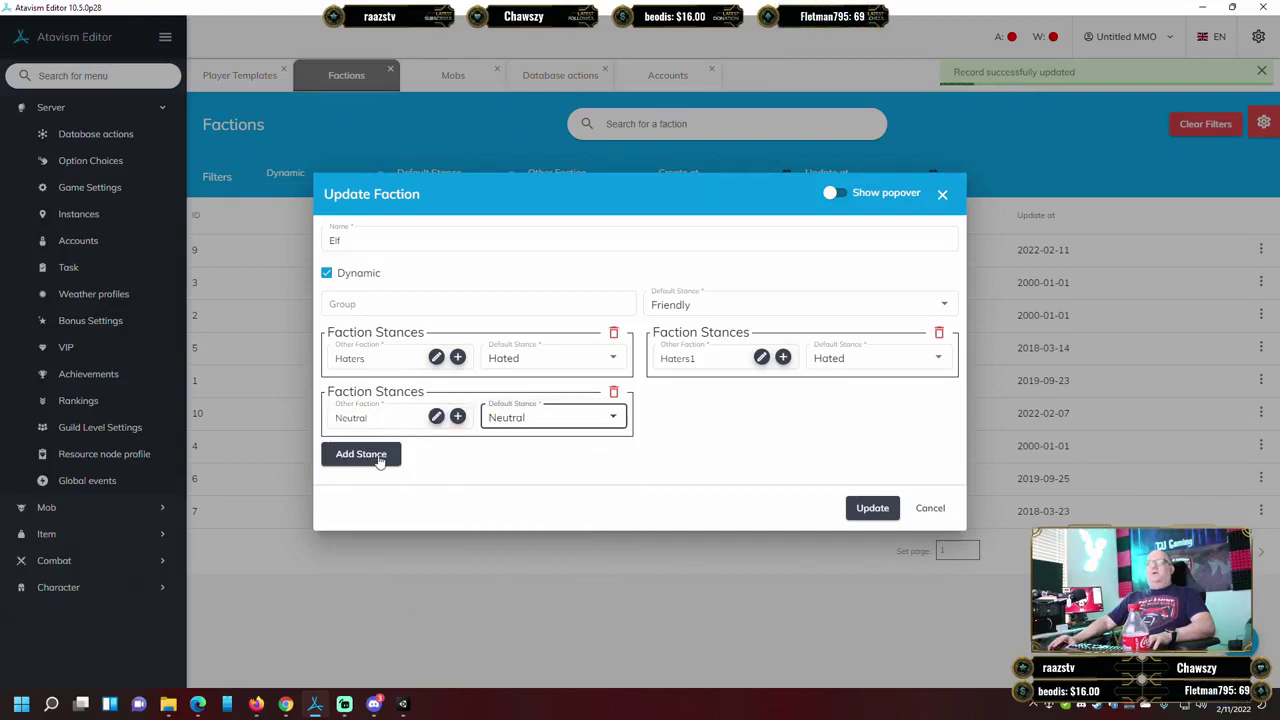
click(868, 508)
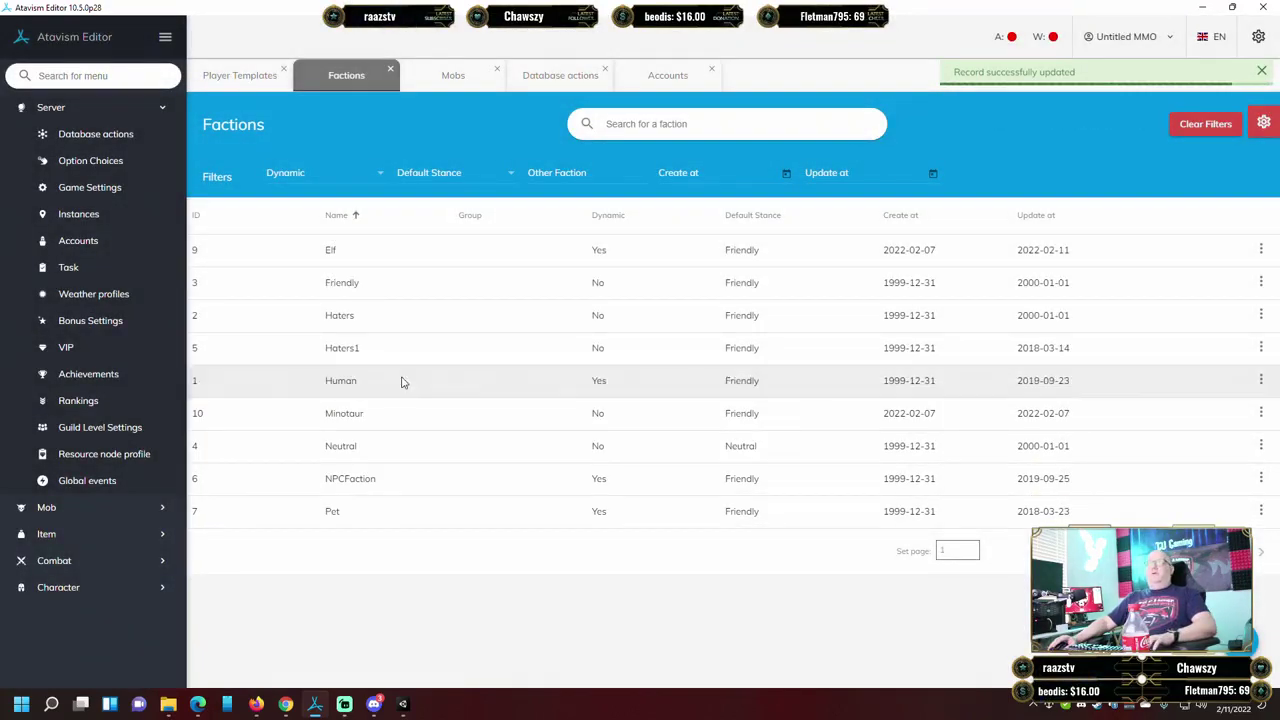
Glance at the Human faction's stances again and close without changes.
right_click(400, 380)
click(385, 397)
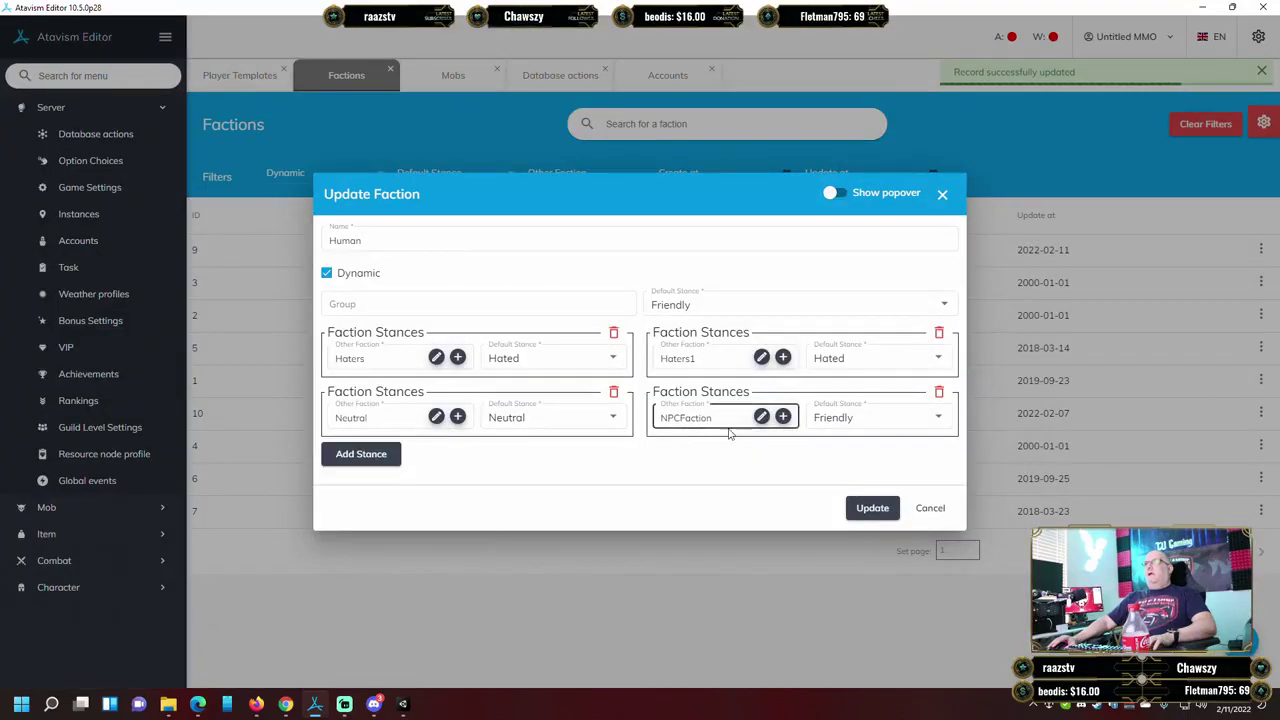
click(920, 508)
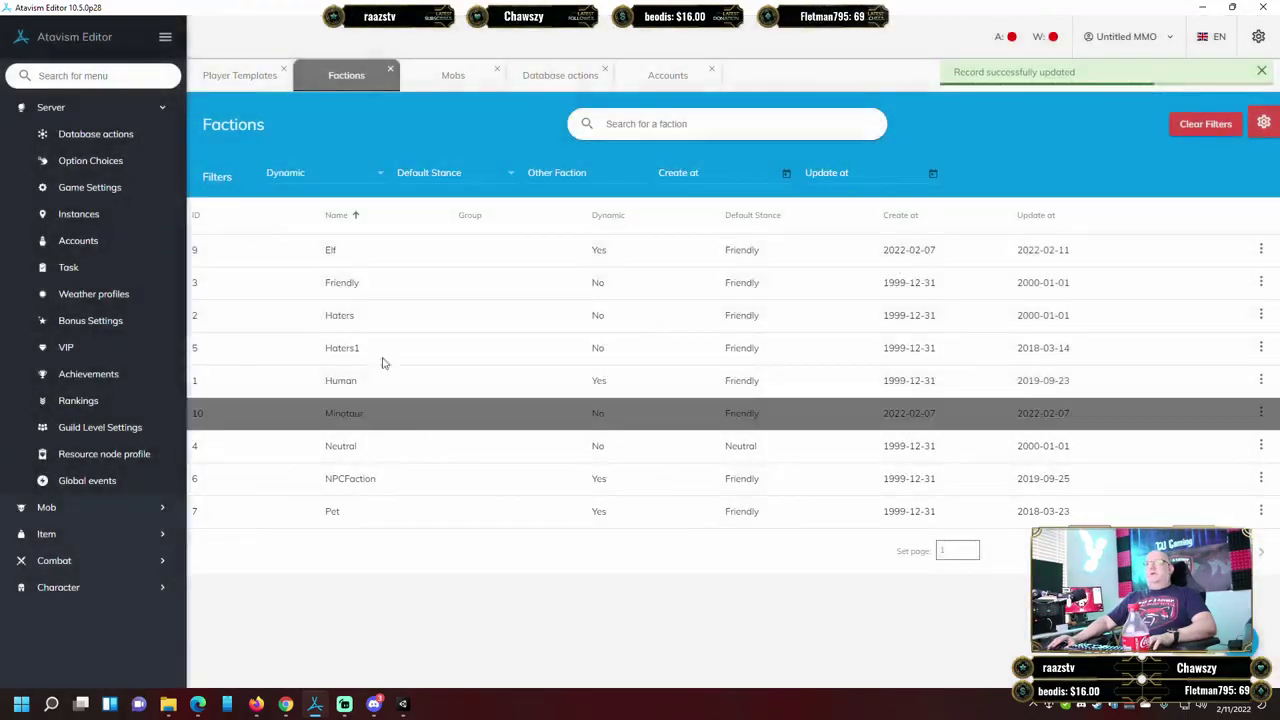
Add a Friendly stance toward NPCFaction to the Elf faction and save.
right_click(354, 257)
click(329, 274)
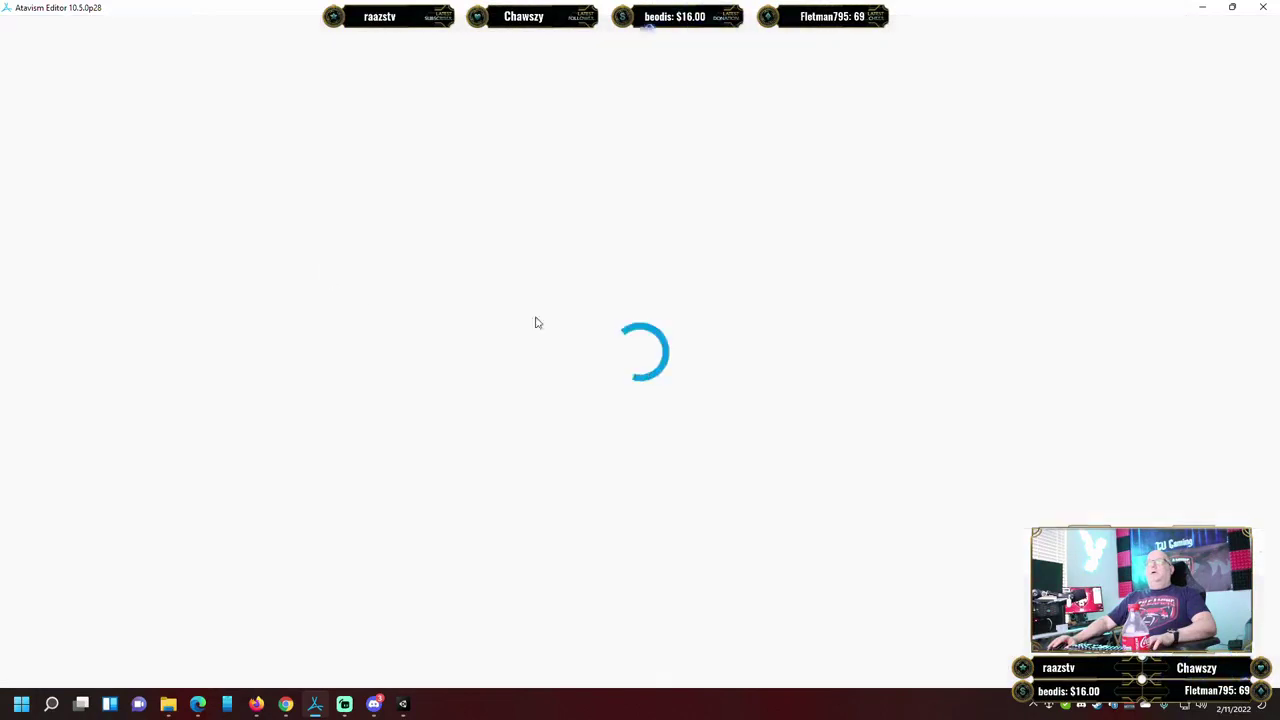
click(385, 453)
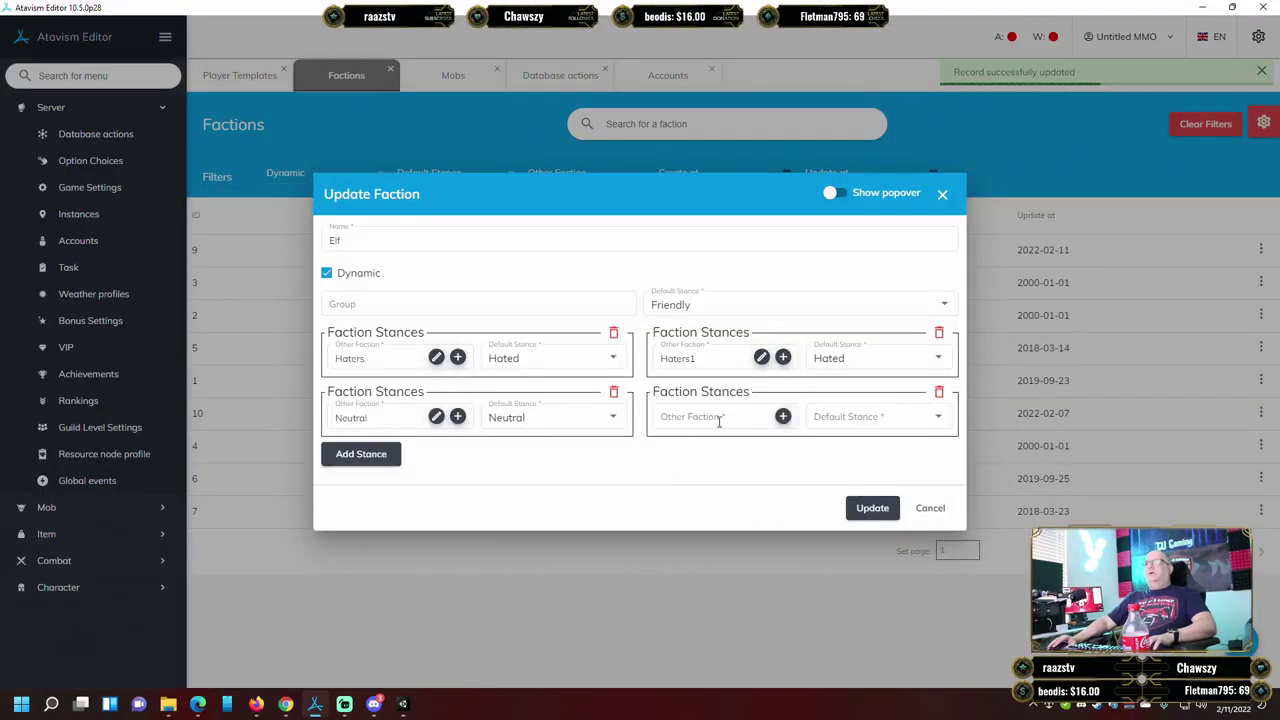
click(717, 414)
scroll(722, 493, down, 3)
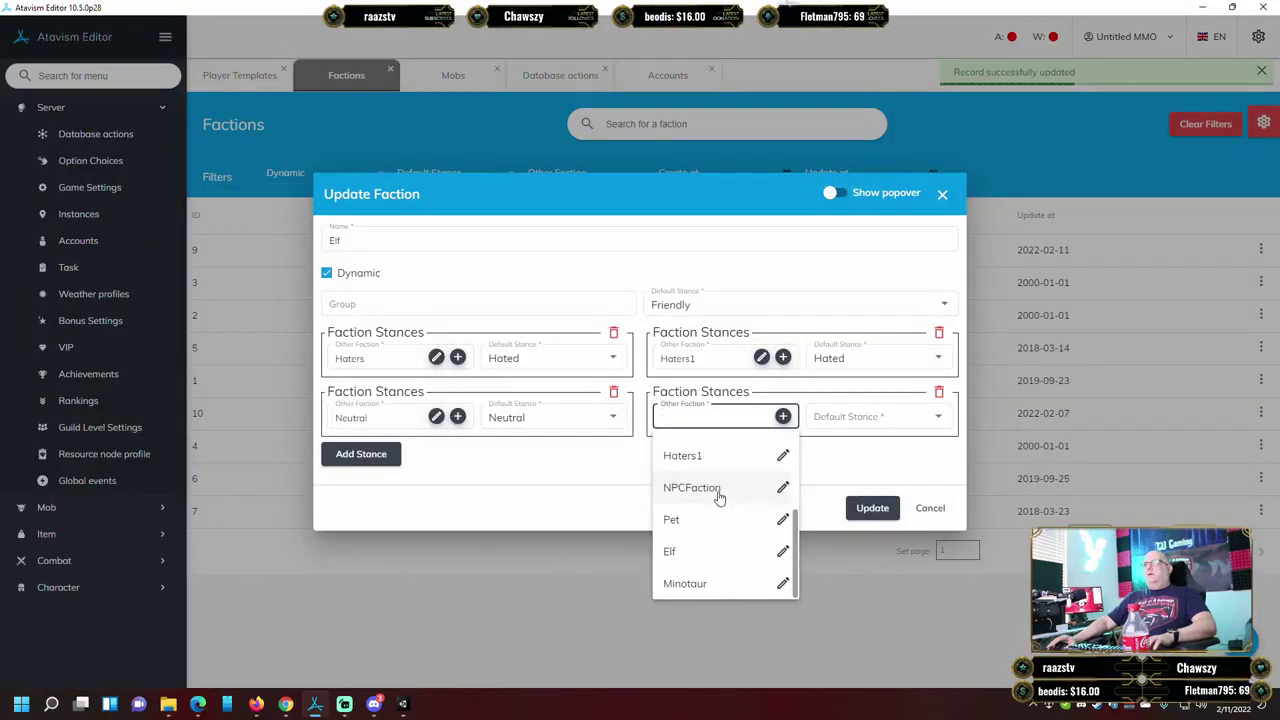
click(718, 492)
click(887, 420)
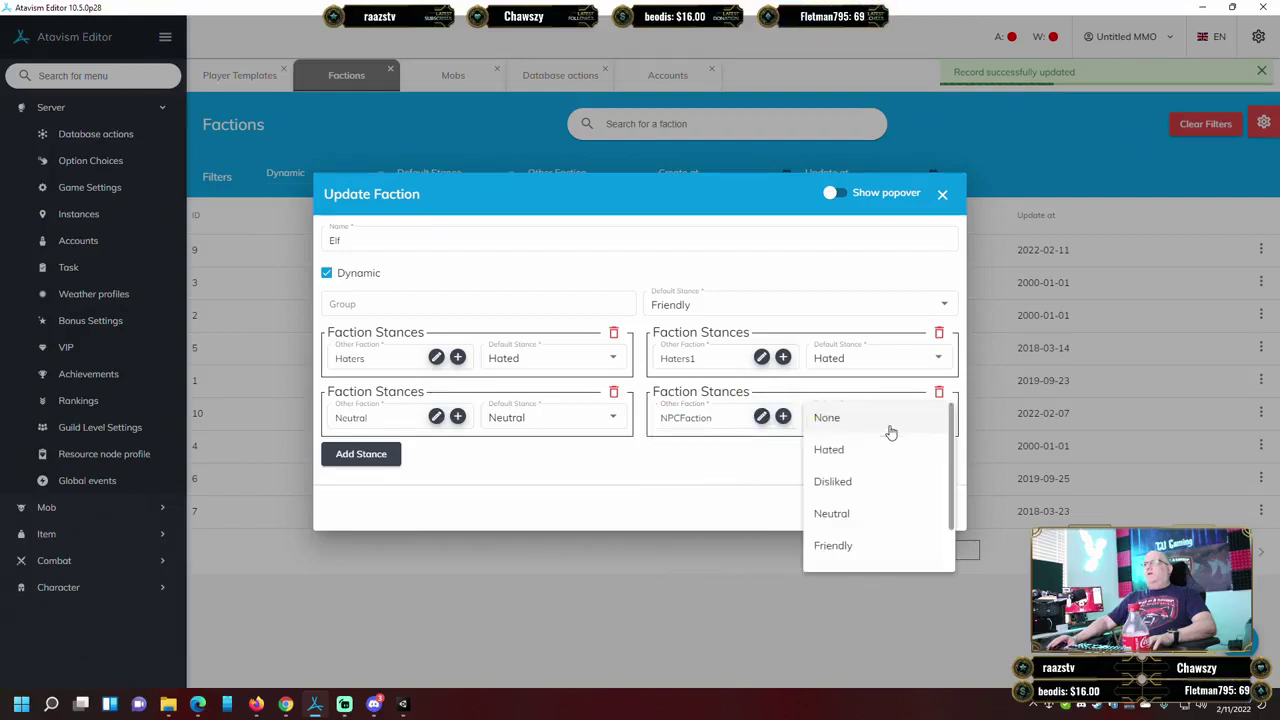
click(851, 545)
click(869, 507)
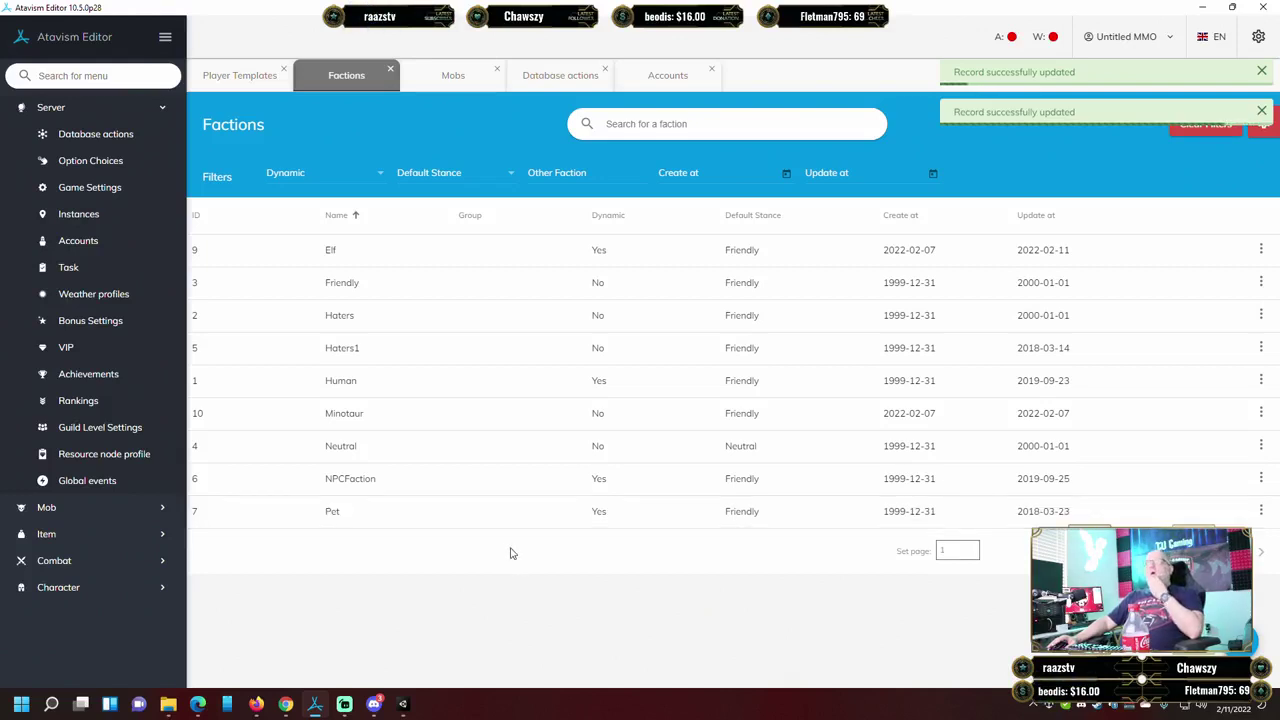
Make the Minotaur faction dynamic with a Hated stance toward Haters, and save.
right_click(527, 413)
click(484, 435)
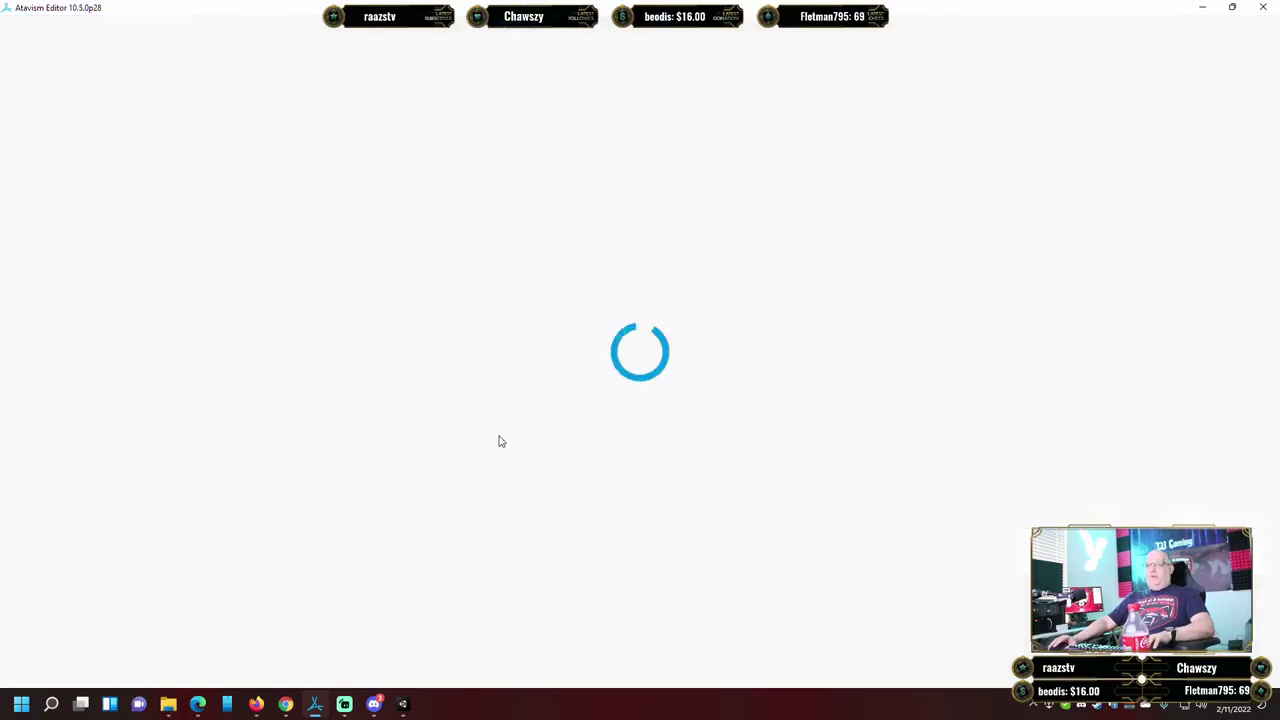
click(328, 334)
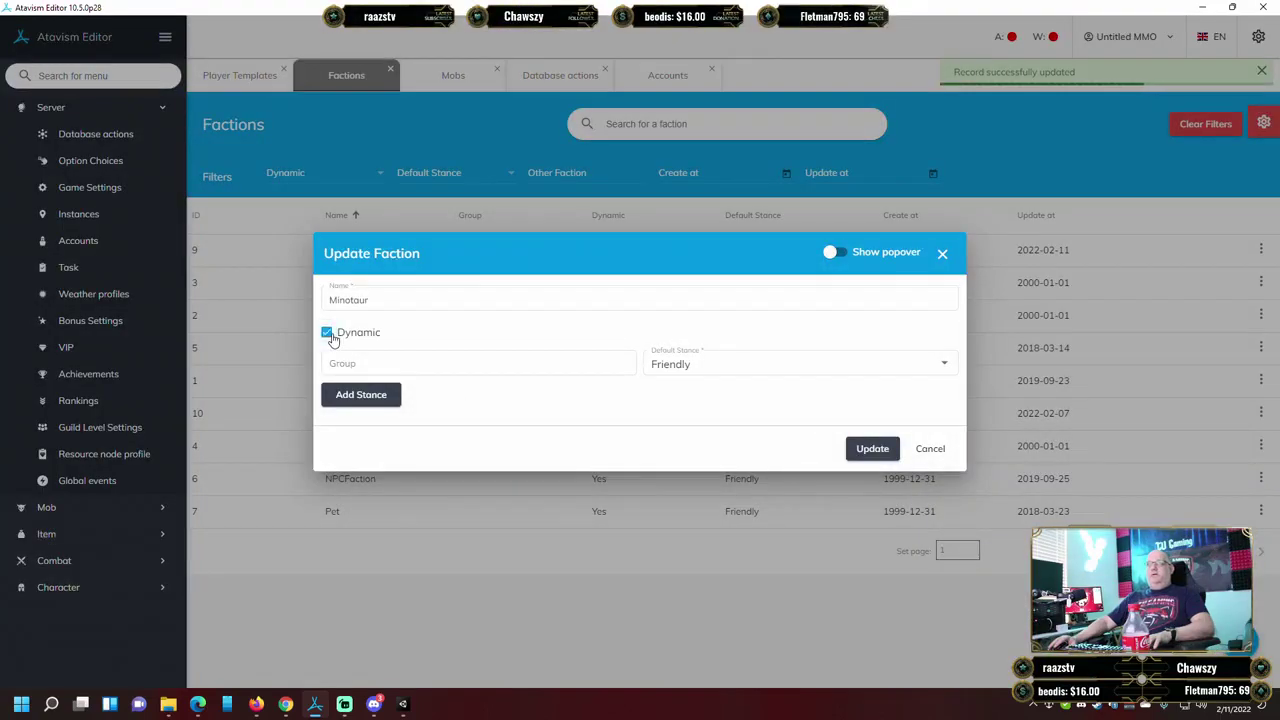
click(361, 396)
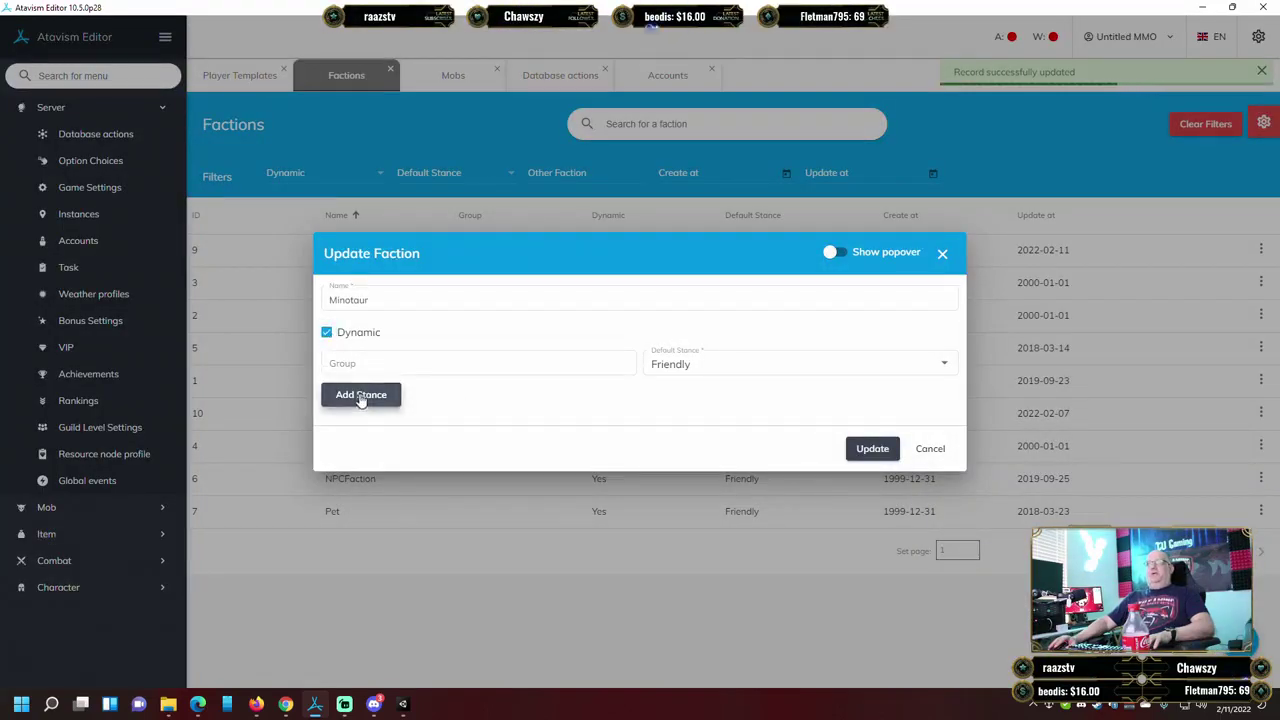
click(398, 386)
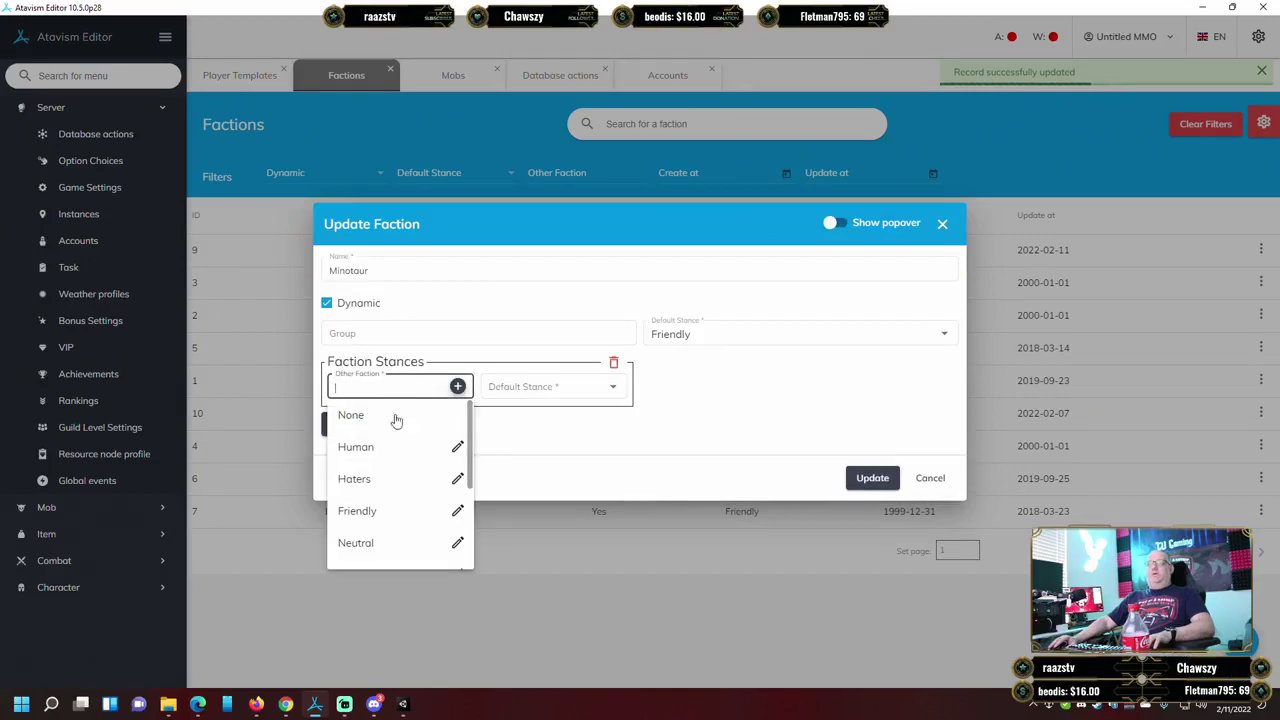
click(371, 479)
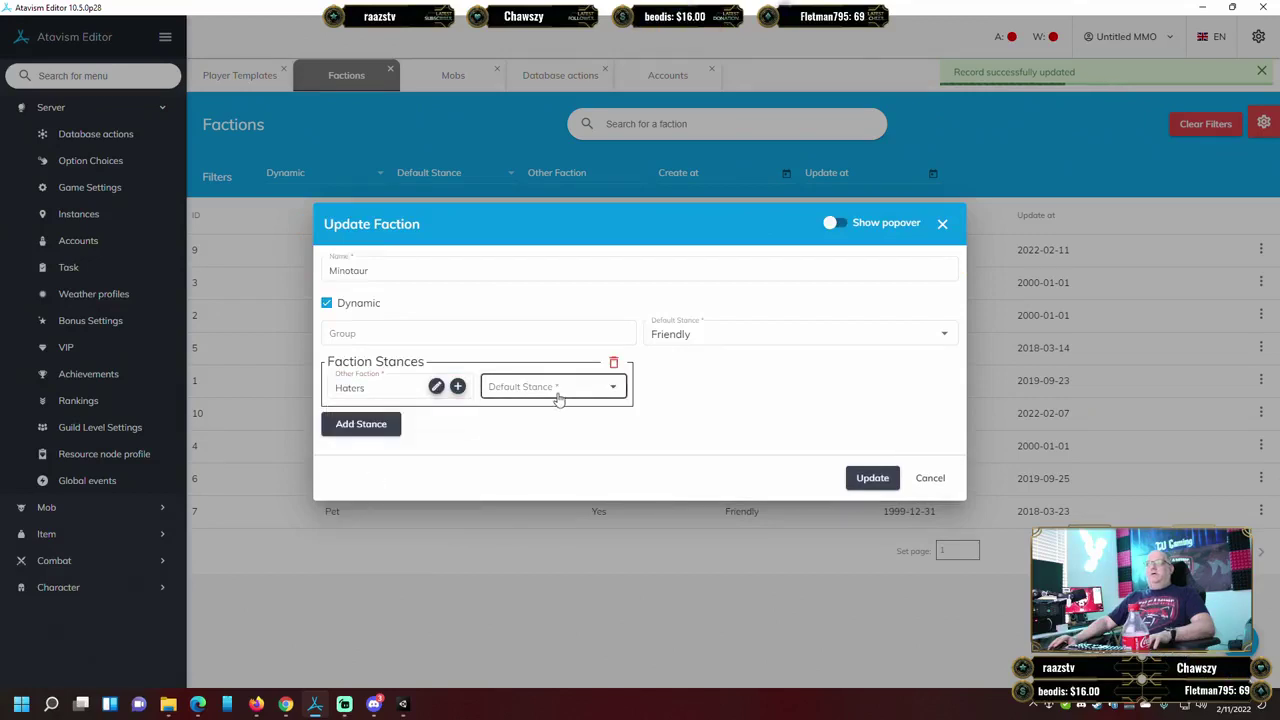
click(558, 398)
click(552, 420)
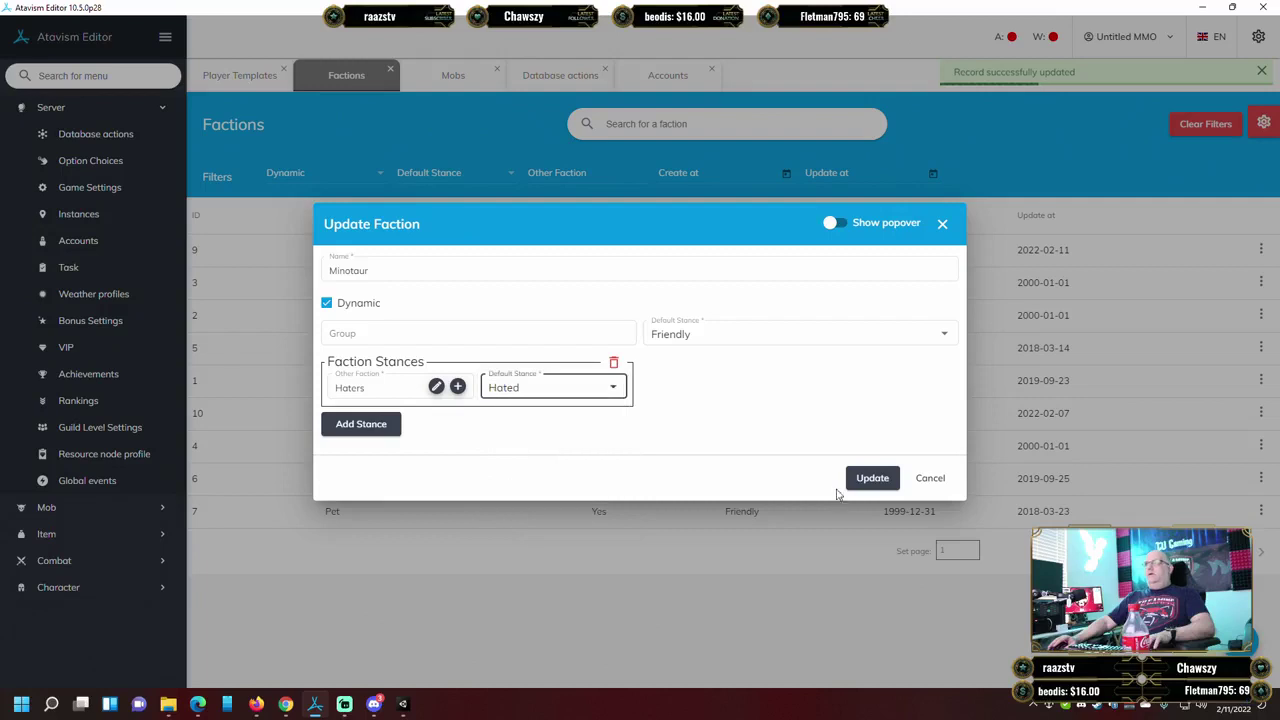
click(871, 478)
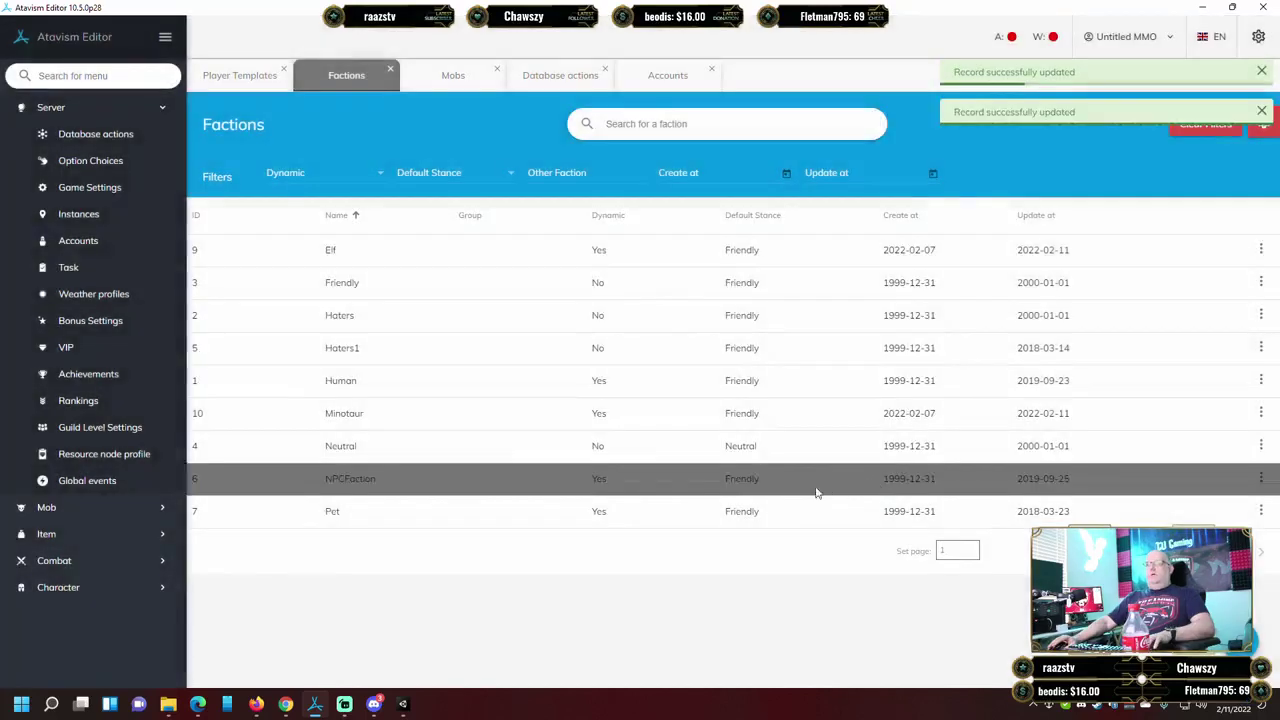
Add a second Minotaur stance, Hated toward Haters1, and save.
right_click(409, 413)
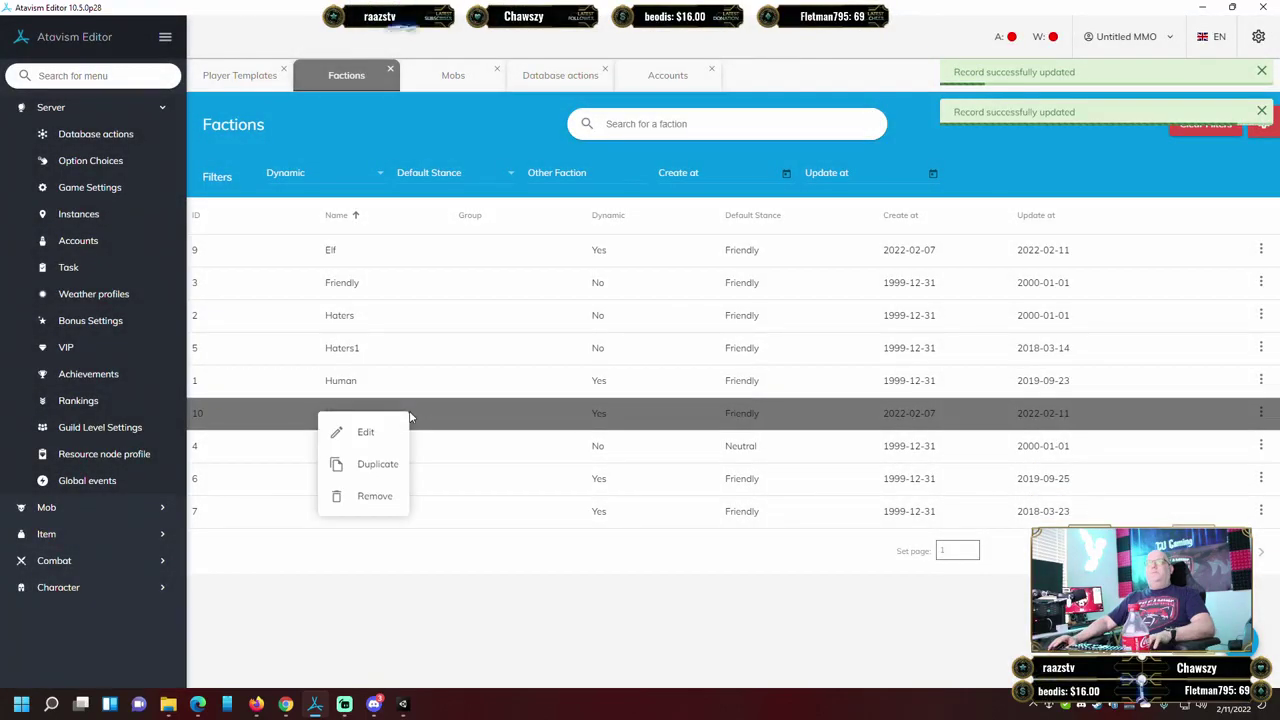
click(370, 431)
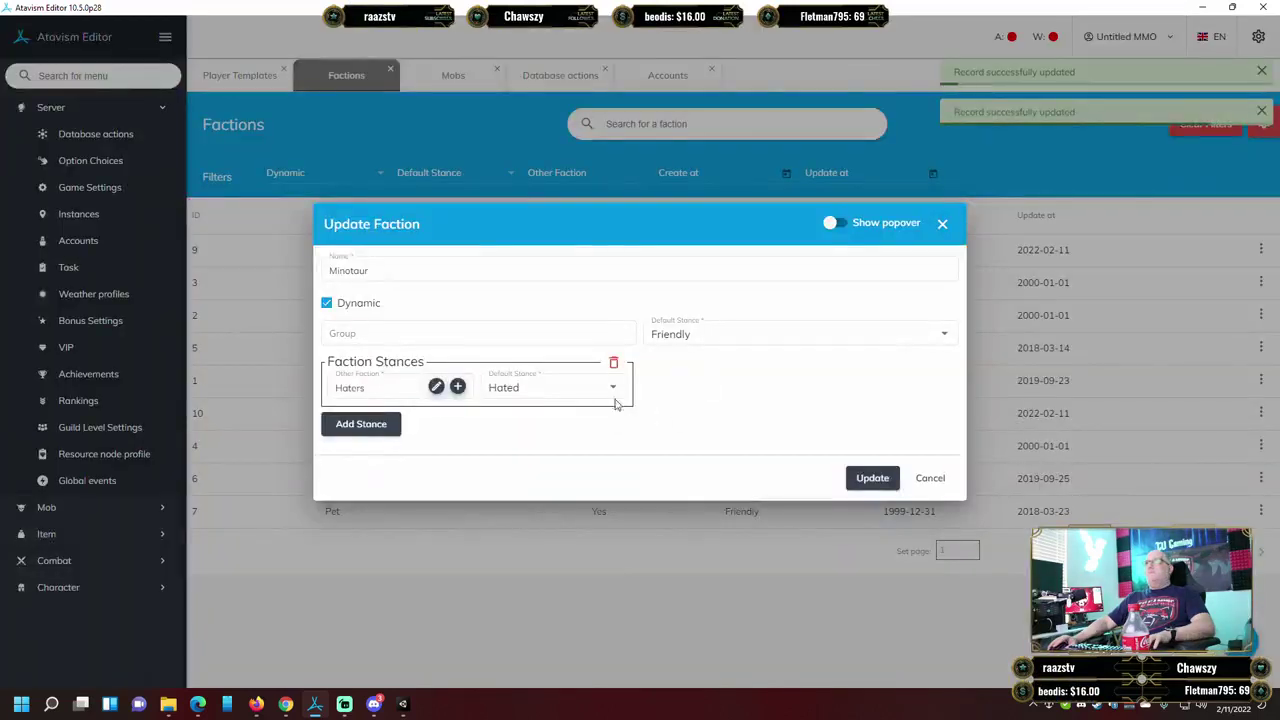
click(368, 425)
click(694, 387)
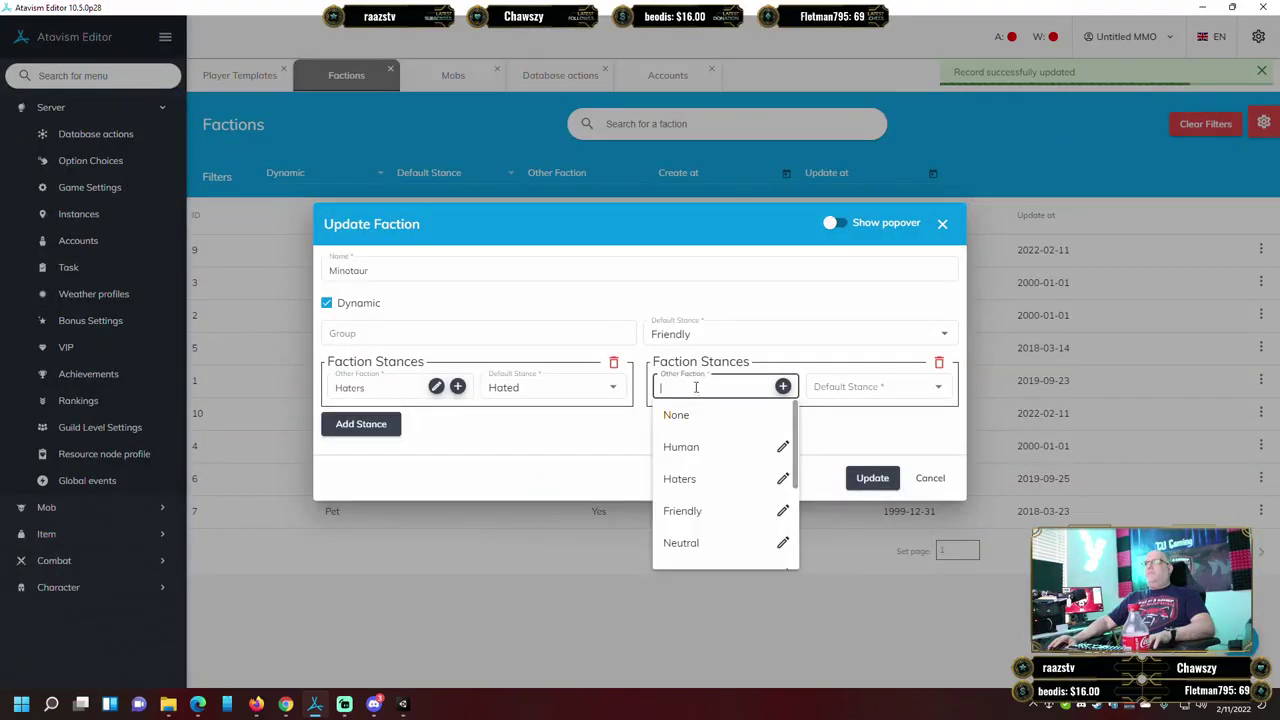
scroll(697, 465, down, 2)
scroll(697, 465, down, 1)
click(700, 443)
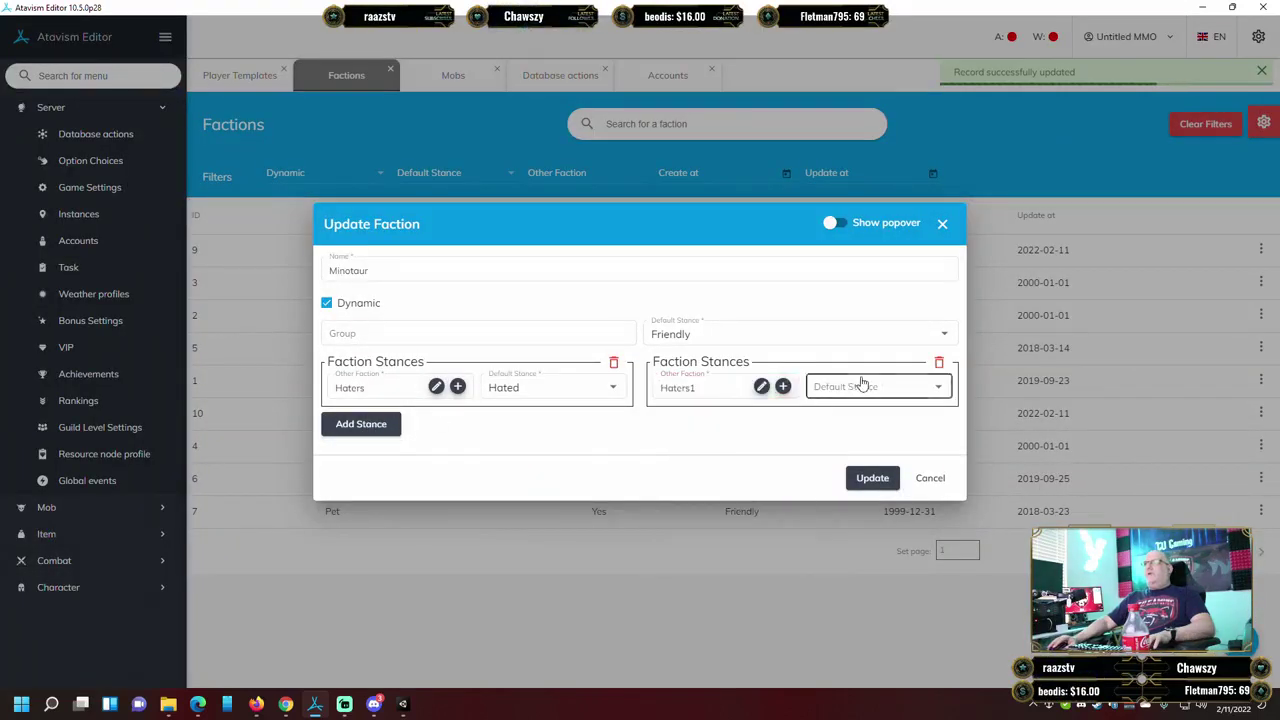
click(860, 384)
click(832, 420)
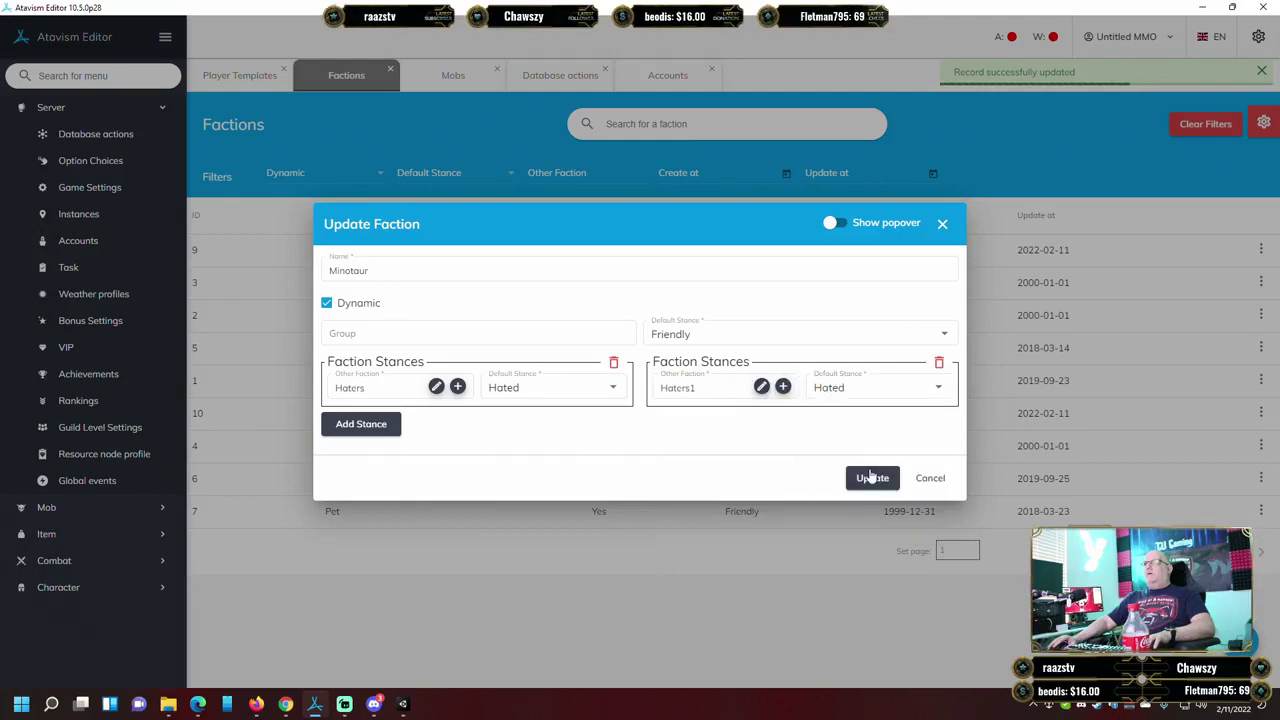
click(868, 476)
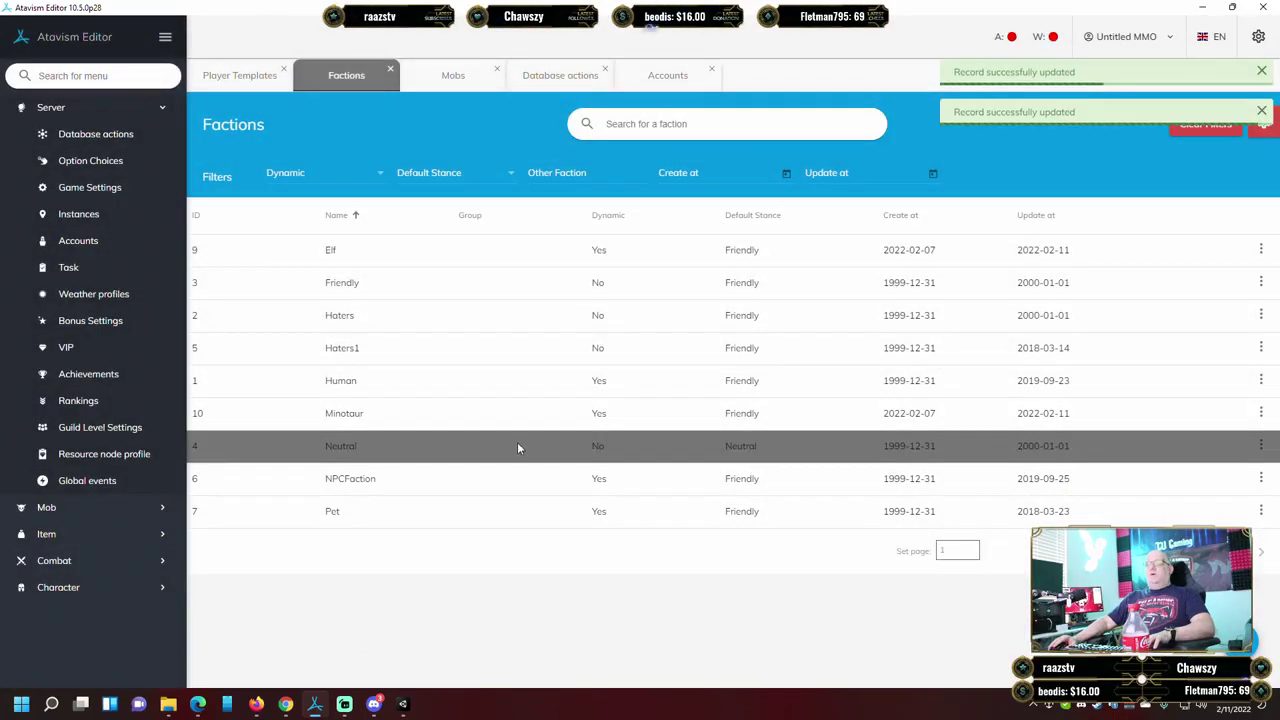
right_click(386, 378)
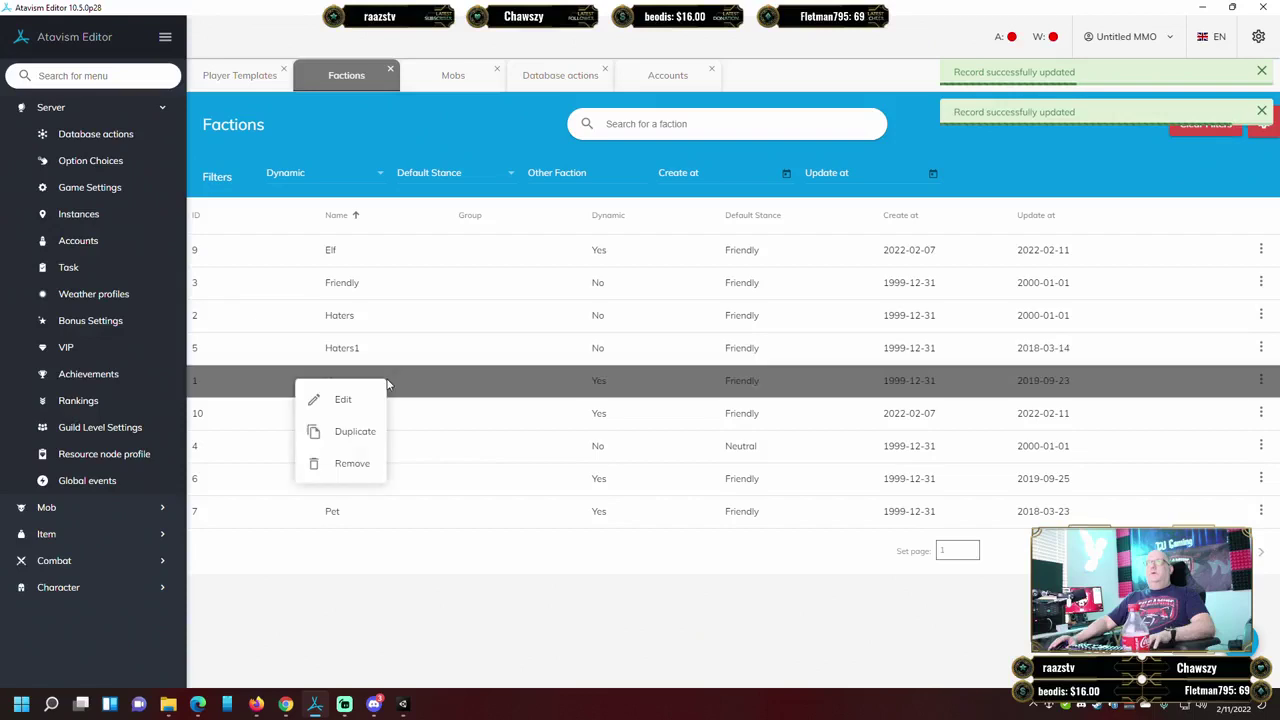
click(345, 400)
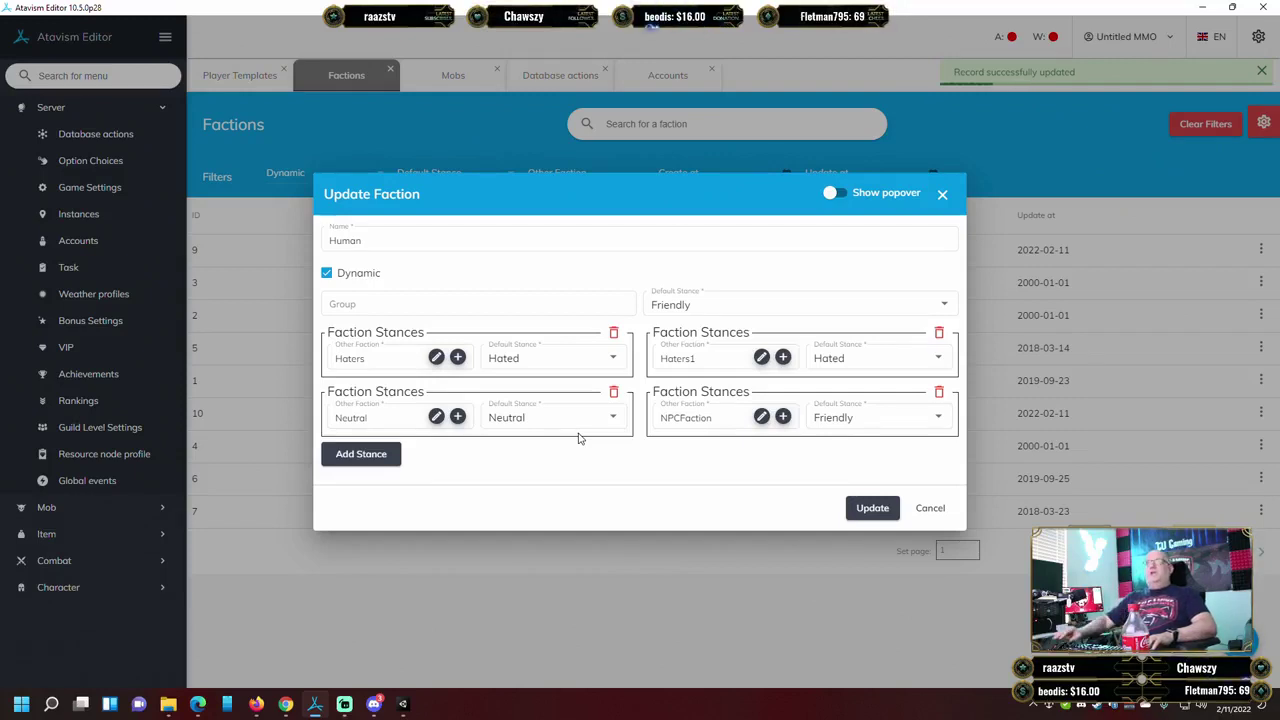
click(930, 507)
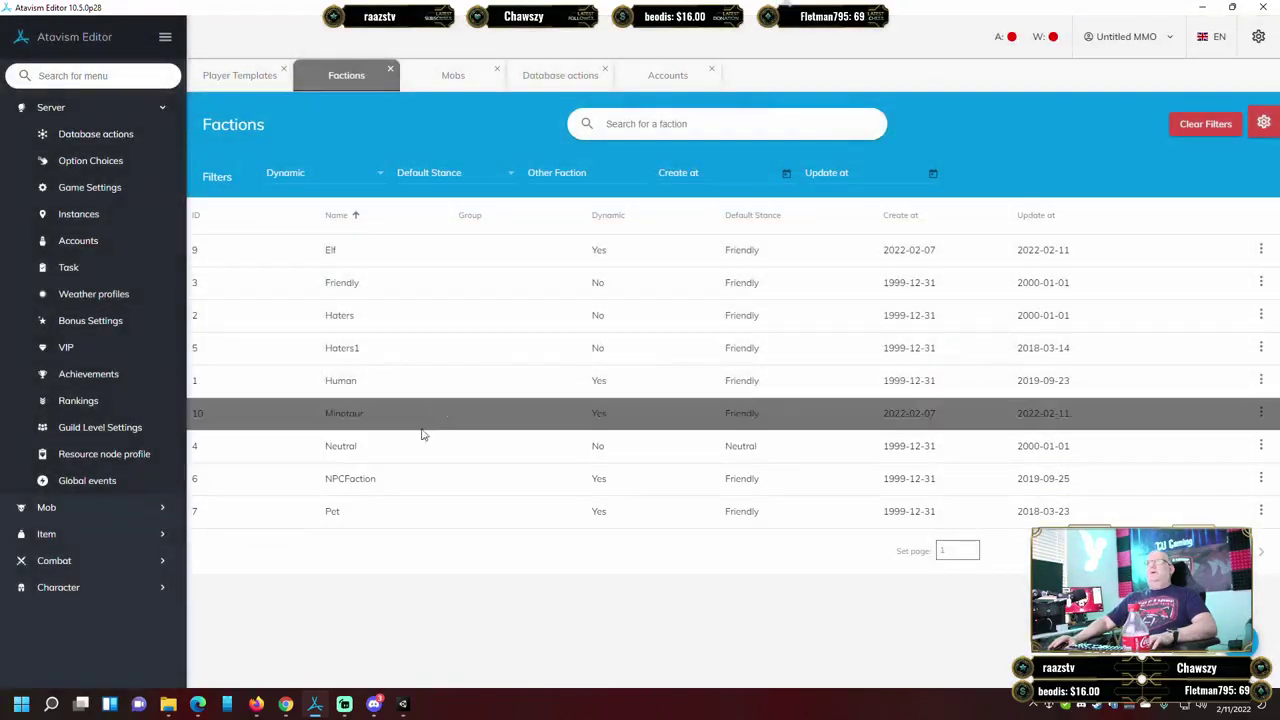
Add a Minotaur stance toward the Neutral faction set to Neutral.
right_click(454, 413)
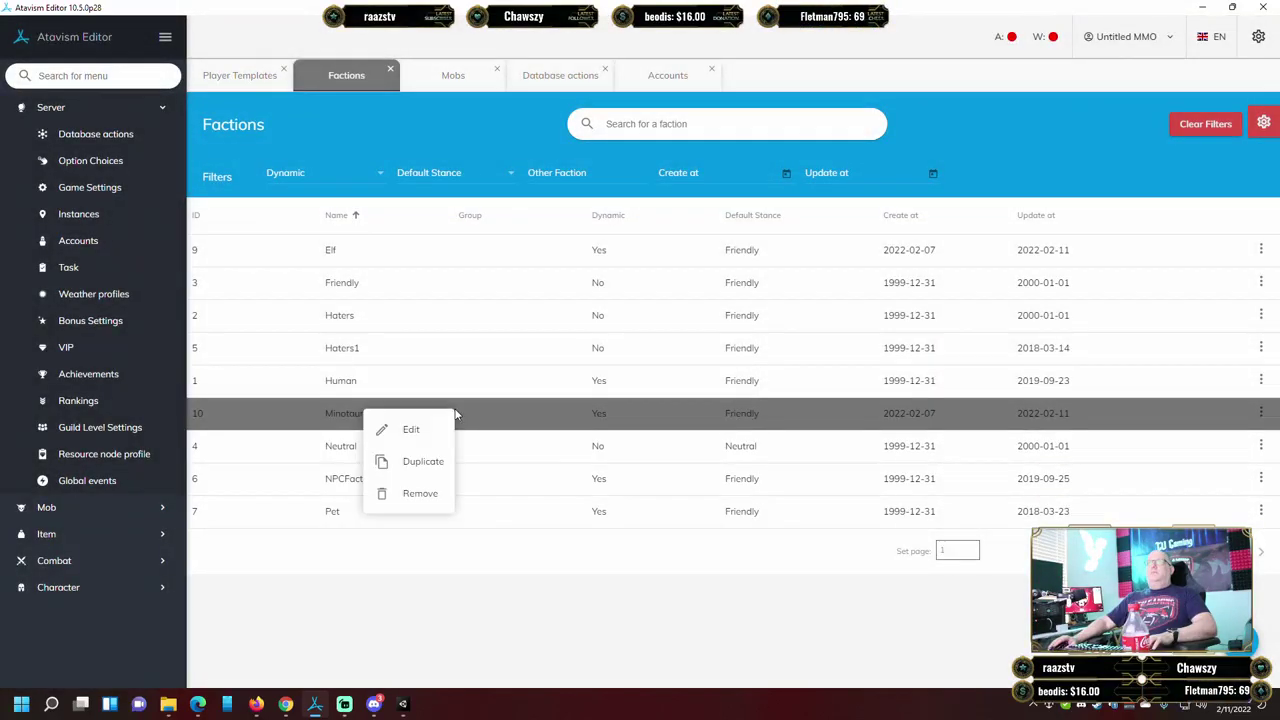
click(405, 429)
click(362, 426)
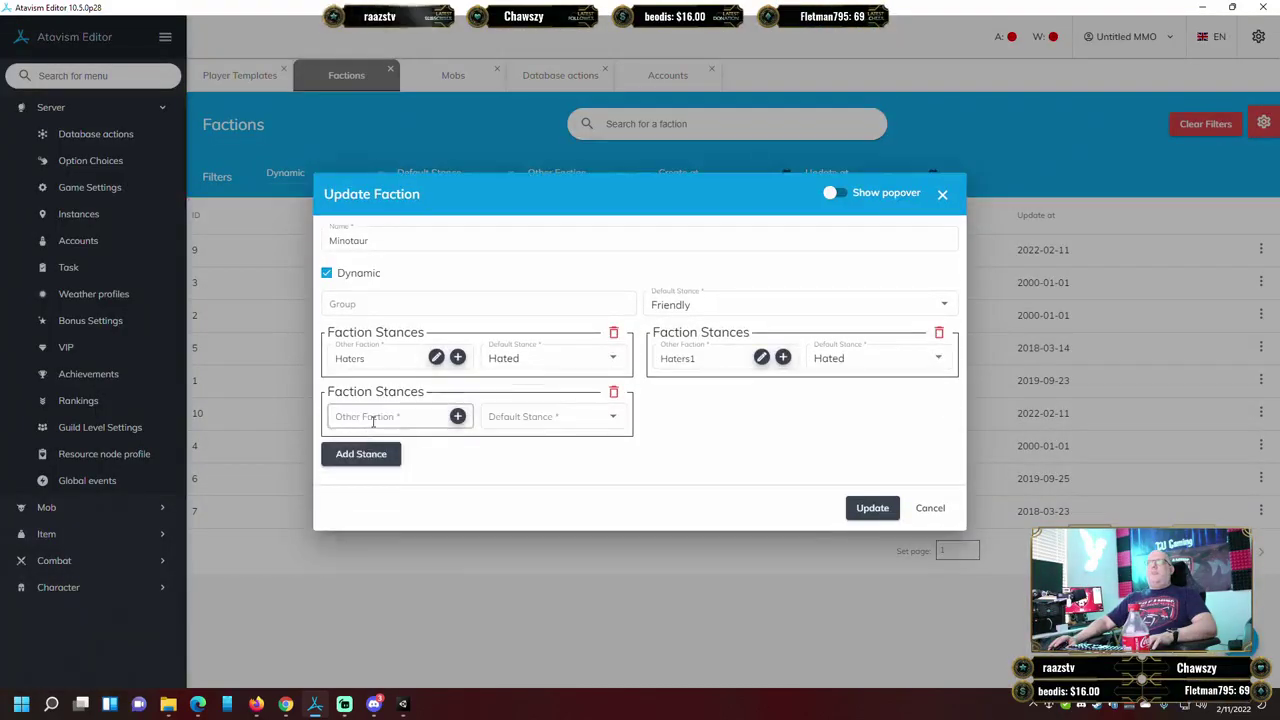
click(372, 420)
click(378, 574)
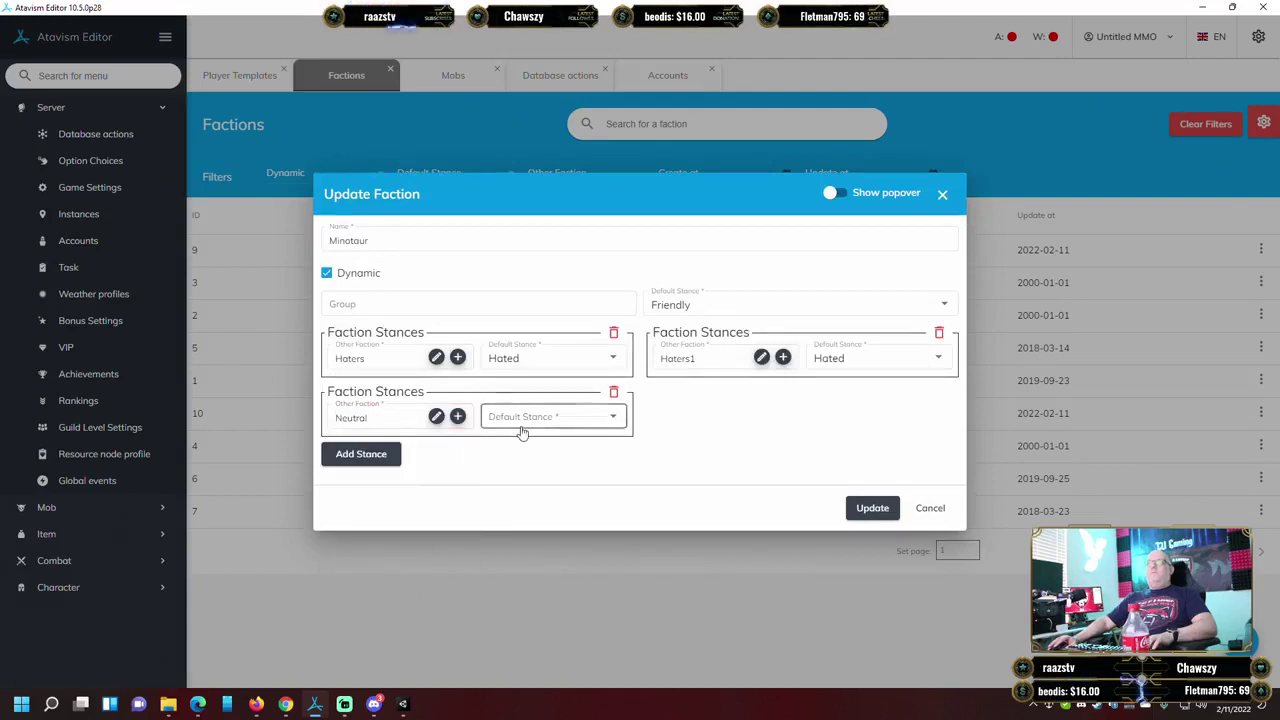
click(523, 418)
click(510, 545)
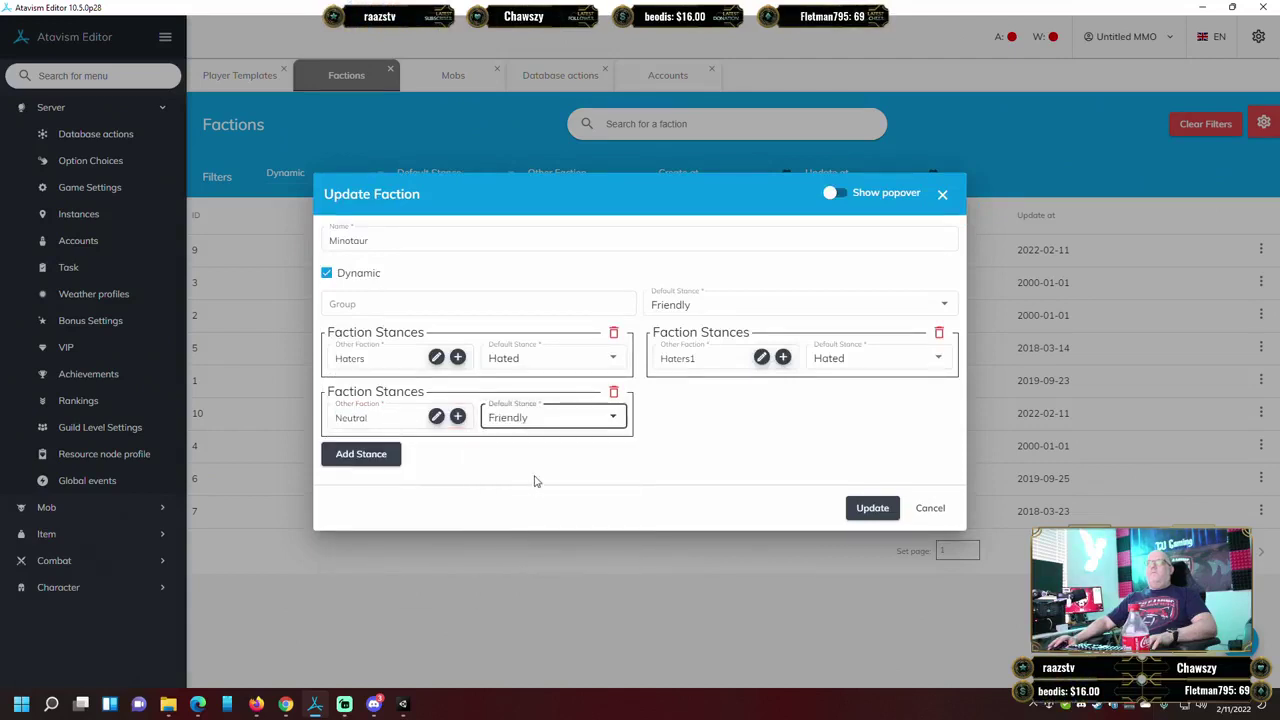
click(537, 420)
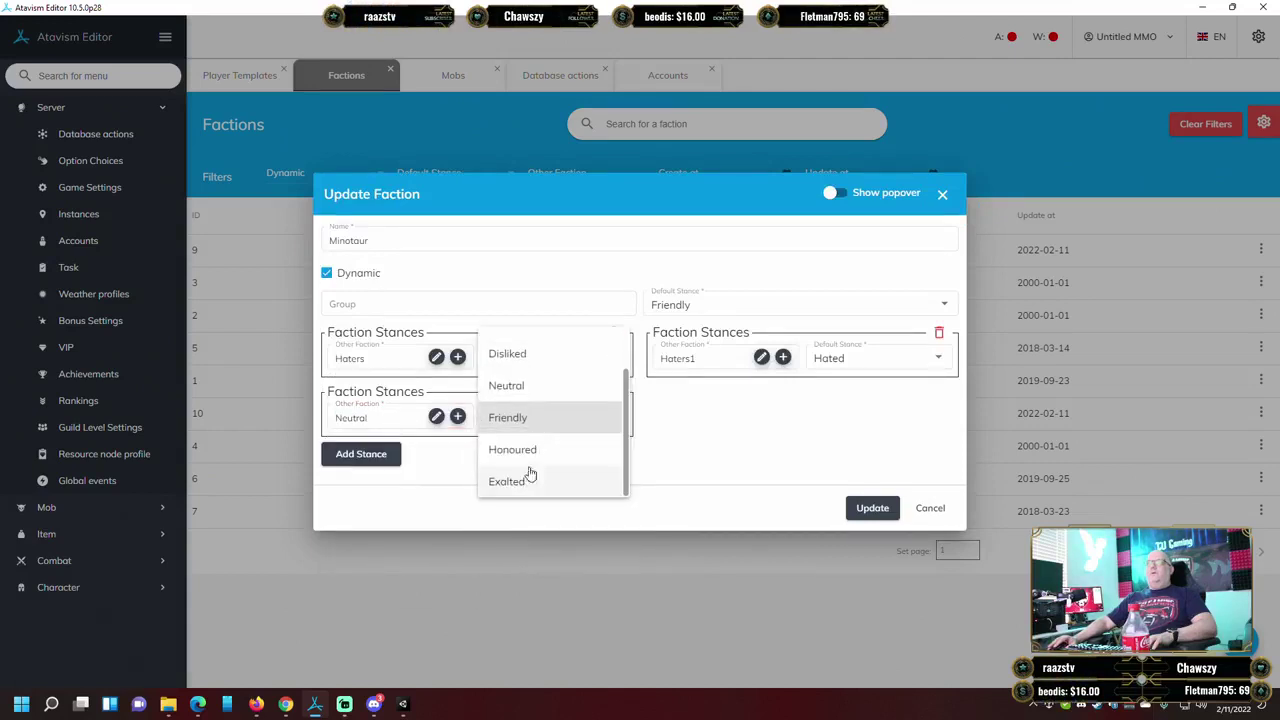
click(530, 385)
Add a Friendly stance toward NPCFaction and save the Minotaur faction.
click(361, 454)
click(772, 419)
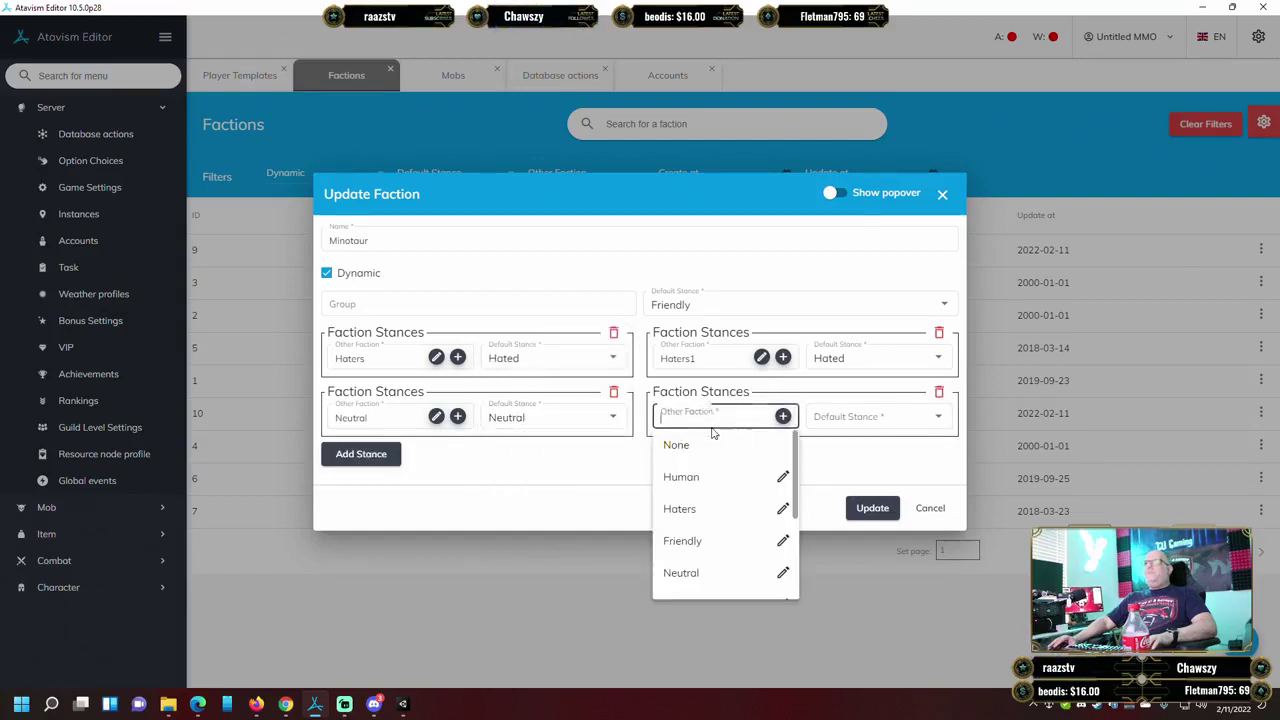
scroll(722, 531, down, 3)
click(717, 512)
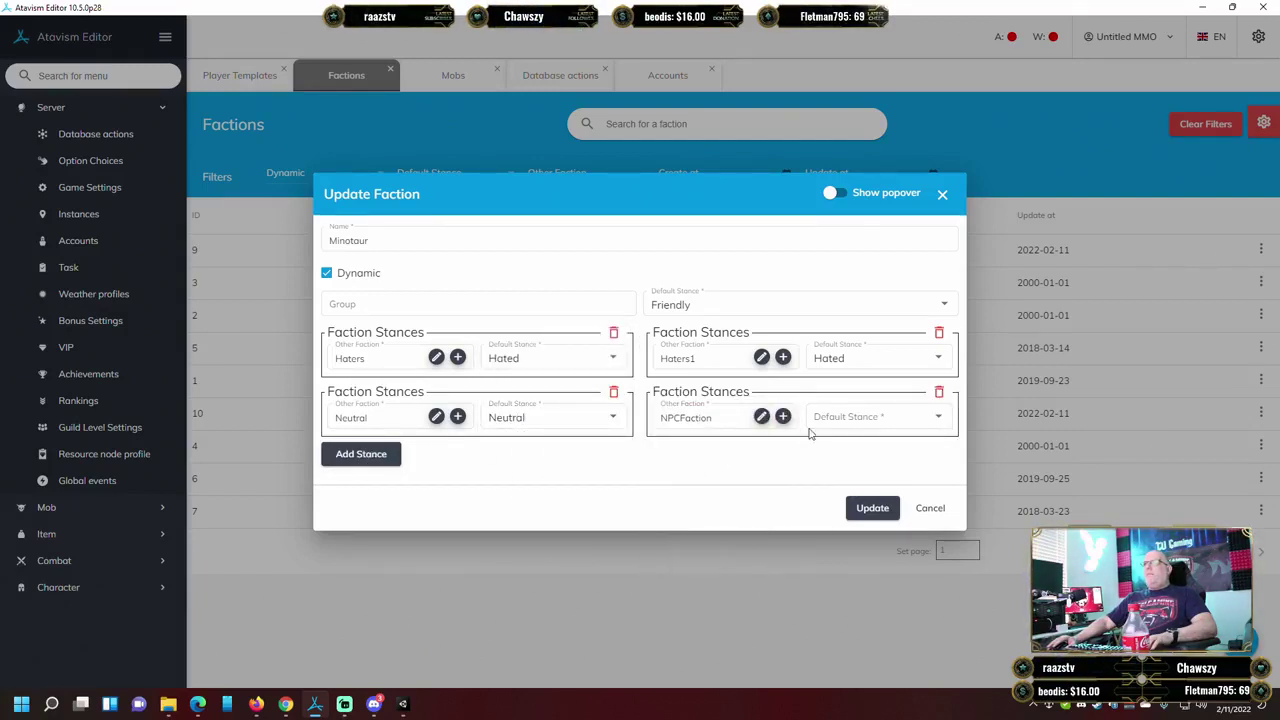
click(840, 410)
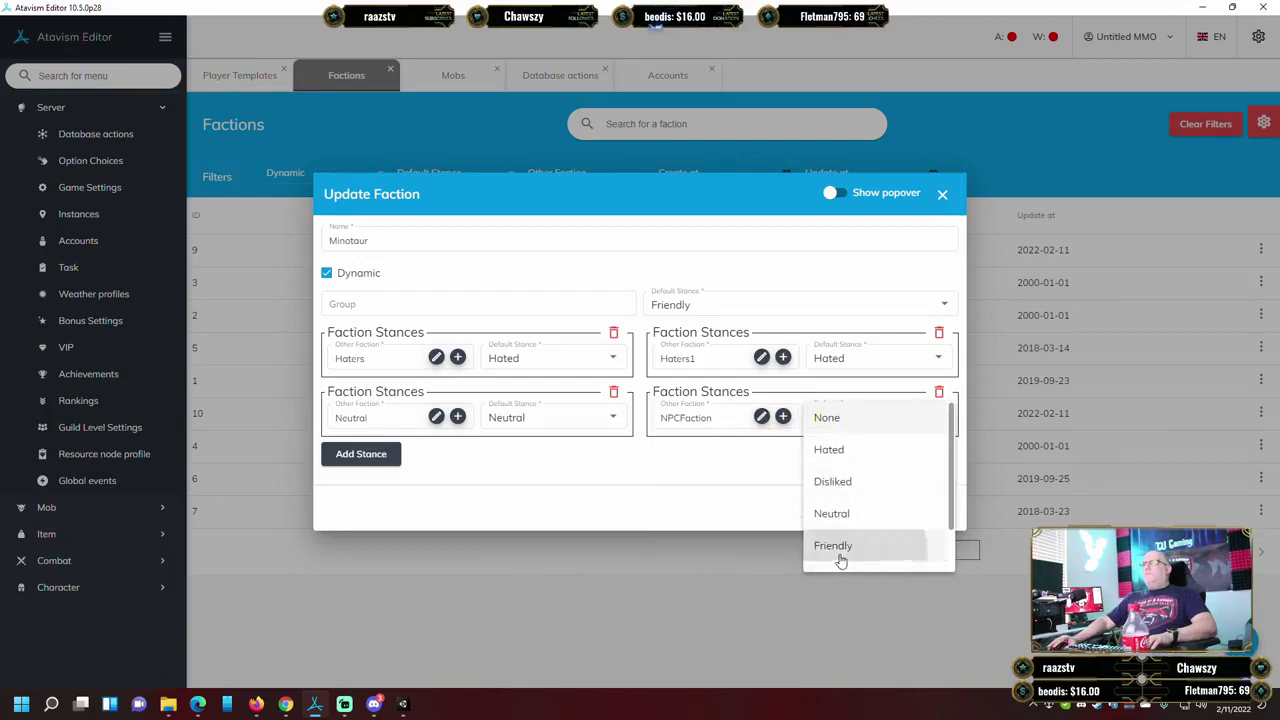
click(836, 545)
click(872, 508)
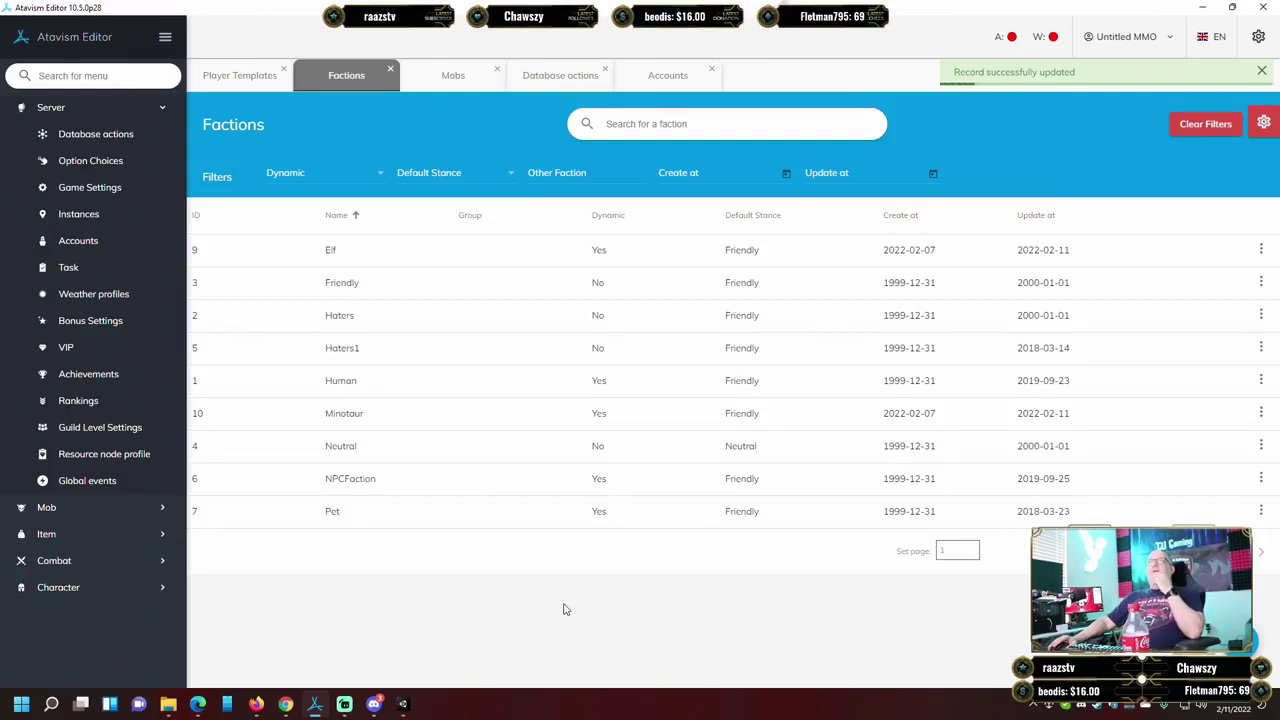
Show the Mobs list, then bring Unity's Login scene to the front.
click(453, 75)
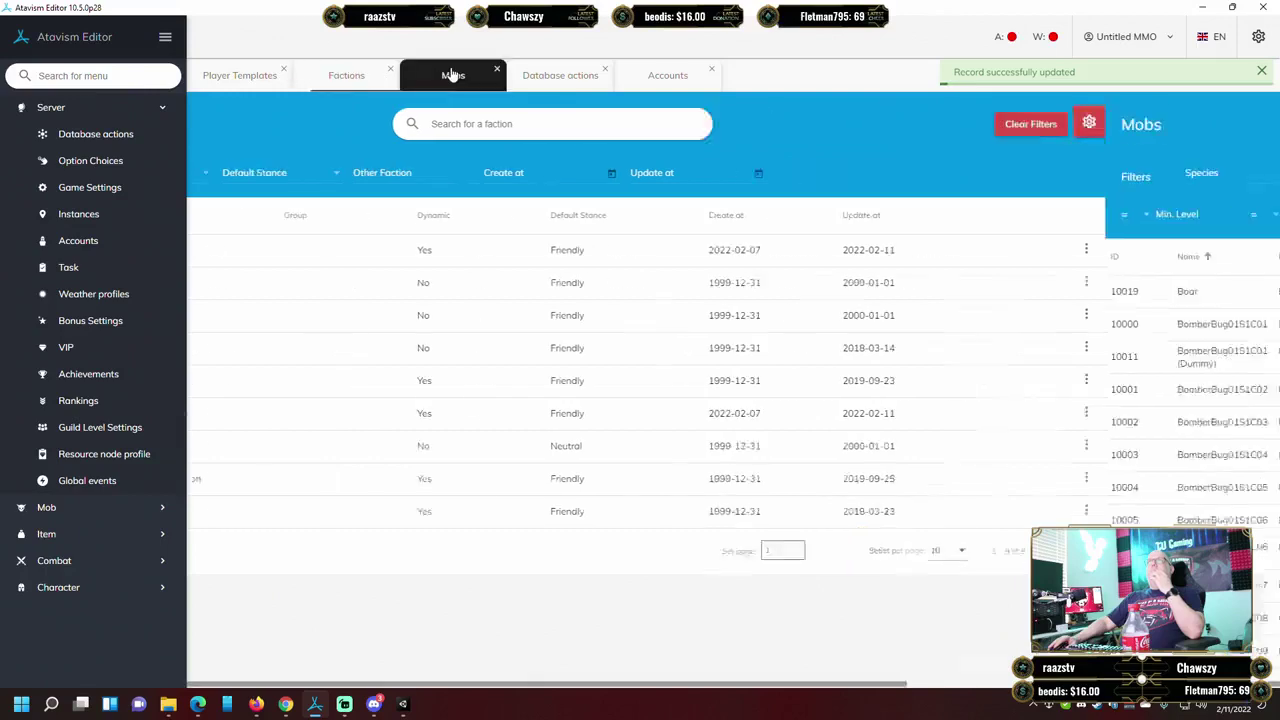
scroll(496, 347, down, 1)
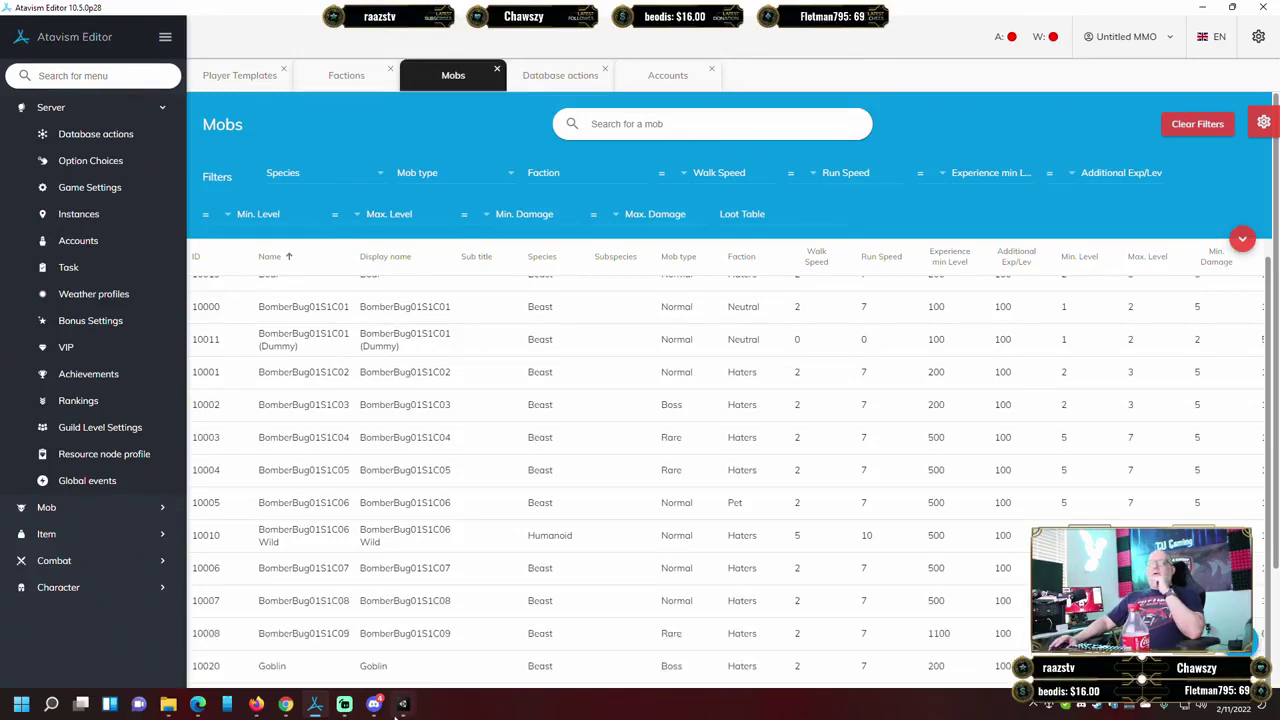
click(403, 704)
scroll(65, 588, down, 5)
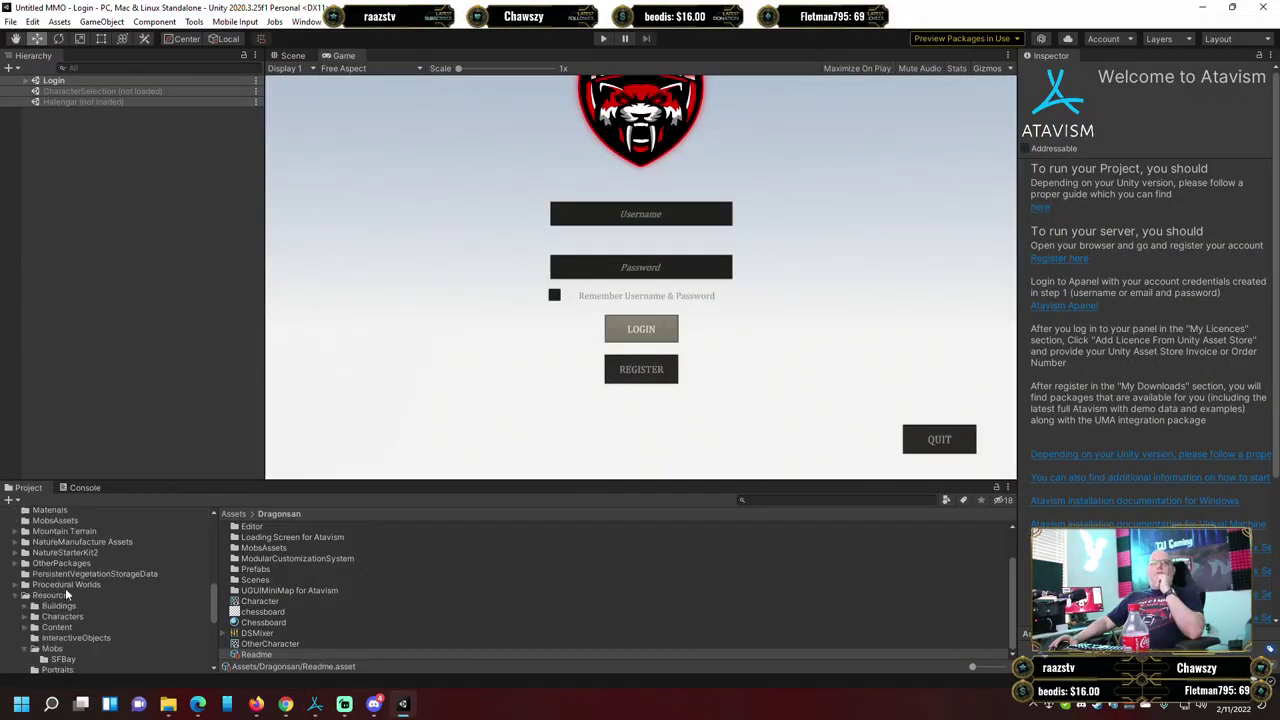
Browse Resources > Mobs > SFBay in Unity to find African_elephant, then return to Atavism Editor.
click(62, 580)
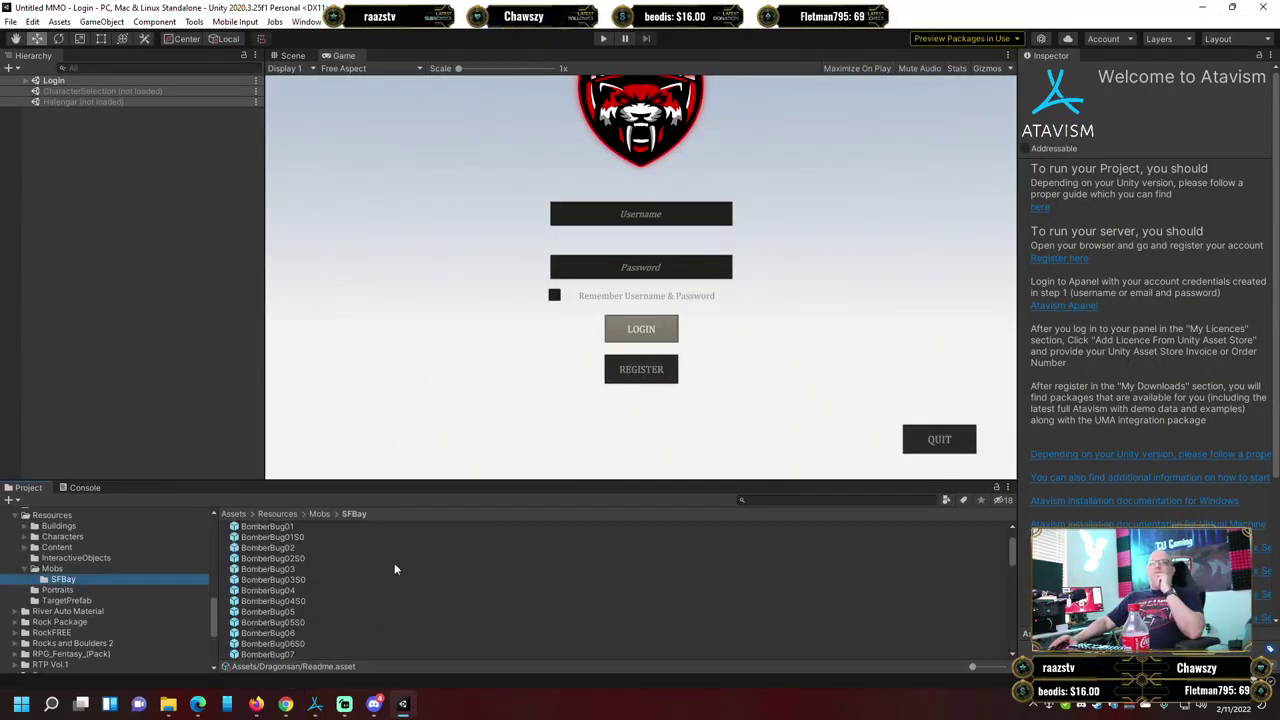
scroll(395, 566, up, 2)
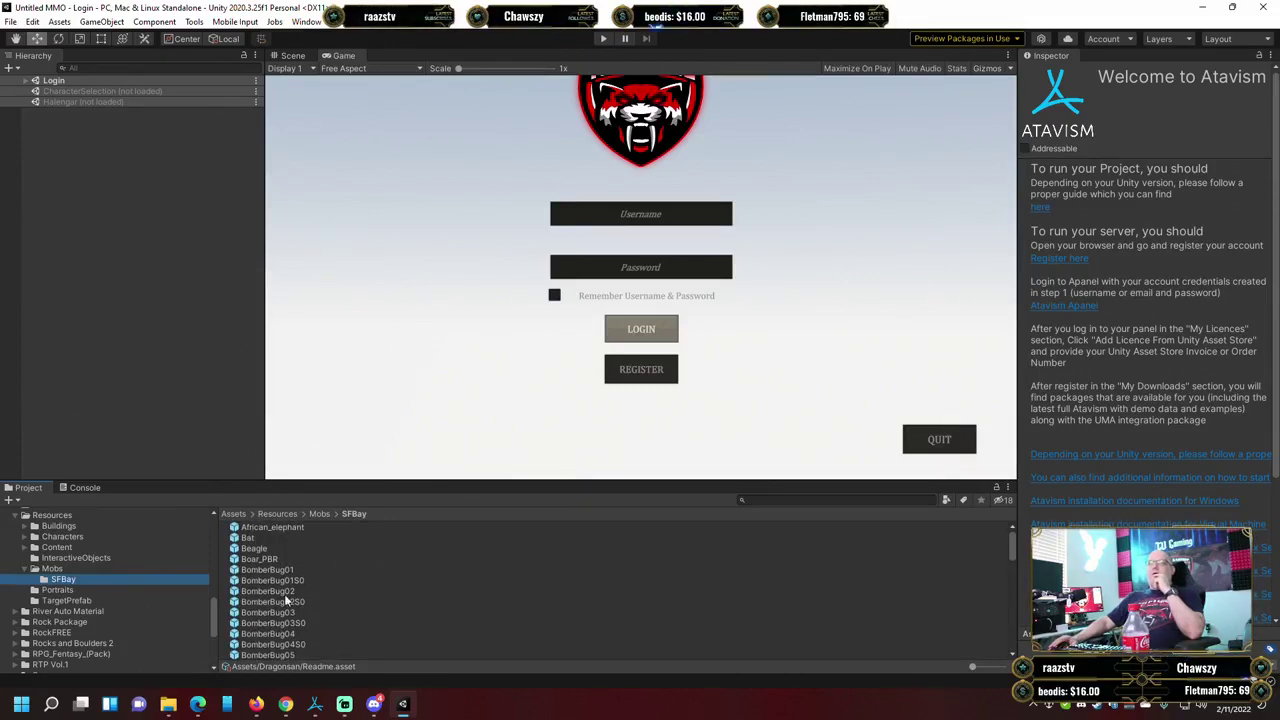
scroll(351, 591, down, 10)
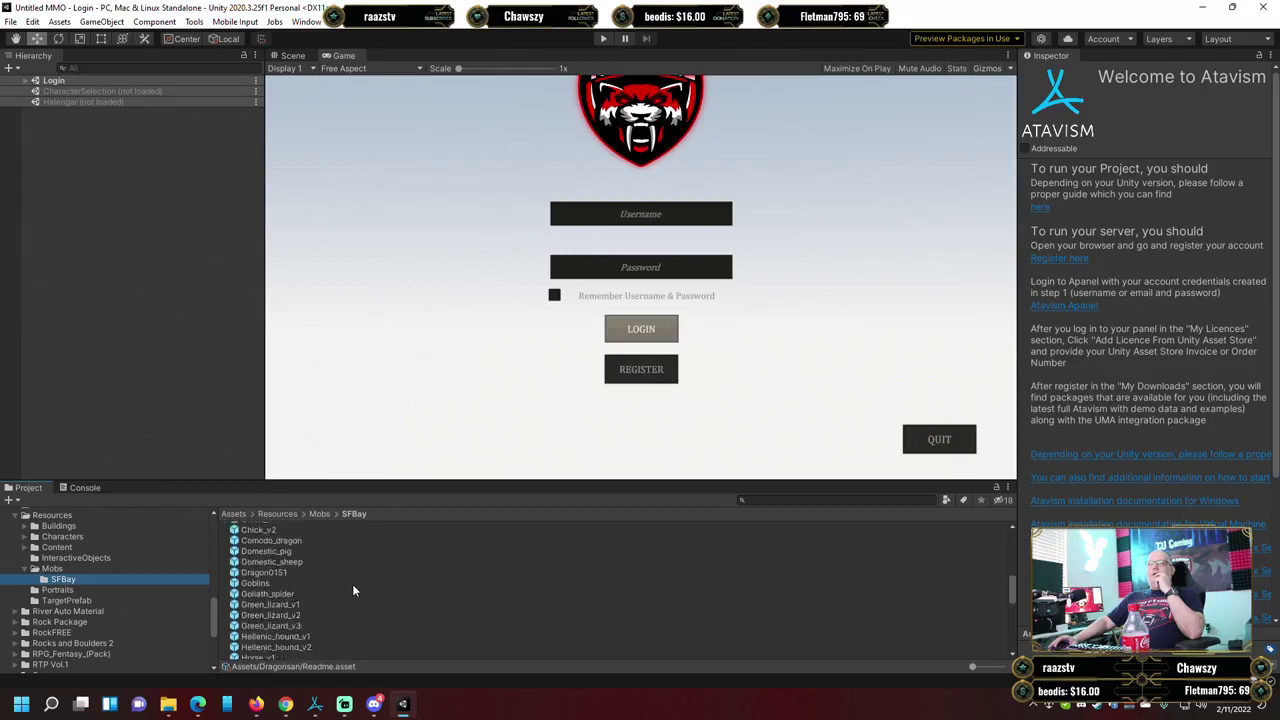
scroll(352, 591, up, 8)
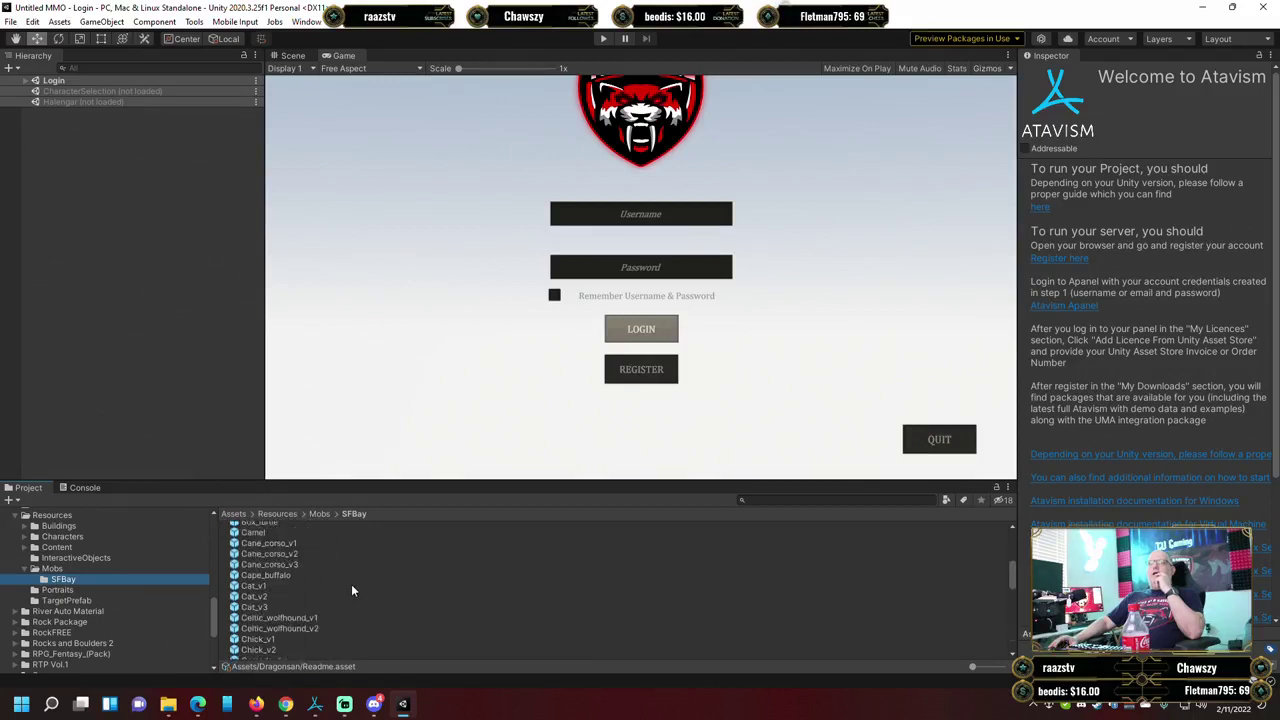
scroll(351, 590, up, 2)
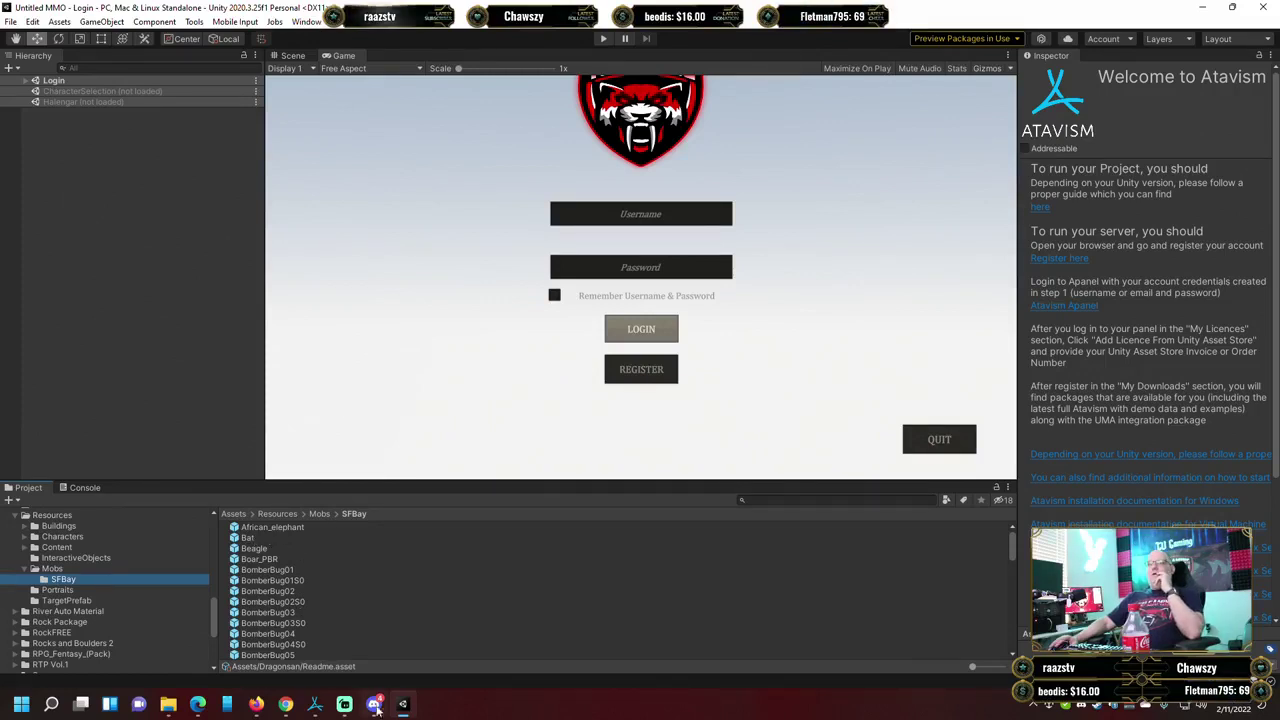
key(alt+Tab)
scroll(670, 380, down, 3)
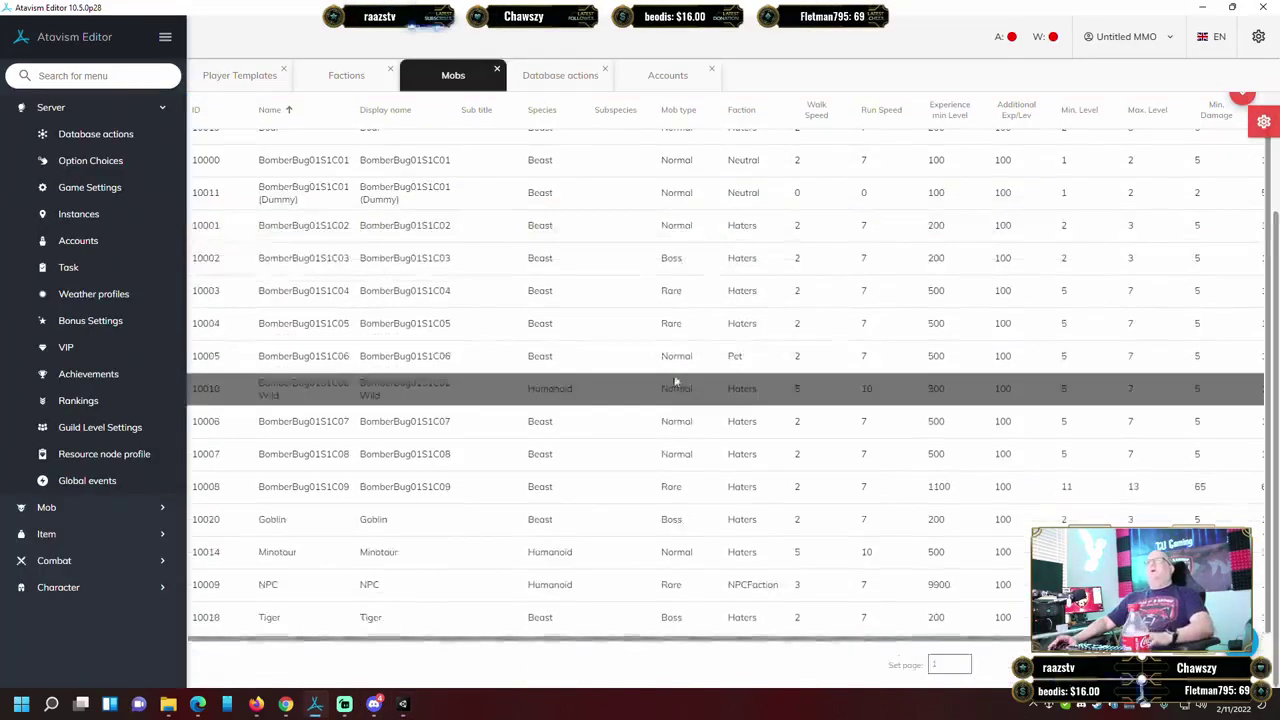
click(812, 378)
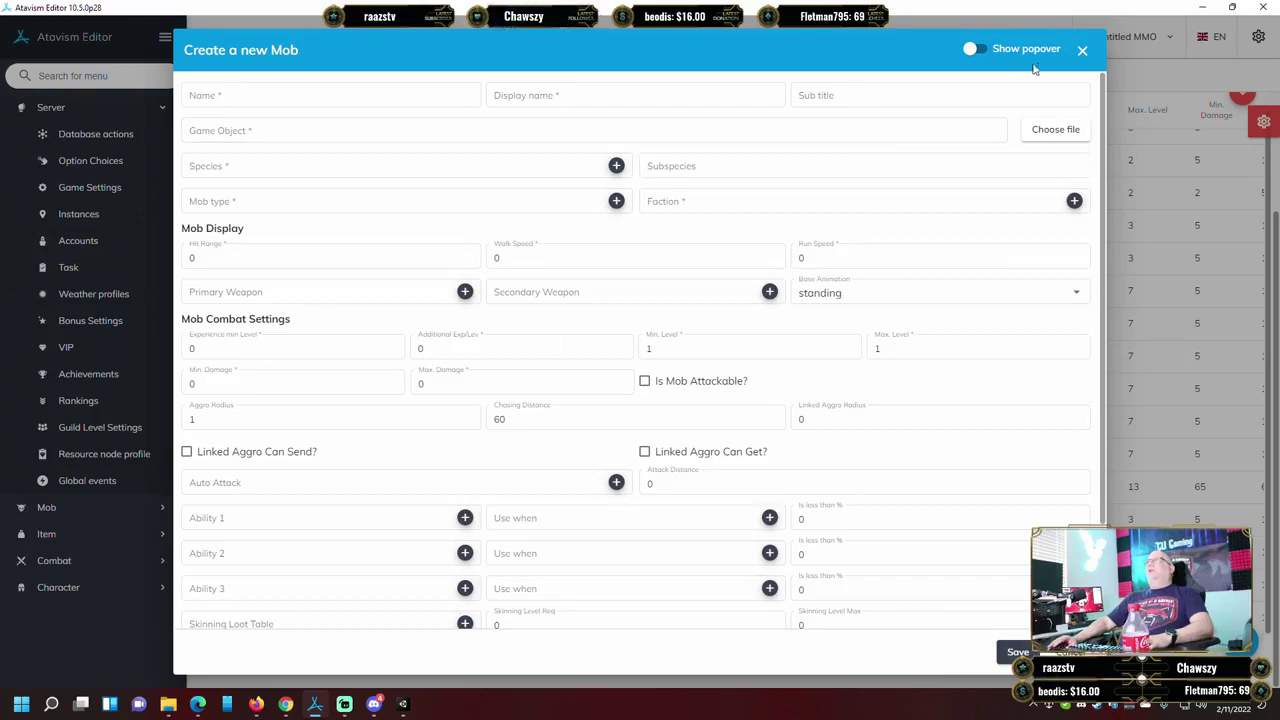
click(1082, 50)
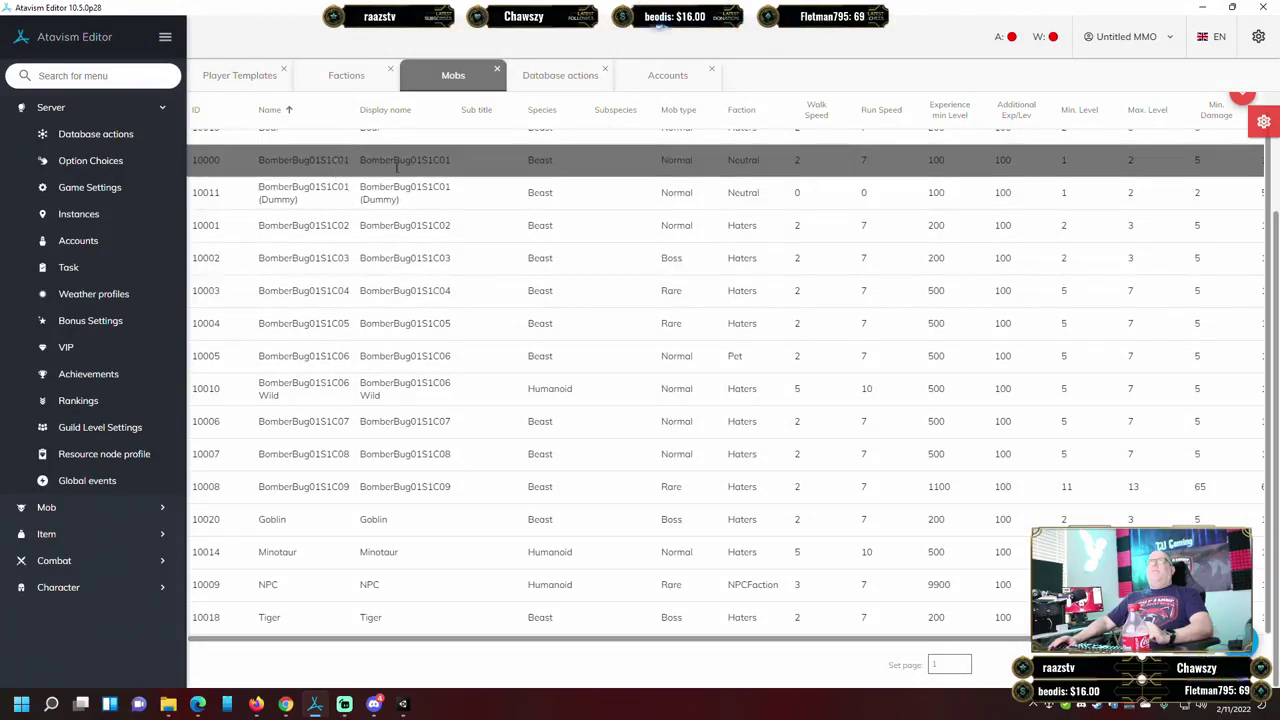
scroll(513, 317, up, 2)
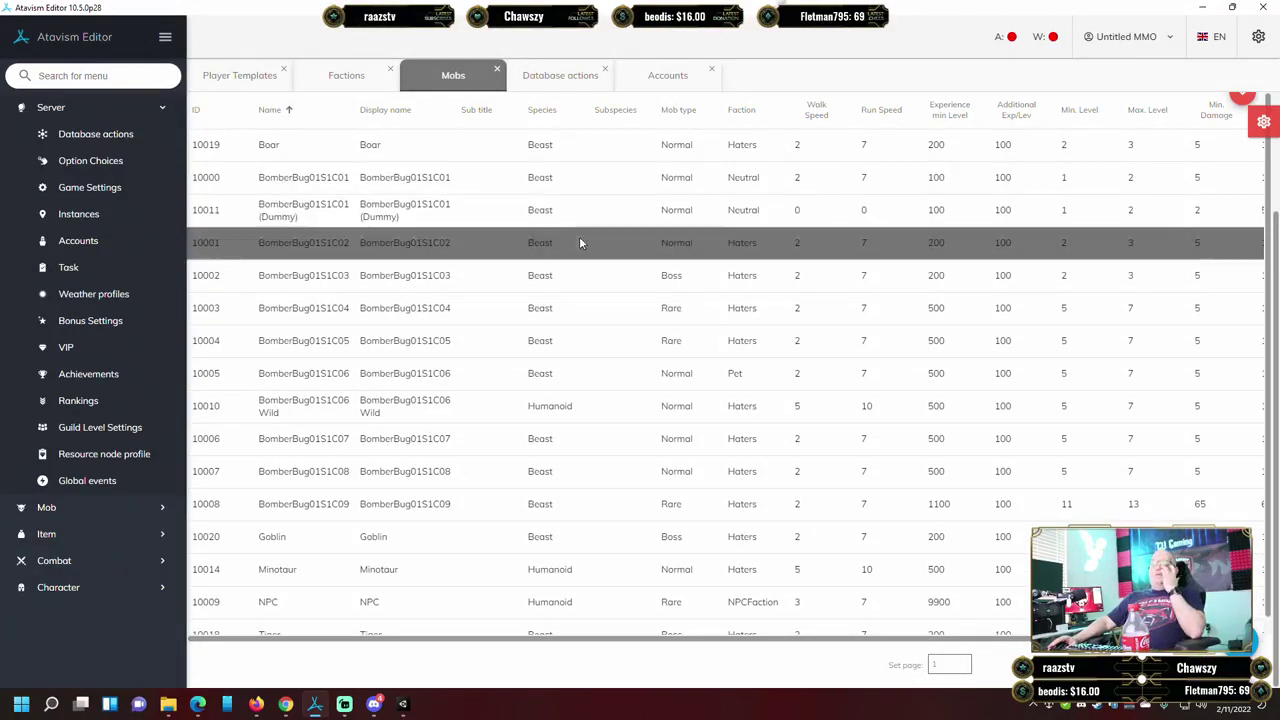
Duplicate mob BomberBug01S1C01 and set the copy's name and display name to African Elephant.
right_click(700, 186)
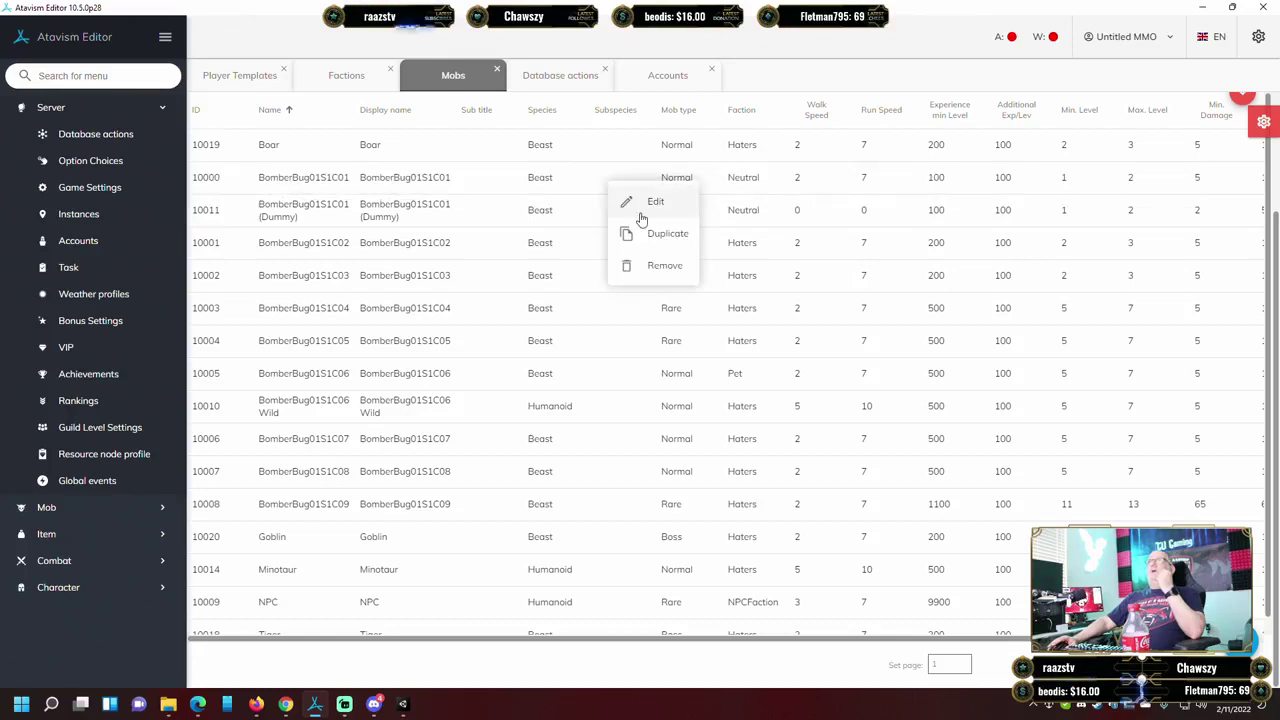
click(675, 233)
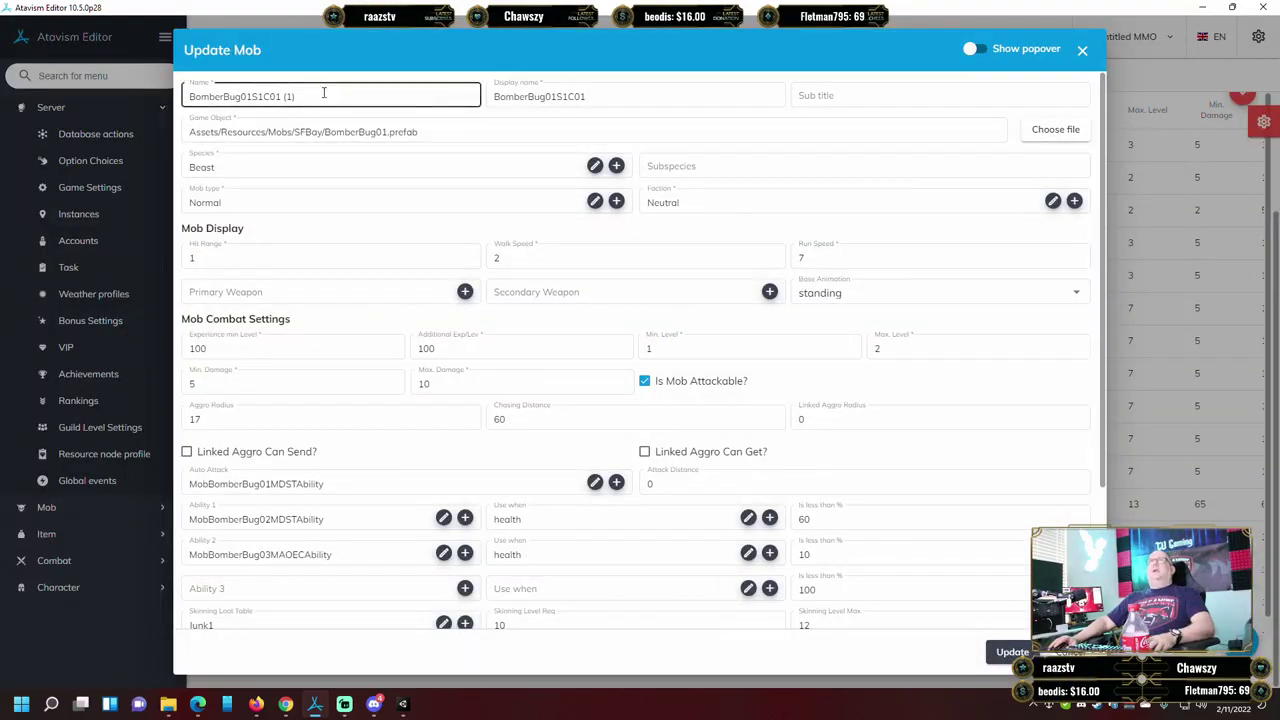
drag(329, 93, 188, 97)
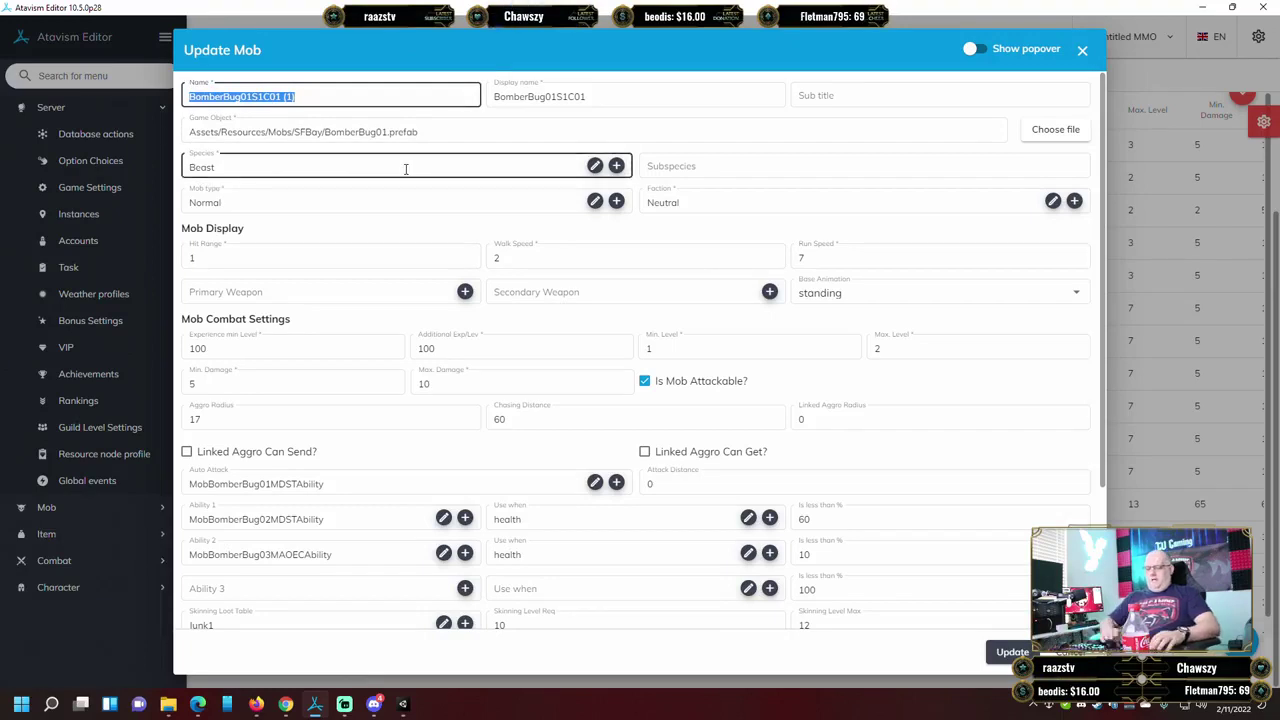
text(A)
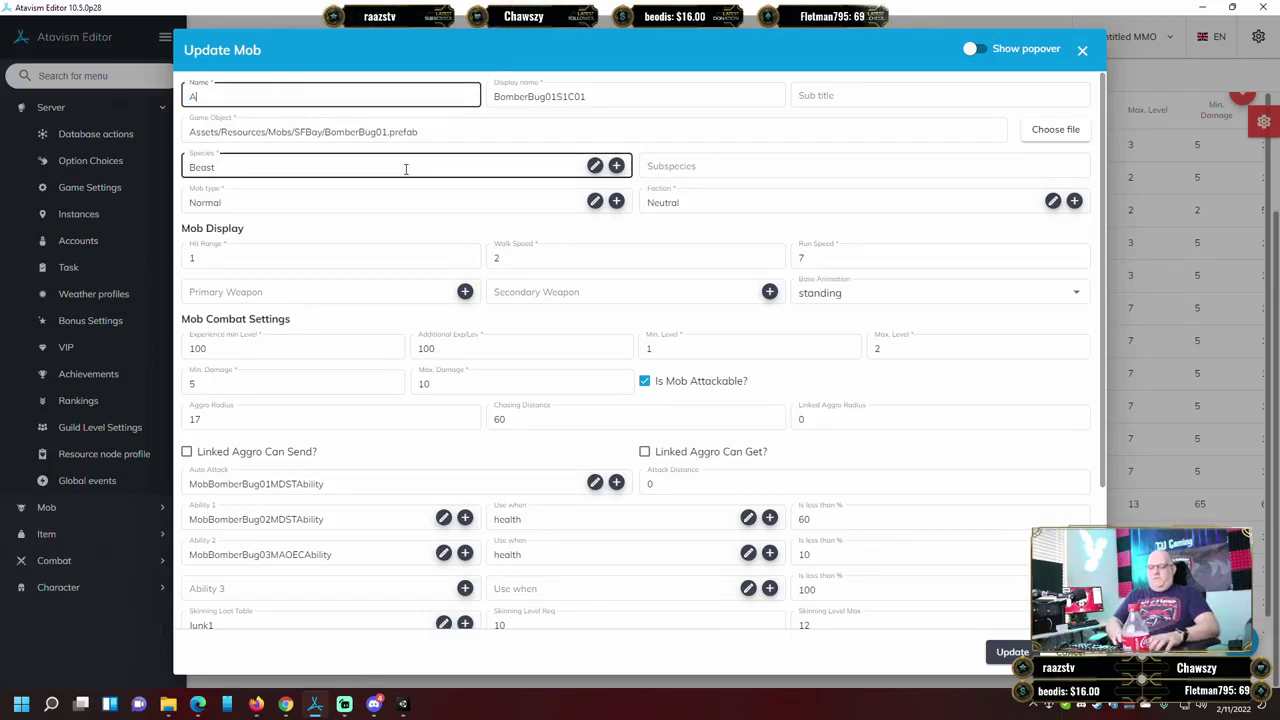
text(frican Elephant)
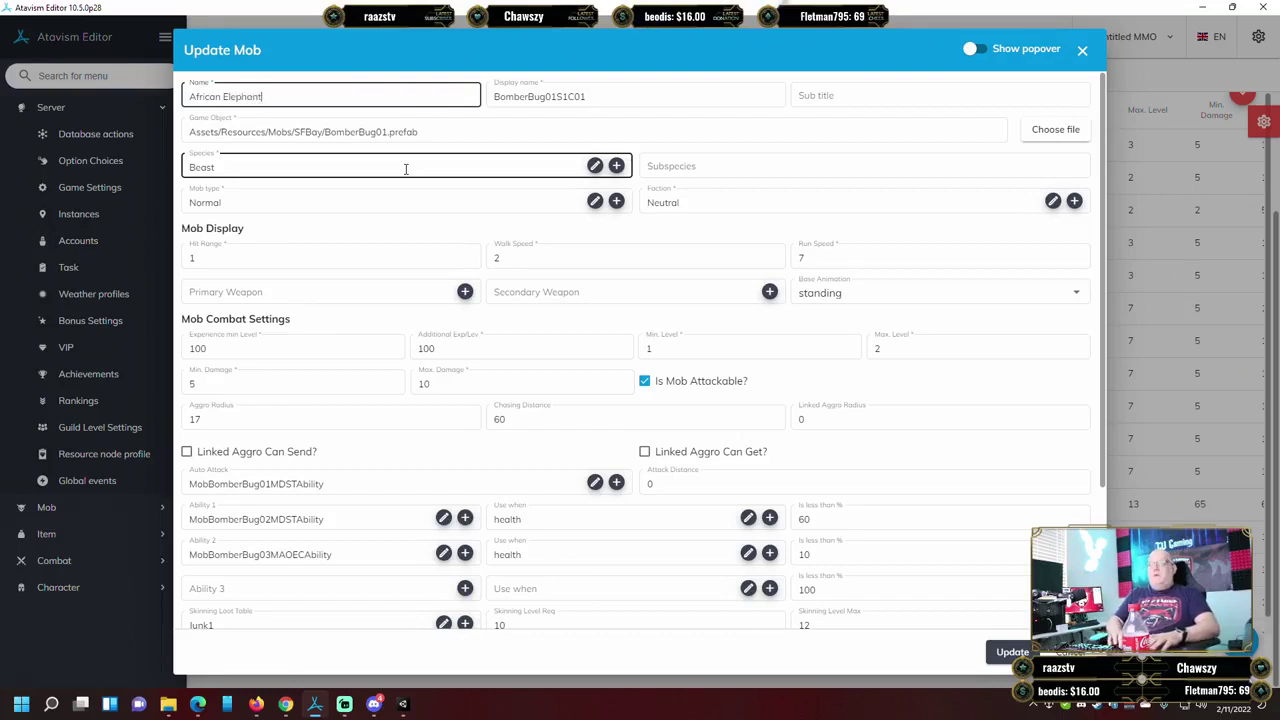
click(605, 96)
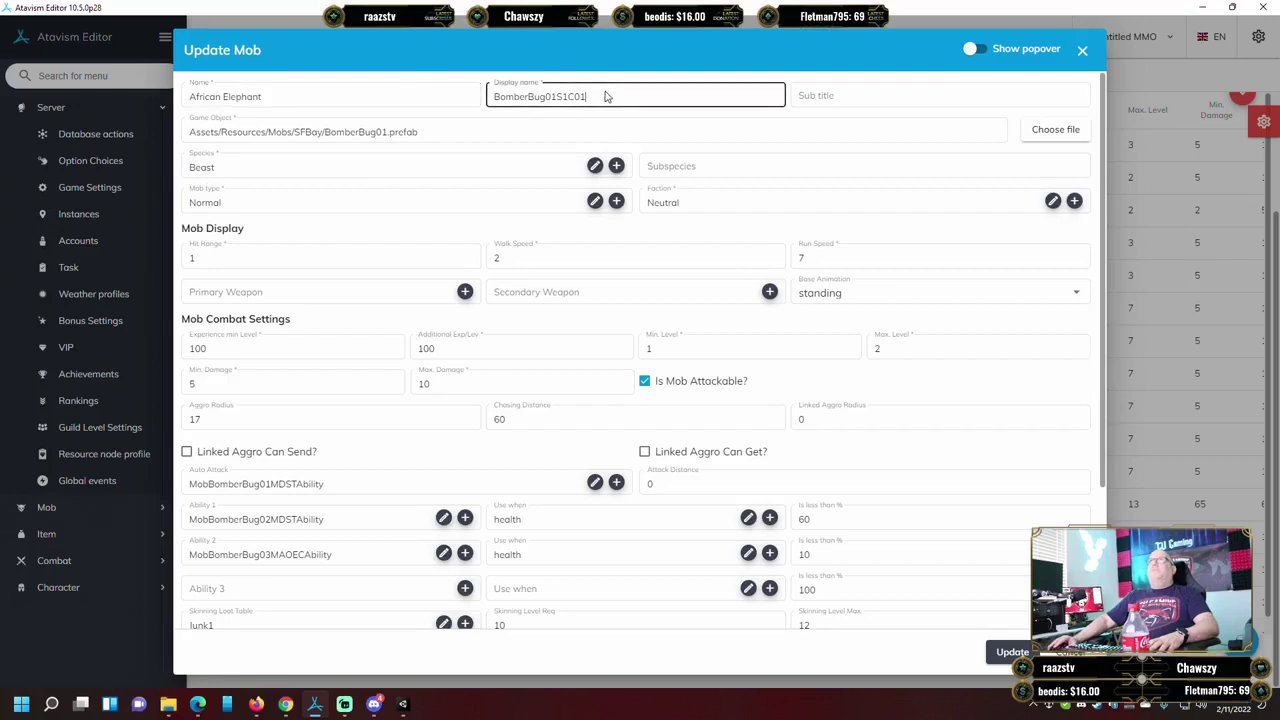
drag(604, 97, 457, 91)
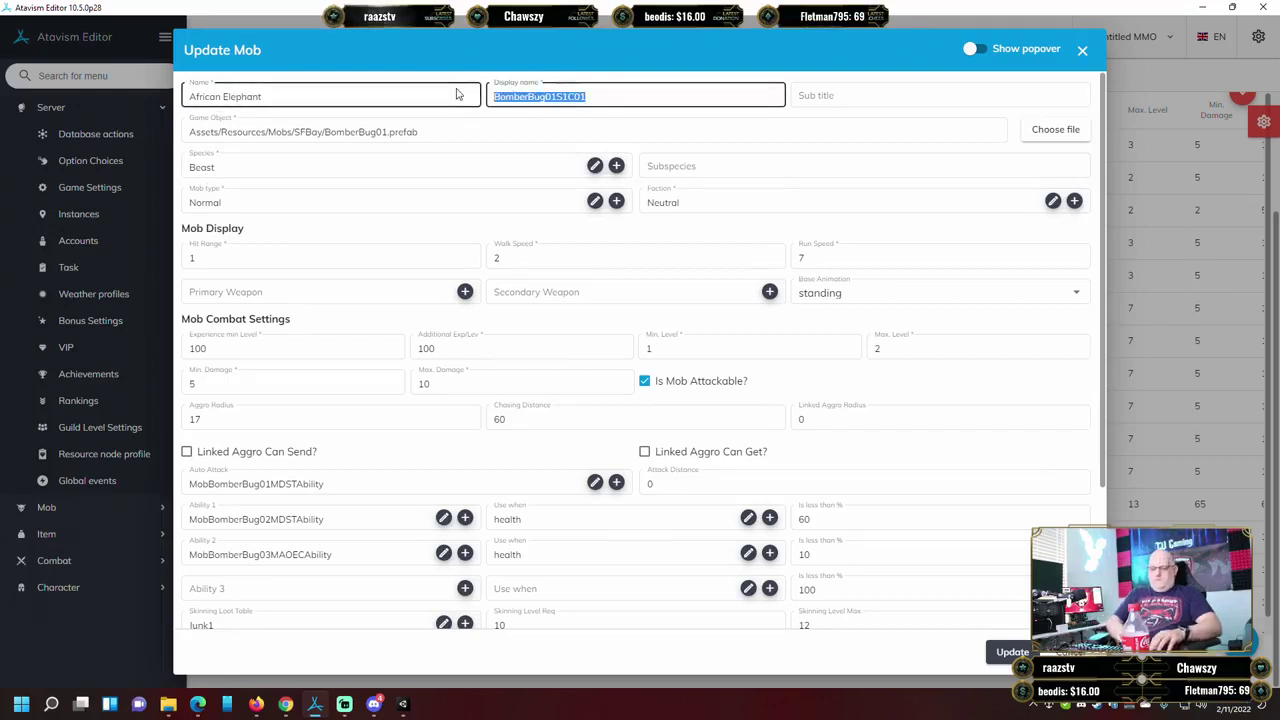
text(AS)
text(frican E)
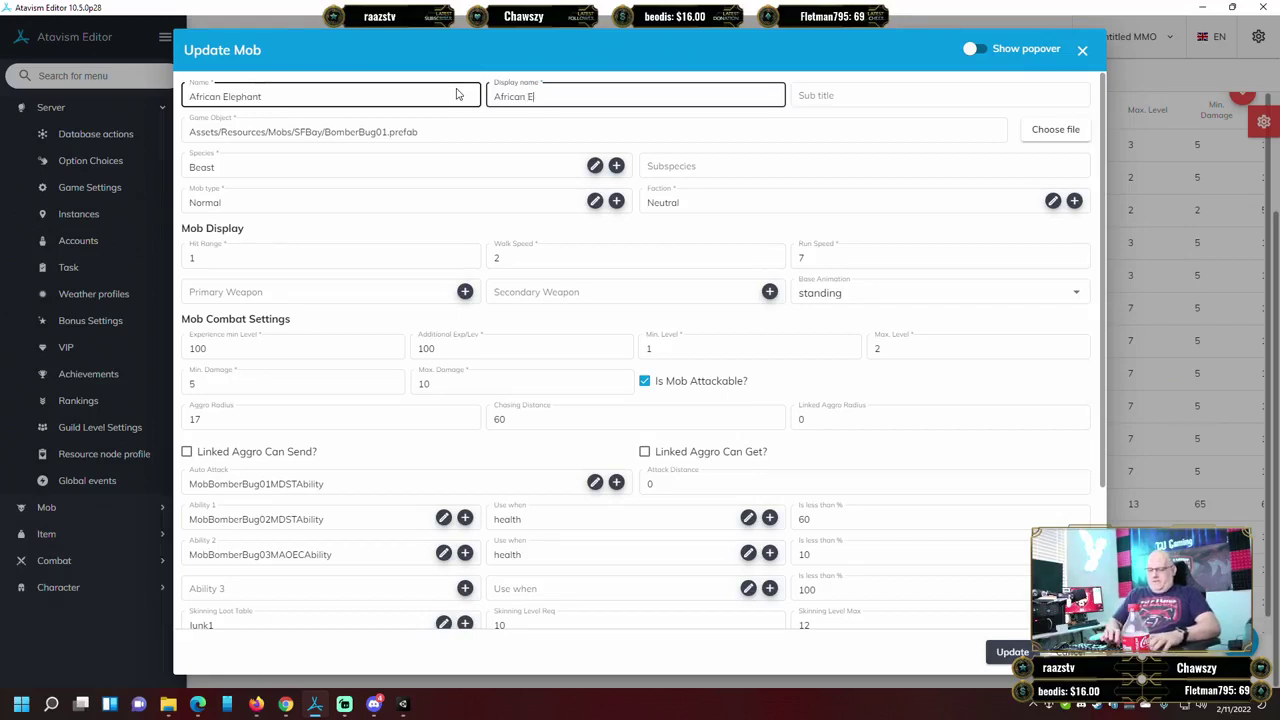
text(lephant)
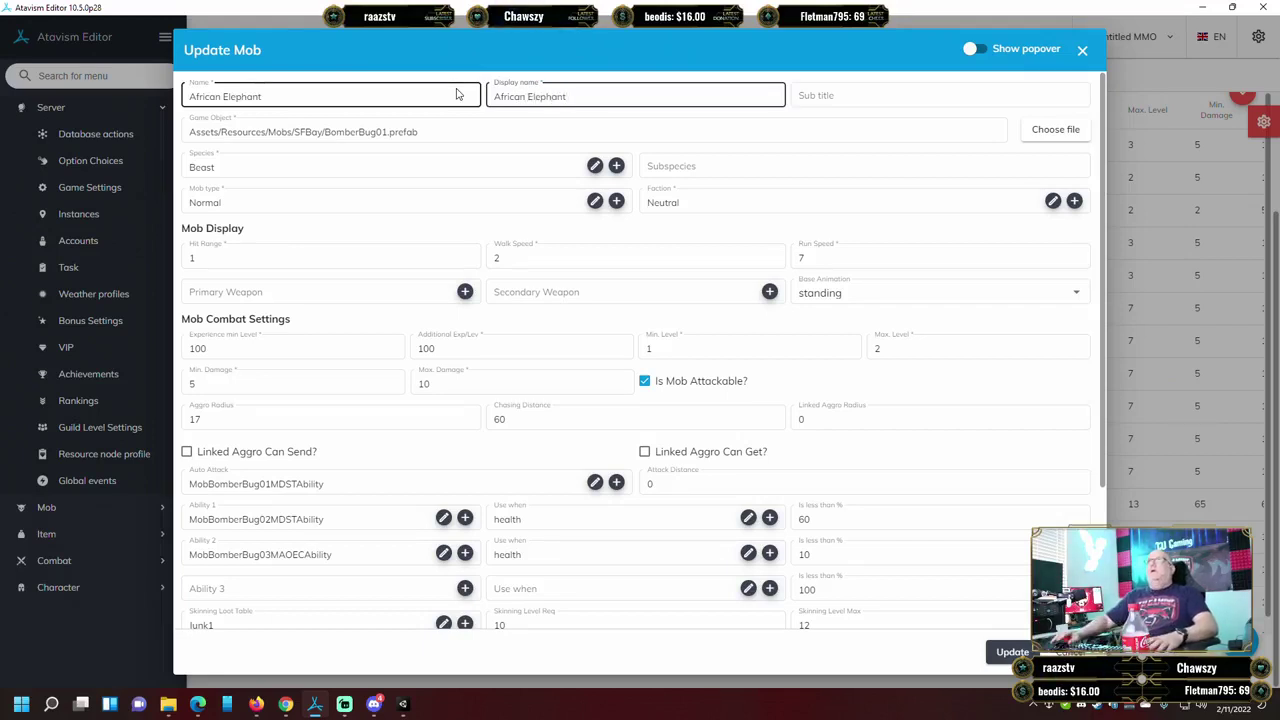
click(1045, 138)
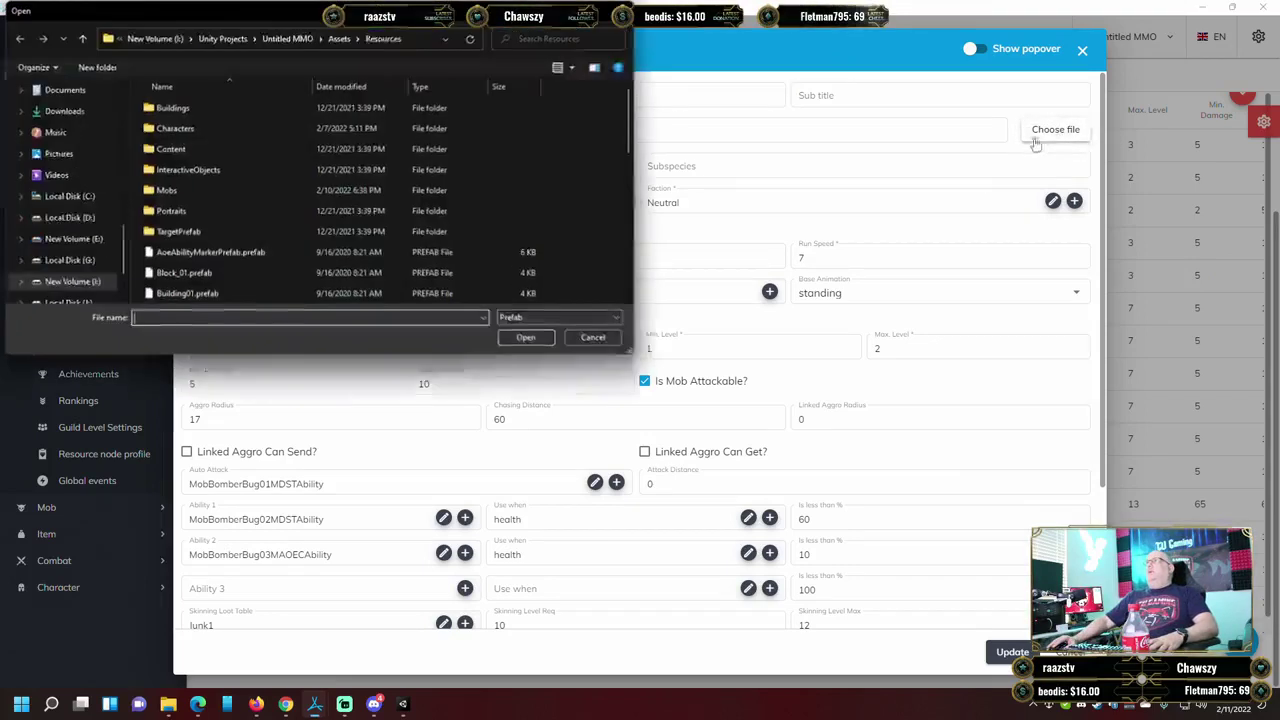
Set the mob's game object to Mobs/SFBay/African_elephant.prefab.
double_click(194, 190)
double_click(220, 107)
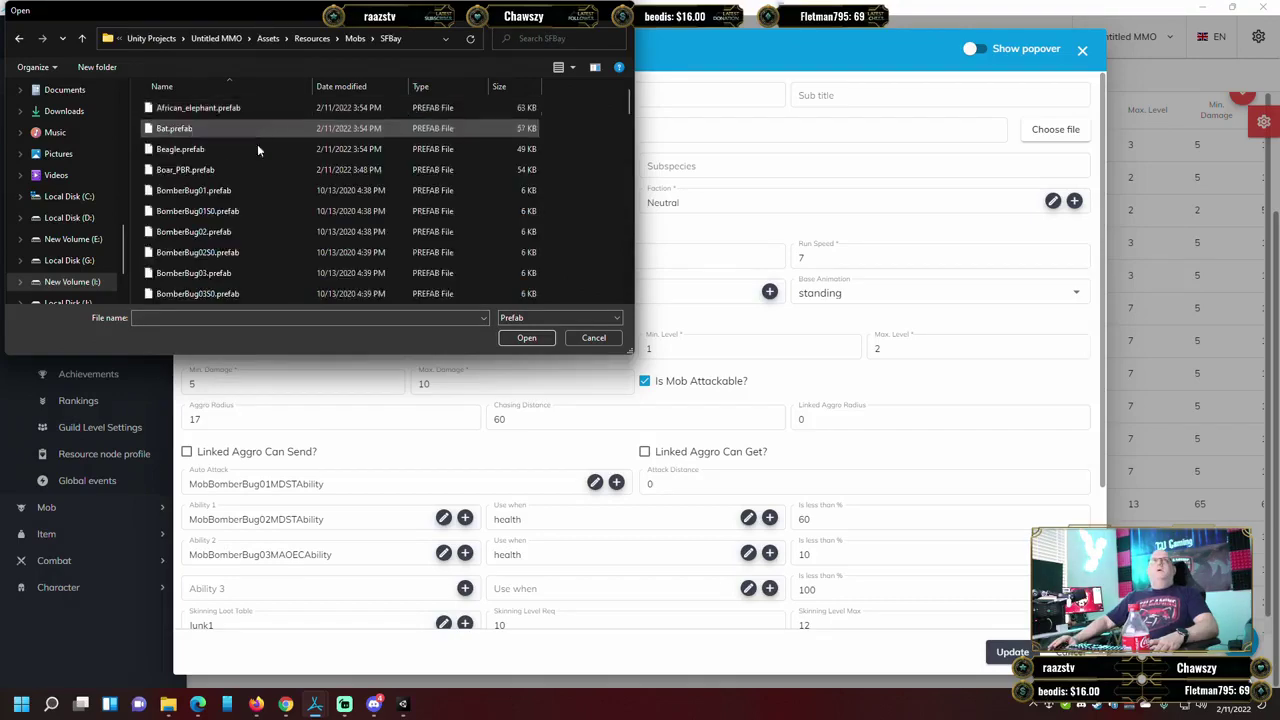
click(228, 107)
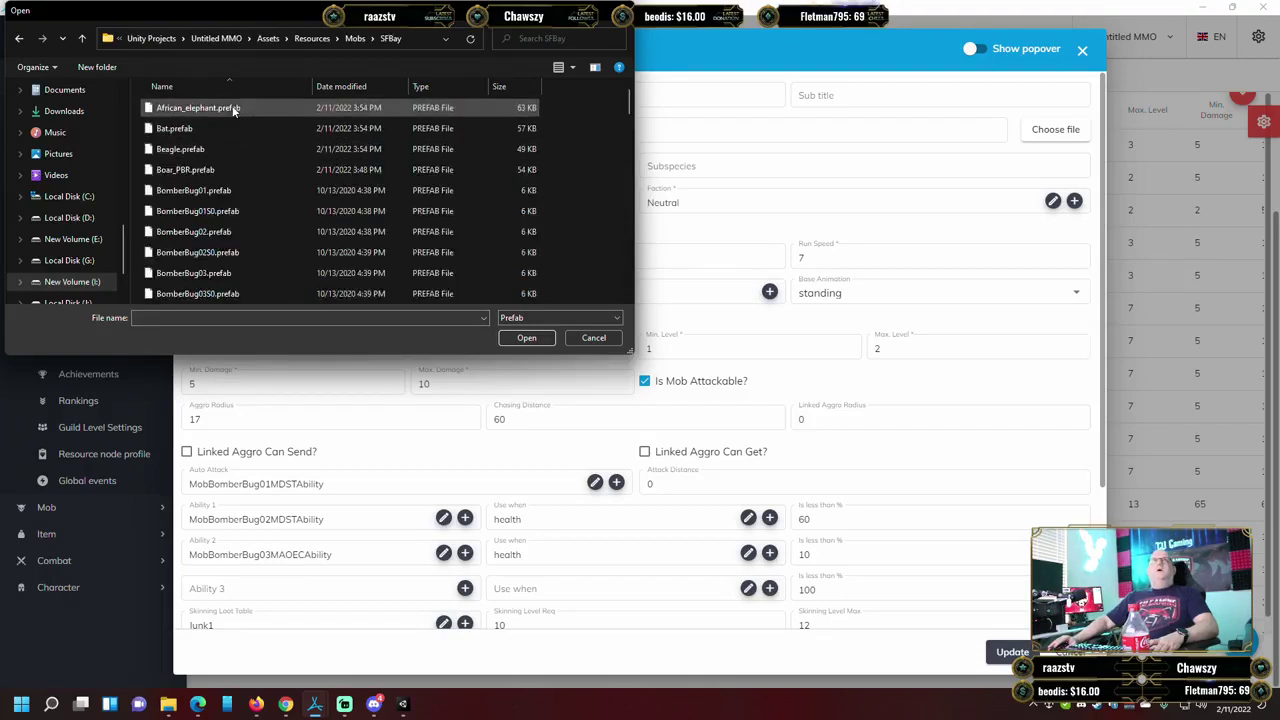
click(528, 337)
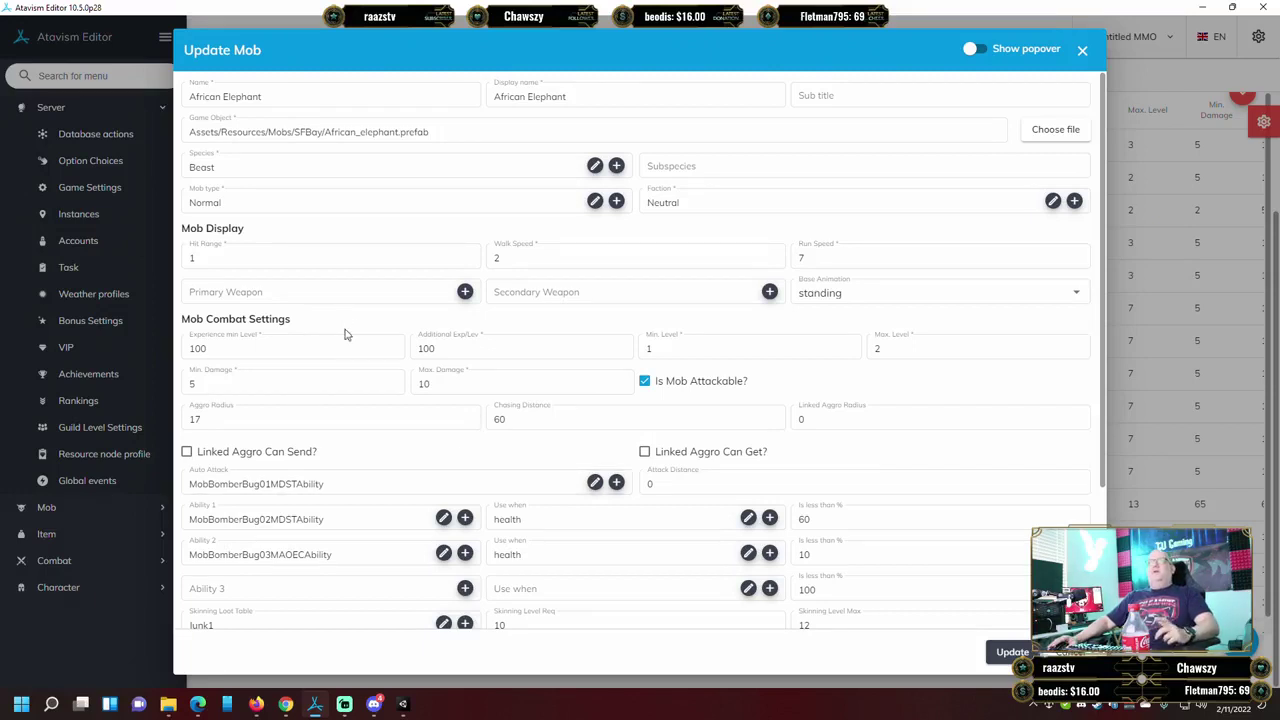
Set Auto Attack, Ability 1 and Ability 2 to None and save the African Elephant mob.
scroll(333, 384, down, 2)
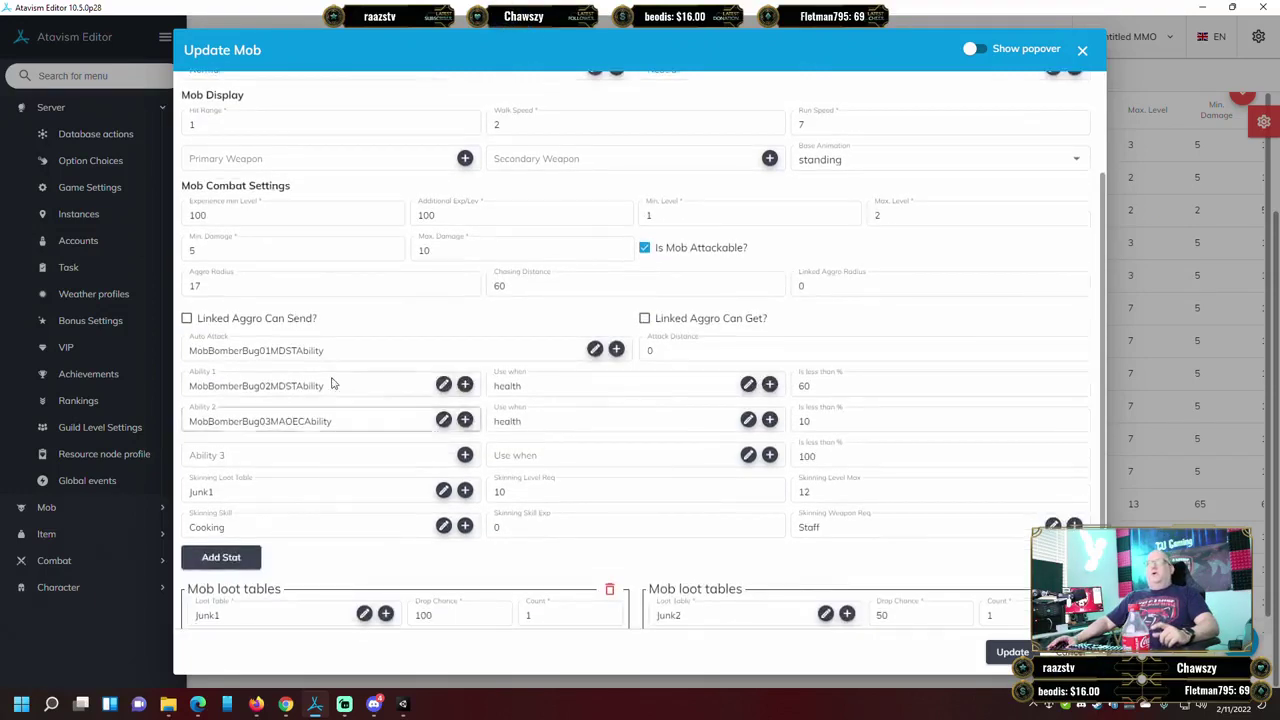
click(346, 354)
click(298, 386)
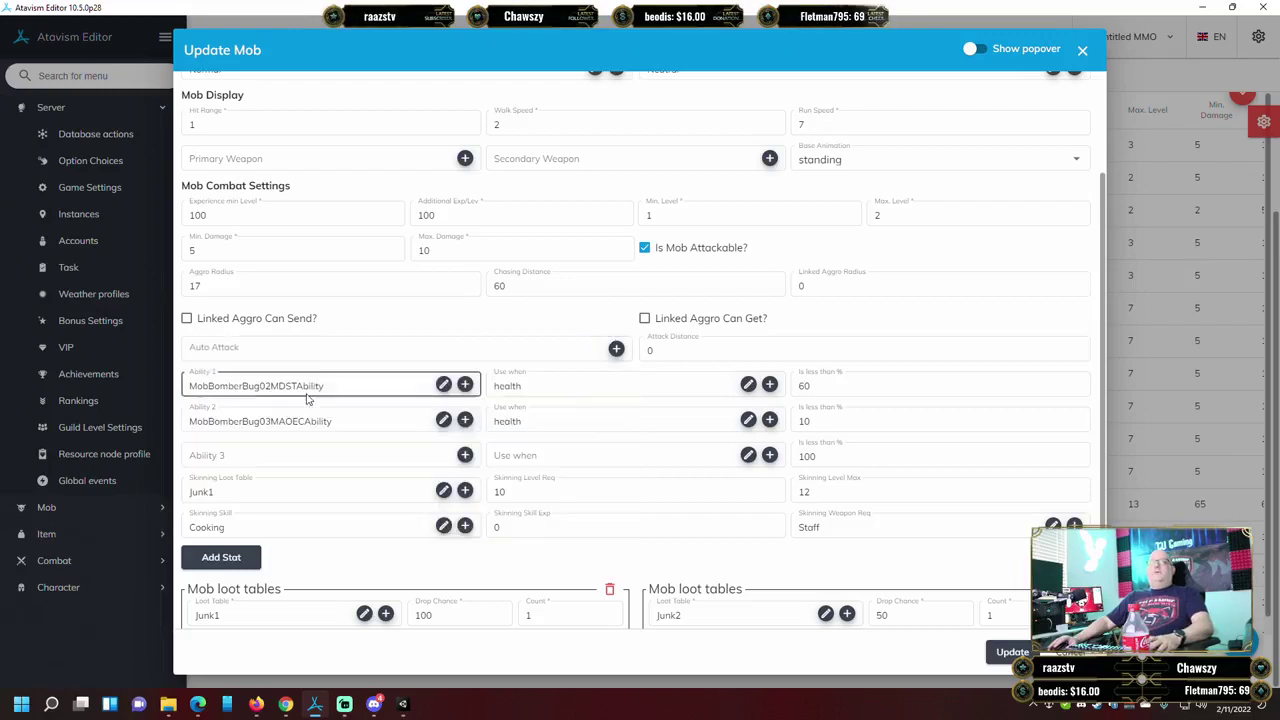
click(308, 394)
click(335, 413)
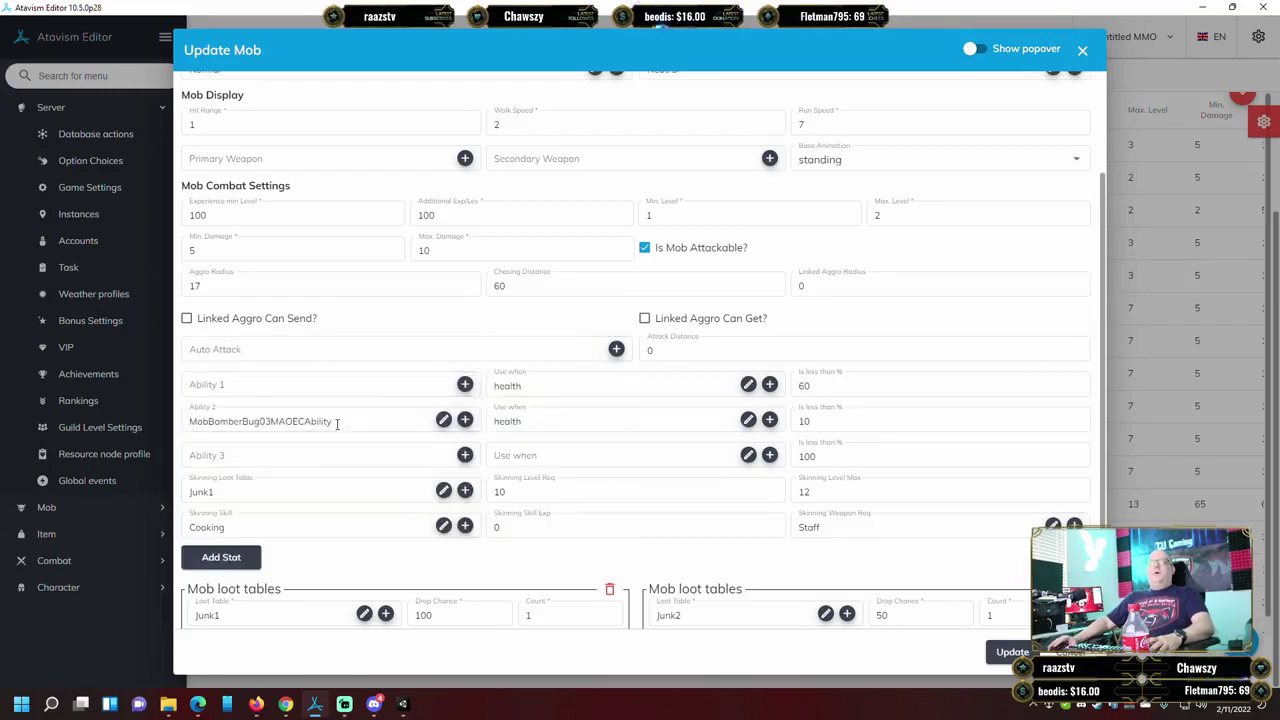
click(337, 423)
click(274, 449)
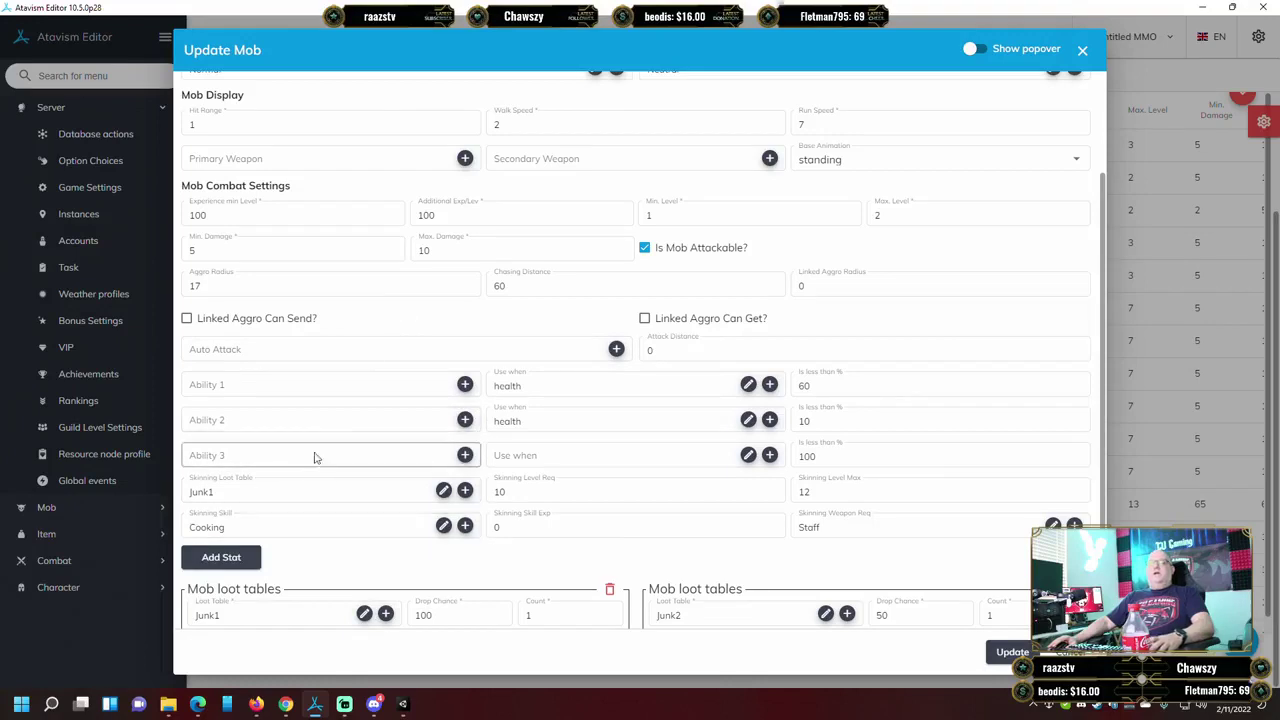
scroll(582, 445, down, 2)
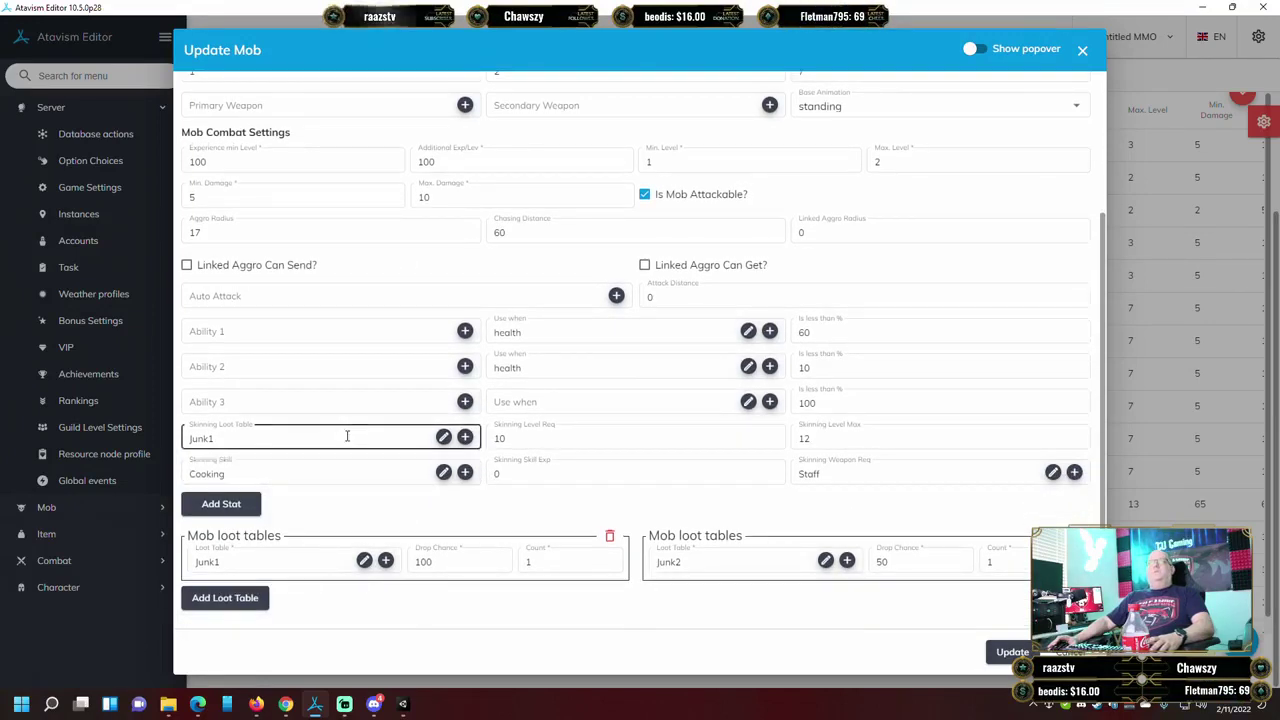
scroll(349, 434, up, 5)
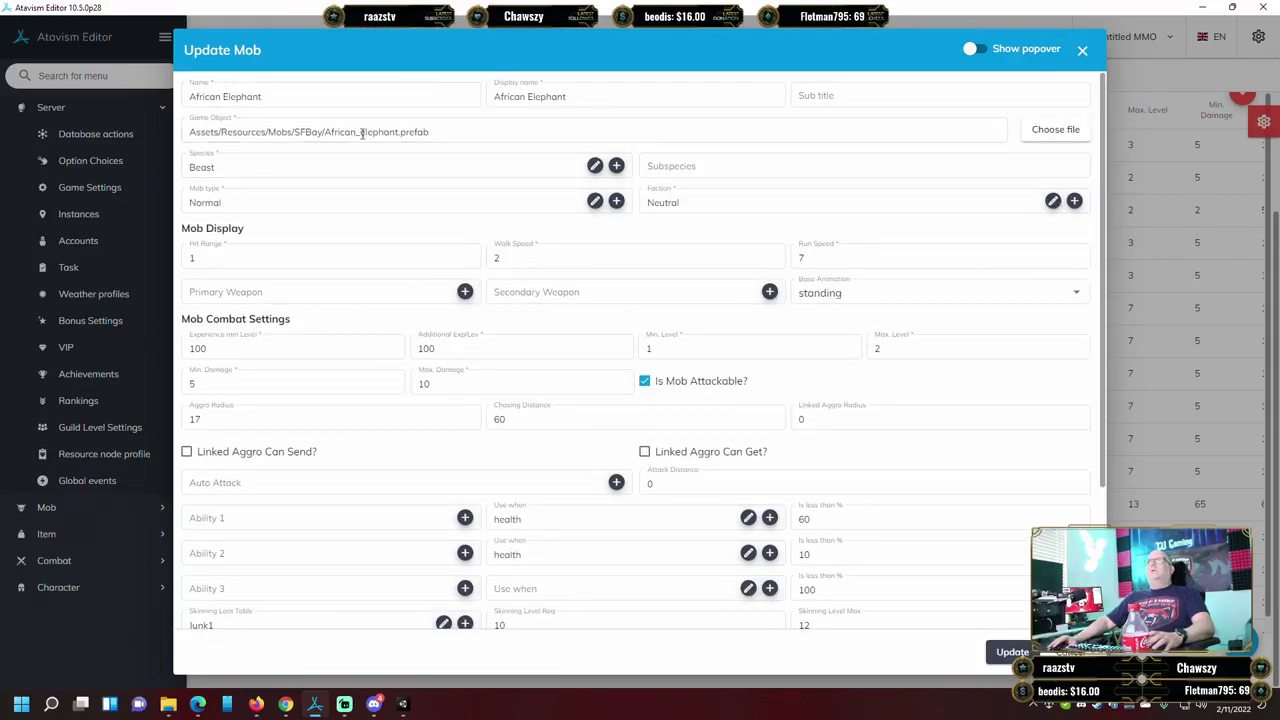
click(1010, 652)
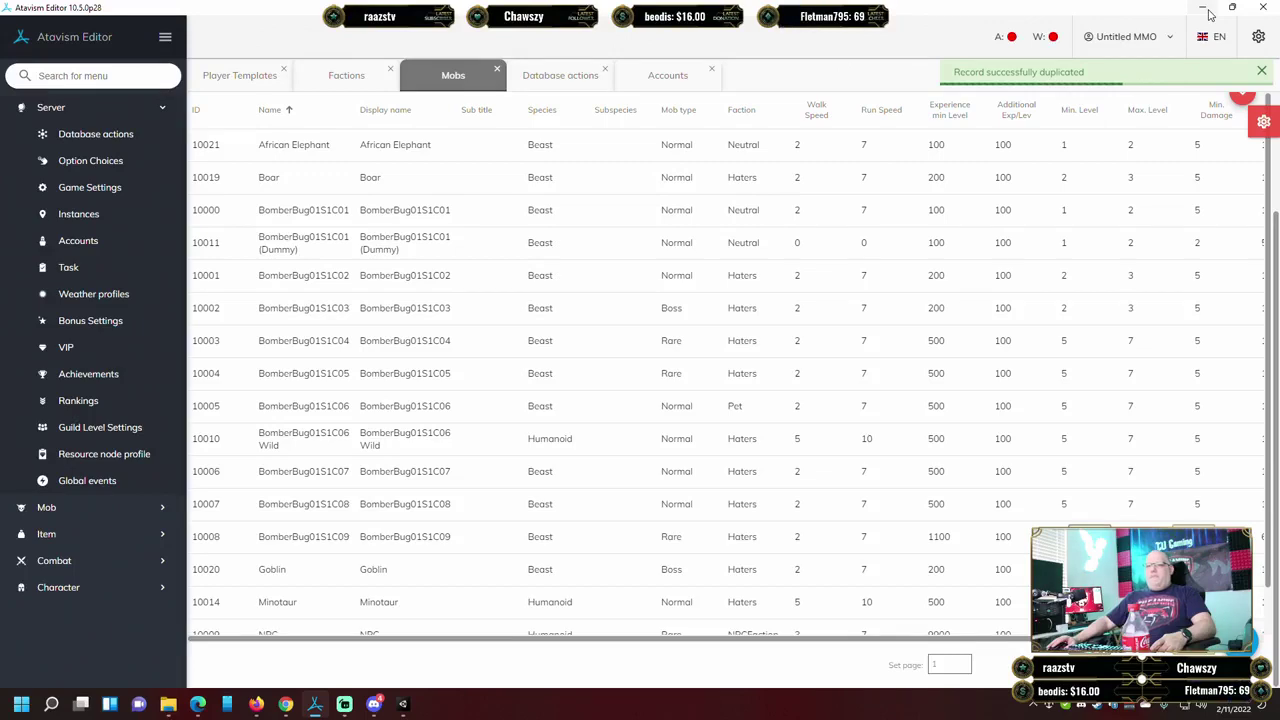
Minimize Atavism Editor once African Elephant appears in the Mobs tab.
click(1208, 14)
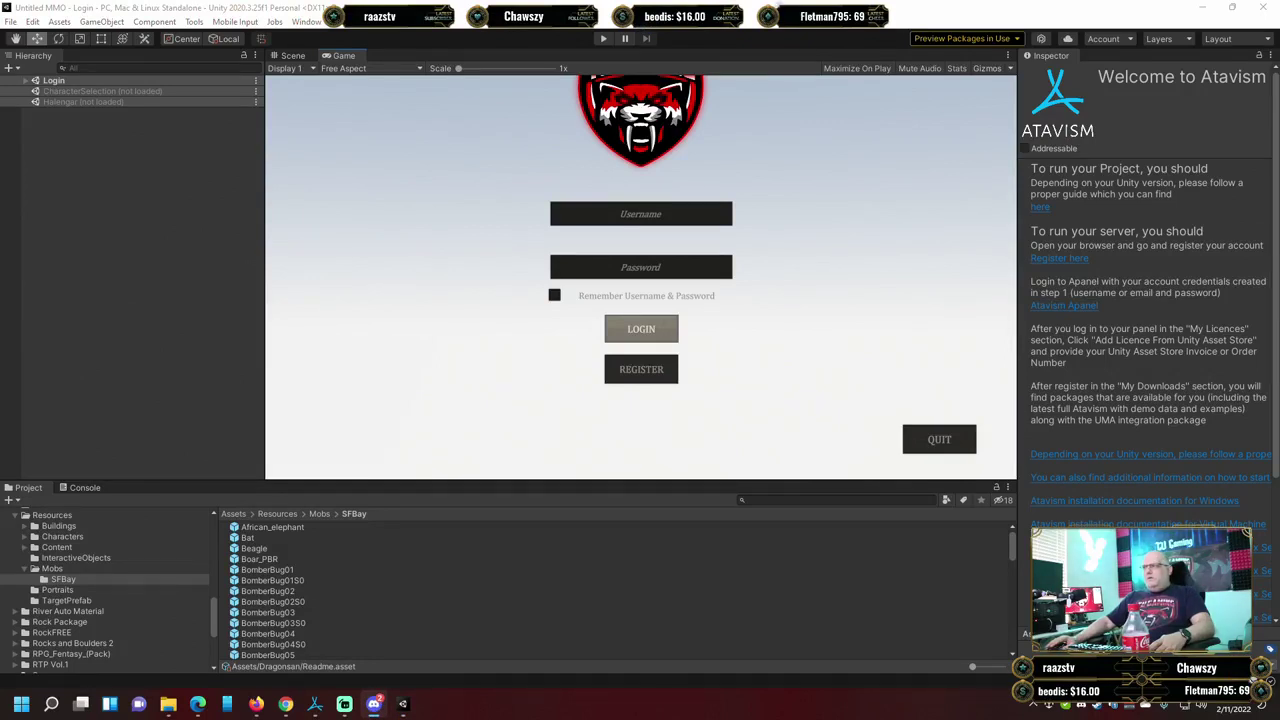
Bring Unity Editor forward and switch from the Game view to the Scene view.
click(416, 532)
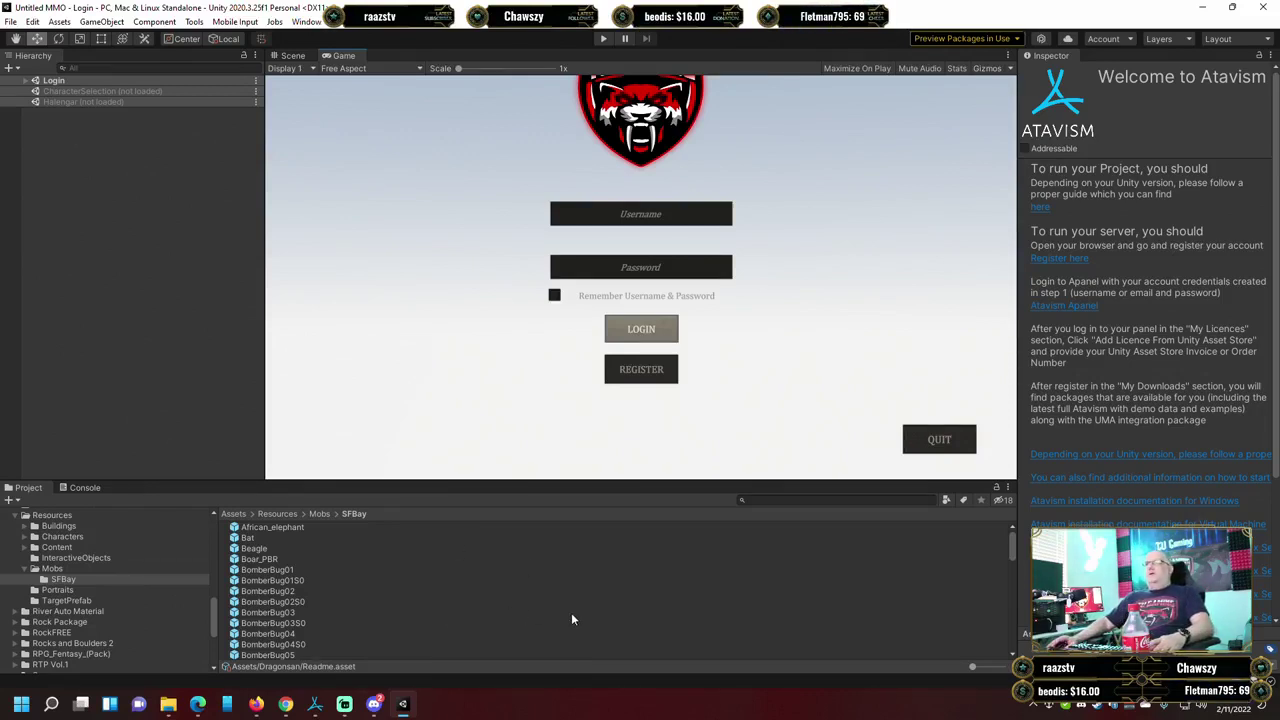
click(304, 57)
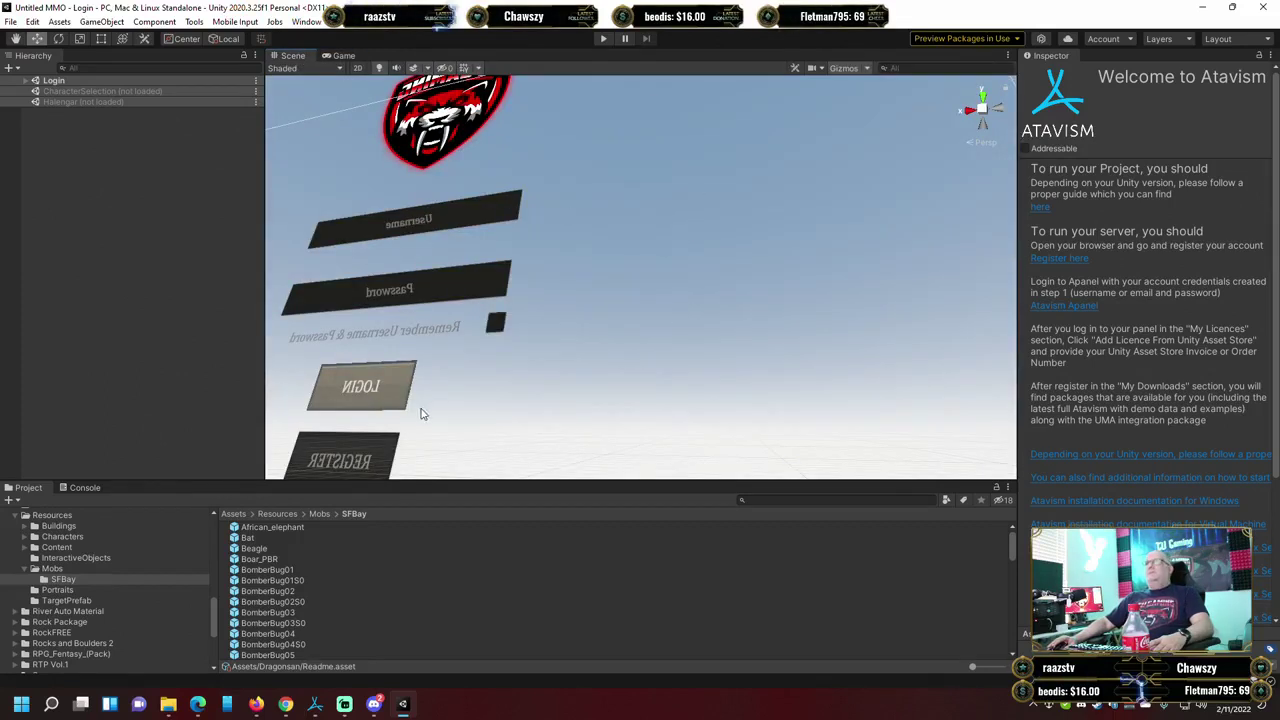
Select the Login scene row in the Hierarchy instead of the unloaded Halengar scene.
click(110, 104)
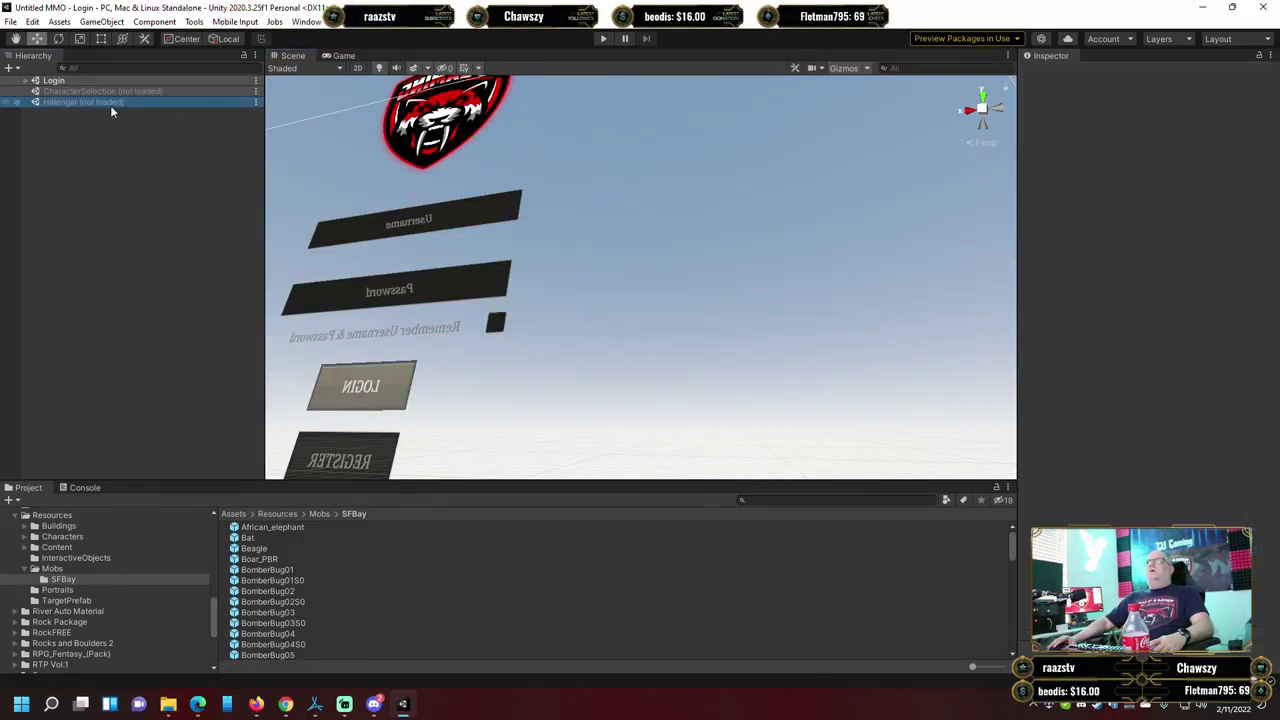
click(91, 80)
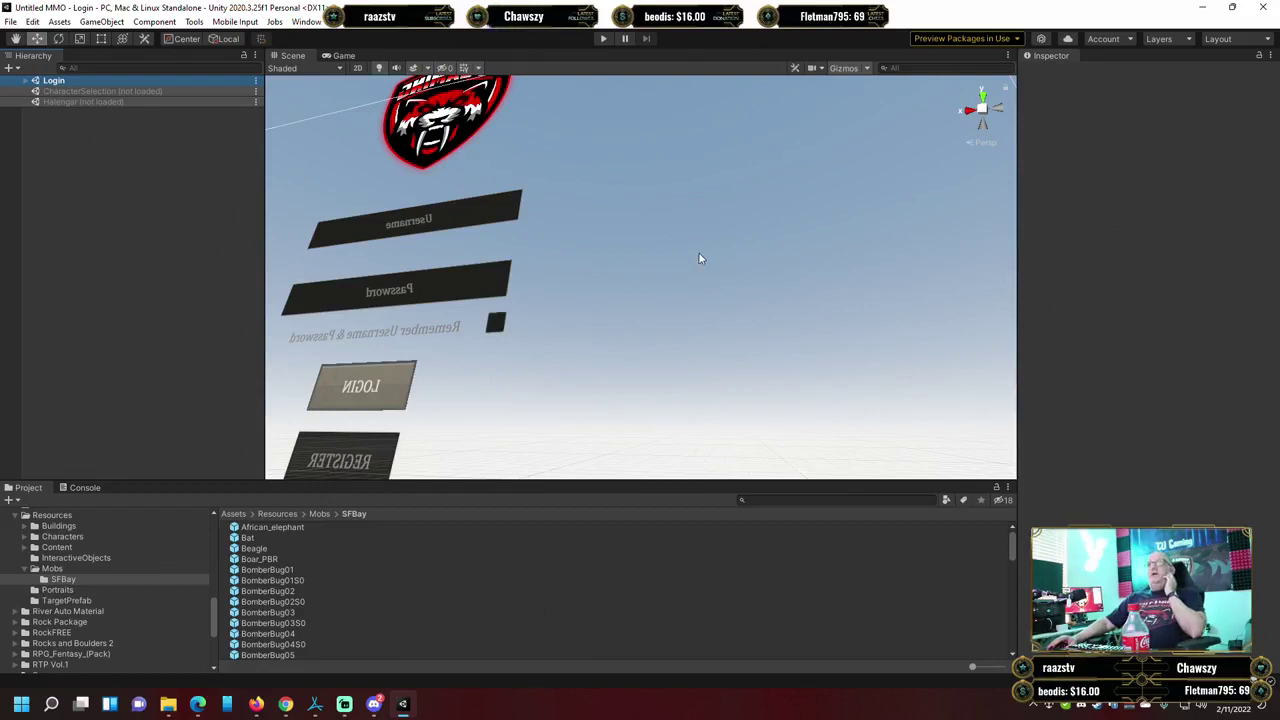
Orbit and zoom the Scene camera around to locate the login UI.
right_drag(660, 318, 363, 340)
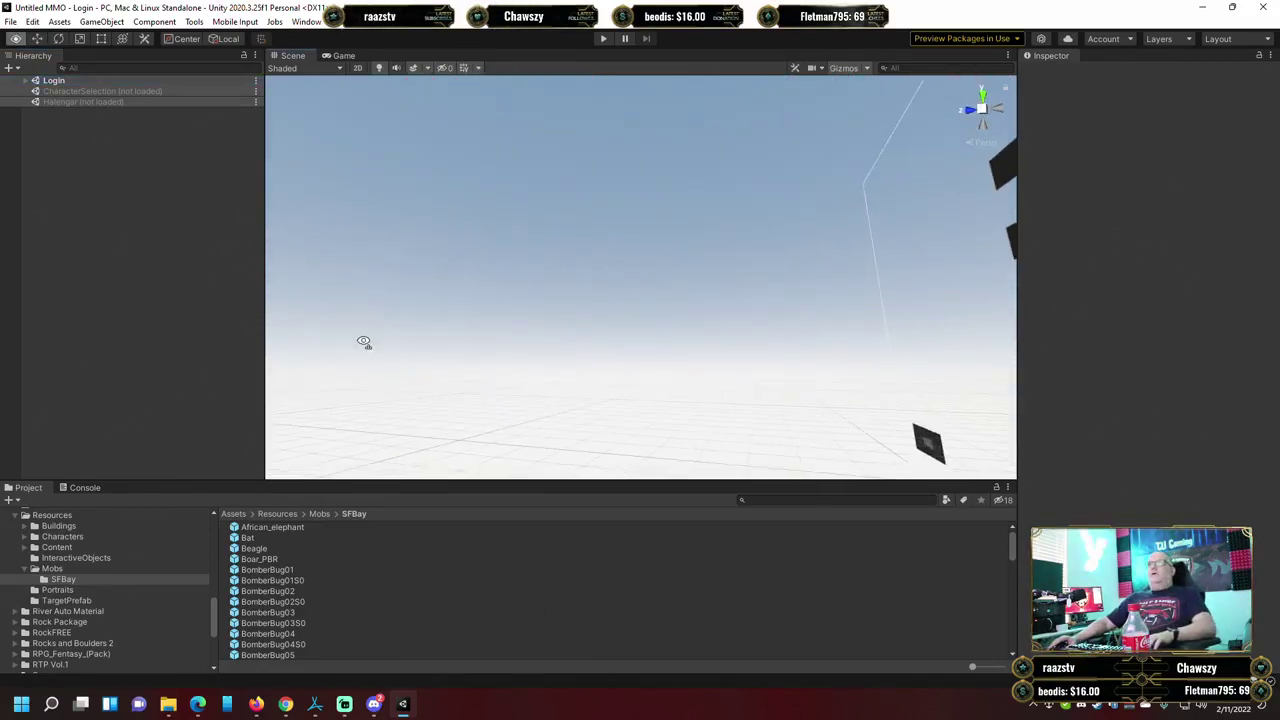
right_drag(646, 351, 440, 354)
right_drag(585, 392, 508, 366)
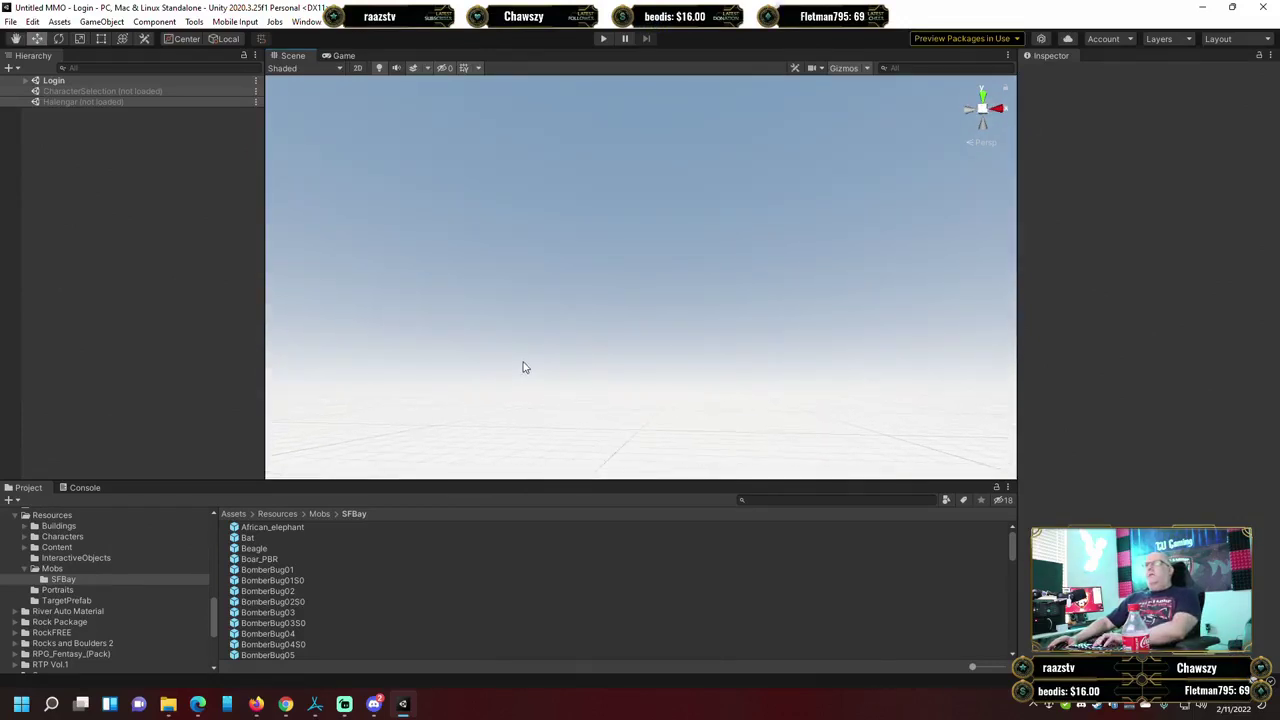
right_drag(523, 366, 811, 383)
scroll(811, 383, down, 5)
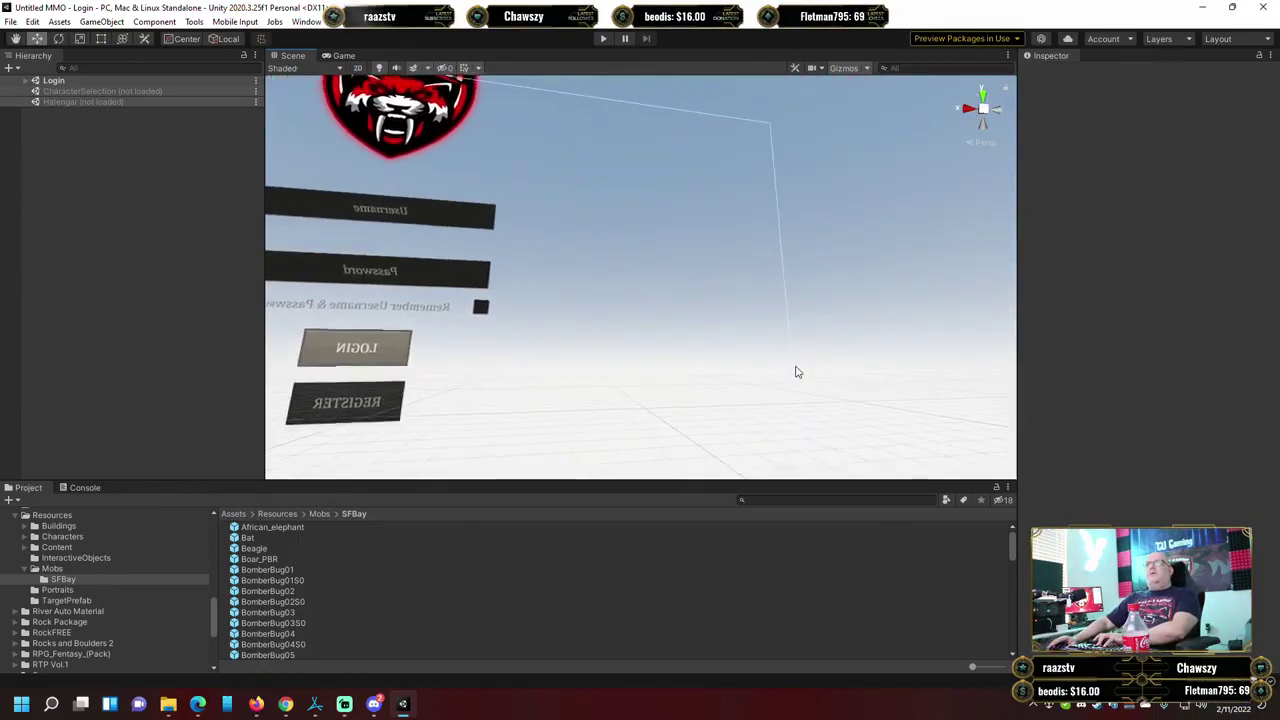
scroll(810, 368, down, 3)
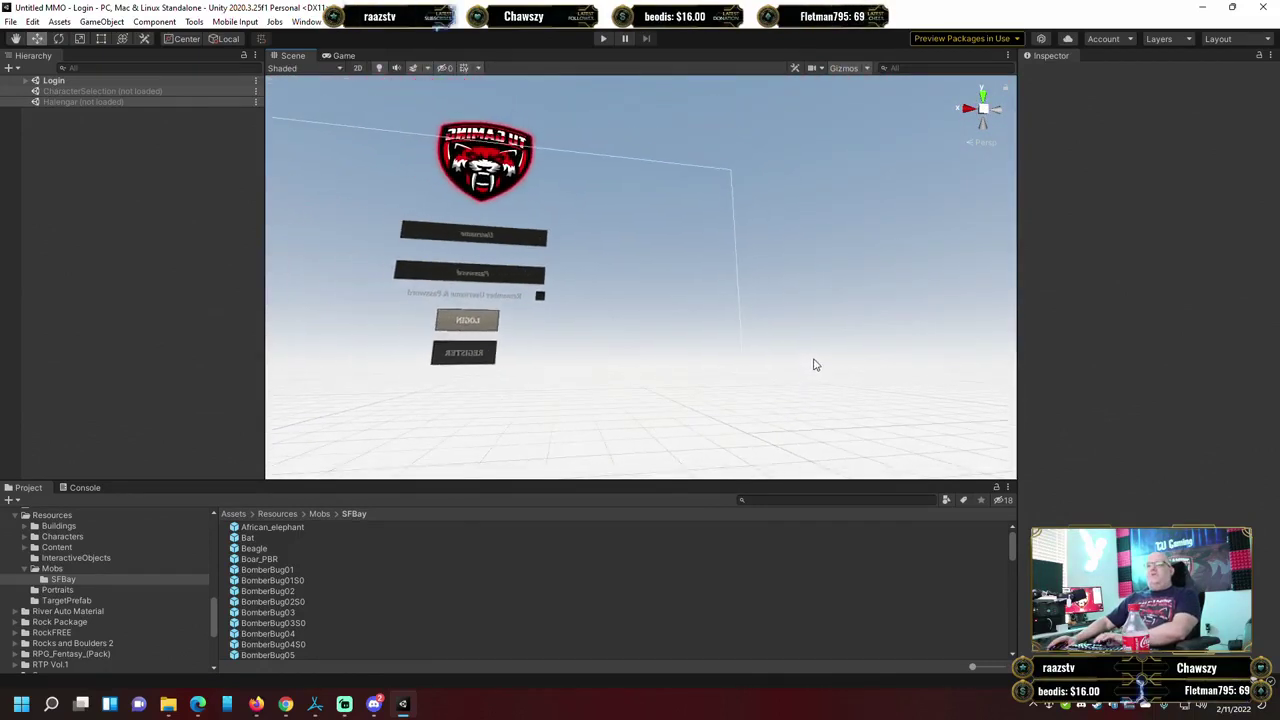
right_drag(809, 366, 763, 403)
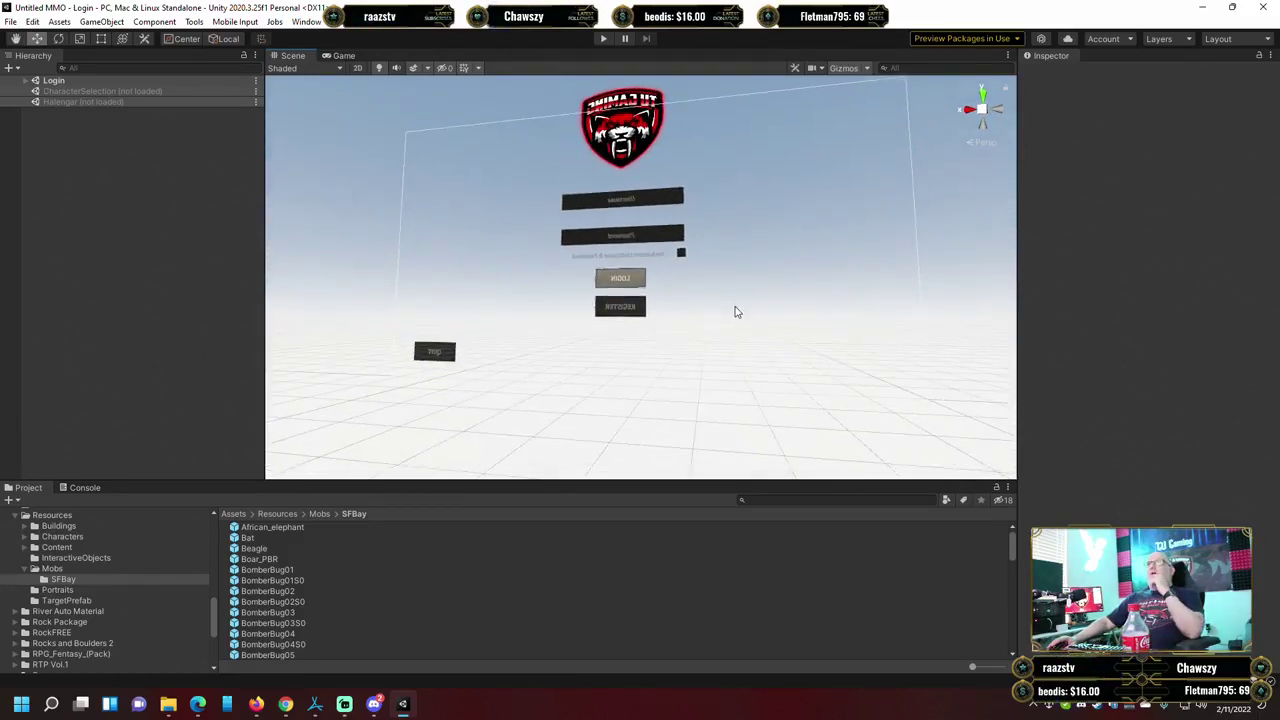
right_drag(734, 314, 770, 300)
scroll(771, 300, up, 5)
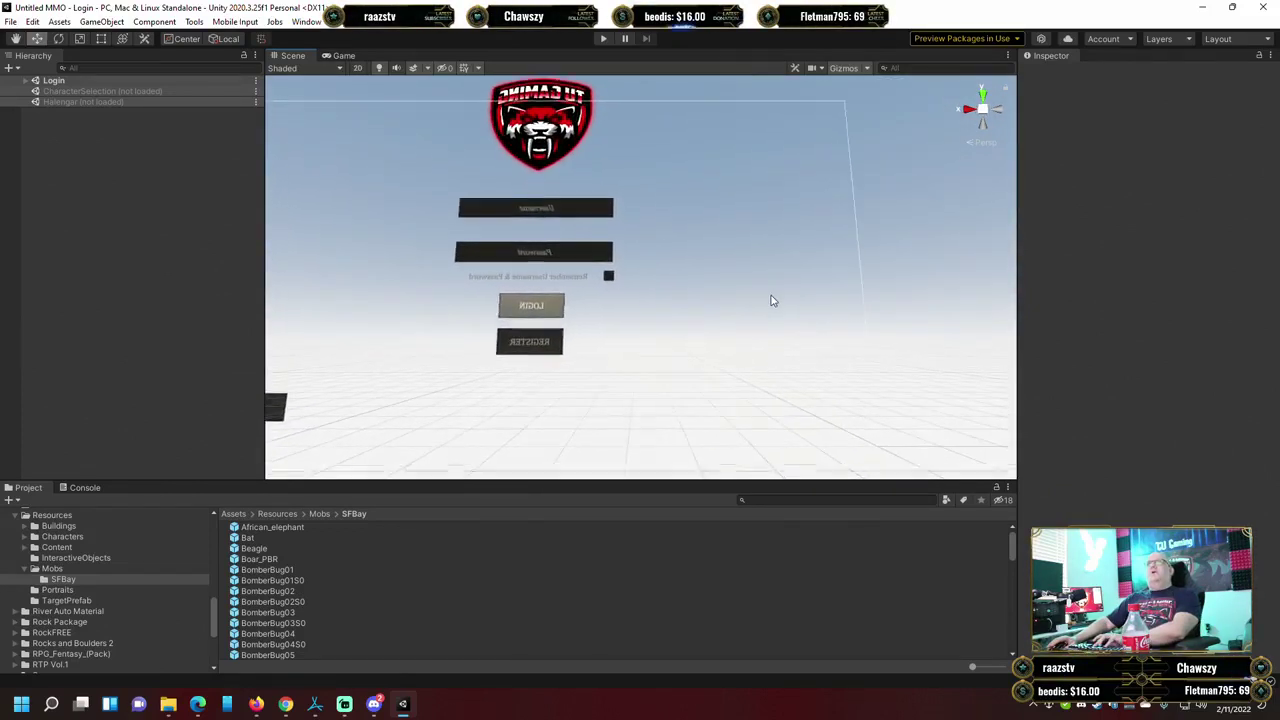
scroll(771, 295, up, 5)
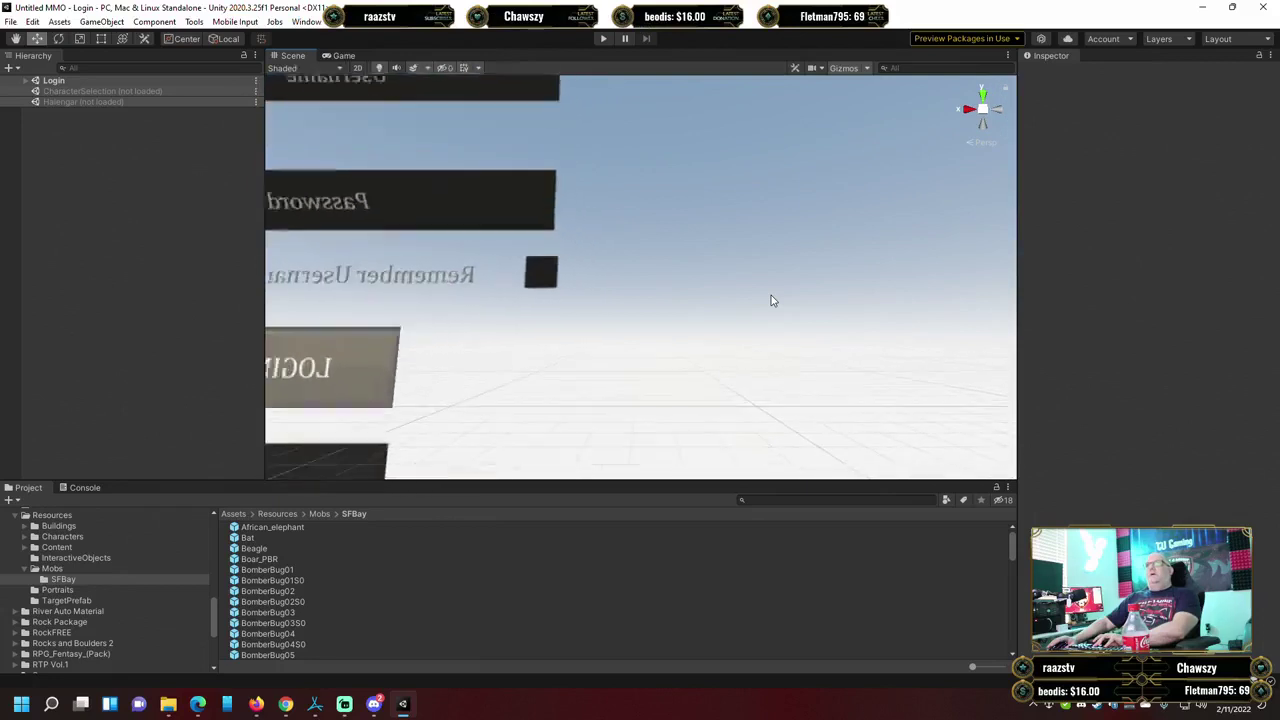
scroll(823, 326, up, 5)
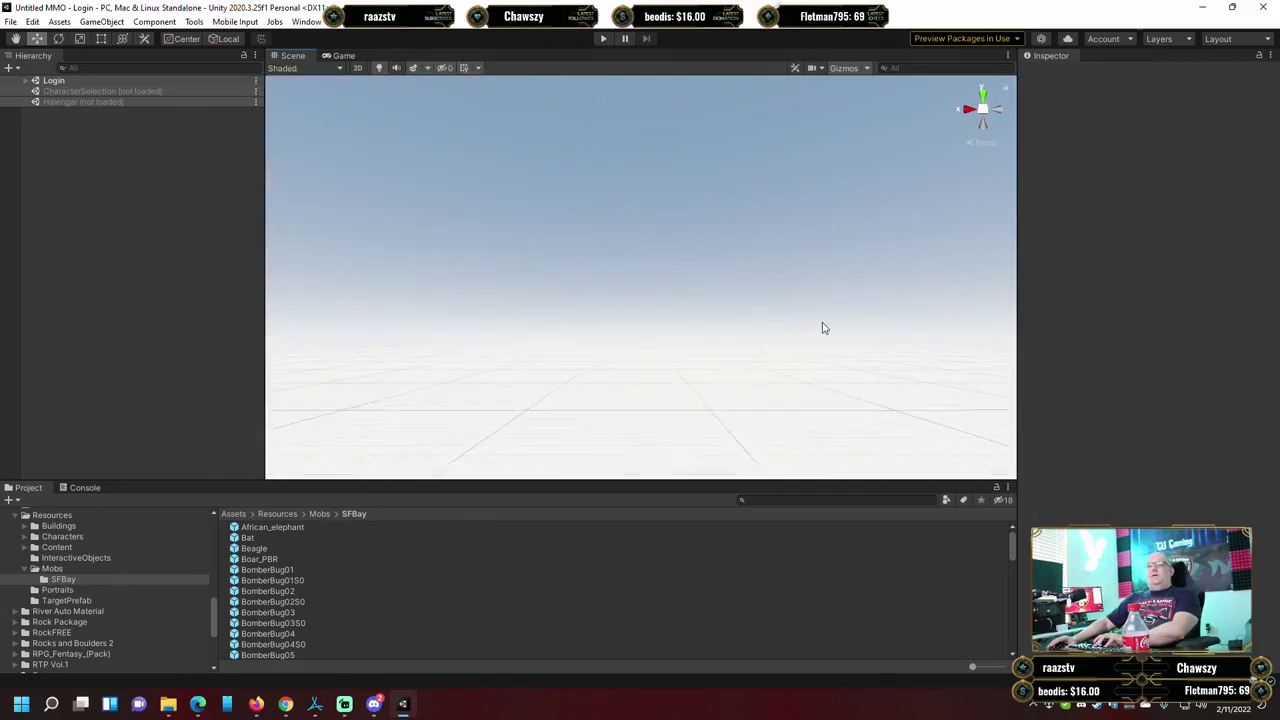
alt+drag(823, 327, 720, 397)
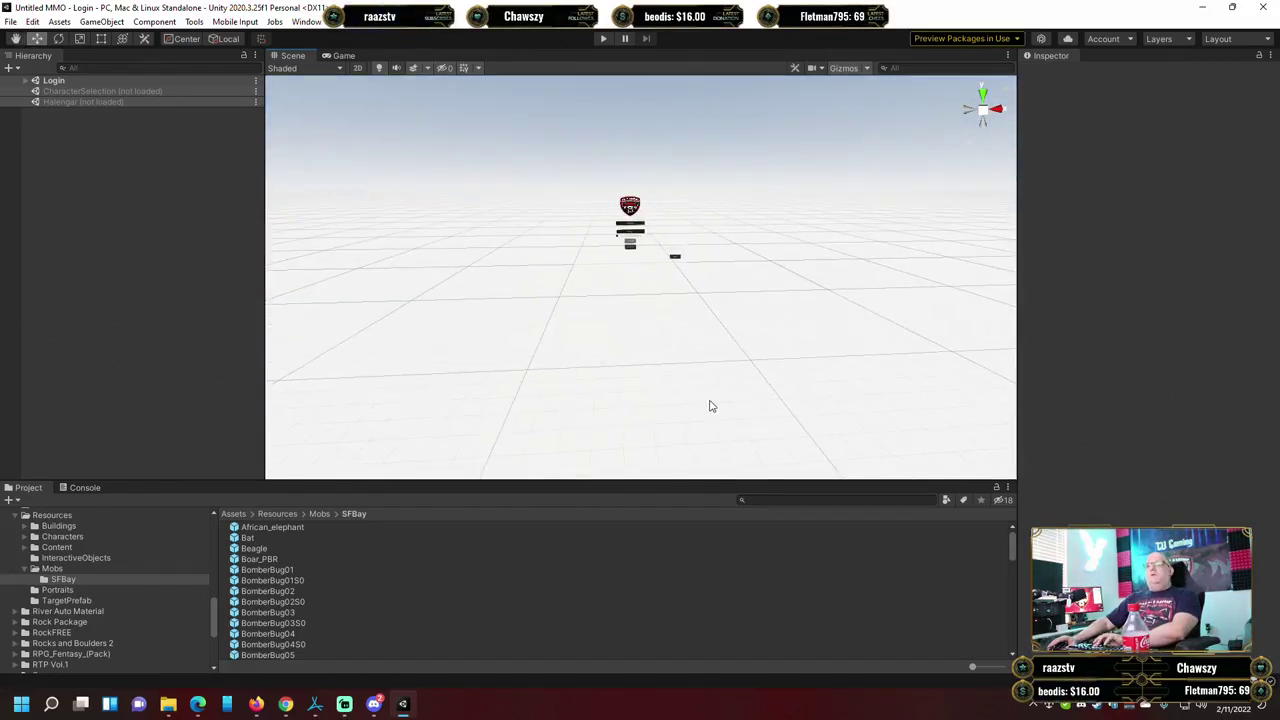
Fly the camera forward and pitch it up to frame the login form head-on.
key(Up)
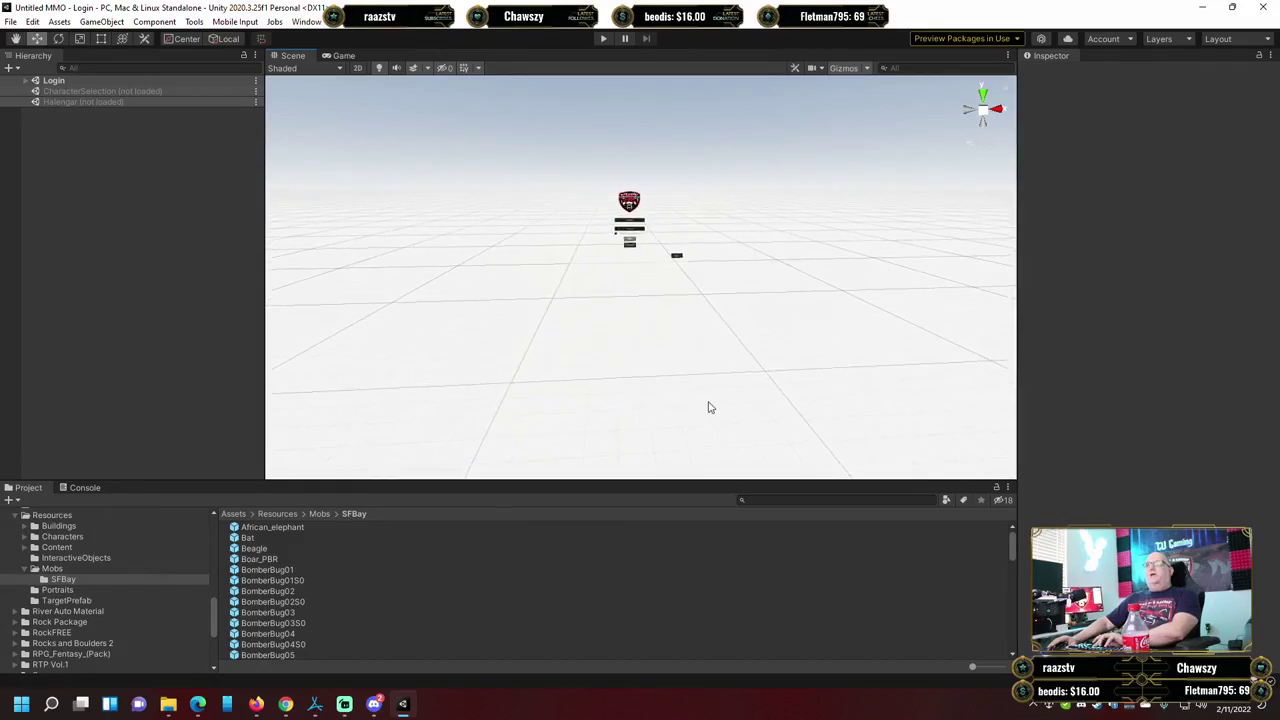
key(Up)
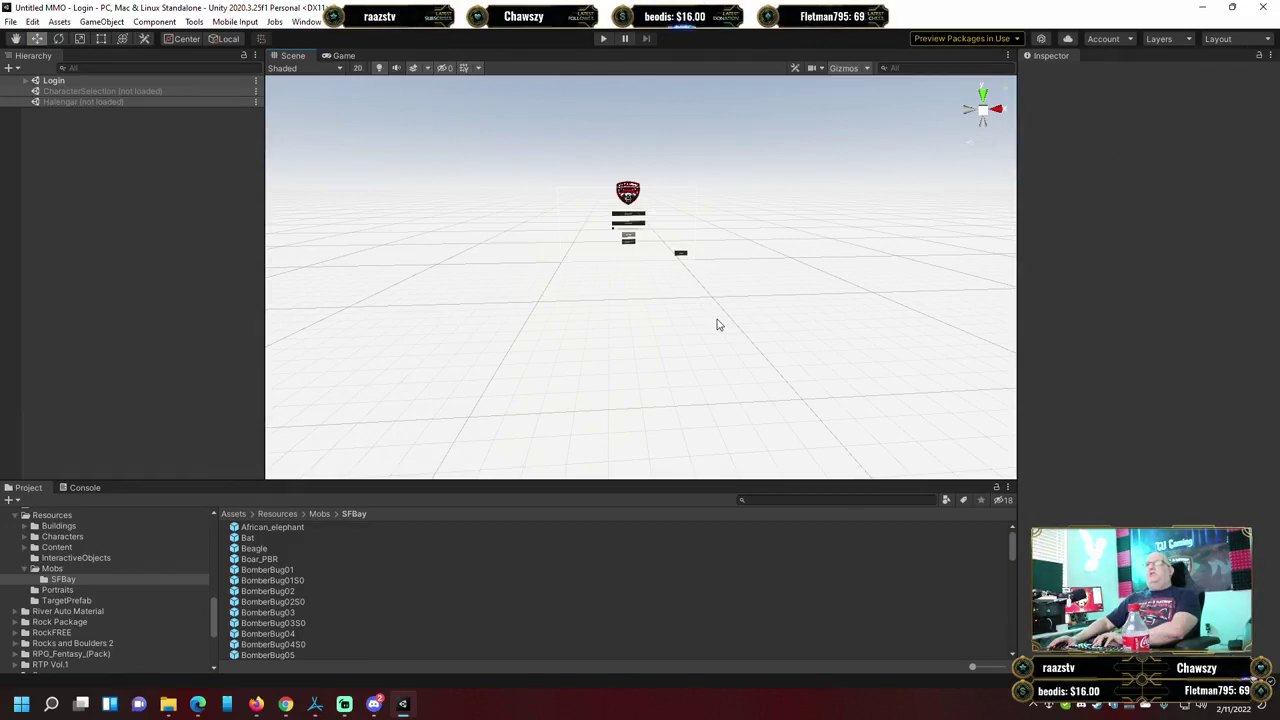
key(Up)
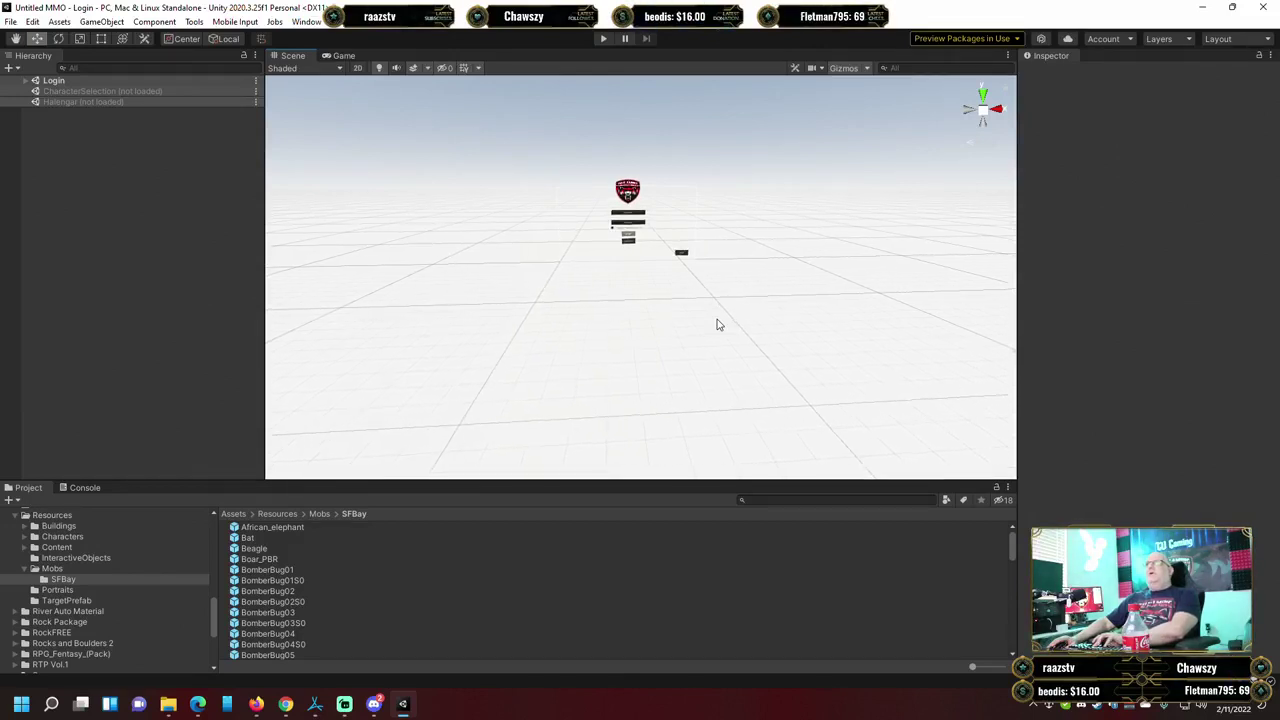
key(Up)
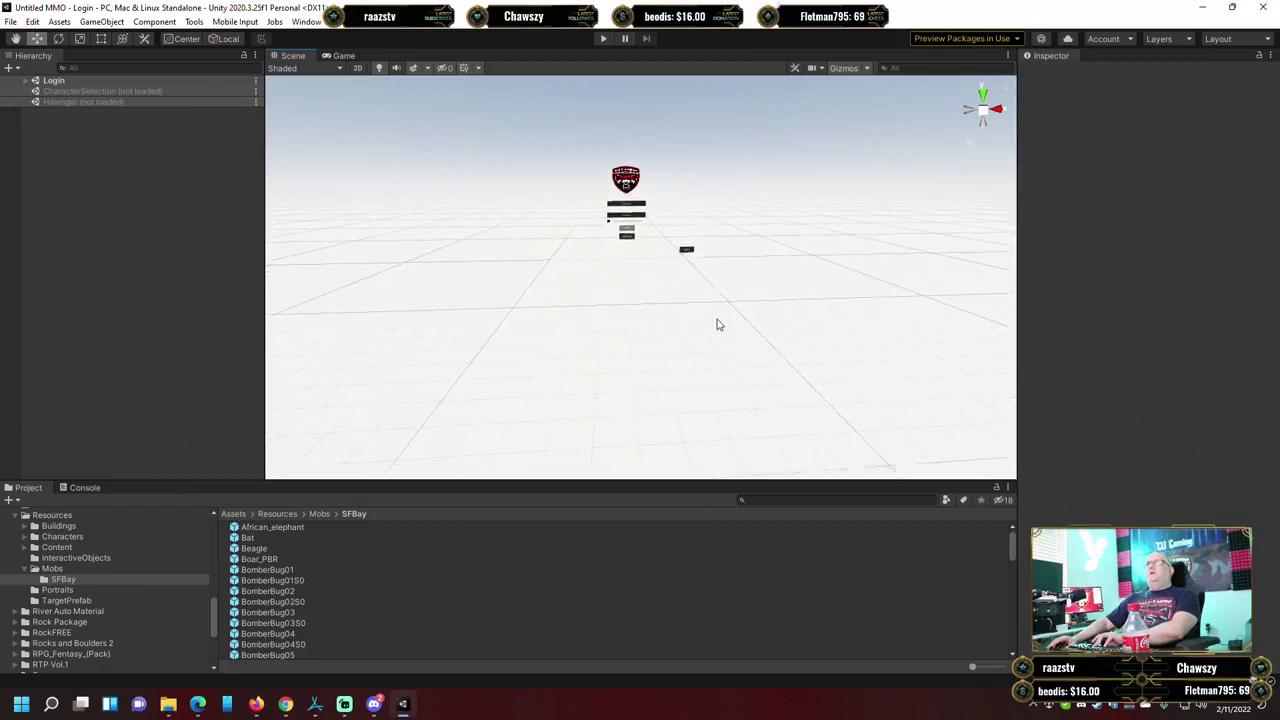
key(Up)
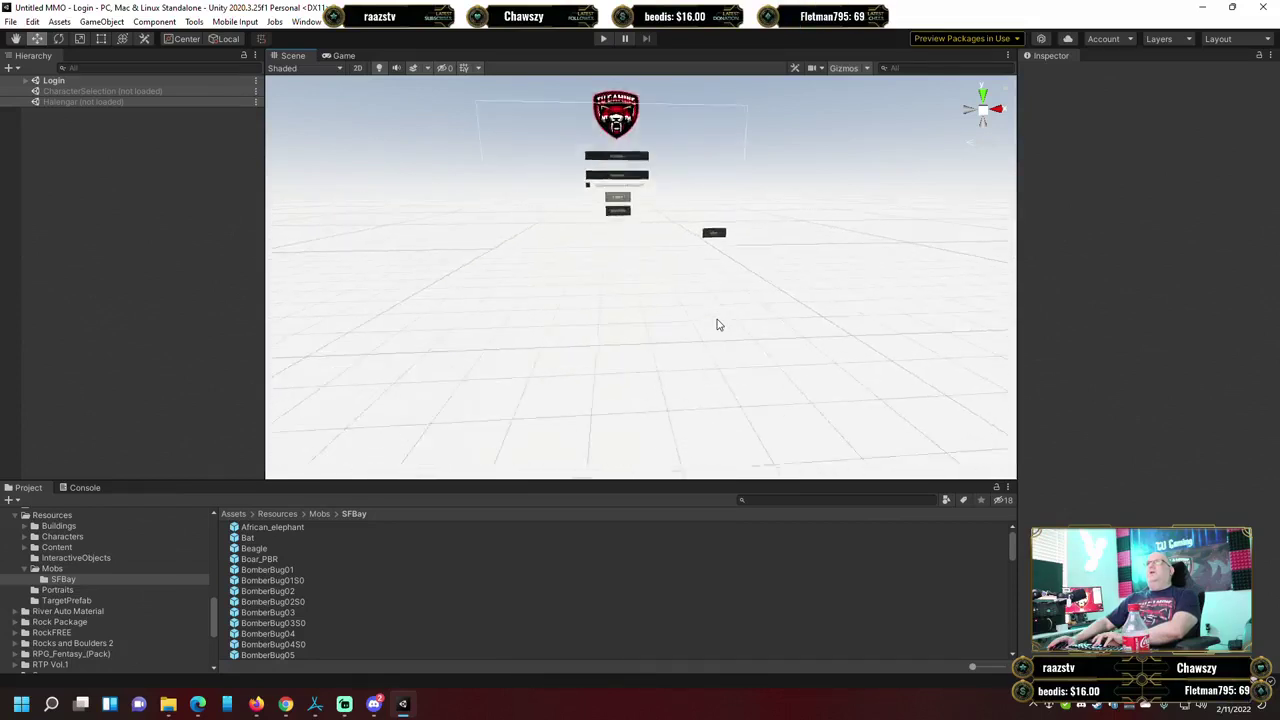
right_drag(737, 351, 745, 240)
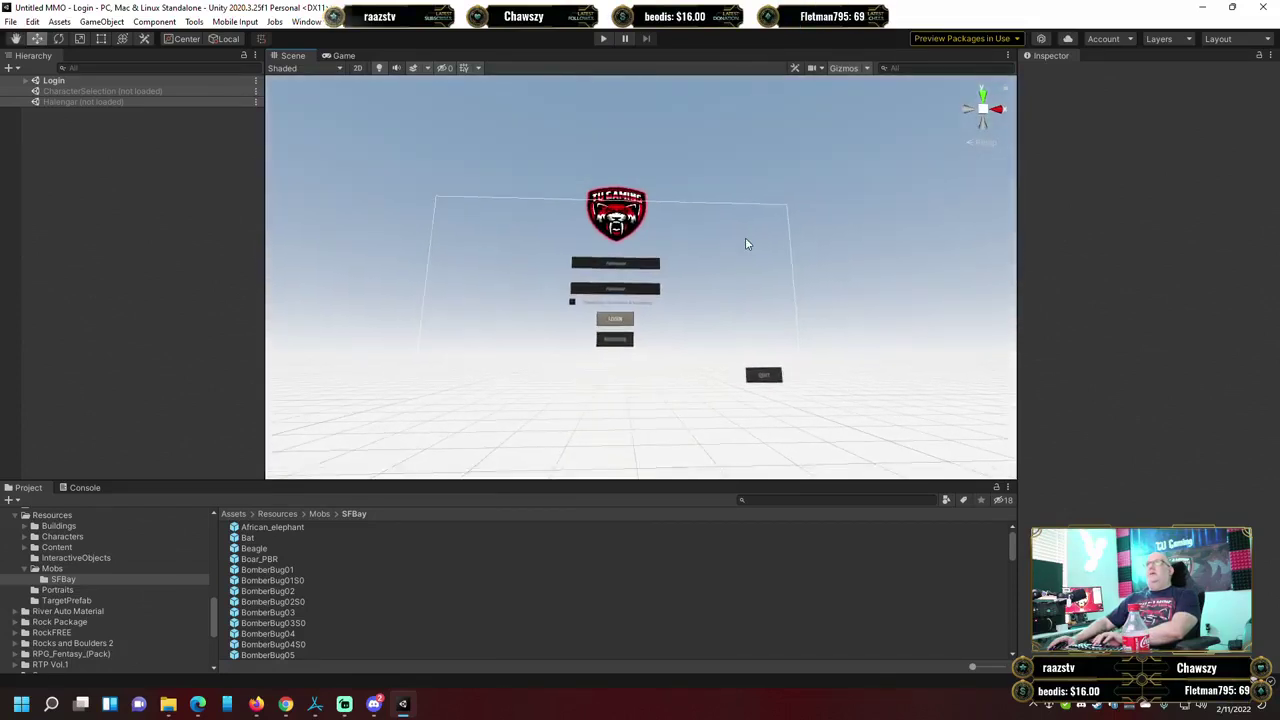
key(Up)
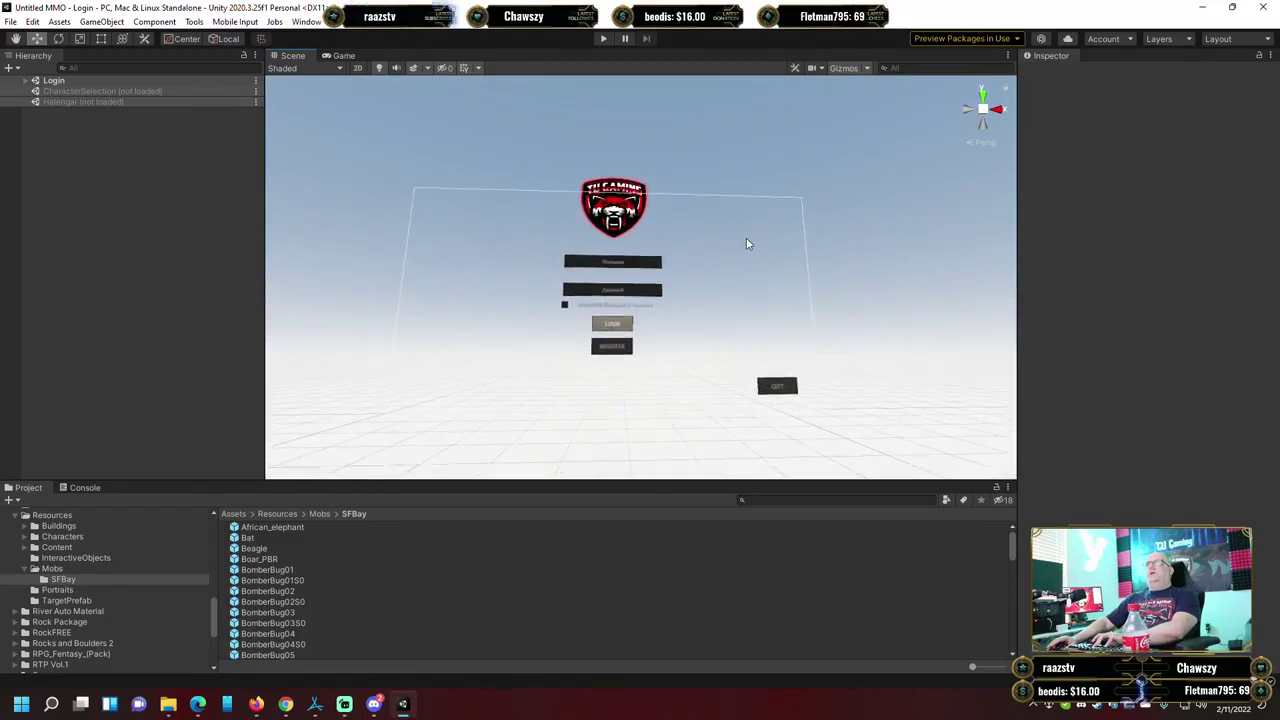
key(Up)
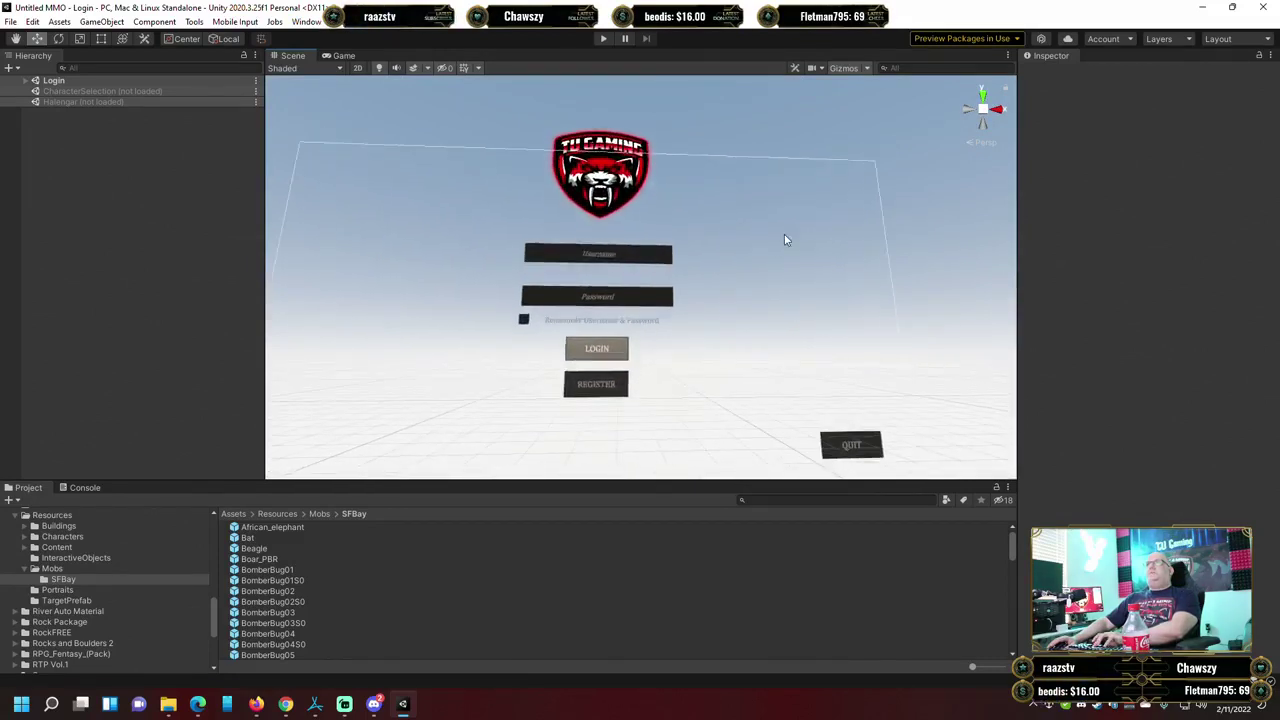
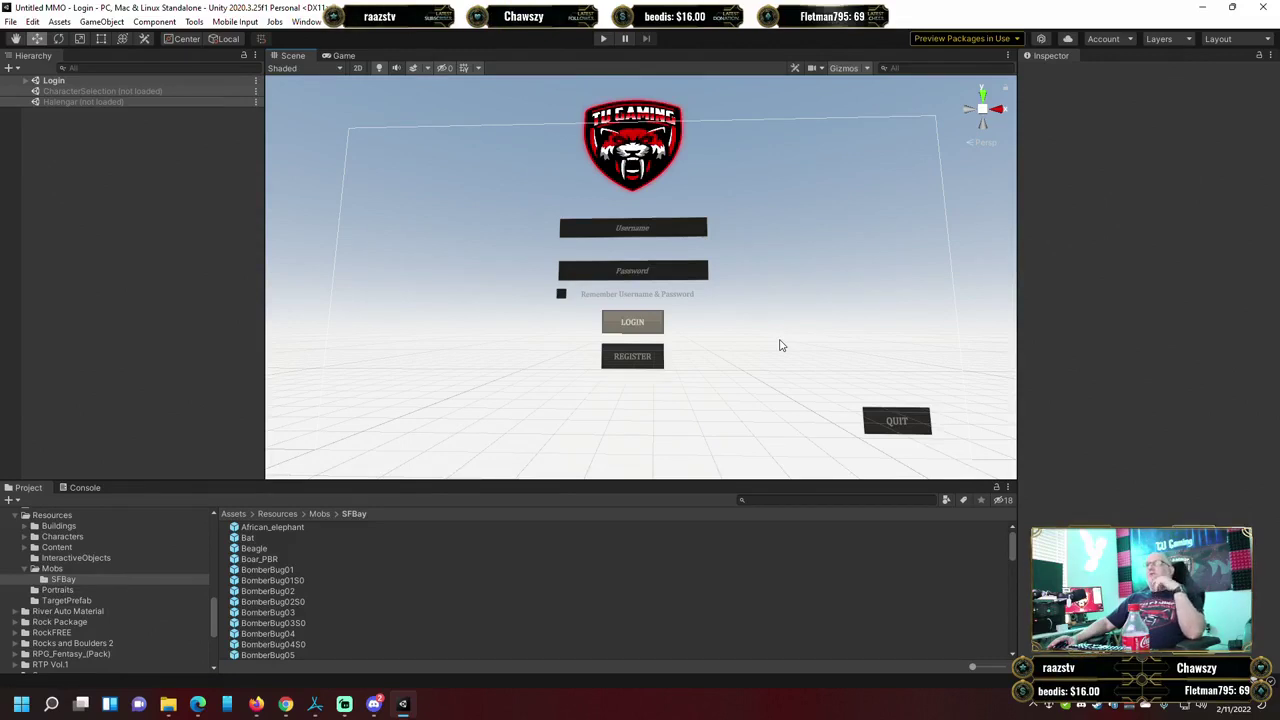
Browse to Resources/Characters/Humans in the Project window and select the HumanMaleBarbarian prefab.
mouse_move(723, 290)
right_down()
mouse_move(757, 294)
mouse_move(728, 297)
right_up()
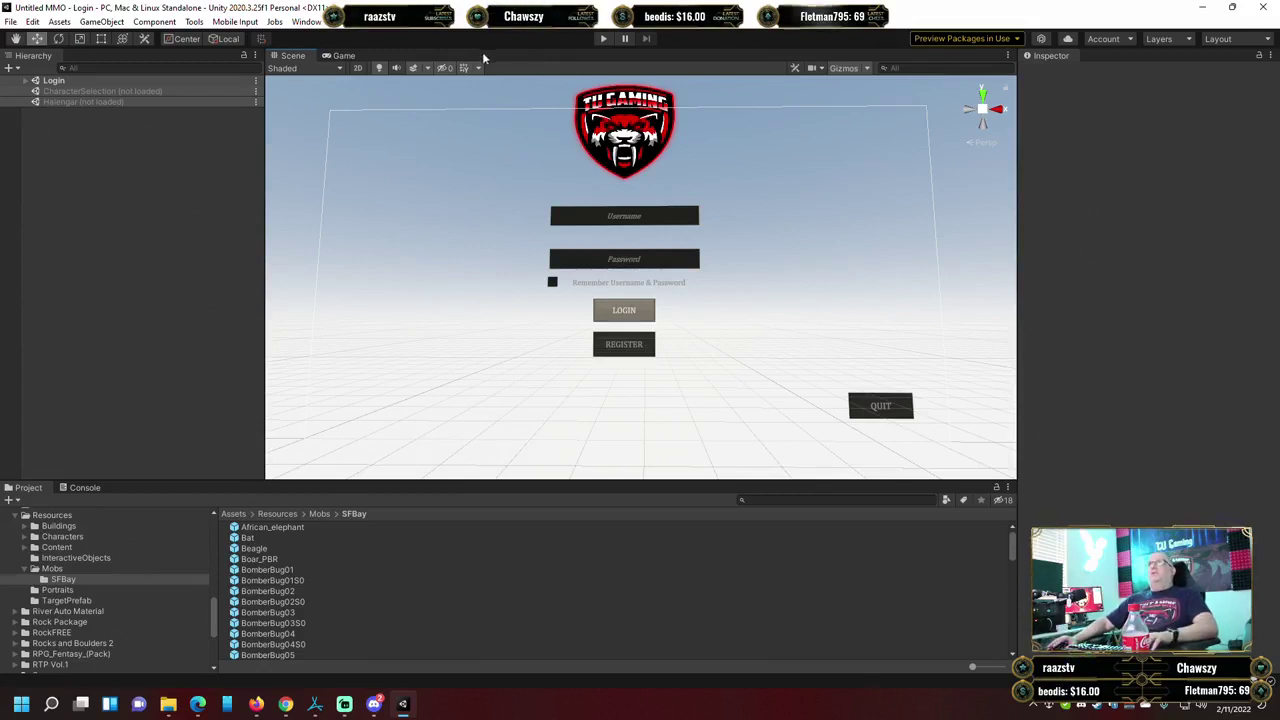
click(294, 58)
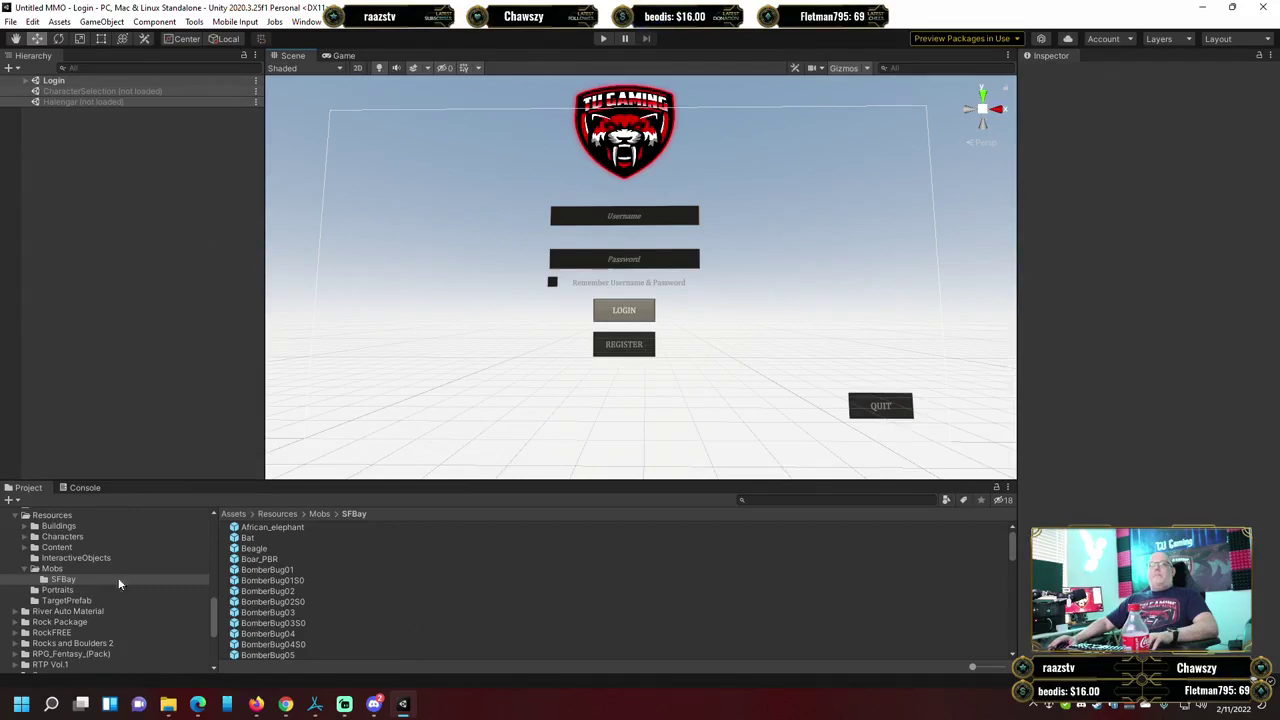
scroll(148, 580, up, 8)
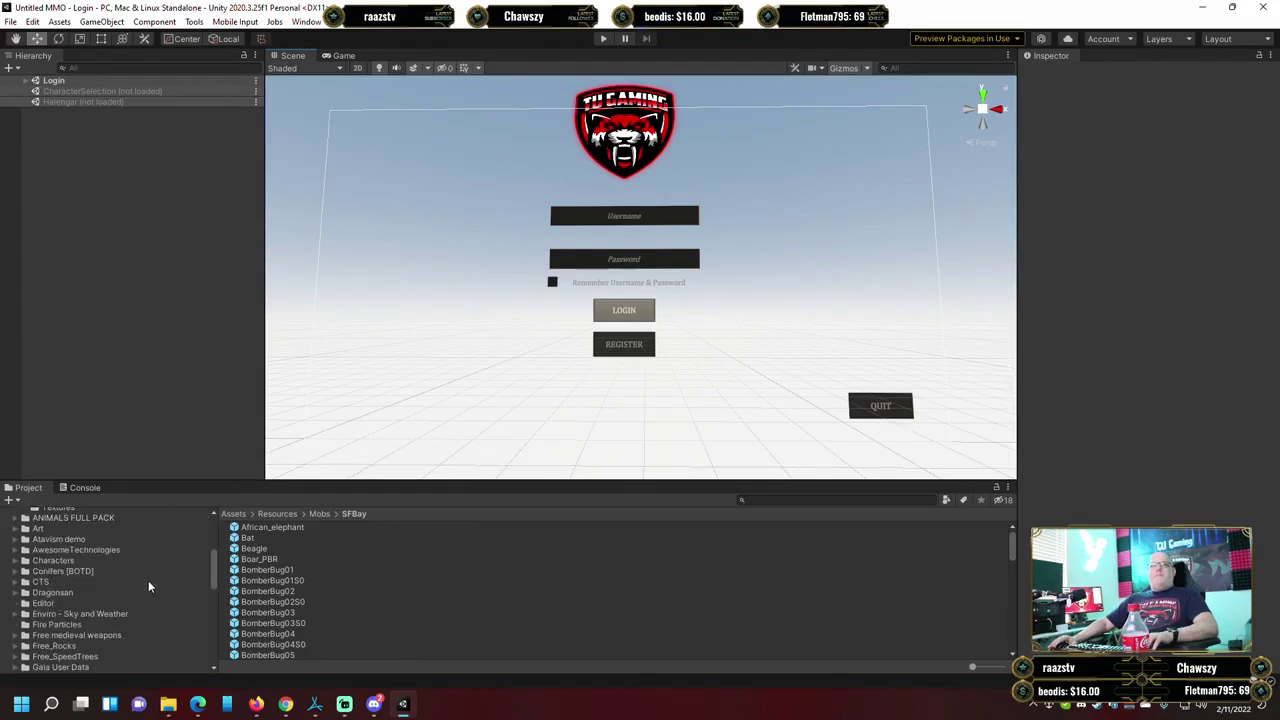
scroll(148, 586, up, 6)
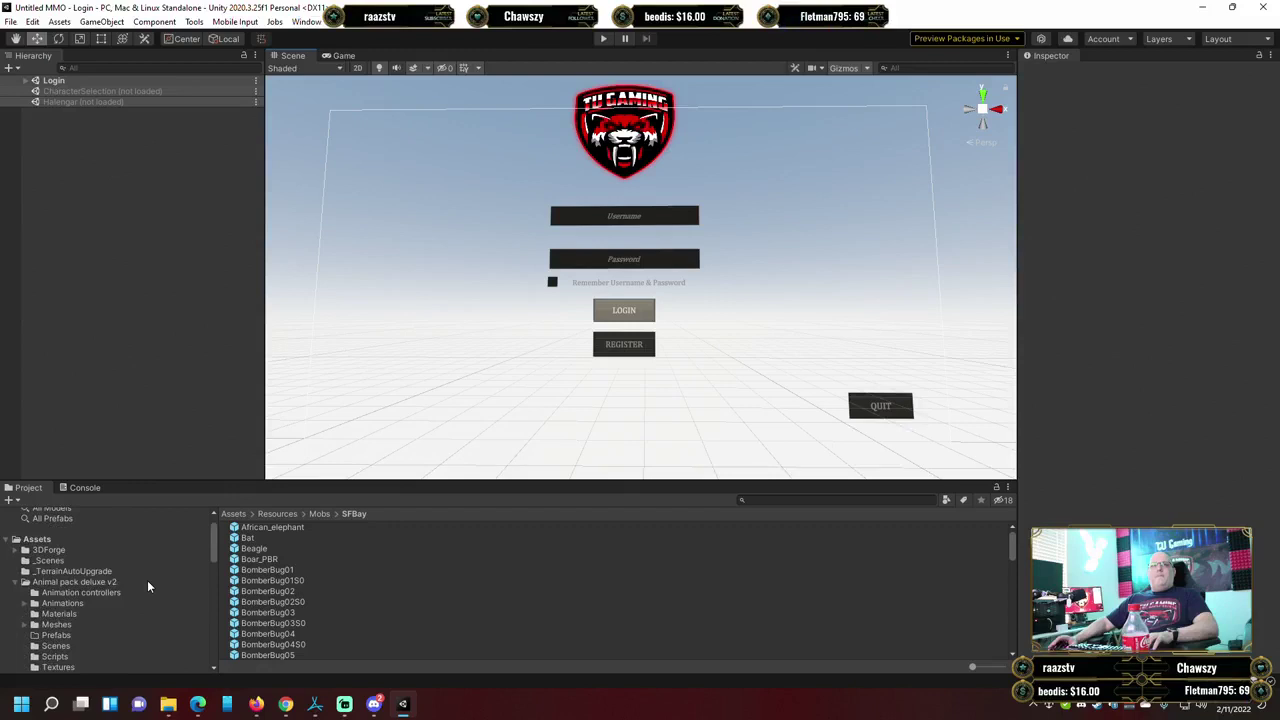
scroll(148, 586, down, 10)
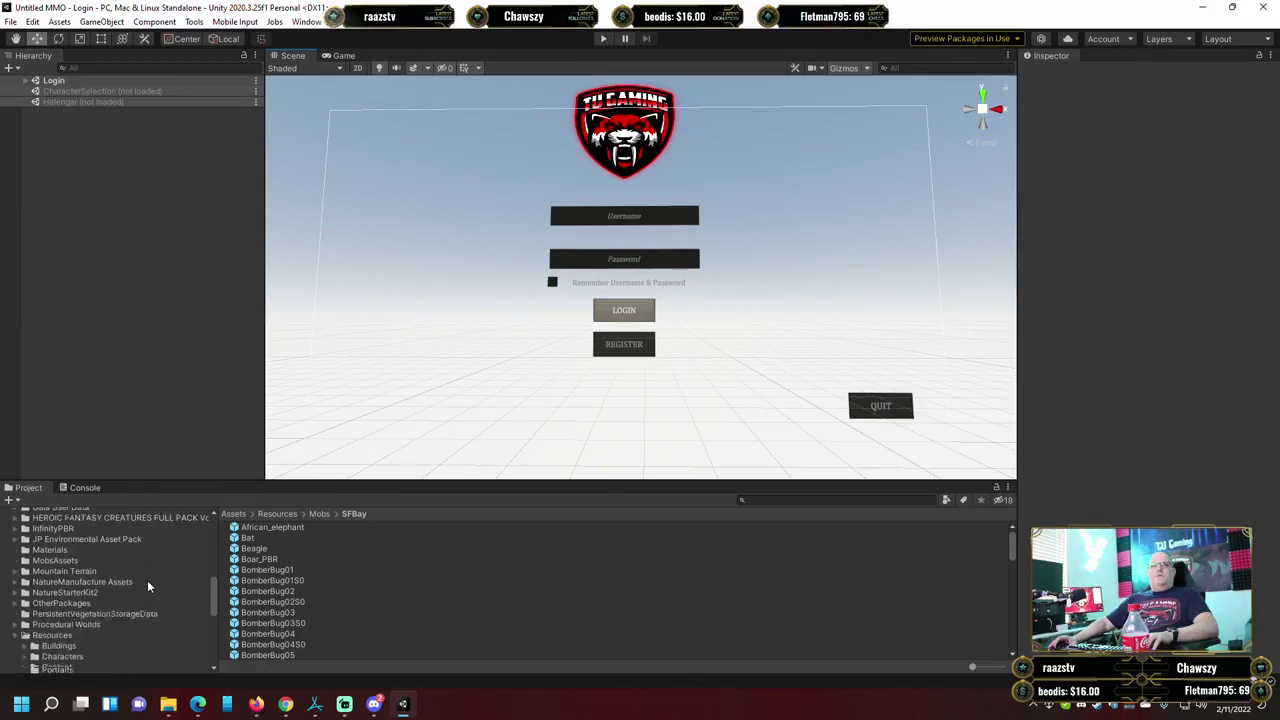
scroll(147, 580, down, 4)
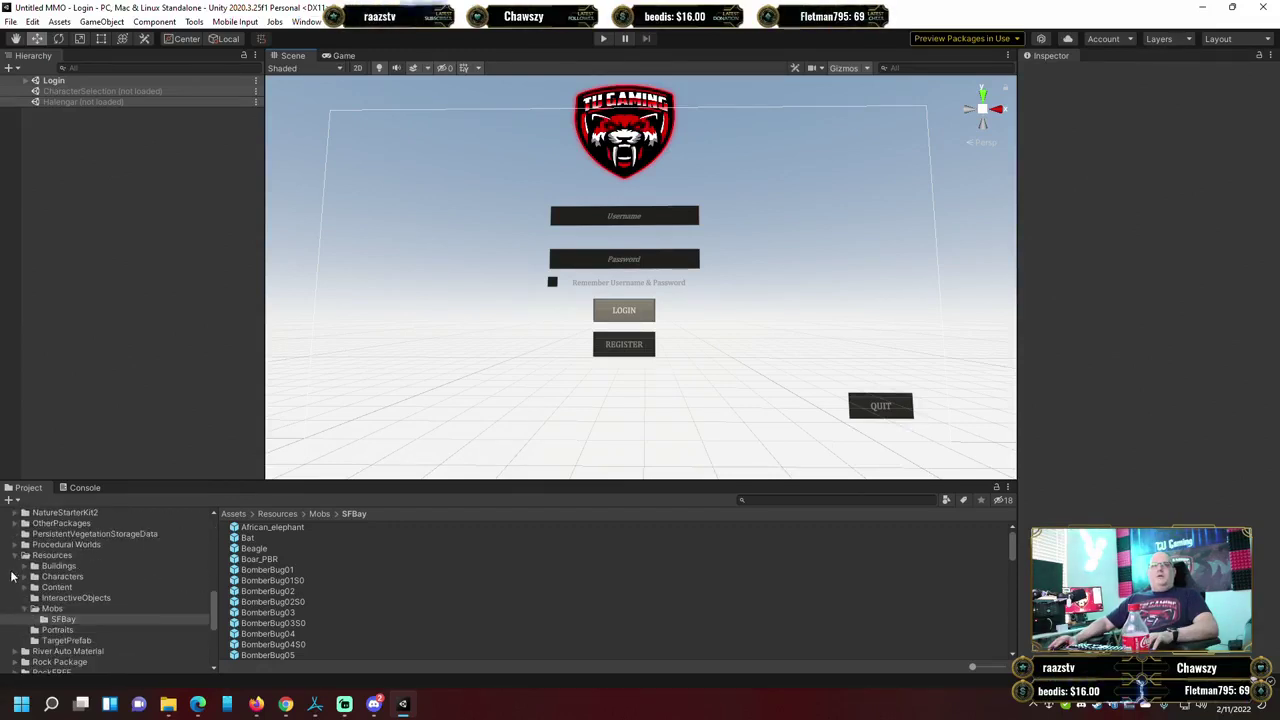
click(24, 577)
click(62, 577)
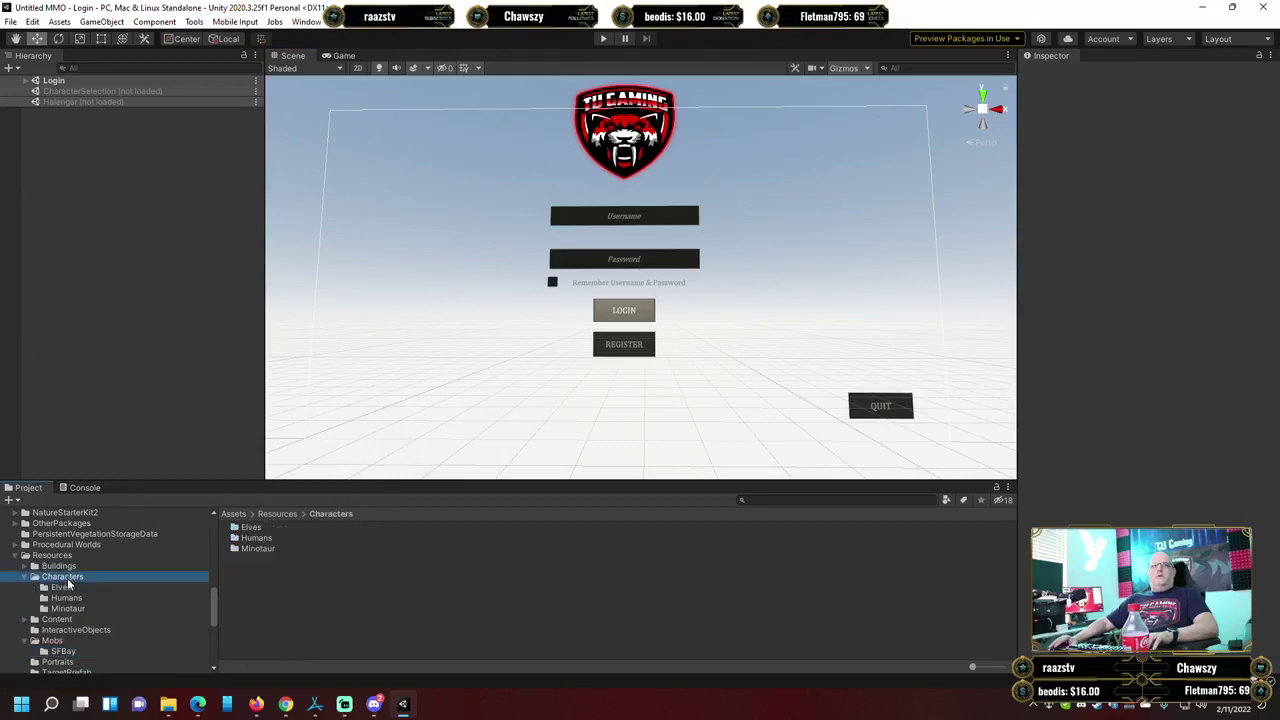
click(62, 588)
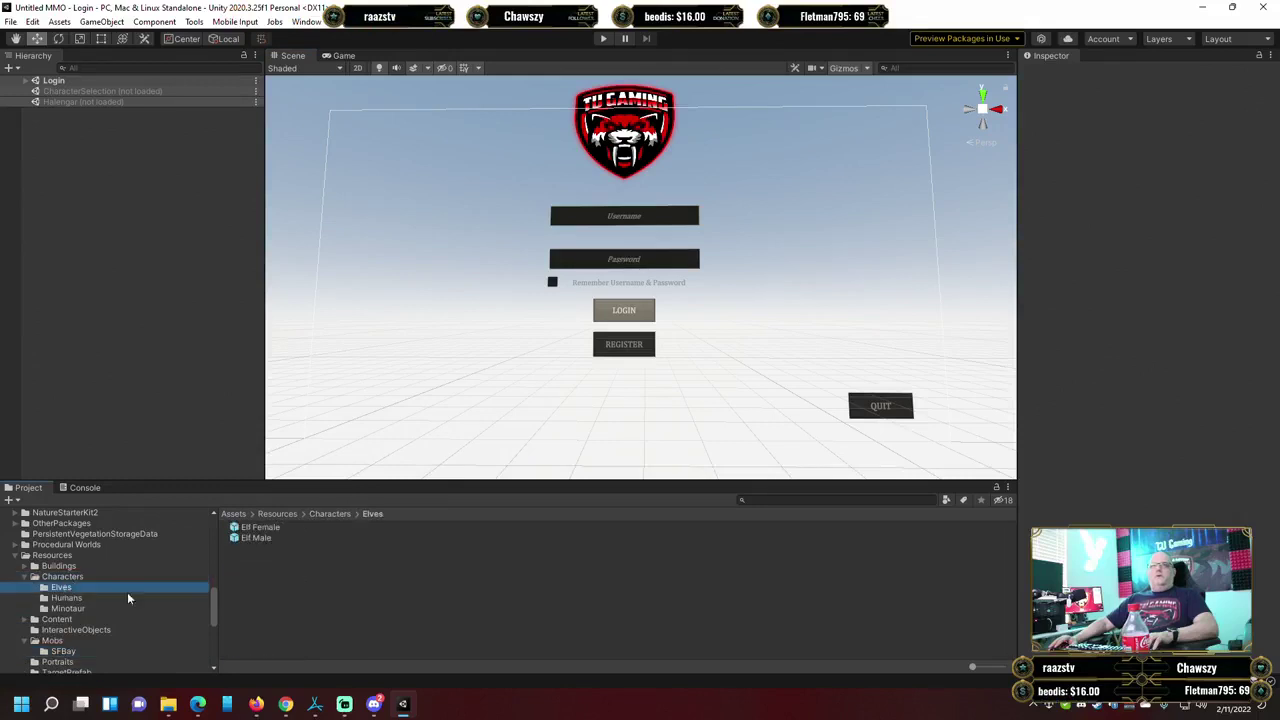
click(58, 598)
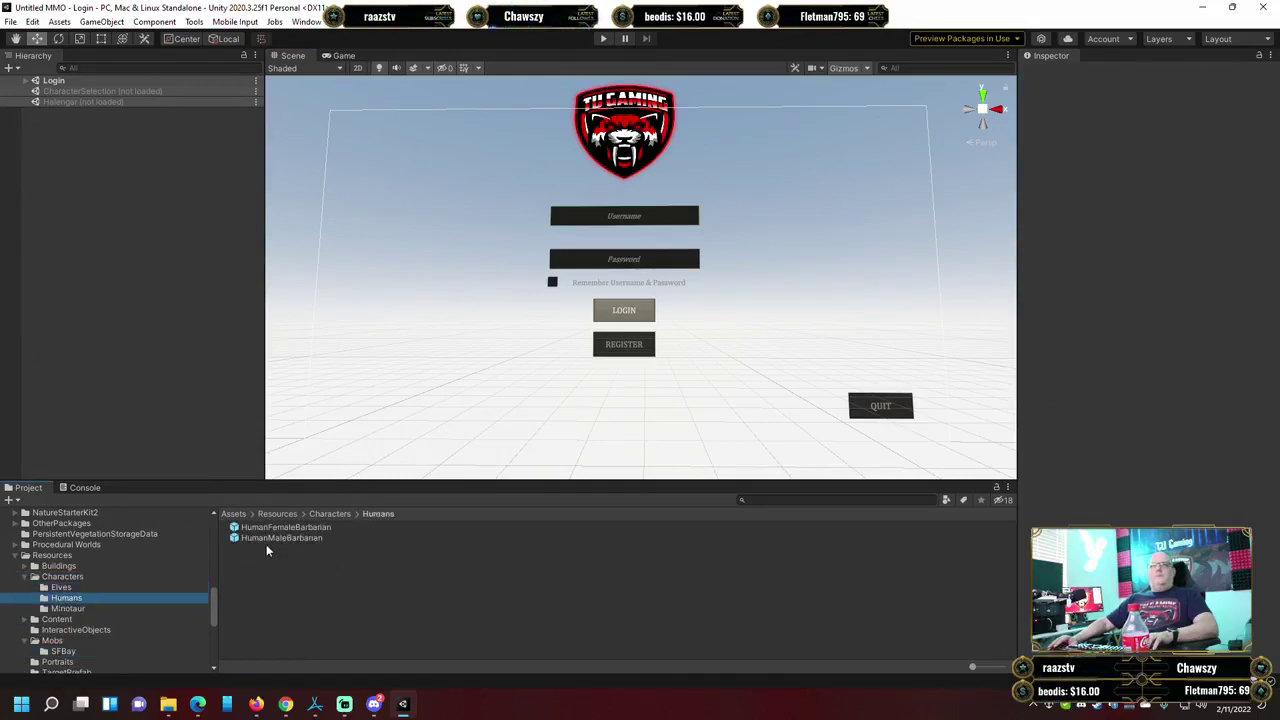
click(282, 539)
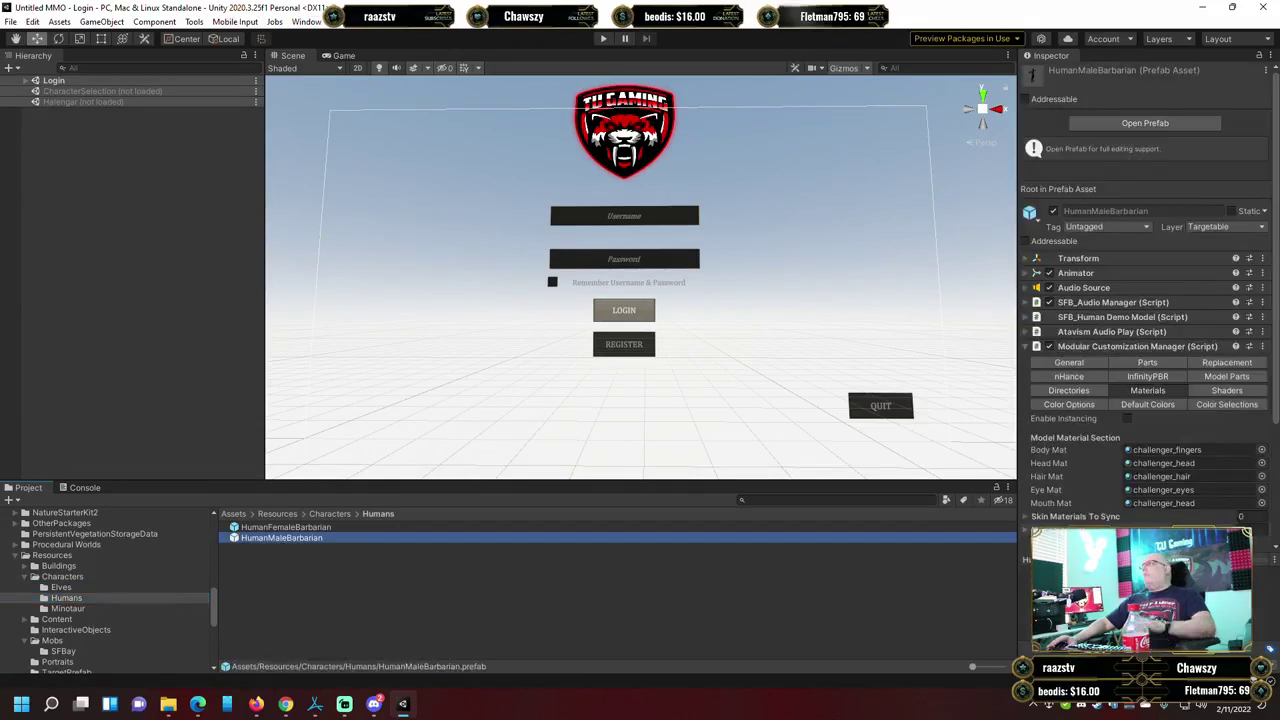
Expand Character Controller and Atavism Mob Appearance, then bring up the Main Hand Slot's transform picker.
scroll(1076, 457, down, 3)
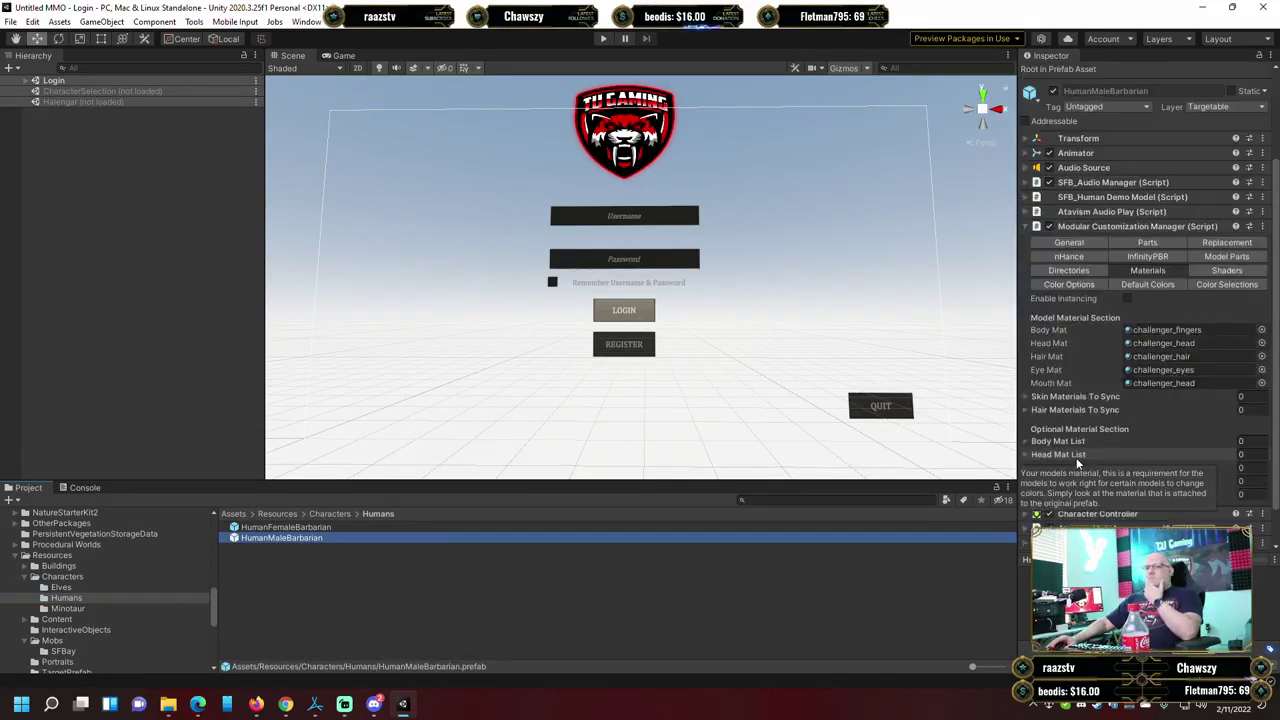
scroll(1070, 368, down, 1)
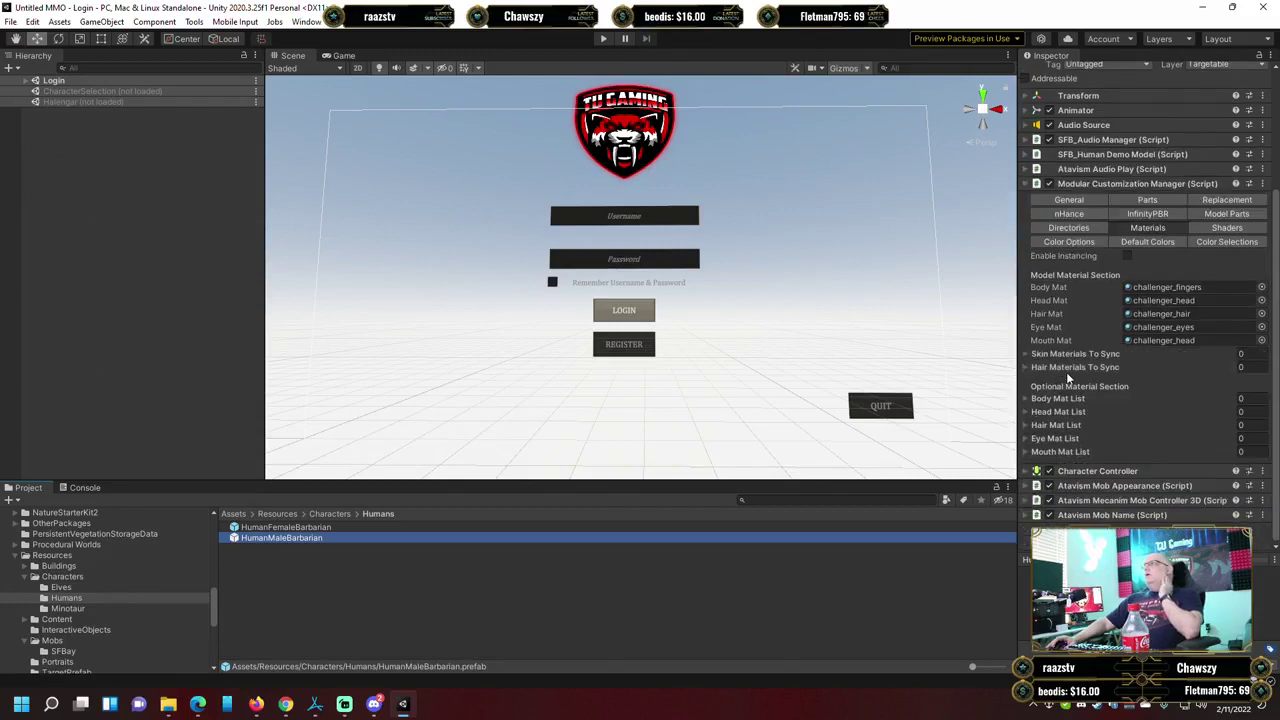
click(1026, 472)
scroll(1095, 386, down, 2)
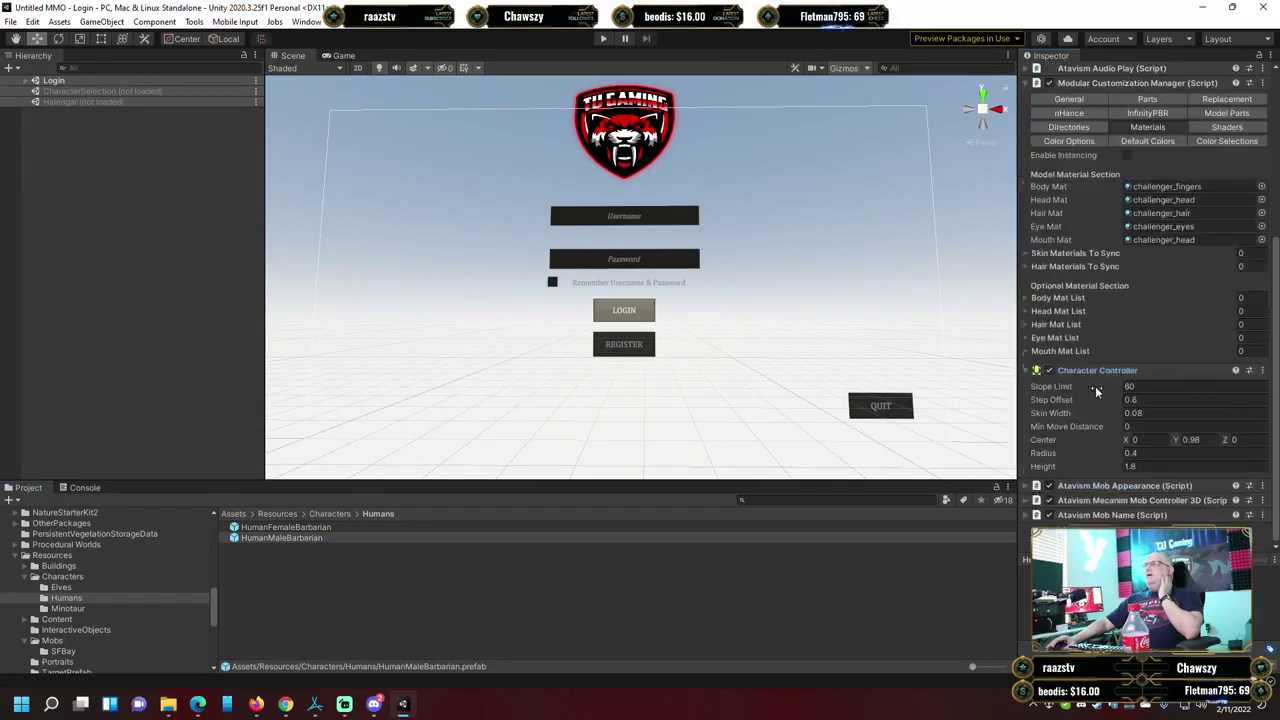
click(1025, 486)
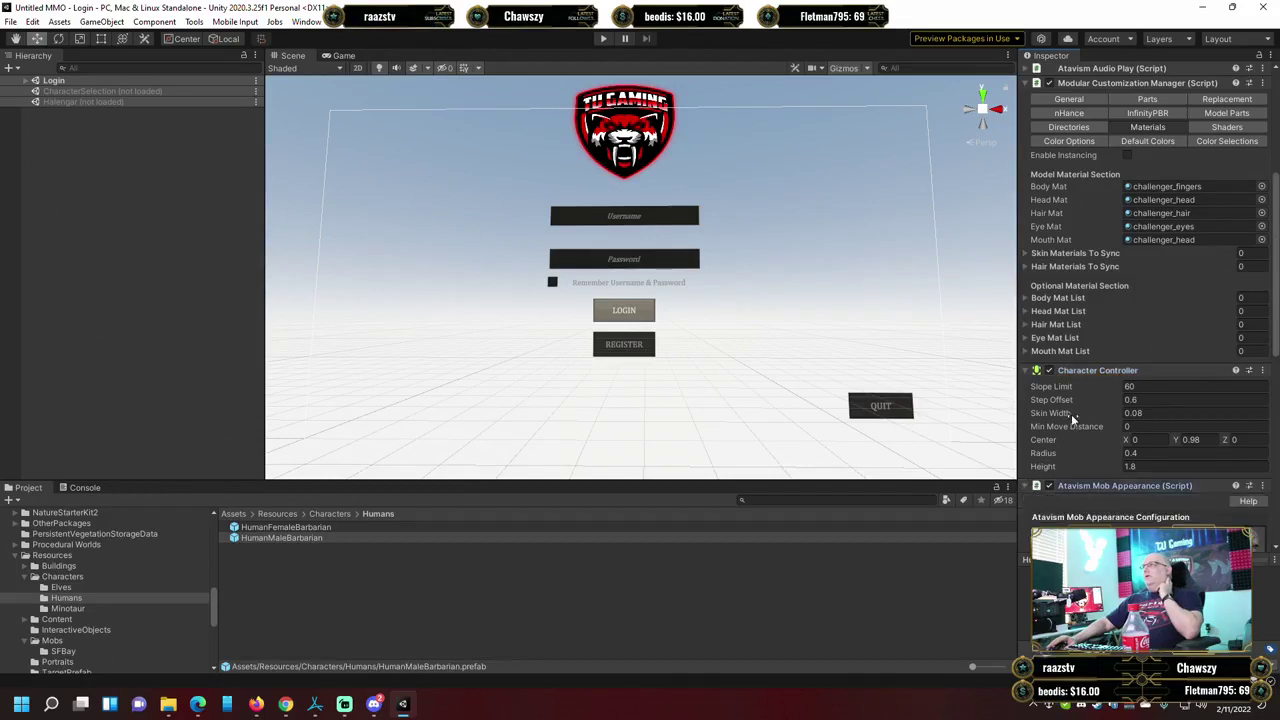
scroll(1071, 414, down, 6)
scroll(1071, 414, down, 4)
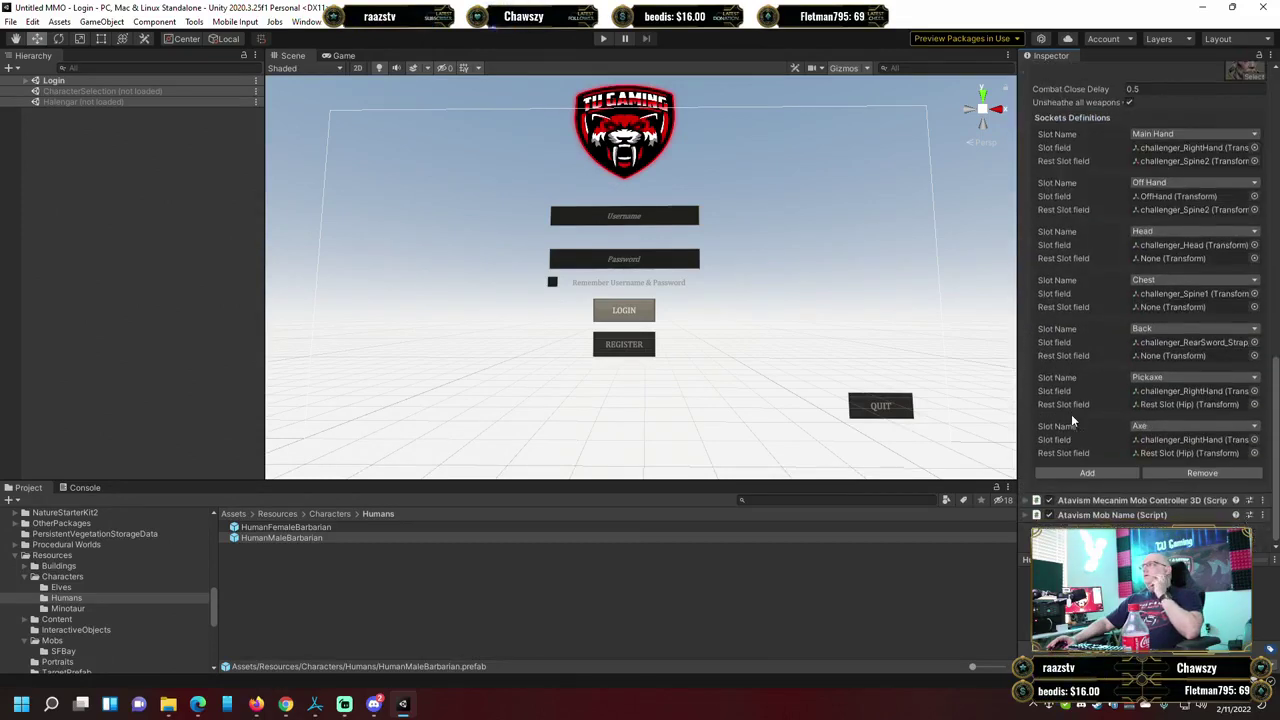
scroll(1071, 414, up, 4)
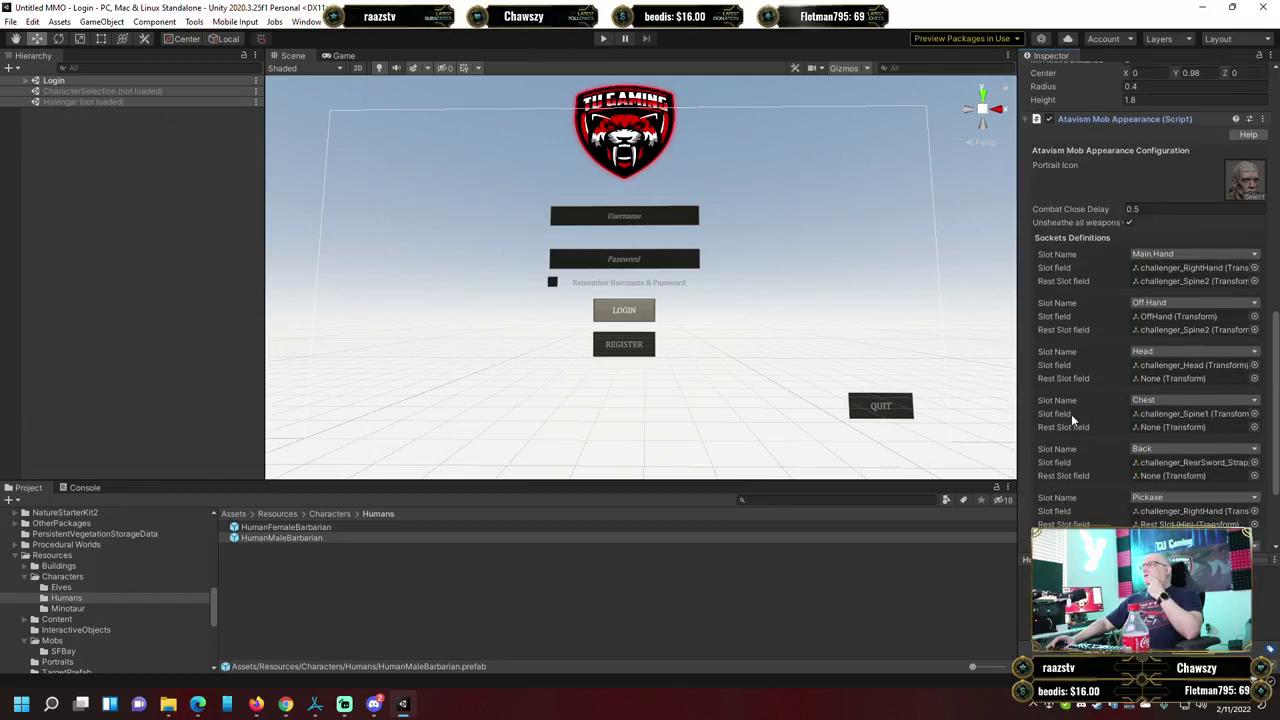
scroll(1071, 414, up, 4)
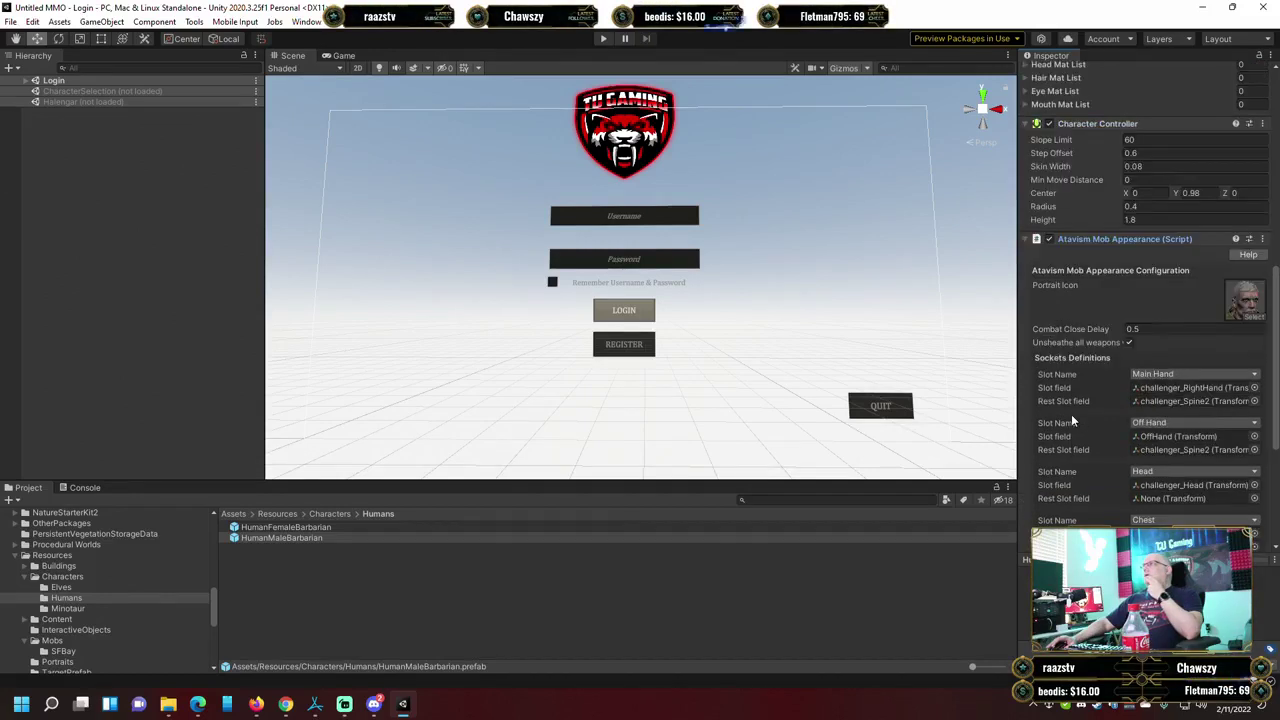
click(1254, 387)
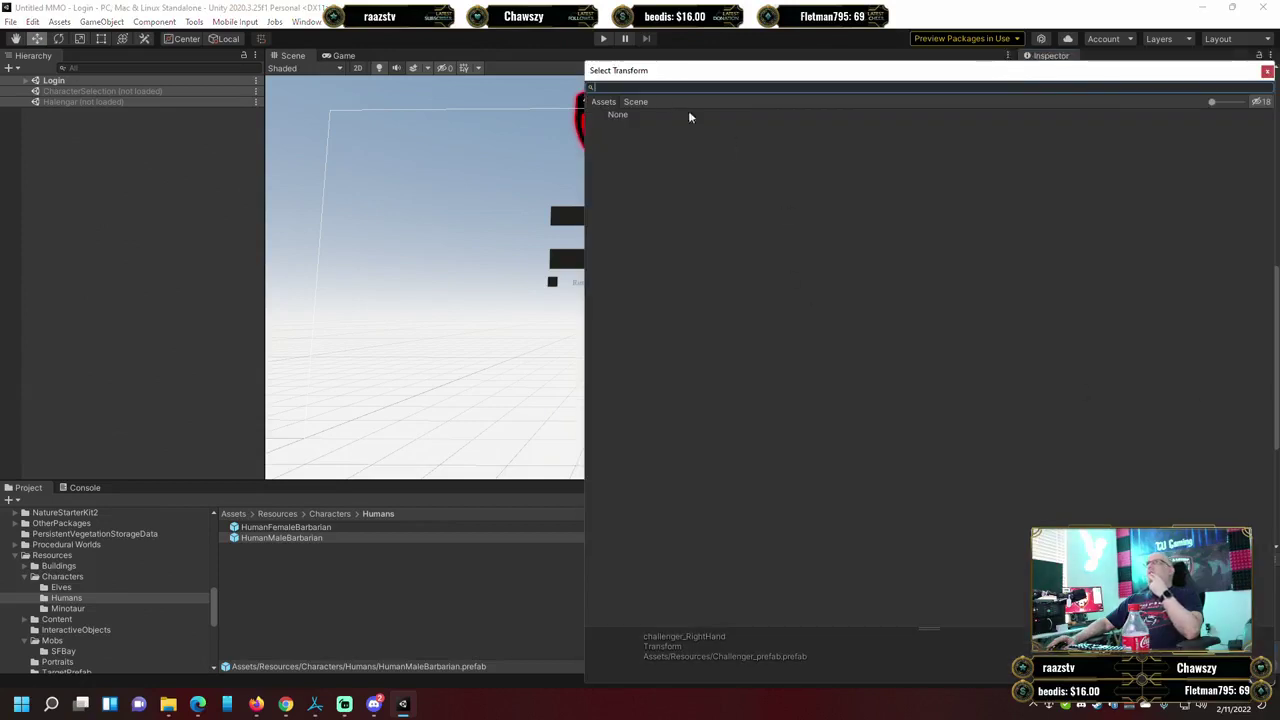
Check the picker's Assets tab and close it, leaving Main Hand as challenger_RightHand.
click(604, 102)
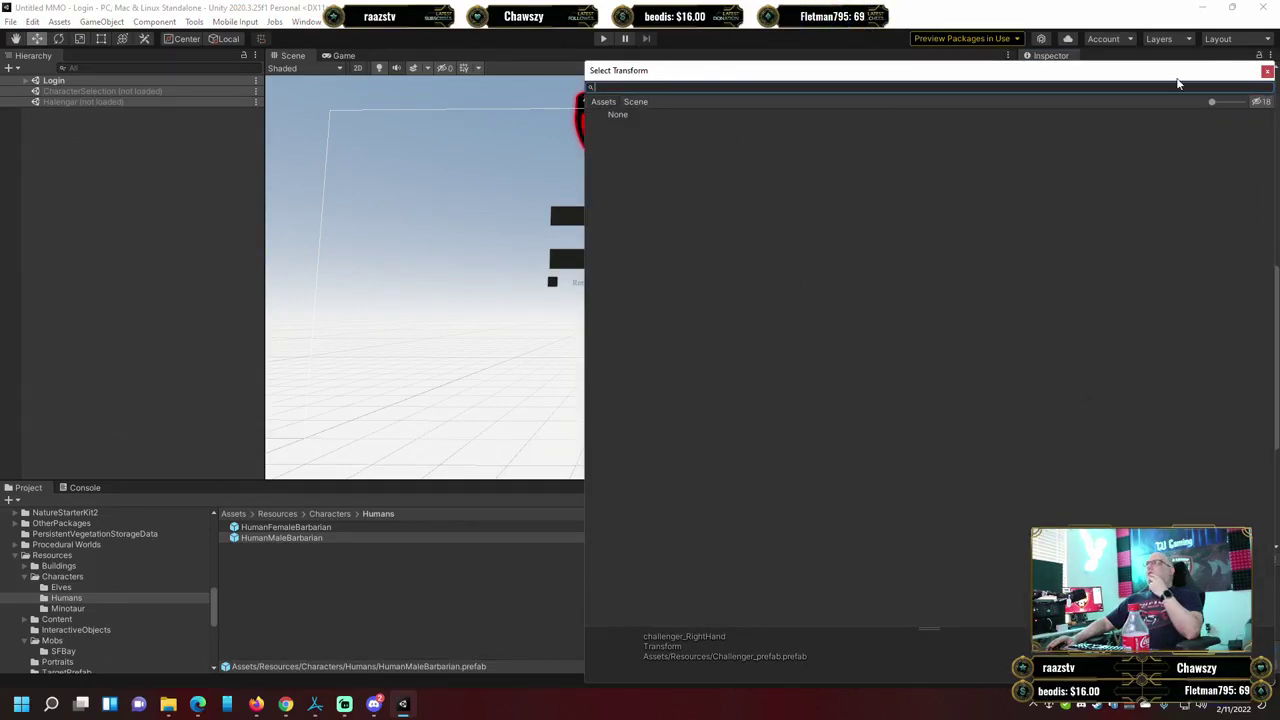
click(1267, 72)
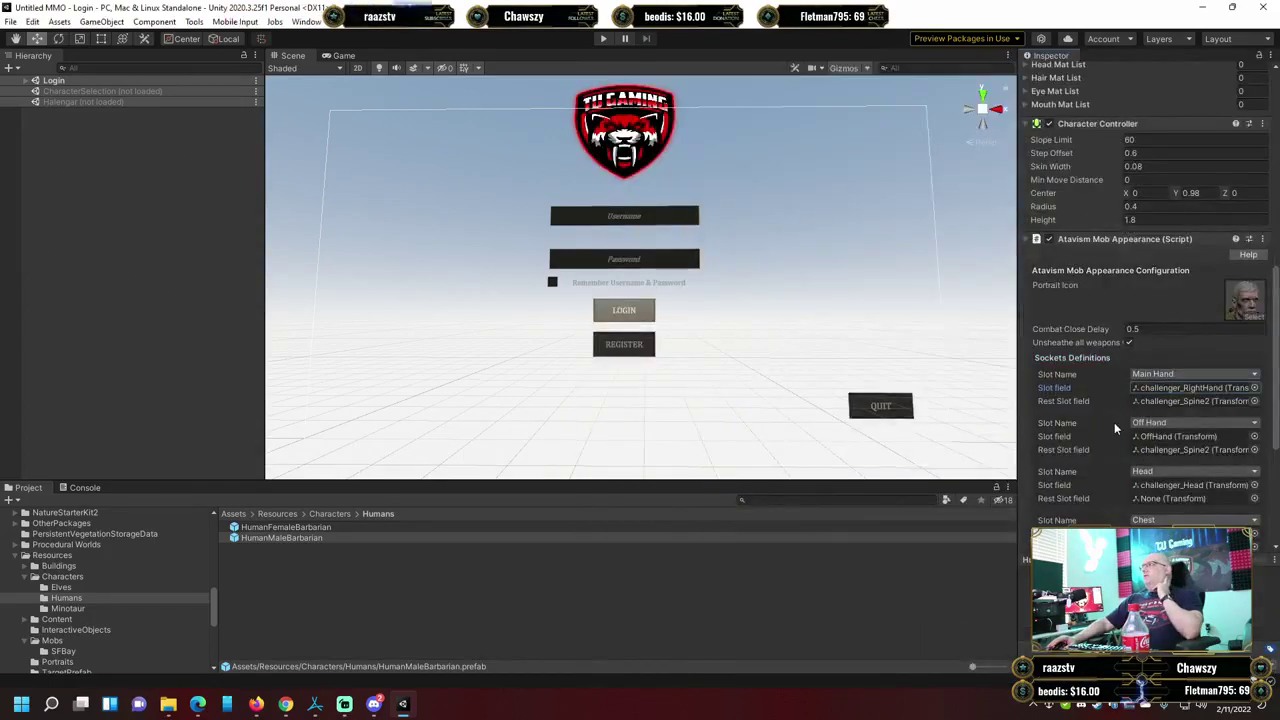
scroll(1110, 410, down, 5)
scroll(1105, 408, up, 10)
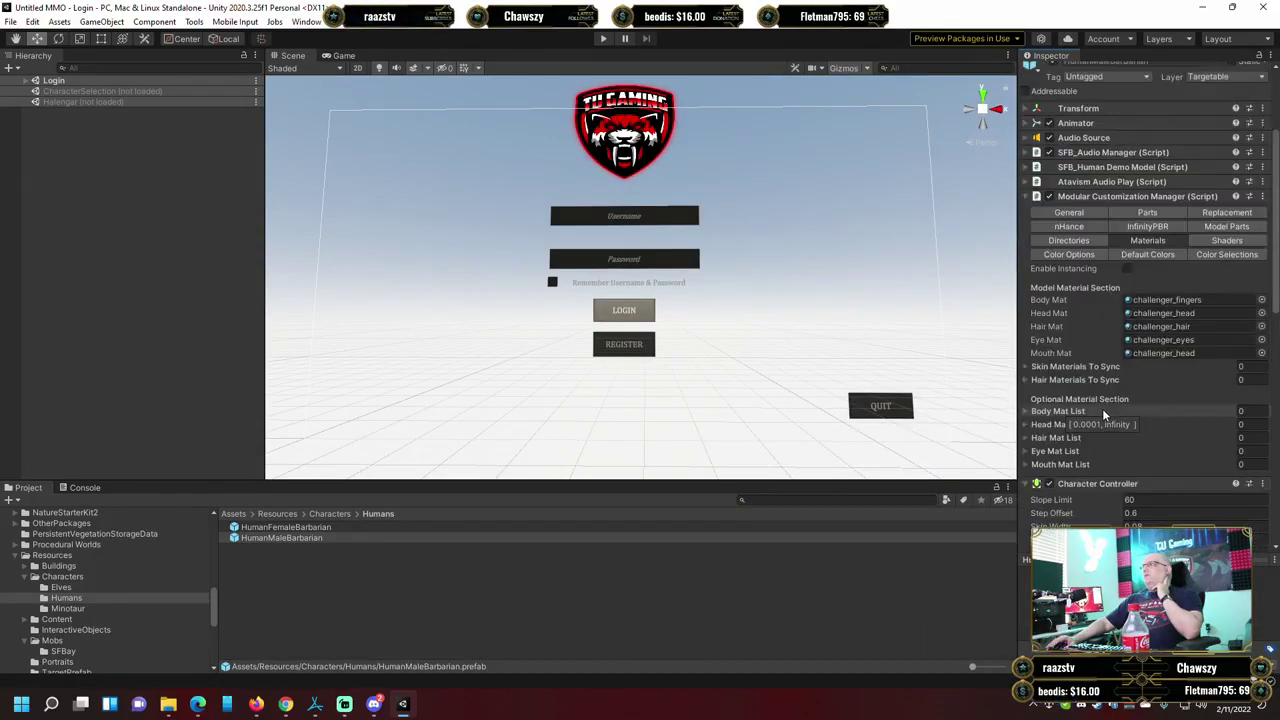
scroll(1099, 408, down, 6)
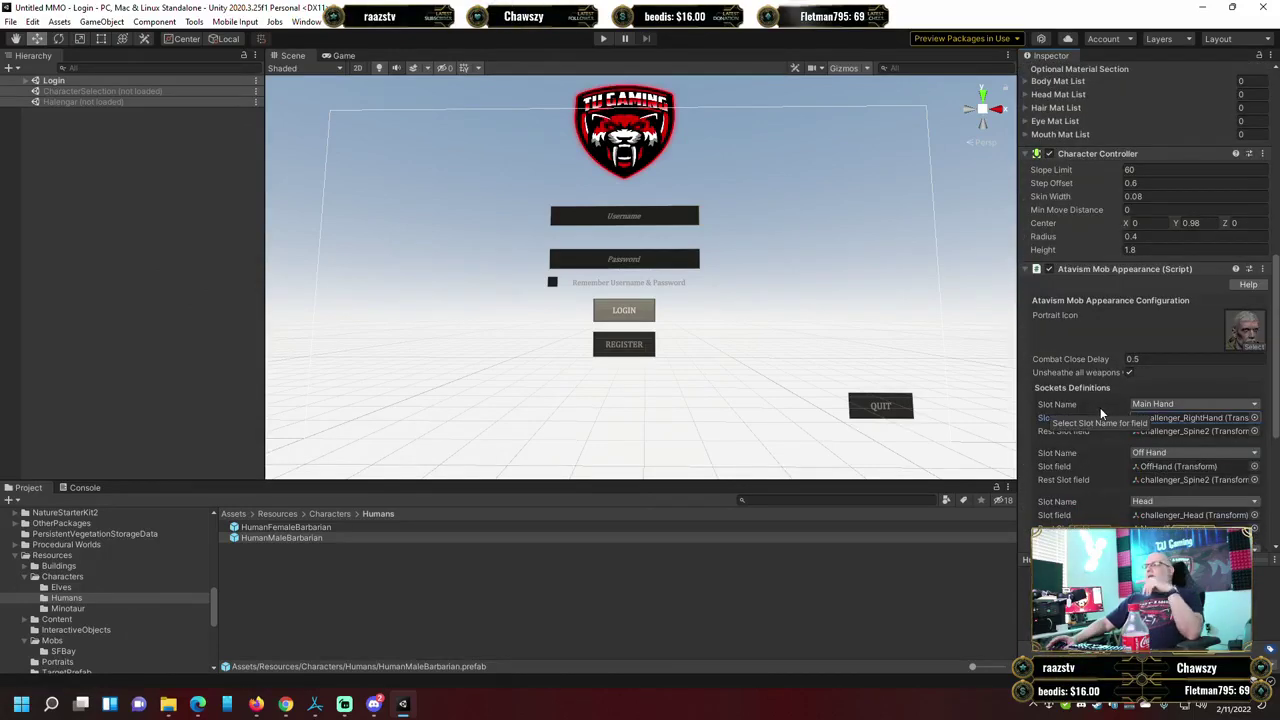
scroll(1103, 405, down, 5)
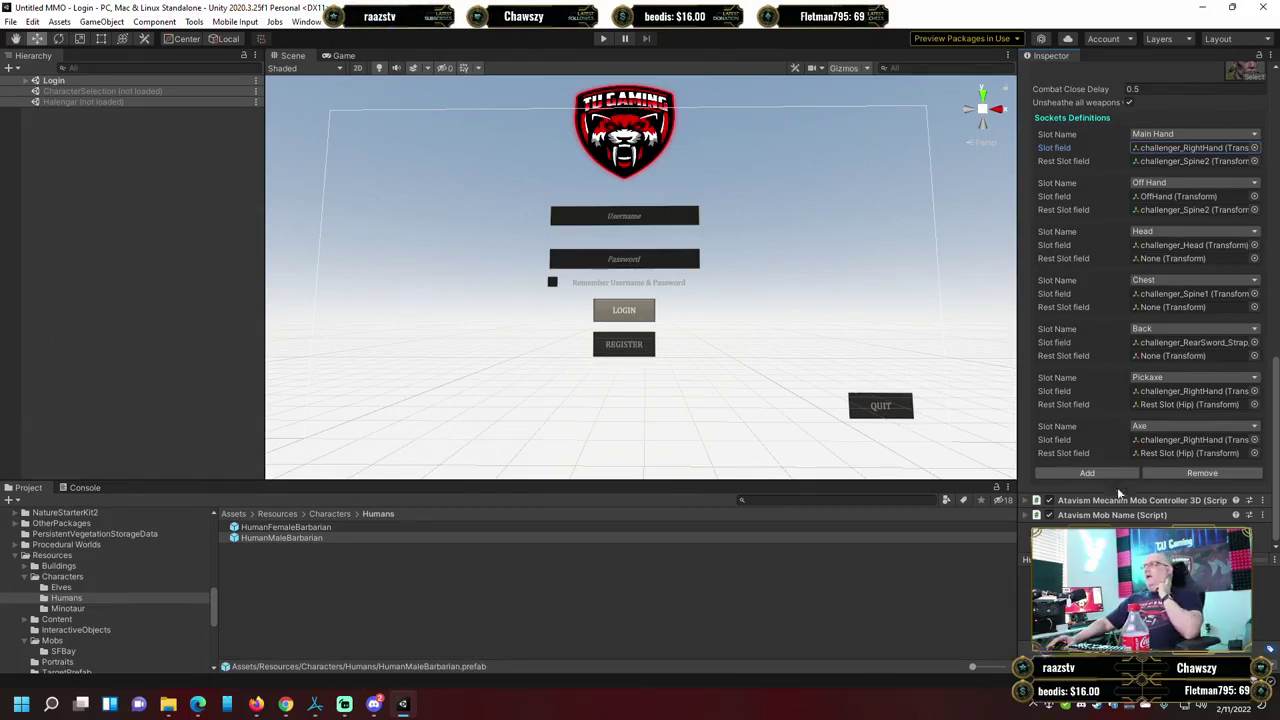
Expand the Atavism Mecanim Mob Controller 3D component and scroll back up the Inspector.
click(1028, 502)
scroll(1070, 400, down, 5)
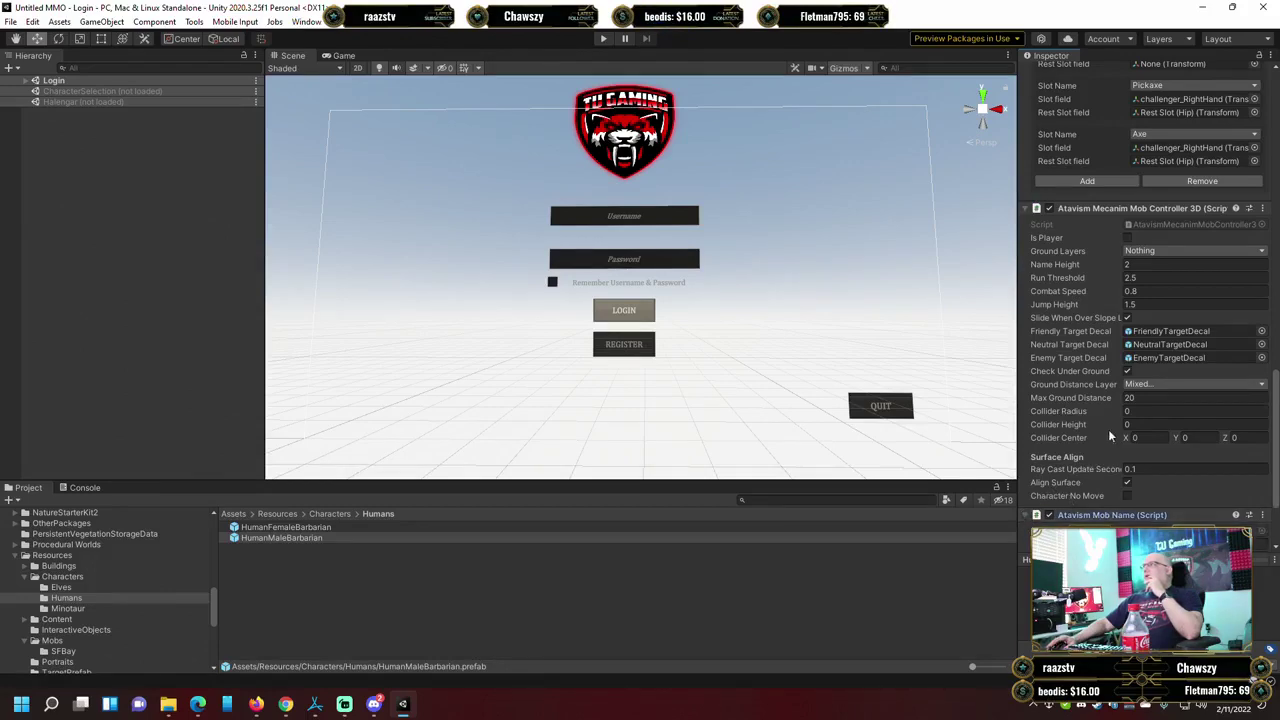
scroll(1126, 247, up, 20)
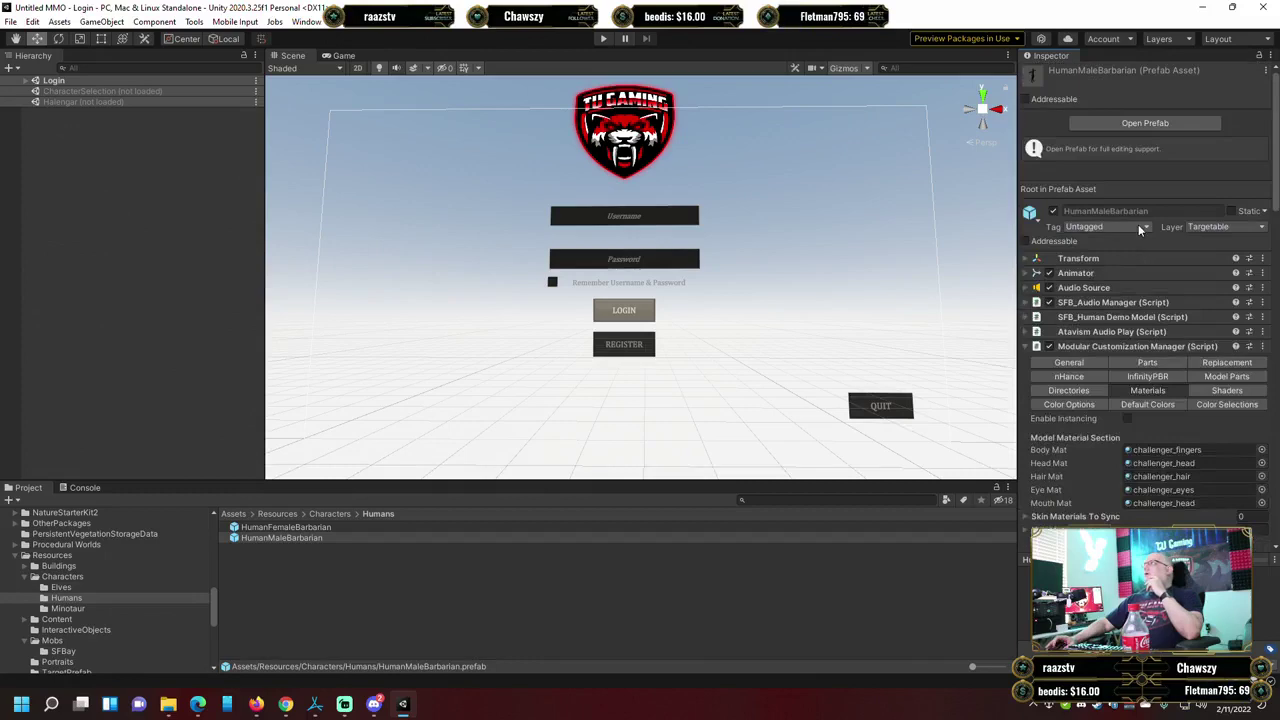
click(1160, 126)
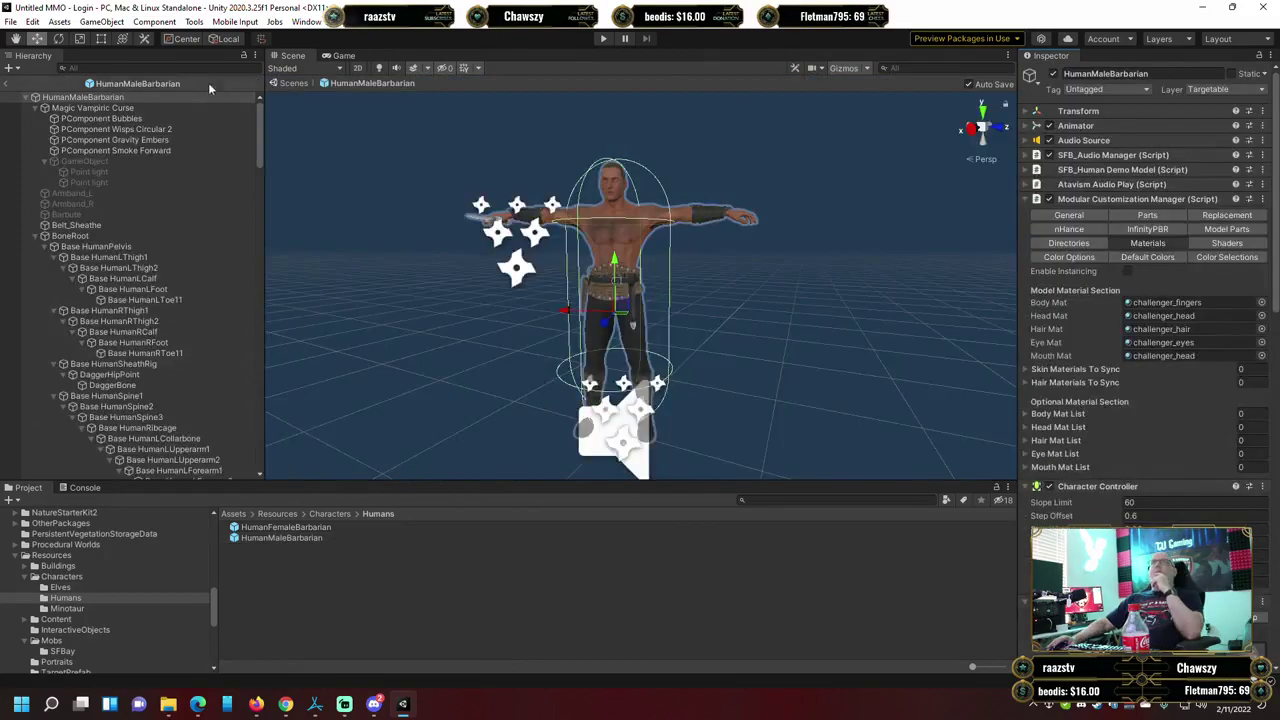
scroll(181, 164, down, 3)
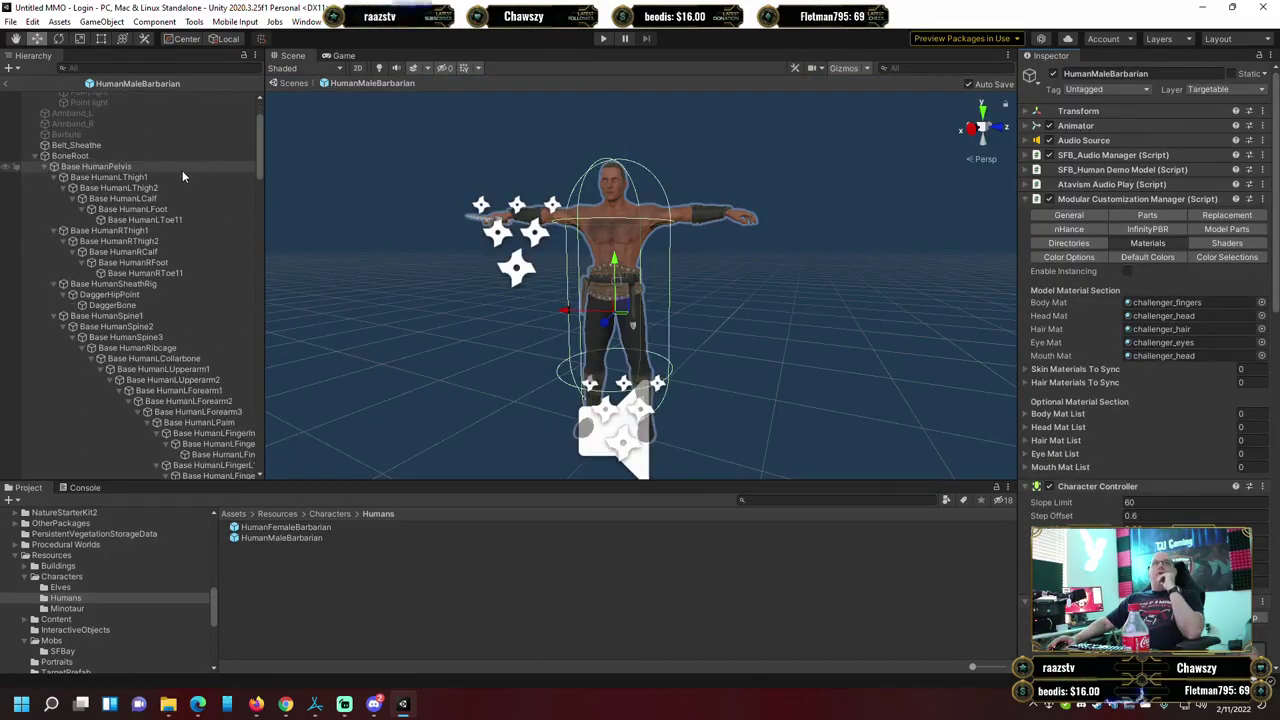
scroll(182, 170, down, 7)
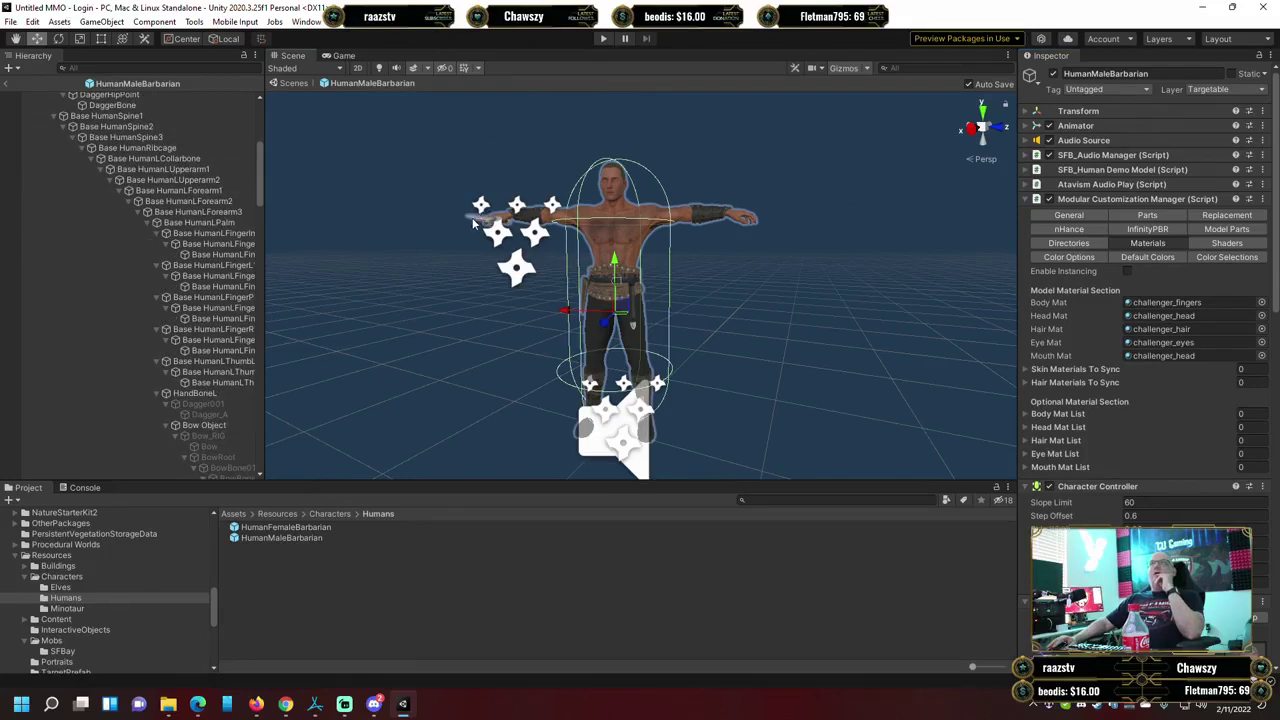
click(475, 224)
alt+drag(432, 220, 446, 193)
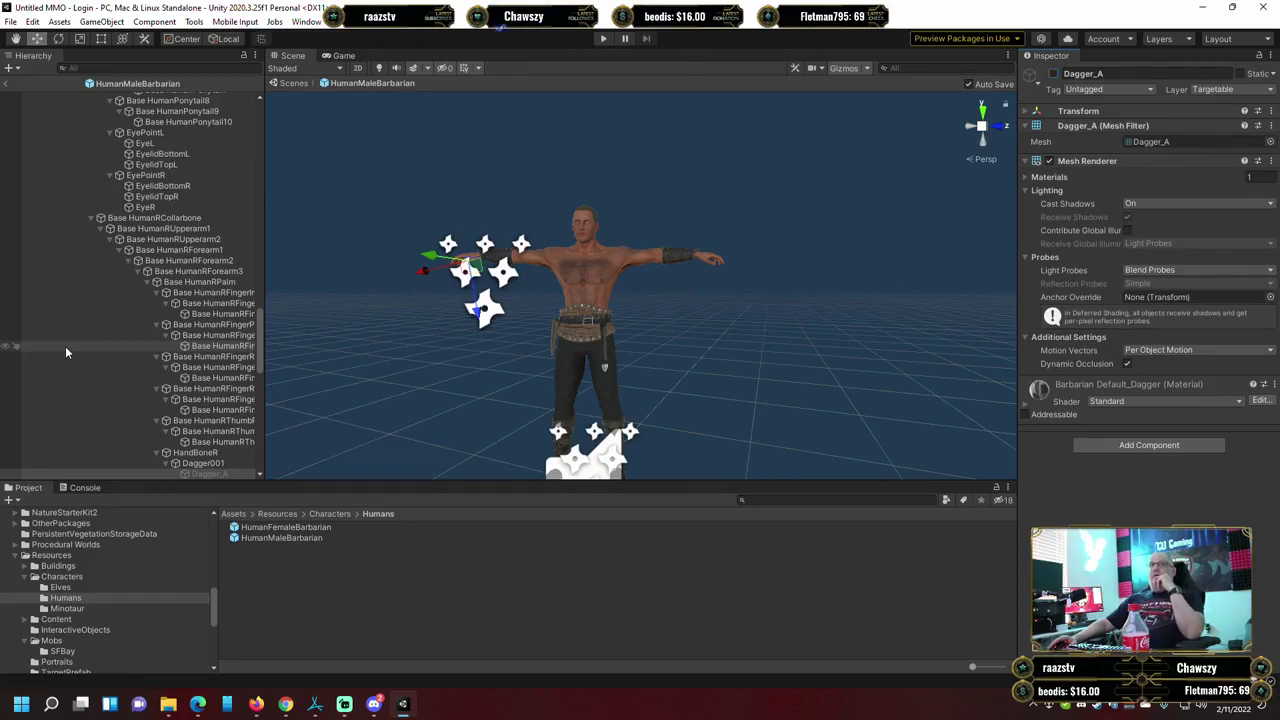
scroll(65, 346, up, 10)
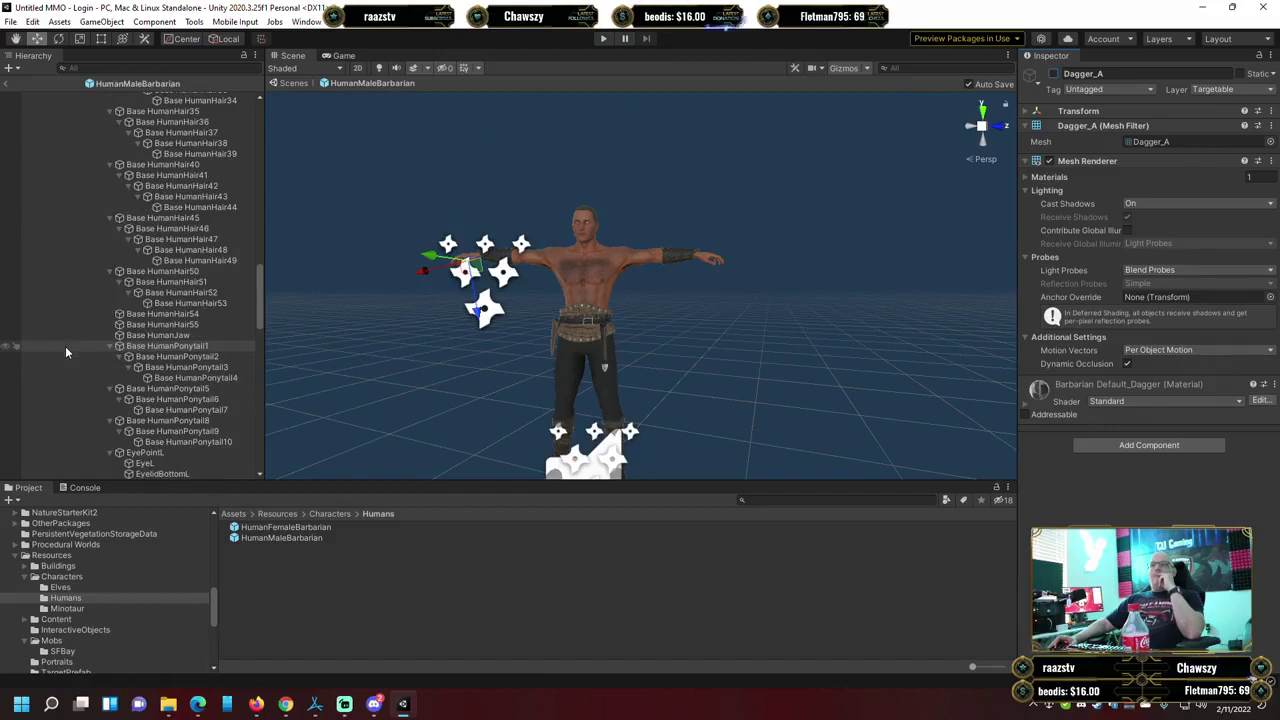
scroll(65, 346, up, 12)
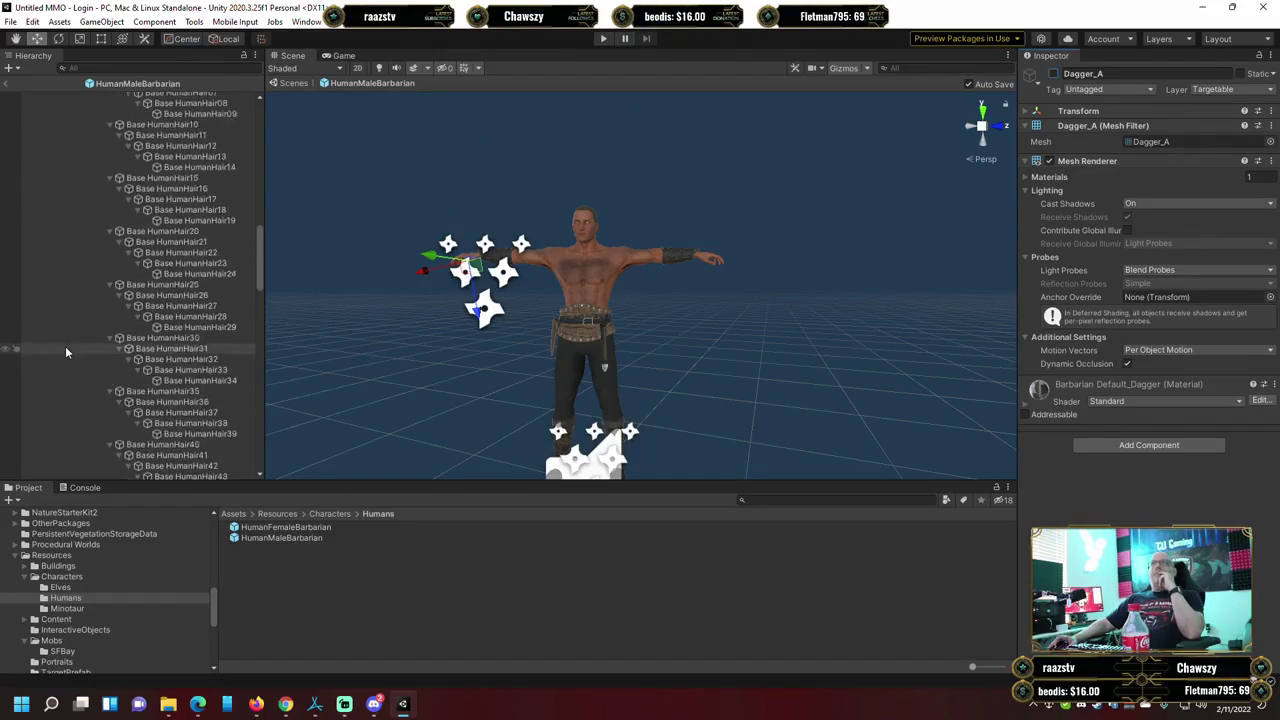
scroll(65, 346, up, 12)
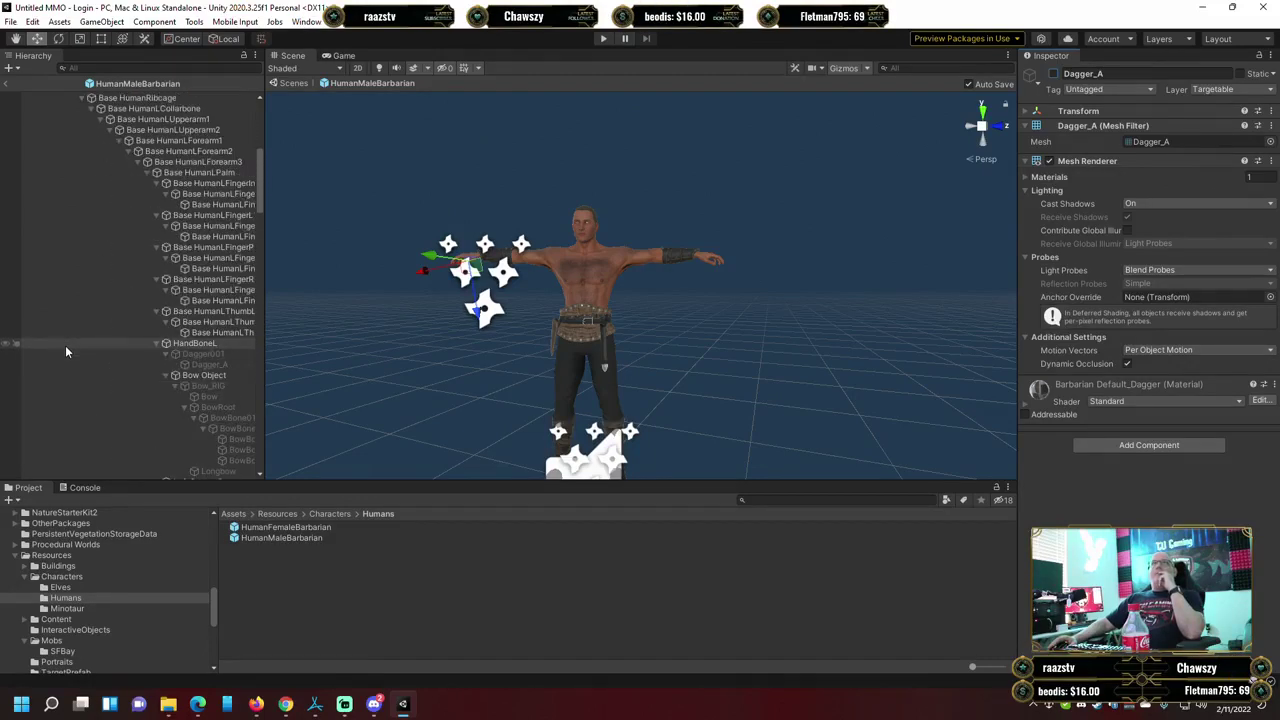
scroll(65, 345, up, 2)
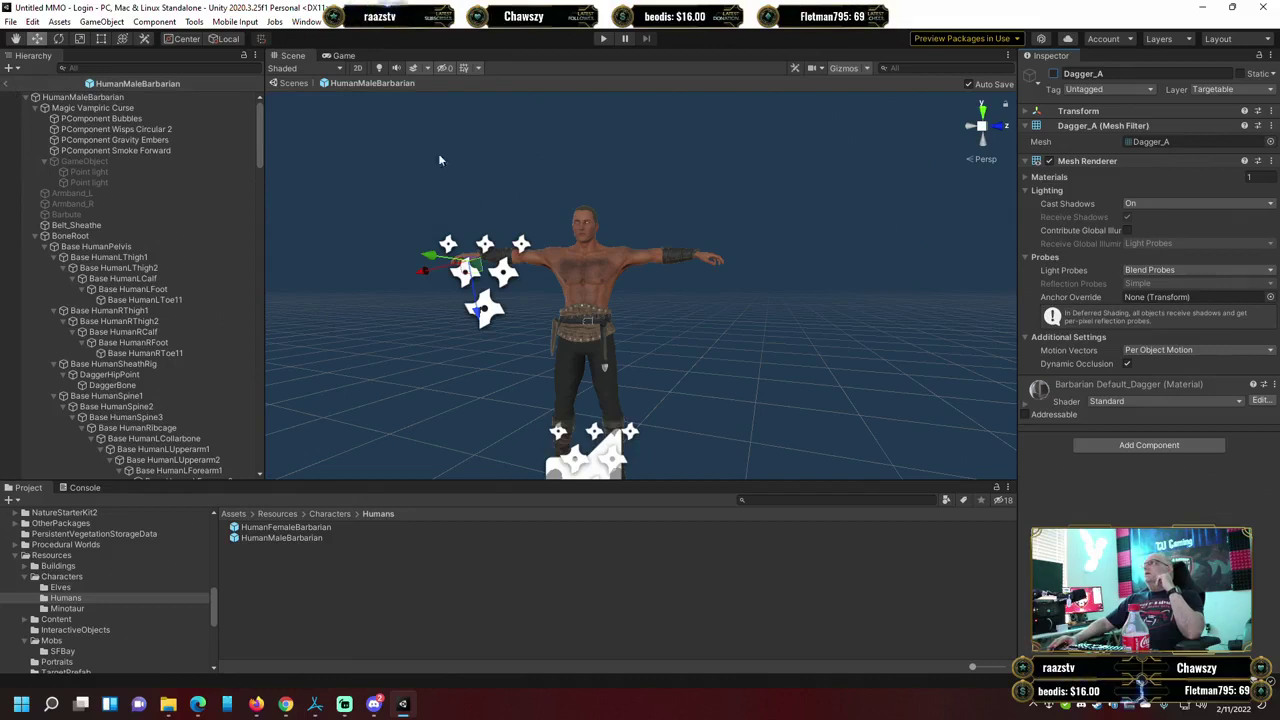
Review the barbarian's Sockets Definitions, widen the Hierarchy panel, and select HandBoneL.
click(160, 98)
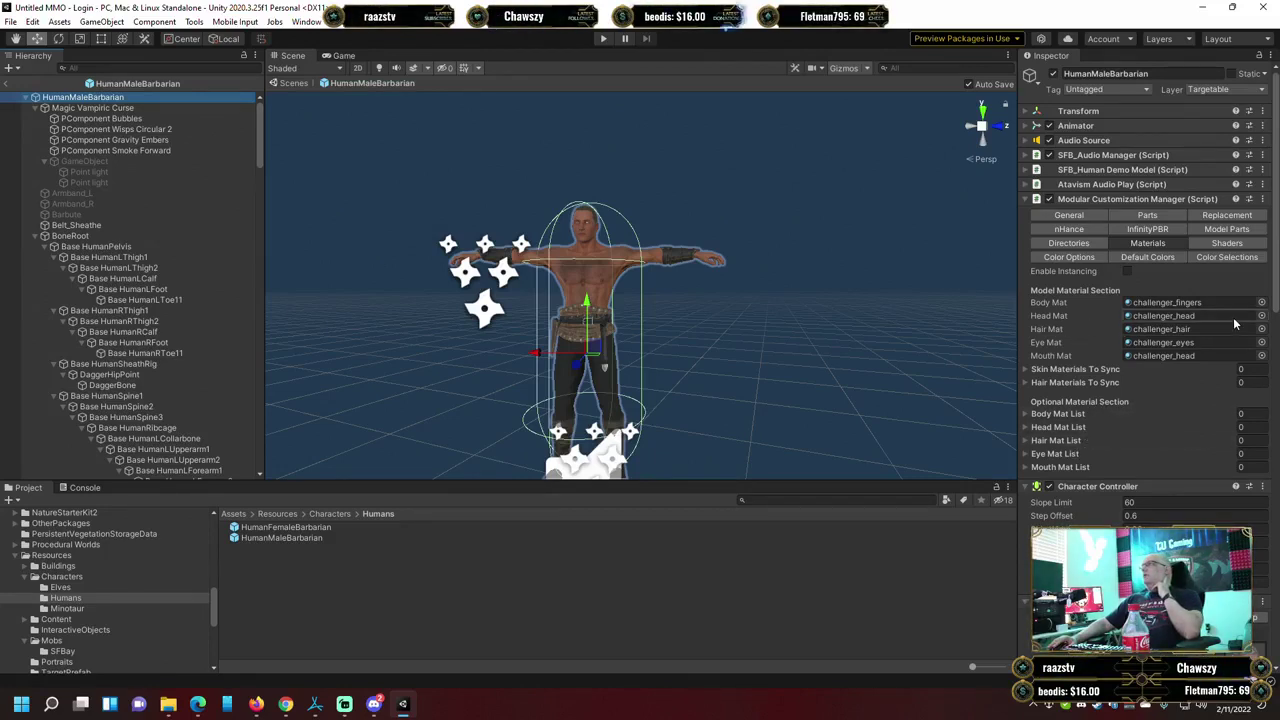
scroll(1179, 416, down, 5)
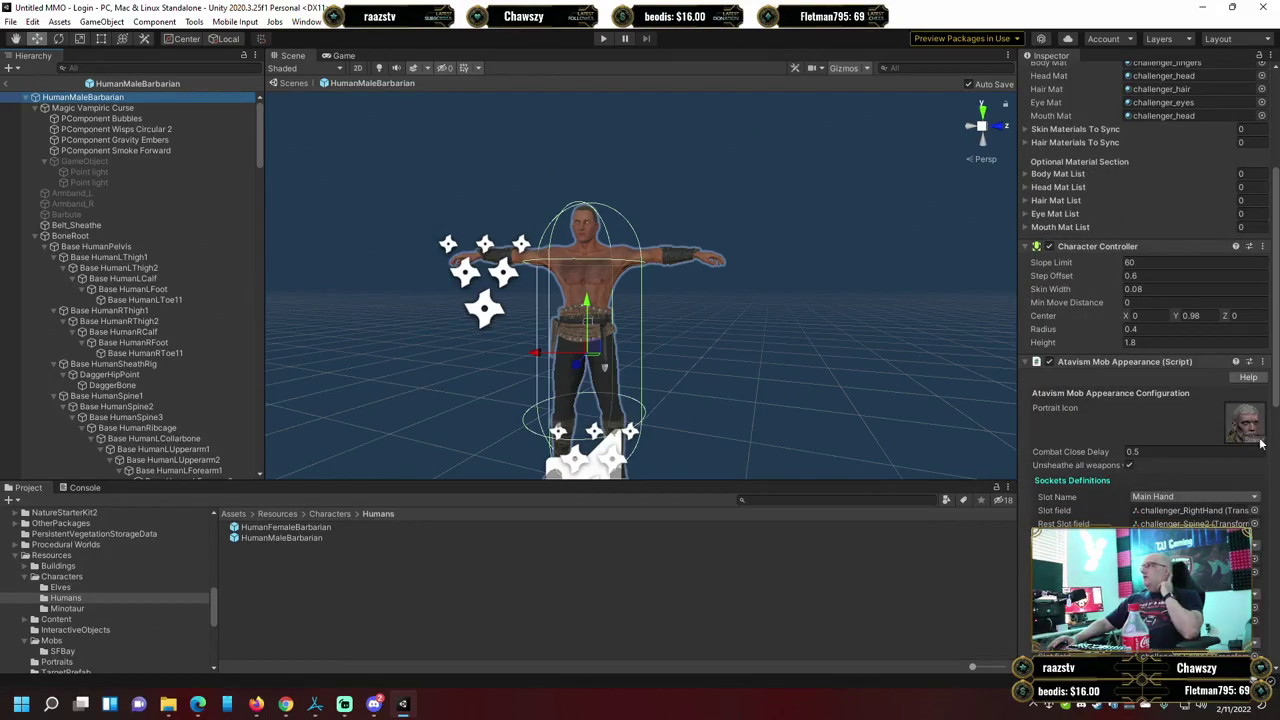
scroll(1097, 420, down, 5)
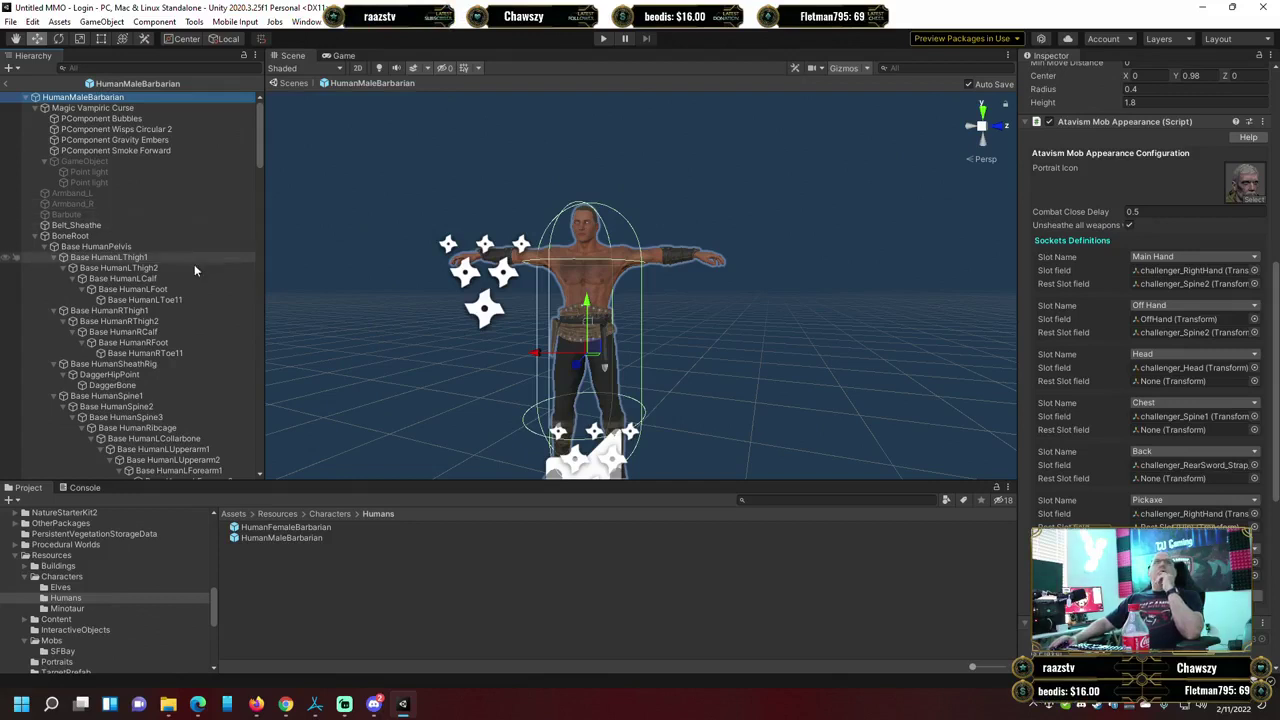
scroll(195, 264, down, 5)
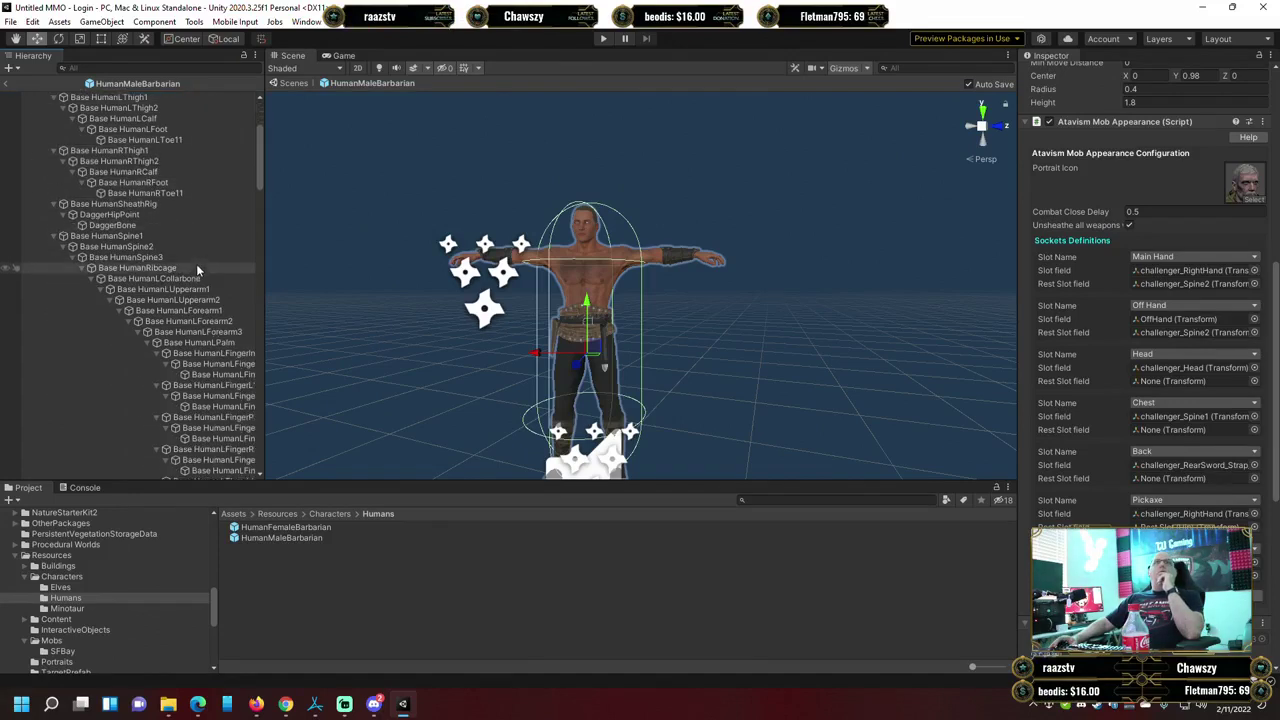
scroll(196, 264, down, 1)
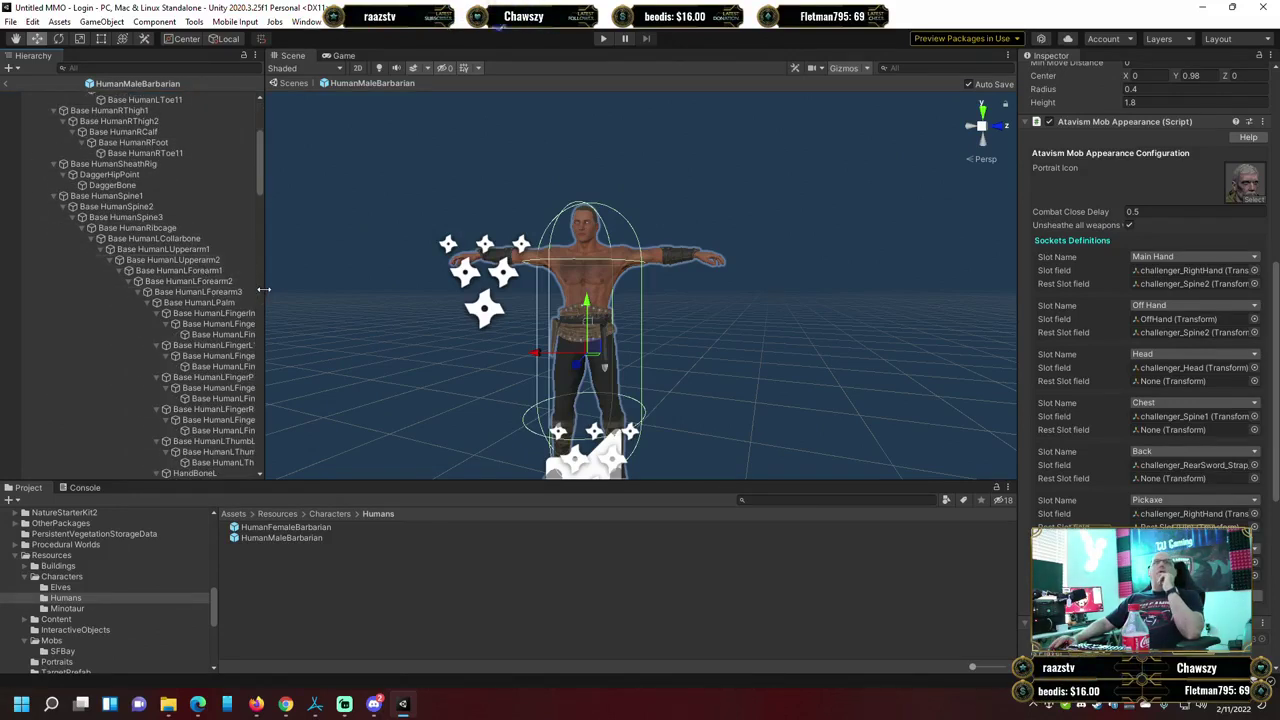
drag(263, 289, 333, 289)
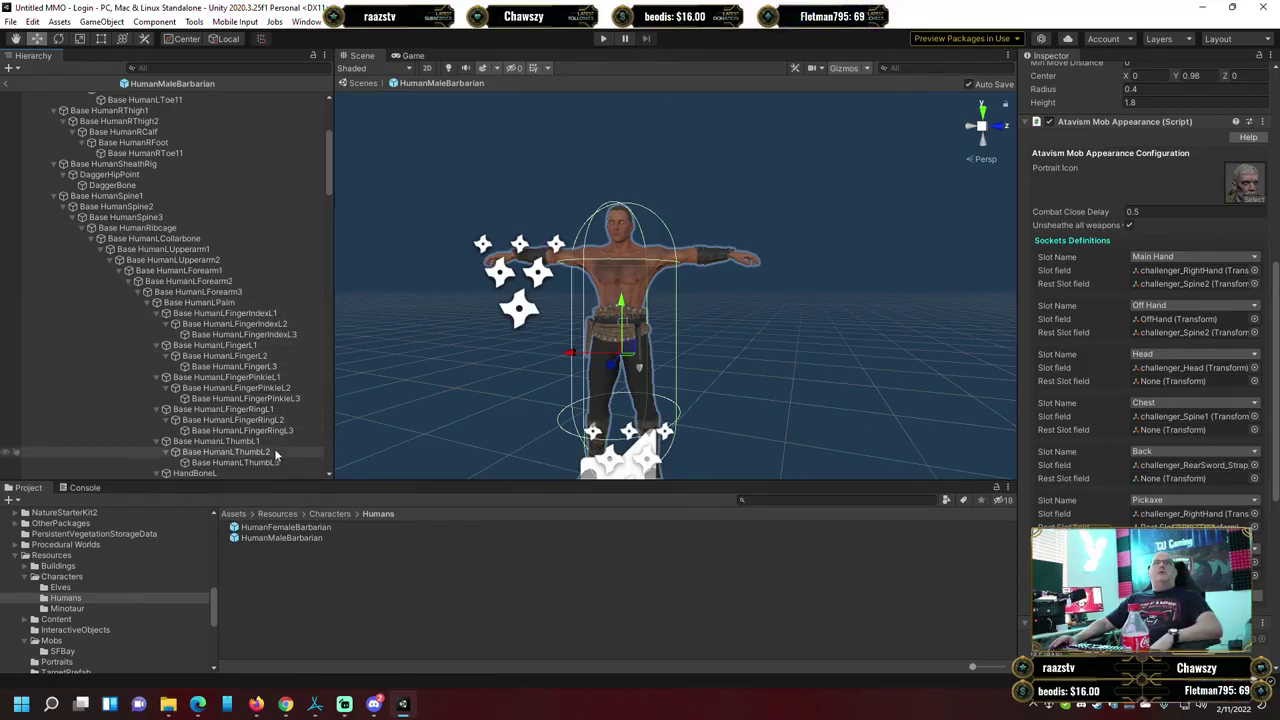
scroll(285, 420, down, 4)
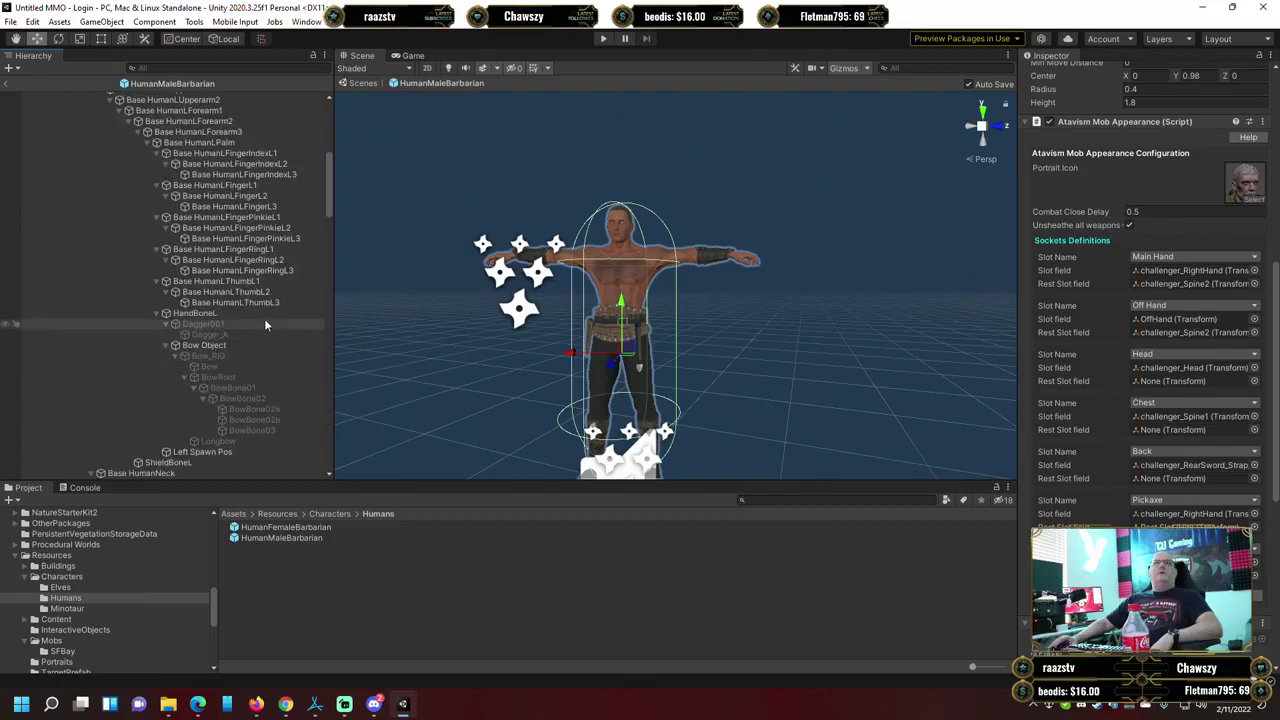
scroll(263, 330, down, 3)
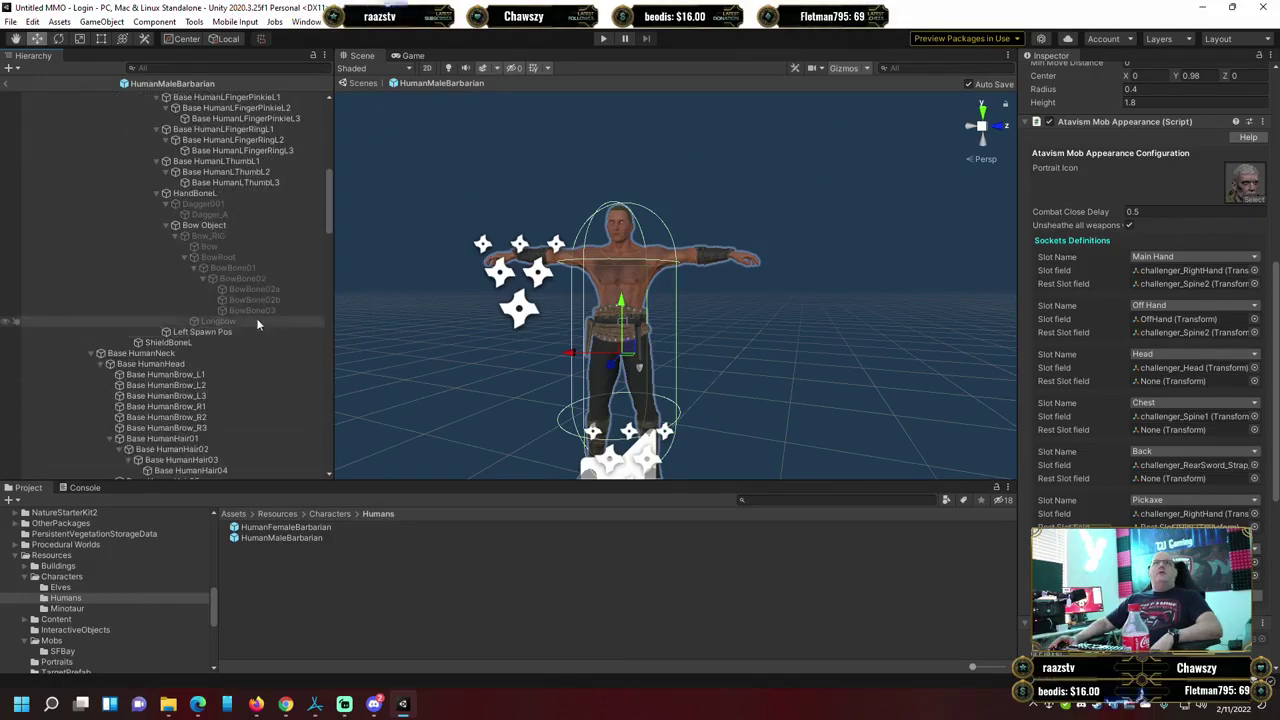
click(217, 193)
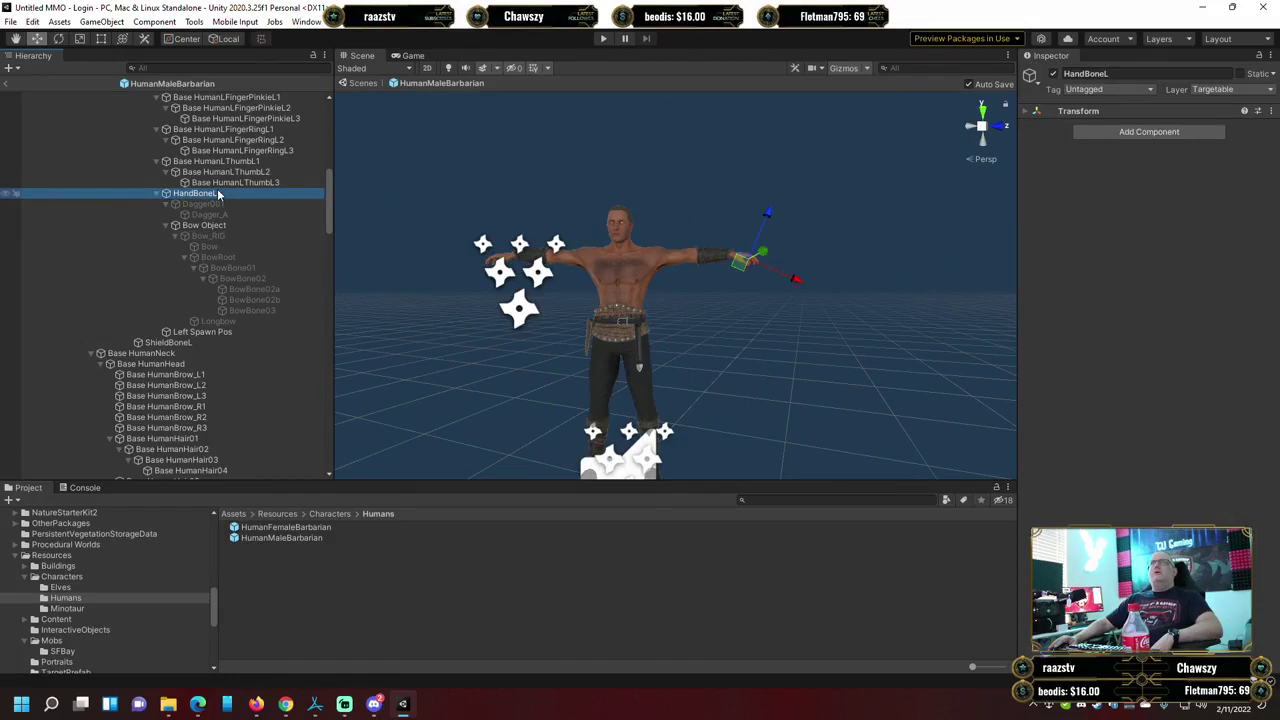
Reselect the HumanMaleBarbarian root, scroll down the skeleton, and select HandBoneR.
scroll(220, 171, up, 6)
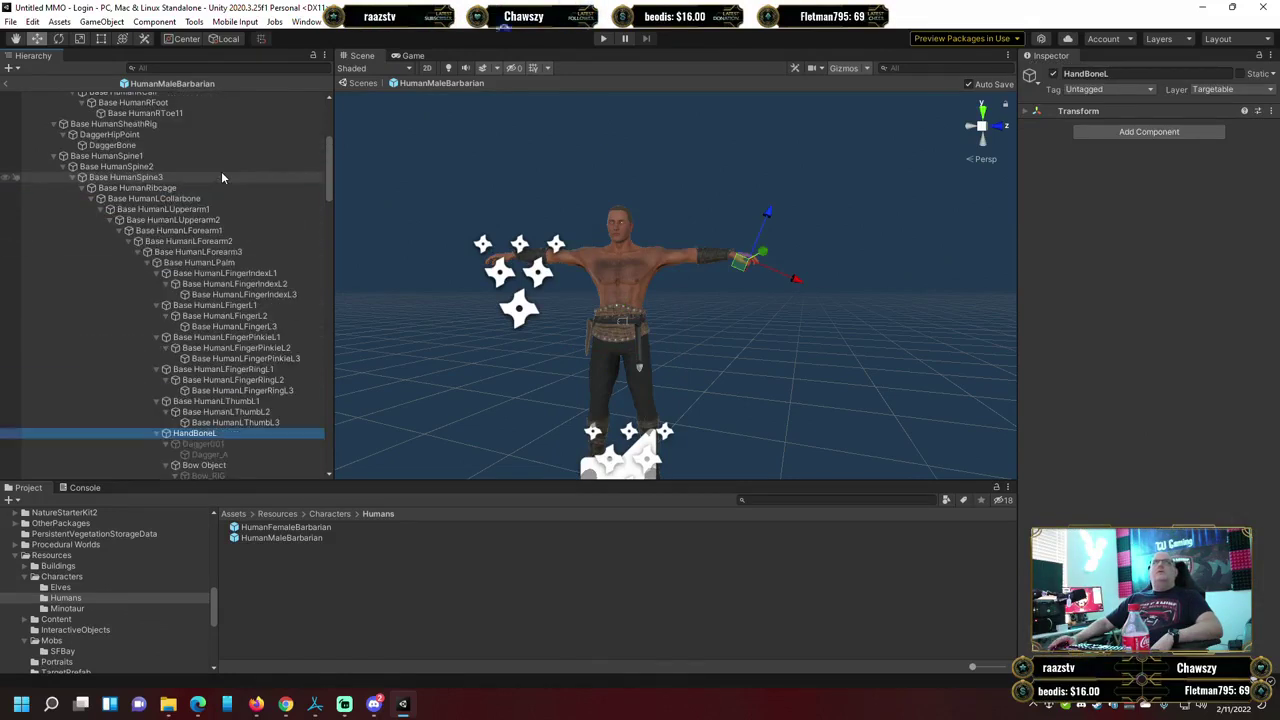
scroll(221, 171, up, 6)
click(158, 97)
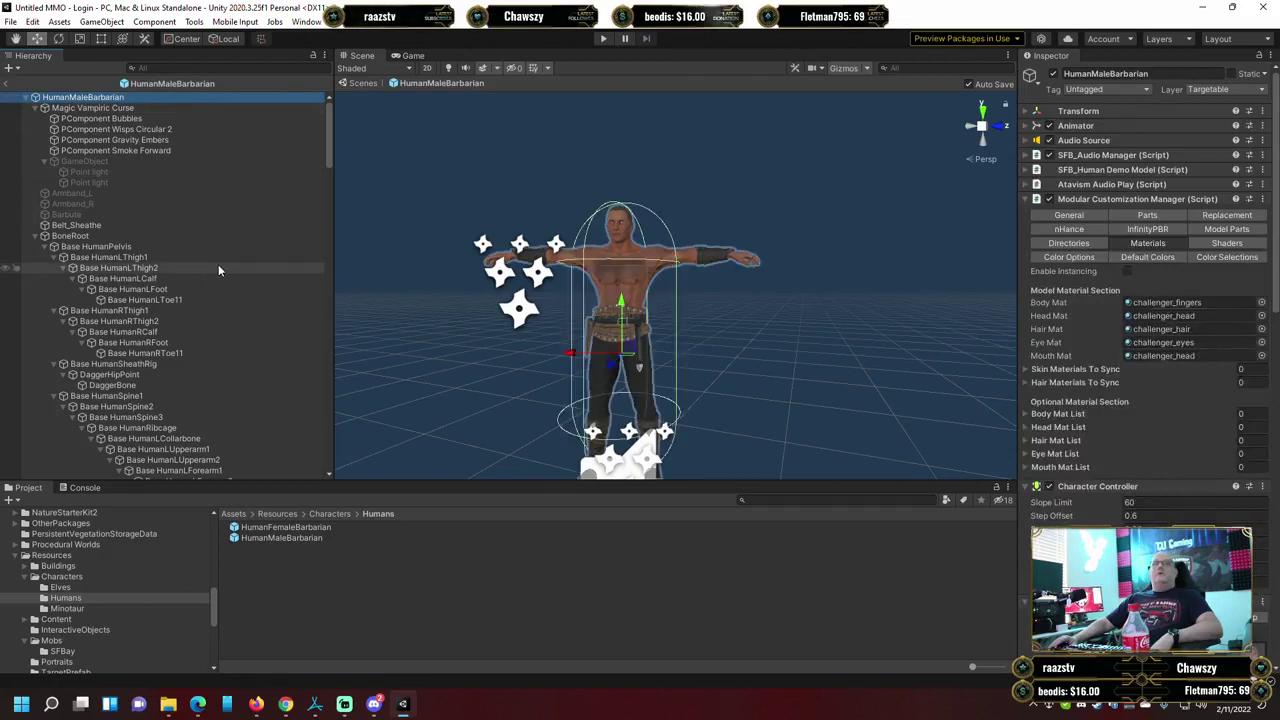
scroll(218, 263, down, 14)
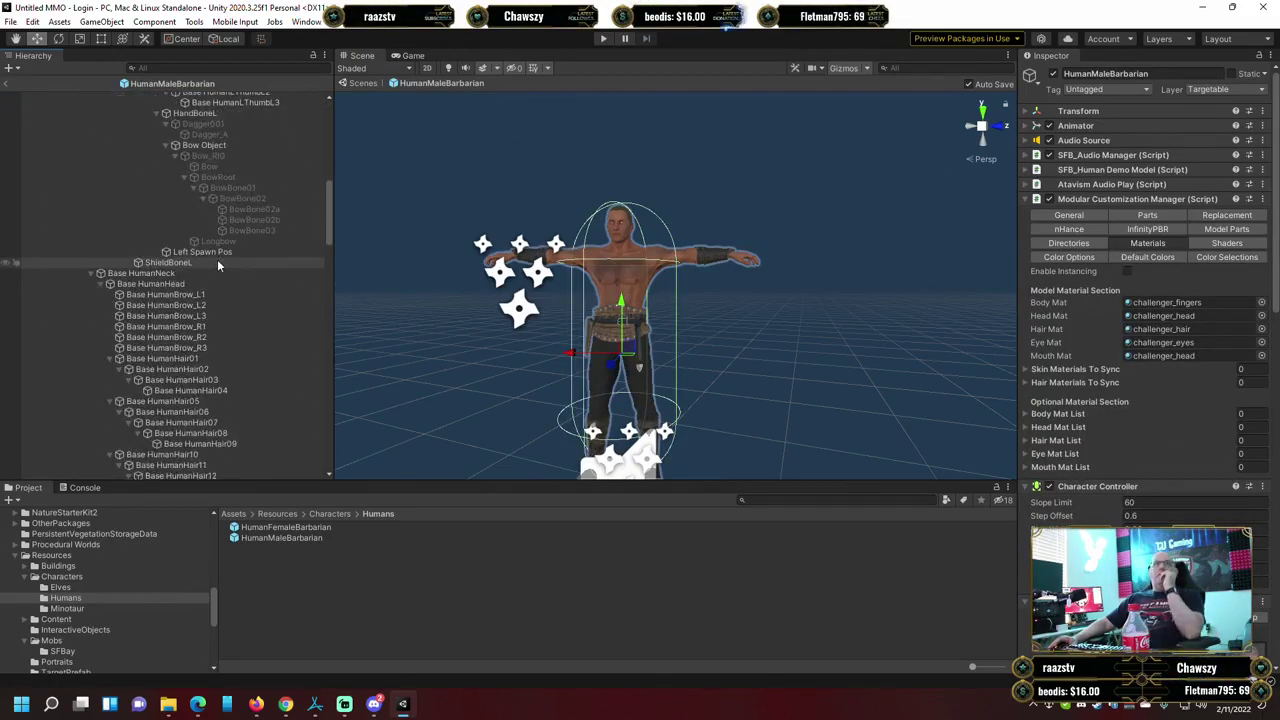
scroll(218, 259, down, 1)
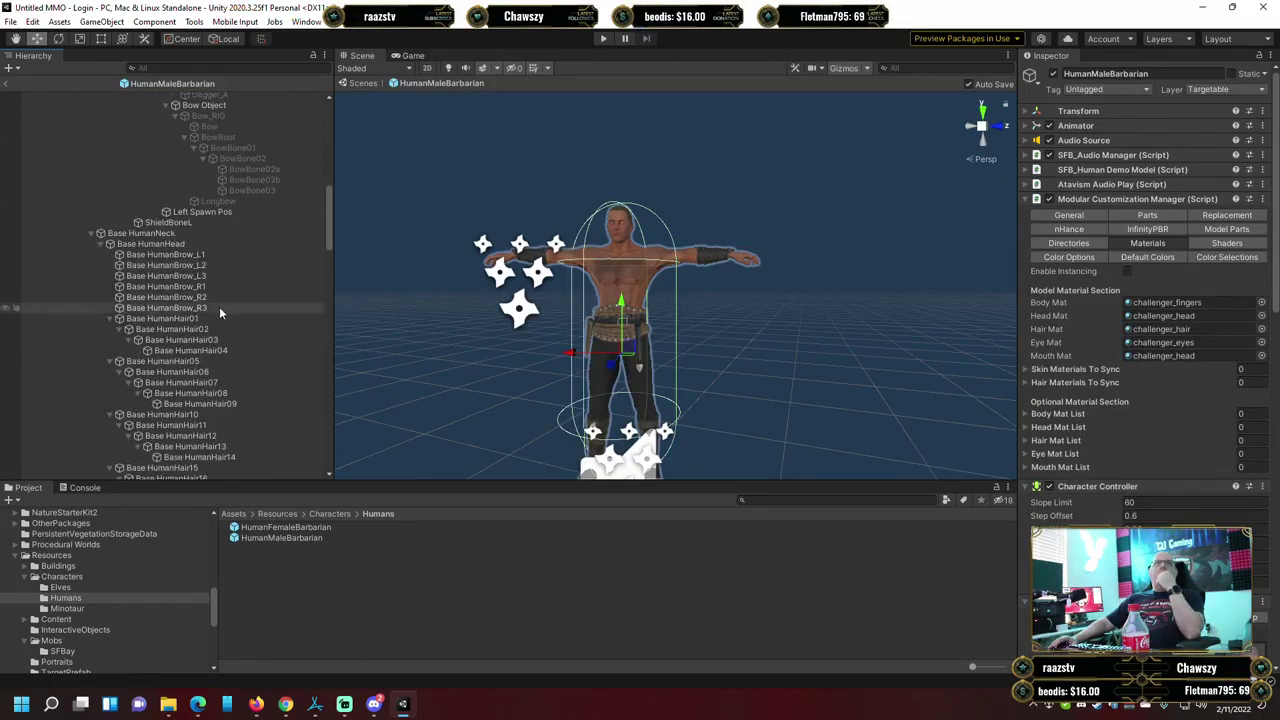
scroll(220, 307, down, 2)
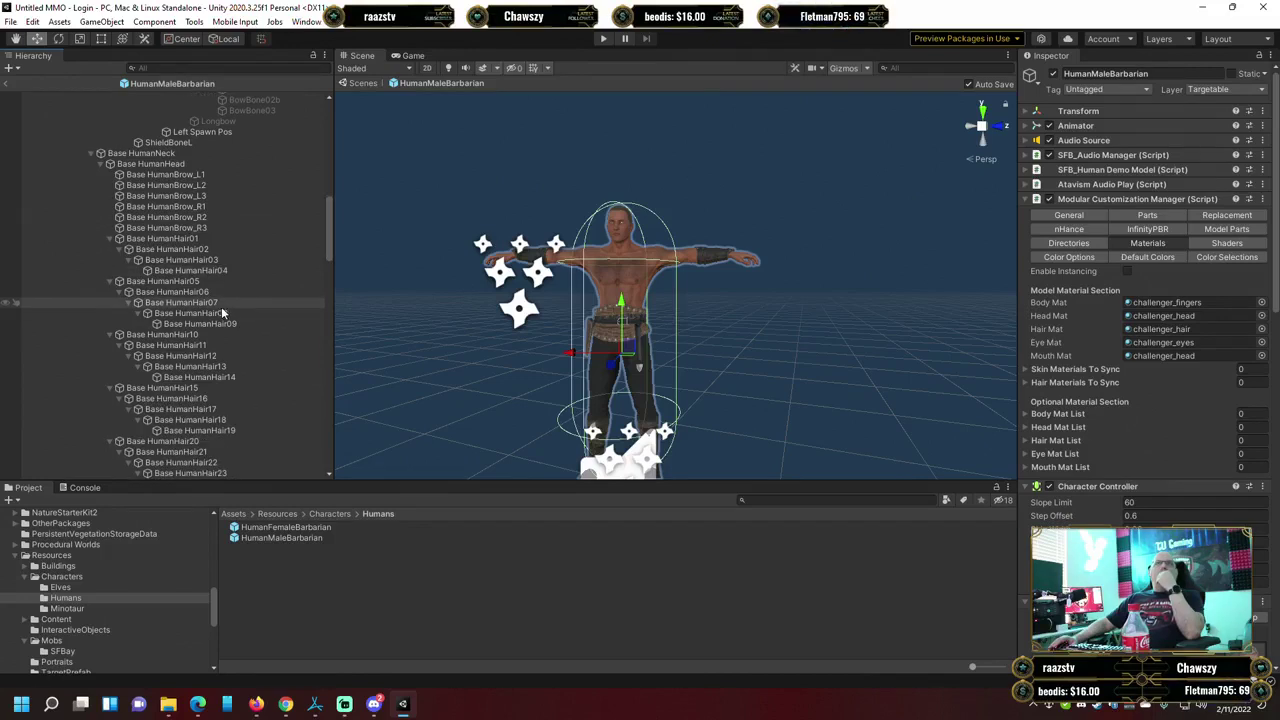
scroll(221, 312, down, 3)
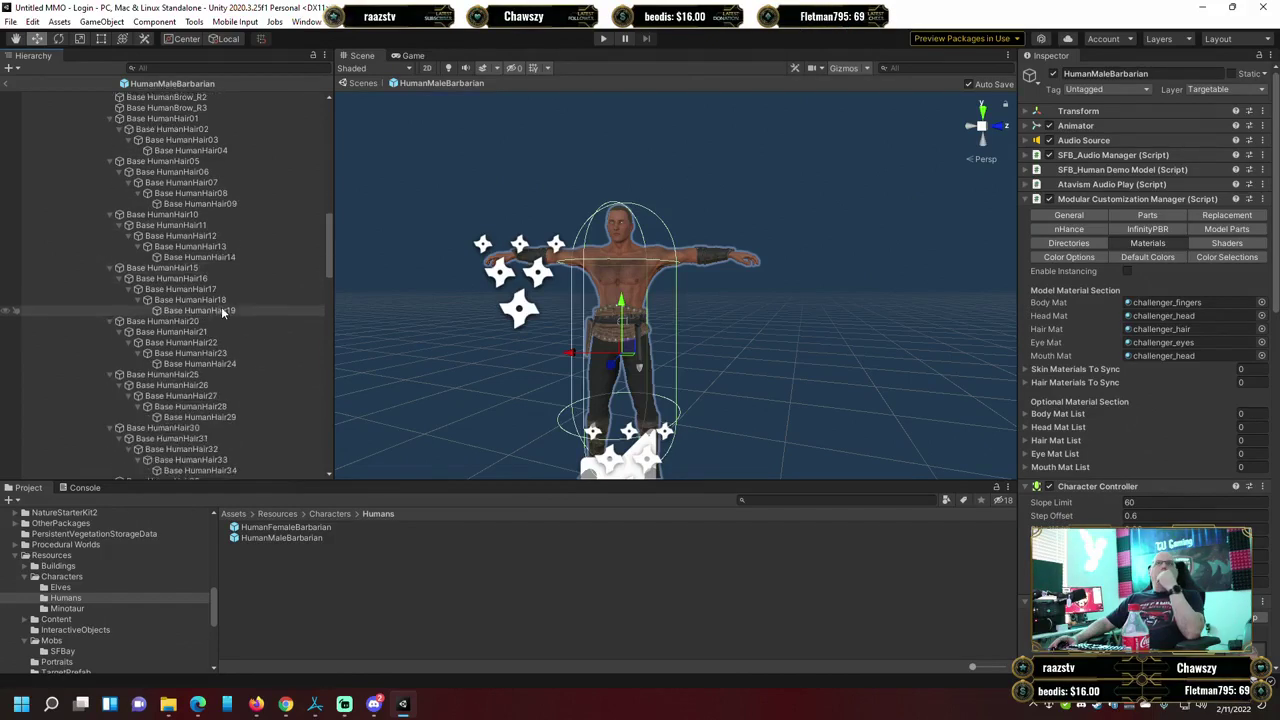
scroll(221, 306, down, 5)
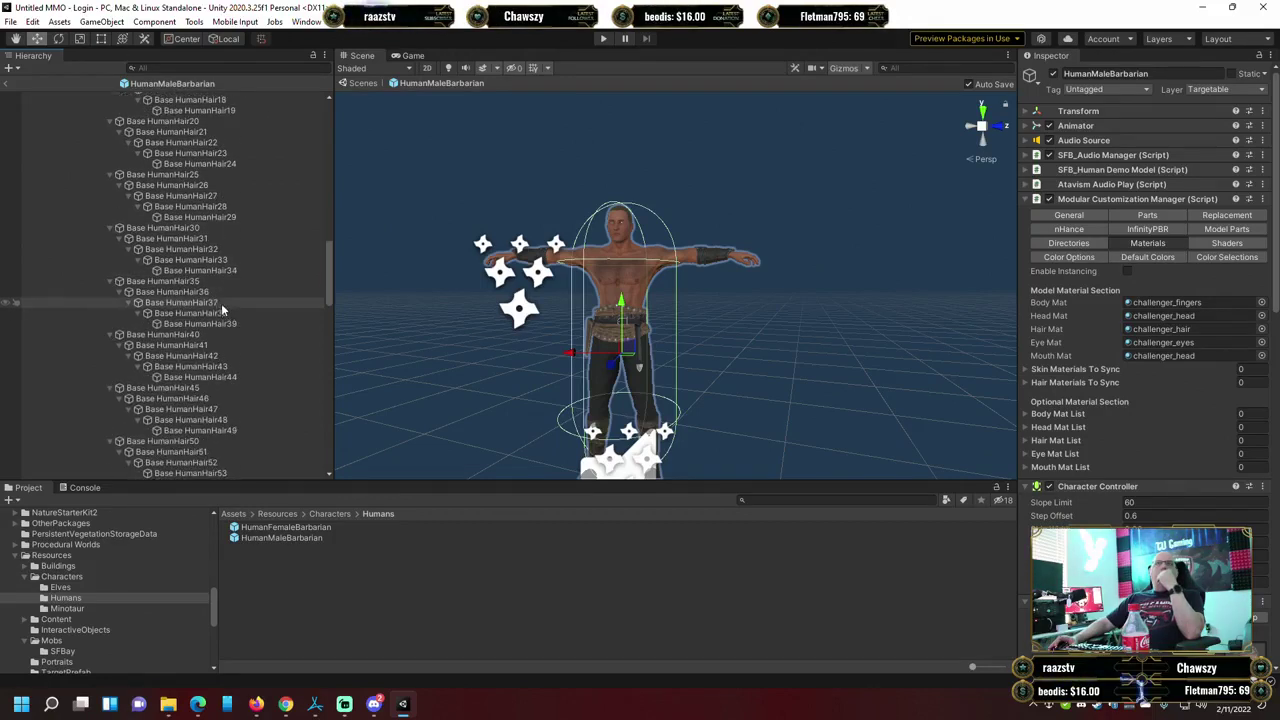
scroll(222, 302, down, 5)
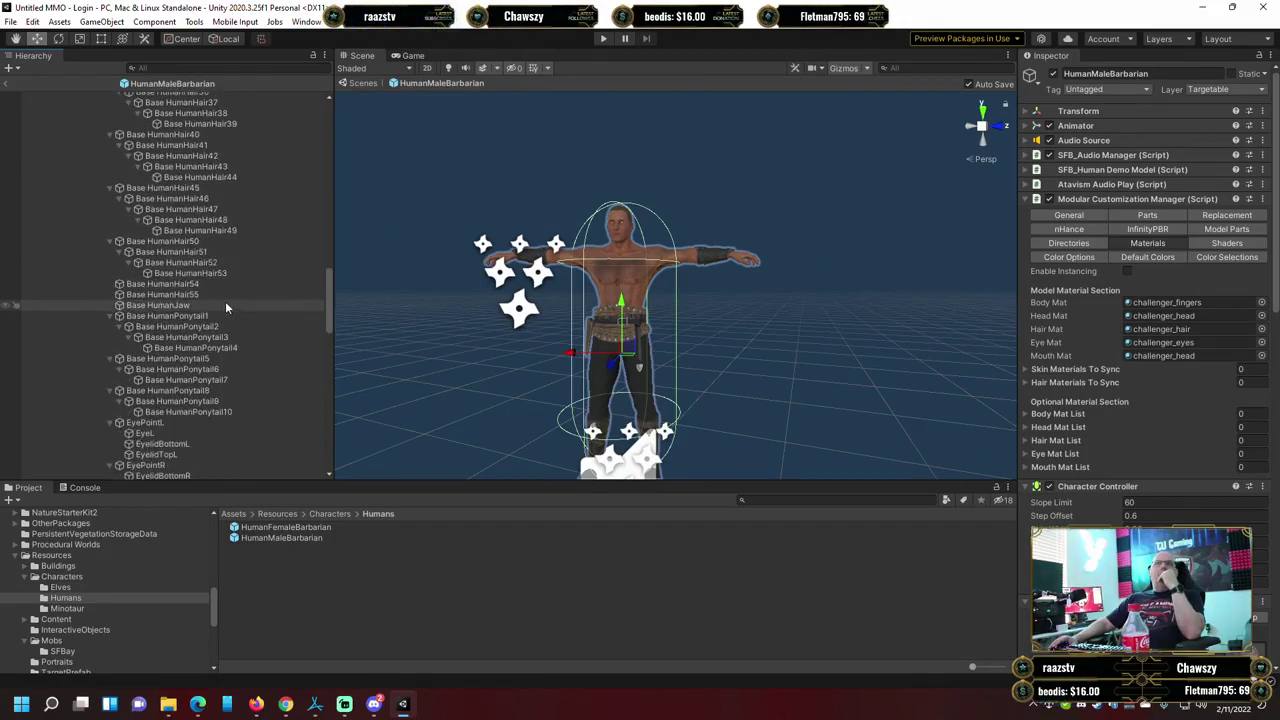
scroll(225, 305, down, 4)
scroll(225, 305, down, 3)
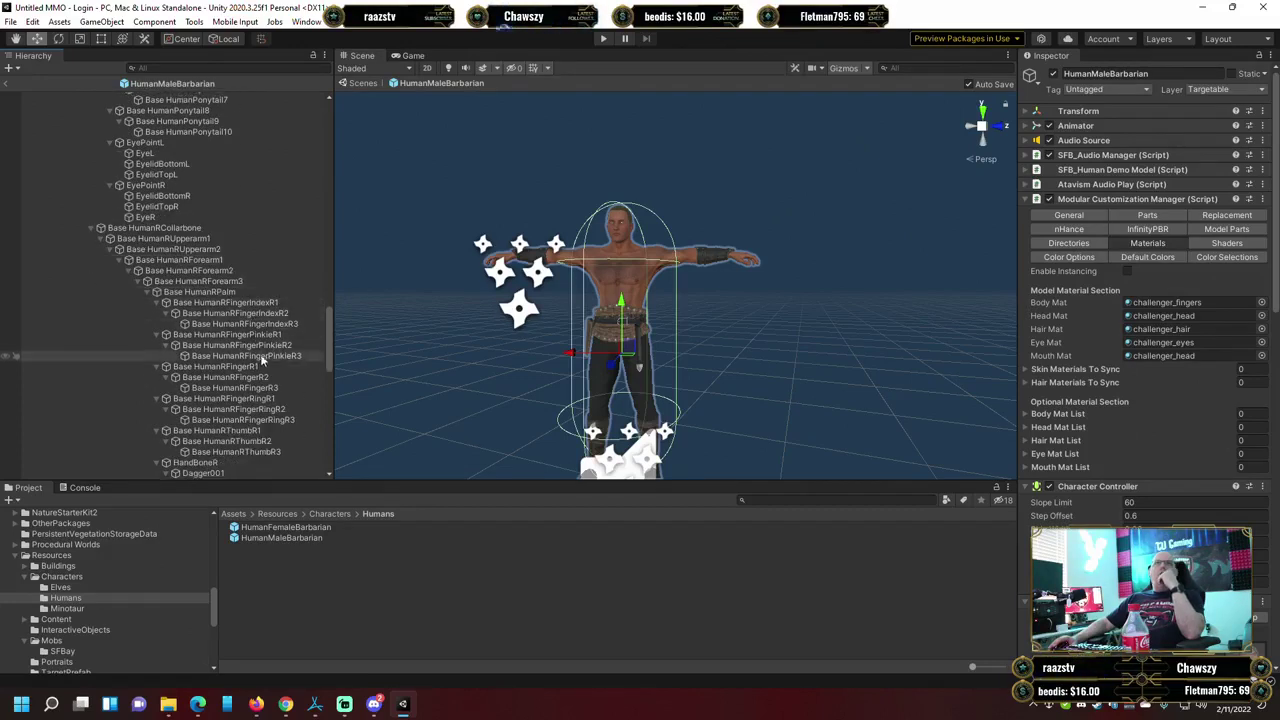
scroll(240, 356, down, 2)
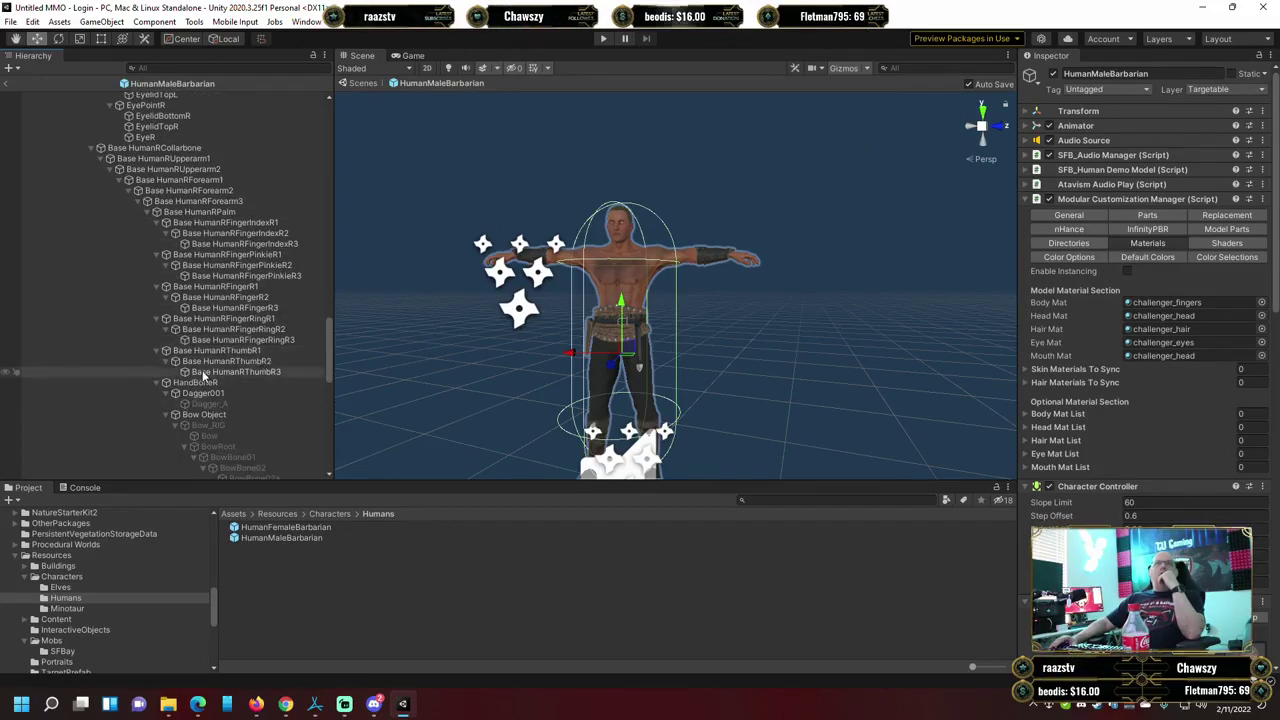
click(196, 384)
Reparent HandBoneR under Base HumanRThumbR2, then reselect the HumanMaleBarbarian root.
drag(196, 384, 1119, 314)
drag(1175, 366, 796, 463)
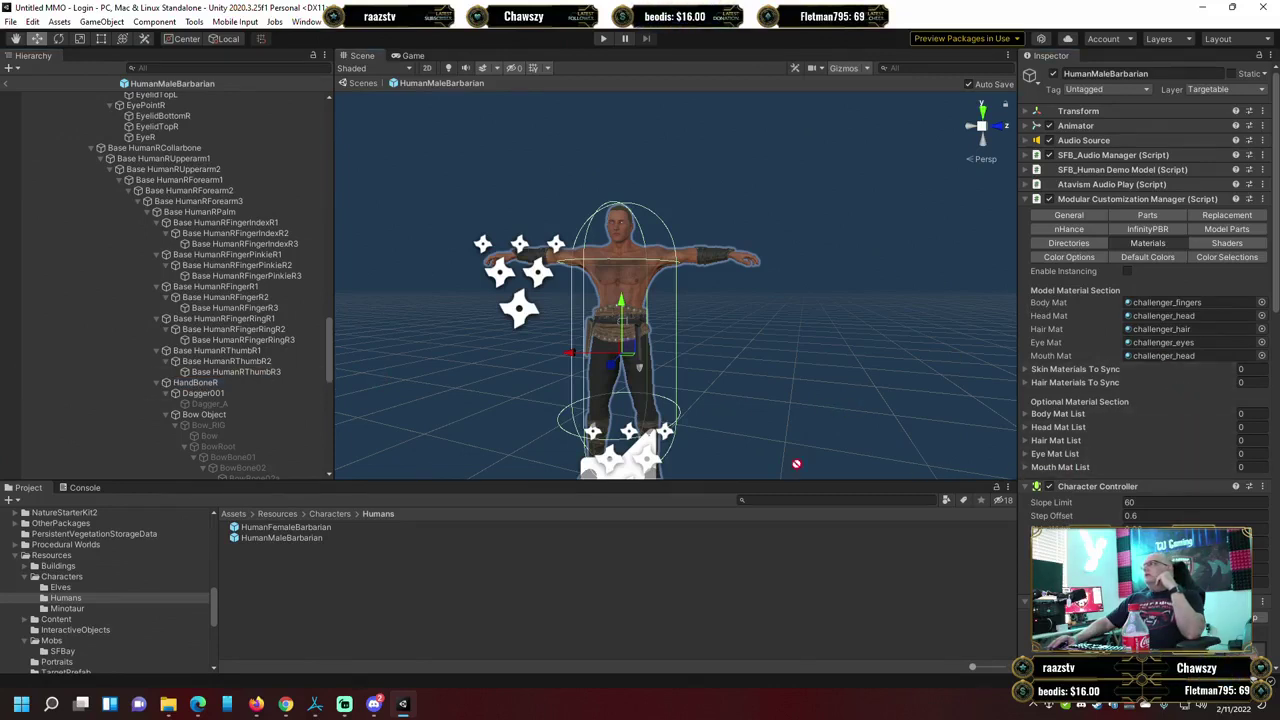
drag(222, 411, 90, 362)
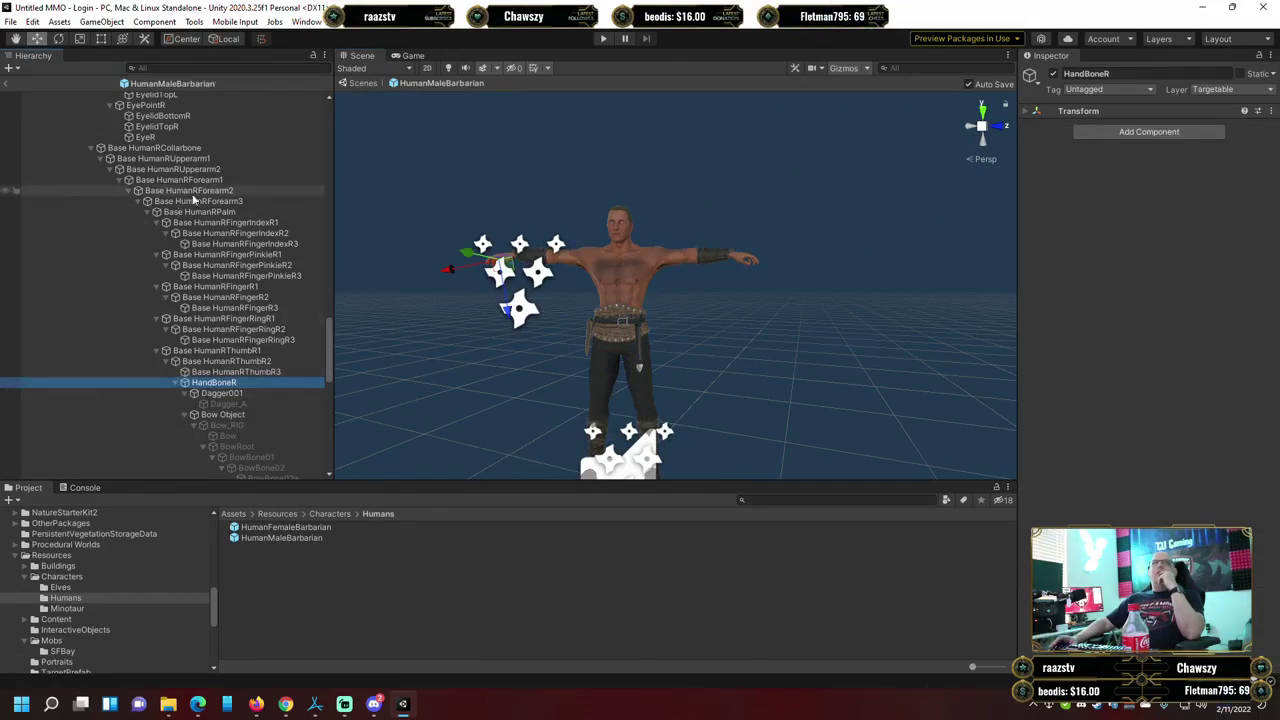
drag(327, 284, 314, 140)
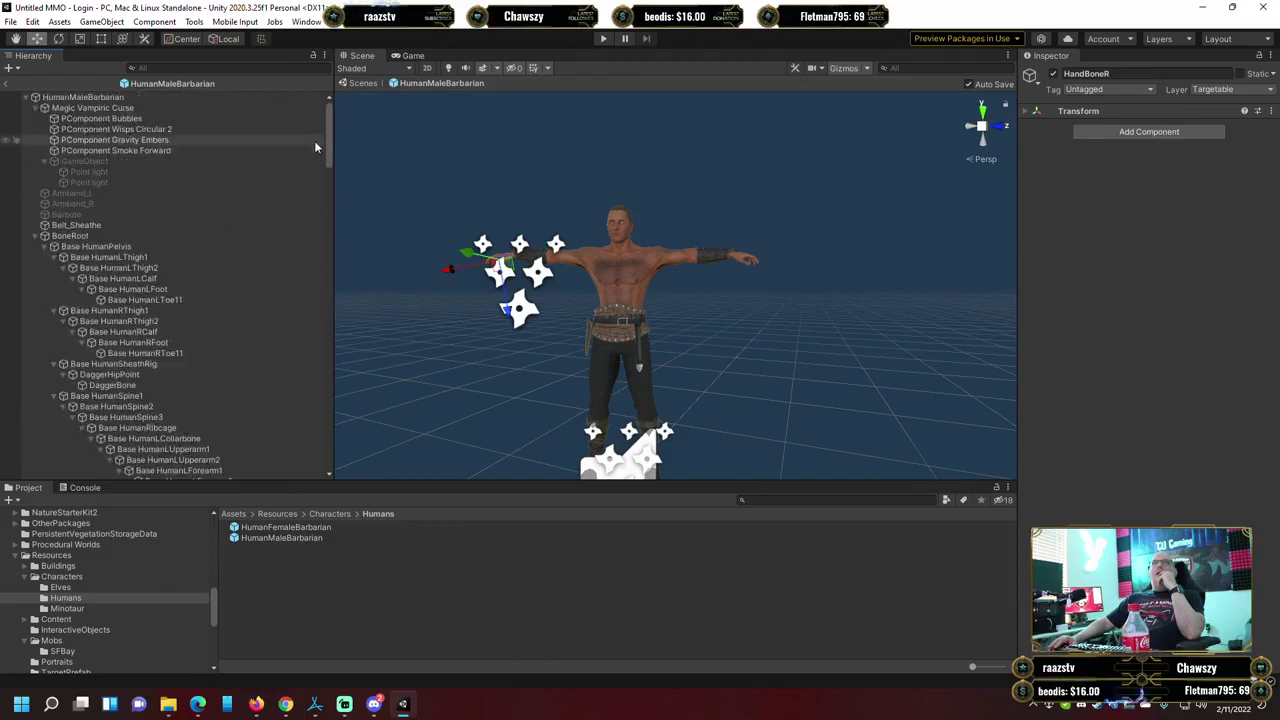
click(193, 96)
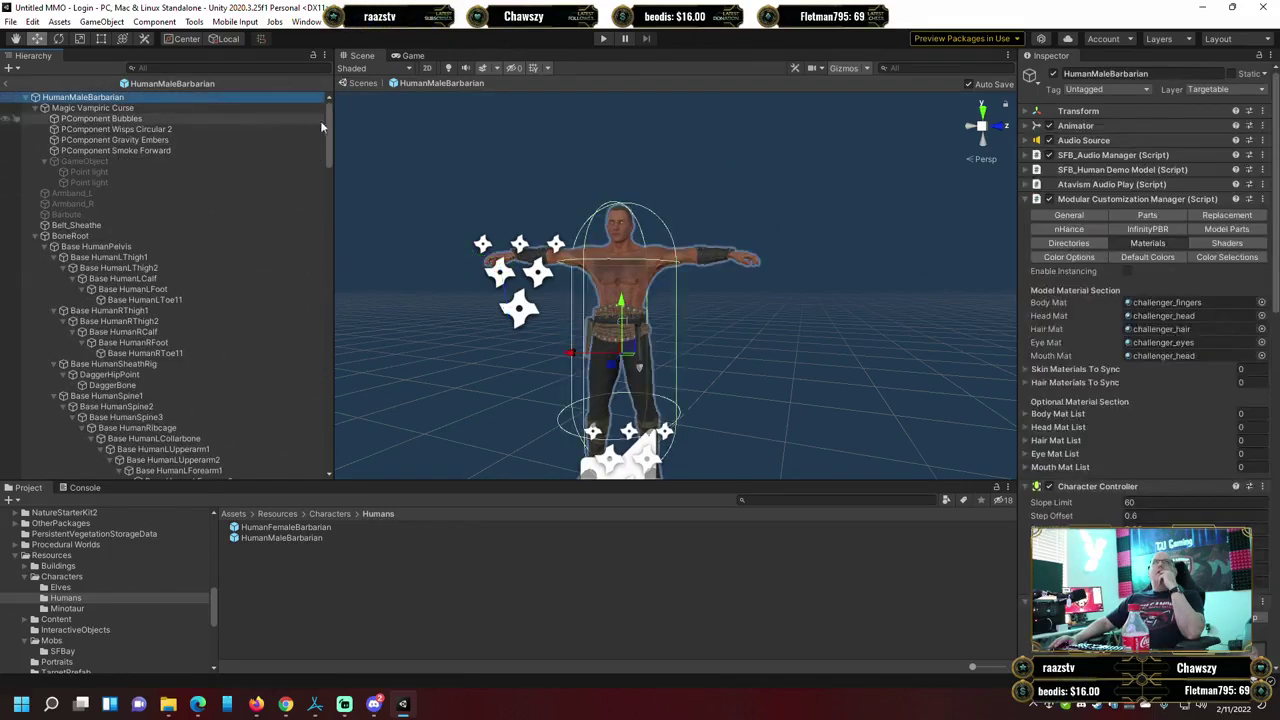
drag(328, 119, 322, 297)
scroll(292, 335, down, 3)
scroll(292, 335, down, 6)
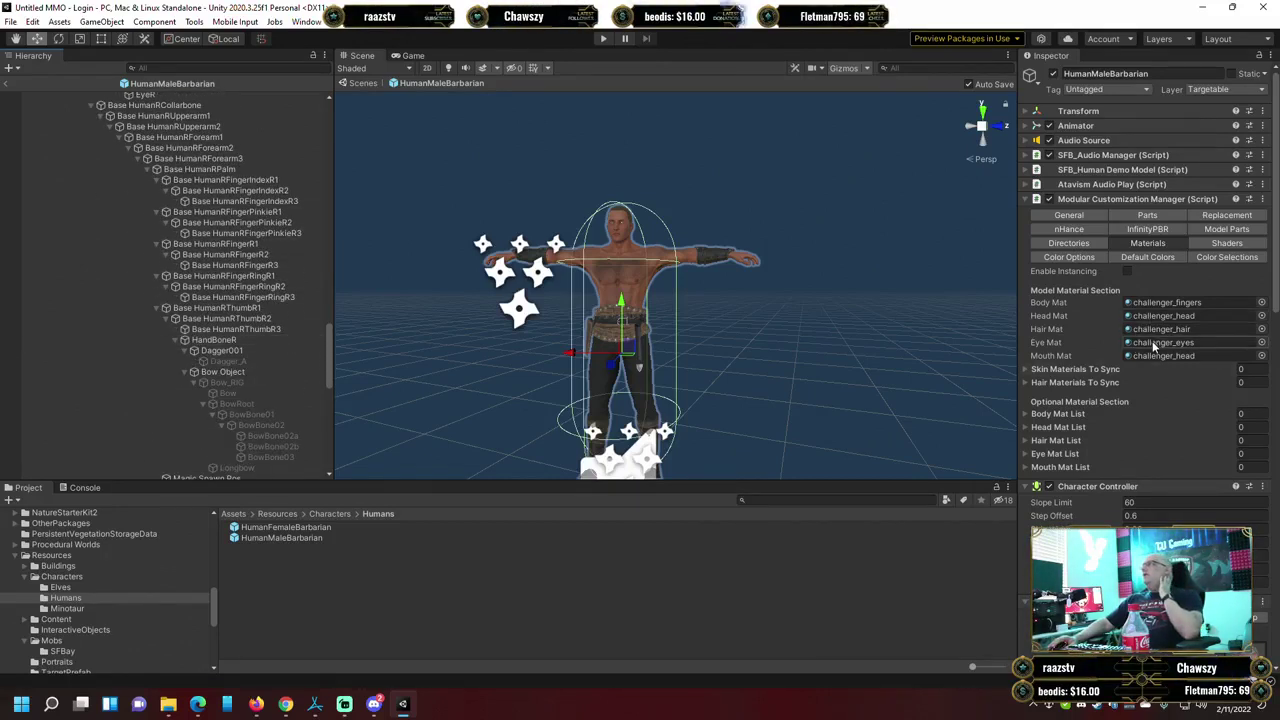
Look through the Modular Customization Manager's General, Parts, Replacement and nHance tabs, then scroll to Sockets Definitions.
click(1070, 216)
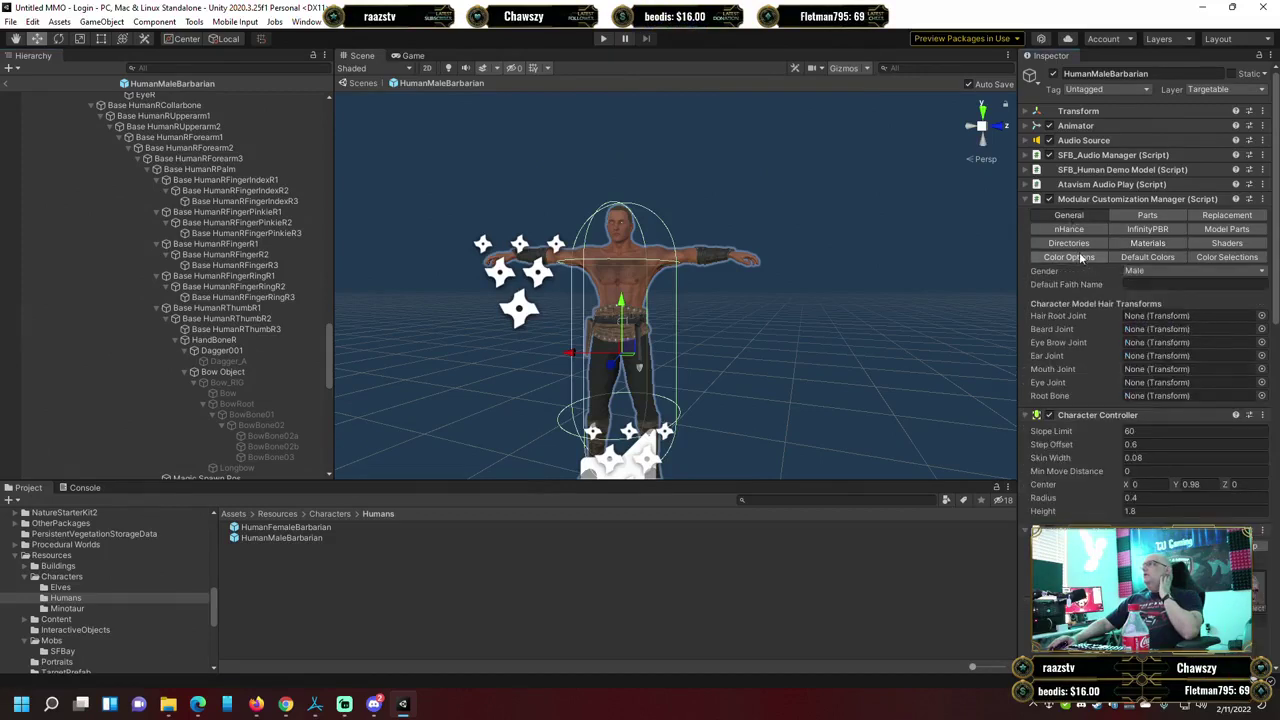
click(1135, 215)
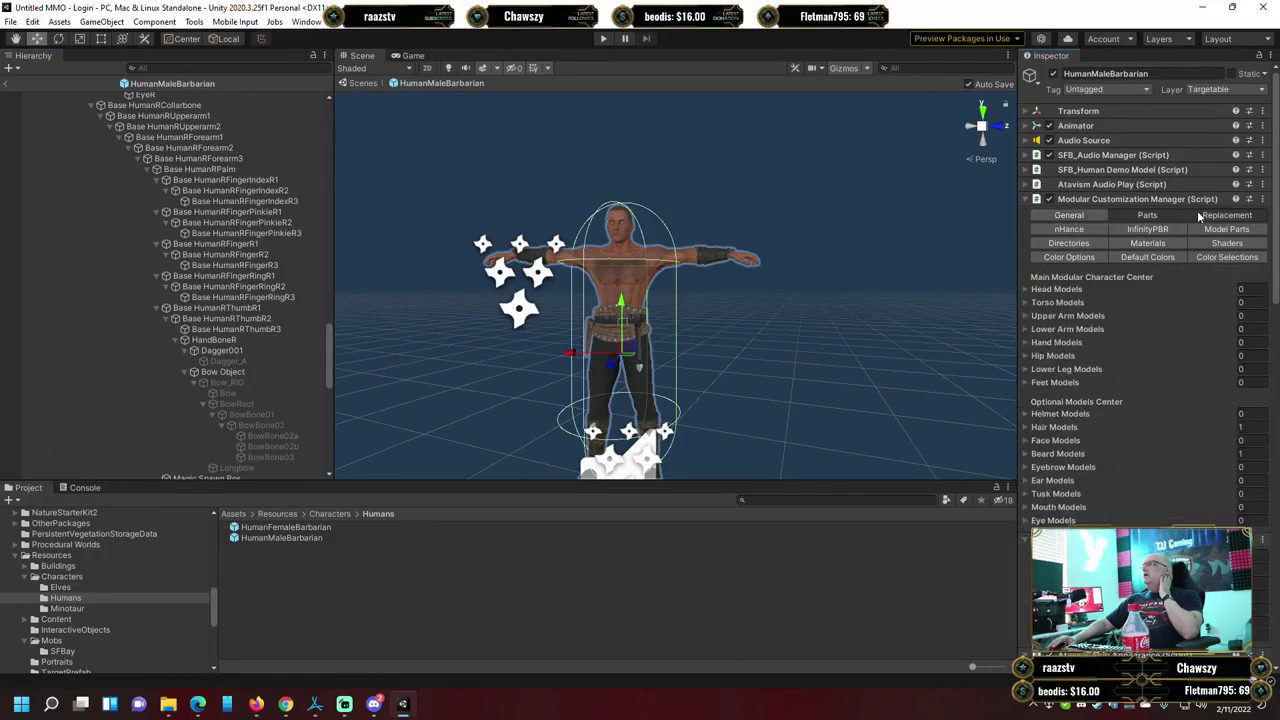
click(1205, 215)
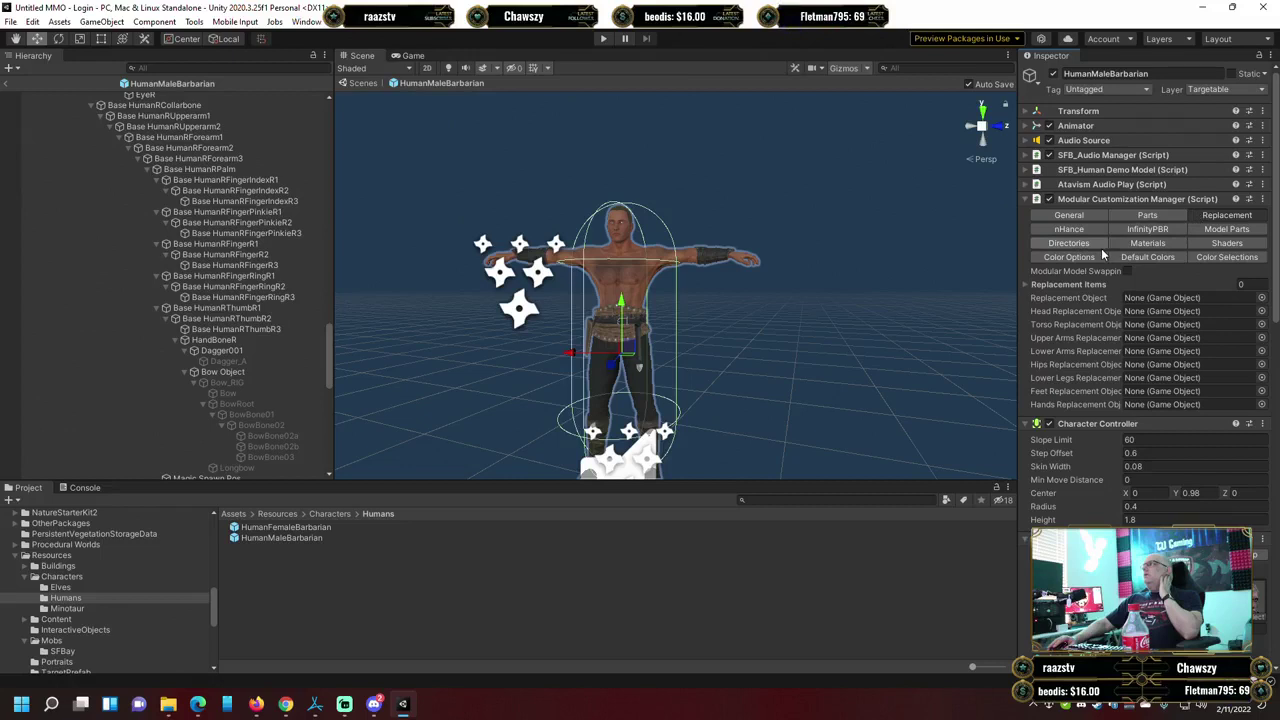
click(1076, 230)
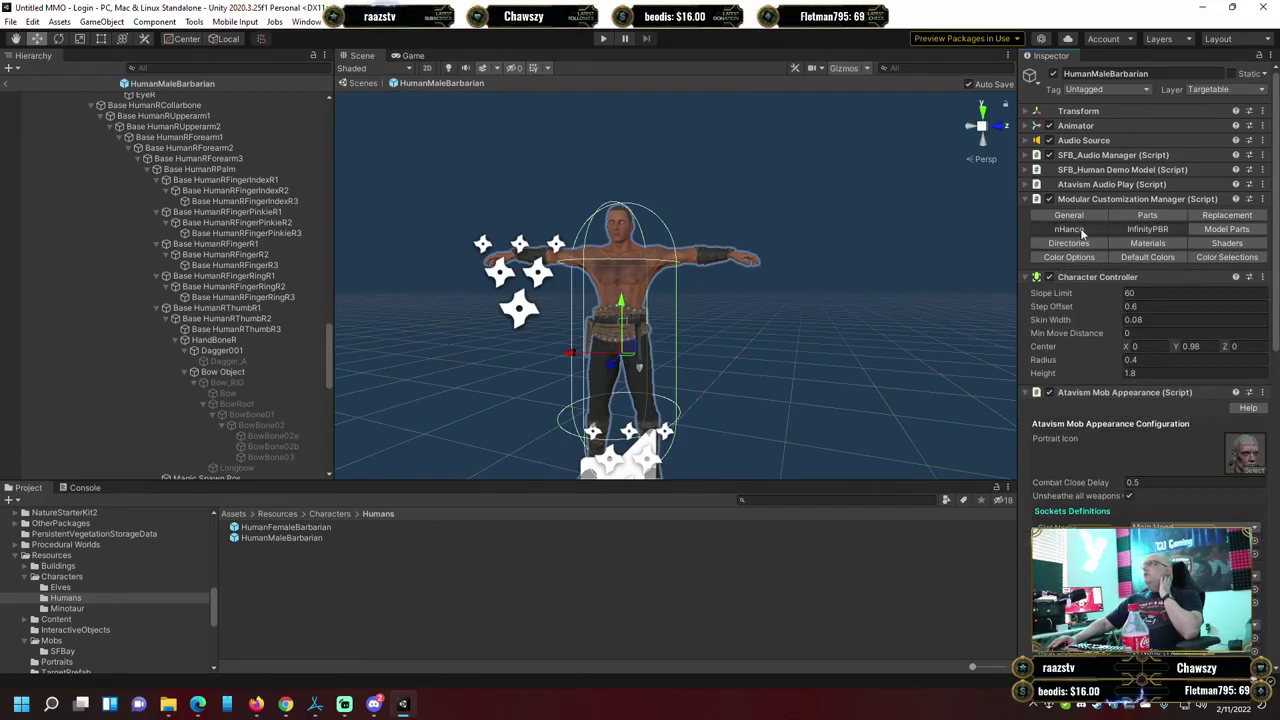
scroll(1068, 420, down, 5)
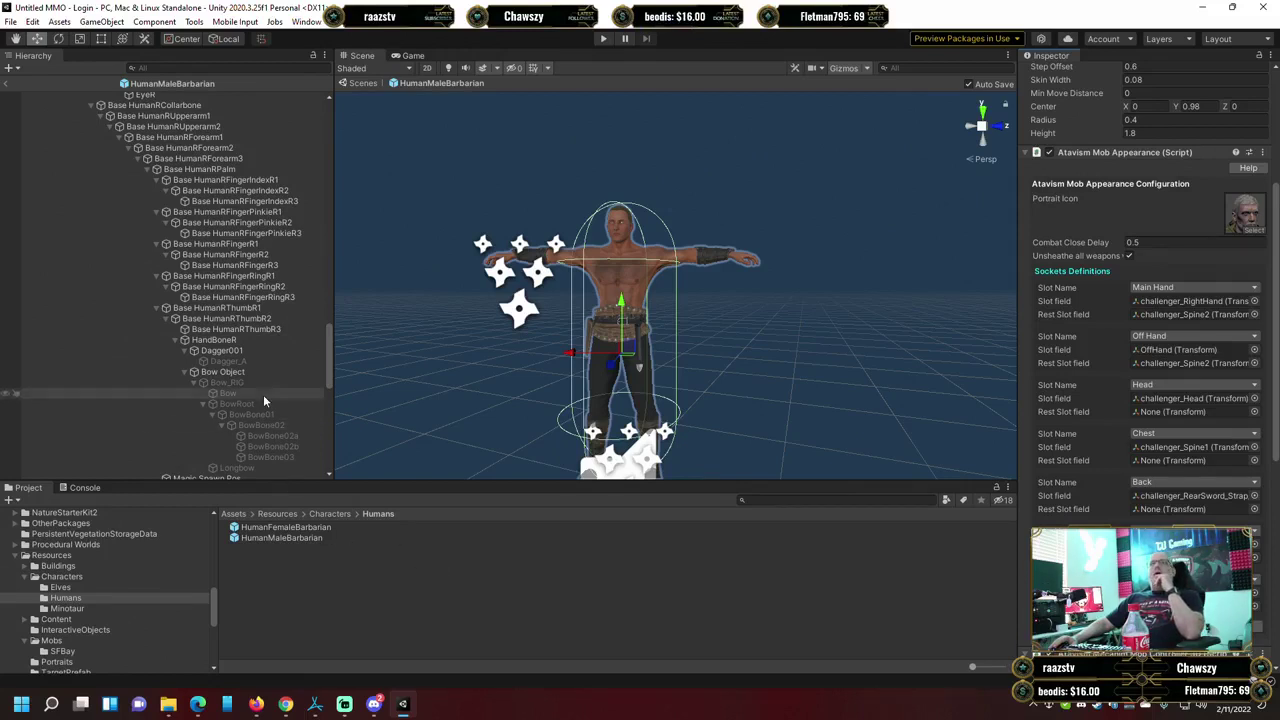
Drop HandBoneR onto the Atavism Mob Appearance Main Hand Slot, replacing challenger_RightHand.
click(228, 340)
drag(230, 341, 909, 366)
drag(1101, 322, 1167, 308)
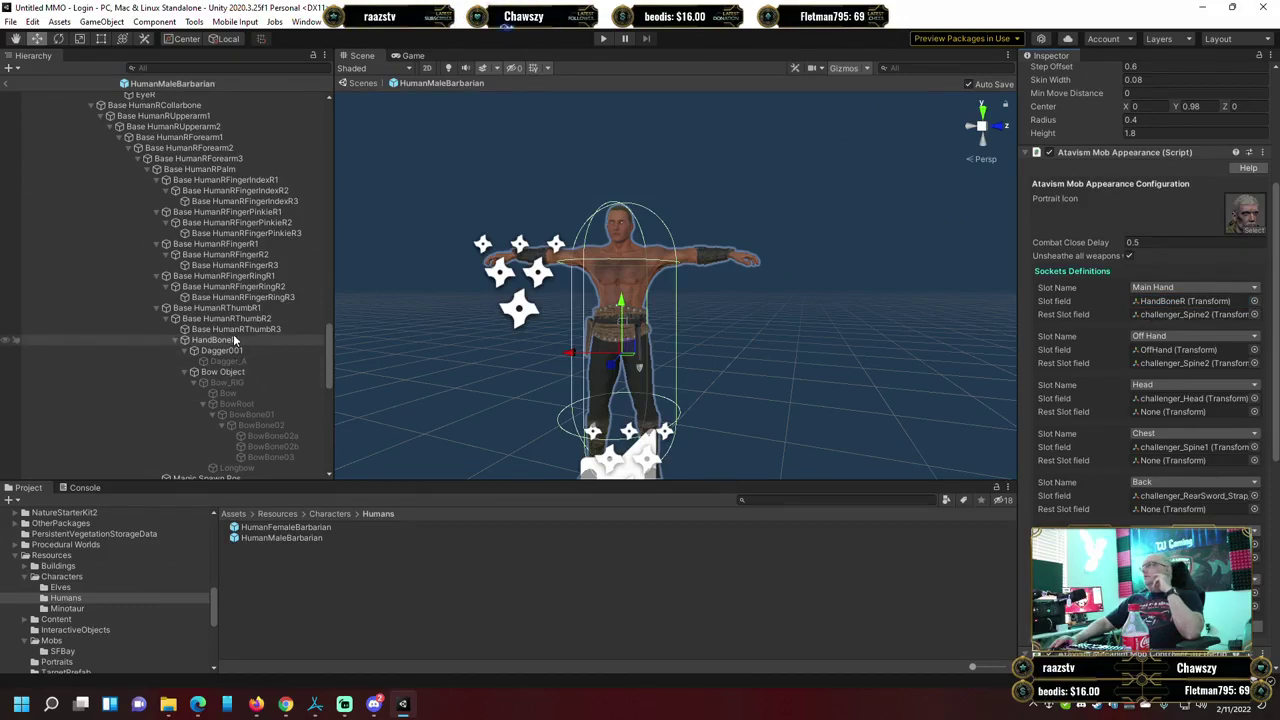
drag(233, 338, 270, 346)
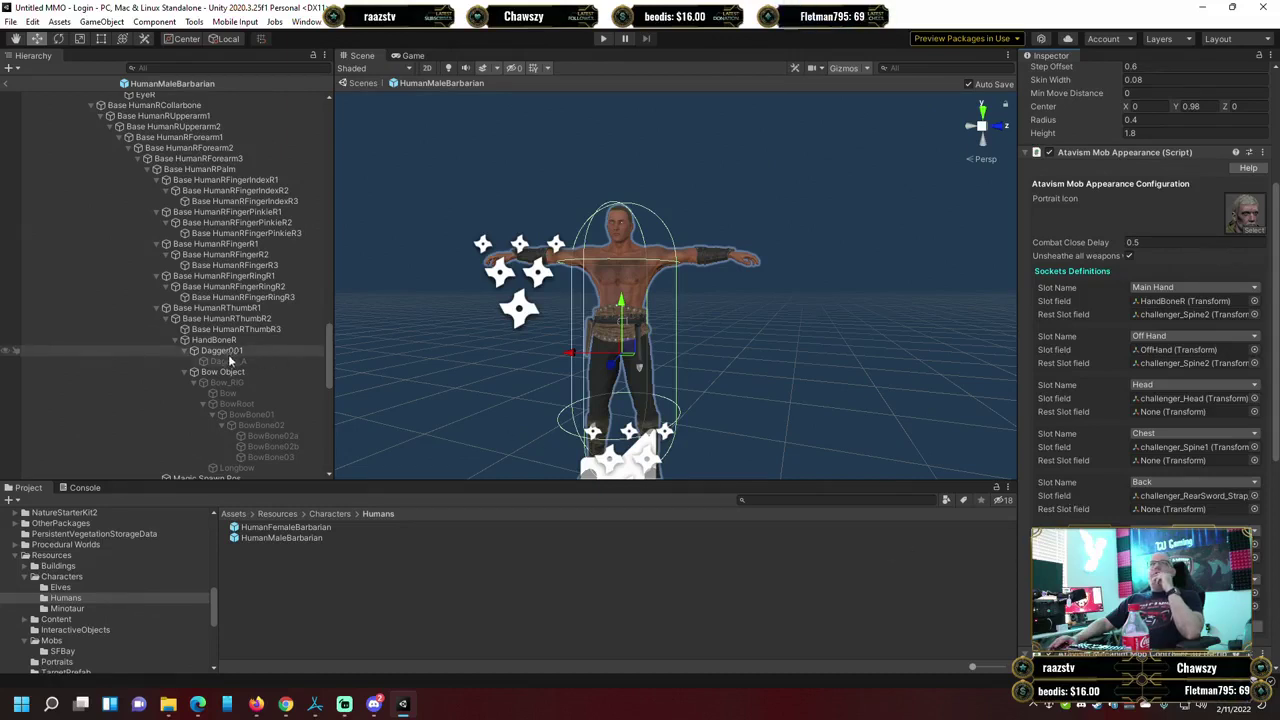
drag(229, 347, 753, 535)
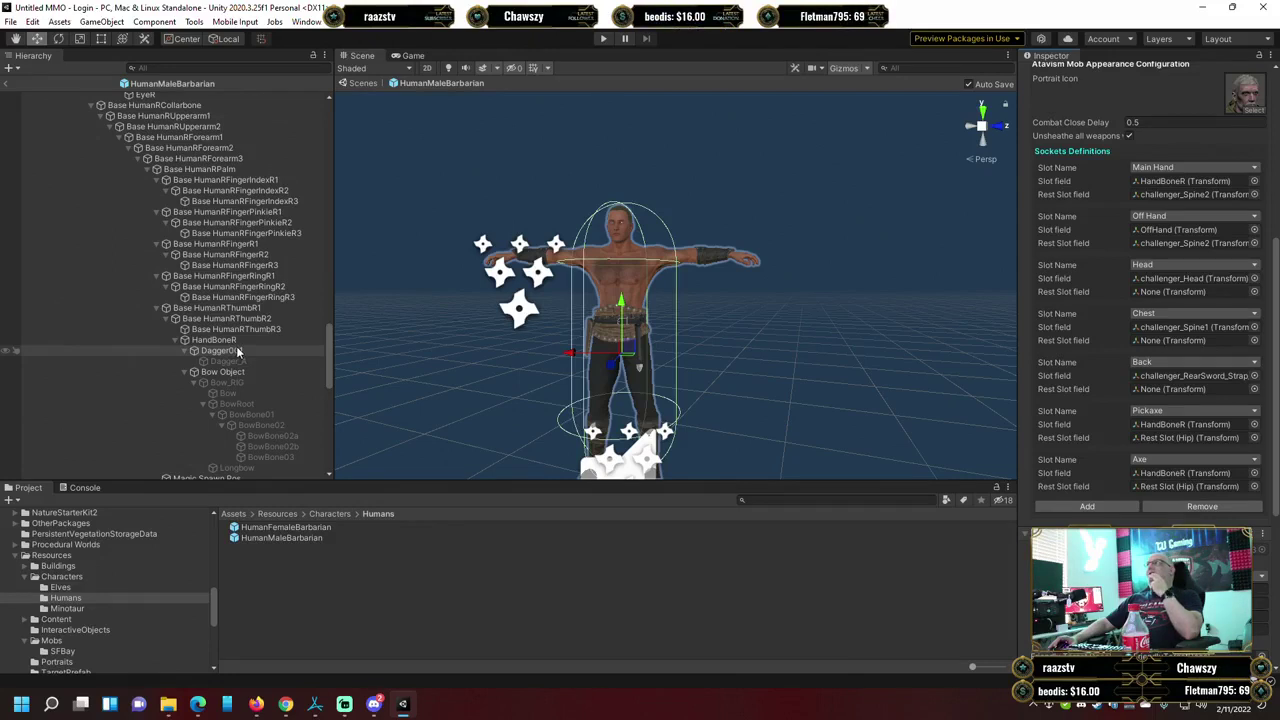
scroll(237, 351, up, 5)
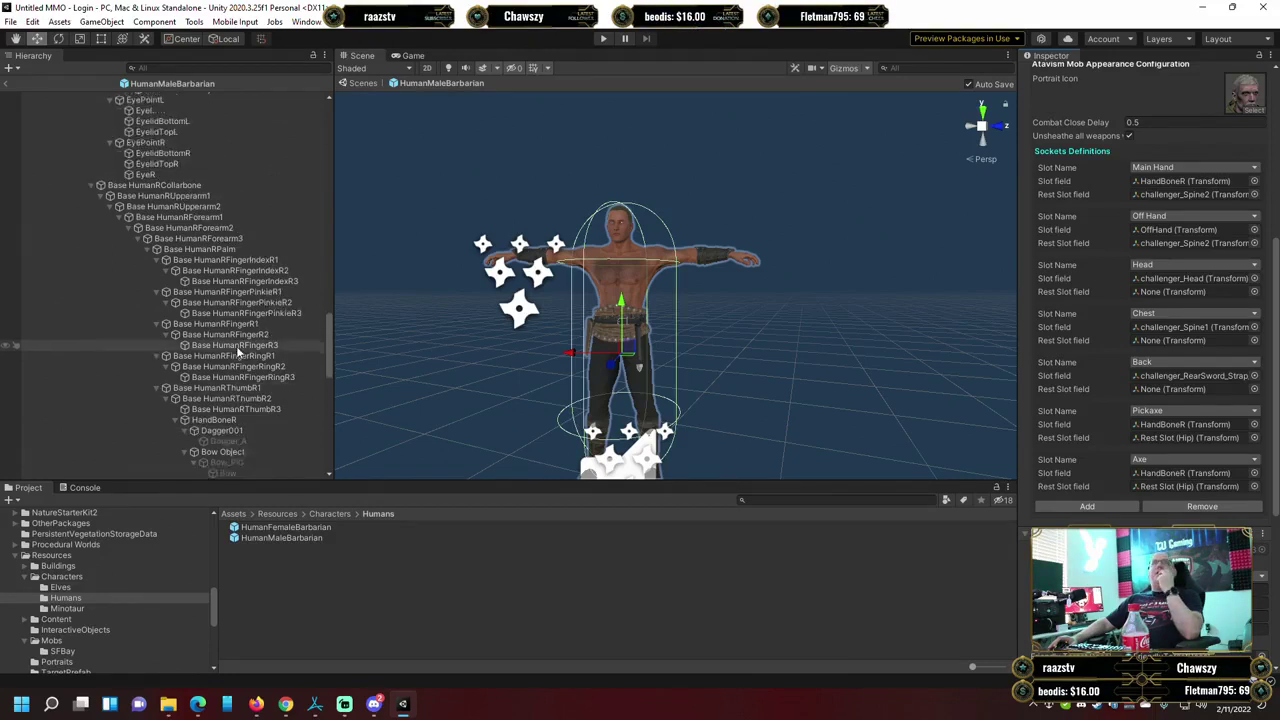
scroll(237, 352, up, 5)
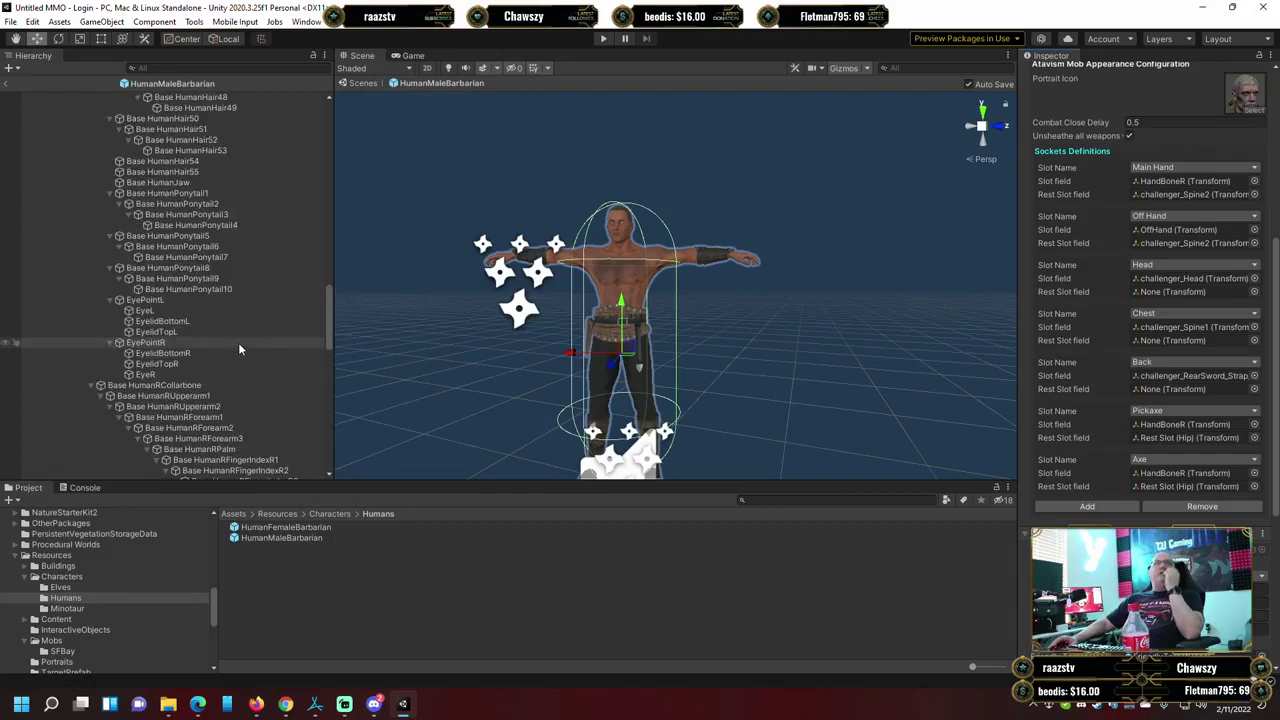
scroll(238, 345, up, 6)
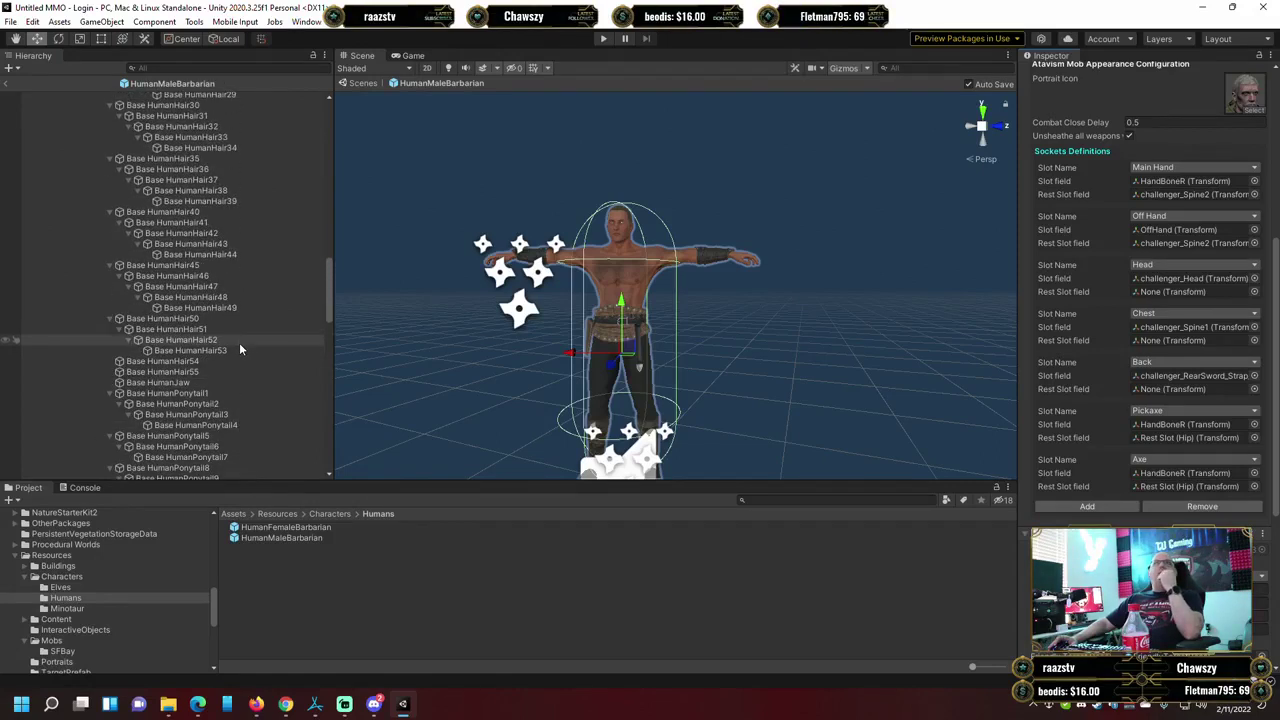
scroll(239, 342, up, 18)
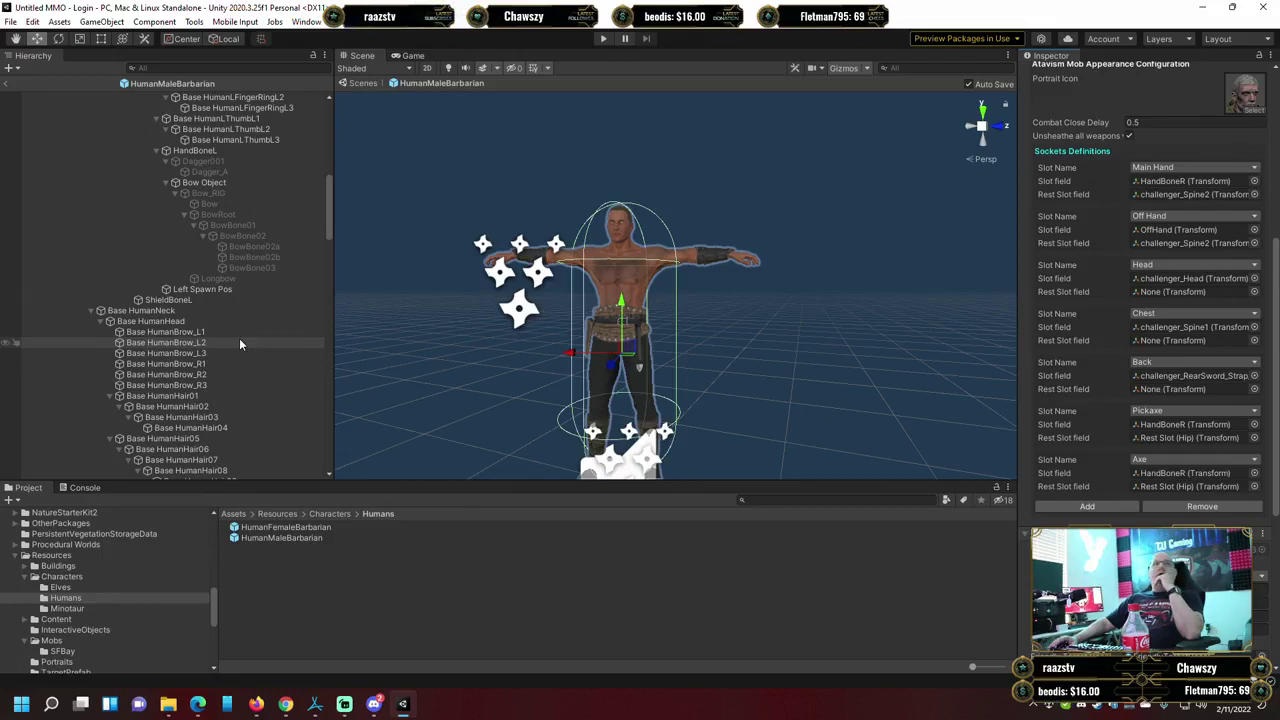
scroll(239, 343, down, 8)
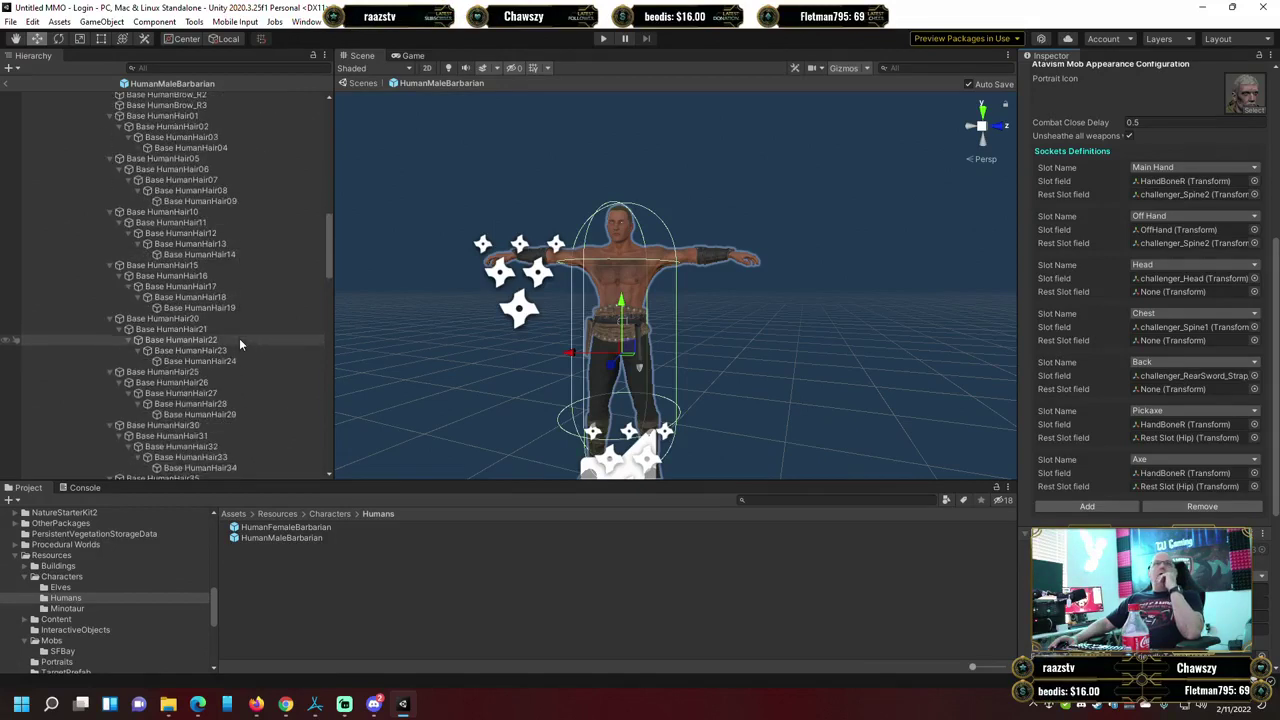
scroll(239, 343, down, 2)
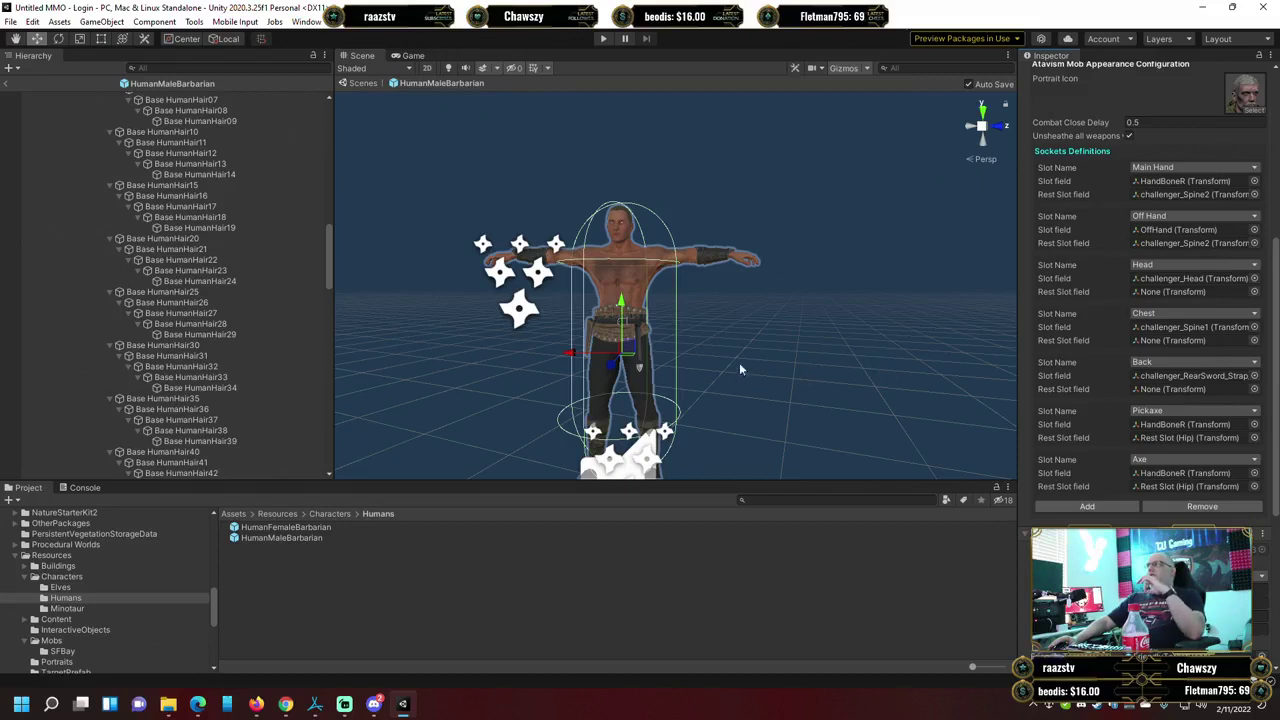
scroll(234, 273, down, 2)
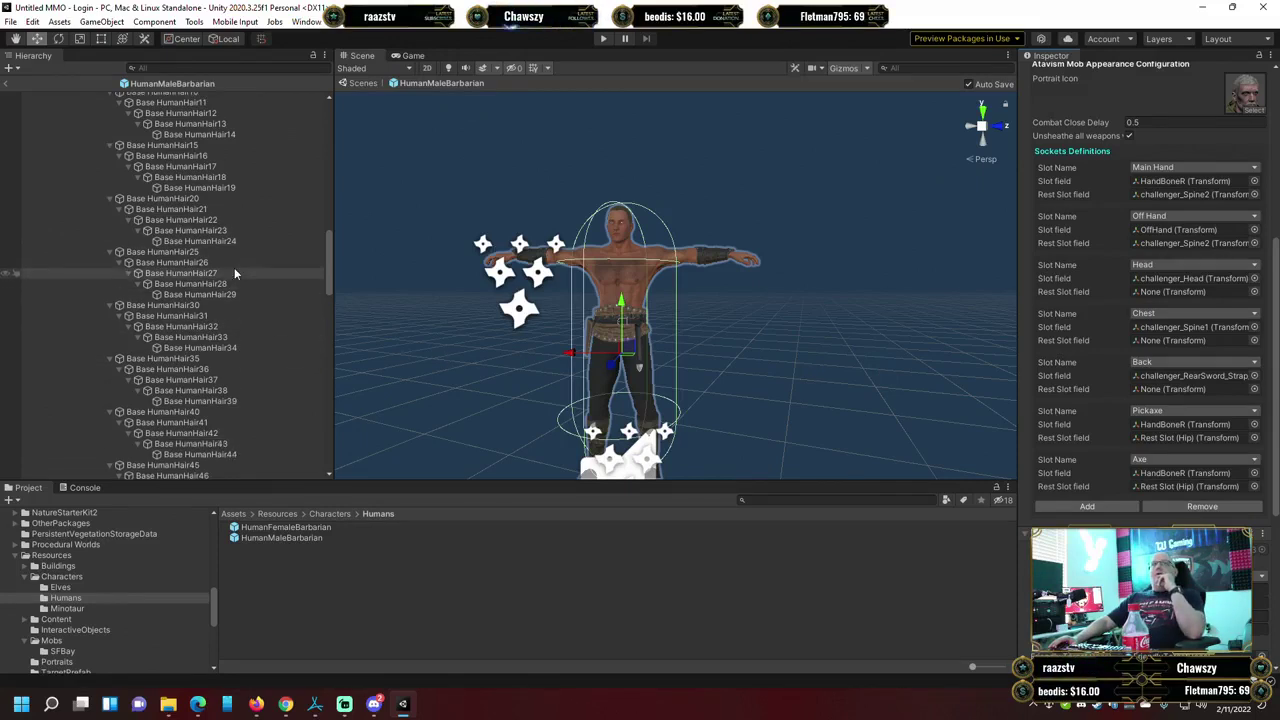
scroll(234, 267, down, 5)
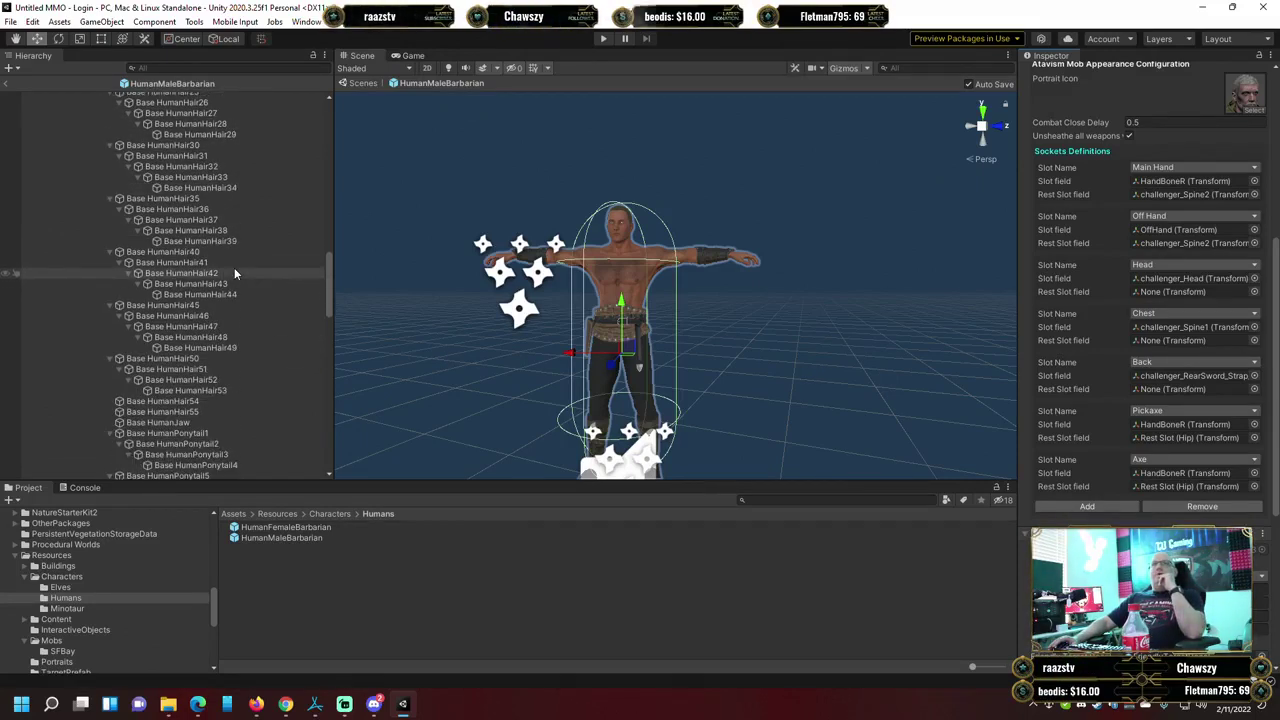
scroll(234, 267, down, 5)
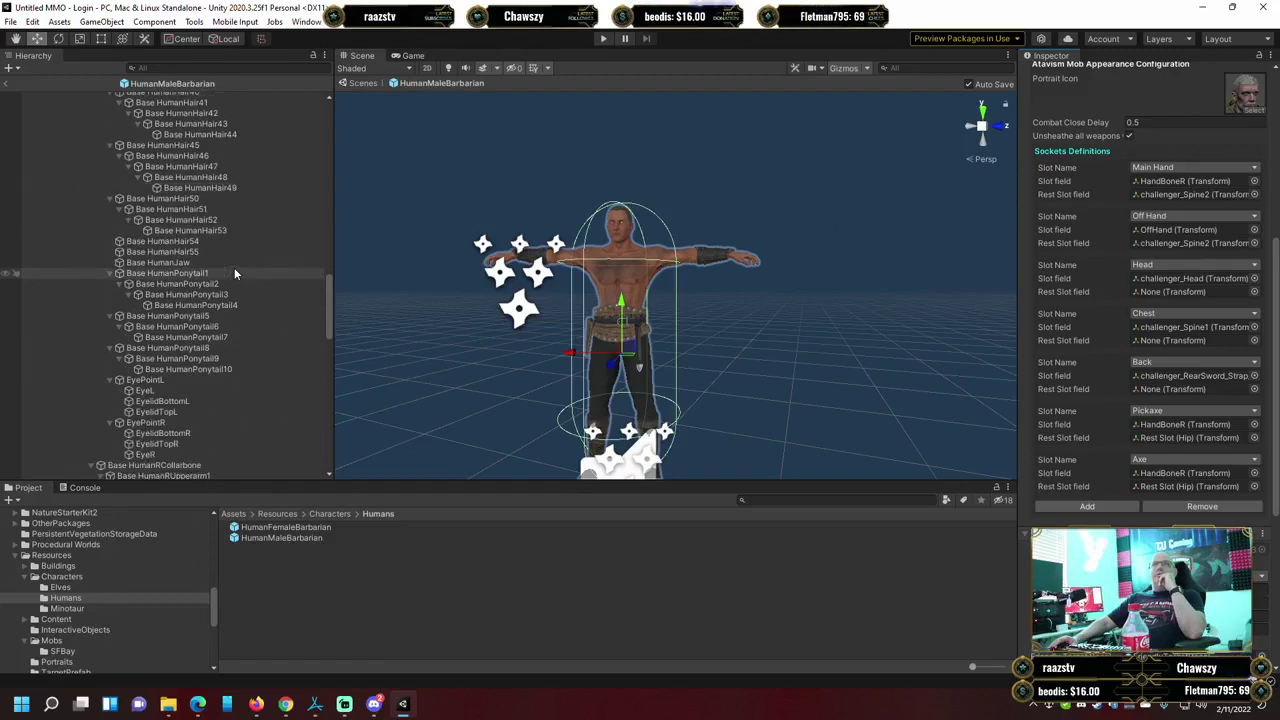
scroll(234, 267, down, 6)
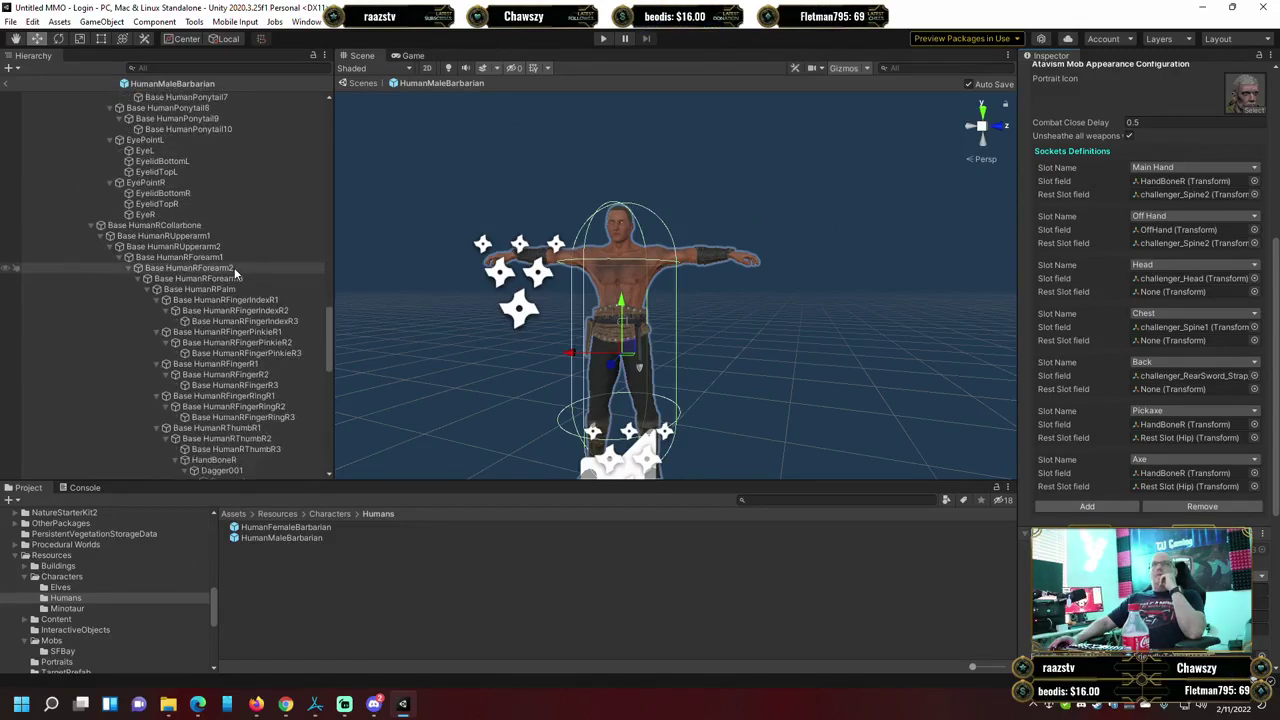
scroll(234, 267, down, 6)
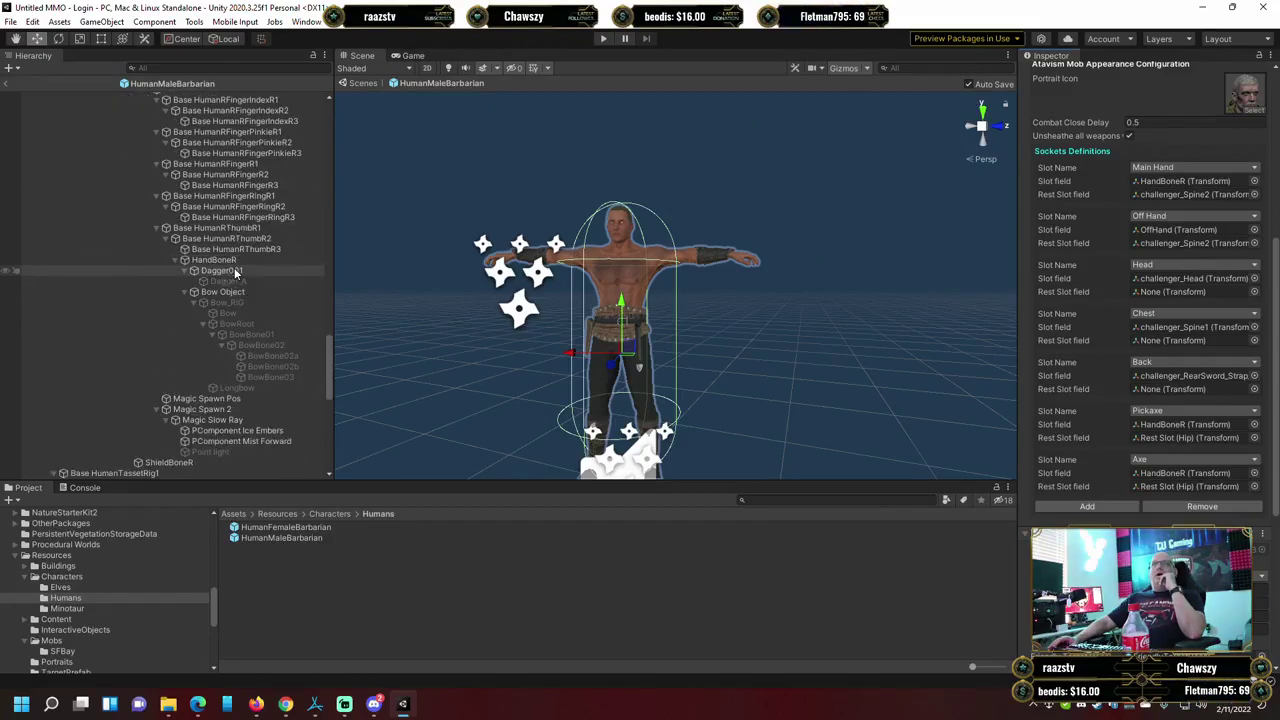
scroll(234, 267, down, 4)
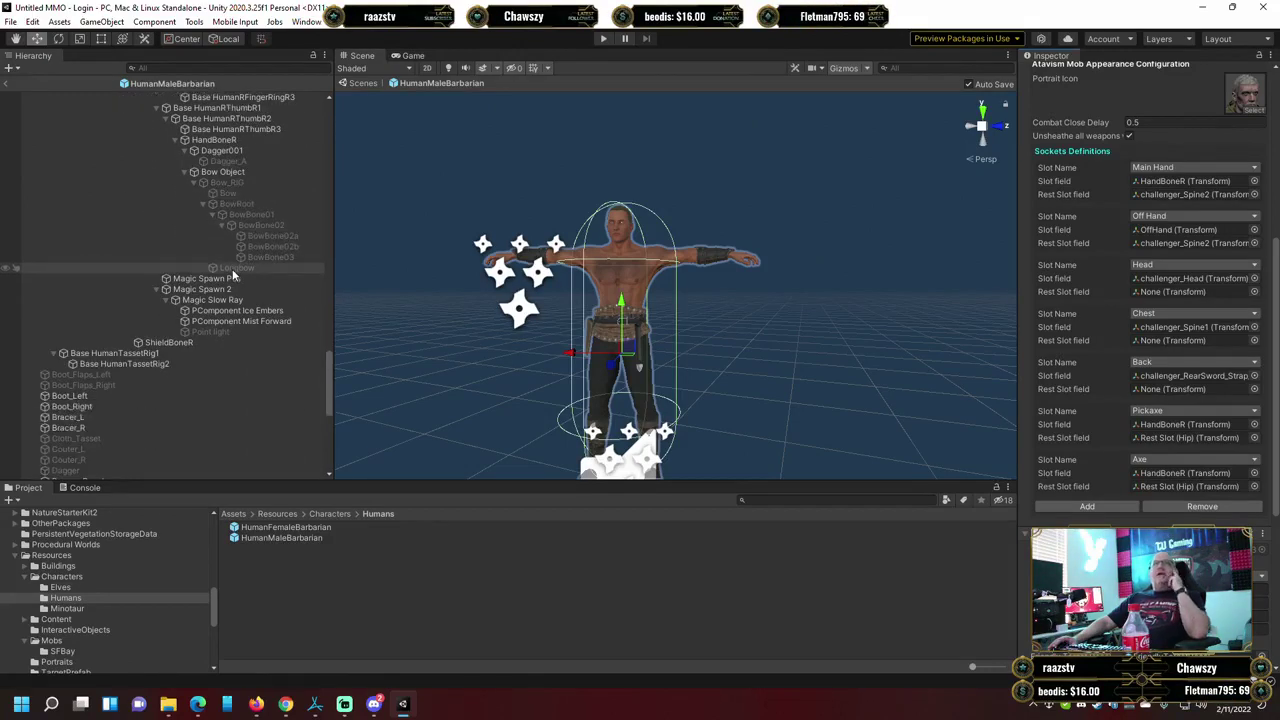
scroll(232, 269, down, 1)
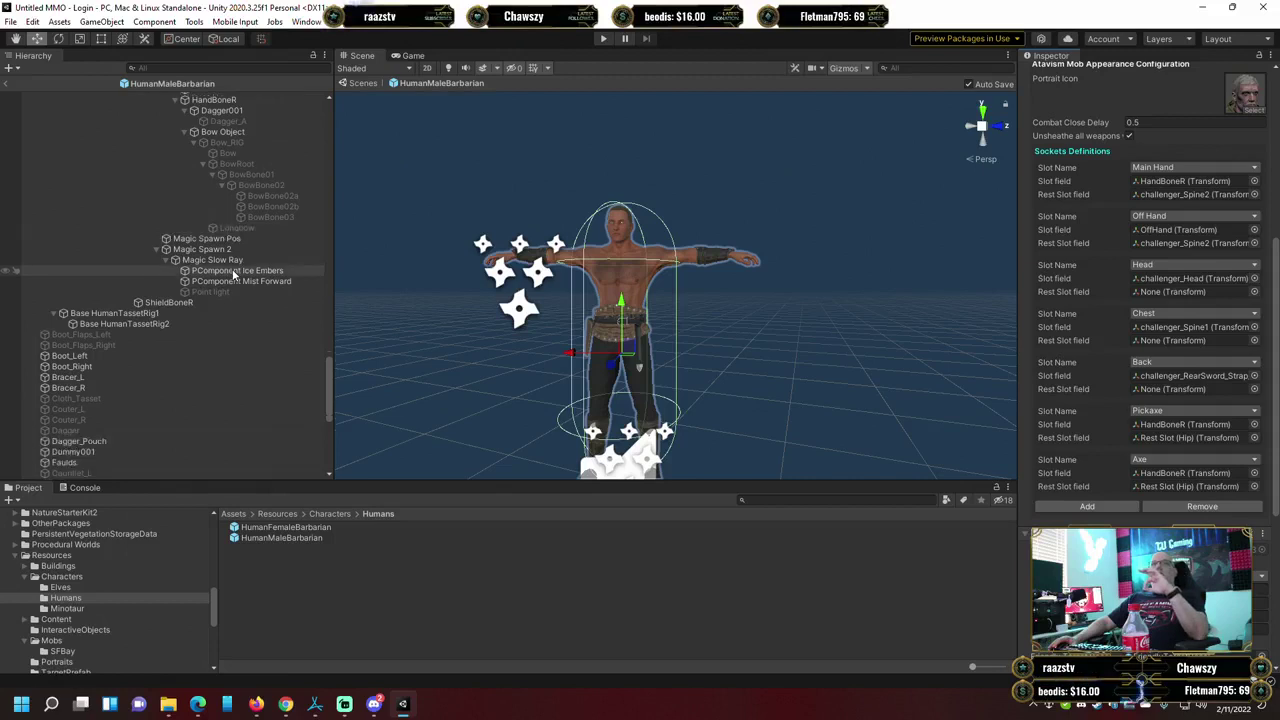
scroll(232, 269, down, 10)
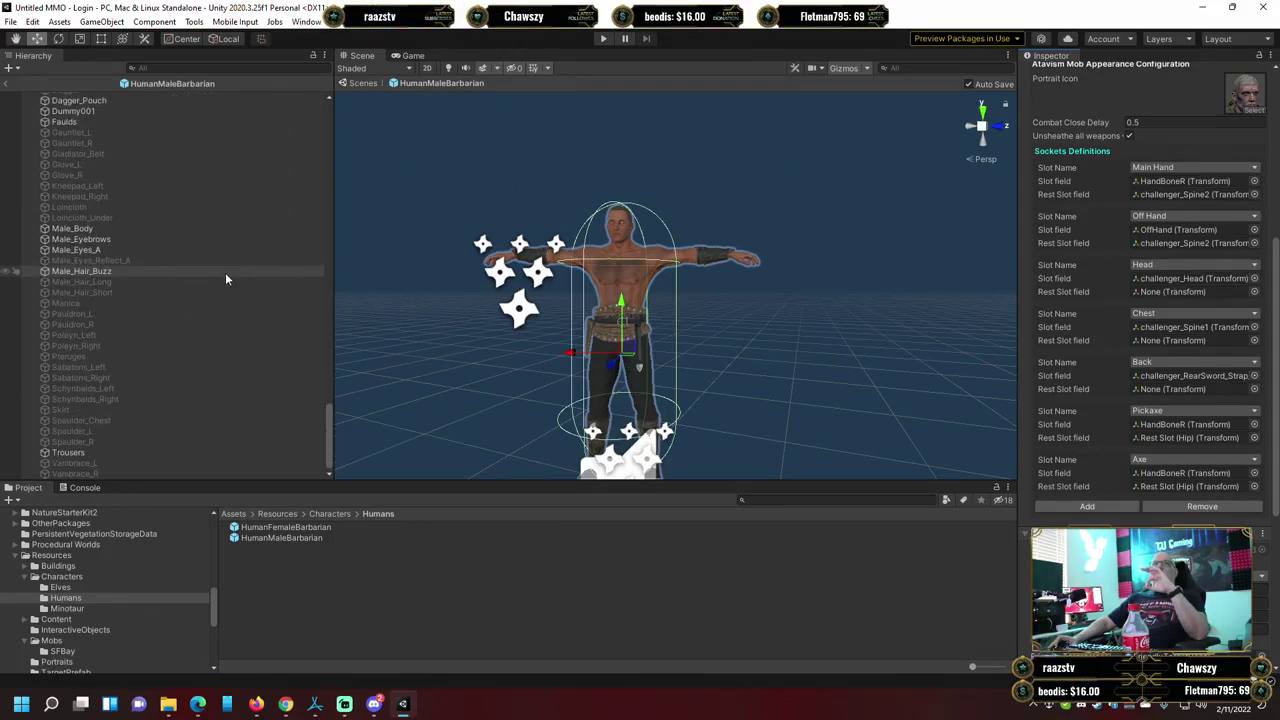
scroll(225, 280, up, 7)
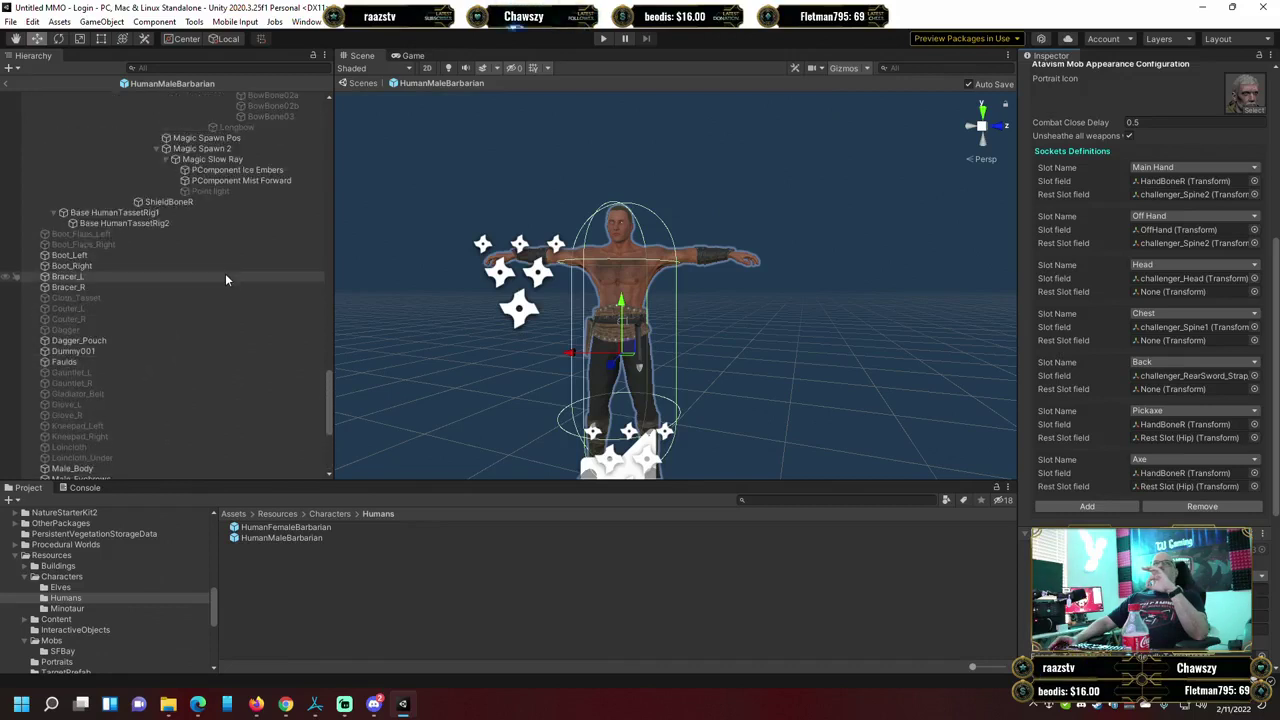
scroll(226, 280, up, 15)
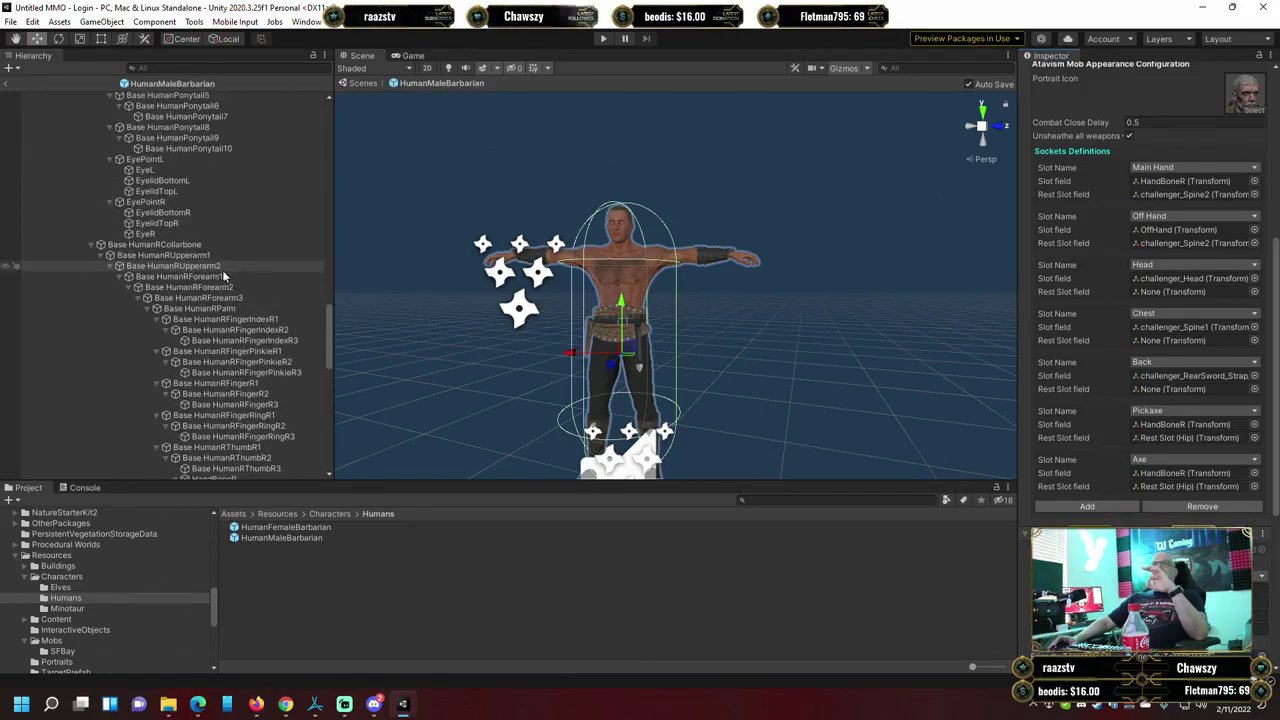
scroll(222, 270, up, 2)
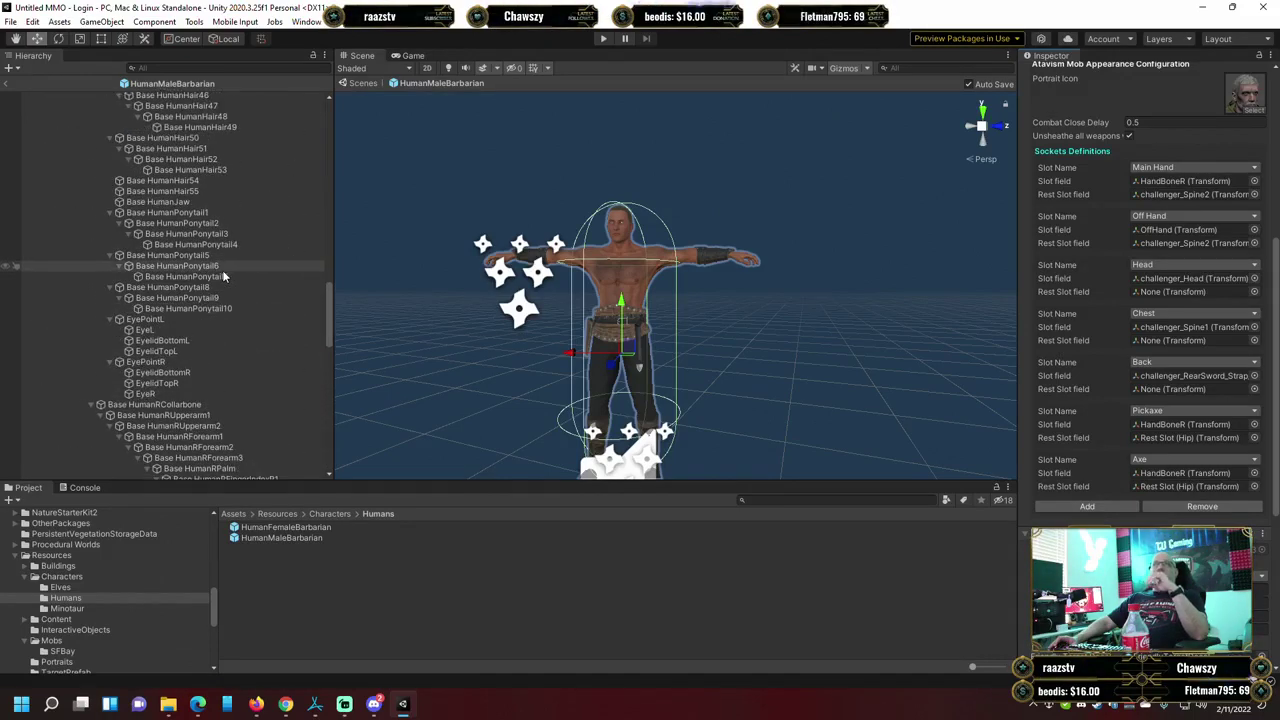
scroll(224, 276, up, 2)
scroll(224, 275, up, 2)
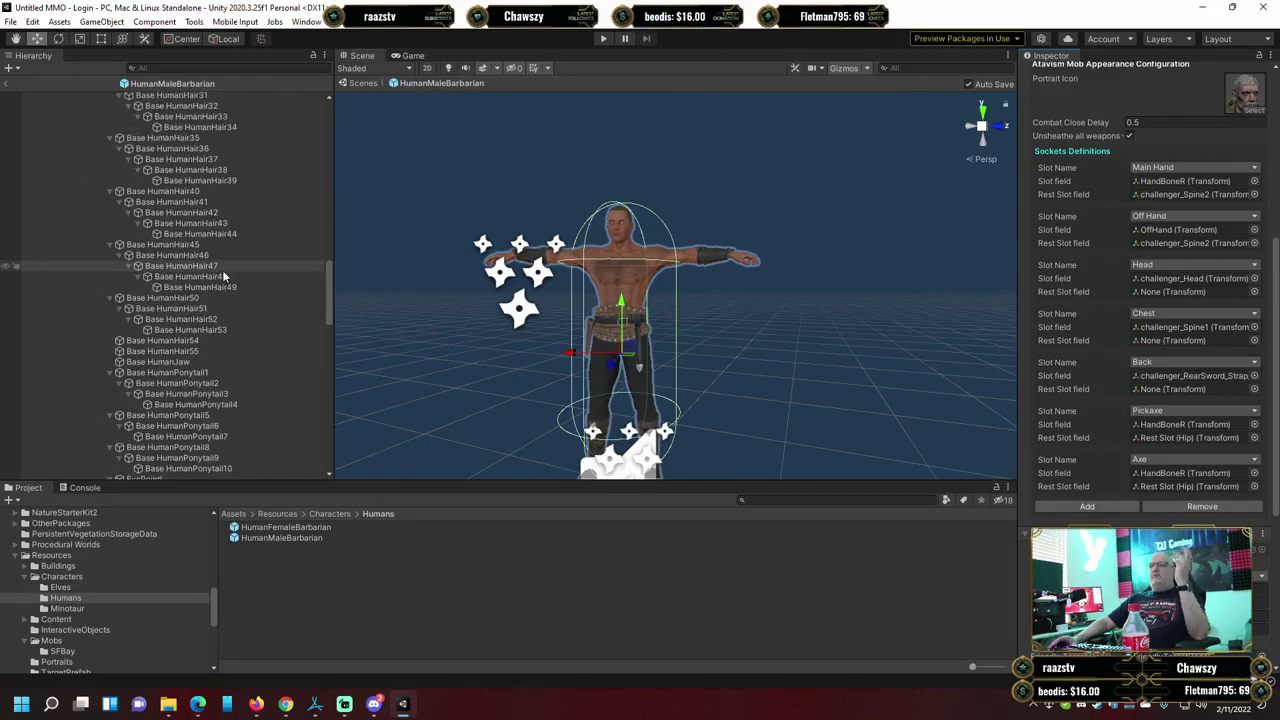
scroll(222, 270, up, 7)
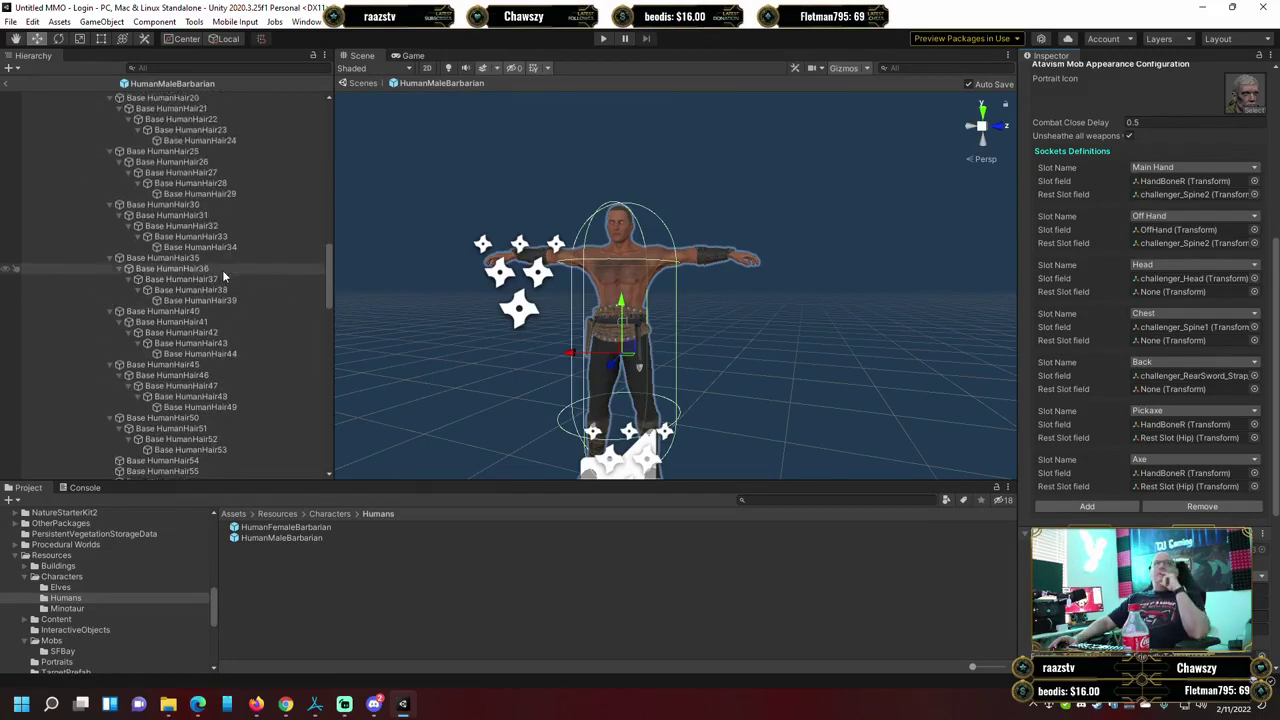
scroll(216, 266, up, 2)
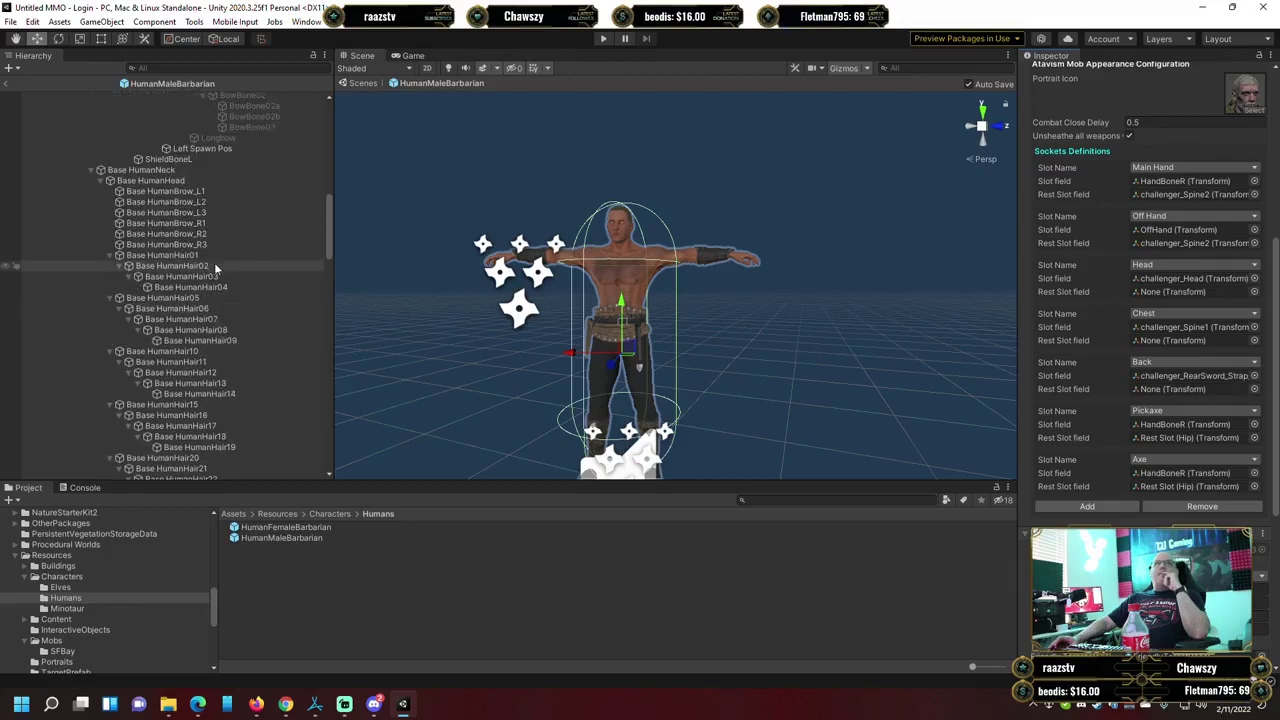
scroll(214, 262, up, 4)
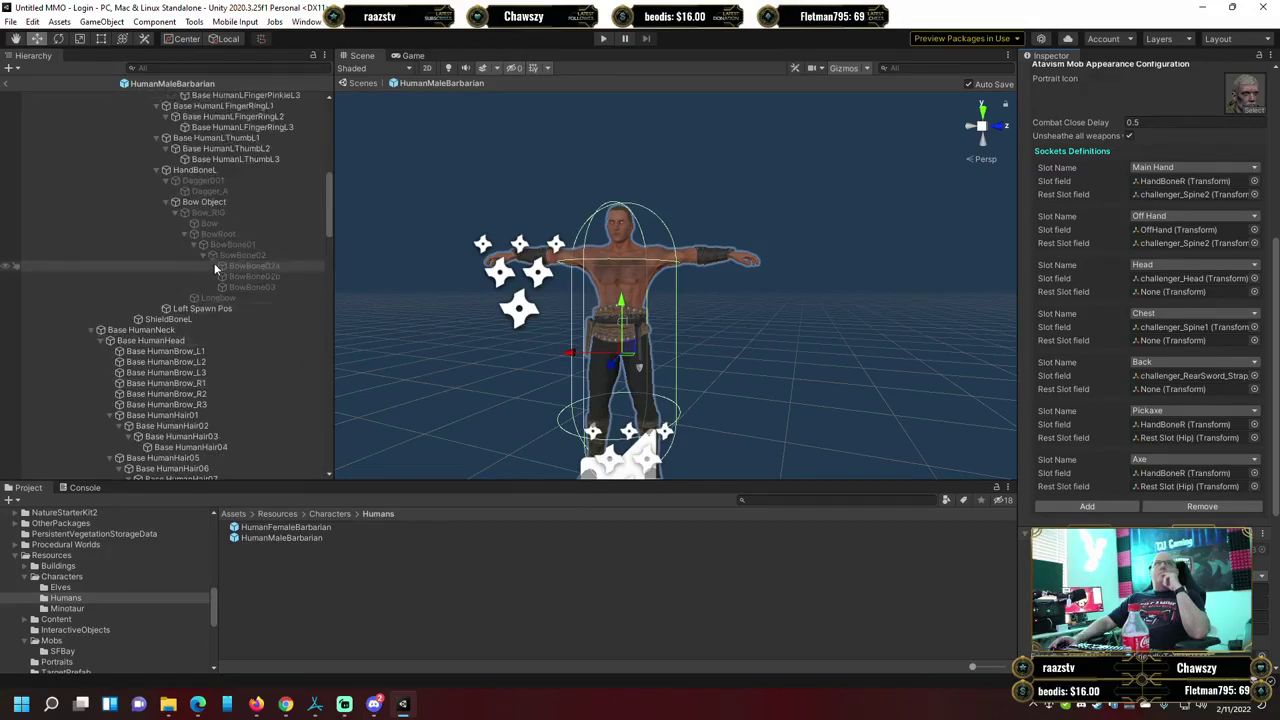
scroll(214, 263, up, 1)
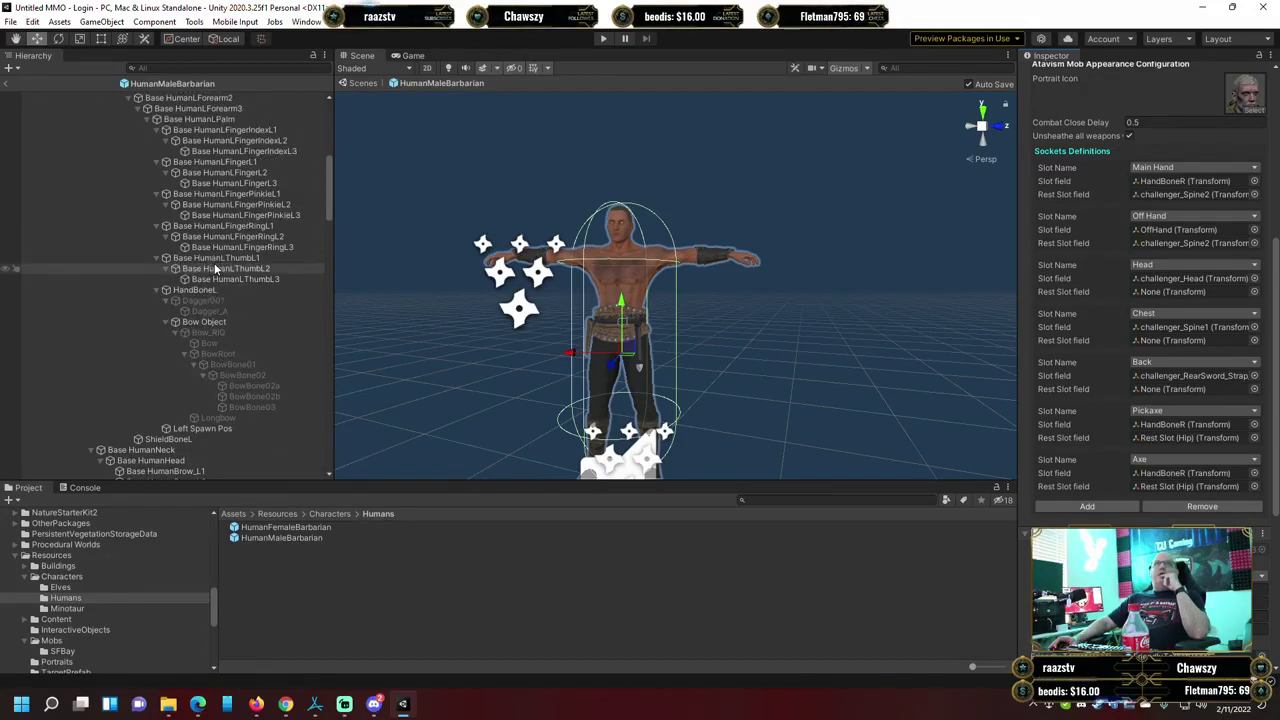
Assign HandBoneL to the Off Hand Slot in place of OffHand, then scroll the Hierarchy to the top.
scroll(214, 263, up, 1)
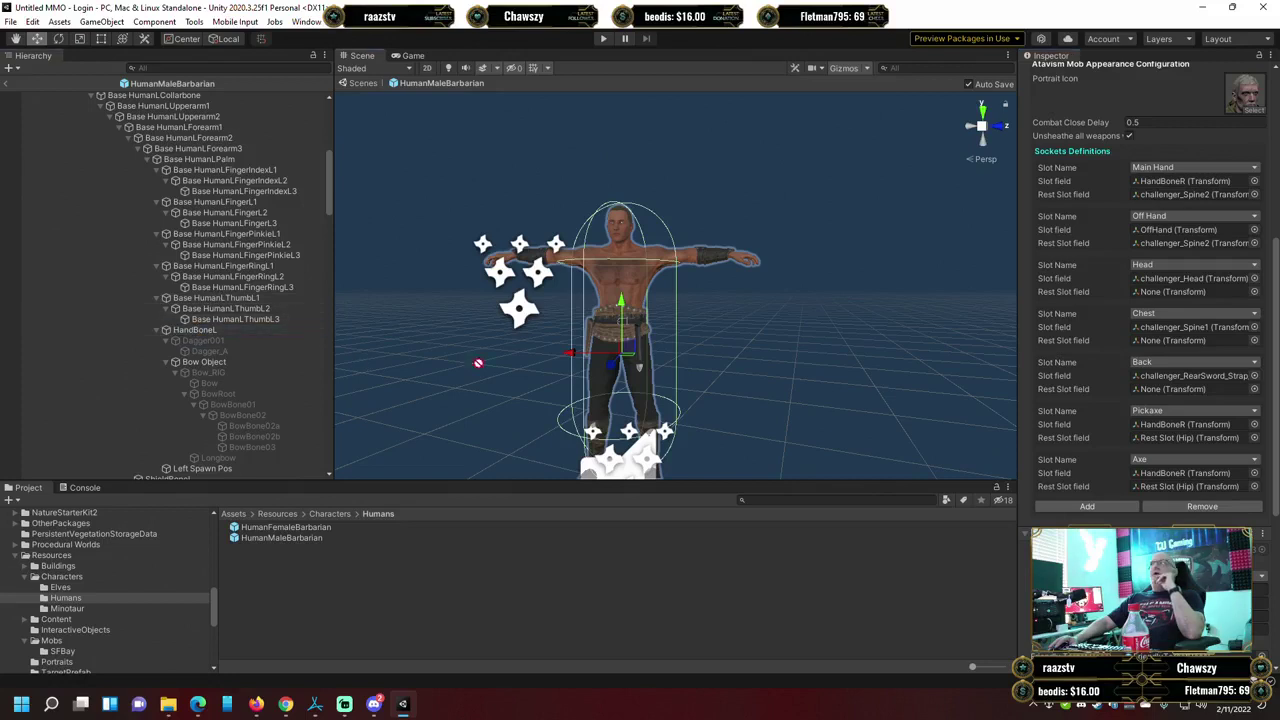
drag(1153, 208, 1152, 229)
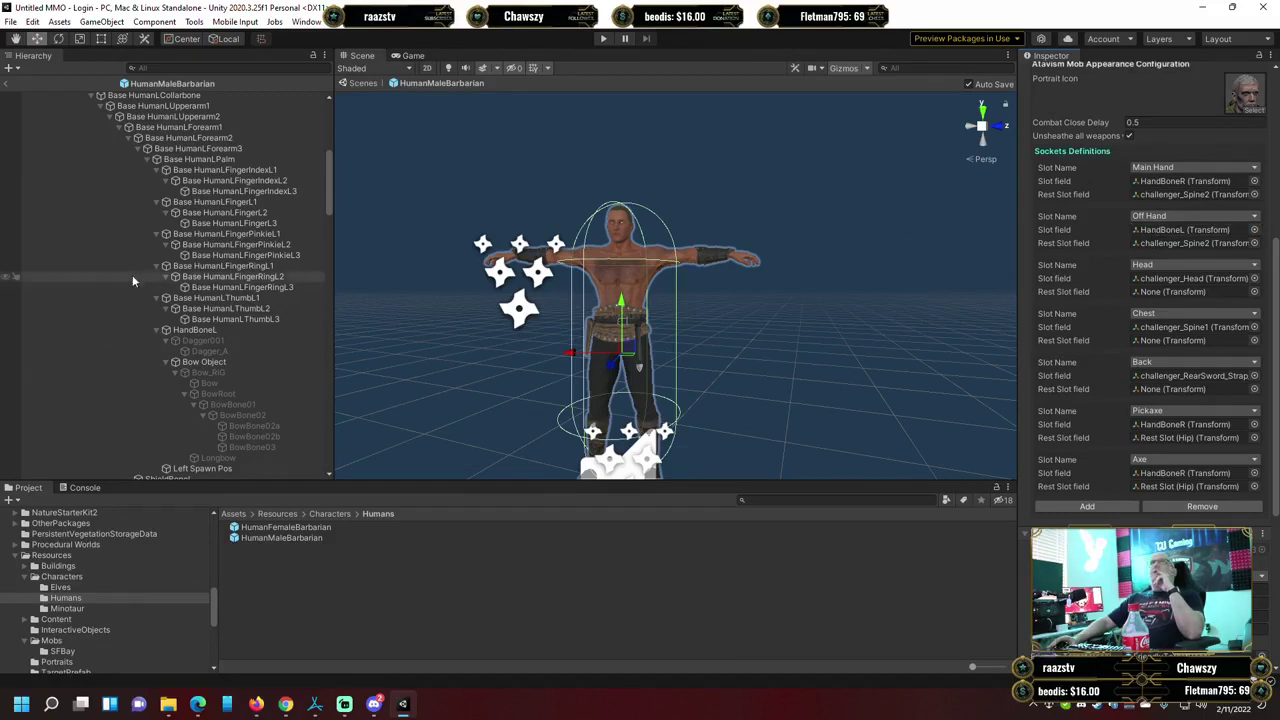
scroll(205, 287, up, 5)
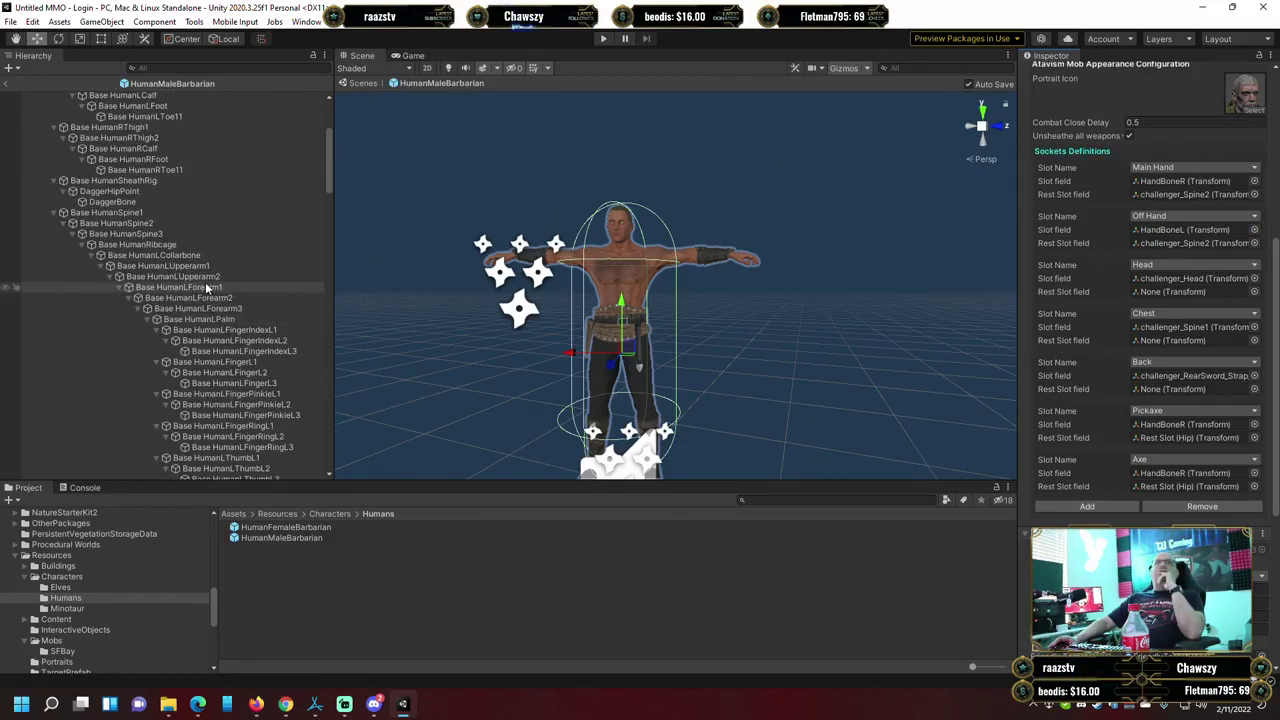
scroll(207, 287, up, 4)
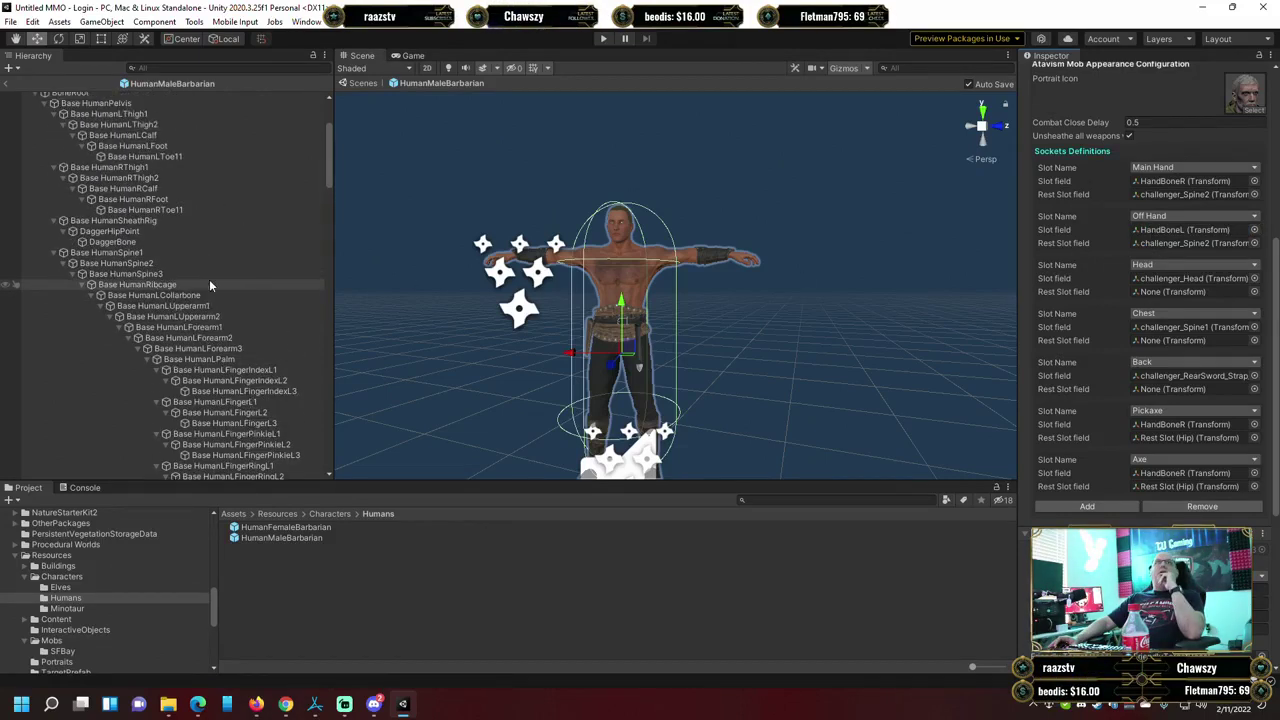
click(188, 66)
Search the Hierarchy for 'spine', inspect Base HumanSpine2, then exit and reopen the HumanMaleBarbarian prefab.
text(sp)
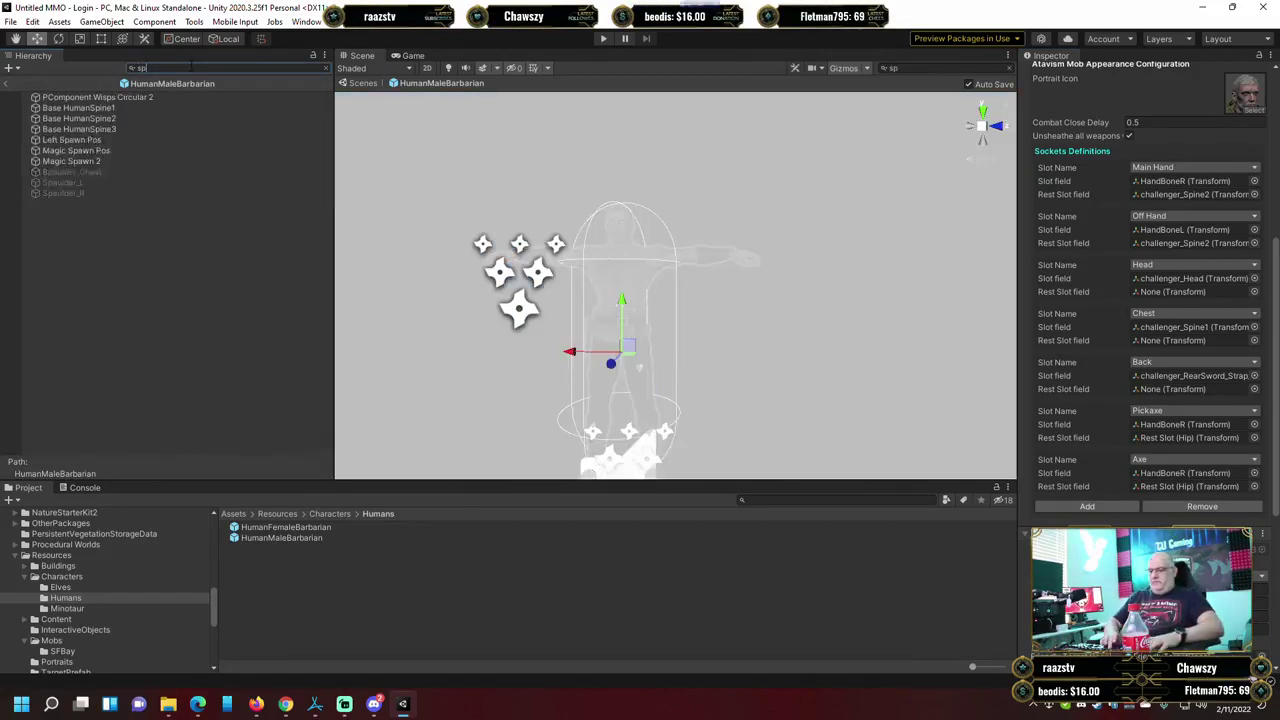
text(ine)
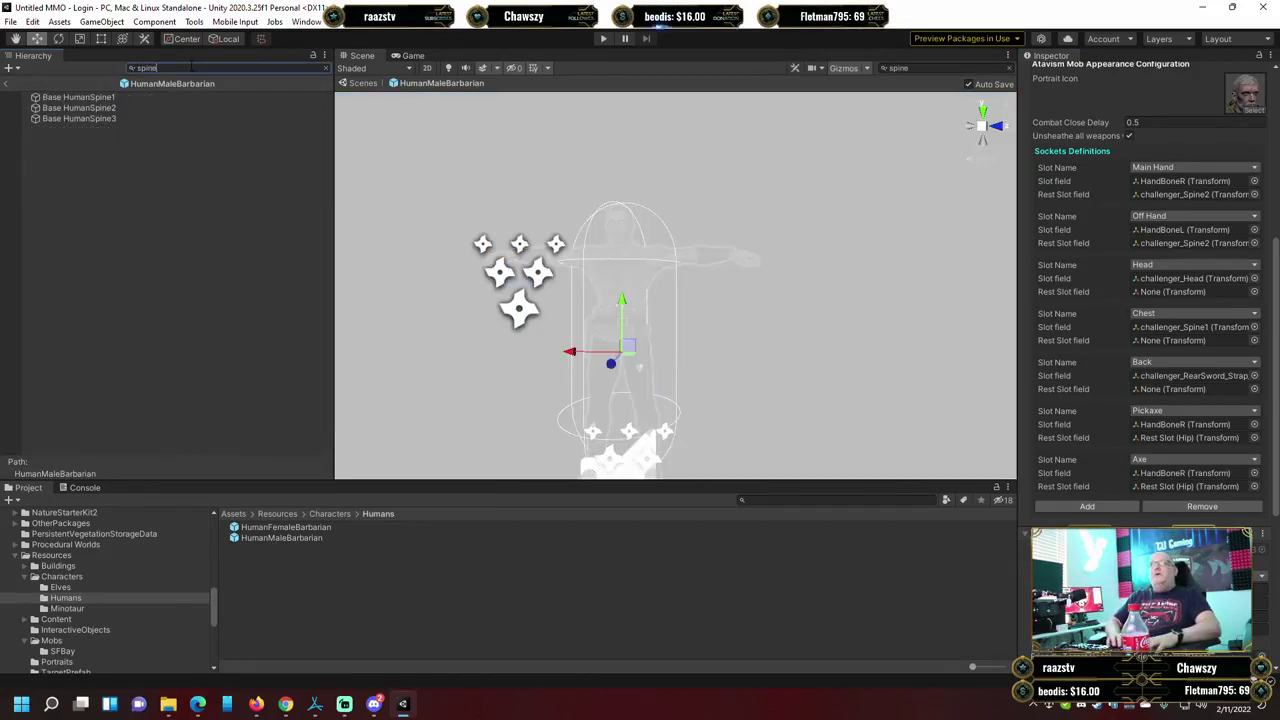
click(72, 107)
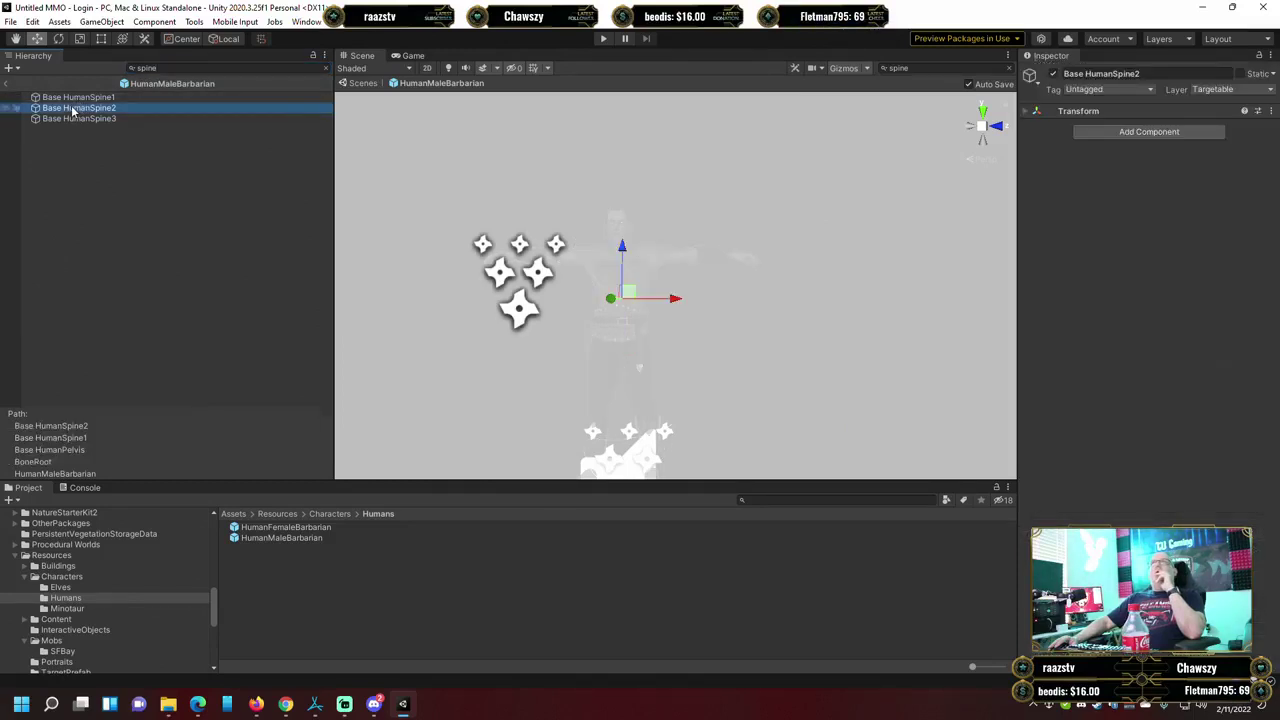
click(12, 86)
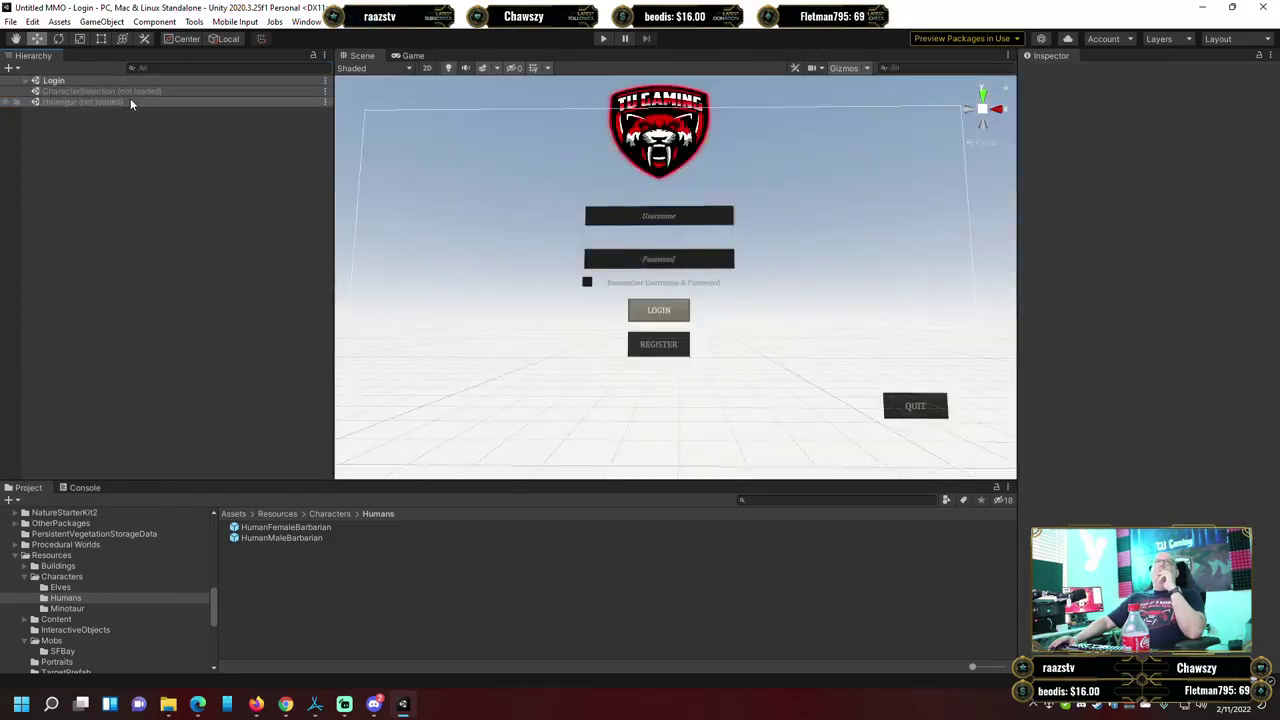
click(288, 539)
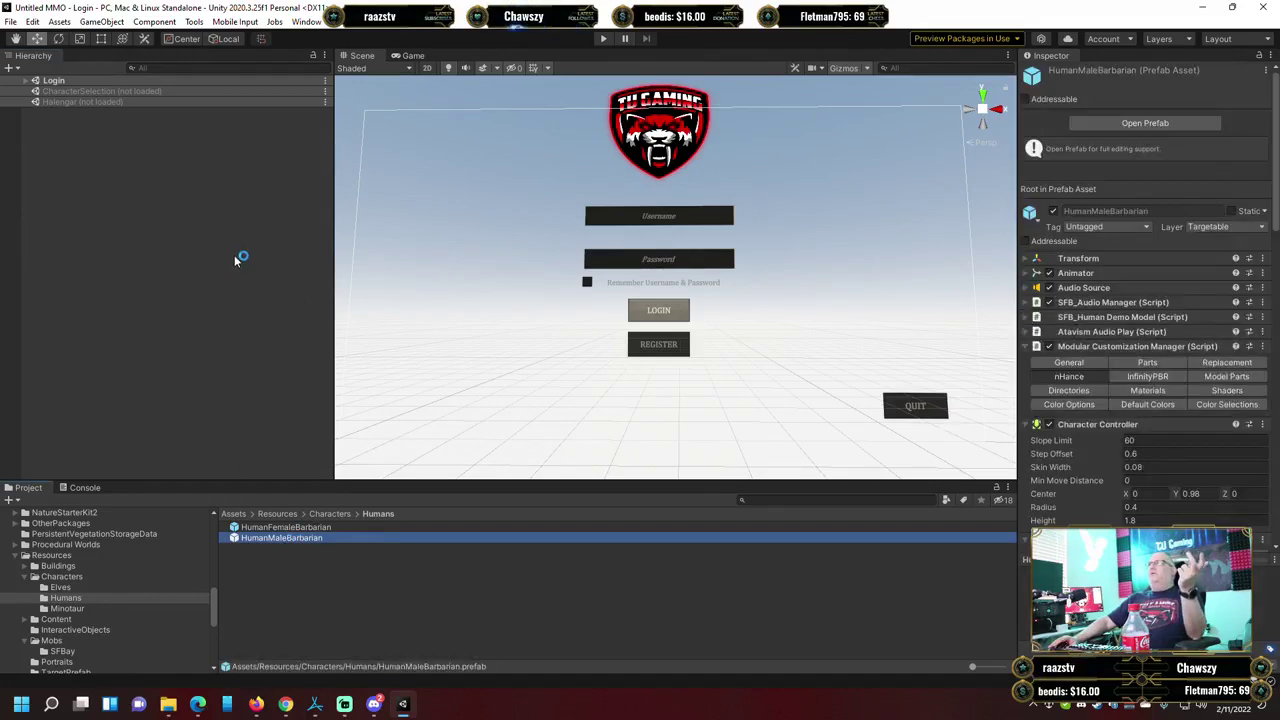
scroll(1178, 463, down, 10)
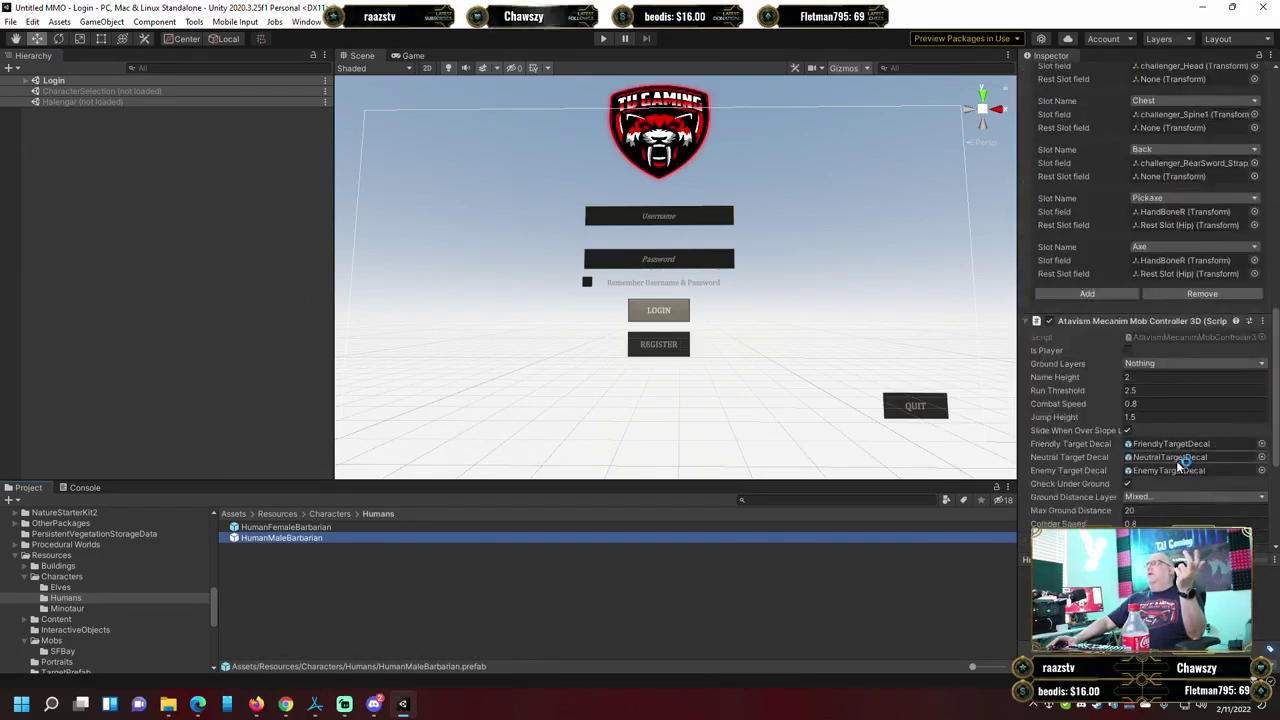
scroll(1178, 463, up, 4)
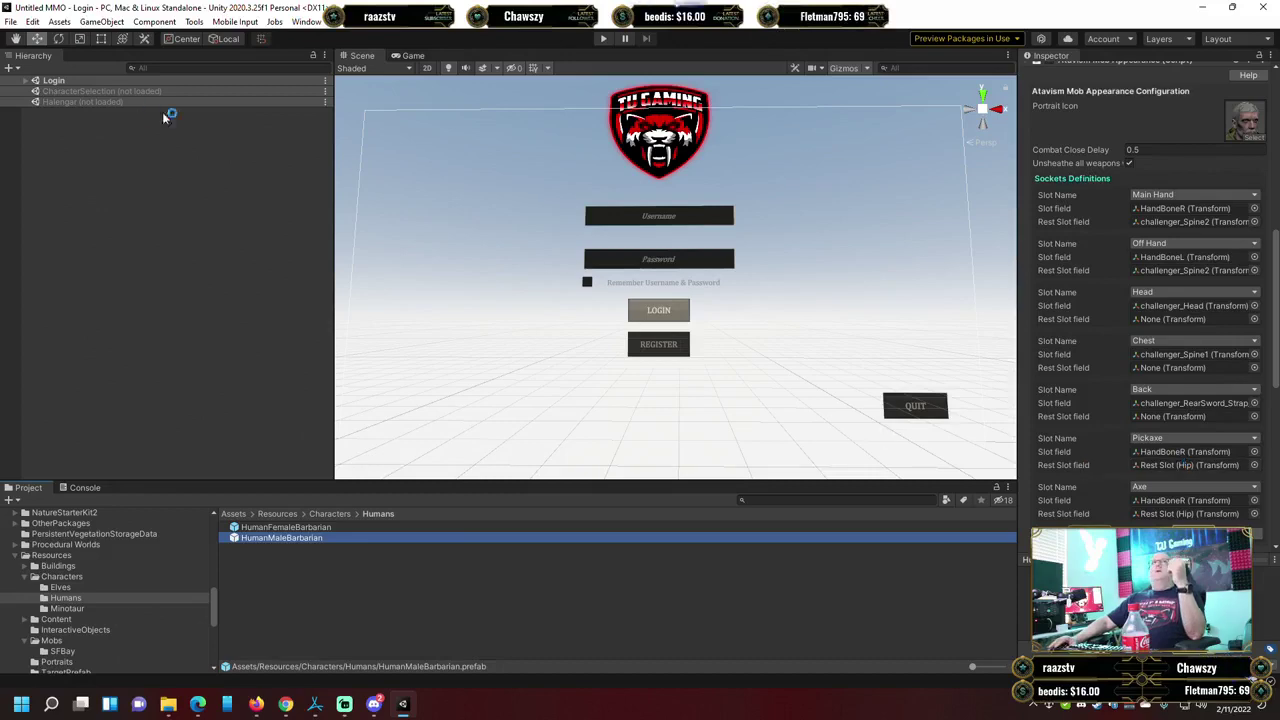
scroll(1172, 118, up, 4)
scroll(1172, 118, up, 5)
click(1163, 124)
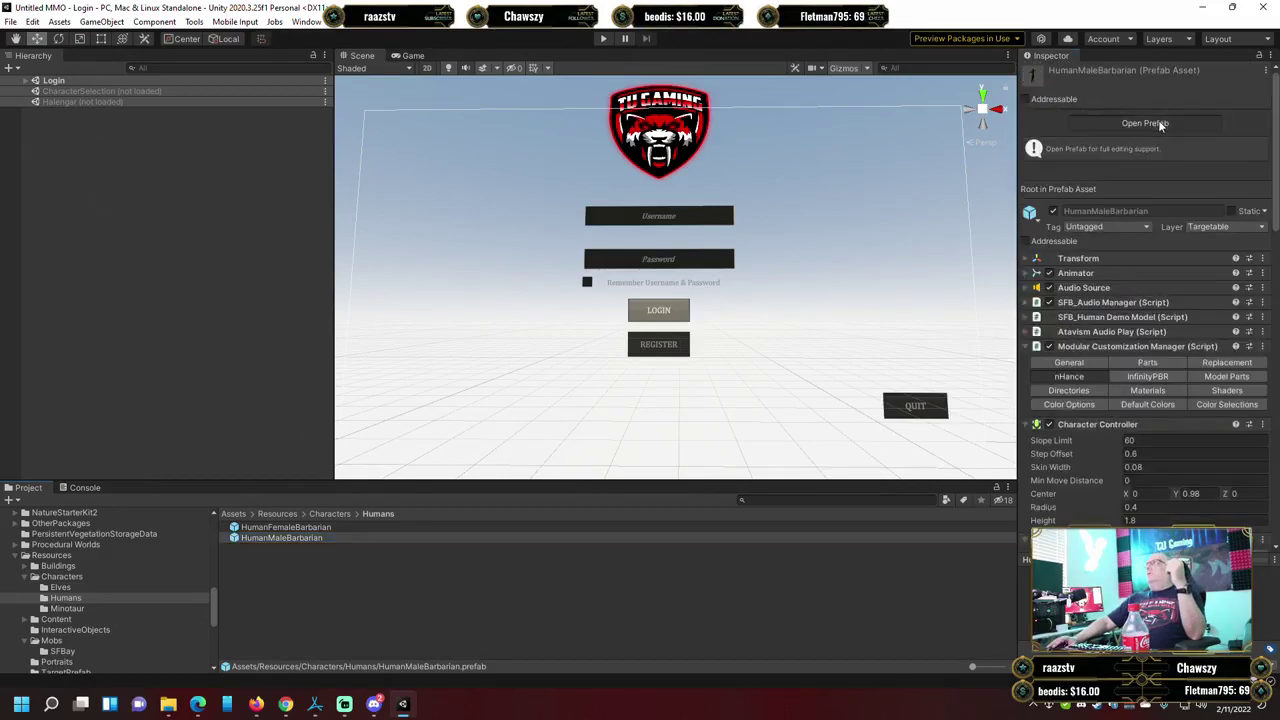
Expand the barbarian root's children, then reopen the prefab from its asset's Inspector.
scroll(1174, 356, down, 6)
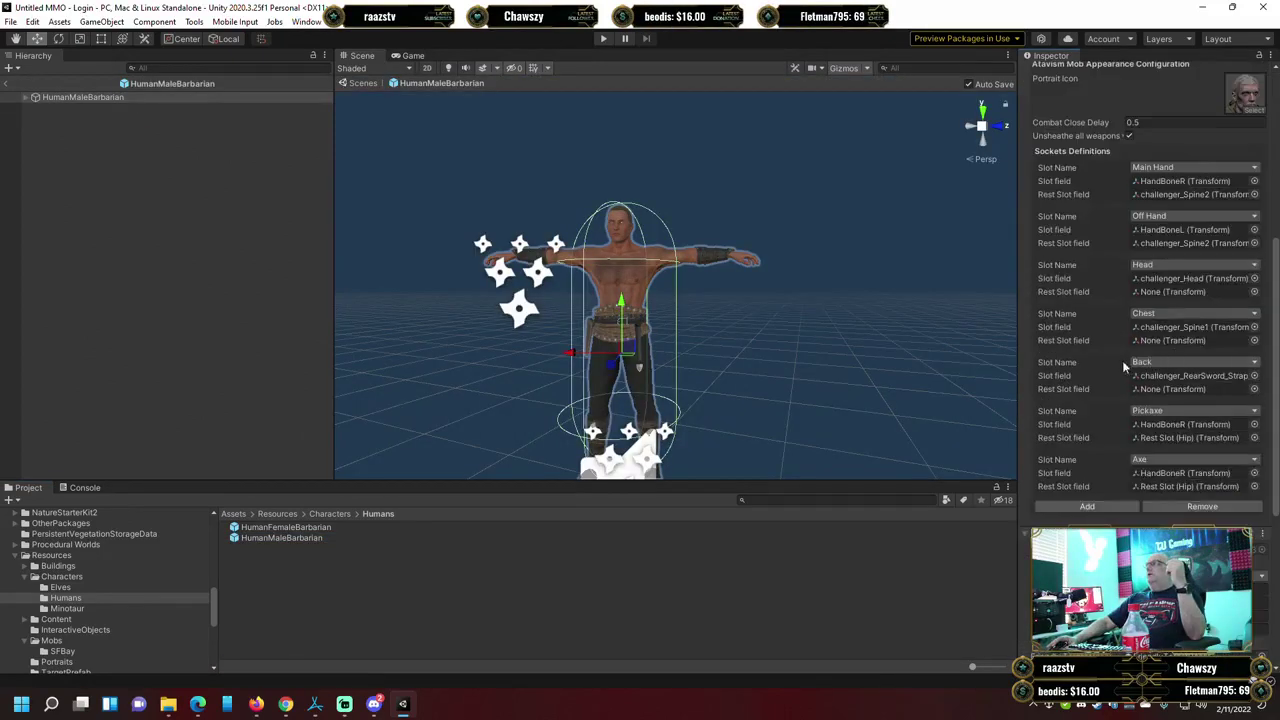
click(28, 98)
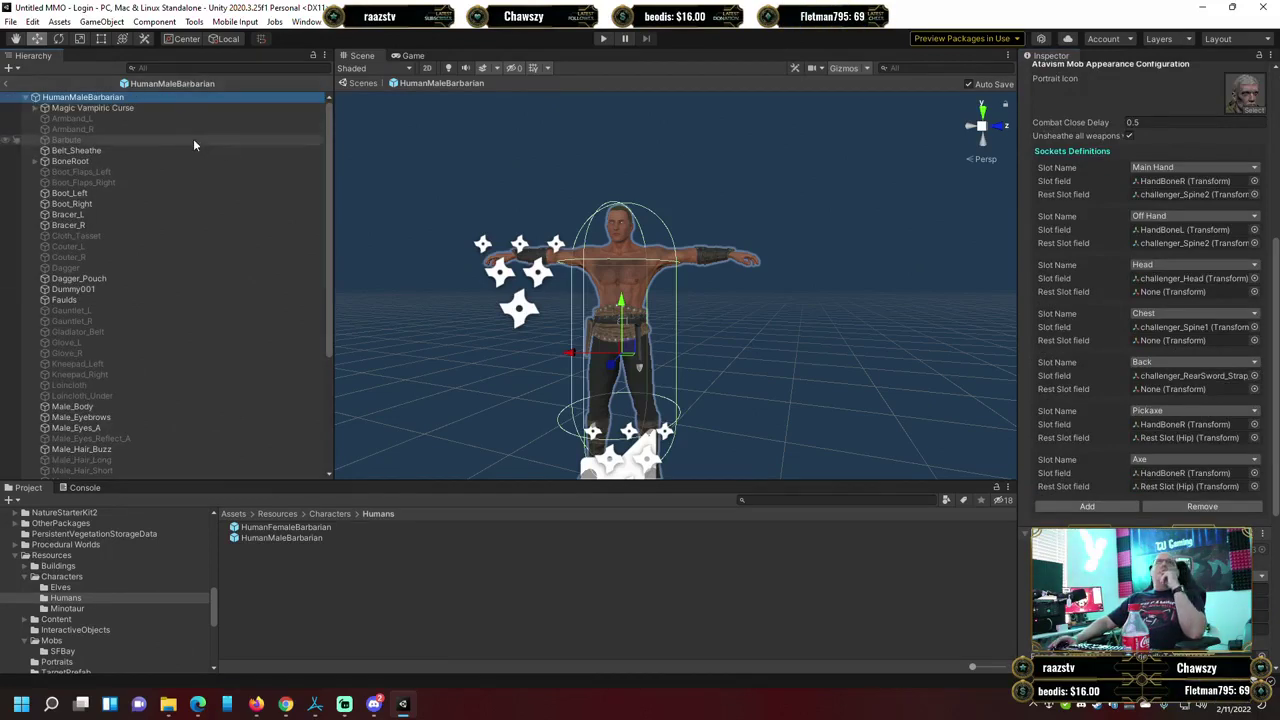
scroll(221, 184, down, 2)
scroll(221, 184, down, 6)
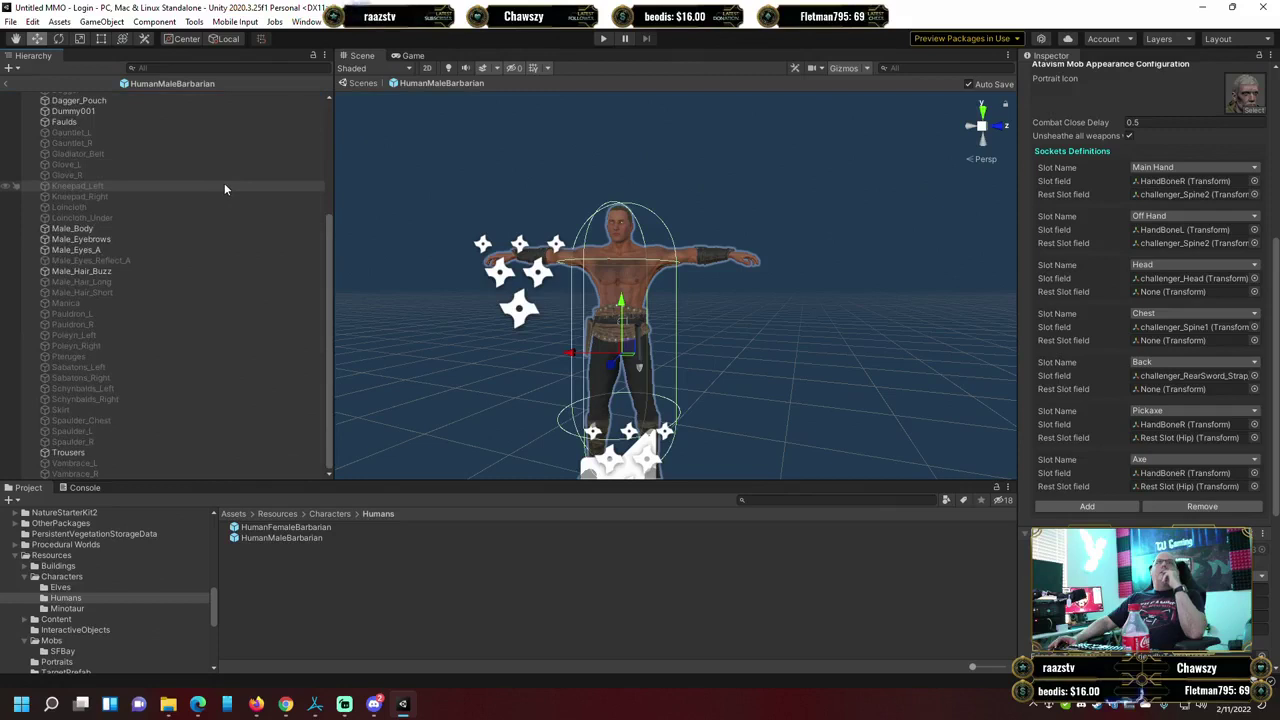
scroll(224, 188, up, 8)
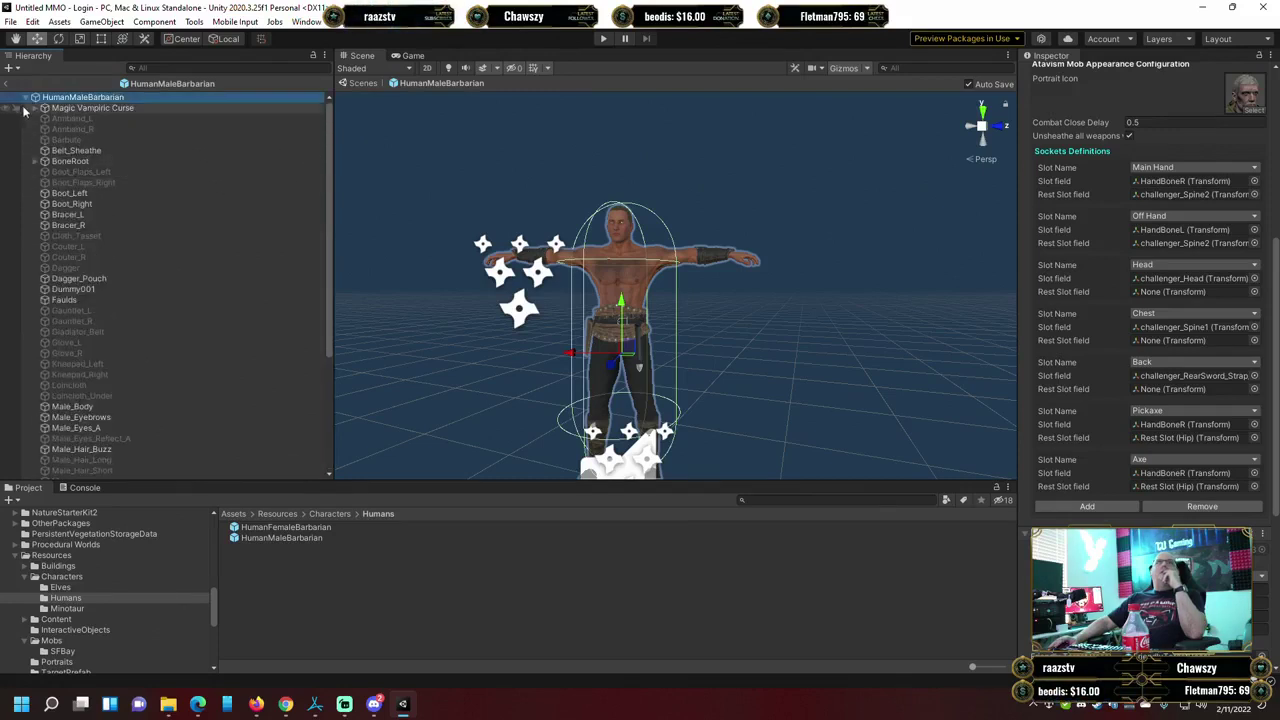
click(282, 537)
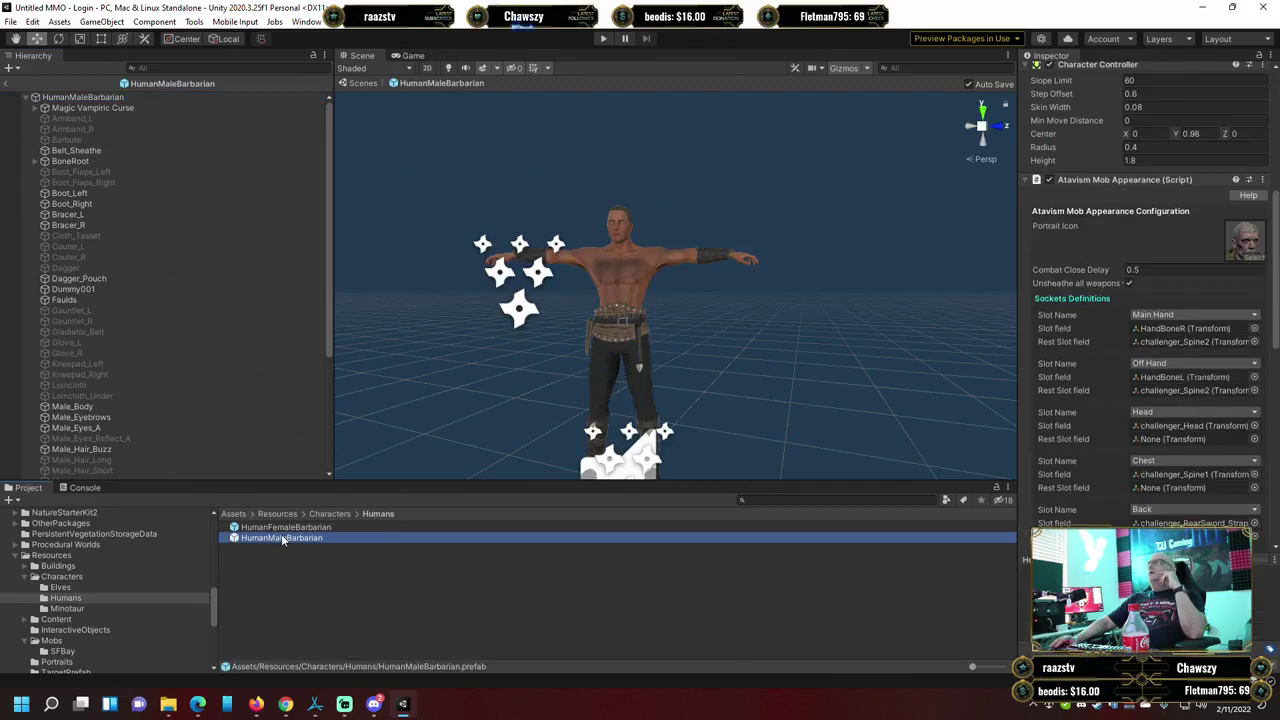
scroll(1037, 305, up, 5)
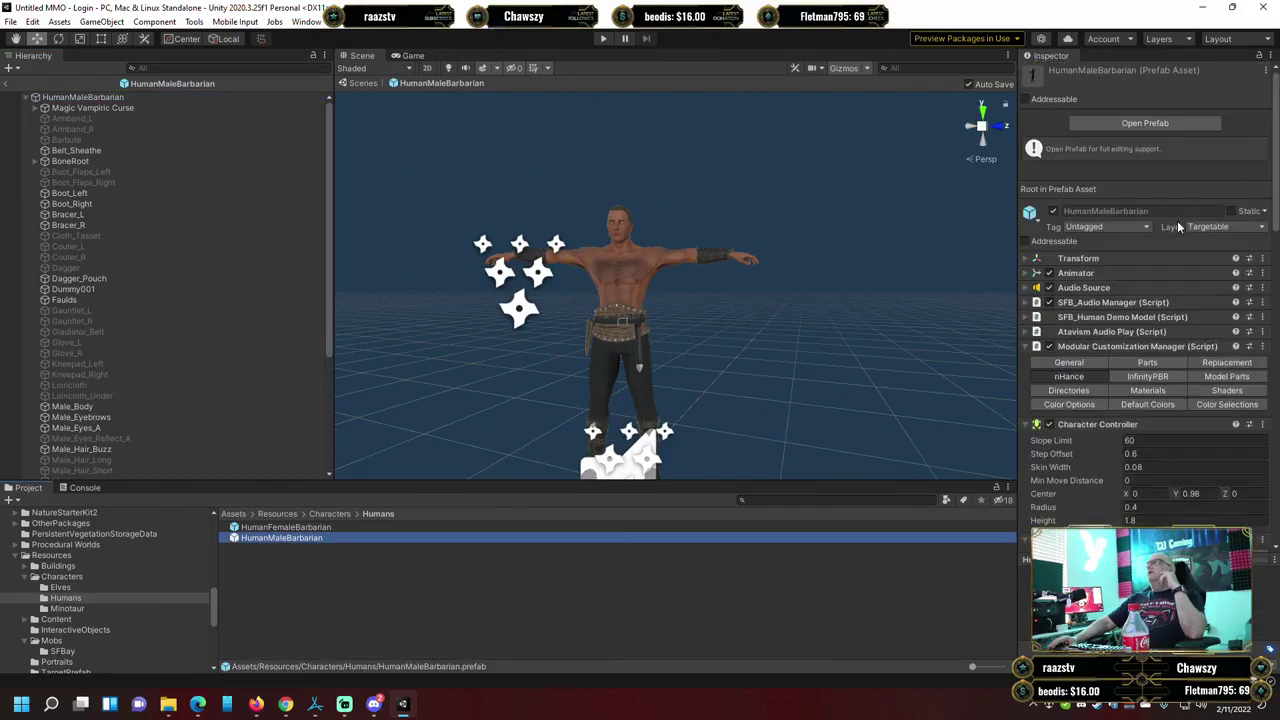
click(1173, 121)
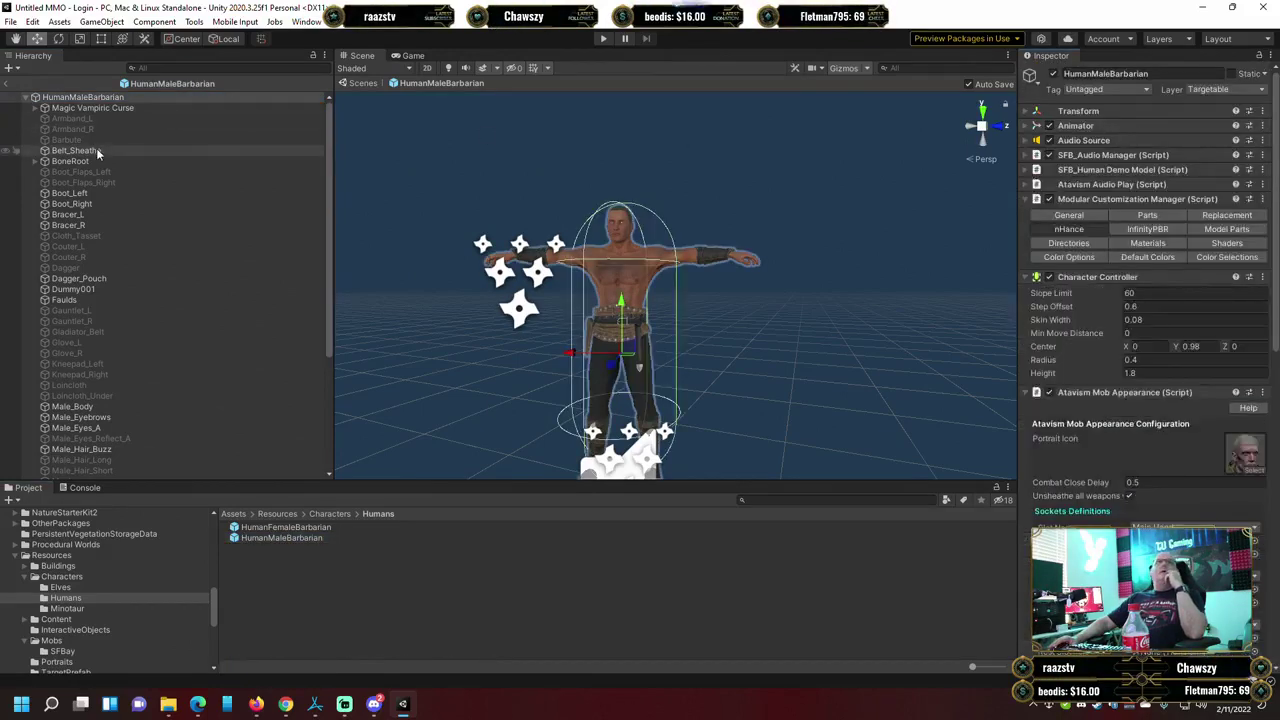
Exit Prefab Mode and double-click the HumanMaleBarbarian asset to reopen it with the full hierarchy.
scroll(96, 148, down, 3)
scroll(97, 153, up, 3)
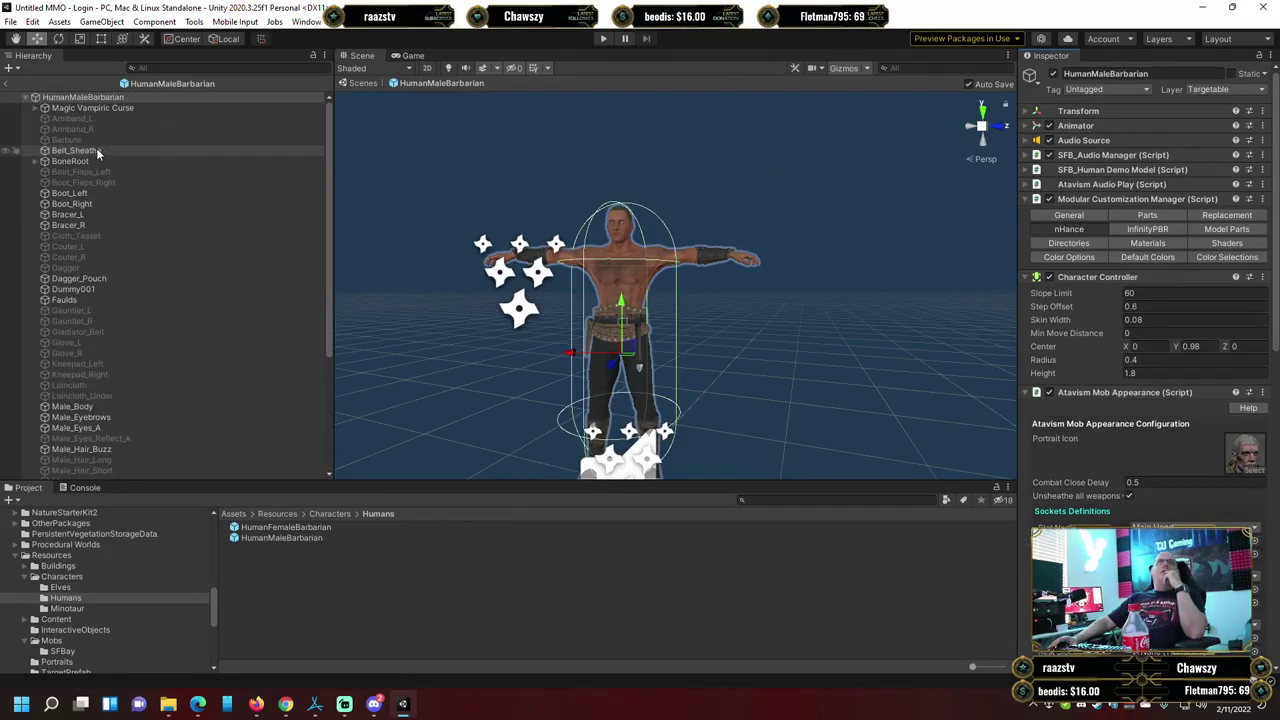
click(8, 86)
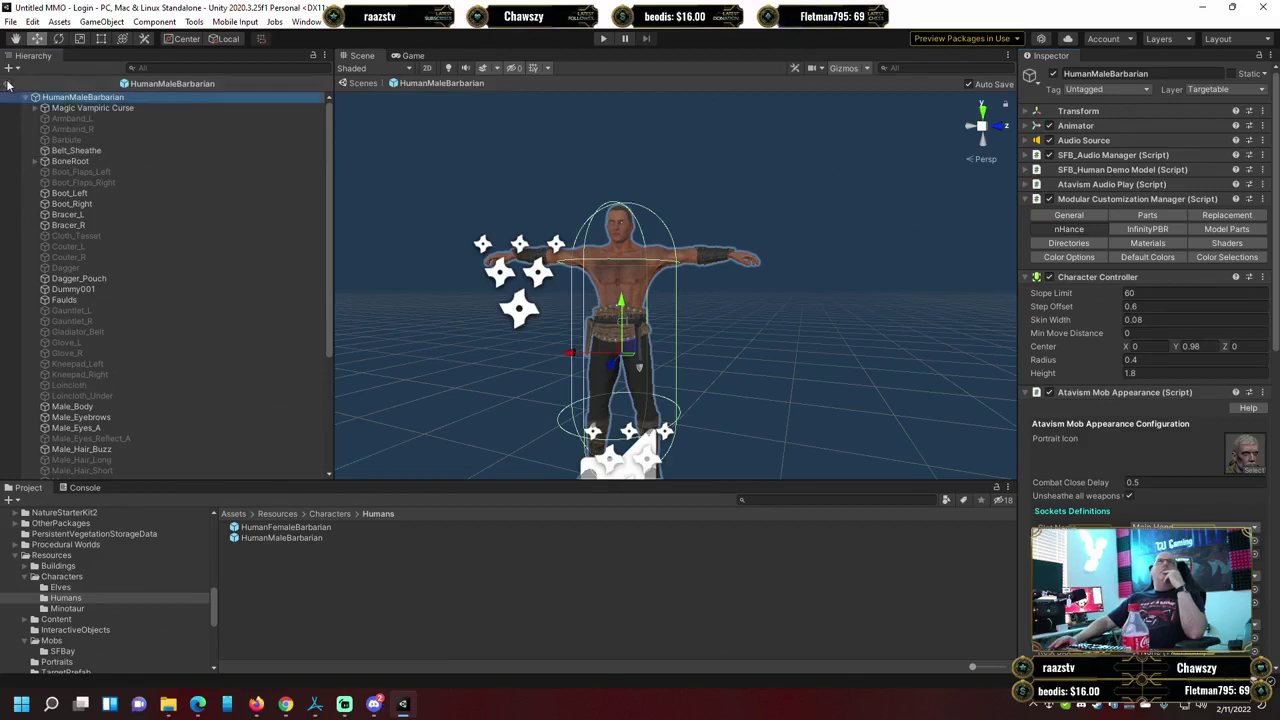
click(9, 85)
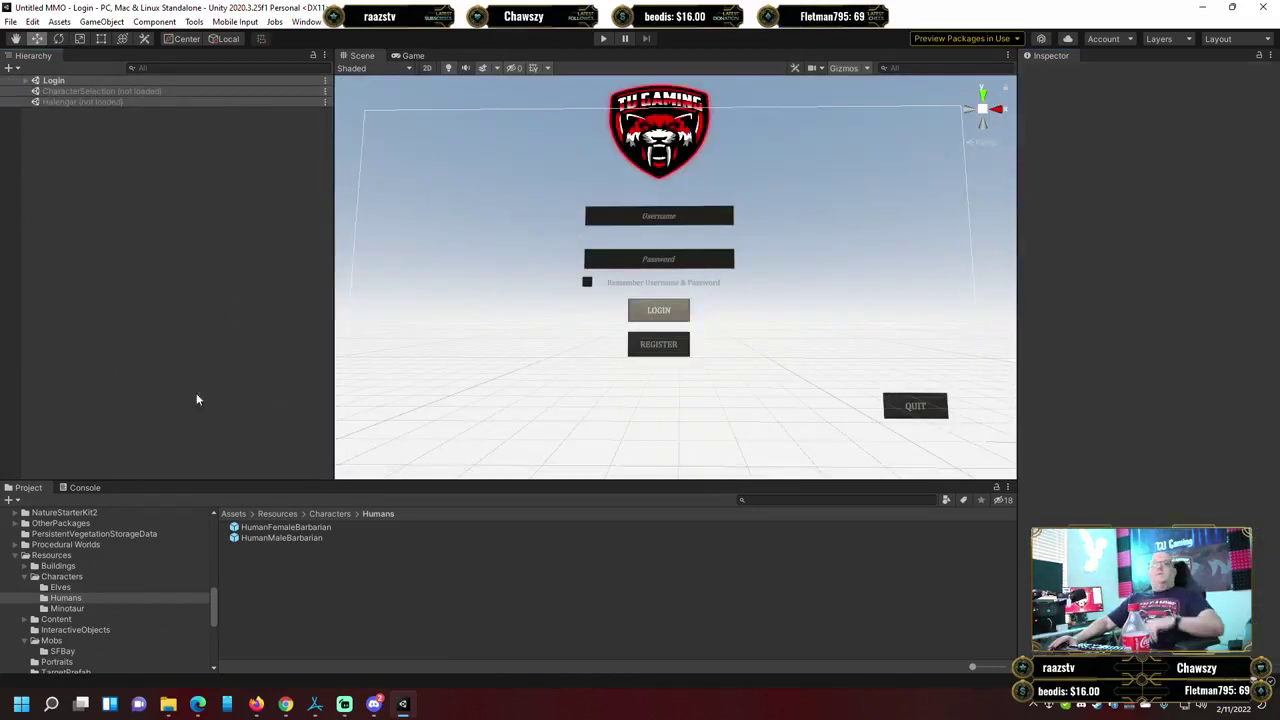
click(322, 540)
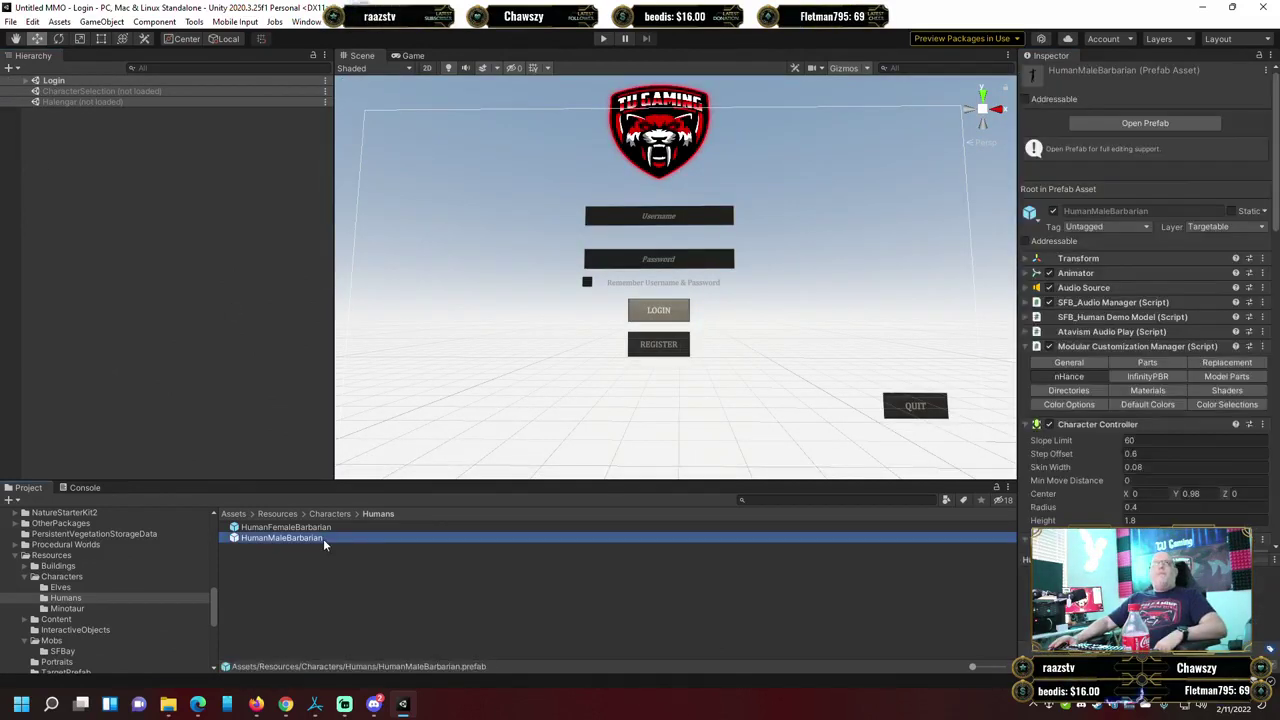
double_click(323, 538)
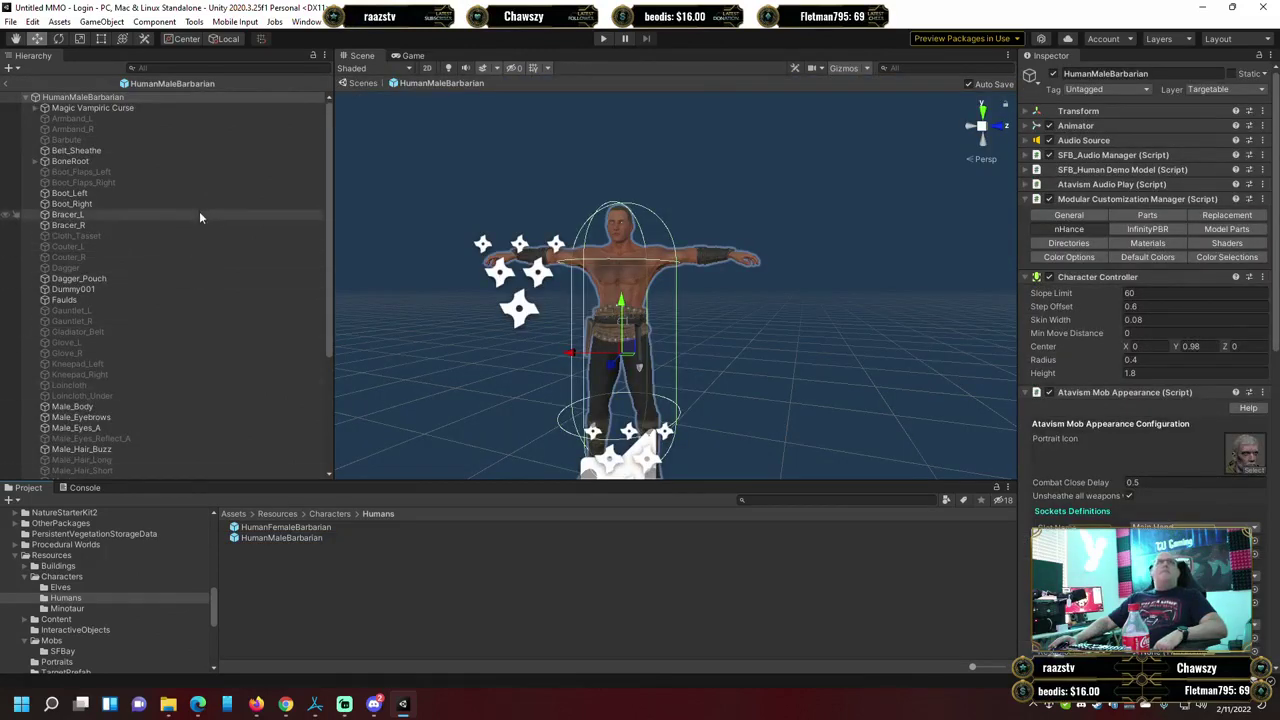
Unfold BoneRoot, Base HumanPelvis, and the thigh, calf and foot bones of both legs.
click(36, 162)
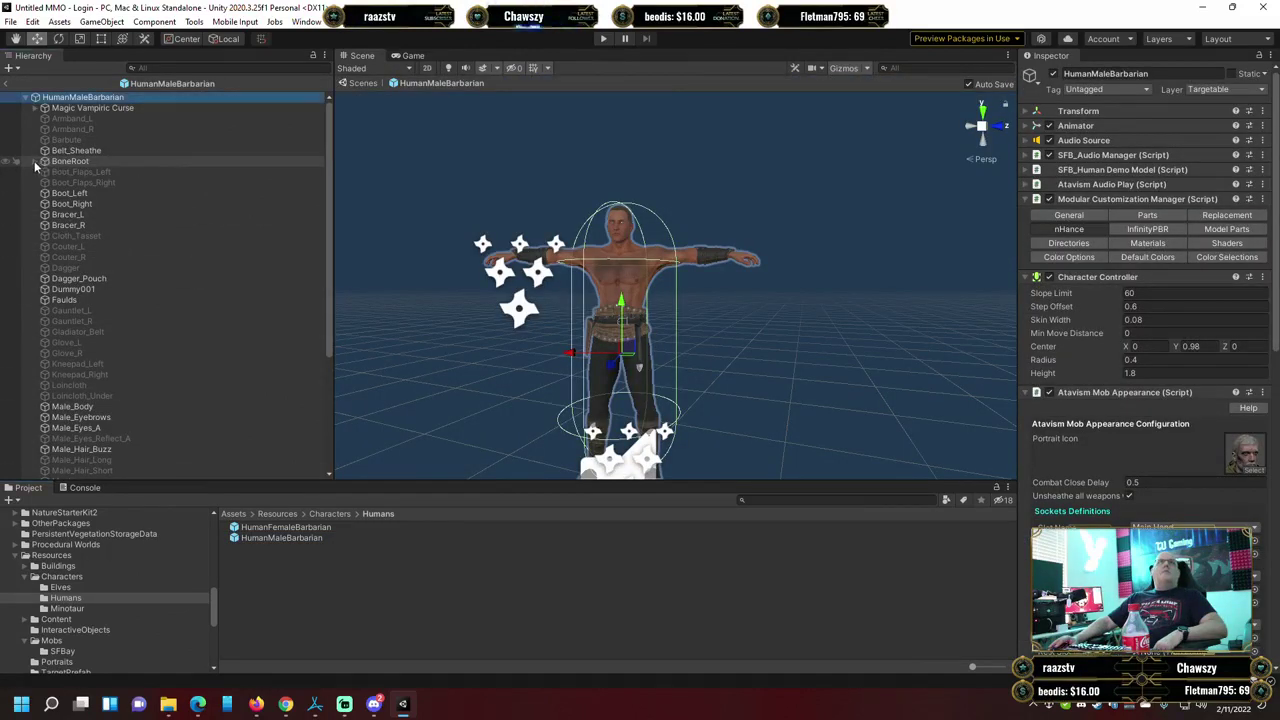
click(45, 172)
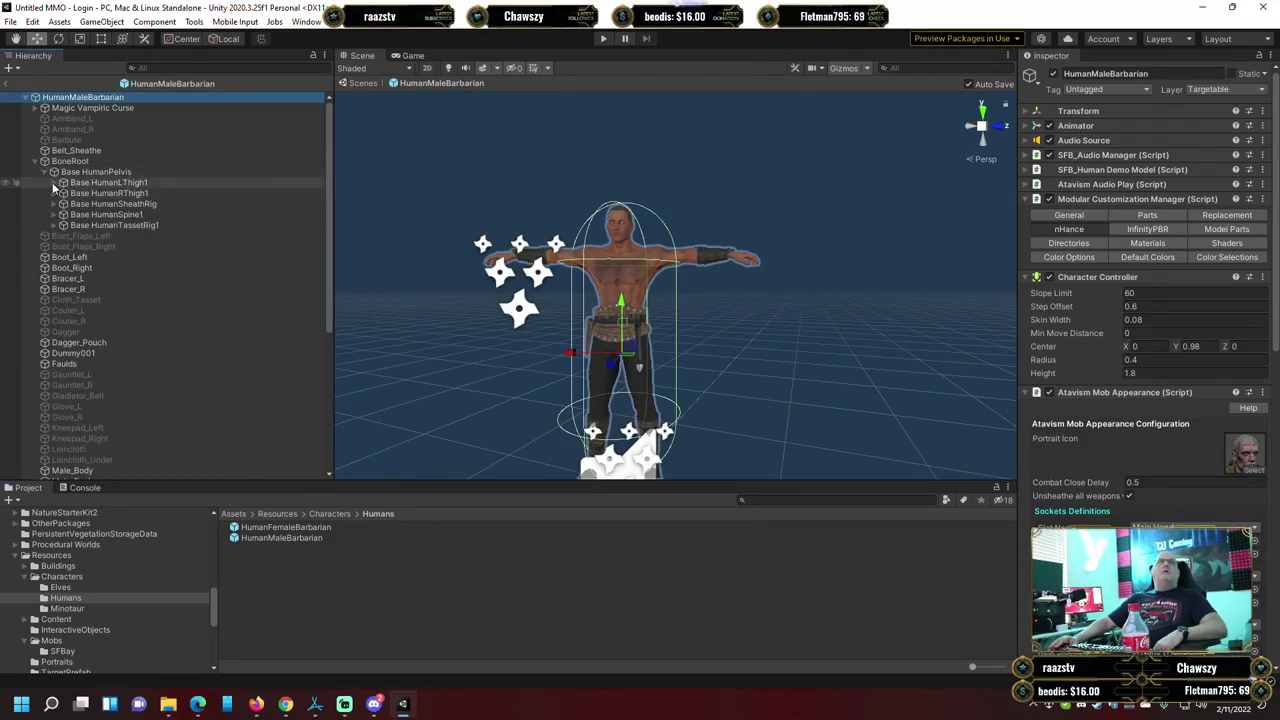
click(54, 183)
click(63, 193)
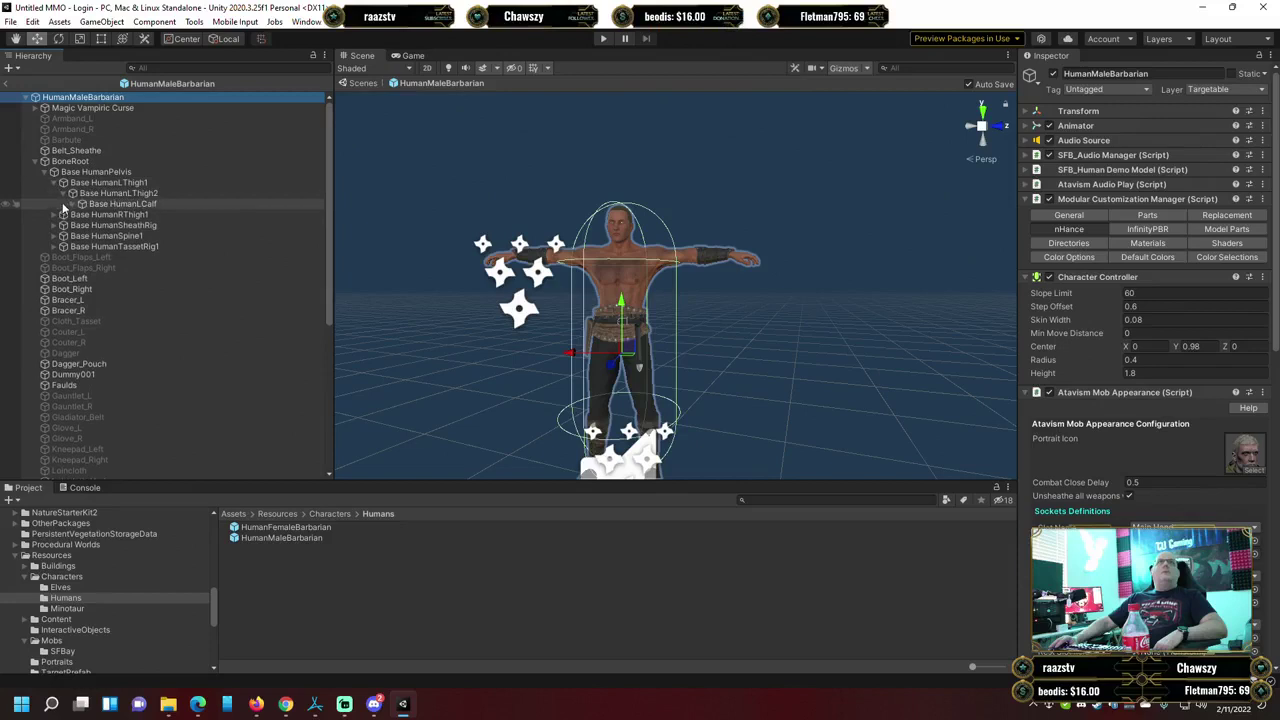
click(74, 204)
click(84, 215)
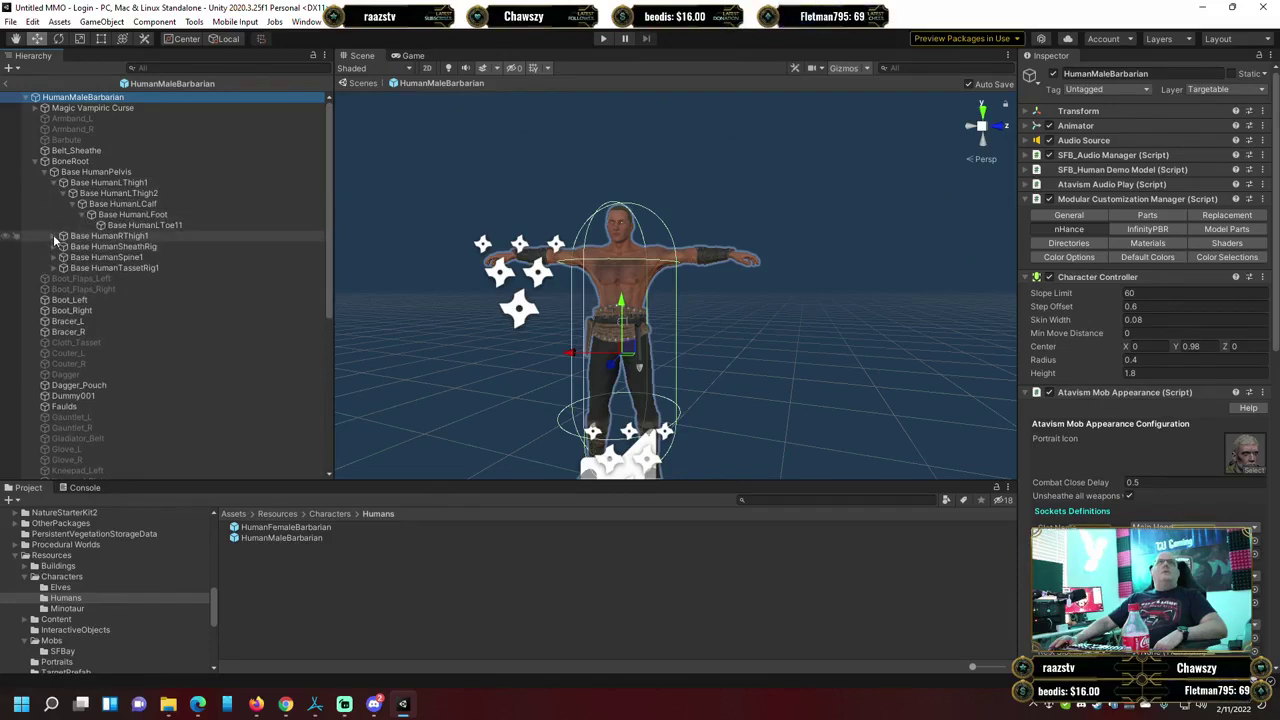
click(53, 235)
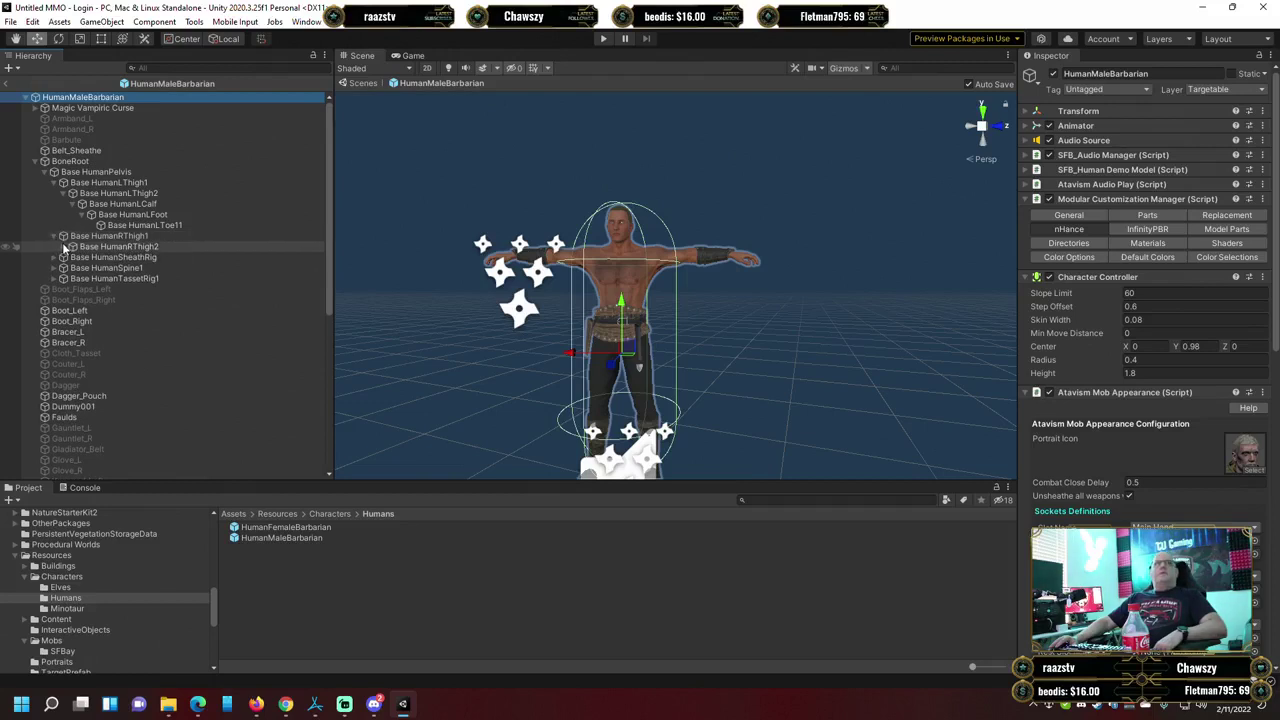
click(63, 246)
click(73, 257)
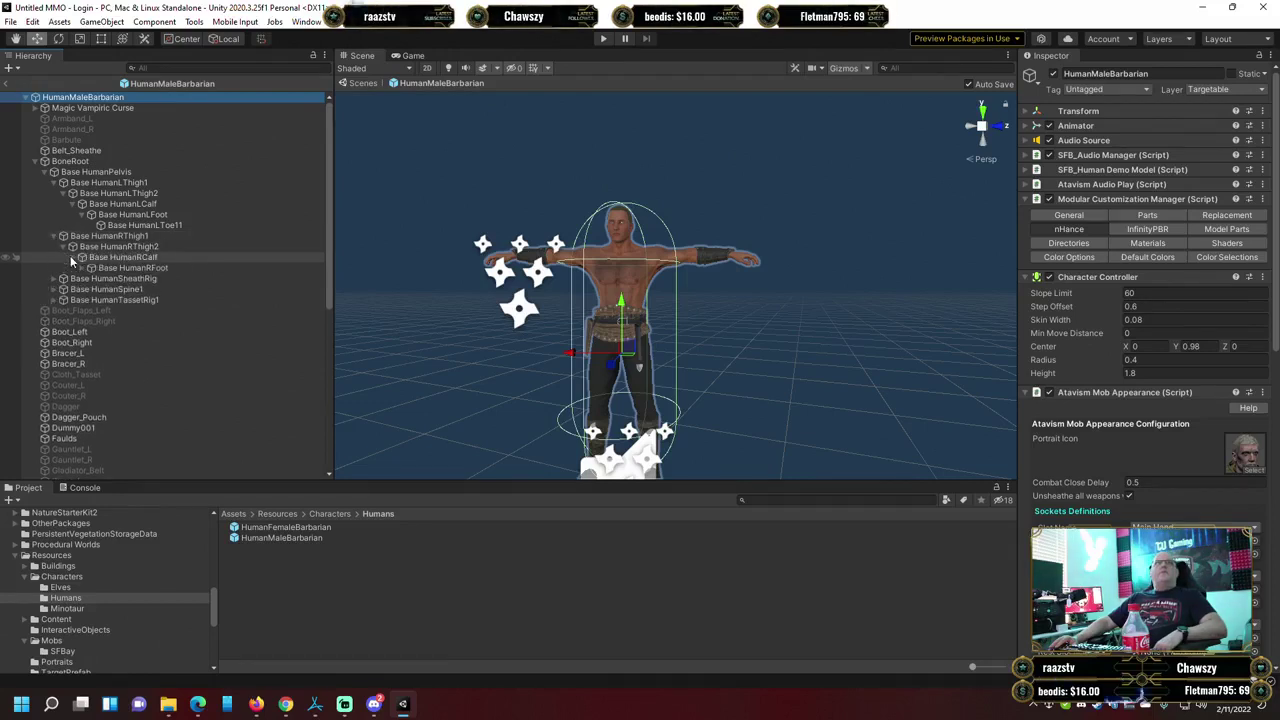
click(152, 68)
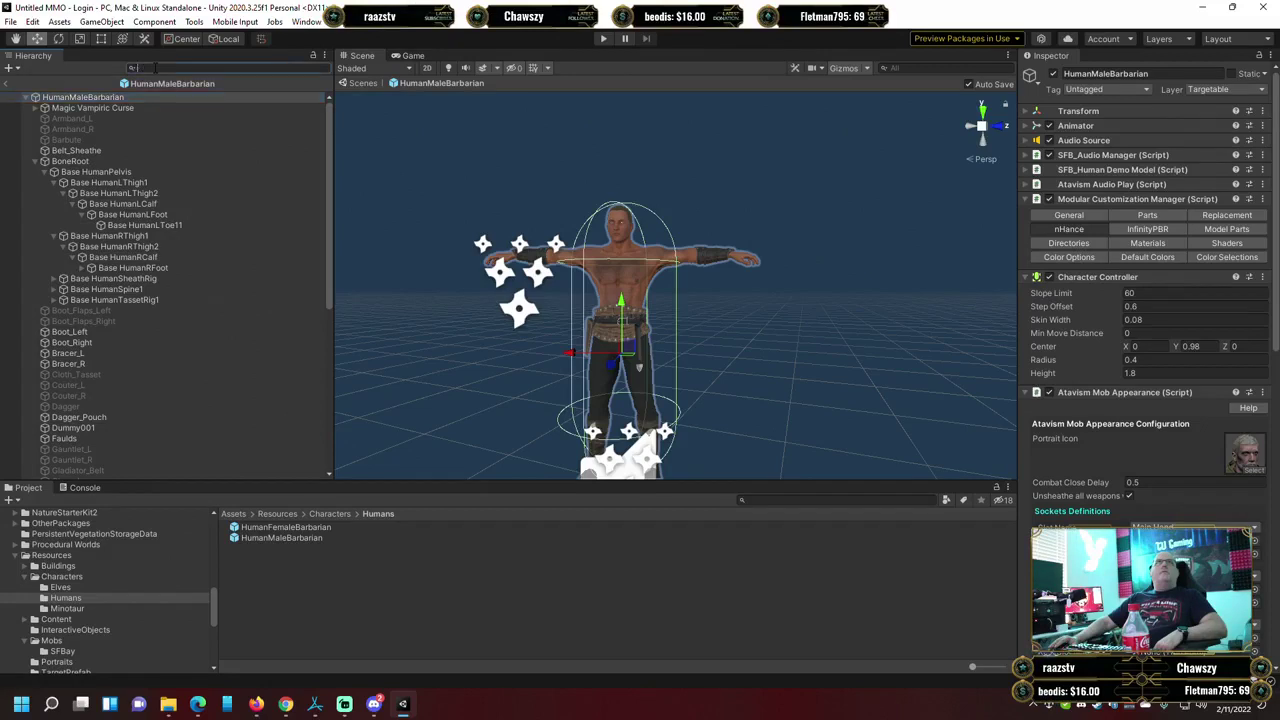
scroll(124, 234, down, 3)
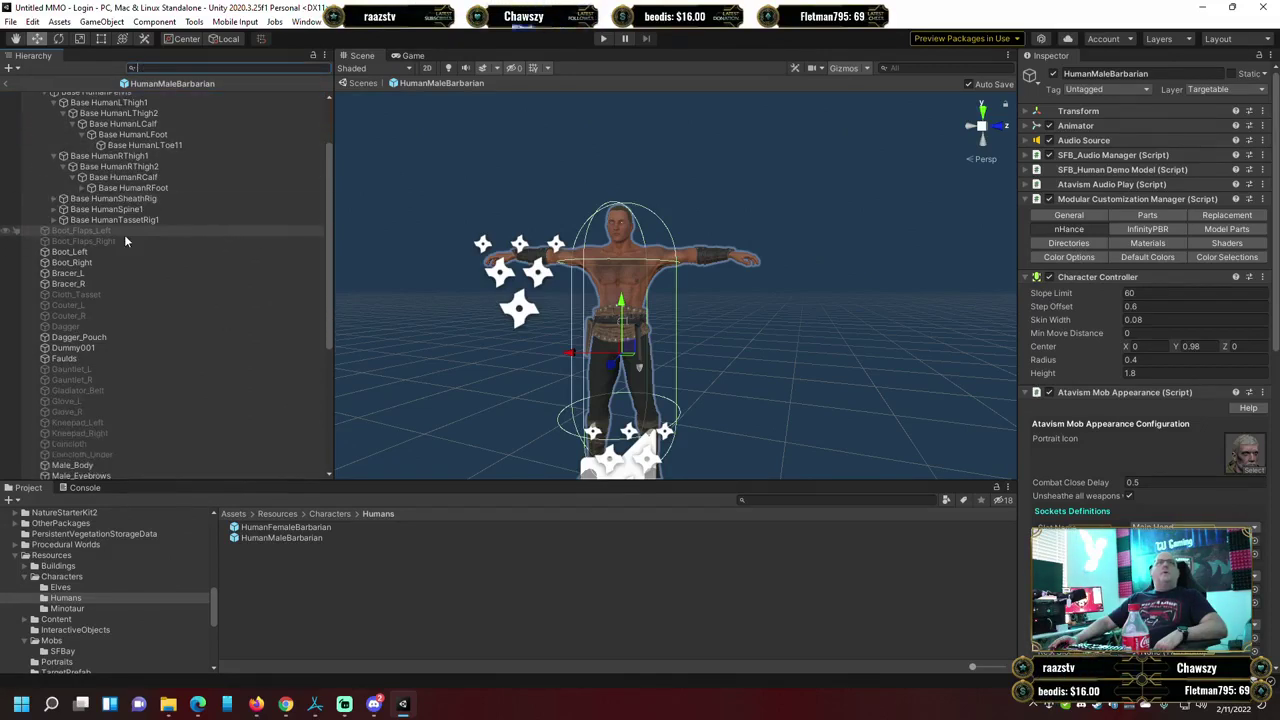
scroll(124, 234, down, 4)
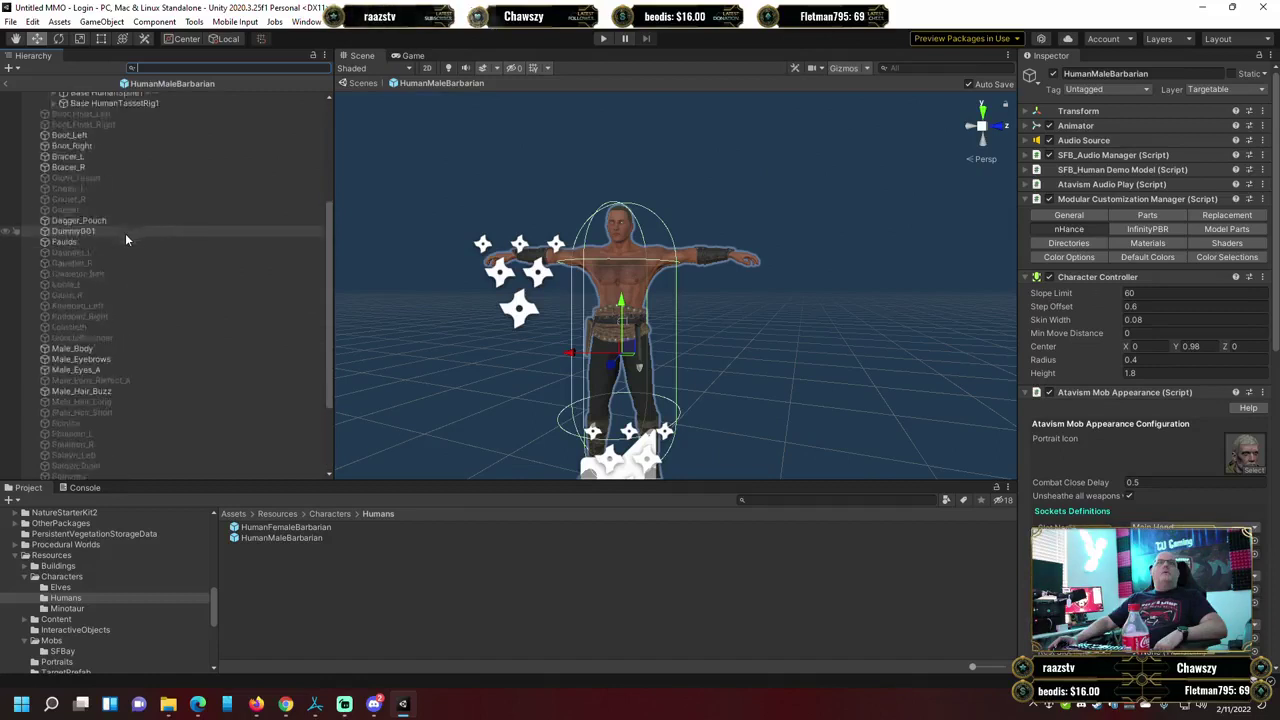
Filter for 'spine', assign Base HumanSpine2 to Off Hand's Rest Slot and Base HumanSpine1 to Chest.
text(sp)
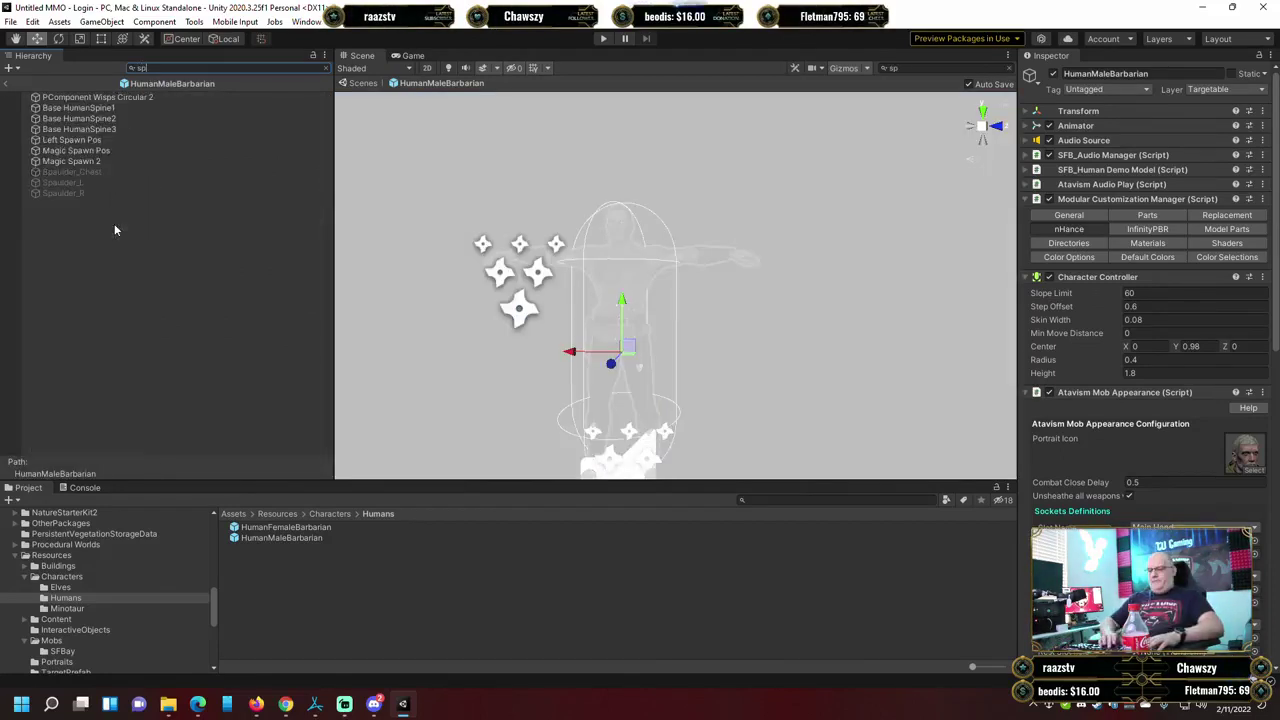
text(ine)
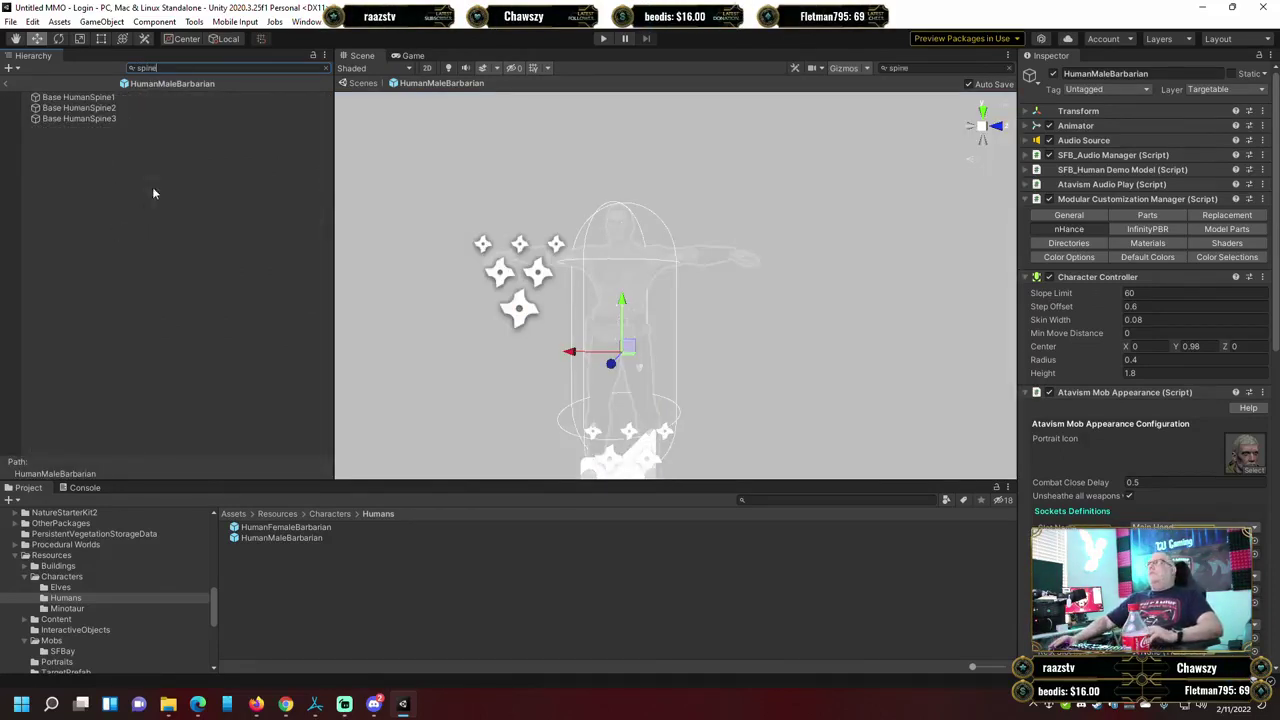
scroll(1175, 468, down, 3)
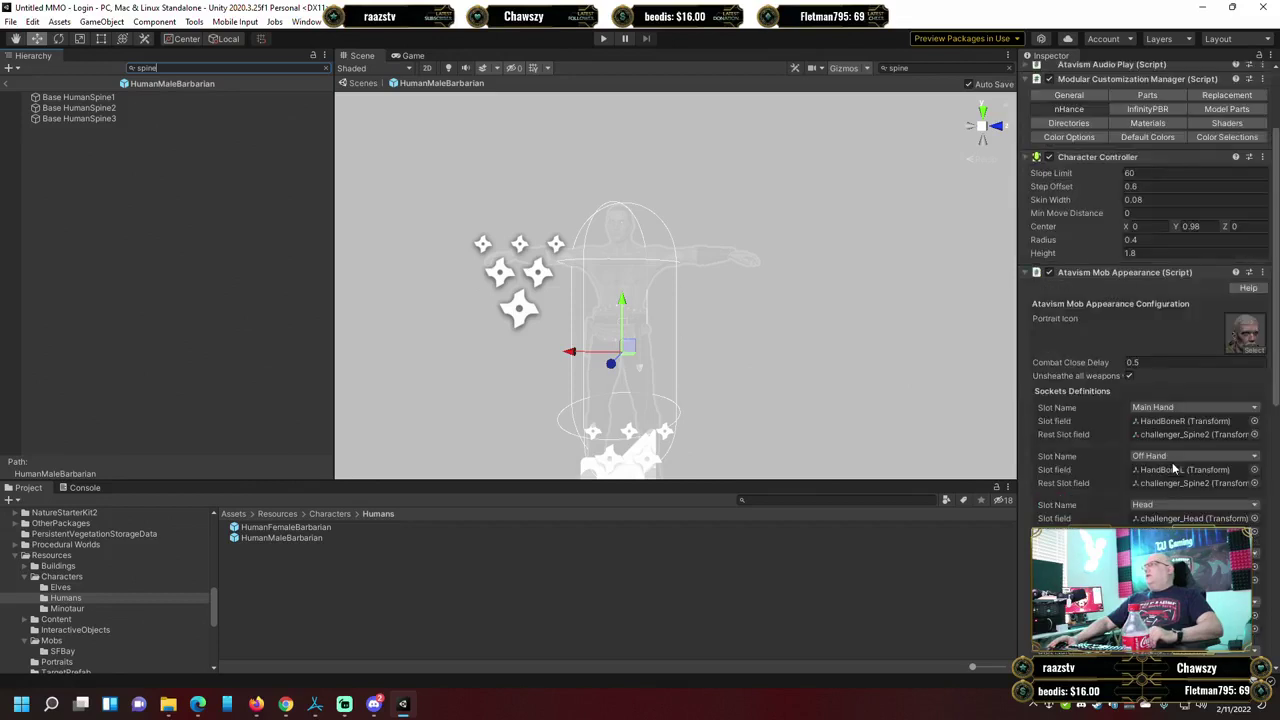
drag(82, 108, 1190, 444)
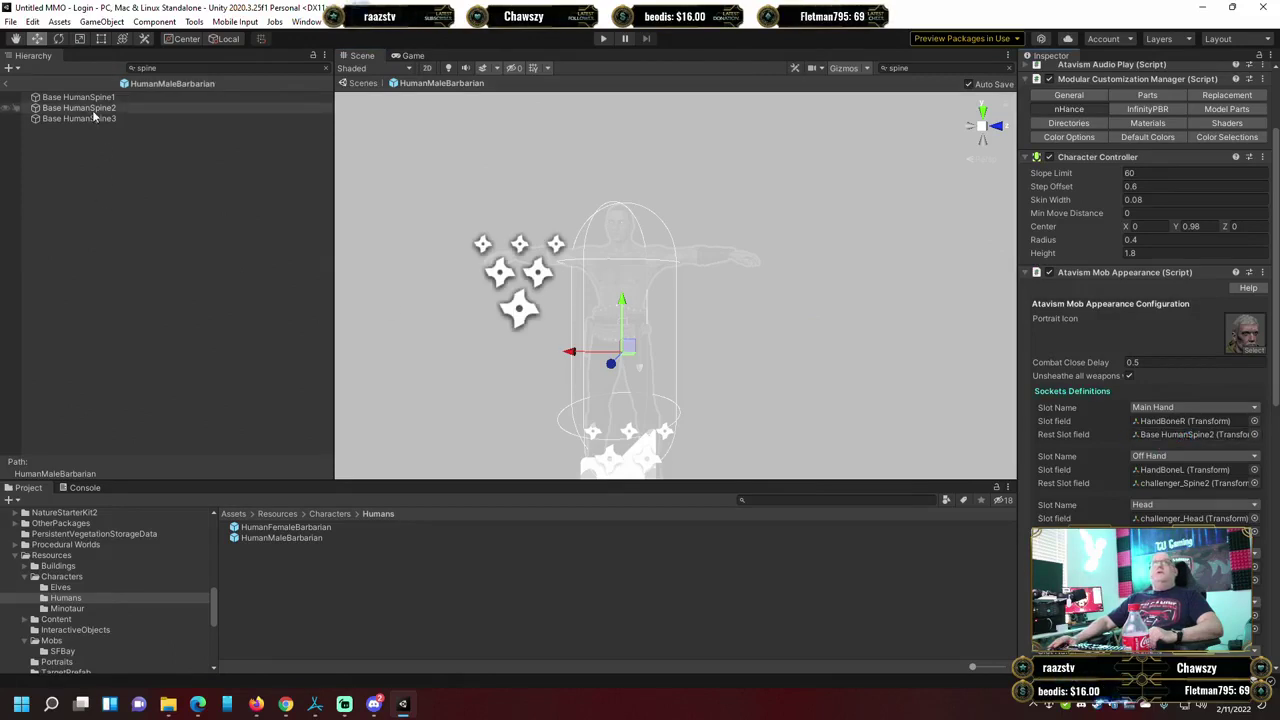
drag(85, 108, 1163, 487)
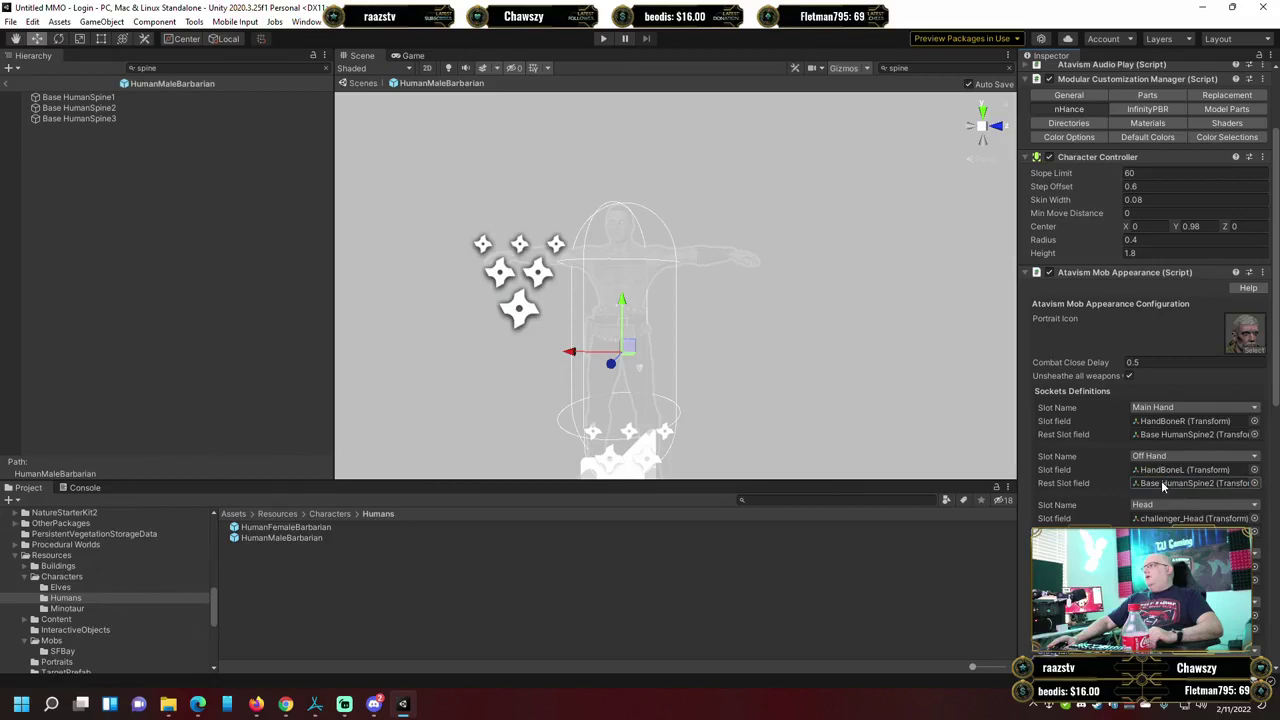
scroll(1123, 378, down, 3)
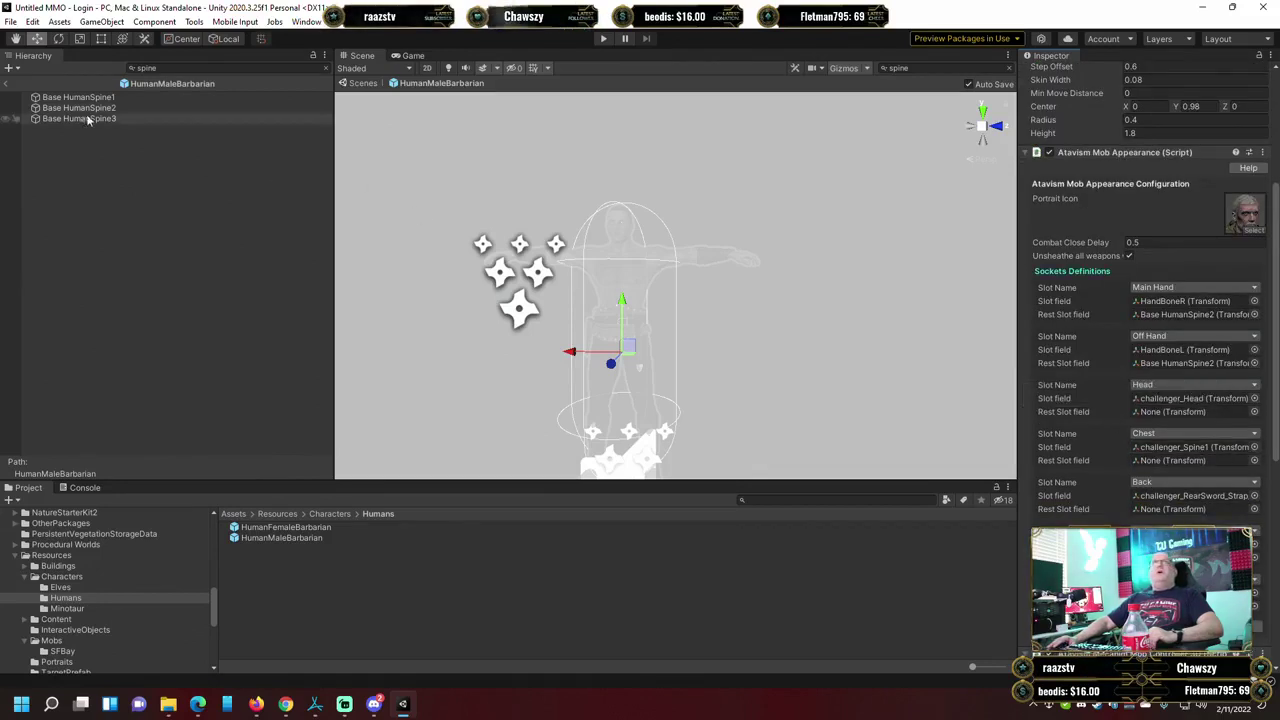
drag(97, 97, 1216, 448)
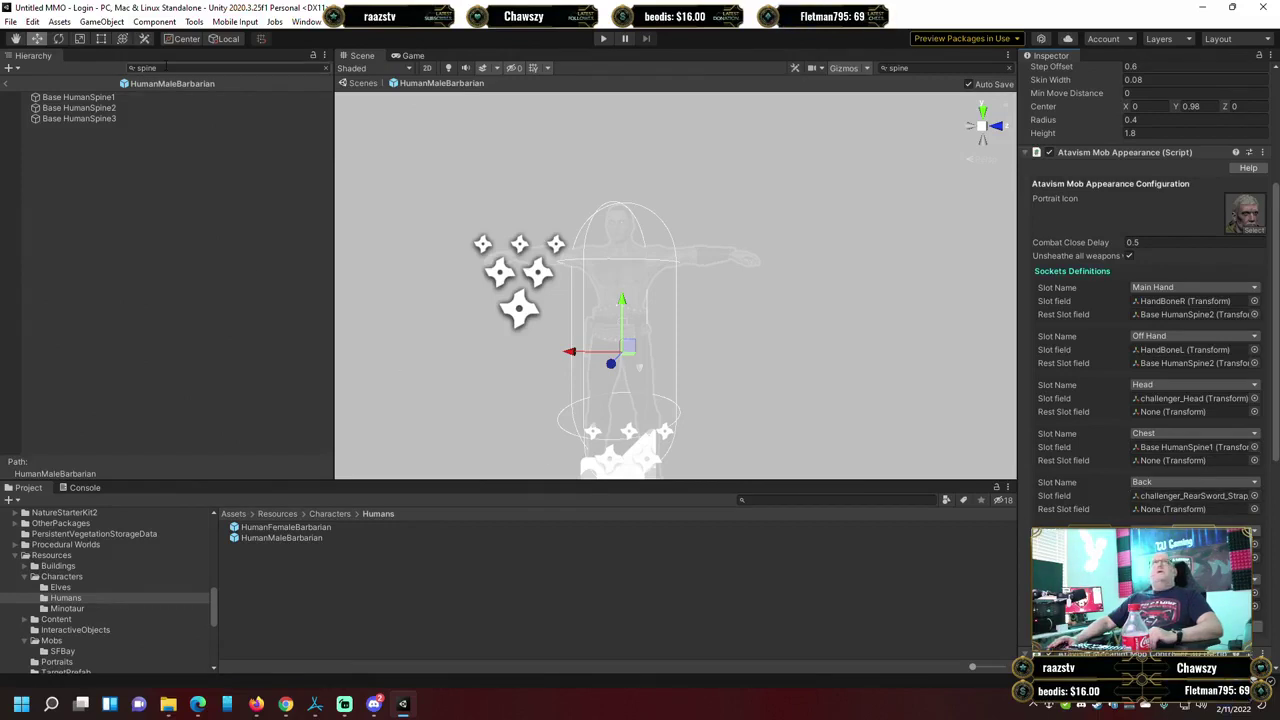
text(sword)
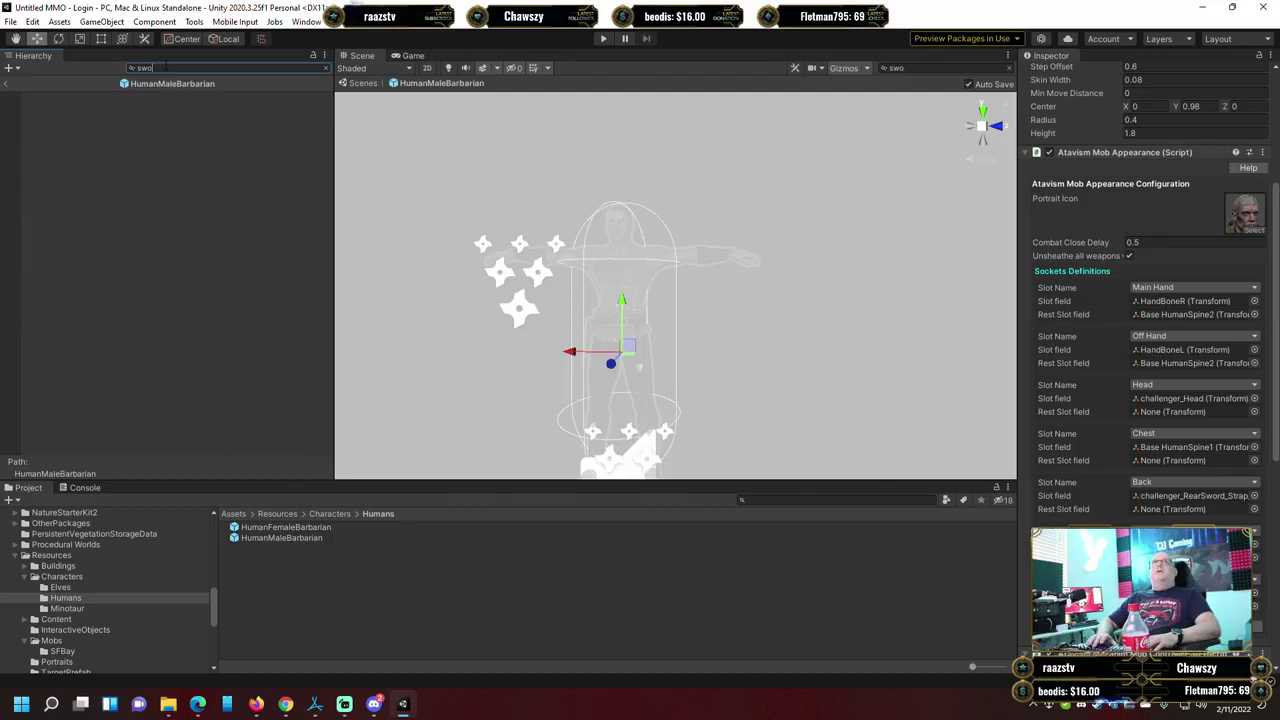
Clear the hierarchy filter and expand Base HumanSheathRig down to DaggerBone.
key(Escape)
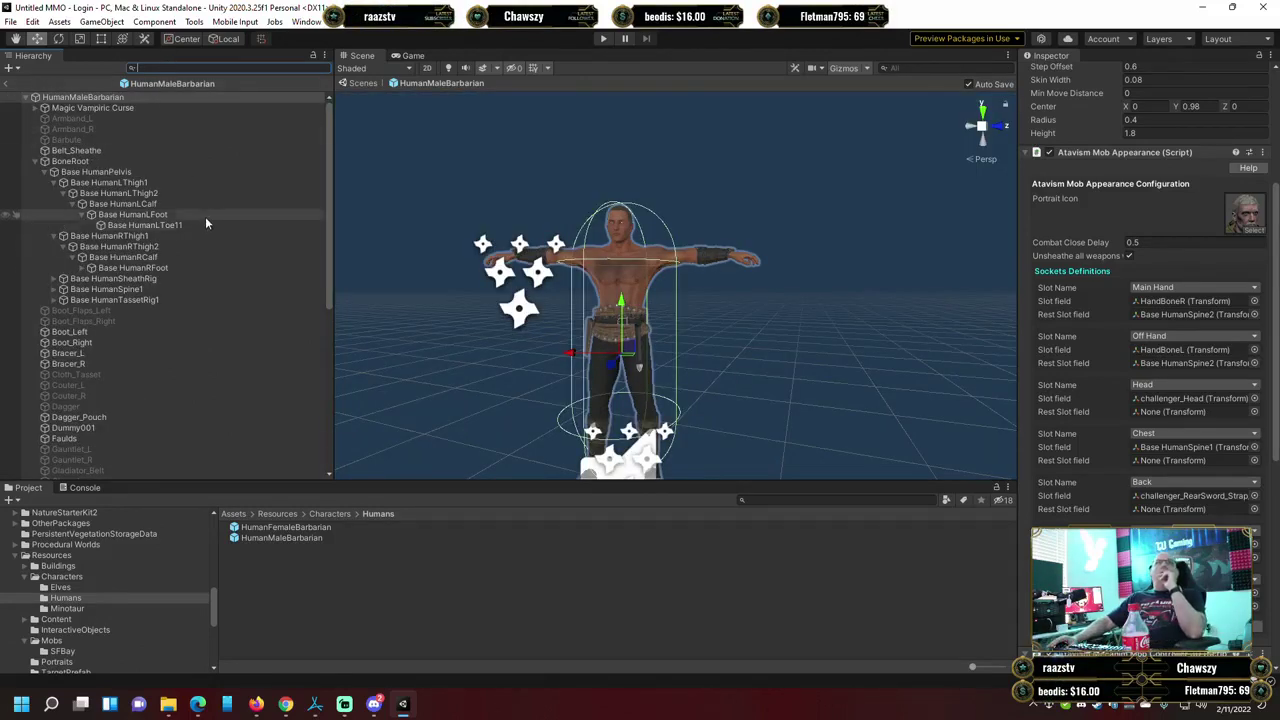
click(110, 278)
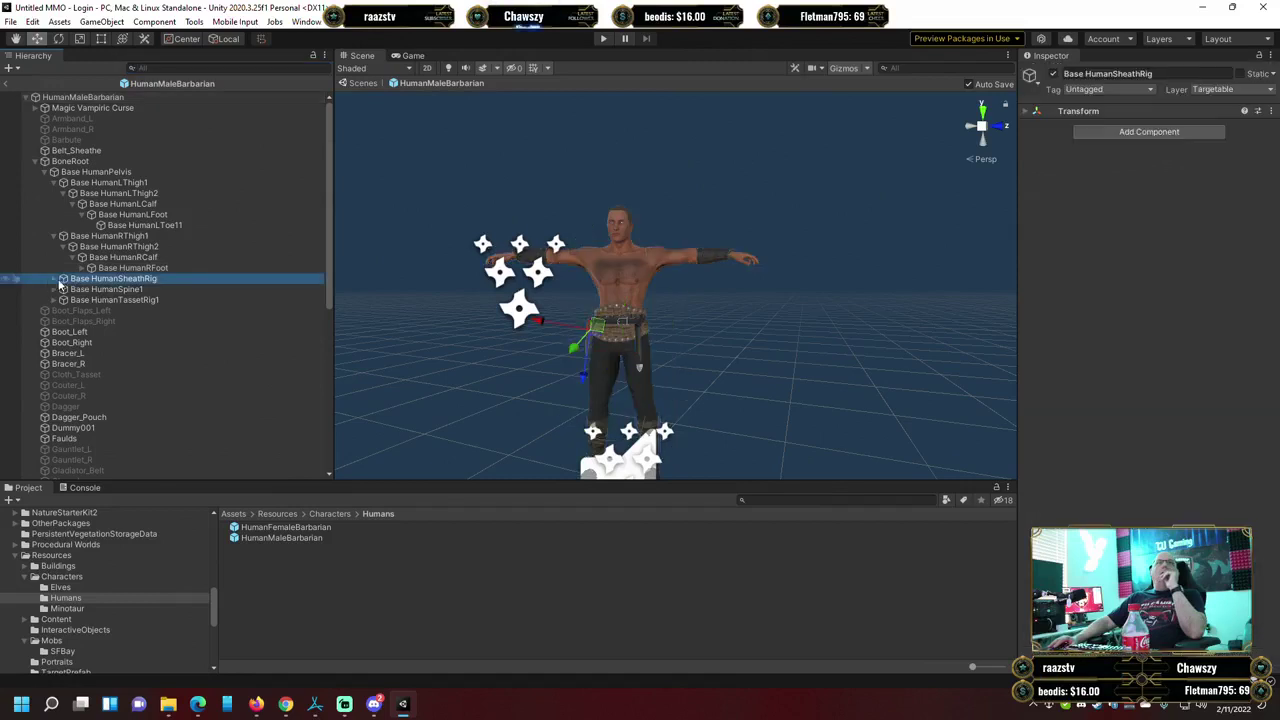
click(53, 279)
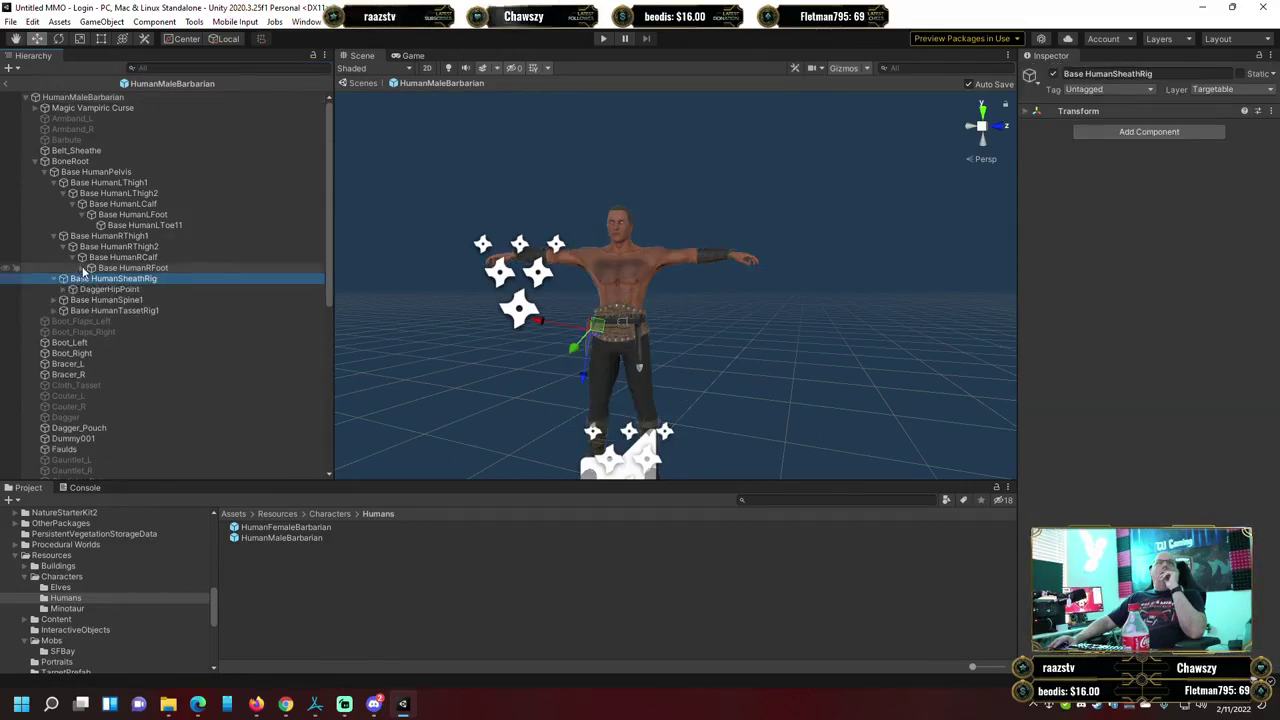
click(72, 299)
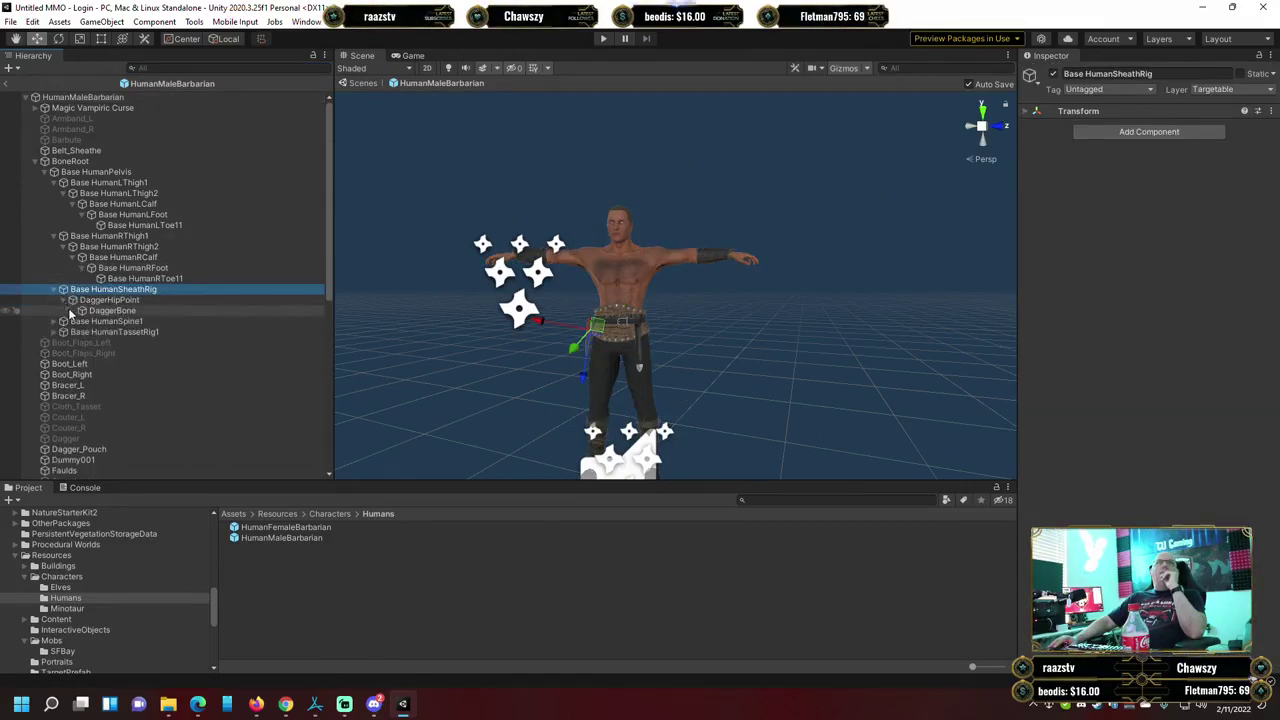
click(99, 98)
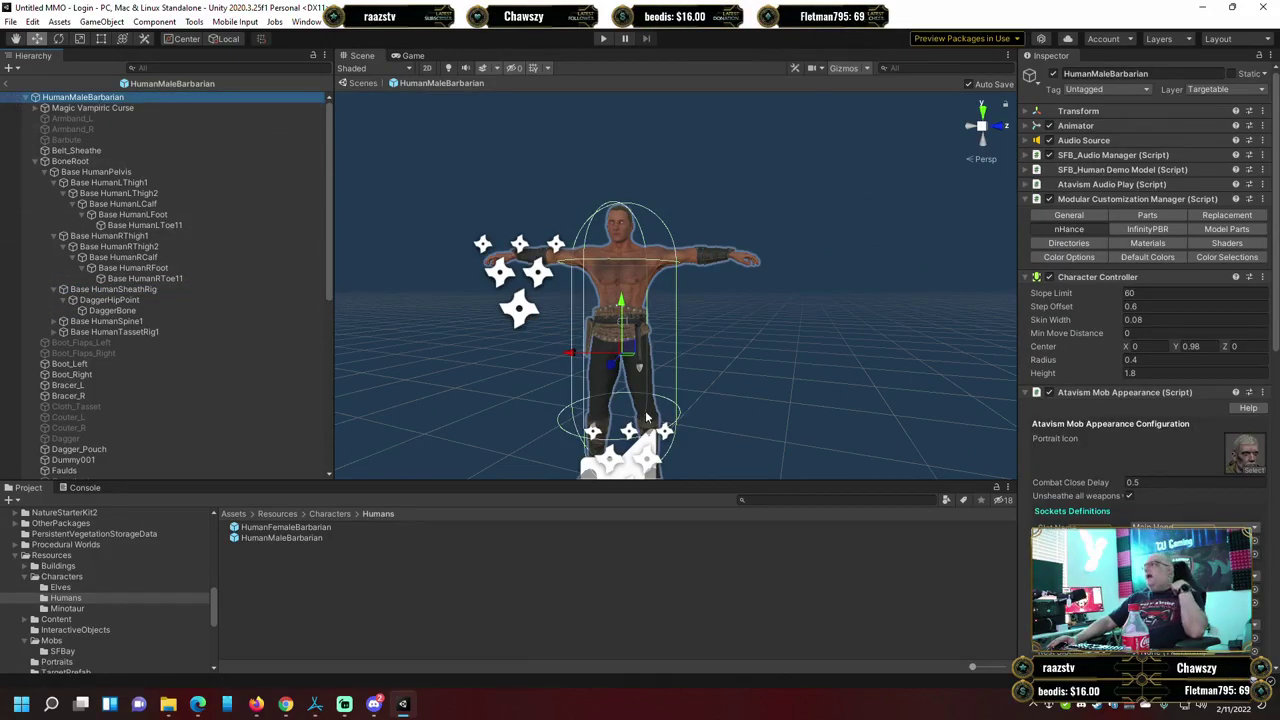
Expand the spine chain to Base HumanRibcage and the left arm down to Base HumanLPalm.
scroll(1116, 424, down, 5)
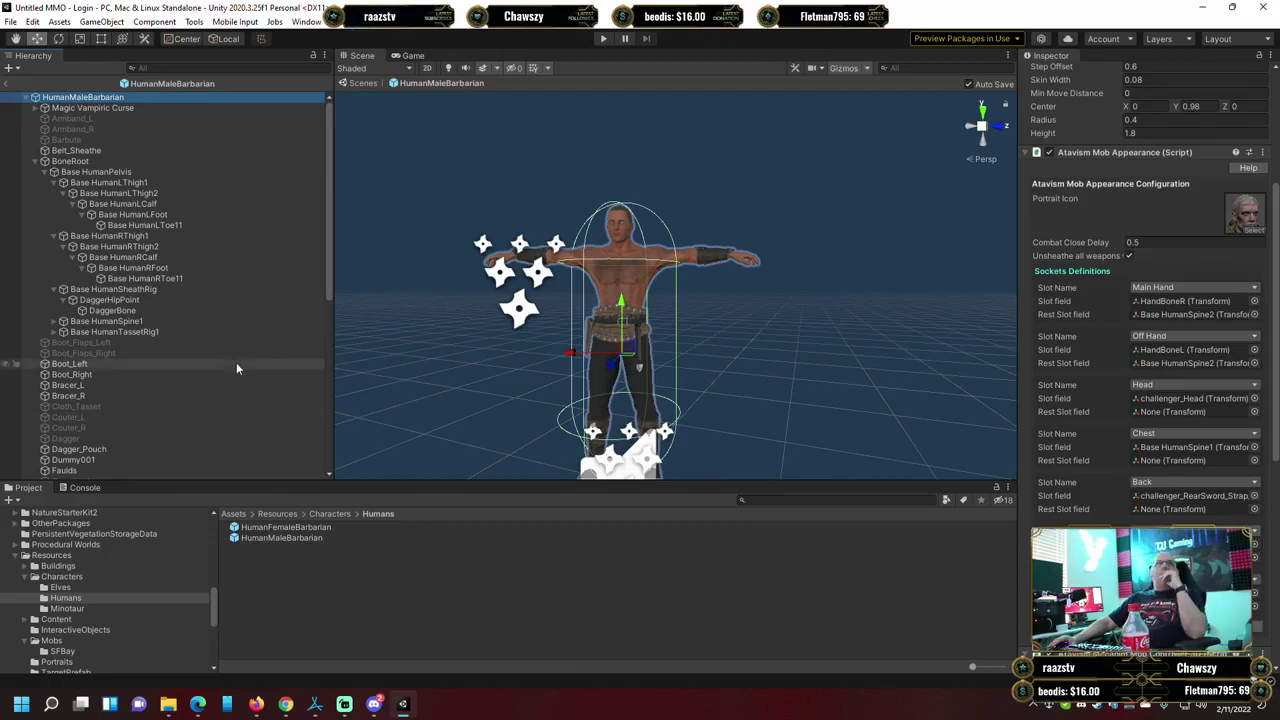
click(54, 321)
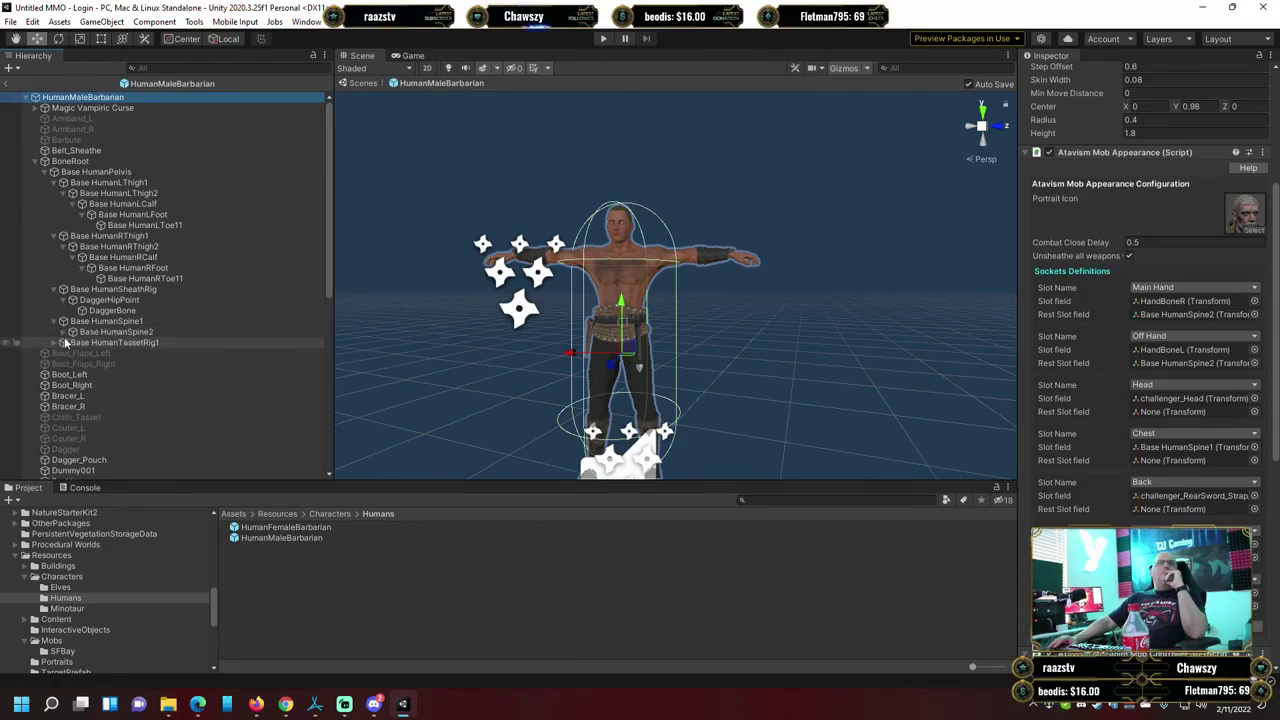
click(63, 333)
click(72, 342)
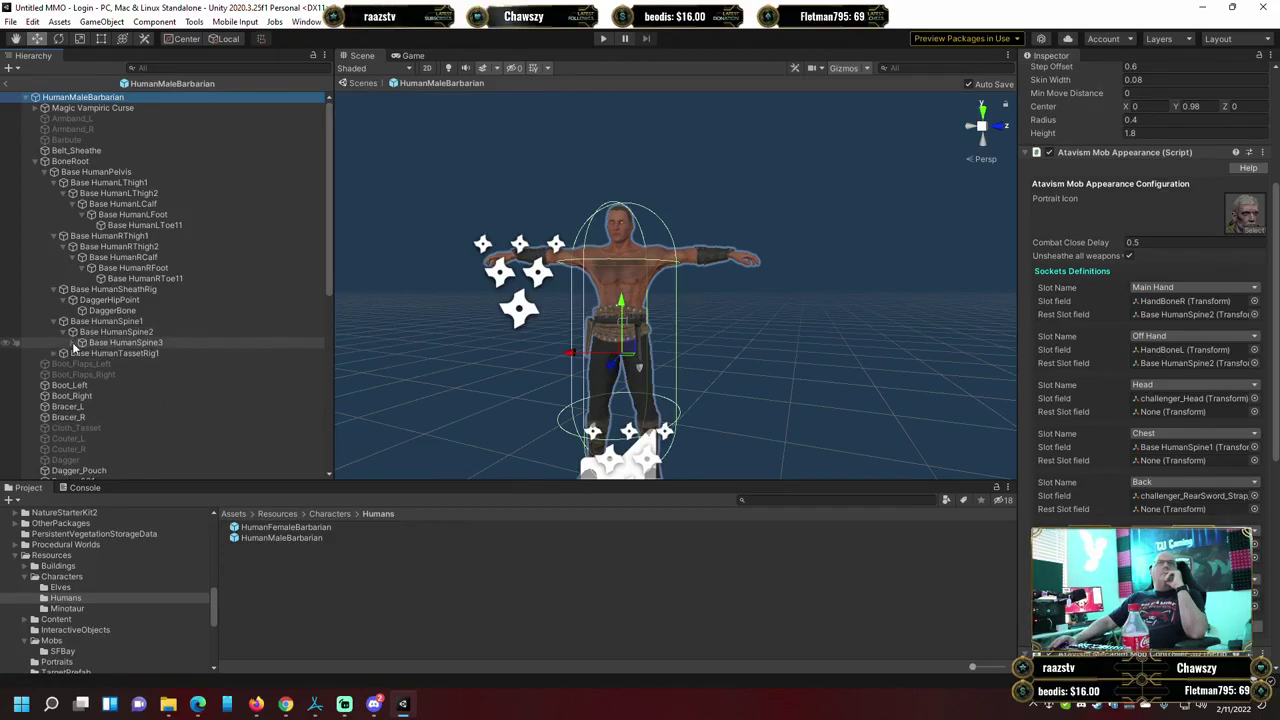
click(82, 353)
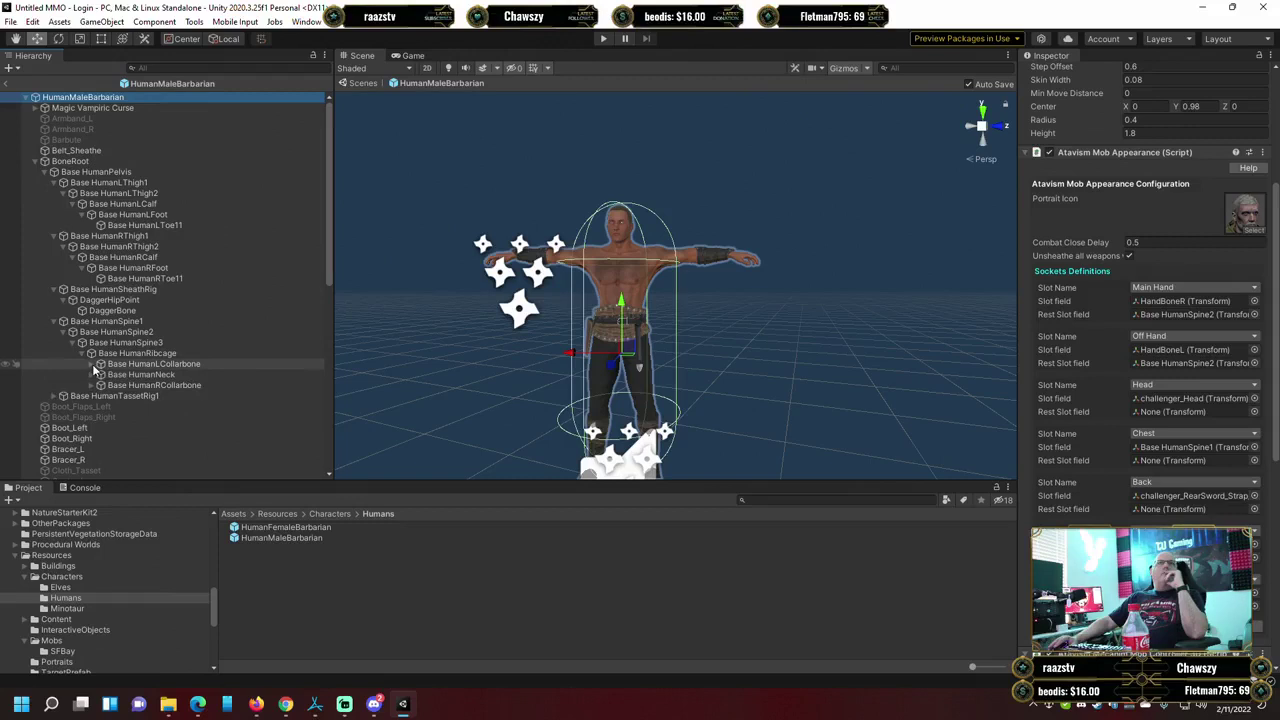
click(91, 364)
click(102, 374)
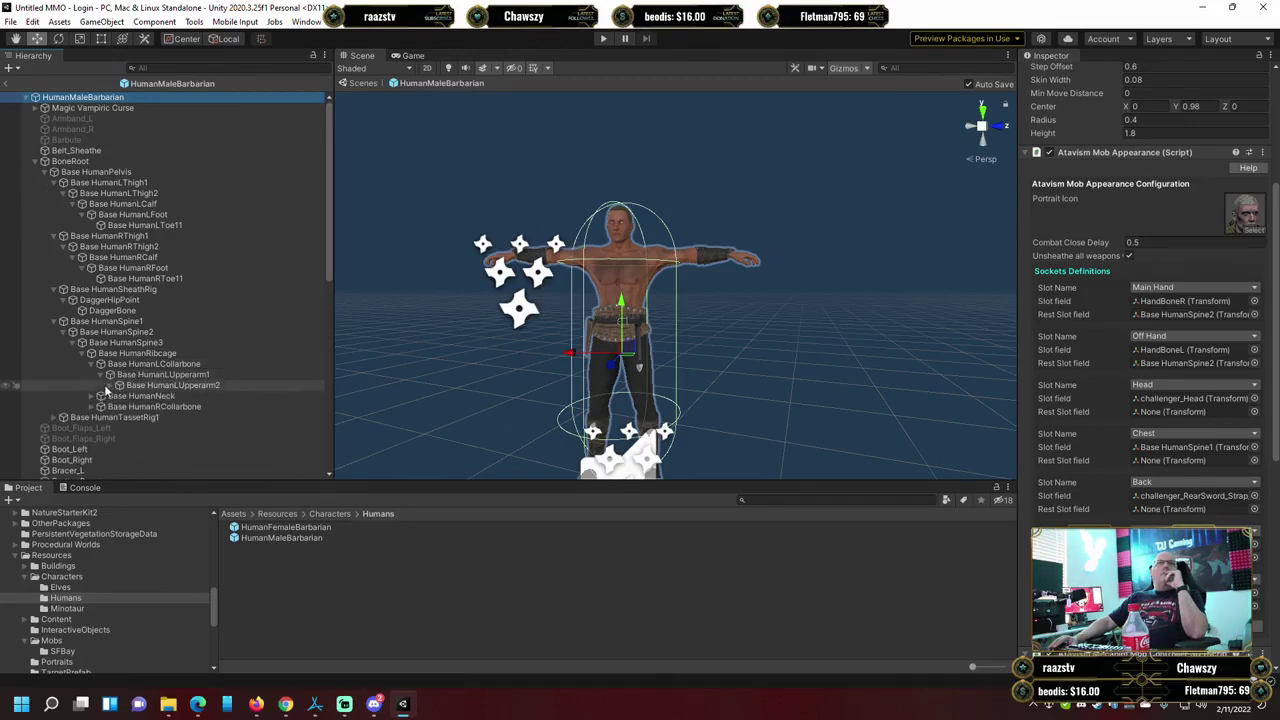
click(110, 385)
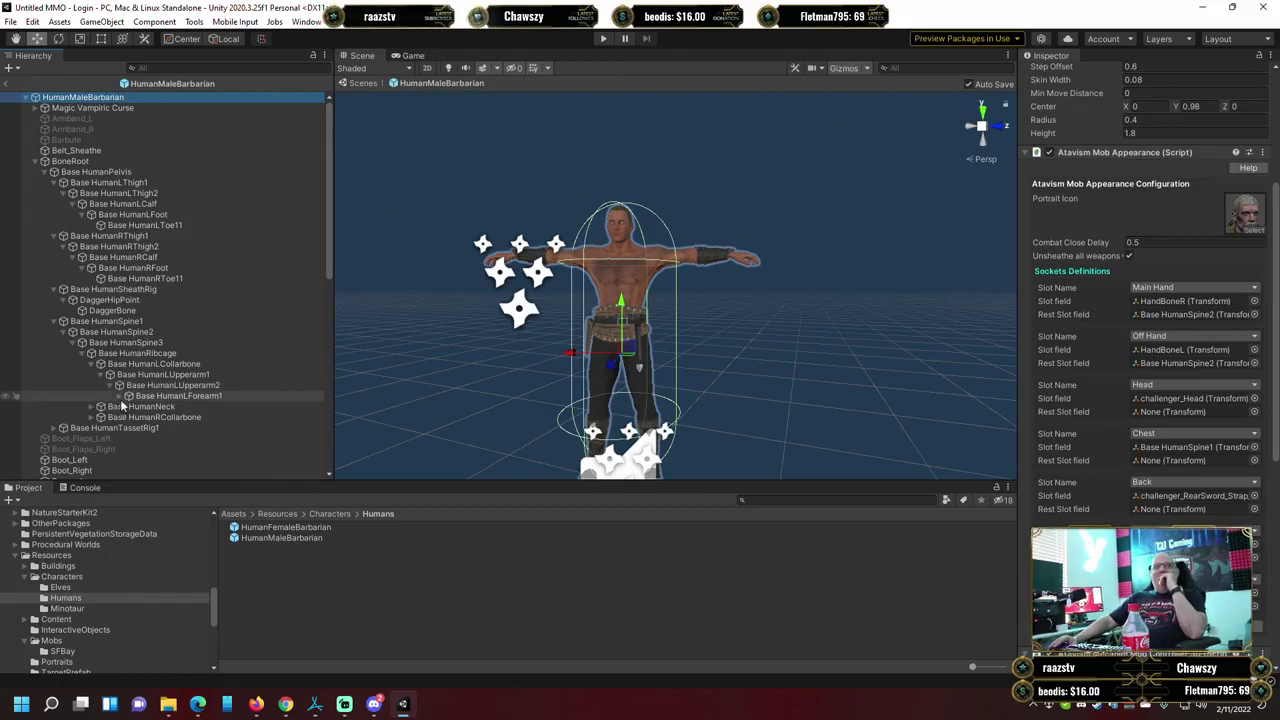
click(119, 396)
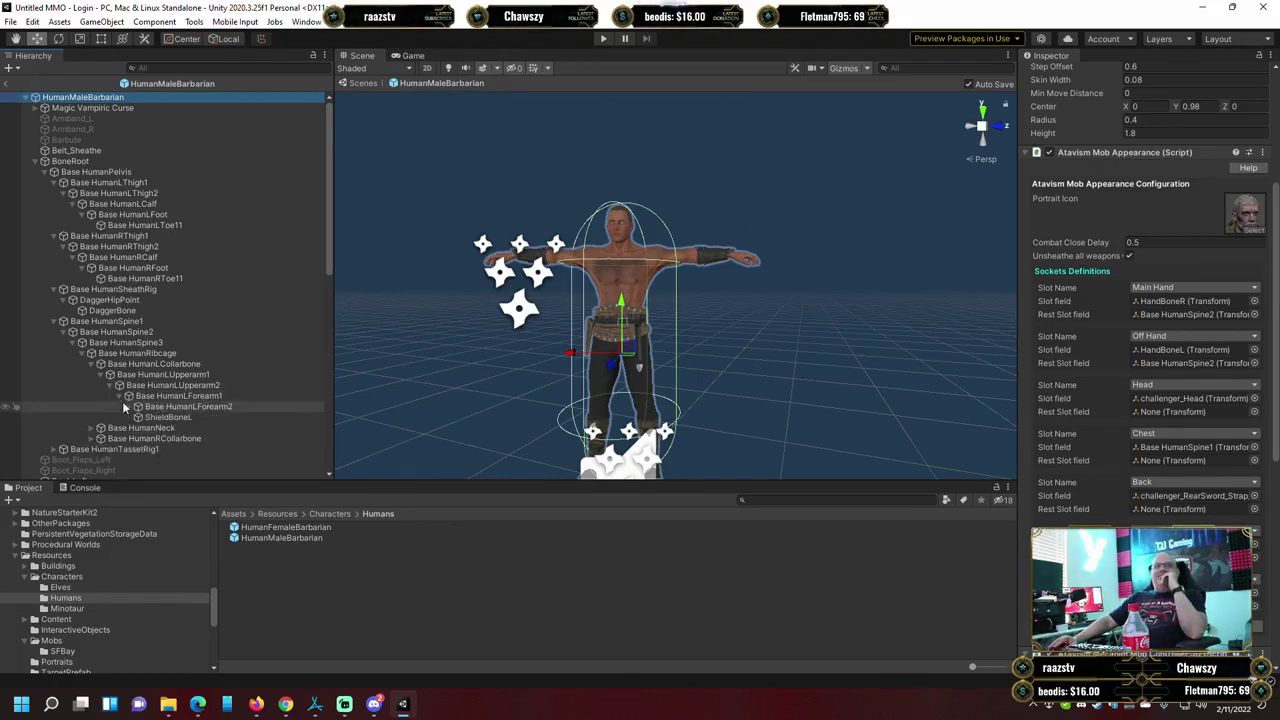
click(127, 406)
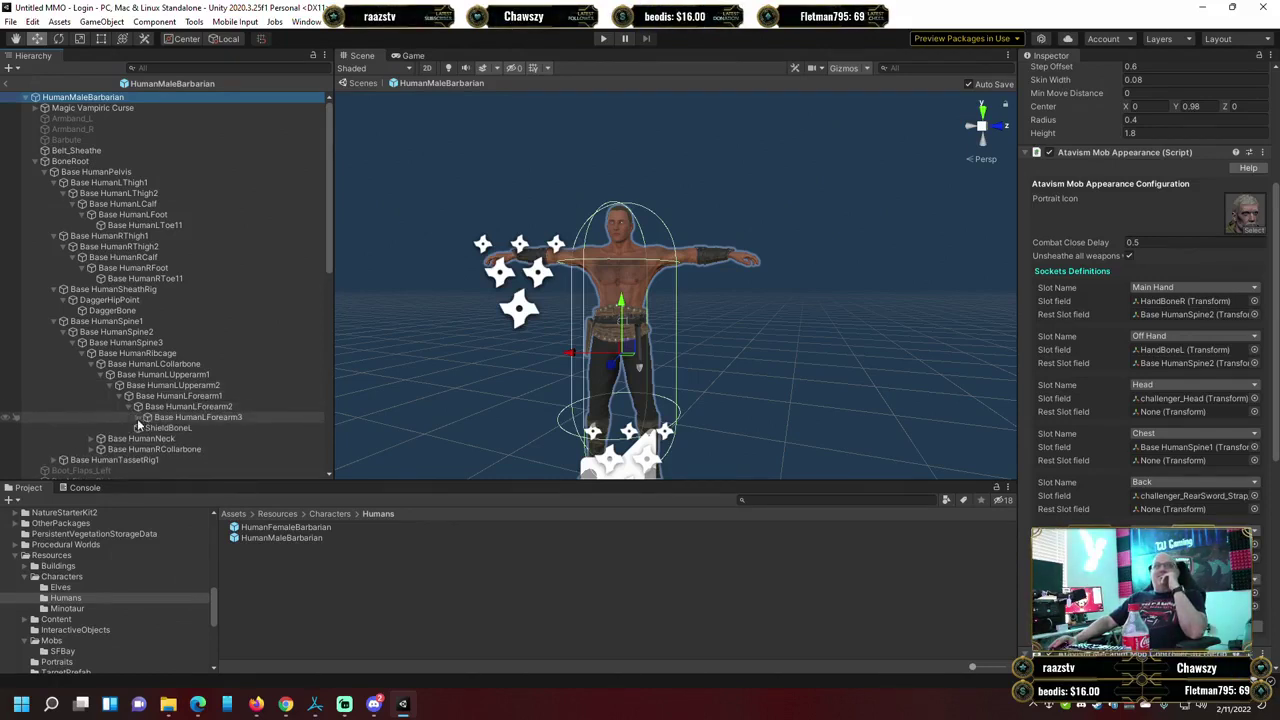
click(144, 418)
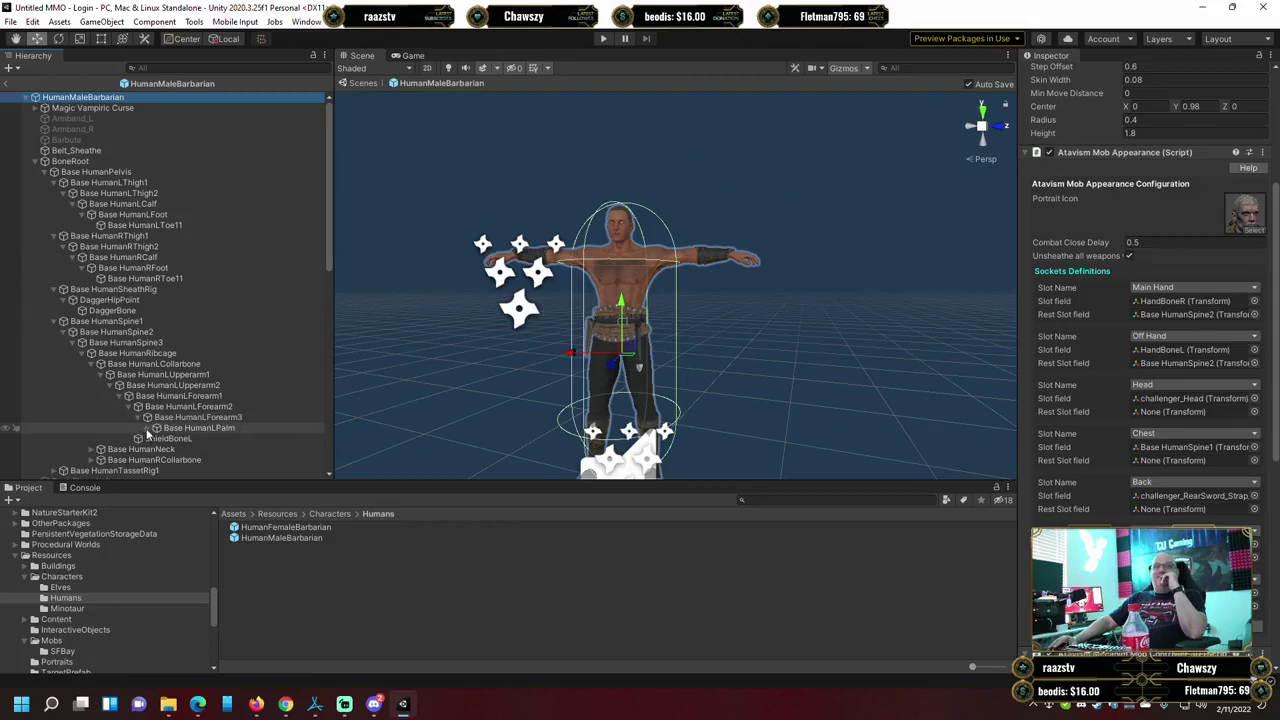
click(147, 428)
Expand the left hand's index, pinkie, ring and thumb finger bone chains.
scroll(168, 402, down, 3)
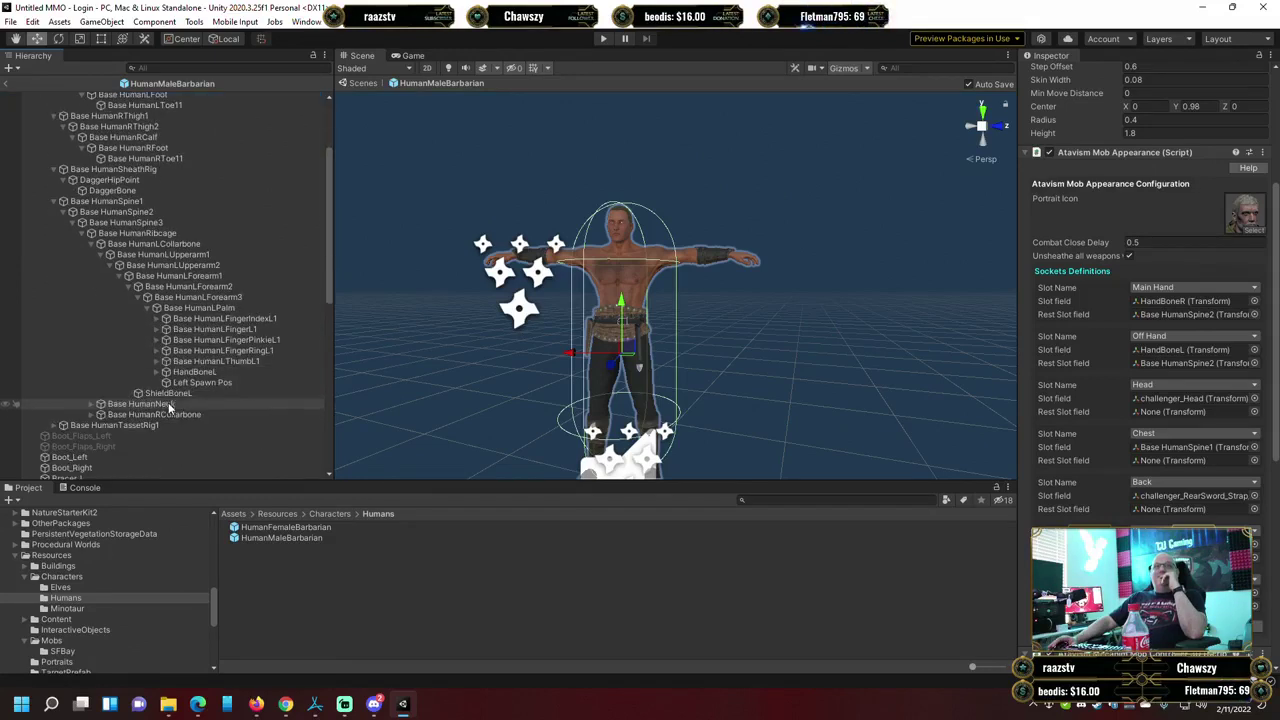
click(165, 318)
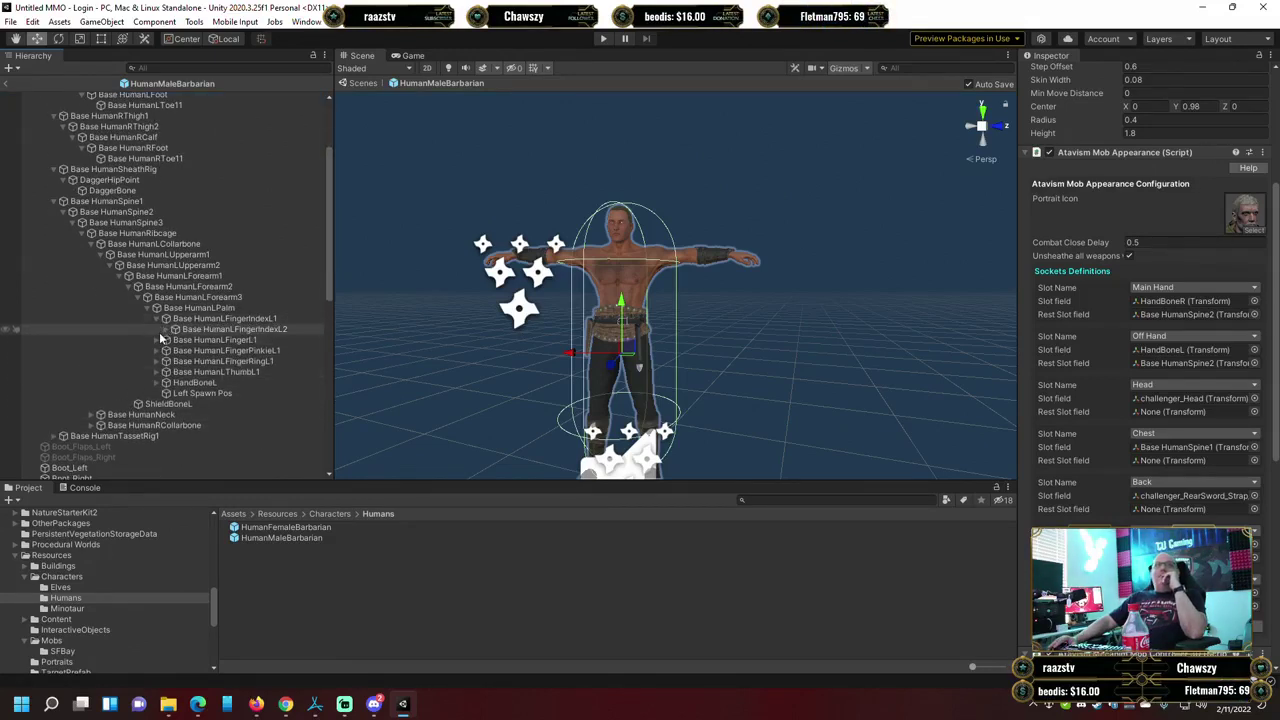
click(175, 329)
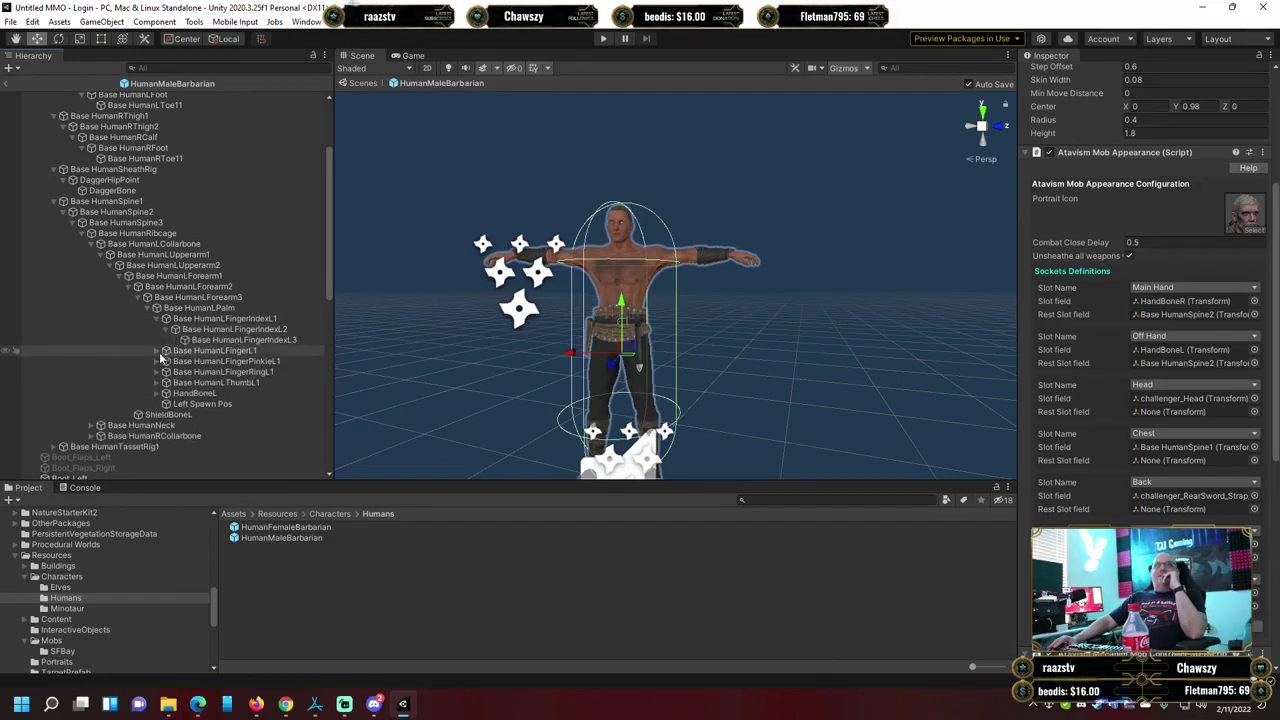
click(156, 352)
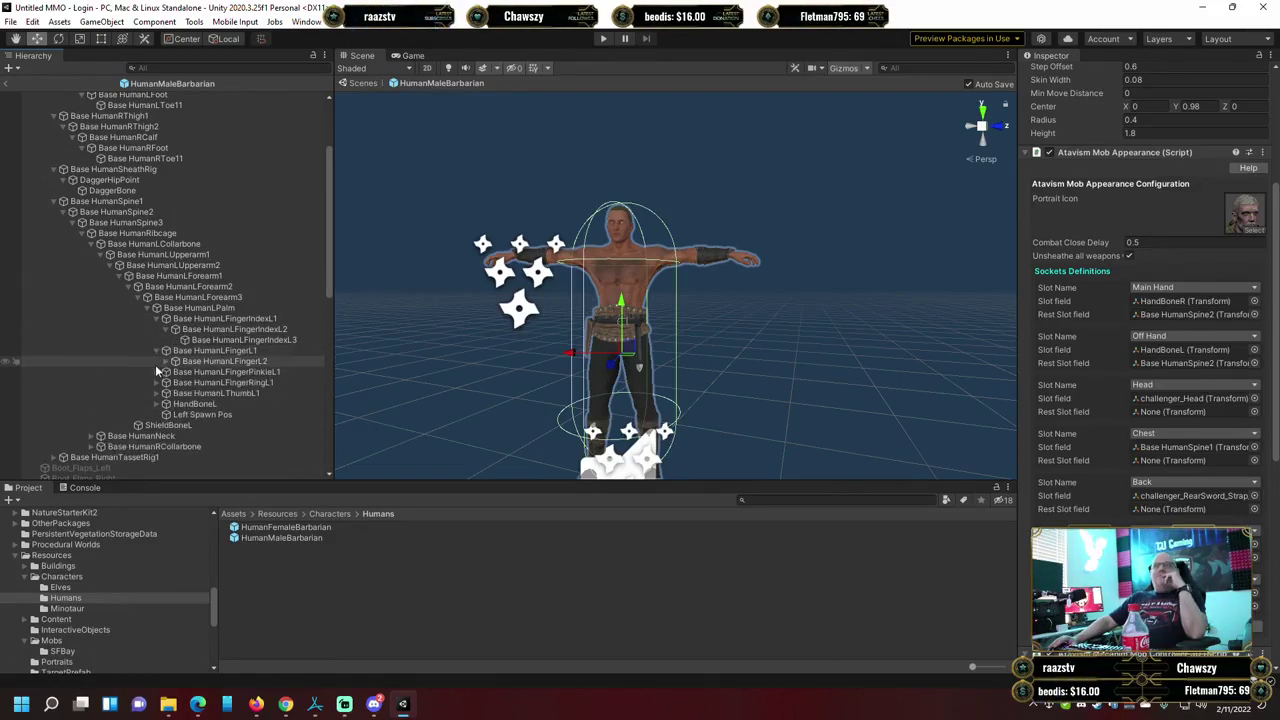
click(166, 362)
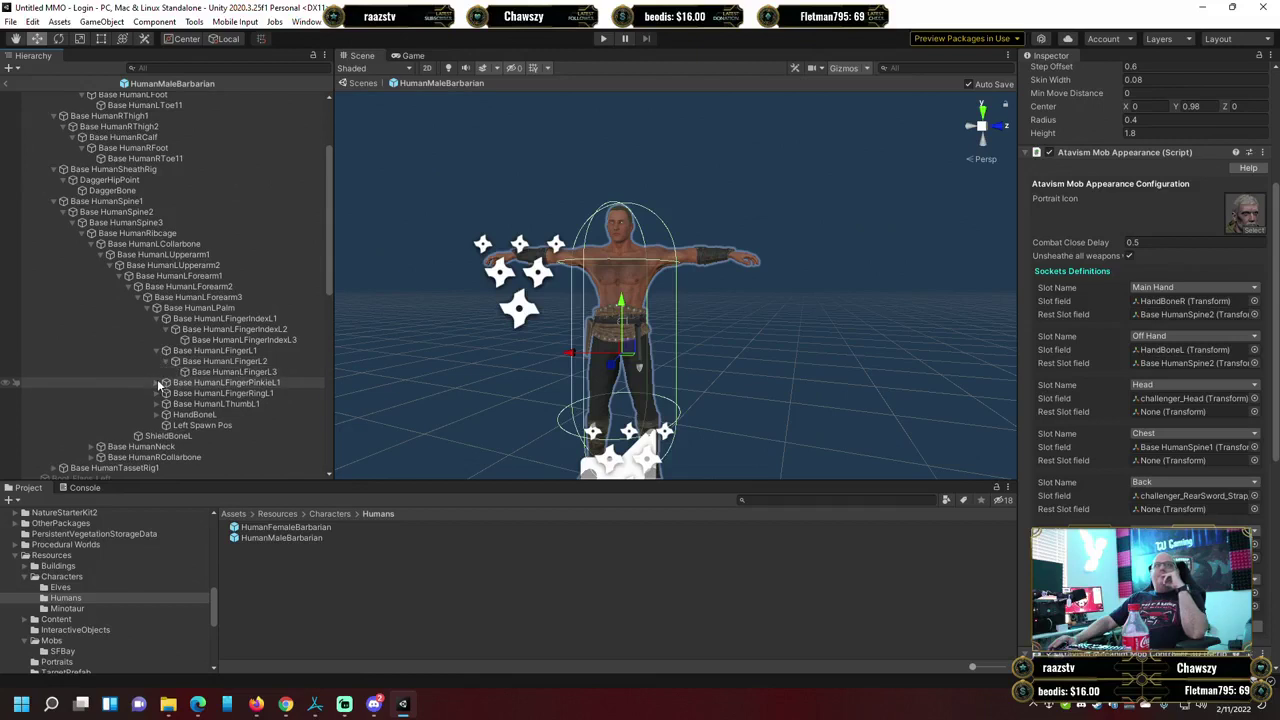
click(157, 384)
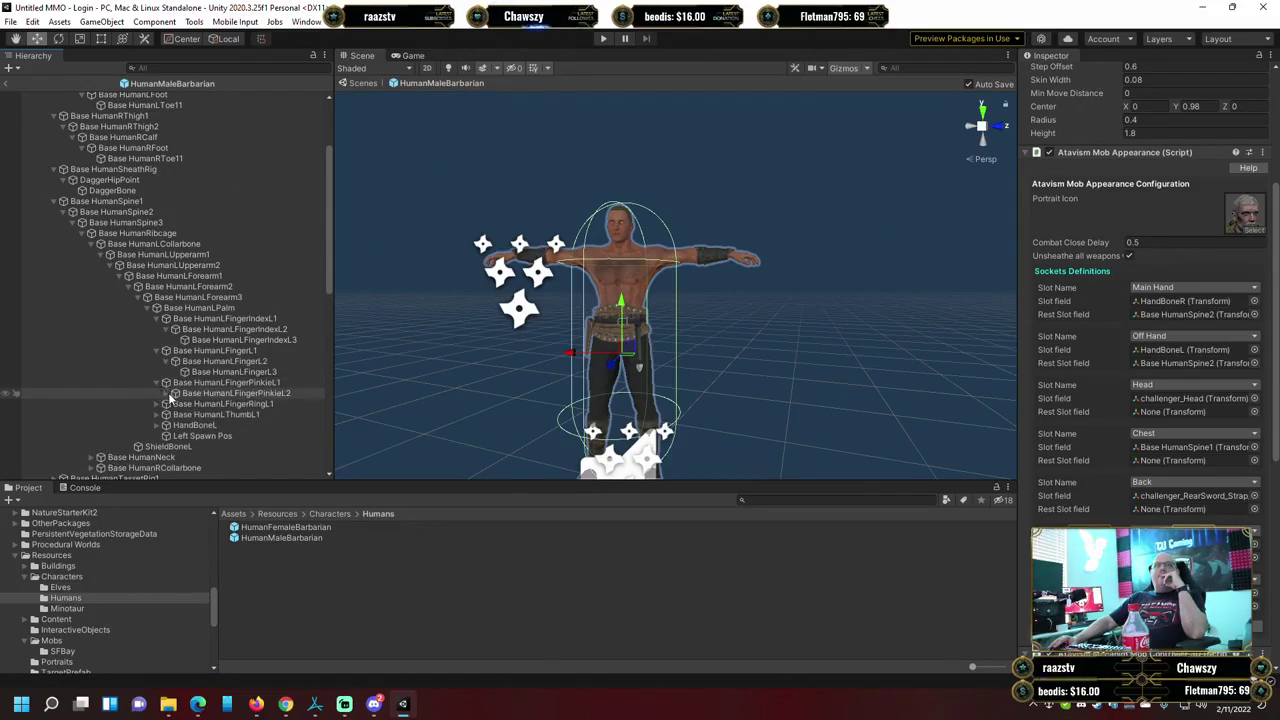
click(166, 394)
scroll(145, 403, down, 3)
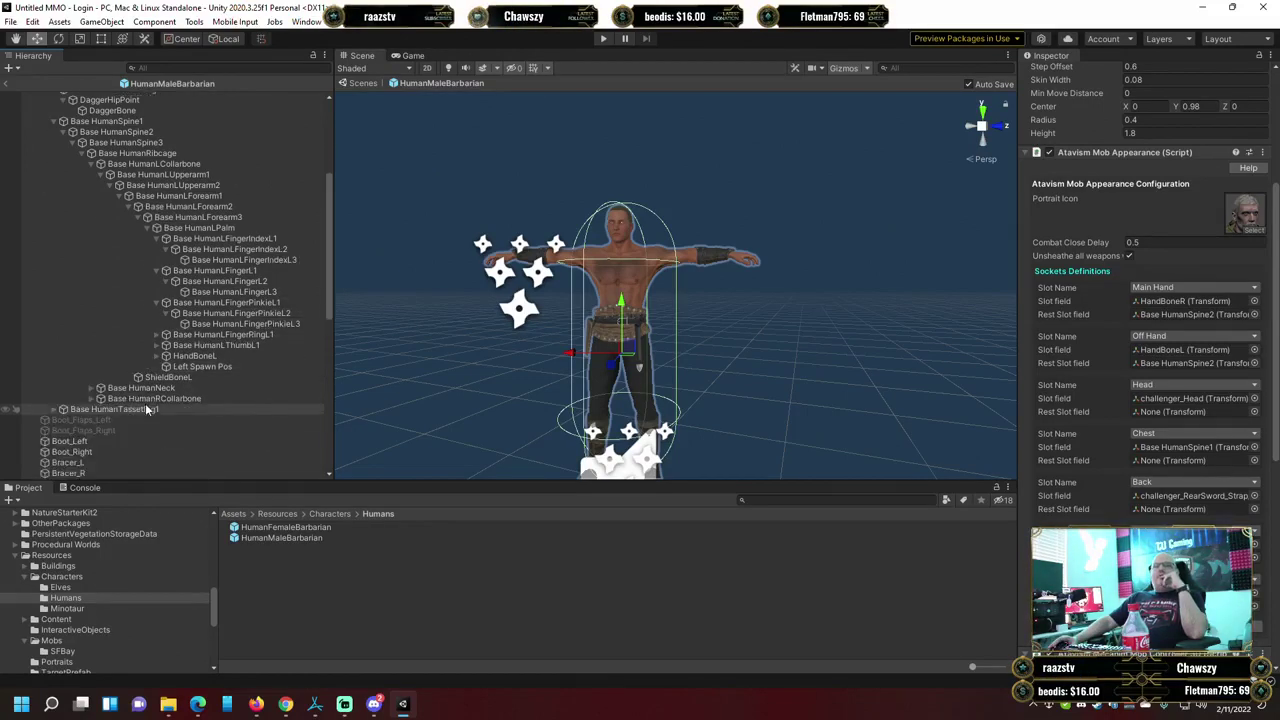
click(157, 335)
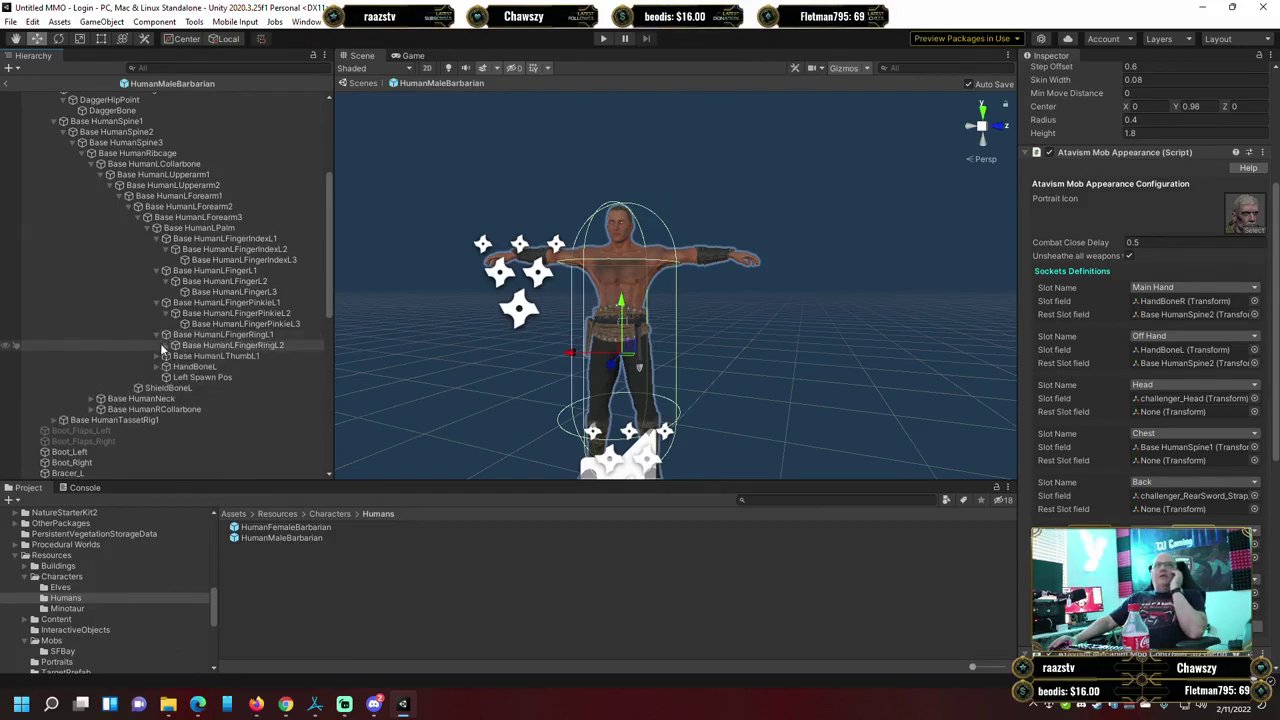
click(164, 346)
click(158, 367)
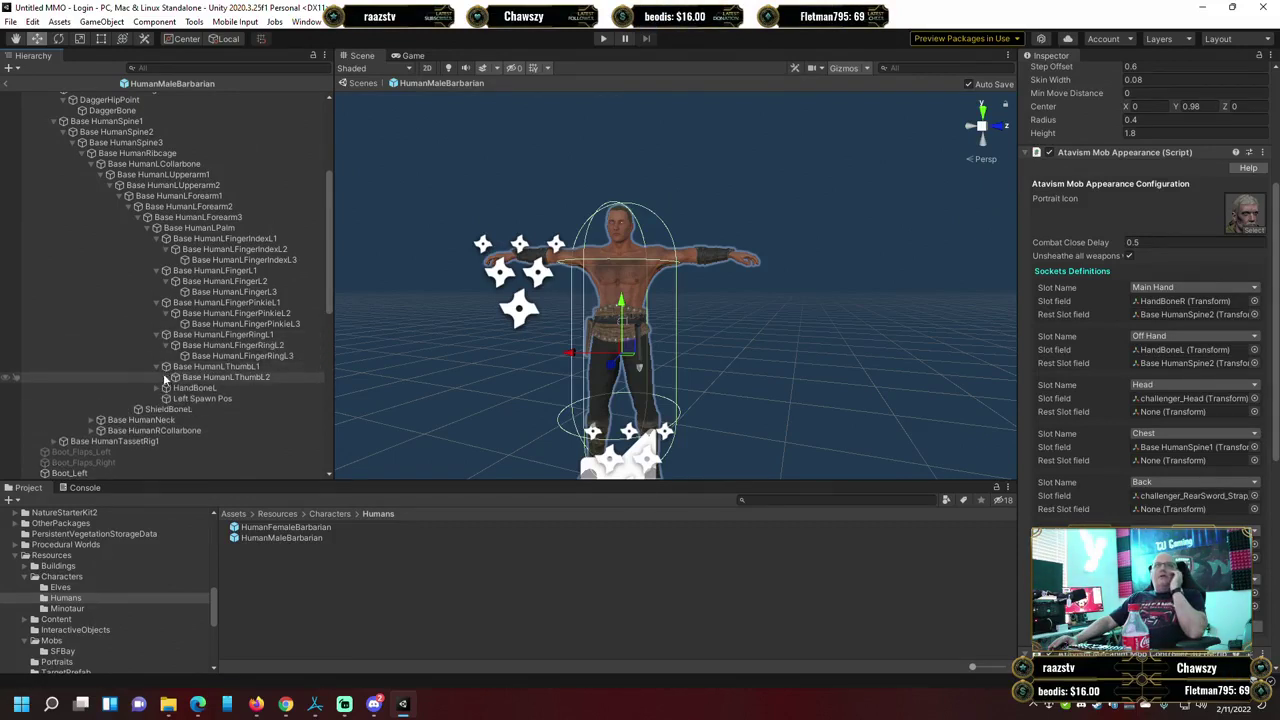
click(166, 378)
Expand HandBoneL's Dagger001 and Bow_RIG bones, then Base HumanNeck and Base HumanHead.
click(166, 398)
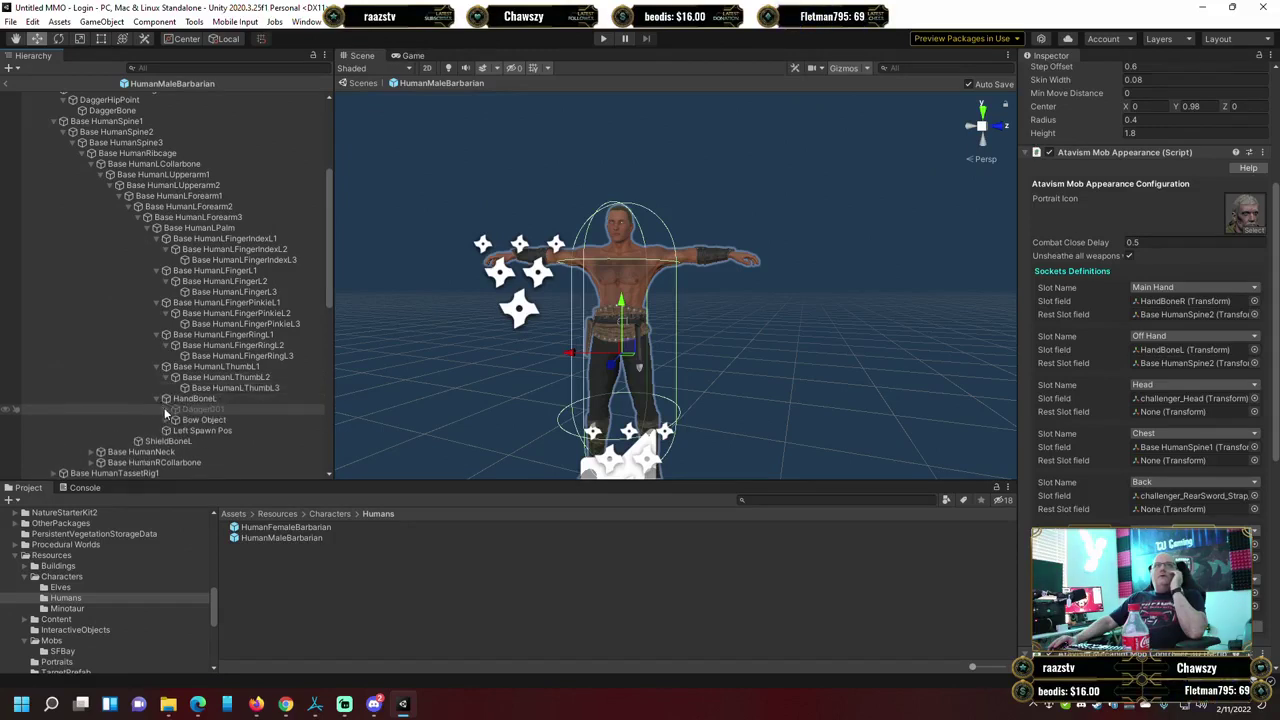
click(166, 409)
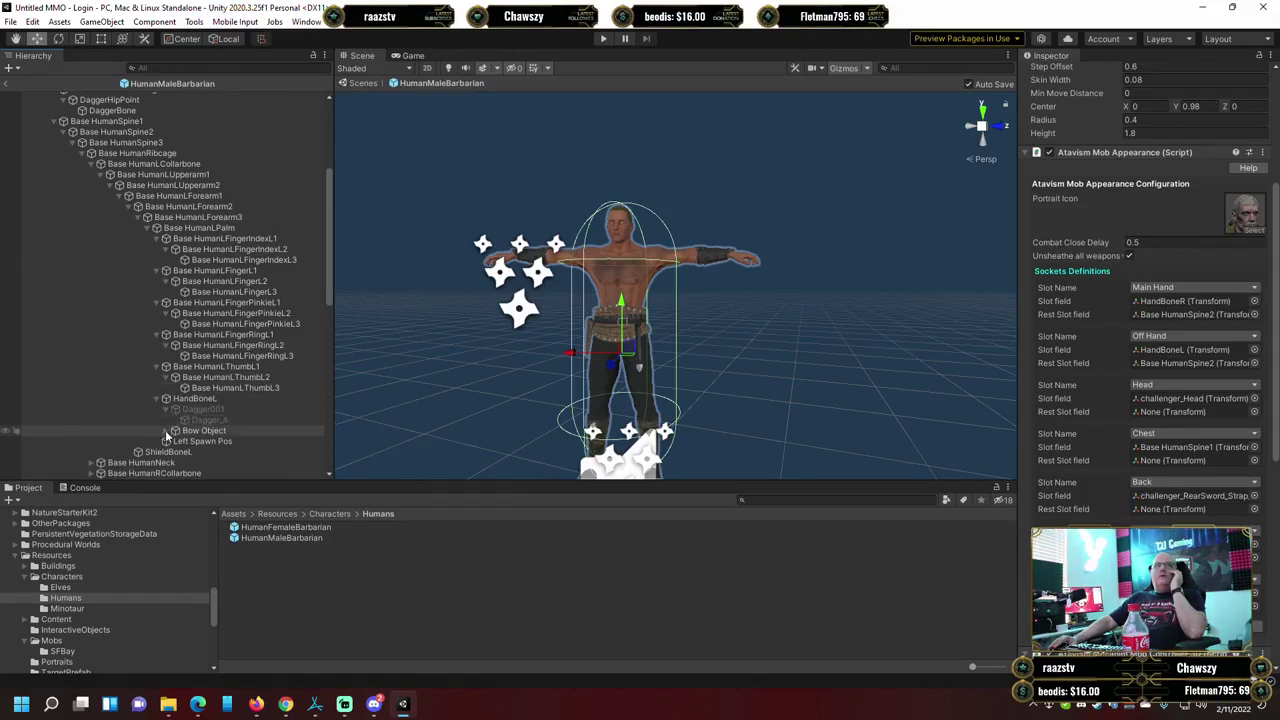
click(166, 430)
click(174, 441)
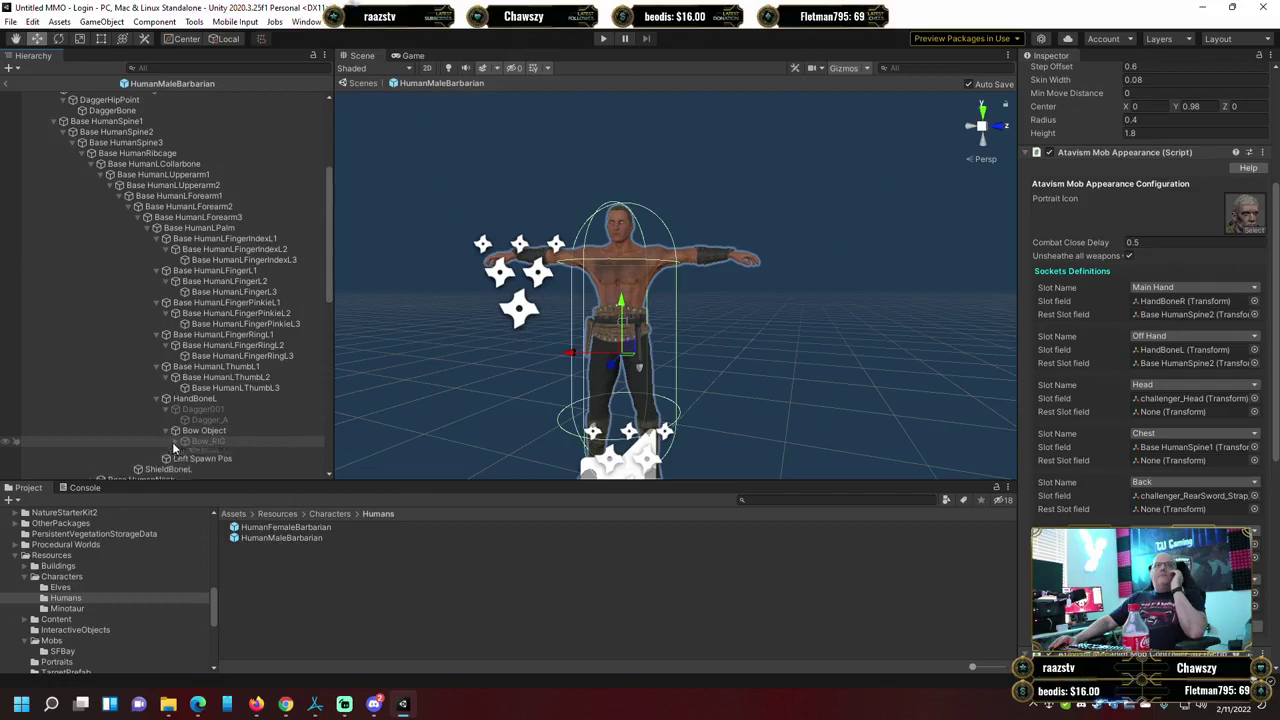
scroll(154, 390, down, 3)
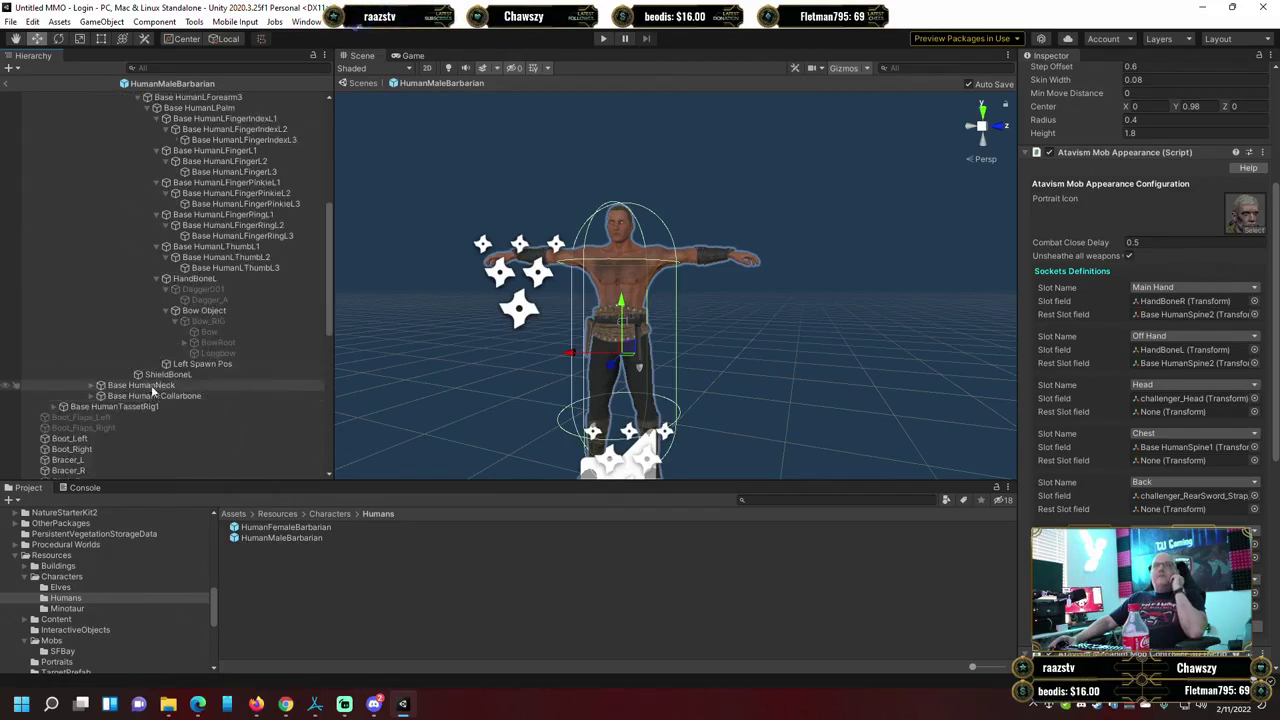
click(184, 342)
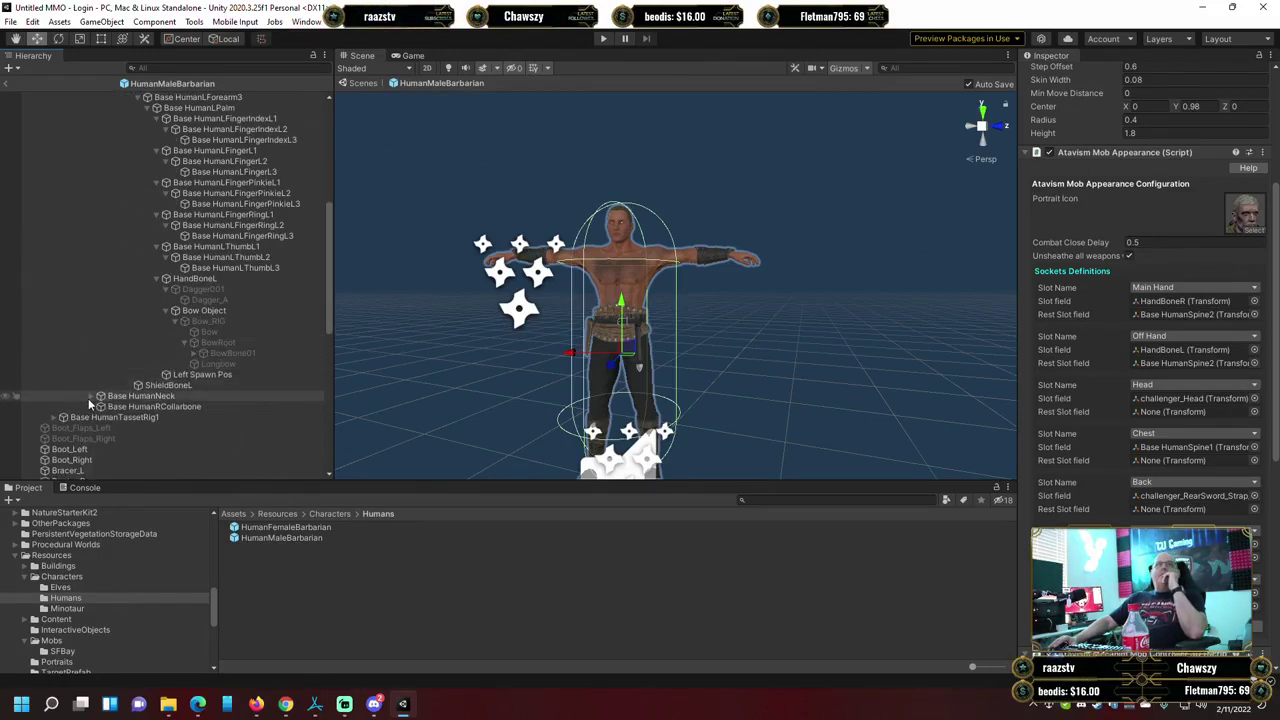
click(90, 397)
click(103, 407)
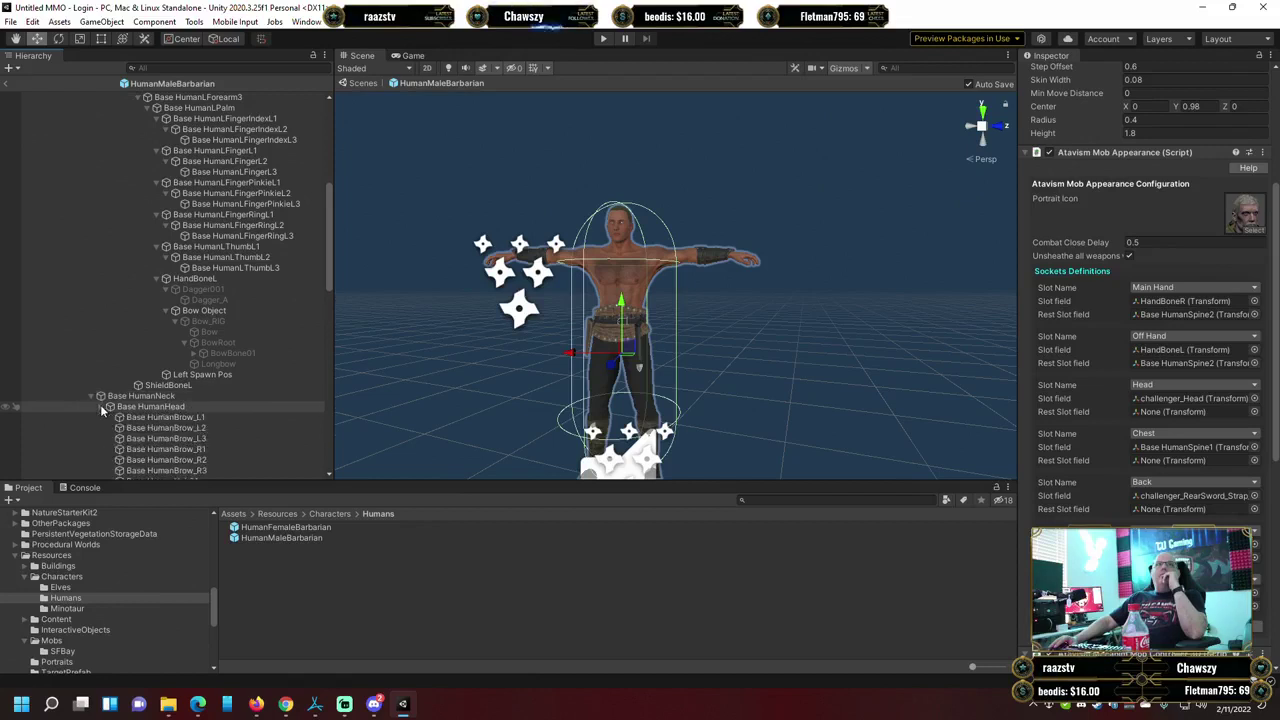
scroll(114, 421, down, 4)
scroll(114, 418, down, 4)
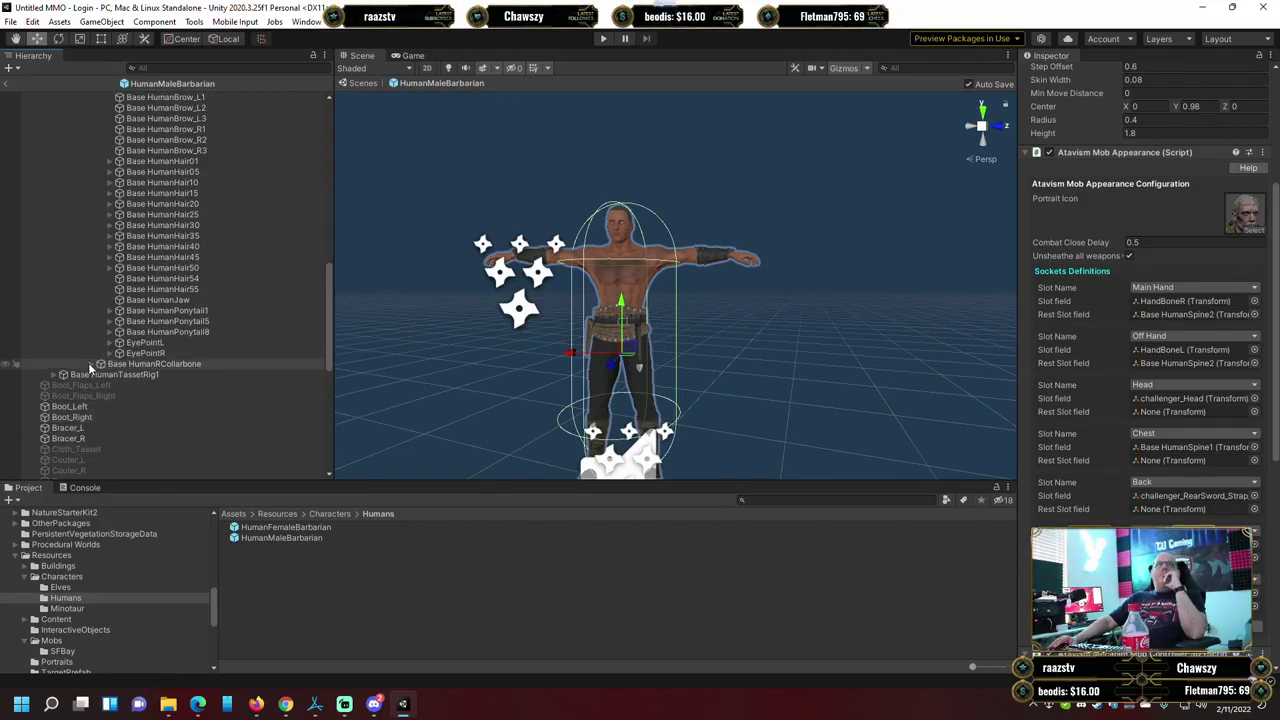
Expand the right arm from Base HumanRCollarbone through the forearm to Base HumanRPalm.
click(90, 364)
click(102, 375)
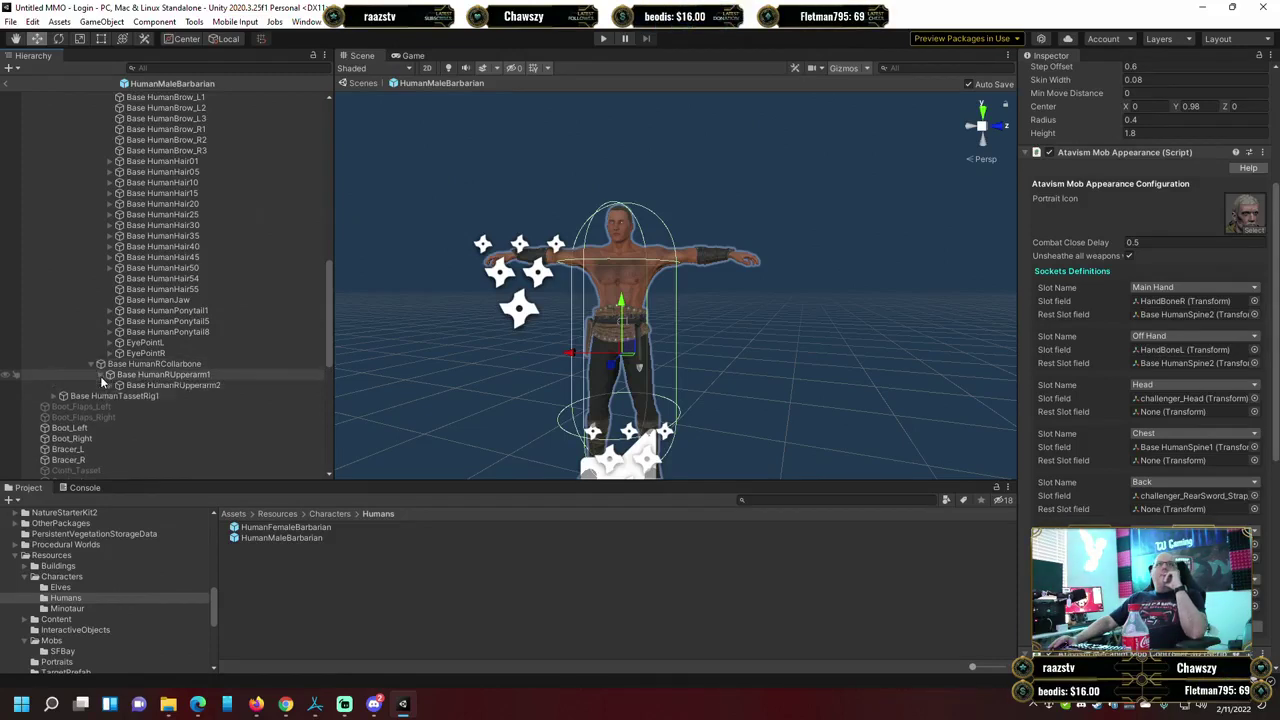
click(111, 385)
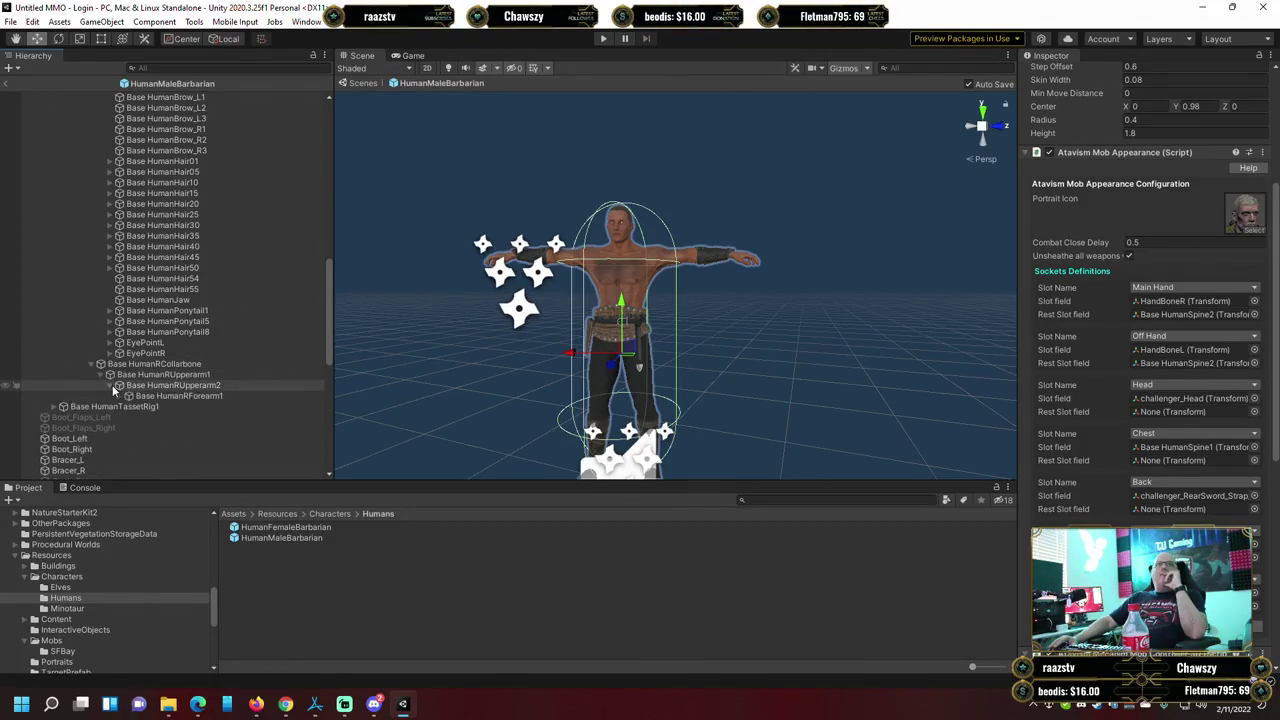
click(118, 396)
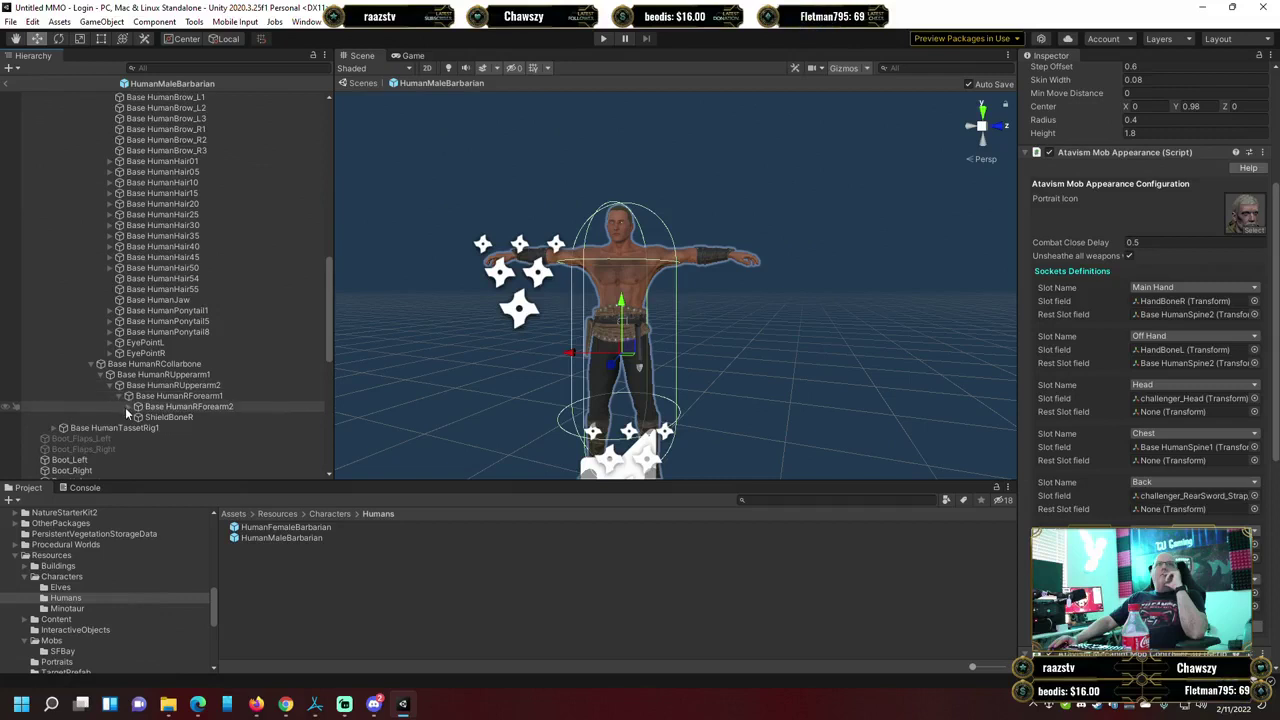
click(138, 407)
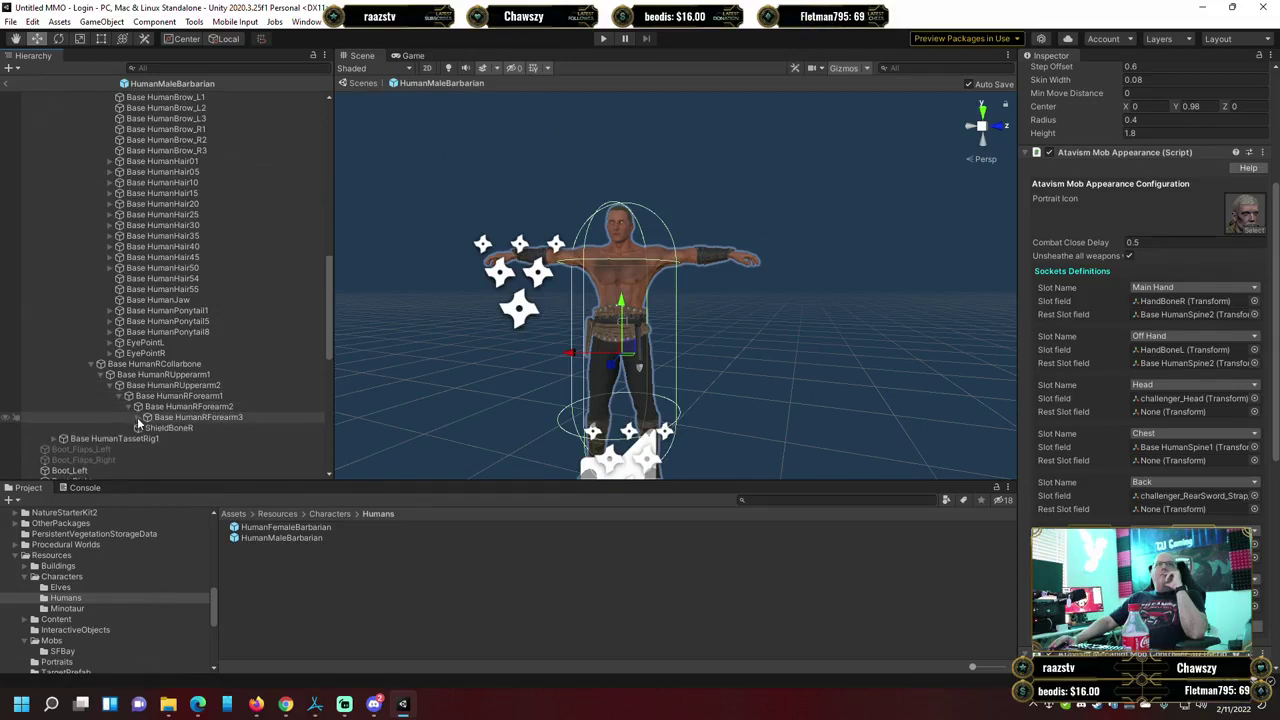
click(138, 418)
click(146, 428)
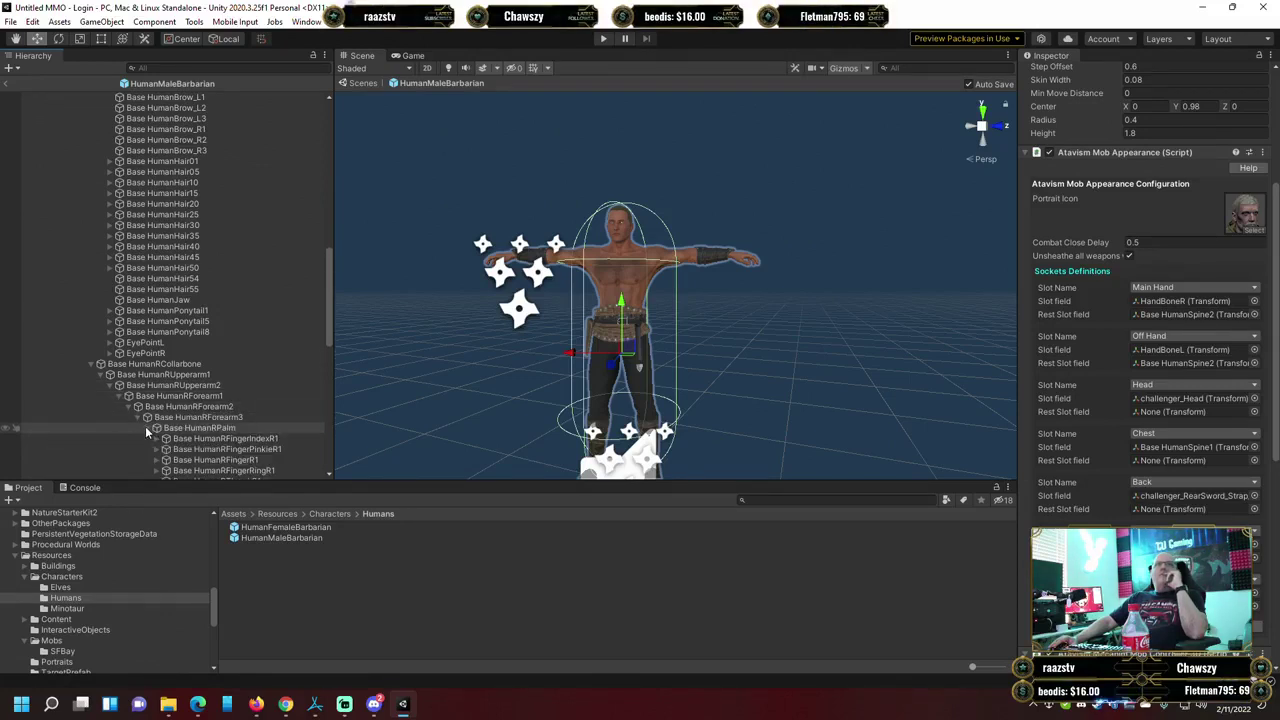
Expand Base HumanTassetRig1 to show Base HumanTassetRig2.
scroll(145, 426, down, 5)
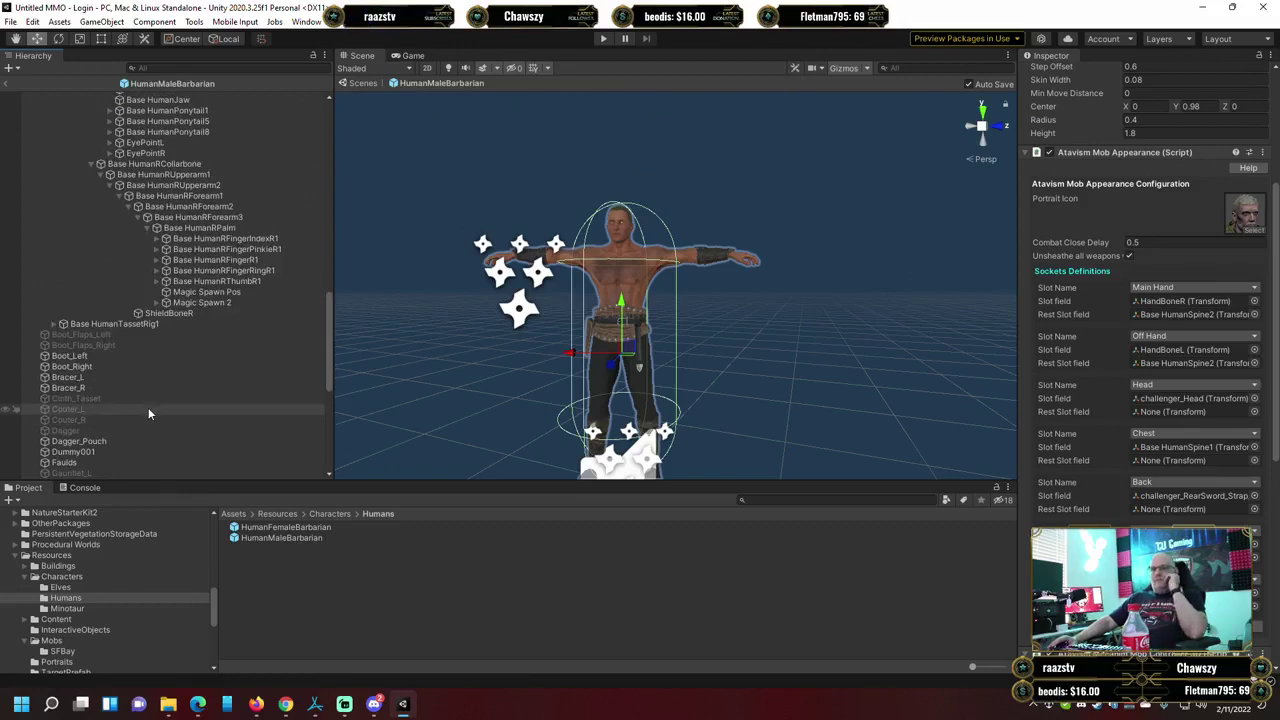
click(54, 326)
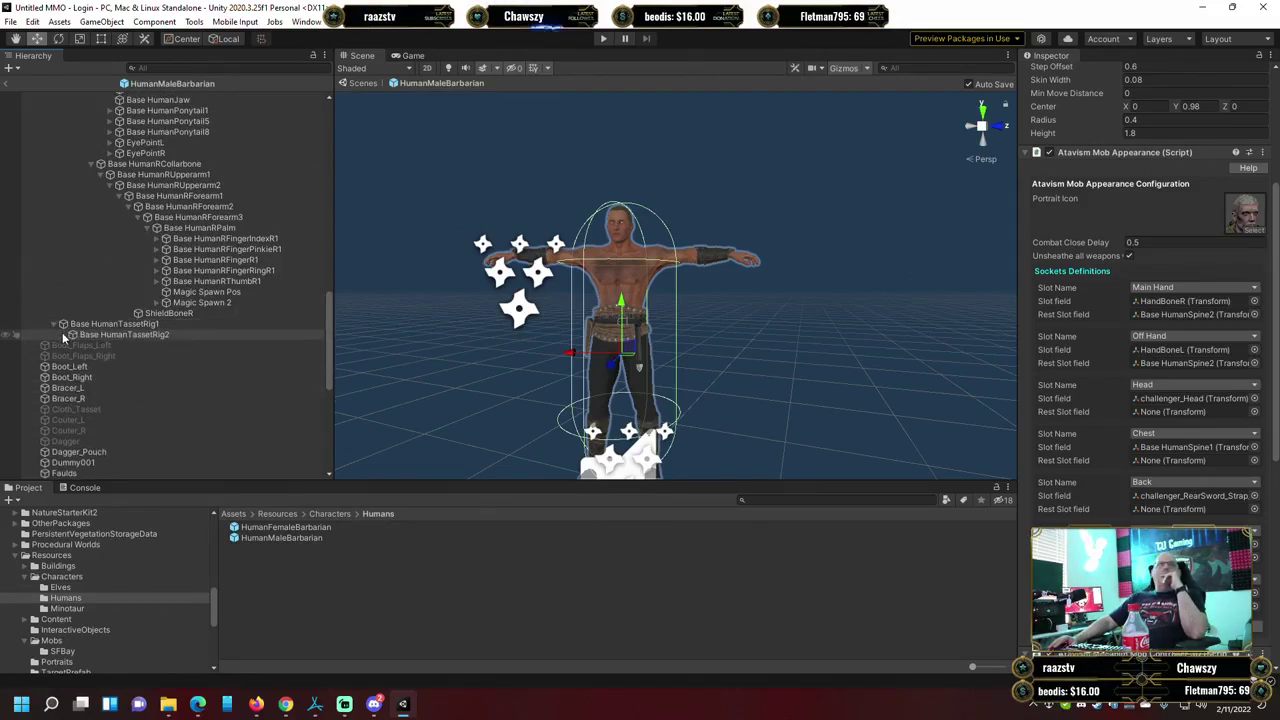
scroll(172, 375, down, 7)
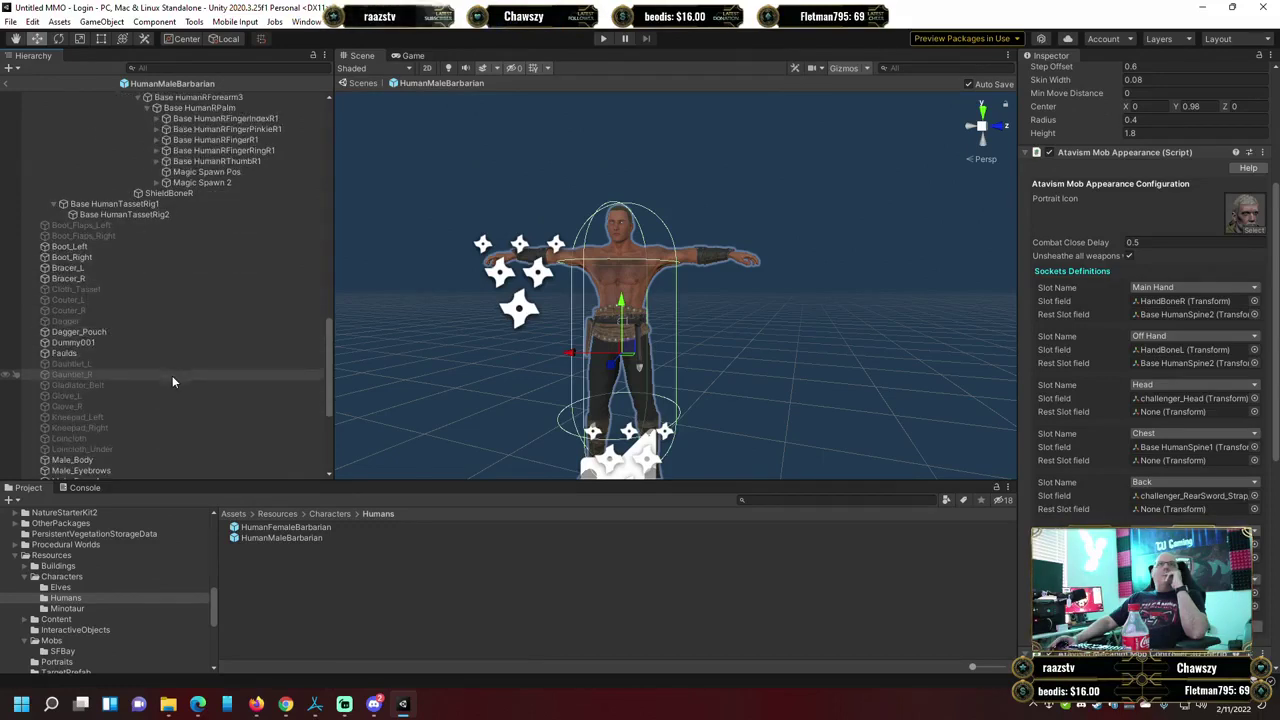
scroll(172, 375, down, 4)
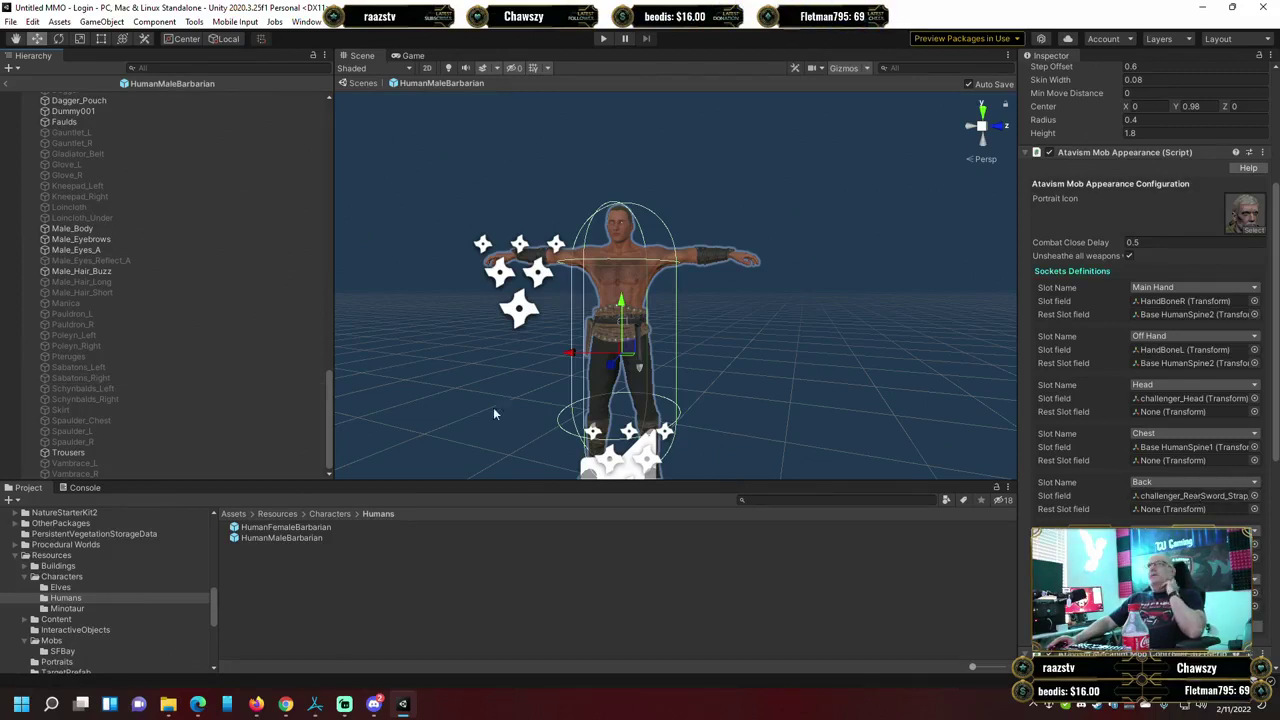
scroll(281, 362, up, 15)
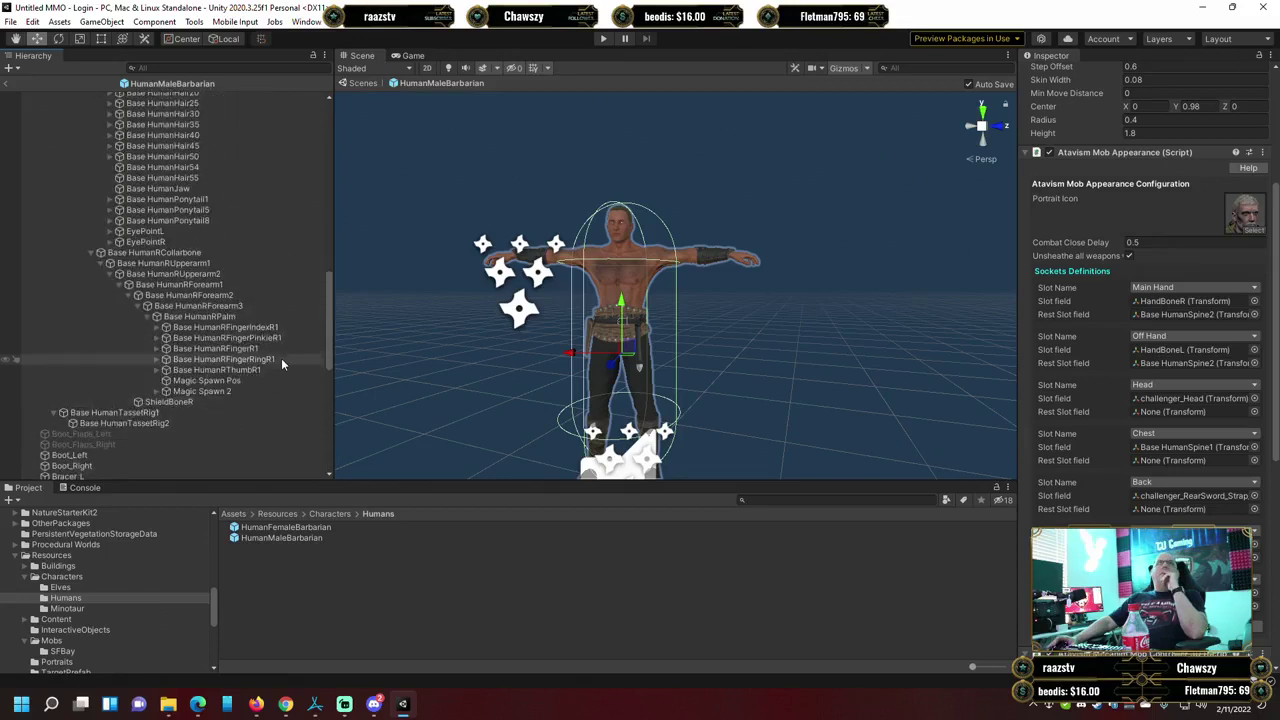
scroll(281, 358, up, 5)
scroll(281, 357, up, 10)
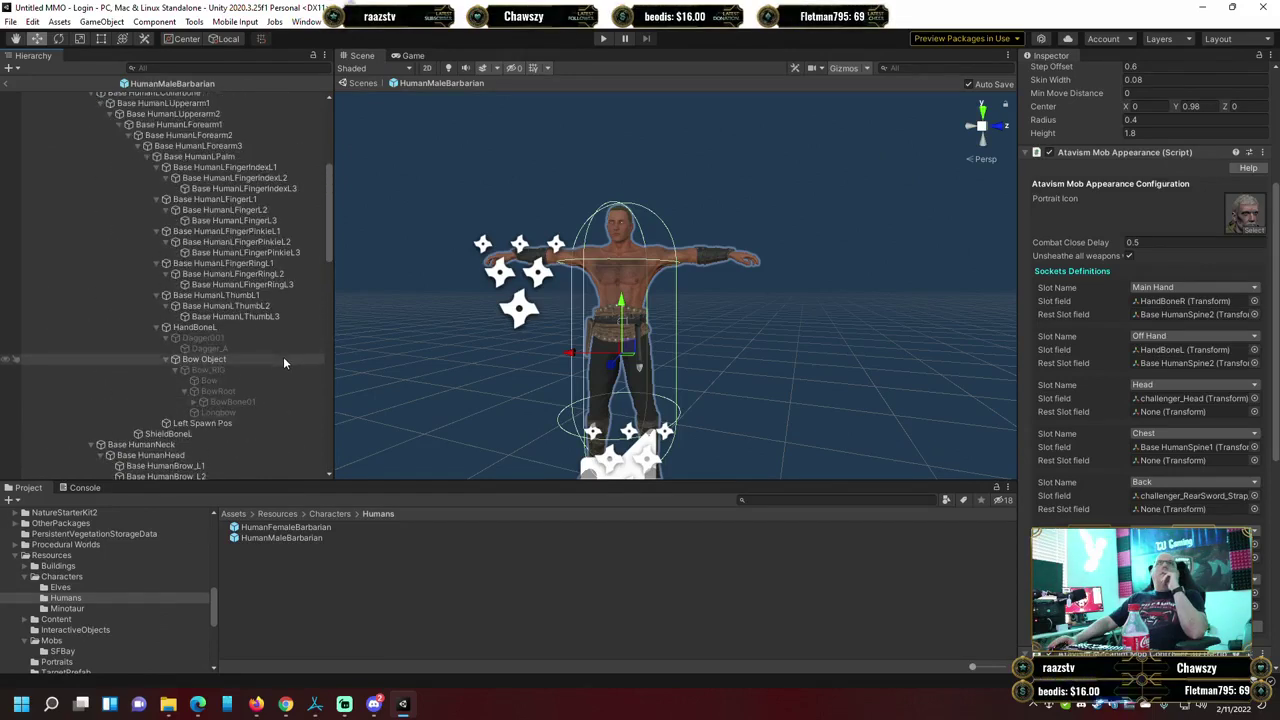
scroll(283, 360, up, 8)
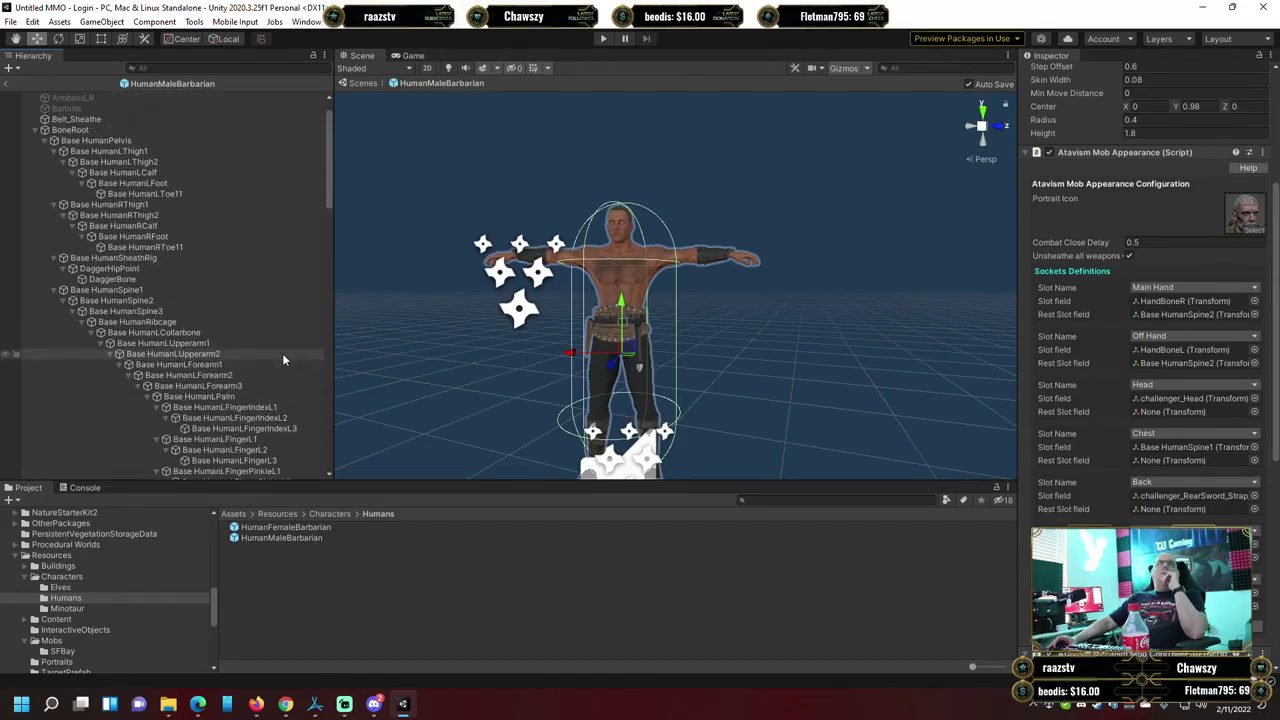
scroll(283, 359, up, 1)
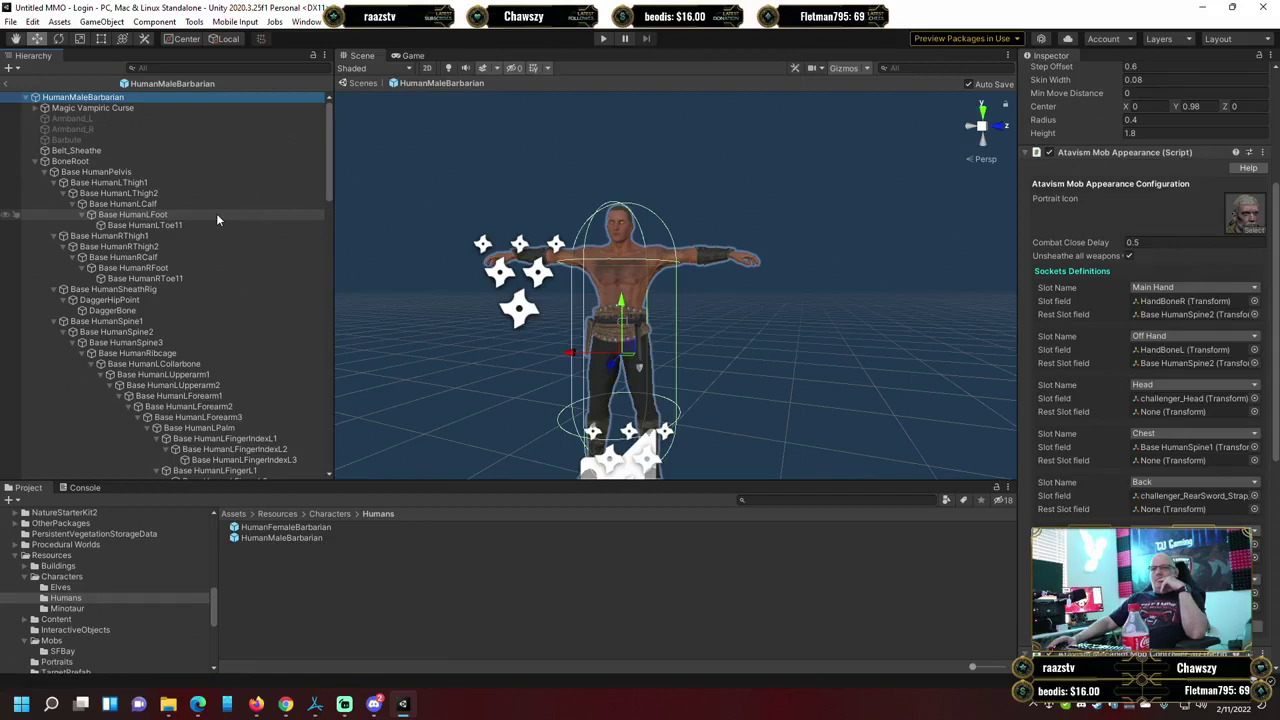
scroll(216, 213, down, 5)
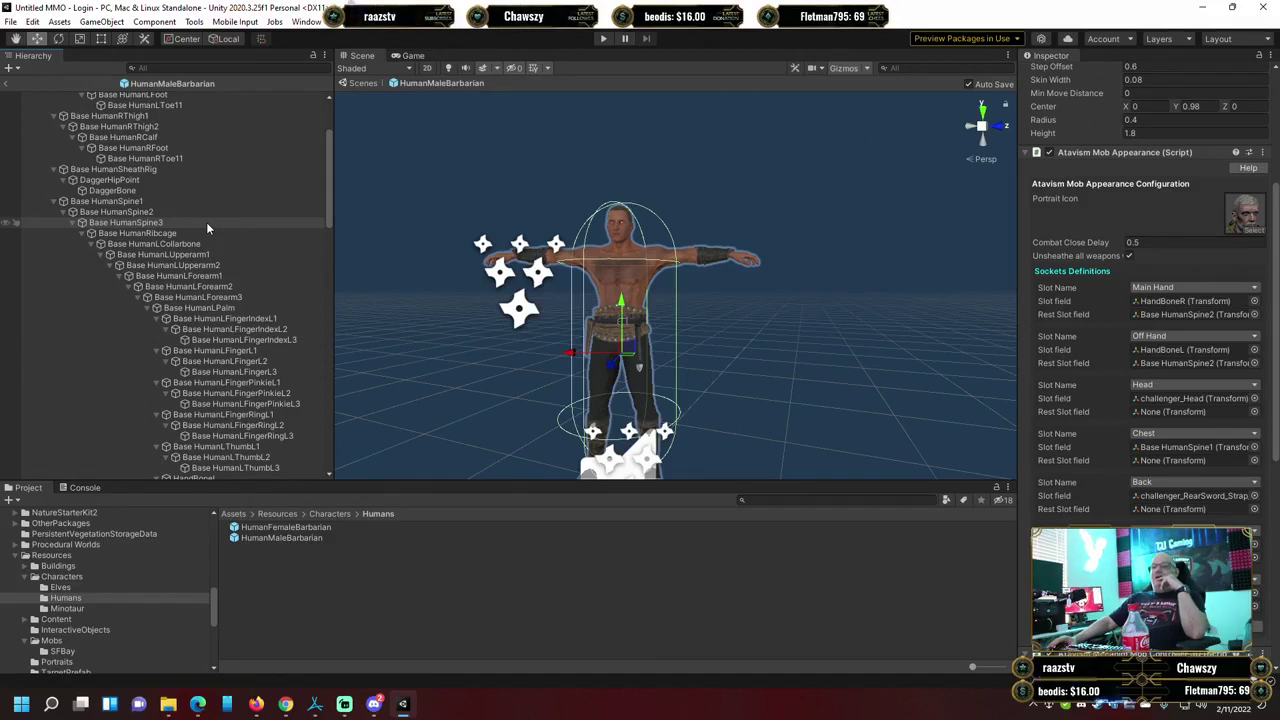
scroll(206, 222, down, 6)
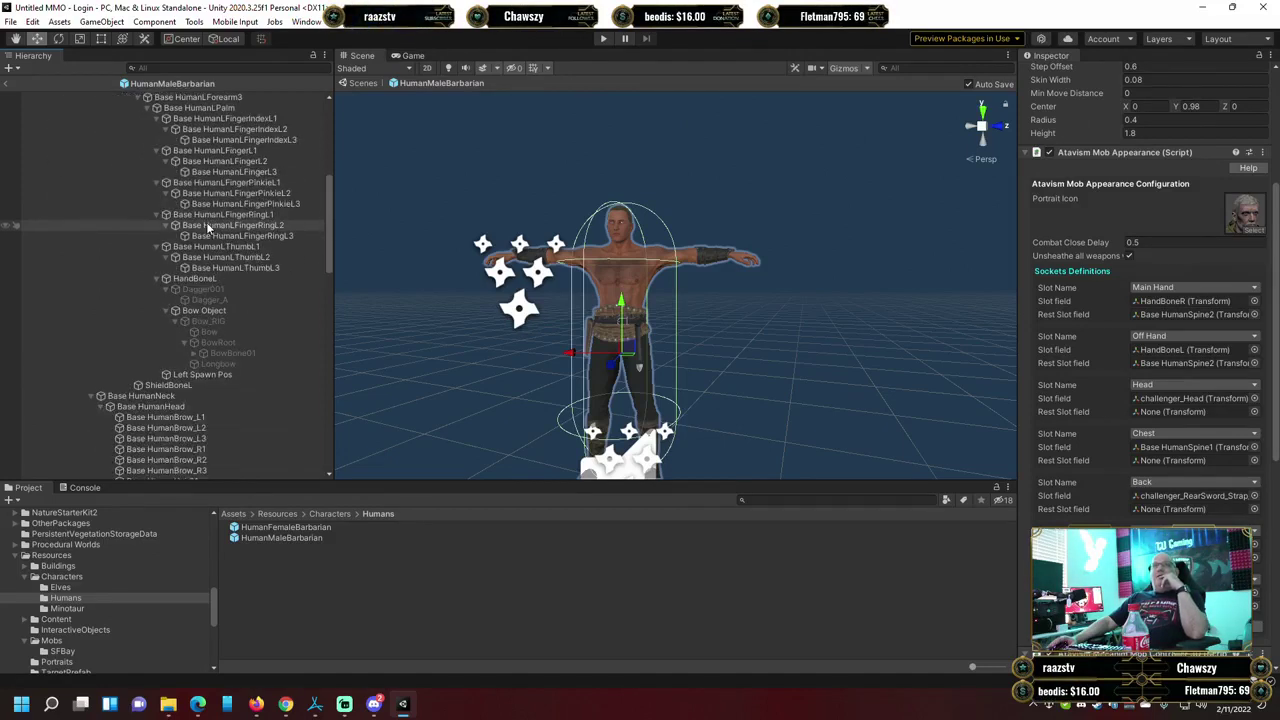
scroll(206, 222, down, 13)
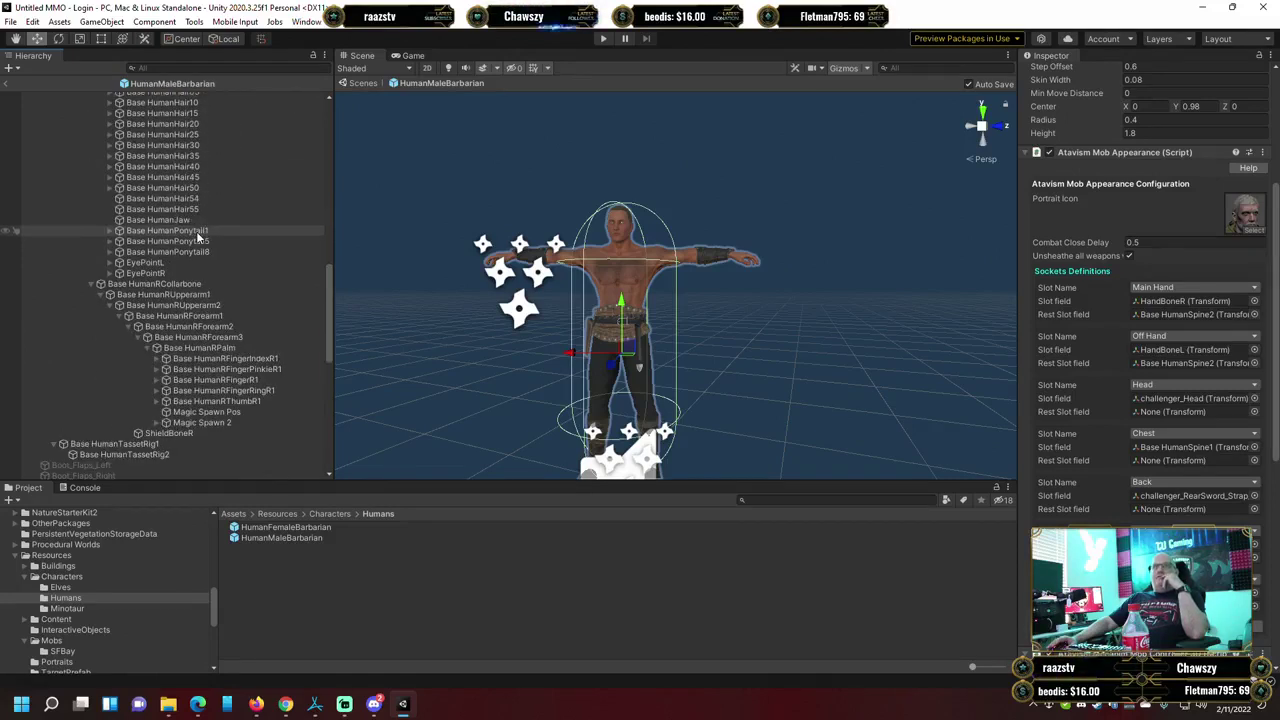
scroll(197, 236, down, 5)
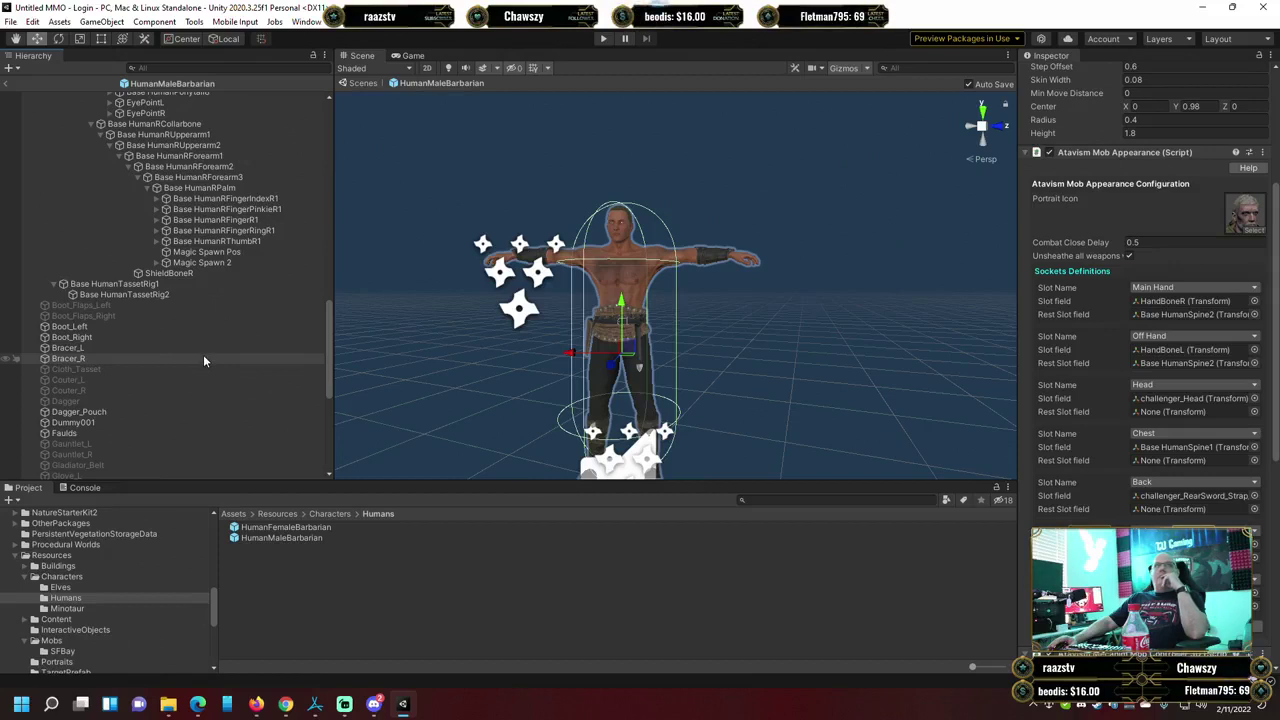
scroll(203, 360, down, 3)
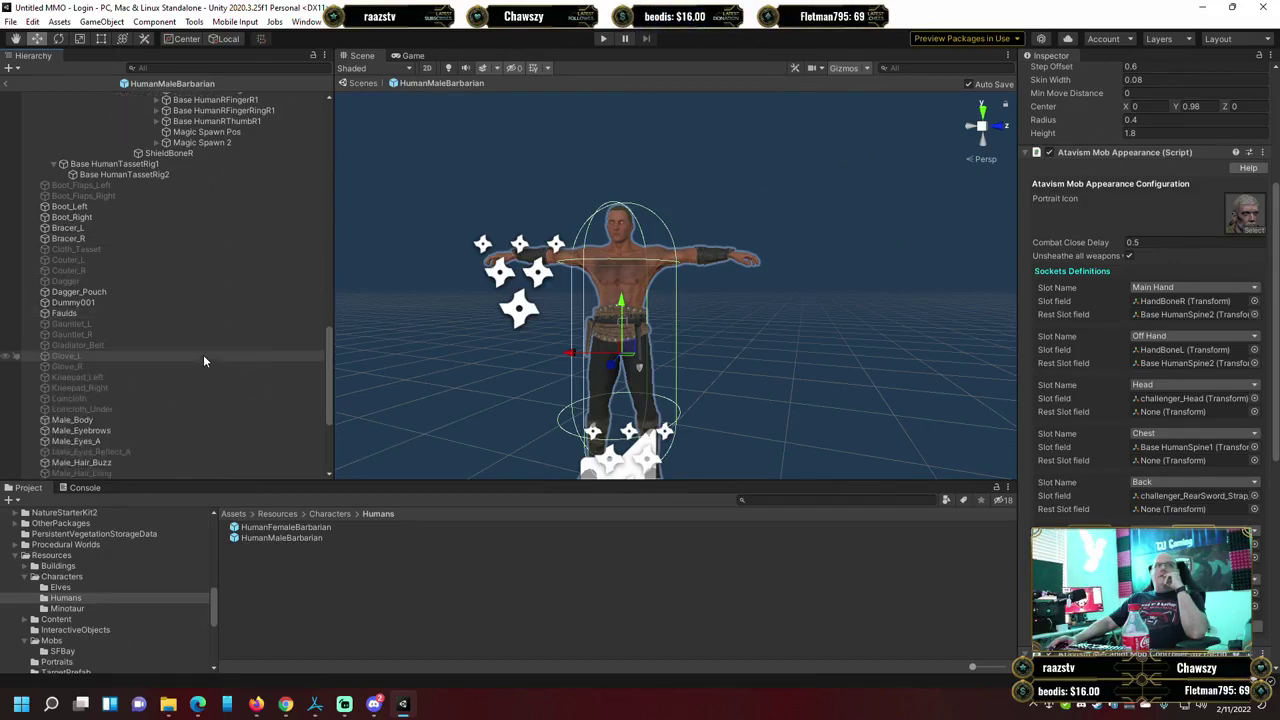
scroll(203, 358, down, 3)
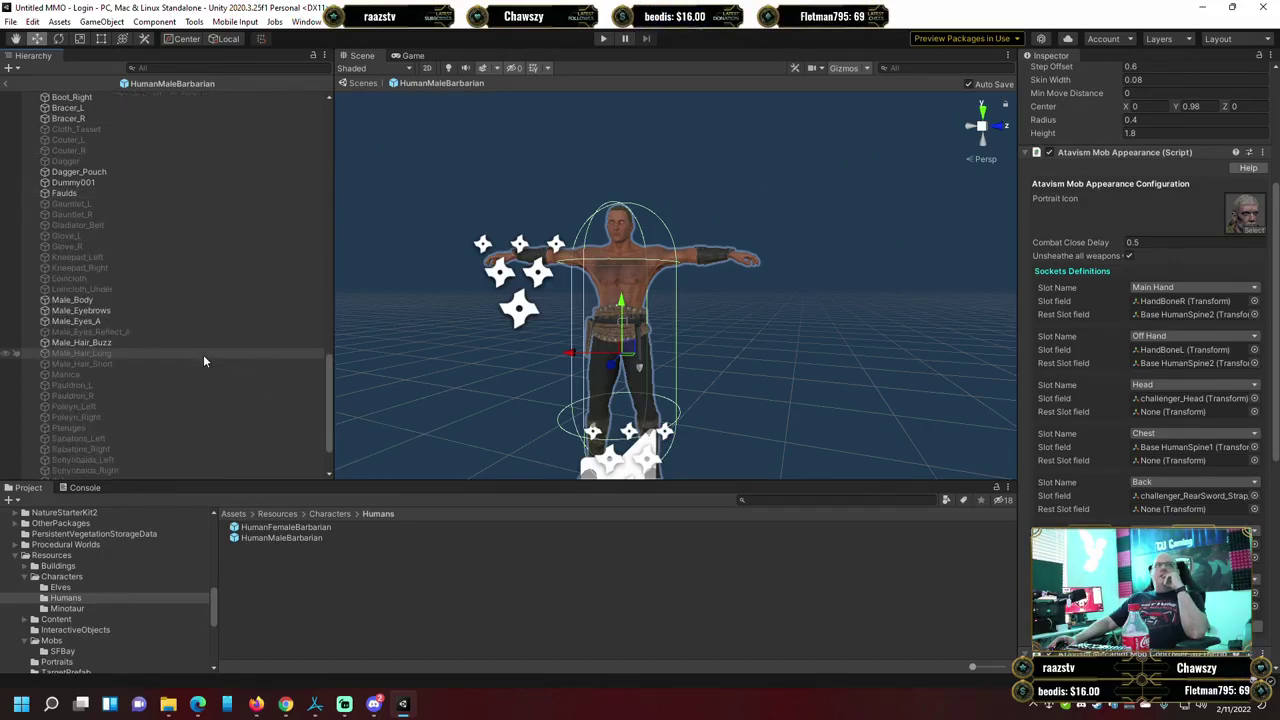
scroll(203, 360, down, 3)
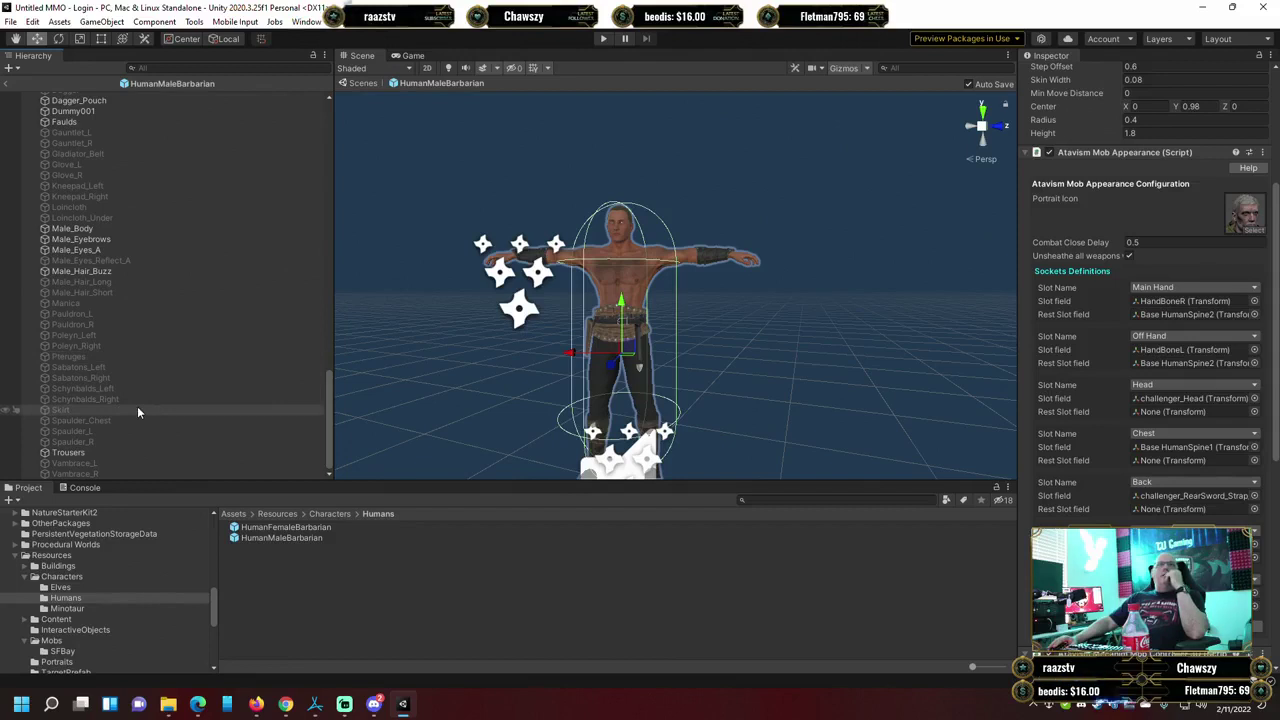
View the barbarian from behind in the Scene and select its Male_Body mesh.
click(586, 362)
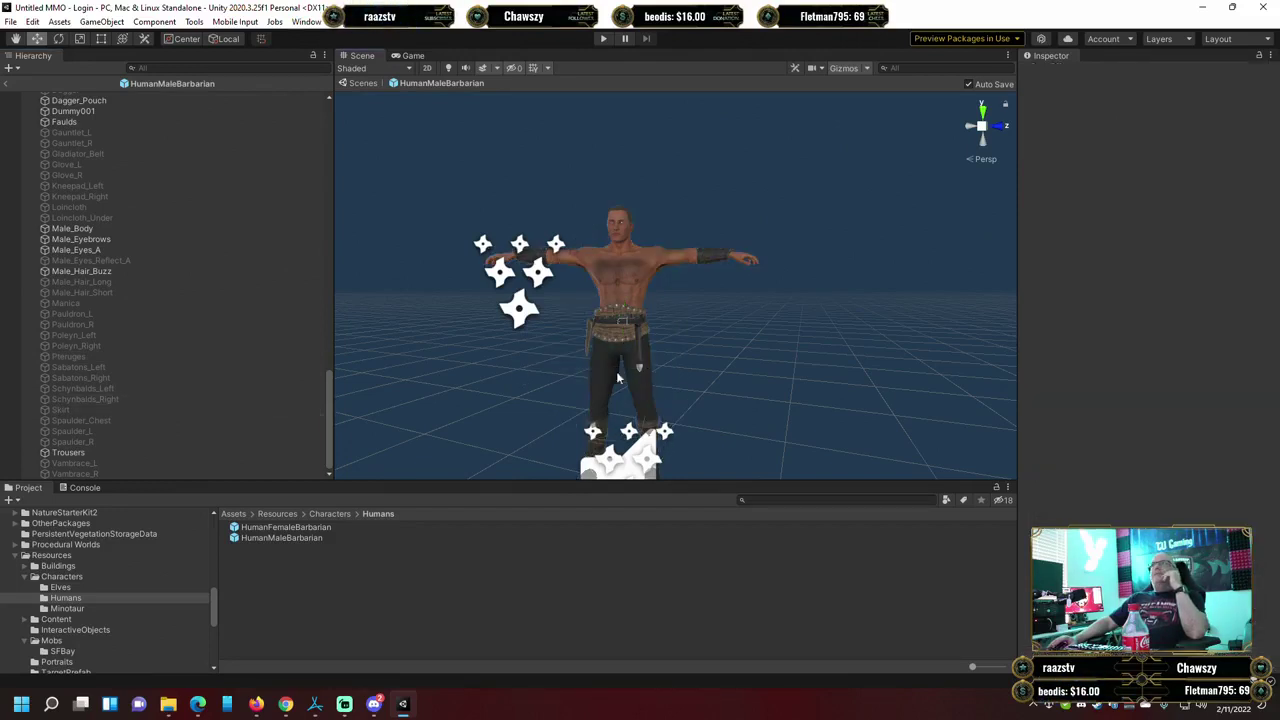
right_drag(604, 335, 628, 323)
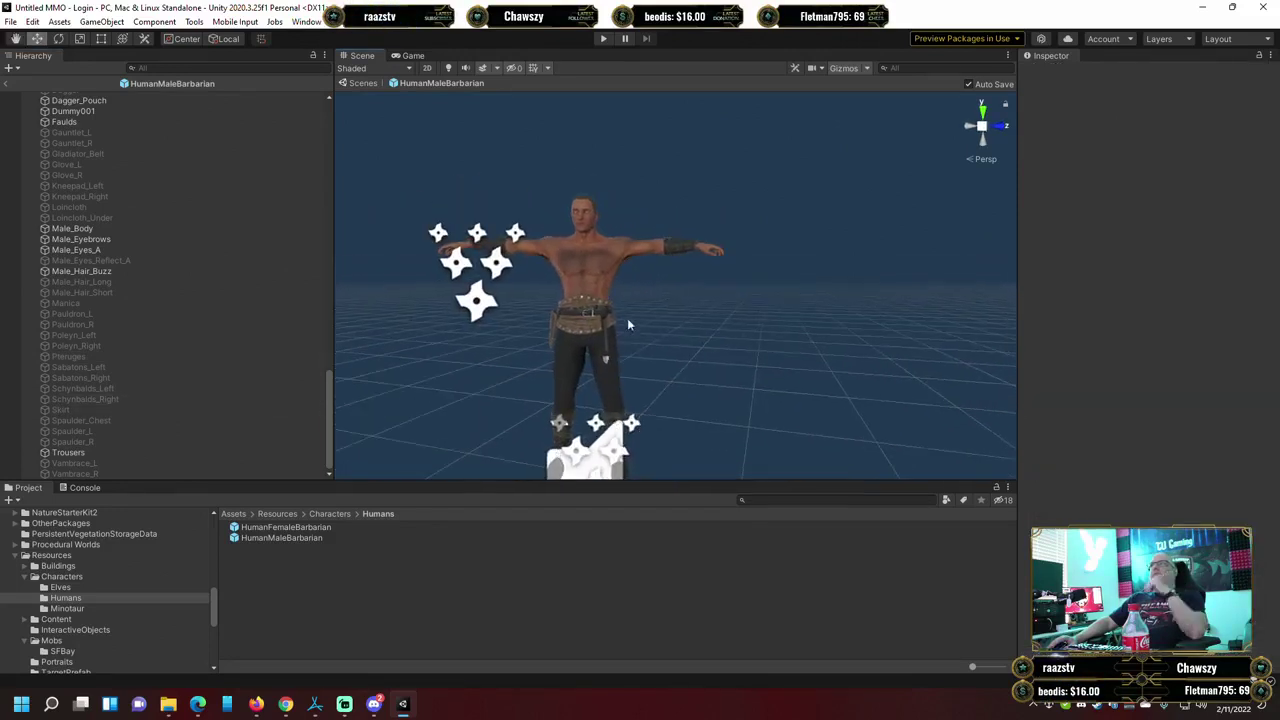
right_drag(740, 308, 251, 328)
right_drag(786, 283, 596, 208)
click(596, 208)
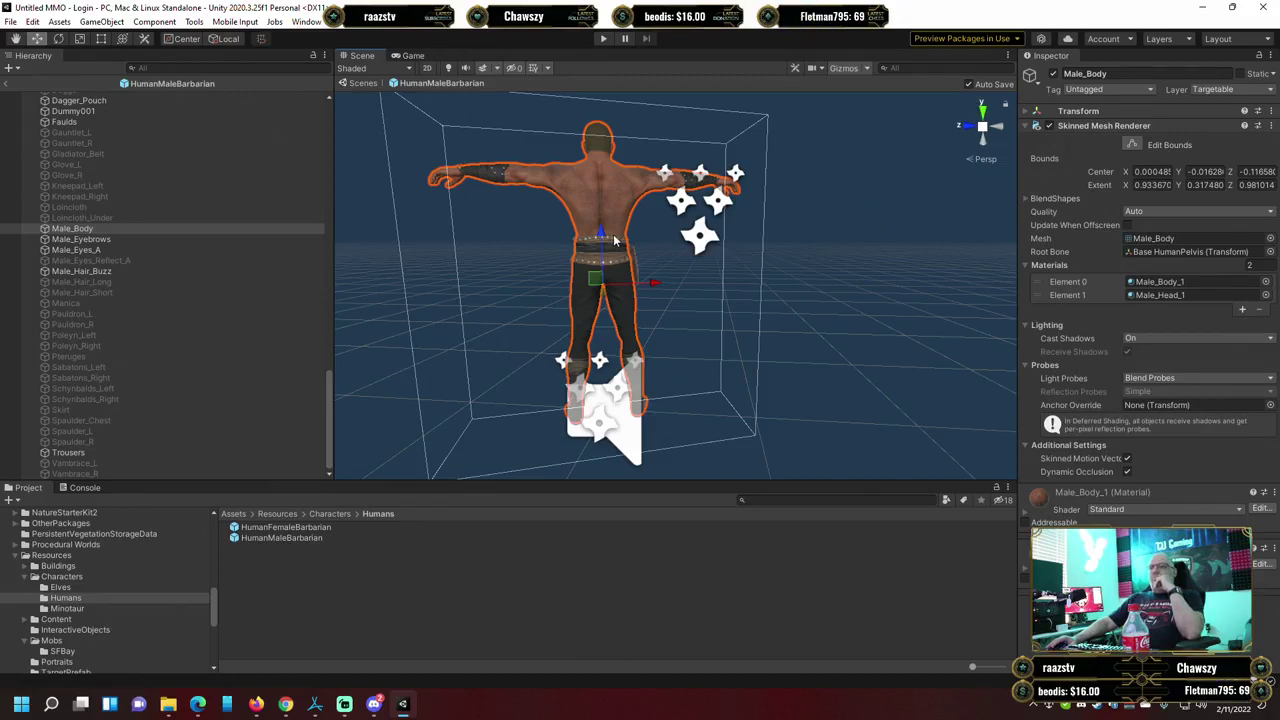
Drag Male_Body into the Back socket's Slot, replacing challenger_RearSword_Strap.
scroll(166, 229, up, 10)
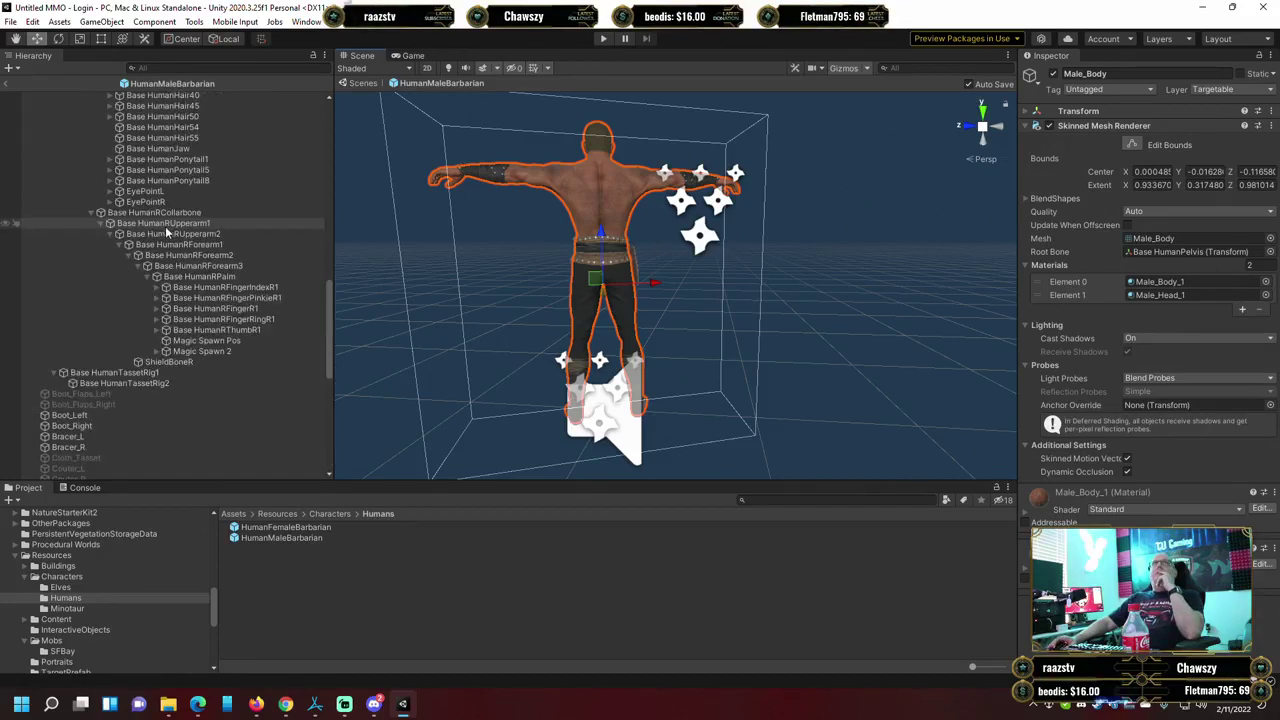
scroll(160, 222, up, 15)
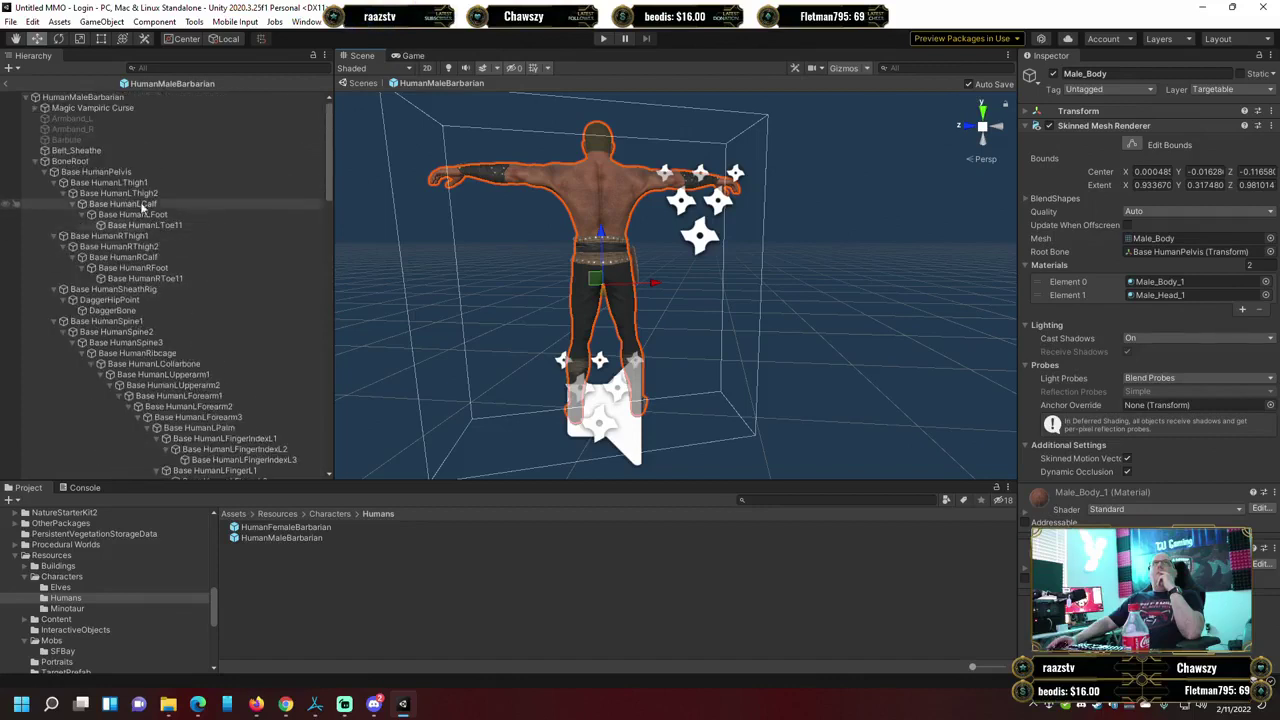
click(83, 97)
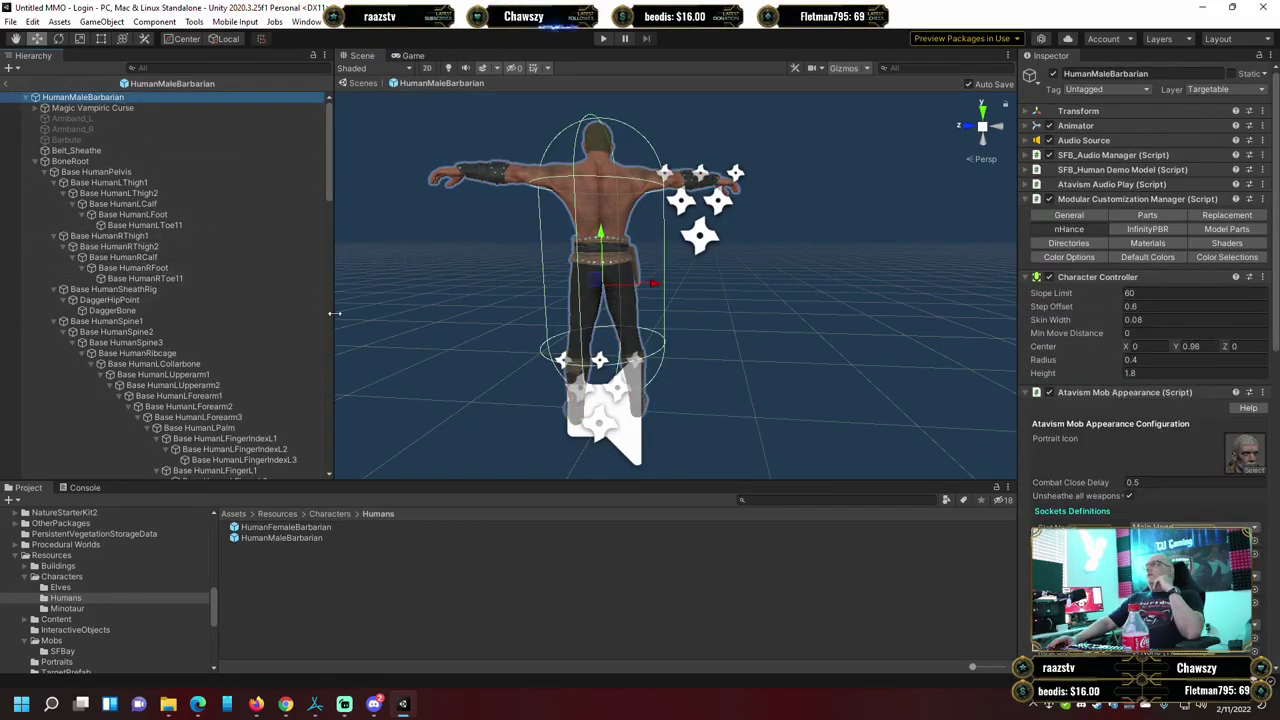
scroll(290, 345, down, 8)
scroll(295, 337, down, 15)
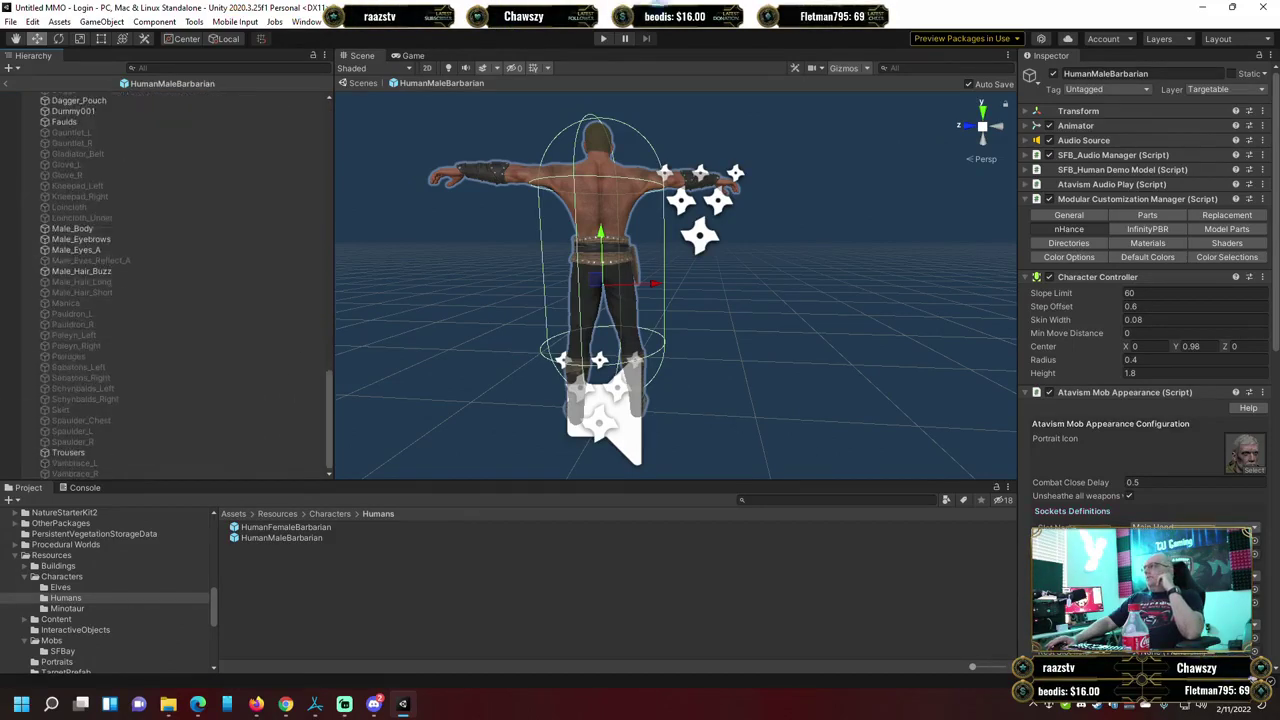
scroll(1145, 300, down, 5)
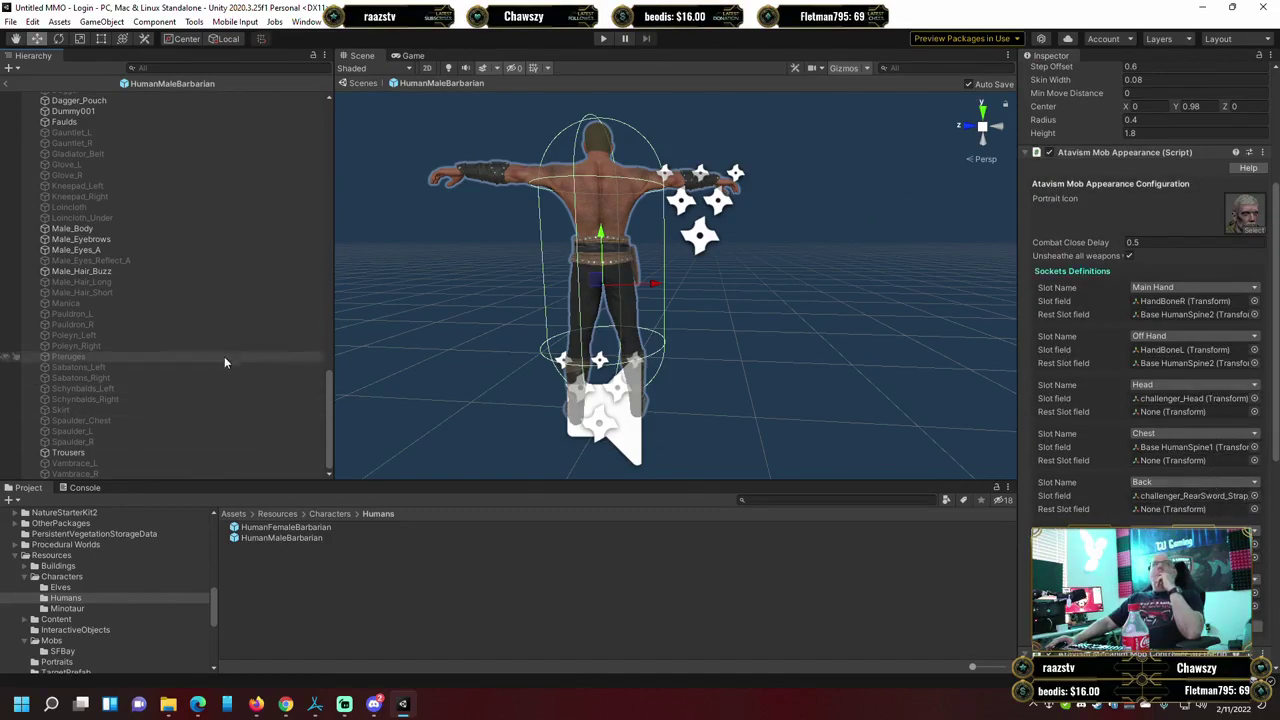
scroll(215, 320, up, 8)
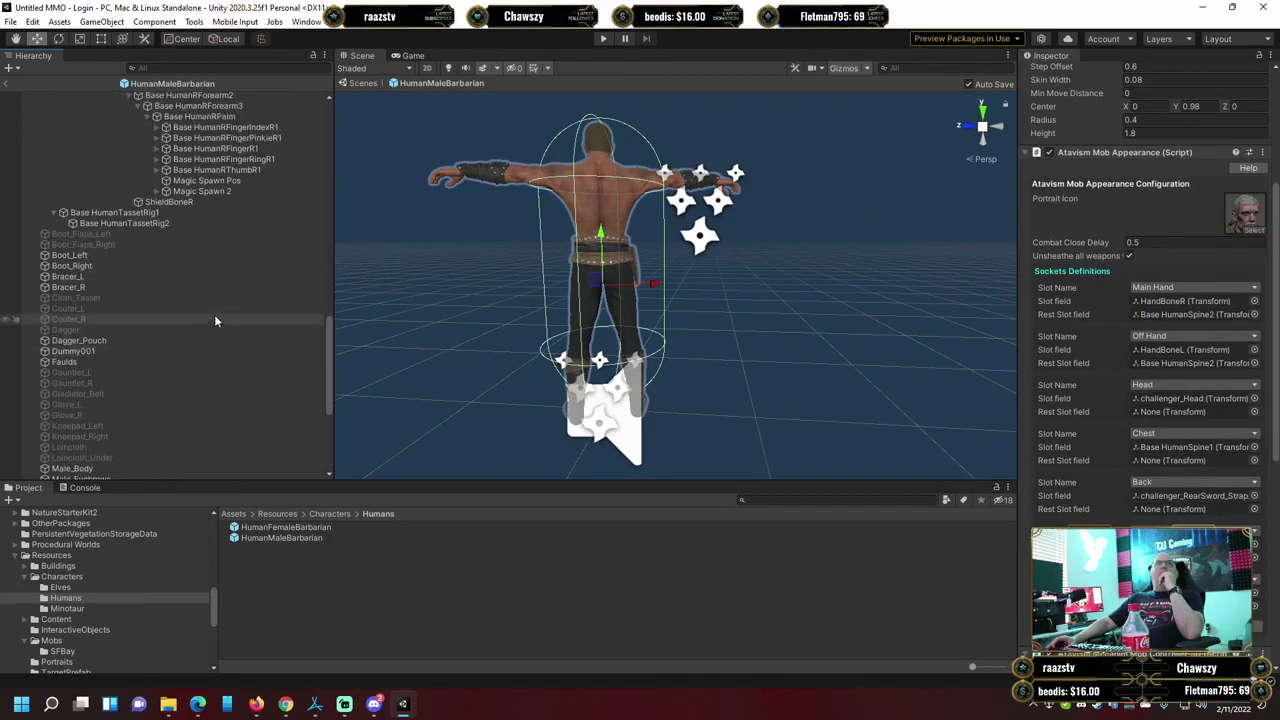
scroll(214, 320, down, 7)
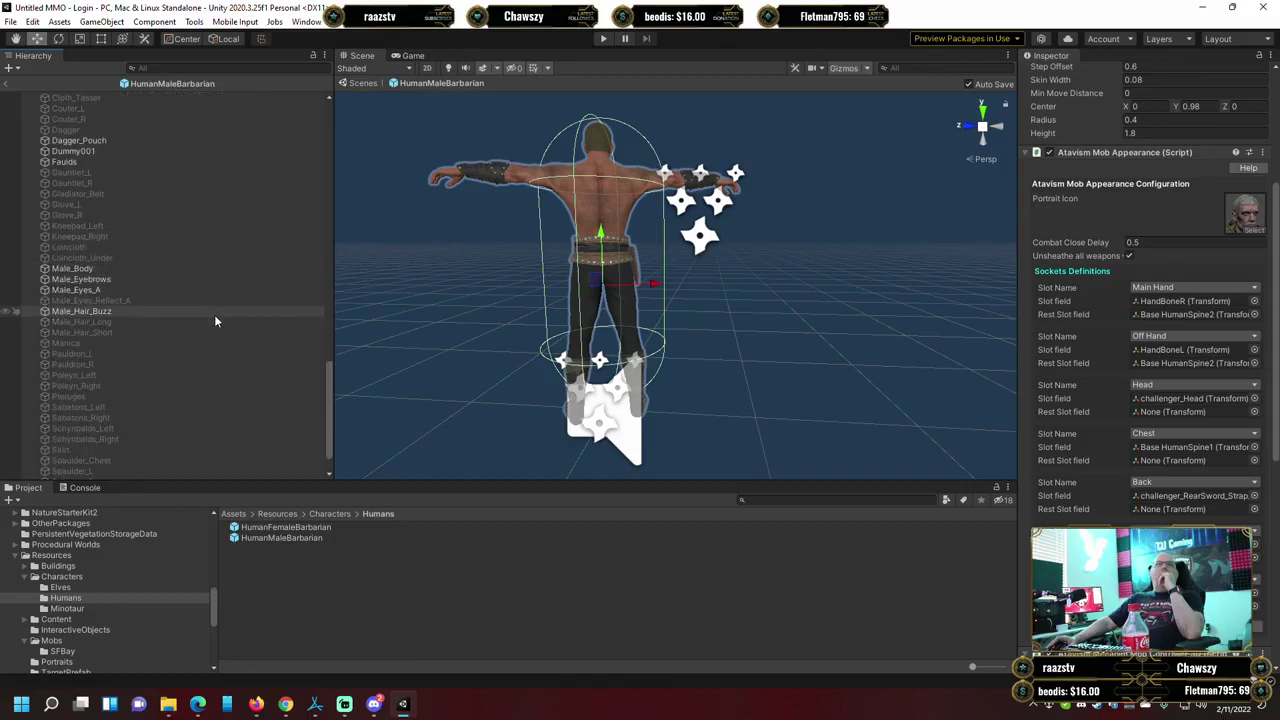
click(84, 268)
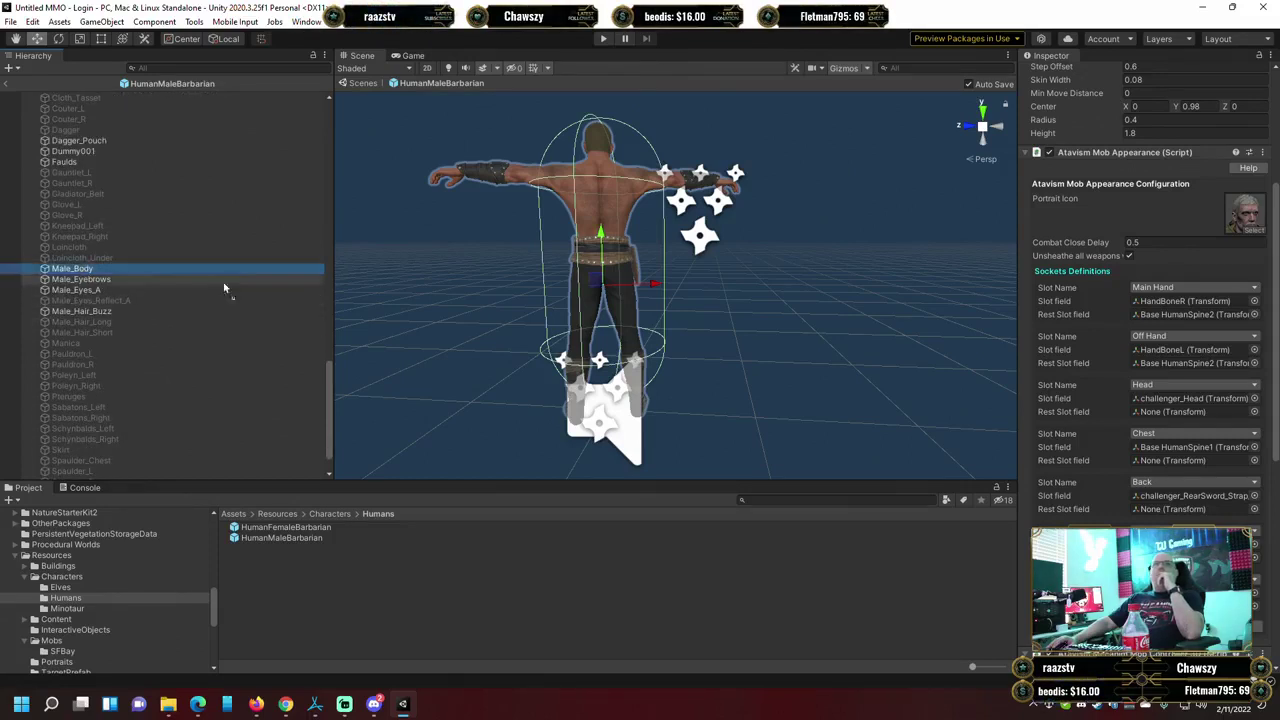
click(1187, 510)
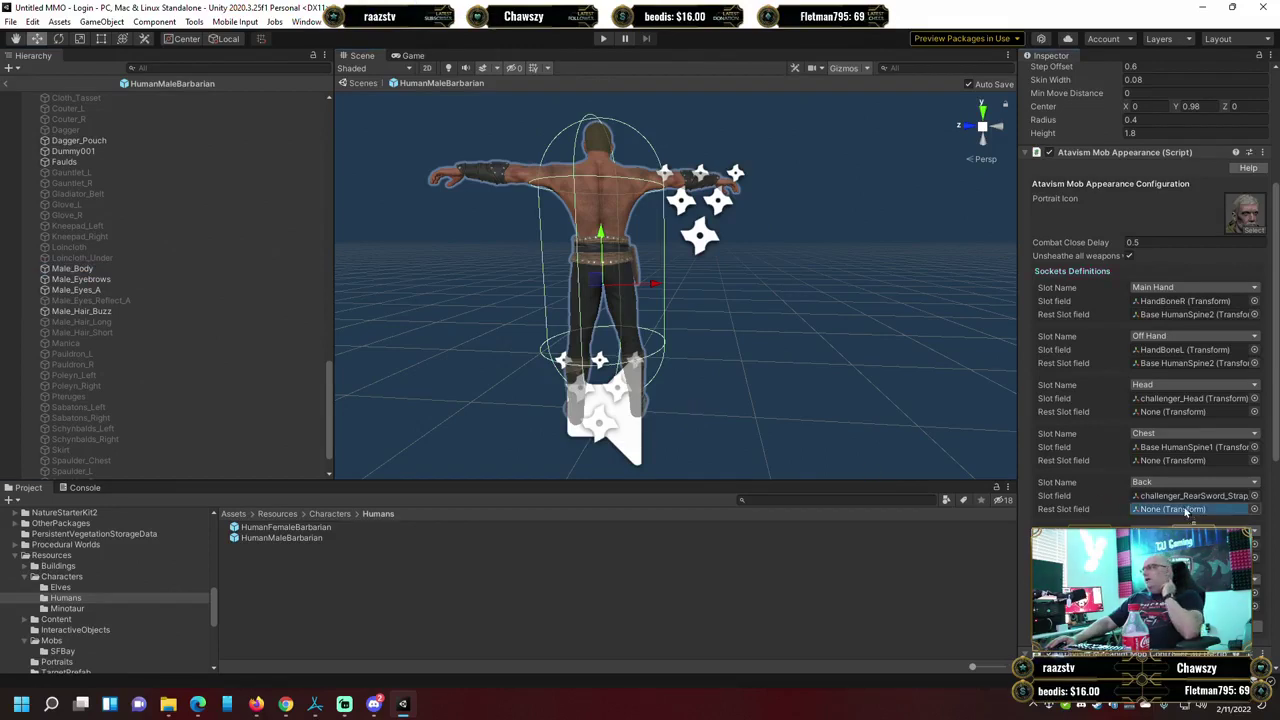
drag(1187, 510, 1190, 496)
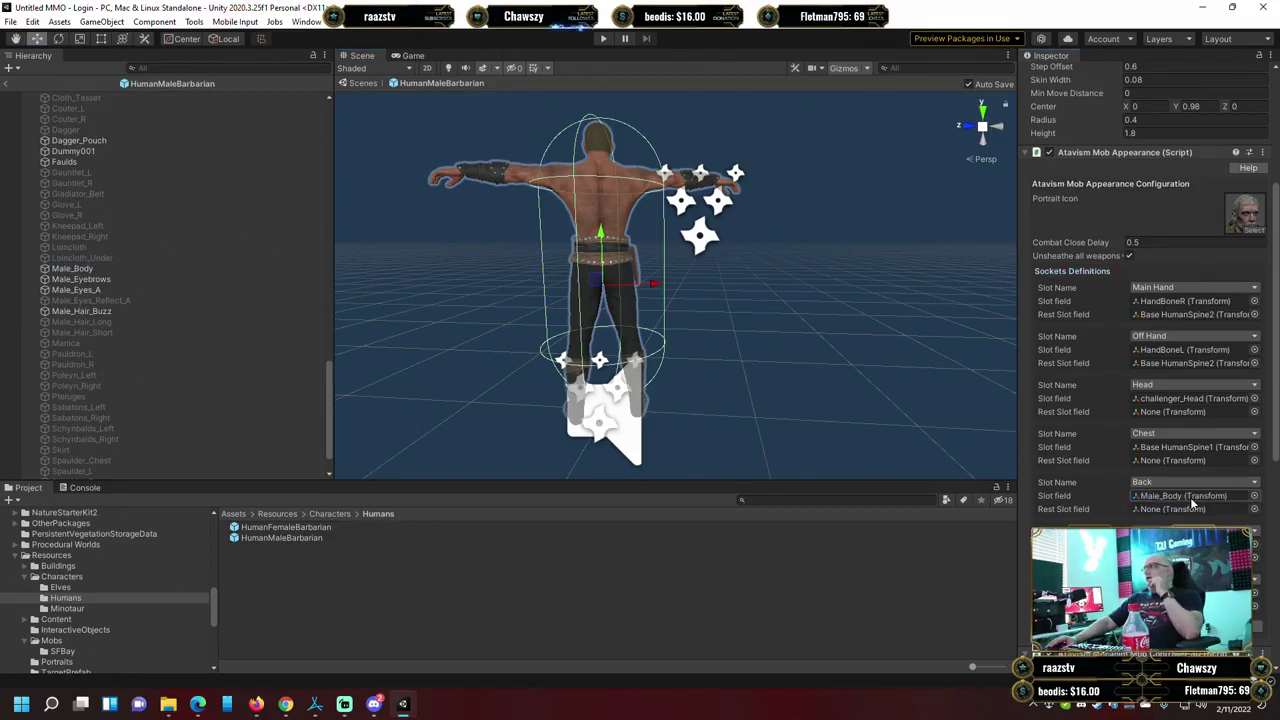
scroll(177, 358, down, 2)
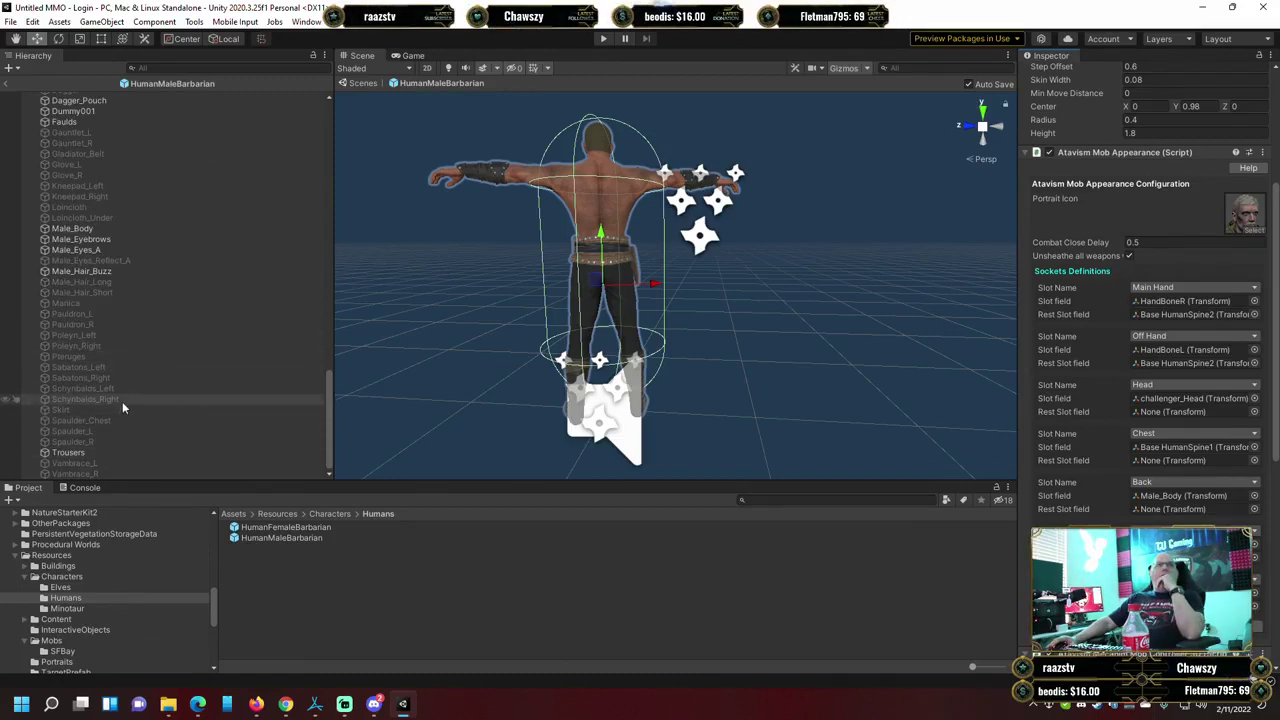
Drag Base HumanHead onto the Head socket's Slot field, replacing challenger_Head.
scroll(124, 395, up, 5)
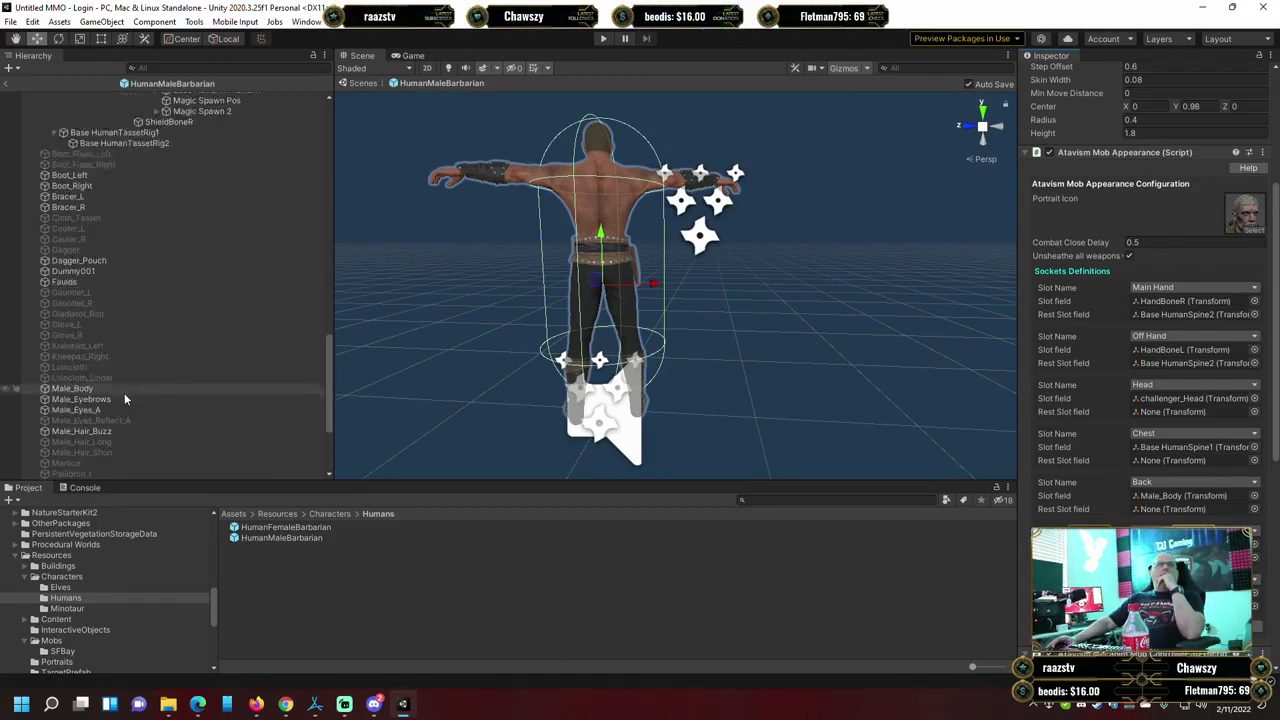
scroll(124, 398, up, 3)
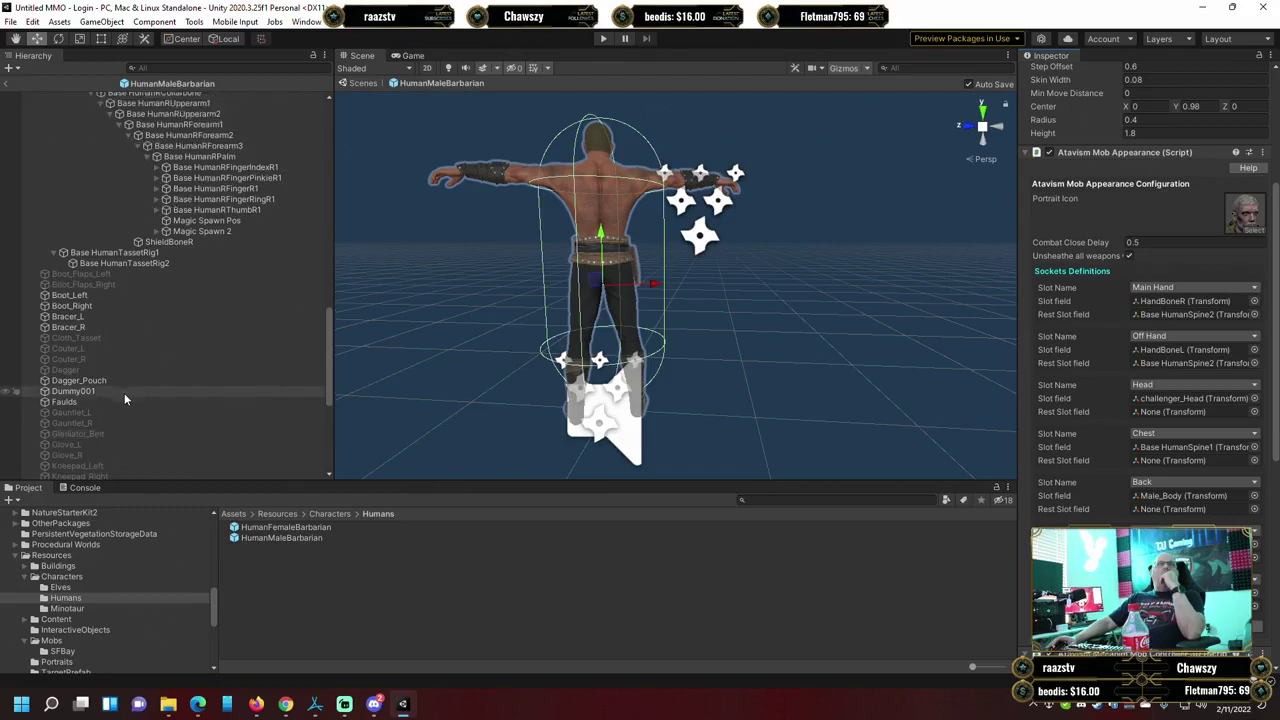
scroll(124, 398, up, 3)
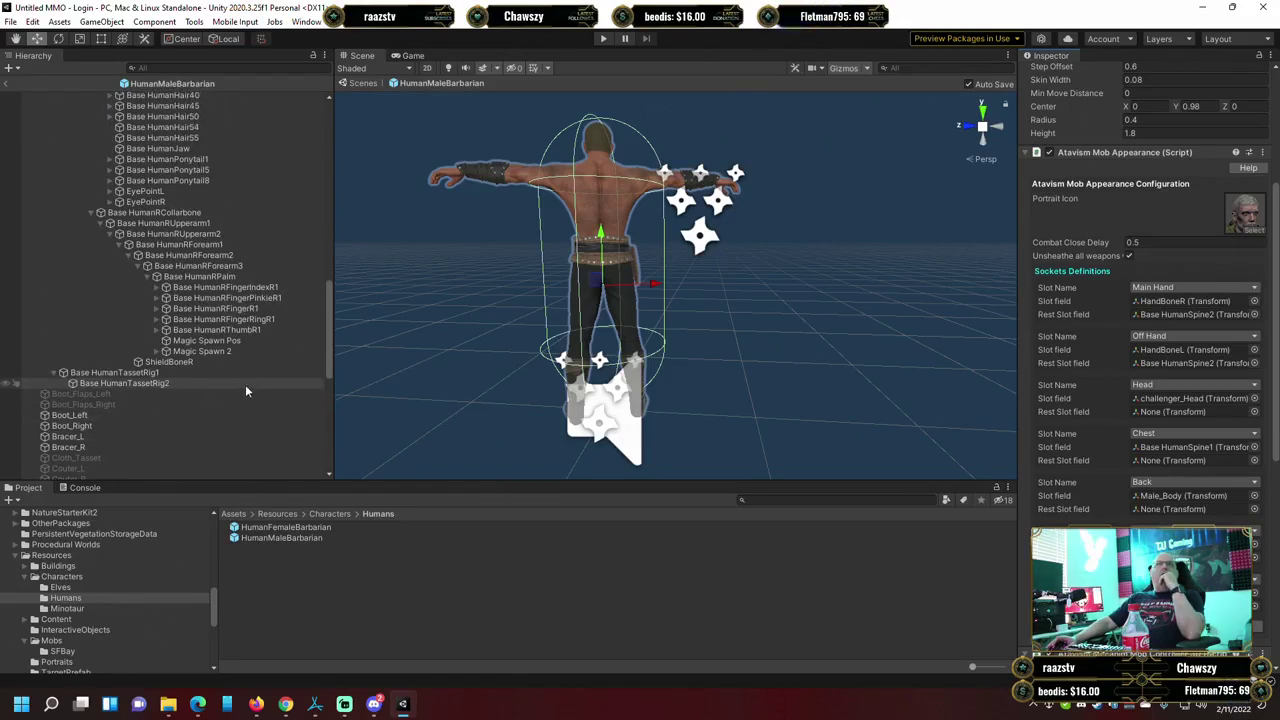
scroll(246, 387, up, 1)
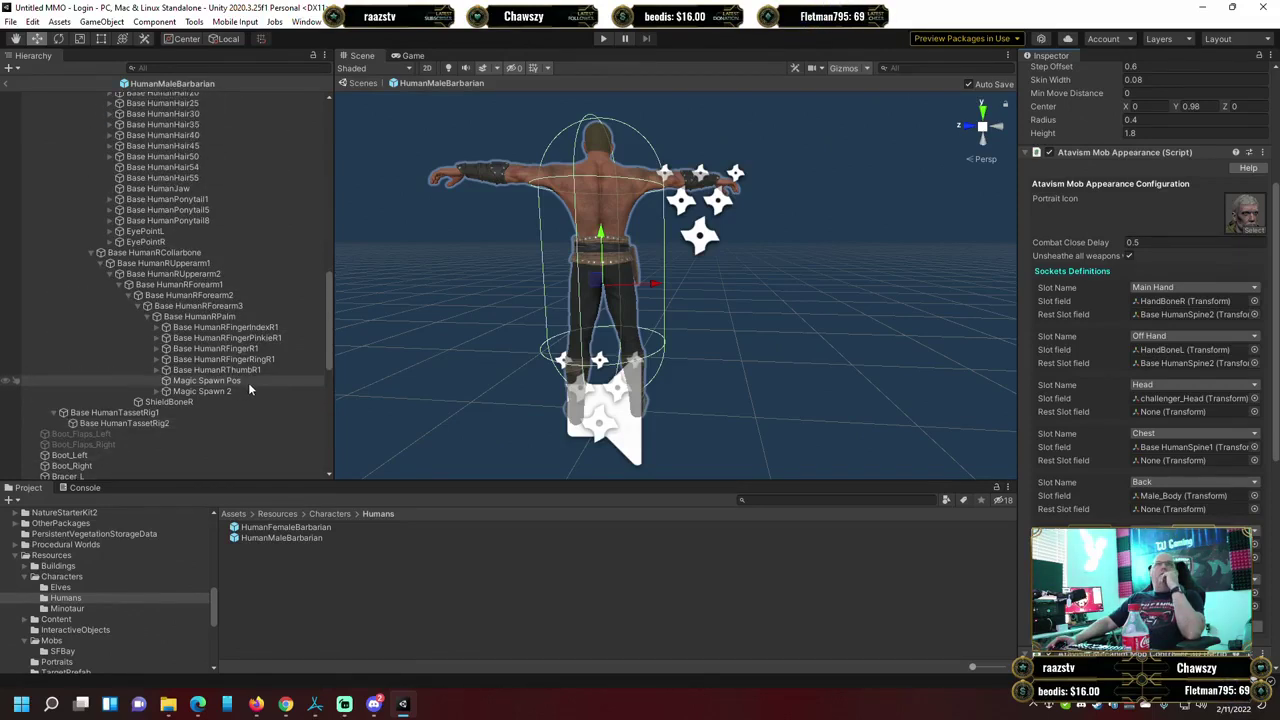
scroll(249, 388, up, 1)
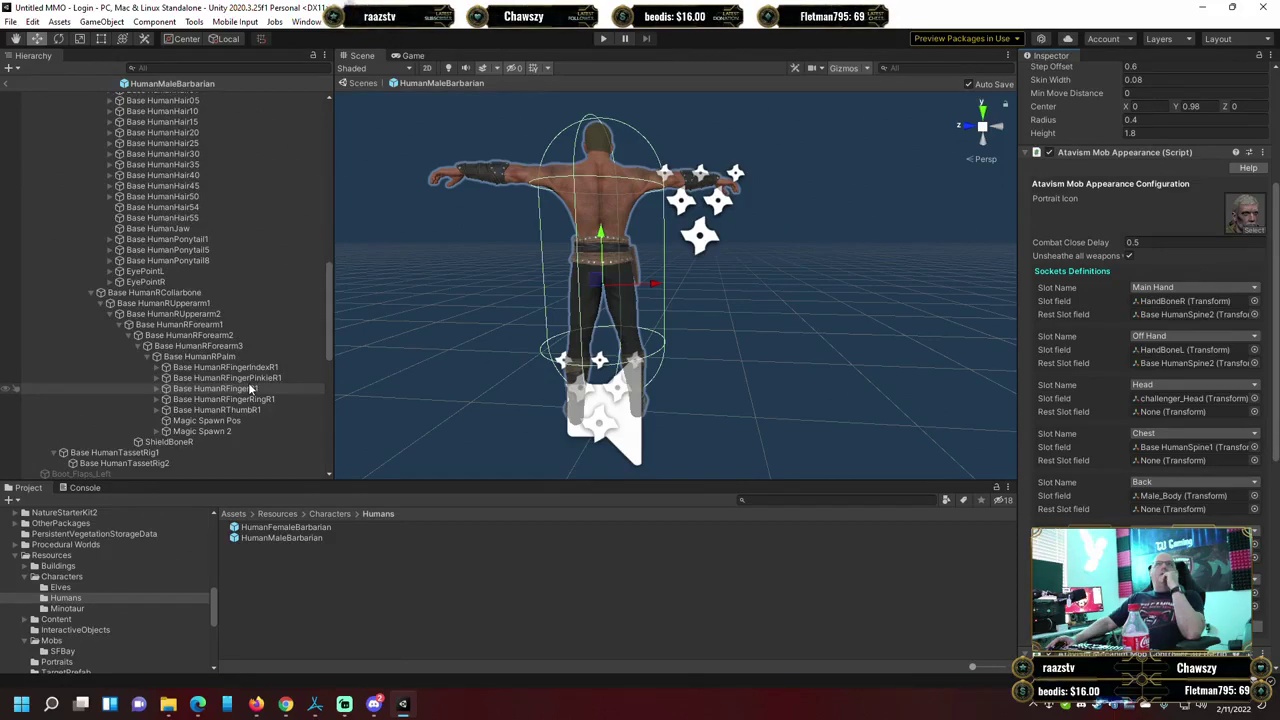
scroll(249, 388, up, 3)
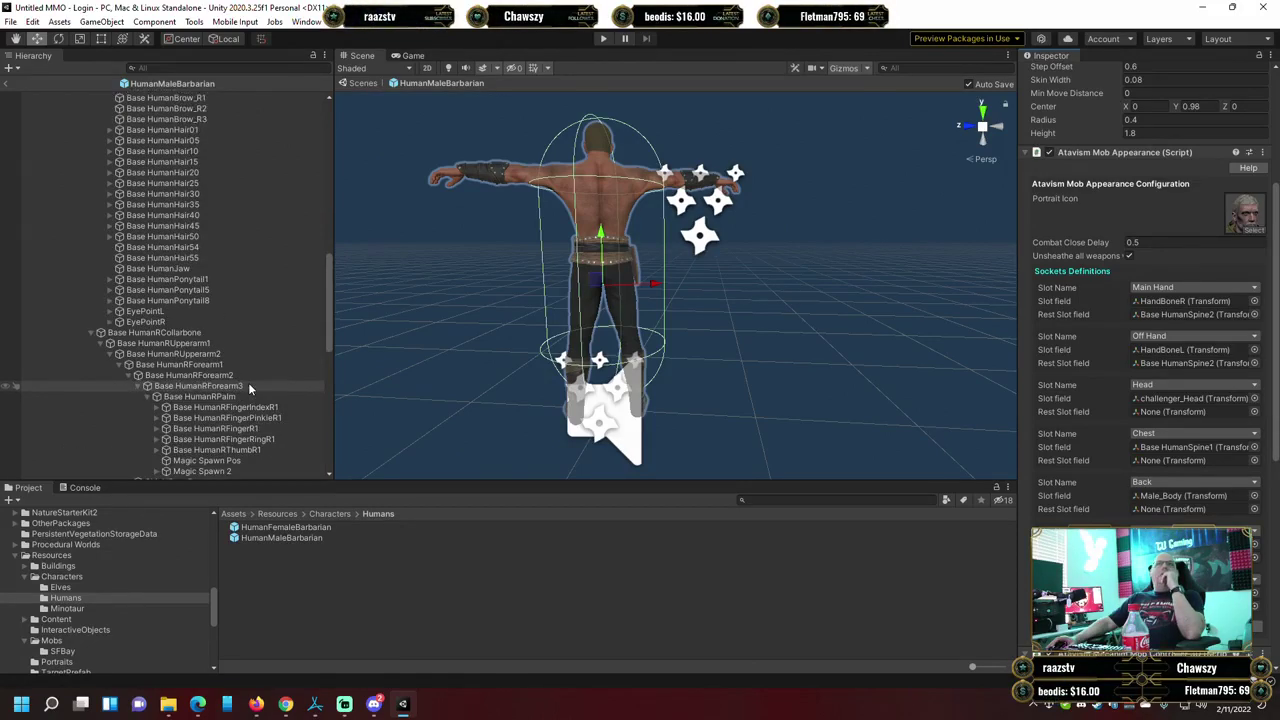
scroll(250, 388, up, 2)
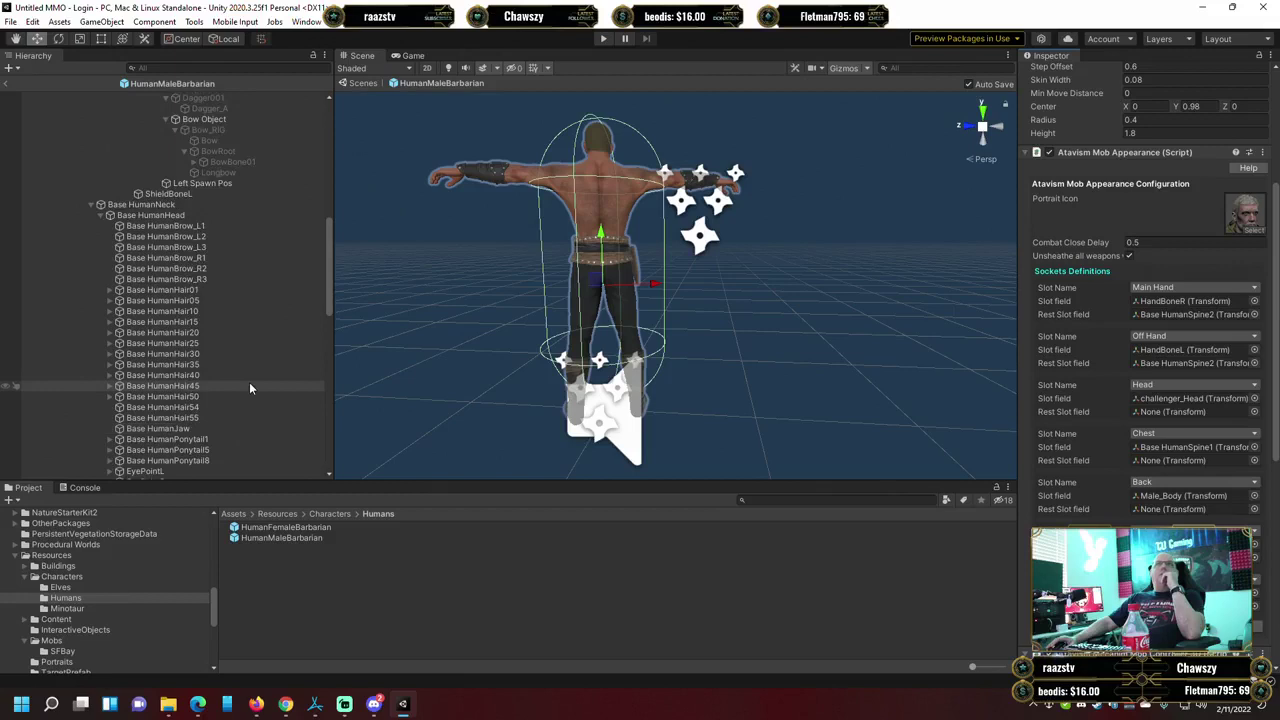
scroll(249, 382, up, 2)
drag(155, 303, 1181, 400)
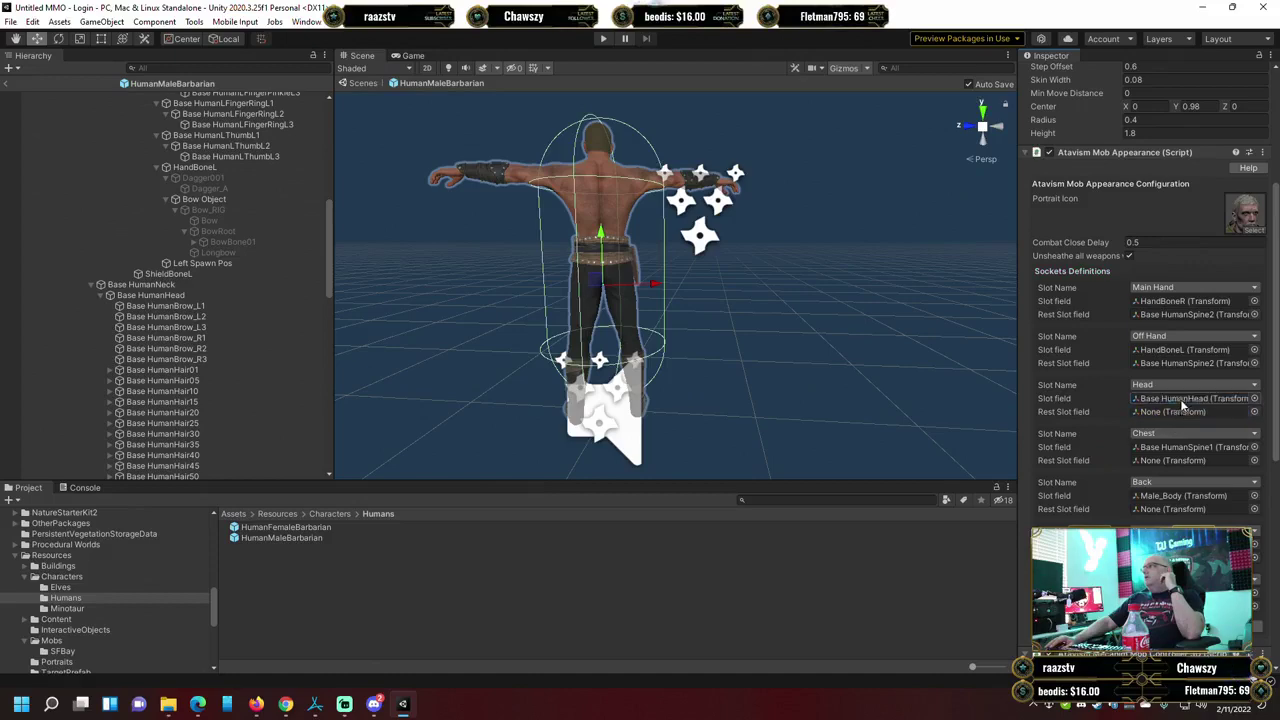
scroll(1092, 459, down, 10)
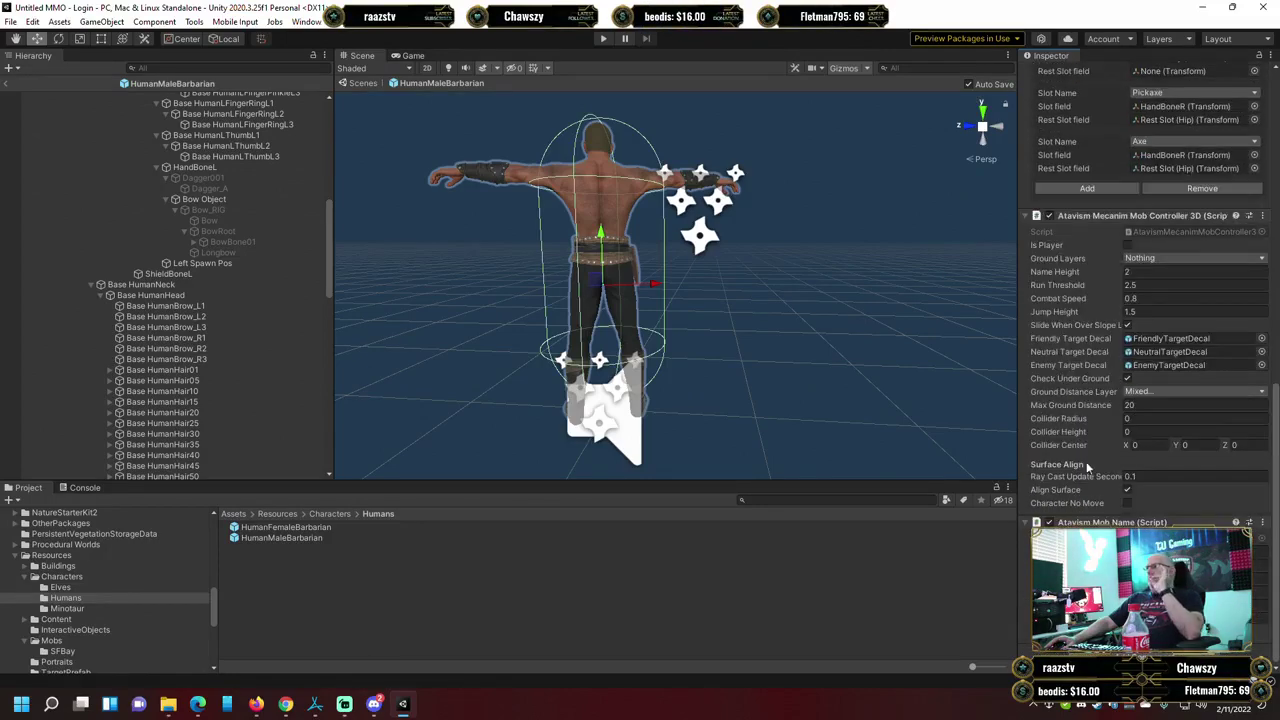
Collapse the Atavism Mob Name, Mecanim Mob Controller and Mob Appearance components.
click(1026, 523)
click(1031, 327)
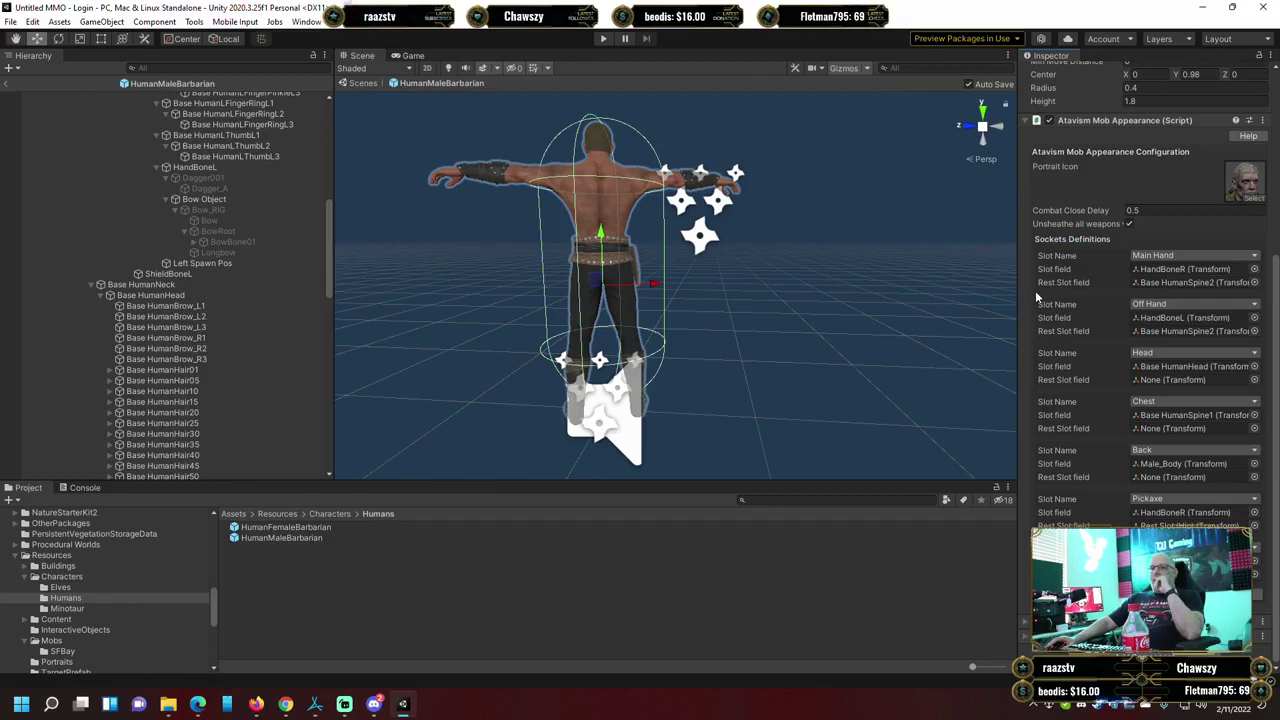
scroll(1036, 295, up, 3)
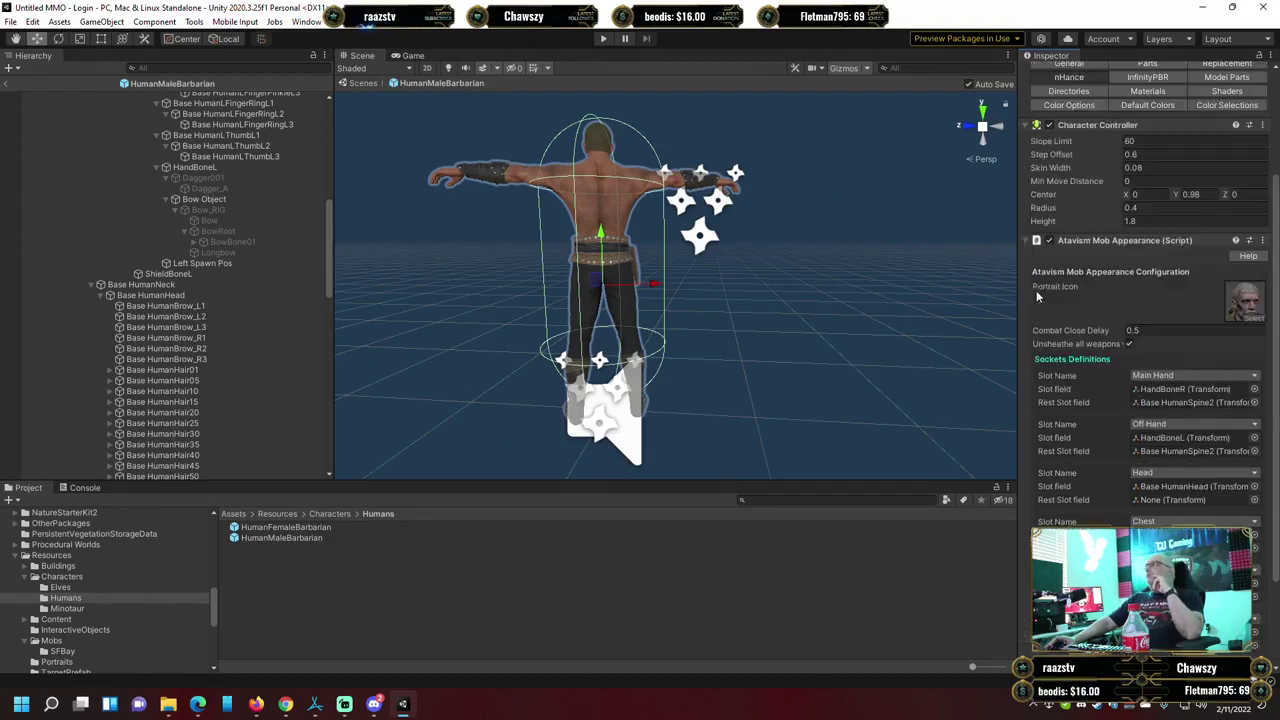
click(1025, 241)
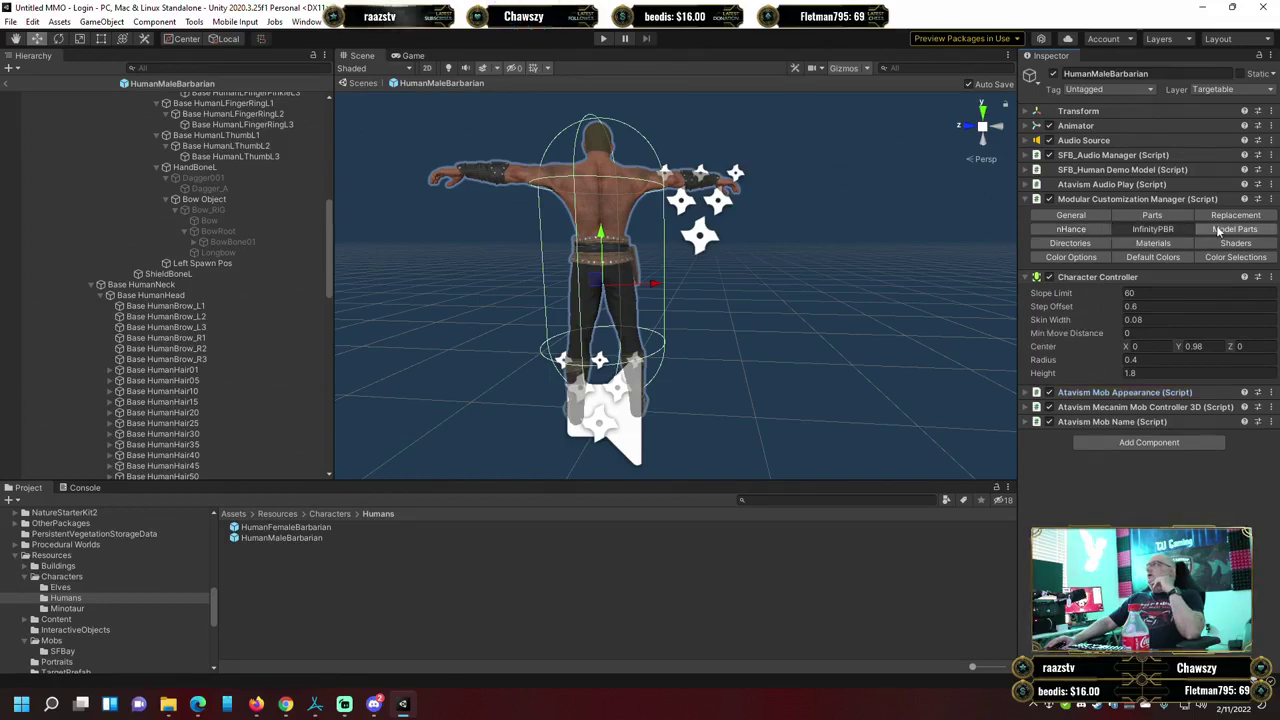
Review the customization manager's General, Parts, Replacement and male default Model Parts tabs.
click(1098, 216)
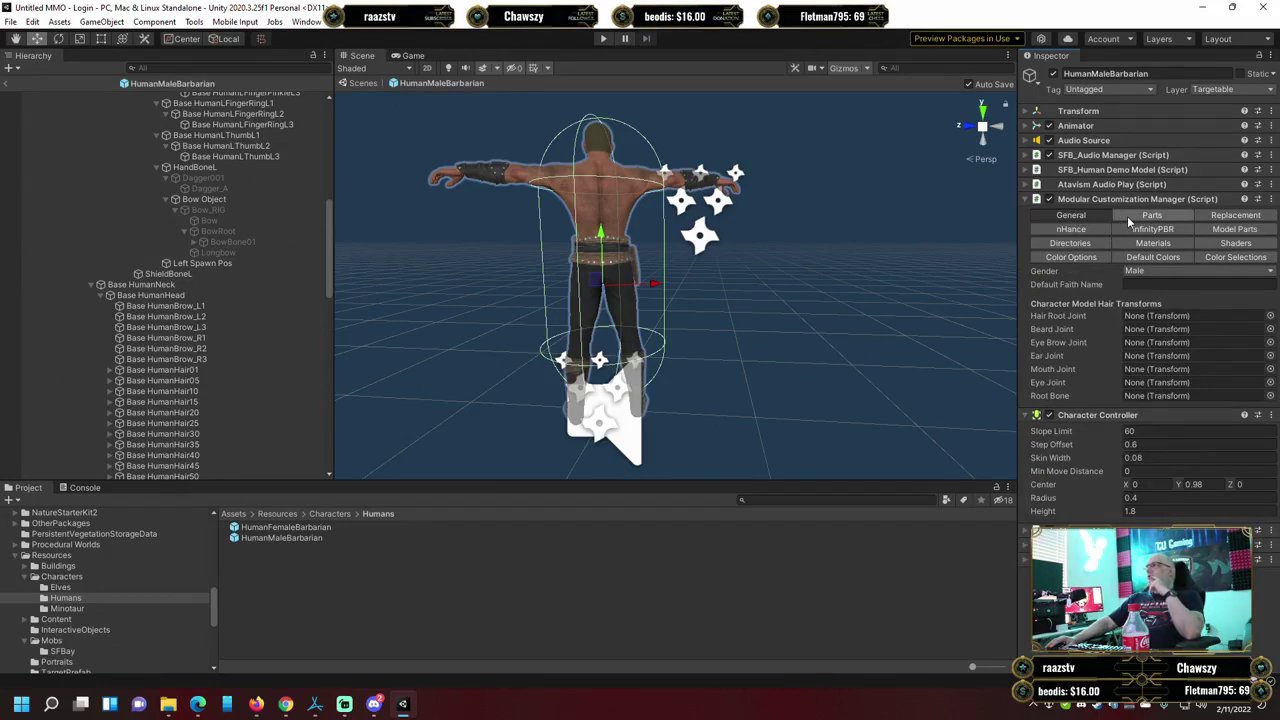
click(1135, 217)
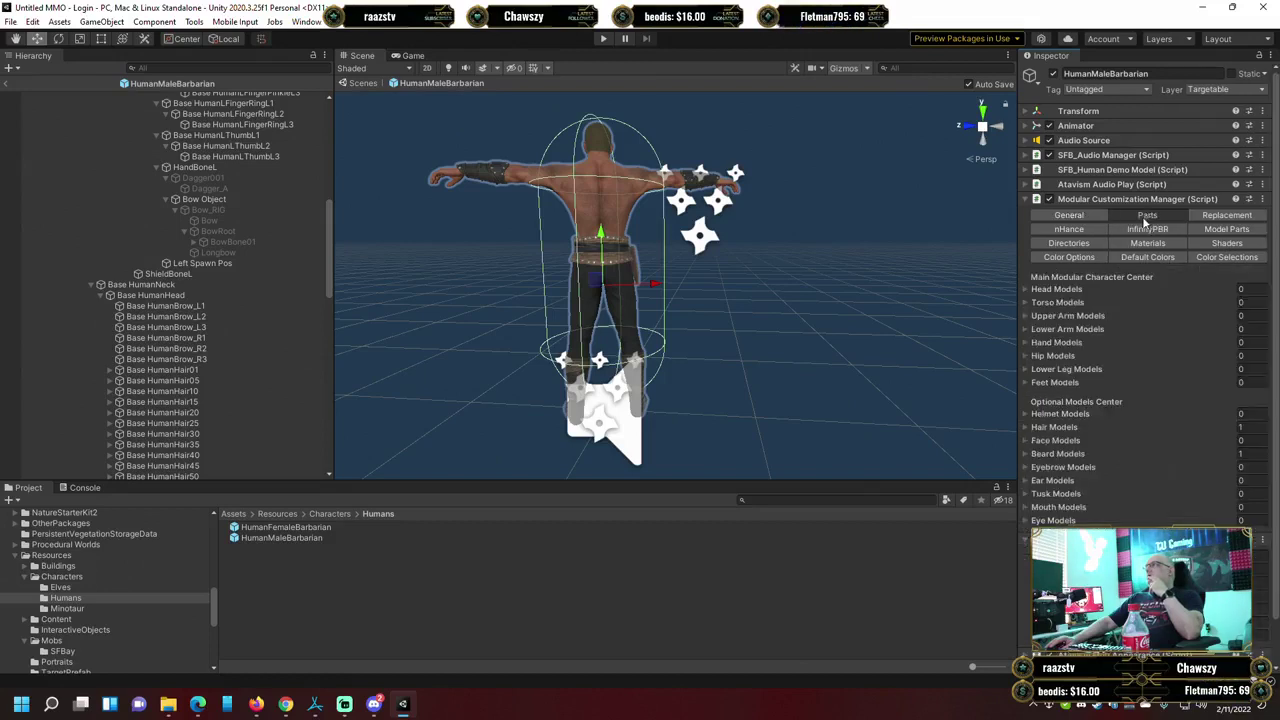
click(1217, 219)
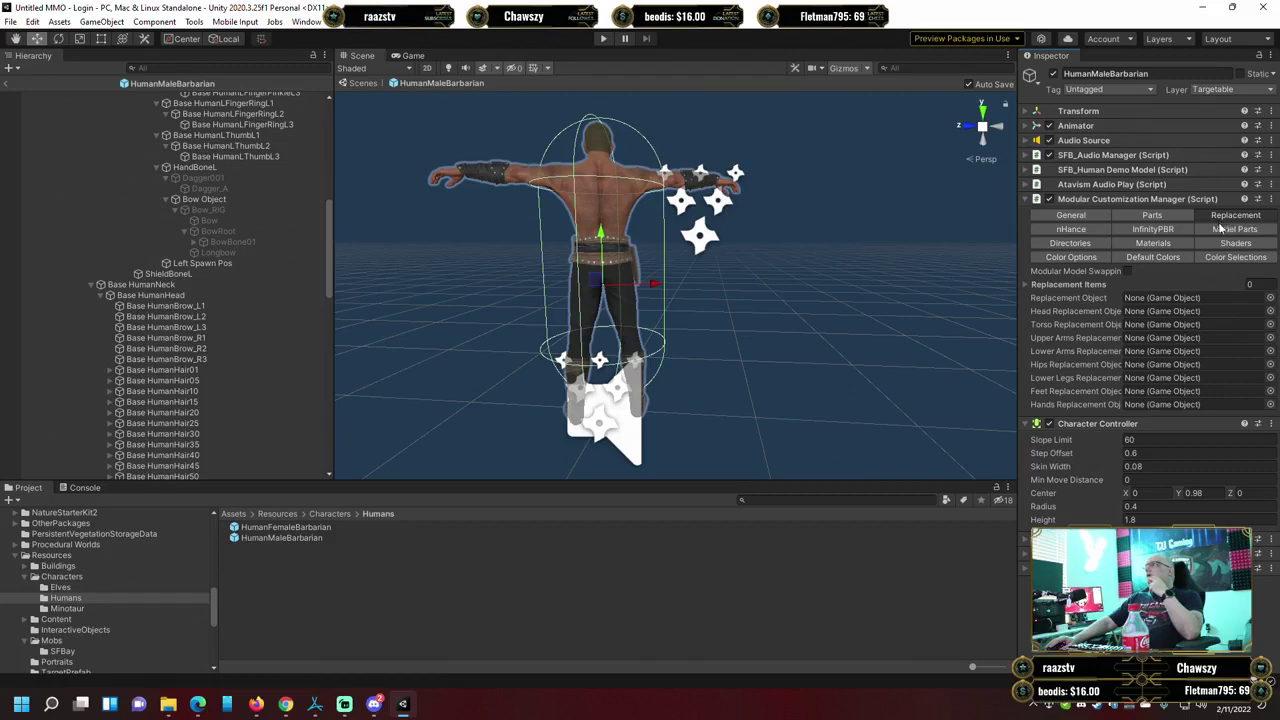
click(1220, 230)
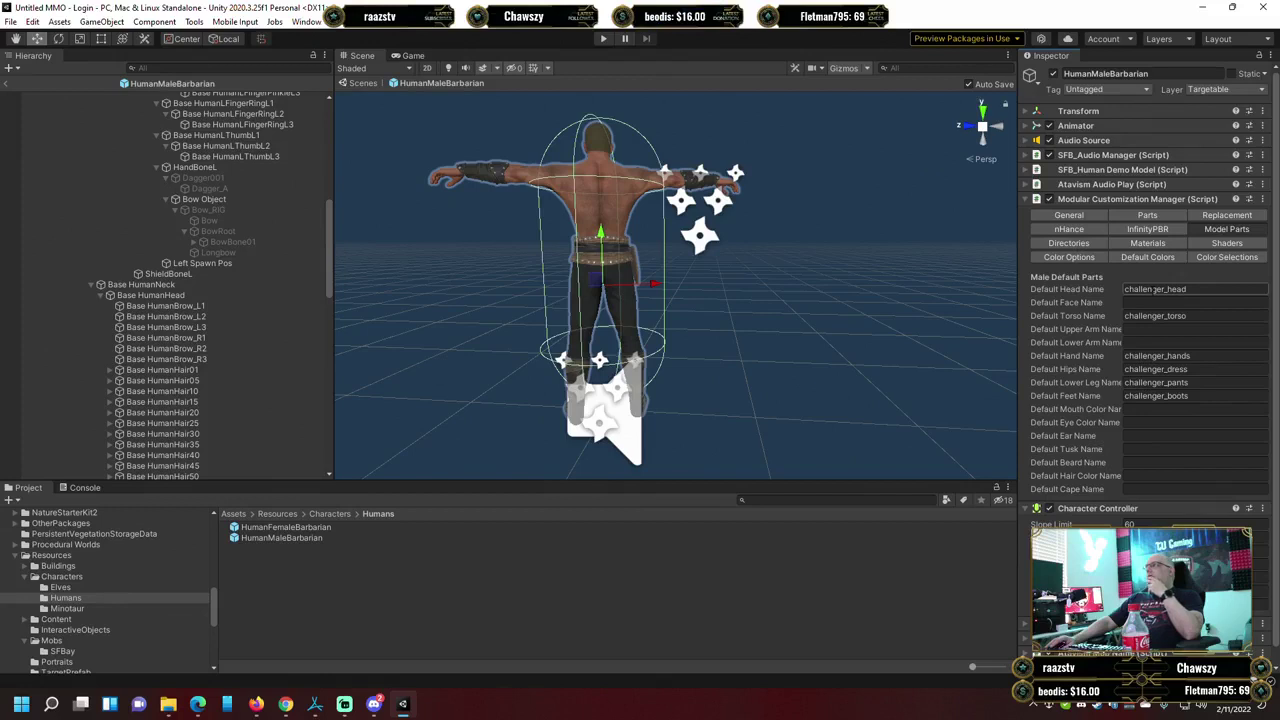
click(1147, 229)
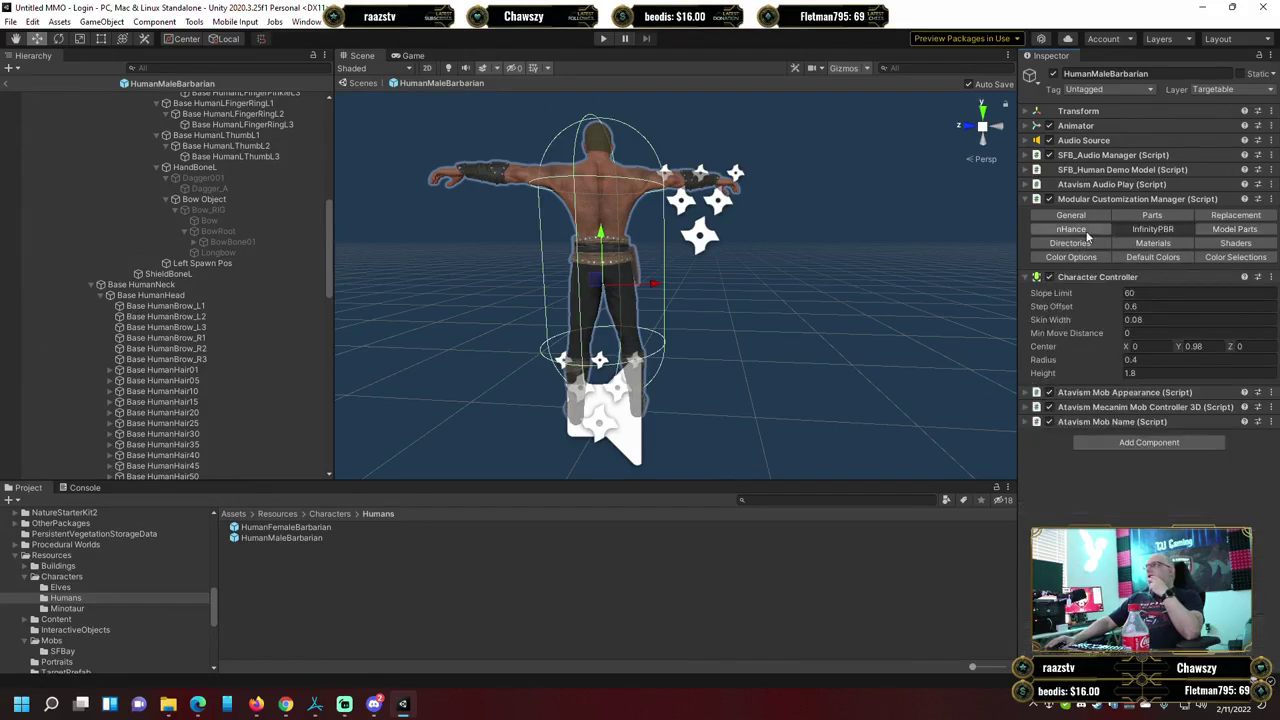
Check the Directories, Materials/Shaders and colour tabs (3 skin, hair, eye colours), then collapse the manager.
click(1077, 243)
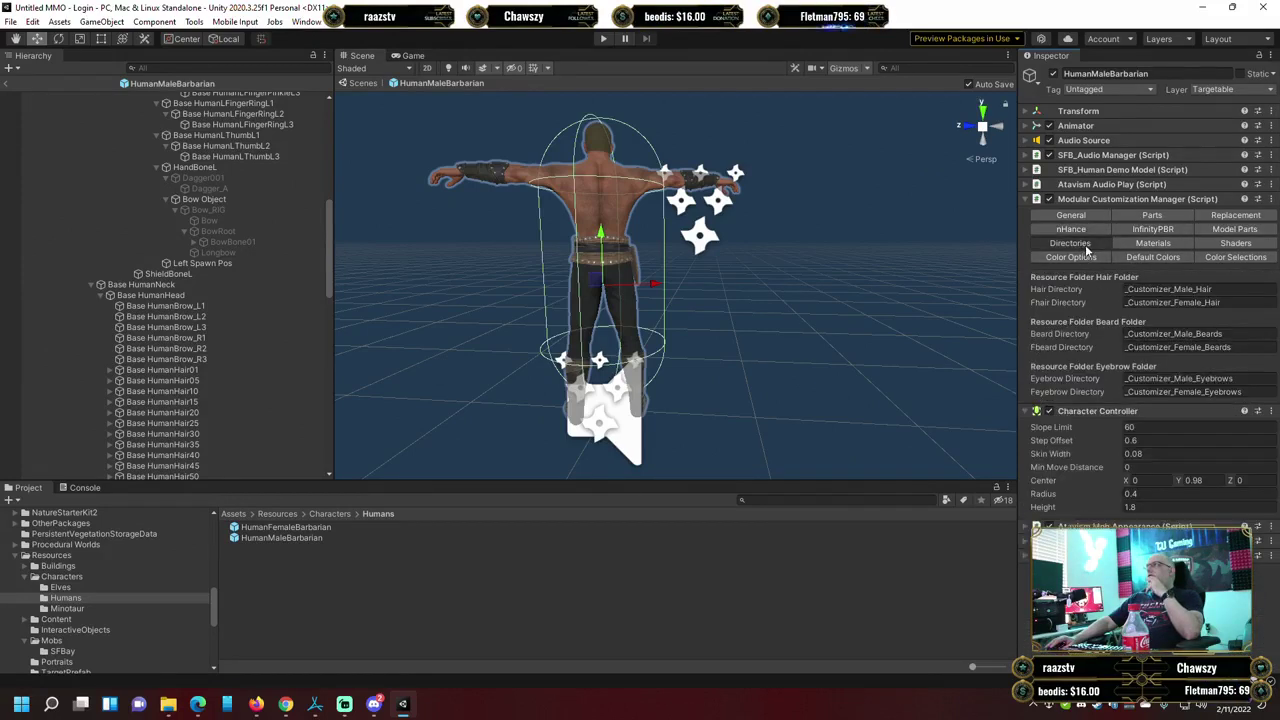
click(1155, 244)
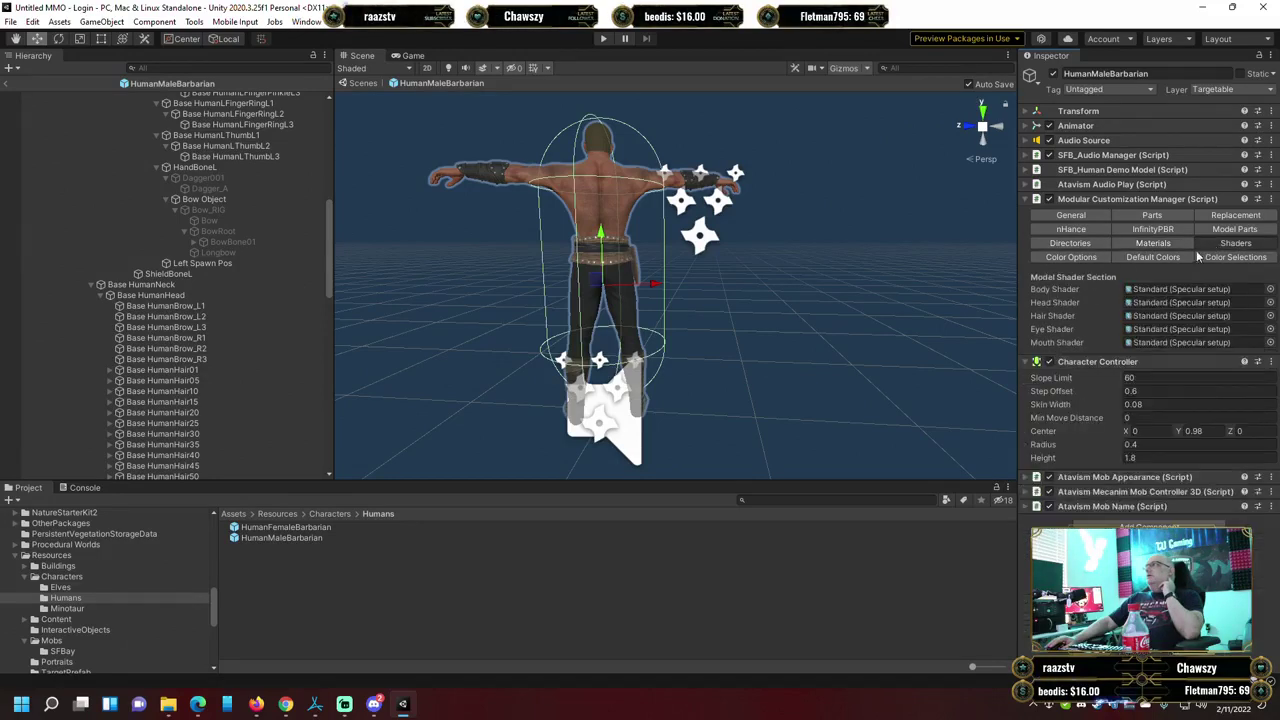
click(1074, 260)
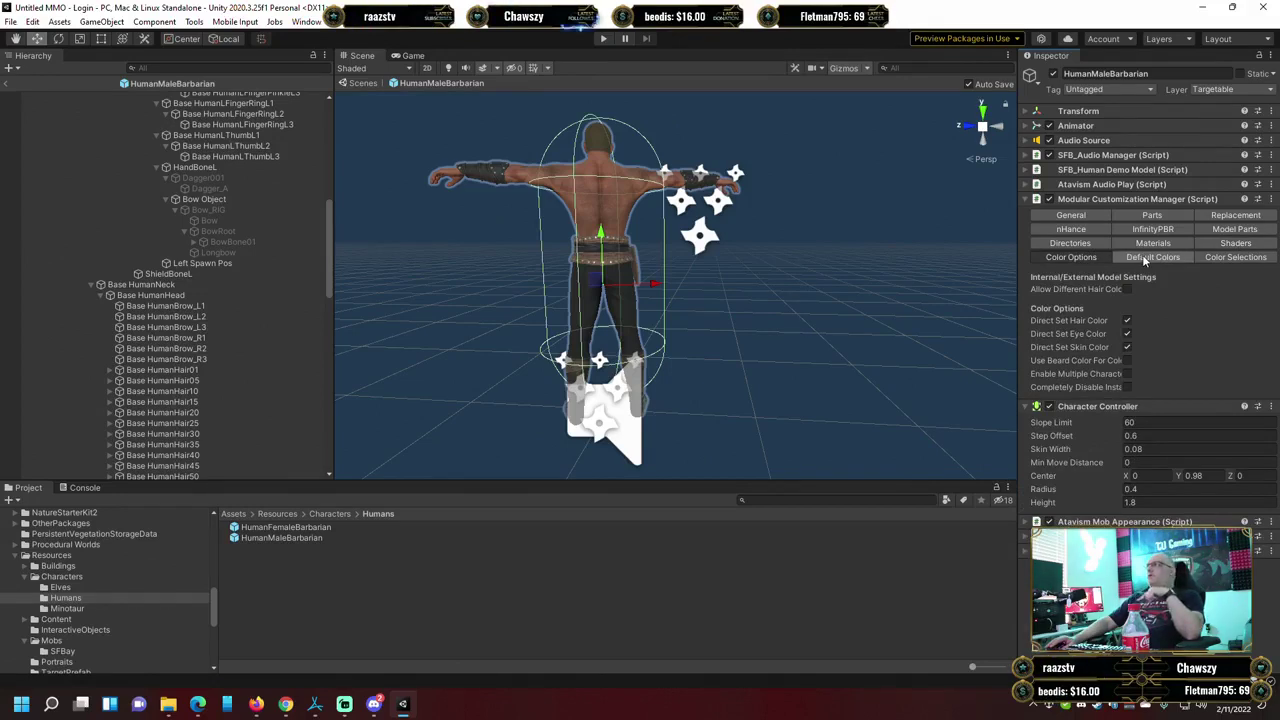
click(1146, 258)
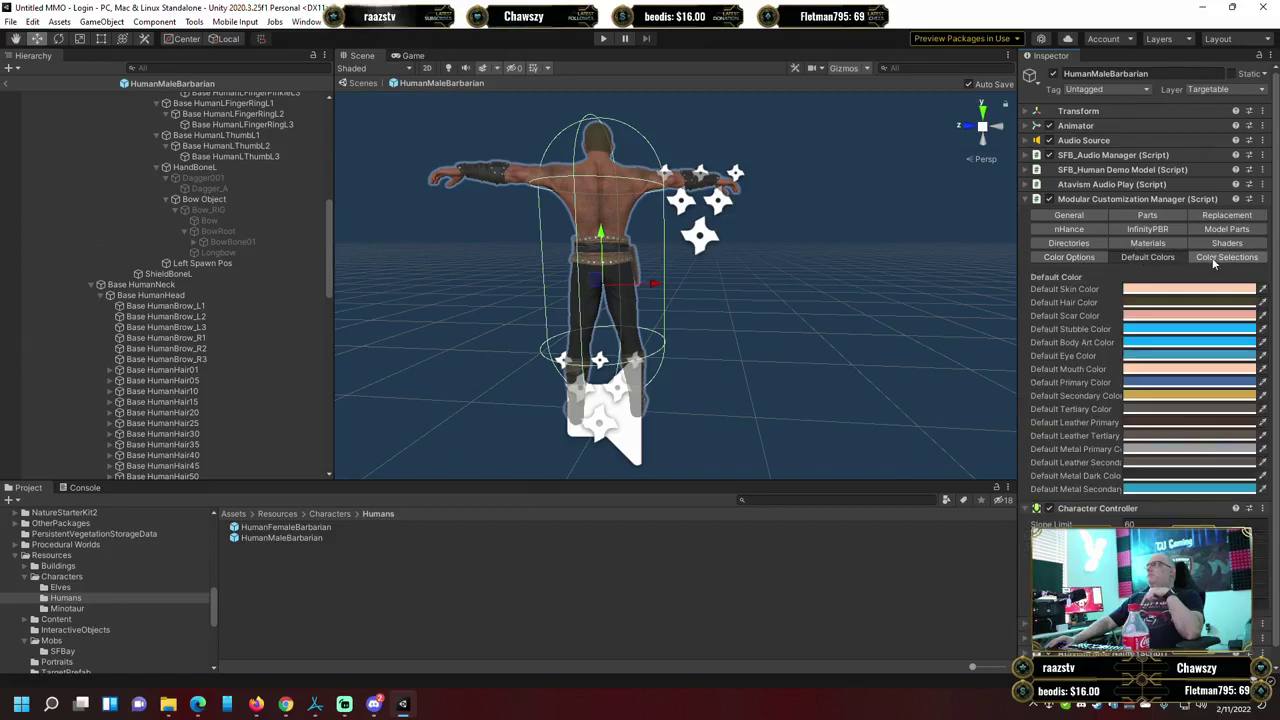
scroll(1163, 392, down, 1)
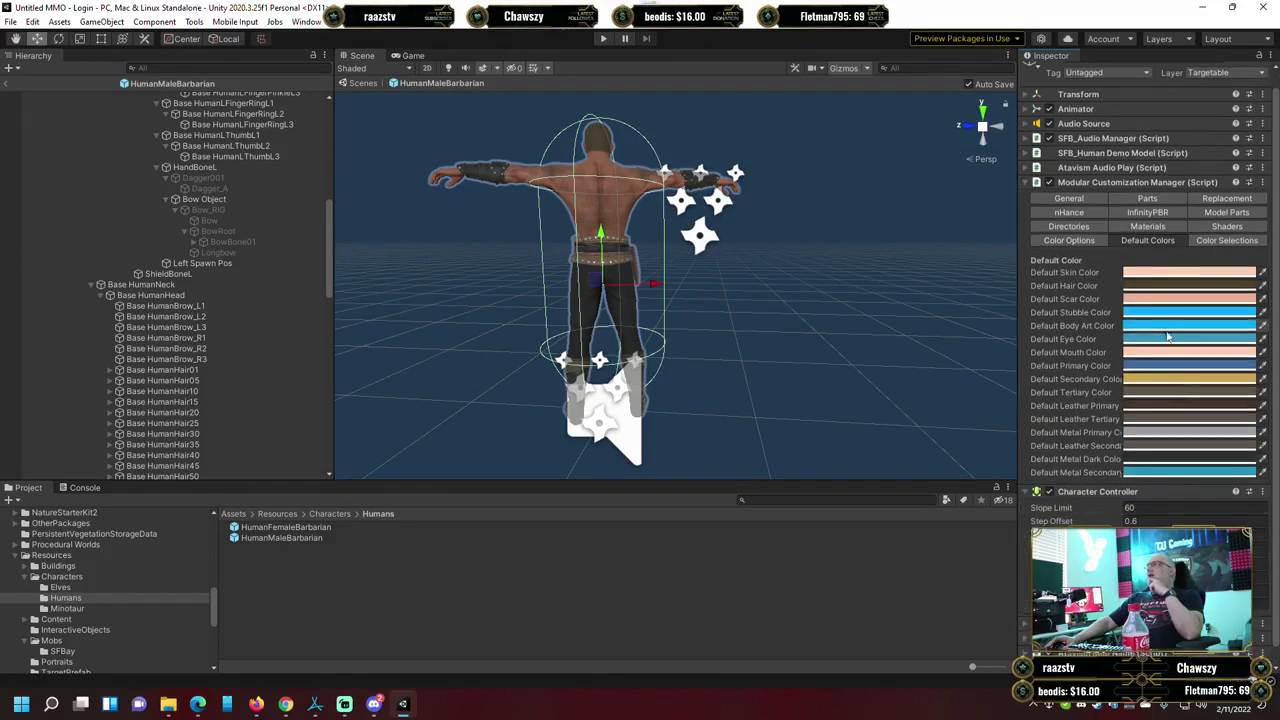
scroll(1195, 330, up, 1)
click(1228, 258)
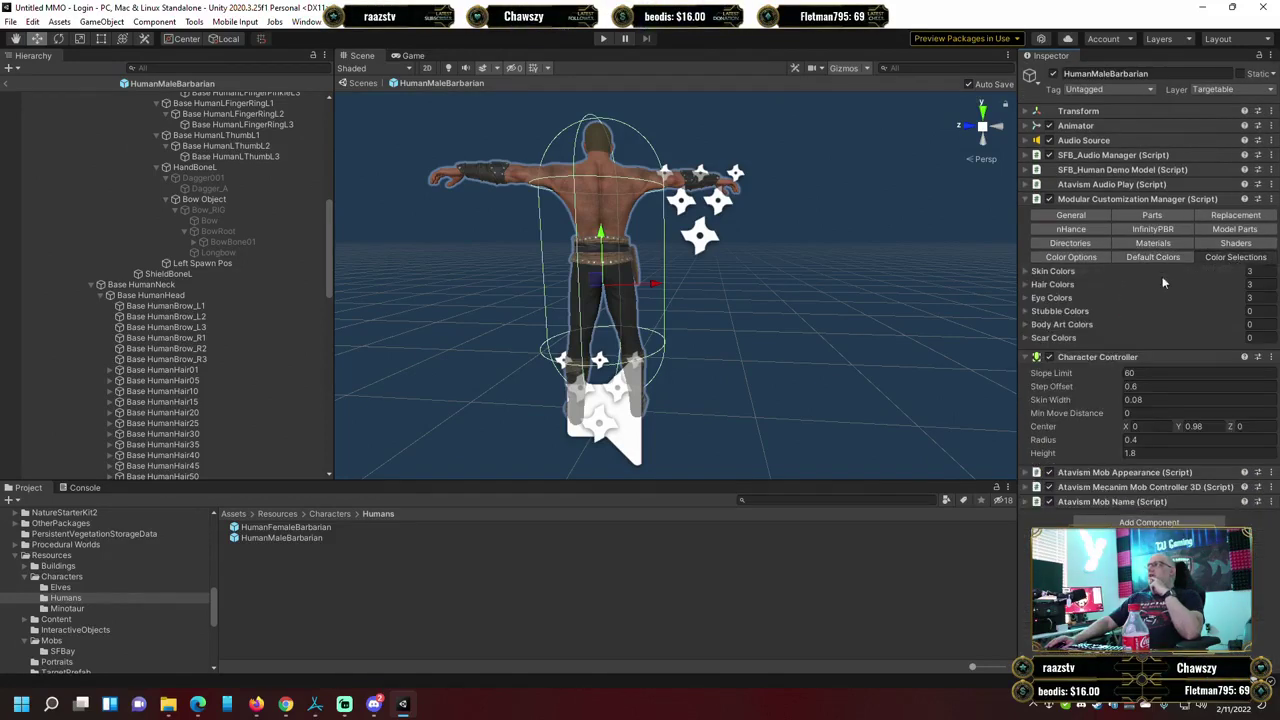
click(1030, 200)
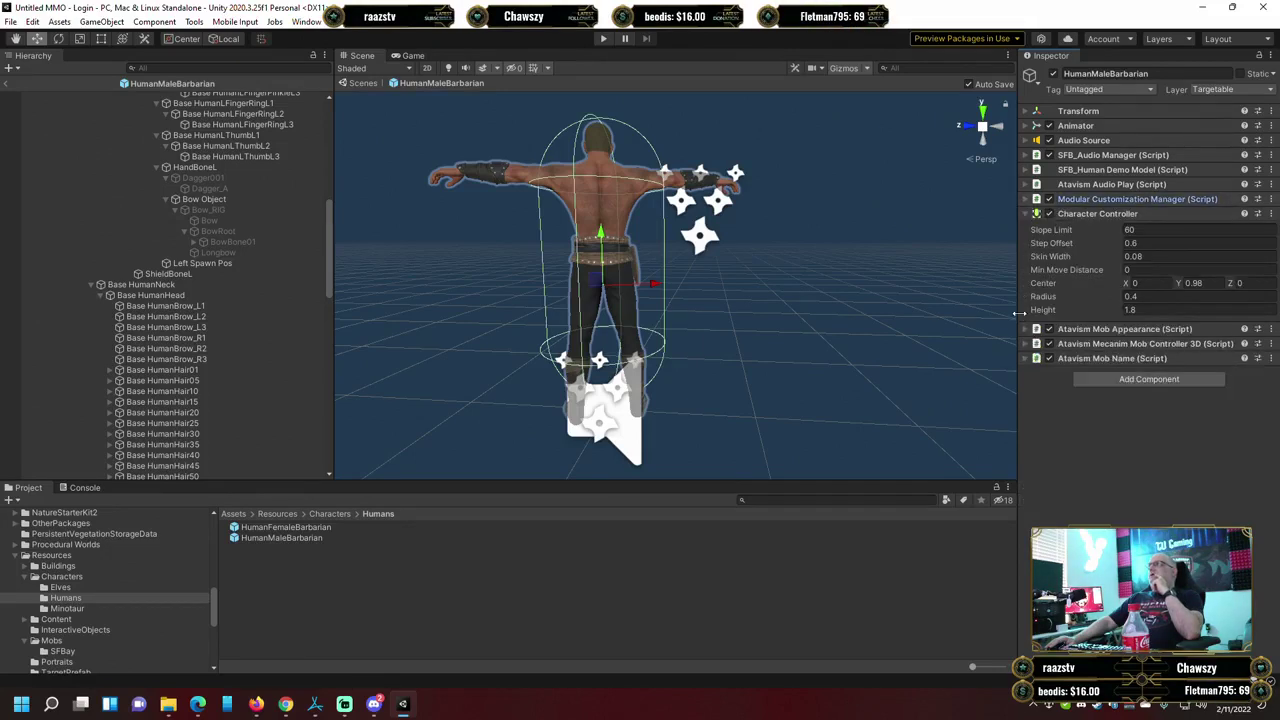
Collapse Character Controller, select HumanFemaleBarbarian and expand its Atavism Mob Appearance sockets.
click(1028, 215)
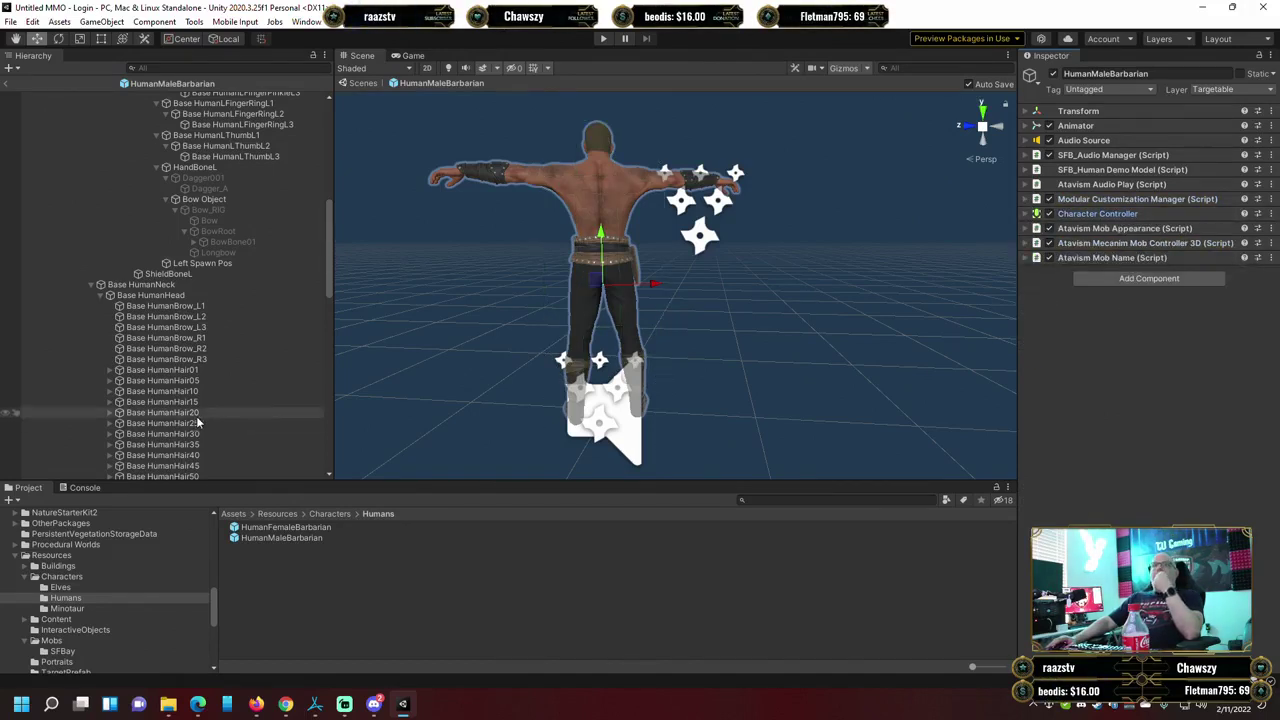
scroll(244, 326, down, 10)
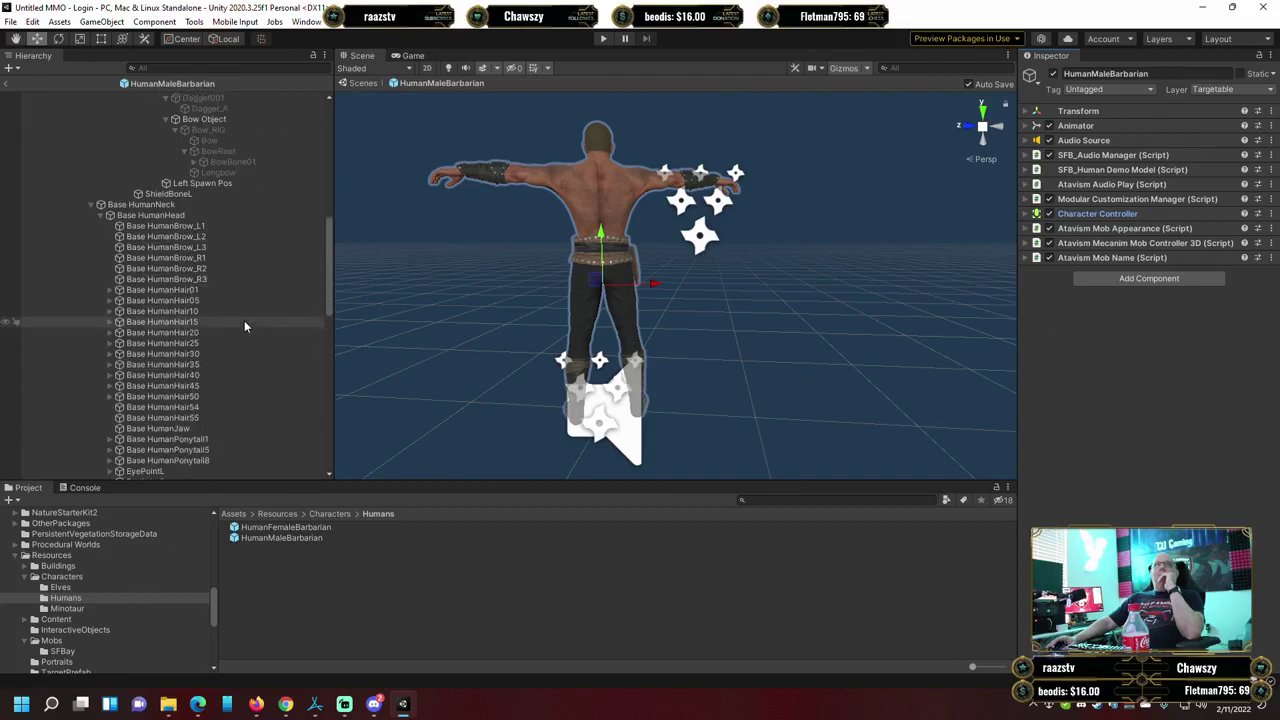
scroll(243, 322, up, 11)
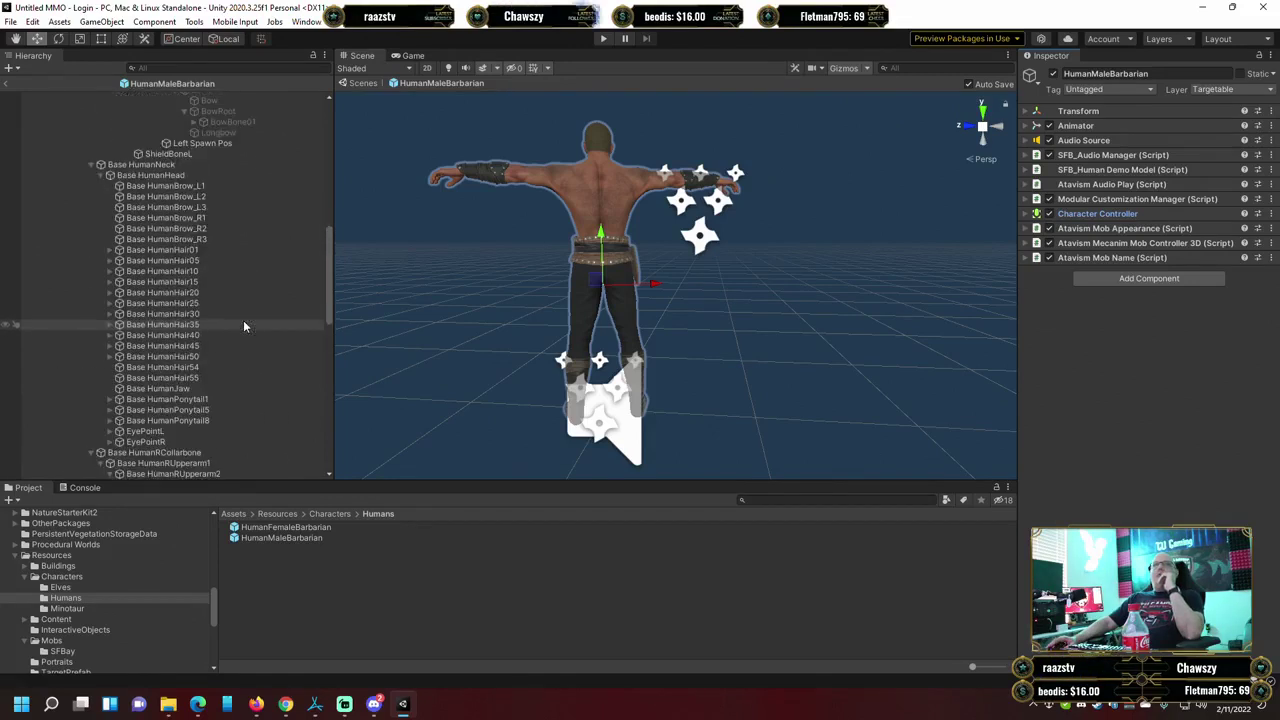
click(282, 528)
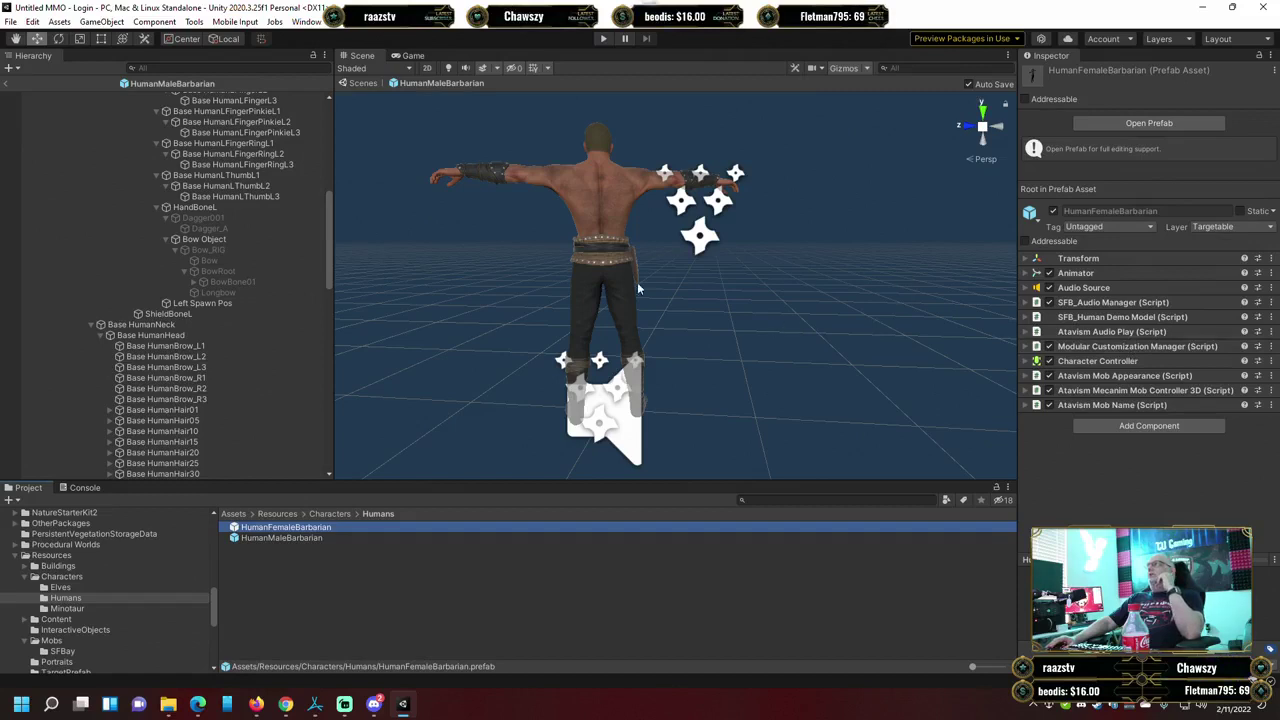
click(1026, 361)
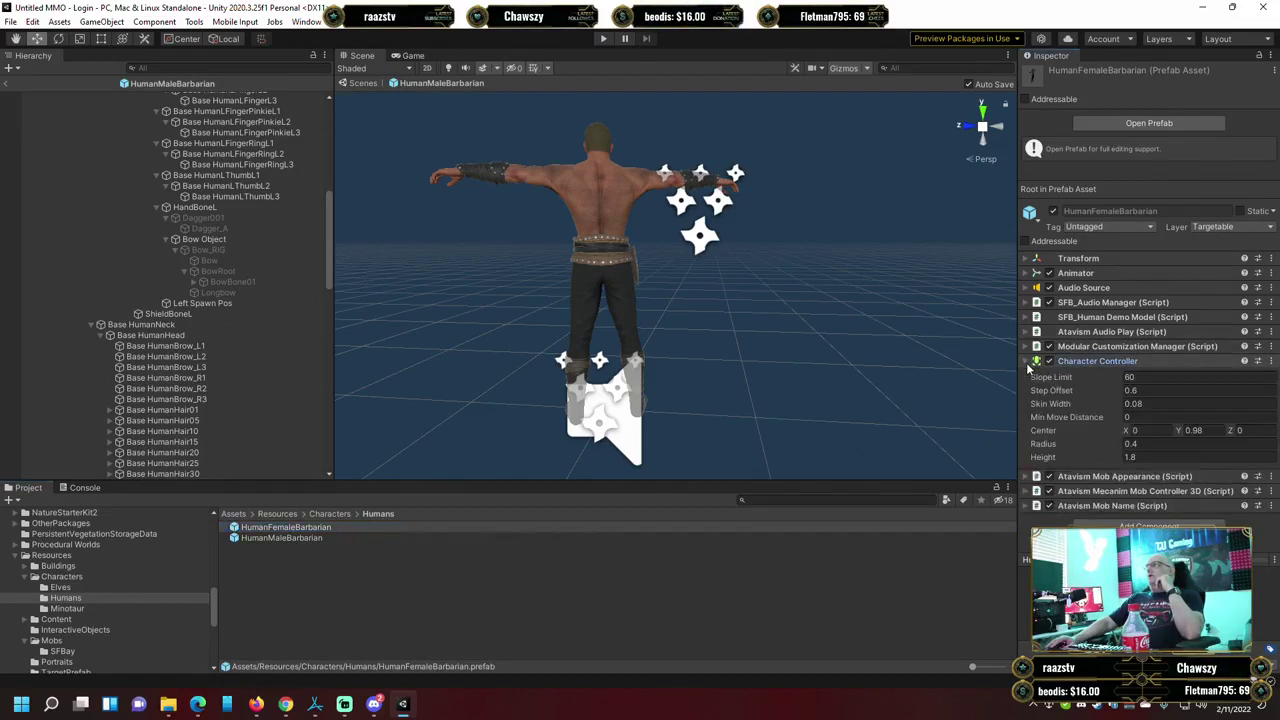
click(1025, 361)
click(1026, 376)
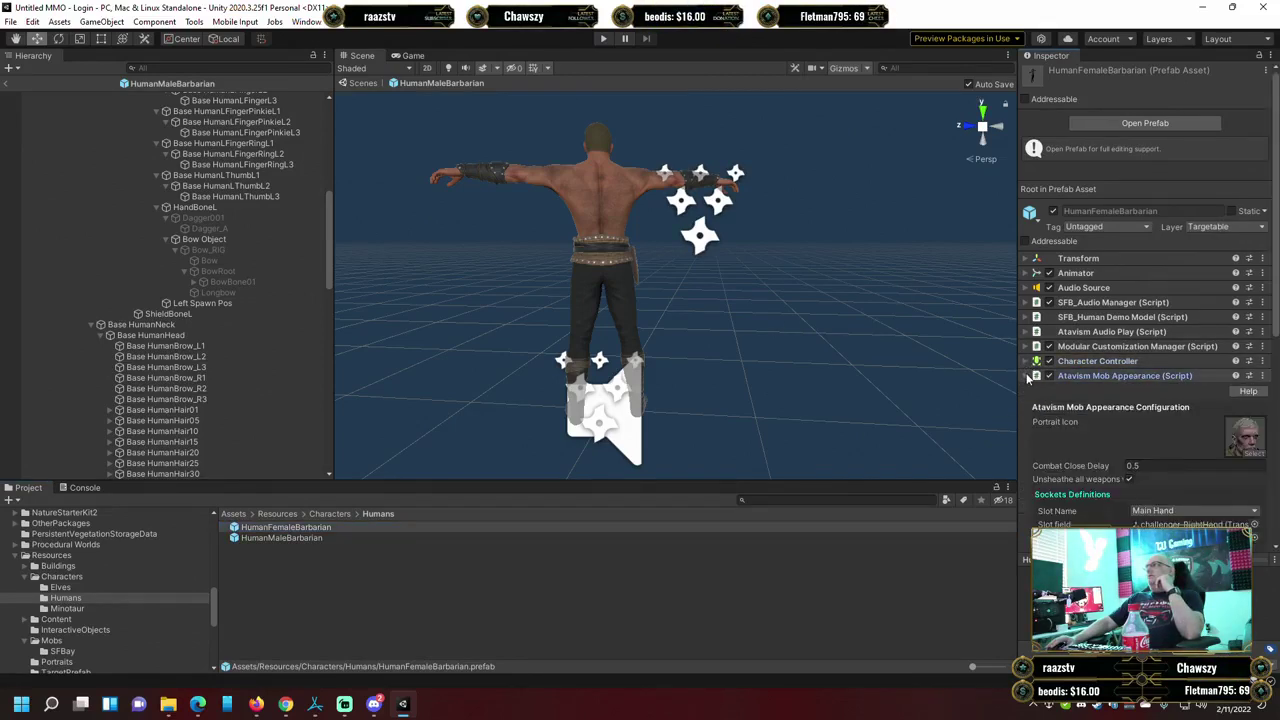
scroll(1036, 375, down, 6)
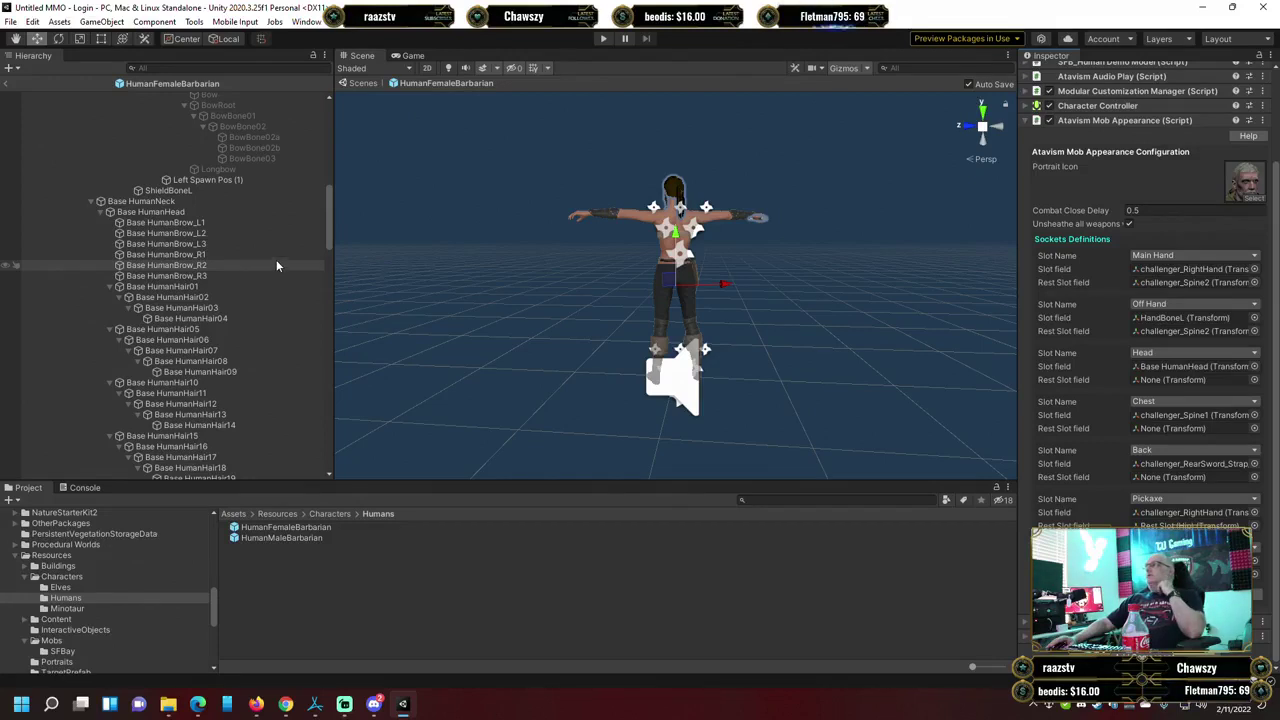
Drag HandBoneR into both the Main Hand and Pickaxe socket Slot fields.
scroll(277, 265, down, 4)
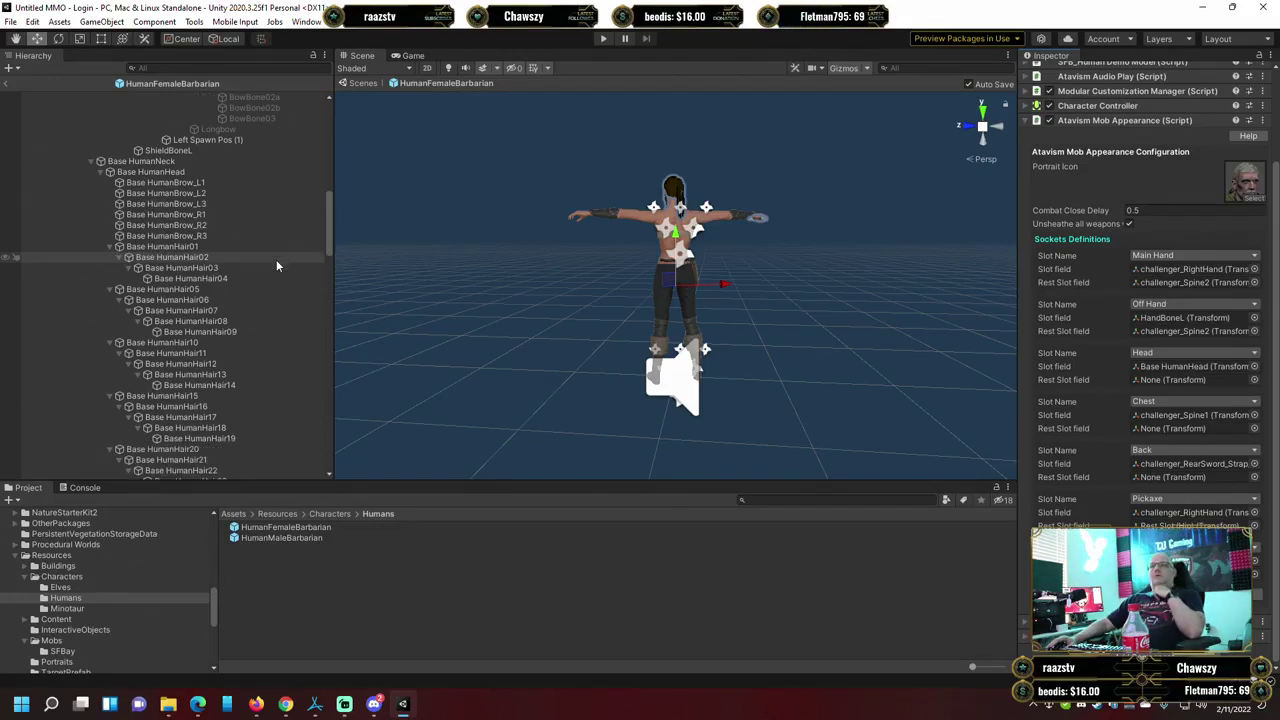
scroll(277, 265, down, 12)
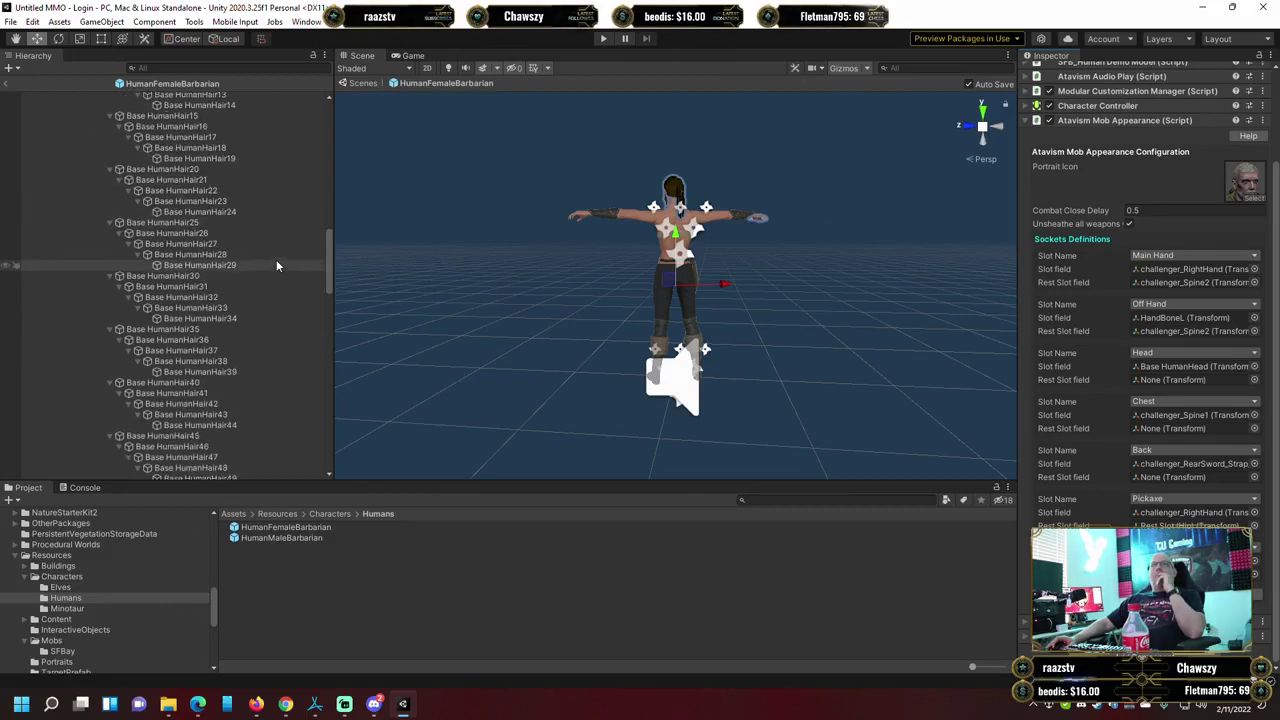
scroll(277, 265, down, 6)
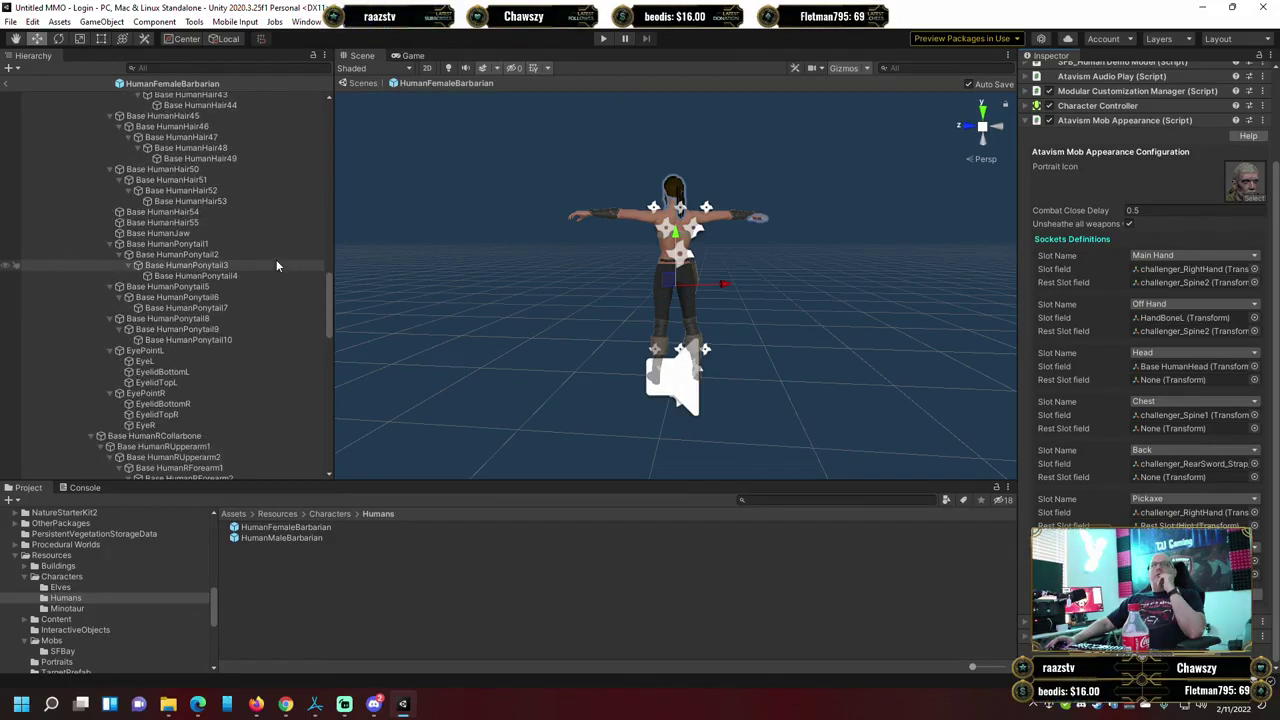
scroll(277, 265, down, 7)
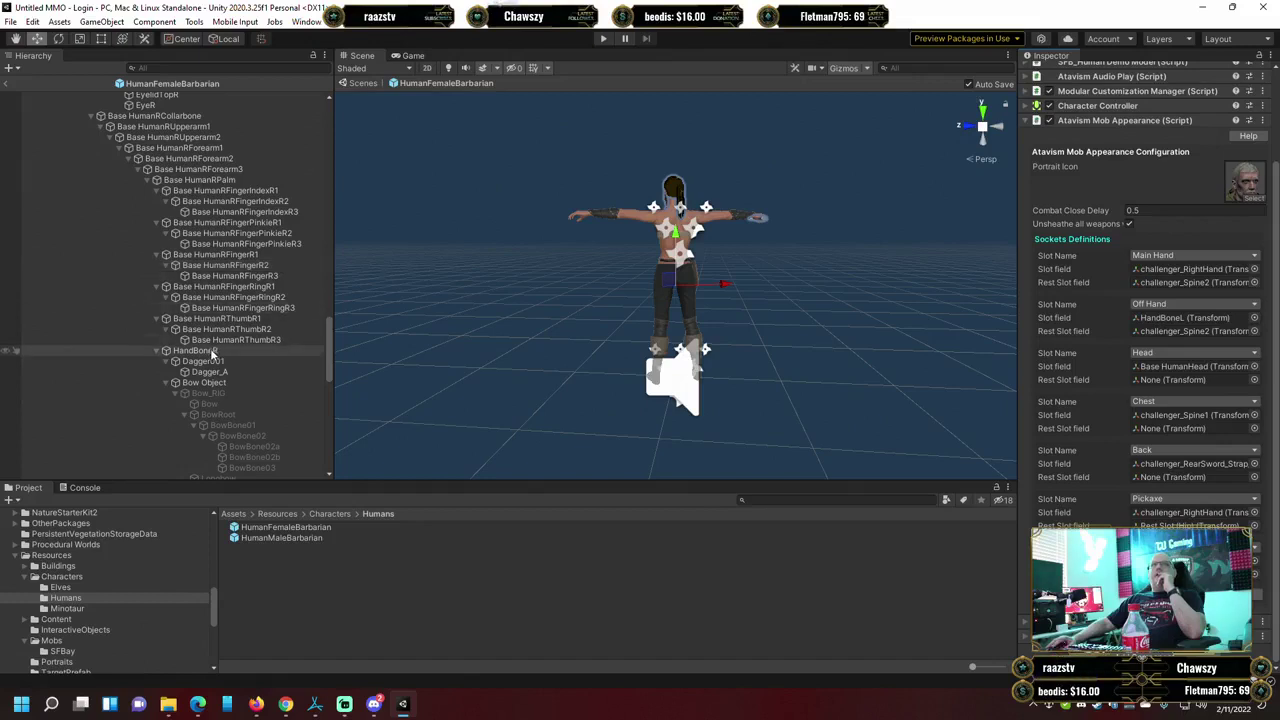
drag(211, 353, 1178, 272)
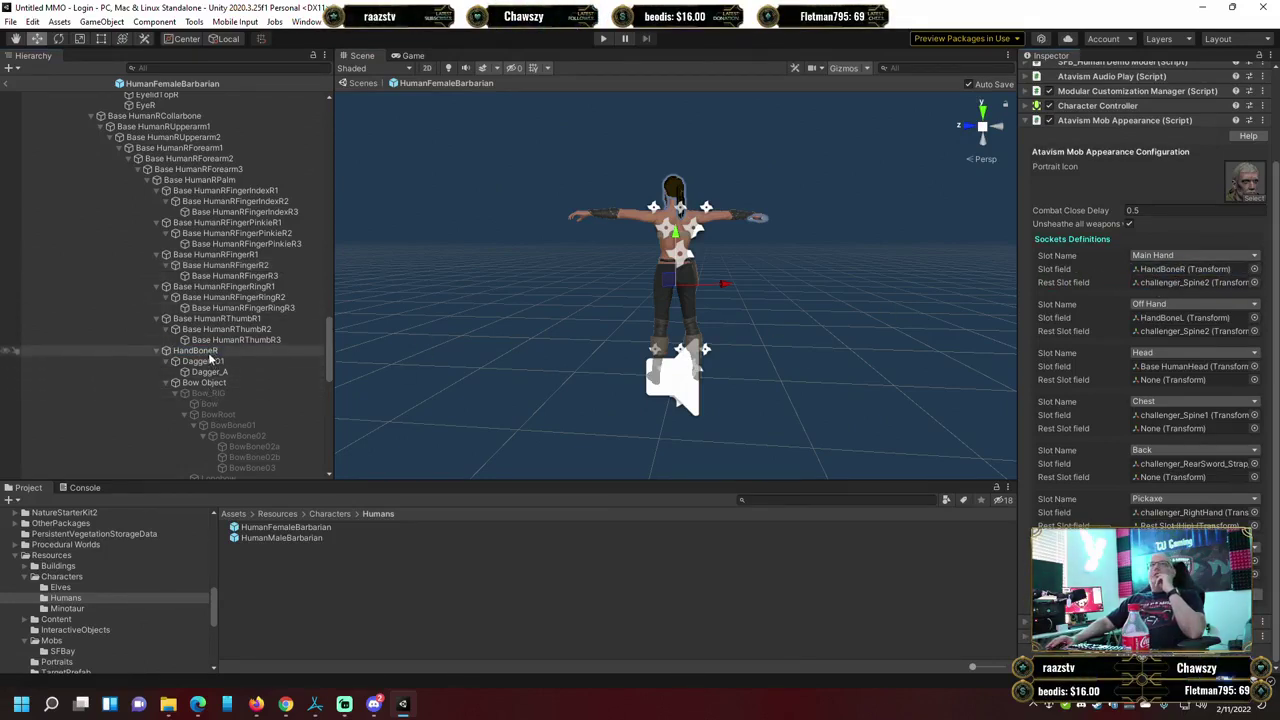
drag(211, 355, 607, 370)
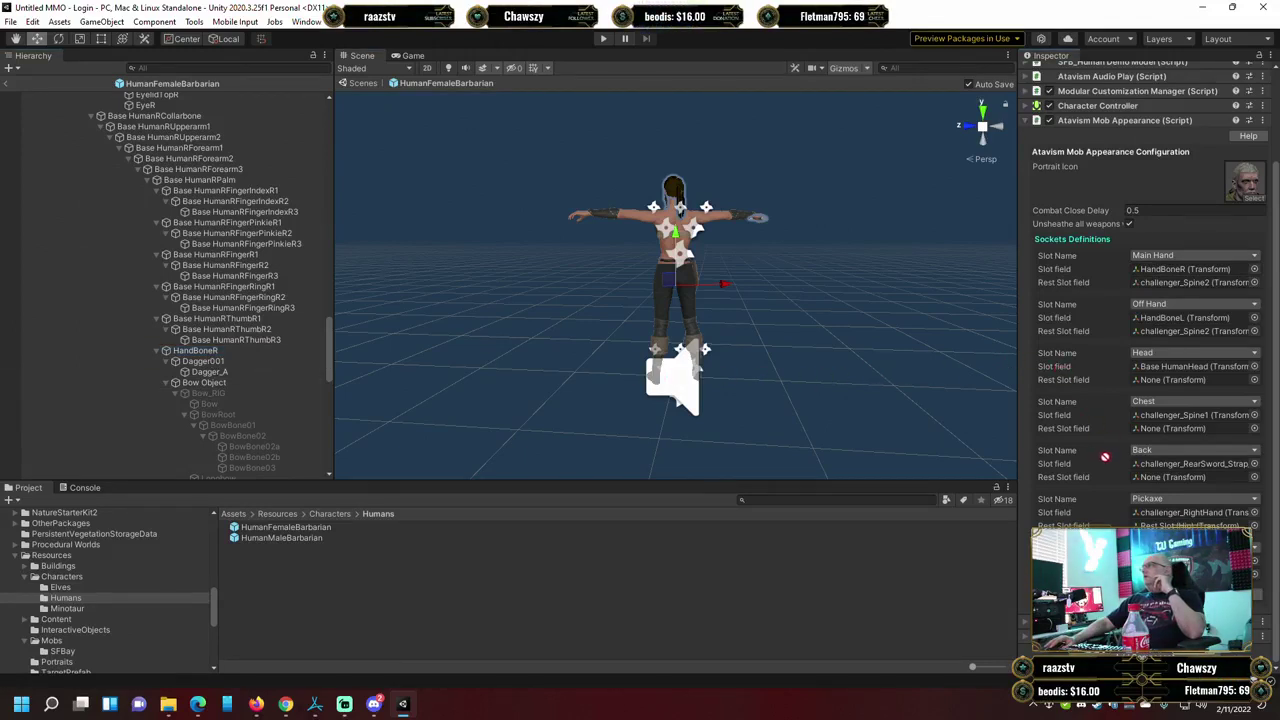
drag(1110, 493, 1183, 520)
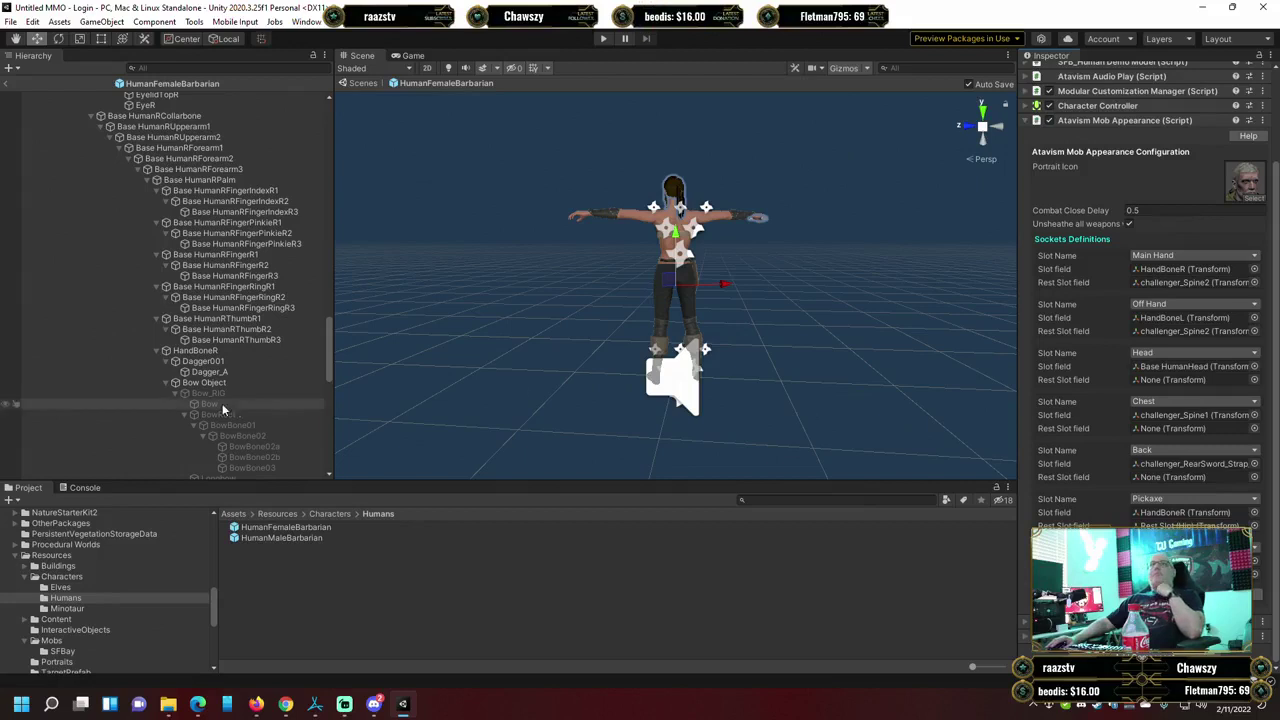
Select and deselect HandBoneR, then scroll the Hierarchy back up toward the spine bones.
click(222, 354)
ctrl+click(205, 351)
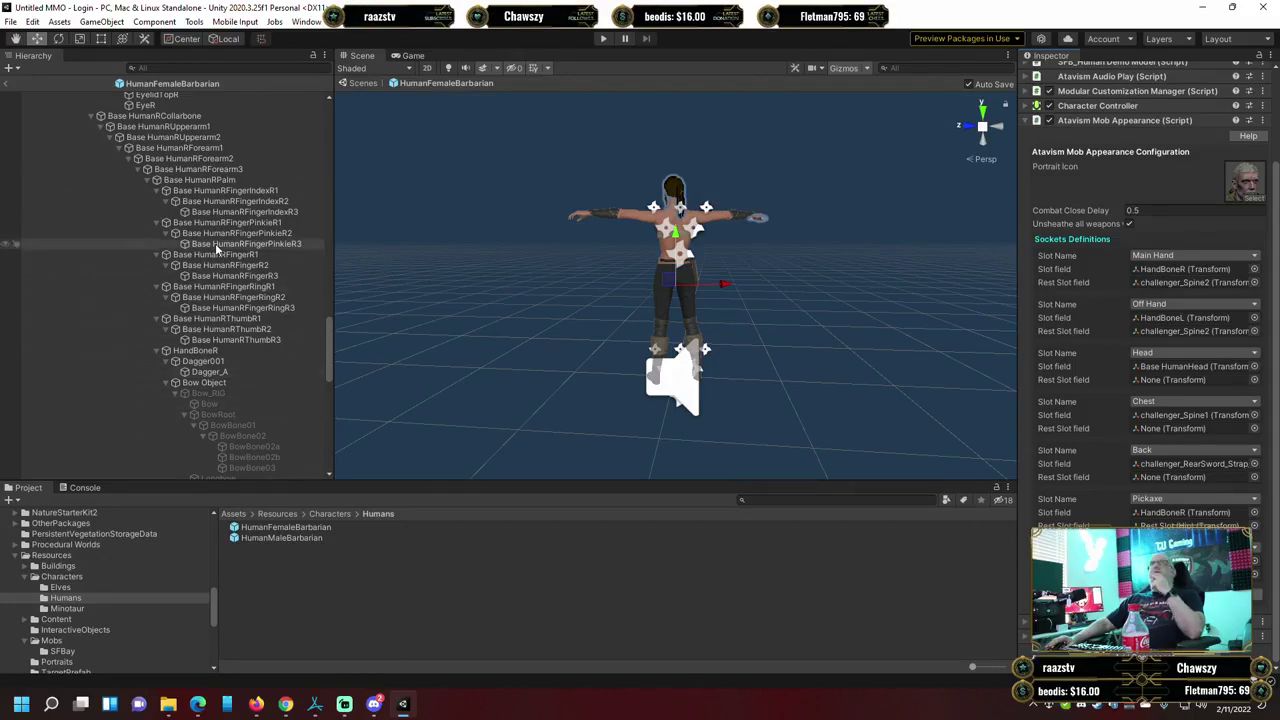
scroll(222, 318, down, 5)
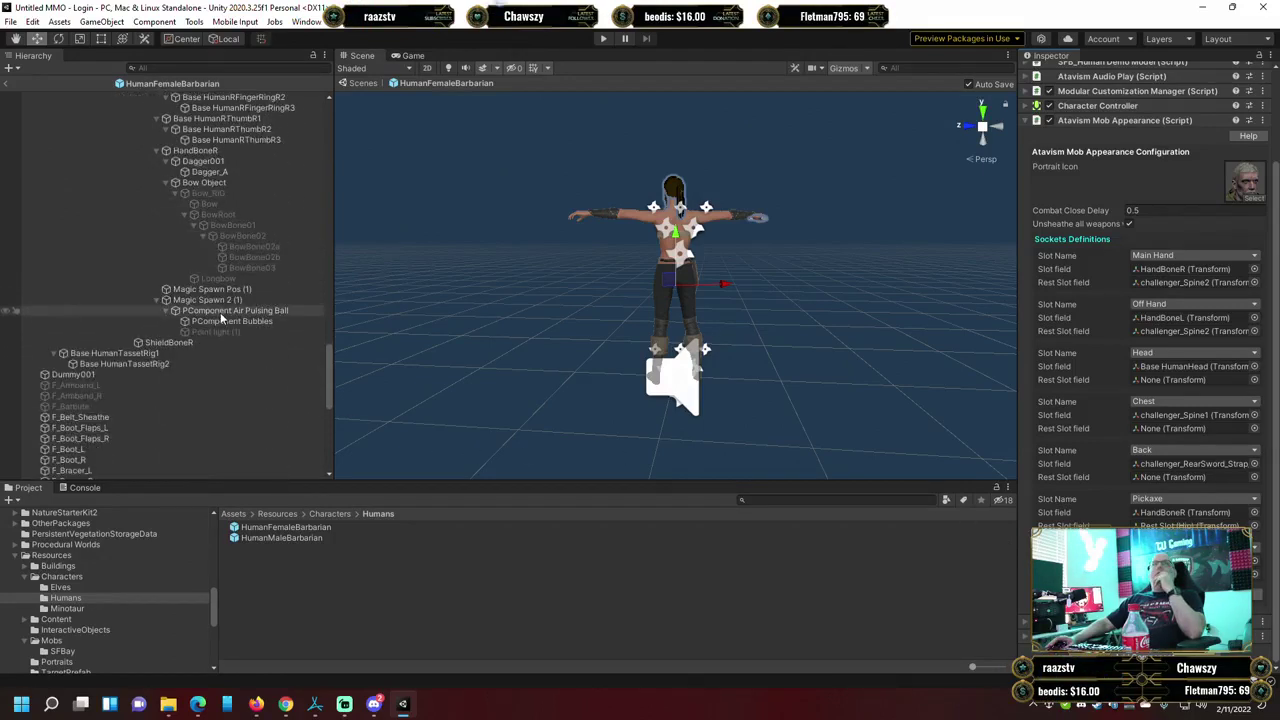
scroll(222, 318, up, 9)
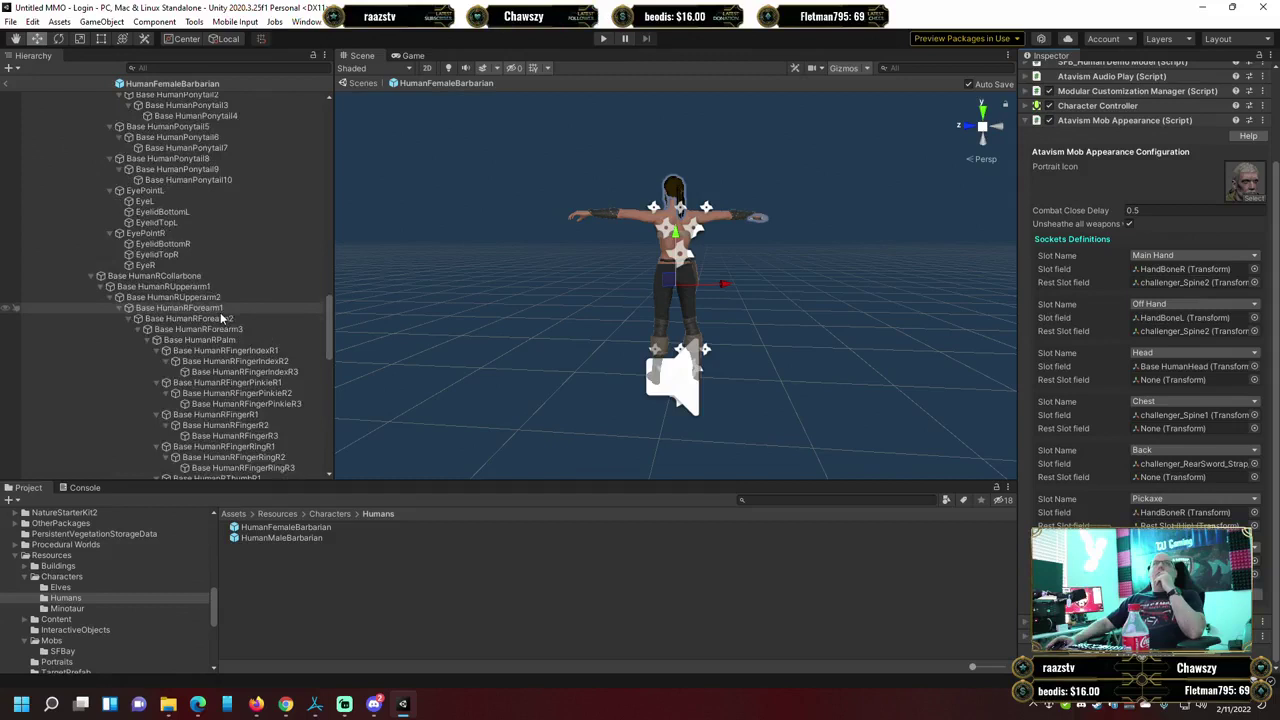
scroll(220, 312, up, 3)
scroll(220, 312, up, 3)
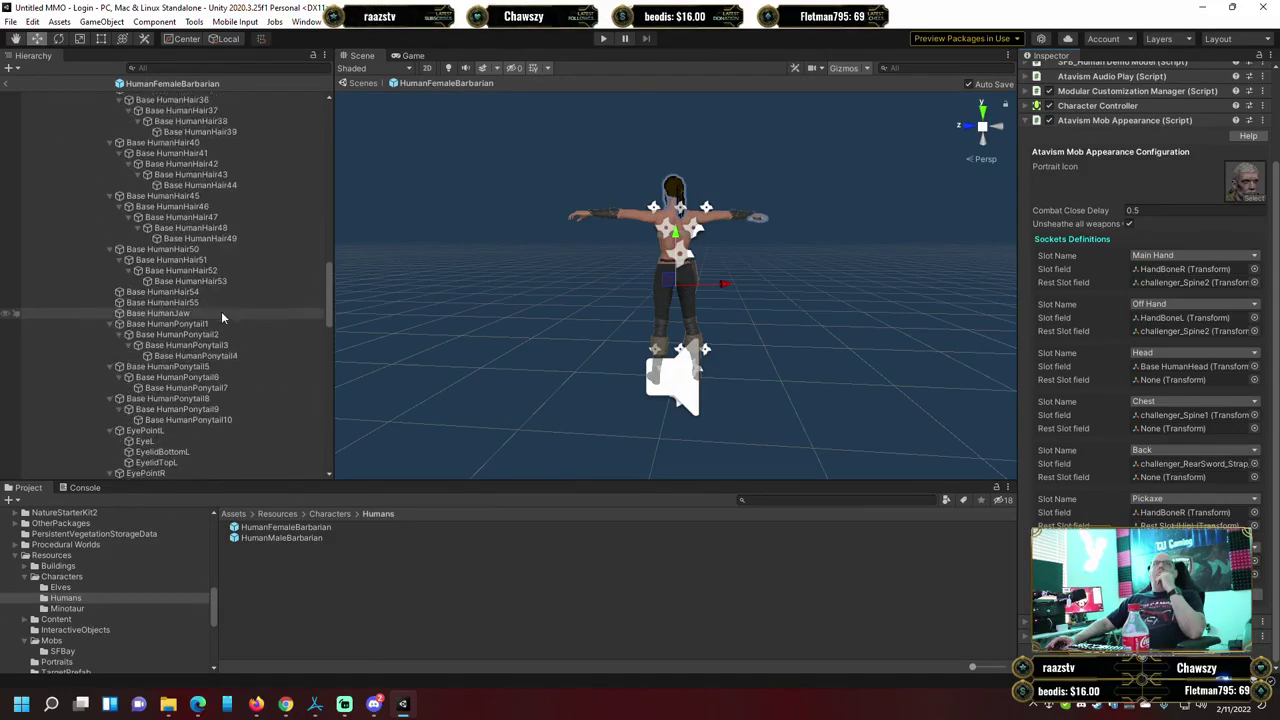
scroll(222, 311, up, 4)
scroll(228, 307, up, 4)
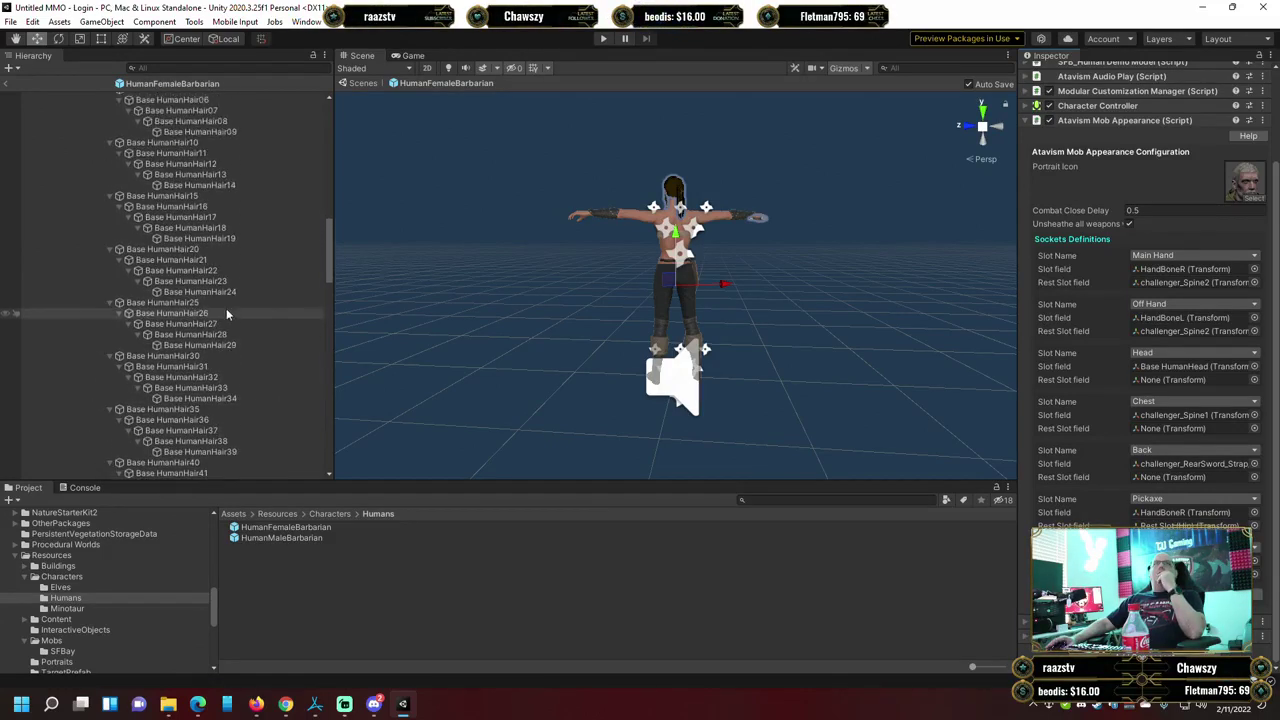
scroll(226, 311, up, 5)
scroll(225, 310, up, 9)
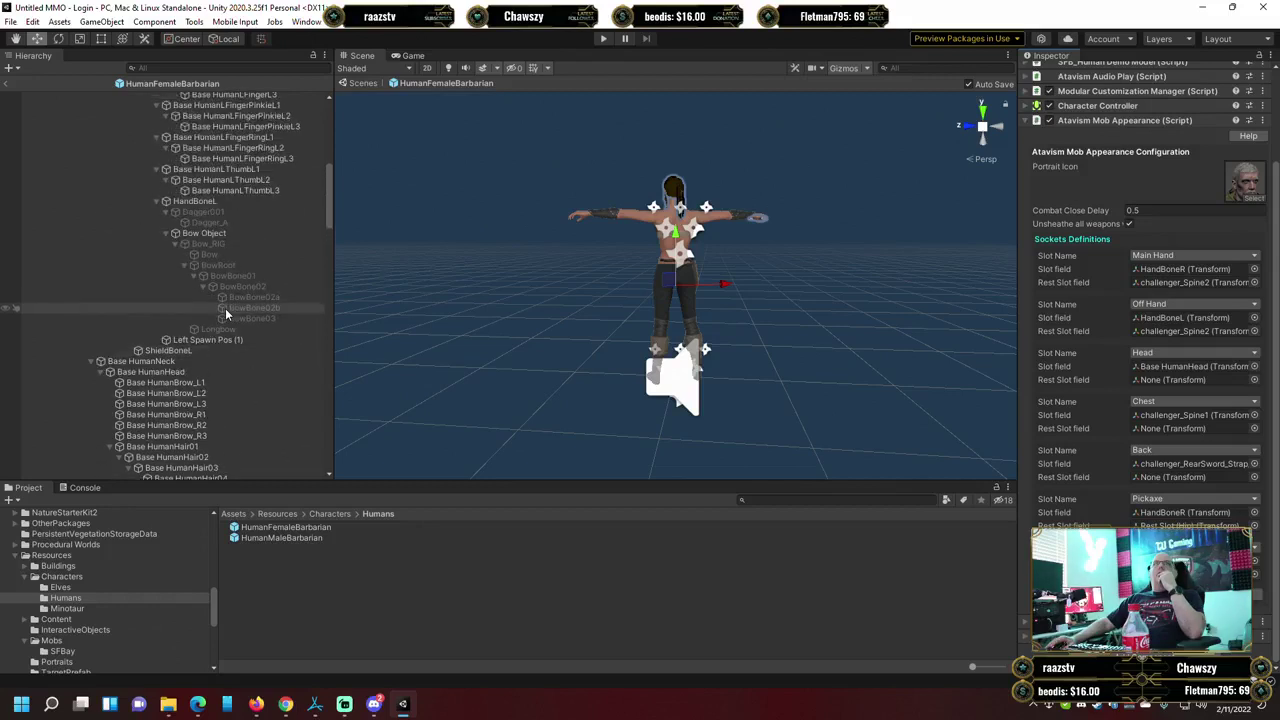
scroll(225, 310, up, 5)
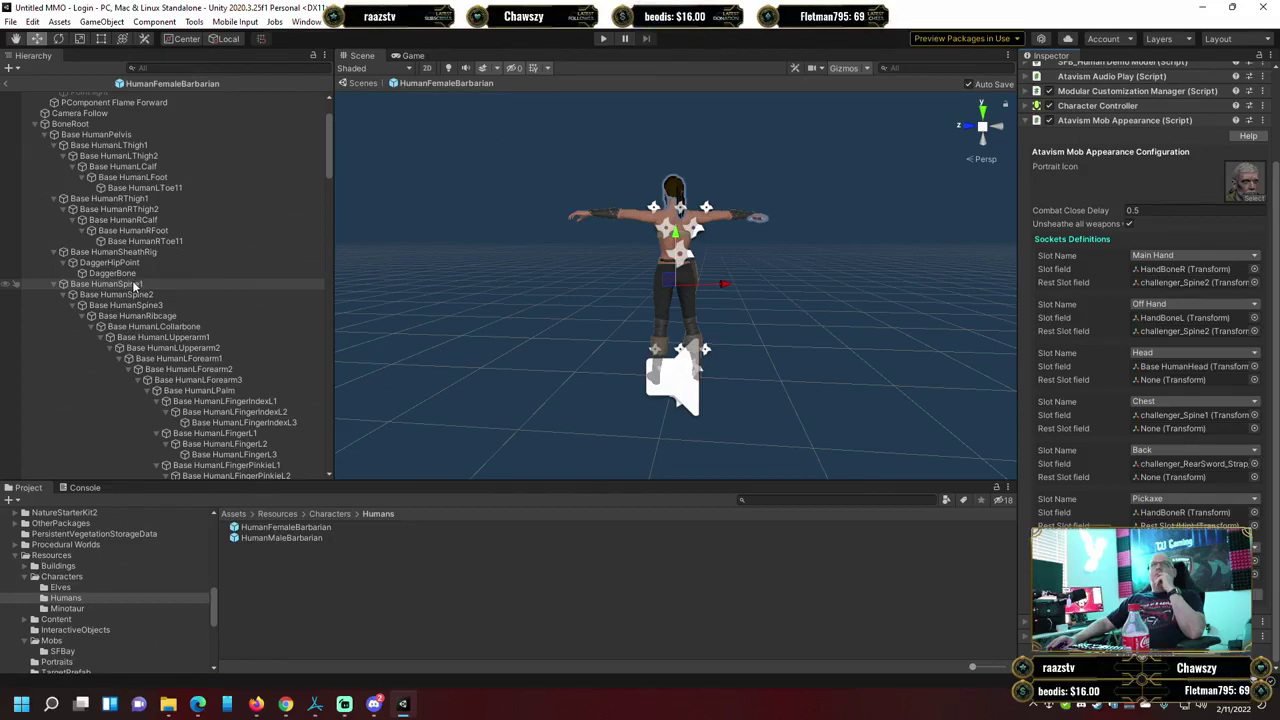
Put Base HumanSpine2 in the Main Hand and Off Hand rest slots, Base HumanSpine1 in Chest.
drag(134, 285, 587, 329)
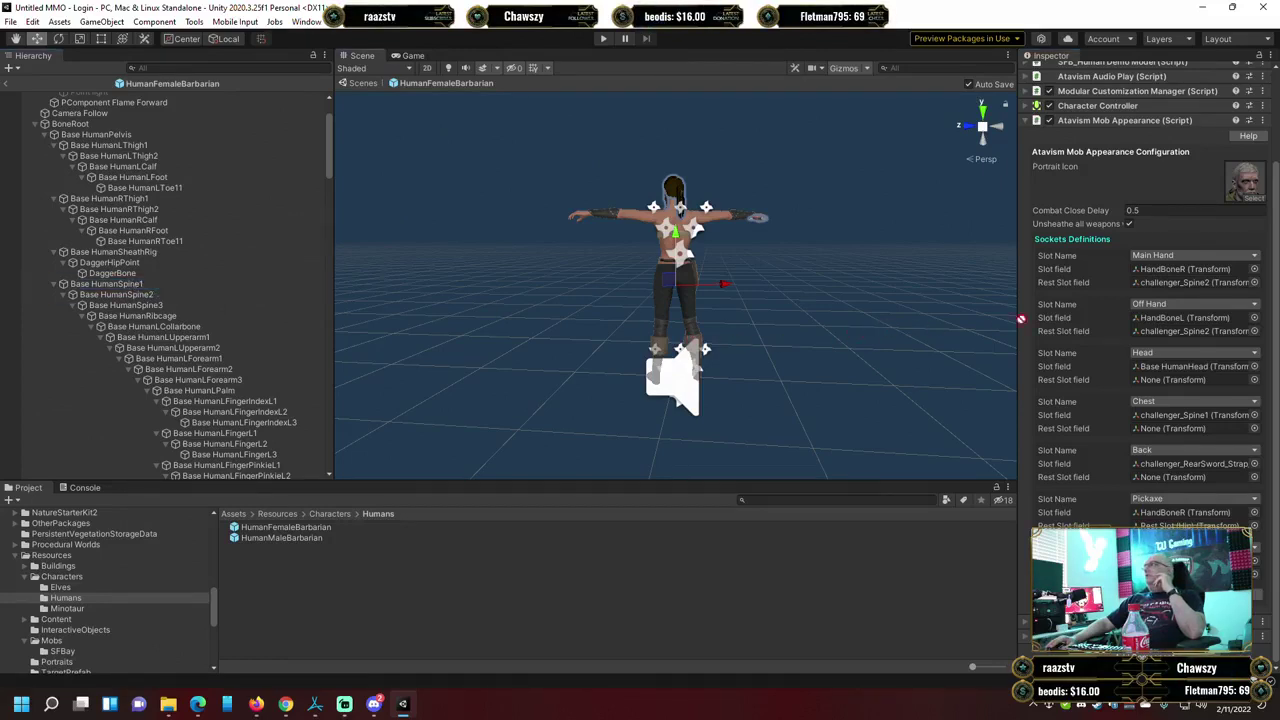
drag(1129, 293, 831, 314)
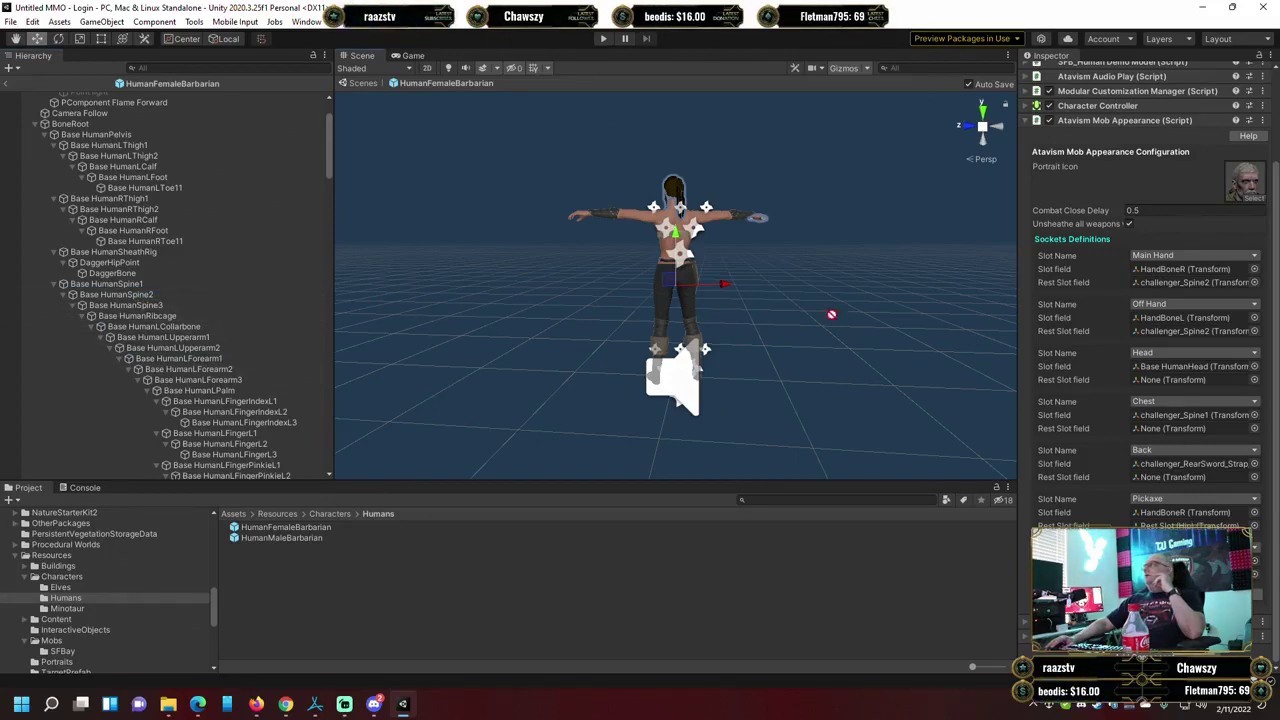
drag(1184, 338, 1210, 287)
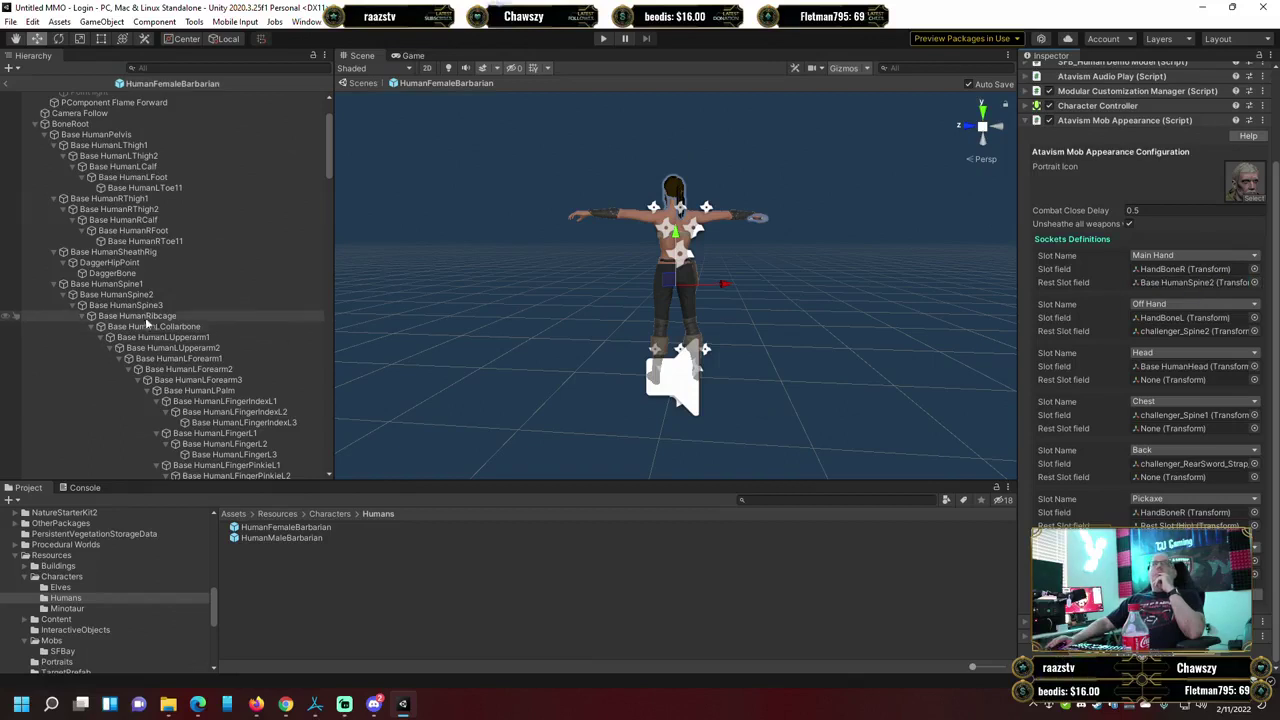
click(1160, 331)
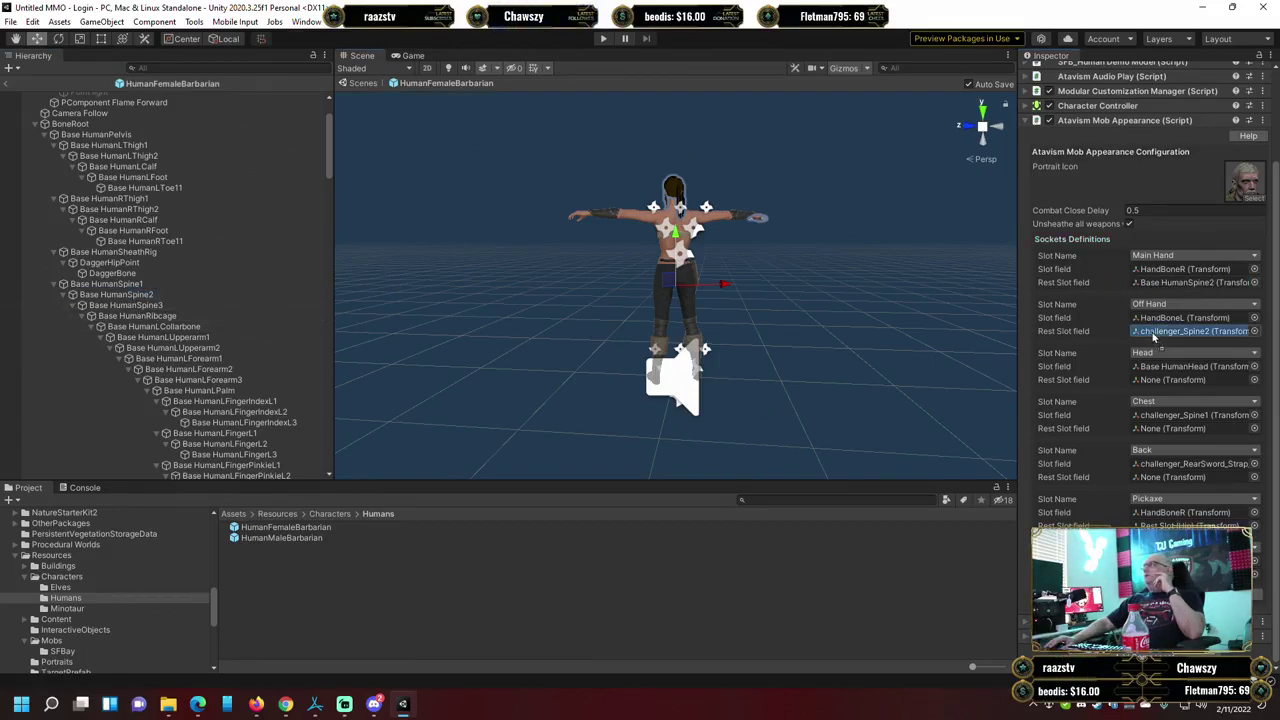
key(ctrl+v)
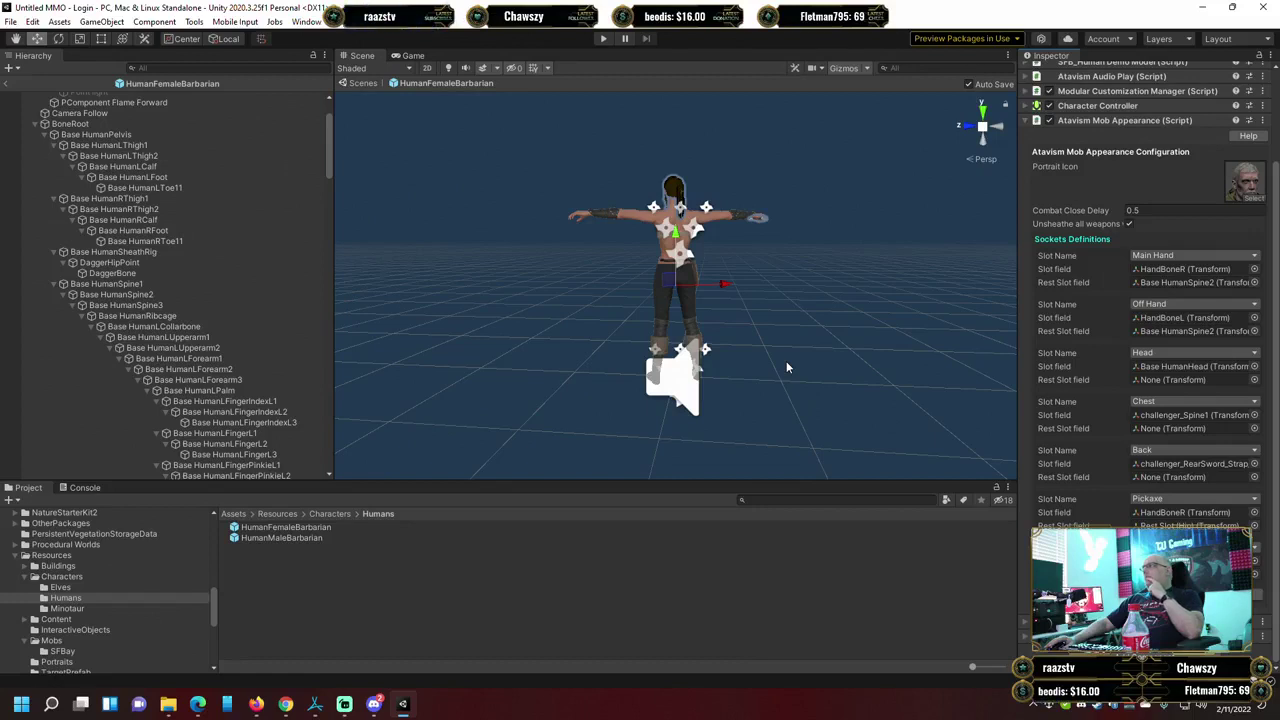
drag(112, 294, 1178, 418)
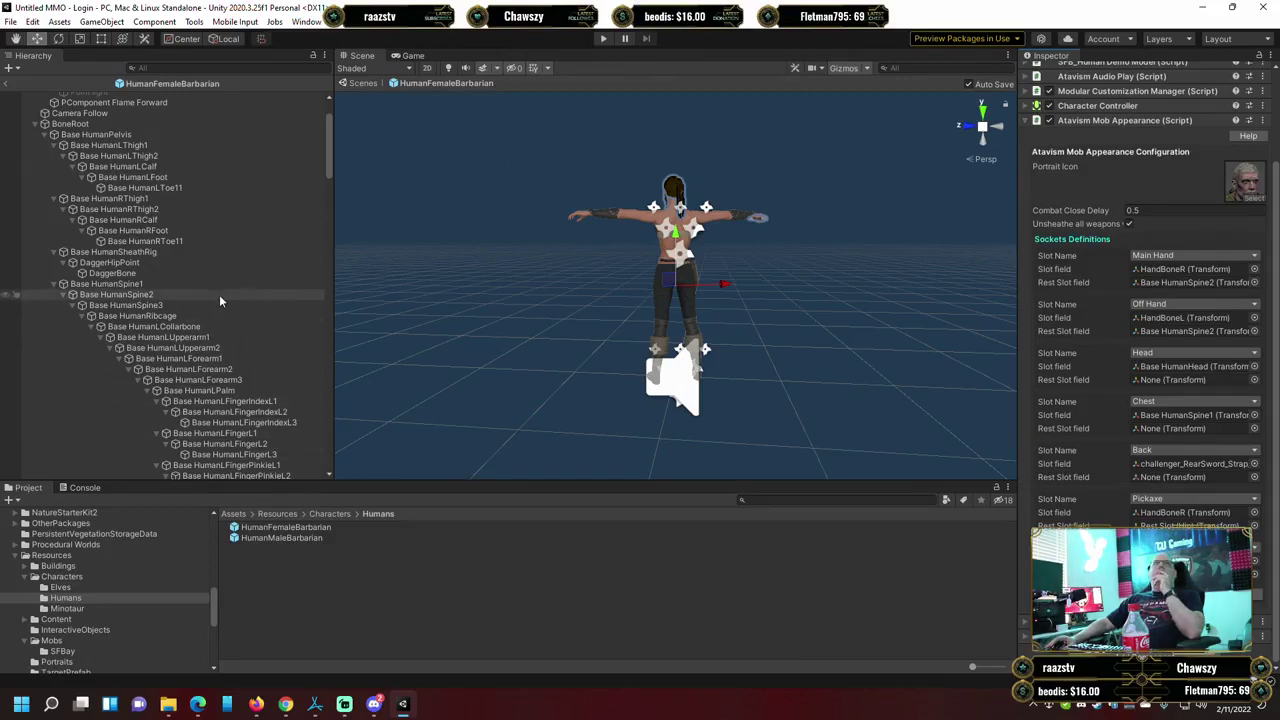
Drag Female_Body onto the Back socket's Slot field.
scroll(220, 295, down, 15)
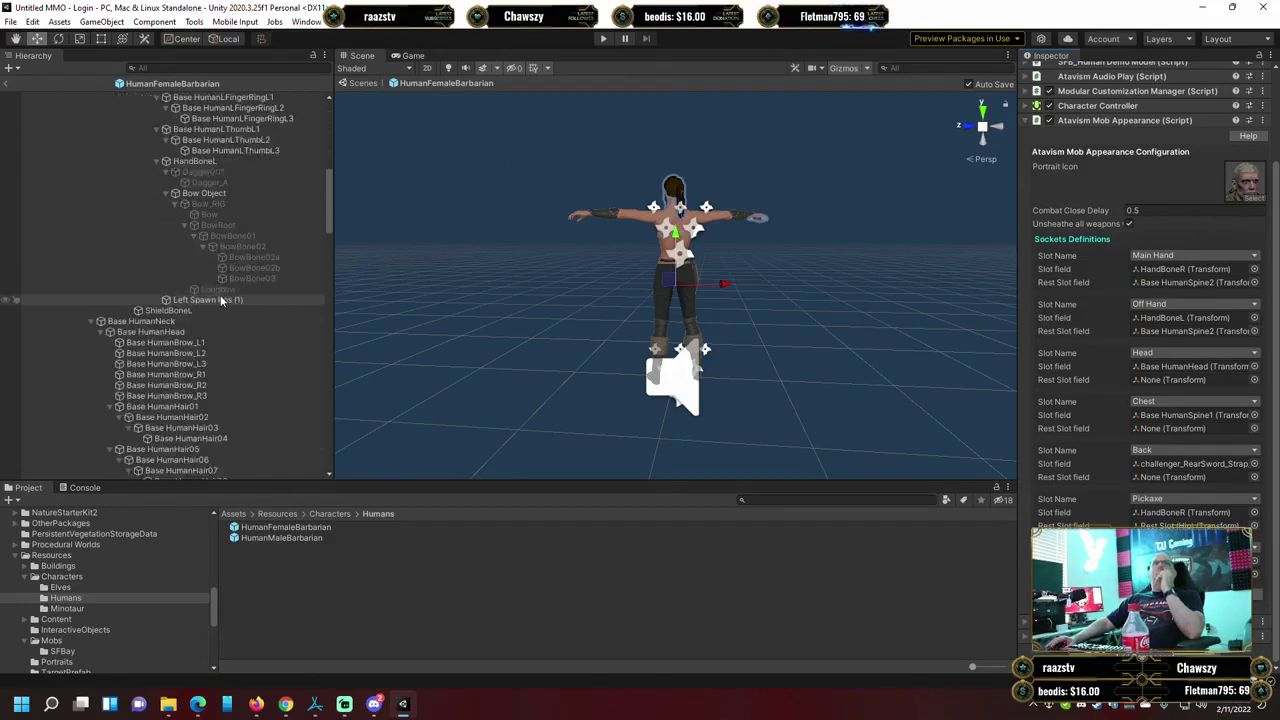
scroll(200, 318, down, 12)
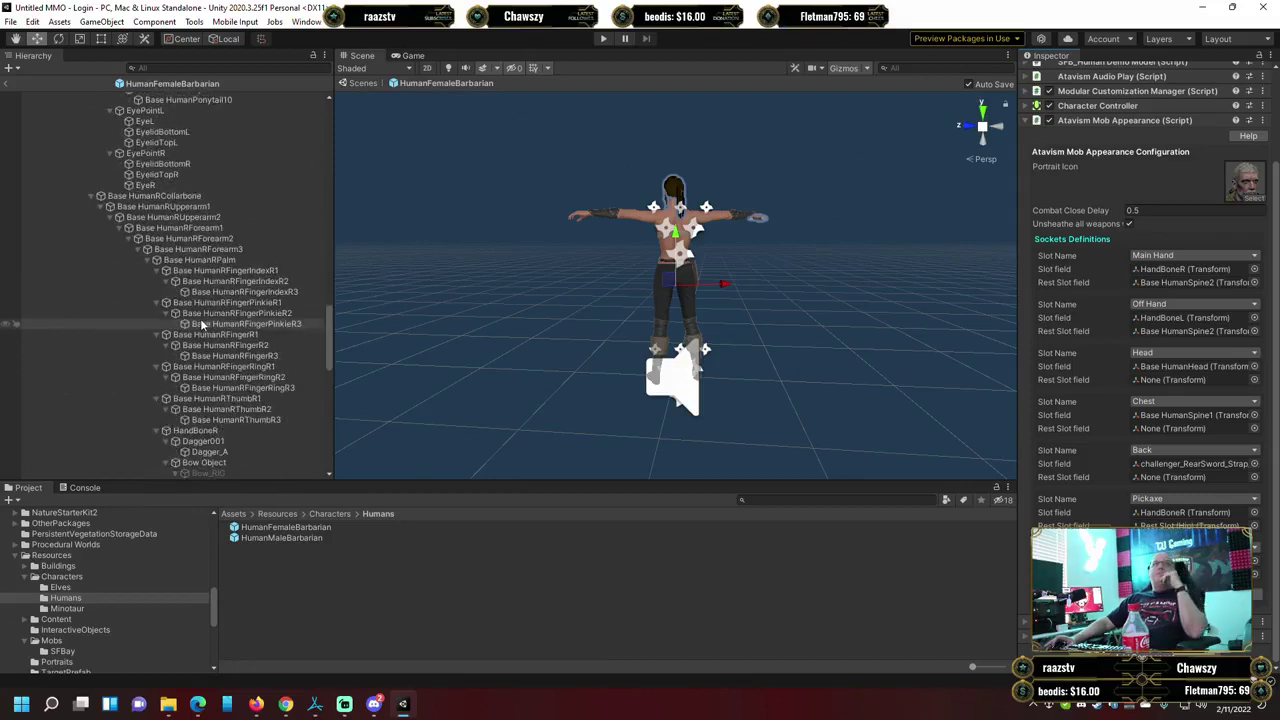
scroll(201, 318, down, 4)
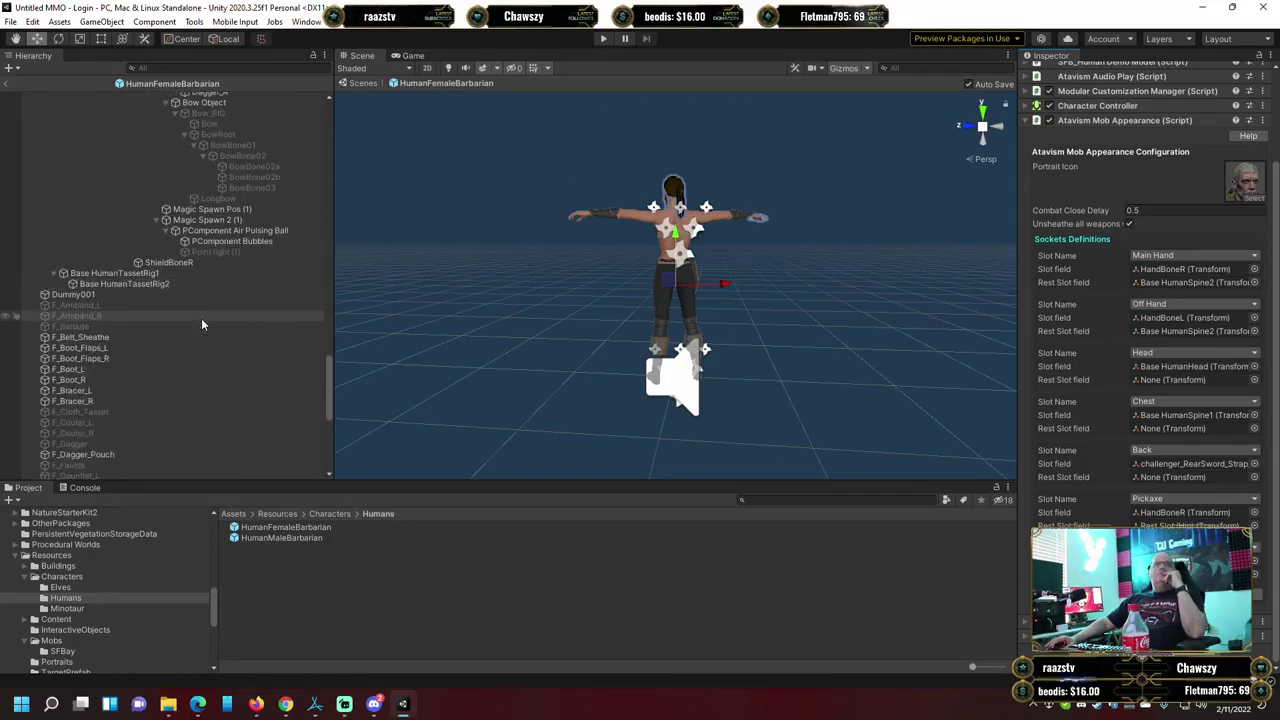
scroll(201, 320, down, 6)
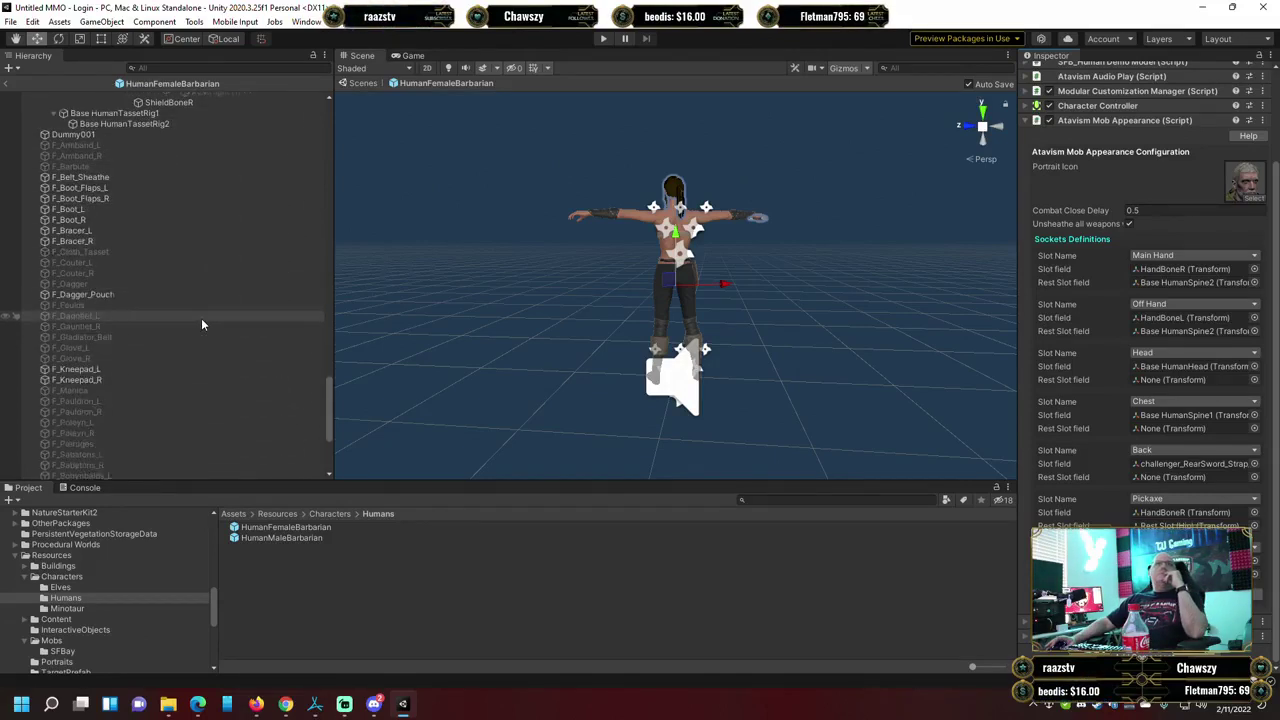
scroll(201, 323, down, 5)
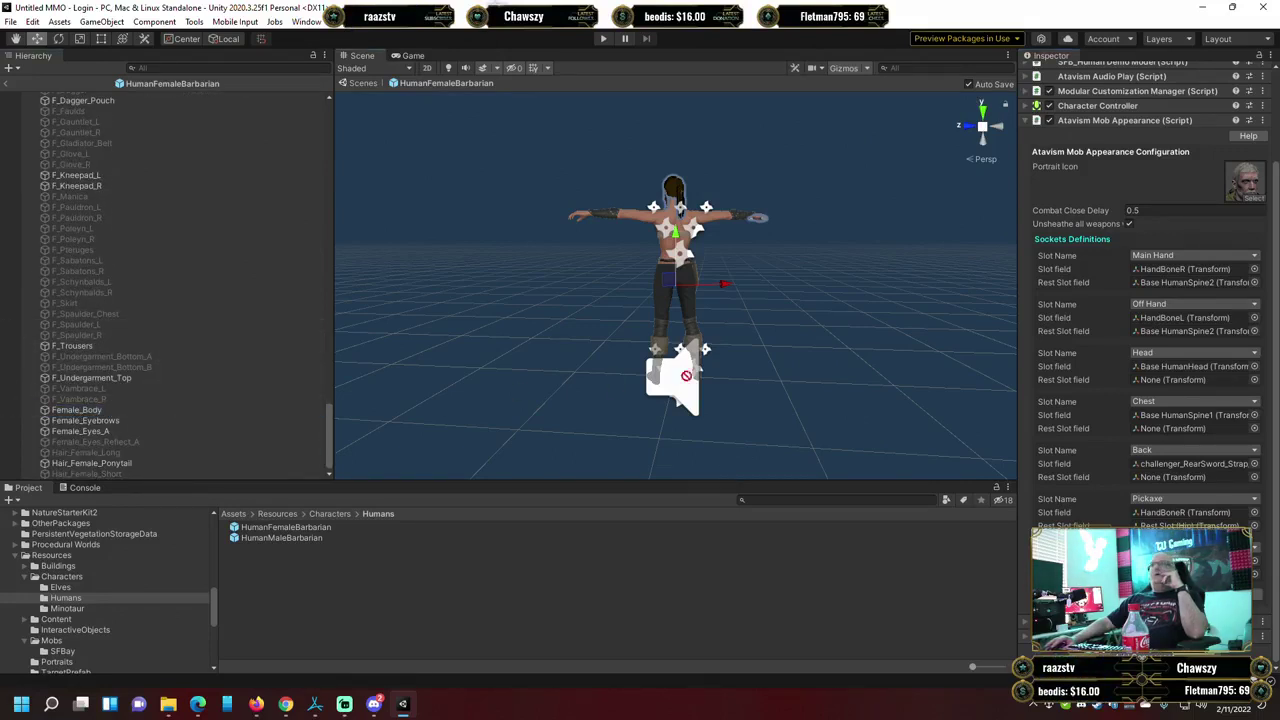
drag(686, 375, 1186, 465)
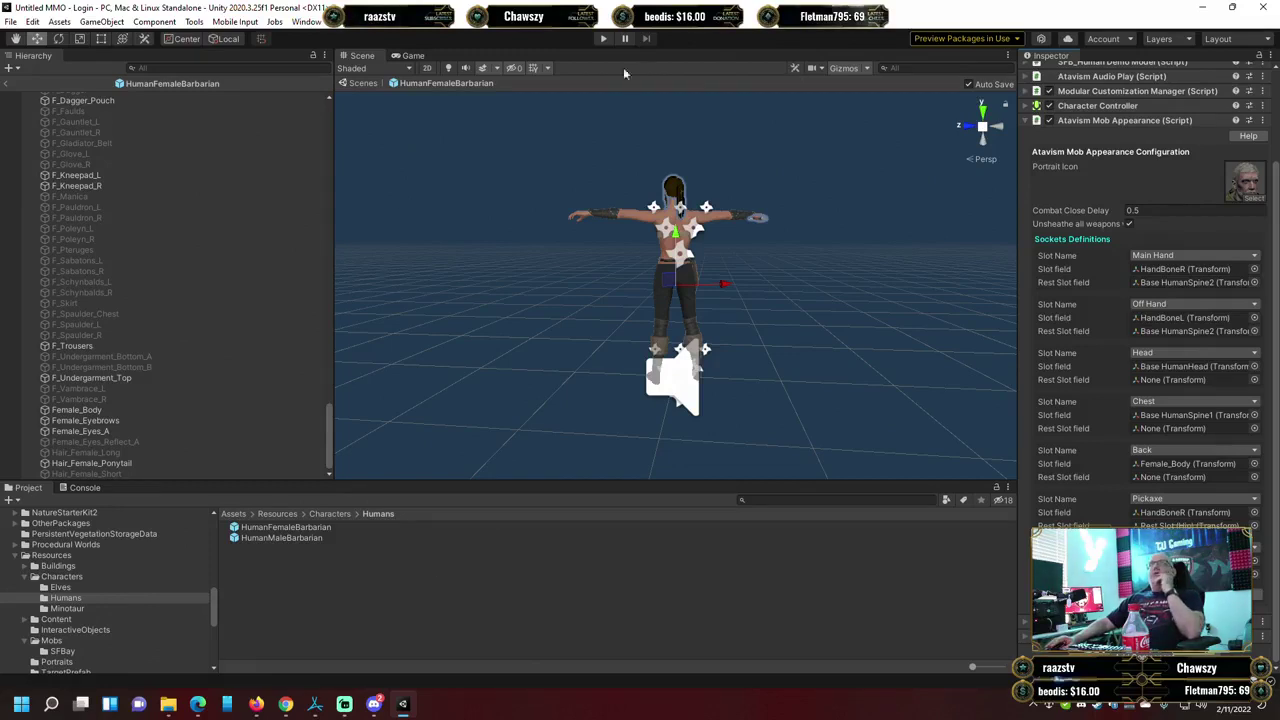
Exit the HumanFemaleBarbarian prefab editor back to the Login scene.
click(8, 85)
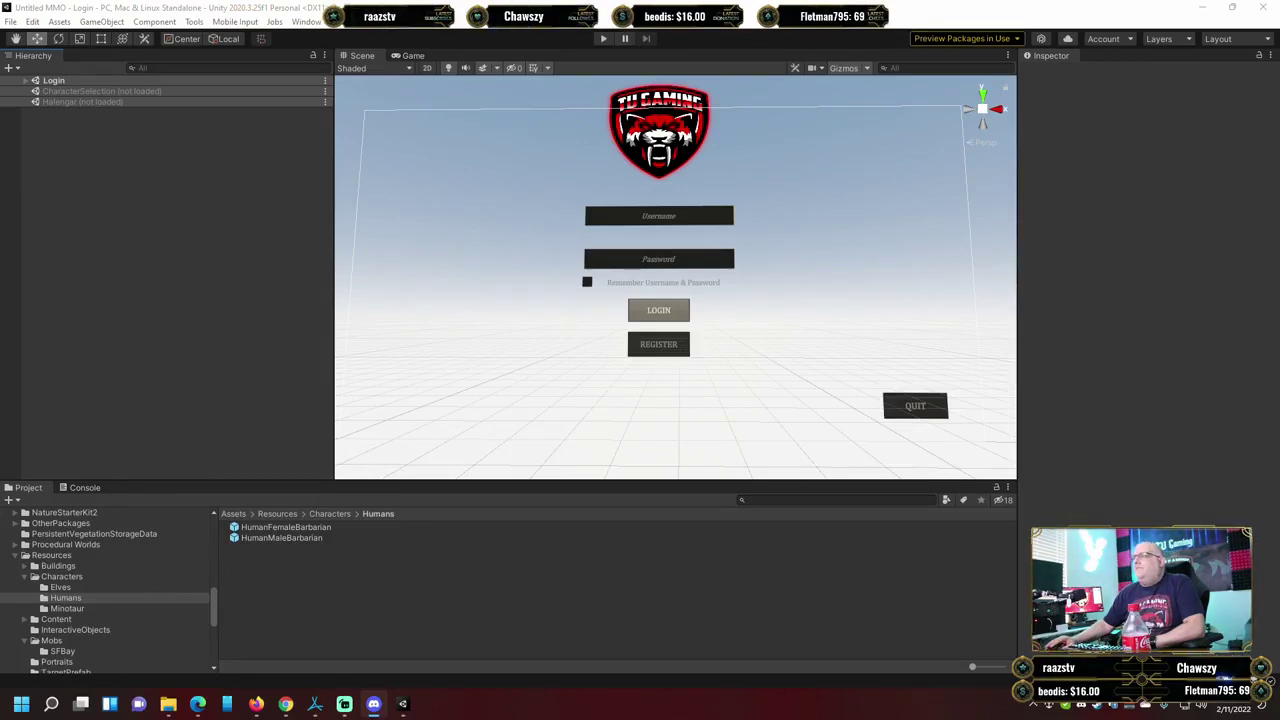
Start Play mode and log in with the test account's username and password.
key(alt+Tab)
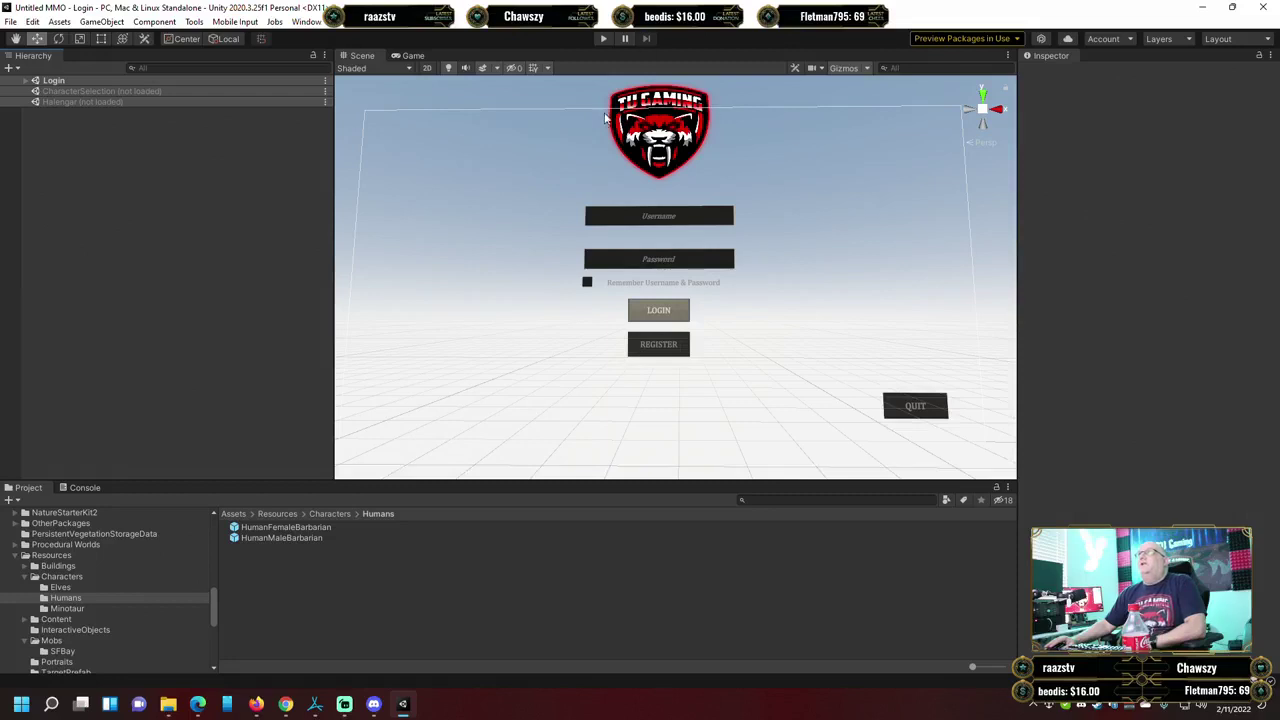
click(605, 38)
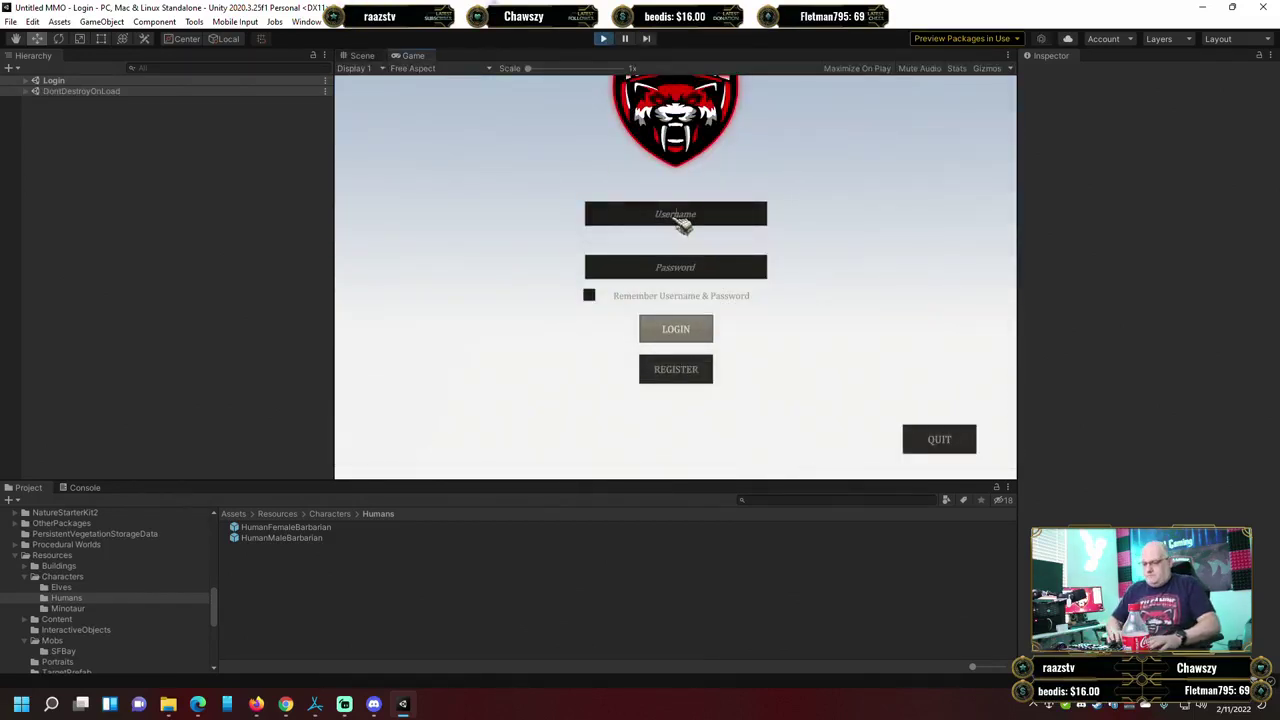
text(lordtiger)
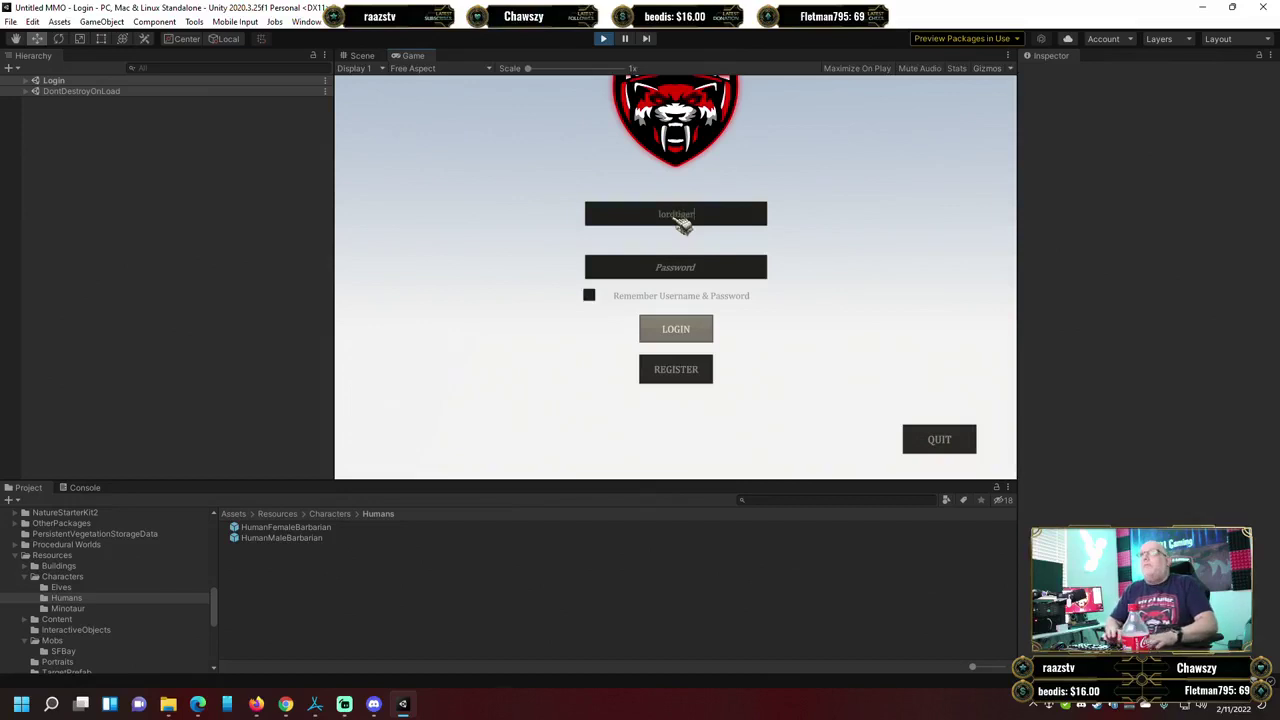
key(Tab)
text(***)
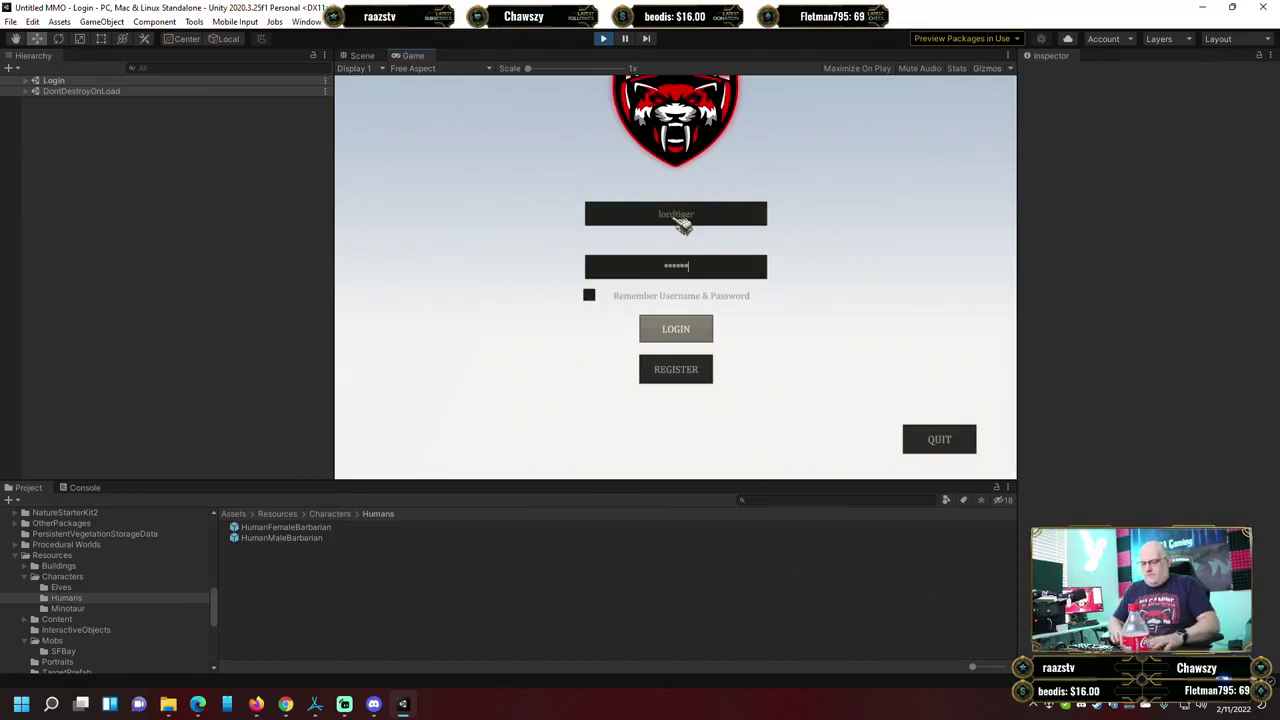
key(Return)
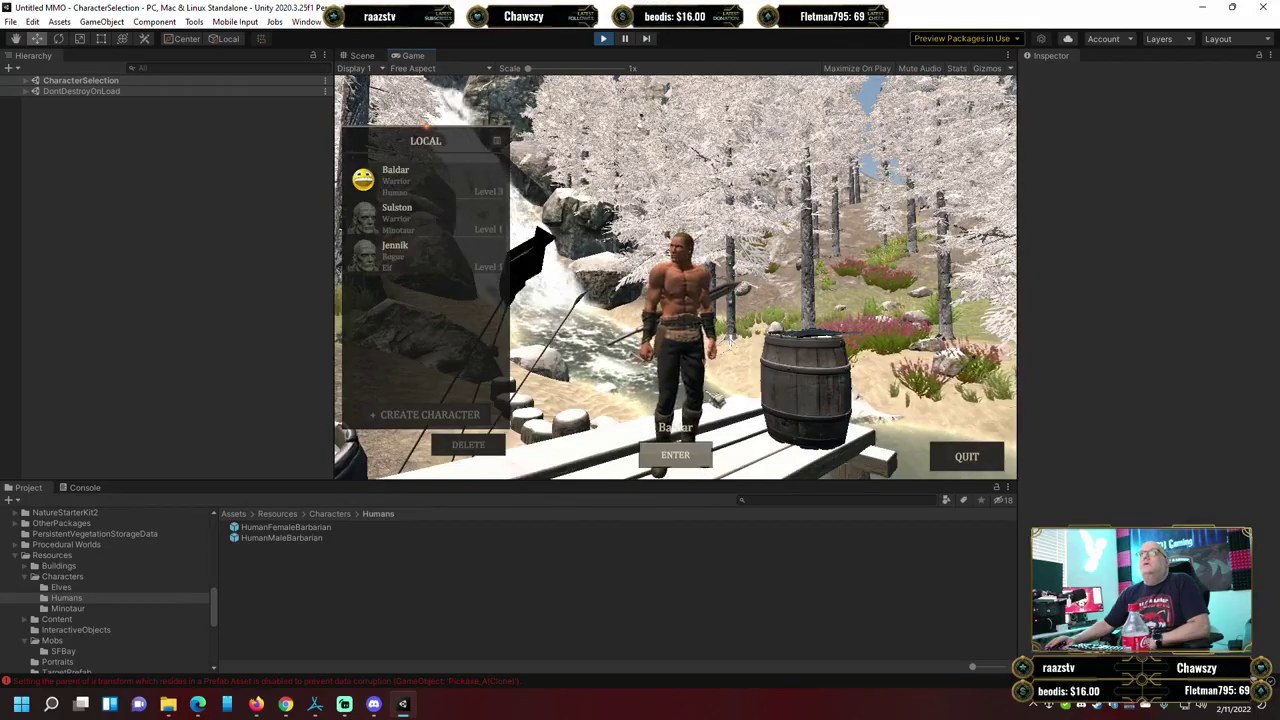
Enter the world as Baldar so MainWorld begins loading.
click(688, 462)
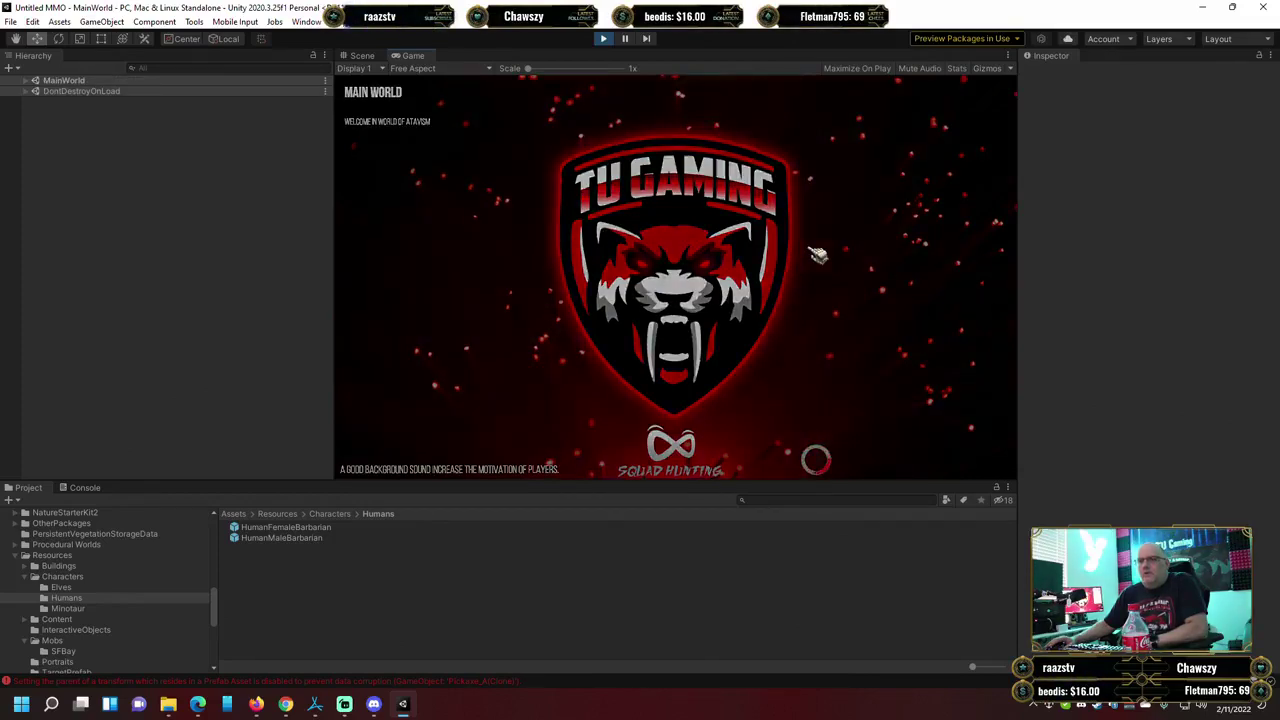
Run Baldar along the wooden path past the houses and through the village square.
key(a)
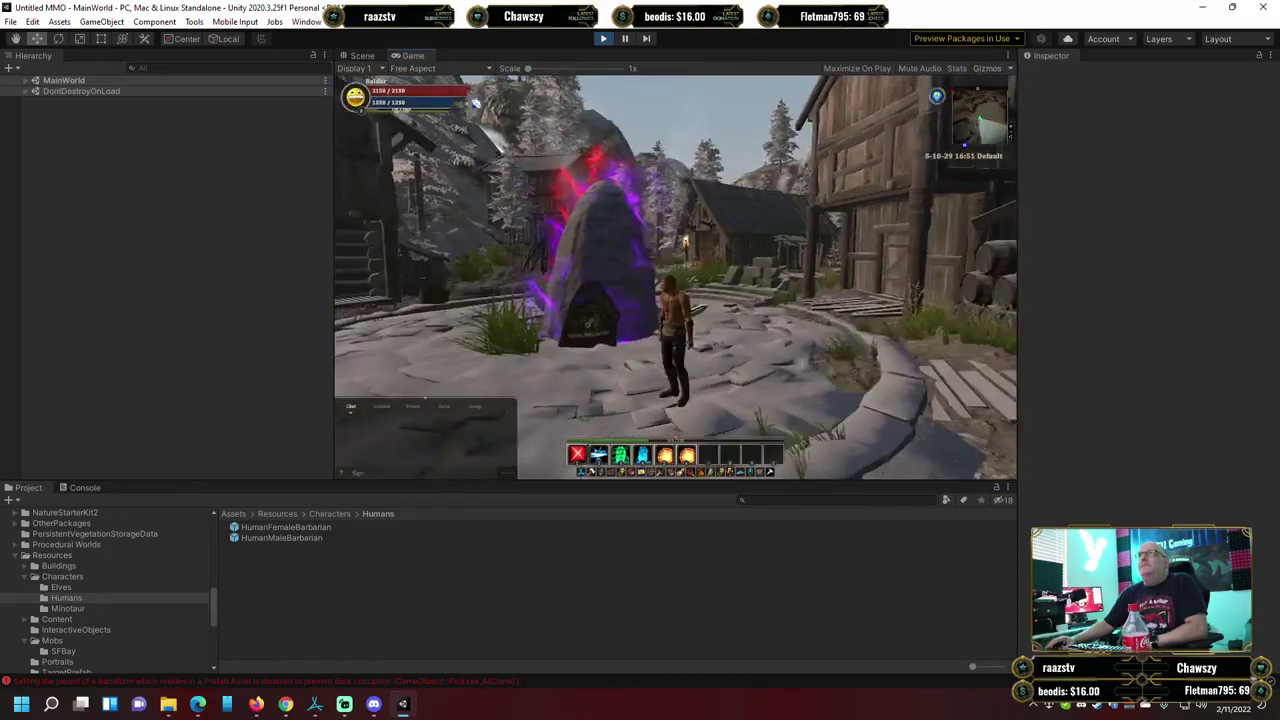
key(d)
key(w)
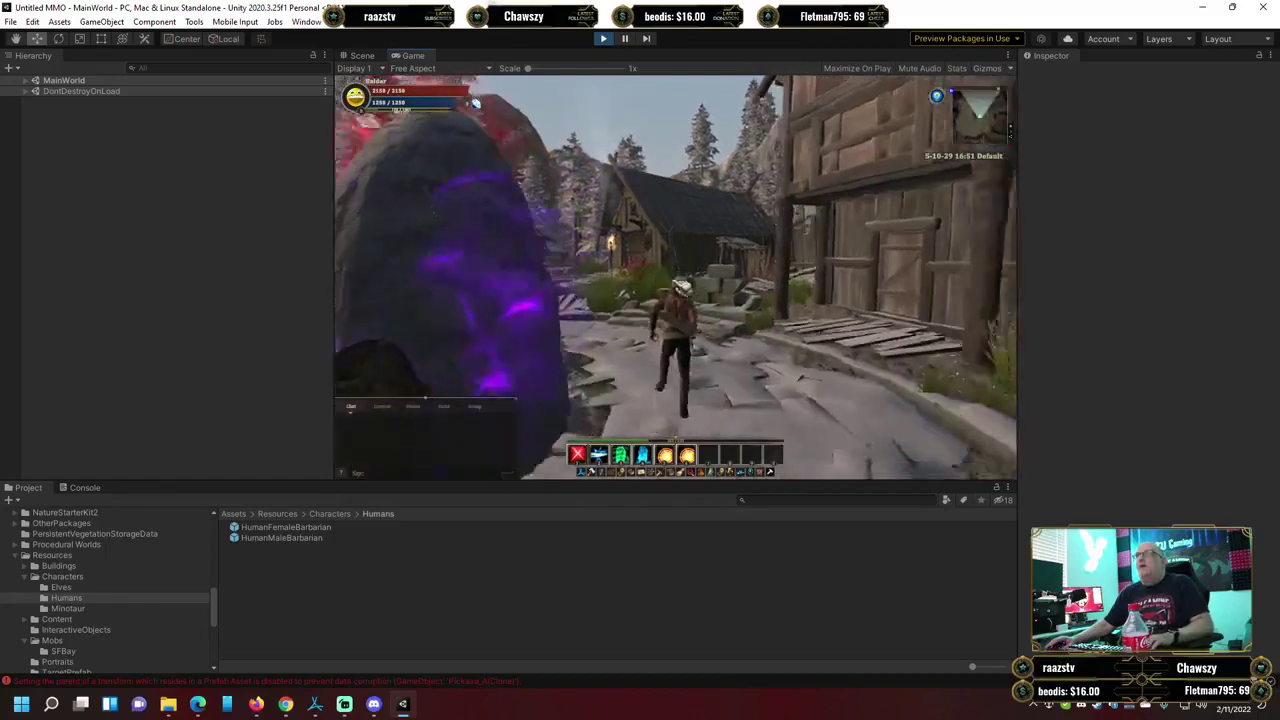
key(w)
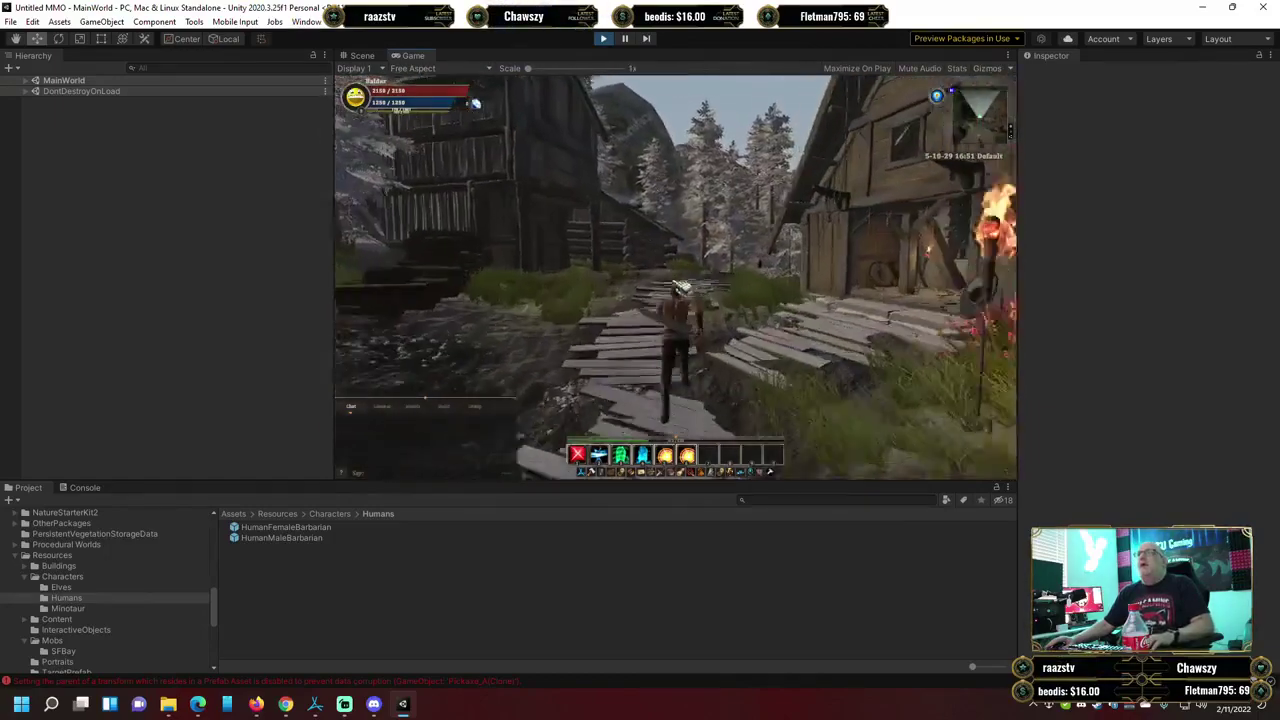
key(w)
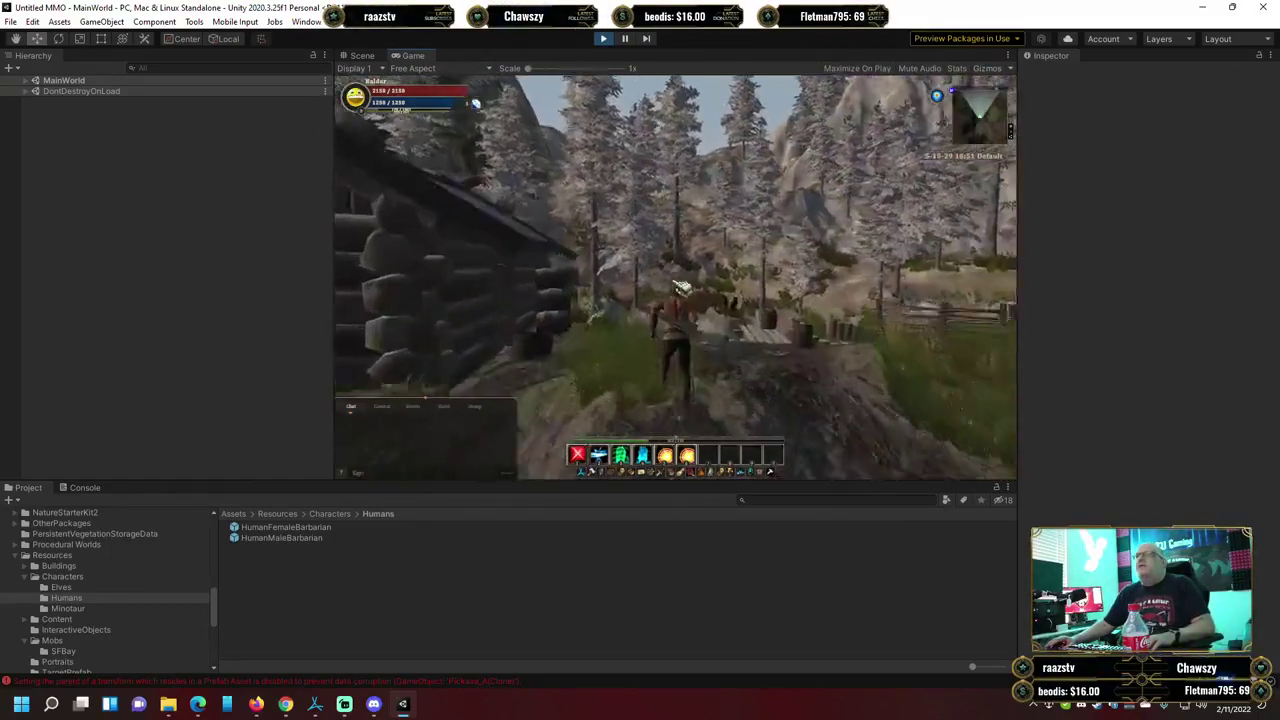
key(a)
key(w)
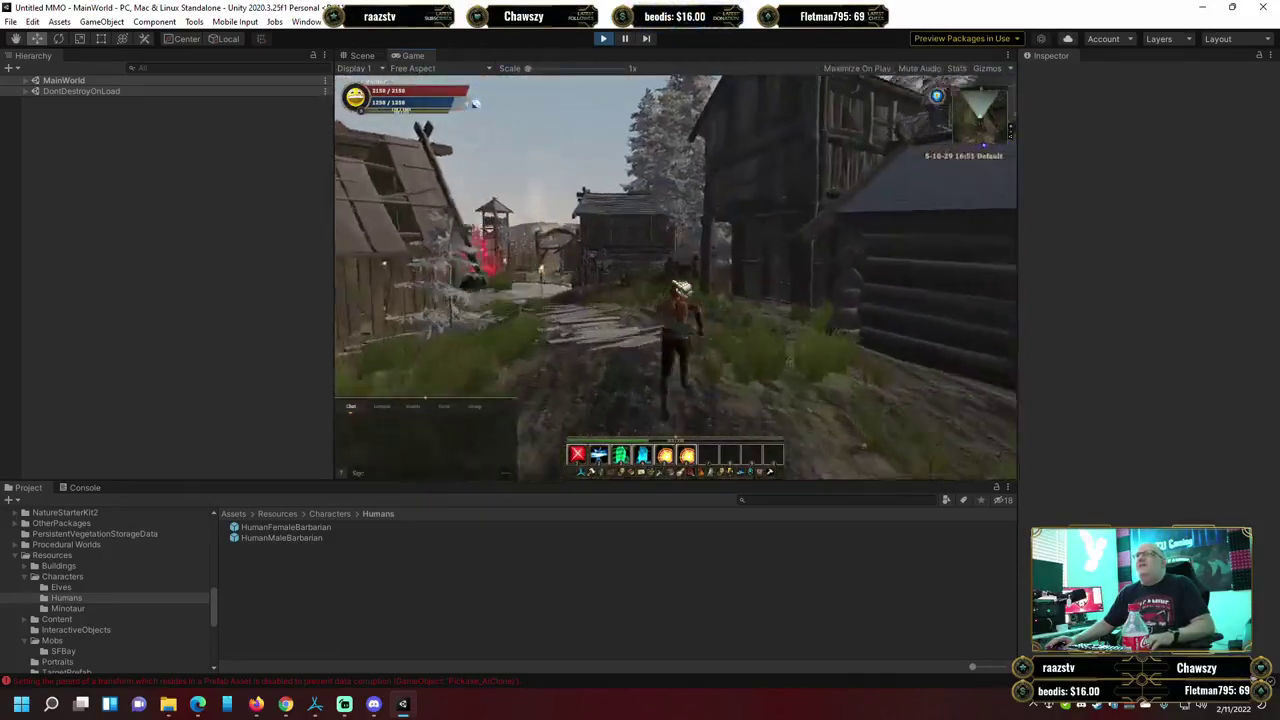
key(w)
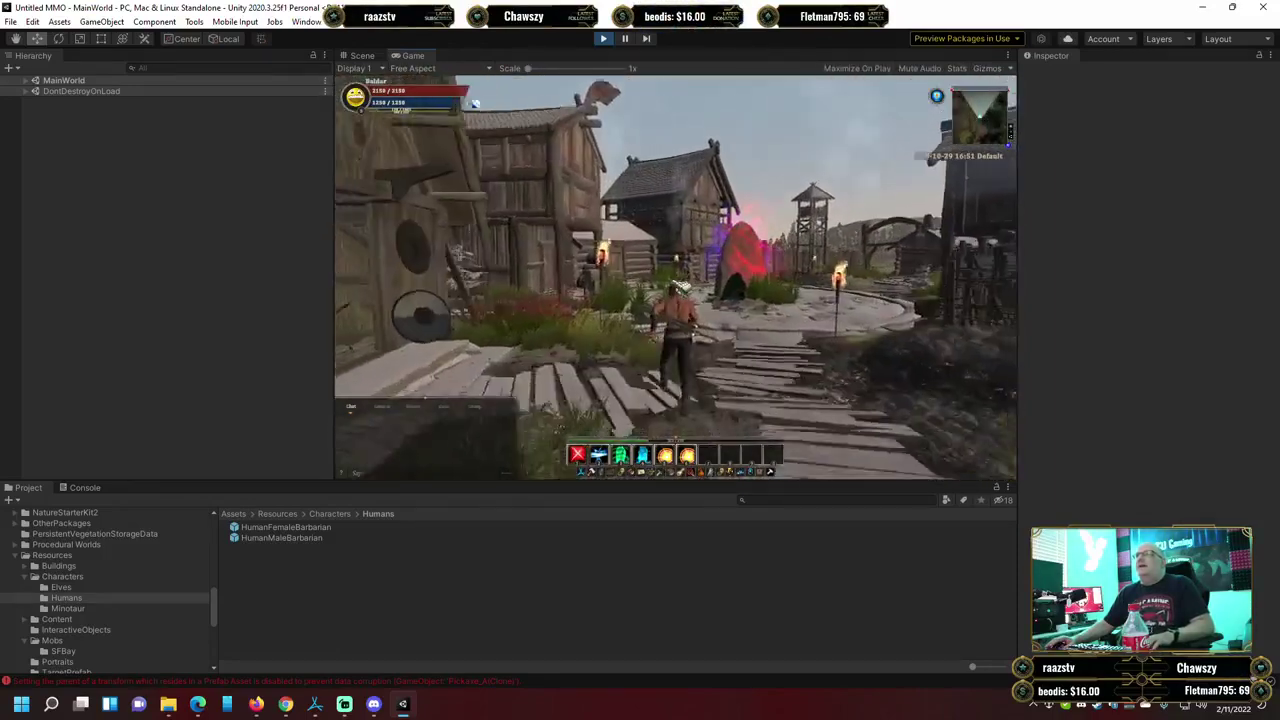
key(w)
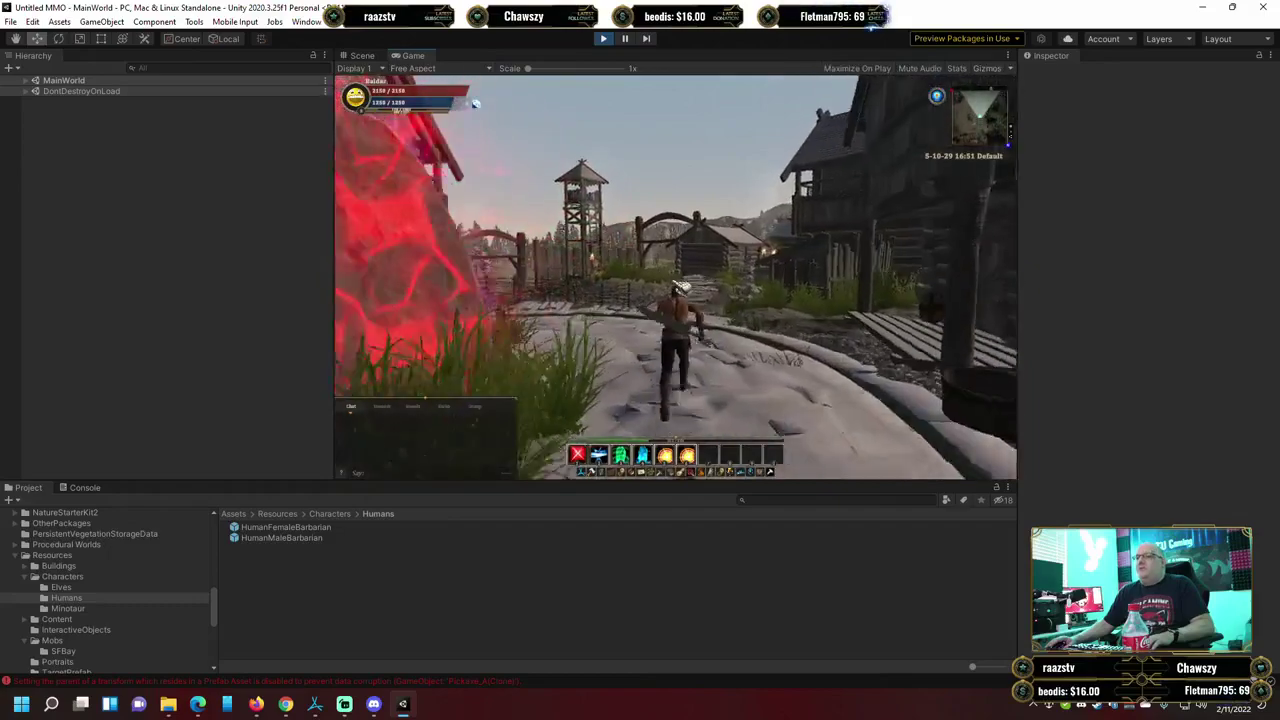
key(w)
key(a)
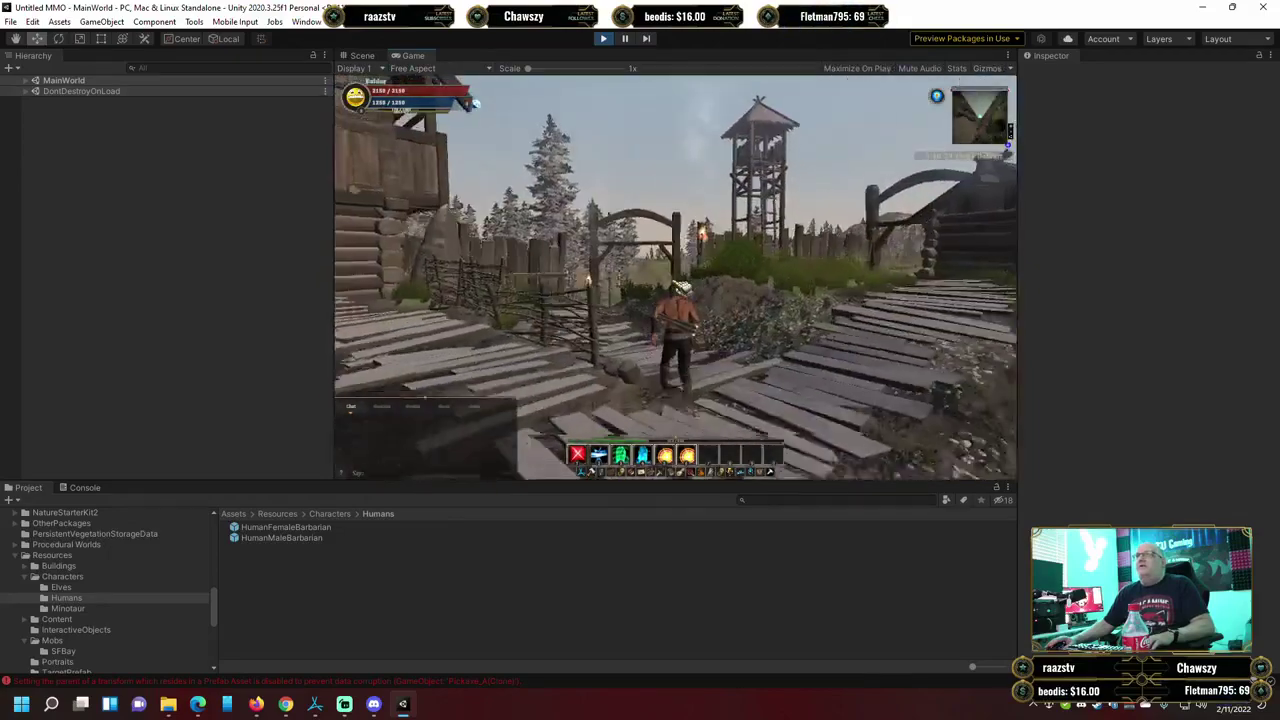
Run out the gate across the field, target the Goblin and attack it with skill 2.
key(w)
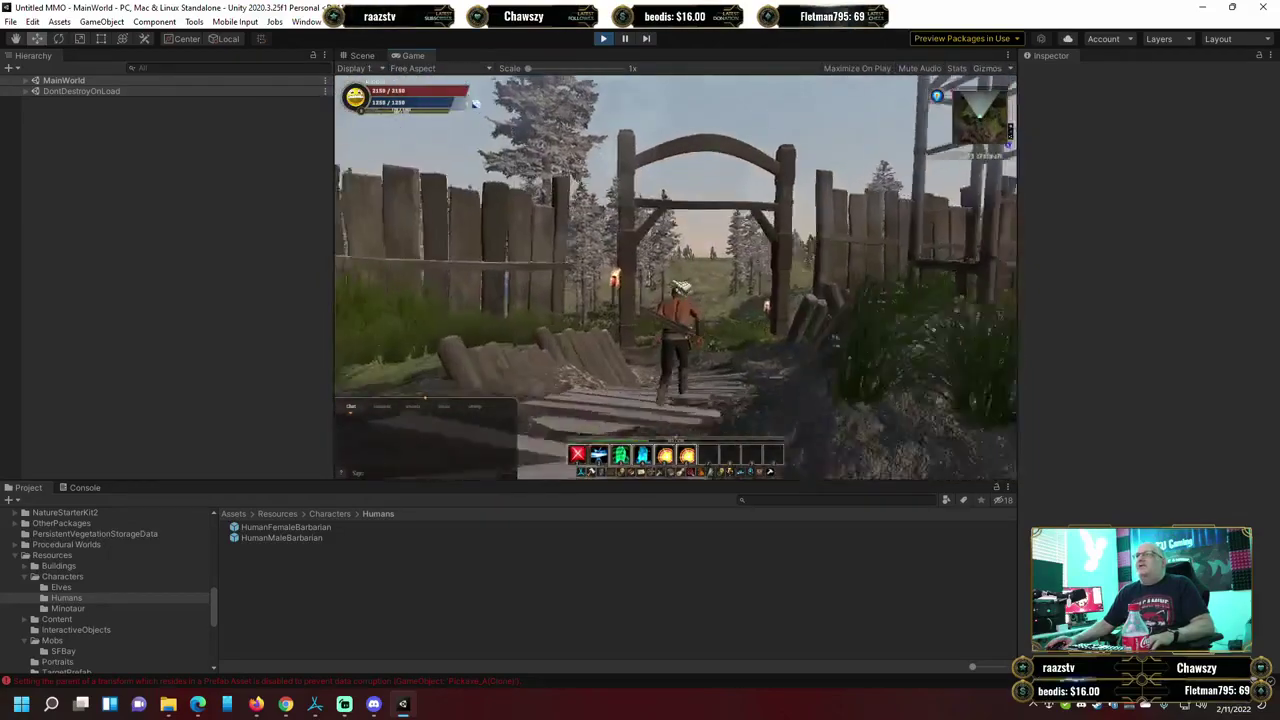
key(w)
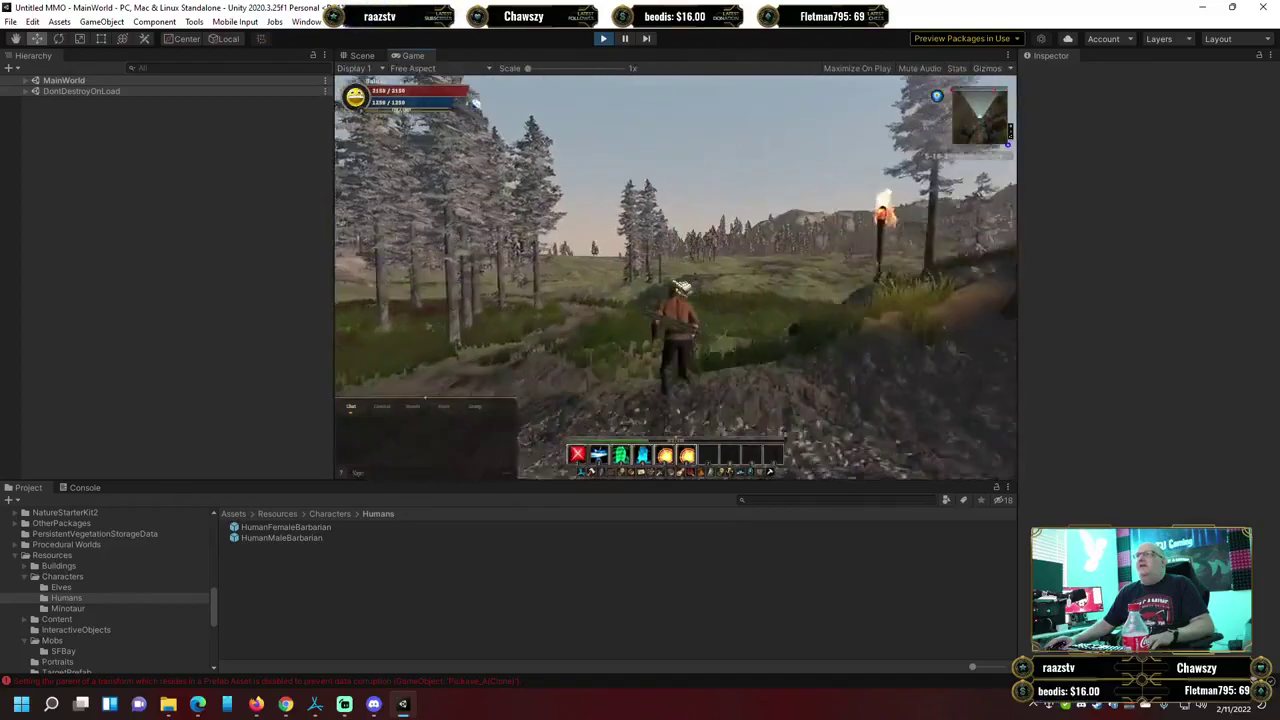
key(w)
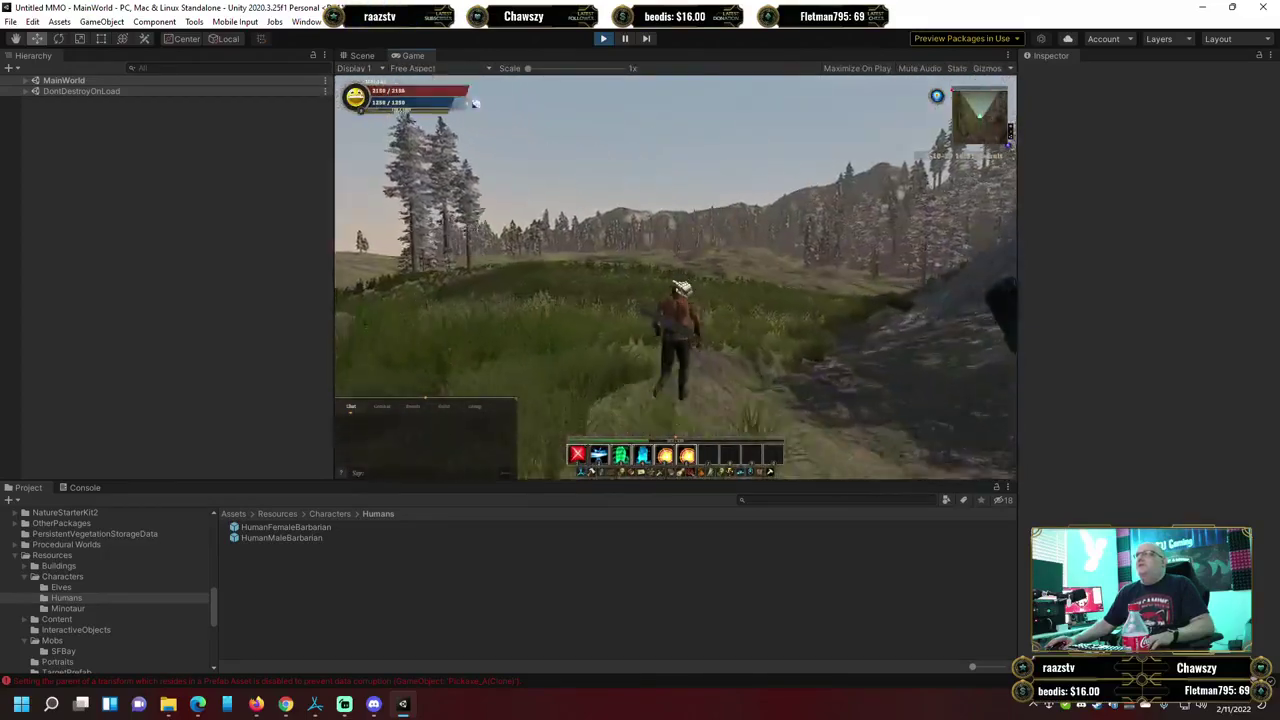
key(w)
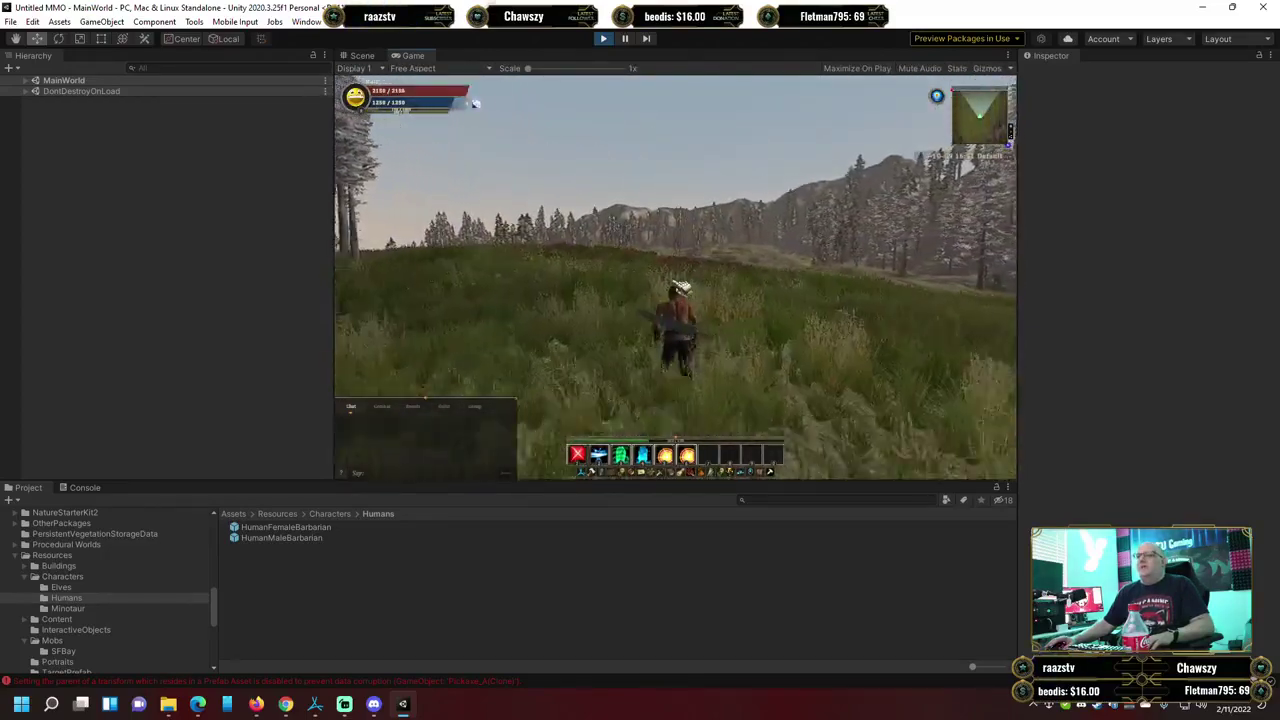
key(w)
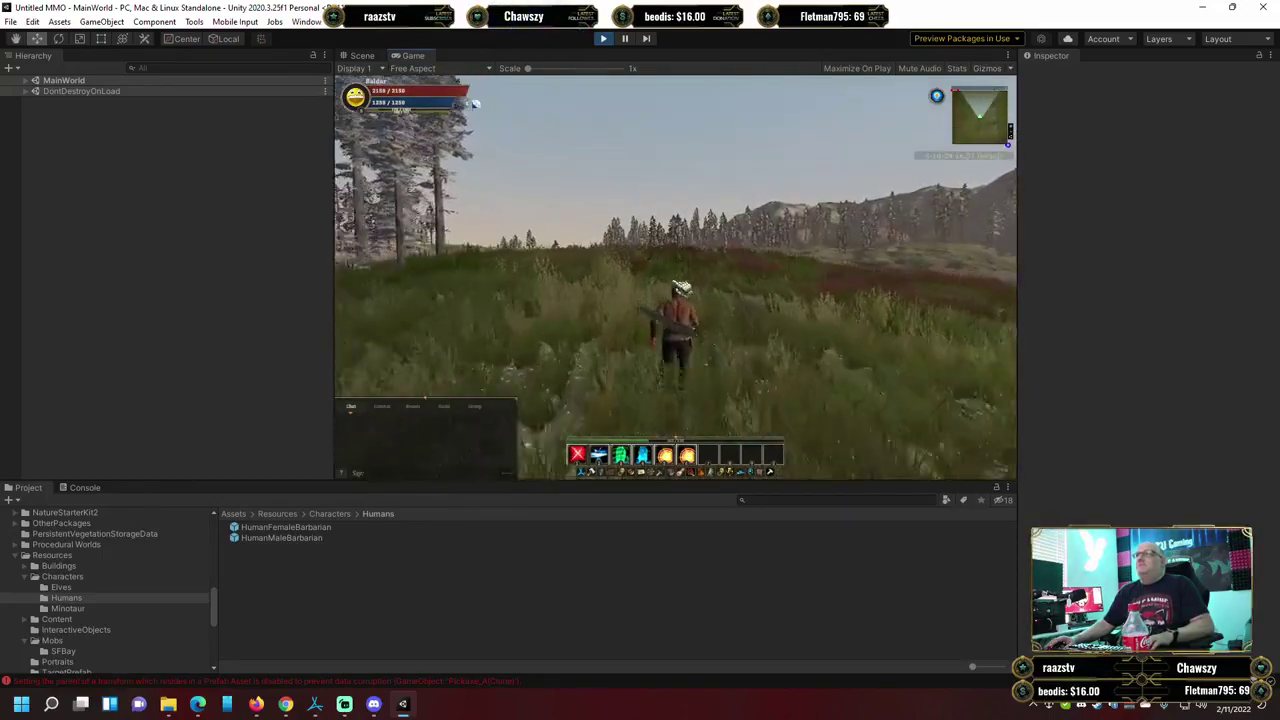
key(w)
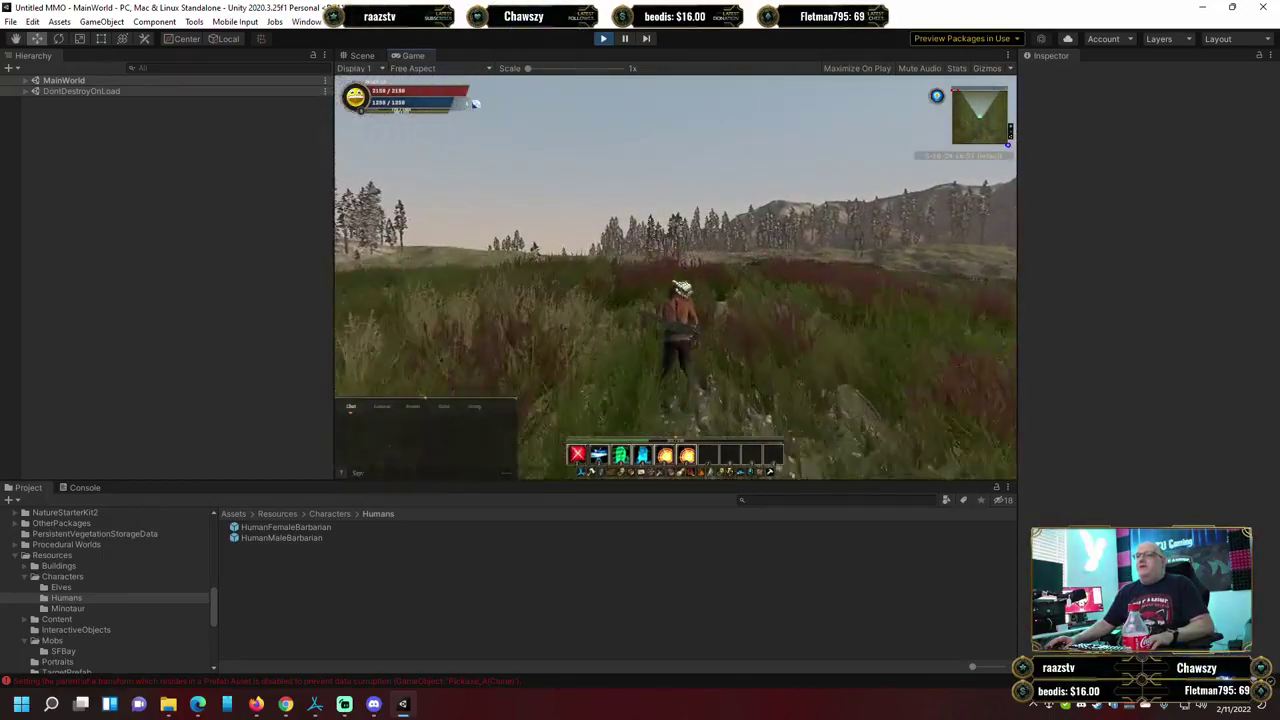
key(w)
key(w)
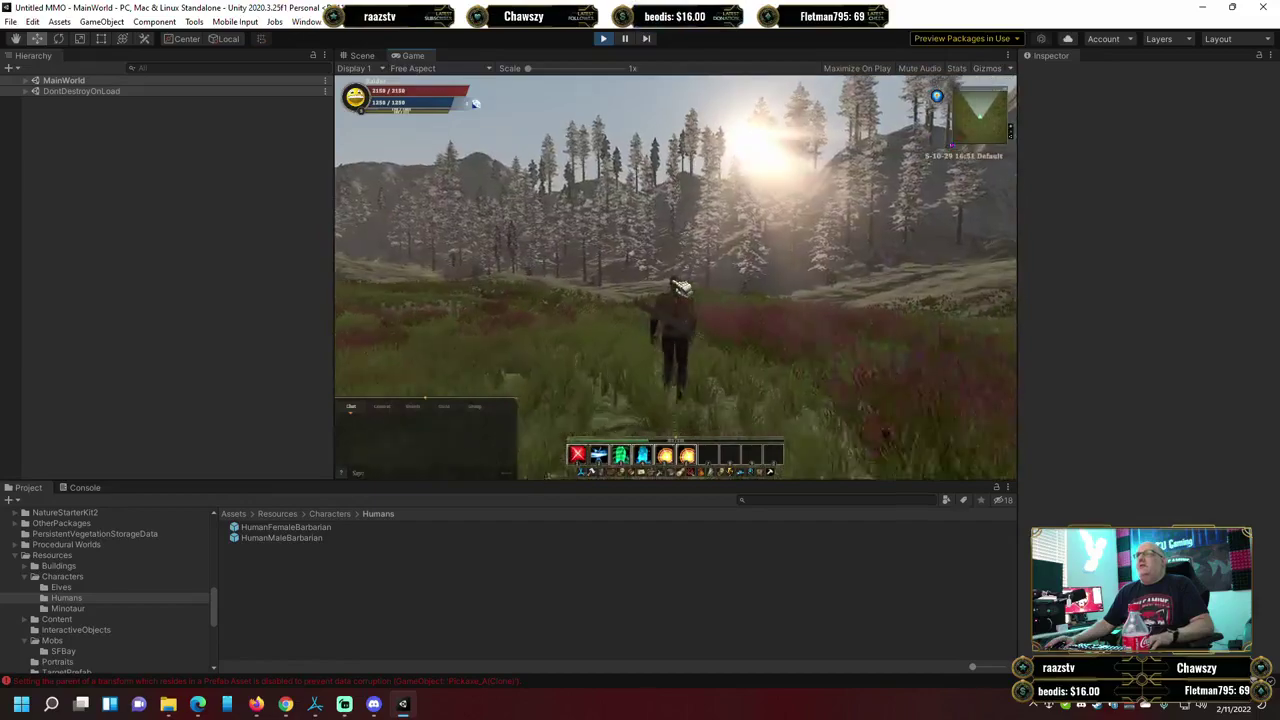
key(w)
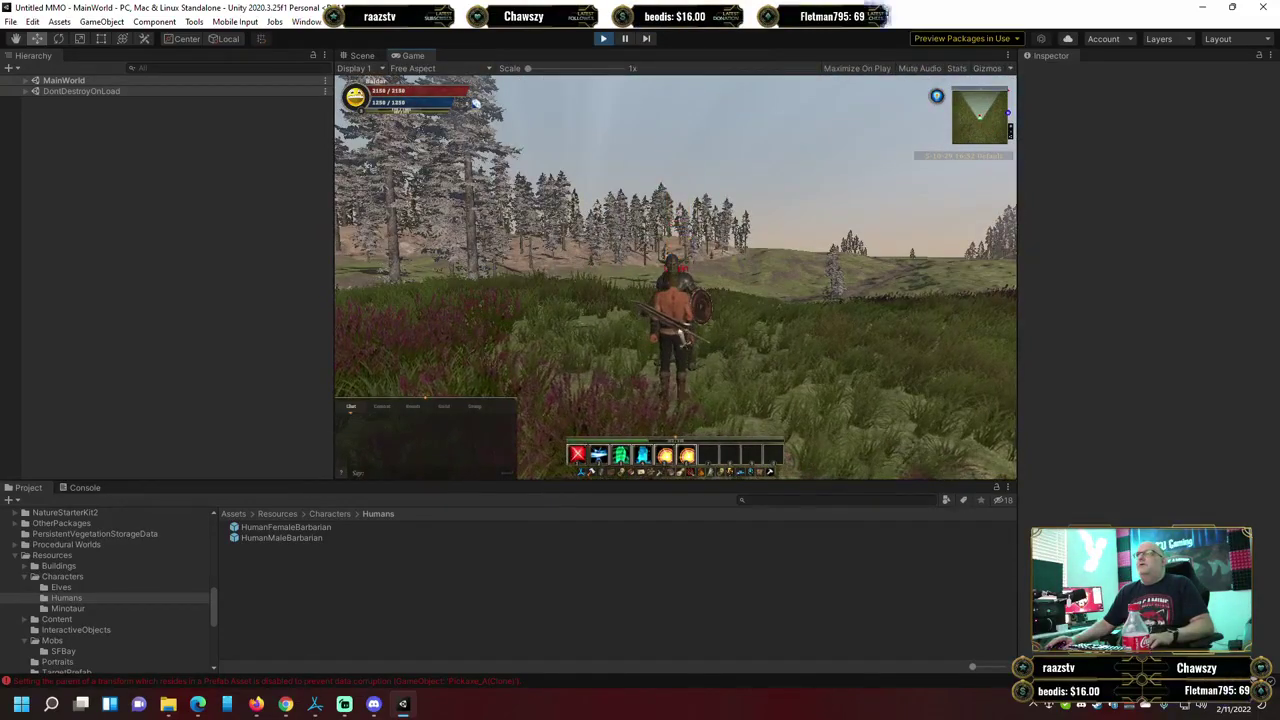
key(Tab)
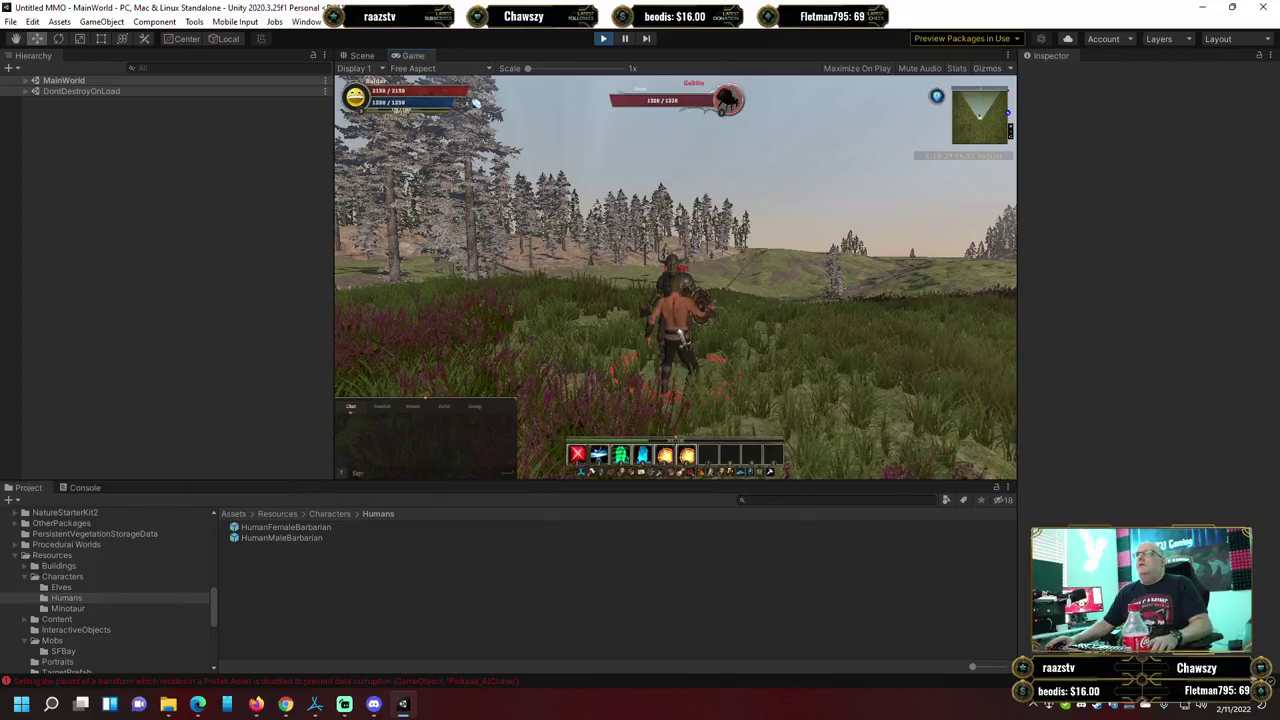
key(2)
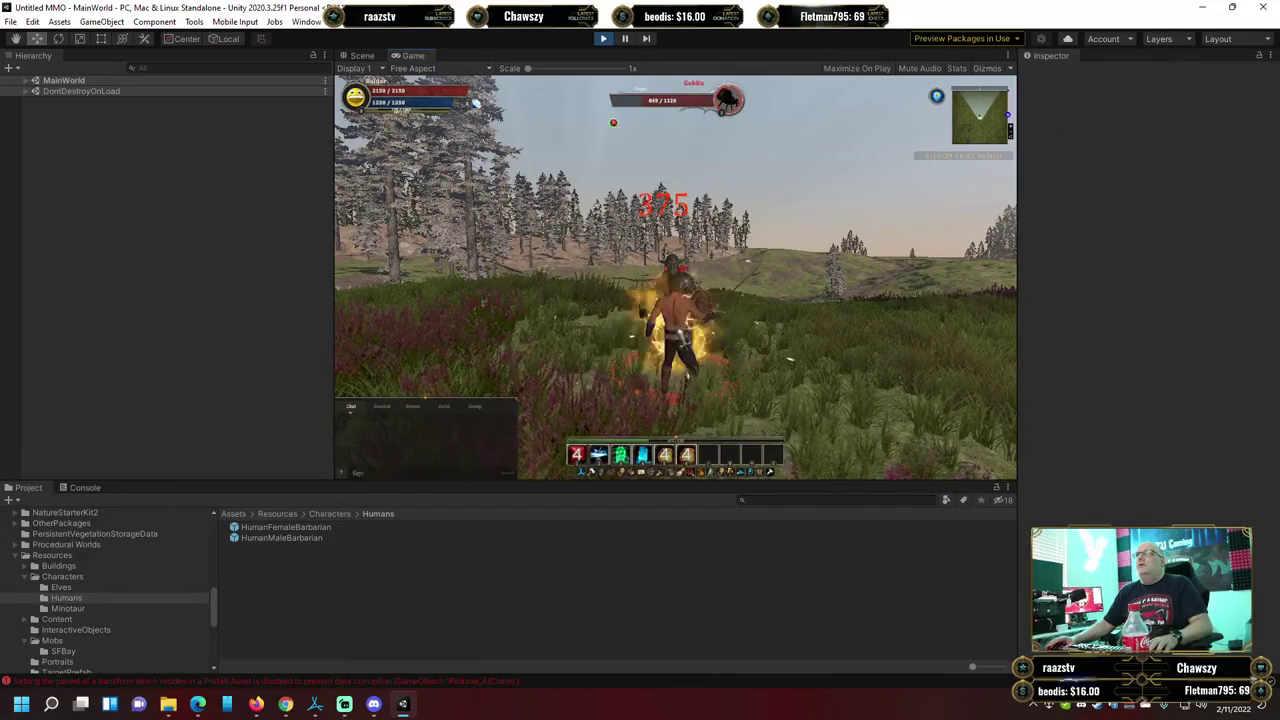